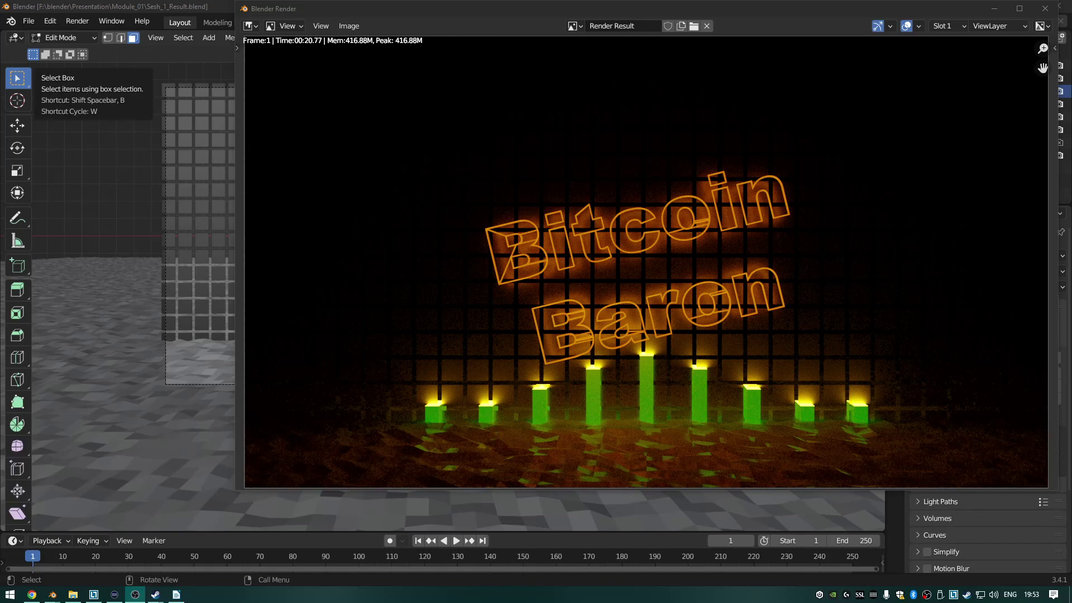
Close the render result window and switch to the Steam library.
drag(496, 12, 352, 21)
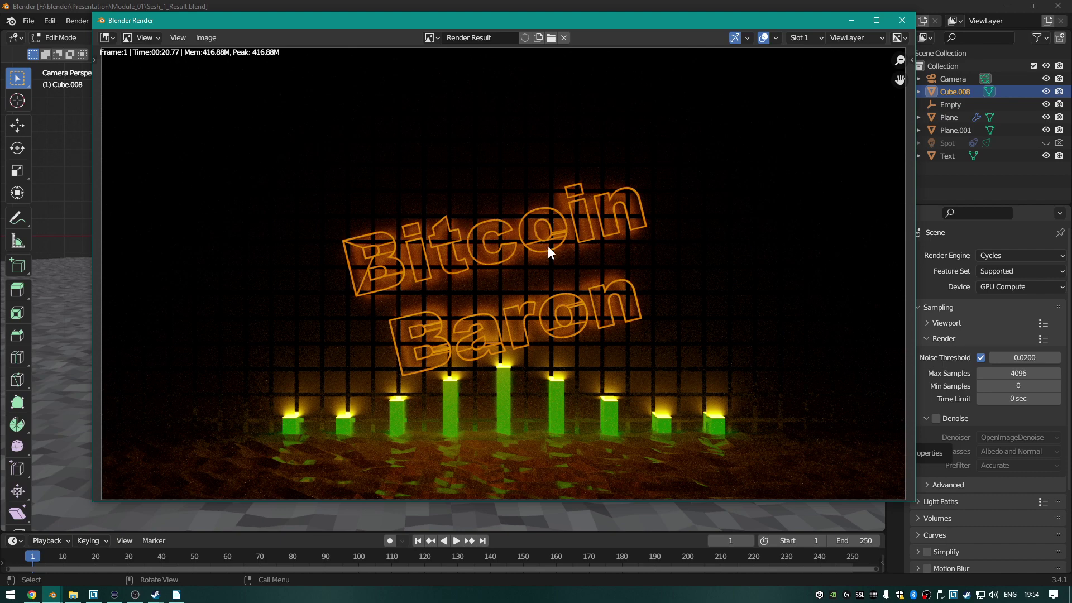
click(901, 20)
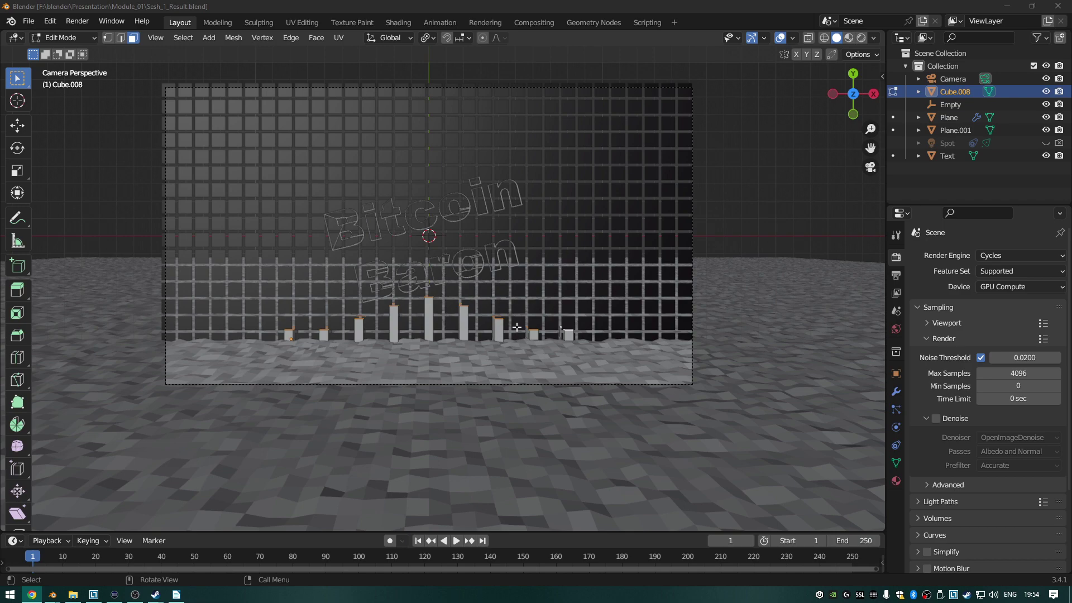
mouse_move(155, 594)
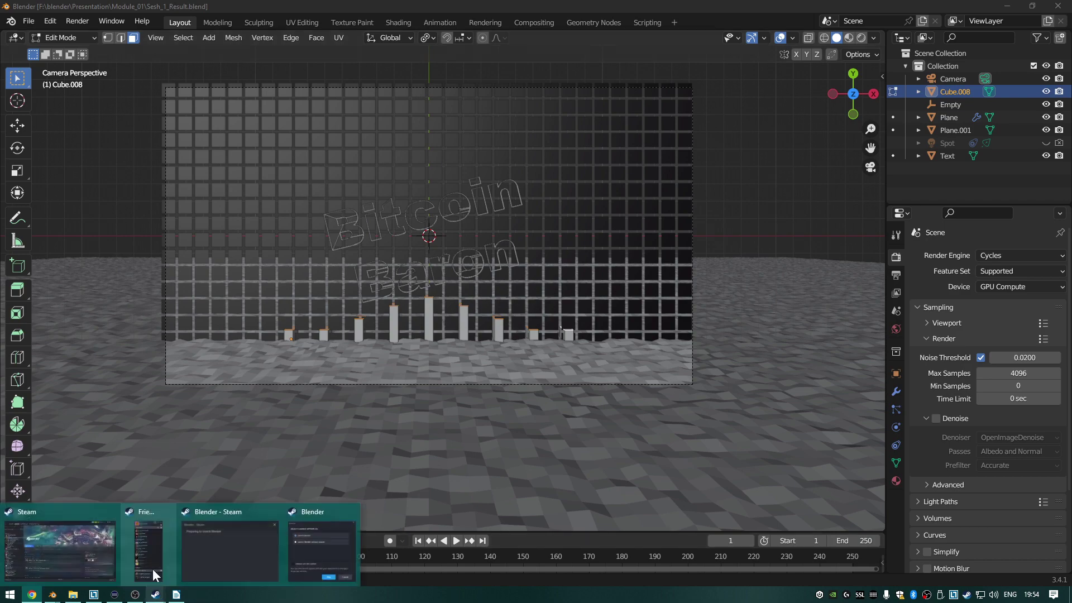
click(72, 552)
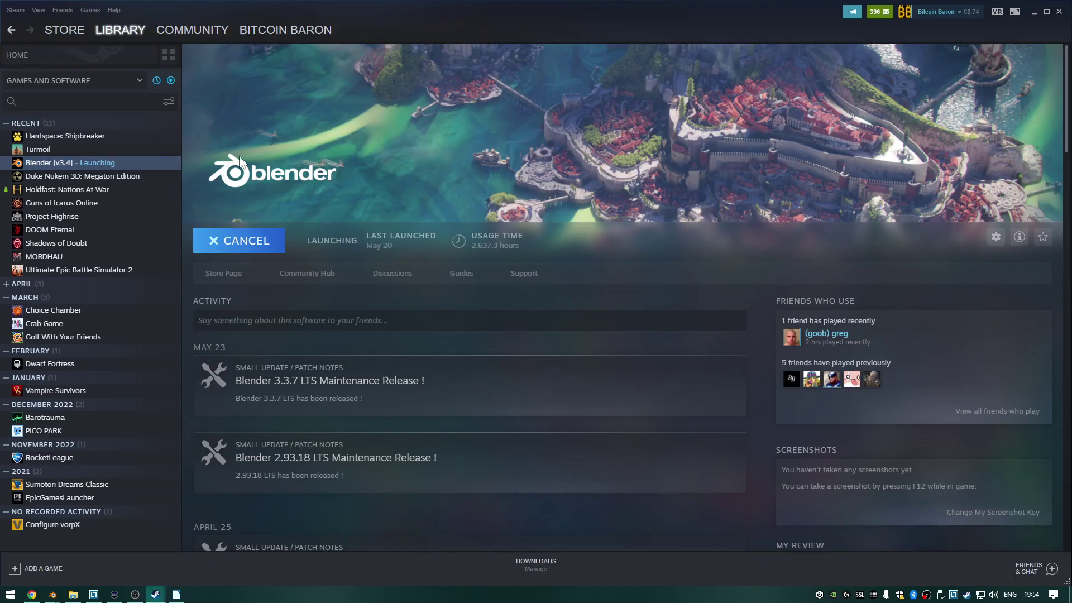
right_click(122, 166)
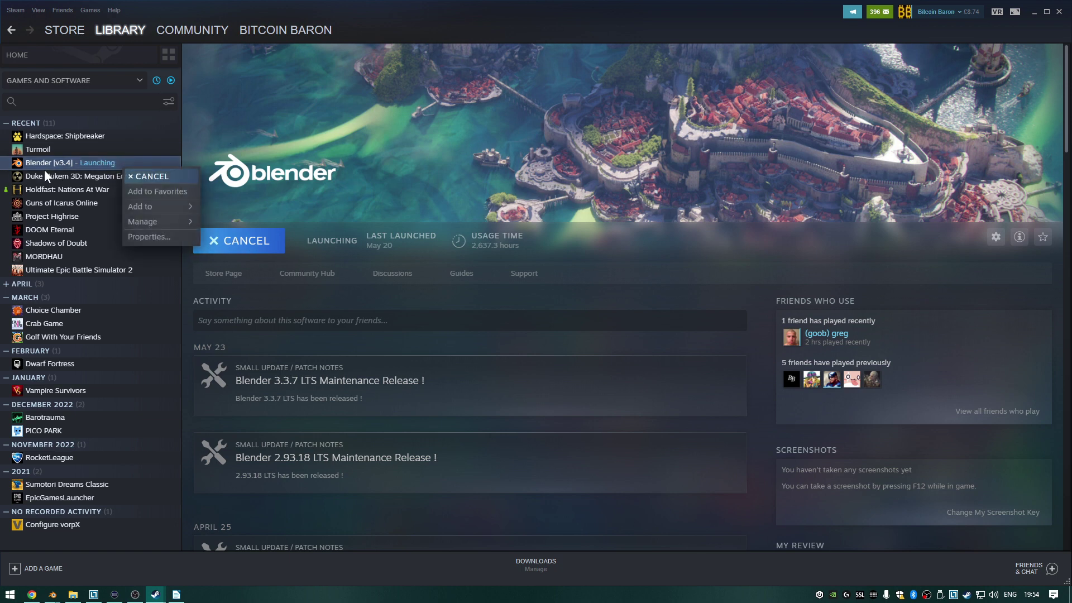
click(78, 162)
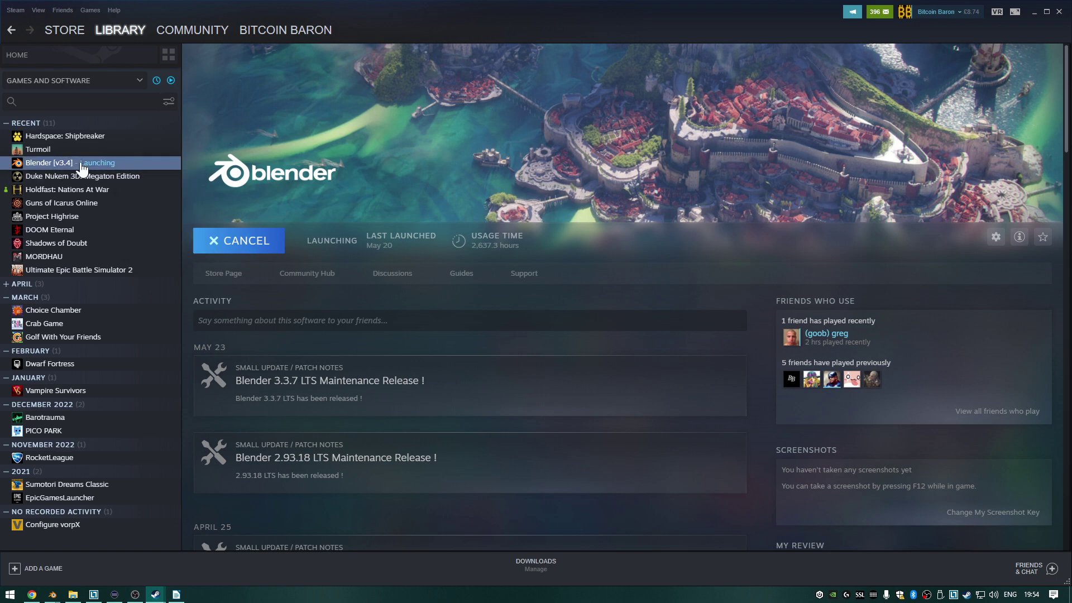
right_click(112, 168)
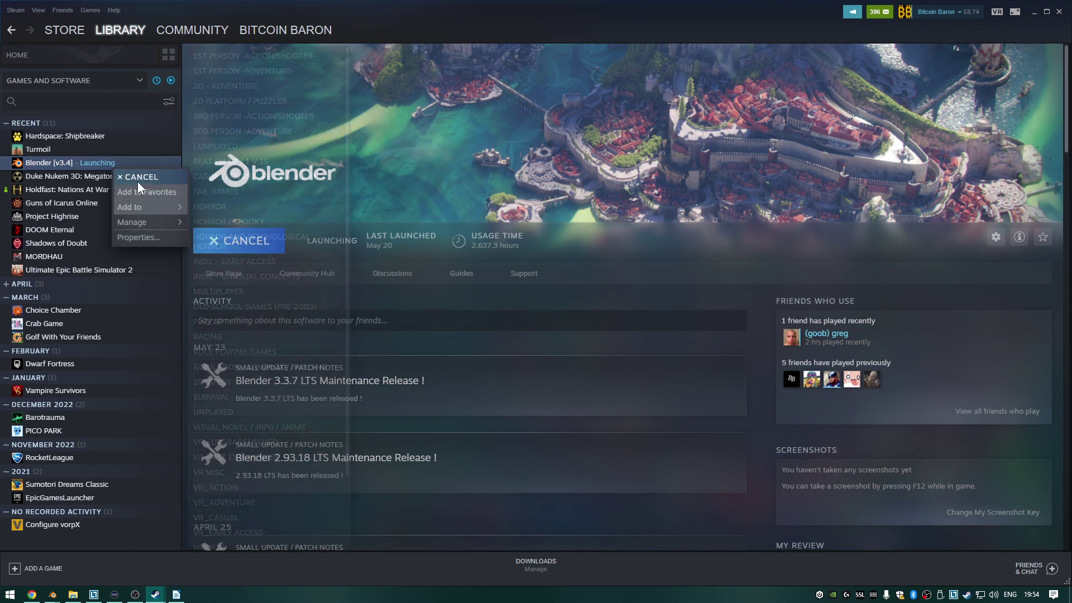
click(103, 163)
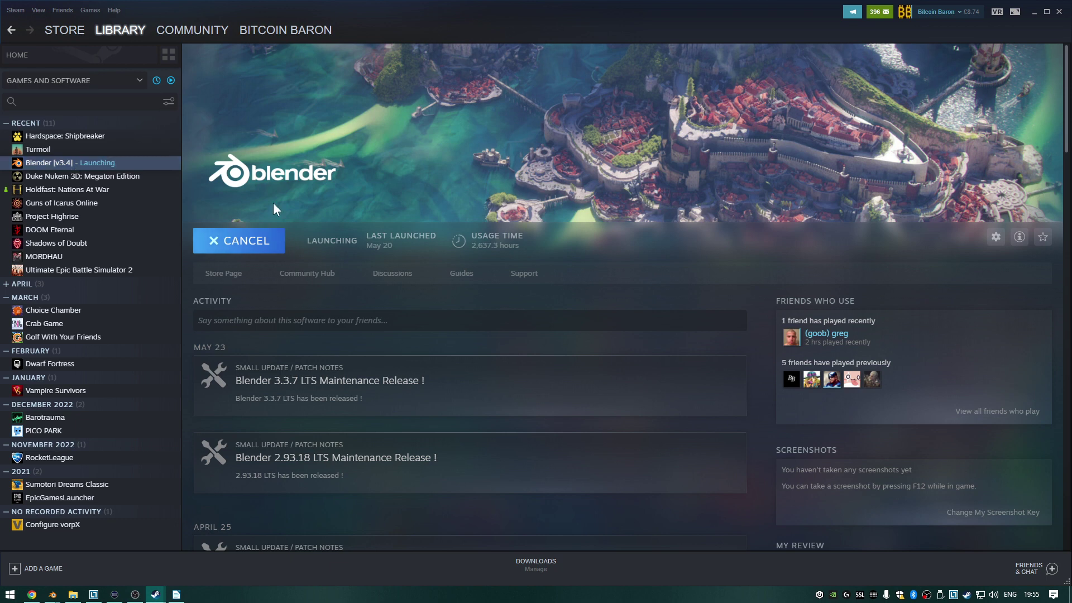
Choose v3.4 - Stable as Blender's beta version in its Steam properties and close the properties.
right_click(112, 166)
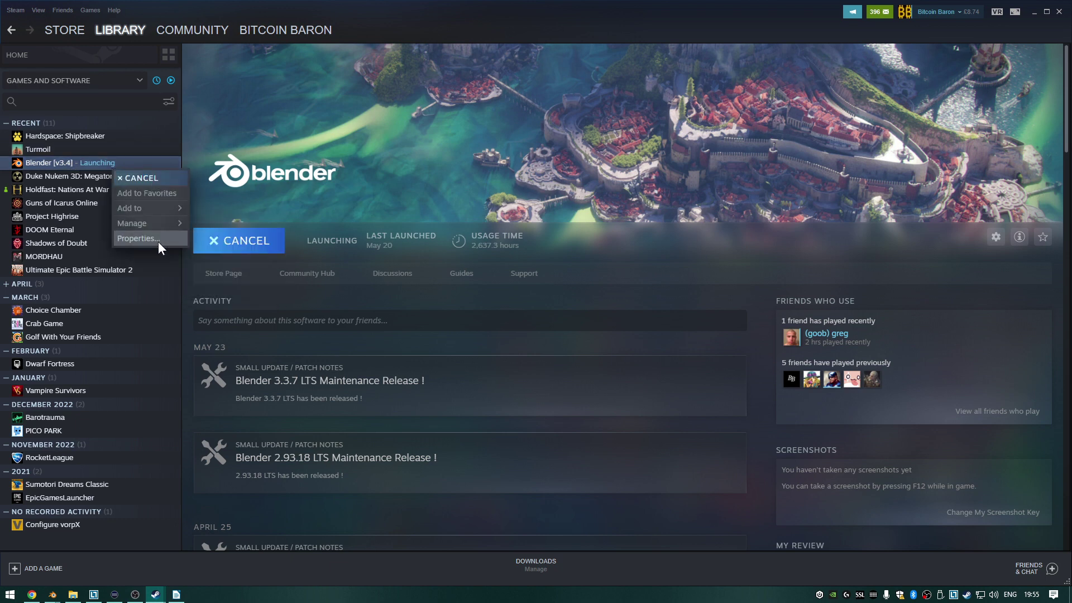
click(140, 238)
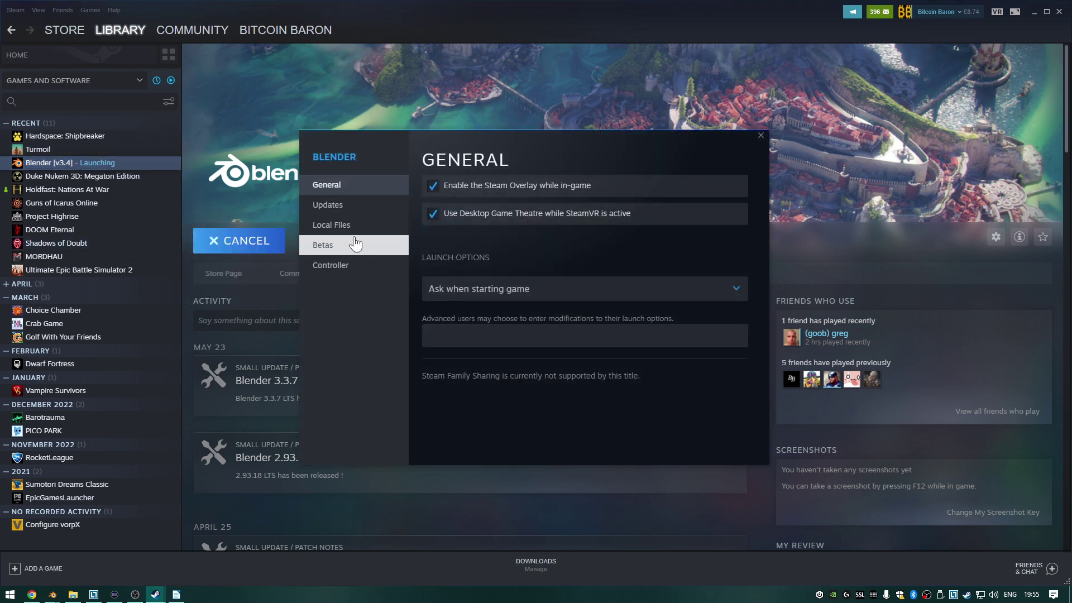
click(354, 246)
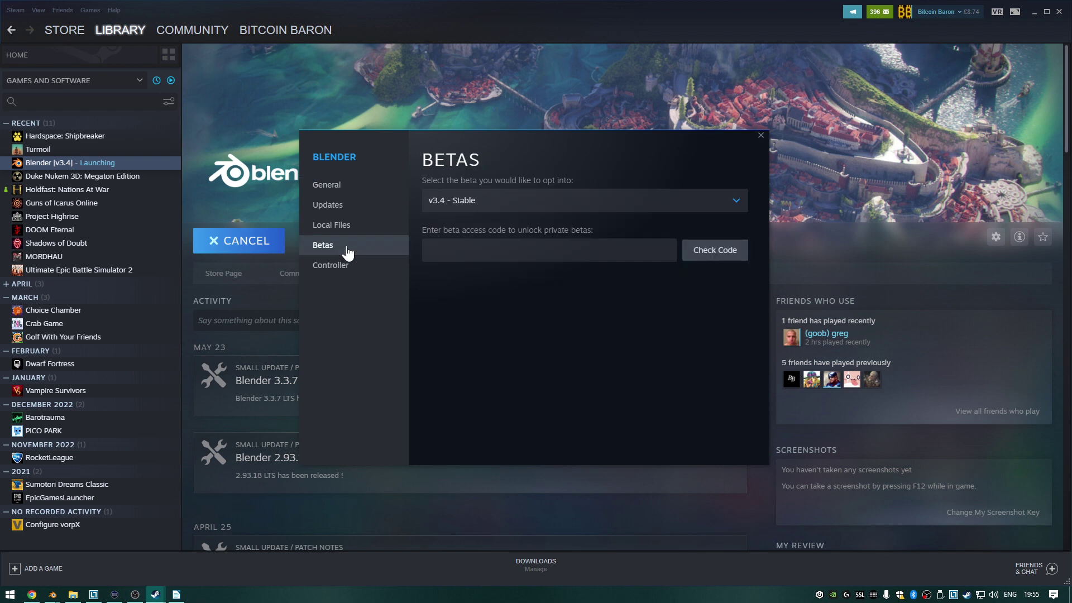
click(736, 202)
scroll(667, 337, down, 5)
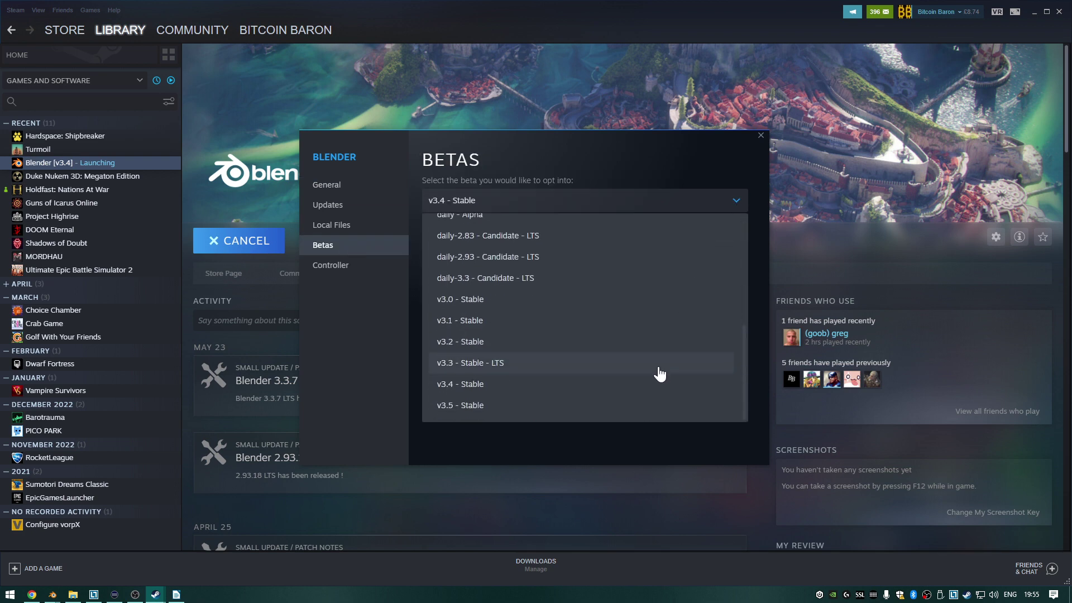
click(476, 391)
click(759, 134)
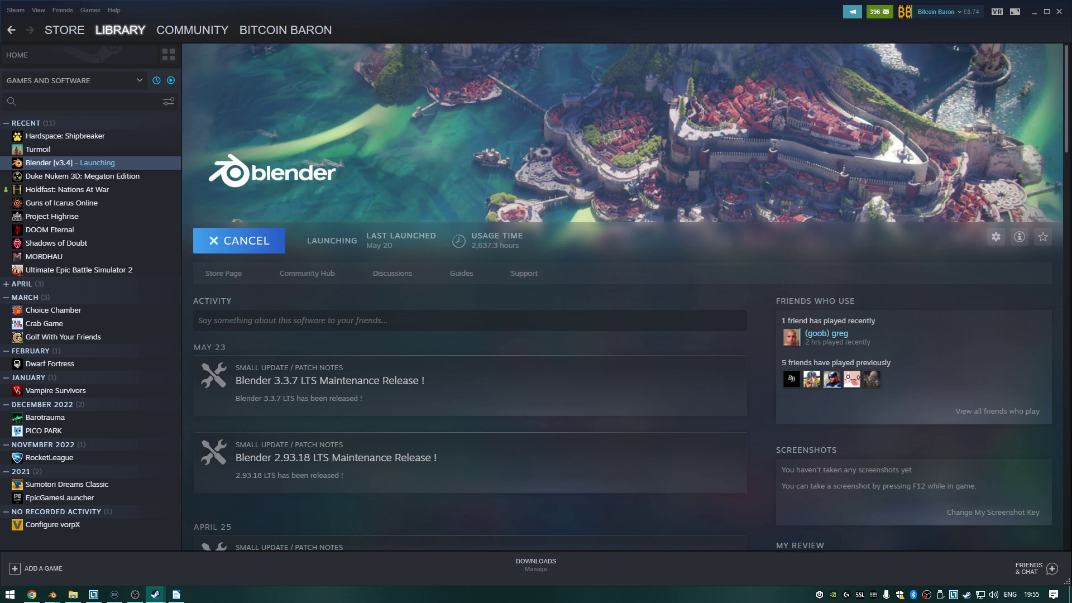
Bring up the blender.org browser window maximized and open the Previous Versions page of the download section.
drag(1071, 134, 338, 89)
double_click(500, 86)
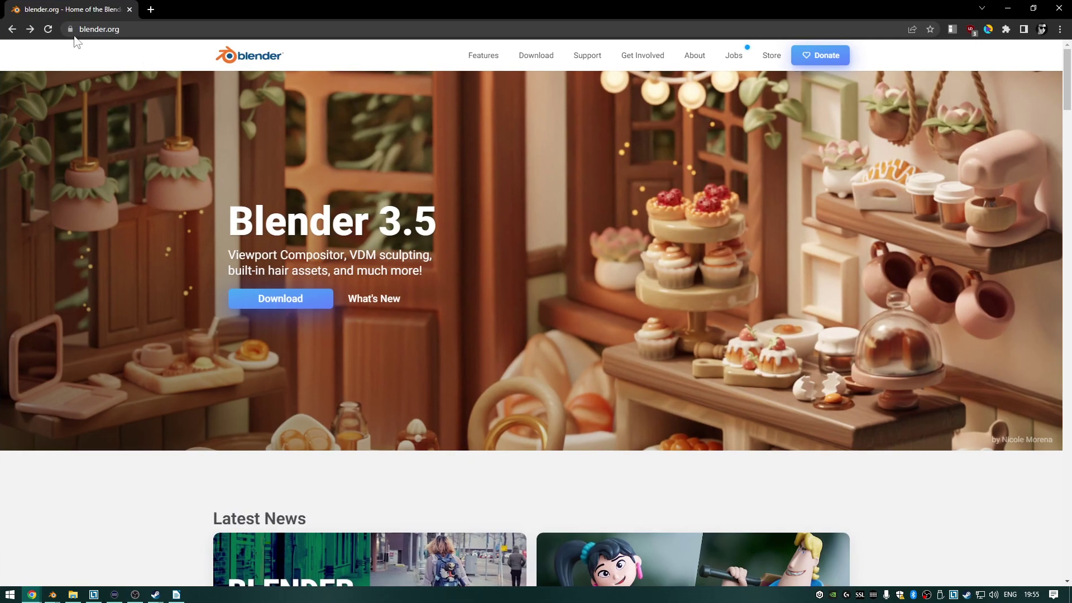
click(282, 304)
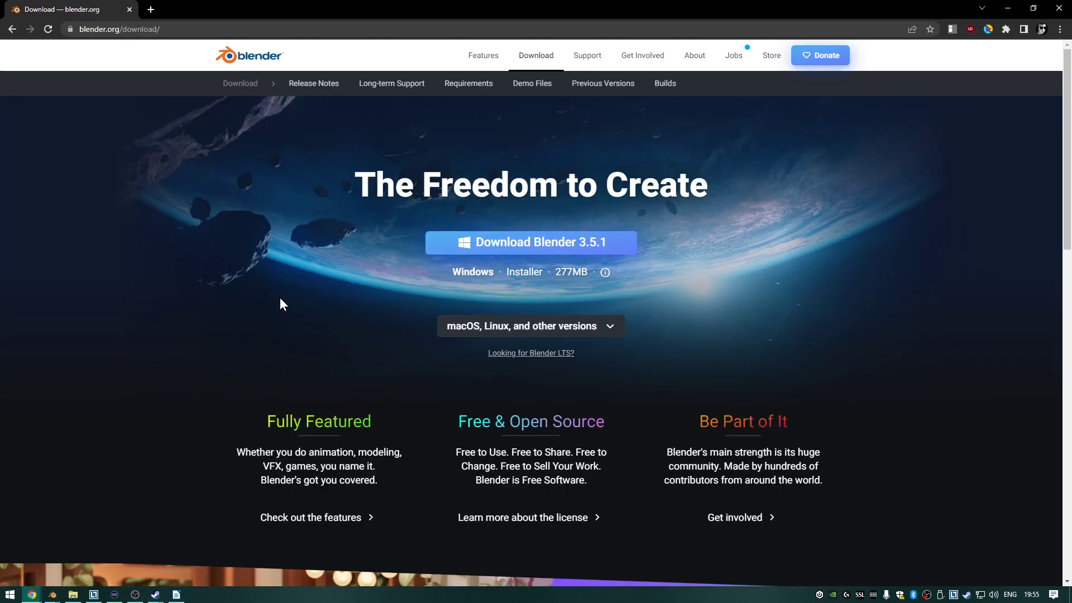
click(615, 90)
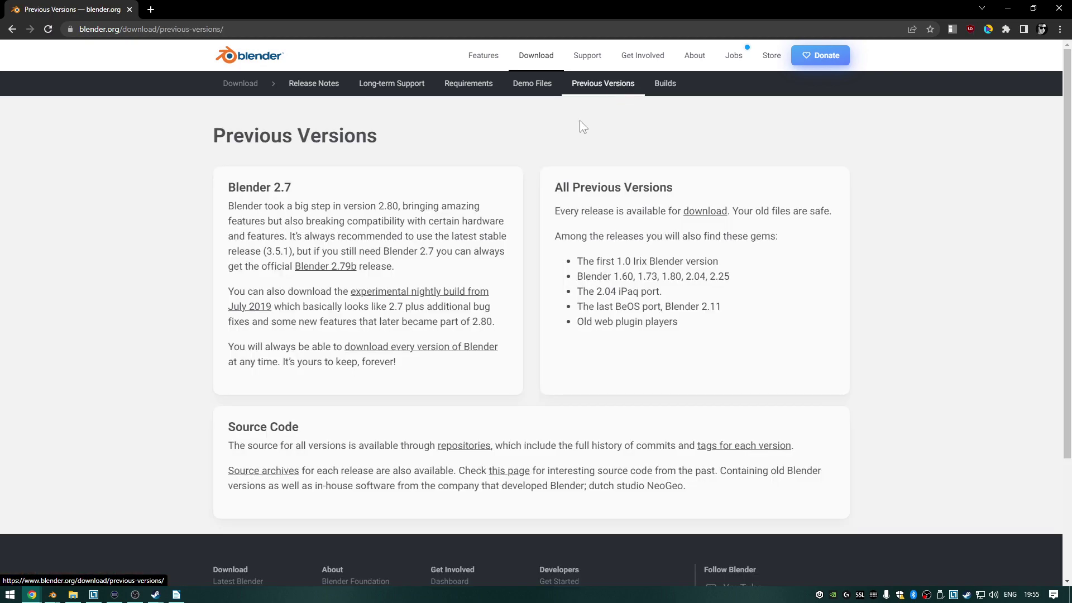
scroll(500, 165, down, 3)
scroll(501, 165, up, 3)
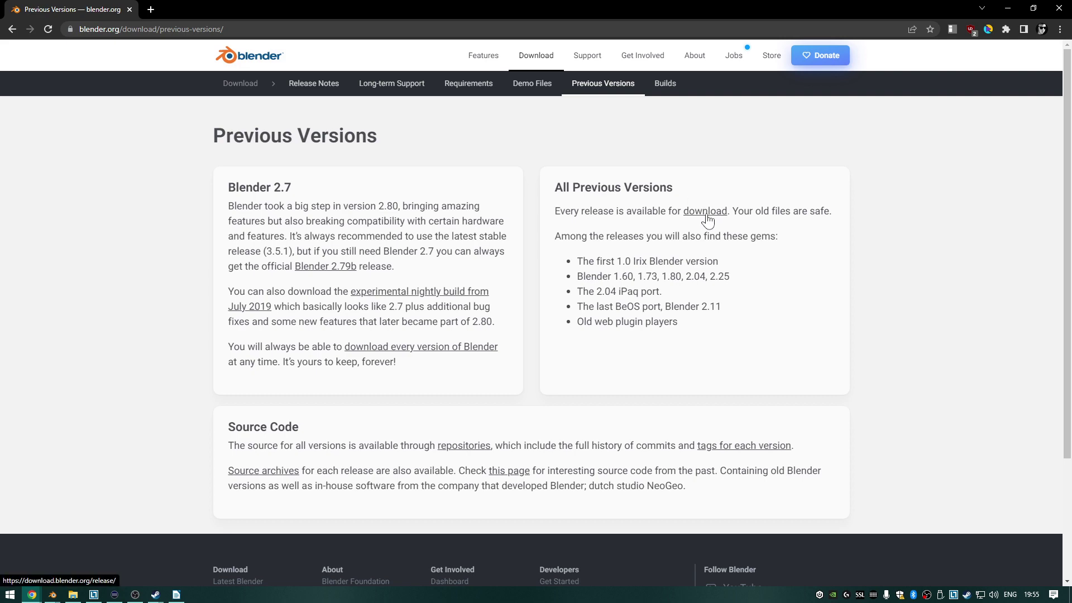
Examine the Blender3.4 folder in the index of all releases, then close that index and minimize the browser.
click(705, 215)
scroll(95, 242, down, 6)
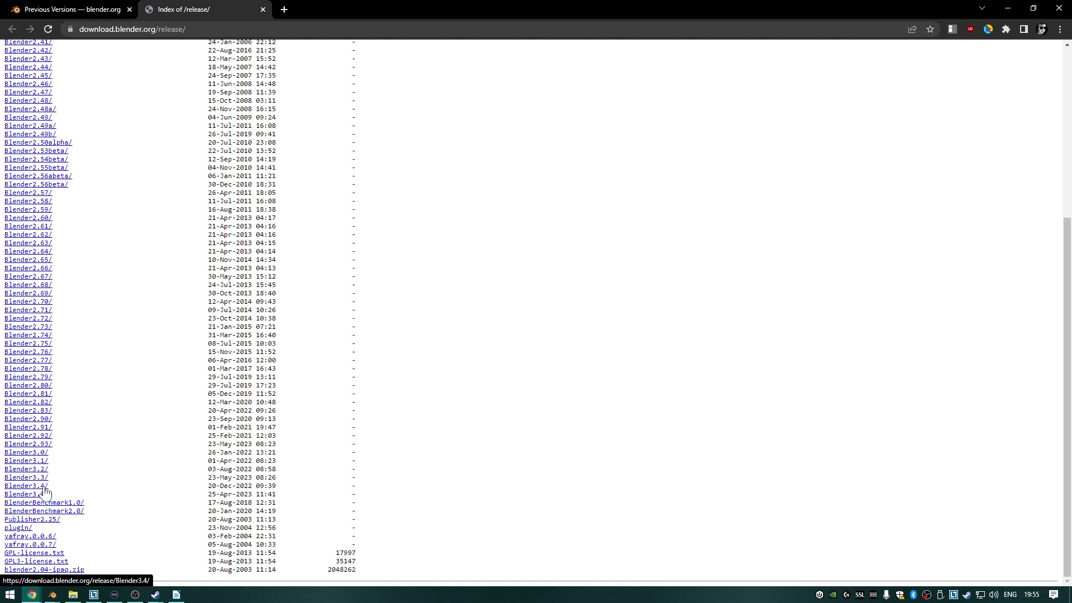
click(40, 486)
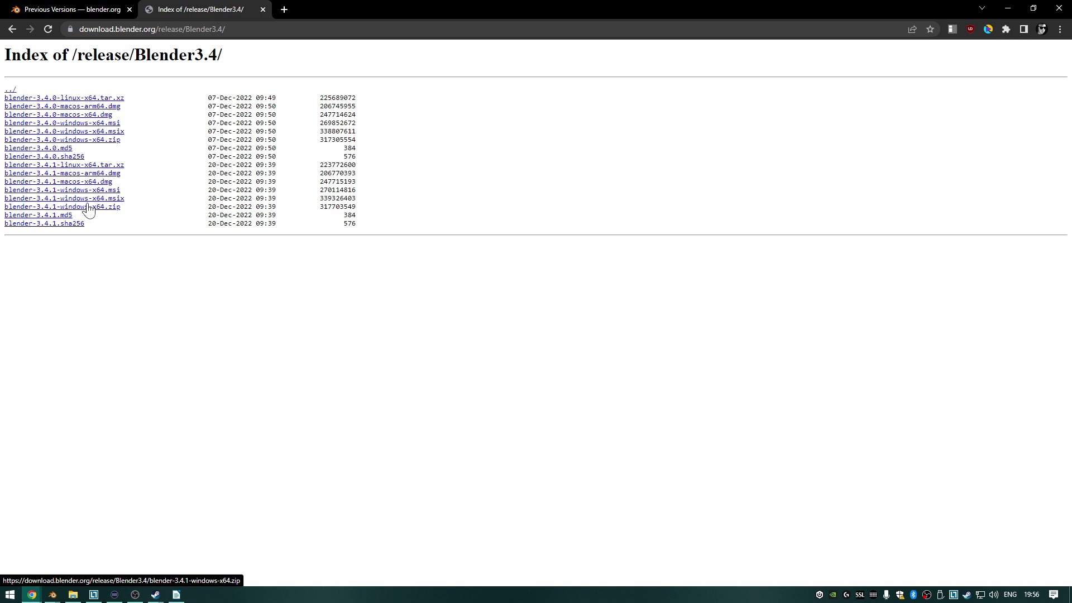
click(262, 10)
click(1006, 12)
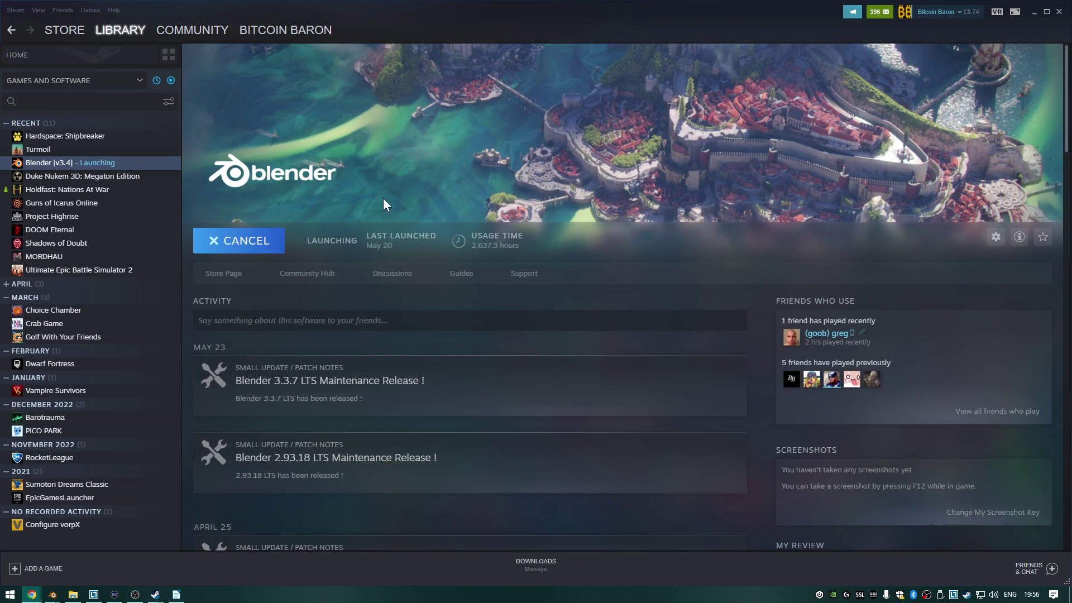
Check the local files size of Blender in its Steam properties and close the properties.
right_click(118, 162)
click(165, 233)
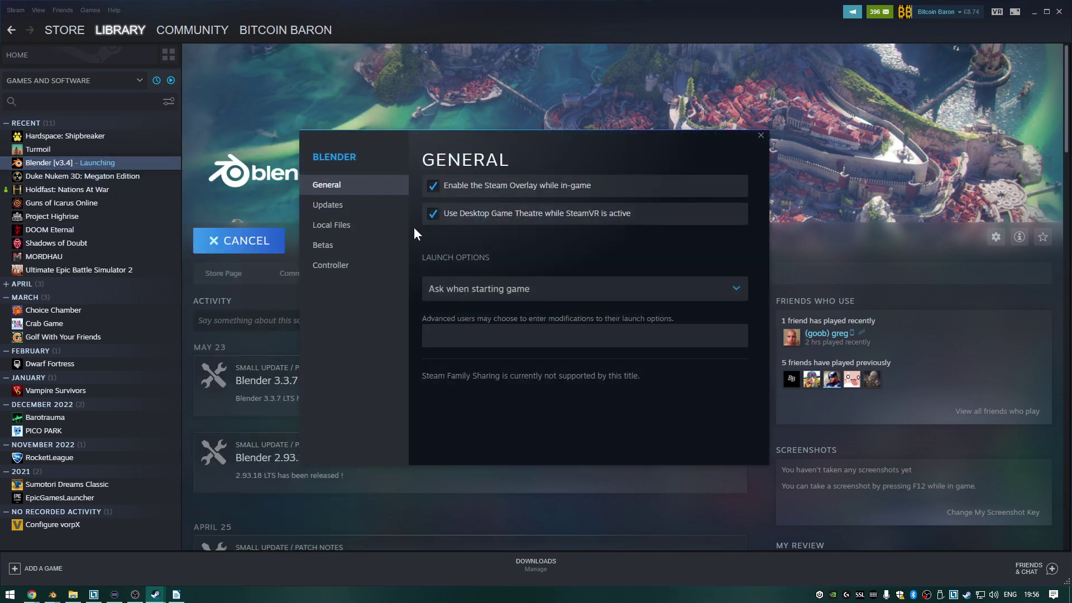
click(357, 228)
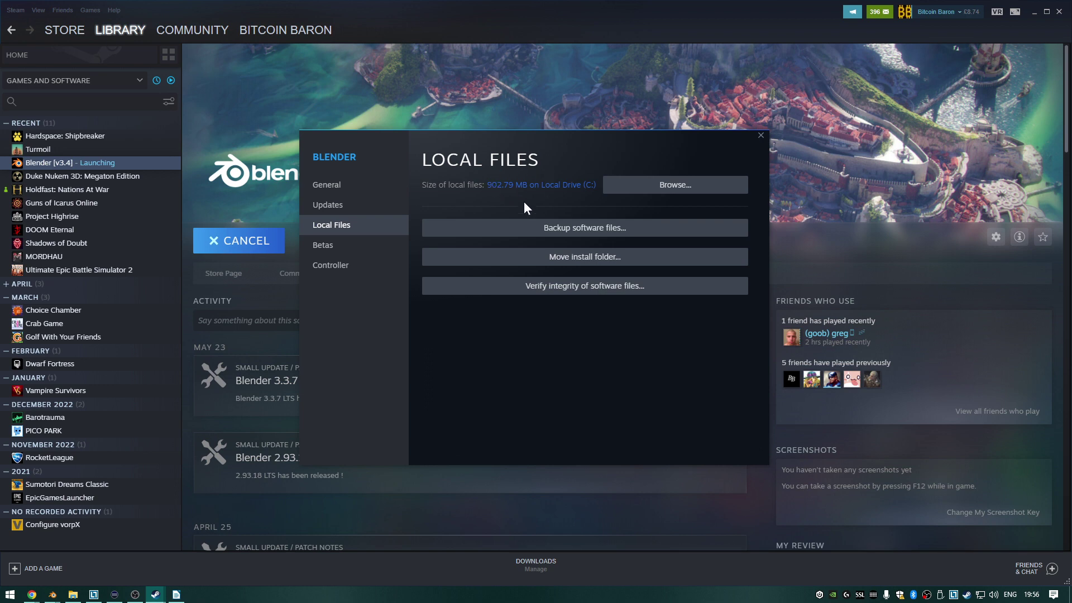
click(761, 135)
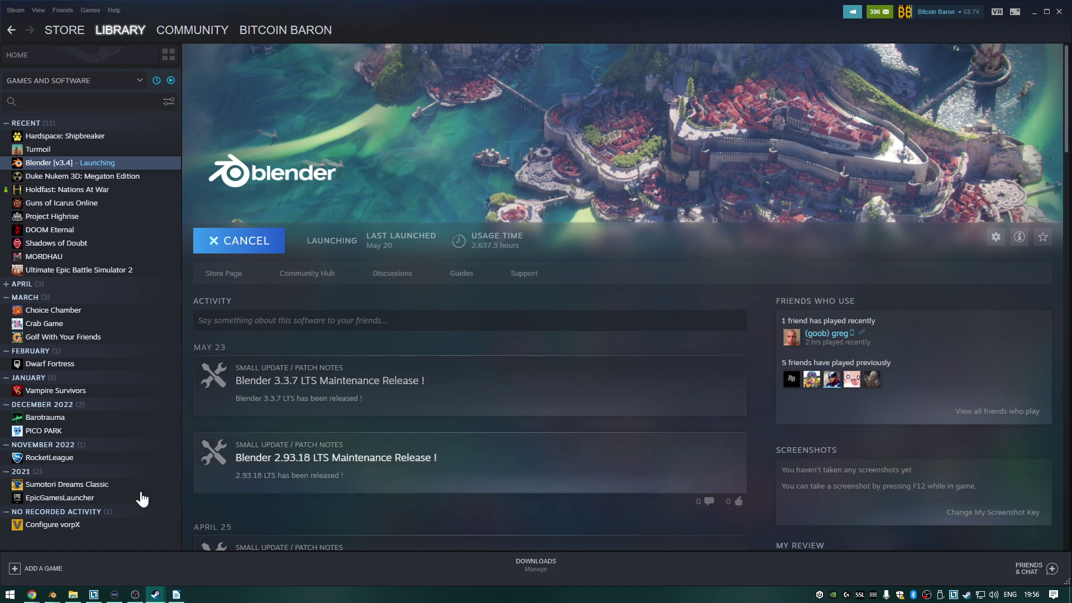
Return to the browser, check the blender-3.4.1-windows-x64.msi file size in the Blender3.4 release folder, and close the browser.
mouse_move(37, 597)
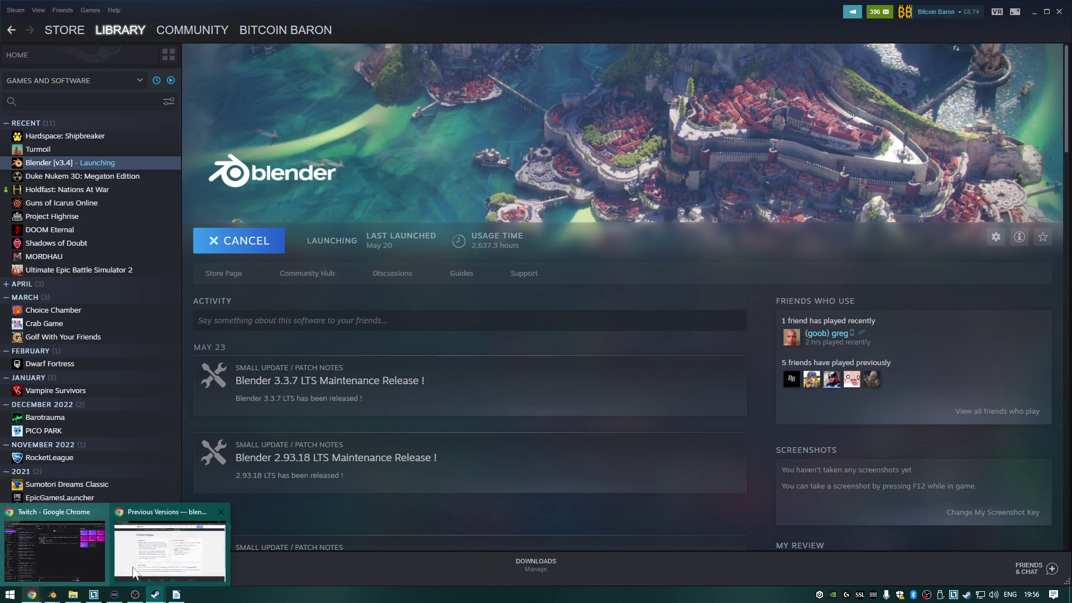
click(172, 549)
click(705, 212)
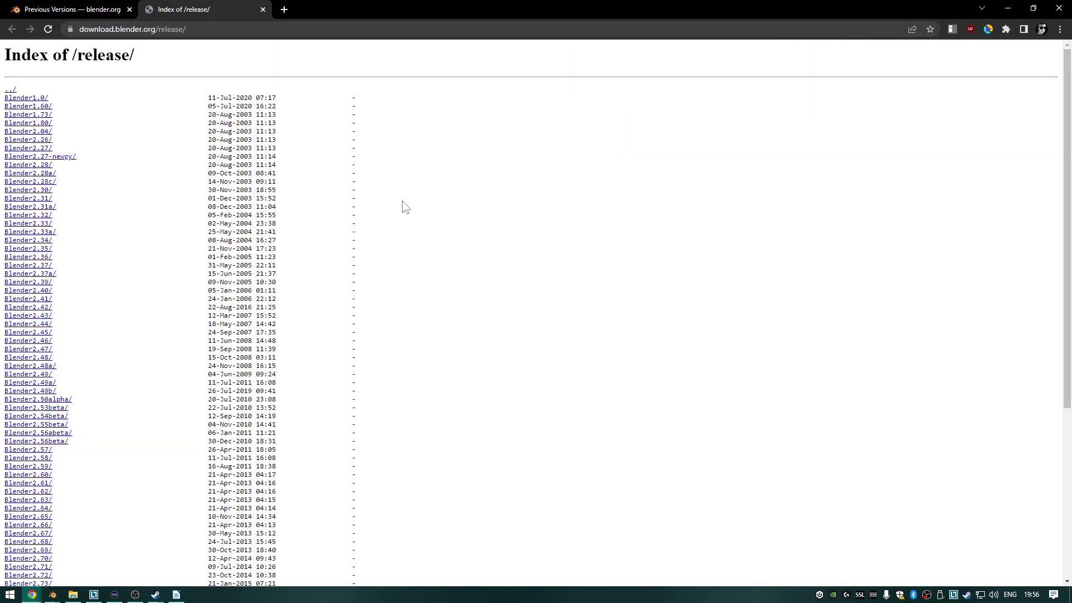
scroll(137, 313, down, 6)
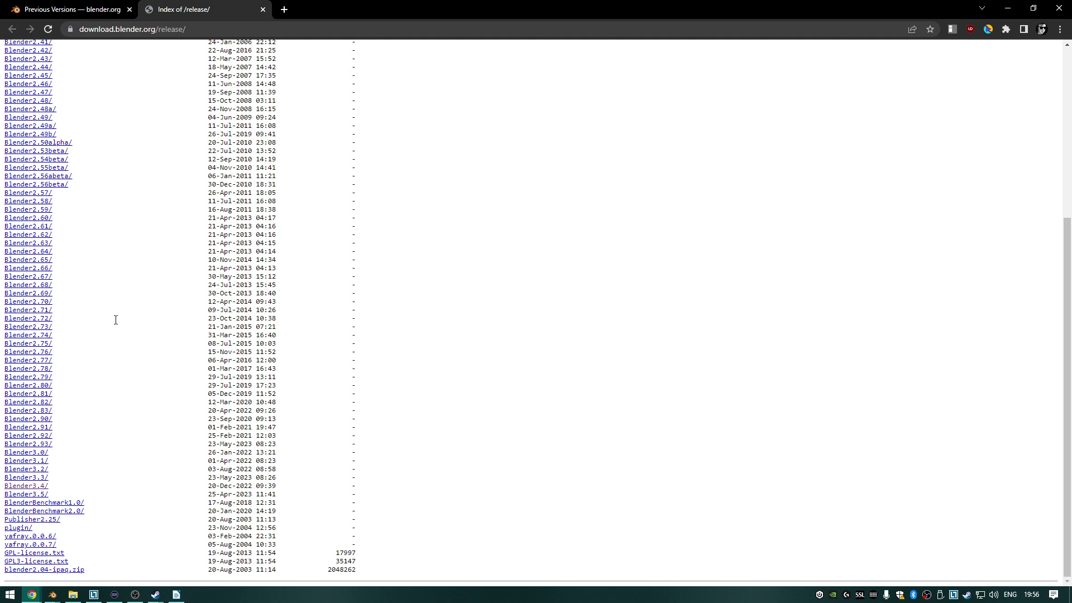
click(44, 486)
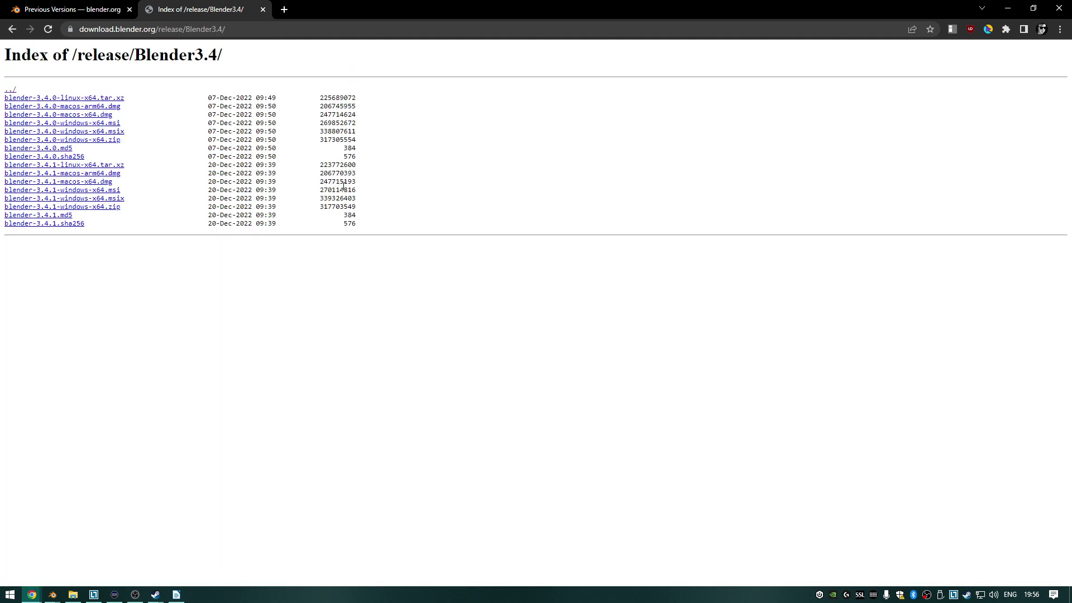
drag(356, 191, 343, 192)
click(263, 9)
click(1059, 8)
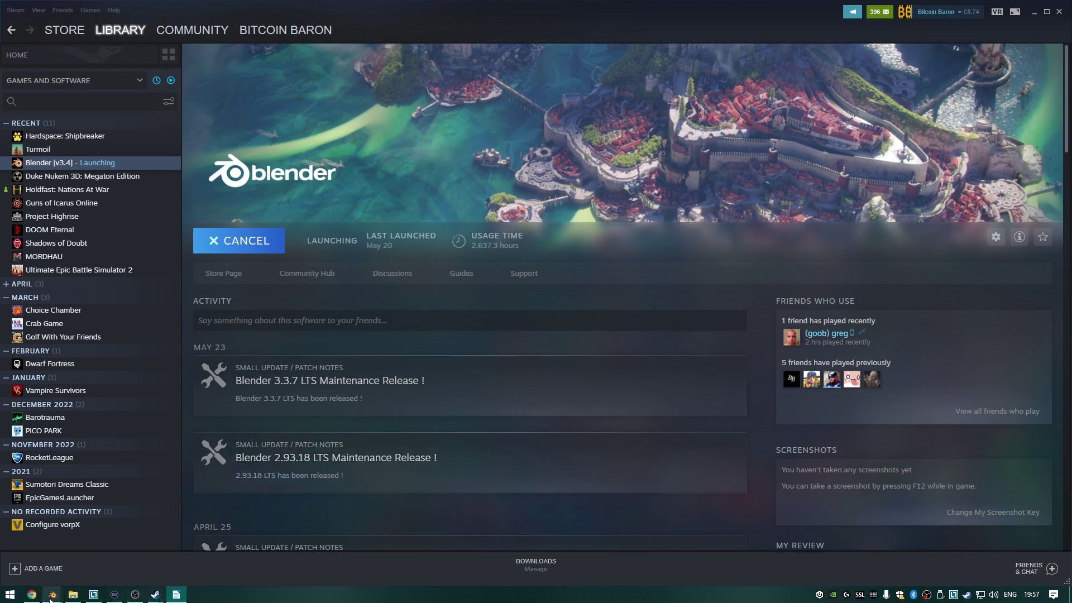
Switch to Blender and close its Preferences window.
mouse_move(52, 594)
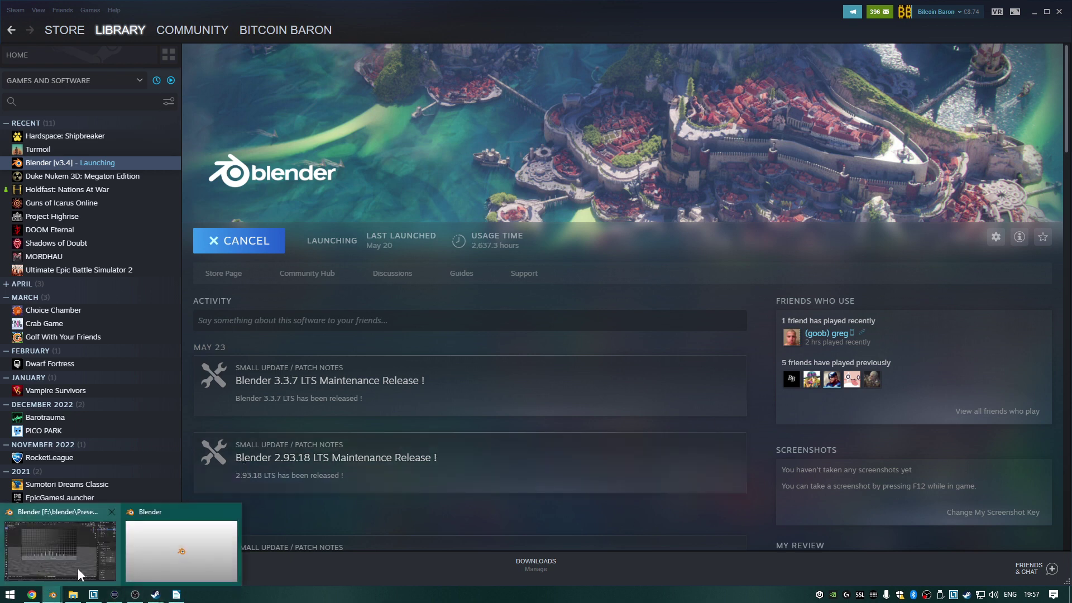
click(173, 549)
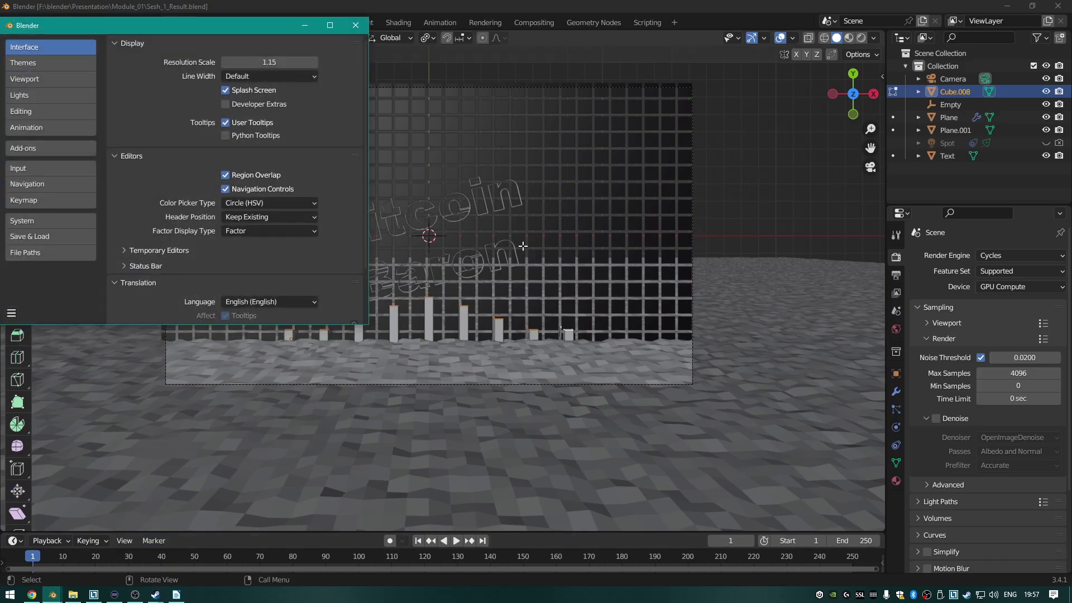
click(356, 25)
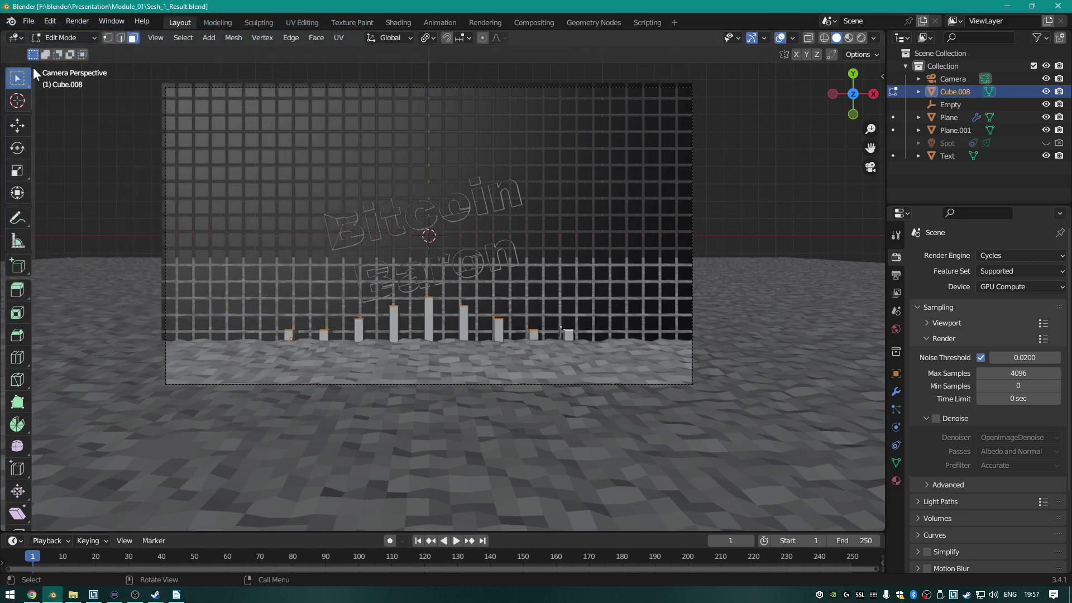
Create a new file from the General template.
click(28, 22)
mouse_move(33, 35)
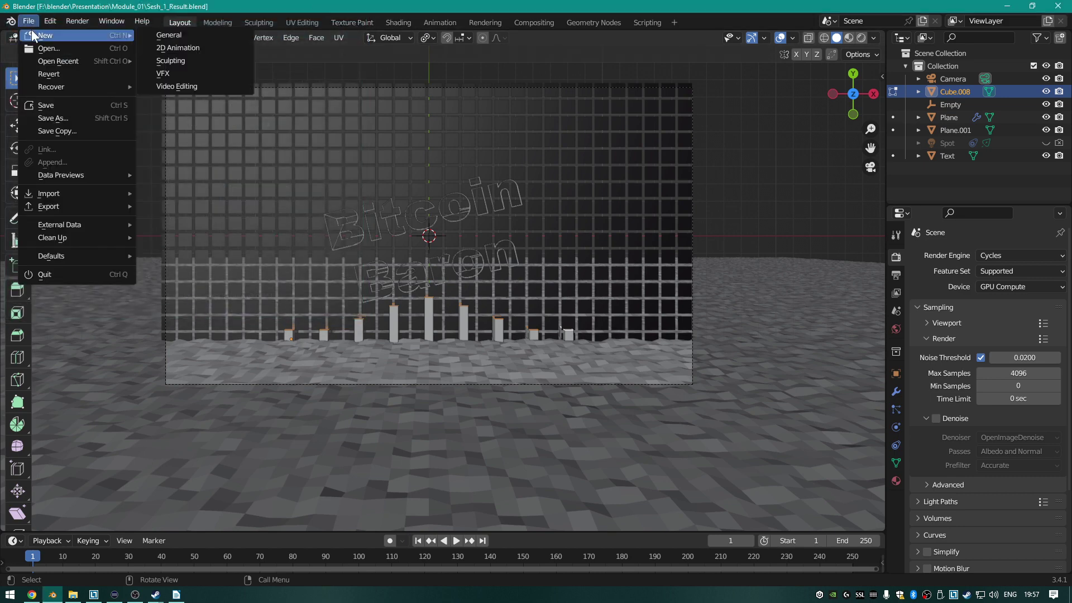
click(169, 36)
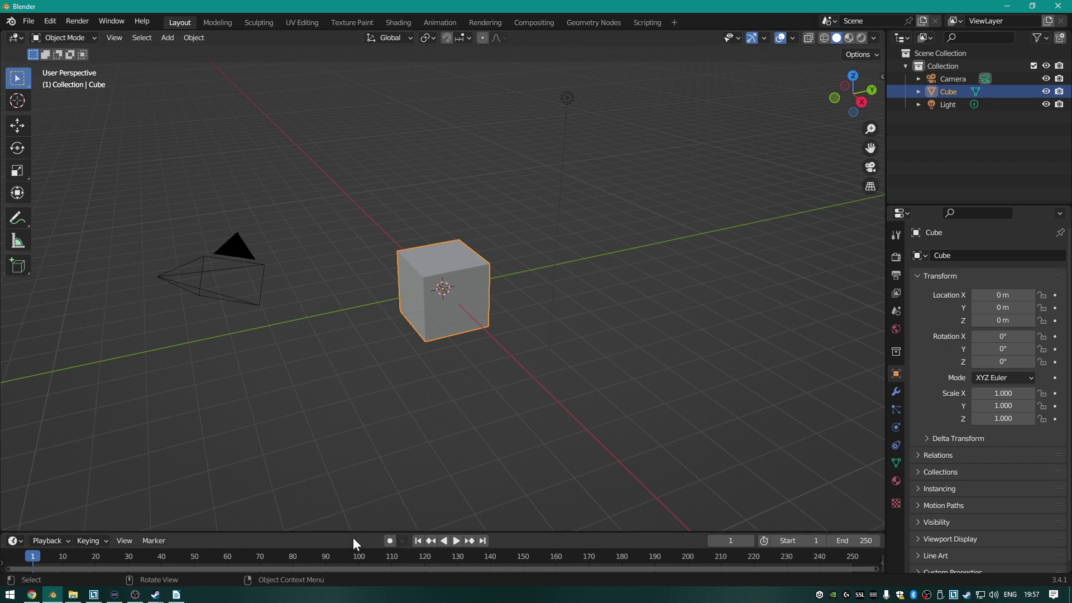
Enlarge the timeline area by raising its border with the 3D viewport.
drag(363, 529, 370, 470)
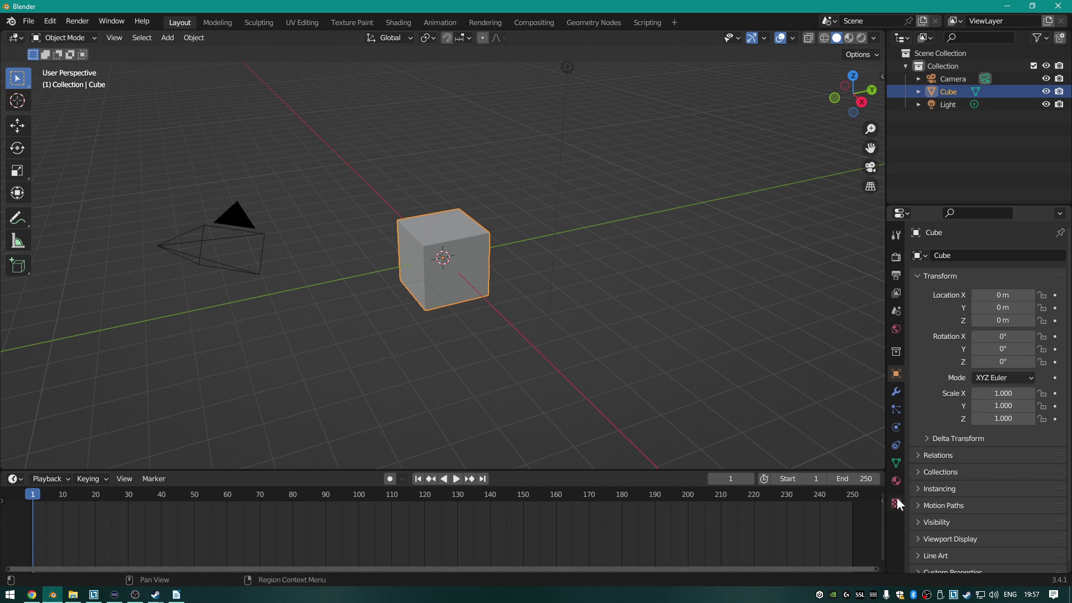
drag(643, 469, 686, 483)
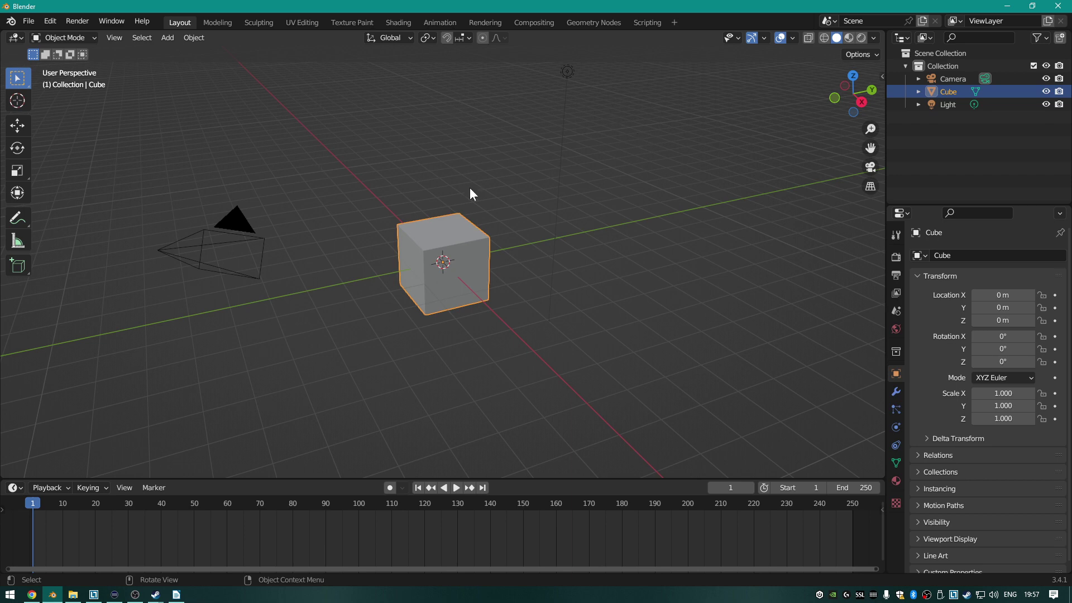
Bring up the TURBO (F:) file explorer window and move it off the Blender screen.
middle_drag(405, 186, 354, 426)
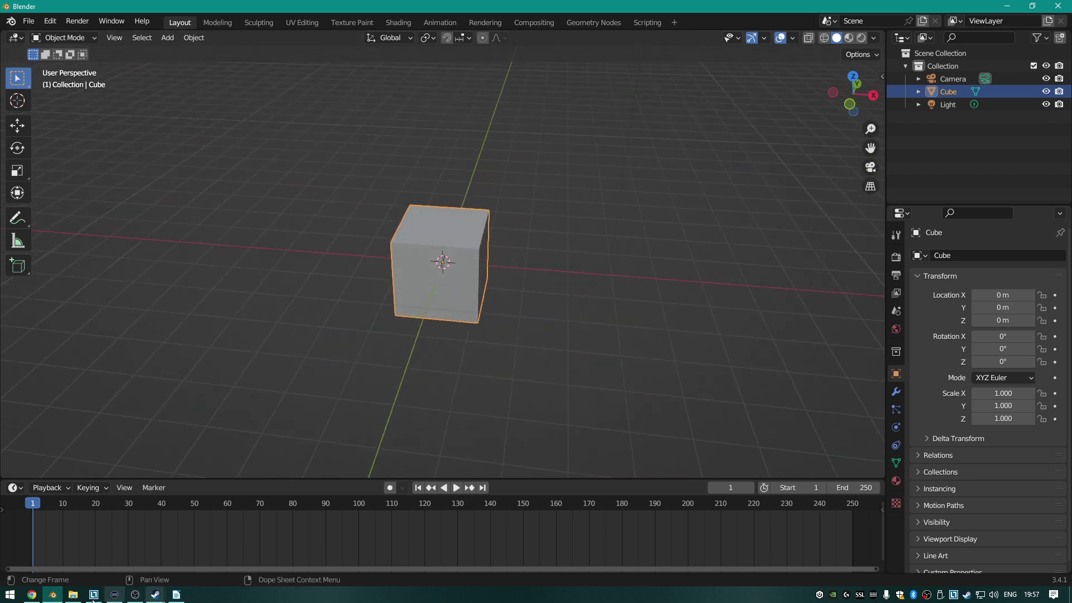
mouse_move(68, 596)
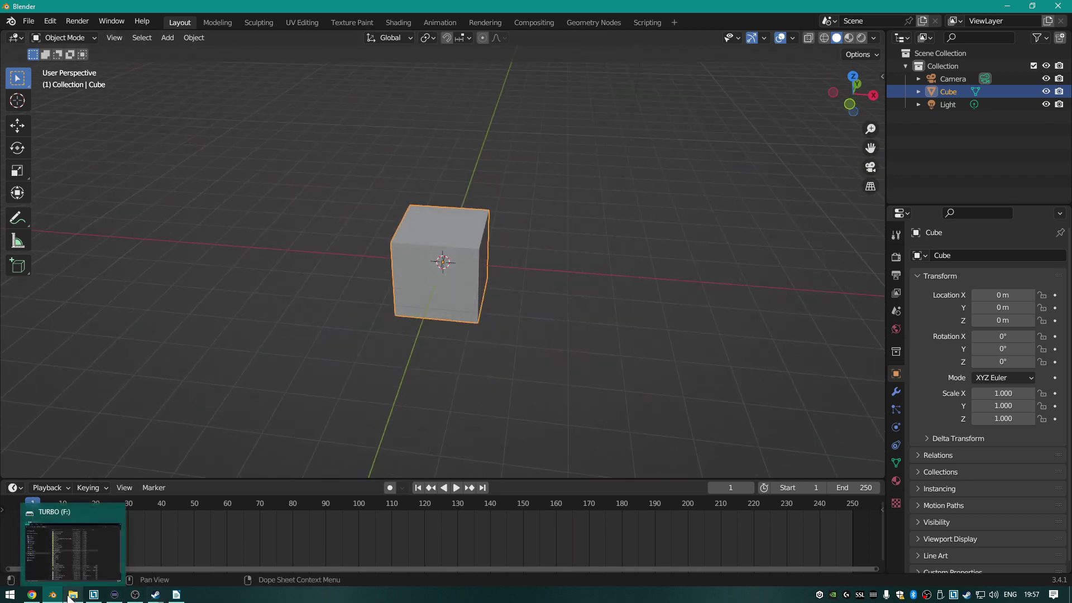
click(69, 596)
drag(332, 134, 1071, 146)
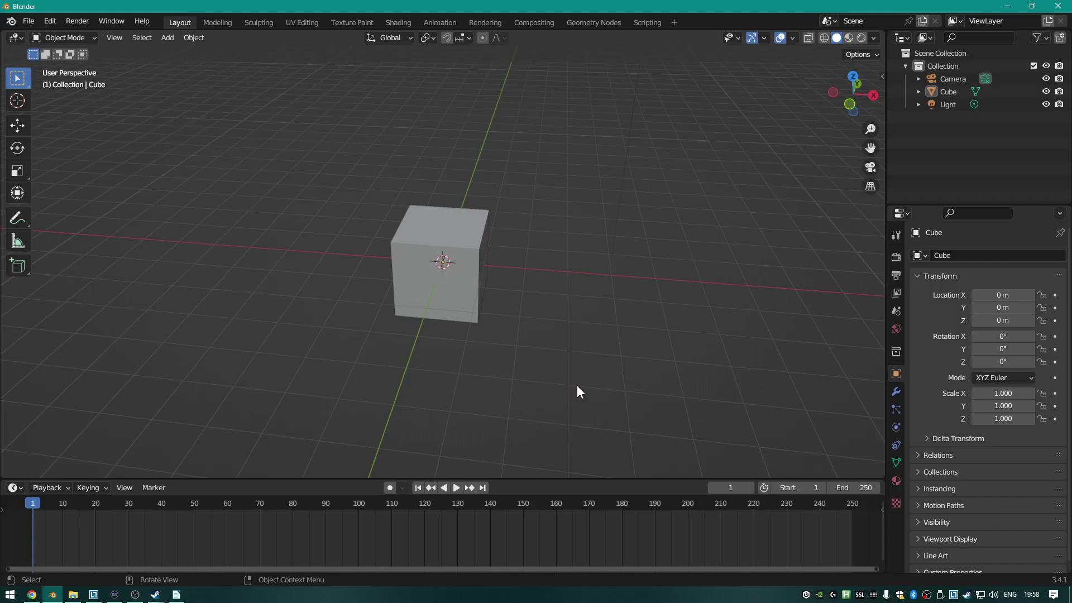
Return to the 3D viewport in Blender and leave the cube deselected.
click(577, 391)
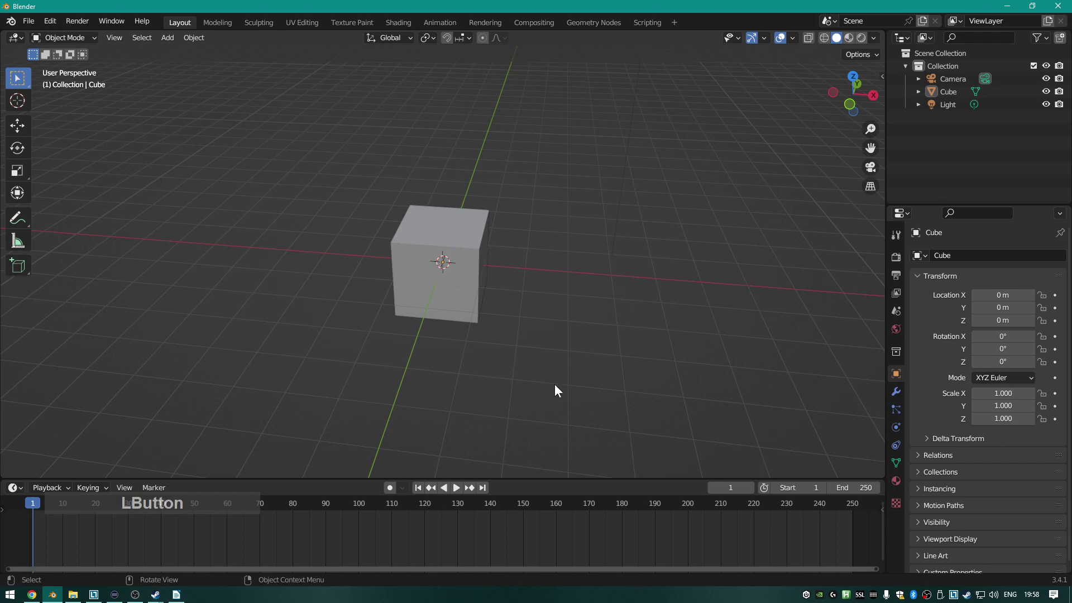
click(557, 385)
click(557, 385)
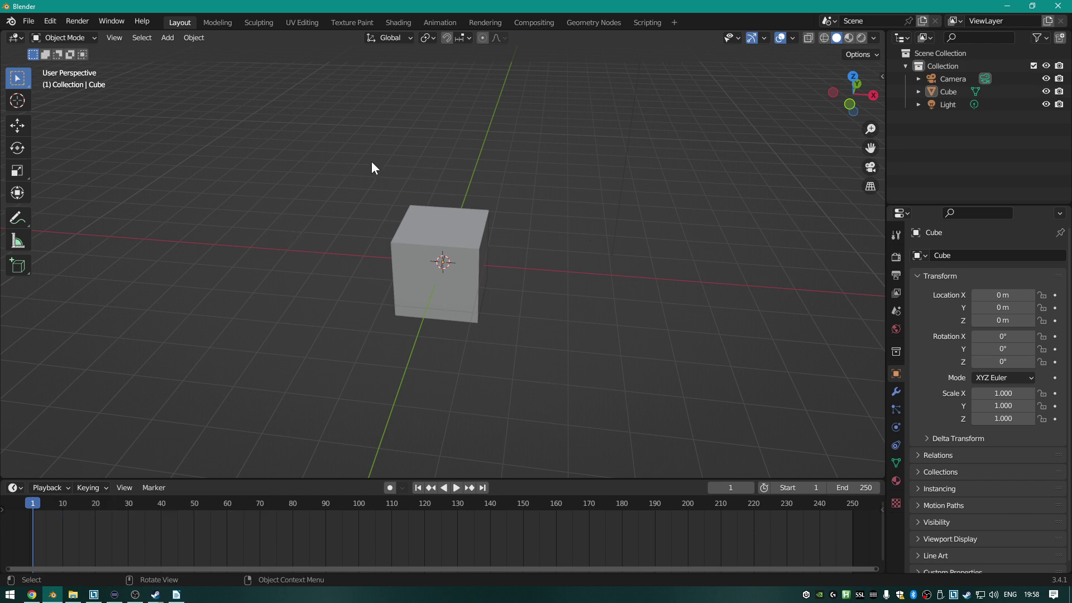
Examine the default scene's cube, camera and light from several angles and distances.
mouse_move(371, 167)
middle_down()
mouse_move(531, 160)
mouse_move(378, 160)
middle_up()
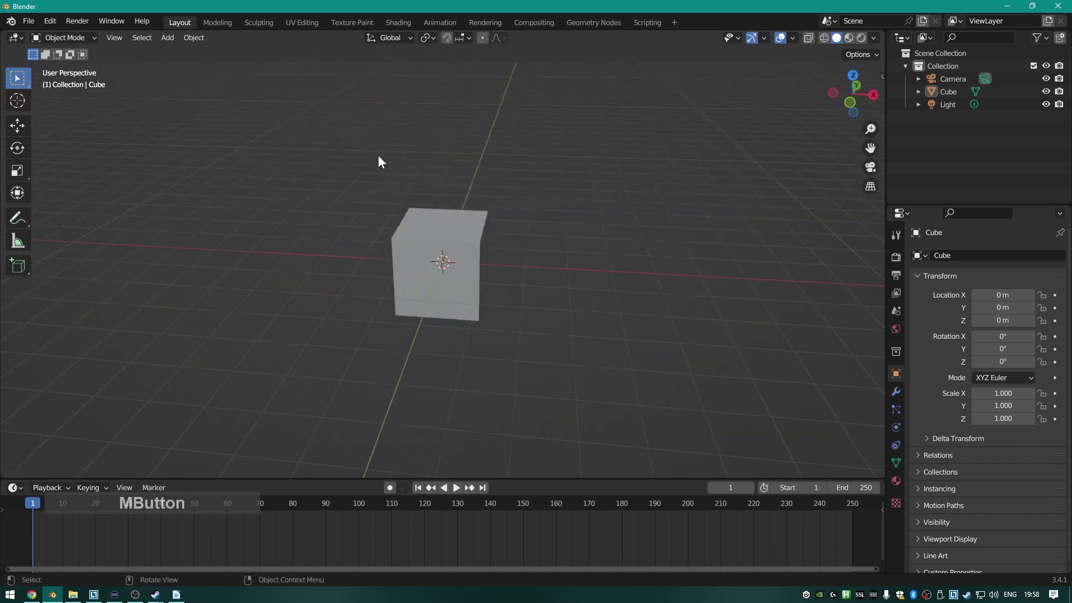
scroll(528, 170, down, 5)
scroll(514, 179, up, 5)
scroll(613, 193, down, 6)
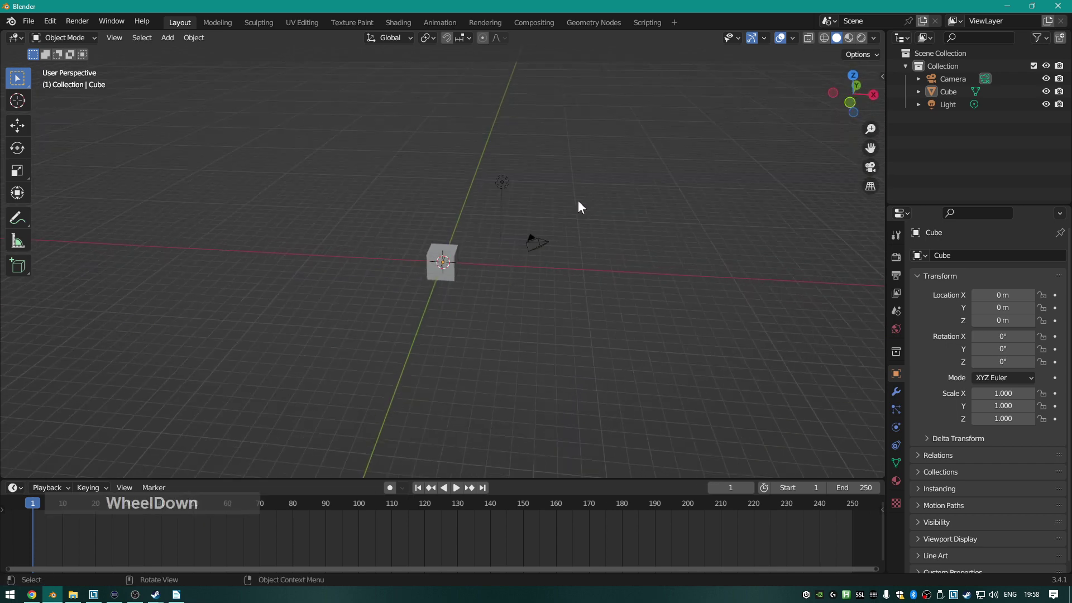
scroll(490, 220, up, 5)
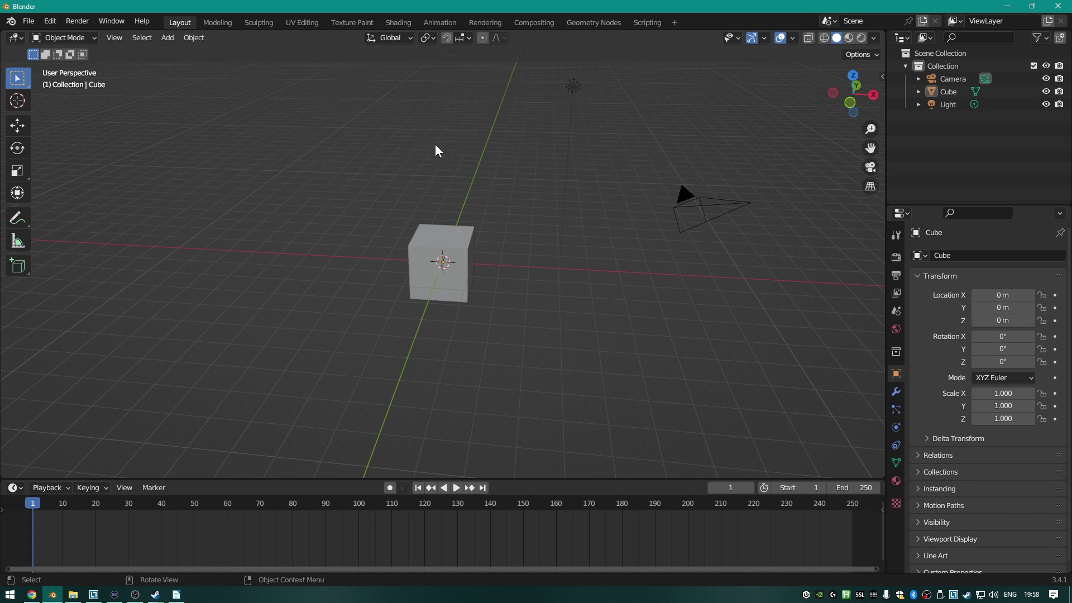
middle_drag(434, 149, 502, 163)
scroll(495, 170, down, 5)
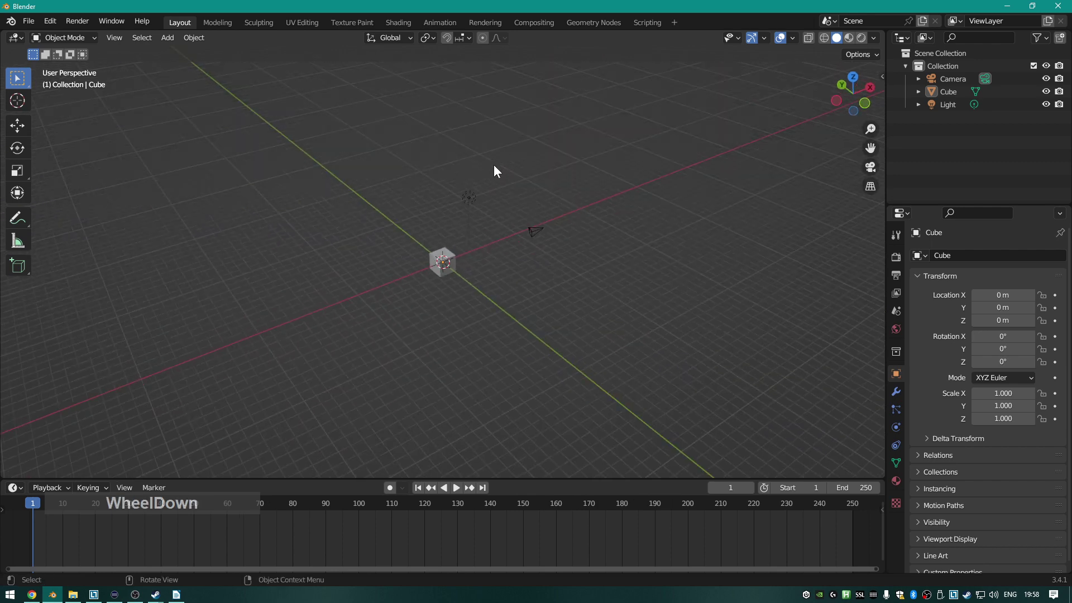
scroll(498, 177, up, 7)
scroll(497, 178, down, 5)
mouse_move(418, 210)
middle_down()
mouse_move(500, 213)
mouse_move(409, 213)
middle_up()
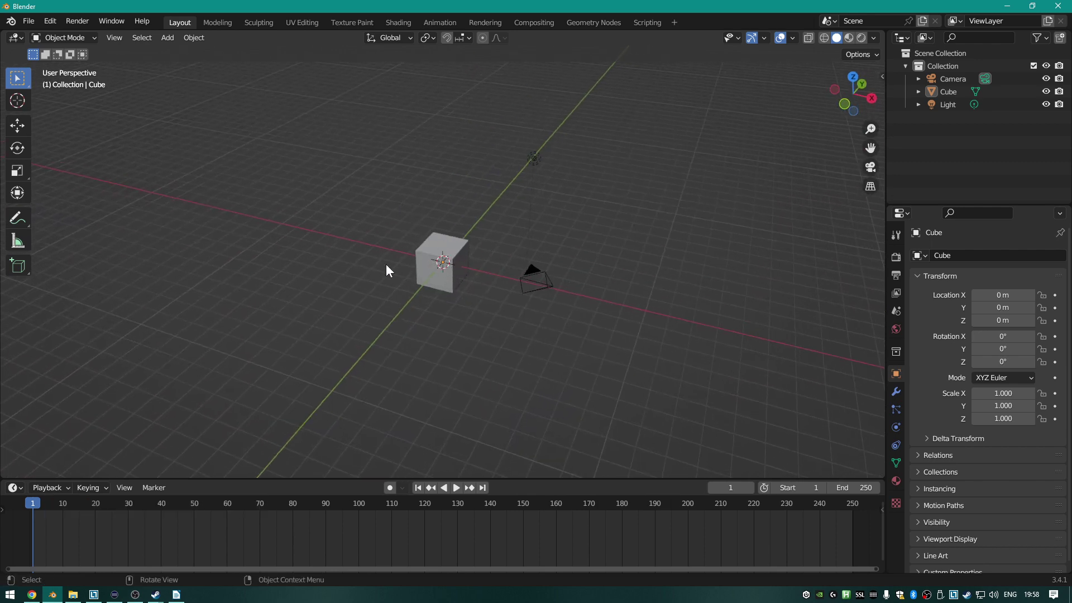
Display the mesh objects that can be added to the scene, and close the list without adding any.
click(593, 247)
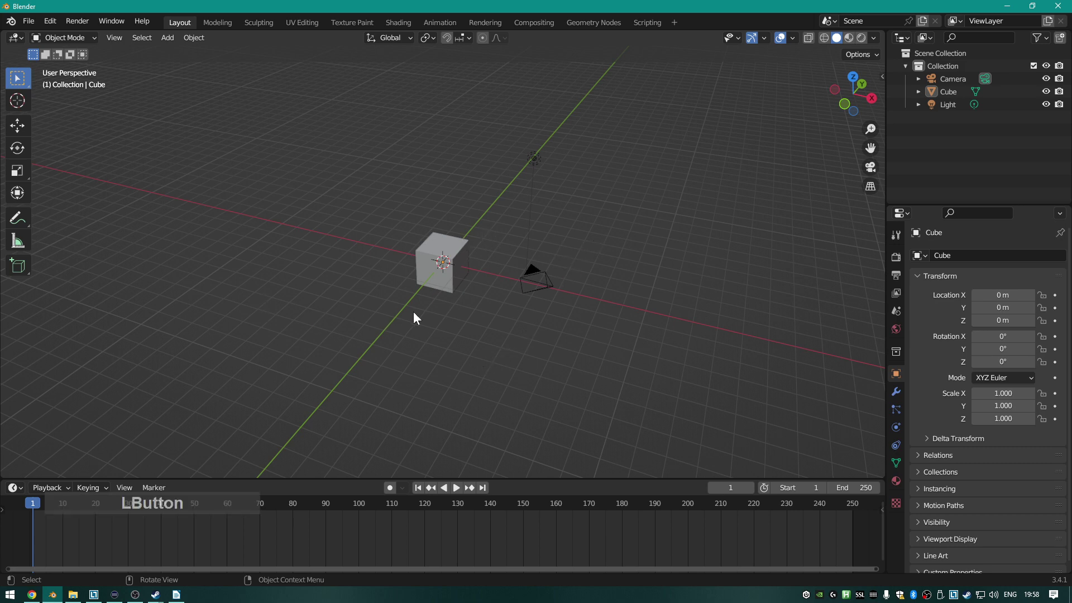
key(shift+a)
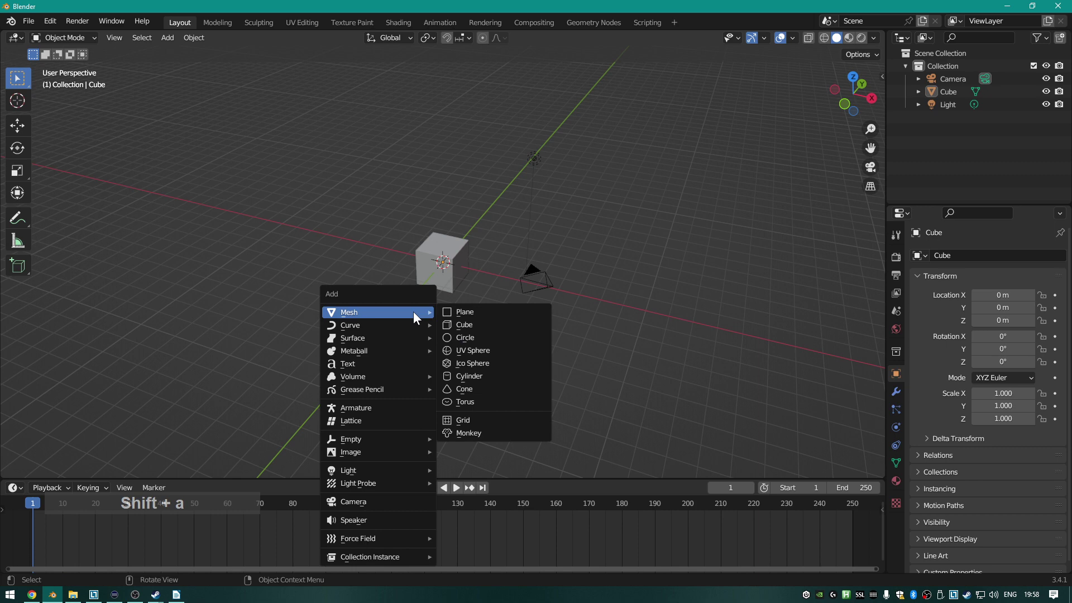
click(311, 164)
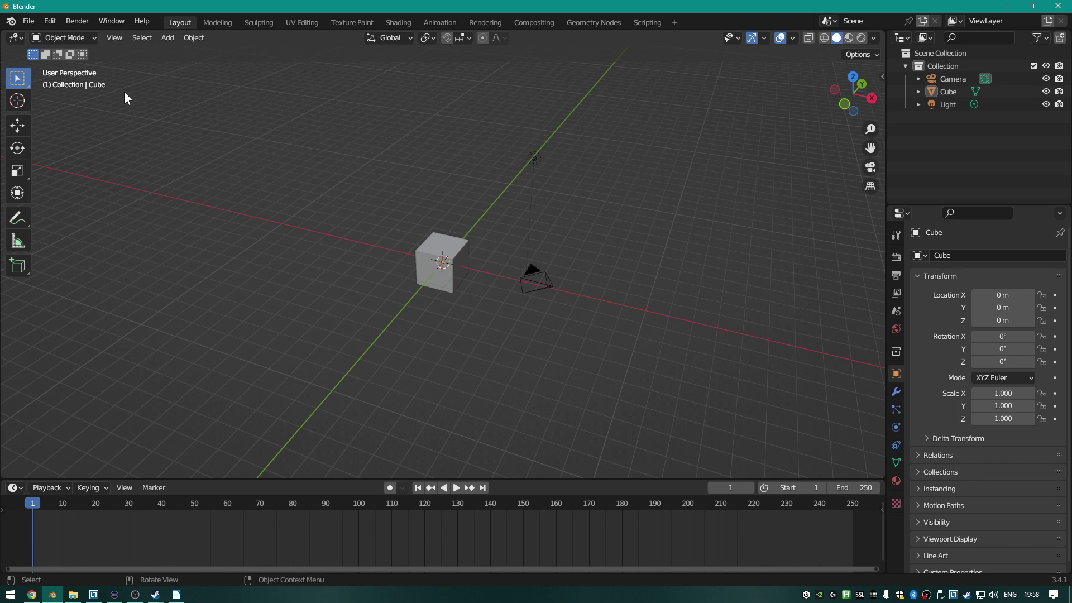
key(alt+Tab)
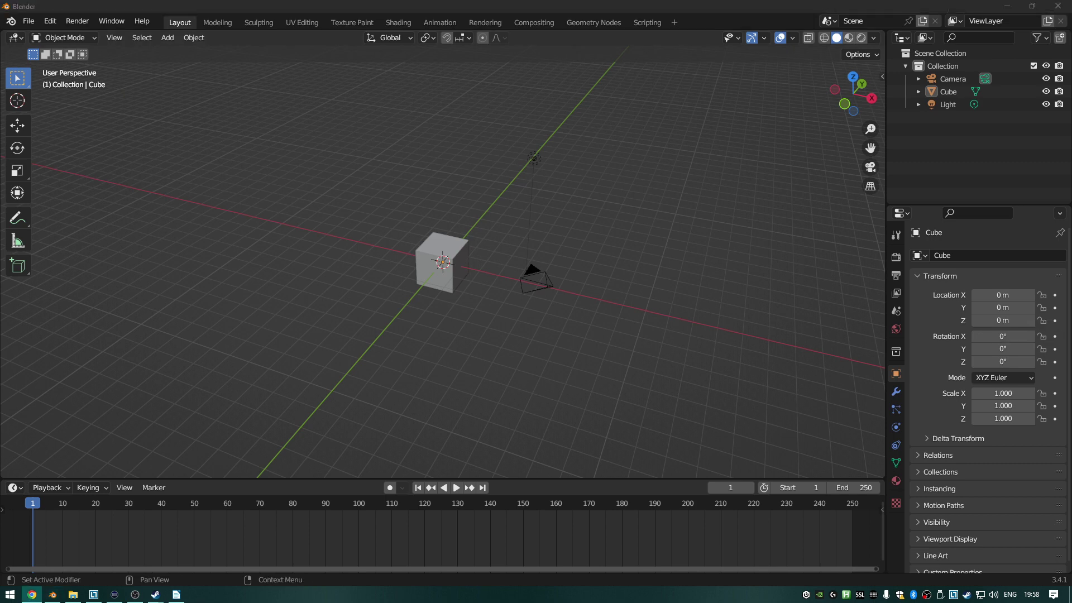
key(alt+Tab)
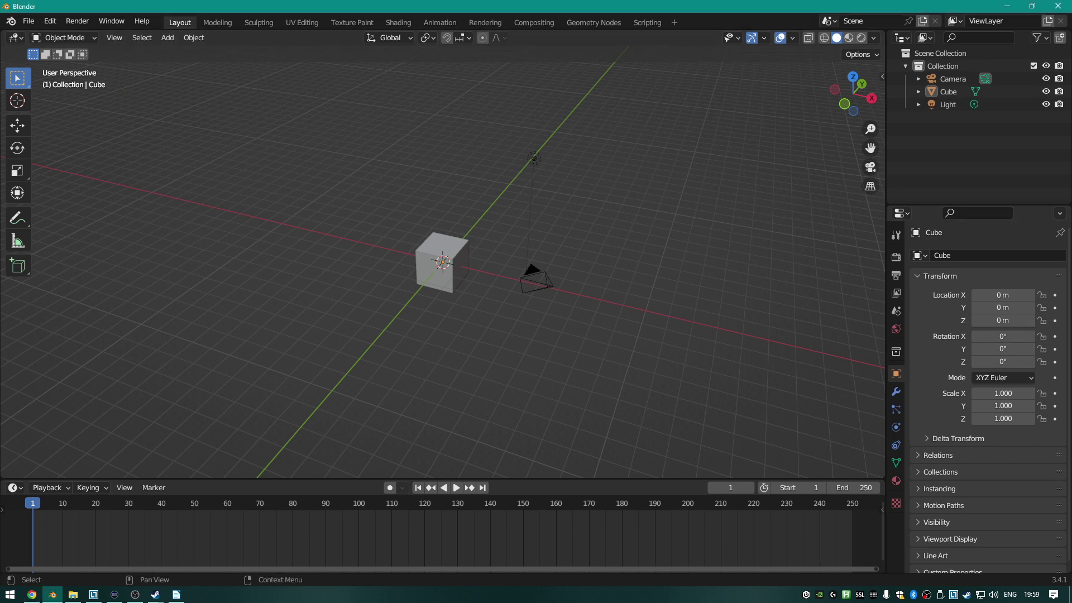
key(alt+Tab)
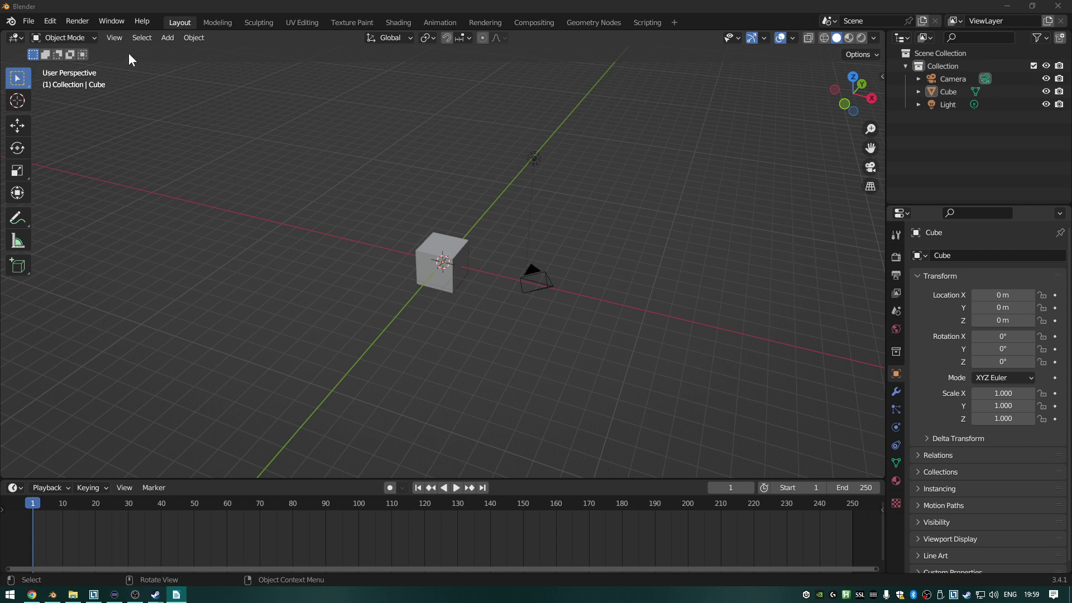
key(alt+Tab)
click(411, 216)
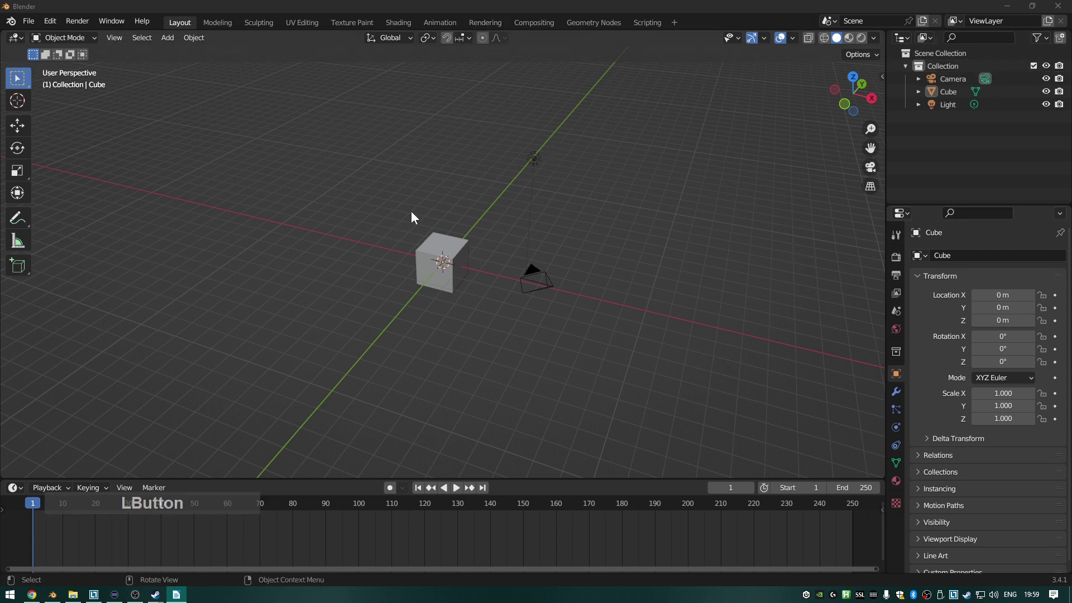
Render frame 1 from the scene camera, view the image and close the render window.
scroll(448, 201, down, 2)
scroll(444, 203, up, 2)
middle_drag(445, 202, 484, 203)
key(F12)
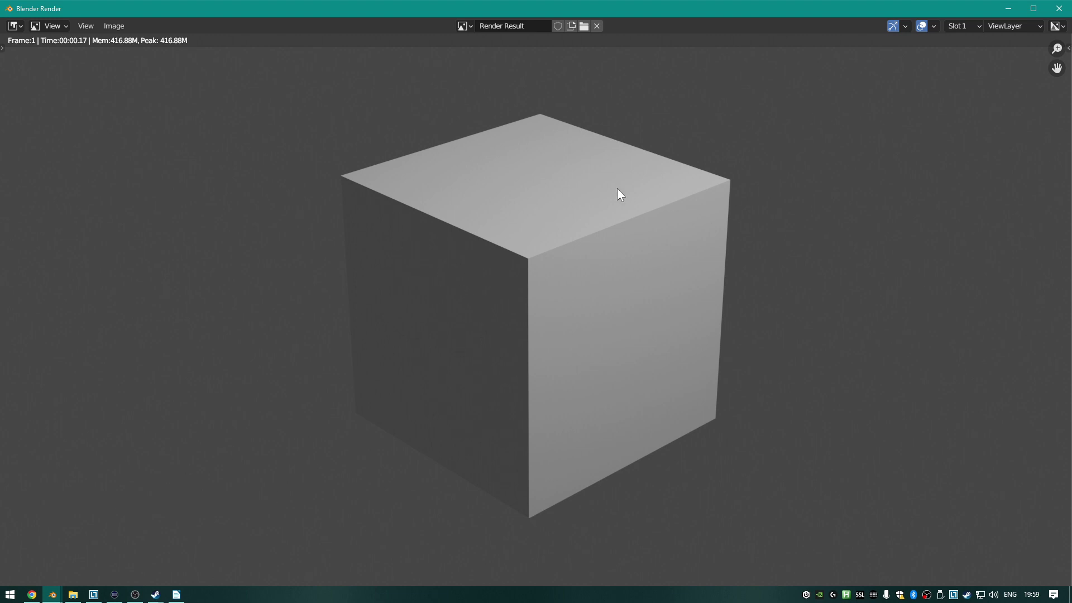
key(Escape)
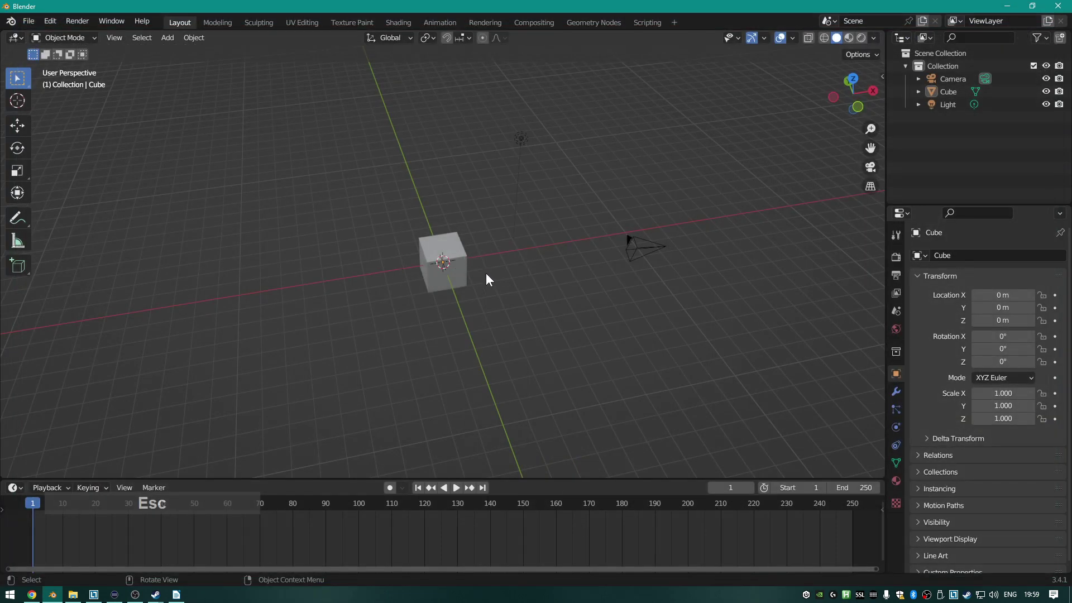
Look through the scene camera twice, returning to the free user perspective each time.
key(KP_0)
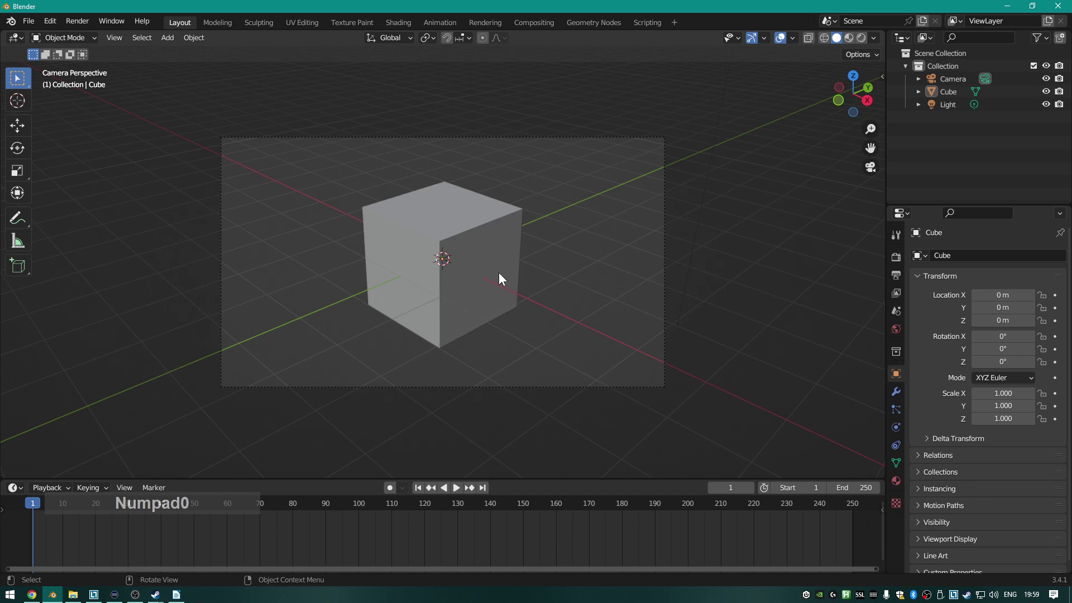
key(KP_0)
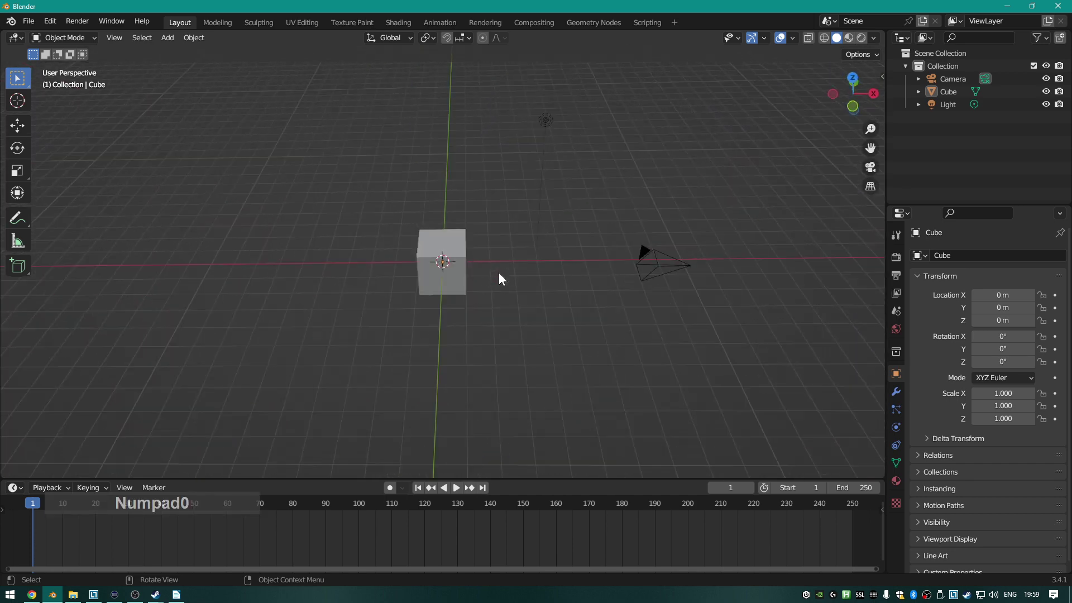
key(KP_0)
key(KP_0)
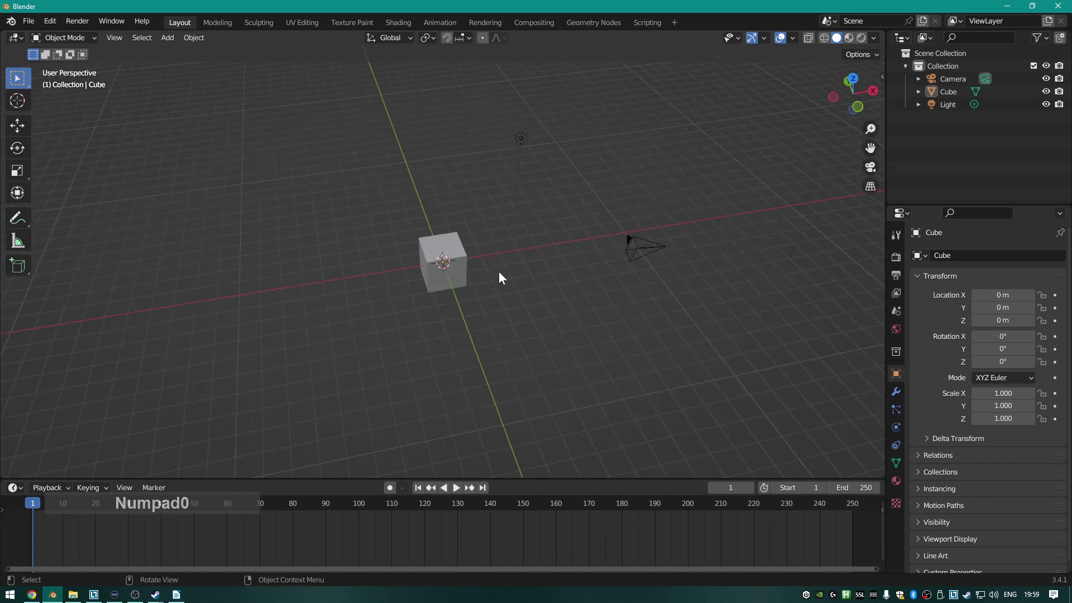
scroll(498, 268, down, 2)
scroll(497, 269, up, 2)
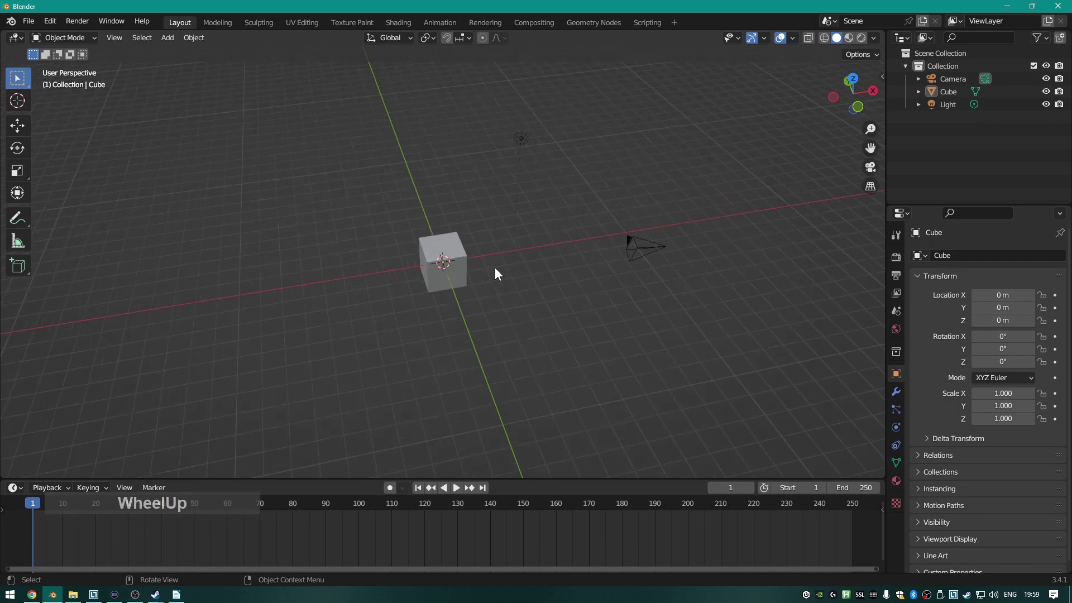
middle_drag(542, 268, 493, 269)
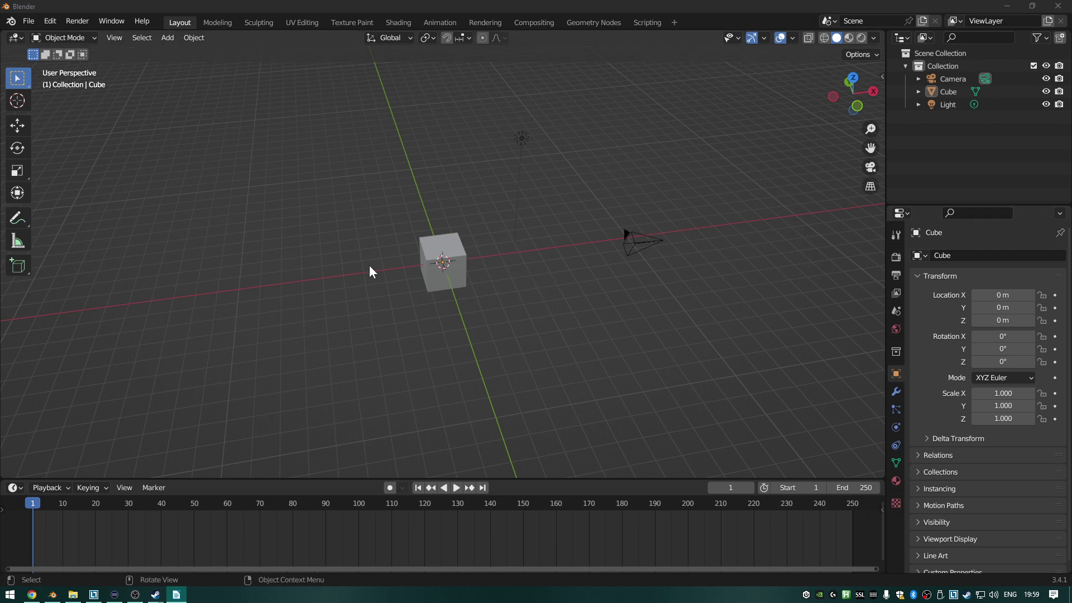
Select the cube and try moving it along the grid and scaling it up, cancelling both transforms.
click(467, 280)
scroll(502, 276, down, 3)
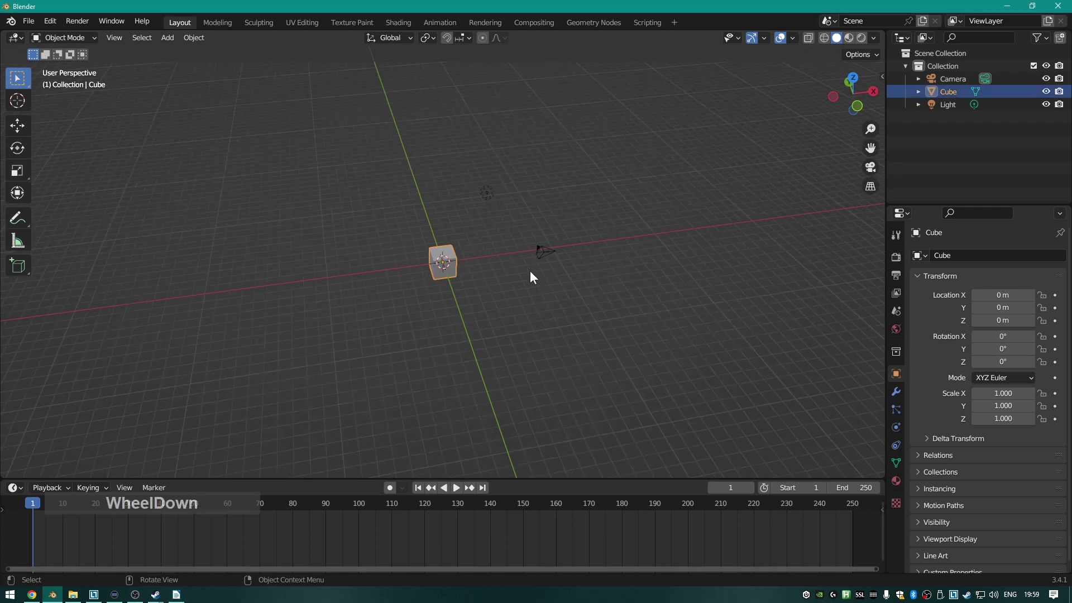
scroll(519, 282, up, 3)
key(g)
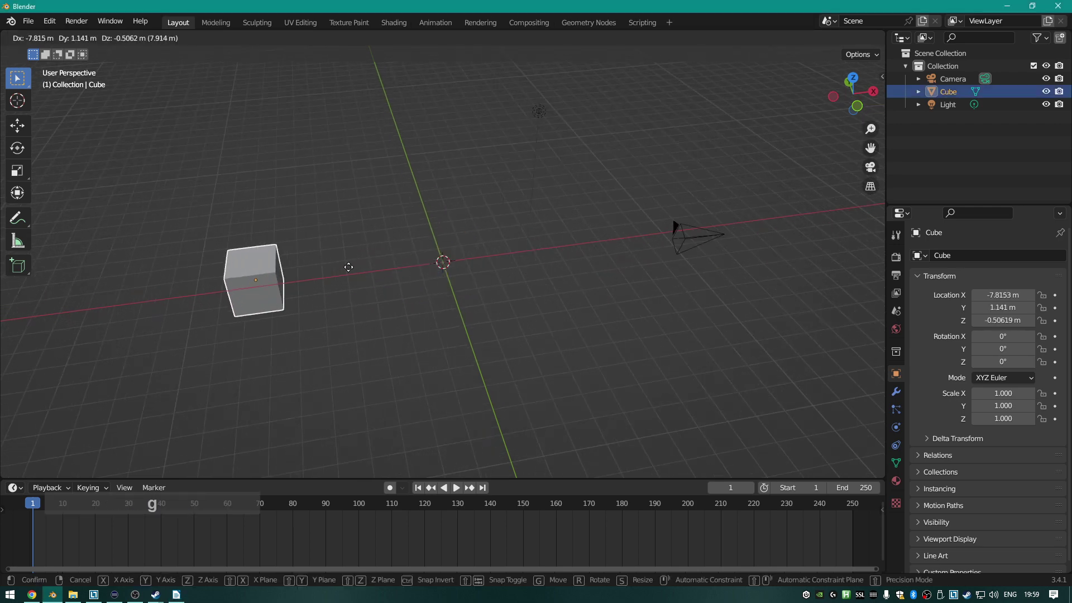
right_click(368, 267)
key(s)
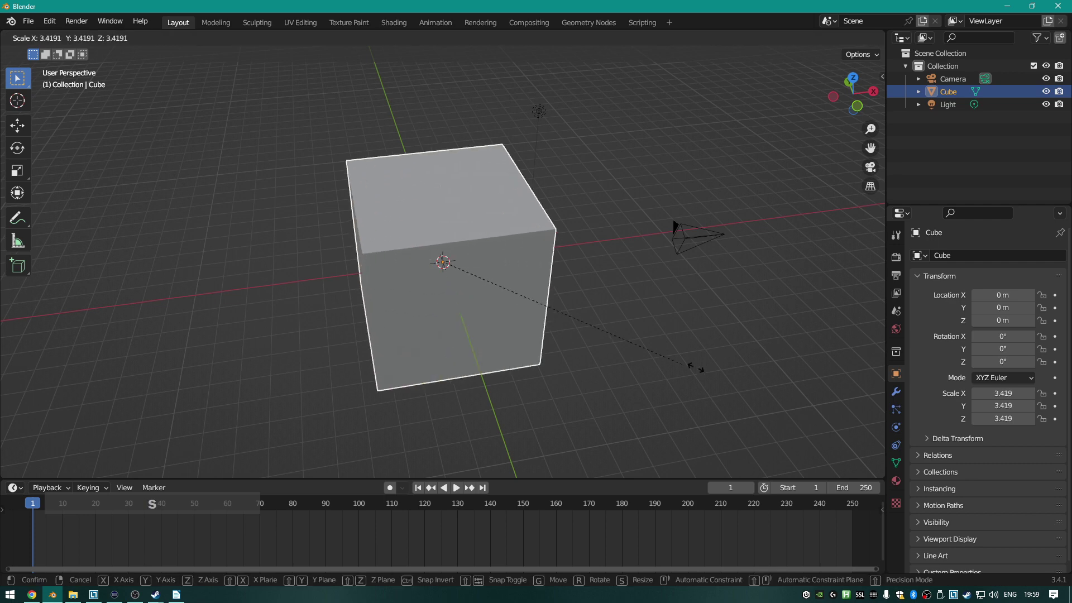
right_click(675, 355)
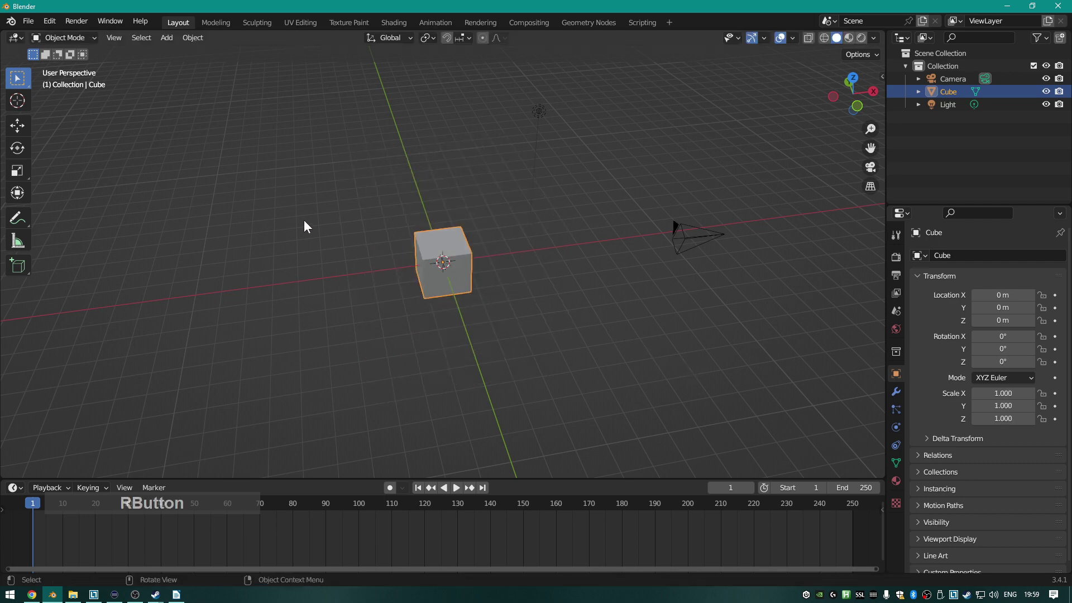
Inspect the selected cube and its surroundings from different sides, both close up and from far away.
scroll(594, 211, down, 3)
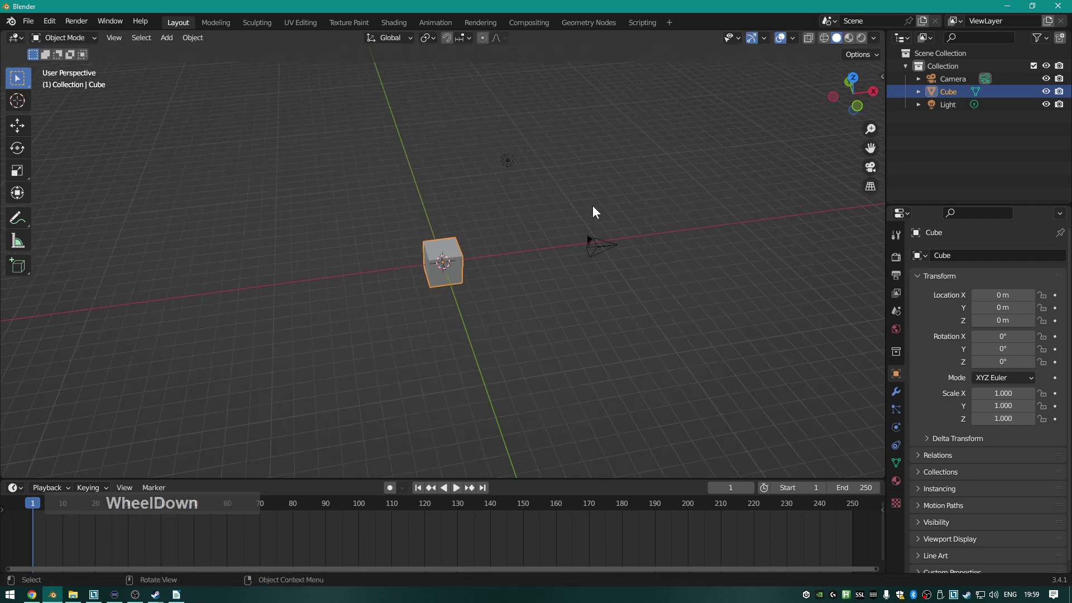
scroll(567, 225, up, 3)
middle_drag(459, 233, 427, 206)
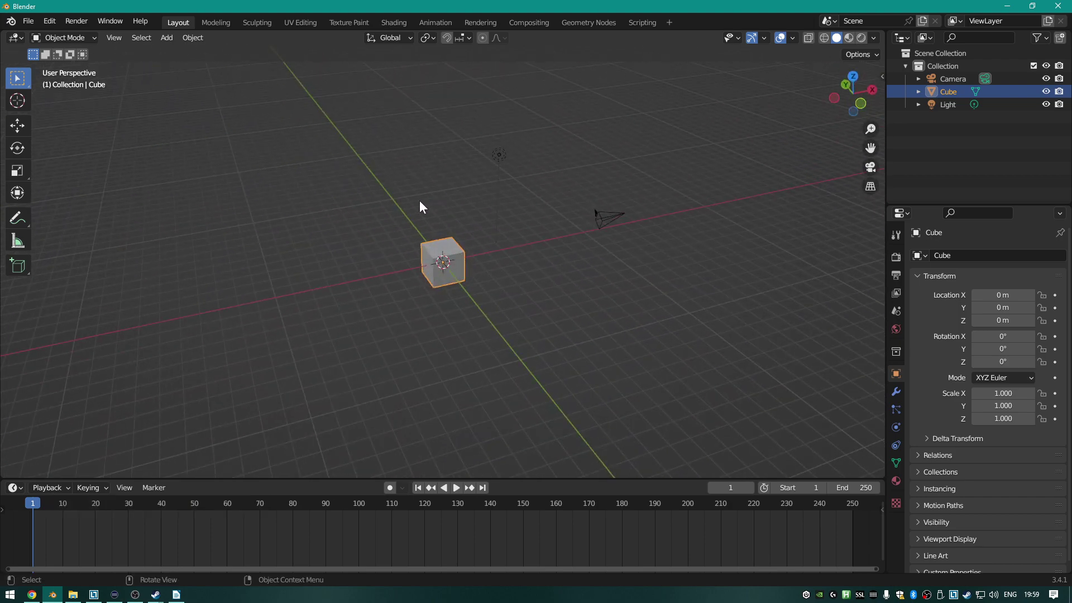
middle_drag(610, 267, 469, 276)
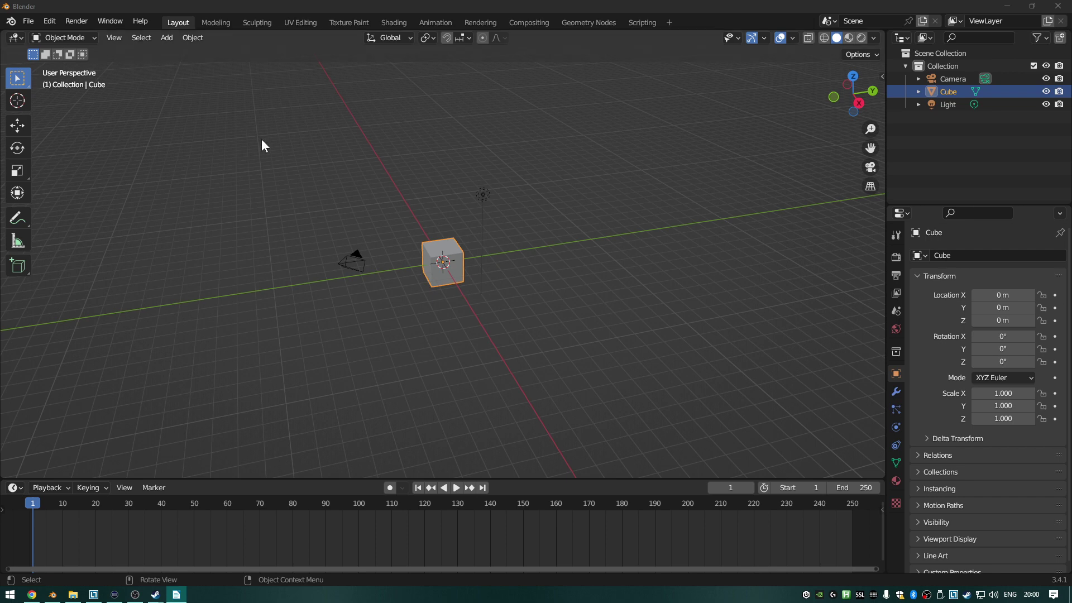
middle_drag(218, 151, 381, 243)
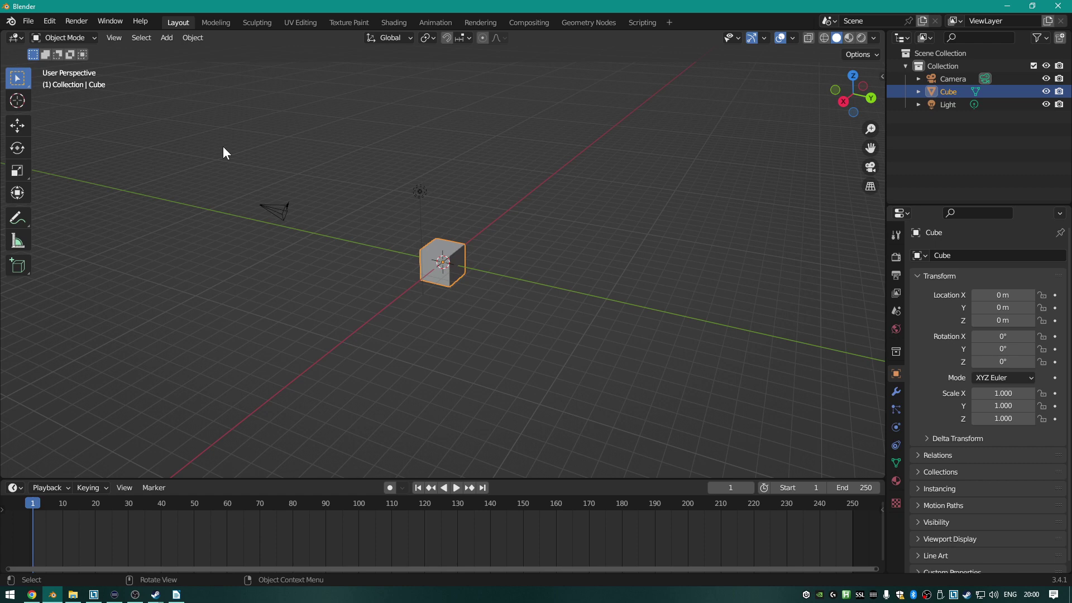
scroll(601, 218, up, 5)
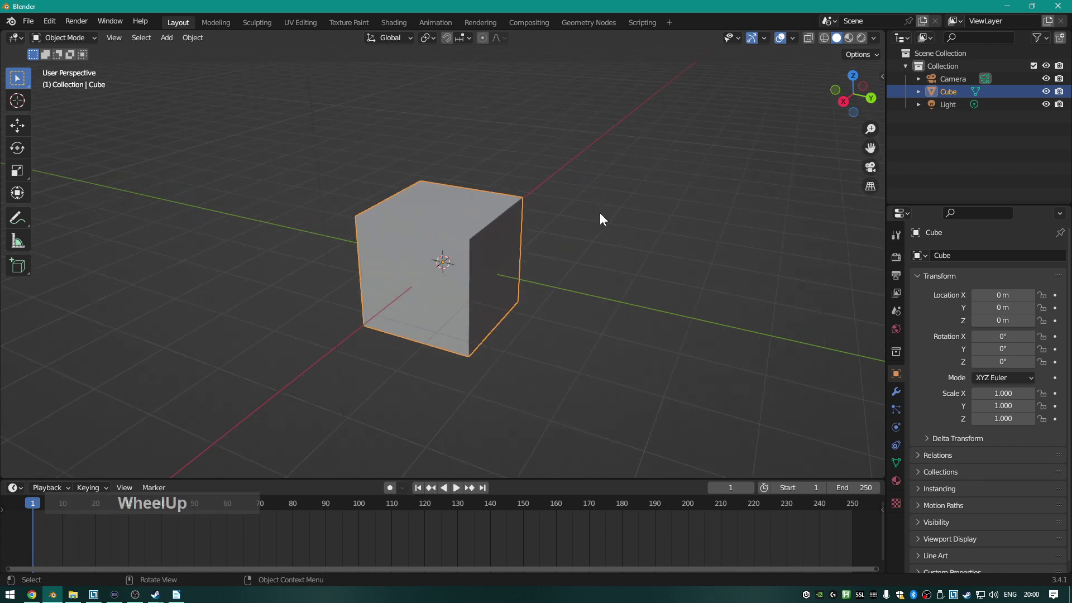
middle_drag(600, 220, 543, 205)
scroll(543, 205, down, 8)
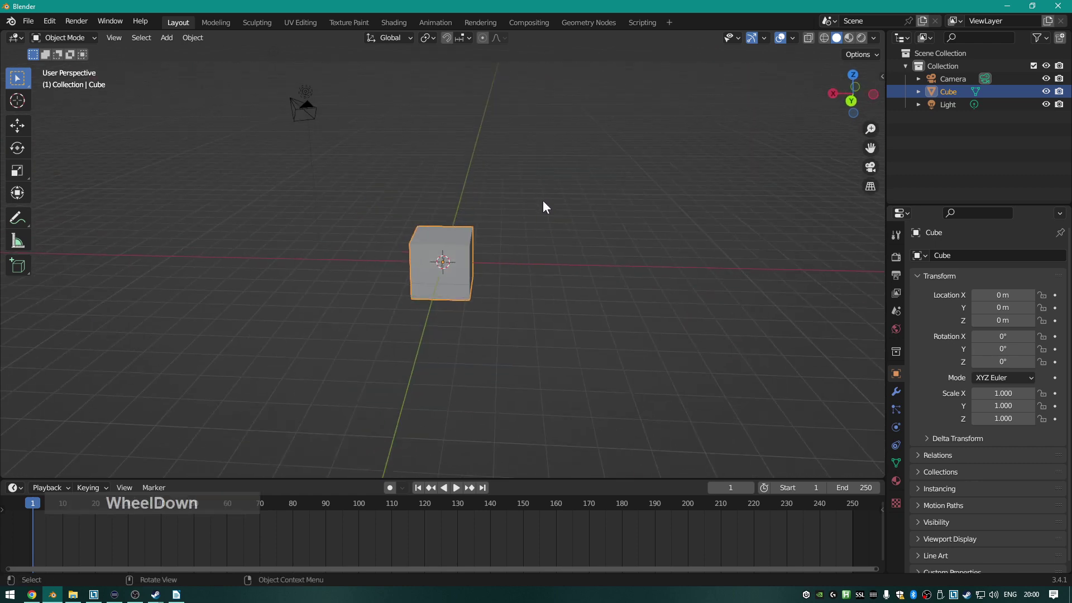
scroll(363, 192, down, 3)
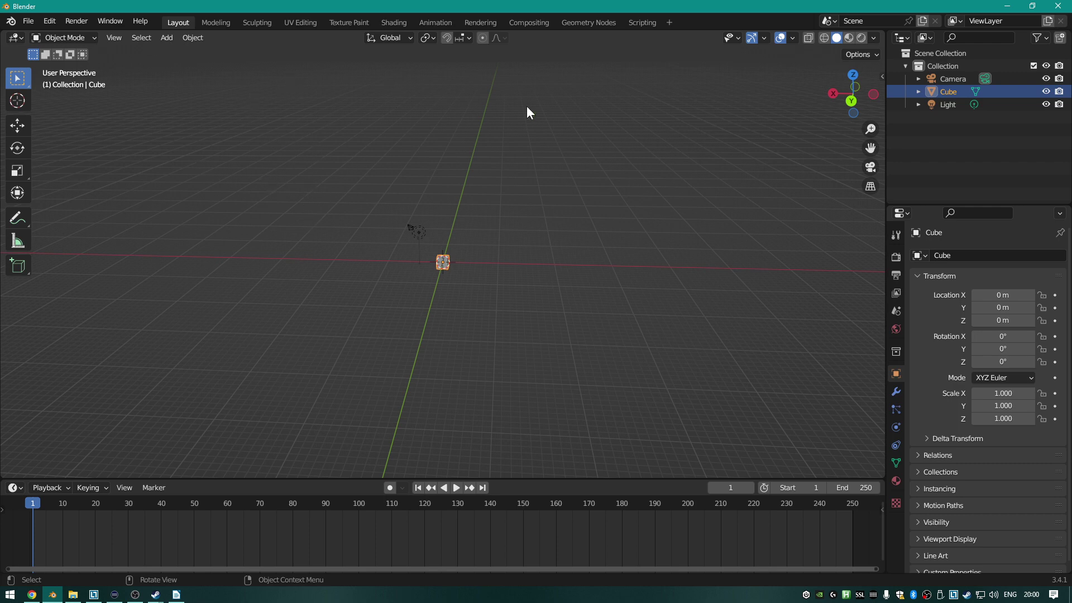
Select the light, set its color to magenta with full saturation, and render the image to view it.
scroll(435, 168, up, 5)
middle_drag(435, 168, 495, 177)
scroll(495, 176, down, 1)
click(462, 184)
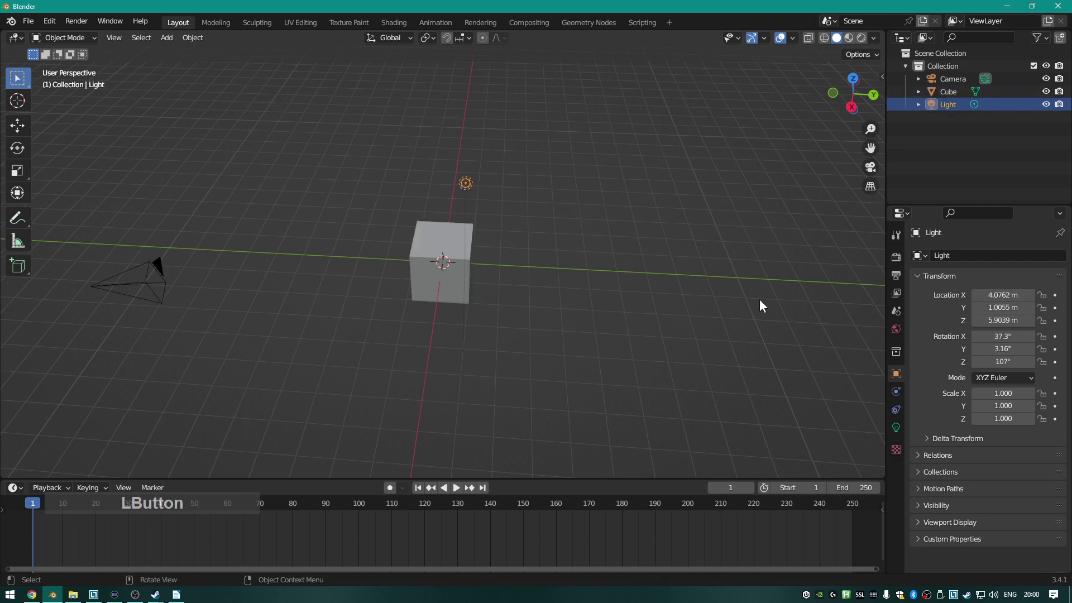
click(895, 426)
click(1009, 328)
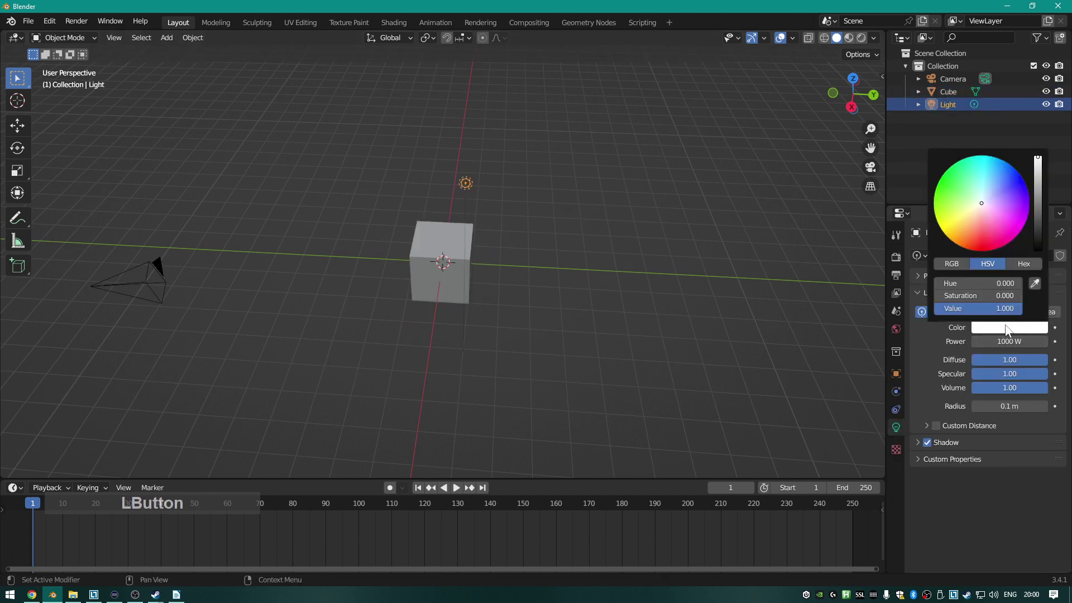
click(1020, 231)
key(F12)
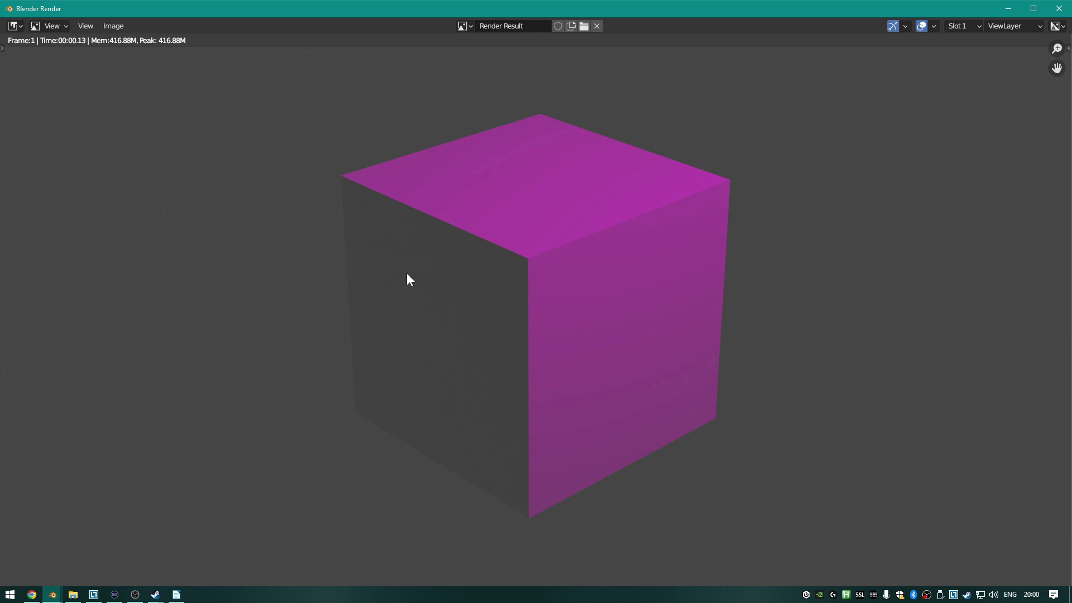
key(Escape)
Change the light's color to a yellow-orange and render the image again, closing the render window after viewing it.
click(1043, 325)
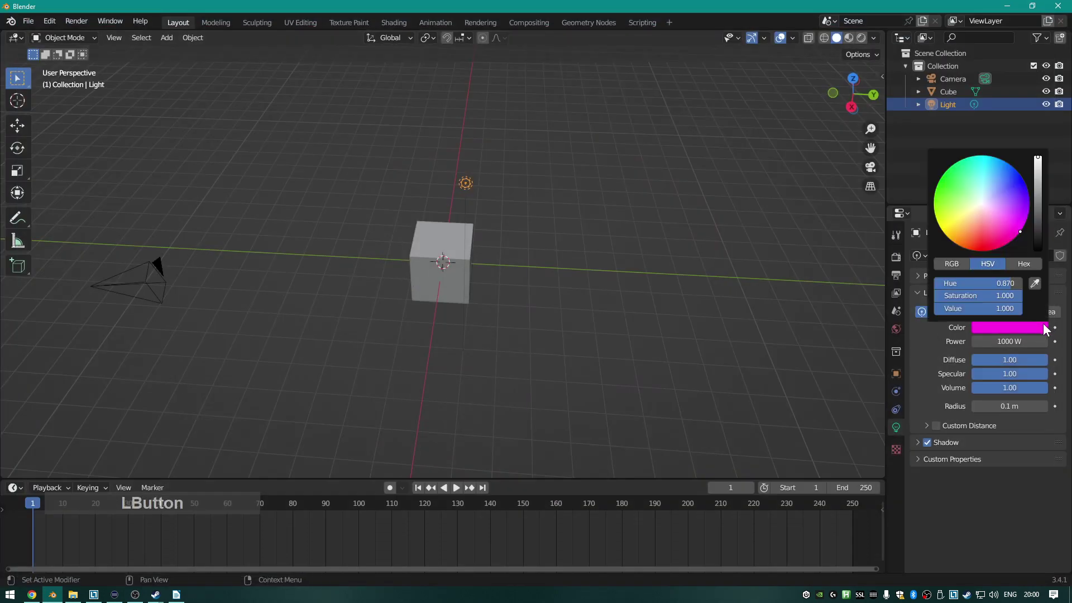
click(945, 239)
click(554, 270)
key(F12)
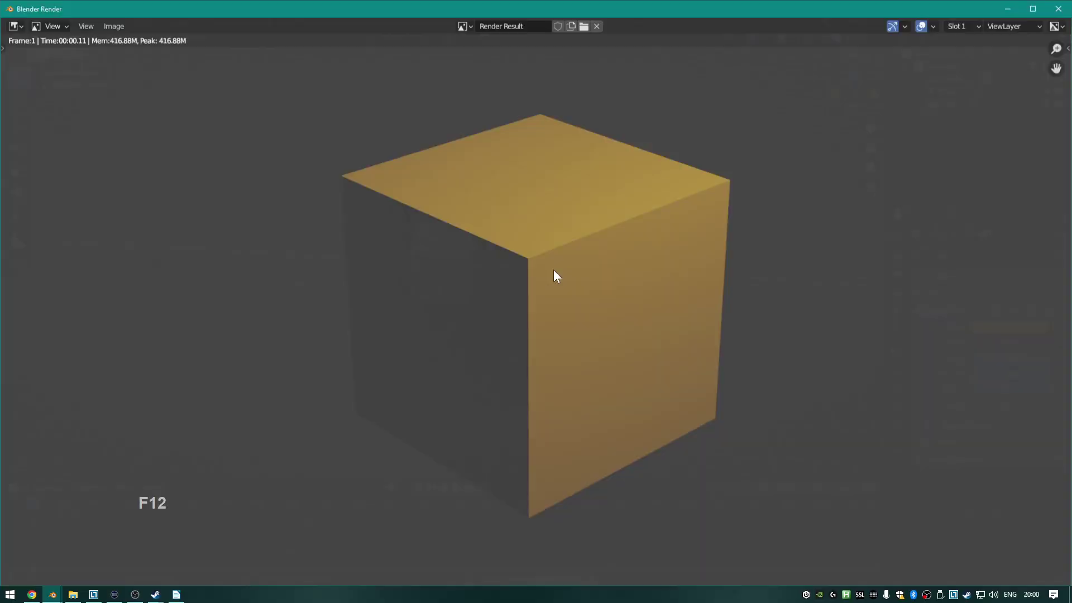
key(Escape)
Subdivide the cube's whole mesh in Edit Mode with the number of cuts set to 10.
scroll(508, 270, down, 3)
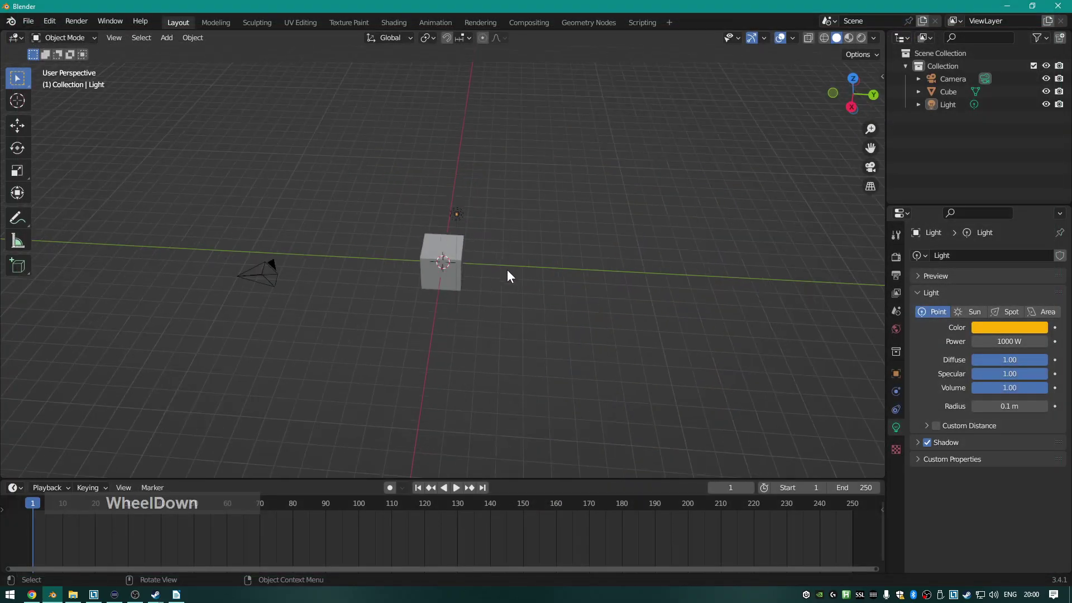
scroll(509, 269, up, 3)
scroll(506, 270, down, 2)
scroll(504, 270, down, 1)
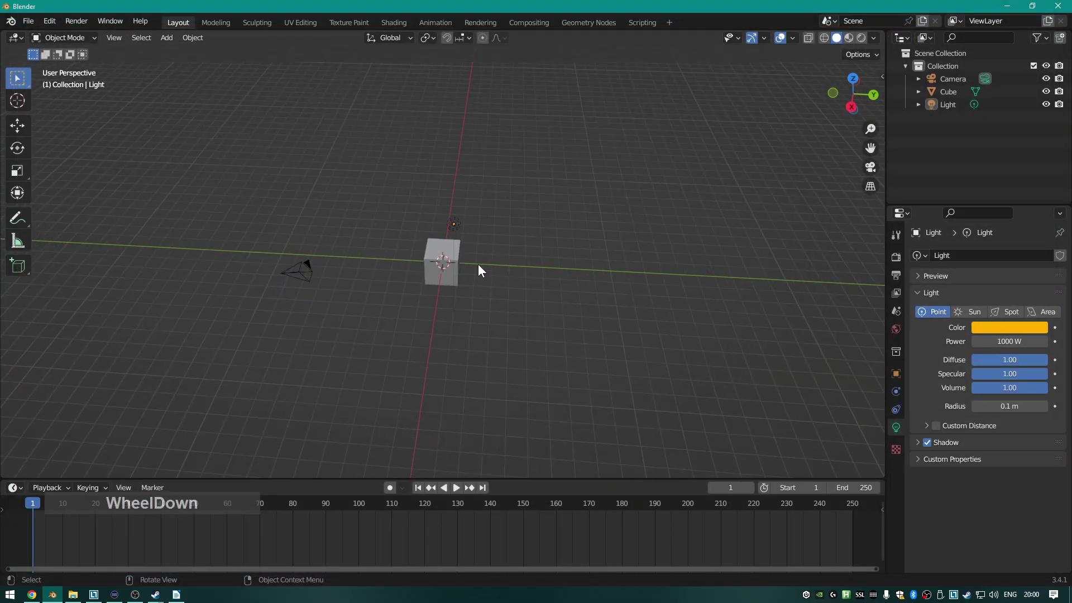
click(450, 281)
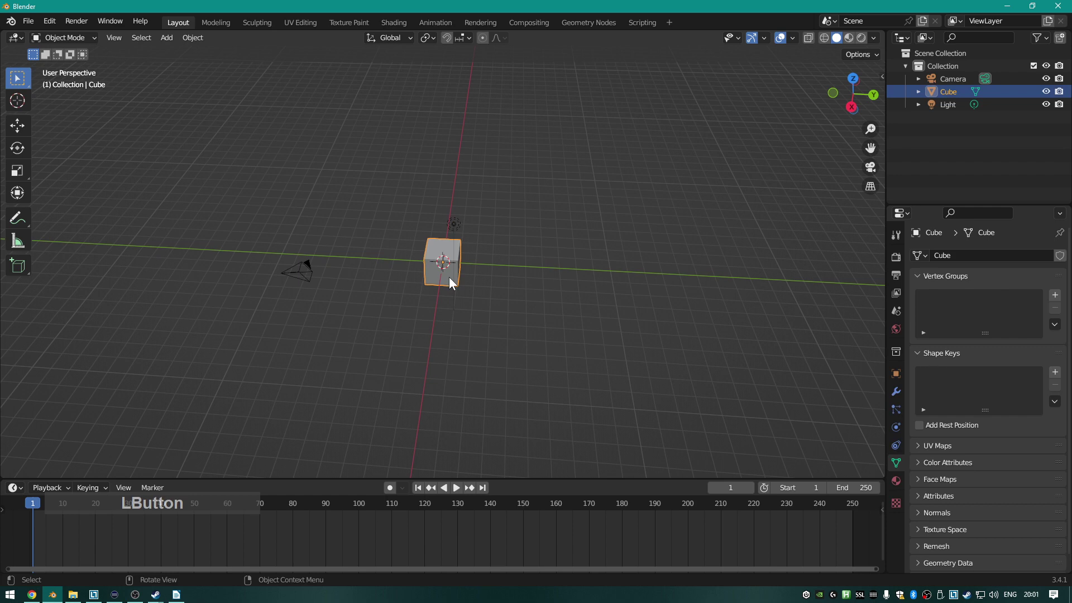
key(Tab)
key(ctrl+e)
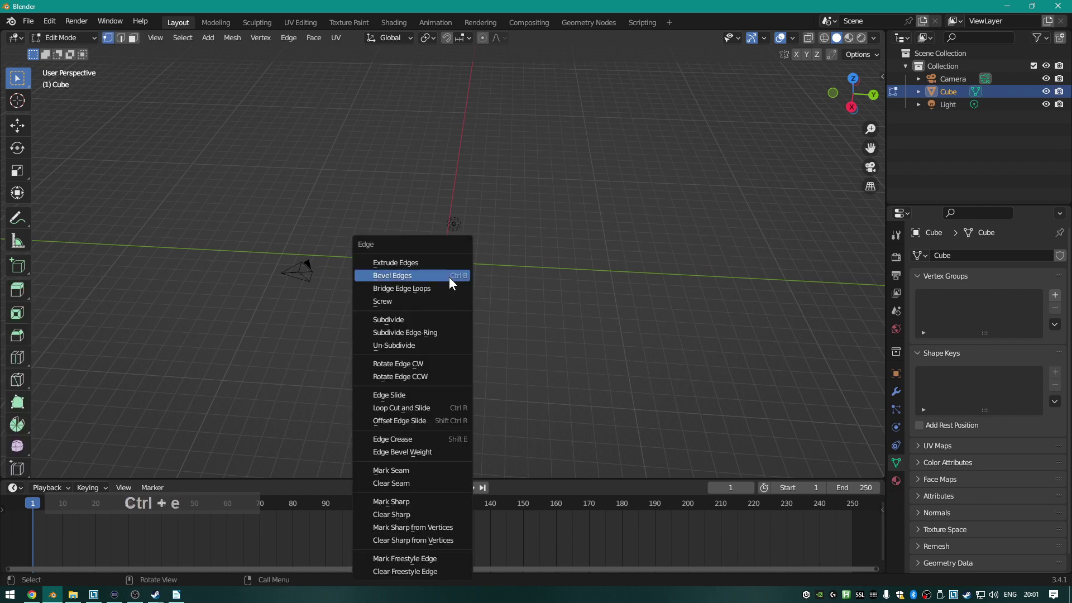
click(417, 321)
click(60, 483)
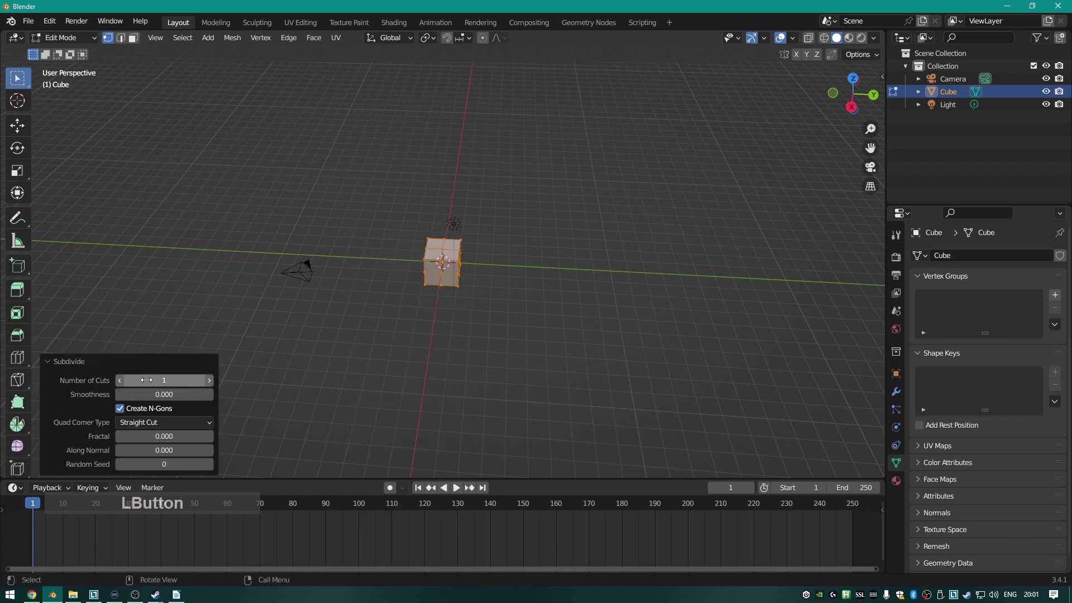
drag(146, 380, 190, 380)
scroll(501, 281, up, 5)
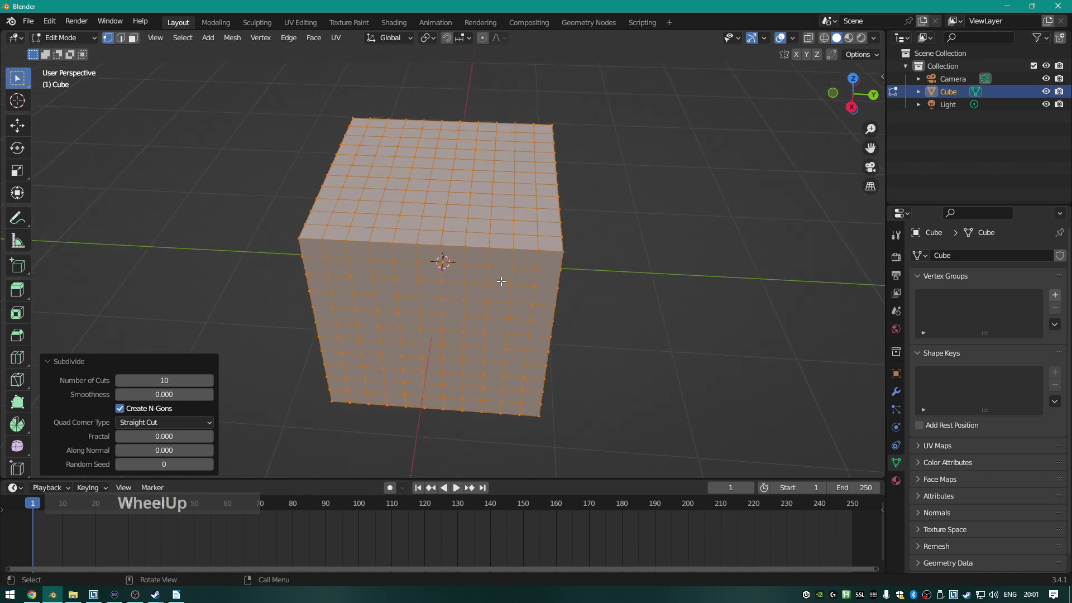
Randomize the positions of all the cube's vertices by an amount of 0.1 m.
click(232, 37)
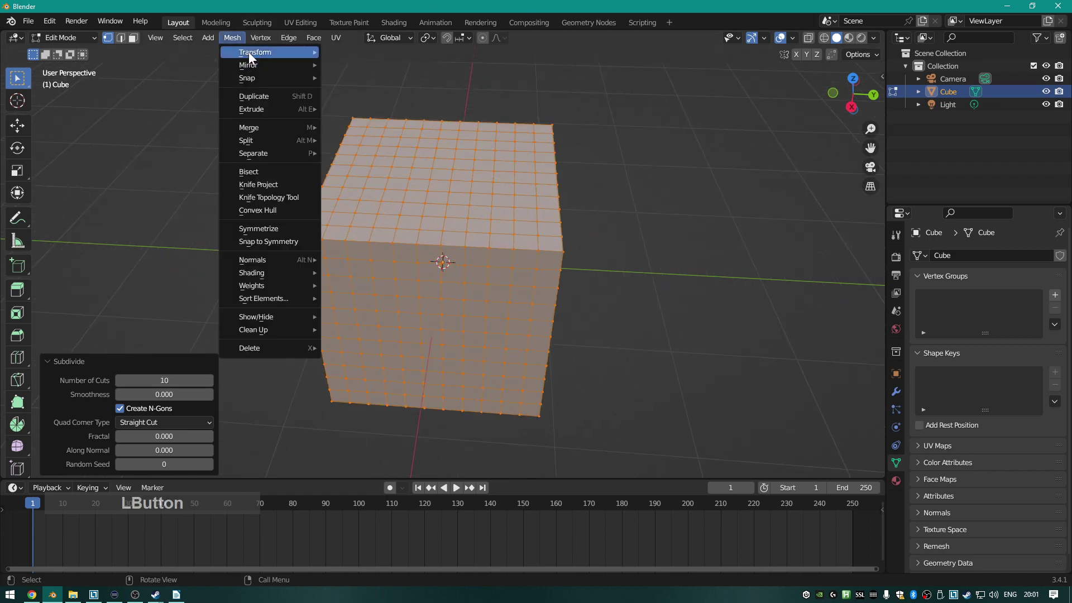
mouse_move(251, 53)
click(373, 161)
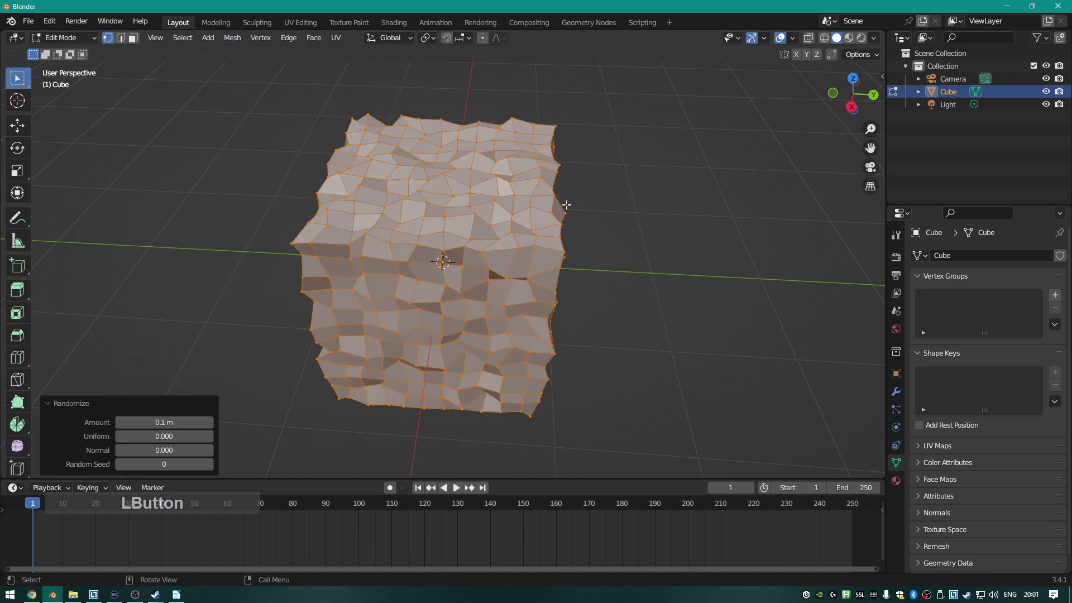
middle_drag(533, 218, 525, 219)
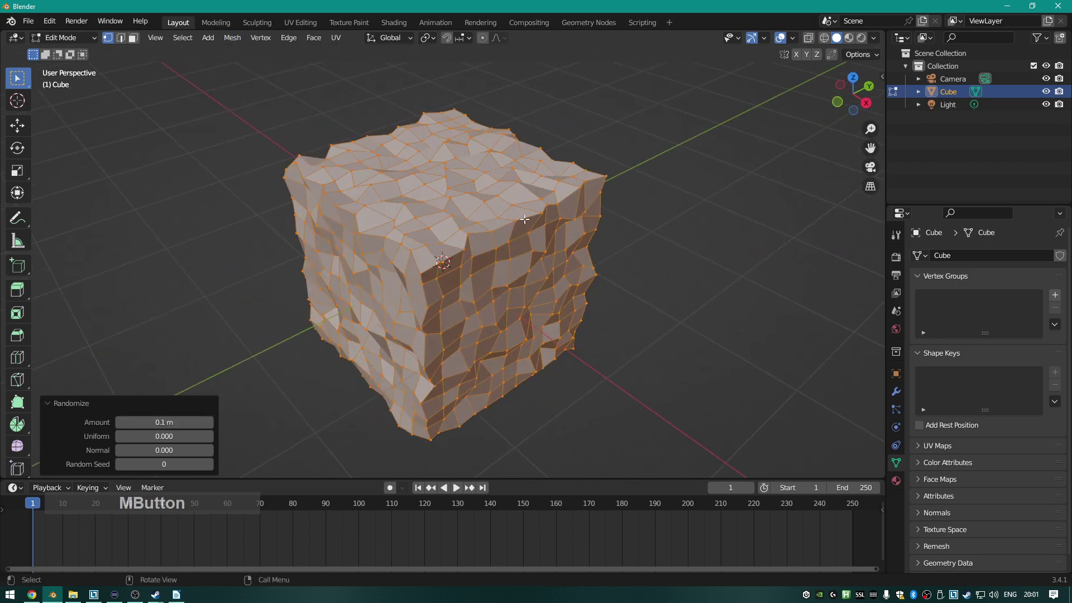
Render the roughened cube, close the render window and return to Object Mode.
key(F12)
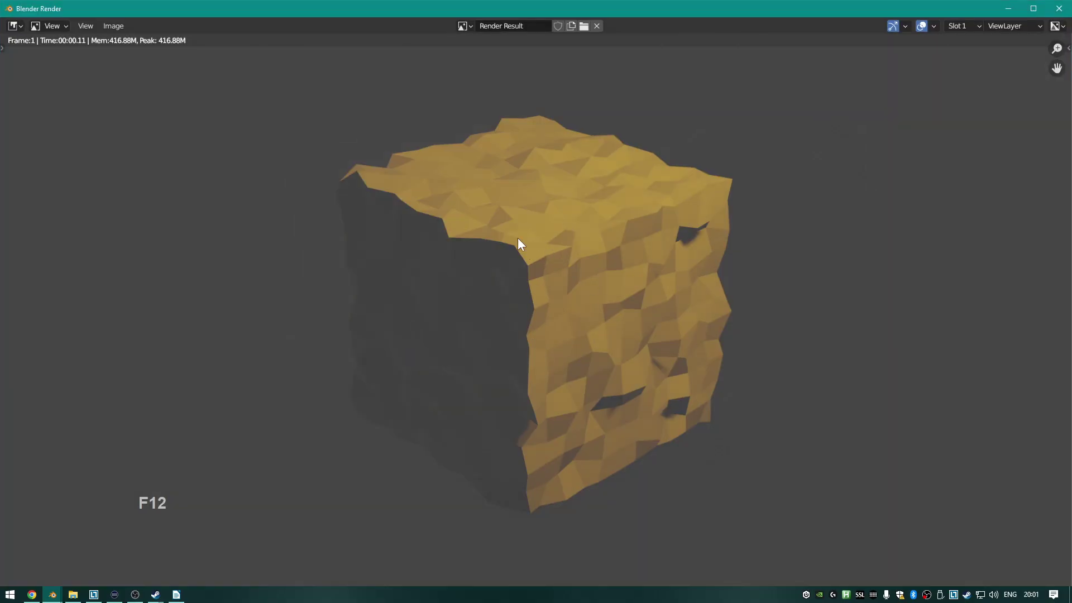
key(Escape)
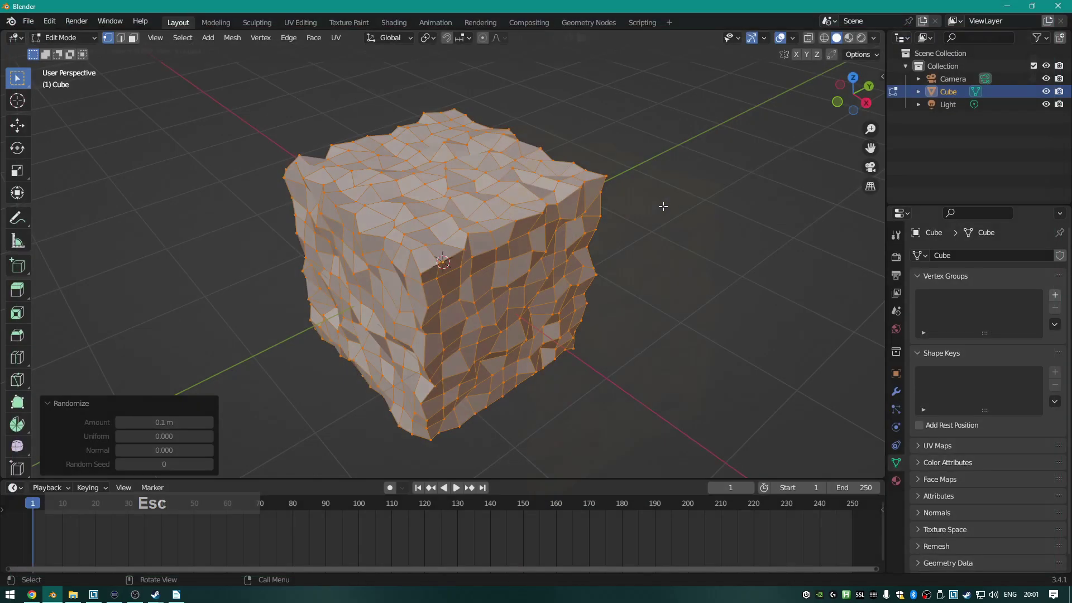
scroll(601, 222, down, 5)
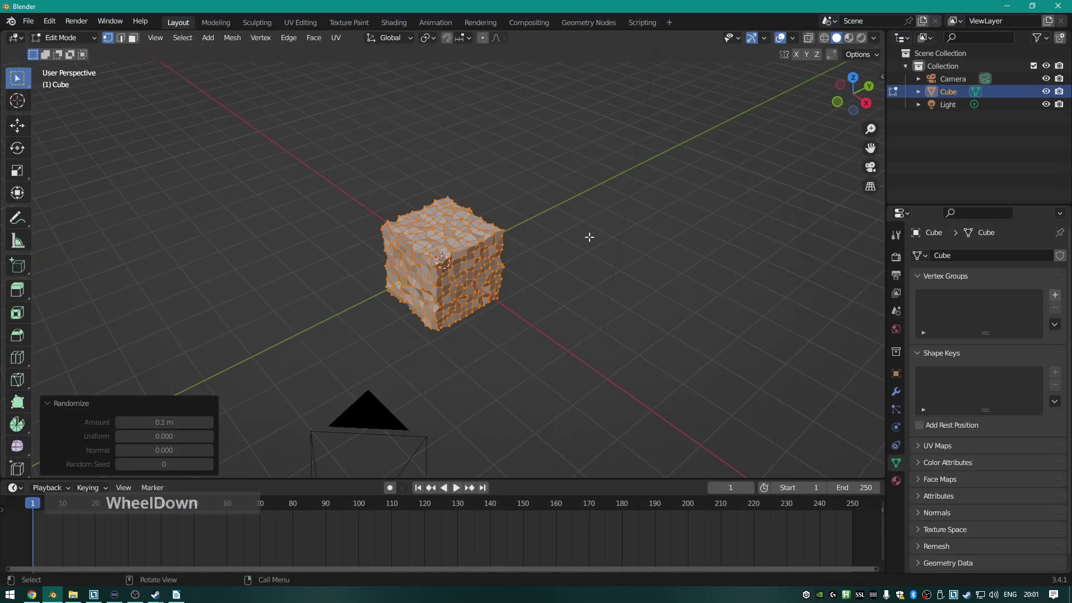
key(Tab)
Select the light, the camera and the cube individually in the viewport, viewing the scene from different sides.
scroll(588, 233, down, 5)
scroll(590, 233, up, 2)
middle_drag(657, 240, 306, 243)
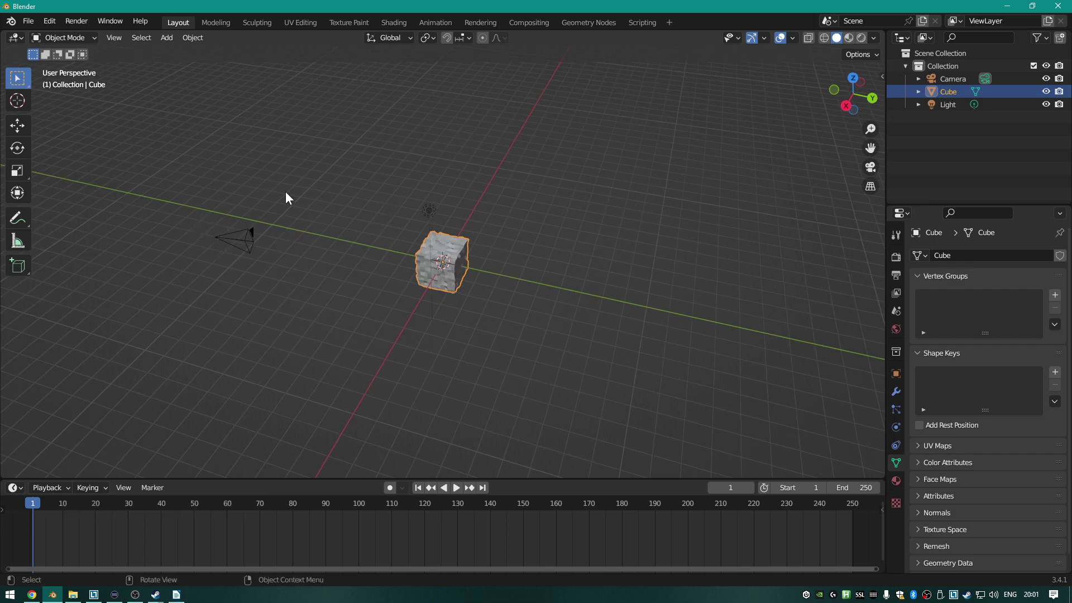
click(428, 211)
middle_drag(381, 214, 533, 165)
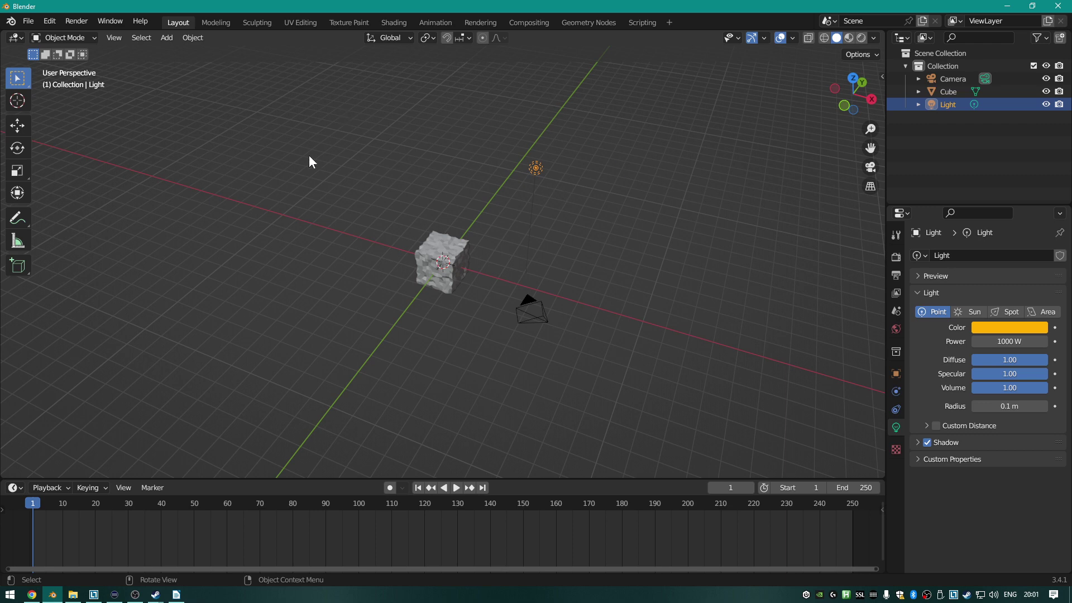
key(shift)
click(450, 283)
click(537, 312)
click(537, 170)
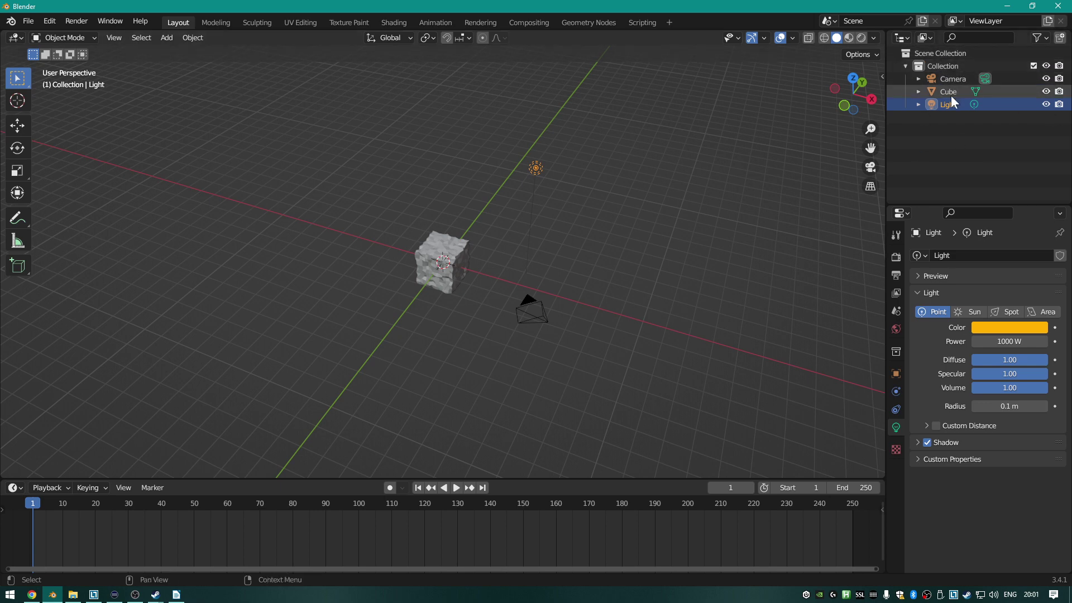
click(462, 255)
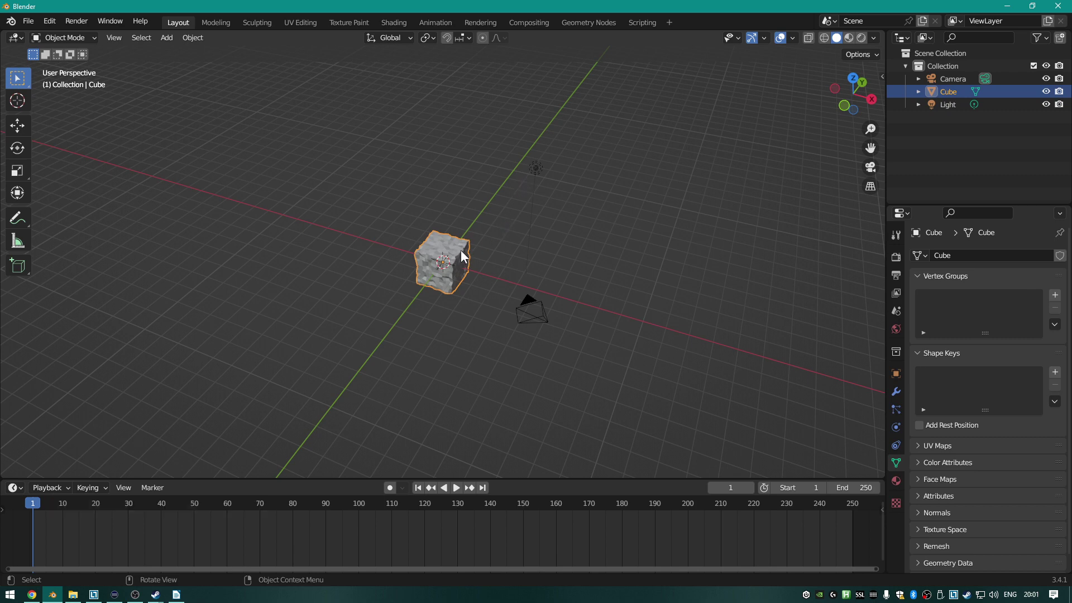
Select the light, camera and cube by their names in the scene collection, ending with the camera selected.
click(948, 106)
click(953, 79)
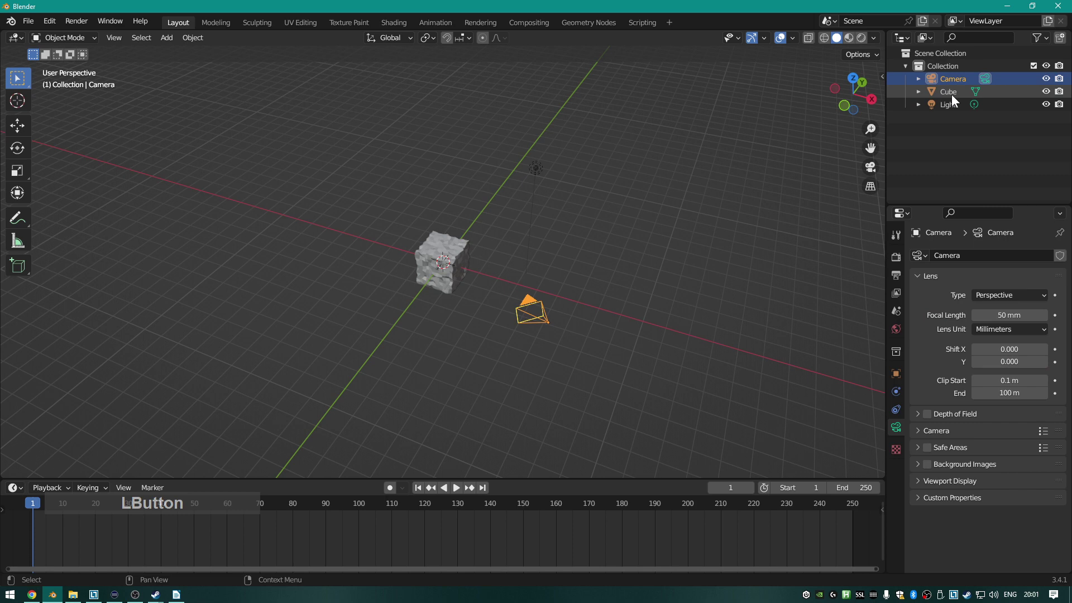
click(951, 94)
click(947, 106)
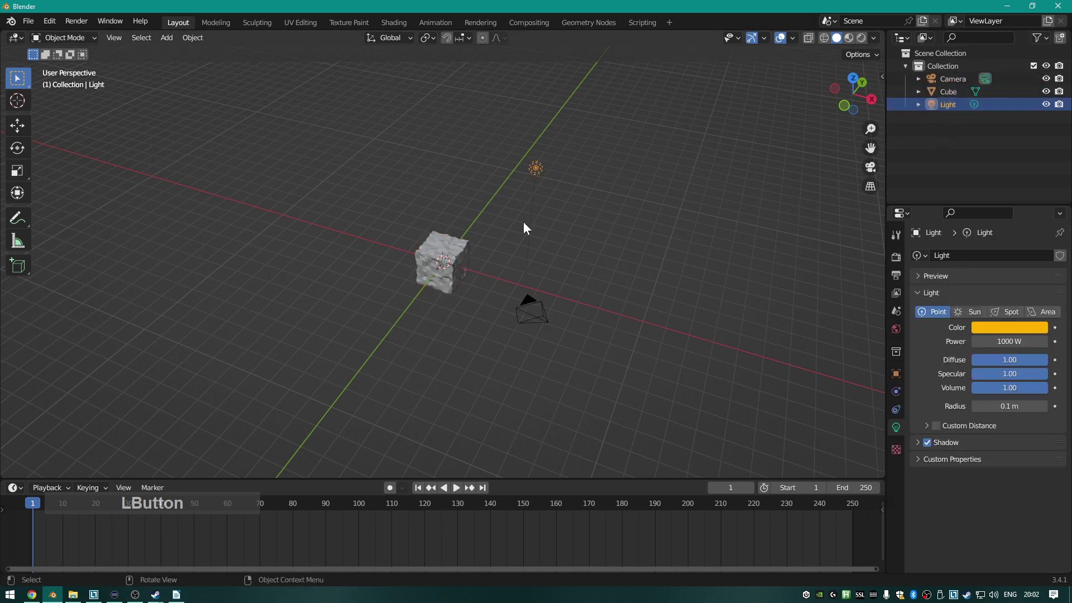
click(956, 79)
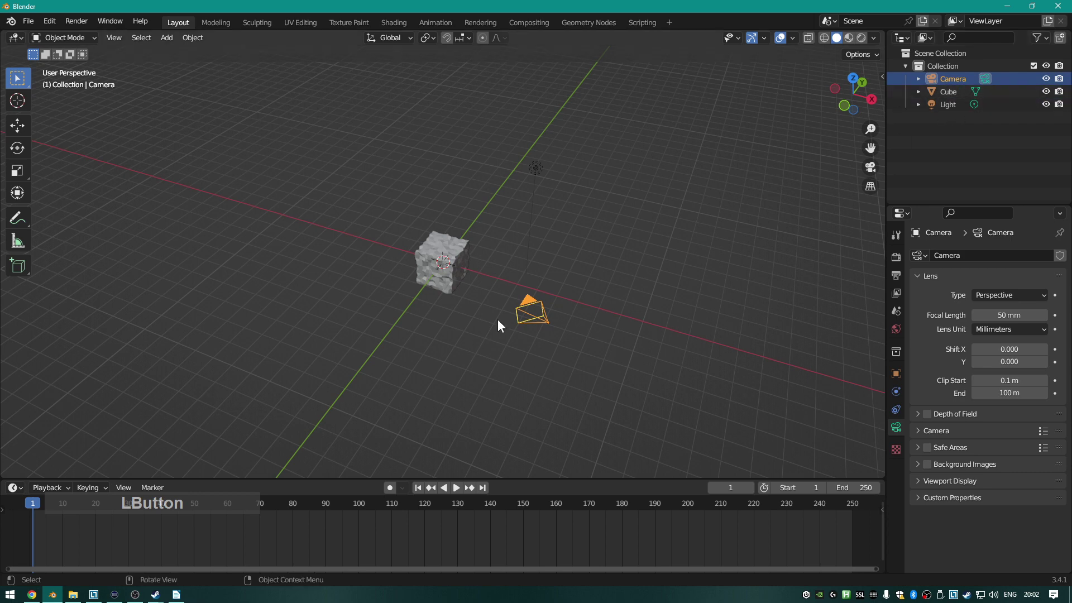
Examine the scene close up and from far away, and select the cube to inspect its rough surface.
scroll(527, 332, down, 2)
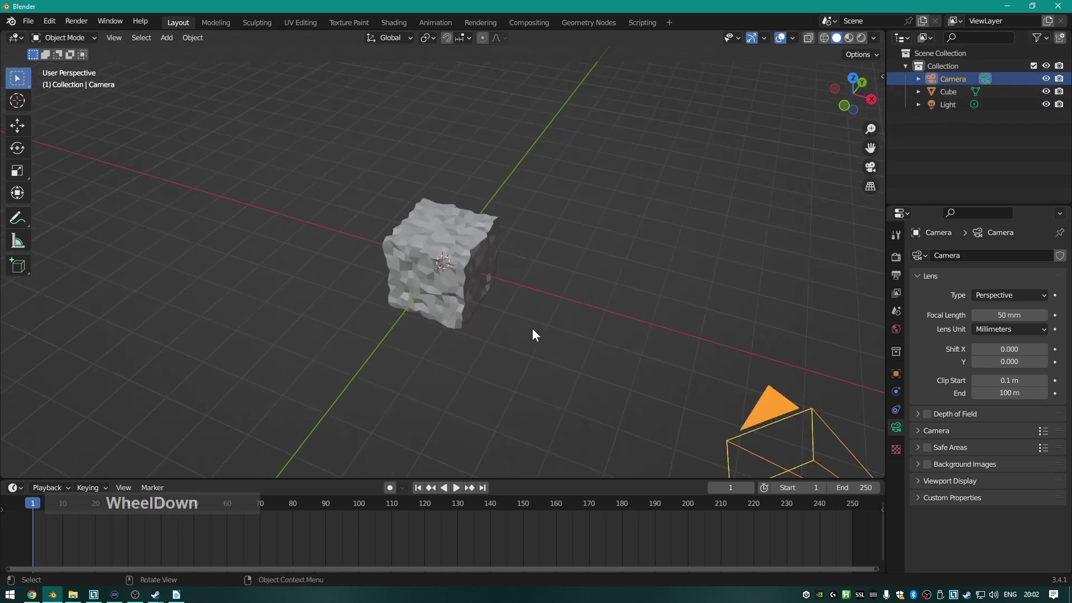
scroll(502, 312, up, 2)
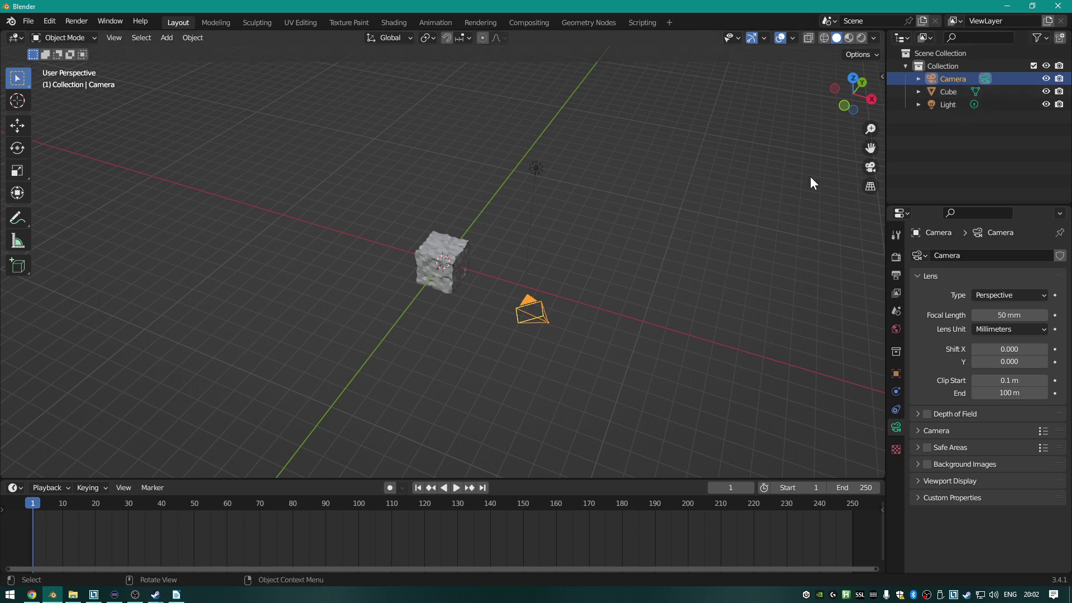
scroll(365, 212, down, 4)
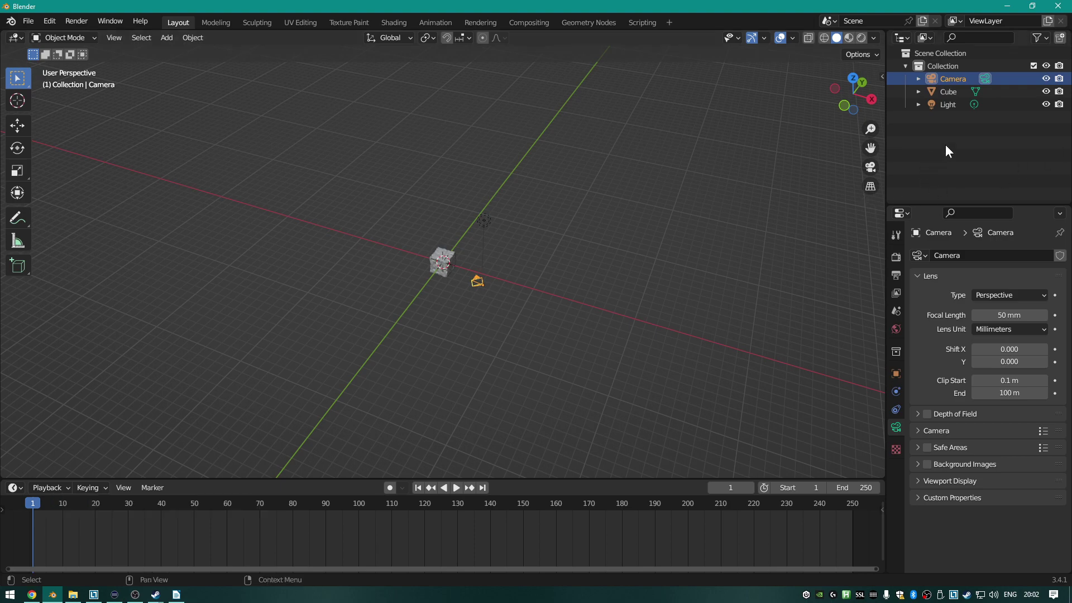
scroll(554, 209, down, 2)
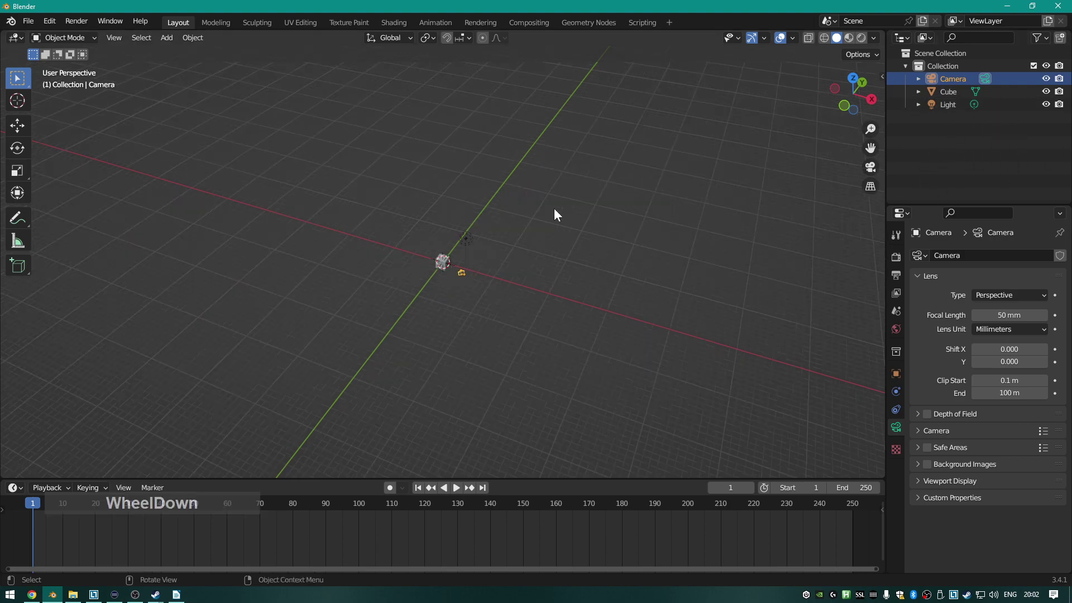
scroll(553, 210, up, 6)
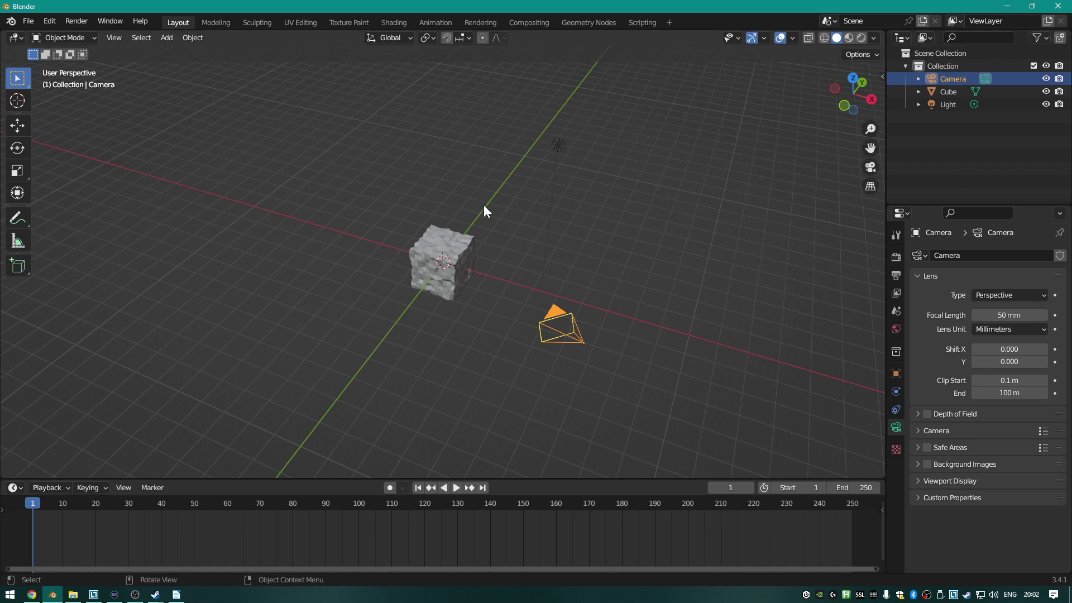
click(433, 240)
scroll(475, 267, up, 5)
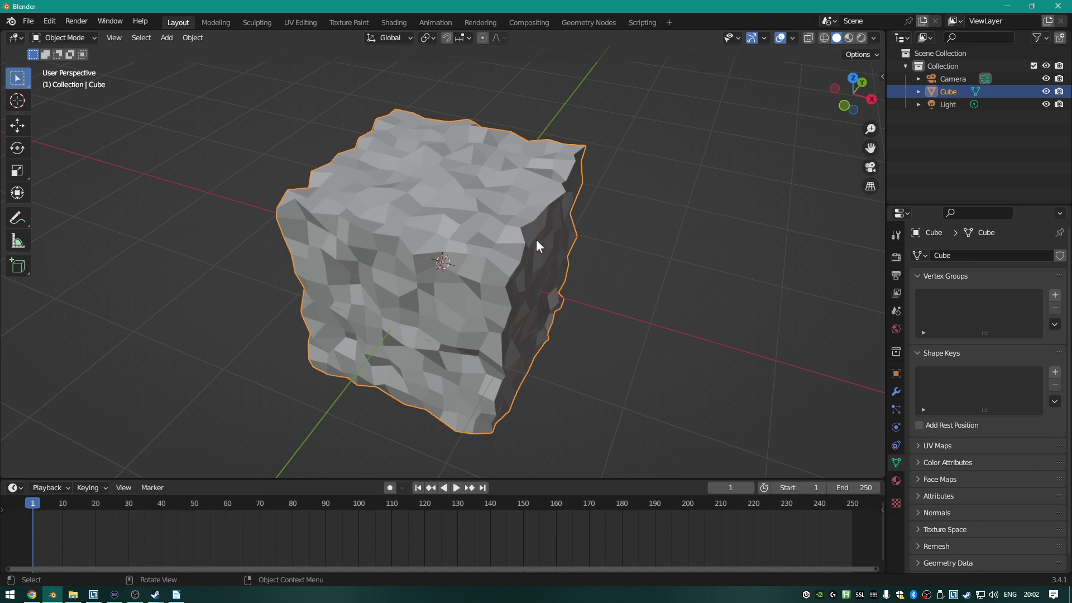
scroll(531, 273, down, 8)
scroll(619, 270, up, 1)
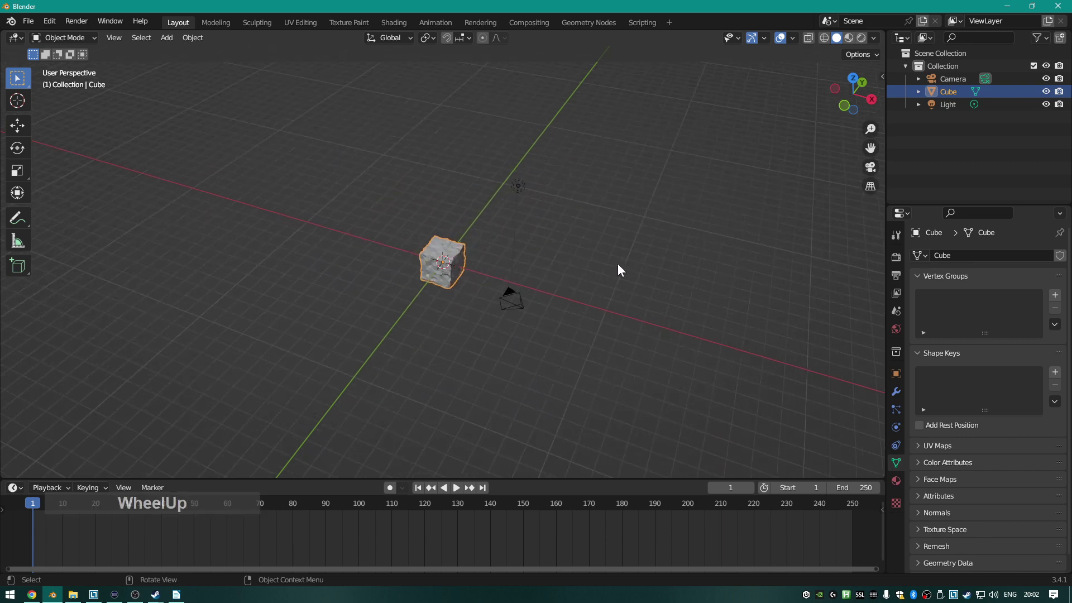
Rename the cube object in the scene collection with a person's first name.
double_click(960, 92)
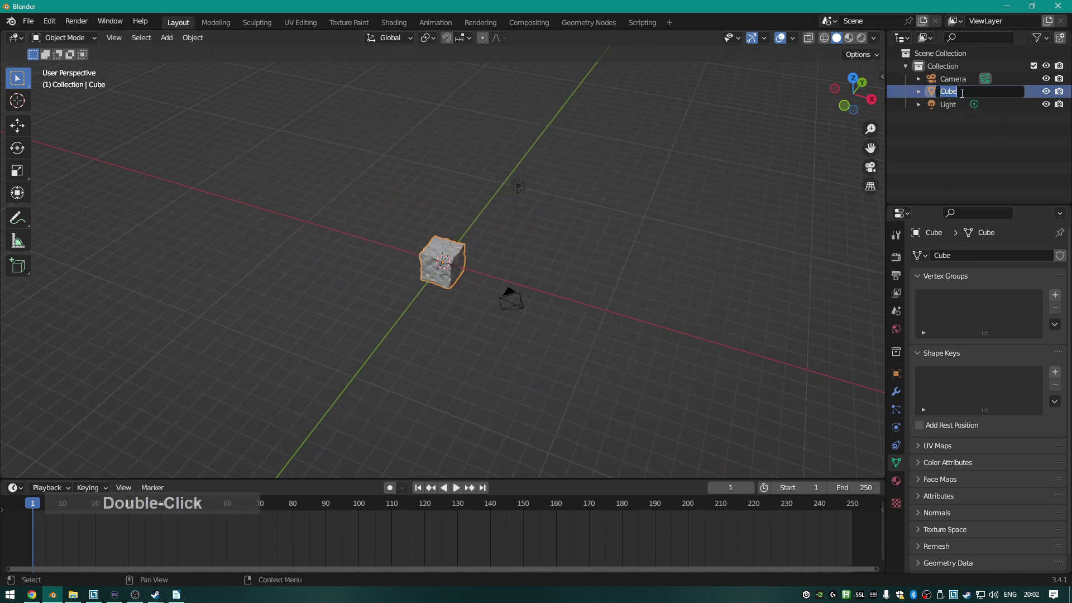
text(E)
key(BackSpace)
text(Richar)
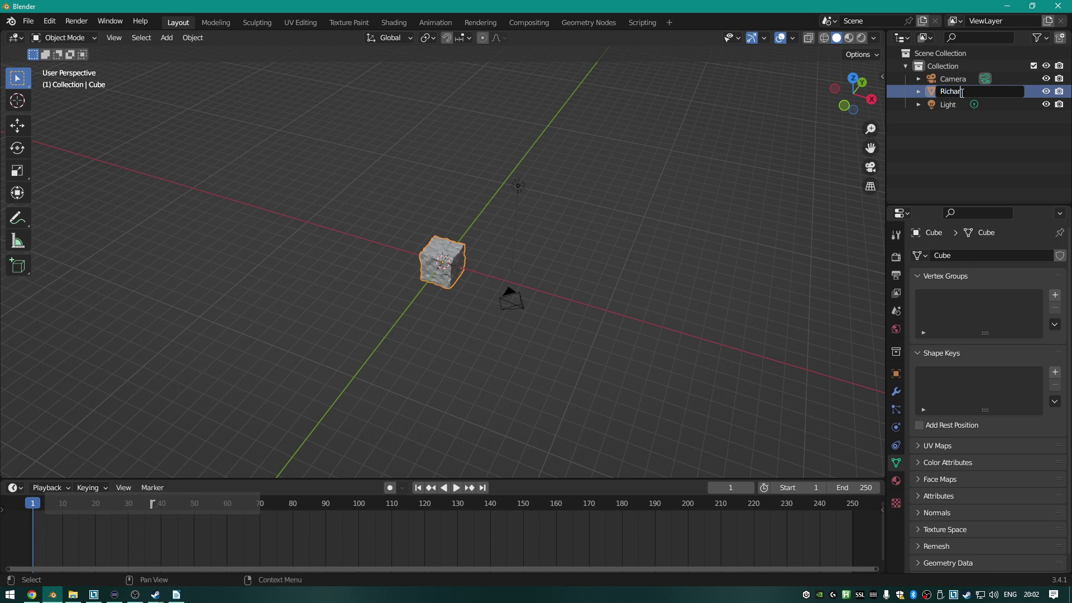
text(d)
key(Return)
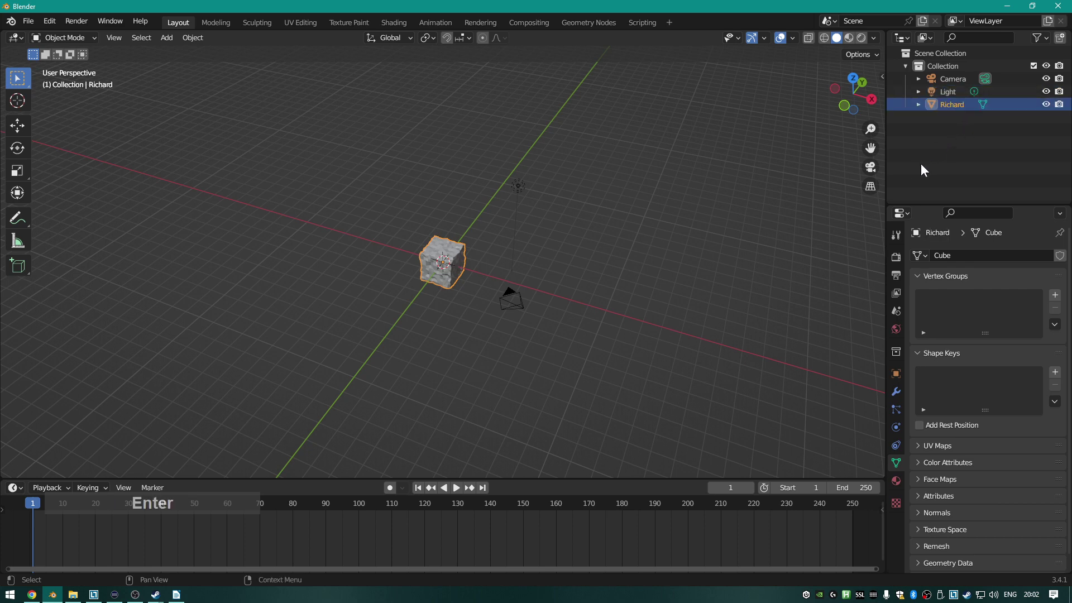
key(alt+Tab)
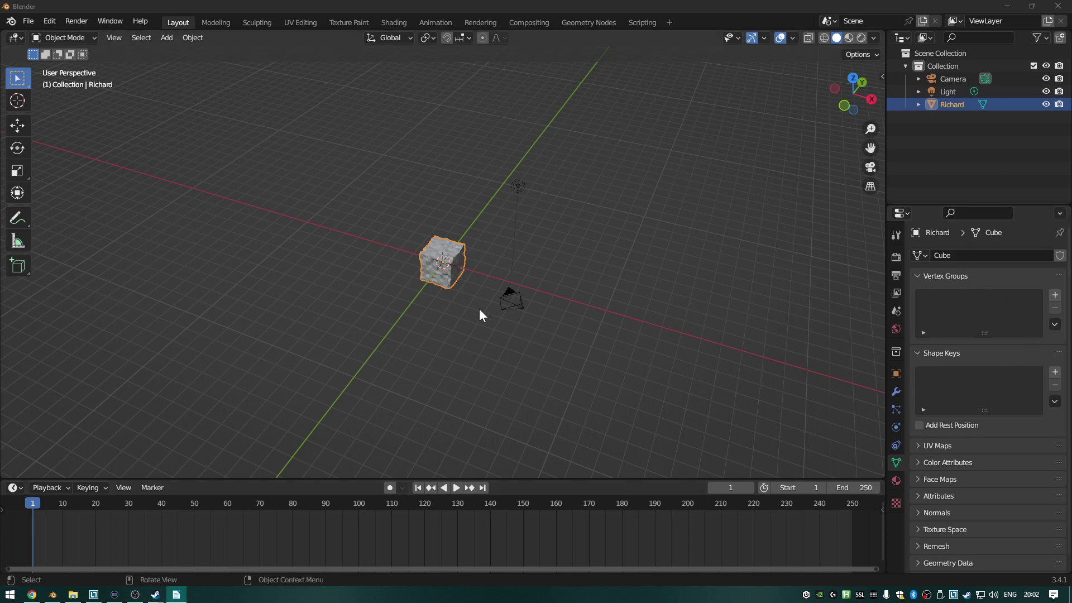
Select the camera, the light and the cube in turn in the viewport to compare their data properties.
click(504, 302)
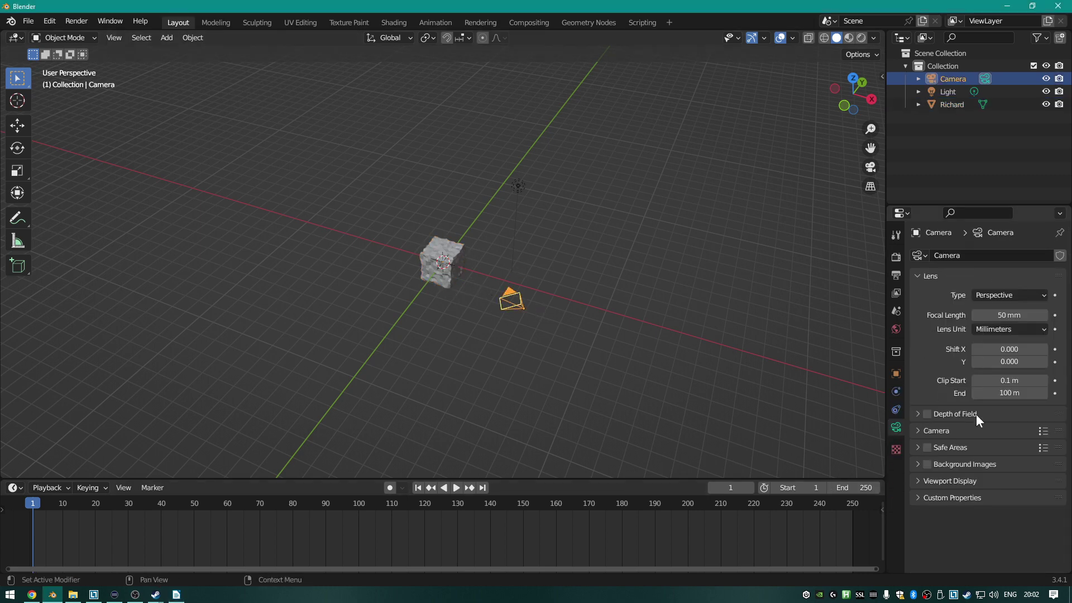
click(515, 185)
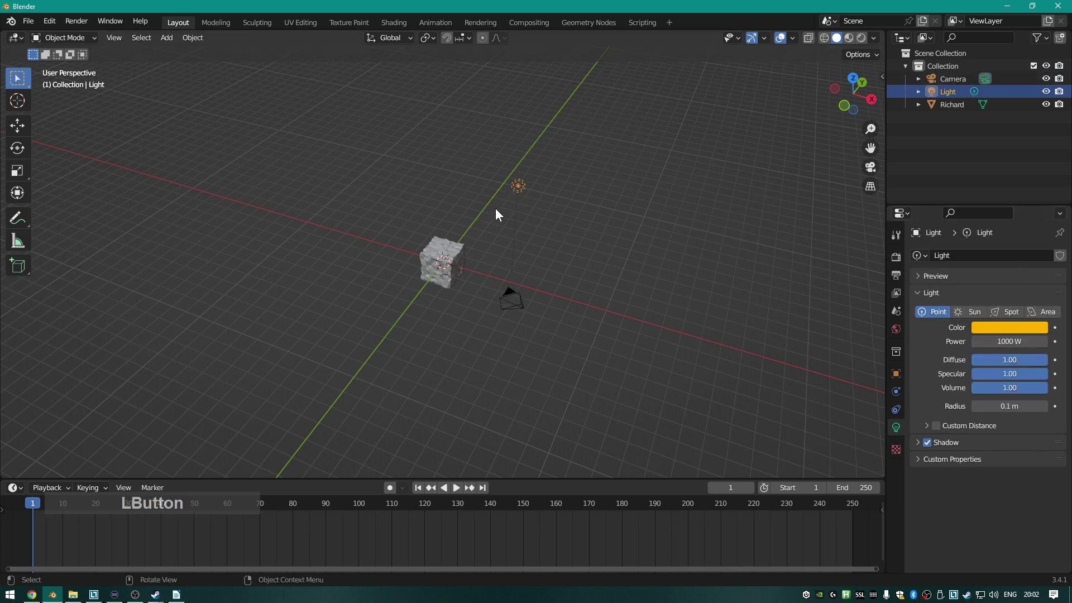
click(448, 279)
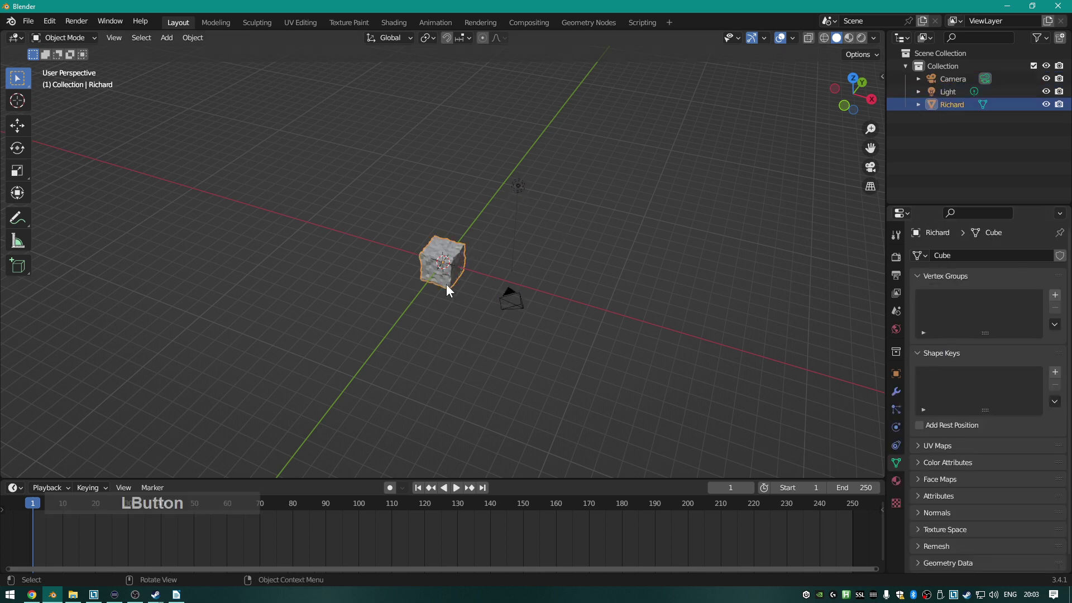
Look through the camera, set its focal length to 193 mm, and inspect the framing in a test render.
click(514, 301)
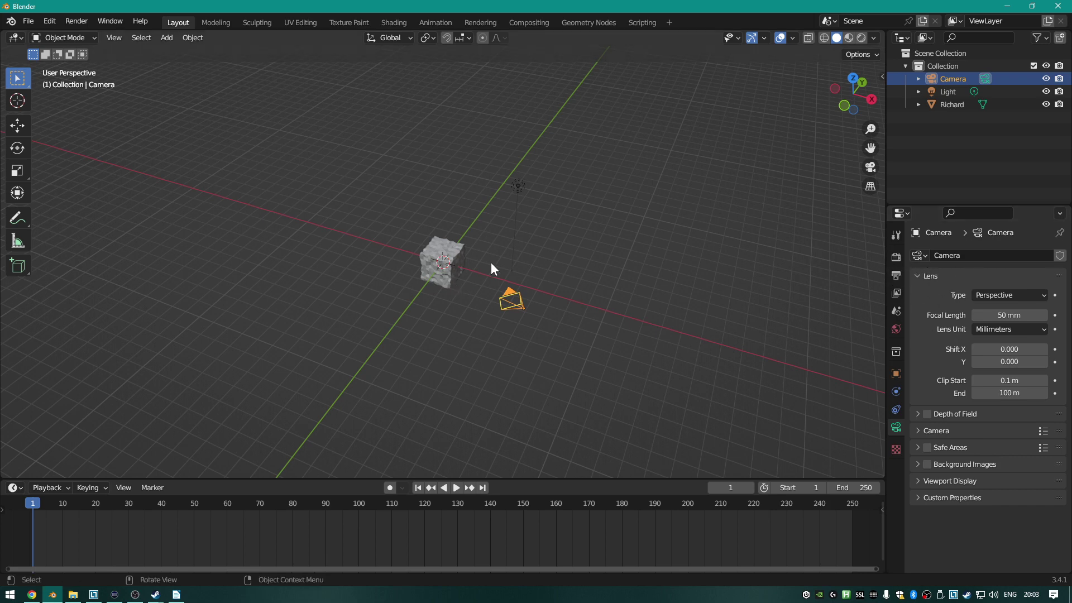
click(518, 305)
scroll(551, 290, up, 1)
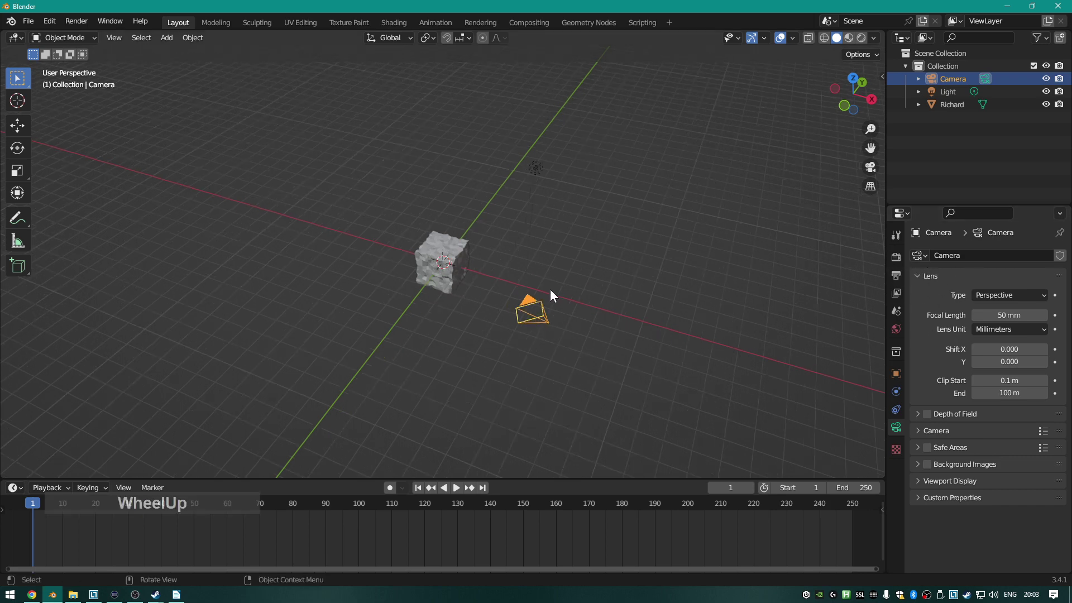
key(KP_0)
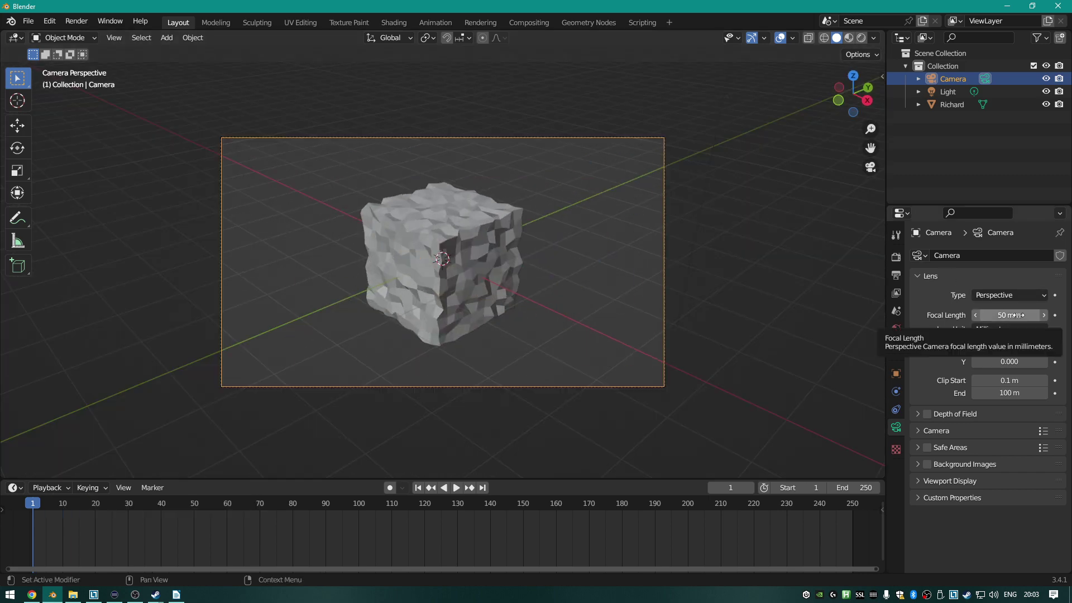
drag(1017, 315, 943, 316)
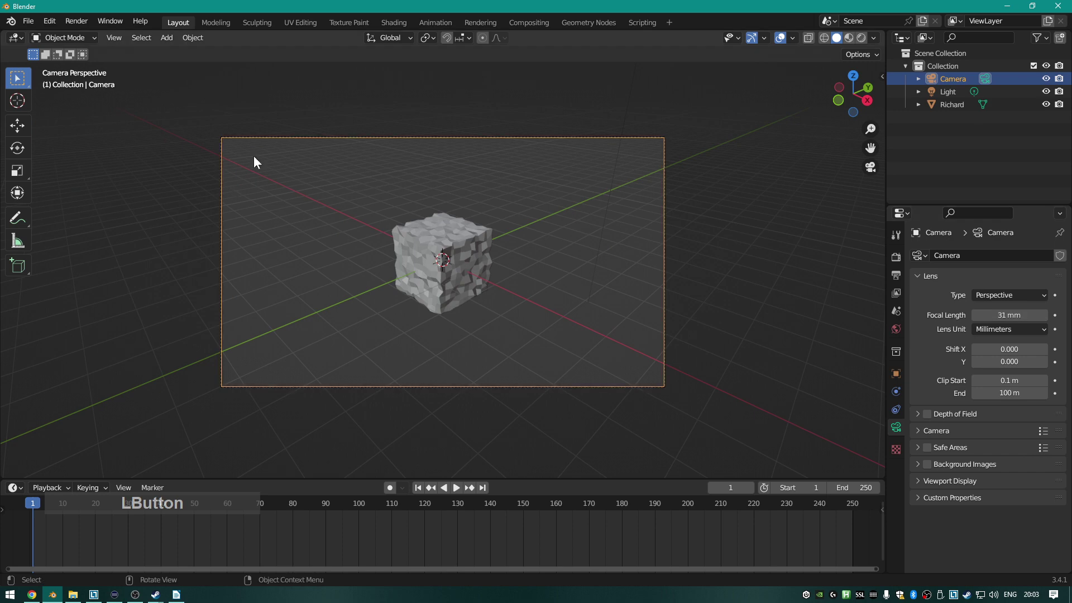
drag(1008, 316, 1049, 315)
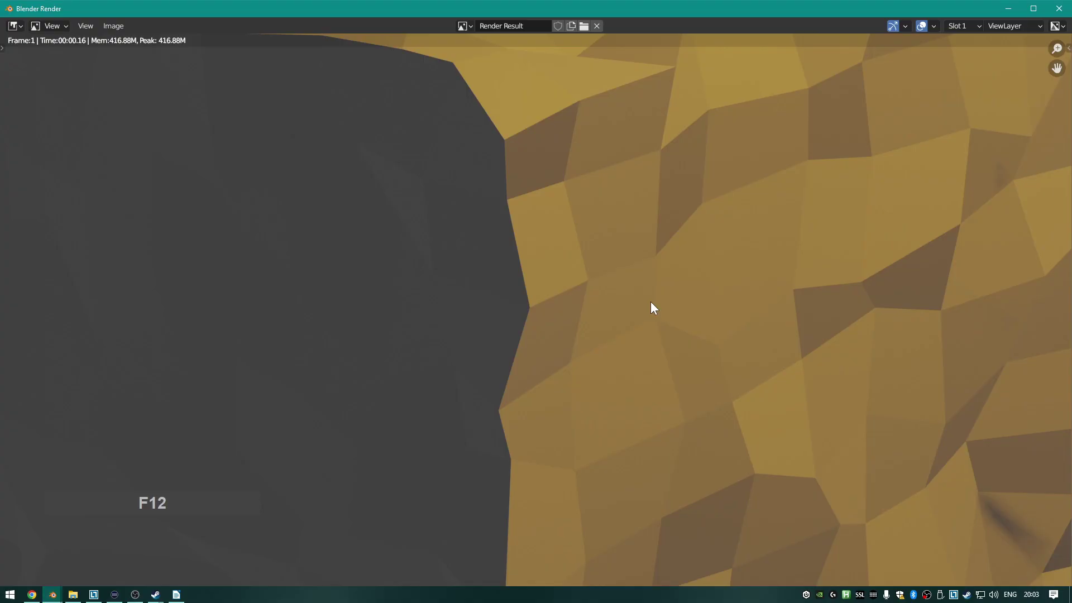
scroll(651, 300, down, 1)
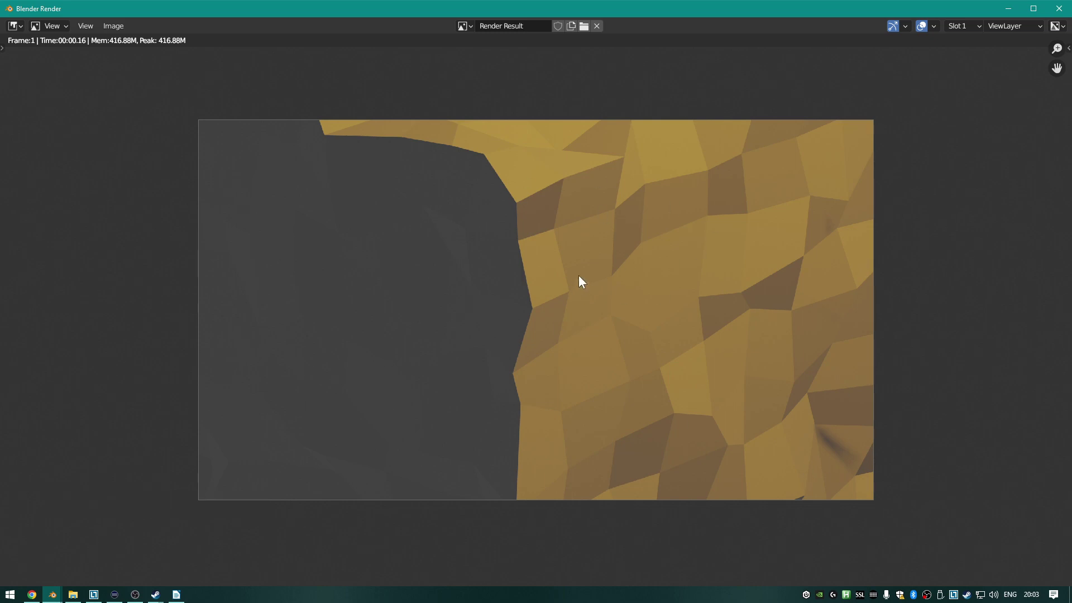
key(Escape)
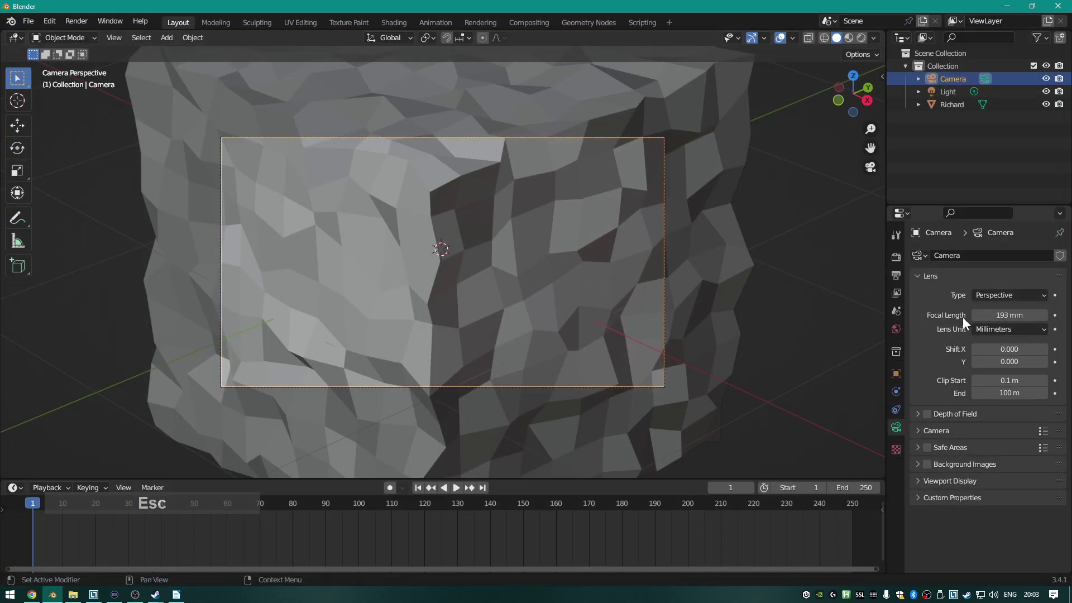
Enable depth of field on the camera and switch the viewport to Rendered shading.
click(928, 414)
key(z)
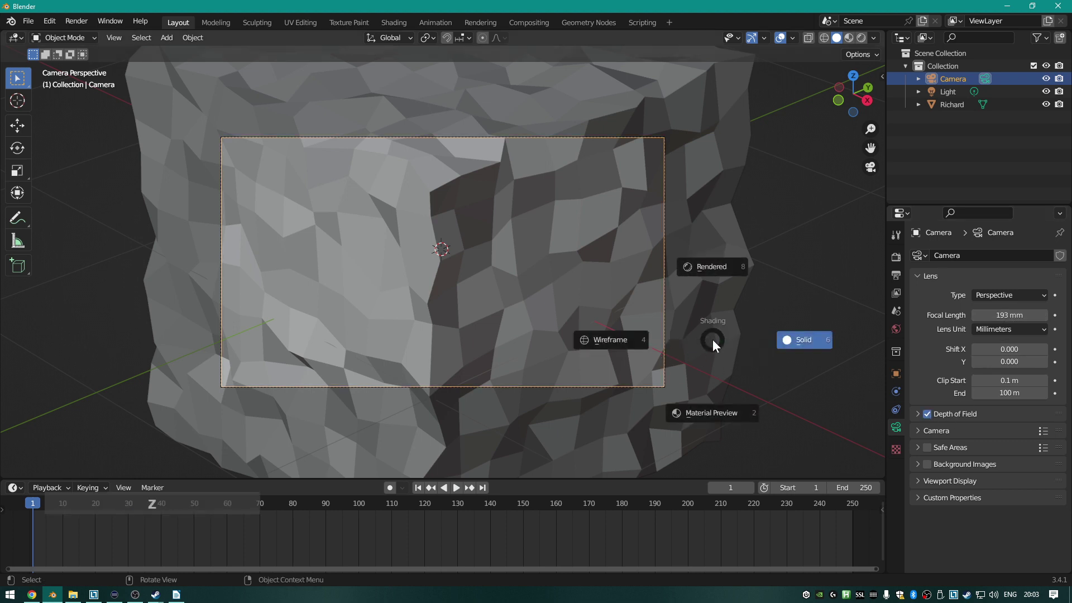
click(703, 268)
scroll(719, 279, up, 1)
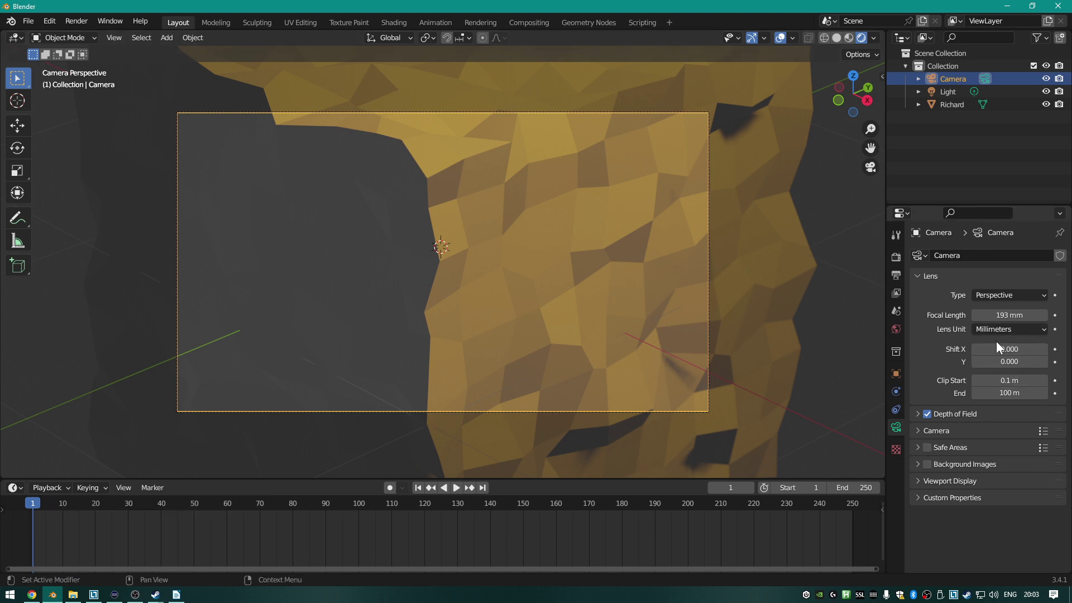
Set the camera's depth of field focus distance to 9.7 m and its aperture F-Stop to 0.4.
click(951, 413)
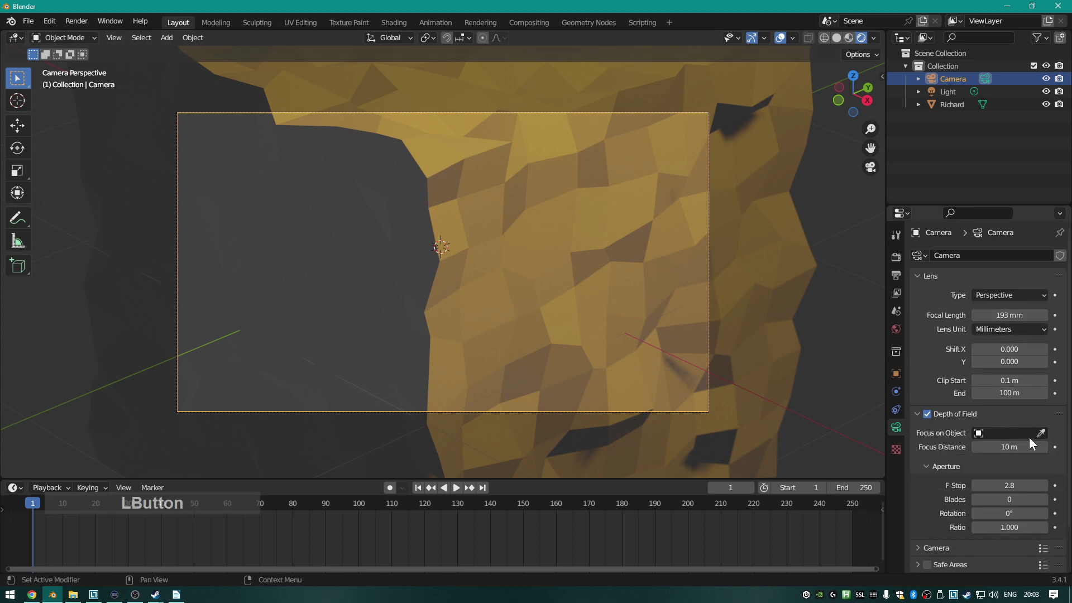
drag(980, 450, 955, 450)
drag(1009, 485, 981, 485)
mouse_move(1009, 447)
mouse_down()
mouse_move(988, 446)
mouse_move(1024, 447)
mouse_up()
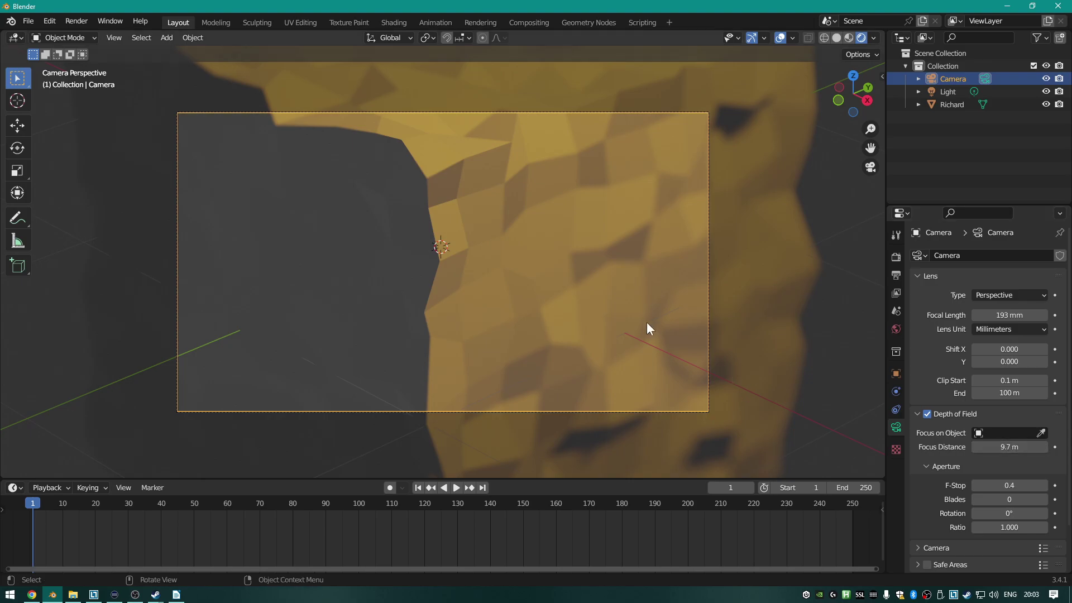
Render the image to inspect the depth of field blur, then return to the camera view.
key(F12)
scroll(660, 379, down, 1)
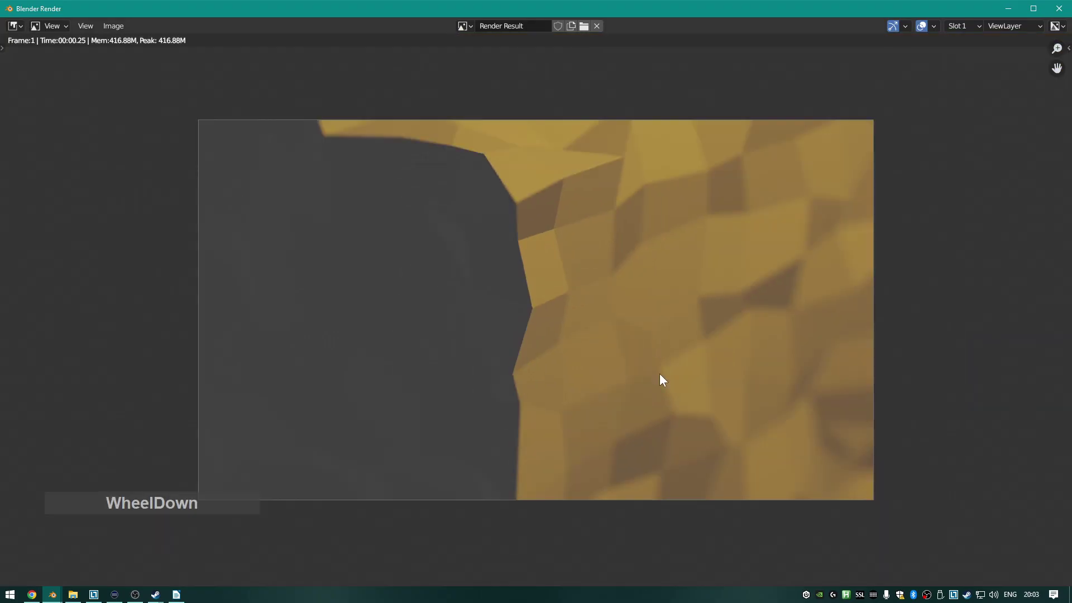
key(Escape)
scroll(717, 341, down, 2)
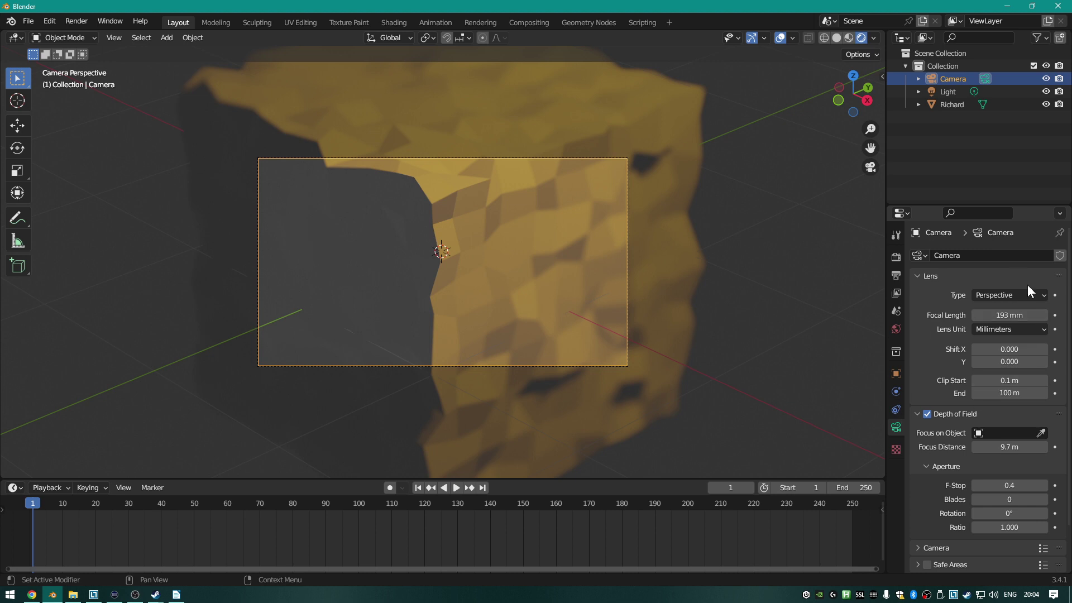
scroll(778, 221, down, 1)
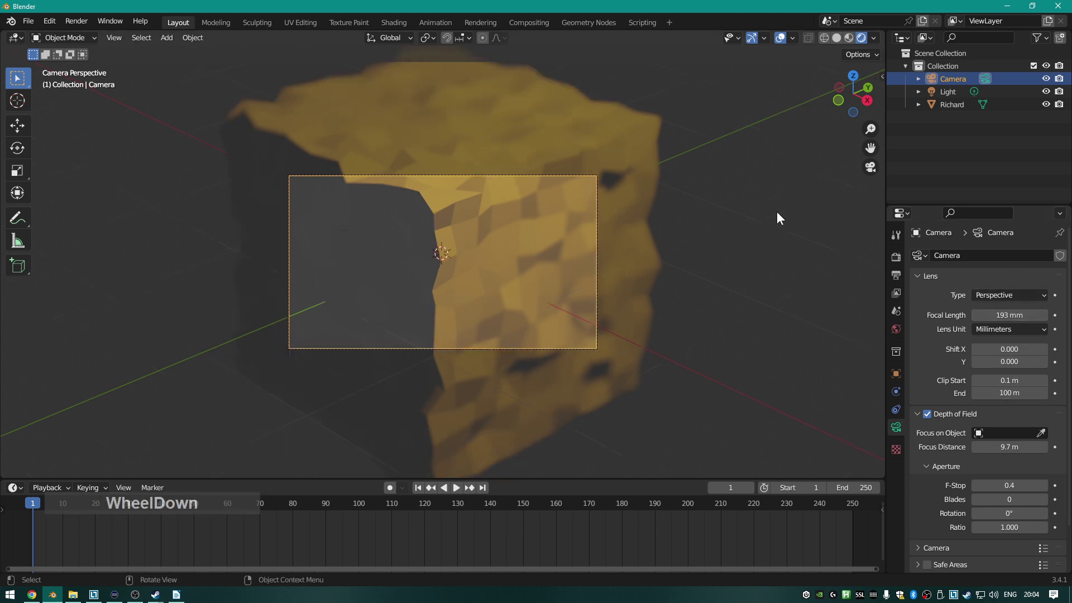
Select the cube and look over the active tool settings and the Eevee render settings.
click(475, 254)
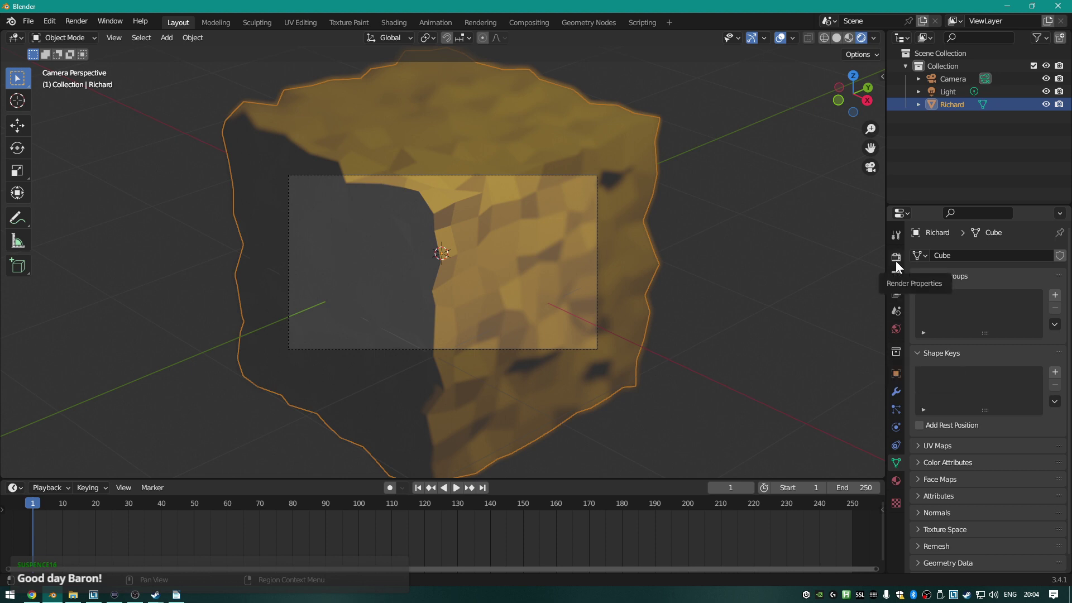
click(893, 237)
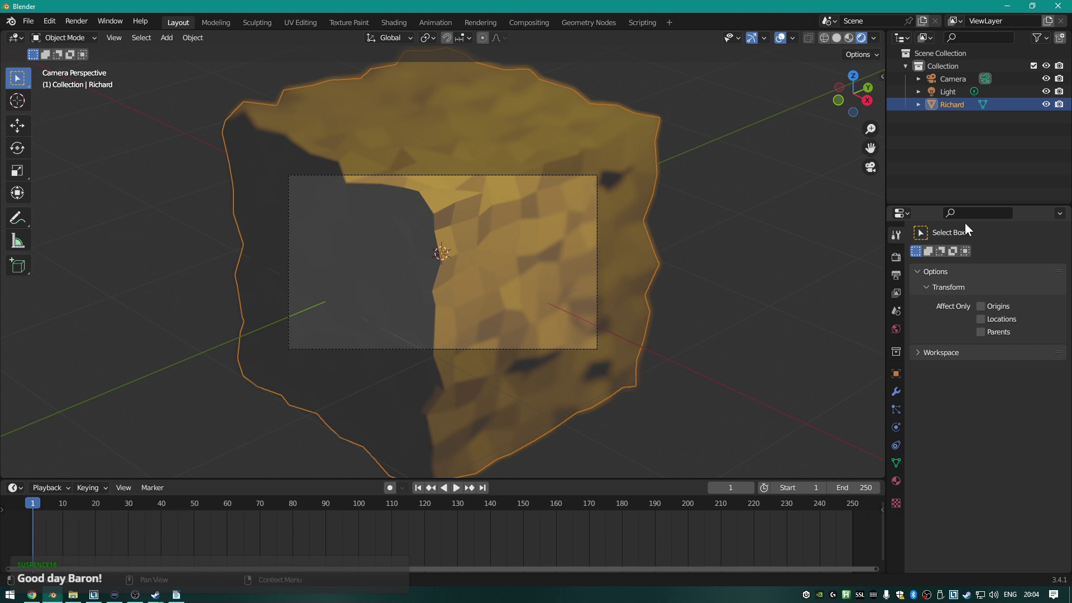
click(896, 257)
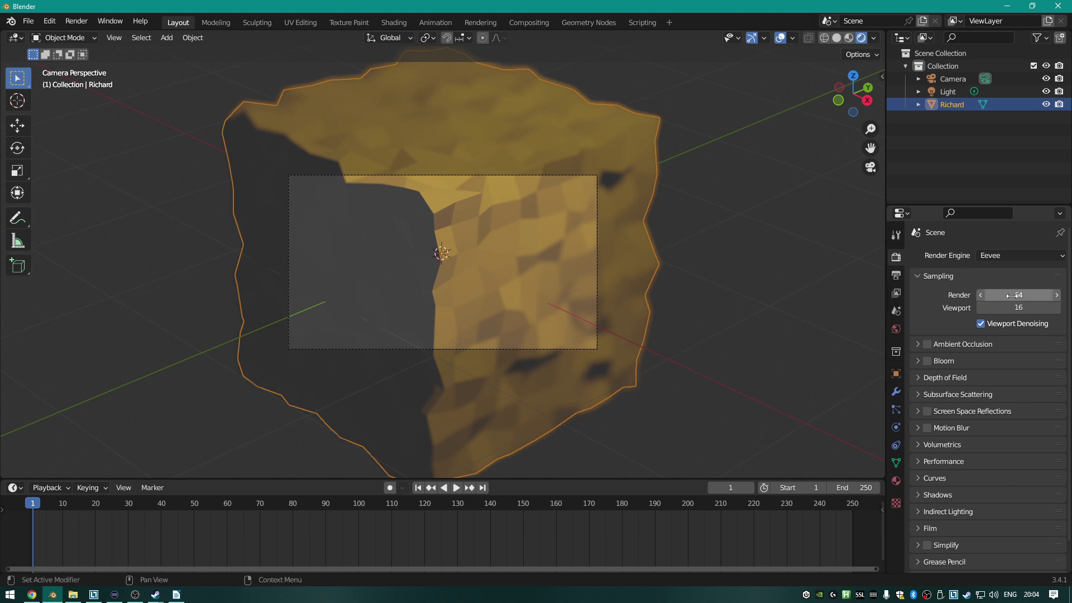
scroll(1032, 257, down, 1)
scroll(959, 277, down, 1)
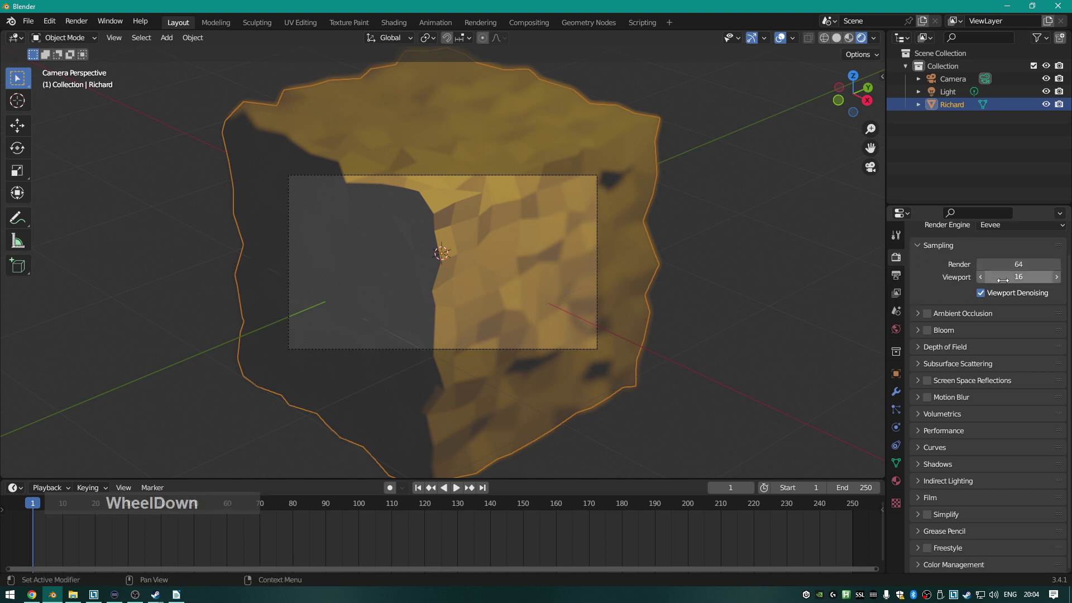
Turn on Bloom in the render settings and set the light's power to 99999 W.
click(925, 316)
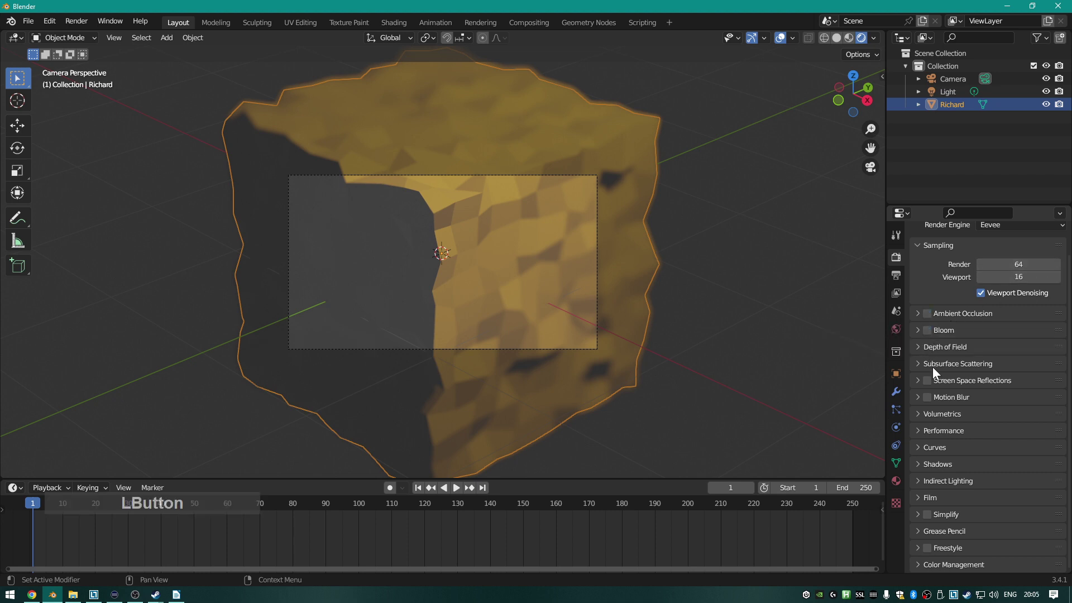
click(948, 92)
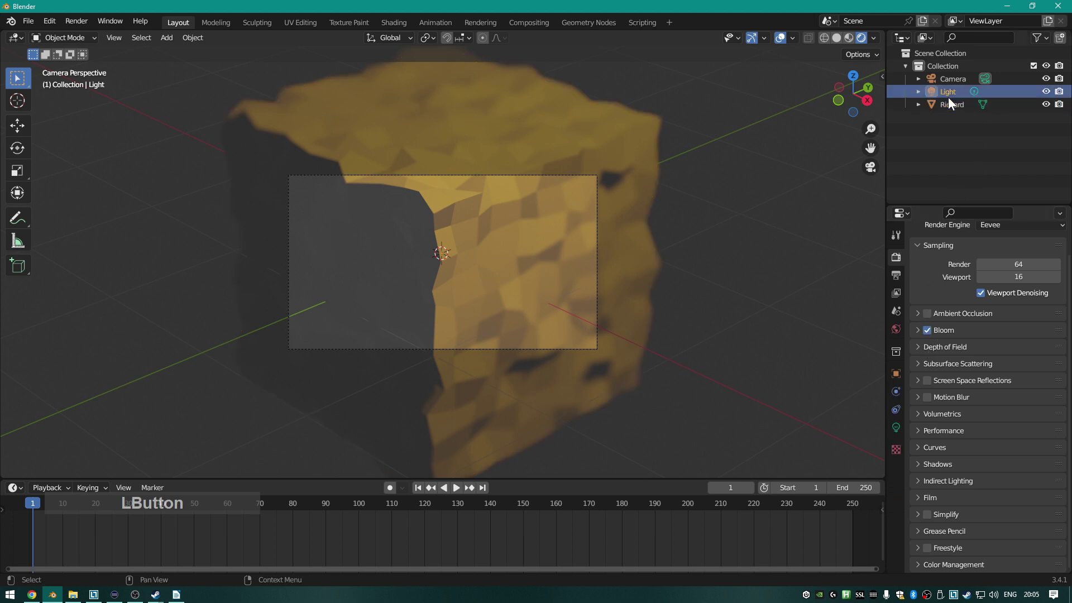
click(896, 427)
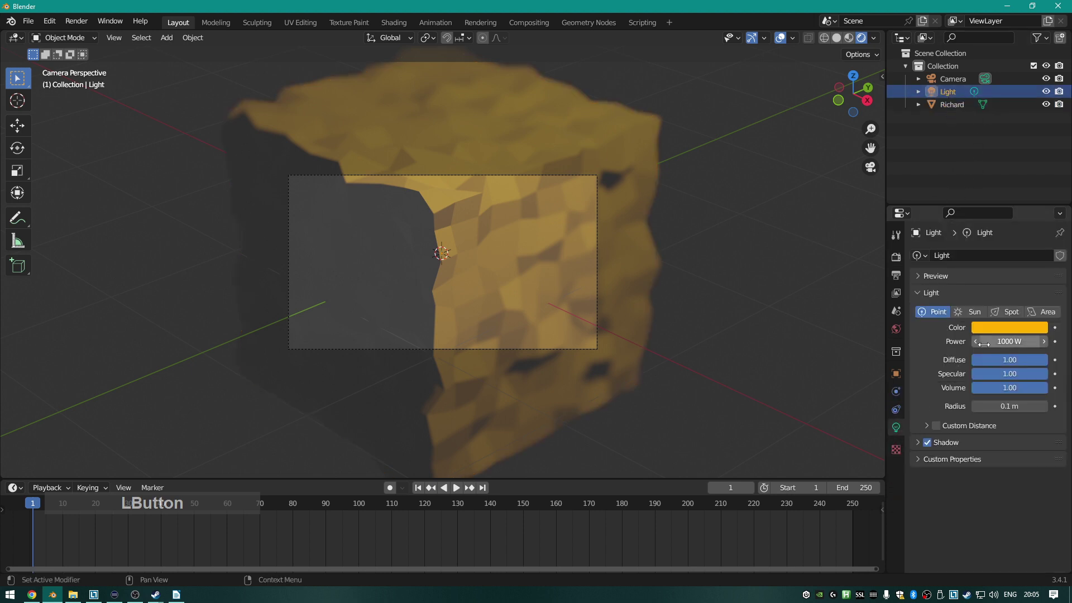
mouse_move(1026, 341)
mouse_down()
mouse_move(1051, 341)
mouse_move(1009, 339)
mouse_up()
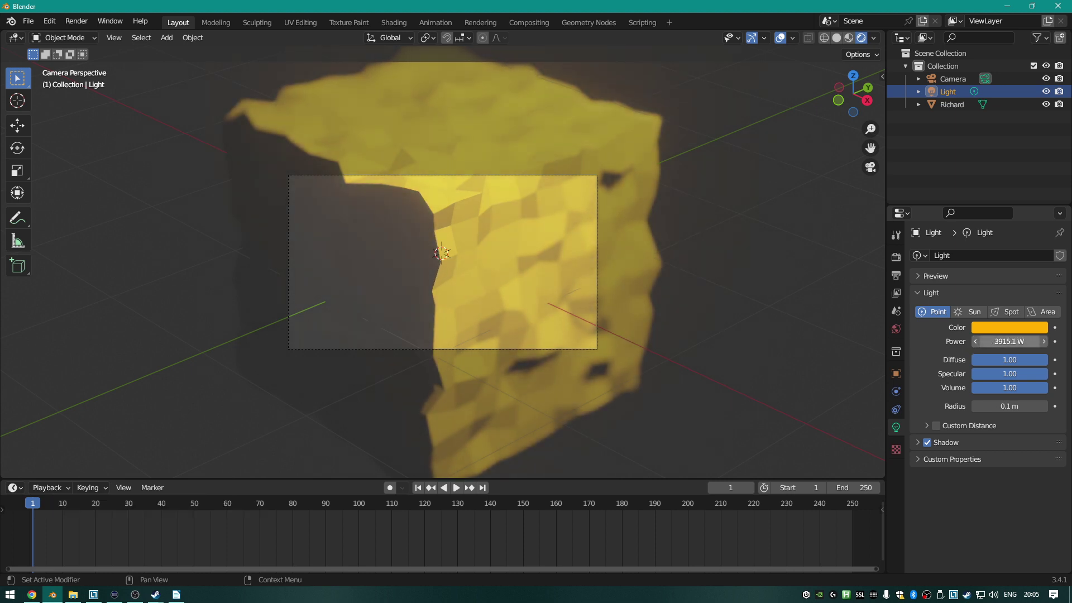
click(1010, 339)
text(99999)
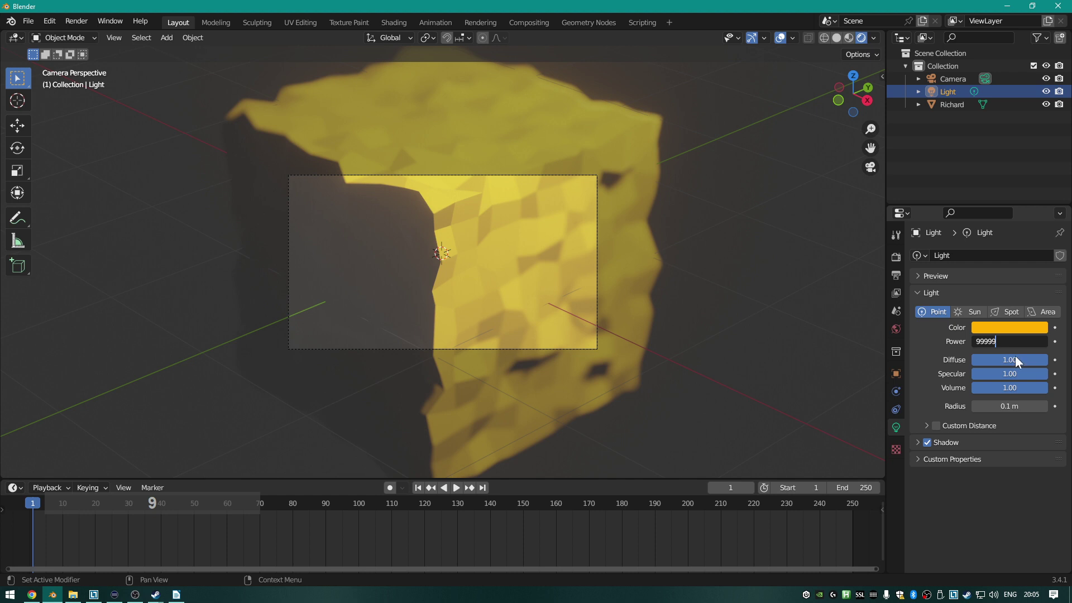
key(Return)
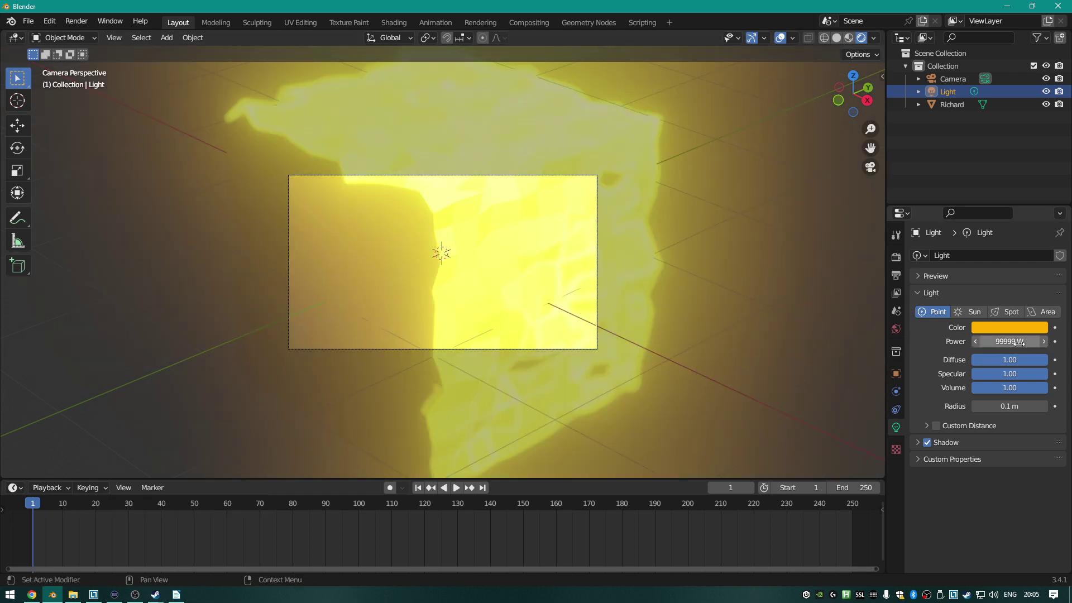
scroll(602, 212, down, 2)
scroll(596, 223, down, 2)
scroll(589, 230, up, 3)
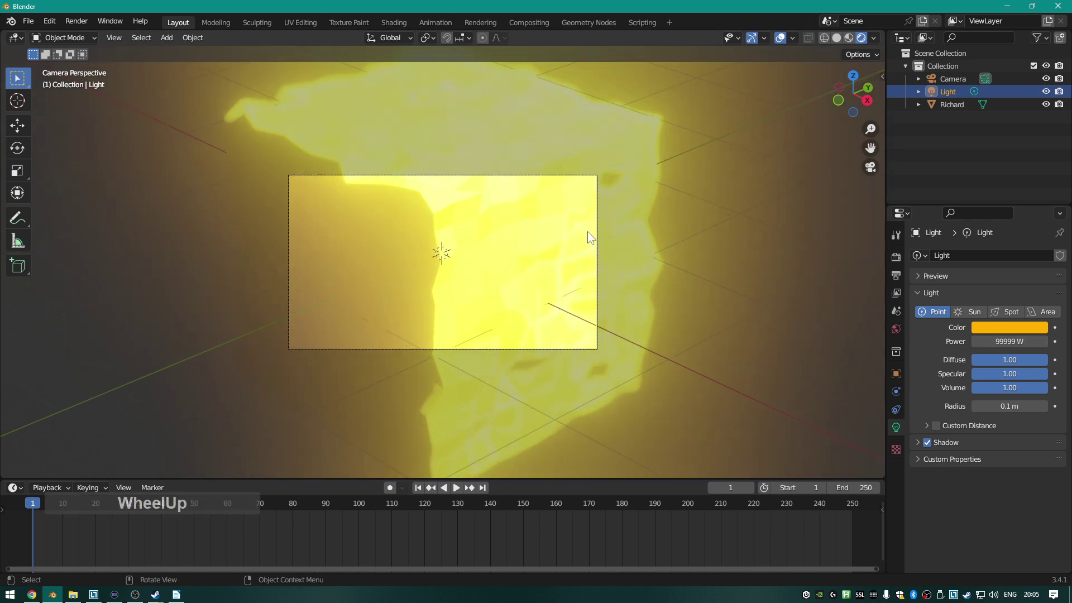
Toggle Bloom in the render settings to compare the glow, leaving it turned off.
click(896, 258)
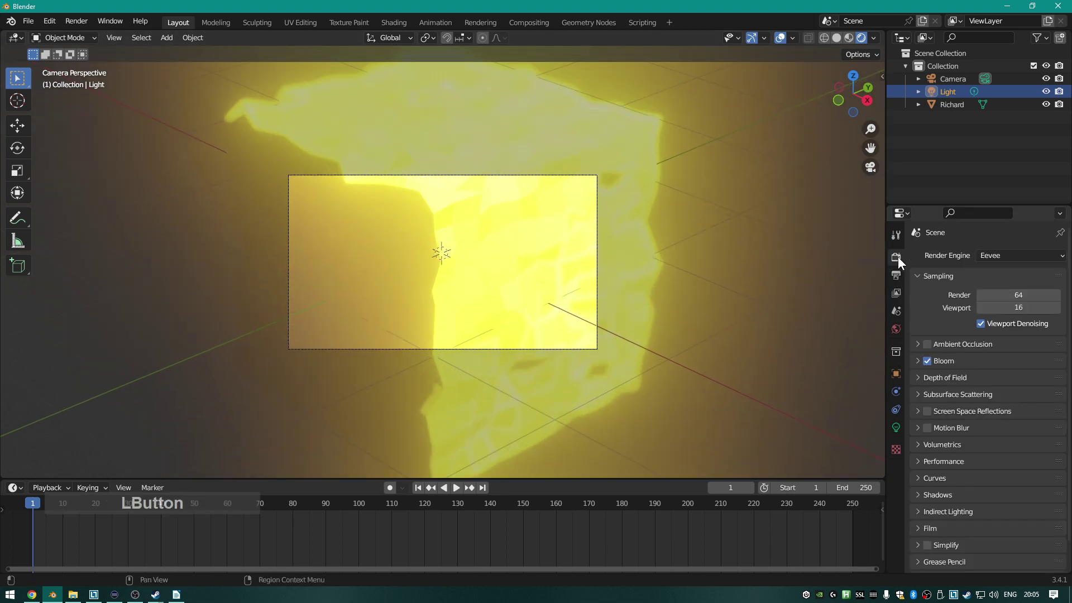
click(925, 363)
click(925, 362)
click(925, 363)
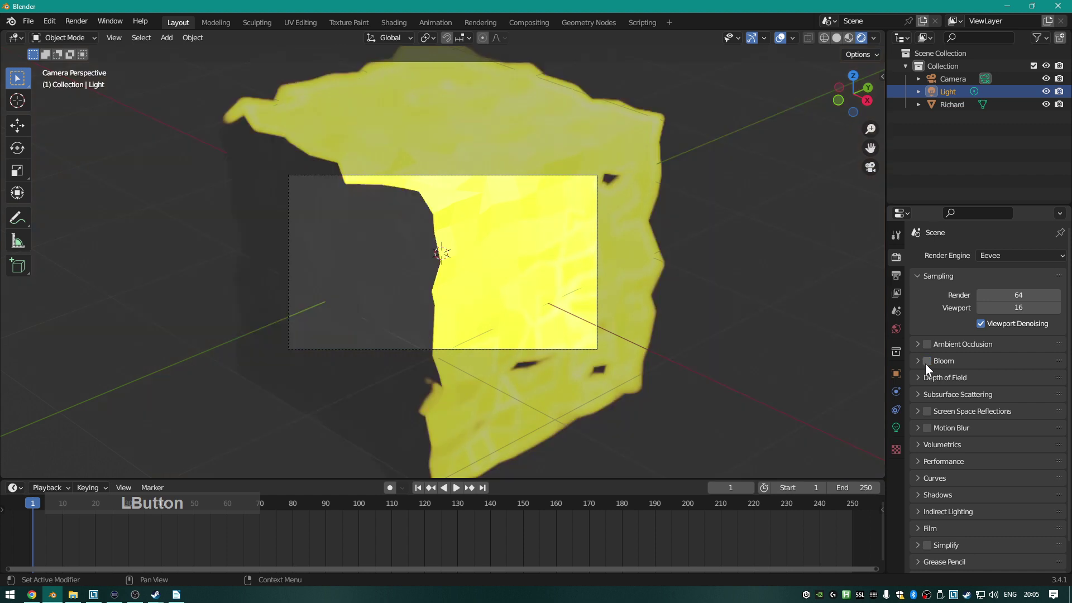
Examine the Depth of Field render settings, and the output settings for resolution, frame range and file format.
click(916, 379)
click(915, 380)
click(923, 377)
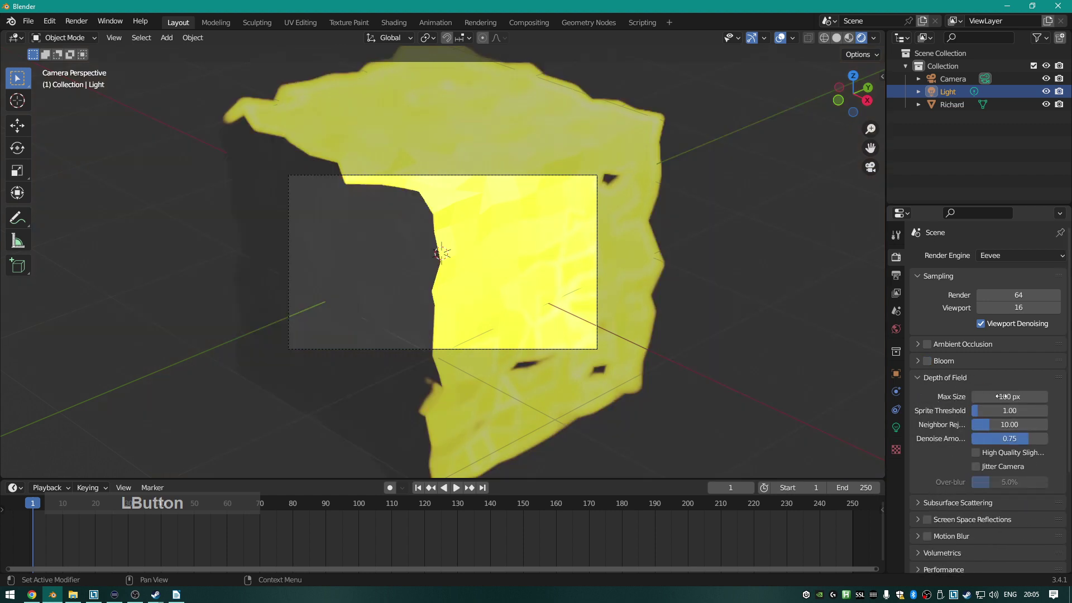
click(918, 377)
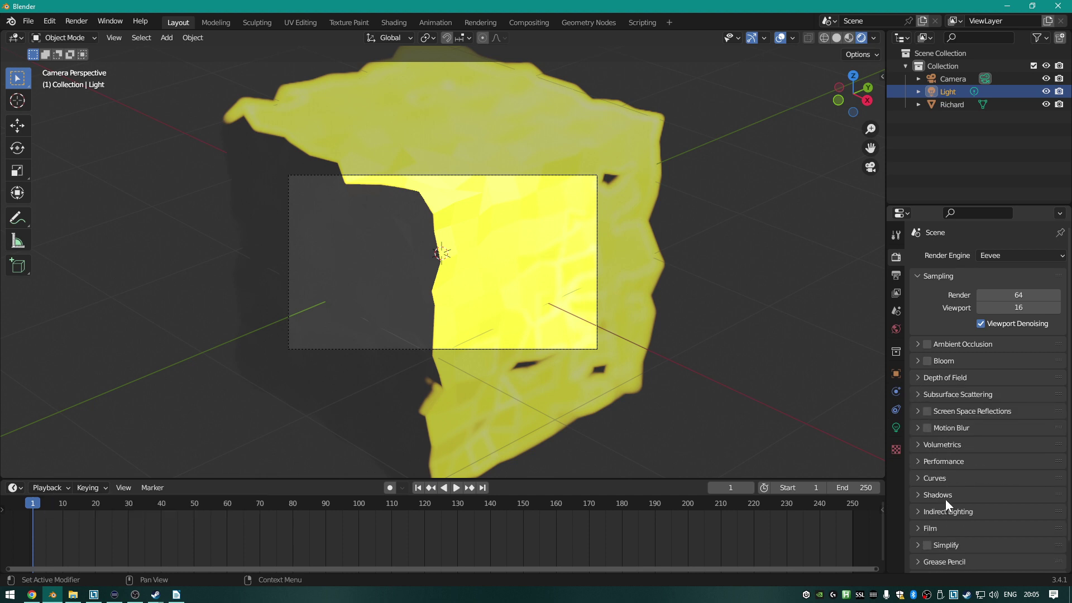
scroll(917, 412, down, 2)
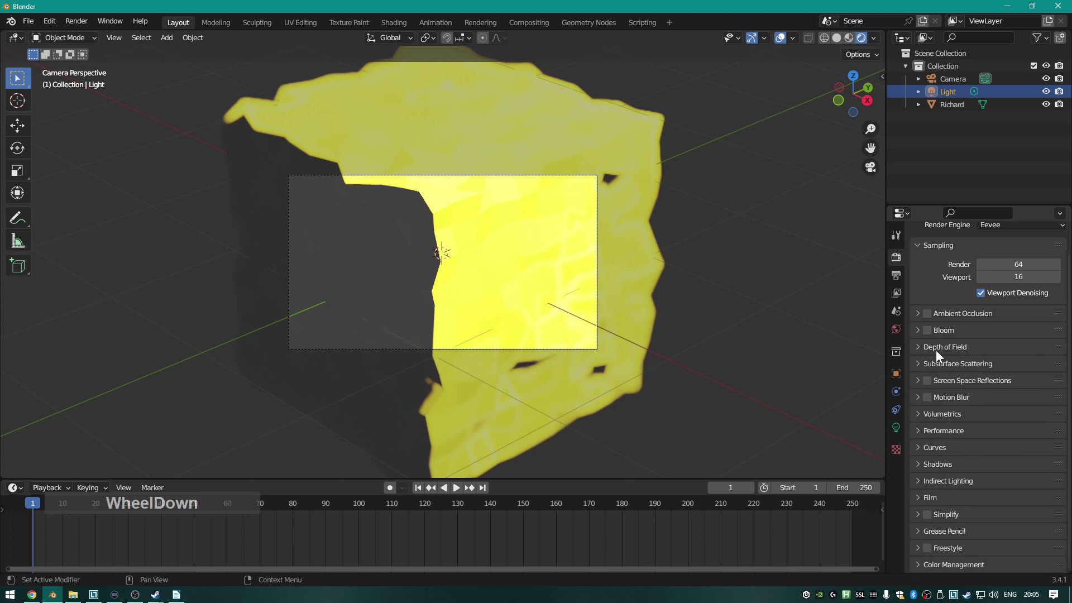
click(899, 278)
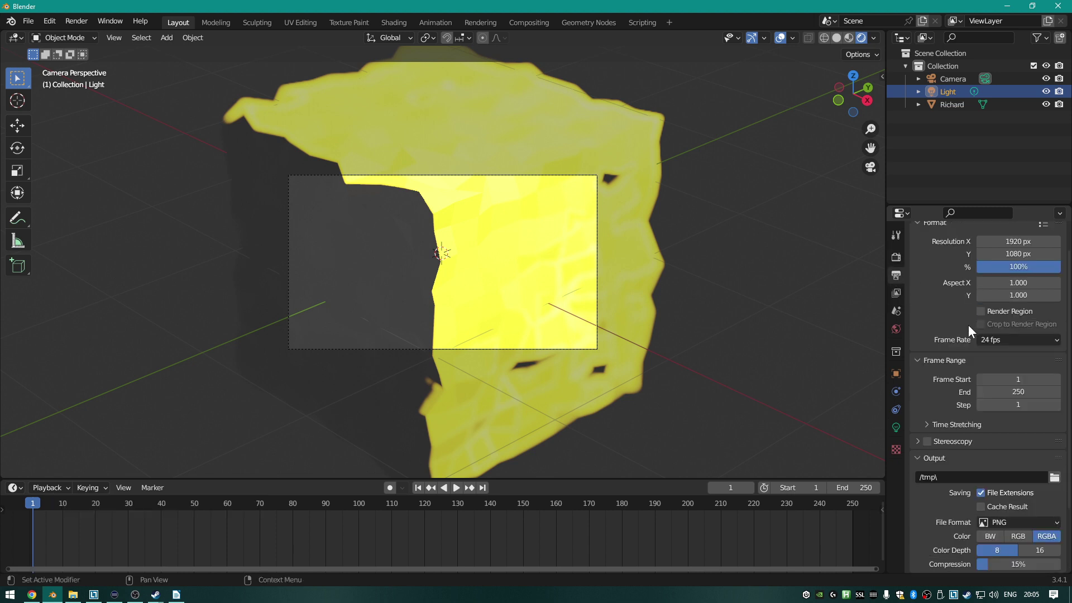
scroll(968, 324, up, 2)
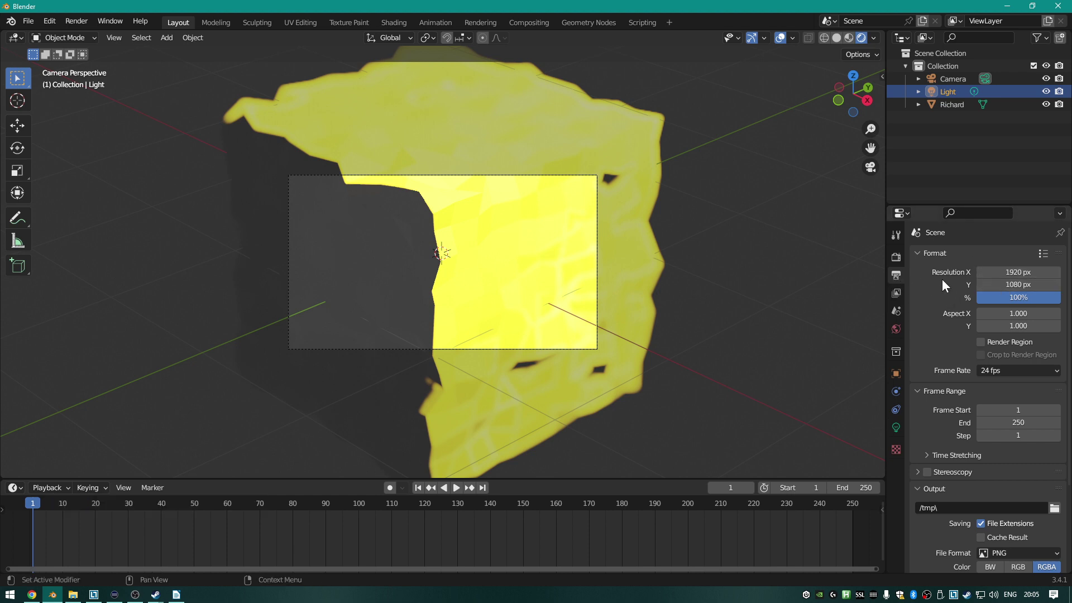
Set the output frame rate to 30 fps and look over the frame range and file format settings.
scroll(1002, 310, down, 4)
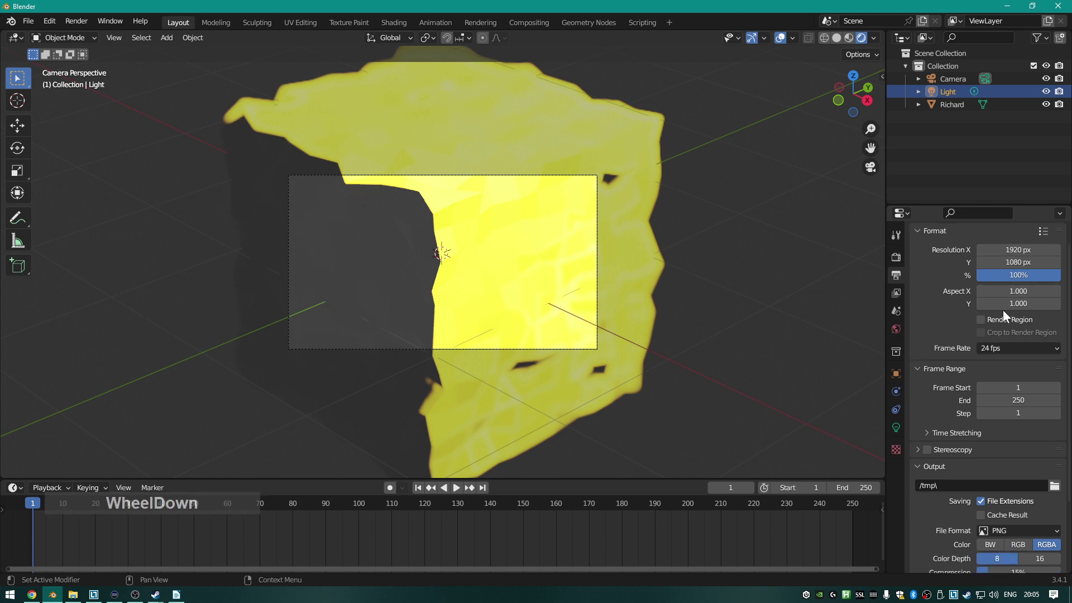
scroll(997, 299, up, 2)
click(991, 327)
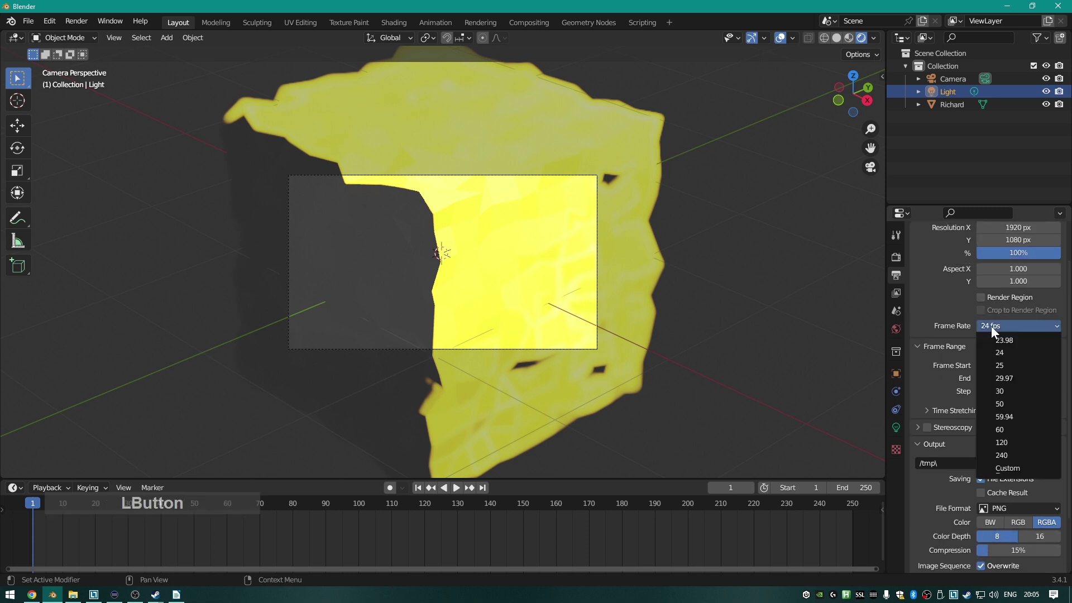
click(1004, 390)
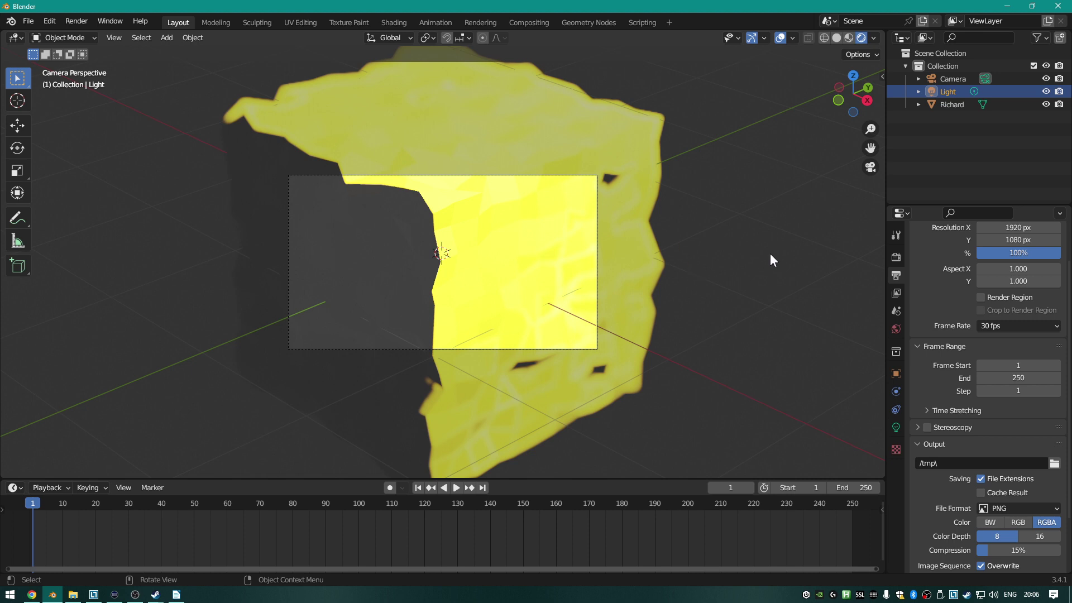
scroll(949, 346, down, 1)
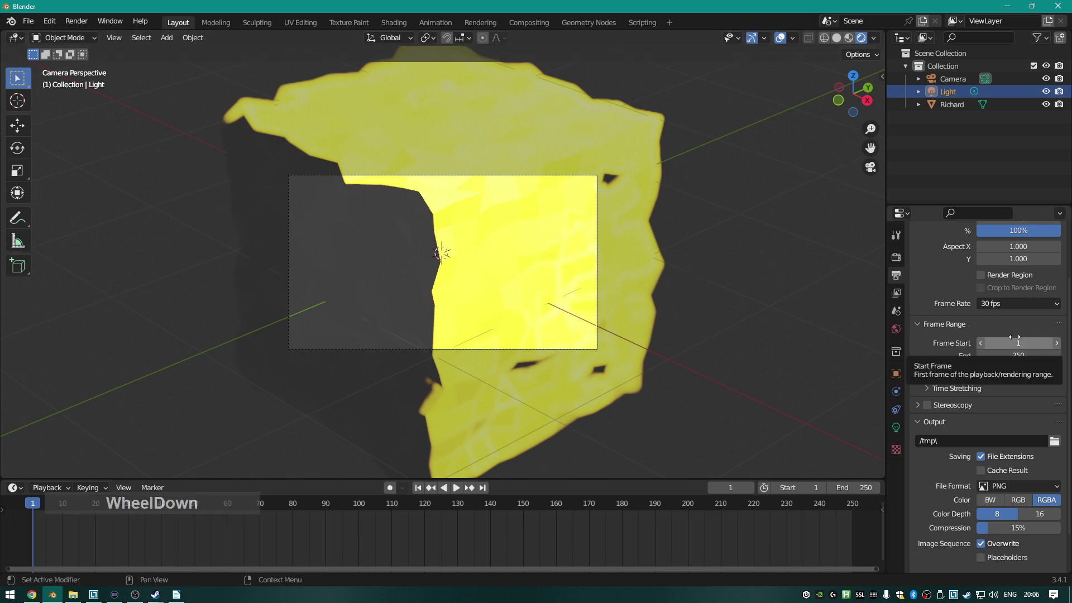
scroll(1015, 337, down, 2)
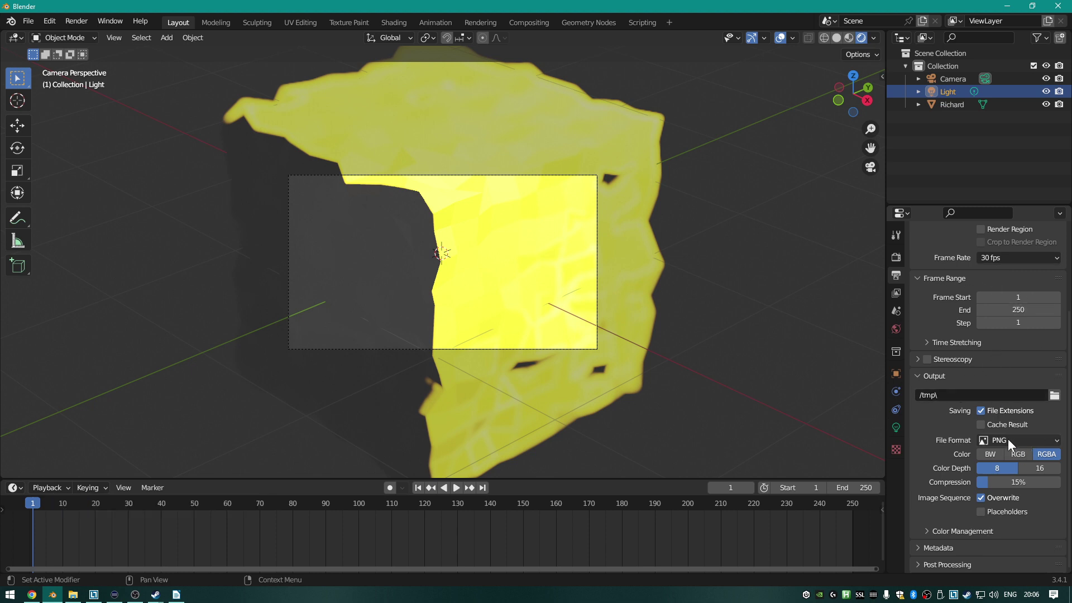
Compare the view layer and scene properties, and pick Camera as the active scene camera.
click(895, 296)
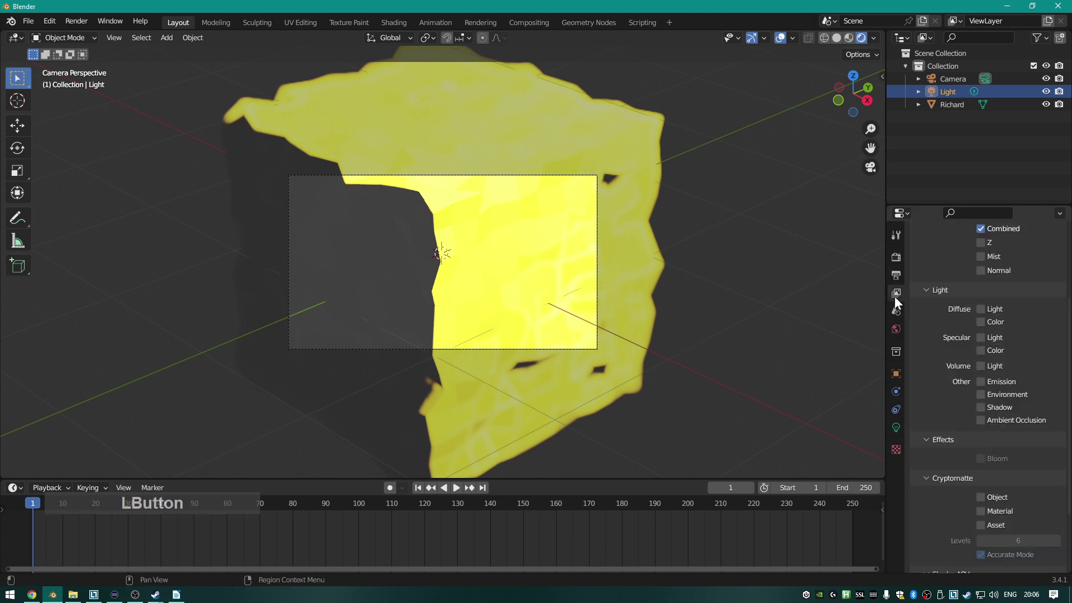
click(894, 310)
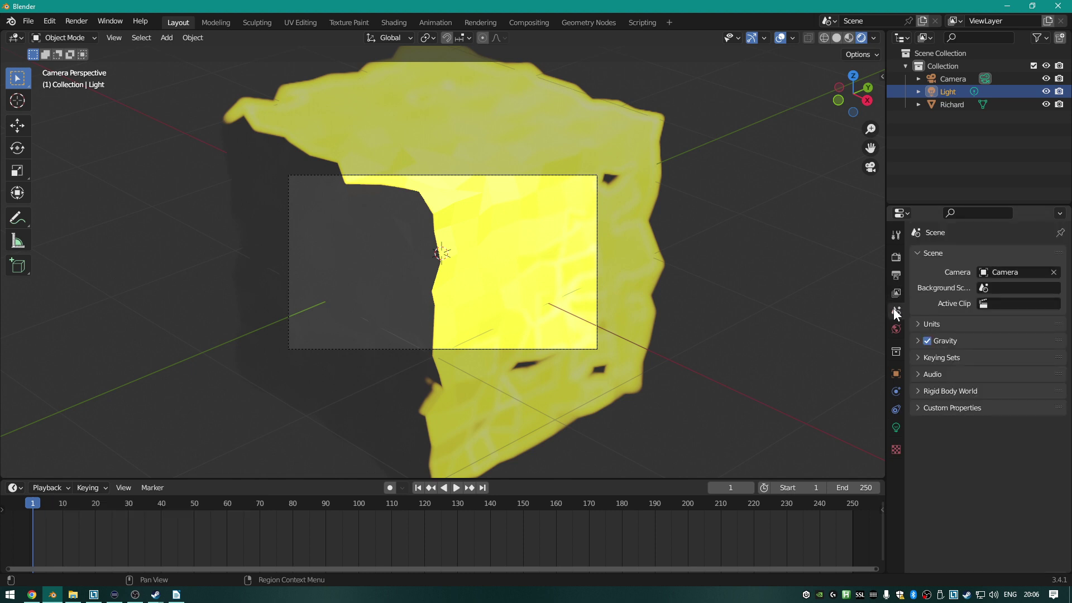
click(893, 293)
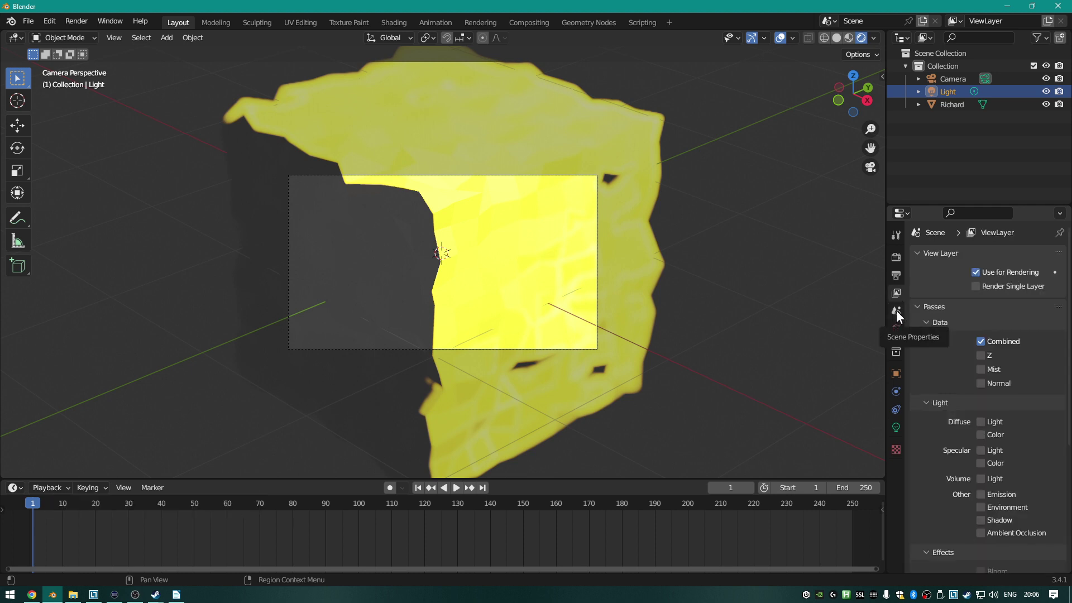
click(896, 309)
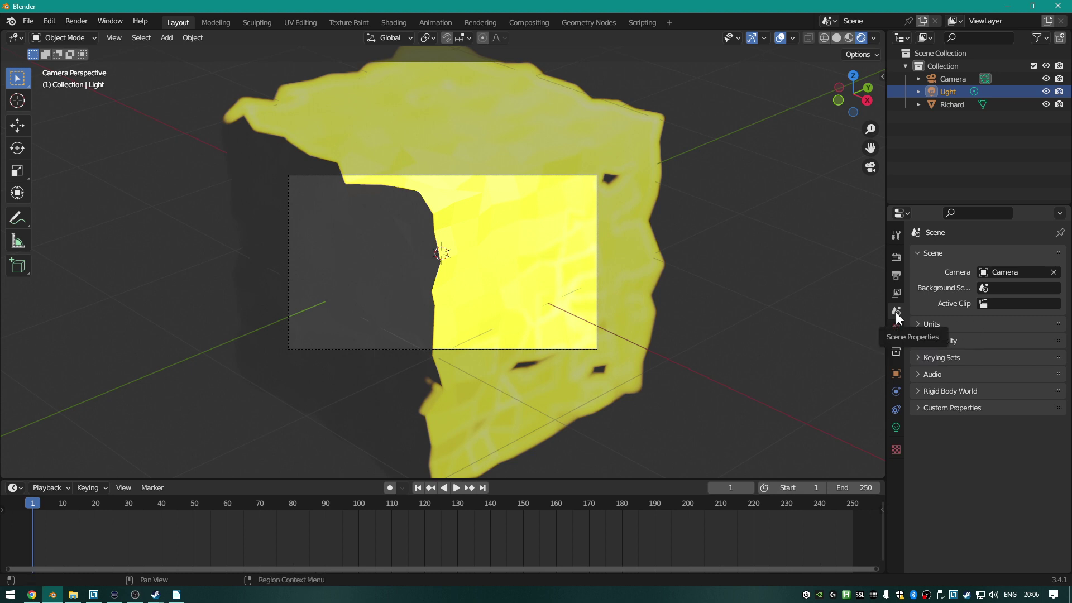
click(1028, 272)
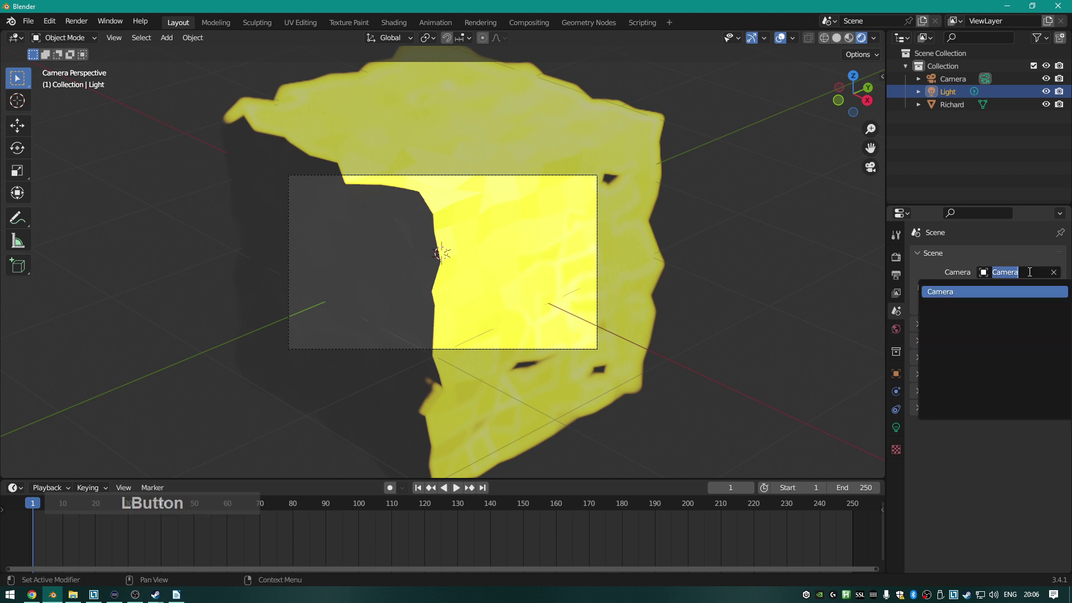
click(948, 291)
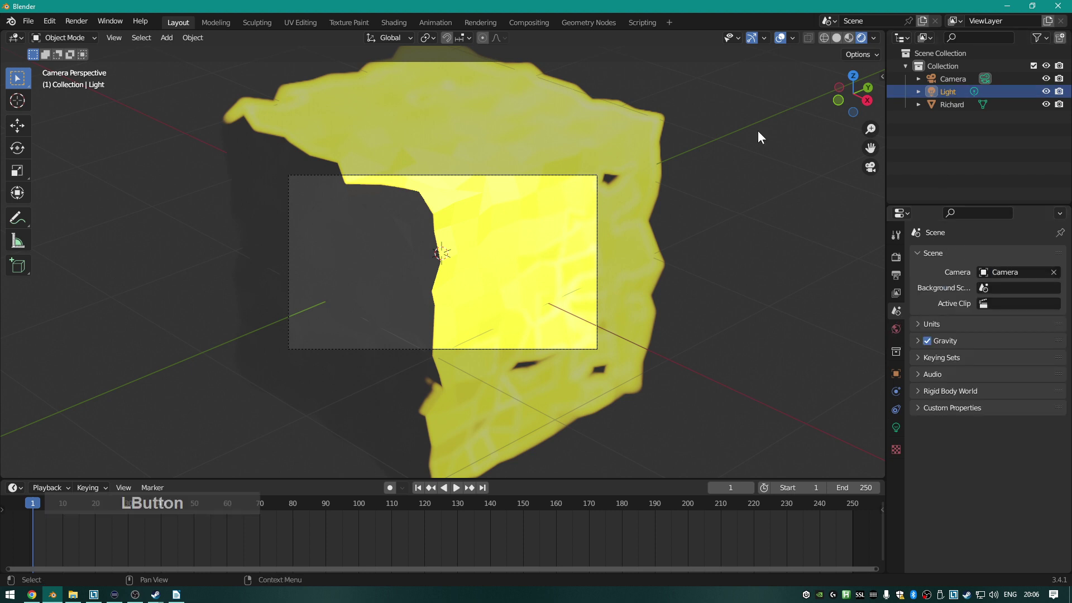
Leave the camera view, select the camera object, and check the available choices for the scene camera.
scroll(634, 208, down, 3)
middle_drag(633, 202, 582, 199)
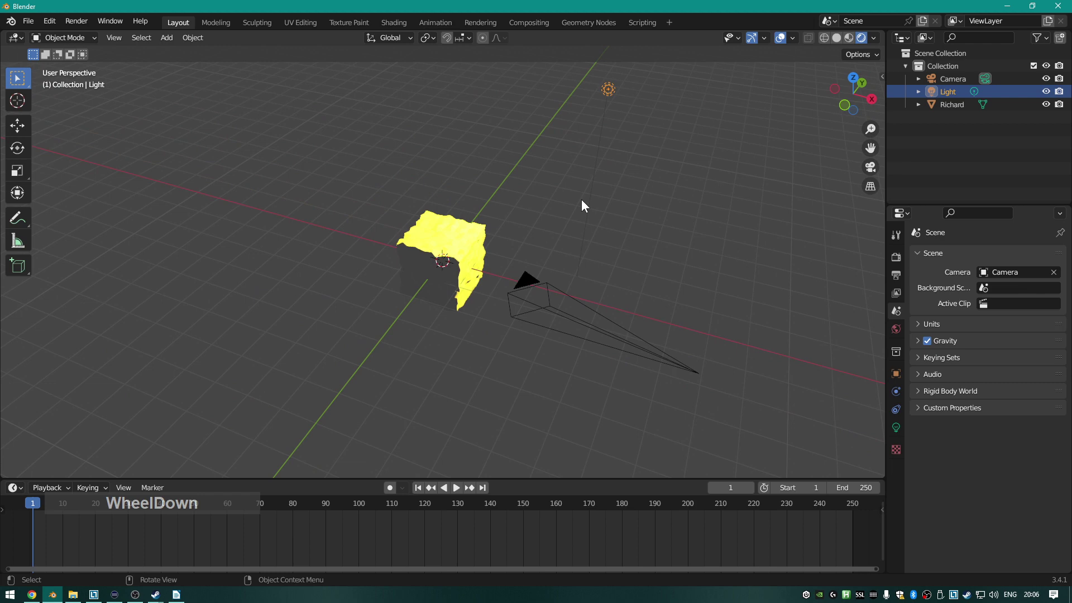
click(557, 309)
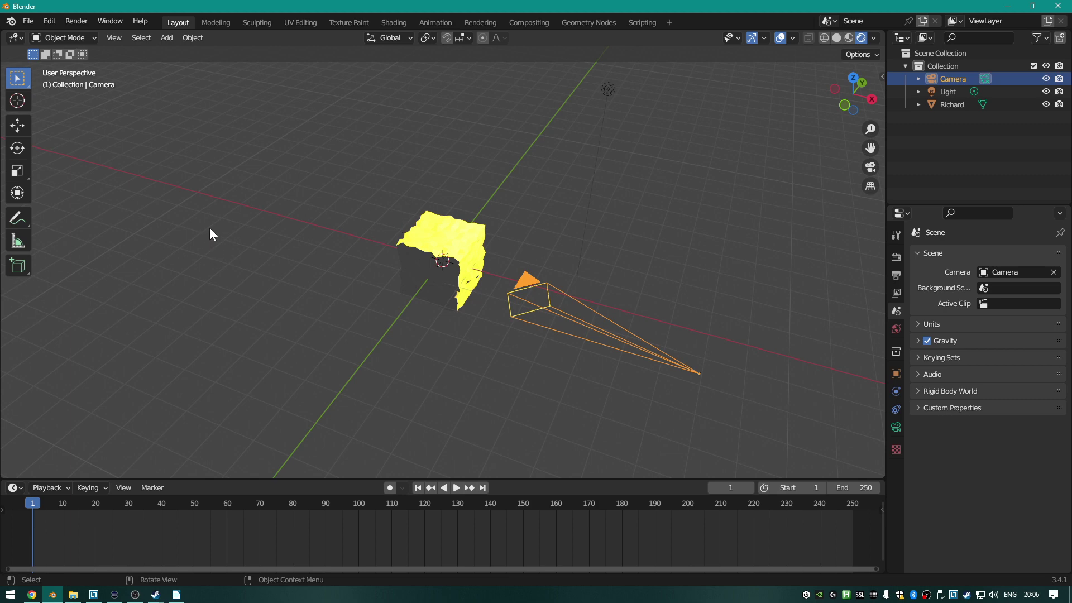
scroll(229, 206, down, 4)
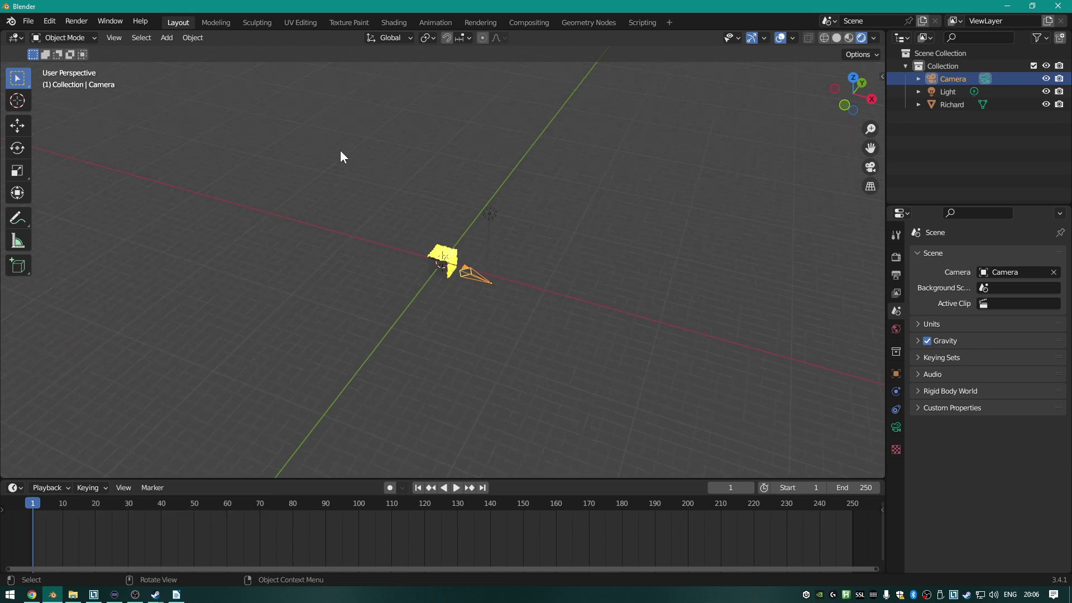
click(1023, 273)
click(921, 270)
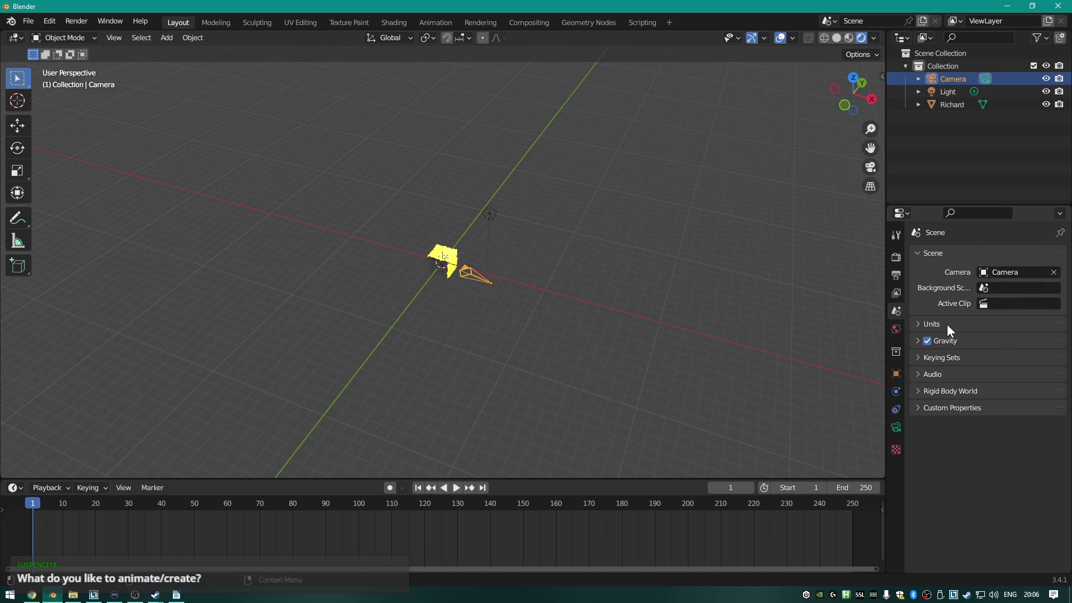
Examine the scene's gravity values and the world background surface settings.
click(917, 346)
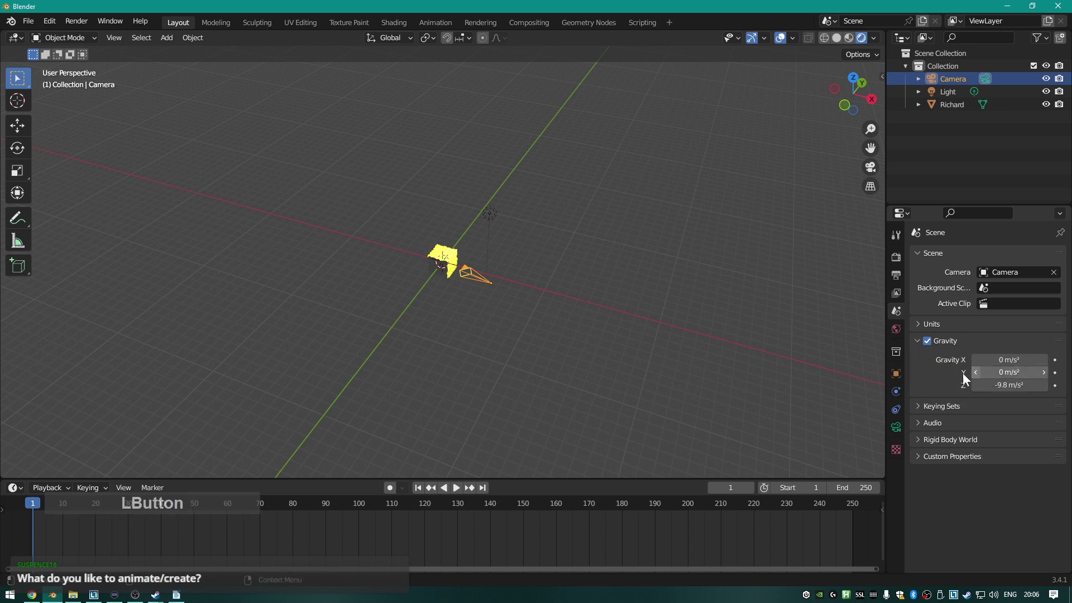
click(916, 340)
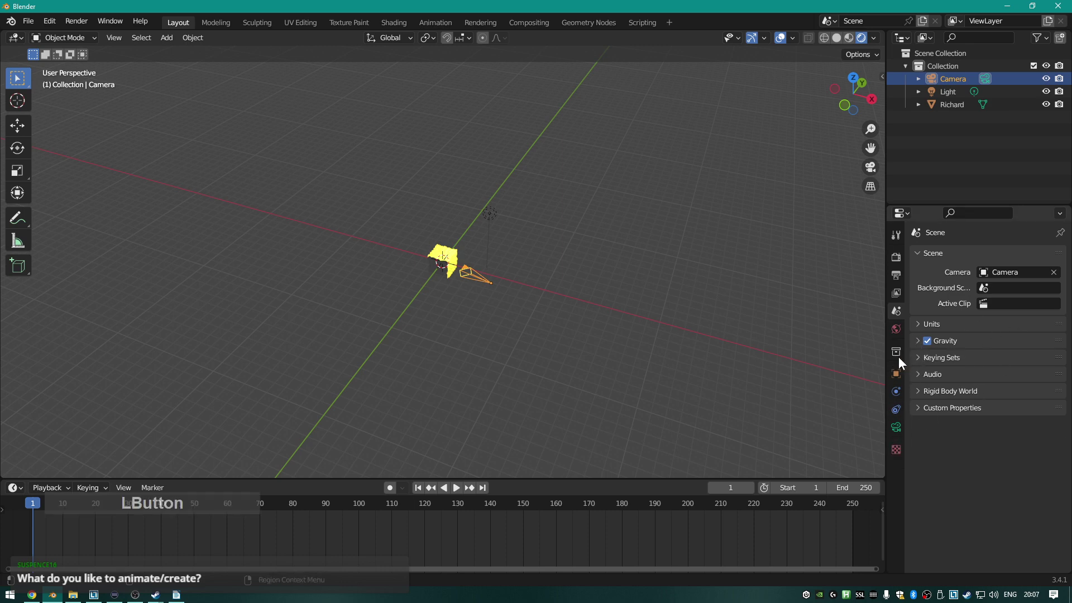
click(894, 327)
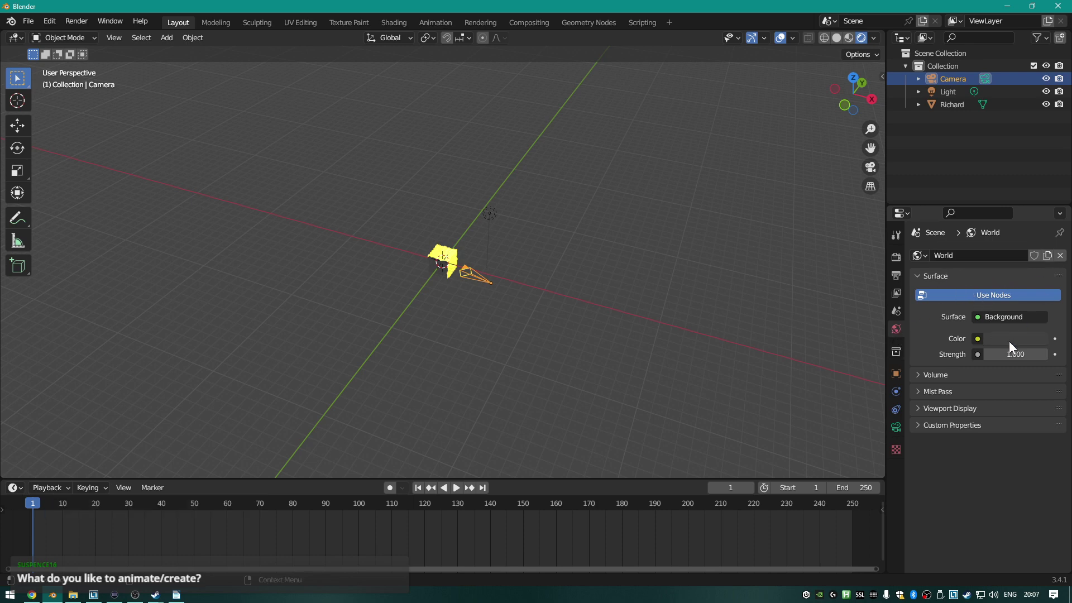
Return to the camera view, set the camera's focal length to 67 mm, and render the image.
click(688, 309)
key(KP_0)
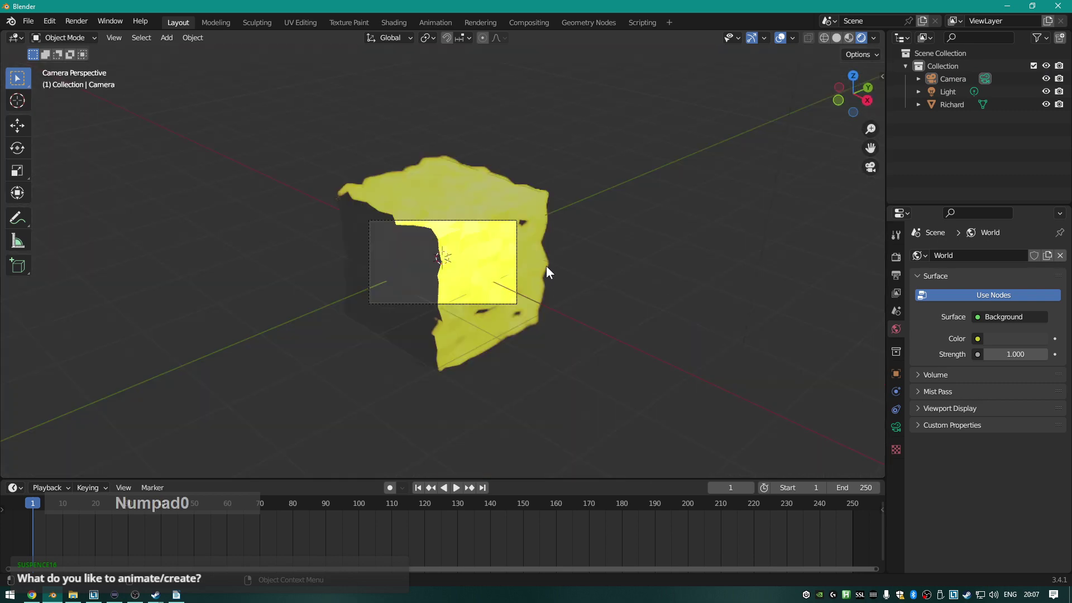
click(895, 427)
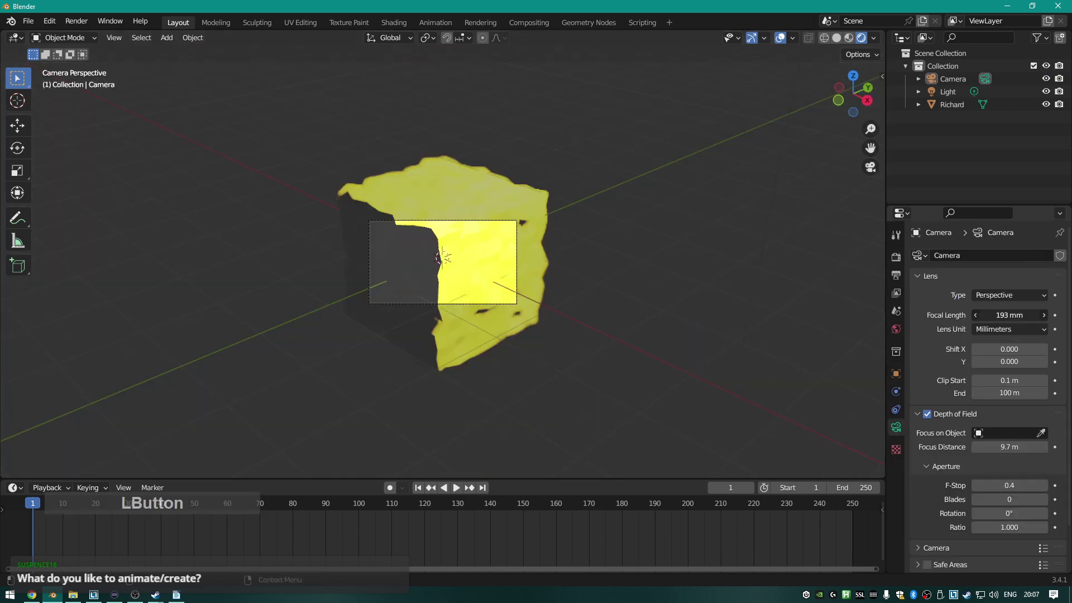
scroll(1021, 315, down, 3)
scroll(1009, 315, down, 5)
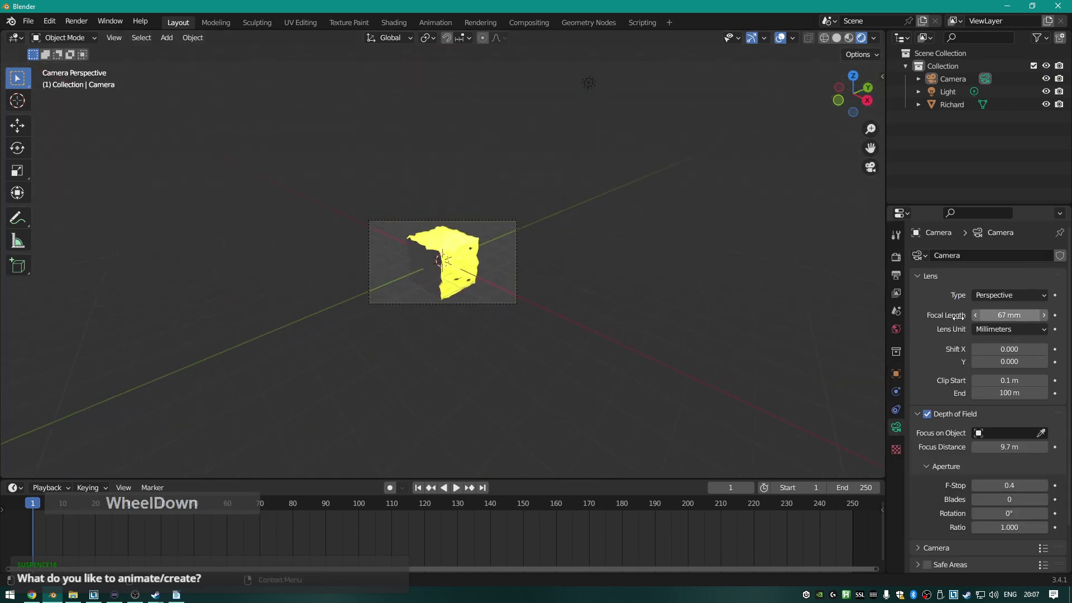
key(F12)
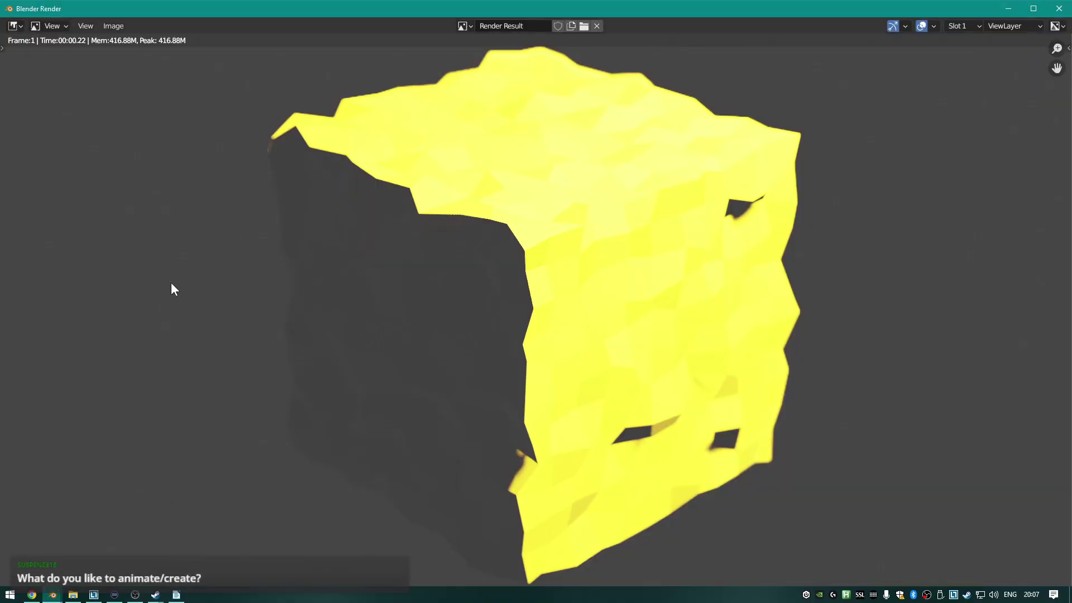
key(Escape)
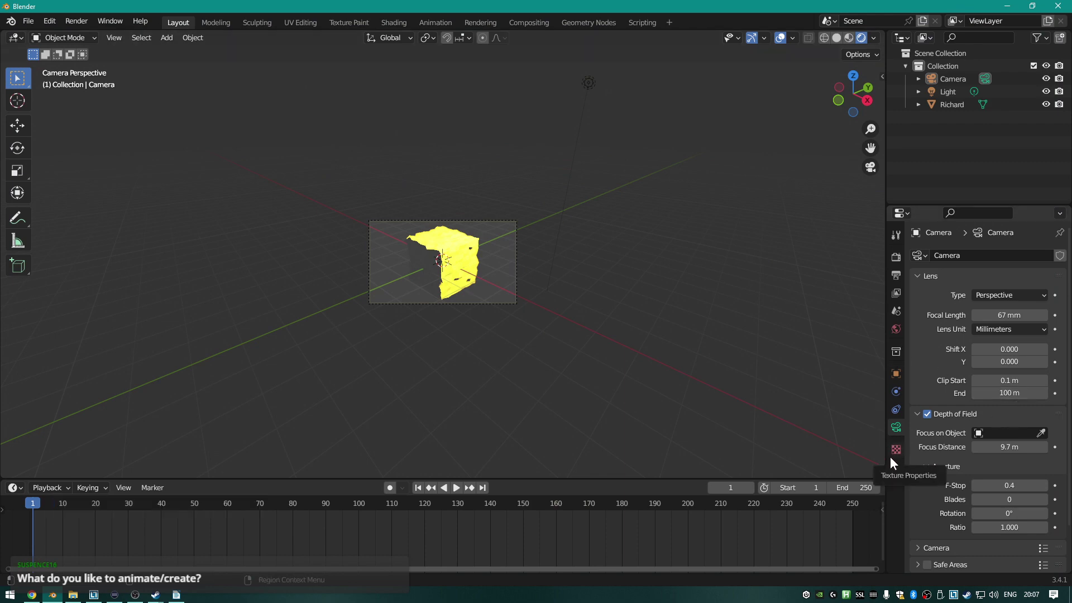
Change the world background color to black.
click(896, 332)
click(1029, 338)
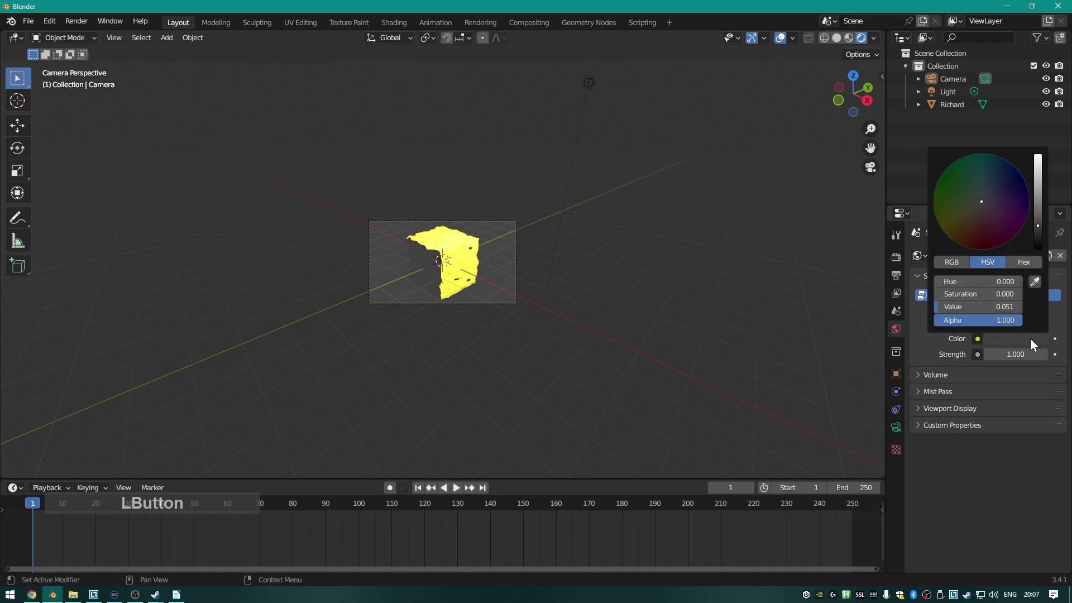
drag(1034, 227, 1037, 249)
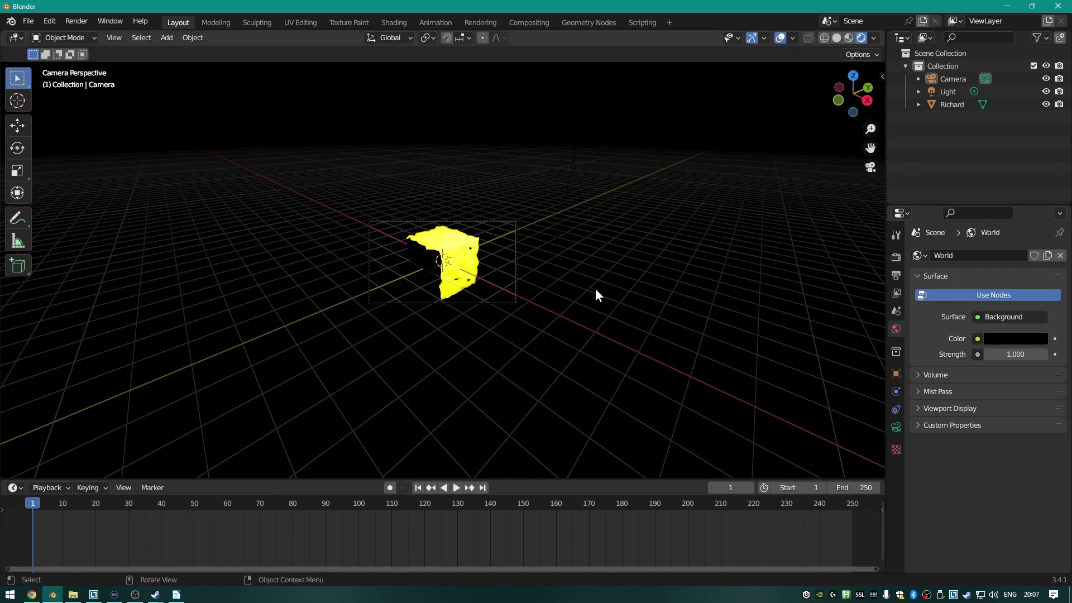
Render the image to inspect the cube against the black background, and close the render.
key(F12)
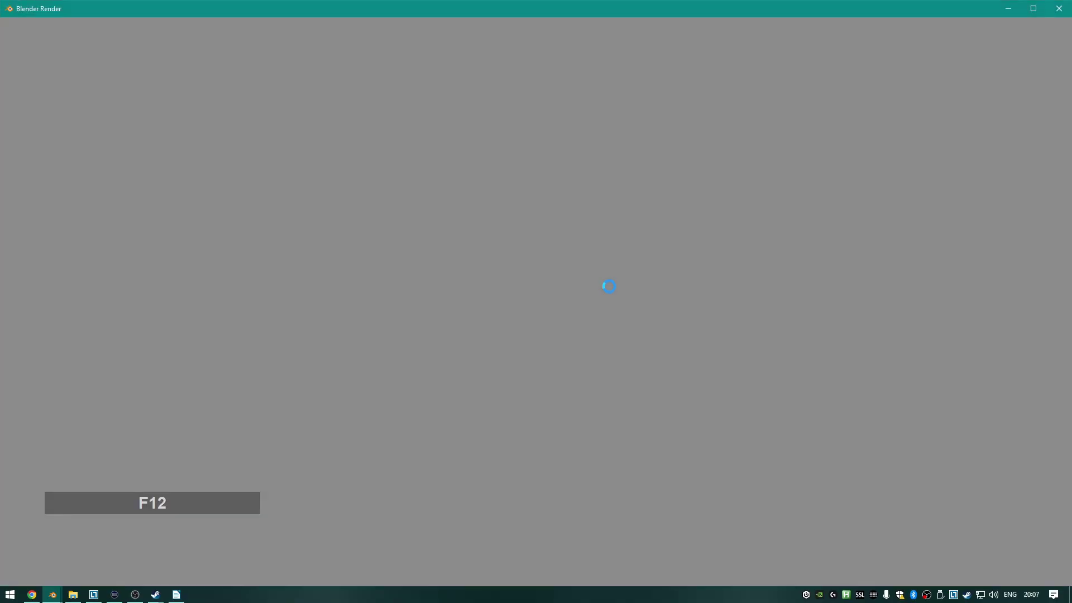
scroll(594, 279, down, 1)
scroll(594, 279, down, 2)
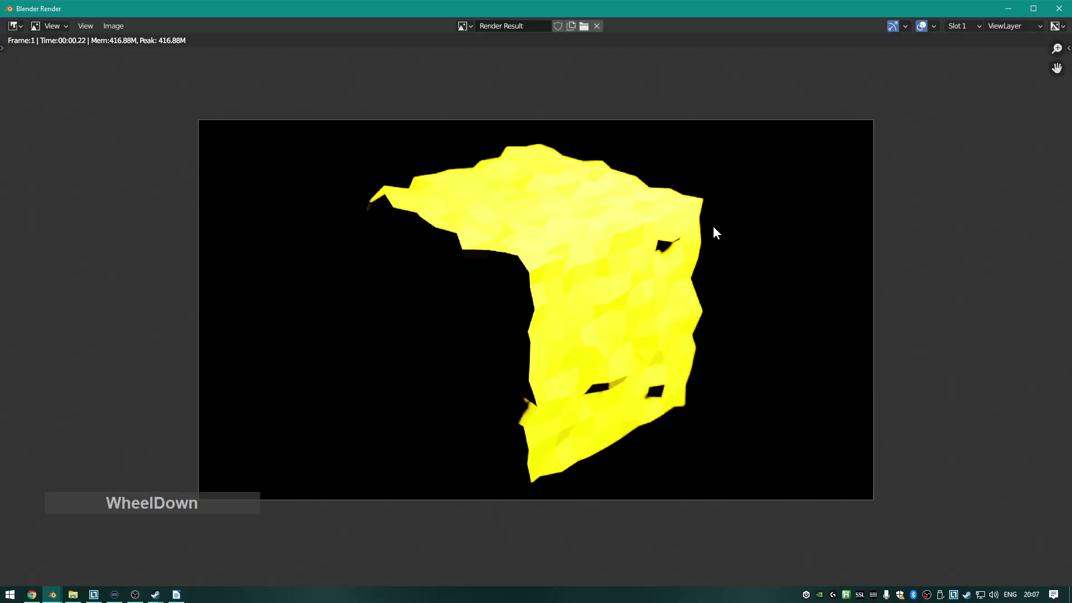
key(Escape)
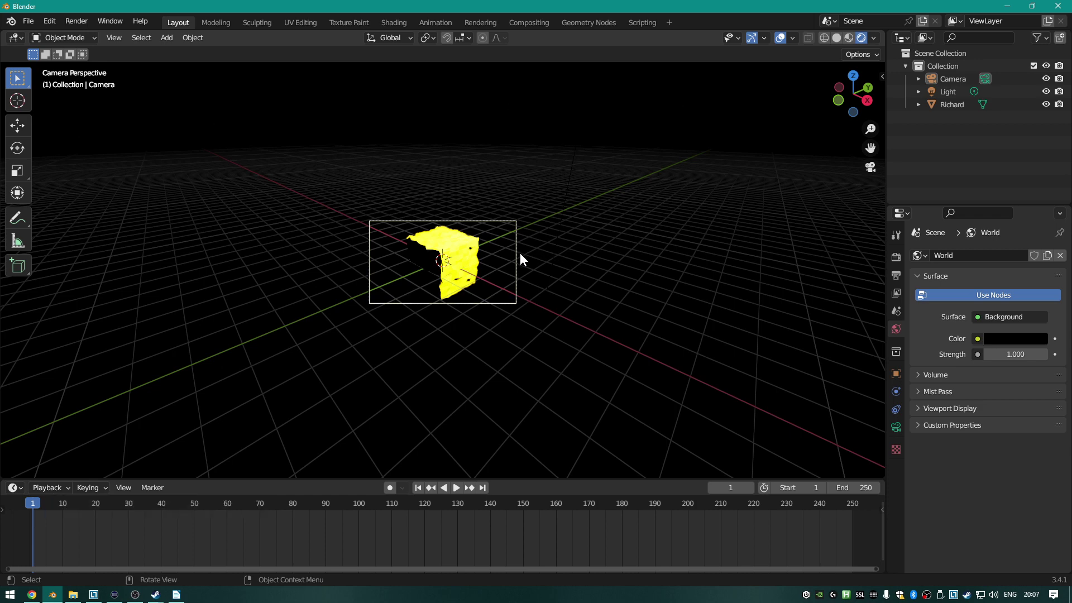
scroll(496, 265, down, 1)
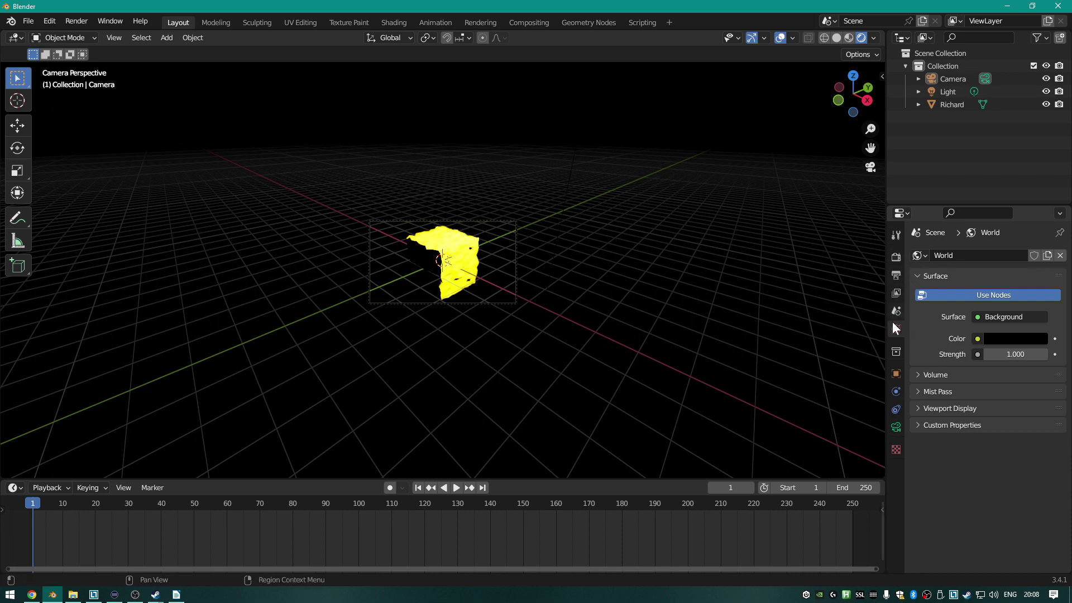
Select the yellow cube and show its object transform properties.
click(442, 248)
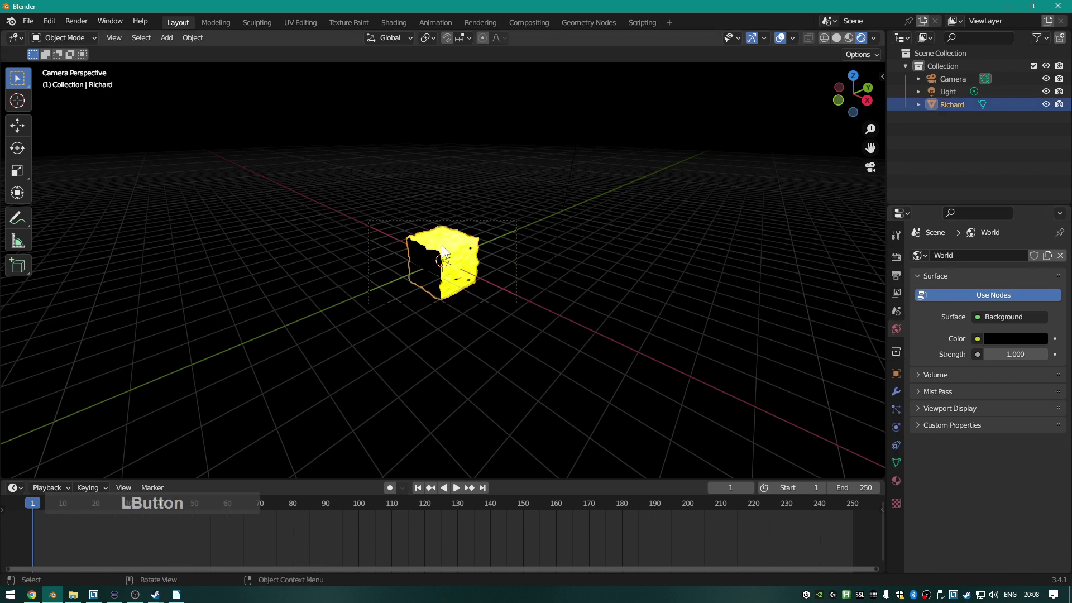
scroll(444, 253, up, 3)
scroll(444, 252, up, 1)
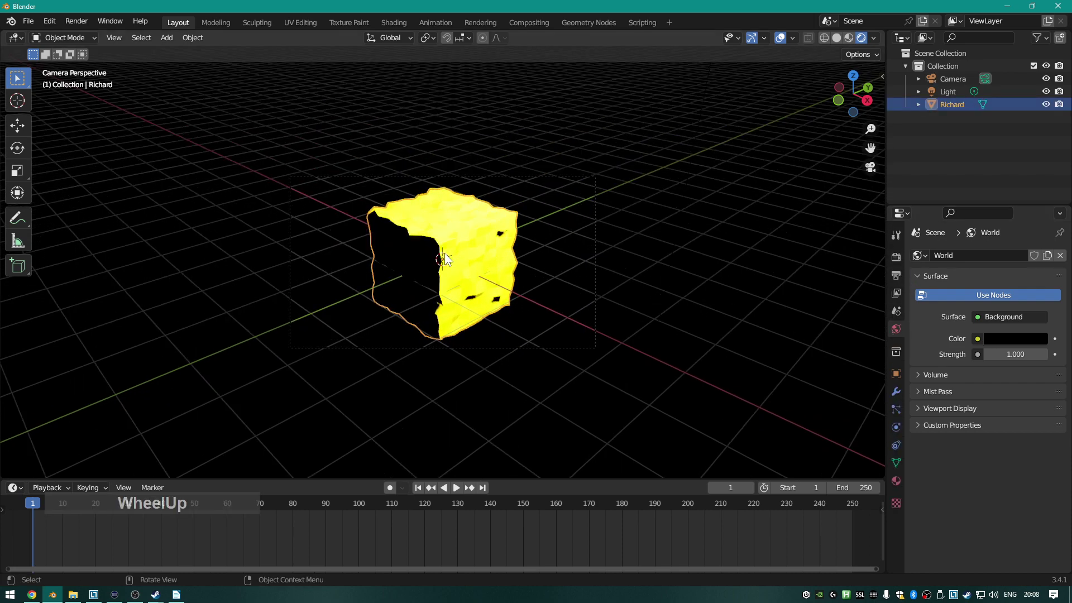
click(896, 375)
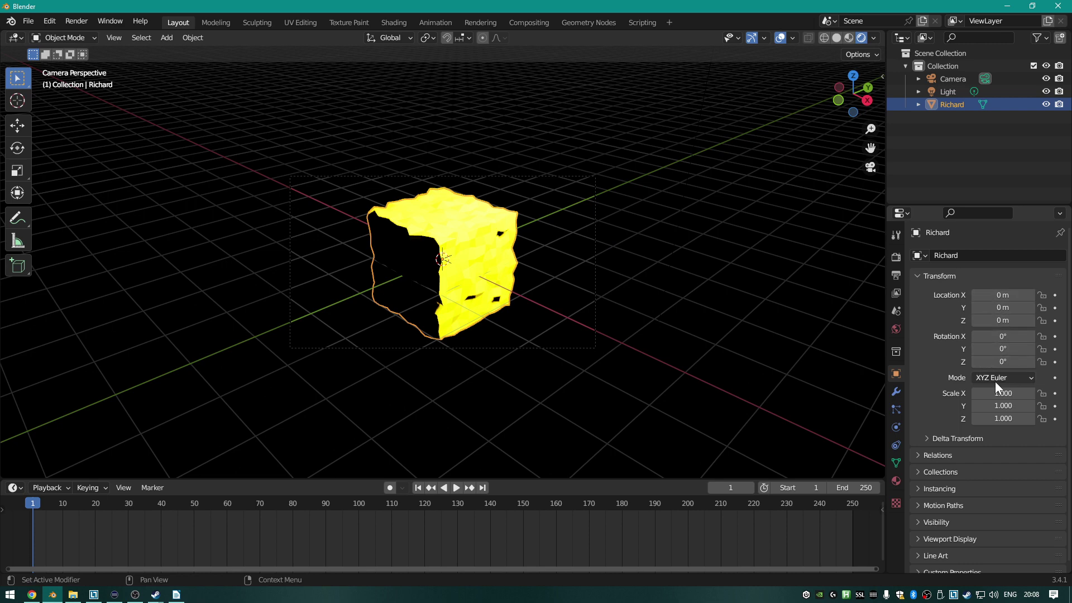
Try changing the cube's X location and X rotation, undoing each change.
mouse_move(996, 297)
mouse_down()
mouse_move(971, 297)
mouse_move(1049, 297)
mouse_move(899, 297)
mouse_move(1064, 297)
mouse_move(995, 296)
mouse_up()
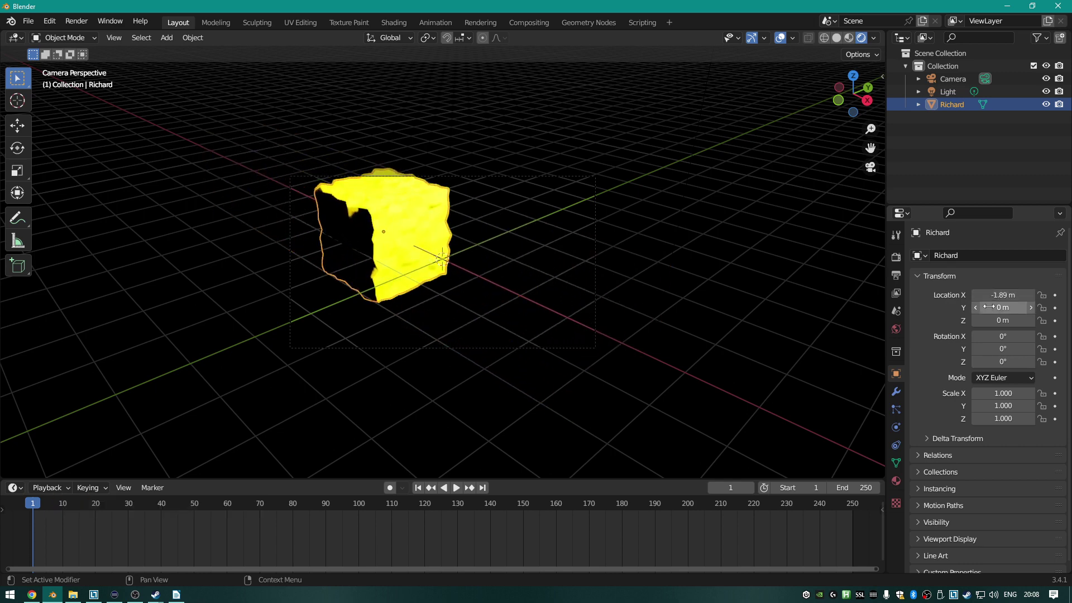
key(ctrl+z)
mouse_move(999, 336)
mouse_down()
mouse_move(1032, 336)
mouse_move(1005, 336)
mouse_up()
key(ctrl+z)
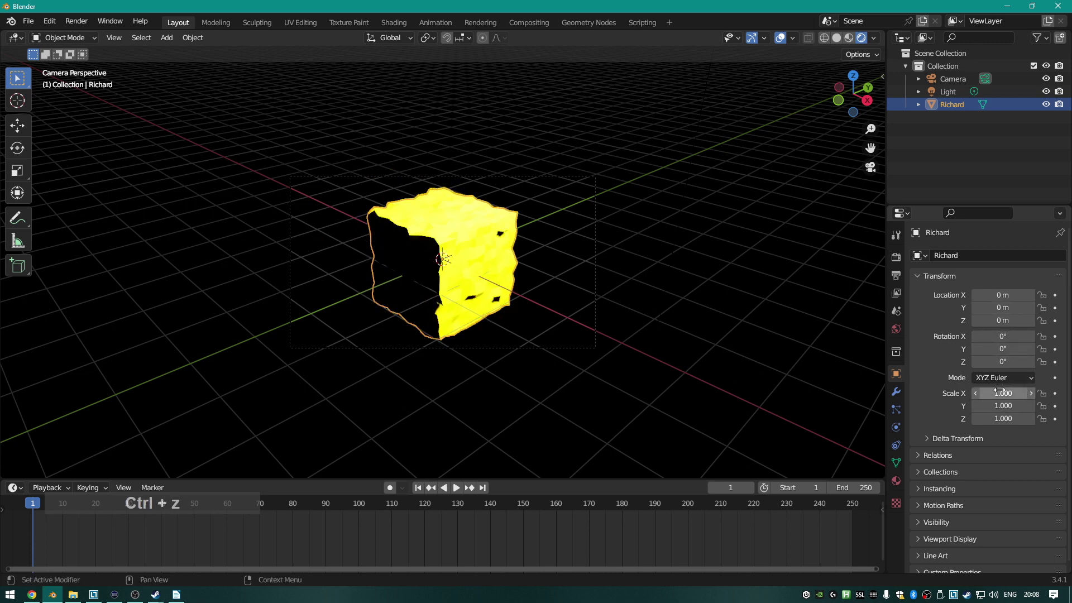
Try stretching the cube by altering its X scale, and restore the original scale.
drag(1008, 396, 915, 397)
right_click(915, 396)
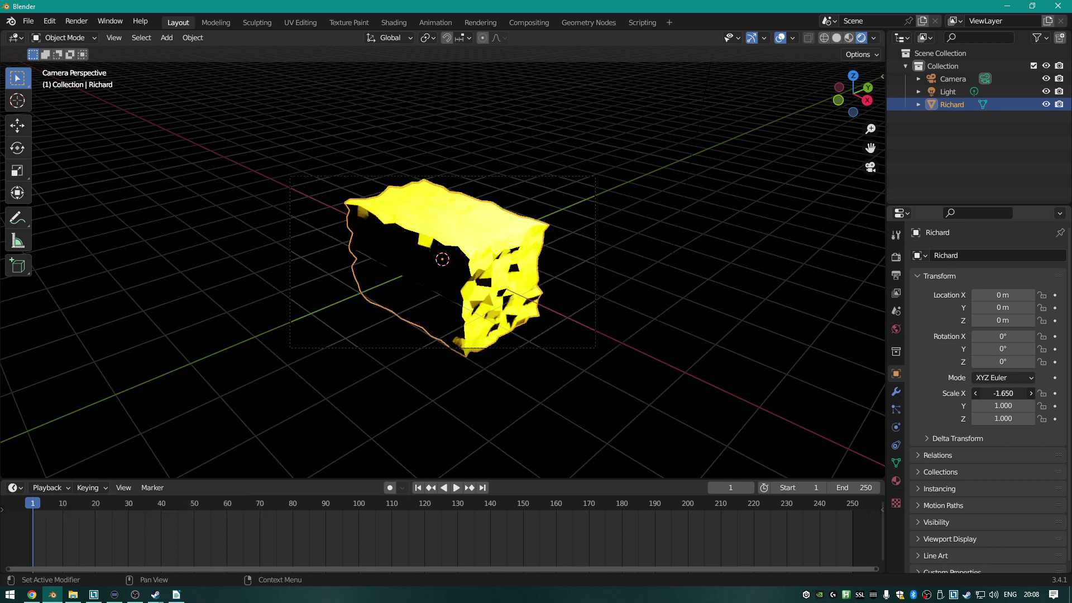
key(ctrl+z)
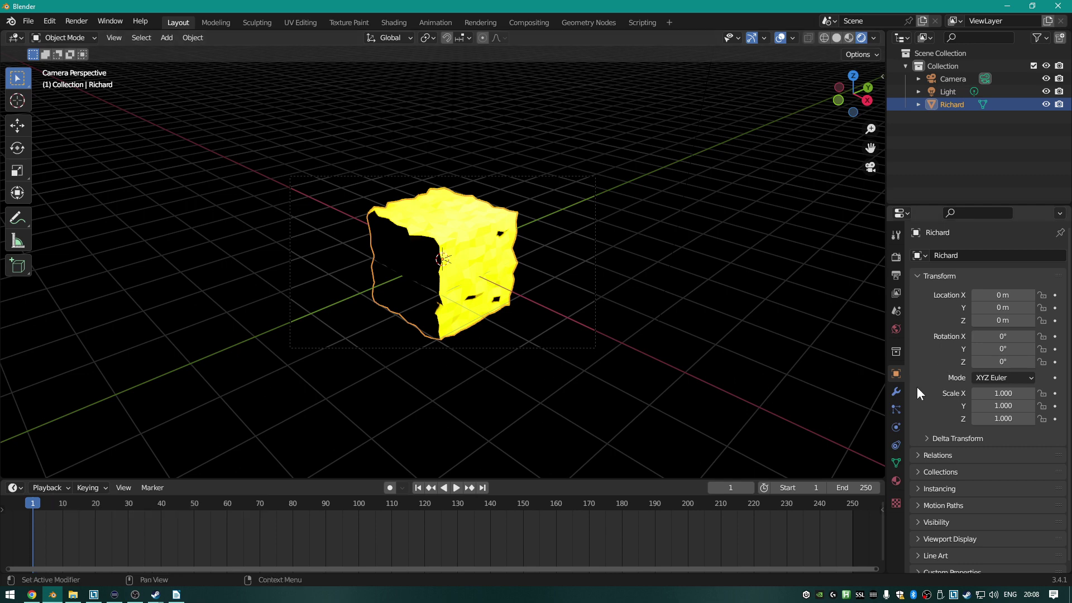
Show the cube's modifier properties and switch the viewport to solid shading.
click(896, 392)
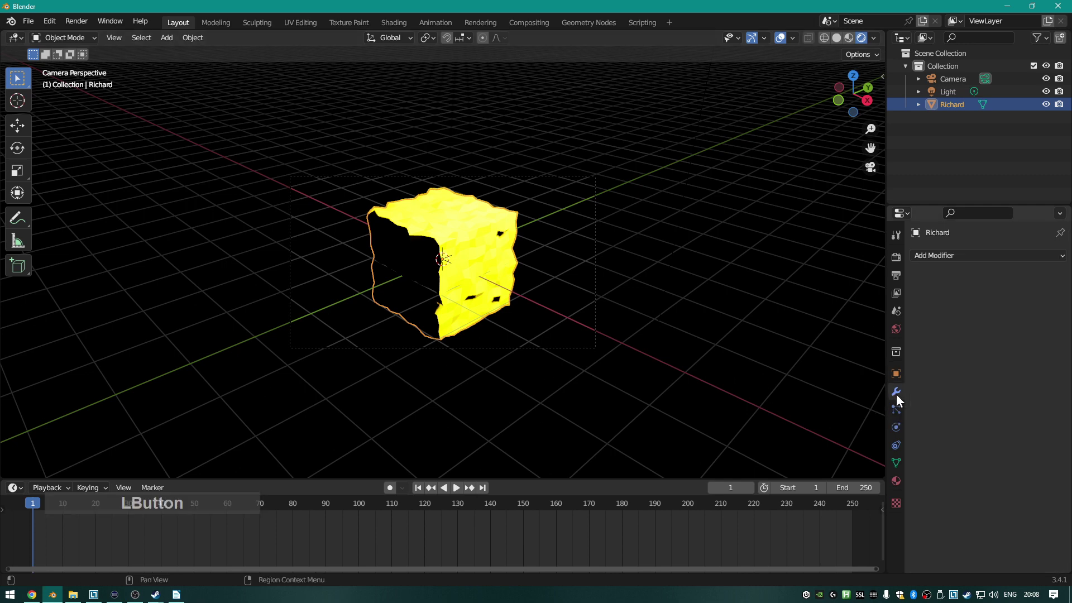
scroll(532, 293, up, 2)
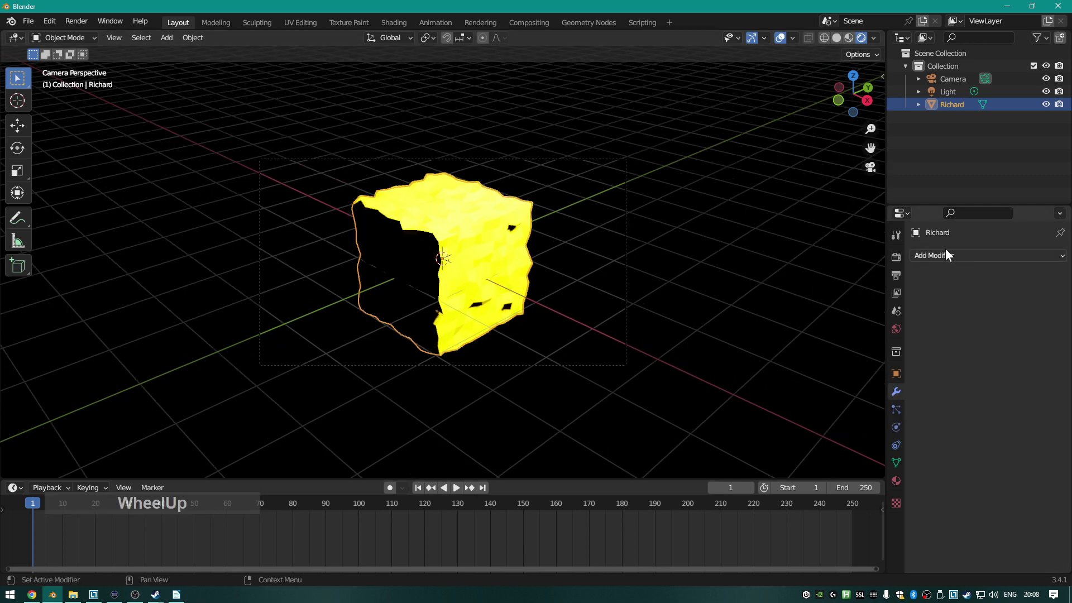
scroll(600, 285, up, 3)
mouse_move(600, 281)
middle_down()
mouse_move(653, 289)
mouse_move(578, 285)
mouse_move(647, 278)
mouse_move(565, 293)
middle_up()
scroll(579, 284, up, 1)
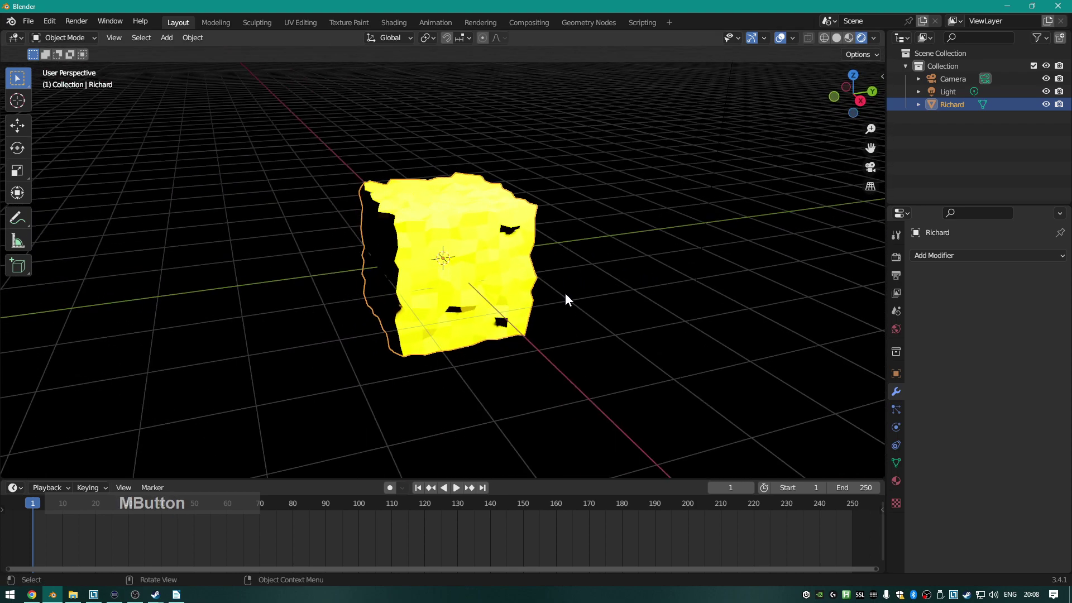
key(z)
click(668, 296)
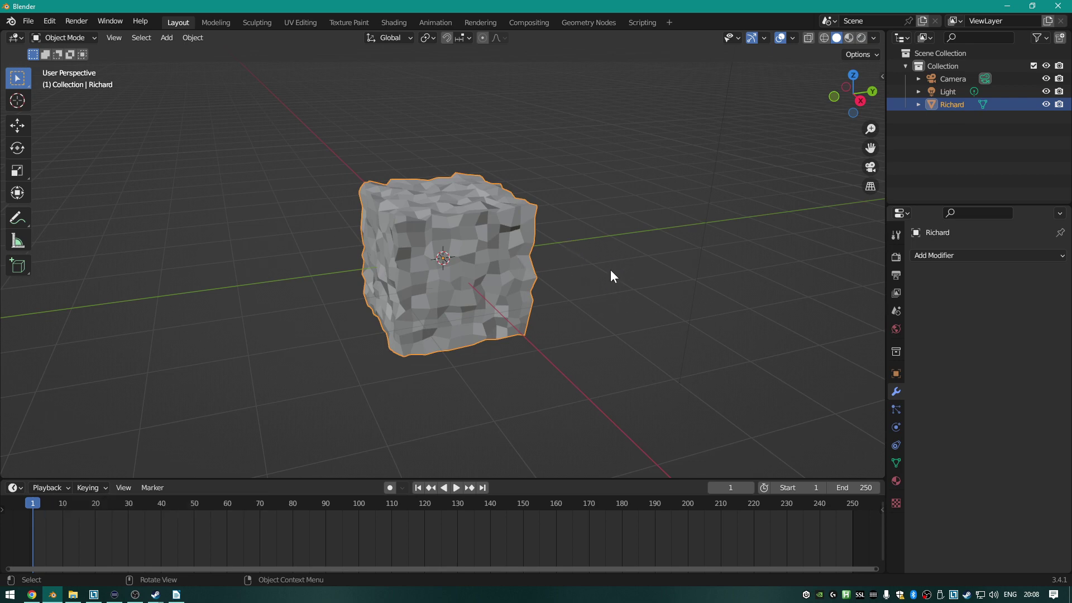
Preview the cube in wireframe and rendered shading, and return the viewport to solid shading.
key(z)
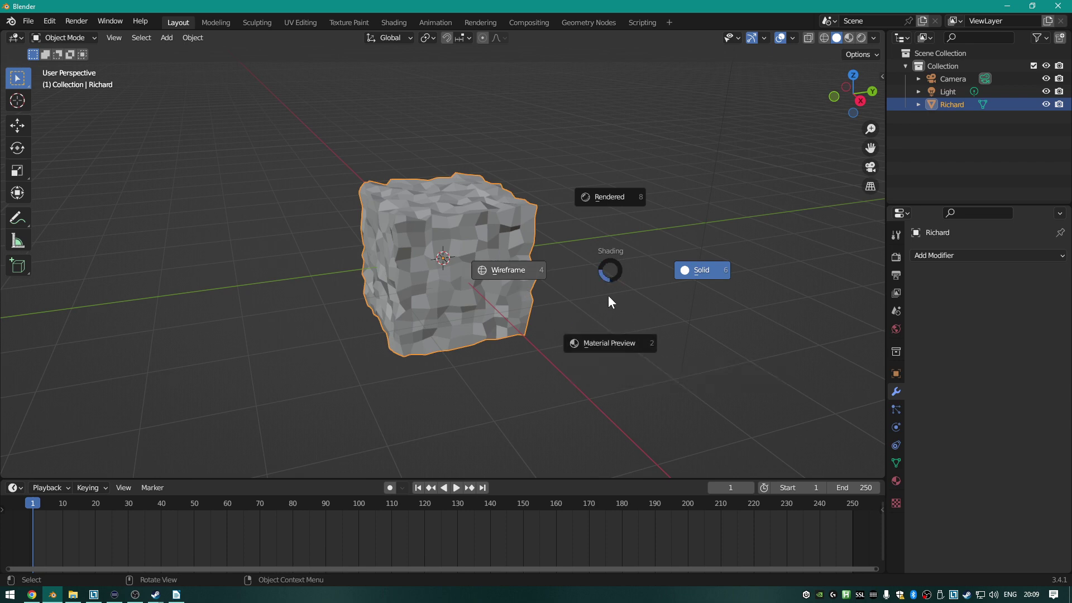
click(516, 272)
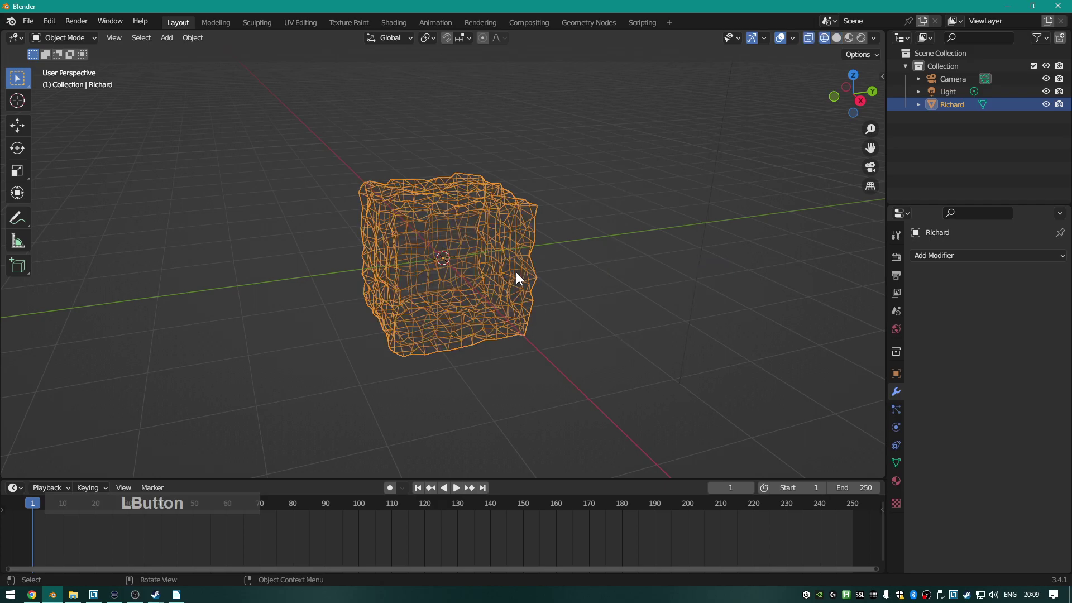
scroll(502, 277, up, 5)
middle_drag(494, 290, 536, 289)
scroll(544, 284, down, 5)
key(z)
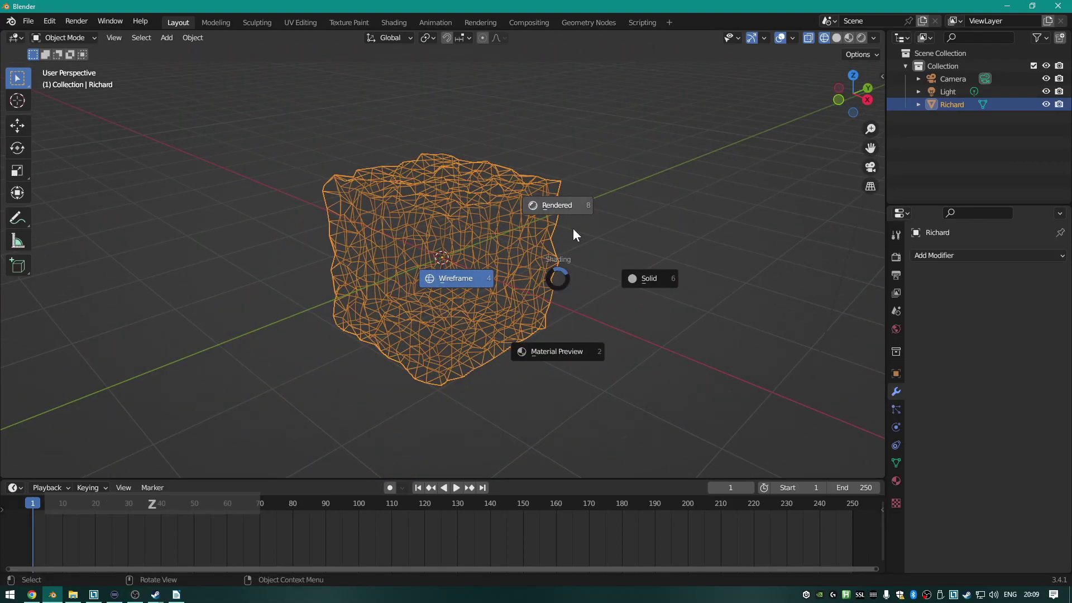
click(558, 209)
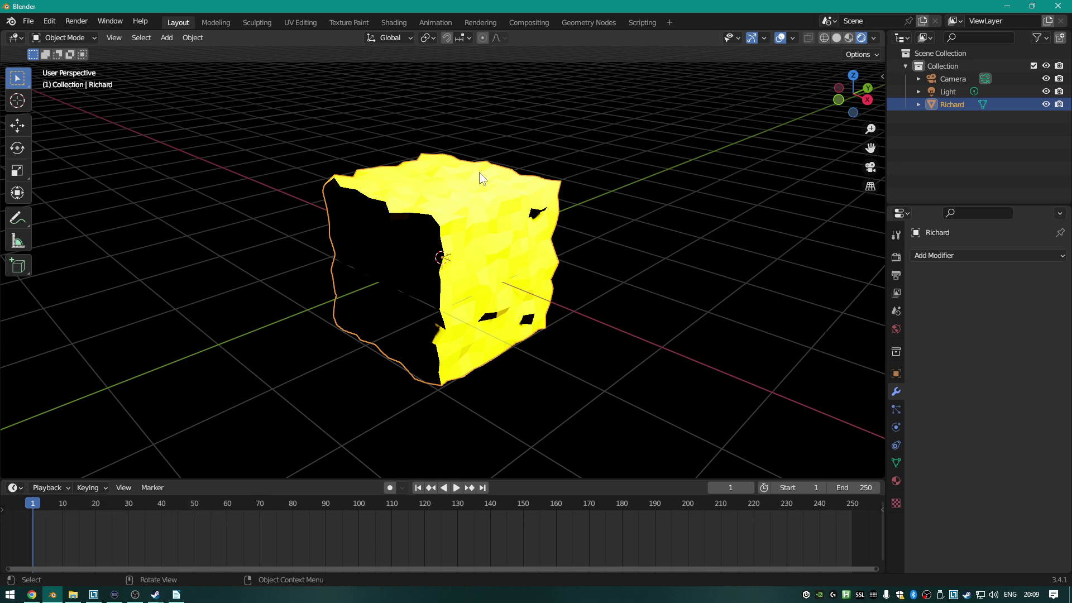
key(z)
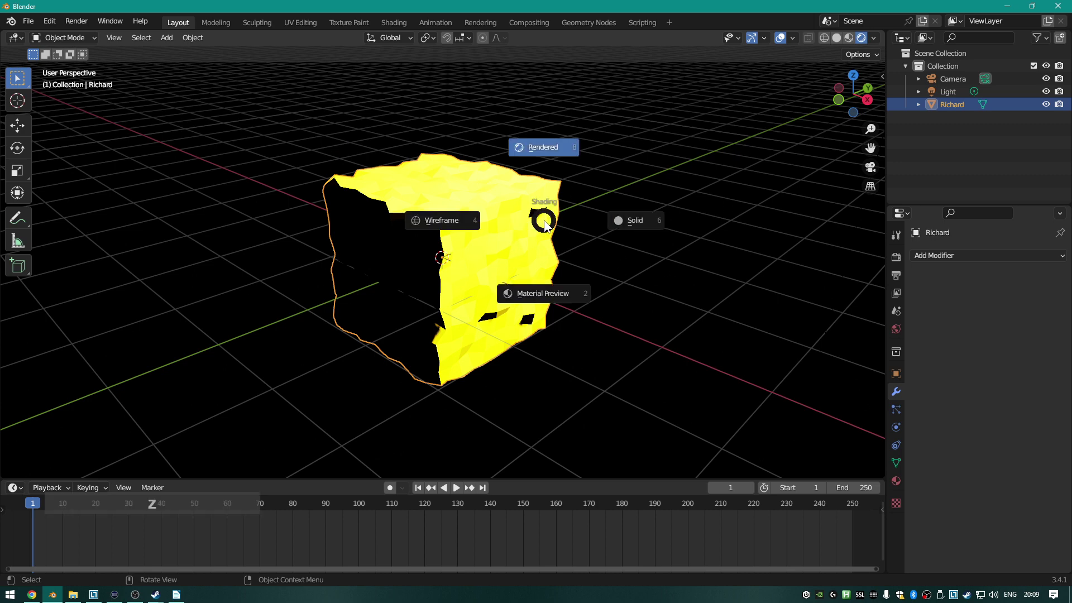
click(634, 222)
Examine the solid-shaded cube's rough surface up close and its placement relative to the camera and light.
scroll(384, 288, down, 4)
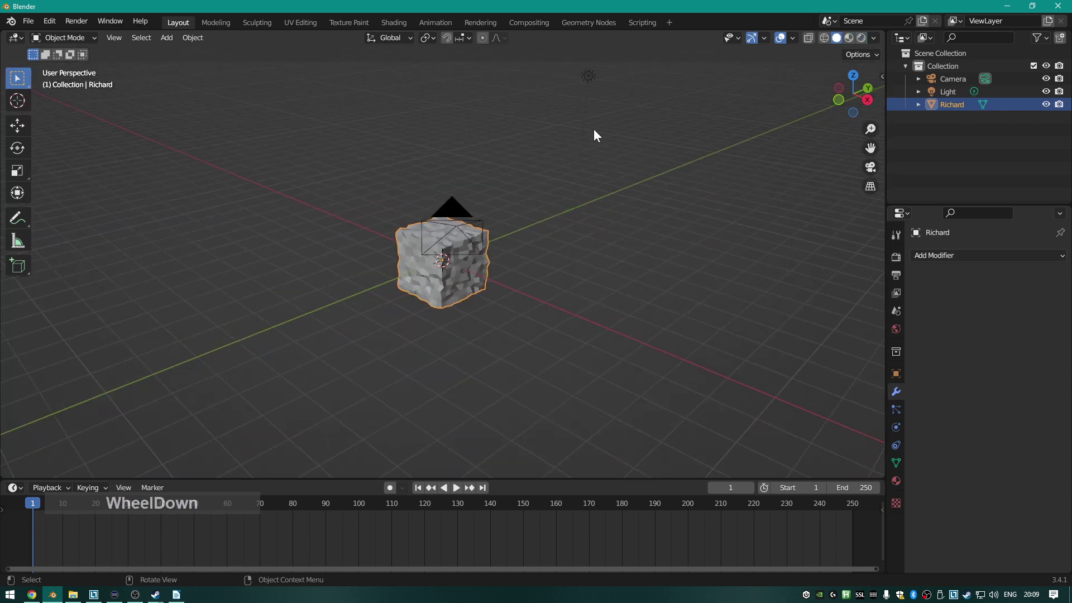
scroll(449, 290, up, 4)
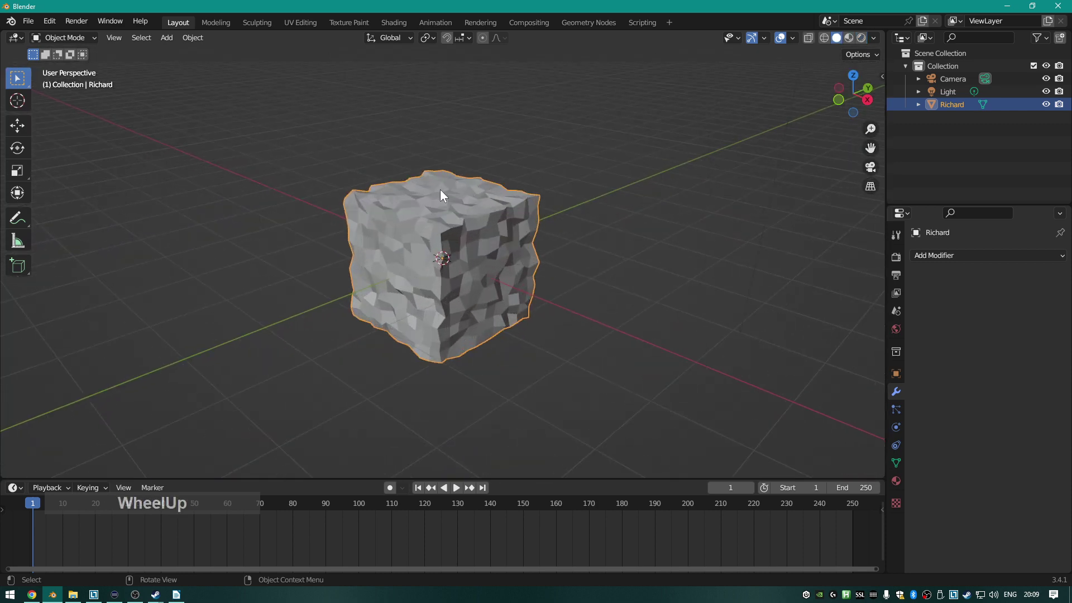
middle_drag(440, 189, 543, 227)
scroll(372, 241, up, 5)
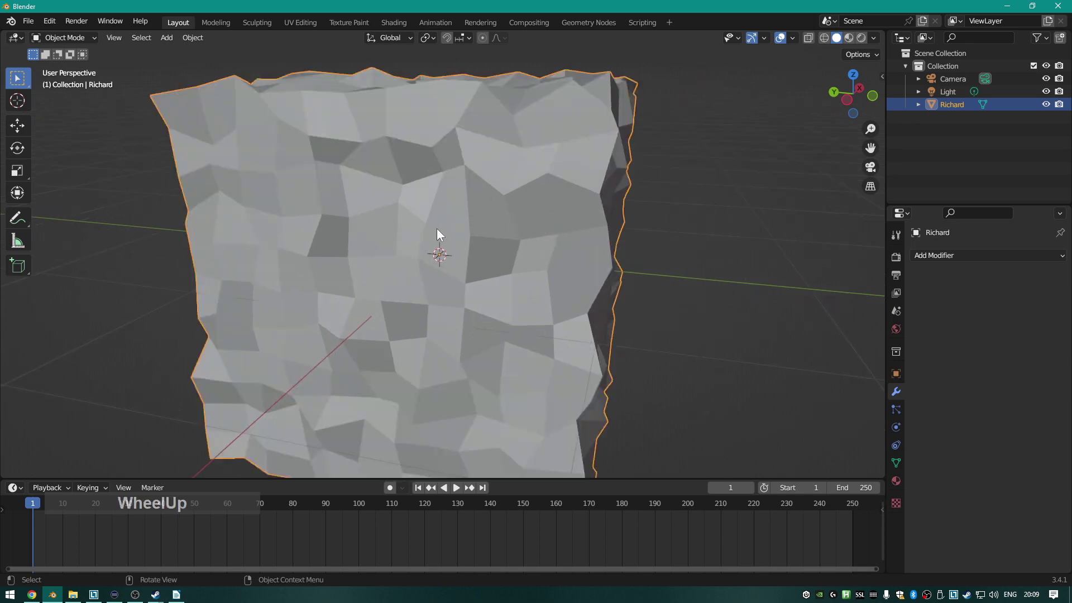
mouse_move(436, 229)
middle_down()
mouse_move(538, 169)
mouse_move(514, 209)
mouse_move(431, 232)
middle_up()
scroll(457, 227, down, 4)
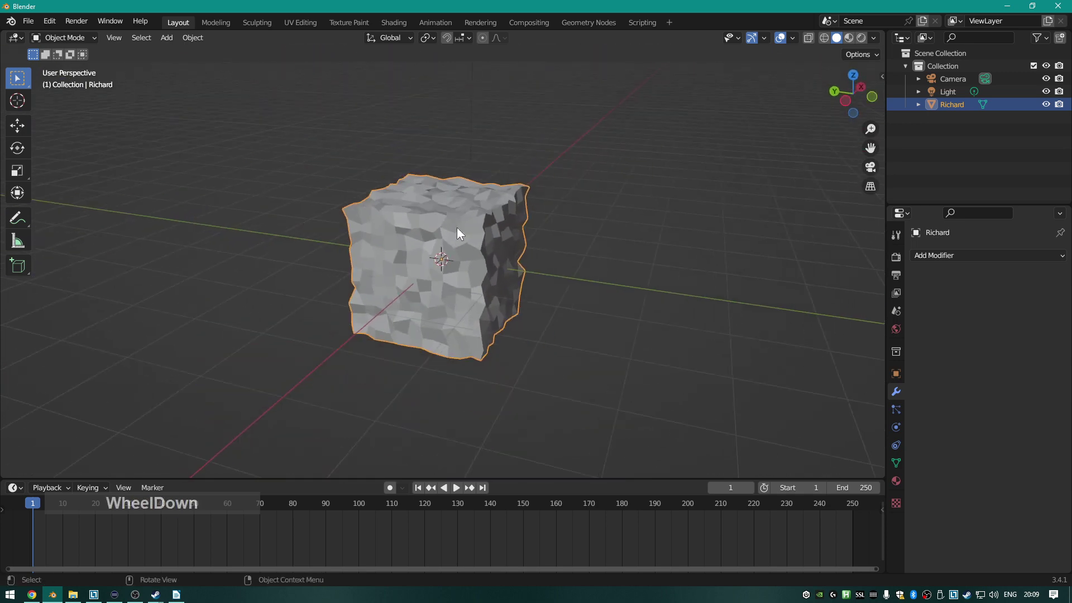
scroll(612, 203, down, 3)
middle_drag(603, 195, 329, 193)
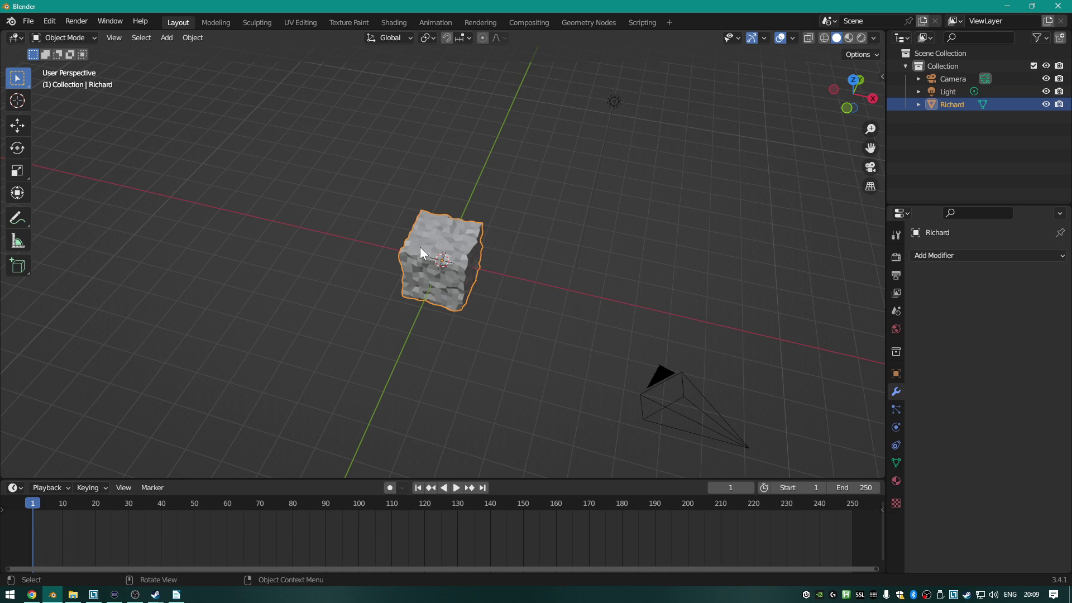
mouse_move(600, 286)
middle_down()
mouse_move(524, 271)
mouse_move(580, 278)
middle_up()
scroll(575, 280, up, 4)
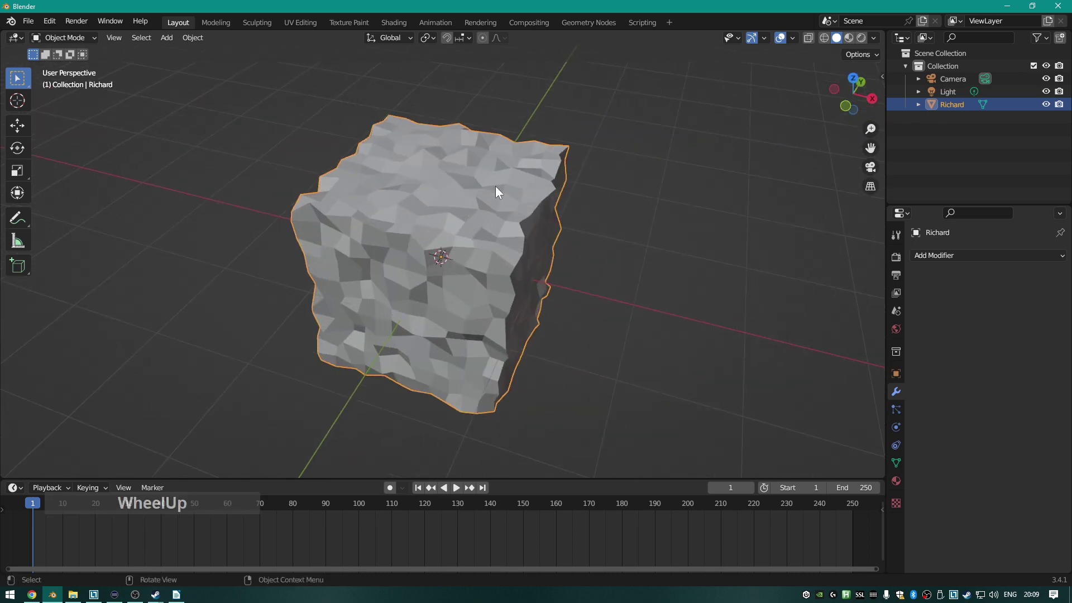
scroll(502, 168, down, 5)
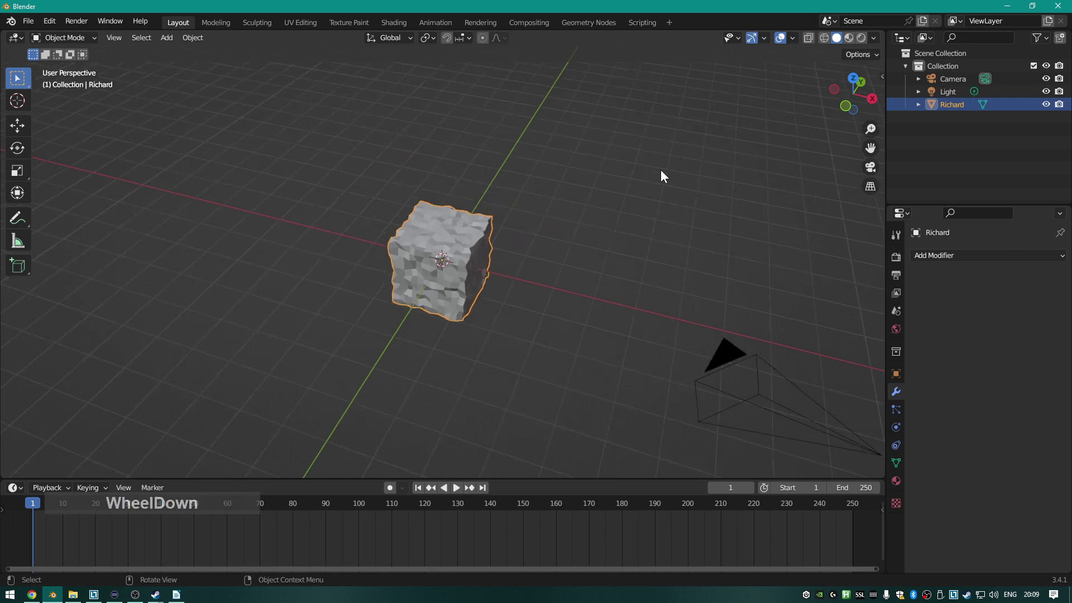
scroll(466, 245, down, 5)
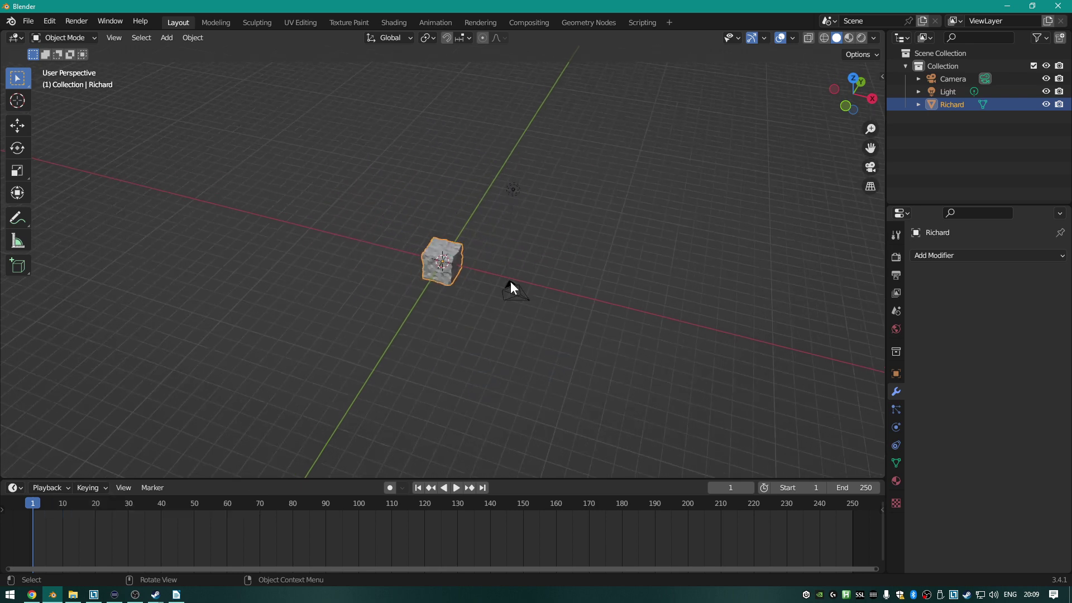
scroll(616, 211, up, 5)
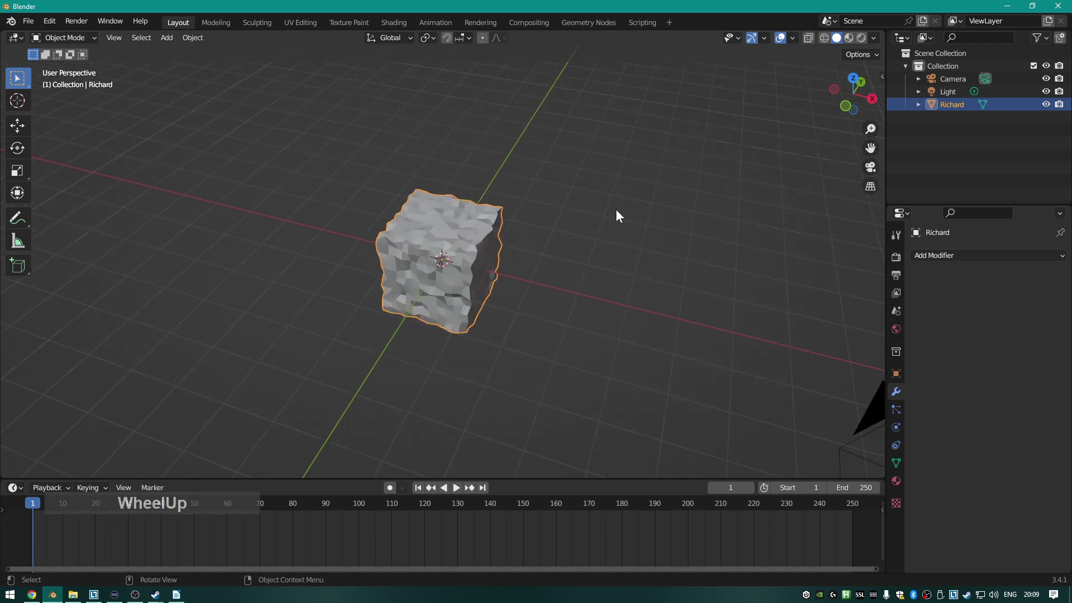
scroll(503, 224, down, 5)
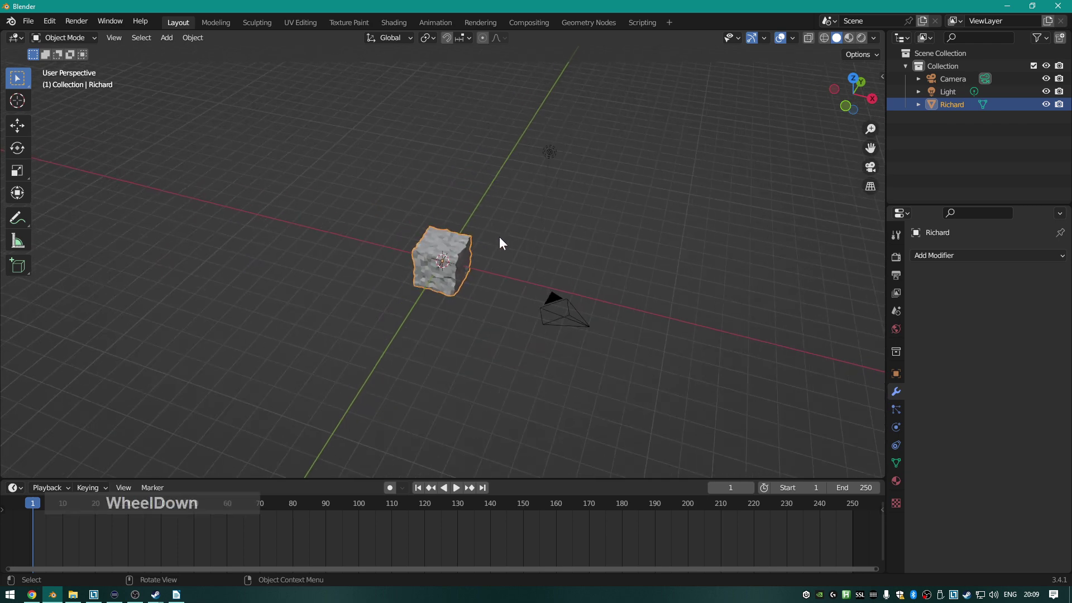
scroll(486, 246, up, 5)
scroll(415, 285, up, 3)
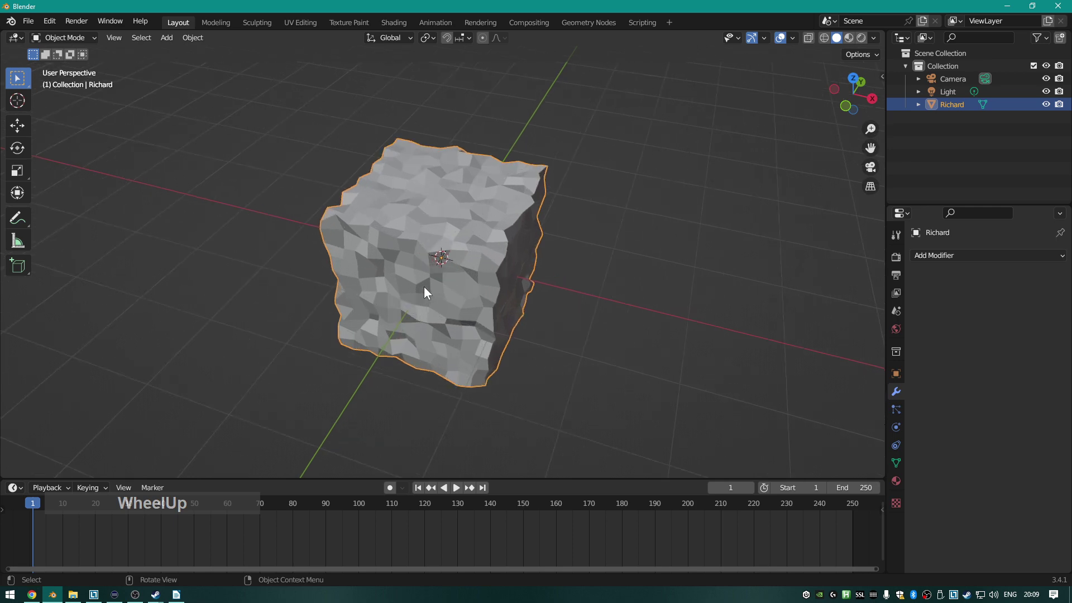
Compare the cube in material preview, wireframe and rendered shading, ending in solid shading.
key(z)
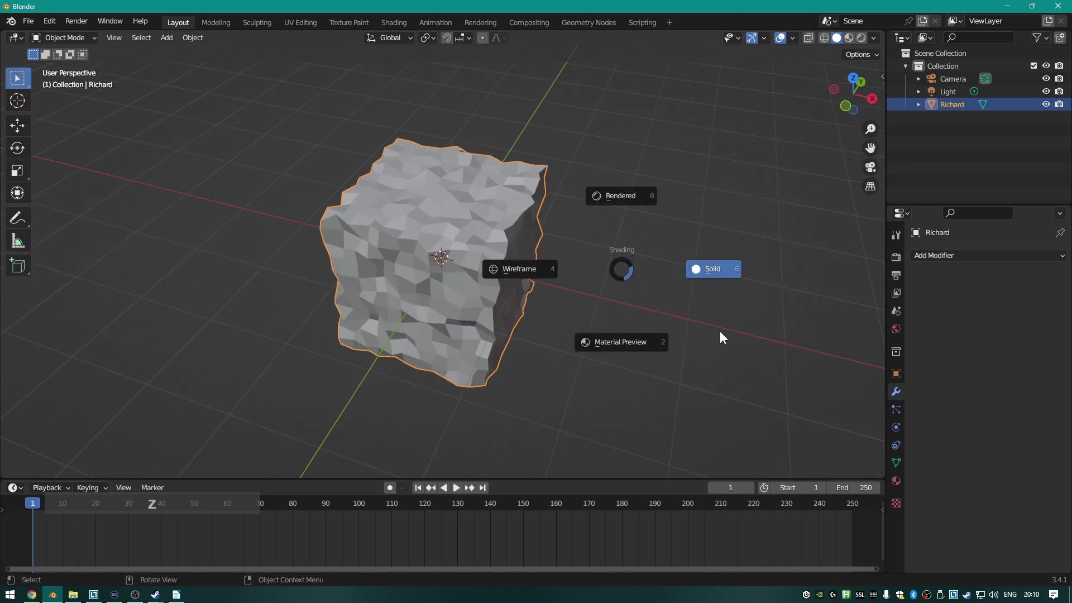
click(580, 420)
key(z)
click(541, 309)
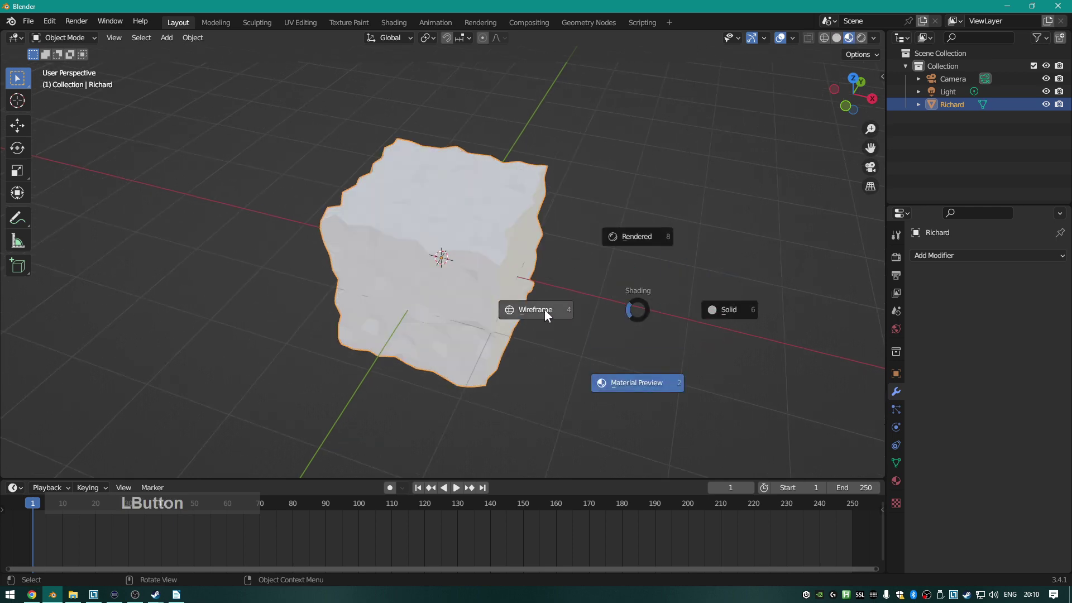
key(z)
click(677, 224)
key(z)
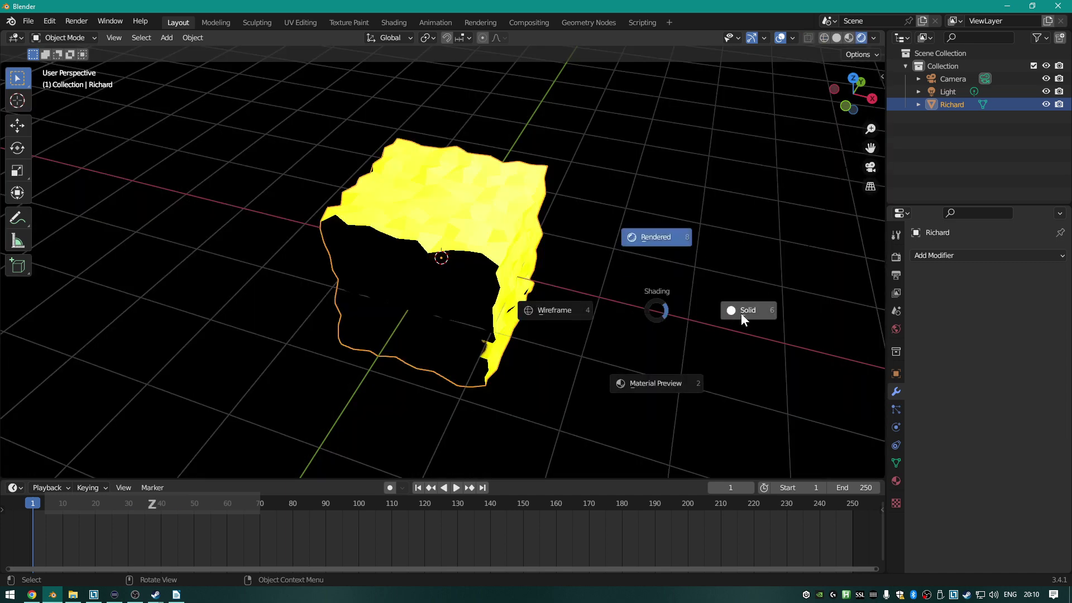
click(748, 311)
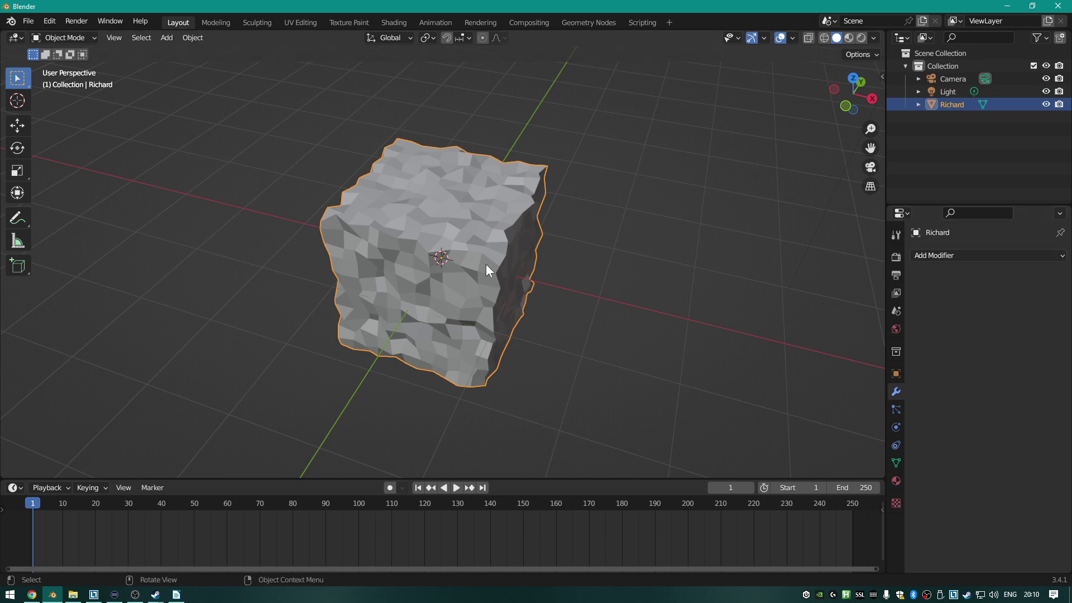
Add a Wireframe modifier to the cube.
scroll(407, 268, up, 5)
scroll(428, 209, down, 2)
scroll(440, 184, down, 2)
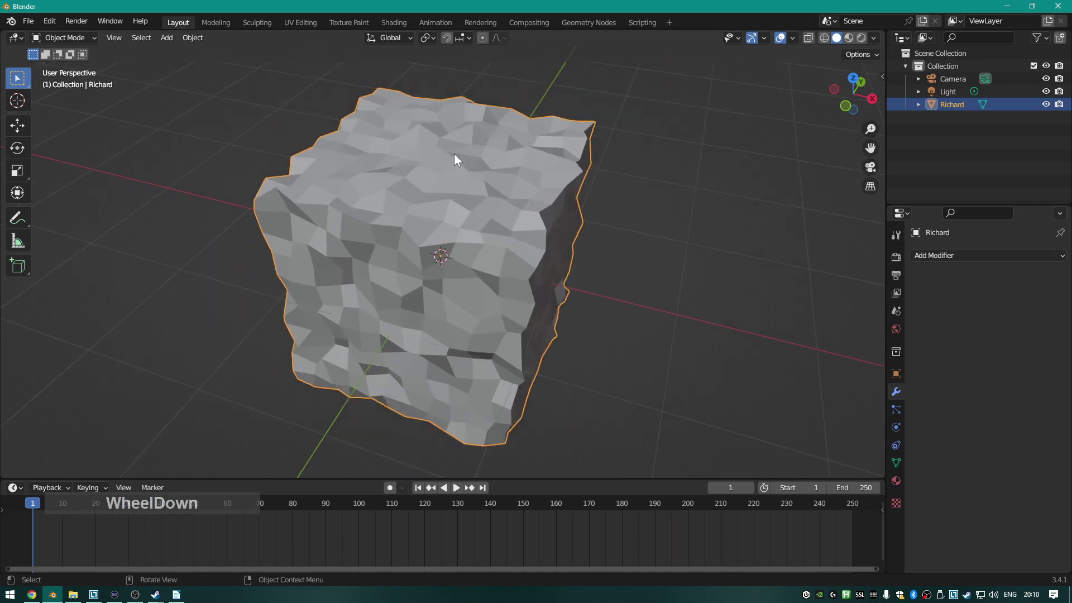
middle_drag(436, 281, 485, 273)
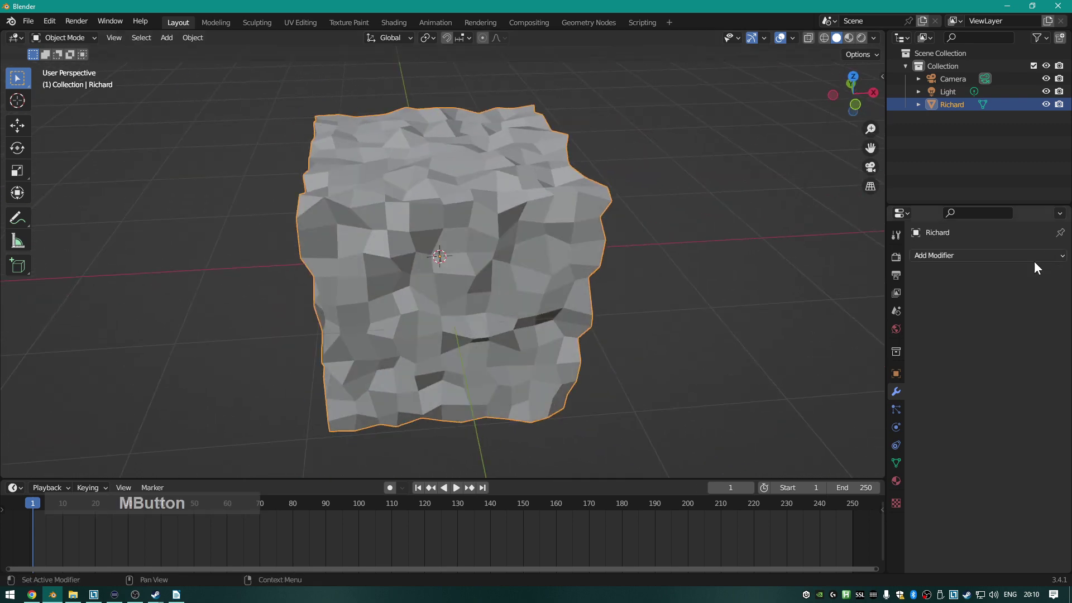
click(986, 256)
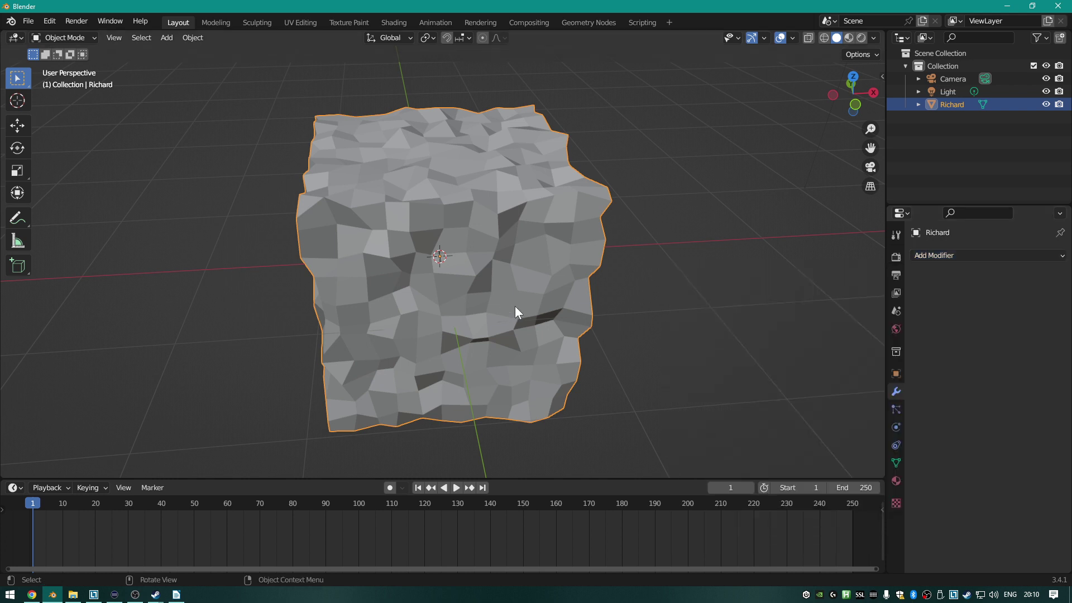
click(965, 256)
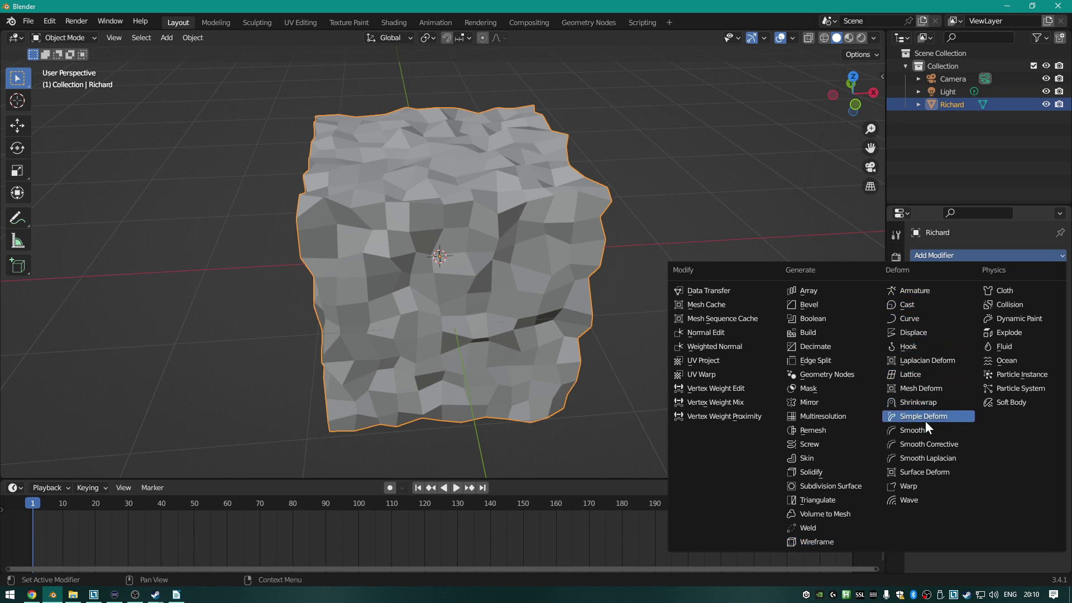
click(830, 539)
Inspect the cube's wireframe lattice up close and apply the Wireframe modifier to its mesh.
scroll(614, 373, up, 5)
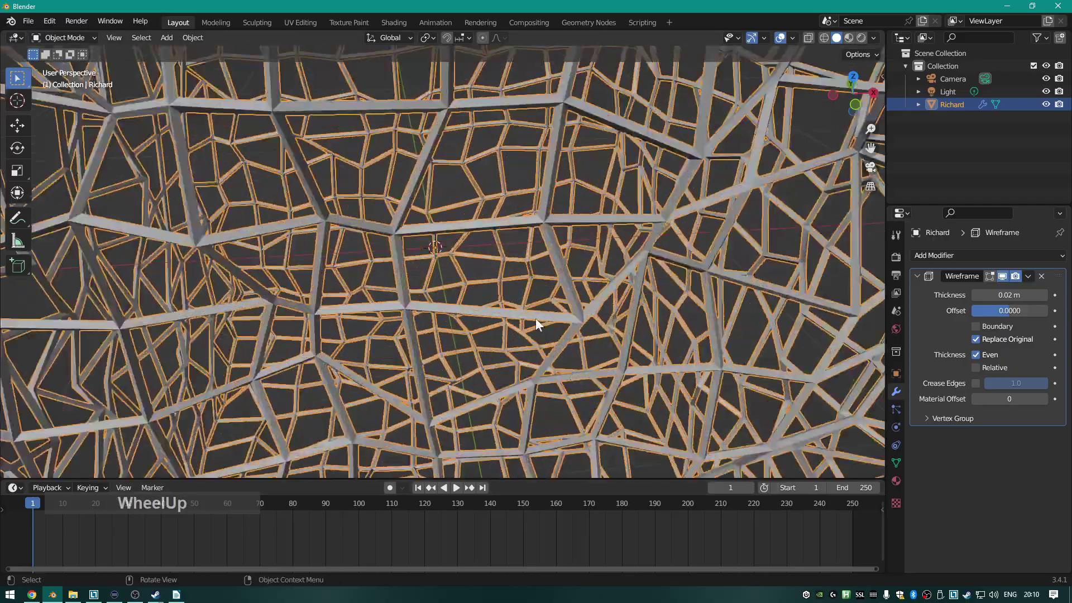
middle_drag(534, 317, 471, 309)
scroll(456, 296, down, 5)
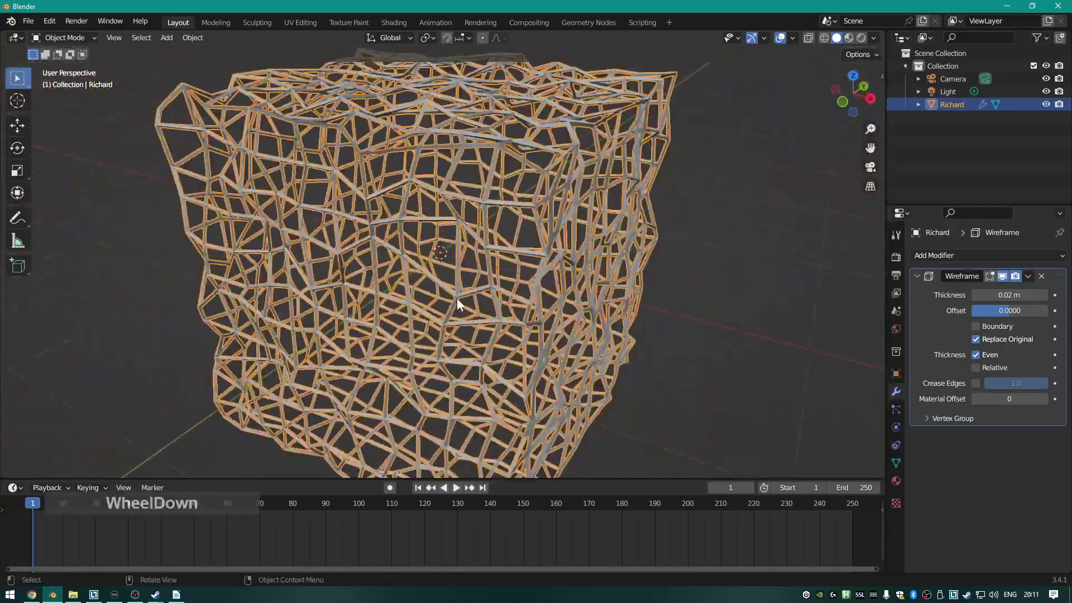
scroll(456, 304, down, 3)
click(1028, 276)
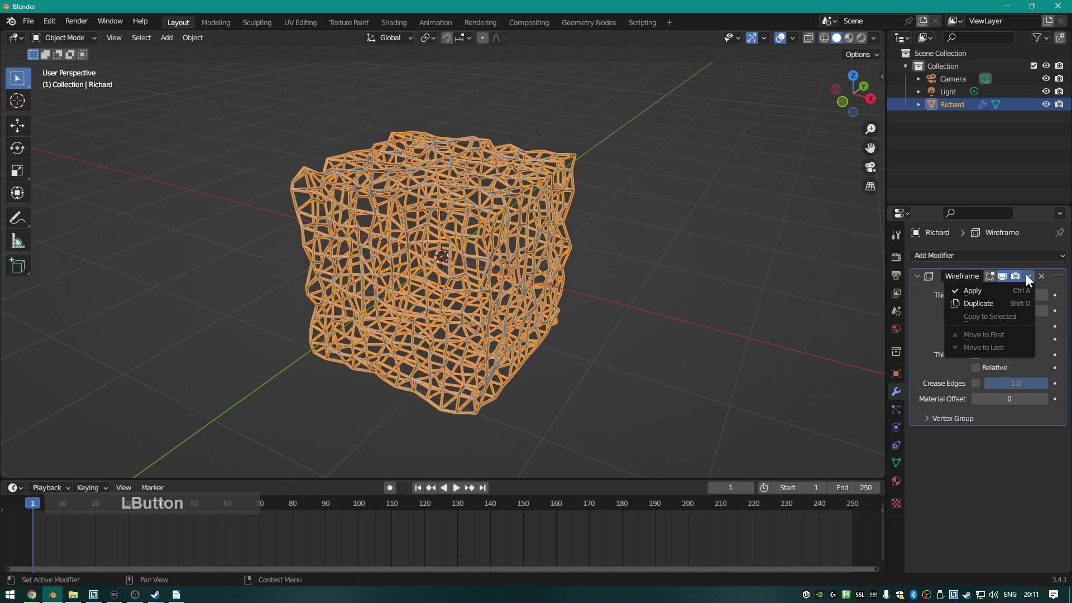
click(996, 293)
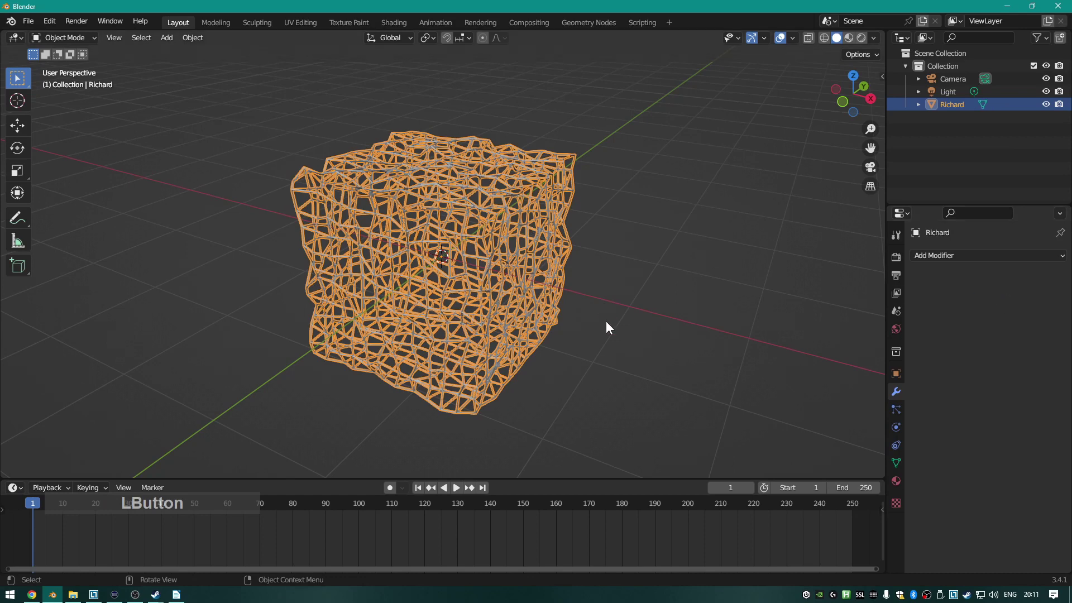
Add a UV sphere at the centre of the wireframe cube and scale it up to about 1.3.
key(ctrl+a)
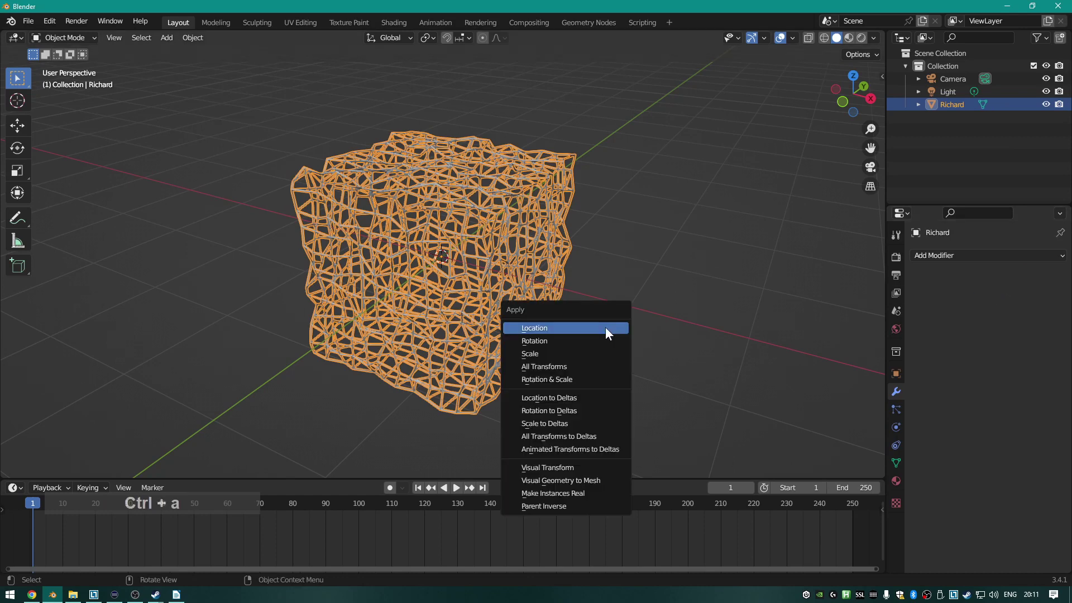
click(565, 328)
key(shift+a)
mouse_move(239, 324)
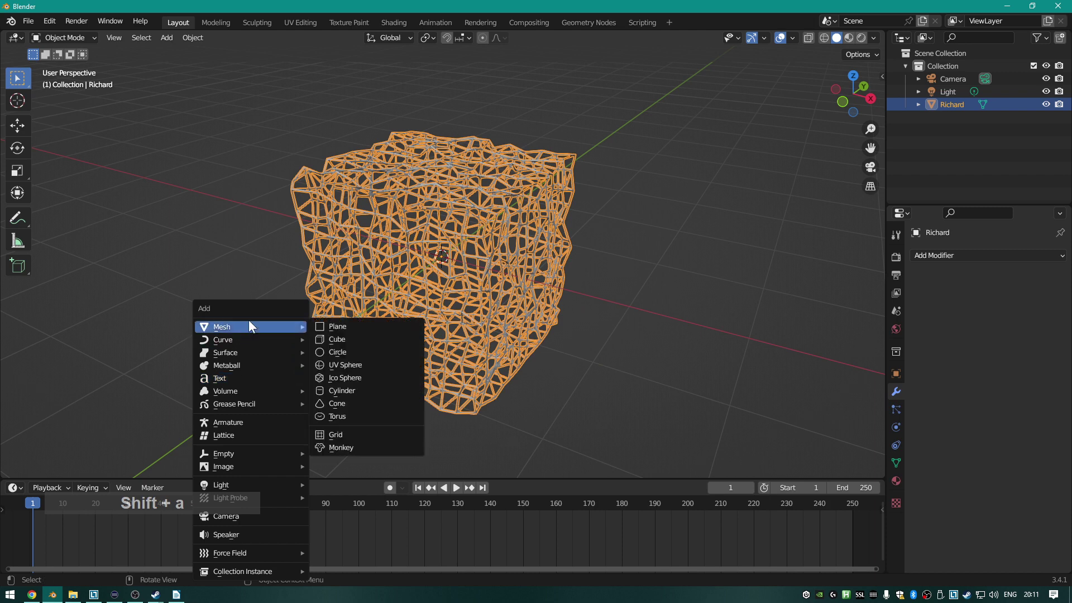
click(355, 363)
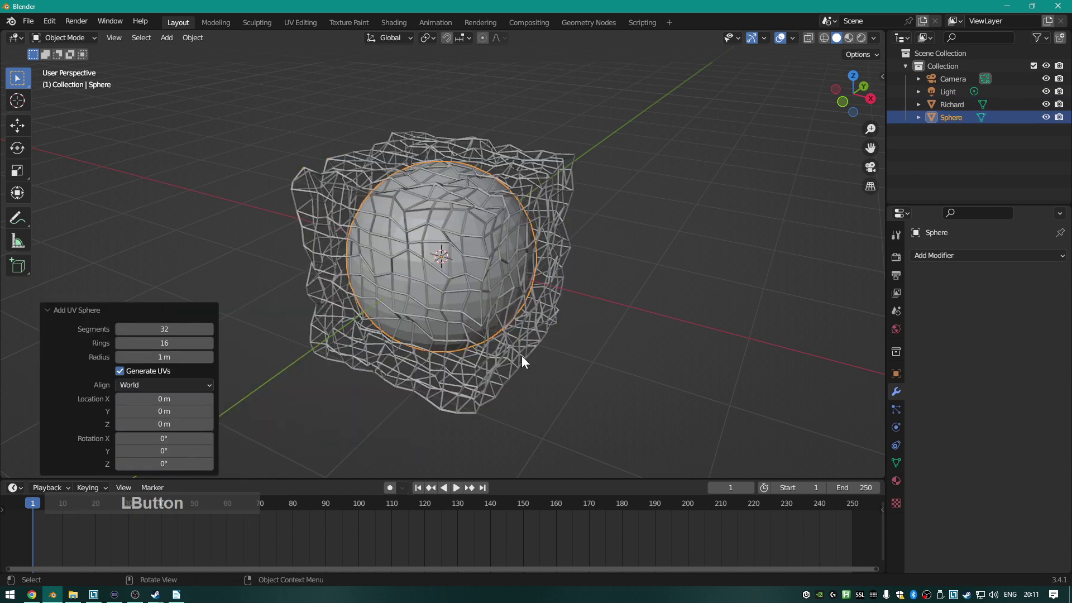
key(s)
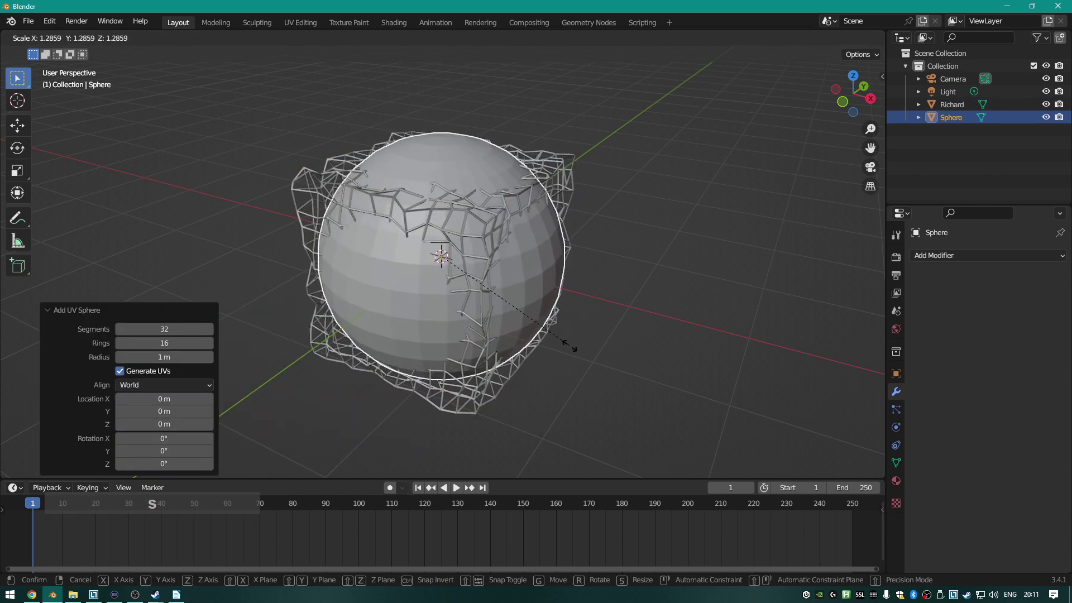
click(570, 346)
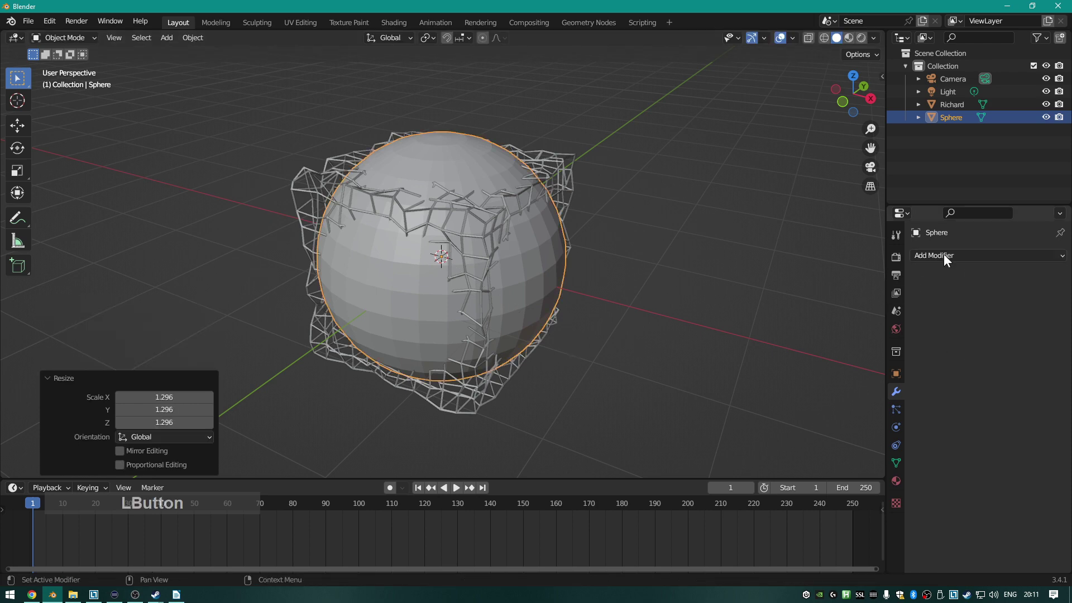
Add a Boolean modifier to the wireframe cube with Sphere as its operand object.
click(951, 107)
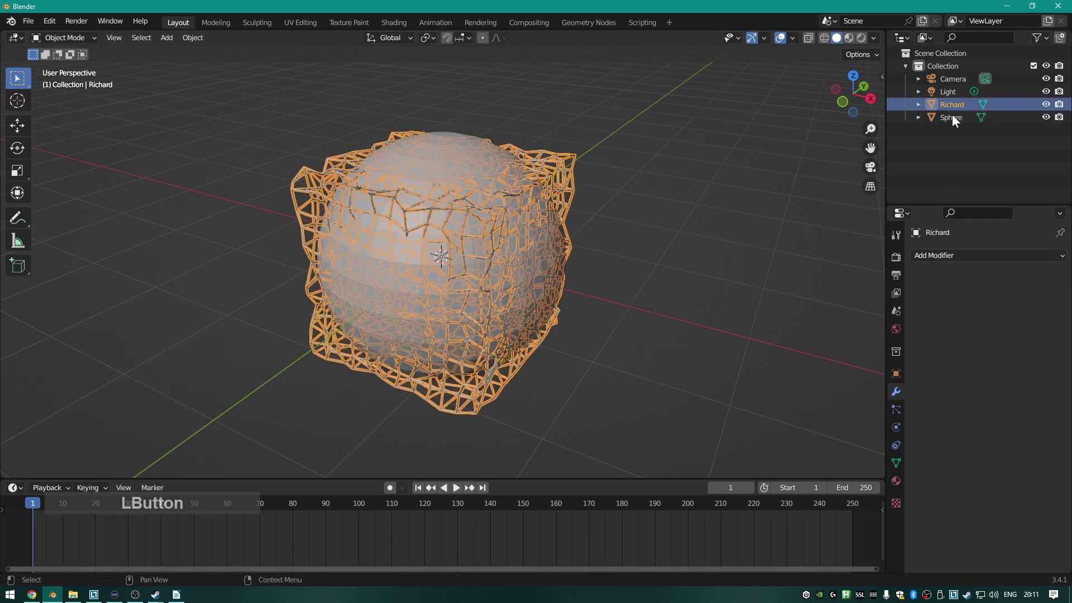
click(959, 260)
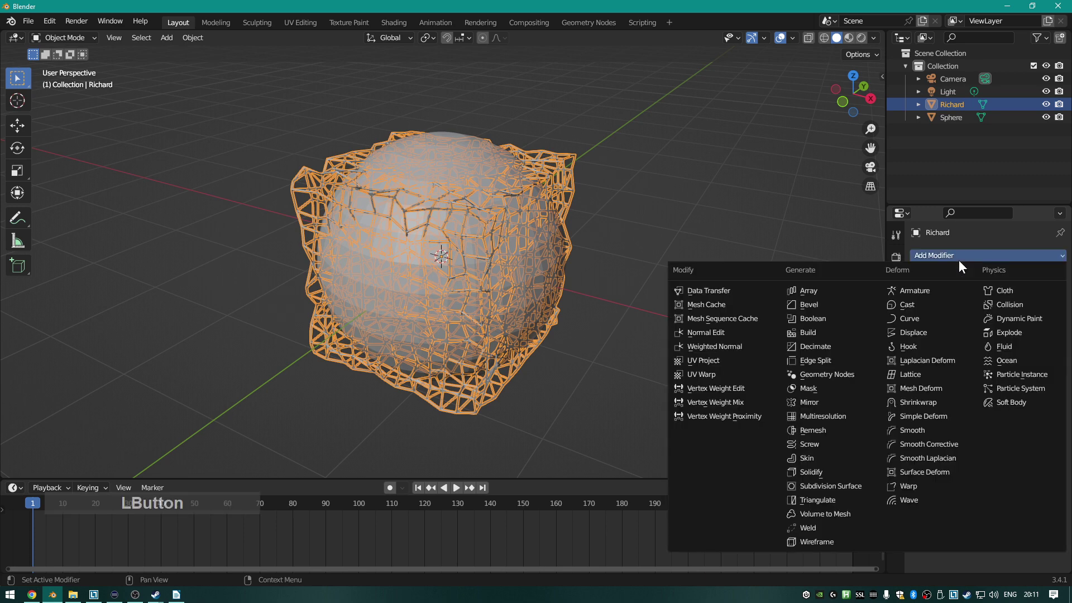
click(819, 320)
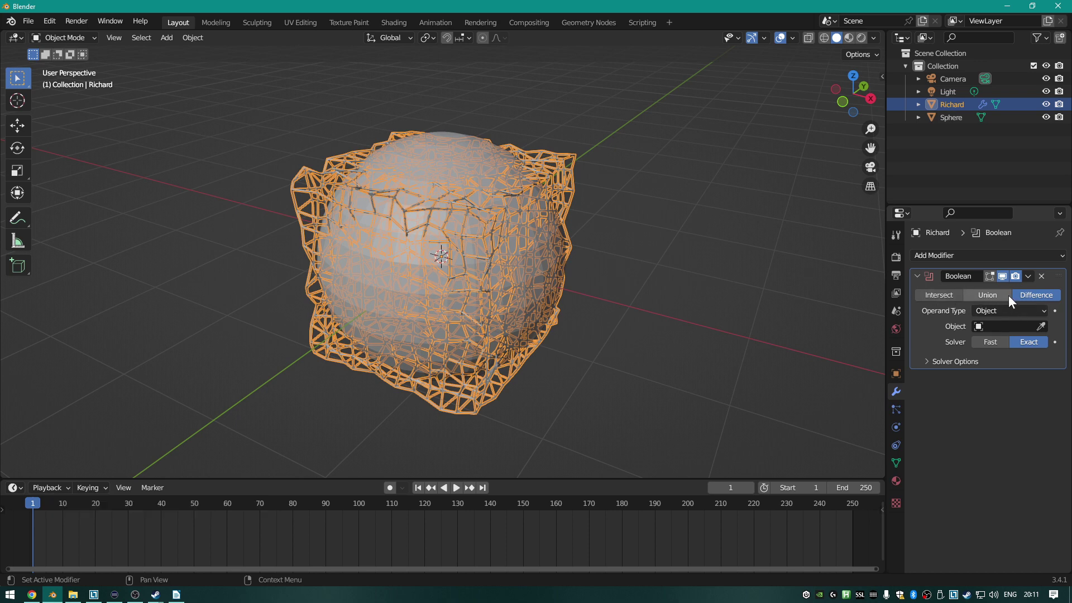
click(1002, 327)
click(960, 347)
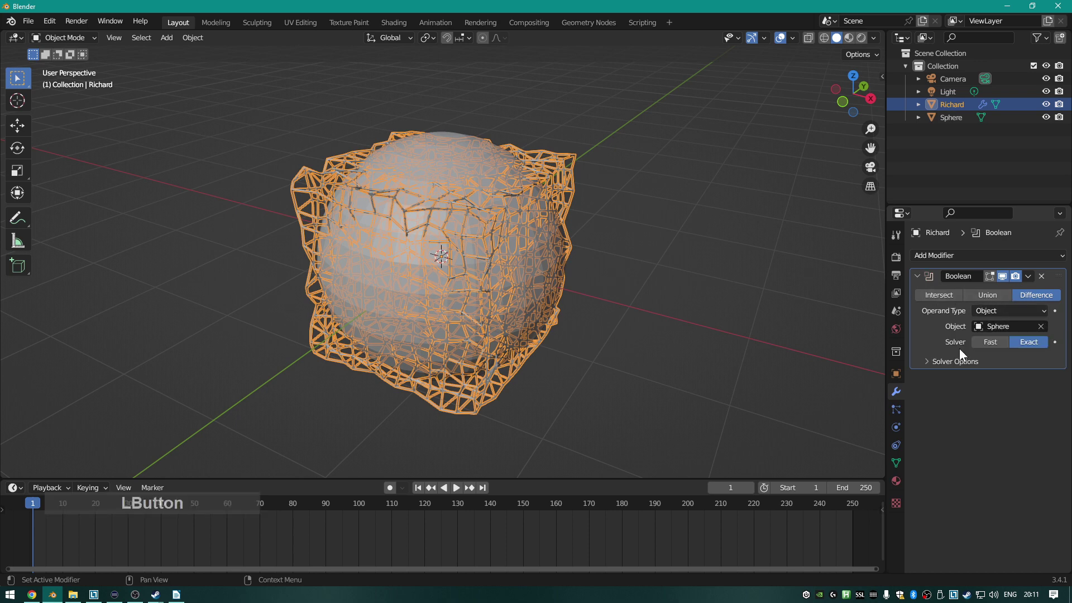
Toggle the sphere's visibility, and try the Union and Intersect operations in the cube's Boolean modifier.
click(951, 118)
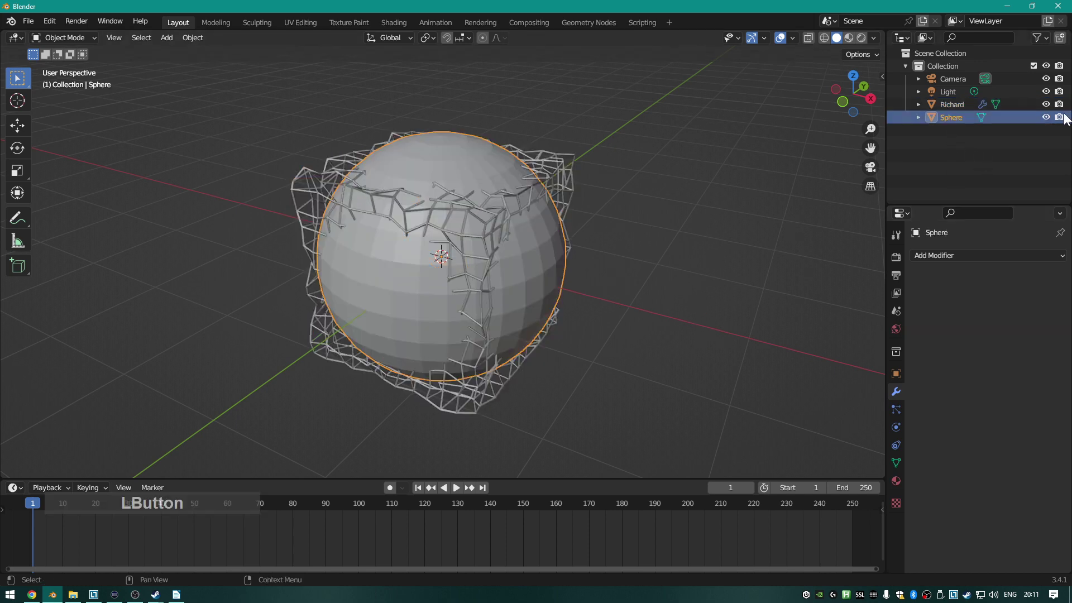
click(1043, 118)
click(1042, 118)
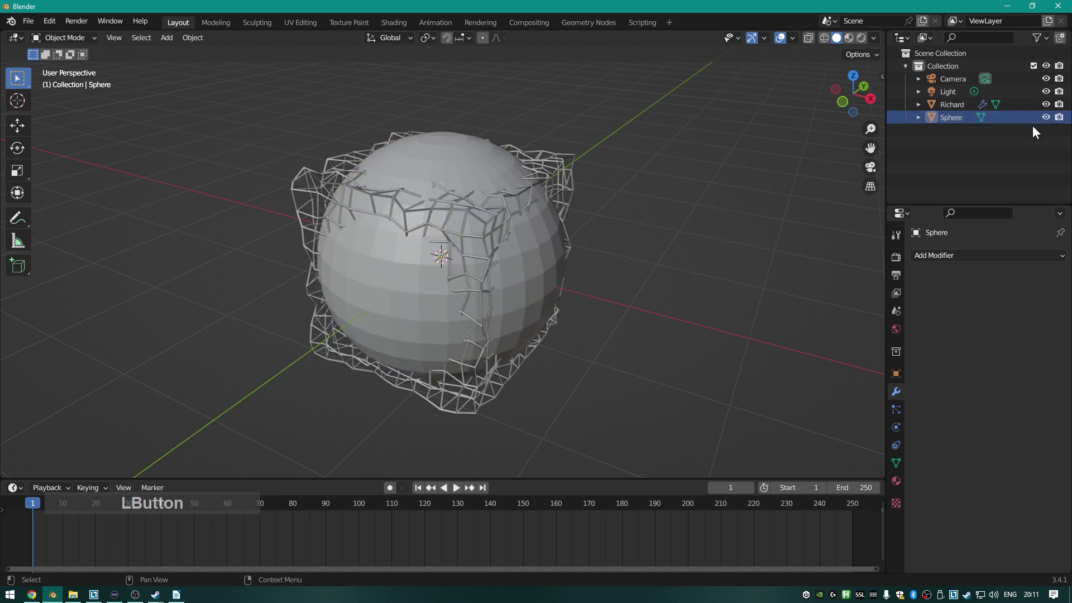
click(953, 106)
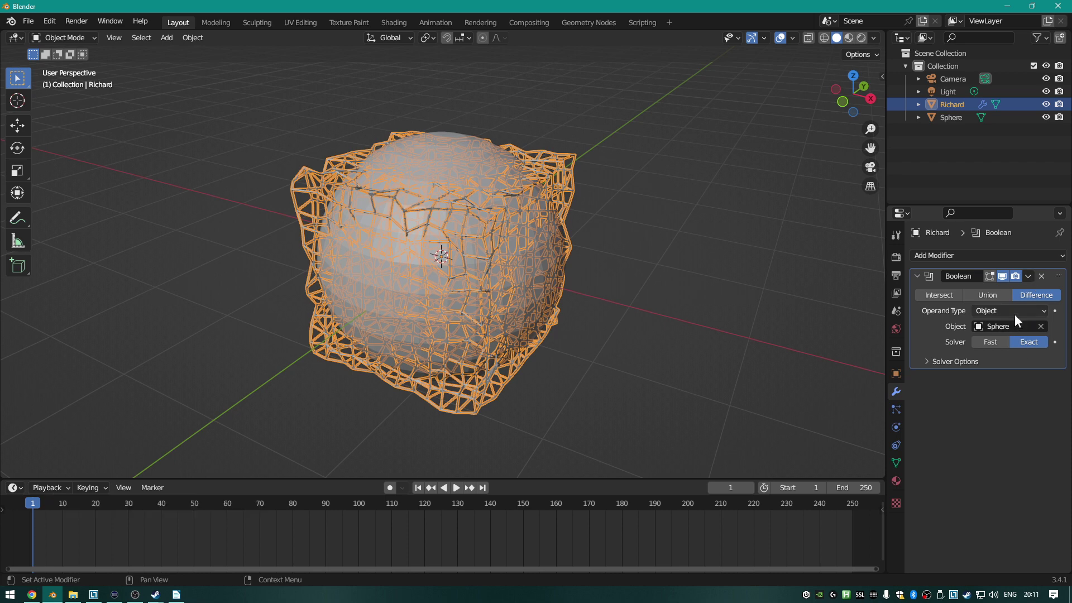
click(993, 292)
click(945, 293)
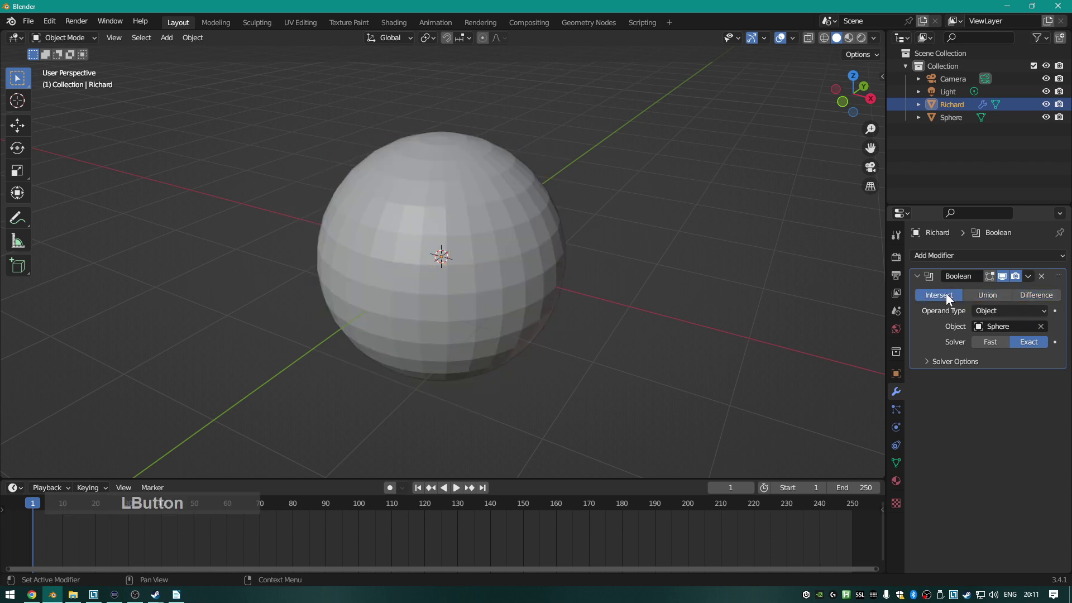
Set the cube's Boolean modifier to the Fast solver and Difference, checking it in wireframe shading before returning to solid shading.
key(z)
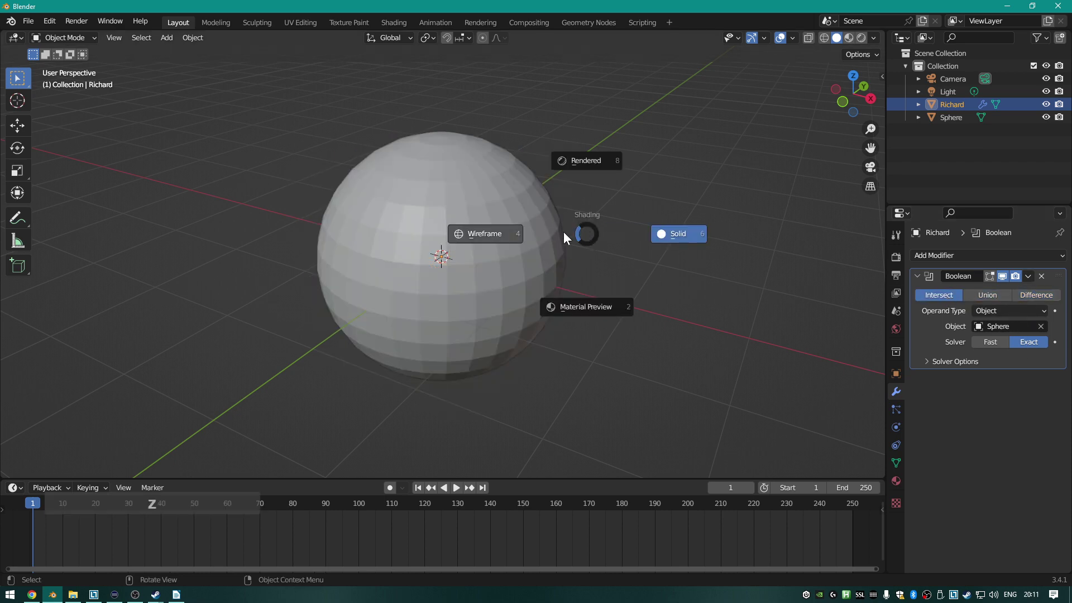
click(499, 233)
middle_drag(698, 230, 662, 240)
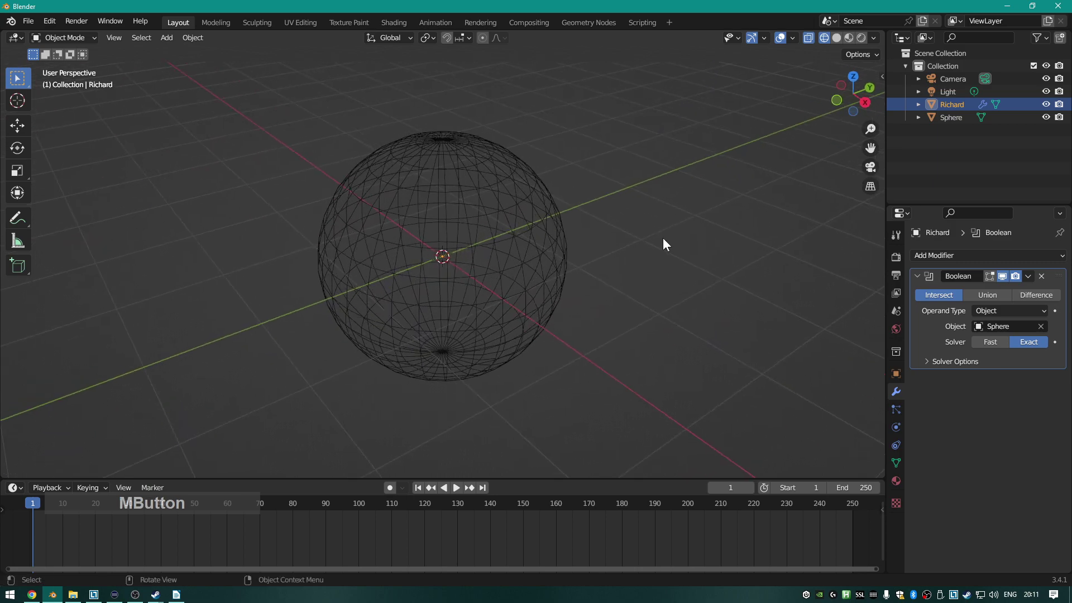
scroll(662, 240, up, 2)
click(991, 342)
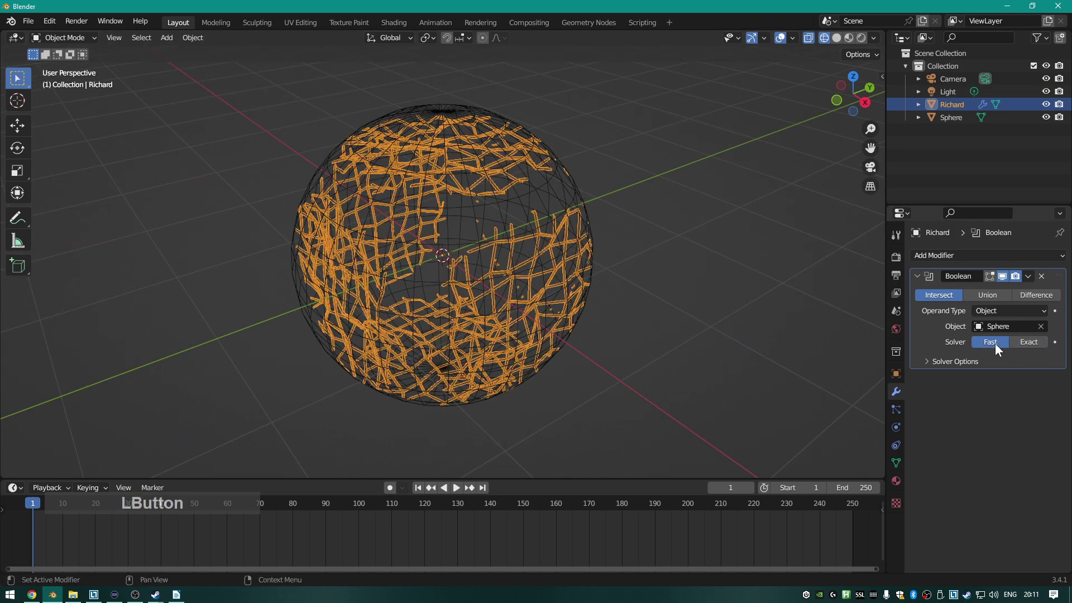
click(1035, 300)
mouse_move(782, 274)
middle_down()
mouse_move(599, 259)
mouse_move(648, 219)
mouse_move(810, 175)
middle_up()
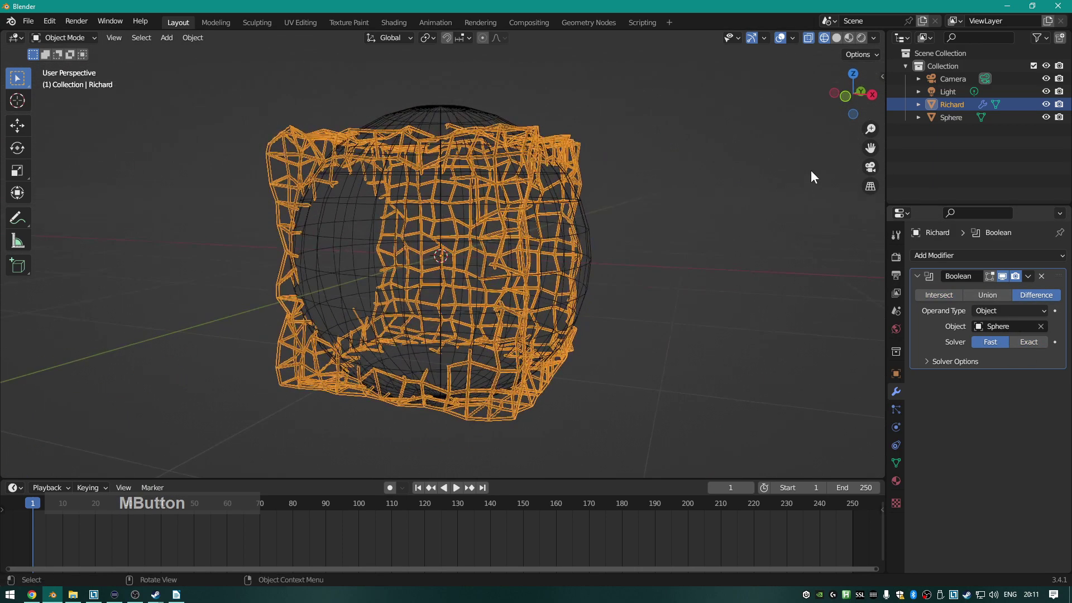
key(z)
click(793, 221)
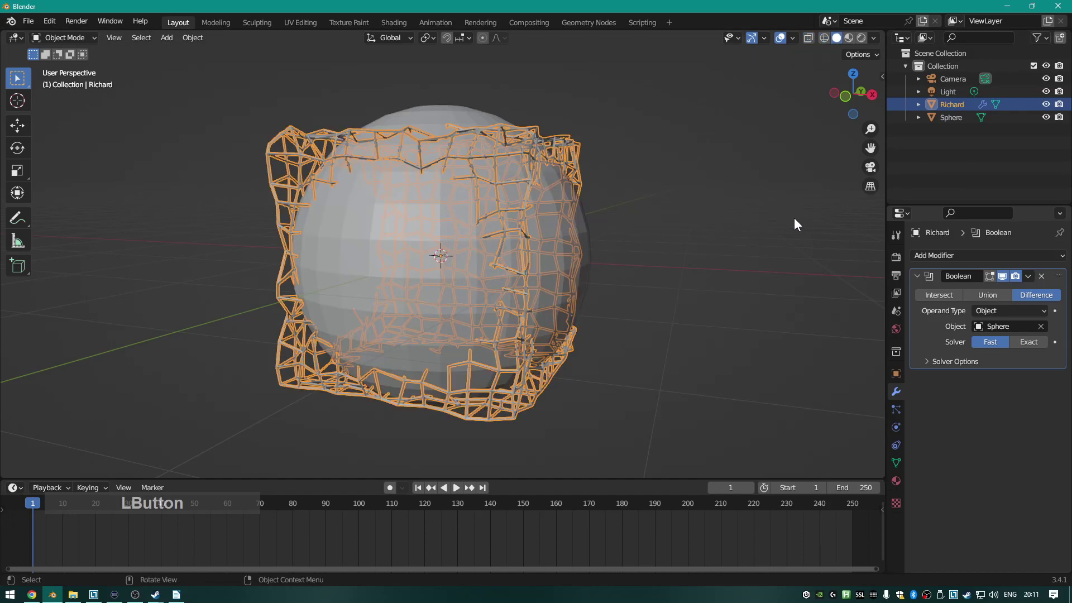
Hide the sphere and examine the Boolean cut-out in the cube from several sides.
click(1046, 117)
middle_drag(826, 171, 648, 182)
click(946, 116)
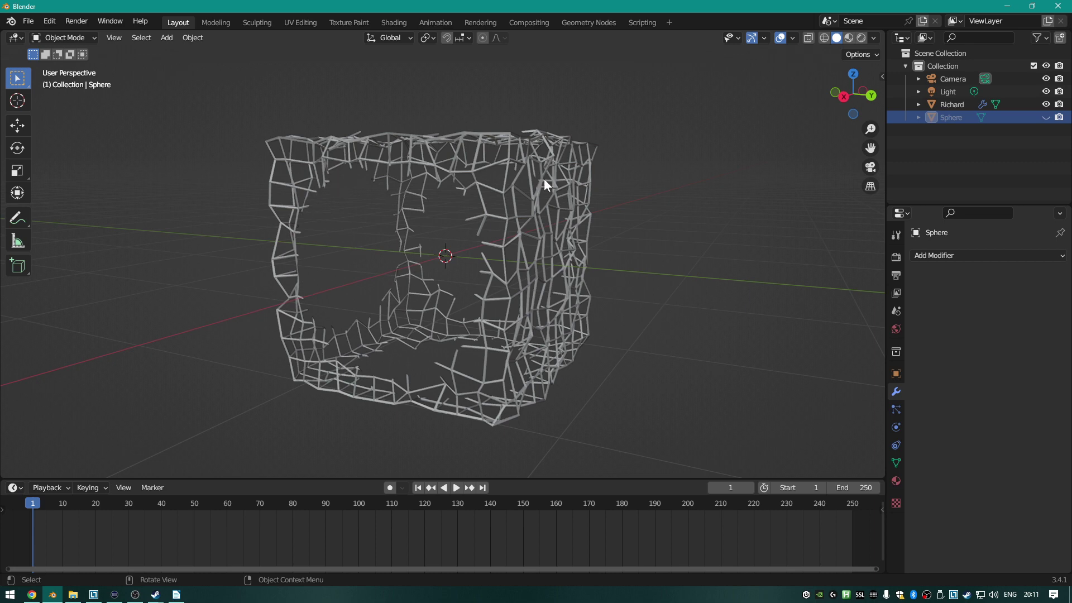
middle_drag(451, 182, 678, 212)
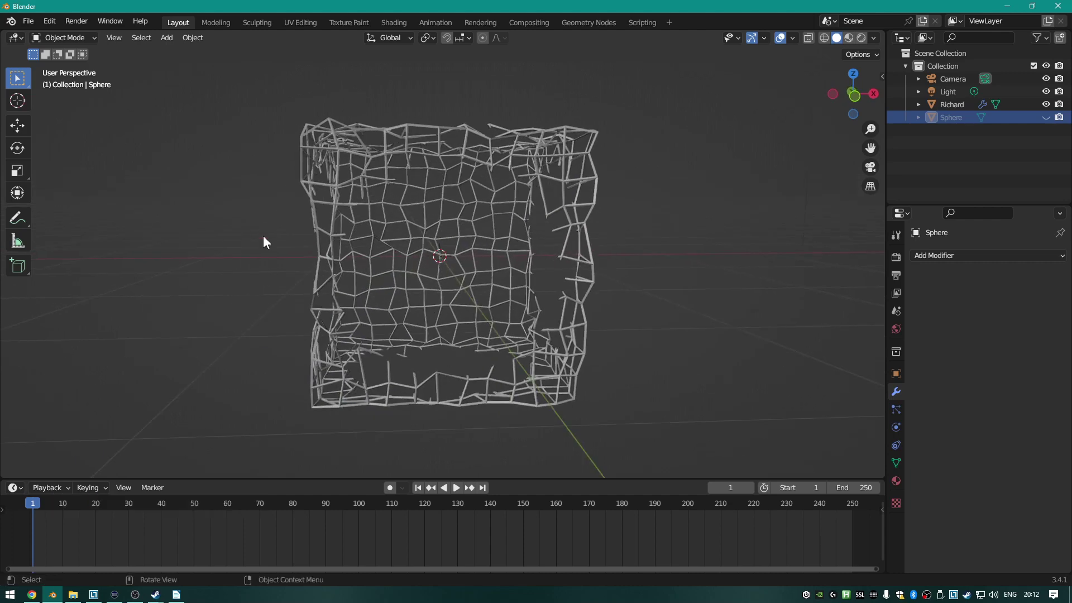
middle_drag(464, 224, 583, 241)
middle_drag(585, 287, 294, 280)
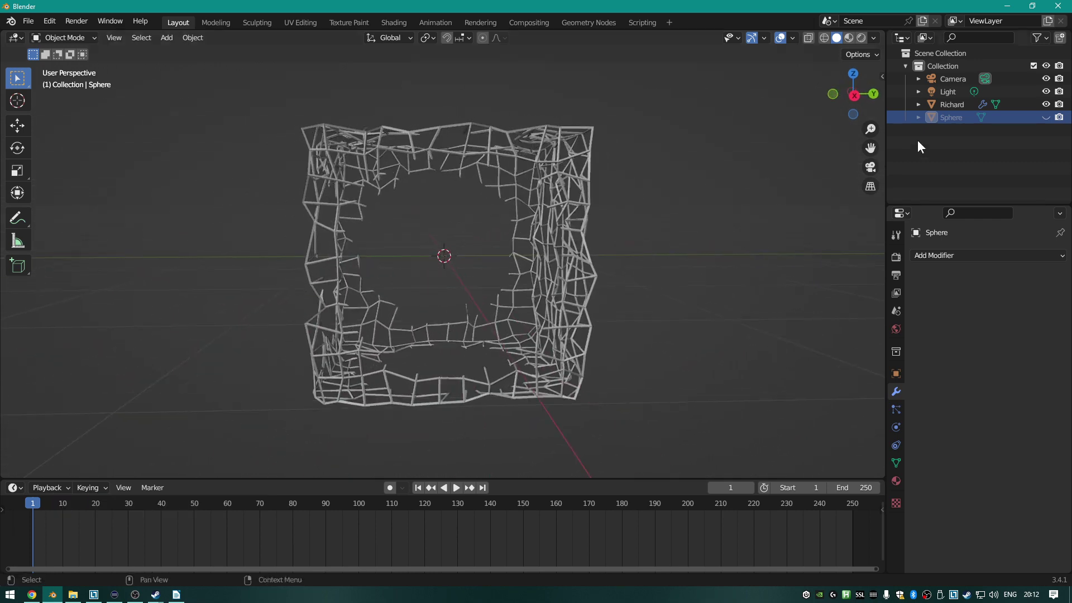
Unhide the sphere and change its viewport display, trying Wire and ending with Bounds.
click(1046, 116)
click(481, 275)
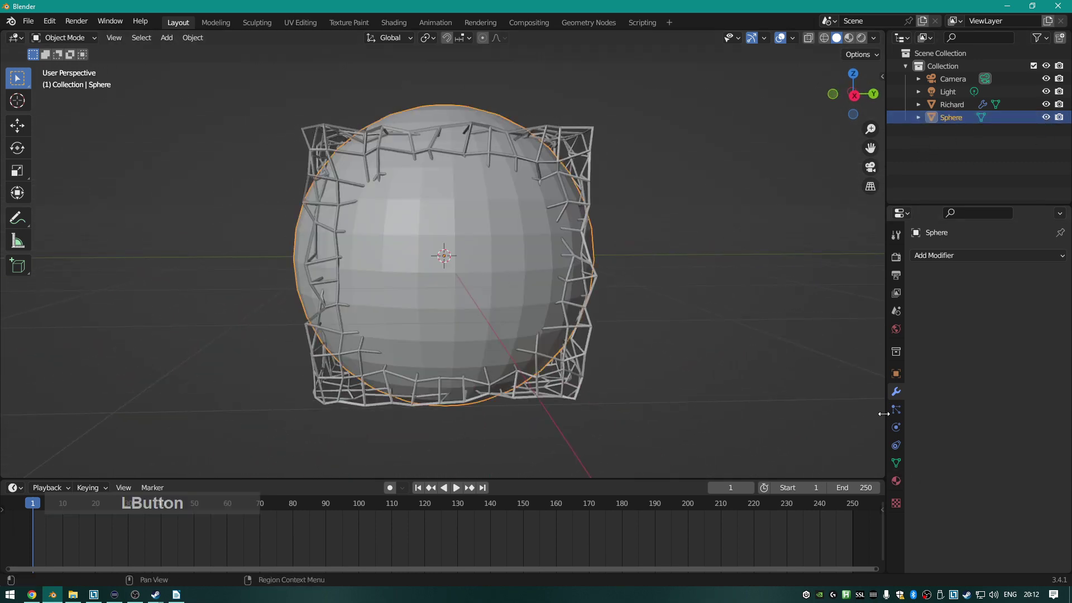
click(896, 372)
scroll(973, 453, down, 1)
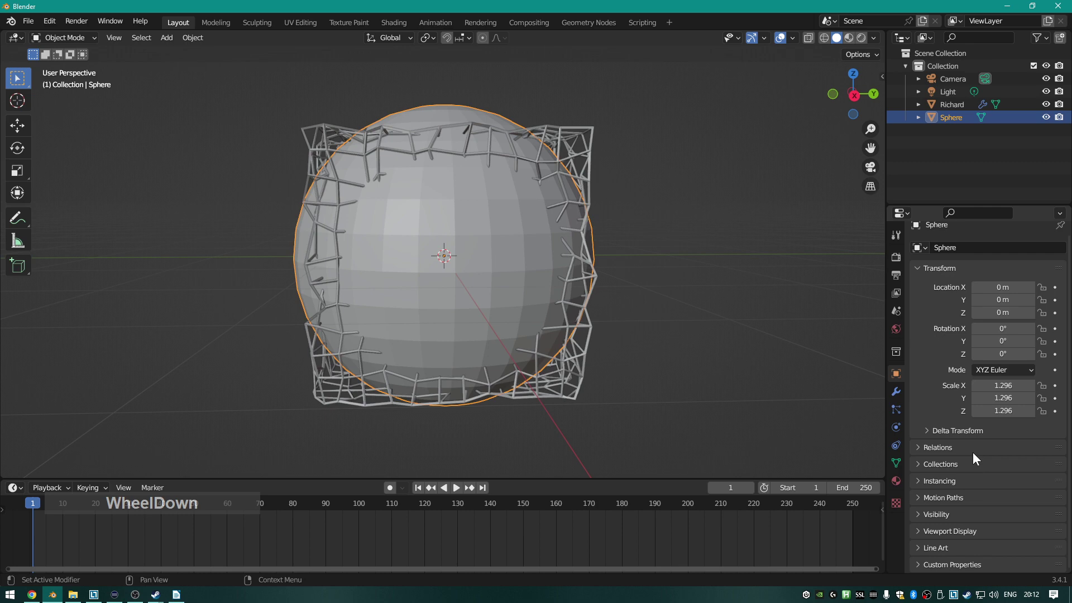
click(914, 527)
scroll(1002, 477, down, 5)
click(999, 510)
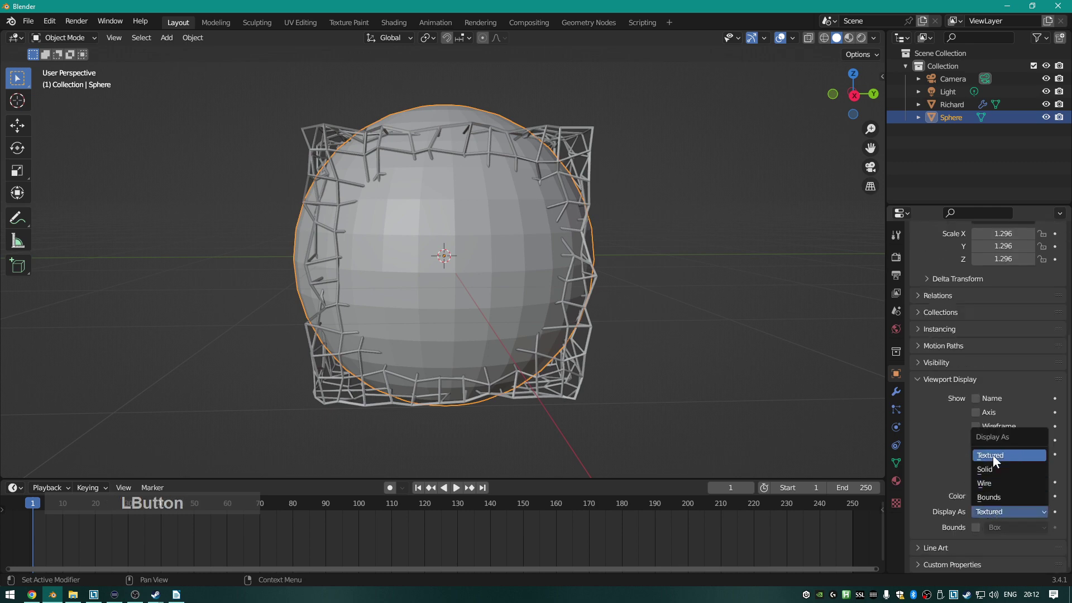
click(996, 484)
click(999, 512)
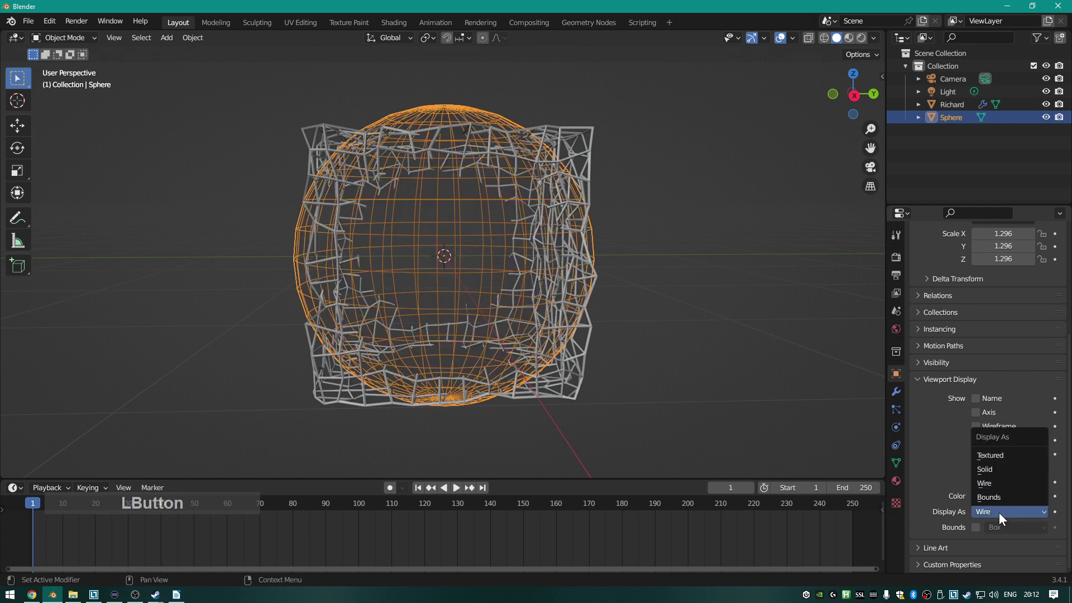
click(998, 492)
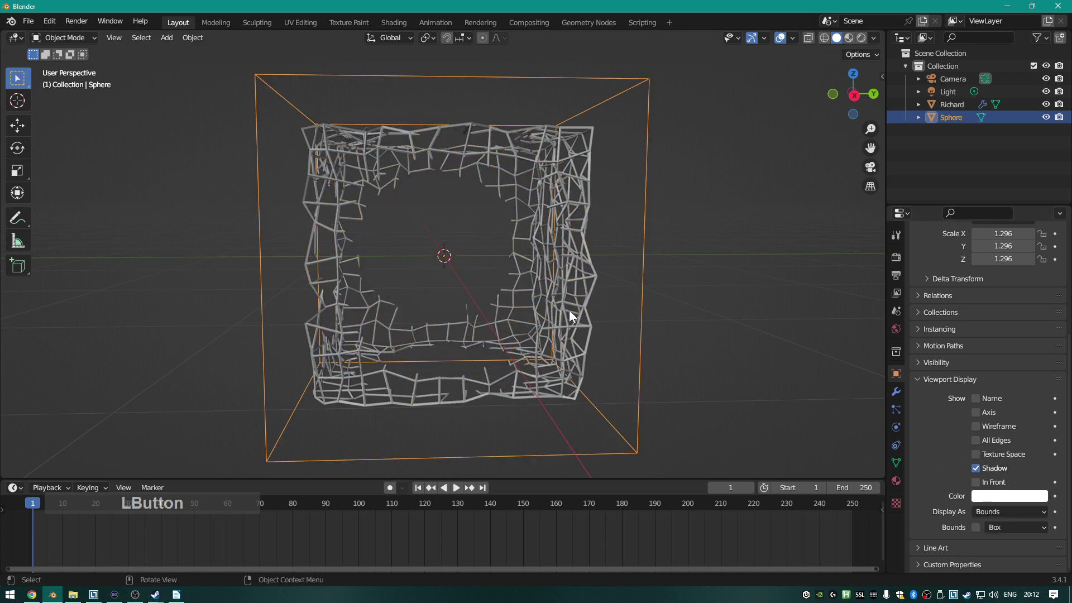
Move the sphere about 0.09 m along the Y axis with the Move tool.
scroll(675, 342, down, 2)
middle_drag(674, 341, 594, 361)
click(546, 403)
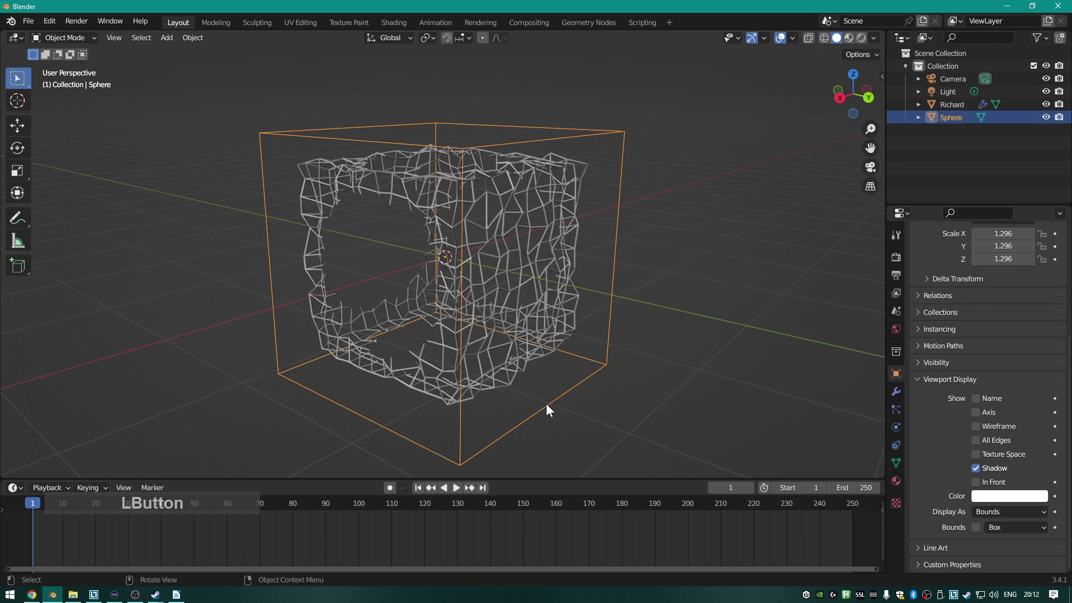
click(18, 125)
drag(492, 268, 538, 290)
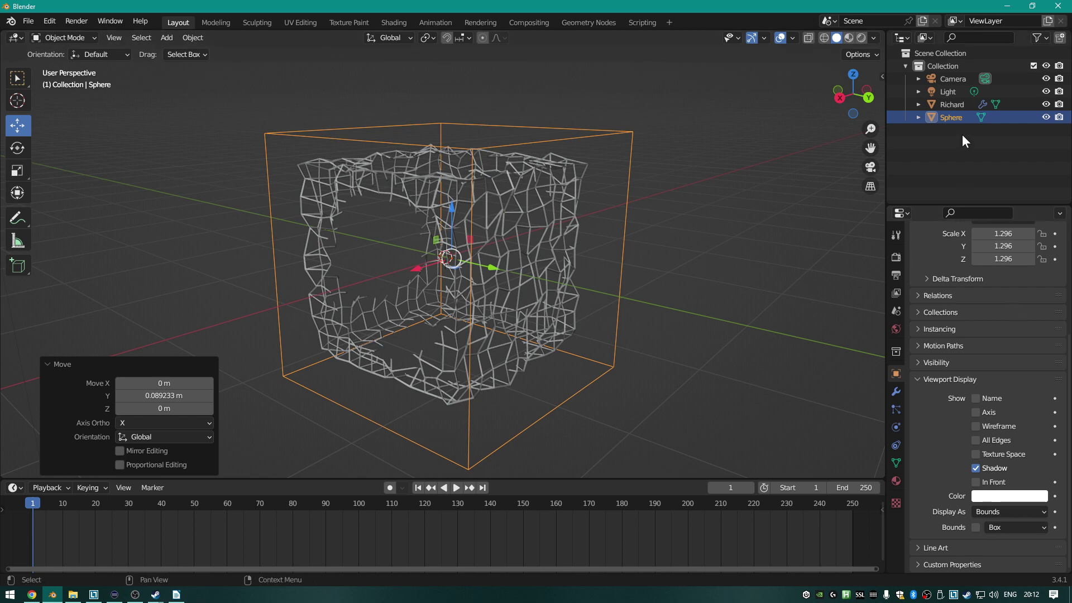
Look through the sphere's modifier, particle, physics and object constraint properties, including the list of available modifiers.
click(895, 394)
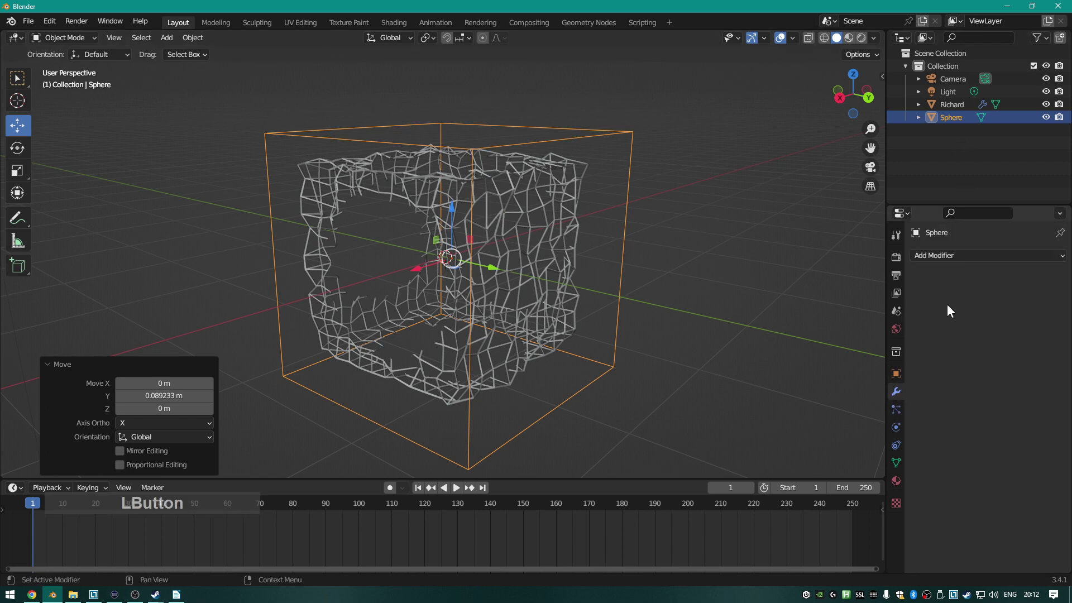
click(961, 256)
click(896, 411)
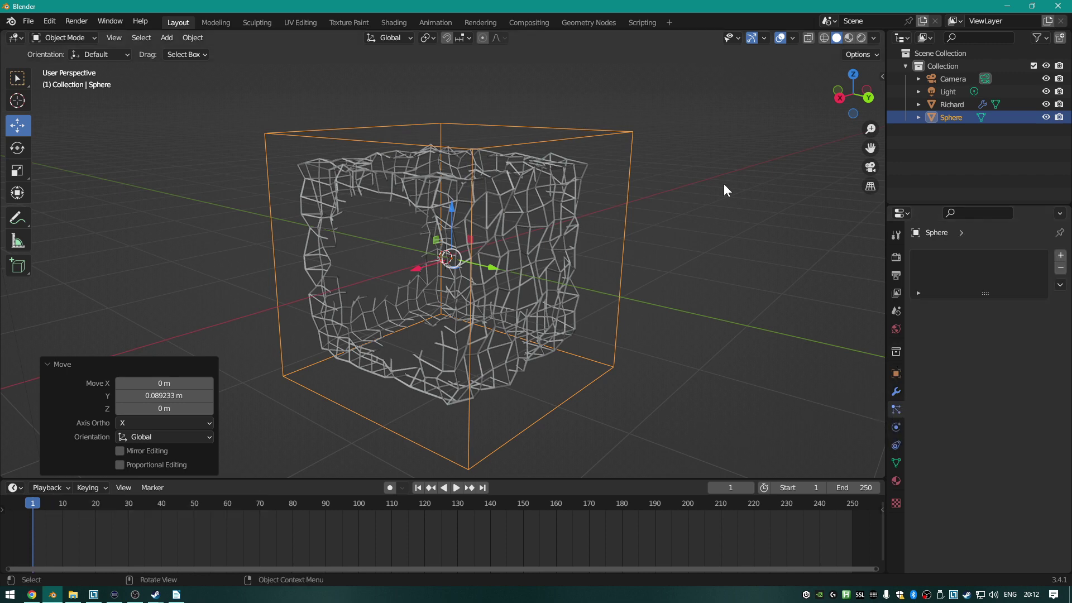
click(896, 427)
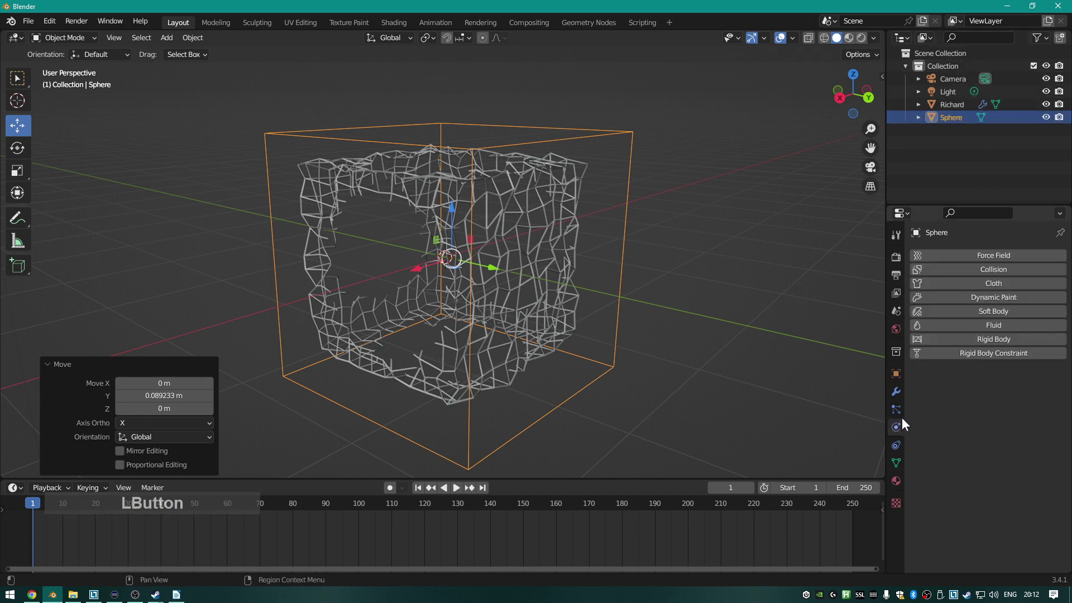
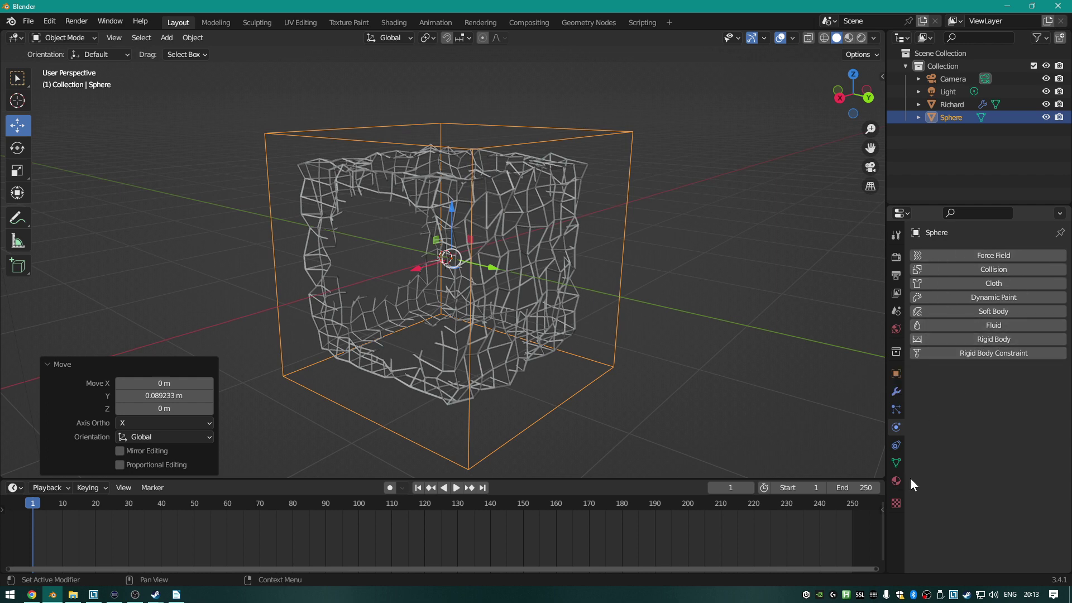
click(896, 450)
Delete the sphere from the scene.
scroll(721, 302, down, 3)
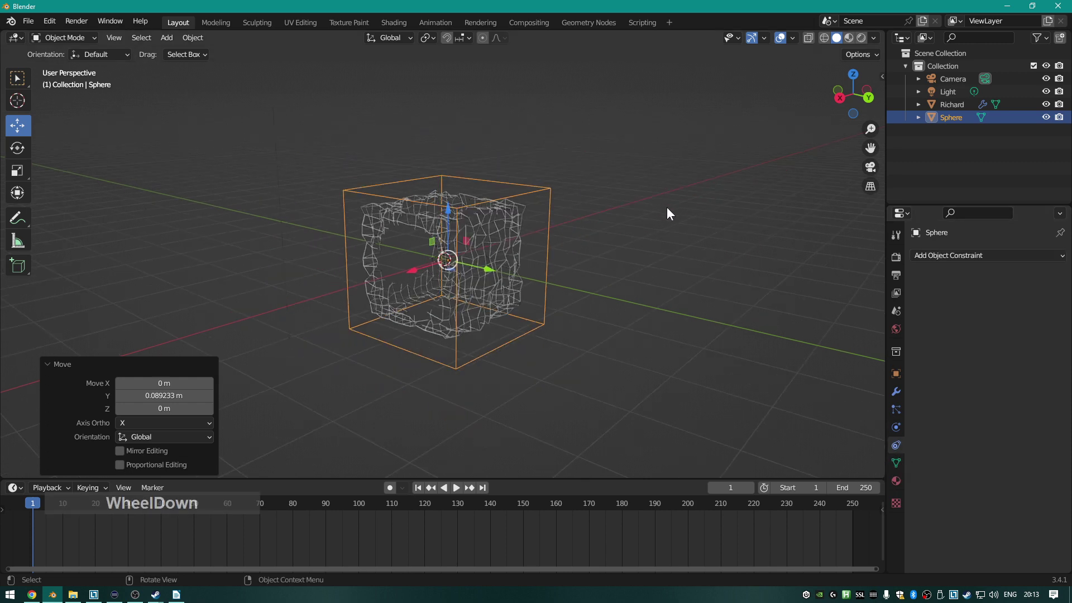
middle_drag(667, 212, 624, 214)
scroll(624, 215, down, 1)
scroll(624, 215, down, 3)
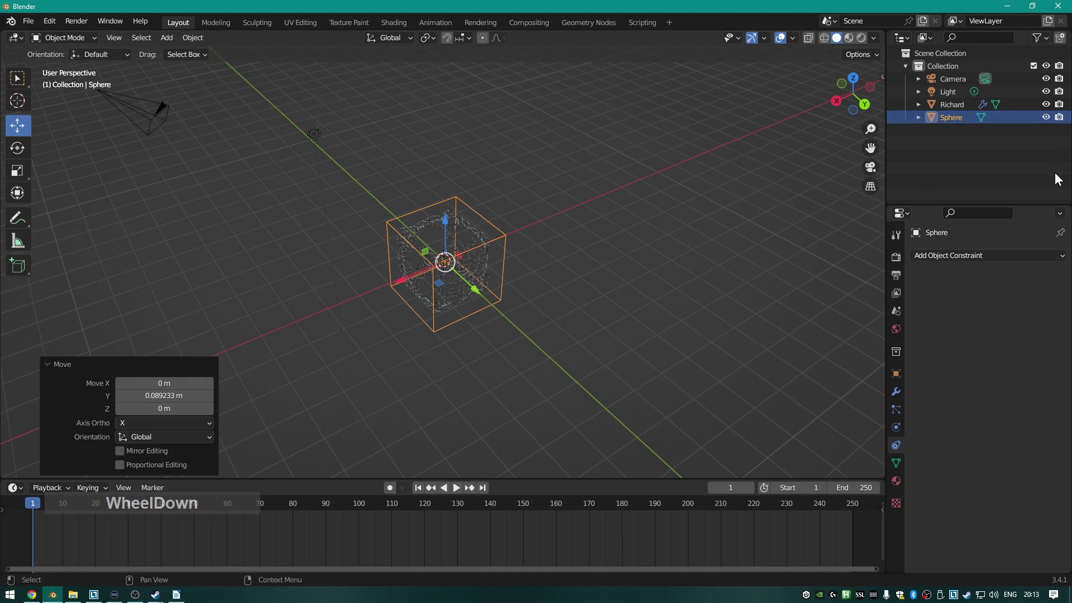
click(954, 119)
key(Delete)
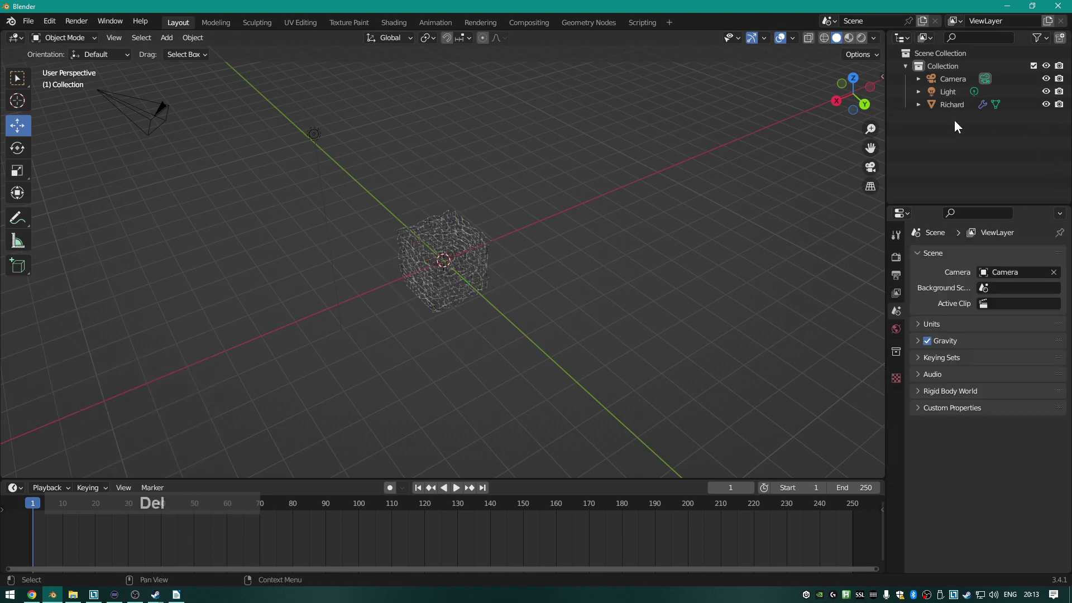
Inspect the remaining wireframe cube from another angle, render the scene and close the render.
scroll(558, 213, up, 6)
mouse_move(596, 244)
middle_down()
mouse_move(557, 209)
mouse_move(625, 239)
mouse_move(575, 227)
mouse_move(600, 229)
middle_up()
scroll(623, 241, down, 5)
scroll(623, 241, down, 3)
scroll(574, 227, down, 5)
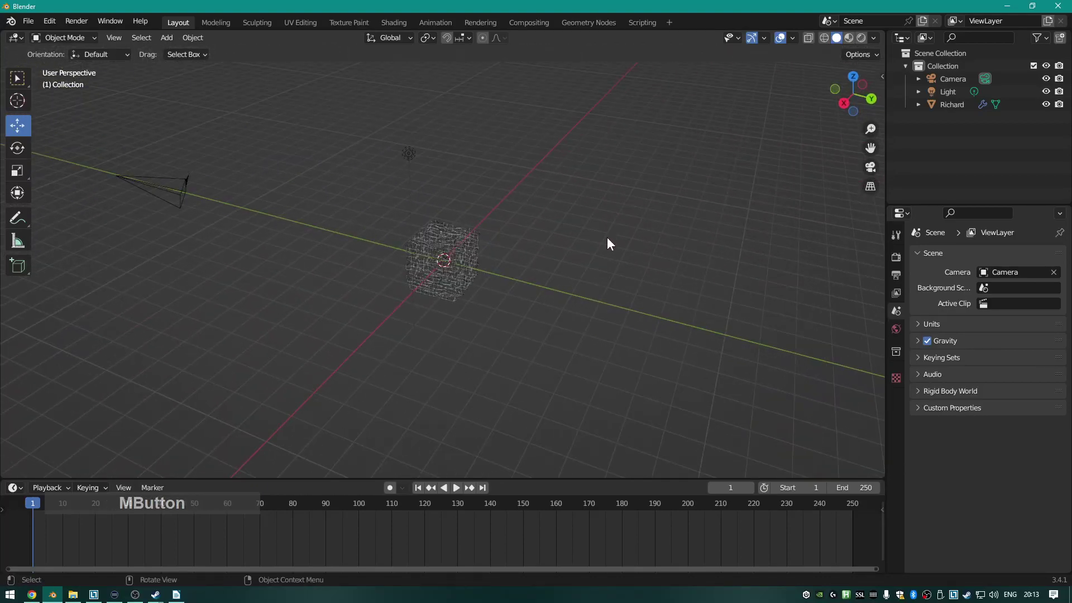
key(F12)
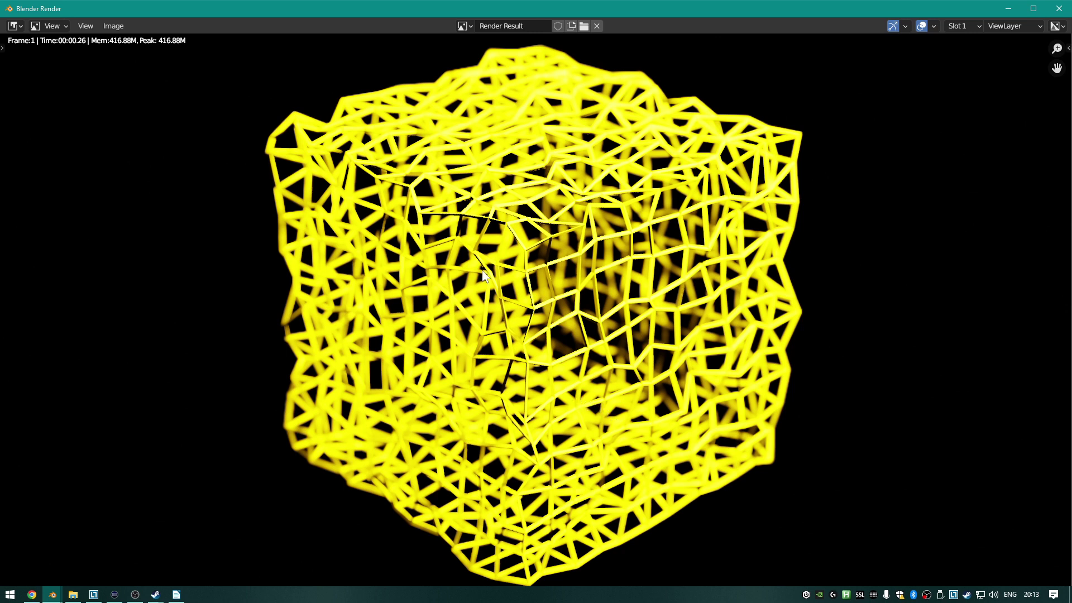
key(Escape)
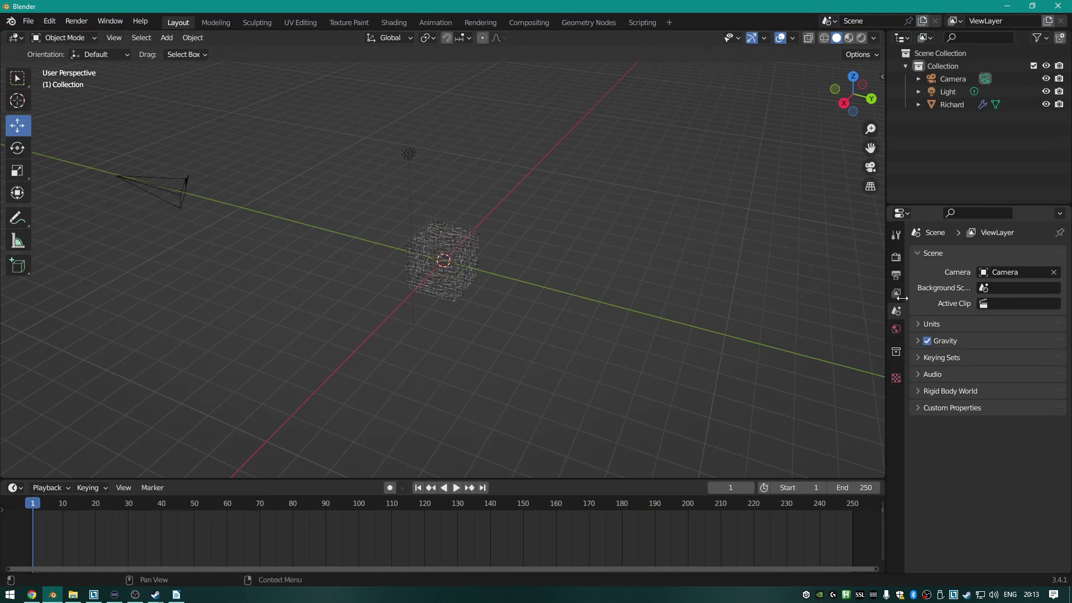
Add a plane, scale it up about 18.3 times and lower it about 1.22 m to form a floor under the cube.
click(957, 103)
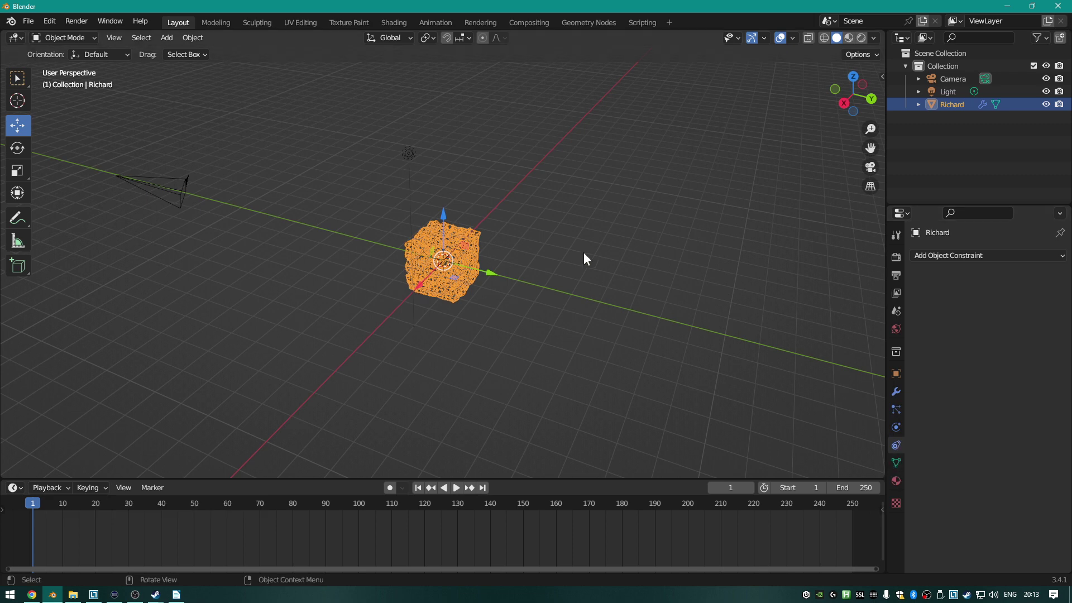
key(shift+a)
mouse_move(512, 258)
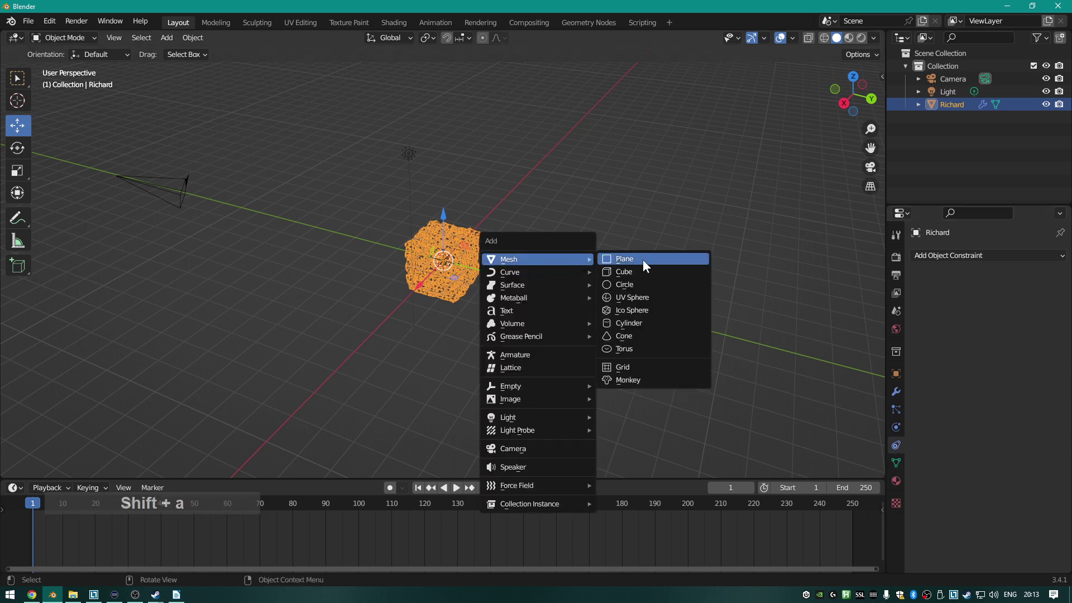
click(645, 259)
key(s)
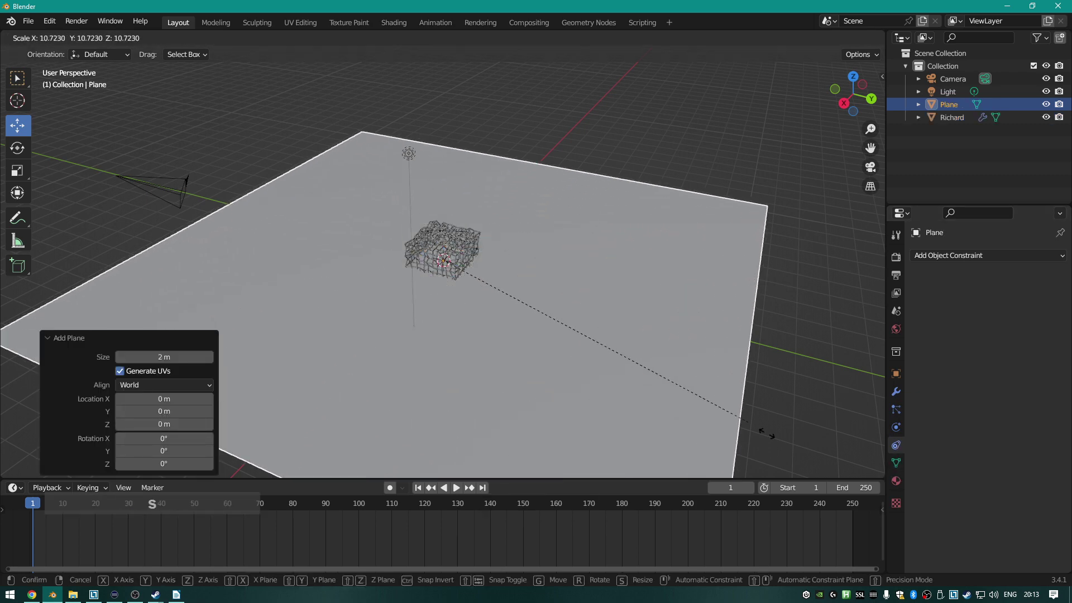
click(88, 83)
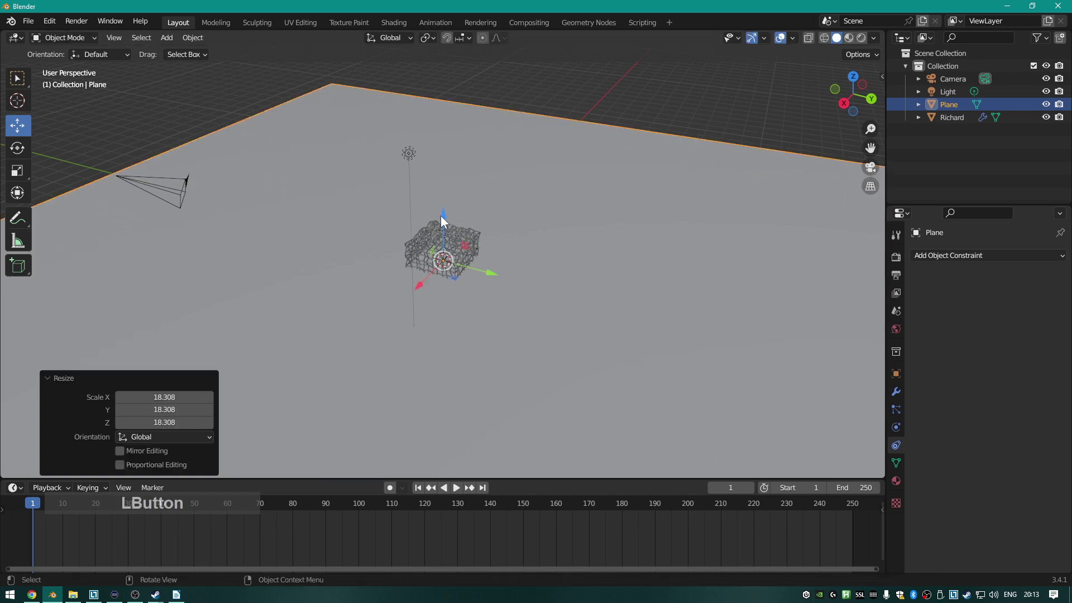
drag(443, 225, 453, 246)
Render the scene to check the cube on the new floor plane, and return to the viewport.
key(F12)
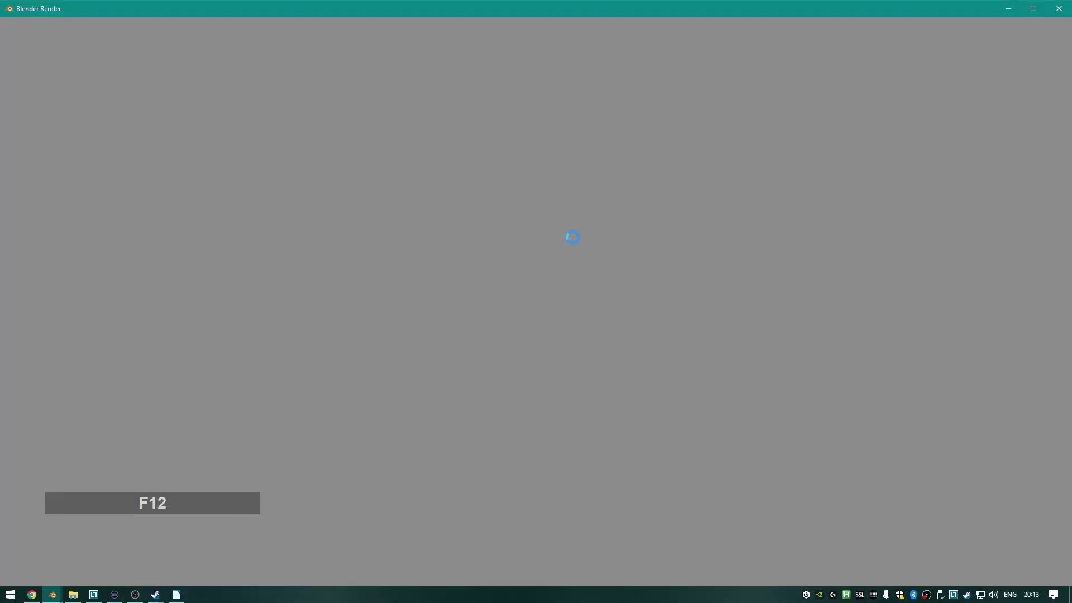
scroll(581, 254, down, 3)
key(Escape)
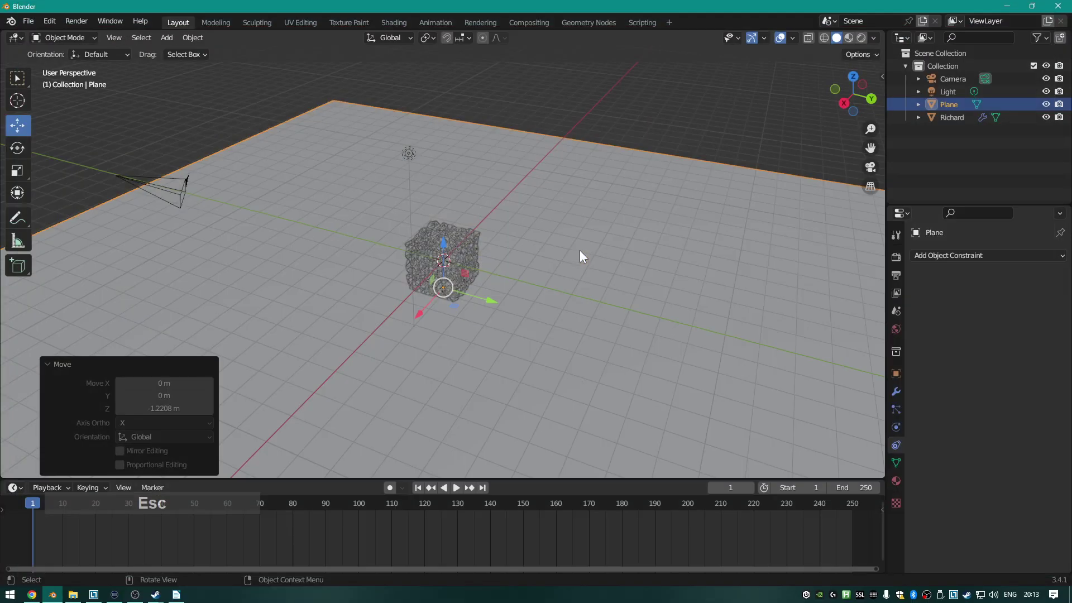
Change the light's type to Spot and set its power to 1000 W.
click(947, 92)
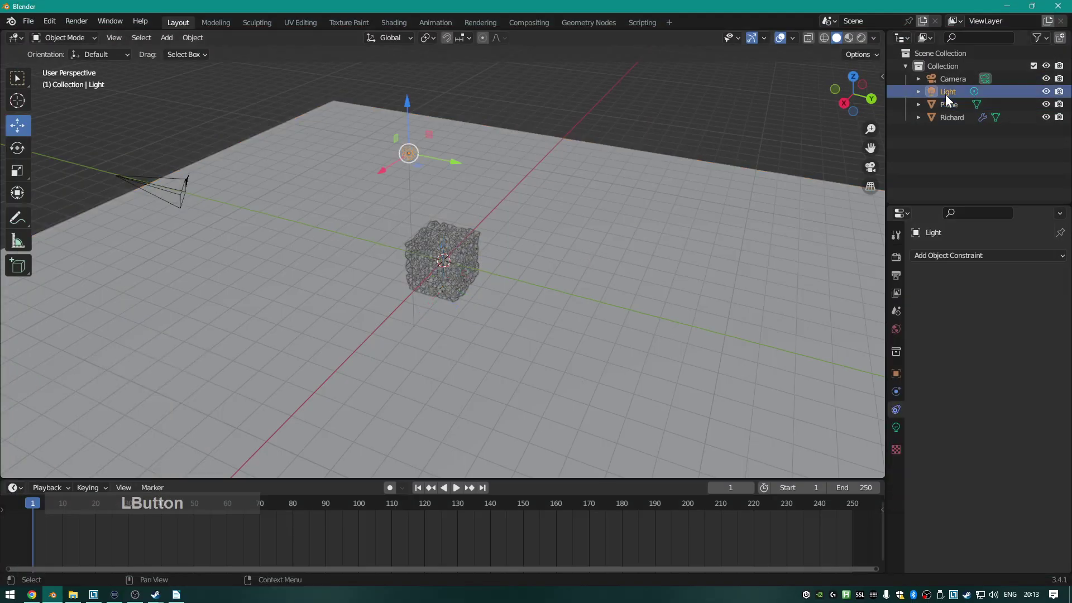
click(896, 427)
click(993, 313)
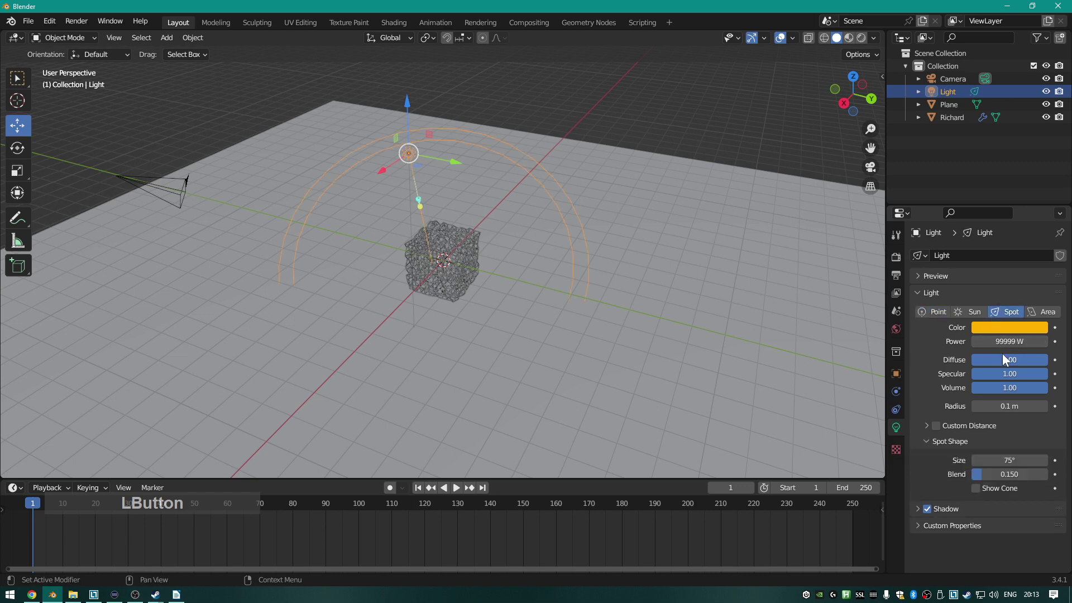
click(1009, 341)
text(1000)
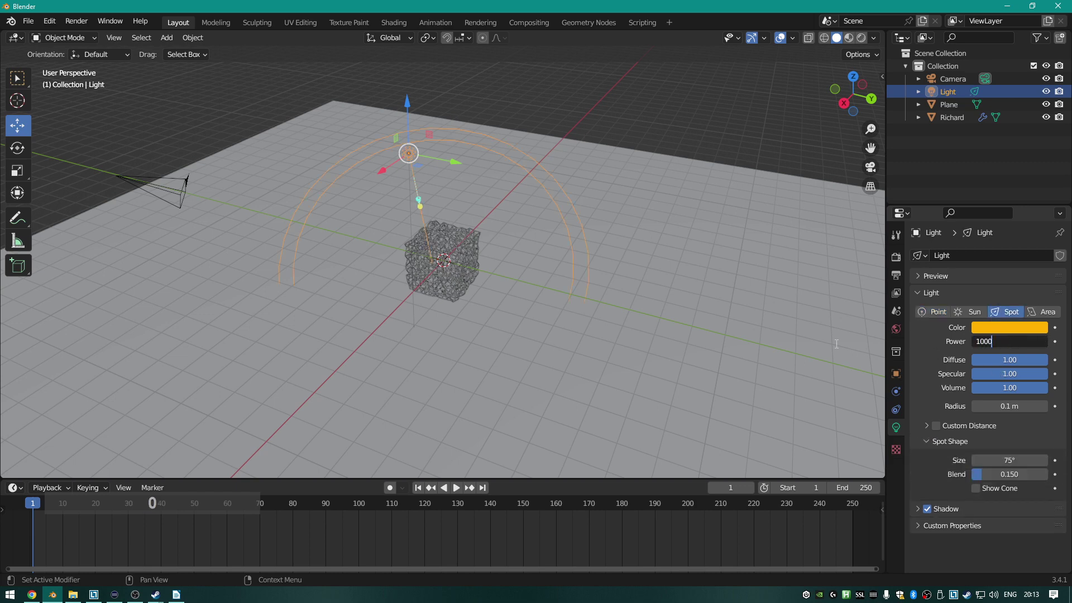
key(Return)
Switch the viewport to Rendered shading and view the spotlight's cone on the floor from another side.
key(z)
click(628, 254)
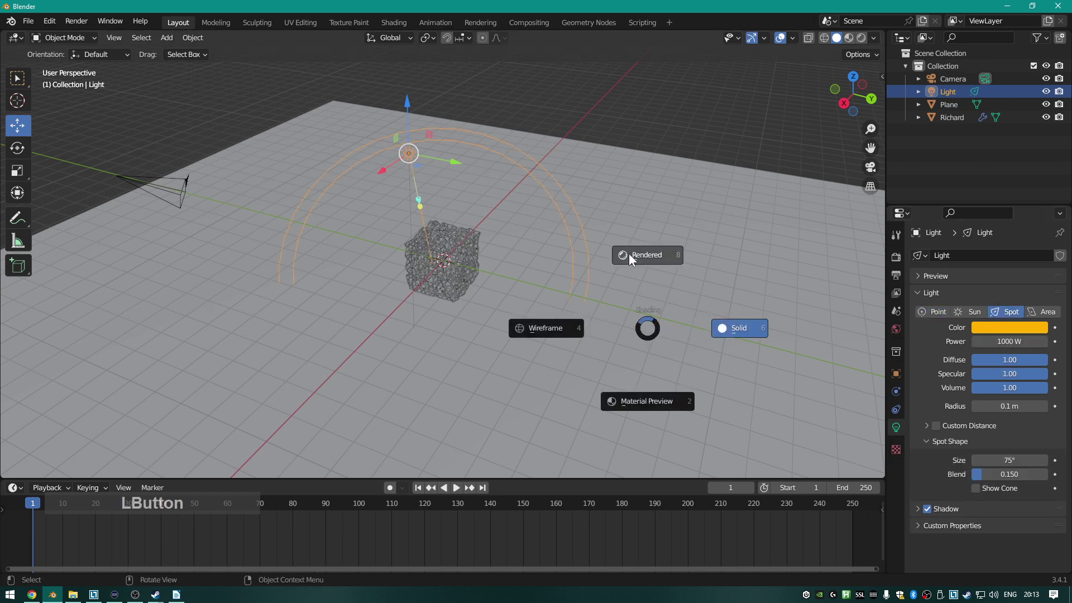
scroll(597, 243, down, 2)
middle_drag(595, 239, 494, 236)
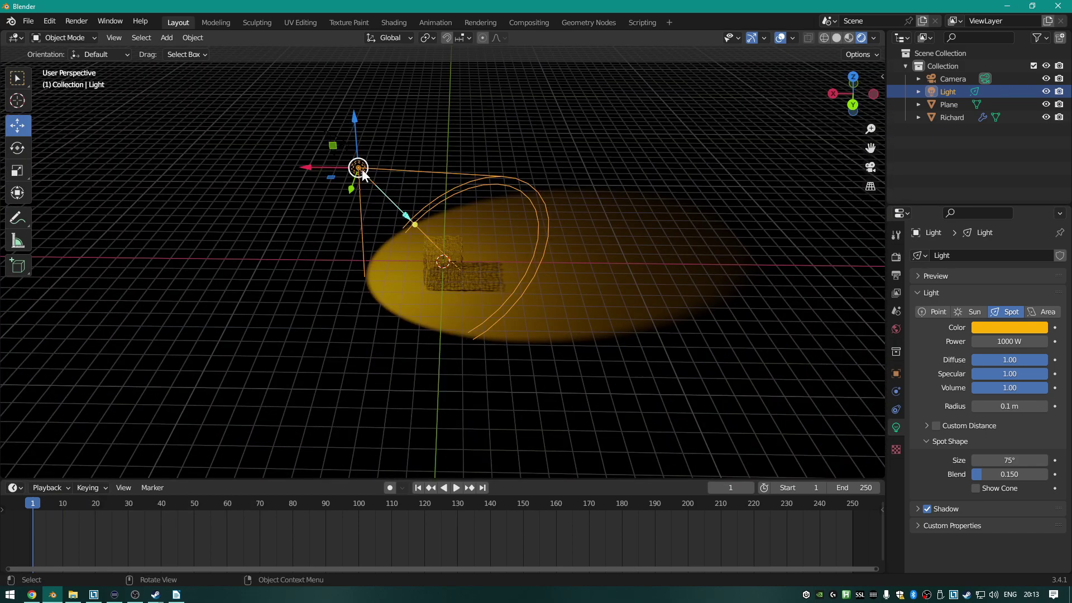
Reset the light's X, Y and Z rotation to 0°.
click(896, 374)
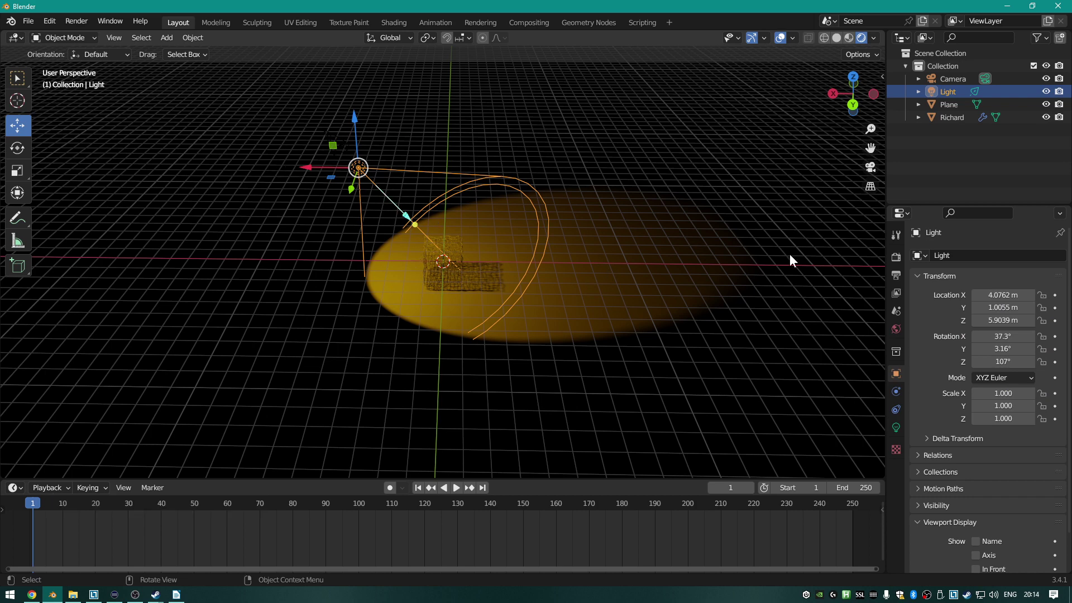
click(999, 336)
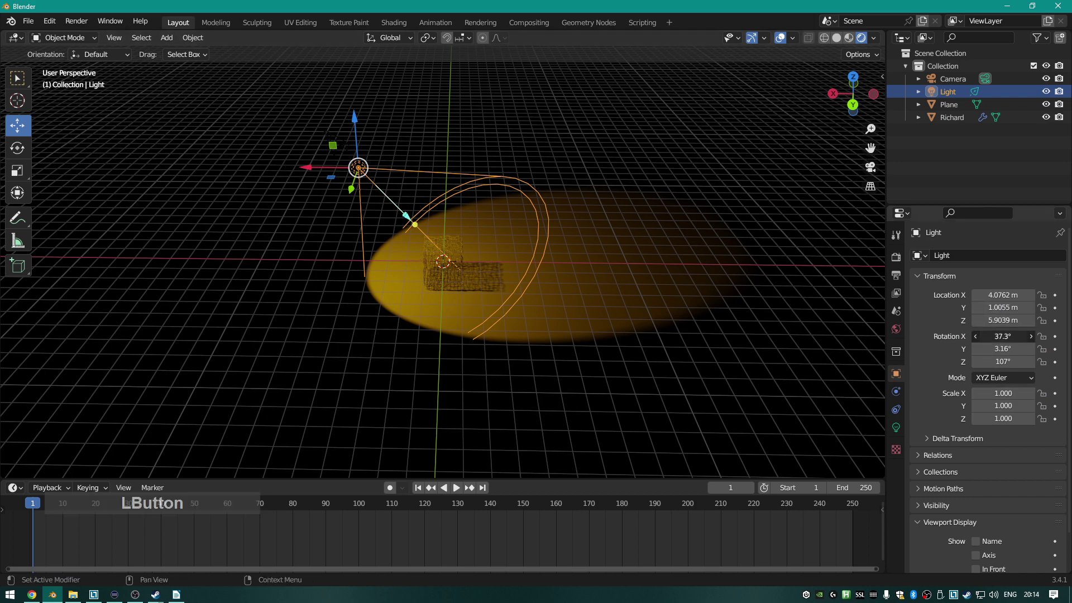
text(0)
click(1004, 349)
text(0)
key(Return)
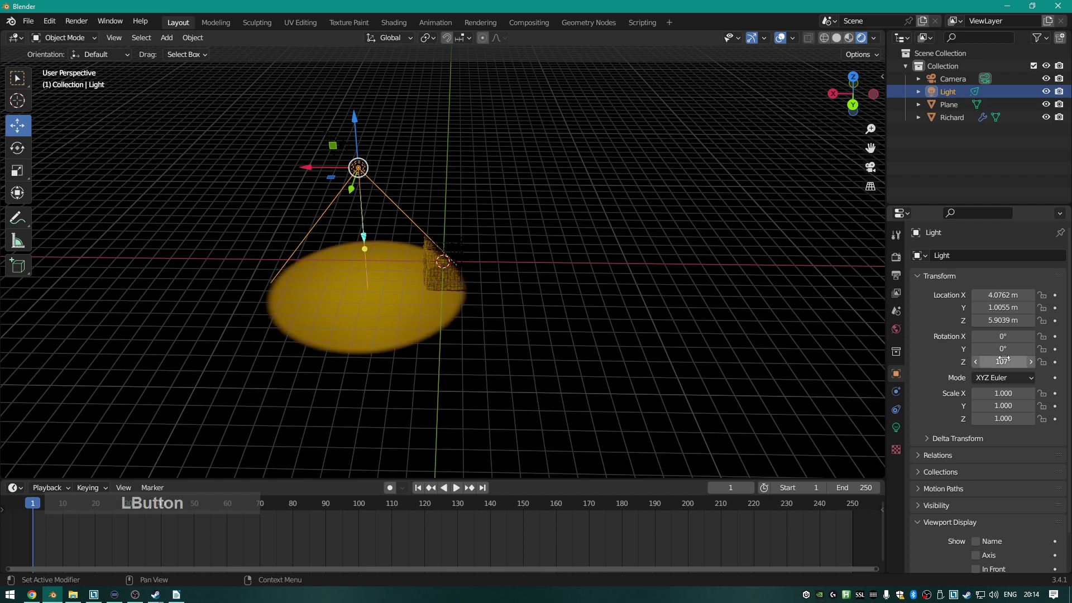
click(1004, 360)
text(0)
key(Return)
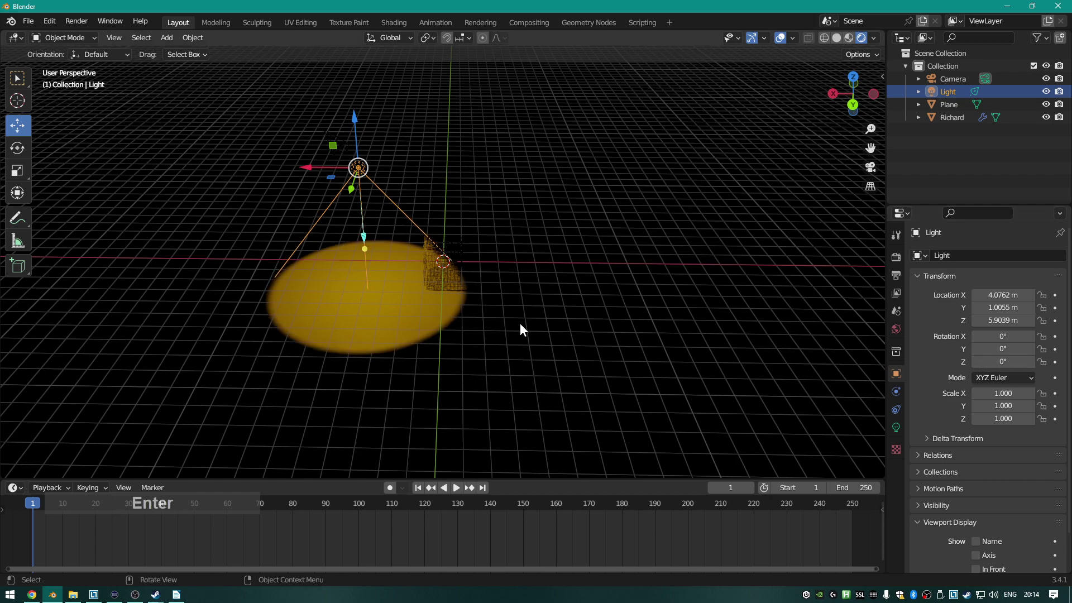
Add a Locked Track constraint to the light with the wireframe cube as its target.
scroll(521, 318, up, 3)
scroll(520, 328, down, 2)
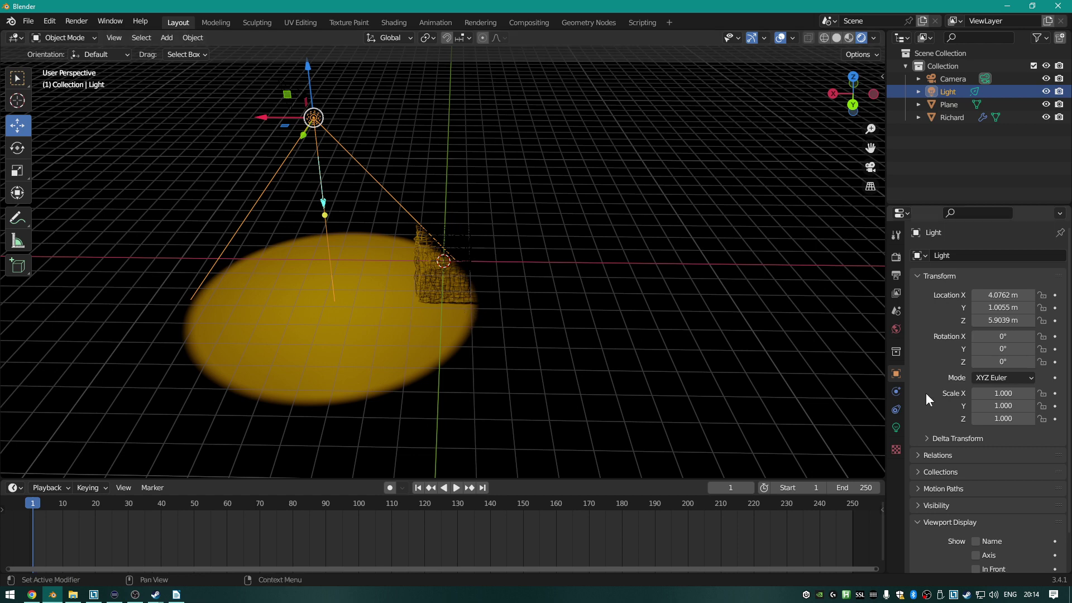
click(896, 410)
click(977, 256)
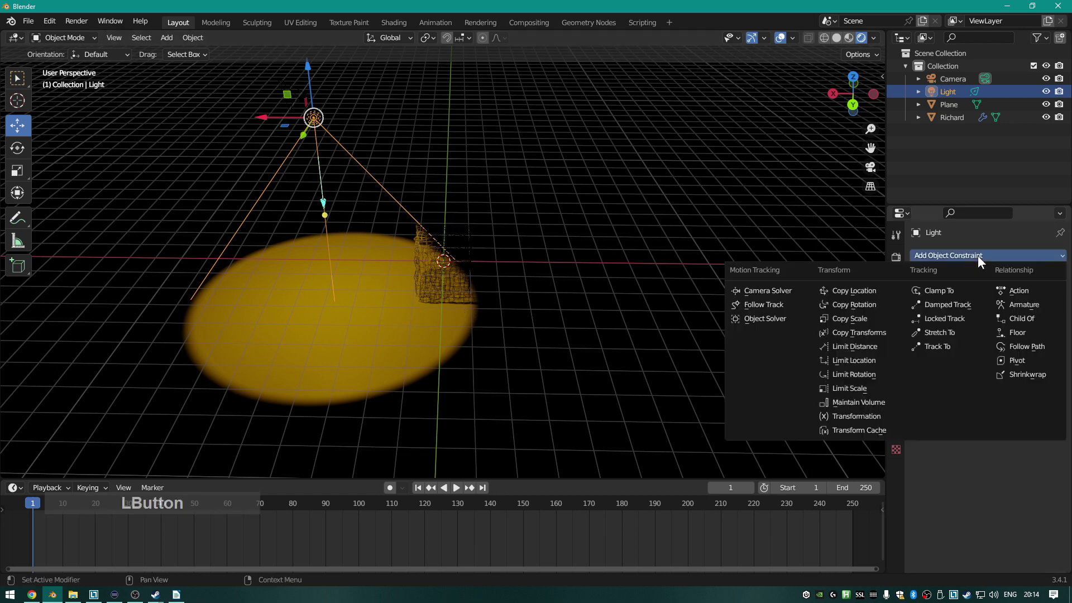
click(949, 316)
click(998, 295)
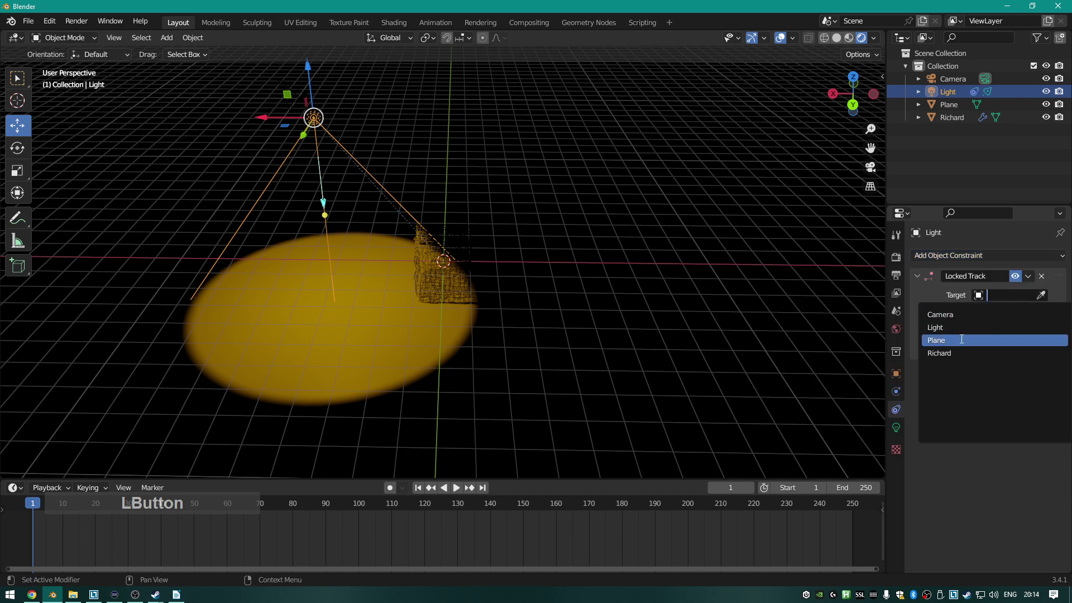
click(950, 357)
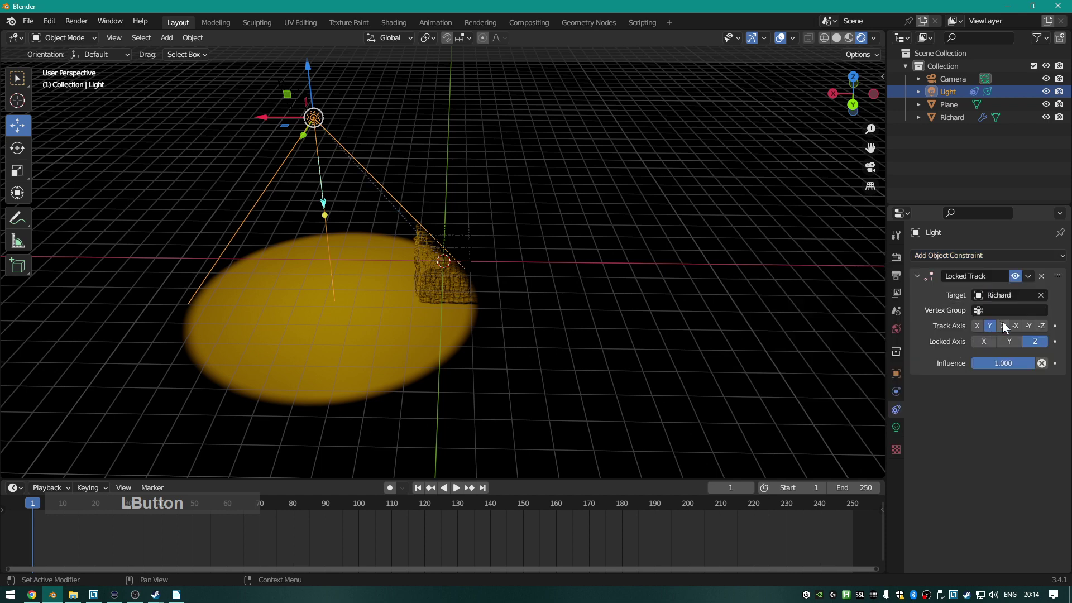
Set the Locked Track constraint's track axis to -Z and its locked axis to Y.
click(1042, 326)
click(1027, 327)
click(987, 326)
click(1042, 326)
click(999, 340)
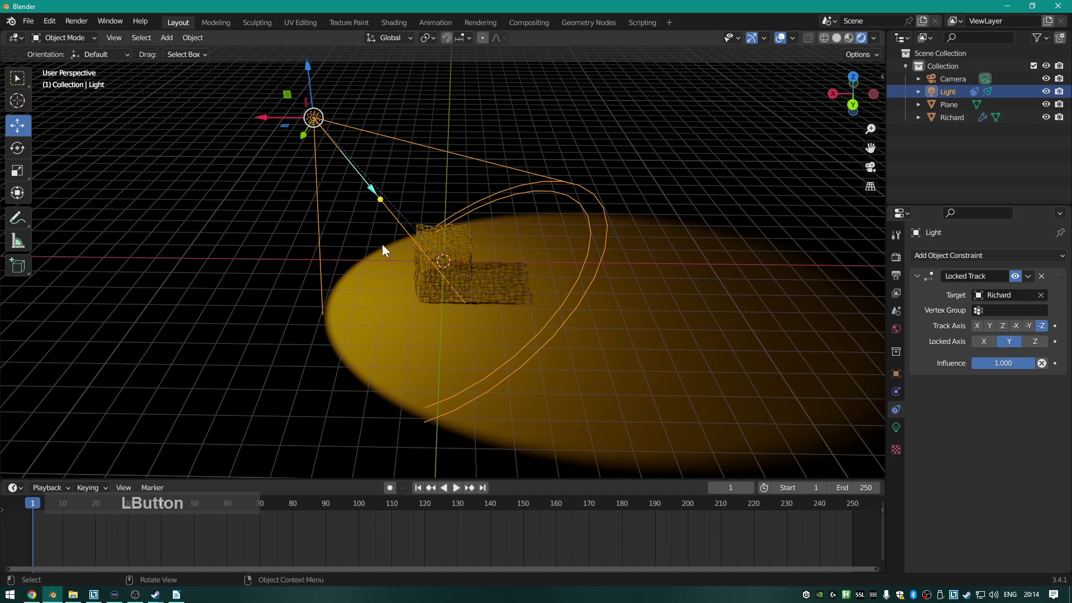
Turn off the camera's depth of field, then render the scene and inspect the cube's shadow on the floor.
mouse_move(572, 196)
middle_down()
mouse_move(507, 210)
mouse_move(513, 175)
mouse_move(586, 203)
middle_up()
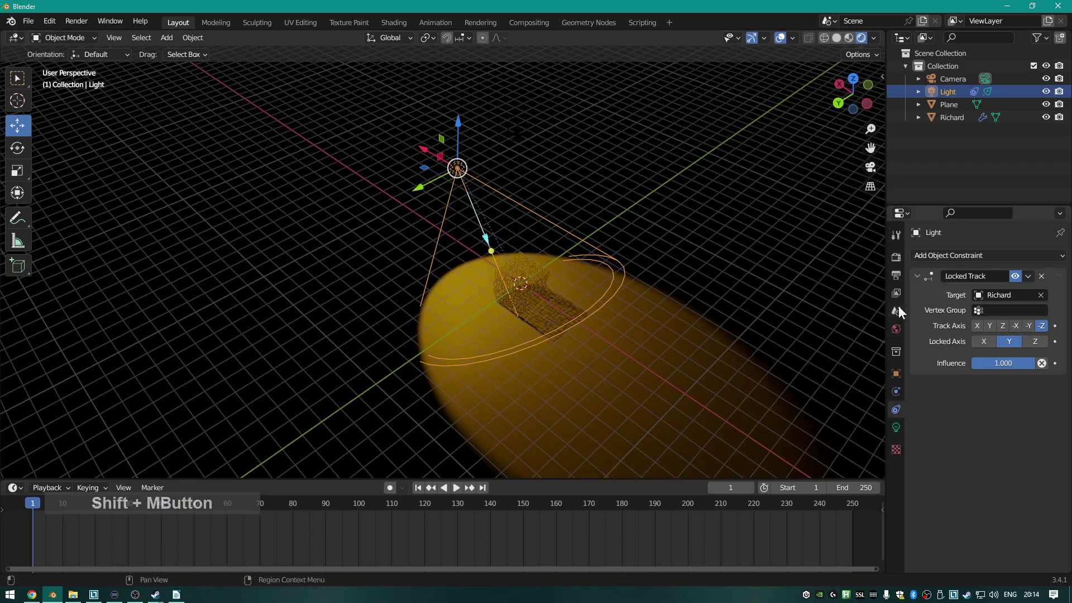
click(951, 81)
click(896, 426)
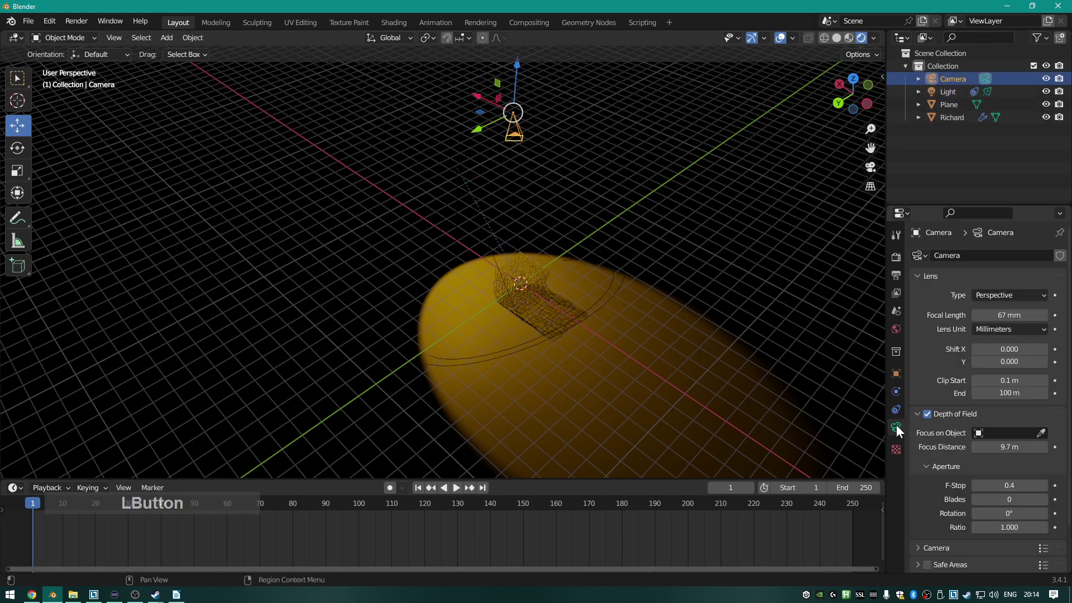
key(F12)
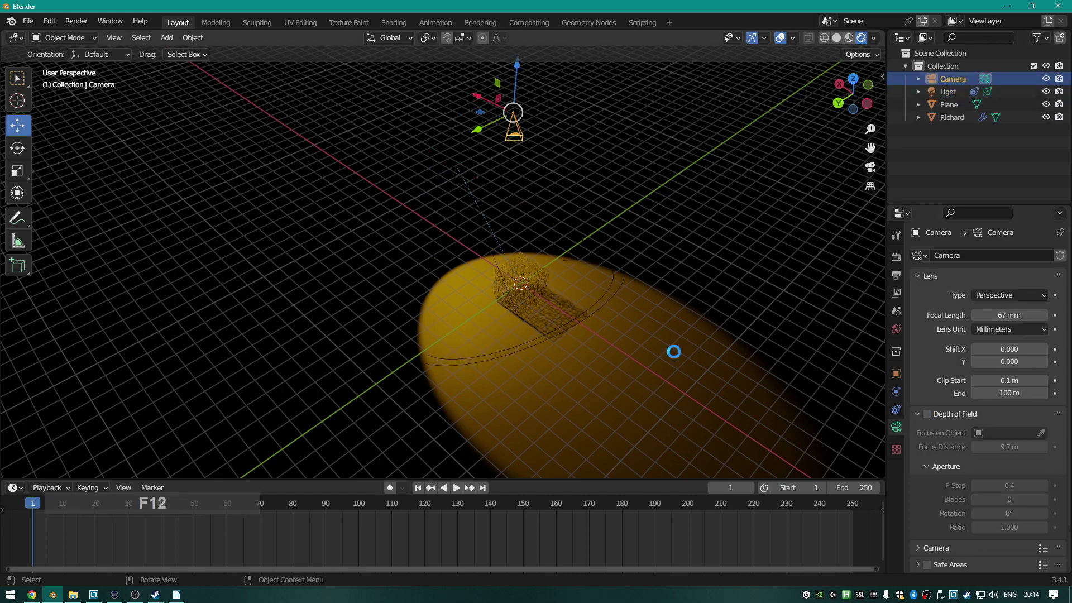
scroll(665, 373, down, 2)
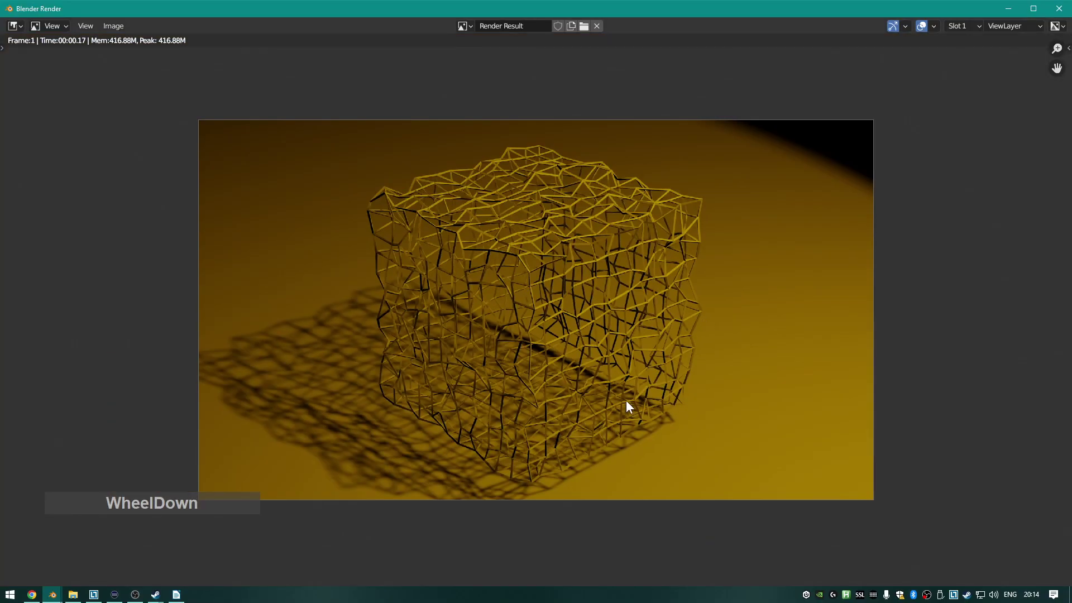
scroll(645, 375, down, 1)
scroll(647, 380, up, 2)
key(Escape)
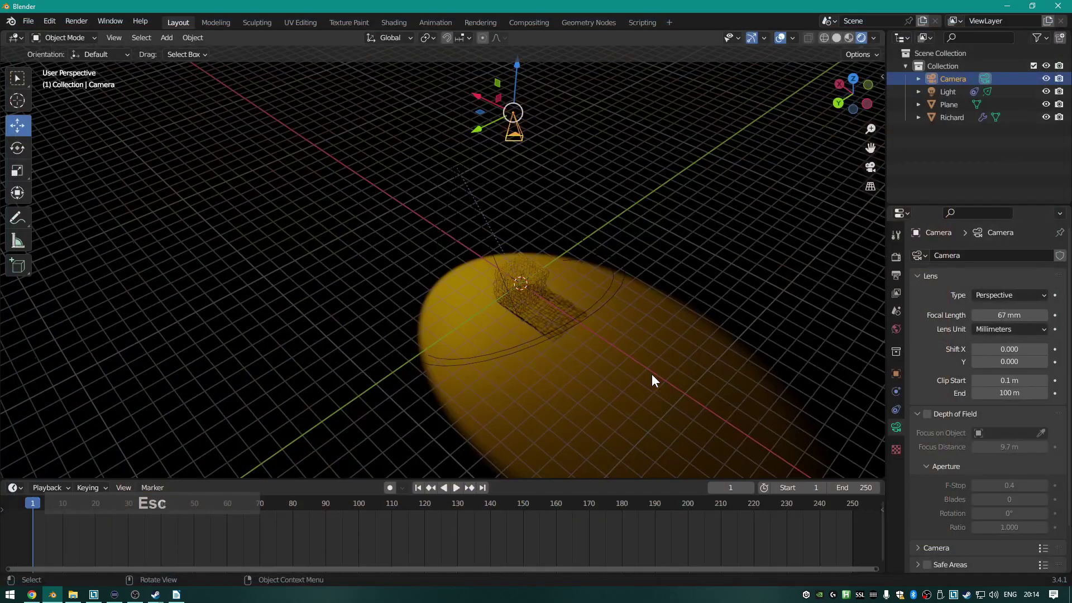
mouse_move(620, 197)
middle_down()
mouse_move(636, 213)
mouse_move(636, 194)
mouse_move(613, 188)
middle_up()
middle_drag(685, 205, 481, 212)
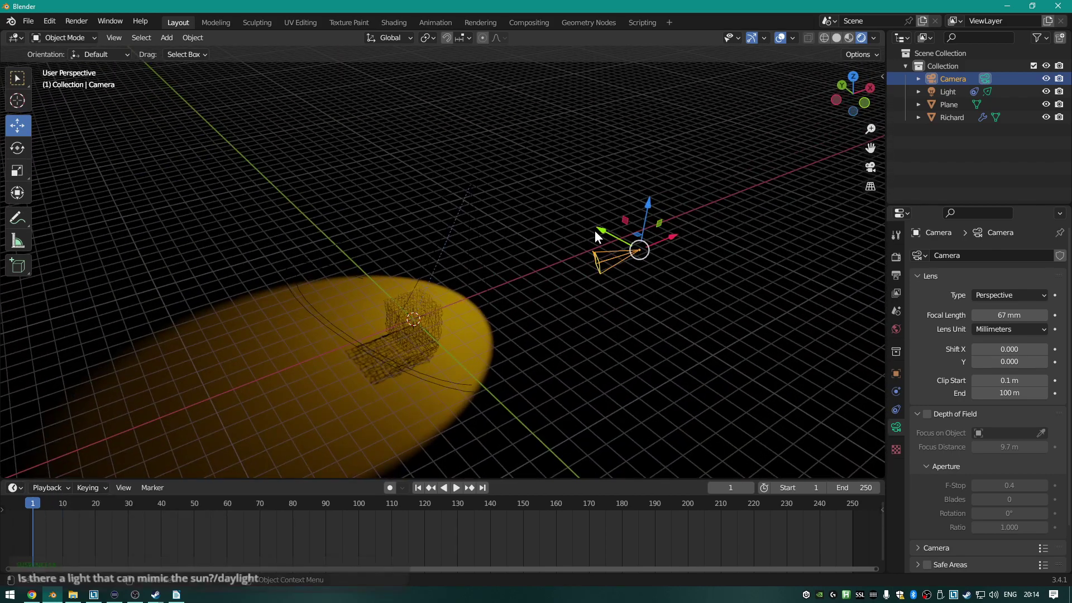
drag(599, 229, 381, 180)
click(896, 408)
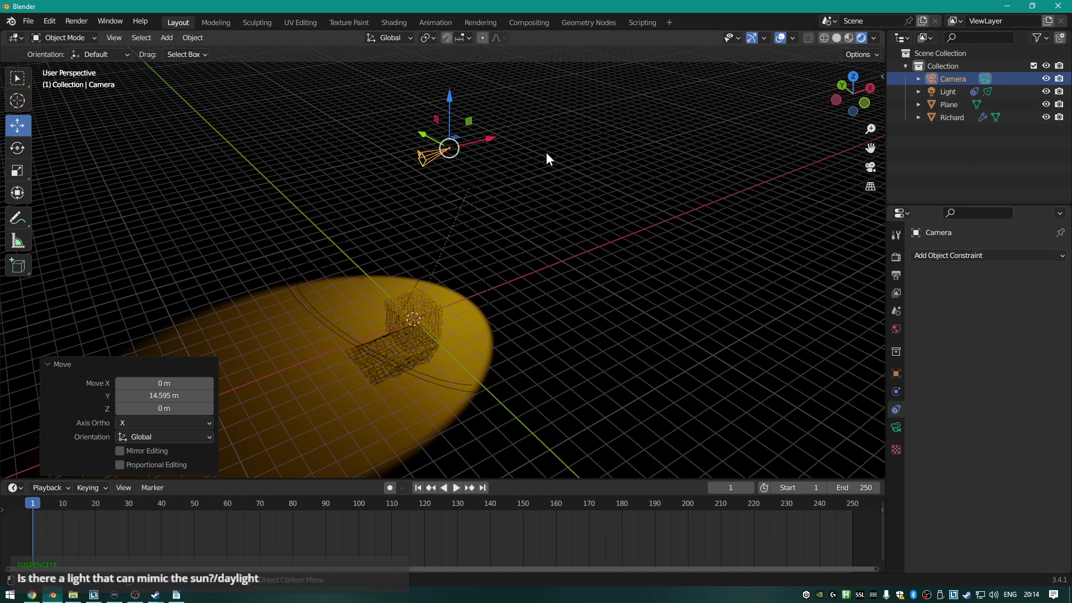
key(ctrl+z)
Move the light about 9.87 m along Y and remove its Locked Track constraint.
click(947, 92)
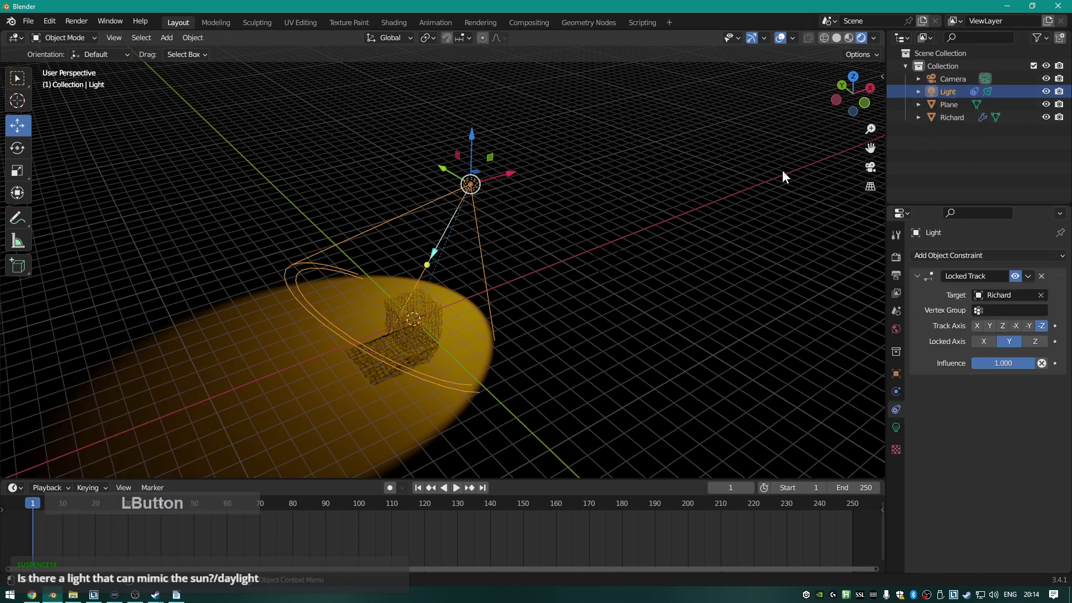
drag(447, 169, 335, 130)
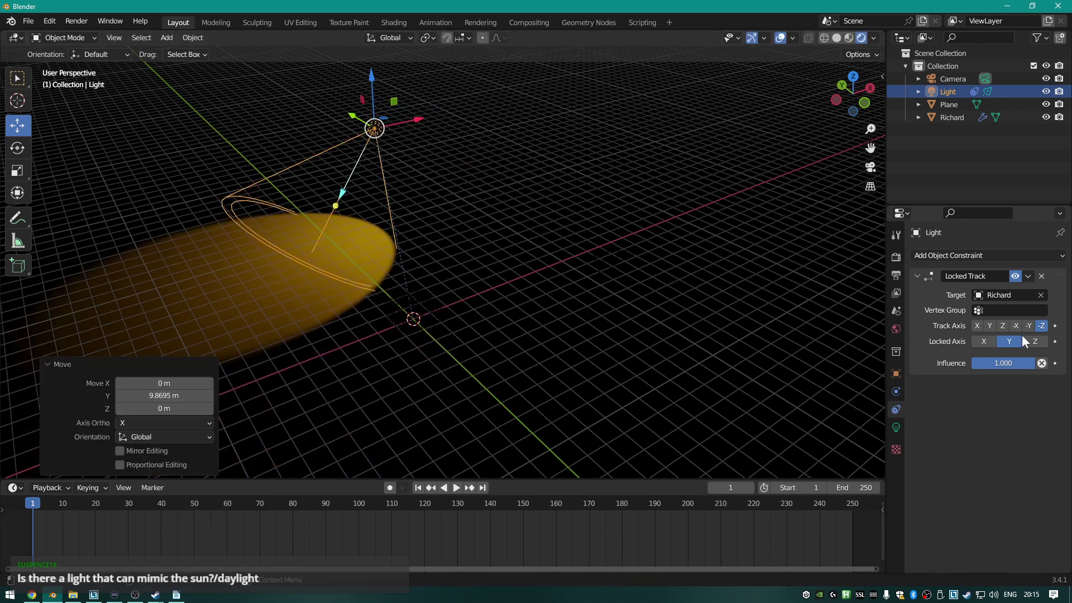
click(1041, 276)
Add a Damped Track constraint to the light, targeting the wireframe cube with track axis -Z.
click(1028, 257)
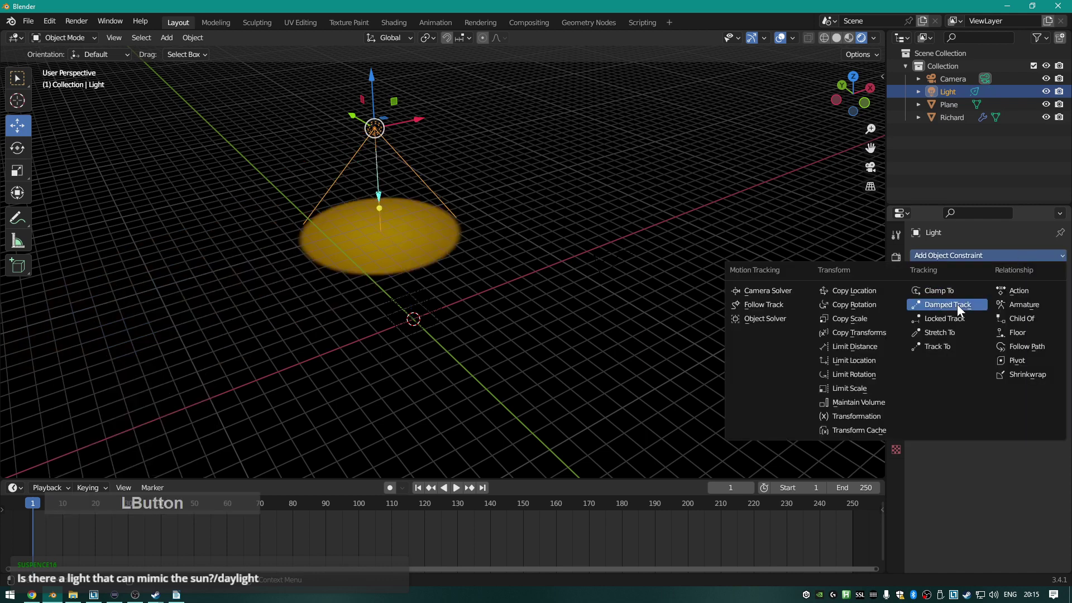
click(957, 304)
click(1011, 291)
click(961, 351)
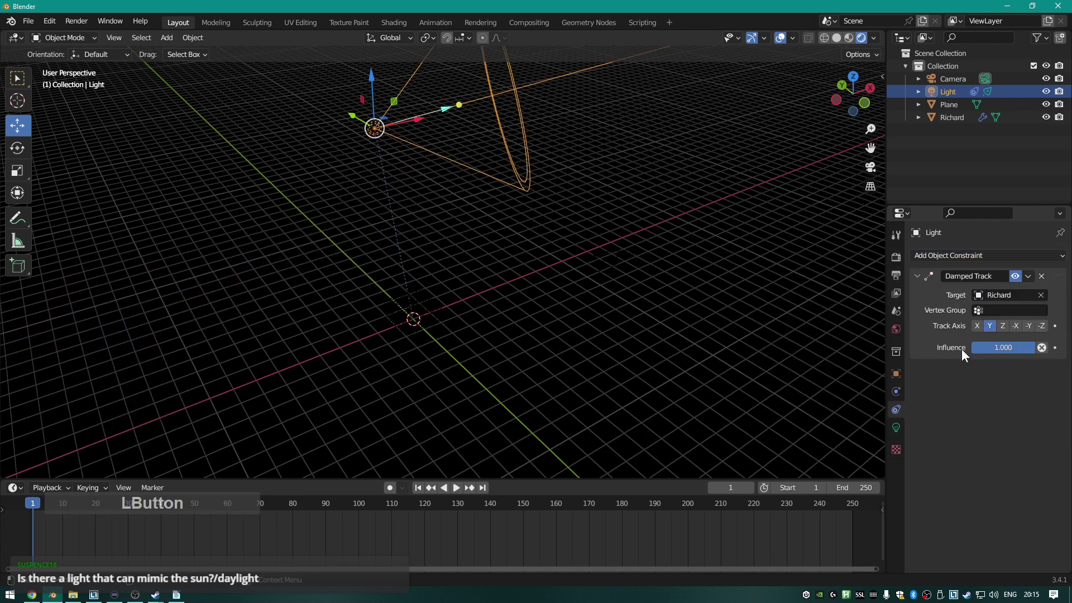
click(1041, 325)
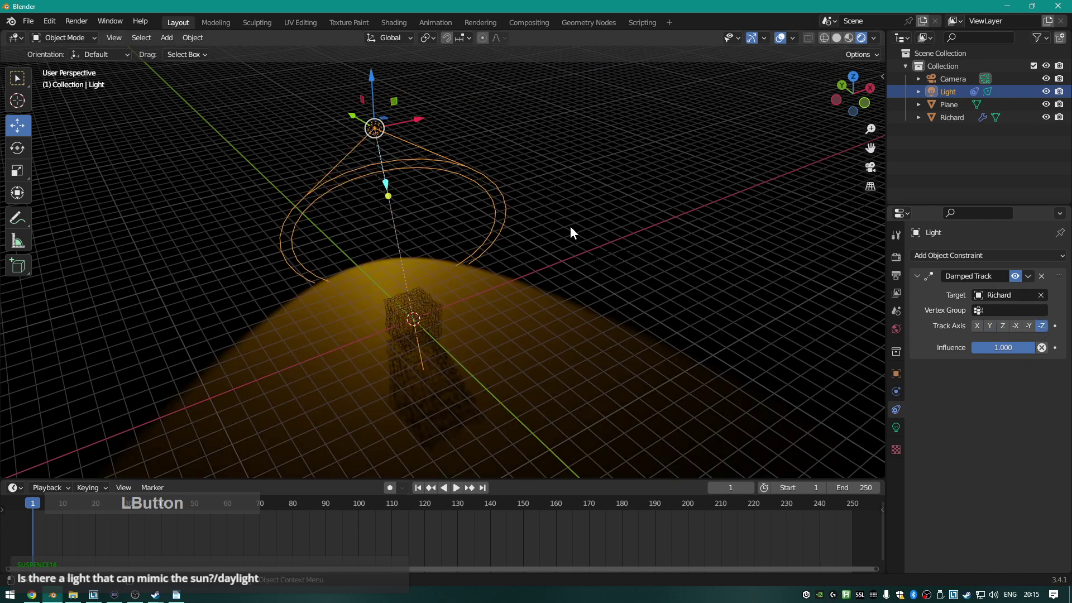
Move the light about -2.23 m along Y and inspect the cube's shadow on the floor up close.
middle_drag(571, 225, 570, 231)
drag(282, 137, 268, 301)
scroll(484, 363, up, 5)
shift+middle_drag(492, 387, 427, 148)
middle_drag(508, 196, 459, 241)
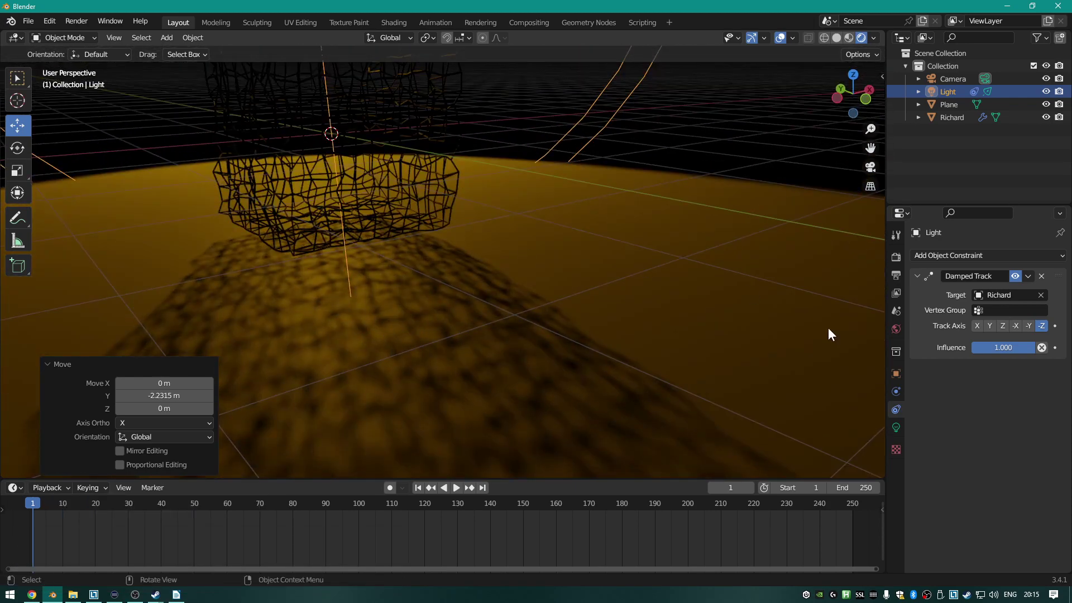
Set the Eevee shadow cube size to 2048 px in the render settings.
click(896, 257)
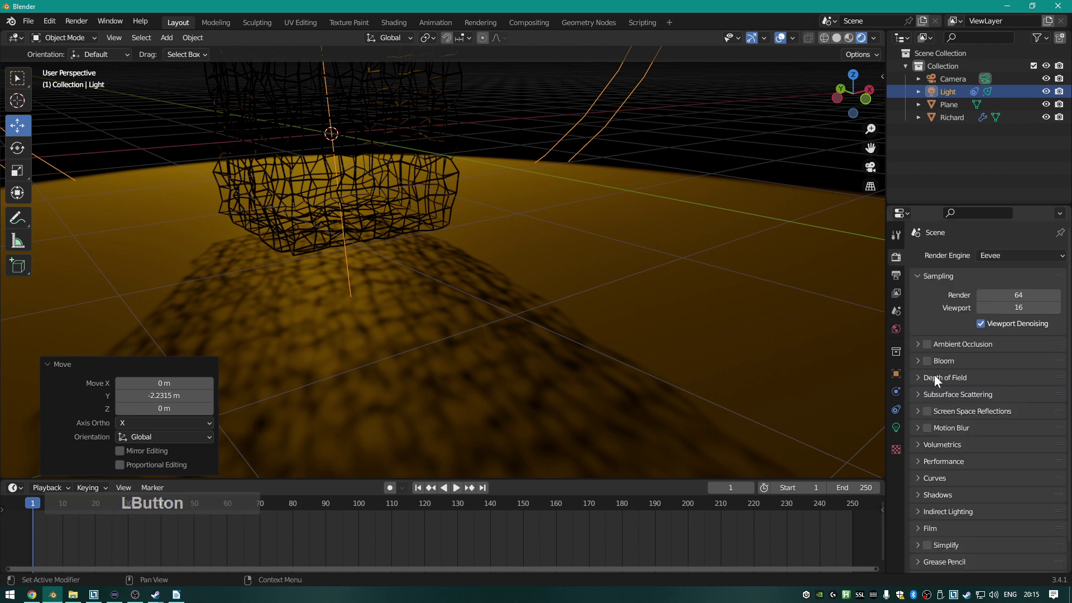
click(922, 494)
scroll(1016, 440, down, 3)
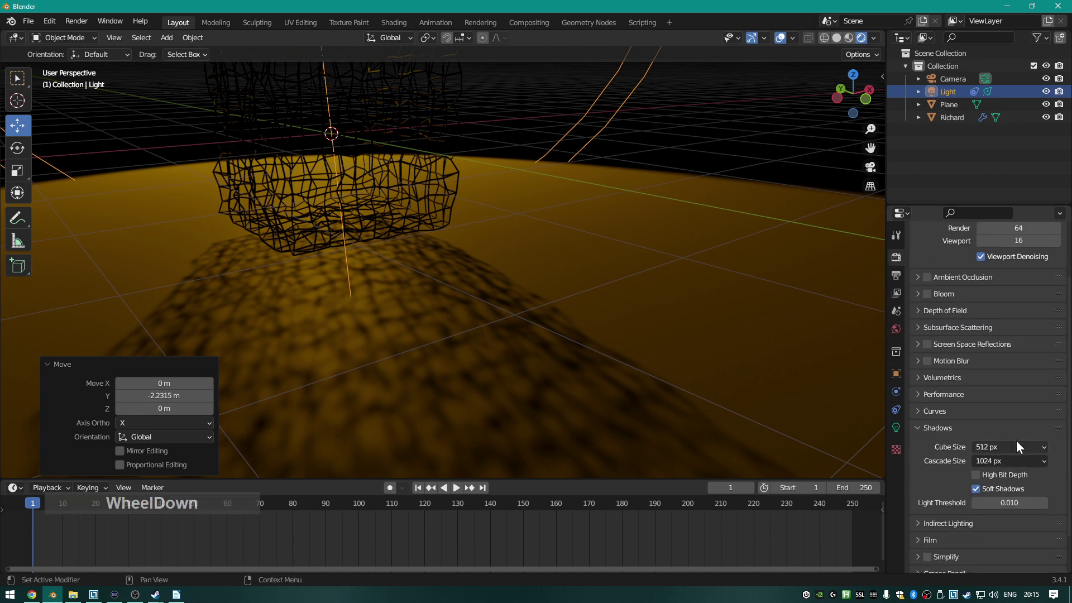
click(1013, 444)
click(957, 532)
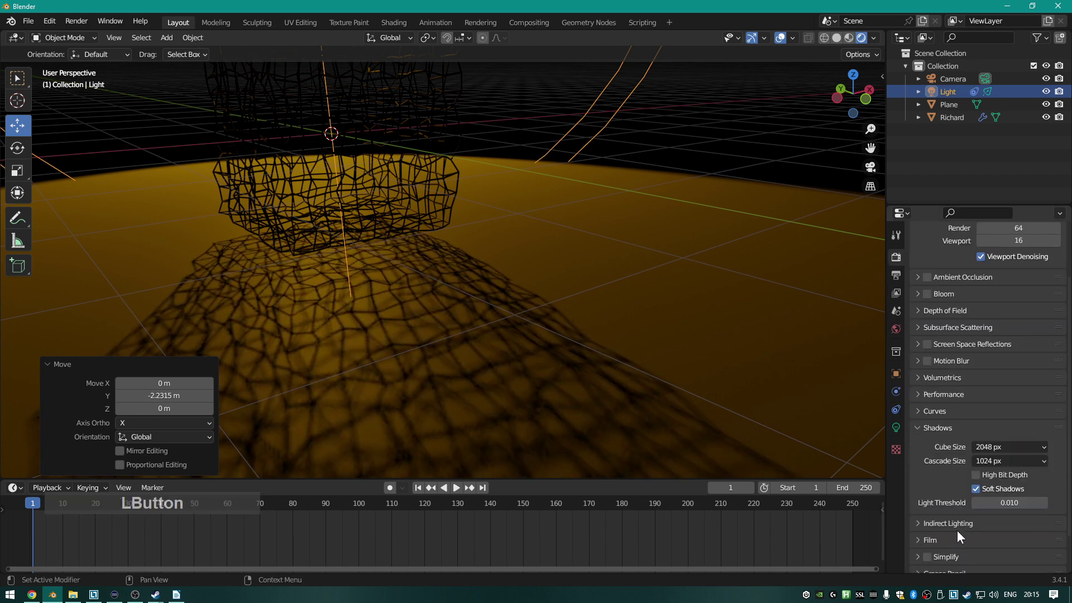
Render the scene to check the cube's shadow, then close the render result.
middle_drag(598, 286, 549, 303)
scroll(627, 256, up, 2)
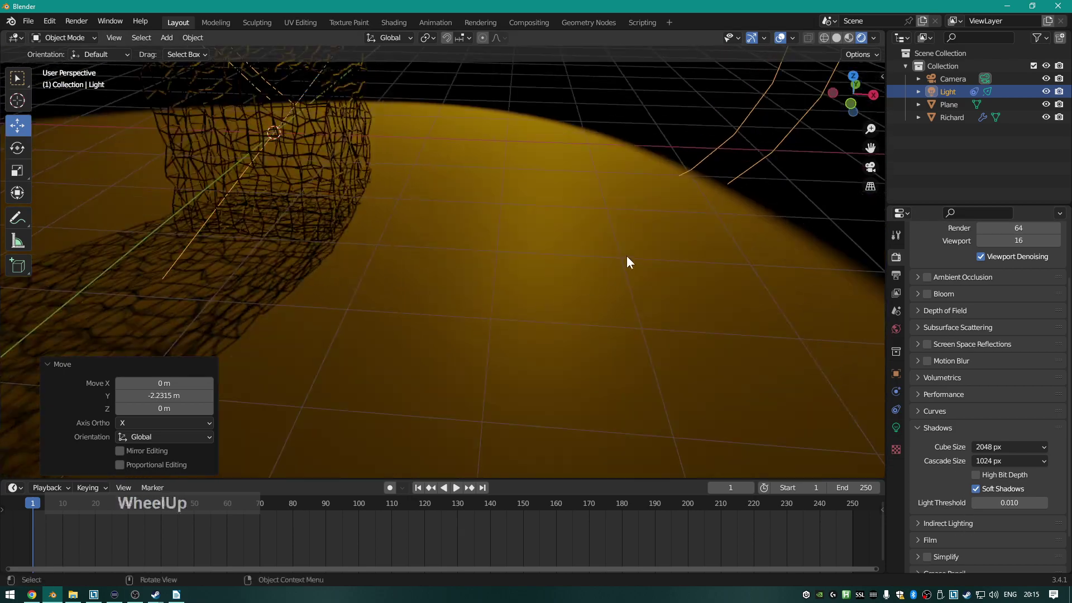
key(F12)
scroll(691, 288, down, 2)
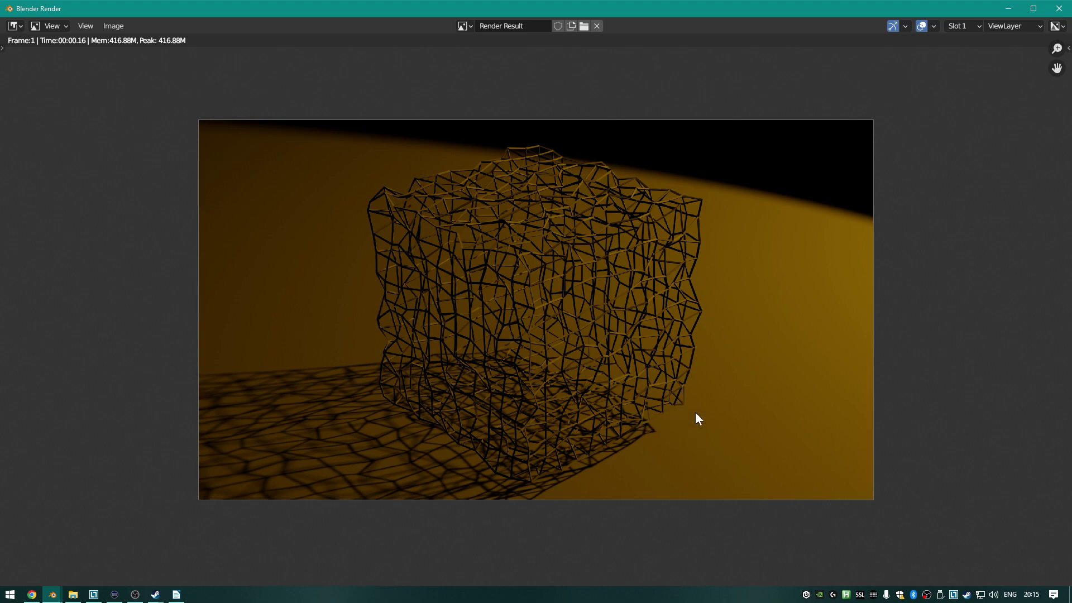
key(Escape)
Change the light type to Sun and set its strength to 1.
scroll(528, 323, down, 4)
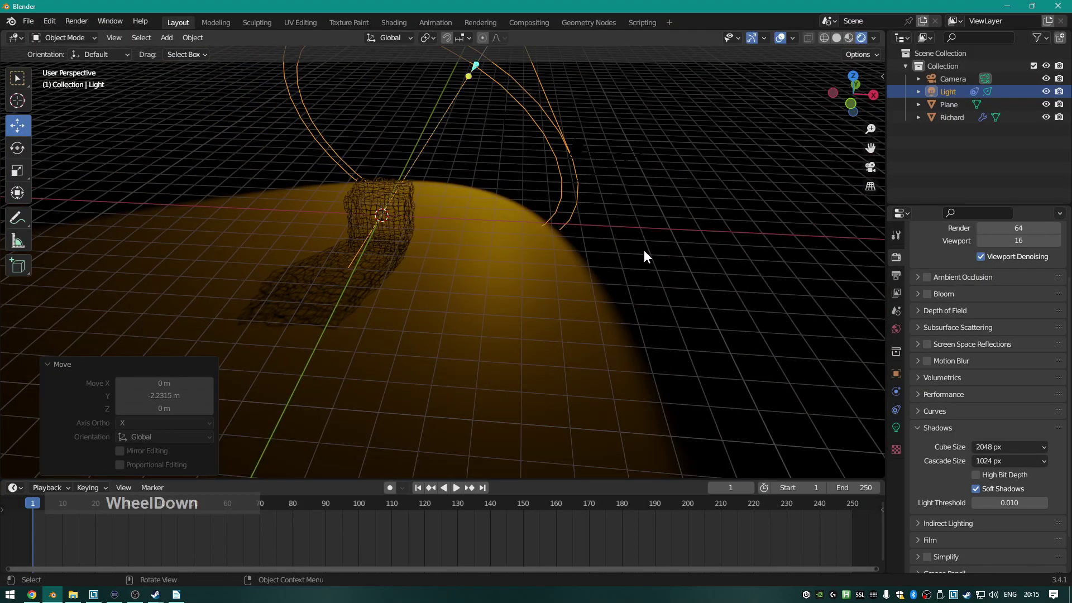
middle_drag(644, 251, 517, 226)
scroll(500, 224, down, 3)
shift+middle_drag(518, 174, 581, 256)
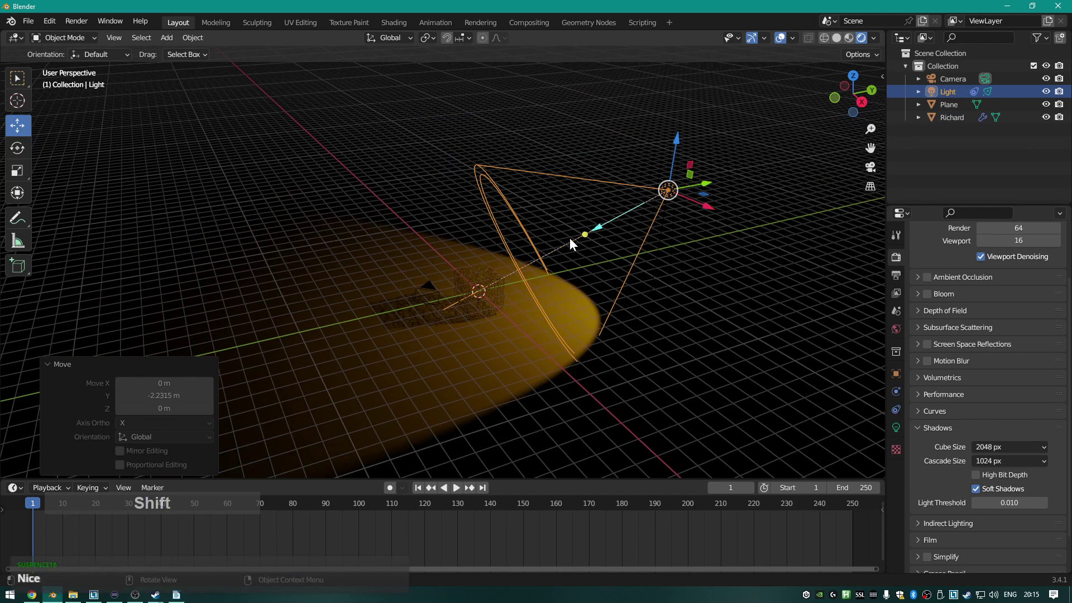
click(894, 428)
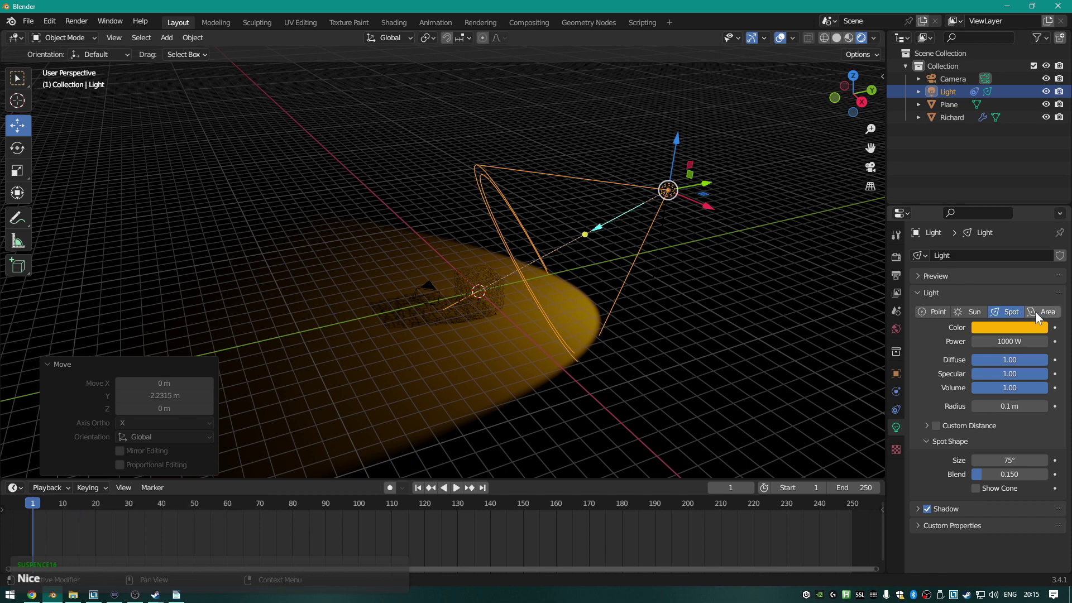
click(973, 311)
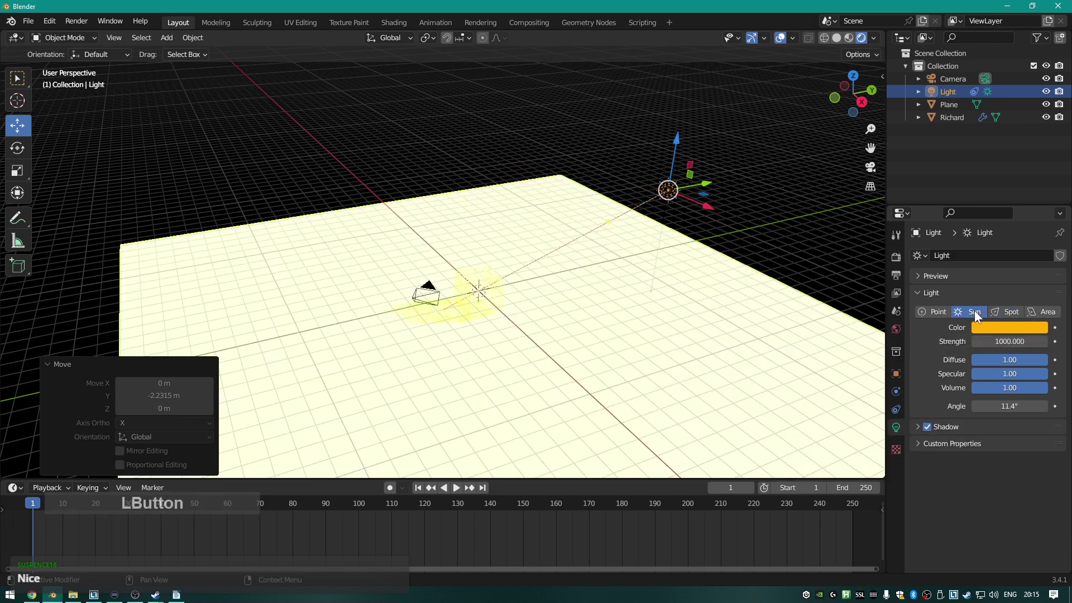
click(1012, 342)
text(1)
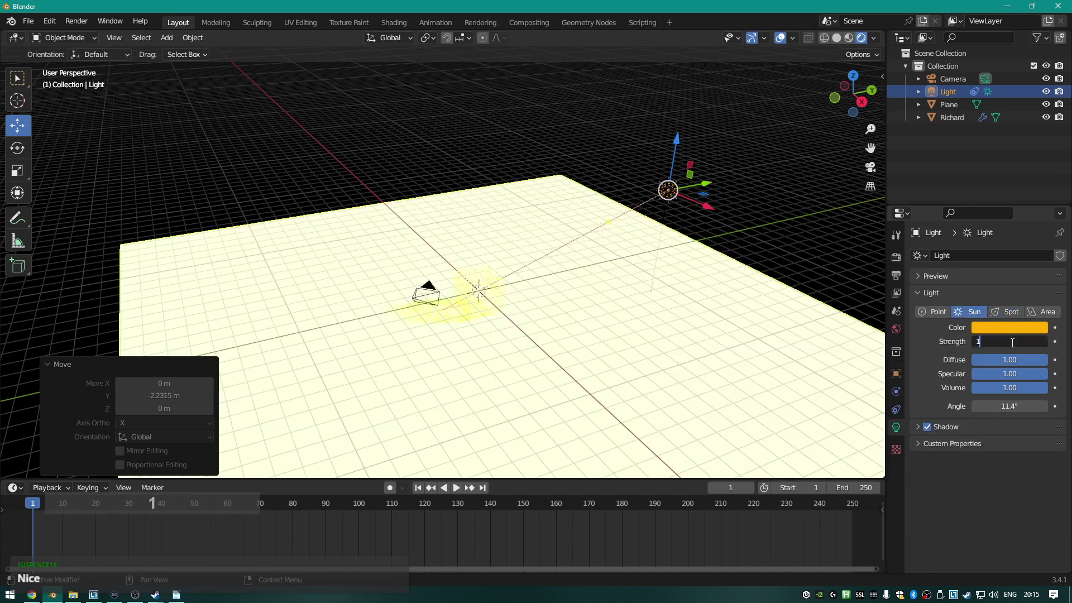
key(Return)
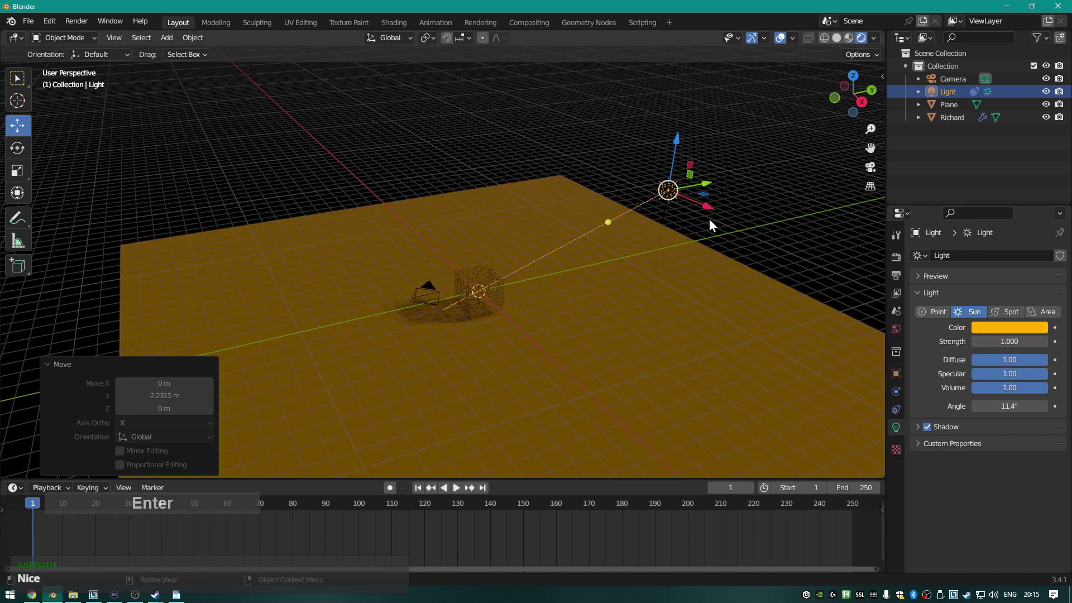
Switch the light to Point and back to Sun to compare how each lights the floor.
key(KP_Decimal)
scroll(459, 280, down, 5)
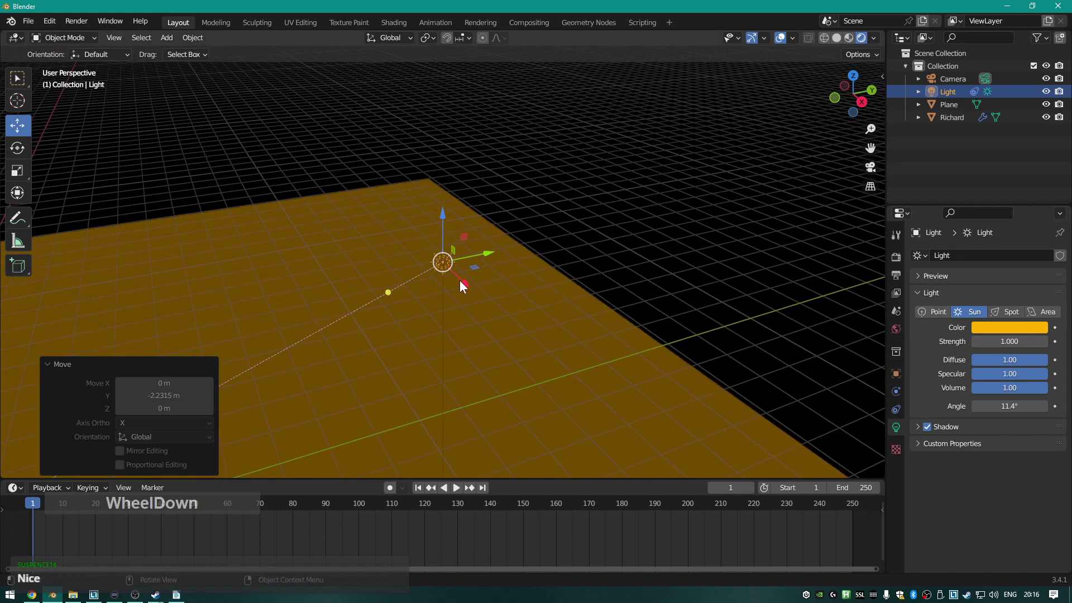
shift+middle_drag(468, 262, 413, 301)
scroll(575, 278, up, 3)
scroll(665, 259, up, 4)
scroll(588, 267, up, 2)
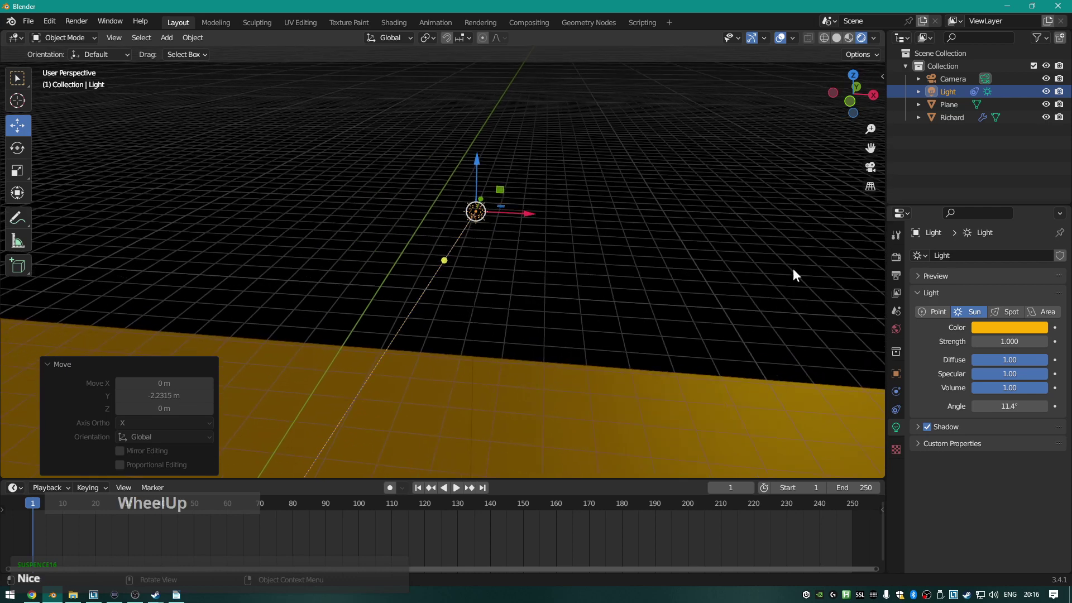
click(937, 312)
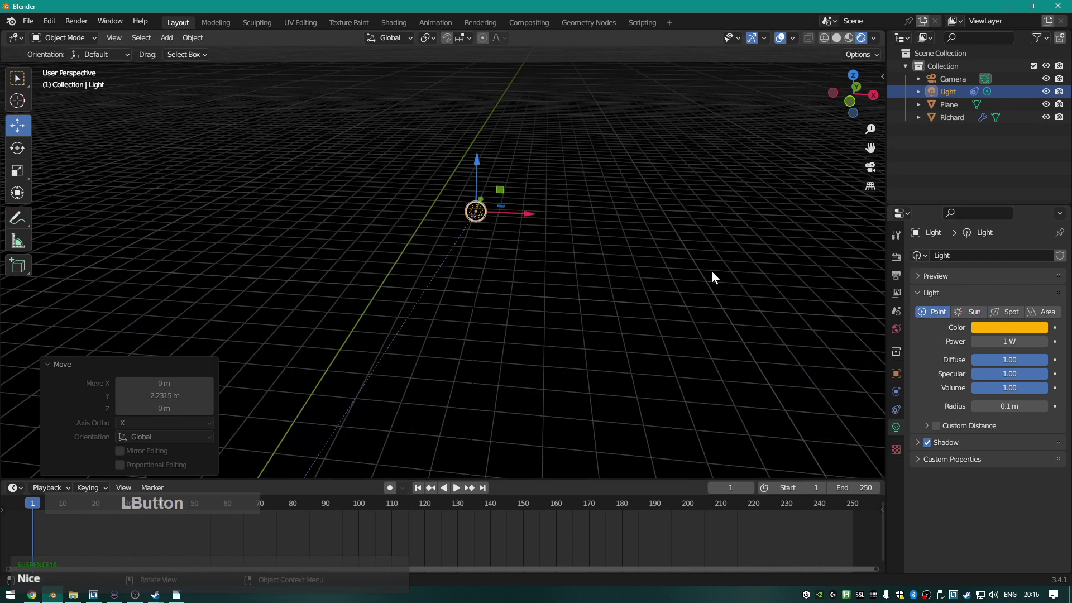
click(967, 308)
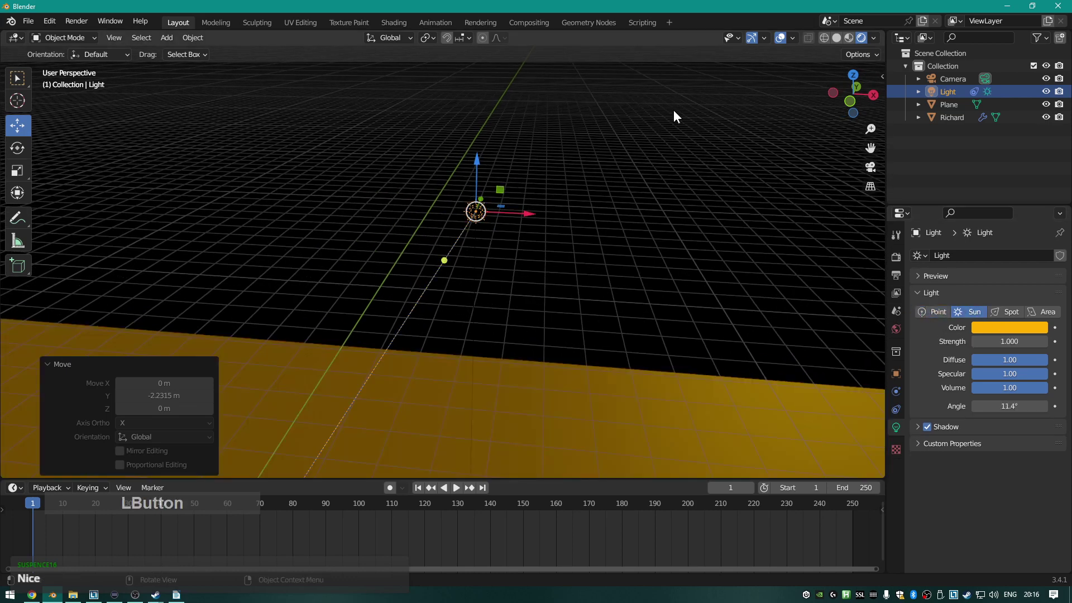
middle_drag(583, 201, 511, 172)
scroll(487, 176, up, 2)
scroll(484, 196, down, 5)
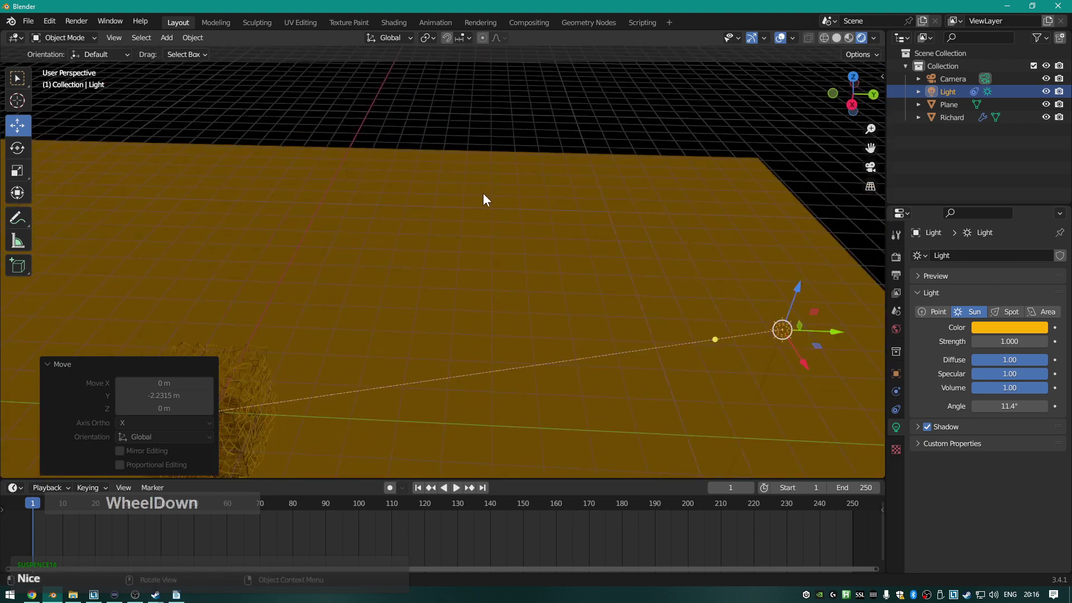
scroll(489, 210, up, 2)
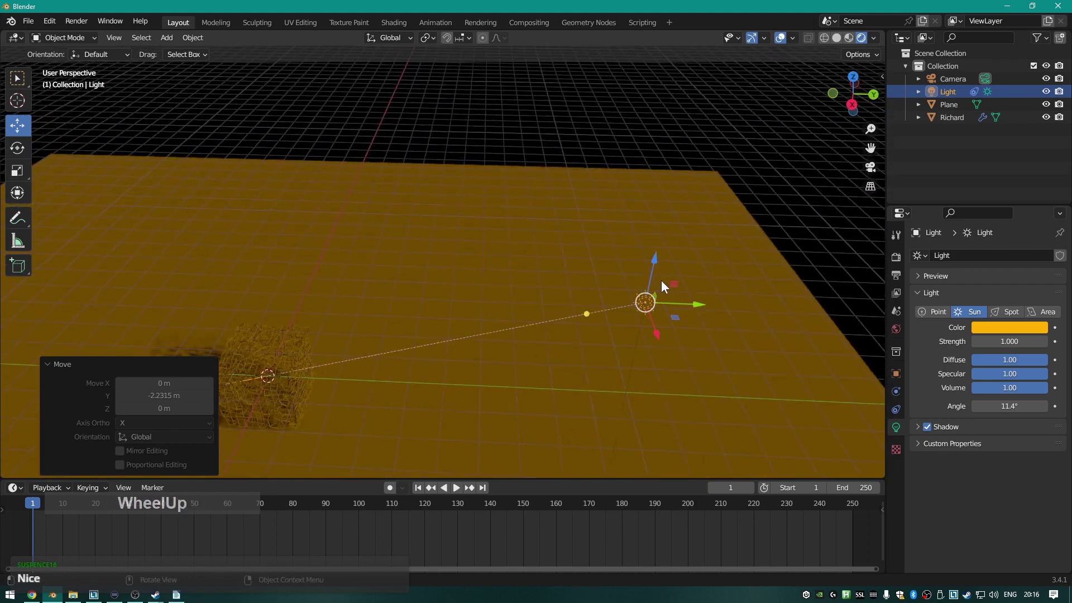
Change the light to Spot with 1000 W power, then briefly switch it to Area to compare.
click(1005, 312)
click(999, 338)
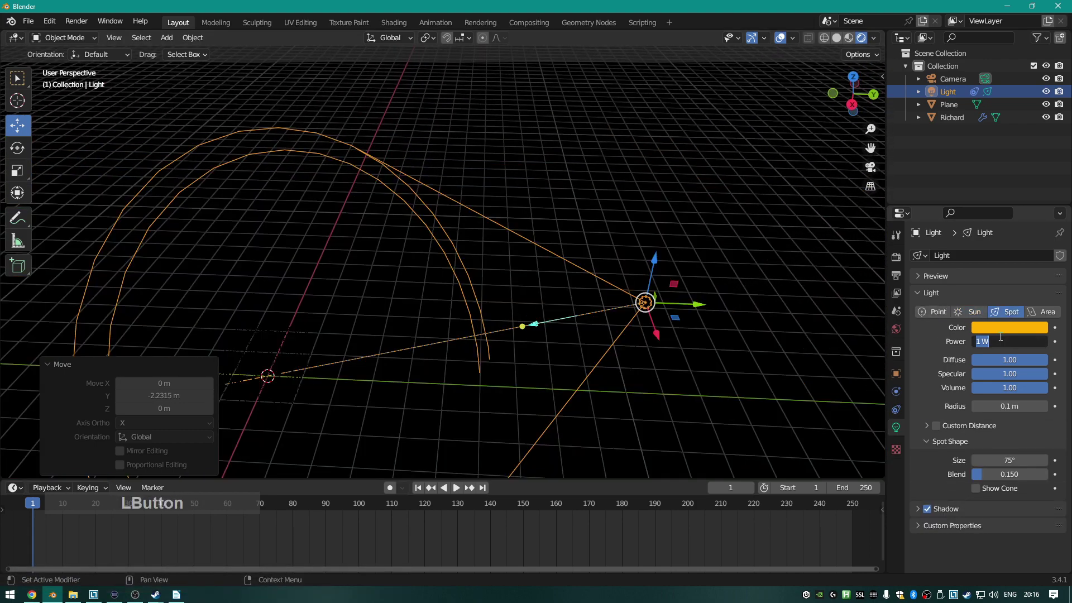
text(1000)
key(Return)
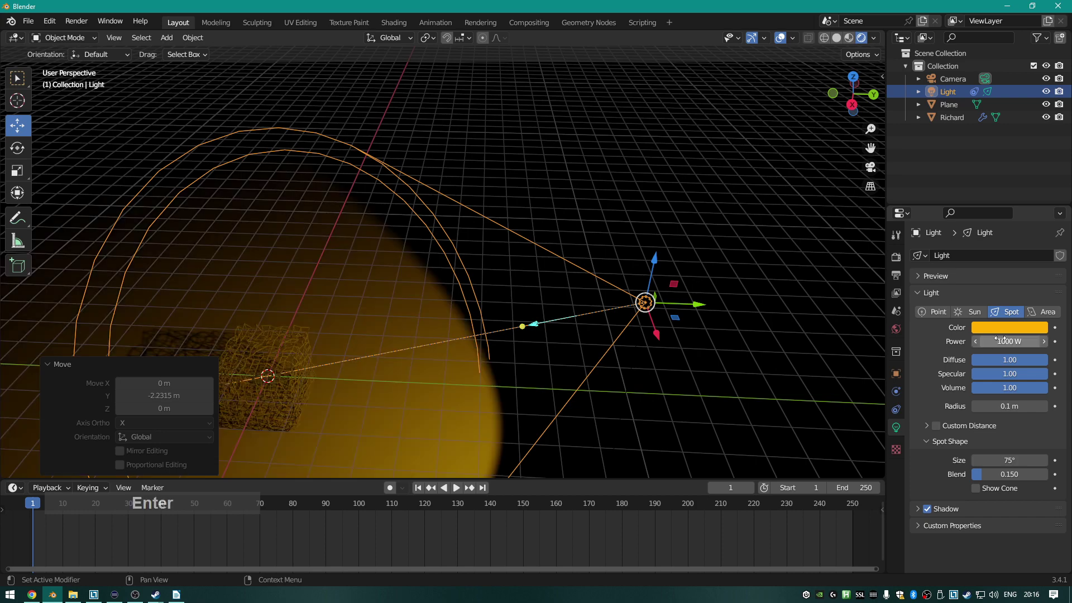
scroll(400, 286, down, 2)
shift+middle_drag(400, 286, 655, 229)
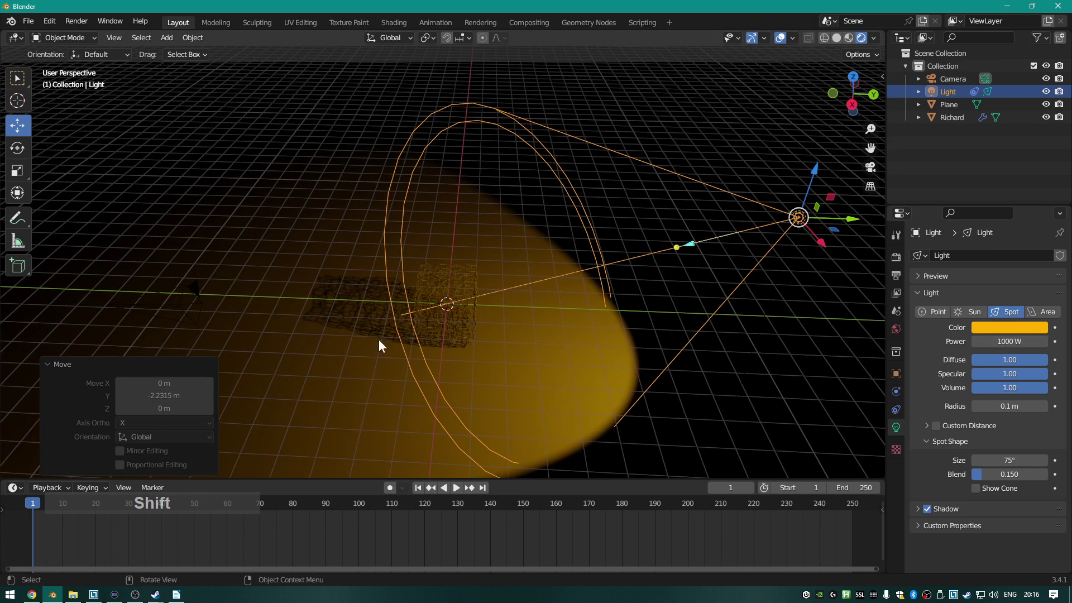
shift+middle_drag(649, 286, 443, 304)
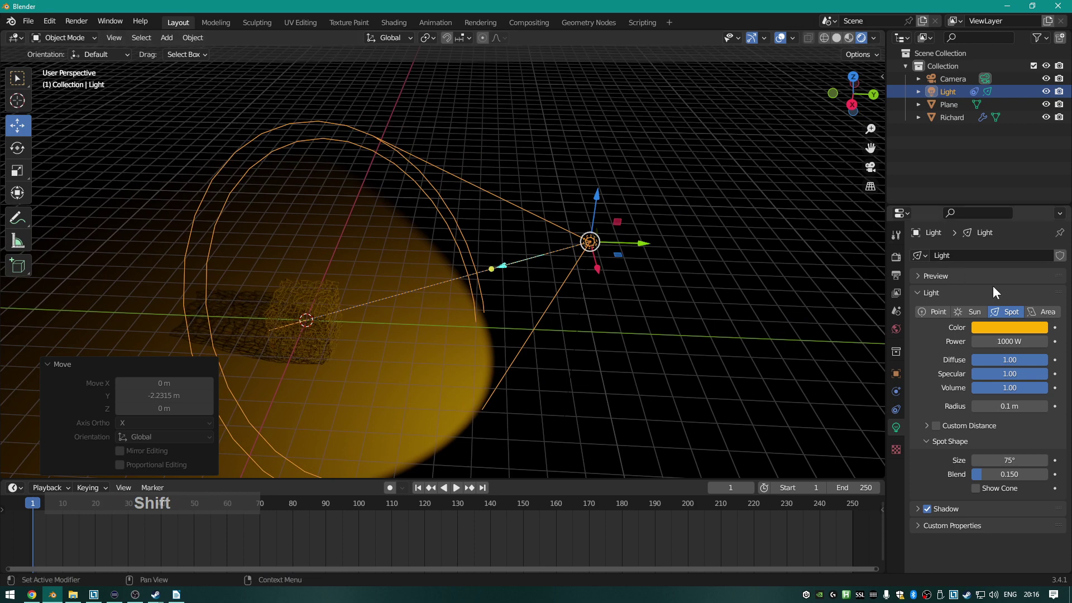
click(1047, 312)
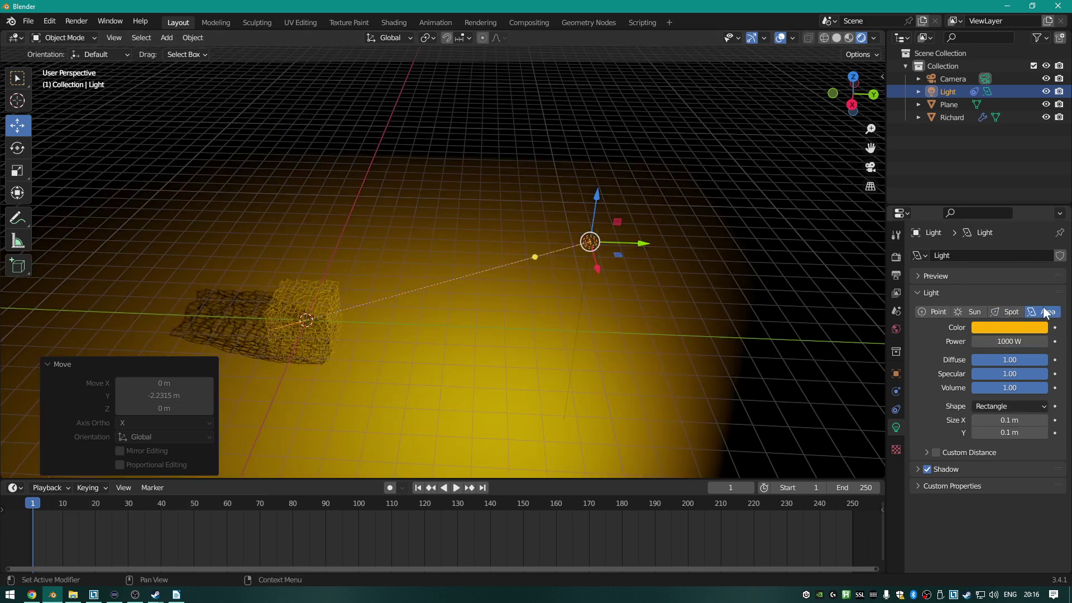
click(1010, 312)
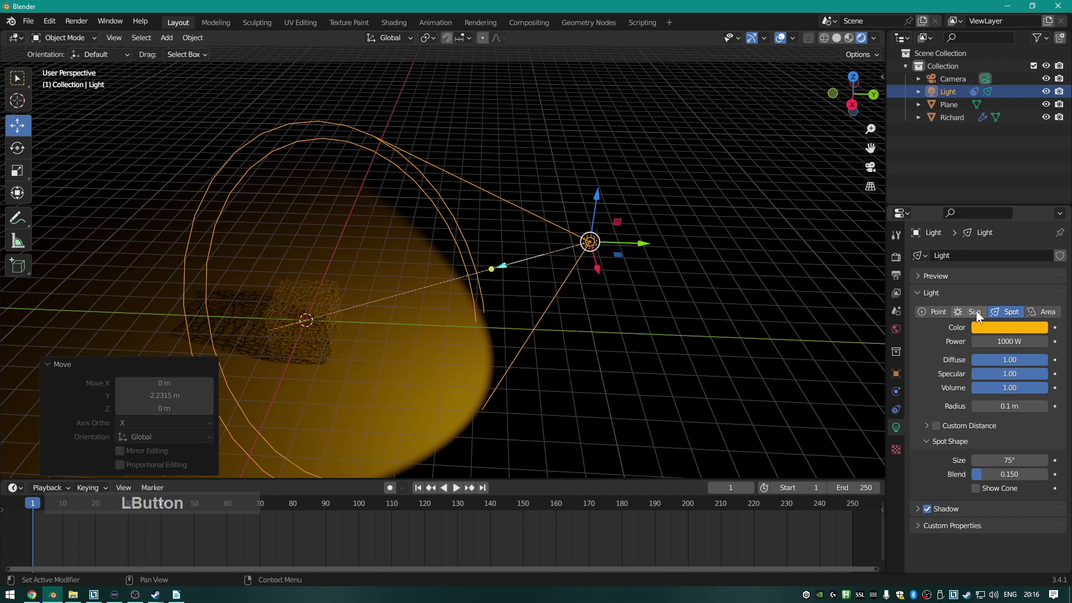
Switch the spot light back to Sun with a strength of 1.
click(976, 313)
click(1010, 341)
text(1)
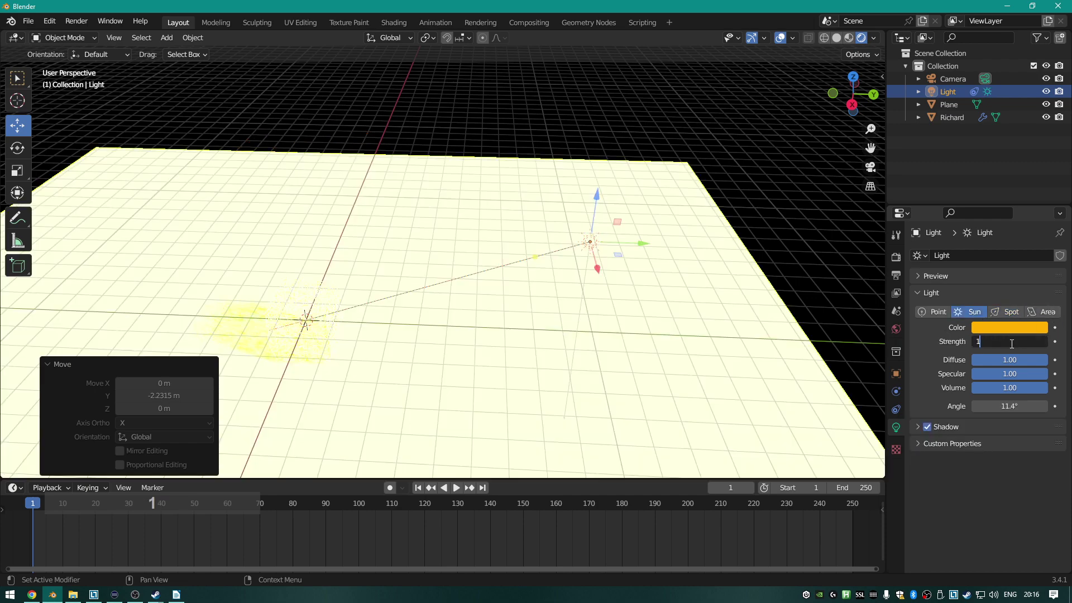
key(Return)
Move the sun light about -5.19 m along the X axis.
scroll(614, 298, up, 2)
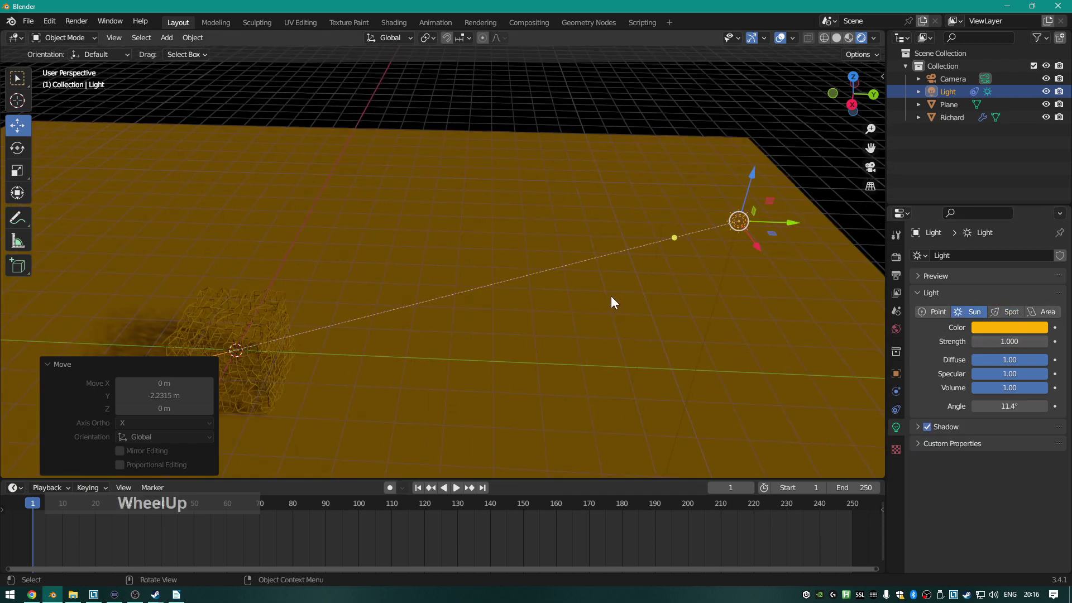
middle_drag(614, 299, 688, 273)
scroll(598, 260, down, 1)
scroll(594, 259, down, 1)
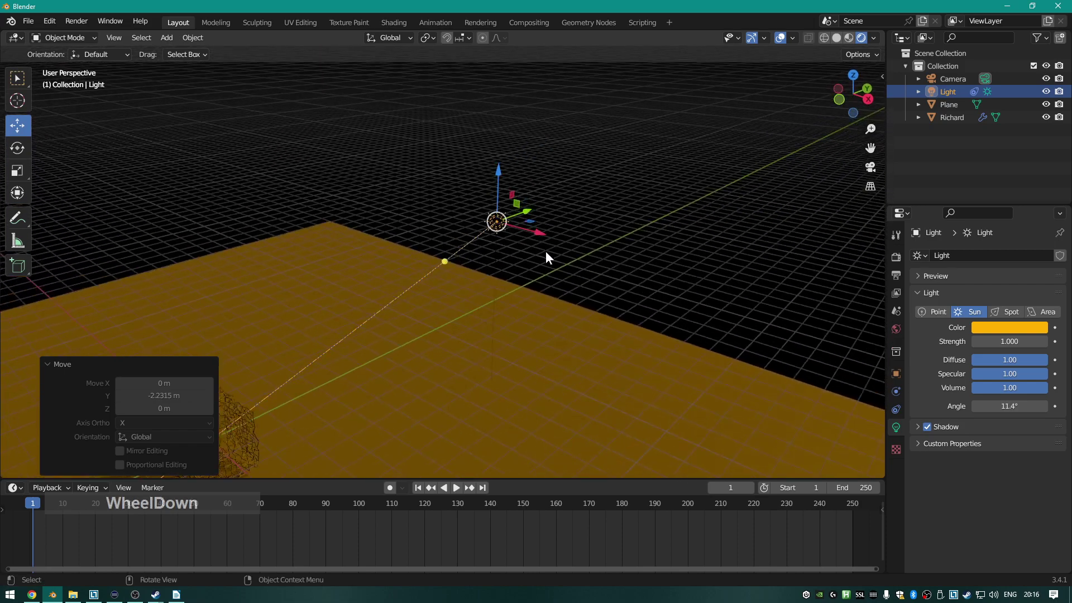
drag(535, 239, 430, 257)
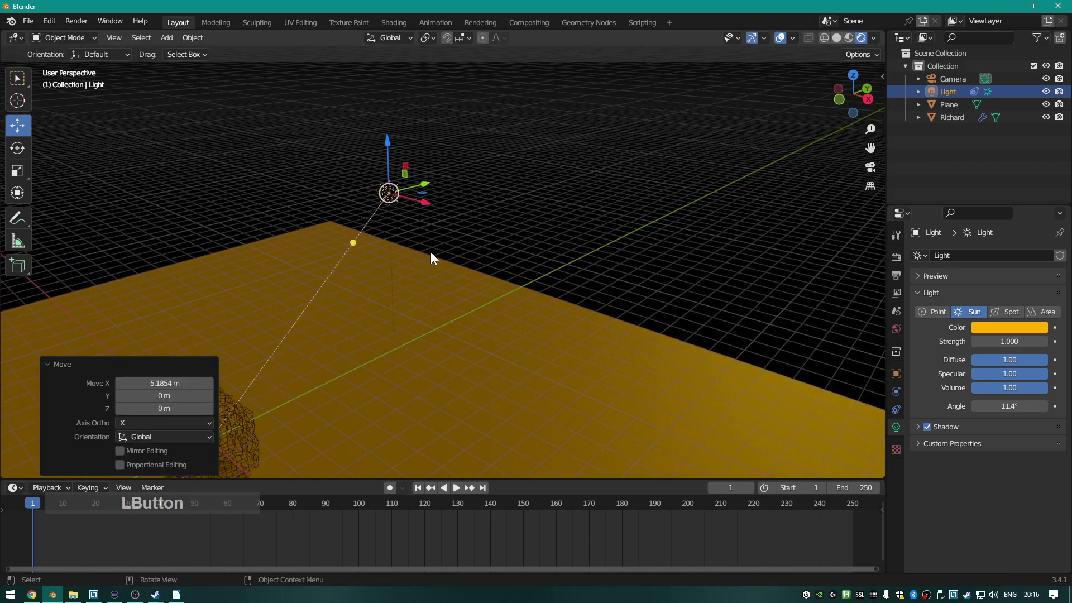
Examine the sun light's direction line and how it lights the floor and the Richard object from several angles.
mouse_move(515, 264)
middle_down()
mouse_move(440, 292)
mouse_move(510, 254)
middle_up()
scroll(617, 246, up, 2)
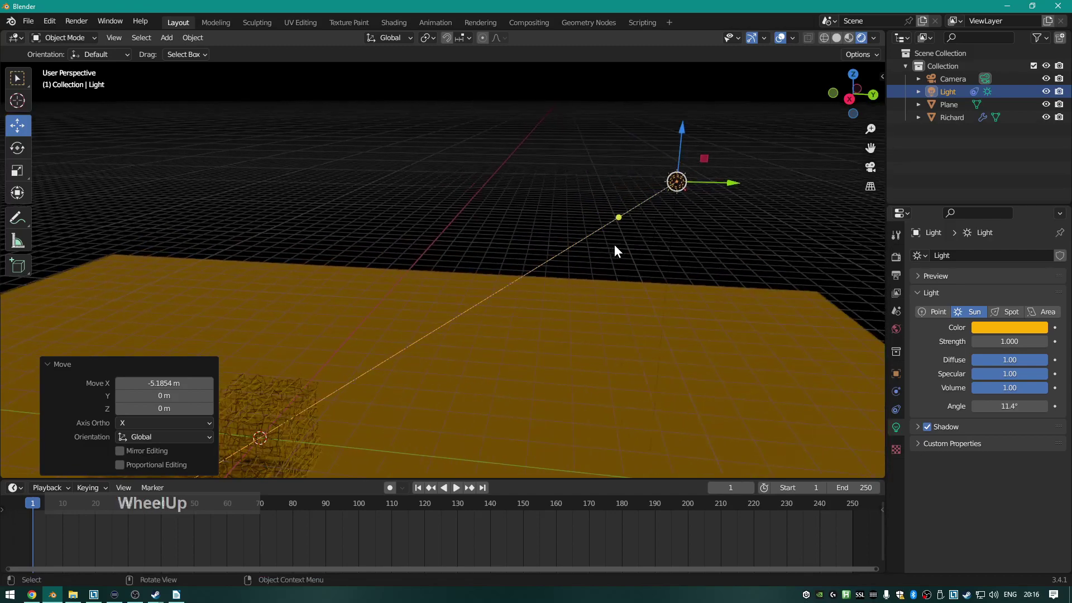
shift+middle_drag(617, 246, 430, 354)
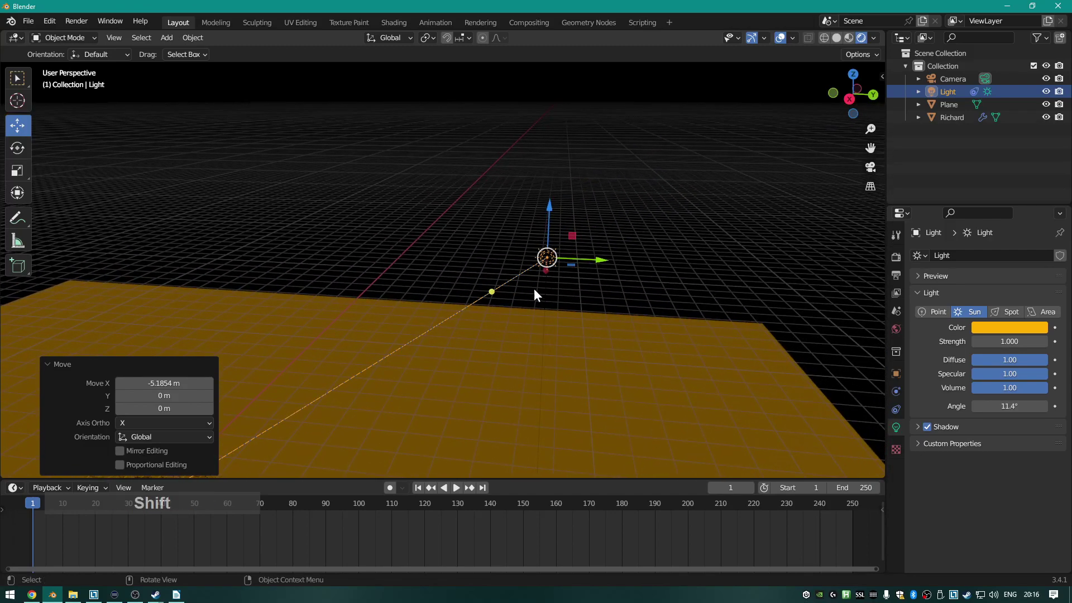
scroll(533, 276, up, 2)
middle_drag(541, 289, 476, 264)
scroll(475, 264, up, 1)
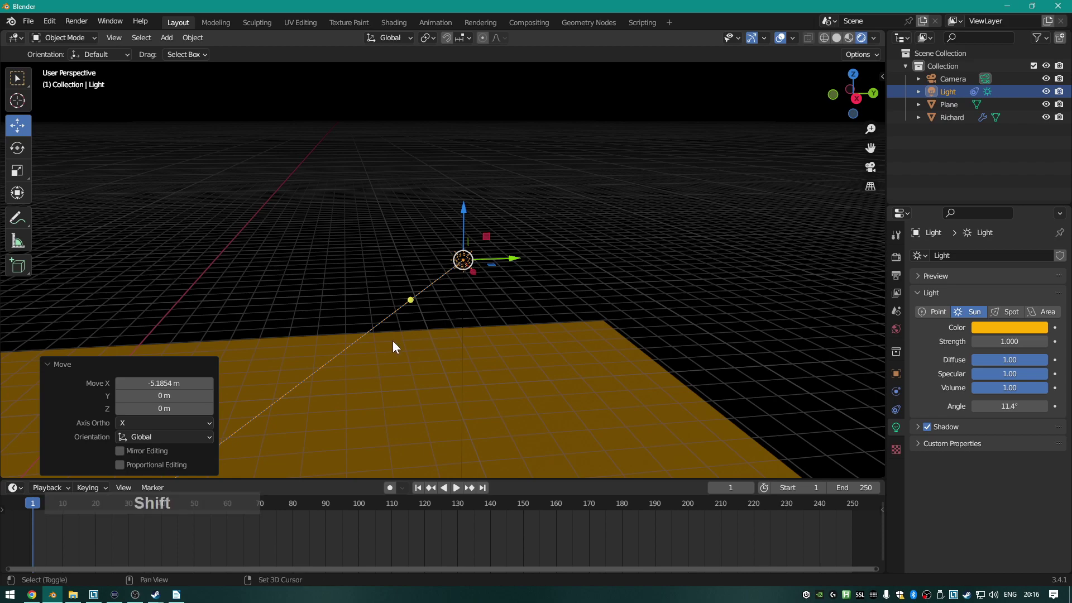
shift+middle_drag(393, 340, 182, 162)
middle_drag(321, 207, 421, 213)
scroll(437, 215, down, 3)
key(KP_Decimal)
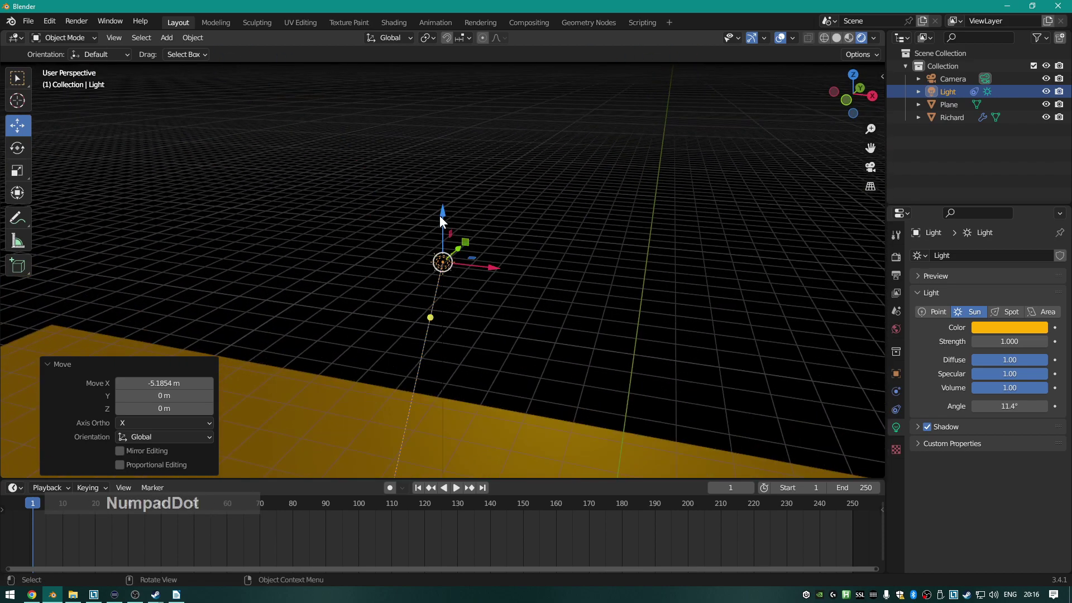
scroll(440, 223, down, 3)
middle_drag(440, 336, 521, 278)
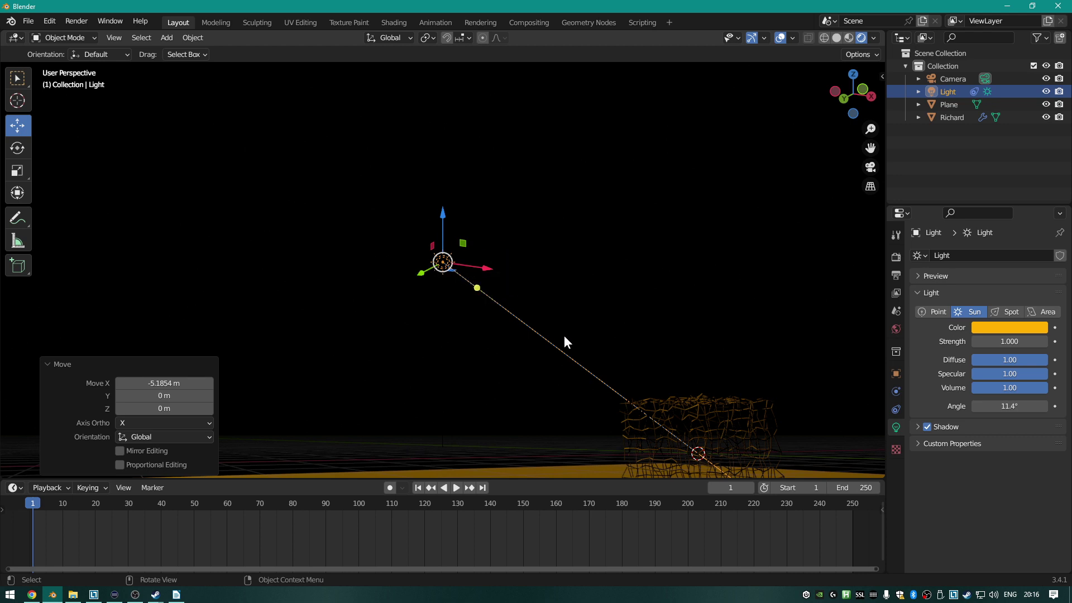
middle_drag(645, 401, 716, 405)
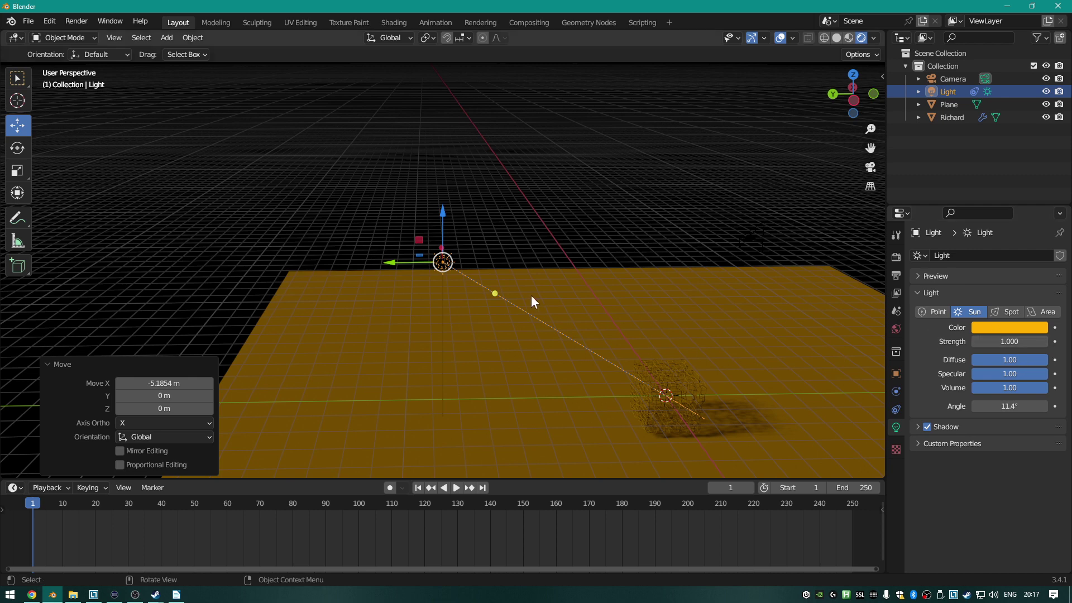
Set the sun light's strength to 0.98.
drag(1004, 341, 998, 341)
mouse_move(473, 254)
middle_down()
mouse_move(610, 289)
mouse_move(269, 289)
mouse_move(350, 335)
mouse_move(585, 301)
mouse_move(486, 270)
middle_up()
scroll(550, 311, down, 2)
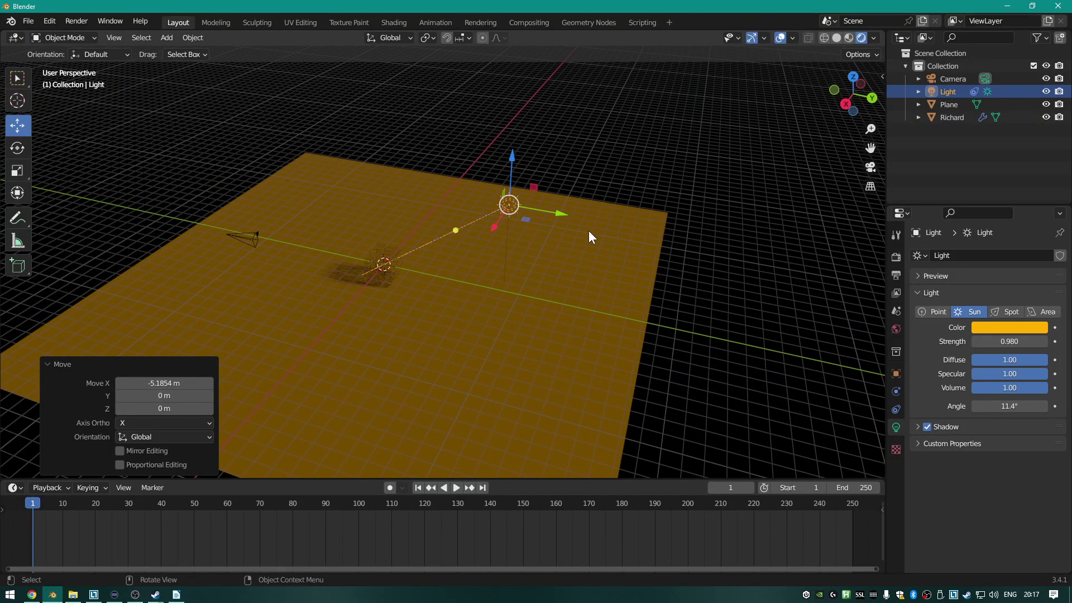
Delete the sun light and add an area light at the world origin.
key(Delete)
key(shift+a)
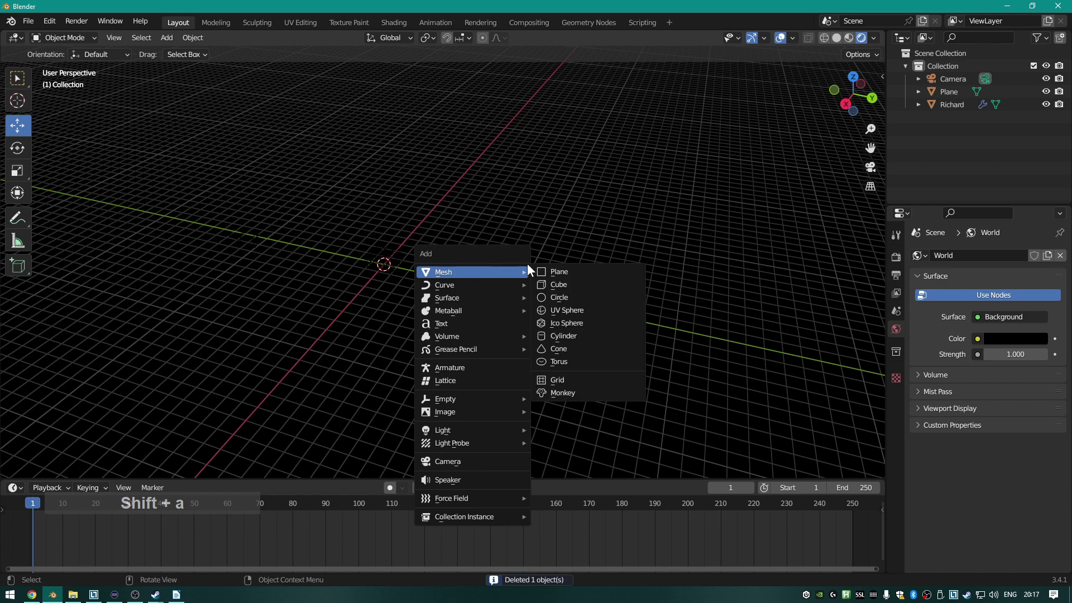
mouse_move(461, 433)
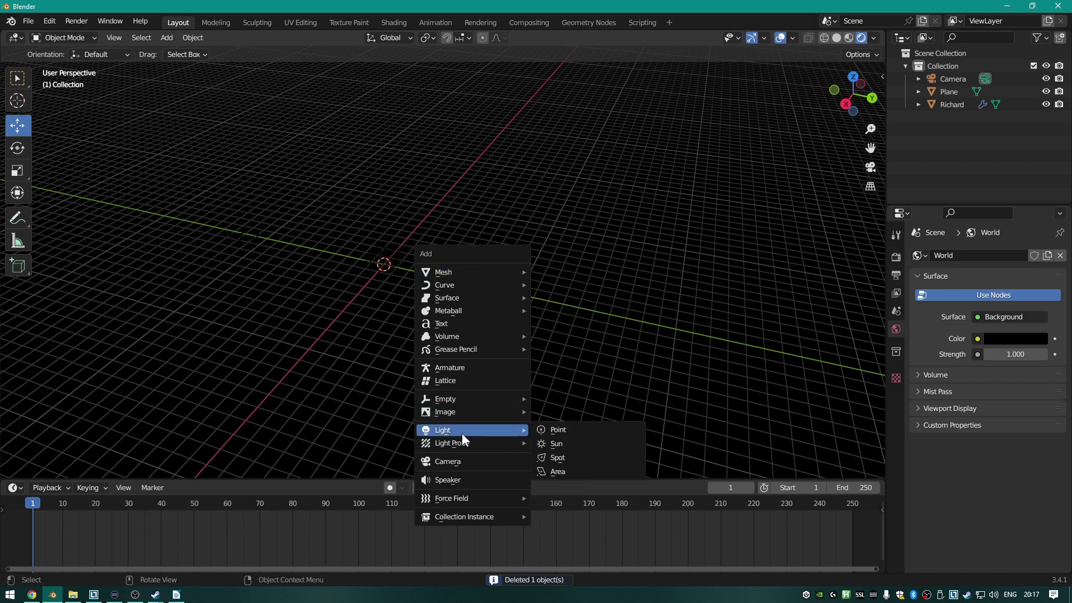
click(577, 470)
scroll(372, 282, up, 2)
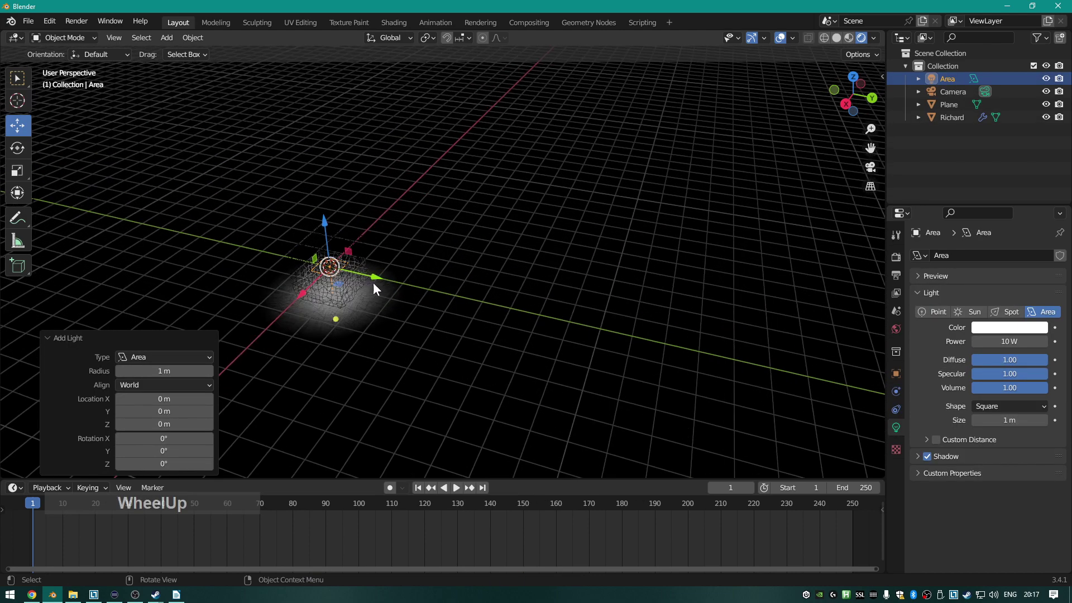
Move the area light about 6.54 m along the Y axis and raise it about 0.78 m.
drag(373, 280, 542, 322)
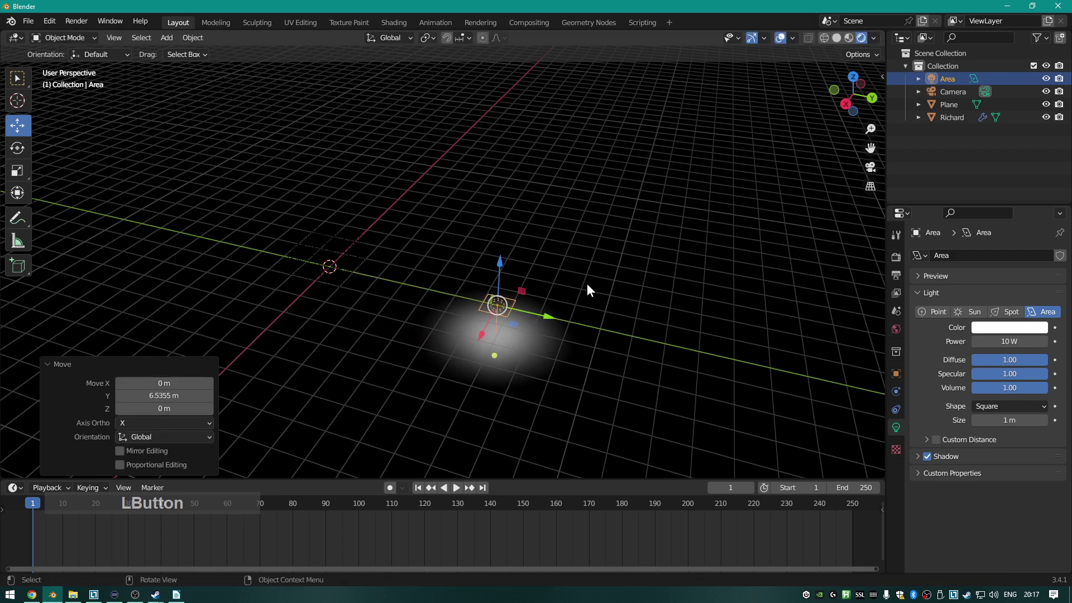
key(g)
right_click(594, 327)
key(KP_Decimal)
scroll(541, 296, down, 1)
middle_drag(530, 306, 528, 263)
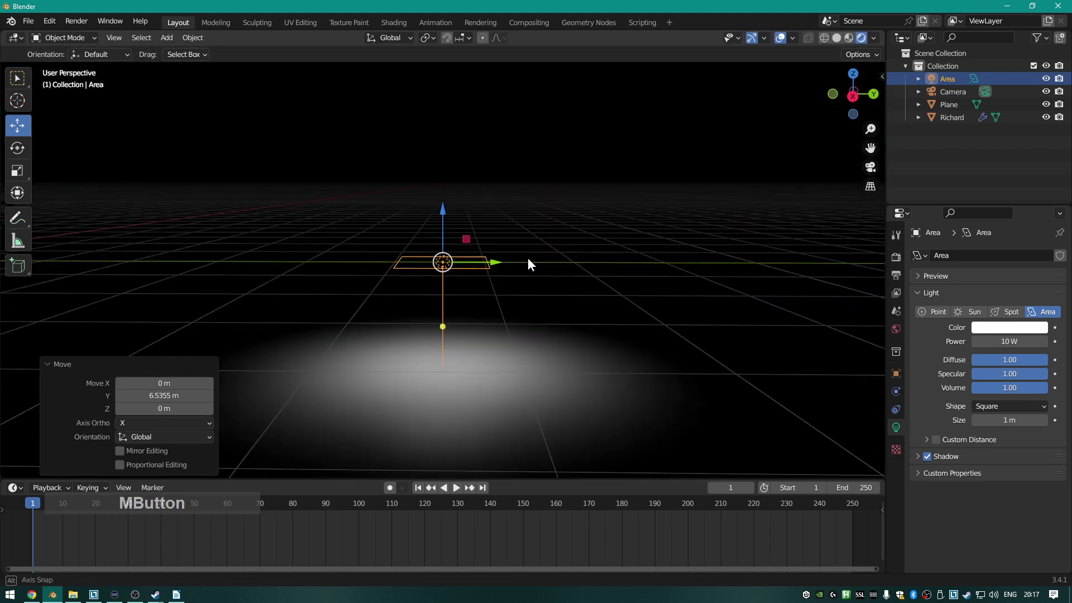
drag(444, 205, 445, 135)
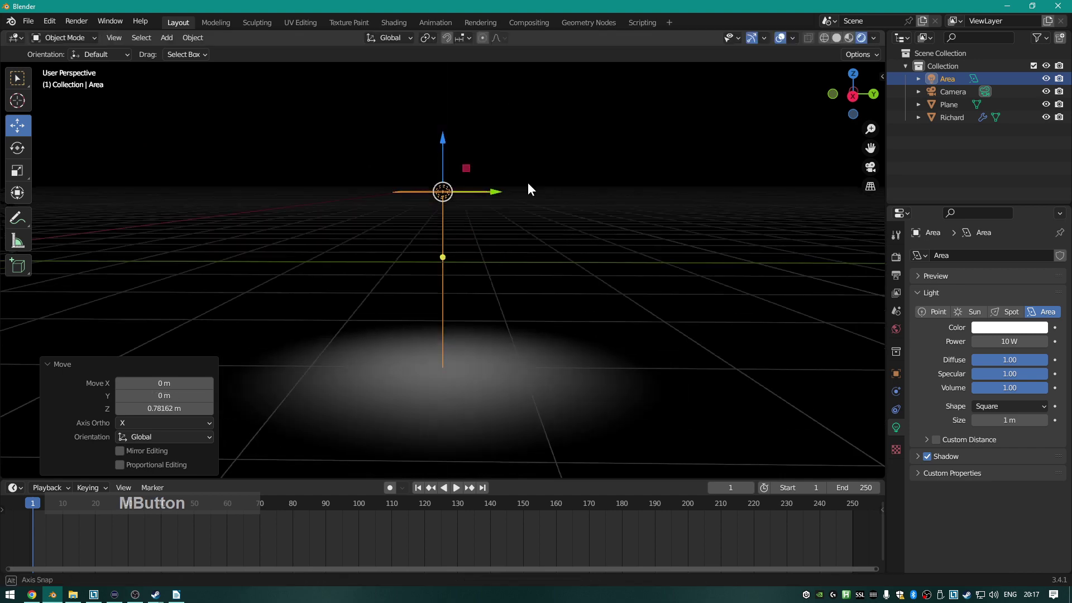
middle_drag(528, 185, 537, 221)
mouse_move(536, 268)
middle_down()
mouse_move(506, 257)
mouse_move(498, 236)
mouse_move(526, 243)
mouse_move(527, 262)
middle_up()
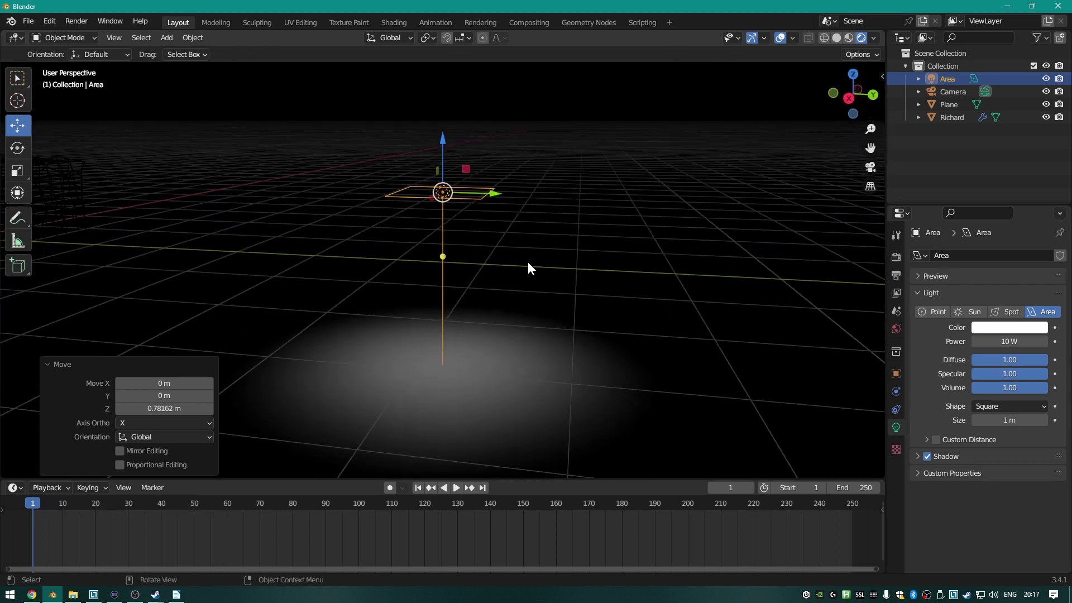
Hide the floor grid and the X and Y axis lines in the viewport overlays.
click(791, 38)
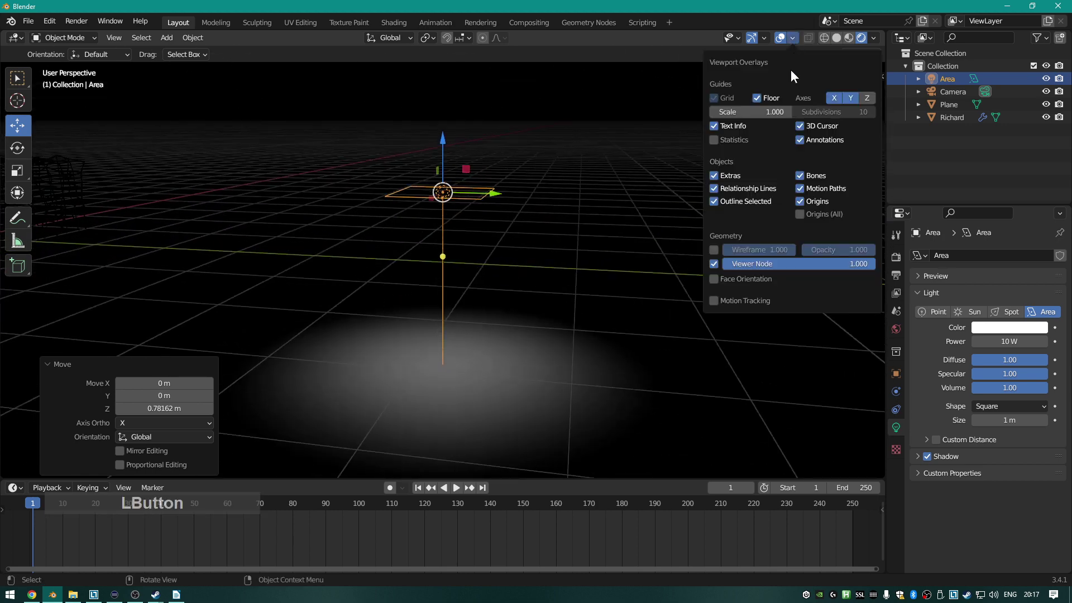
click(757, 97)
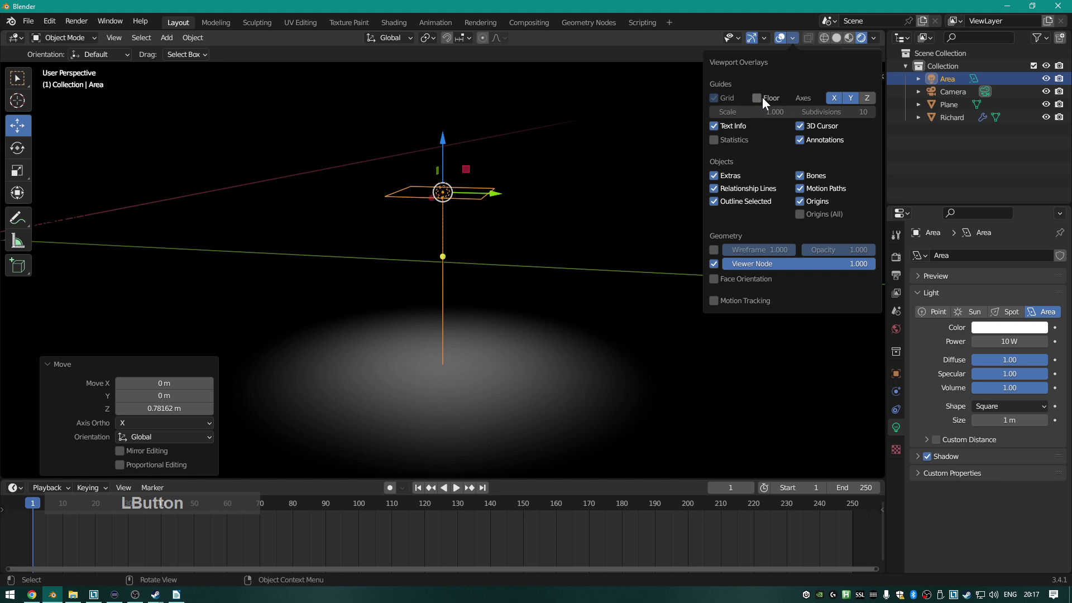
click(843, 98)
click(833, 97)
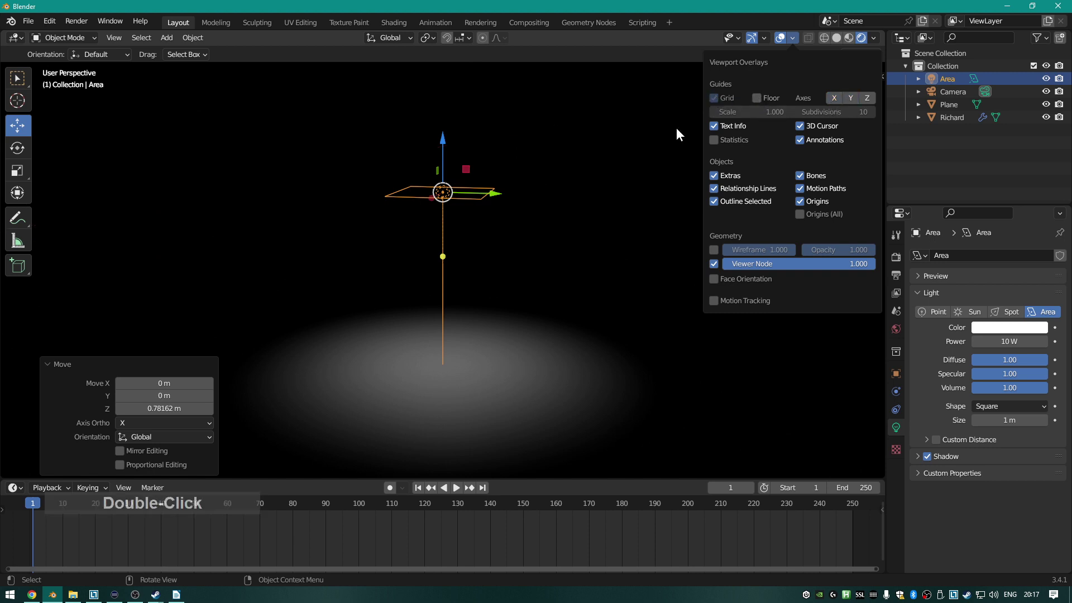
Rotate the area light about -51.7° around the X axis and lower it about 1.59 m towards the floor.
key(r)
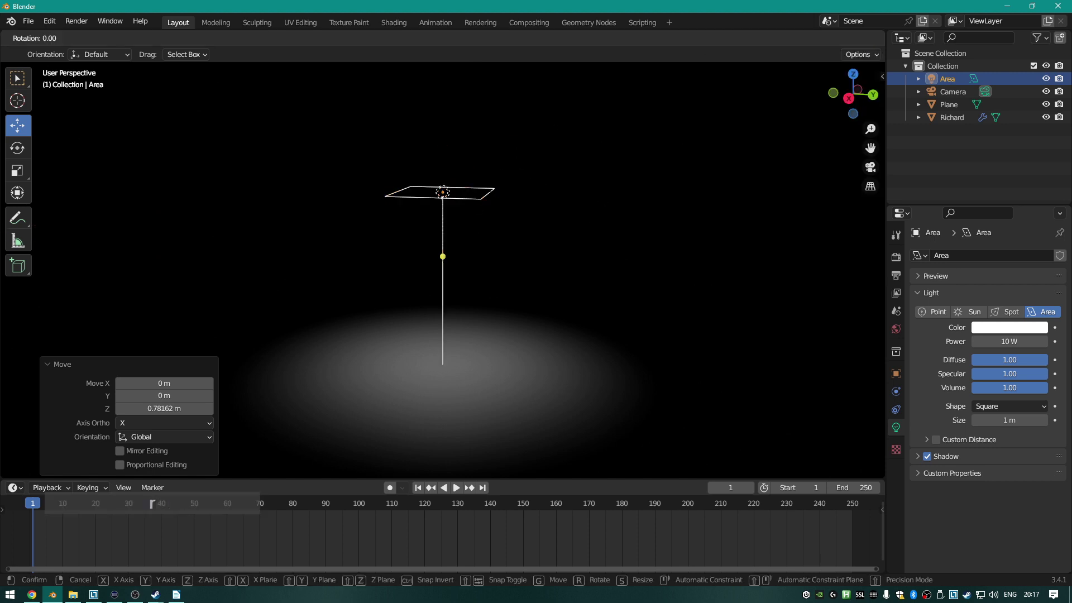
key(x)
click(663, 469)
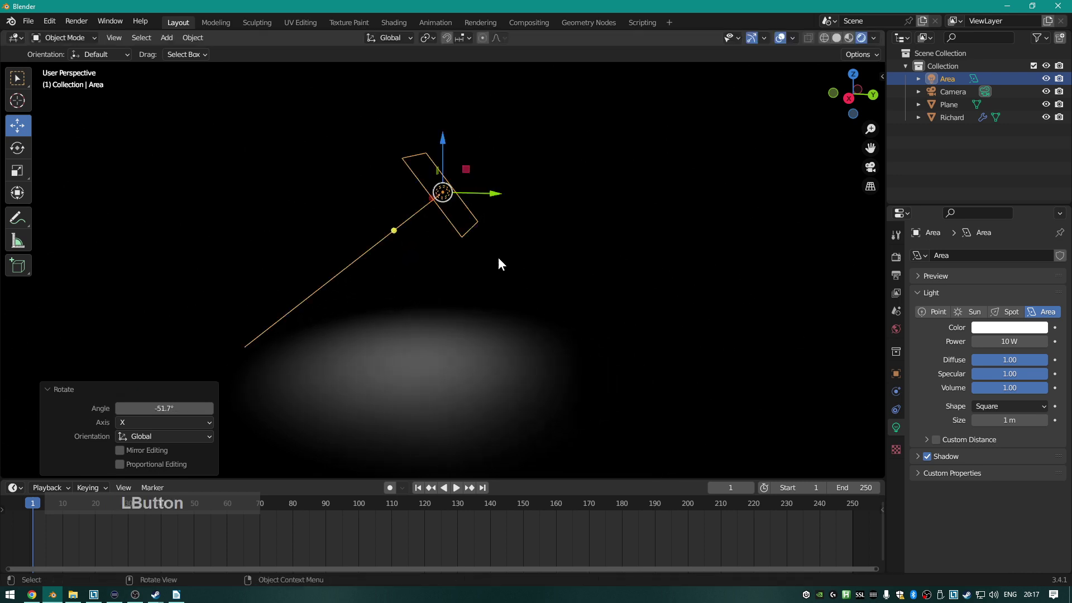
shift+middle_drag(498, 254, 641, 227)
drag(571, 119, 598, 252)
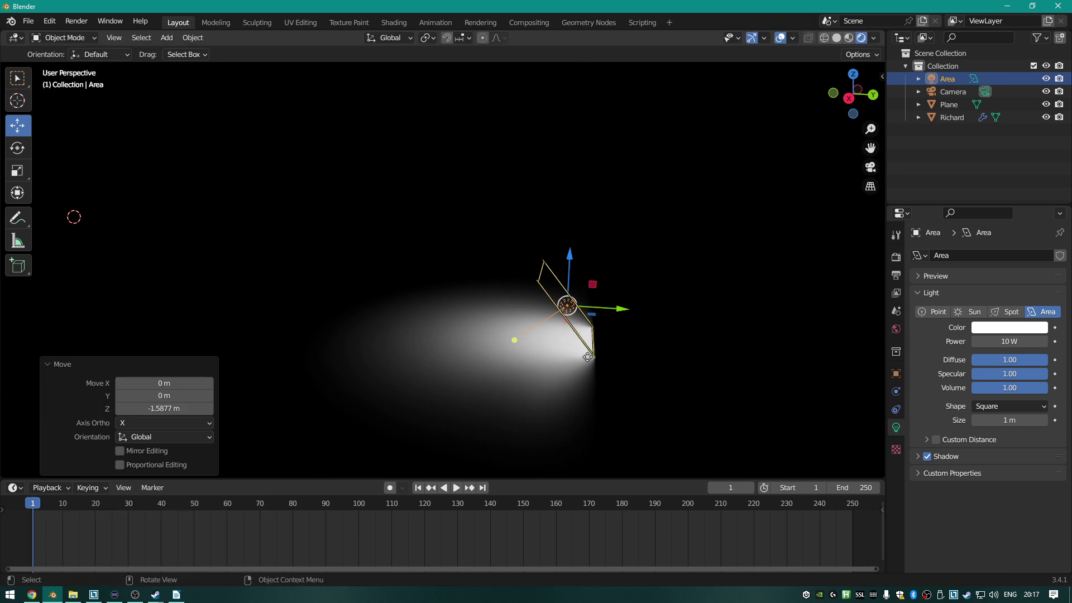
middle_drag(598, 273, 633, 316)
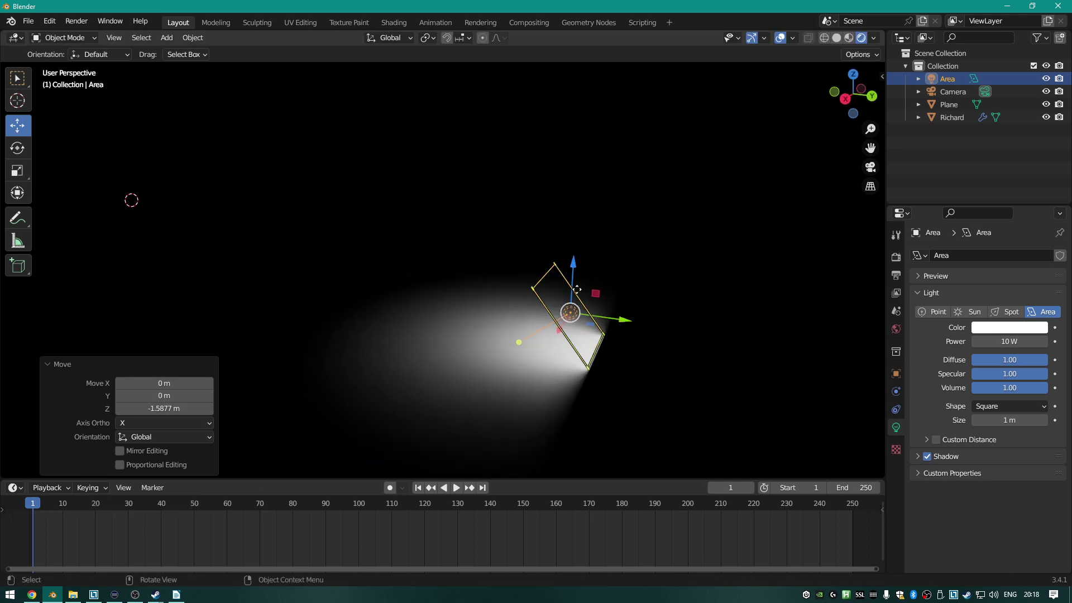
drag(573, 262, 576, 266)
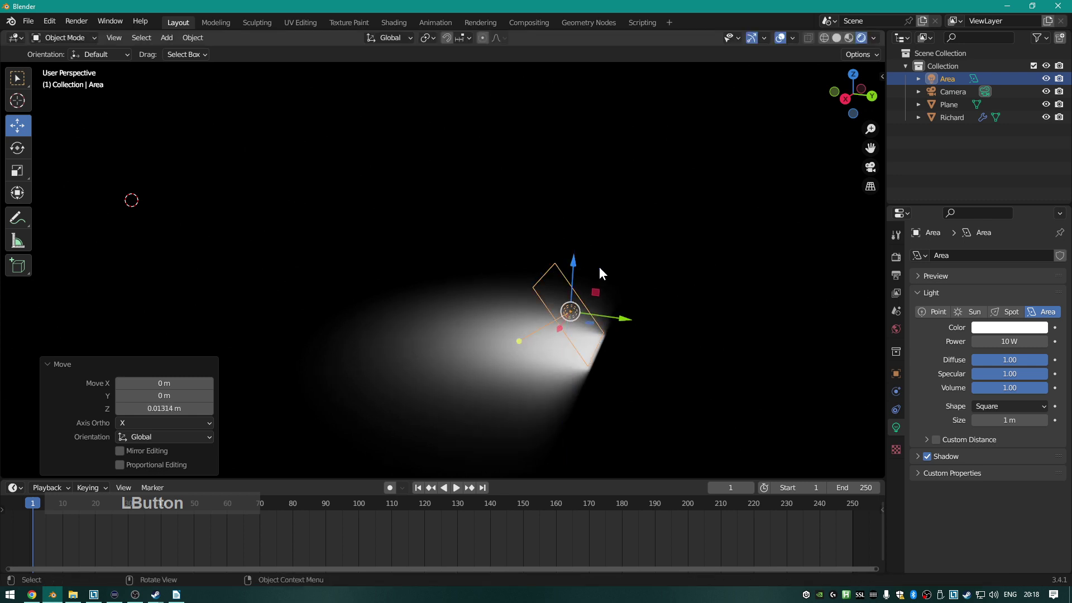
Slide the tilted area light vertically at the floor, leaving it about 0.14 m higher.
key(KP_Decimal)
middle_drag(482, 309, 416, 333)
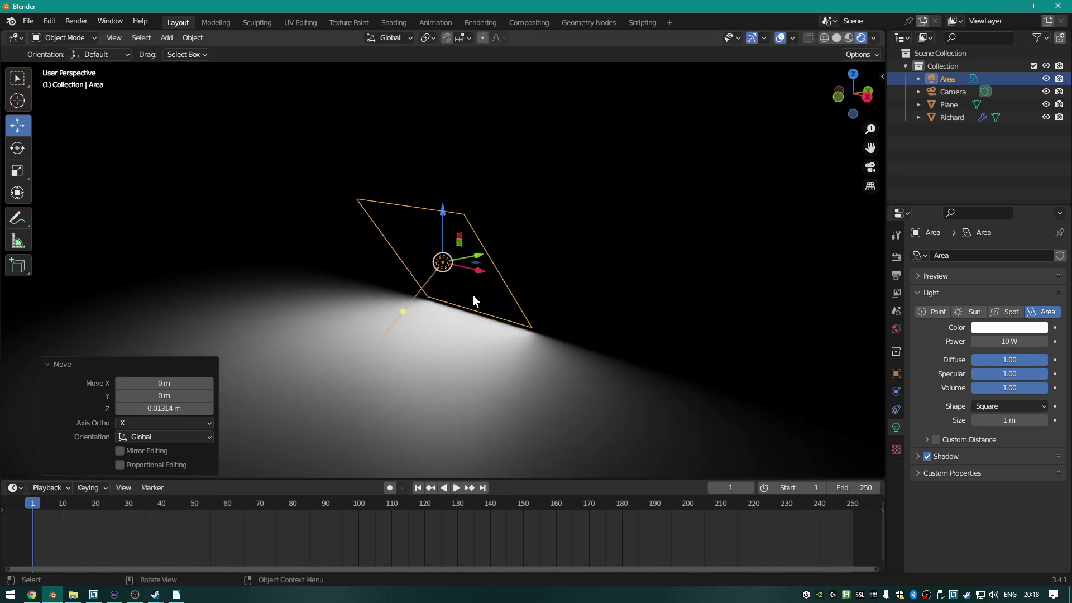
drag(444, 214, 444, 217)
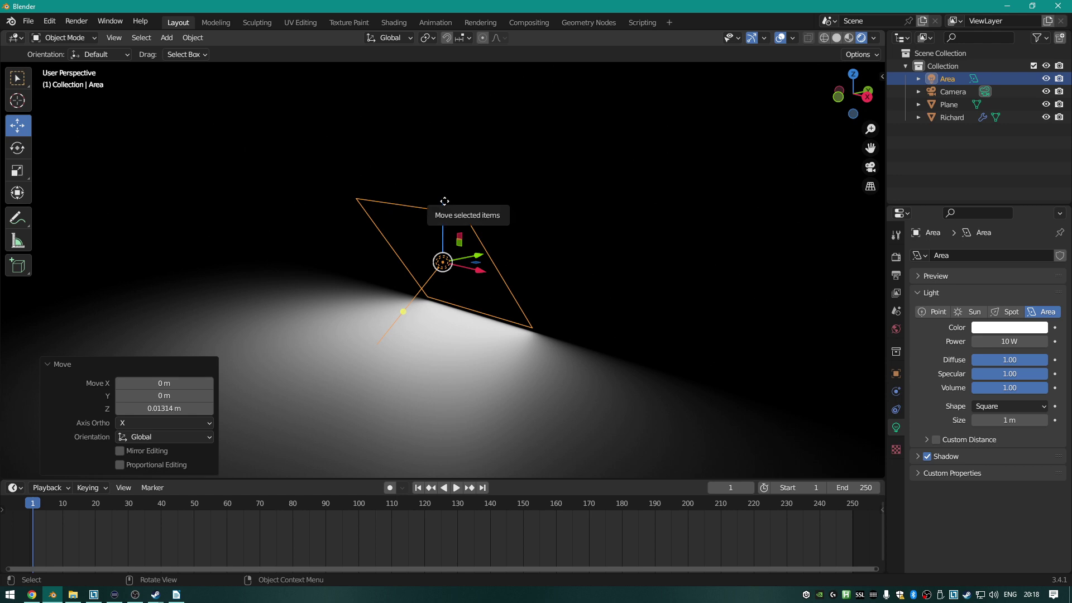
key(g)
key(z)
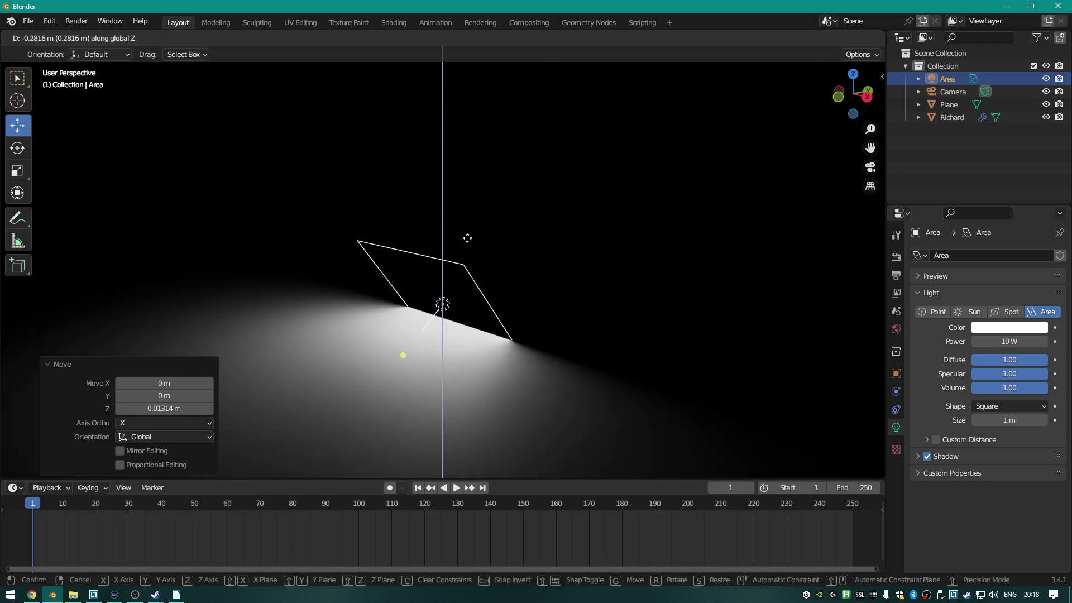
click(474, 185)
scroll(586, 209, down, 4)
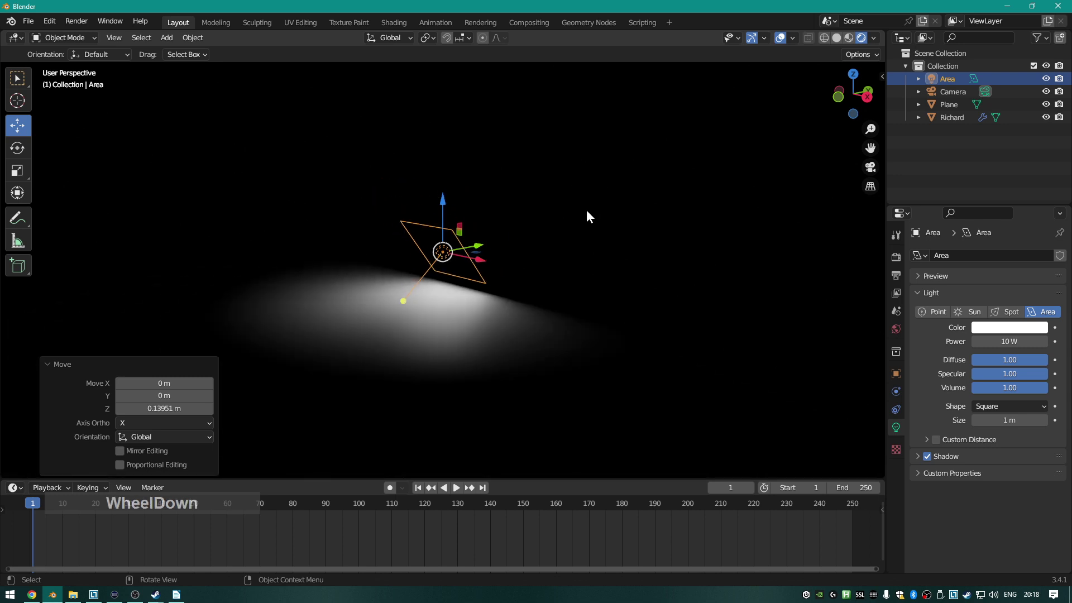
middle_drag(588, 221, 561, 253)
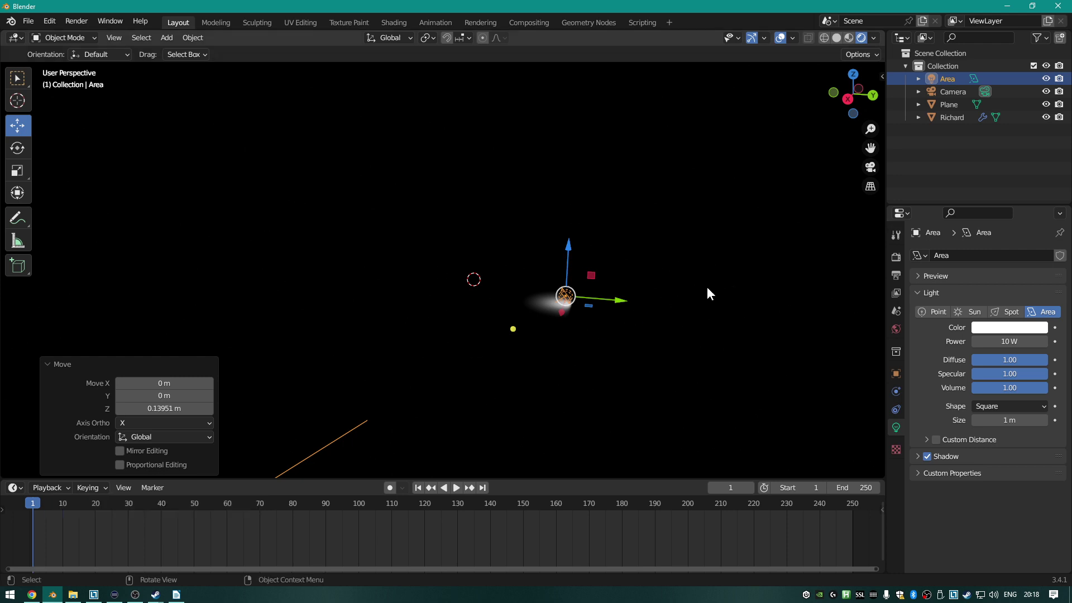
Delete the area light and undo all changes back to the original sun light.
key(Delete)
key(ctrl+z)
key(ctrl+z)
key(ctrl+z)
key(ctrl+z)
key(ctrl+z)
key(ctrl+z)
key(ctrl+z)
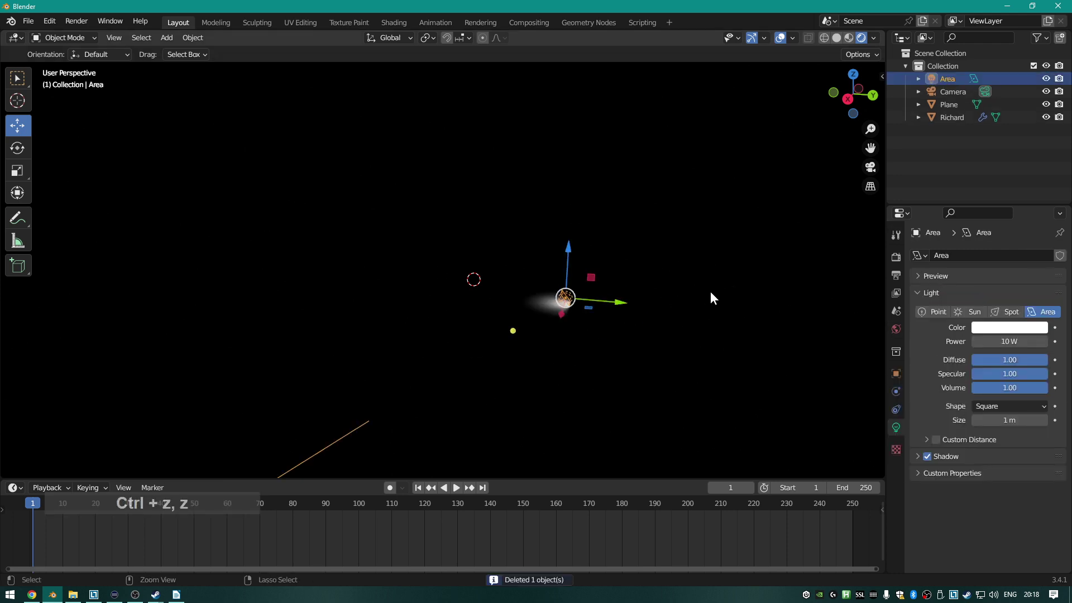
key(ctrl+z)
key(ctrl+z)
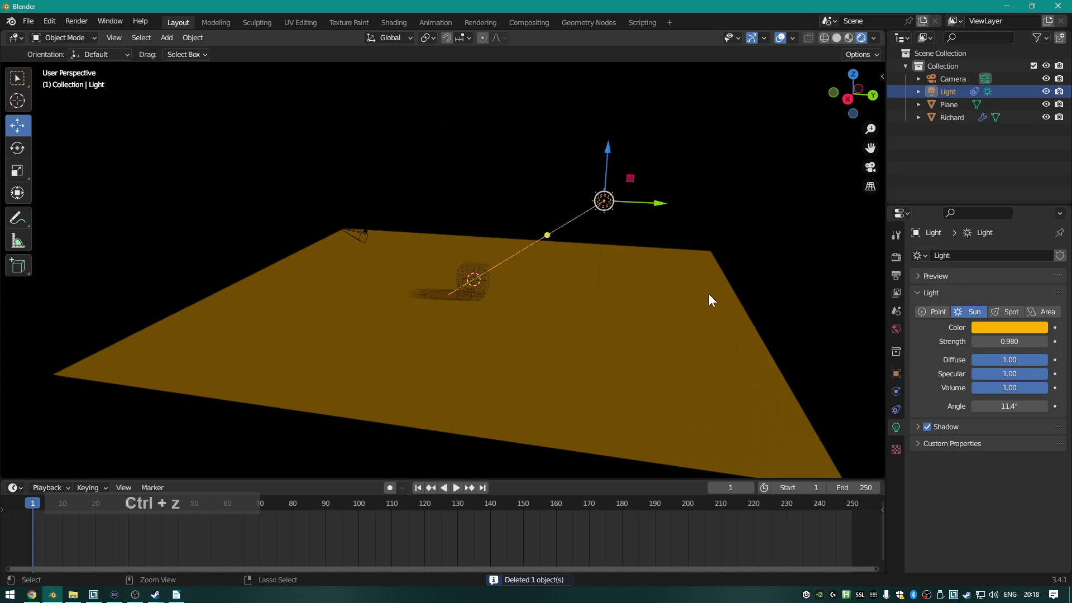
Change the sun light to a Spot with a power of 1000 W.
click(1004, 310)
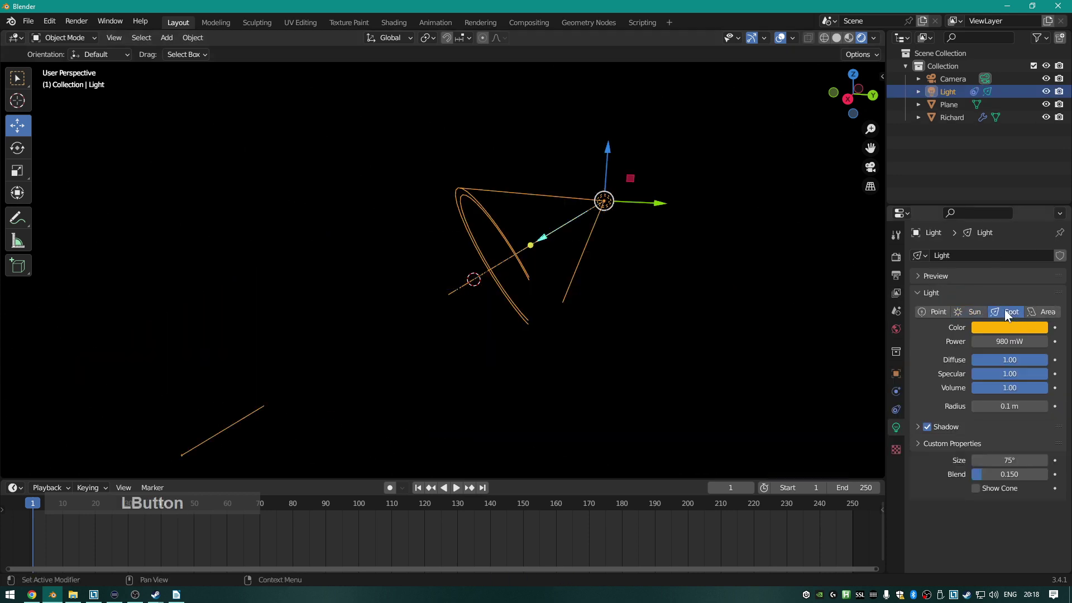
click(1004, 342)
text(1000)
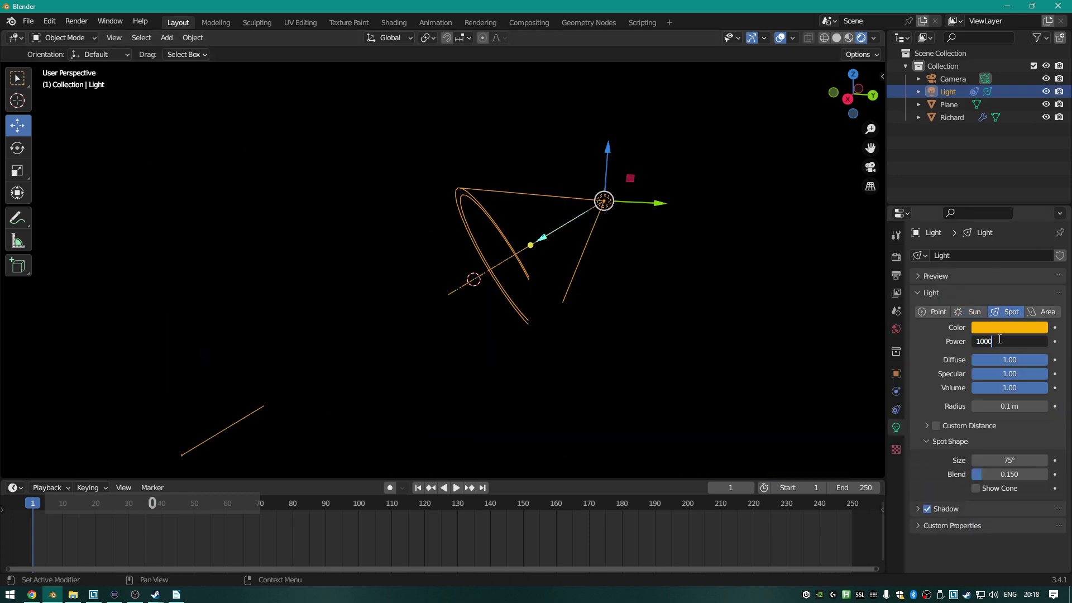
key(Return)
Move the spot light about 6.61 m along the X axis.
middle_drag(679, 198, 306, 292)
scroll(307, 292, up, 2)
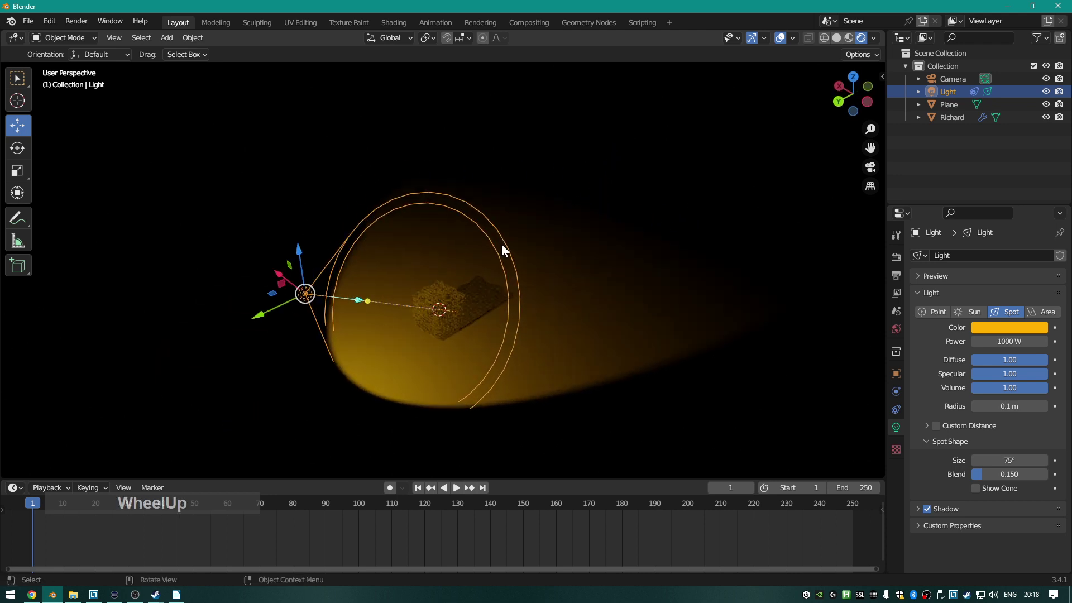
drag(279, 279, 203, 221)
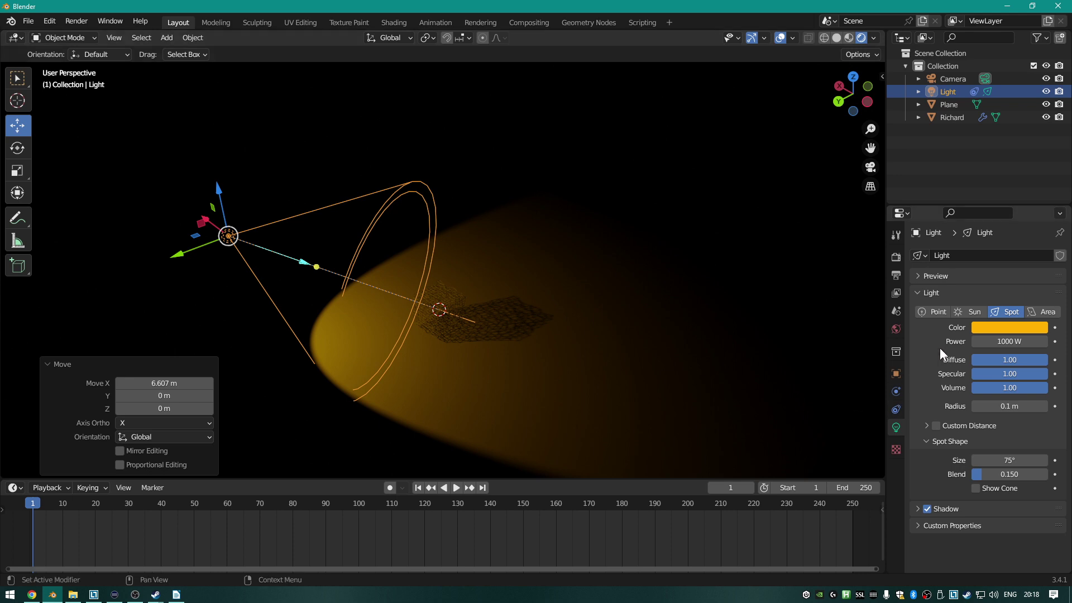
Select the camera and open its lens and depth of field properties.
click(948, 80)
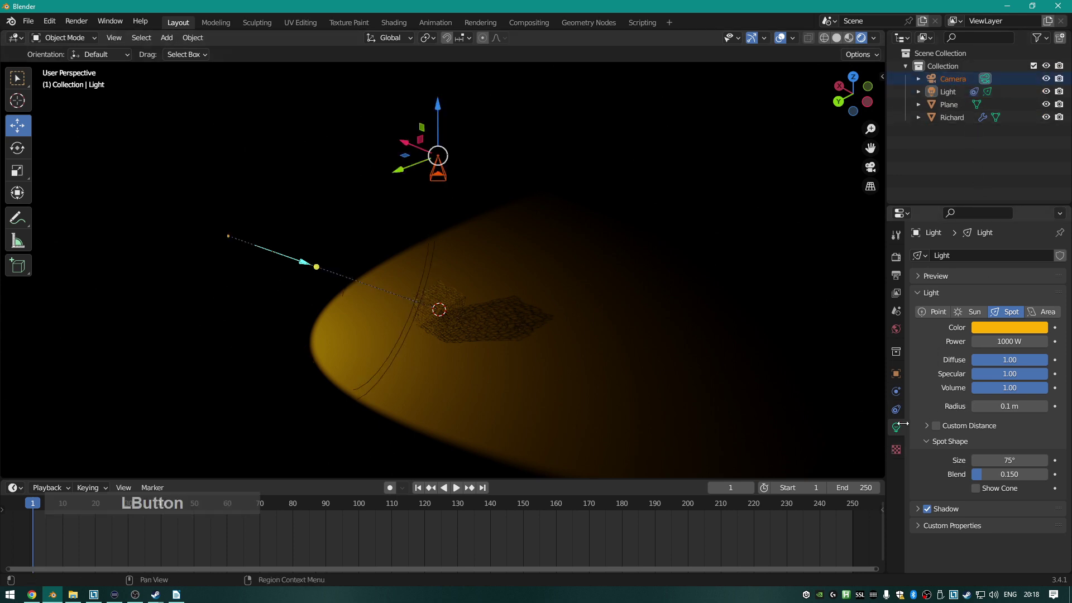
click(946, 78)
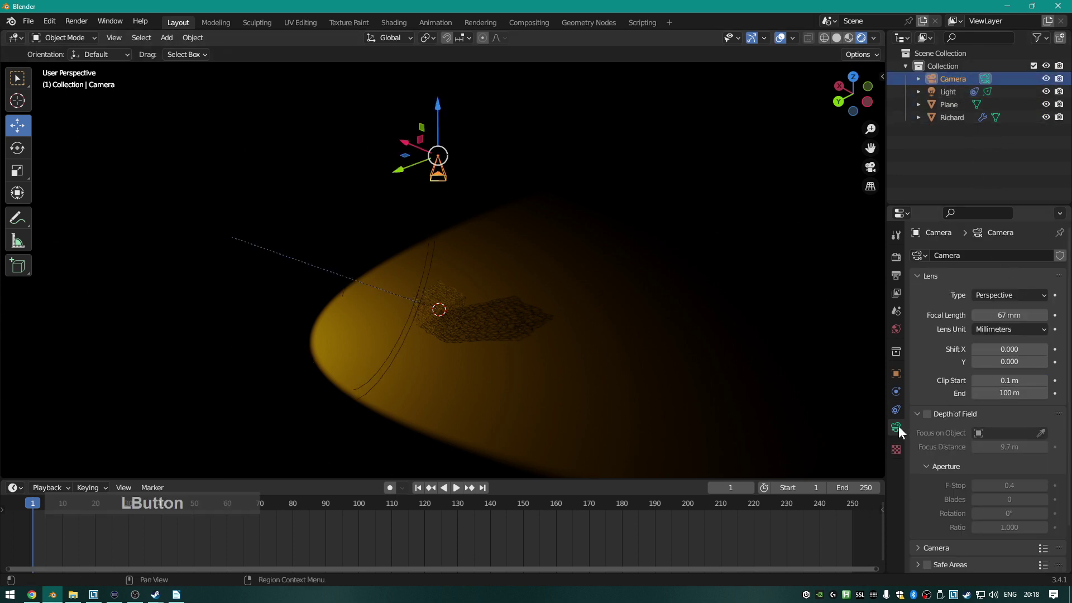
Review the camera's lens, depth of field and aperture settings.
scroll(992, 284, down, 2)
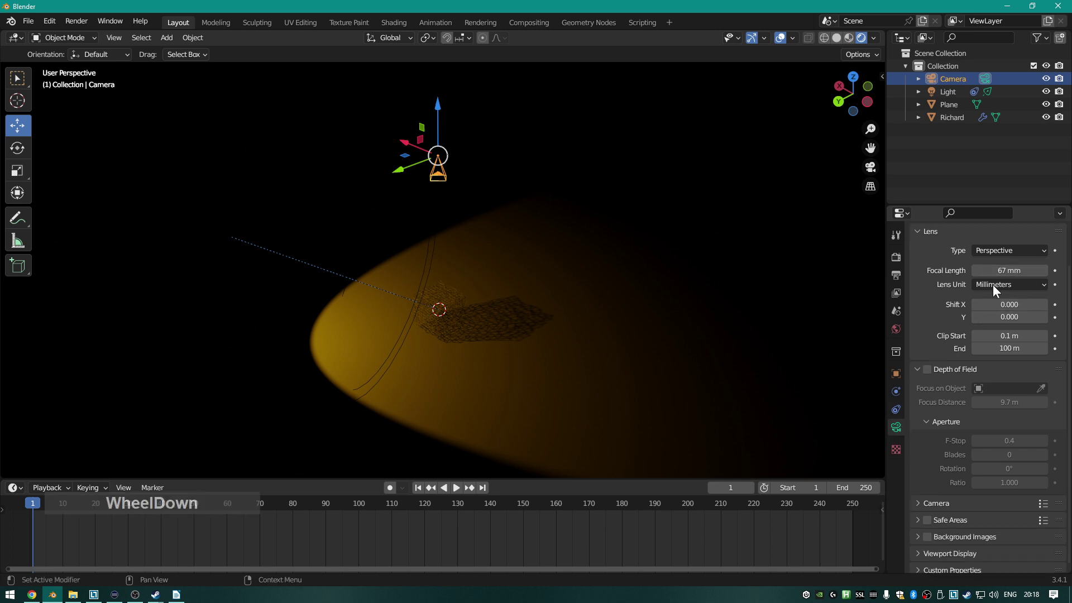
scroll(982, 335, down, 1)
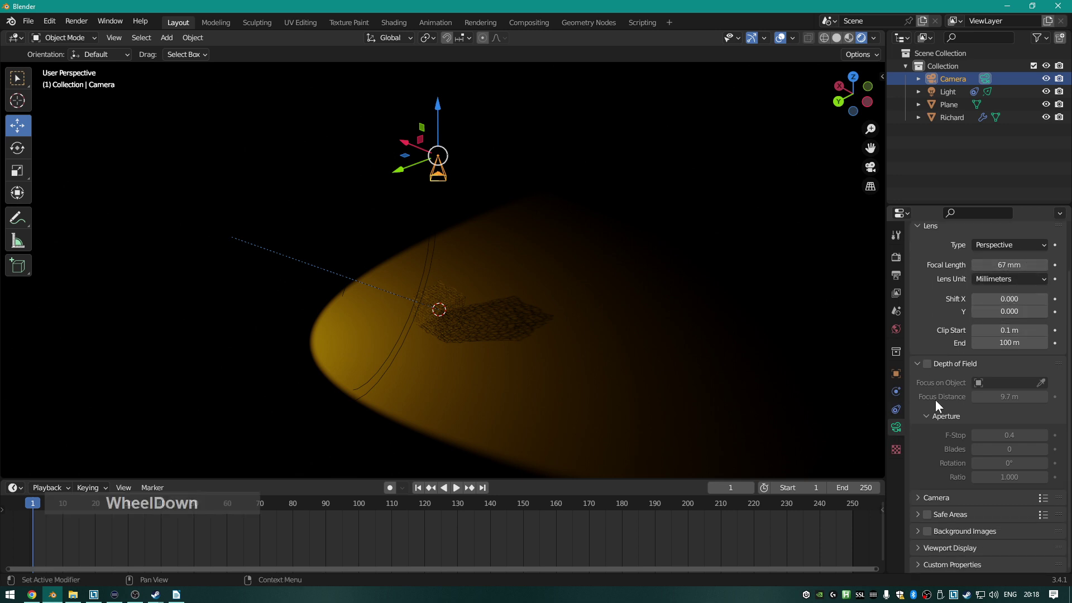
scroll(965, 344, up, 2)
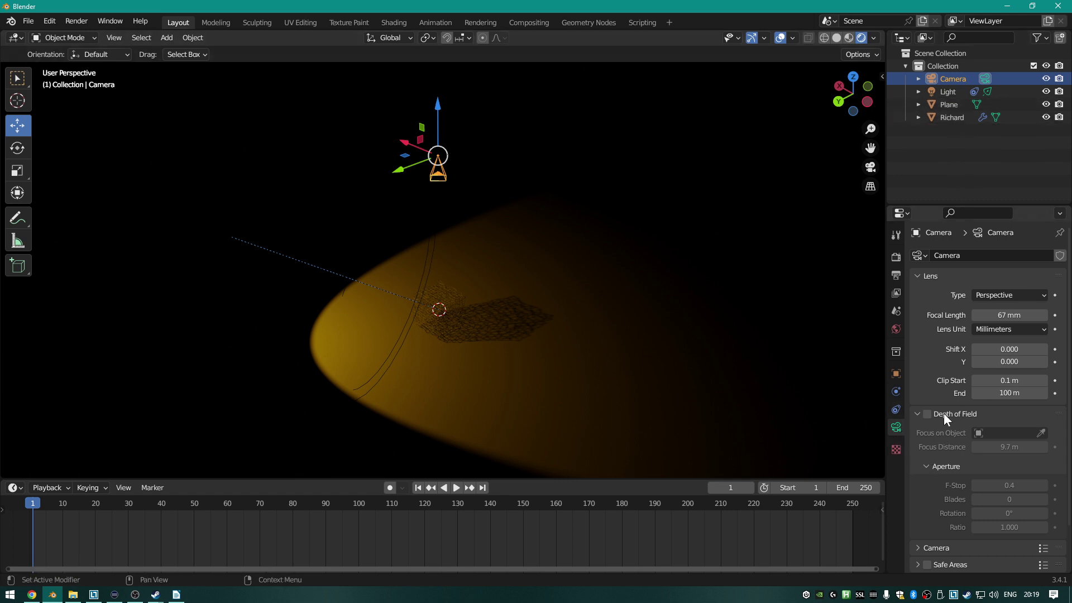
Select the wireframe mesh Richard and open its object data properties with vertex groups and shape keys.
click(453, 301)
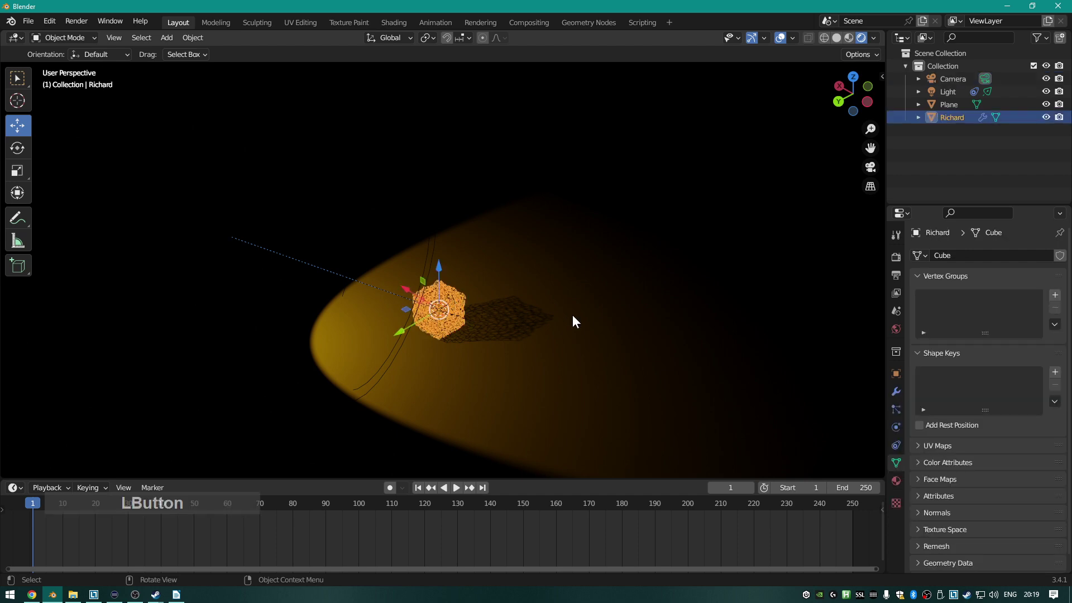
scroll(901, 443, down, 3)
scroll(770, 407, up, 6)
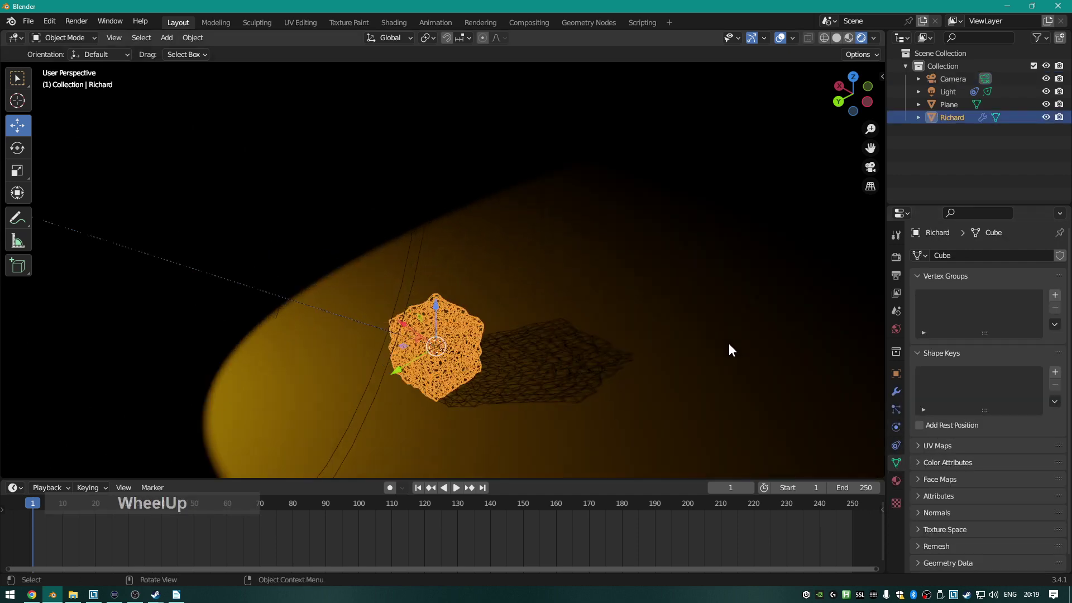
shift+middle_drag(729, 351, 670, 210)
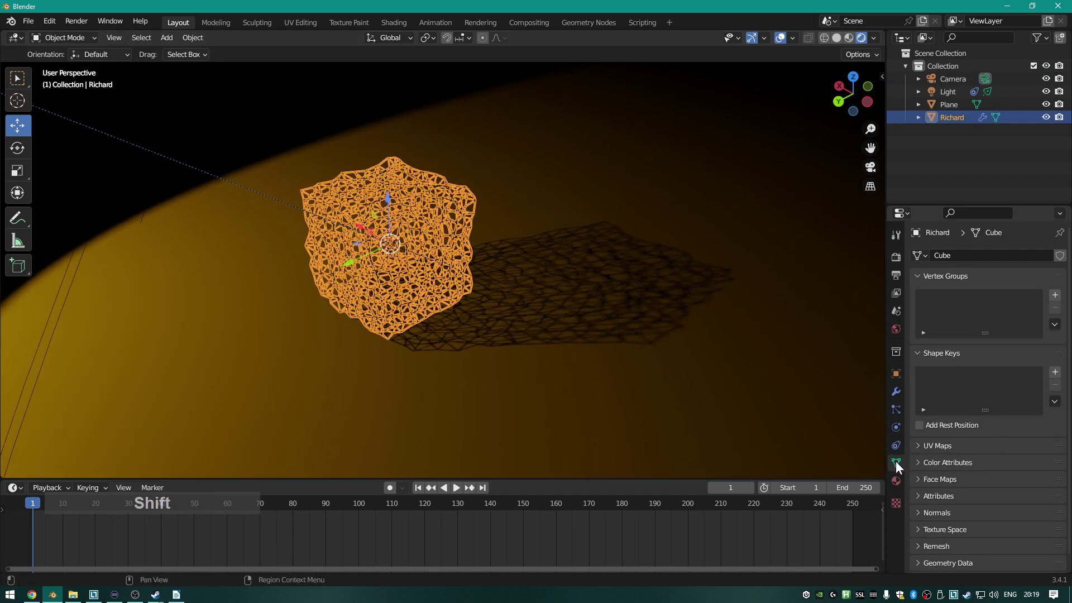
scroll(453, 260, up, 5)
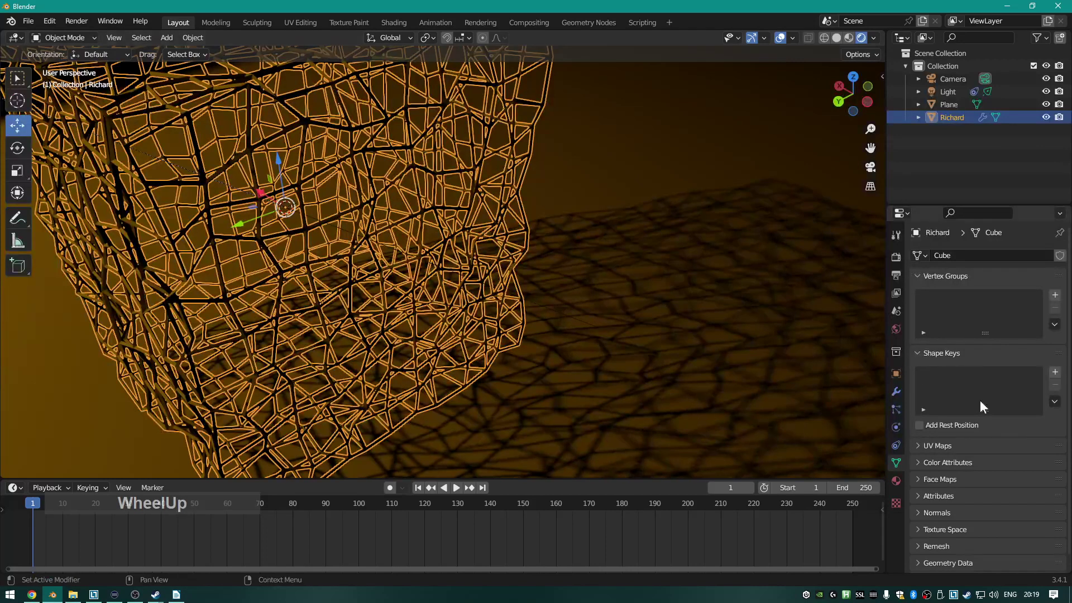
click(896, 461)
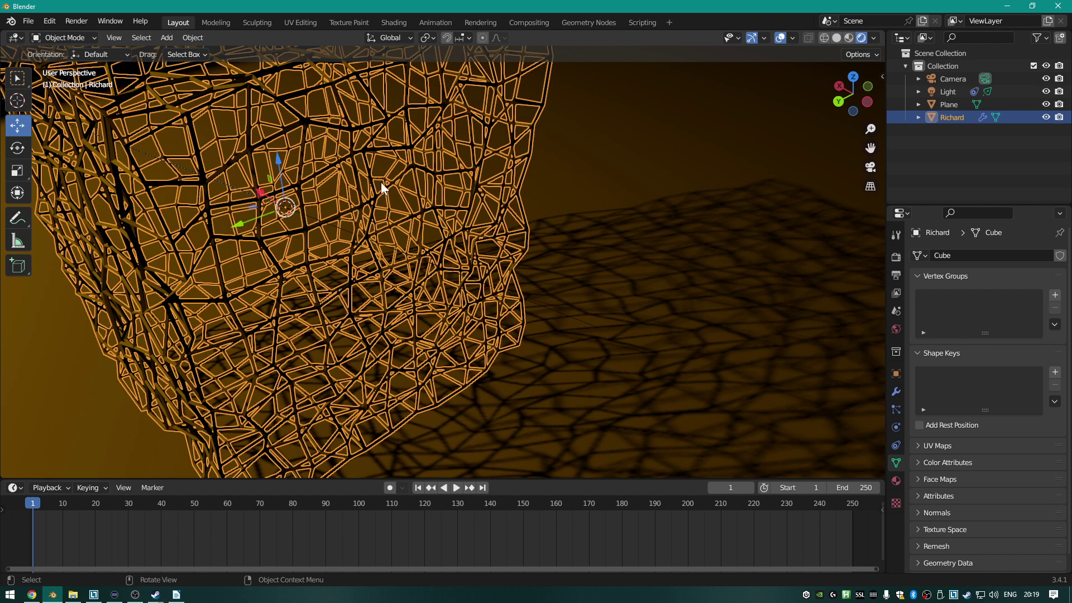
Open Richard's material properties and look through the Principled BSDF surface settings.
click(898, 485)
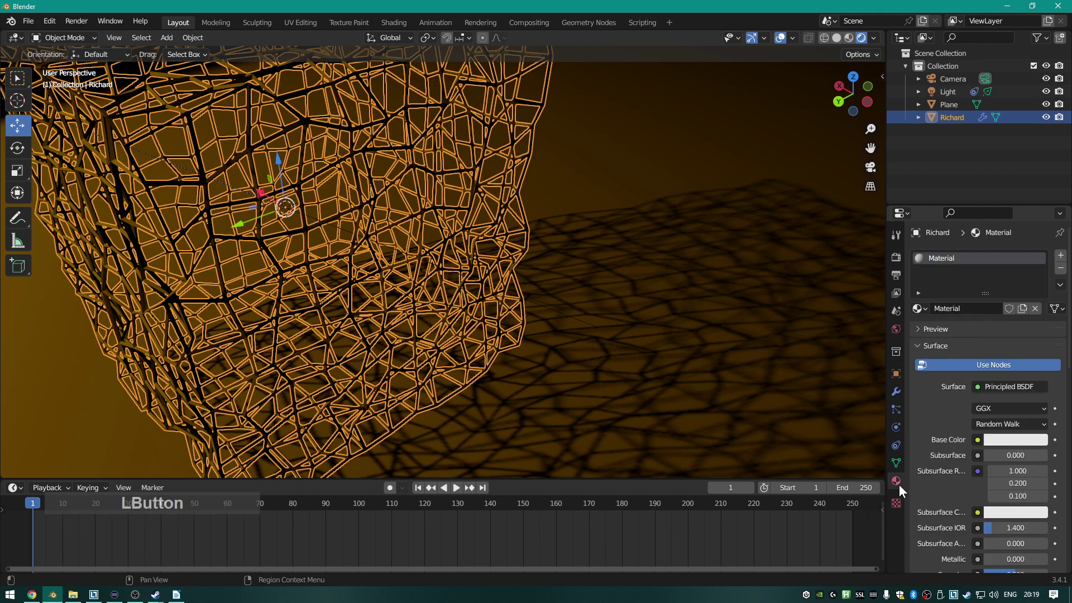
scroll(645, 323, down, 5)
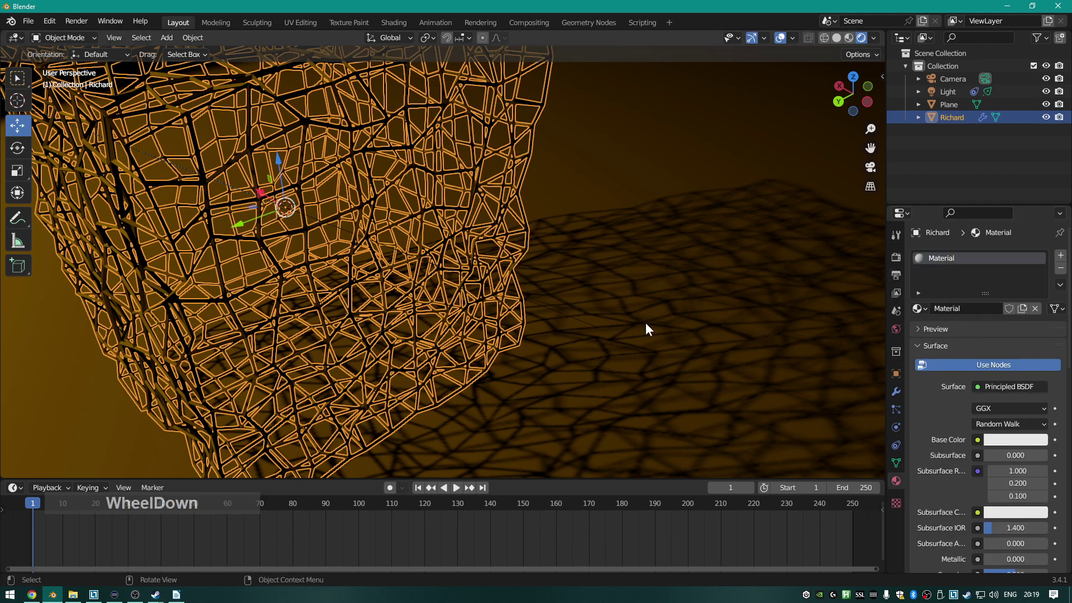
scroll(536, 283, up, 5)
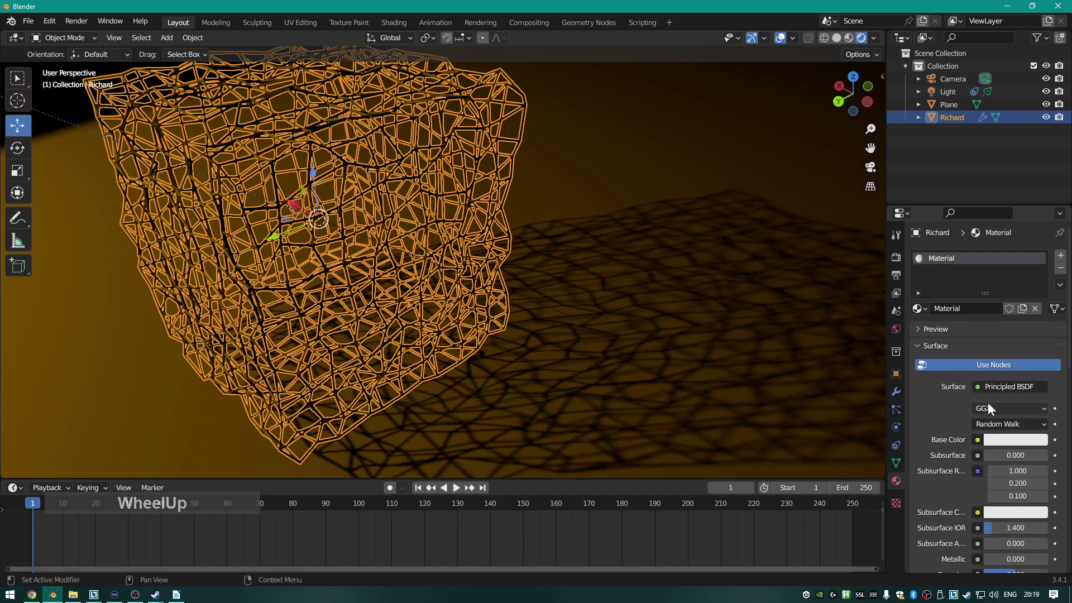
scroll(990, 381, down, 4)
scroll(1005, 374, down, 1)
scroll(1020, 368, up, 3)
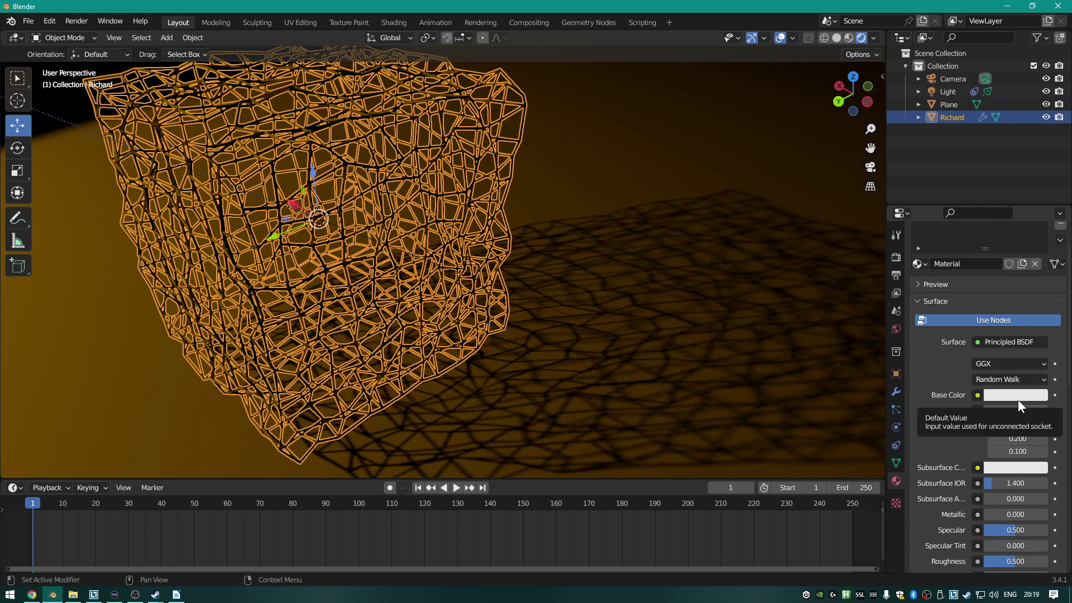
Set the base color of Richard's material to saturated red.
shift+middle_drag(541, 269, 724, 273)
scroll(682, 323, up, 5)
scroll(682, 328, down, 2)
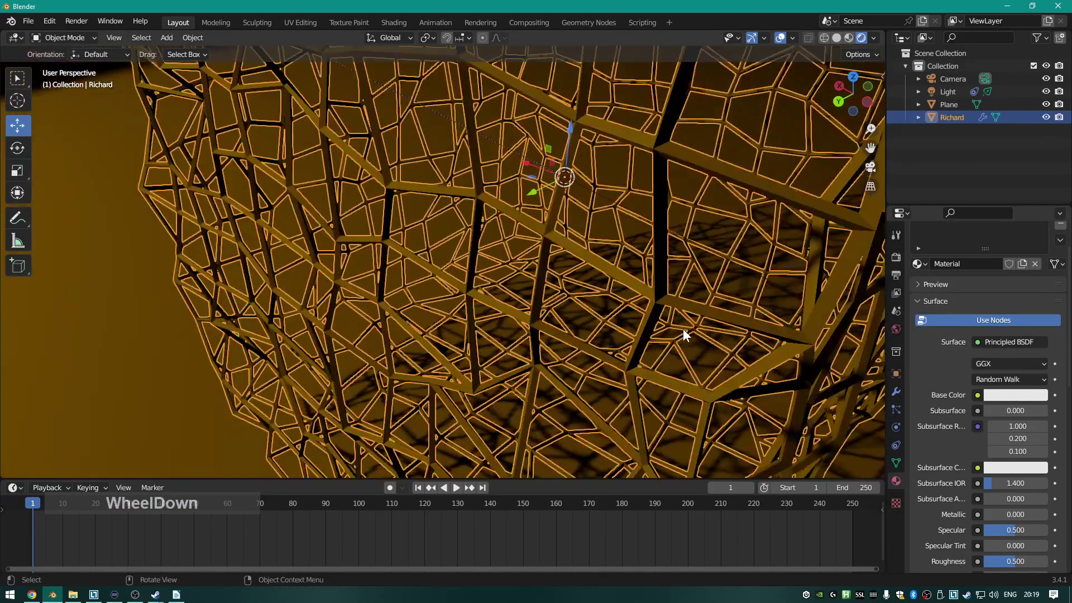
click(1014, 395)
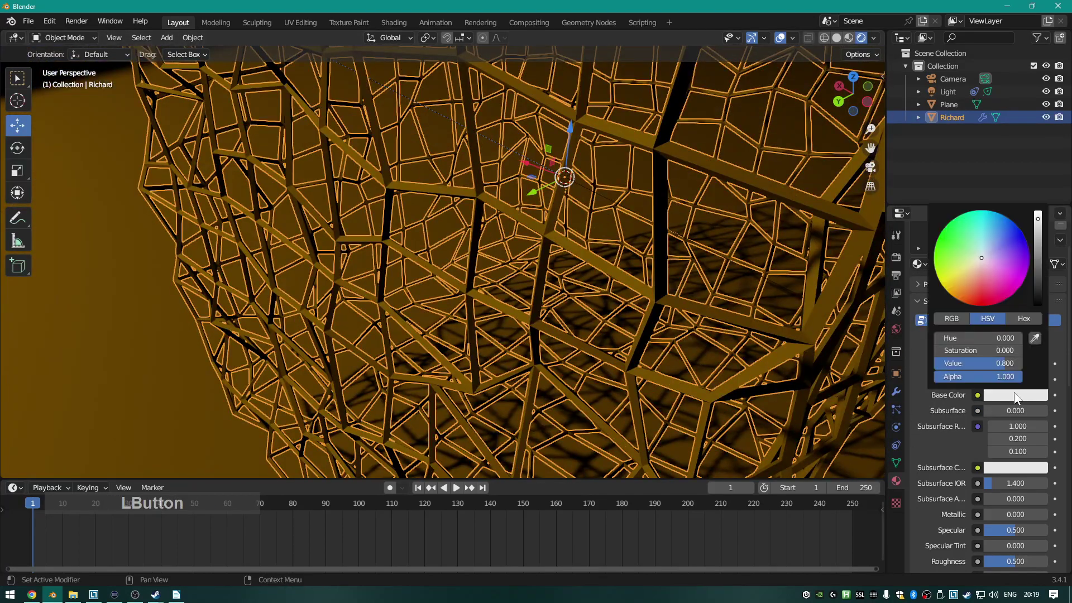
click(978, 305)
scroll(672, 296, down, 5)
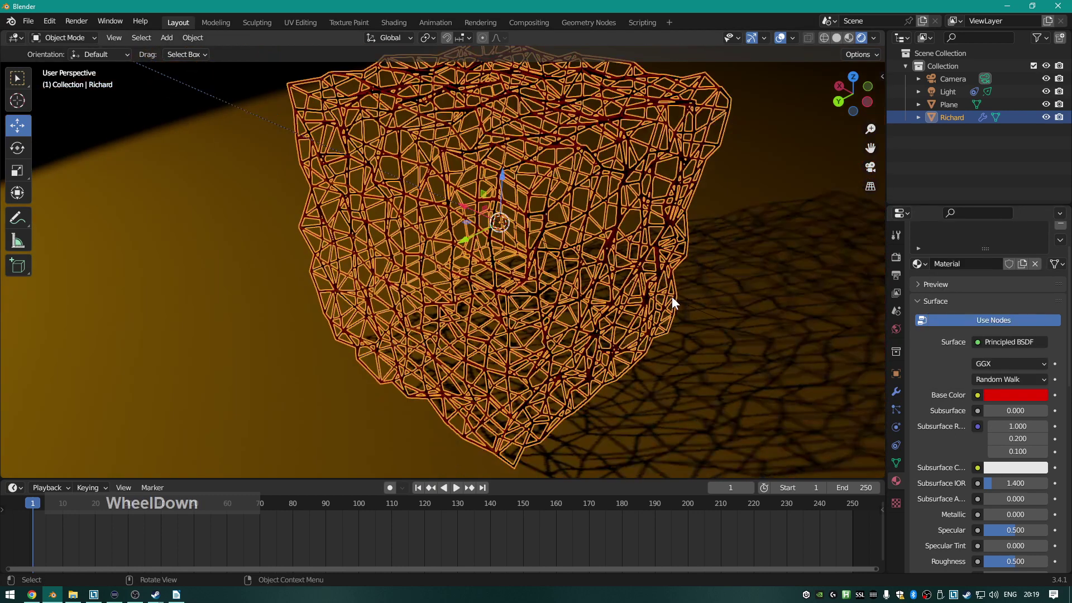
Set the material's emission color to bright red at full value 1.000.
scroll(1032, 416, down, 6)
scroll(1033, 424, down, 5)
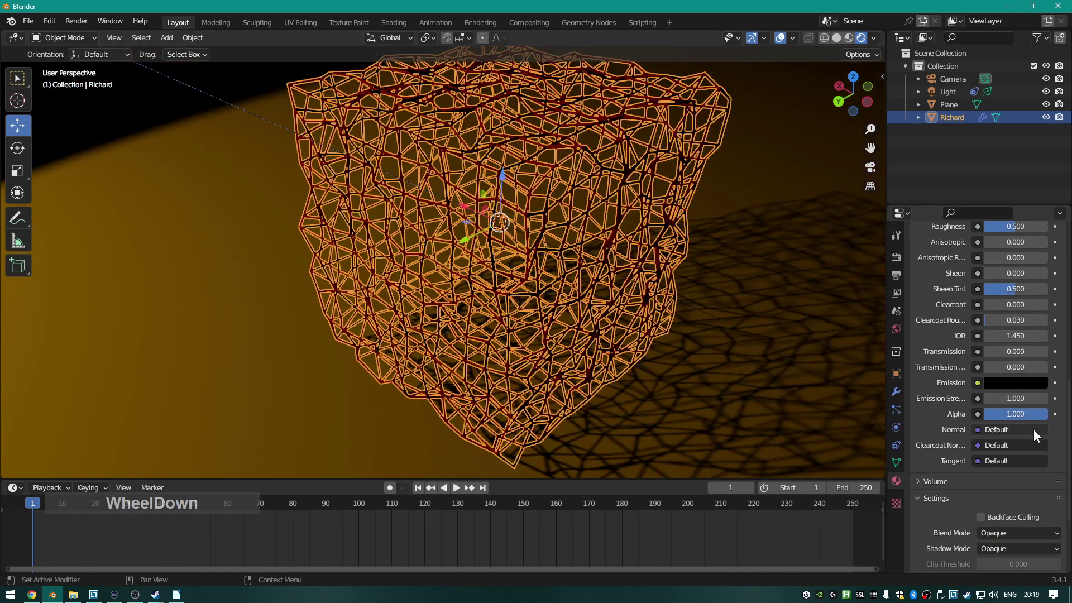
click(1012, 382)
drag(1036, 275, 1037, 197)
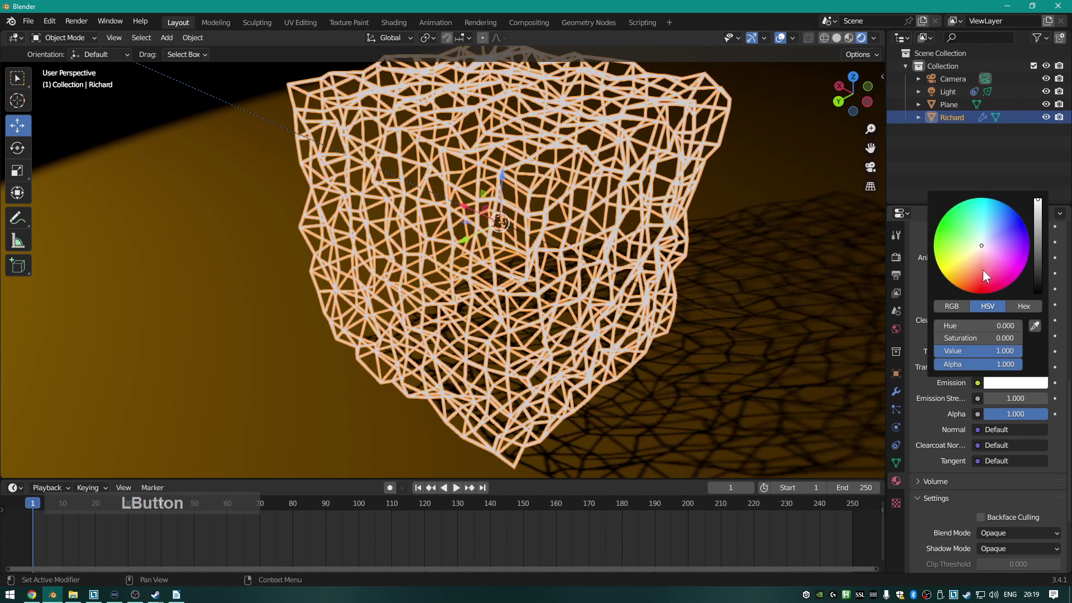
click(986, 292)
middle_drag(565, 351, 723, 337)
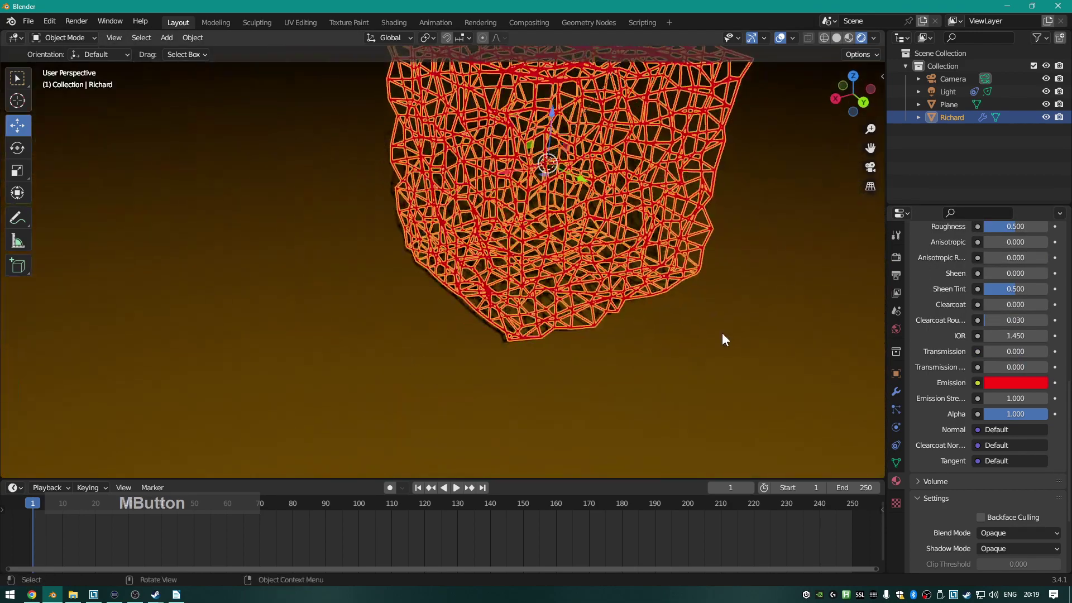
Render the current frame to check the red emissive mesh, repeat the render and return to the viewport.
key(F12)
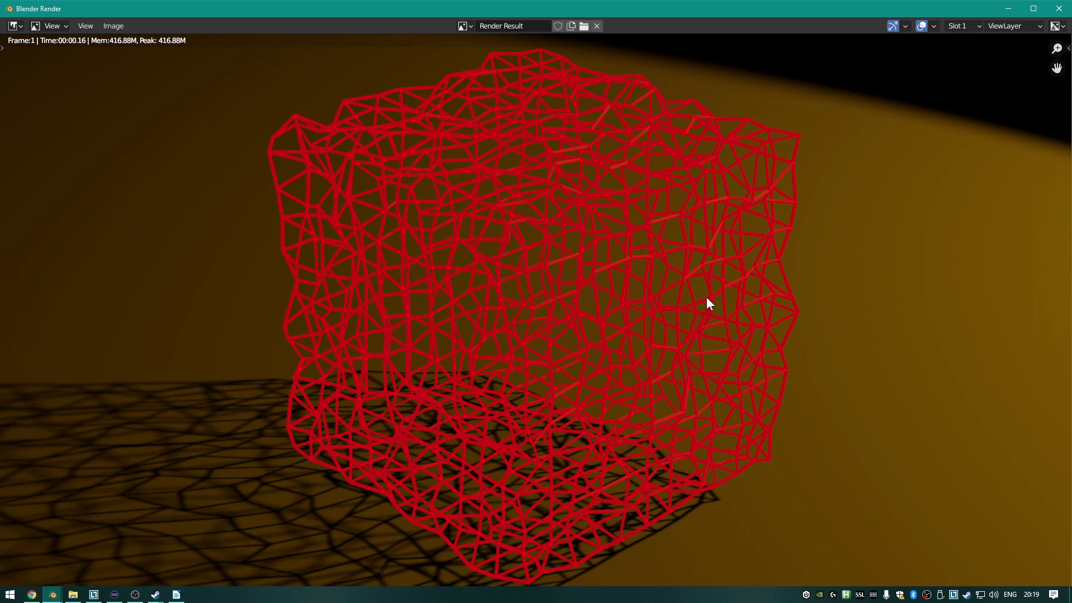
key(Escape)
middle_drag(739, 266, 633, 264)
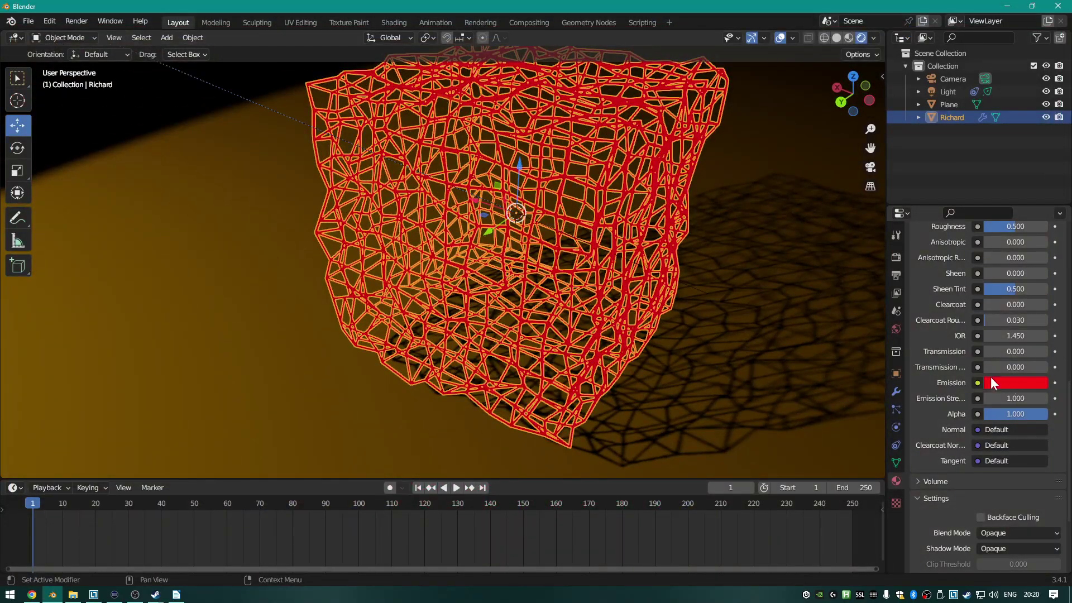
scroll(671, 296, down, 5)
scroll(671, 291, up, 6)
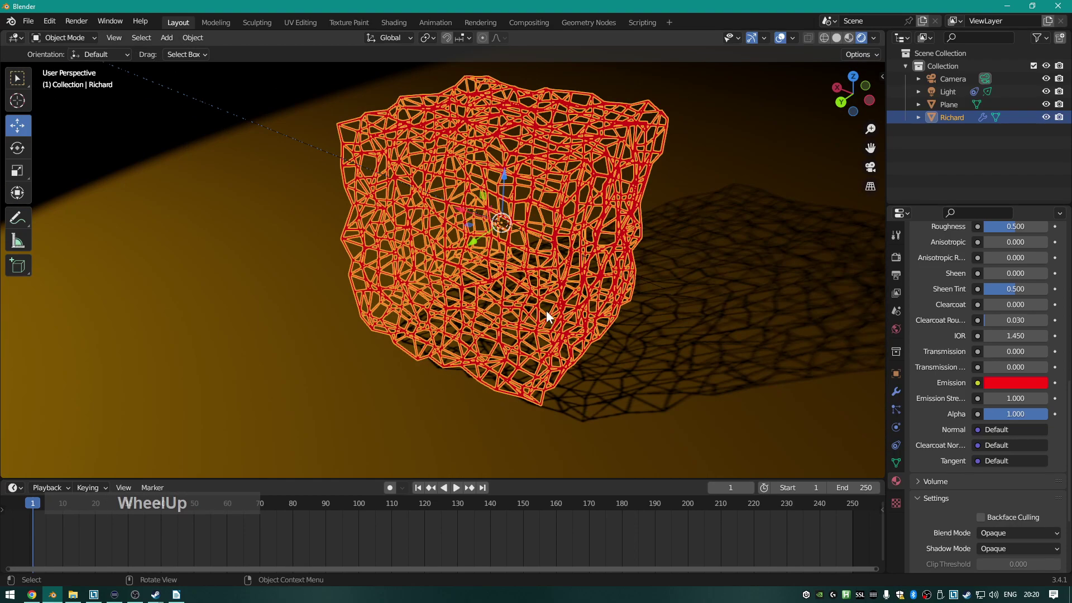
key(F12)
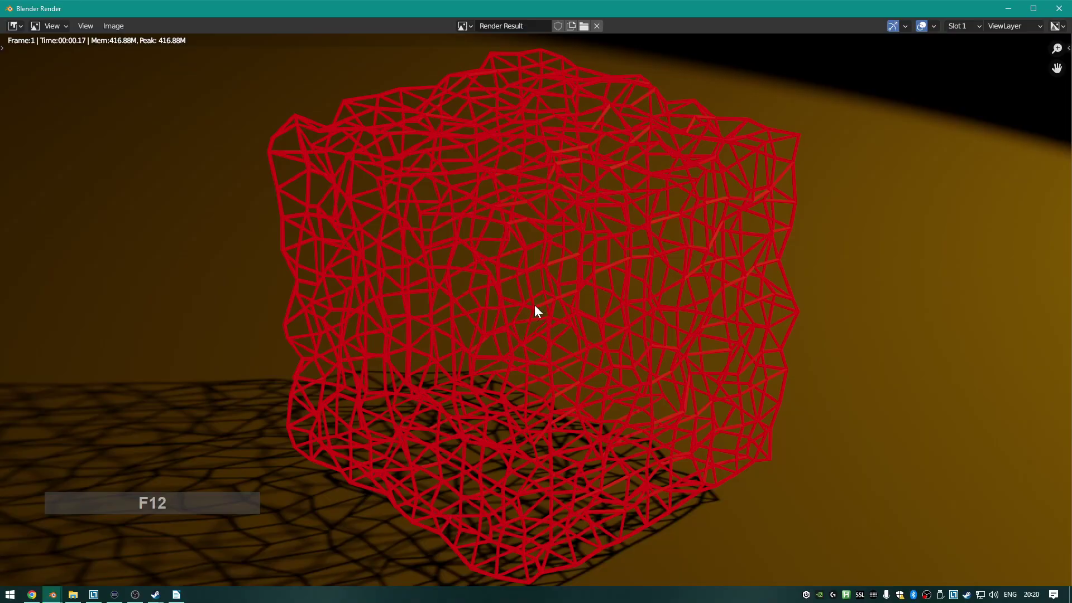
key(Escape)
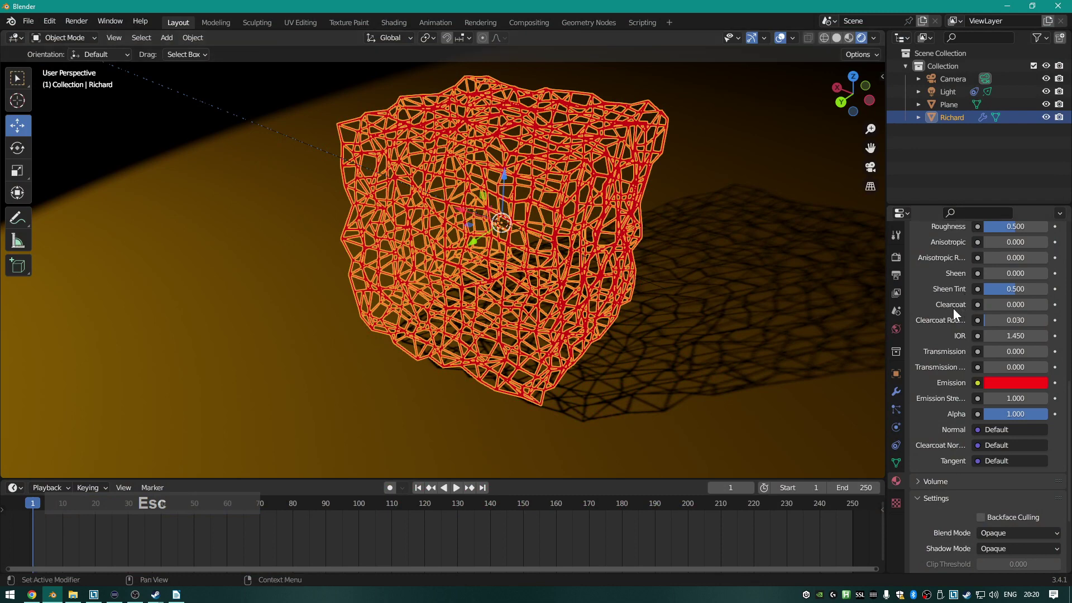
Open the scene's render properties.
scroll(896, 357, up, 1)
click(896, 257)
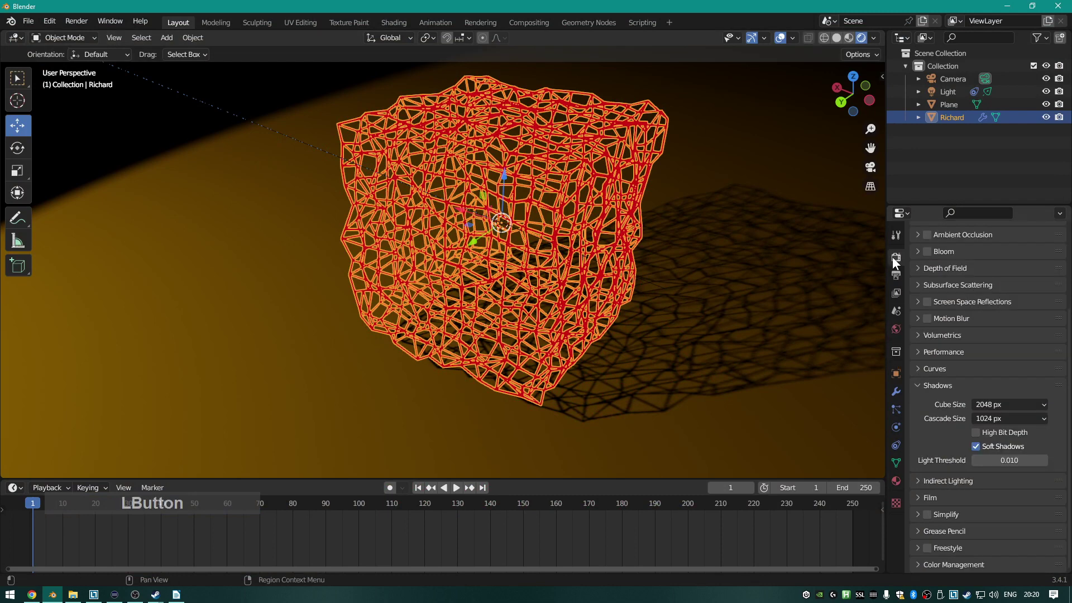
Switch the scene's render engine to Cycles.
scroll(949, 290, up, 5)
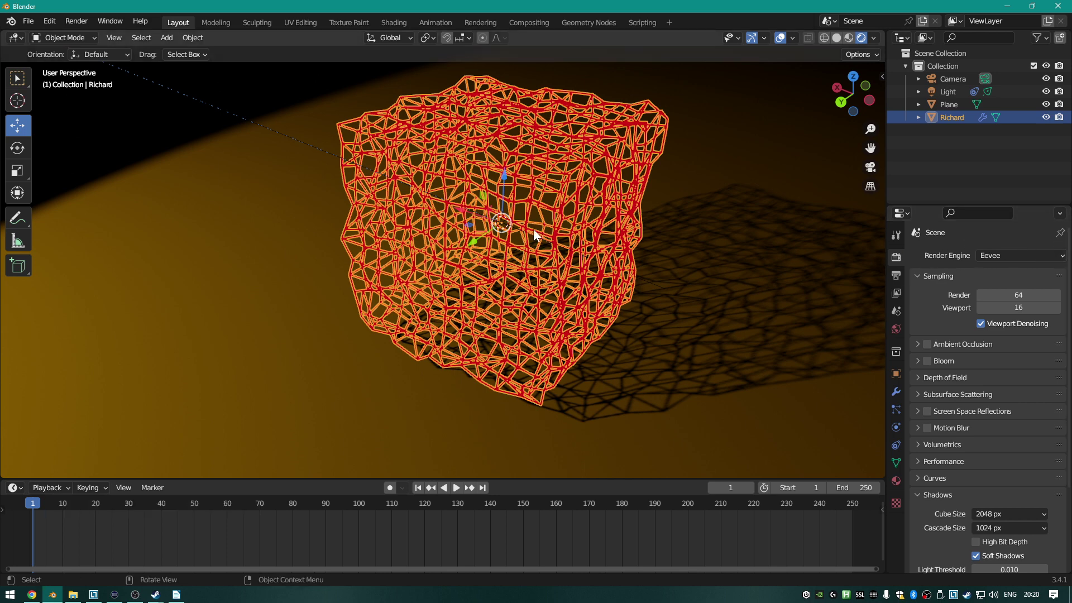
click(994, 257)
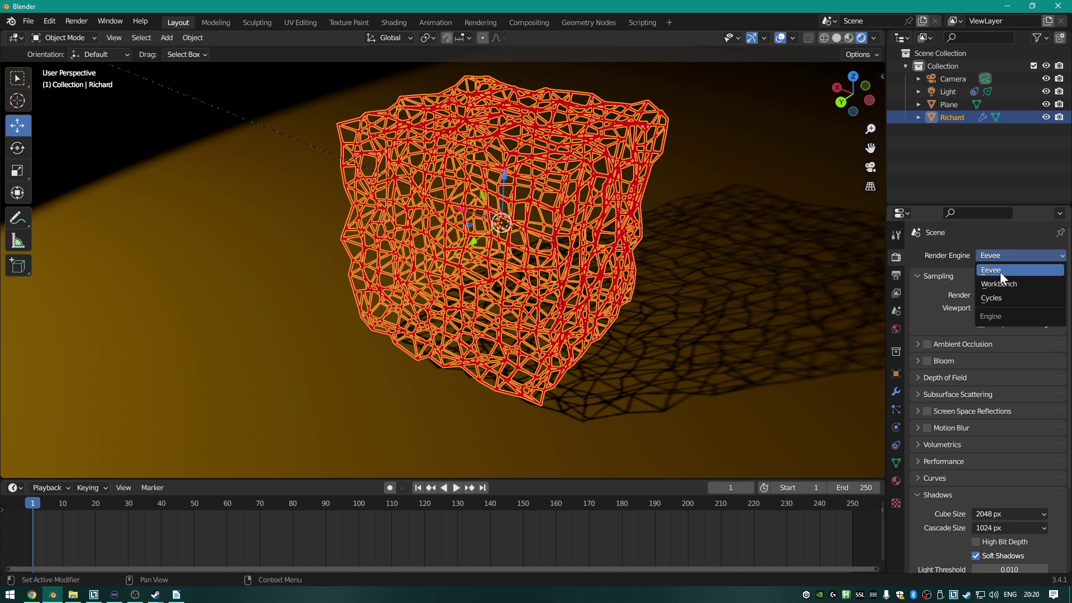
click(991, 233)
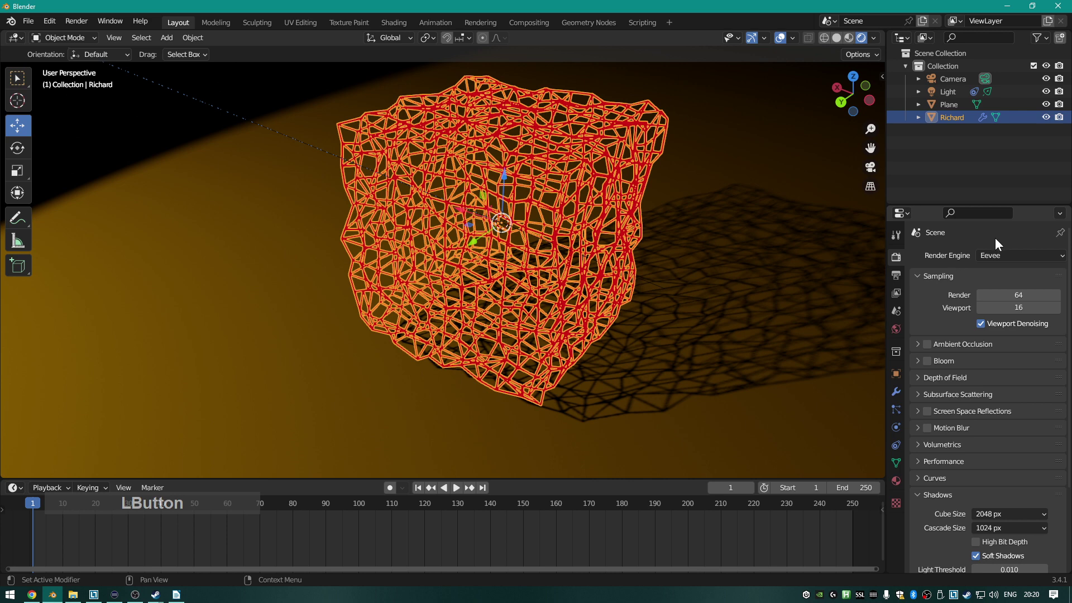
click(1002, 258)
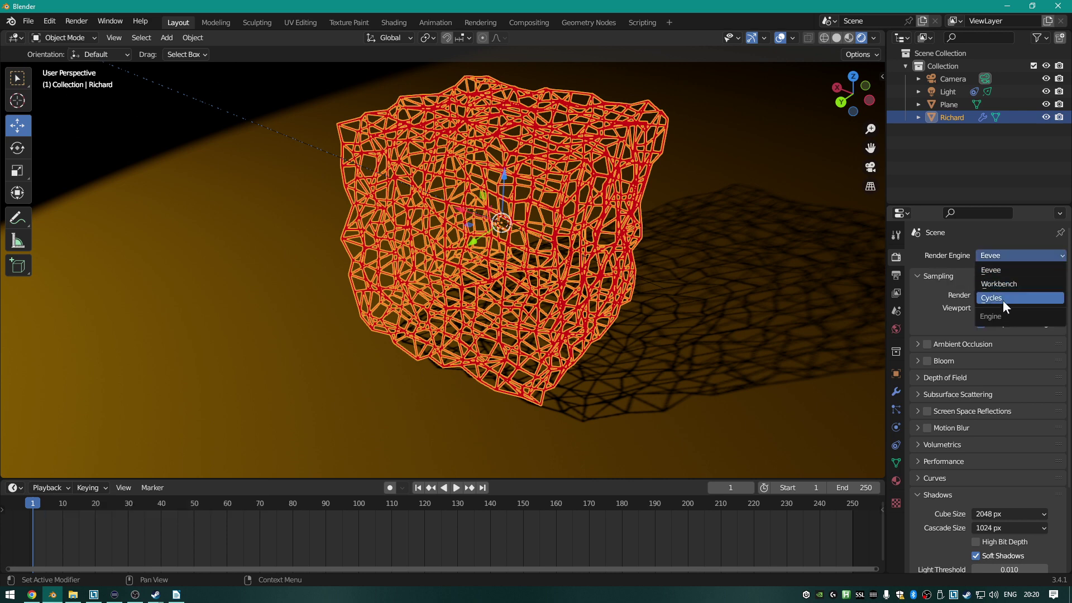
click(1002, 300)
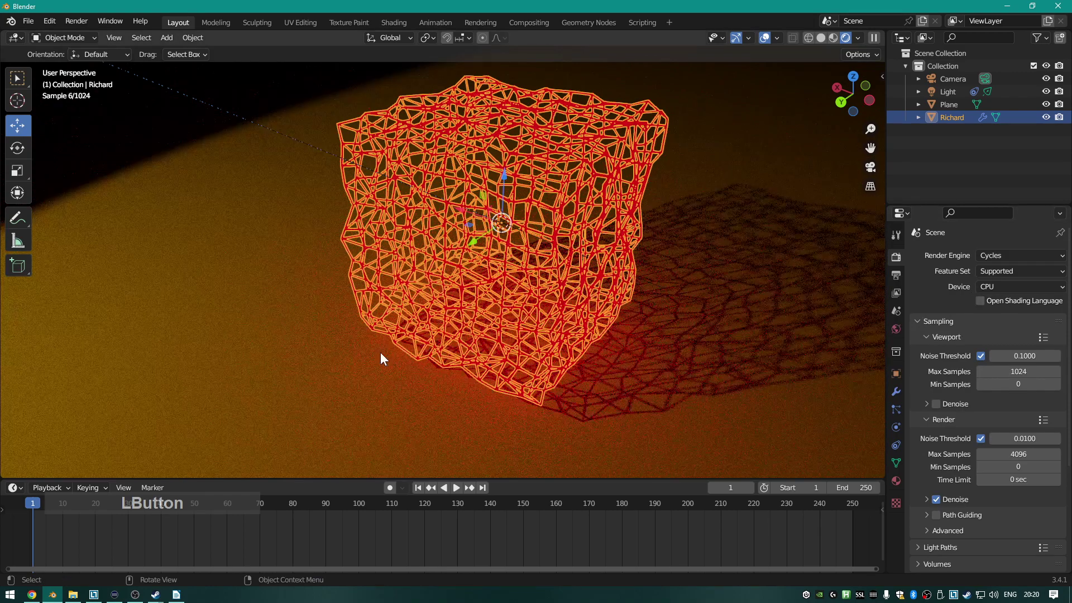
Set the Cycles rendering device to GPU Compute.
middle_drag(414, 309, 494, 293)
scroll(517, 296, up, 2)
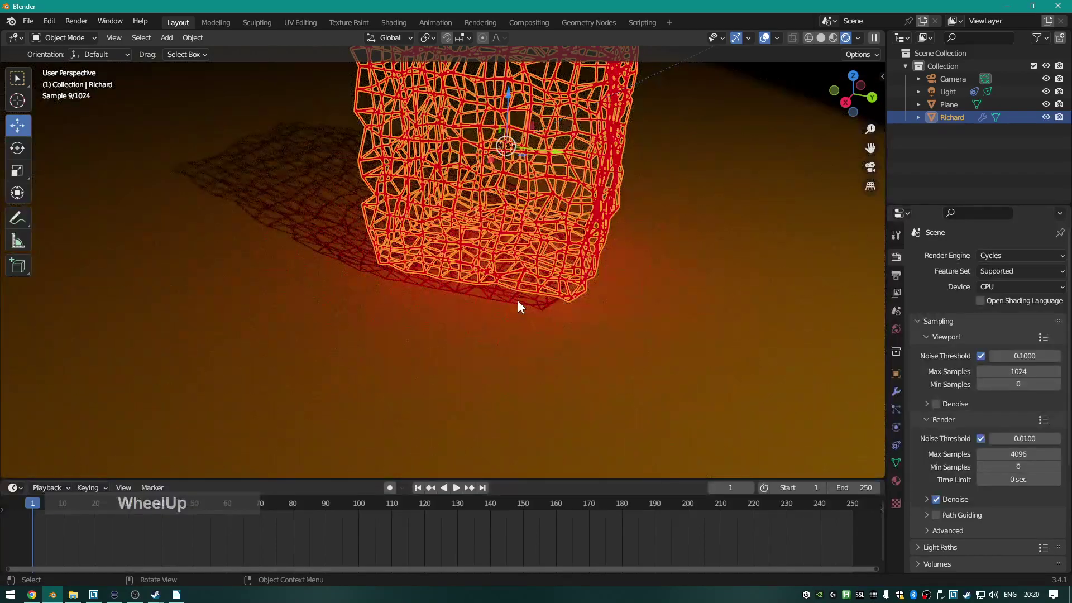
click(1015, 287)
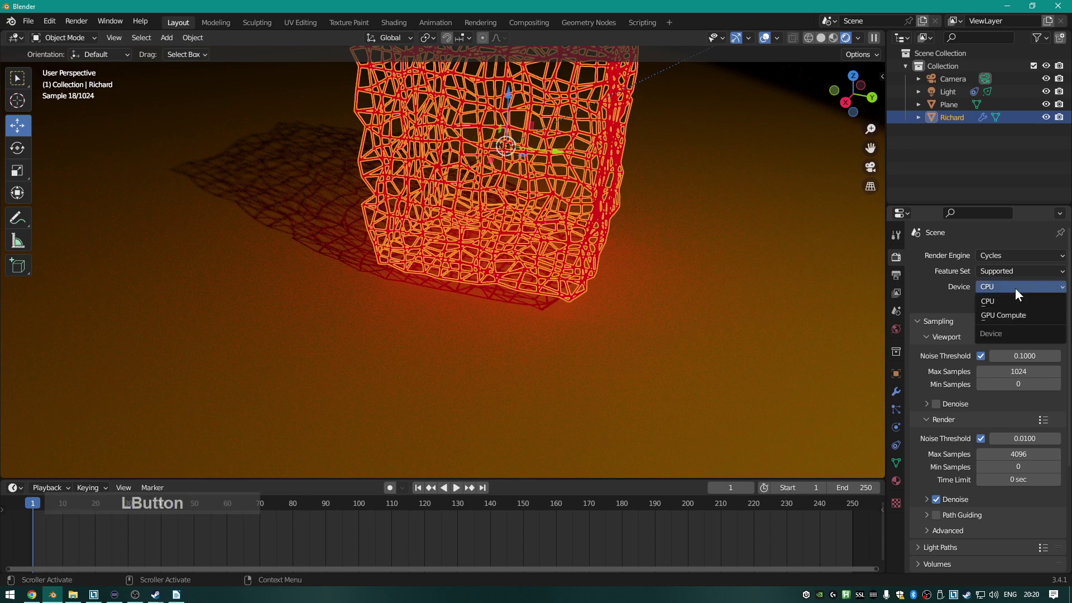
click(1002, 316)
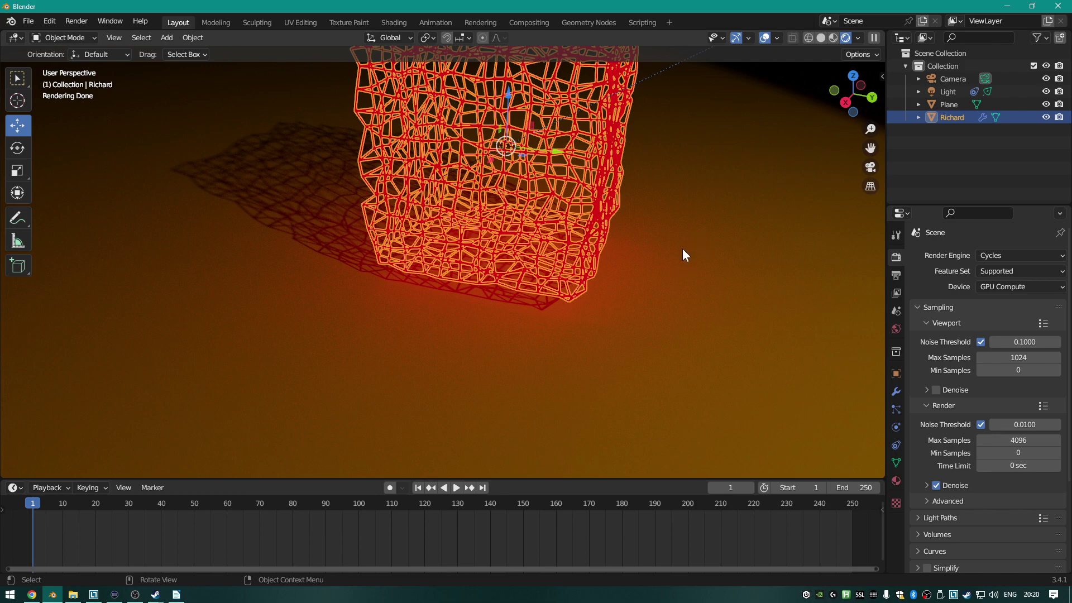
Inspect the red wireframe cube's glow from several sides, start a test render from the camera, and close it.
middle_drag(682, 248, 608, 246)
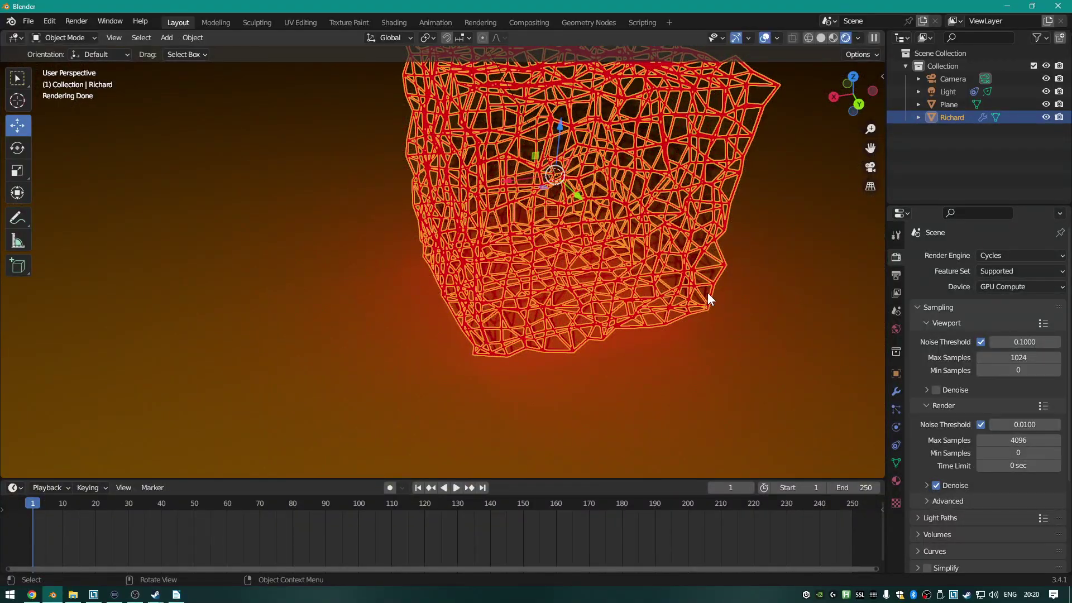
middle_drag(707, 292, 609, 284)
scroll(608, 283, down, 6)
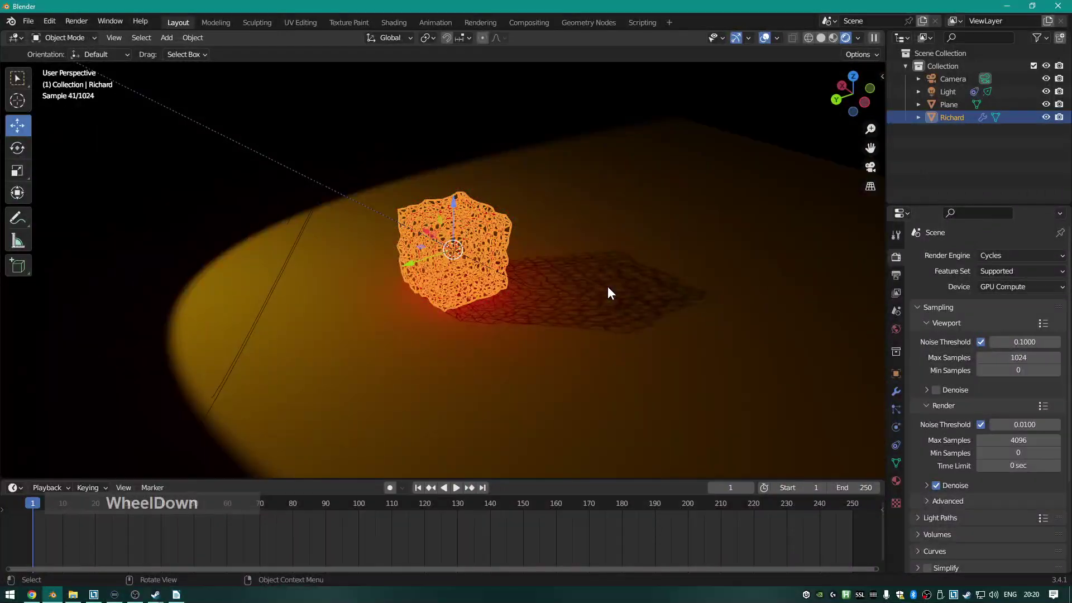
scroll(608, 291, up, 5)
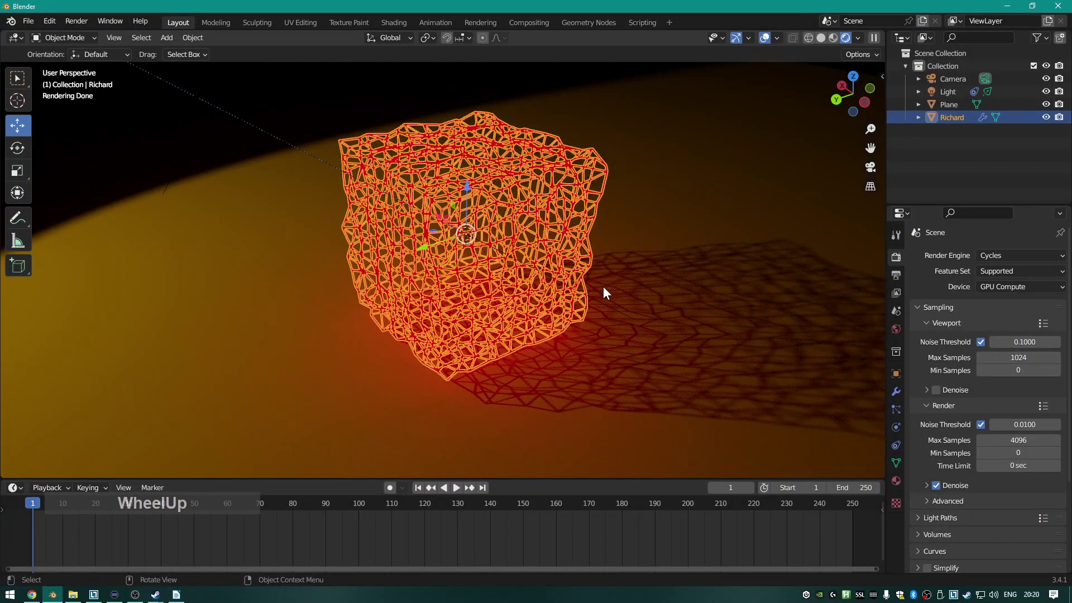
scroll(603, 289, down, 2)
scroll(604, 289, up, 3)
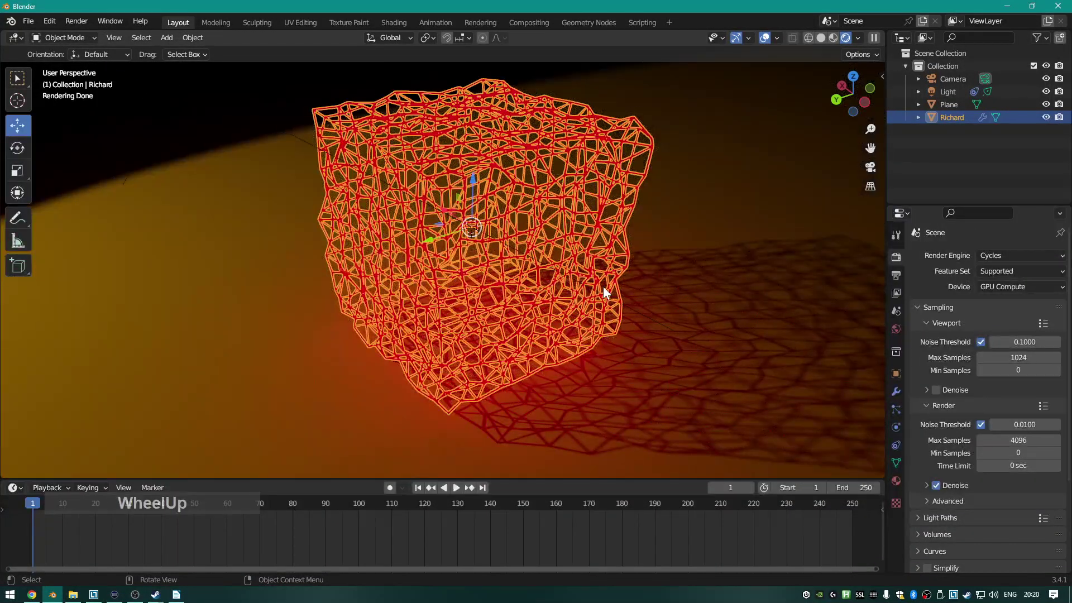
key(F12)
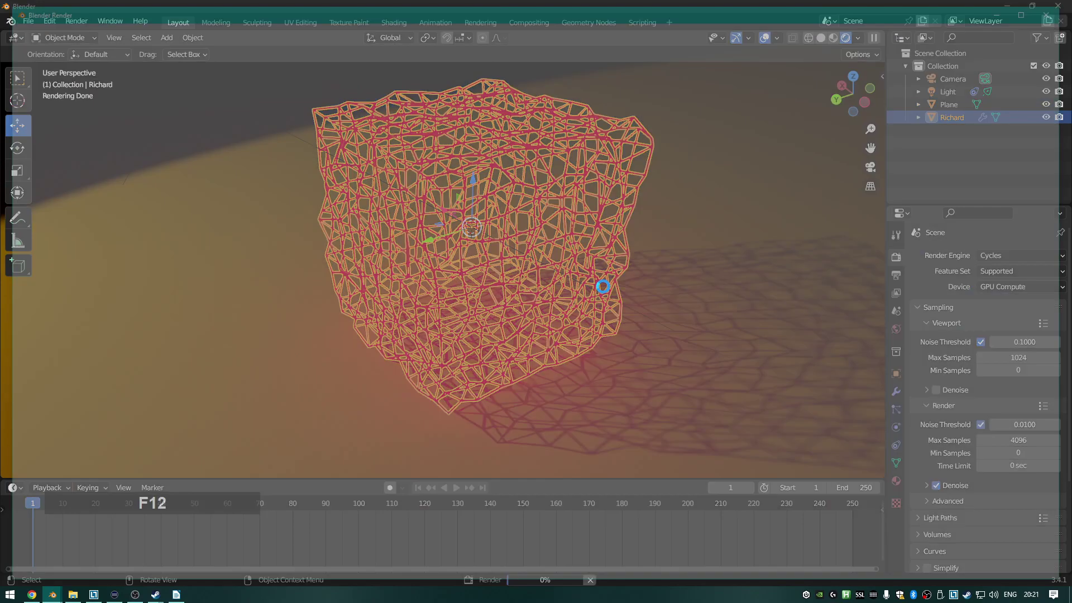
scroll(602, 287, down, 1)
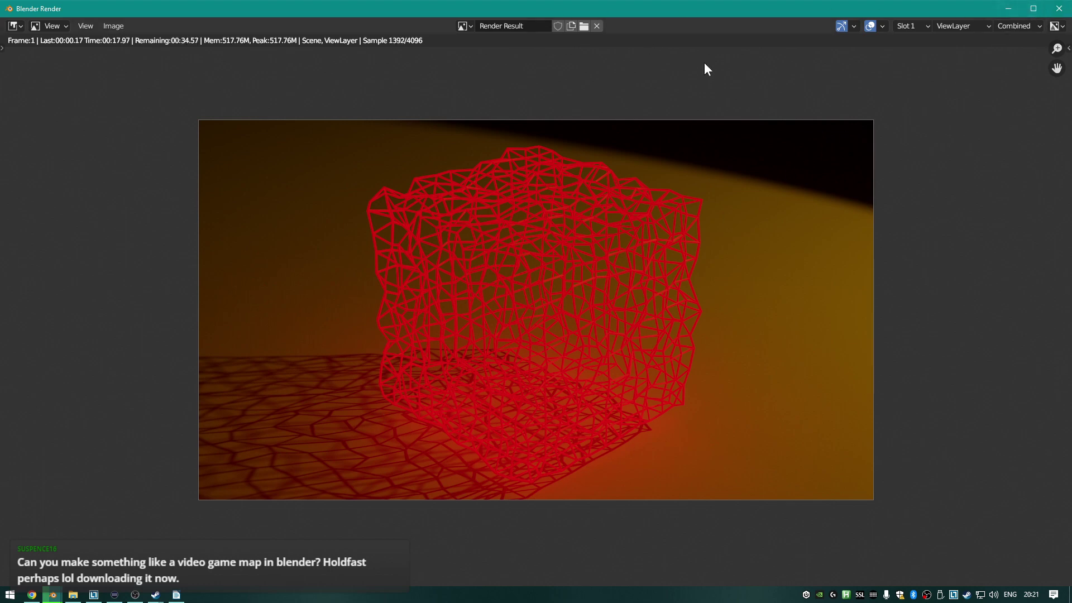
click(387, 76)
key(Escape)
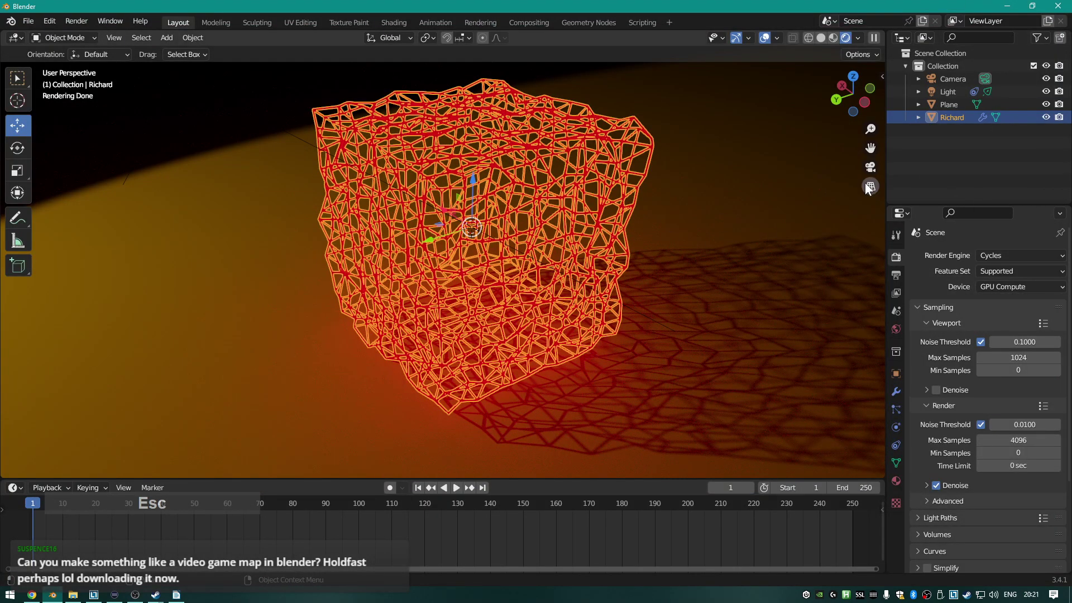
Hide the light in both the viewport and renders so only the cube's emission illuminates the plane.
click(1045, 91)
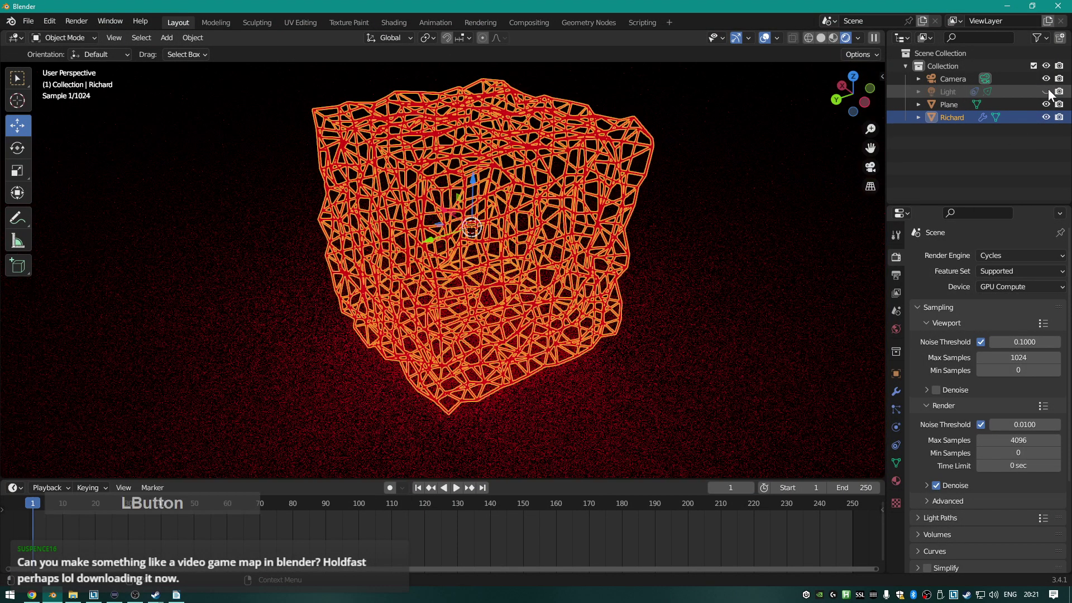
scroll(696, 252, down, 4)
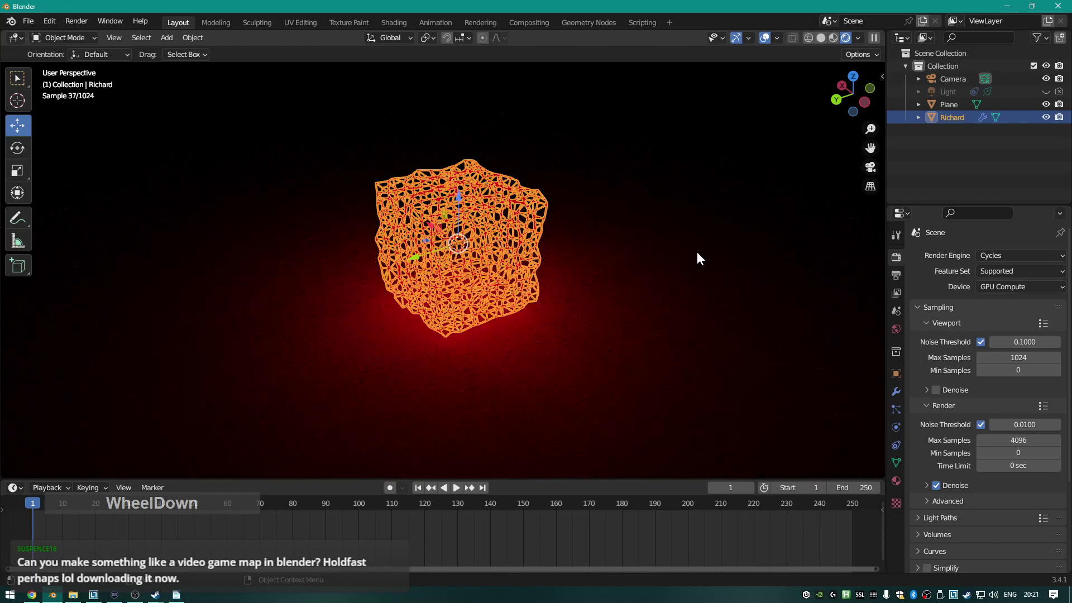
Change the emission color of the wireframe cube's material to a bright yellow-green.
click(896, 480)
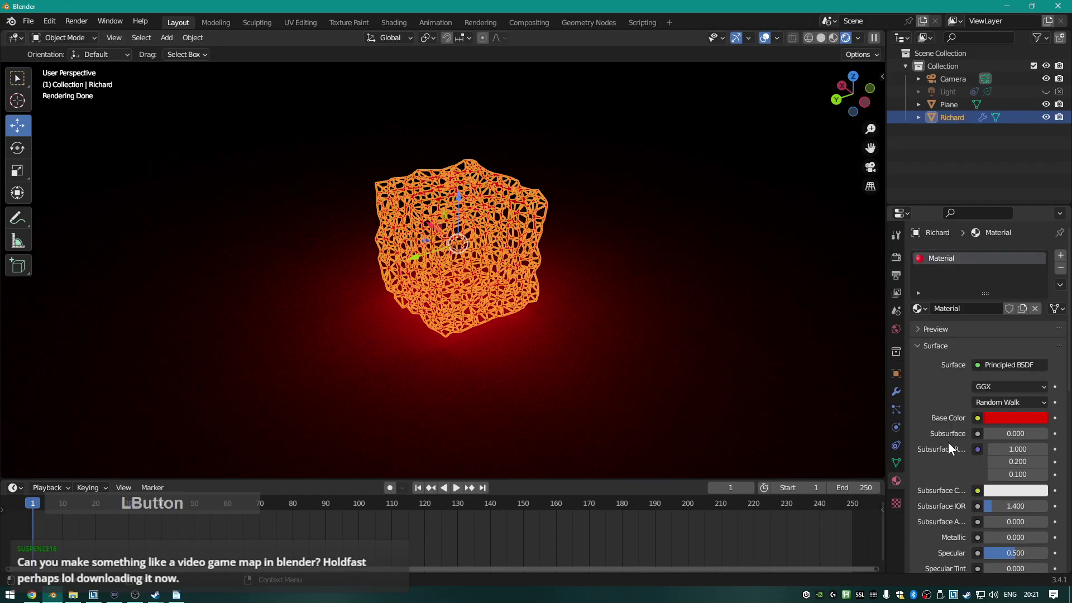
scroll(993, 391, down, 10)
click(1017, 387)
mouse_move(1000, 329)
mouse_down()
mouse_move(988, 326)
mouse_move(1010, 326)
mouse_up()
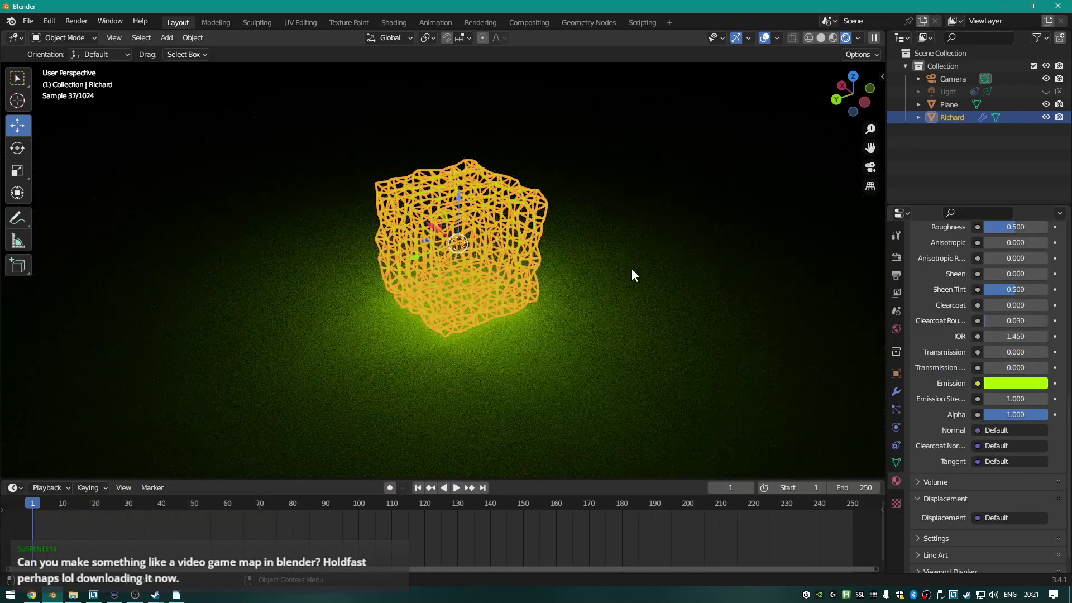
Start a test render of the glowing green cube, examine the light cast on the plane, and close the render.
key(F12)
scroll(632, 270, down, 1)
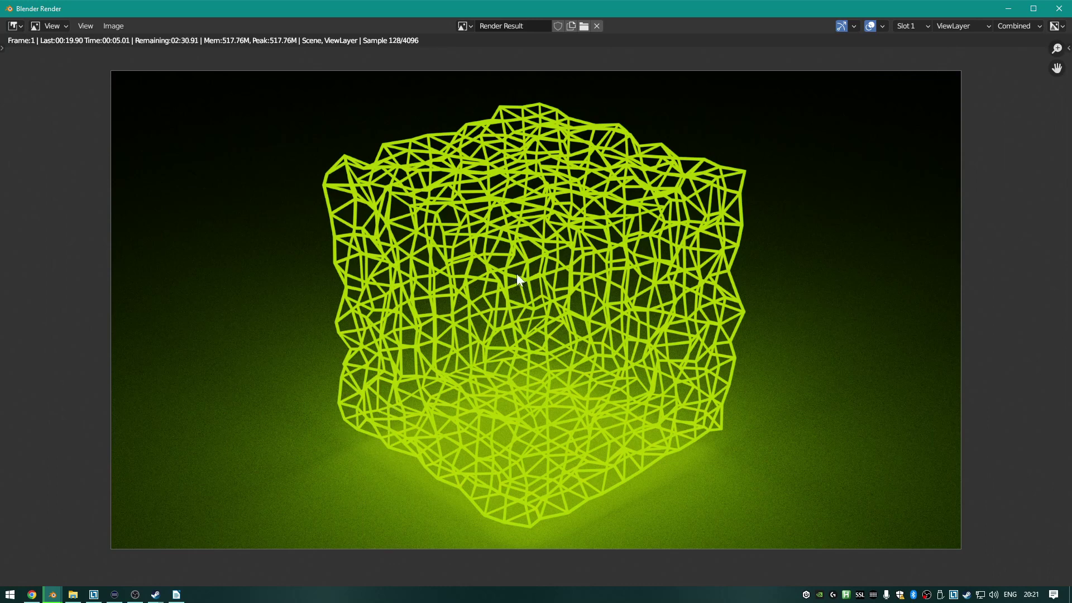
scroll(542, 427, down, 3)
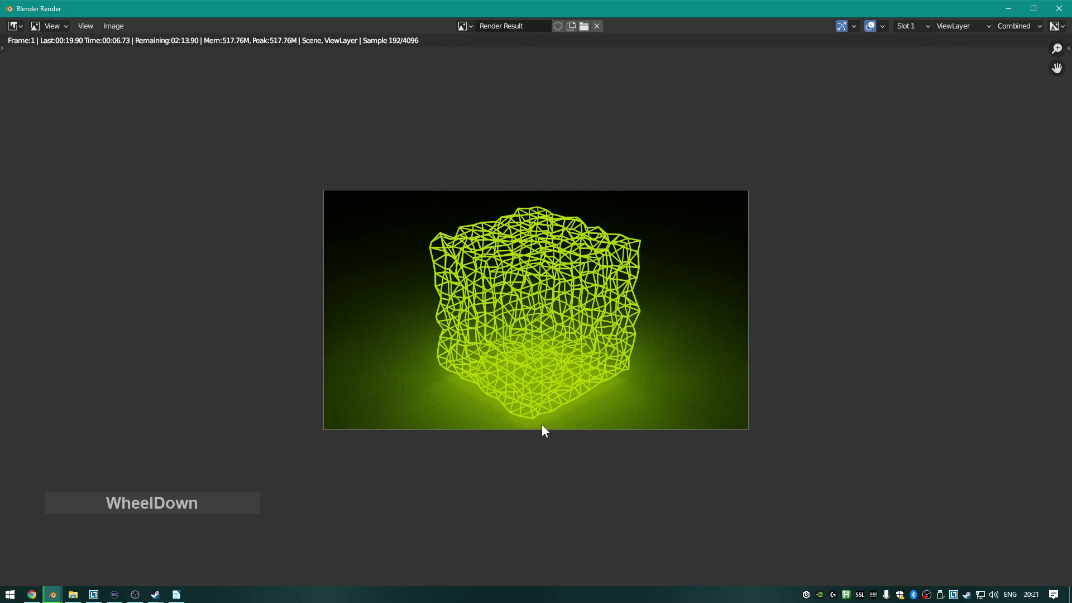
scroll(463, 425, up, 1)
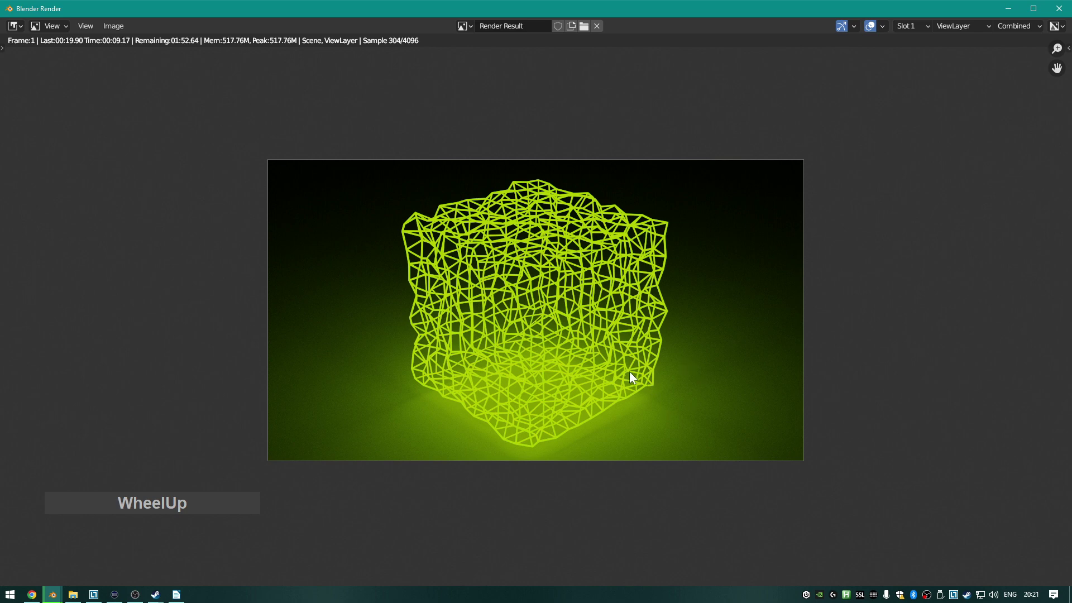
click(938, 244)
key(Escape)
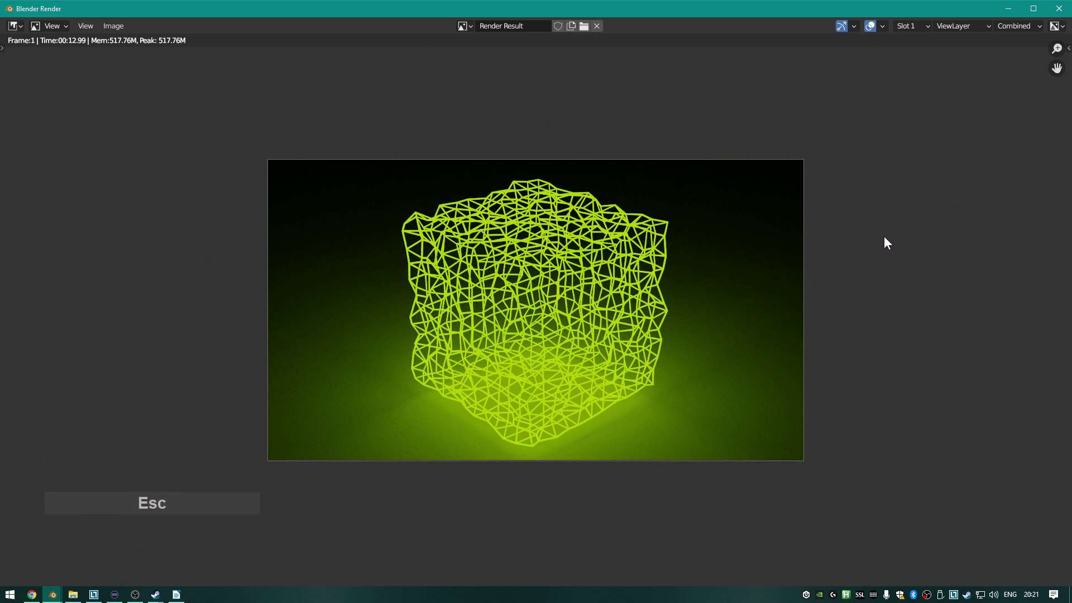
key(Escape)
Switch the render engine back to Eevee to compare how the cube's emission lights the plane.
scroll(938, 290, up, 1)
scroll(938, 289, up, 5)
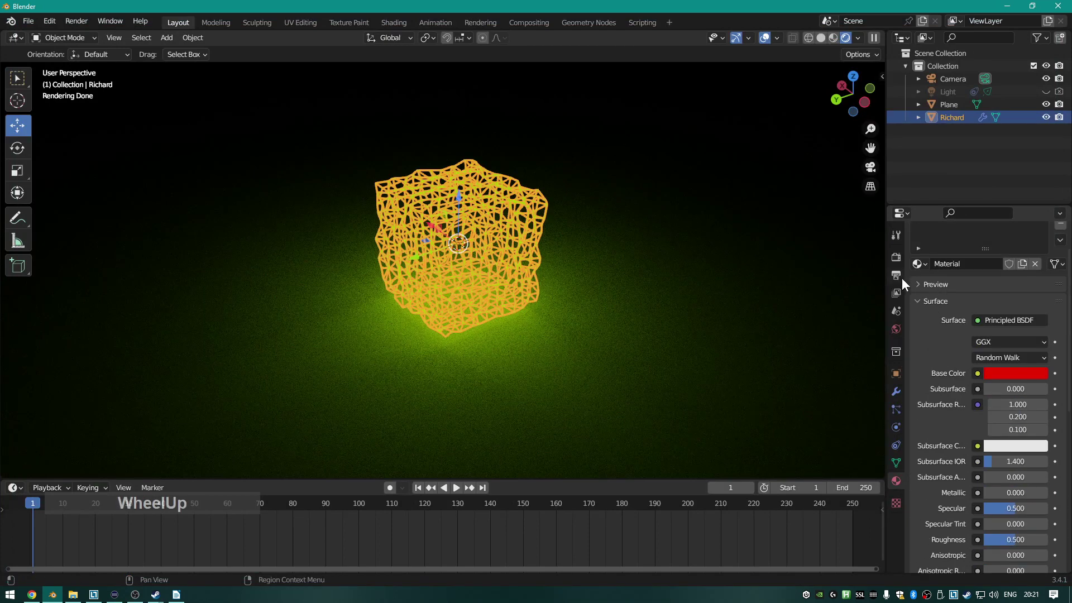
click(896, 257)
scroll(1019, 257, up, 2)
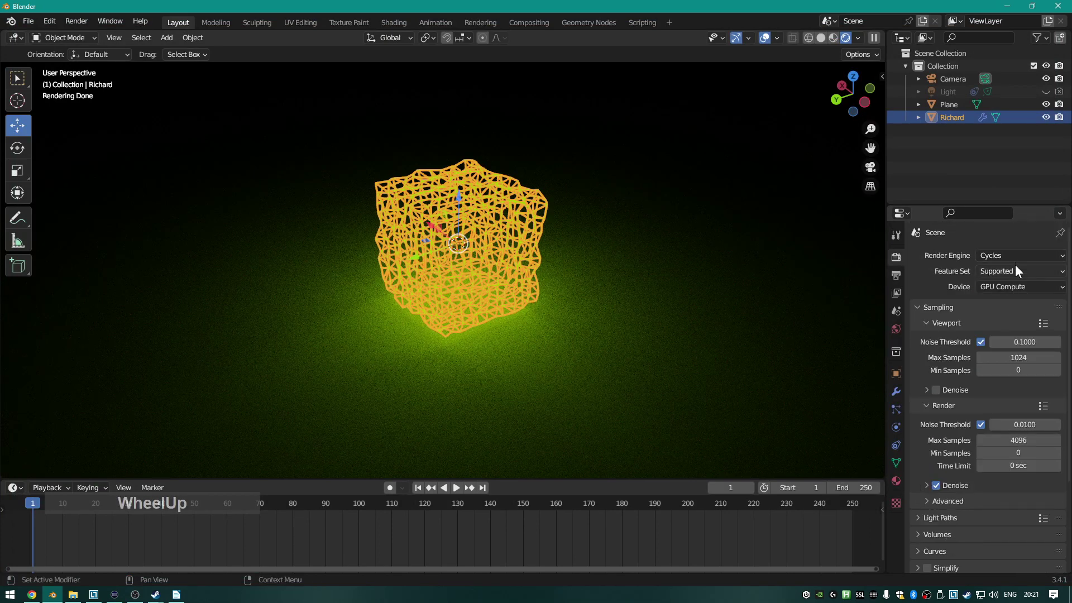
click(1006, 255)
click(1003, 270)
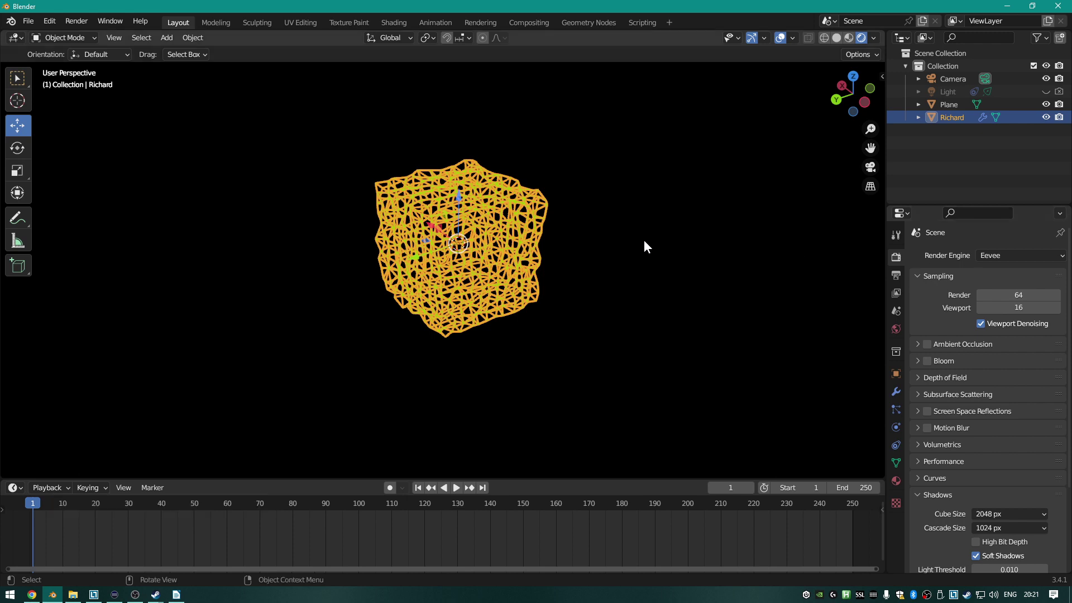
Review the Eevee render settings and set the render engine to Cycles again.
scroll(955, 374, down, 2)
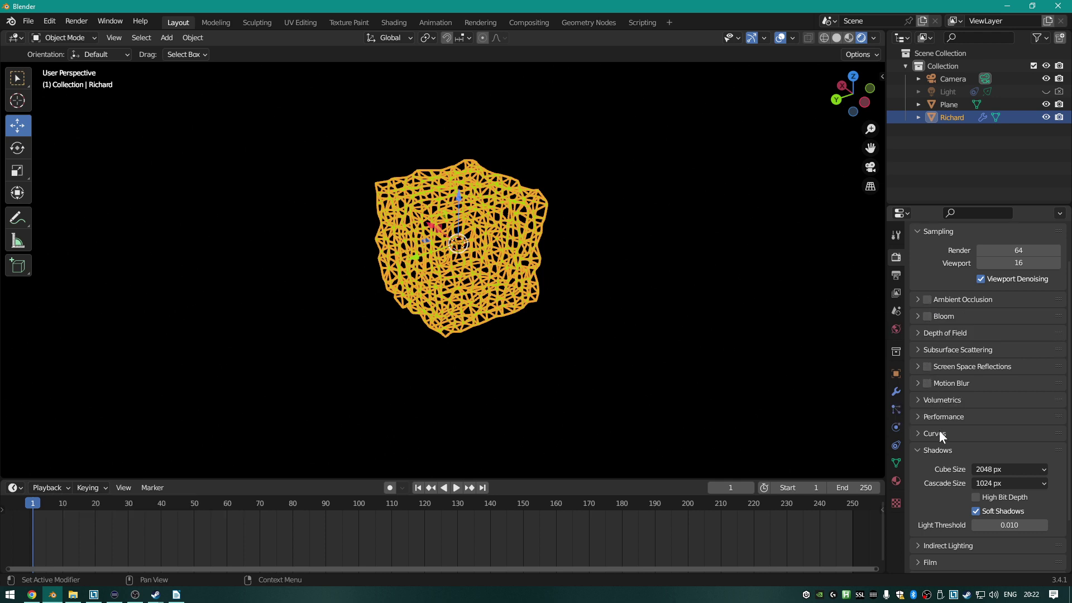
scroll(943, 425, down, 3)
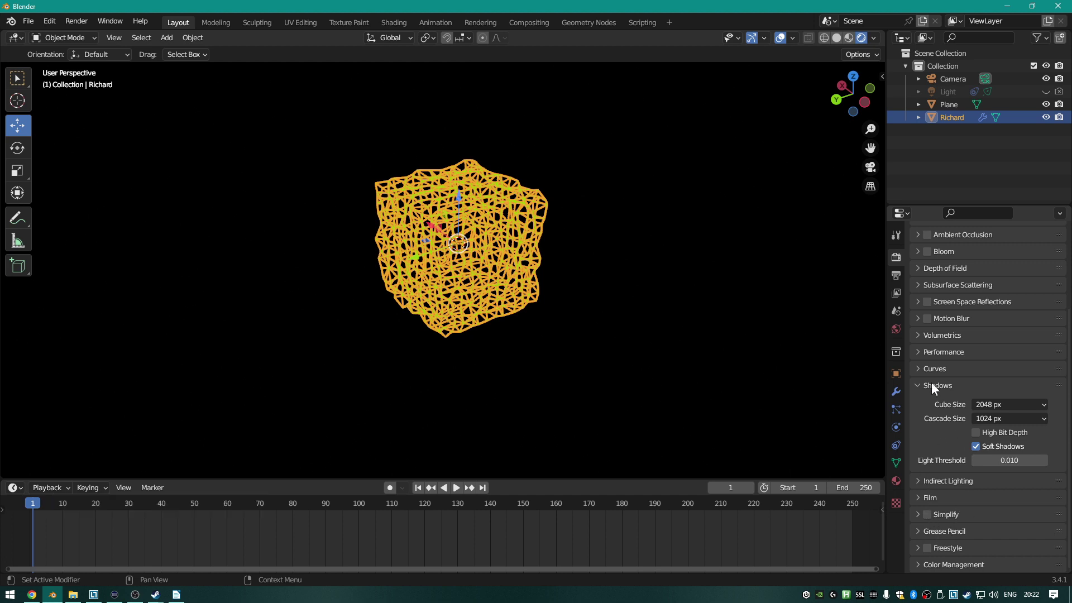
scroll(942, 360, up, 5)
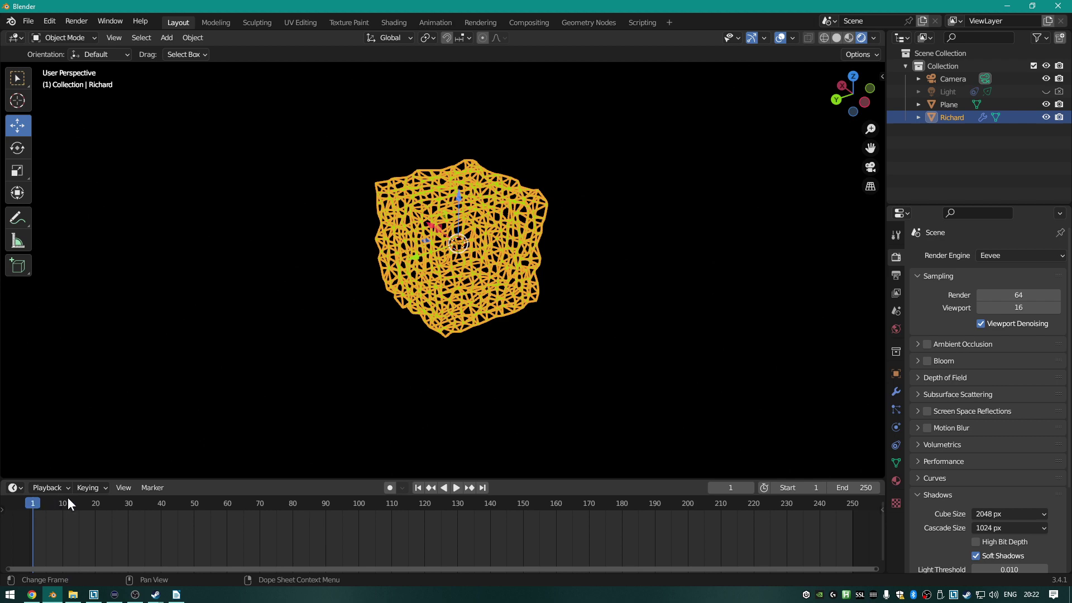
scroll(528, 270, up, 3)
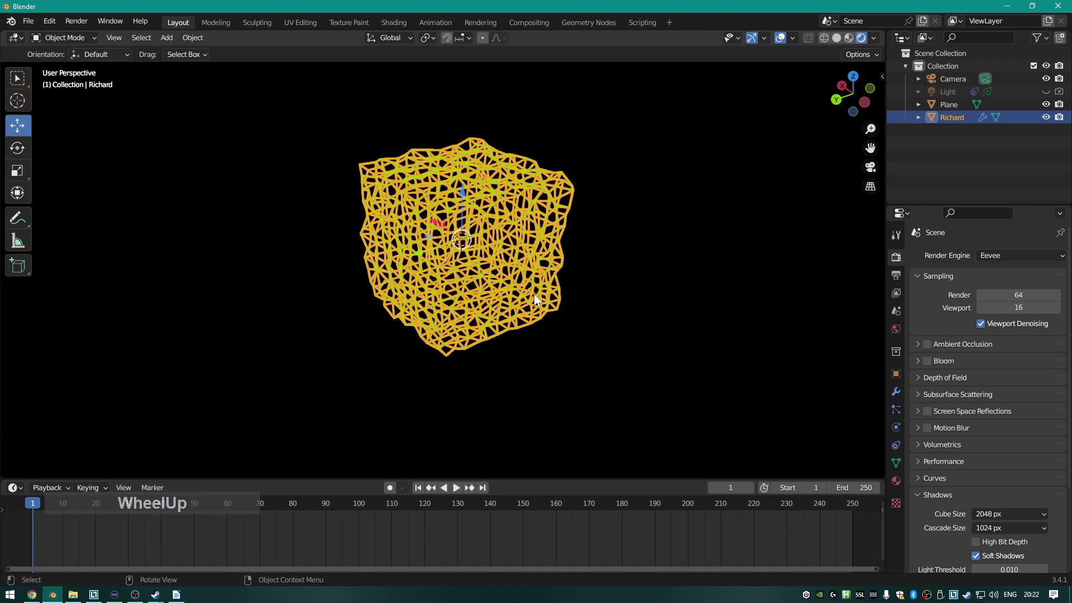
middle_drag(534, 293, 558, 296)
click(1008, 256)
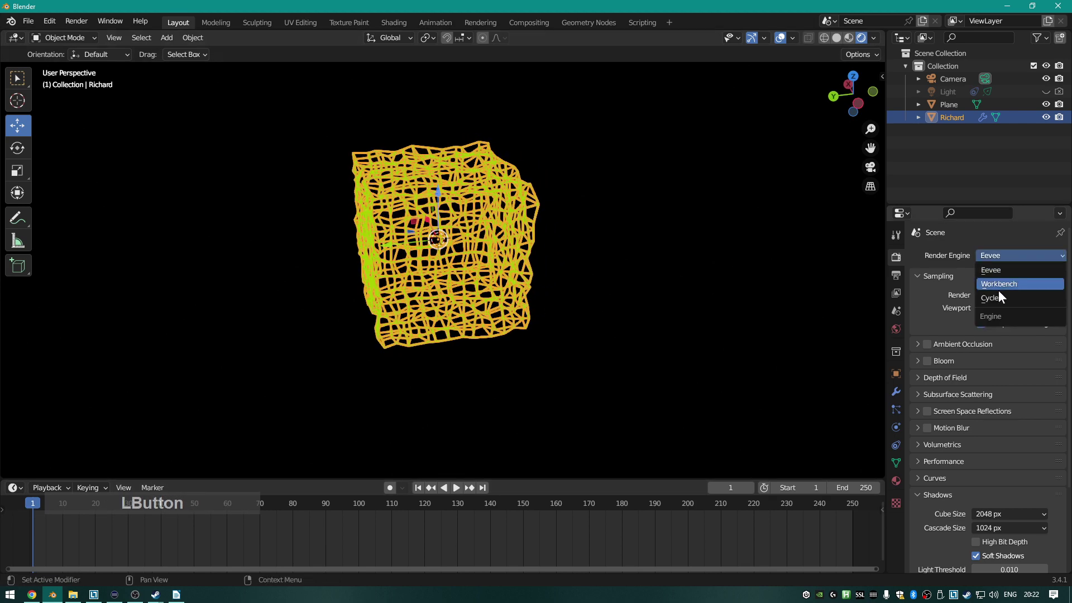
click(995, 299)
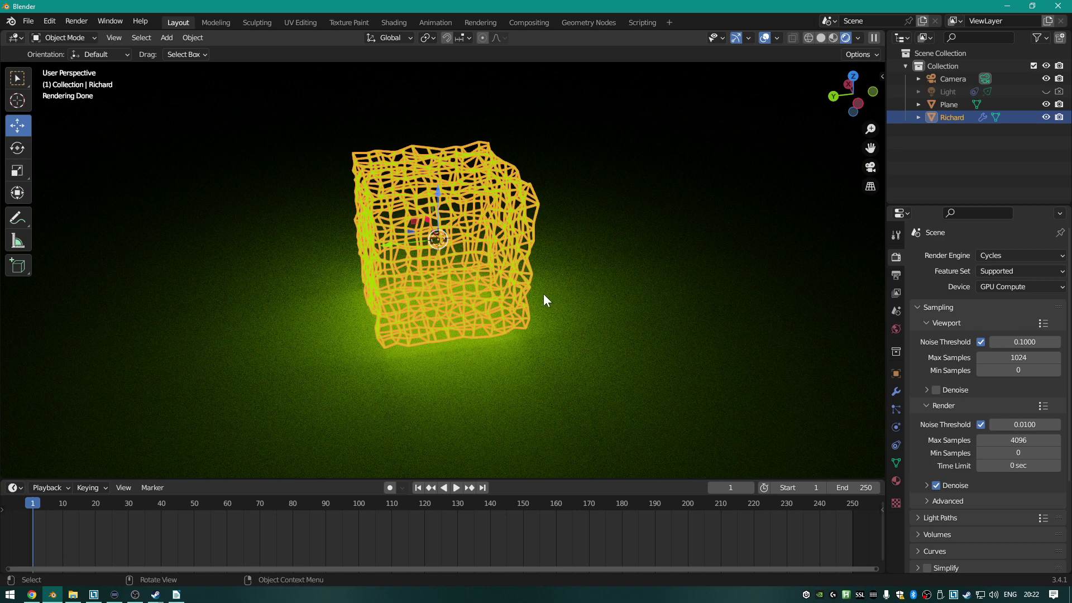
Move the wireframe cube about -6.62 m along the Y axis and rotate it 52° around the view axis.
scroll(475, 270, down, 3)
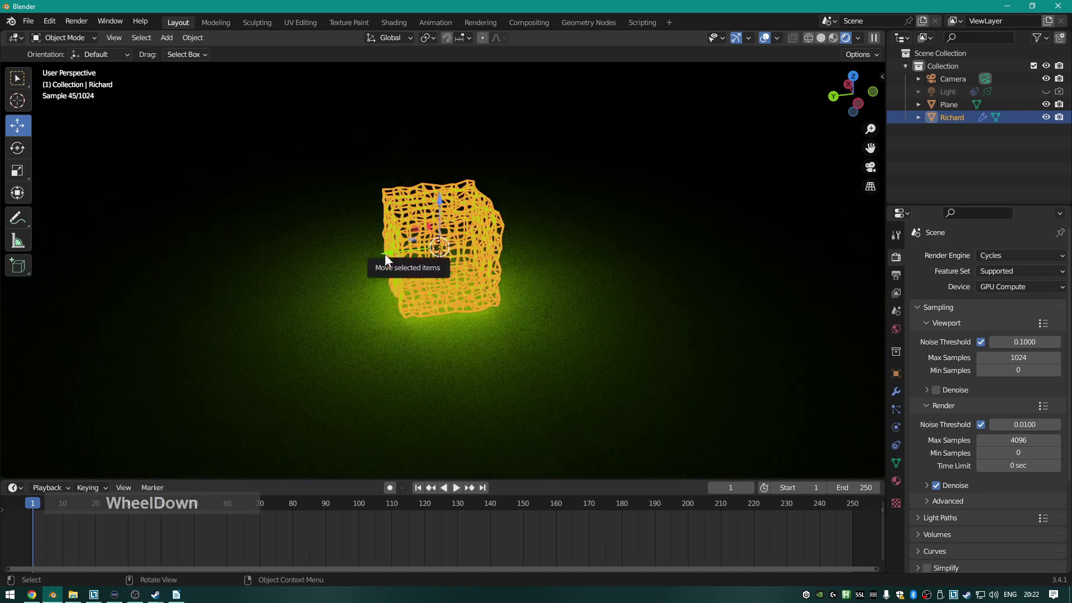
drag(384, 253, 665, 253)
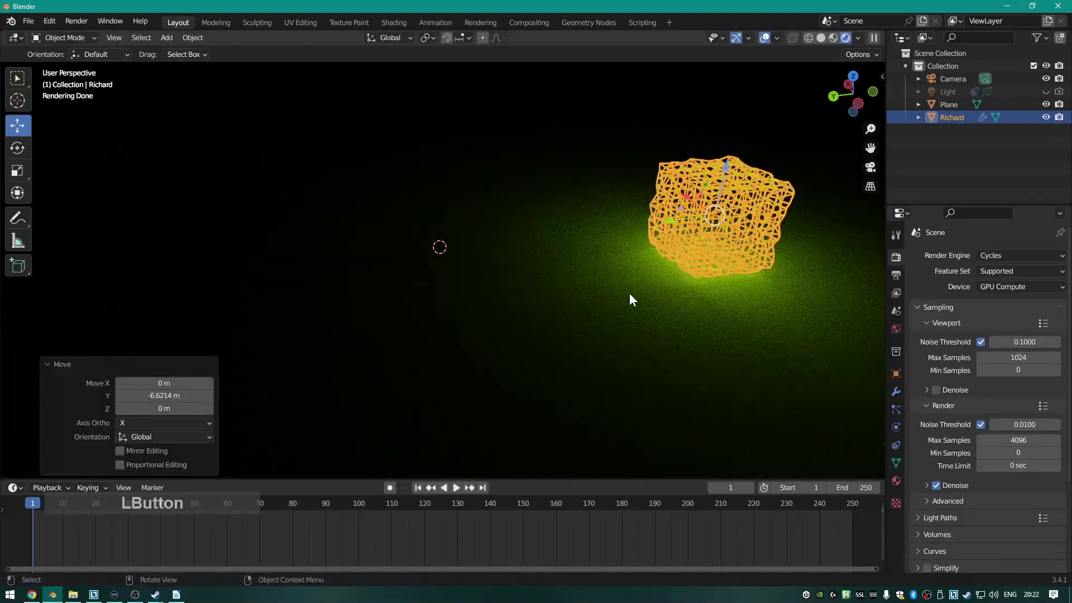
key(r)
click(529, 253)
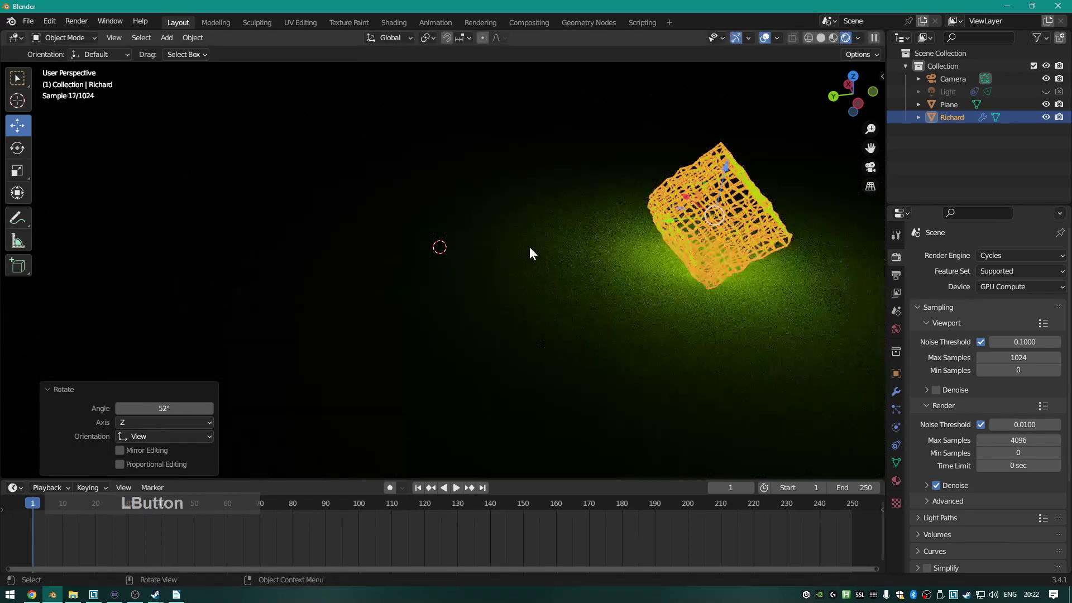
Insert a keyframe for the wireframe cube at frame 1 and set the current frame to 250.
key(i)
click(509, 331)
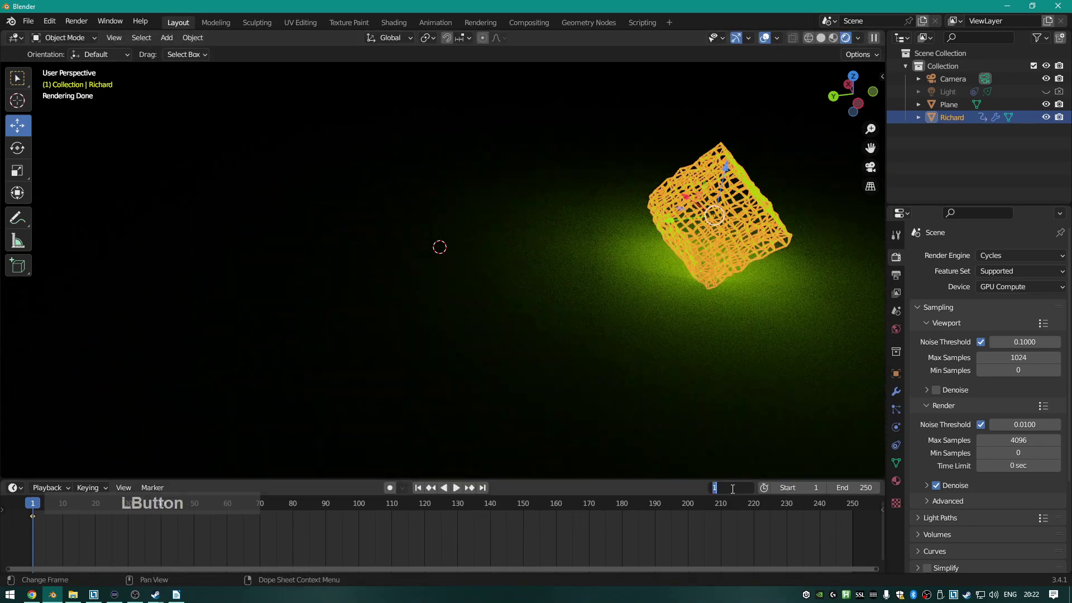
text(250)
key(KP_Enter)
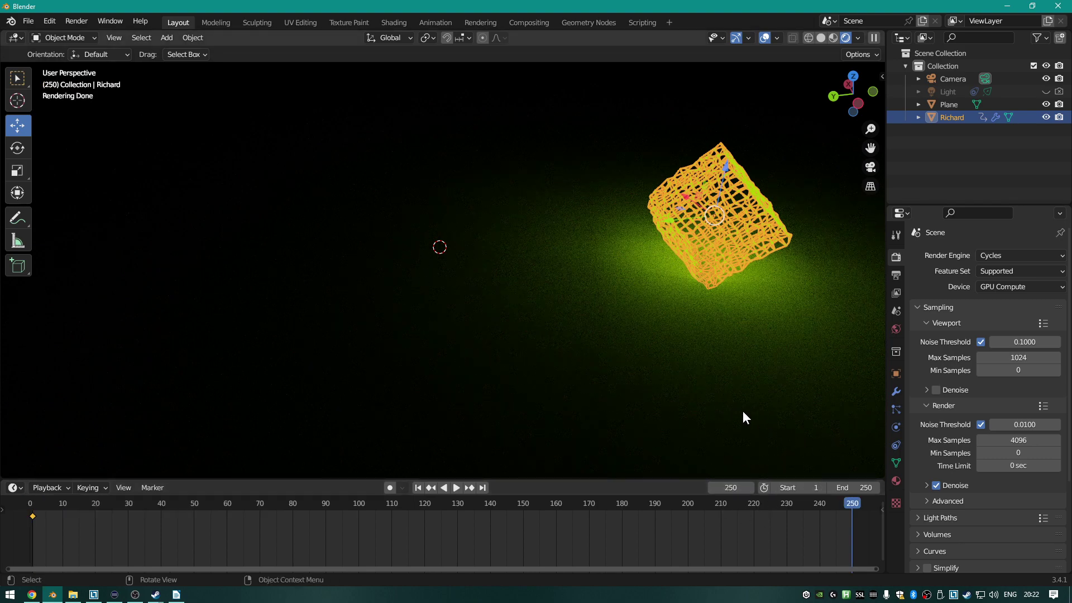
key(g)
key(x)
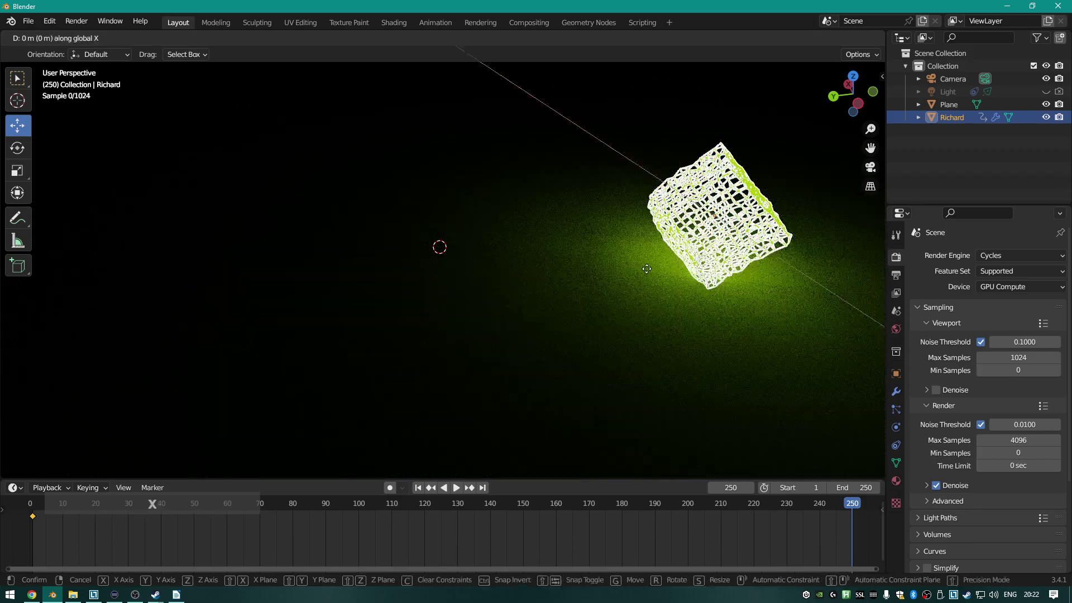
right_click(556, 294)
Move the wireframe cube about 8.93 m along the Y axis and rotate it around the view axis.
key(g)
key(y)
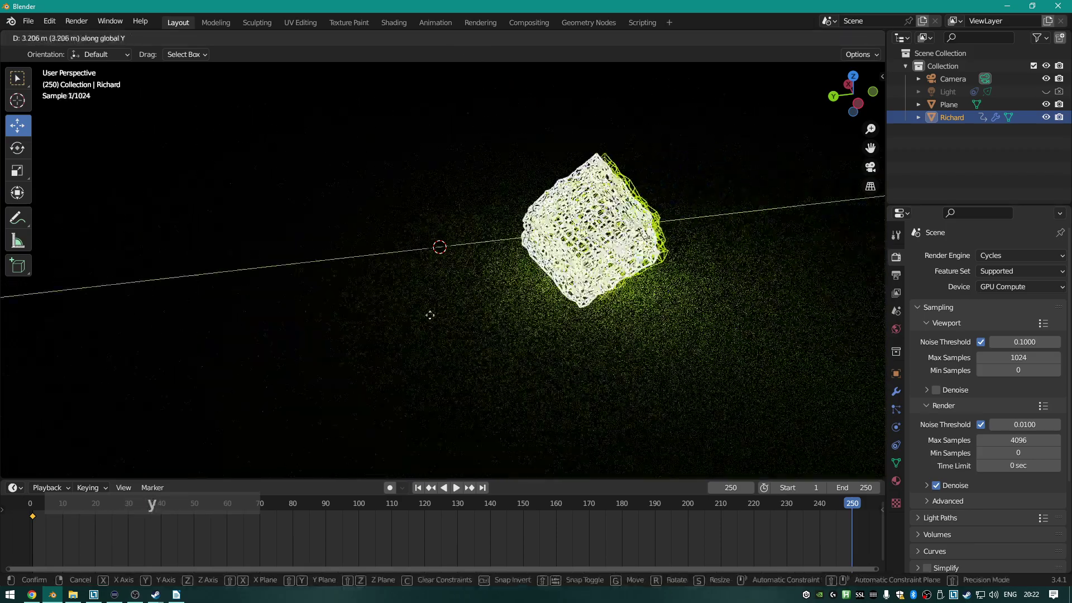
click(233, 368)
key(r)
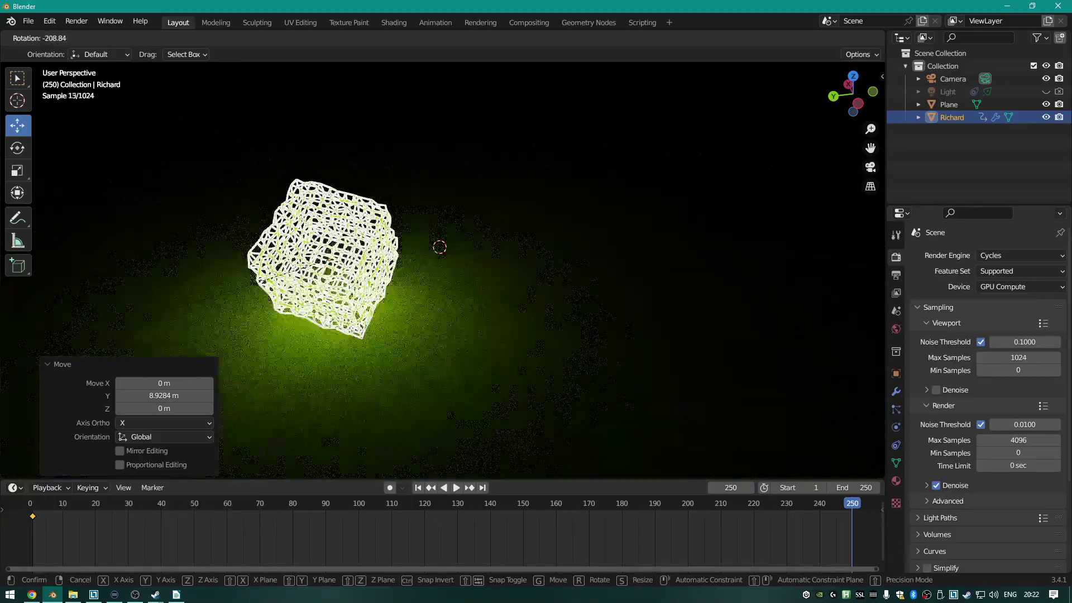
click(358, 317)
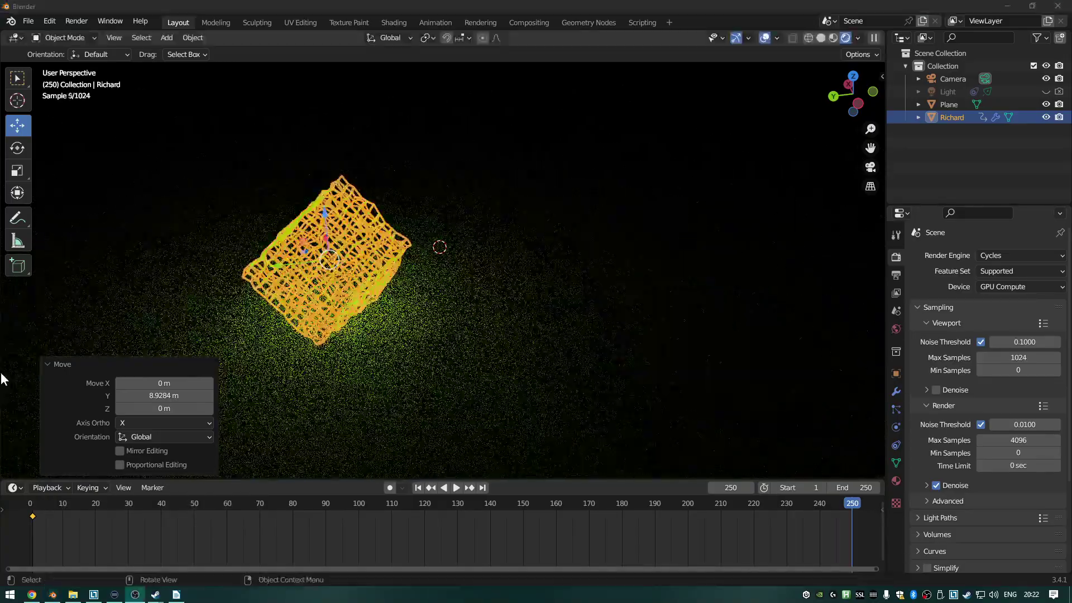
Rotate the cube a further -745° around the view axis and insert a keyframe for it at frame 250.
key(g)
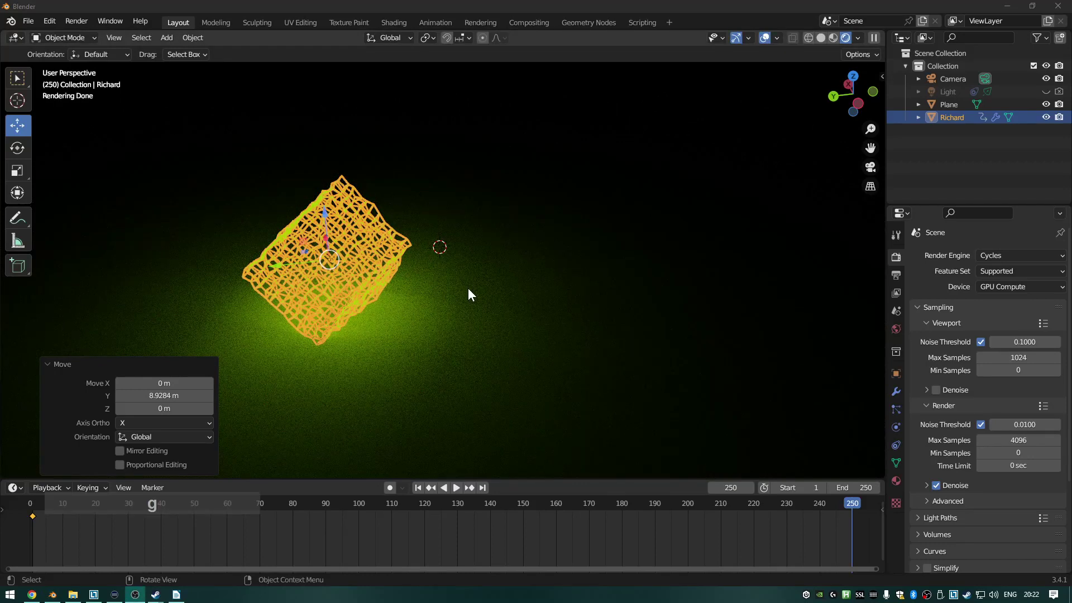
key(Escape)
click(364, 248)
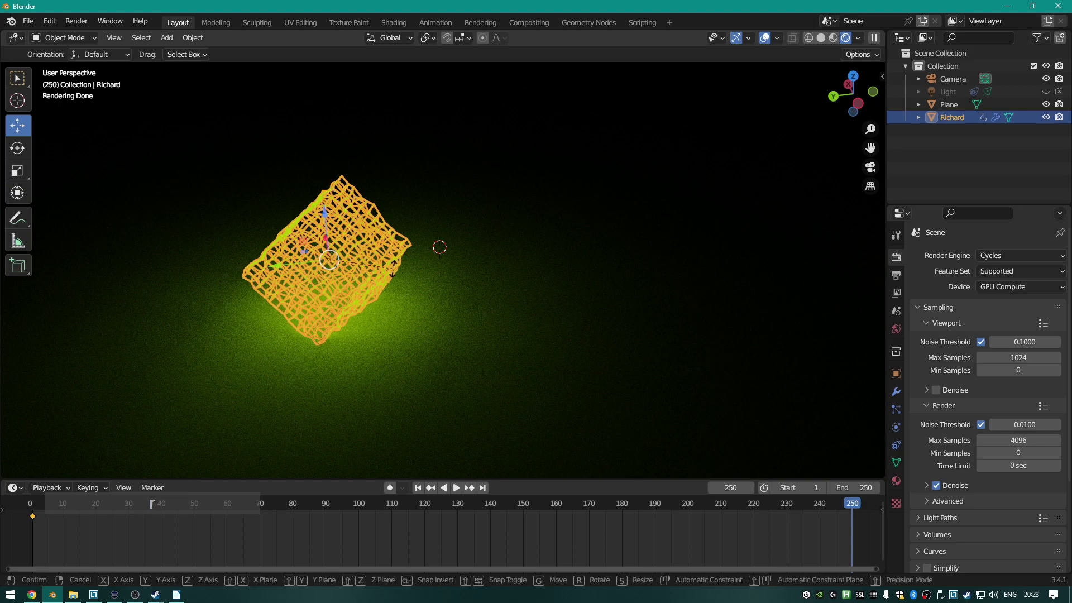
key(r)
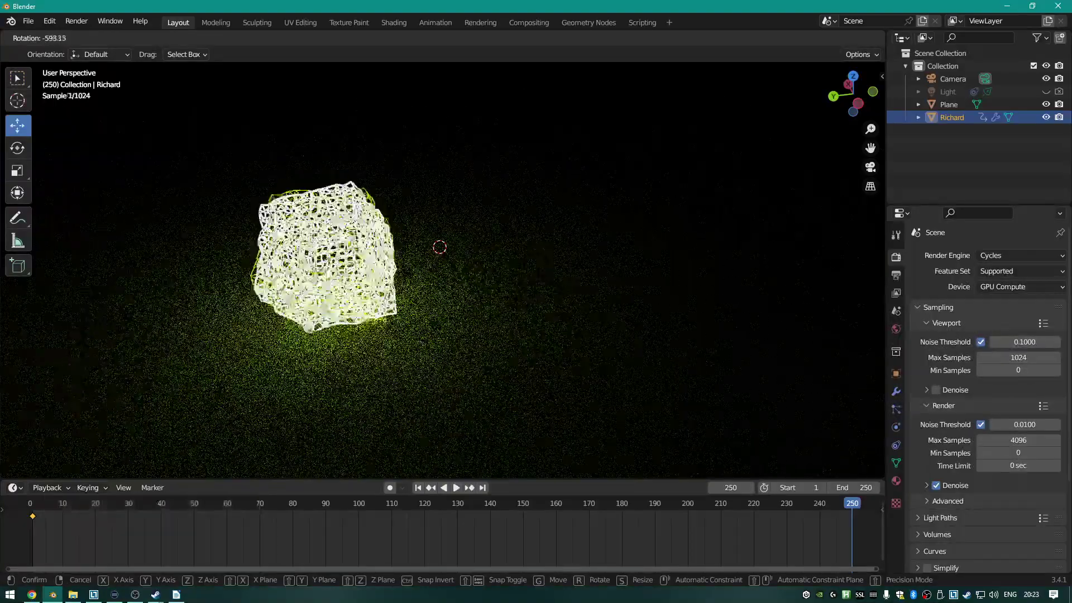
click(491, 218)
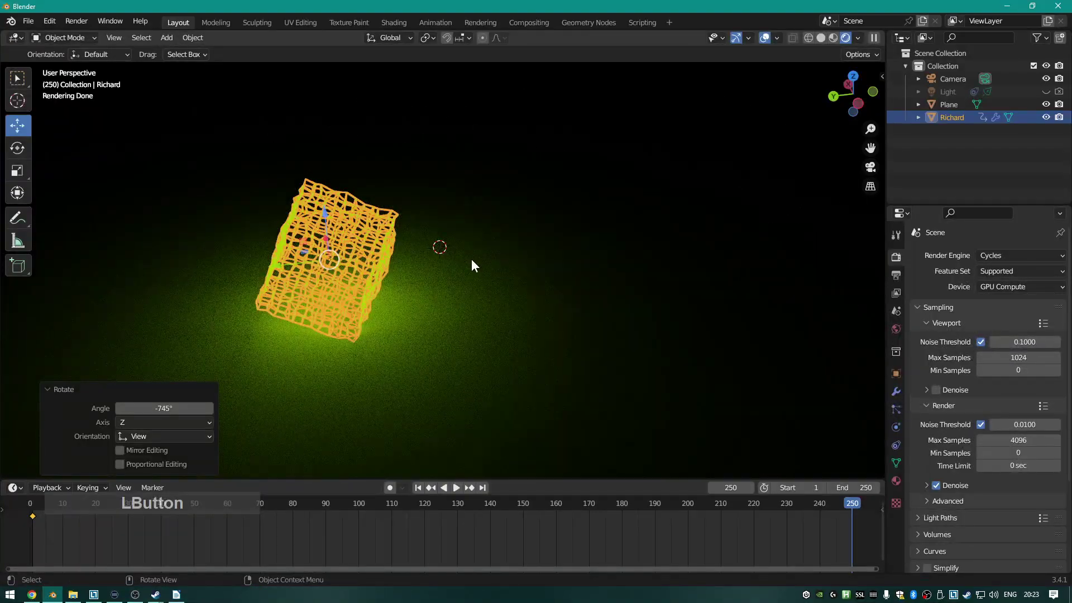
key(i)
click(438, 261)
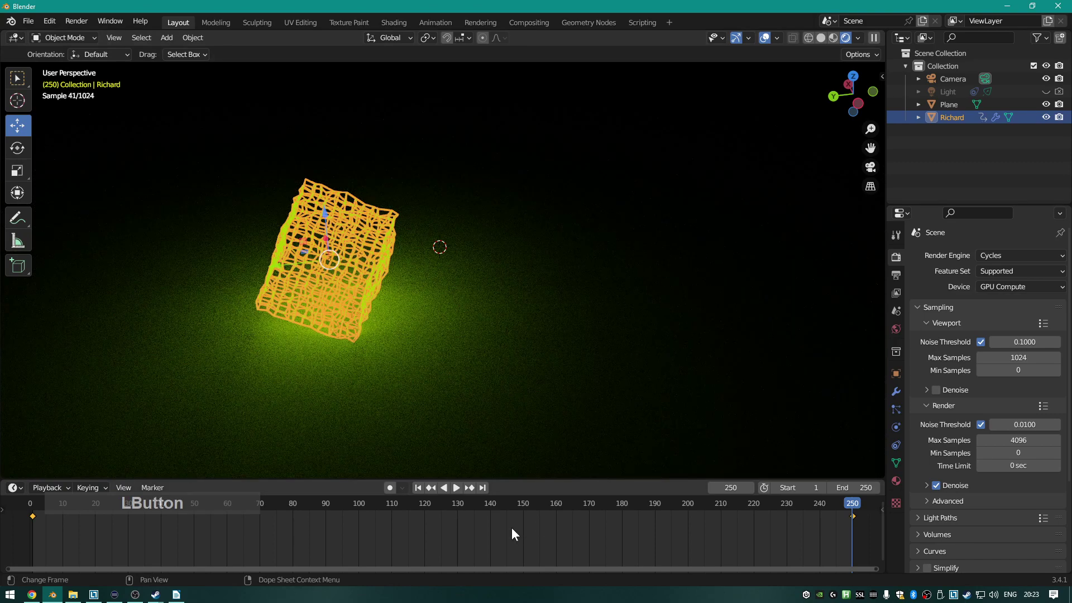
Switch the render engine to Eevee and enable the Light object in both the viewport and renders.
click(1004, 255)
click(994, 271)
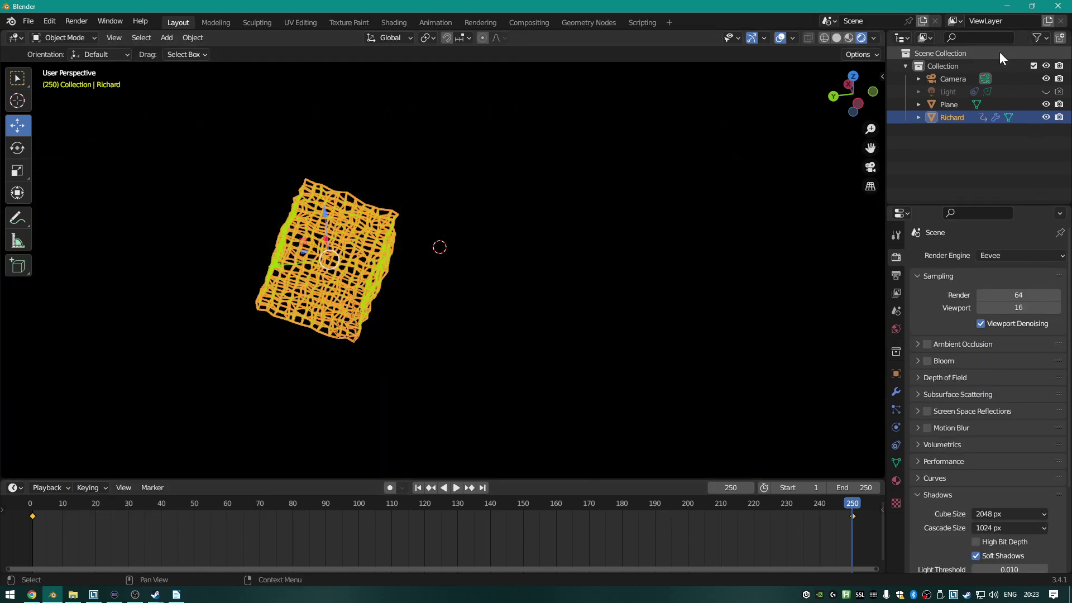
click(1045, 91)
click(1057, 91)
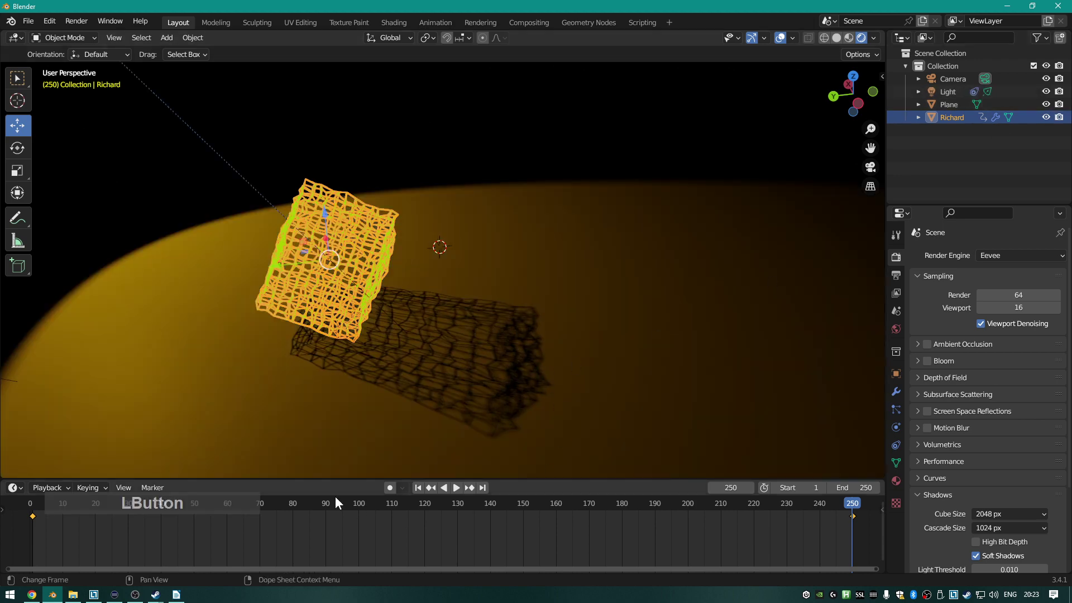
Play the animation from frame 0 twice to check the cube's movement, rotation and shadow across the plane.
drag(322, 511, 9, 507)
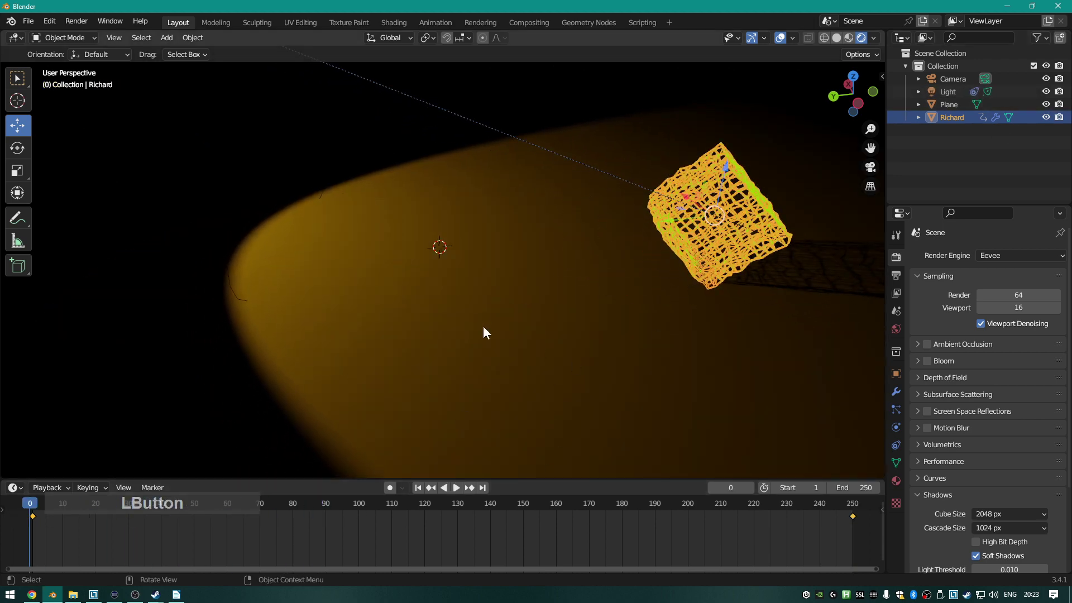
key(space)
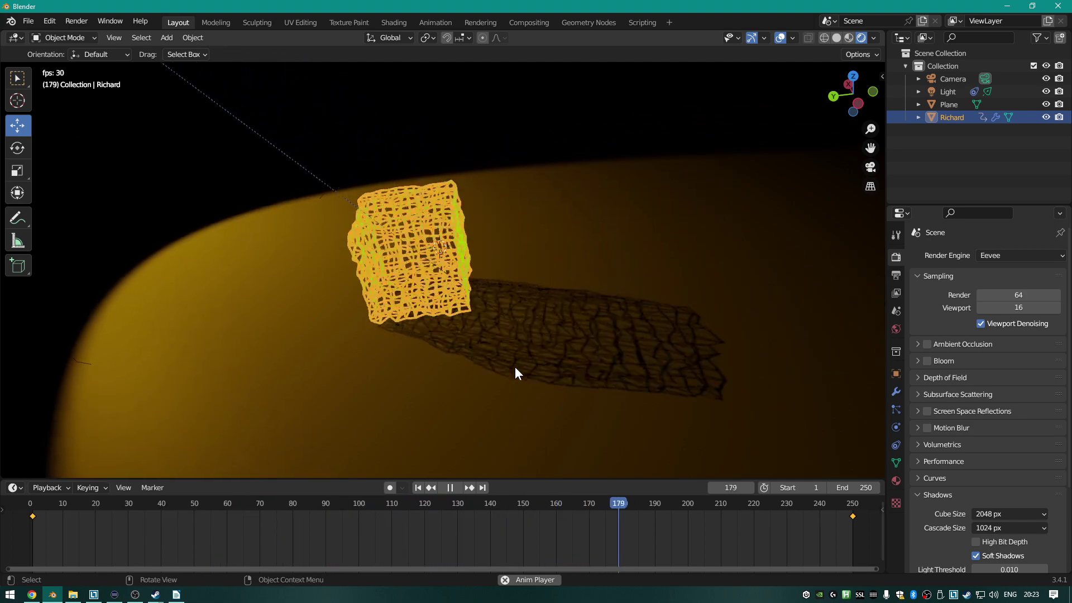
key(space)
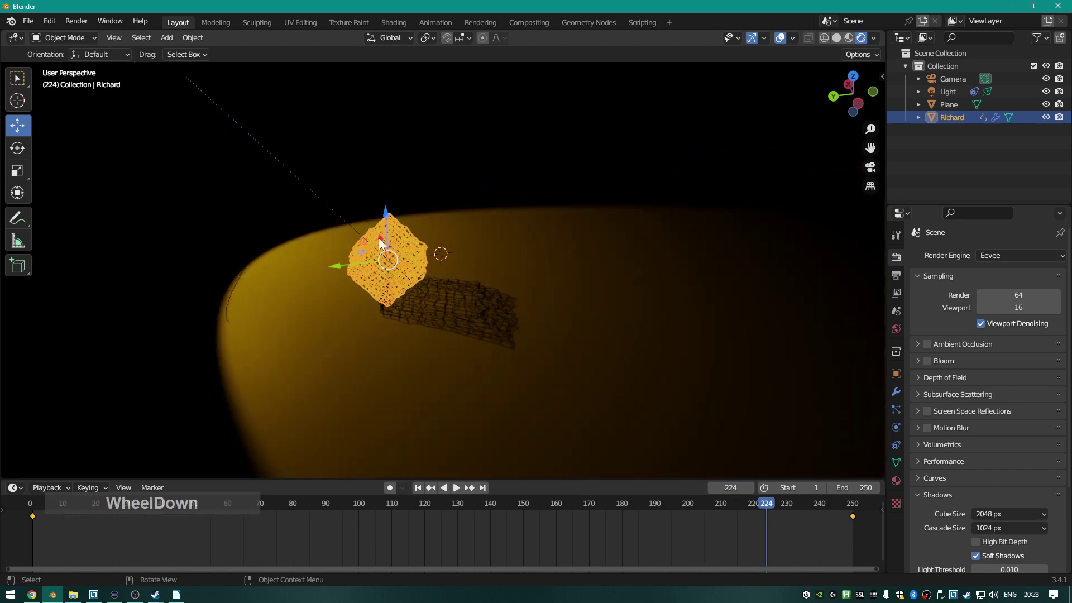
scroll(379, 237, down, 3)
scroll(454, 287, up, 5)
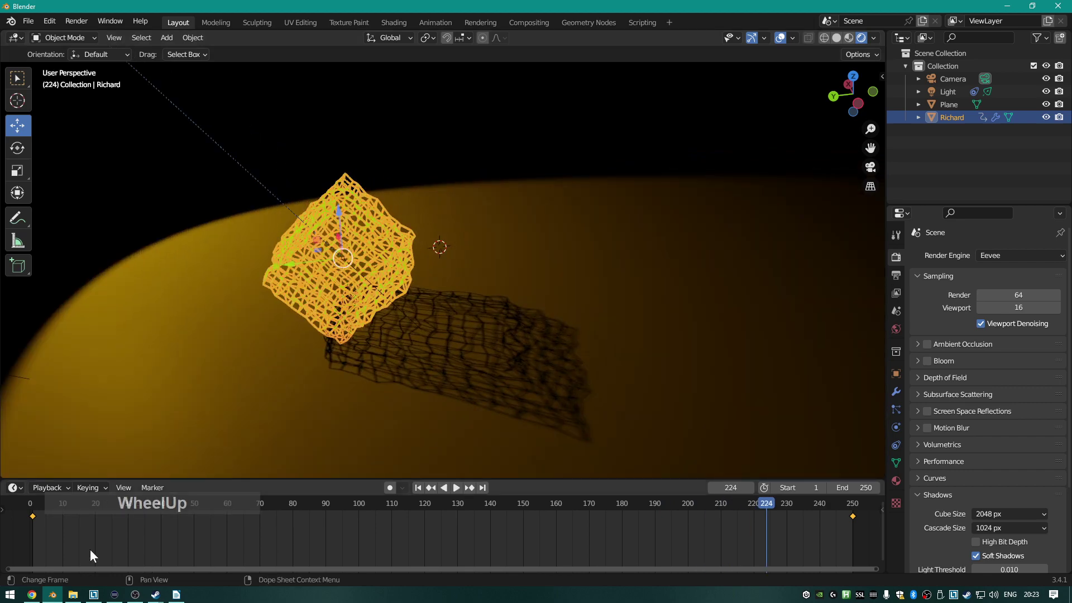
click(33, 505)
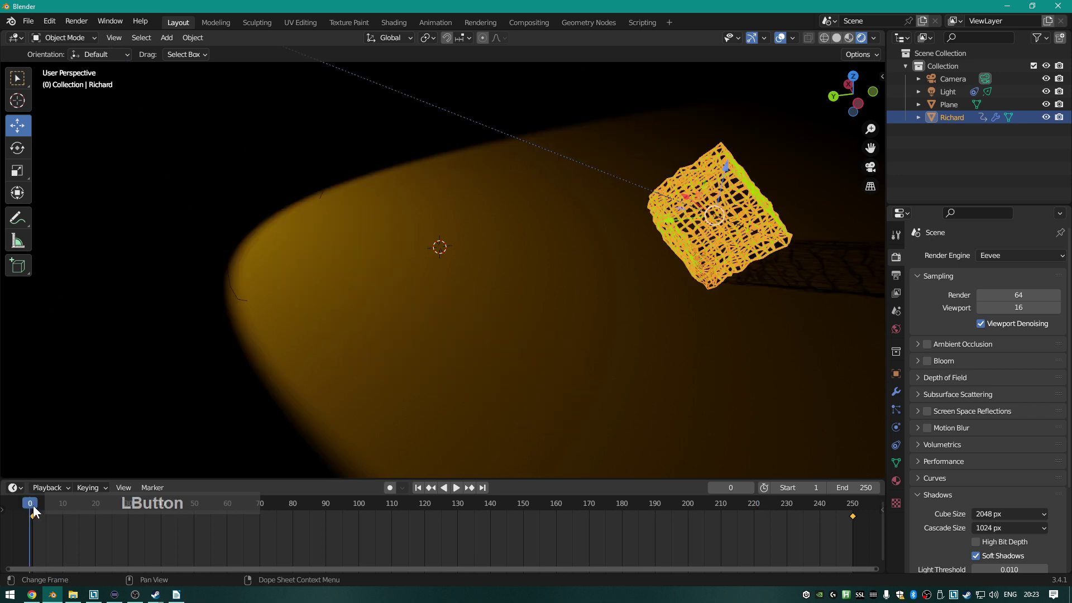
key(space)
key(Escape)
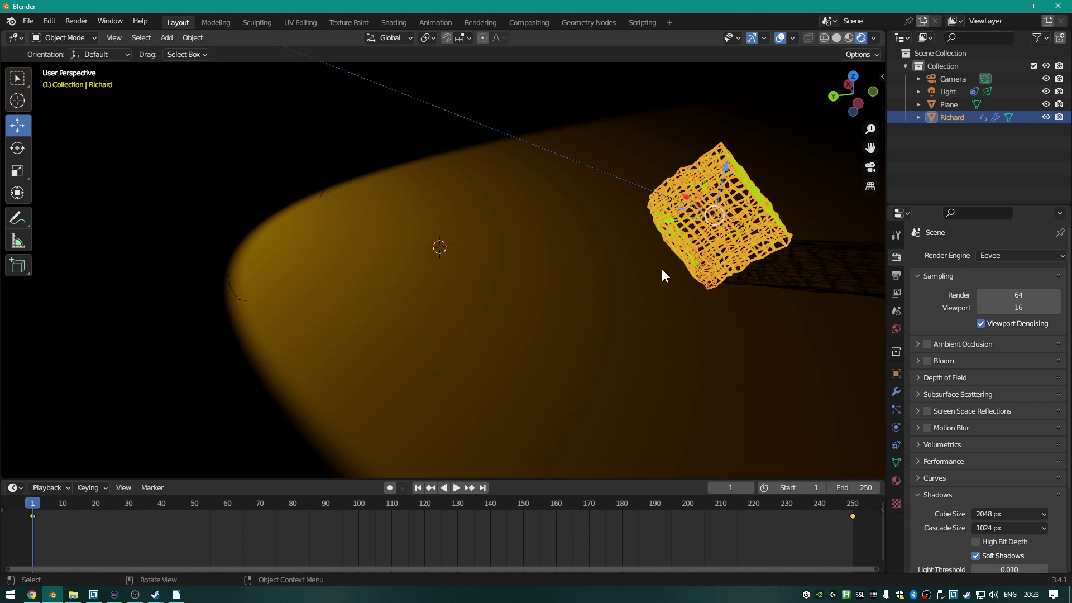
Review the keyframe types available at frame 1, then scrub between the cube's two keyframes and return to frame 0.
key(i)
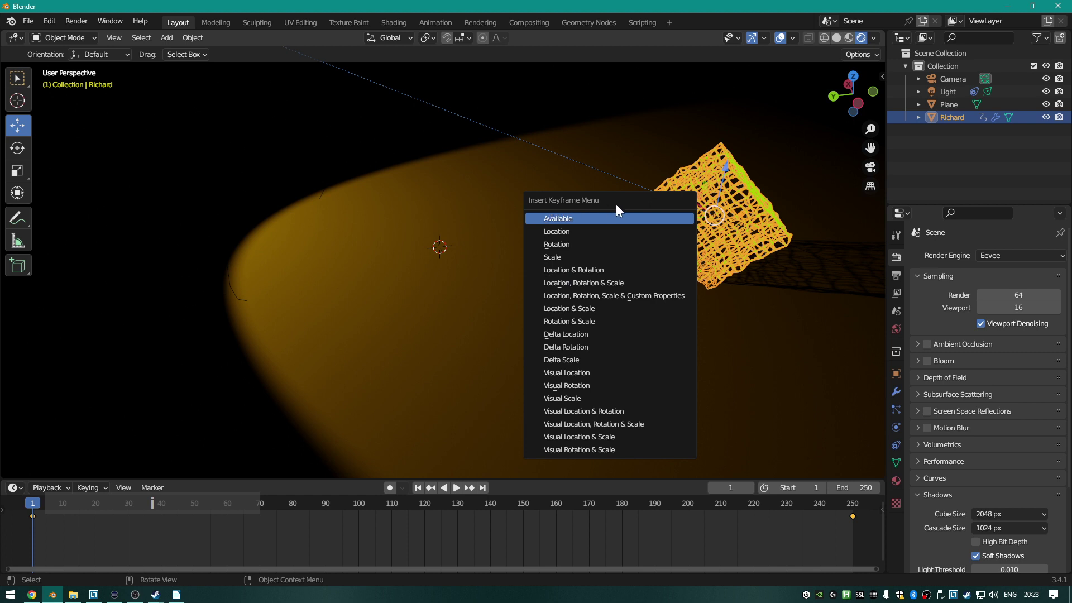
click(646, 271)
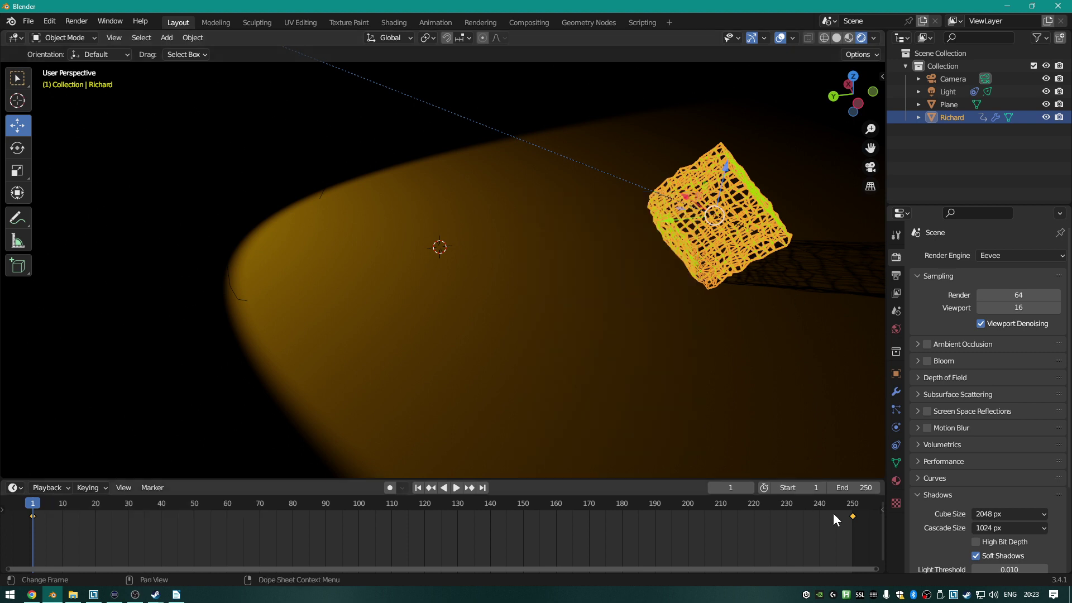
drag(852, 505, 860, 506)
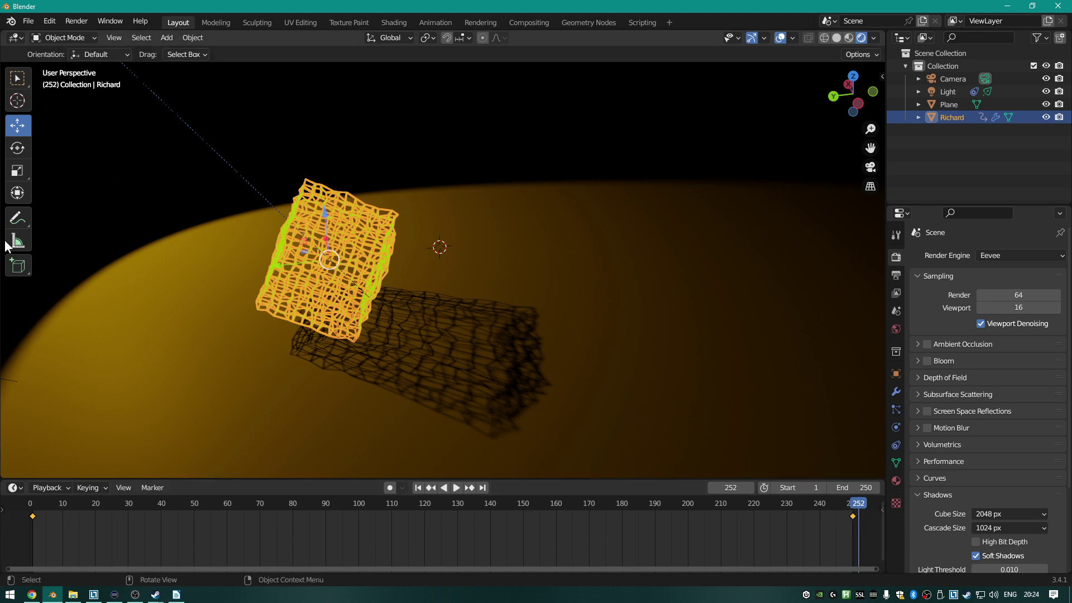
drag(852, 504, 28, 525)
click(37, 505)
Focus on the wireframe cube and examine its structure up close and within the wider scene.
scroll(815, 223, up, 4)
scroll(808, 222, down, 2)
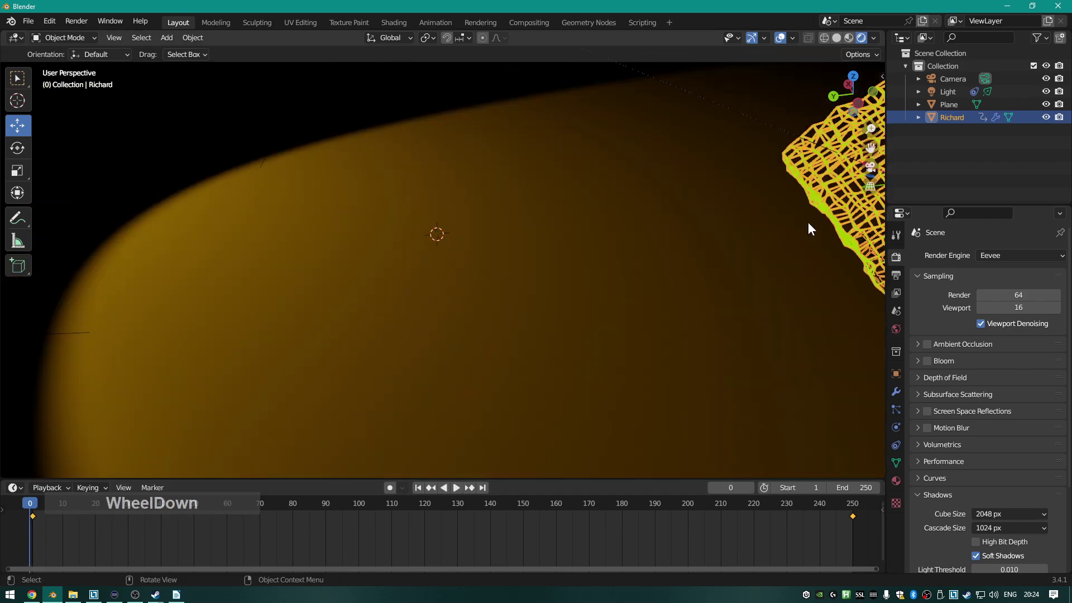
key(KP_Decimal)
scroll(622, 302, up, 3)
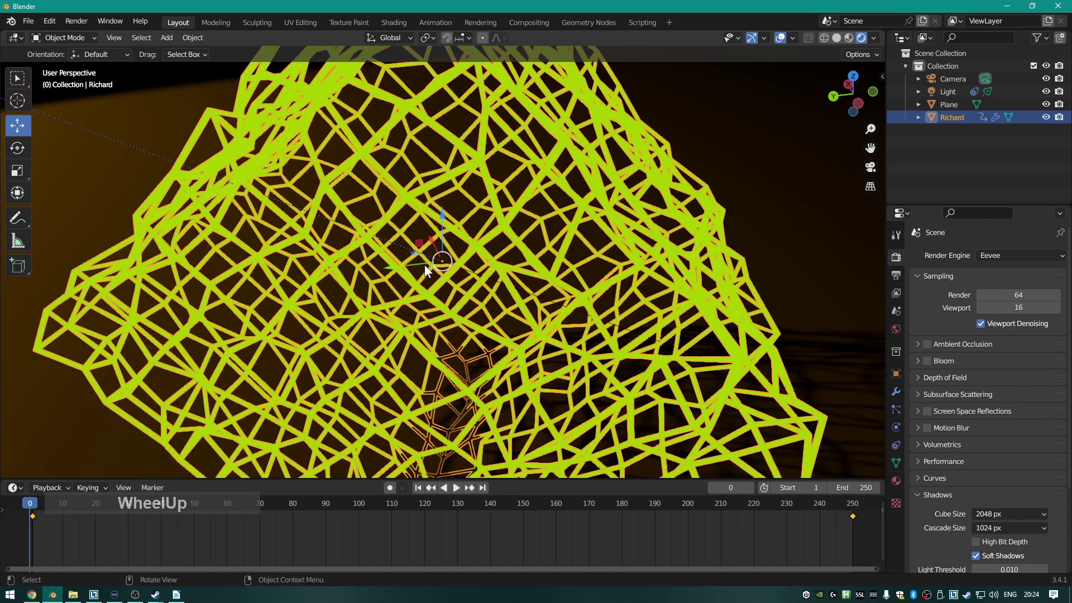
scroll(550, 255, down, 5)
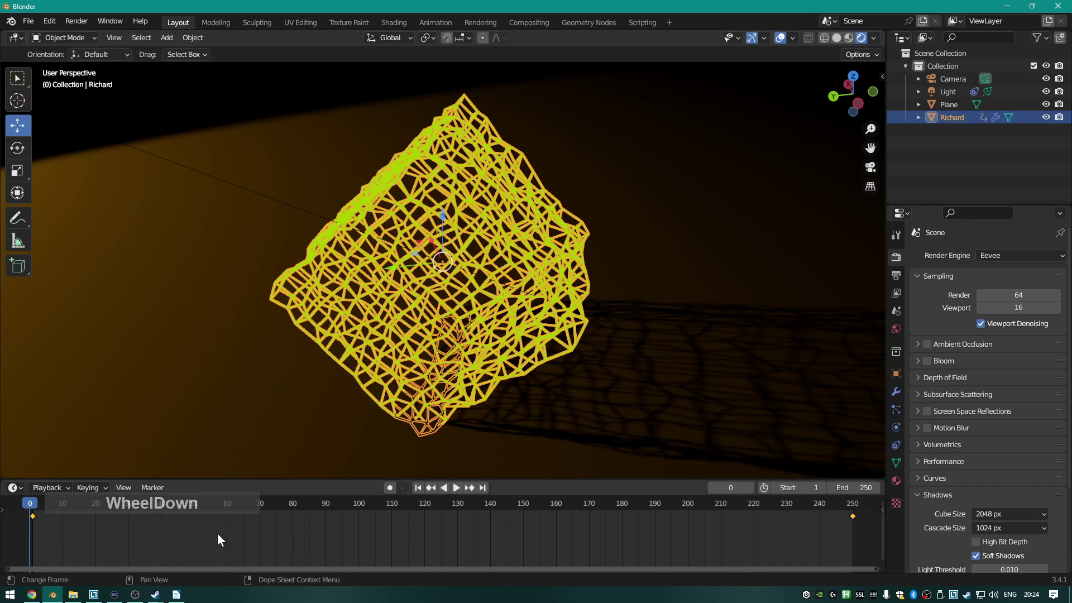
click(313, 479)
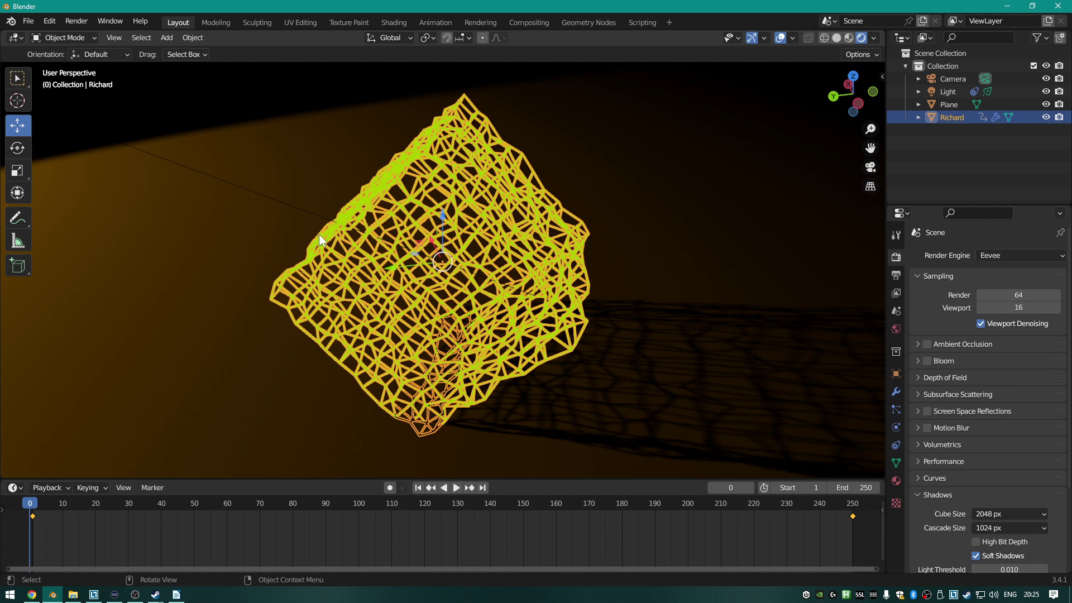
scroll(324, 253, down, 6)
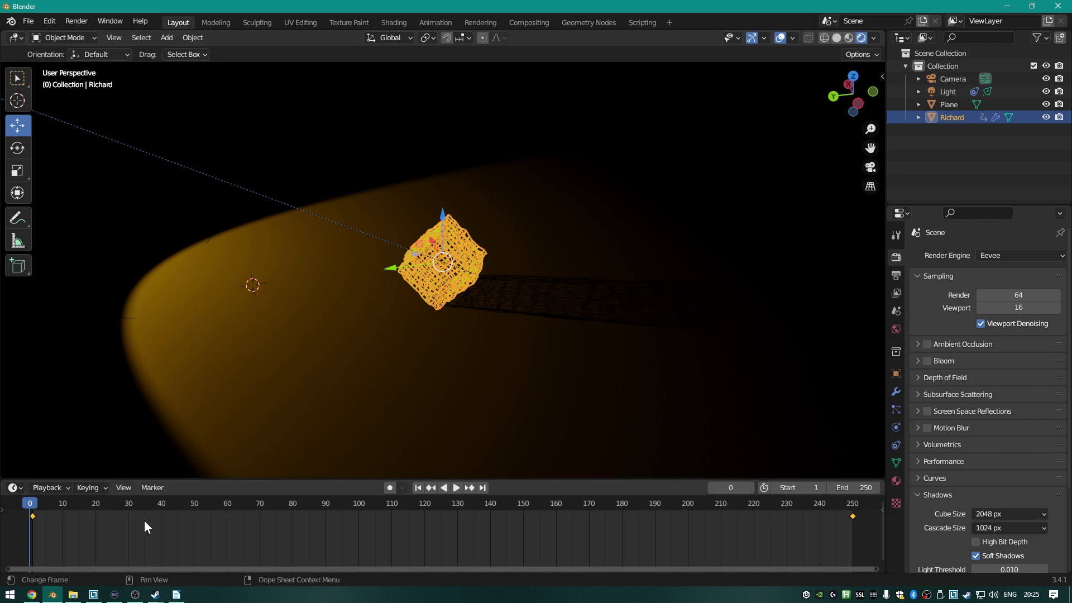
Play the animation again, return the timeline to frame 0 and select the plane.
key(space)
drag(135, 501, 28, 504)
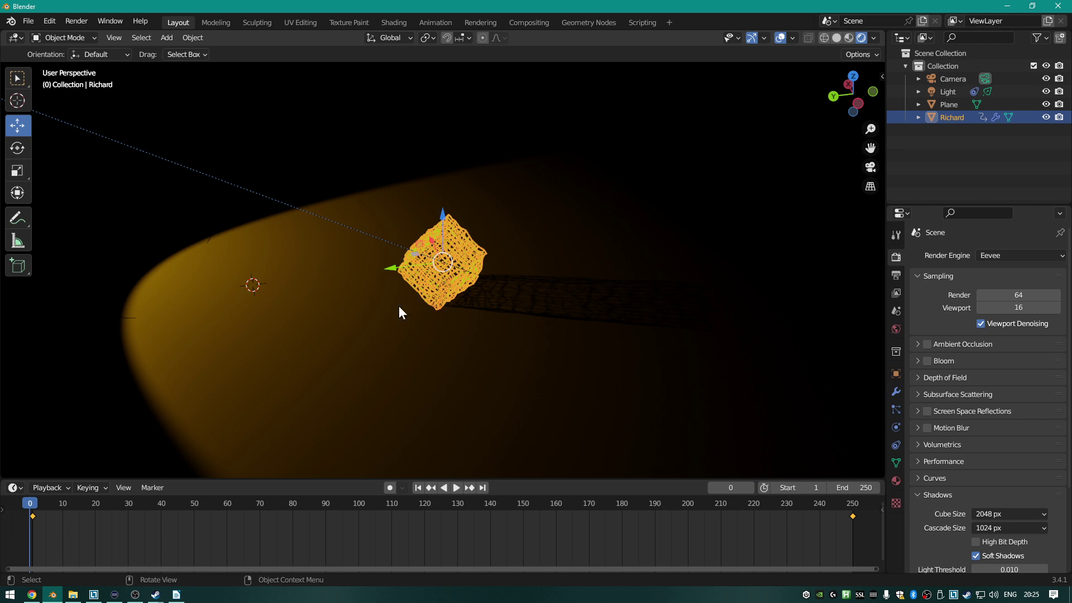
click(350, 399)
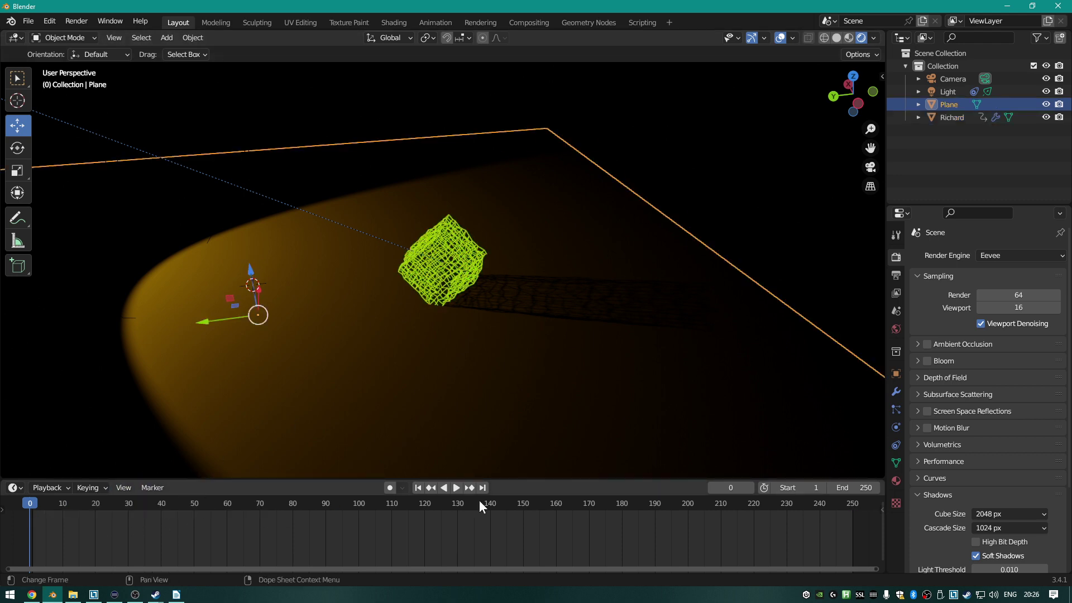
click(467, 410)
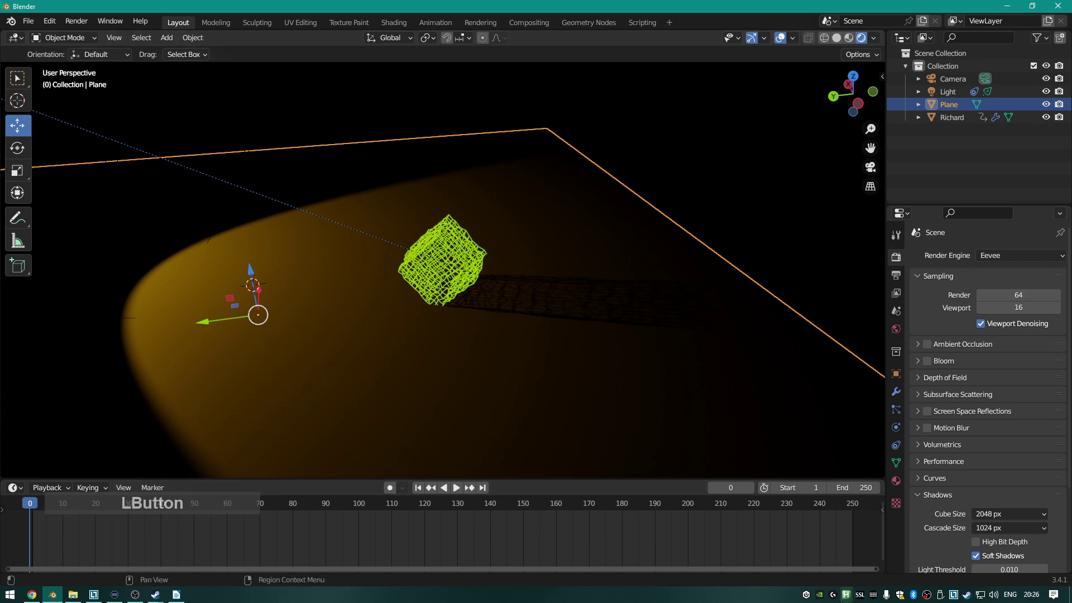
Open the KeypressOSD settings and set the key display's transparency to 17.
right_click(841, 596)
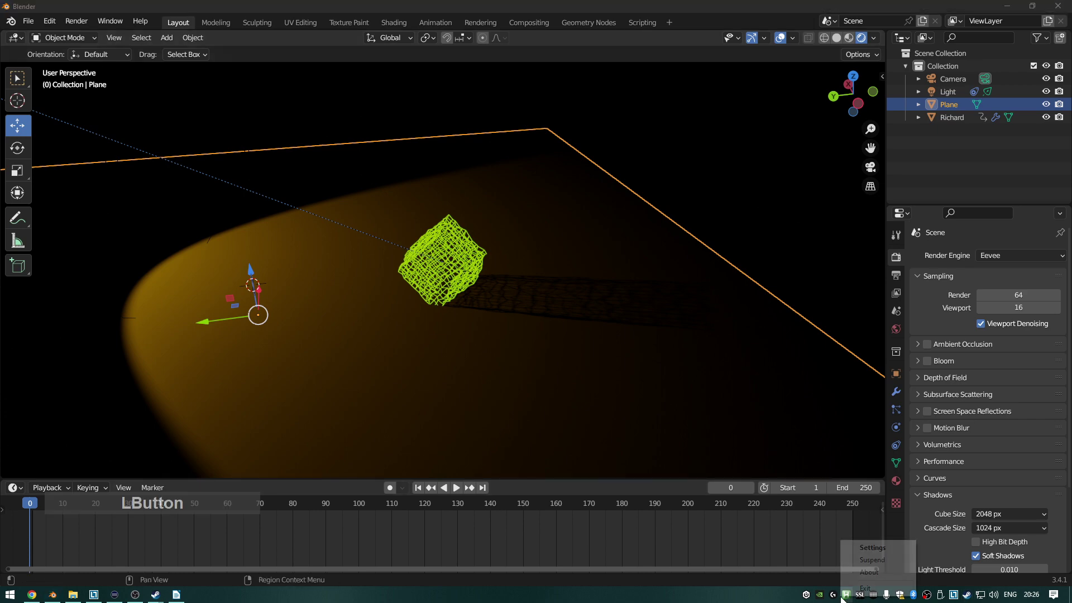
click(871, 547)
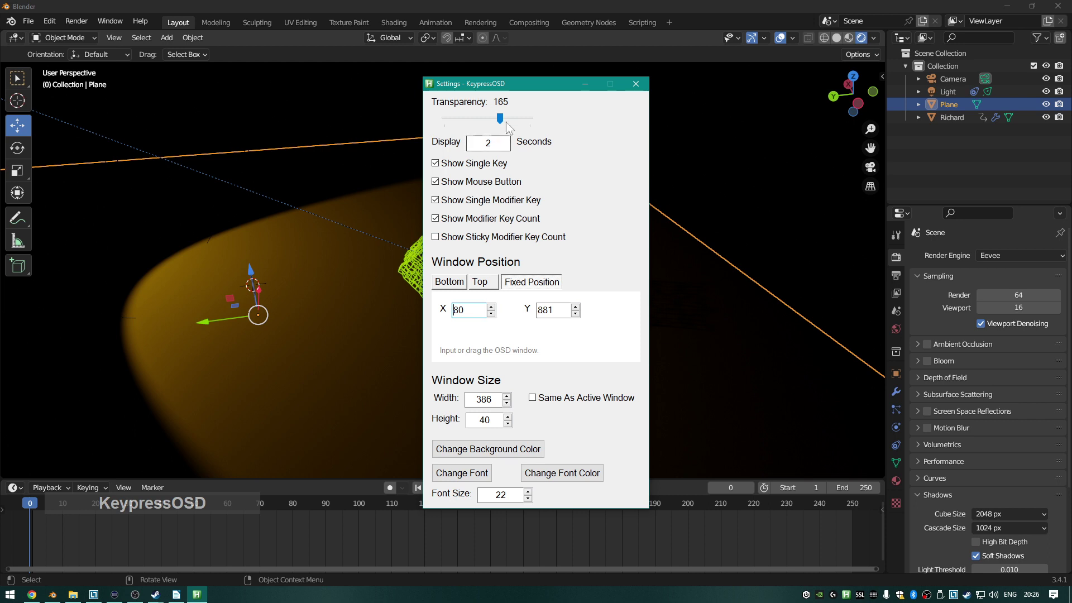
drag(547, 124, 450, 136)
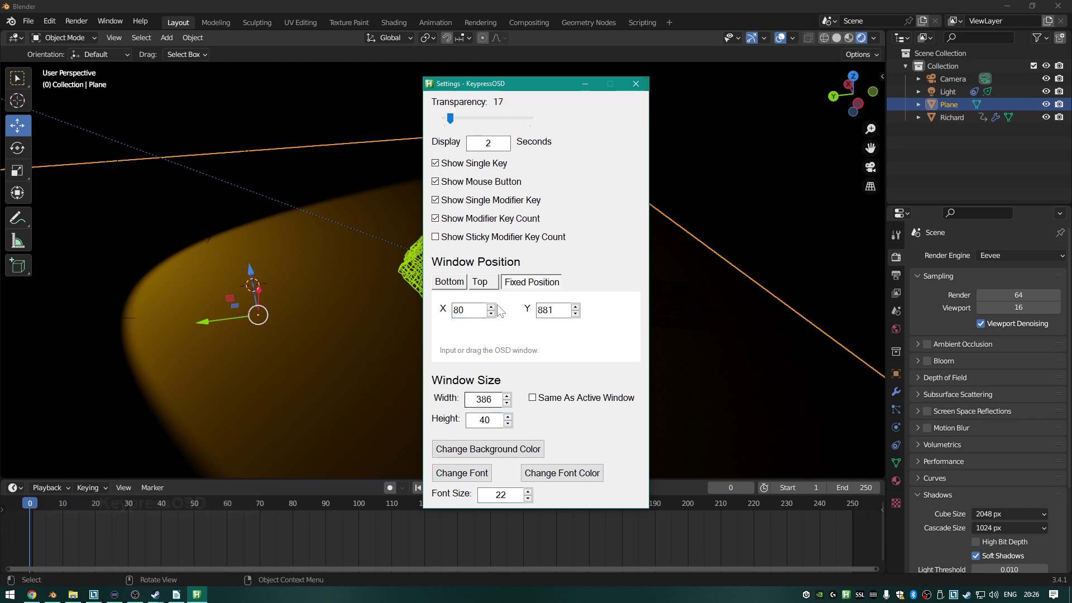
Change the key display's background colour to yellow with red 226, green 222 and blue 35.
click(487, 449)
drag(601, 182, 570, 134)
click(664, 161)
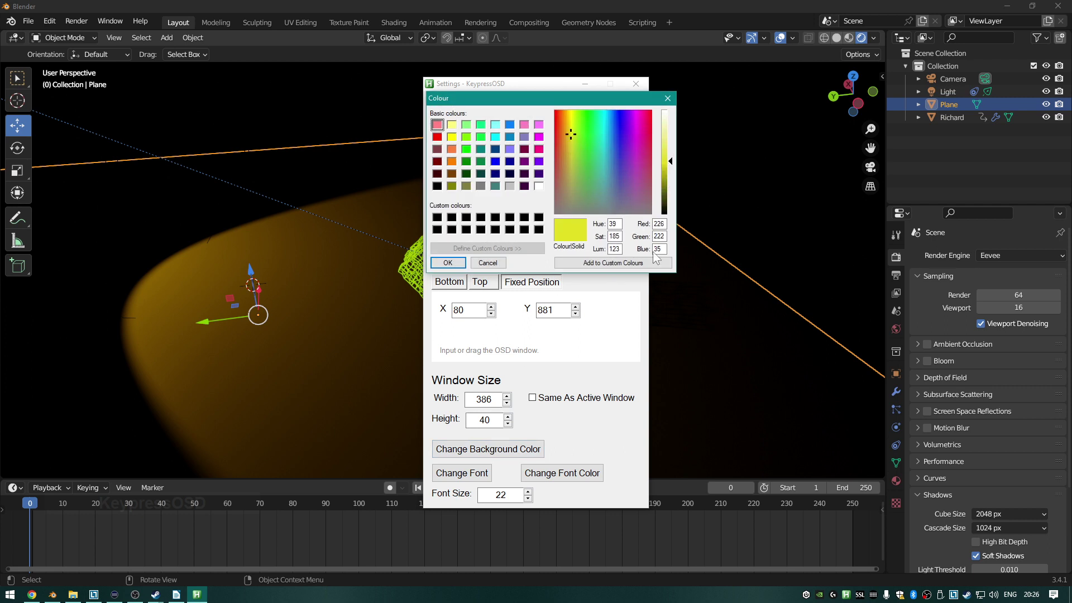
click(447, 263)
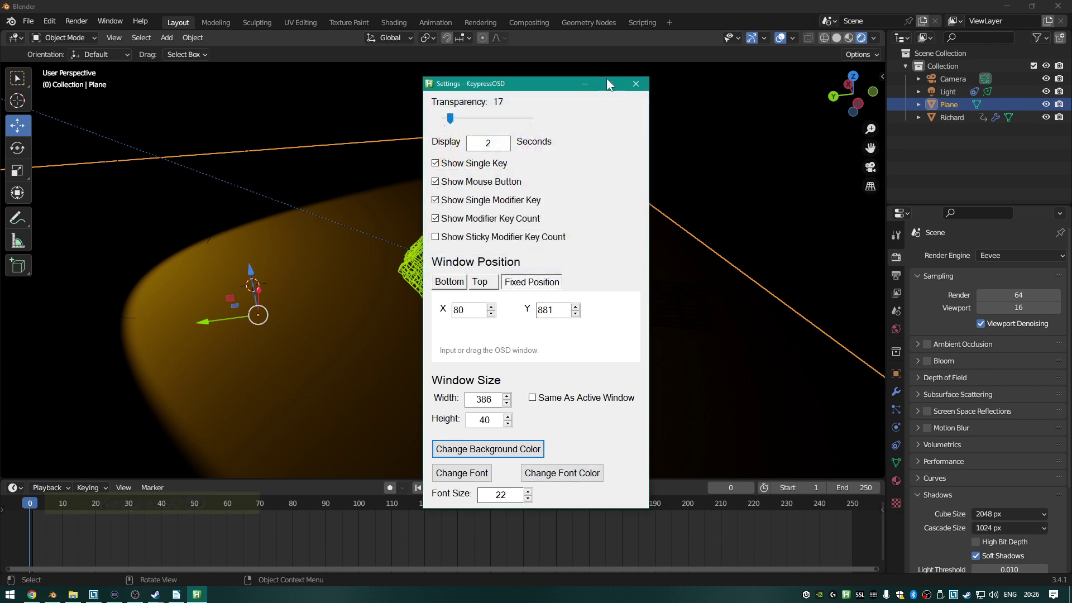
click(581, 86)
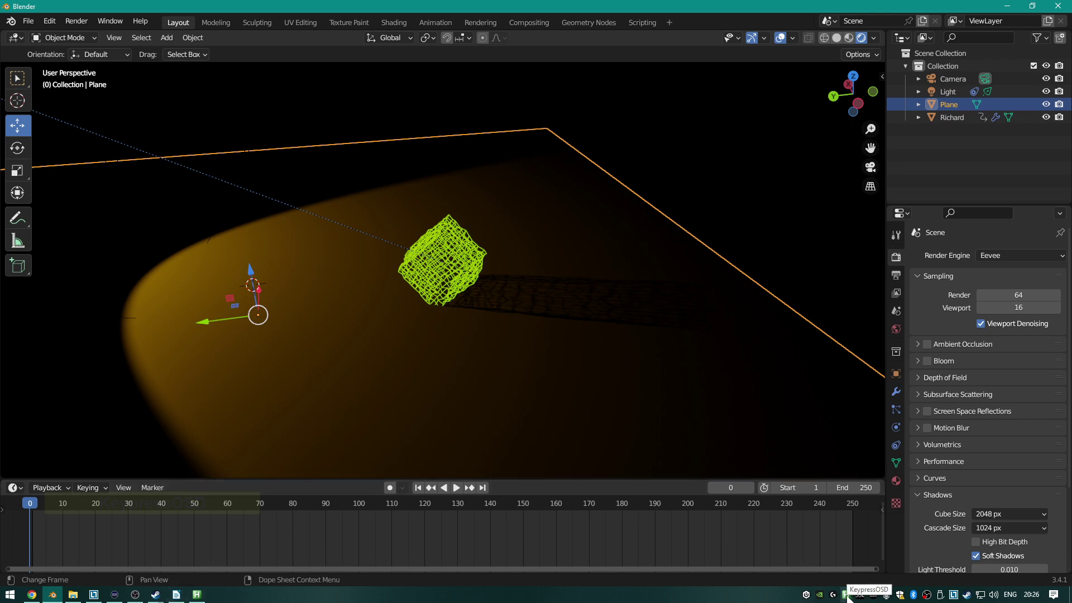
click(197, 594)
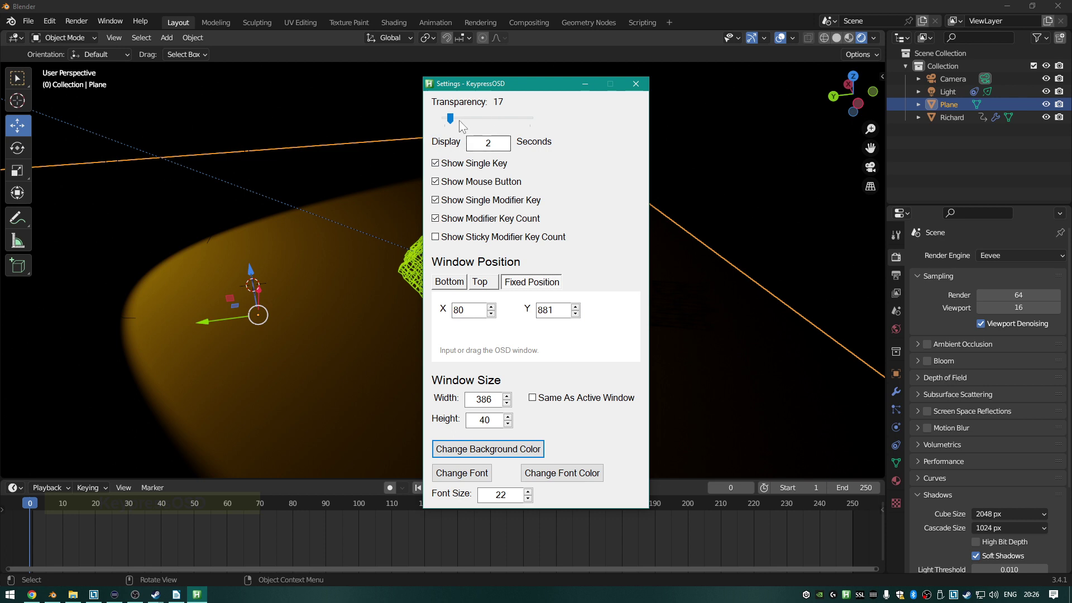
click(635, 83)
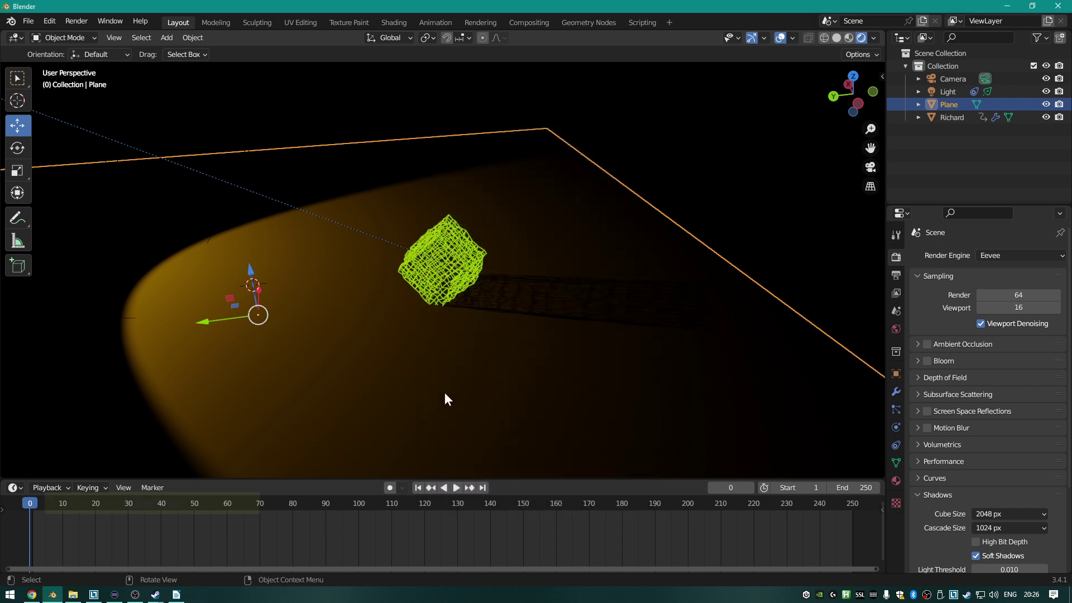
Reopen the KeypressOSD settings, set the key display's transparency to 255 and test it in the viewport.
click(845, 594)
click(857, 548)
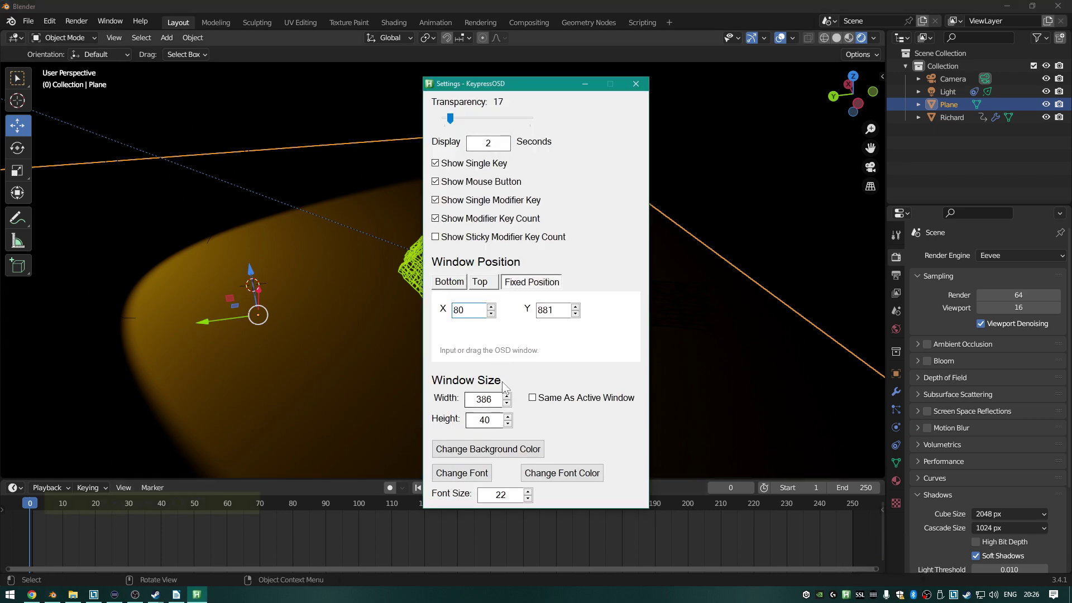
drag(567, 127, 568, 127)
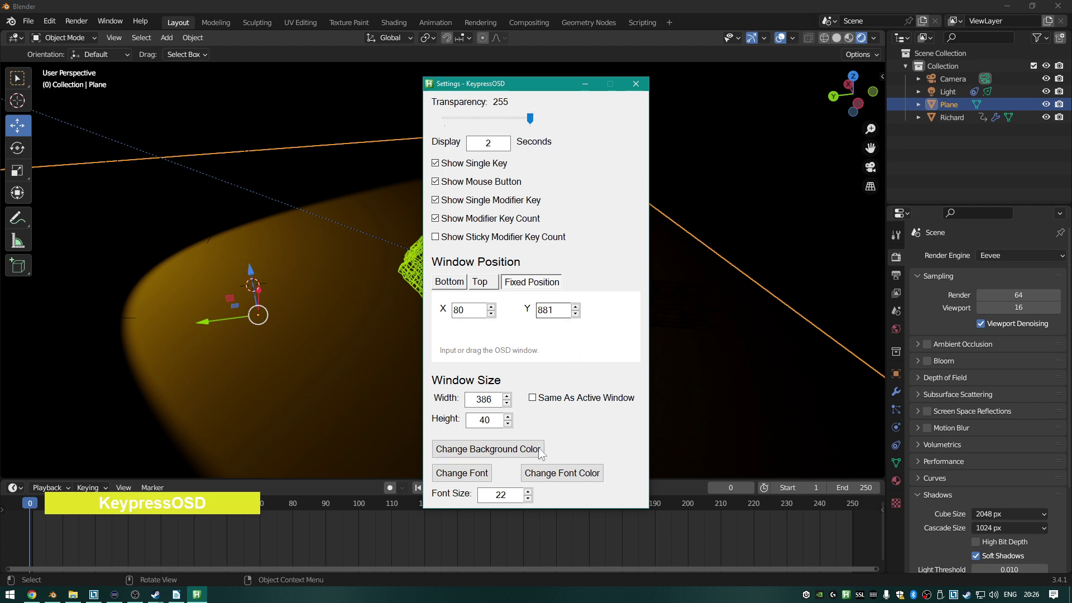
click(636, 84)
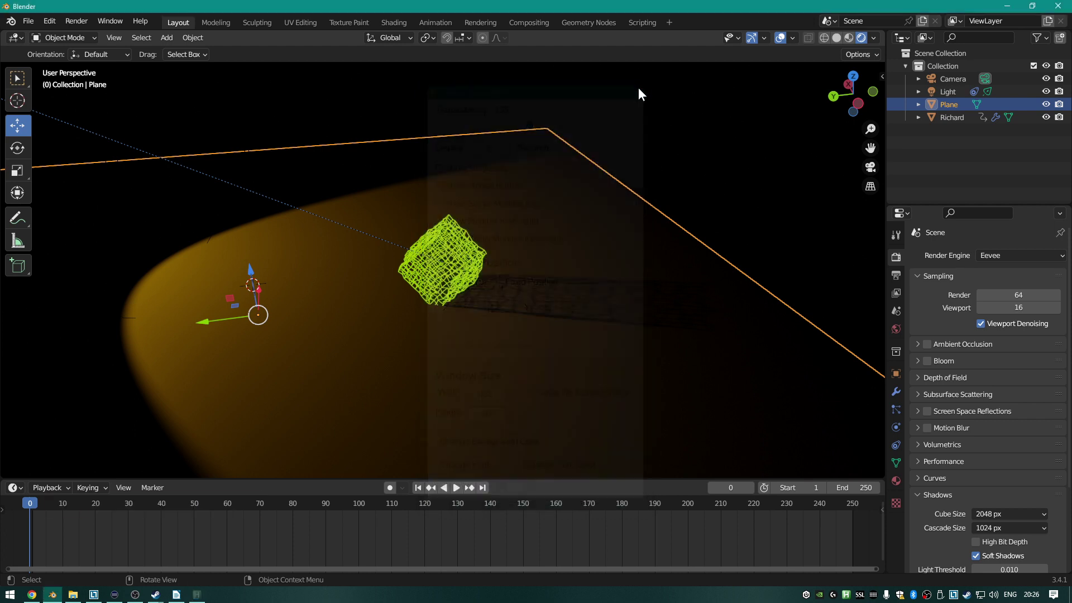
click(444, 386)
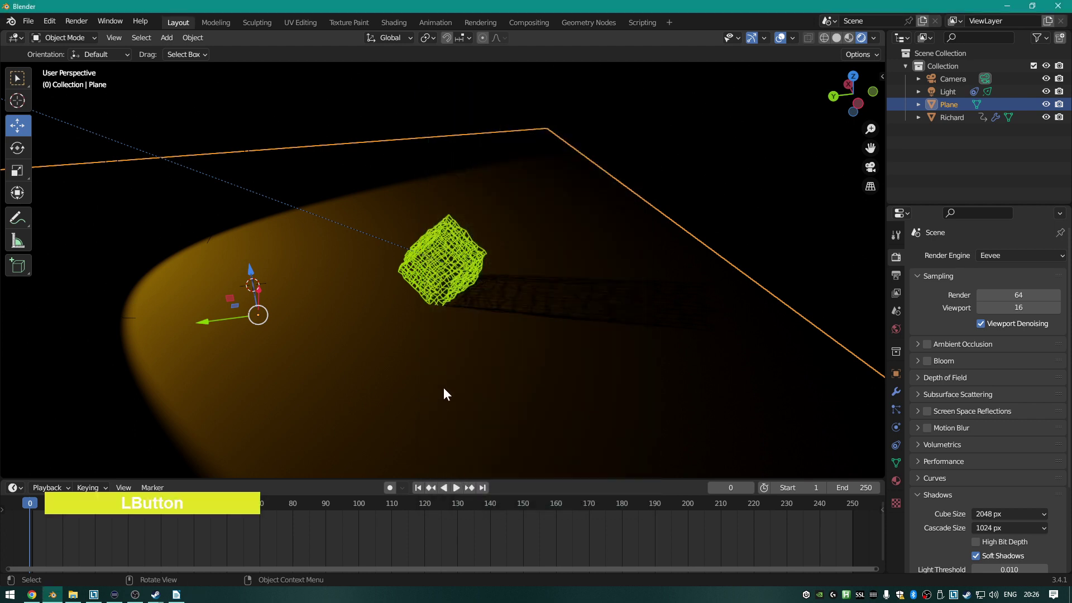
Change the key display's font colour to black in the KeypressOSD settings, close them and test the display.
right_click(846, 594)
click(878, 547)
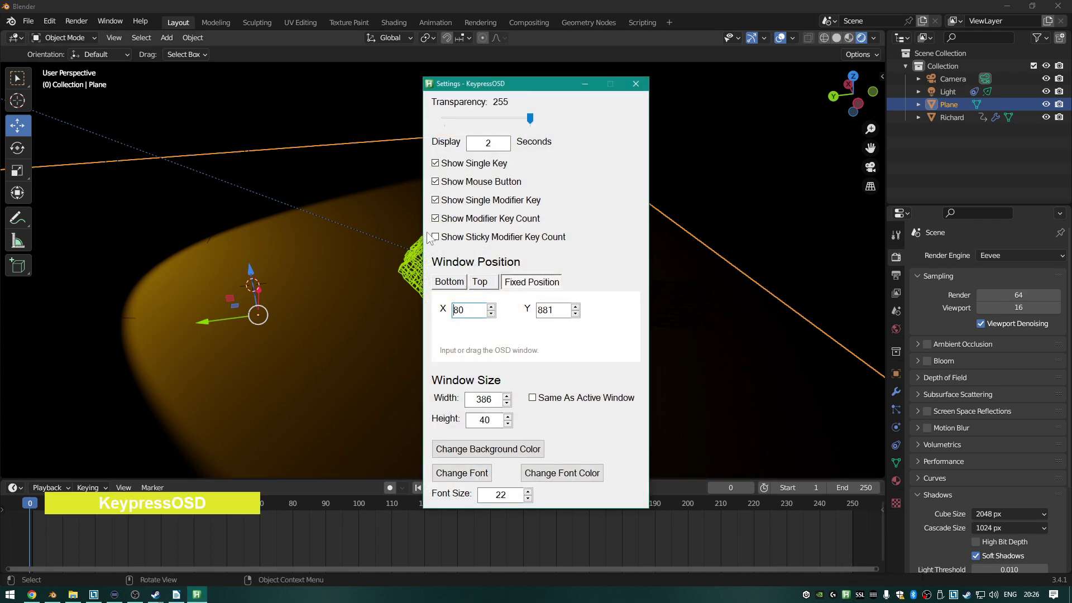
click(564, 476)
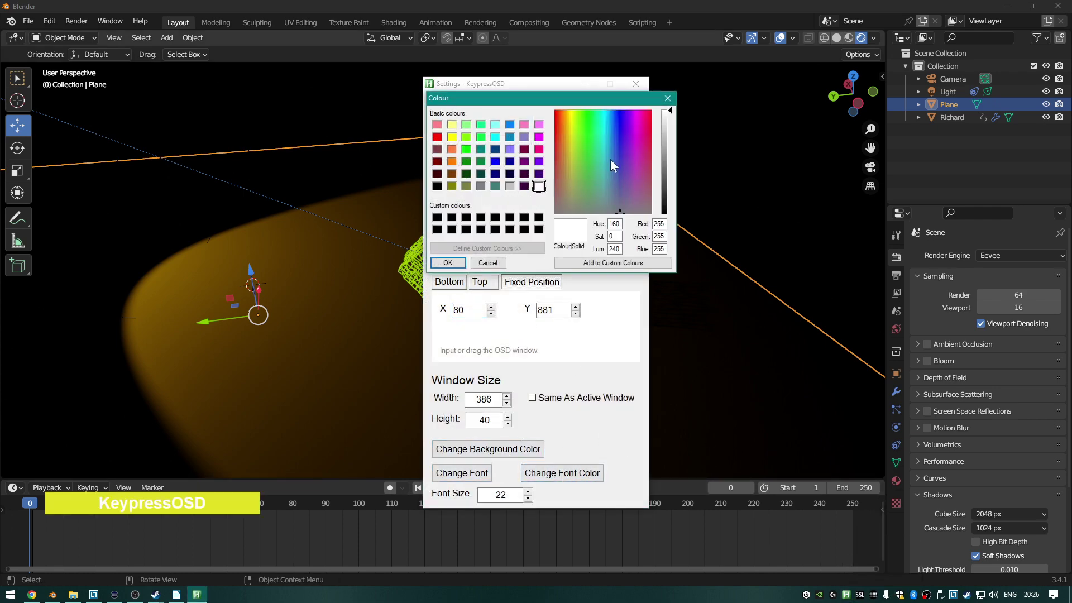
drag(666, 180, 665, 214)
click(447, 263)
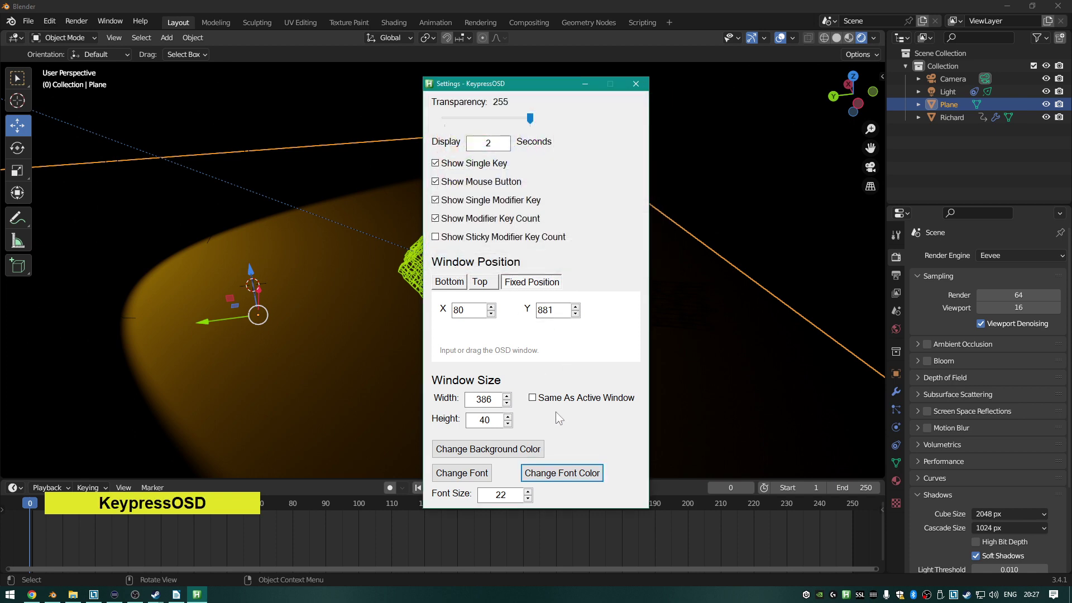
click(584, 83)
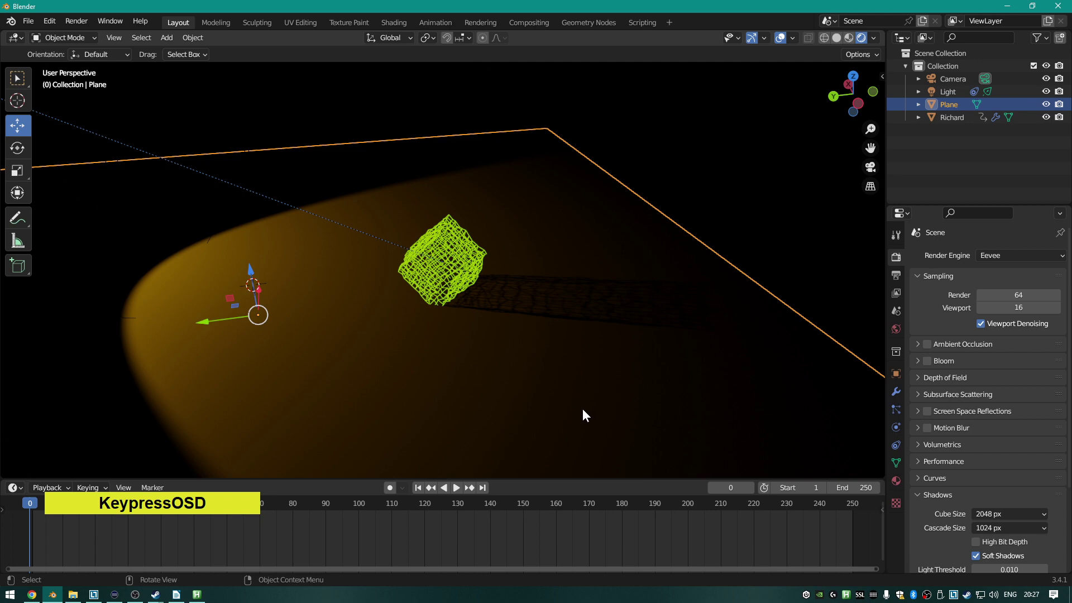
click(197, 594)
click(627, 82)
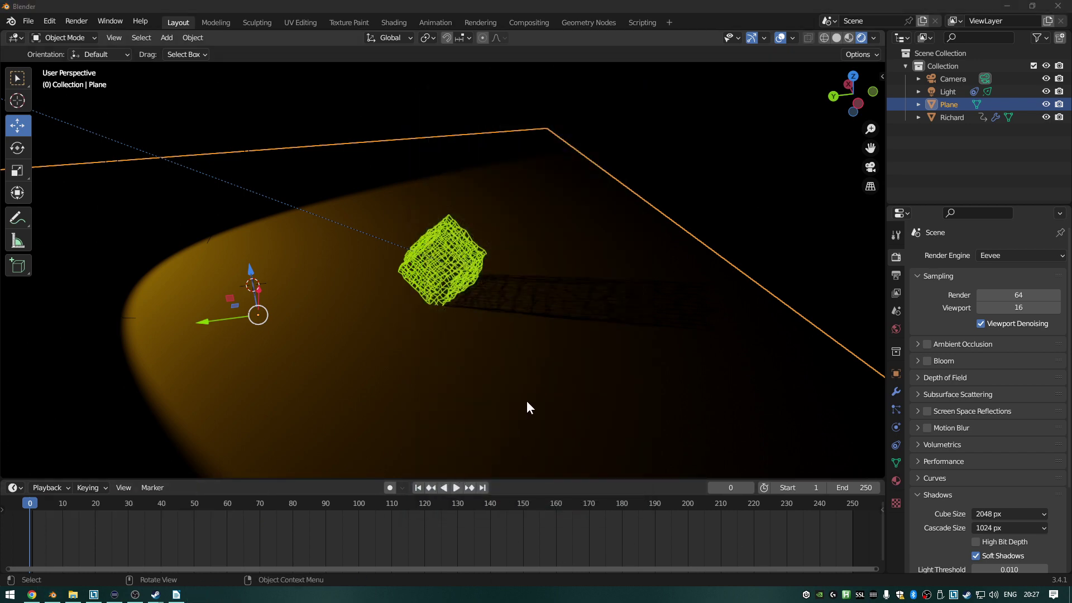
click(399, 425)
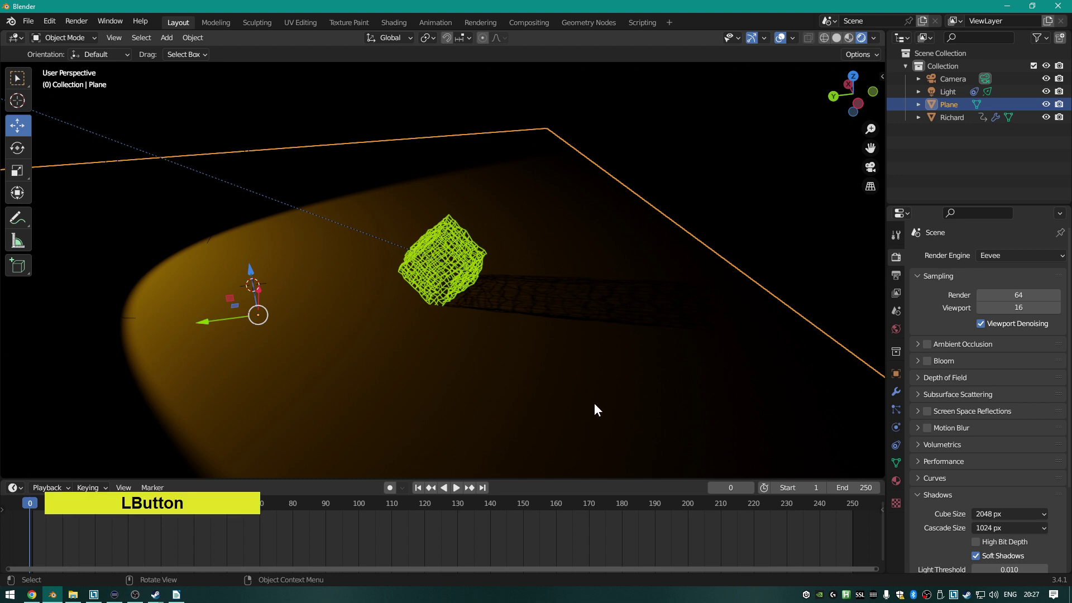
click(613, 407)
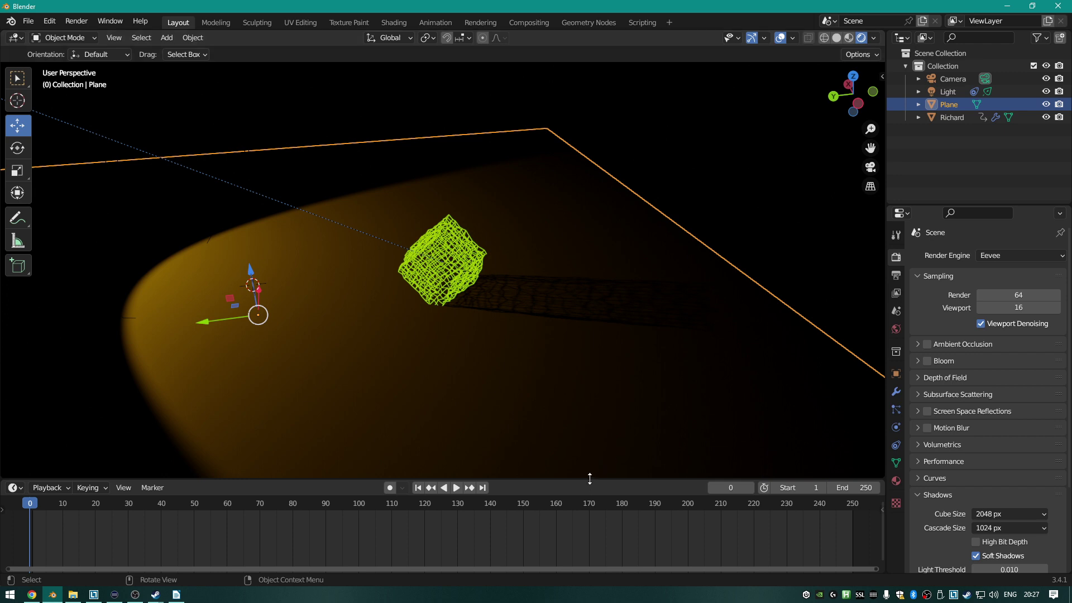
Shrink the timeline slightly to enlarge the 3D viewport and look over the lit plane and cube from near and far.
drag(587, 479, 587, 497)
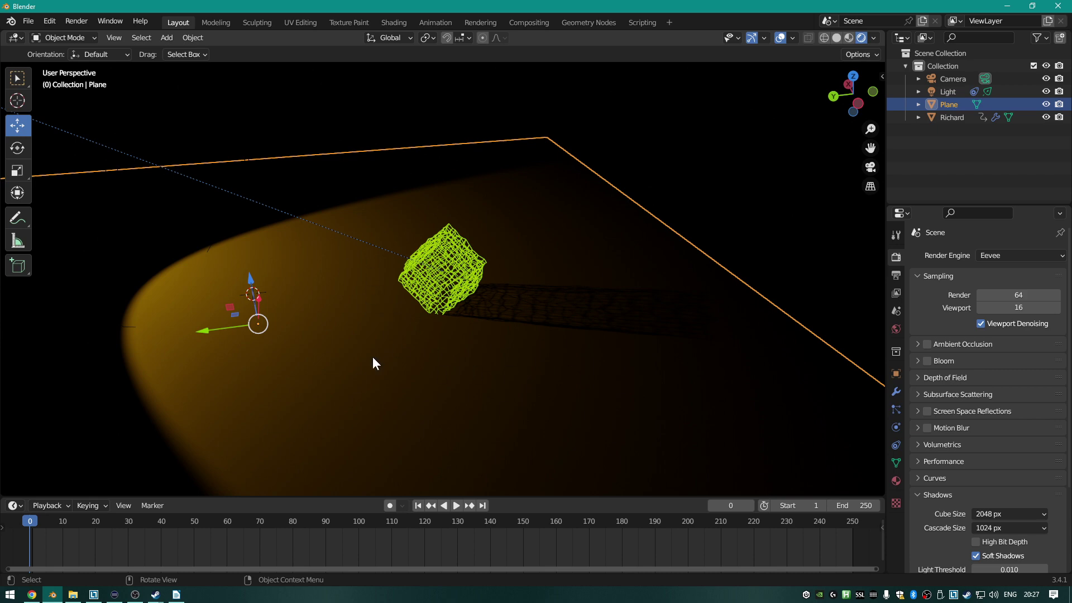
scroll(642, 185, down, 5)
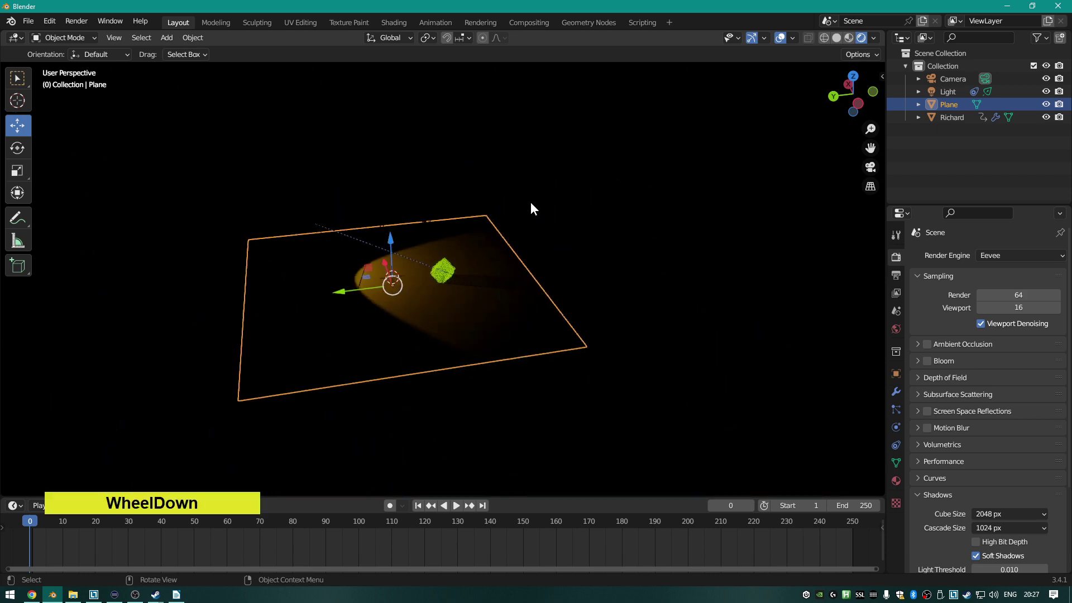
scroll(528, 202, up, 8)
scroll(533, 219, down, 5)
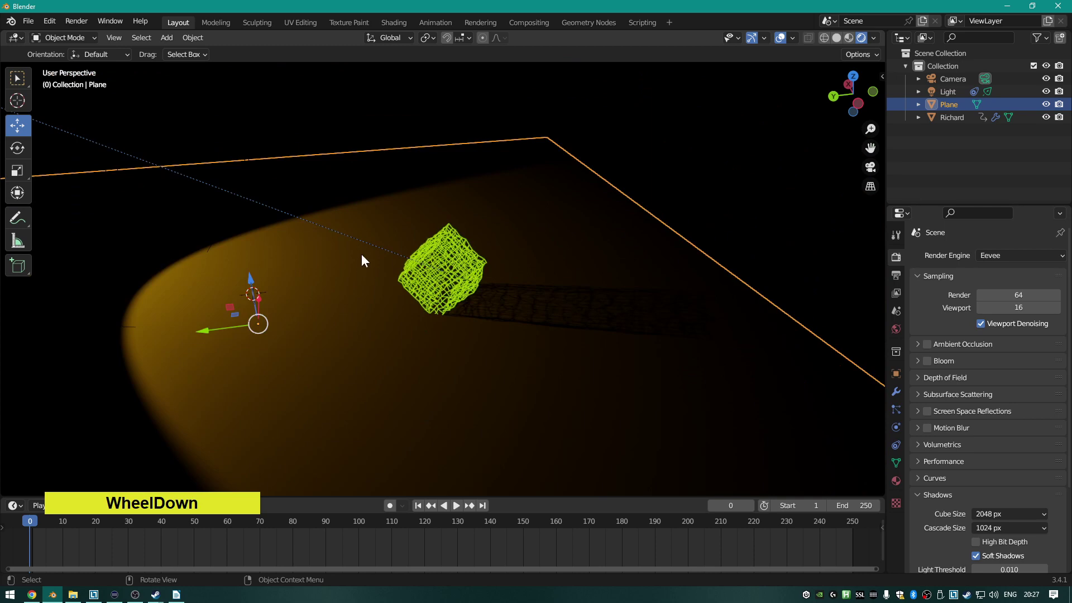
scroll(359, 252, up, 4)
scroll(357, 263, down, 5)
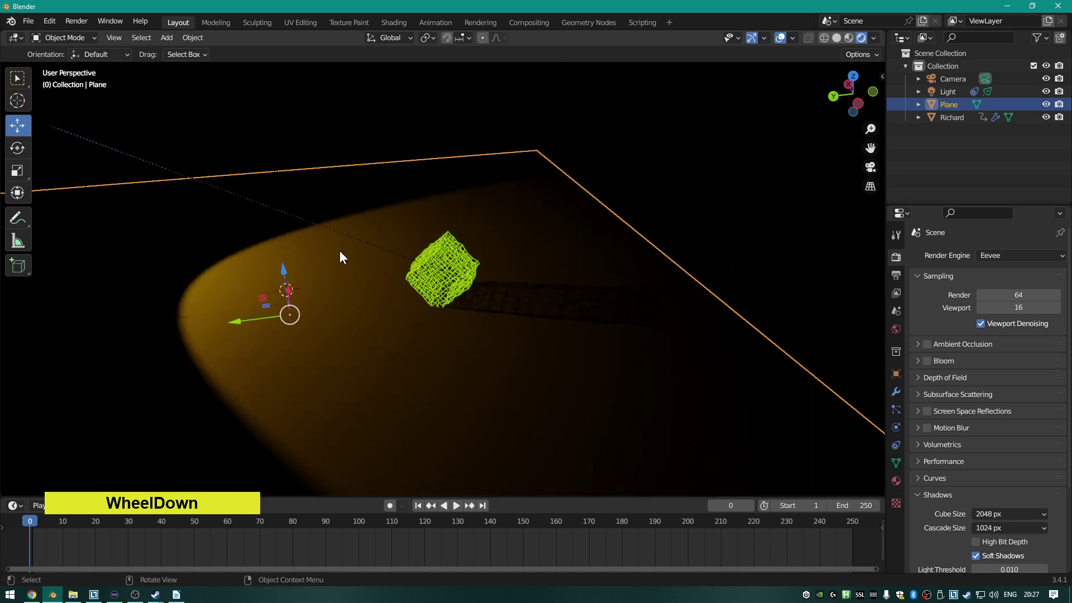
click(359, 220)
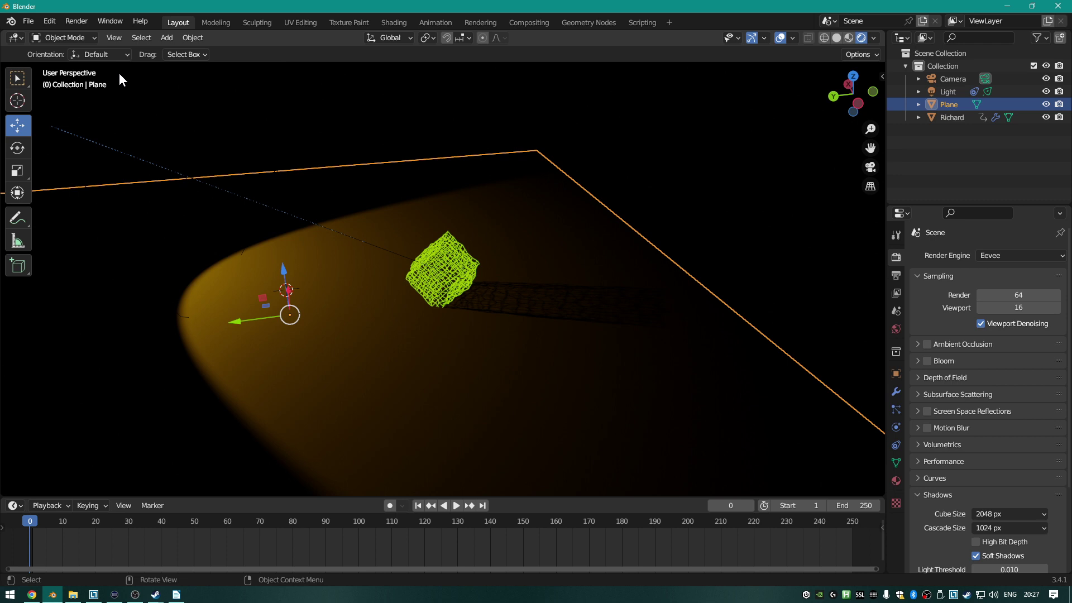
Select the wireframe cube, enter Edit Mode on it and view it from the side.
click(467, 269)
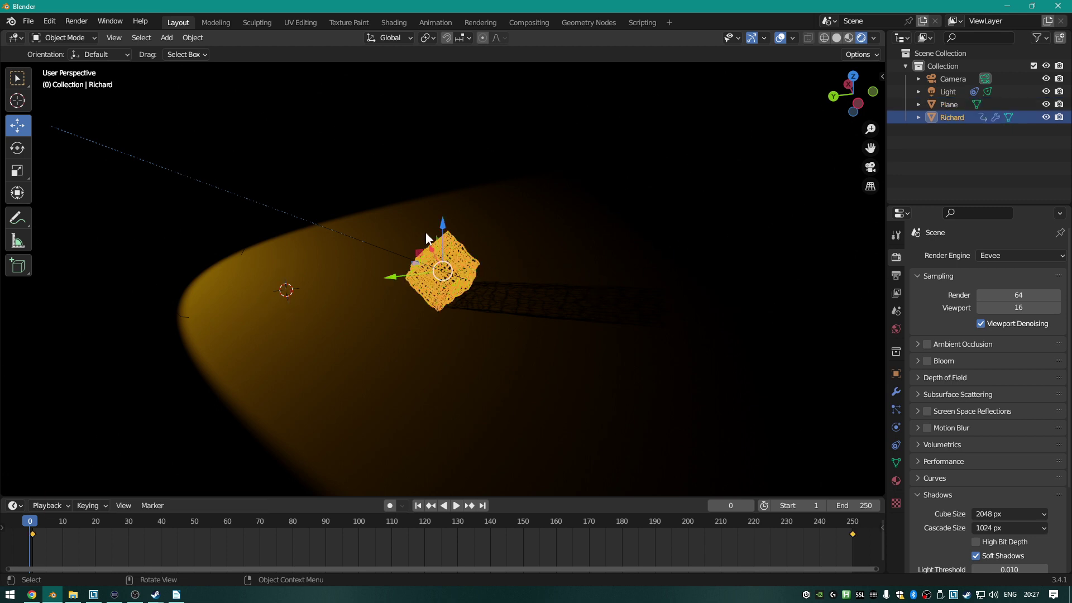
scroll(620, 236, up, 2)
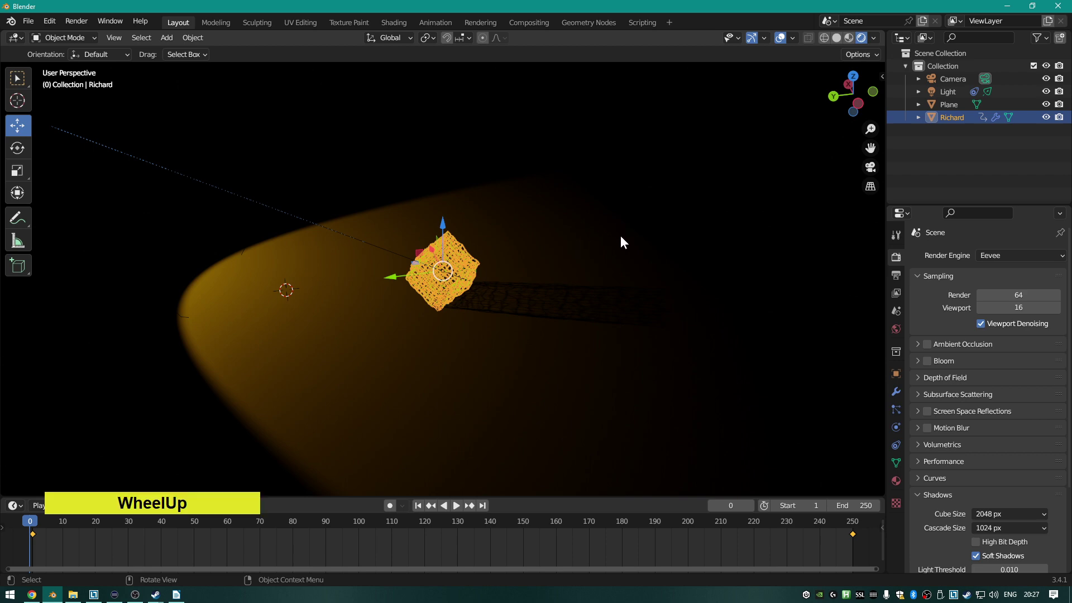
scroll(621, 240, down, 2)
key(Tab)
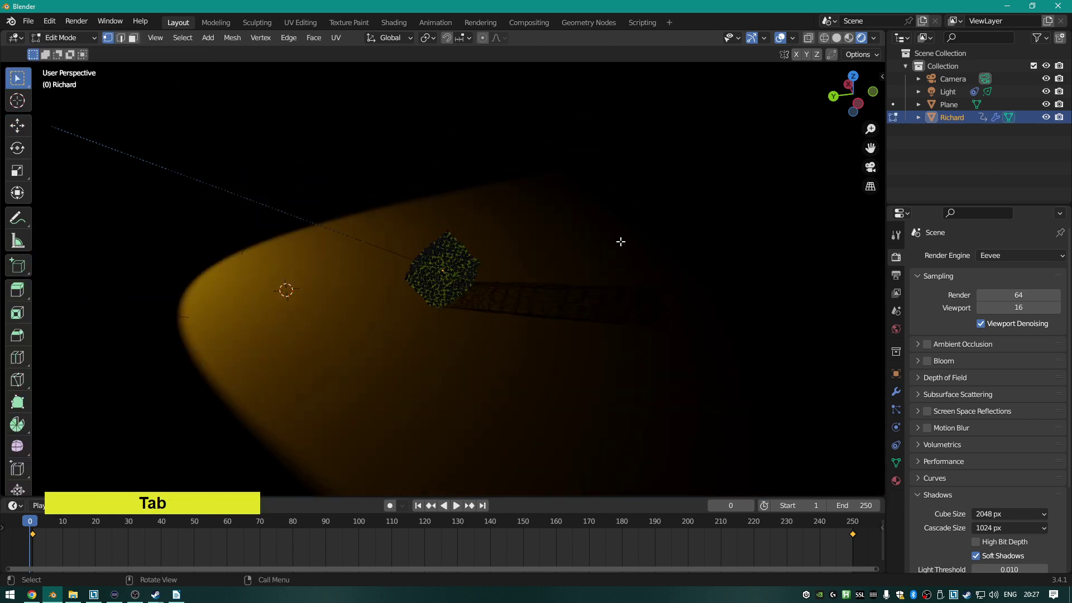
click(575, 242)
middle_drag(605, 236, 457, 189)
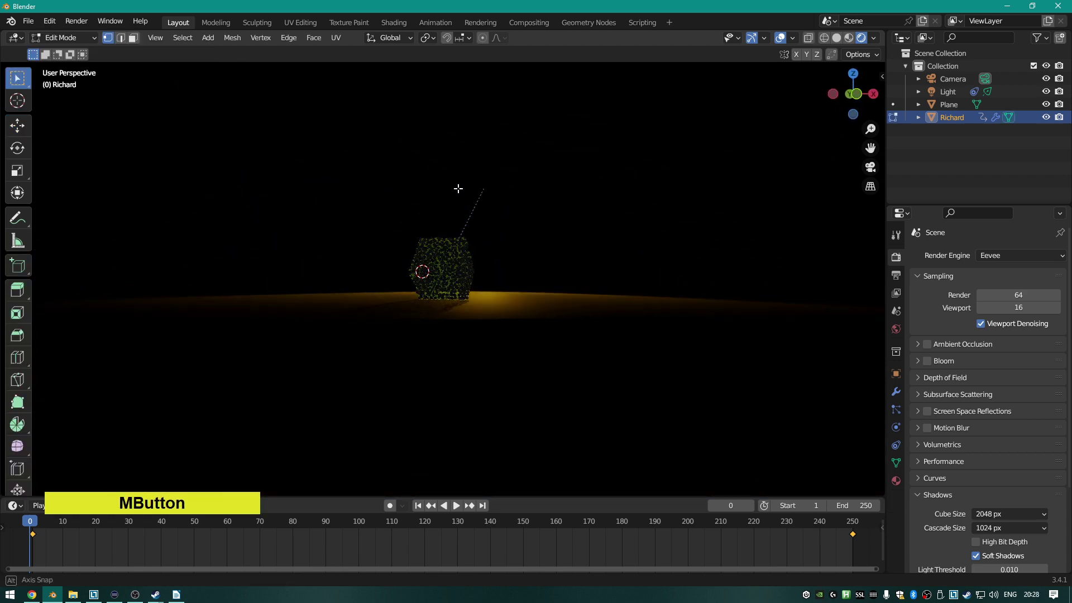
click(494, 182)
Switch the viewport to Solid shading and look at the cube and plane from above.
key(z)
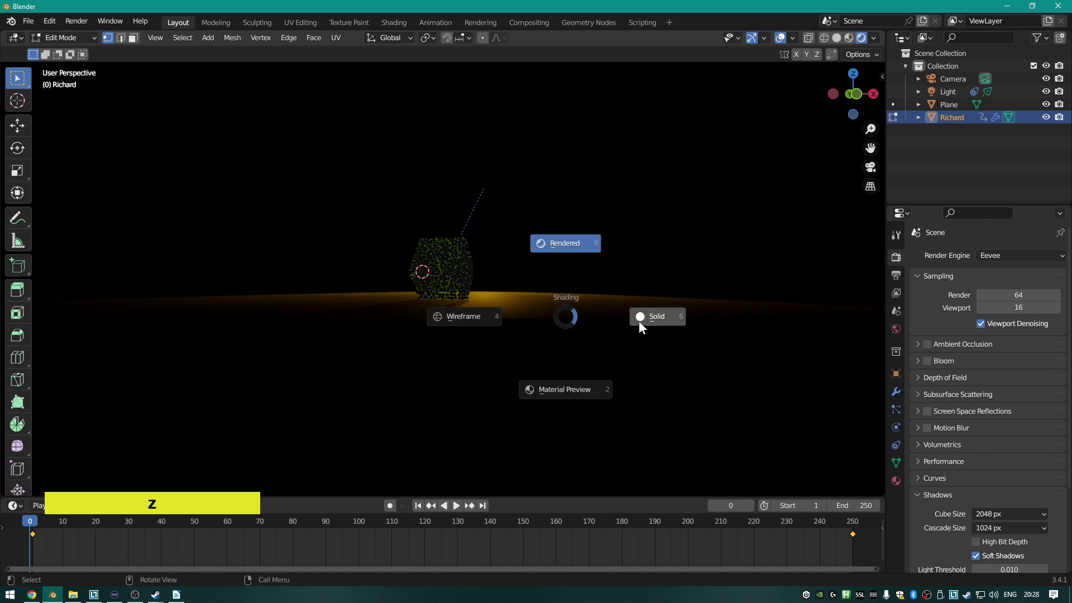
click(638, 320)
double_click(569, 303)
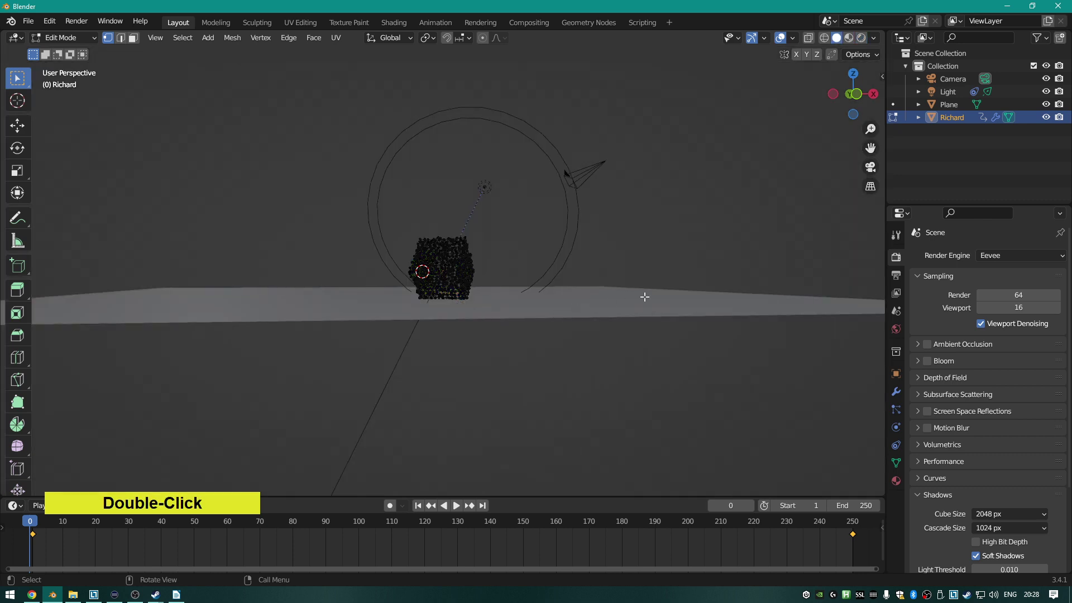
double_click(491, 186)
middle_drag(519, 210, 436, 213)
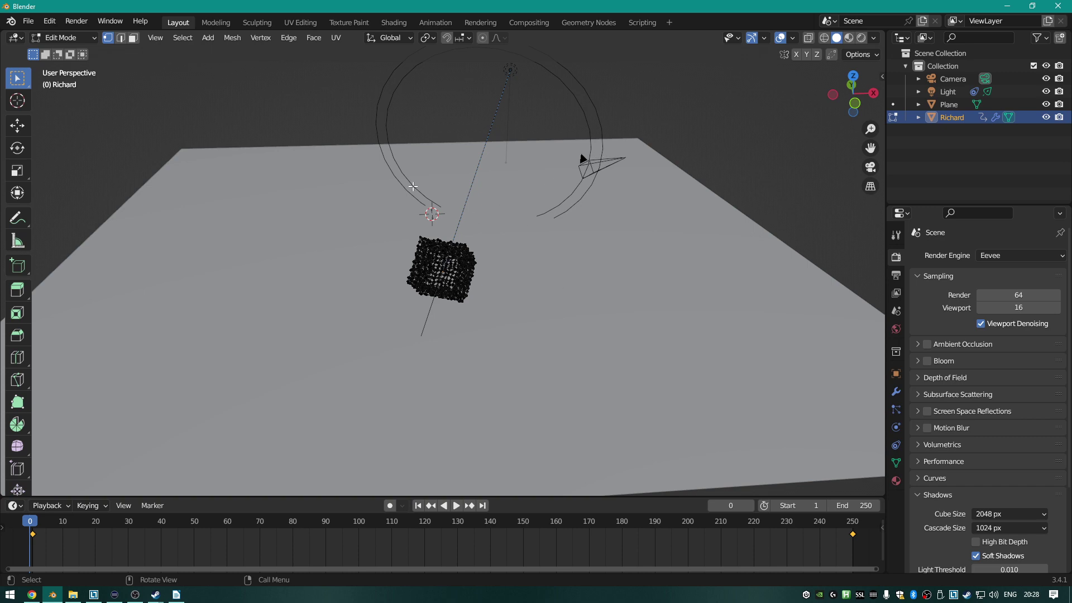
middle_drag(414, 186, 523, 162)
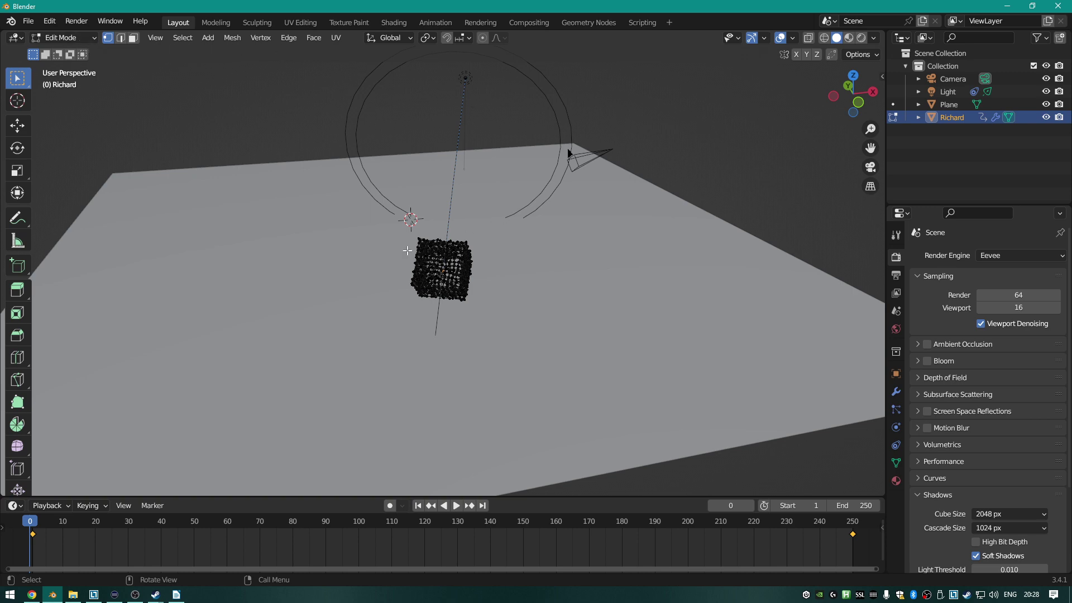
Box-select the geometry in the middle of the cube's facing side and delete it.
scroll(441, 232, up, 10)
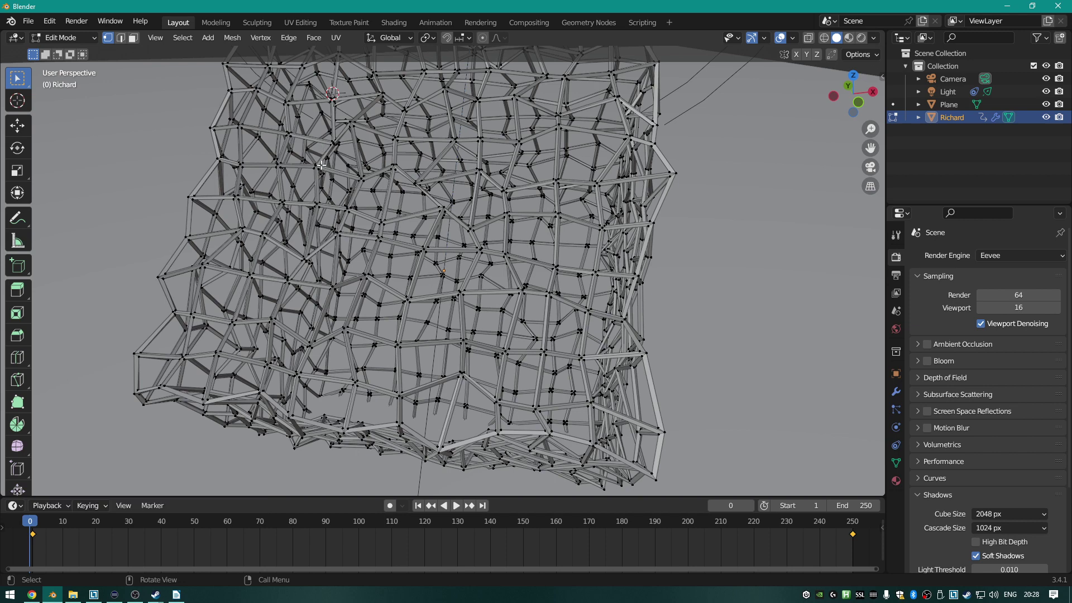
key(b)
drag(314, 140, 491, 357)
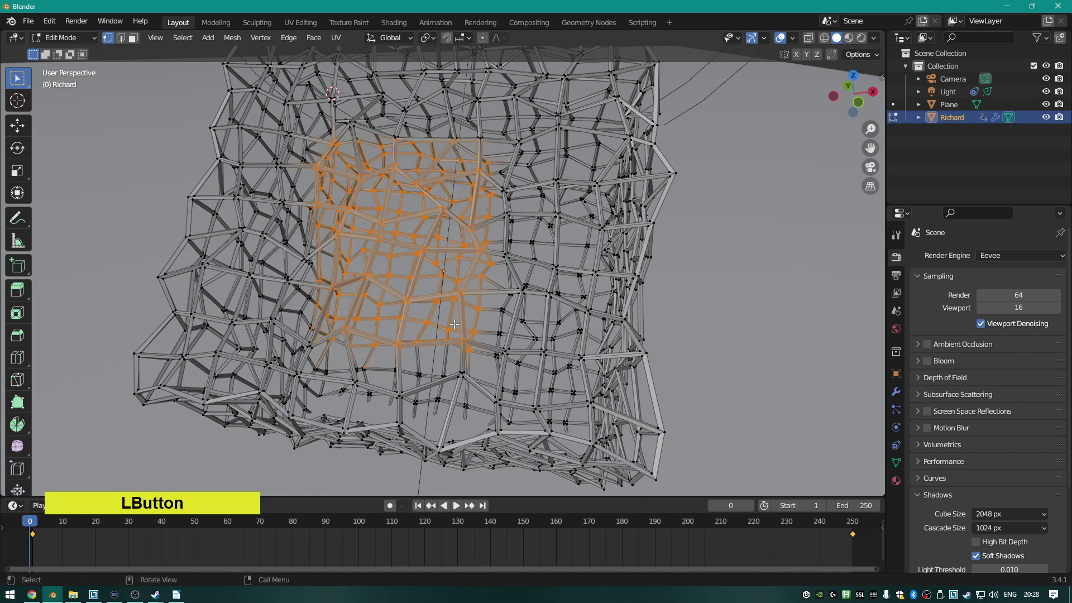
key(Delete)
click(413, 351)
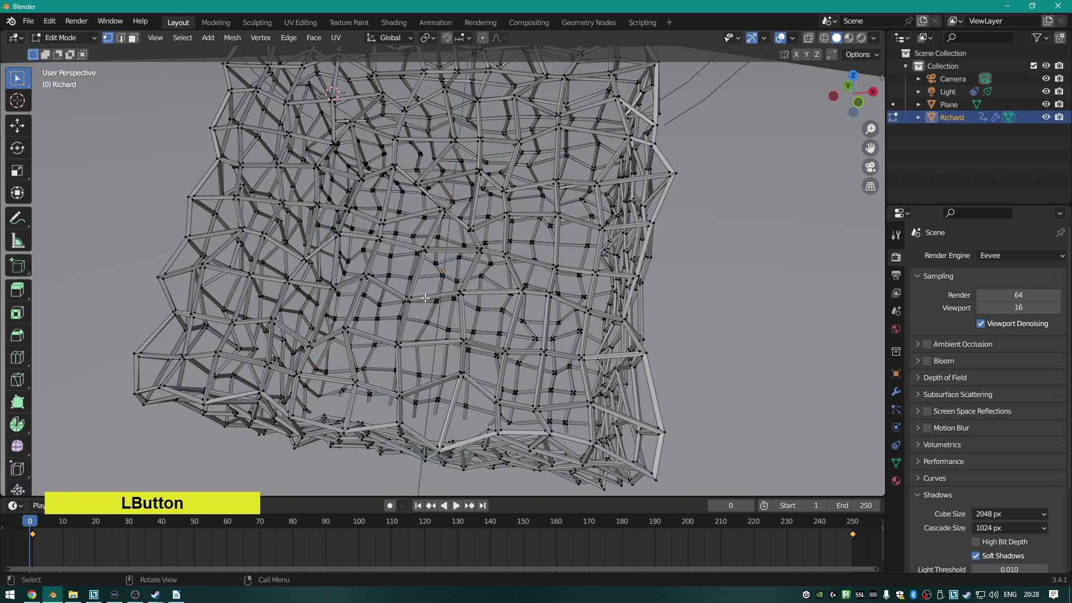
Switch to Wireframe shading, box-select a larger middle section through the cube's mesh and delete its faces.
key(z)
click(297, 222)
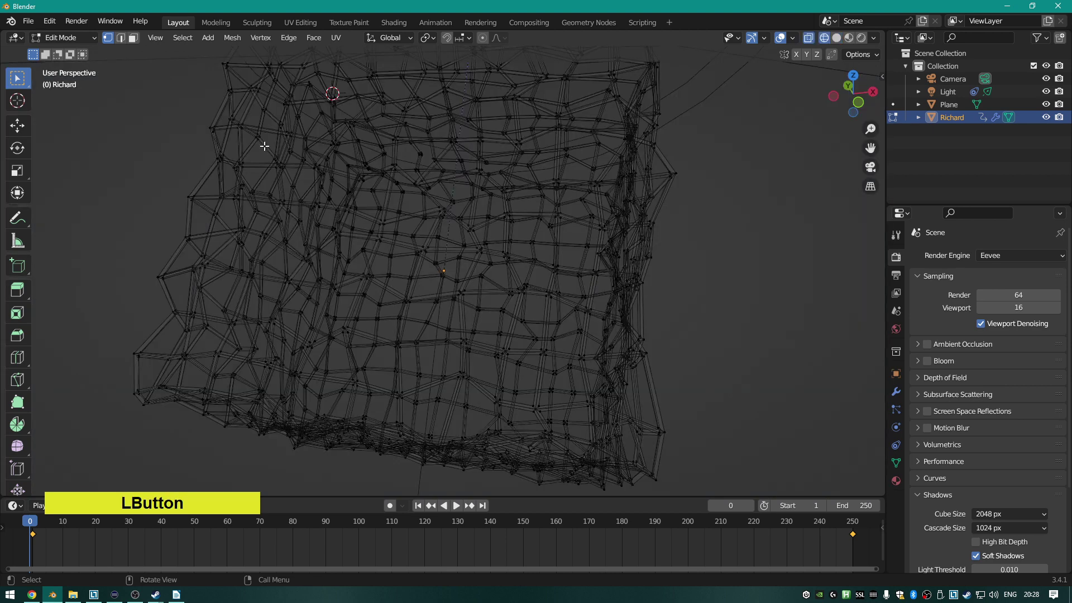
key(b)
drag(270, 97, 550, 396)
key(Delete)
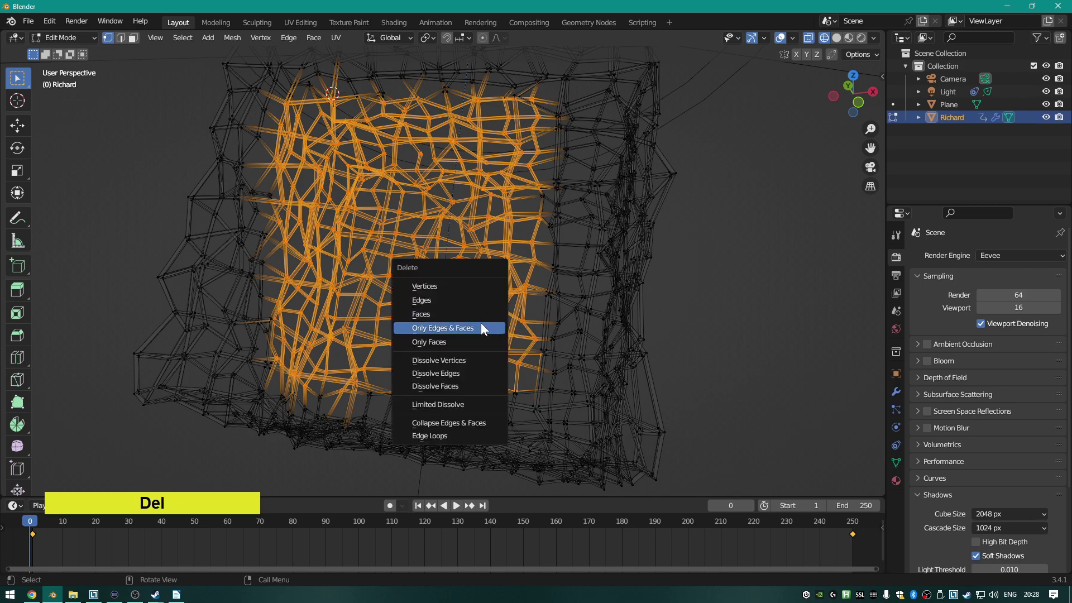
click(443, 316)
Select one vertex on a strut beside the cube's opening and move it about -0.19 m in X, -0.02 m in Y and -0.01 m in Z.
mouse_move(373, 263)
middle_down()
mouse_move(533, 251)
mouse_move(612, 208)
mouse_move(706, 184)
mouse_move(732, 253)
mouse_move(540, 251)
mouse_move(411, 270)
mouse_move(365, 262)
middle_up()
scroll(391, 251, down, 3)
scroll(452, 240, up, 7)
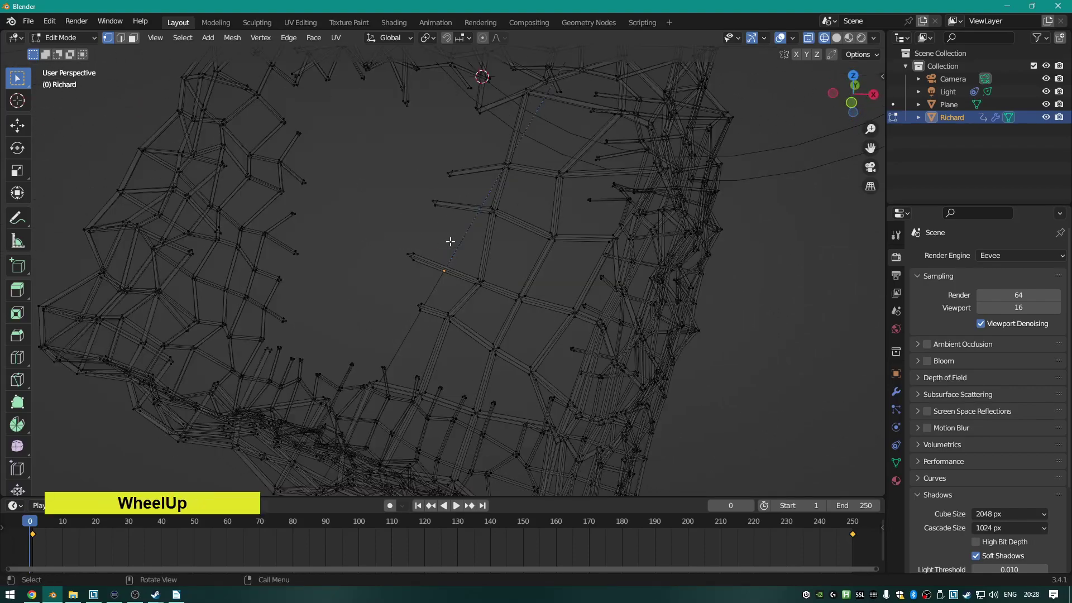
click(542, 311)
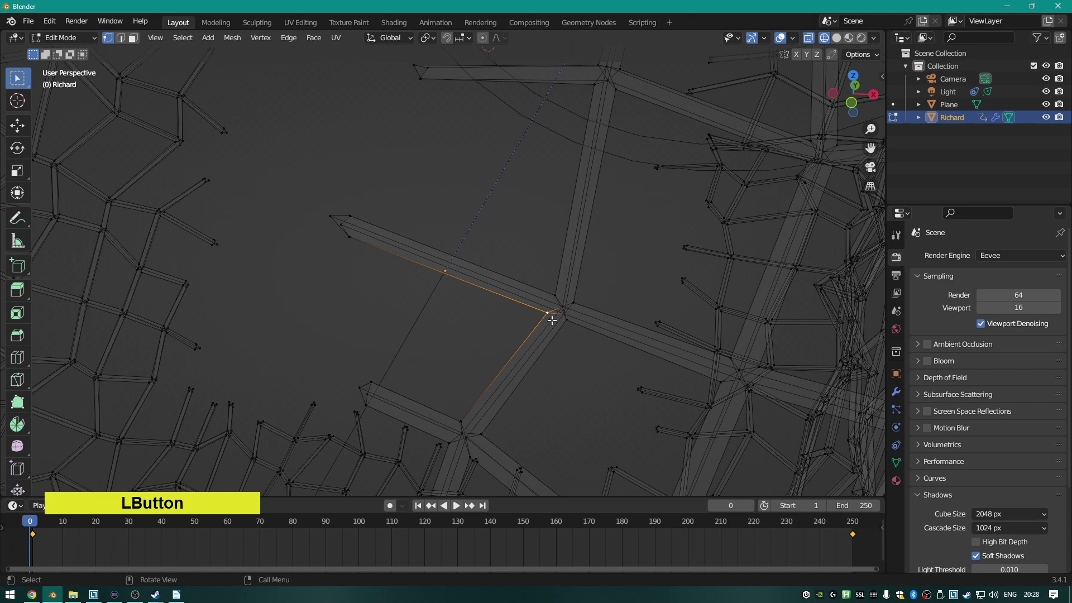
key(g)
right_click(376, 335)
key(g)
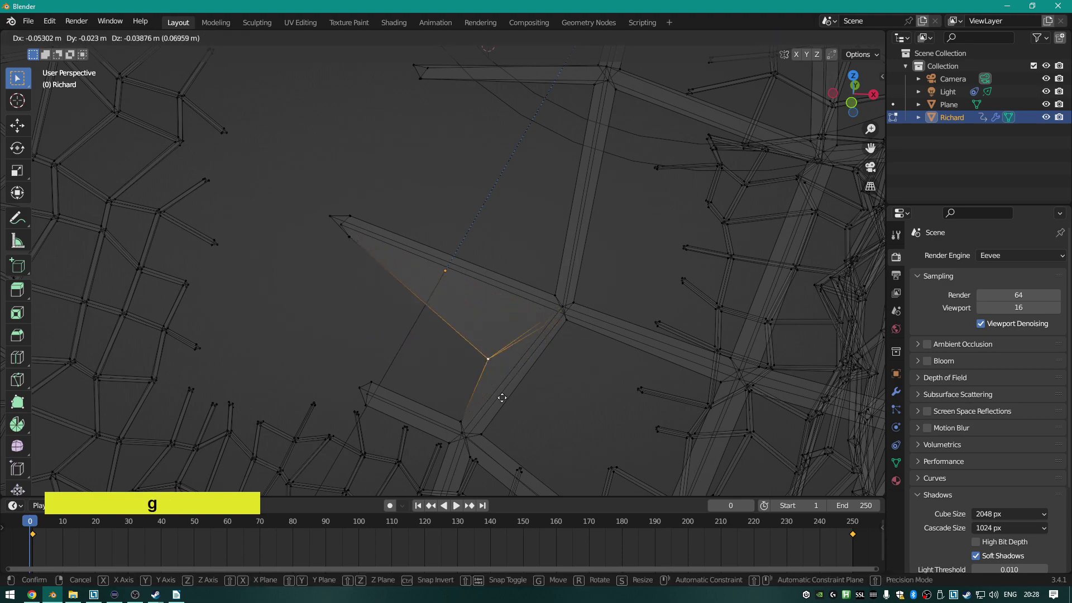
click(377, 355)
scroll(525, 355, down, 5)
scroll(516, 356, up, 4)
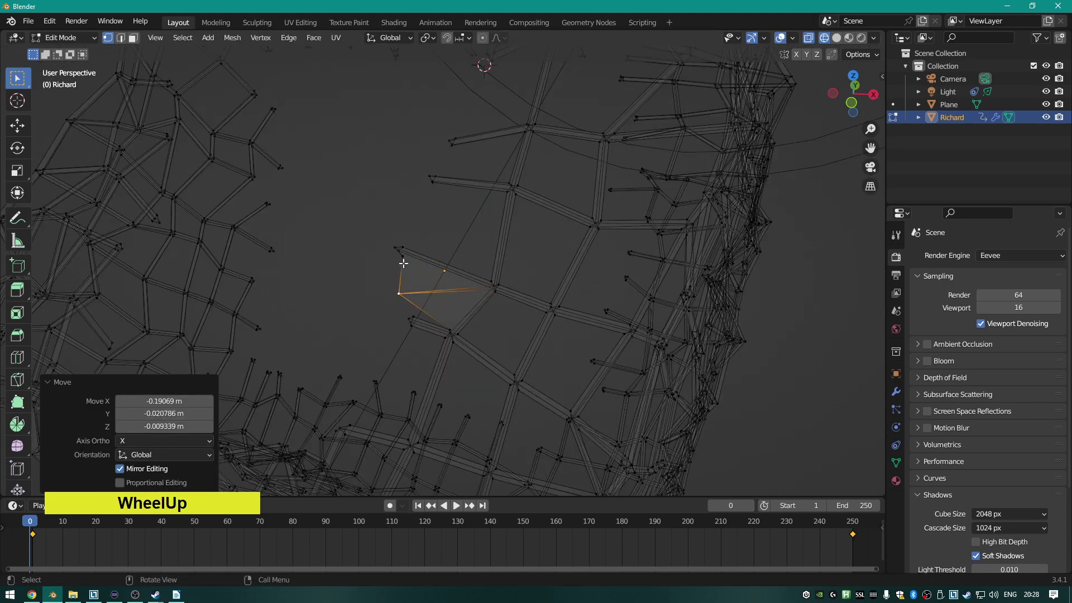
Box-select the loose struts along the opening's edge, including the moved vertex, and scale them up by about 3.15.
scroll(437, 254, down, 3)
key(b)
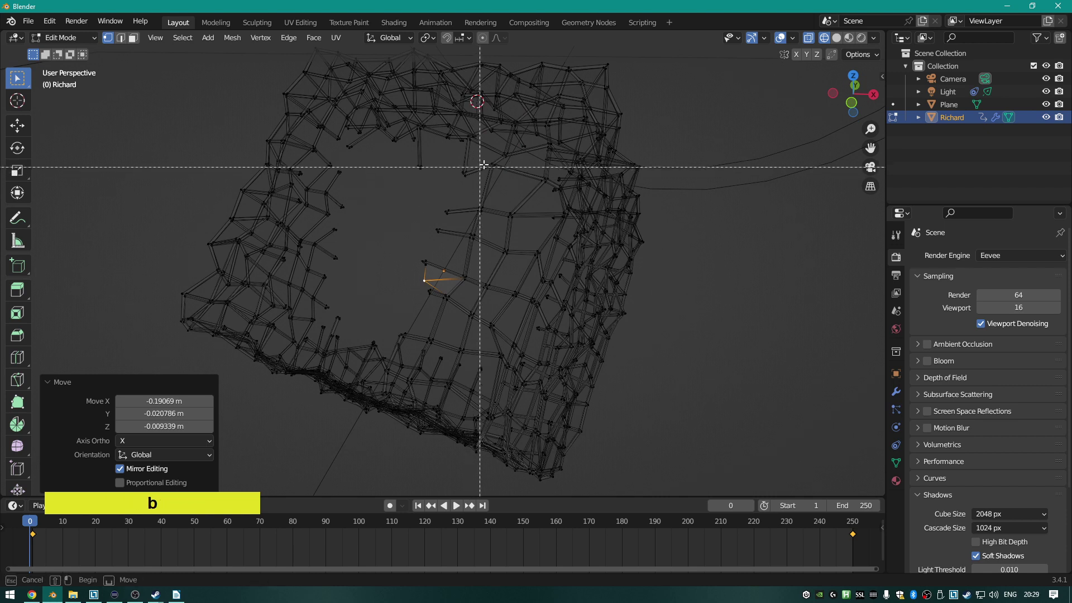
drag(494, 148, 360, 373)
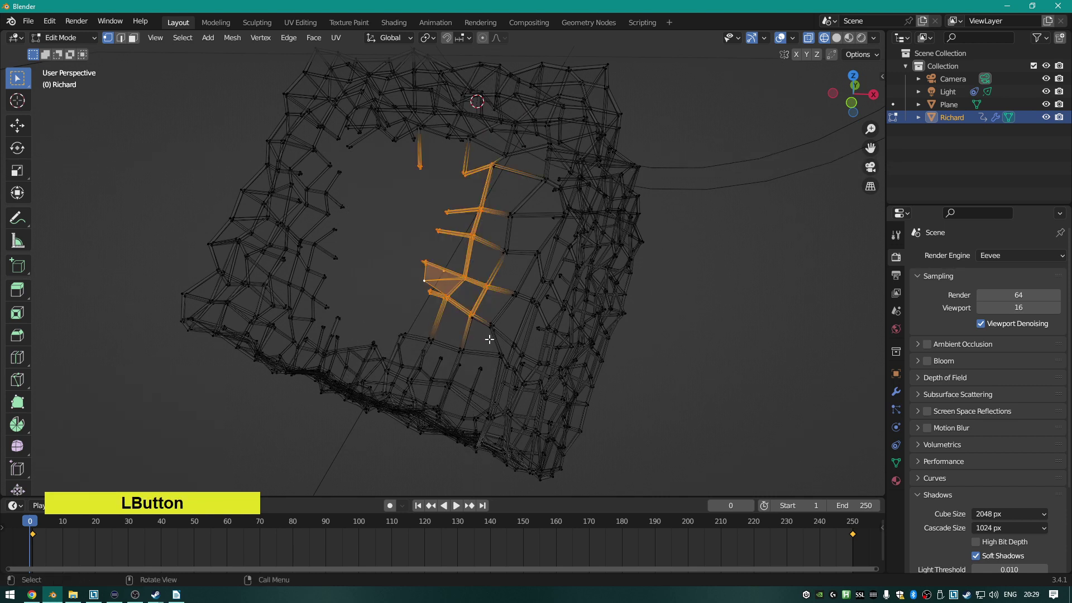
key(s)
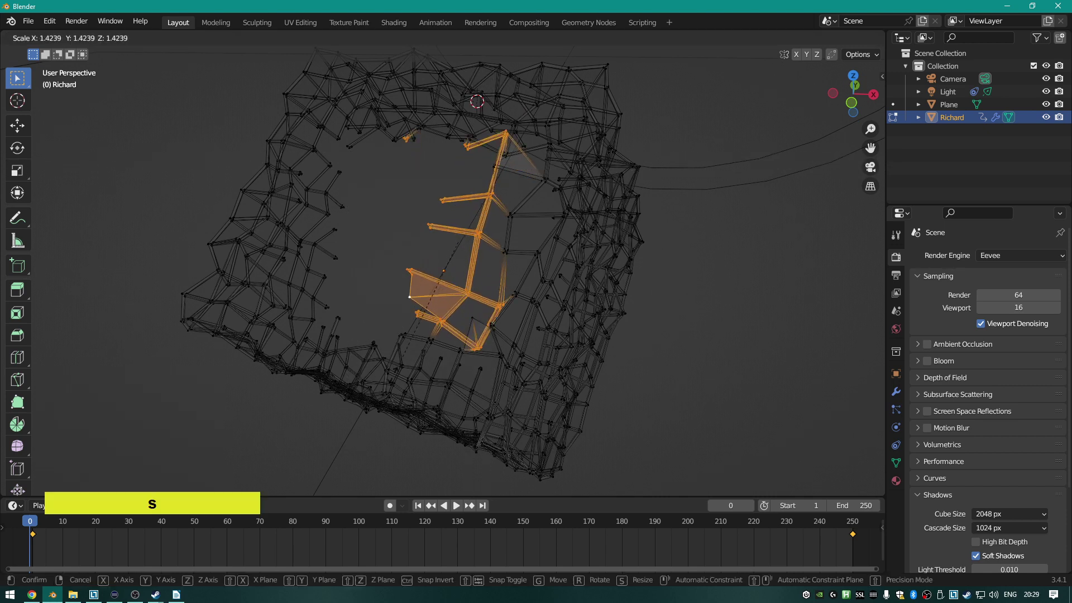
click(252, 479)
Scale the selected struts up again by a factor of about 2.6.
middle_drag(252, 479, 417, 332)
scroll(525, 339, down, 3)
scroll(525, 339, down, 3)
key(s)
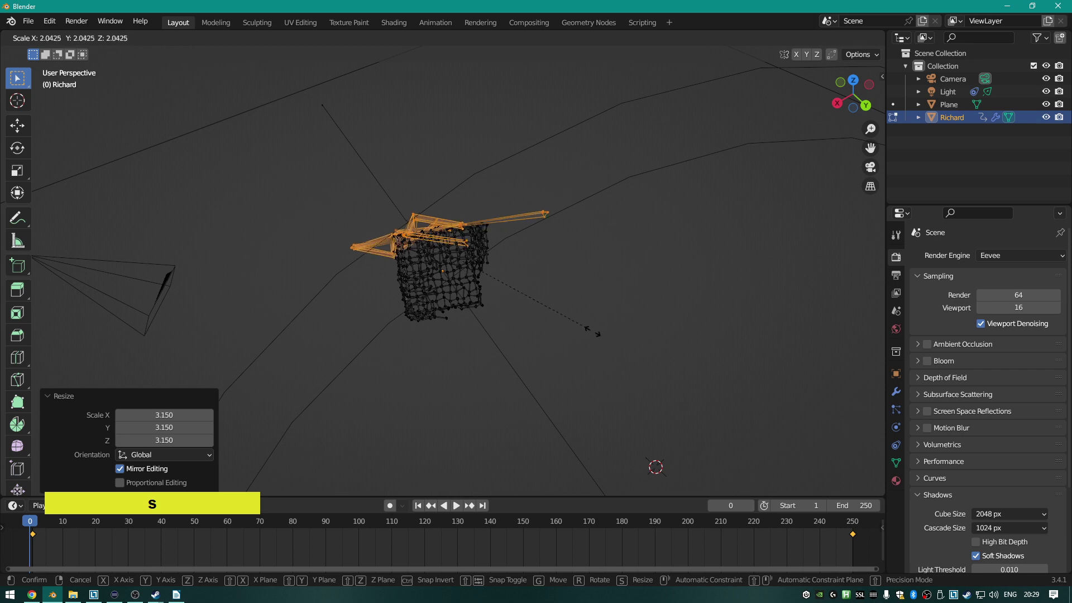
click(354, 294)
Switch the viewport to Rendered shading, compare the mesh in Object and Edit Mode, and finish in Object Mode.
mouse_move(353, 294)
middle_down()
mouse_move(501, 311)
mouse_move(627, 300)
mouse_move(620, 268)
mouse_move(579, 229)
mouse_move(638, 199)
mouse_move(530, 239)
mouse_move(558, 223)
mouse_move(658, 69)
mouse_move(327, 212)
middle_up()
key(z)
click(609, 195)
scroll(600, 257, up, 2)
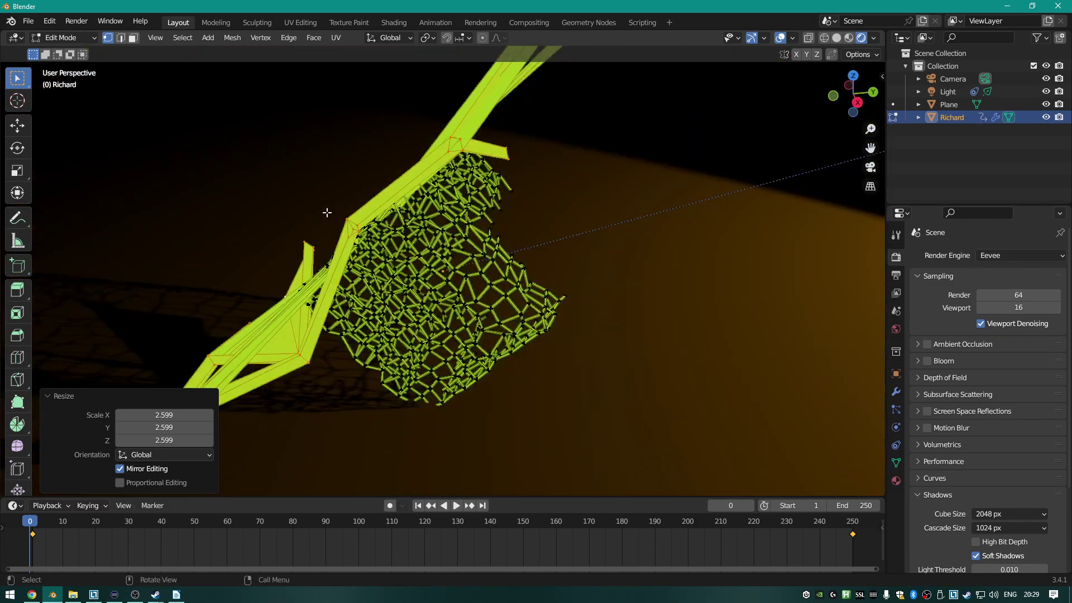
key(Tab)
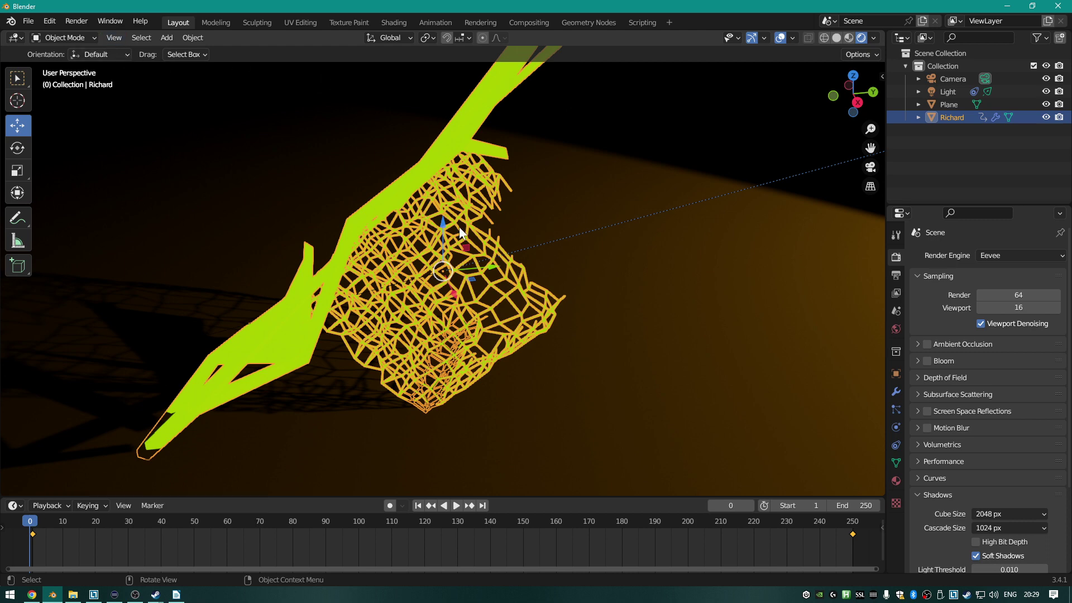
key(Tab)
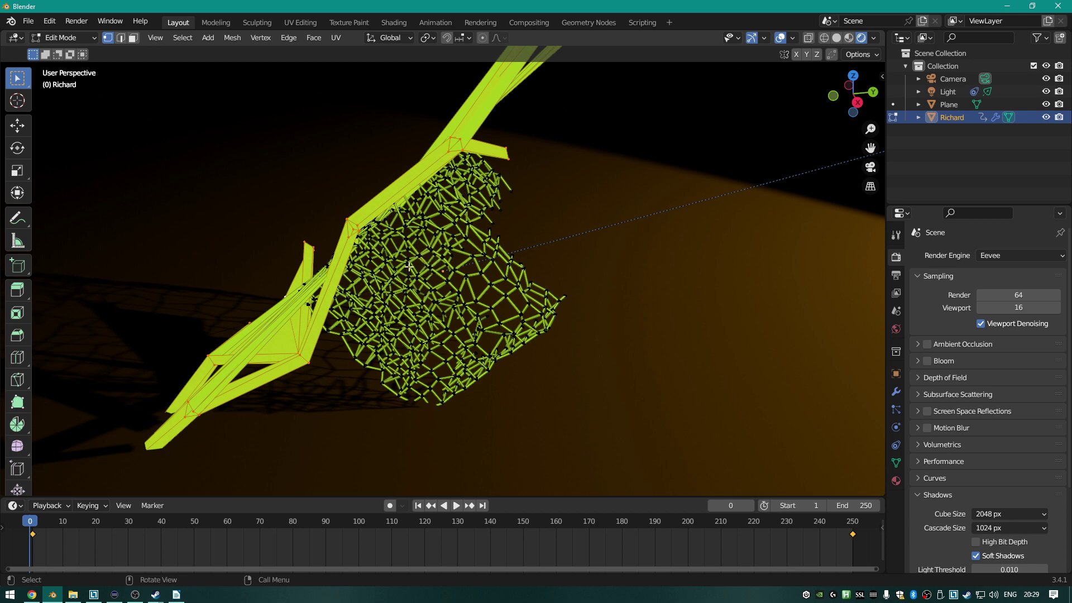
key(Tab)
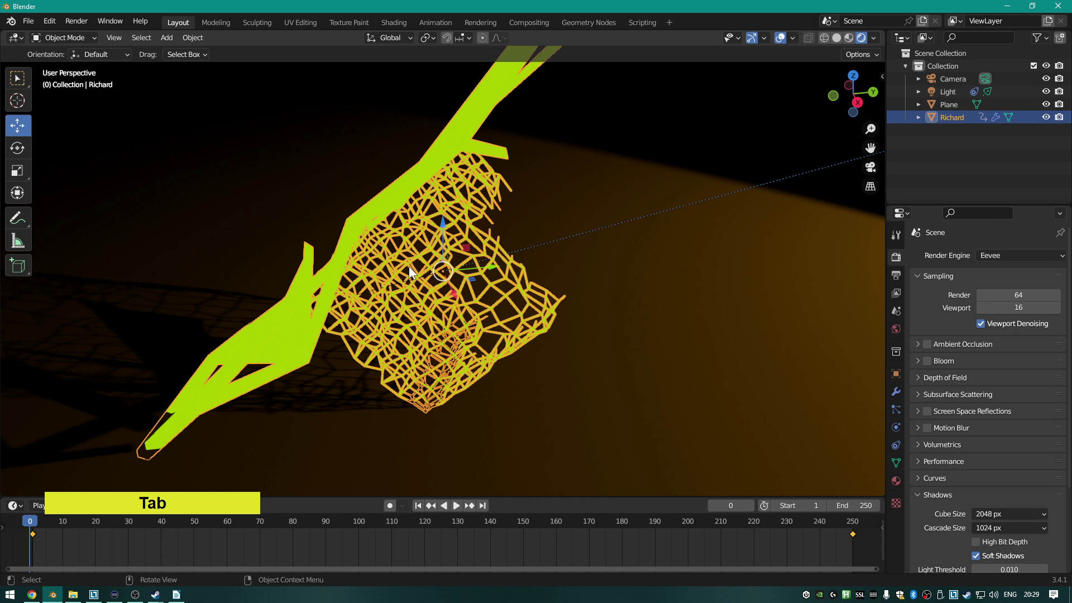
Select the floor plane, clear that selection and select the spot light above the mesh.
scroll(472, 229, down, 4)
click(647, 264)
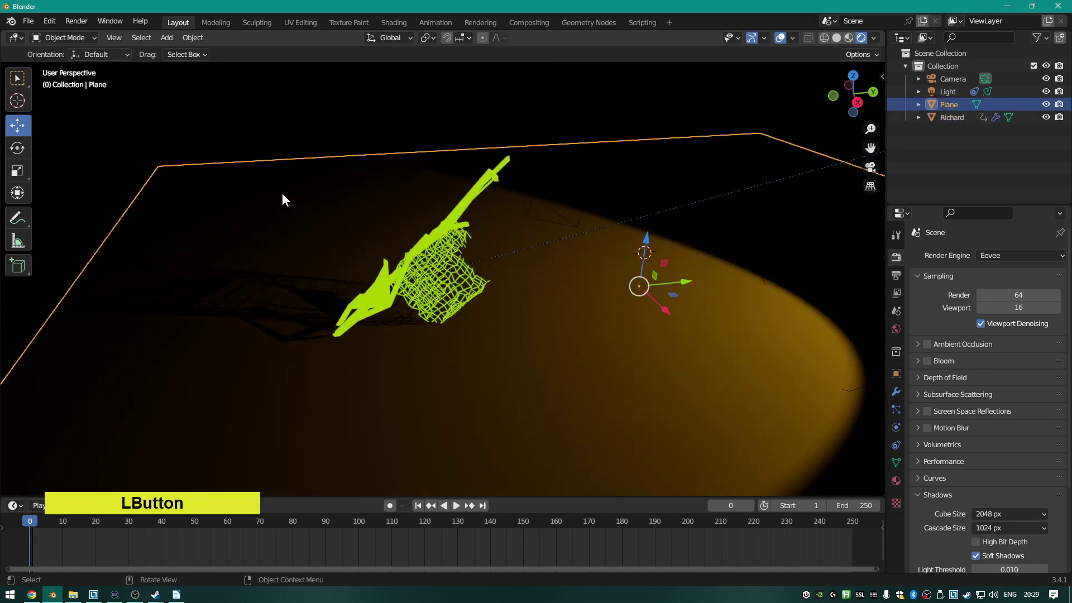
middle_drag(282, 194, 532, 162)
click(498, 90)
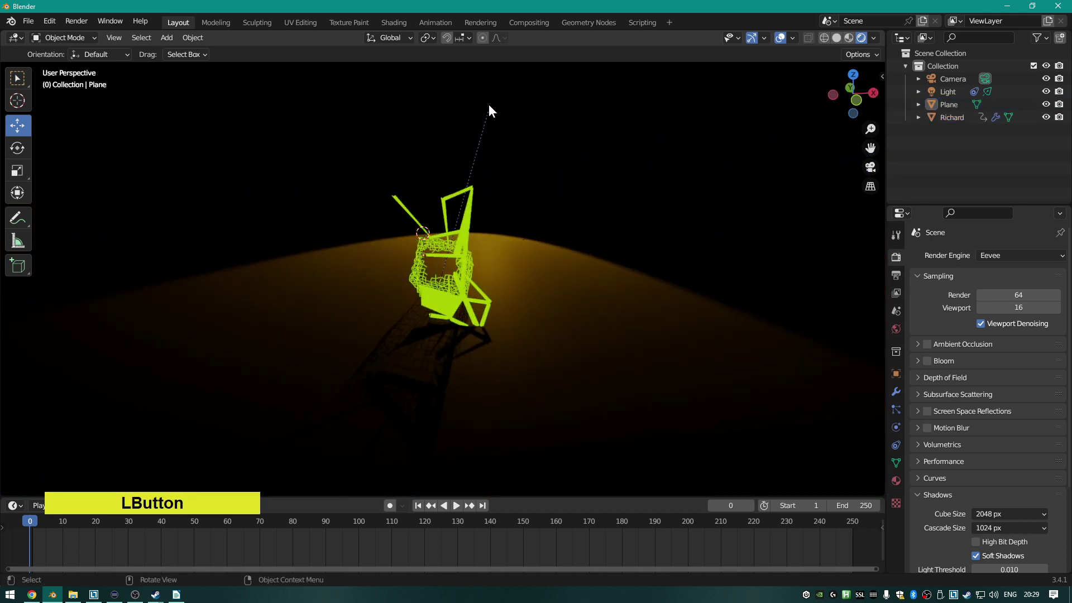
click(489, 107)
Look through the Sculpting, Texture Paint and Shading workspaces, return to Layout and show the Modeling workspace.
click(256, 23)
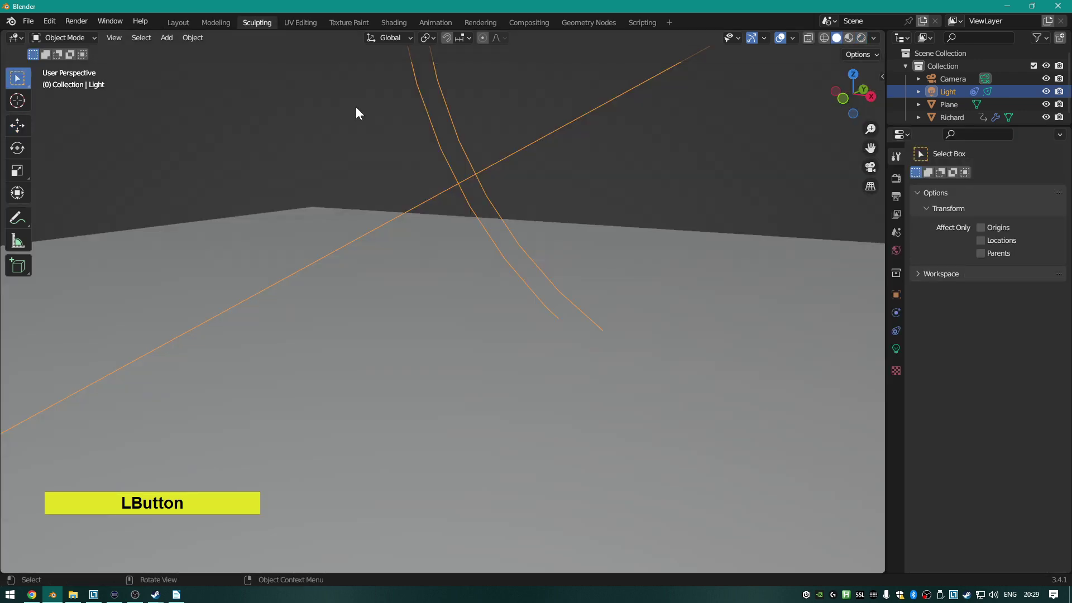
click(358, 23)
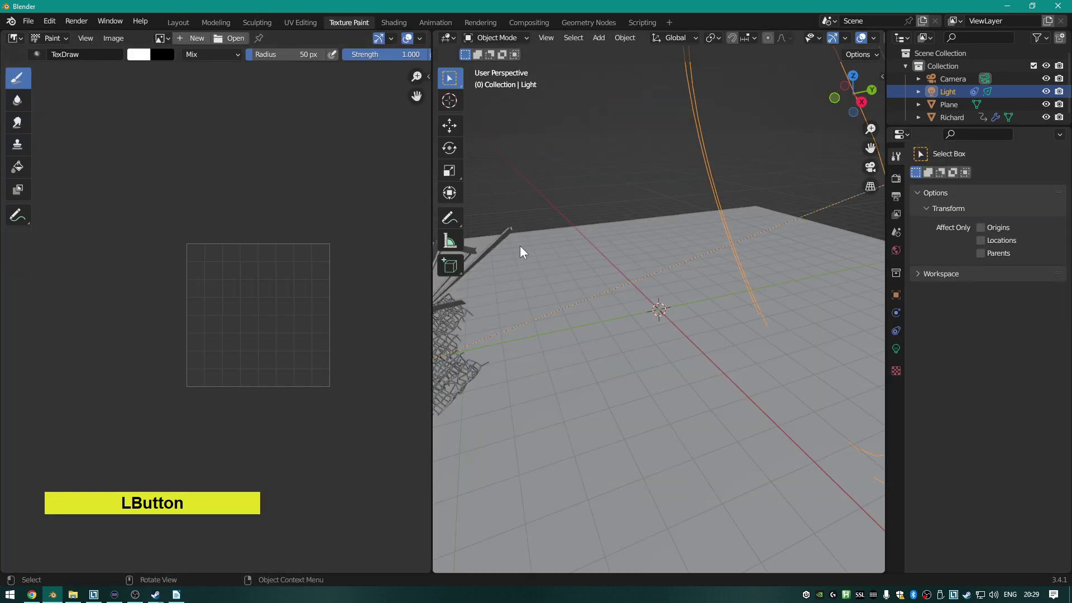
scroll(592, 268, down, 4)
click(393, 23)
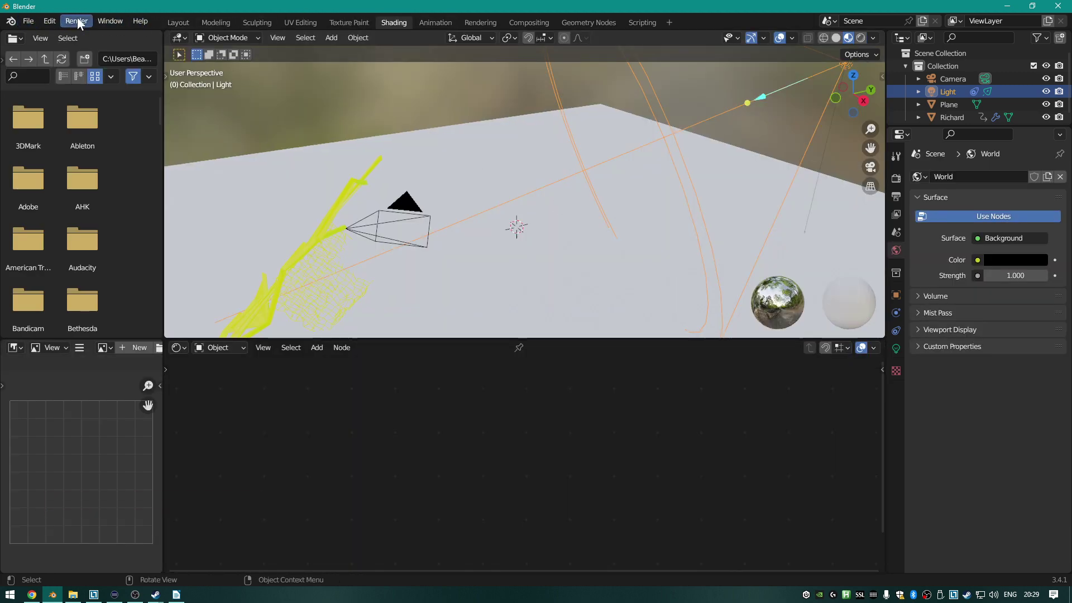
click(184, 24)
click(214, 24)
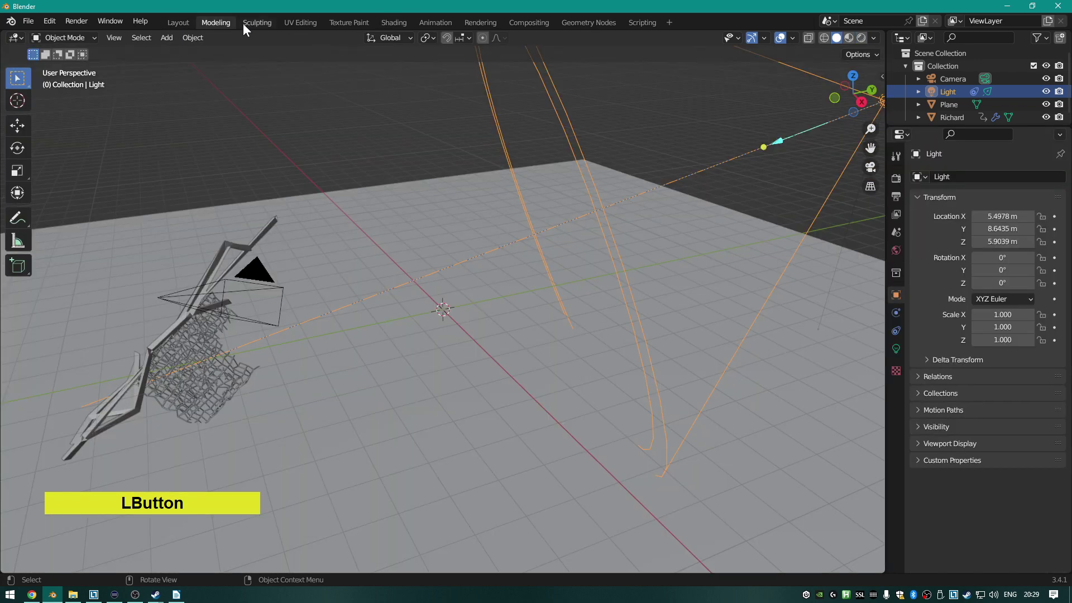
Review the Sculpting, UV Editing, Texture Paint and Shading workspaces, finishing on UV Editing.
click(270, 21)
scroll(396, 165, down, 3)
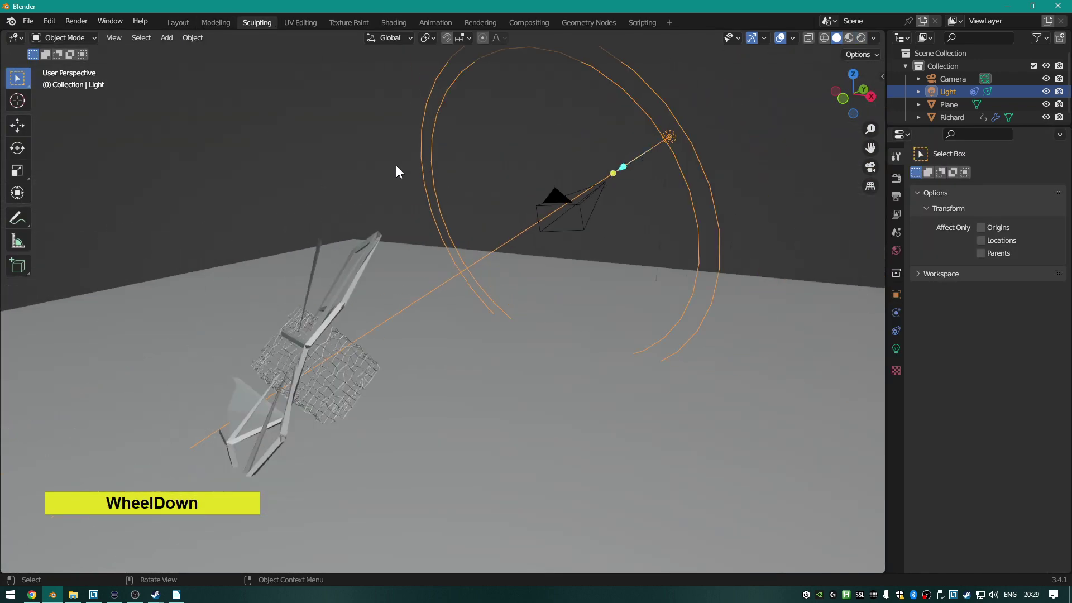
click(296, 22)
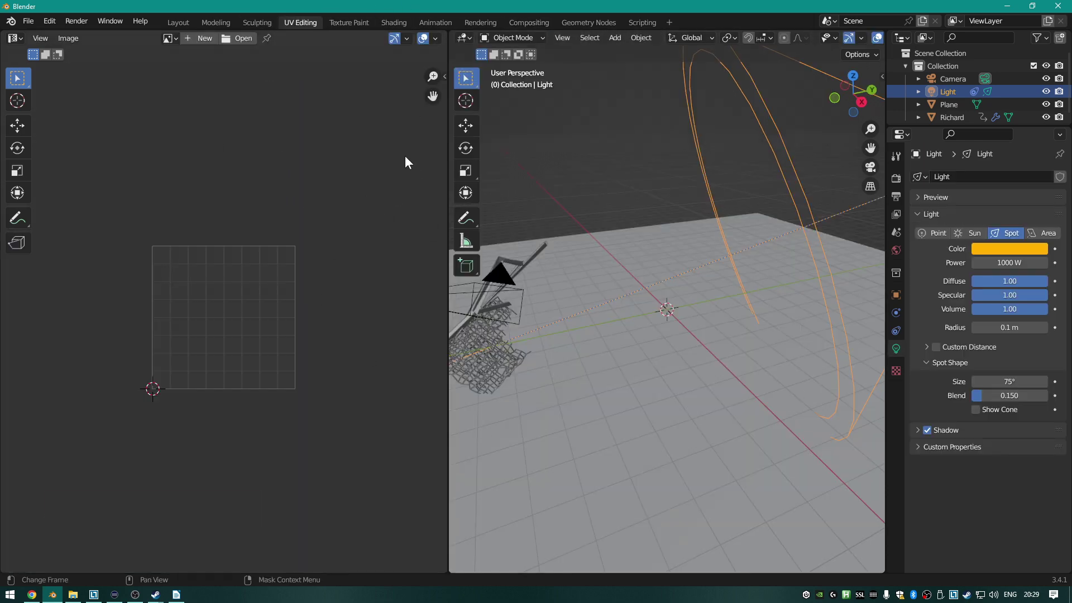
click(360, 22)
click(394, 23)
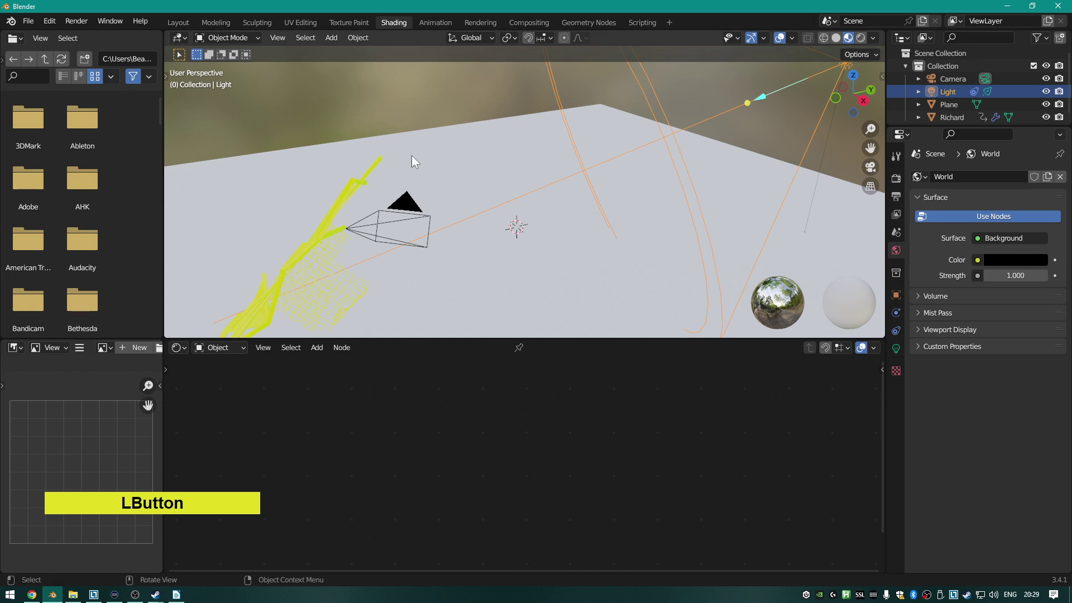
scroll(474, 162, down, 2)
click(299, 23)
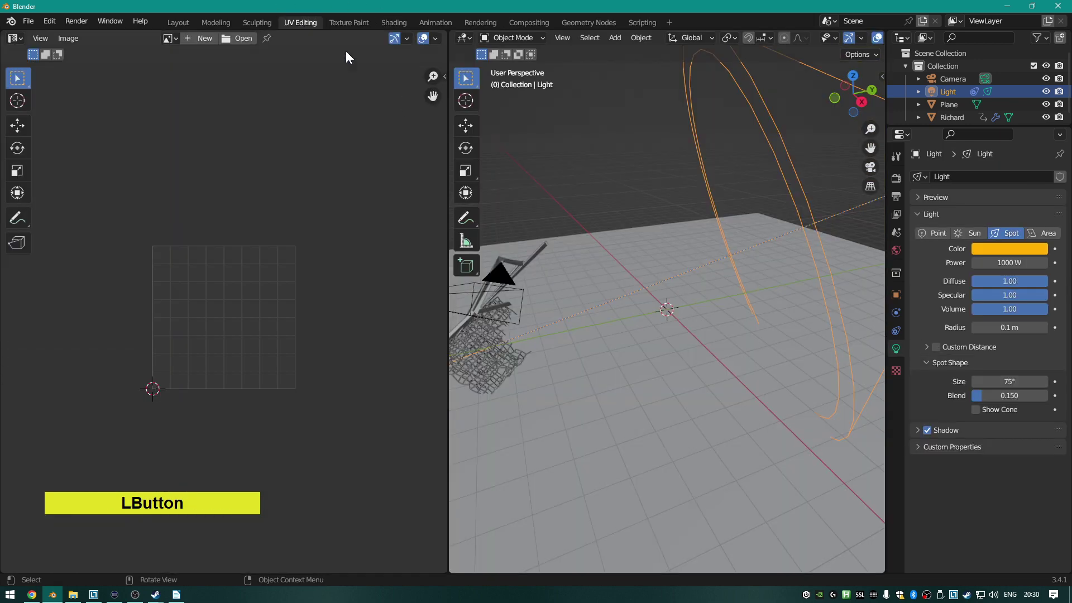
scroll(709, 299, down, 2)
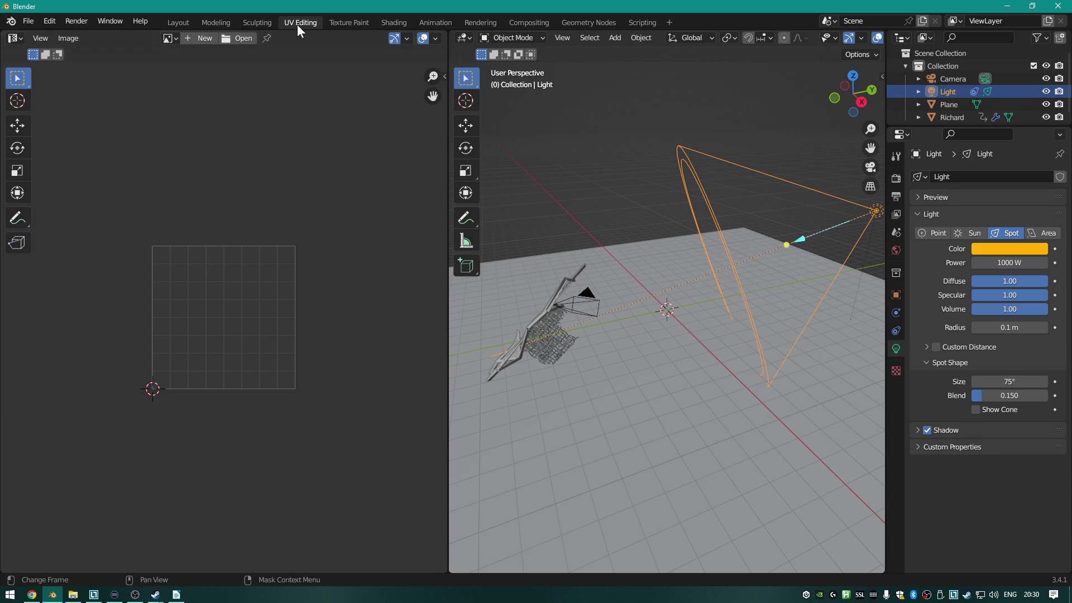
Show the Animation workspace, view the scene from the front and scrub the Dope Sheet to frame 252.
click(425, 22)
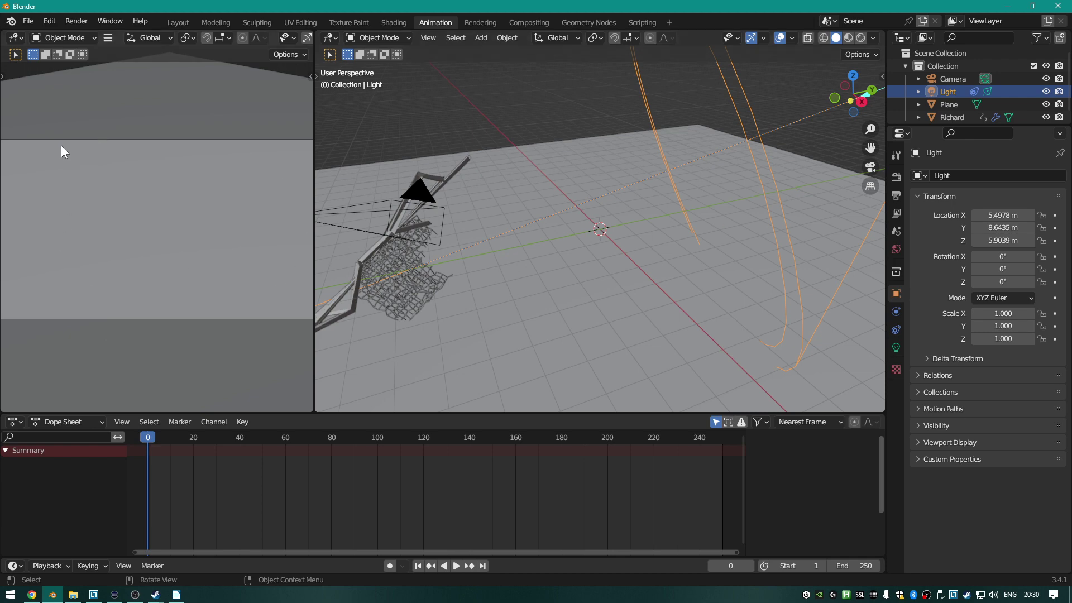
scroll(563, 246, down, 3)
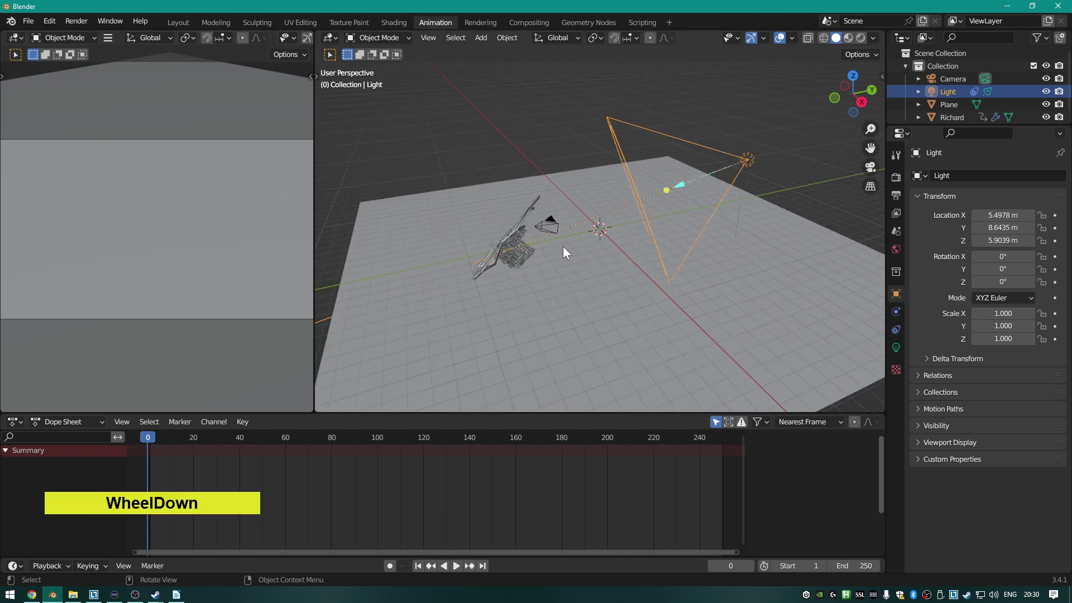
middle_drag(562, 246, 664, 206)
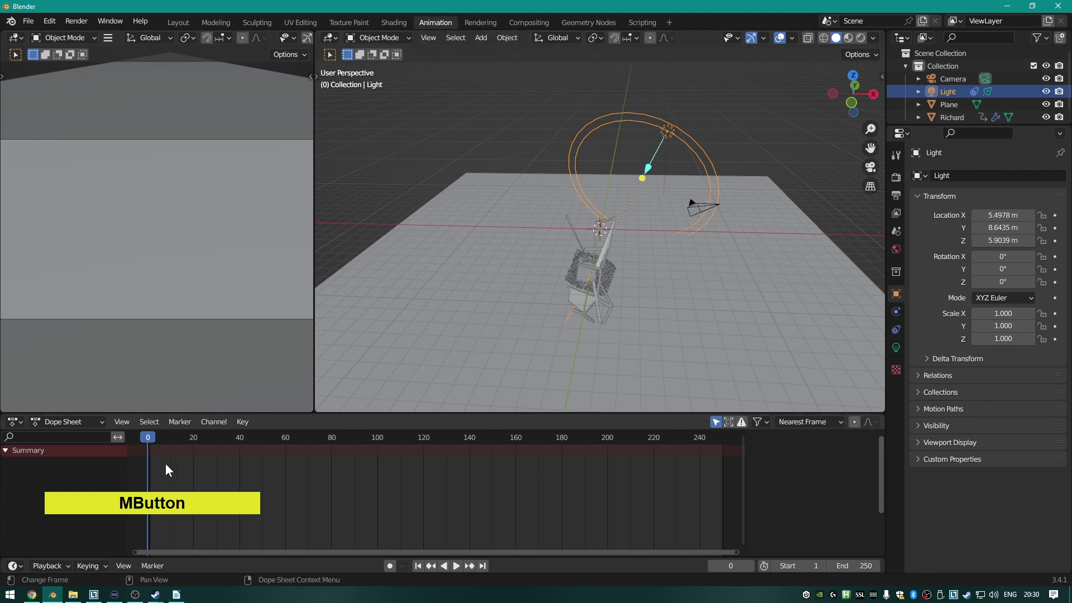
drag(169, 438, 728, 478)
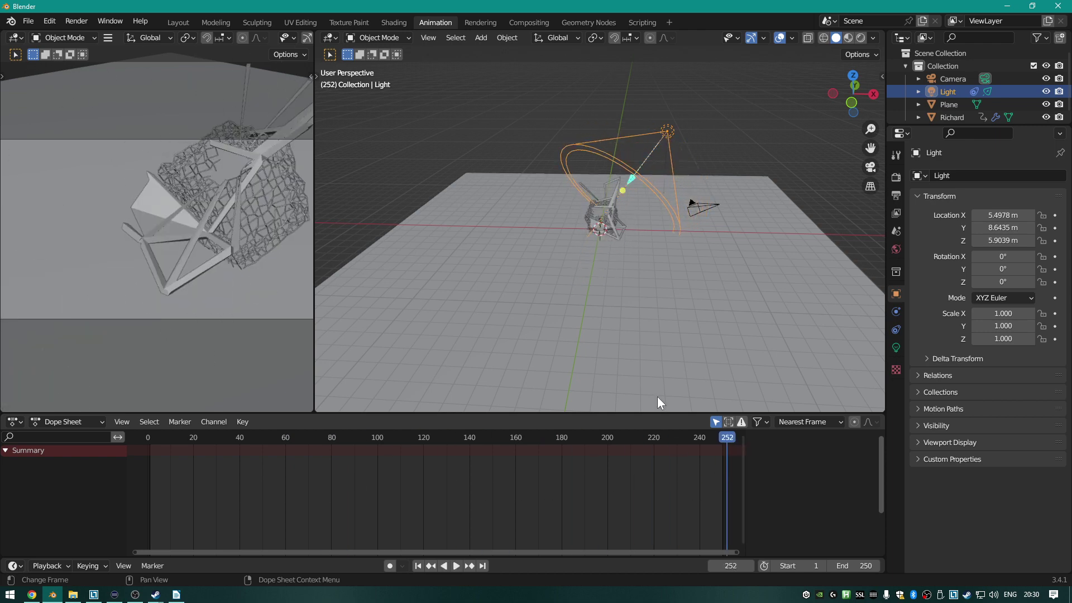
Examine the Rendering, Compositing, Geometry Nodes and Scripting workspaces, then return to the Layout workspace.
click(474, 23)
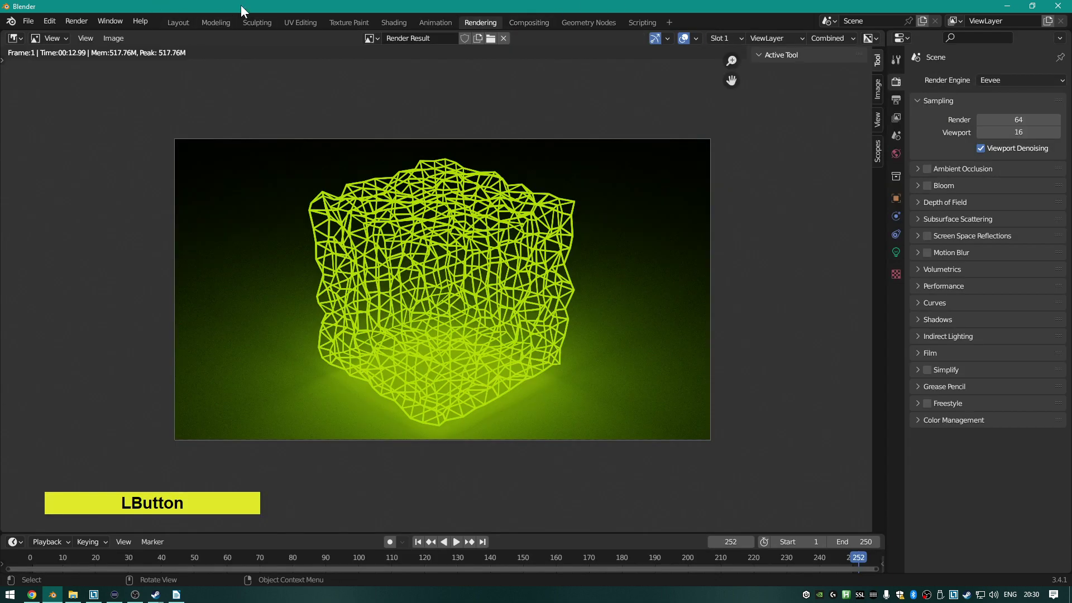
click(521, 24)
click(607, 22)
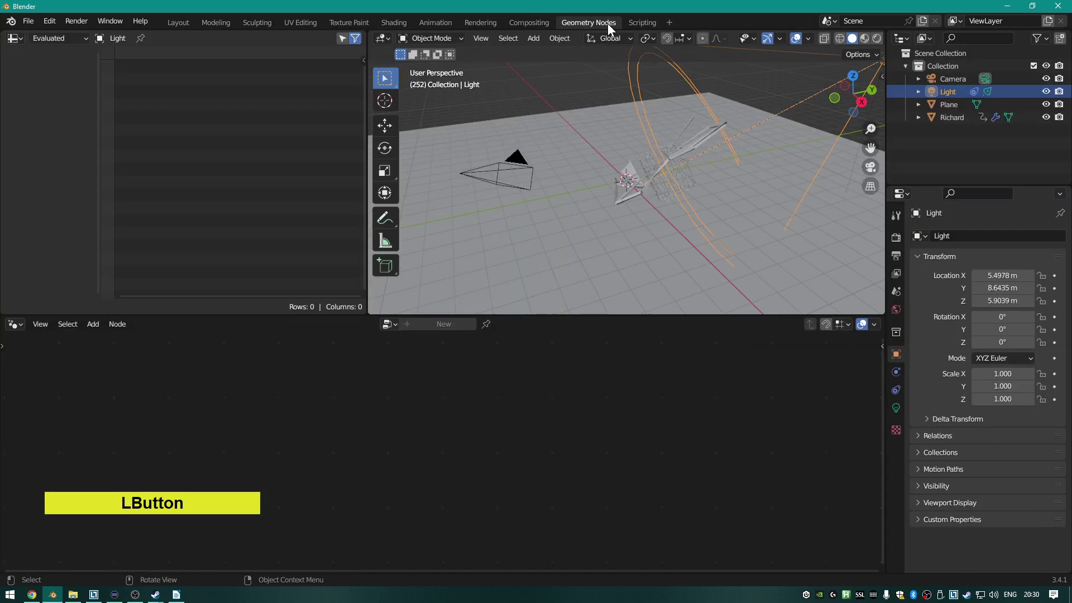
click(639, 22)
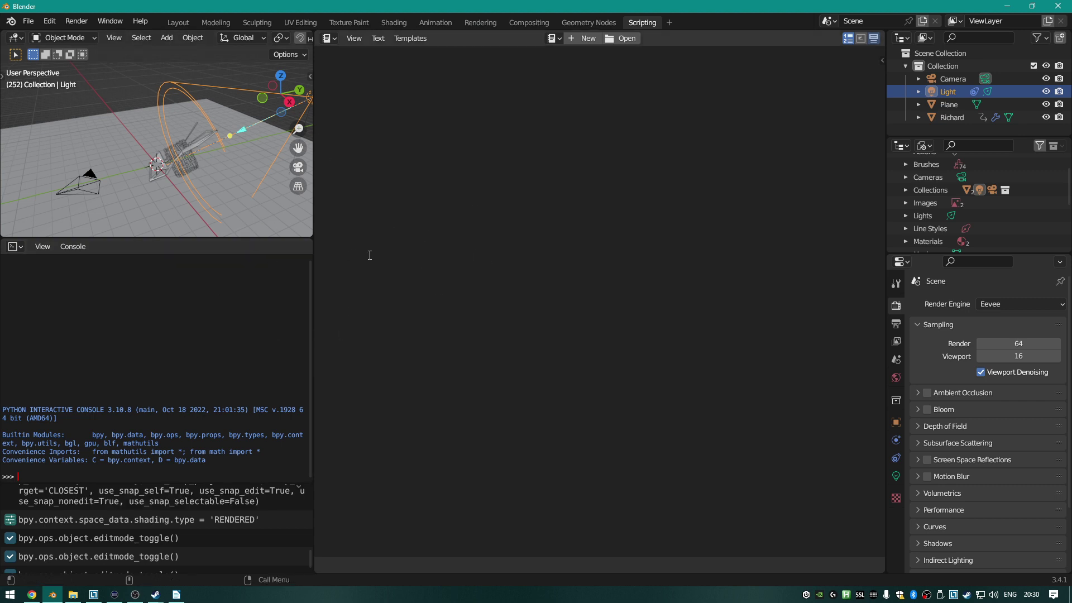
click(185, 25)
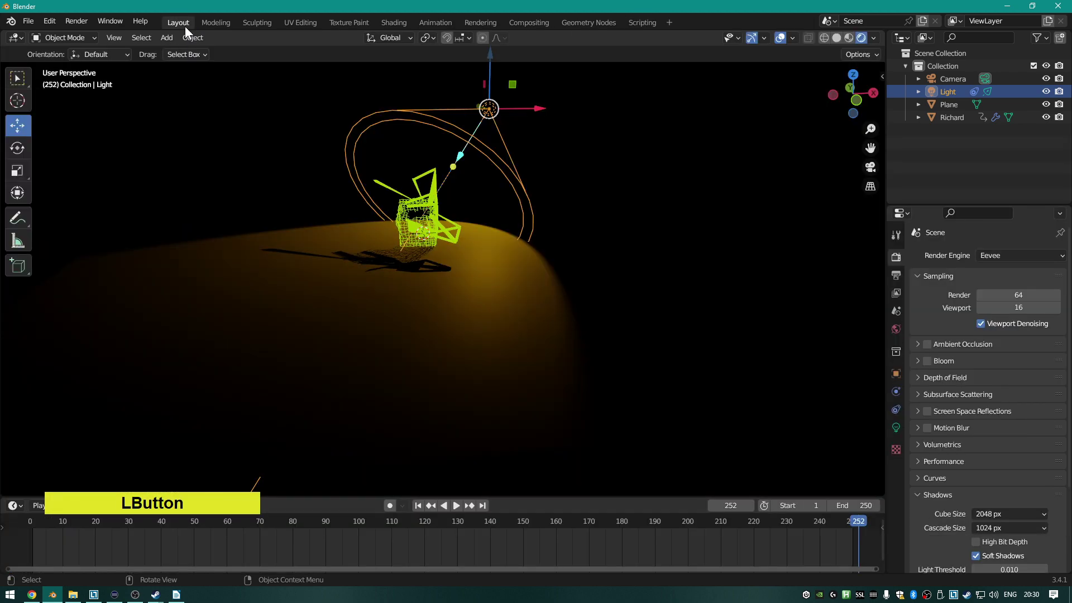
Delete the Modeling, Sculpting and UV Editing workspaces.
click(217, 22)
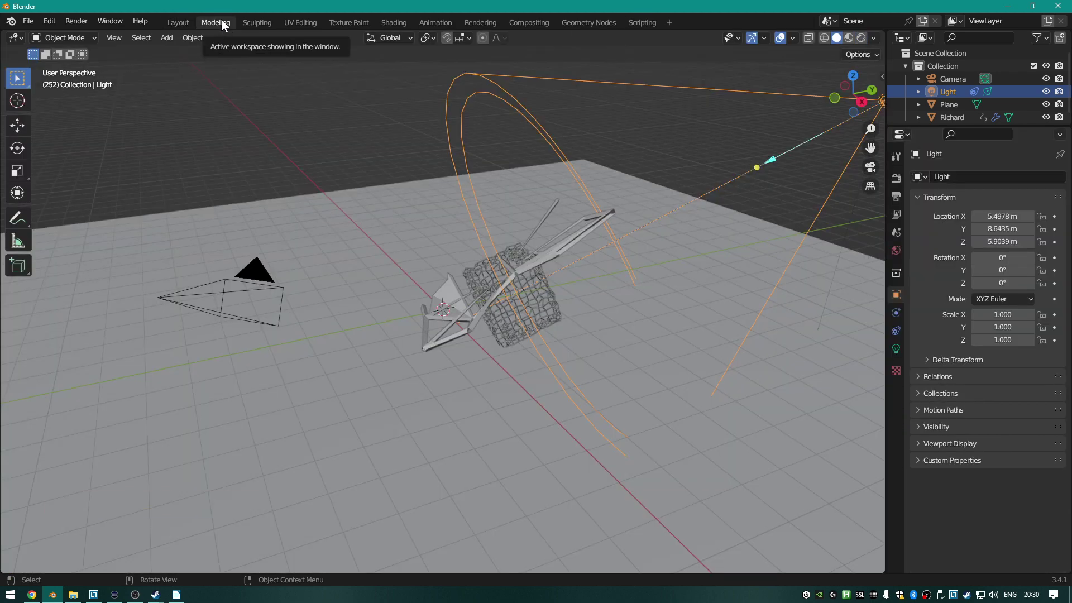
right_click(224, 22)
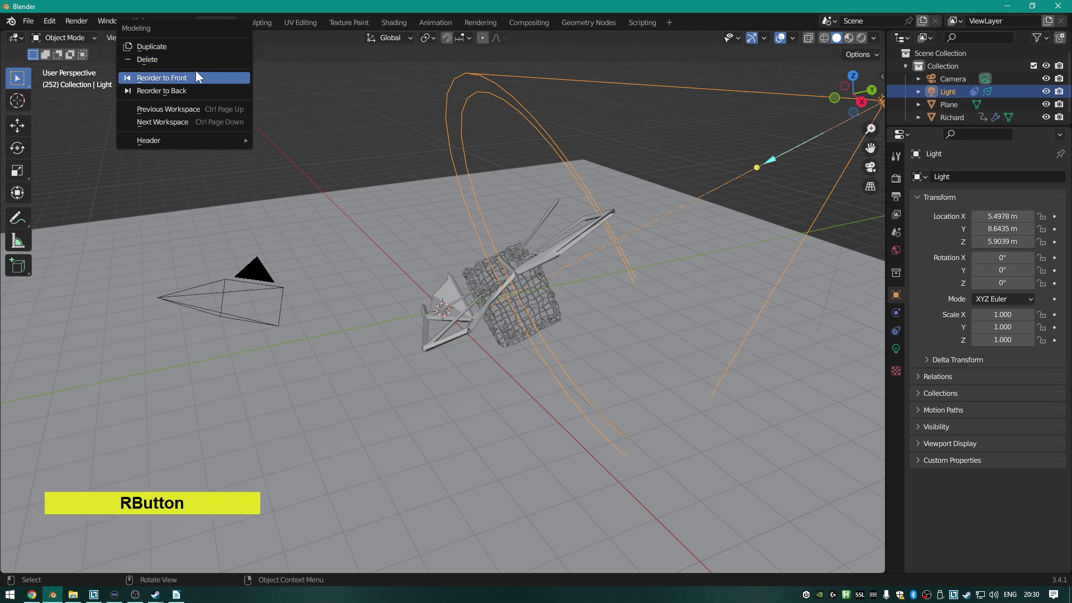
click(194, 58)
right_click(215, 22)
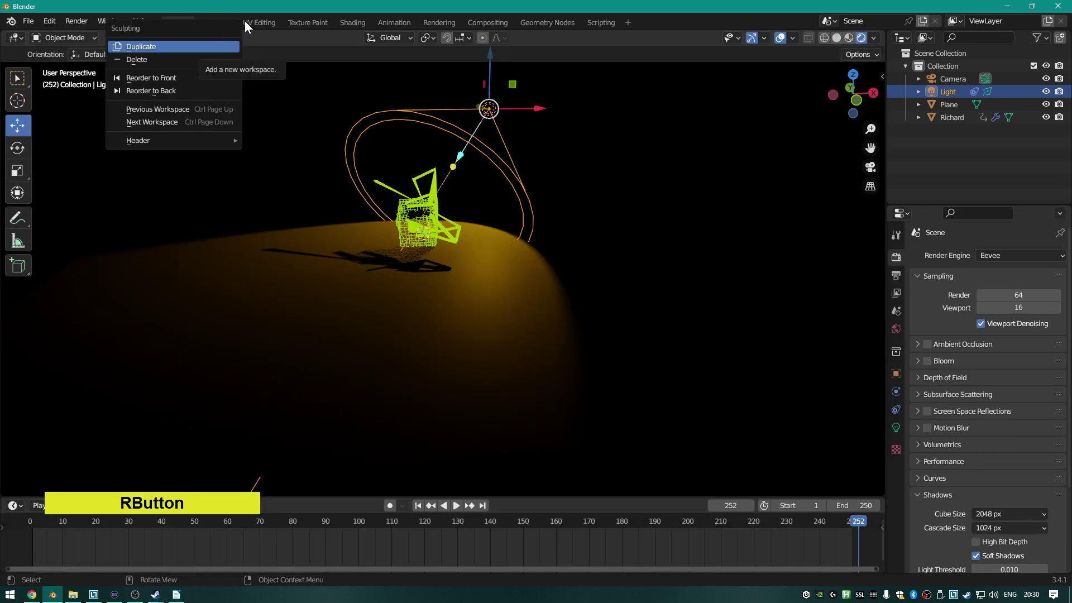
click(204, 60)
right_click(208, 21)
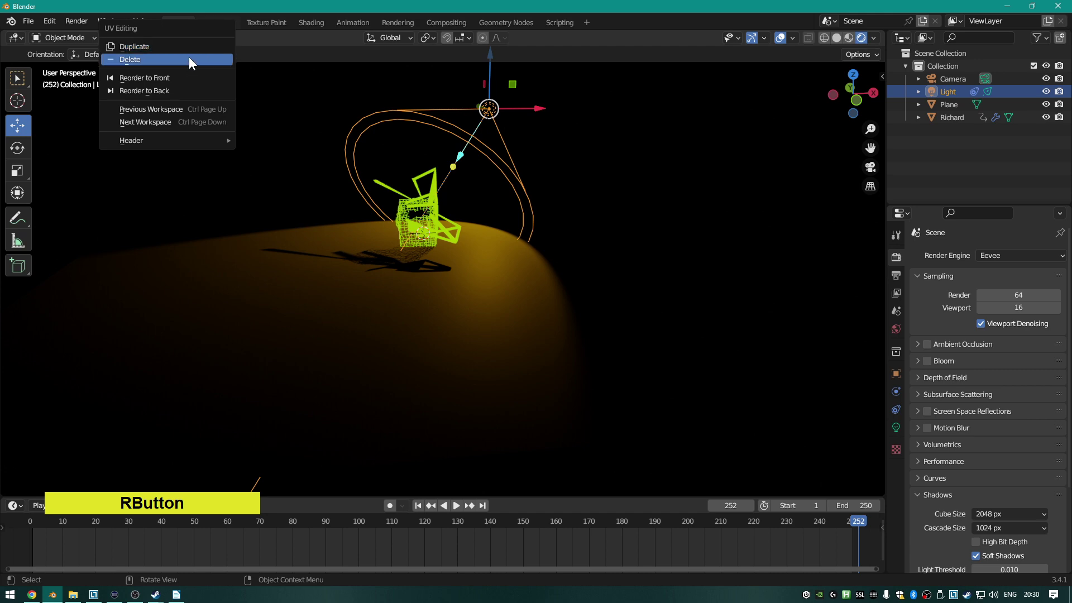
click(188, 58)
Delete the Texture Paint, Shading and Animation workspaces.
click(226, 23)
right_click(226, 23)
click(210, 60)
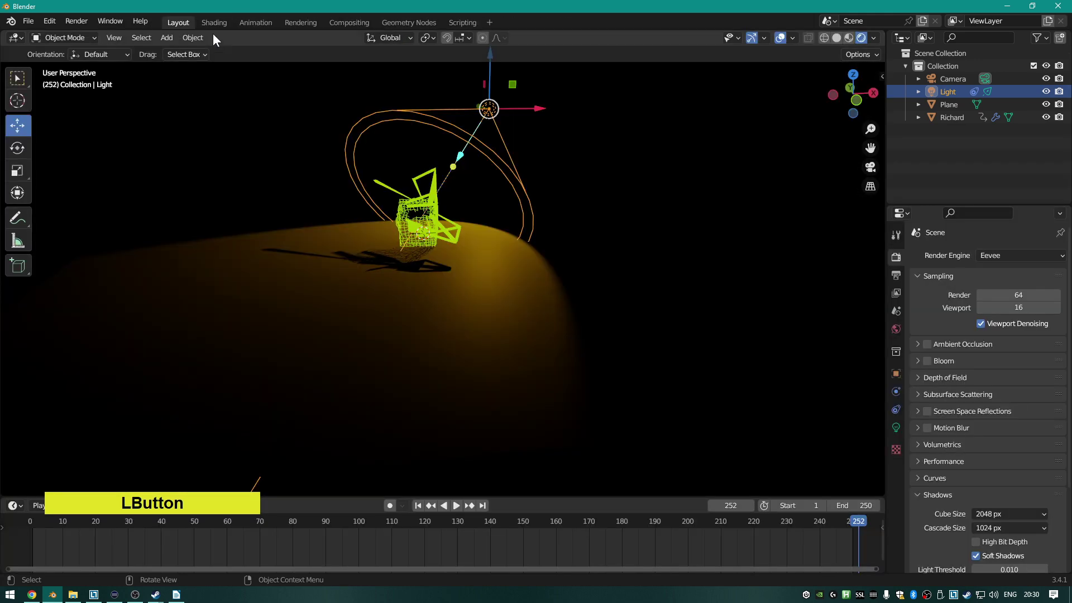
right_click(222, 26)
click(209, 59)
right_click(223, 19)
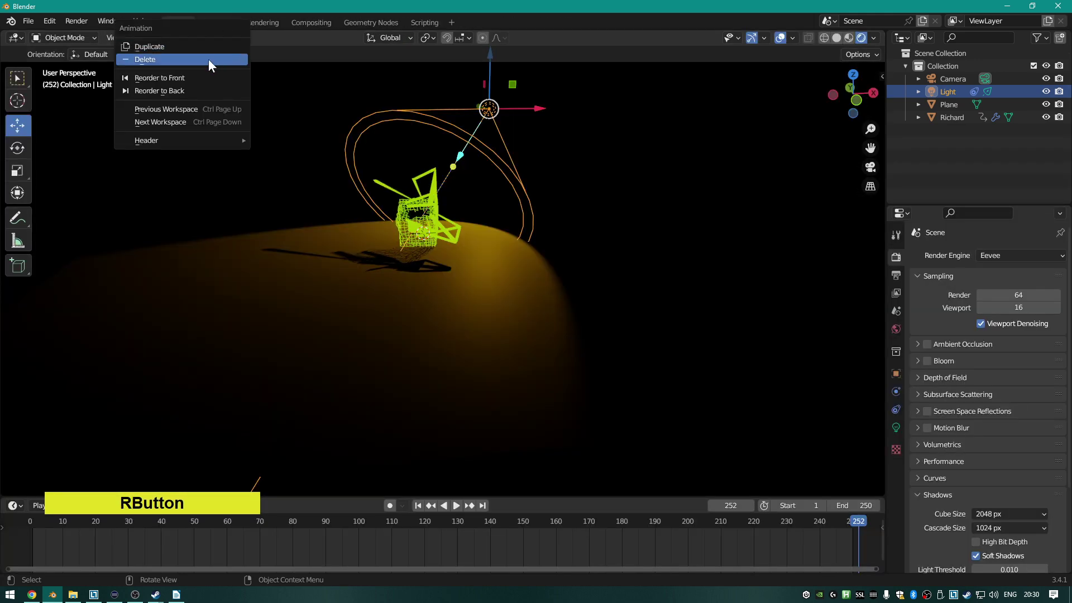
click(209, 59)
Delete the Rendering, Compositing, Geometry Nodes and Scripting workspaces, keeping only Layout.
right_click(219, 22)
click(205, 60)
right_click(216, 25)
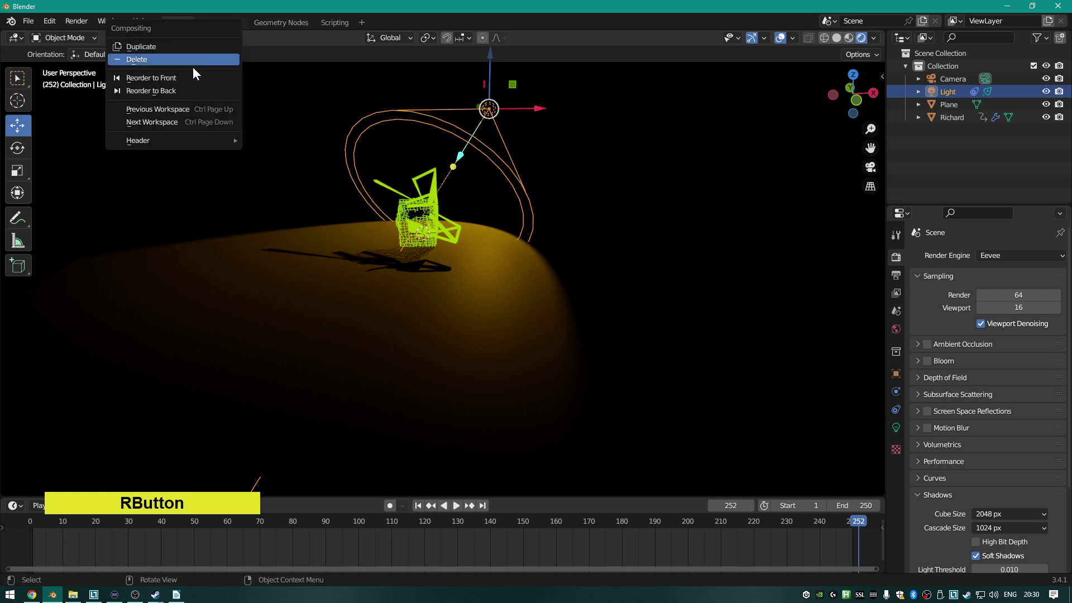
click(192, 62)
right_click(226, 20)
click(211, 59)
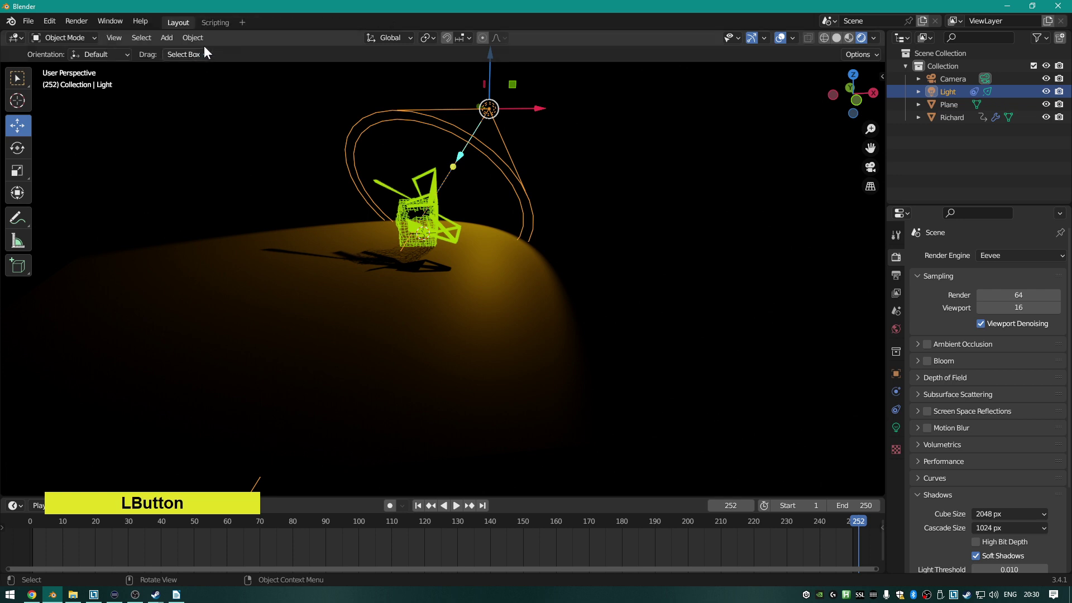
right_click(213, 22)
click(193, 59)
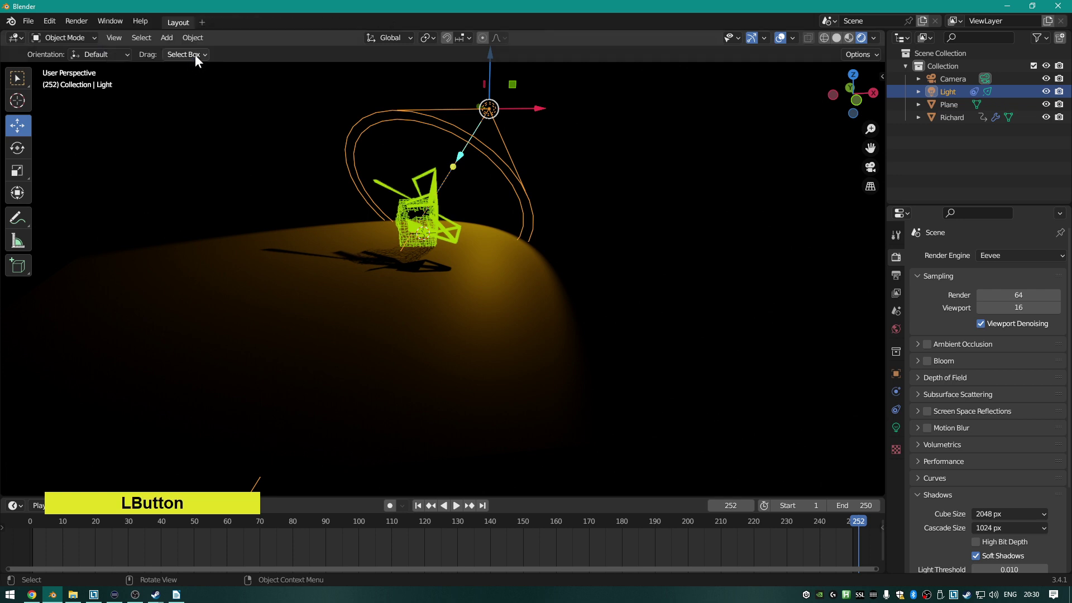
Add a fresh Layout workspace from the General presets and delete the original Layout workspace.
click(203, 25)
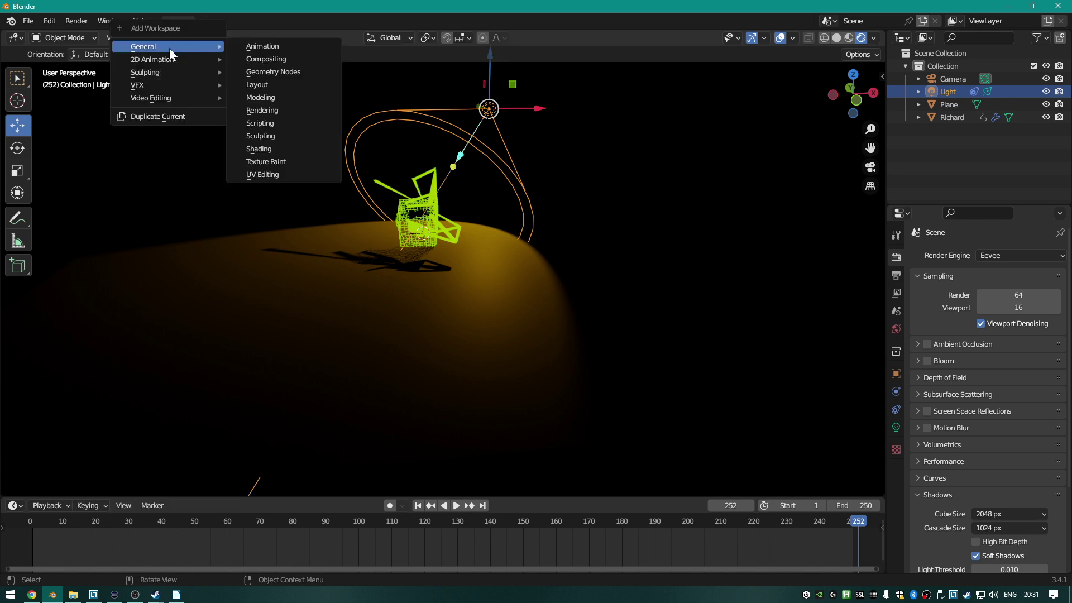
mouse_move(151, 45)
click(275, 85)
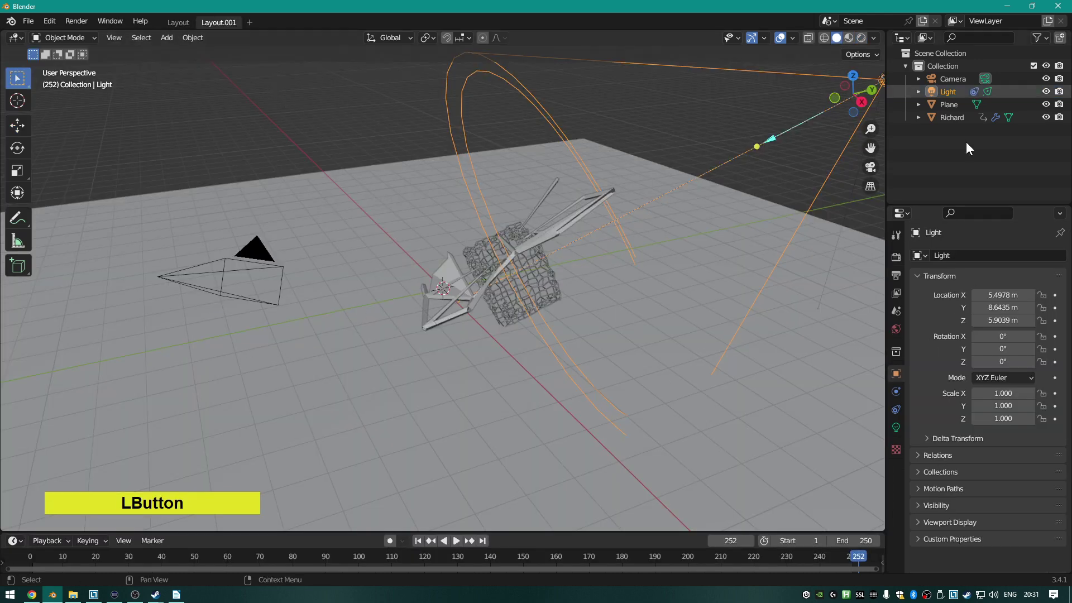
click(183, 22)
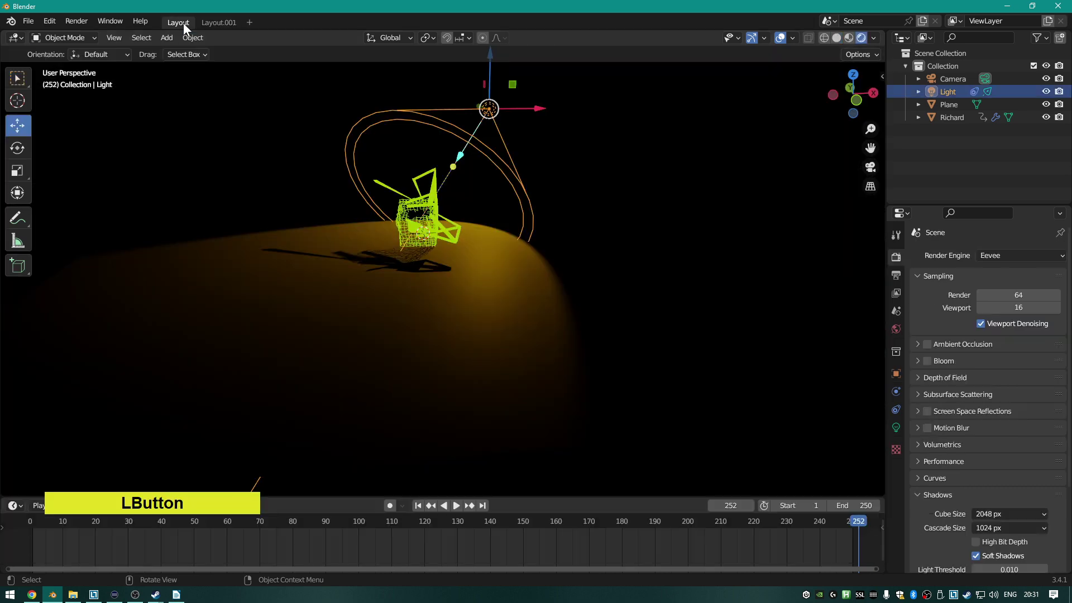
right_click(184, 25)
click(135, 59)
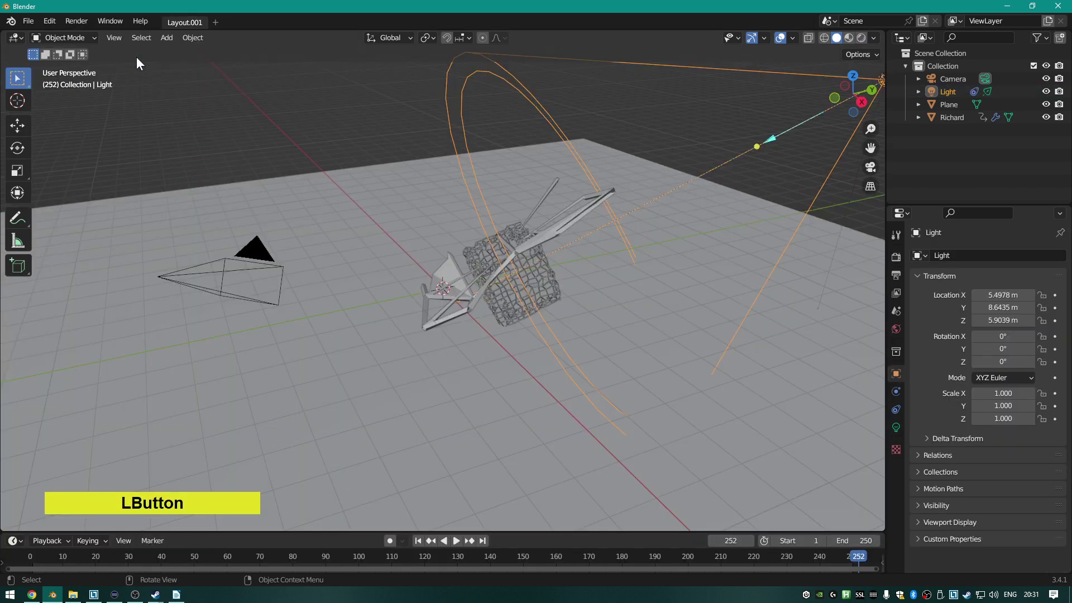
scroll(442, 288, down, 1)
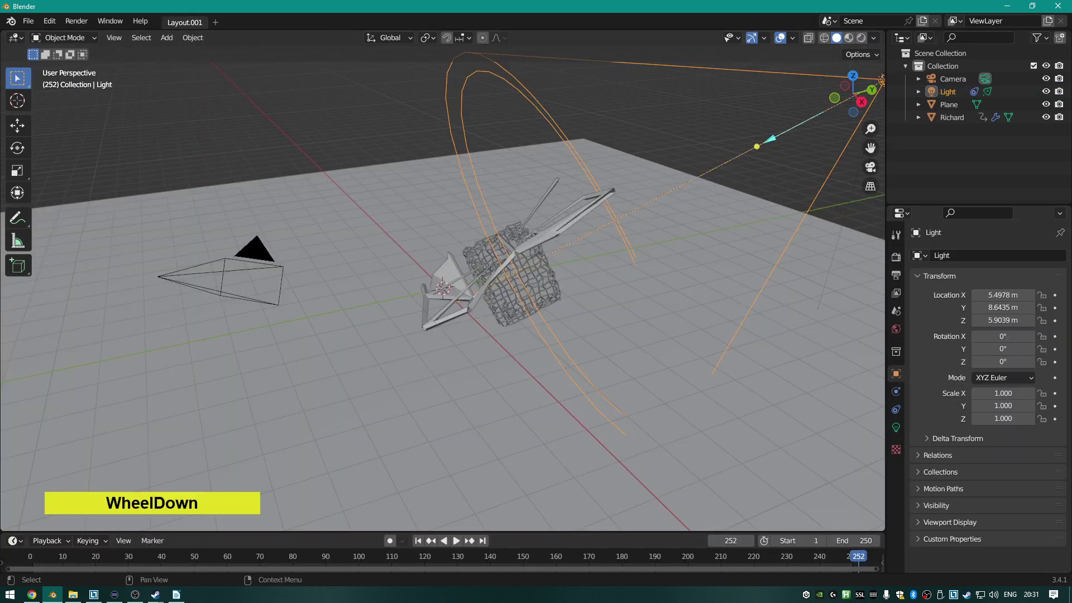
scroll(442, 288, up, 1)
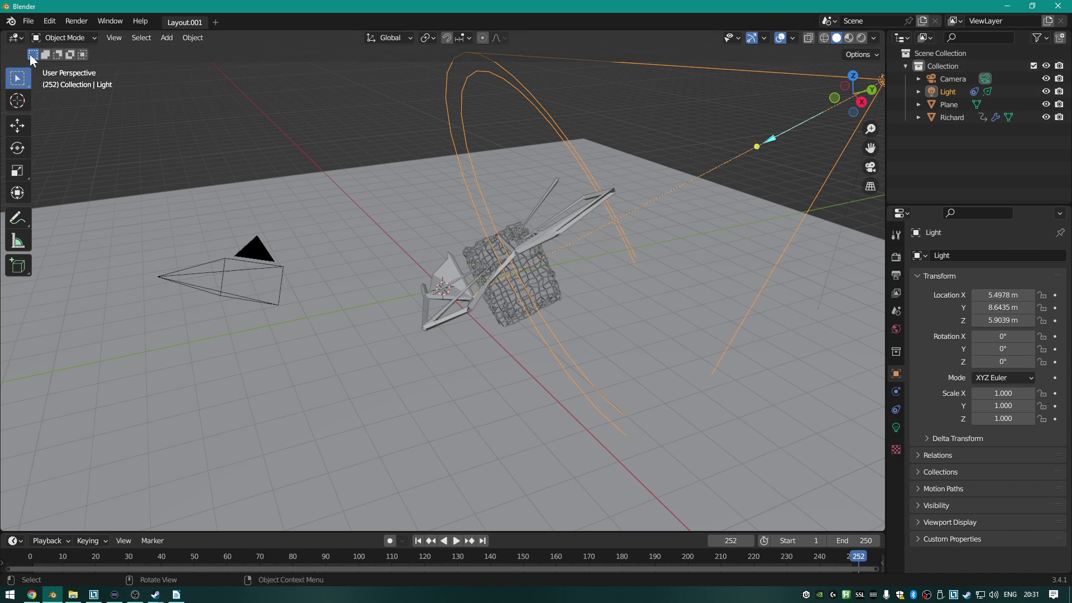
Start a new General file without saving the current scene, and deselect the default cube.
click(26, 21)
mouse_move(45, 38)
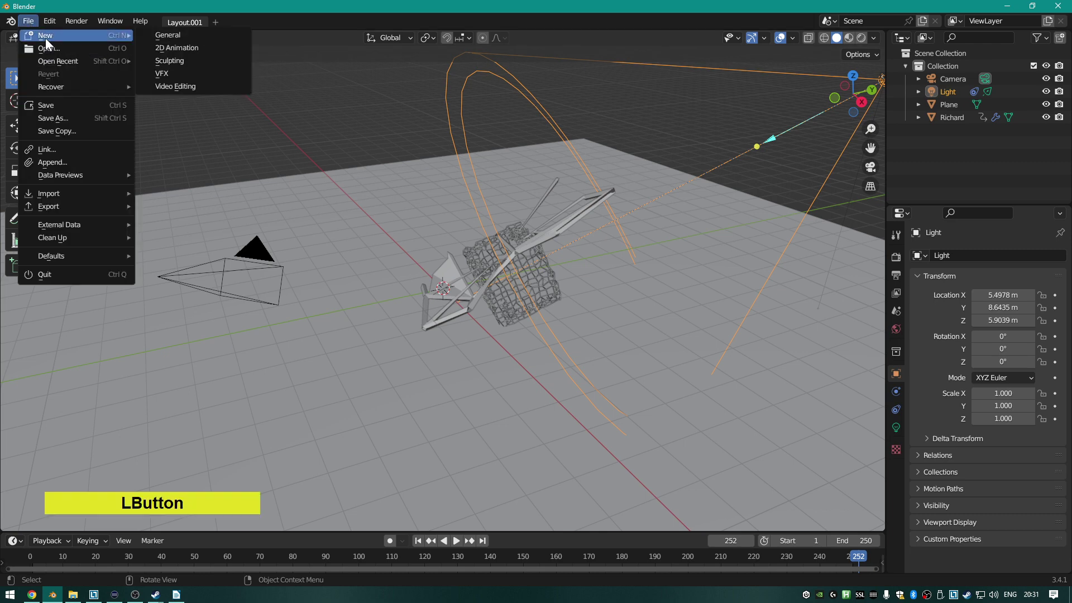
click(169, 34)
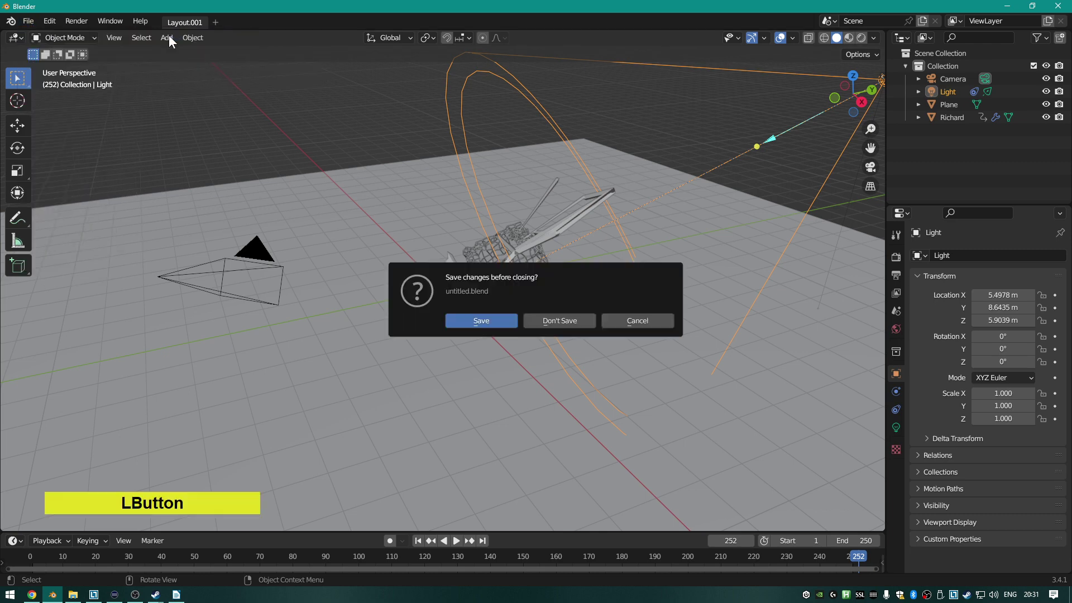
click(548, 322)
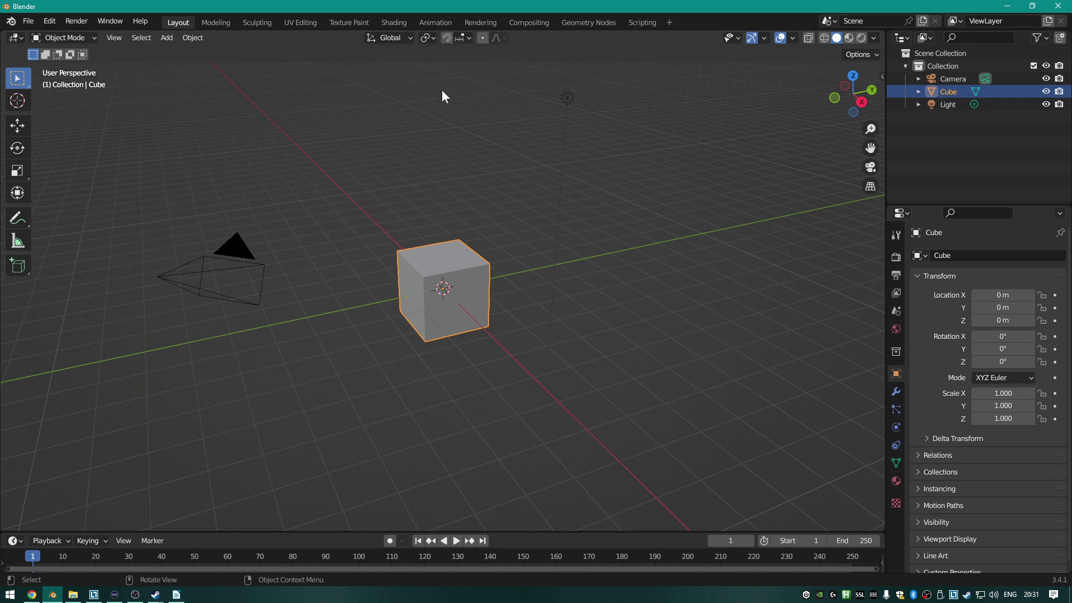
click(27, 21)
mouse_move(56, 35)
click(430, 160)
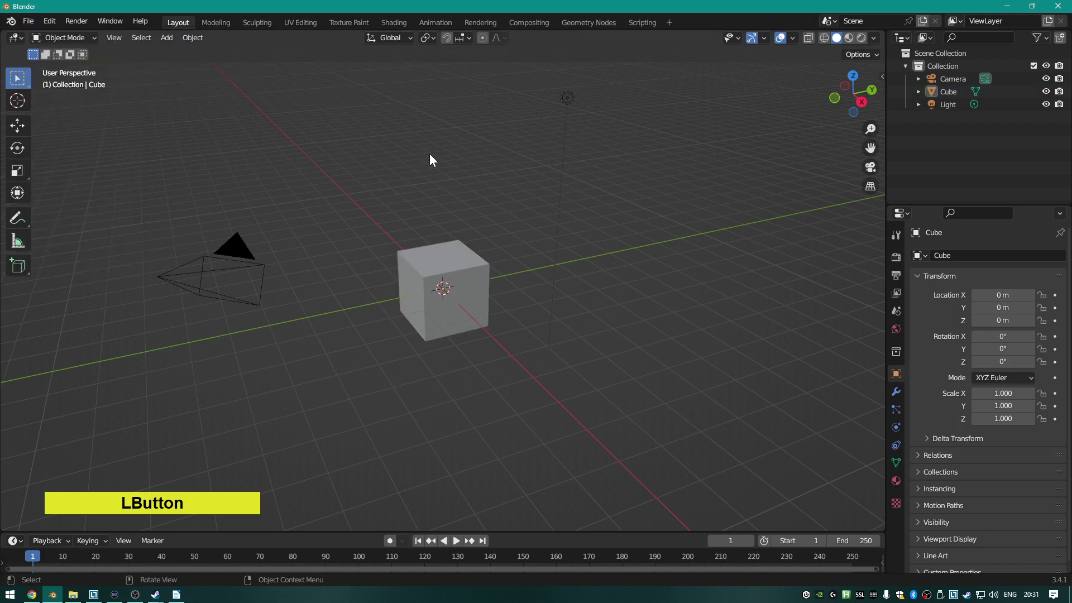
Enlarge the Timeline area upward so it takes more height below the 3D viewport.
middle_drag(353, 155, 385, 165)
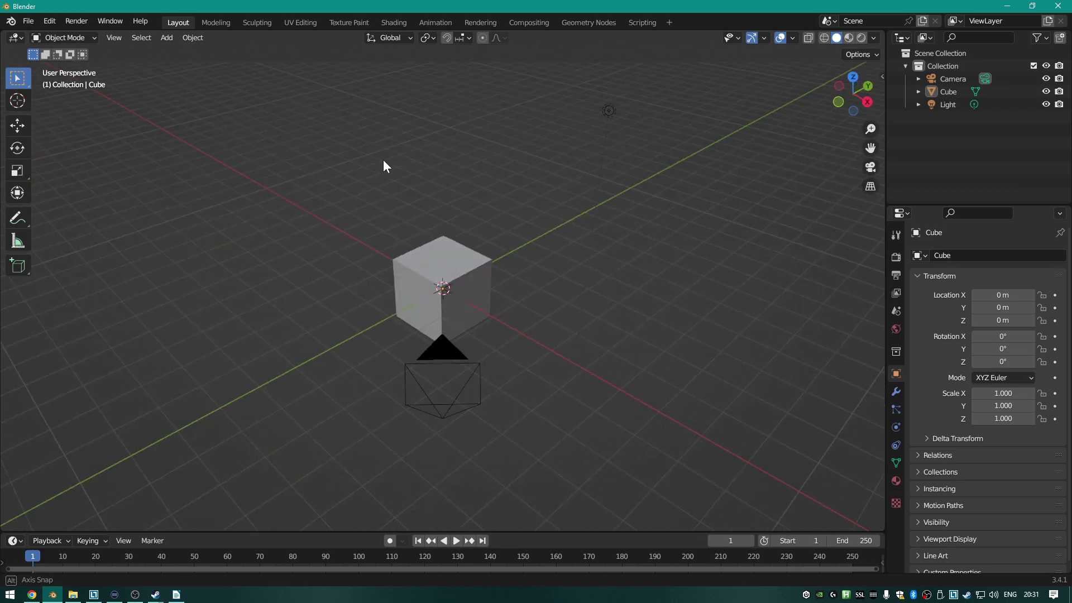
scroll(371, 188, up, 1)
scroll(348, 198, down, 3)
scroll(348, 199, up, 3)
scroll(348, 199, down, 3)
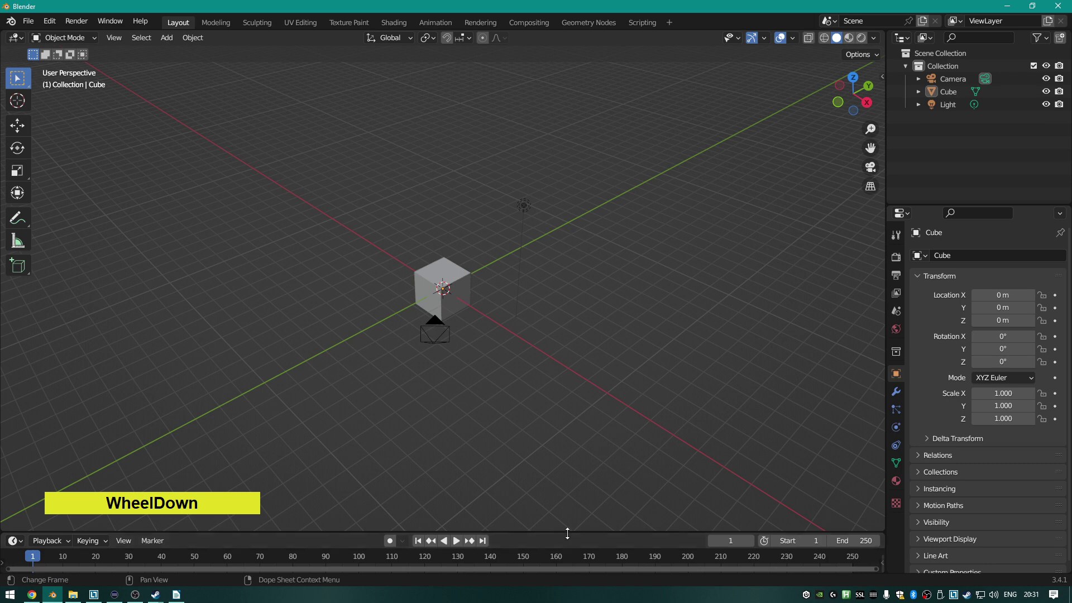
drag(567, 534, 575, 448)
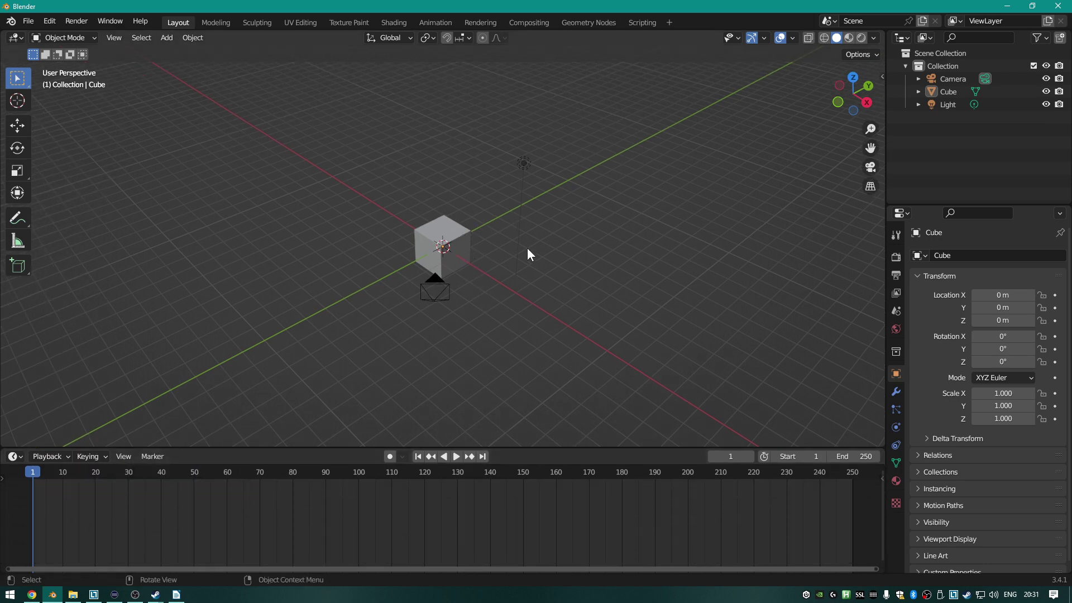
Examine the default cube, camera and light from several angles and zoom distances.
middle_drag(390, 220, 121, 212)
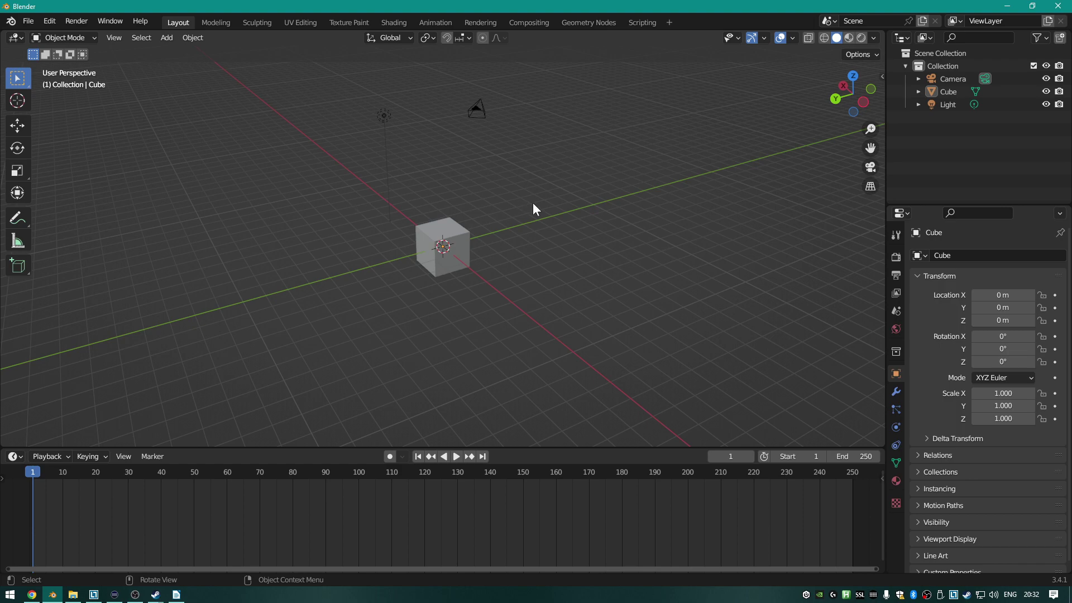
middle_drag(565, 203, 481, 218)
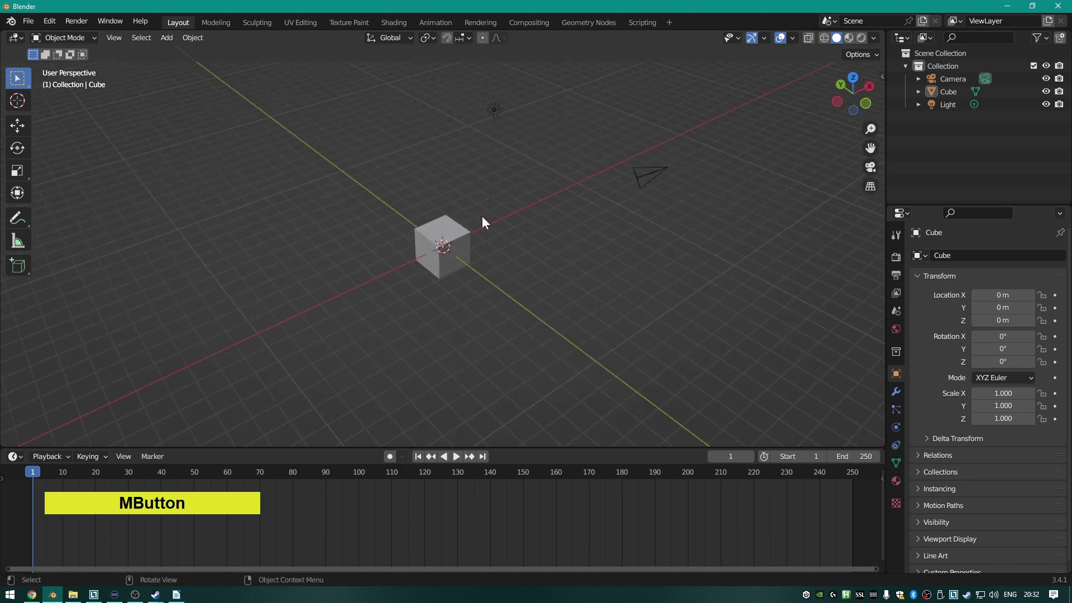
scroll(481, 219, up, 2)
scroll(480, 230, up, 3)
scroll(486, 233, down, 6)
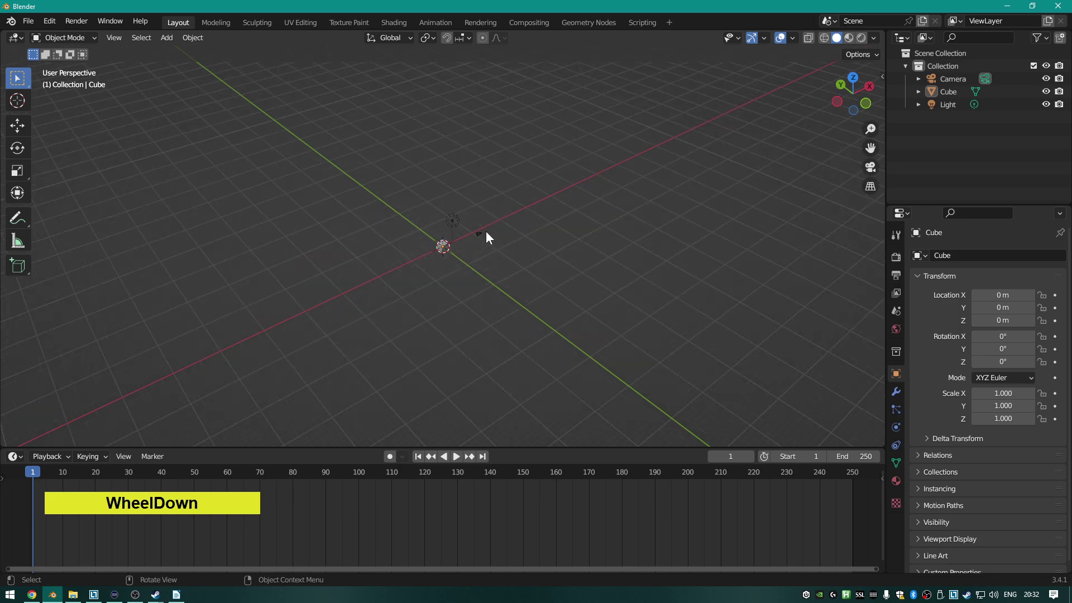
scroll(485, 240, up, 4)
scroll(483, 247, down, 3)
scroll(483, 246, up, 1)
scroll(481, 244, down, 5)
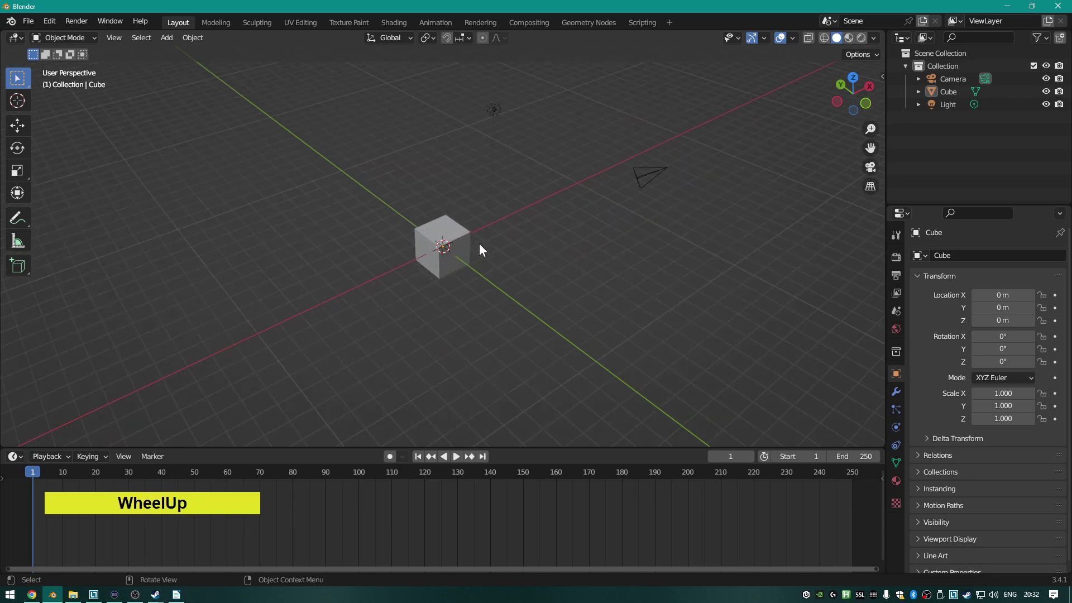
scroll(483, 256, up, 3)
scroll(483, 261, down, 2)
scroll(484, 266, up, 4)
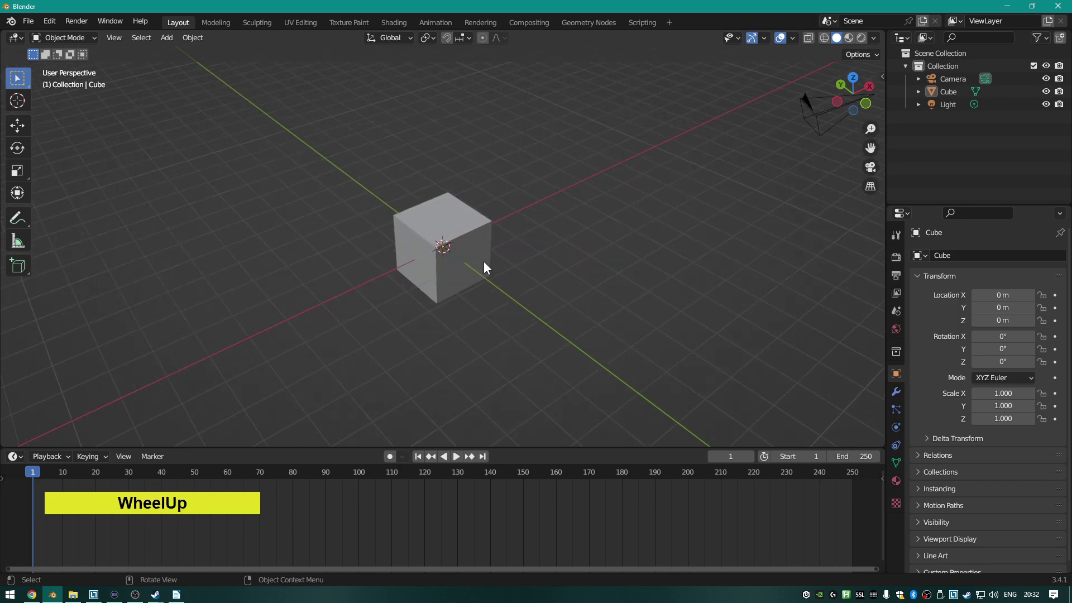
scroll(525, 233, down, 5)
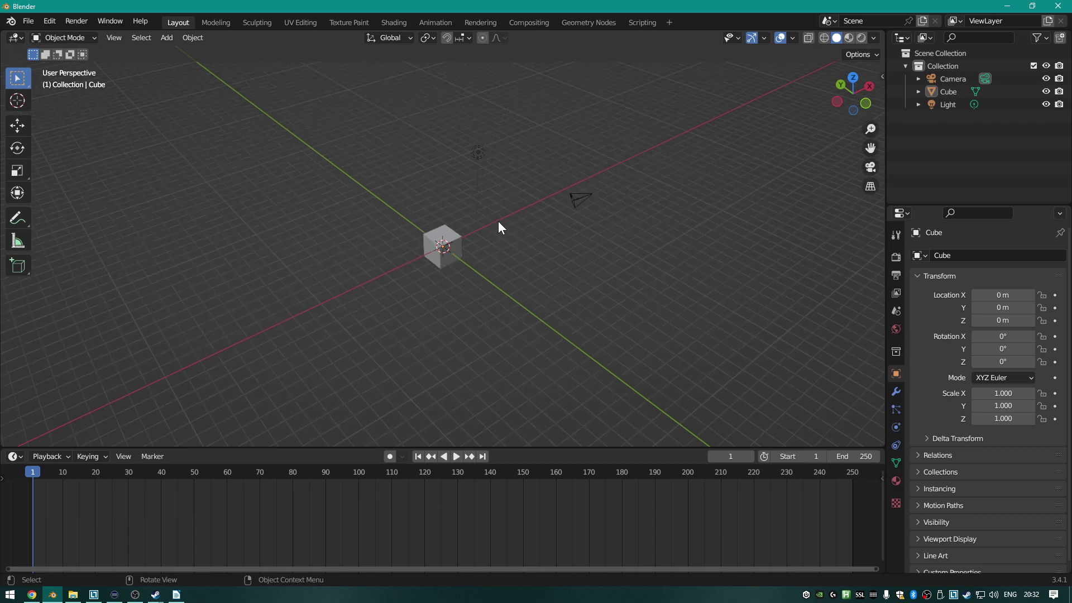
scroll(467, 254, up, 1)
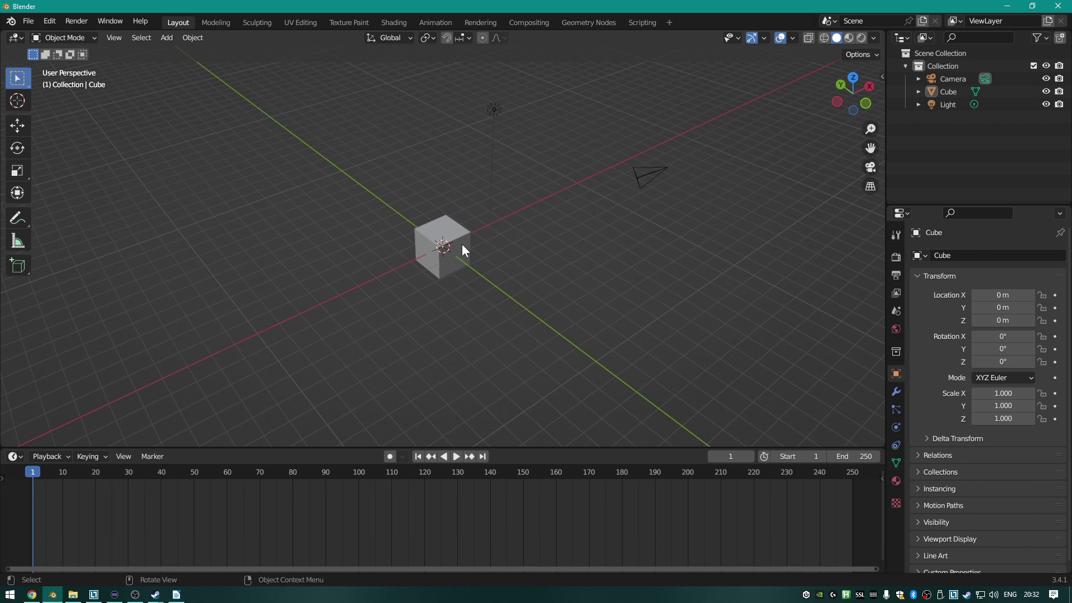
Select the cube, light and camera one after another in the viewport, then the camera and light in the Outliner.
click(461, 244)
click(496, 111)
click(648, 178)
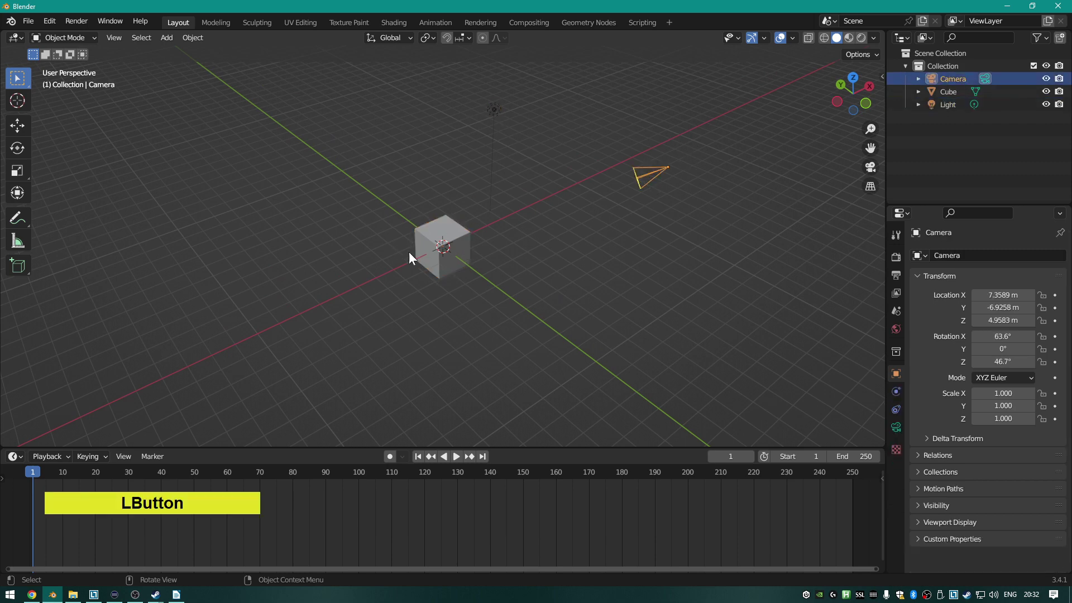
click(458, 236)
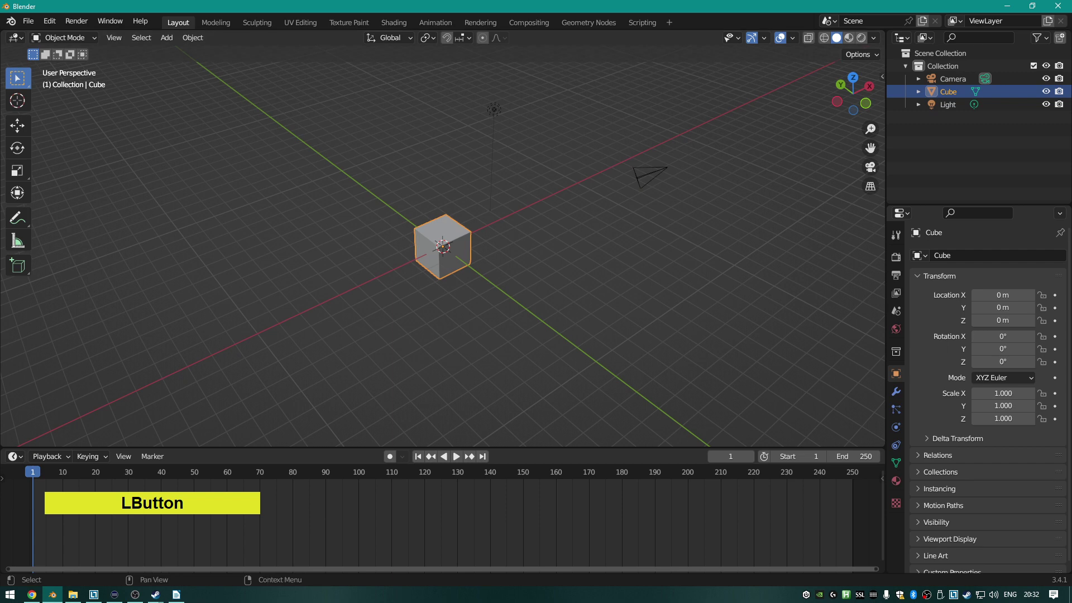
click(959, 79)
click(948, 105)
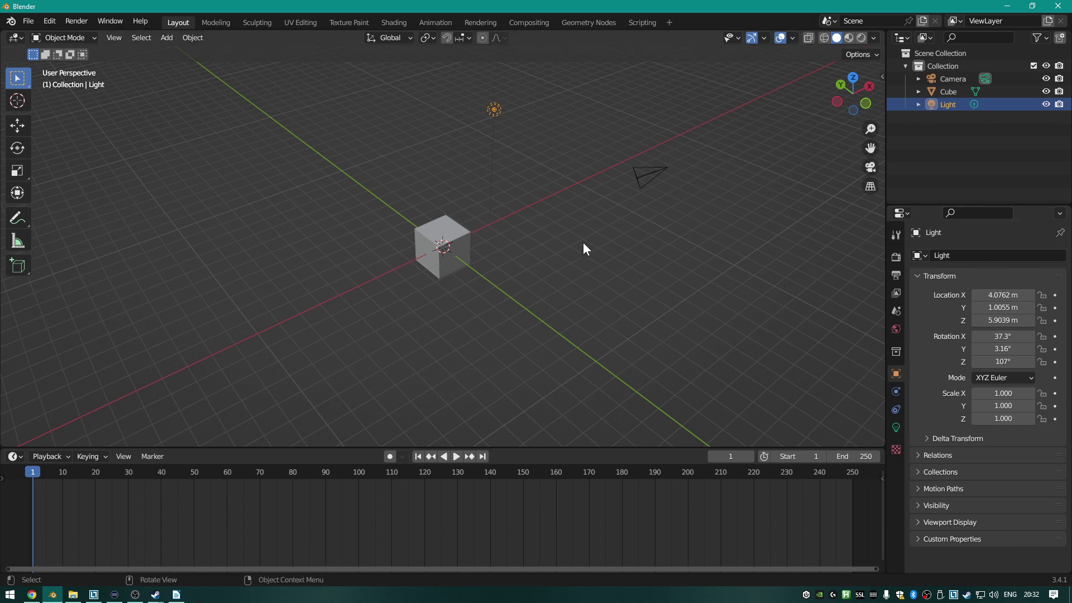
Examine the cube, light and camera by zooming in and out, panning across the scene and orbiting around it.
scroll(586, 251, up, 5)
scroll(479, 268, down, 3)
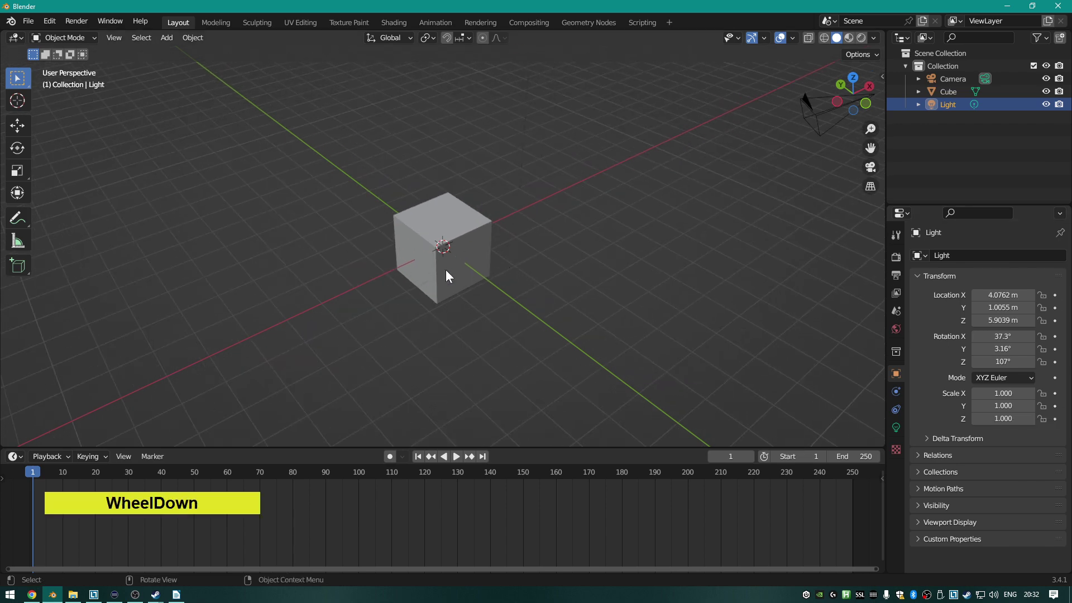
scroll(446, 275, down, 2)
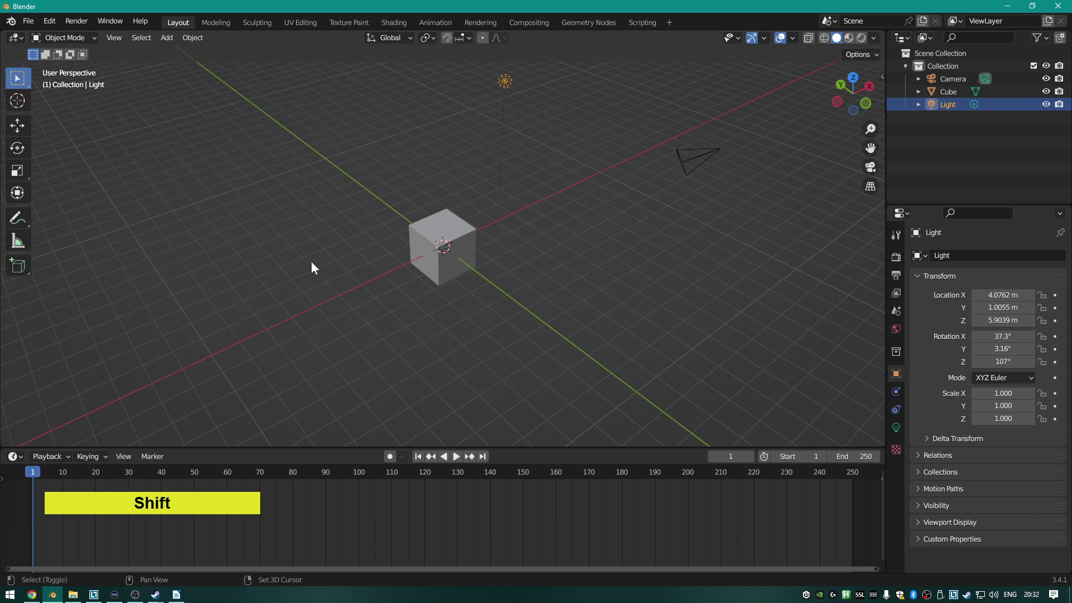
shift+middle_drag(311, 267, 246, 279)
mouse_move(348, 267)
middle_down()
mouse_move(378, 266)
mouse_move(343, 263)
middle_up()
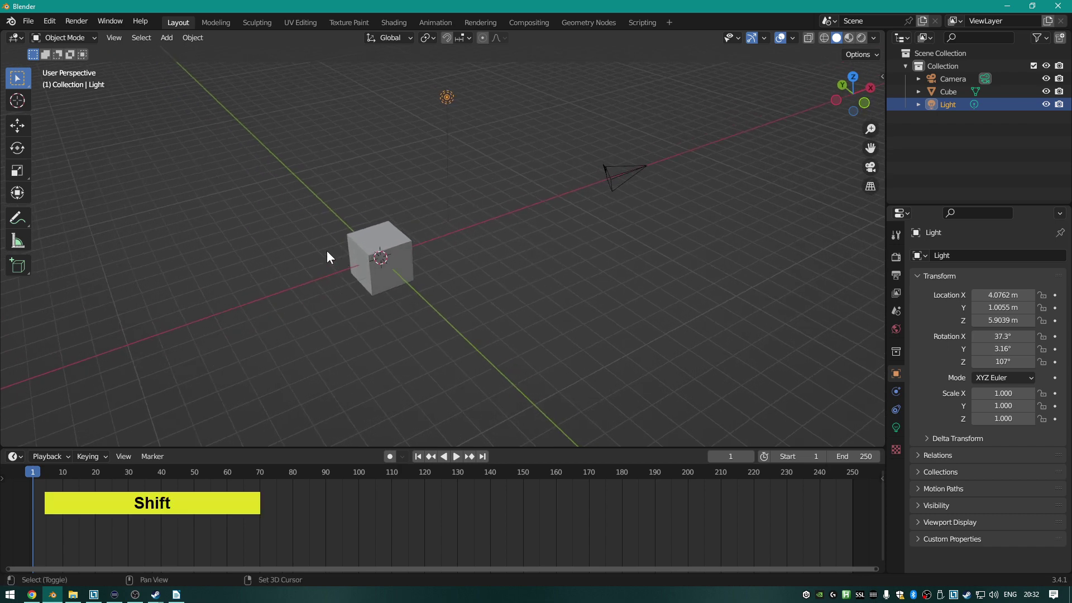
shift+middle_drag(248, 254, 275, 252)
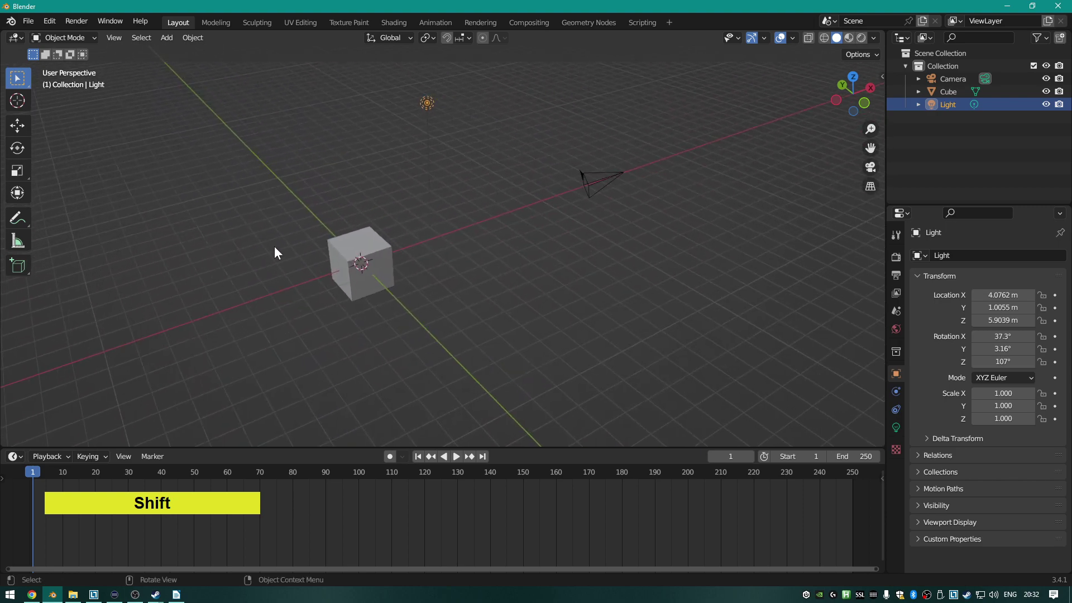
middle_drag(395, 217, 612, 177)
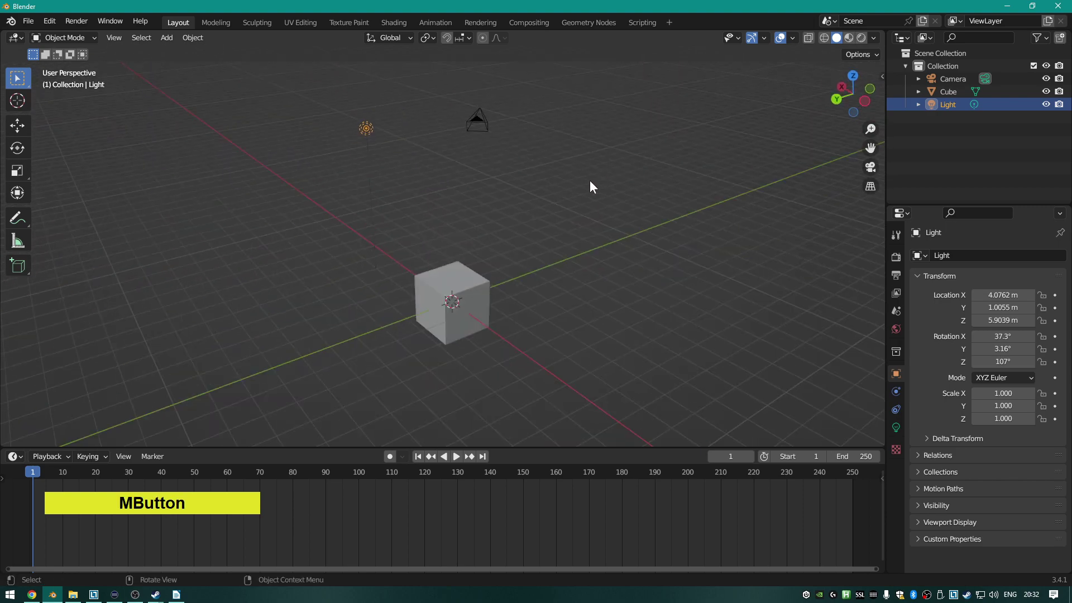
scroll(526, 161, down, 2)
scroll(524, 155, up, 3)
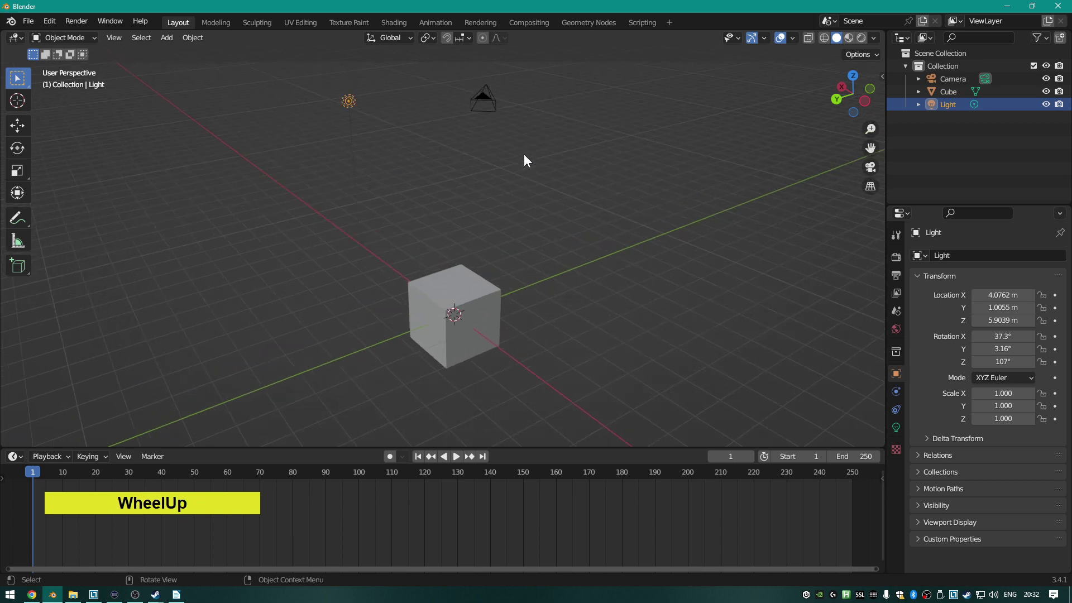
scroll(533, 171, down, 2)
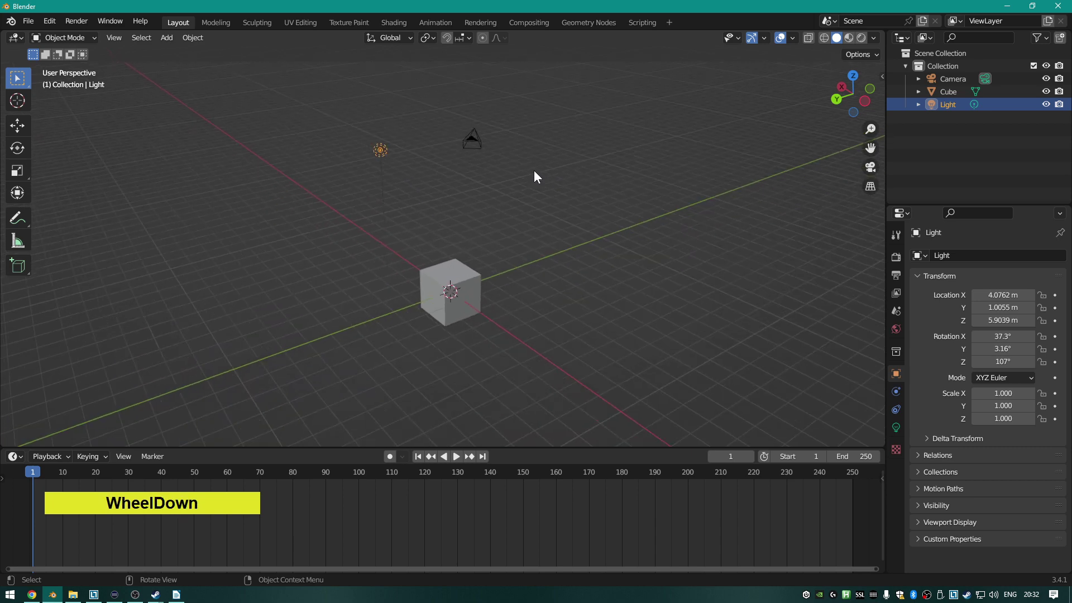
middle_drag(534, 170, 497, 184)
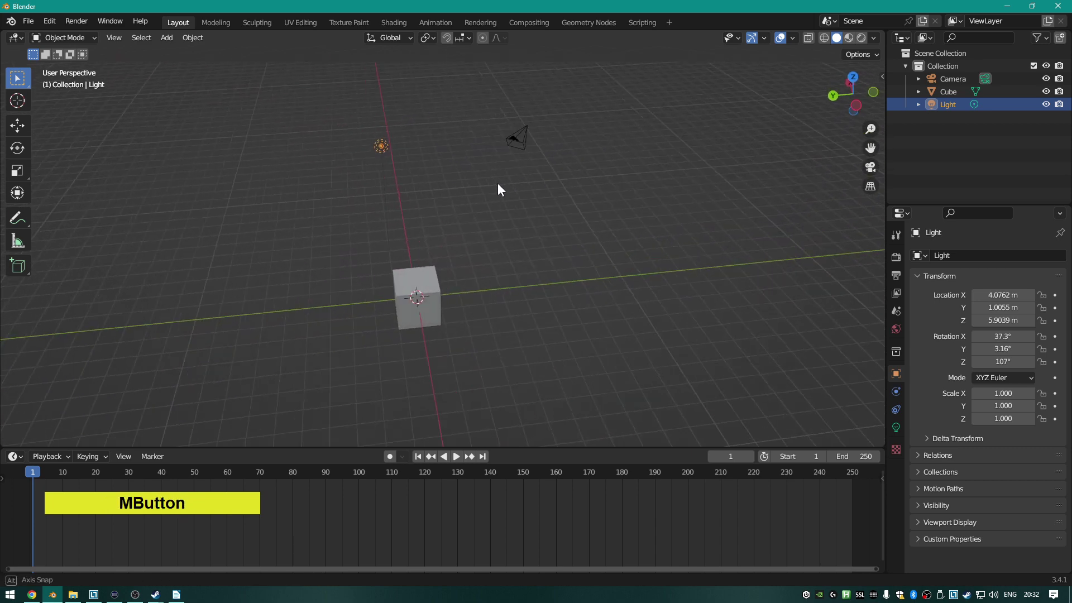
Select the cube, followed by the camera, and frame the view on the selected camera.
click(430, 278)
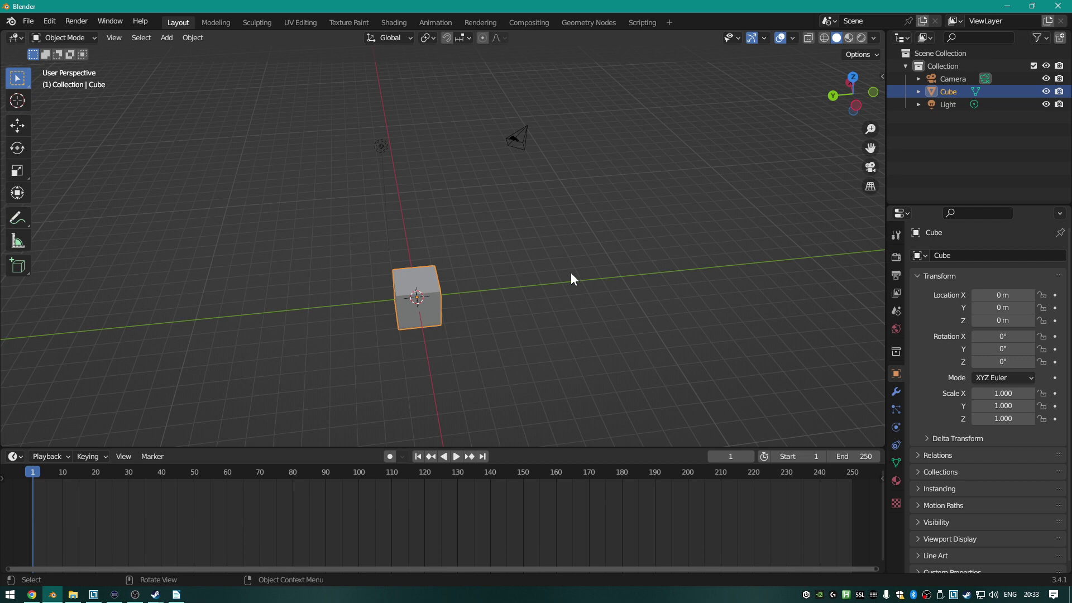
middle_drag(571, 279, 481, 265)
scroll(397, 284, up, 6)
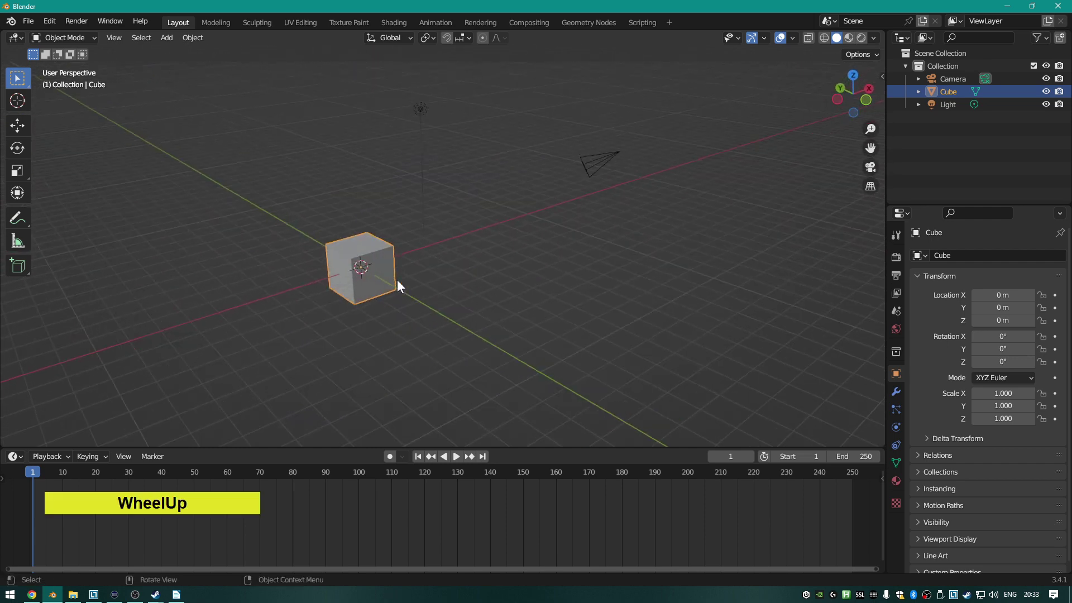
shift+middle_drag(285, 298, 642, 201)
scroll(508, 280, up, 5)
scroll(562, 270, down, 4)
click(735, 142)
key(KP_Decimal)
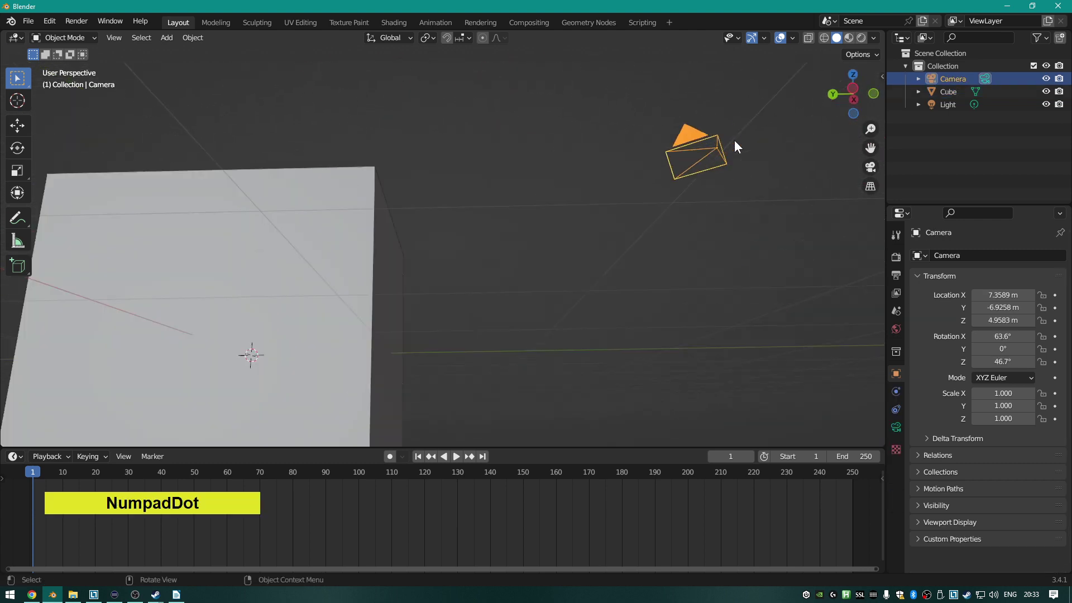
scroll(556, 240, up, 4)
scroll(557, 240, down, 4)
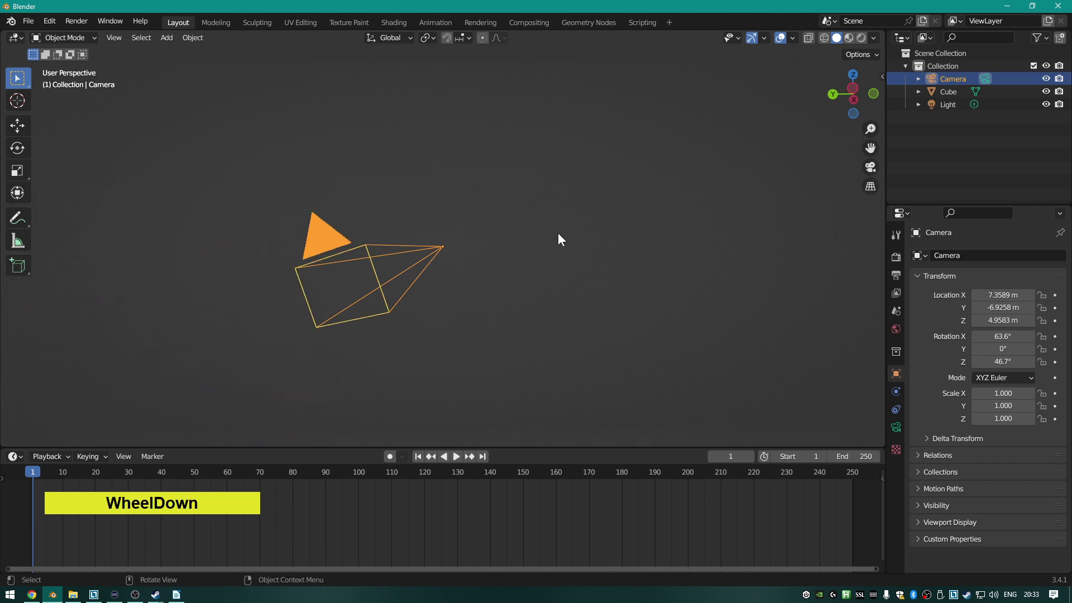
Select the cube and frame the view on it, with some surrounding space visible.
middle_drag(560, 240, 311, 331)
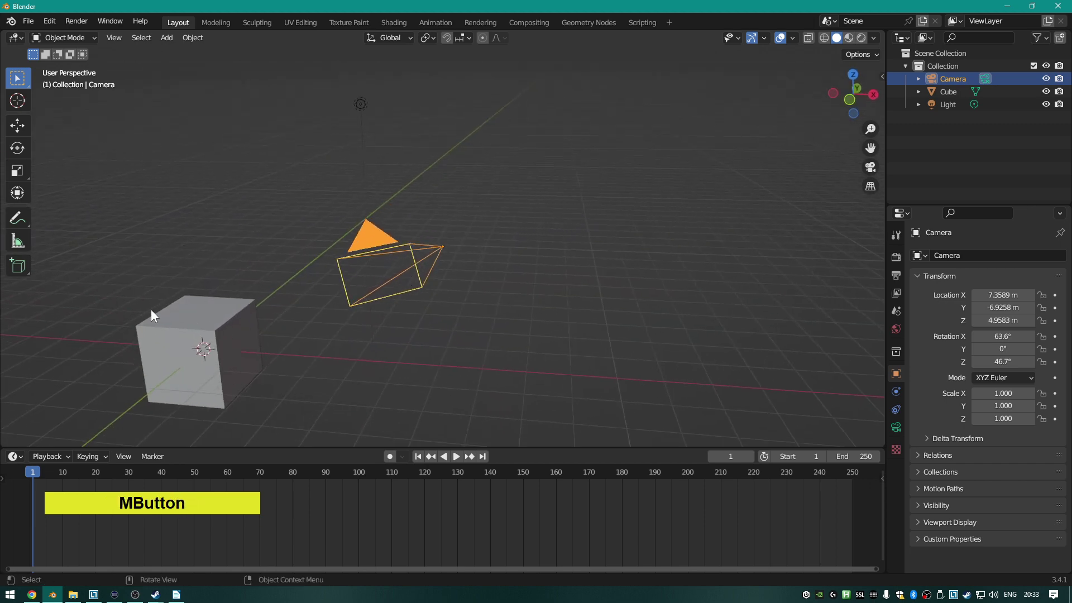
click(246, 322)
key(KP_Decimal)
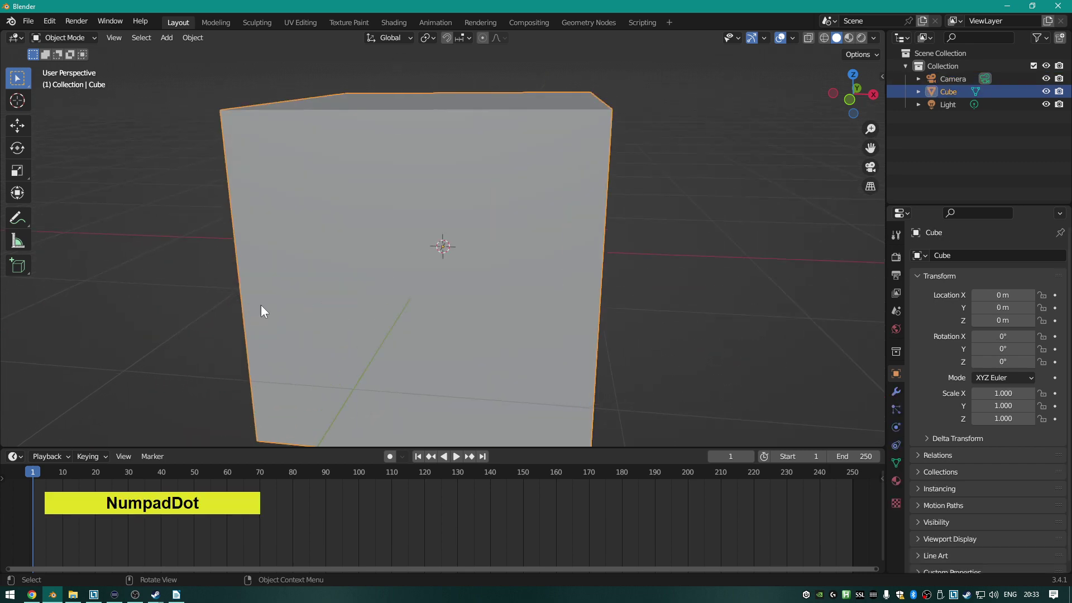
scroll(383, 294, down, 5)
Select the light, frame the view on it and orbit around it to see it from the opposite side.
middle_drag(416, 168, 526, 337)
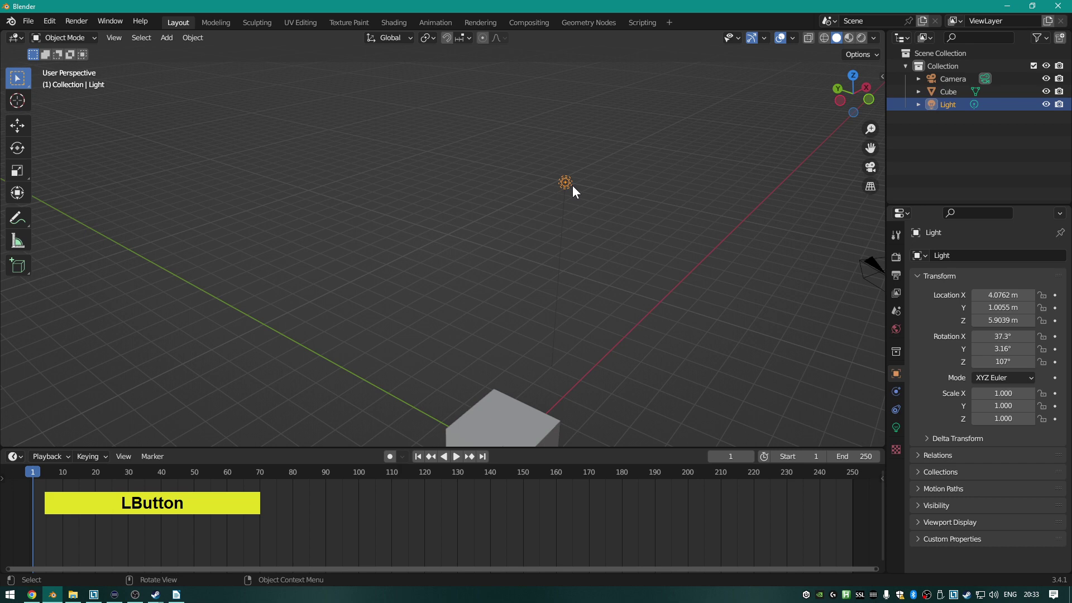
key(KP_Decimal)
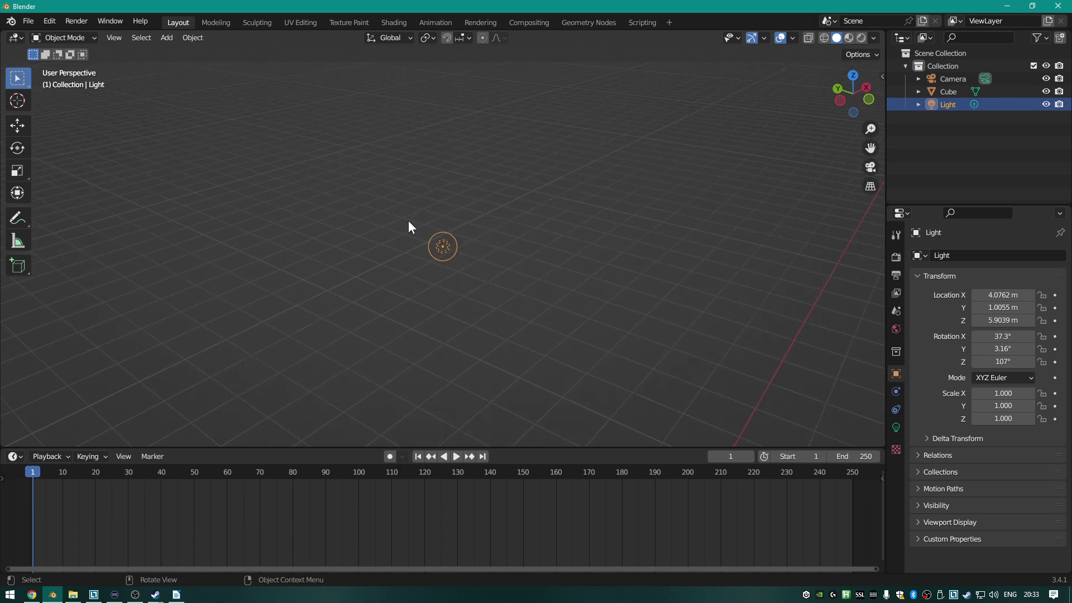
middle_drag(399, 232, 599, 252)
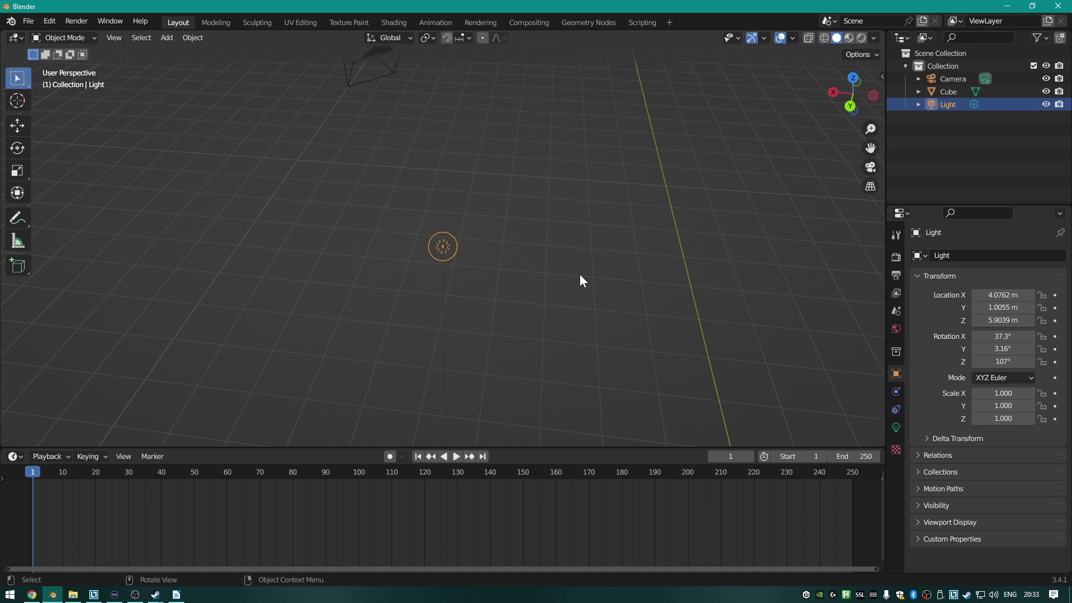
key(KP_Decimal)
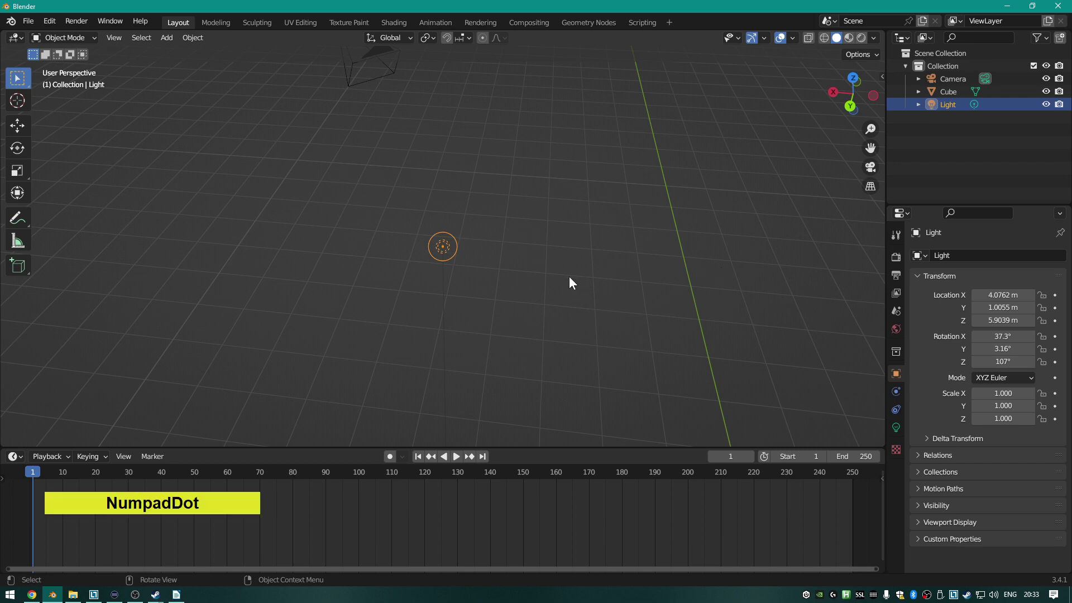
Bring the cube, light and camera back into view together and select the cube.
scroll(568, 283, down, 5)
scroll(557, 276, up, 3)
middle_drag(551, 280, 442, 191)
scroll(439, 193, down, 1)
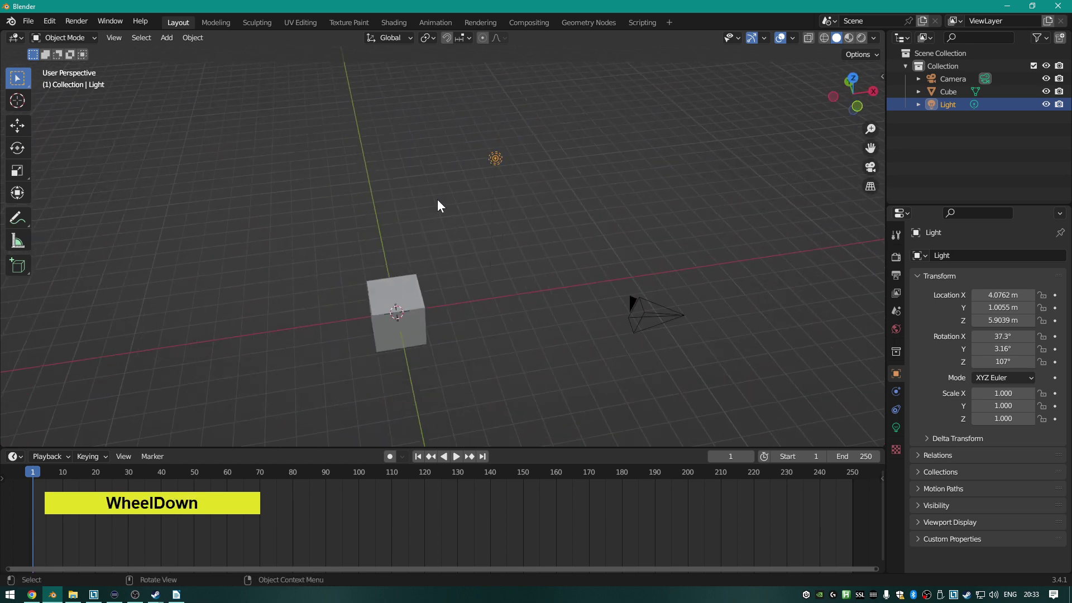
scroll(439, 193, down, 1)
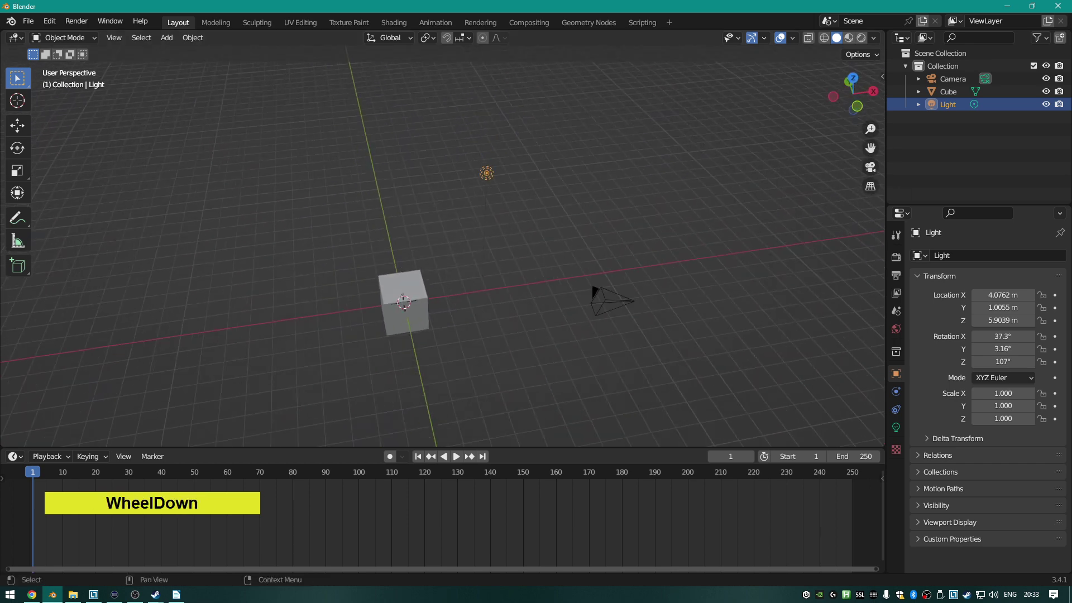
shift+middle_drag(502, 287, 528, 257)
scroll(511, 262, up, 1)
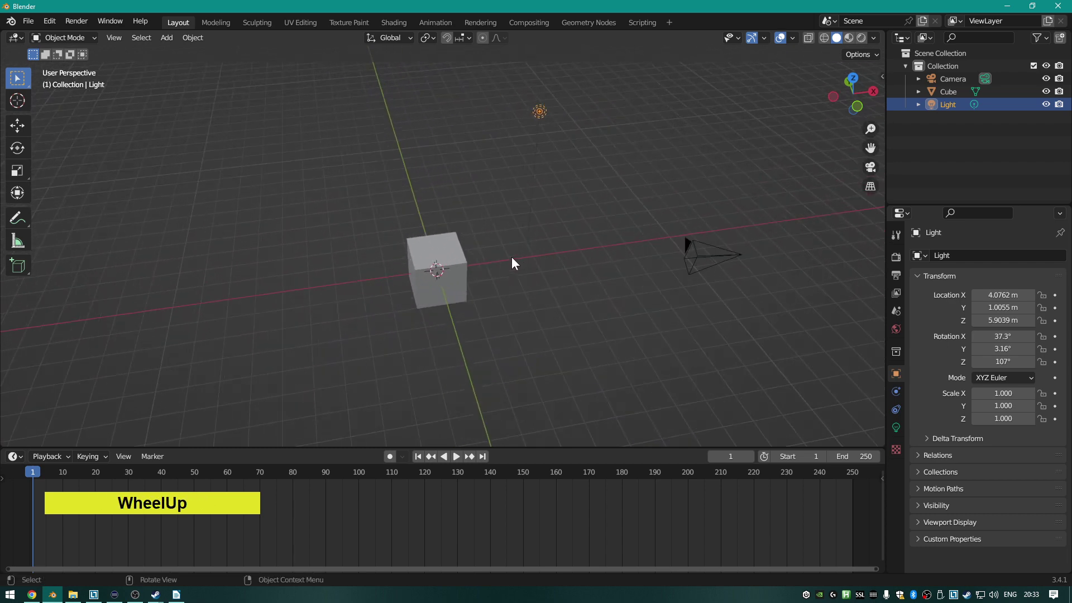
scroll(507, 260, up, 1)
scroll(500, 262, down, 1)
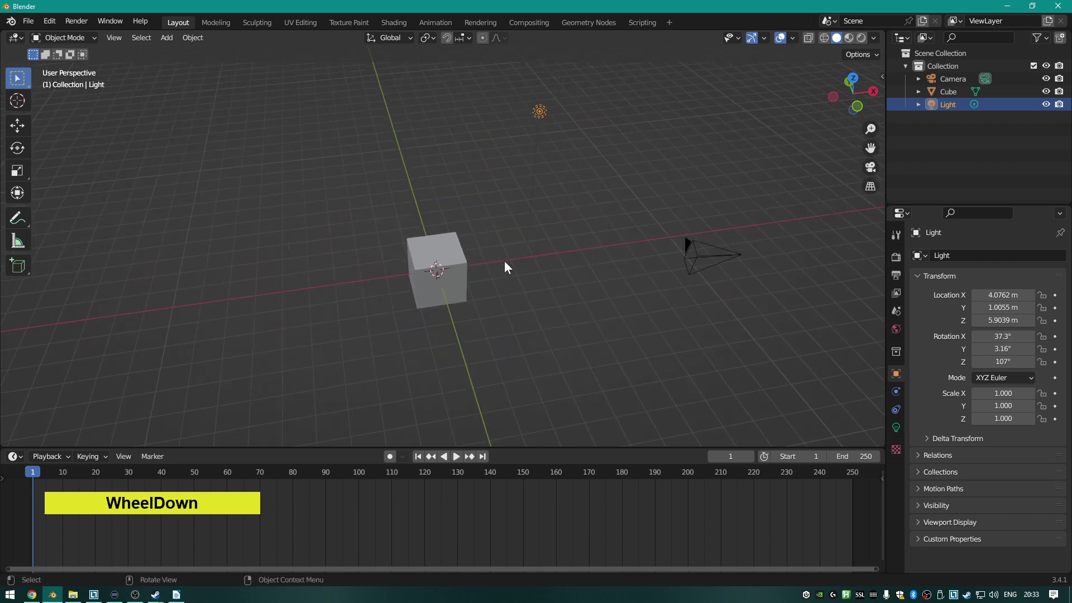
click(460, 277)
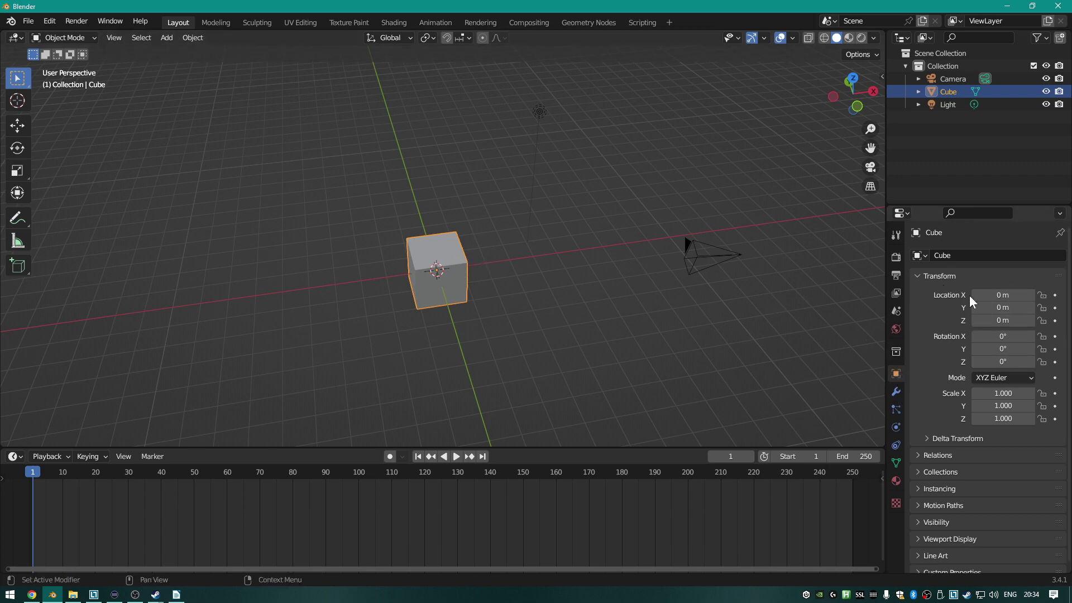
Try shifting the cube along the X axis to Location X 4.67 m, and undo the move.
click(1002, 294)
drag(1003, 294, 1050, 295)
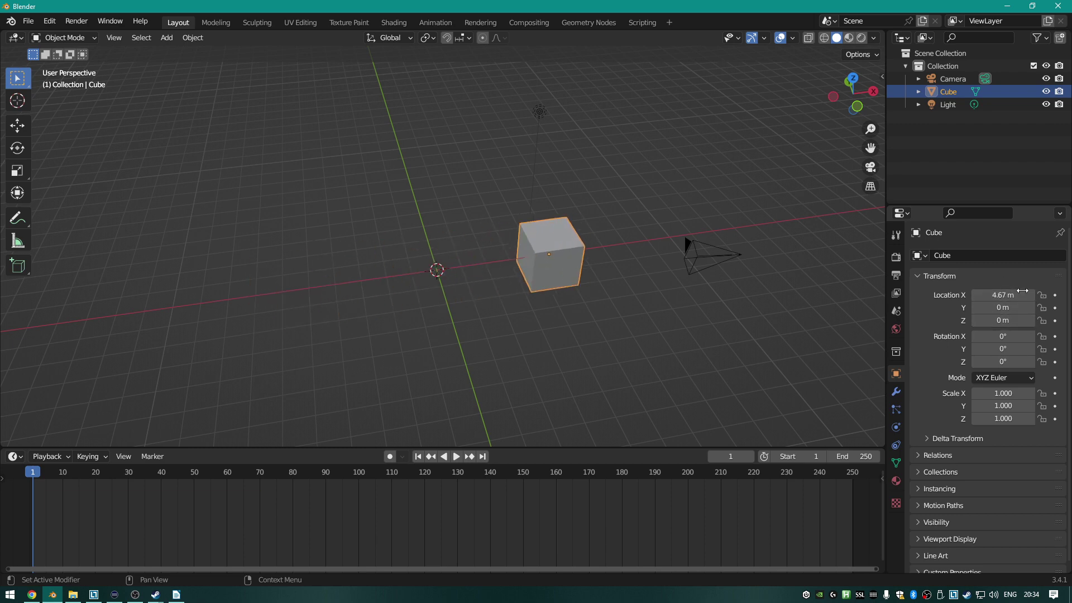
key(ctrl+z)
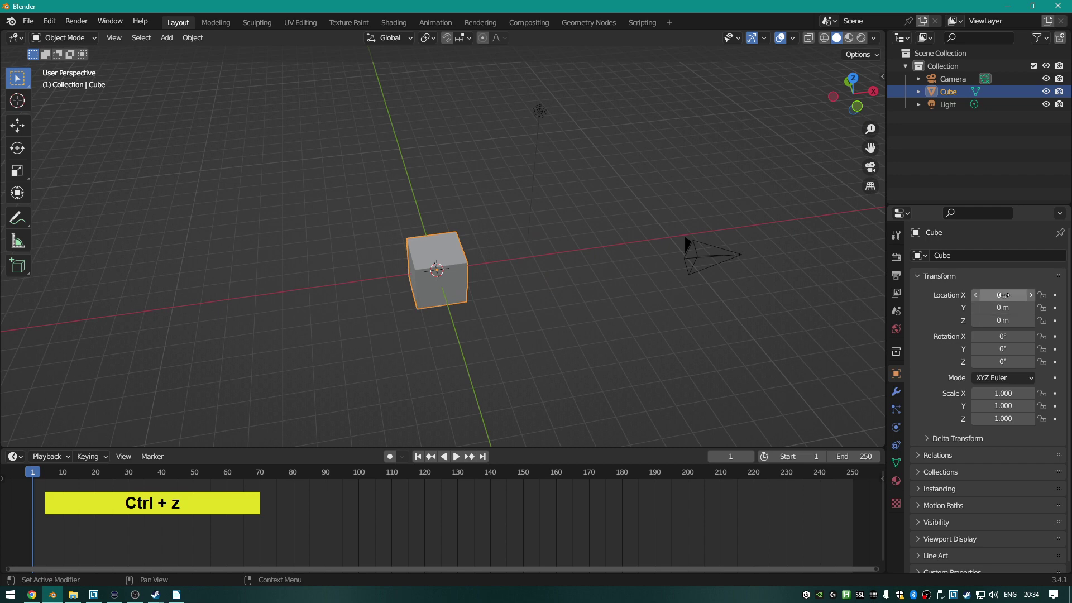
Set the cube's Location X to 555 m, look along the X axis towards it, and reset Location X to 0 m.
click(1006, 294)
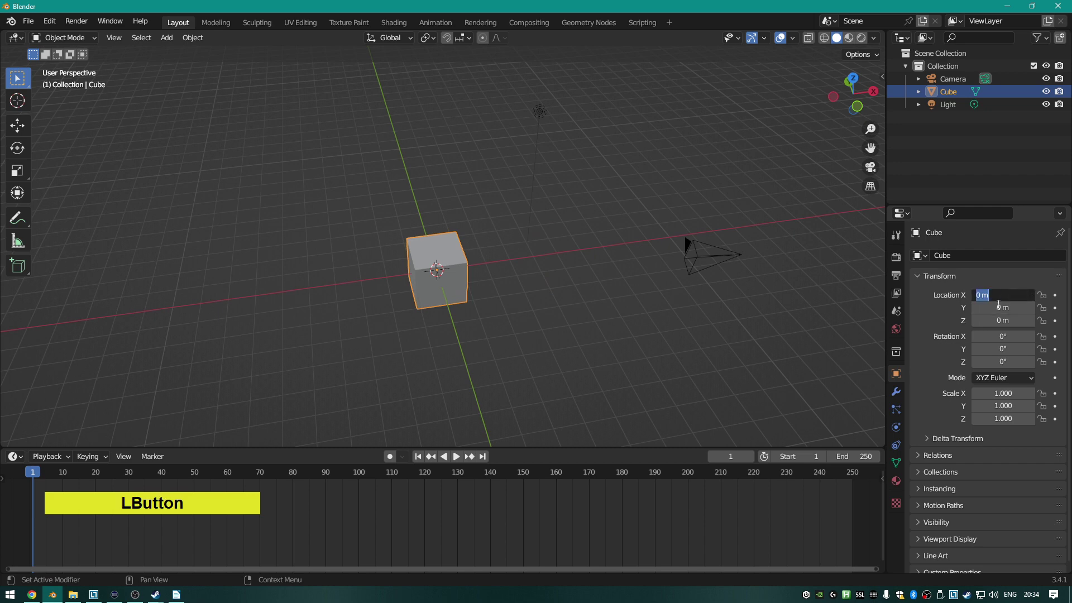
text(555)
key(Return)
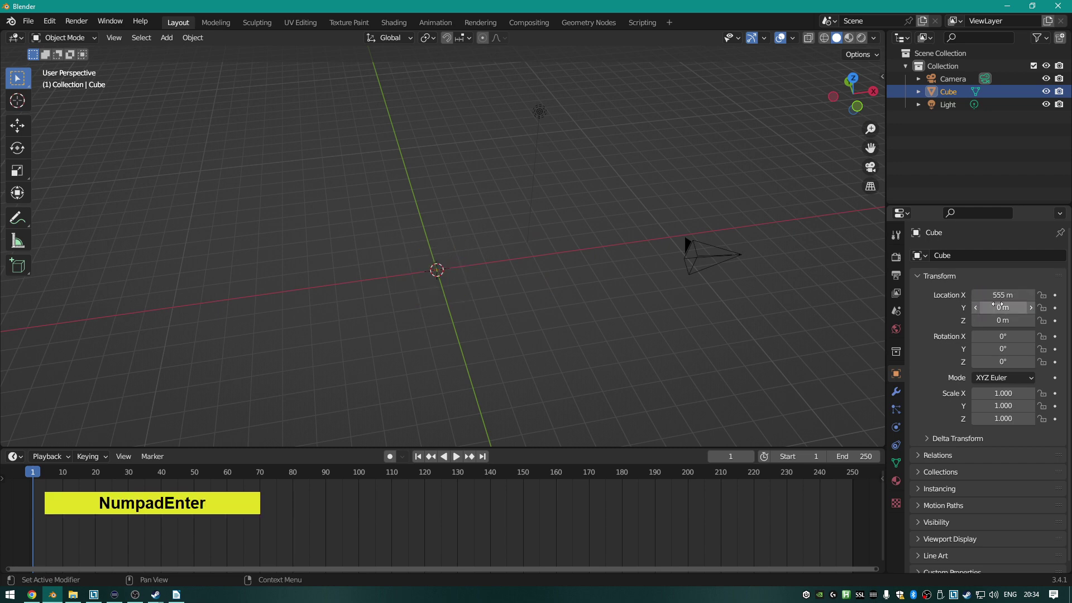
middle_drag(663, 286, 608, 176)
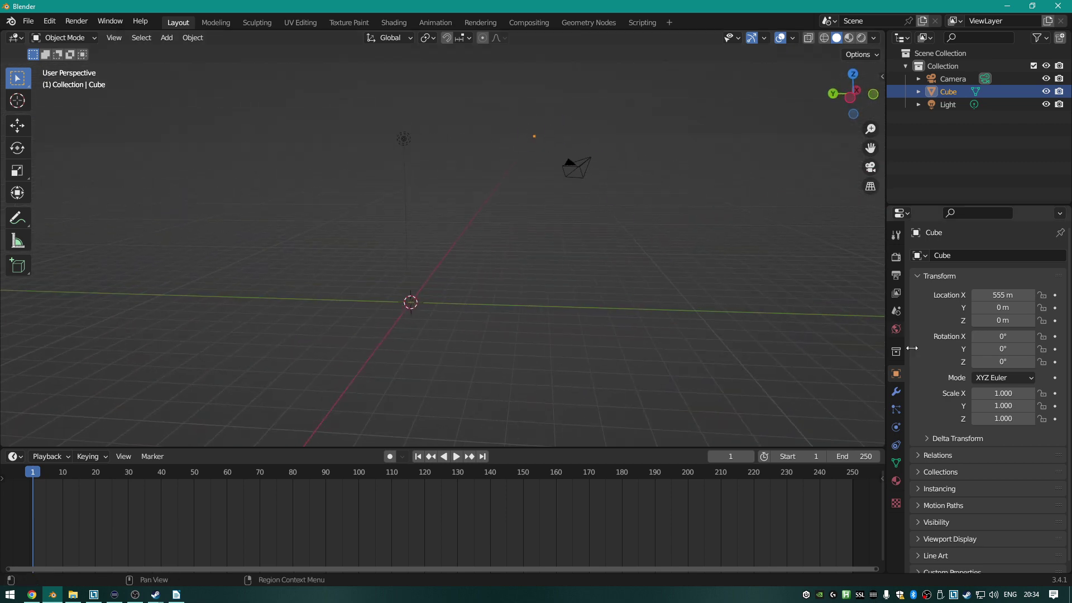
click(1020, 294)
text(0)
key(KP_Enter)
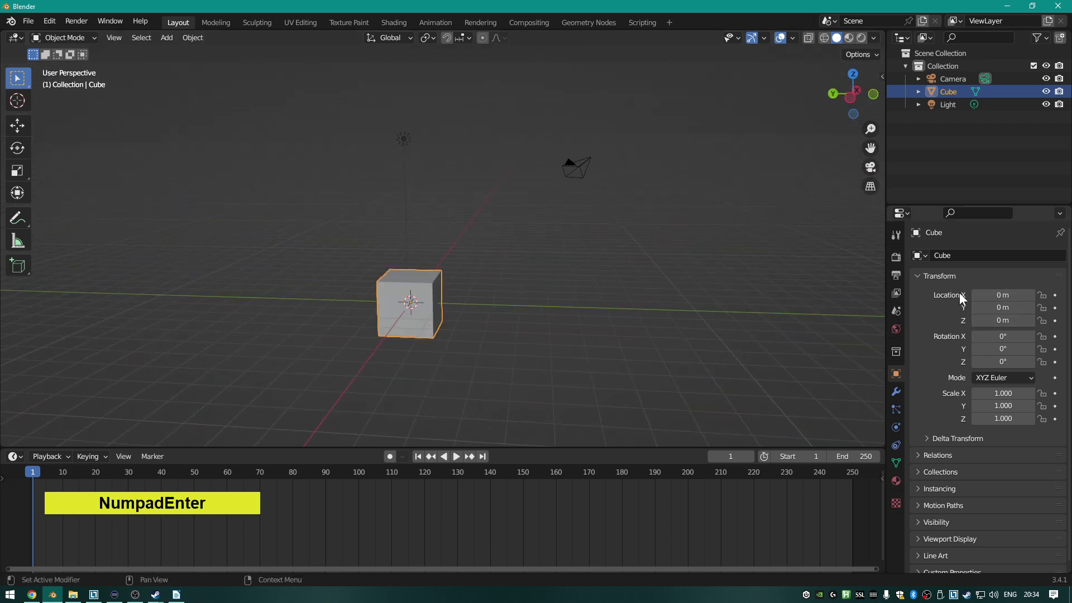
Try changing the cube's Rotation X and its Scale X to 0.460, undoing both changes.
middle_drag(668, 240, 500, 263)
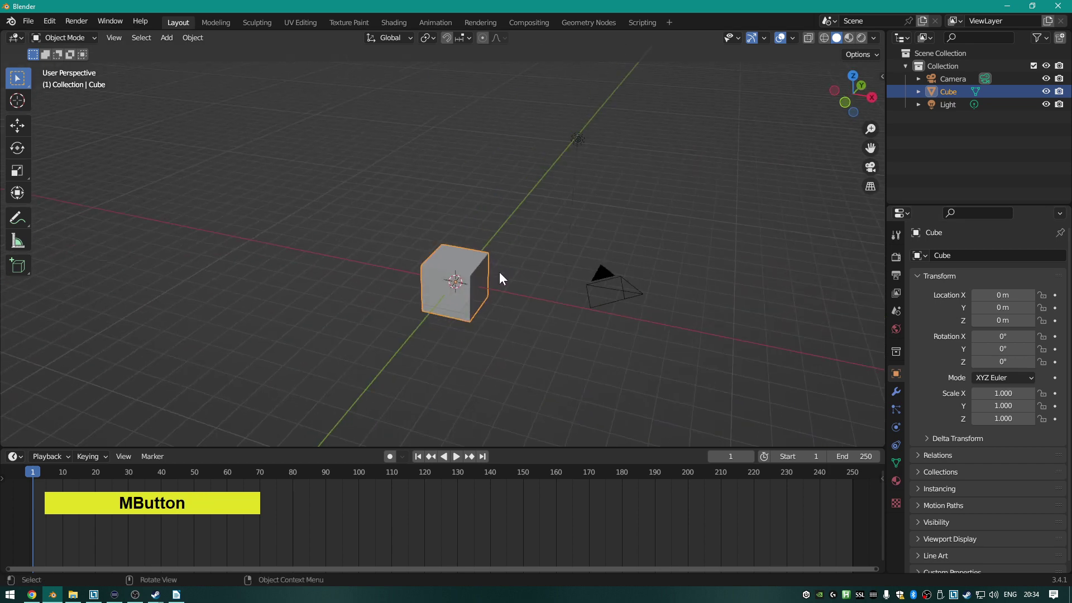
scroll(500, 273, down, 3)
mouse_move(1003, 337)
mouse_down()
mouse_move(1038, 337)
mouse_move(1004, 340)
mouse_up()
key(ctrl+z)
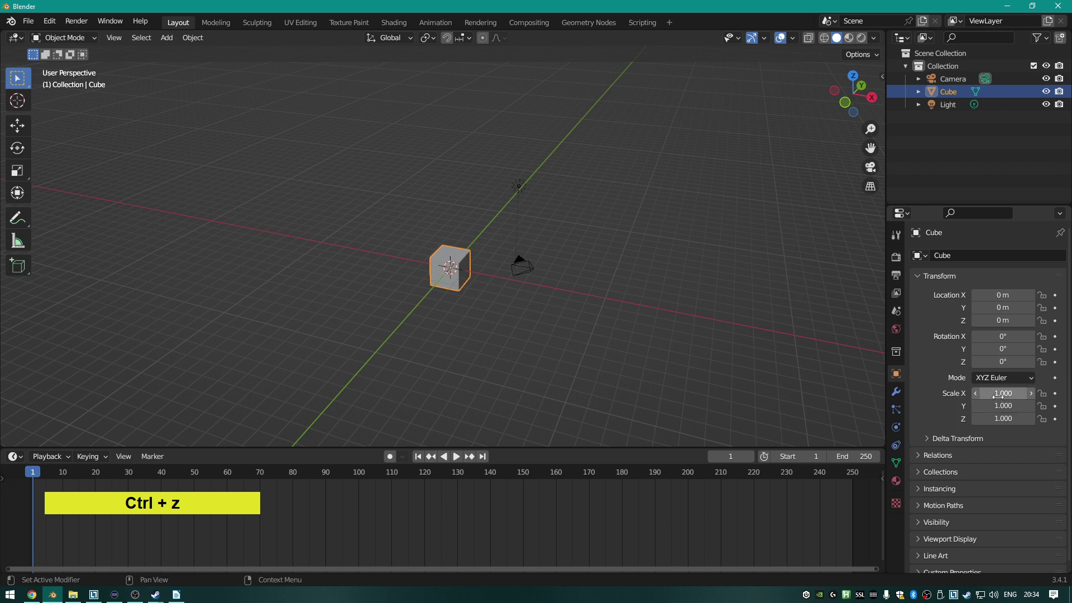
mouse_move(1003, 393)
mouse_down()
mouse_move(1060, 393)
mouse_move(982, 393)
mouse_up()
key(ctrl+z)
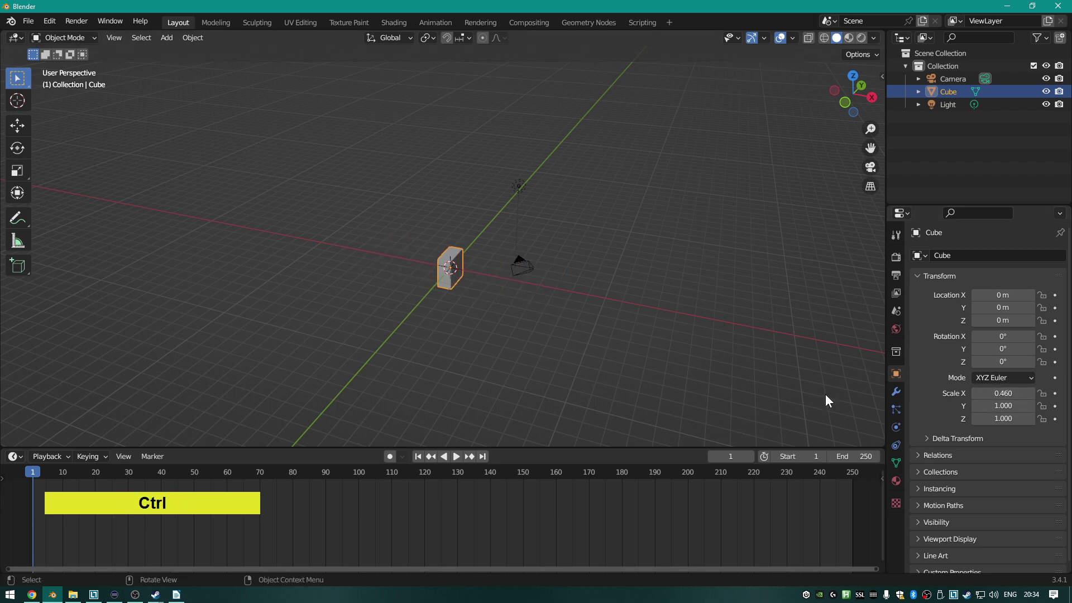
key(ctrl+z)
Activate the Move tool for the selected cube and switch the viewport shading to Wireframe.
scroll(506, 291, up, 2)
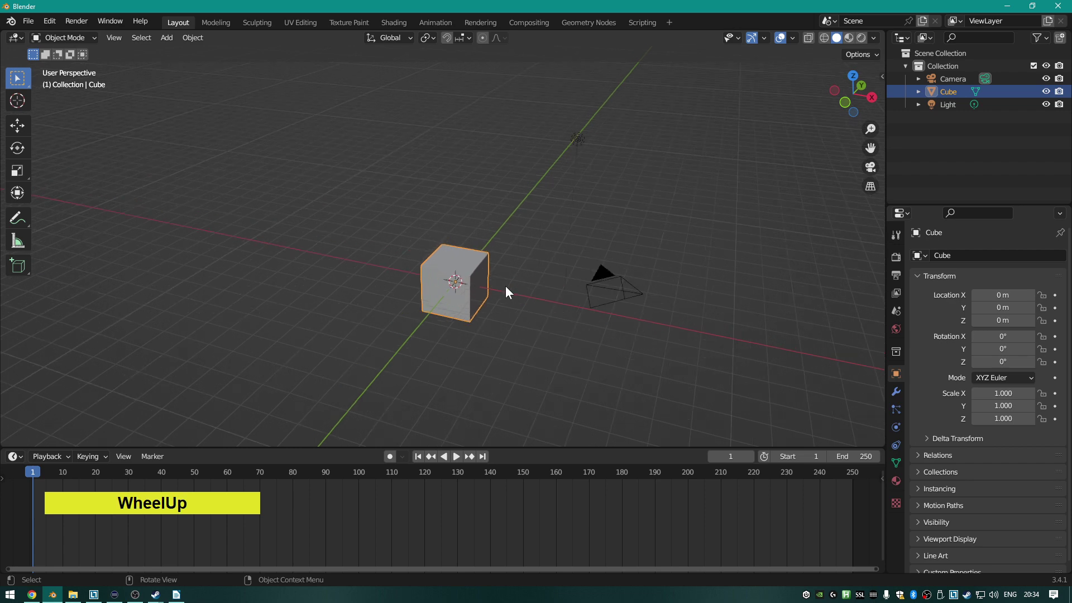
click(19, 129)
scroll(414, 322, up, 2)
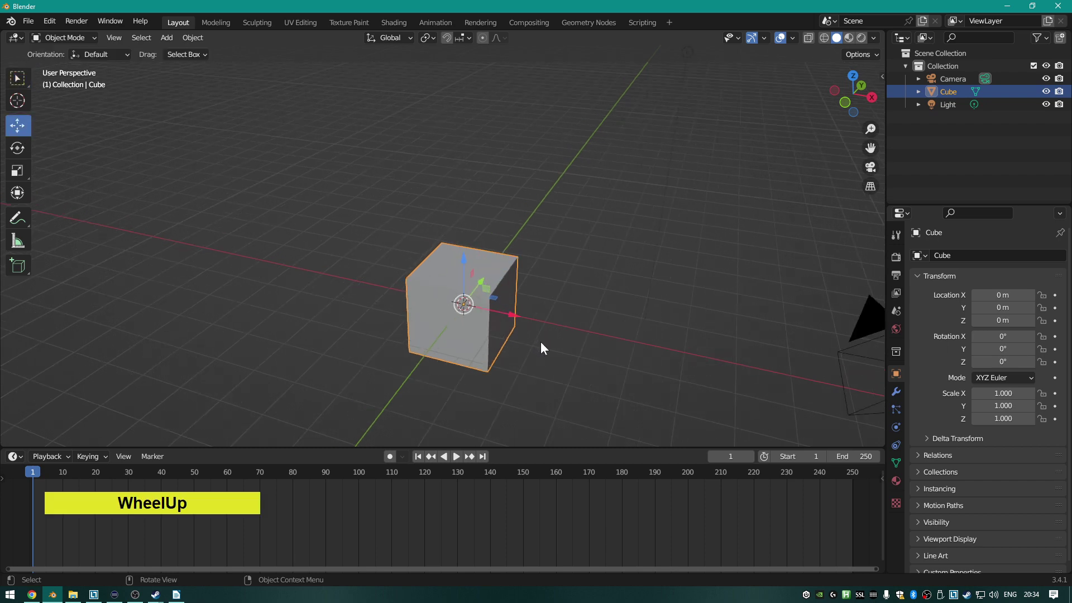
key(z)
click(485, 346)
scroll(607, 357, up, 2)
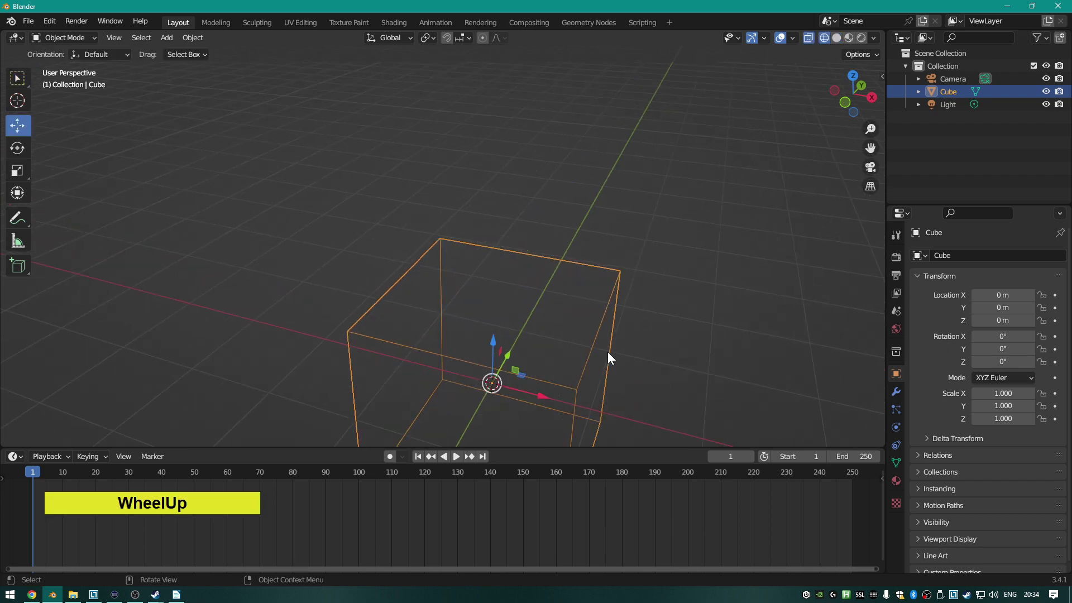
Try moving the cube along the Y axis and up the Z axis to about 1.59 m, undoing both moves.
scroll(607, 360, down, 2)
middle_drag(605, 364, 433, 366)
scroll(445, 368, down, 2)
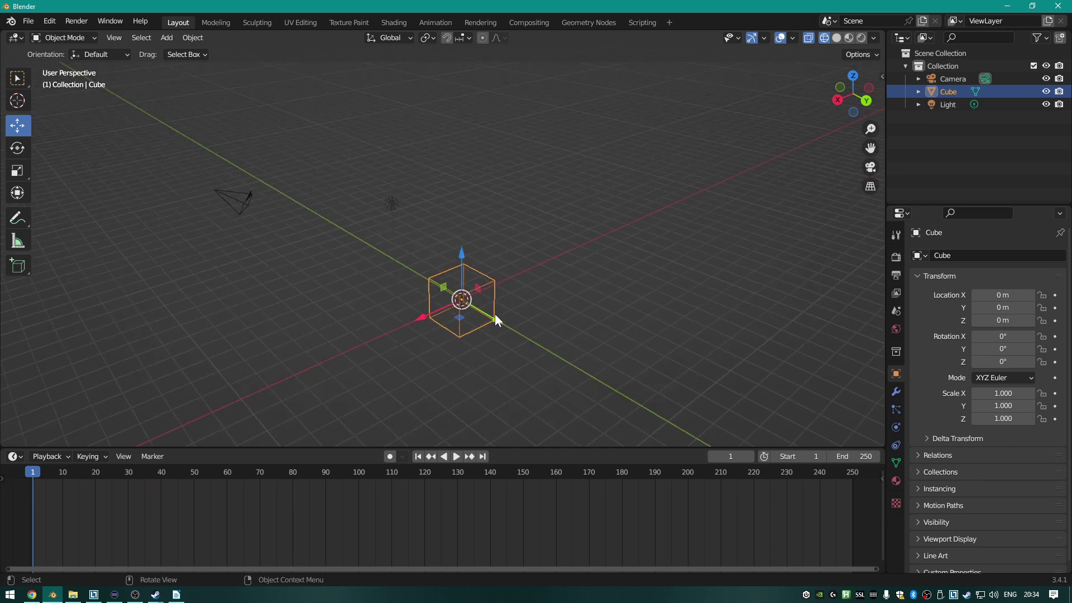
drag(497, 319, 397, 321)
key(ctrl+z)
key(ctrl+z)
drag(462, 269, 464, 236)
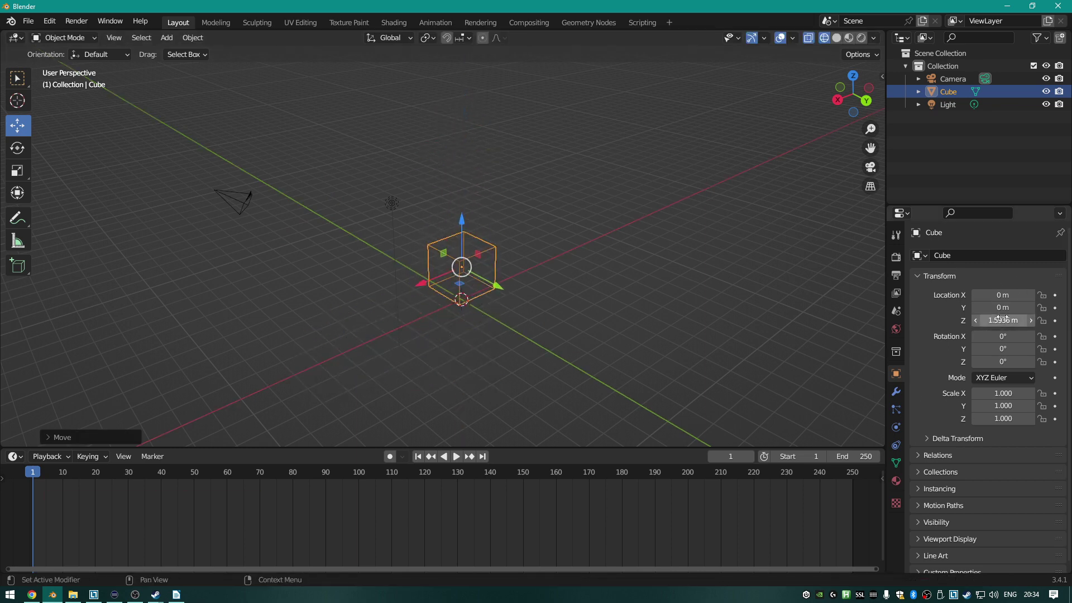
key(ctrl+z)
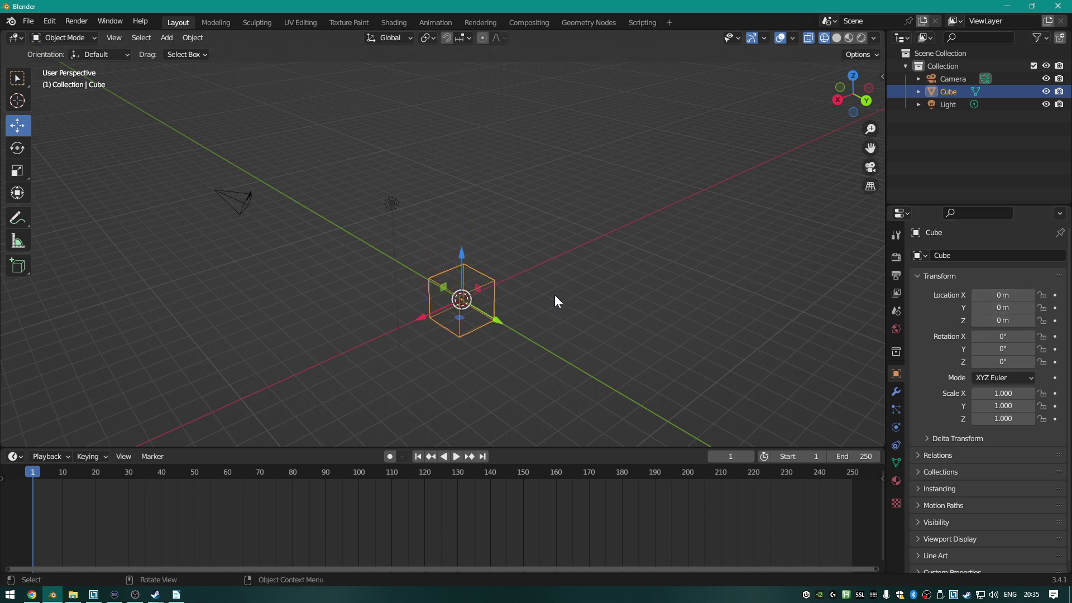
Try turning the cube around one axis with the Rotate tool, and undo the rotation.
click(20, 148)
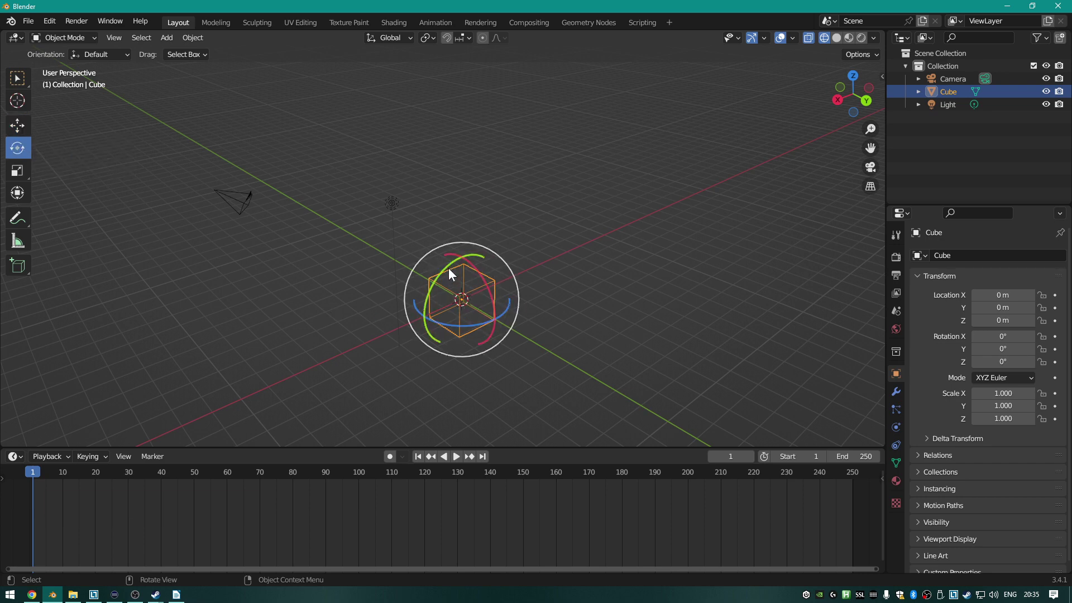
drag(448, 267, 505, 363)
key(ctrl+z)
key(ctrl+z)
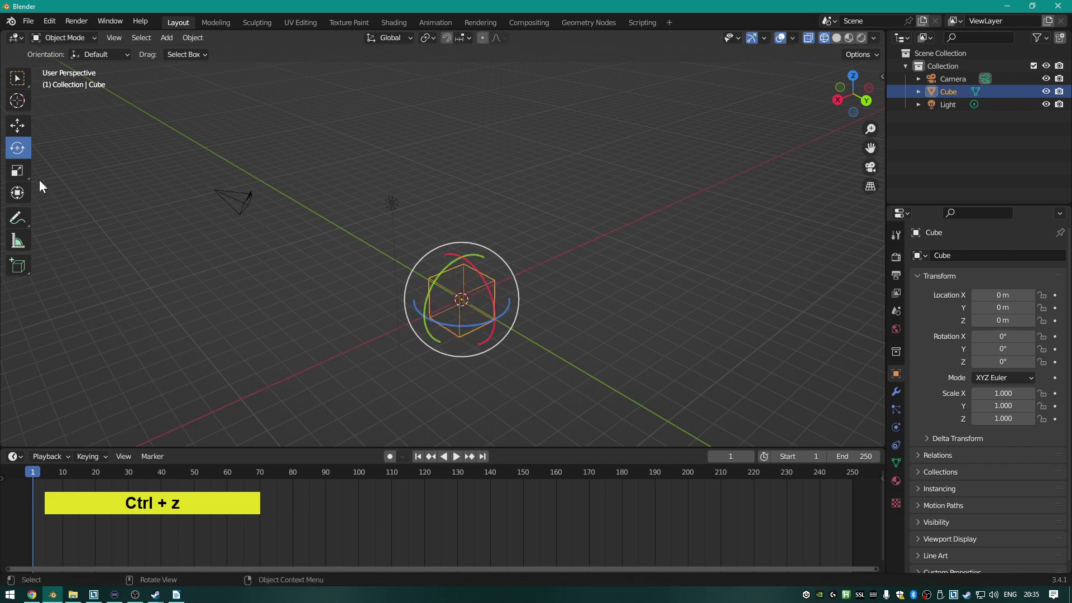
Try stretching the cube along the Y axis with the Scale tool, and undo the scaling.
click(17, 170)
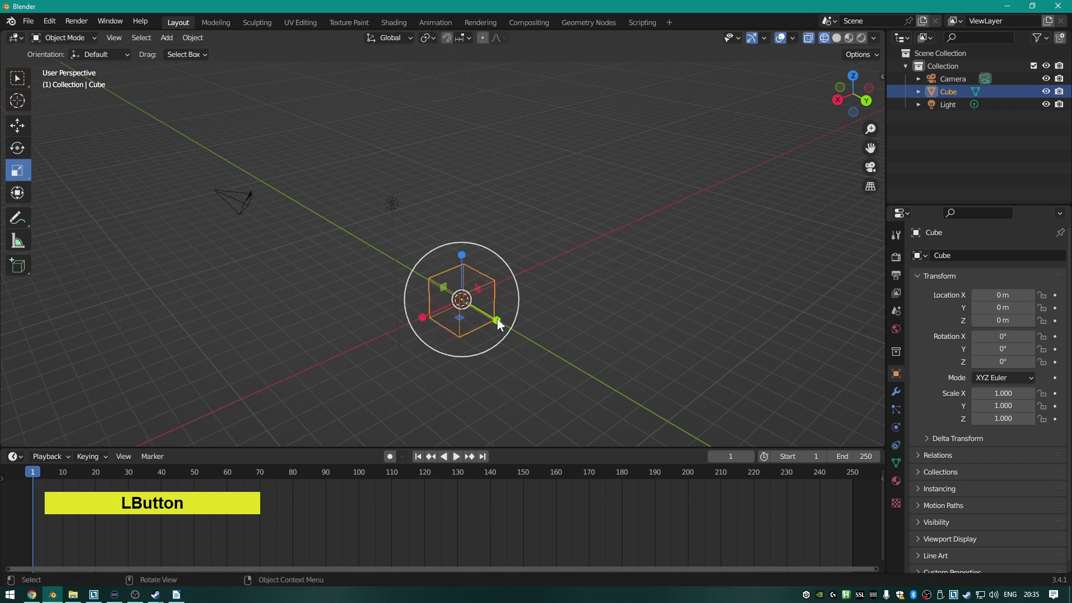
drag(497, 318, 651, 407)
key(ctrl+z)
scroll(513, 250, up, 2)
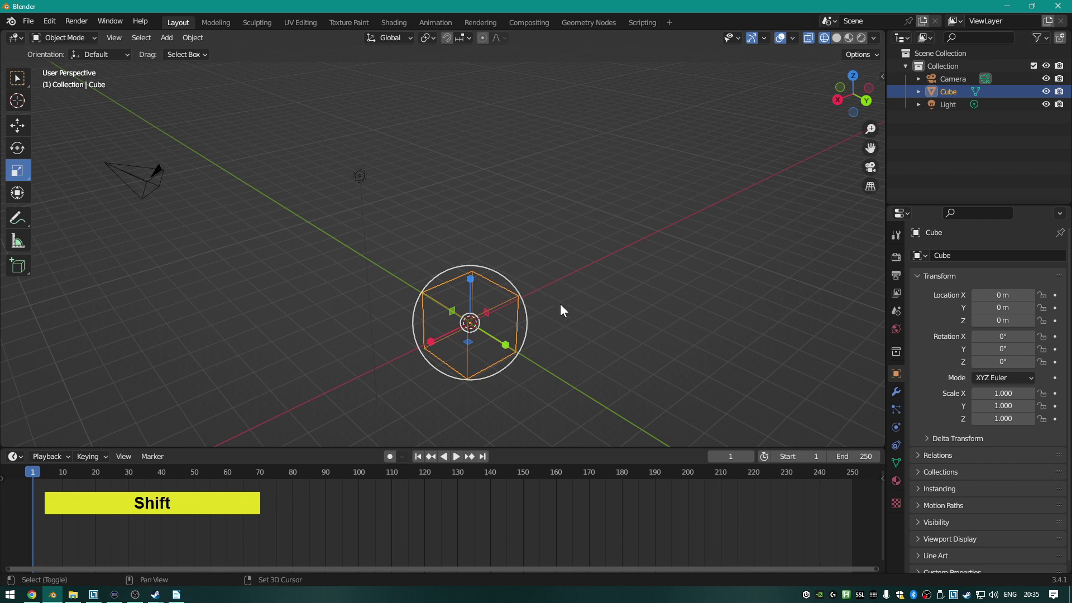
shift+middle_drag(560, 304, 565, 275)
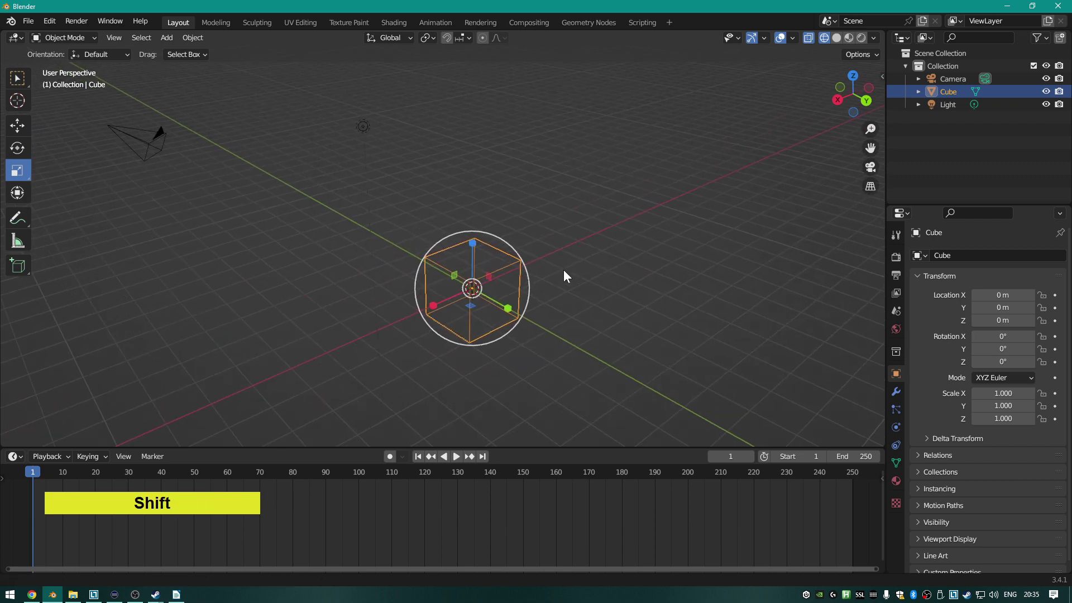
Return to the Move tool, try raising the cube to about 2.29 m on Z, and undo the move.
click(24, 127)
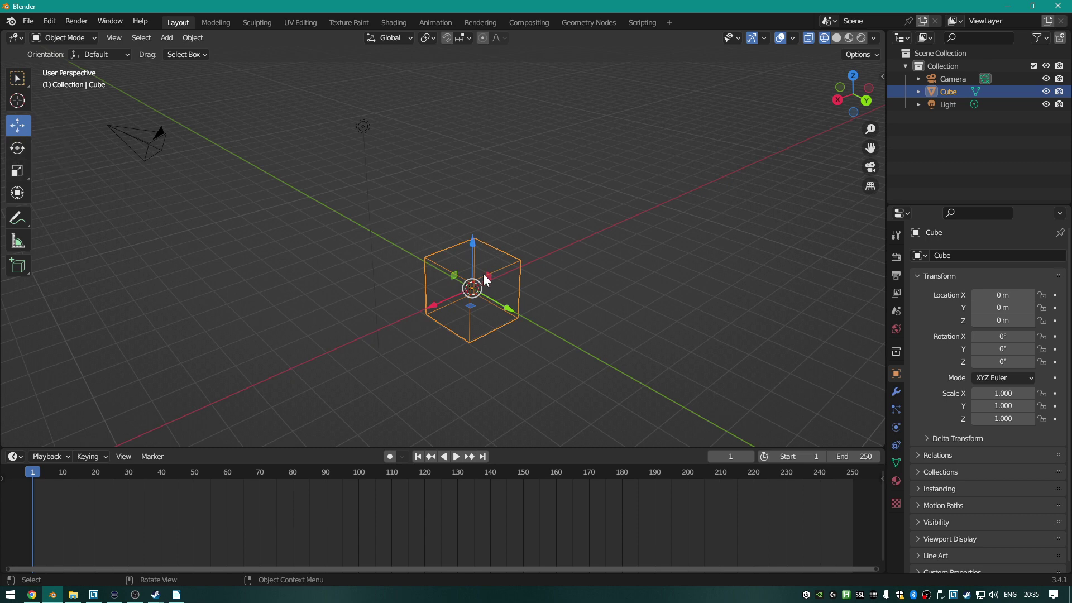
drag(475, 251, 464, 185)
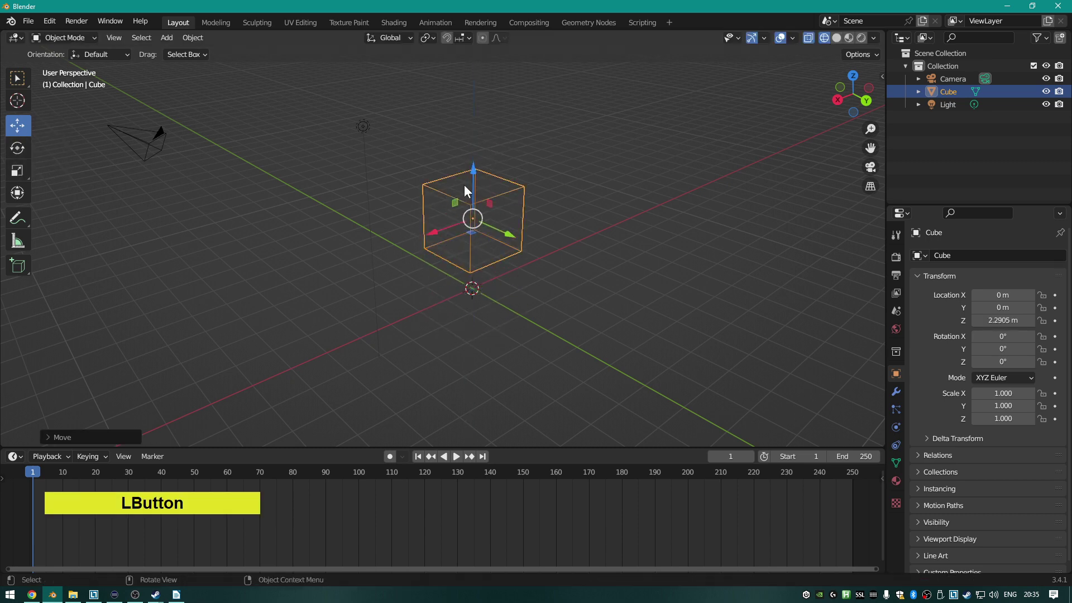
key(ctrl+z)
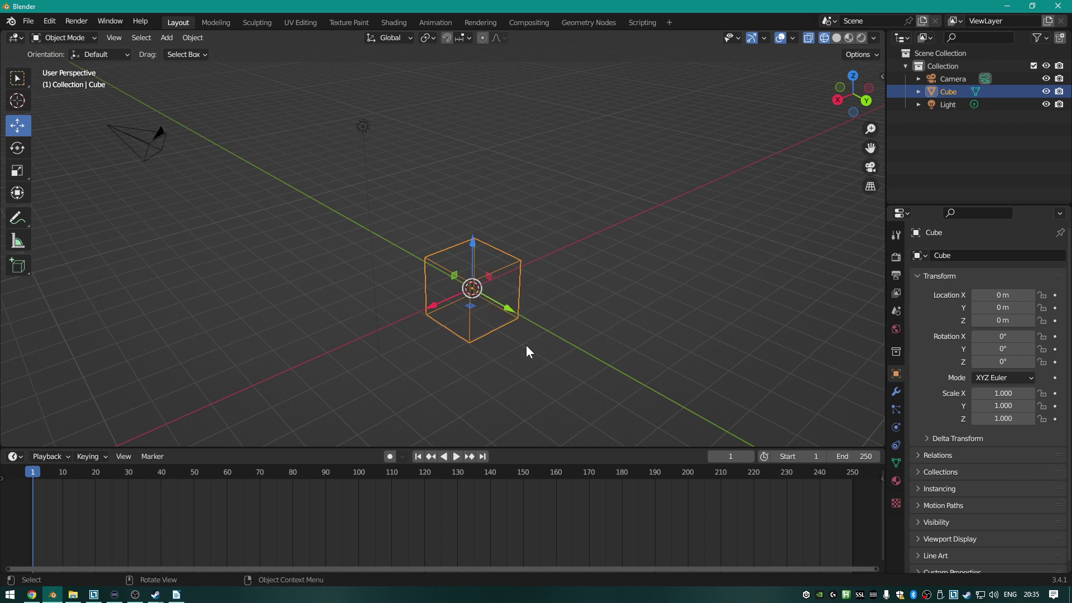
Try scaling the whole cube uniformly to about 9.975, and undo the resize.
scroll(526, 346, down, 6)
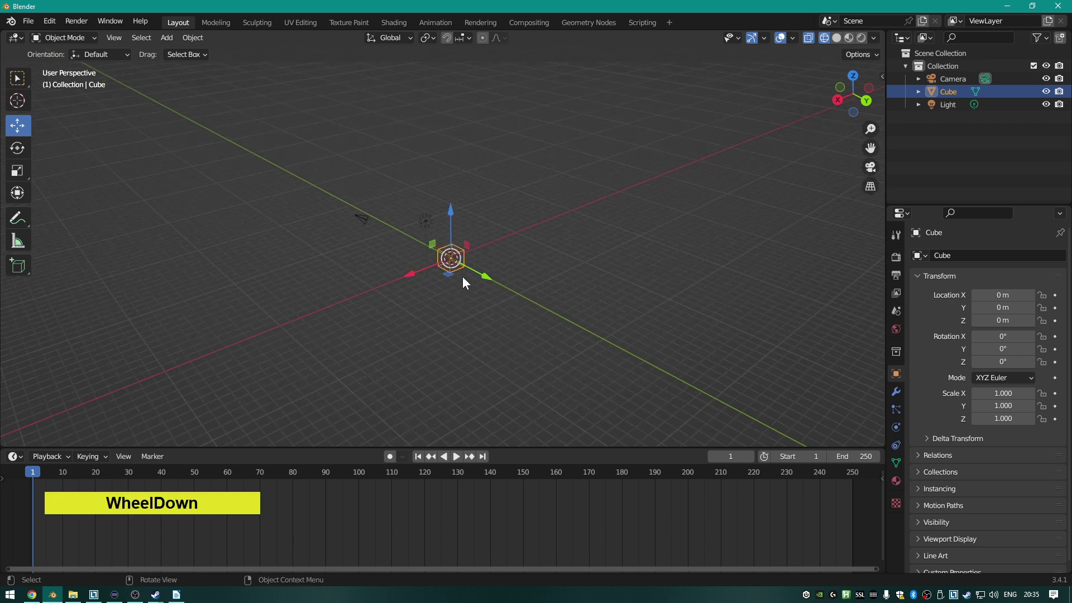
key(s)
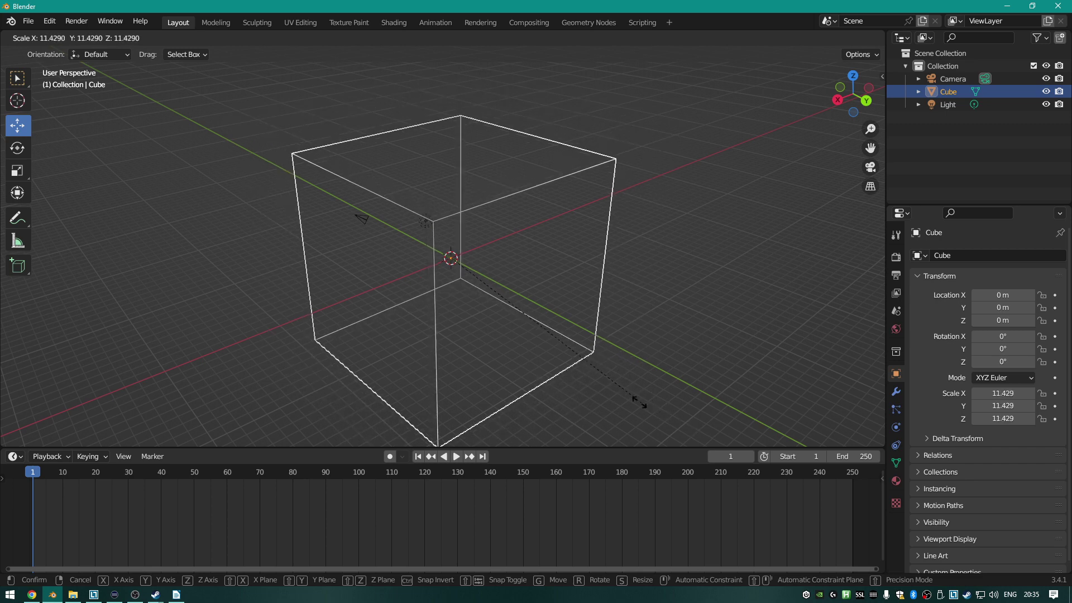
click(602, 409)
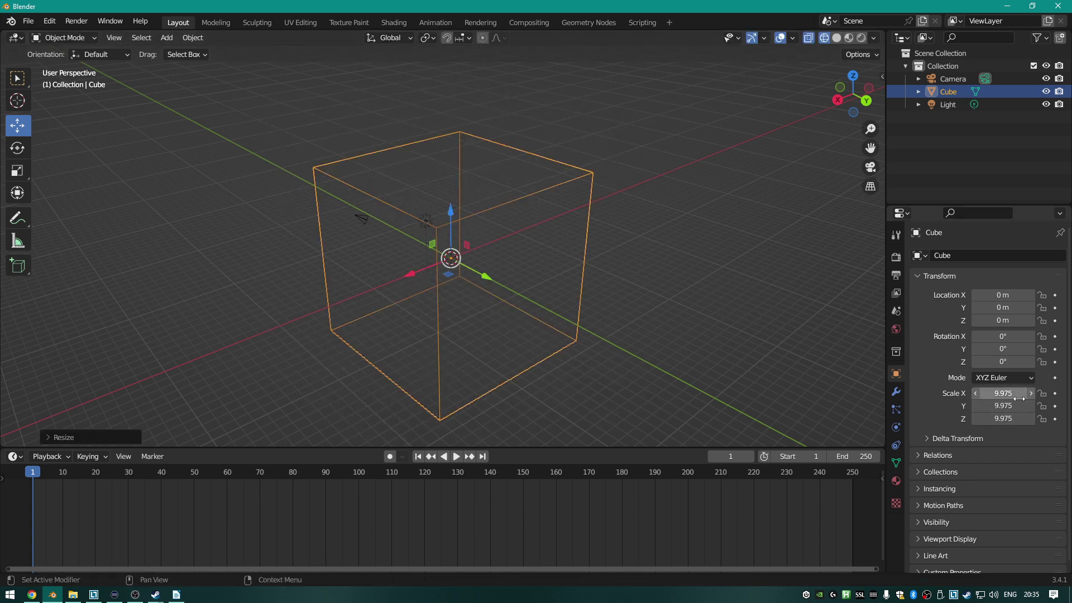
key(ctrl+z)
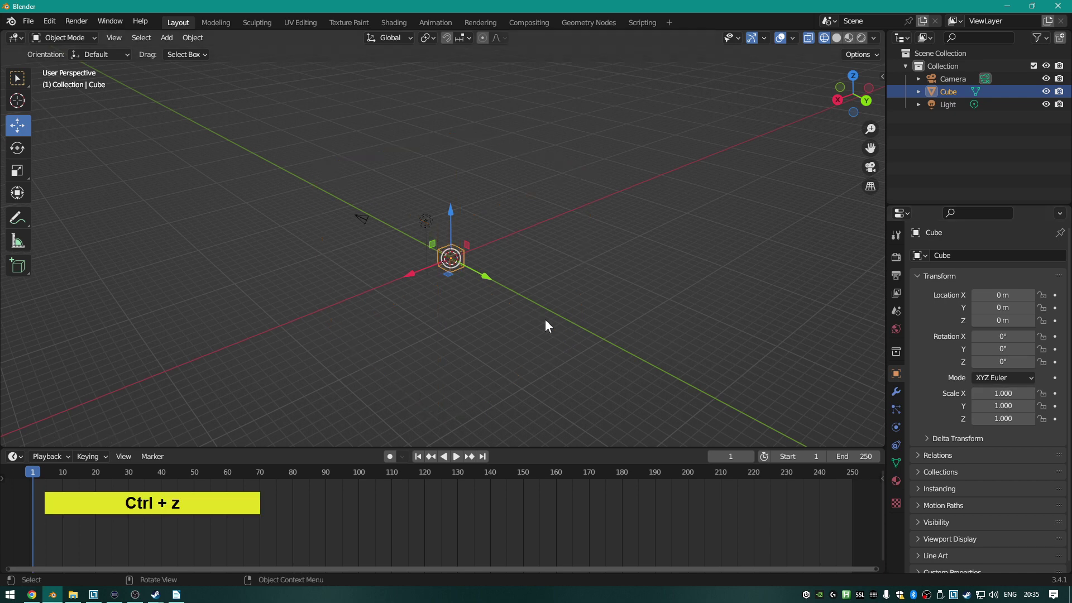
Examine the cube, camera and light from several angles and zoom distances.
scroll(478, 316, up, 3)
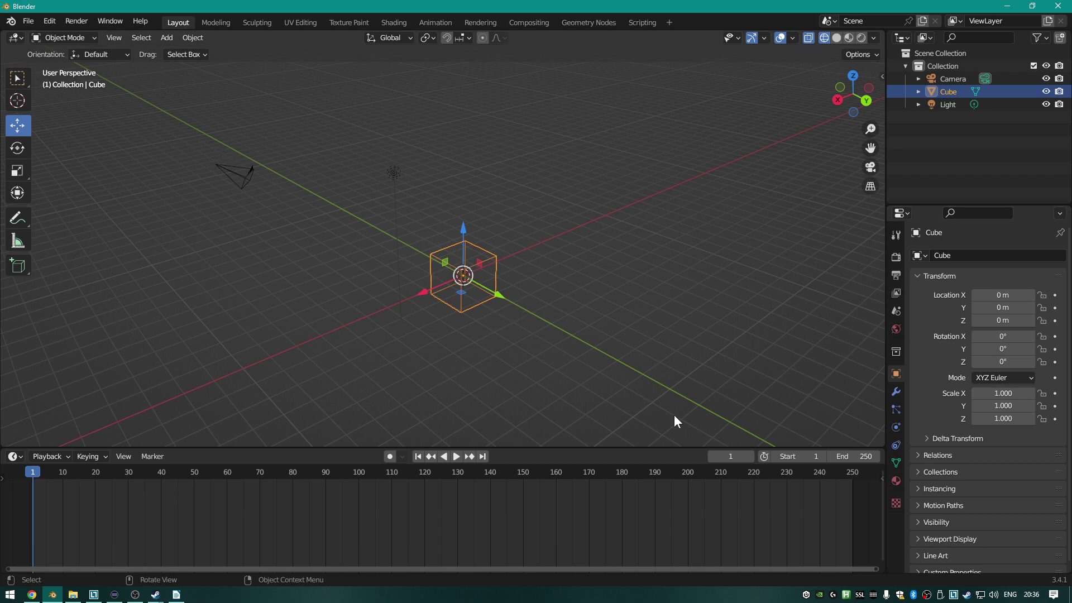
scroll(500, 296, up, 1)
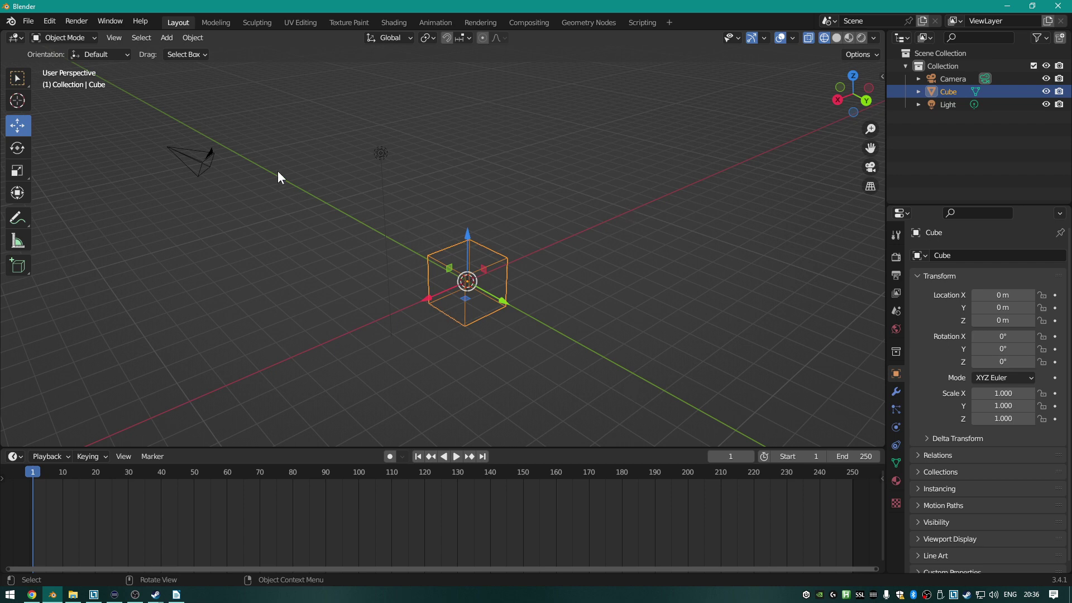
middle_drag(491, 338, 627, 350)
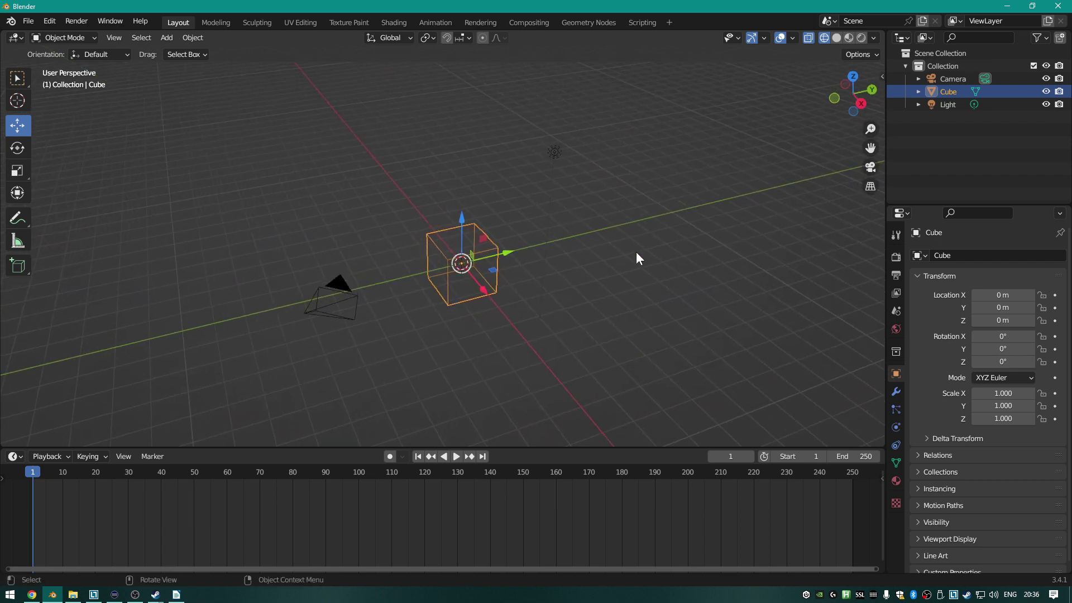
middle_drag(636, 255, 485, 257)
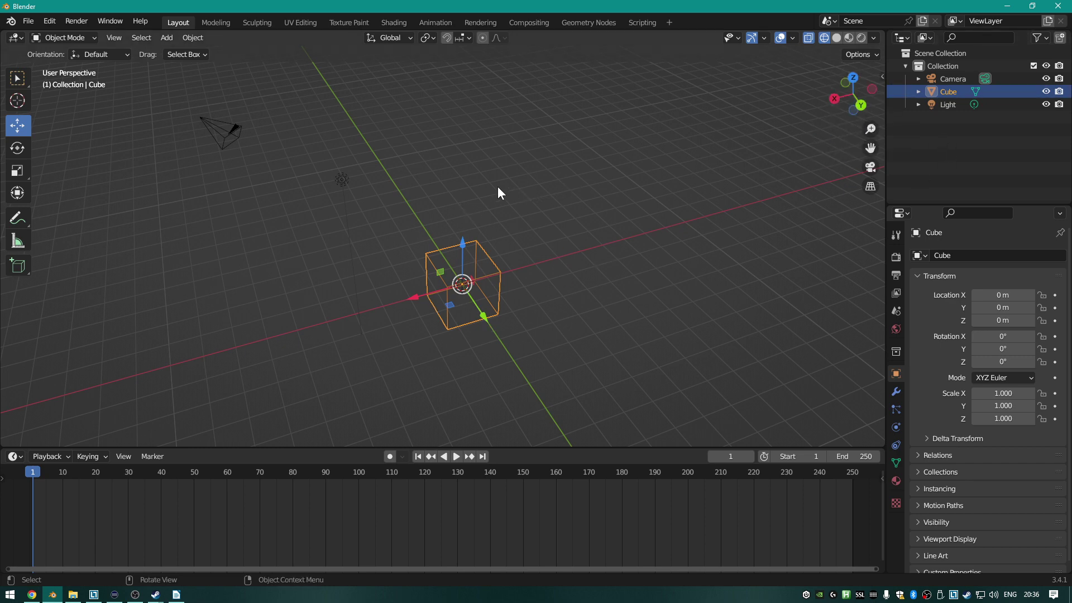
mouse_move(452, 198)
middle_down()
mouse_move(701, 193)
mouse_move(440, 191)
mouse_move(462, 206)
middle_up()
scroll(585, 236, down, 2)
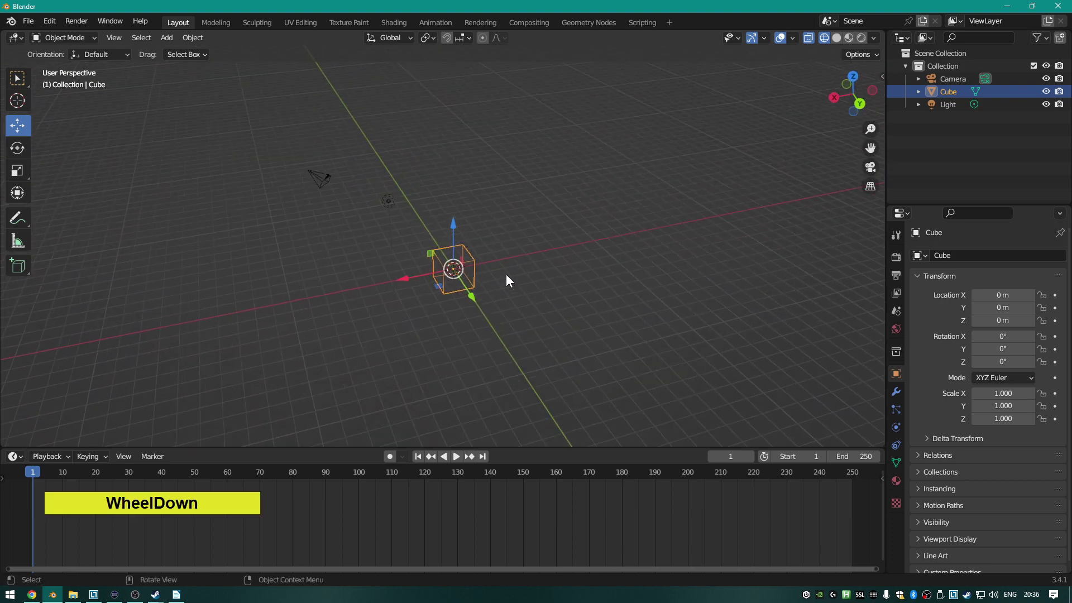
scroll(502, 279, up, 2)
scroll(508, 282, down, 3)
middle_drag(523, 231, 603, 258)
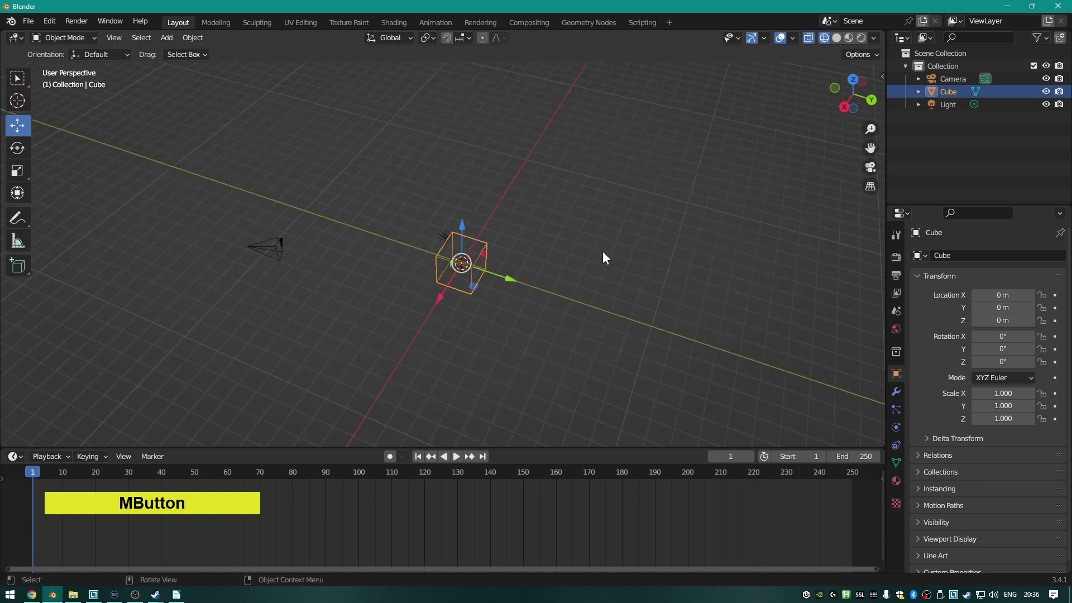
middle_drag(613, 279, 564, 234)
Try scaling the cube to about 27.158 along the global Y axis, view it from another side, and undo the scaling.
key(s)
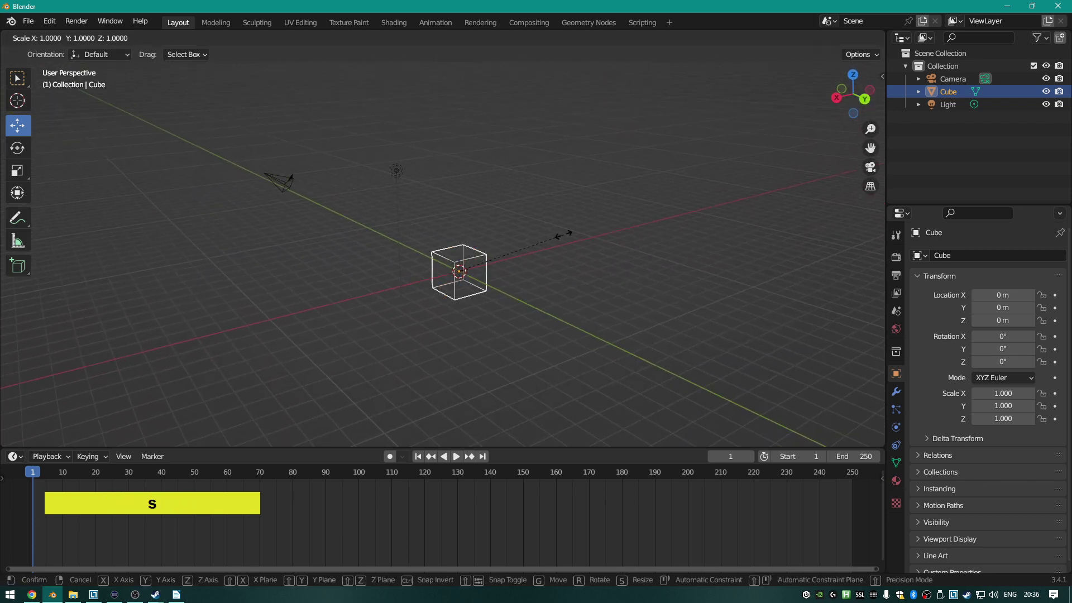
key(y)
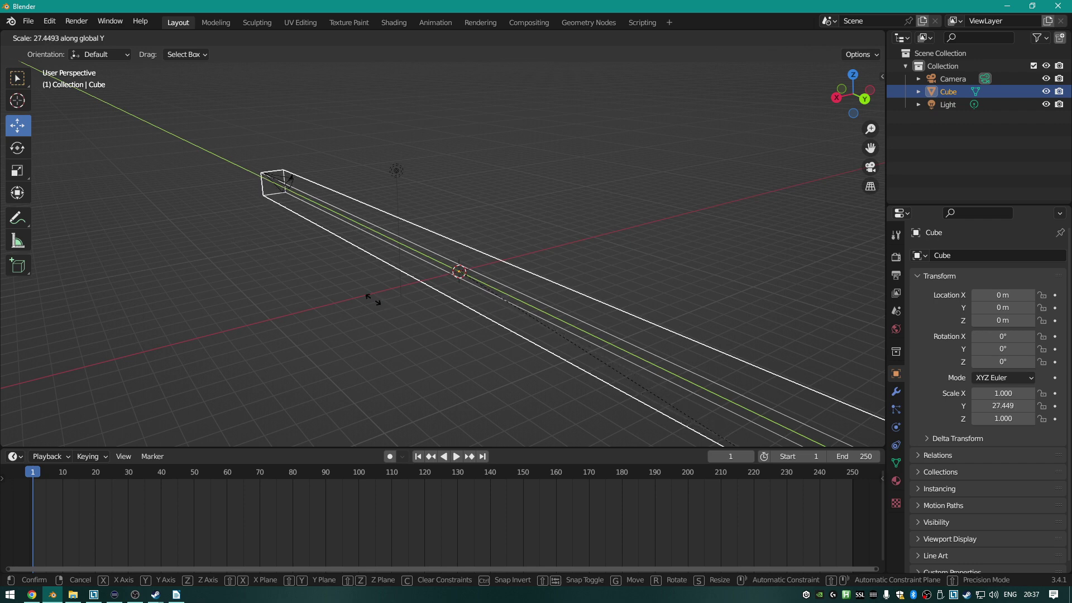
click(333, 299)
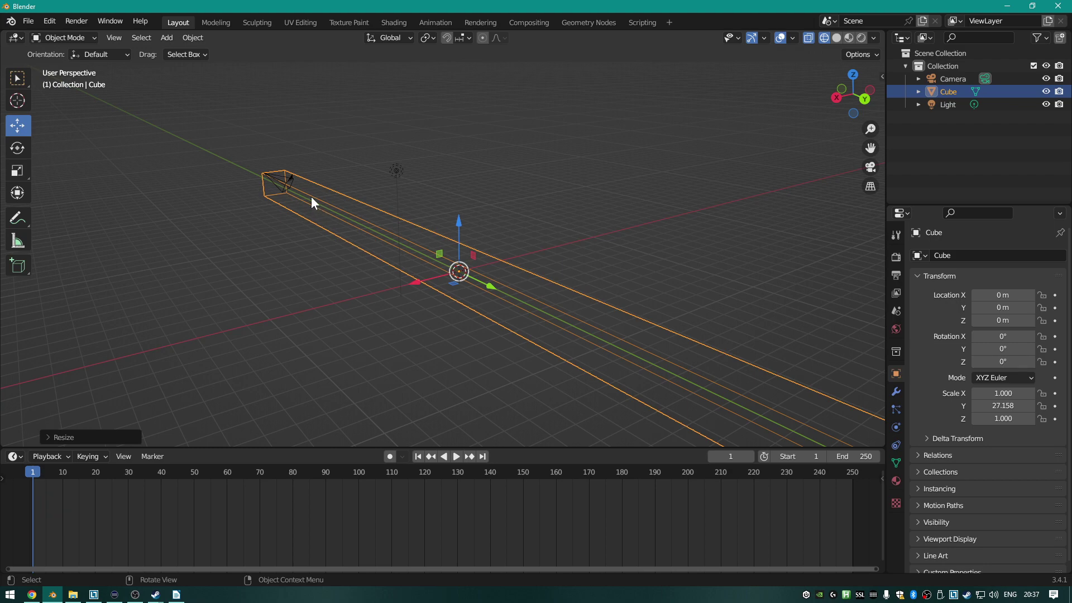
middle_drag(311, 196, 539, 241)
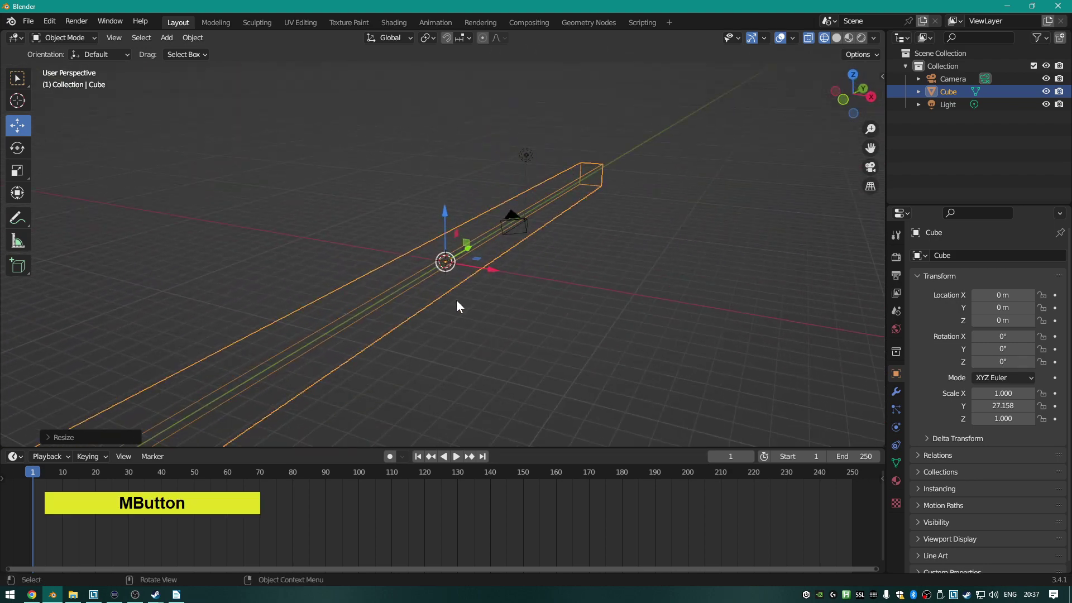
key(ctrl+z)
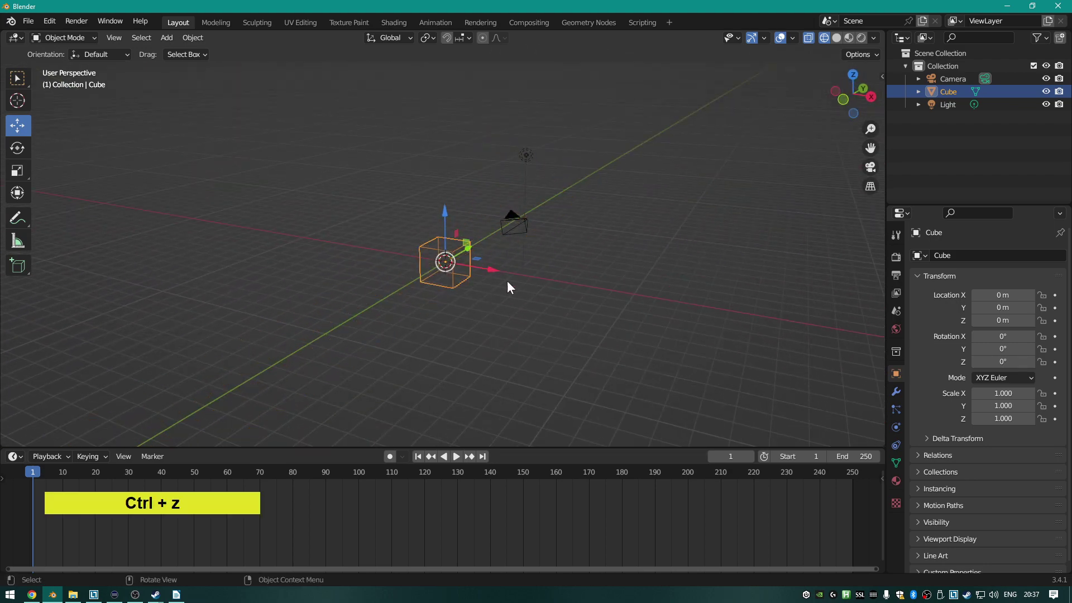
Try scaling the cube along the global Y axis again and twice uniformly, cancelling each attempt.
key(s)
key(y)
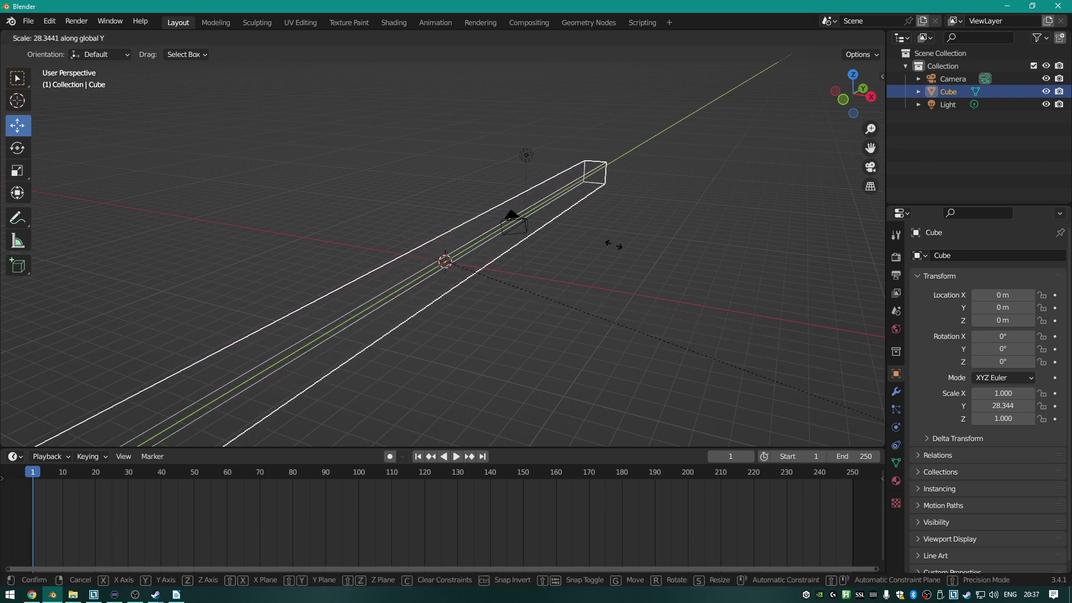
right_click(581, 244)
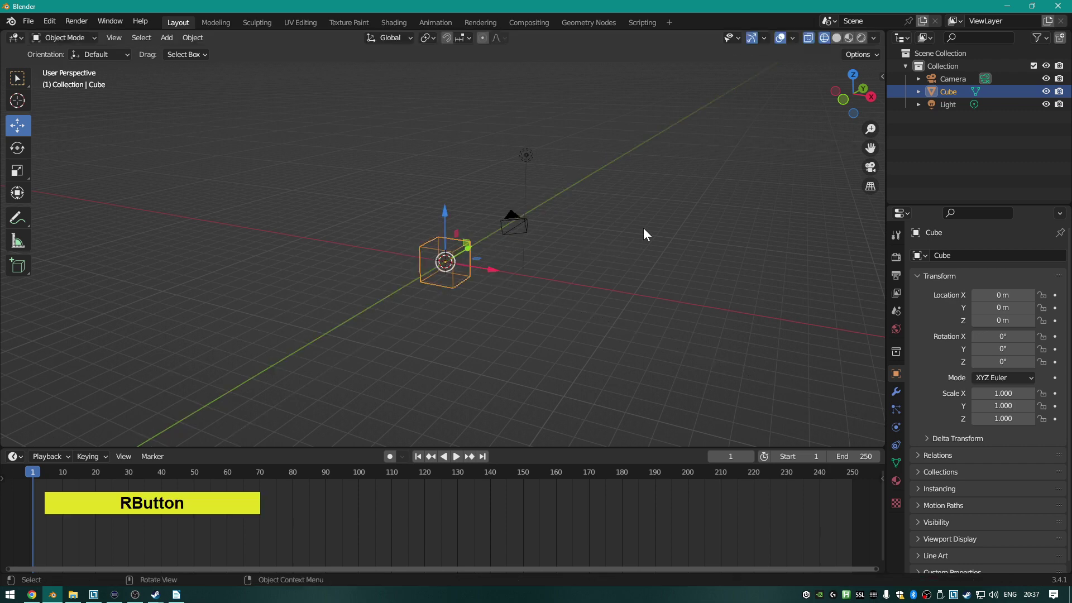
middle_drag(641, 233, 437, 232)
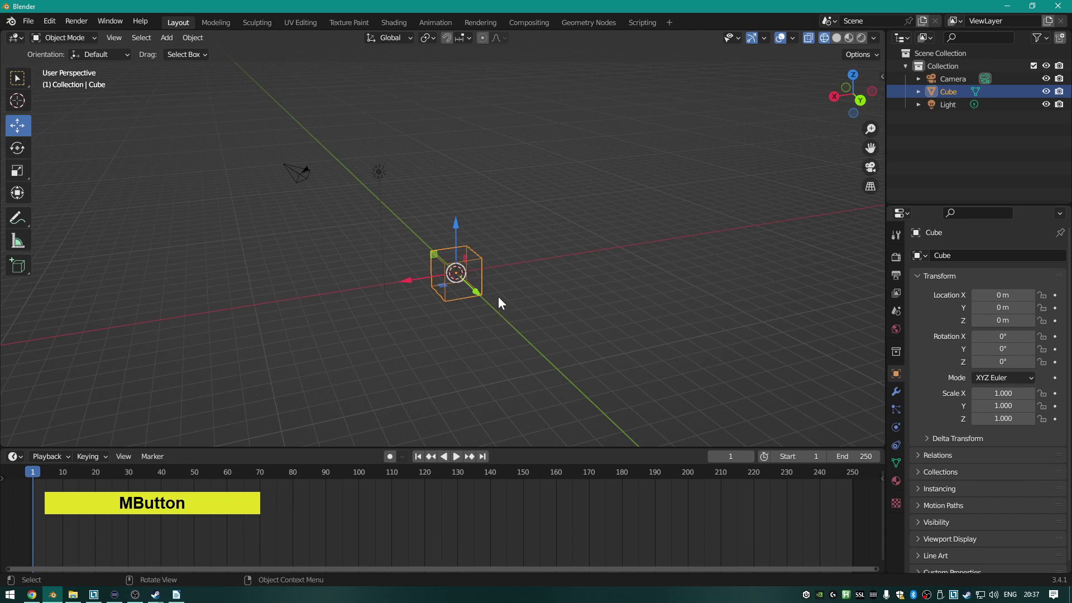
key(s)
right_click(742, 246)
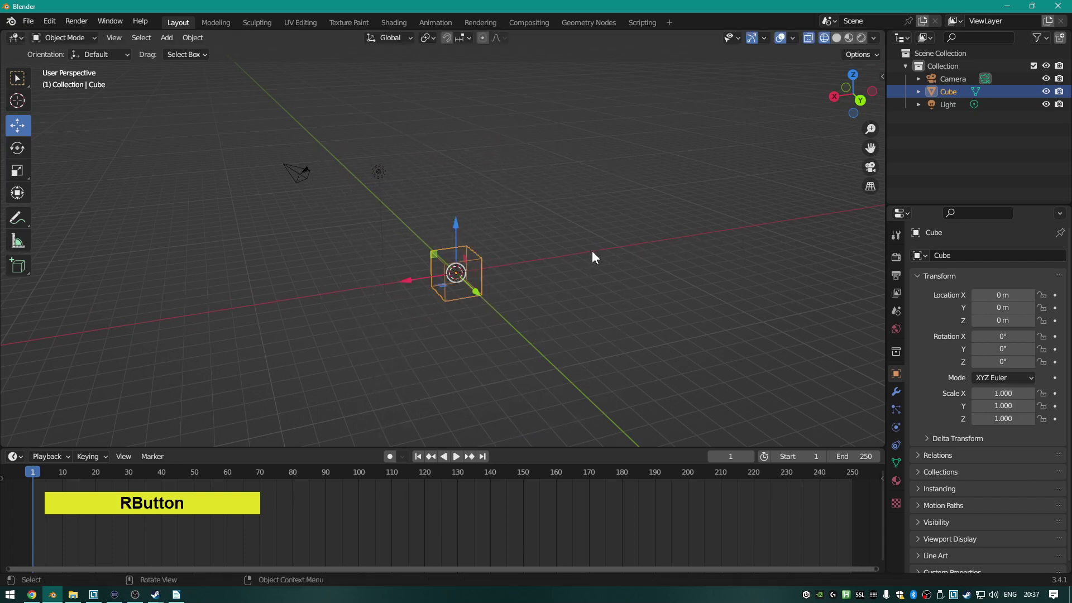
key(s)
right_click(667, 263)
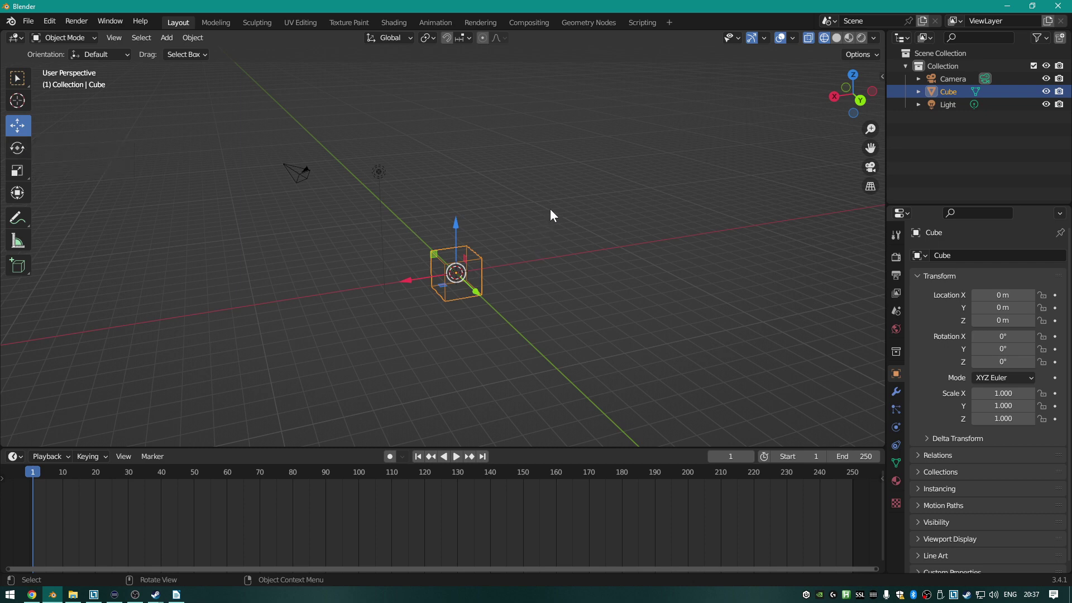
Try rotating the cube freely in the current view twice, cancelling both rotations.
key(r)
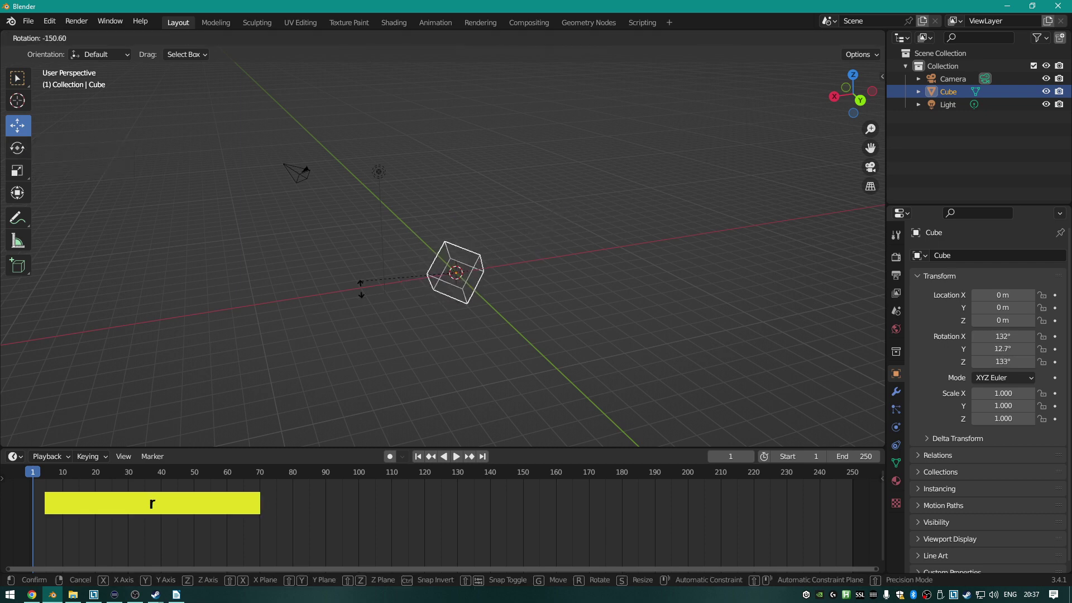
right_click(342, 321)
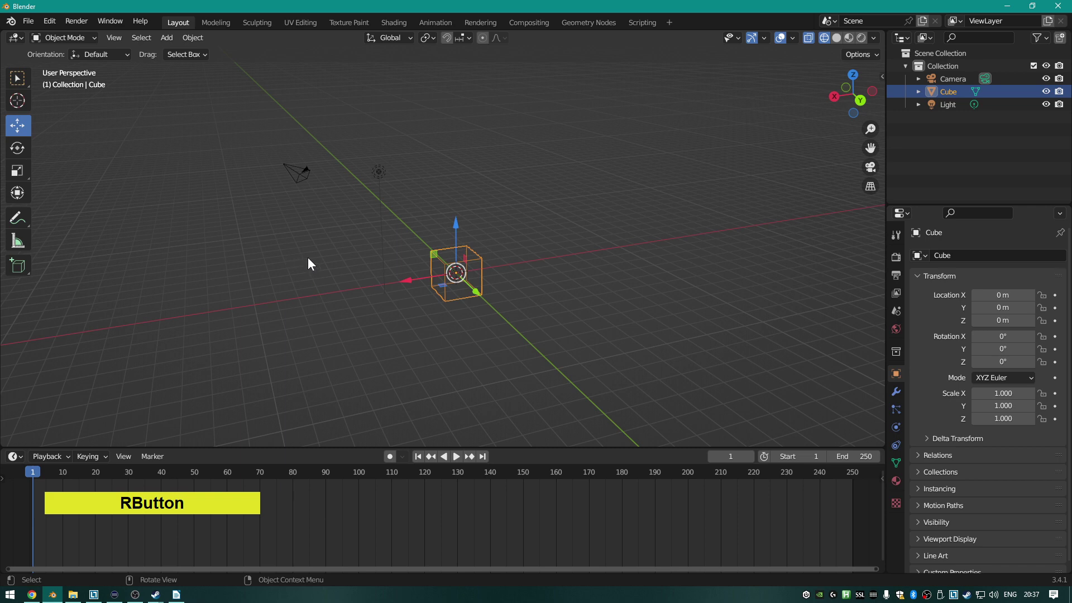
key(r)
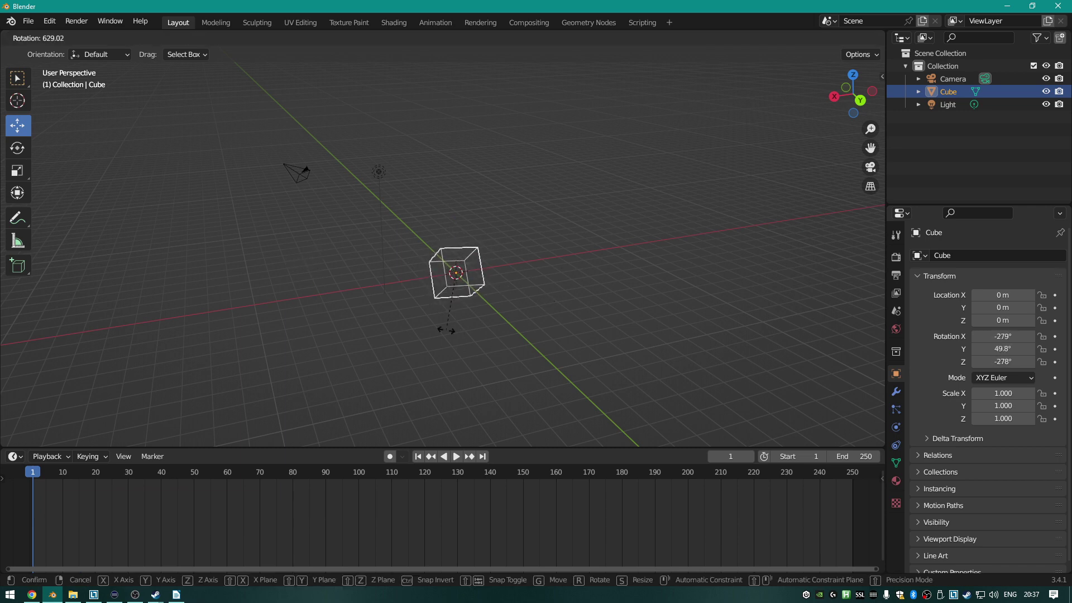
right_click(487, 244)
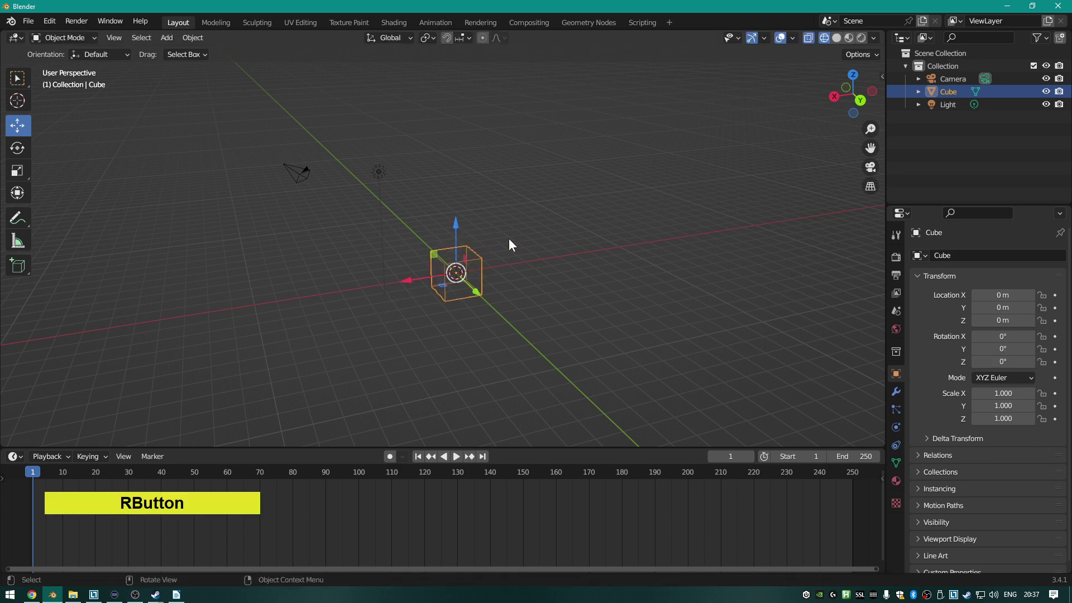
Delete the cube and add a mesh plane at the world origin.
scroll(451, 282, up, 5)
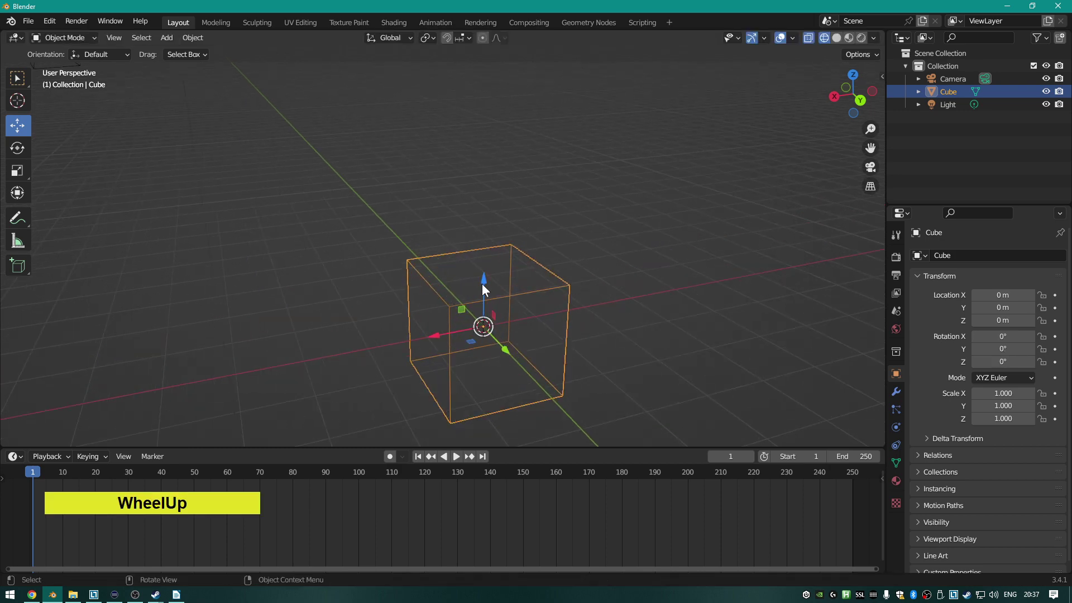
scroll(538, 297, up, 2)
scroll(540, 309, down, 3)
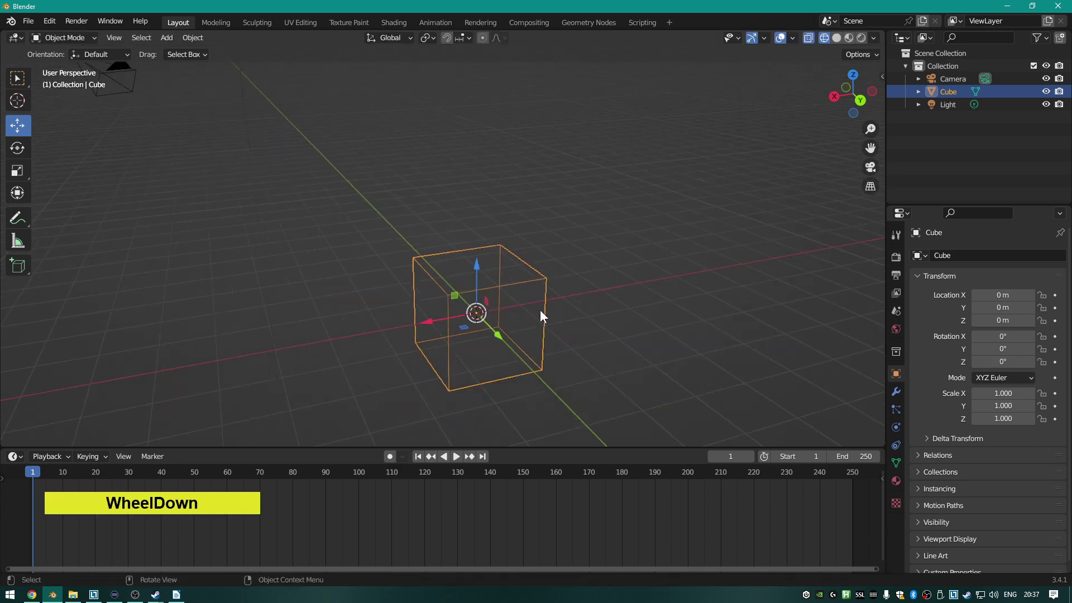
middle_drag(540, 309, 566, 285)
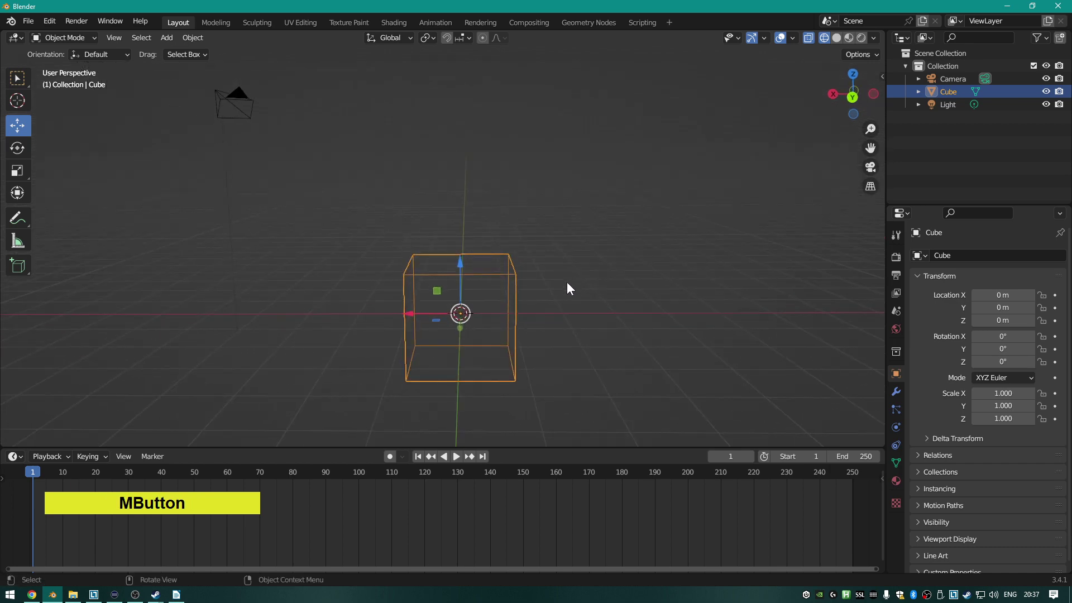
key(Delete)
key(shift+a)
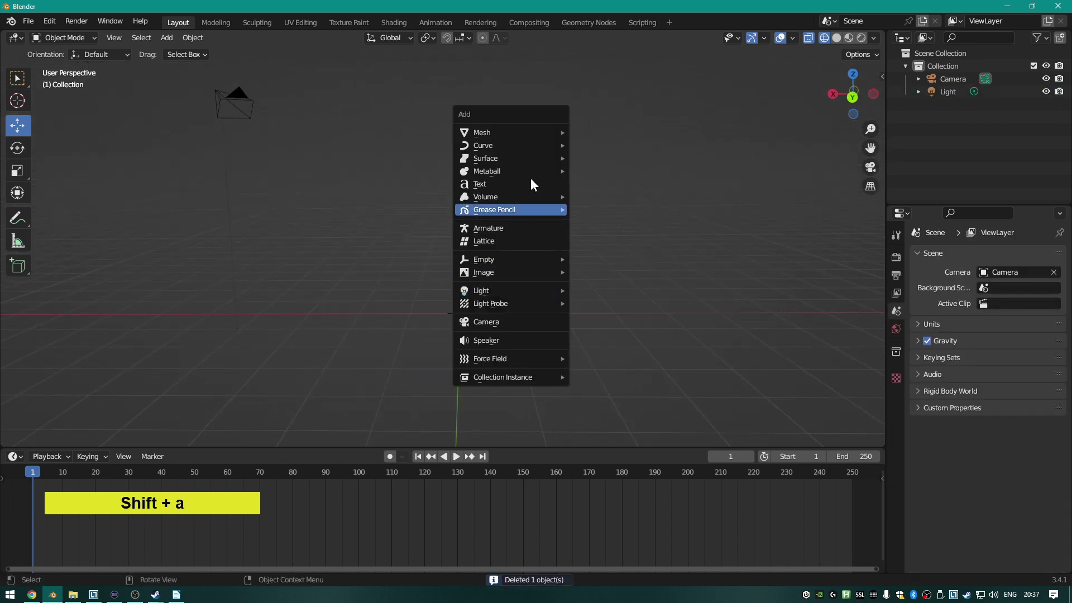
mouse_move(521, 133)
click(612, 137)
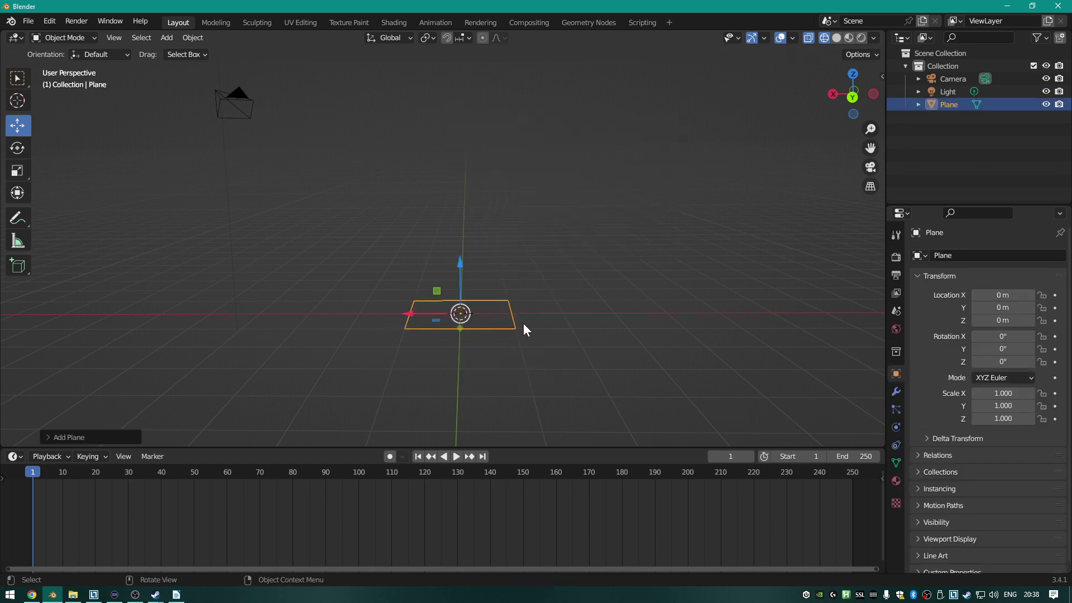
Try rotating the plane freely, cancel it, rotate it about 86.6° around the global Y axis, and undo that rotation.
key(r)
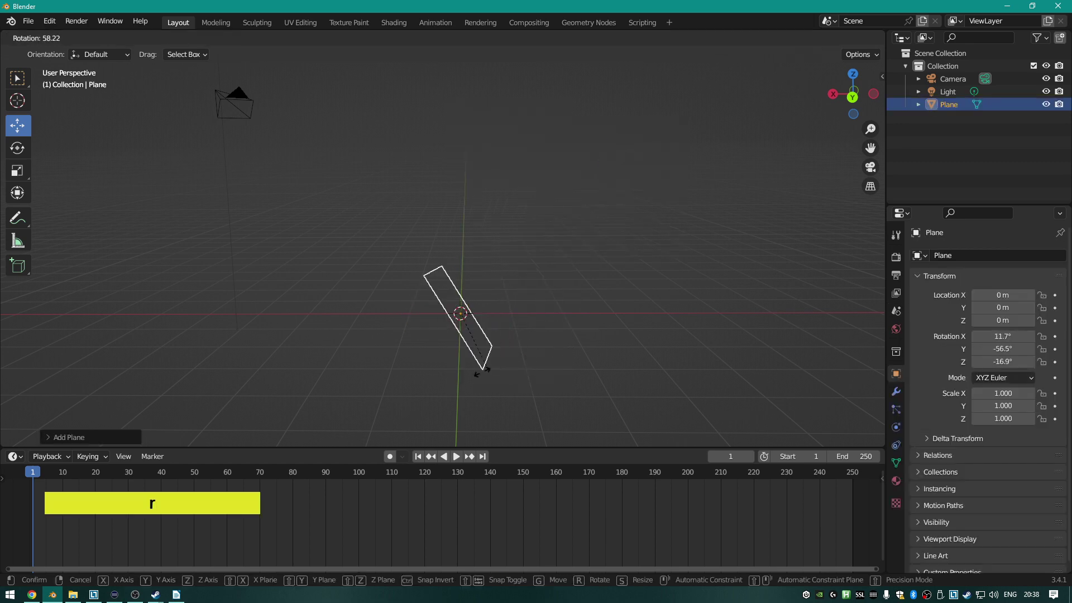
right_click(609, 304)
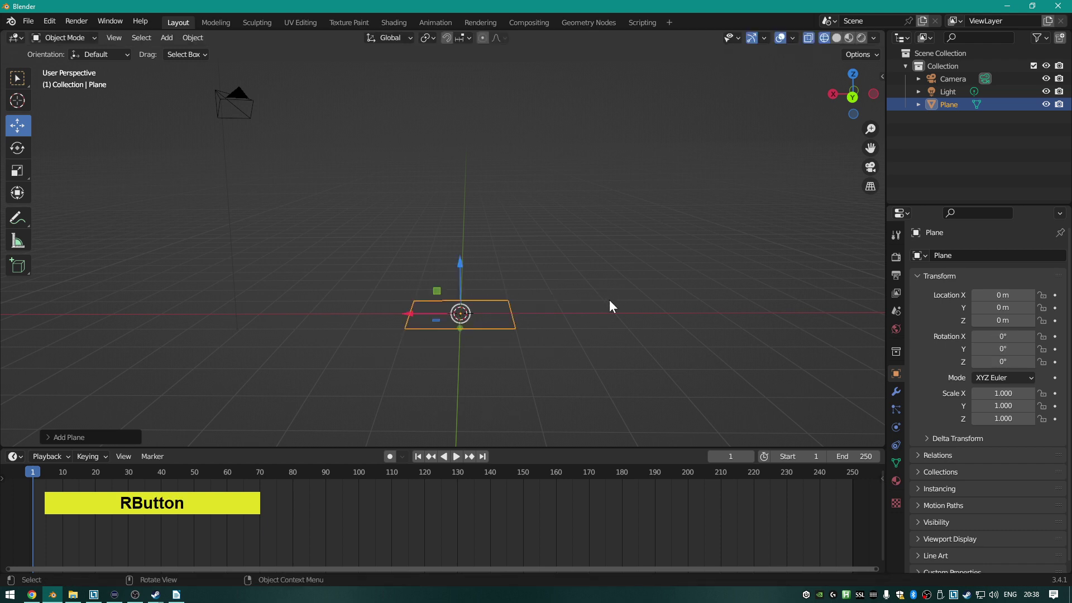
key(r)
key(y)
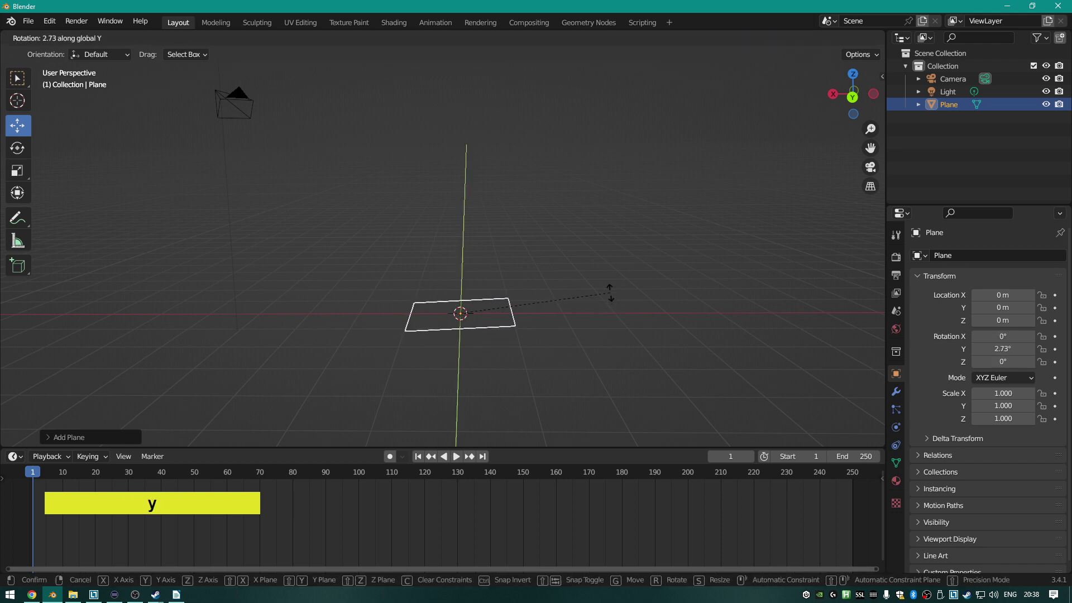
click(456, 180)
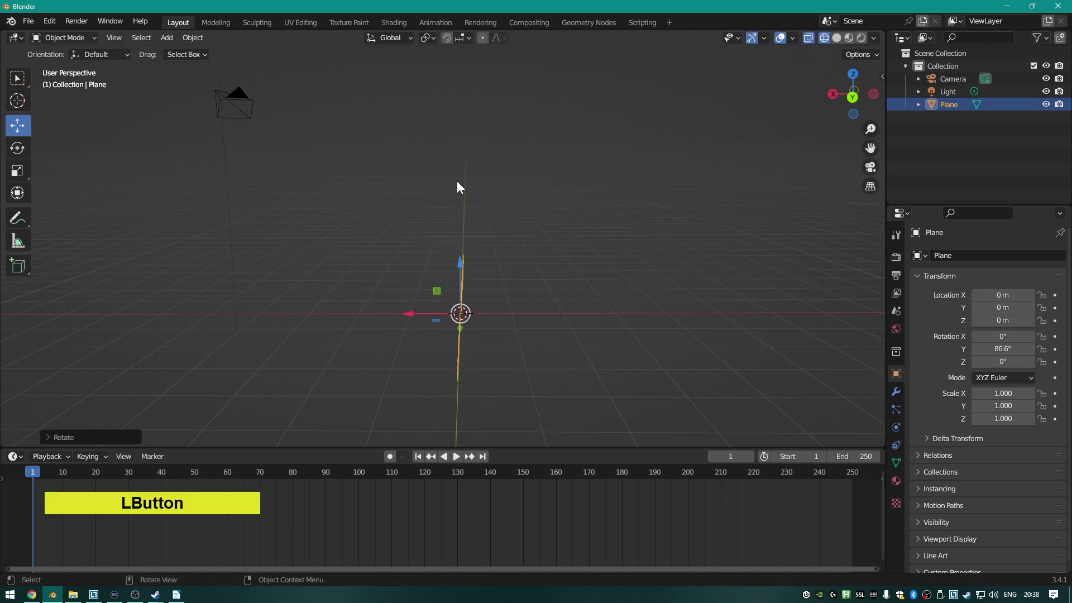
middle_drag(389, 215, 534, 220)
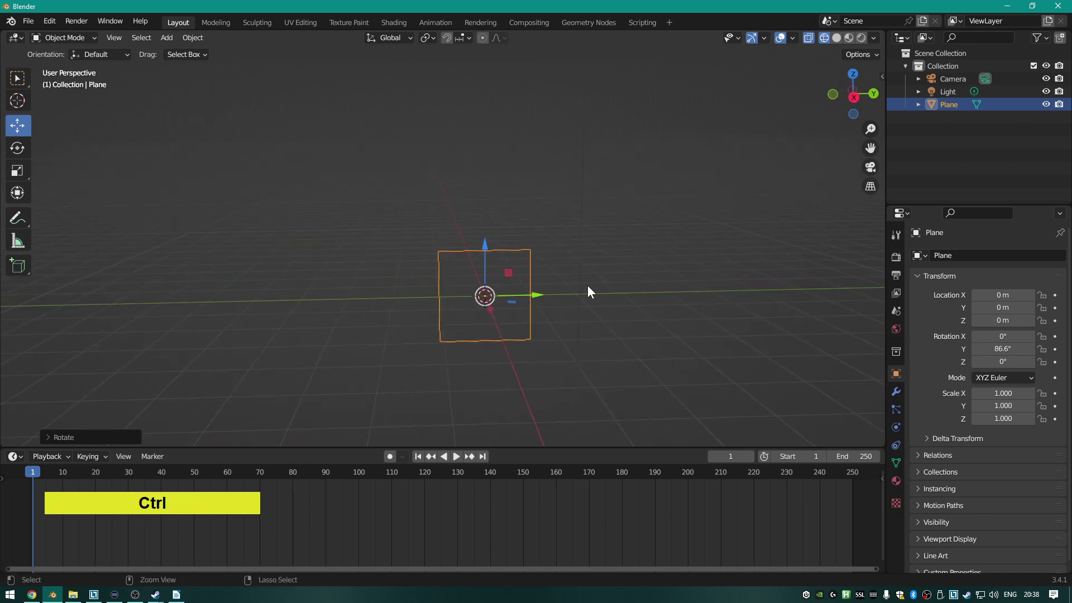
key(ctrl+z)
Try transforming the plane with a snapped X-axis move, uniform scaling, free rotation and free movement, cancelling the last three.
middle_drag(591, 297, 522, 290)
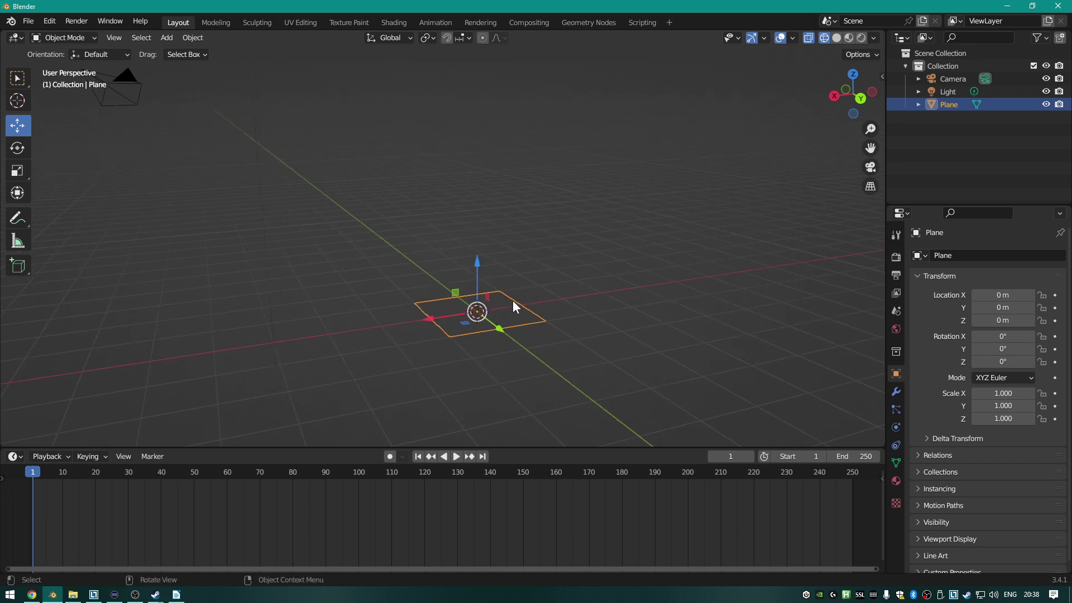
mouse_move(424, 319)
ctrl+mouse_down()
mouse_move(360, 338)
mouse_move(442, 331)
mouse_move(127, 382)
mouse_move(432, 347)
mouse_move(367, 358)
mouse_move(204, 358)
mouse_move(80, 375)
mouse_move(363, 351)
mouse_move(415, 327)
ctrl+mouse_up()
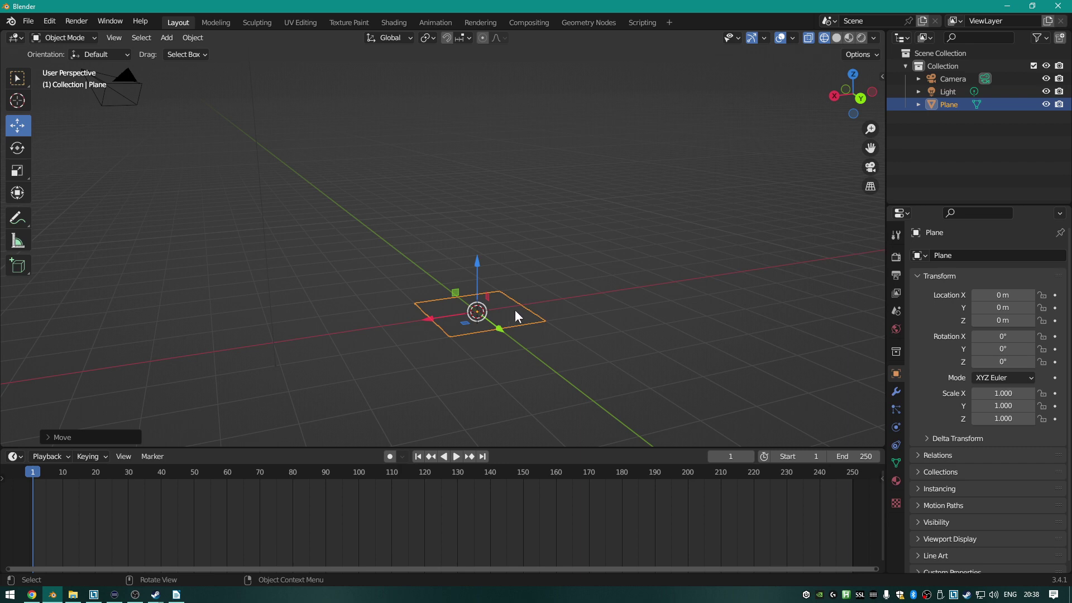
key(s)
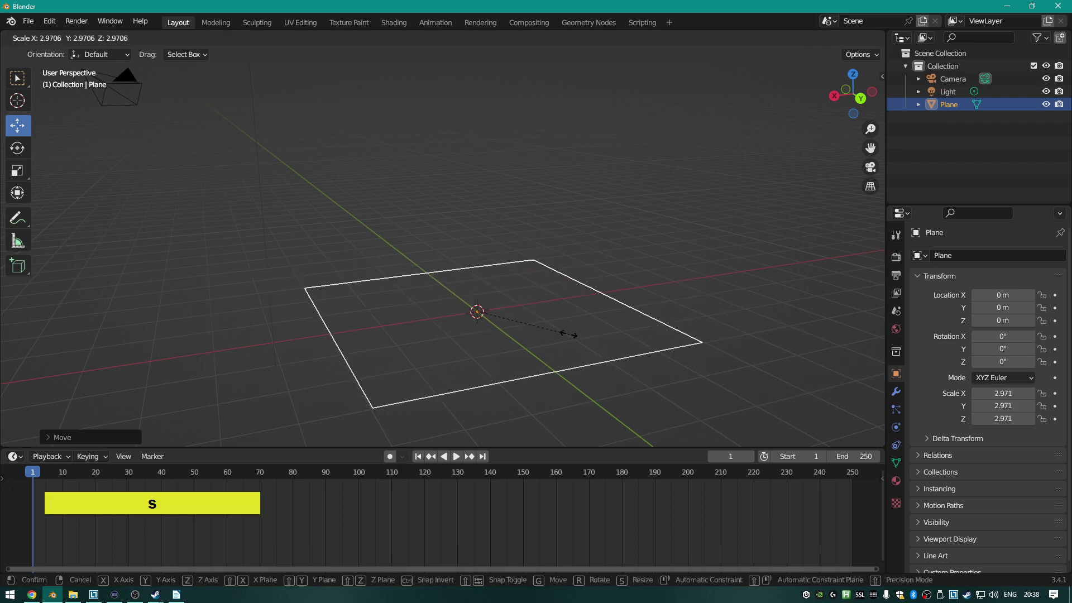
right_click(539, 326)
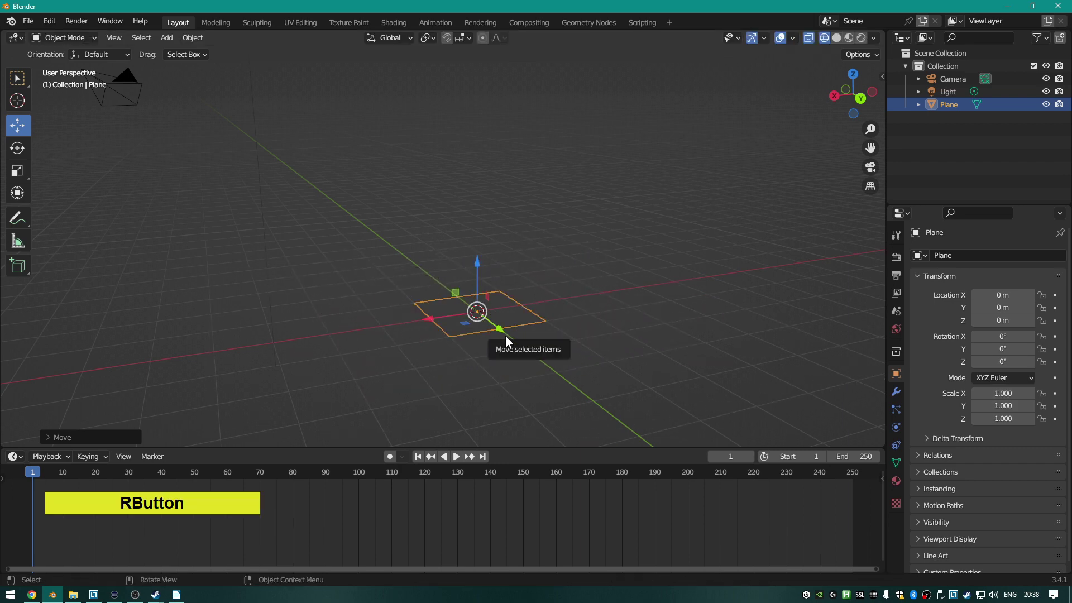
key(r)
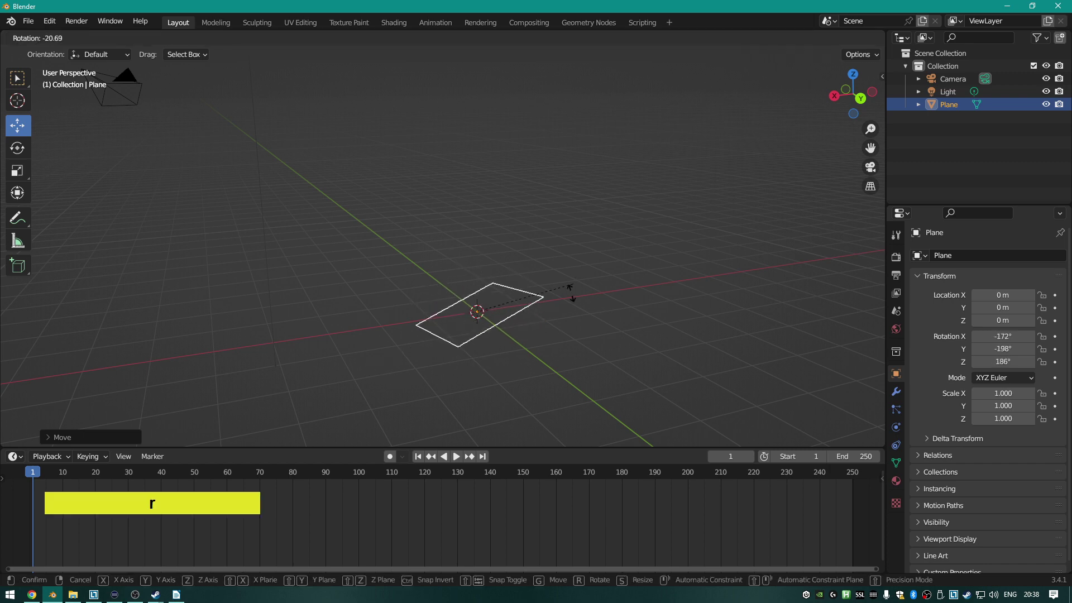
right_click(487, 399)
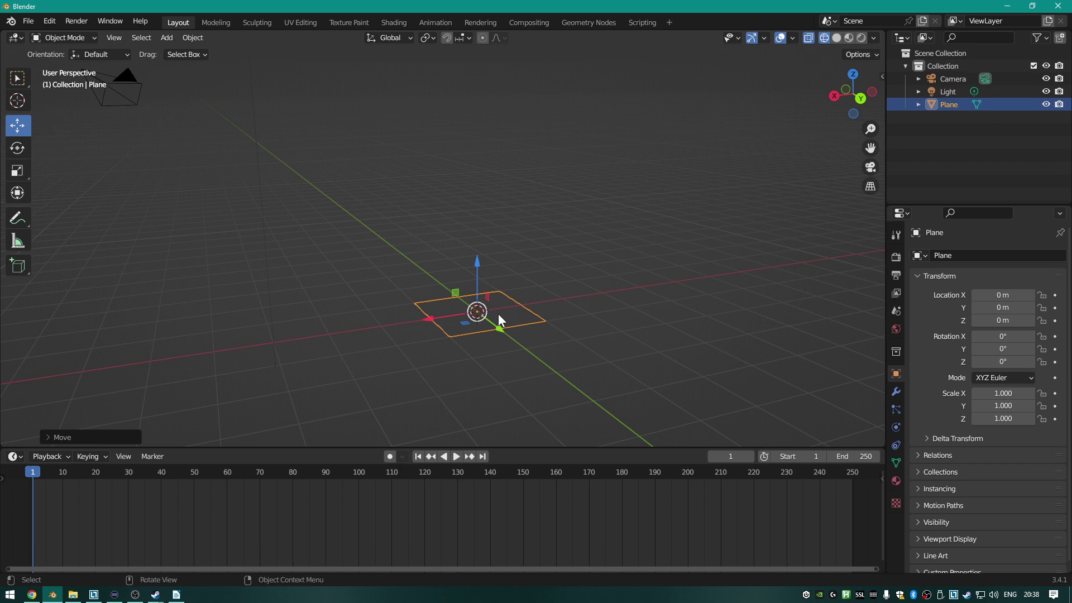
key(g)
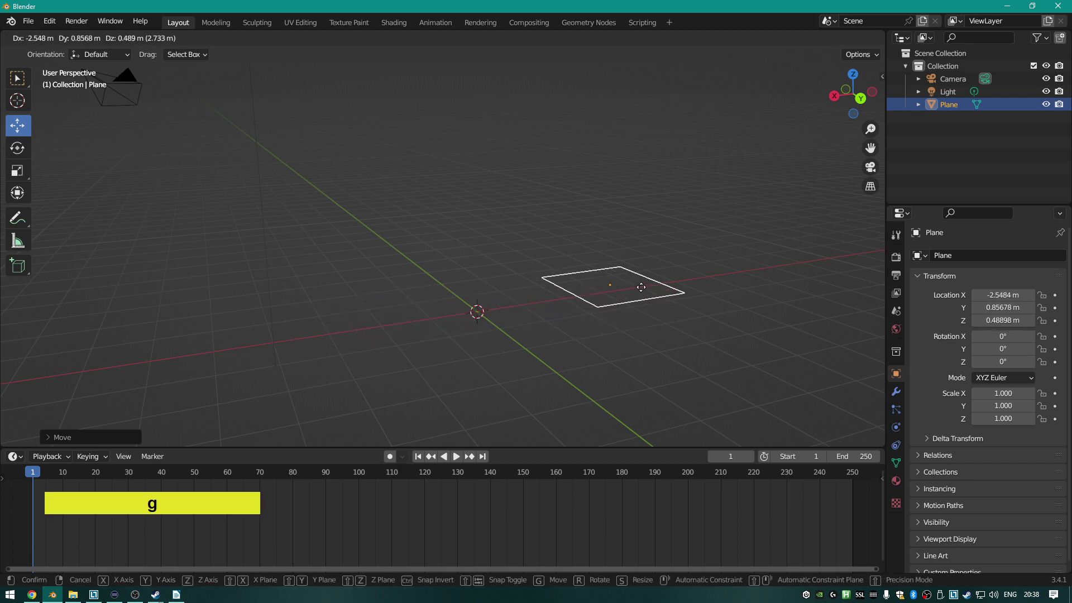
right_click(498, 305)
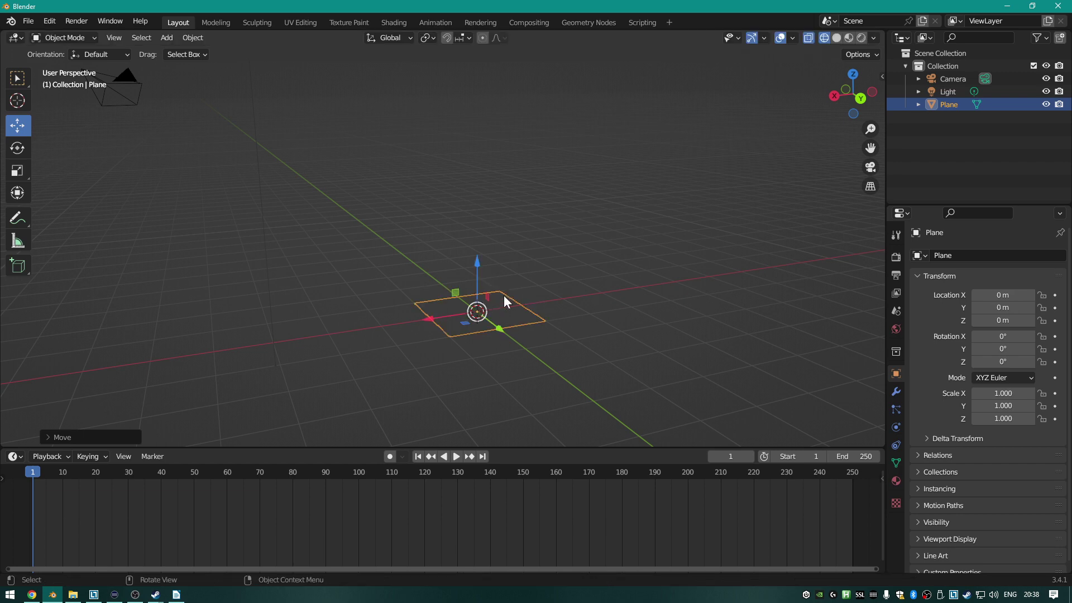
Try moving the plane along the global Z axis with increment snapping, confirming it at 0 m.
key(g)
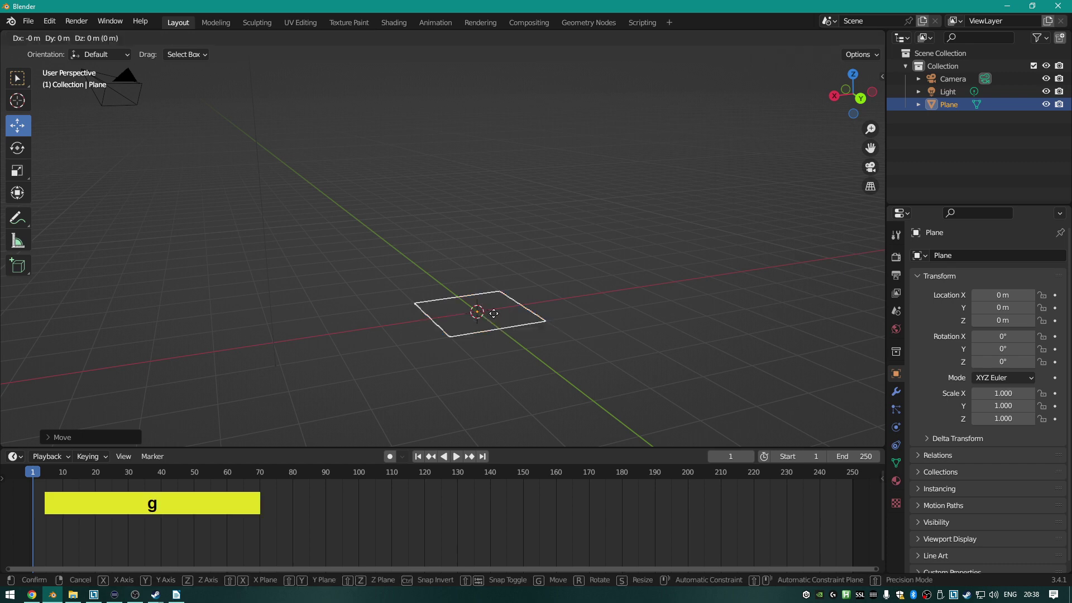
key(z)
key(ctrl)
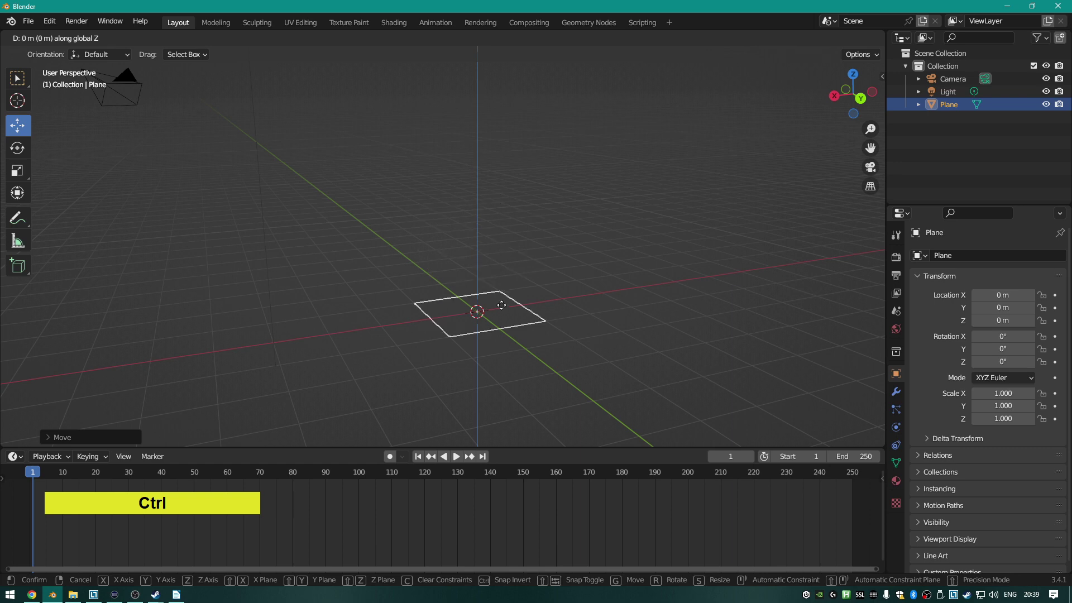
click(504, 306)
middle_click(618, 250)
middle_drag(618, 251, 312, 258)
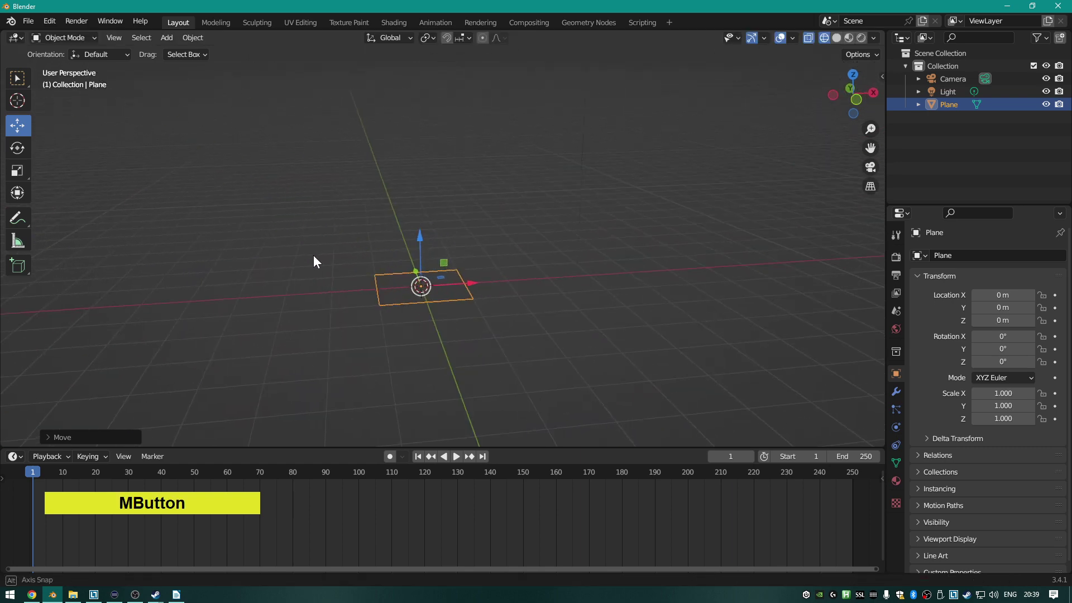
Try moving the plane along its local Z axis and again along the global Z axis, cancelling both moves.
key(g)
key(z)
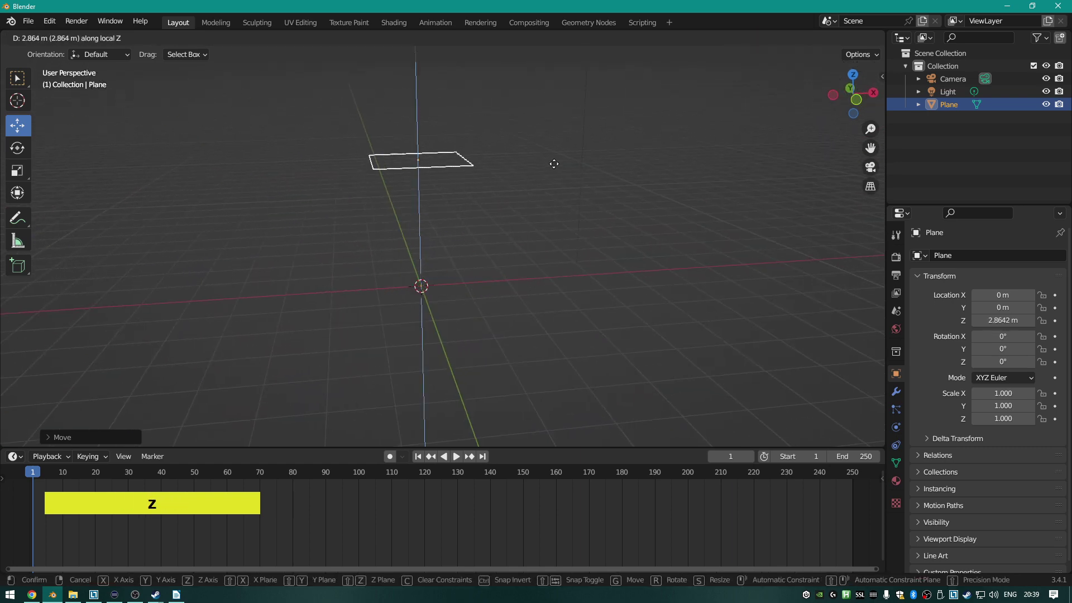
key(ctrl+z)
right_click(561, 239)
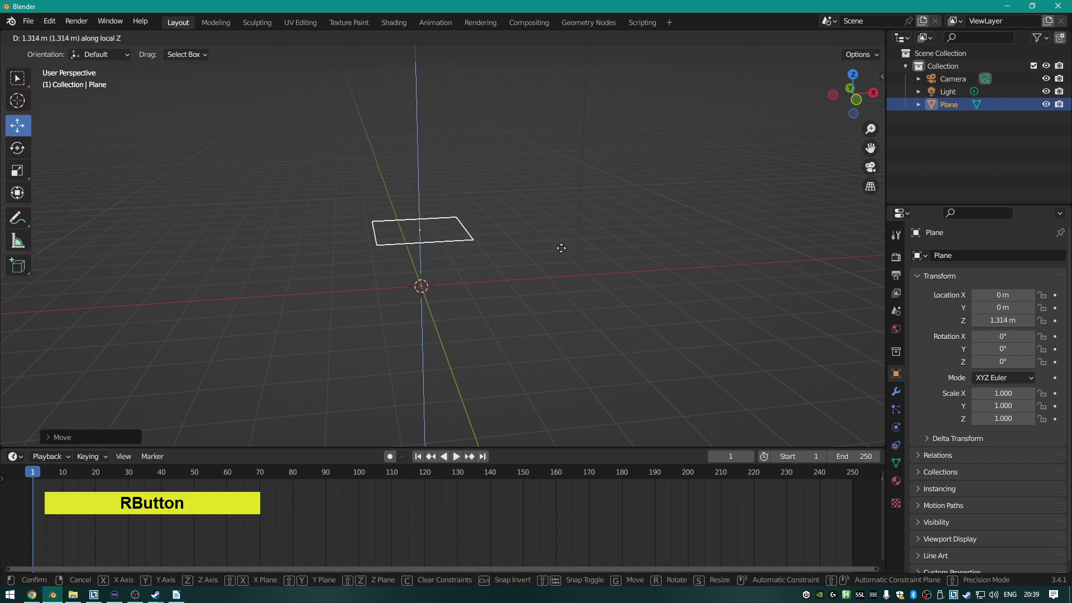
middle_drag(753, 276, 633, 318)
key(g)
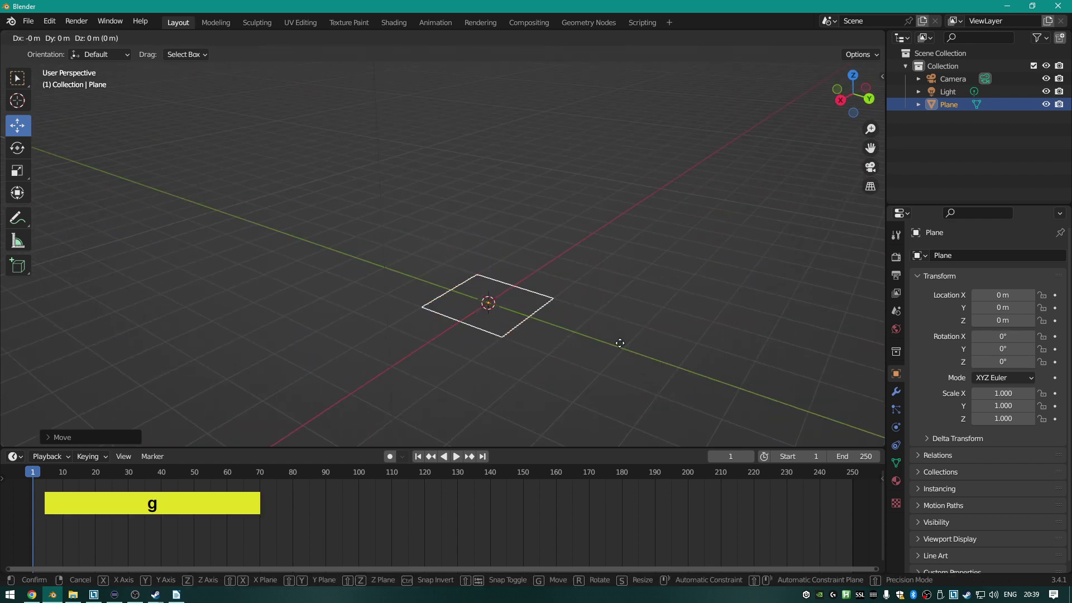
key(ctrl+z)
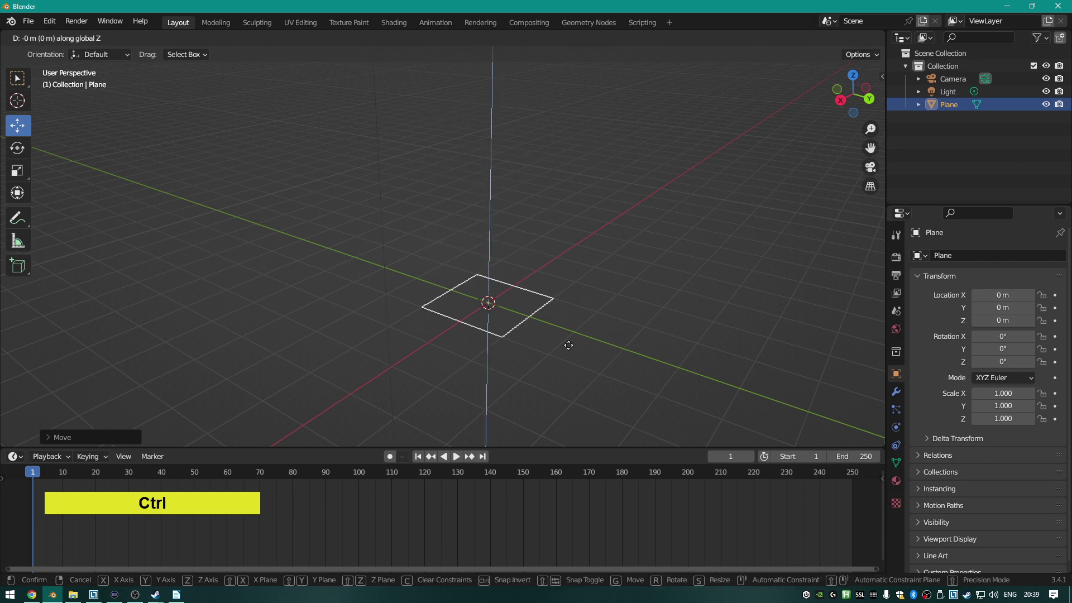
right_click(529, 340)
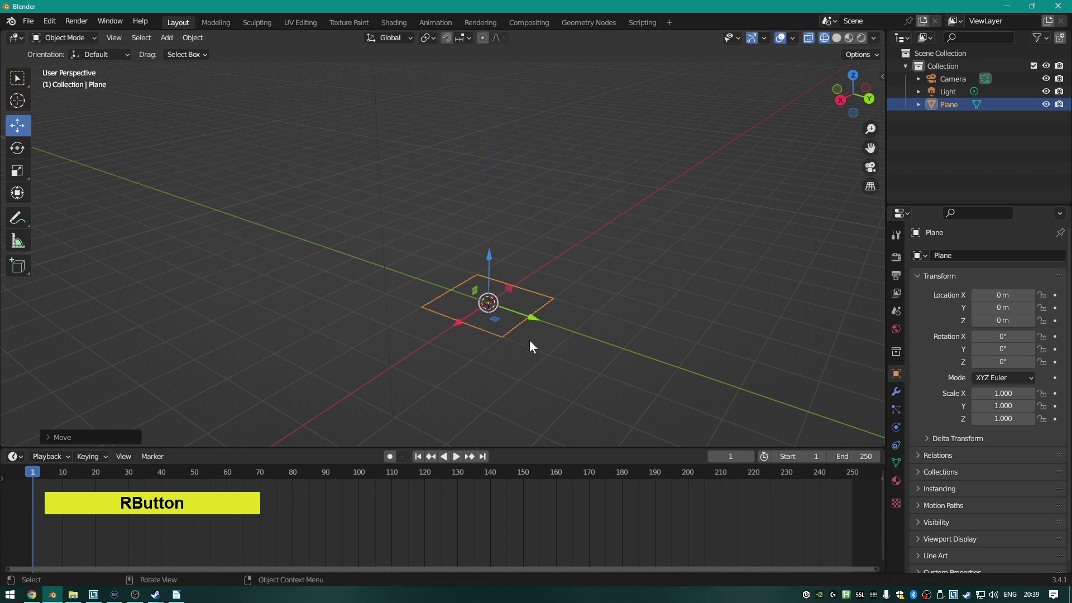
Try raising the plane 3 m along the global Z axis in snapped increments twice, undoing the first move and cancelling the second.
key(g)
key(z)
key(ctrl)
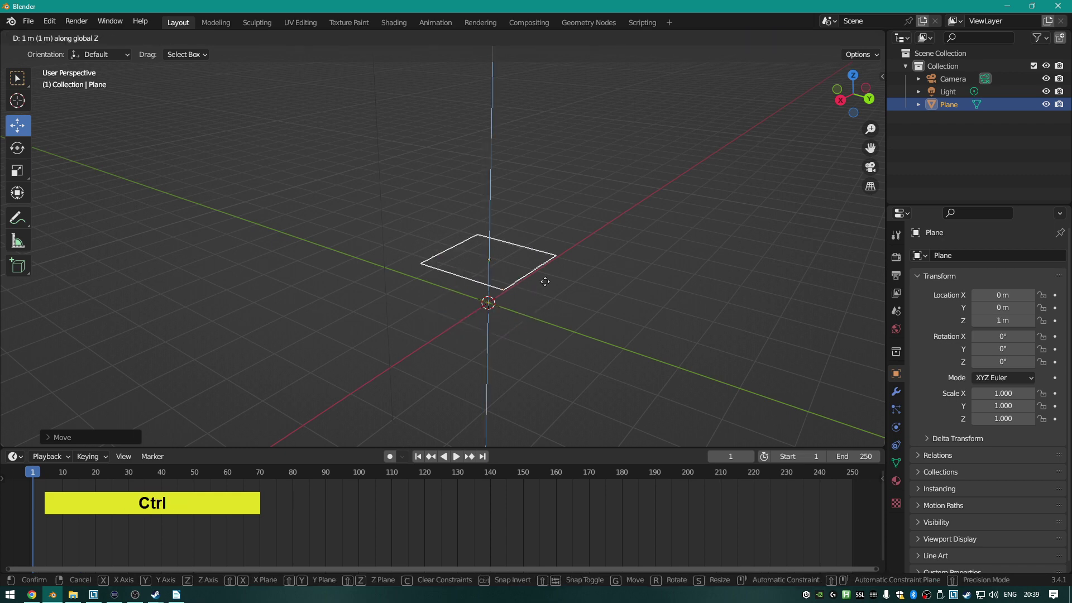
click(555, 201)
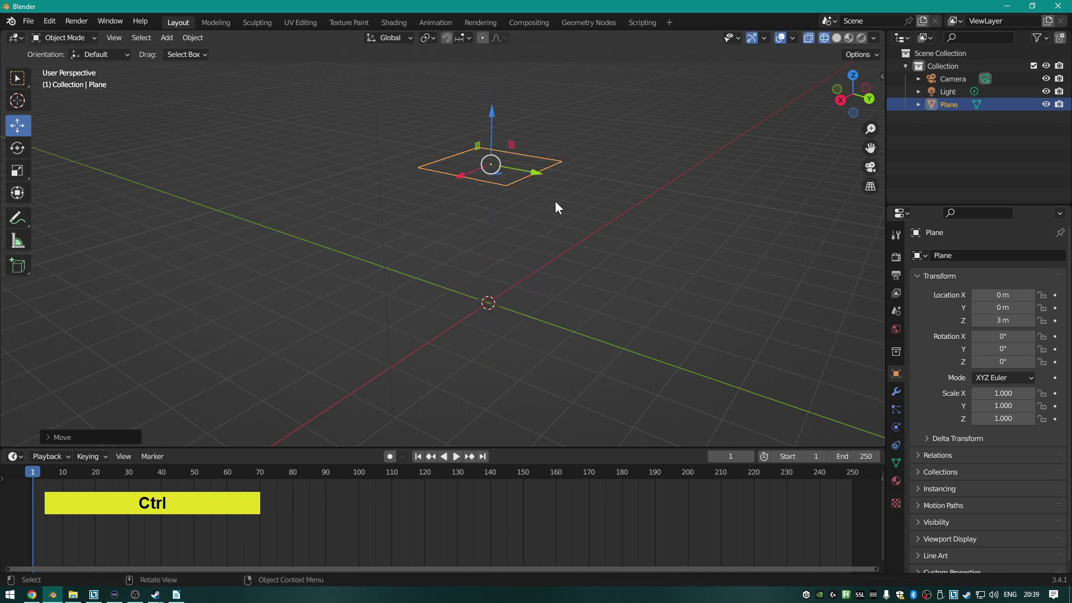
key(ctrl+z)
key(g)
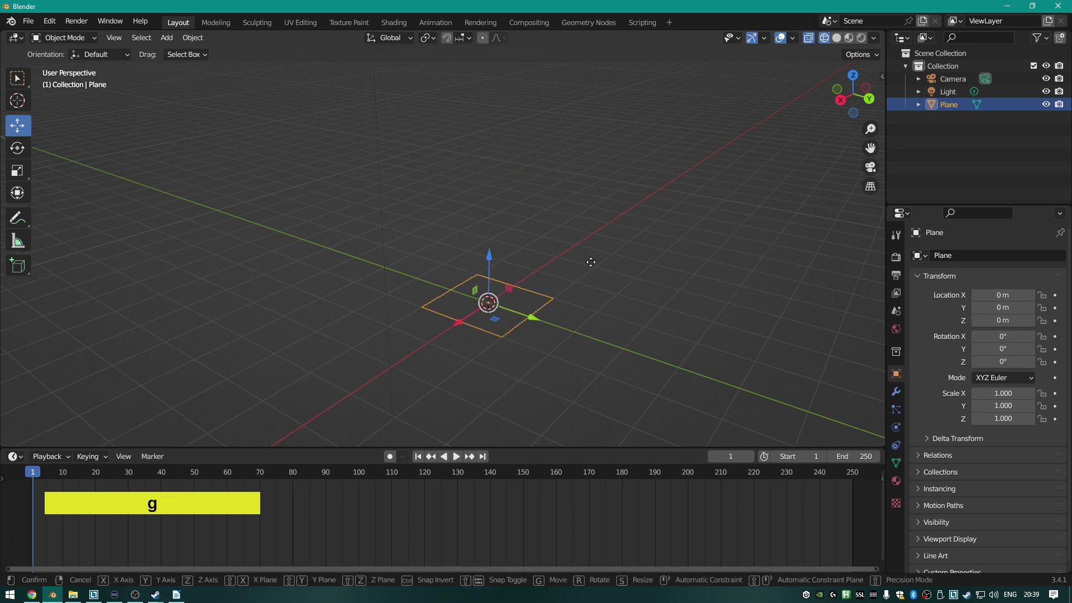
key(z)
key(ctrl)
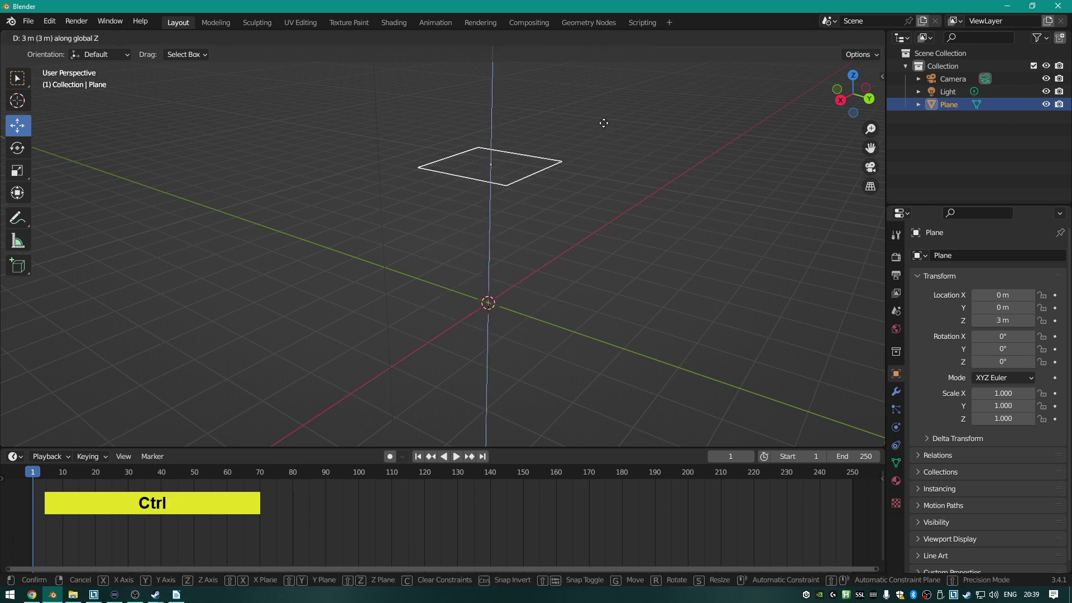
right_click(603, 126)
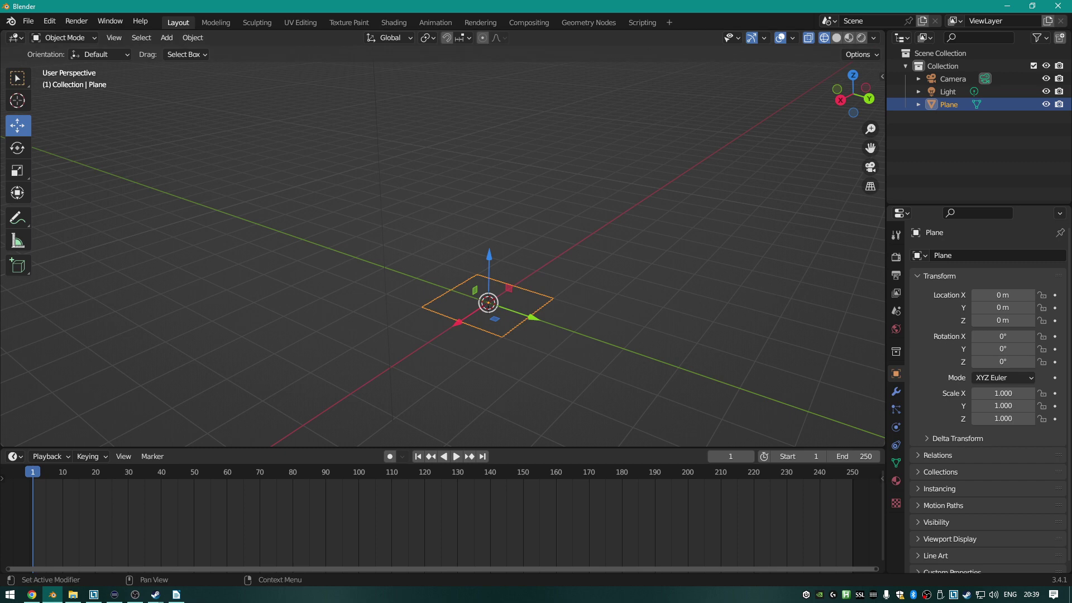
Delete the plane from the scene.
scroll(987, 390, down, 1)
scroll(988, 390, up, 1)
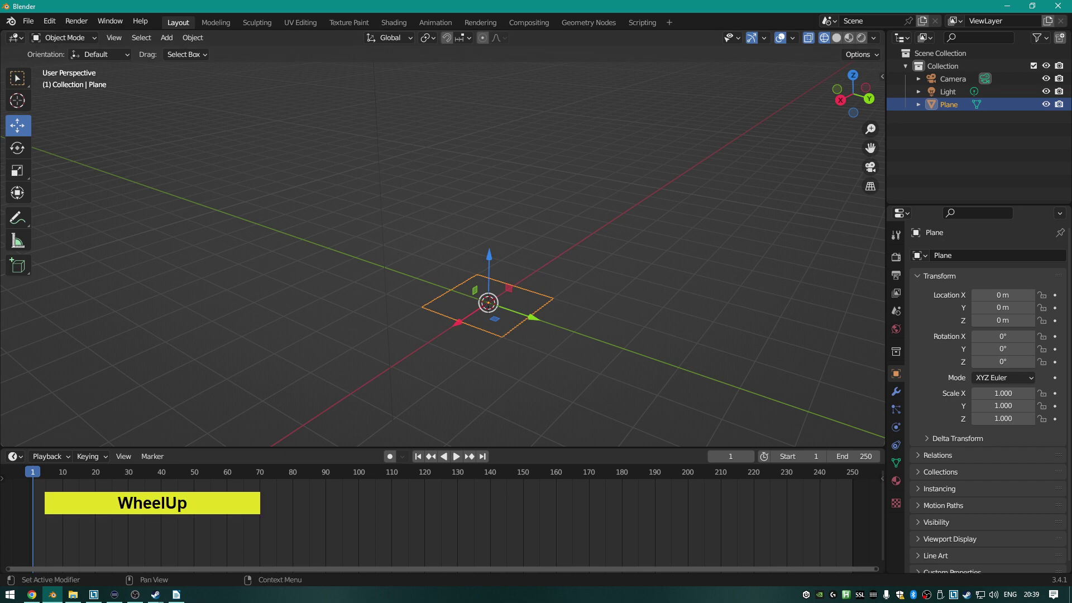
scroll(739, 312, down, 3)
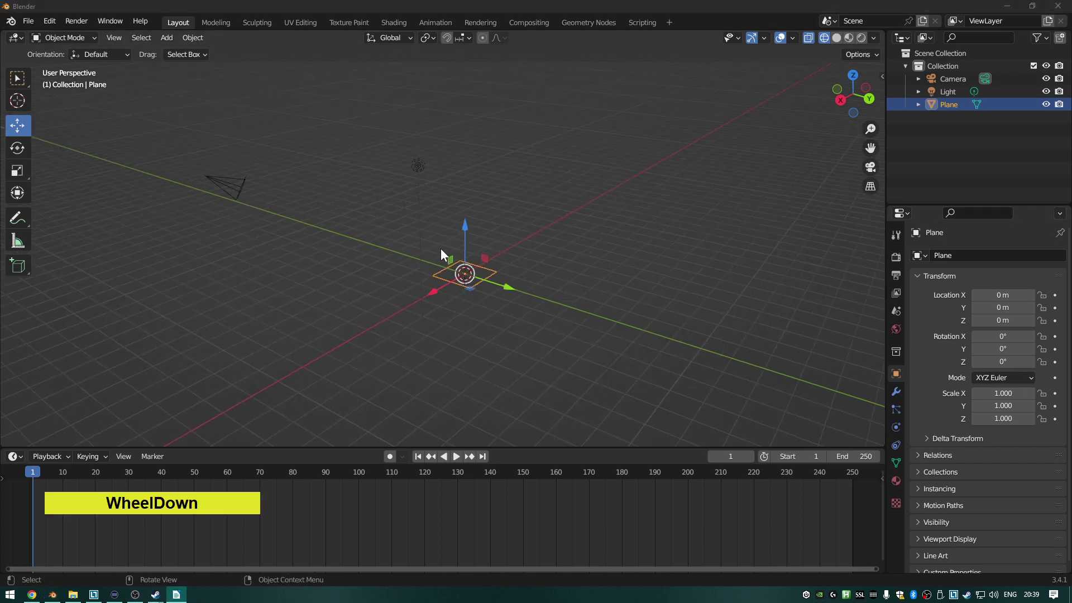
middle_drag(440, 249, 534, 279)
key(Delete)
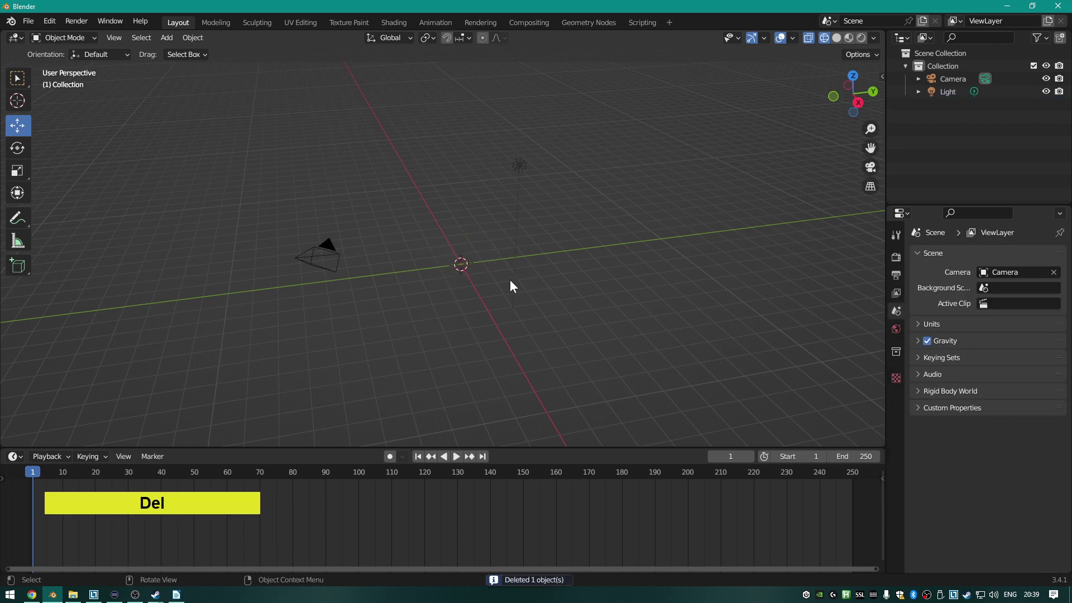
key(shift)
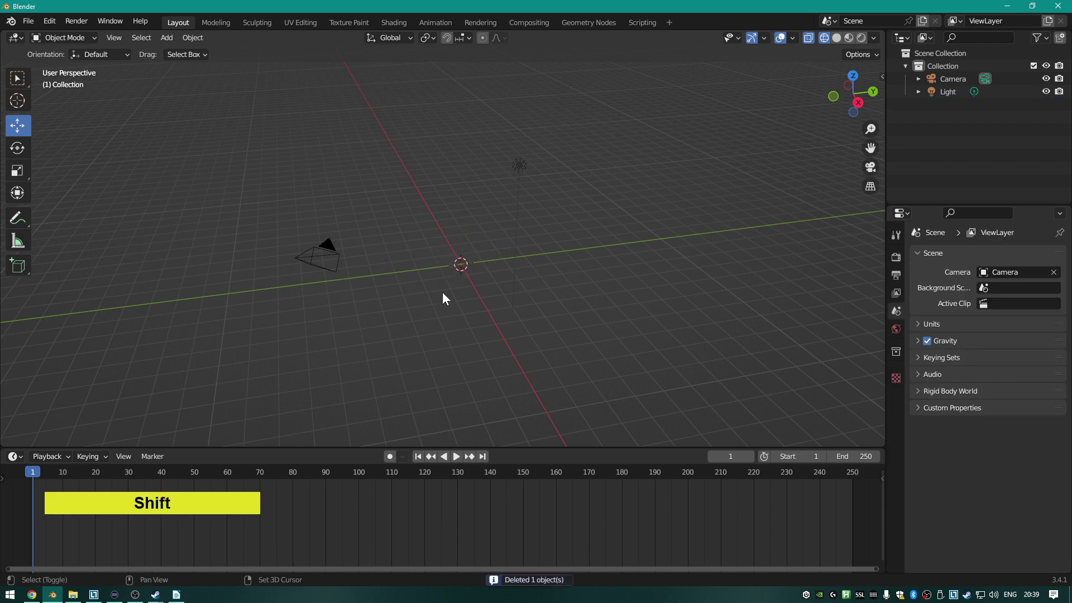
Add an ico sphere mesh at the world origin.
key(shift+a)
mouse_move(442, 292)
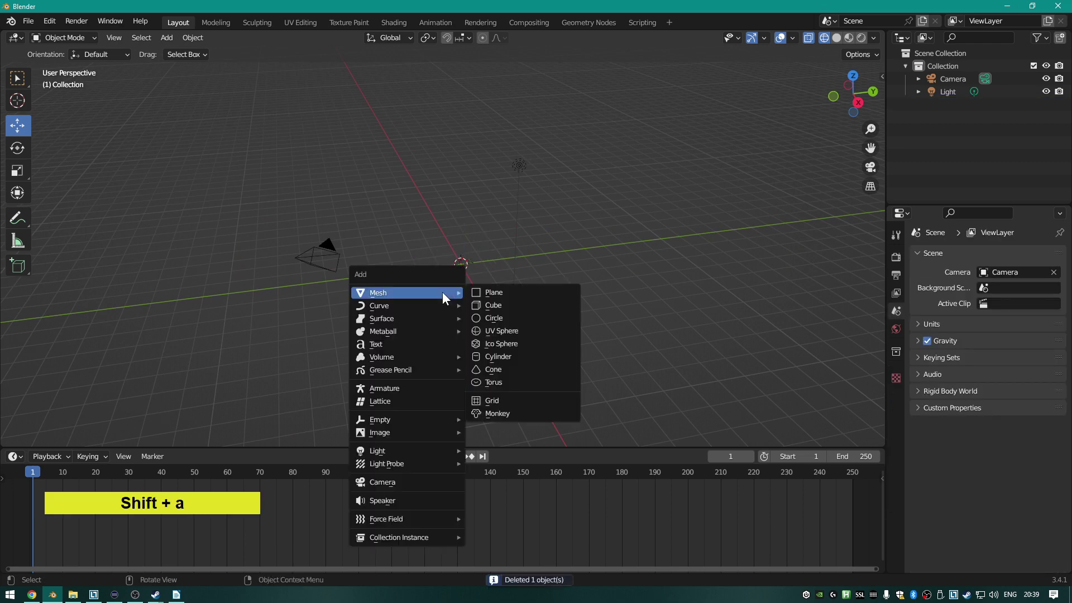
click(514, 347)
scroll(512, 318, up, 5)
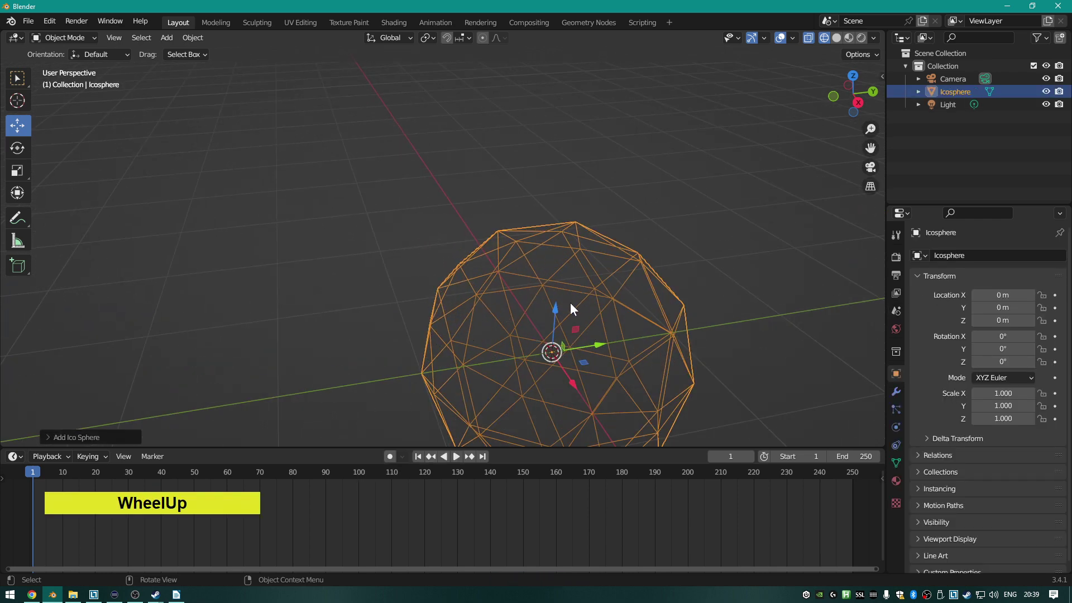
scroll(552, 323, down, 6)
middle_drag(483, 306, 420, 304)
Select the camera and move it along the global Y axis to about -6.13 m.
scroll(420, 388, up, 1)
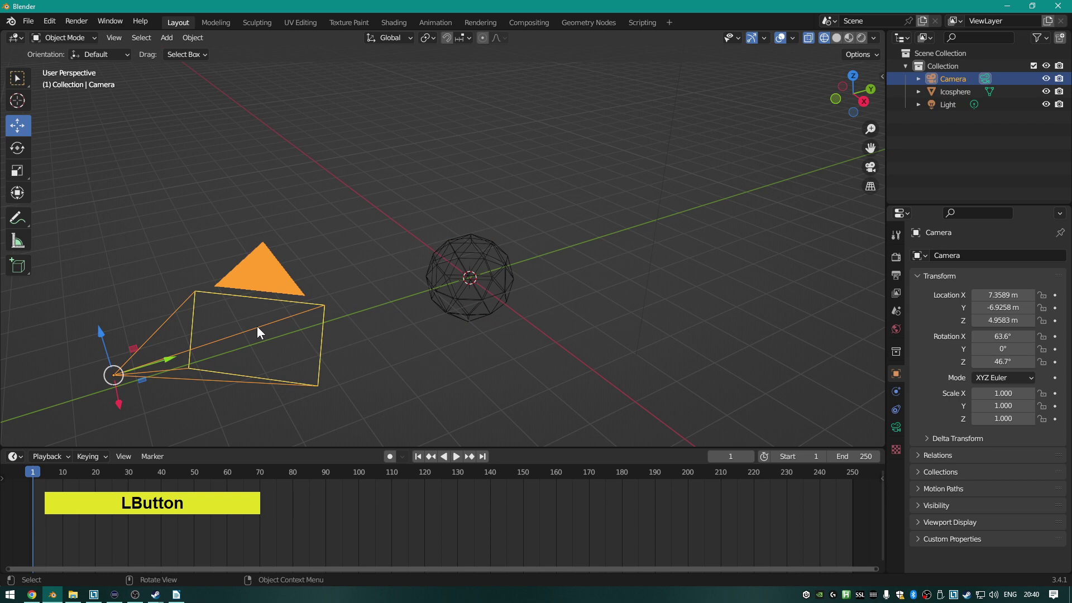
scroll(333, 313, down, 4)
scroll(383, 276, up, 1)
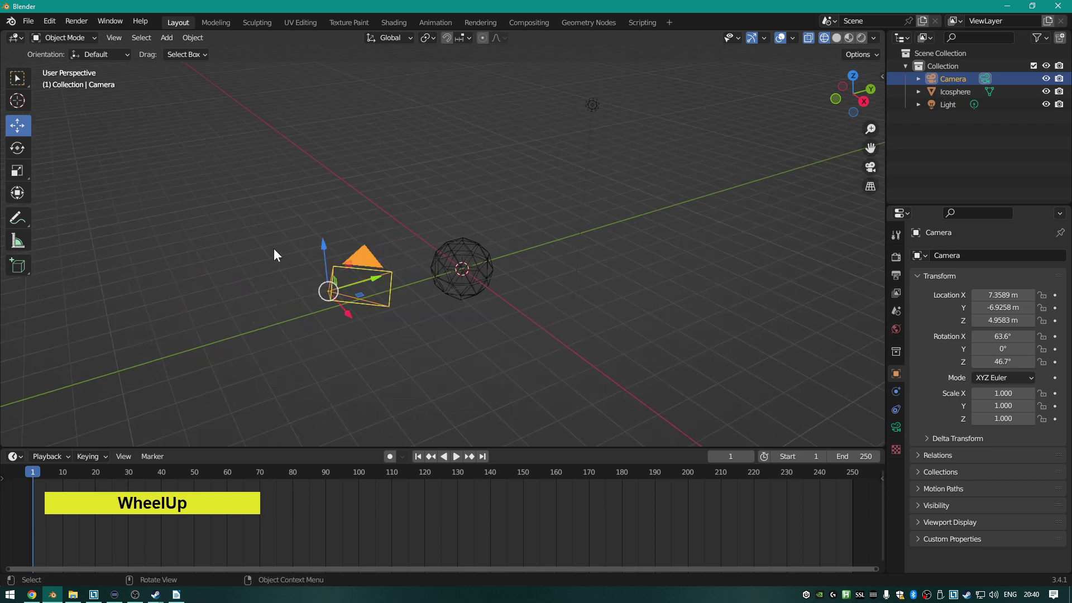
click(26, 147)
click(25, 170)
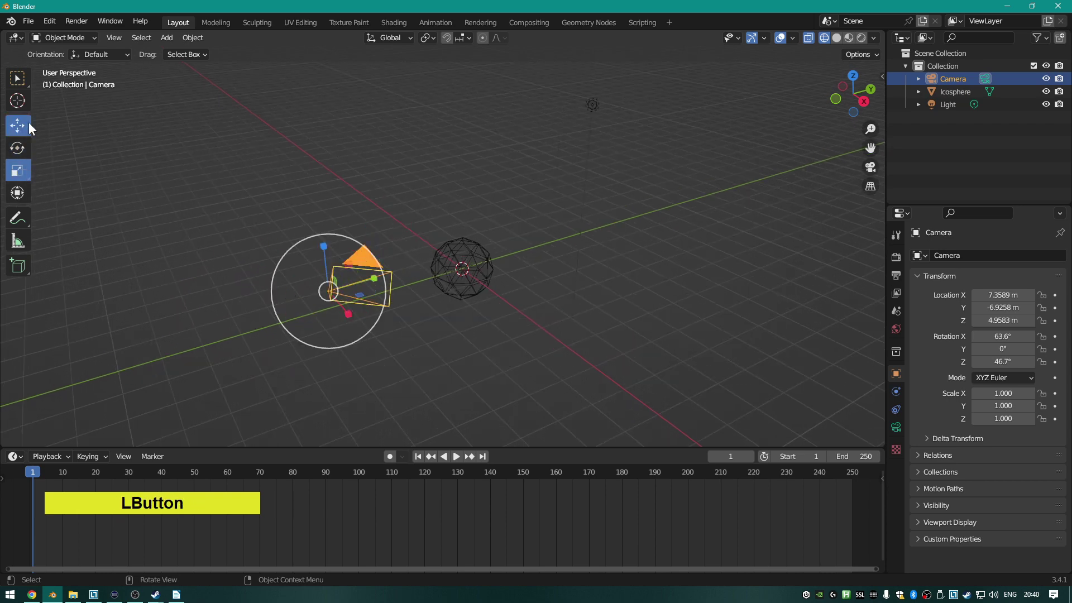
click(28, 123)
drag(369, 280, 427, 299)
middle_drag(427, 298, 482, 315)
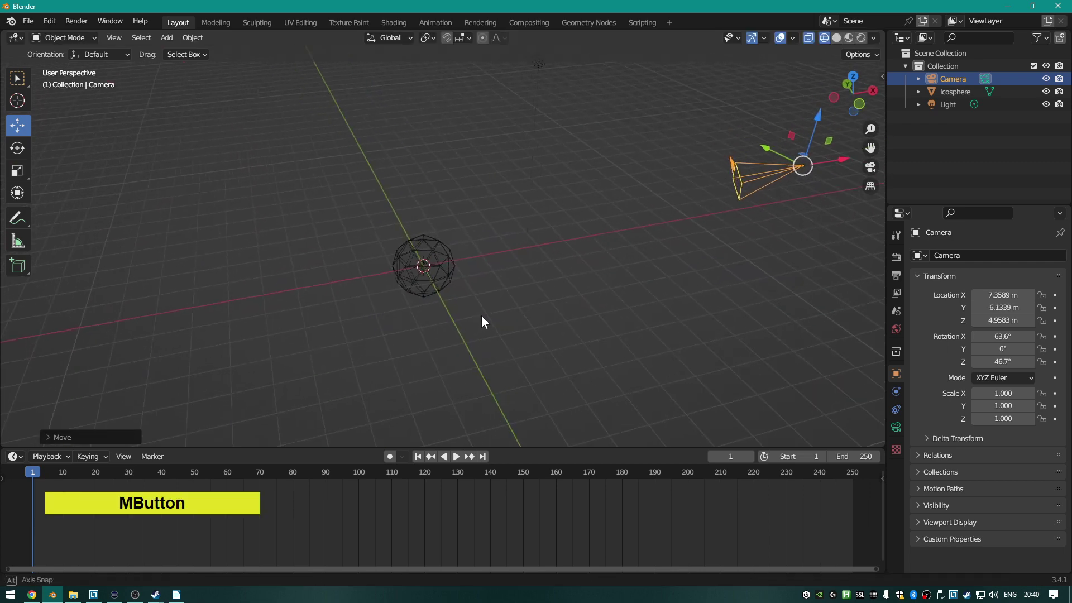
Set the camera's focal length to 74 mm in its lens settings.
shift+middle_drag(611, 266, 519, 298)
key(KP_Decimal)
scroll(321, 273, down, 3)
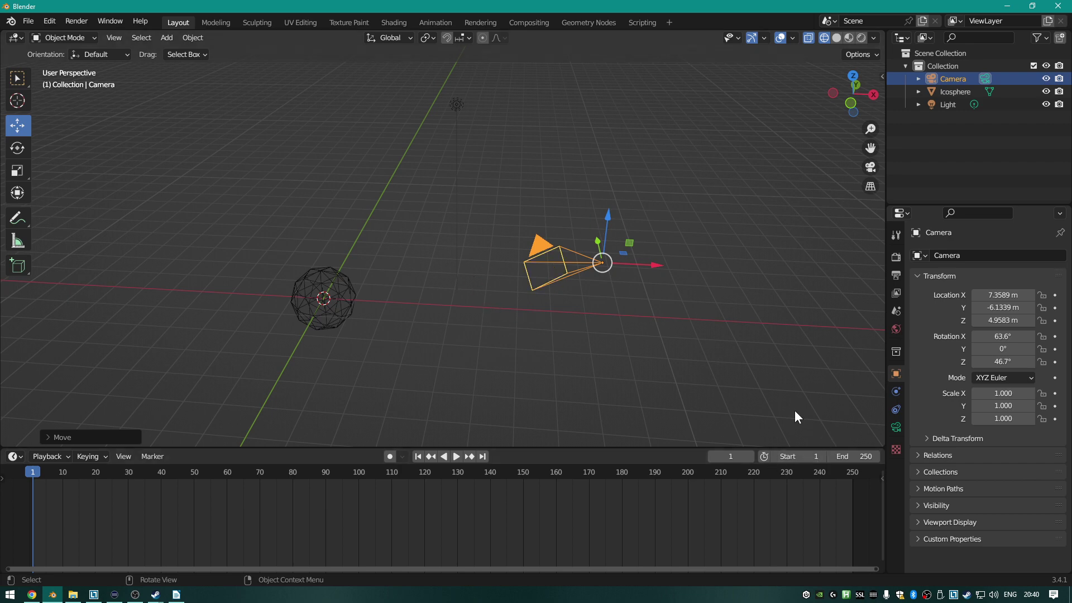
click(896, 428)
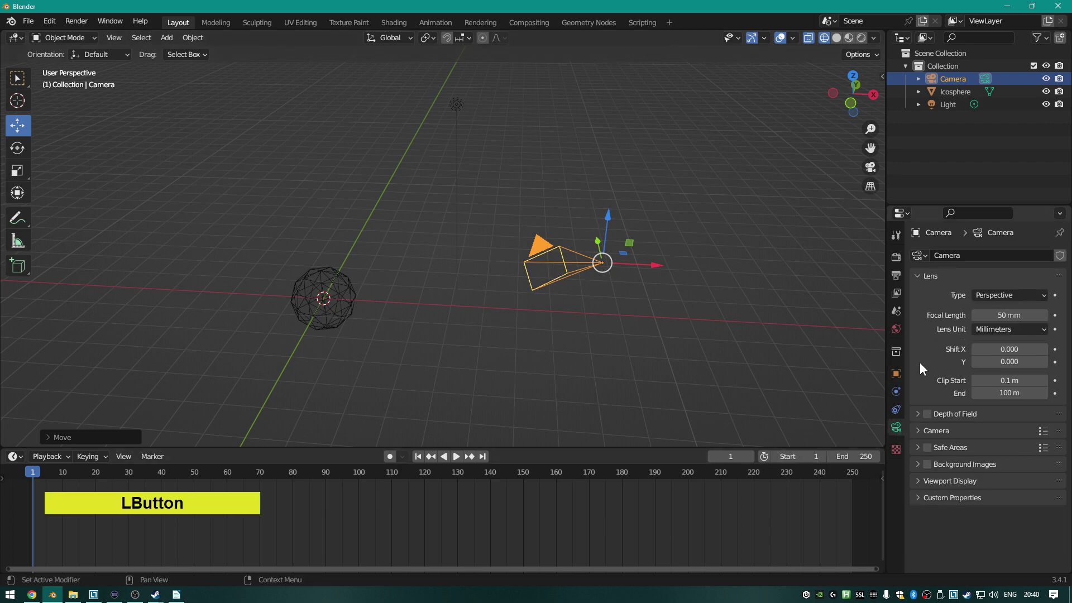
mouse_move(1035, 313)
mouse_down()
mouse_move(987, 314)
mouse_move(1033, 314)
mouse_up()
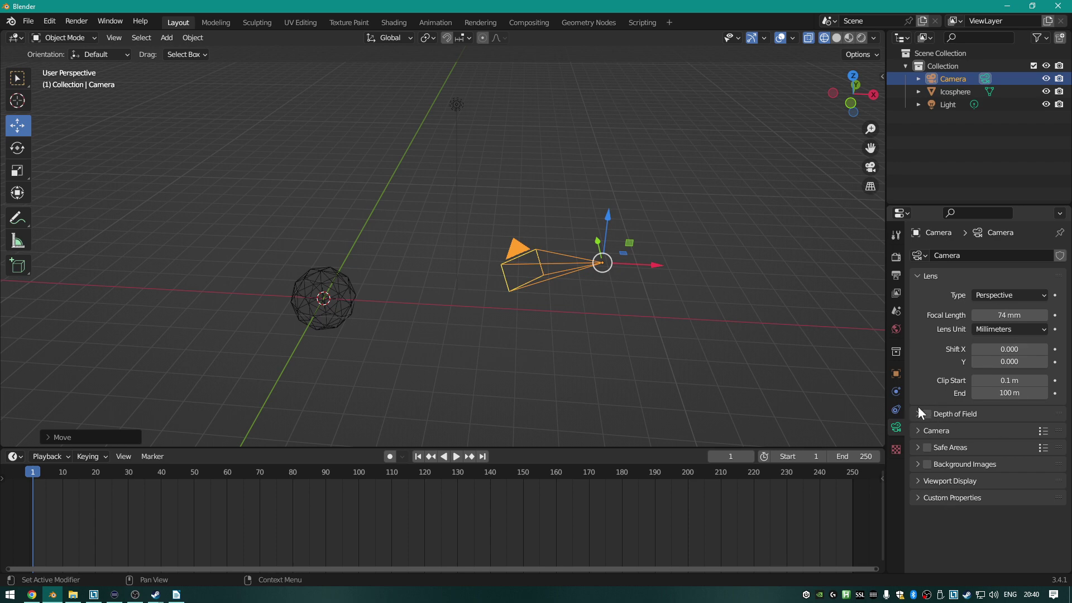
scroll(950, 330, up, 2)
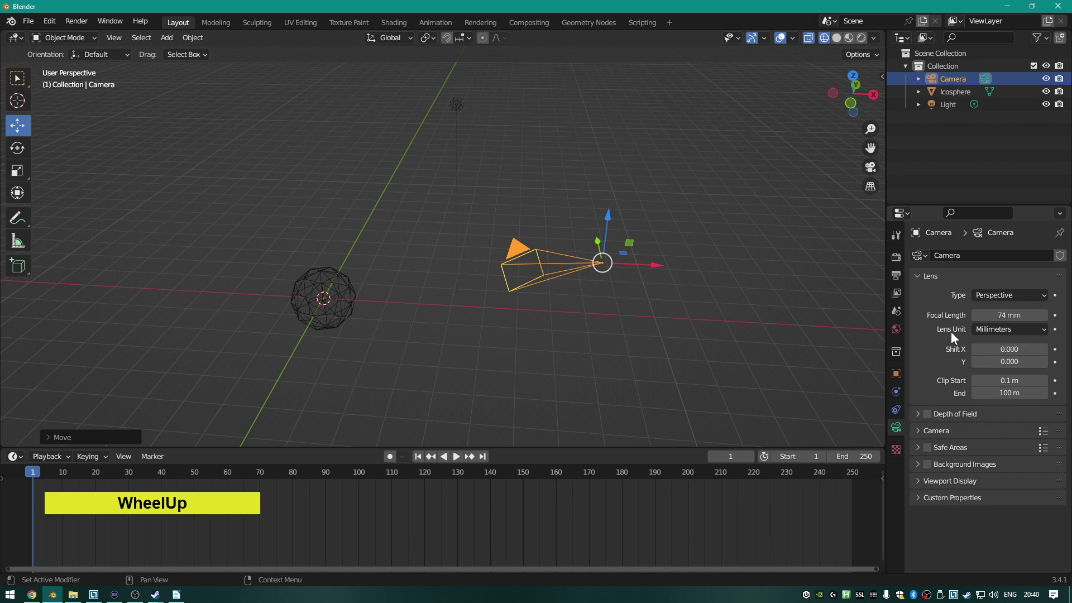
Set the render engine to Cycles with GPU Compute as the device.
click(895, 256)
click(1013, 255)
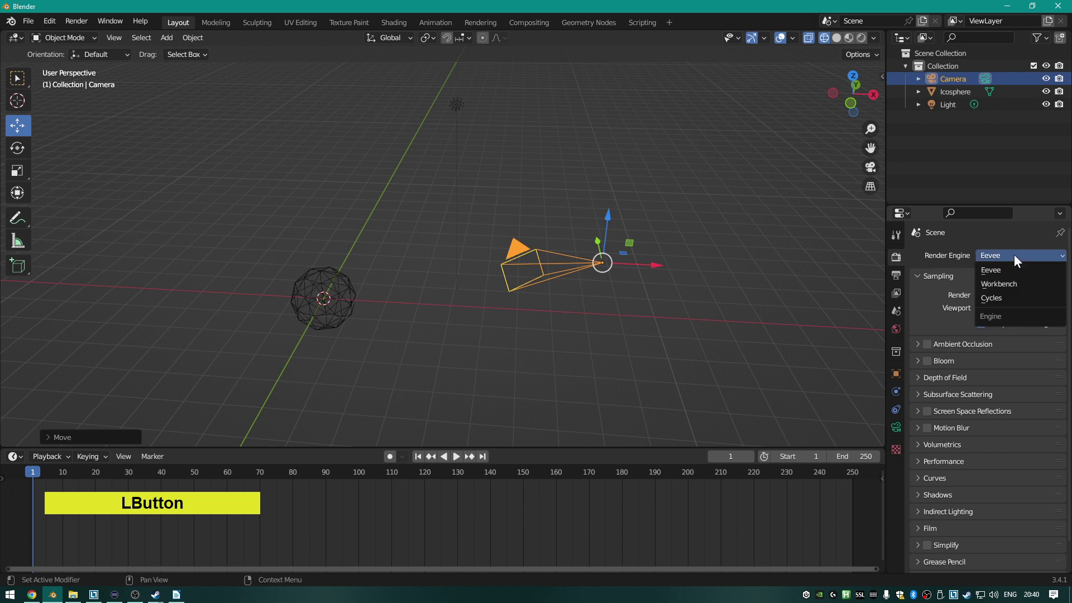
click(1002, 300)
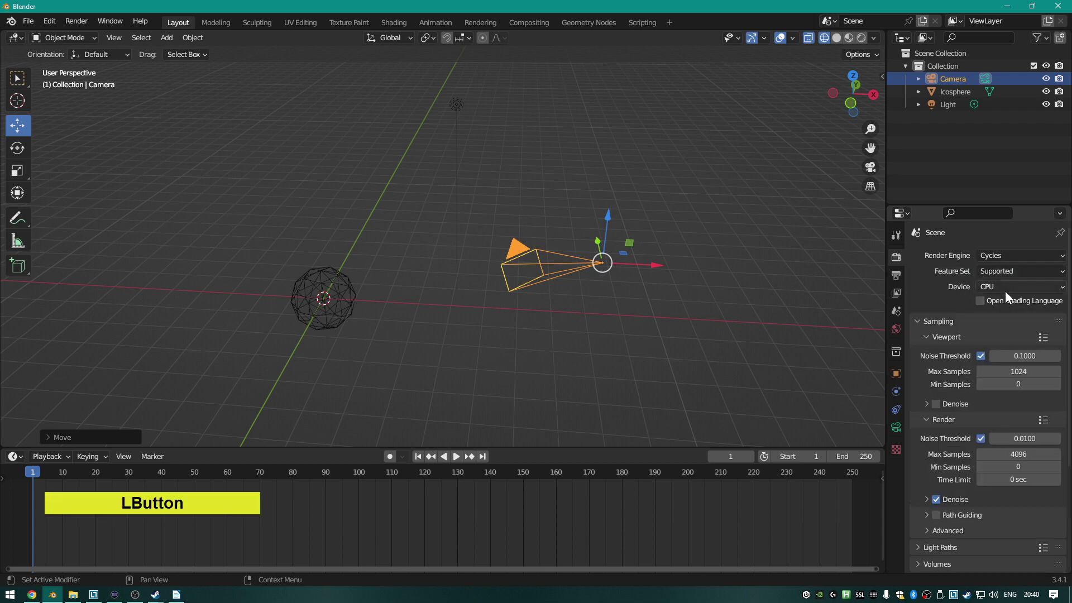
click(1006, 288)
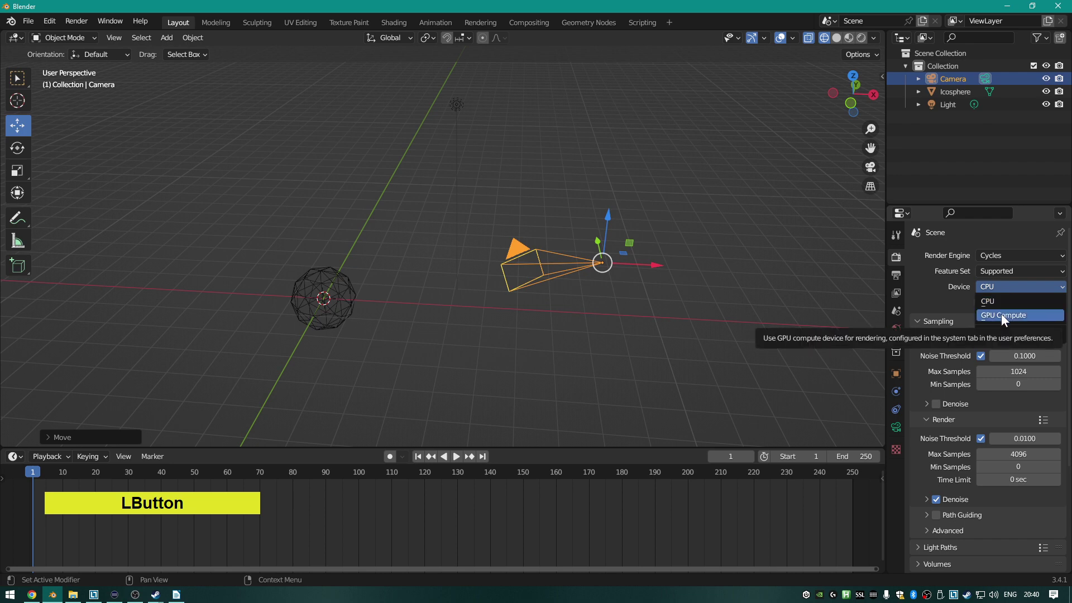
click(748, 259)
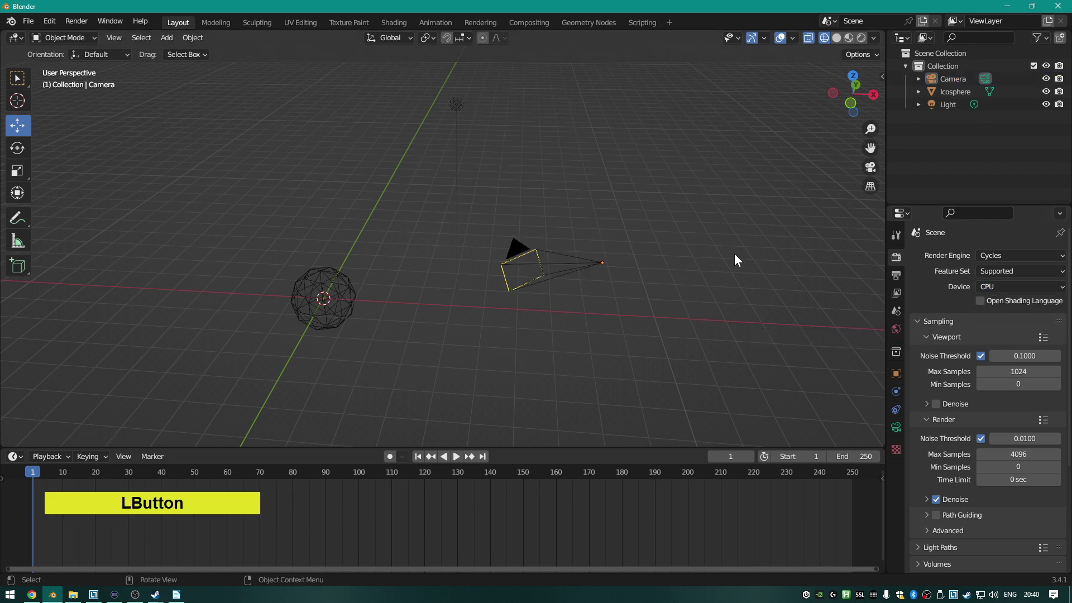
click(1012, 286)
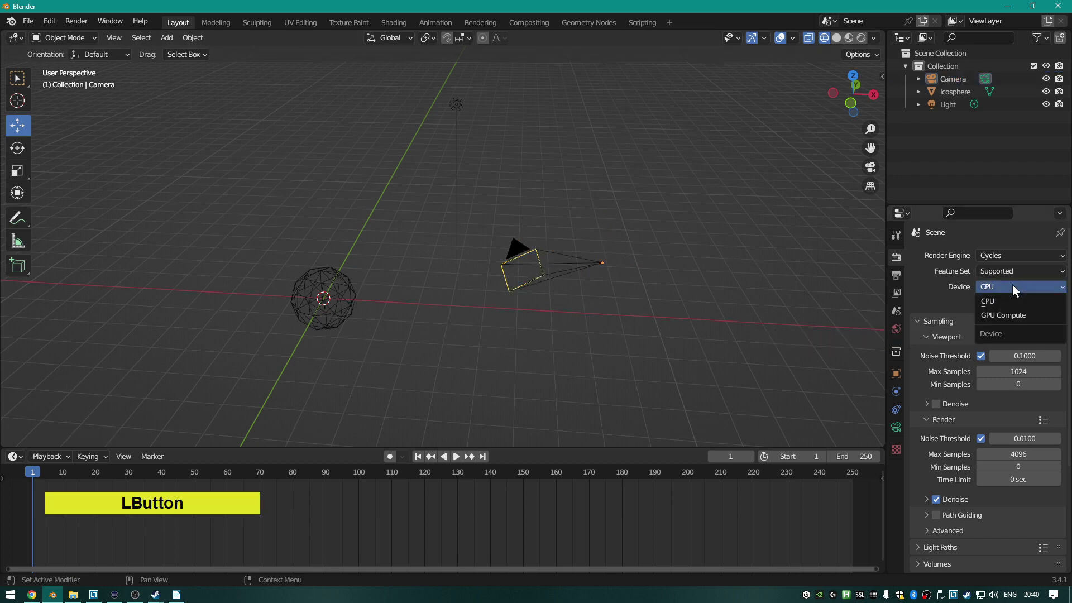
click(995, 317)
Examine the camera's lens and depth of field settings, returning to the scene's render settings.
click(897, 427)
scroll(922, 392, down, 2)
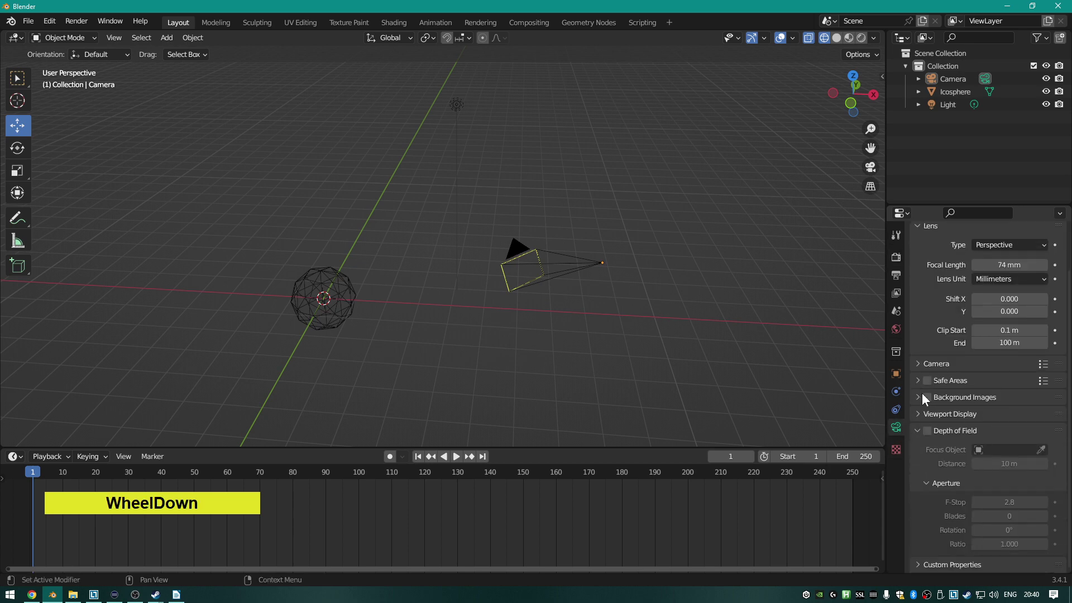
scroll(986, 427, up, 1)
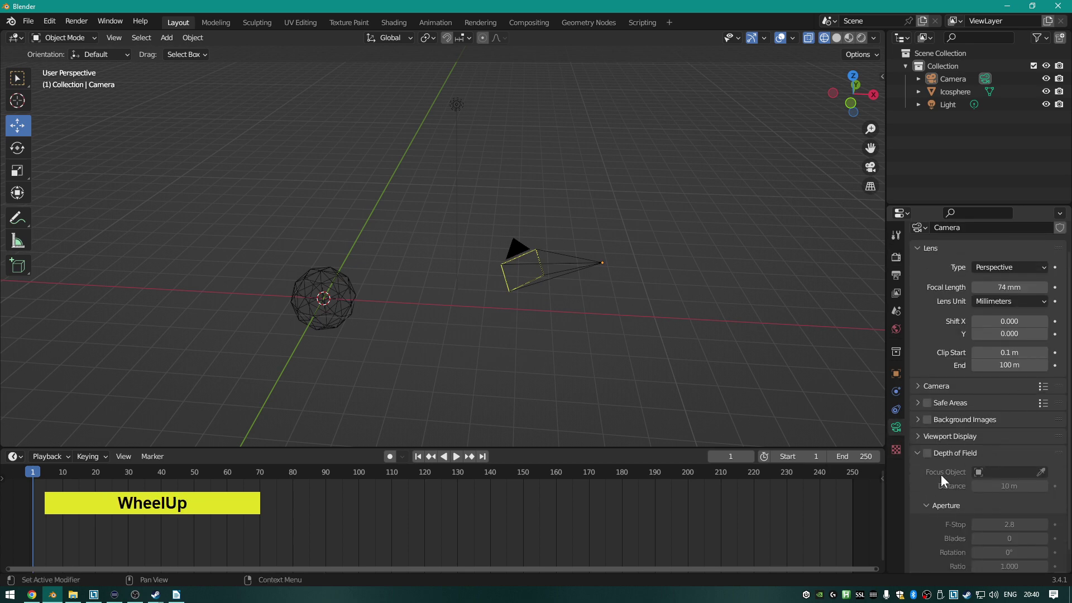
scroll(957, 413, up, 1)
click(895, 256)
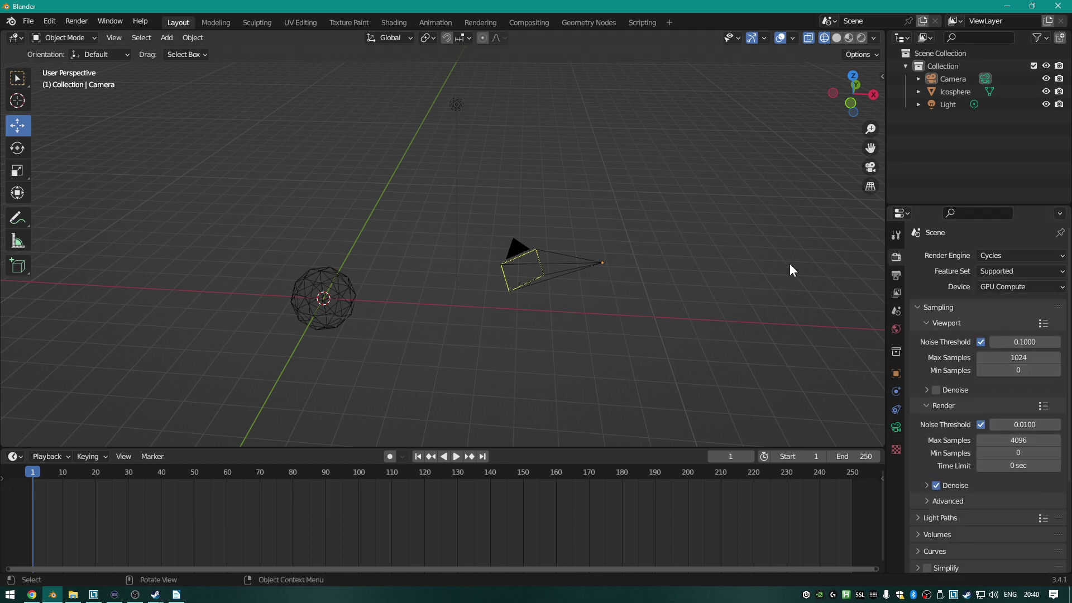
Render the current frame through the camera and close the render result.
middle_drag(691, 263, 634, 263)
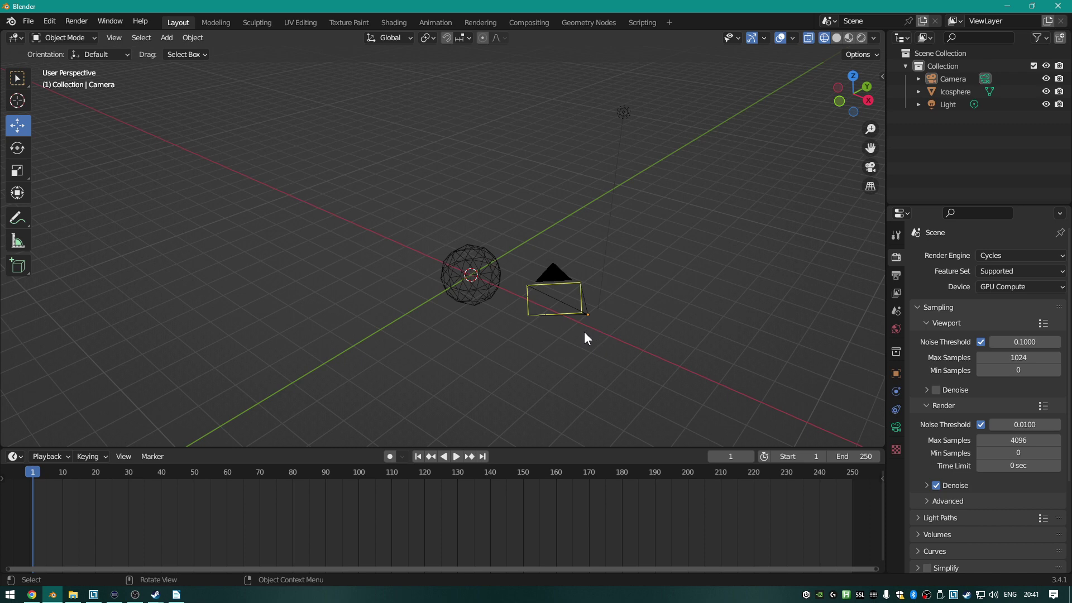
middle_drag(519, 330, 454, 322)
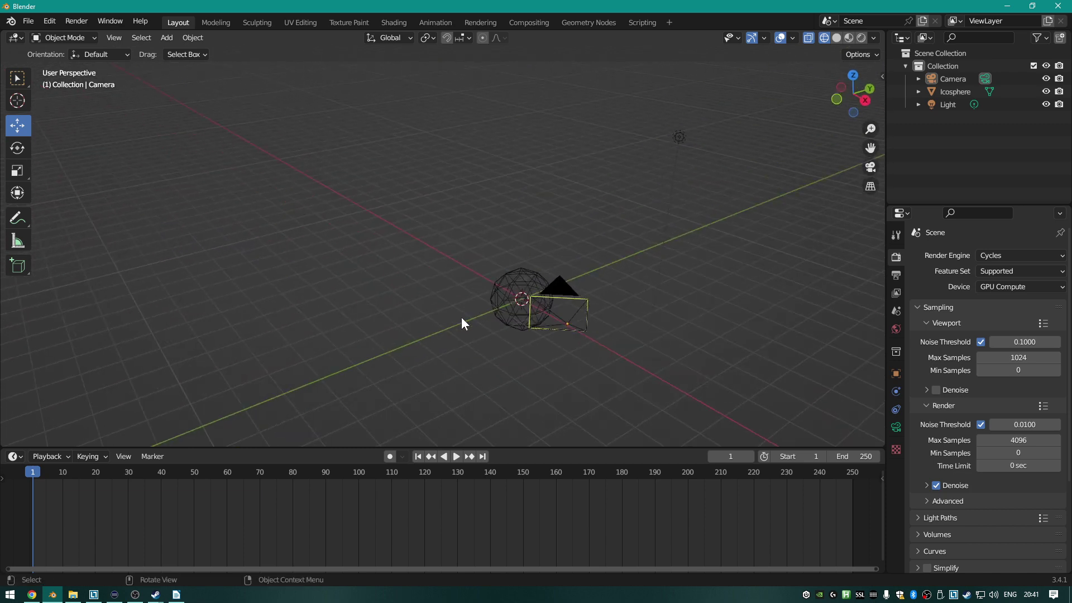
middle_drag(708, 316, 671, 297)
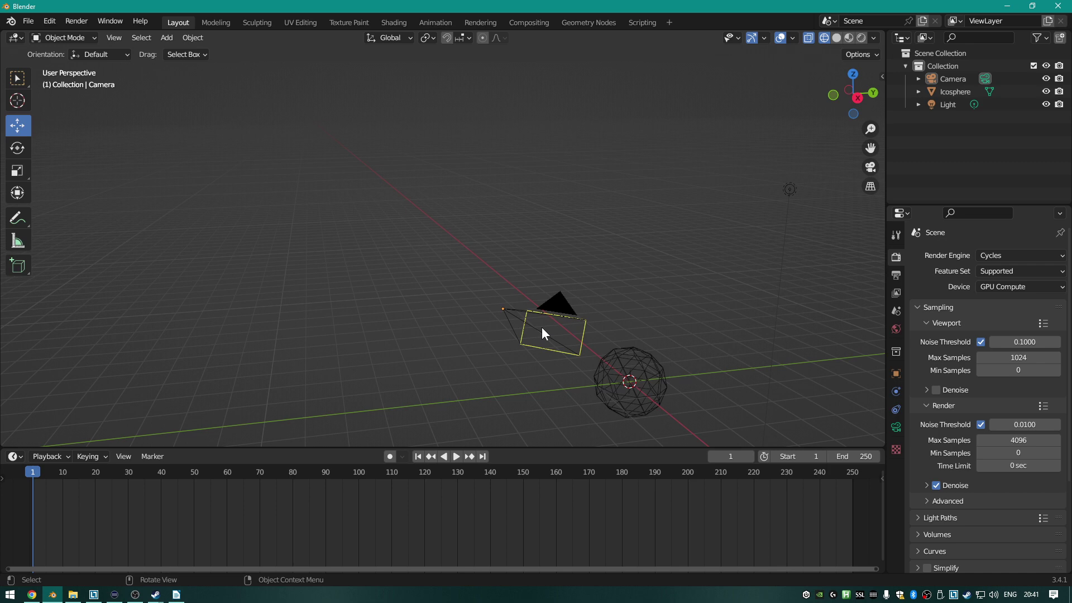
key(F12)
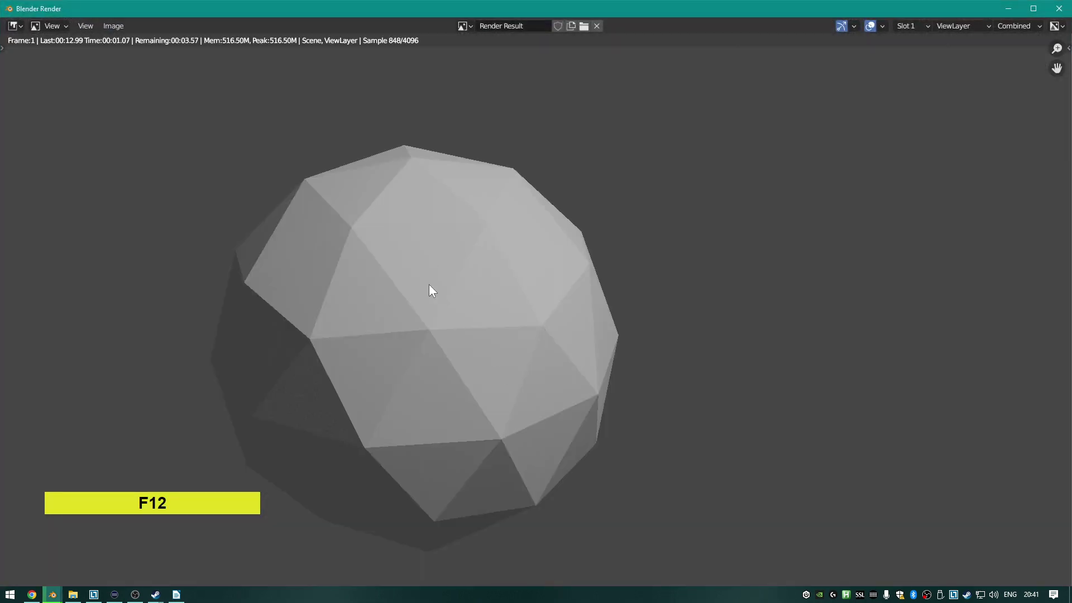
key(Escape)
click(674, 316)
key(Escape)
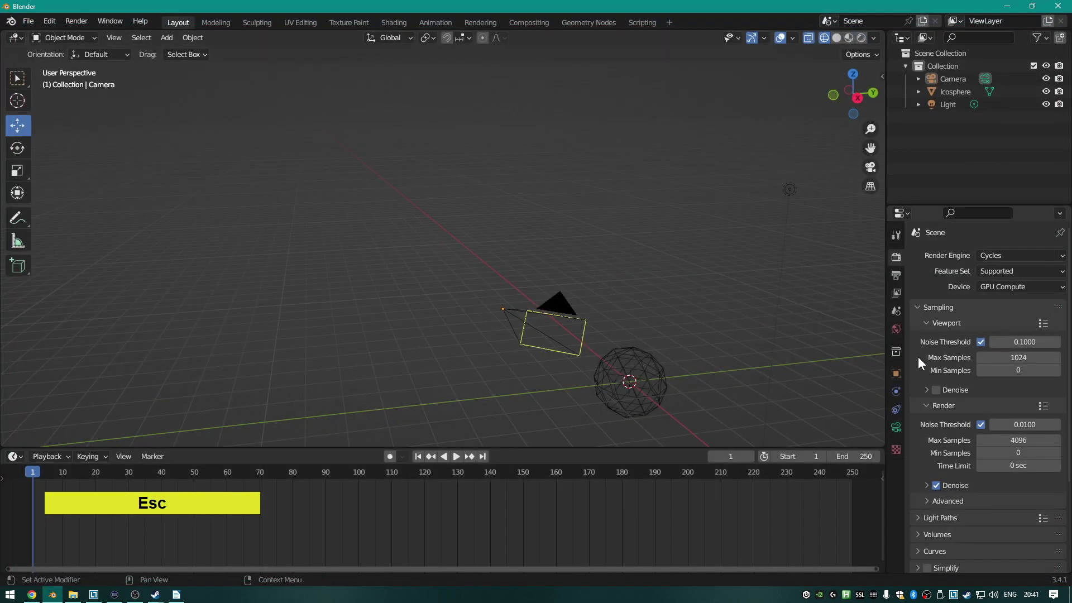
Review the available render engines, choosing Cycles again.
click(1022, 256)
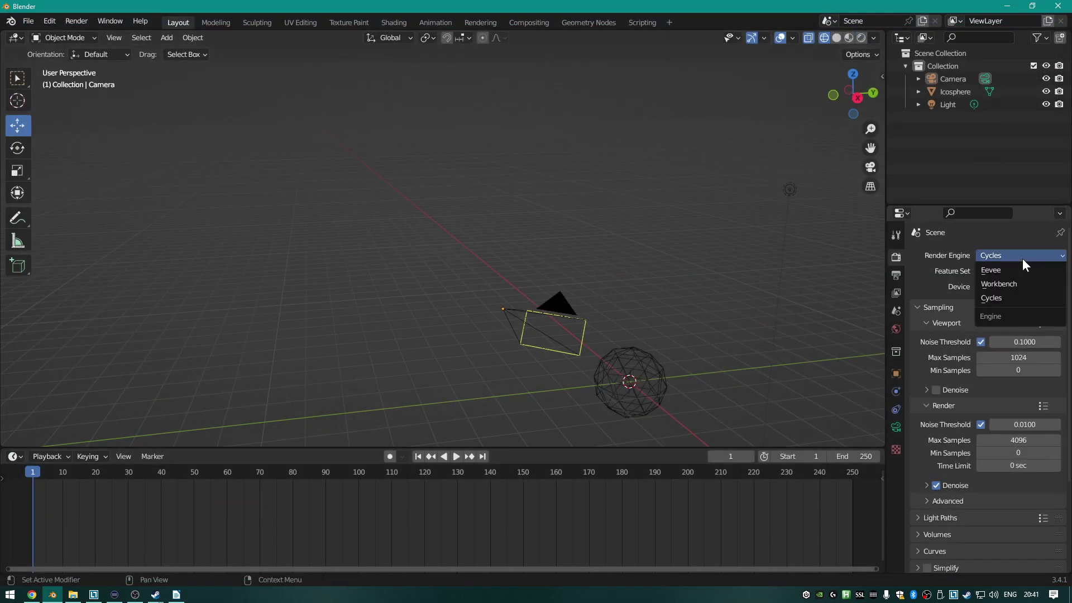
click(1021, 257)
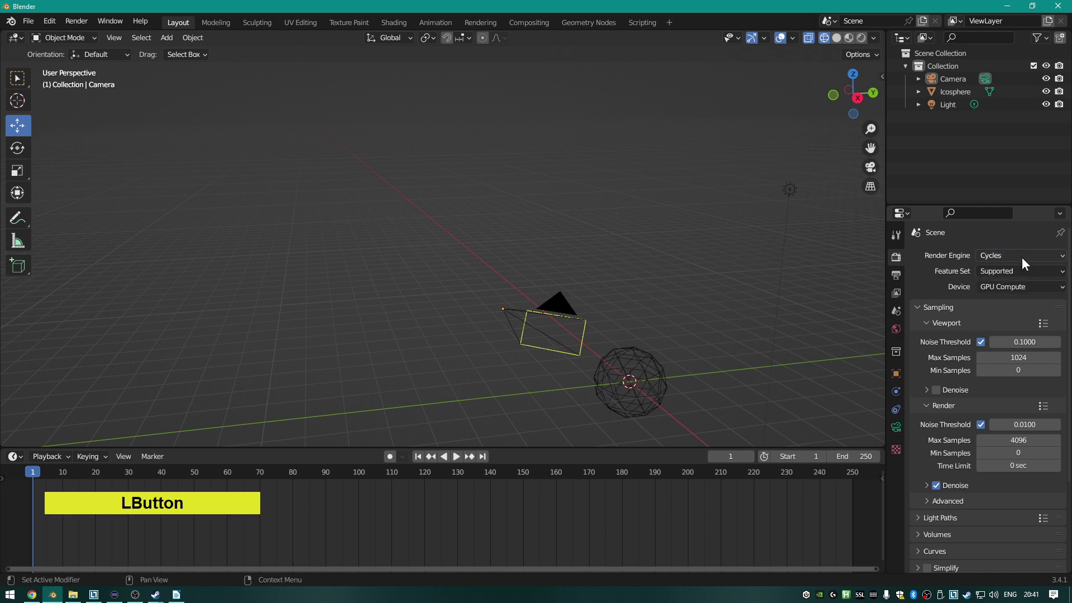
middle_drag(580, 283, 699, 301)
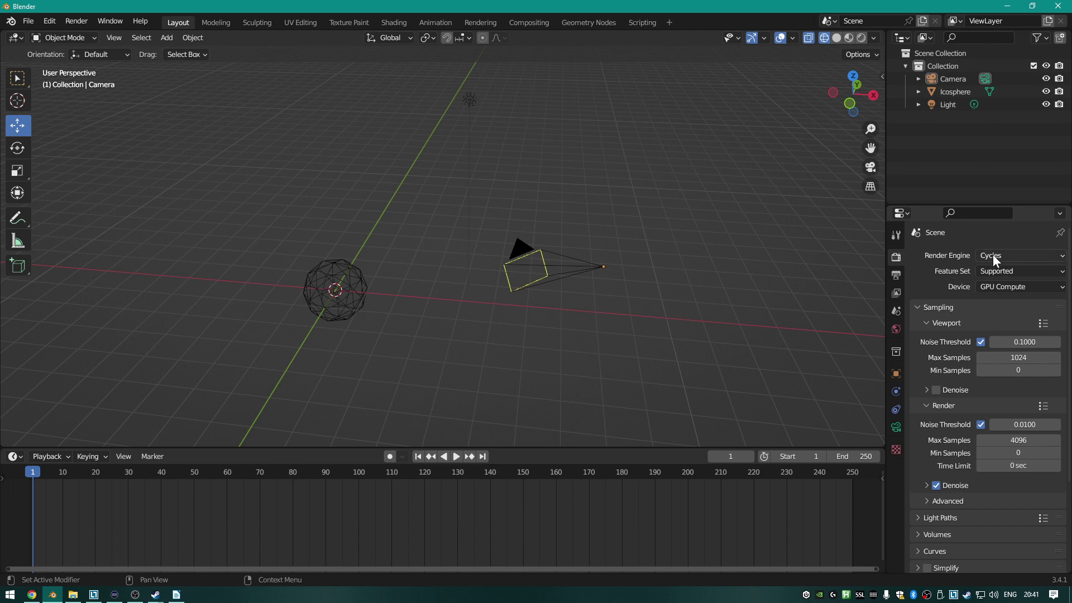
click(1007, 257)
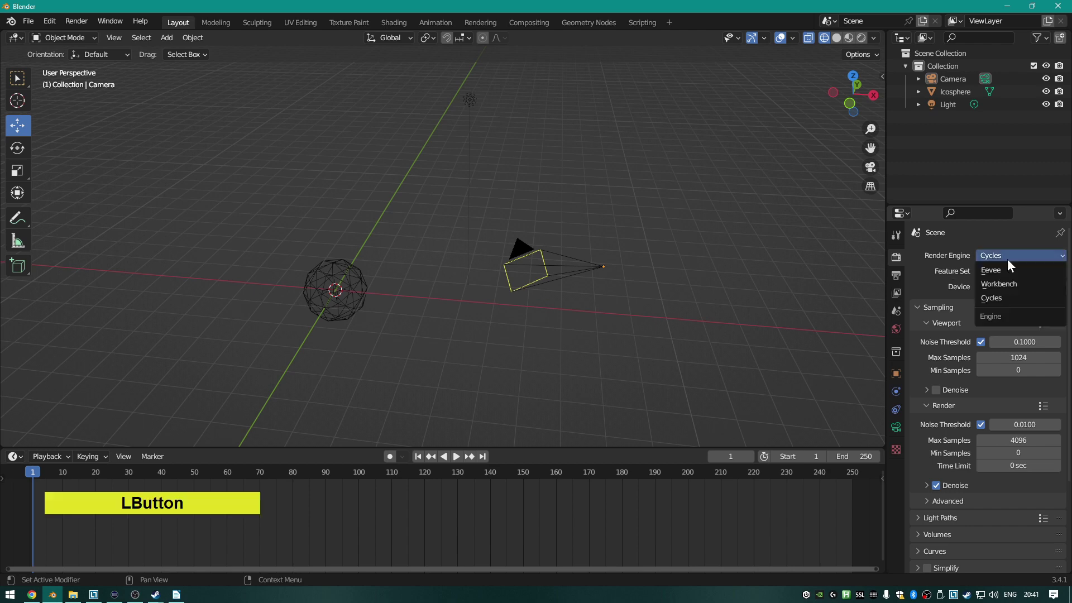
click(992, 298)
Add a plane at the world origin and scale it up several times to form a floor.
scroll(589, 313, up, 2)
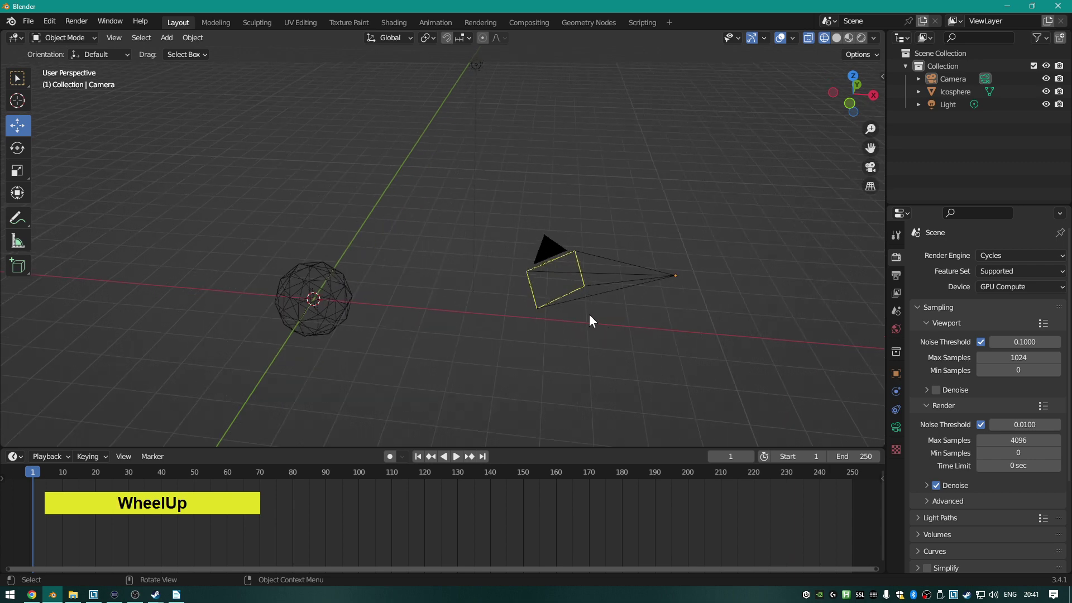
scroll(587, 317, down, 2)
scroll(512, 343, up, 2)
shift+middle_drag(511, 342, 539, 226)
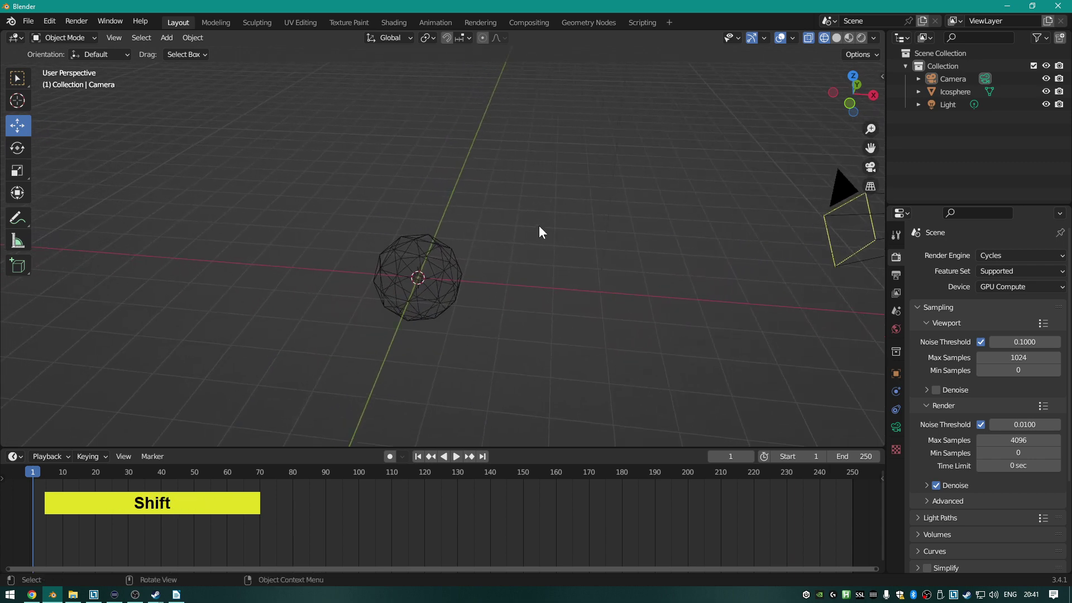
key(shift+a)
mouse_move(506, 311)
click(604, 311)
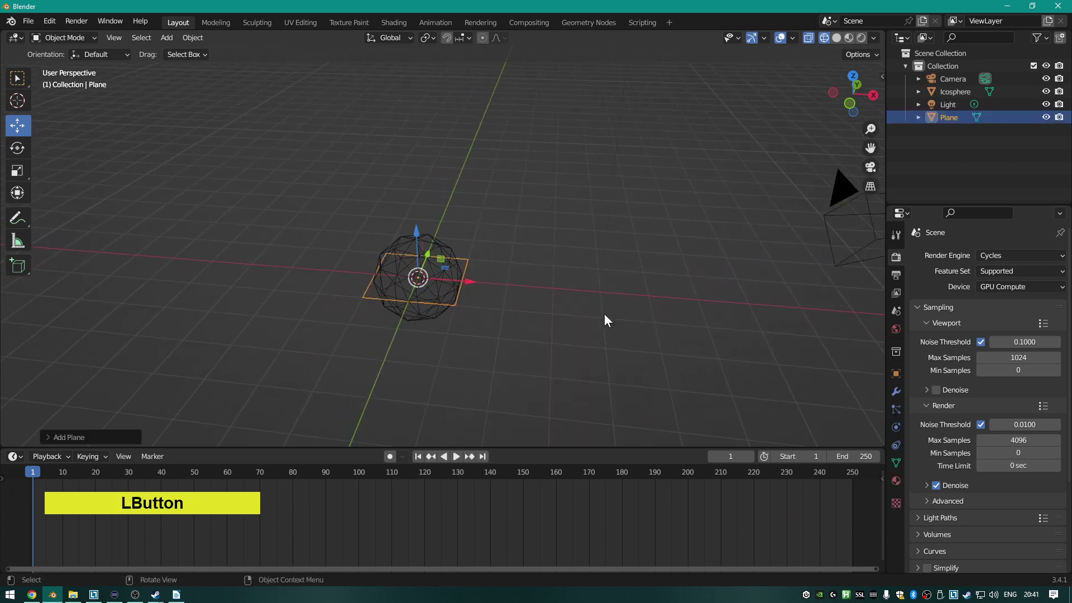
key(s)
click(25, 154)
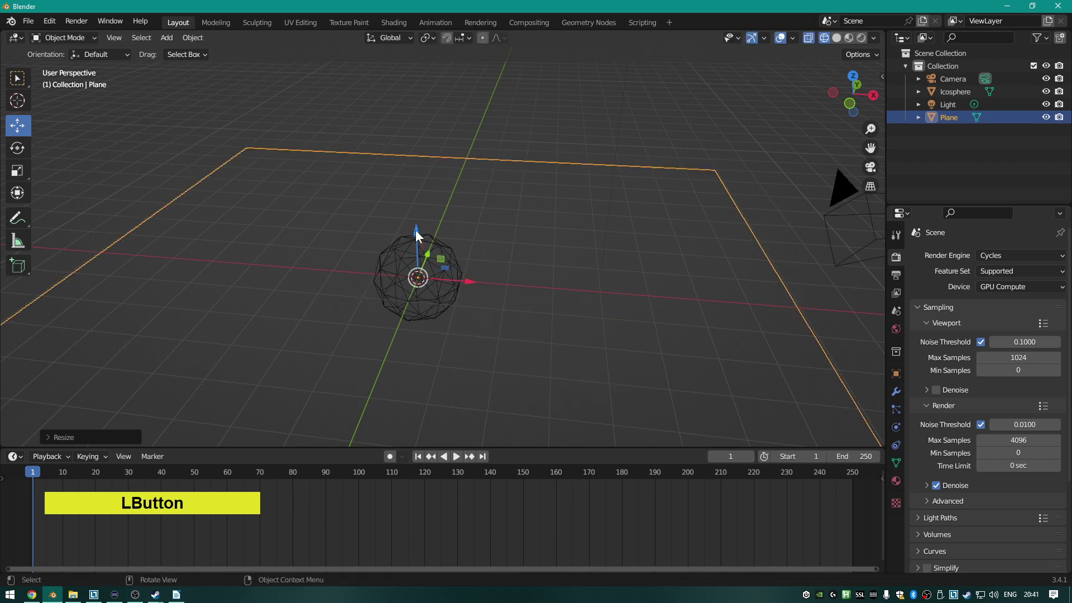
Lower the plane along the Z axis beneath the ico sphere and switch the viewport to rendered shading.
drag(418, 231, 421, 280)
key(z)
key(z)
click(544, 177)
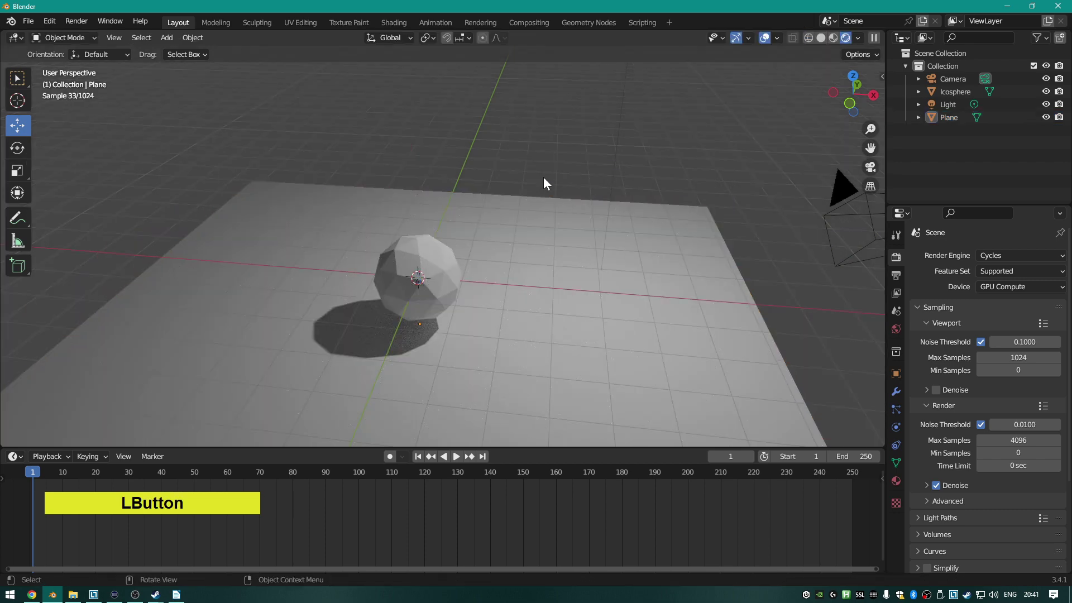
Add an Edge Split modifier to the ico sphere.
click(439, 272)
scroll(722, 268, up, 1)
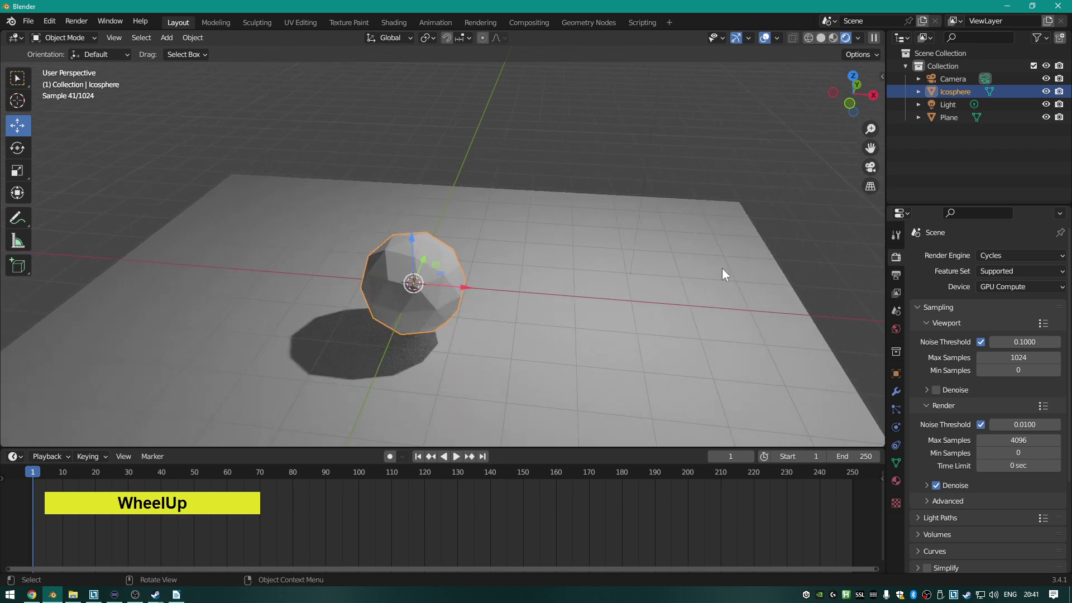
double_click(899, 393)
click(987, 255)
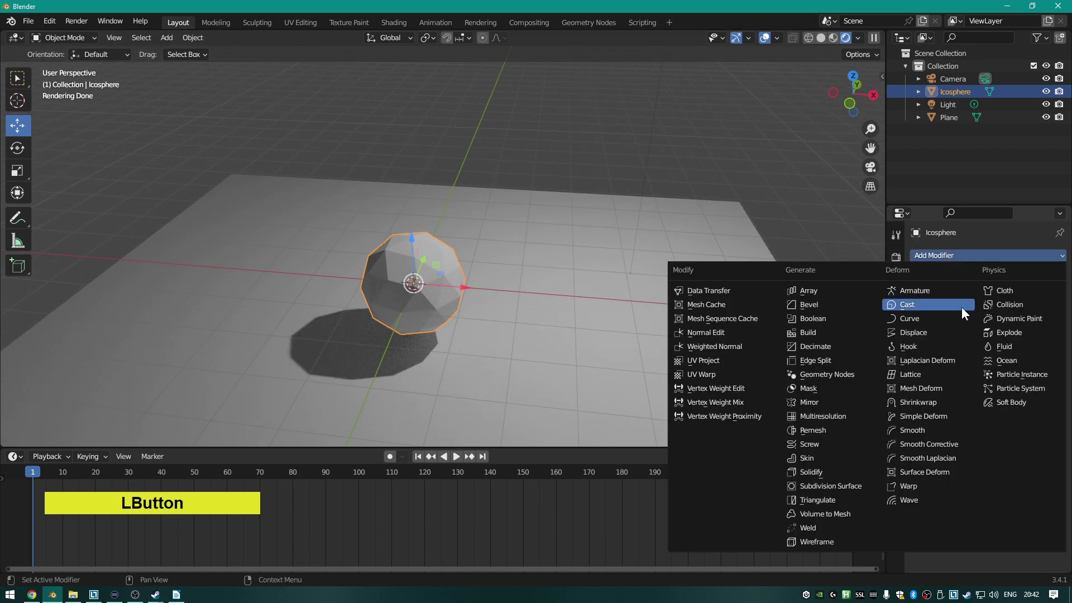
click(824, 359)
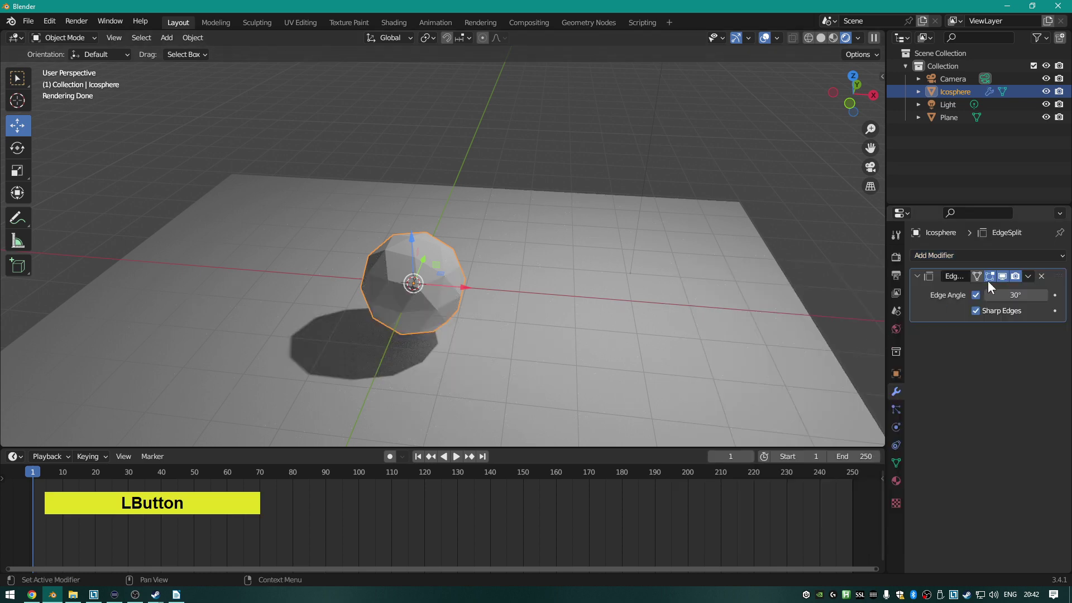
Add a Displace modifier to the ico sphere and set its strength to 5.3.
click(964, 257)
click(930, 336)
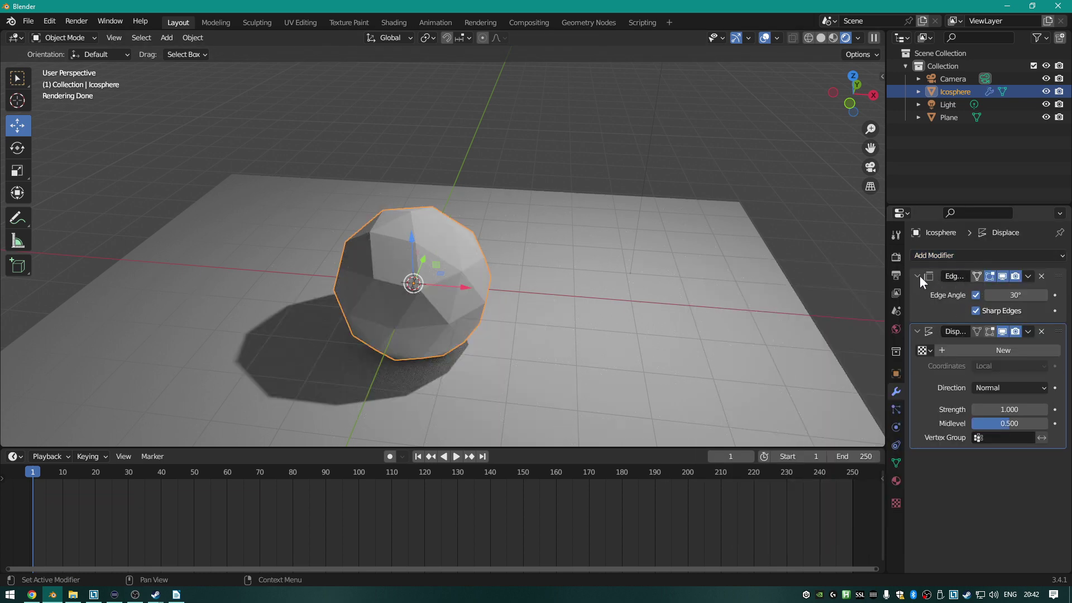
click(982, 256)
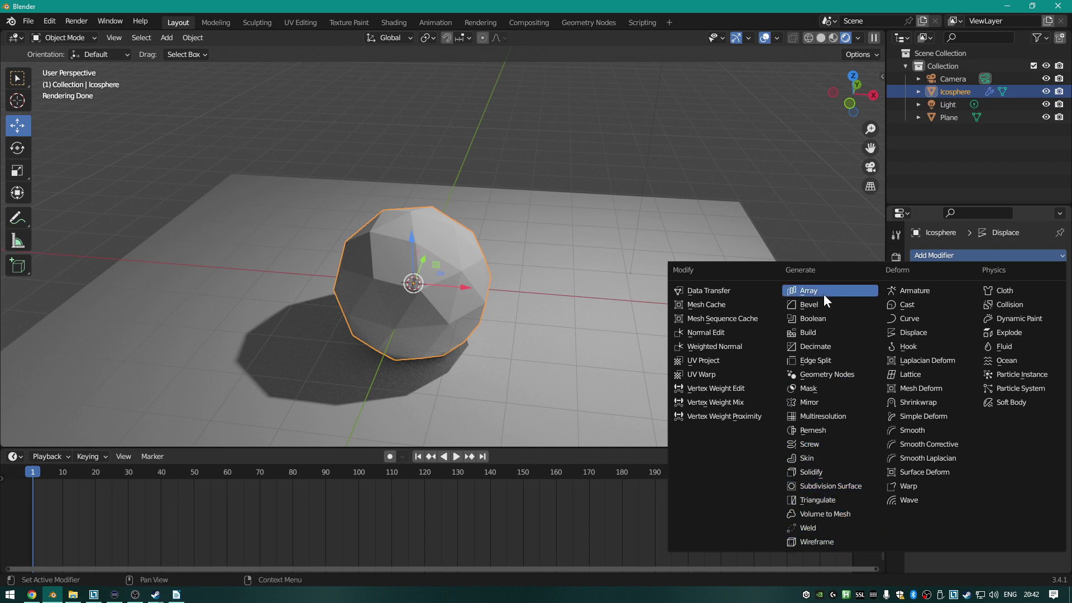
click(815, 358)
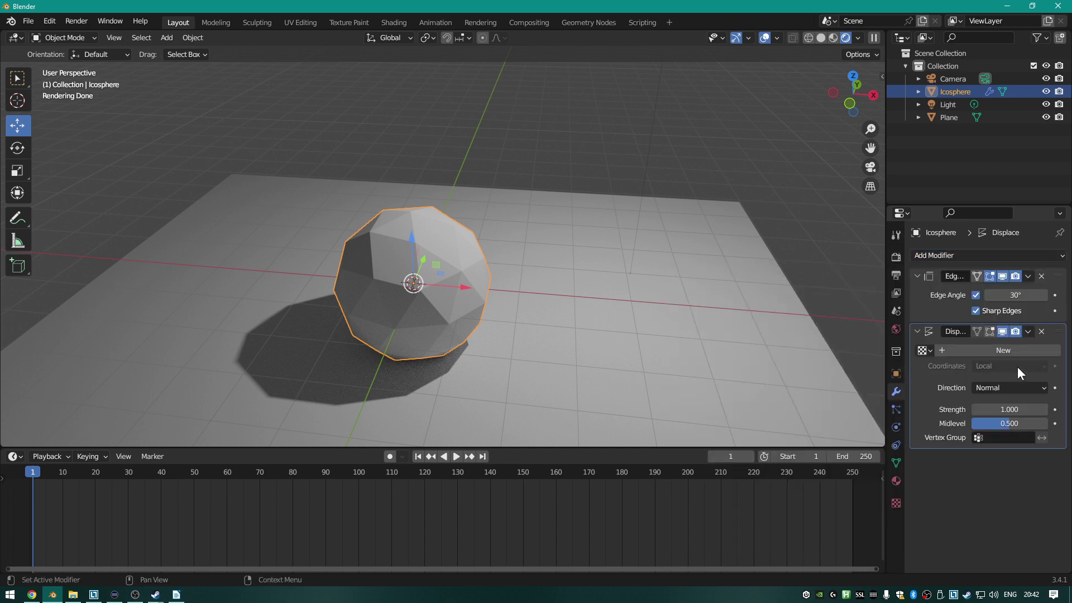
drag(1008, 409, 962, 405)
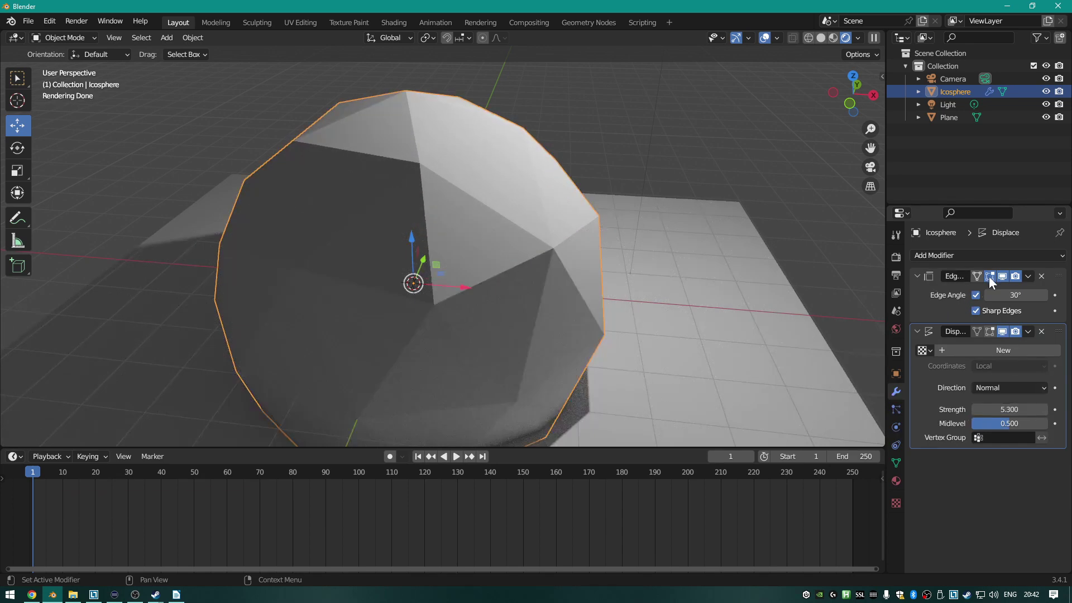
Replace the ico sphere's Edge Split modifier with a new one and place it above the Displace modifier.
click(942, 255)
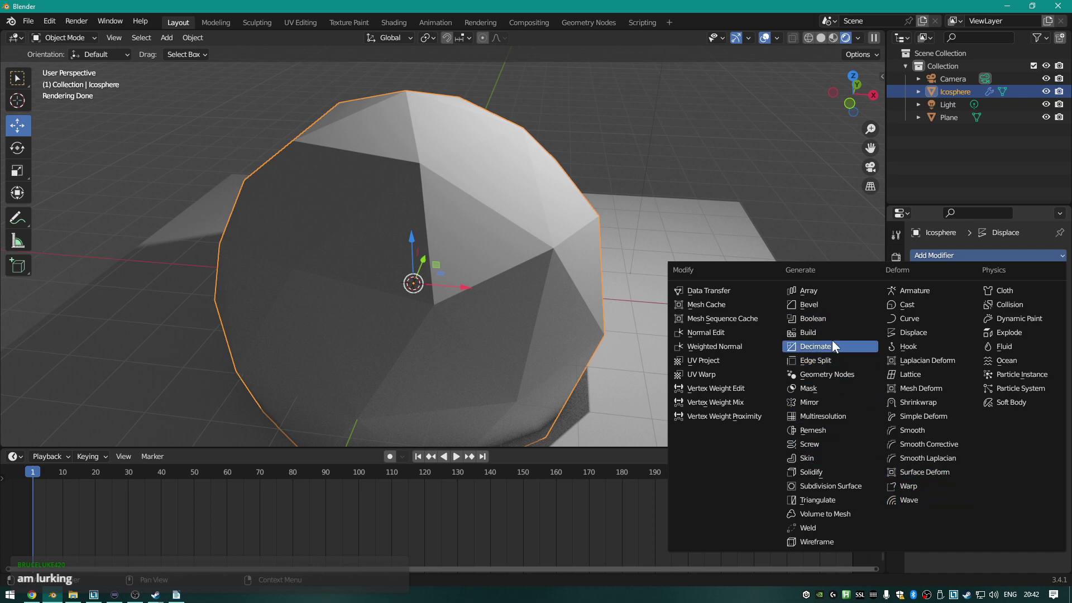
click(824, 363)
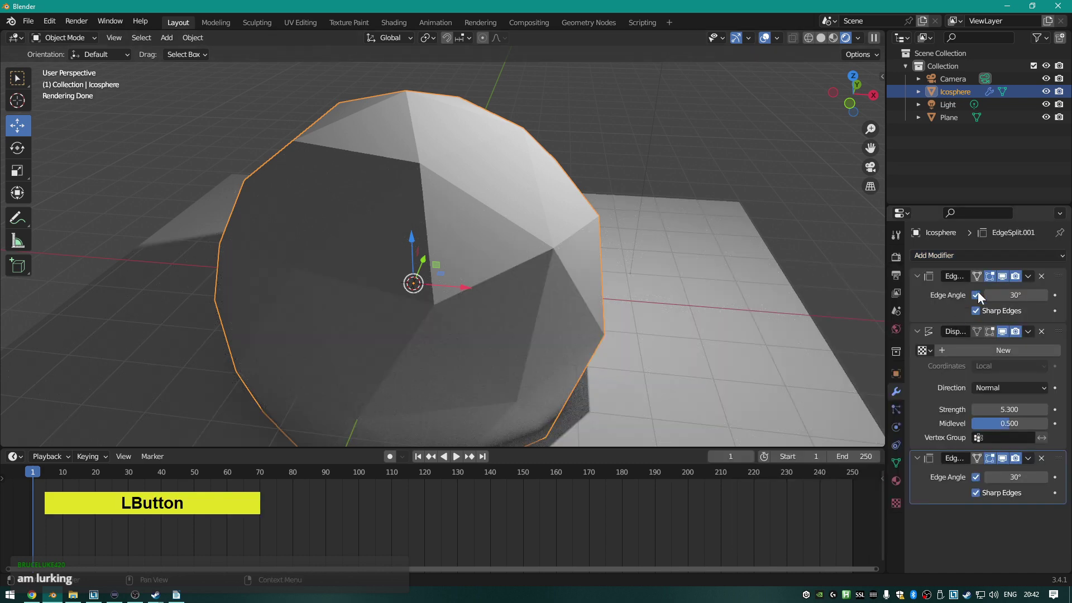
click(1041, 276)
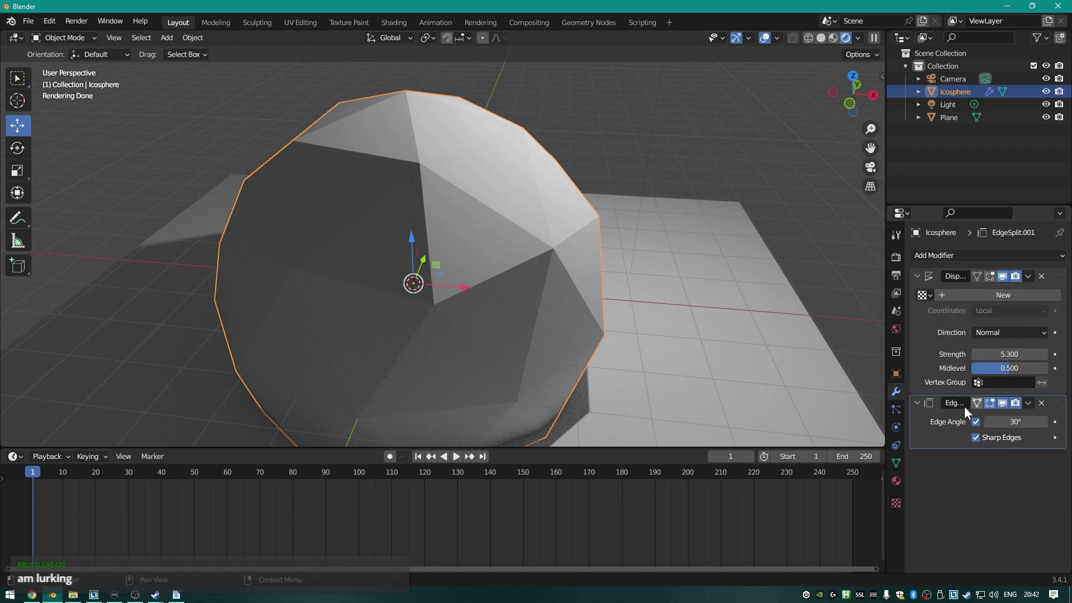
drag(1058, 403, 1043, 269)
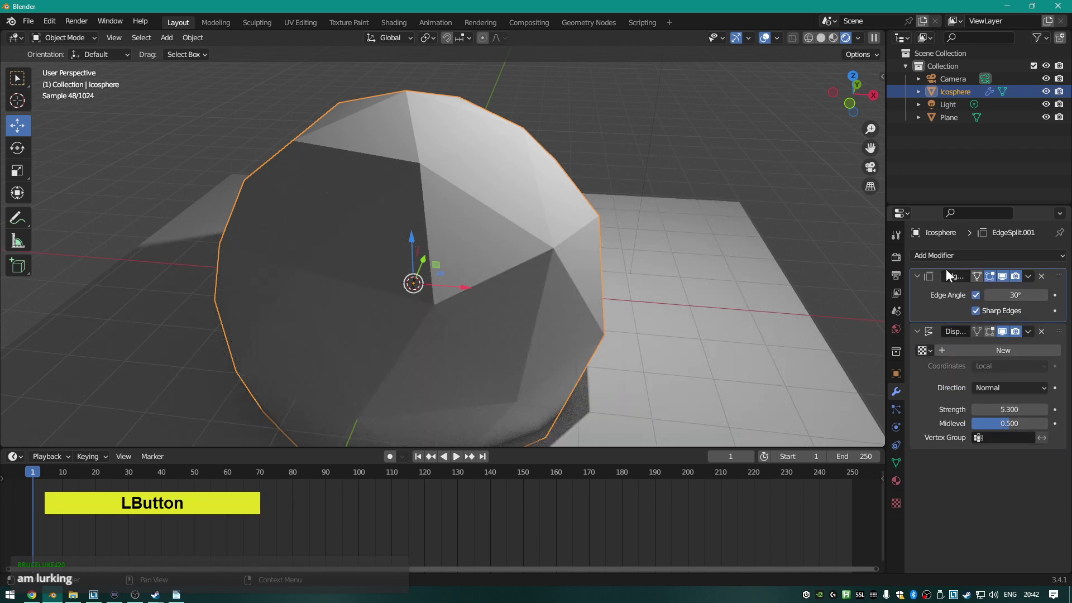
scroll(488, 274, up, 1)
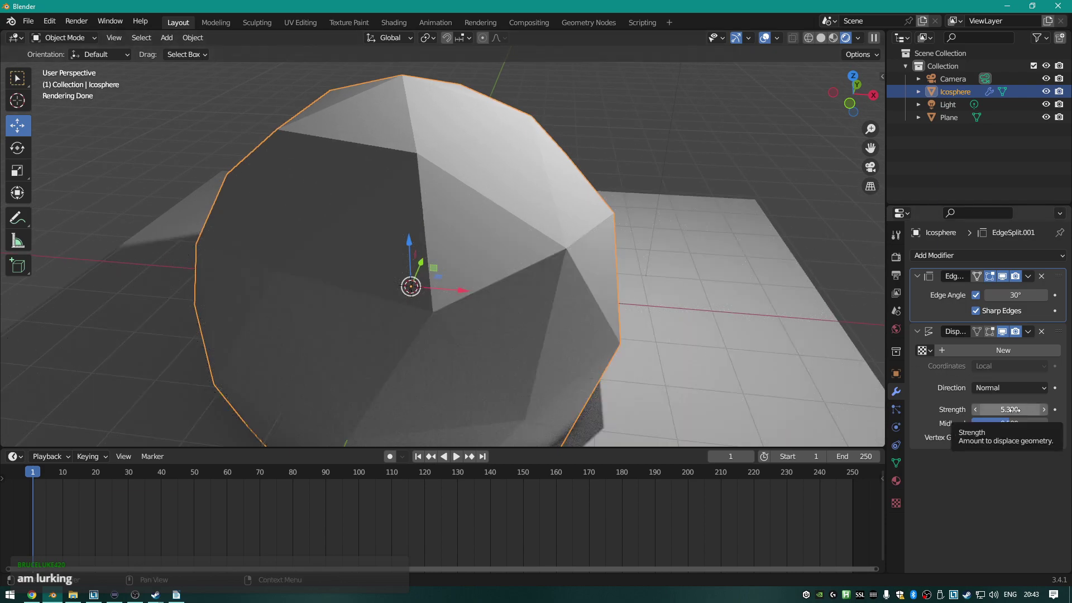
scroll(639, 286, down, 2)
middle_drag(639, 286, 644, 277)
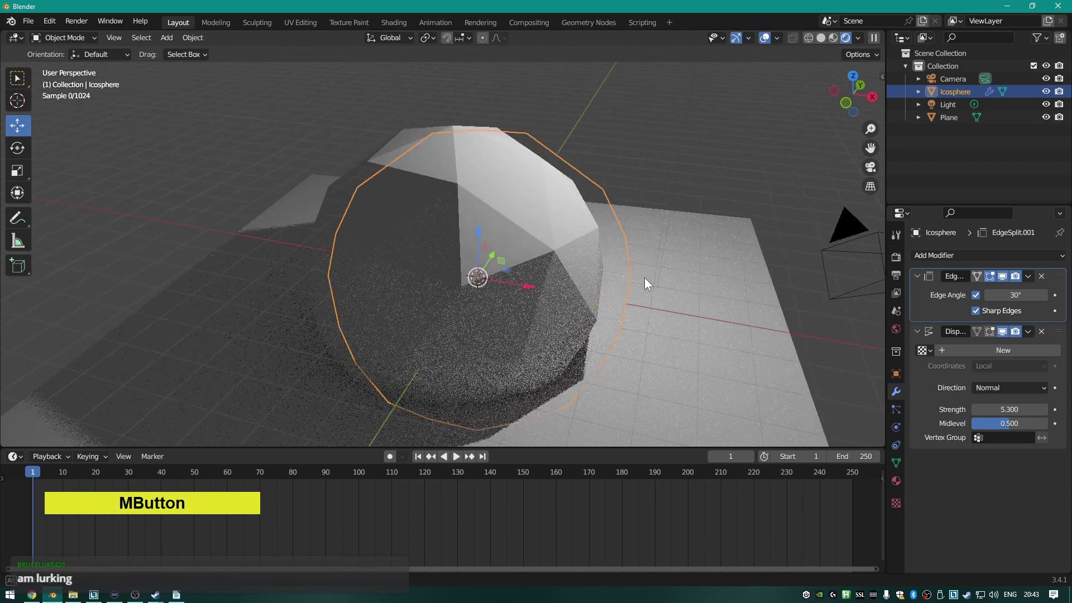
scroll(643, 276, down, 4)
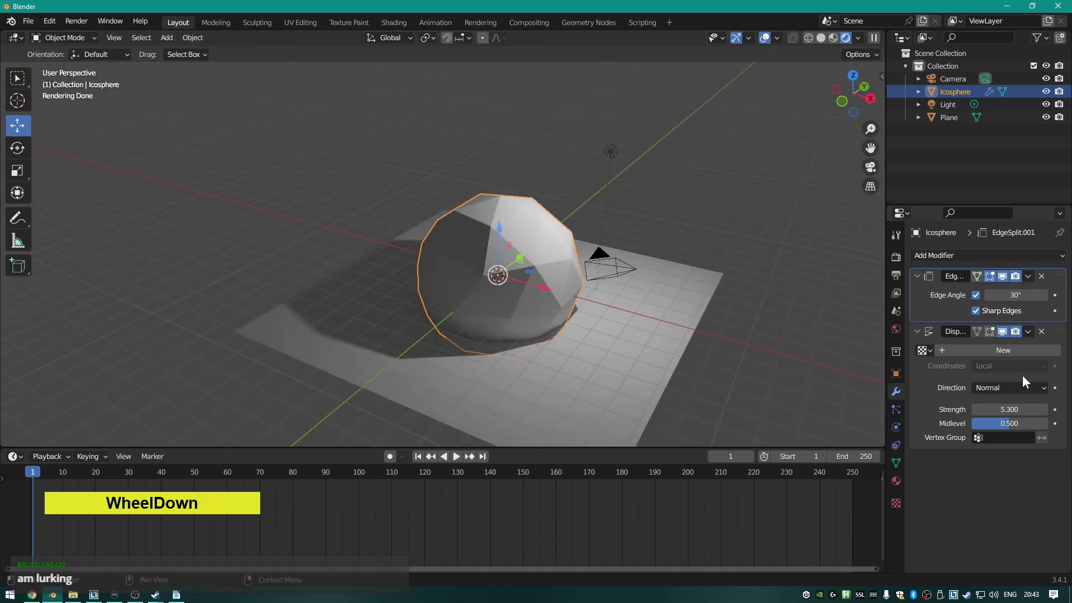
Apply the ico sphere's Edge Split modifier, try a different Displace strength and undo that strength change.
click(1028, 276)
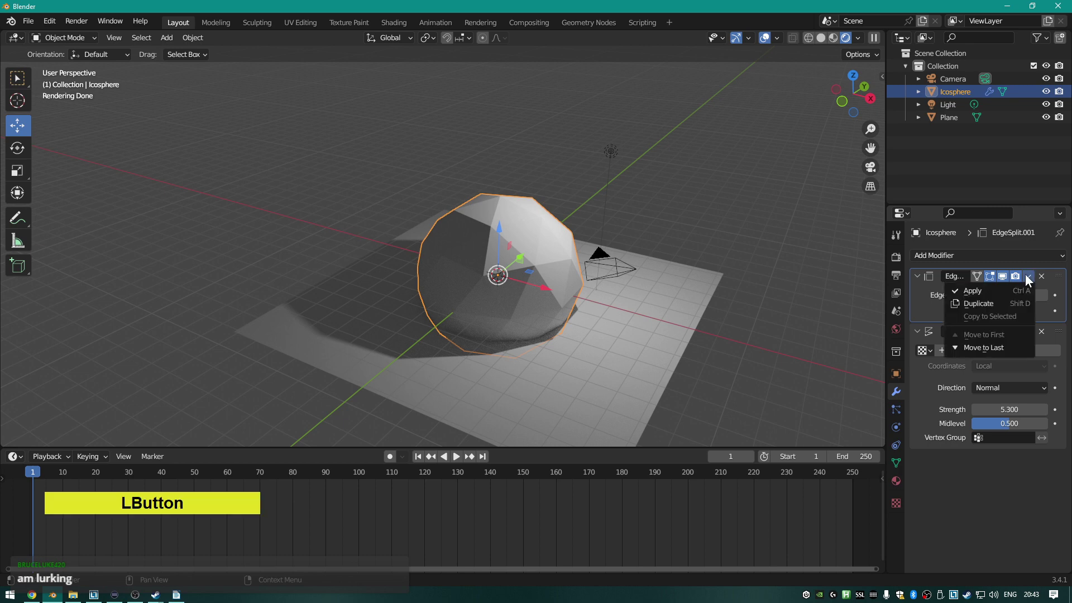
click(976, 293)
drag(992, 354, 1023, 354)
key(ctrl+z)
Add another Edge Split modifier to the ico sphere with an edge angle of 0° and Sharp Edges disabled.
click(956, 256)
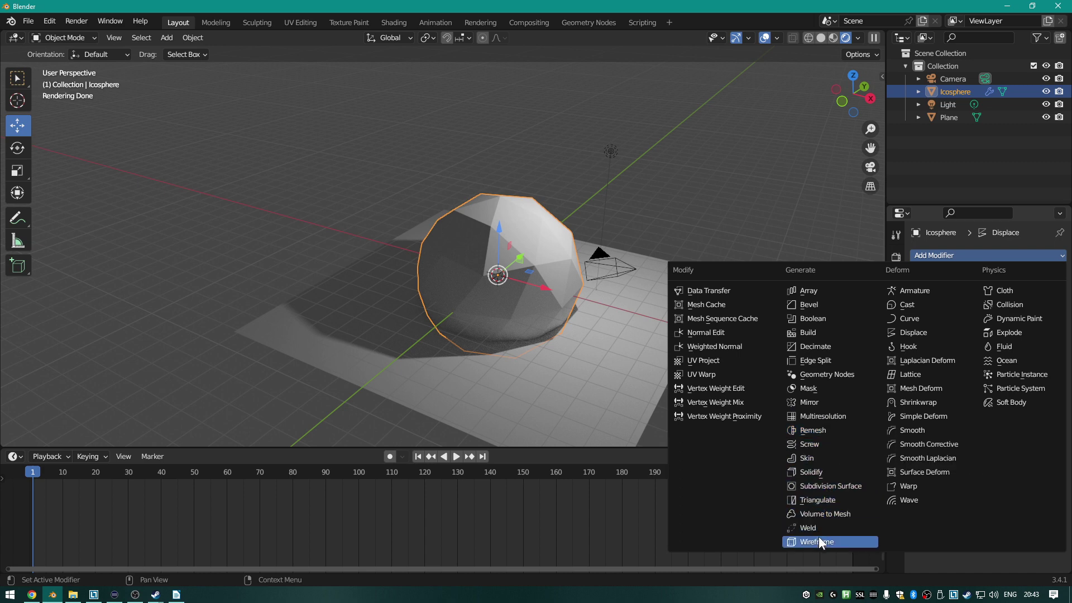
click(833, 360)
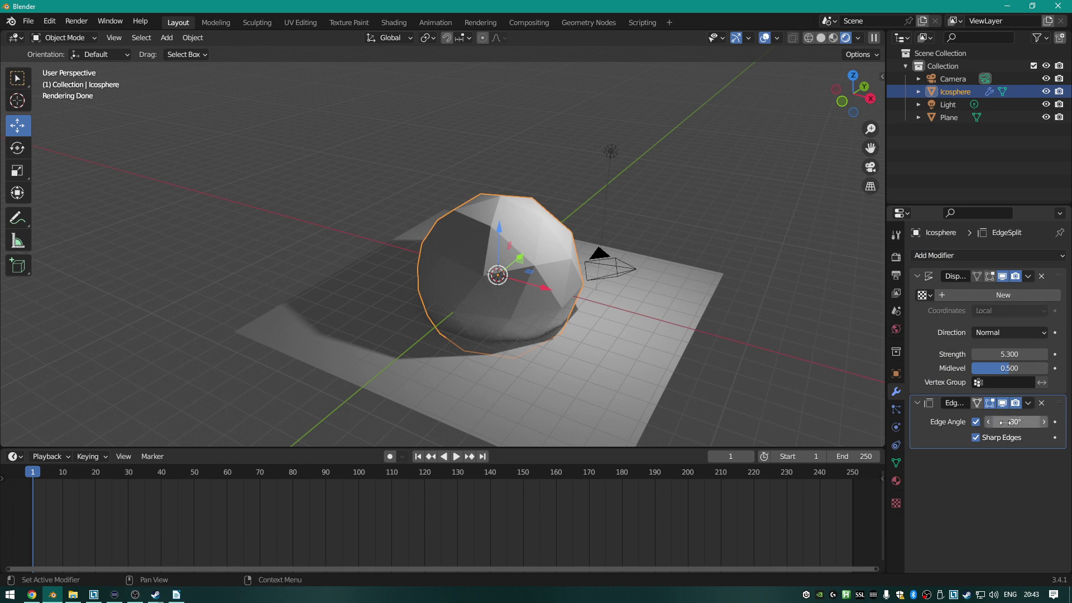
click(976, 422)
click(974, 438)
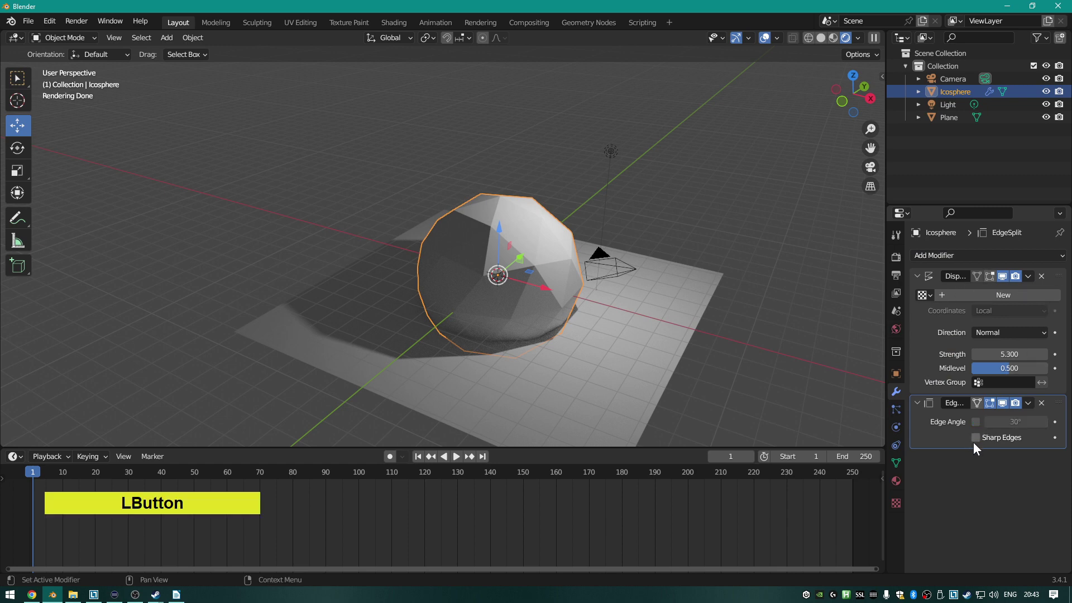
click(976, 422)
drag(1014, 422, 988, 422)
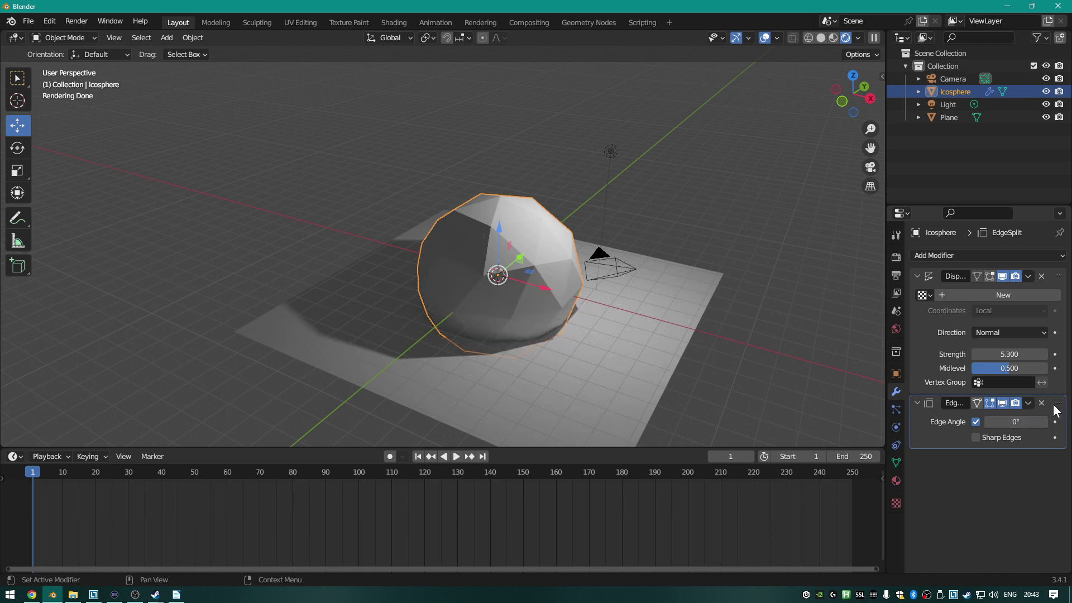
Move the Edge Split modifier above Displace and set the Displace strength to 1.
drag(1058, 403, 1042, 271)
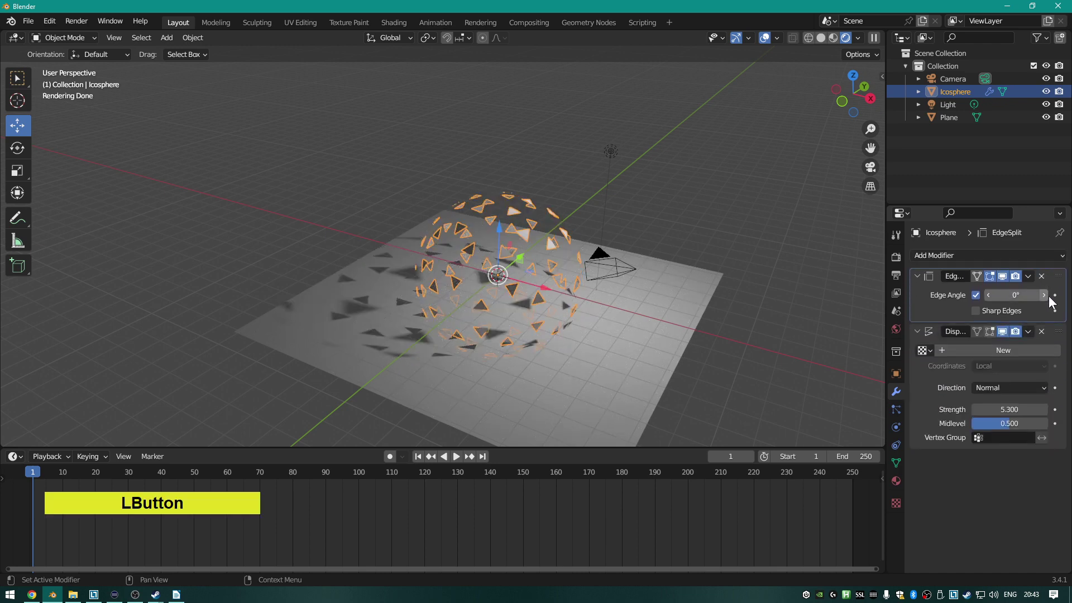
scroll(658, 287, up, 3)
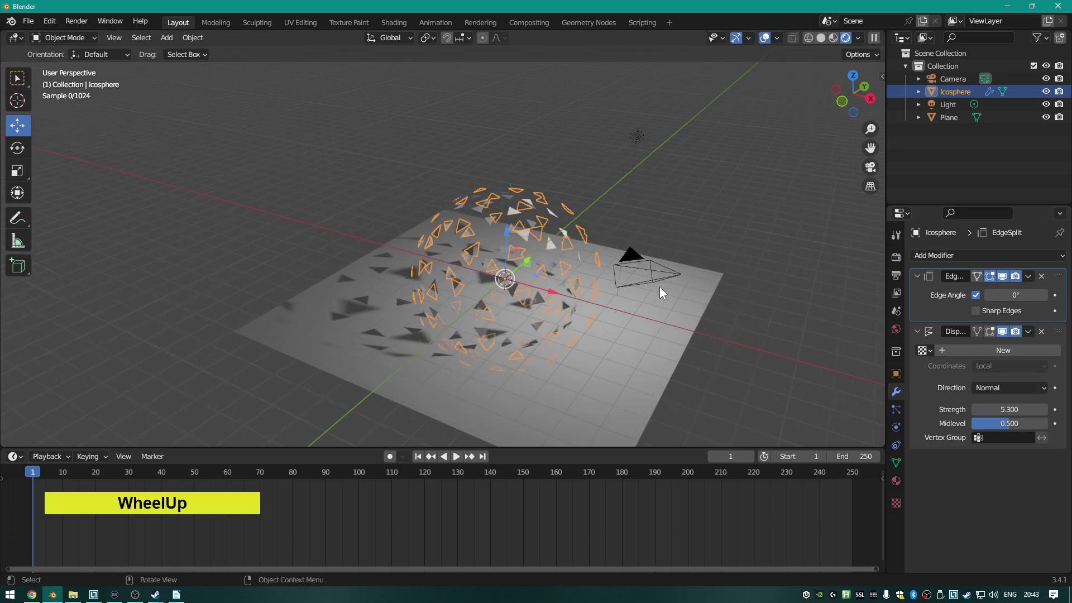
drag(1012, 413, 990, 413)
scroll(677, 323, up, 4)
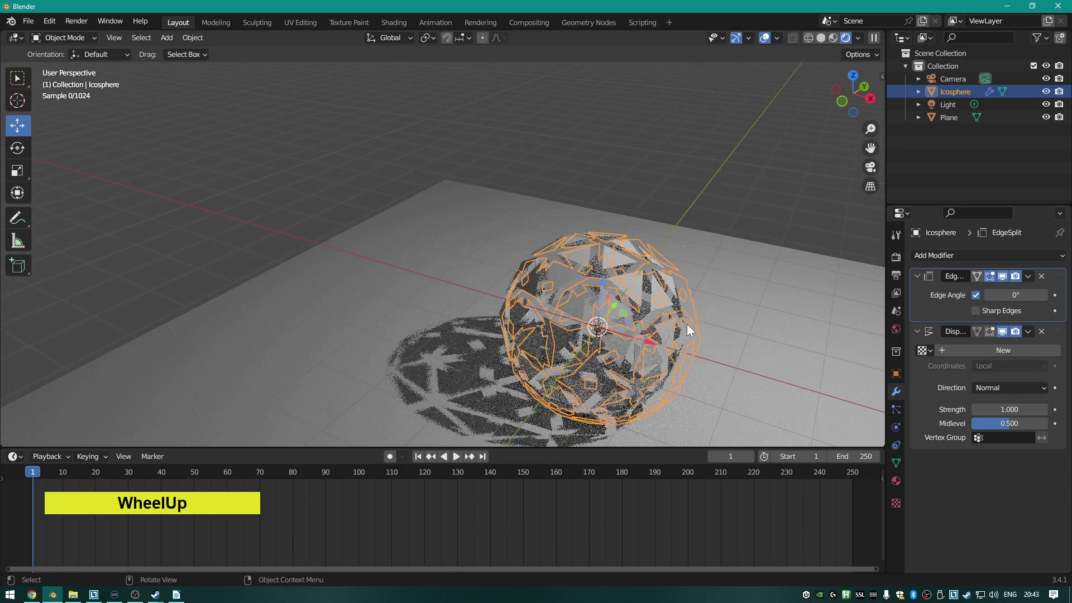
Render the split ico sphere from the scene camera's view, inspect the image and close the render window.
key(KP_0)
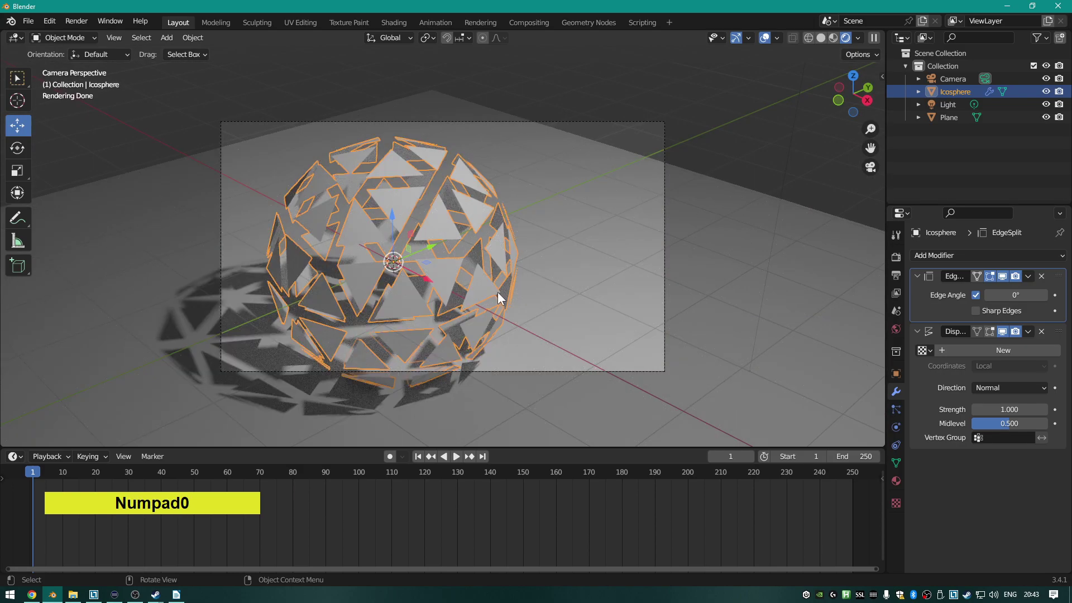
key(F12)
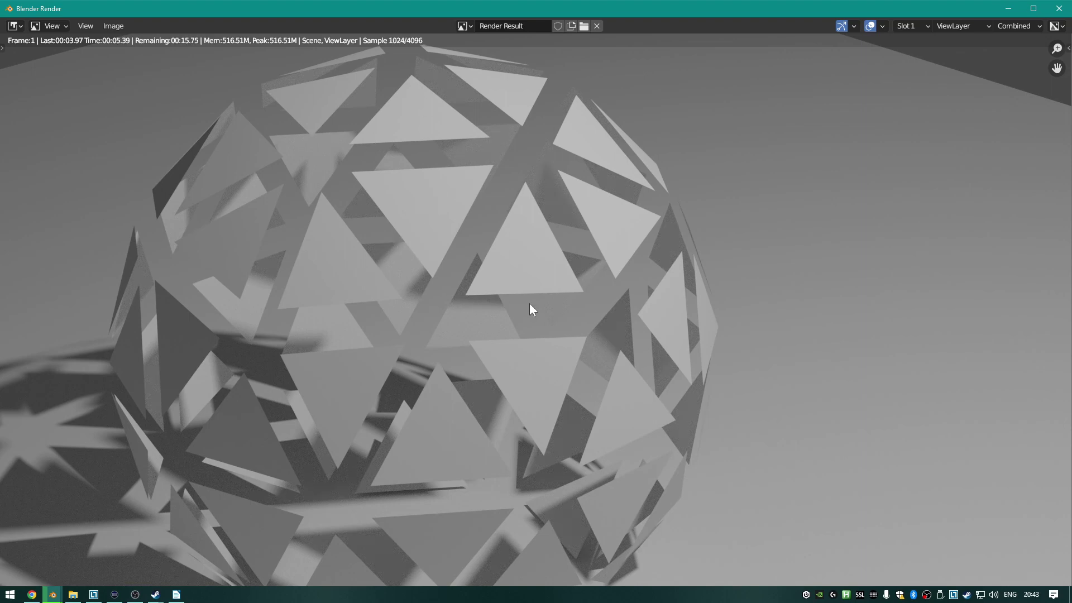
key(Escape)
click(749, 230)
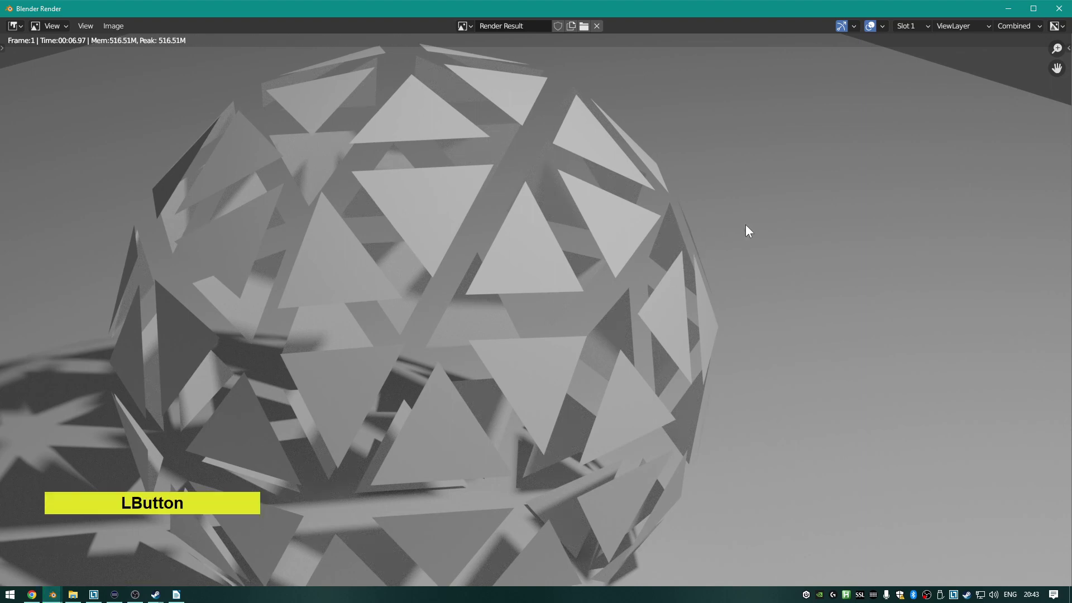
key(Escape)
Add a point light at the world origin inside the ico sphere.
key(shift+a)
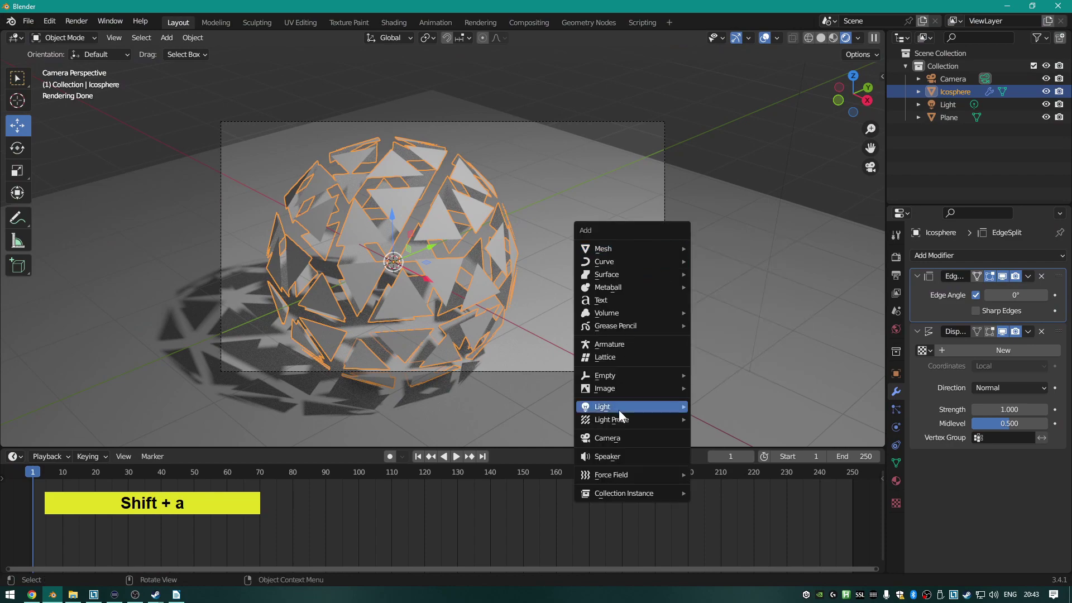
mouse_move(618, 407)
click(729, 410)
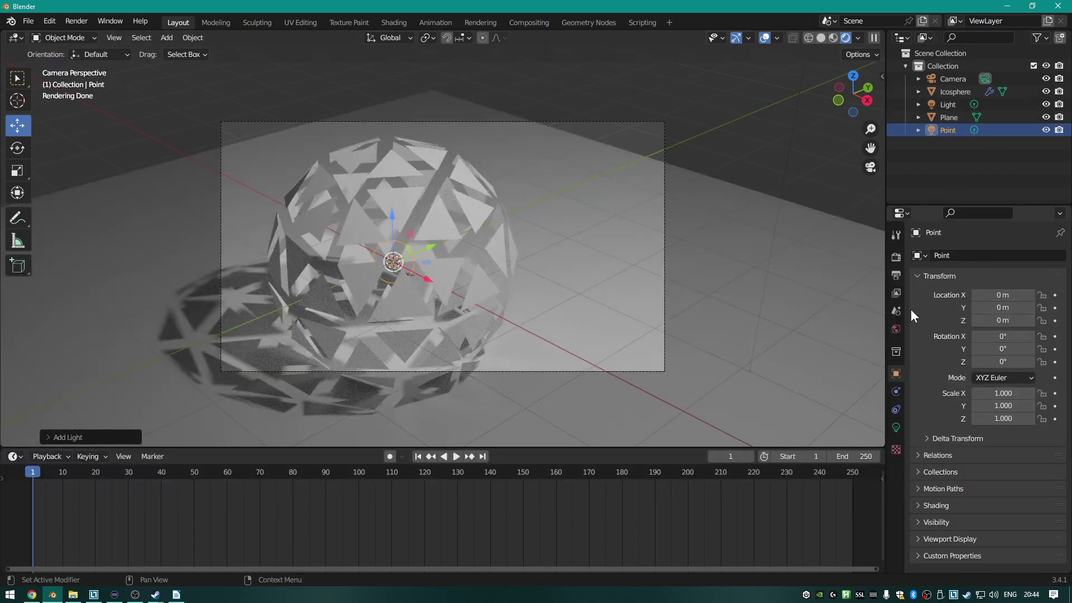
Set the world background colour to black and hide the original Light in the viewport.
click(896, 330)
click(1017, 333)
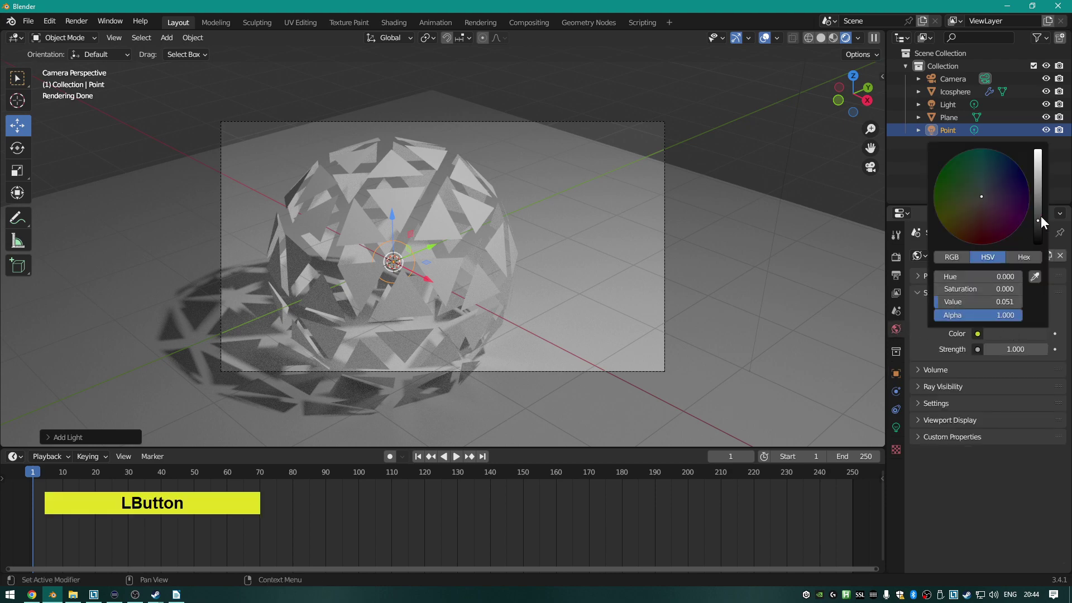
drag(1040, 216, 1037, 243)
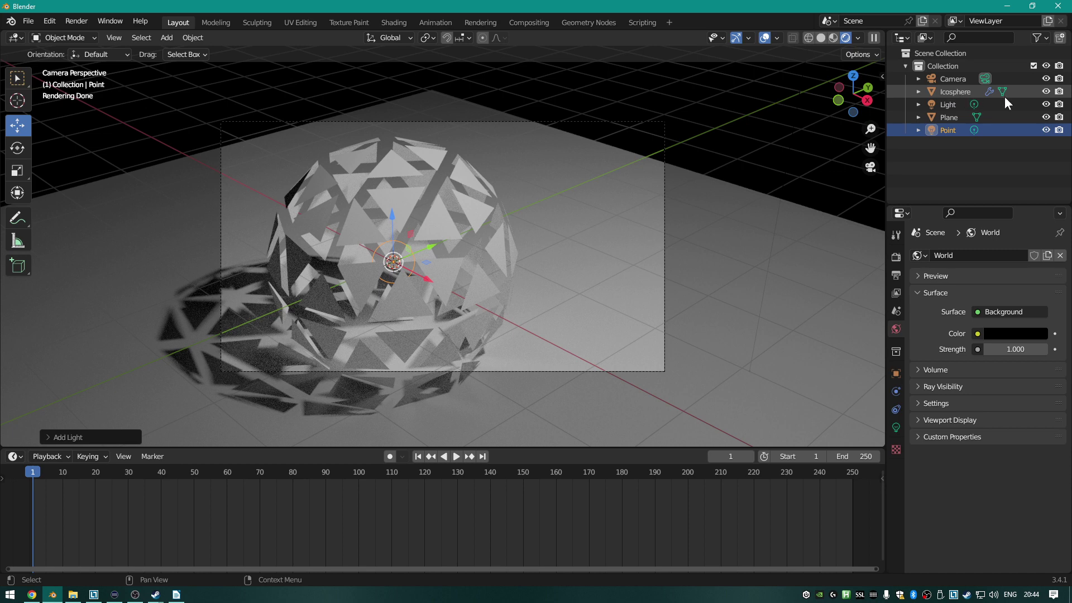
click(1044, 105)
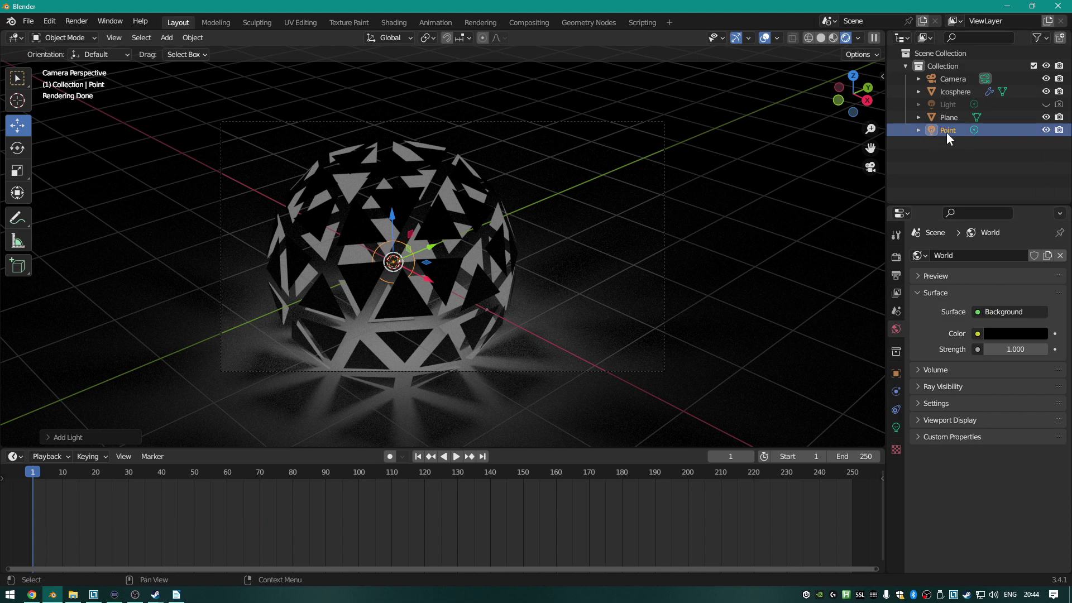
Reduce the ico sphere's Displace strength to 0.2.
click(486, 286)
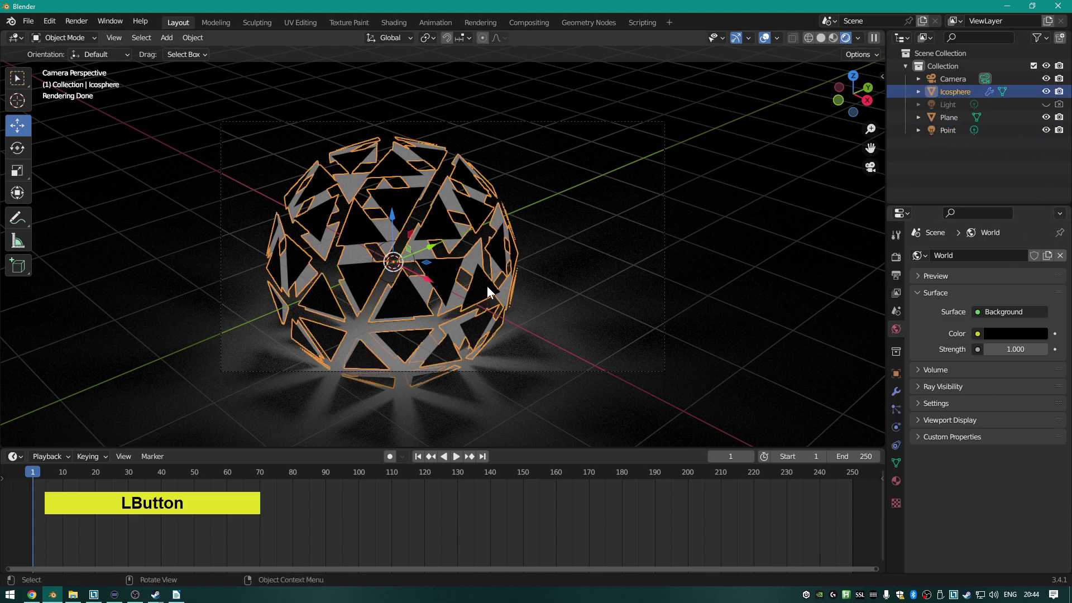
click(895, 392)
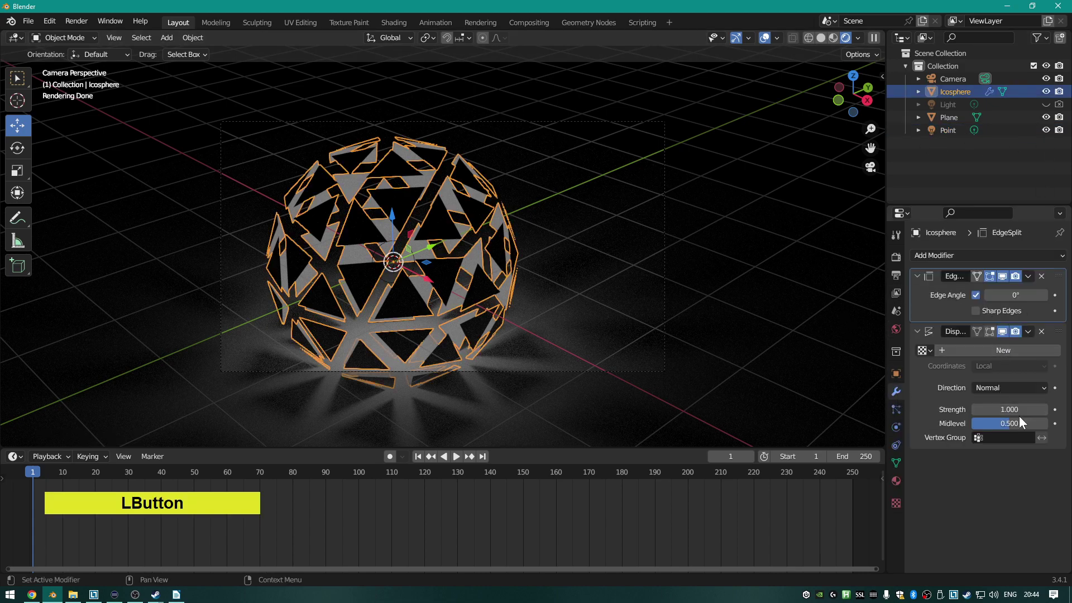
drag(1014, 409, 991, 409)
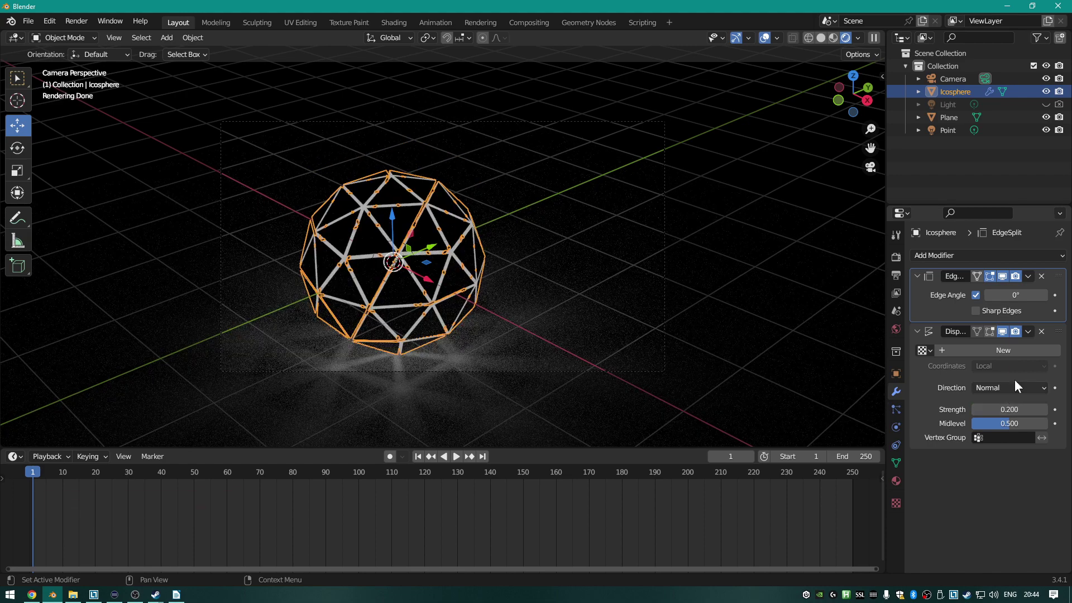
Set the power of the original, hidden Light object to 8000 W.
click(947, 107)
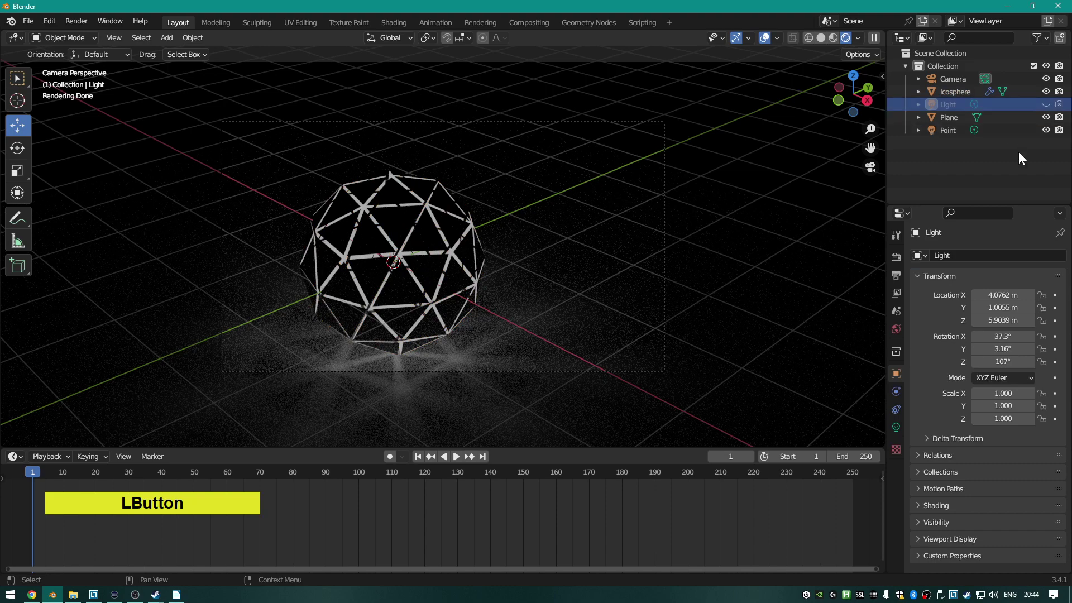
click(895, 427)
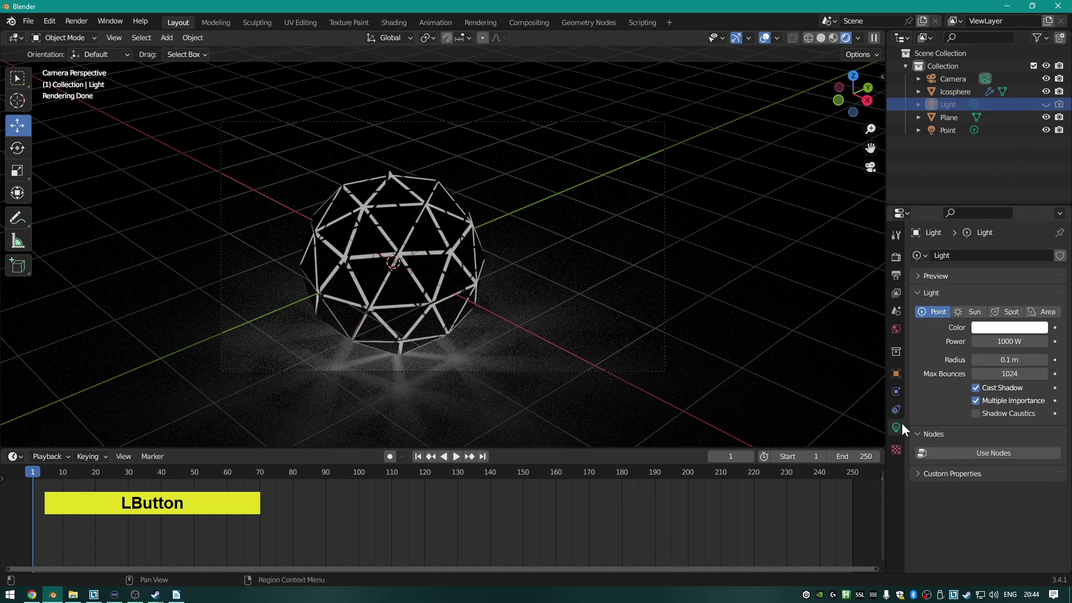
click(995, 341)
key(Home)
key(Delete)
text(8)
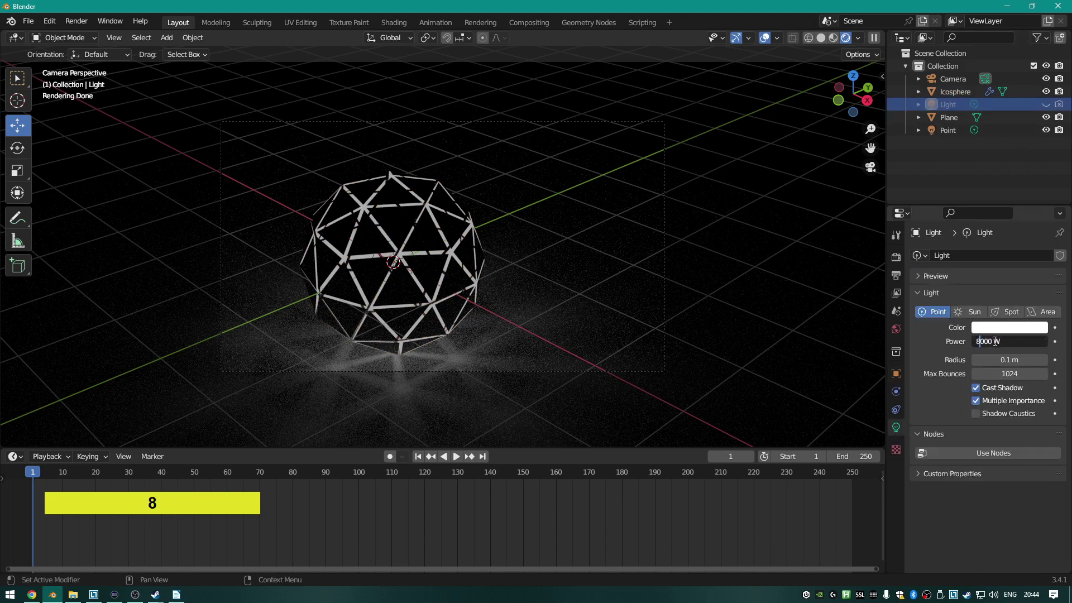
key(Return)
Render the scene from the camera and examine the ico sphere and its floor shadows up close and as a whole.
key(F12)
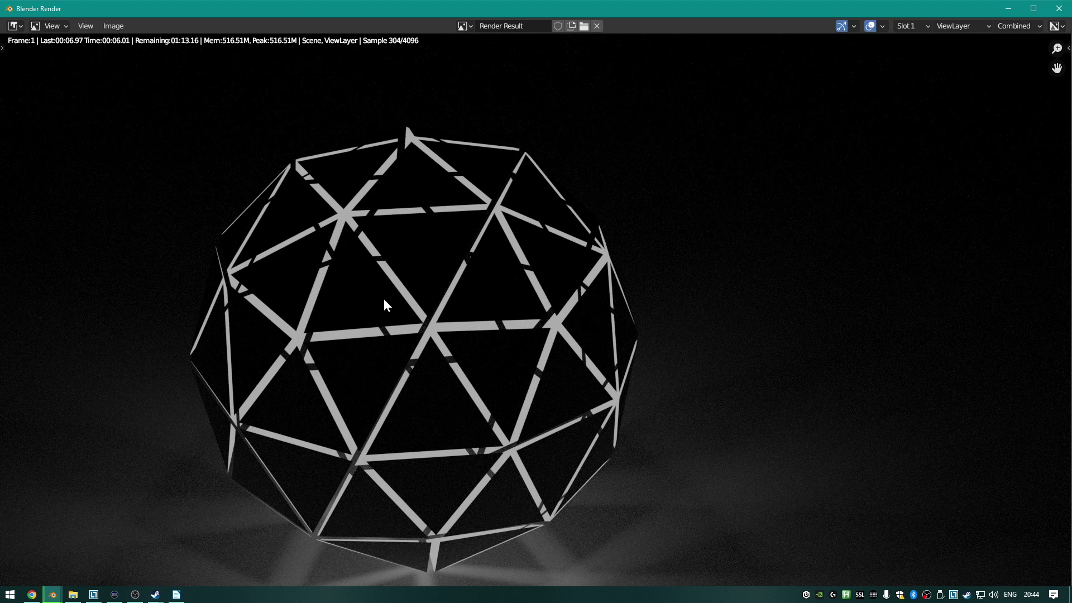
scroll(568, 388, up, 2)
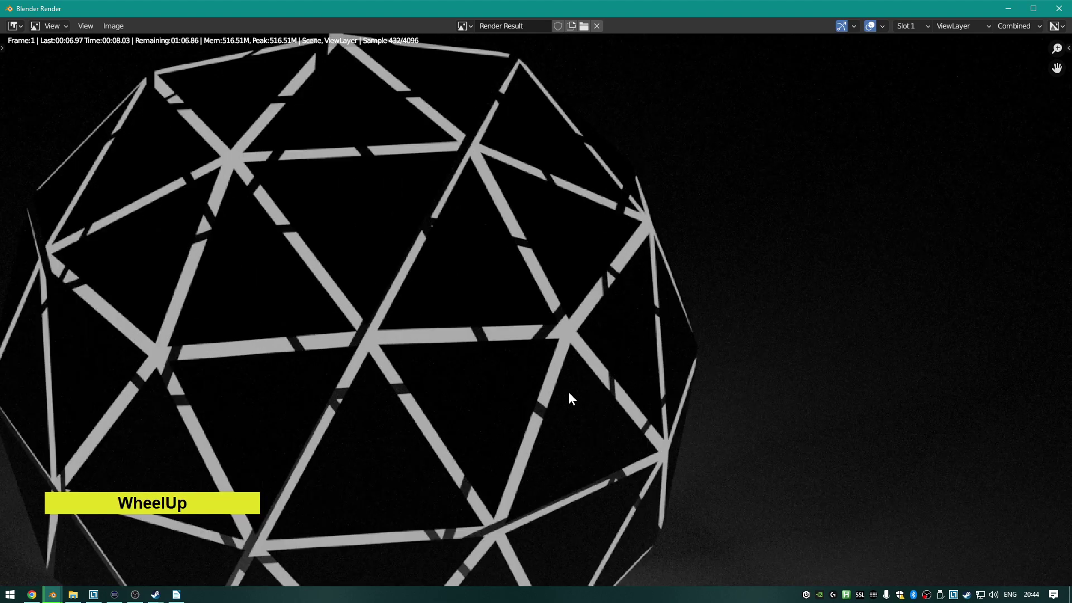
shift+middle_drag(558, 418, 828, 143)
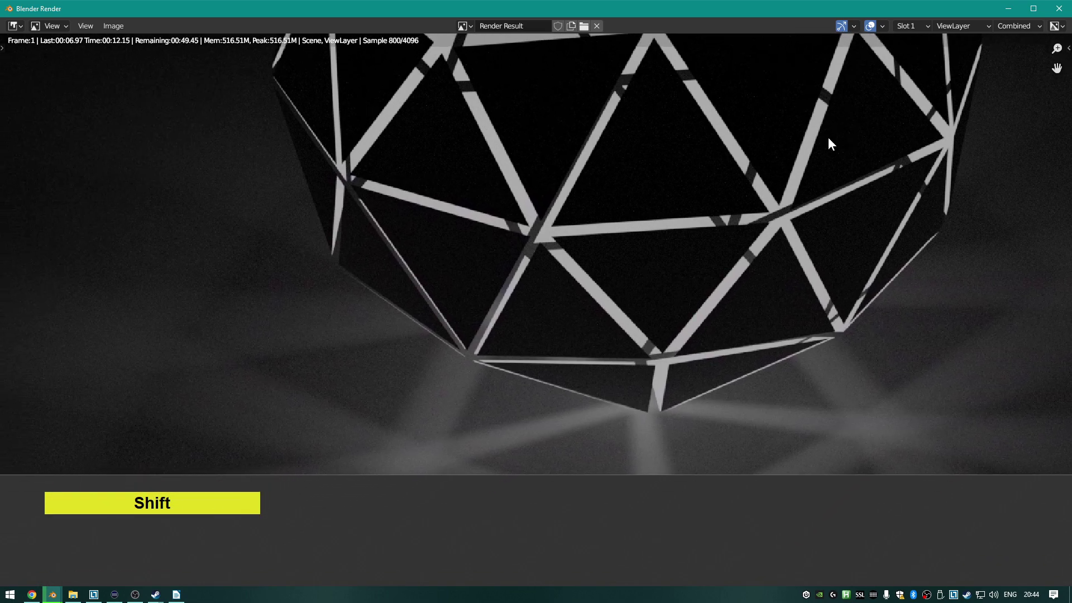
scroll(468, 259, down, 5)
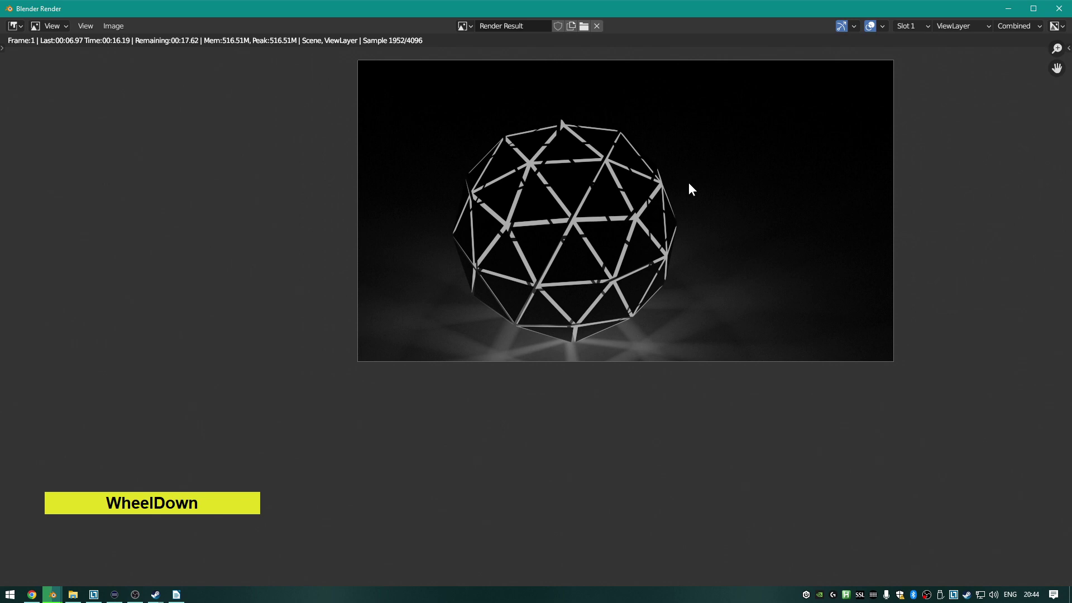
shift+middle_drag(713, 173, 569, 254)
scroll(552, 289, up, 7)
scroll(554, 289, down, 9)
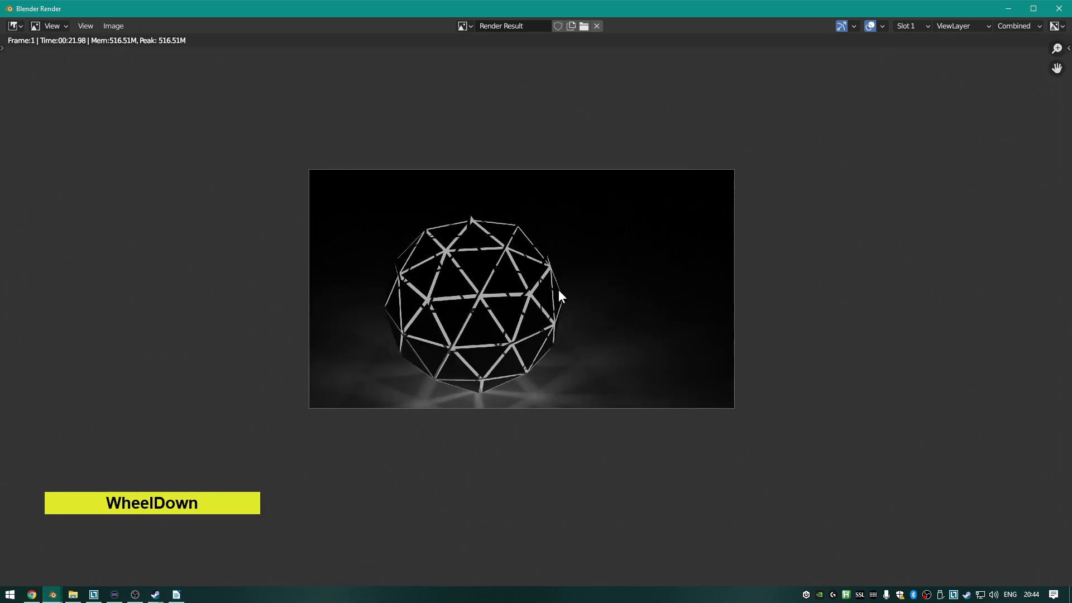
scroll(558, 290, up, 9)
scroll(731, 273, down, 9)
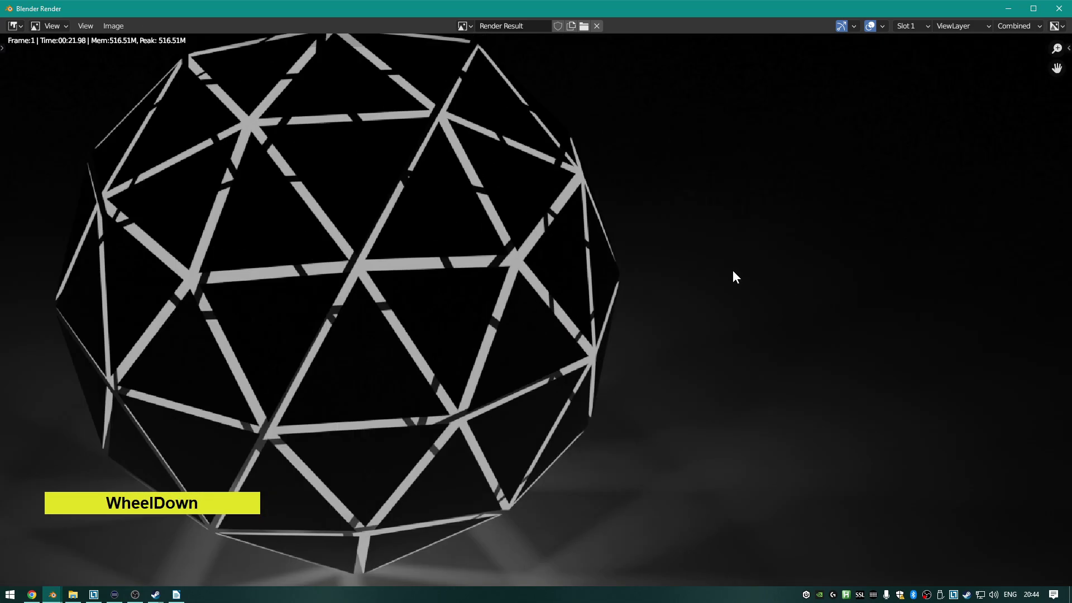
key(Escape)
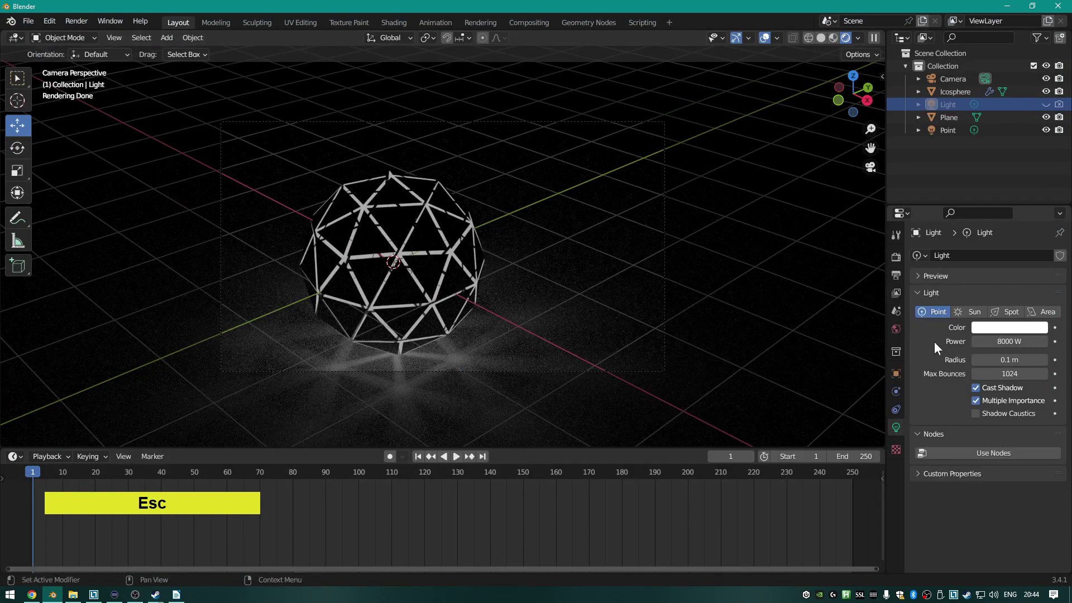
Open the scene's render properties and review the Viewport and Render sampling settings.
click(897, 258)
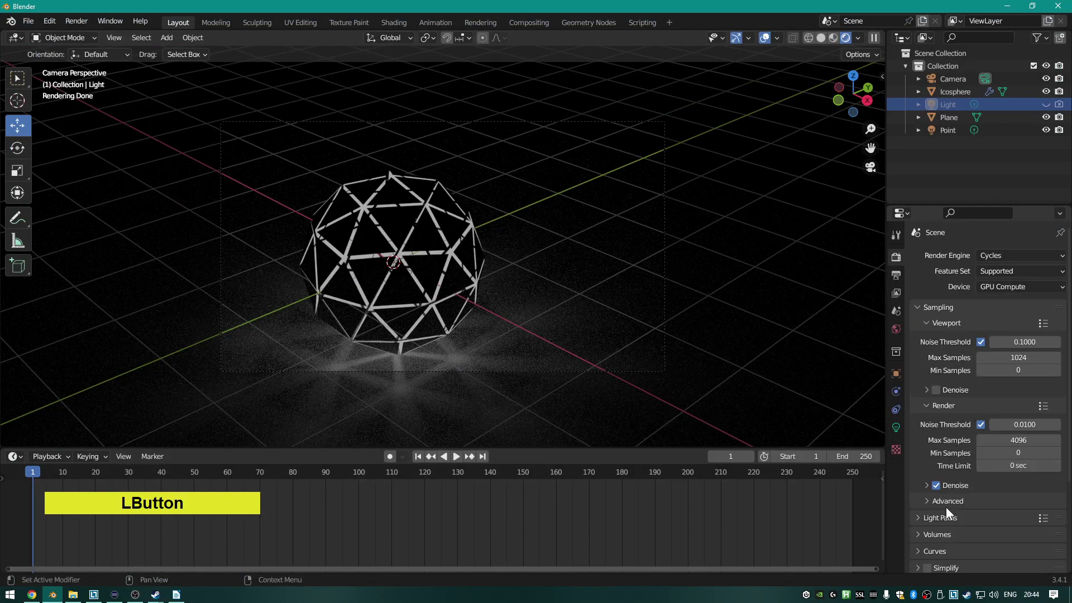
scroll(534, 324, up, 3)
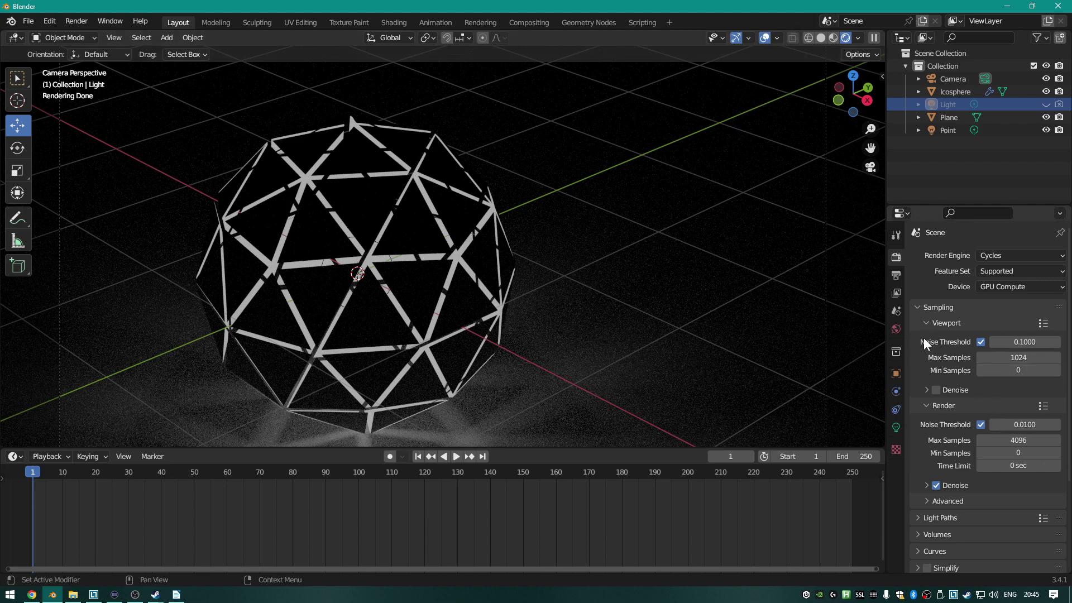
click(929, 323)
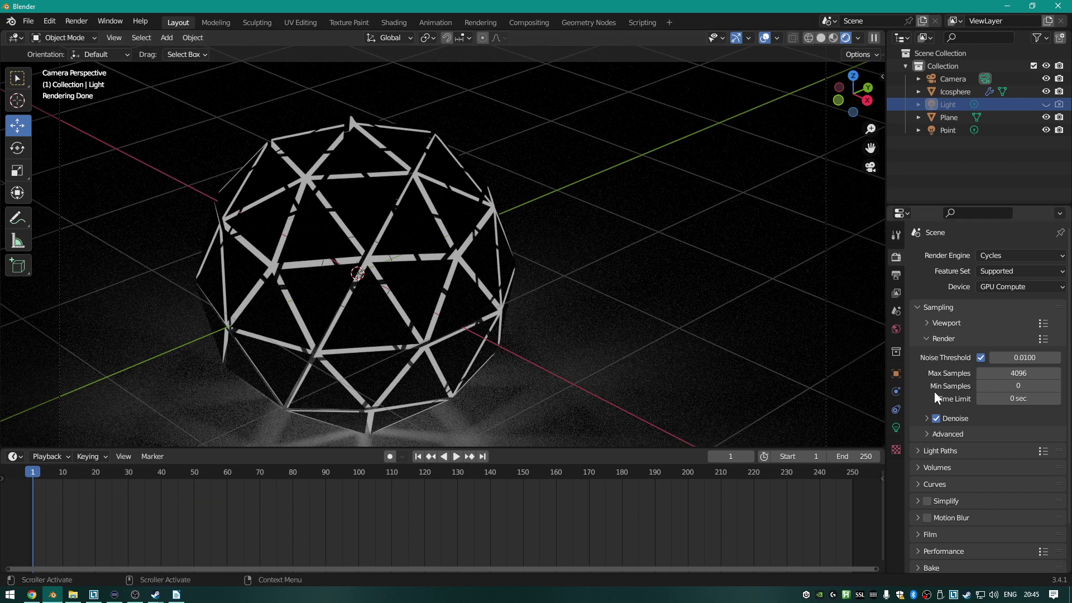
click(929, 327)
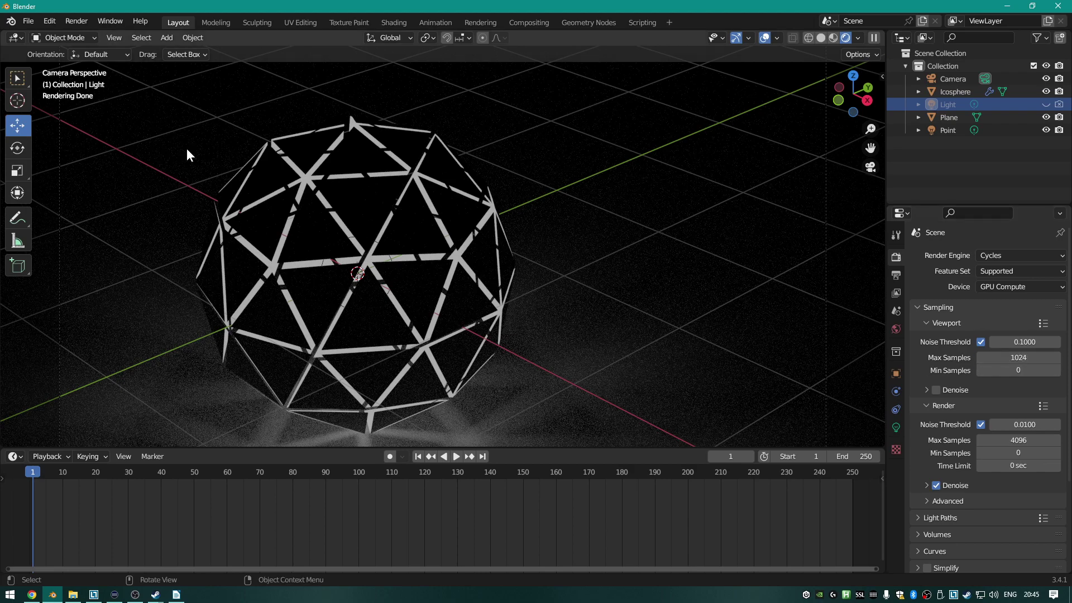
Leave the camera view, select and frame the ico sphere, and examine its floor shadows from several angles.
middle_drag(516, 210, 412, 241)
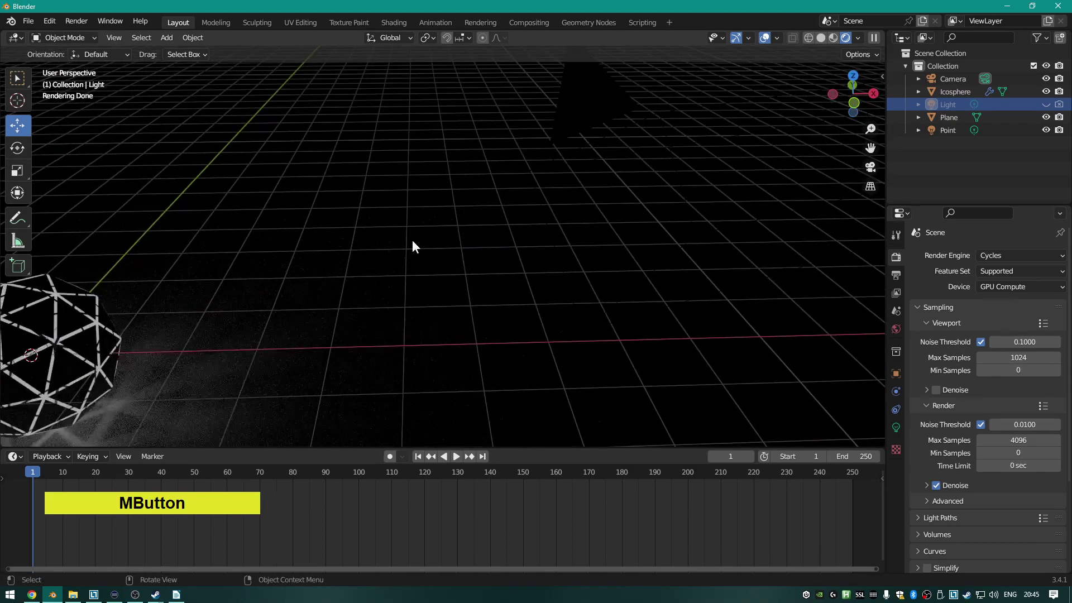
key(KP_Decimal)
click(96, 345)
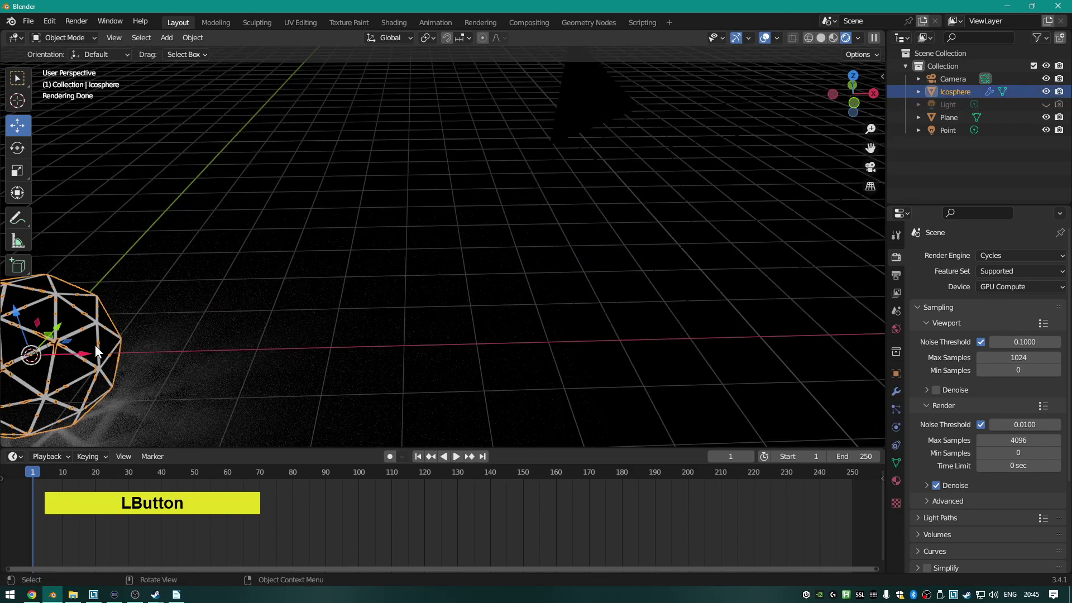
key(KP_Decimal)
middle_drag(262, 250, 356, 222)
scroll(437, 263, up, 3)
scroll(437, 262, down, 4)
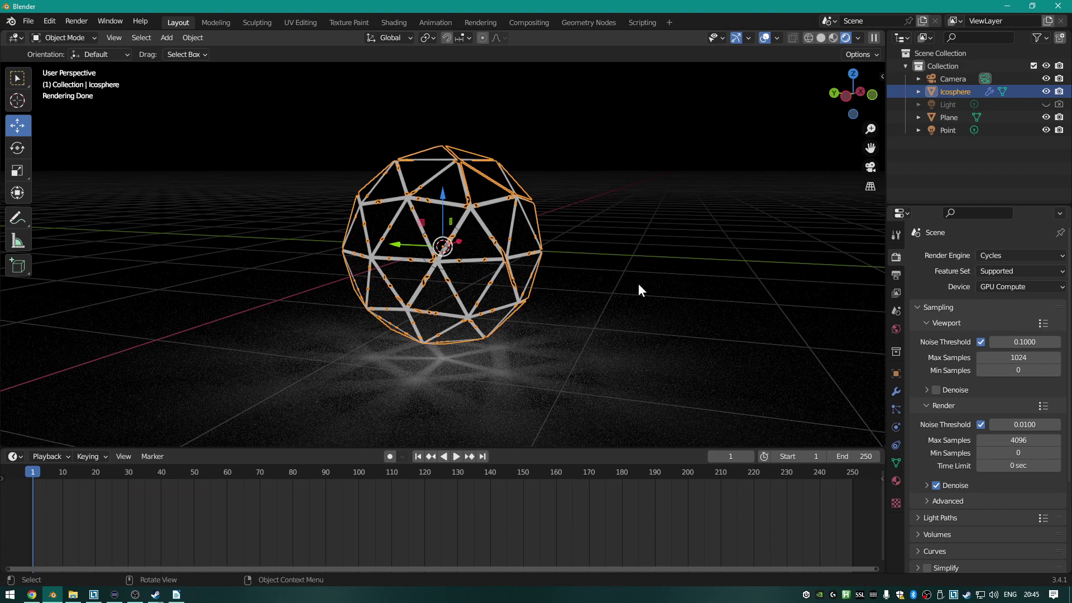
middle_drag(661, 244, 523, 274)
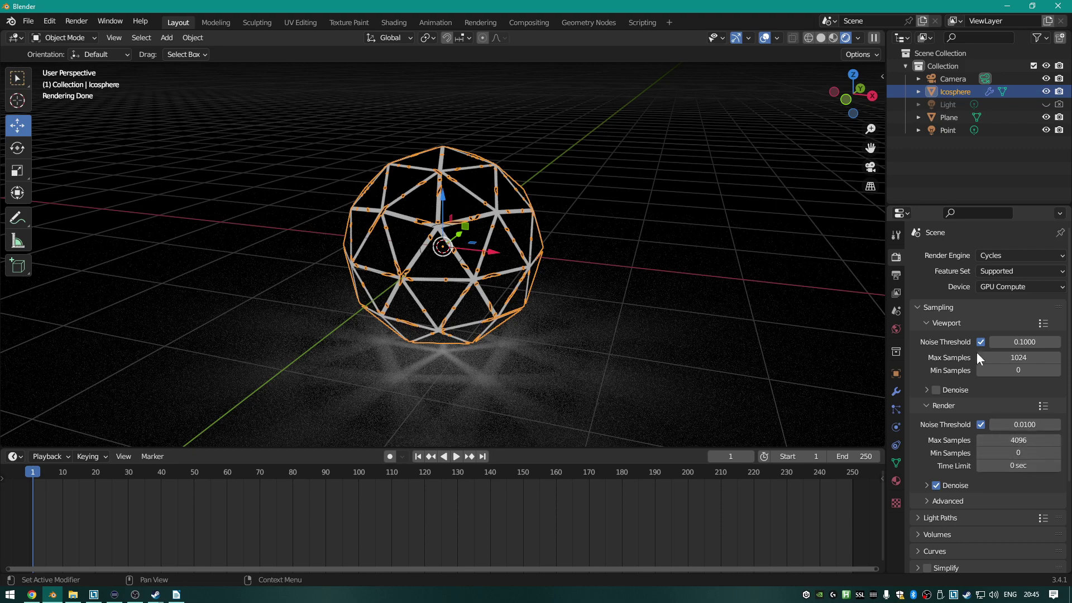
Disable Denoise for final renders, render the scene again and inspect the image for noise.
click(937, 485)
key(F12)
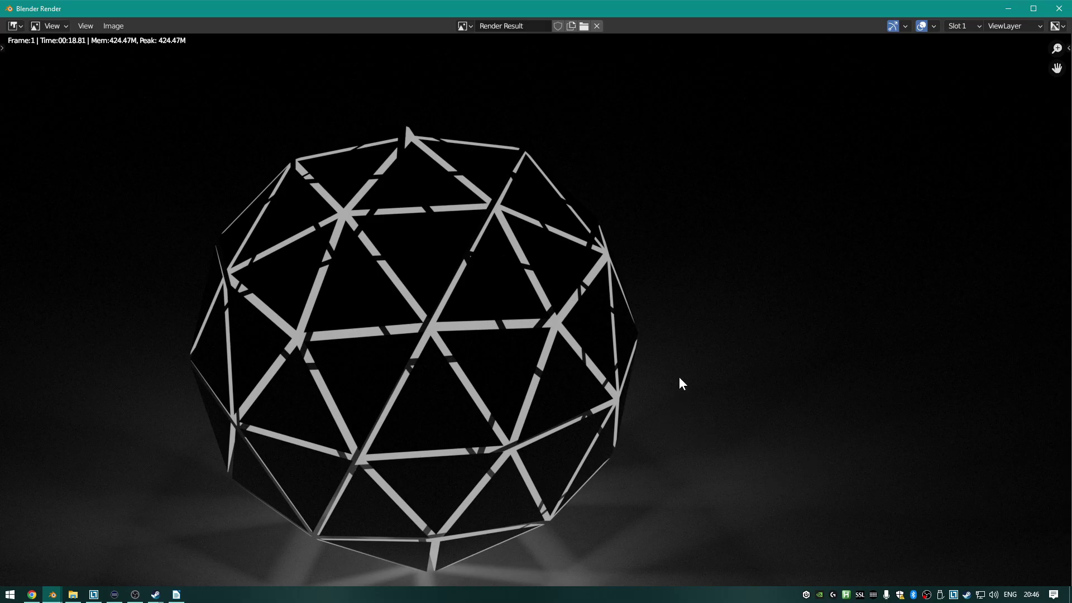
scroll(707, 295, up, 4)
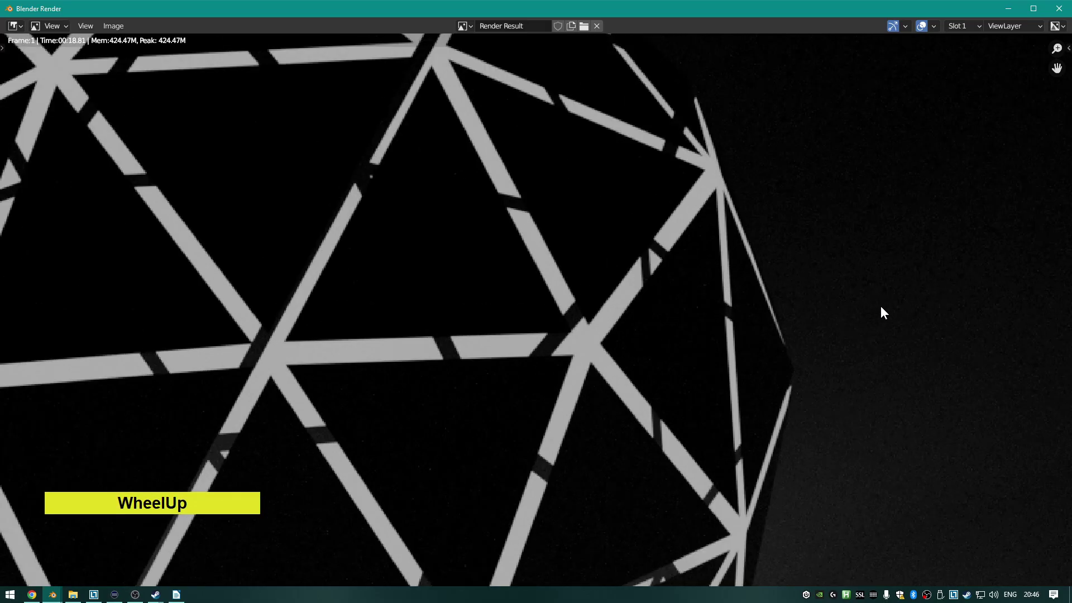
scroll(953, 288, down, 8)
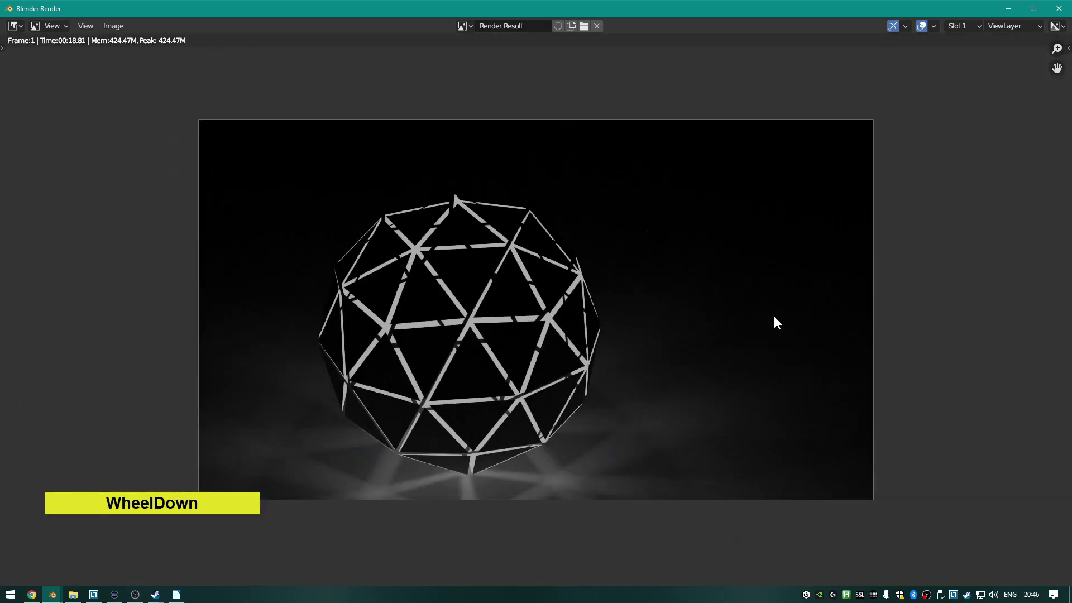
scroll(719, 306, up, 1)
scroll(652, 321, up, 1)
scroll(653, 322, down, 1)
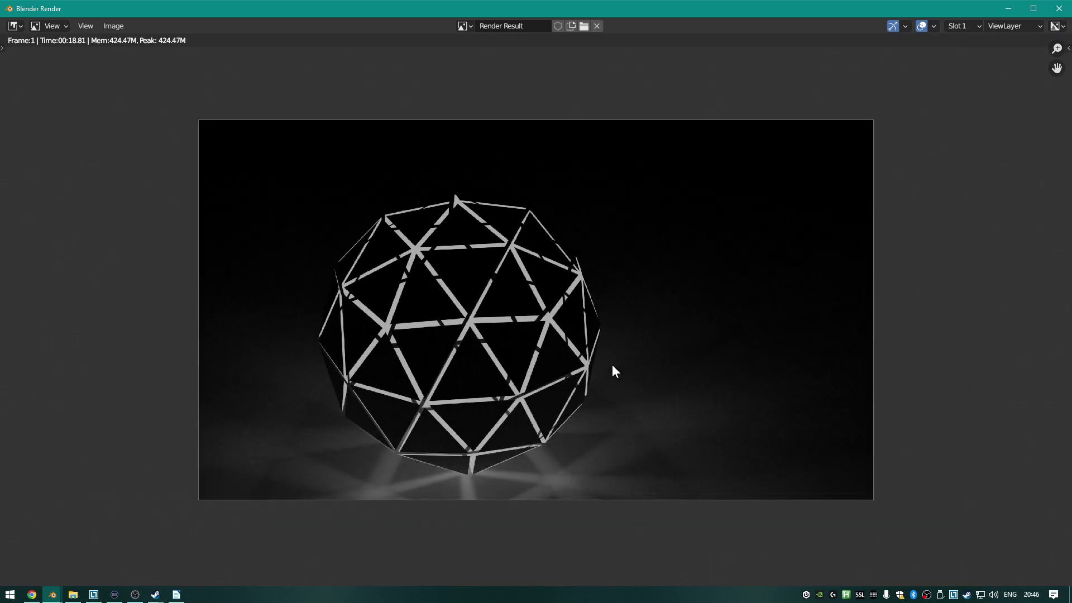
click(655, 302)
key(Escape)
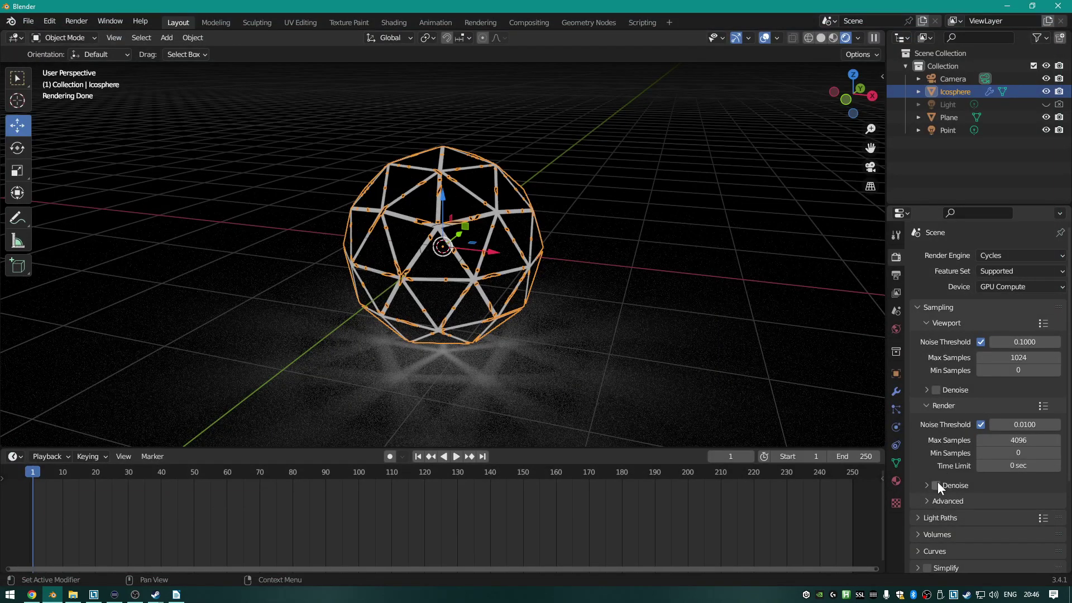
Switch the render engine to Eevee and render the scene to compare its speed and shadows.
click(999, 255)
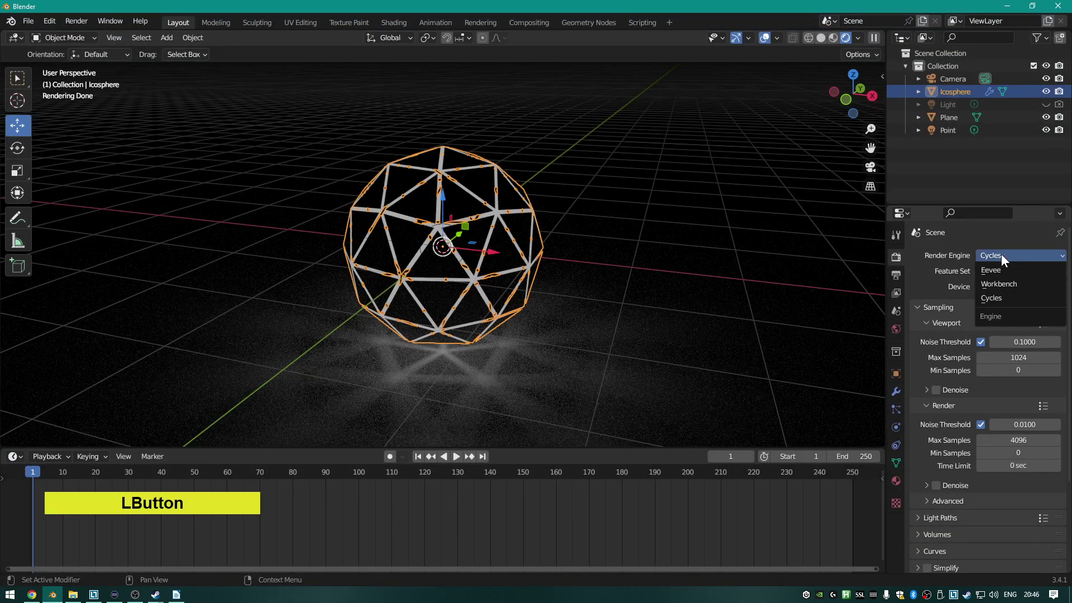
click(990, 271)
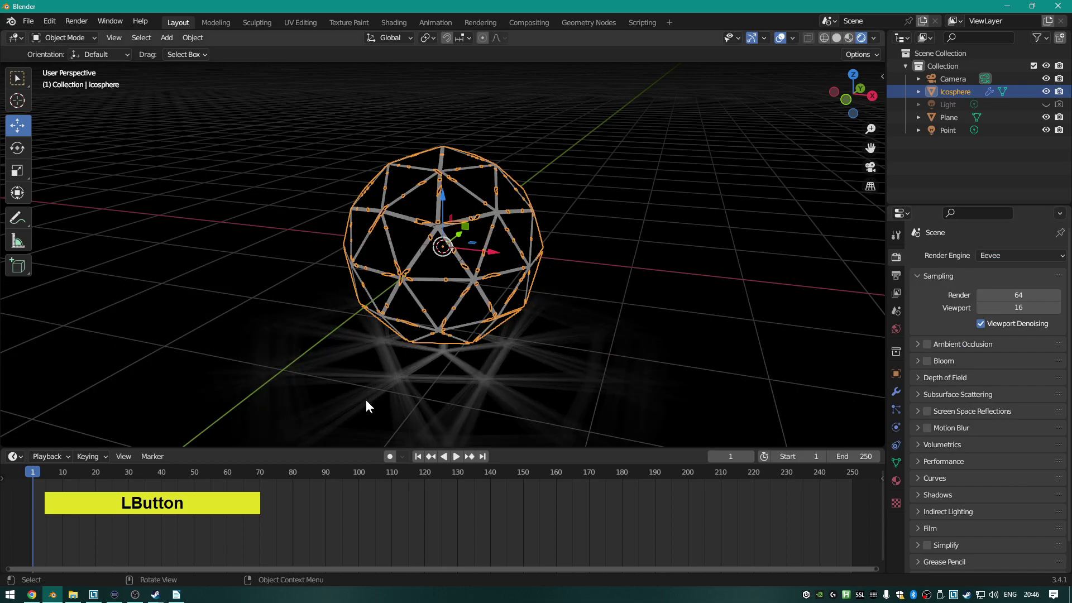
key(F12)
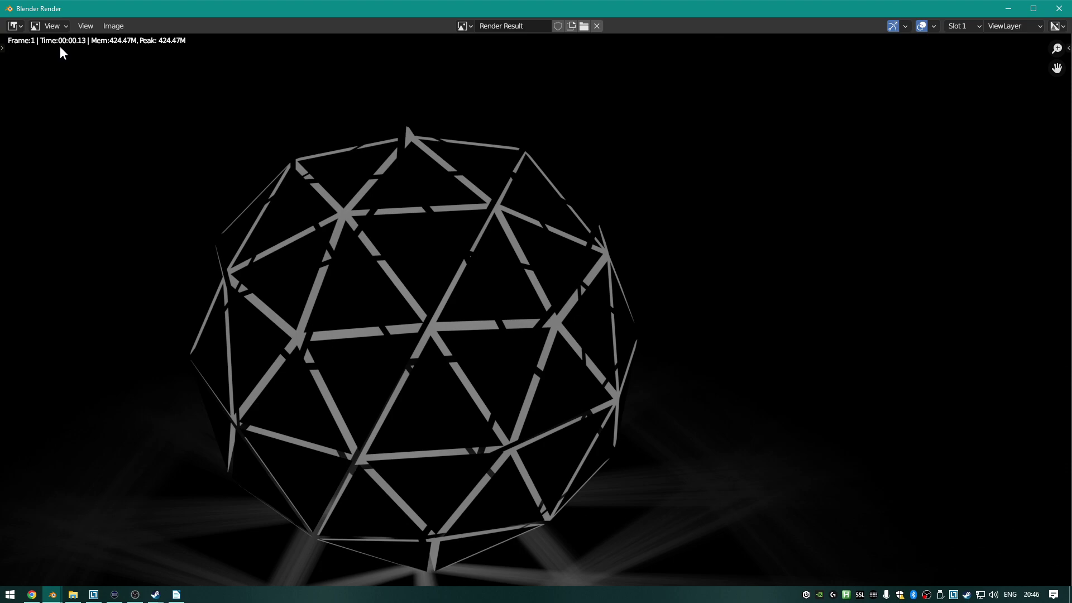
click(1058, 8)
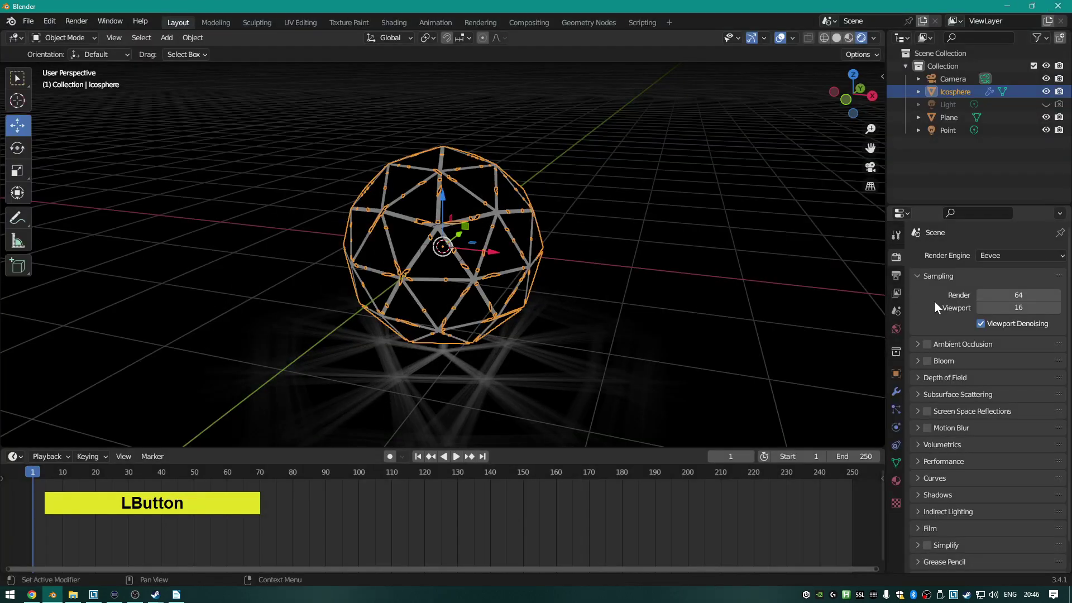
Set the render engine back to Cycles, render the scene again and put the render window away.
click(990, 255)
click(991, 298)
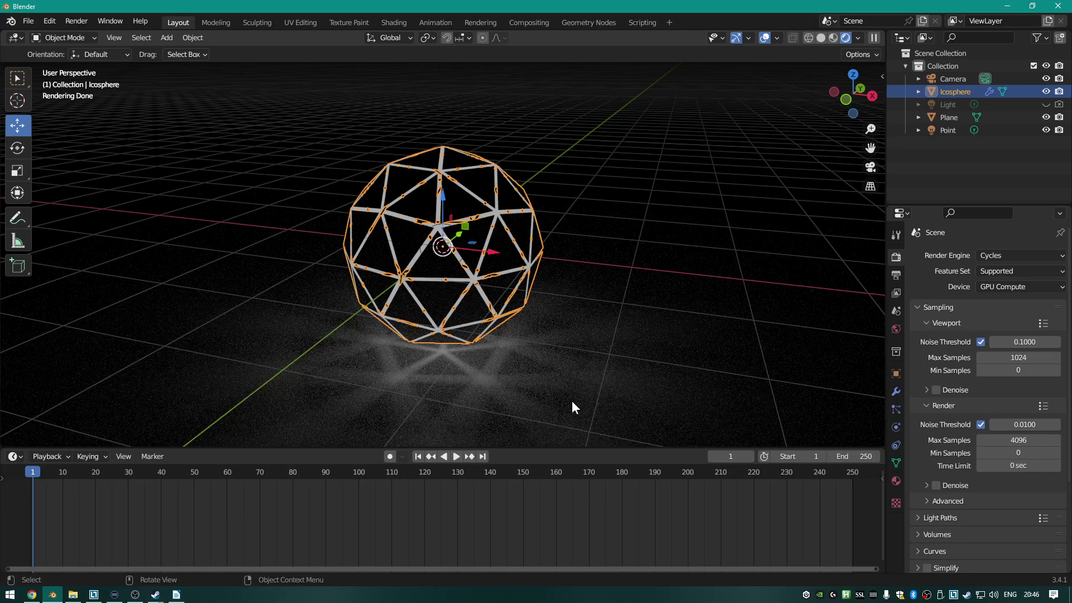
key(F12)
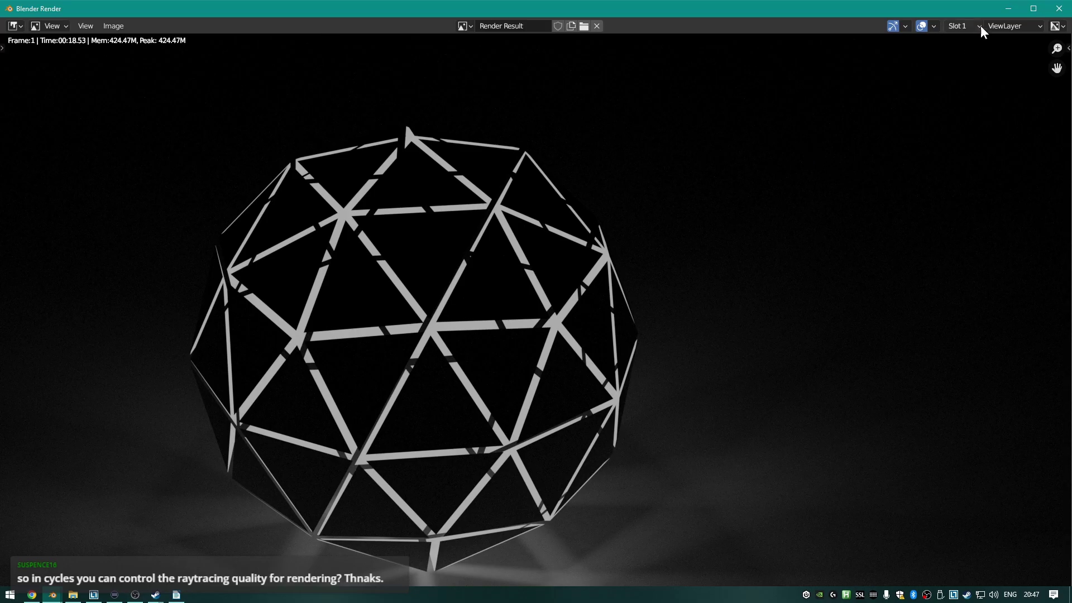
click(1006, 9)
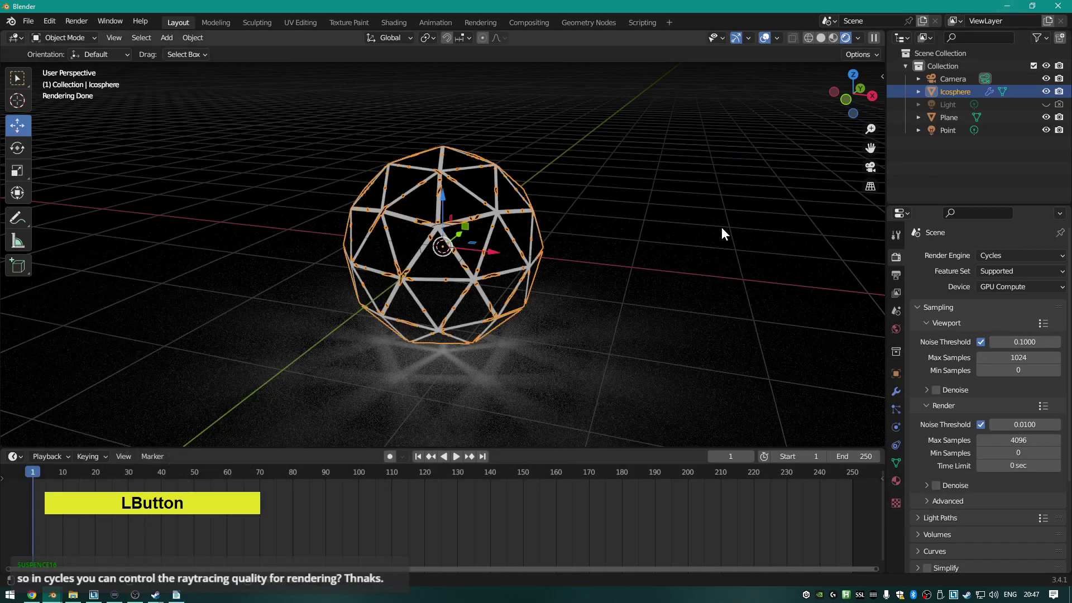
Render the current frame with Cycles, view the whole finished image, and close the render window.
scroll(986, 338, down, 2)
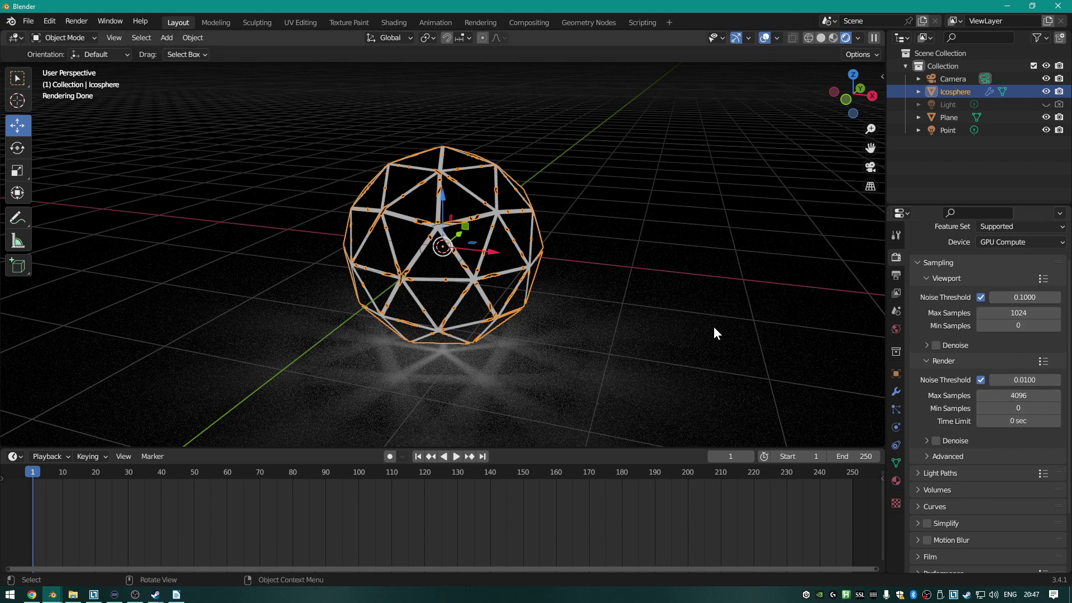
key(F12)
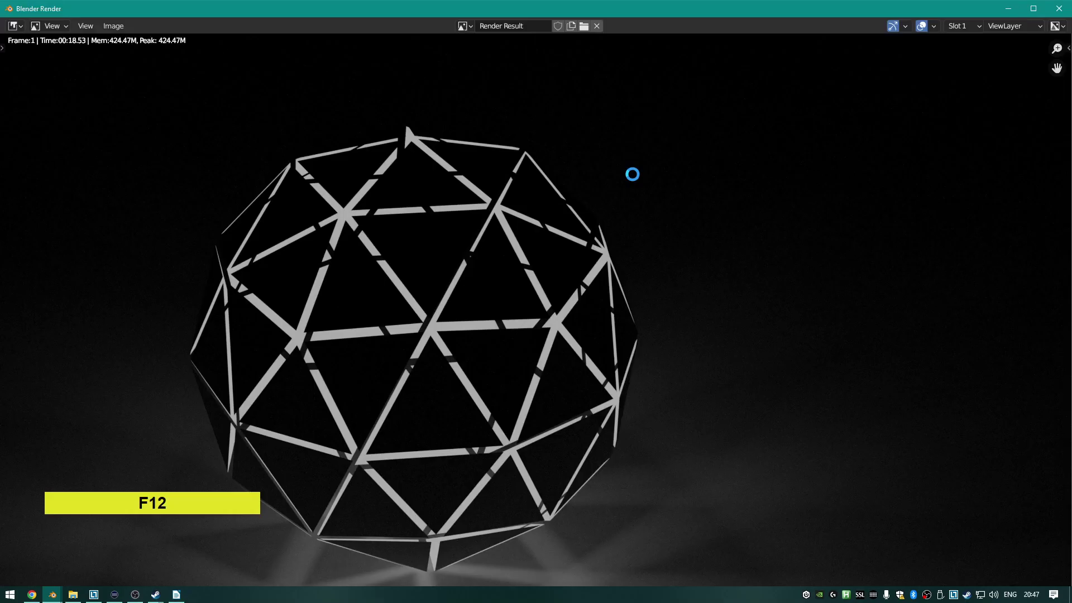
scroll(628, 201, down, 2)
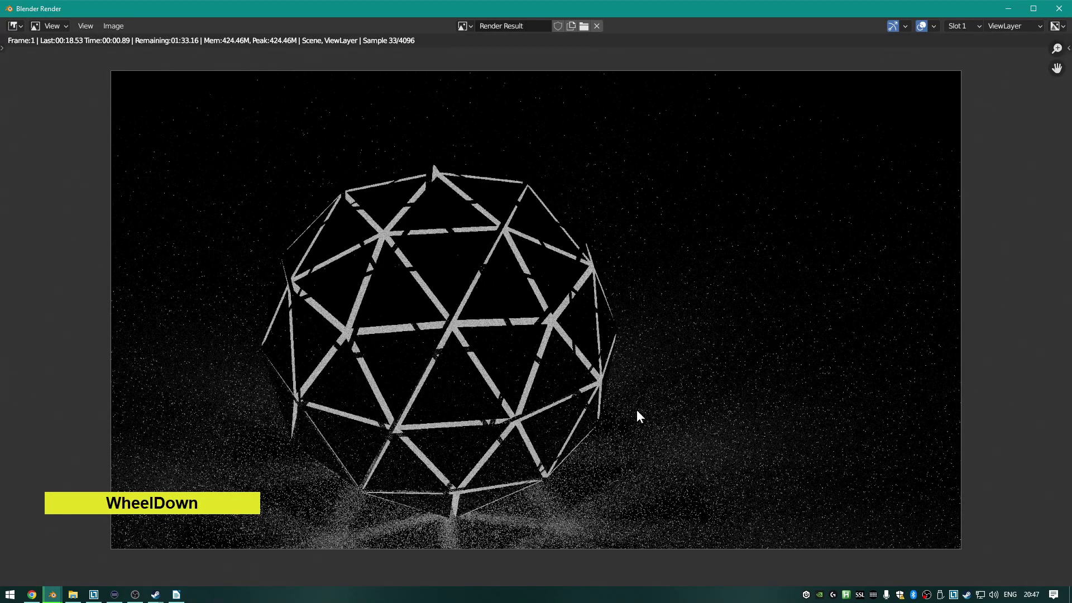
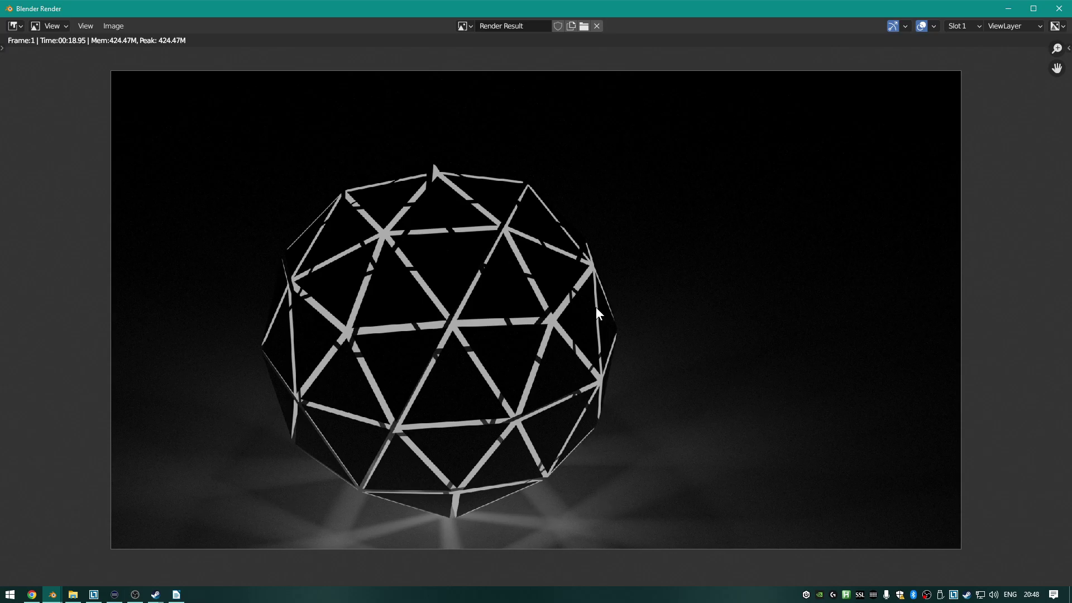
click(1057, 8)
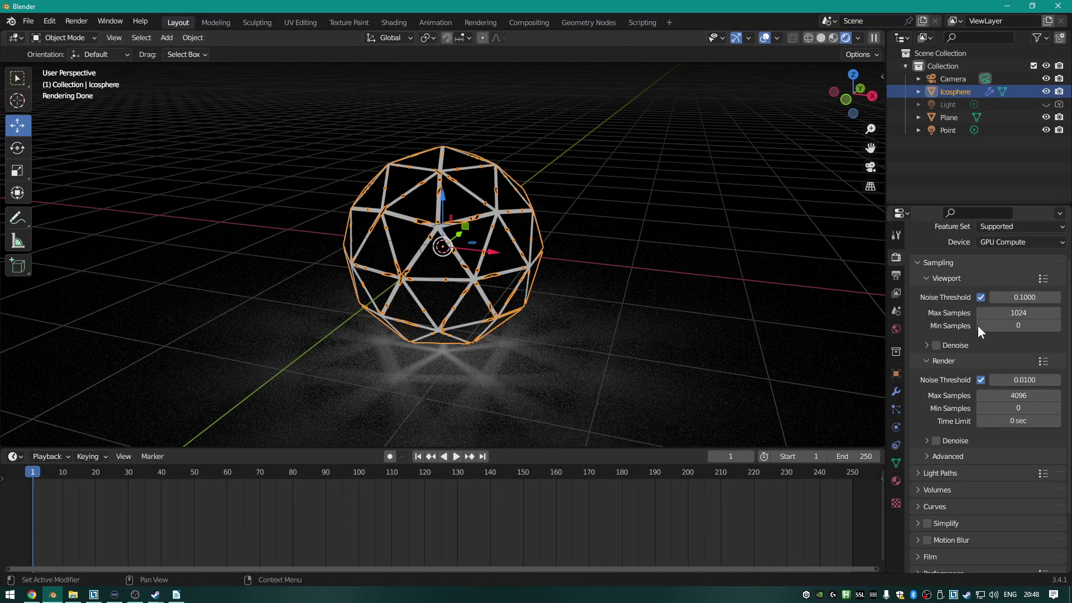
Switch the render engine to Eevee and compare the shadows cast on the plane beneath the wireframe icosphere.
scroll(978, 328, down, 2)
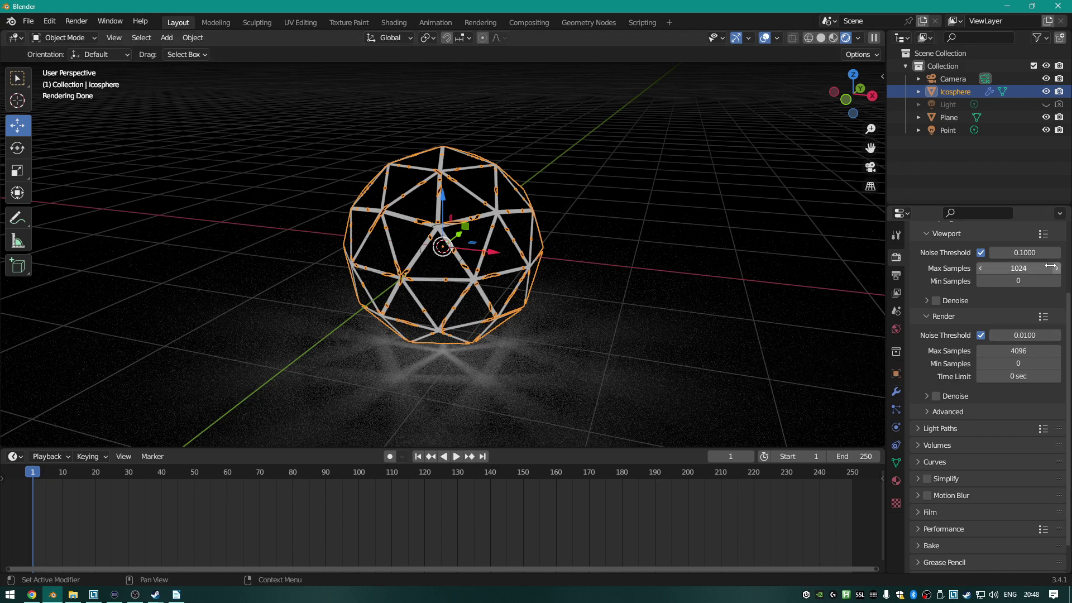
scroll(1029, 286, up, 4)
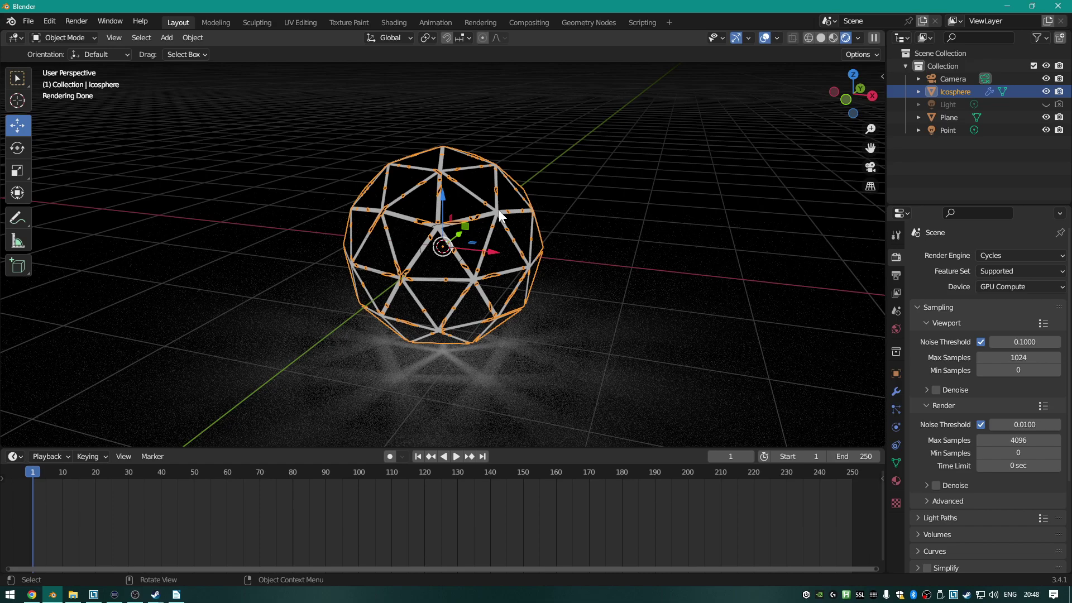
scroll(447, 380, up, 4)
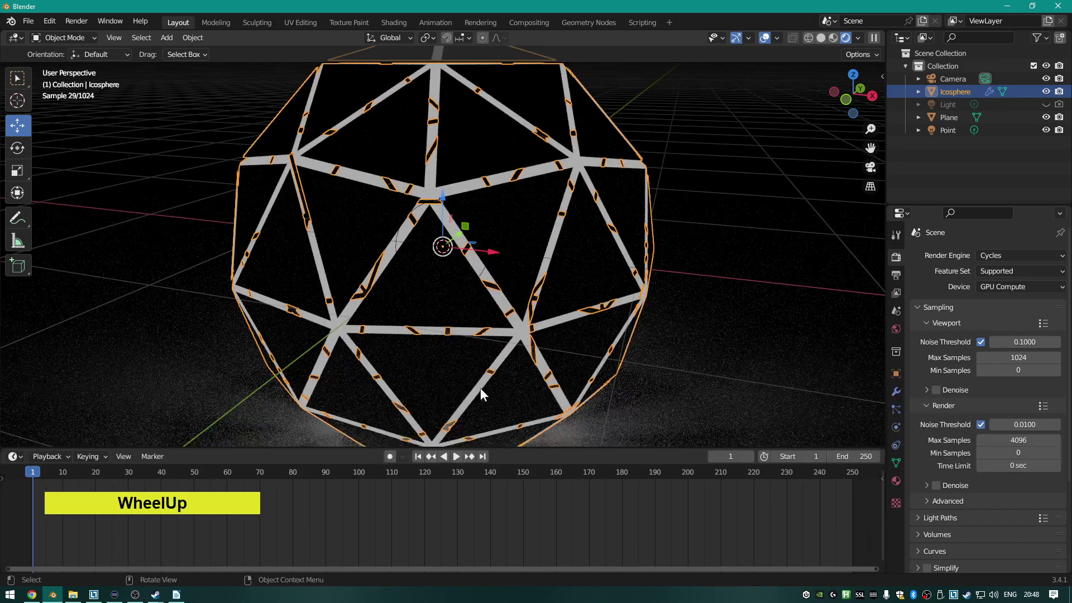
shift+middle_drag(500, 386, 548, 202)
shift+scroll(532, 199, up, 2)
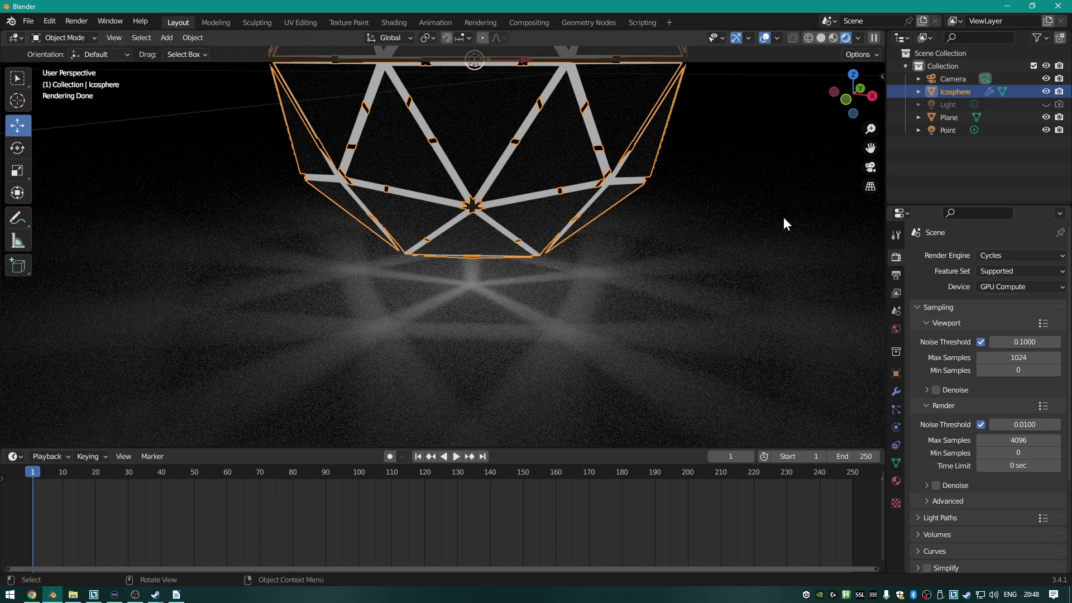
click(990, 256)
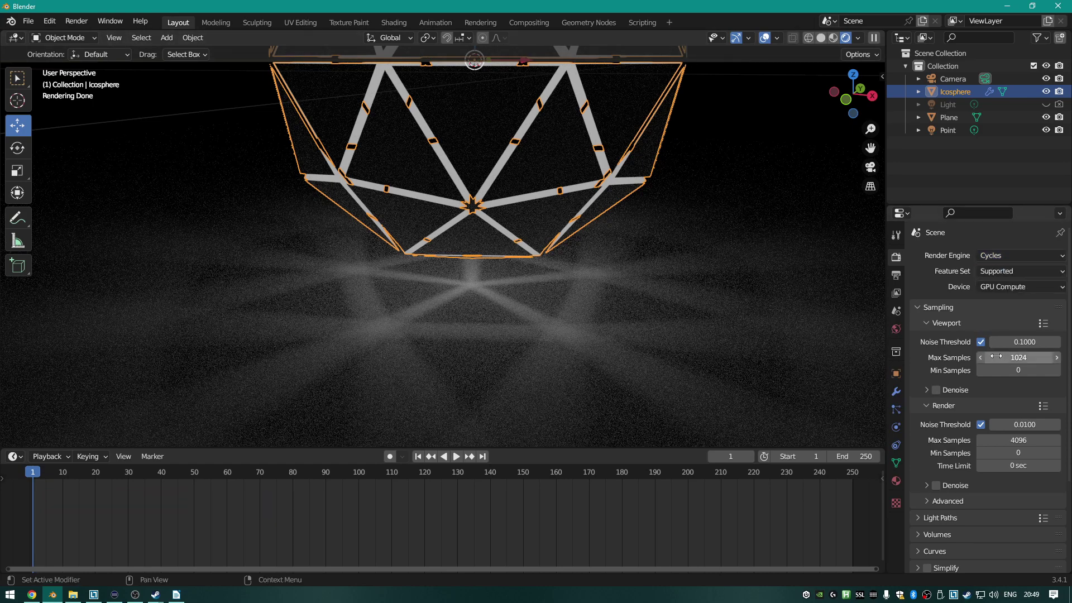
click(1009, 259)
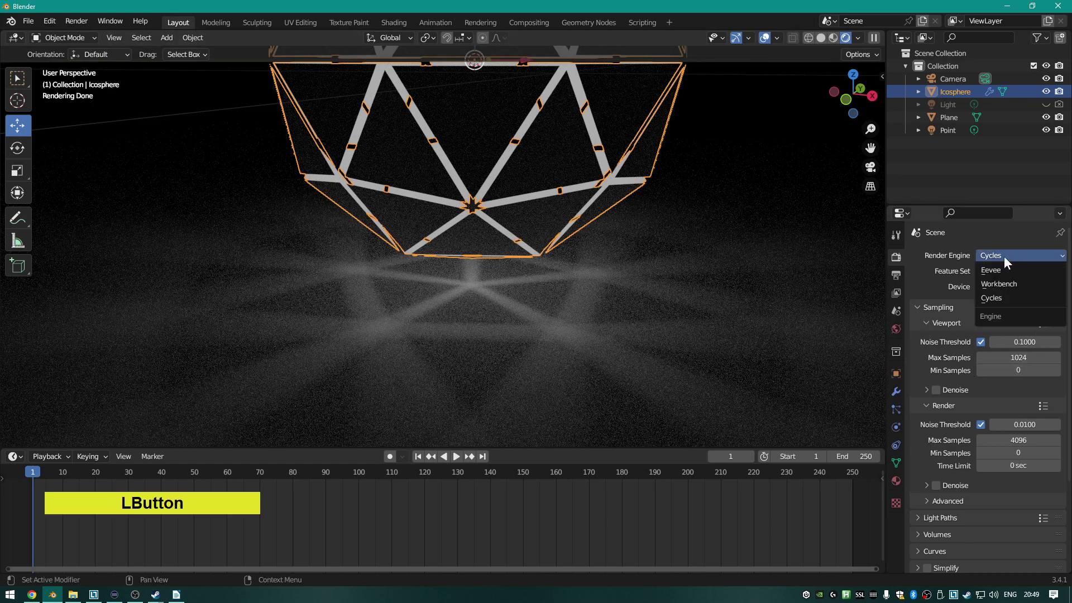
click(989, 273)
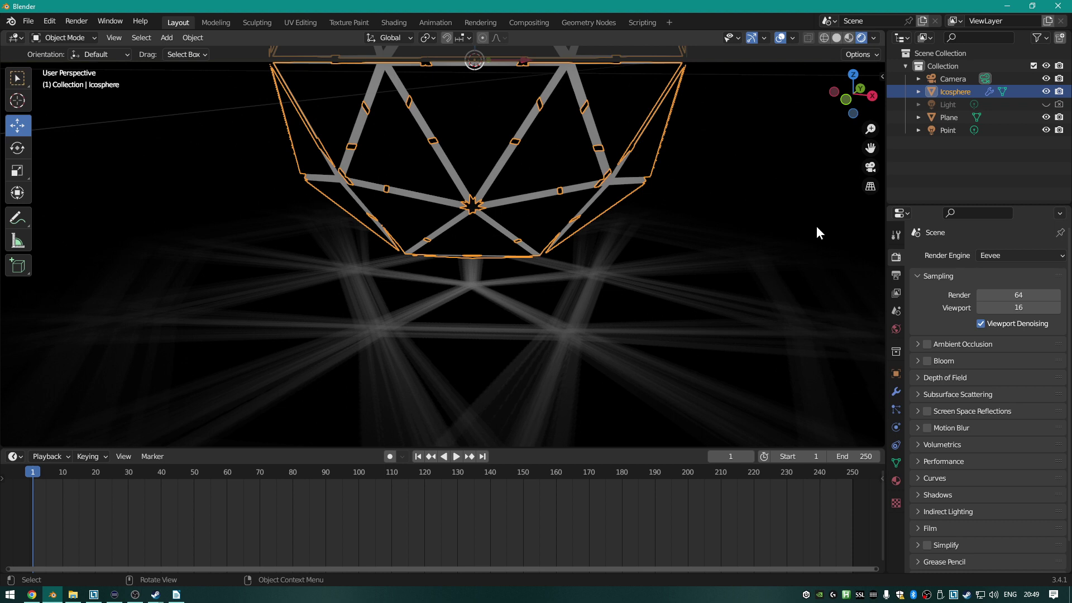
scroll(646, 273, down, 2)
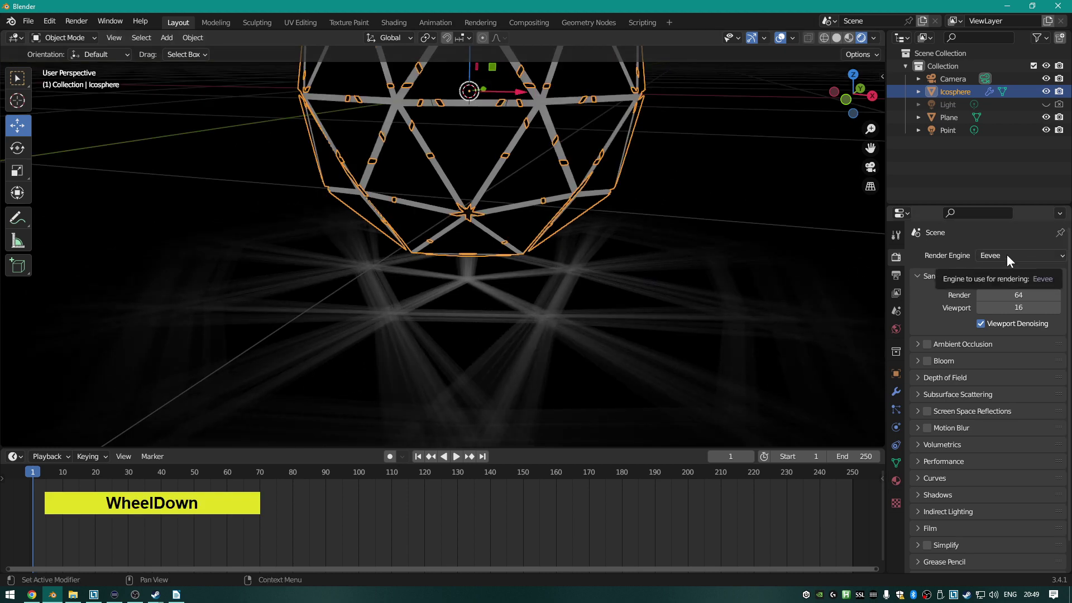
scroll(501, 250, down, 2)
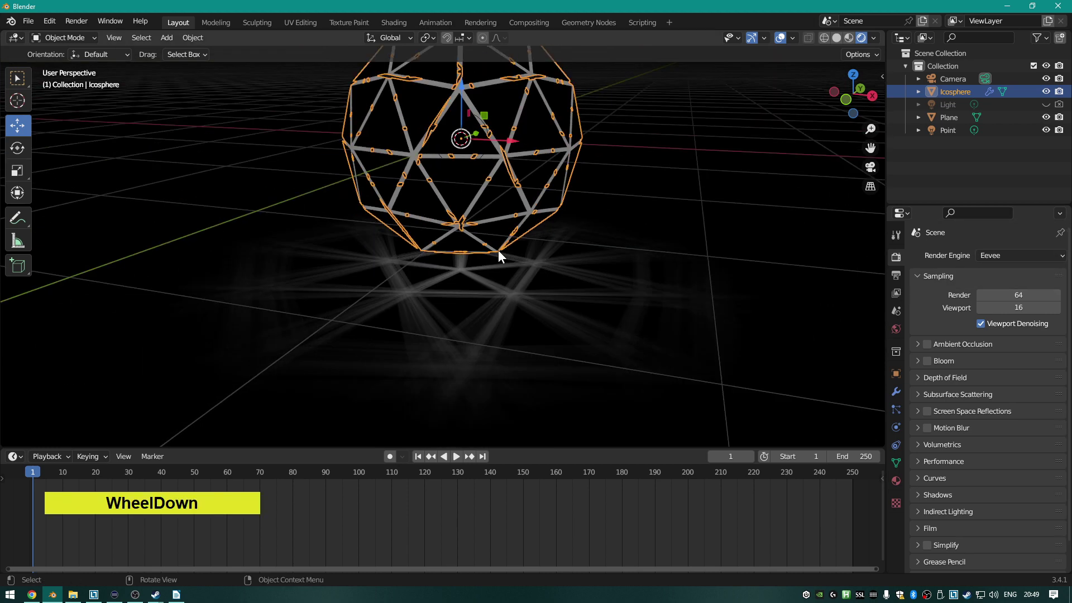
scroll(497, 250, down, 1)
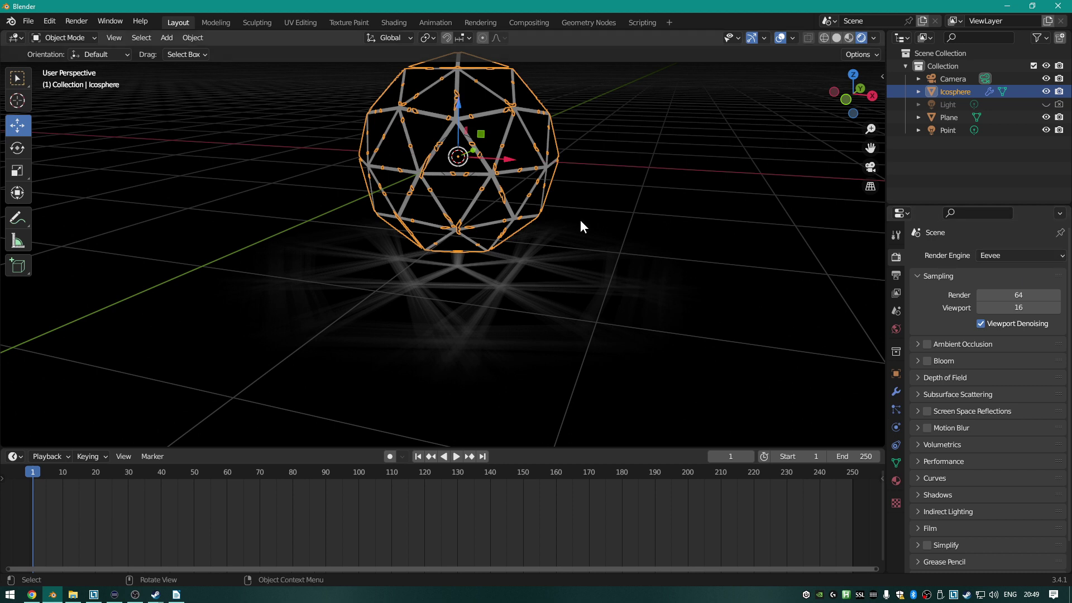
Start a new default scene, discarding the unsaved changes to the current file.
click(32, 16)
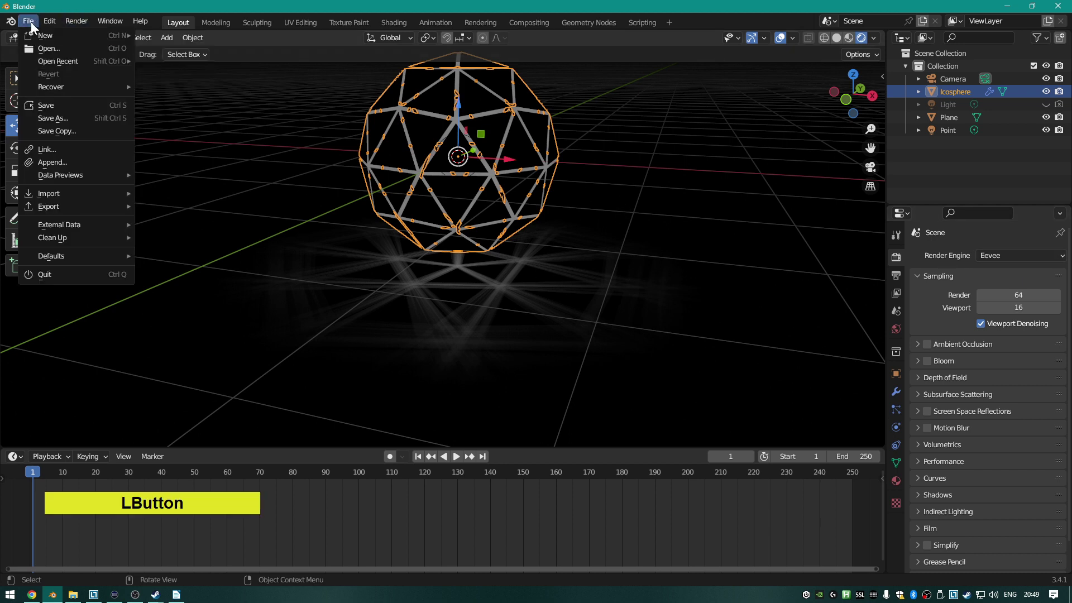
mouse_move(44, 40)
click(180, 33)
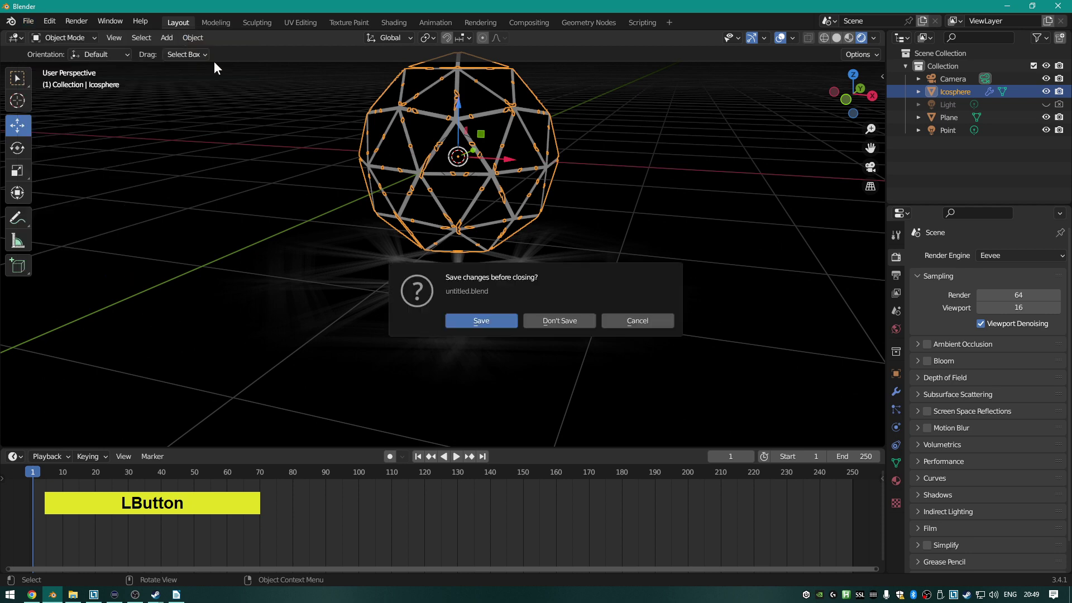
click(566, 321)
Delete the default light, camera and cube to empty the scene.
scroll(554, 268, down, 3)
scroll(545, 287, up, 3)
scroll(486, 251, down, 3)
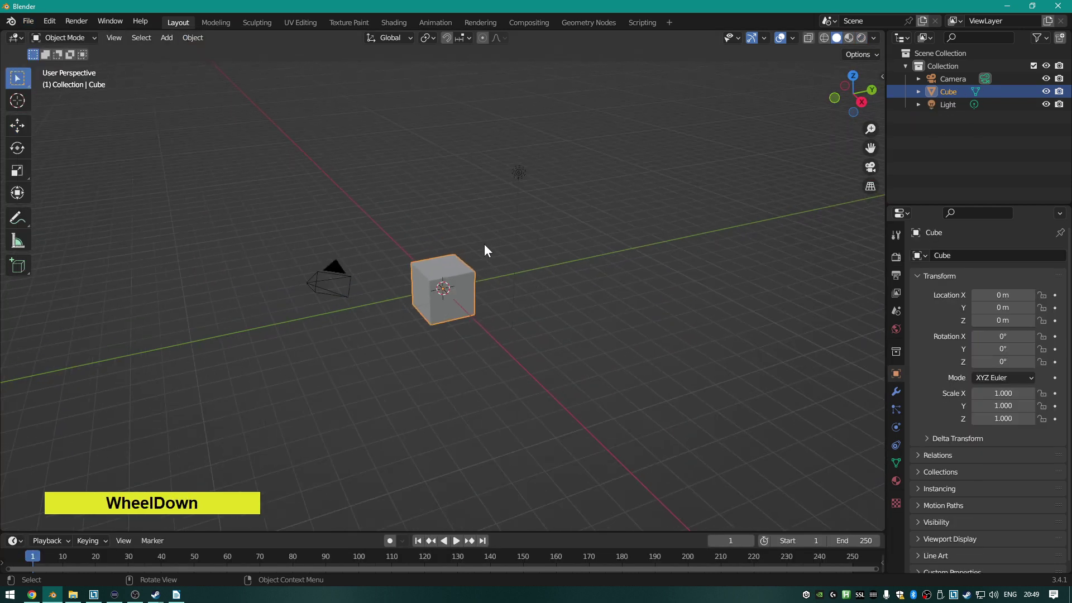
shift+middle_drag(510, 203, 578, 274)
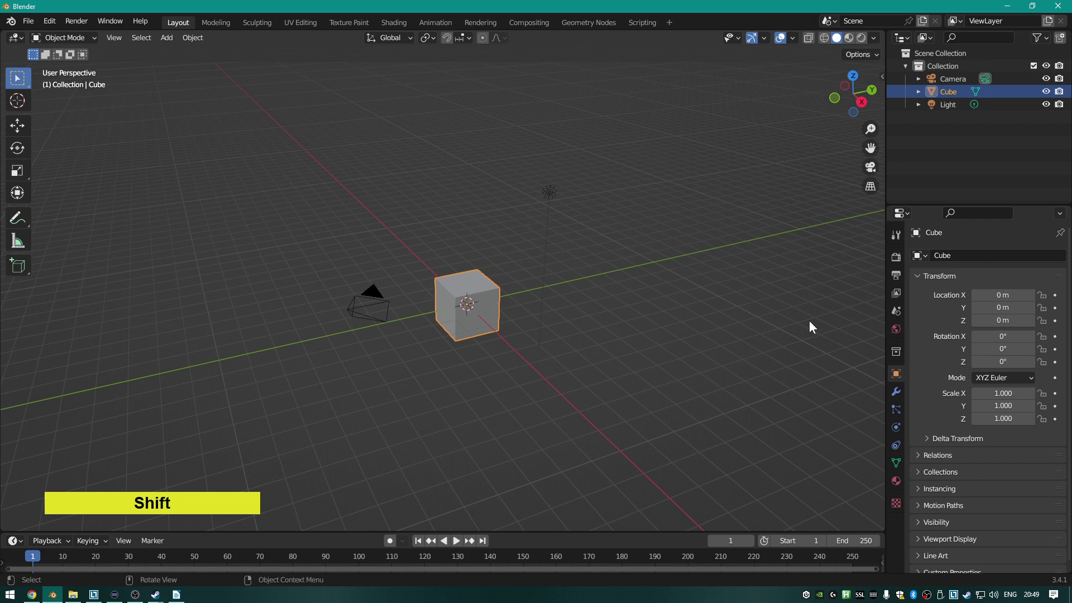
scroll(623, 316, down, 1)
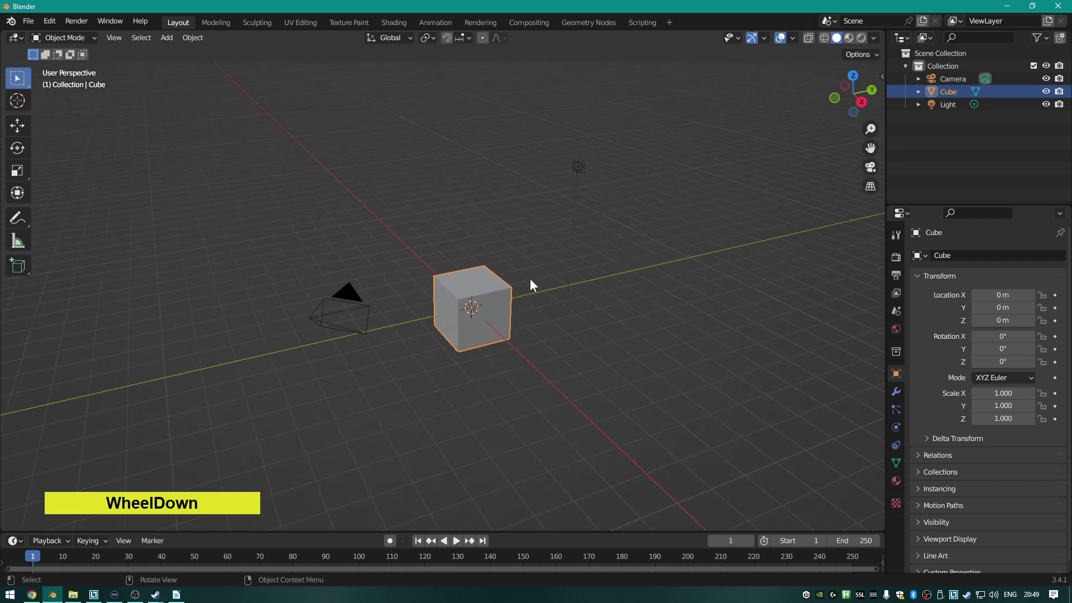
click(578, 164)
click(497, 295)
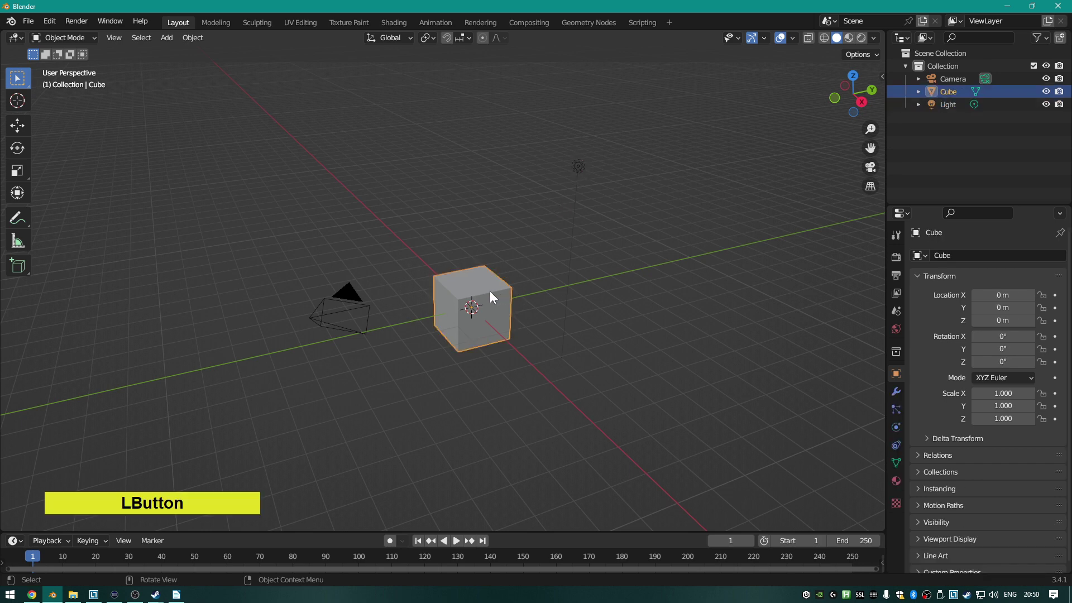
click(321, 319)
click(477, 288)
click(578, 165)
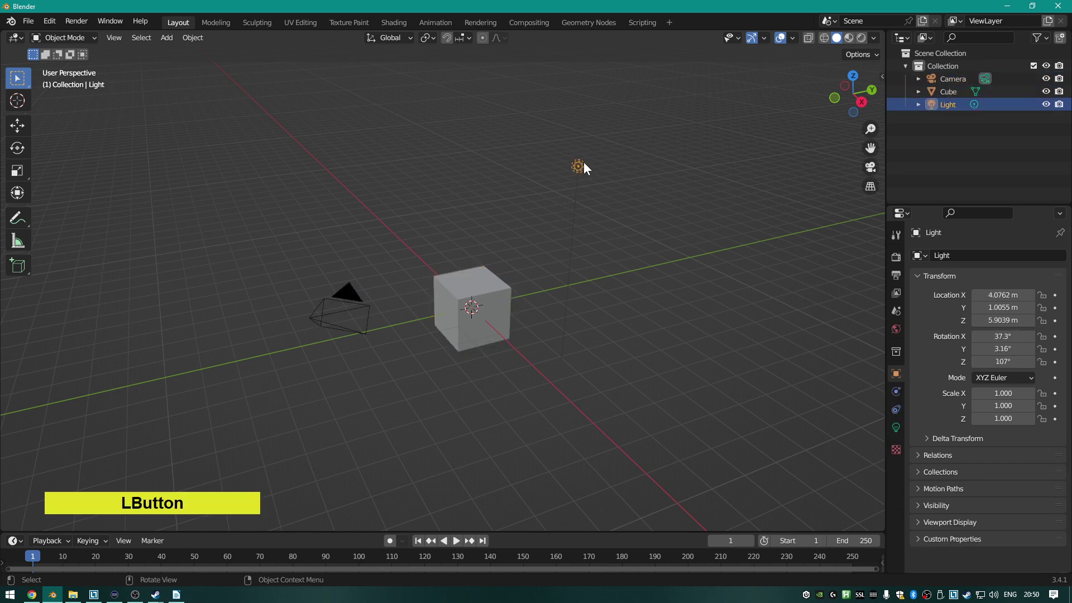
key(Delete)
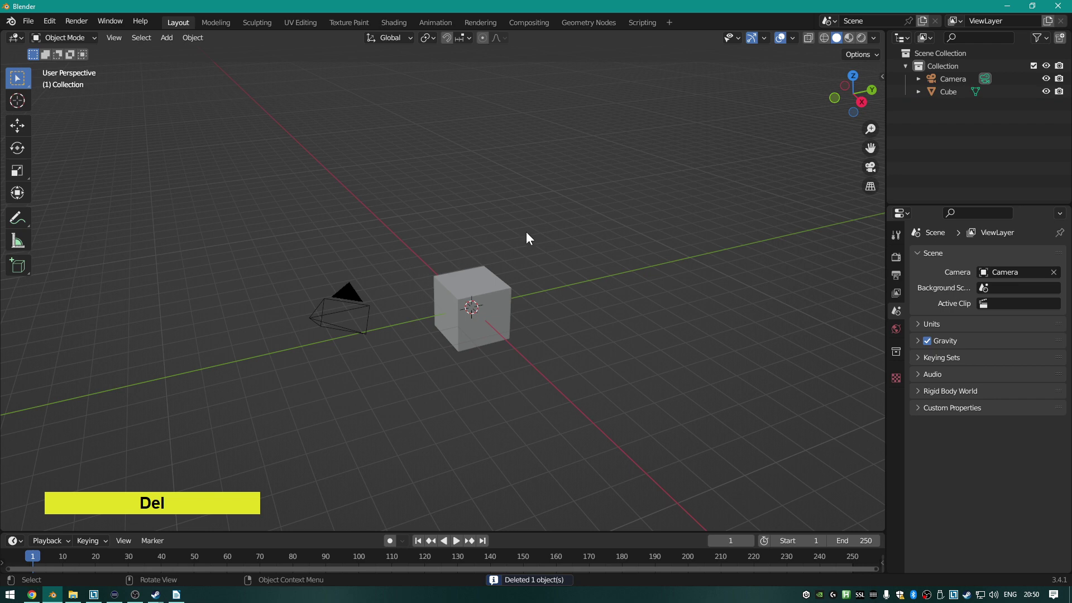
click(362, 307)
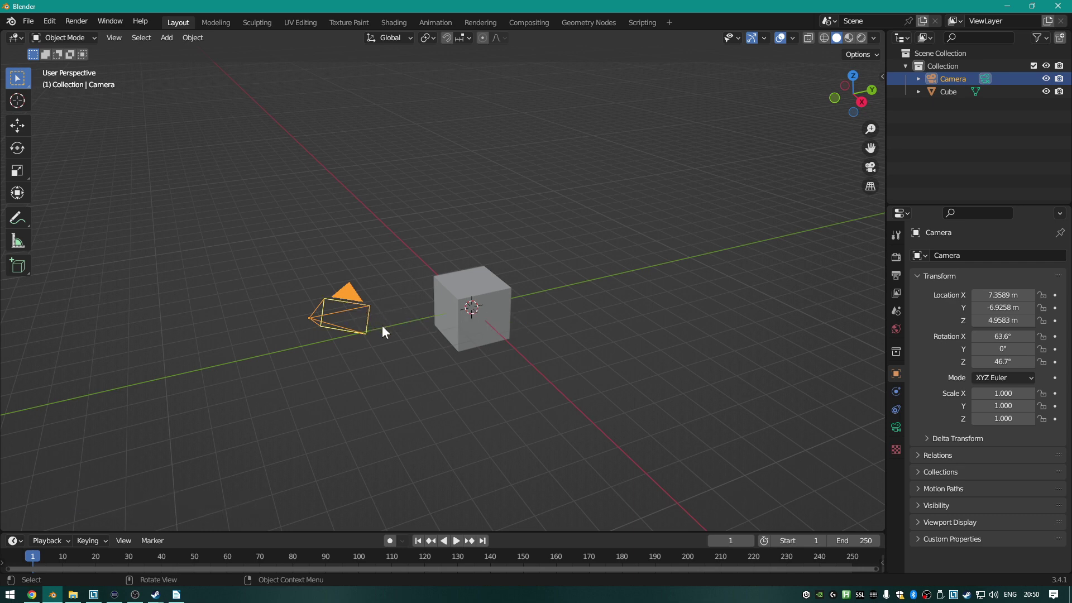
key(Delete)
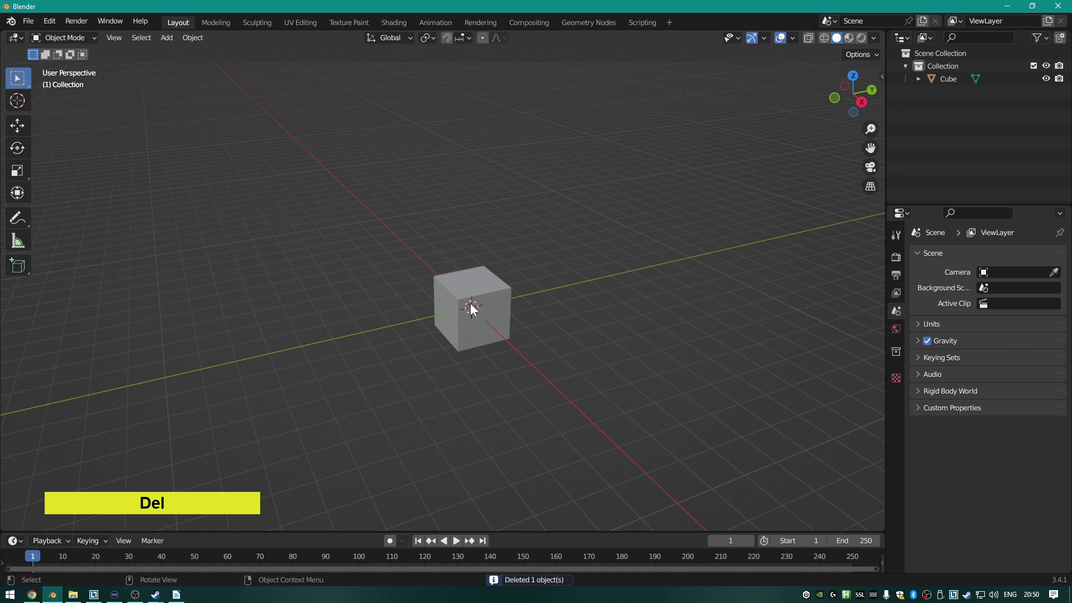
click(482, 287)
key(Delete)
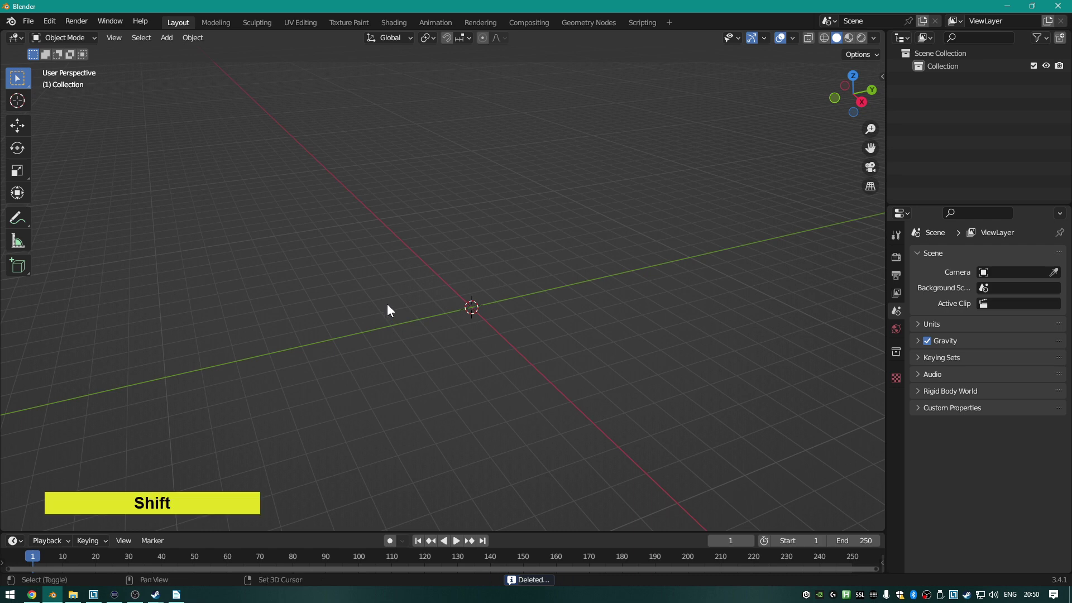
Add an Ico Sphere mesh at the world origin.
key(shift+a)
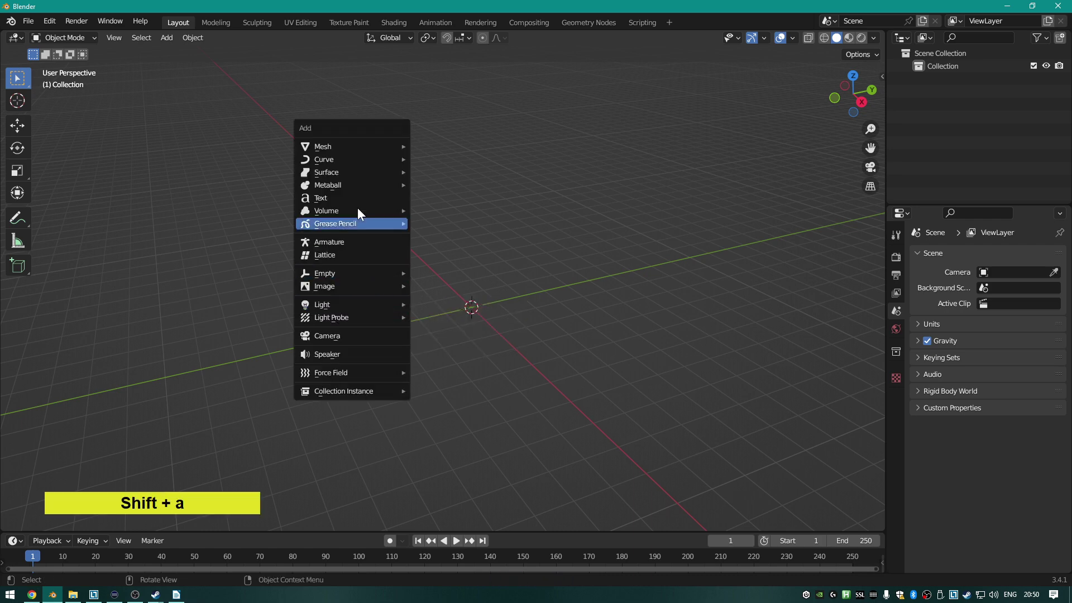
mouse_move(344, 143)
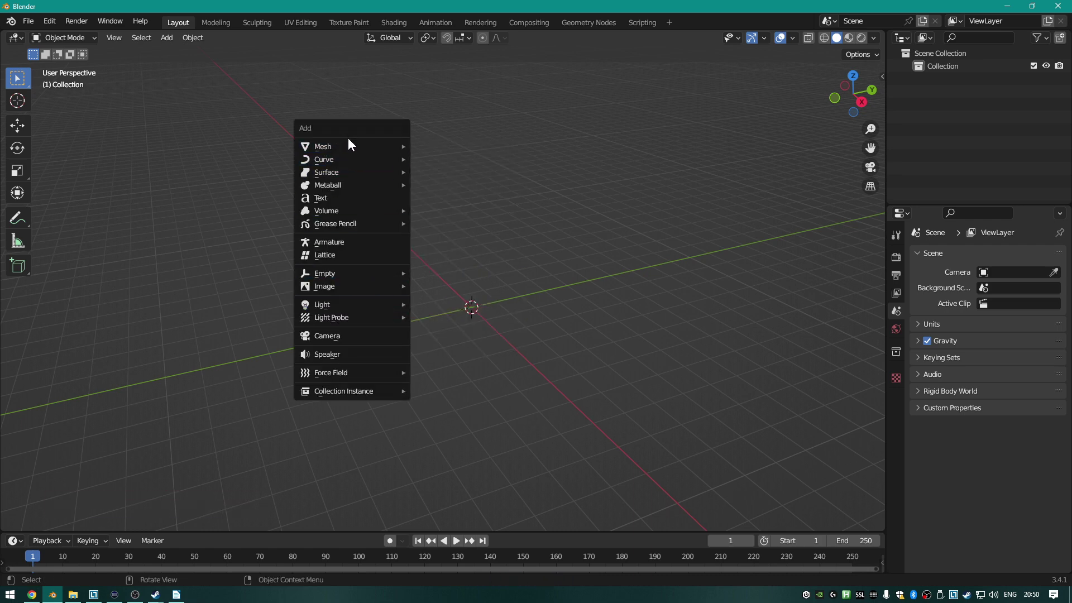
mouse_move(369, 161)
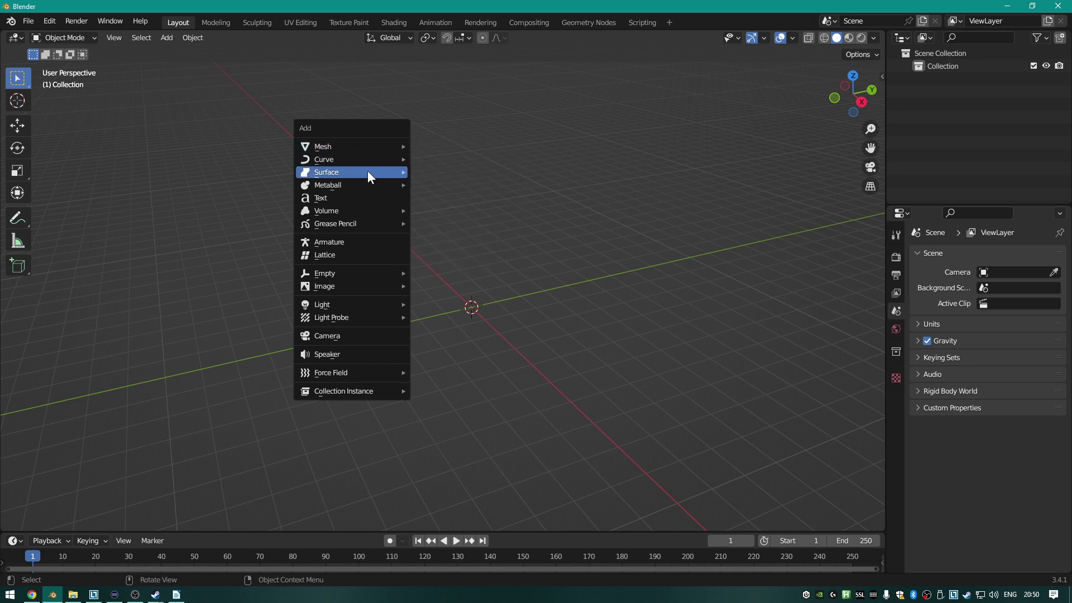
mouse_move(363, 183)
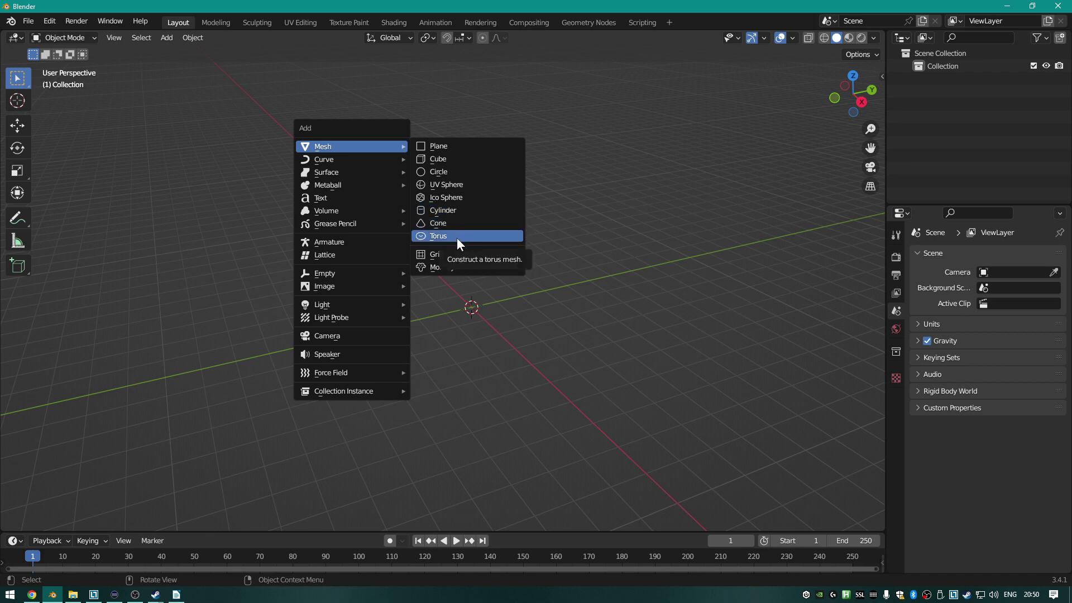
click(464, 197)
Select all of the icosphere's faces in Edit Mode with face selection and apply Checker Deselect.
scroll(536, 312, up, 4)
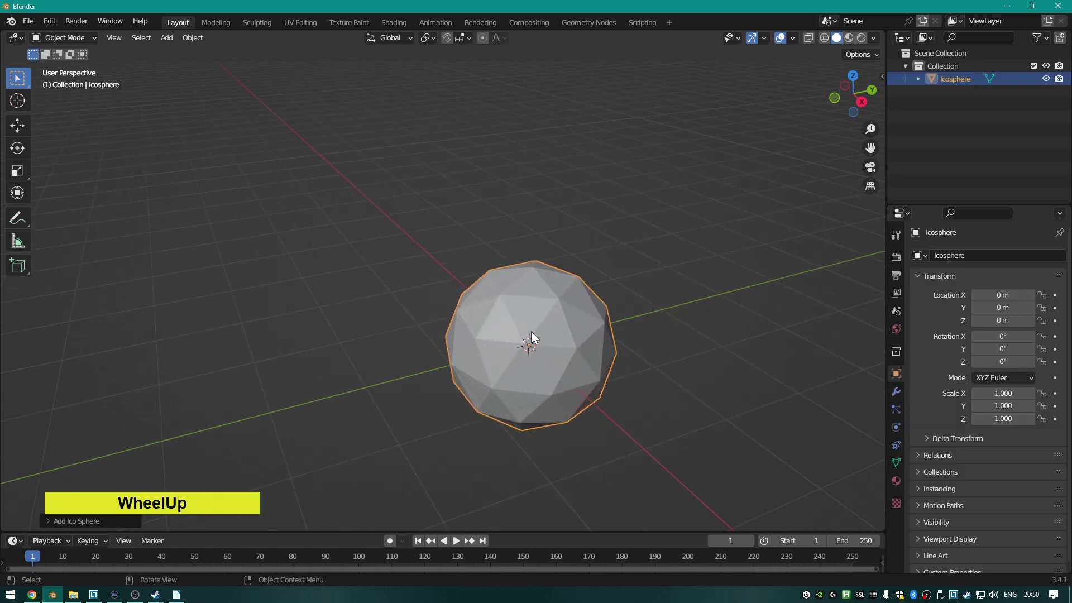
shift+middle_drag(539, 348, 527, 309)
key(Tab)
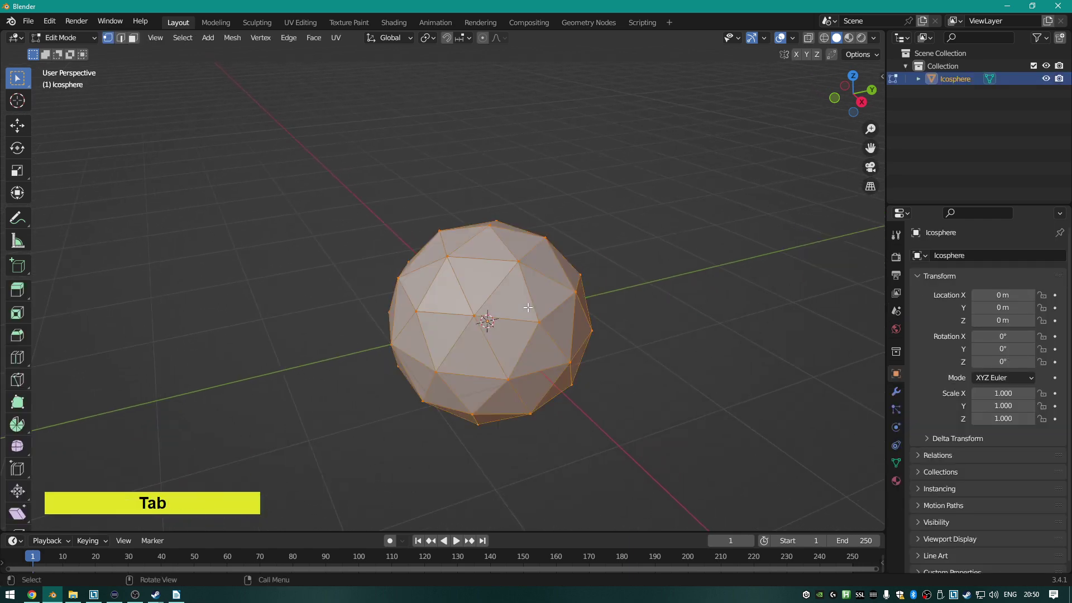
click(526, 267)
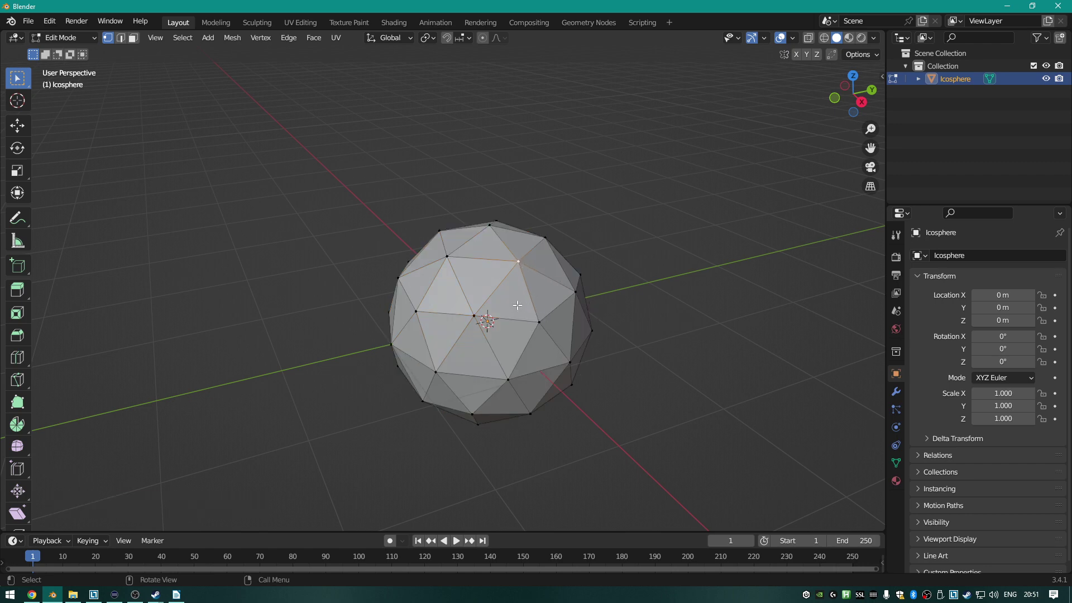
click(134, 38)
key(a)
click(179, 38)
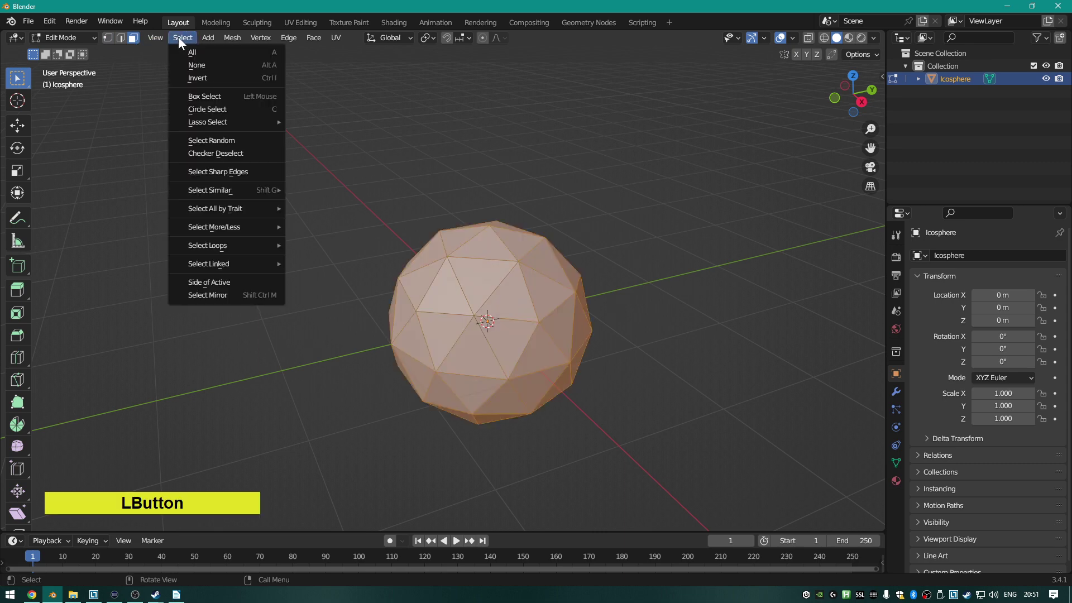
click(225, 154)
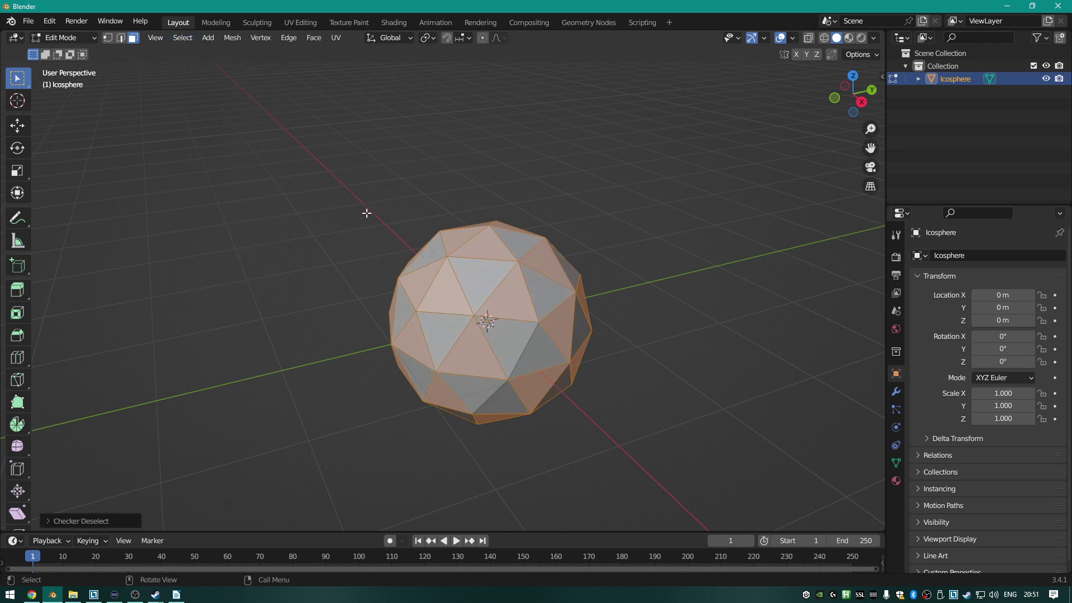
Extrude the selected alternating faces in place, scale them outward from the icosphere's centre, and return to Object Mode.
middle_drag(552, 289, 639, 309)
scroll(638, 309, up, 1)
key(e)
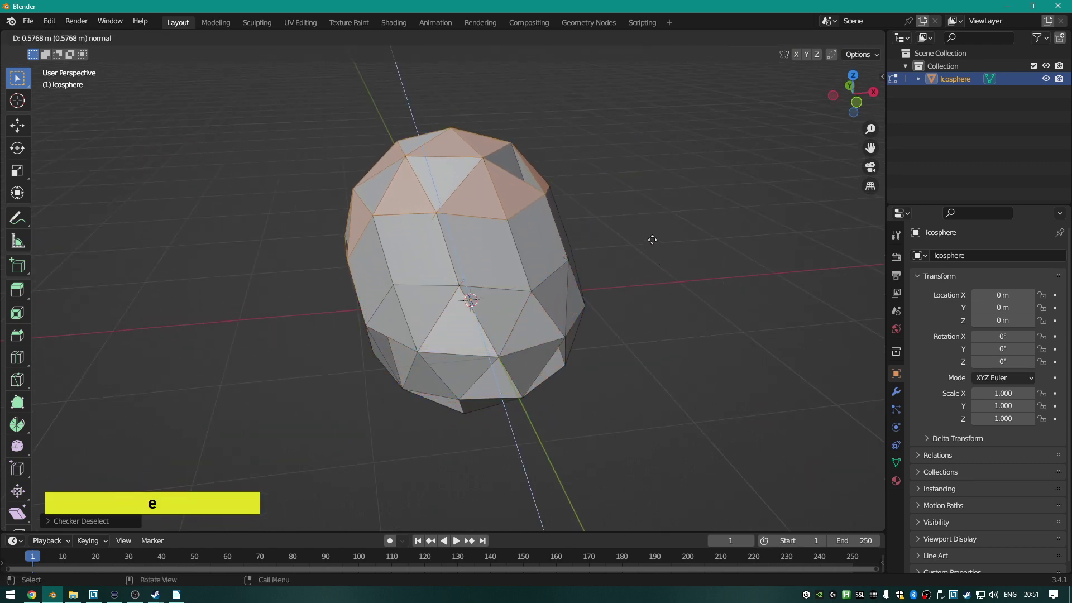
right_click(645, 291)
key(s)
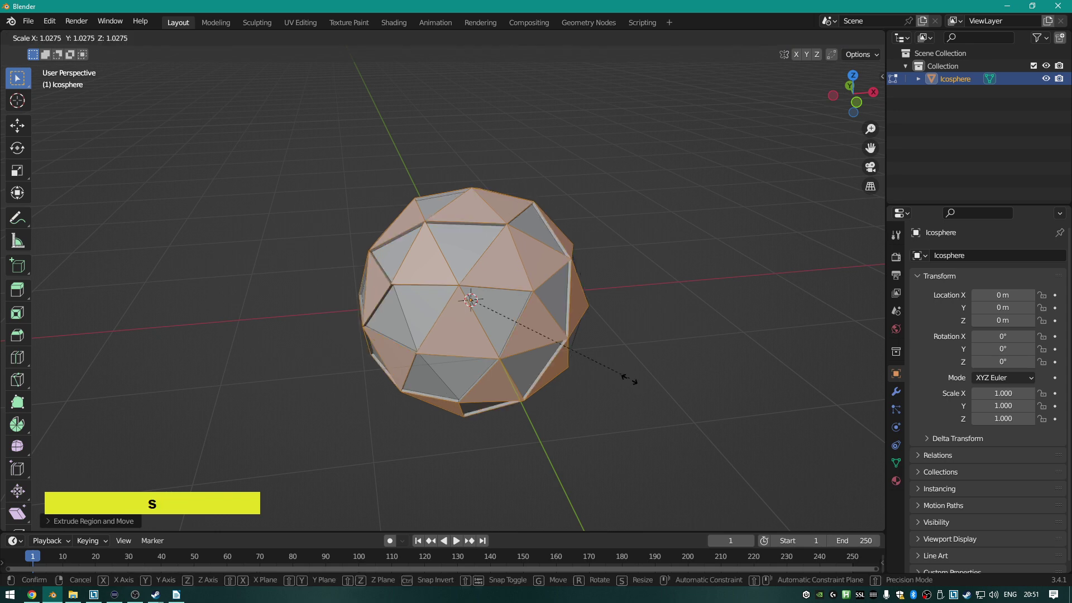
click(670, 407)
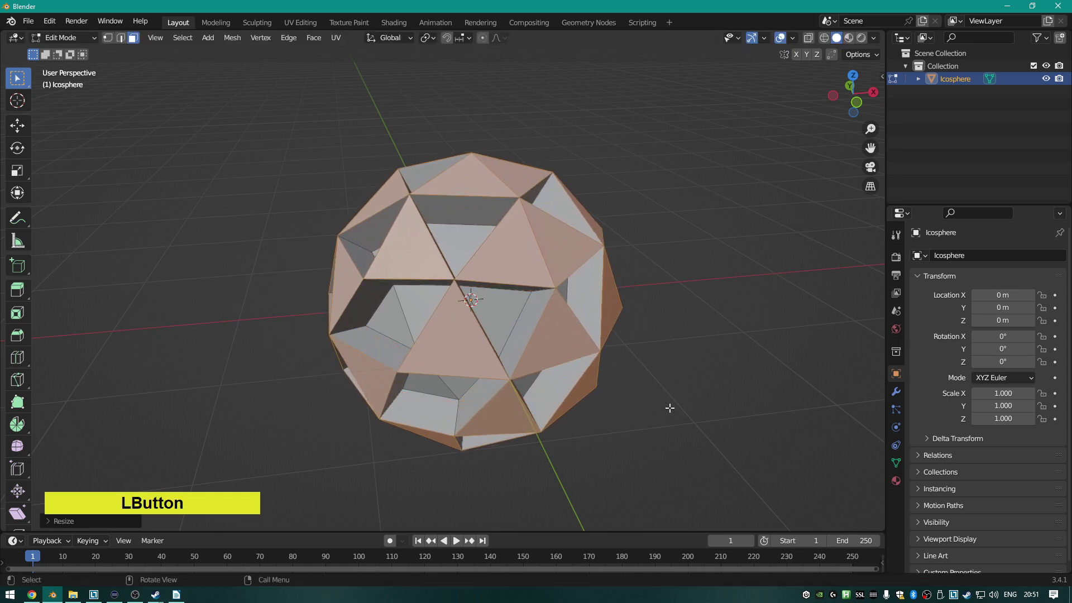
middle_drag(472, 392, 203, 364)
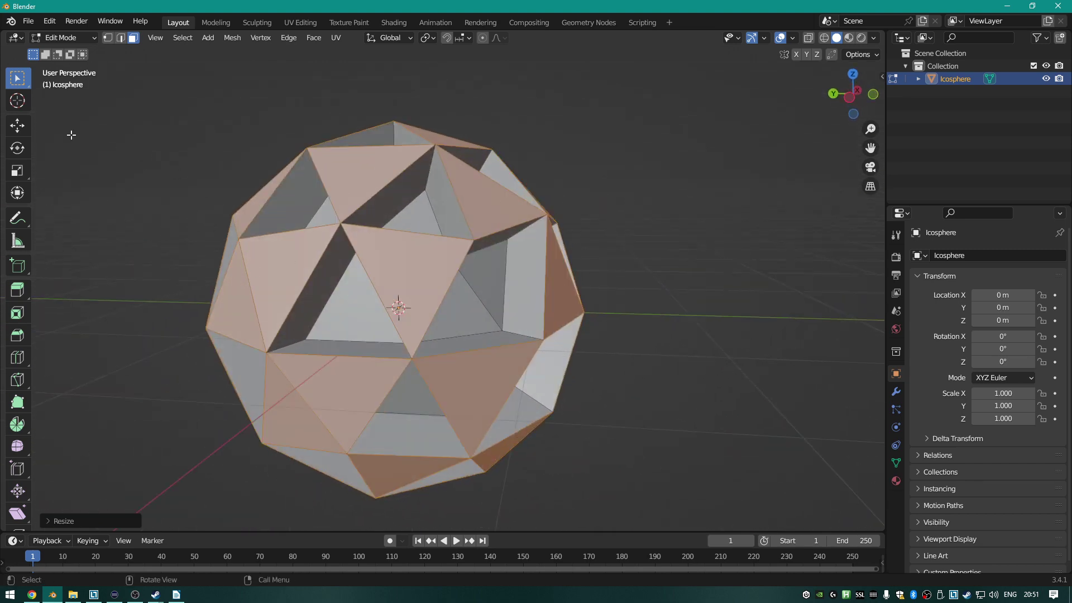
key(Tab)
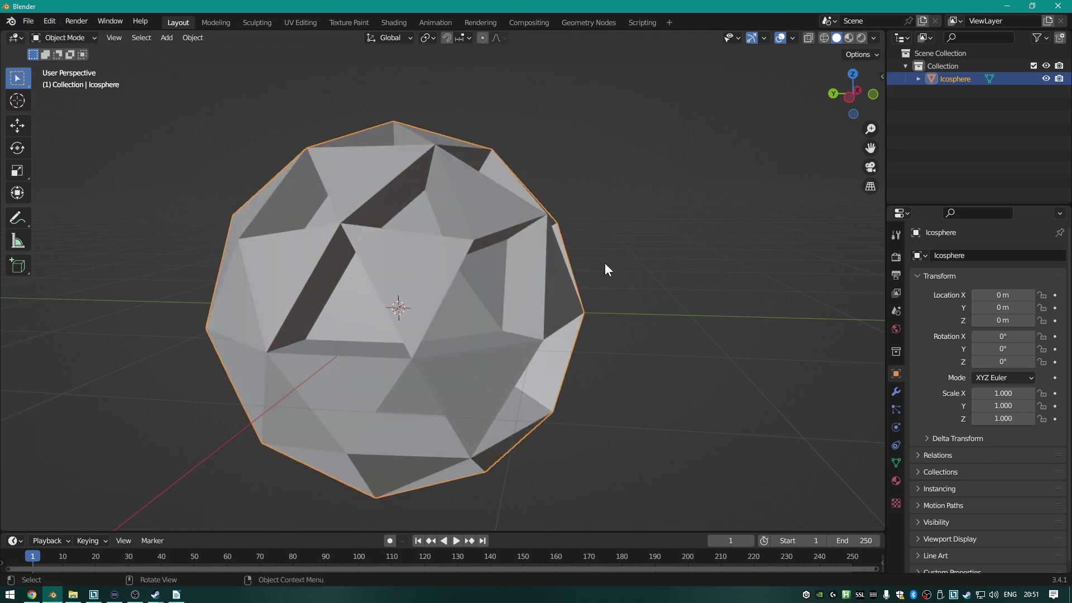
Try to render the icosphere scene as a still image.
middle_drag(658, 271, 576, 290)
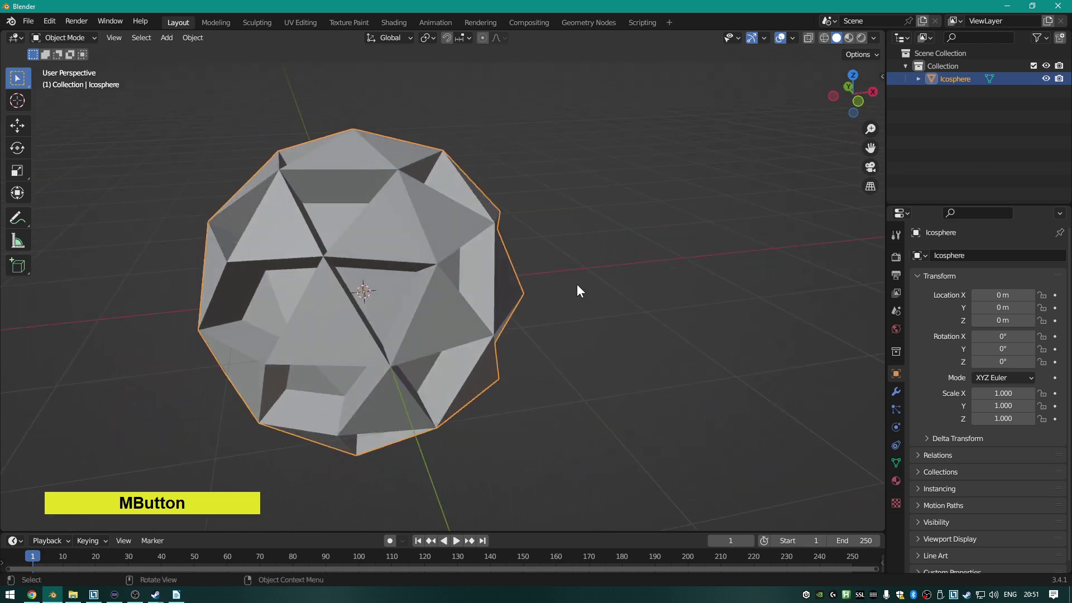
scroll(574, 290, down, 6)
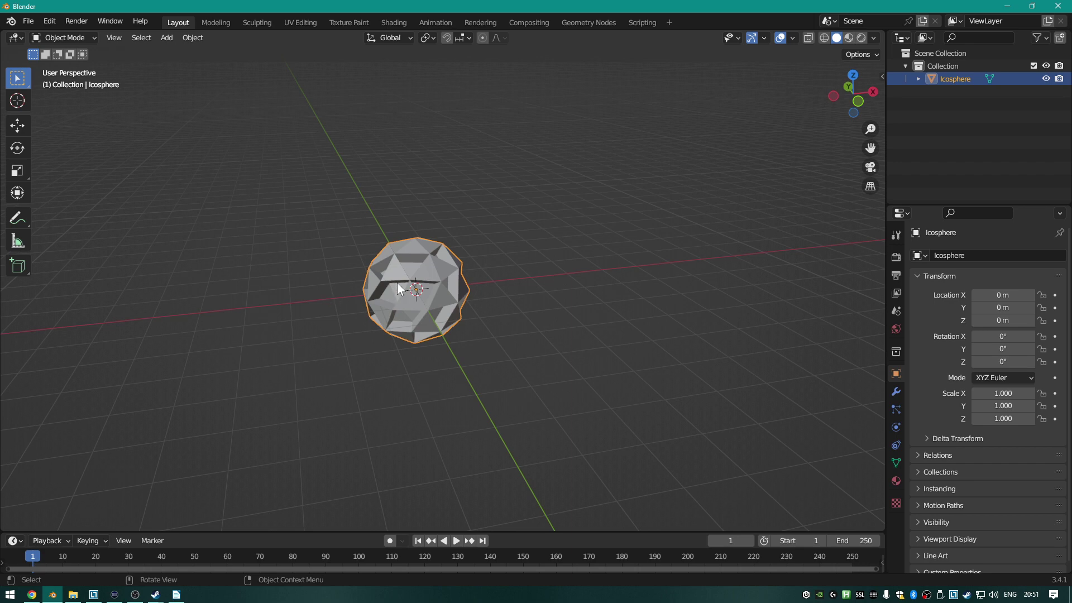
scroll(467, 293, down, 3)
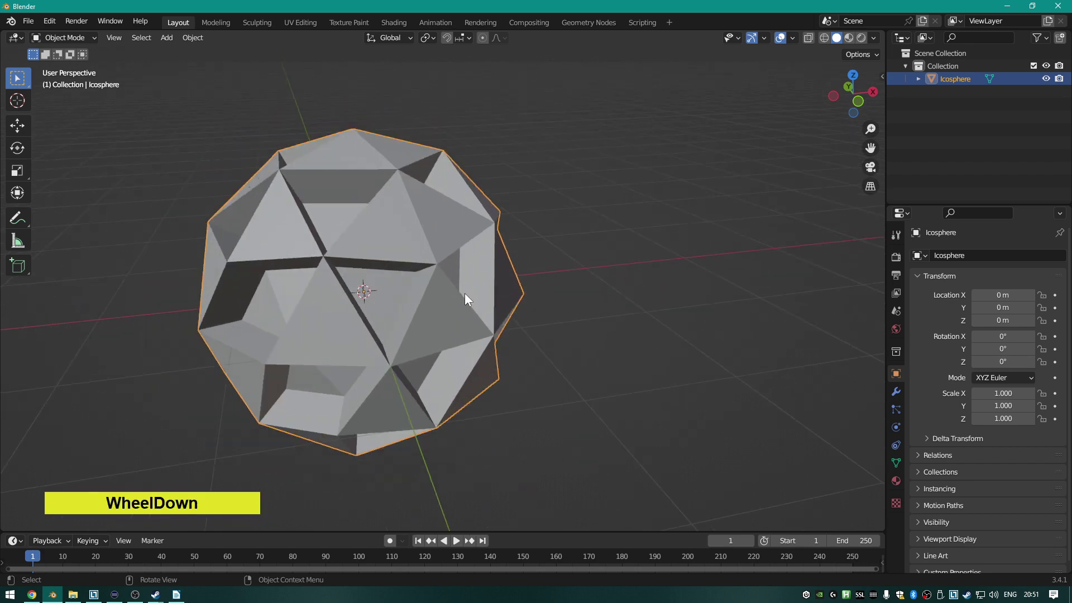
key(F12)
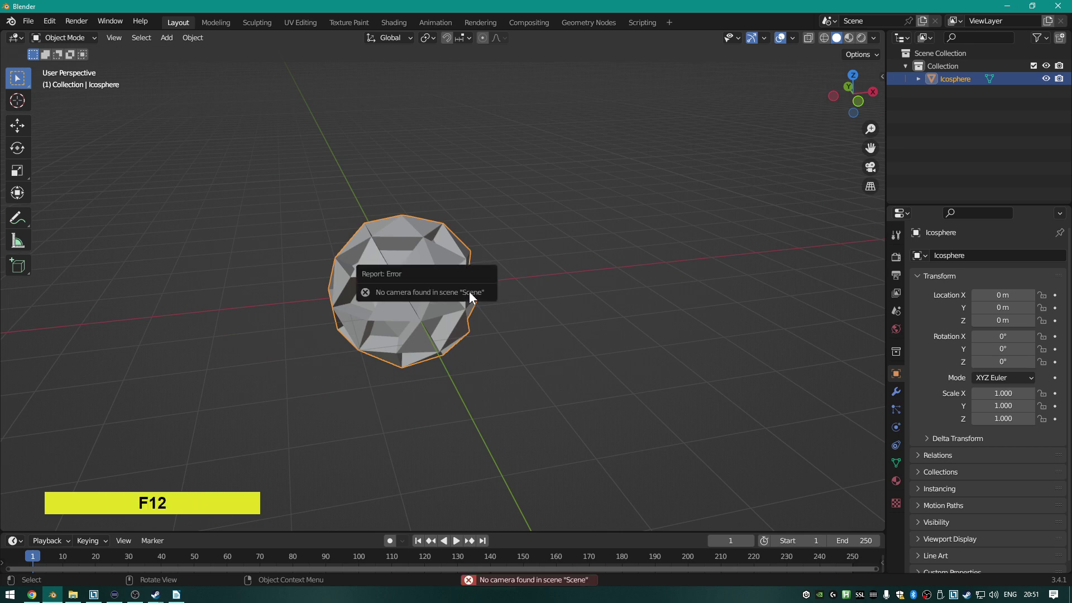
click(510, 346)
Undo the icosphere edits, its creation and the deletions, back to the default scene with cube, camera and light.
scroll(516, 335, down, 3)
key(ctrl+z)
key(ctrl+z)
key(ctrl+z)
key(ctrl+z)
key(ctrl+z)
key(ctrl+z)
key(ctrl+z)
key(ctrl+z)
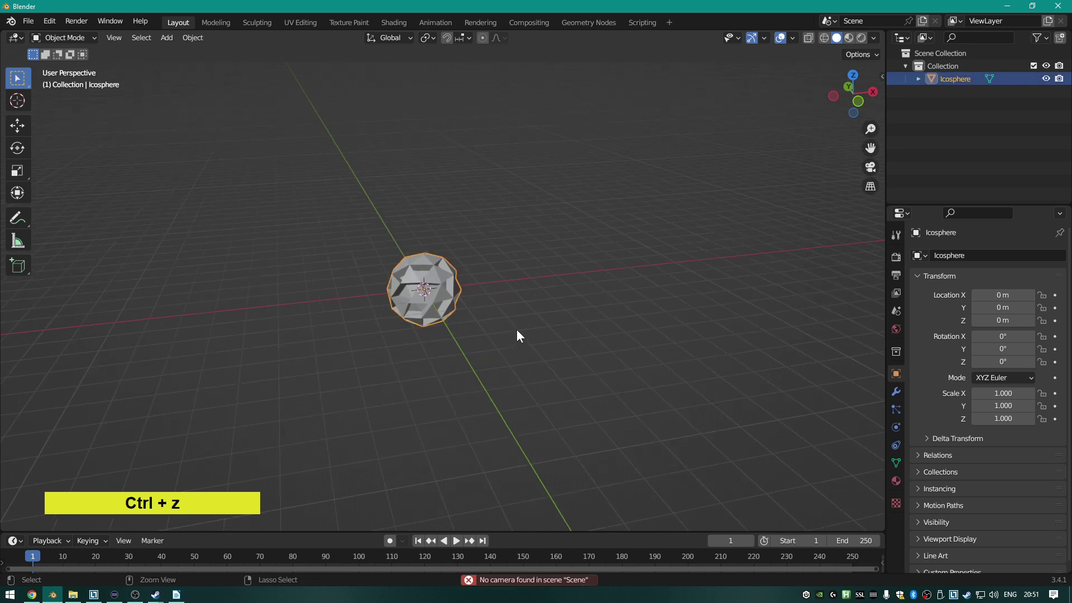
key(ctrl+z)
key(ctrl+z)
key(ctrl+z)
key(ctrl+z)
key(ctrl+z)
key(ctrl+z)
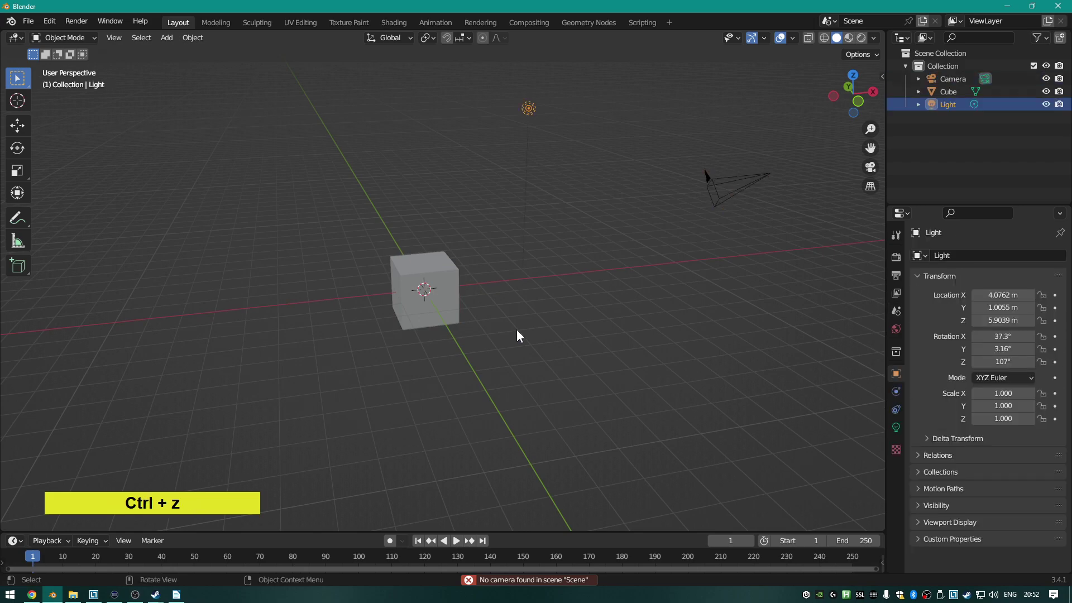
Render the default cube scene as a still image and close the render view.
key(F12)
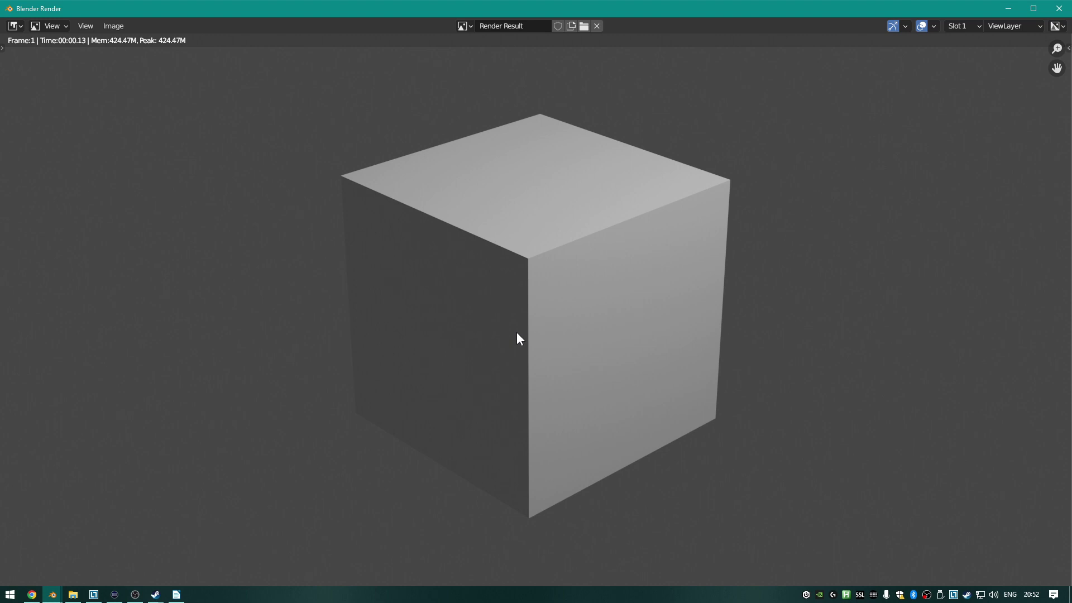
scroll(514, 340, down, 3)
key(Escape)
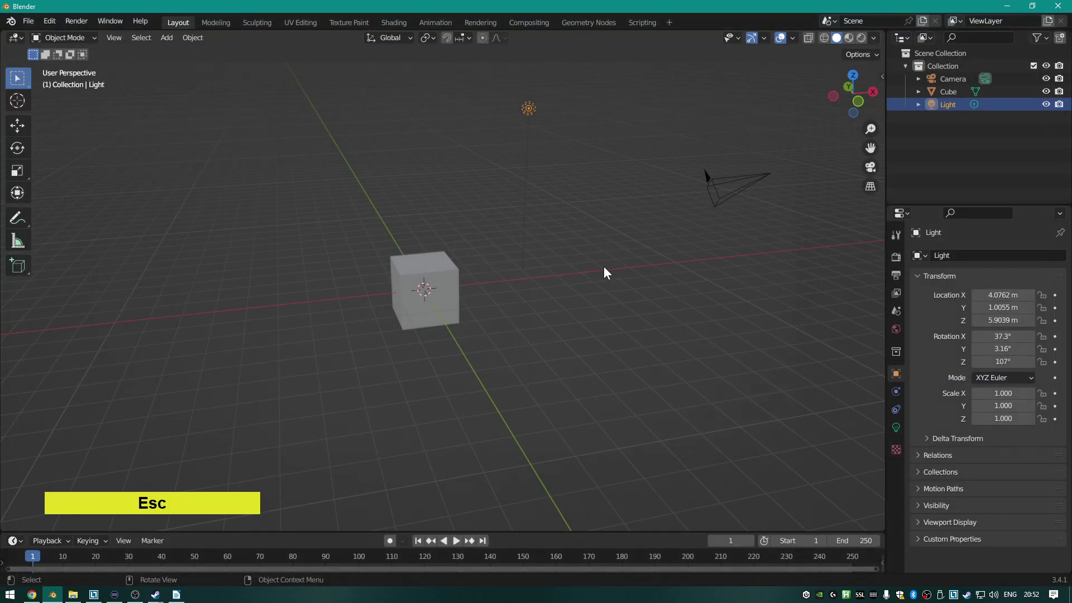
Look at the scene's render properties and switch to its output properties.
middle_drag(683, 261, 587, 276)
scroll(572, 274, down, 3)
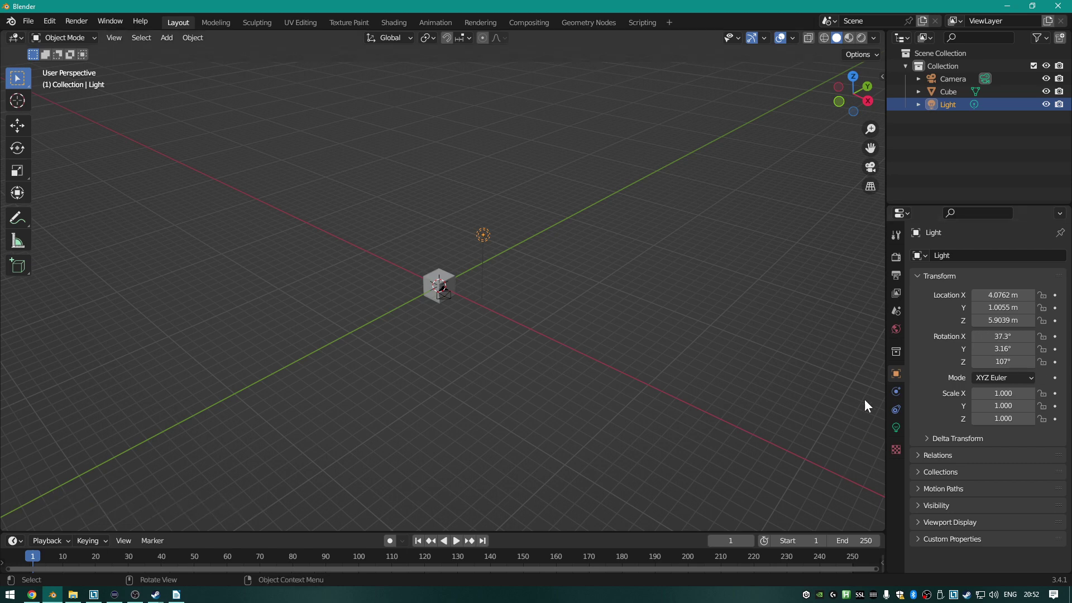
click(898, 259)
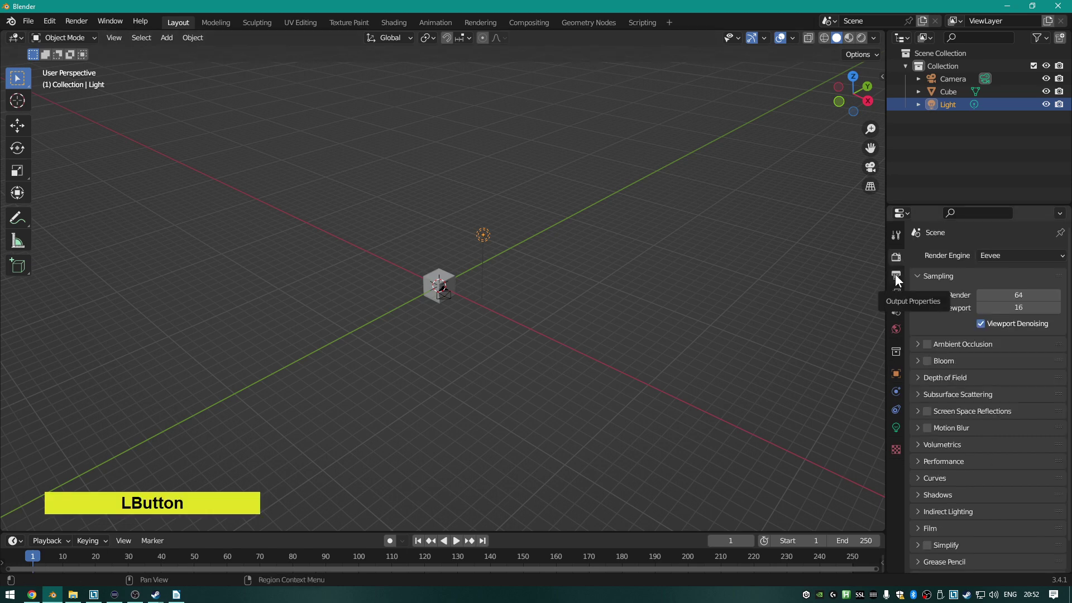
click(895, 276)
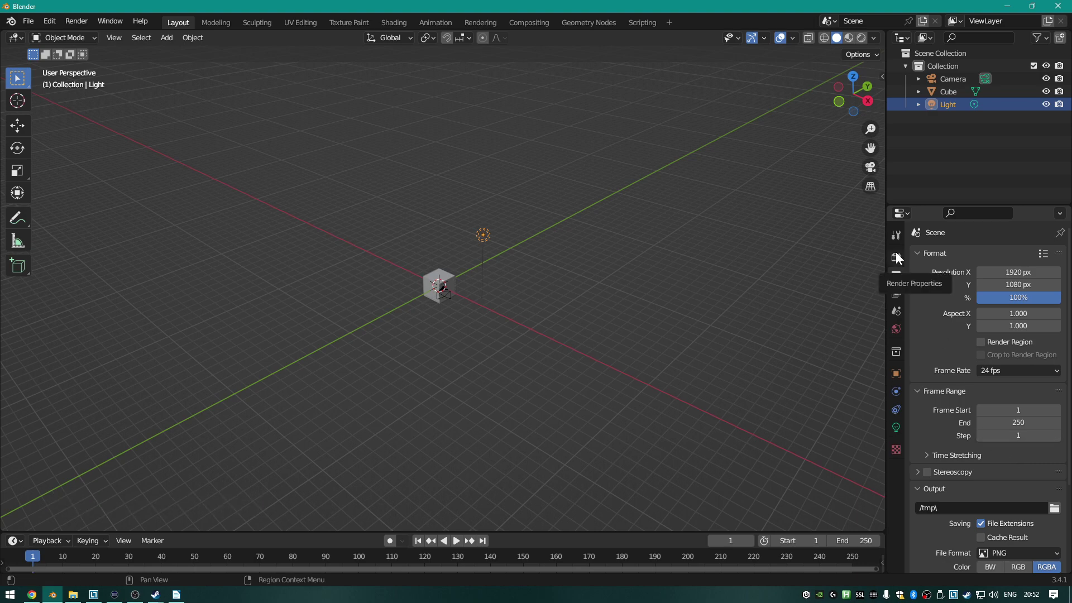
Render the still image again, open Save As for the result, and close the render without saving it.
key(F12)
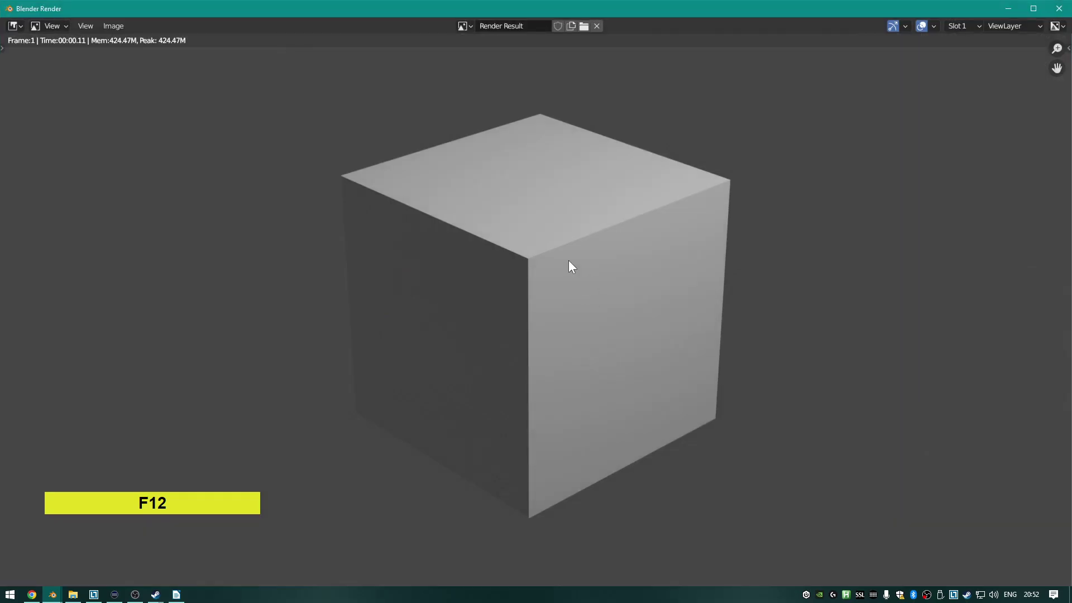
scroll(584, 206, down, 2)
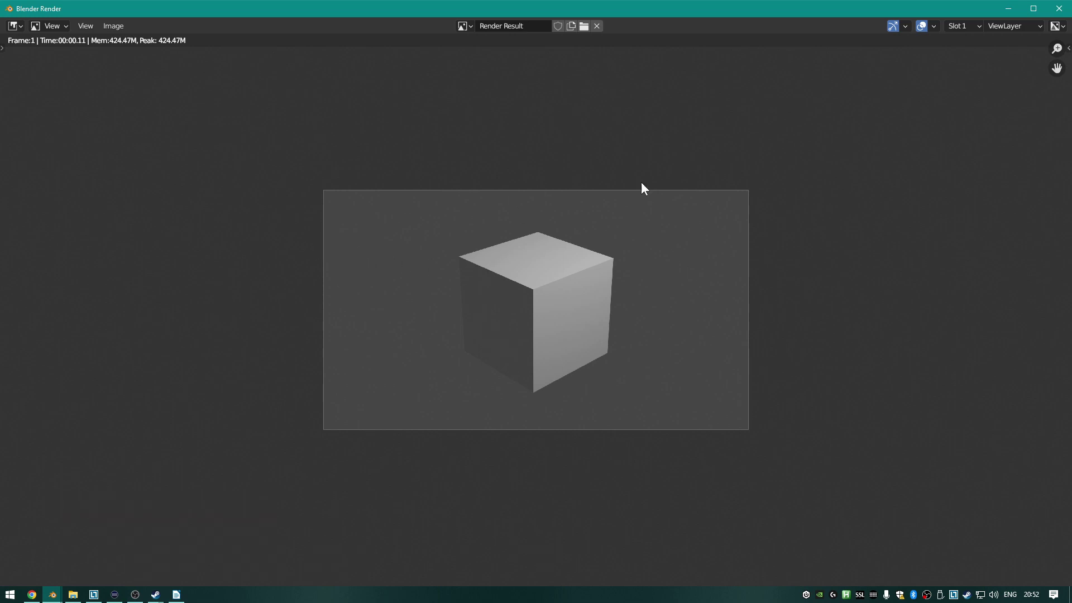
click(112, 26)
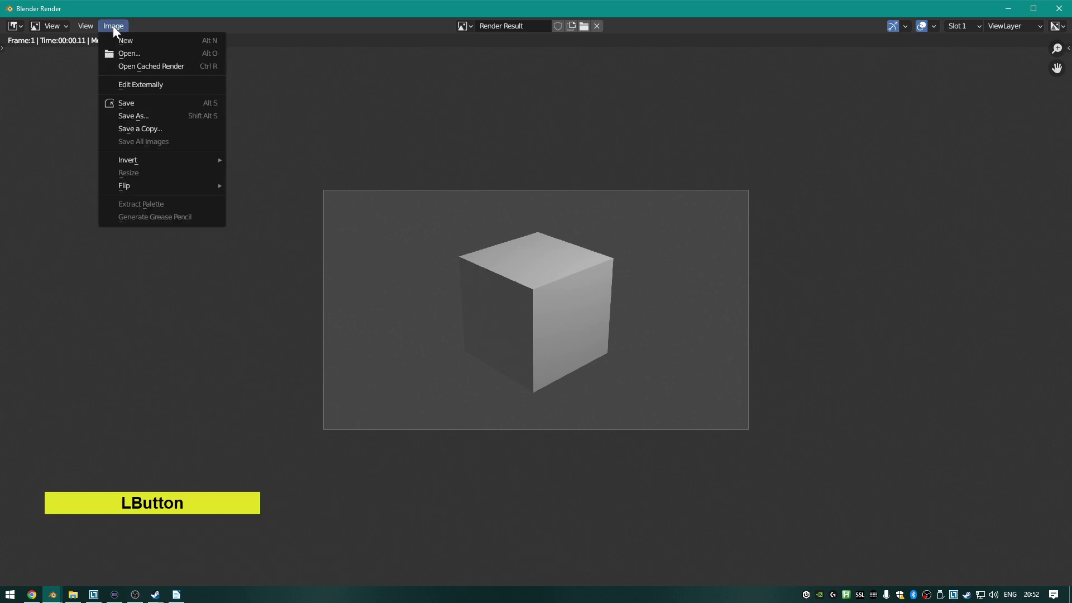
click(138, 117)
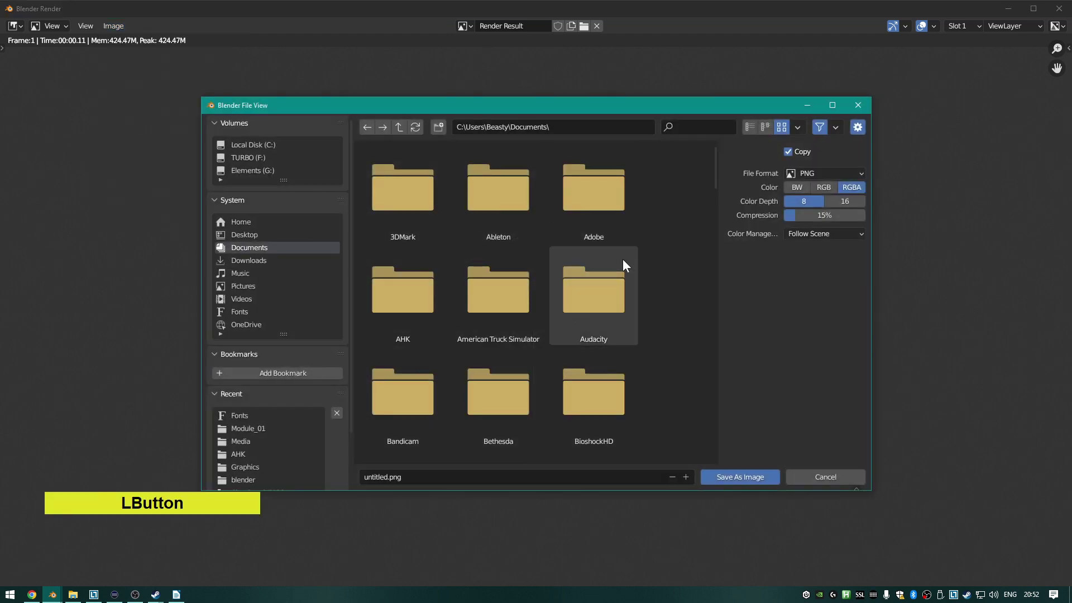
click(858, 105)
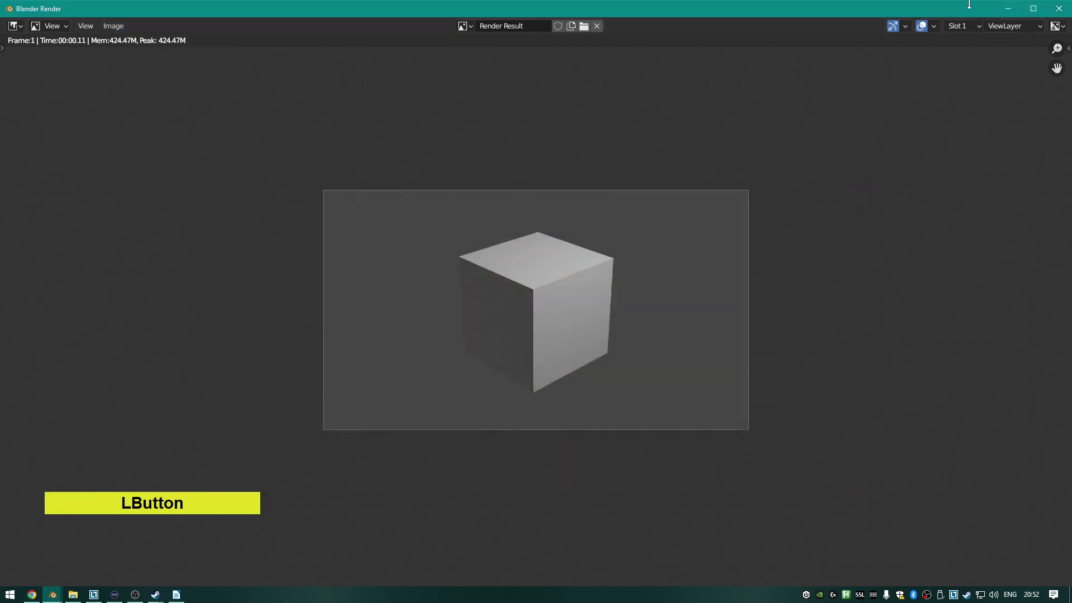
click(1059, 8)
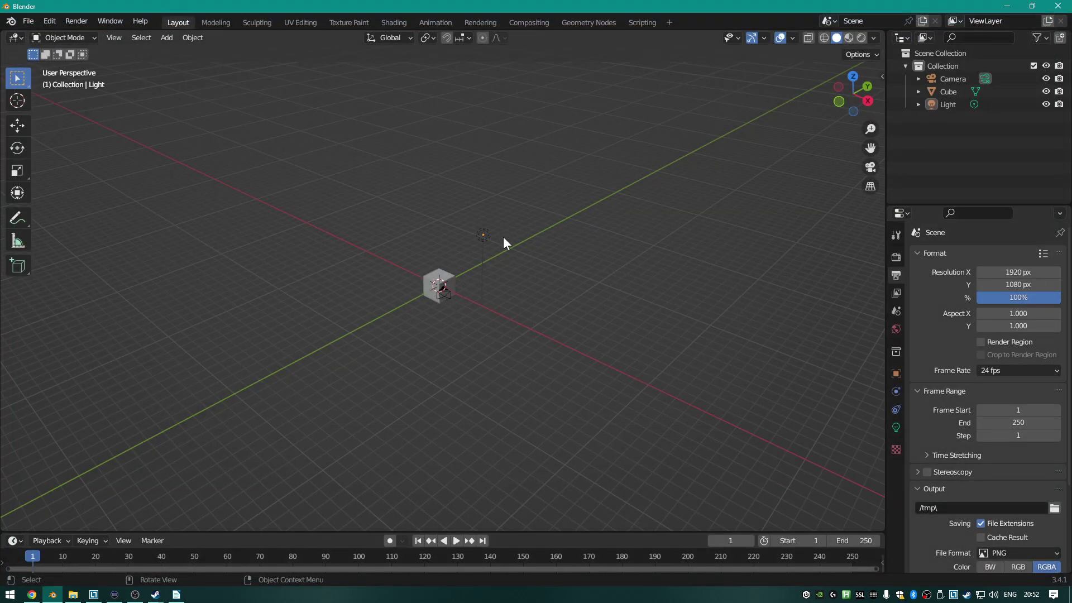
Start rendering the full animation and close the render window.
key(ctrl)
key(ctrl+F12)
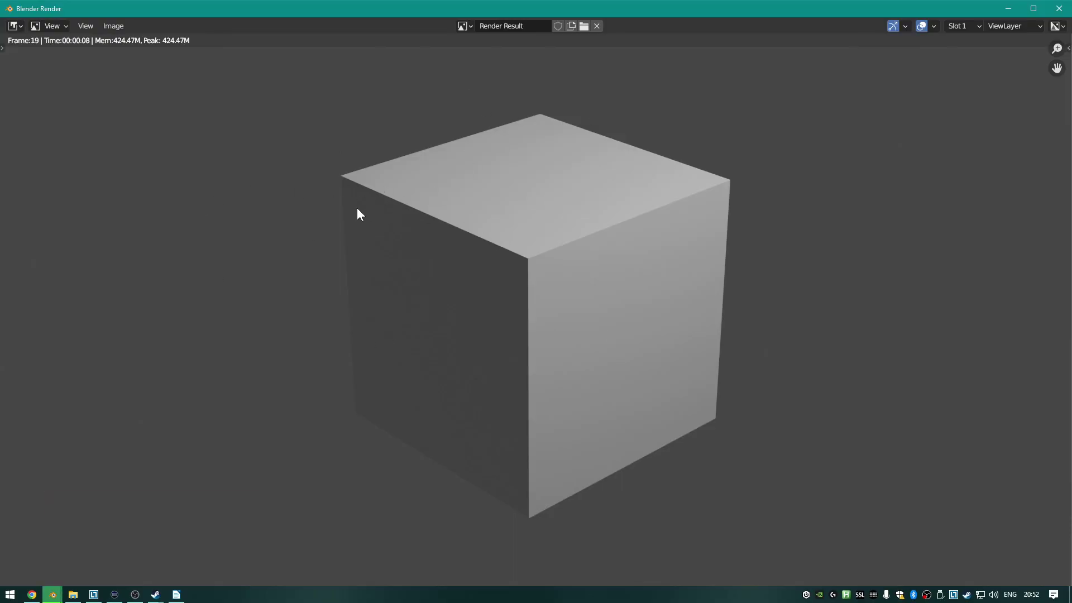
click(1057, 9)
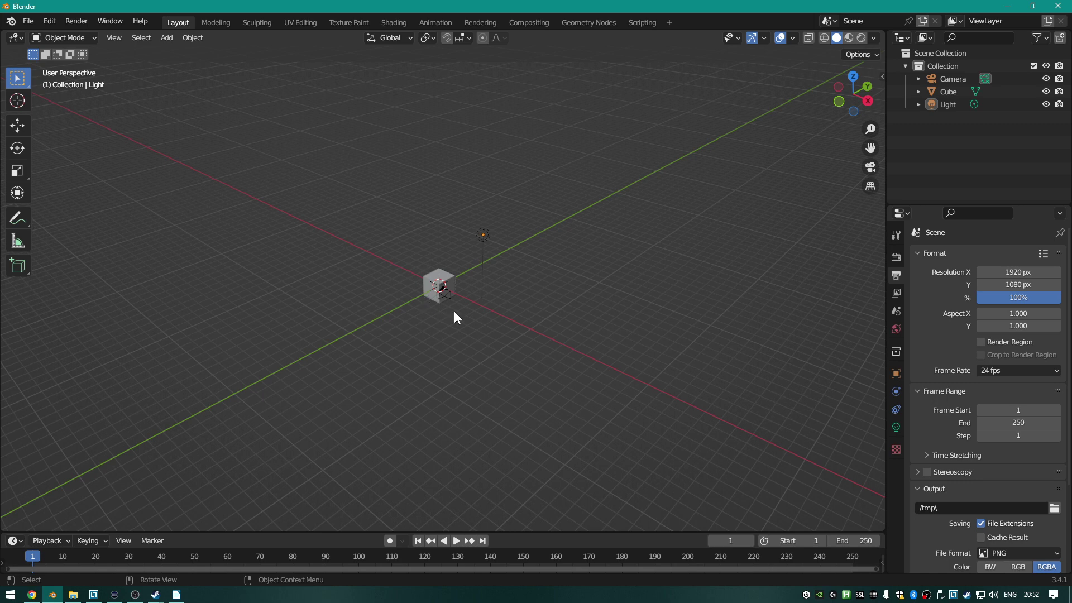
Locate the render output path /tmp\ in the output properties and highlight it without editing.
scroll(949, 427, down, 5)
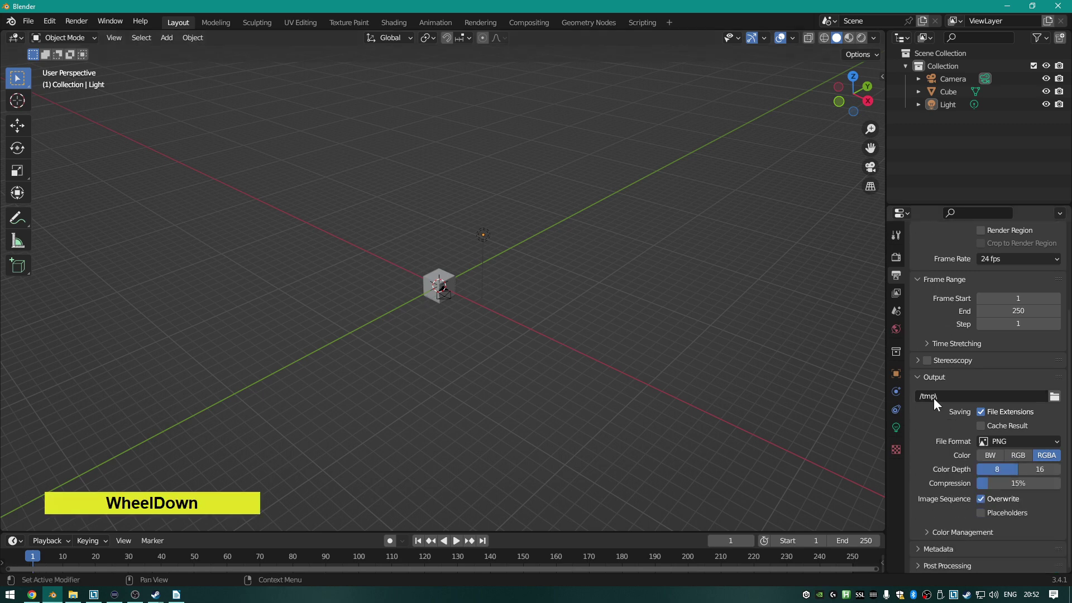
click(951, 396)
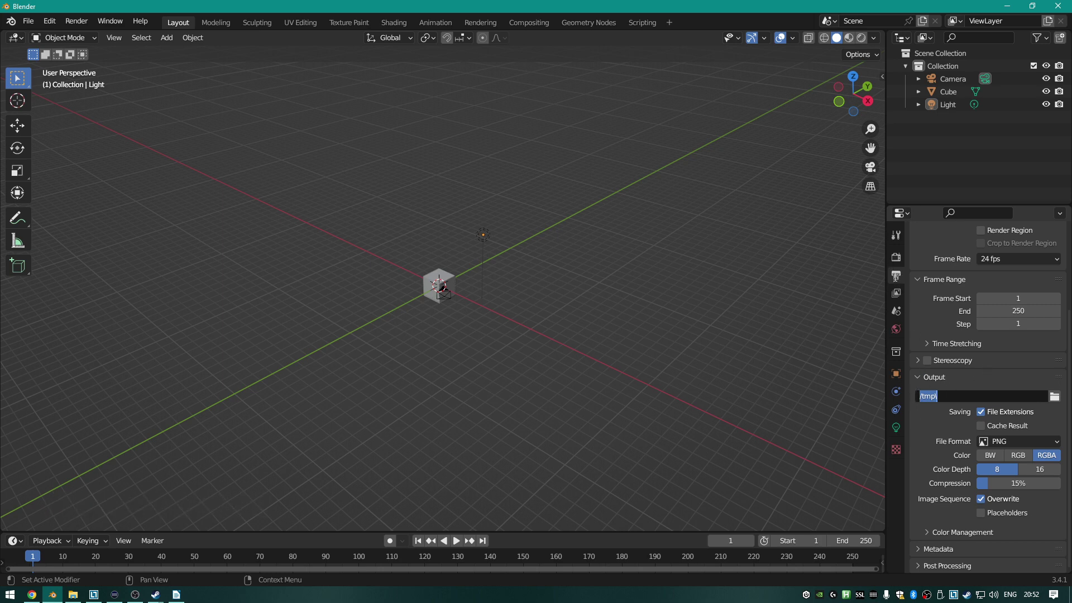
click(895, 256)
click(895, 256)
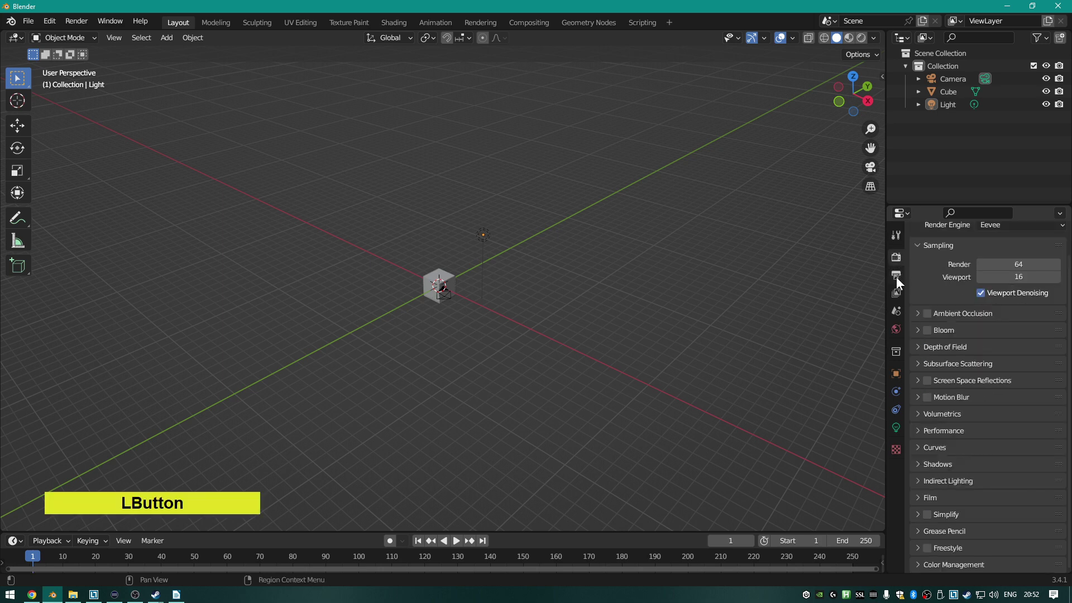
click(895, 277)
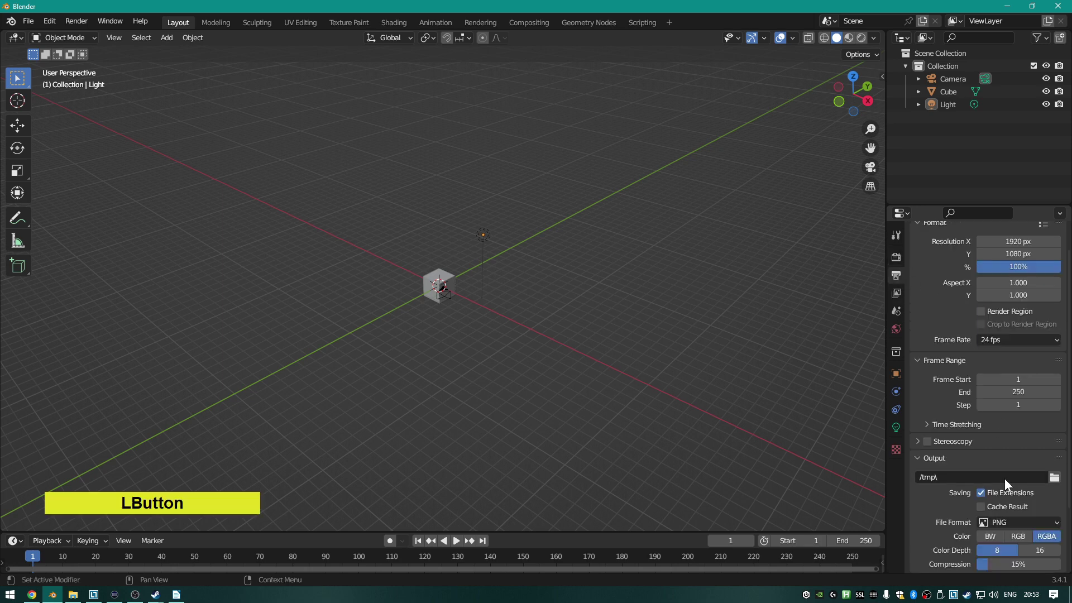
click(967, 477)
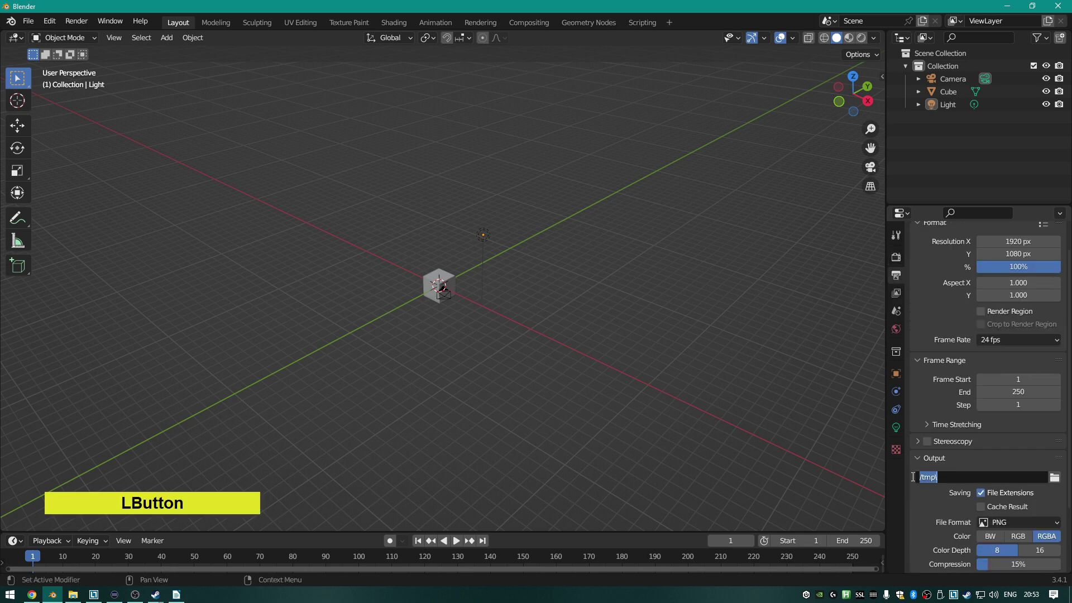
scroll(915, 477, down, 1)
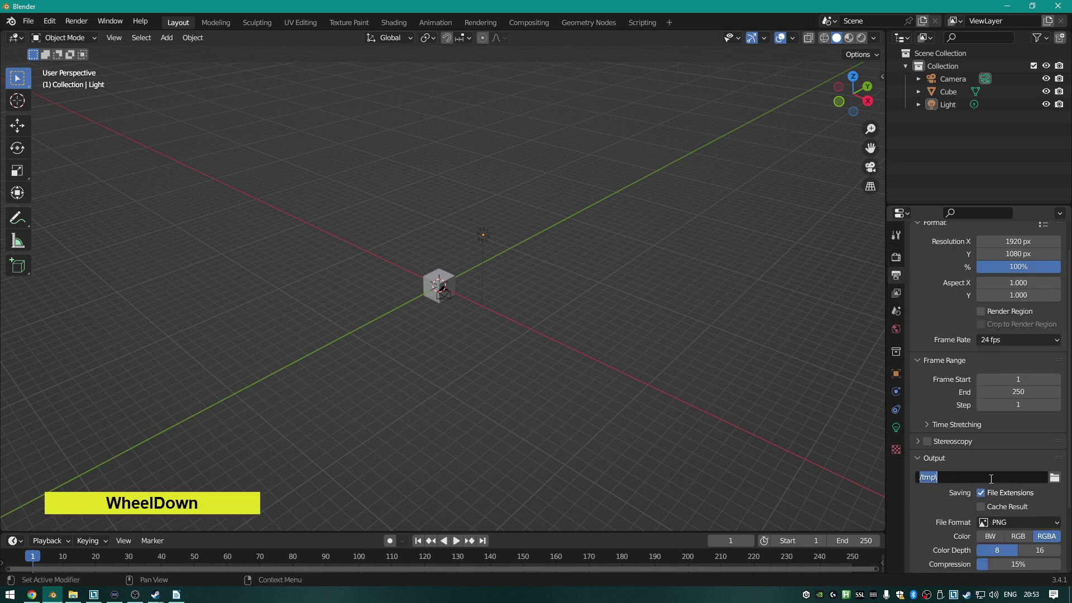
Open the output file format choices, review the image and movie formats including FFmpeg Video, and leave without choosing one.
click(1024, 525)
click(1026, 525)
scroll(858, 430, down, 1)
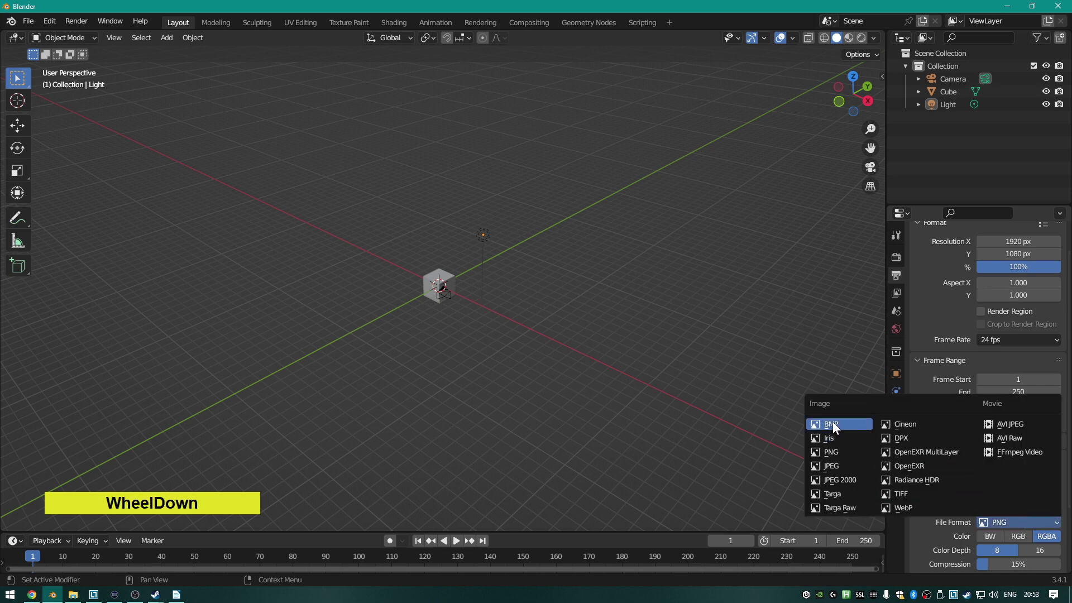
scroll(837, 474, down, 1)
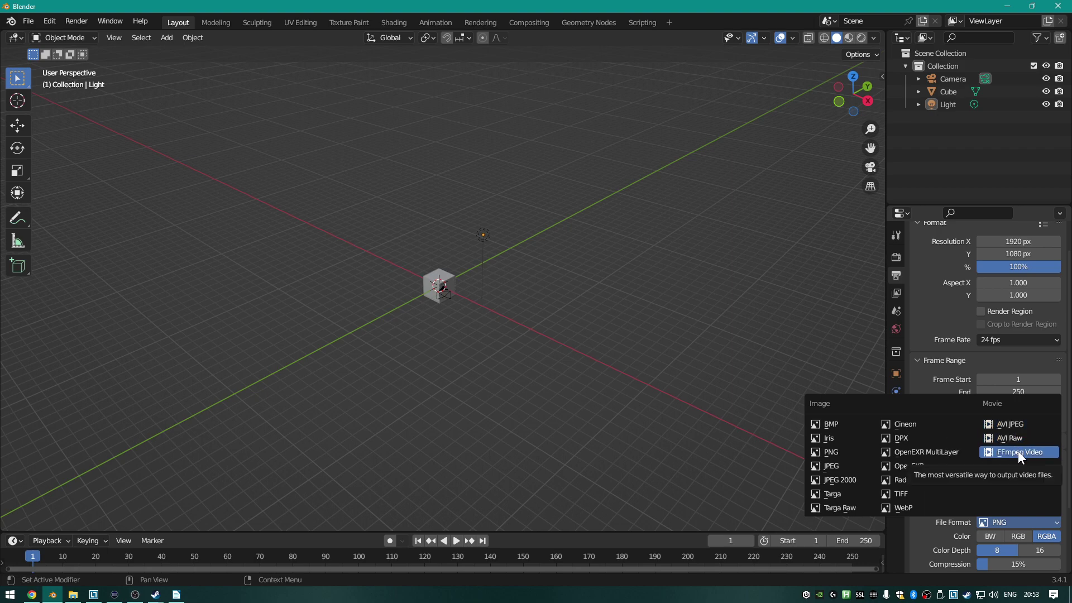
click(339, 241)
middle_drag(339, 241, 385, 238)
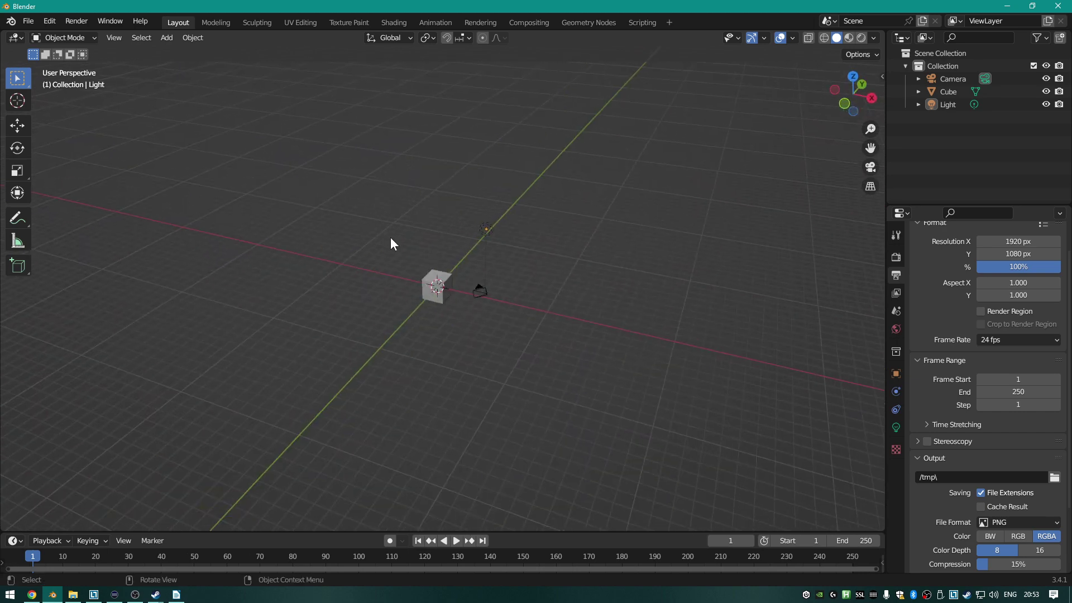
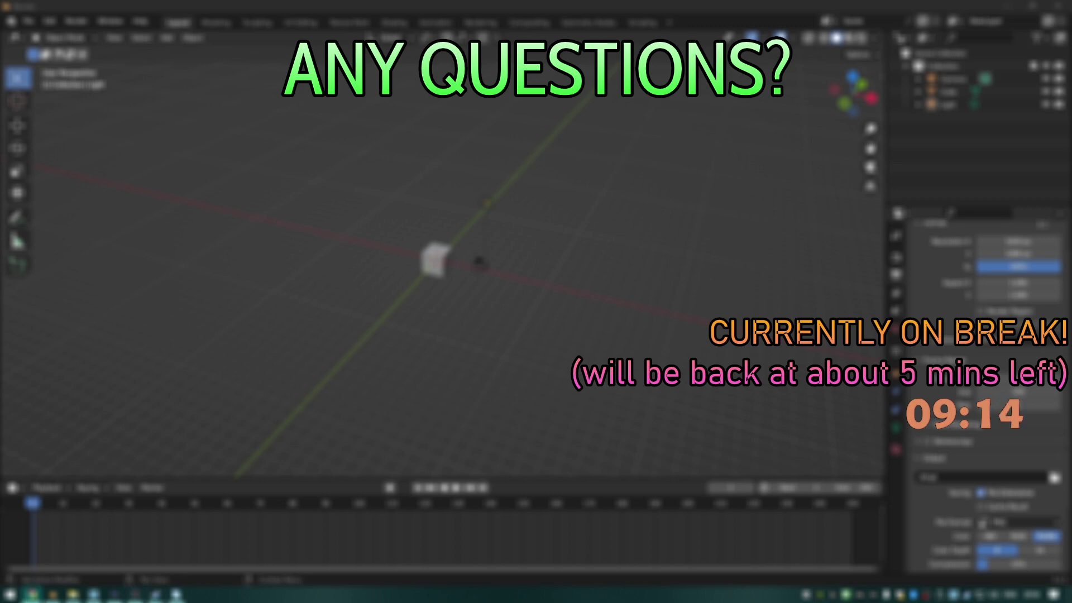
click(478, 261)
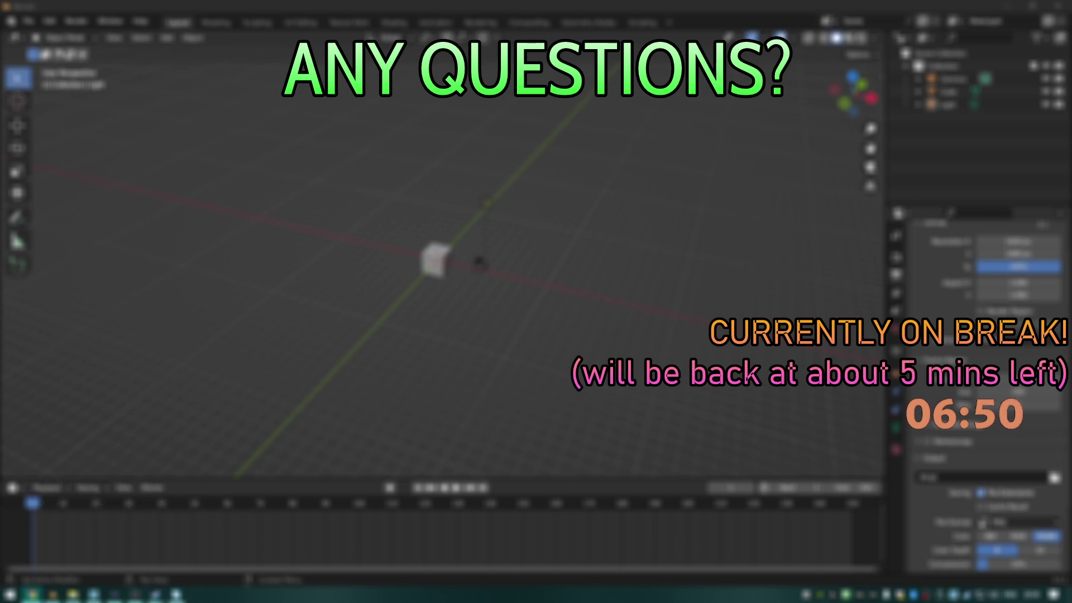
key(BackSpace)
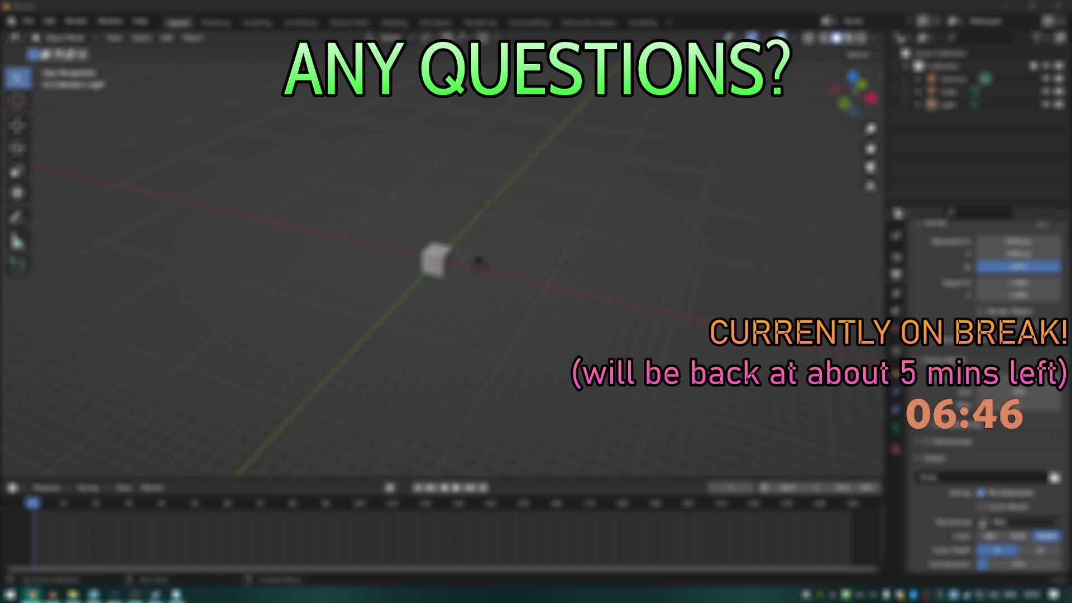
click(479, 262)
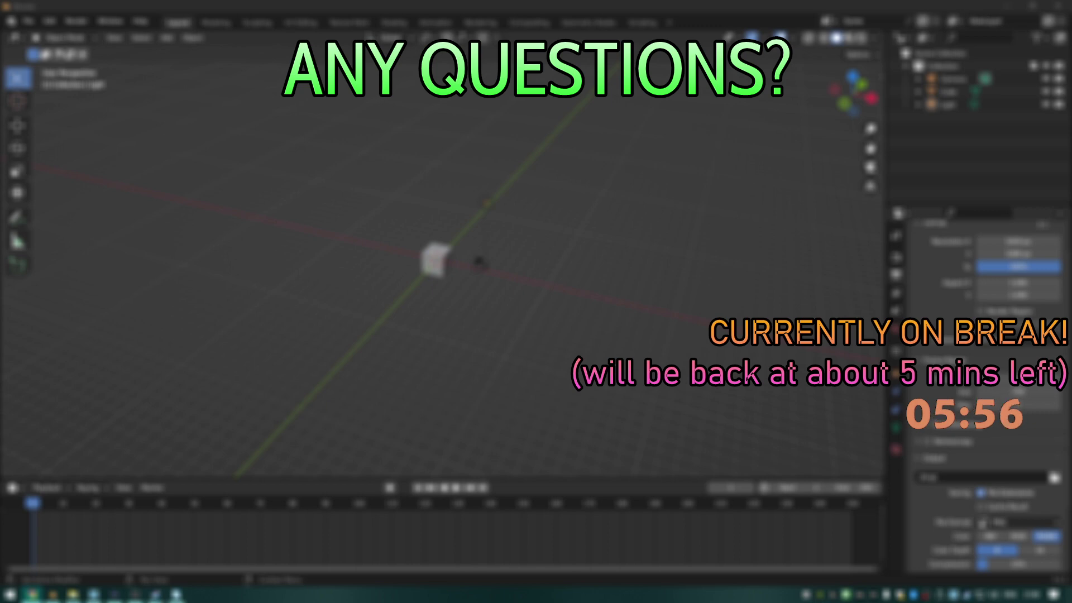
scroll(441, 257, down, 1)
scroll(479, 263, down, 1)
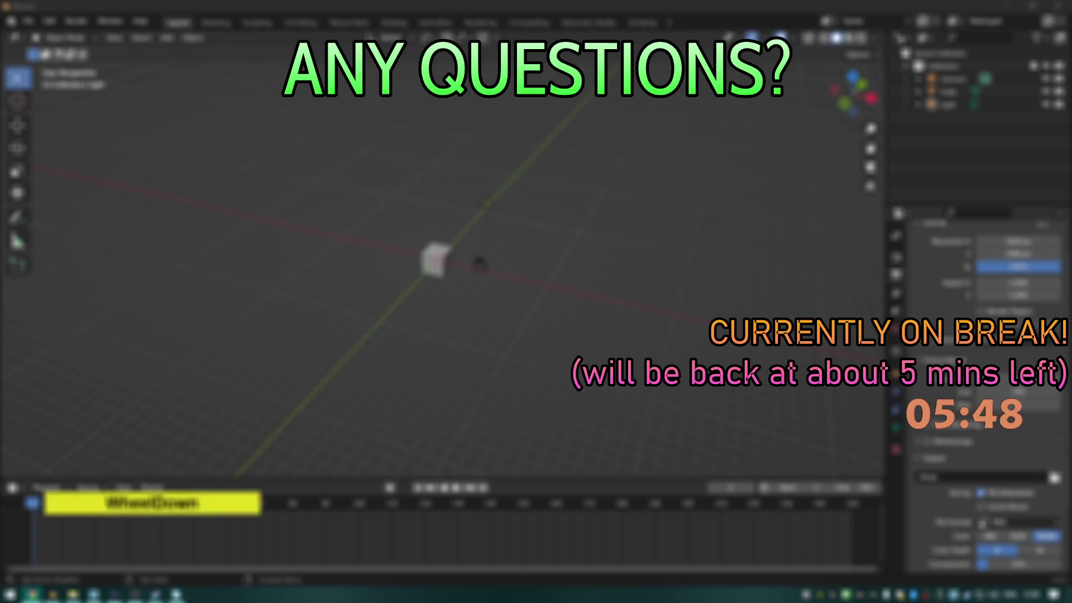
scroll(478, 263, up, 1)
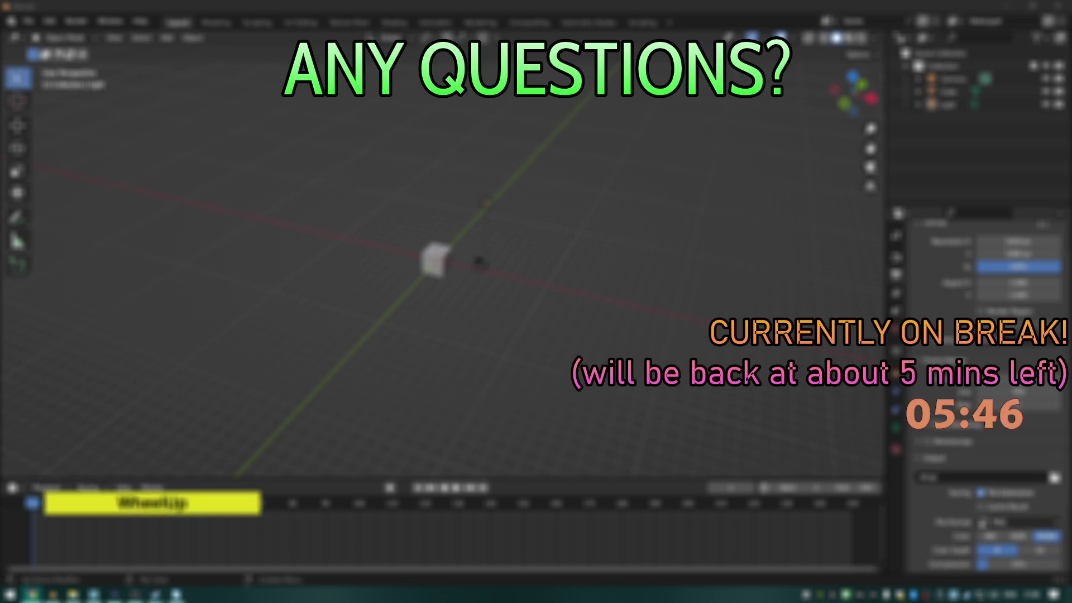
click(479, 263)
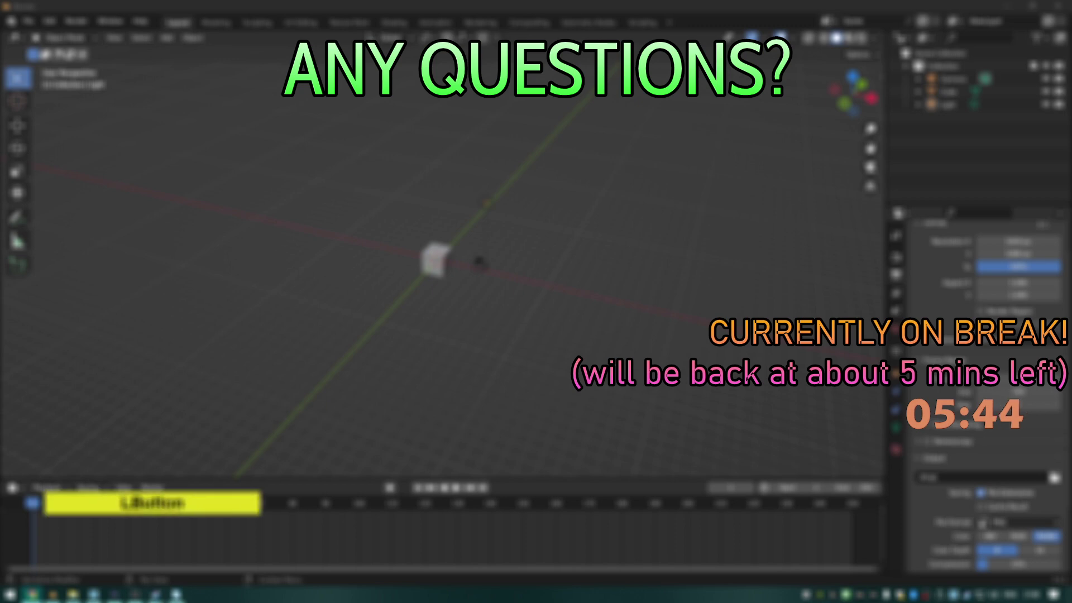
click(479, 262)
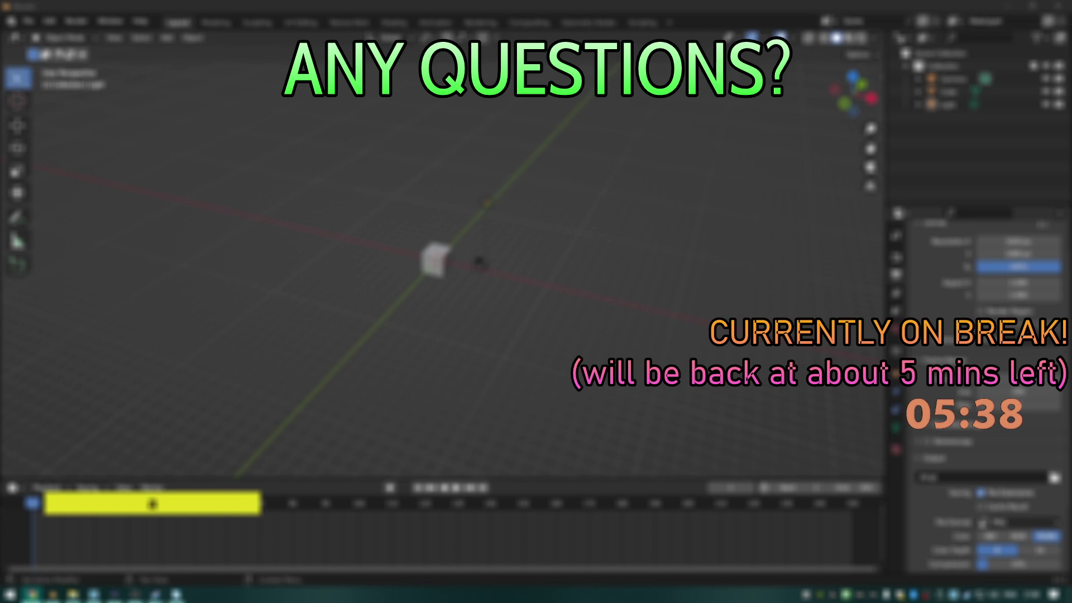
click(479, 262)
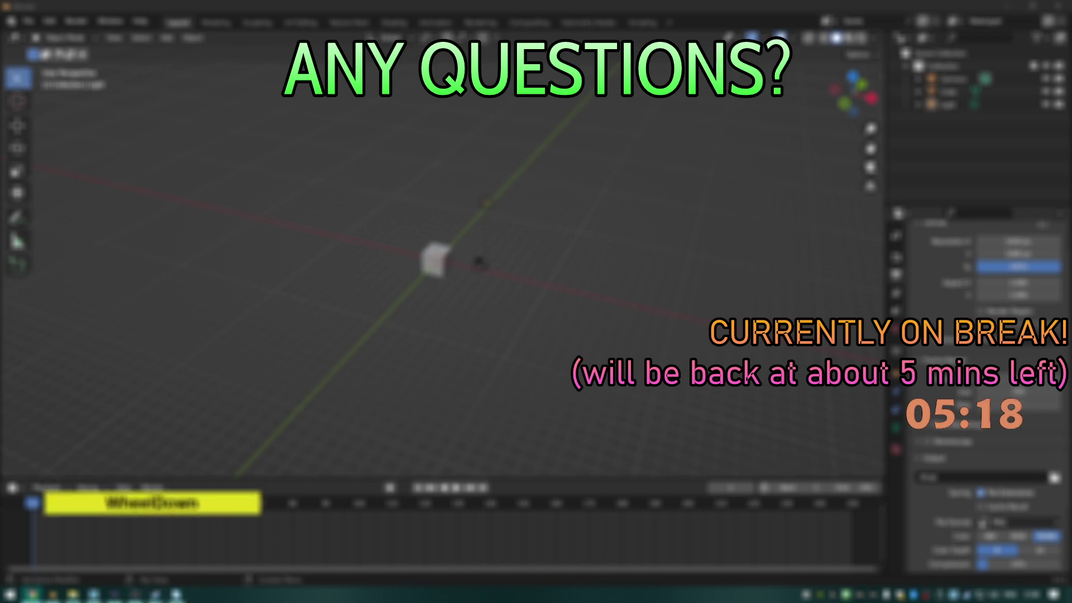
scroll(441, 251, up, 1)
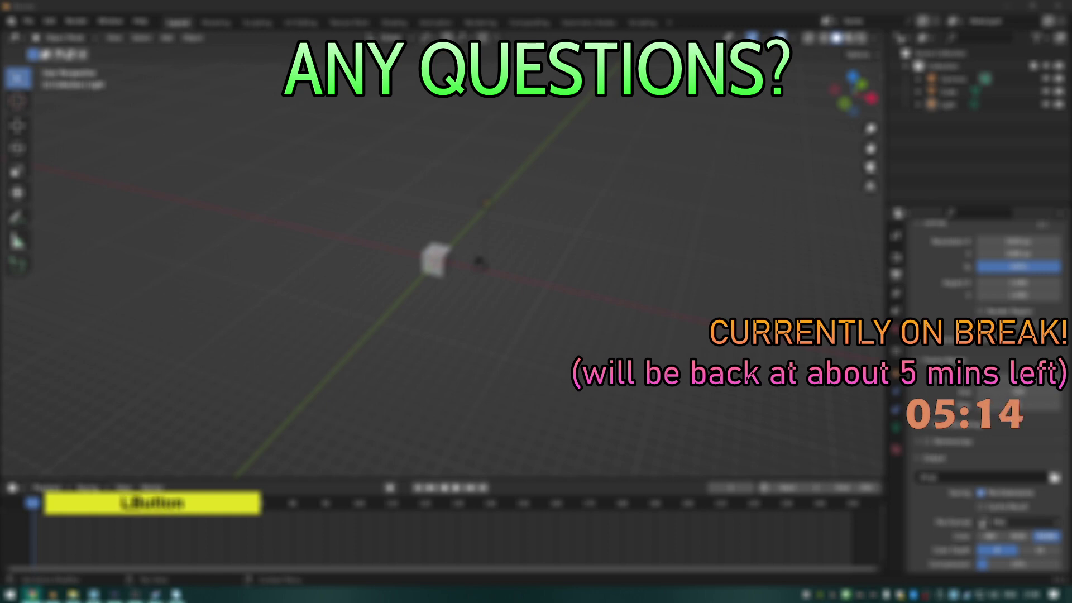
key(Home)
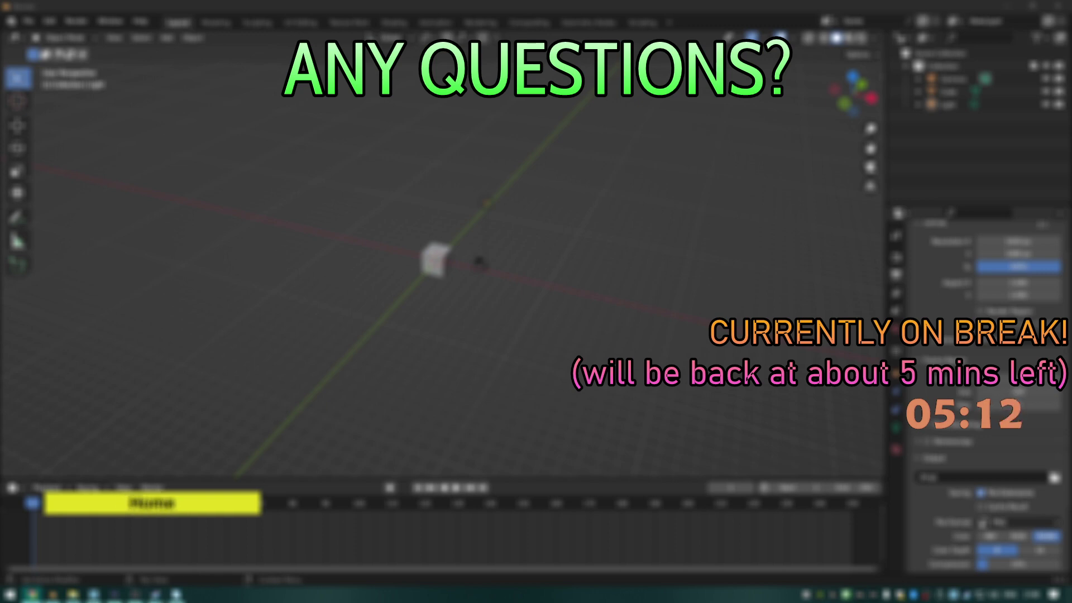
key(p)
key(e)
key(space)
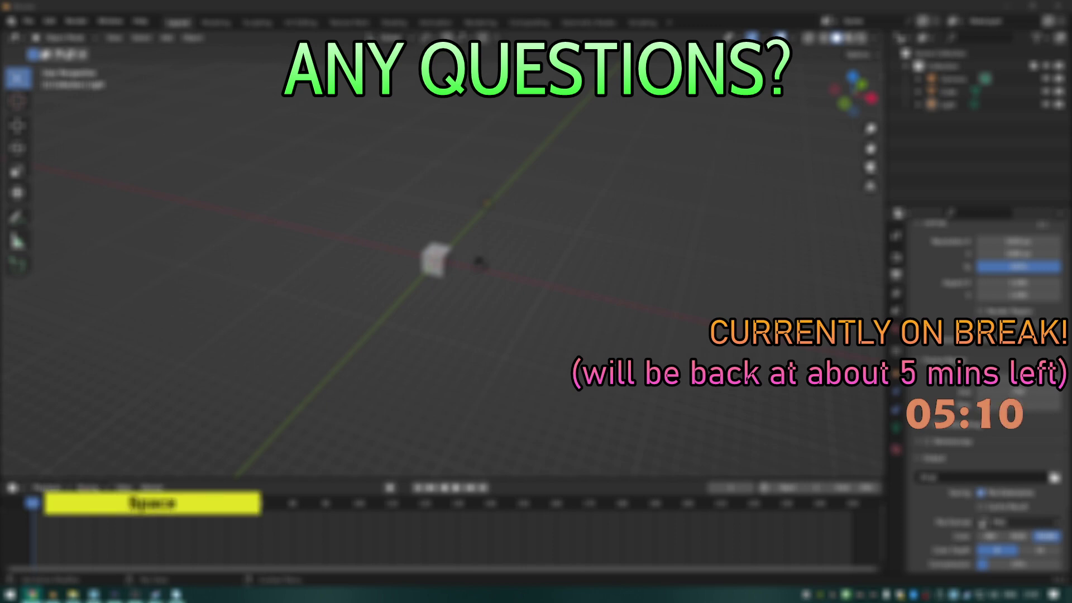
key(Return)
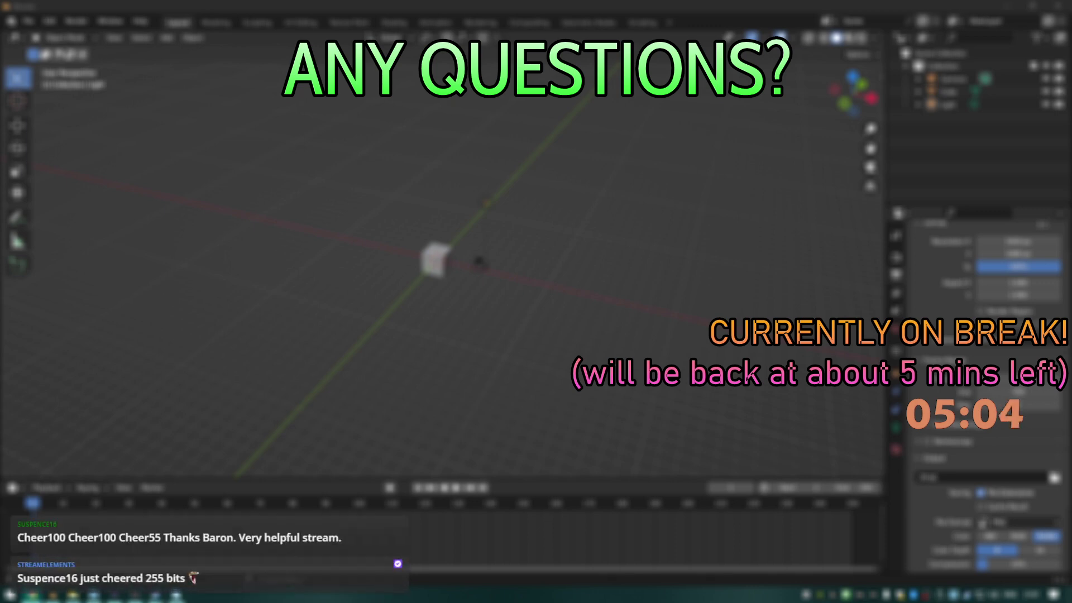
scroll(536, 301, down, 1)
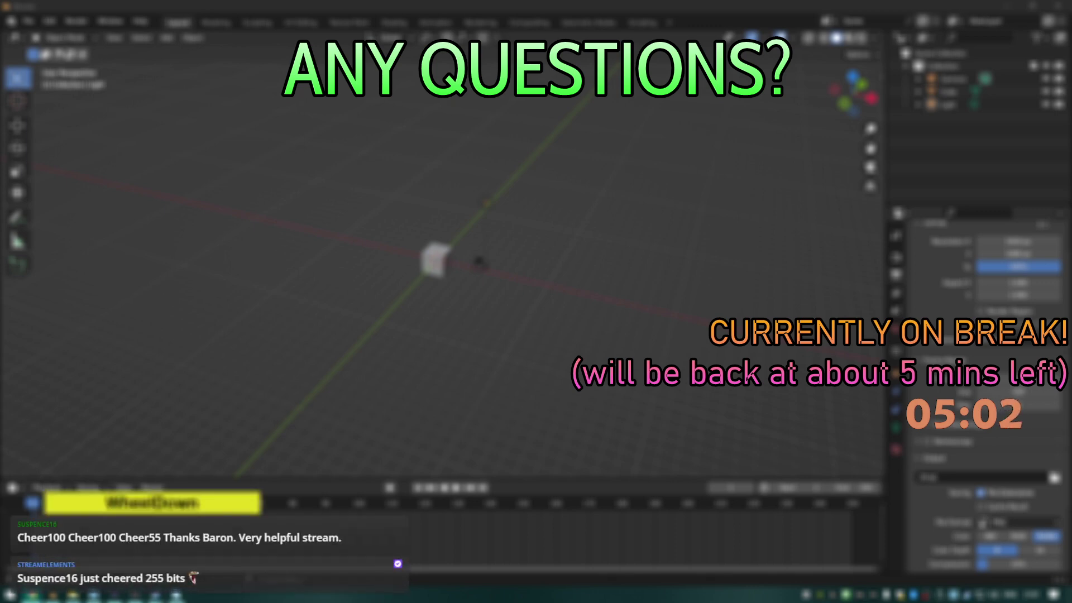
scroll(536, 302, up, 1)
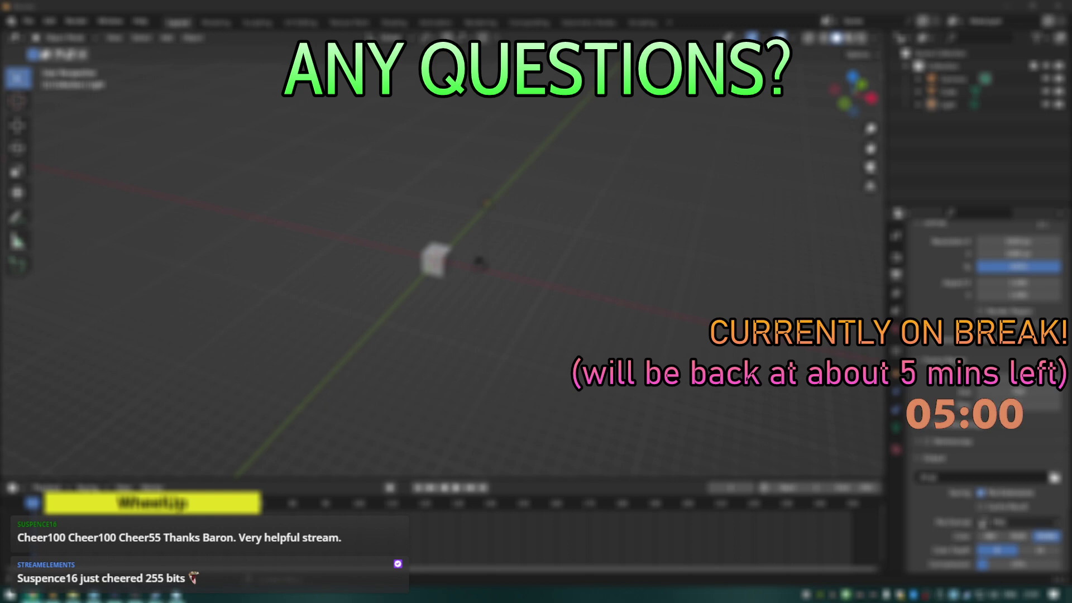
right_click(847, 594)
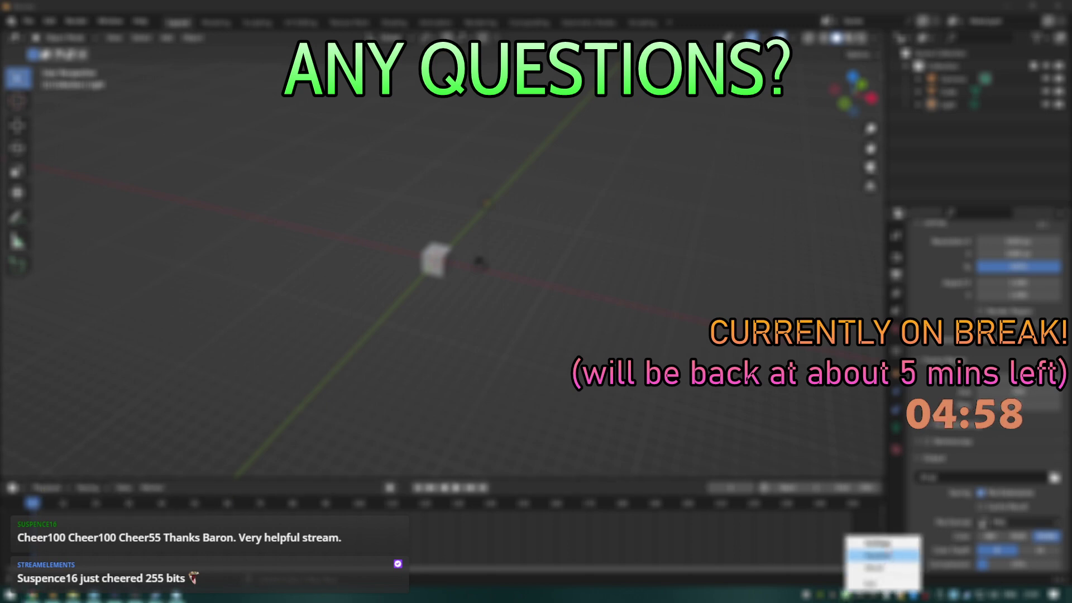
click(883, 555)
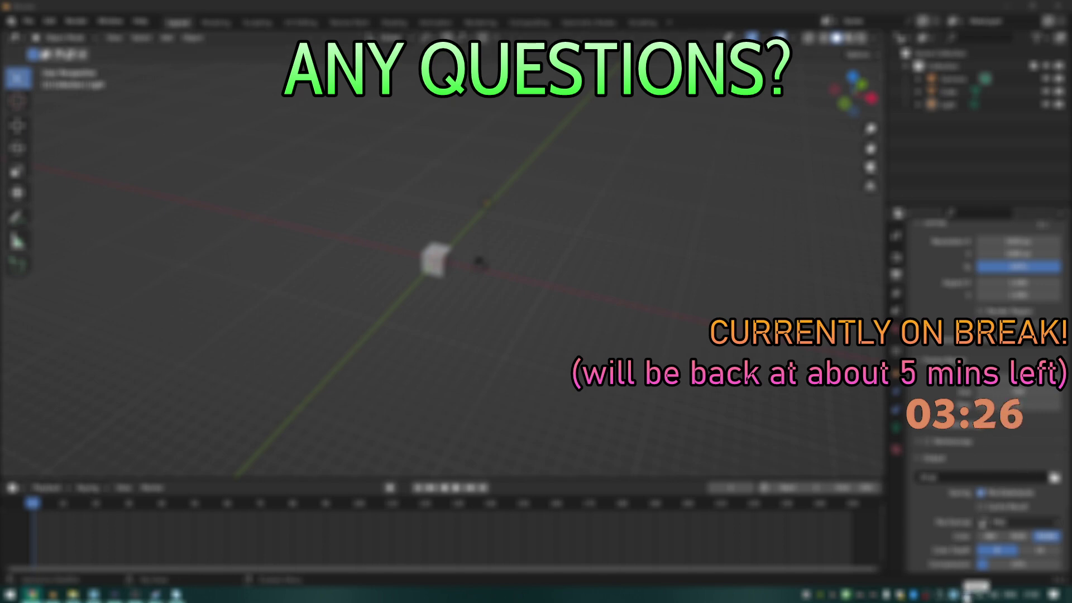
right_click(846, 595)
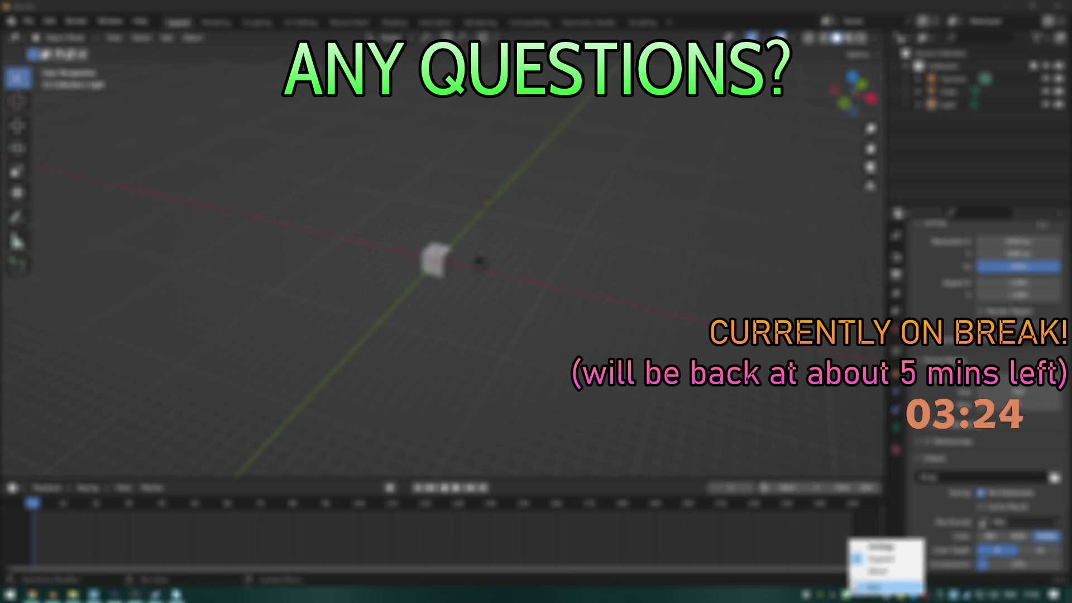
click(879, 559)
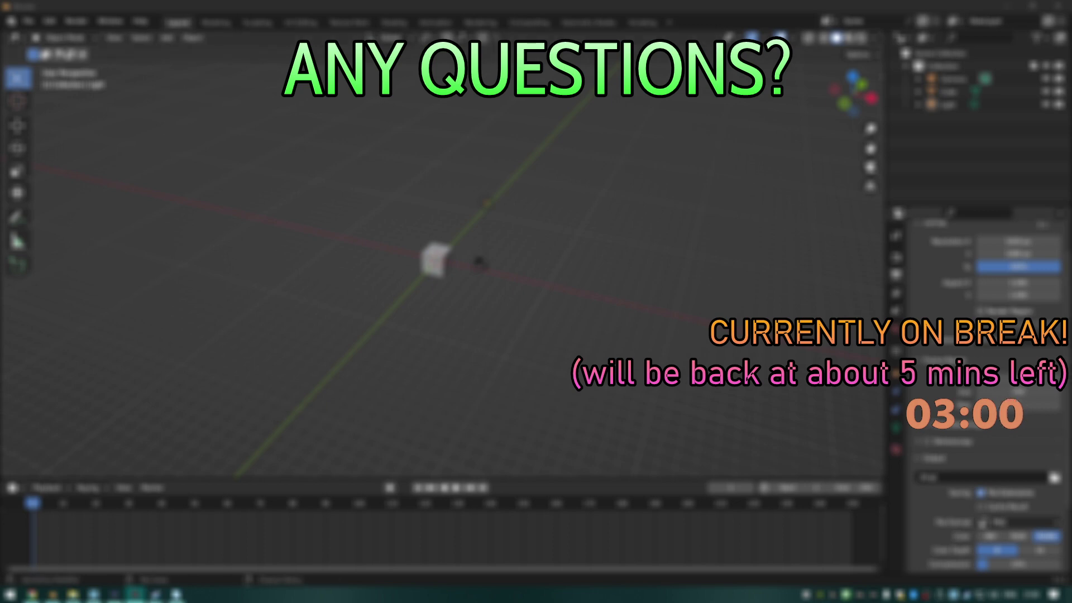
scroll(979, 314, down, 1)
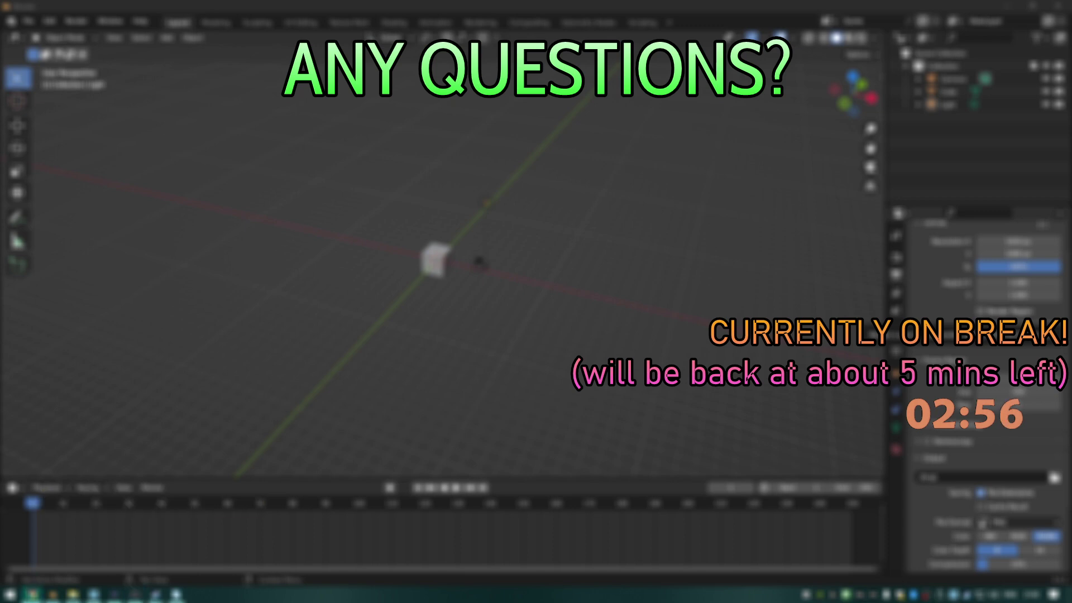
click(979, 314)
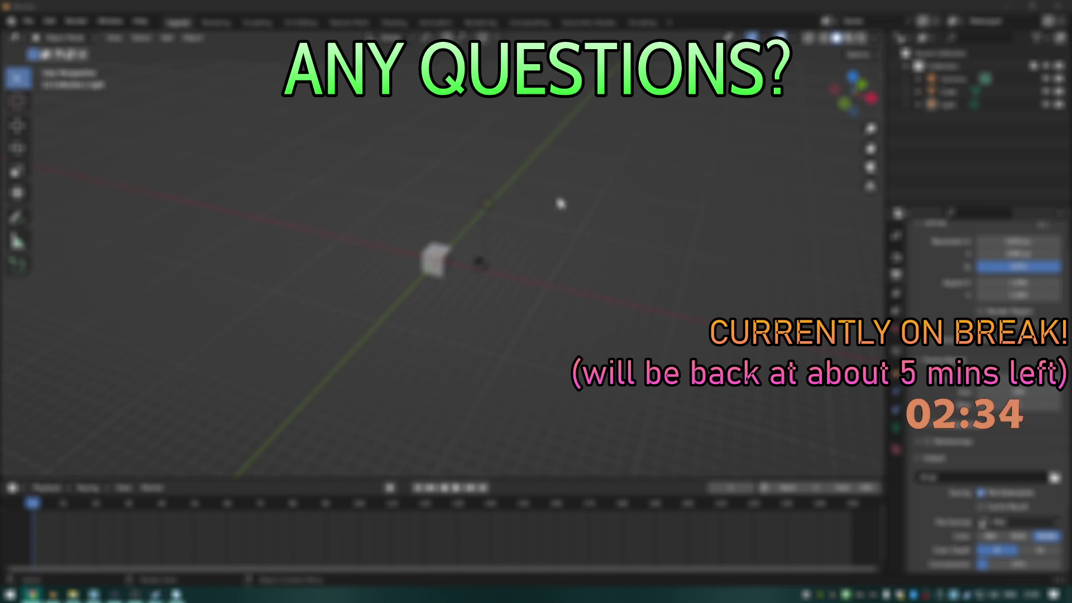
Open the recent file Sesh_1_Result.blend without saving the changes in the current scene.
scroll(560, 203, down, 2)
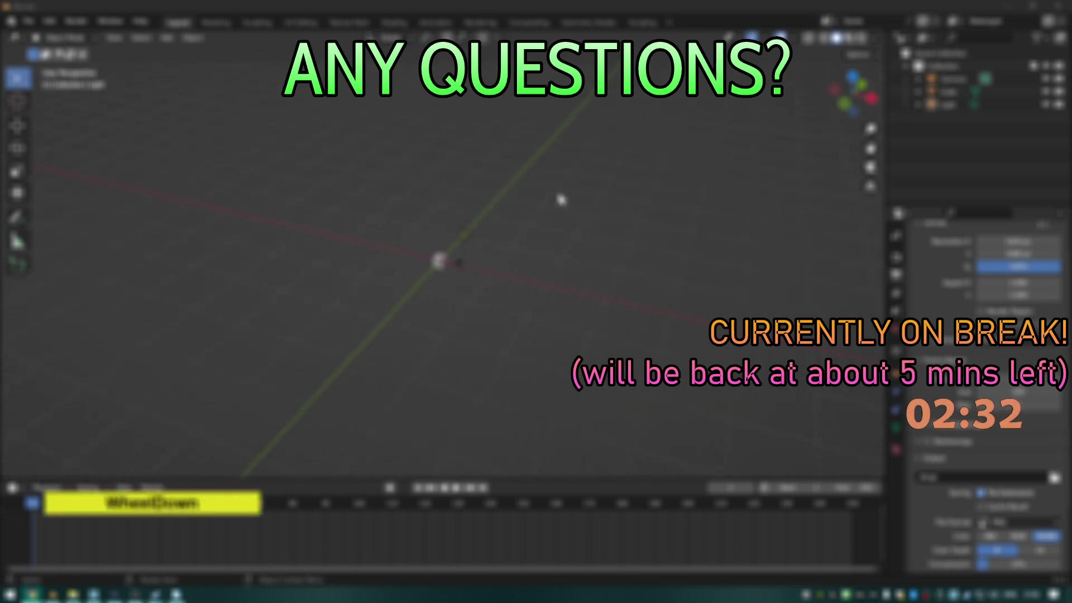
scroll(559, 201, up, 4)
scroll(560, 202, down, 2)
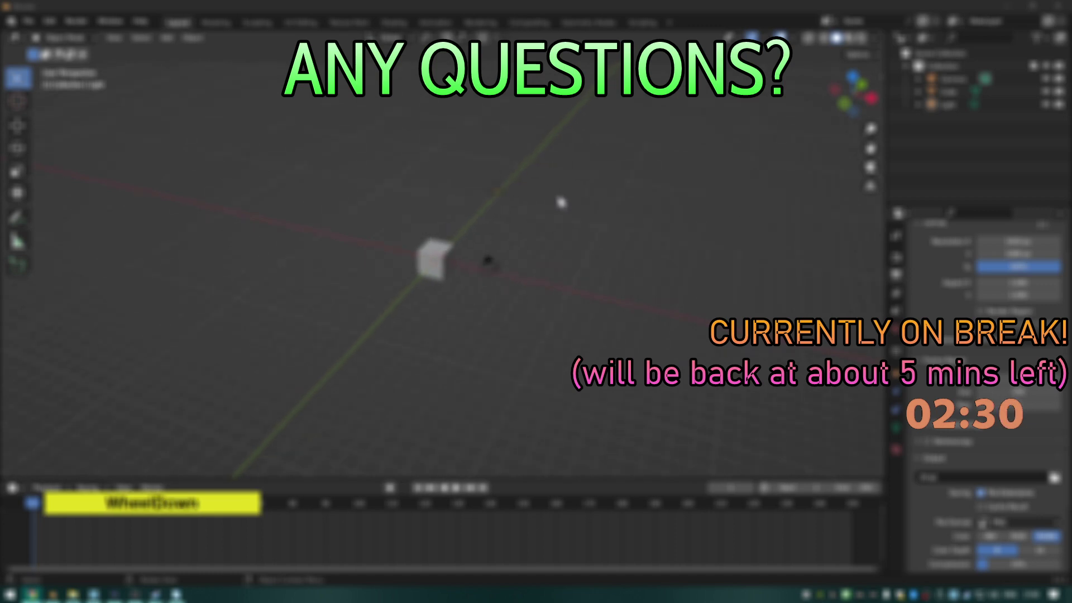
click(31, 23)
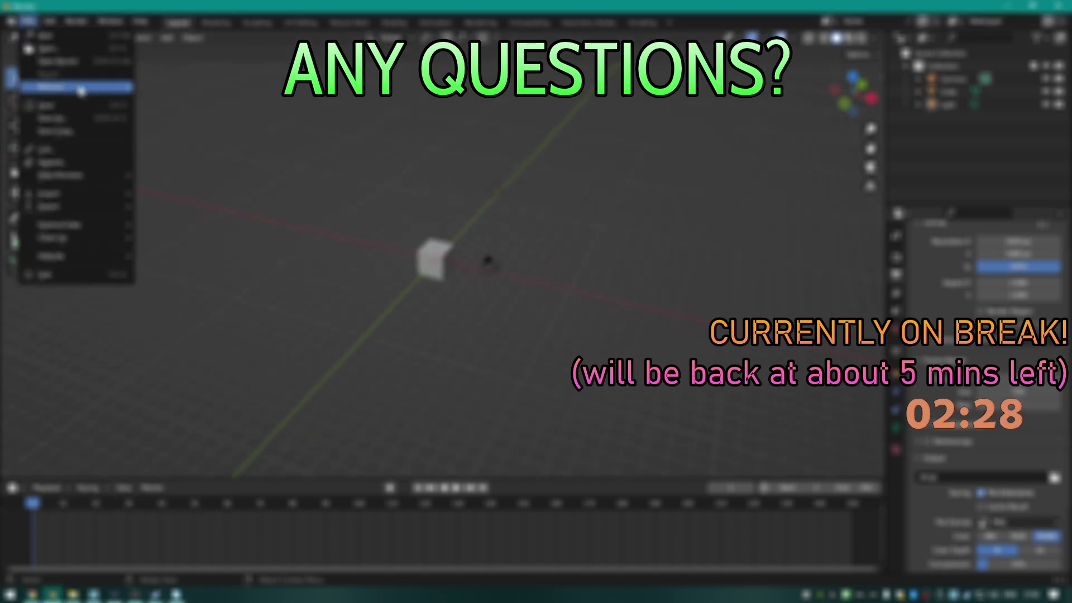
mouse_move(67, 62)
click(158, 71)
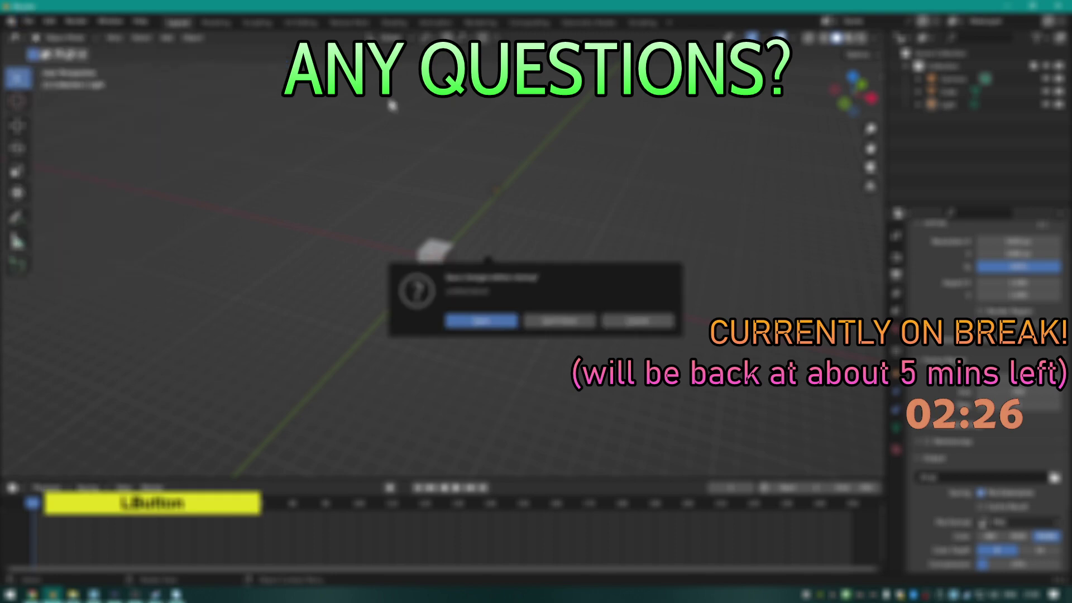
click(556, 321)
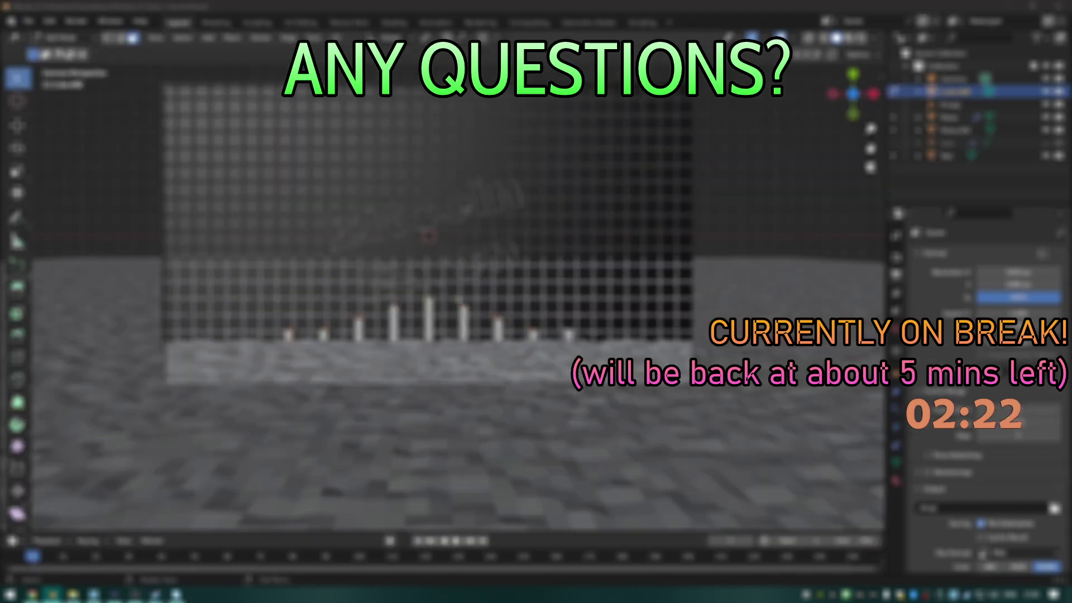
Render a still image of the Sesh_1_Result.blend scene and bring its render window into view.
key(F12)
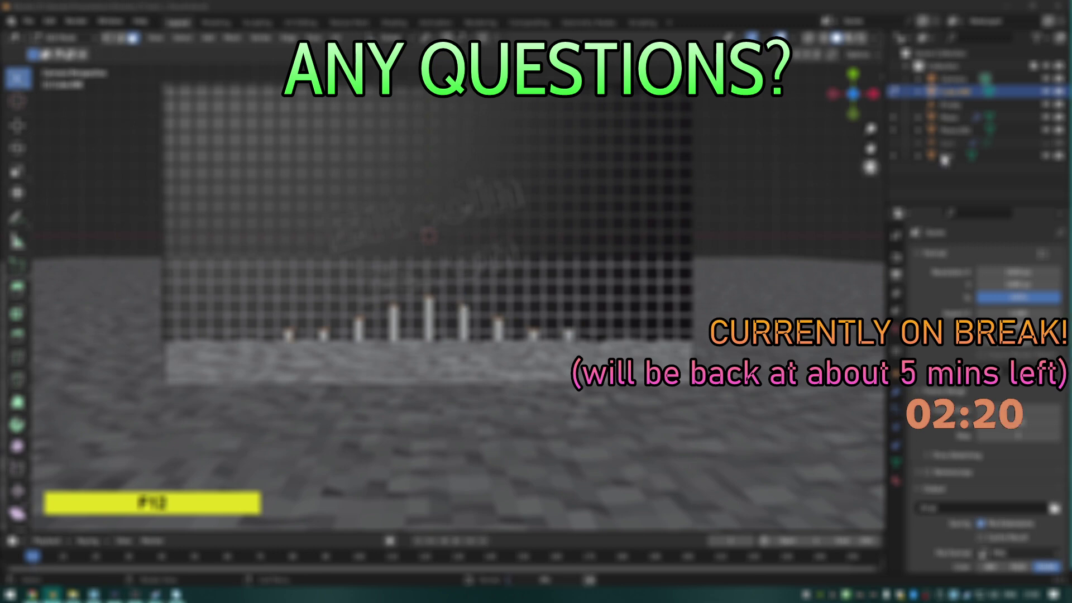
double_click(1070, 155)
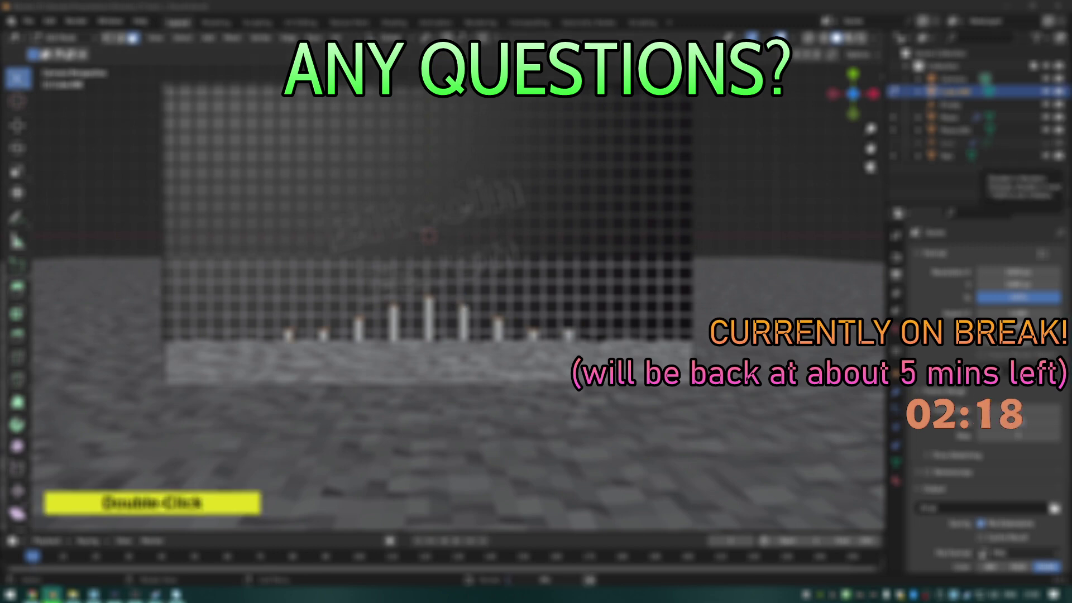
double_click(1071, 65)
drag(1071, 66, 400, 16)
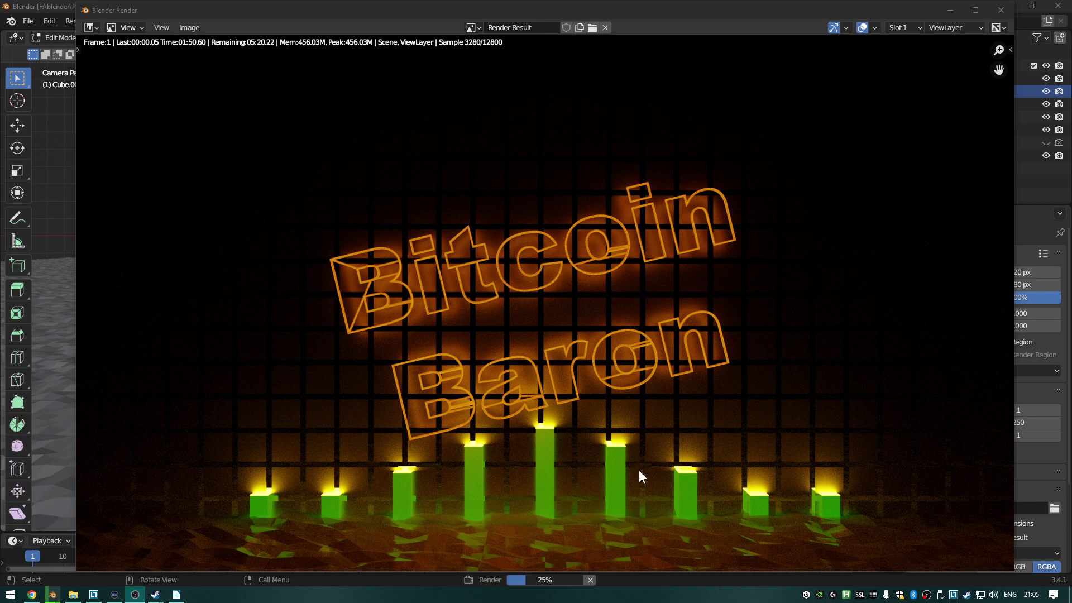
Examine the glowing text and green bars in the render result, reposition the render window, and close it.
scroll(636, 462, down, 1)
scroll(626, 461, up, 1)
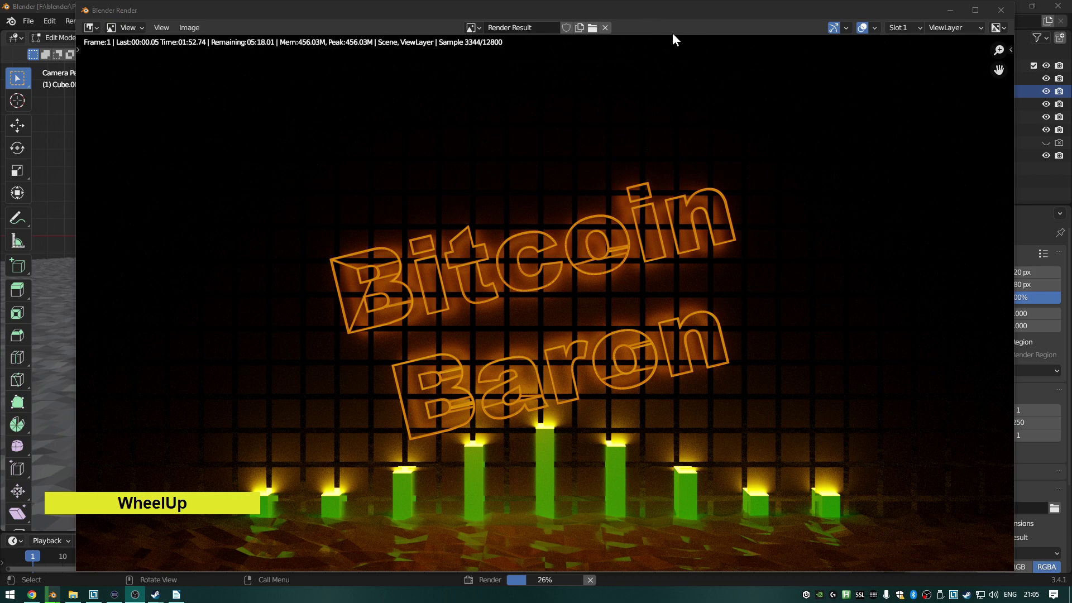
drag(704, 16, 692, 2)
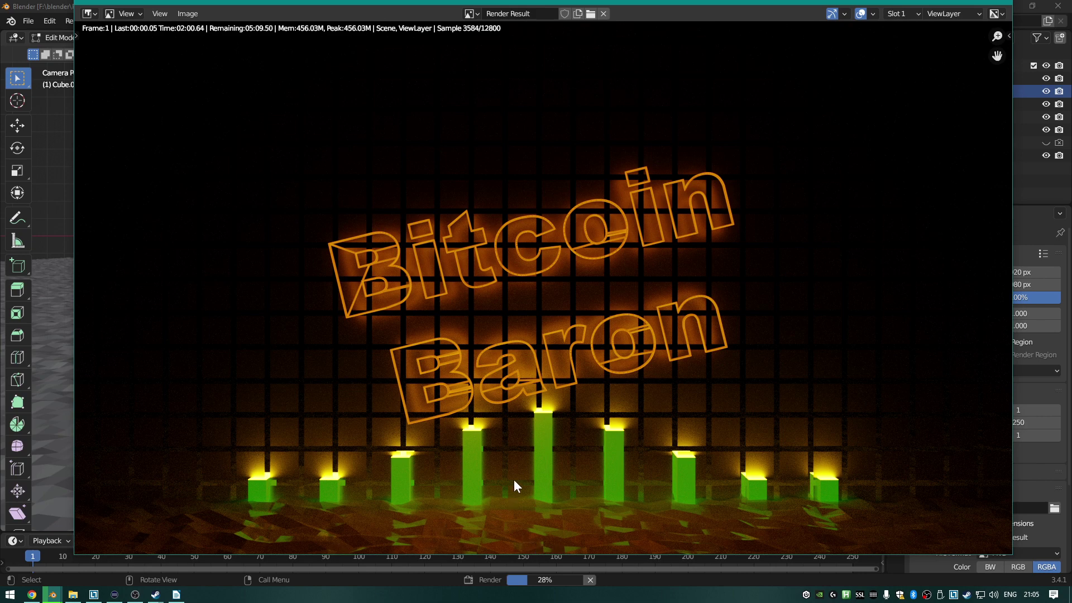
scroll(513, 479, down, 1)
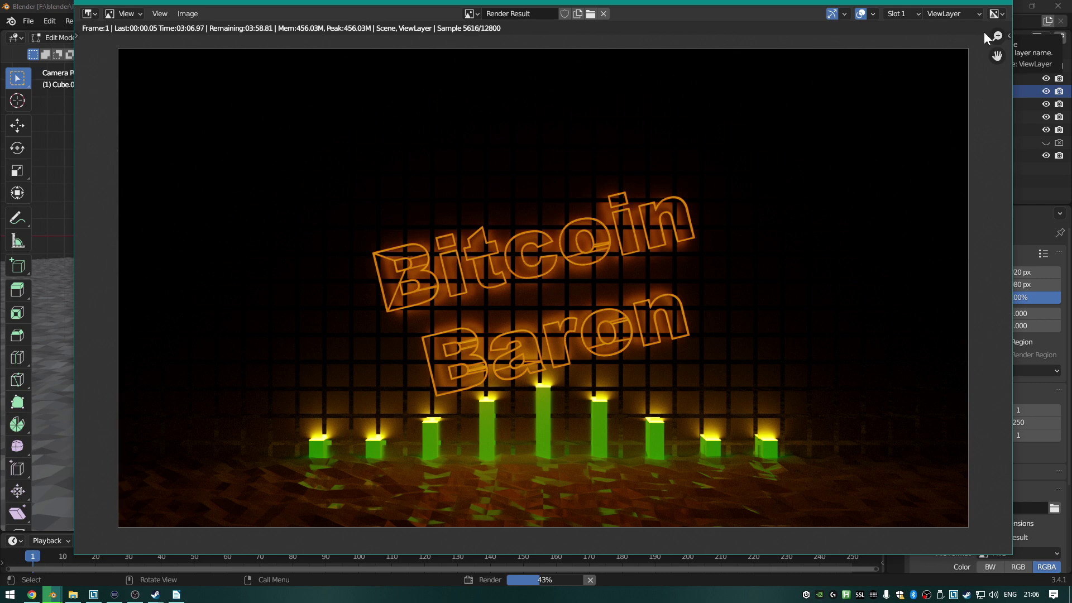
drag(897, 1, 846, 45)
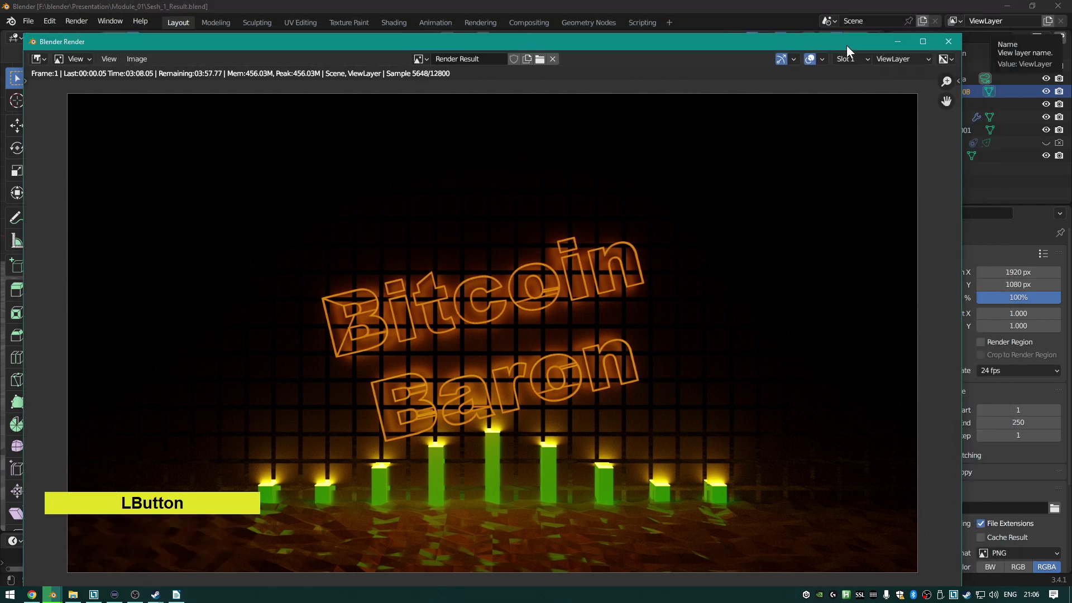
click(948, 42)
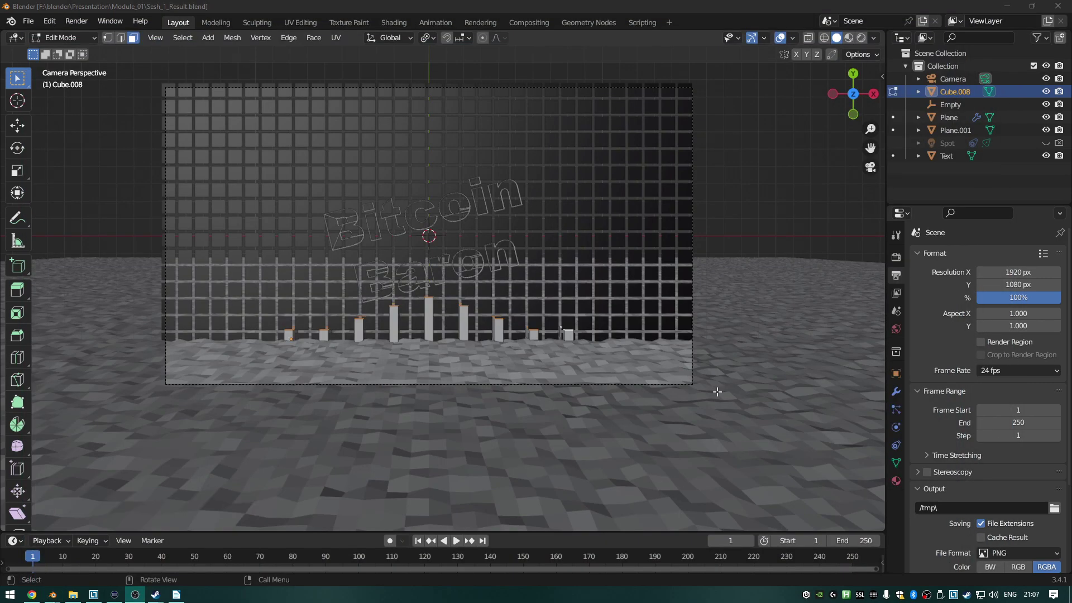
Create a new file from the General template to return to the default cube scene.
click(25, 22)
mouse_move(37, 34)
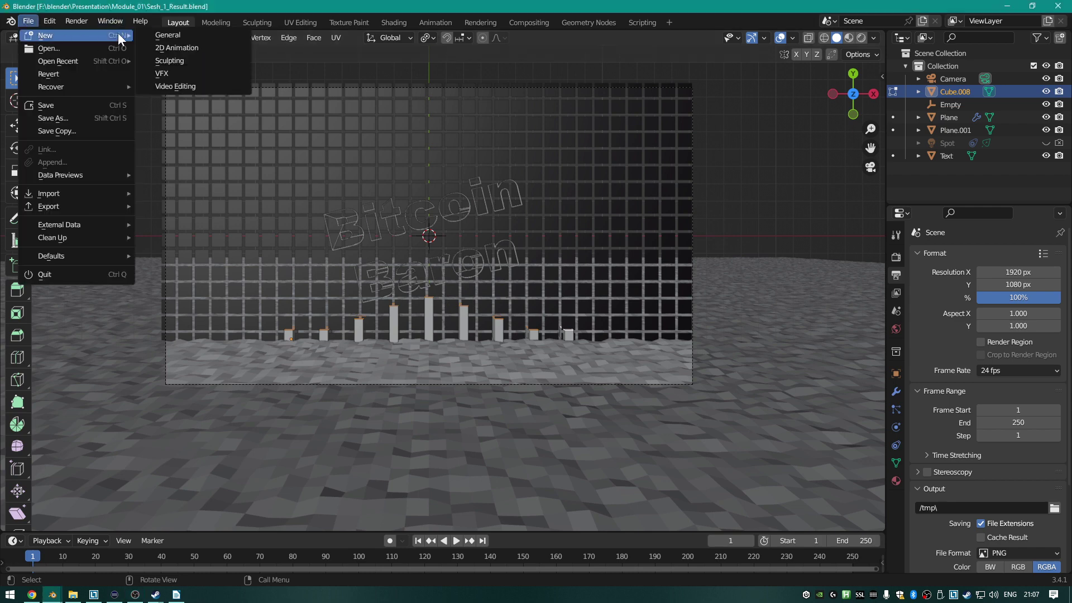
click(168, 35)
scroll(476, 154, down, 3)
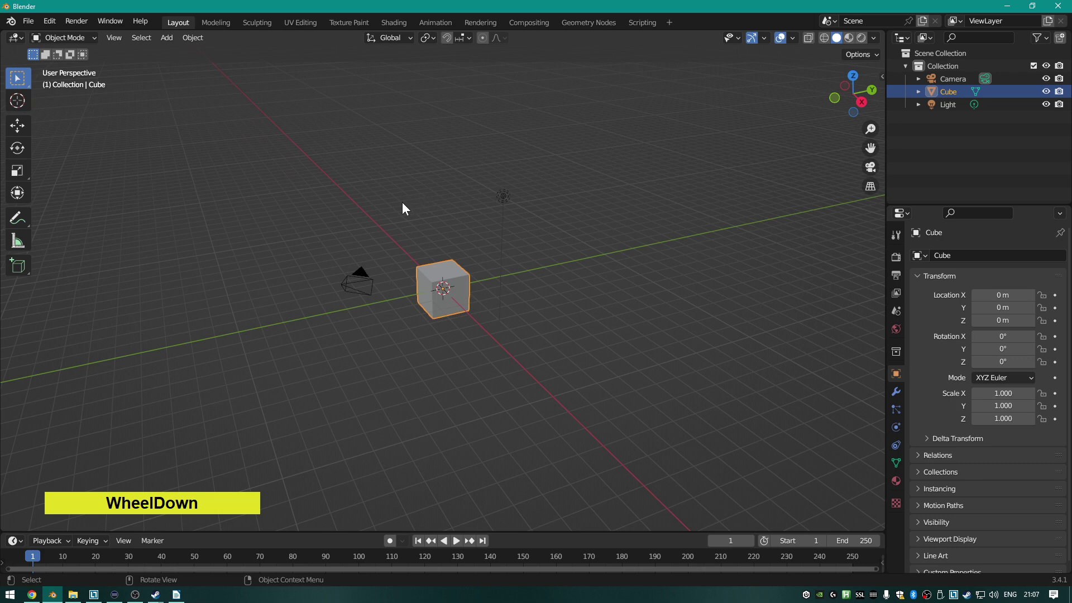
middle_drag(402, 202, 483, 216)
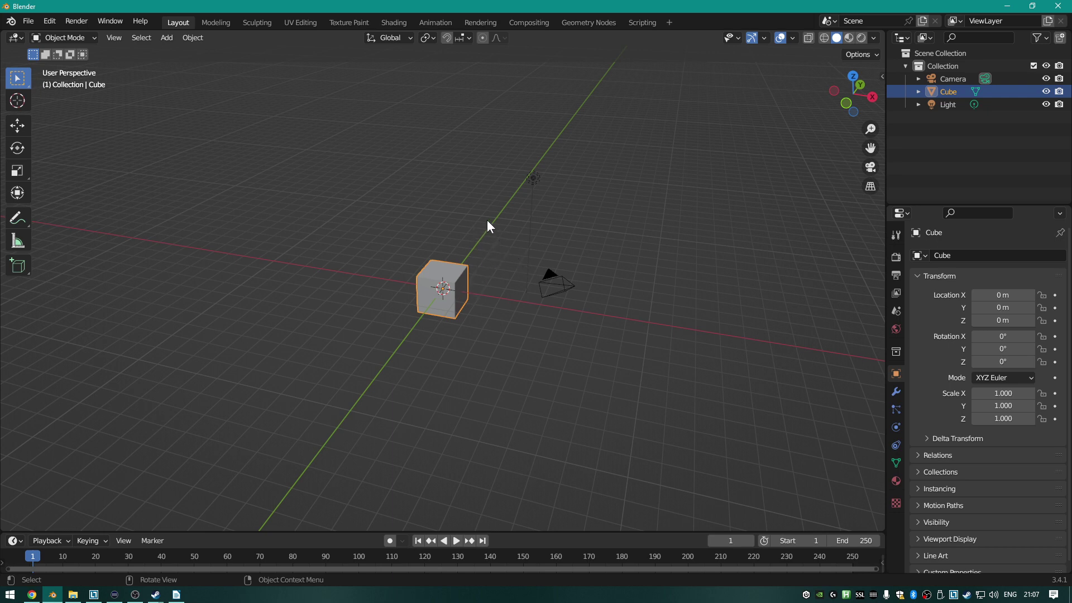
Delete the default cube, the light and the camera one after another.
key(Delete)
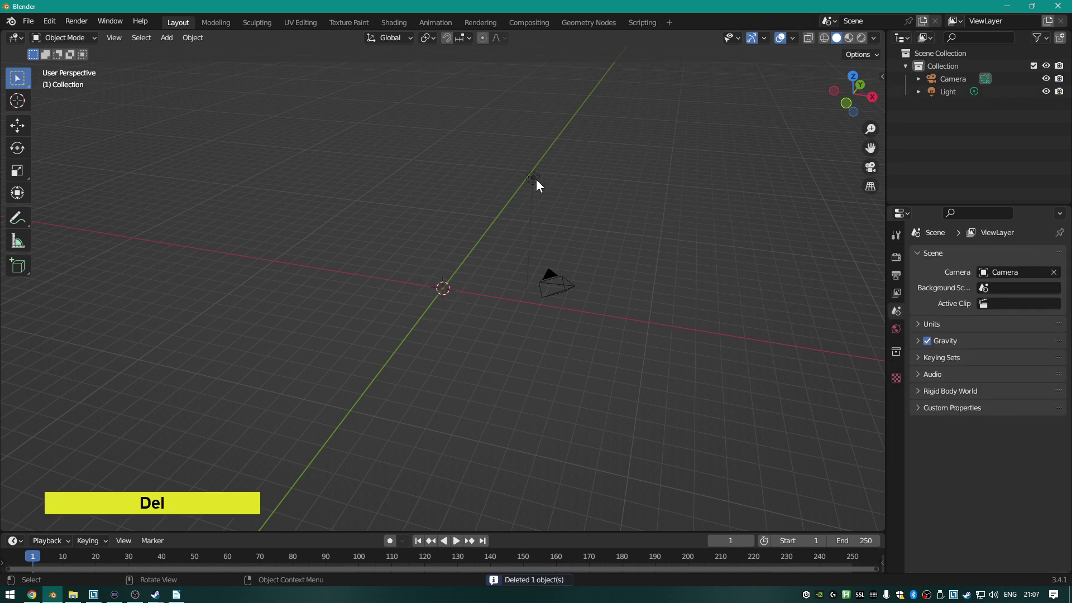
click(534, 179)
key(Delete)
click(562, 288)
key(Delete)
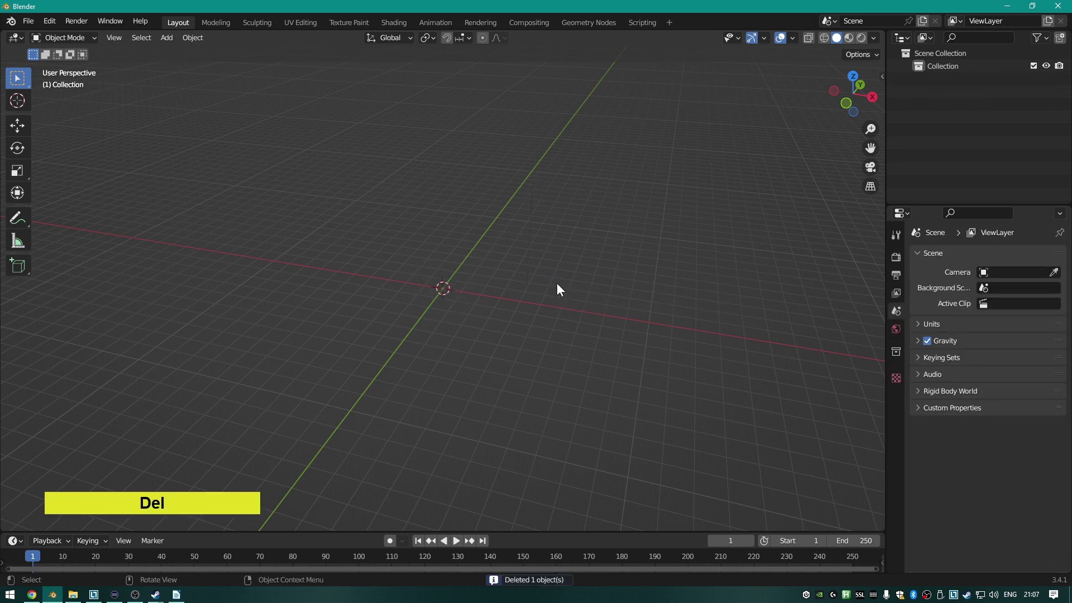
Undo the separate deletions of the camera, light and cube.
key(ctrl+z)
key(ctrl+z)
key(ctrl+z)
key(ctrl+z)
key(ctrl+z)
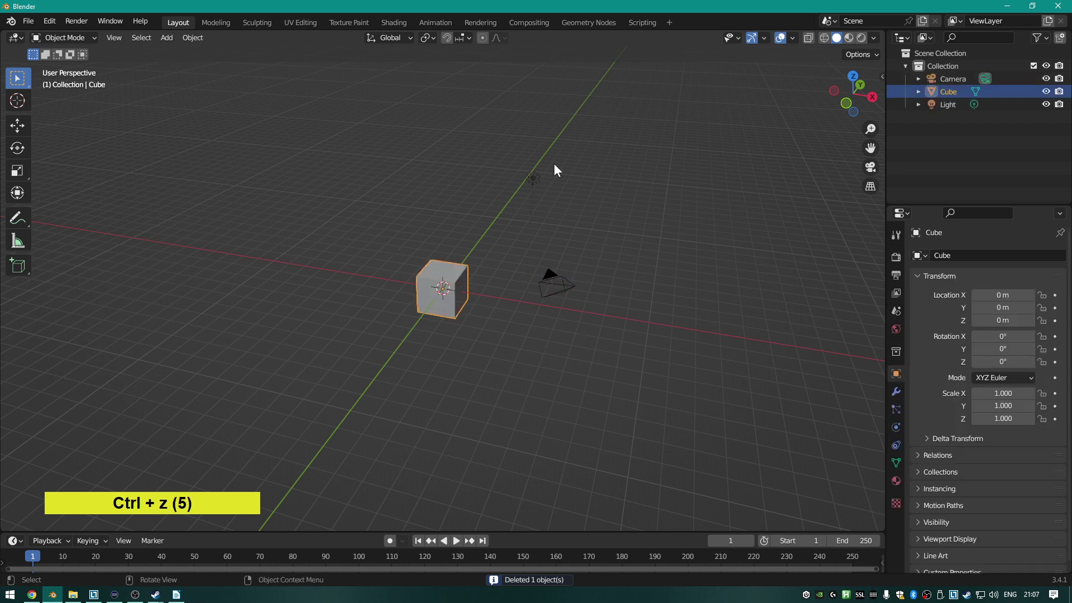
Select every object in the scene at once and deselect them all again, repeating the toggle.
key(a)
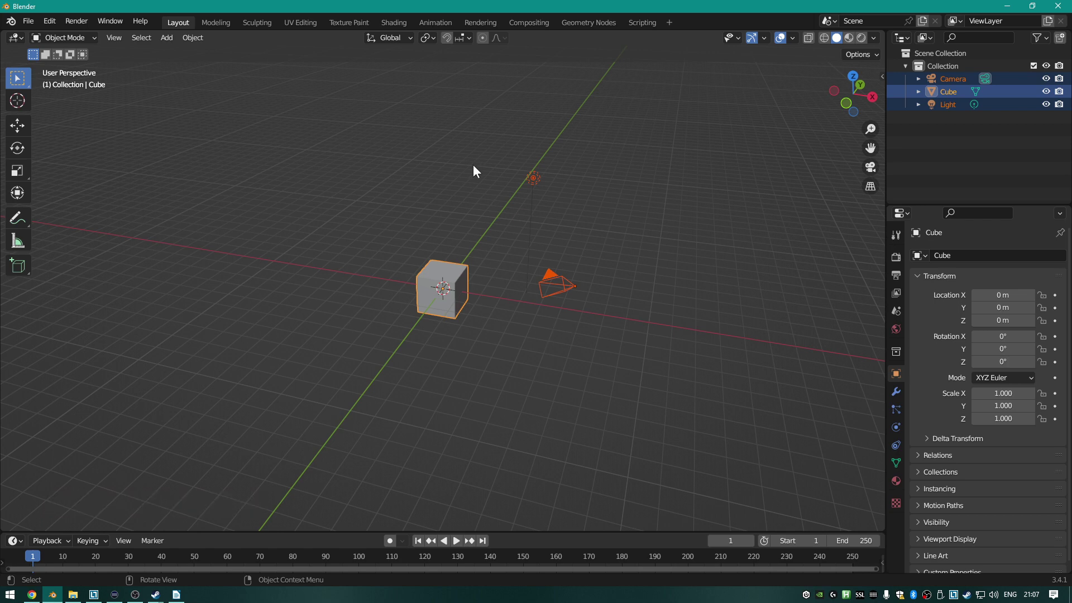
key(a)
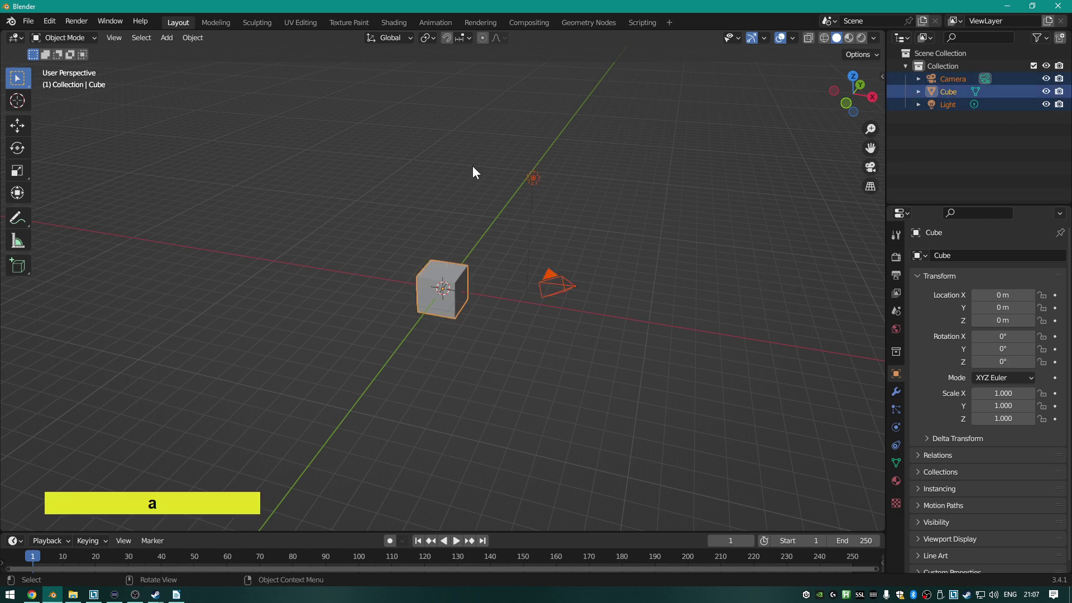
key(a)
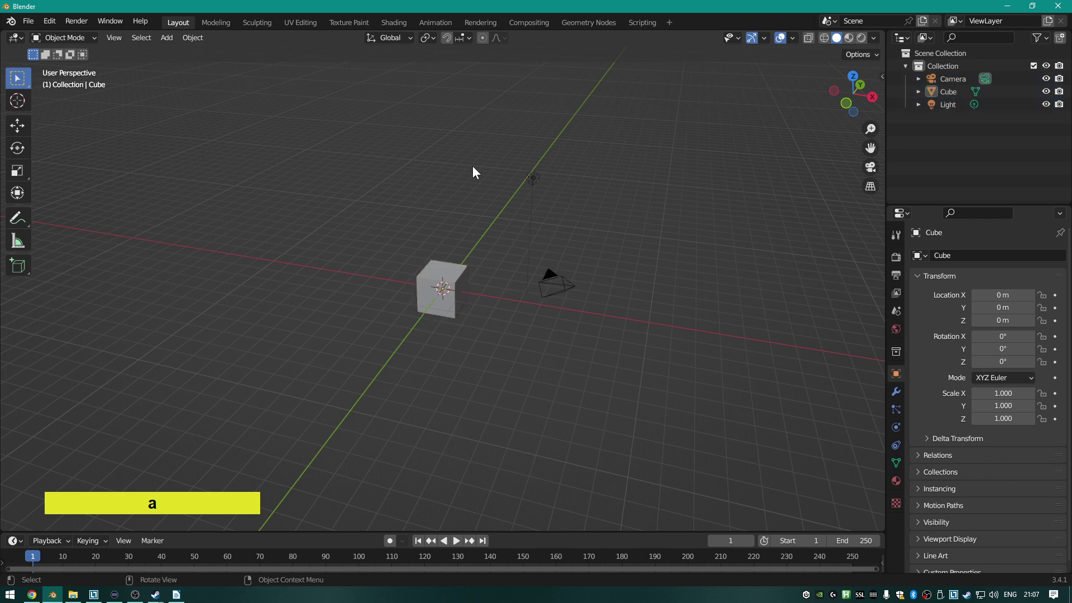
key(a)
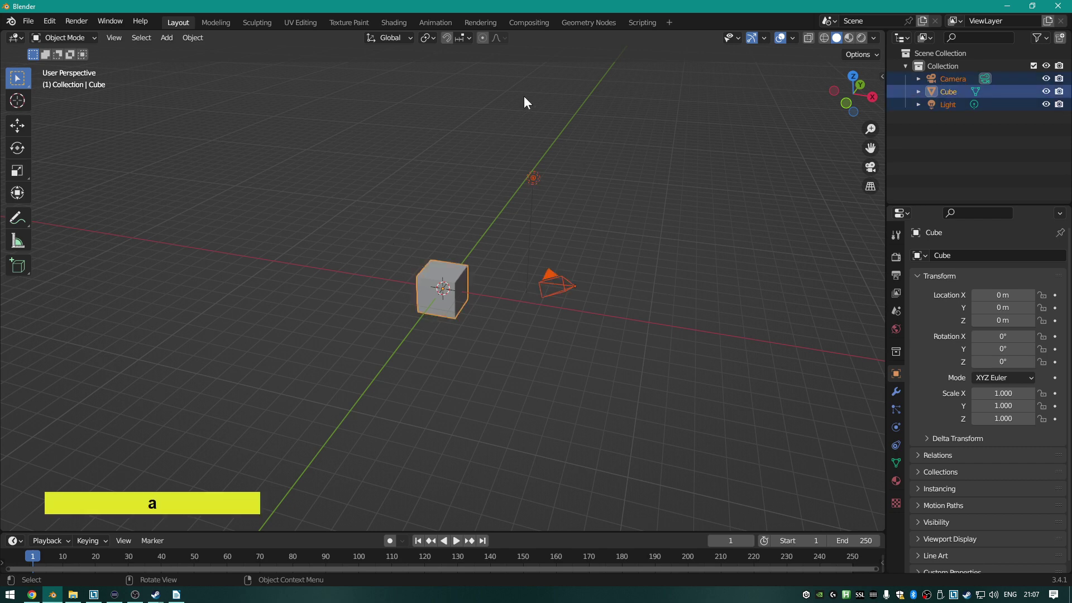
key(a)
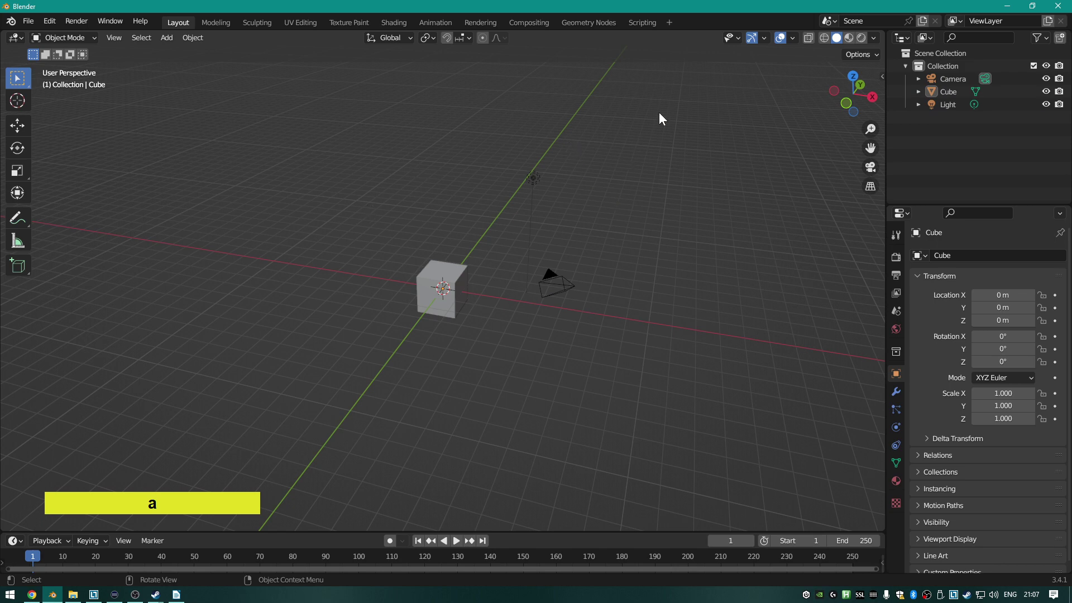
Box-select the cube, camera and light together and delete all three objects.
drag(687, 118, 285, 460)
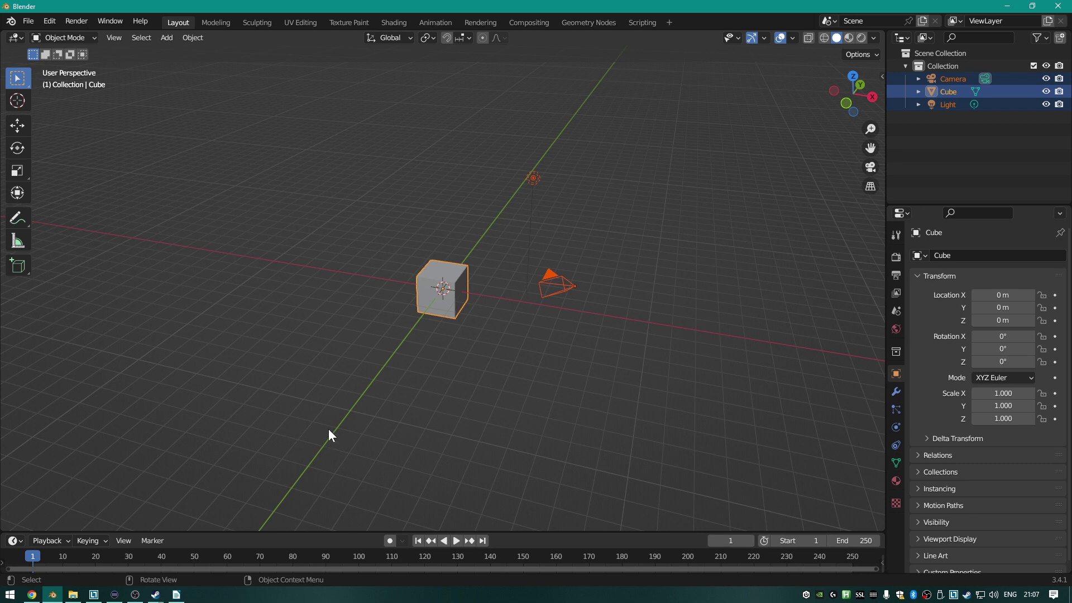
key(Delete)
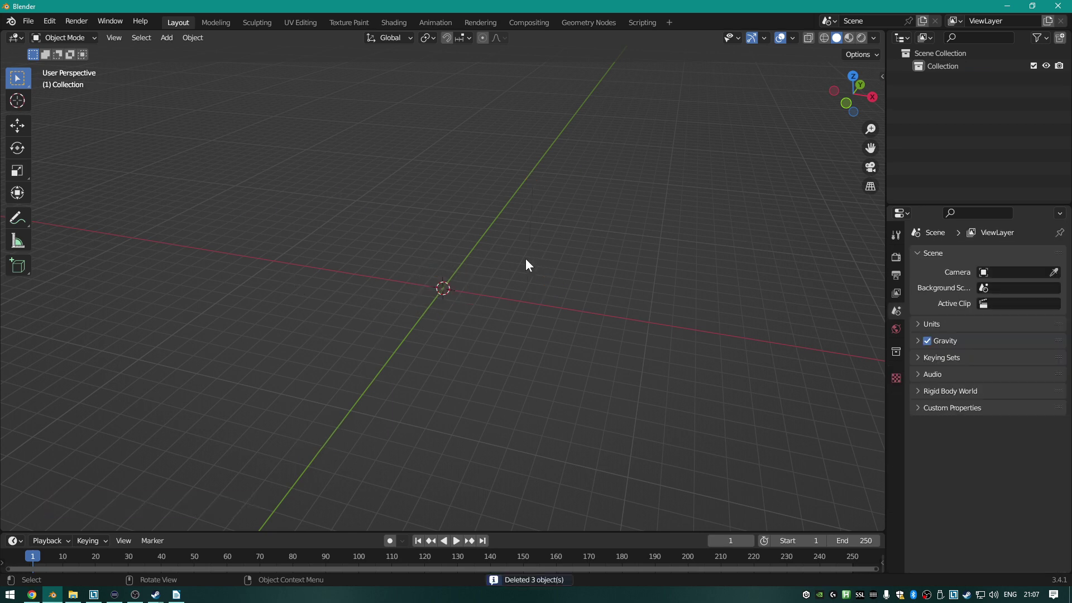
key(ctrl+z)
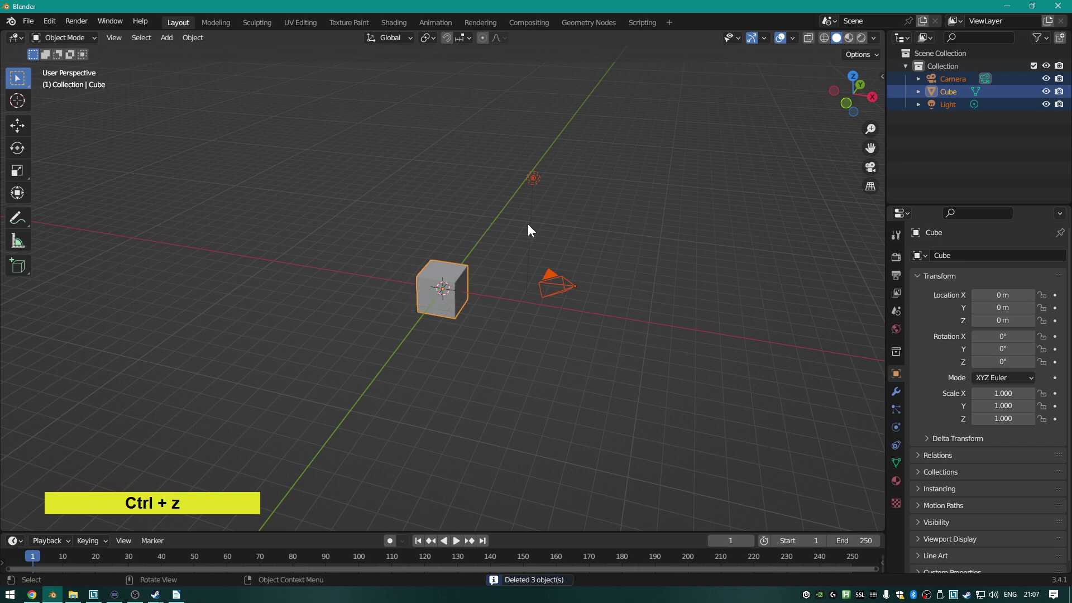
drag(675, 130, 322, 420)
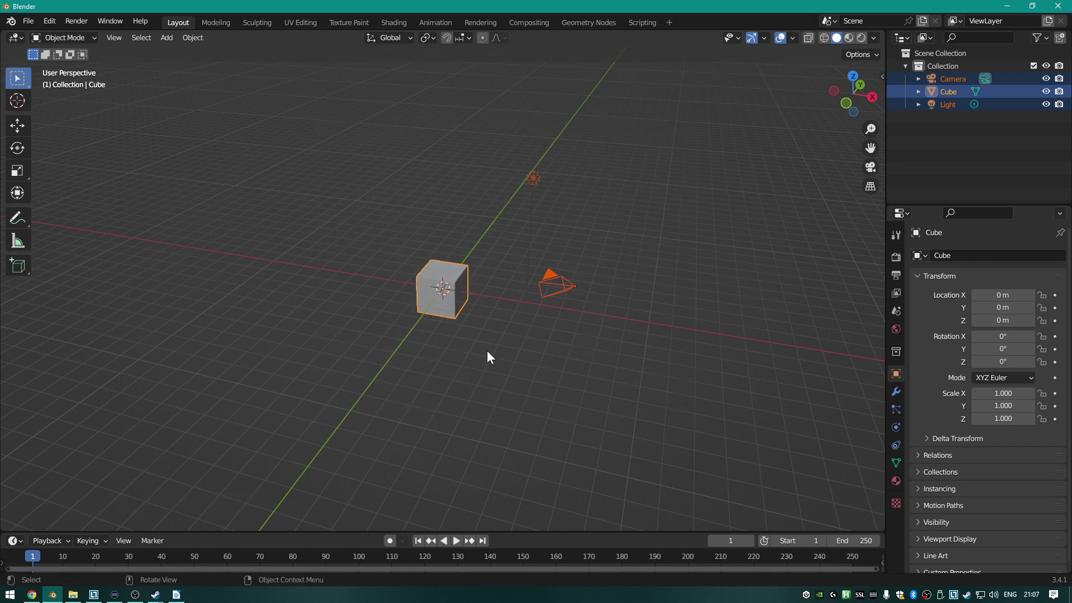
key(Delete)
Add a Text object at the world origin of the empty scene.
middle_drag(477, 245, 509, 258)
scroll(501, 281, up, 2)
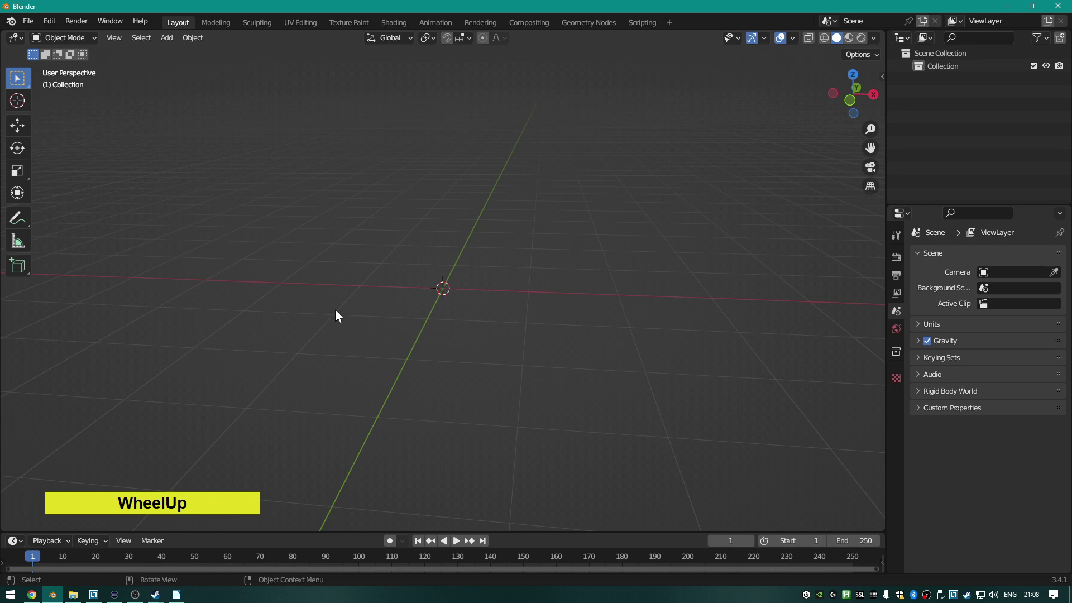
key(shift)
key(shift+a)
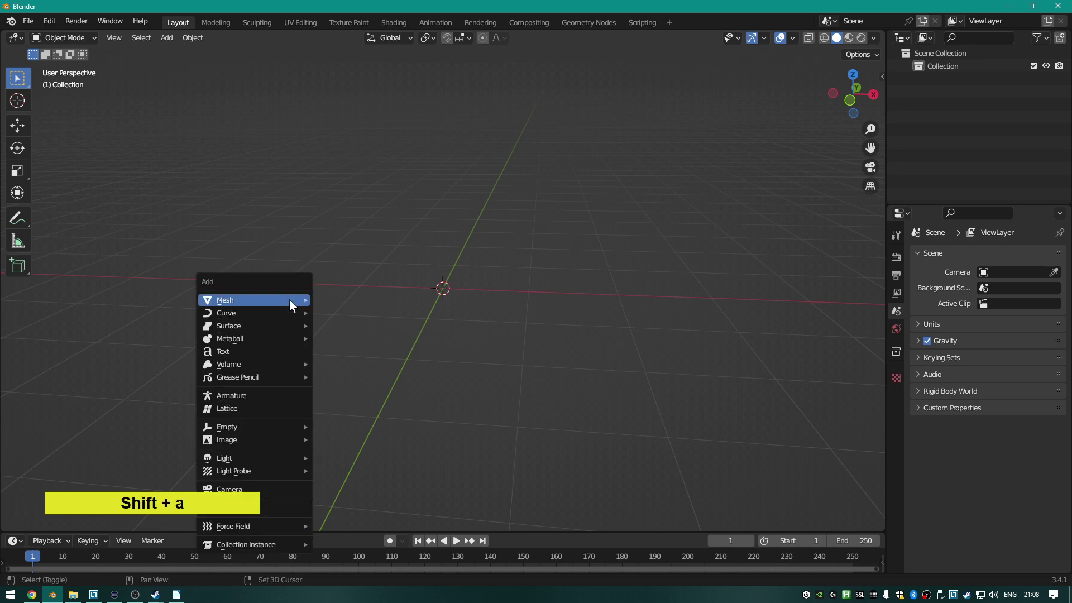
mouse_move(290, 301)
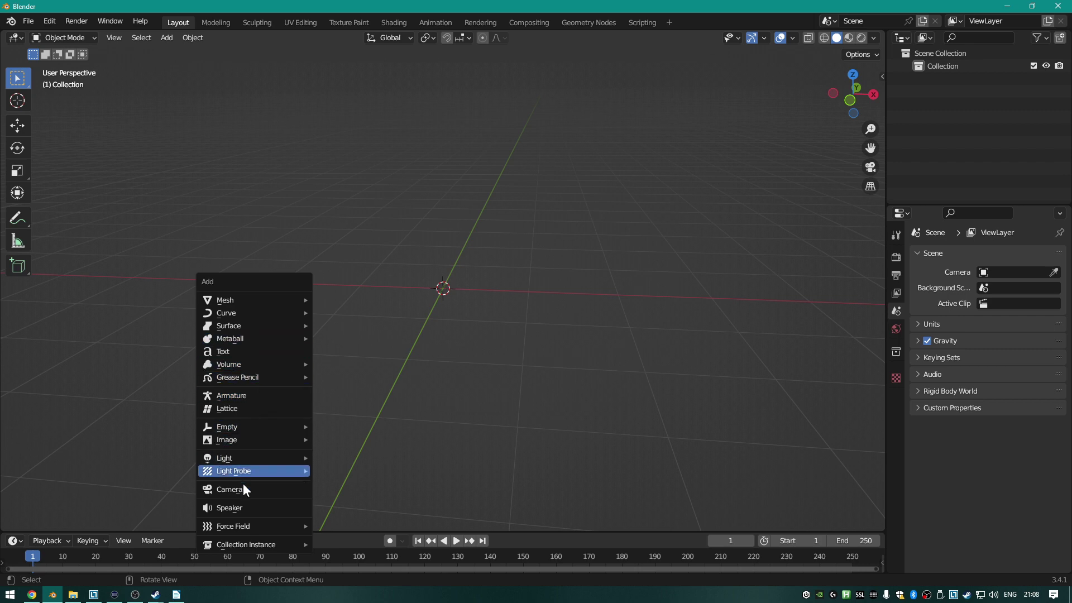
click(241, 352)
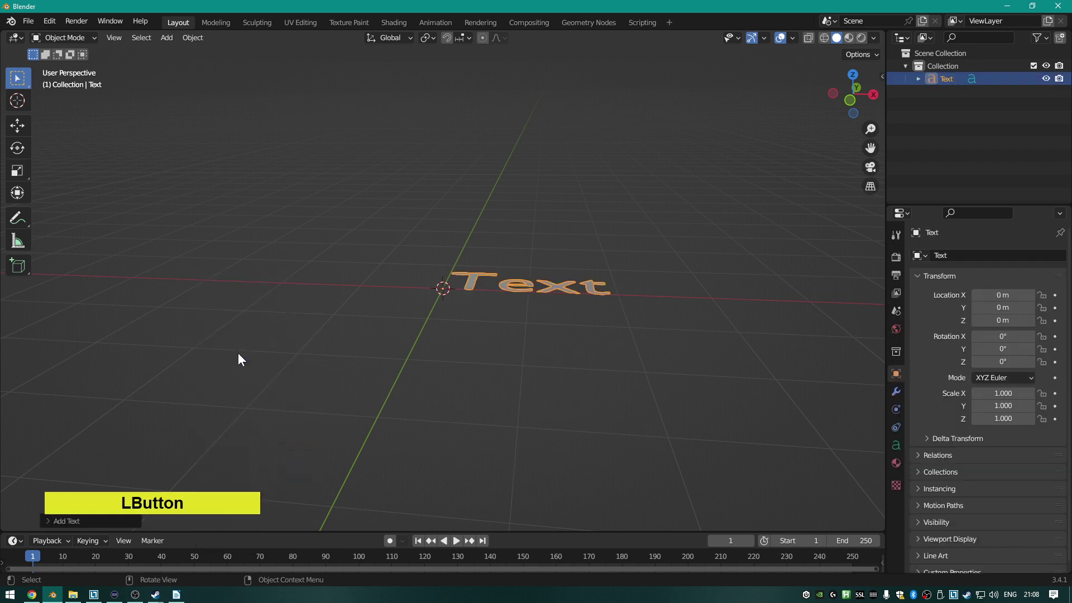
Switch the new text object into Edit Mode and back to Object Mode.
middle_drag(431, 210, 437, 290)
scroll(441, 295, up, 3)
scroll(441, 296, down, 2)
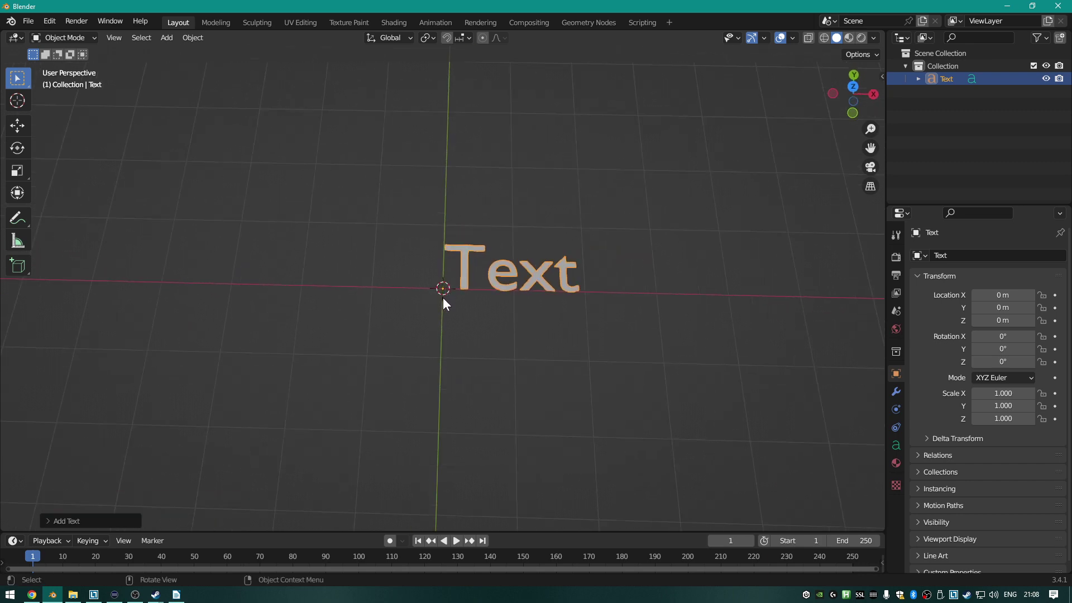
key(Tab)
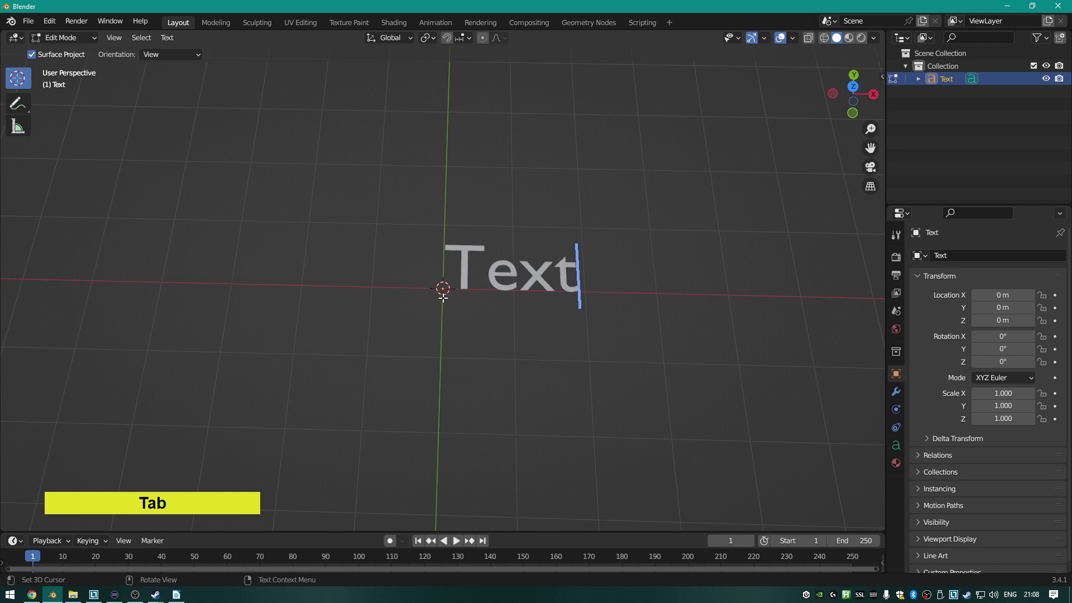
key(Tab)
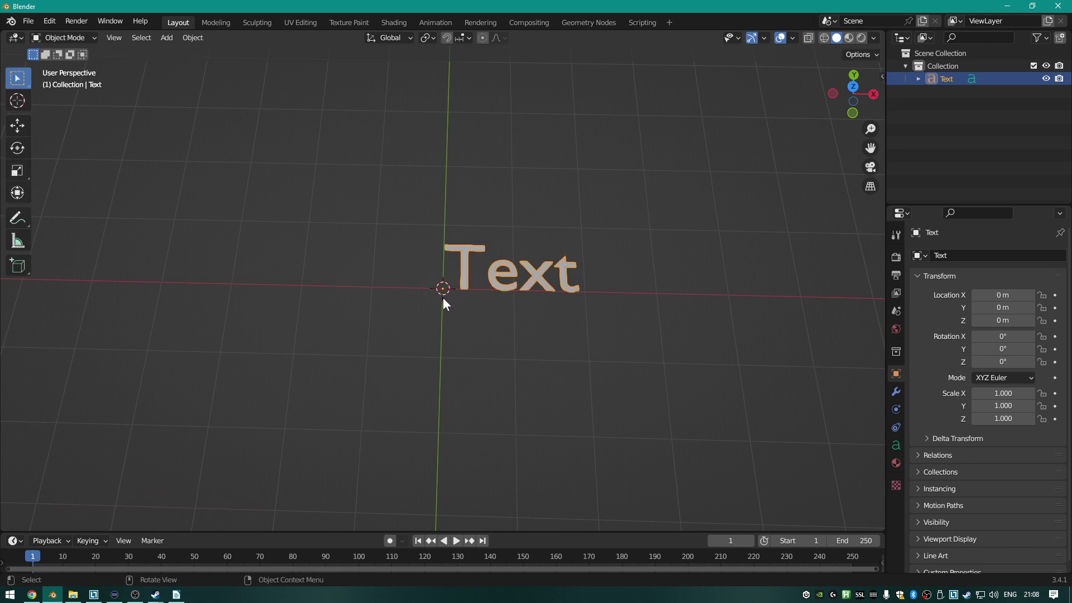
Replace the text object's placeholder wording with "Bitcoin" on the first line and "Baron" on the second line.
key(Tab)
key(BackSpace)
key(BackSpace)
key(BackSpace)
key(BackSpace)
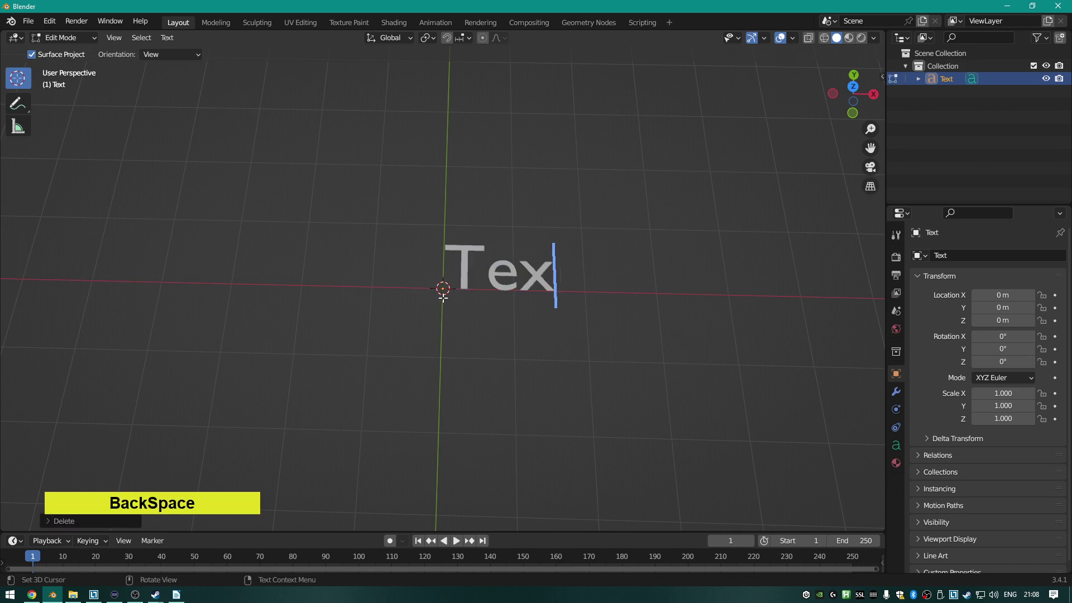
text(Bitcoin)
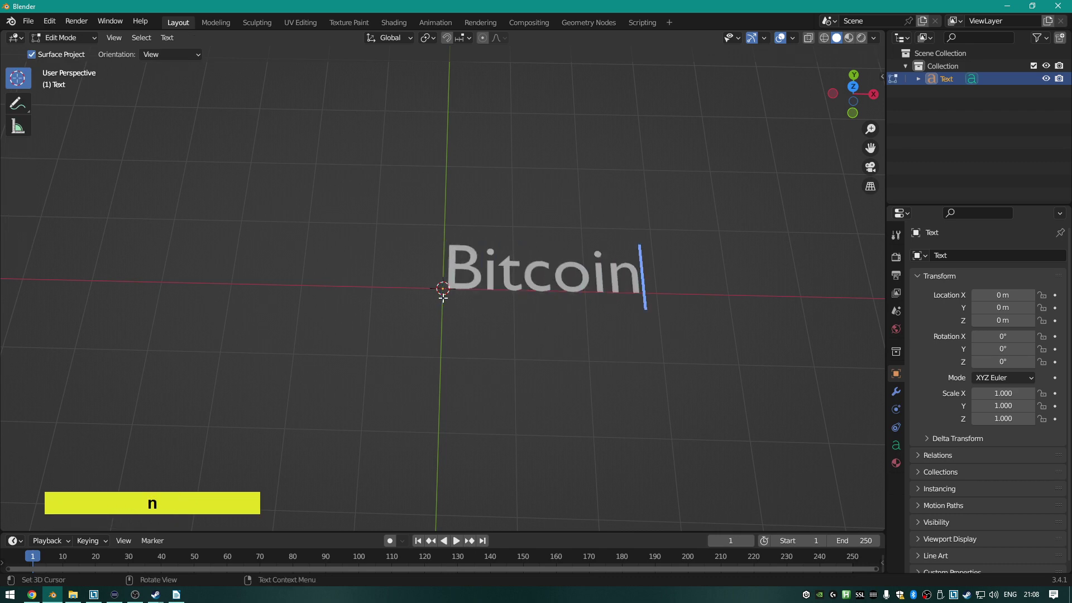
key(Return)
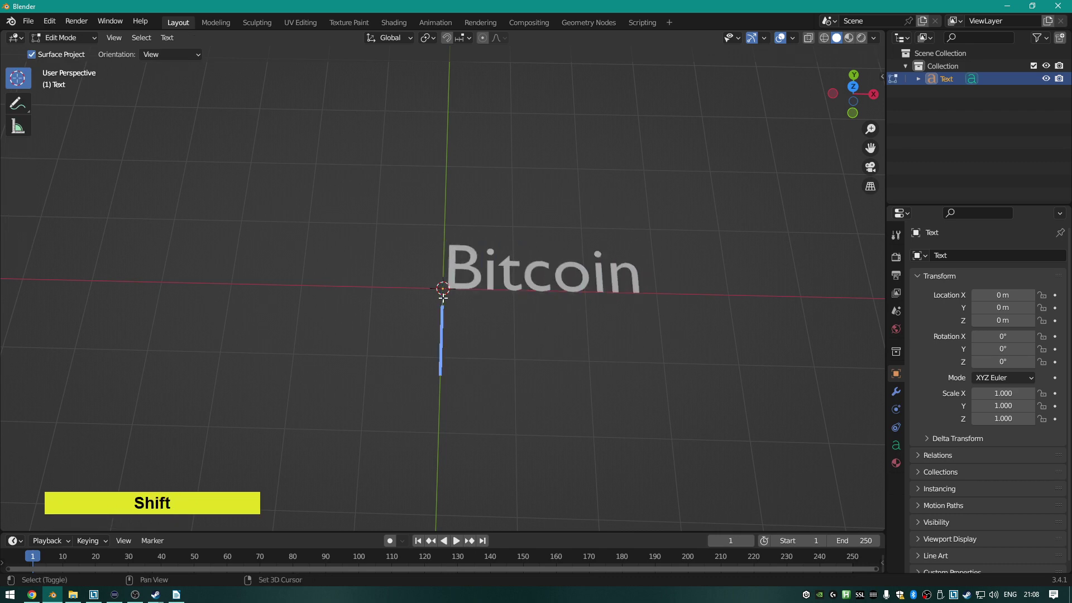
text(Baron)
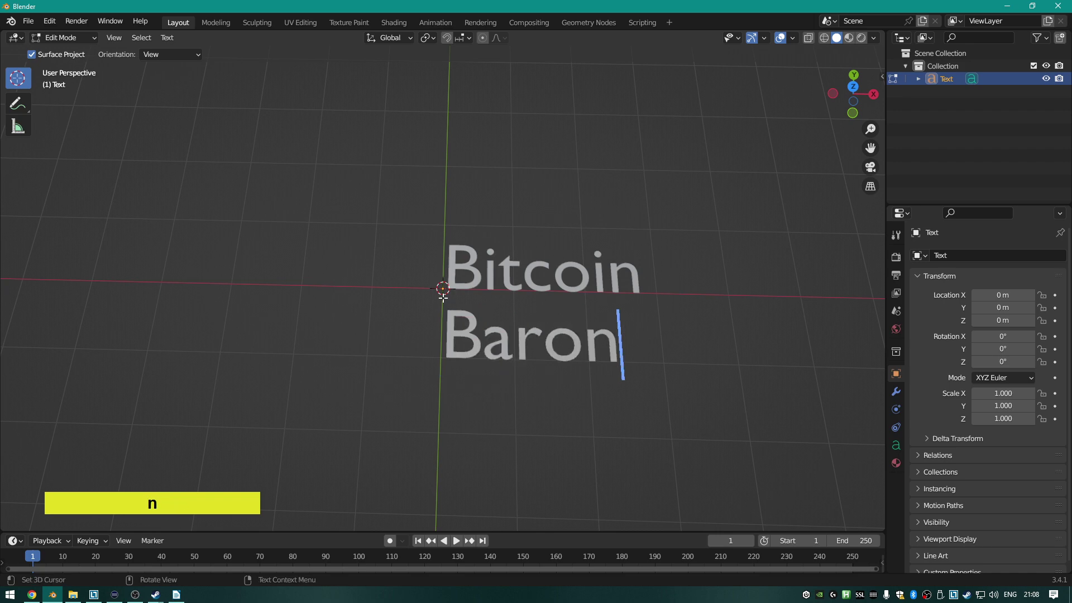
key(Tab)
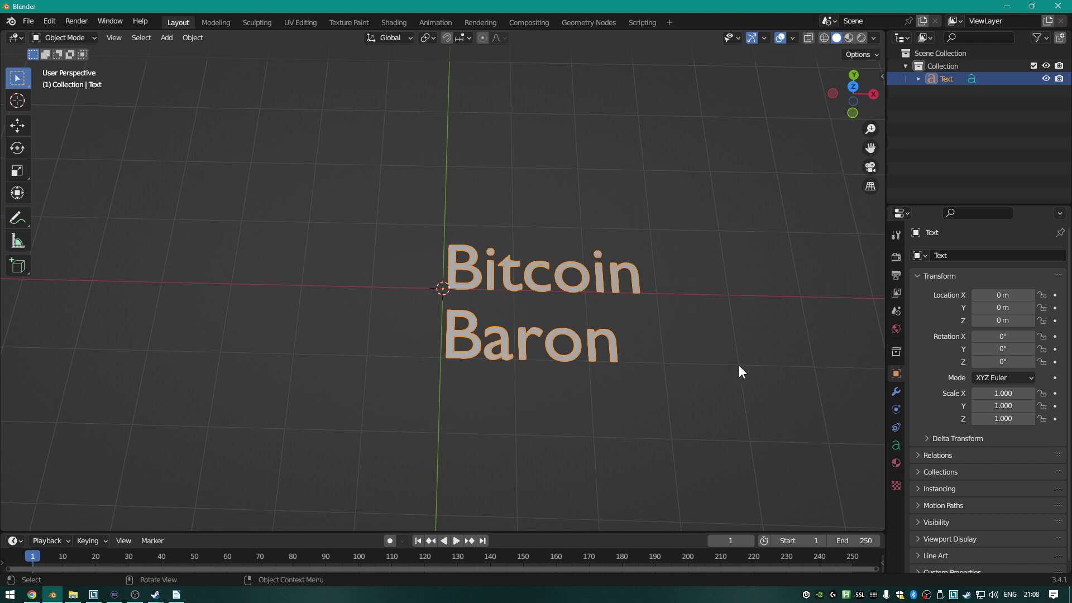
Try moving the text along the Z axis and along the X axis with the Move tool, undoing each move.
click(22, 127)
middle_drag(591, 238, 502, 184)
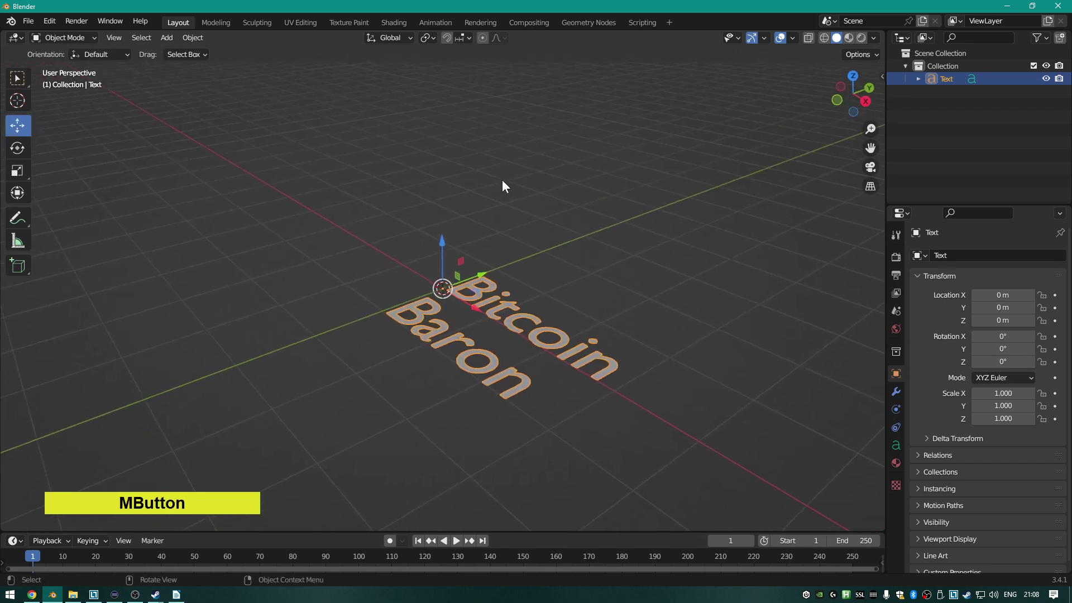
drag(447, 246, 447, 202)
key(ctrl+z)
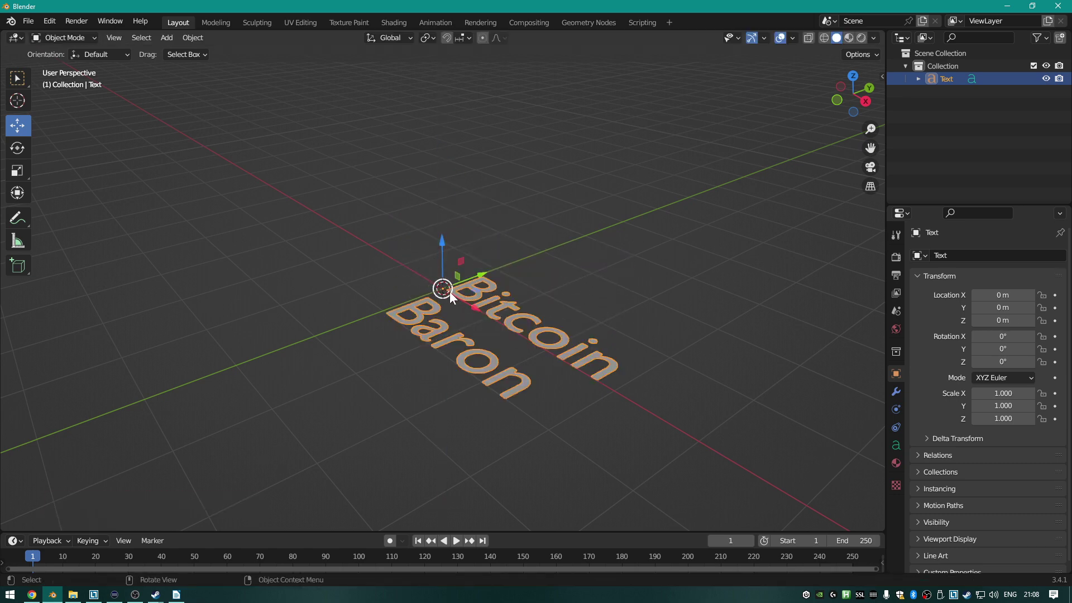
middle_drag(457, 289, 554, 299)
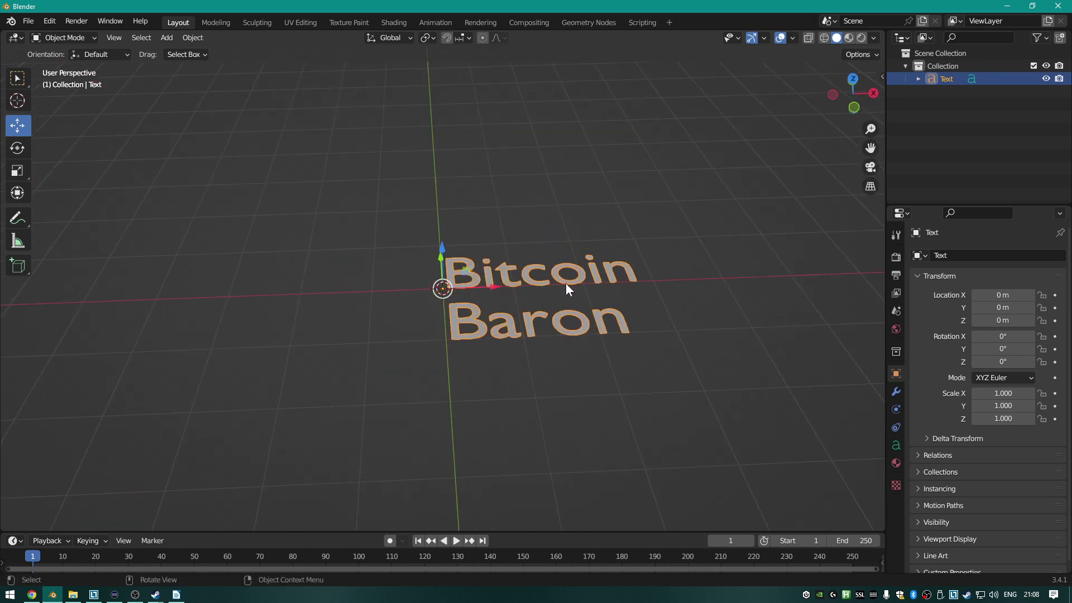
mouse_move(494, 287)
mouse_down()
mouse_move(575, 286)
mouse_move(498, 289)
mouse_up()
key(ctrl+z)
Set the text's paragraph alignment to Center both horizontally and vertically.
click(899, 450)
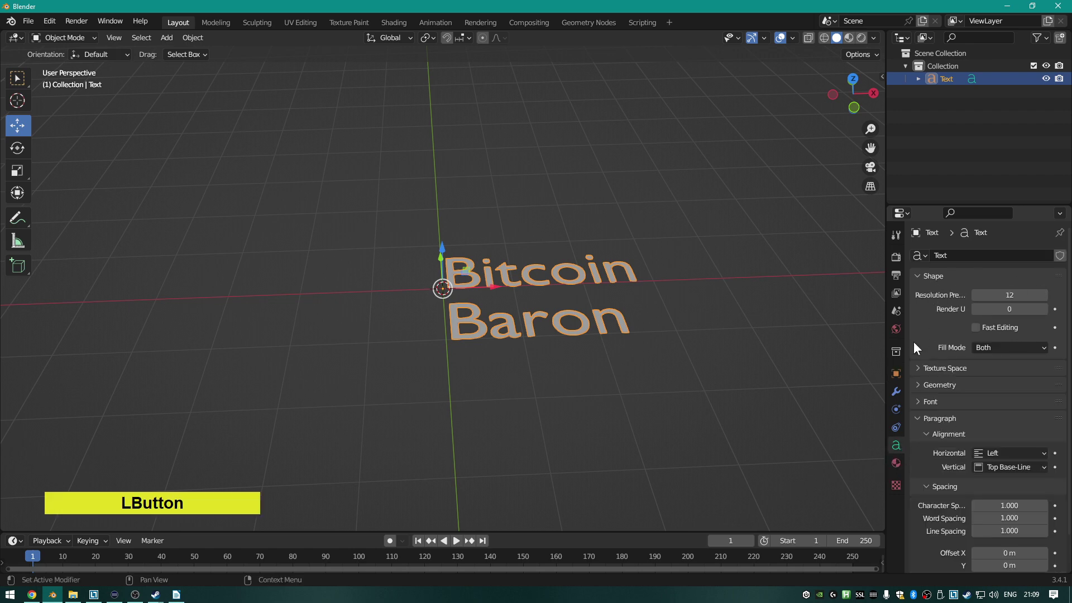
scroll(972, 326, down, 2)
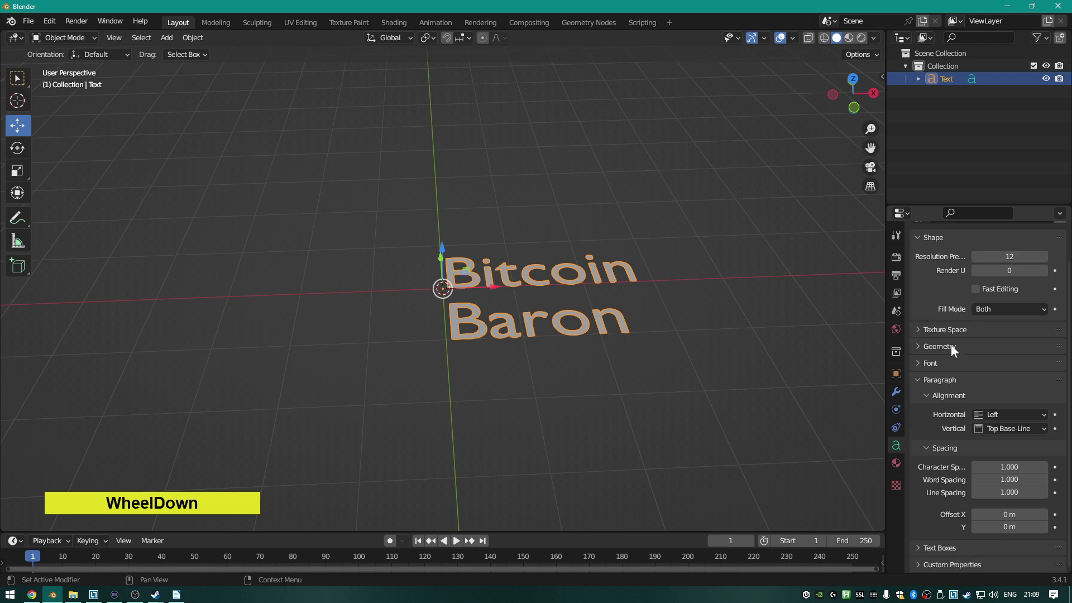
scroll(954, 336, up, 2)
scroll(957, 294, down, 2)
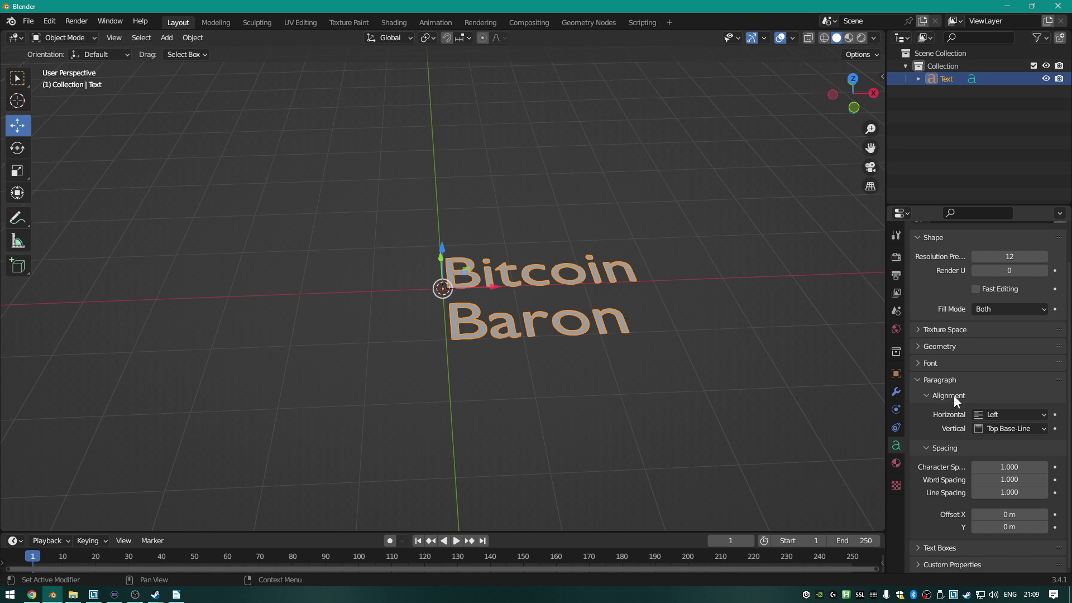
click(1019, 414)
click(990, 444)
click(1014, 427)
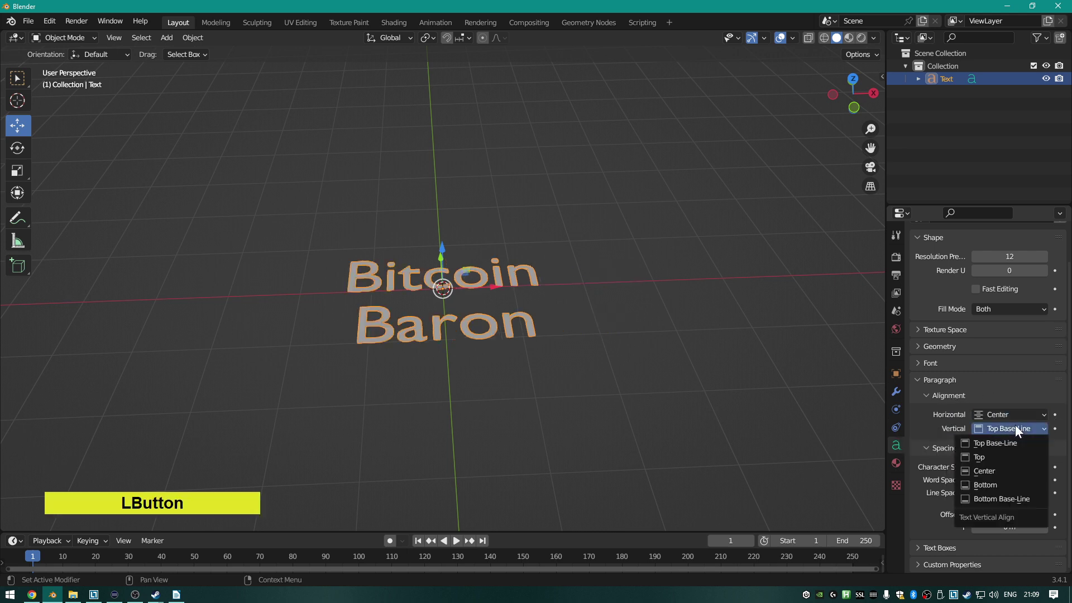
click(996, 470)
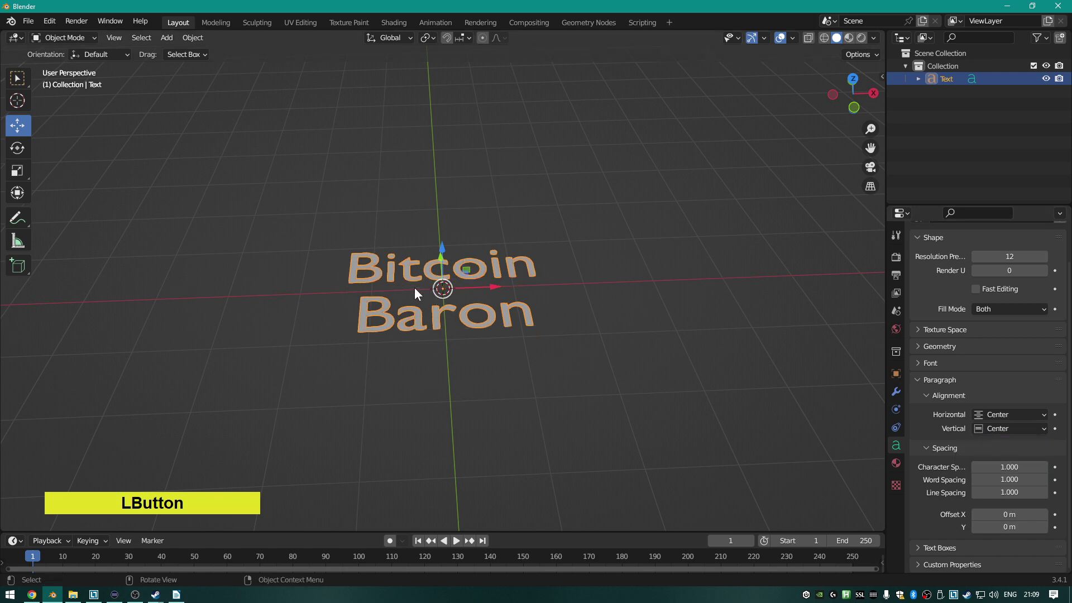
Examine how the two-line text sits around its origin, from a wide view and up close.
mouse_move(414, 287)
middle_down()
mouse_move(567, 262)
mouse_move(417, 298)
middle_up()
scroll(444, 299, up, 1)
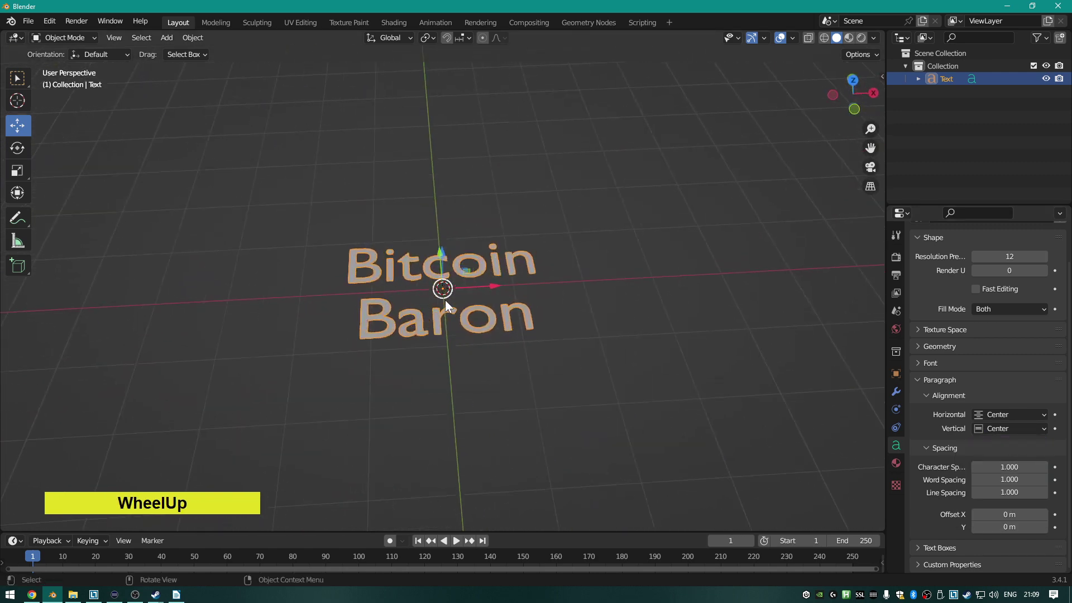
scroll(447, 306, down, 7)
scroll(442, 314, up, 2)
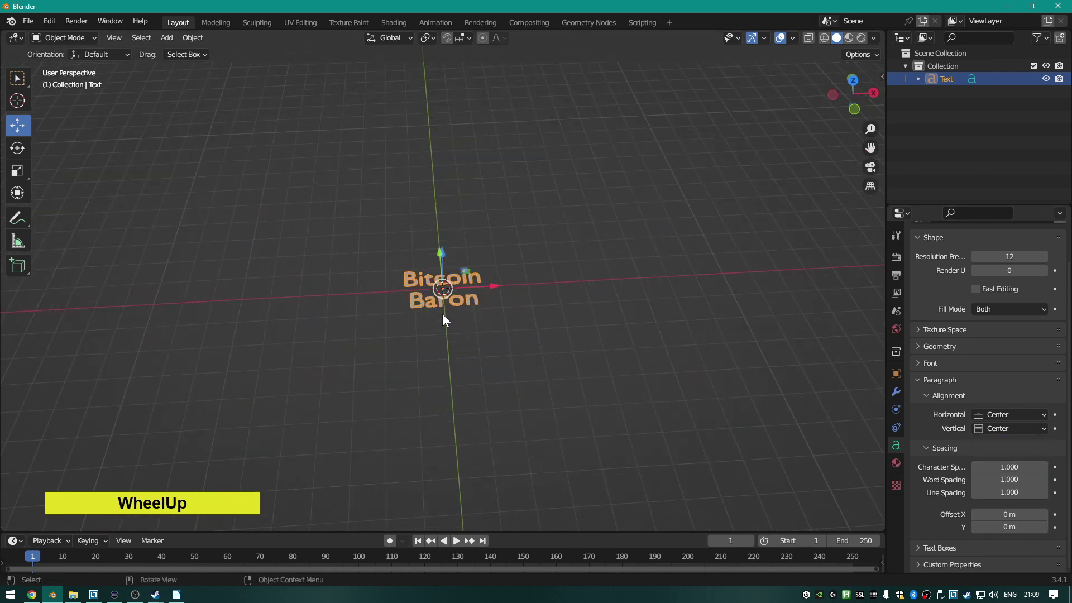
scroll(441, 313, up, 7)
scroll(441, 311, down, 1)
scroll(439, 310, up, 1)
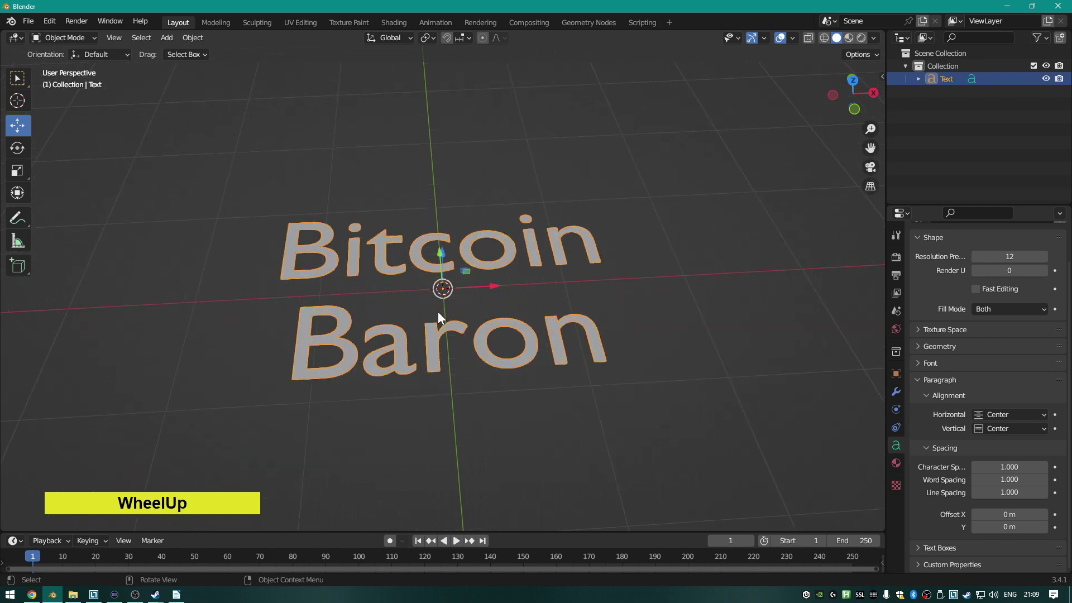
Expand the text object's font settings and open the font file browser for its Regular style.
key(KP_Decimal)
middle_drag(633, 255, 640, 230)
scroll(627, 225, down, 10)
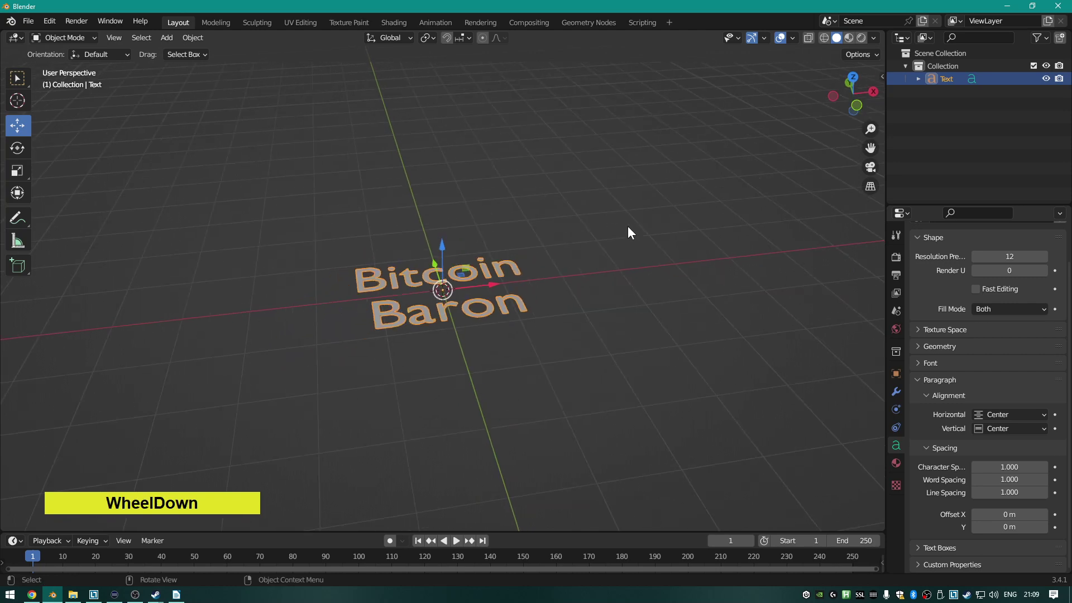
key(KP_Decimal)
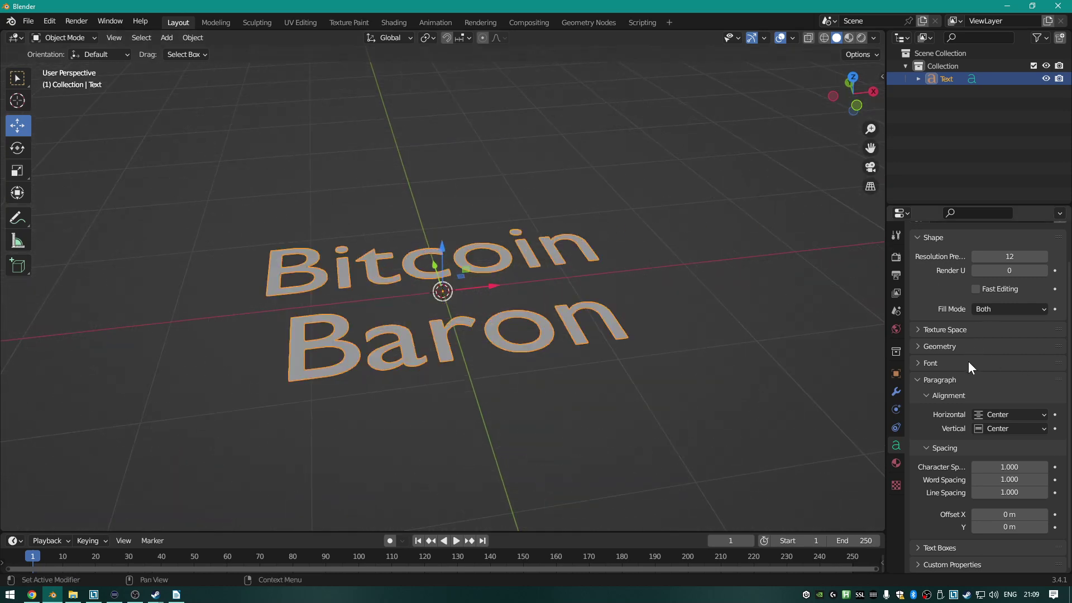
middle_drag(611, 337, 547, 324)
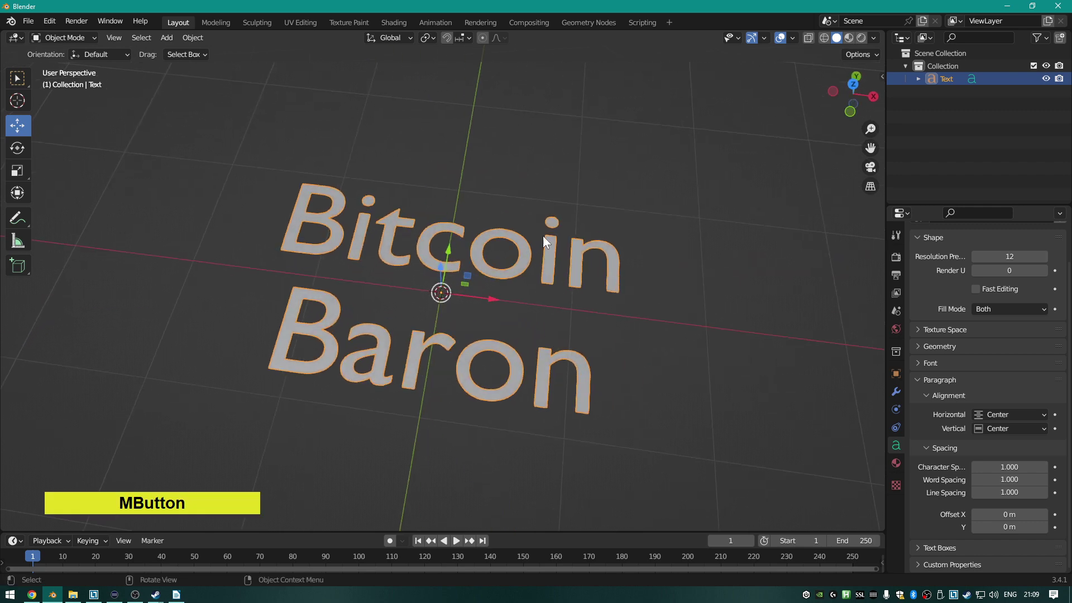
click(917, 363)
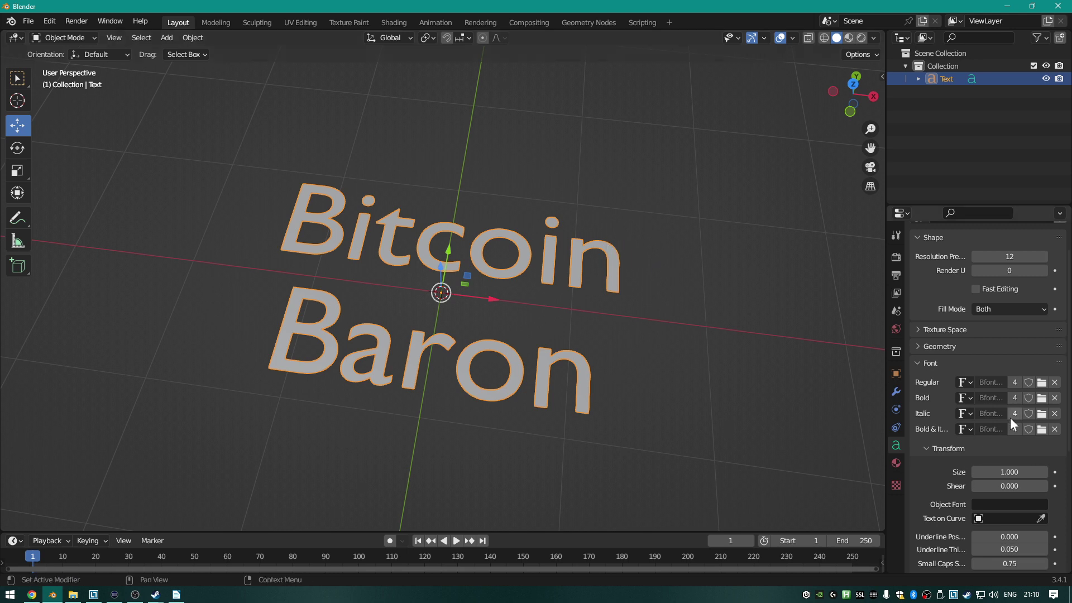
click(1042, 384)
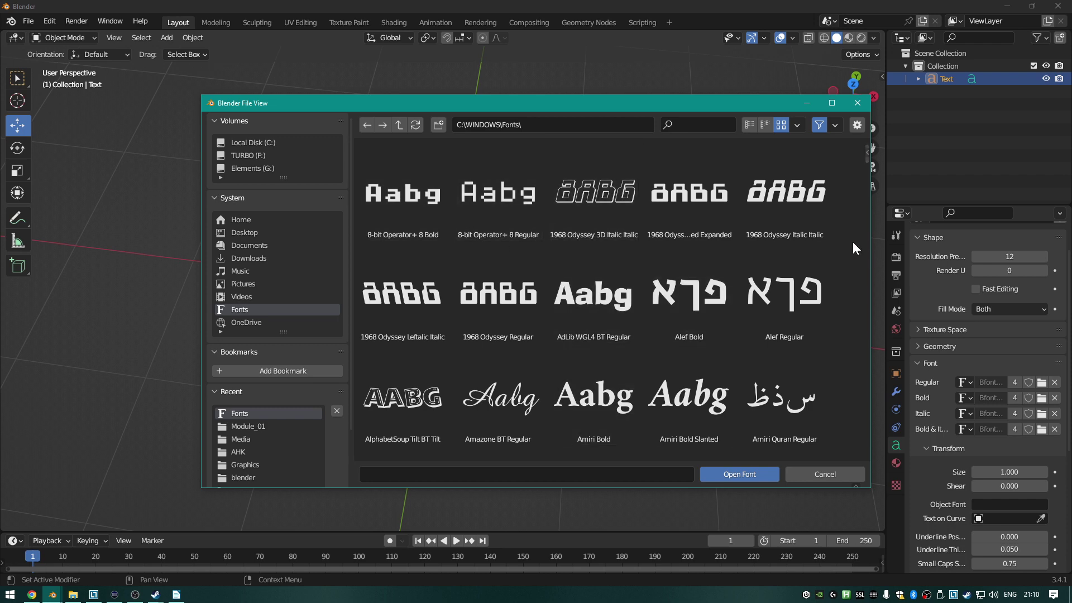
Browse the previews in the Windows fonts folder for a typeface that suits the two-line text.
scroll(853, 241, down, 1)
scroll(852, 241, down, 4)
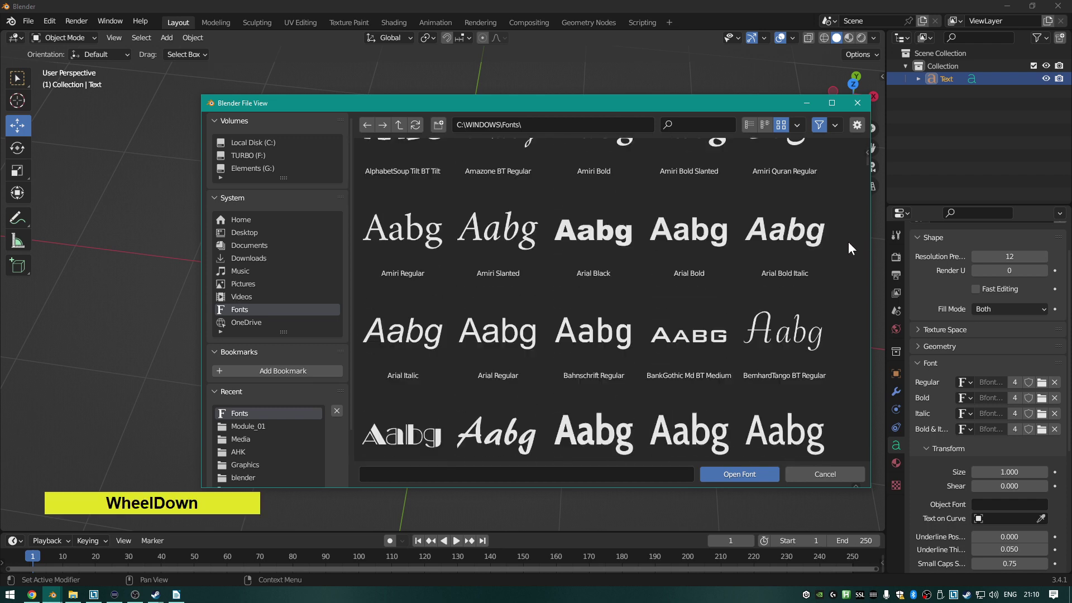
scroll(844, 245, down, 6)
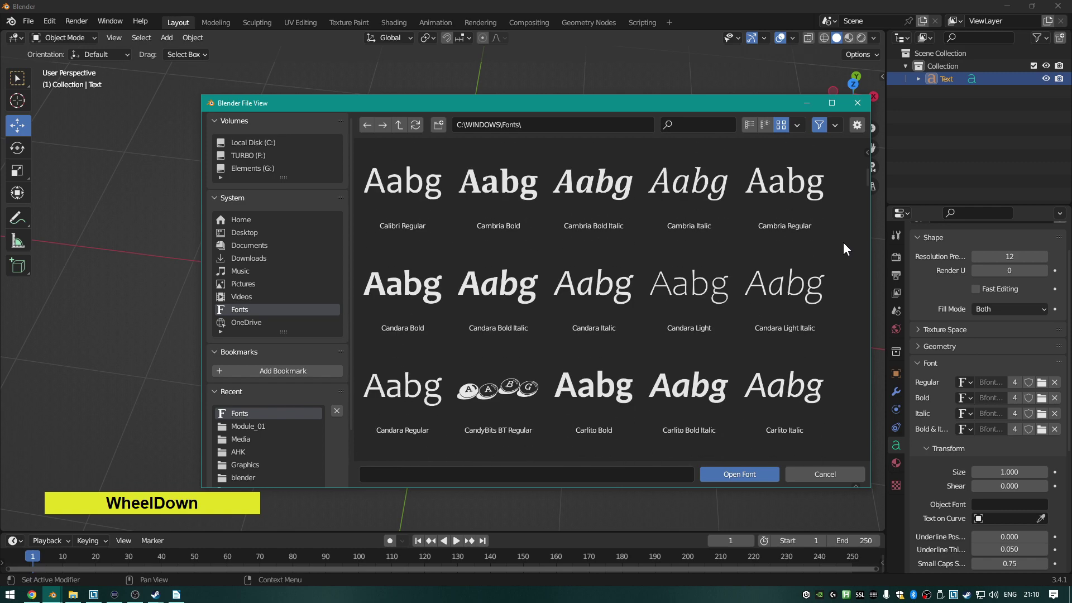
scroll(843, 241, down, 6)
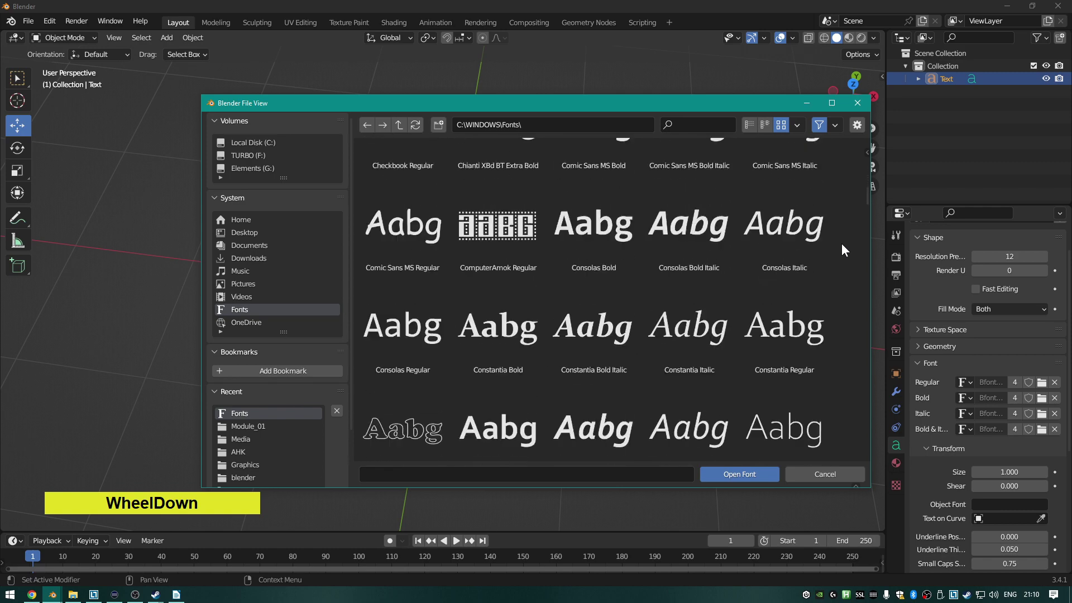
scroll(846, 233, down, 5)
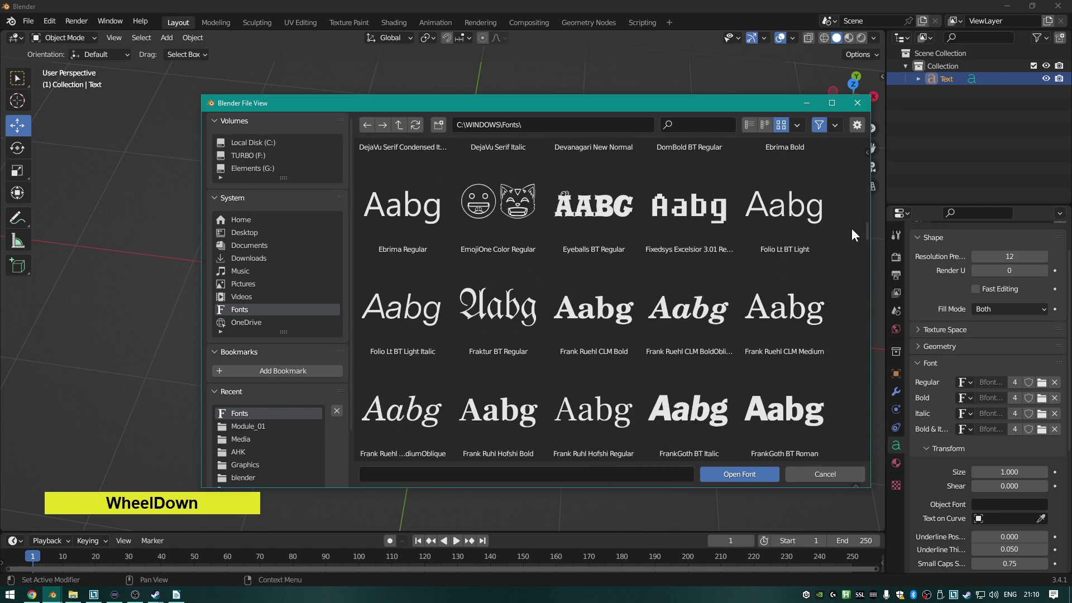
scroll(849, 233, up, 1)
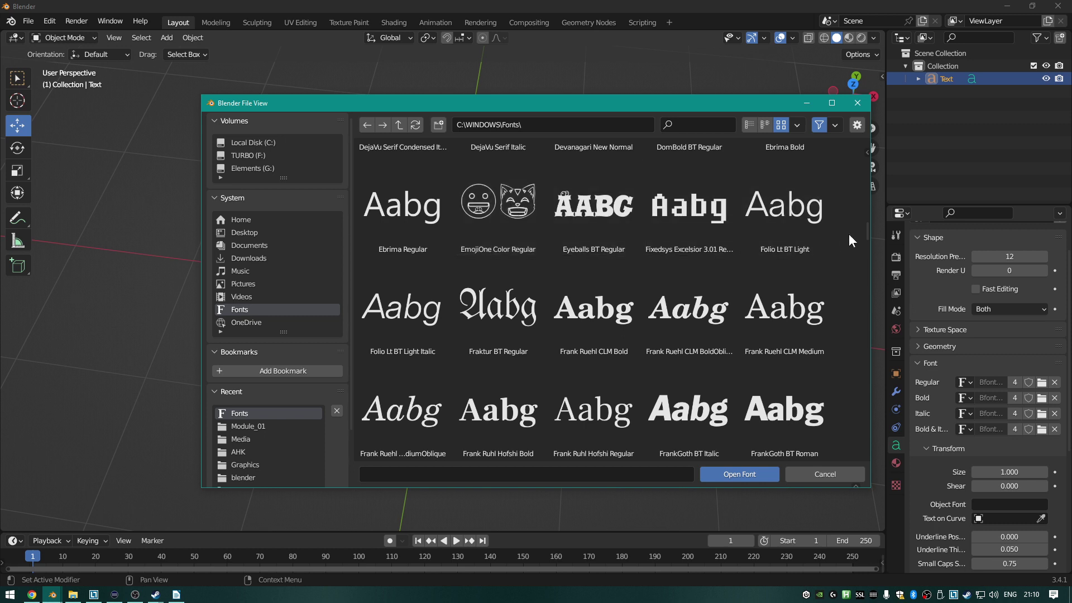
scroll(849, 235, down, 1)
scroll(843, 237, up, 3)
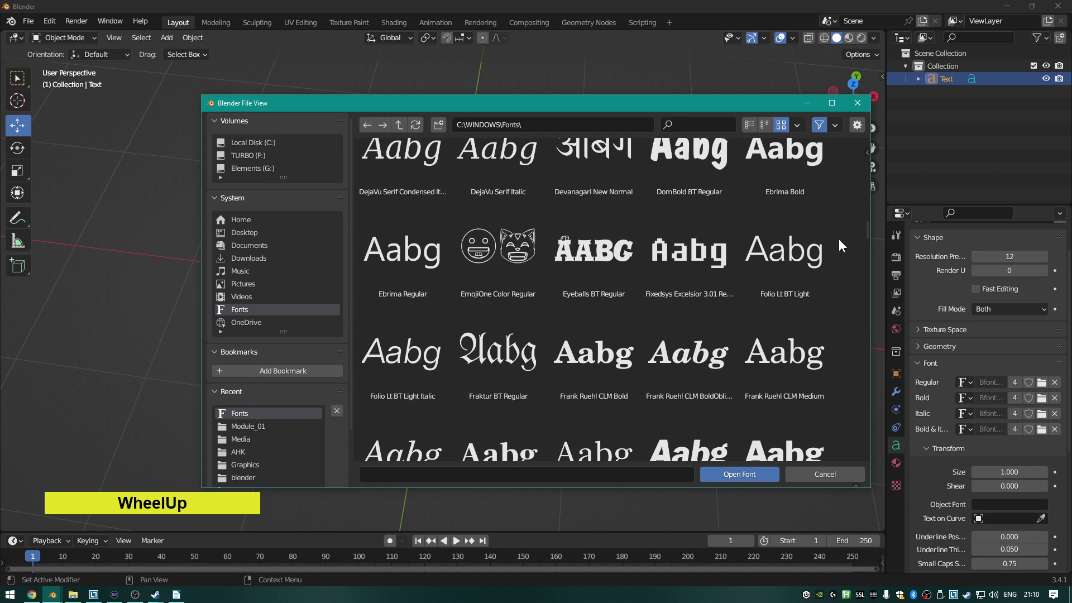
scroll(838, 239, down, 13)
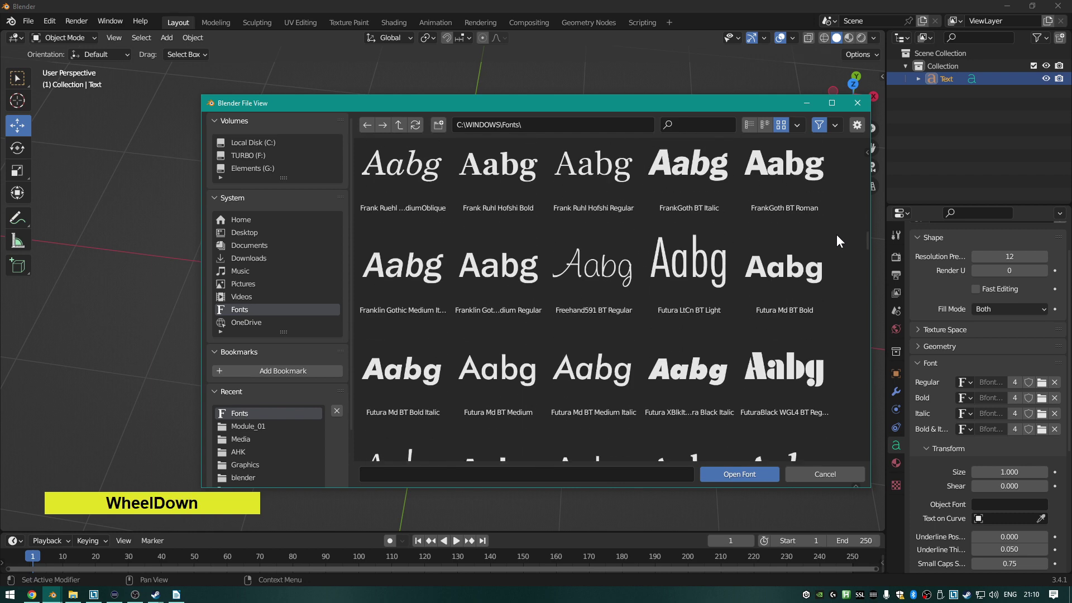
scroll(643, 259, down, 10)
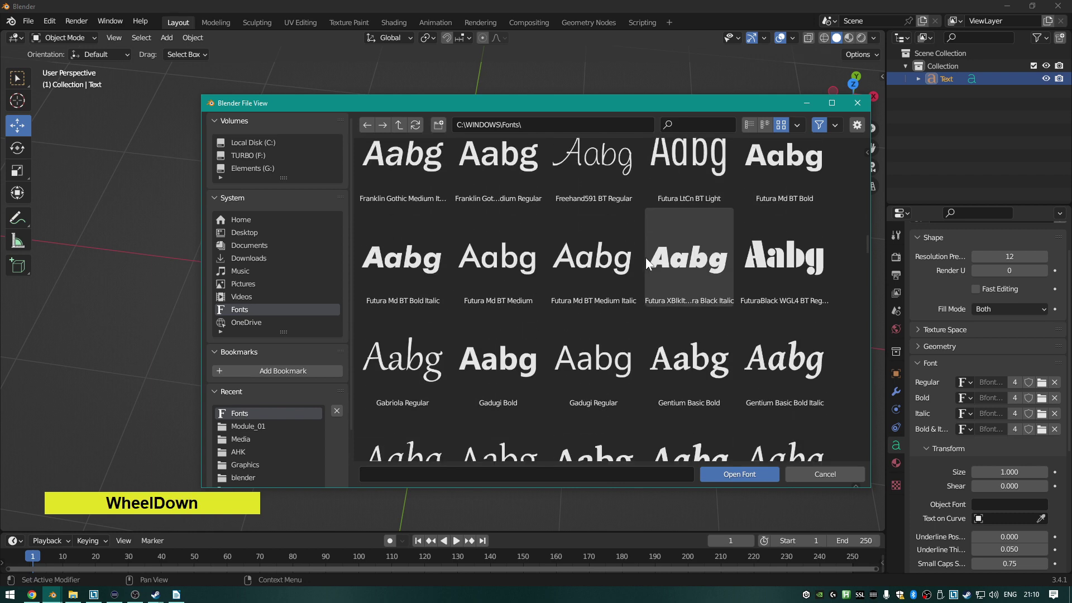
scroll(645, 256, down, 18)
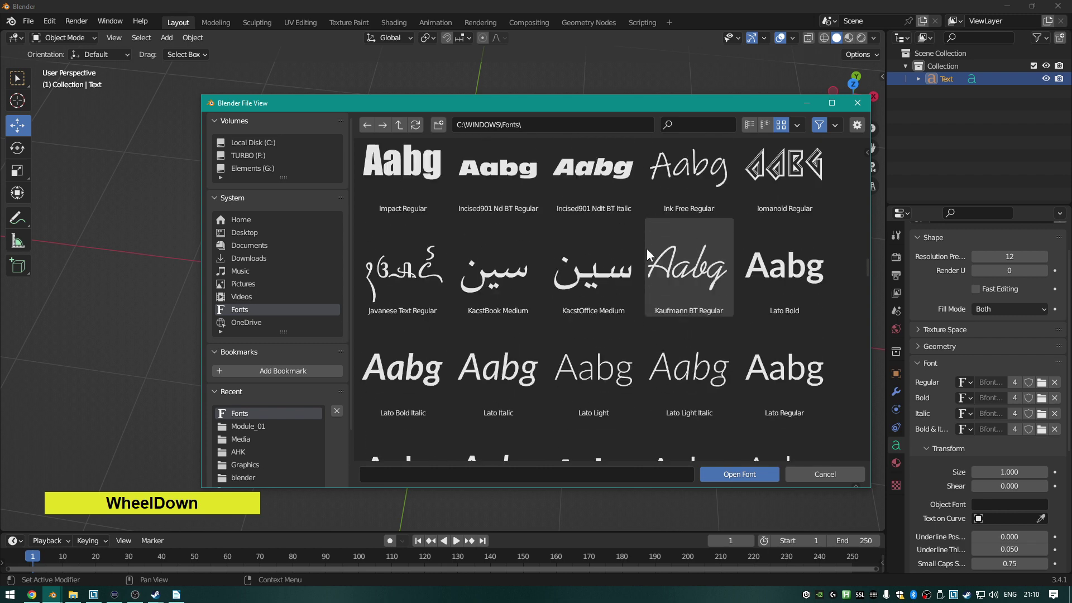
scroll(654, 263, up, 4)
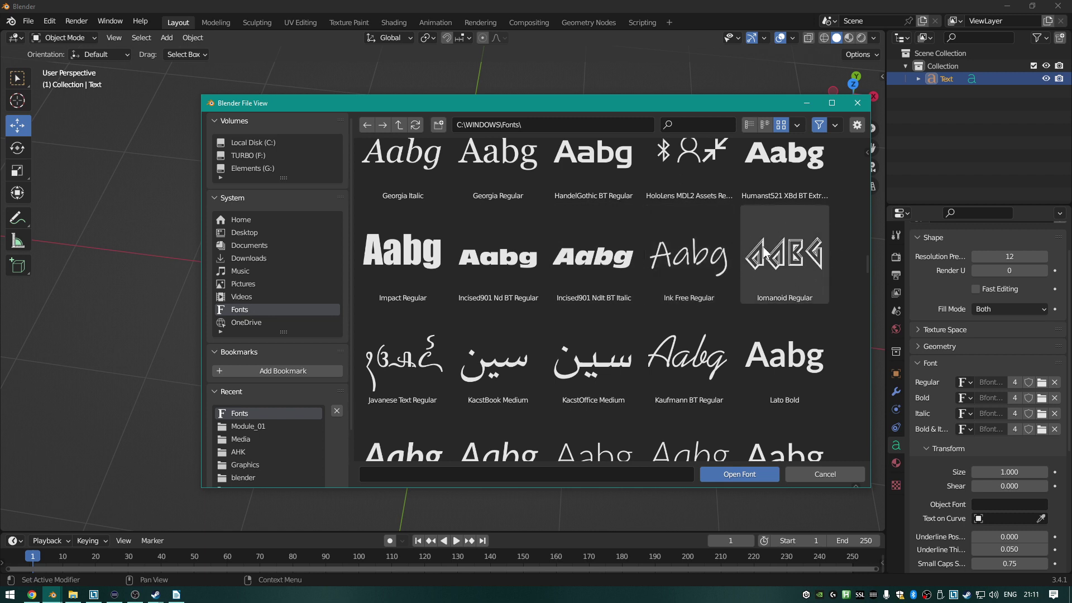
scroll(809, 253, down, 5)
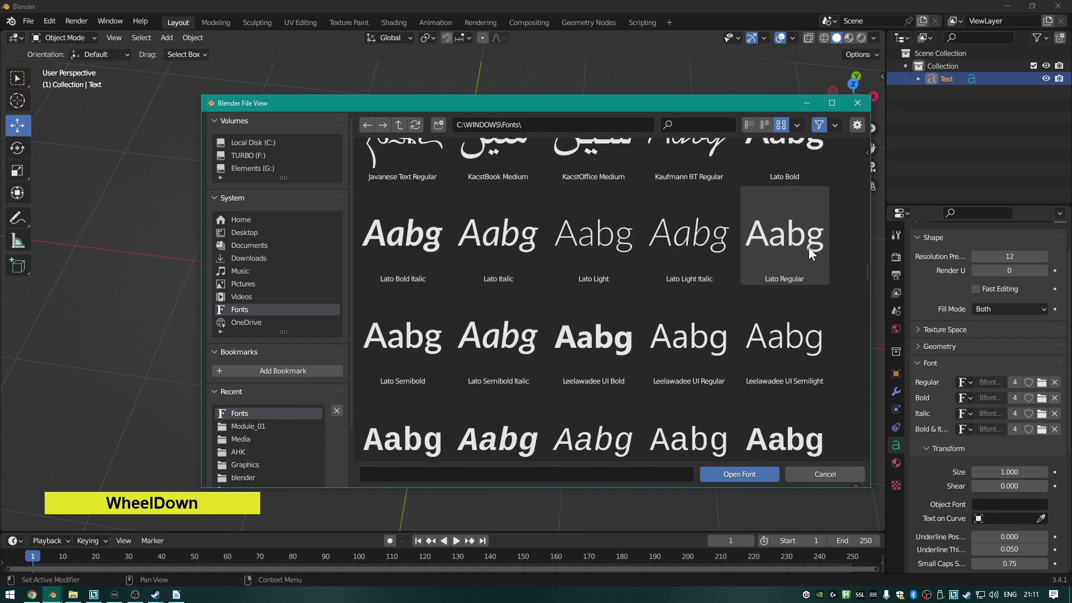
scroll(808, 246, down, 10)
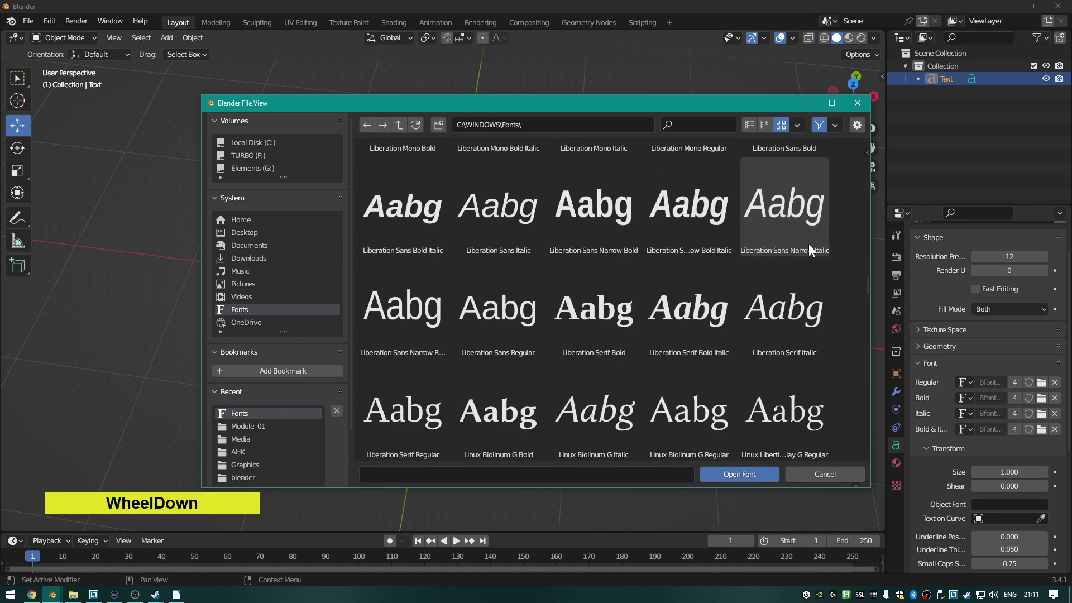
scroll(809, 240, down, 12)
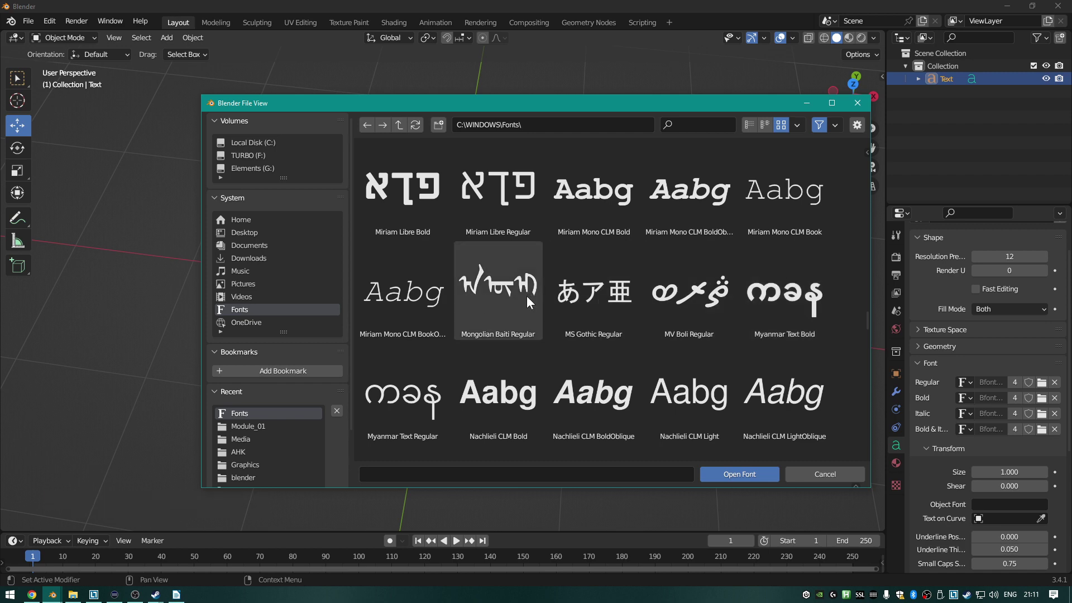
scroll(731, 248, down, 5)
scroll(743, 249, down, 15)
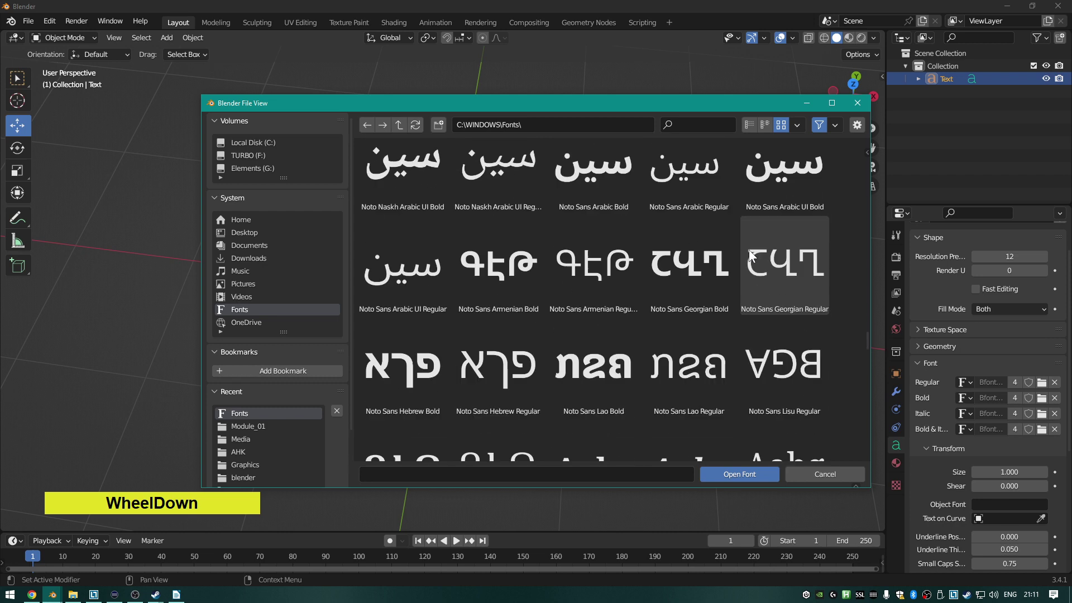
scroll(834, 356, down, 3)
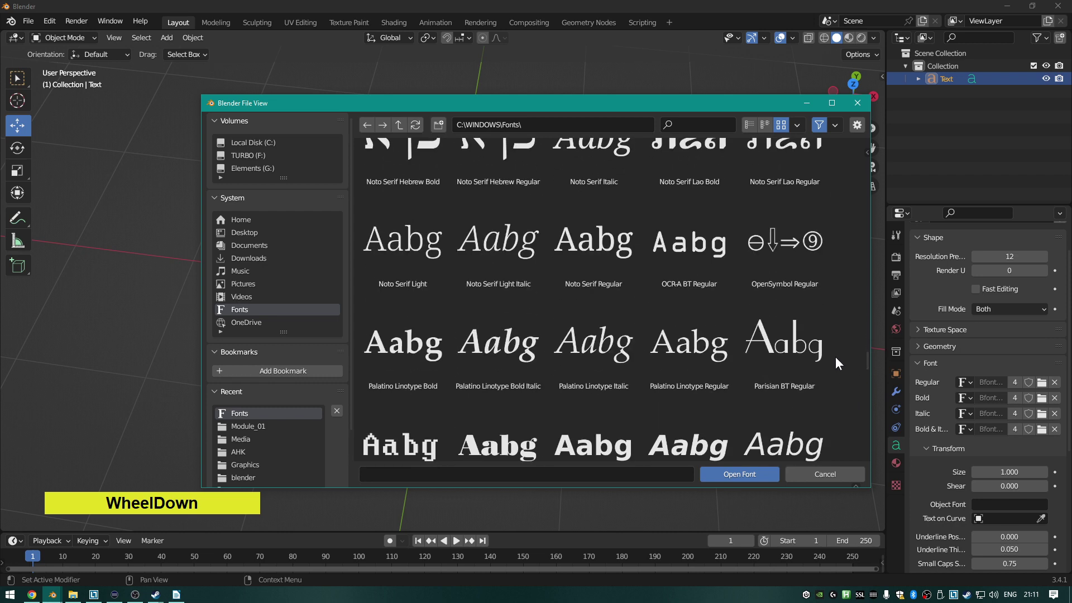
scroll(835, 354, up, 2)
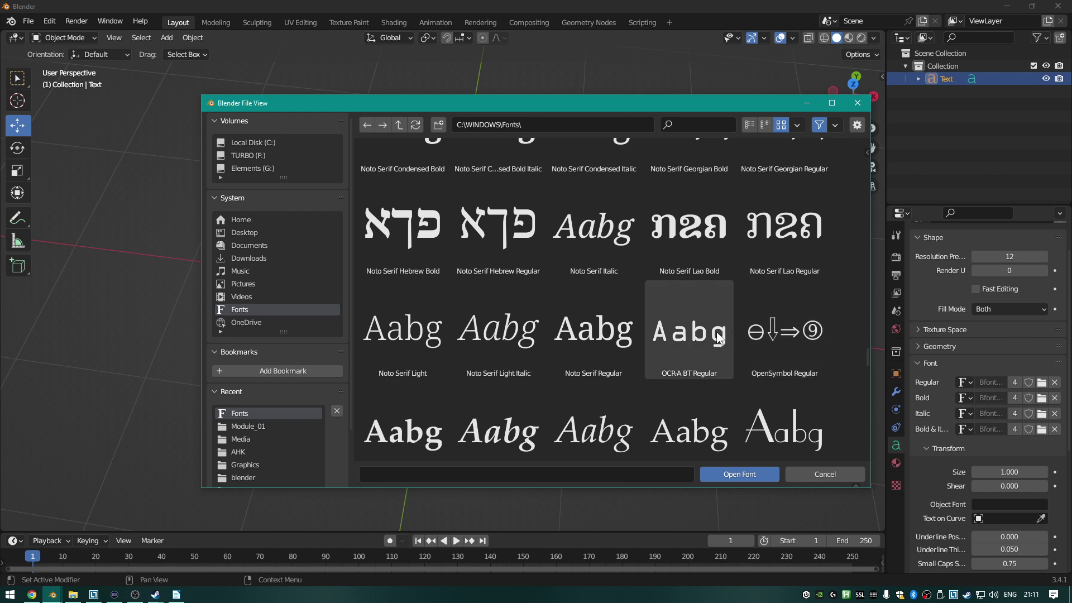
scroll(719, 335, down, 3)
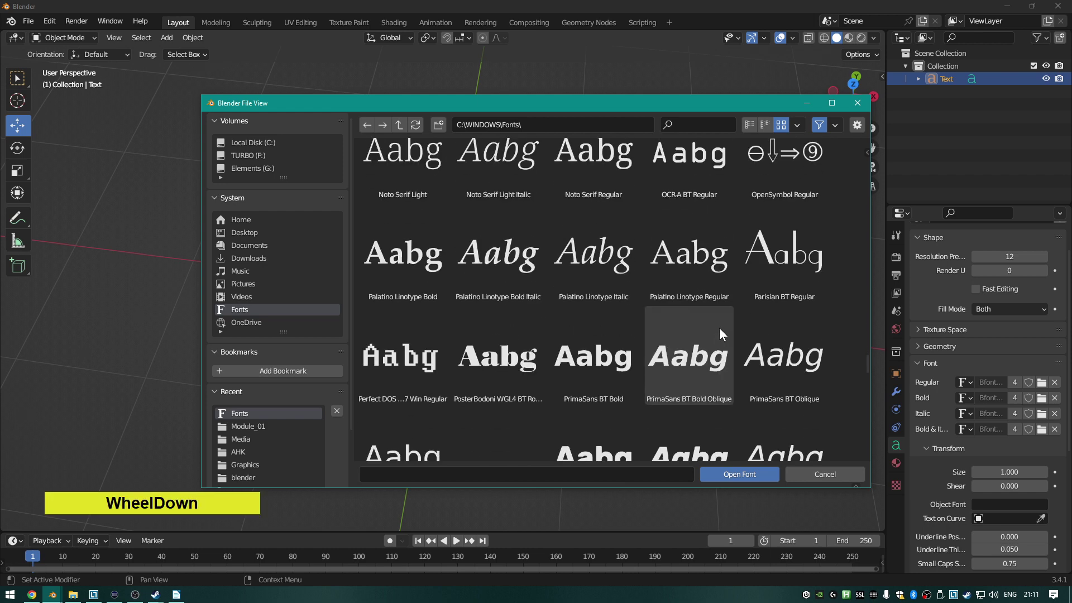
Load OCR-A BT Regular as the text object's Regular font.
scroll(719, 335, up, 3)
click(718, 334)
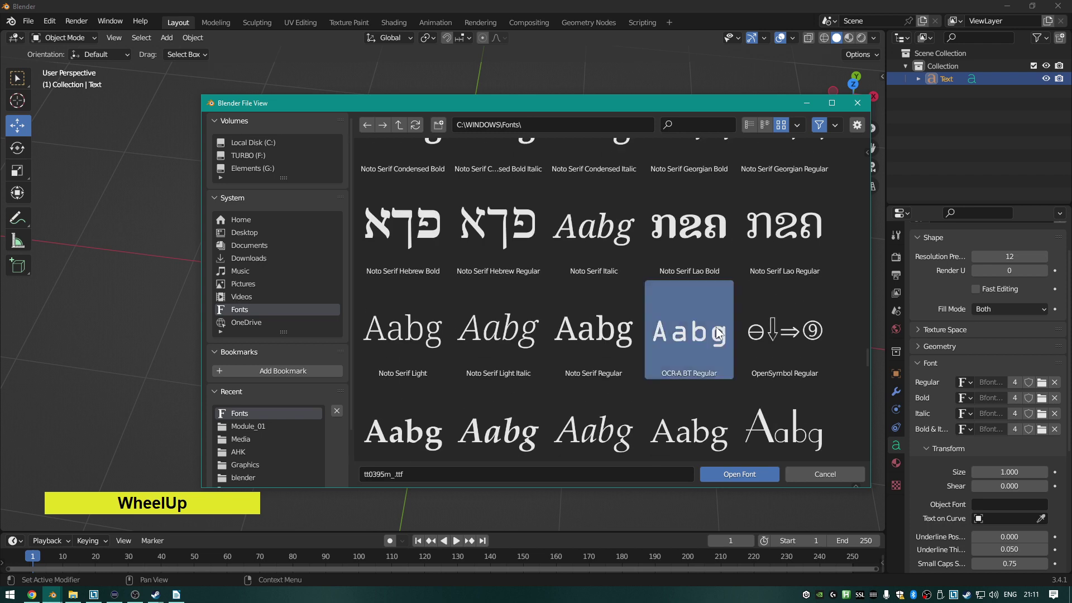
click(752, 474)
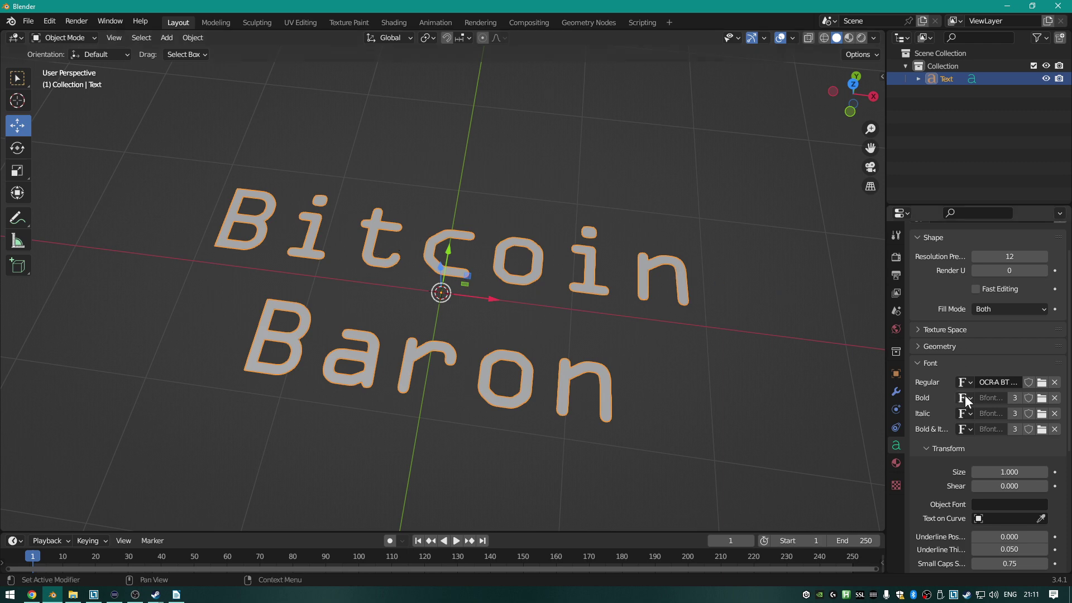
Examine the text's Paragraph and Geometry settings by expanding and collapsing their sections.
scroll(1002, 376, down, 8)
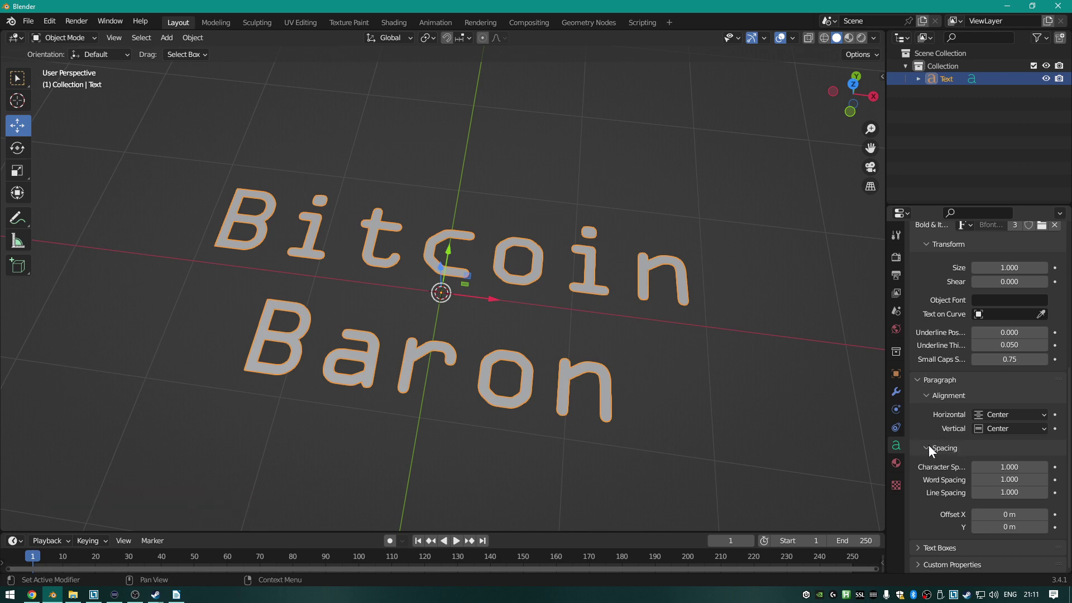
click(916, 378)
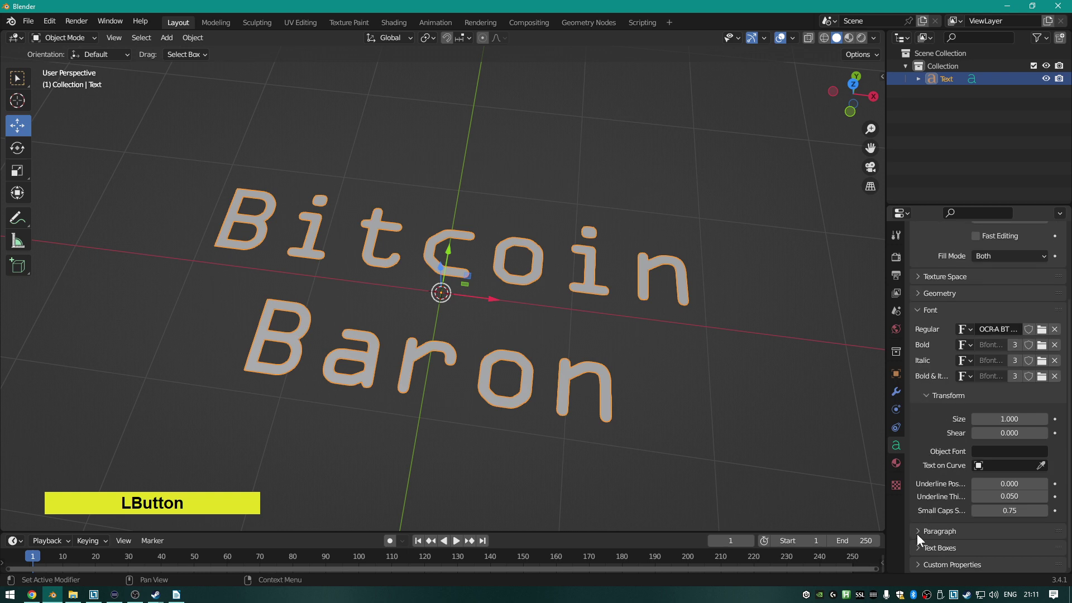
click(916, 534)
scroll(962, 497, down, 5)
click(916, 380)
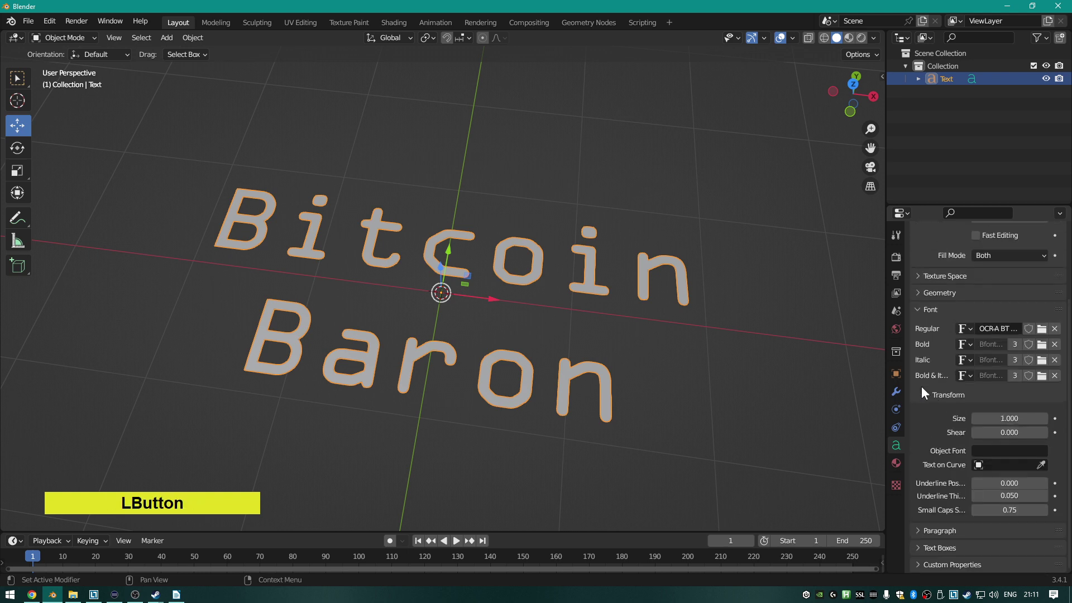
click(917, 293)
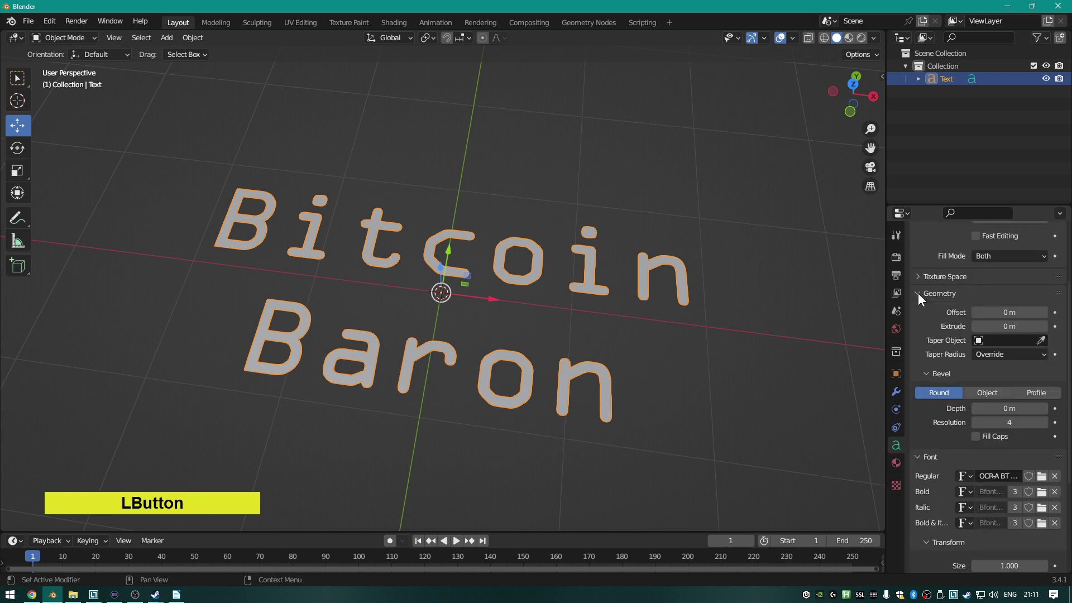
click(918, 293)
click(918, 293)
click(917, 293)
scroll(957, 361, down, 1)
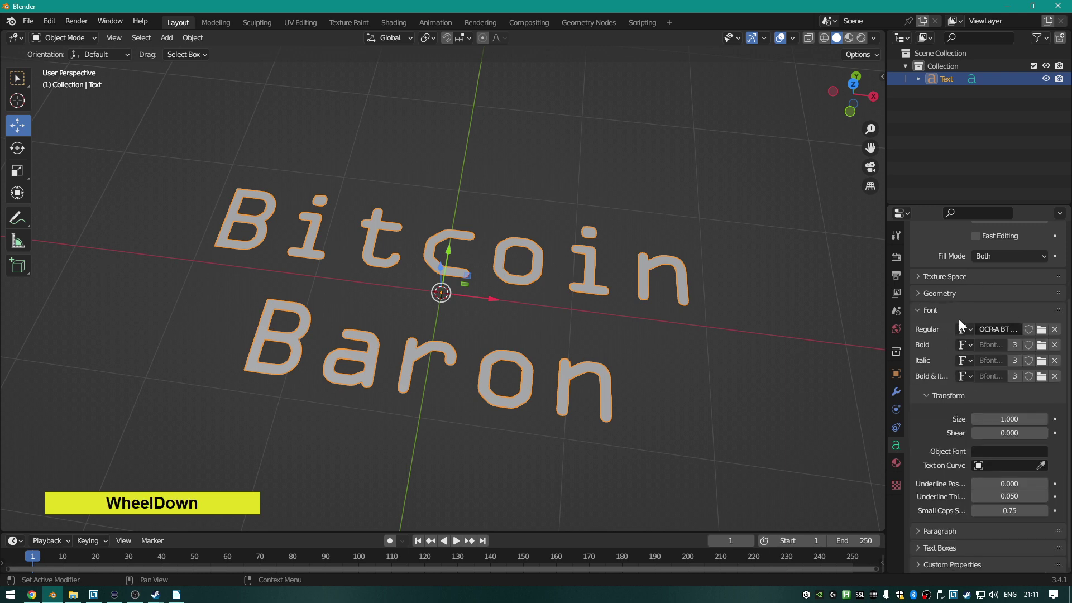
Set the text's paragraph character spacing to 0.700.
click(919, 531)
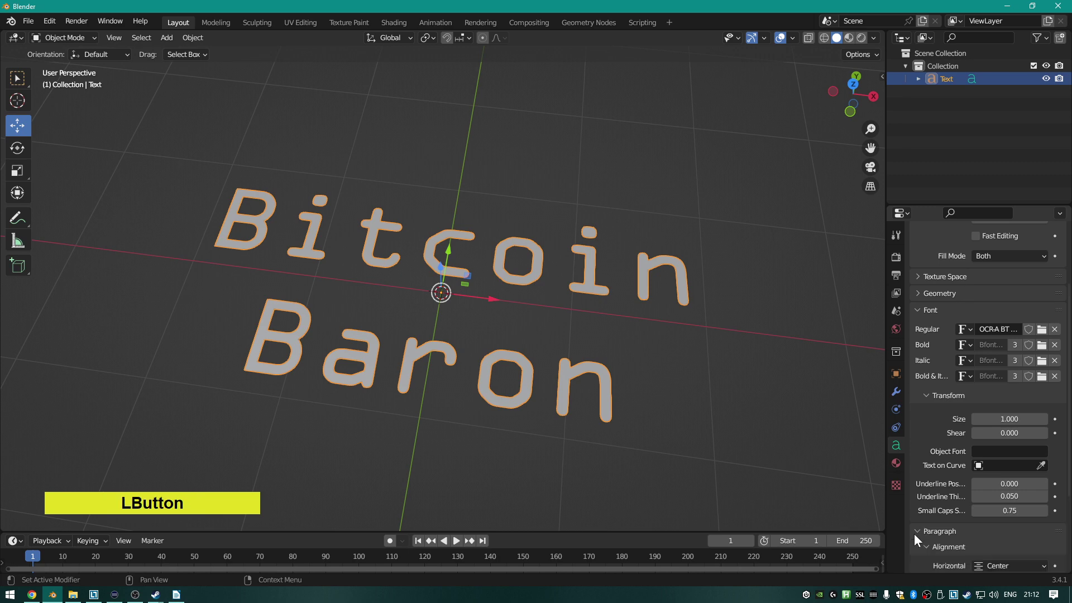
scroll(929, 474, down, 5)
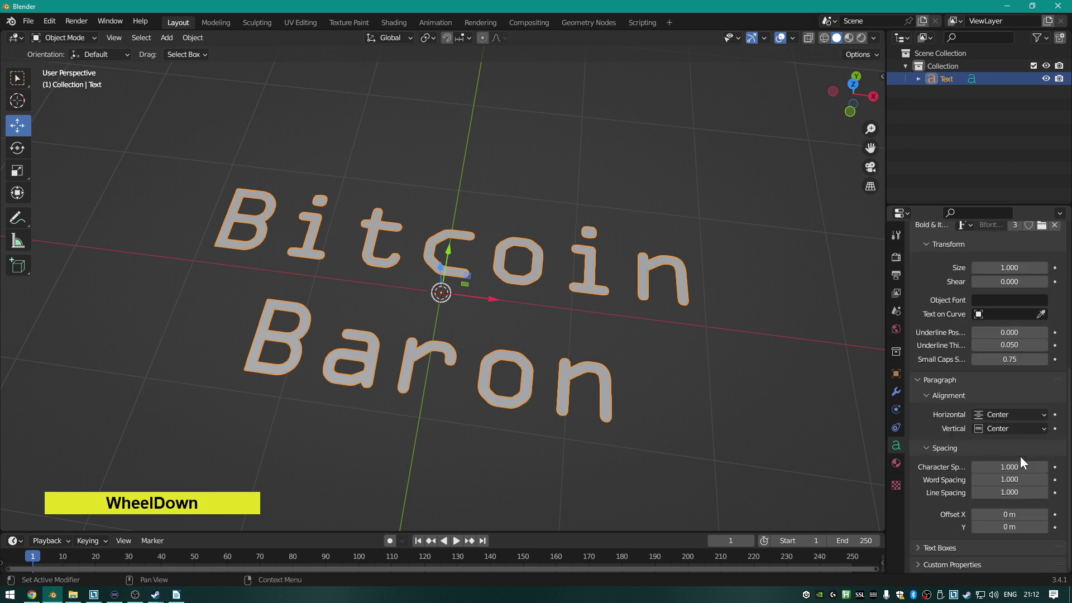
click(975, 467)
click(976, 467)
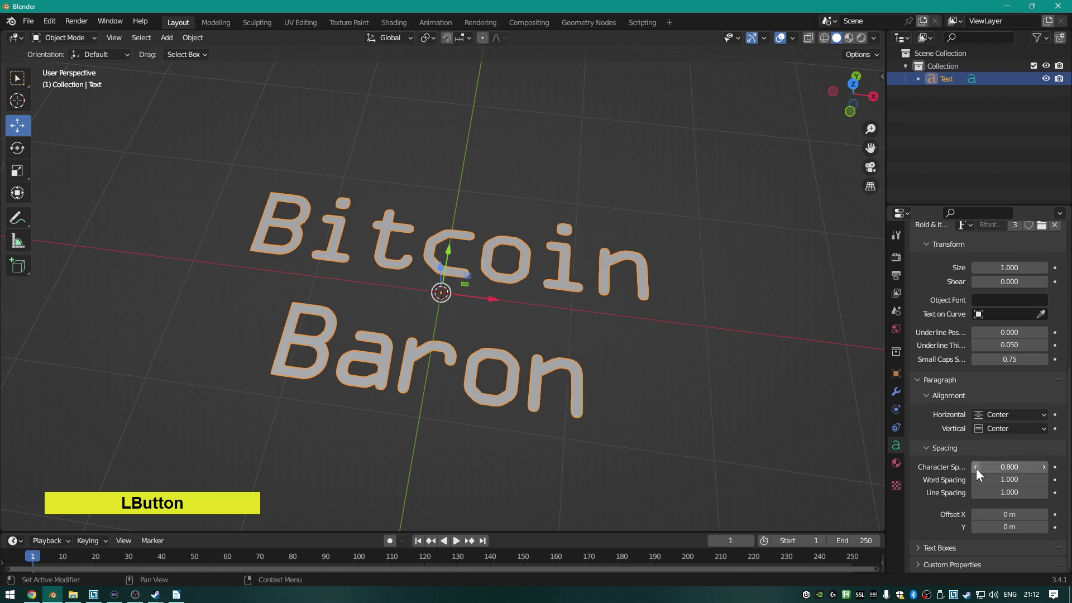
click(975, 467)
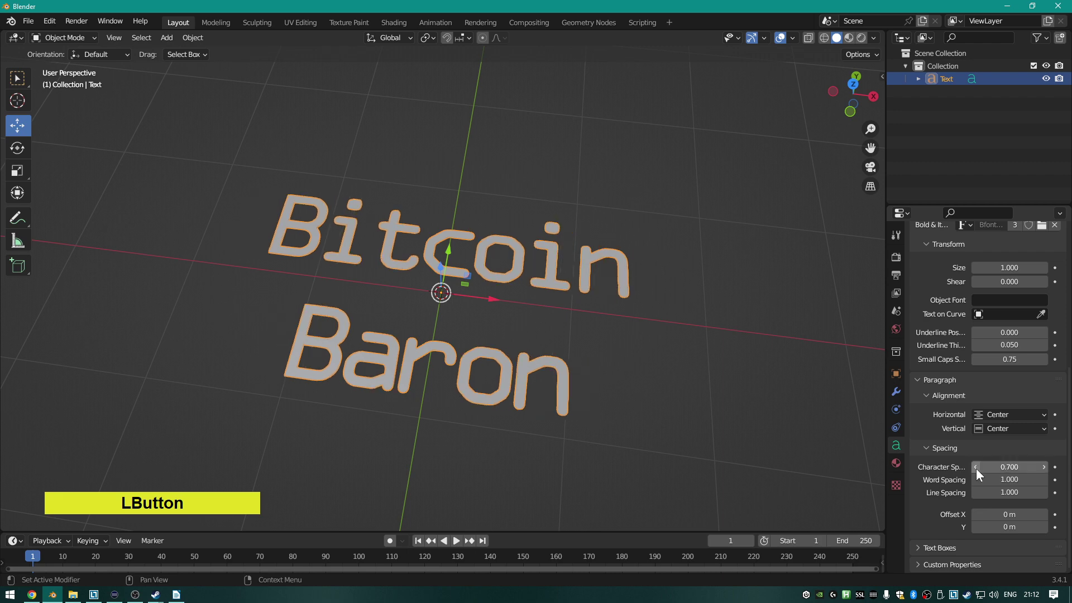
click(976, 468)
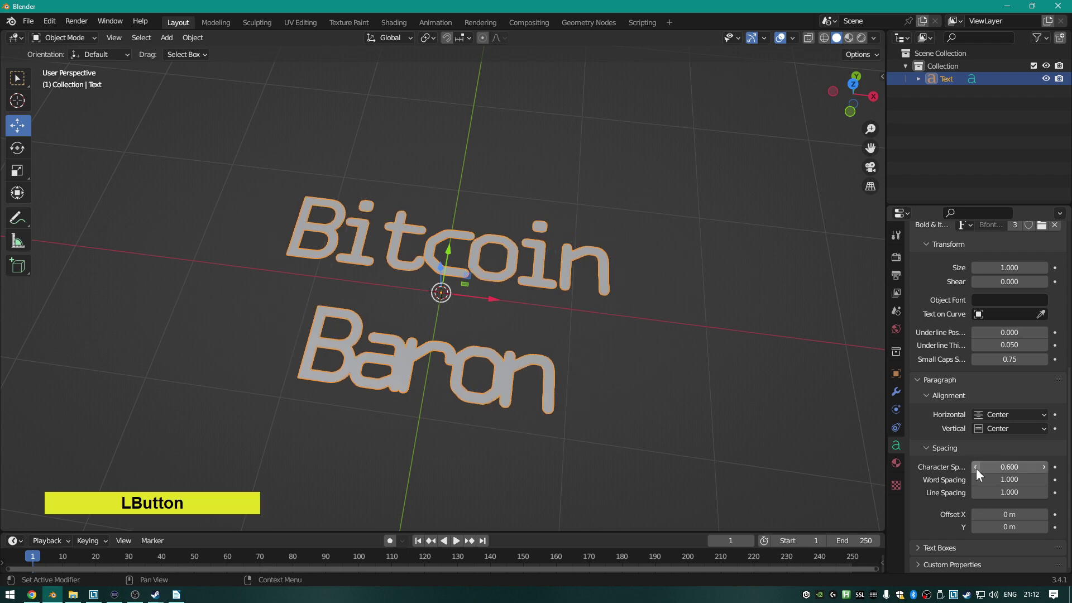
click(1043, 466)
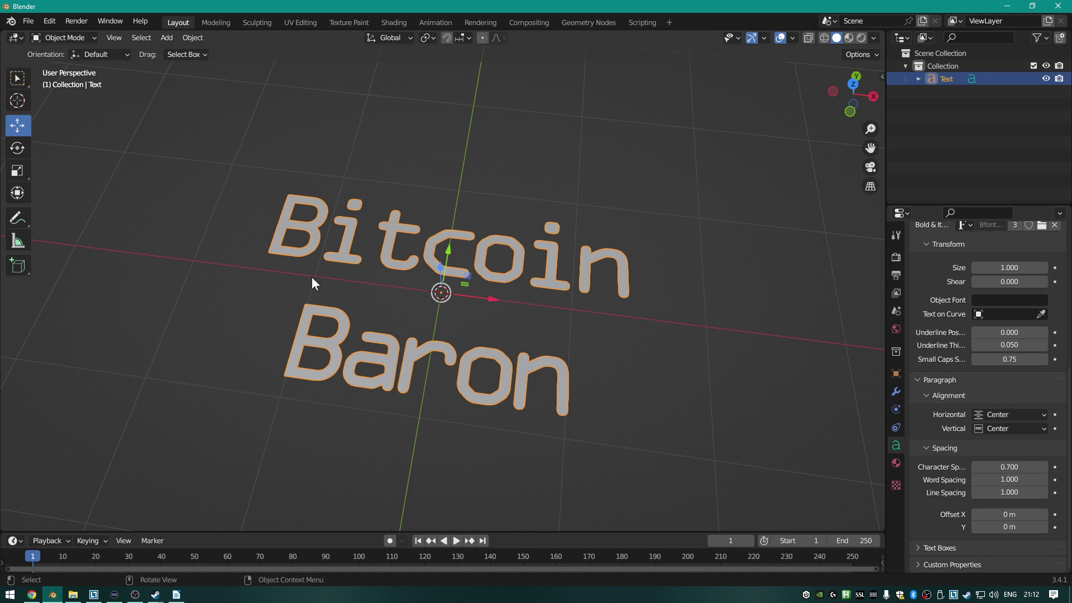
Set the text's paragraph line spacing to 0.700.
click(975, 493)
click(975, 492)
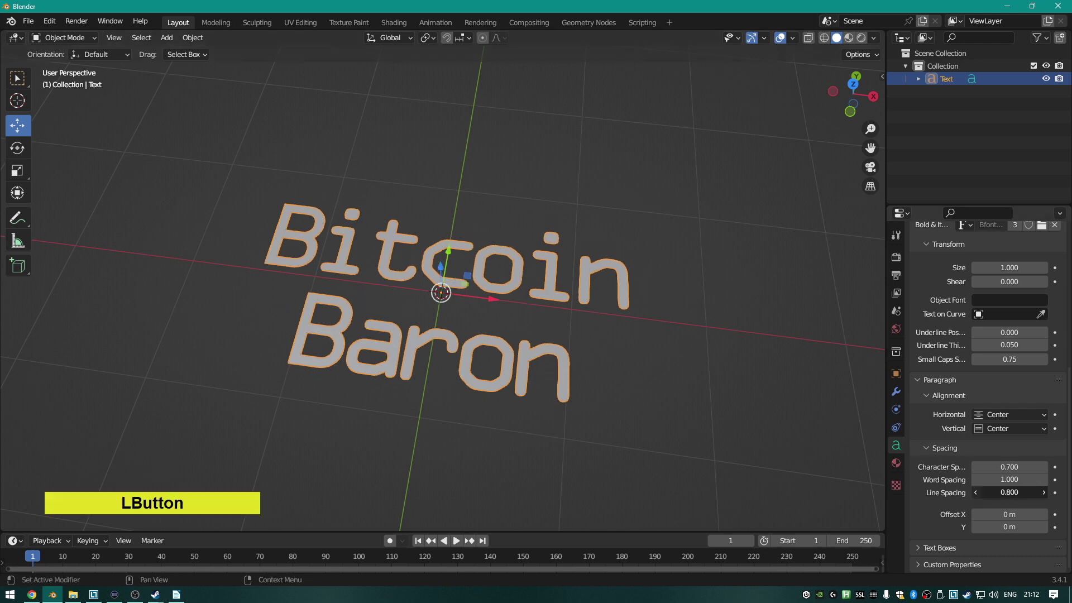
click(975, 492)
click(975, 492)
double_click(975, 492)
double_click(975, 493)
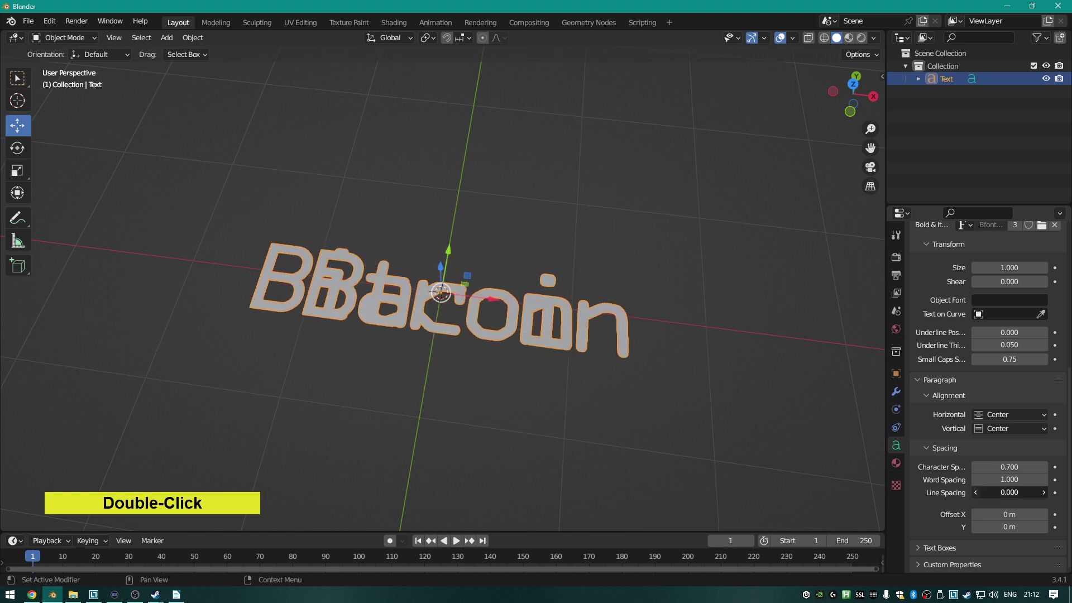
double_click(1043, 492)
double_click(1043, 492)
double_click(1043, 492)
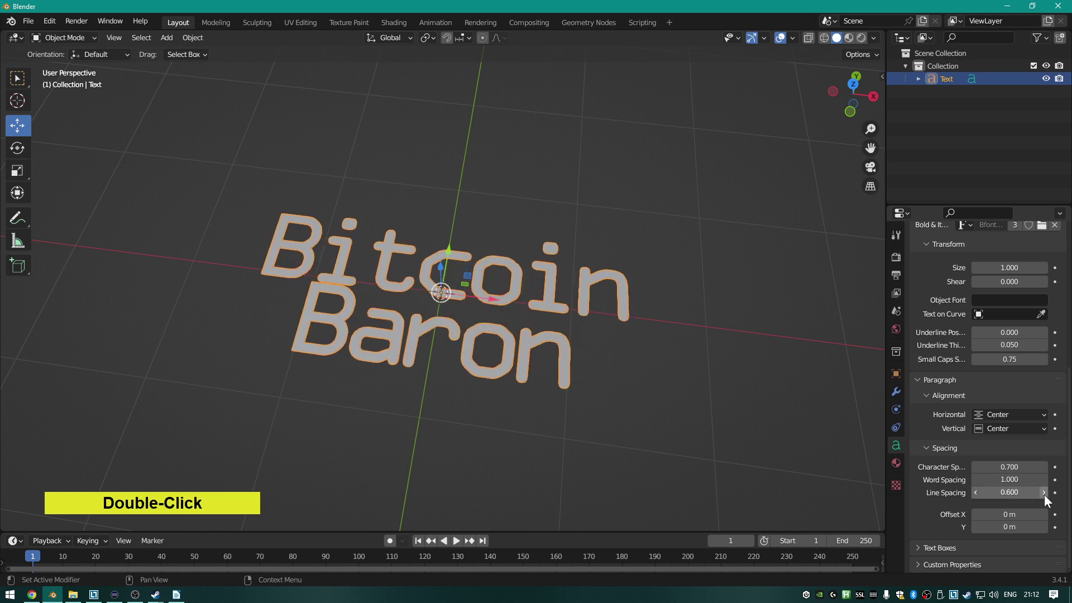
click(1043, 492)
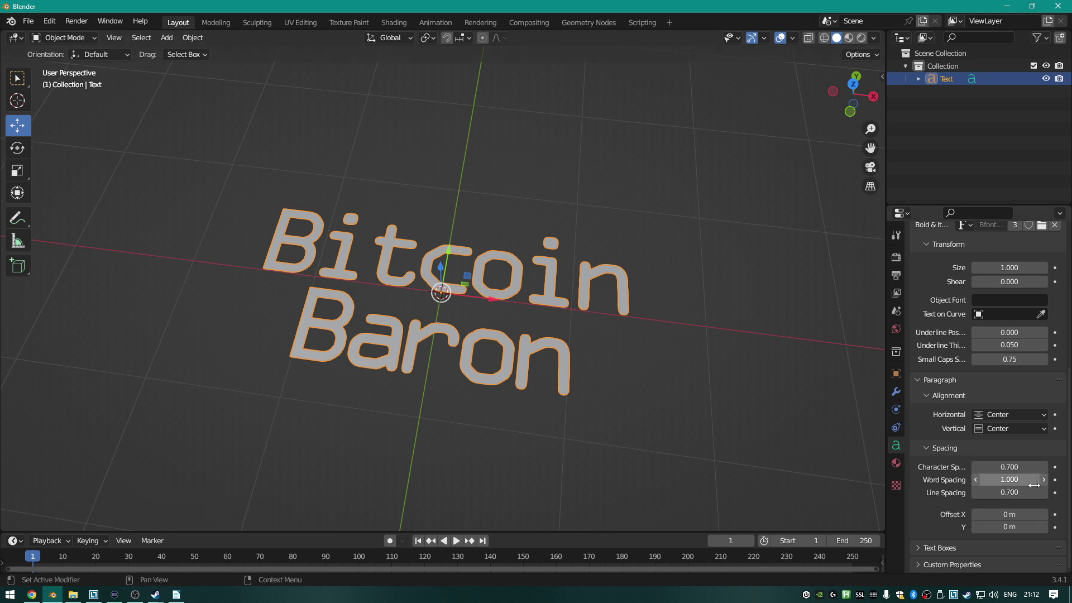
Examine the flat, unextruded text in the viewport from a low side angle and up close.
scroll(999, 479, down, 1)
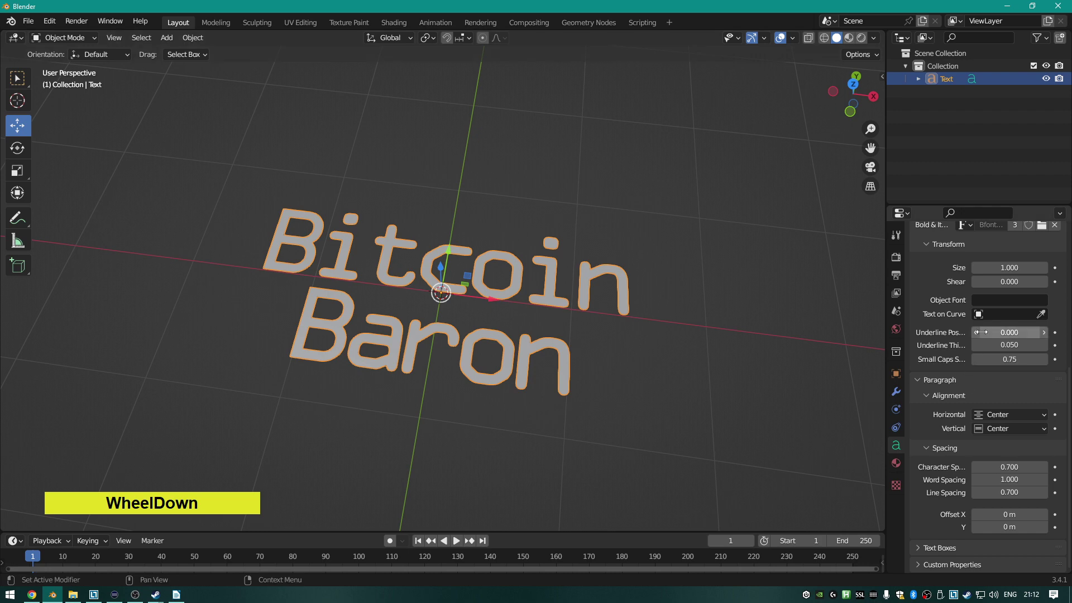
scroll(999, 347, down, 1)
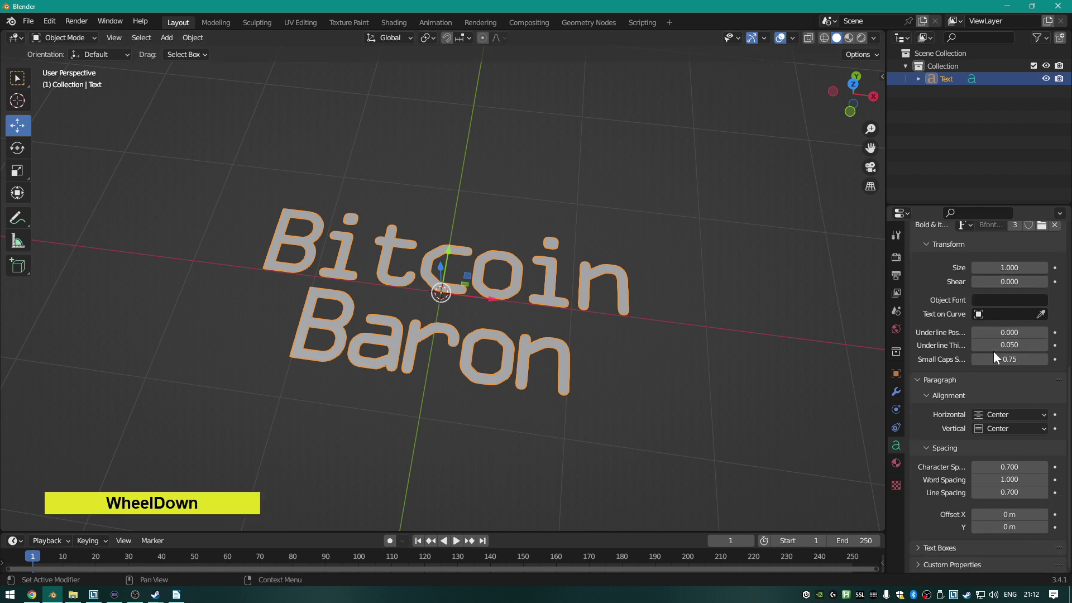
middle_drag(439, 341, 521, 287)
scroll(515, 303, up, 4)
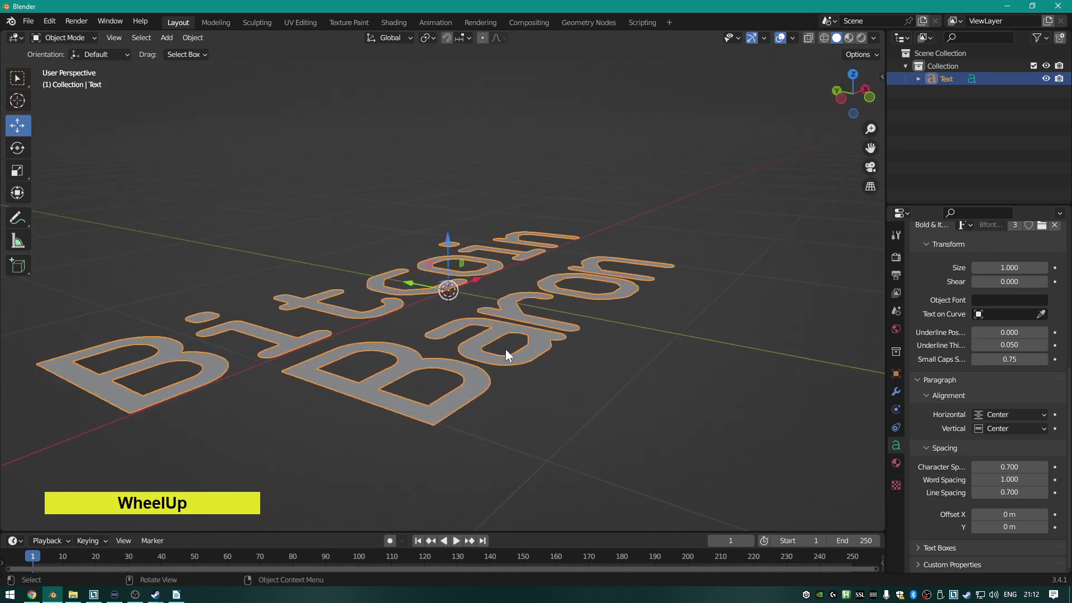
middle_drag(504, 350, 519, 333)
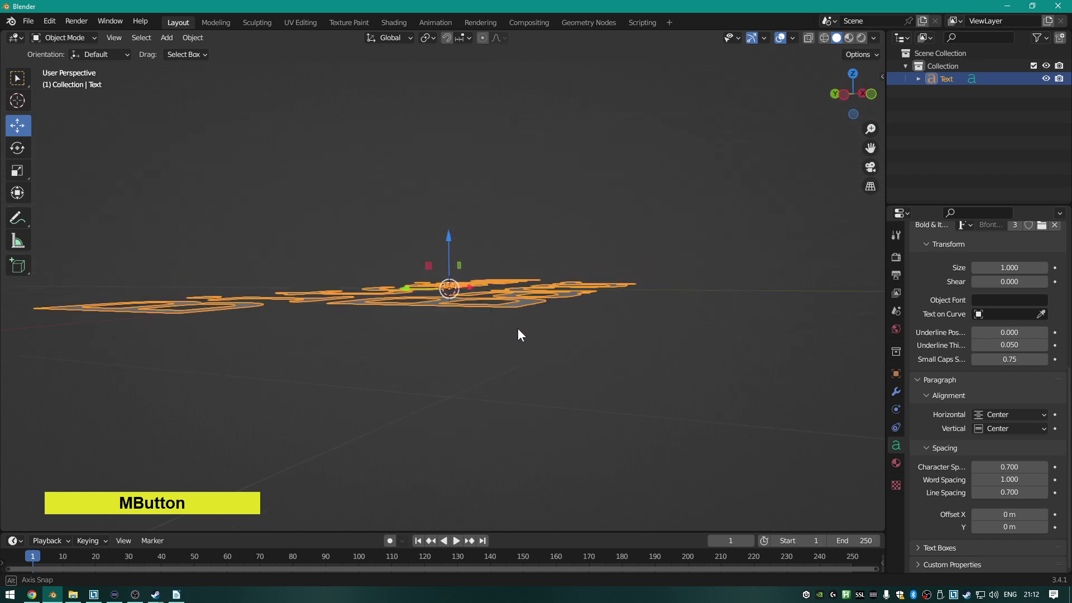
scroll(517, 330, up, 5)
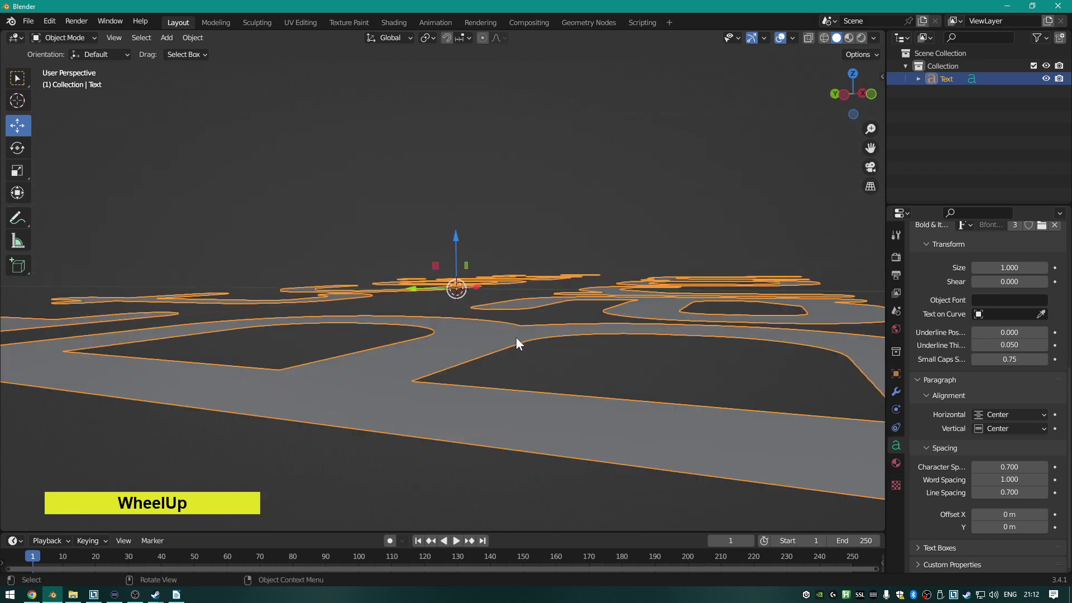
scroll(516, 341, down, 3)
middle_drag(514, 344, 504, 355)
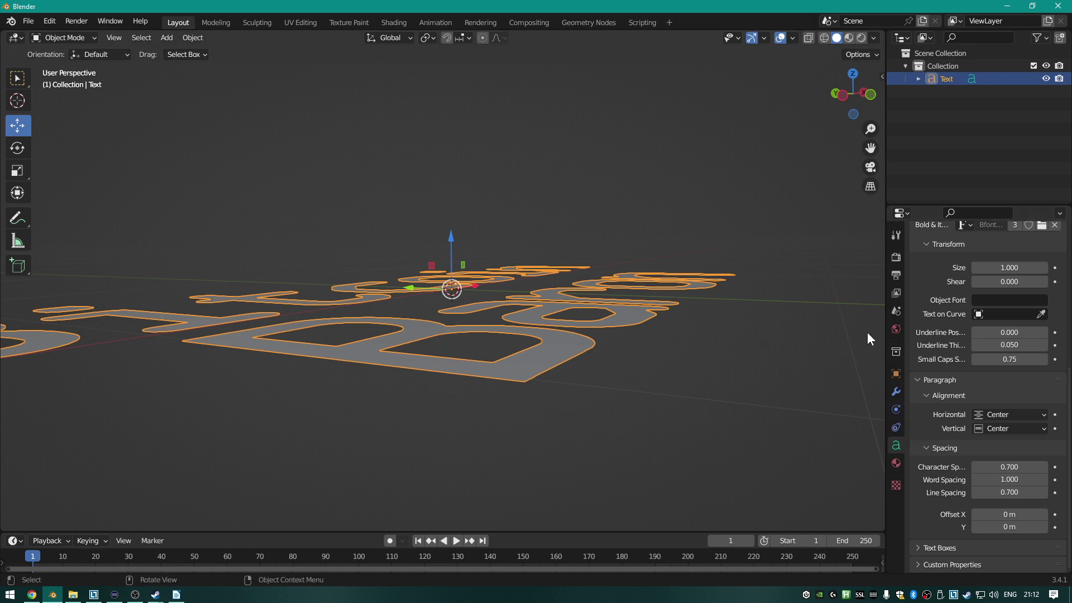
Expand the text's Geometry settings and set Extrude to 0.09 m to give the letters thickness.
scroll(995, 393, up, 8)
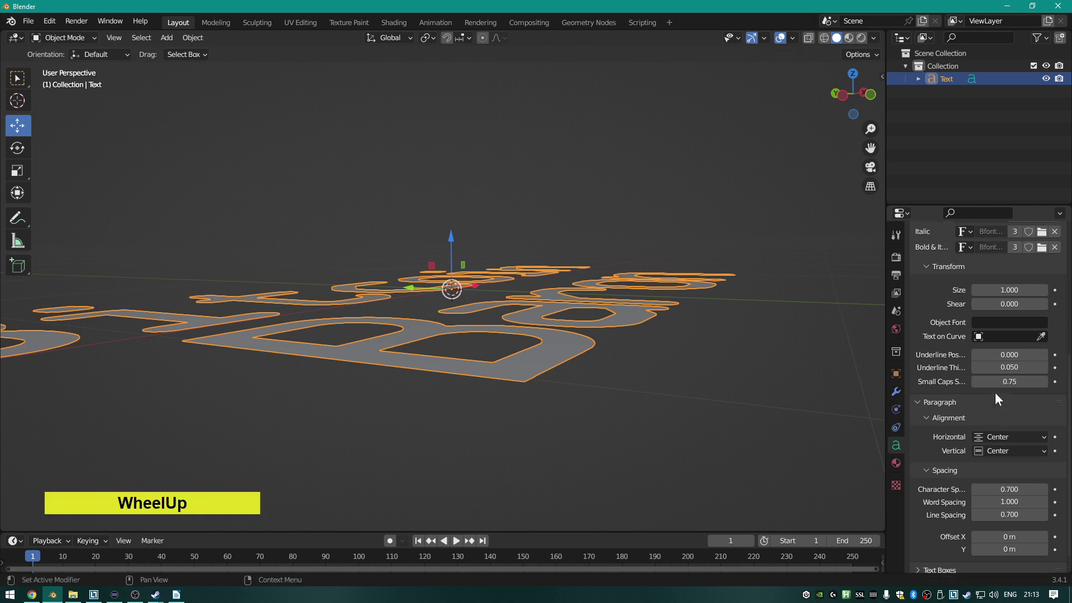
scroll(993, 394, up, 2)
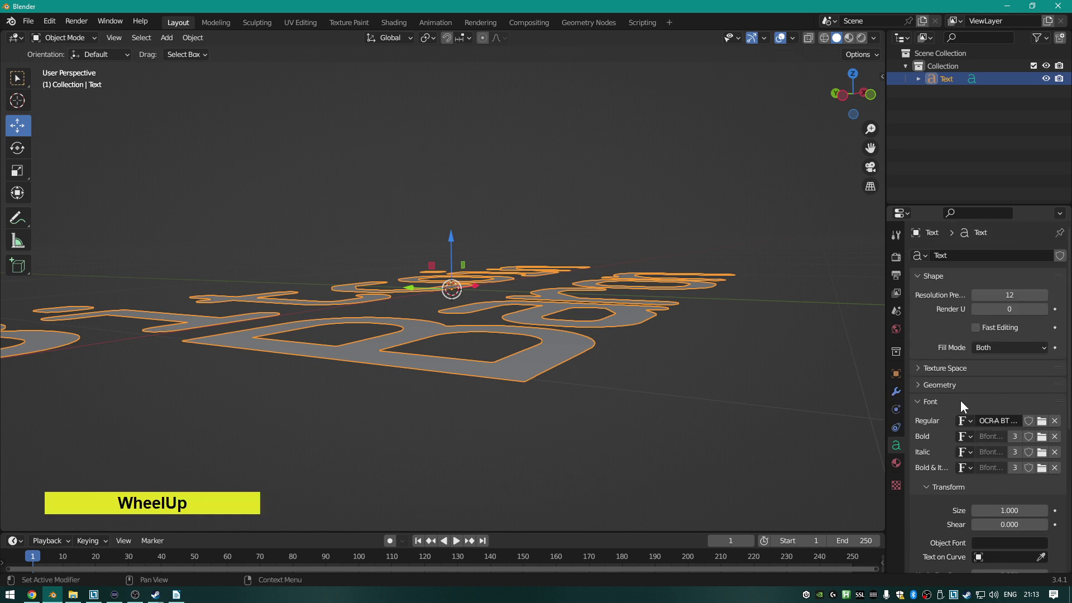
click(918, 385)
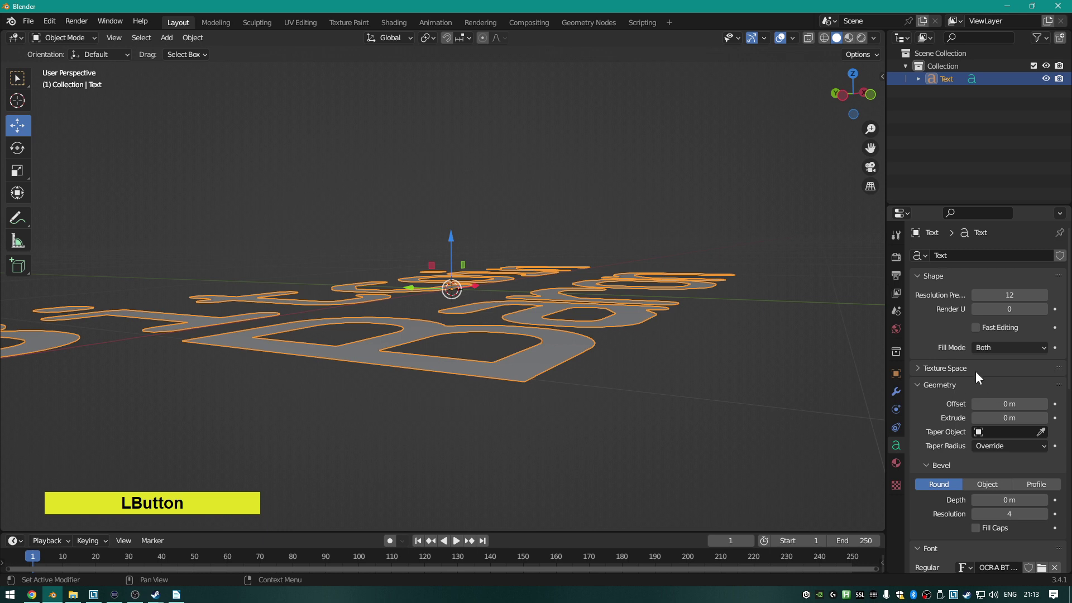
scroll(976, 371, down, 2)
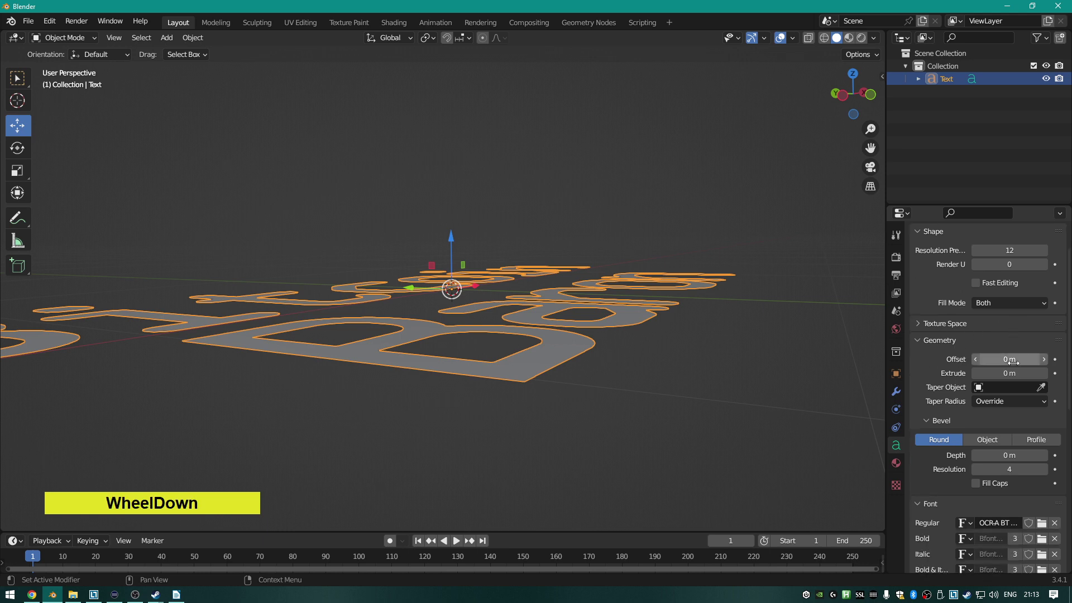
click(1042, 373)
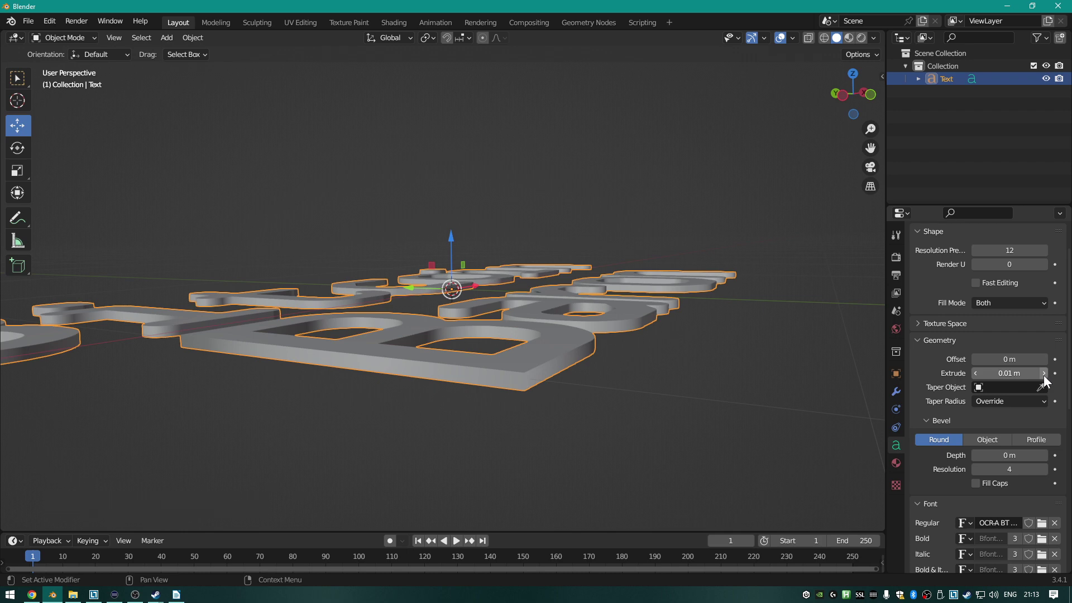
click(1043, 375)
click(1043, 375)
click(1043, 375)
double_click(1043, 375)
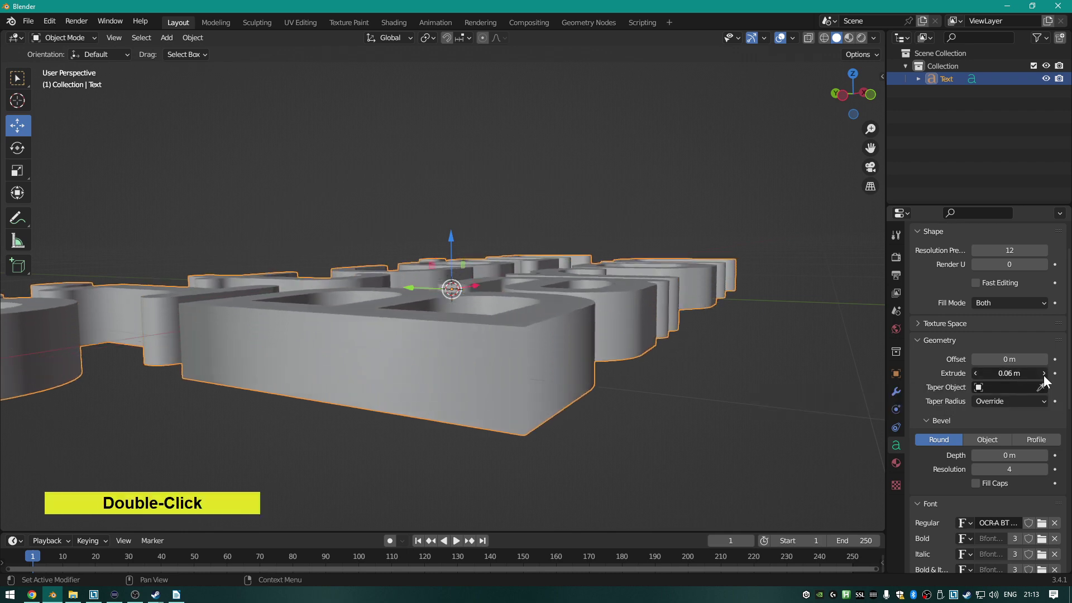
click(1043, 375)
double_click(1043, 375)
middle_drag(742, 252, 695, 307)
scroll(695, 307, down, 2)
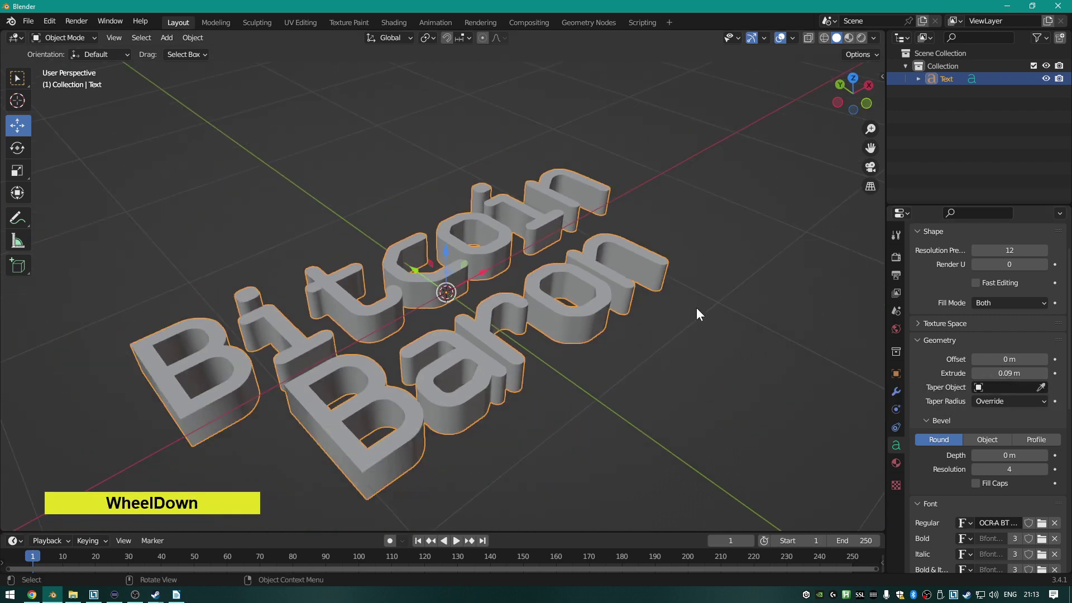
Try a shallower text Extrude of 0.02 m, and settle on a deep 0.72 m.
click(975, 373)
double_click(975, 373)
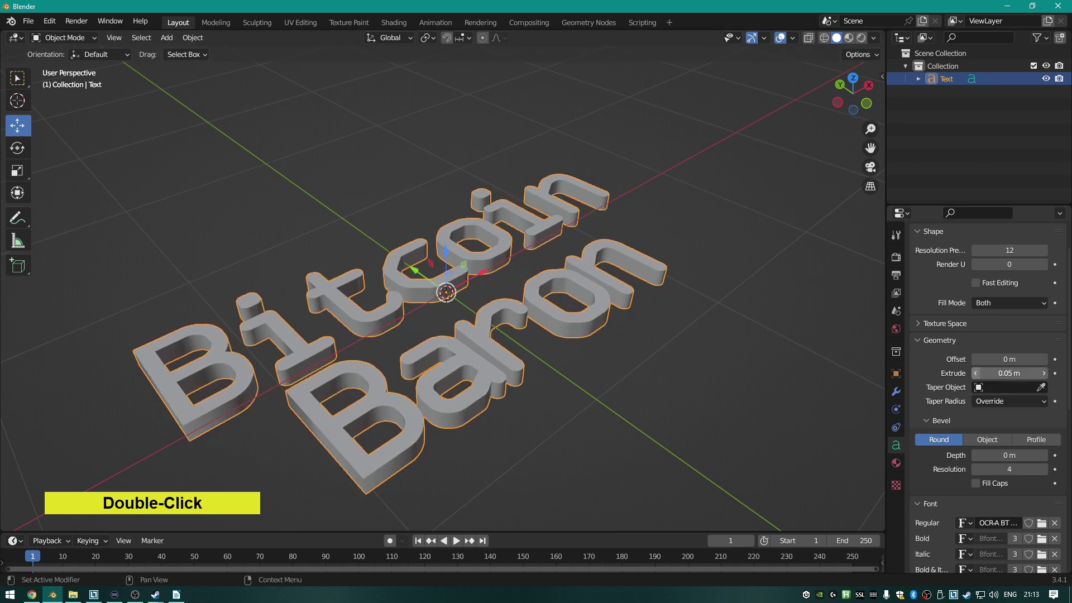
double_click(976, 373)
double_click(976, 373)
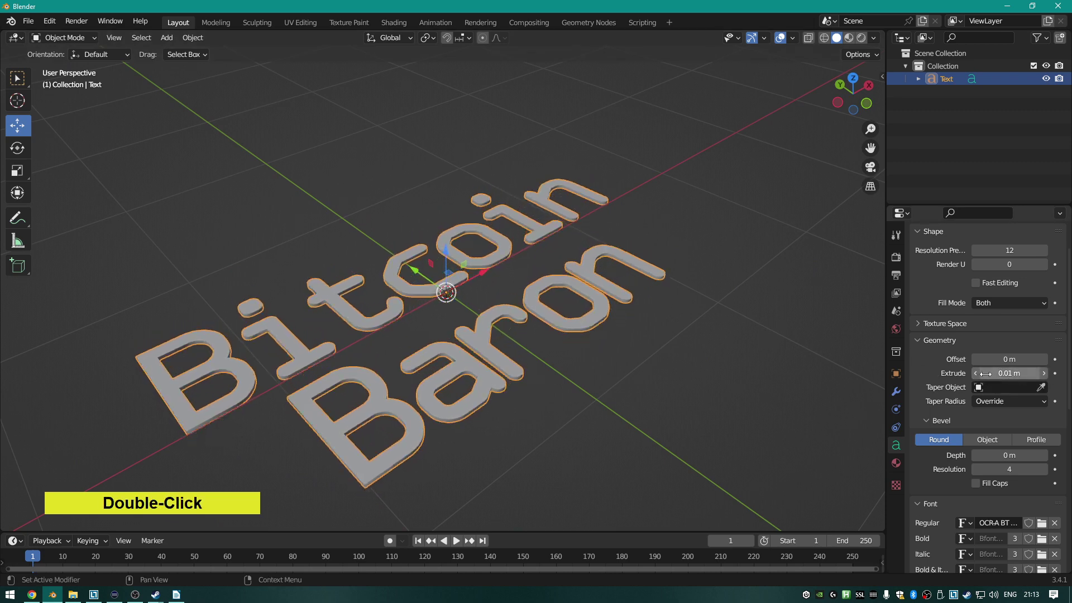
click(1044, 371)
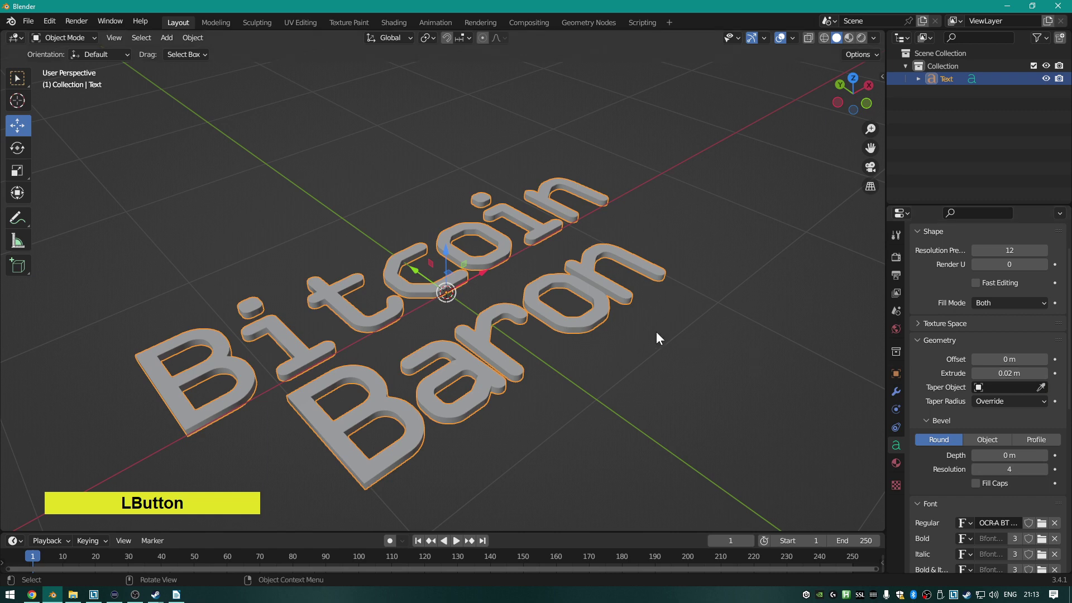
middle_drag(656, 330, 536, 343)
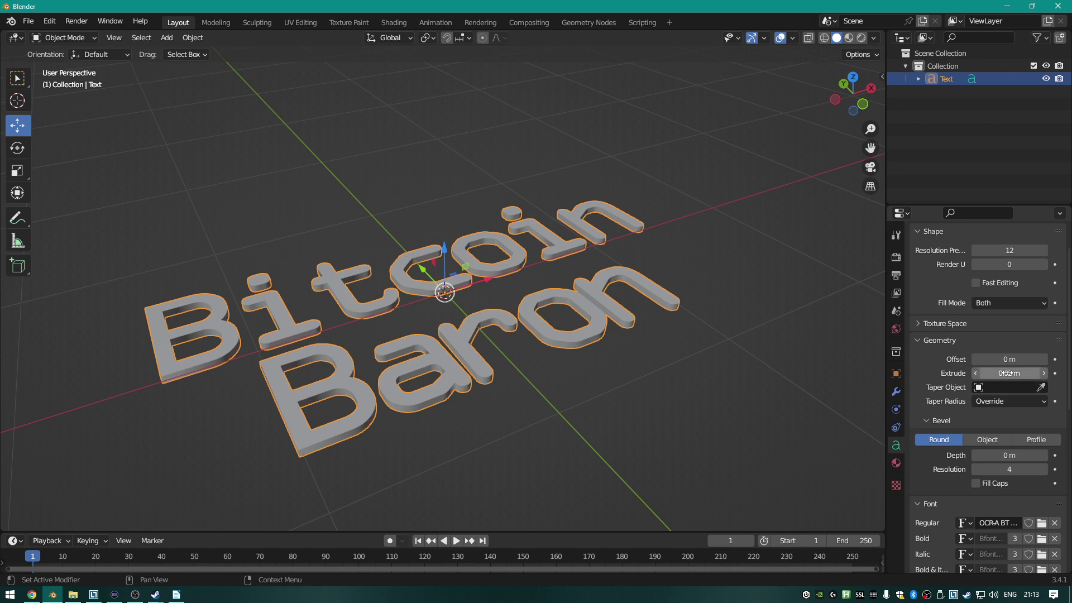
drag(1005, 373, 1052, 373)
middle_drag(753, 306, 538, 307)
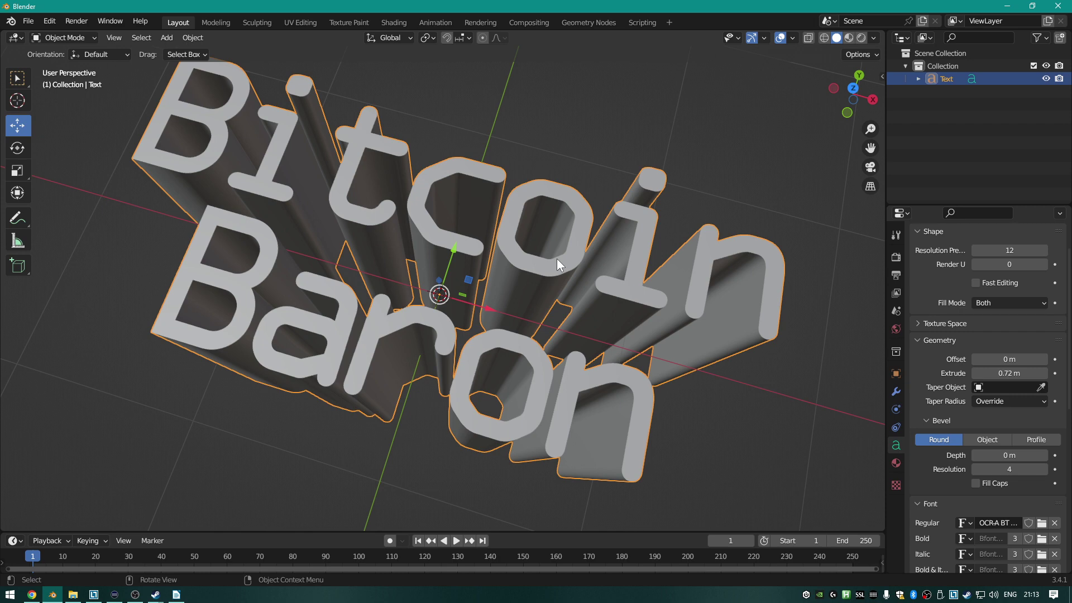
Add a point light, shift it in the negative Y direction between the two text lines, and lower it along Z.
key(shift+a)
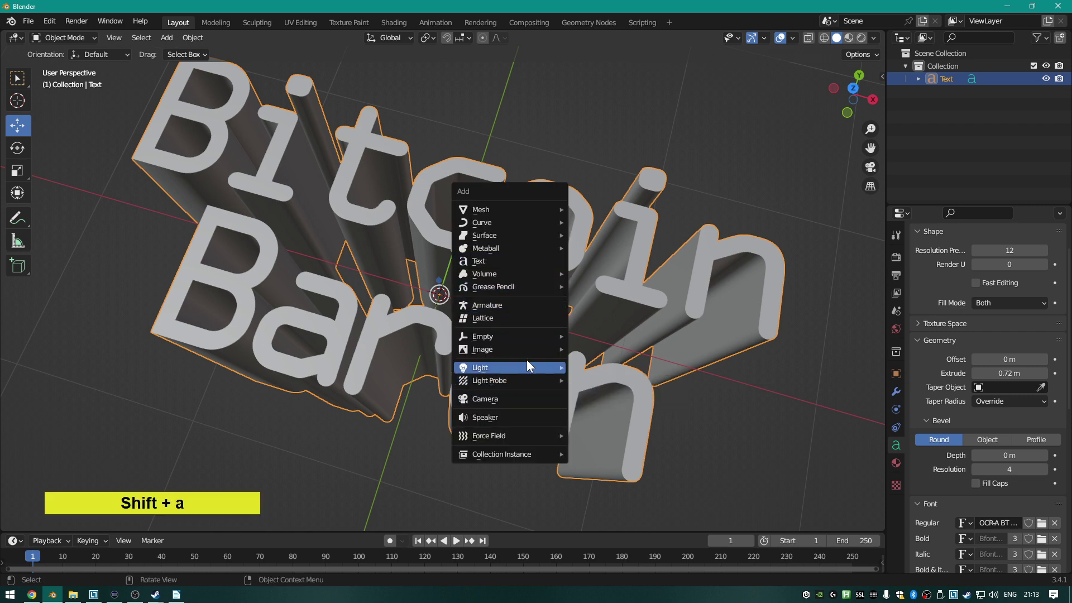
mouse_move(516, 366)
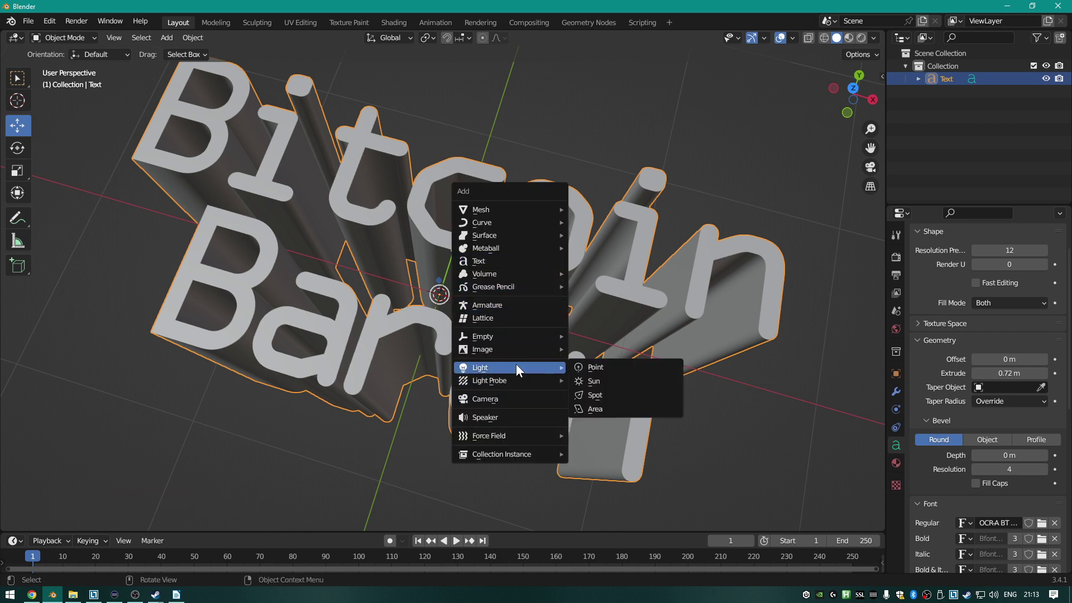
click(625, 372)
drag(456, 248, 448, 281)
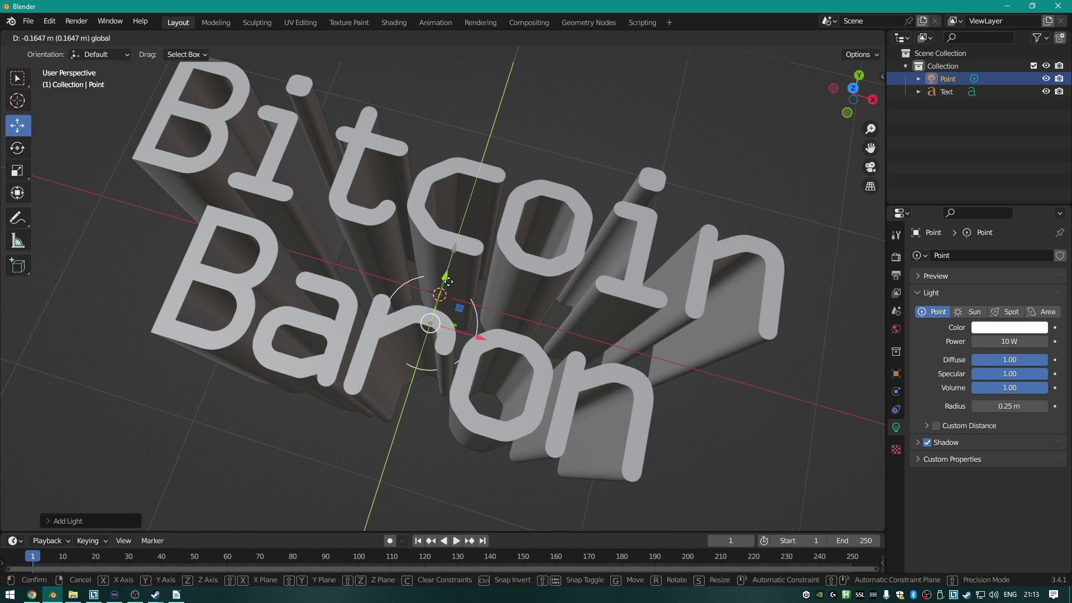
drag(448, 281, 447, 287)
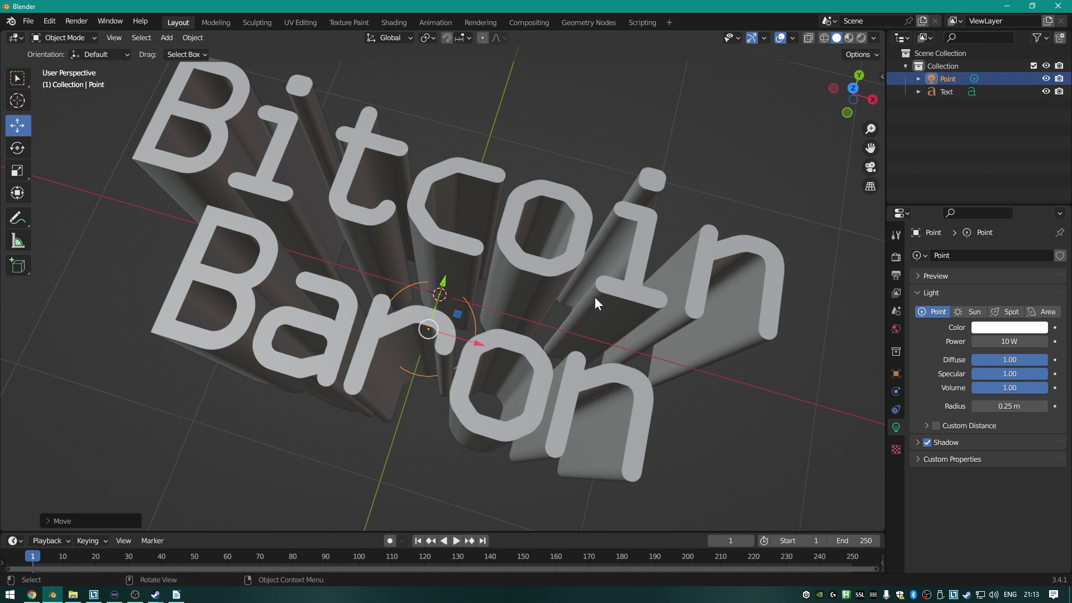
middle_drag(622, 302, 443, 203)
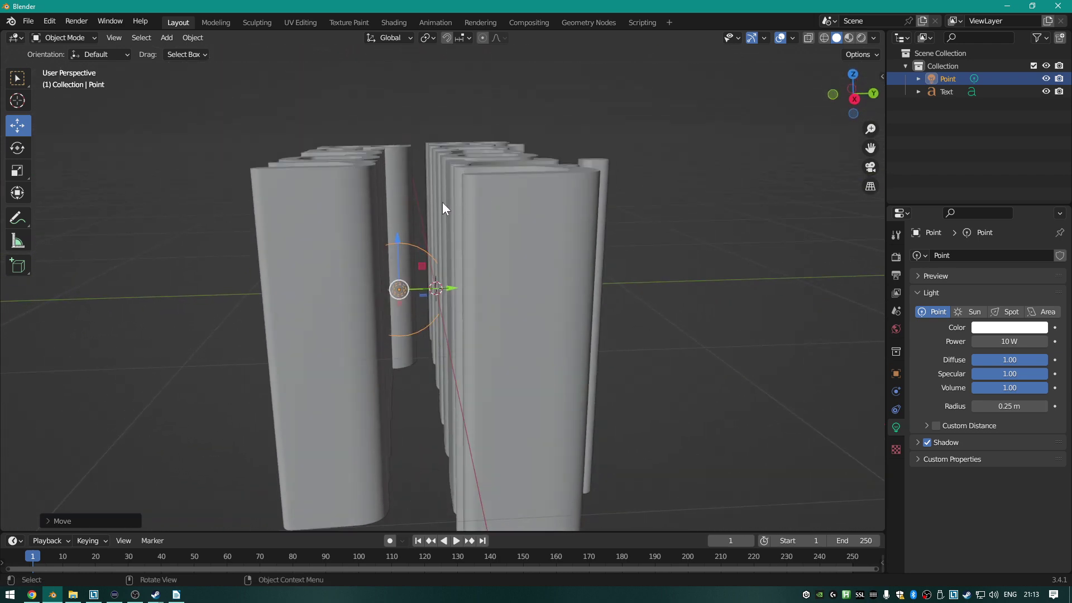
drag(398, 231, 397, 318)
mouse_move(430, 312)
middle_down()
mouse_move(513, 268)
mouse_move(572, 298)
middle_up()
Show the viewport in Rendered shading and darken the World background colour to black.
key(z)
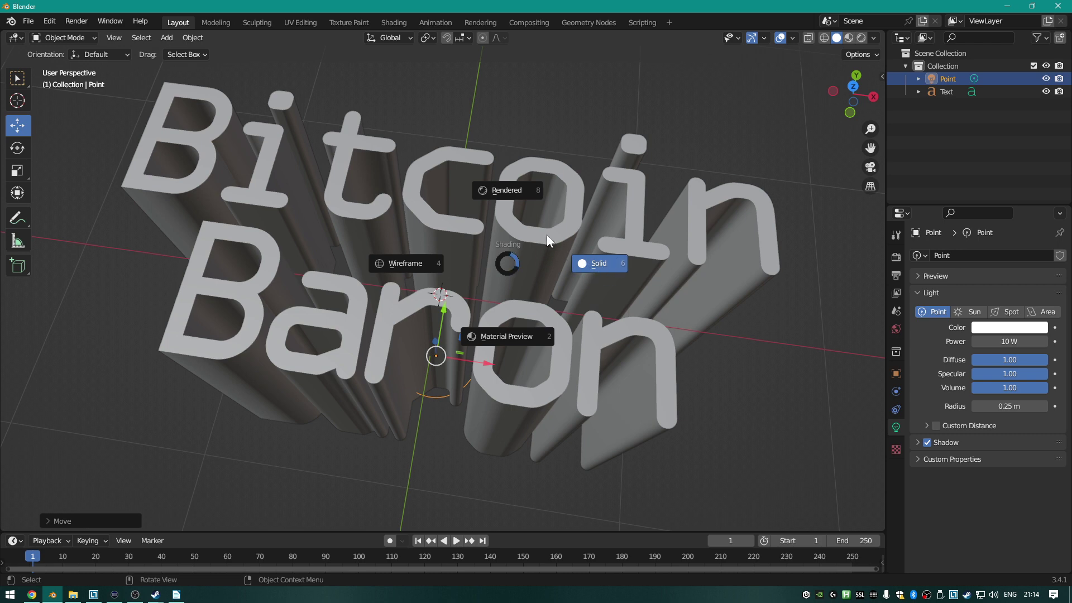
click(511, 191)
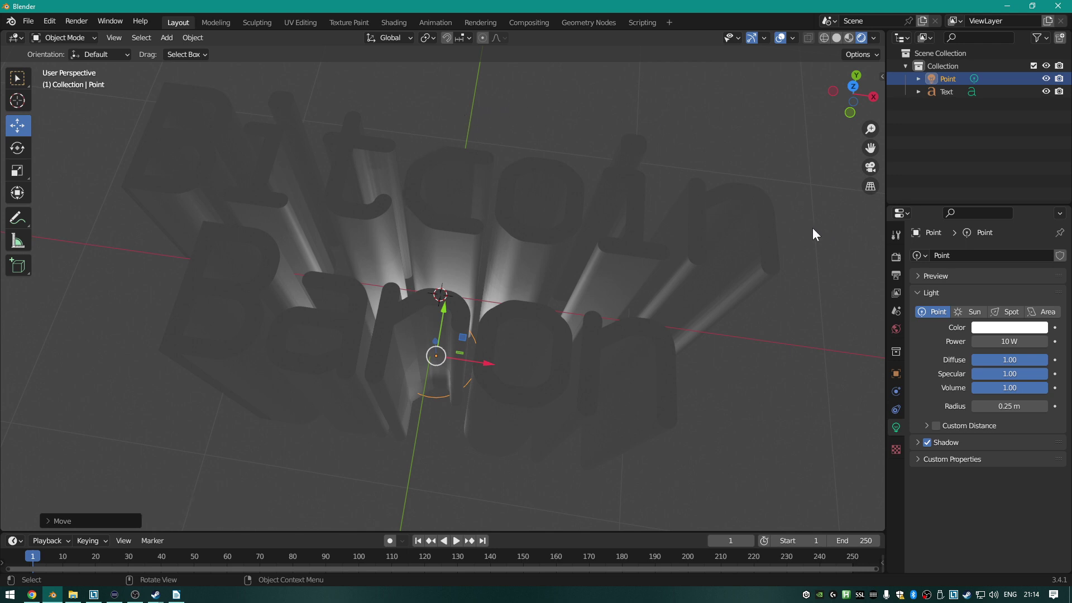
click(897, 330)
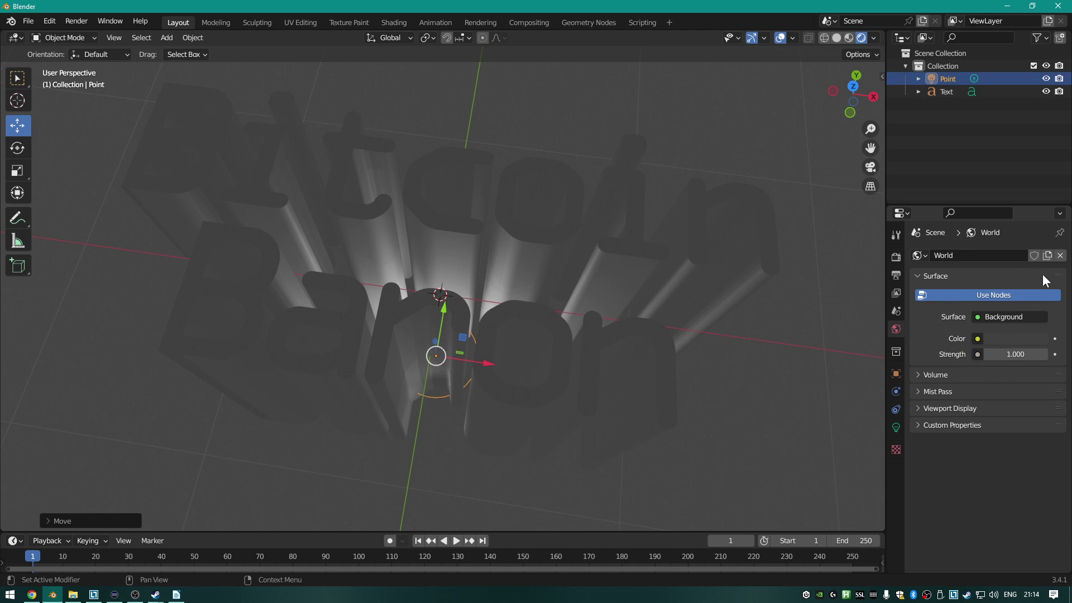
click(1009, 339)
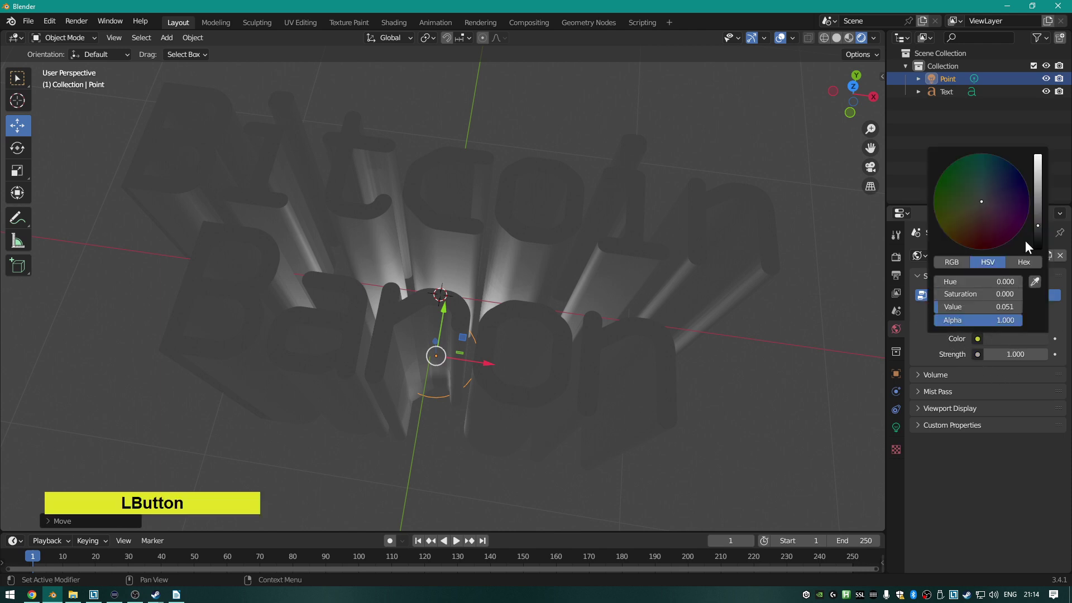
drag(1037, 225, 1038, 247)
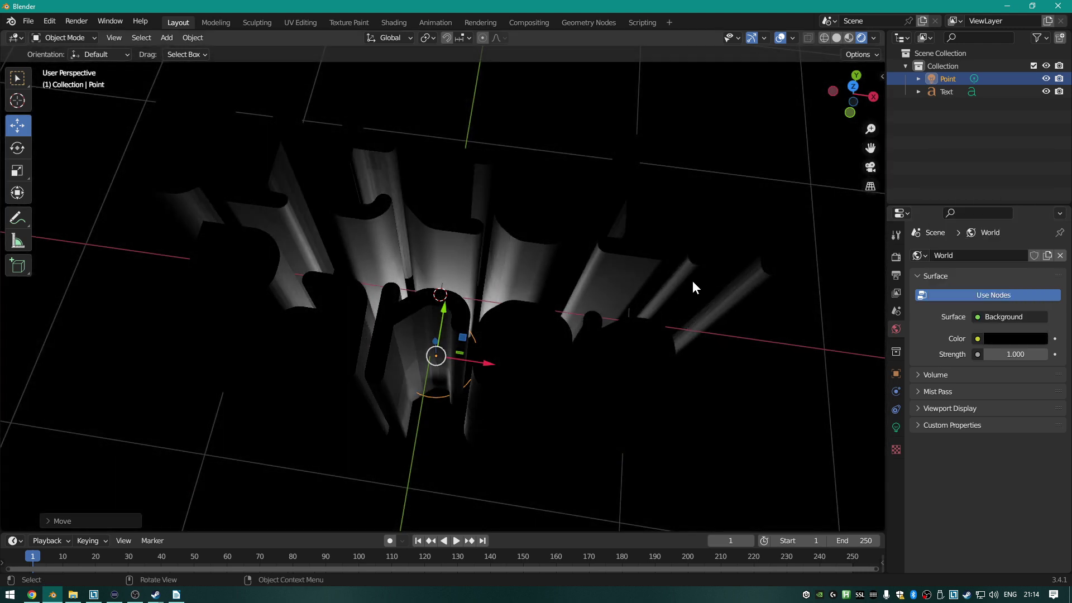
Move the point light closer to the scene origin, among the extruded letters.
scroll(694, 286, up, 2)
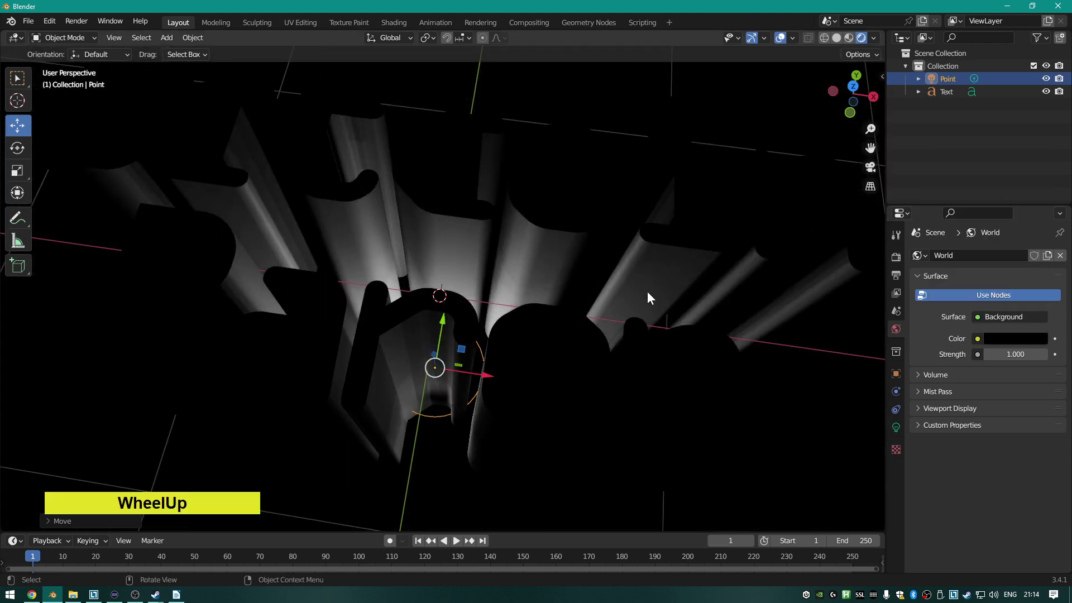
mouse_move(605, 286)
middle_down()
mouse_move(553, 286)
mouse_move(585, 282)
middle_up()
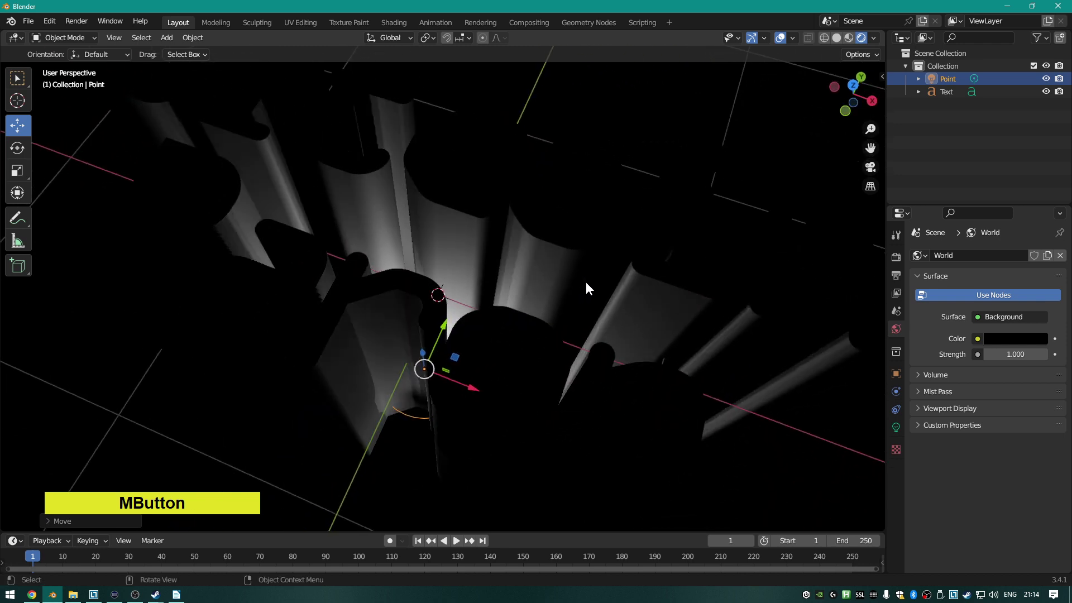
scroll(585, 284, down, 3)
drag(449, 310, 428, 269)
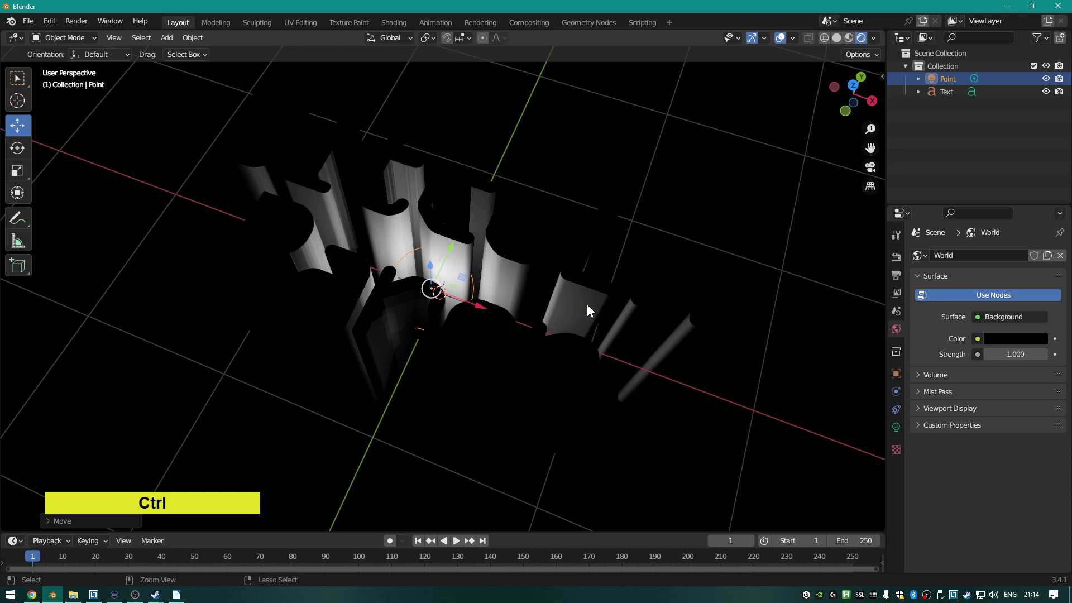
Undo the point light's moves and creation, the black World background and the deep text extrusion.
key(ctrl+z)
key(ctrl+z)
key(ctrl+z)
key(ctrl+z)
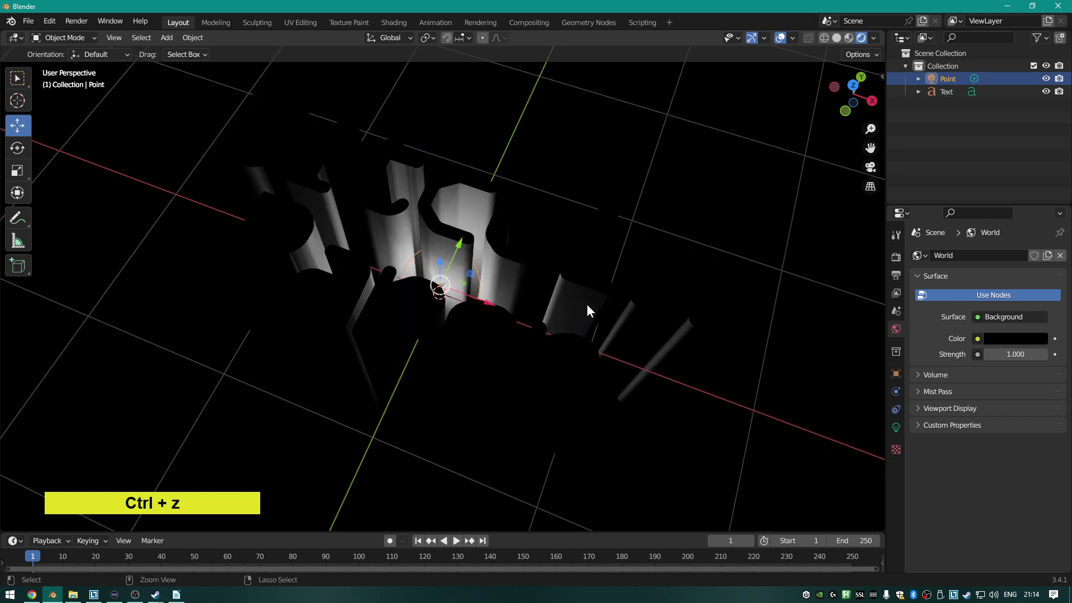
key(ctrl+z)
key(ctrl+z)
key(ctrl+z)
key(ctrl+z)
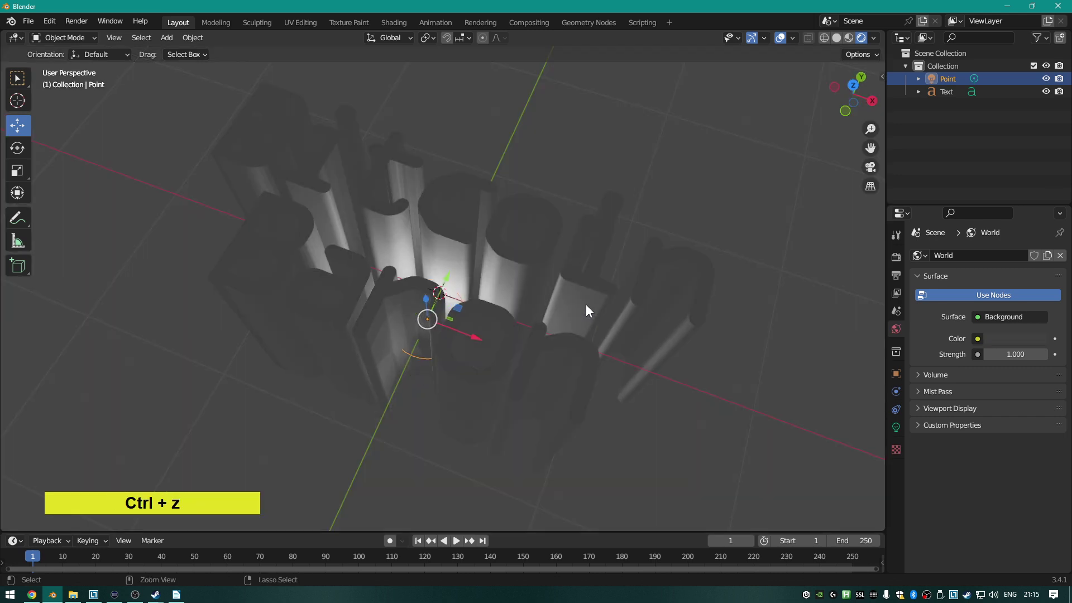
key(ctrl+z)
key(ctrl+z)
key(ctrl+z)
key(ctrl+z)
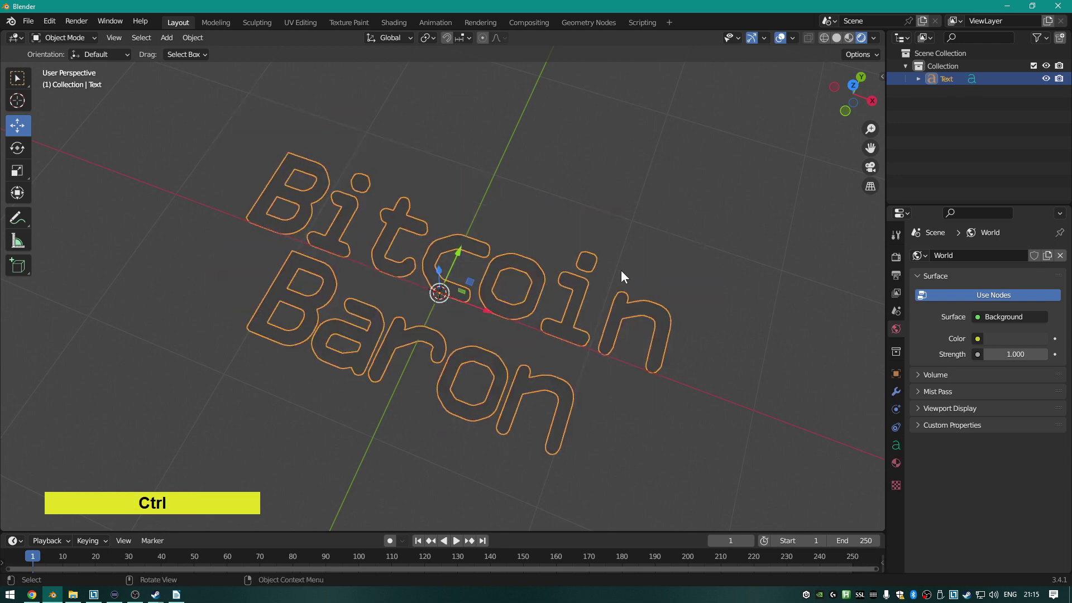
Darken the World background colour to black again.
middle_drag(433, 312, 527, 266)
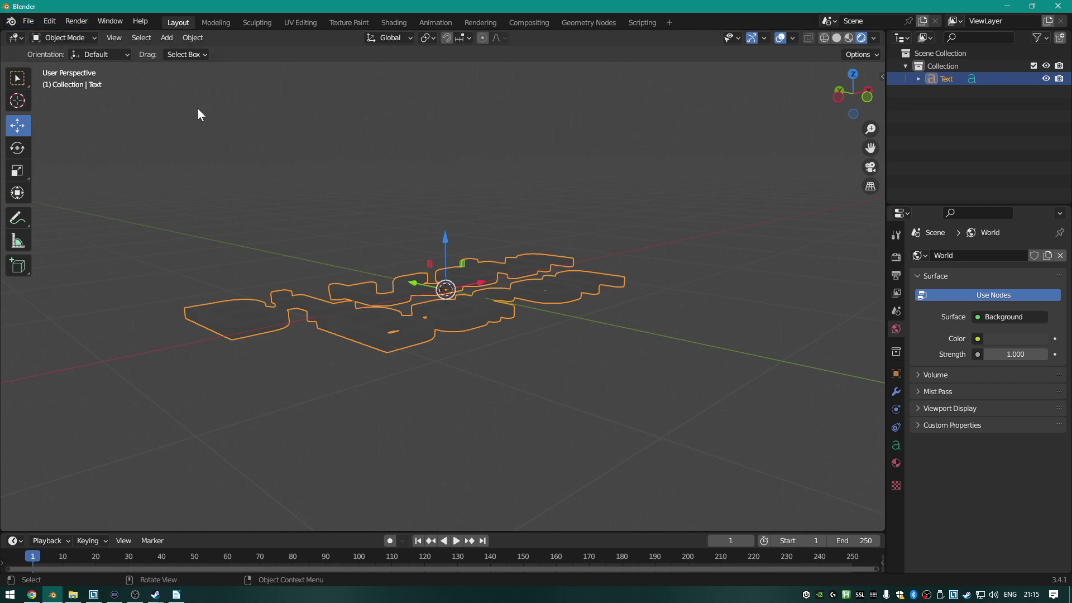
middle_drag(515, 238, 618, 281)
click(1006, 337)
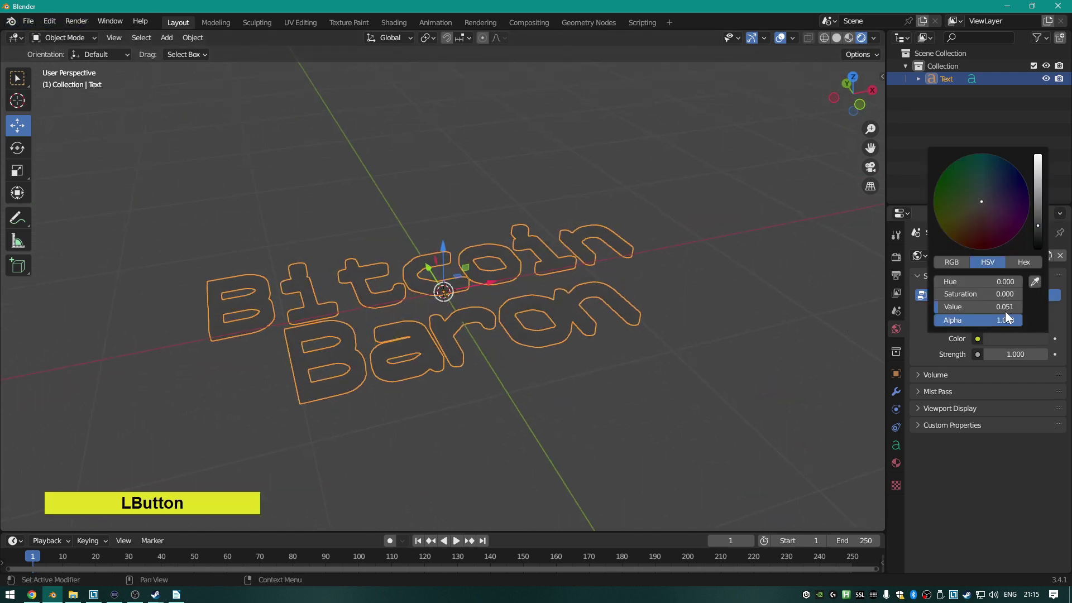
drag(1037, 229, 1038, 249)
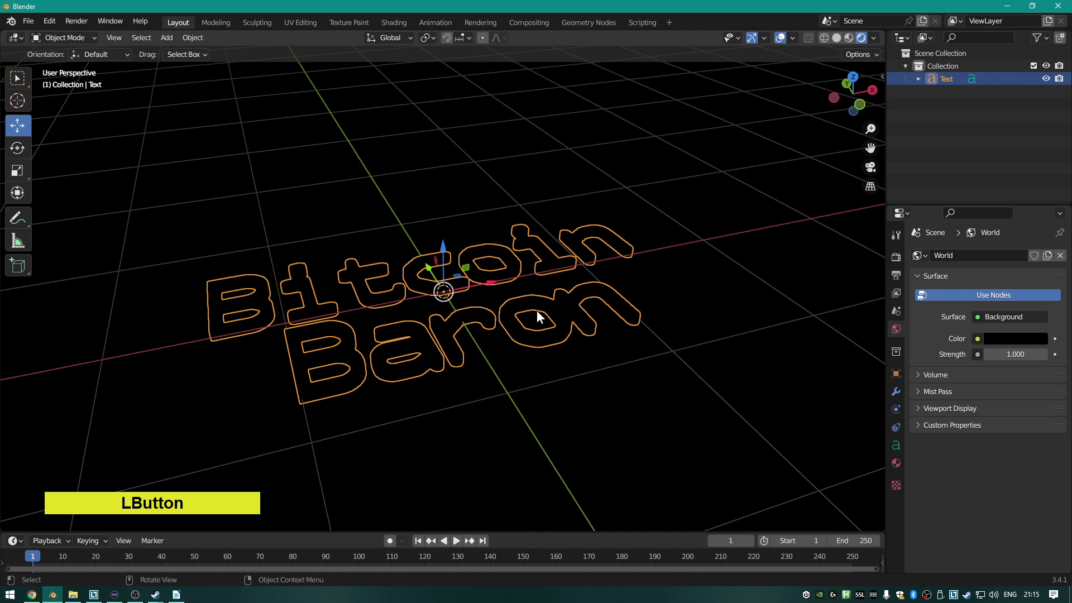
scroll(537, 311, up, 3)
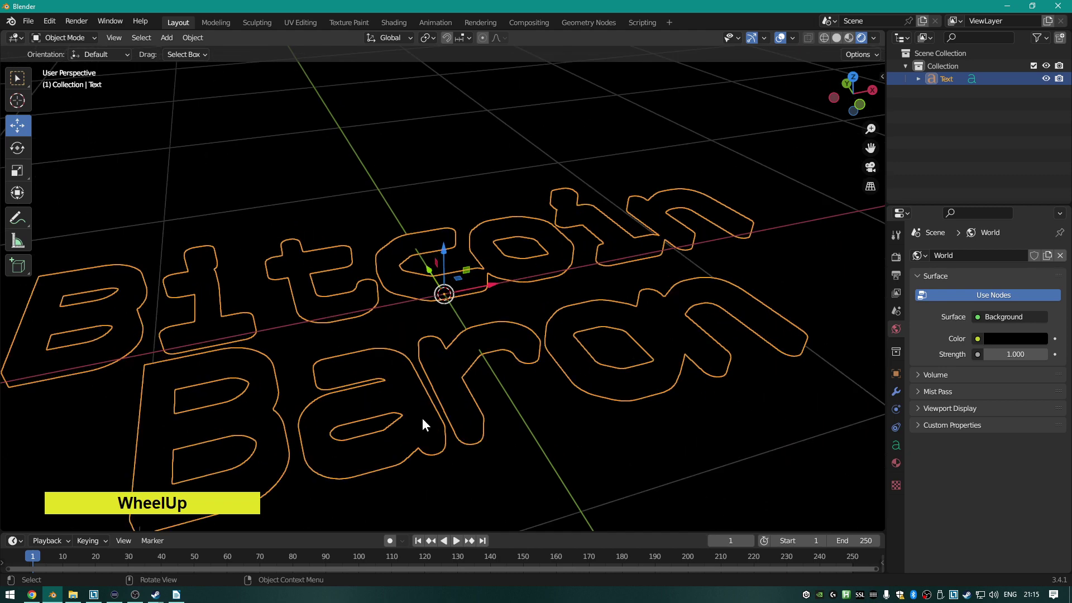
Check the extruded text in Solid viewport shading, and return to Rendered shading.
key(z)
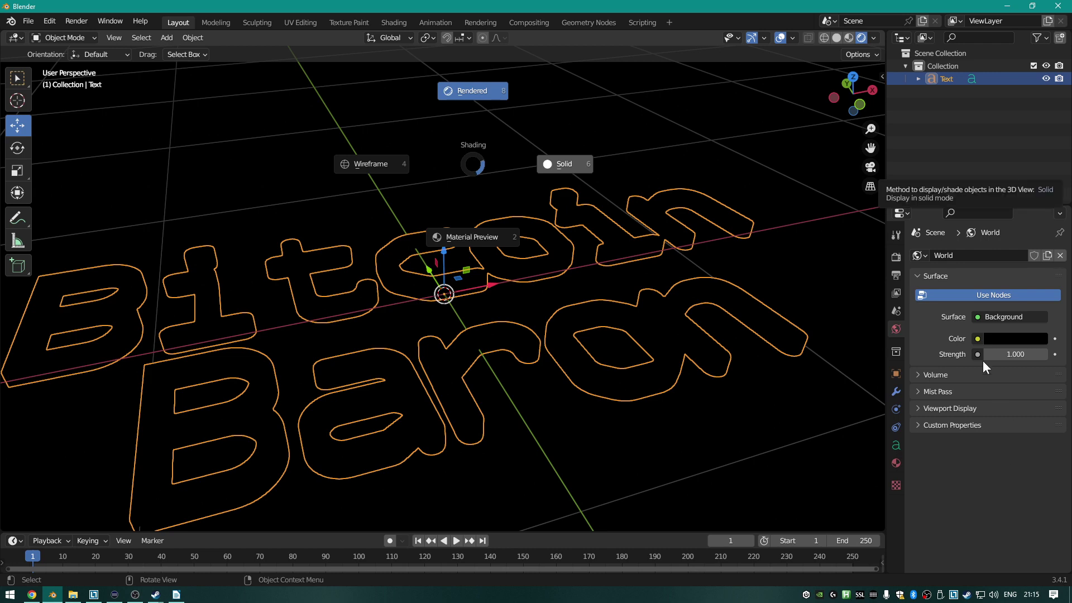
click(953, 81)
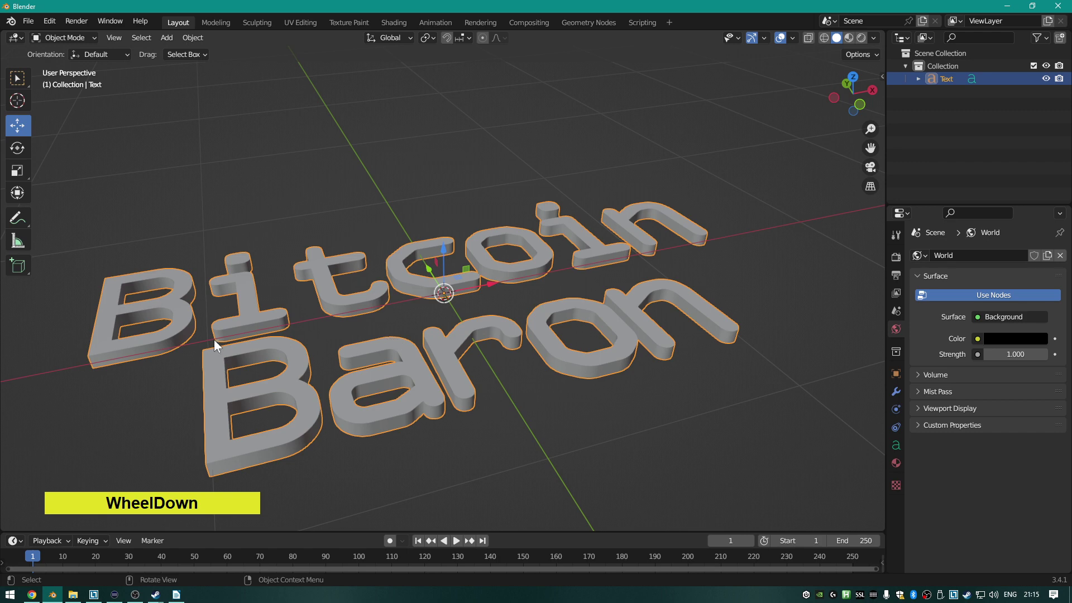
key(z)
click(532, 164)
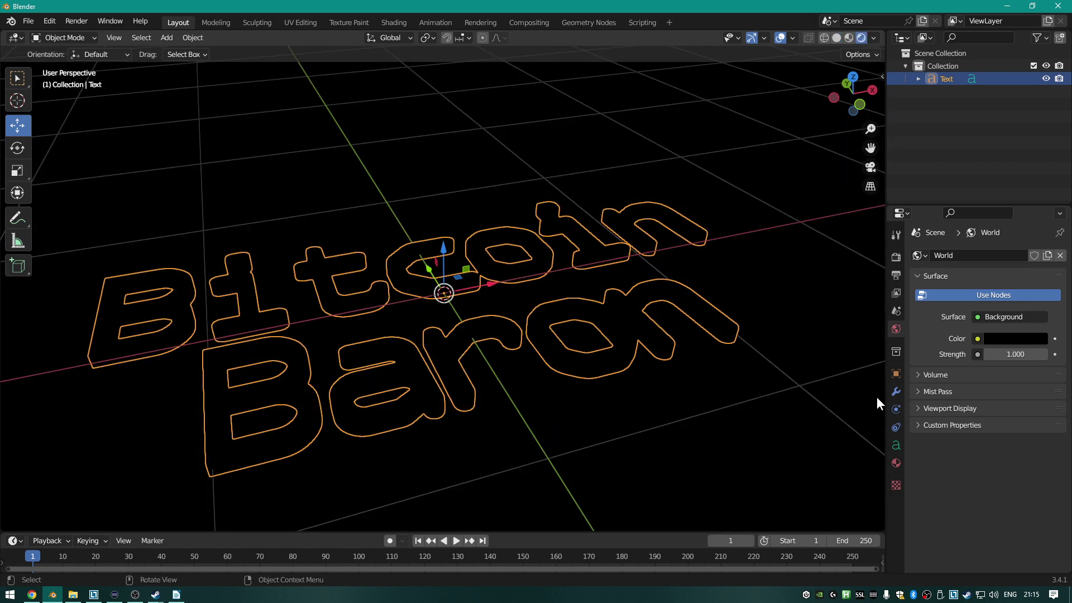
Create a new material for the text and name it mtl_TEXT.
click(897, 466)
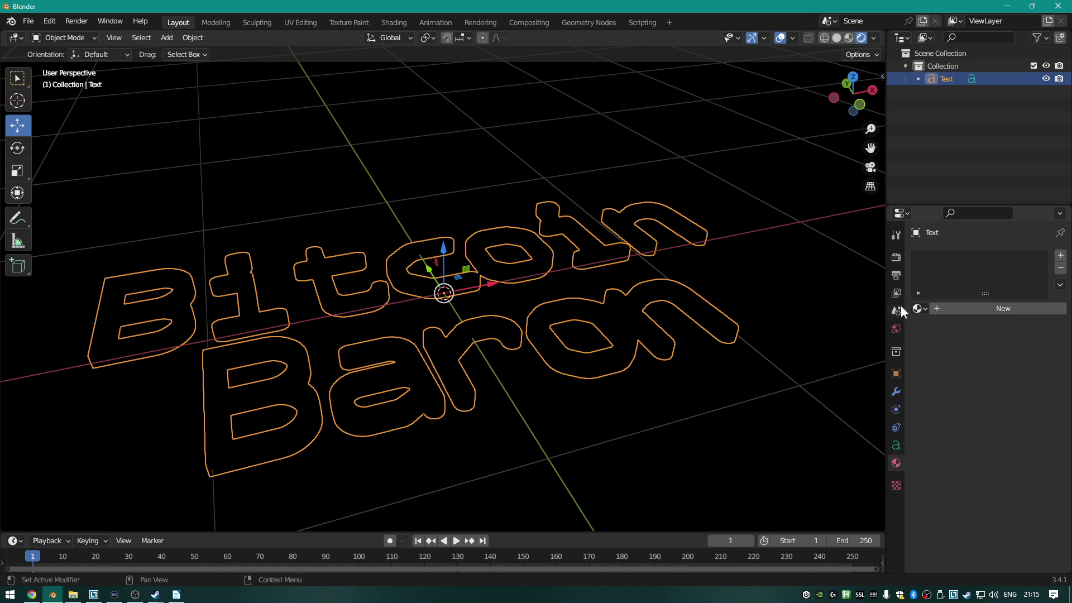
click(987, 313)
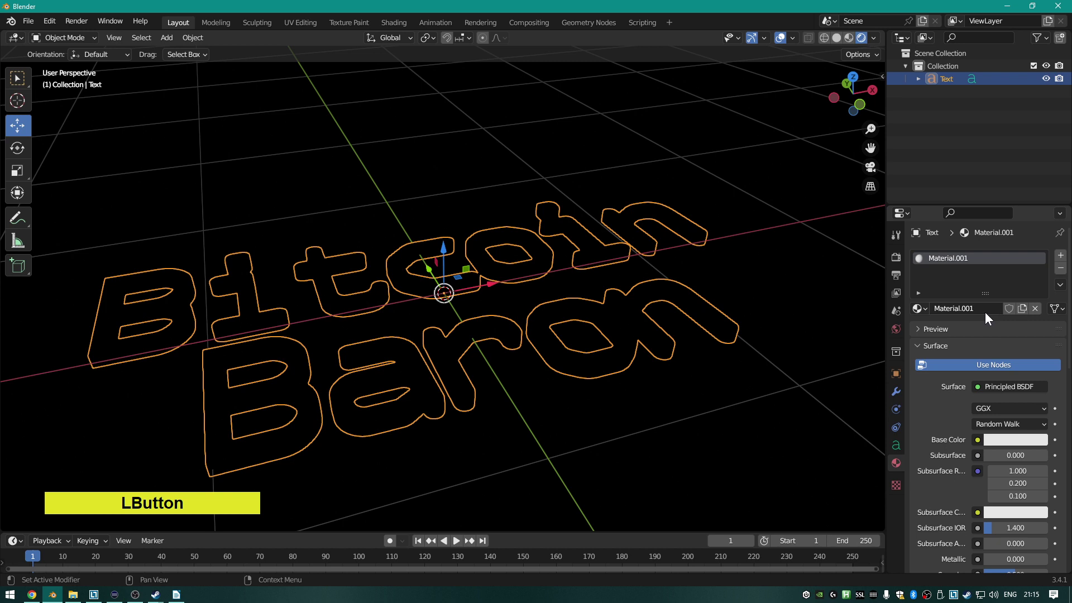
click(982, 311)
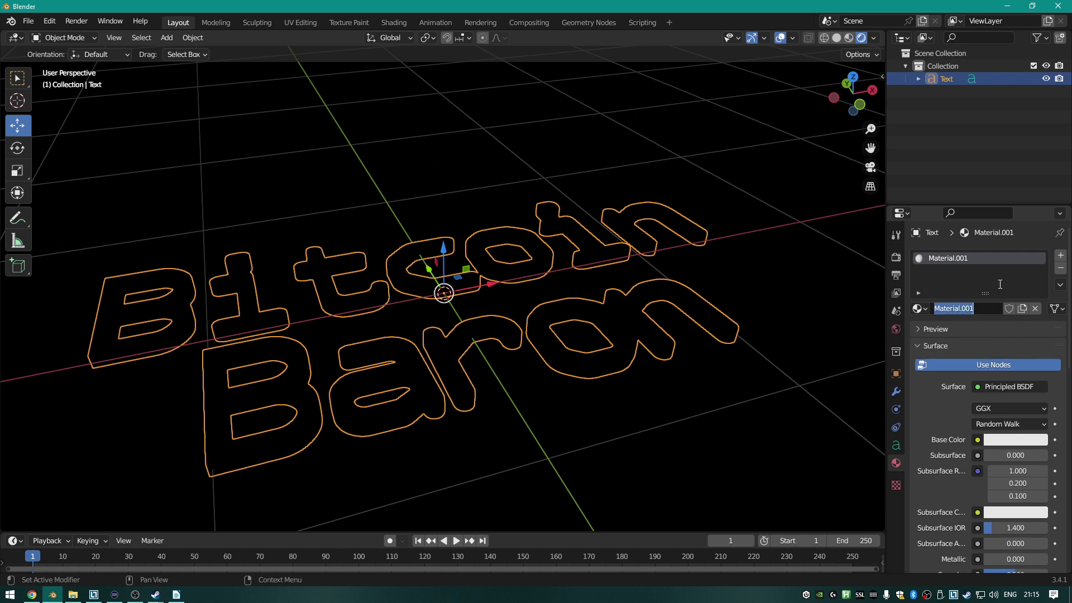
key(shift)
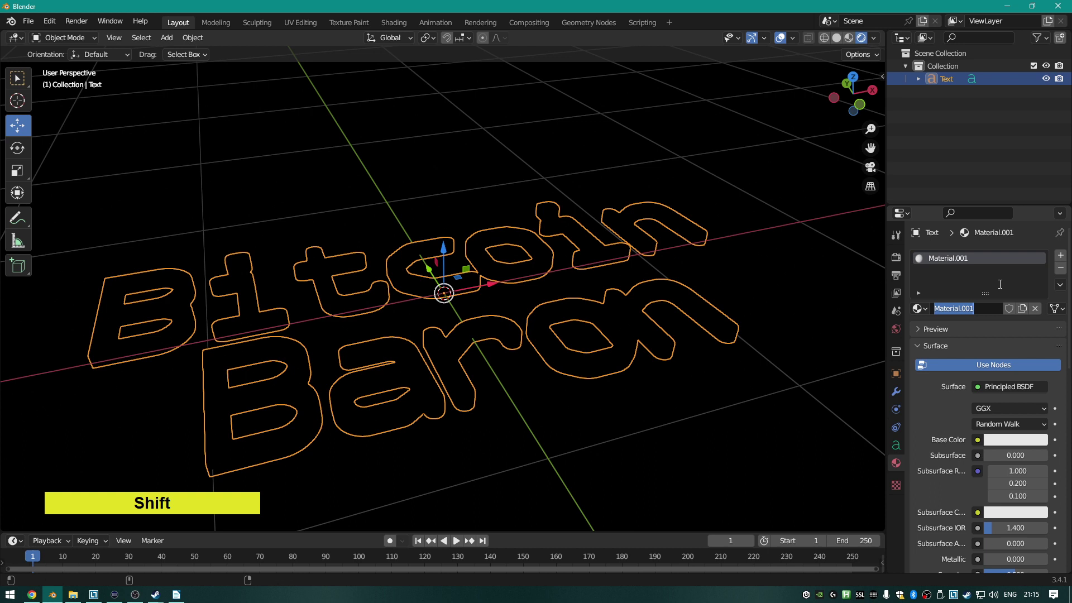
text(mtl_TEXT)
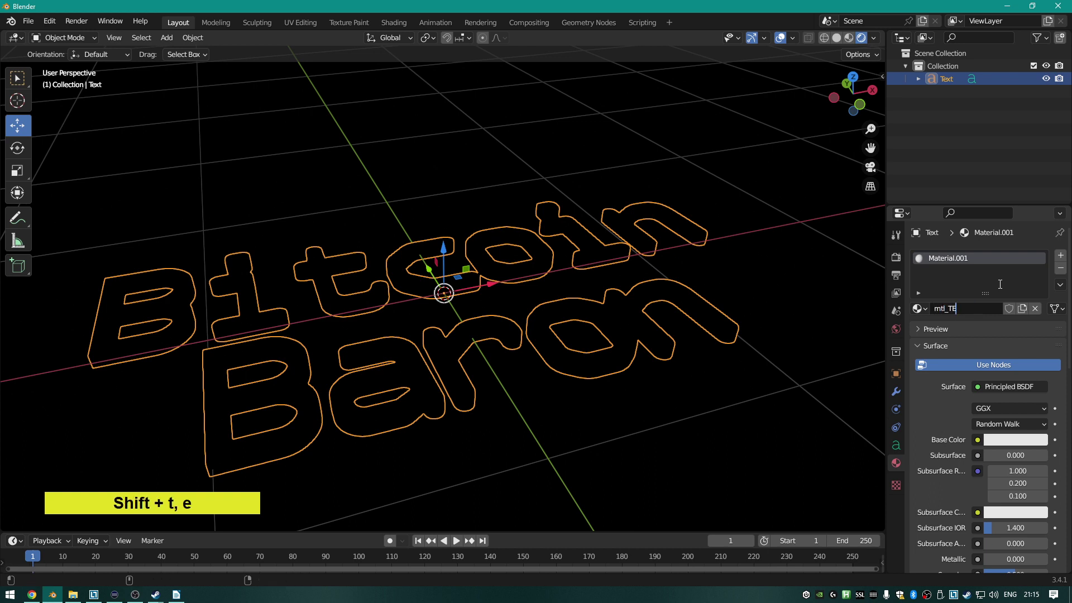
key(Return)
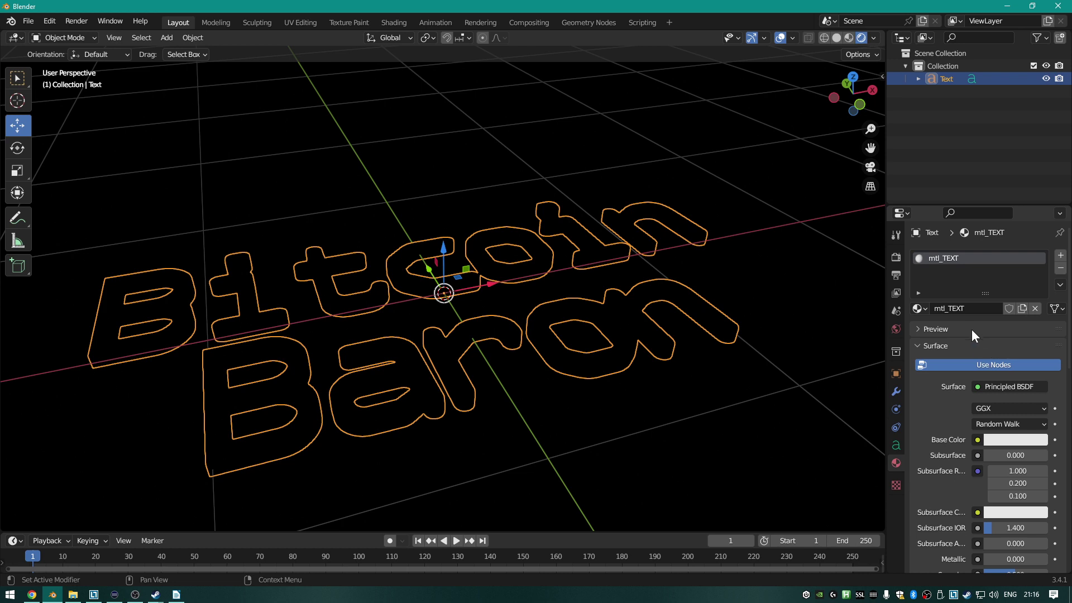
Widen the properties area and raise the Value of the material's Emission colour to 0.588.
scroll(1010, 364, down, 10)
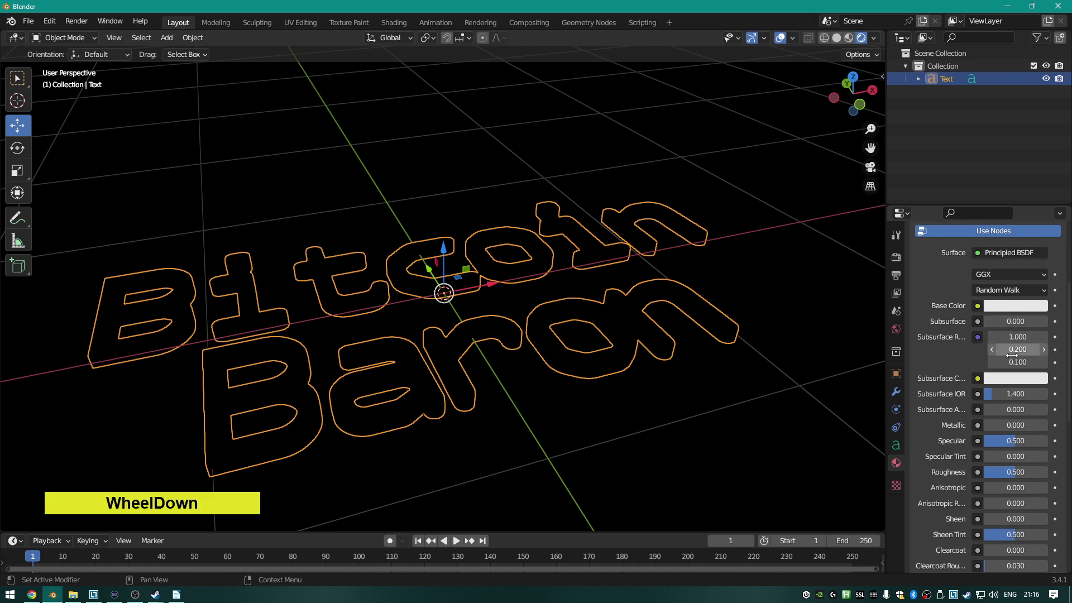
scroll(1011, 355, down, 8)
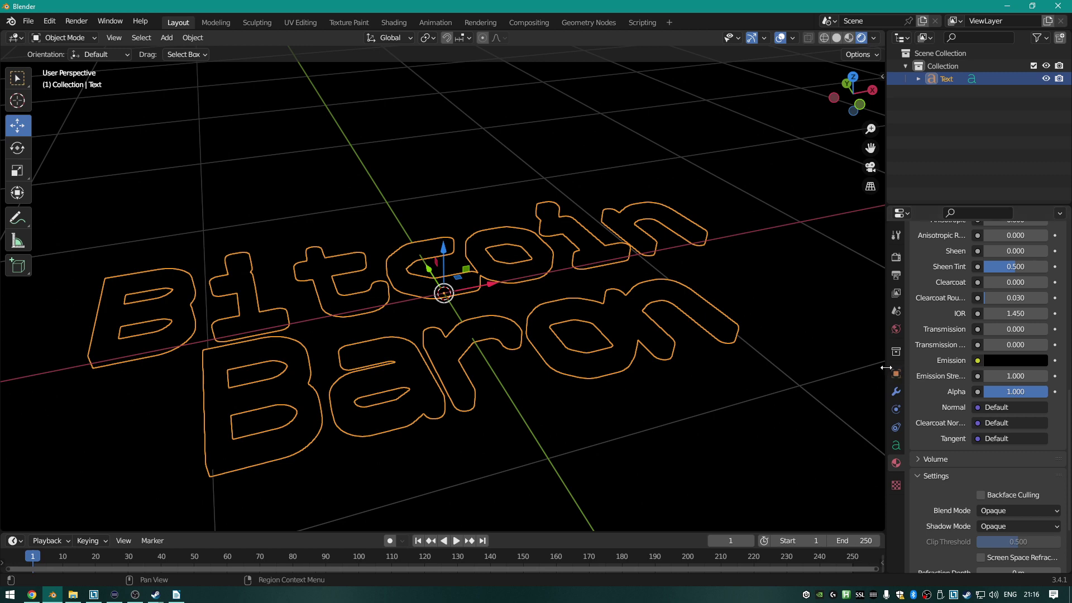
drag(886, 367, 849, 366)
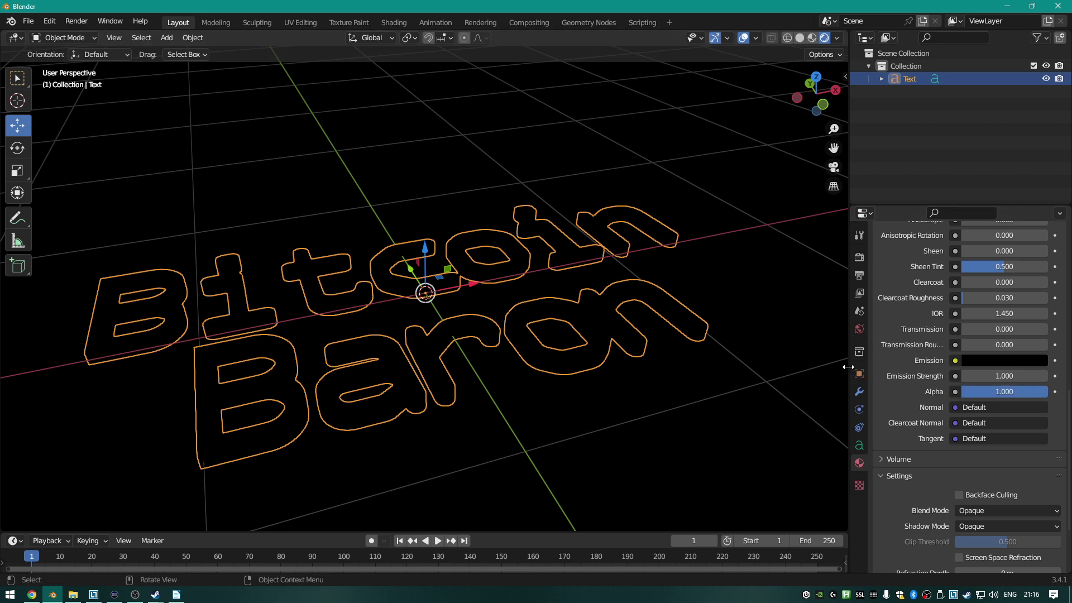
drag(849, 367, 811, 369)
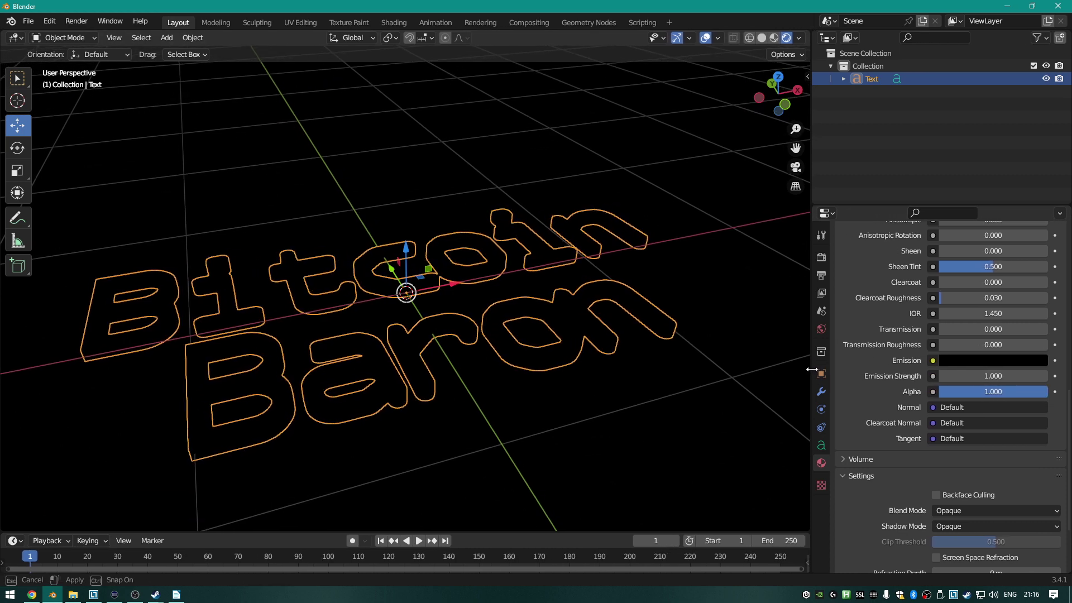
click(980, 362)
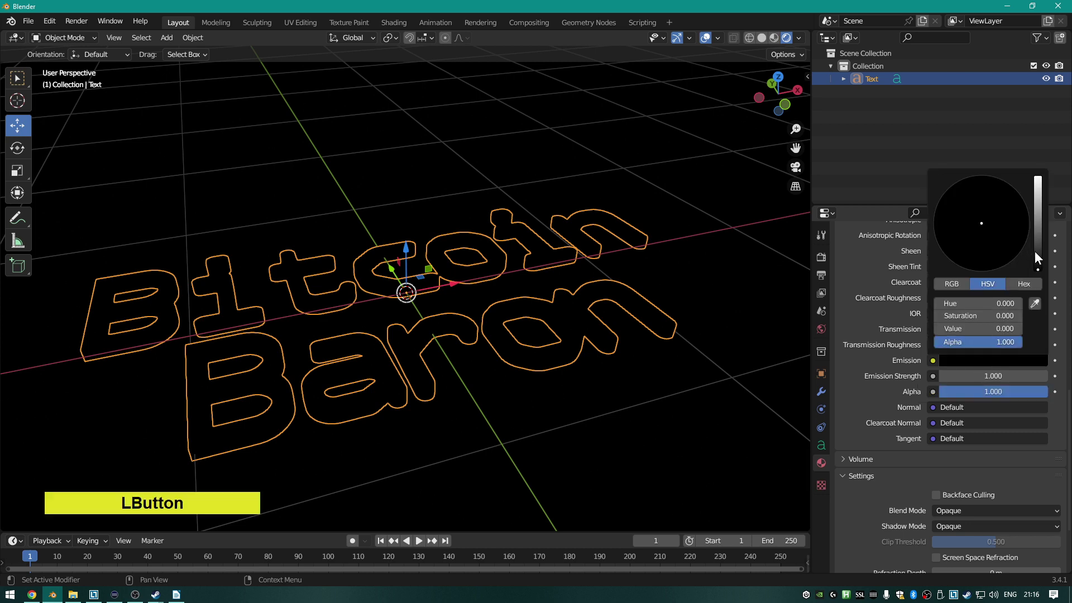
drag(1038, 256, 1038, 197)
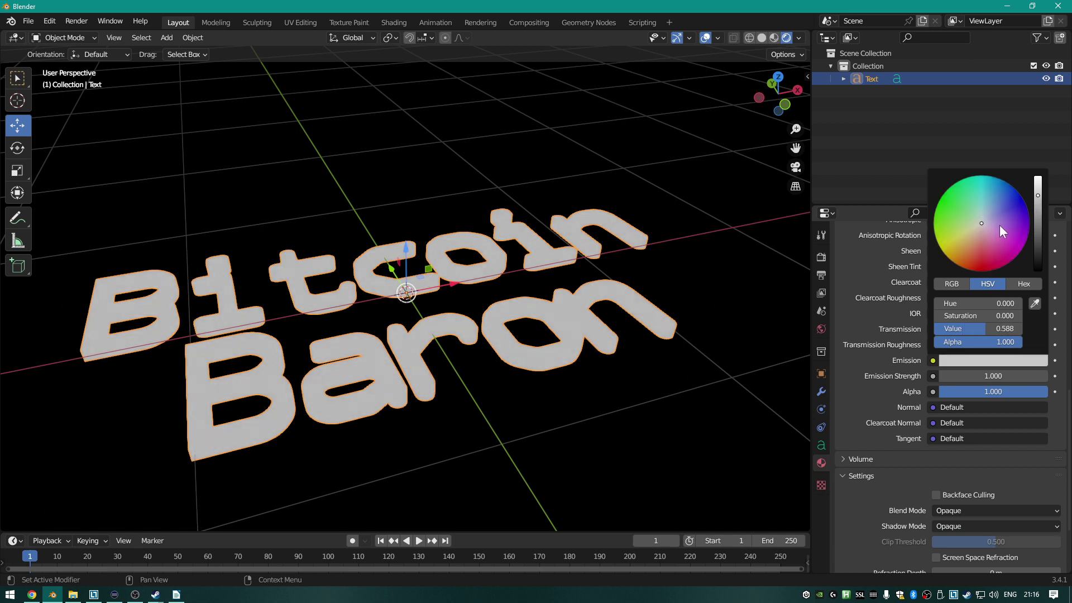
Change the material's Emission colour to orange with a Saturation of 1.000, trying green first.
click(993, 361)
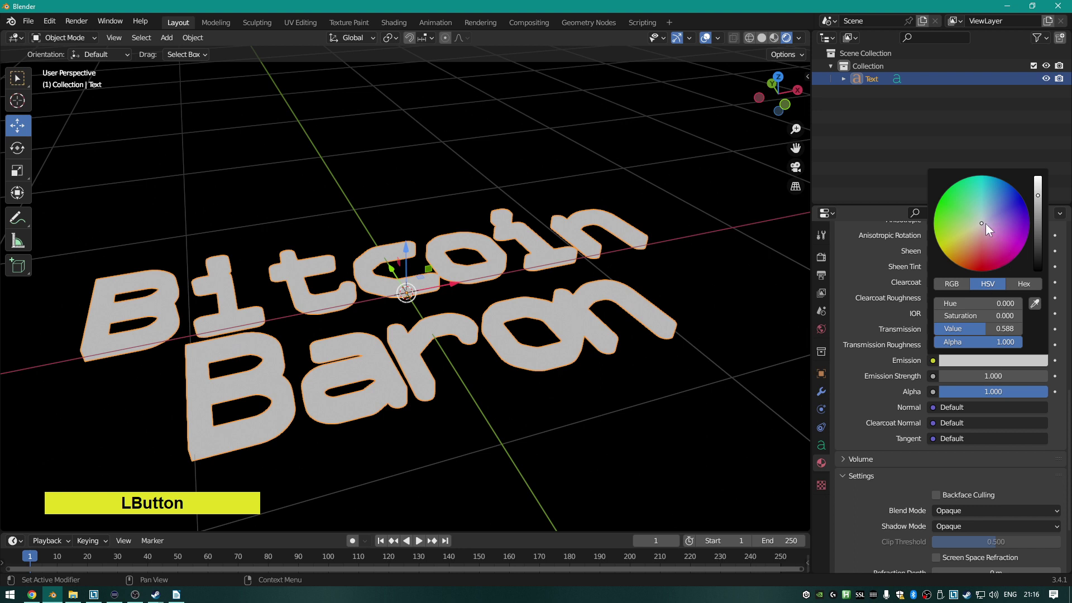
mouse_move(985, 223)
mouse_down()
mouse_move(959, 267)
mouse_move(933, 225)
mouse_move(966, 177)
mouse_move(944, 192)
mouse_up()
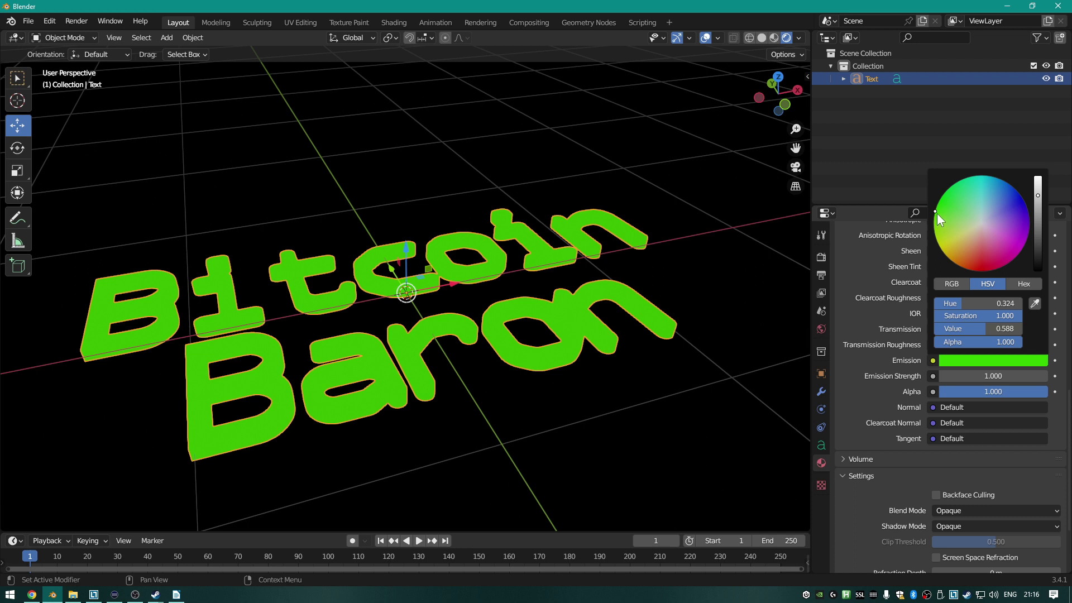
drag(936, 214, 952, 261)
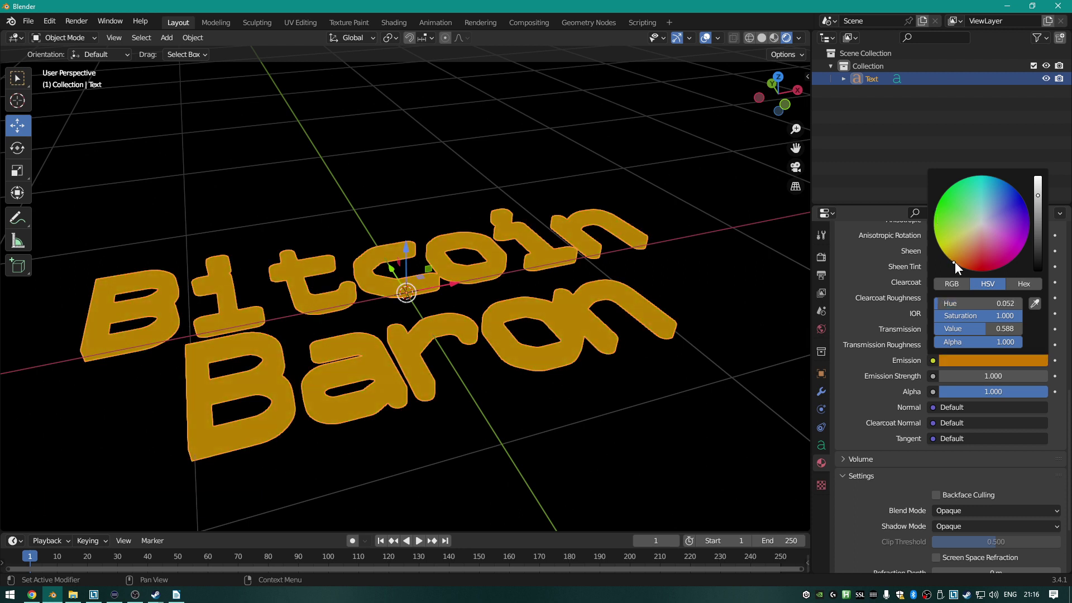
Deselect the text and examine the emissive lettering from several angles and distances.
middle_drag(640, 206, 607, 254)
scroll(602, 286, down, 2)
scroll(597, 291, up, 1)
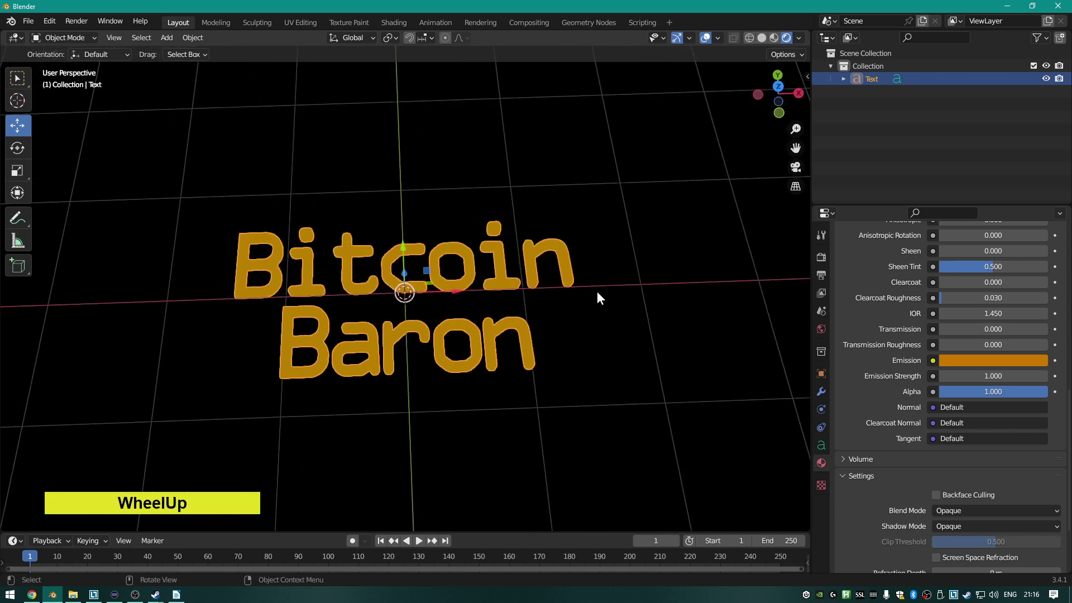
scroll(597, 292, up, 3)
click(698, 349)
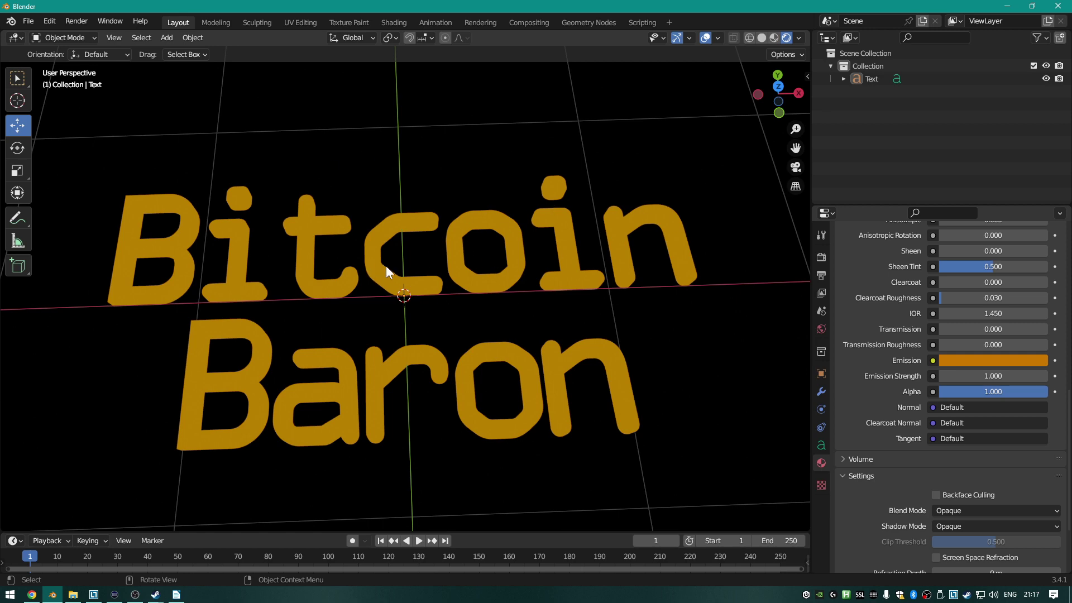
scroll(402, 267, down, 3)
scroll(416, 265, up, 2)
middle_drag(420, 329, 392, 311)
scroll(420, 293, up, 2)
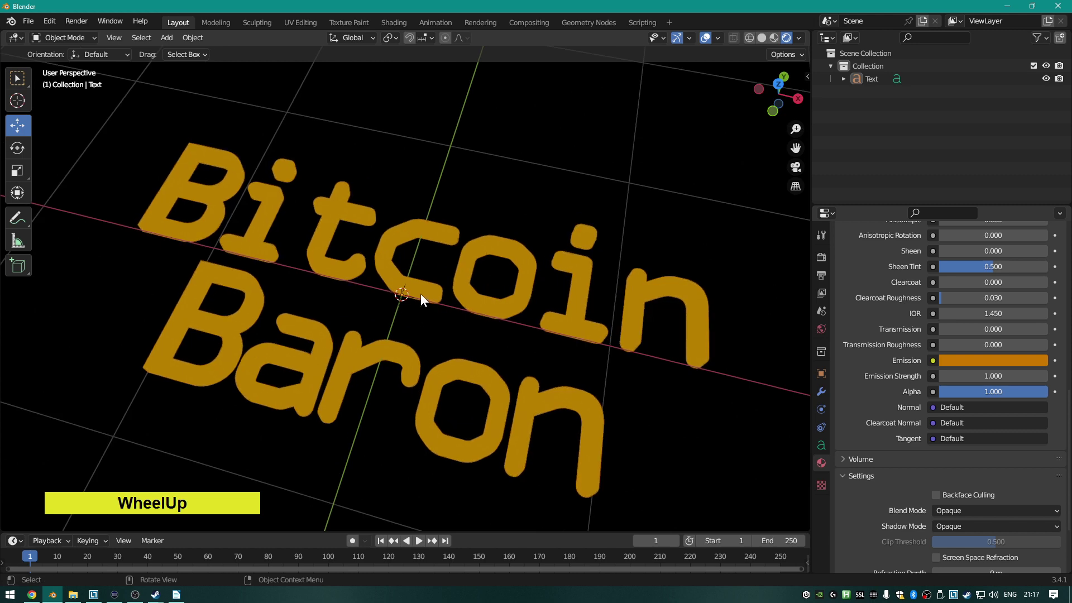
scroll(421, 293, down, 2)
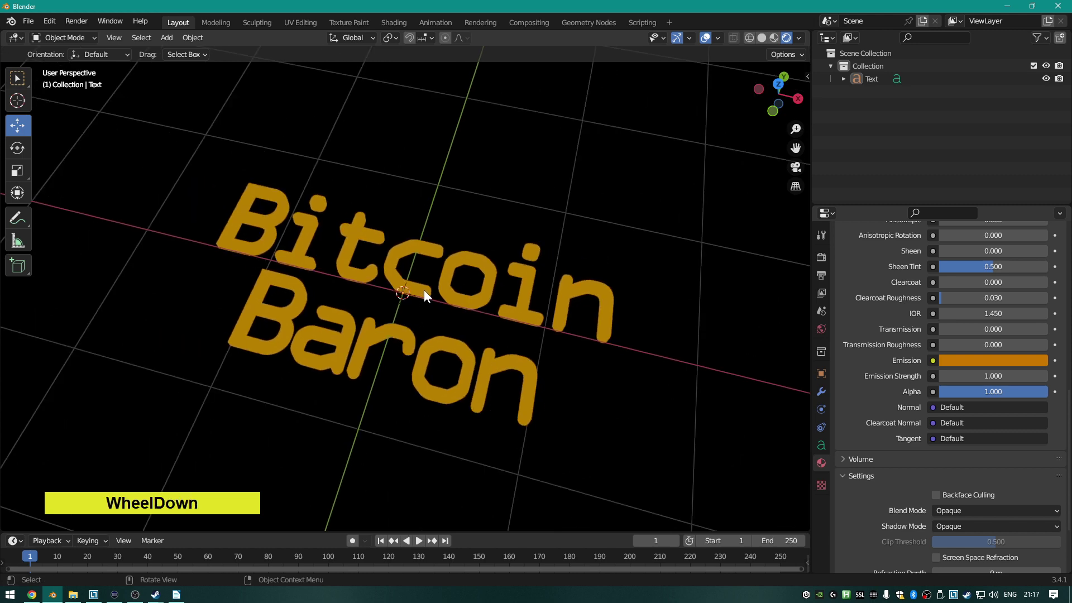
Select the text and stand it upright by rotating it 90° about the global X axis.
click(424, 289)
middle_drag(497, 273, 467, 246)
scroll(399, 127, up, 1)
scroll(454, 210, down, 4)
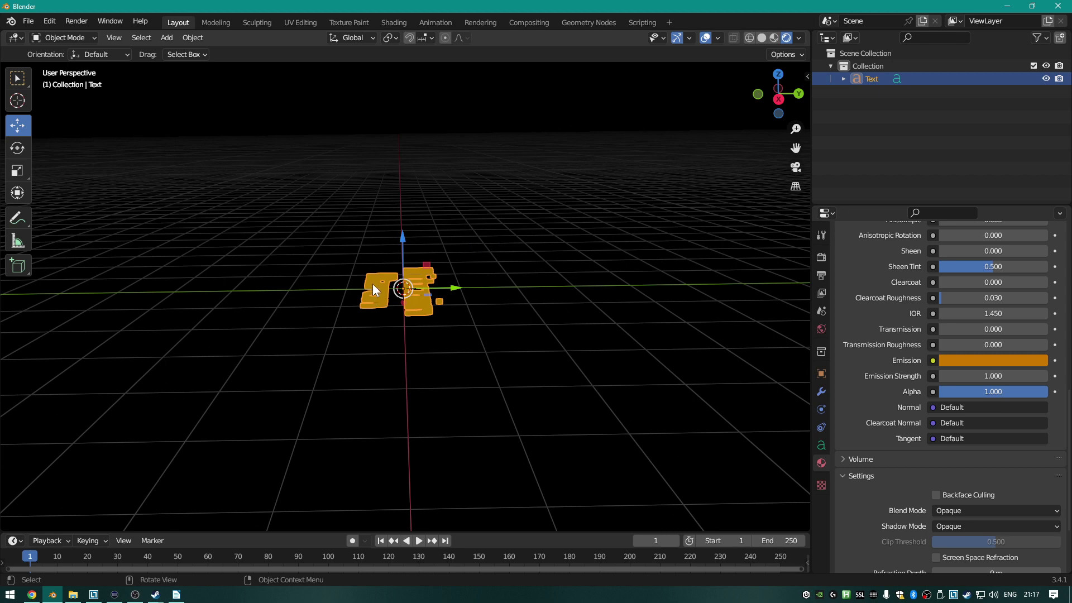
middle_drag(734, 162, 826, 89)
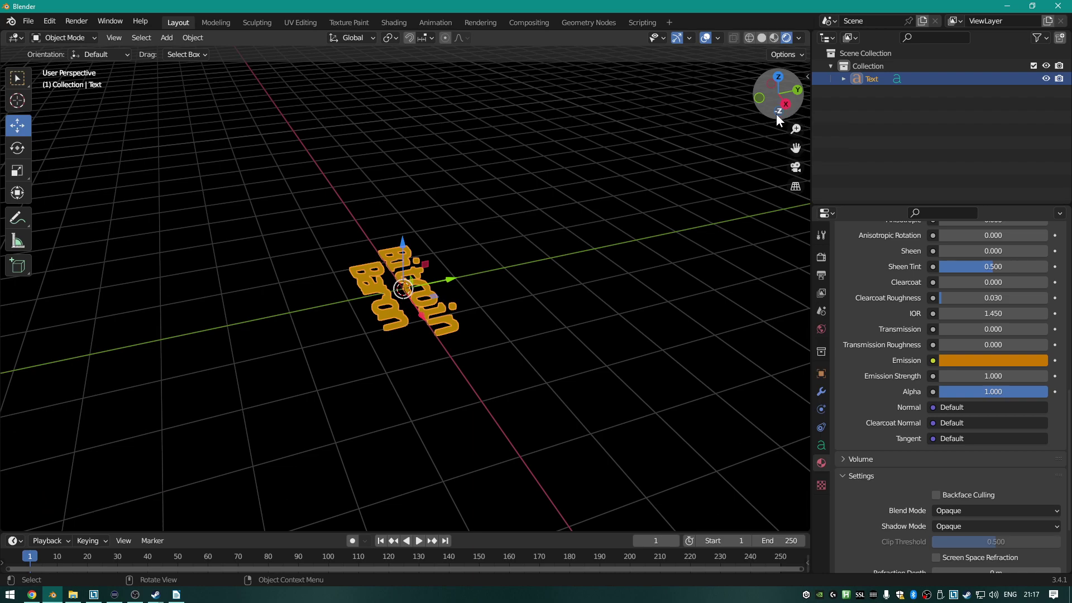
middle_drag(581, 236, 617, 221)
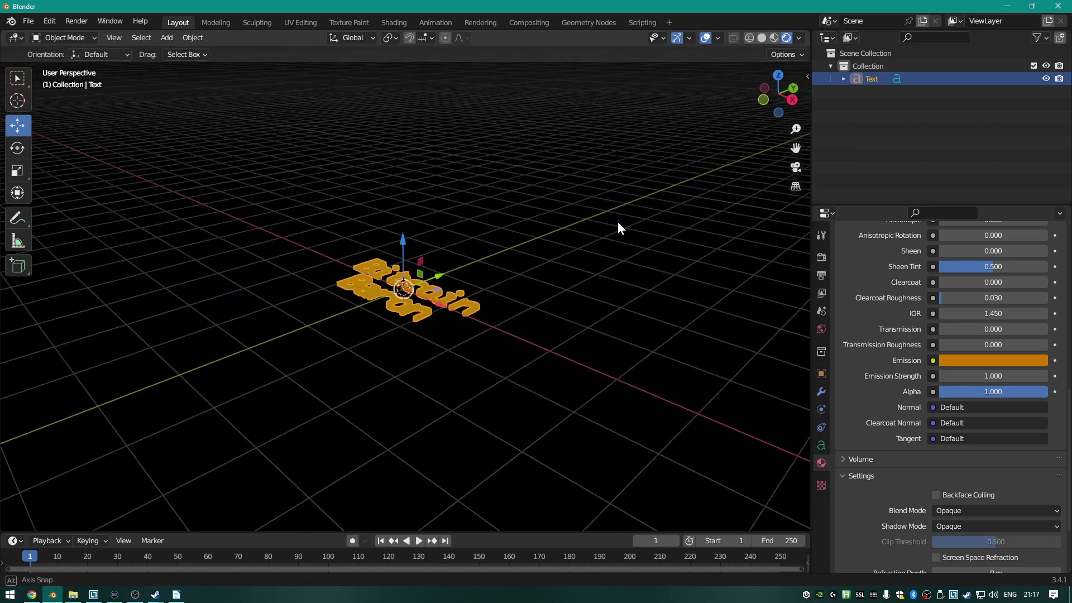
key(r)
key(x)
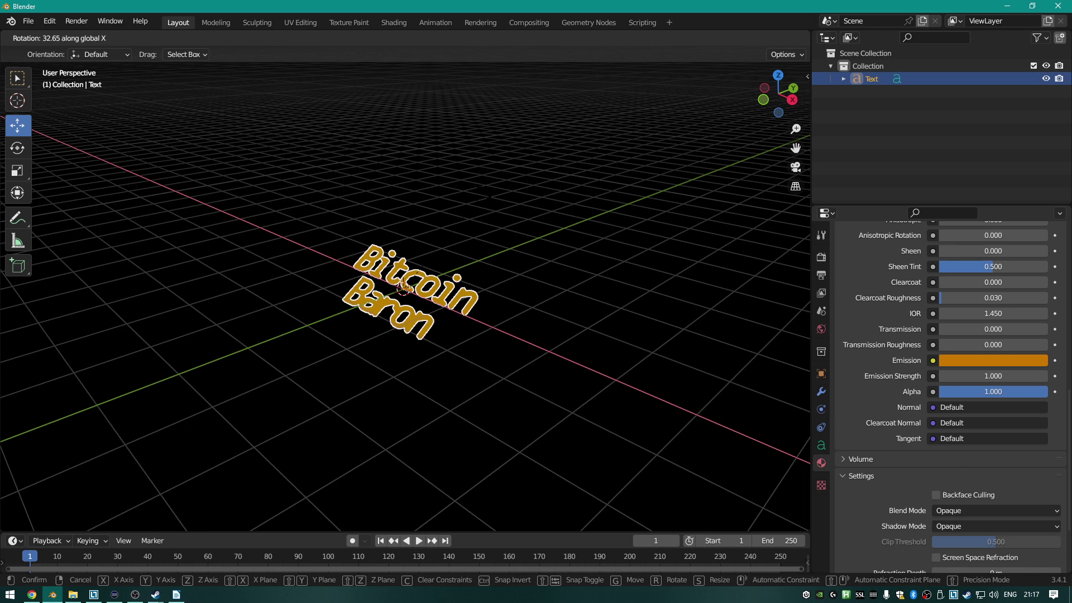
text(90)
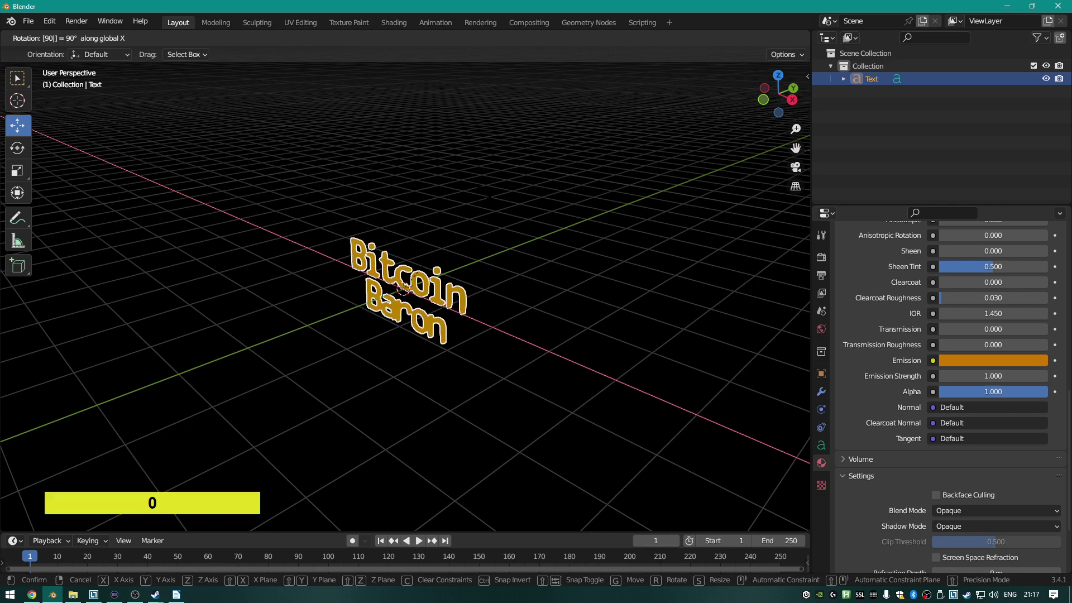
key(Return)
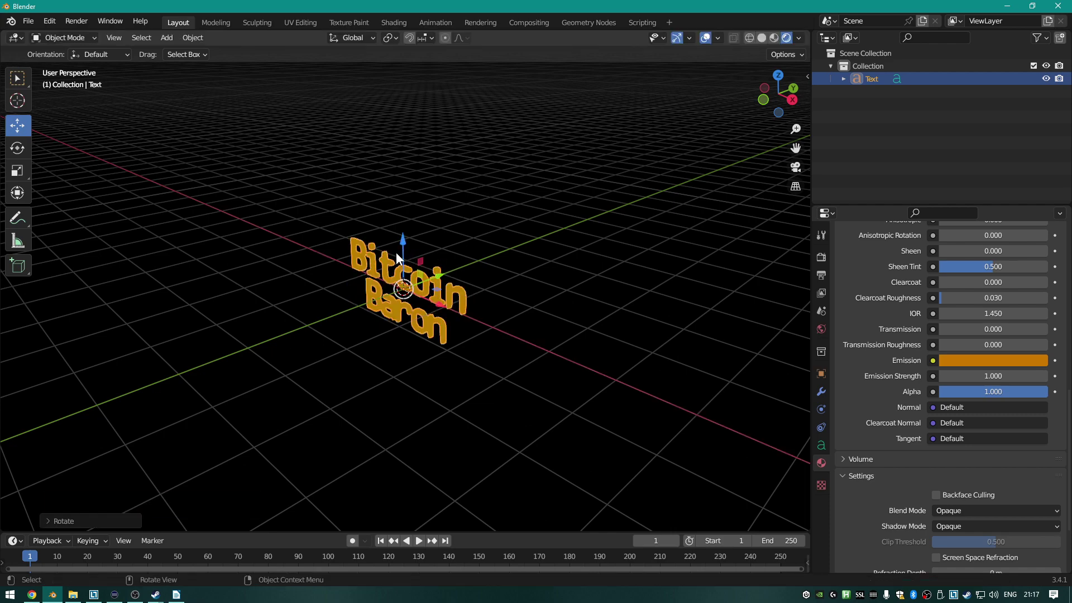
Hide the ground-plane floor grid in the viewport overlays and deselect the text.
mouse_move(397, 252)
middle_down()
mouse_move(487, 216)
mouse_move(373, 249)
mouse_move(404, 232)
middle_up()
scroll(393, 249, down, 2)
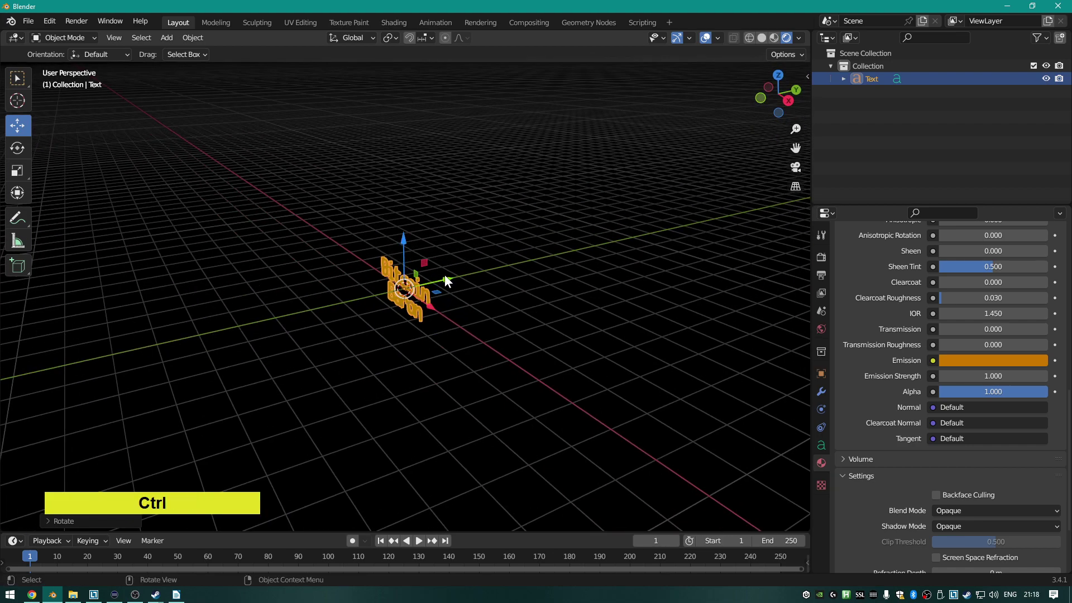
middle_drag(445, 274, 505, 257)
scroll(485, 294, up, 2)
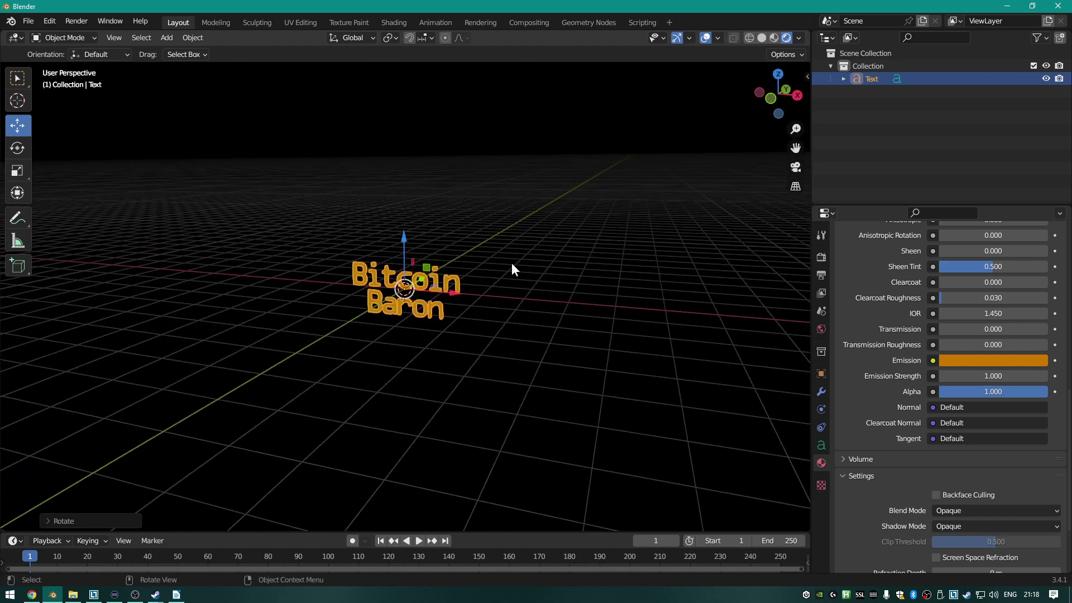
click(718, 39)
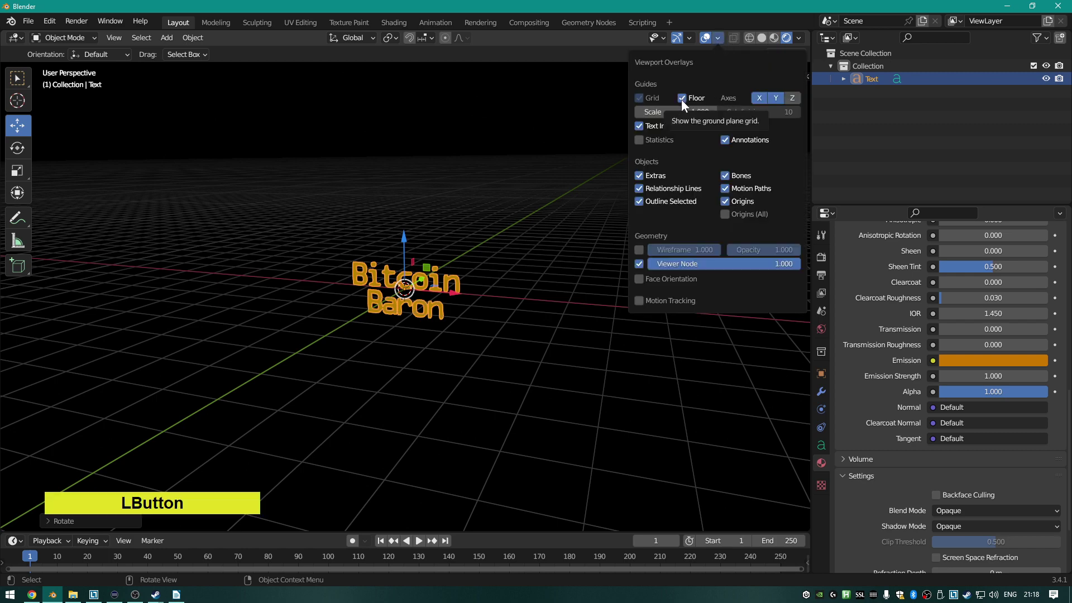
click(718, 36)
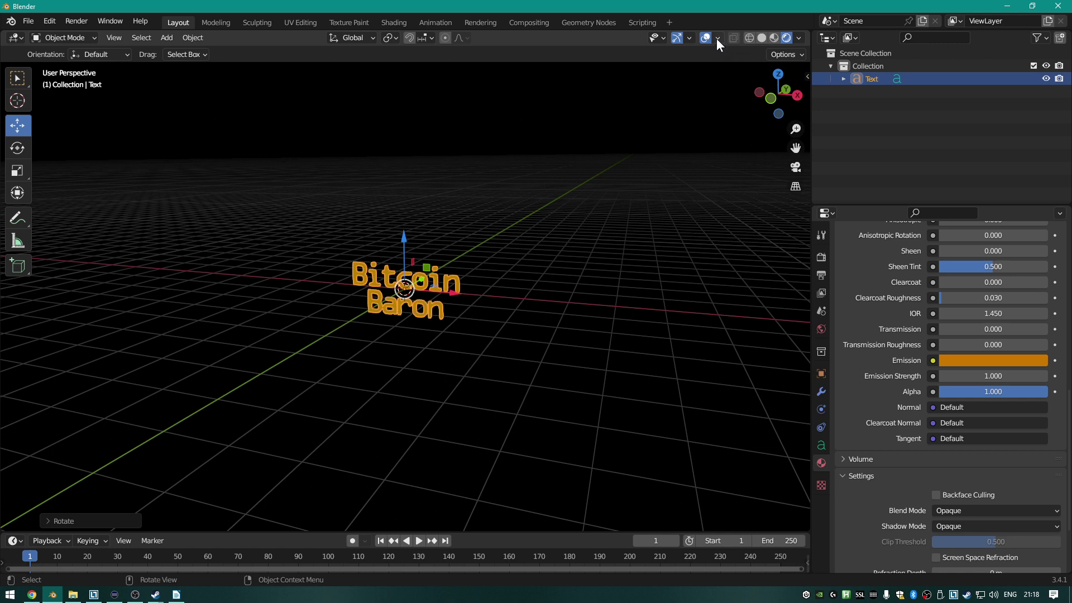
click(718, 41)
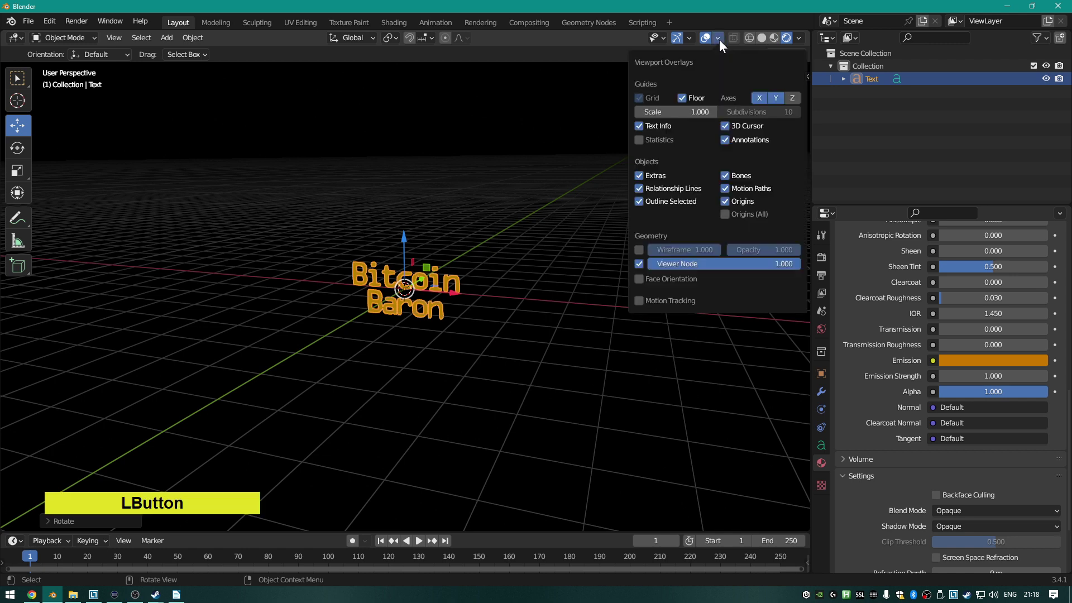
click(681, 99)
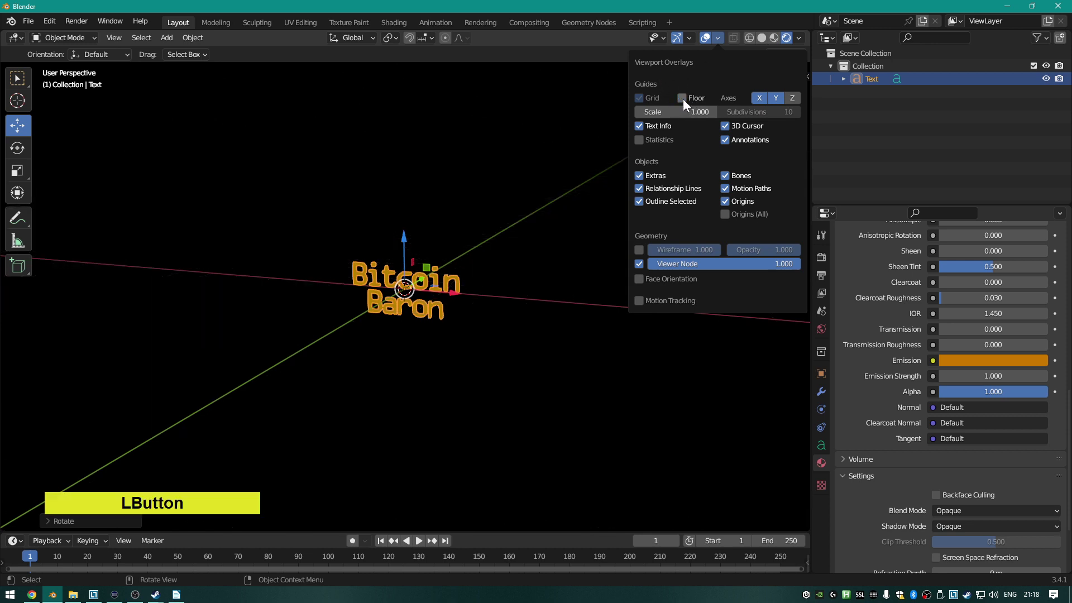
click(491, 142)
Raise the text along the global Z axis to 3 m with snapping and show its object transform properties.
scroll(491, 207, up, 5)
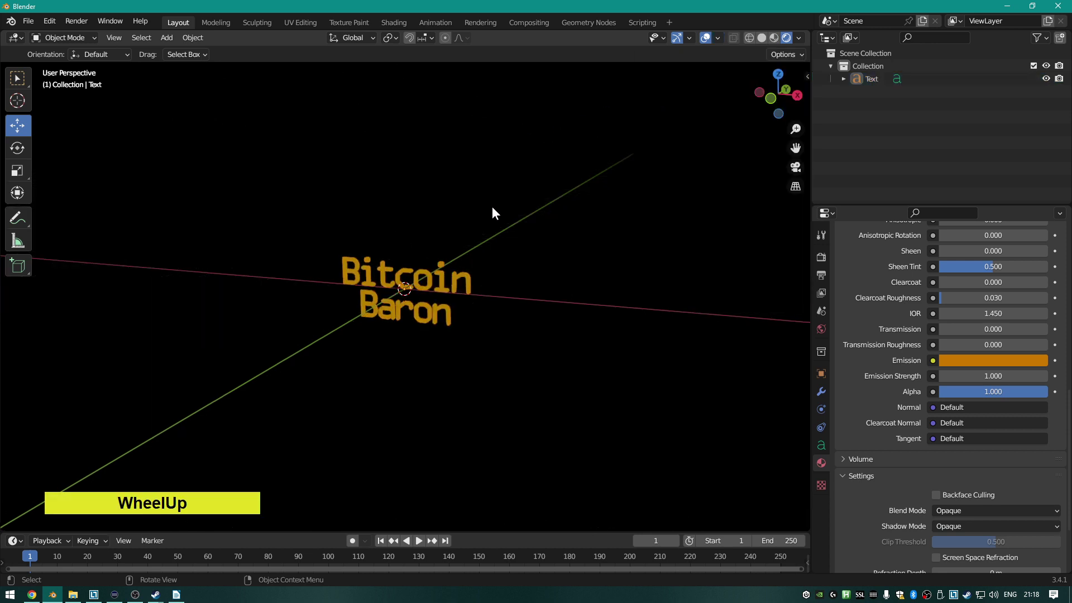
scroll(494, 218, down, 7)
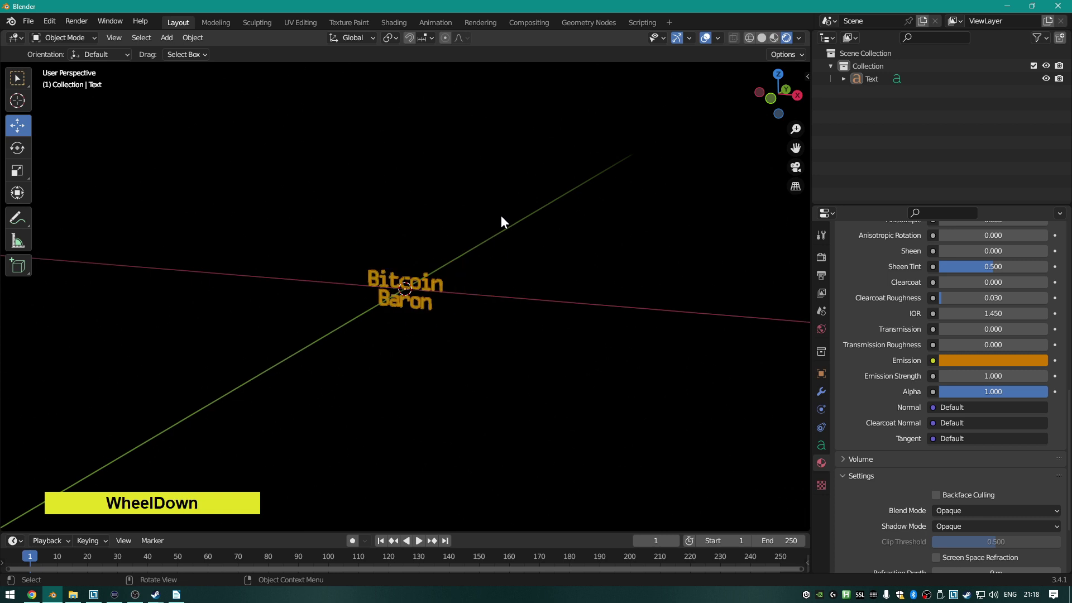
click(427, 286)
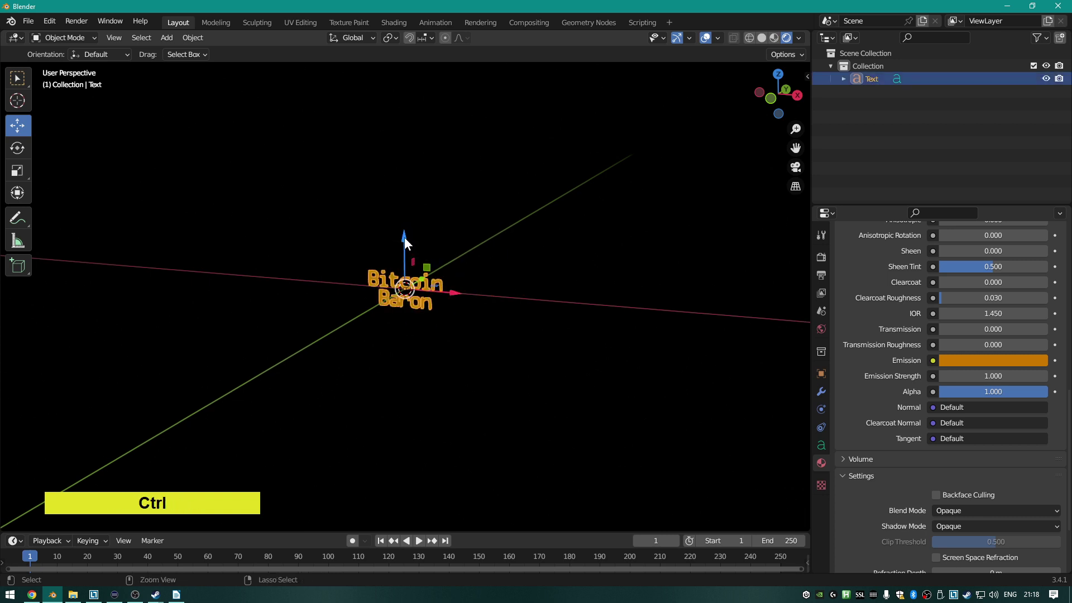
ctrl+drag(404, 238, 414, 159)
click(820, 373)
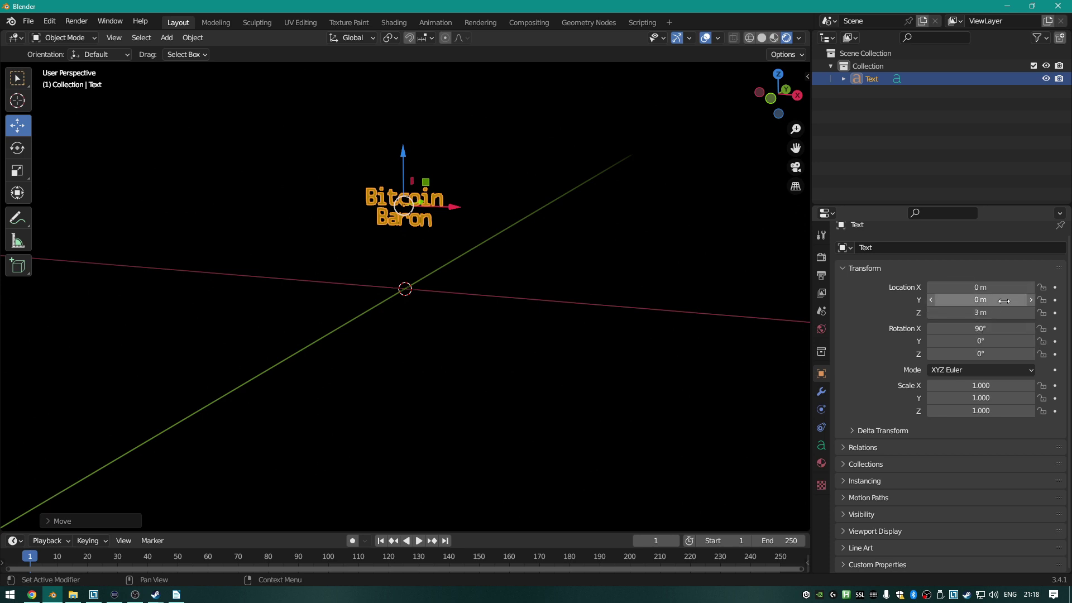
Examine the raised text up close and in the front, right and top orthographic views.
scroll(460, 186, up, 4)
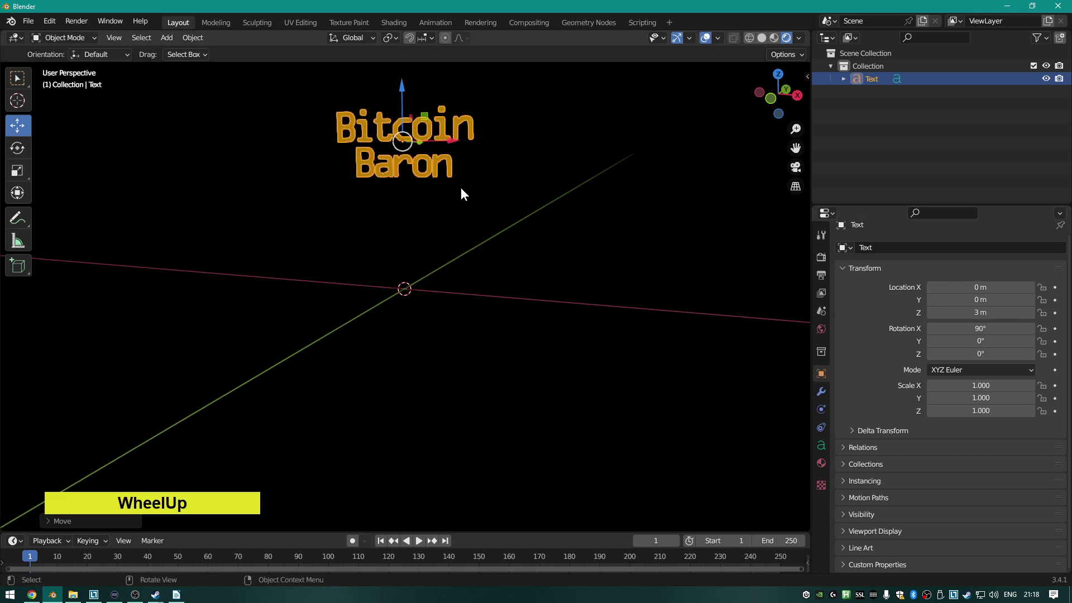
shift+middle_drag(517, 192, 559, 245)
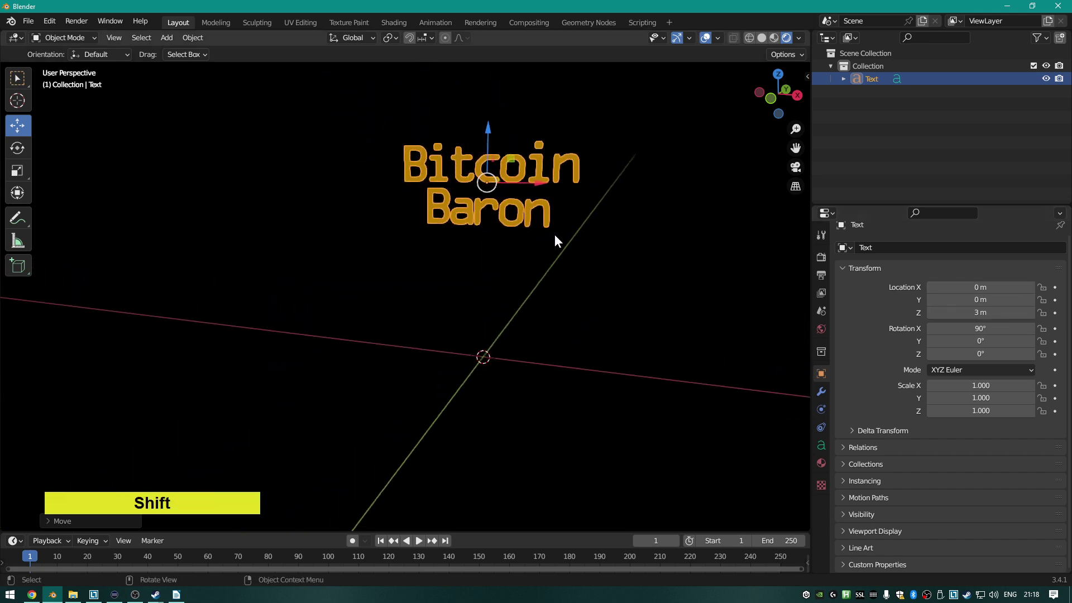
scroll(530, 237, down, 5)
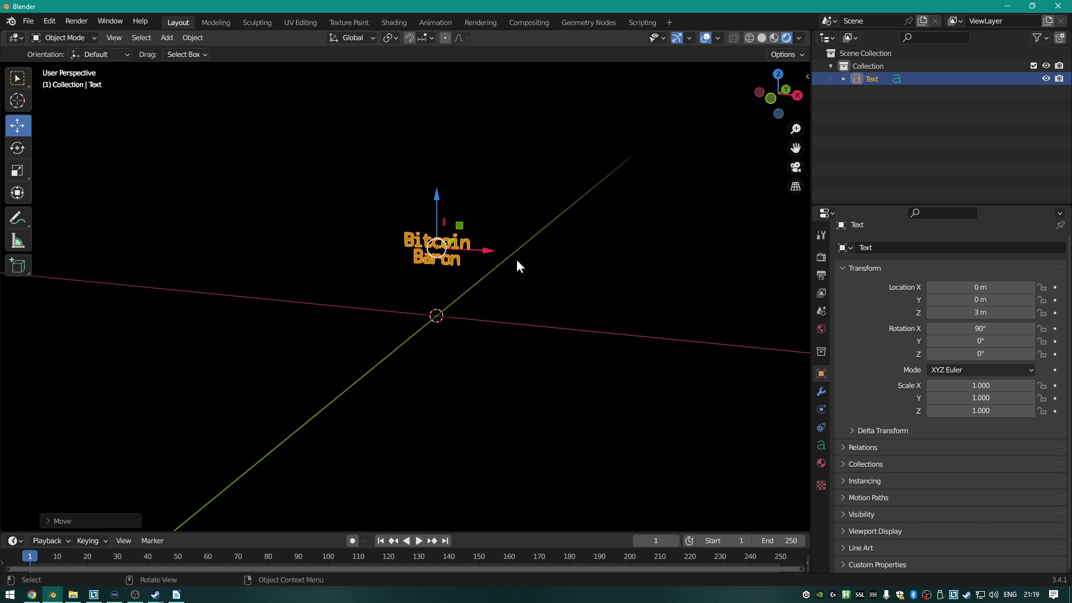
key(KP_1)
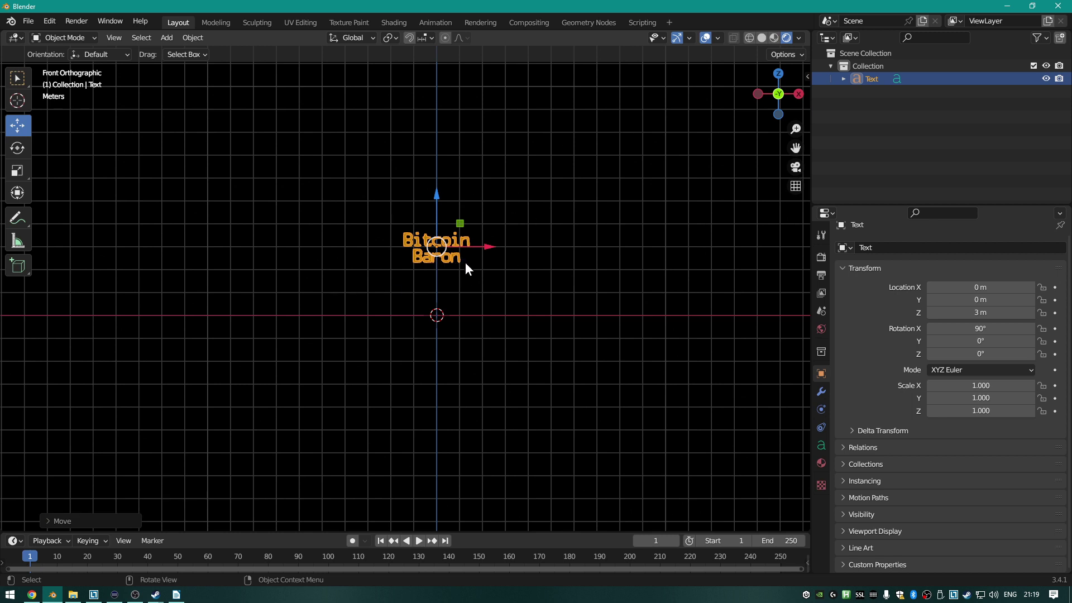
key(KP_3)
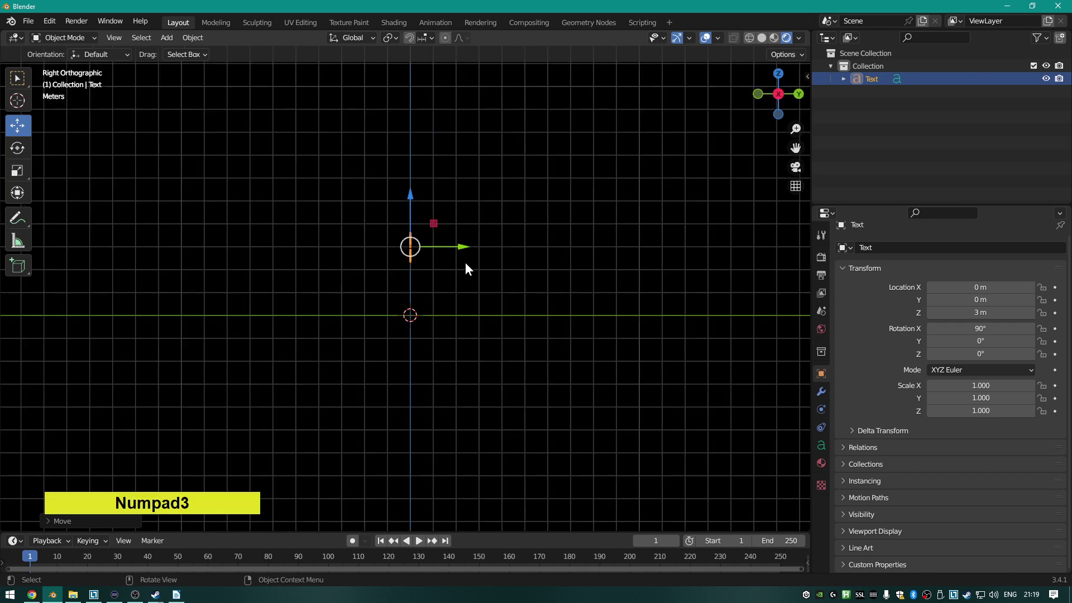
key(KP_1)
key(KP_3)
key(KP_7)
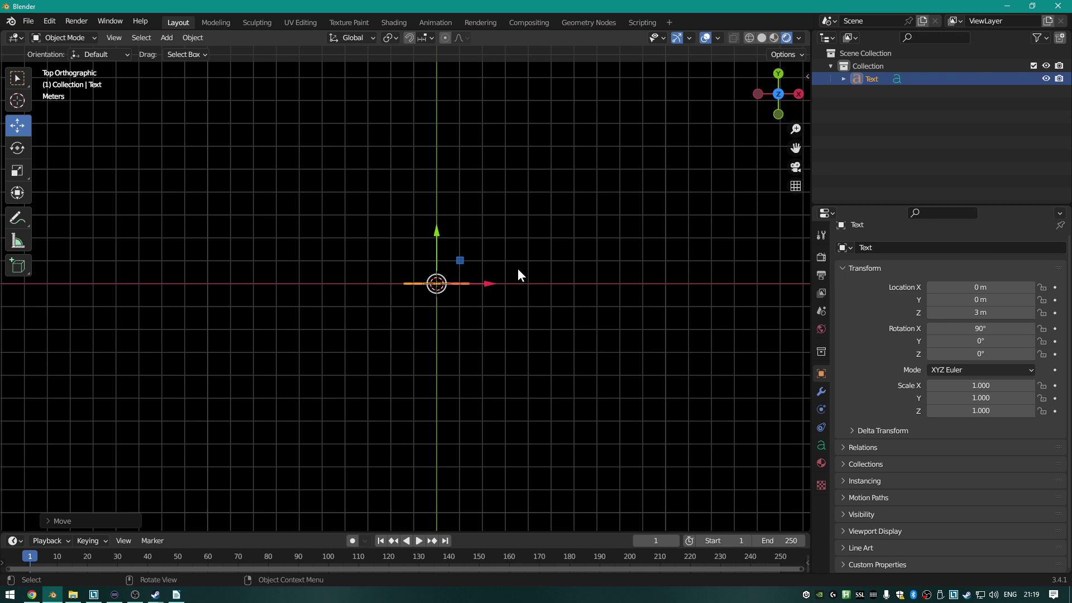
key(KP_3)
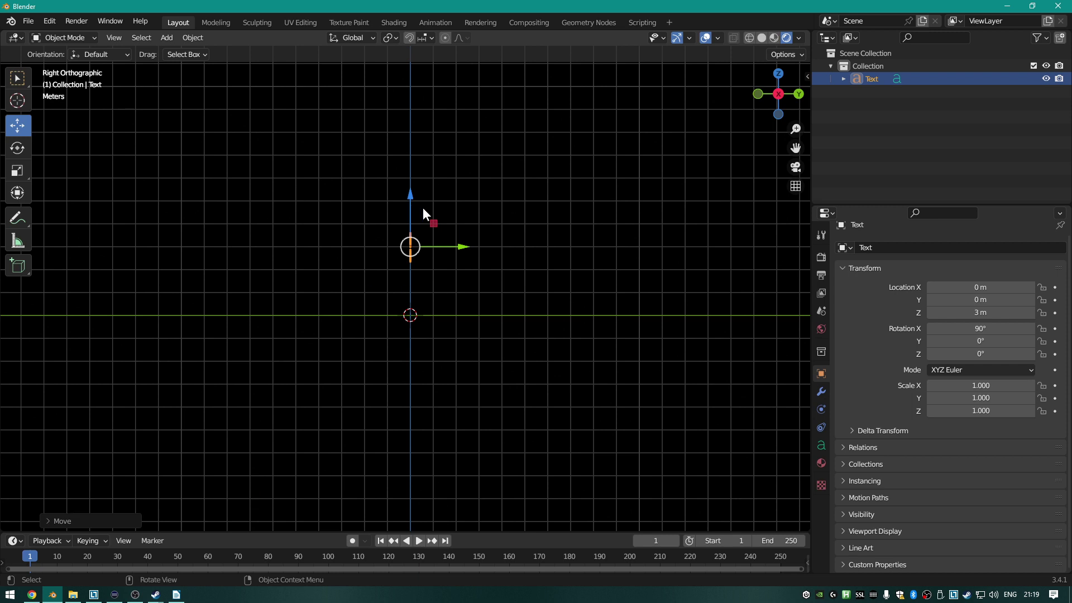
key(KP_1)
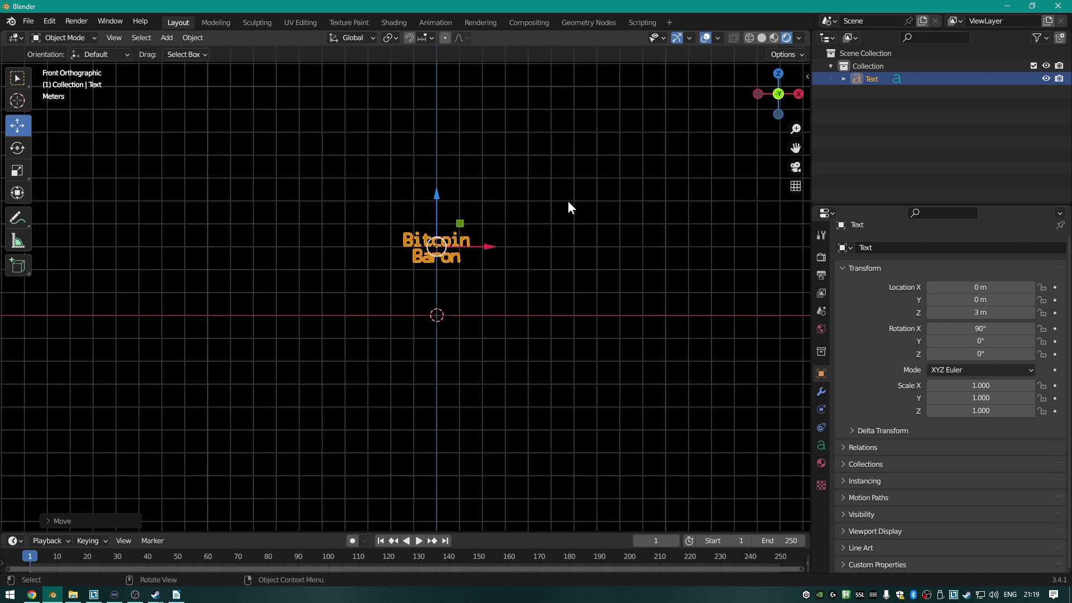
Add a camera at the world origin while in the front orthographic view so it faces along the Y axis.
scroll(507, 245, up, 3)
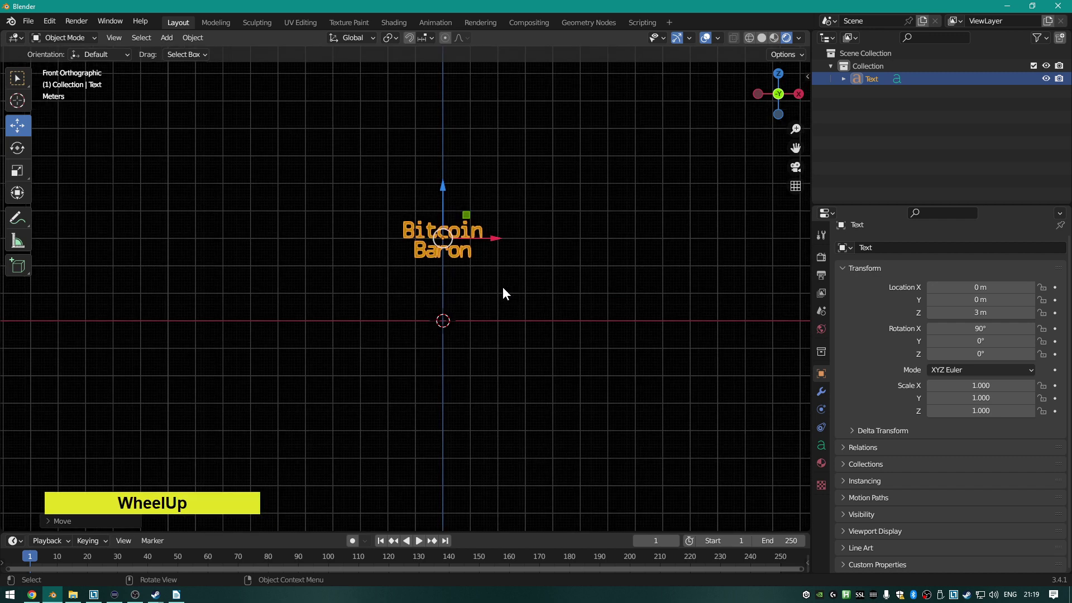
middle_drag(533, 275, 543, 293)
key(KP_1)
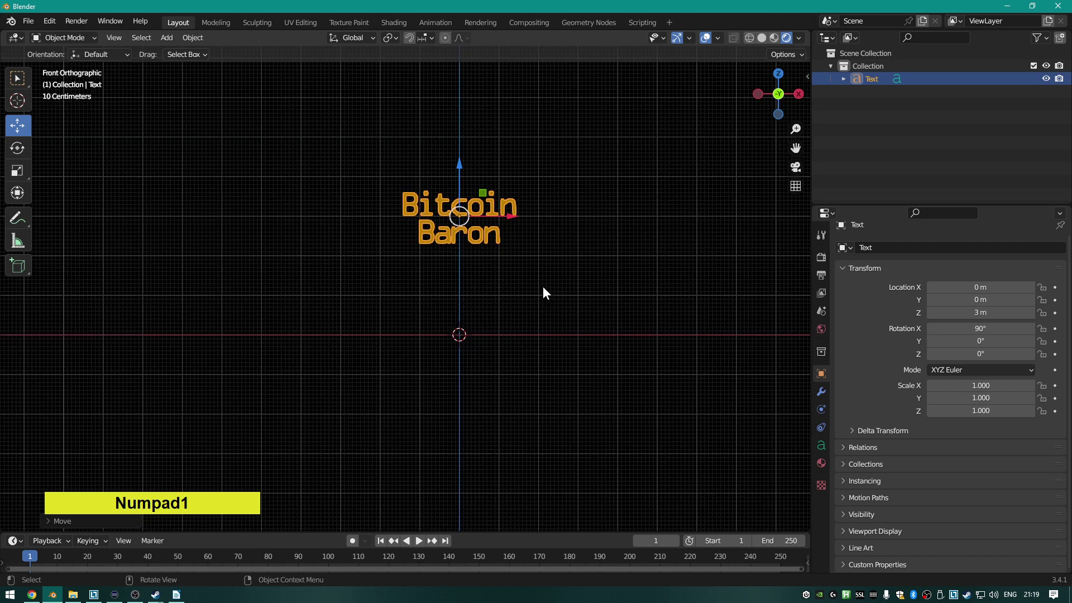
key(shift)
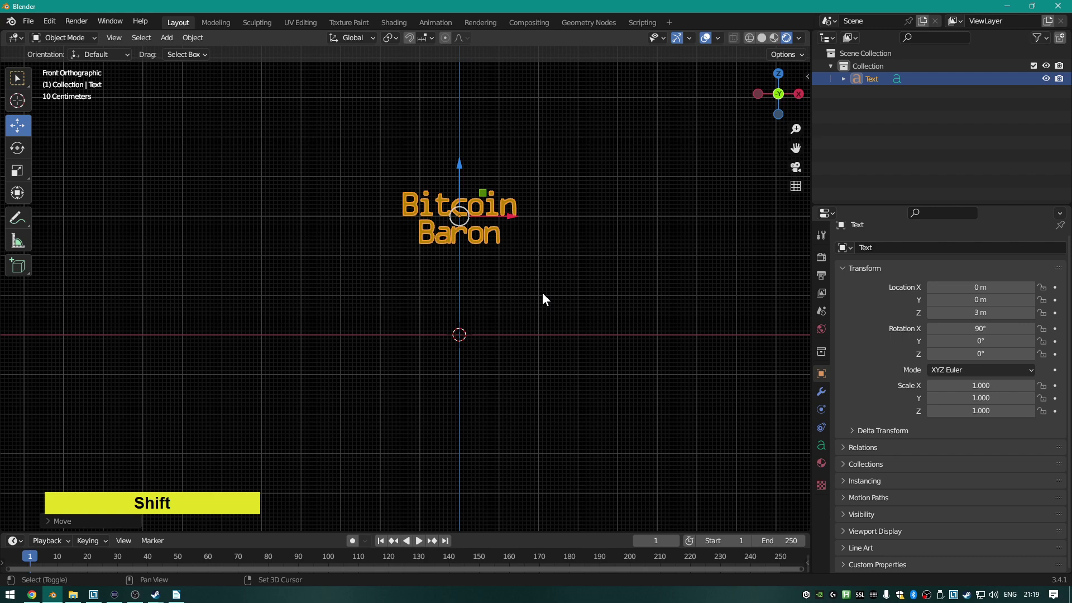
key(shift+a)
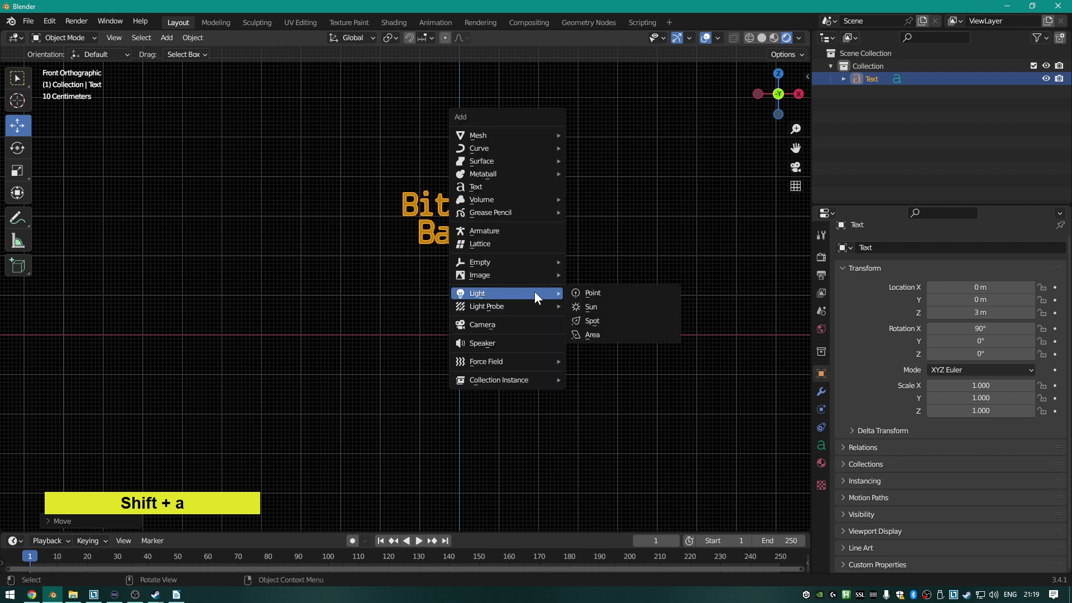
click(519, 325)
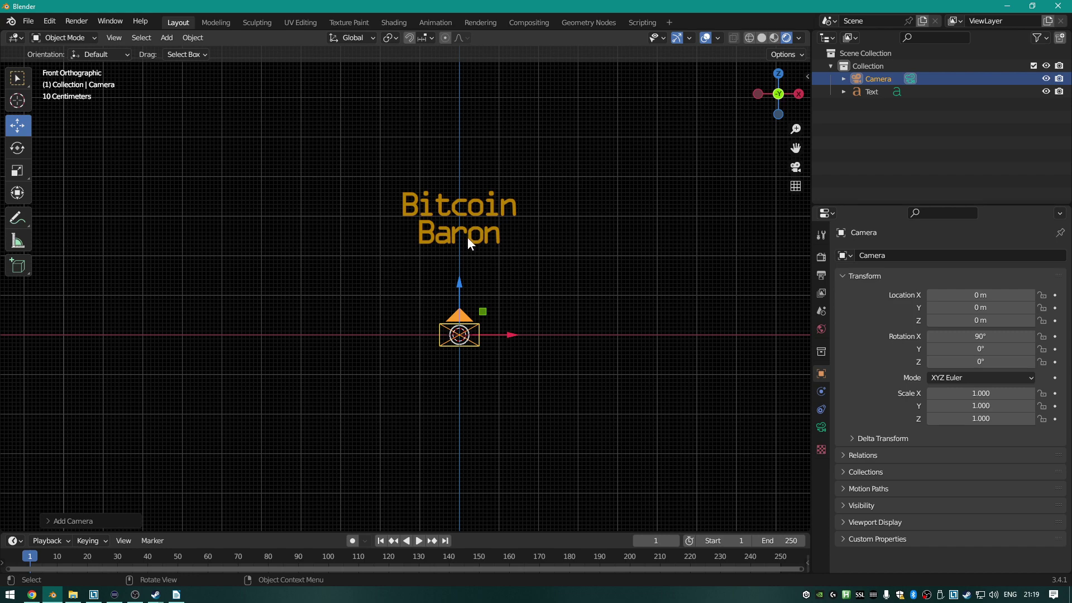
Add a second camera from an angled perspective view to demonstrate how the view sets its rotation.
middle_drag(467, 237, 534, 269)
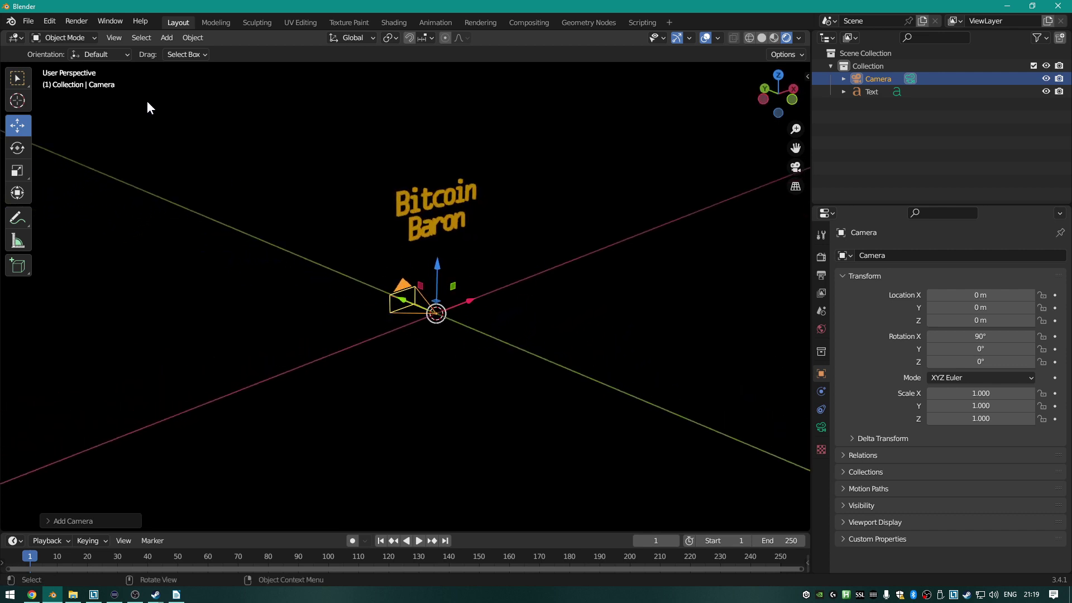
key(shift+a)
click(488, 354)
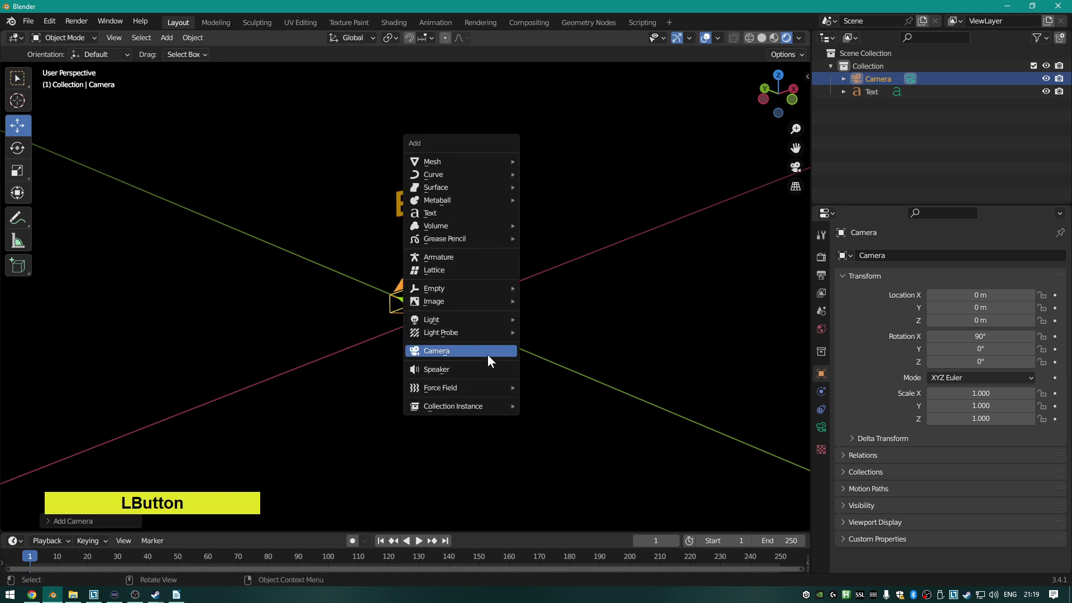
scroll(516, 338, up, 2)
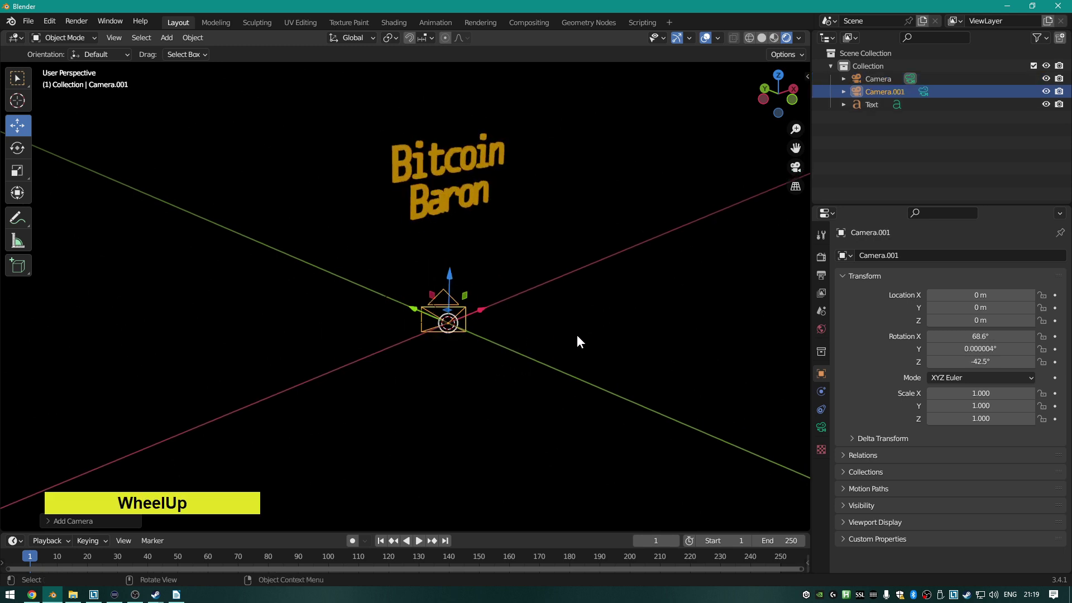
Switch the viewport to solid shading and compare the orientations of the two cameras.
key(z)
click(668, 341)
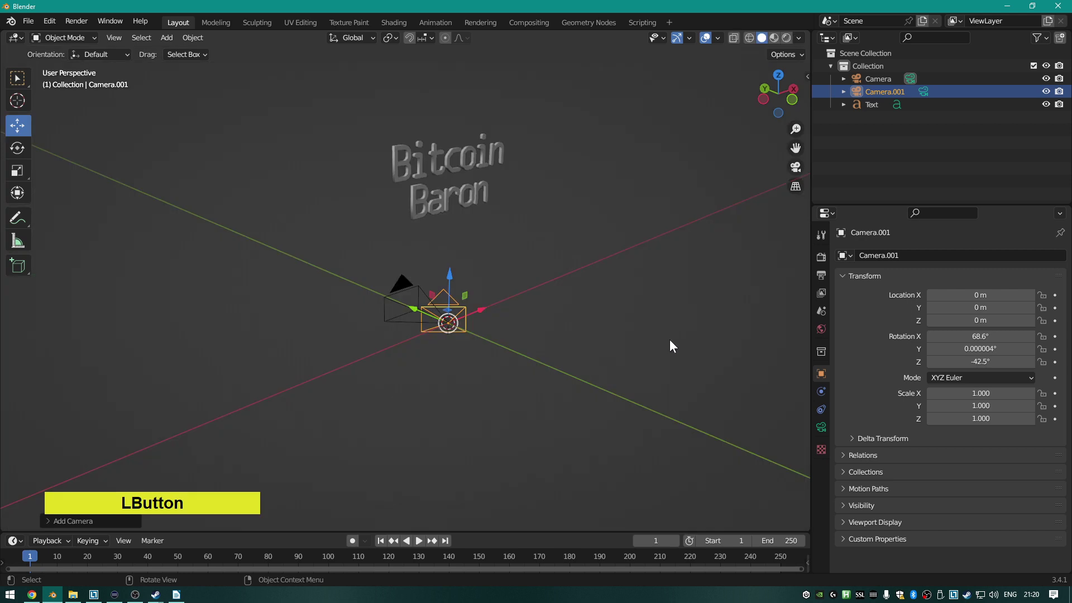
scroll(536, 339, up, 3)
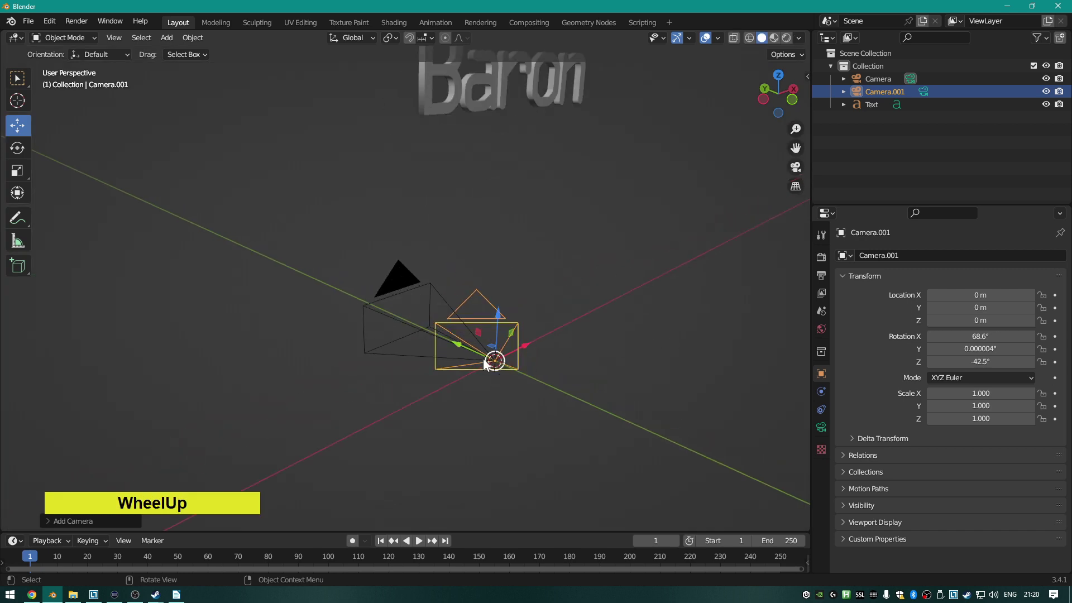
middle_drag(632, 339, 625, 400)
scroll(625, 400, down, 2)
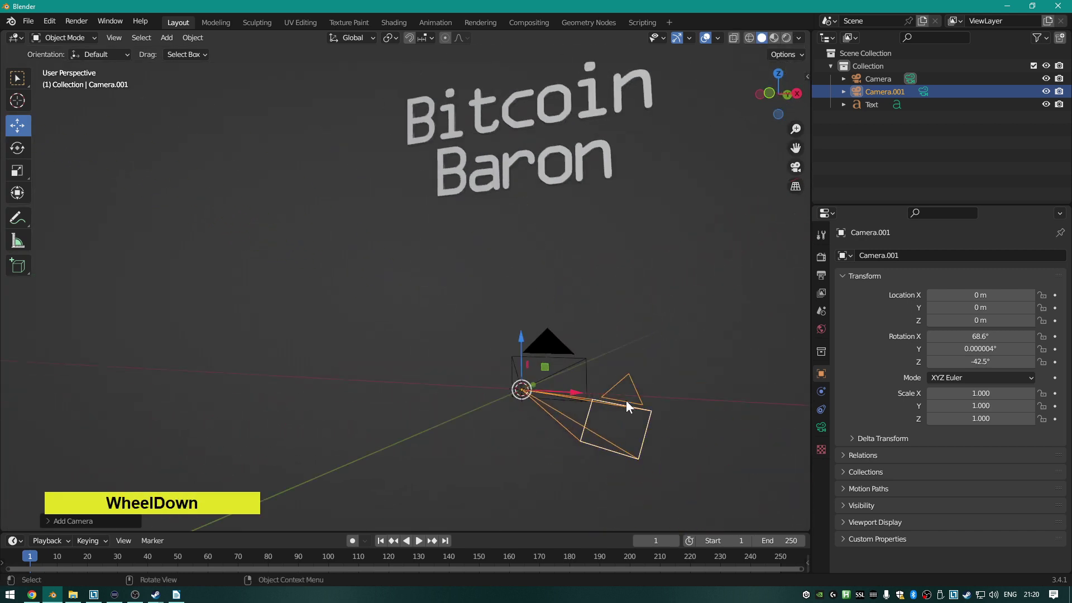
middle_drag(482, 334, 524, 330)
Add a third camera from another view angle and delete both extra cameras, keeping the front-facing one.
key(shift+a)
click(353, 273)
key(Delete)
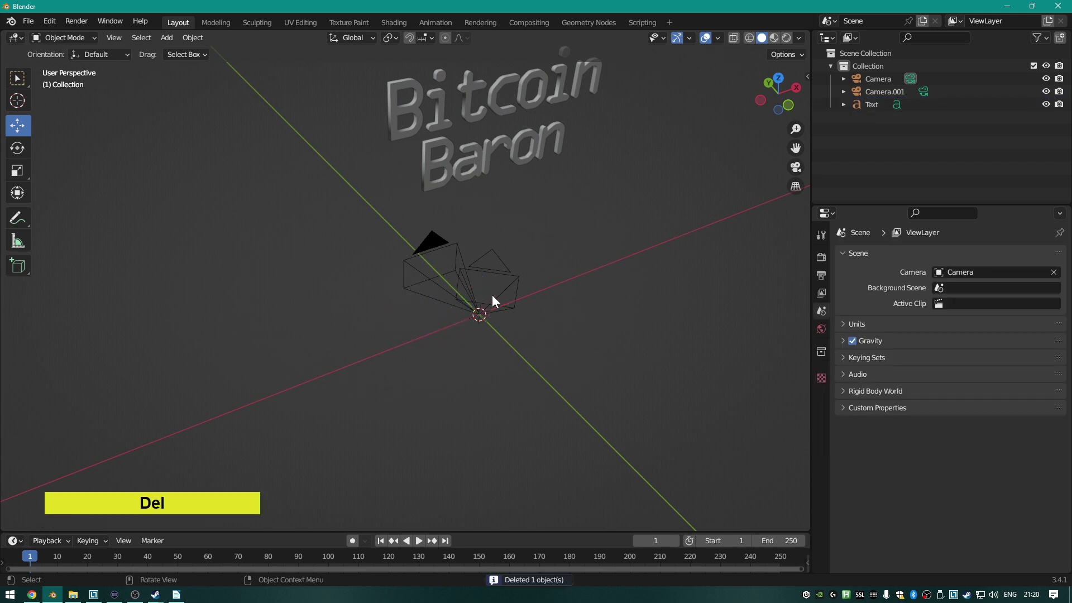
click(492, 295)
key(Delete)
Select the remaining camera and raise it along the Z axis to about 2.89 m, level with the text.
click(461, 263)
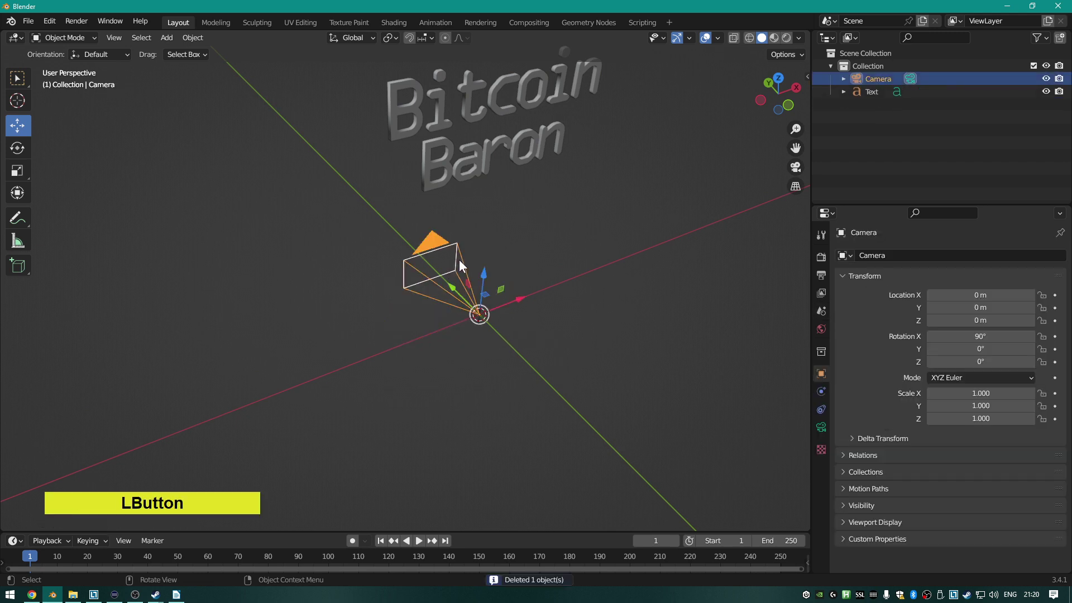
key(KP_1)
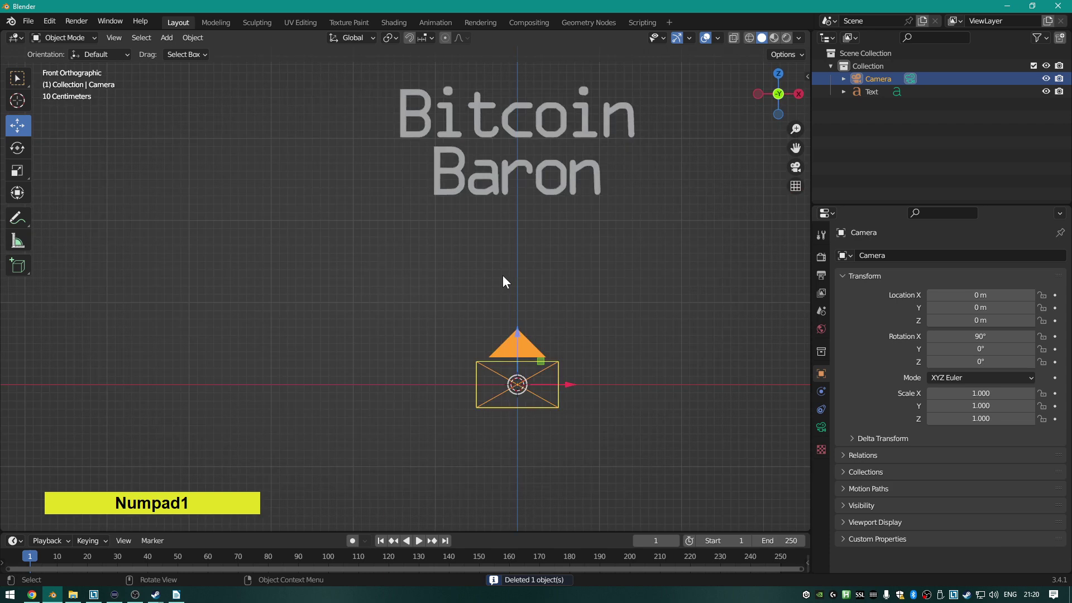
key(shift+a)
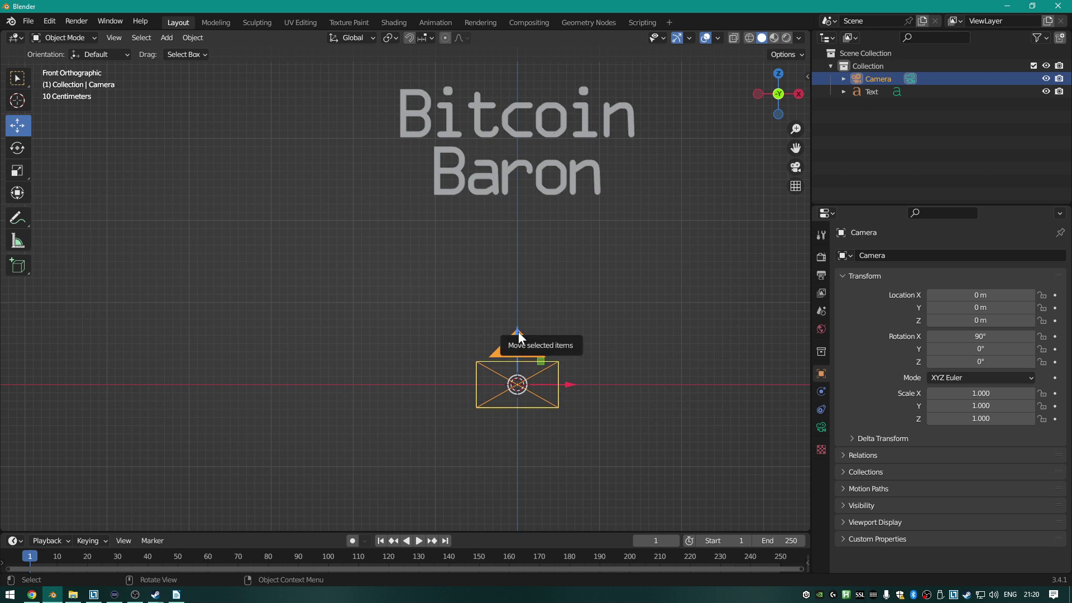
drag(518, 330, 528, 91)
middle_drag(433, 153, 535, 196)
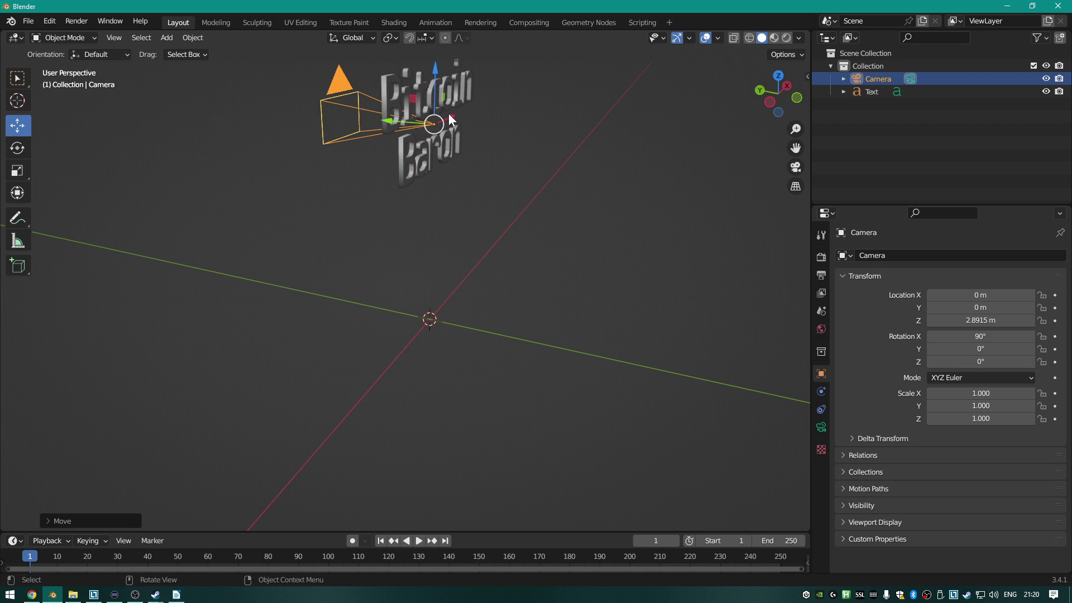
middle_drag(443, 104, 452, 186)
scroll(464, 126, down, 2)
scroll(452, 189, down, 3)
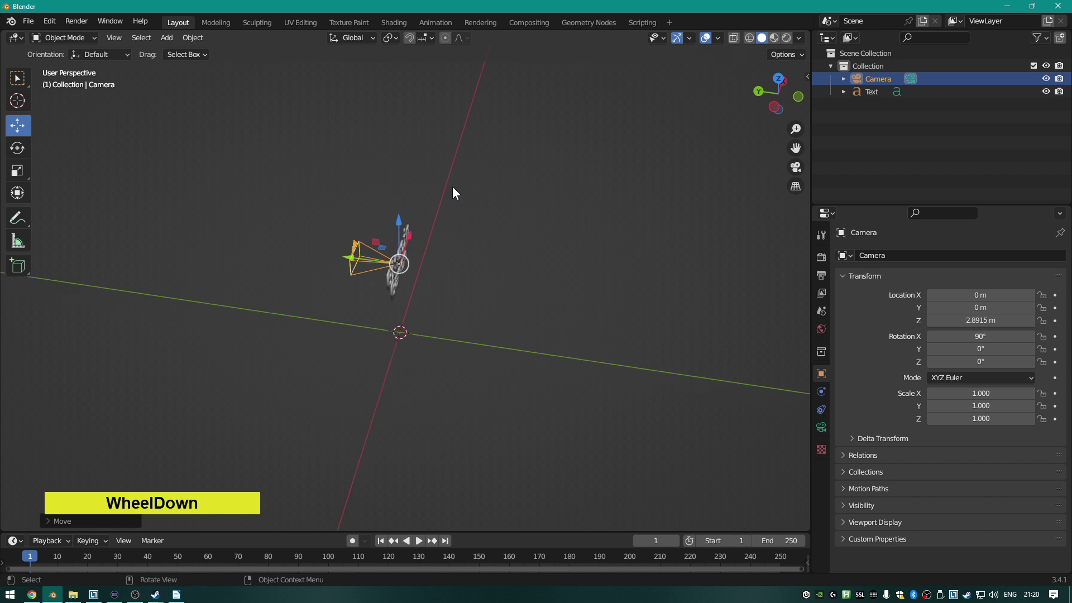
Move the camera back from the text along the Y axis to about -18.07 m and check the framing through the camera.
shift+middle_drag(519, 273, 407, 213)
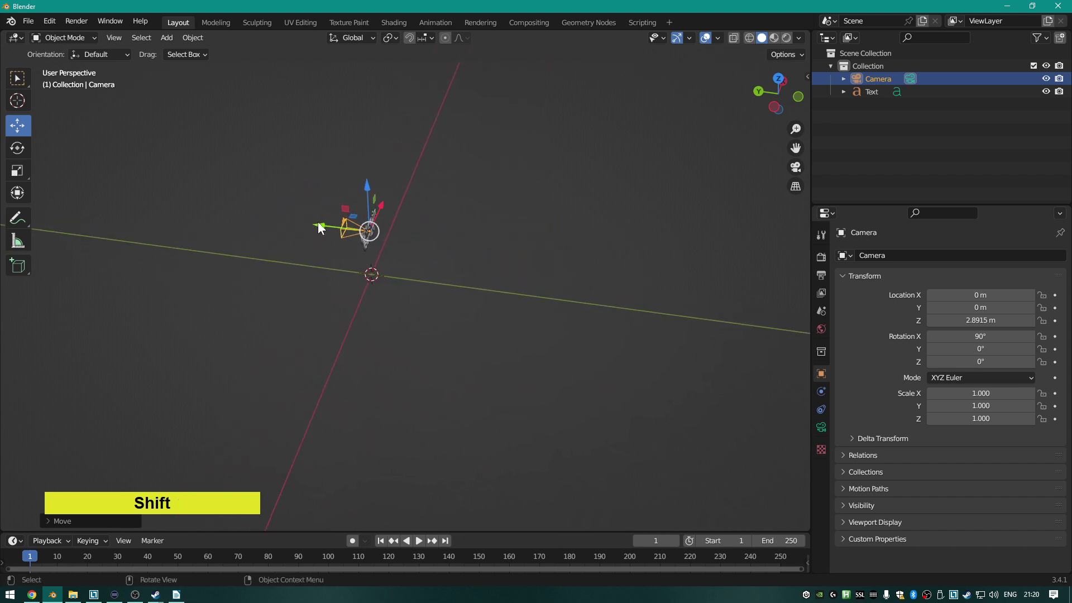
drag(318, 226, 692, 256)
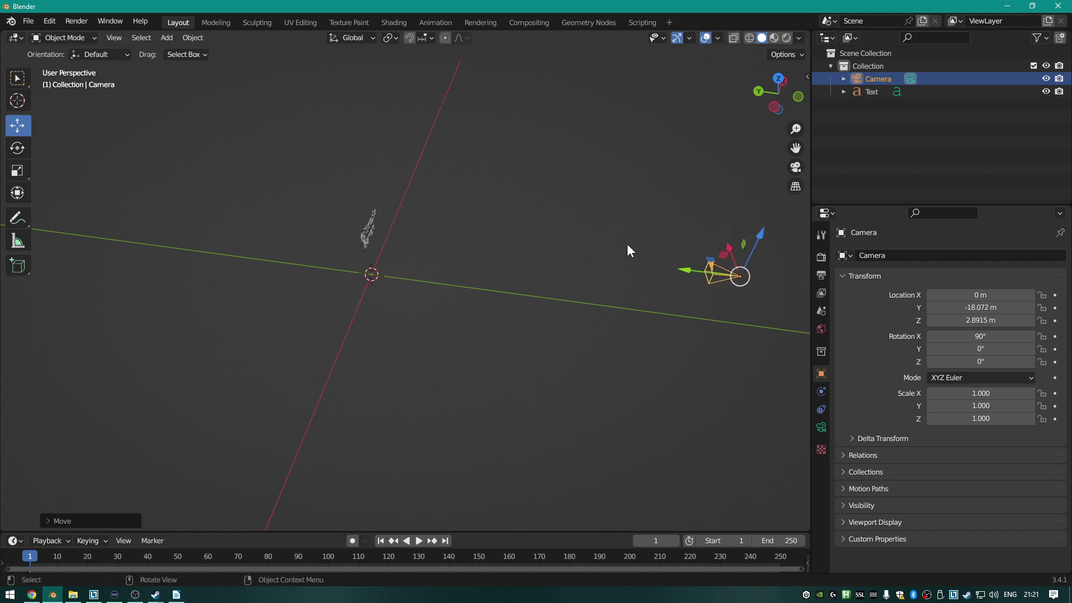
middle_drag(633, 249, 563, 212)
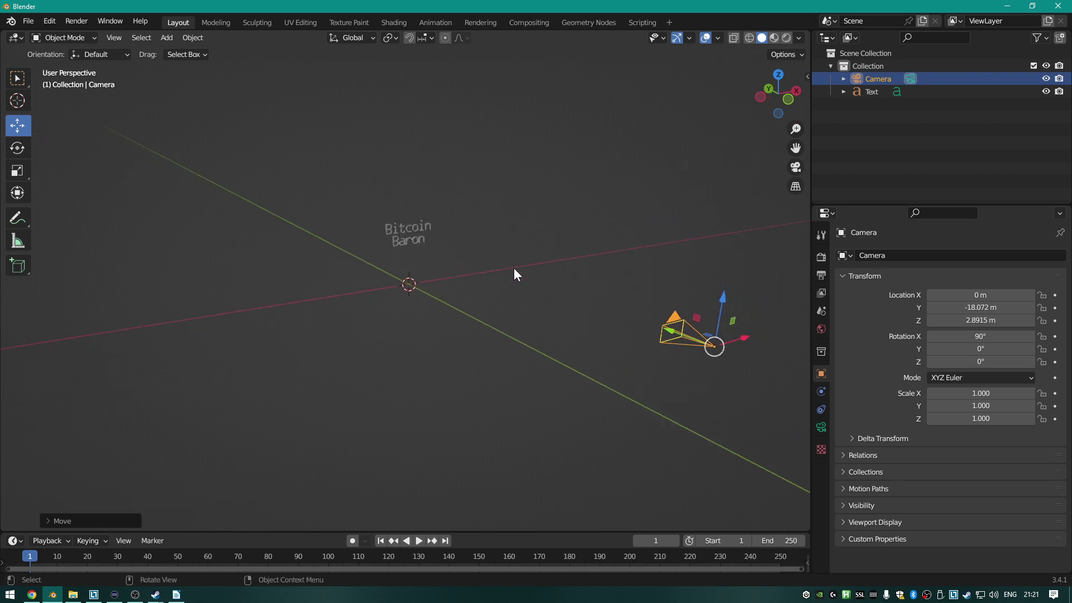
key(KP_0)
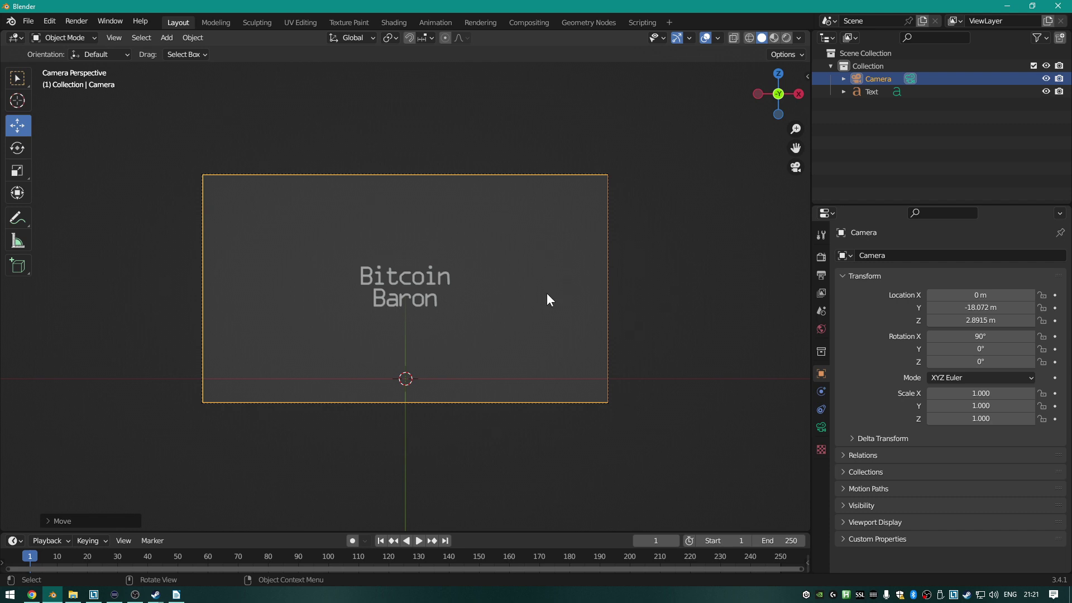
Move the camera closer to the text along the Y axis, to about -15.8 m, and check the framing through it.
middle_drag(567, 288, 603, 263)
scroll(599, 271, down, 3)
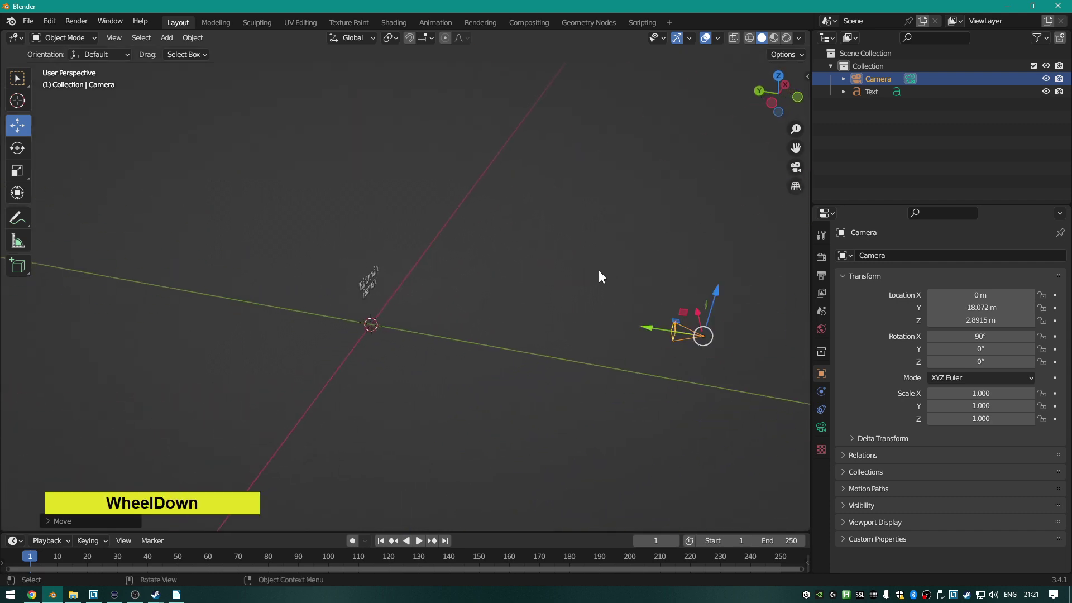
drag(651, 327, 602, 323)
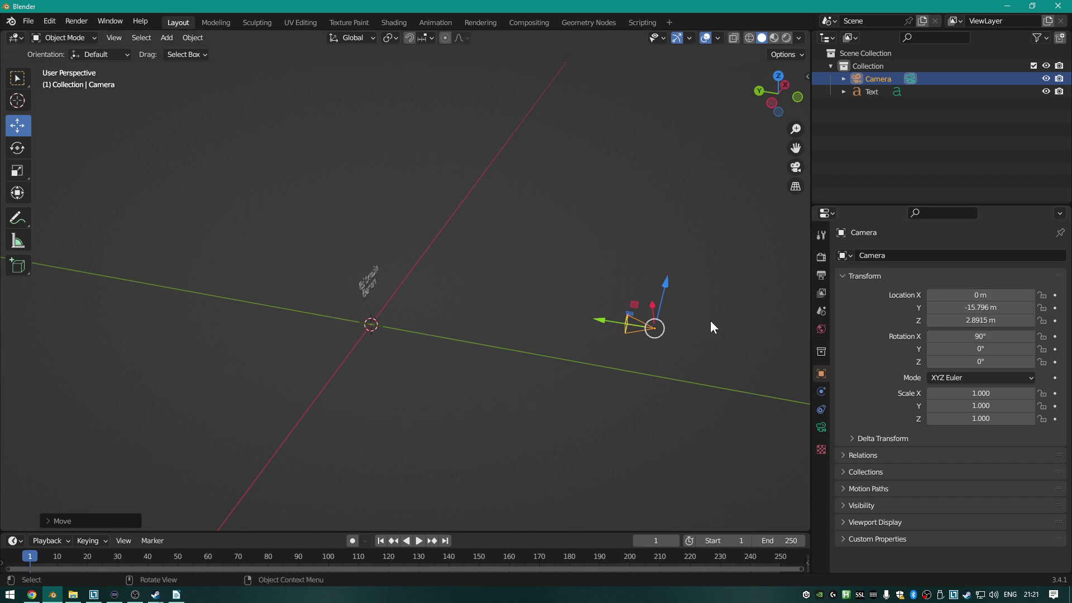
key(KP_0)
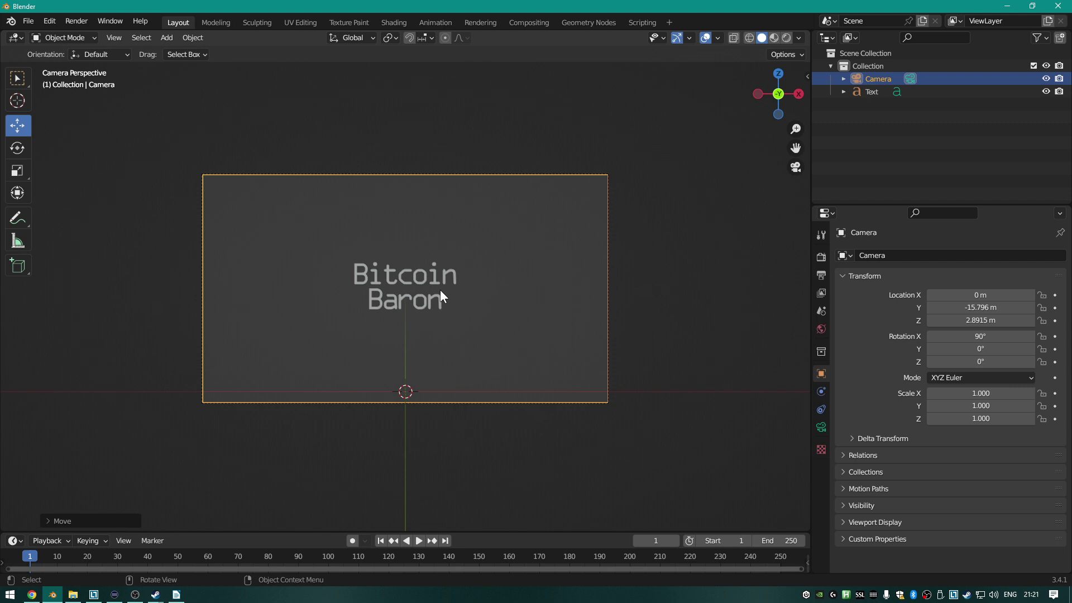
key(Escape)
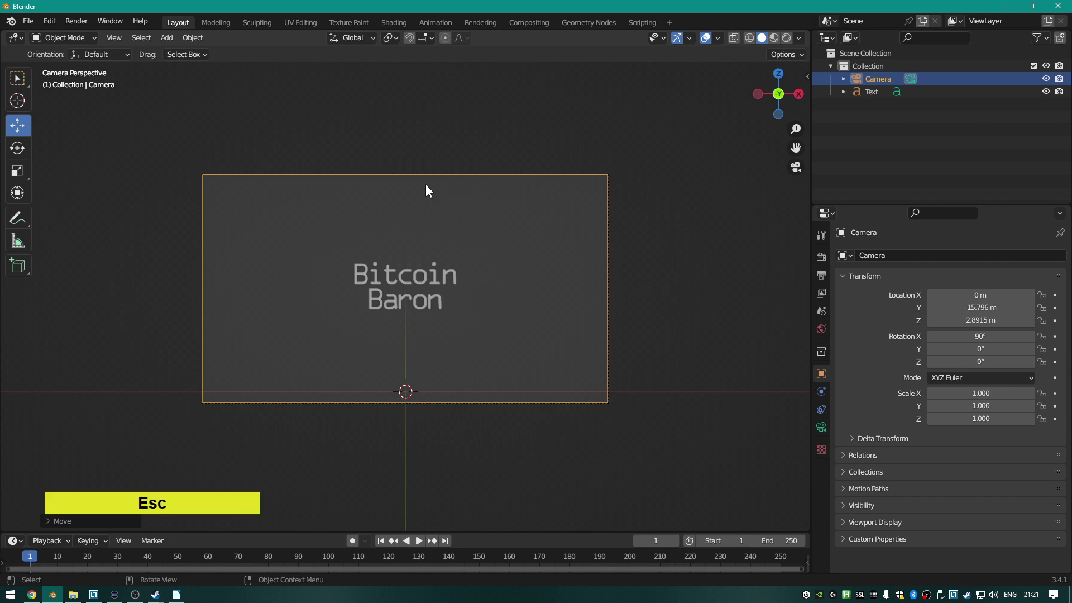
Bring the camera nearer along the Y axis to about -11.33 m and view the text through the camera.
middle_drag(426, 186, 535, 226)
scroll(536, 226, down, 5)
click(654, 327)
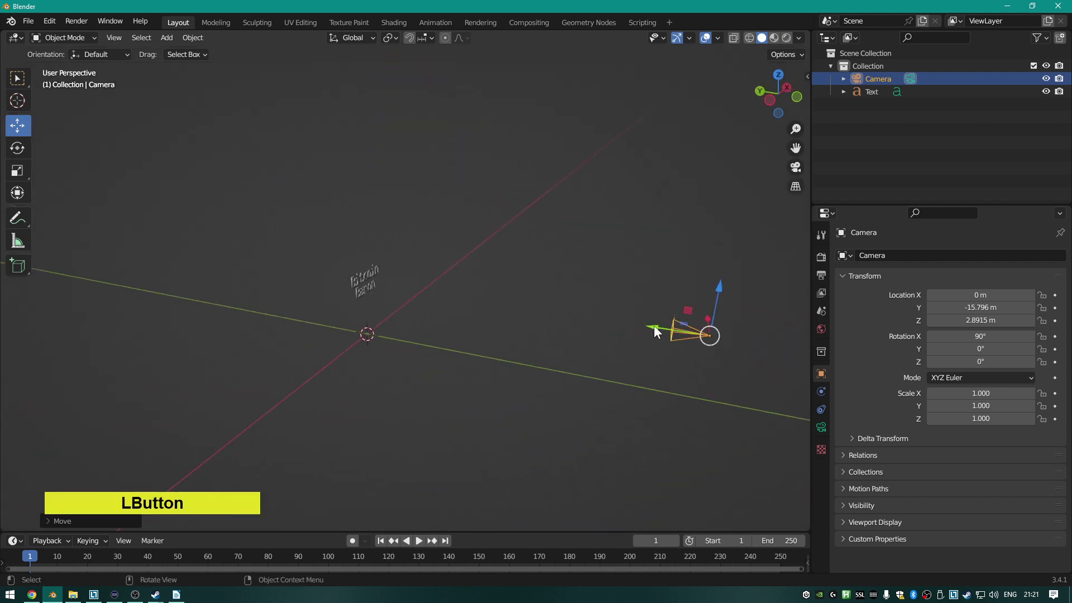
drag(654, 325, 540, 312)
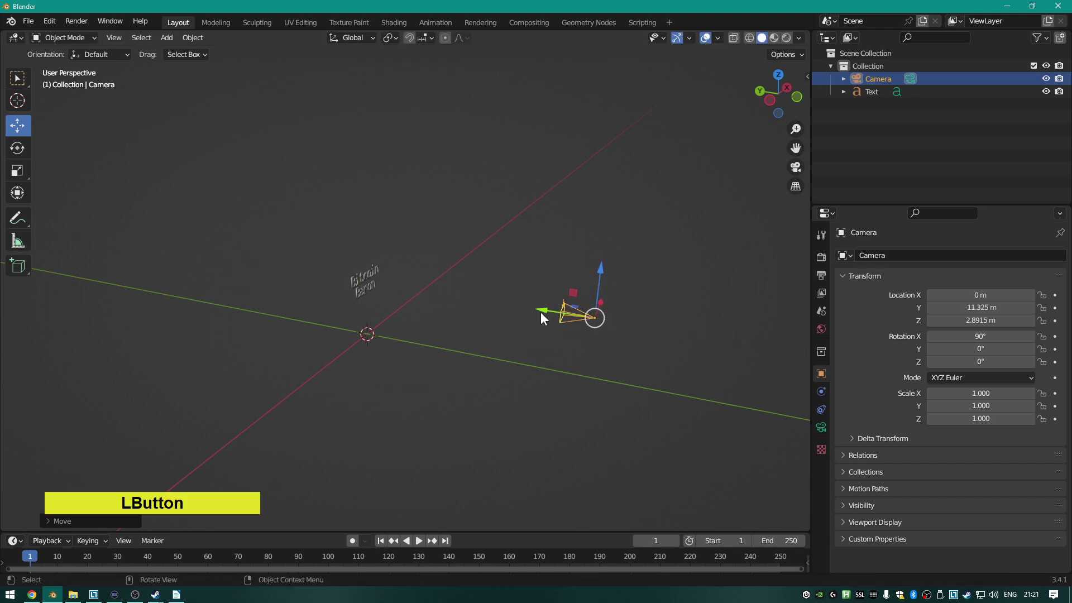
key(KP_0)
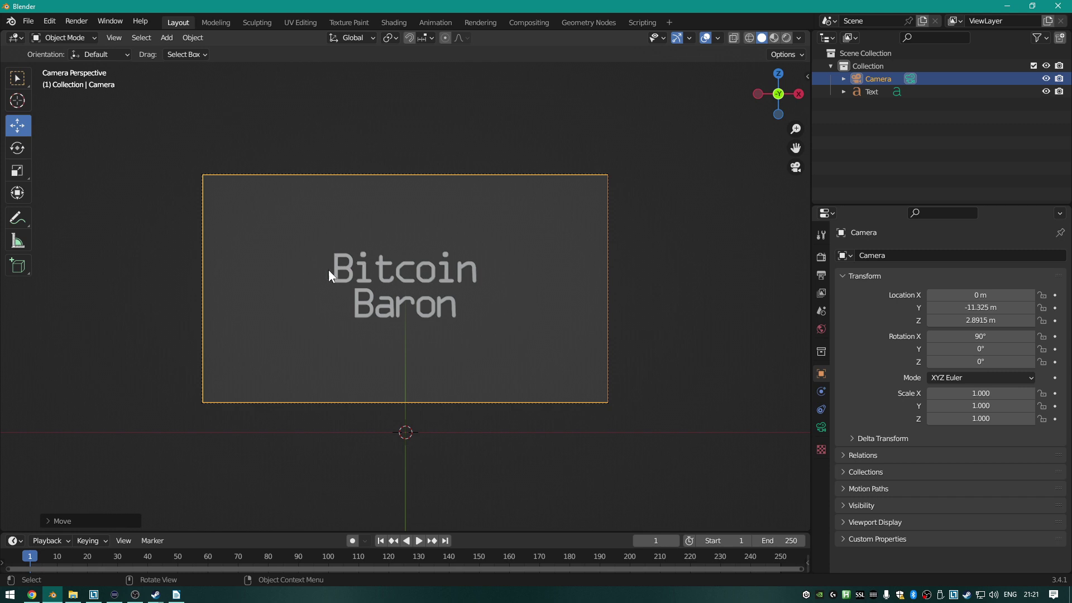
Rotate the Bitcoin Baron text about the global Y axis to about -25.7° and check the tilt through the camera.
click(407, 279)
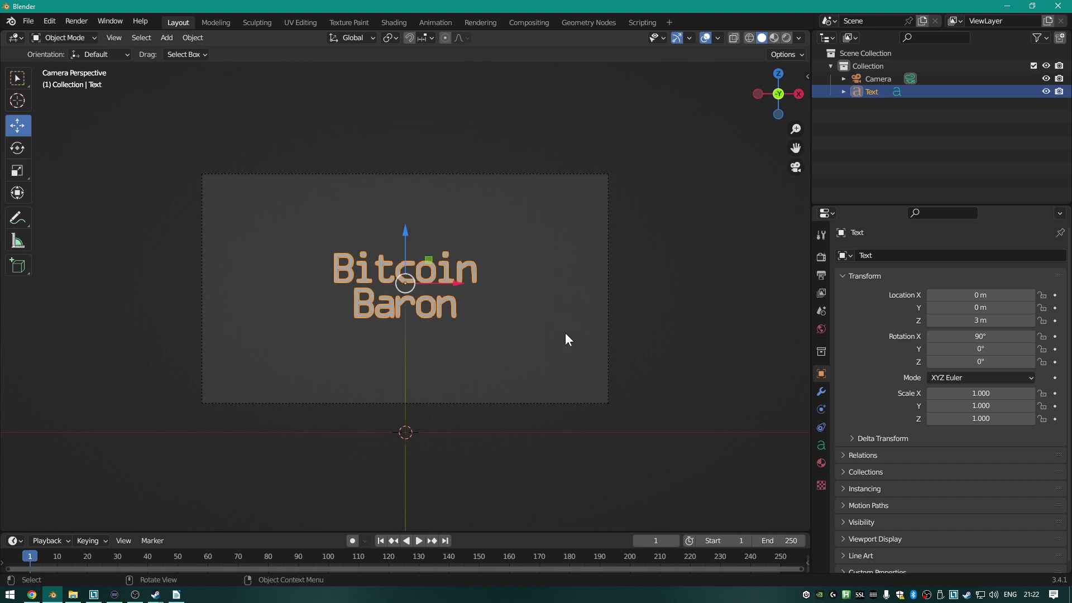
middle_drag(564, 335, 531, 346)
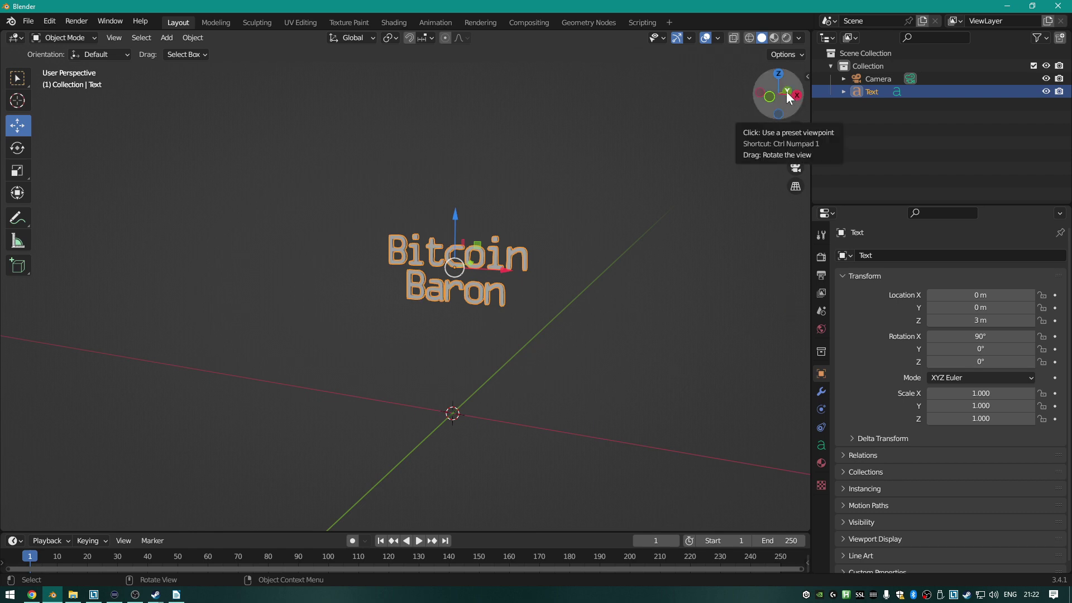
key(r)
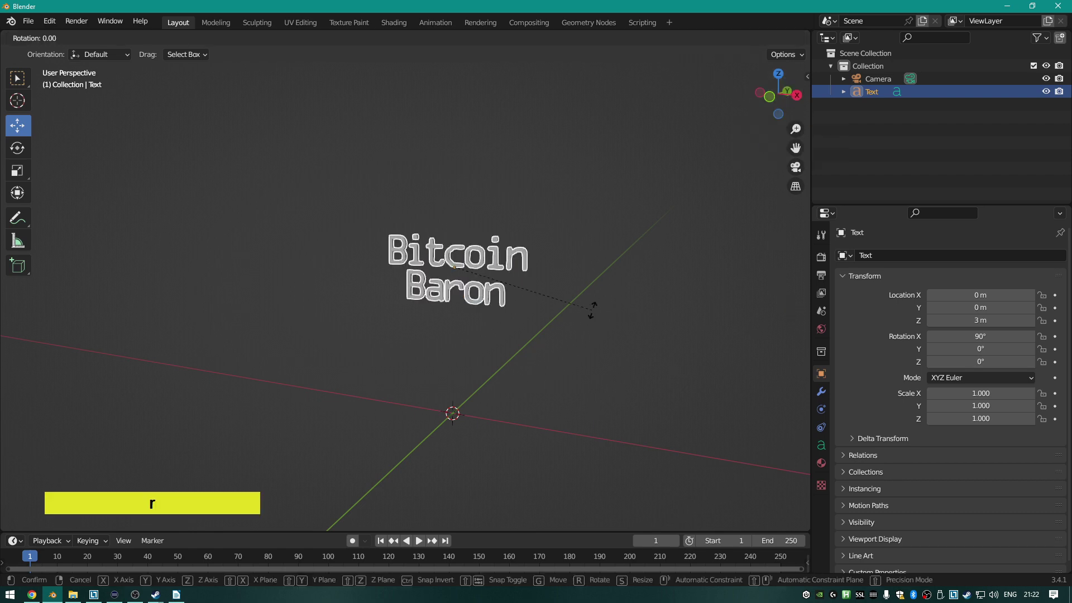
key(y)
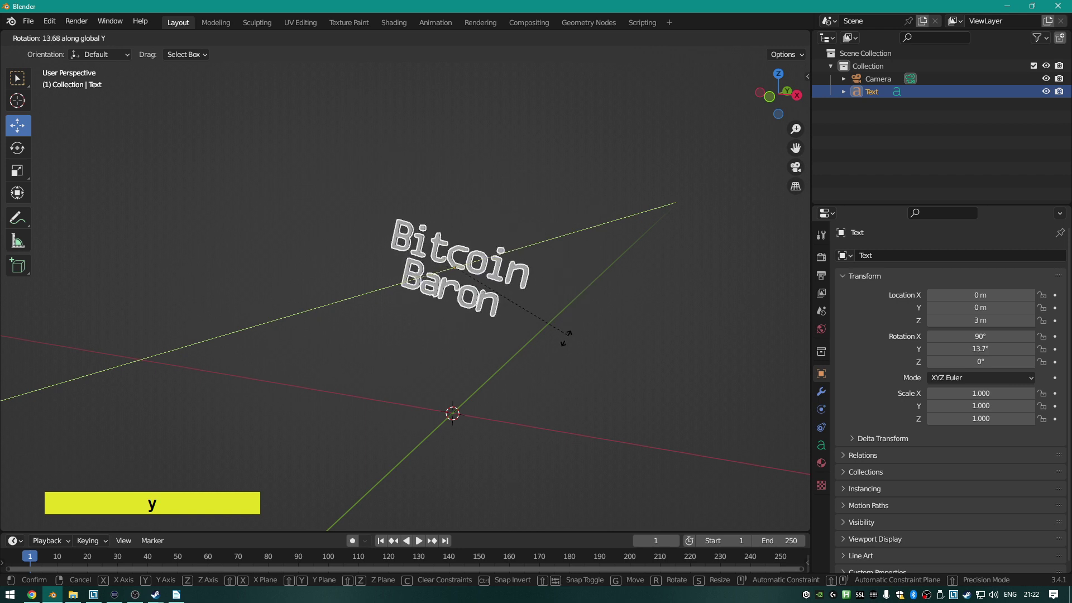
click(614, 249)
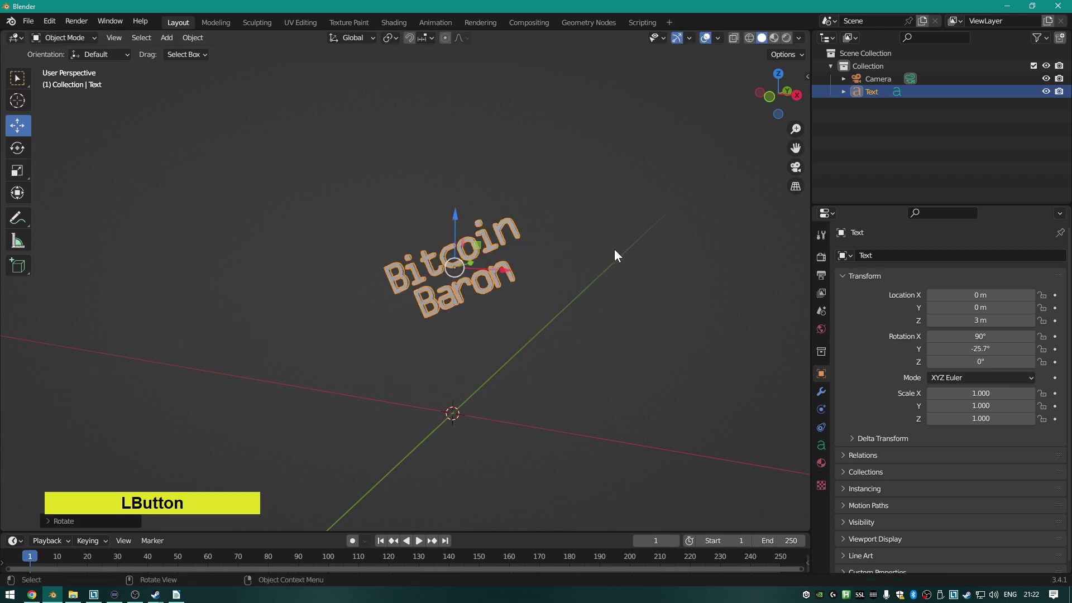
key(KP_0)
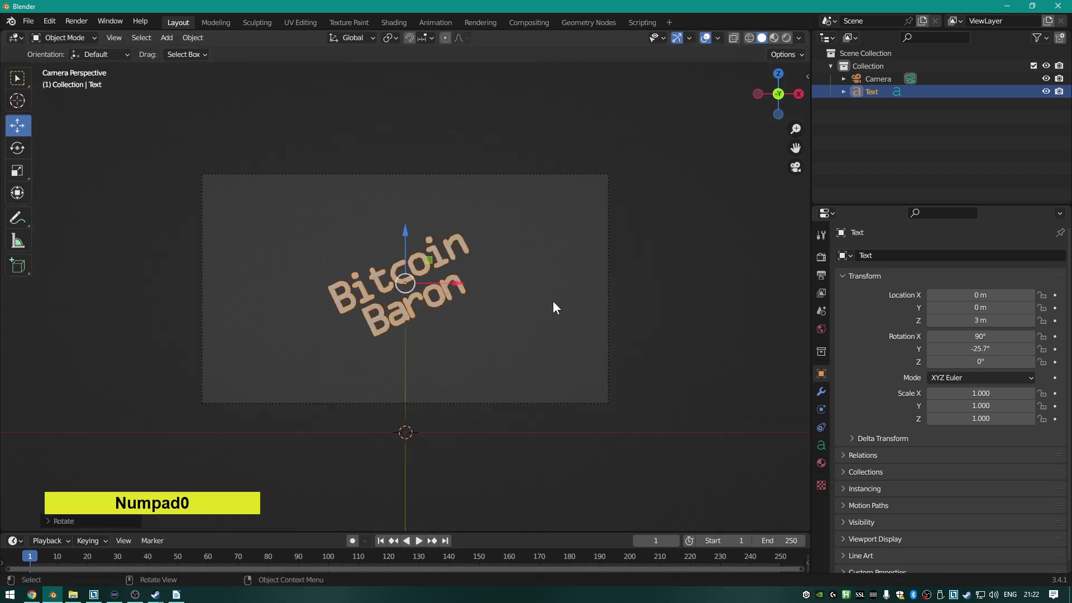
scroll(537, 313, up, 2)
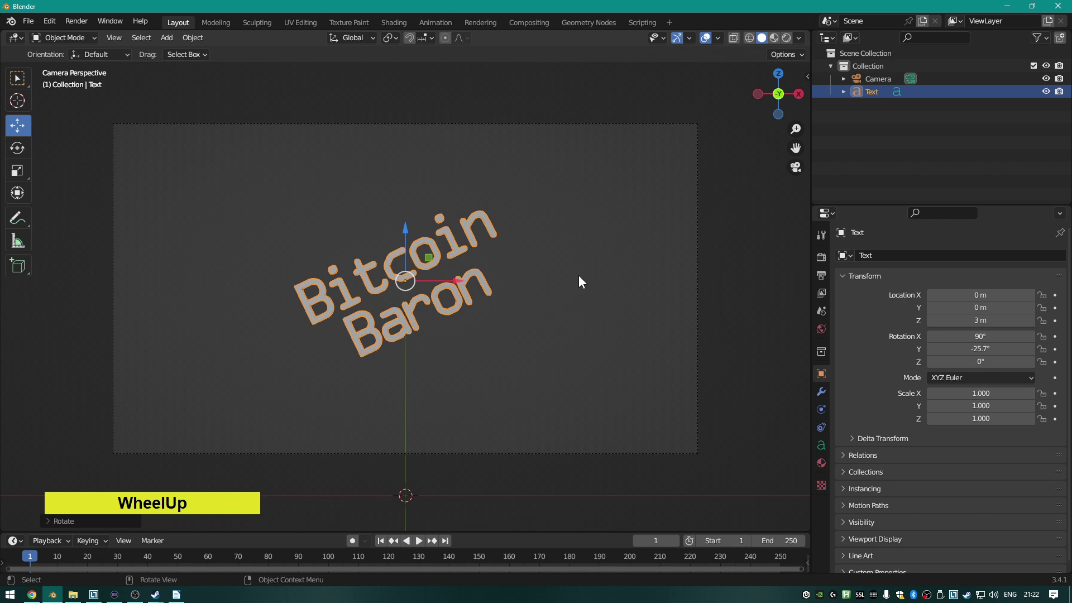
Reduce the text's Y rotation to about -9° in the camera view, and undo both text rotations.
key(r)
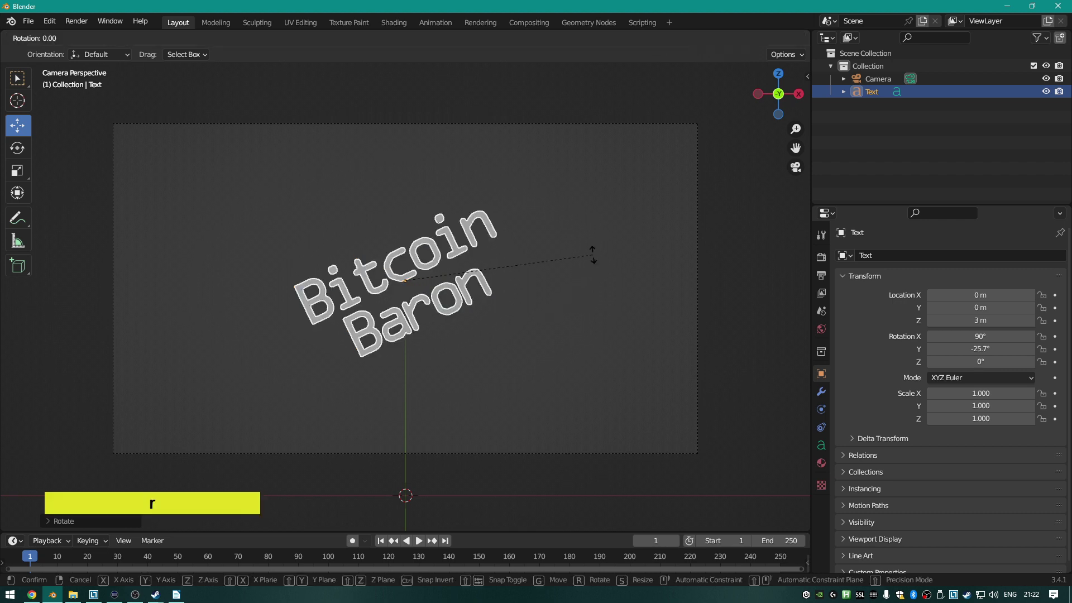
key(y)
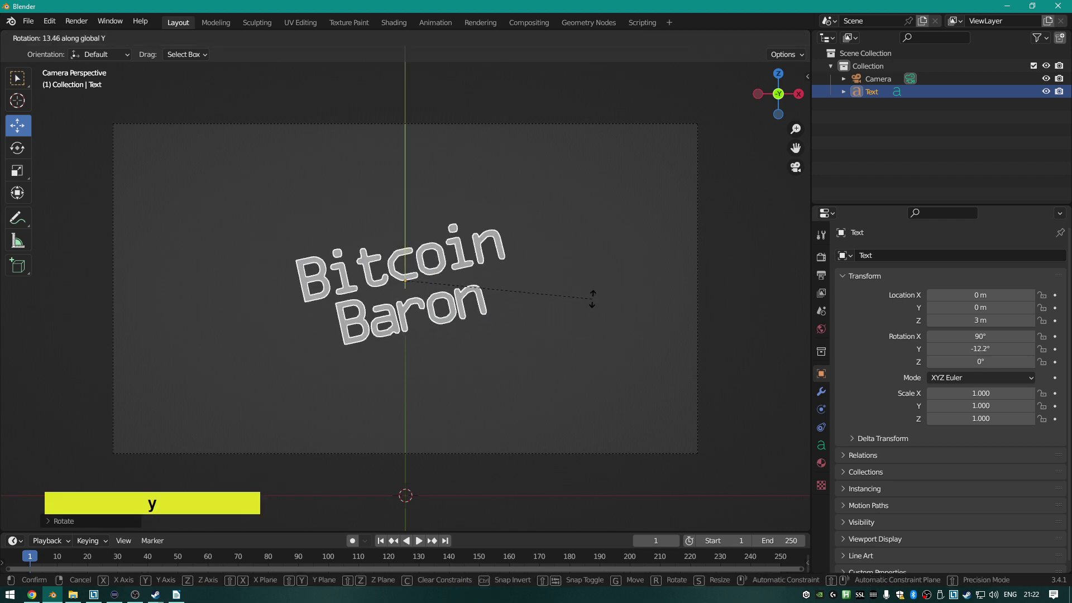
click(588, 309)
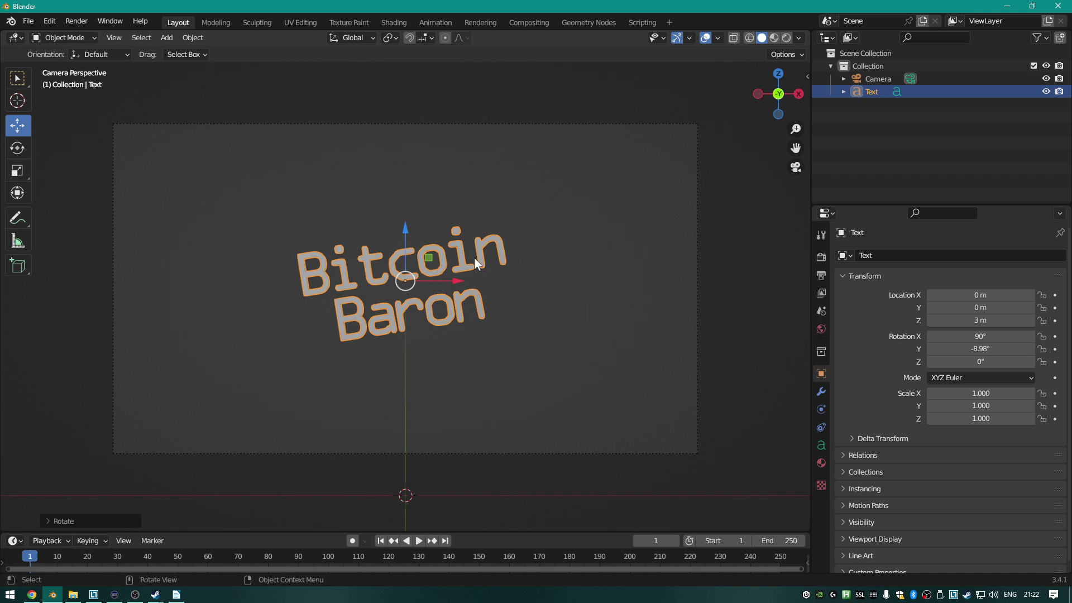
key(ctrl+z)
key(ctrl+z)
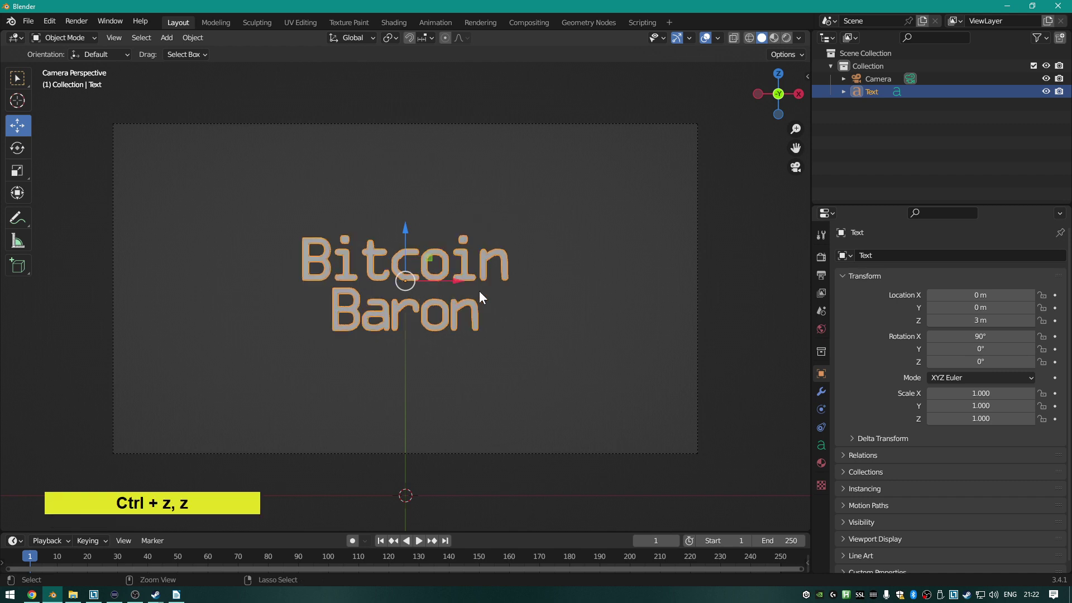
Rotate the text about the global Y axis to about -11.8° and inspect it close up in the camera view.
key(r)
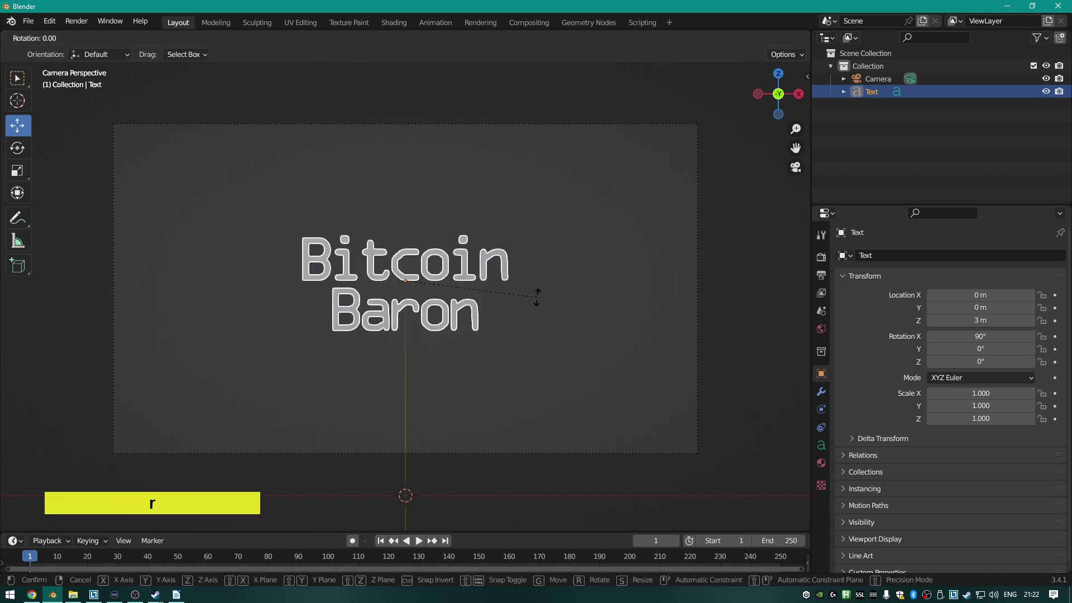
key(y)
click(548, 271)
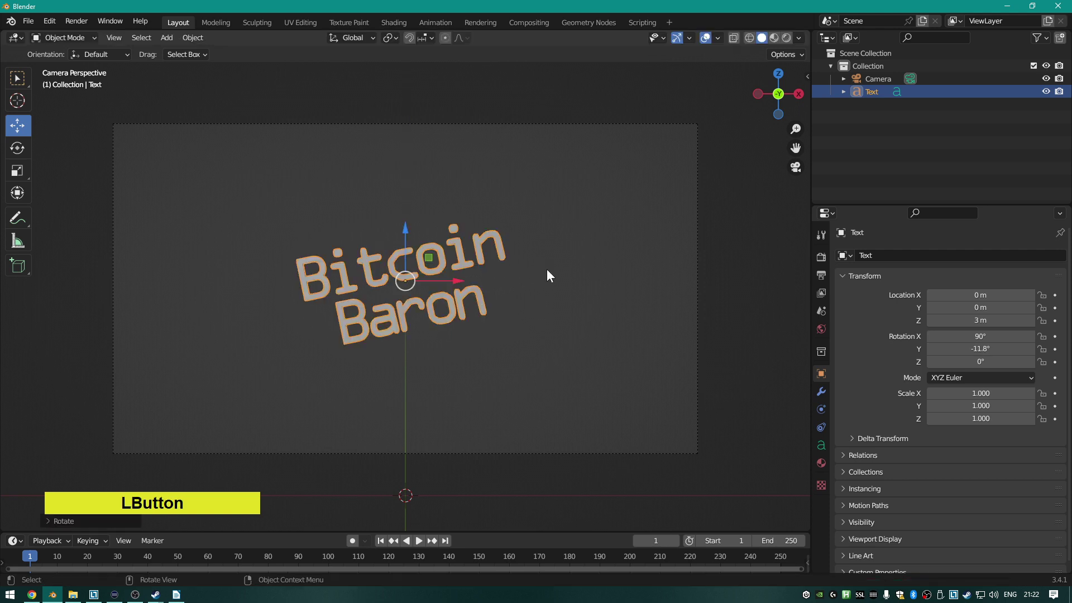
scroll(484, 340, up, 3)
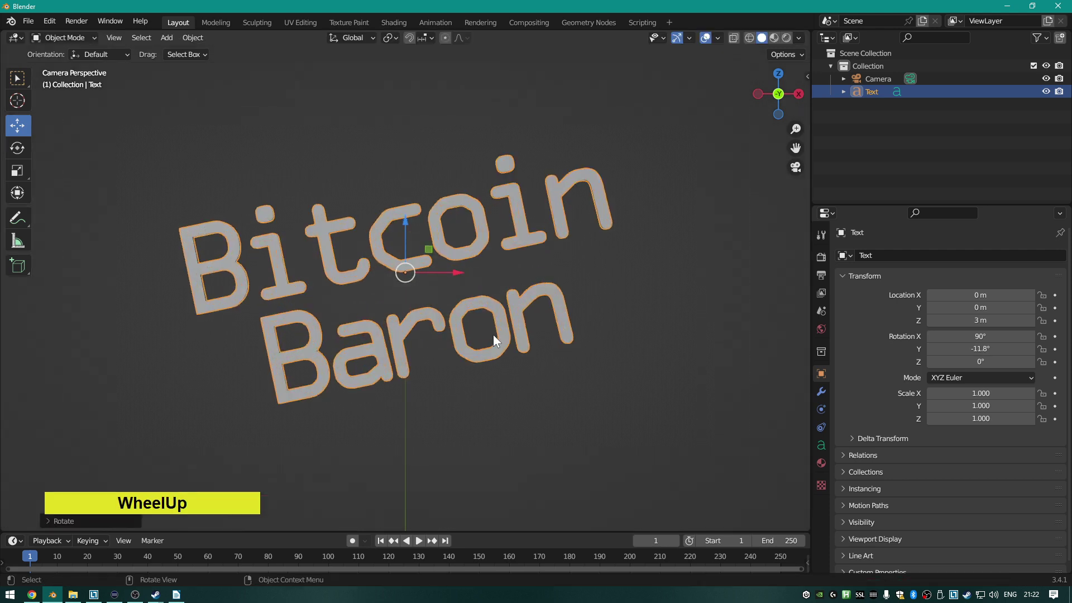
scroll(551, 339, down, 3)
scroll(553, 342, up, 4)
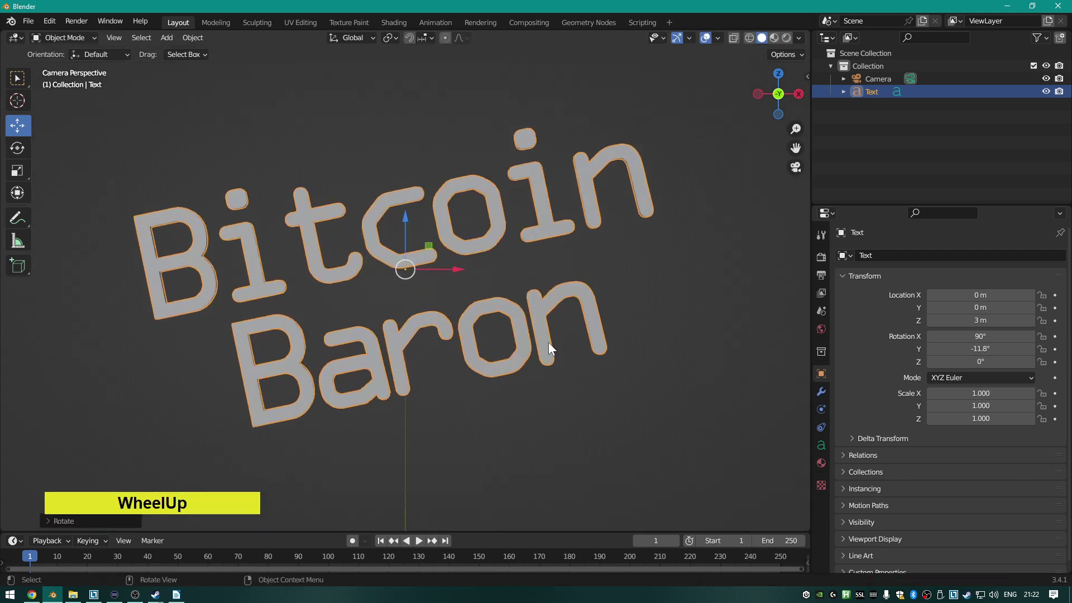
scroll(548, 342, up, 1)
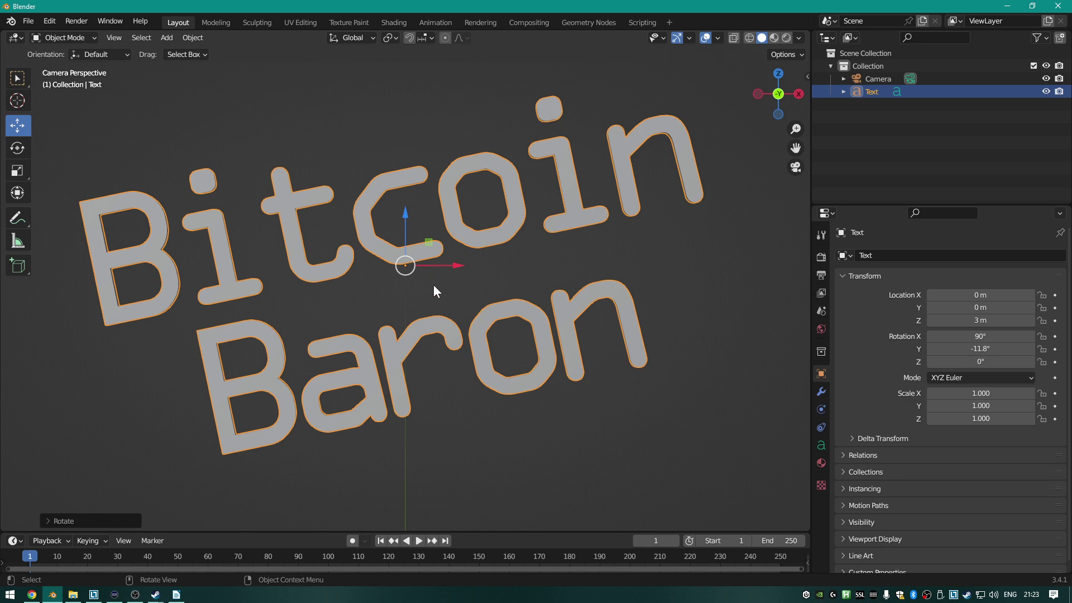
Switch the viewport to wireframe shading and examine the mesh density on the curved parts of the letters.
key(z)
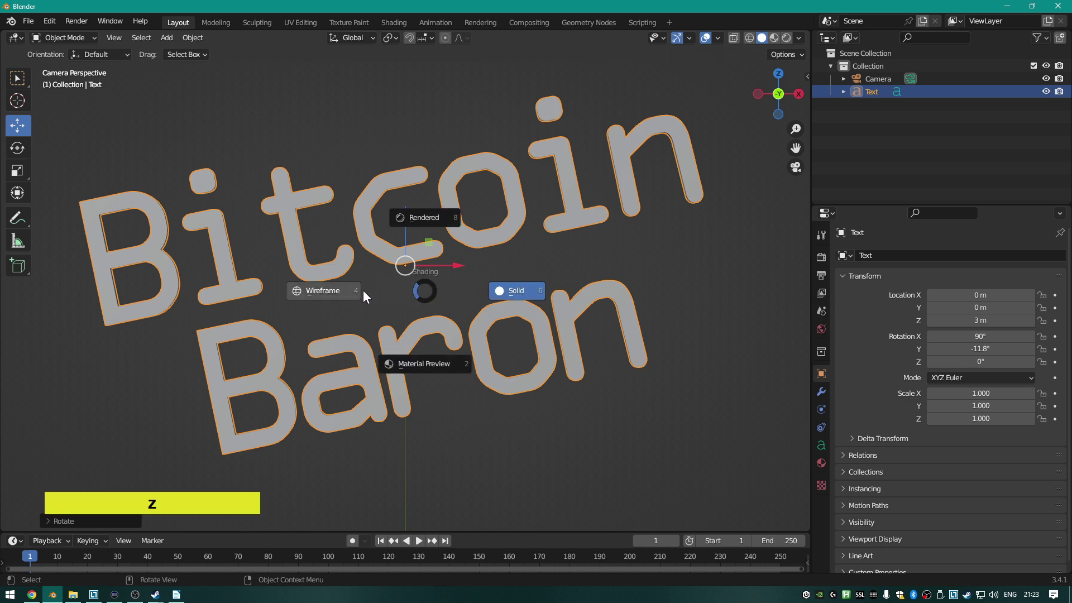
click(336, 293)
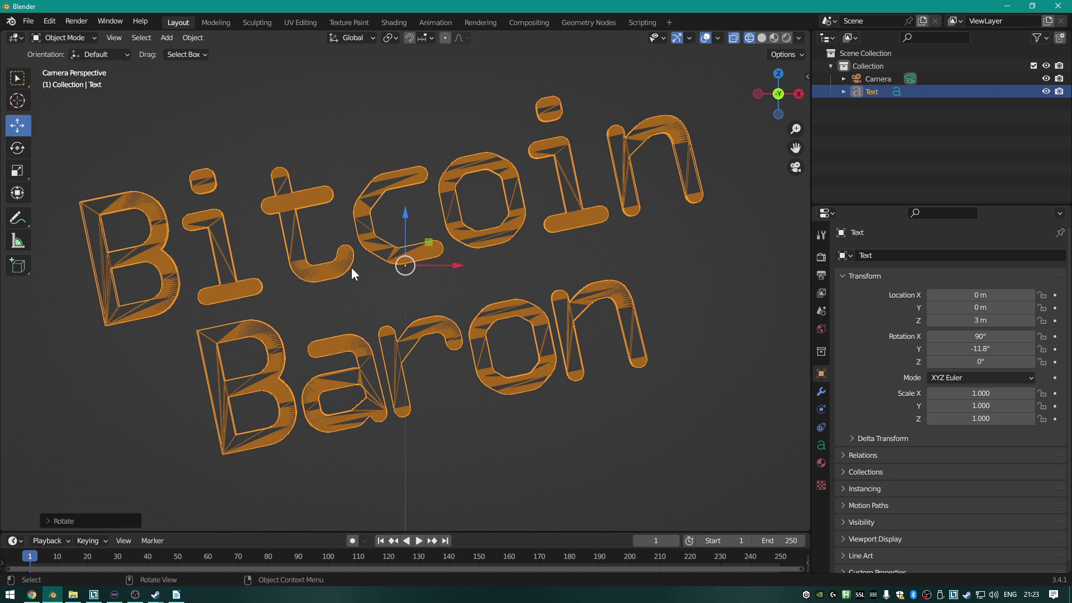
scroll(463, 240, up, 8)
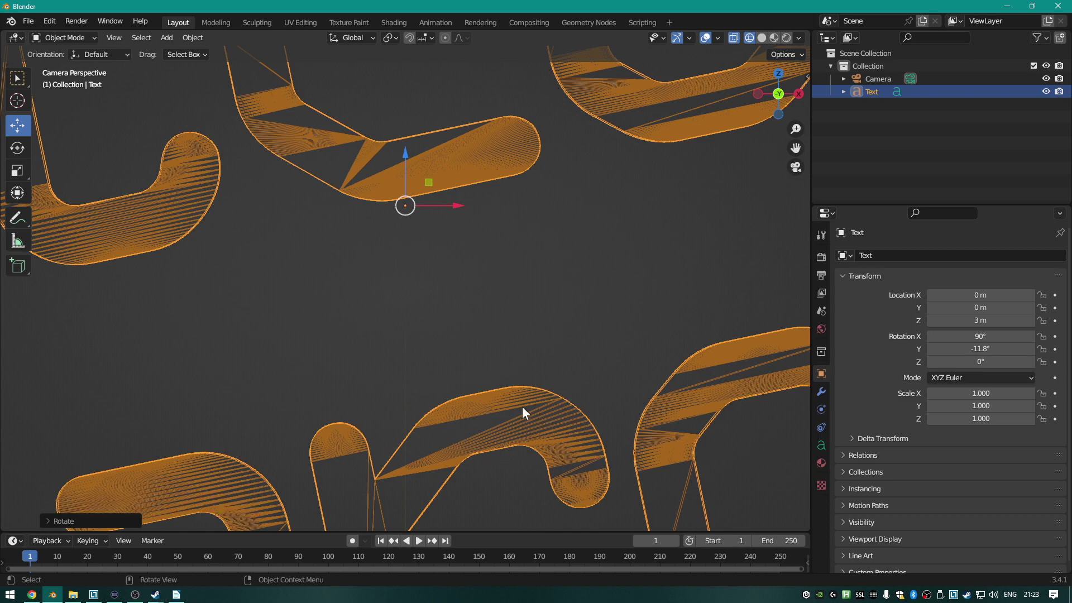
scroll(564, 393, down, 8)
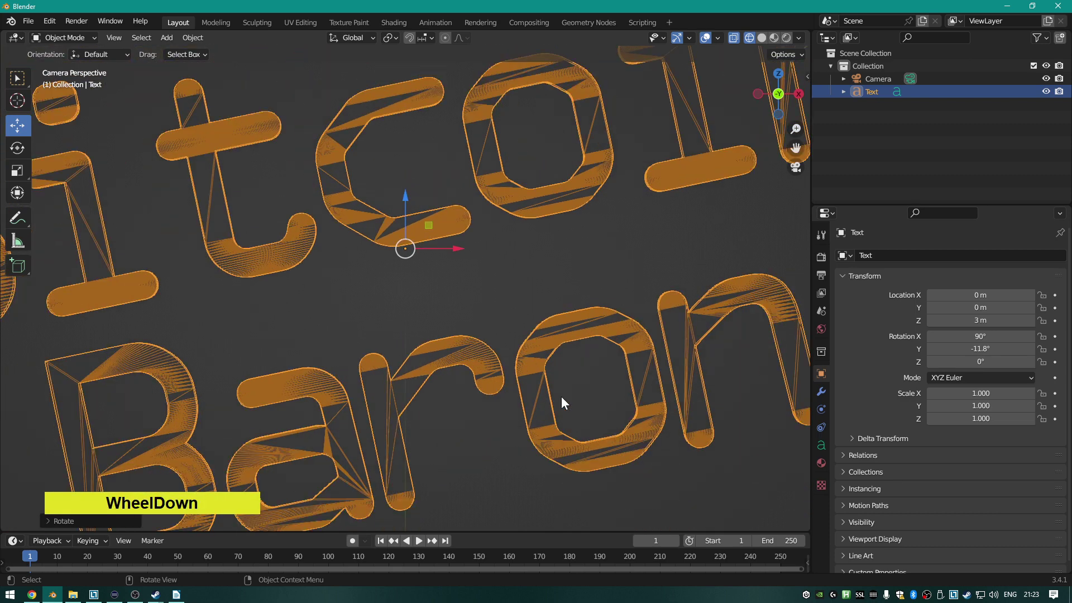
scroll(484, 375, up, 2)
scroll(483, 375, up, 3)
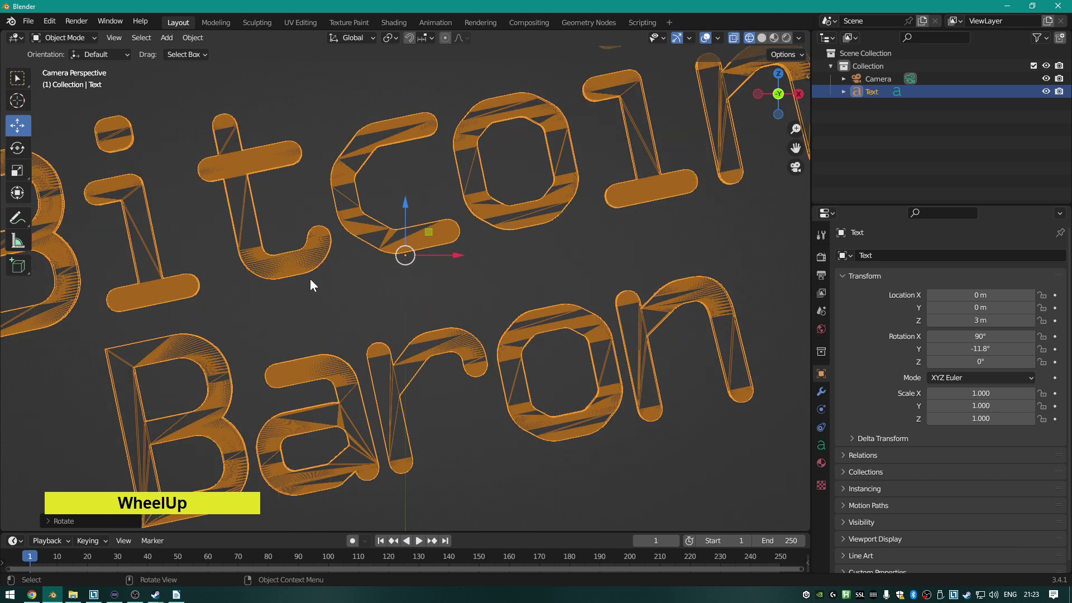
scroll(310, 279, down, 4)
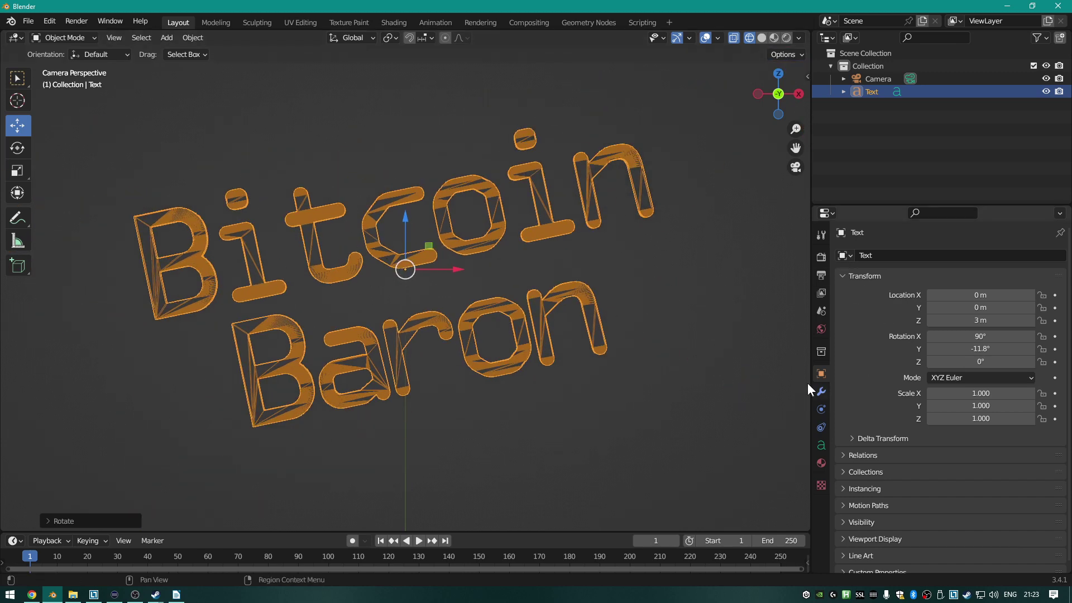
Open the text's font data settings, review its geometry values, and examine the extruded letters up close in wireframe.
click(820, 445)
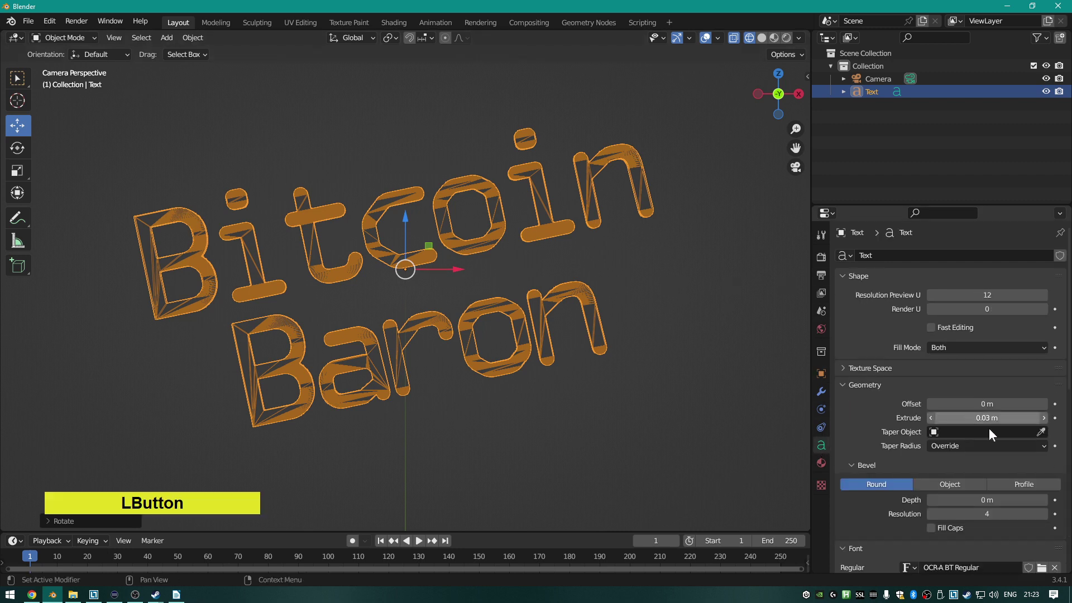
scroll(995, 364, down, 3)
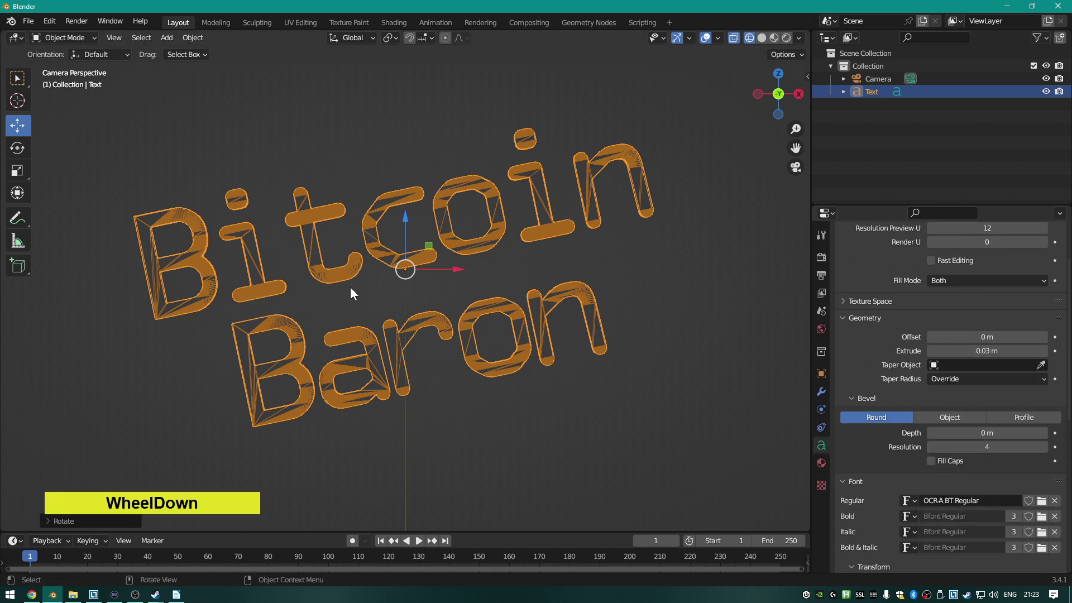
scroll(486, 313, down, 2)
middle_drag(486, 313, 503, 278)
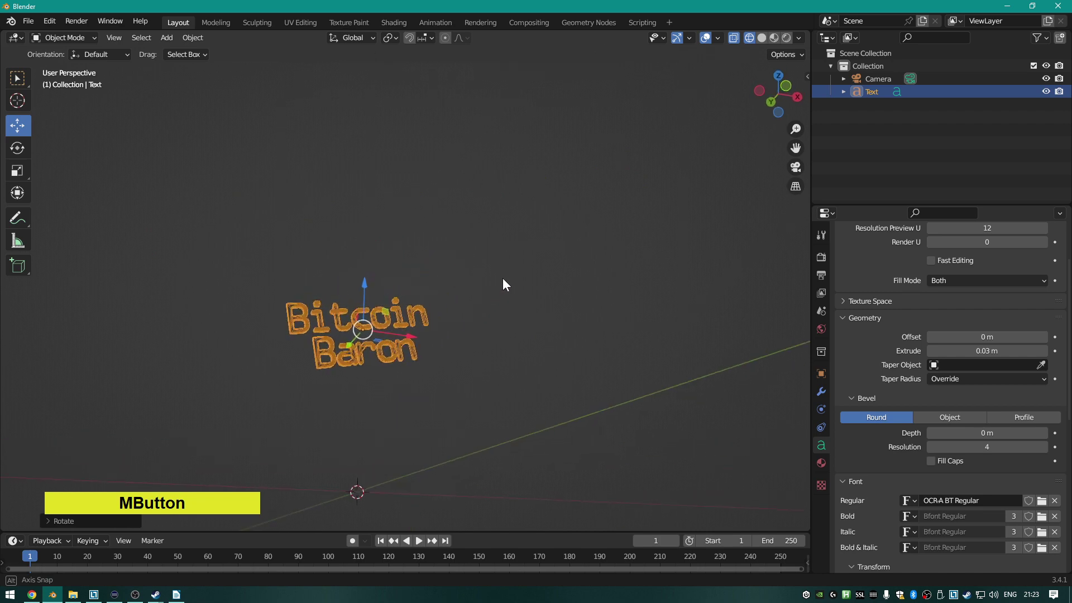
scroll(440, 323, down, 2)
key(KP_Decimal)
scroll(424, 325, up, 3)
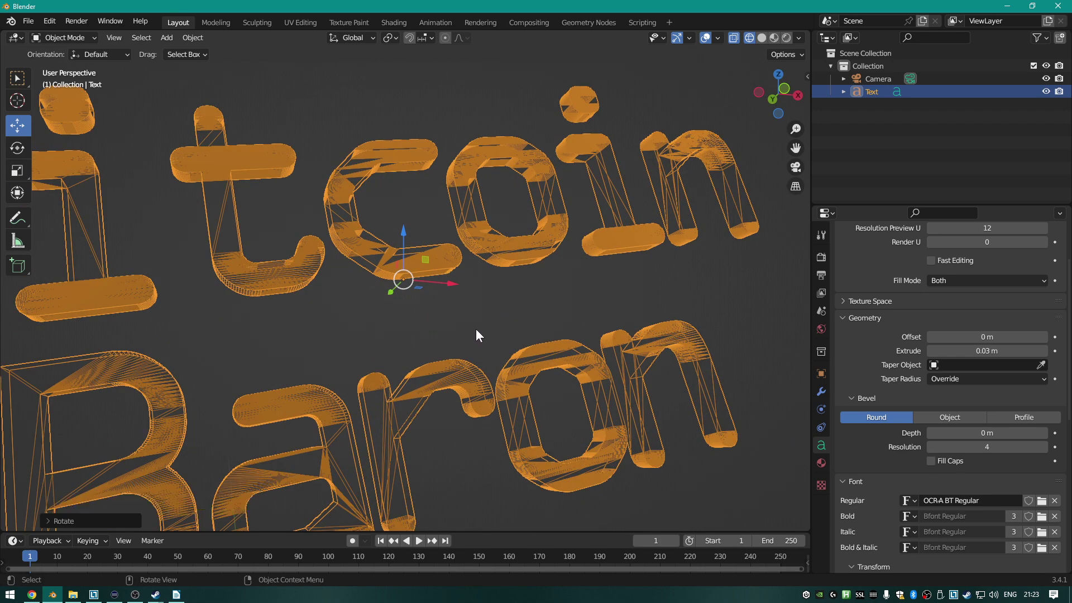
Switch the viewport to rendered shading and view the emissive text from several angles.
key(z)
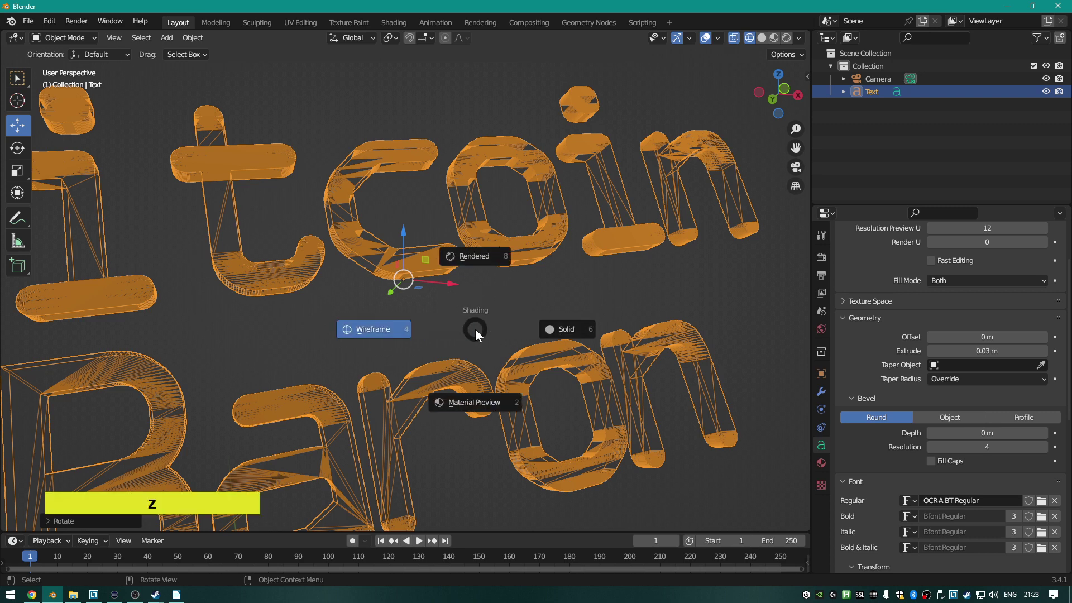
click(474, 254)
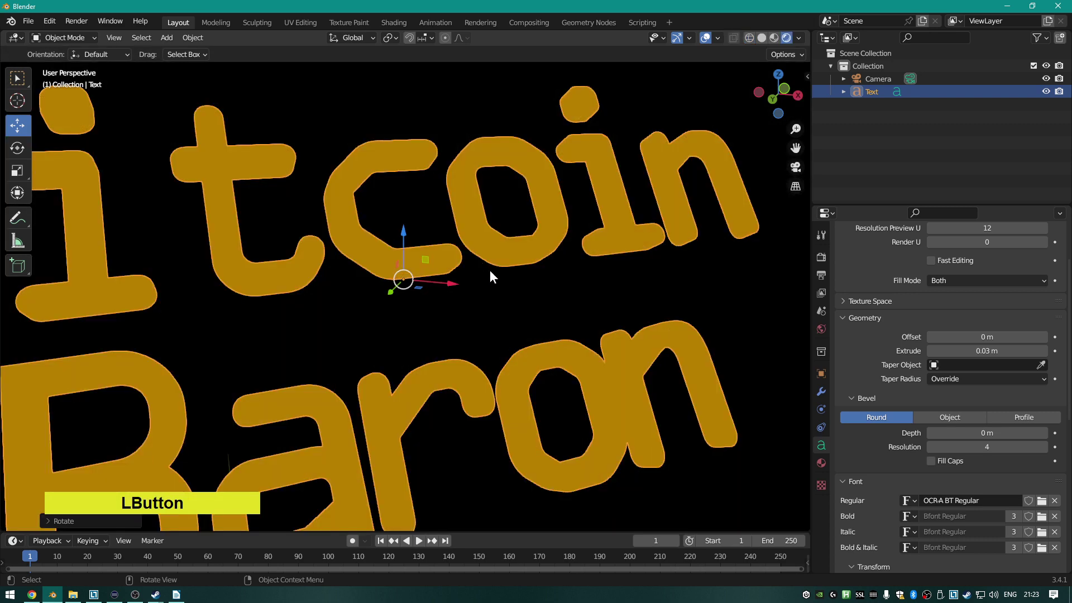
mouse_move(490, 270)
middle_down()
mouse_move(514, 293)
mouse_move(464, 310)
mouse_move(484, 304)
middle_up()
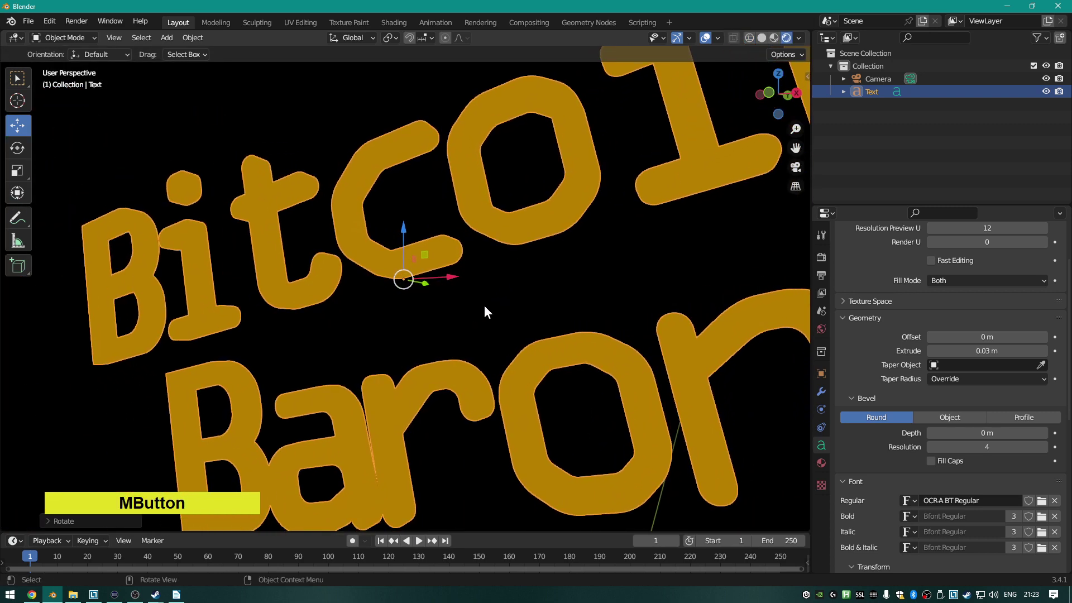
key(z)
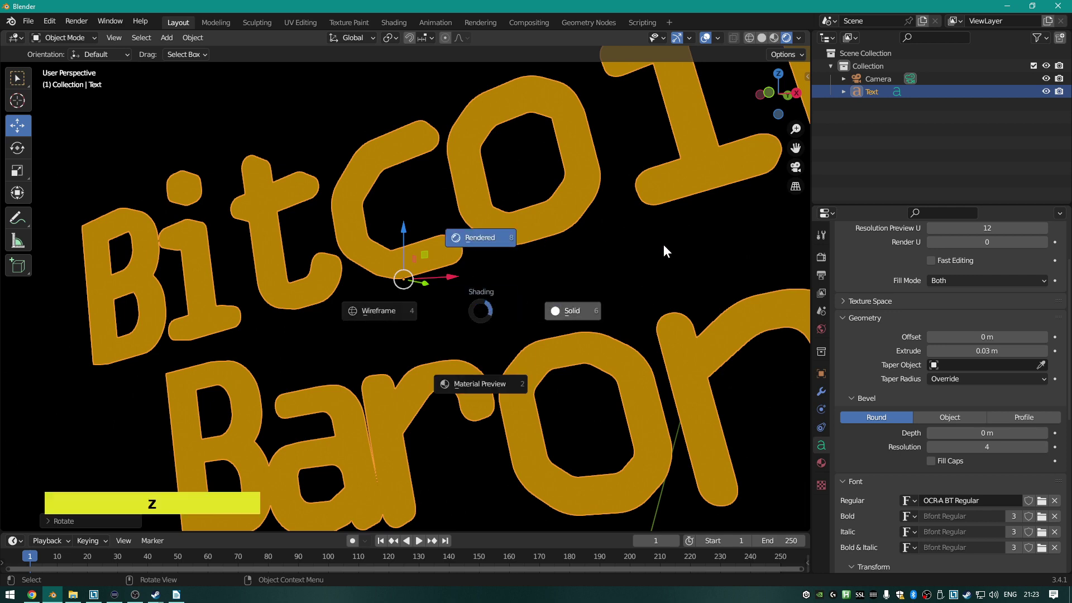
click(659, 248)
key(z)
click(502, 226)
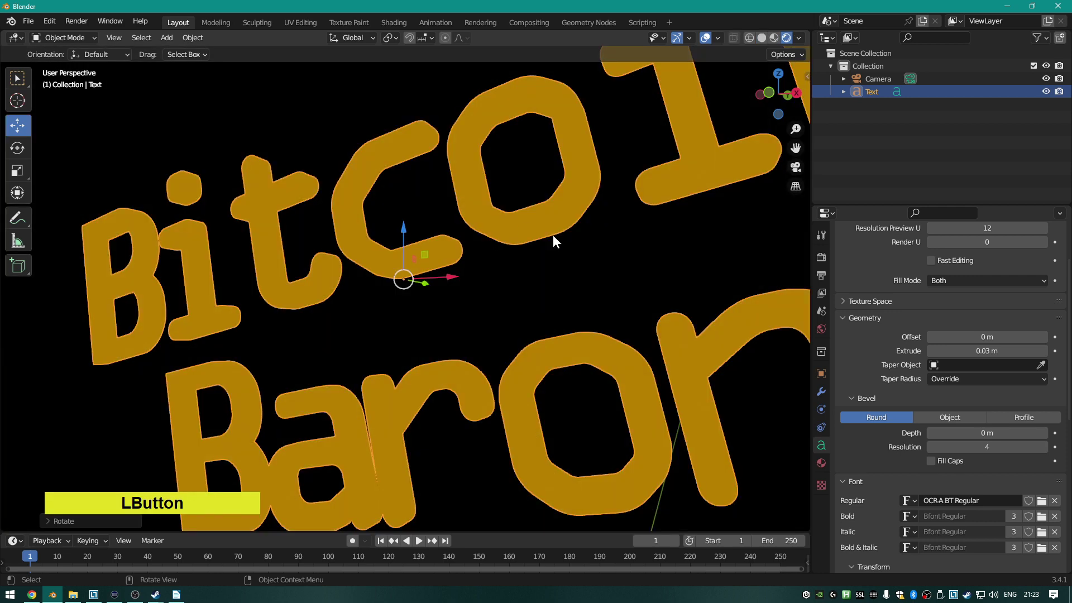
middle_drag(526, 335, 420, 274)
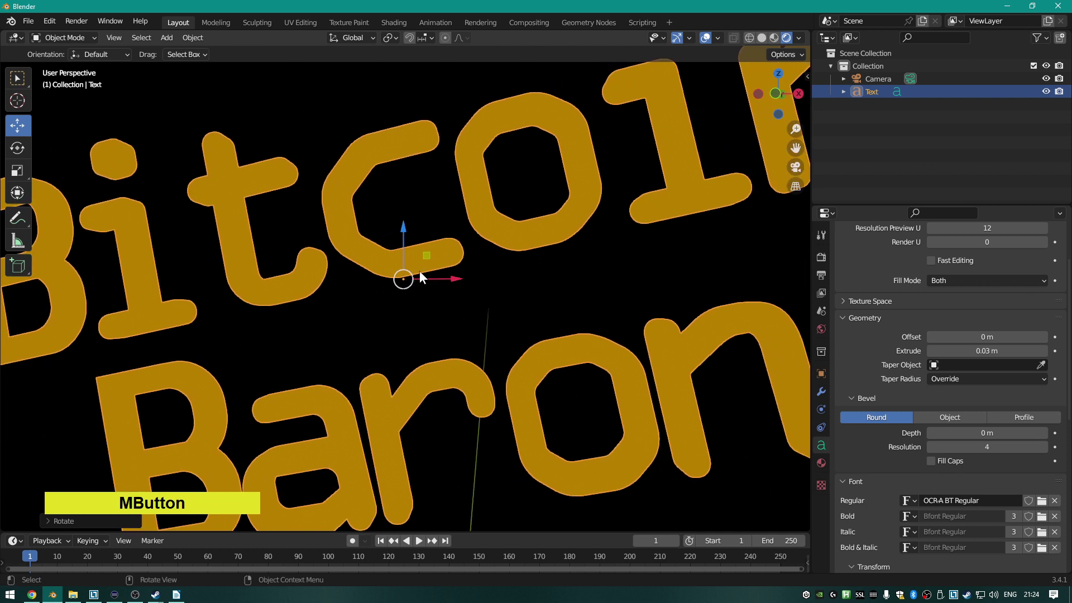
Open the text's modifier properties, then deselect the text and view the whole lettering.
click(821, 392)
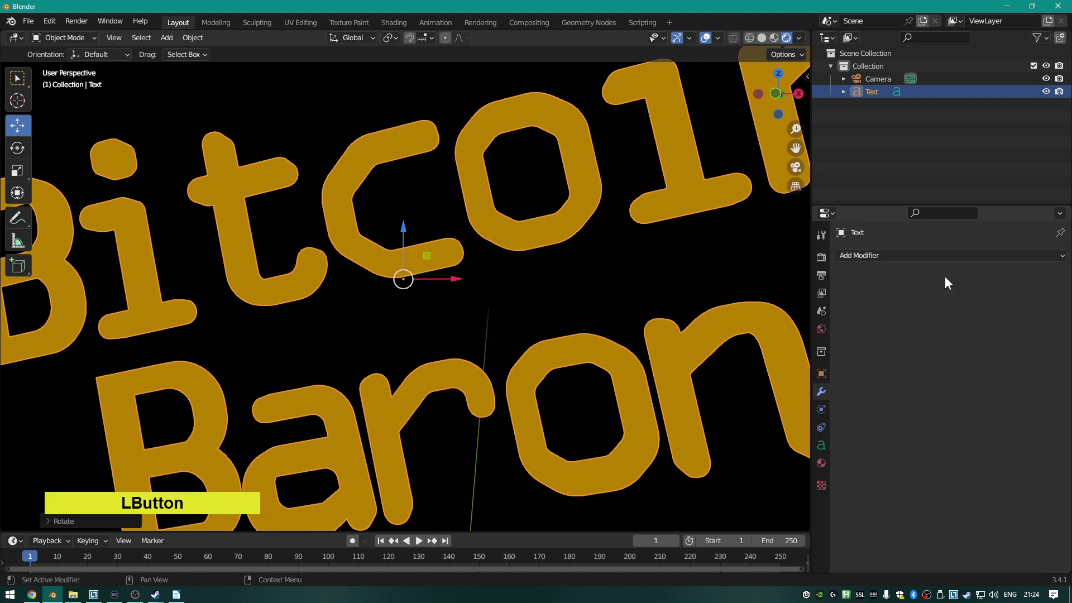
click(884, 254)
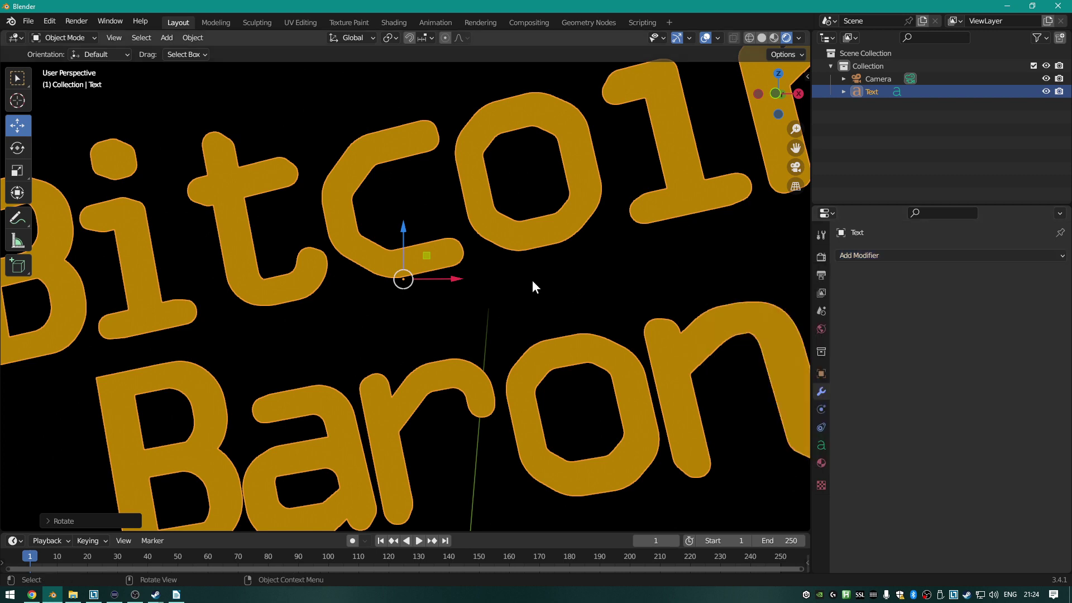
click(532, 279)
mouse_move(534, 291)
middle_down()
mouse_move(565, 290)
mouse_move(555, 290)
middle_up()
scroll(548, 291, down, 4)
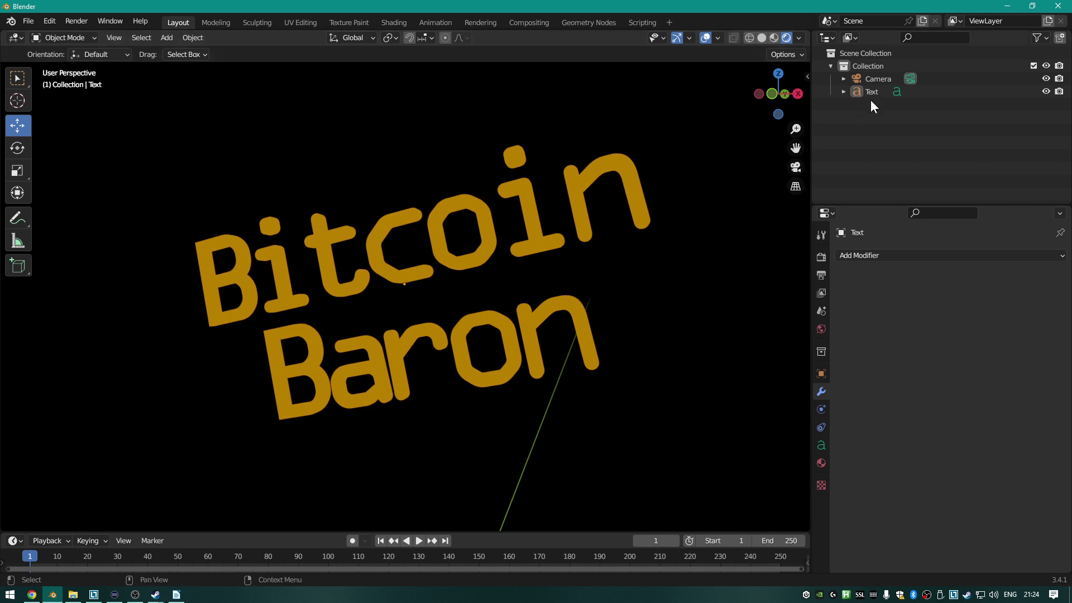
Select the camera and then the text to compare their properties, and inspect the letters from the side.
click(875, 81)
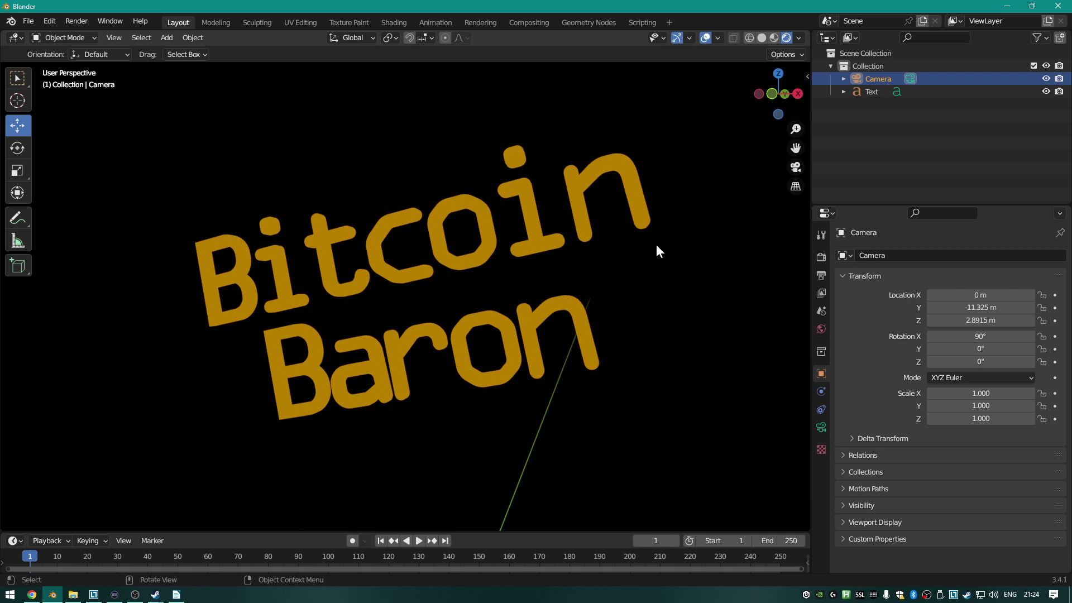
click(506, 331)
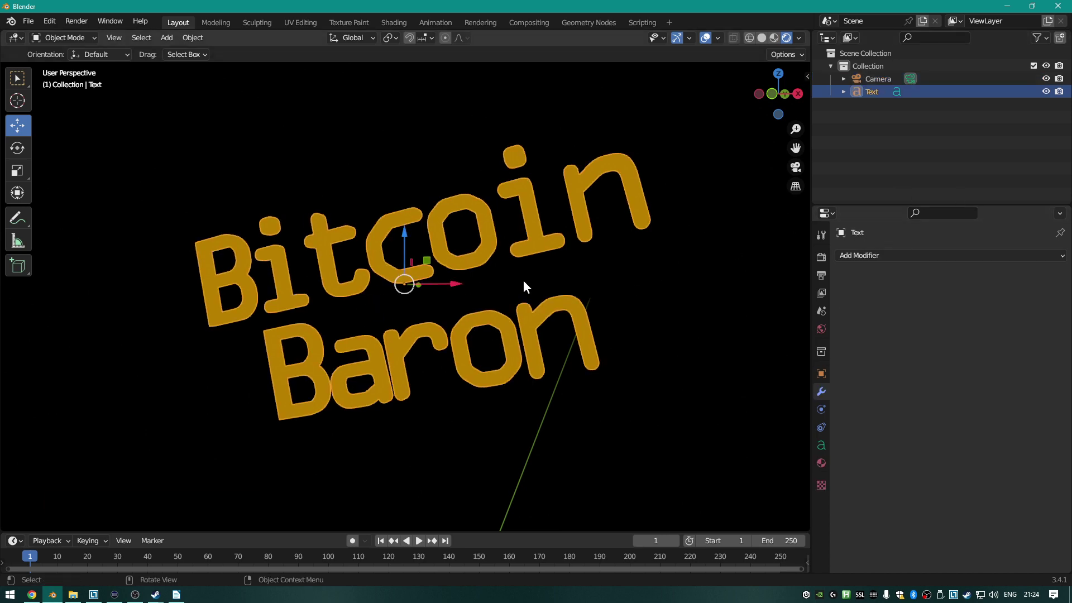
scroll(525, 286, up, 6)
middle_drag(596, 289, 519, 310)
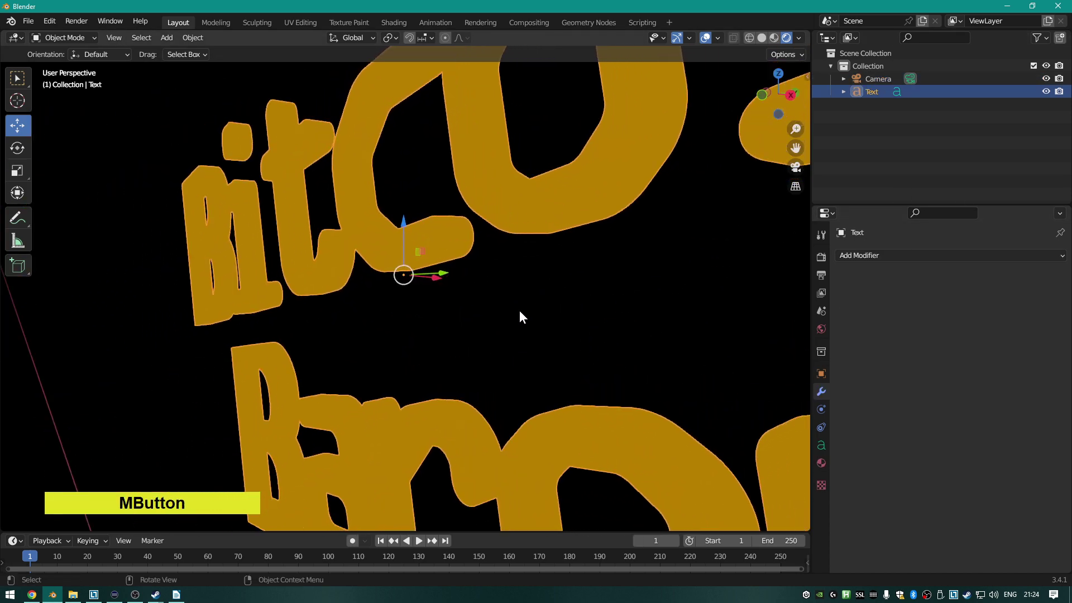
scroll(460, 333, down, 5)
scroll(452, 362, down, 4)
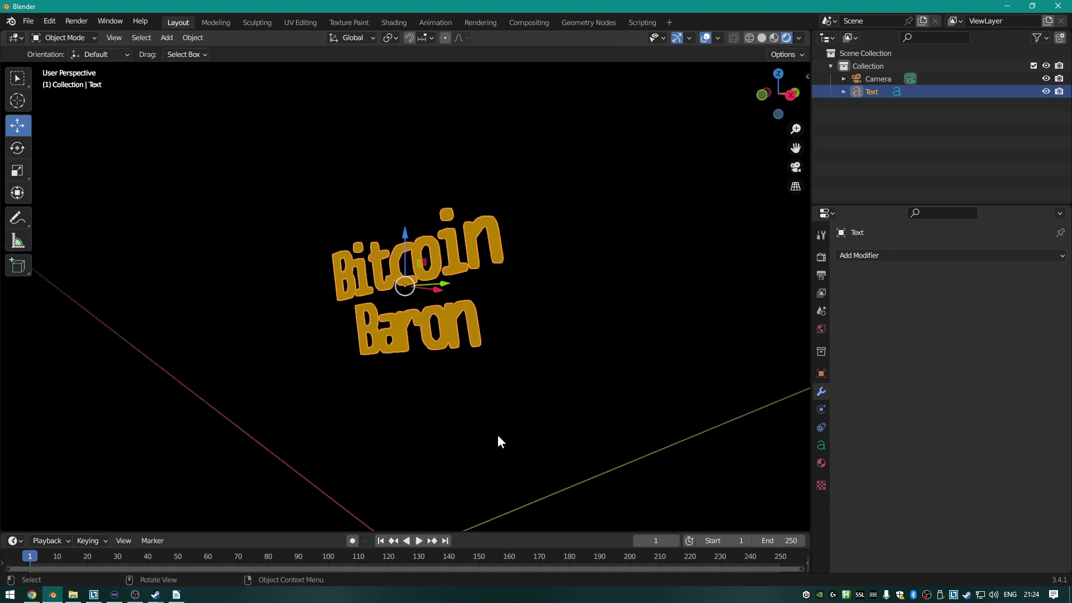
scroll(472, 371, up, 5)
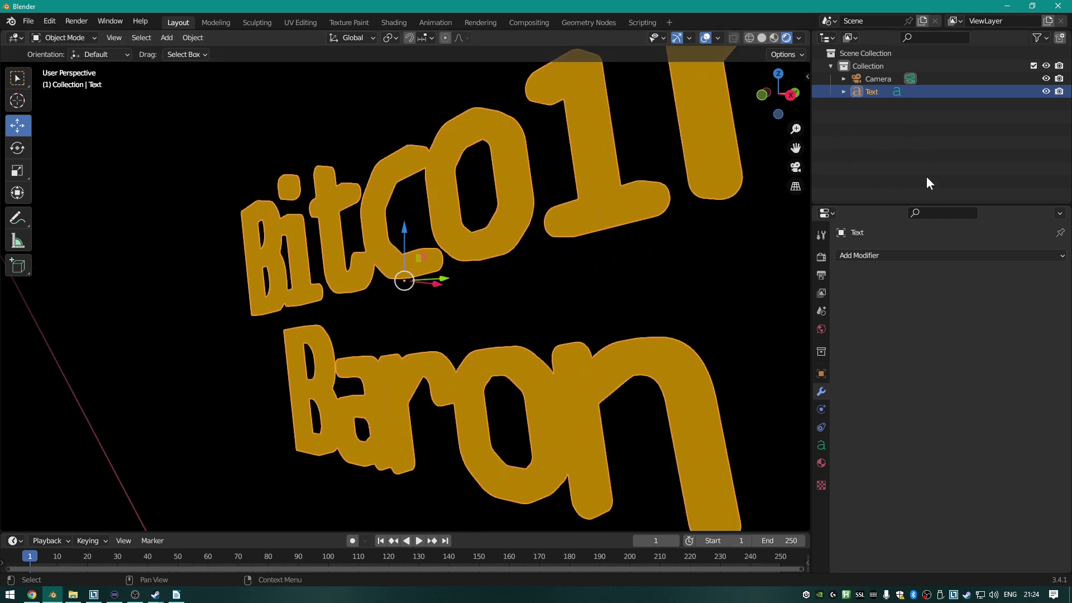
Look through the list of modifiers available for the text object without adding one.
click(822, 393)
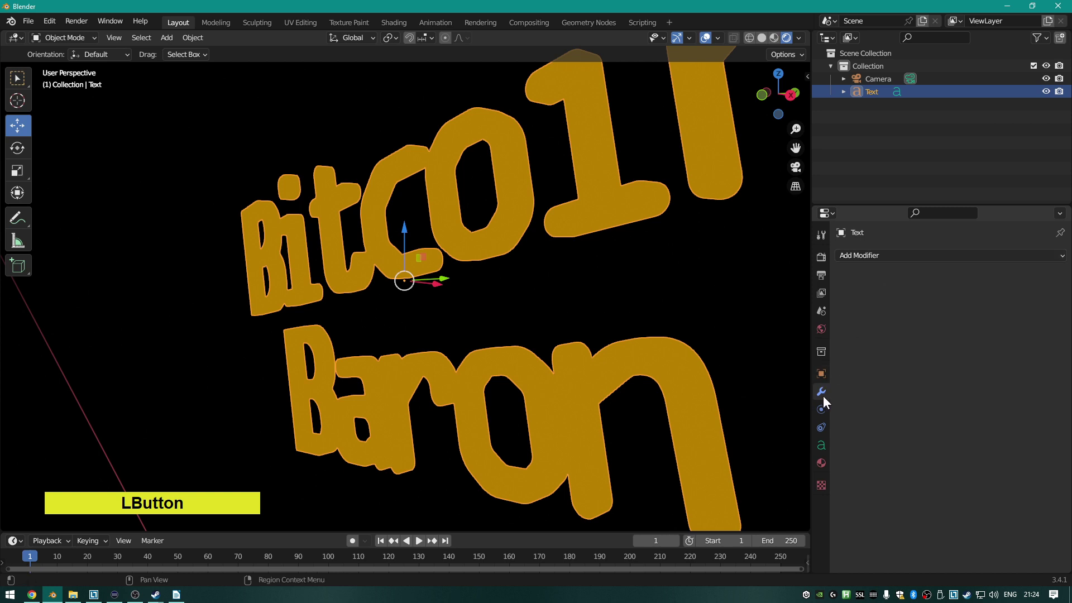
click(883, 255)
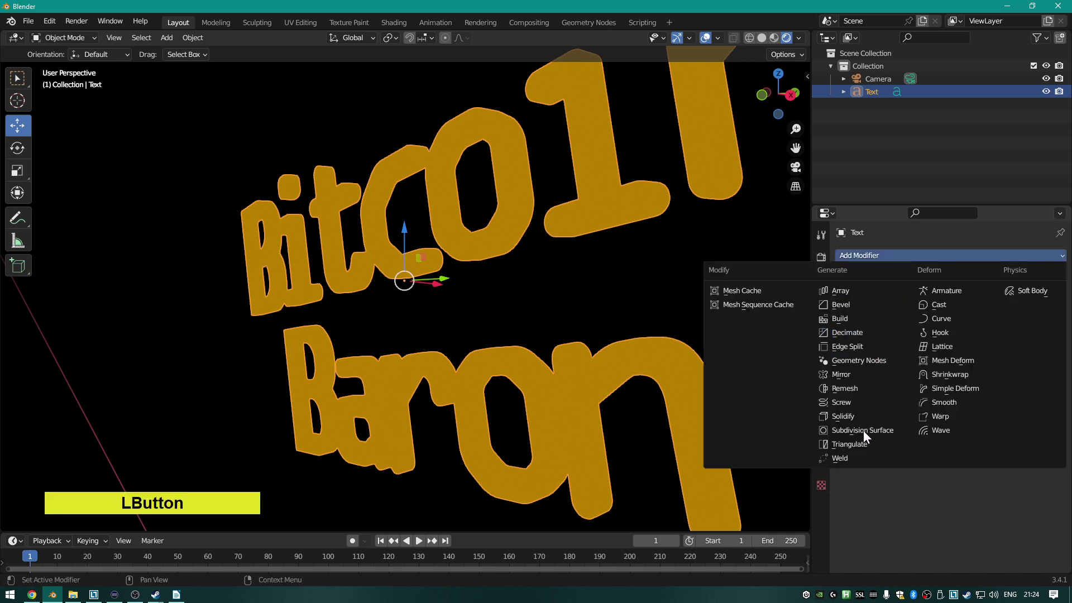
click(824, 475)
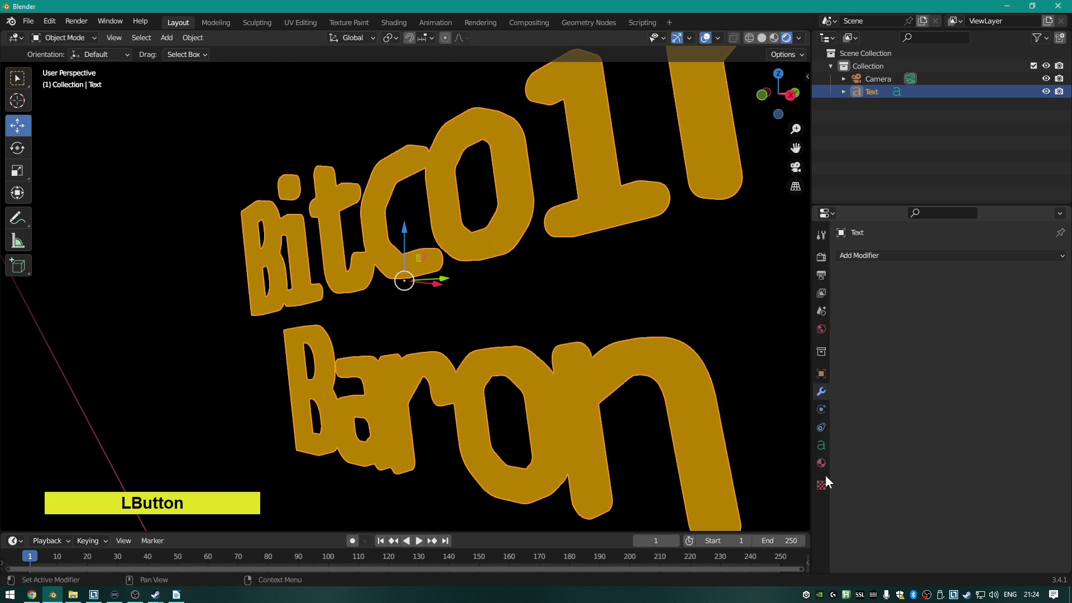
click(899, 259)
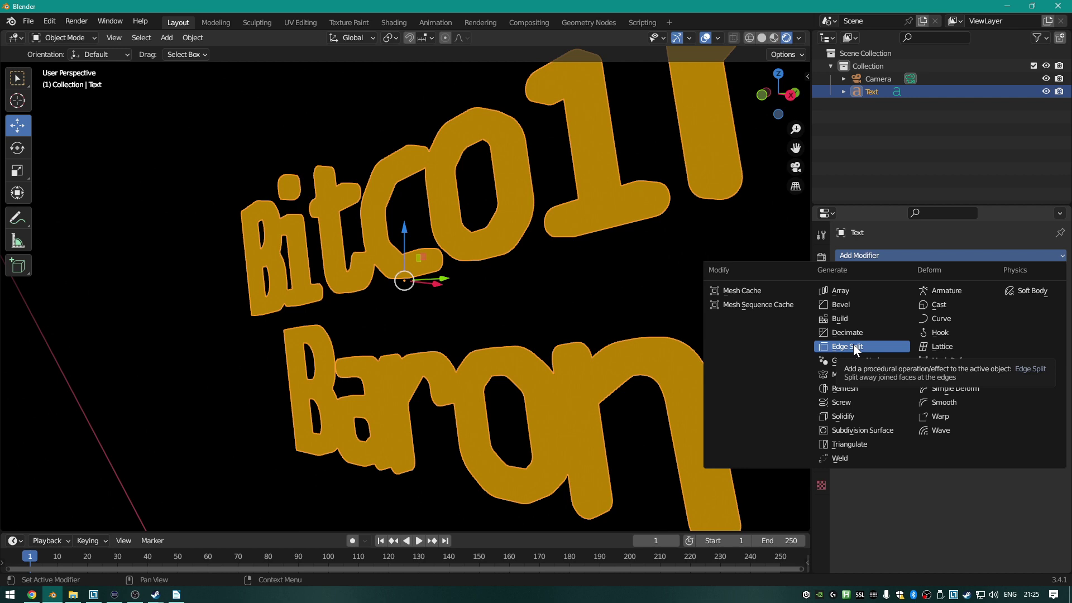
scroll(853, 344, up, 1)
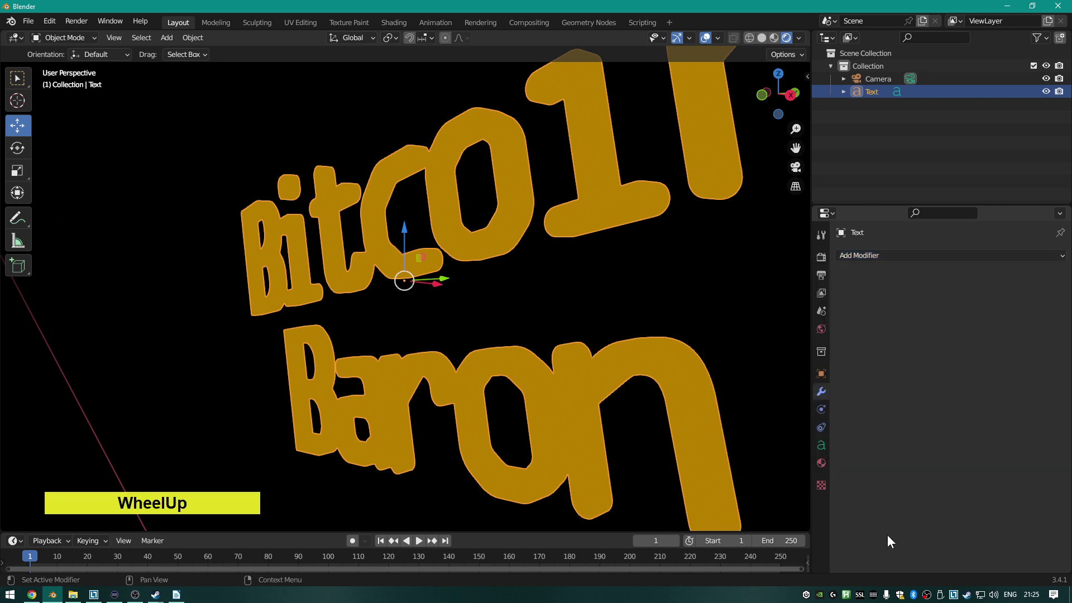
click(883, 538)
middle_drag(493, 311, 545, 311)
scroll(545, 311, down, 2)
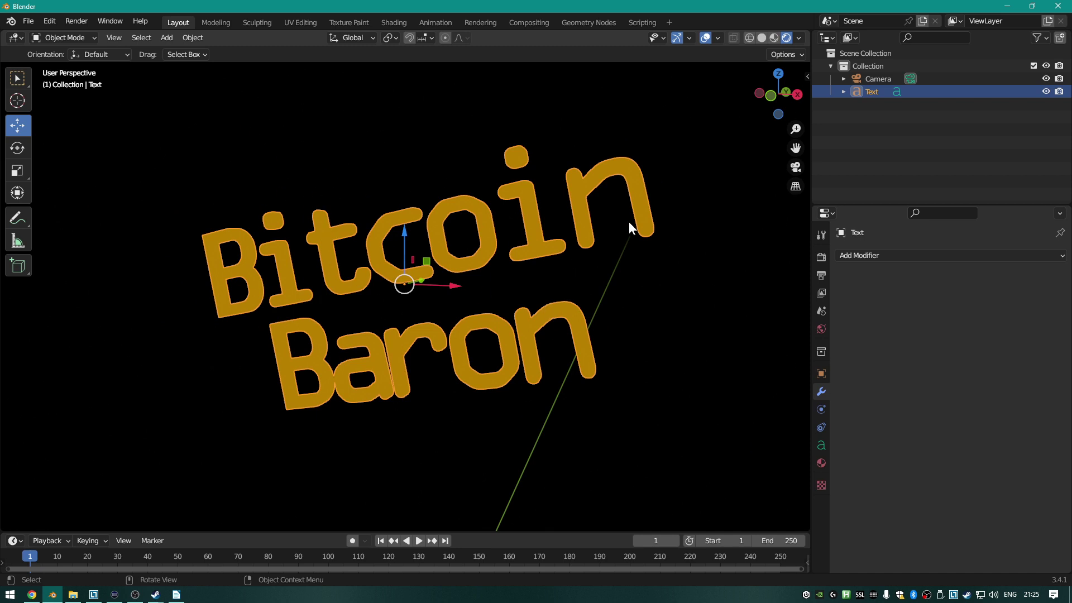
Convert the Bitcoin Baron text object to a mesh.
click(878, 95)
click(190, 40)
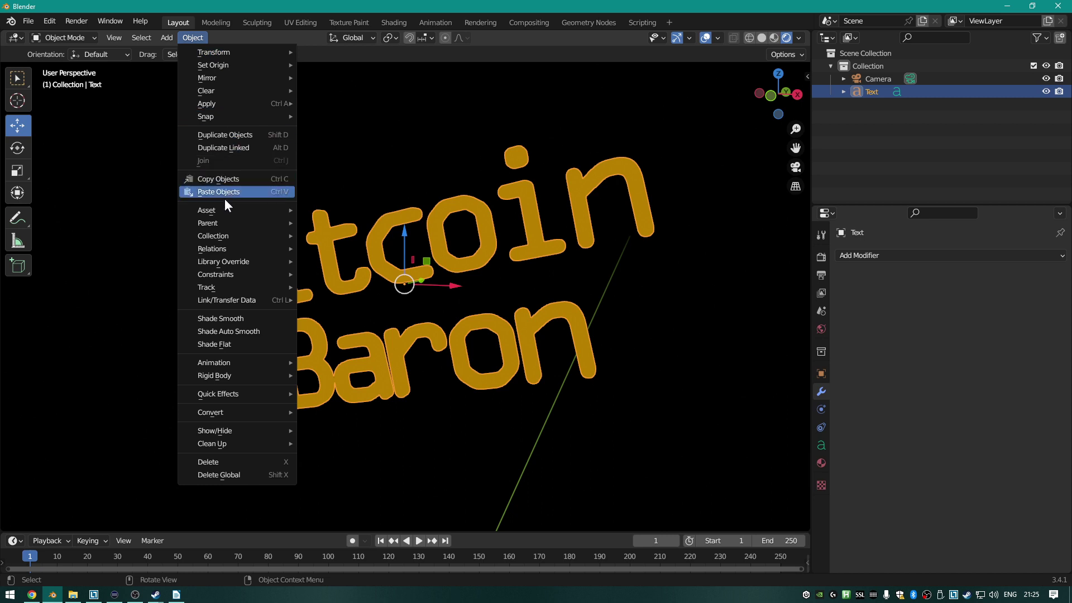
mouse_move(237, 414)
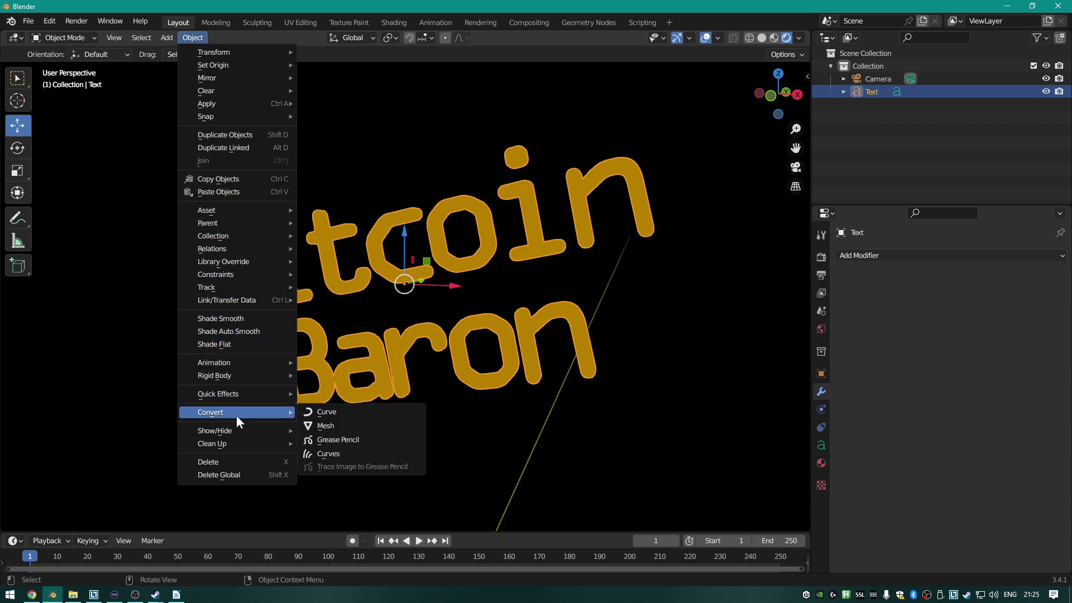
click(380, 428)
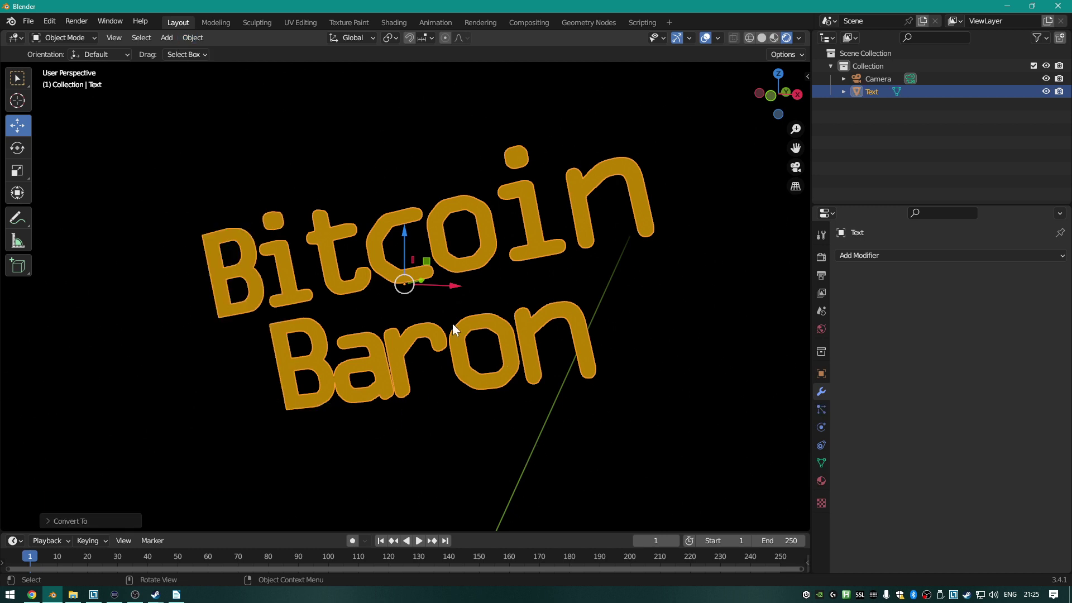
Try a Wireframe modifier on the converted text mesh, inspect it near and far, and remove it.
click(874, 262)
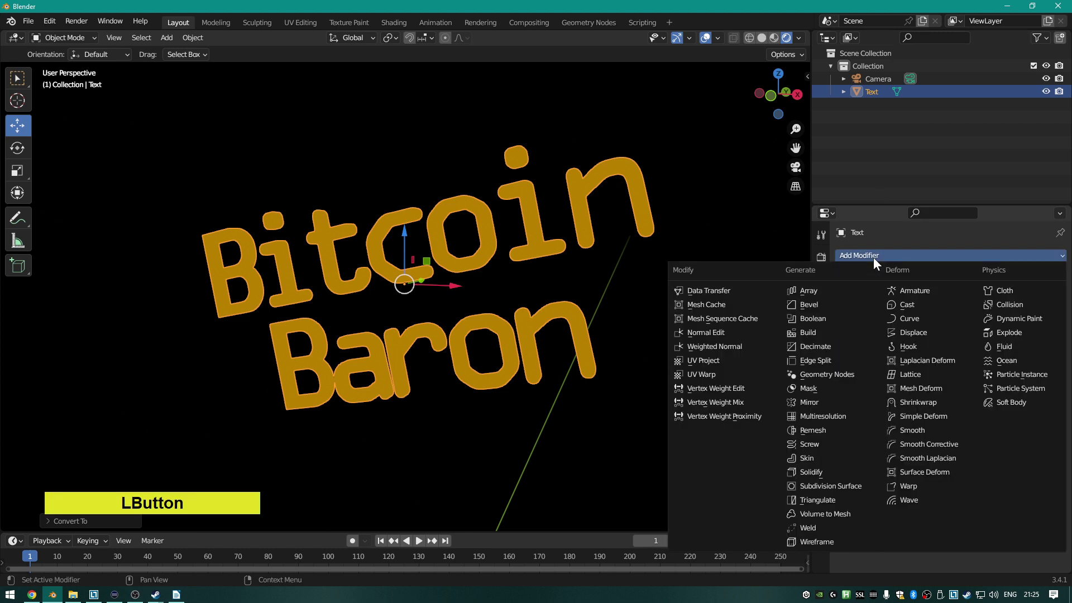
click(873, 256)
click(886, 255)
click(826, 543)
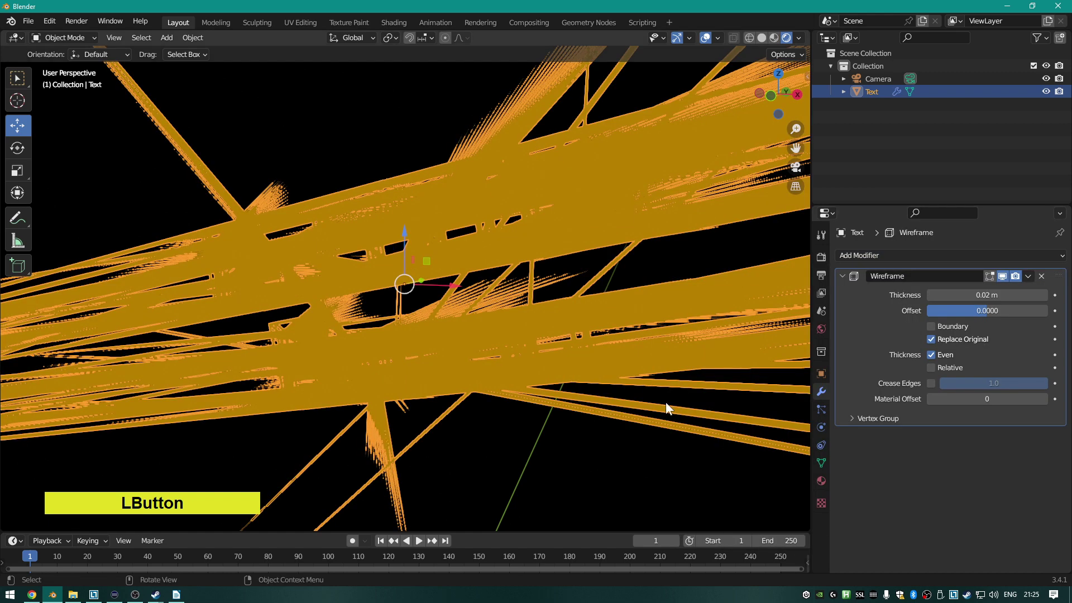
scroll(450, 341, down, 6)
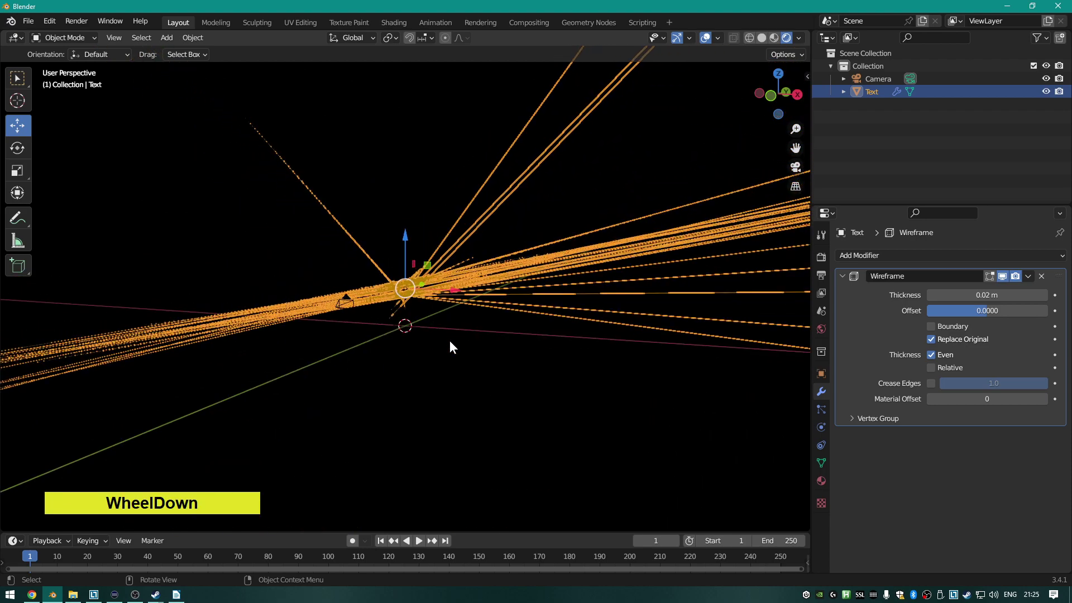
scroll(451, 342, up, 6)
scroll(454, 343, down, 2)
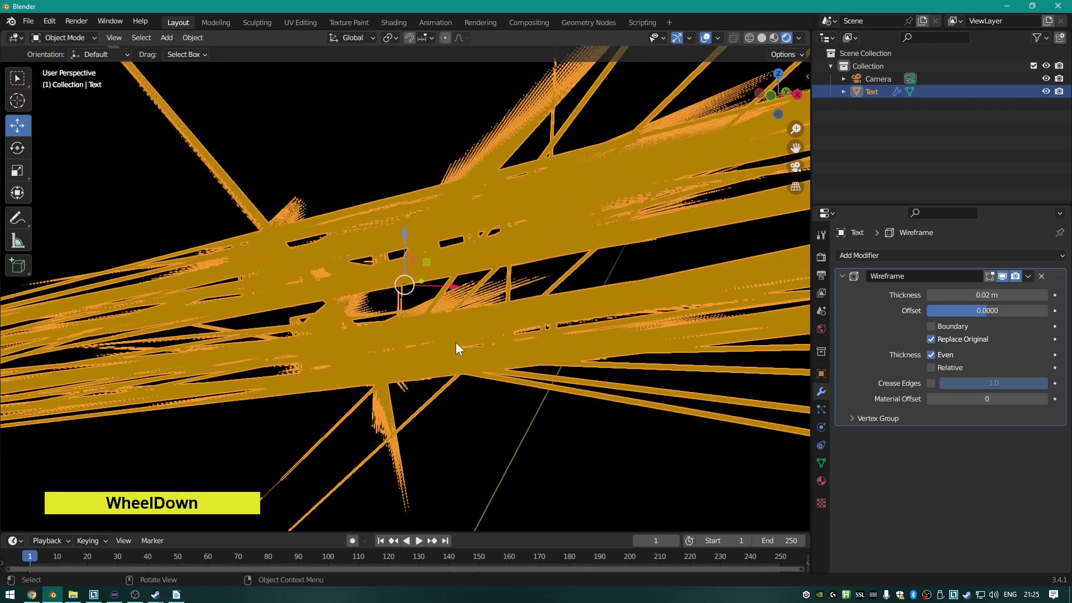
click(1041, 276)
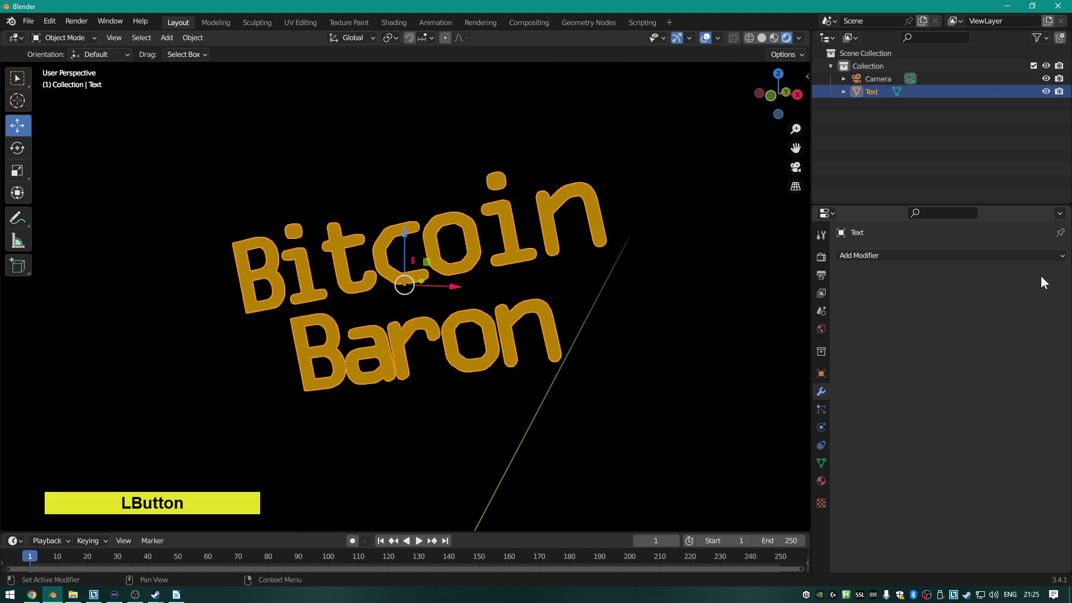
Switch the viewport to wireframe shading for a close front view of the converted letters' mesh.
scroll(622, 296, up, 8)
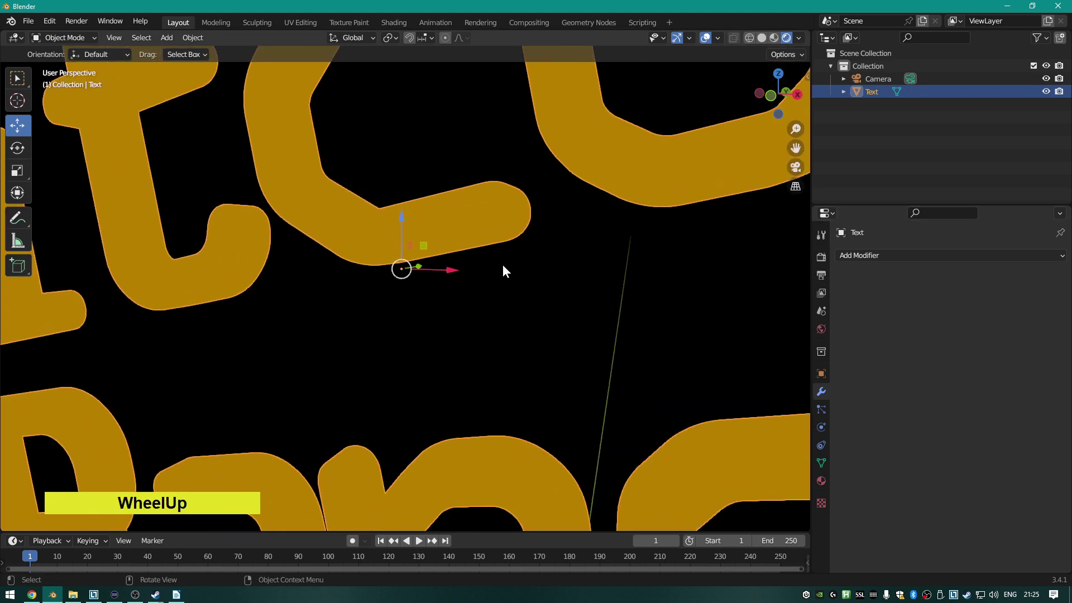
middle_drag(502, 271, 541, 273)
scroll(503, 259, up, 2)
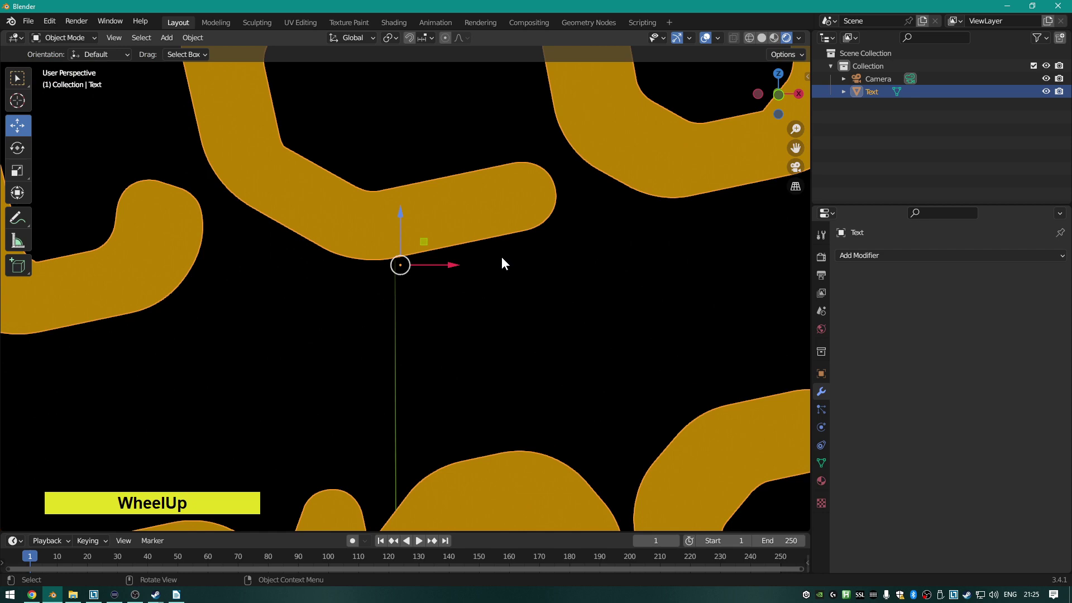
key(z)
click(413, 263)
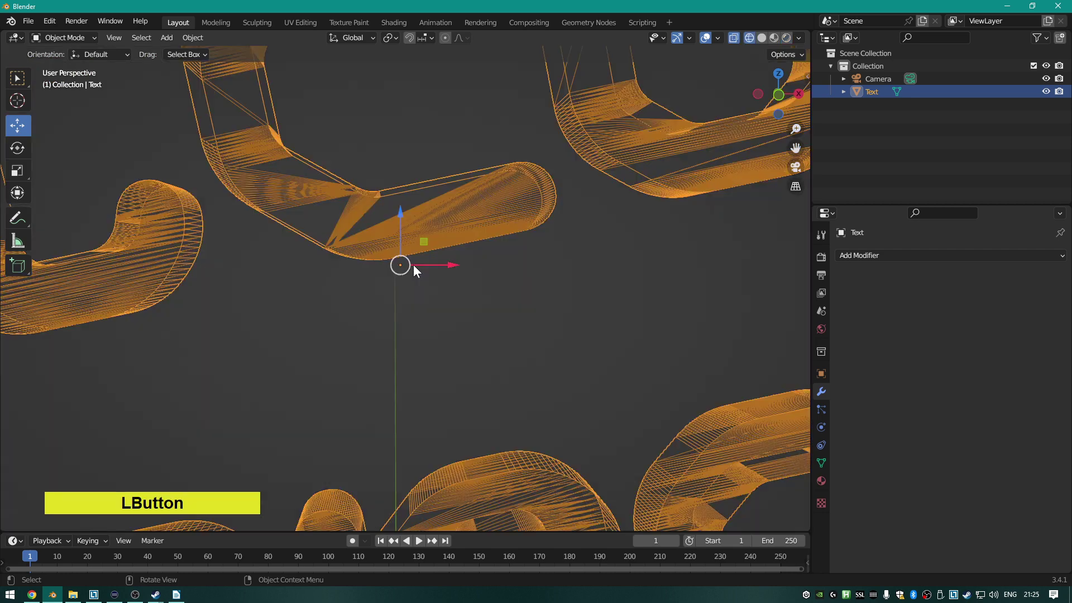
Inspect the wireframe mesh of the letters up close and add a Decimate modifier to the text object.
scroll(454, 209, up, 6)
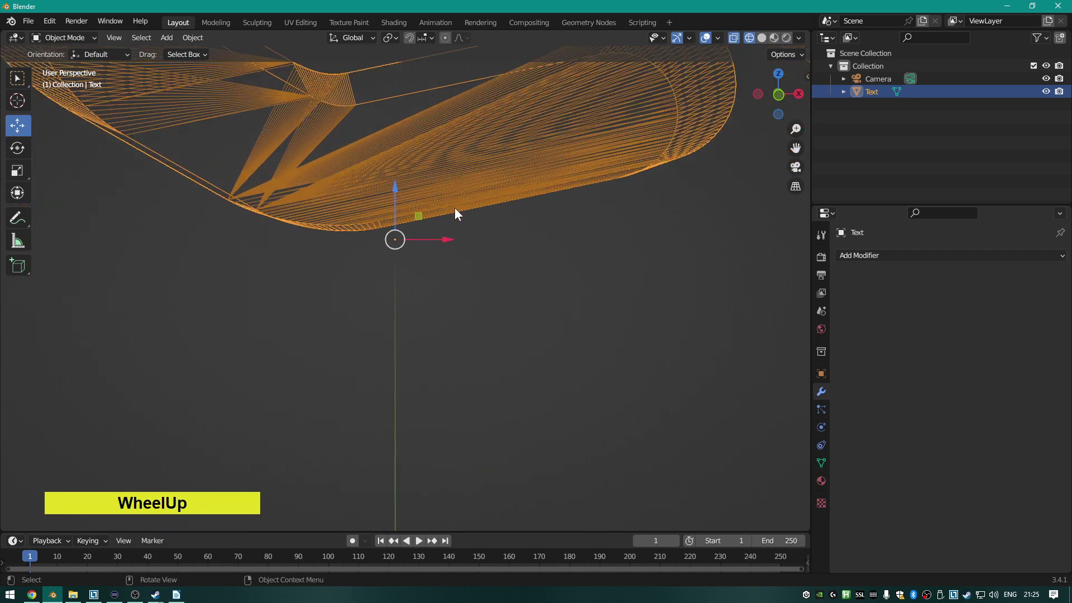
middle_drag(394, 211, 367, 143)
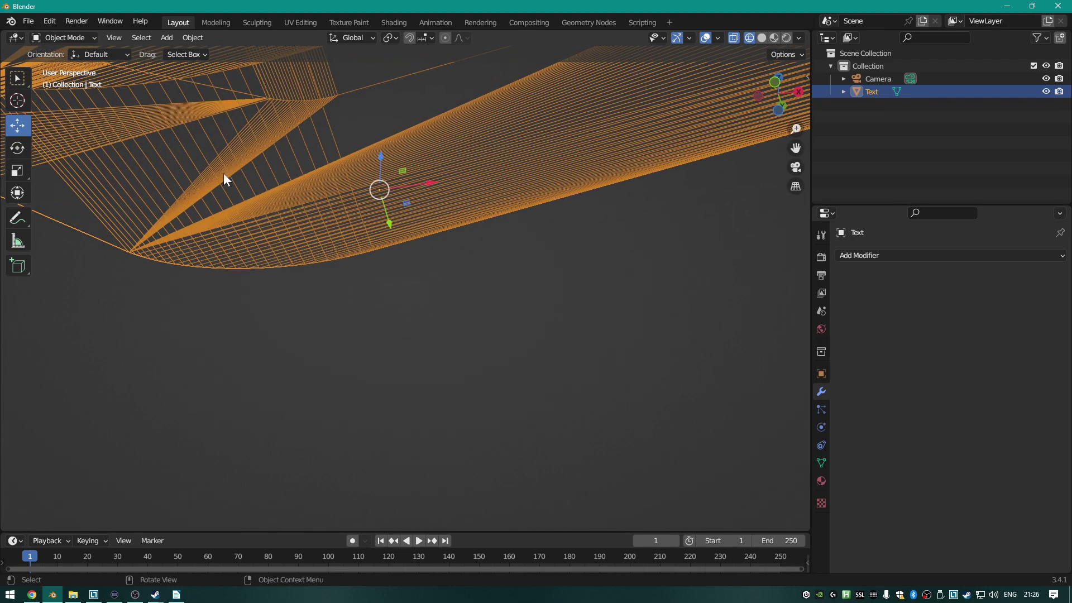
scroll(303, 201, down, 5)
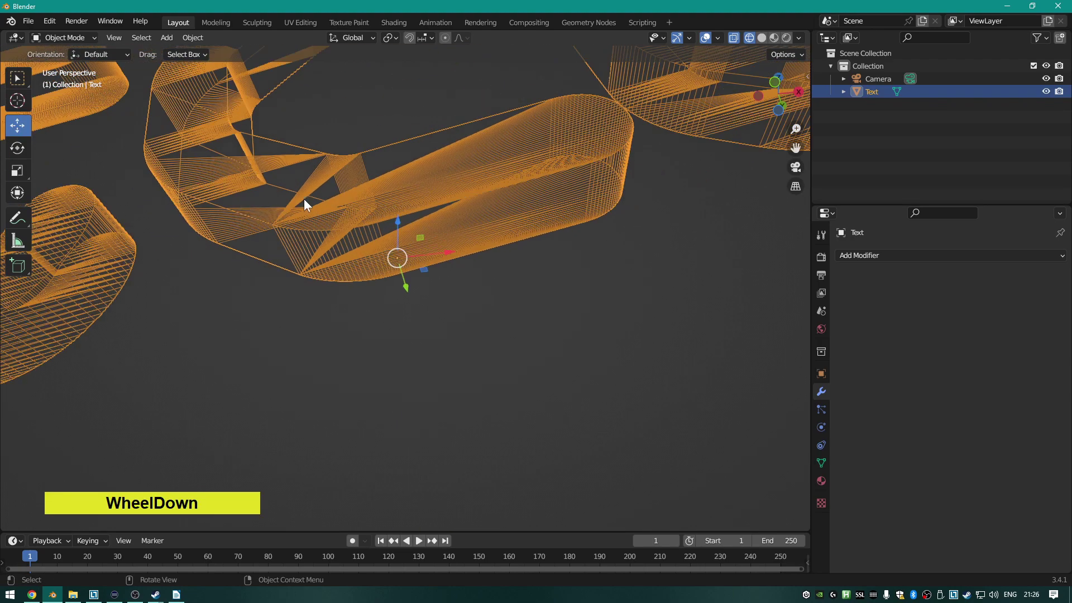
middle_drag(486, 210, 459, 248)
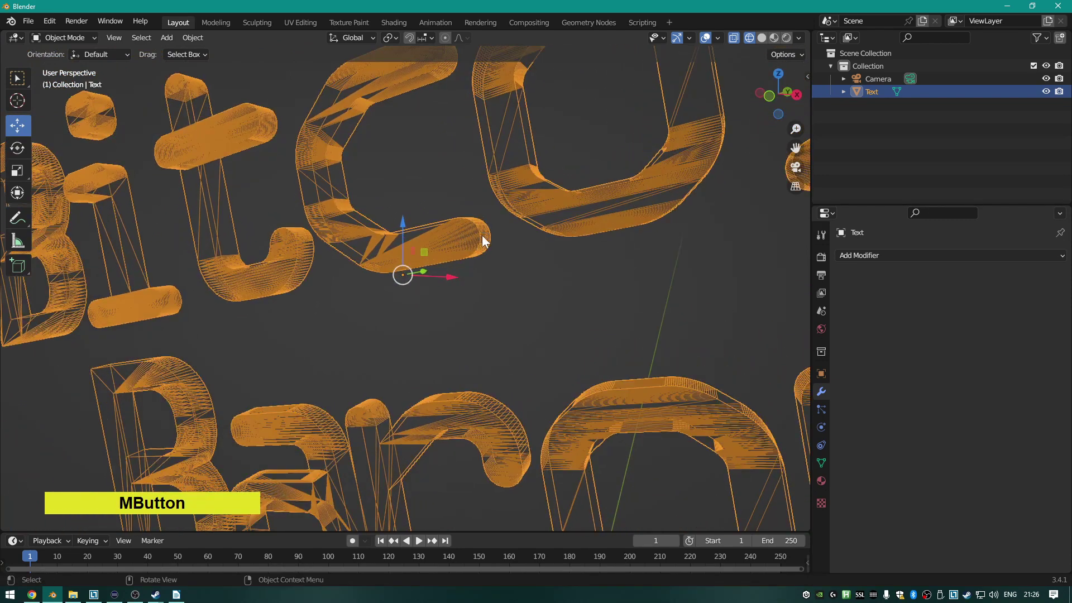
click(918, 255)
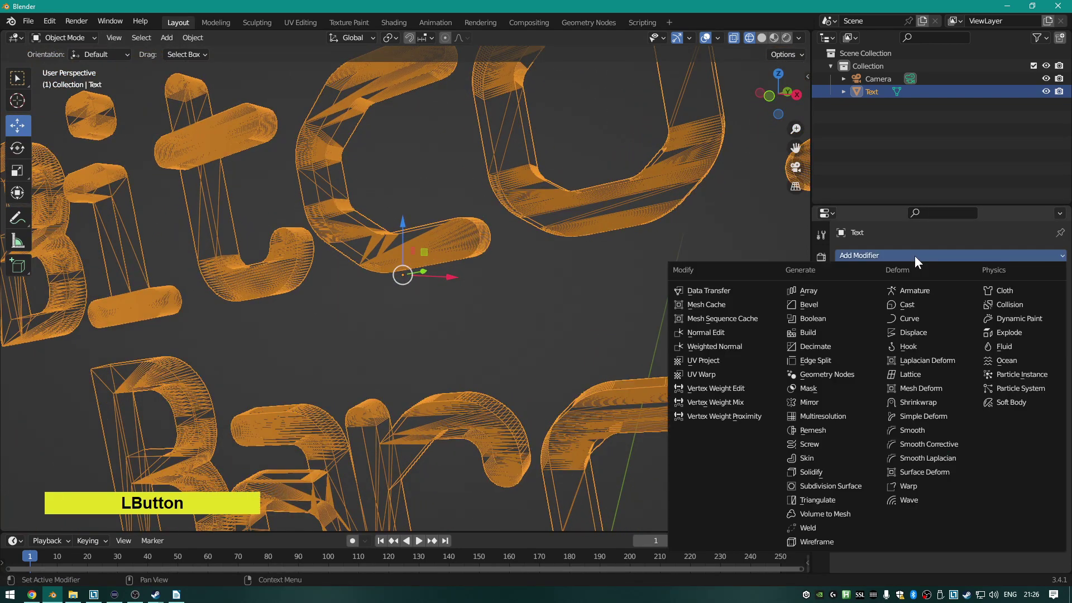
click(838, 349)
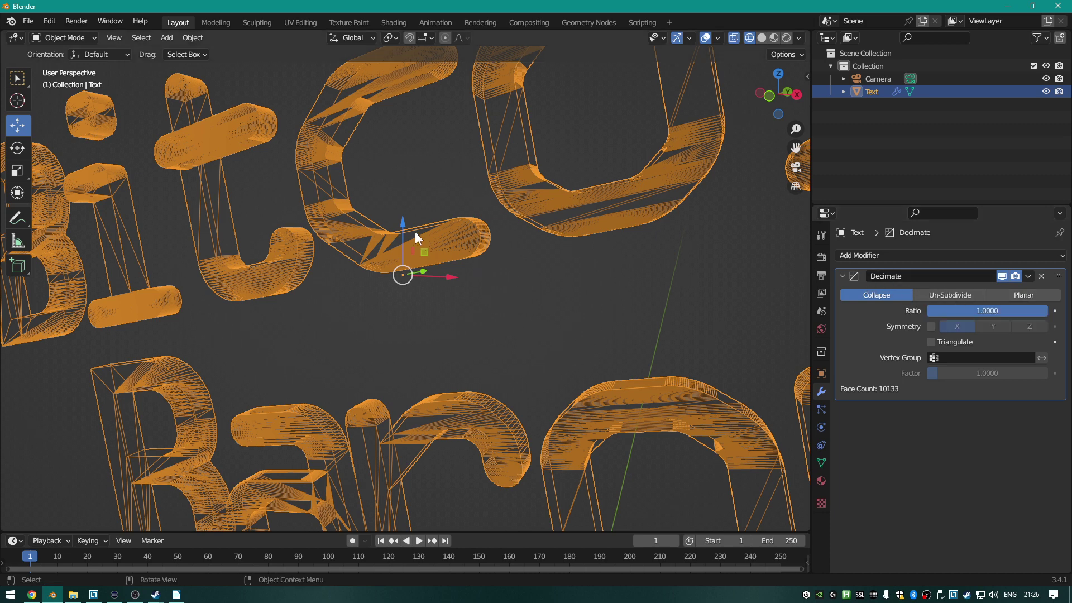
Lower the Decimate modifier's Collapse ratio to 0.0685 and view the simplified letters in solid shading.
scroll(605, 235, down, 4)
scroll(598, 239, up, 1)
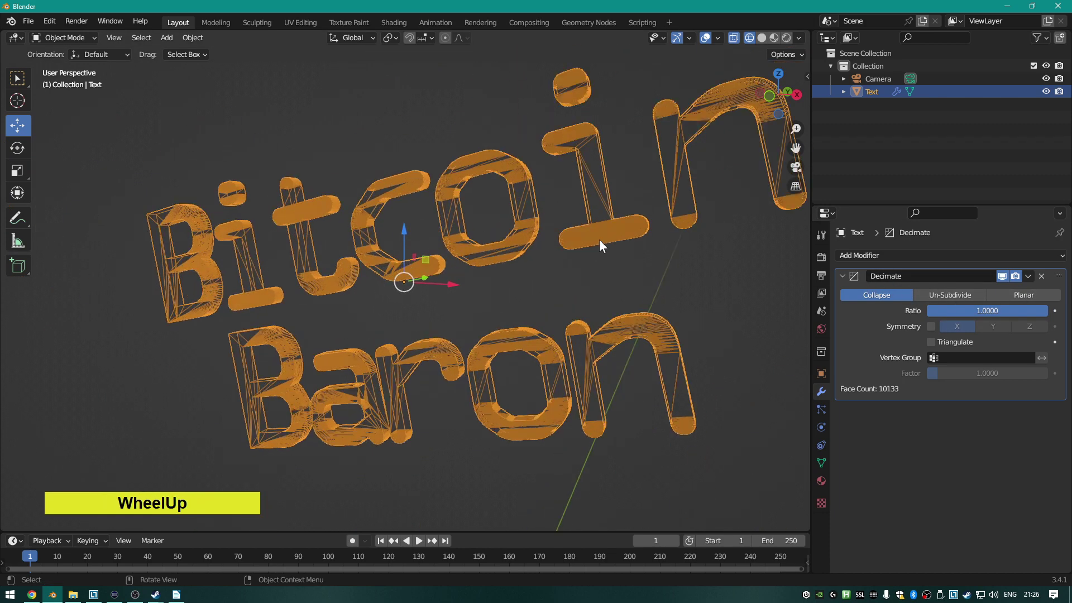
drag(997, 314, 883, 314)
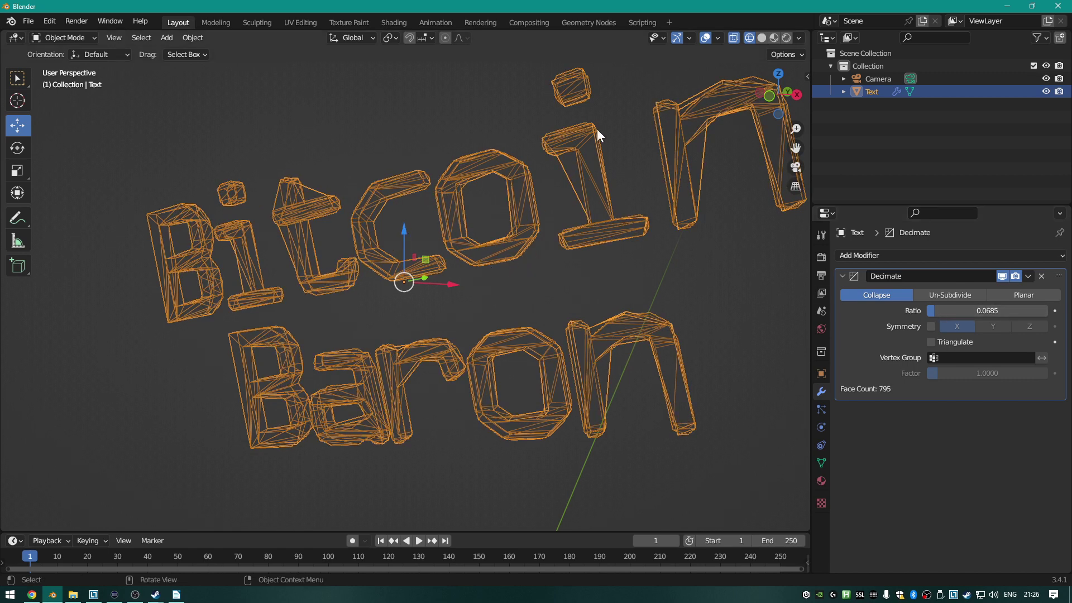
middle_drag(614, 282, 616, 234)
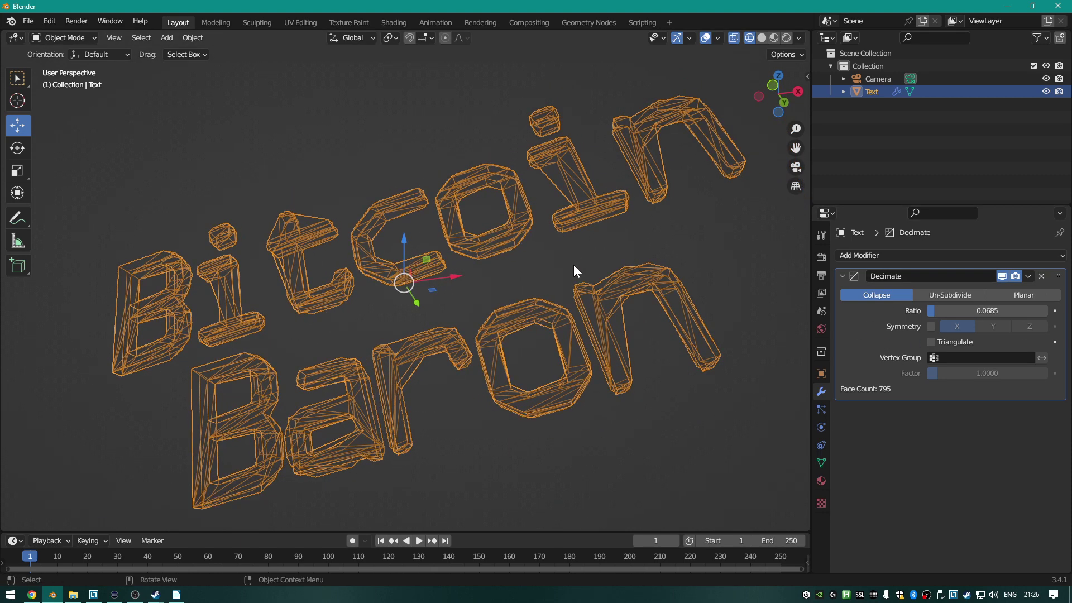
key(z)
click(671, 267)
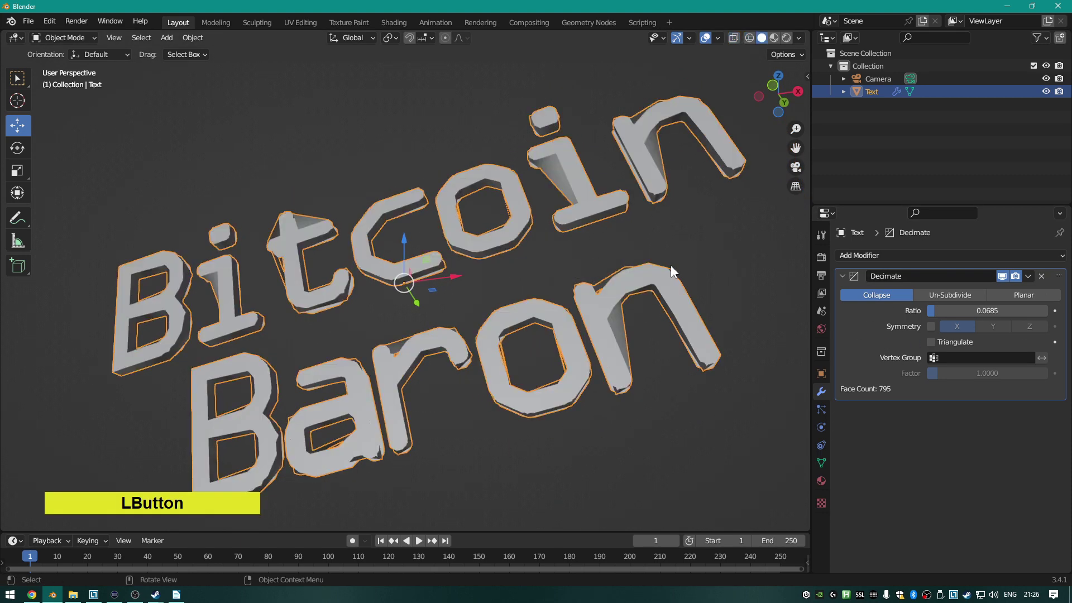
mouse_move(554, 256)
middle_down()
mouse_move(595, 311)
mouse_move(266, 177)
middle_up()
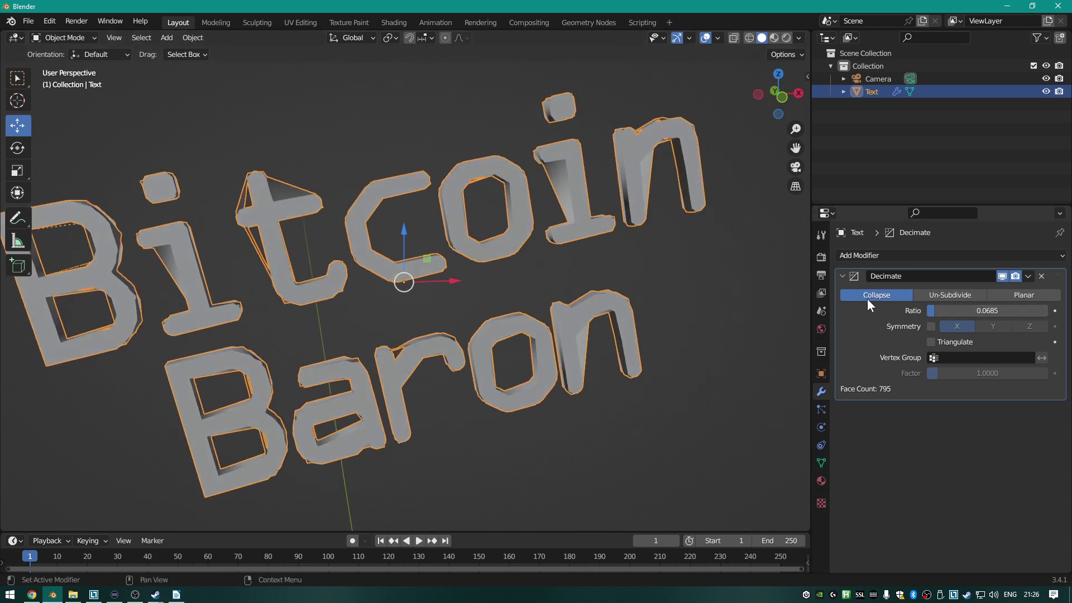
Switch the text's Decimate modifier to Planar mode and view the letters from another angle.
click(1026, 297)
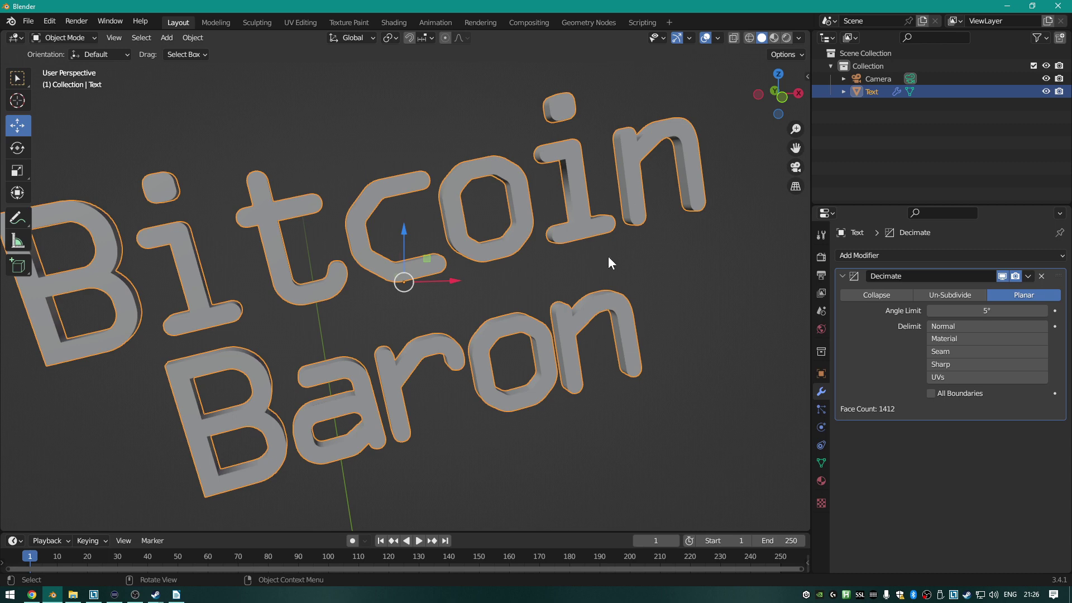
middle_drag(608, 257, 479, 245)
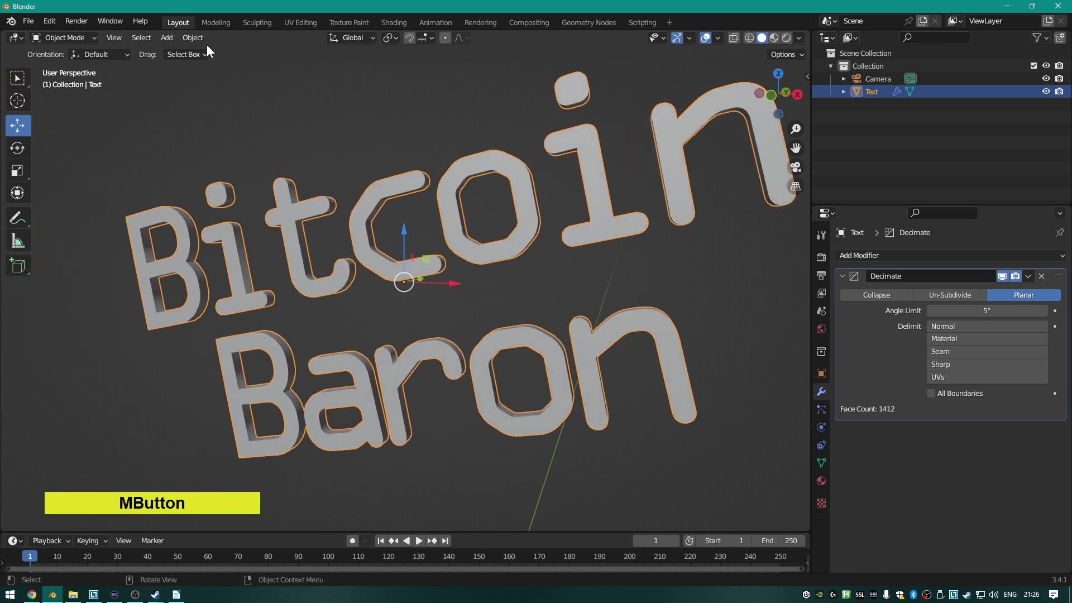
click(192, 37)
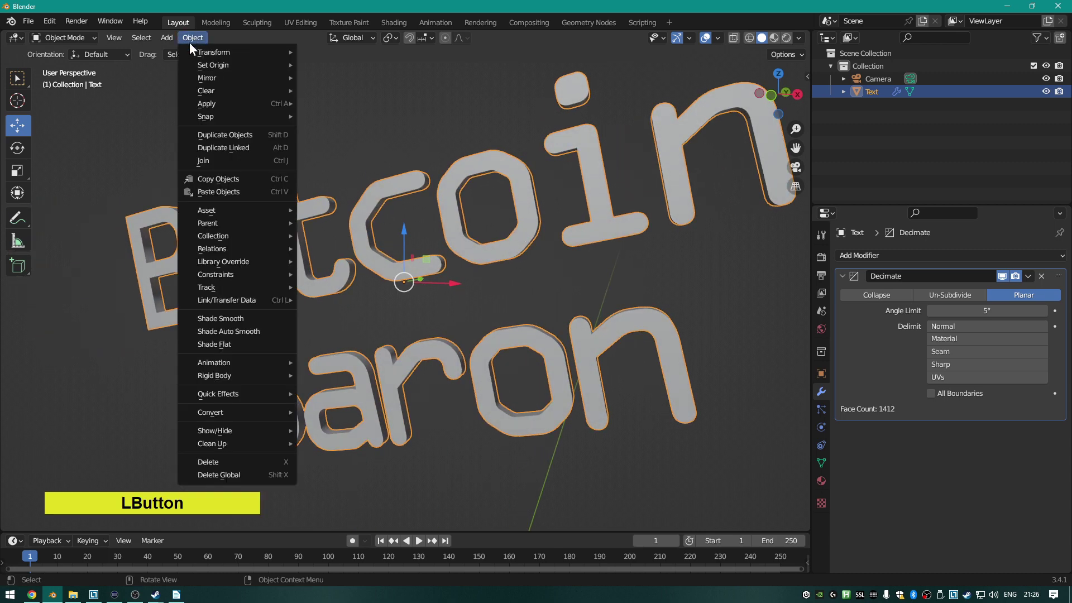
mouse_move(234, 413)
click(348, 425)
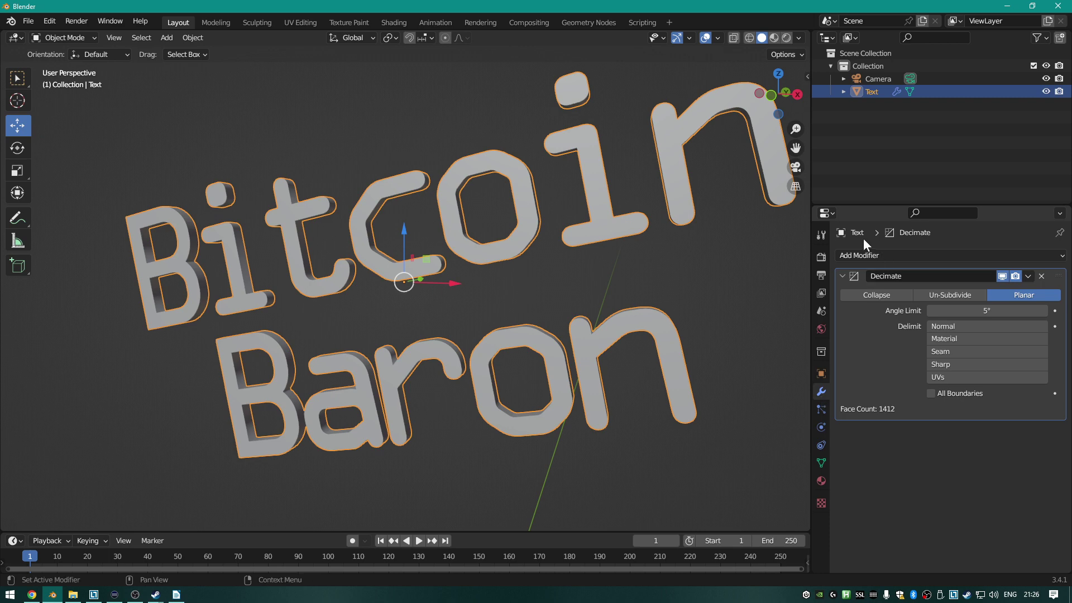
click(876, 256)
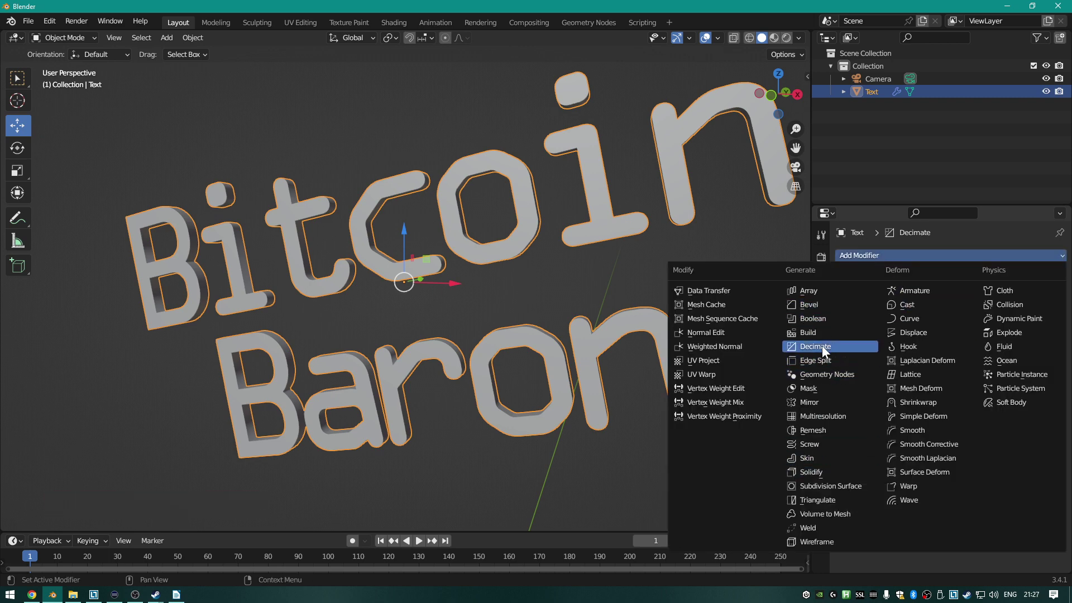
click(958, 185)
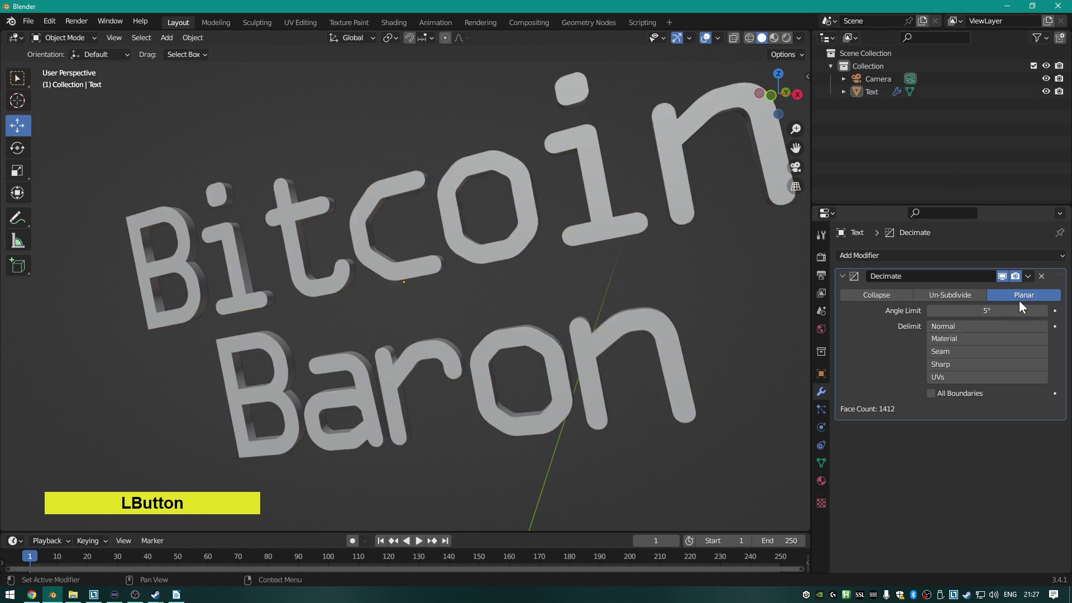
click(862, 88)
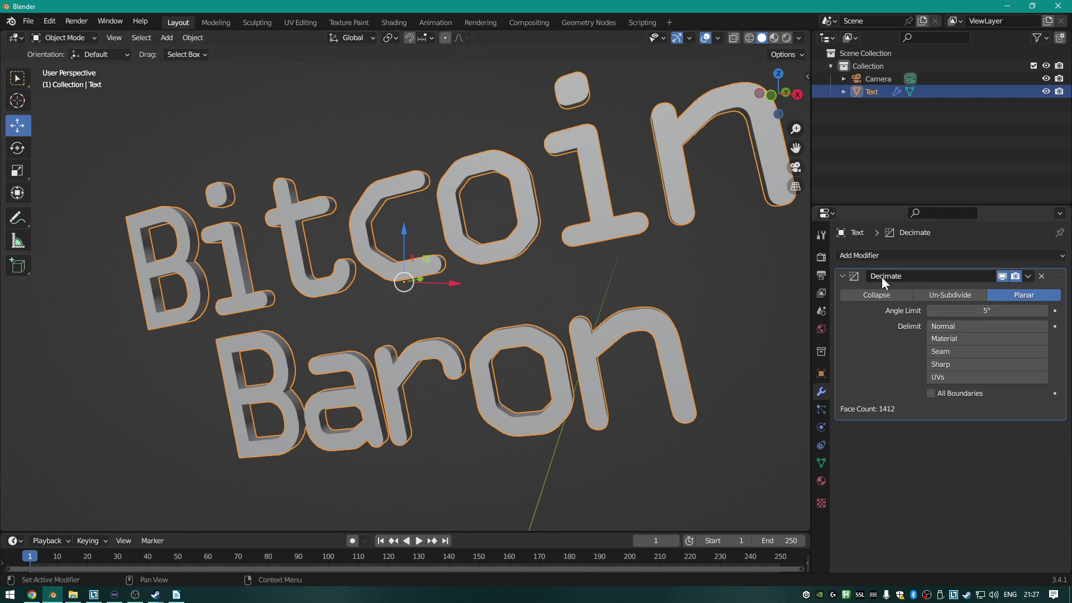
Switch the viewport to wireframe shading, and turn the Decimate modifier's render display off and back on.
click(1013, 276)
key(z)
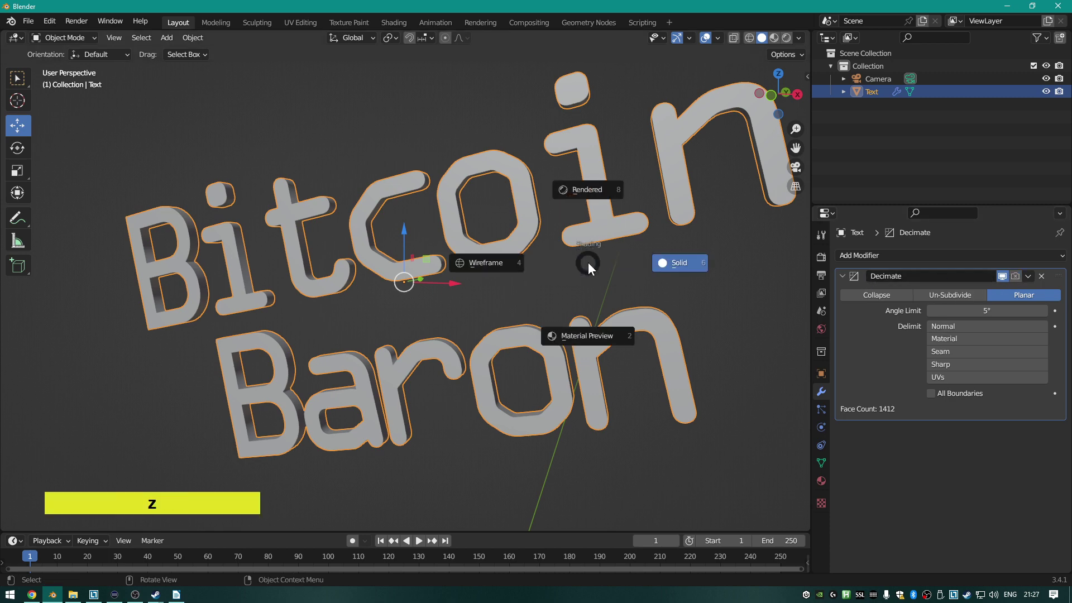
click(483, 266)
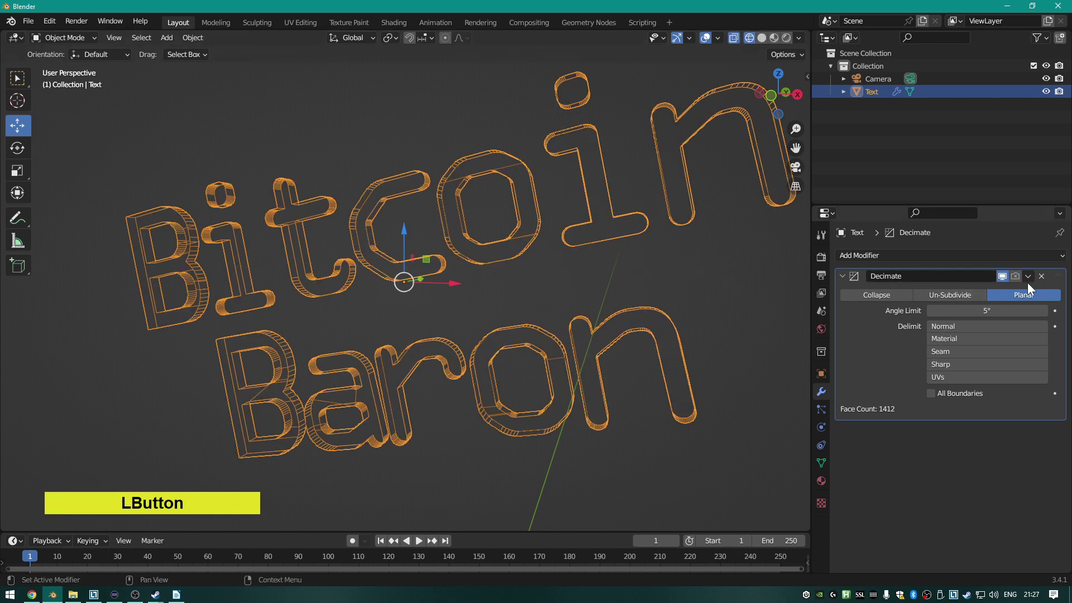
click(1012, 276)
Compare the text's topology with and without the Decimate modifier by repeatedly toggling its viewport display.
click(1002, 276)
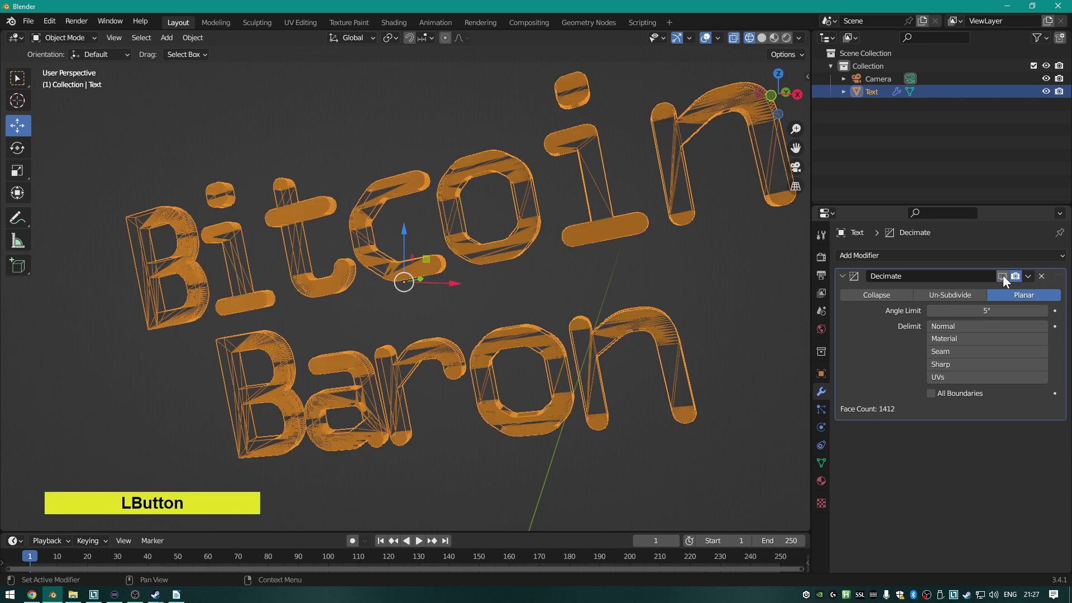
click(1002, 275)
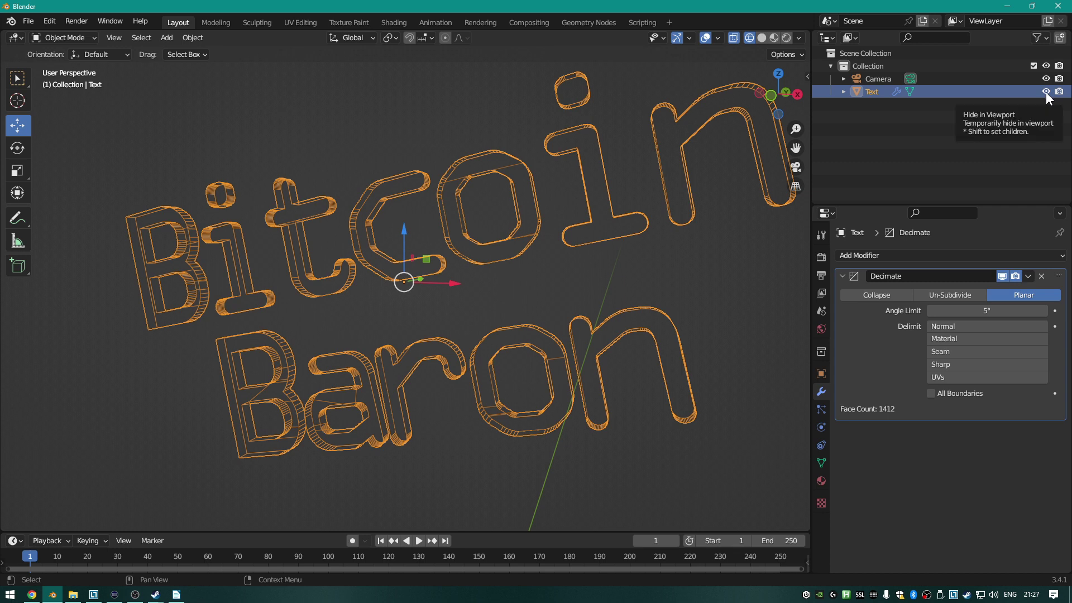
click(1001, 276)
click(1002, 277)
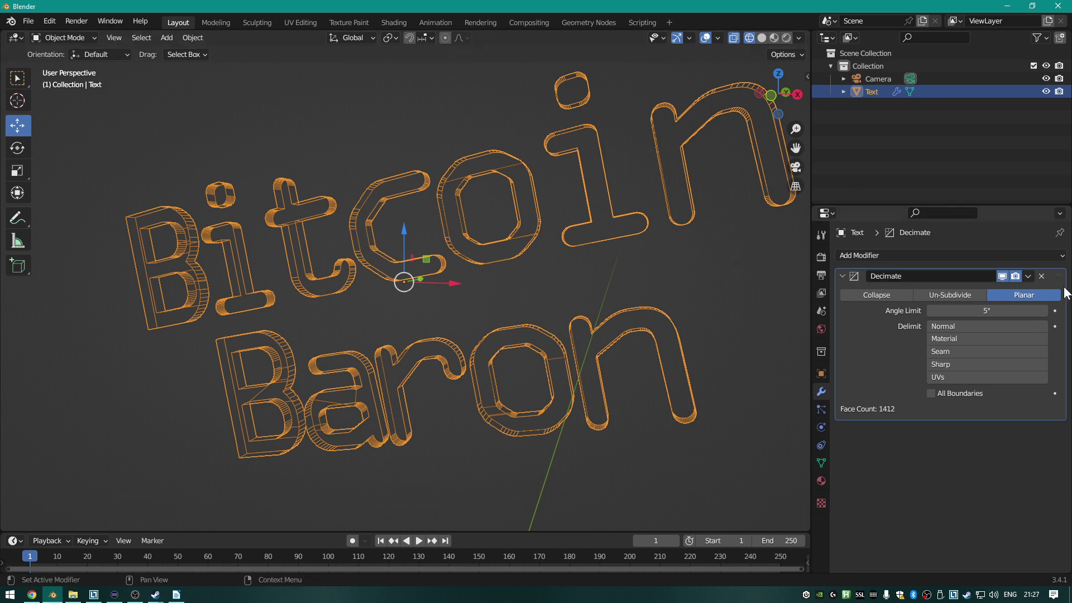
click(1000, 277)
click(1002, 277)
Toggle the Decimate modifier's render display and its viewport display off and back on.
click(1015, 279)
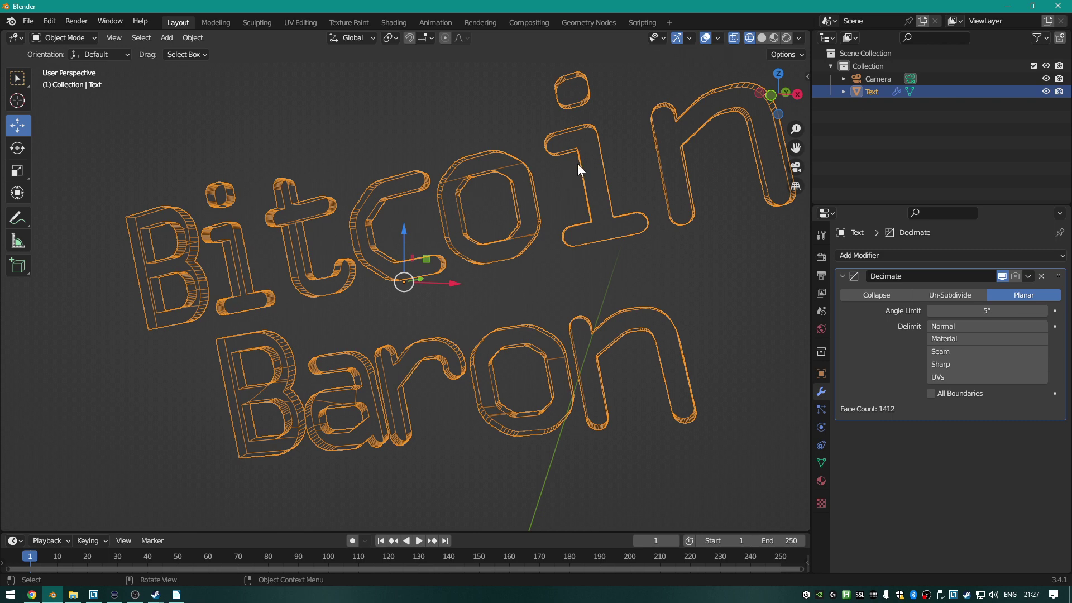
click(1014, 276)
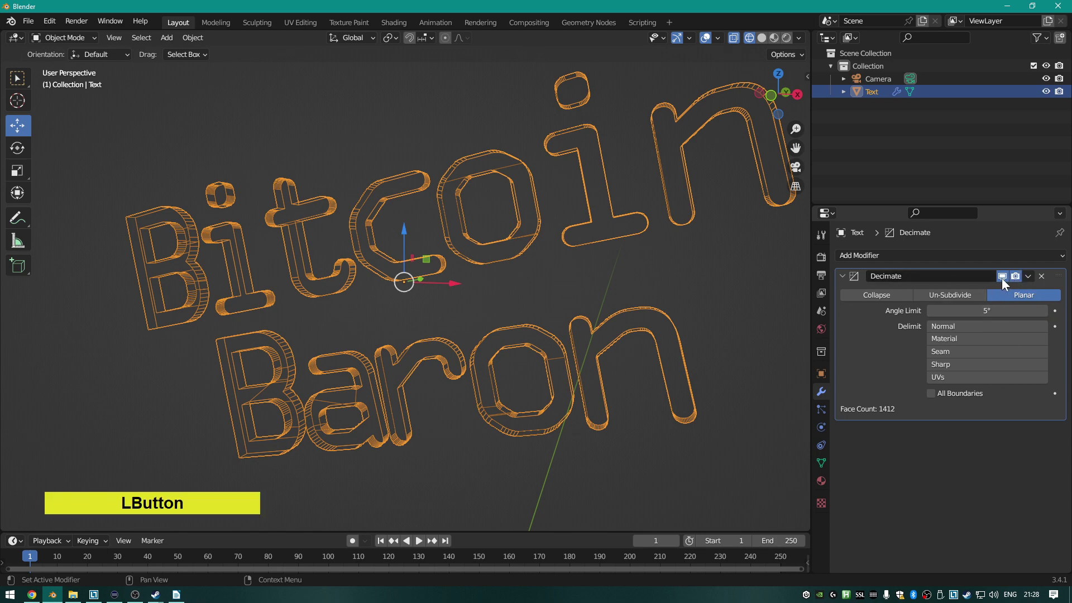
click(1002, 276)
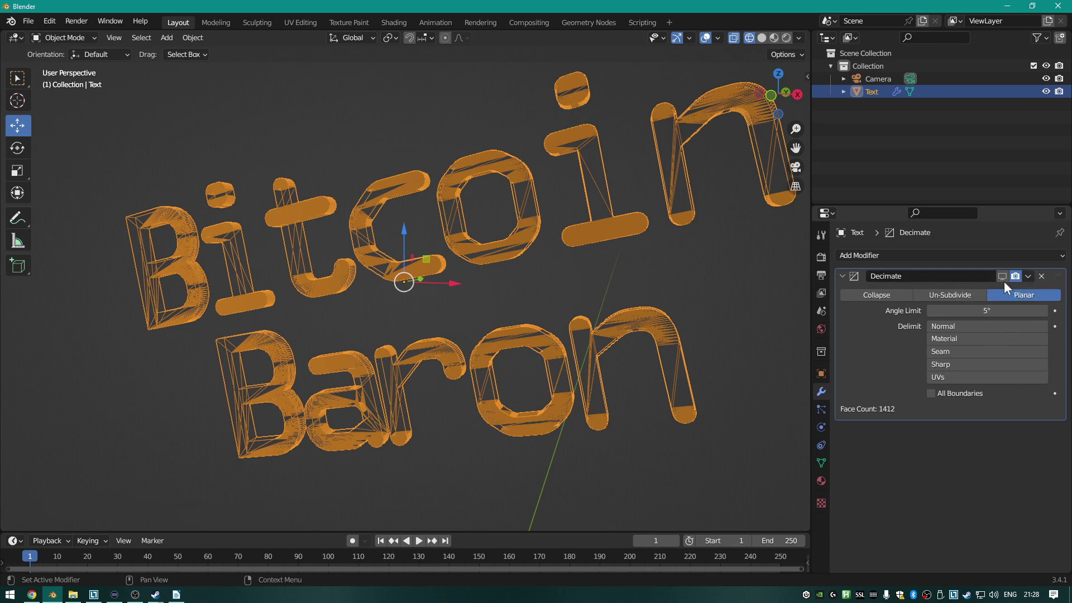
click(1002, 277)
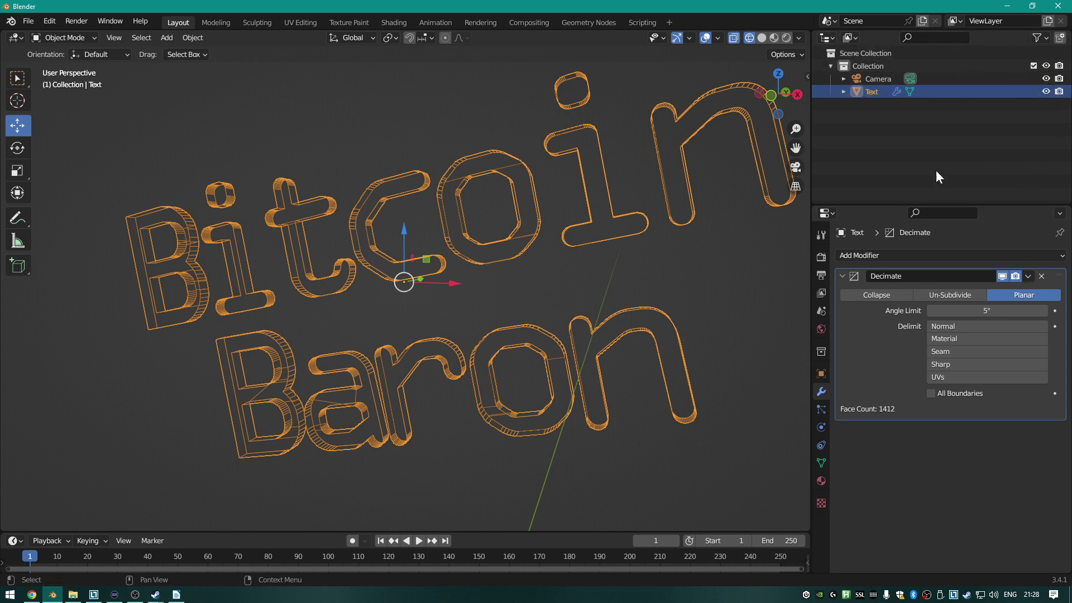
Compare hiding the whole Text object in the viewport with disabling only its Decimate modifier, restoring both each time.
click(1045, 92)
click(1046, 92)
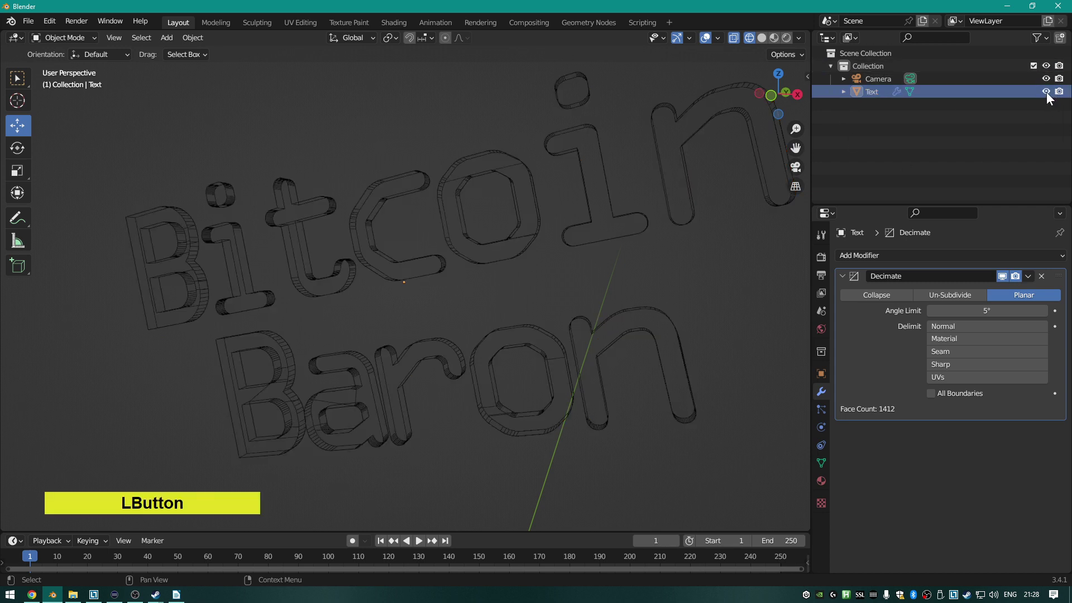
click(1003, 279)
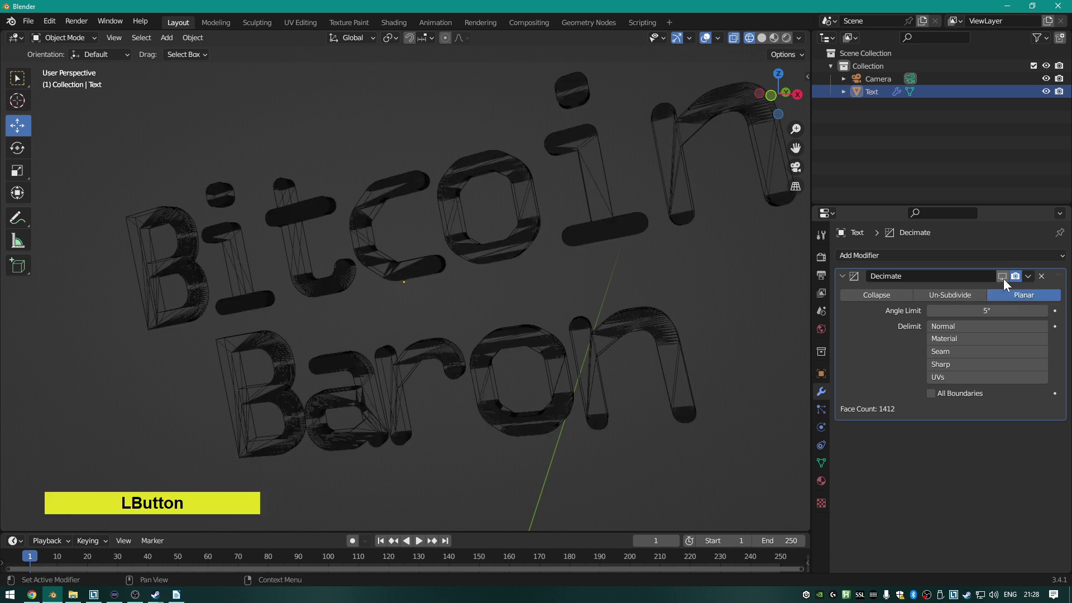
click(1003, 279)
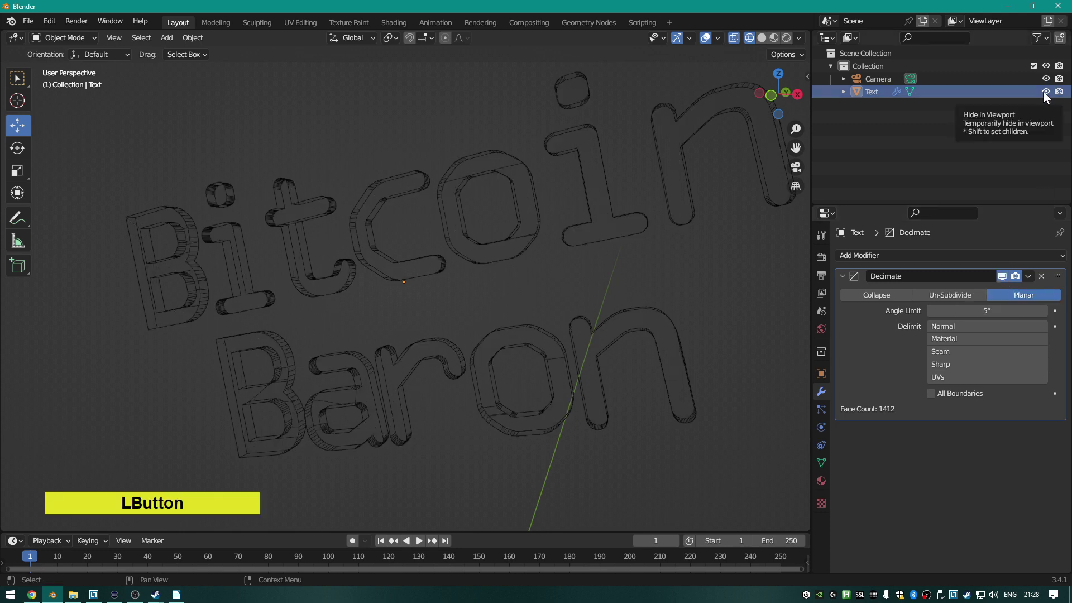
click(1044, 92)
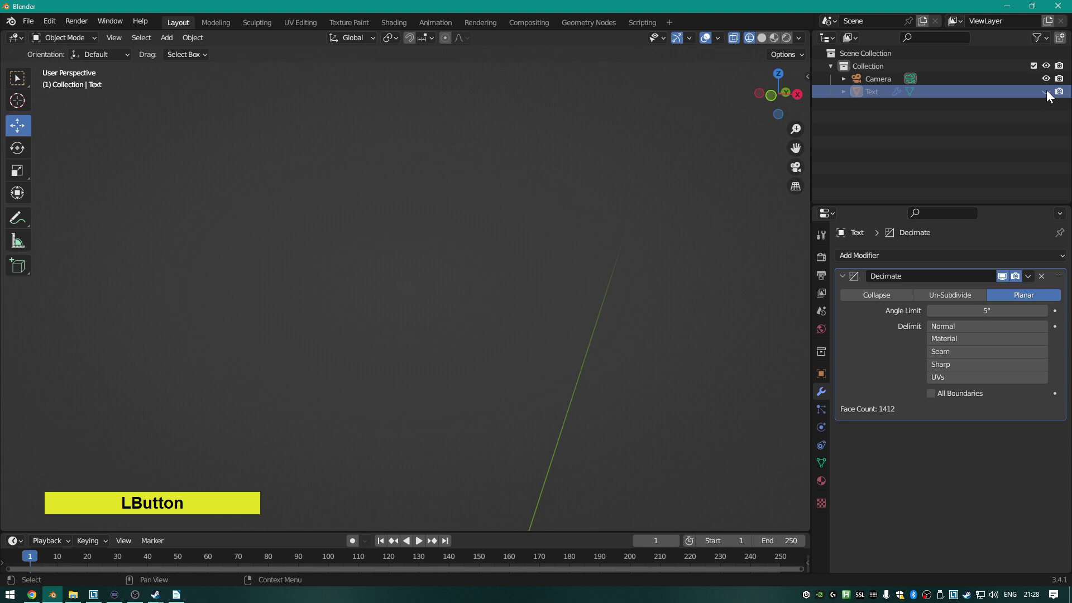
click(1045, 92)
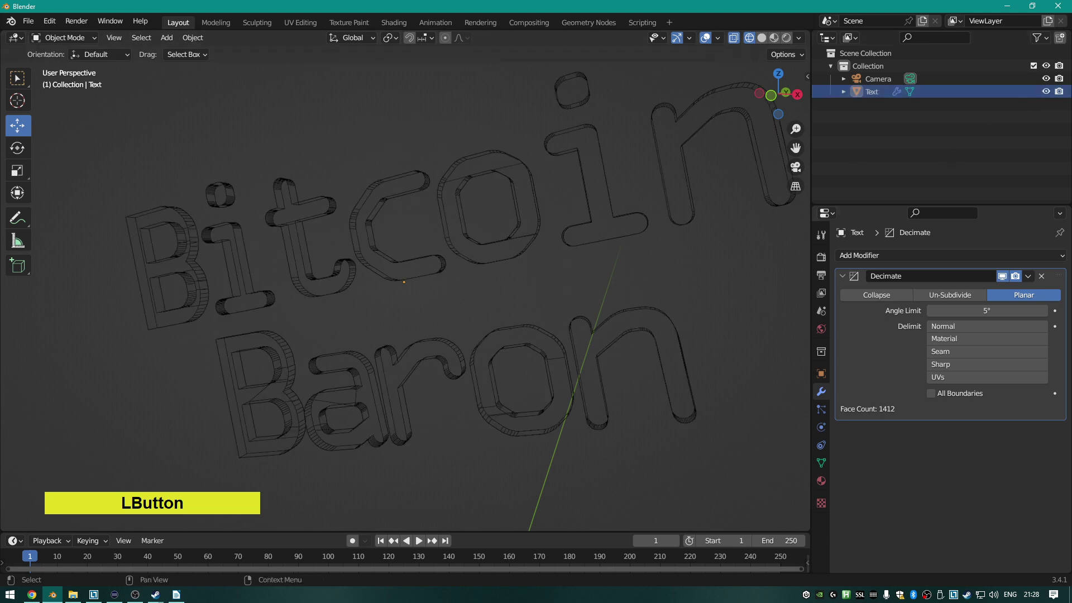
Disable the Text object in renders, render the frame and close the result.
click(1059, 92)
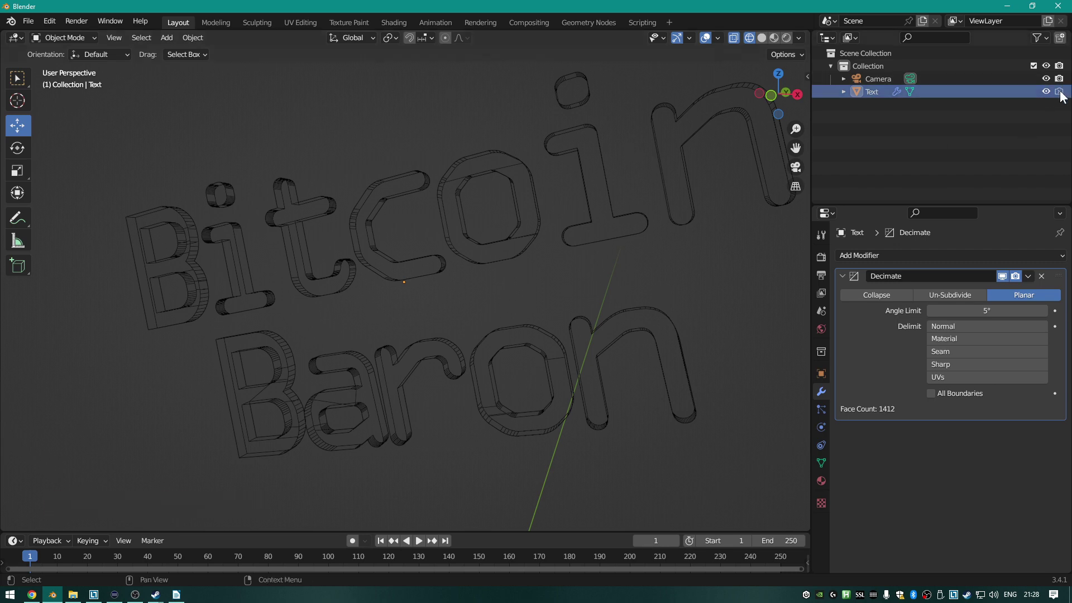
key(F12)
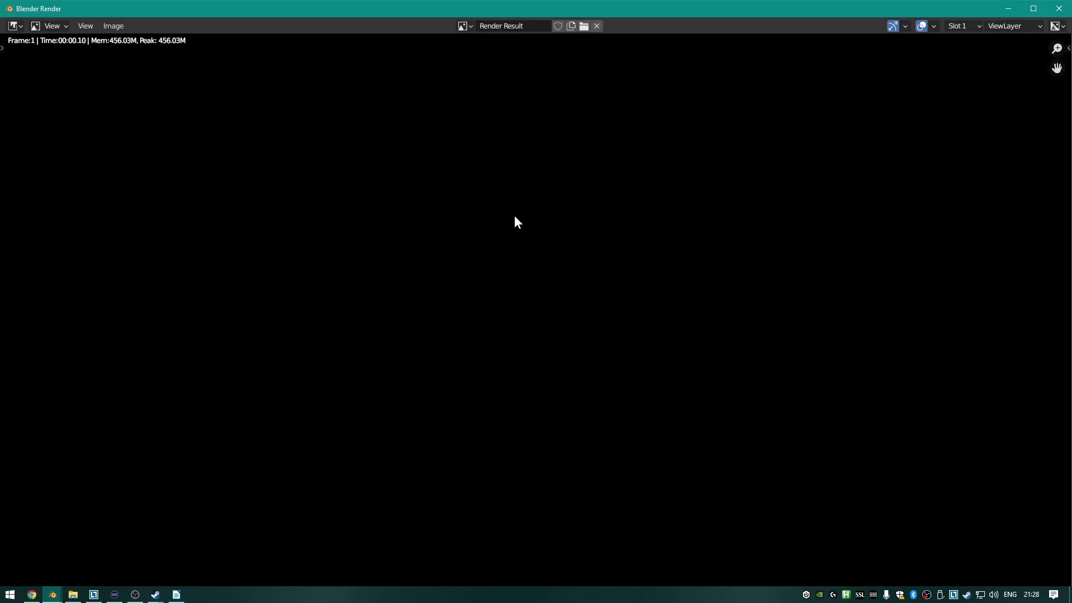
key(Escape)
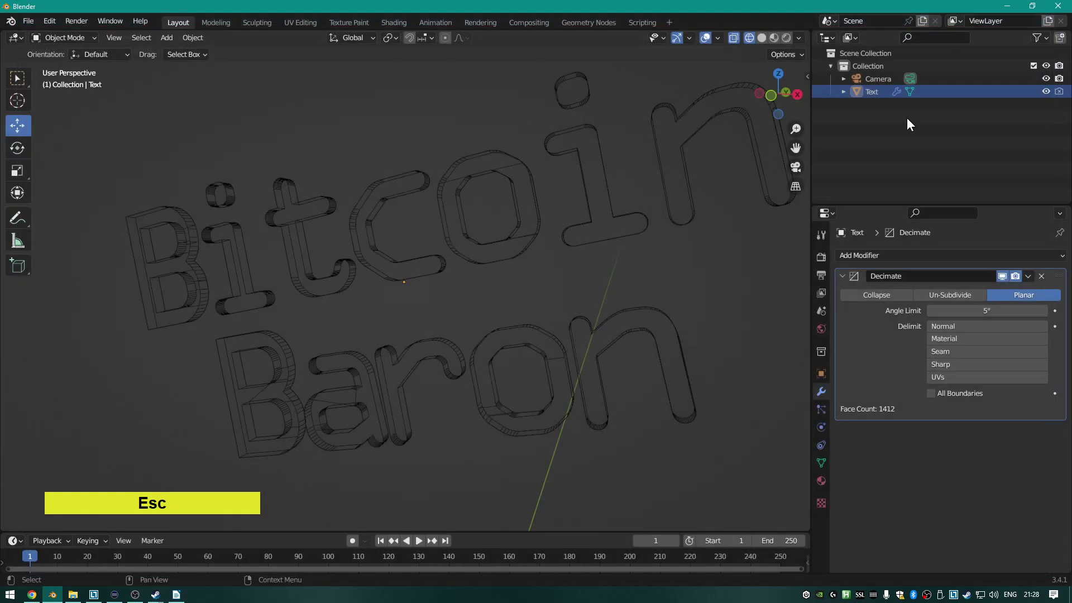
Re-enable the Text object for renders, render the frame to inspect it and close the result.
click(1060, 93)
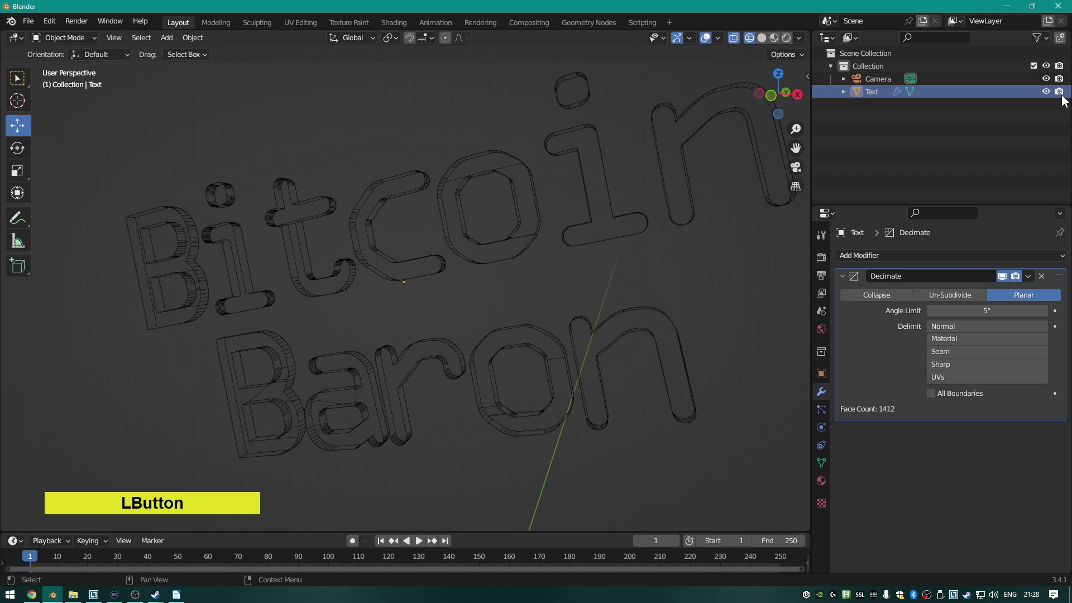
click(1061, 93)
click(1060, 93)
click(1061, 94)
click(1060, 92)
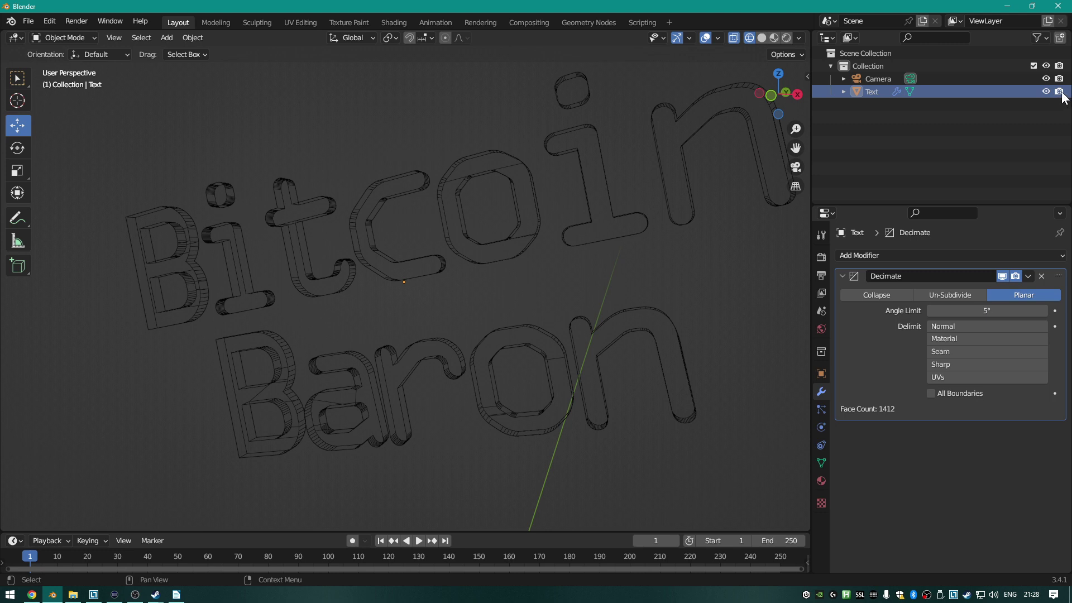
click(1060, 93)
click(1060, 92)
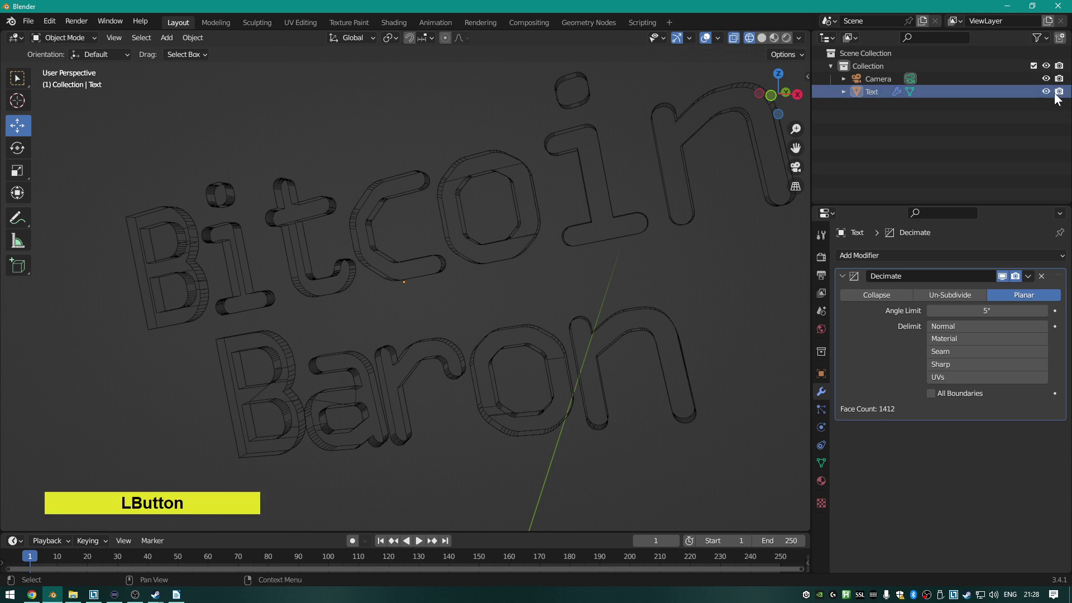
key(F12)
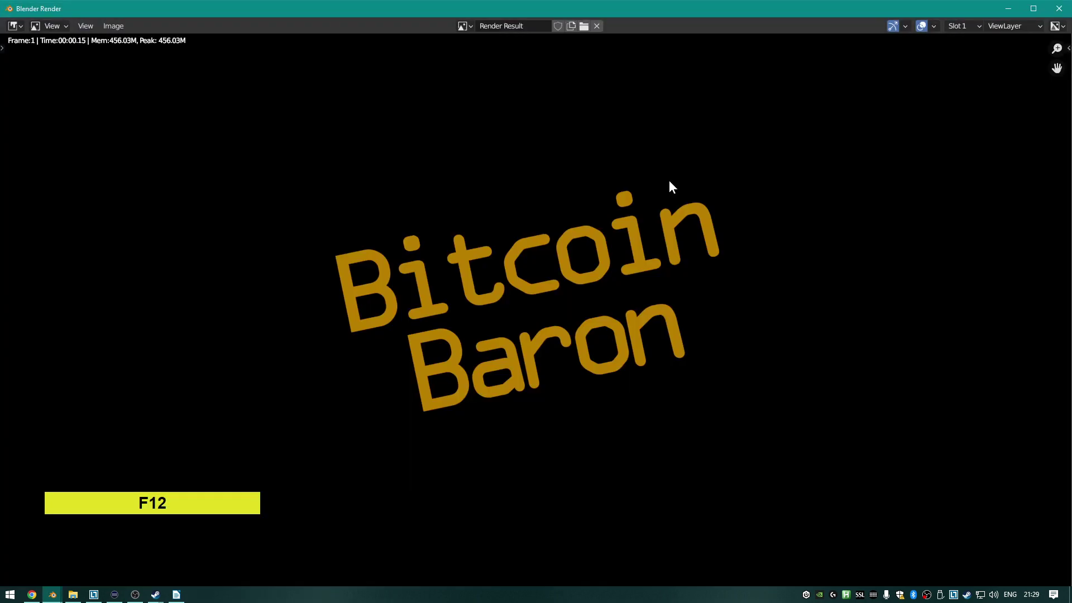
key(Escape)
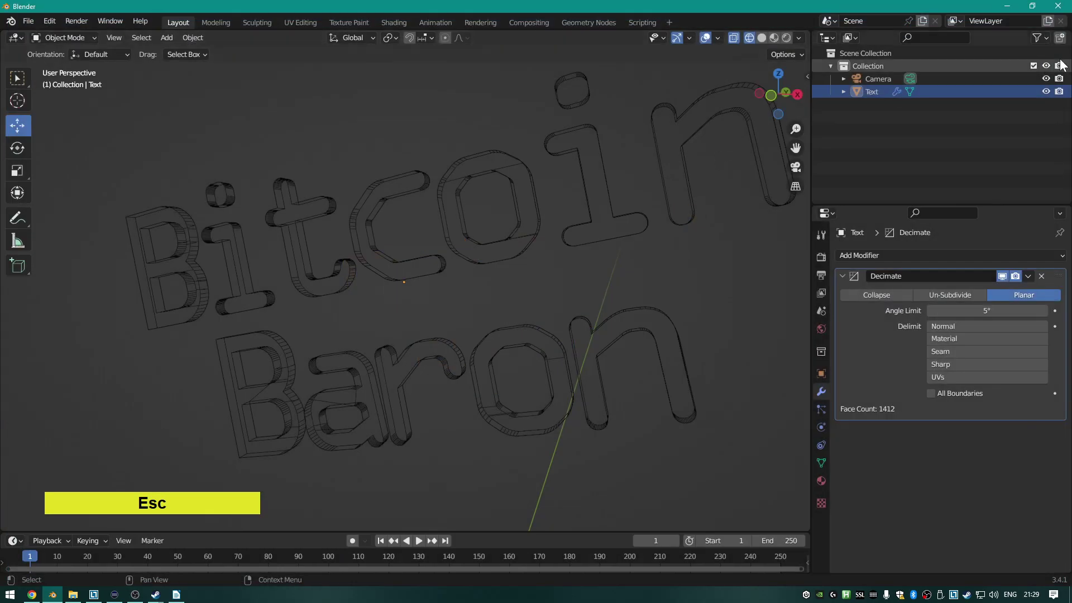
Check a render with the Text object excluded, and toggle the object's viewport visibility off and back on.
click(1060, 92)
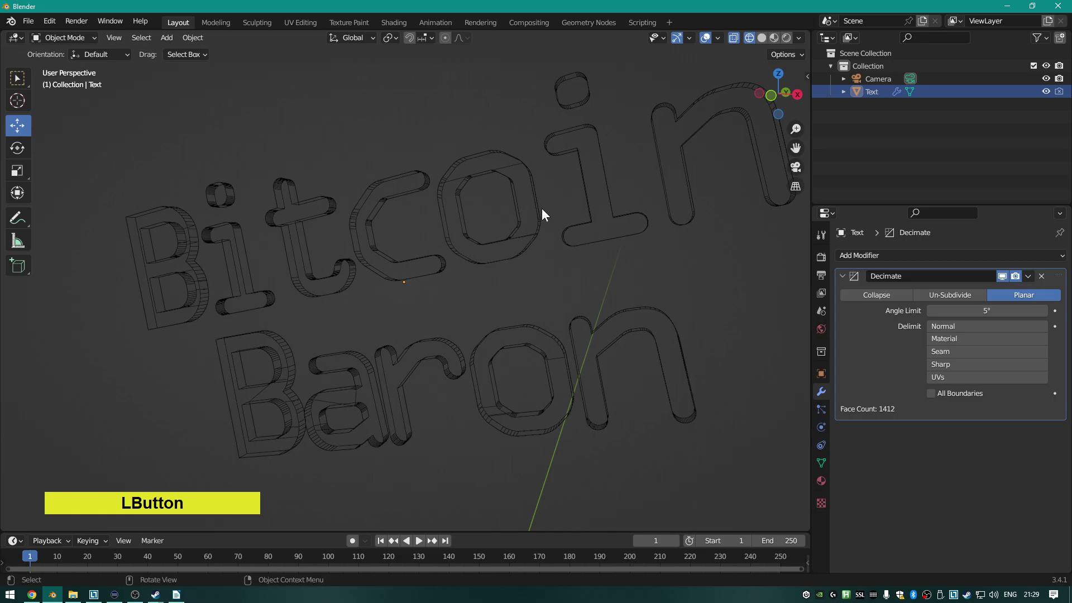
key(F12)
key(Escape)
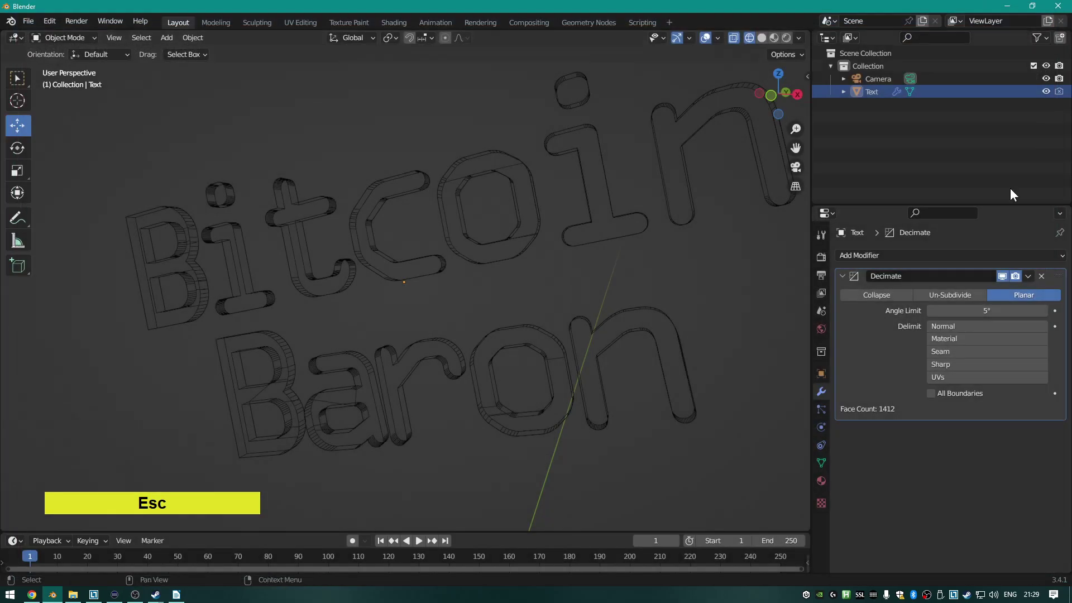
click(1045, 91)
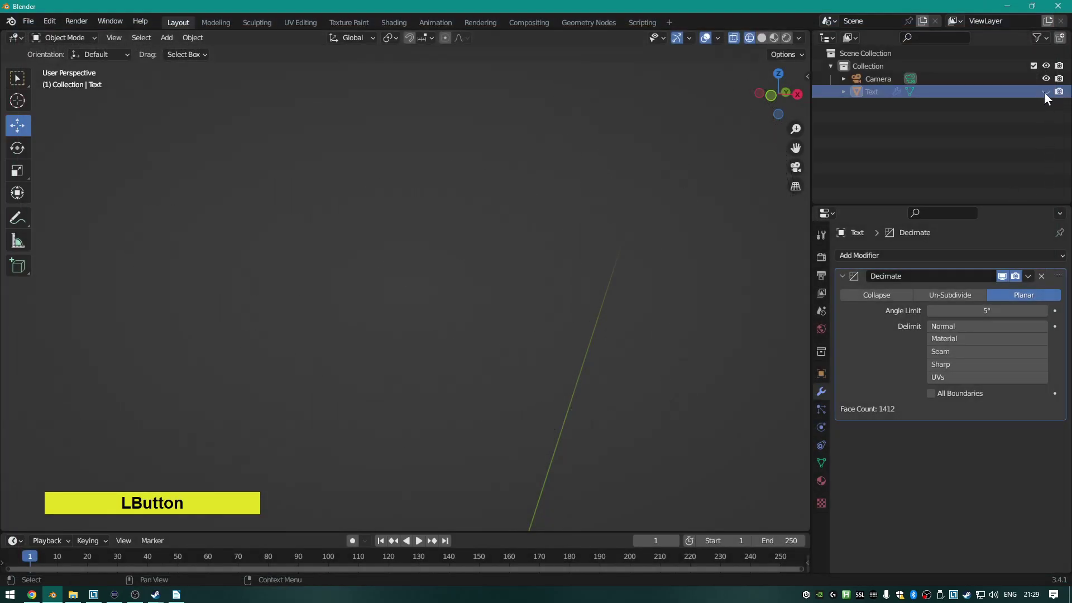
click(1043, 91)
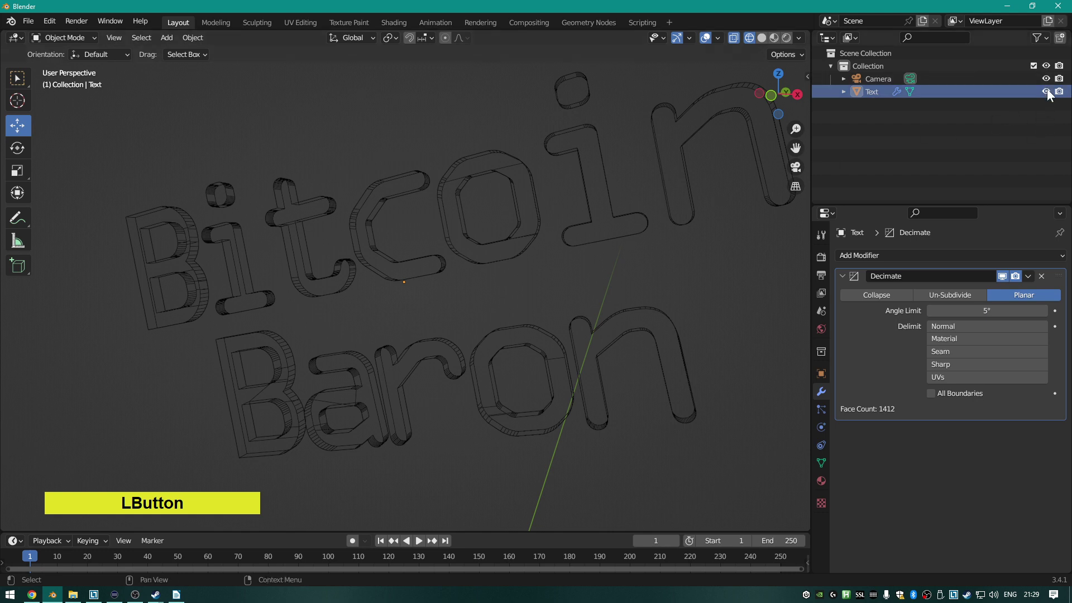
Preview the text with and without the Decimate modifier in the viewport, and apply the modifier to the mesh.
scroll(424, 226, down, 7)
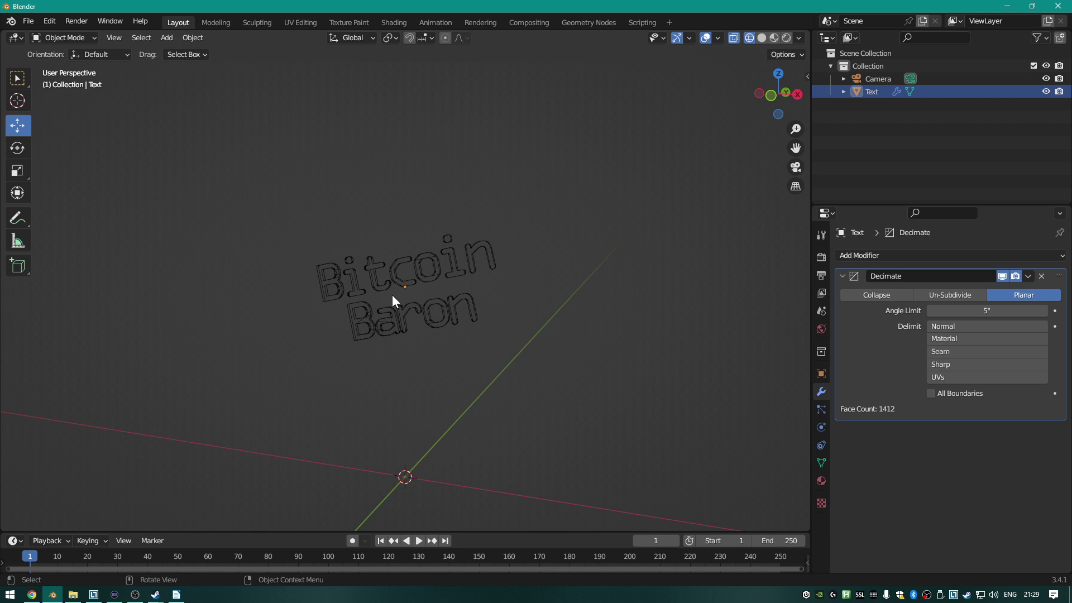
scroll(392, 295, up, 5)
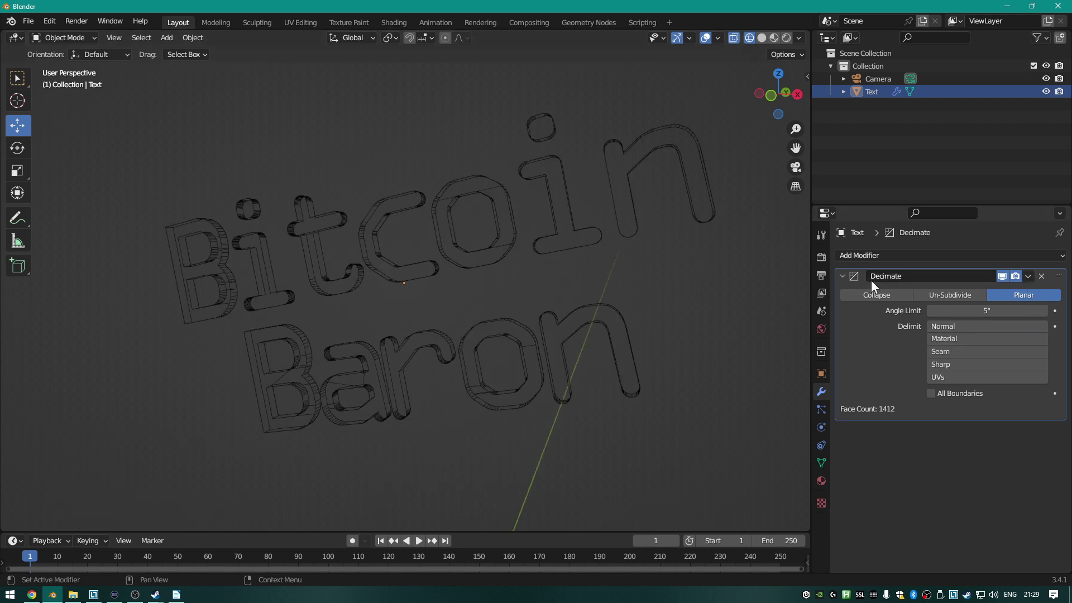
click(1002, 276)
click(1001, 276)
click(1028, 278)
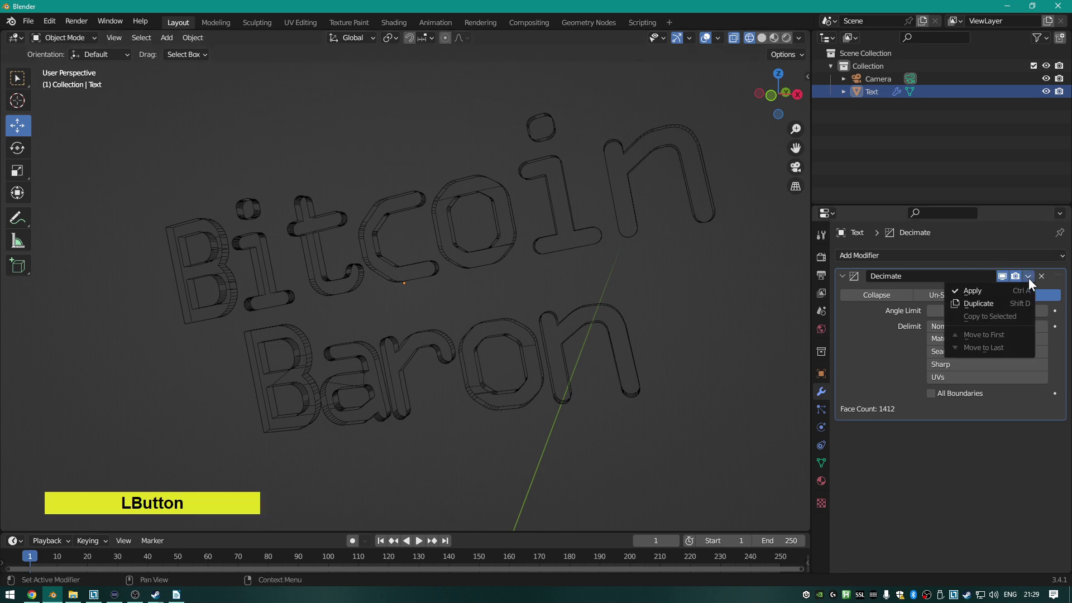
click(991, 295)
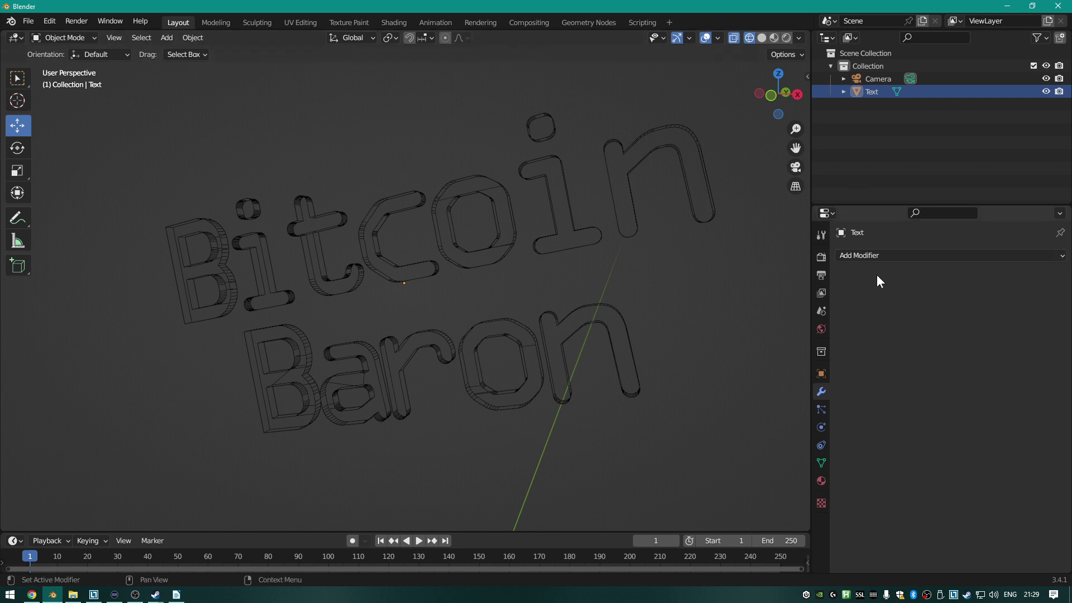
Inspect the text's simplified mesh up close and add a Wireframe modifier to the Text object.
scroll(581, 292, up, 2)
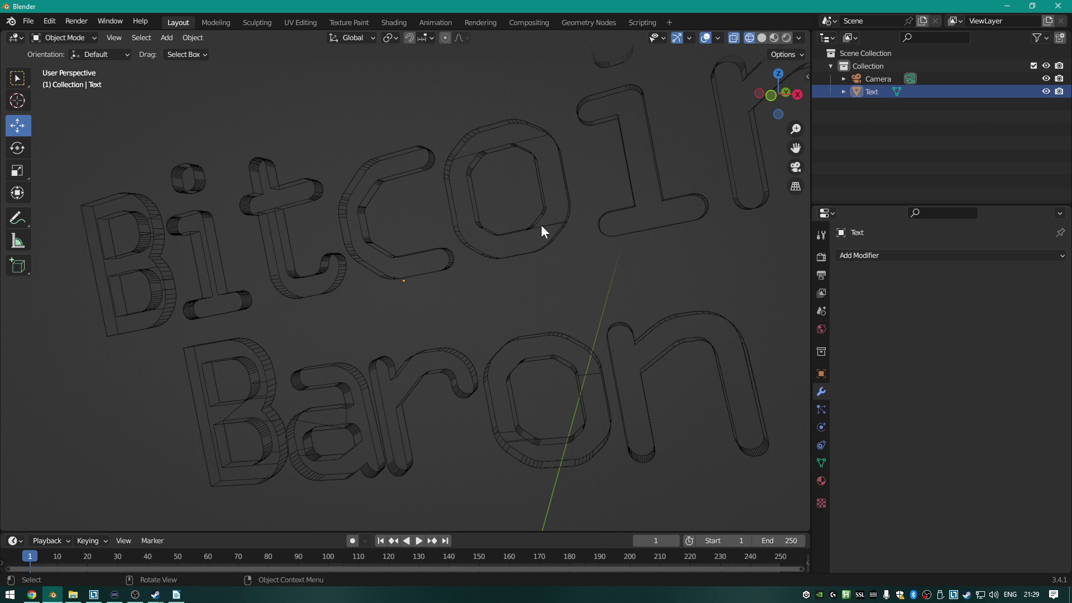
mouse_move(541, 226)
middle_down()
mouse_move(564, 232)
mouse_move(605, 177)
mouse_move(550, 226)
middle_up()
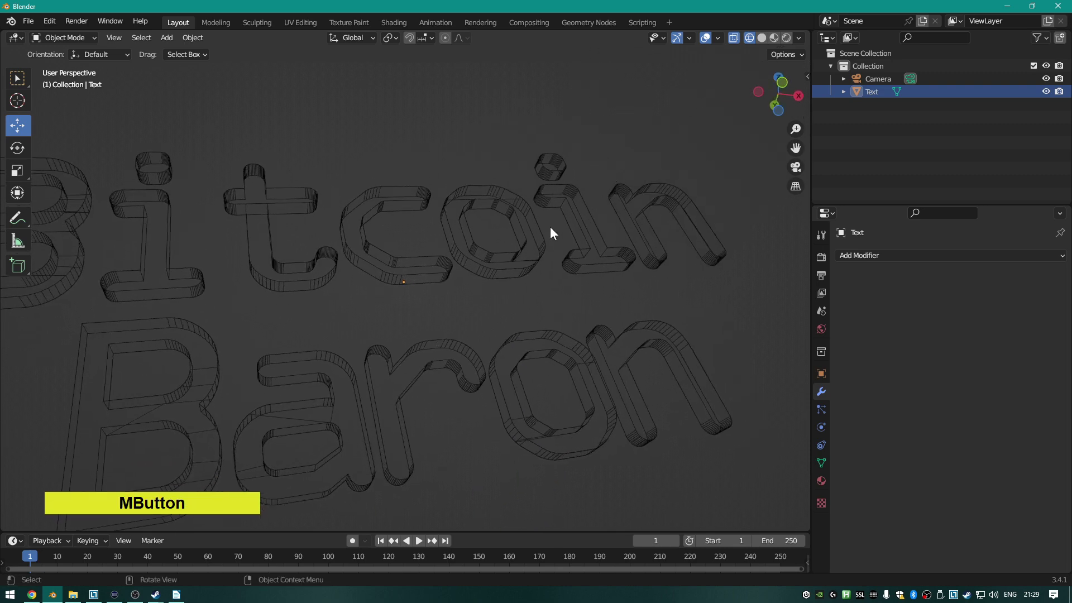
shift+middle_drag(407, 374, 524, 314)
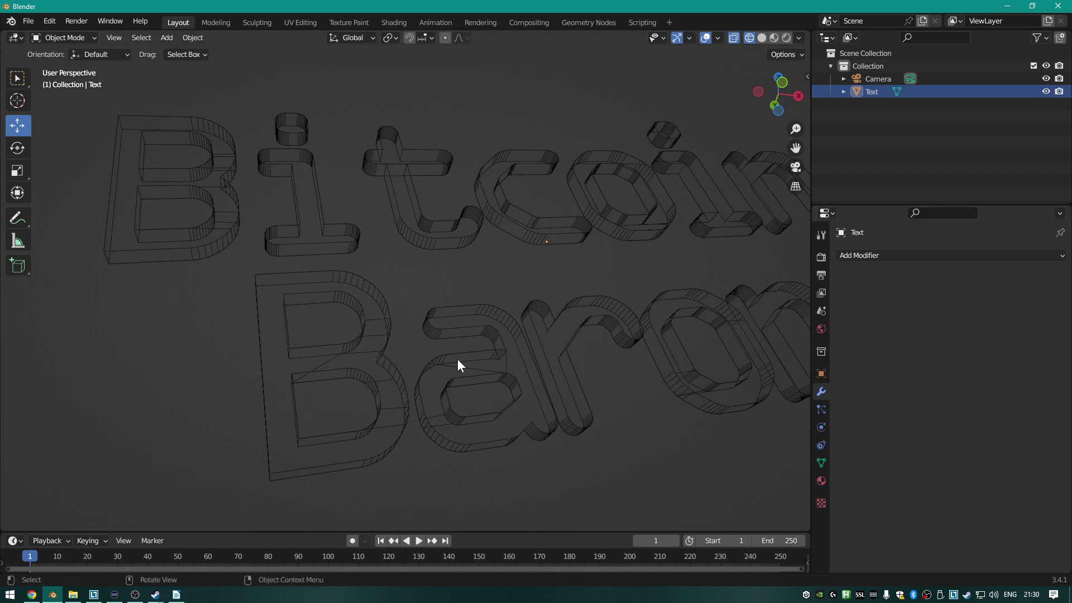
click(882, 257)
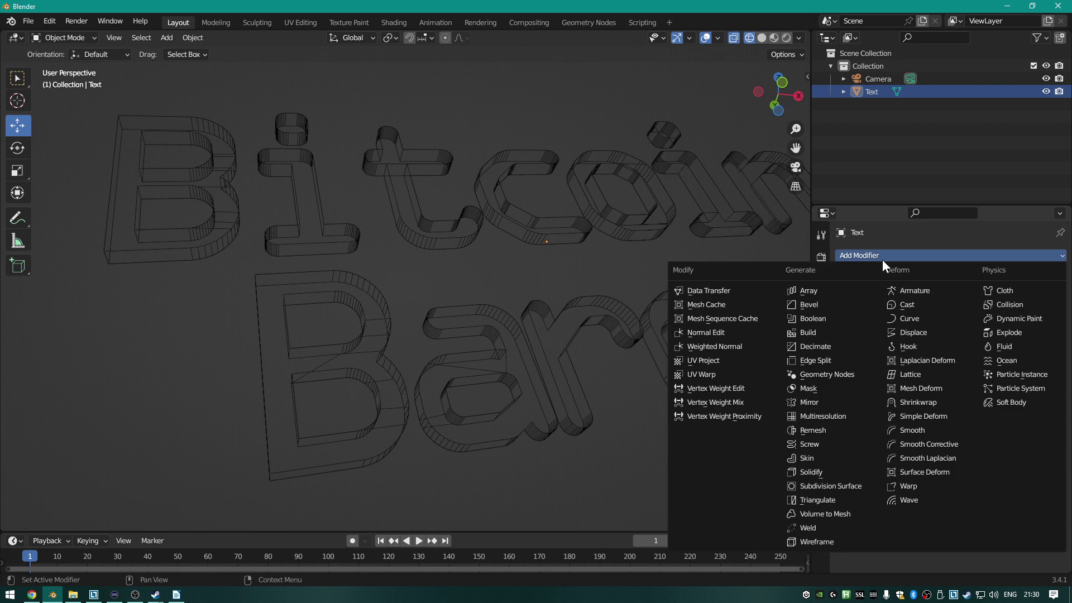
click(845, 540)
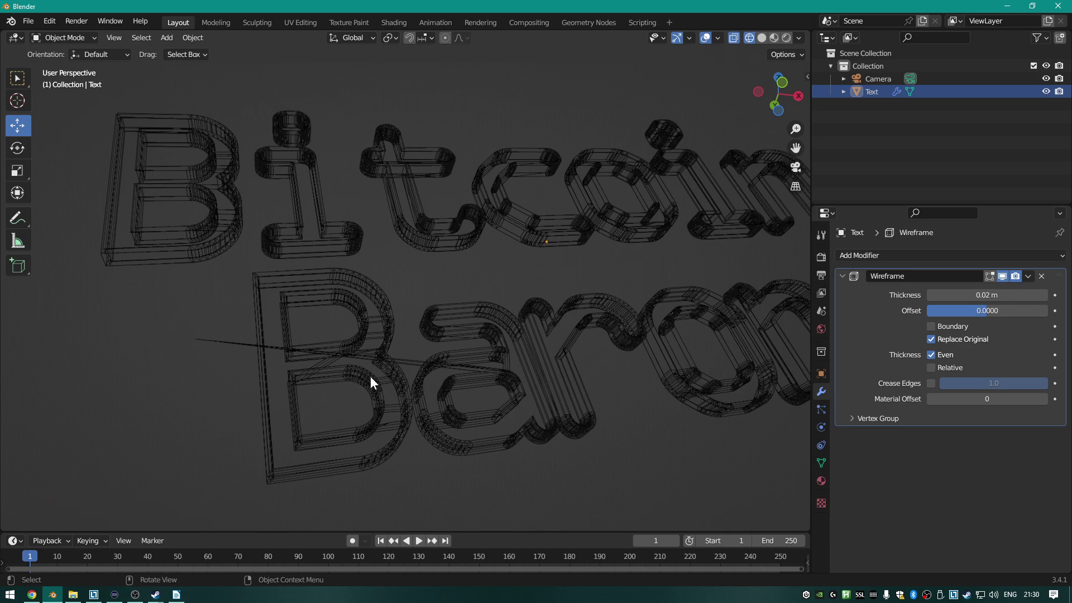
Enable Relative thickness on the Text object's Wireframe modifier.
middle_drag(289, 357, 550, 341)
scroll(552, 402, down, 4)
scroll(551, 399, up, 4)
scroll(544, 338, up, 2)
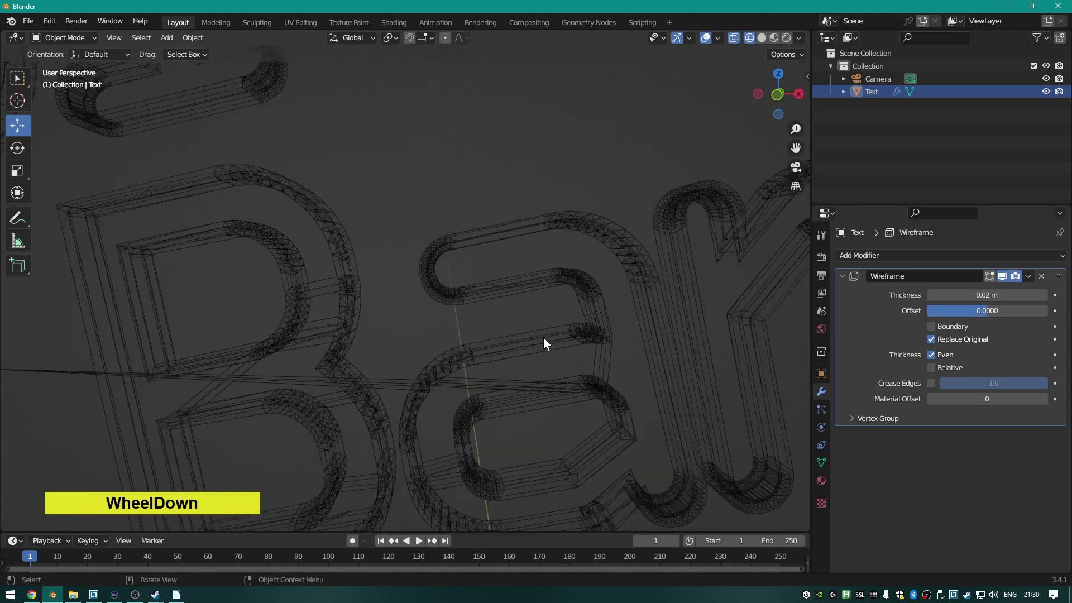
scroll(542, 338, down, 2)
scroll(550, 343, up, 2)
scroll(591, 362, down, 1)
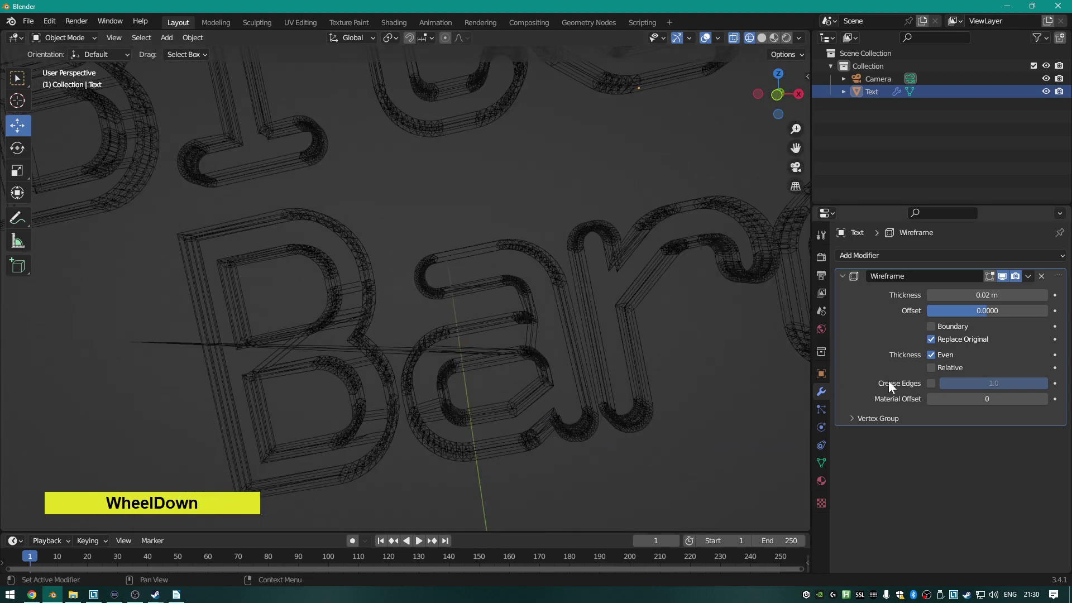
click(933, 367)
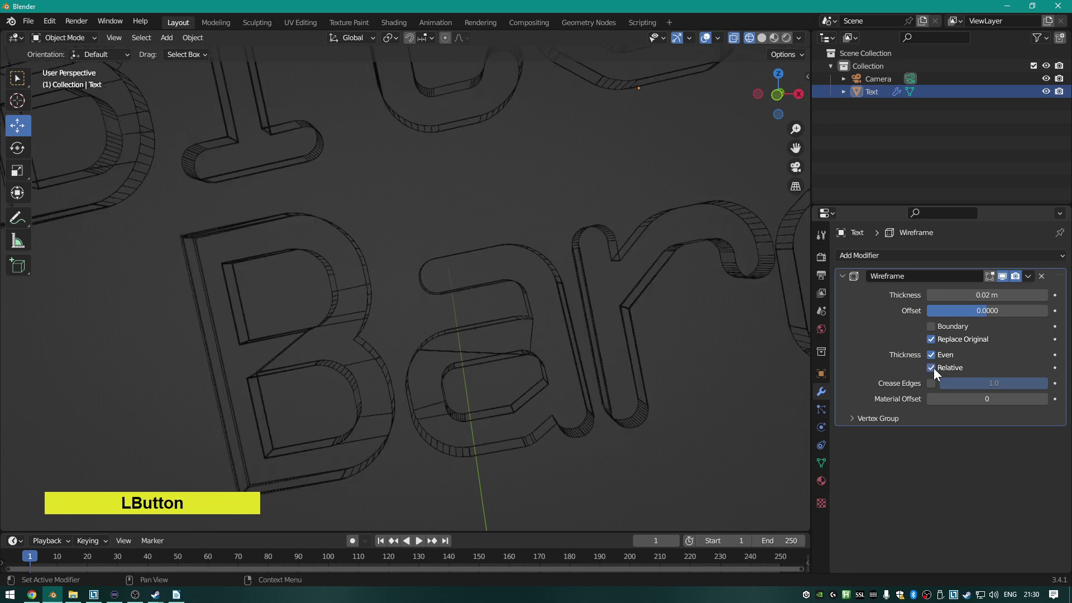
Examine the relative-thickness wireframe up close along the curved edges of the letters in "Baron".
scroll(627, 399, up, 6)
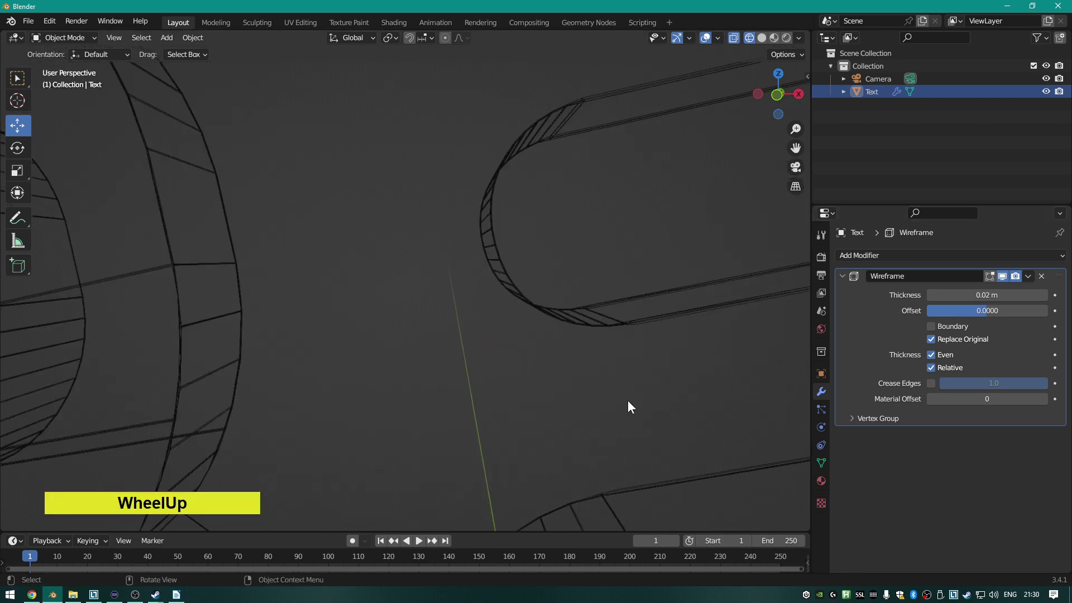
shift+middle_drag(653, 349, 573, 361)
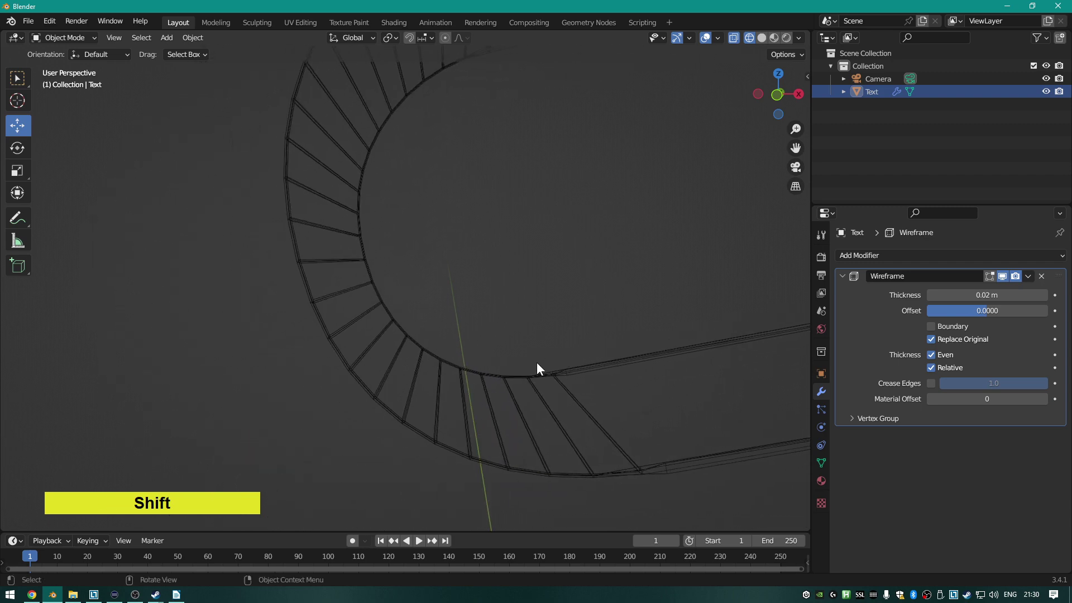
scroll(537, 362, up, 2)
scroll(267, 317, down, 6)
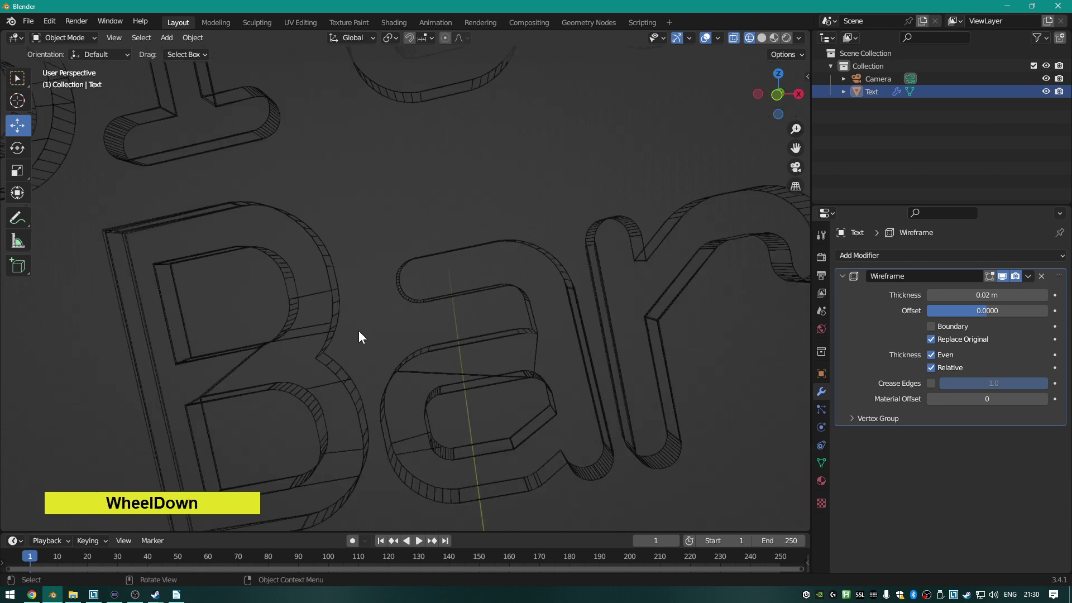
scroll(363, 335, down, 3)
scroll(454, 277, up, 8)
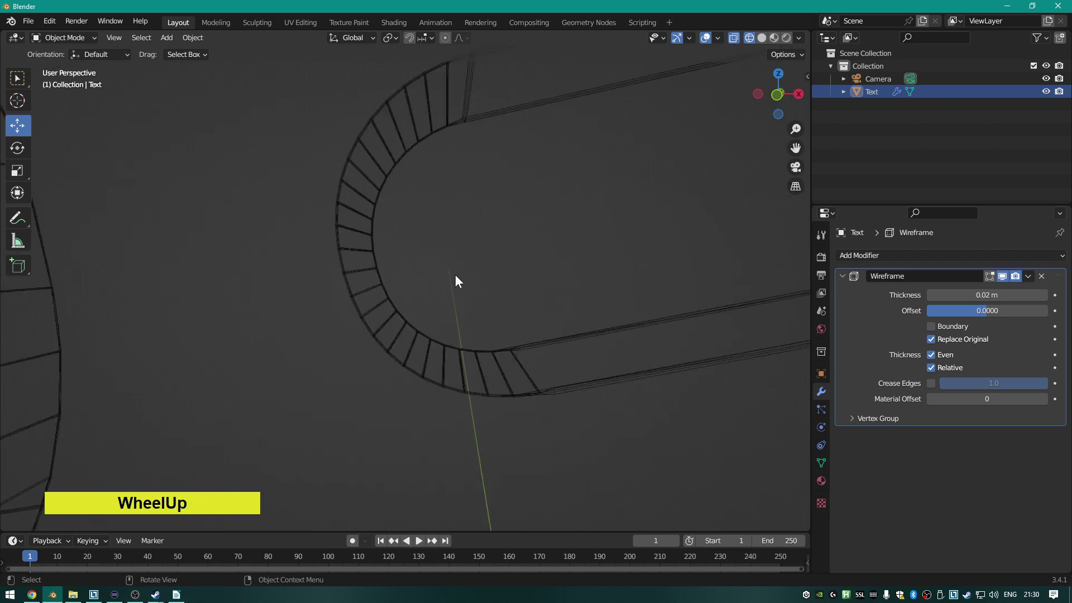
scroll(453, 288, down, 2)
scroll(452, 291, down, 2)
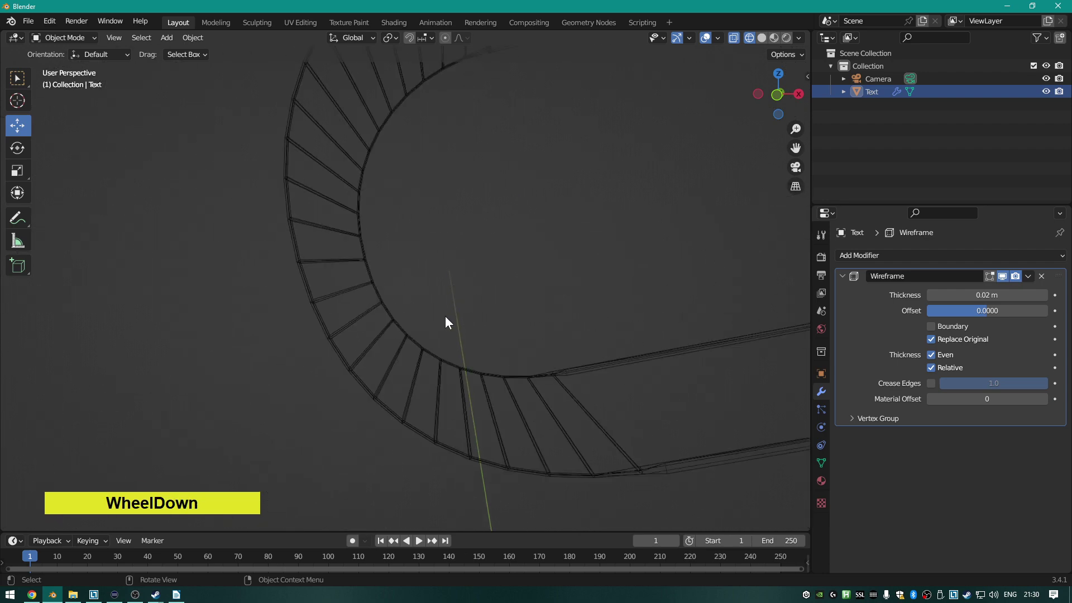
Hide the Wireframe modifier in the viewport, show it again and compare the edges up close.
click(1002, 276)
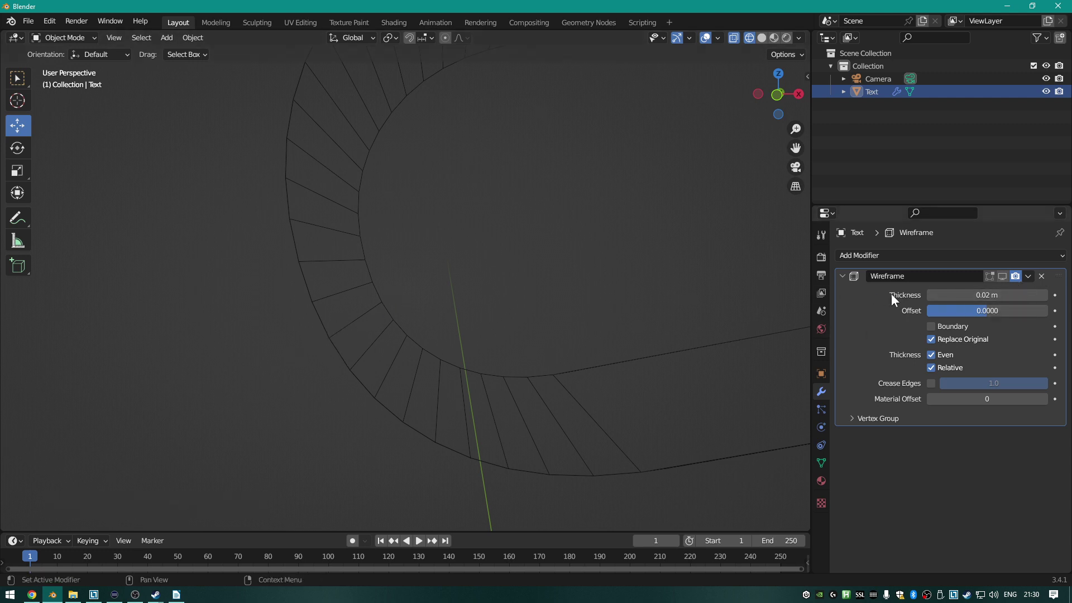
click(1002, 276)
scroll(350, 388, up, 3)
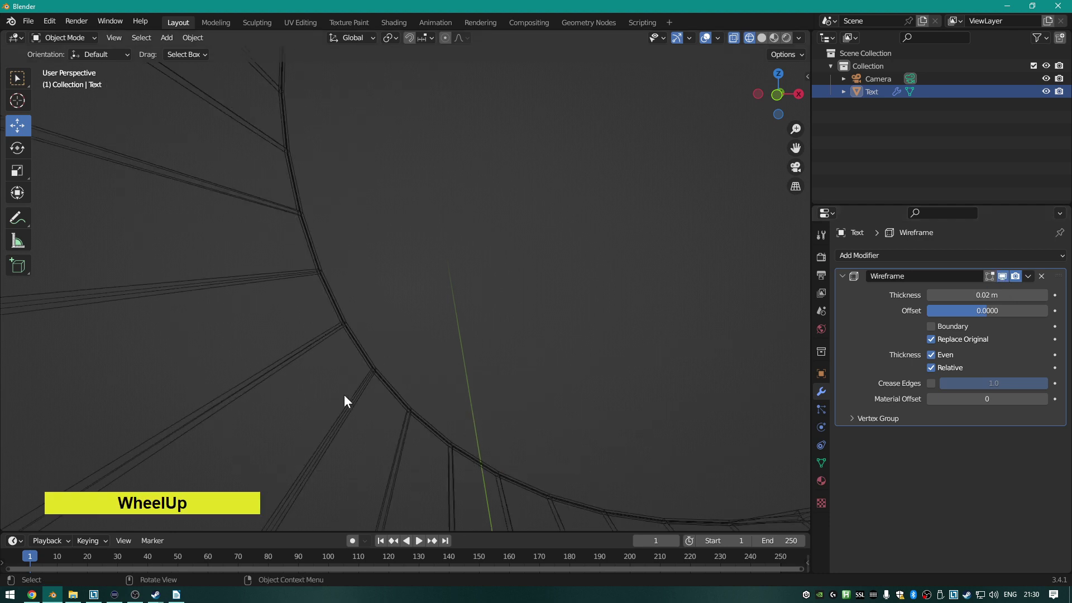
shift+middle_drag(342, 394, 368, 373)
scroll(370, 374, down, 3)
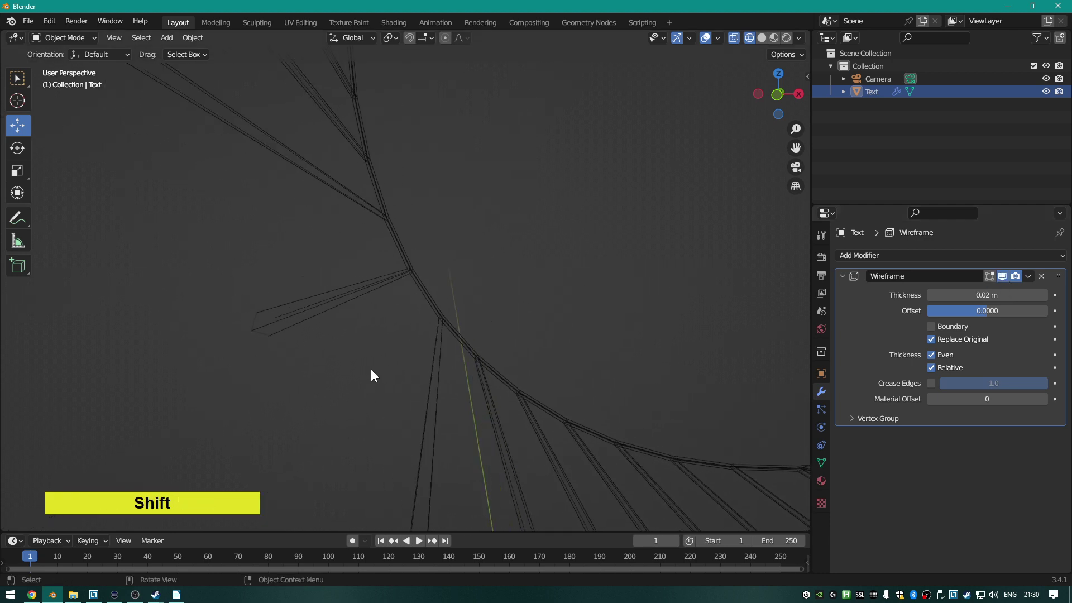
Switch the viewport to Solid shading and compare the text with and without the Wireframe modifier.
key(z)
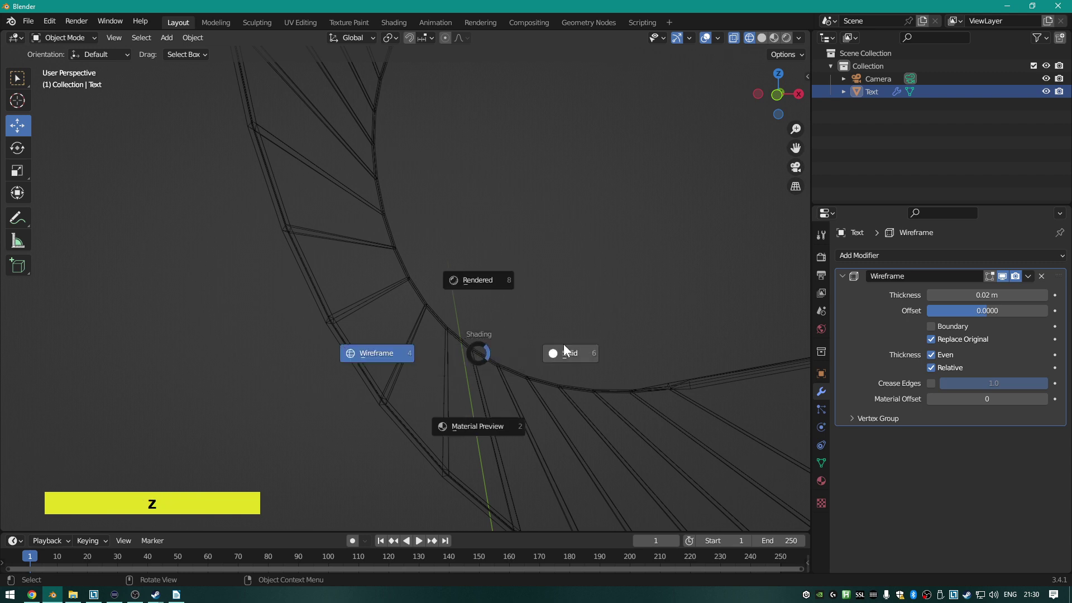
click(578, 354)
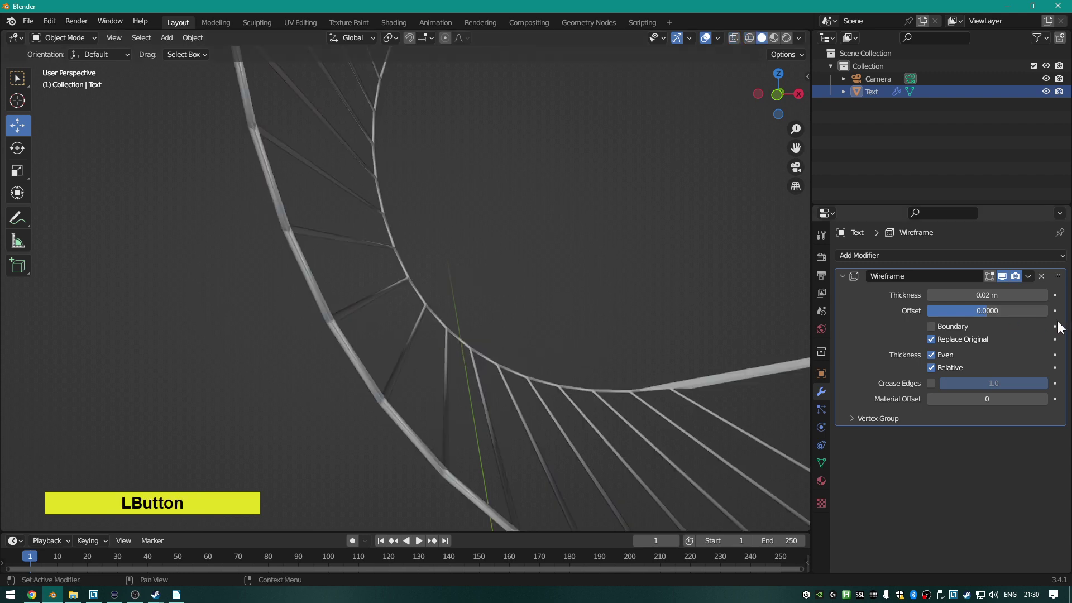
click(1002, 275)
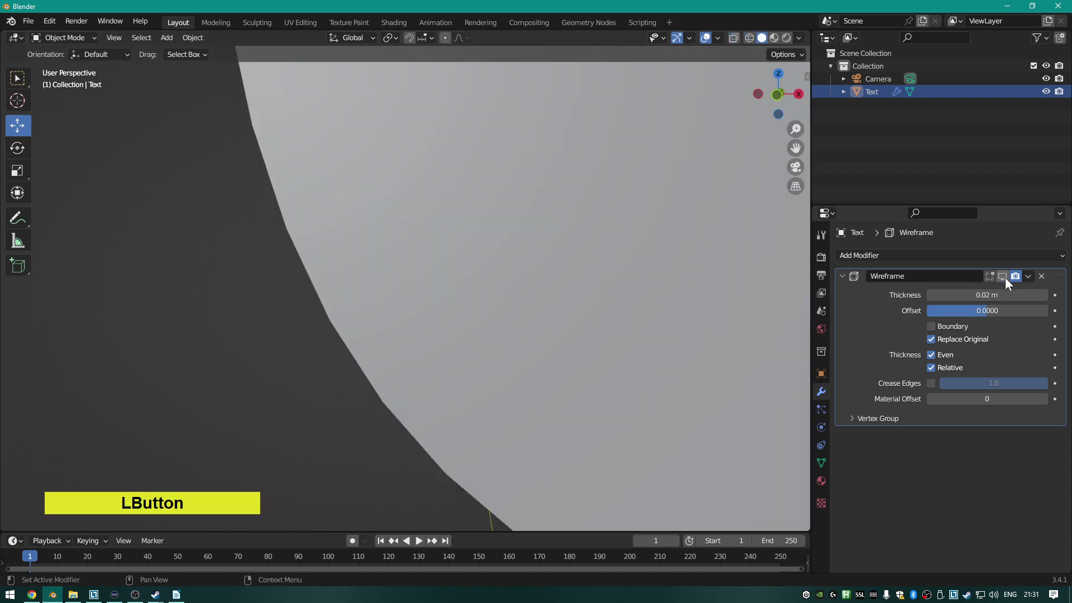
click(1002, 276)
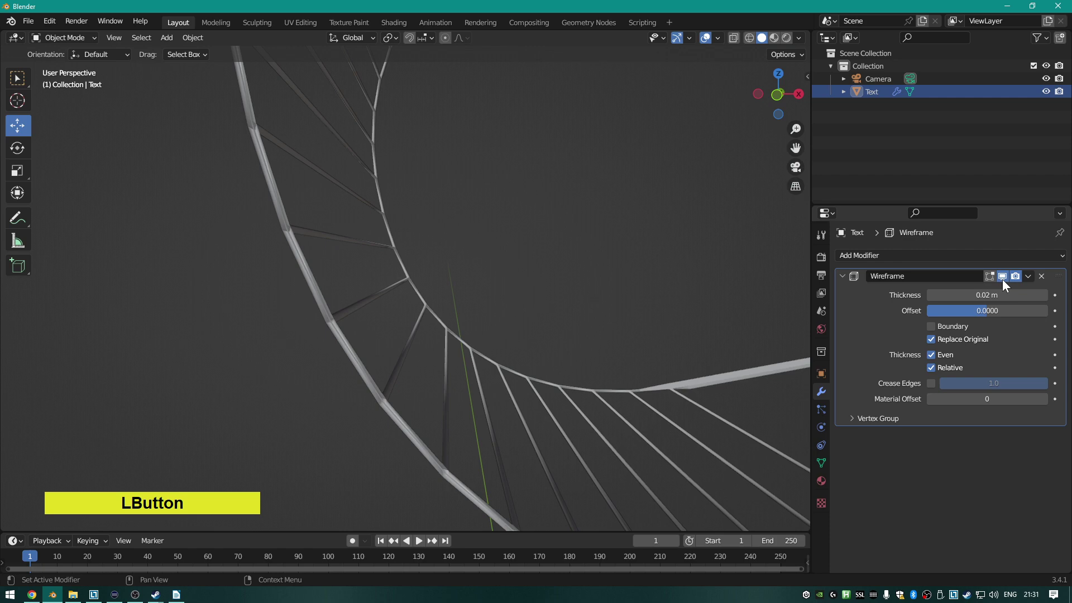
middle_drag(438, 340, 398, 346)
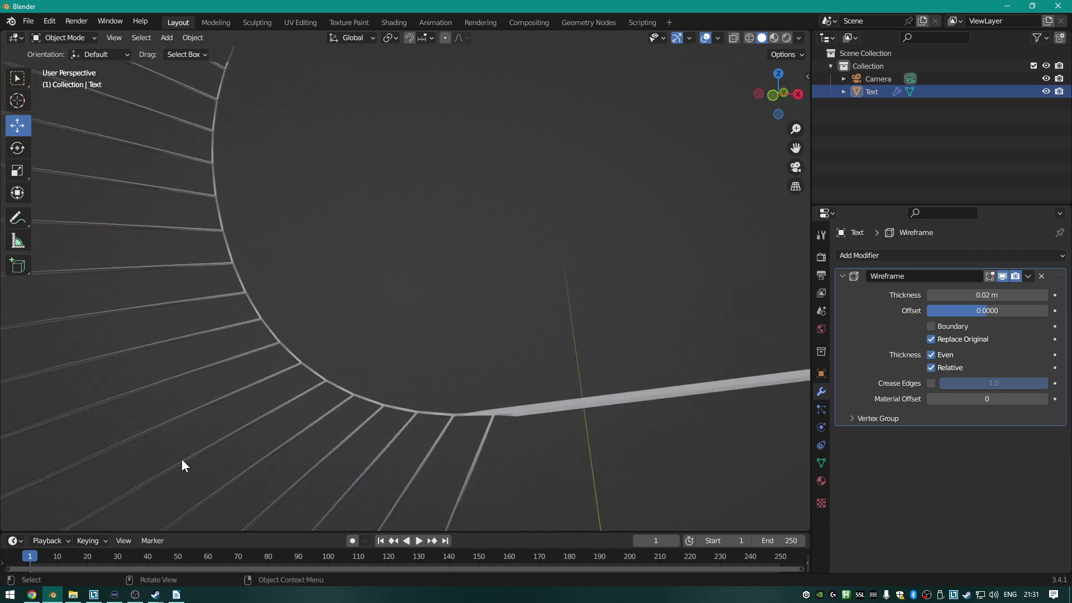
scroll(393, 391, down, 5)
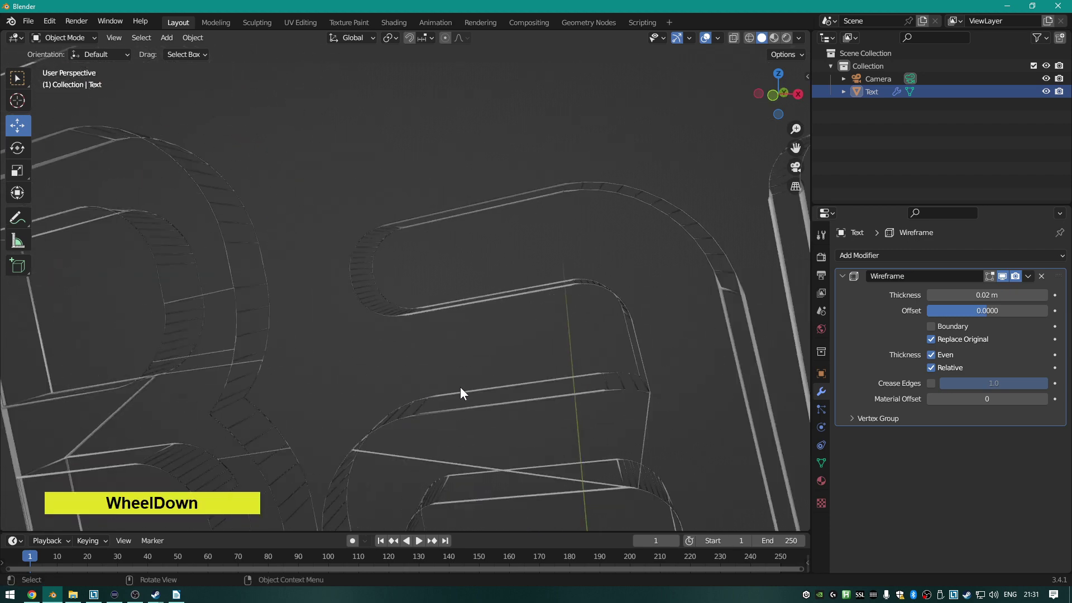
Try Wireframe thickness values of 0.114 m and 0.026 m, and undo both changes.
drag(1045, 294, 1061, 294)
scroll(396, 452, down, 5)
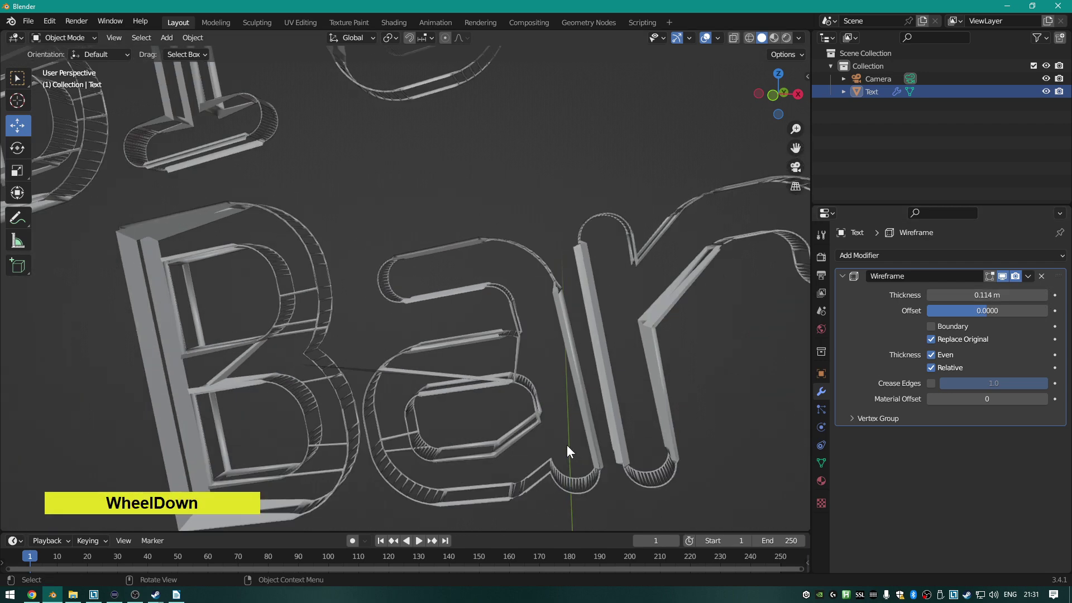
drag(976, 295, 935, 294)
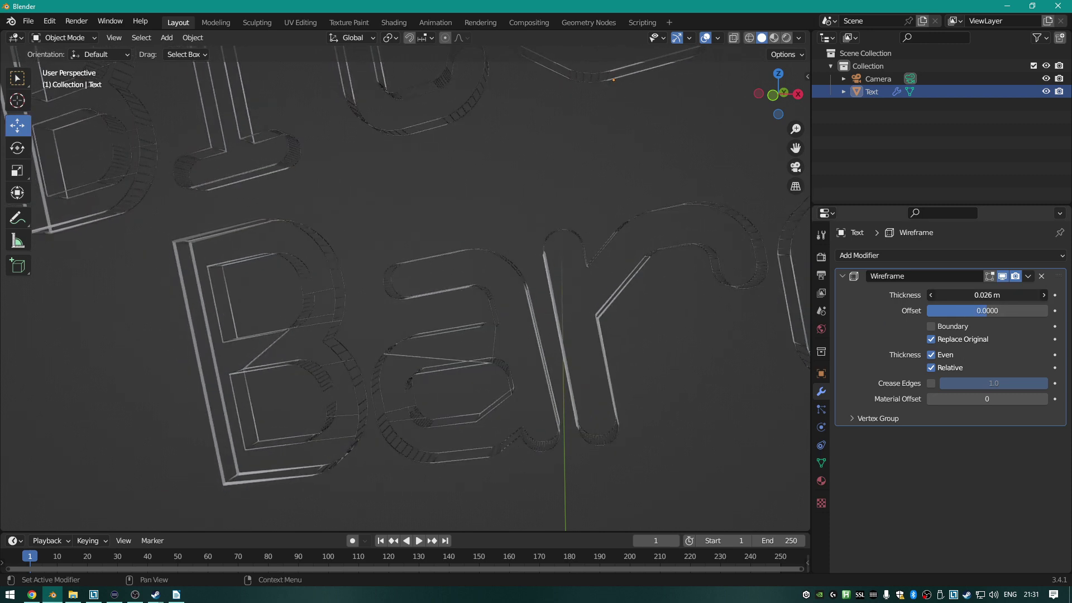
key(ctrl+z)
key(ctrl+z)
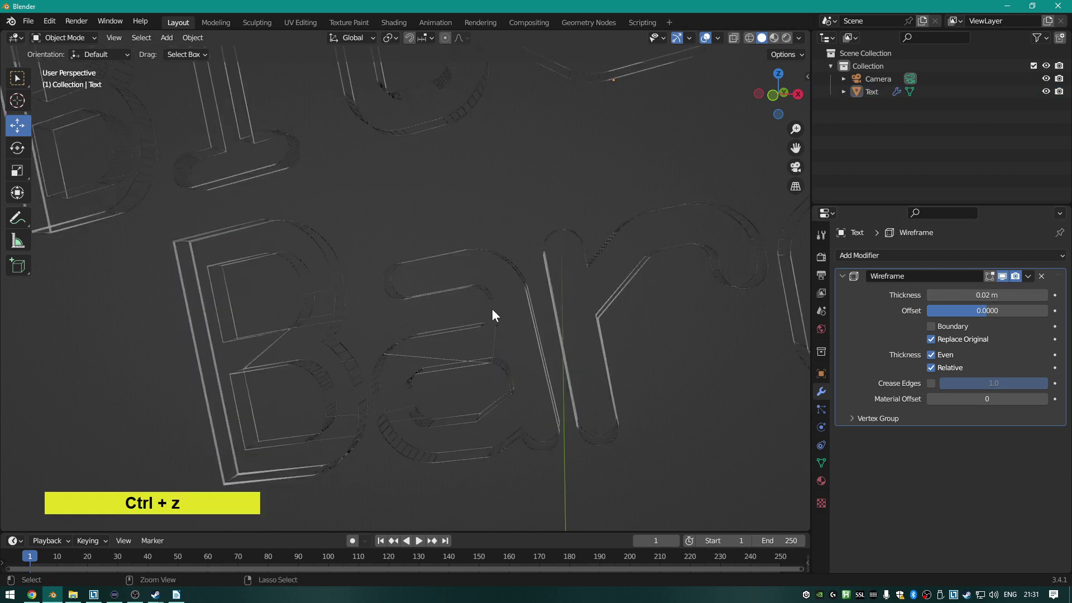
Disable Even thickness on the Wireframe modifier and inspect the letter a up close.
scroll(519, 291, down, 5)
scroll(534, 282, up, 1)
scroll(534, 282, up, 8)
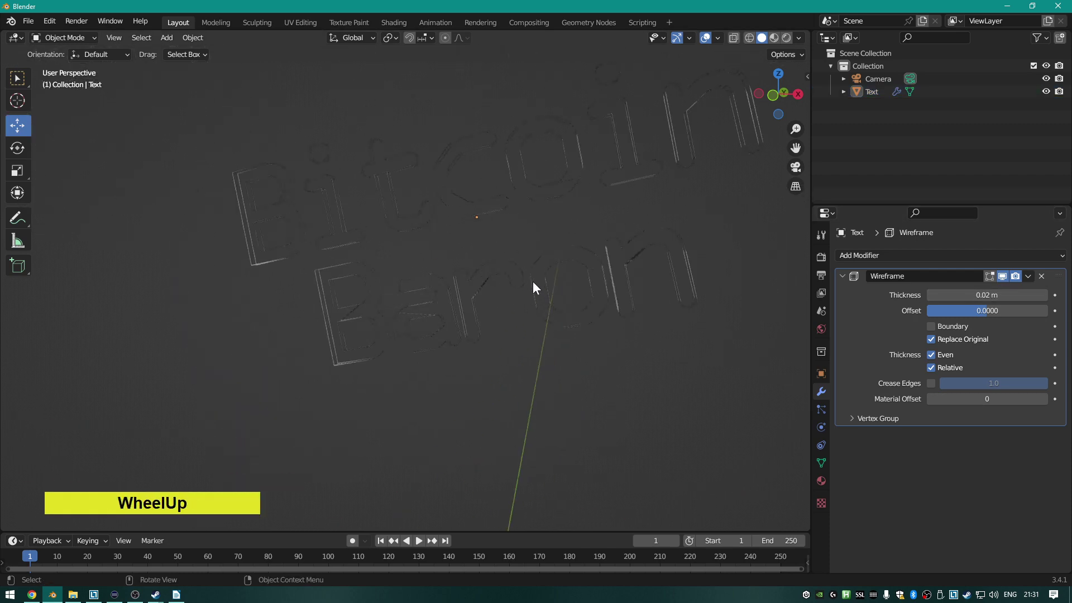
click(935, 356)
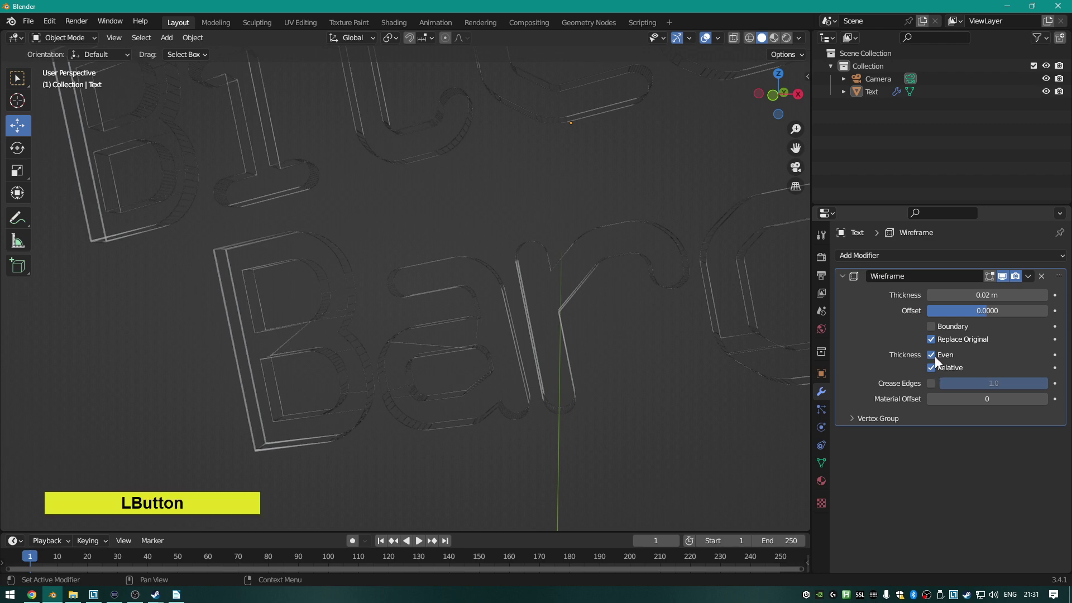
scroll(552, 385, up, 4)
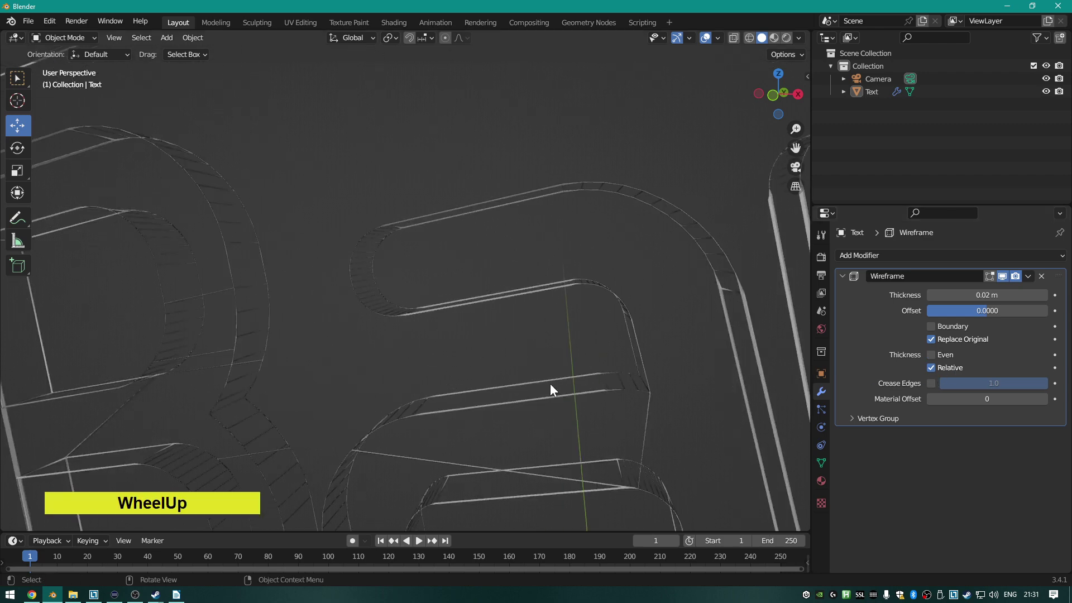
shift+middle_drag(519, 414, 524, 313)
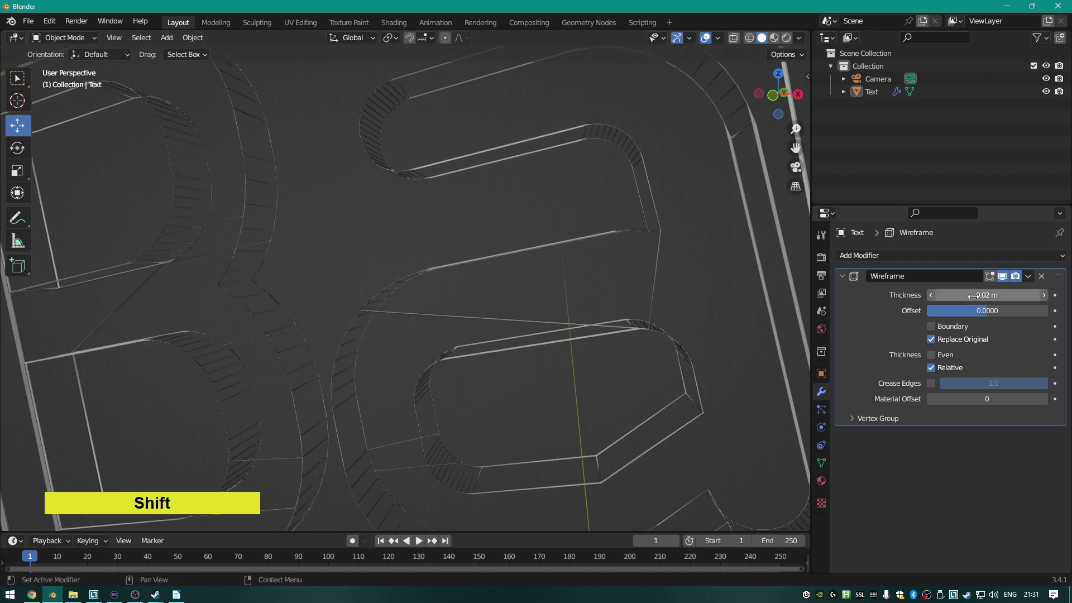
Set the Wireframe modifier's thickness to 0.084 m and view the whole text.
drag(986, 295, 1016, 294)
scroll(701, 282, down, 3)
scroll(648, 303, down, 4)
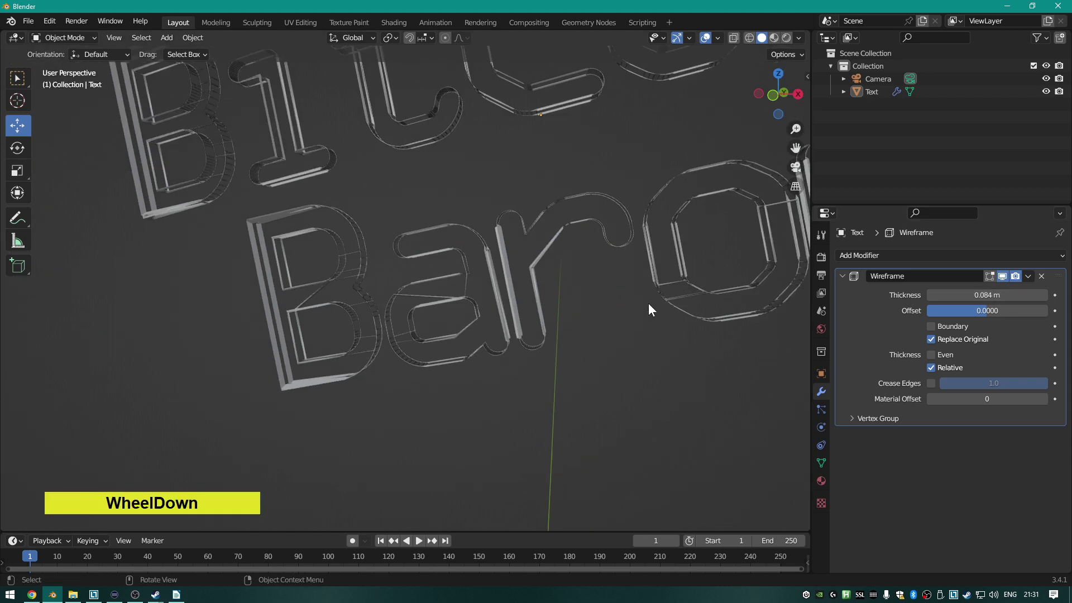
scroll(450, 276, up, 3)
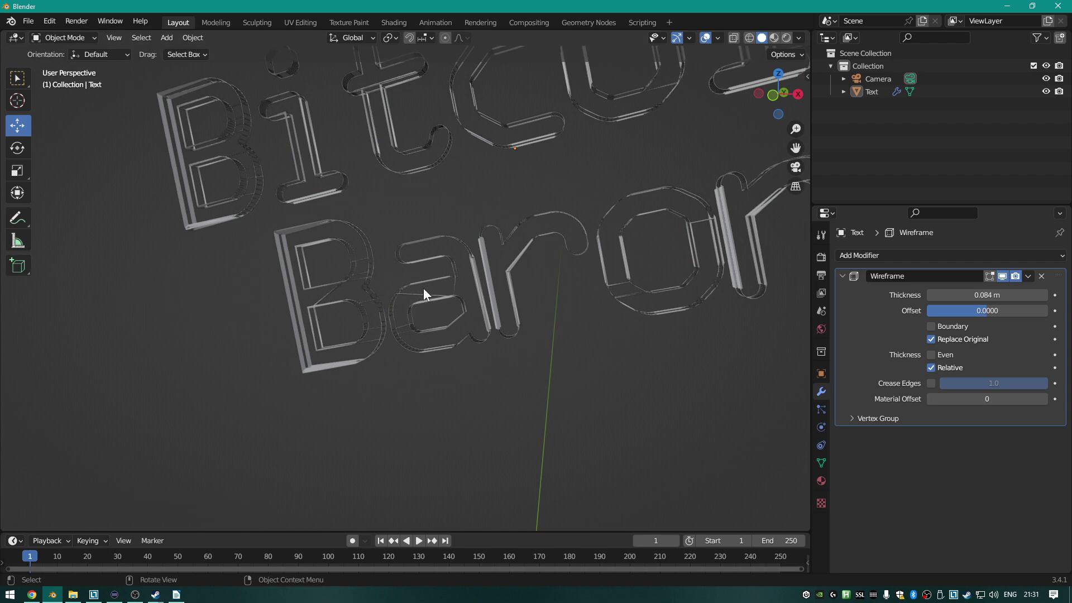
scroll(430, 280, down, 3)
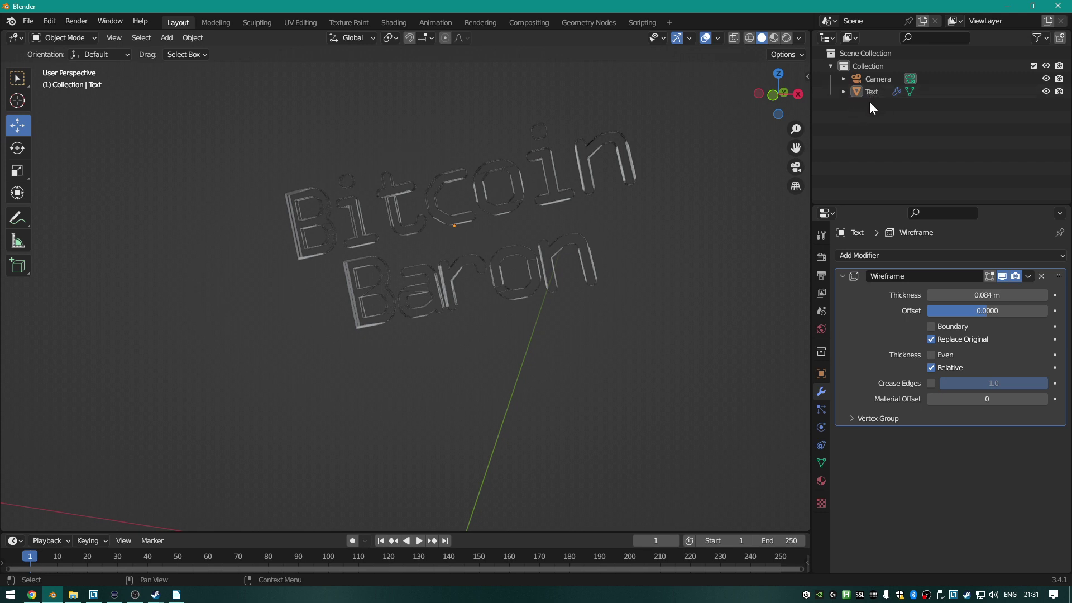
scroll(377, 394, down, 4)
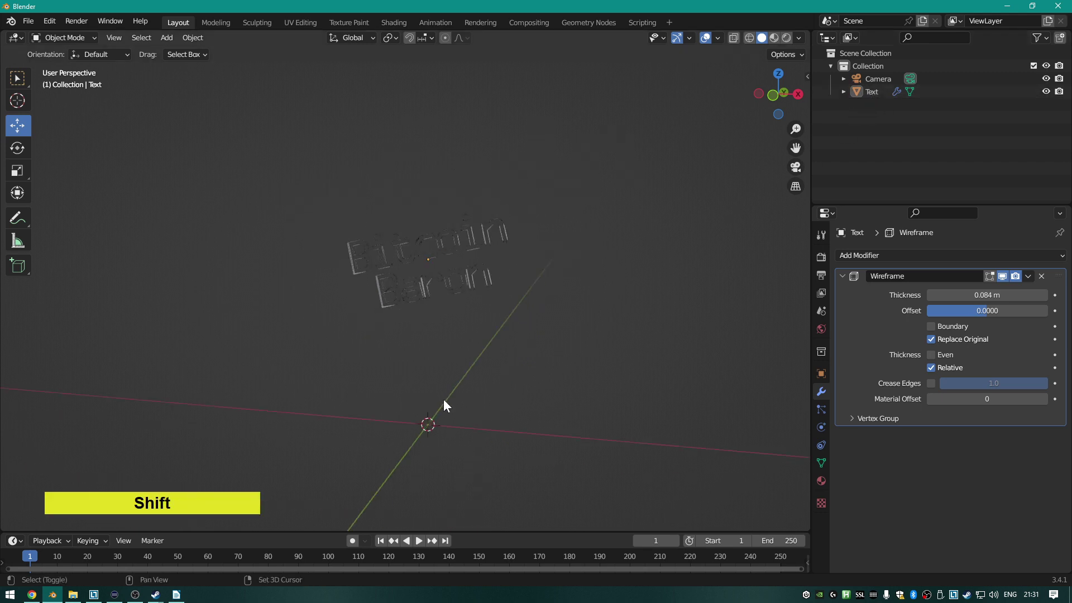
Add a new text object at the 3D cursor and deselect it.
key(shift+a)
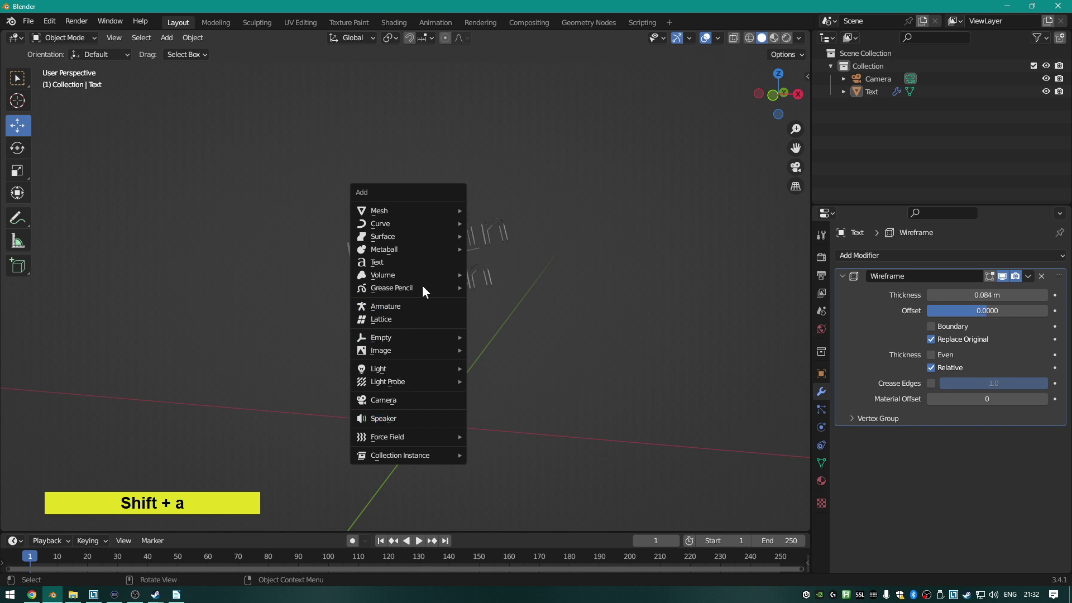
click(403, 262)
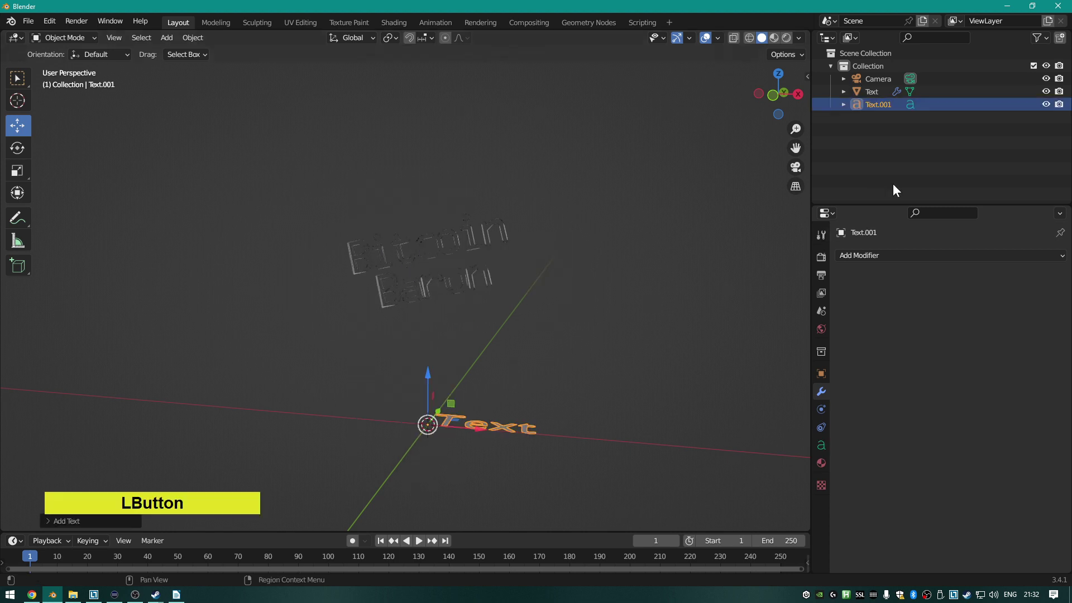
click(880, 133)
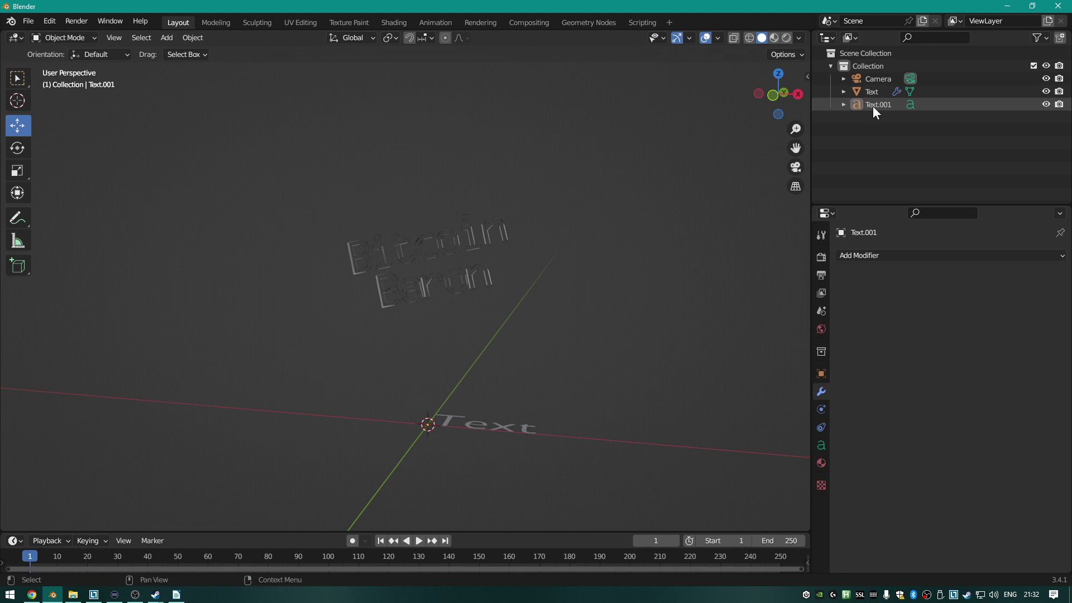
Look through the new text object's font, transform and paragraph settings, and delete the object.
click(873, 106)
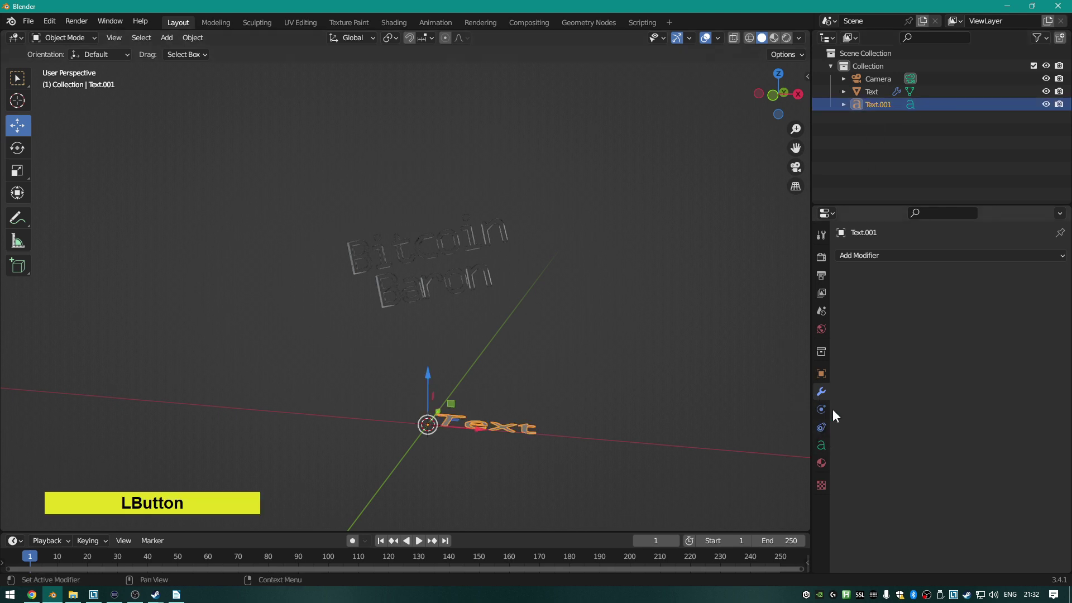
click(821, 445)
scroll(924, 351, down, 10)
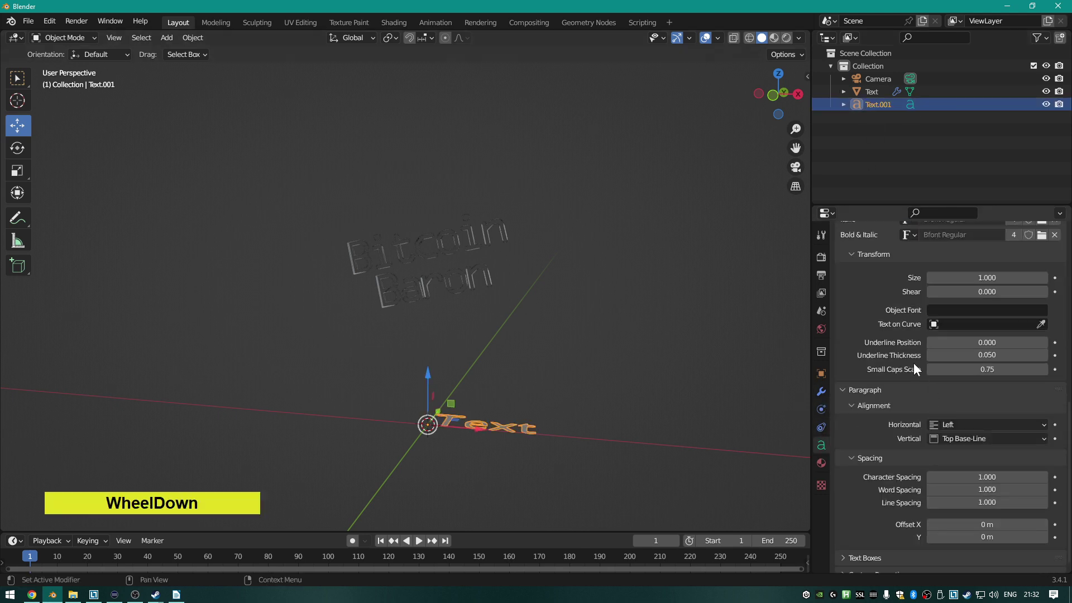
click(930, 105)
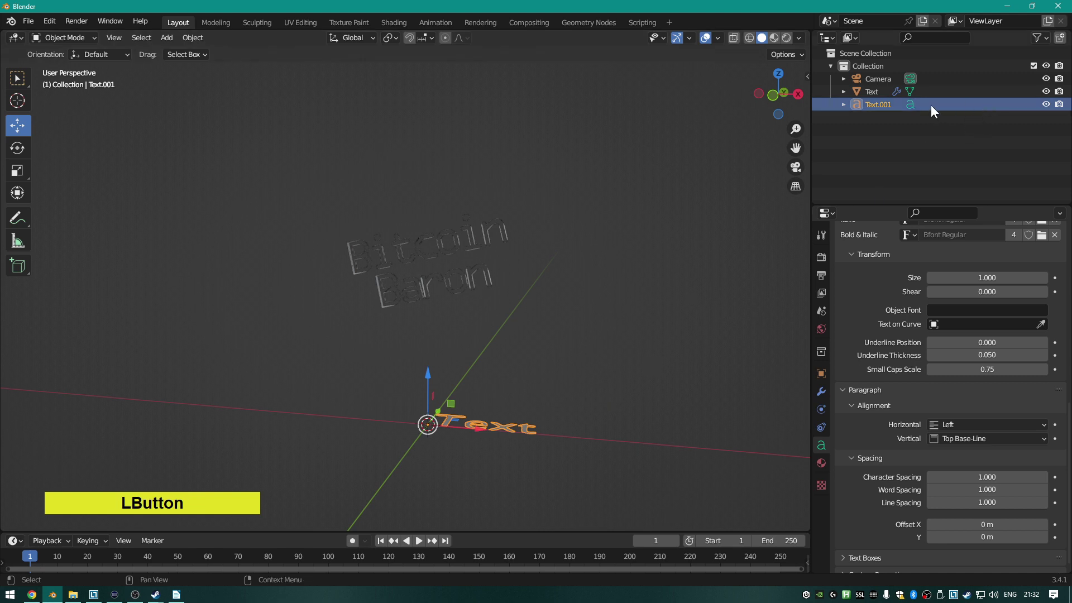
key(Delete)
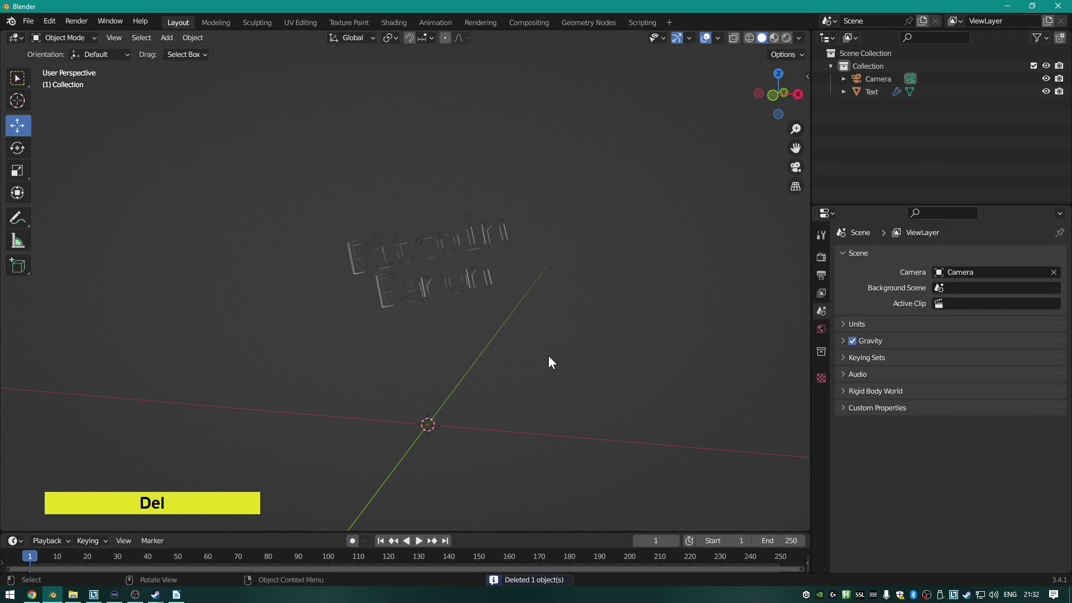
Zoom in on the wireframe lettering, render the current frame through the camera, and close the render.
scroll(548, 355, down, 3)
scroll(547, 354, up, 5)
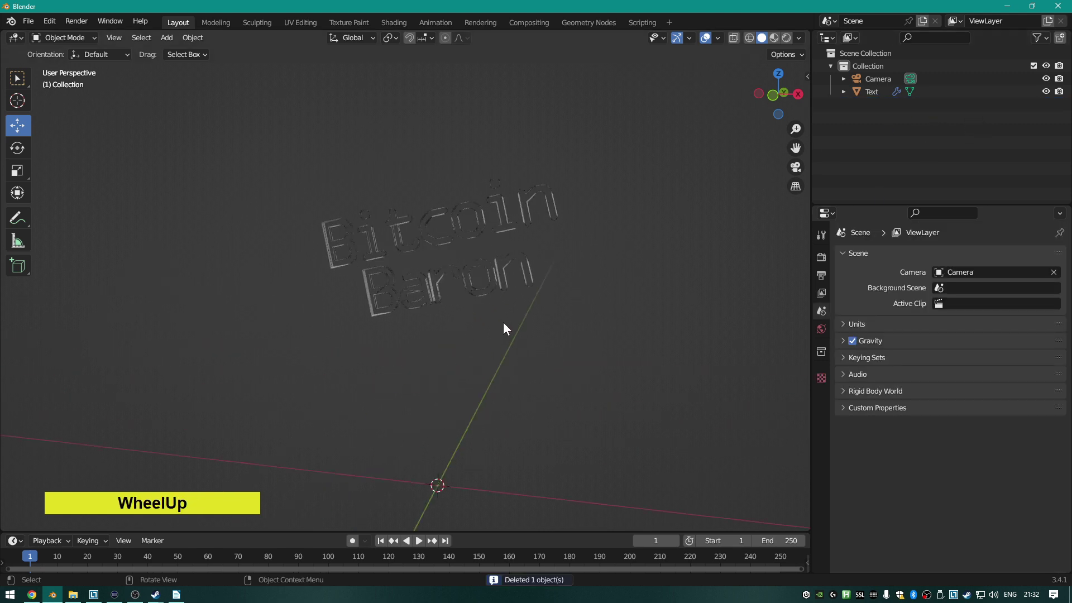
scroll(504, 328, up, 3)
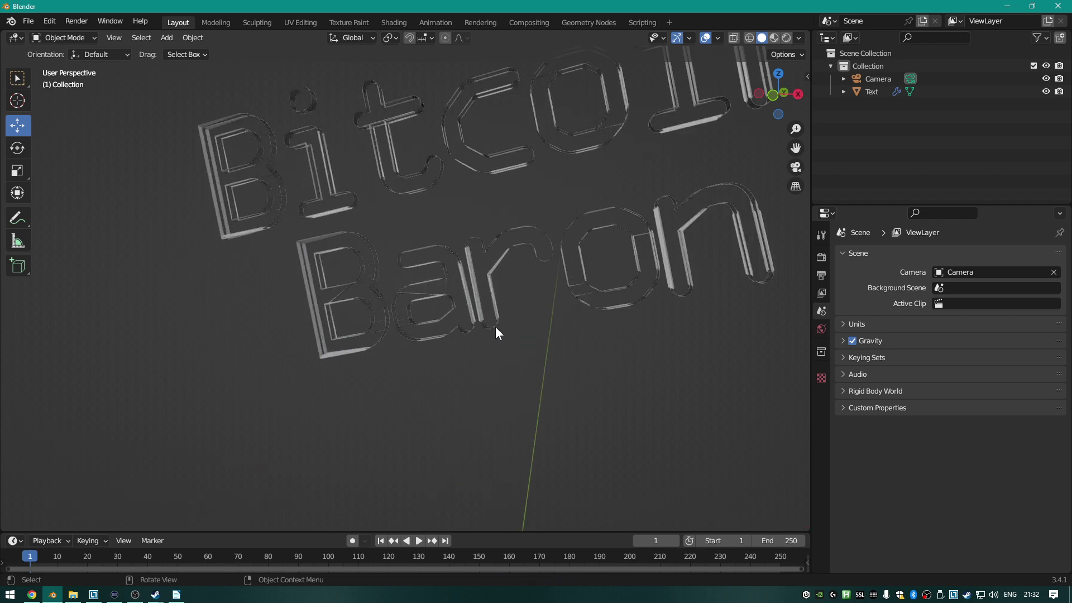
scroll(461, 284, up, 3)
key(F12)
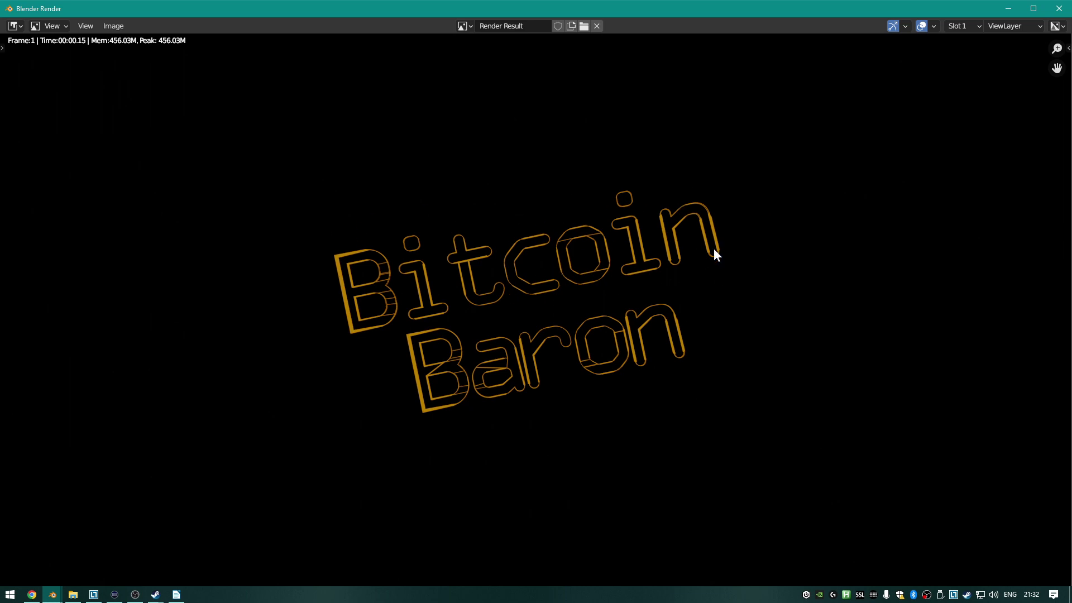
key(Escape)
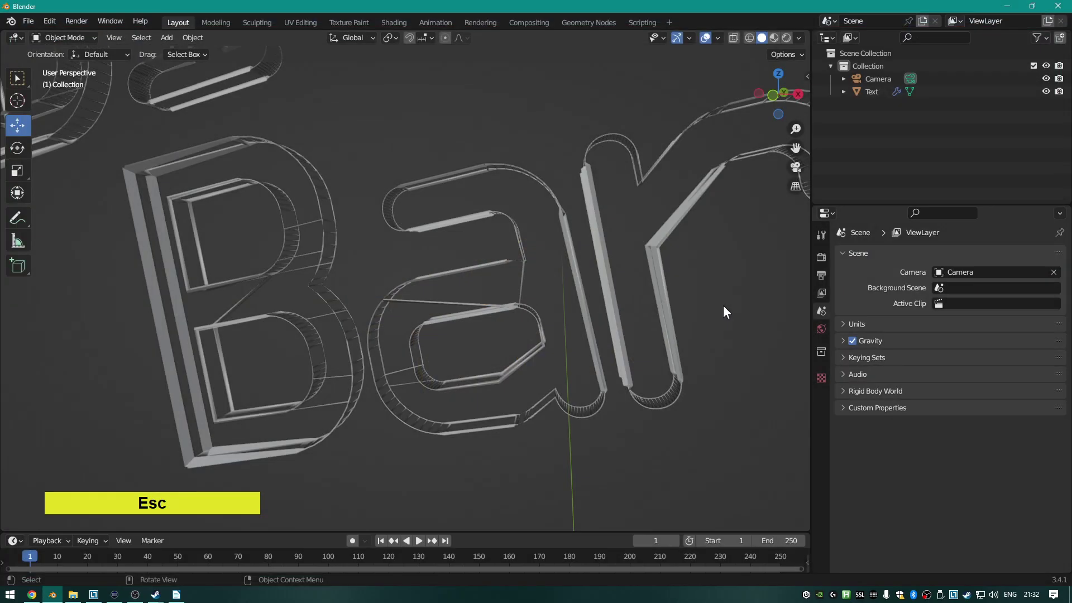
Add a mesh plane at the 3D cursor below the Bitcoin Baron text.
scroll(689, 255, down, 5)
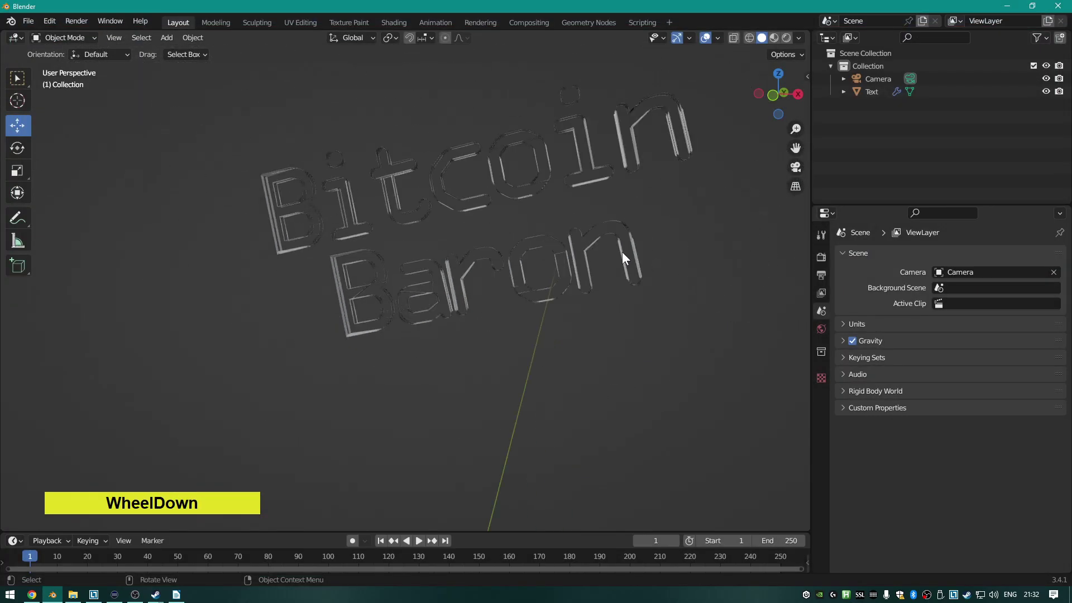
scroll(568, 241, down, 3)
middle_drag(513, 230, 540, 233)
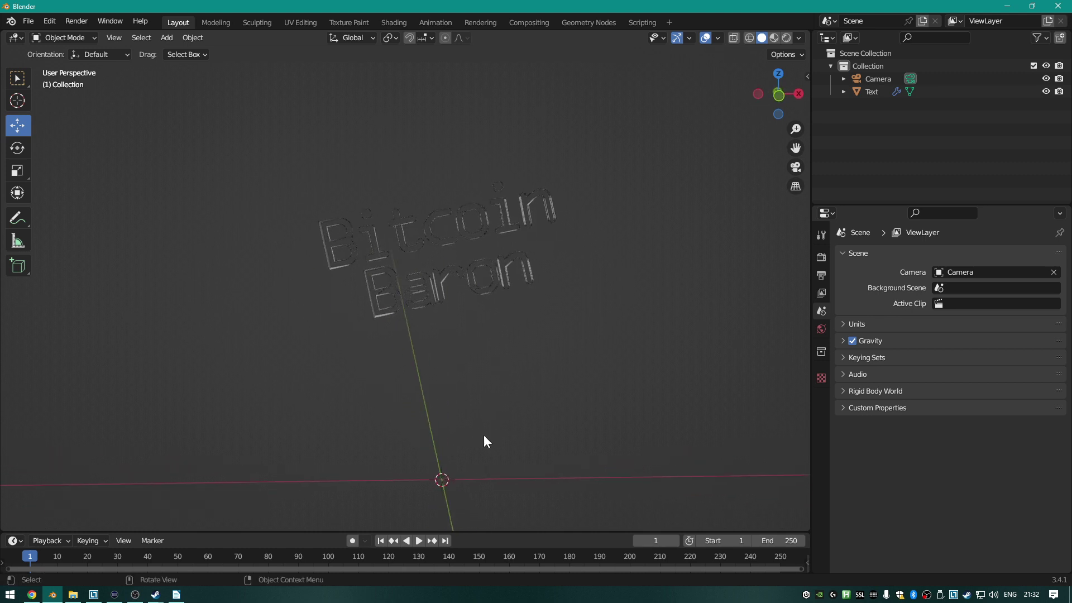
key(shift+a)
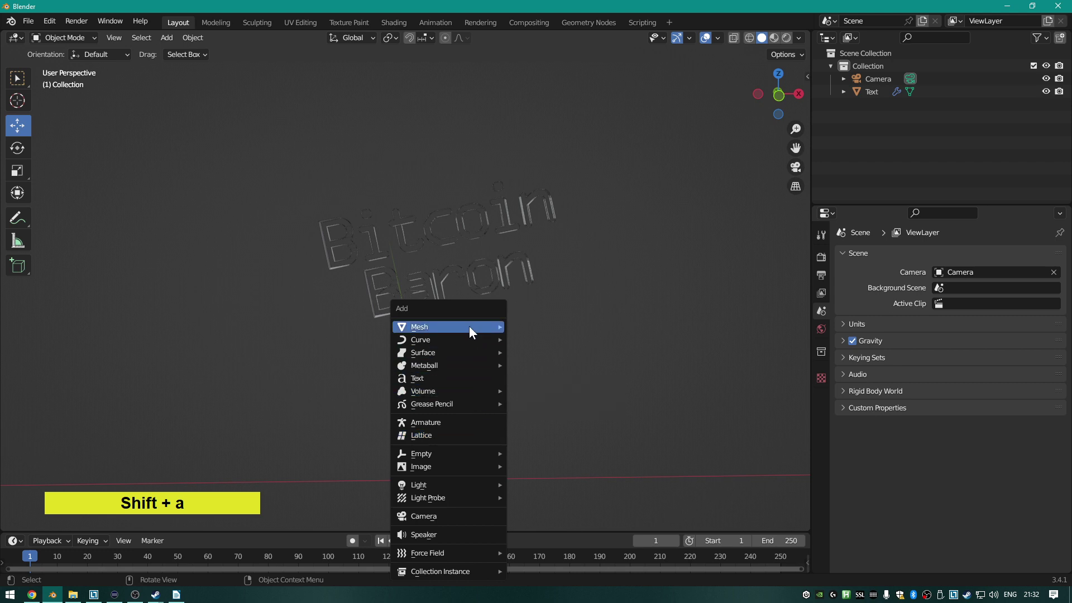
mouse_move(470, 331)
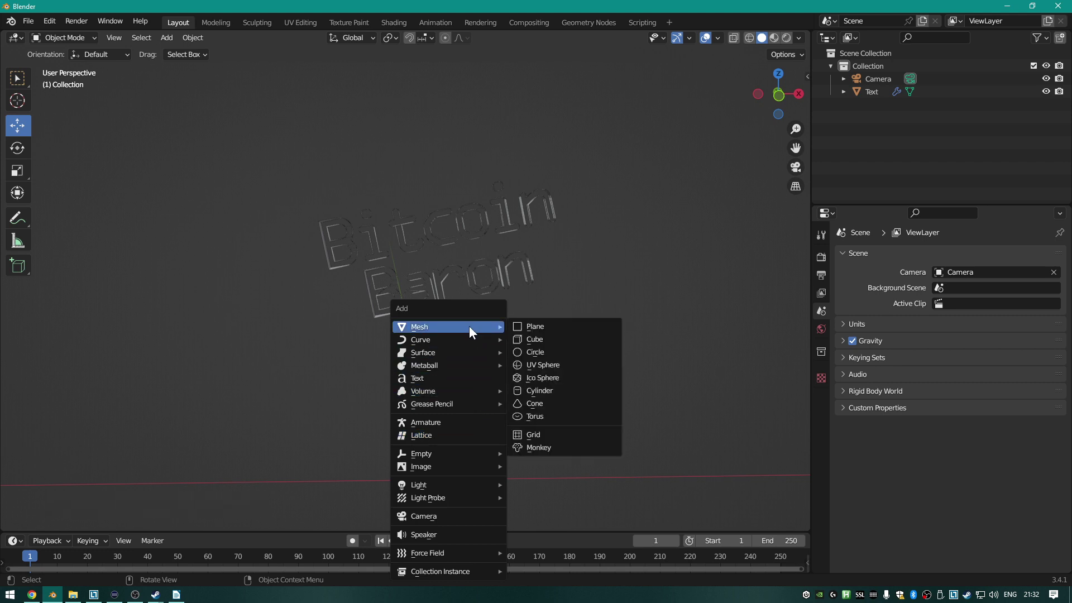
click(546, 332)
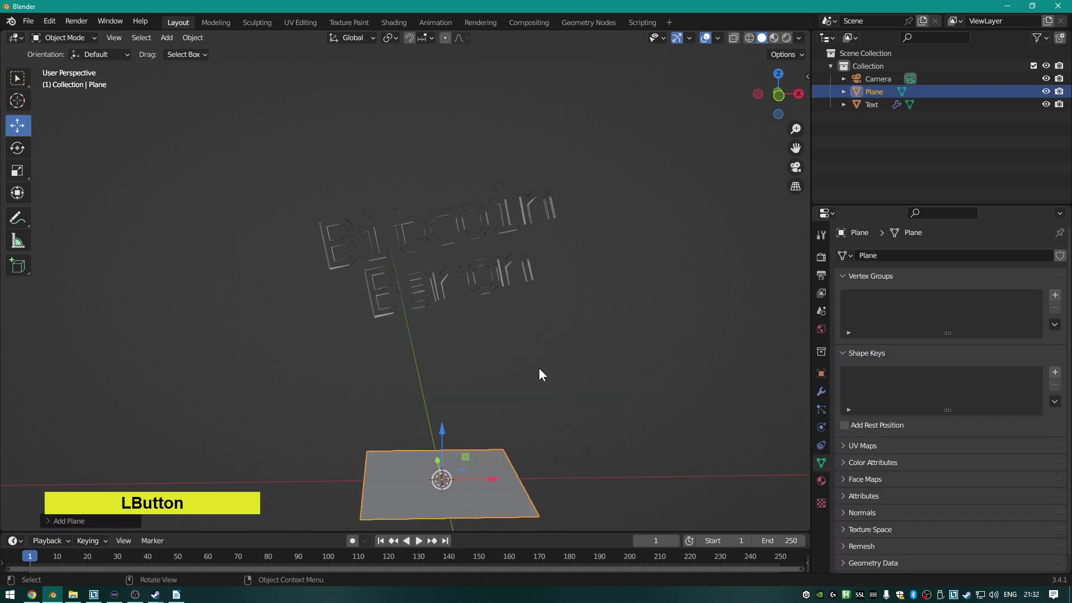
Rotate the plane 90° about the X axis so it stands upright.
key(r)
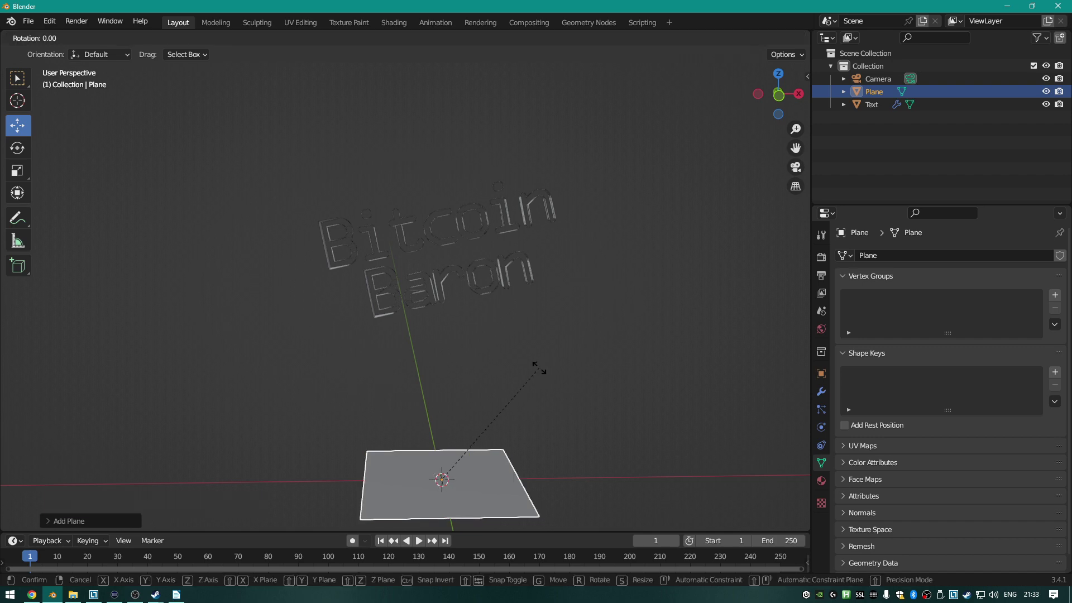
key(x)
key(9)
key(0)
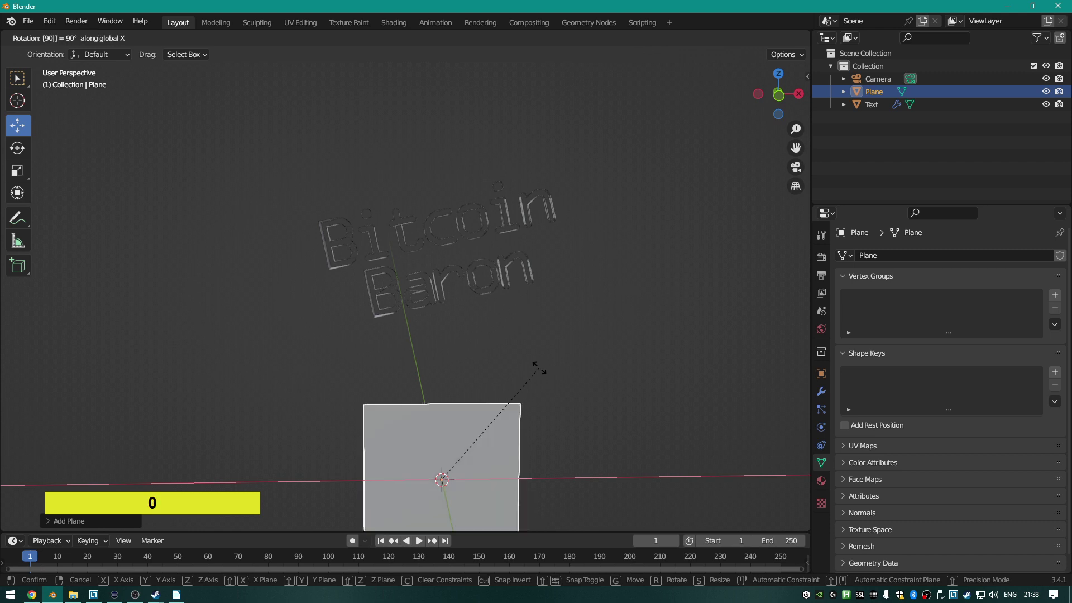
key(Return)
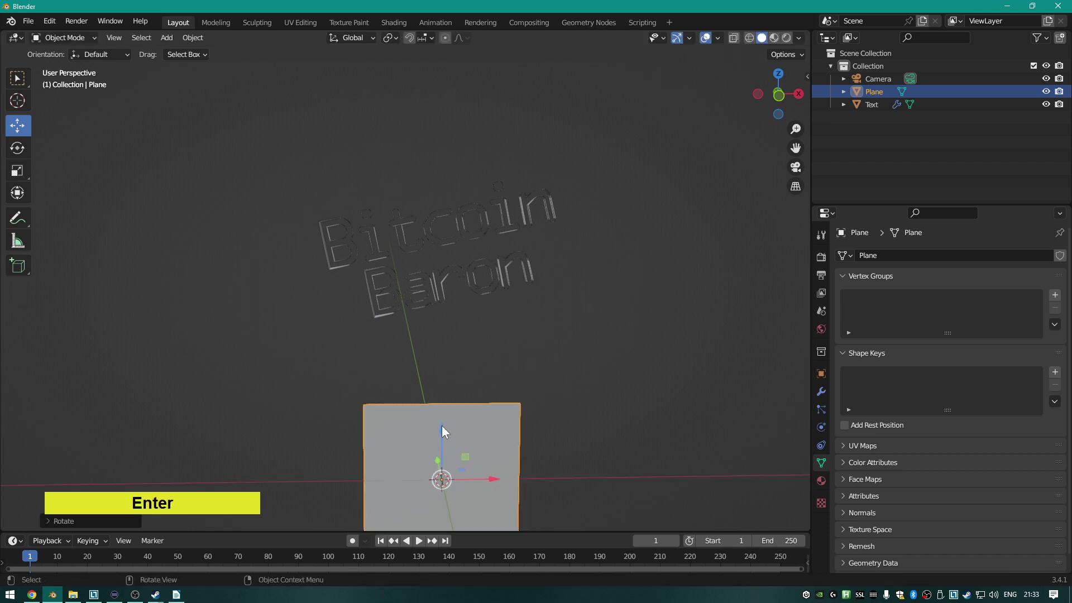
Raise the plane along Z to the text's height and scale it up uniformly to surround both lines of text.
drag(441, 430, 477, 199)
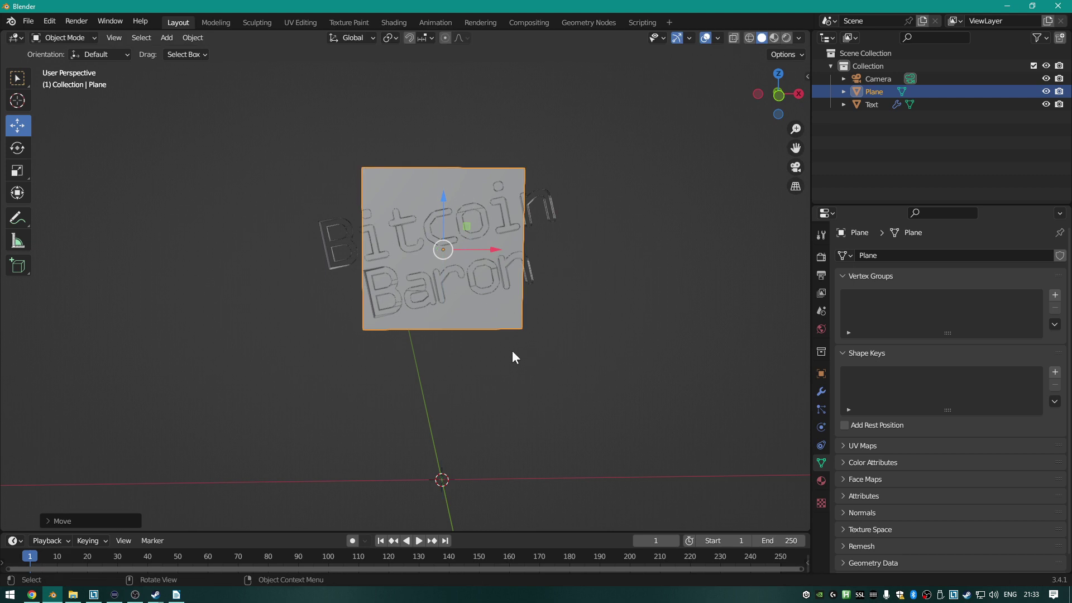
key(s)
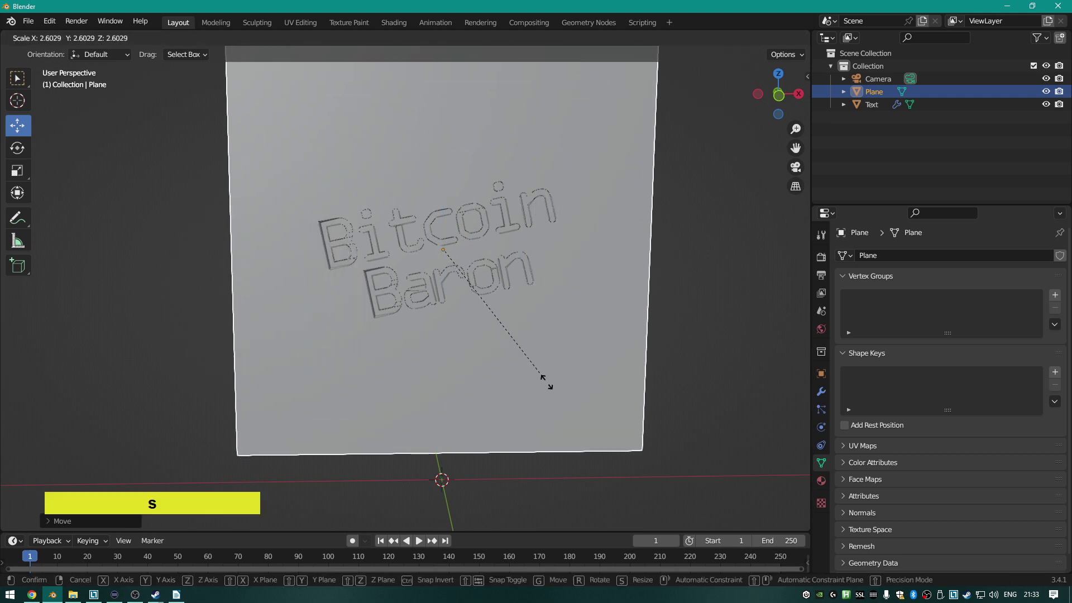
click(570, 404)
Check the plane's position against the text from the side and front, and enlarge the plane further as a backdrop.
middle_drag(531, 368, 631, 368)
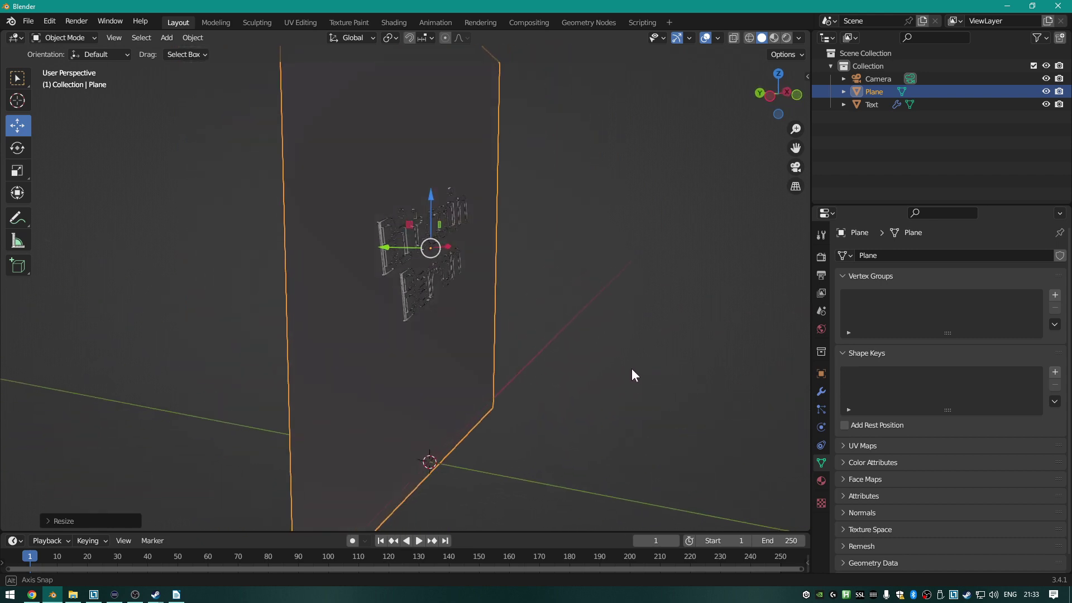
scroll(554, 352, up, 4)
scroll(555, 354, down, 2)
scroll(555, 355, down, 2)
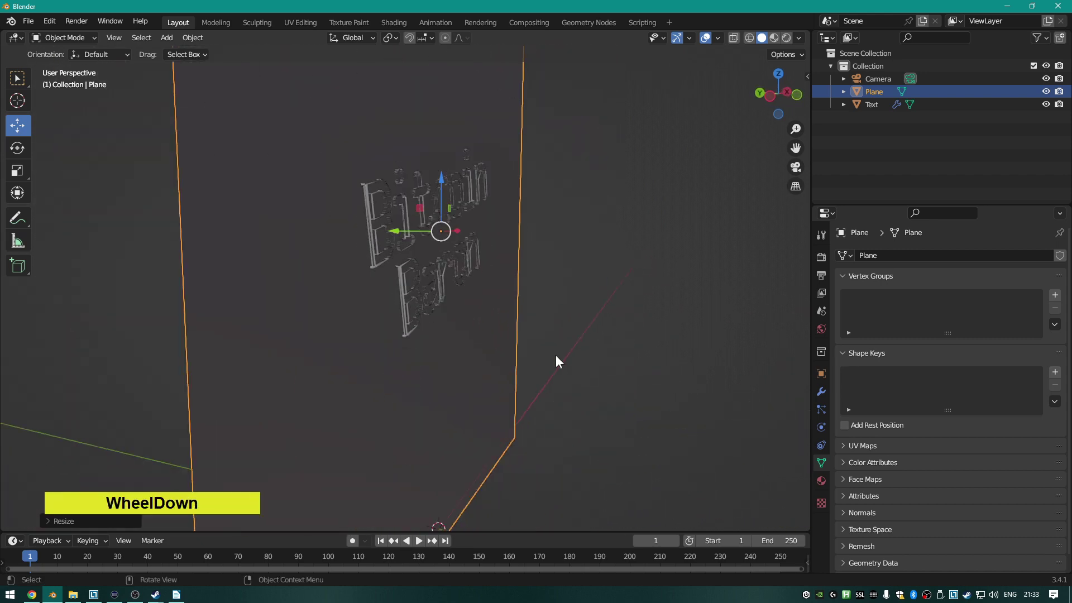
middle_drag(554, 355, 516, 352)
scroll(518, 351, down, 3)
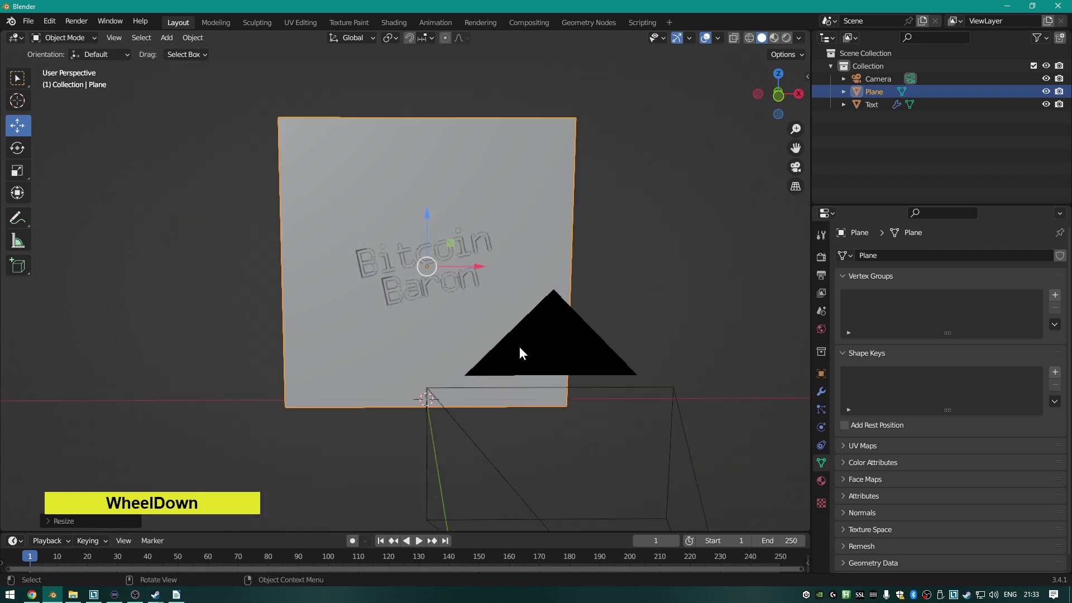
scroll(524, 354, up, 2)
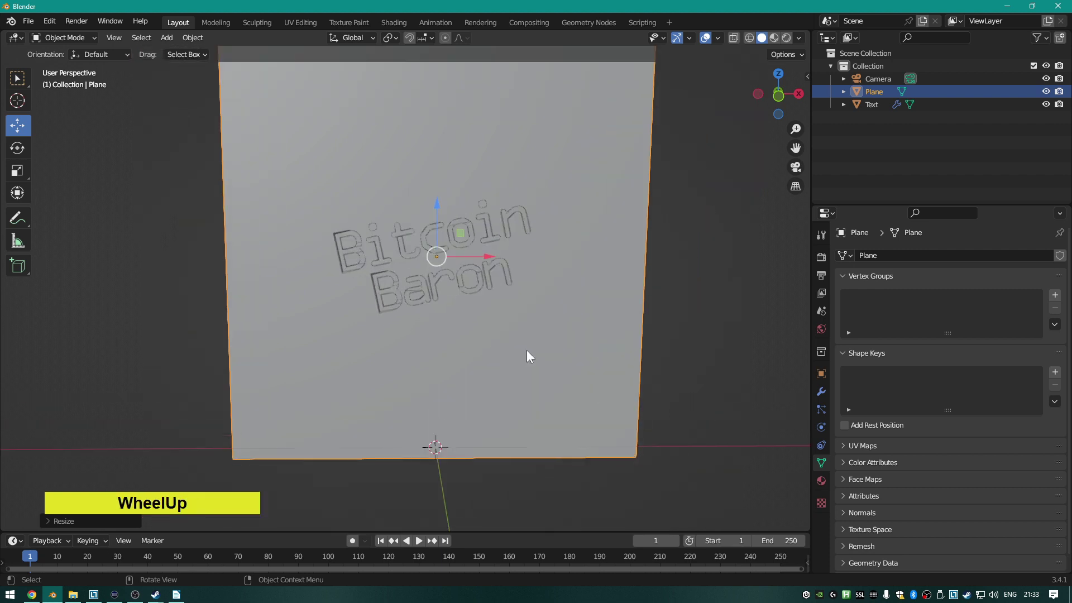
key(s)
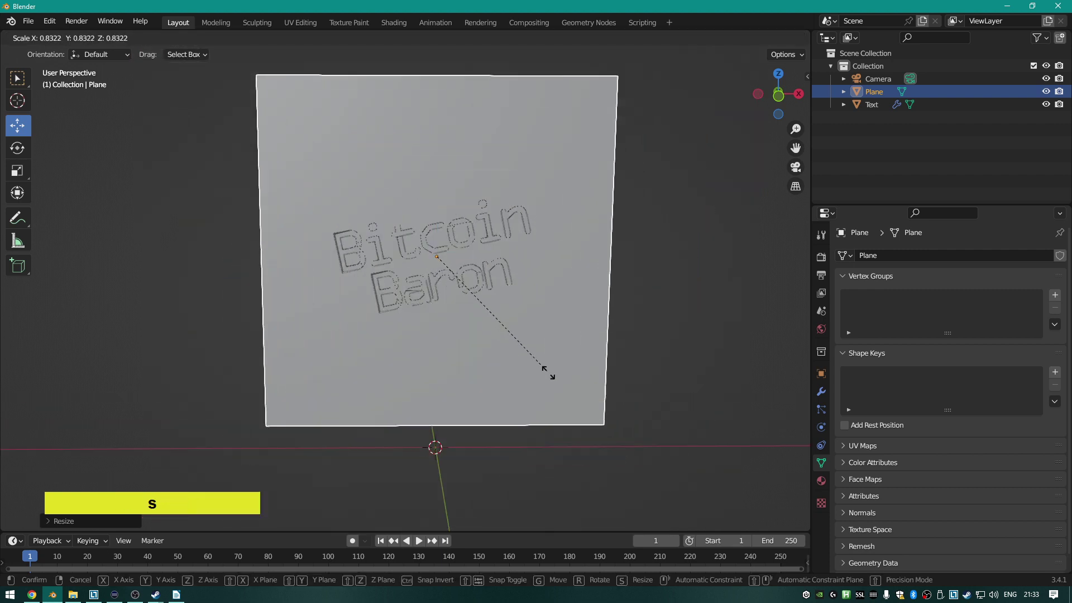
click(567, 403)
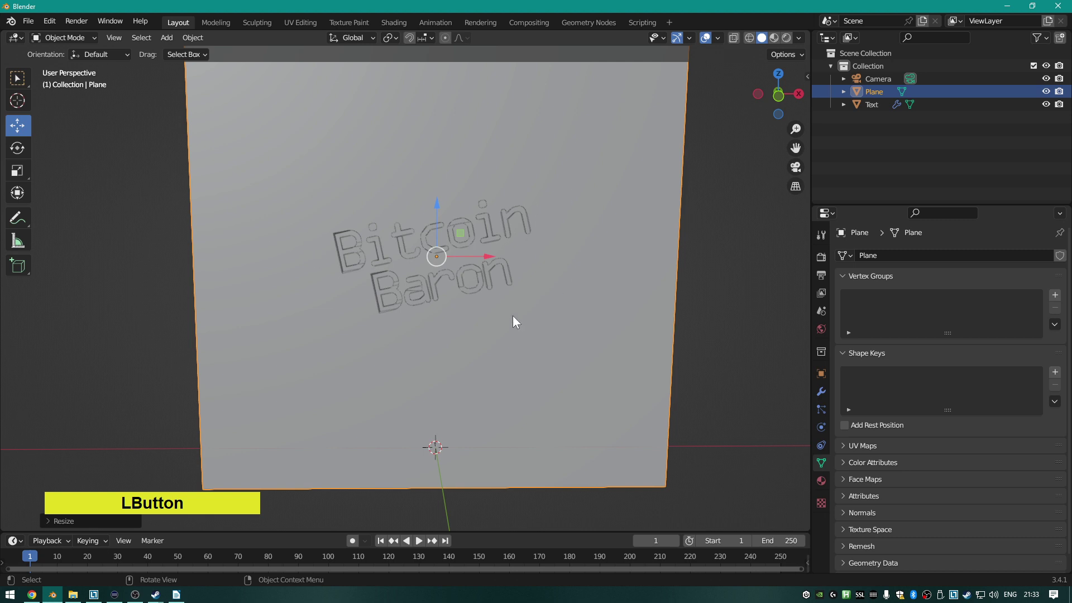
View the backdrop plane from an angle, render the scene with it in place, and close the render.
middle_drag(446, 303, 444, 214)
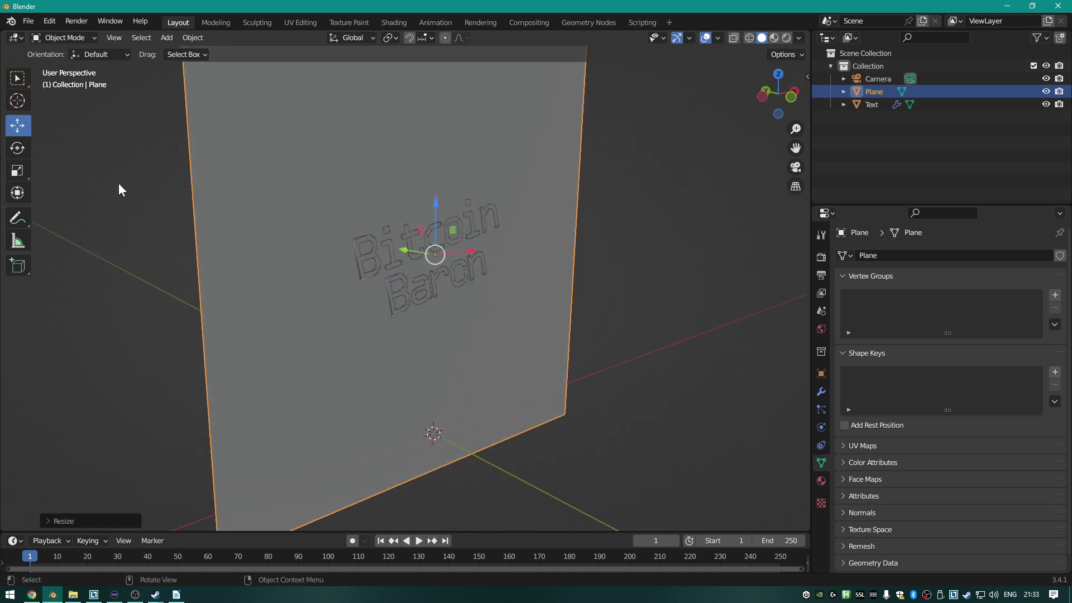
click(22, 130)
middle_drag(563, 284, 451, 294)
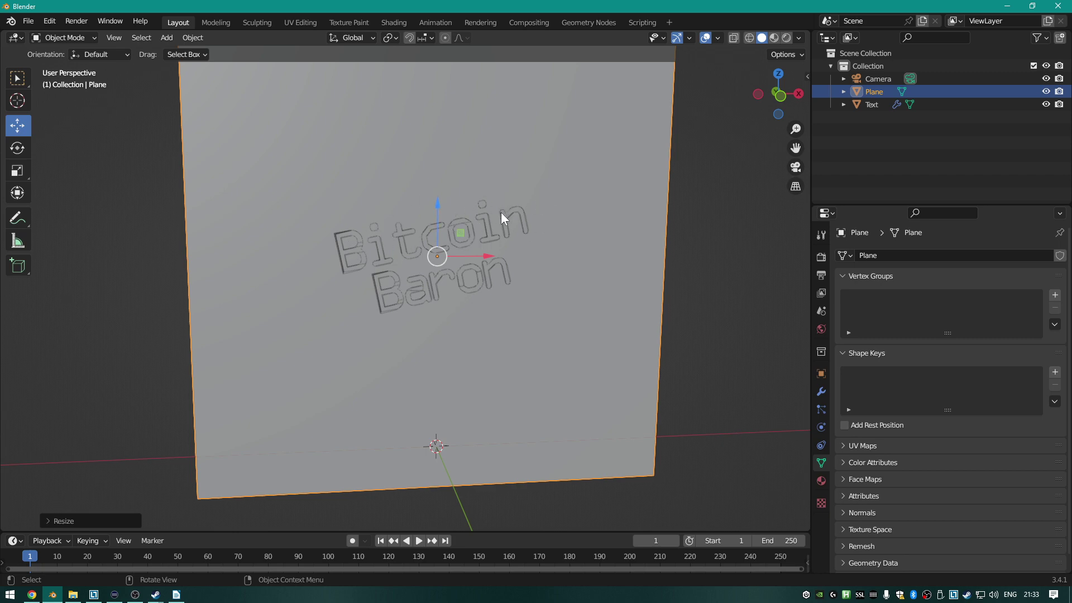
key(F12)
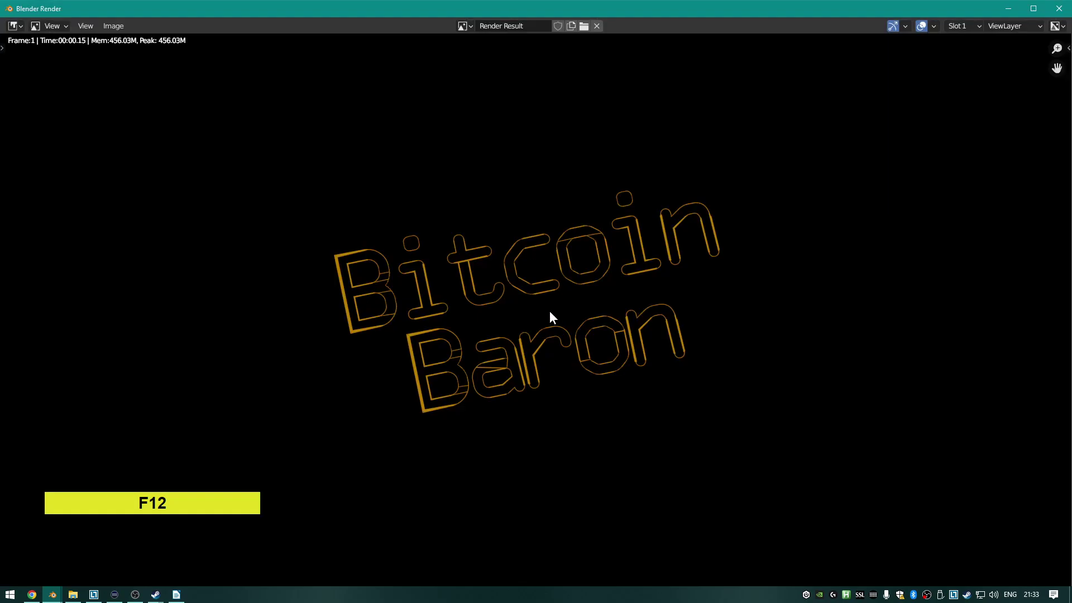
key(Escape)
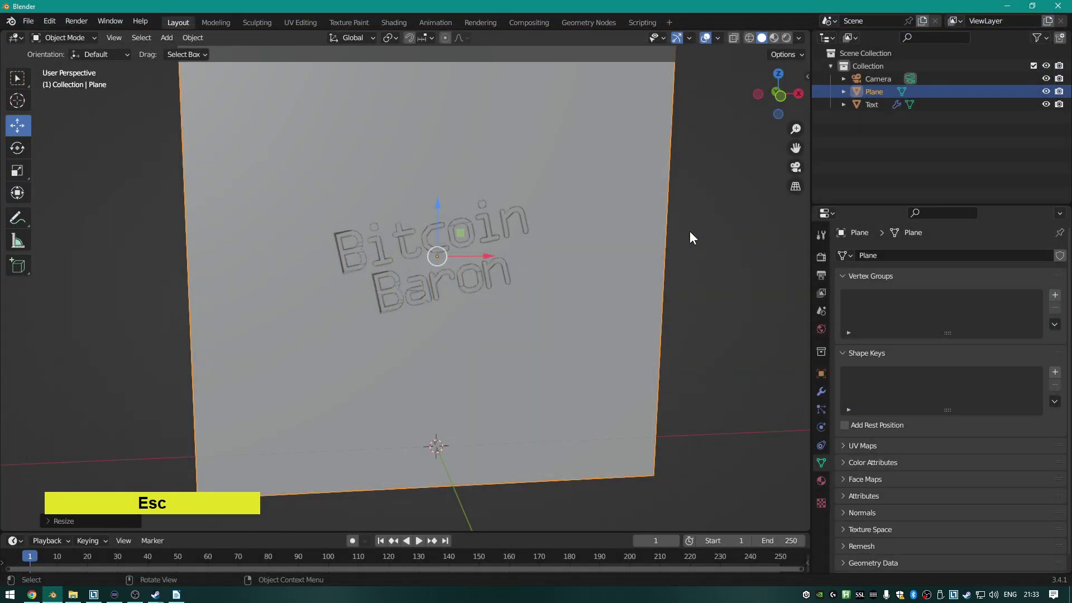
Switch the render engine to Cycles and set its device to GPU Compute.
click(824, 260)
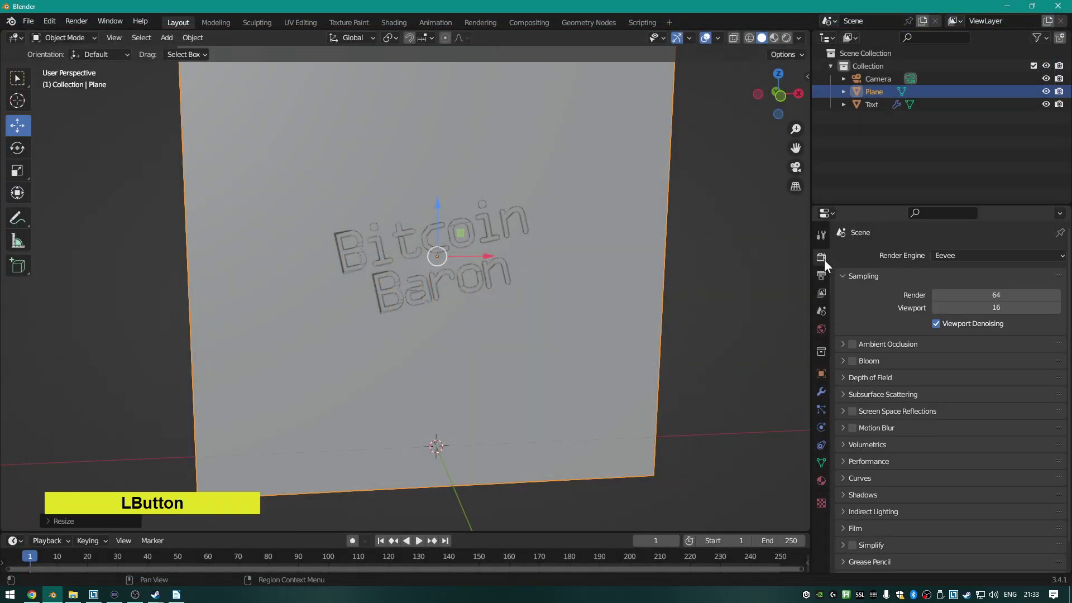
click(950, 260)
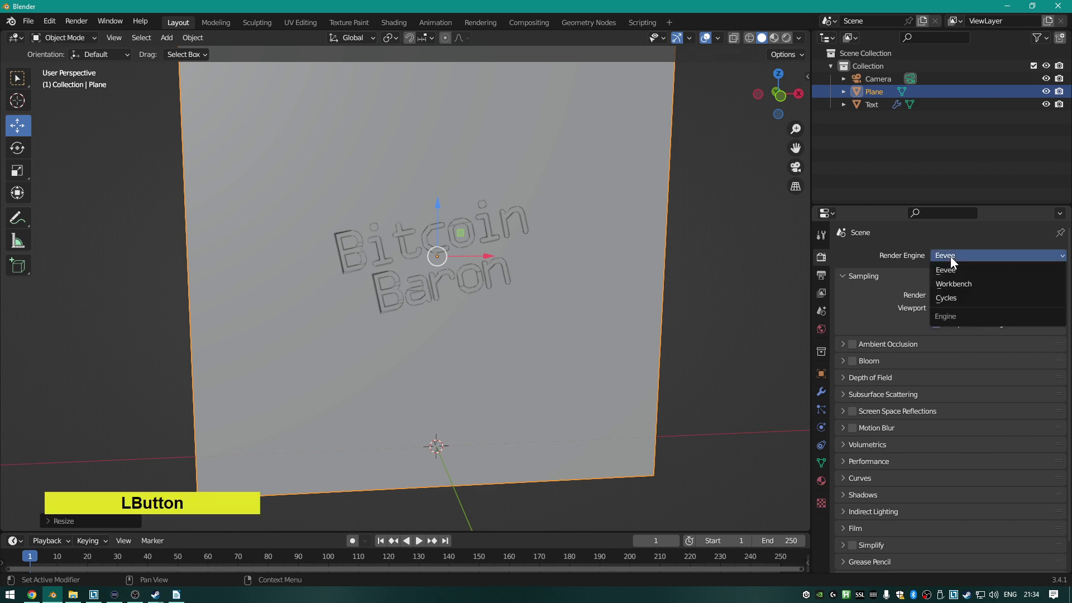
click(946, 256)
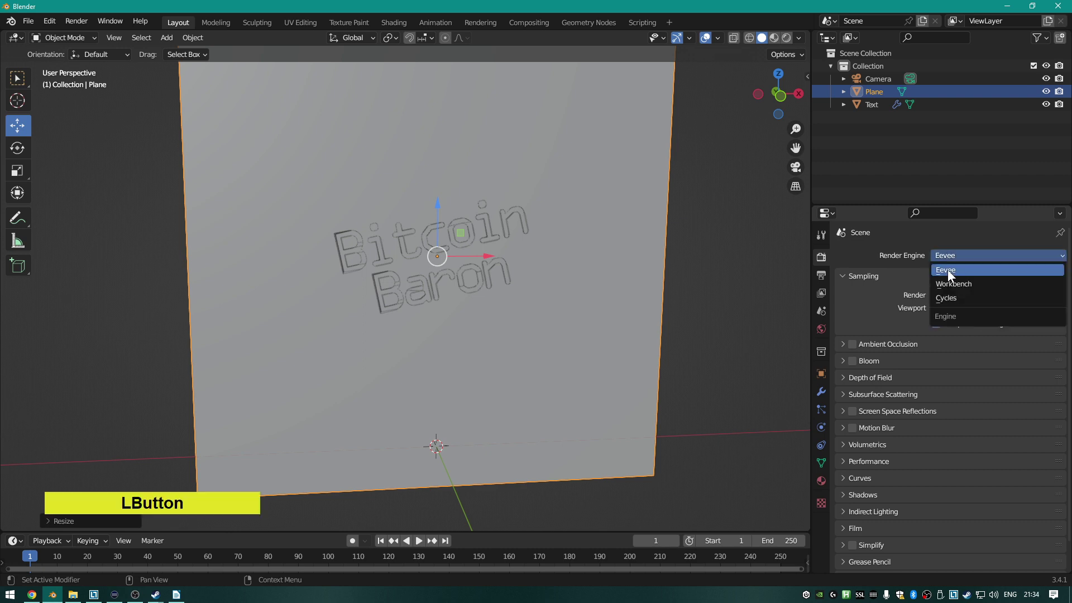
click(949, 259)
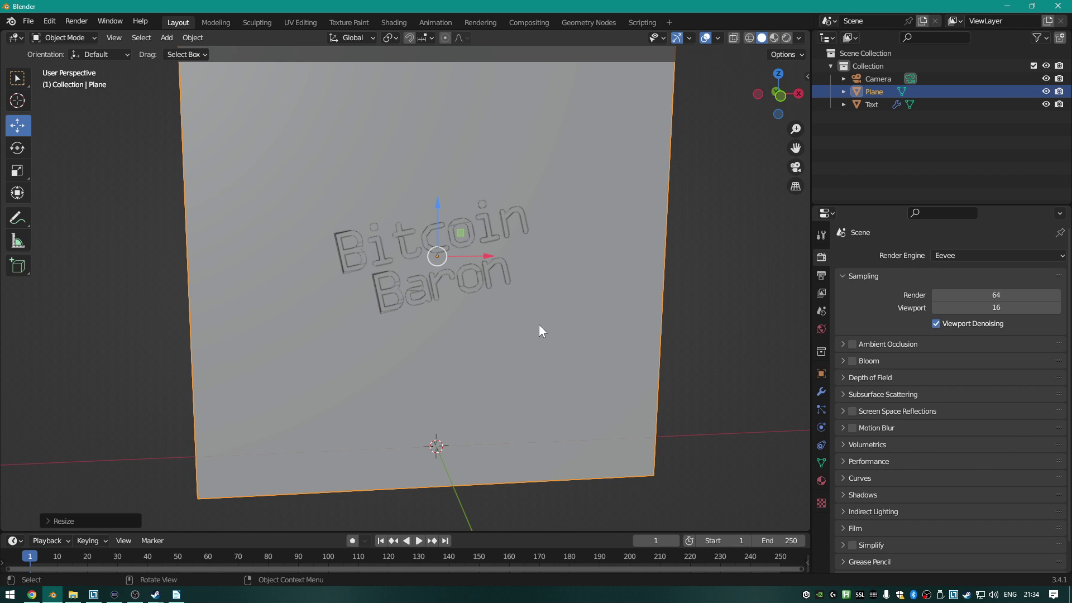
click(954, 254)
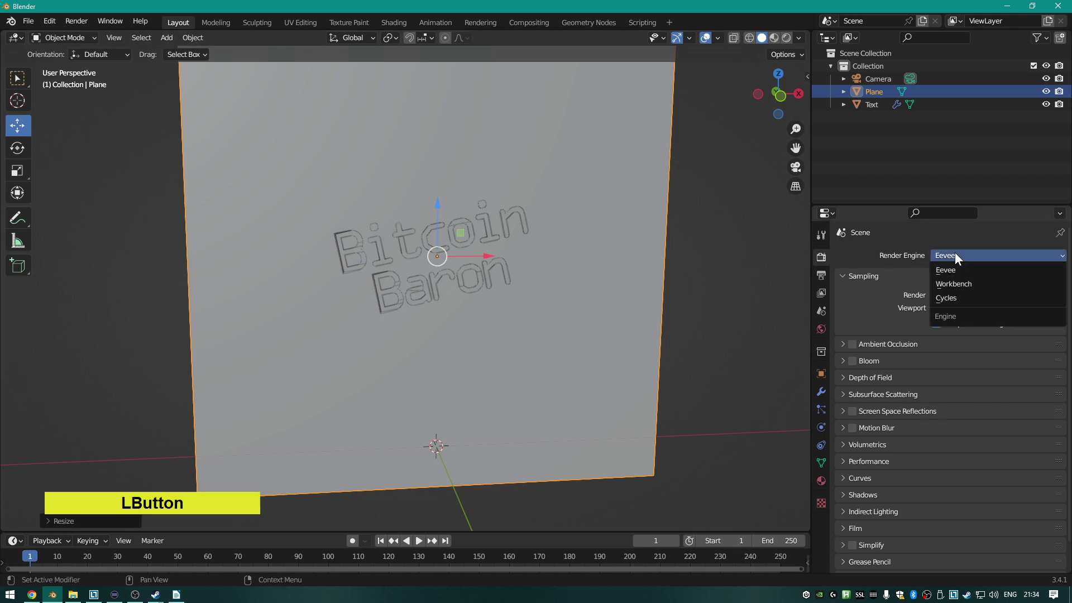
click(959, 297)
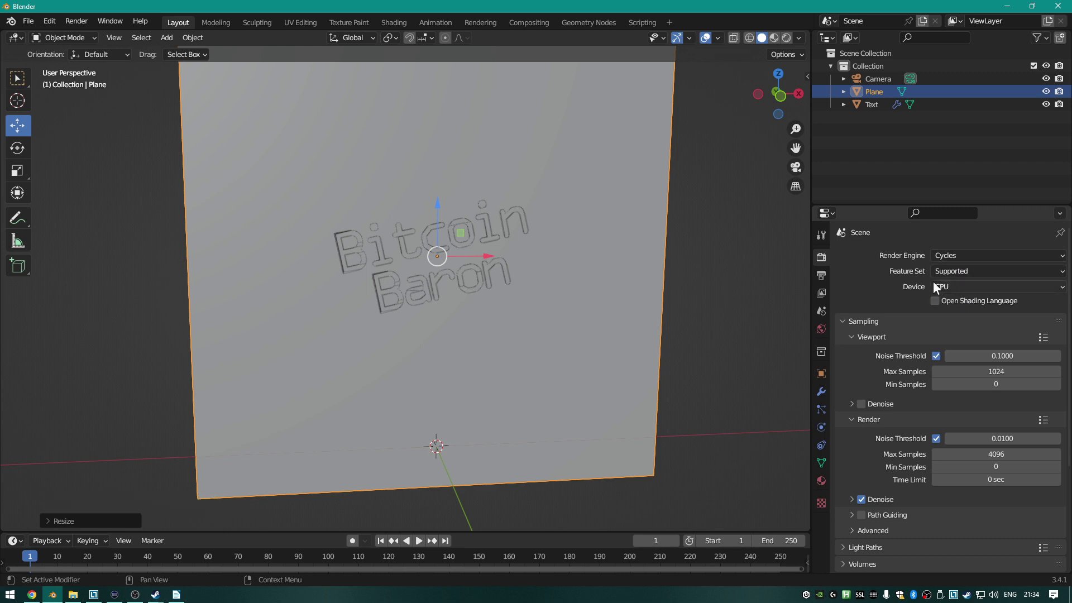
click(966, 288)
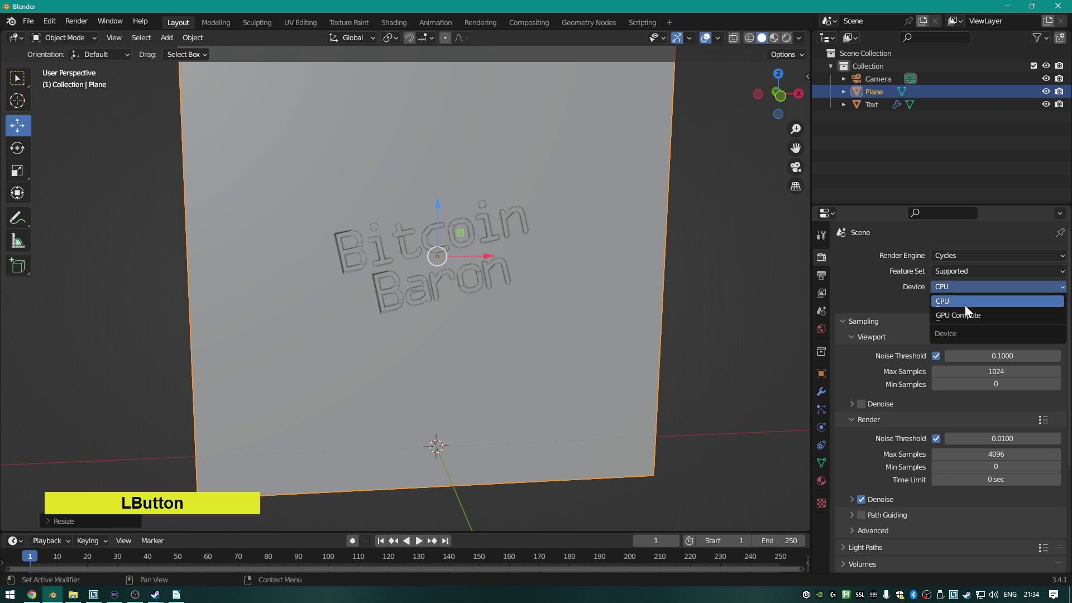
click(966, 316)
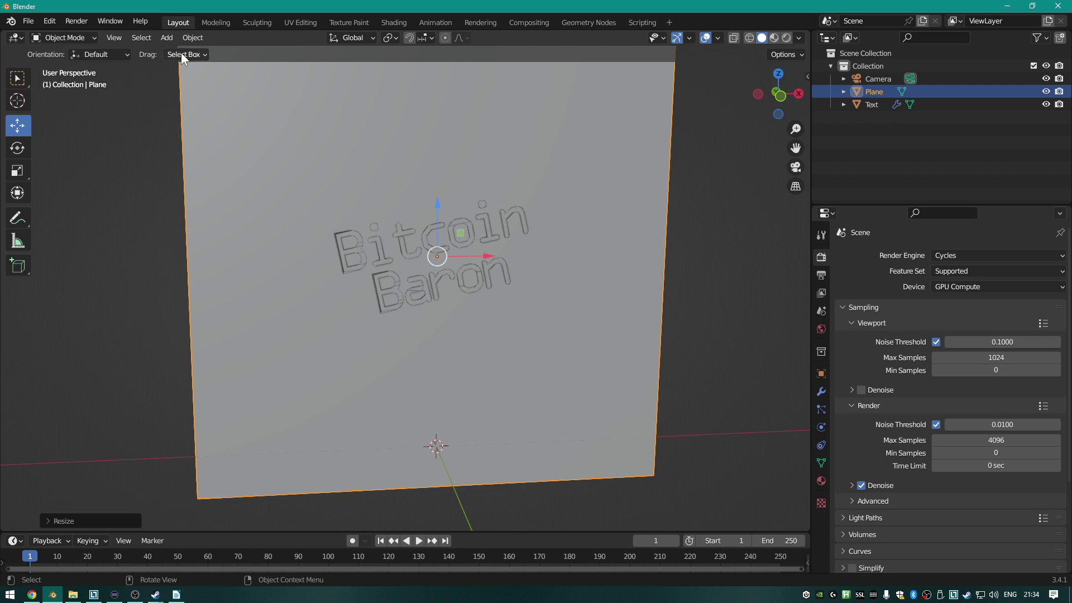
Open the System preferences to check the Cycles render devices.
click(28, 20)
mouse_move(51, 18)
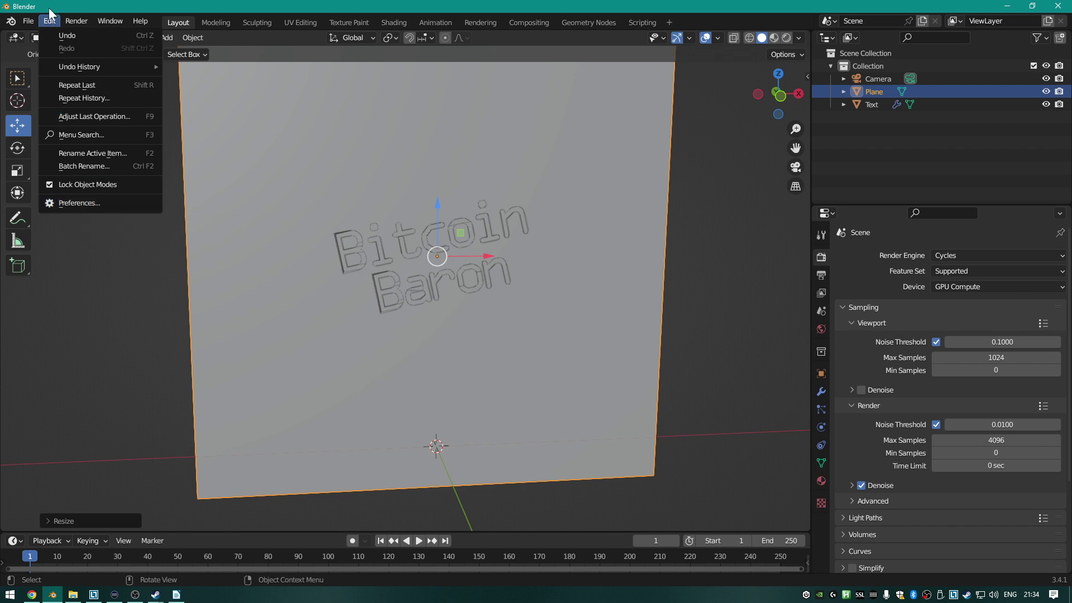
click(83, 204)
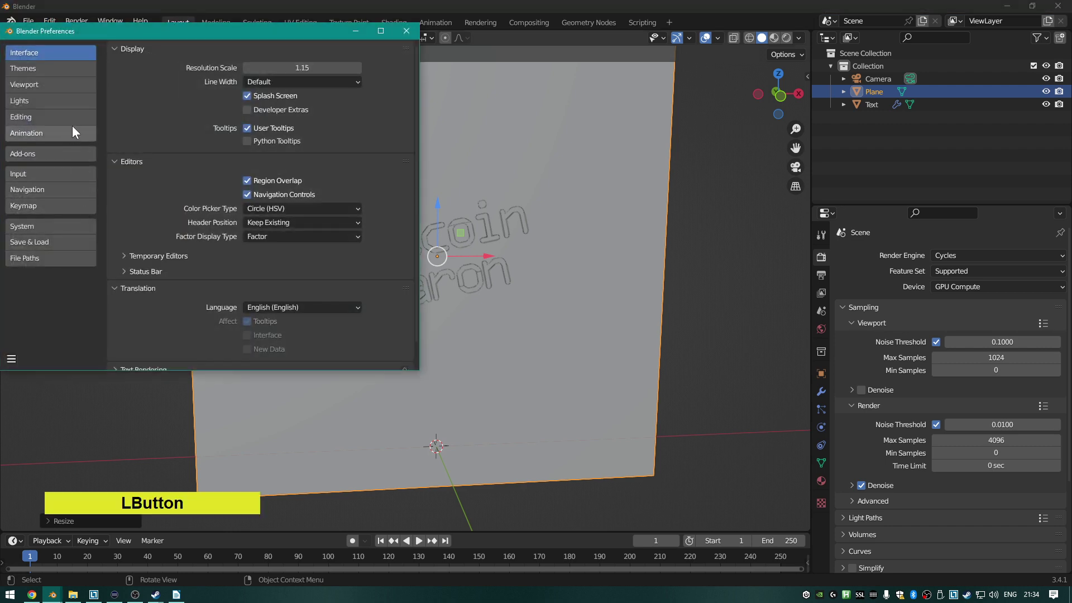
click(57, 230)
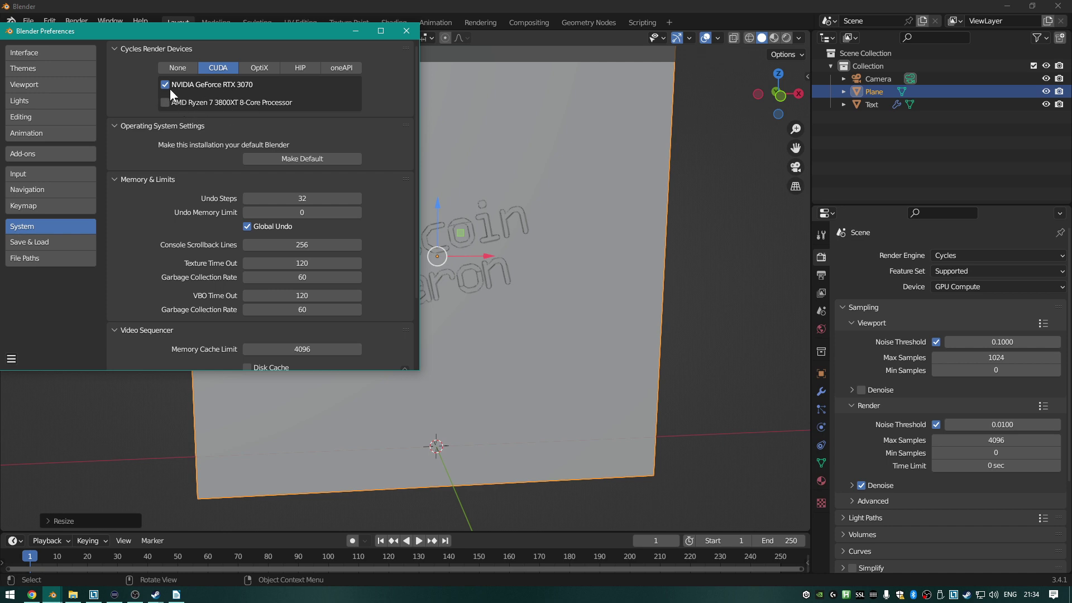
Check the HIP option among the Cycles render devices, return to CUDA, and close the preferences.
click(305, 69)
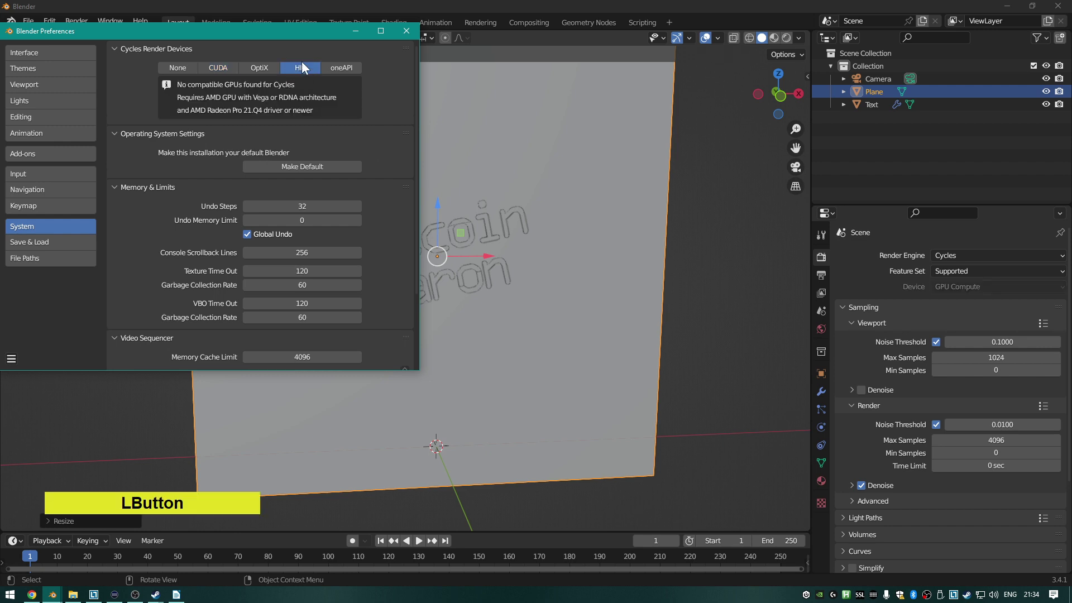
click(223, 68)
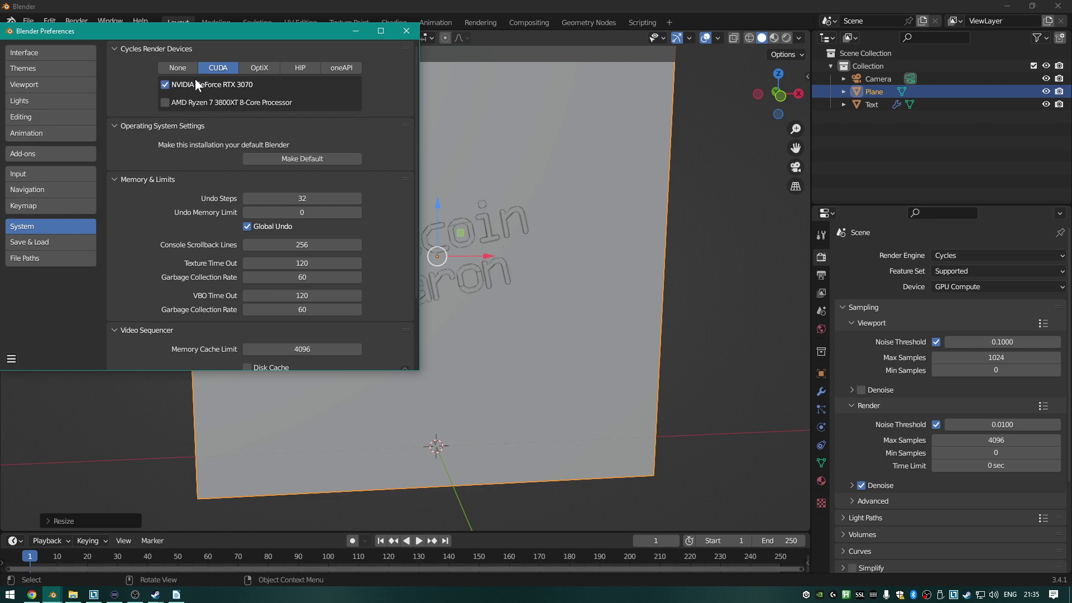
click(406, 32)
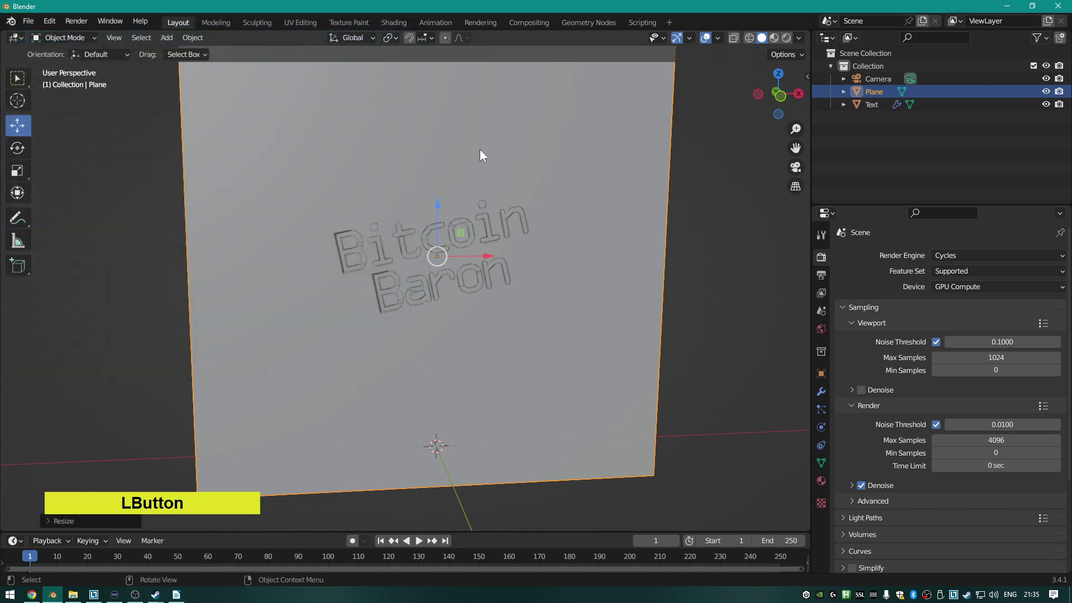
Set the Cycles render device to CPU and reduce the output resolution scale to 25%.
click(983, 285)
click(966, 301)
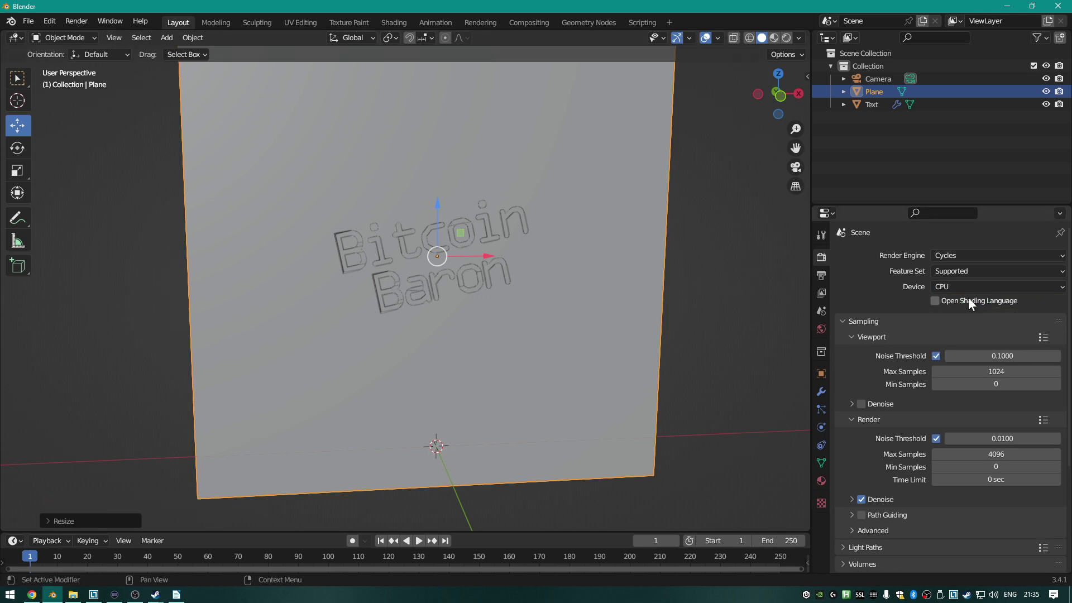
click(821, 276)
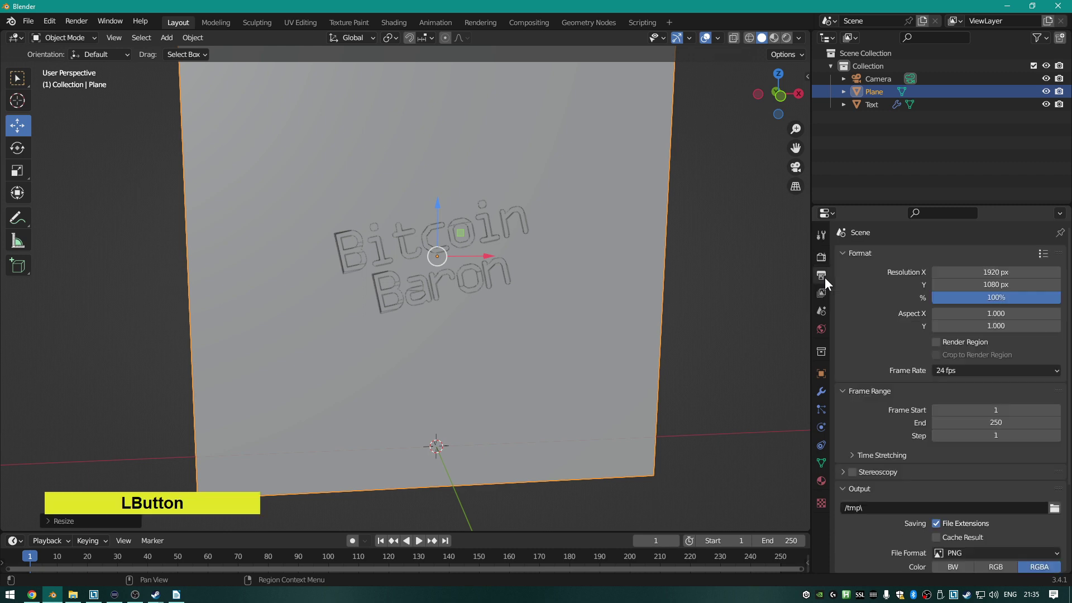
click(984, 294)
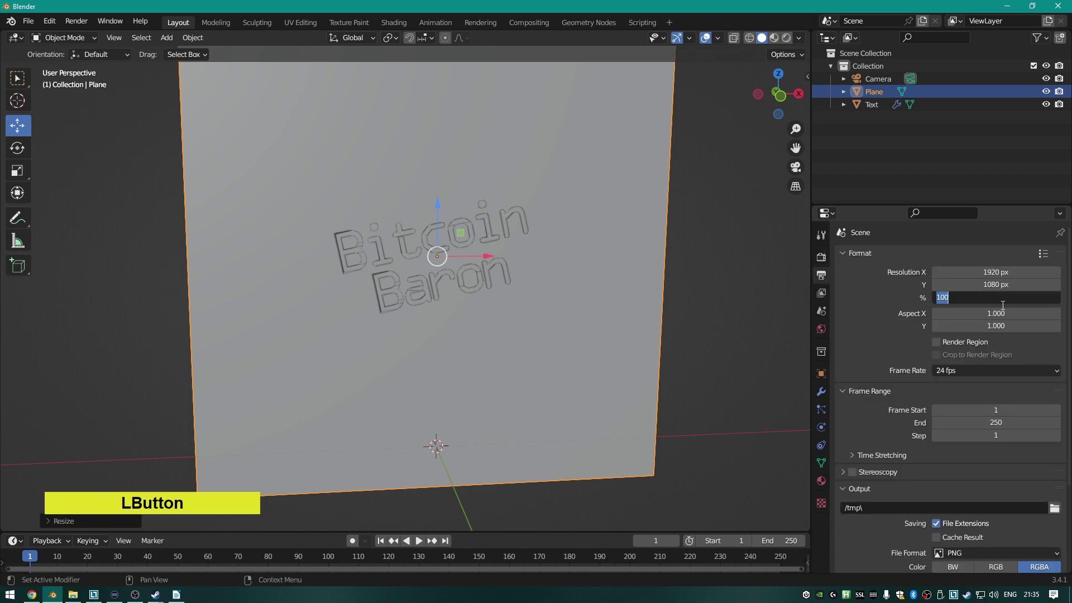
text(25)
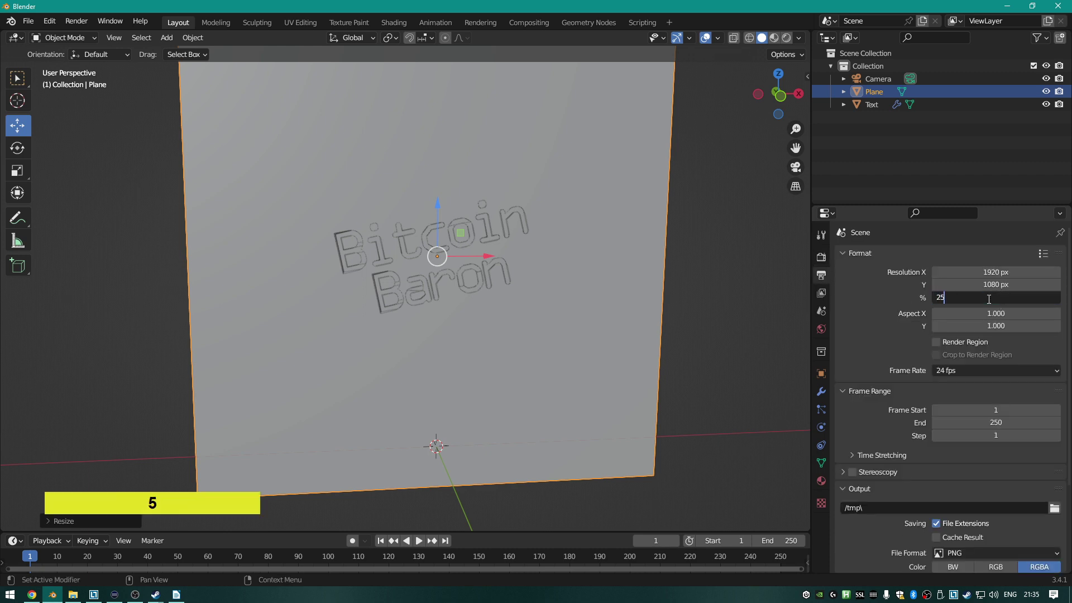
key(Return)
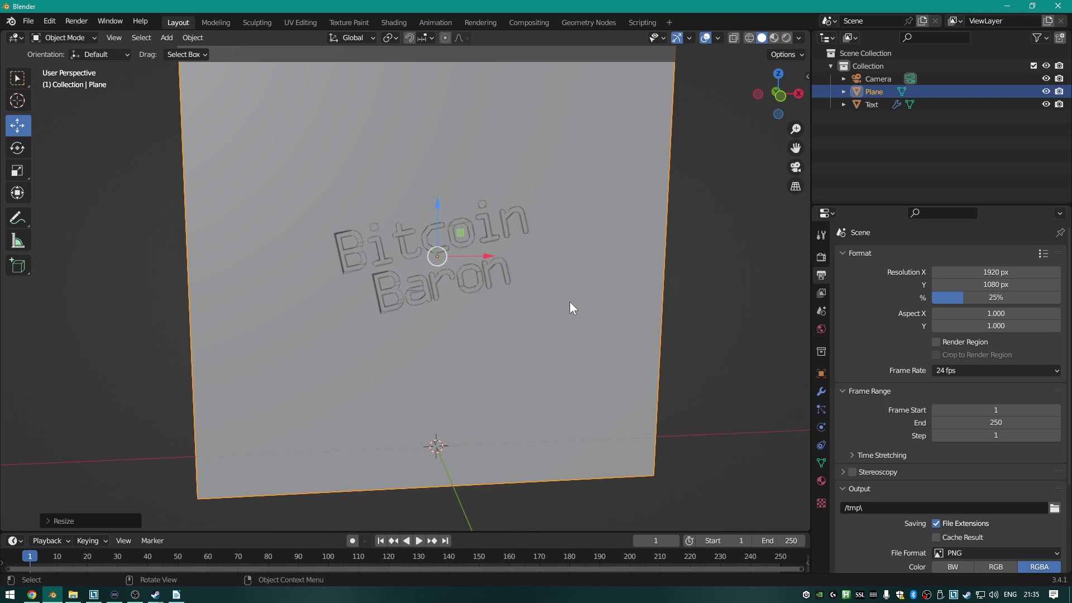
Render the scene on the CPU at 25% resolution, repeat the render to check its time, and close it.
key(F12)
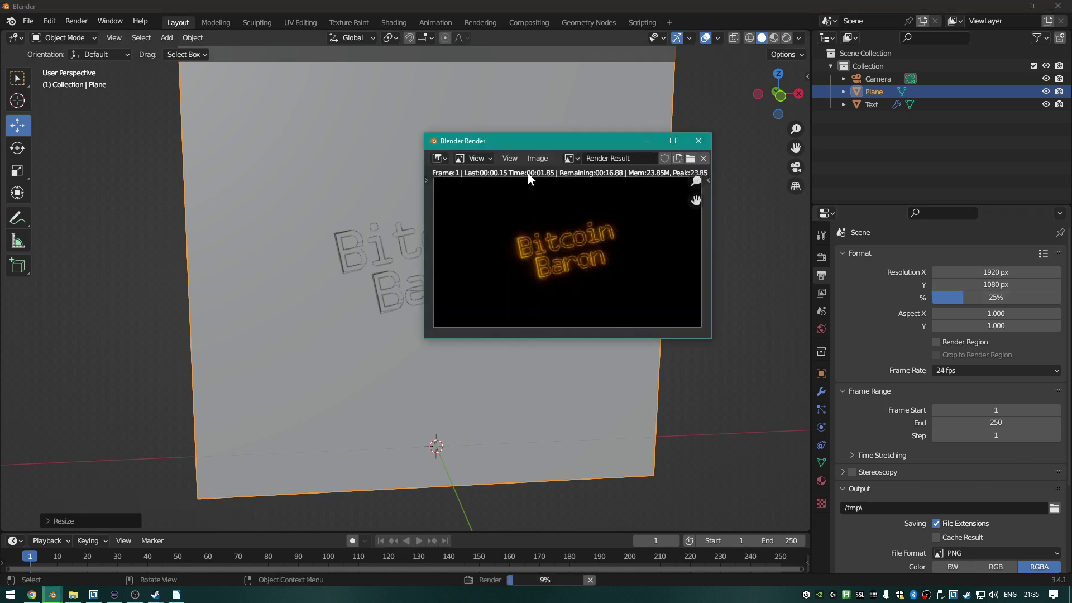
drag(531, 143, 430, 138)
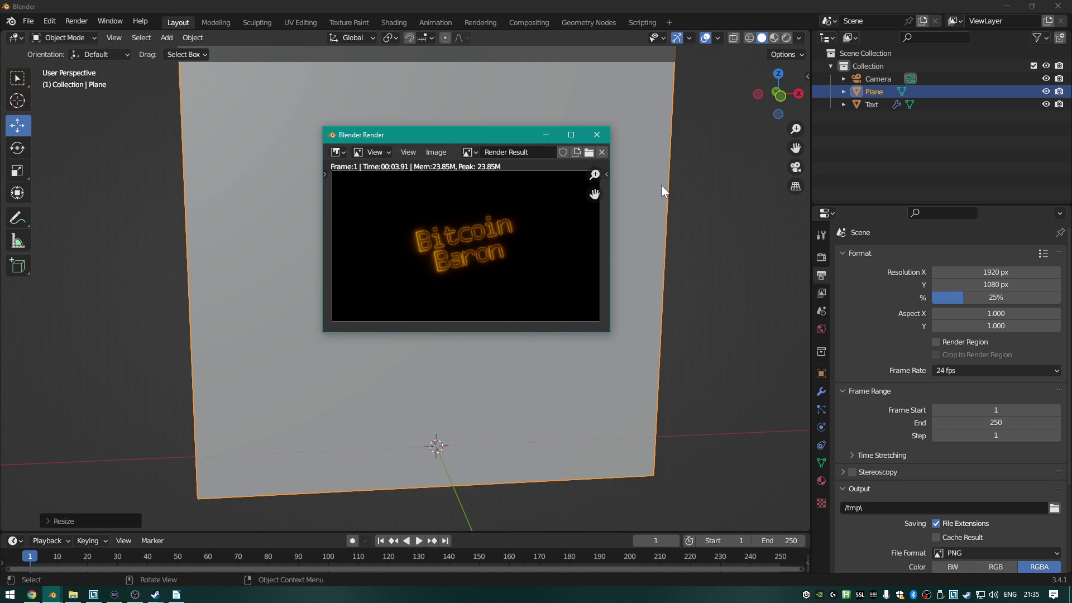
scroll(888, 279, up, 2)
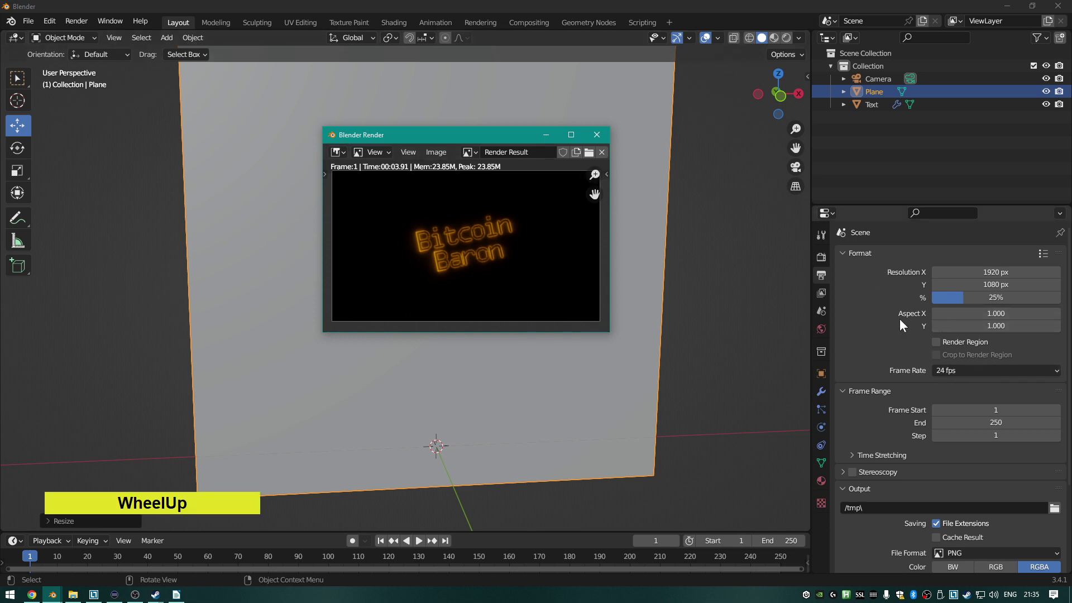
click(838, 286)
click(819, 258)
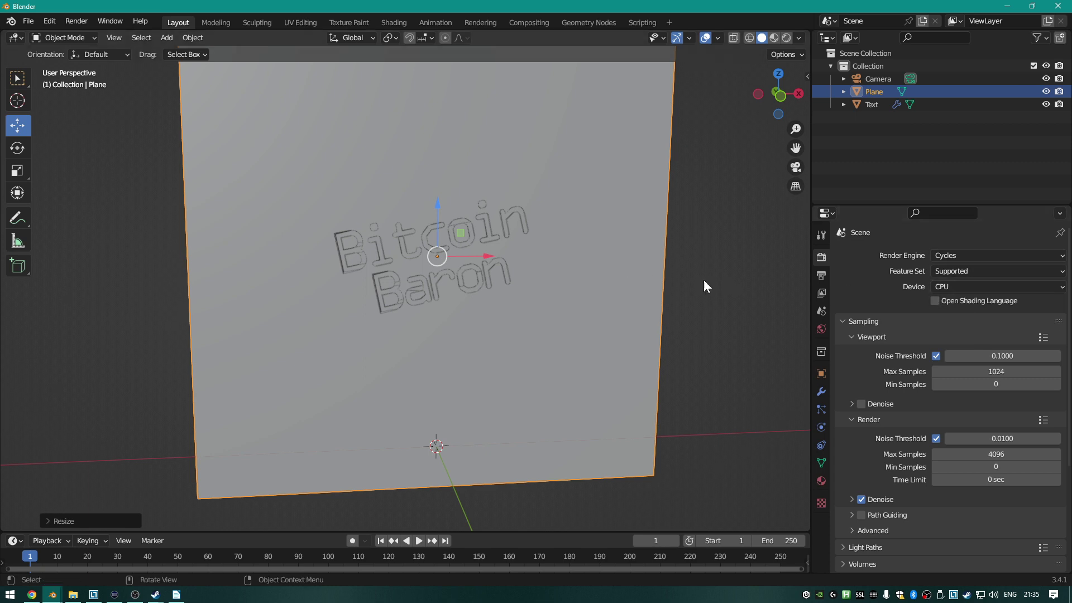
key(F12)
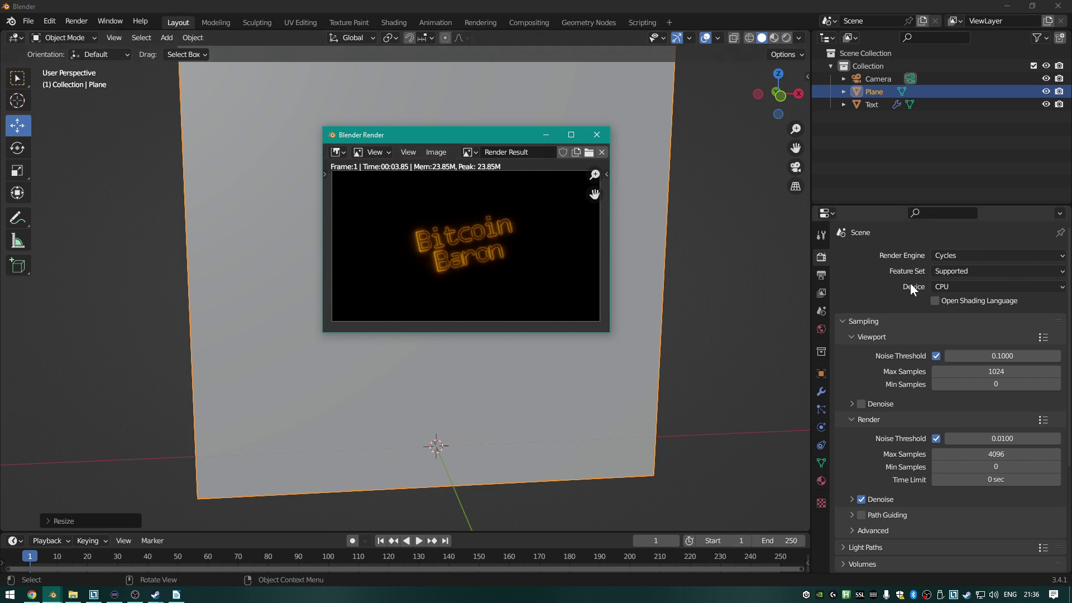
click(596, 134)
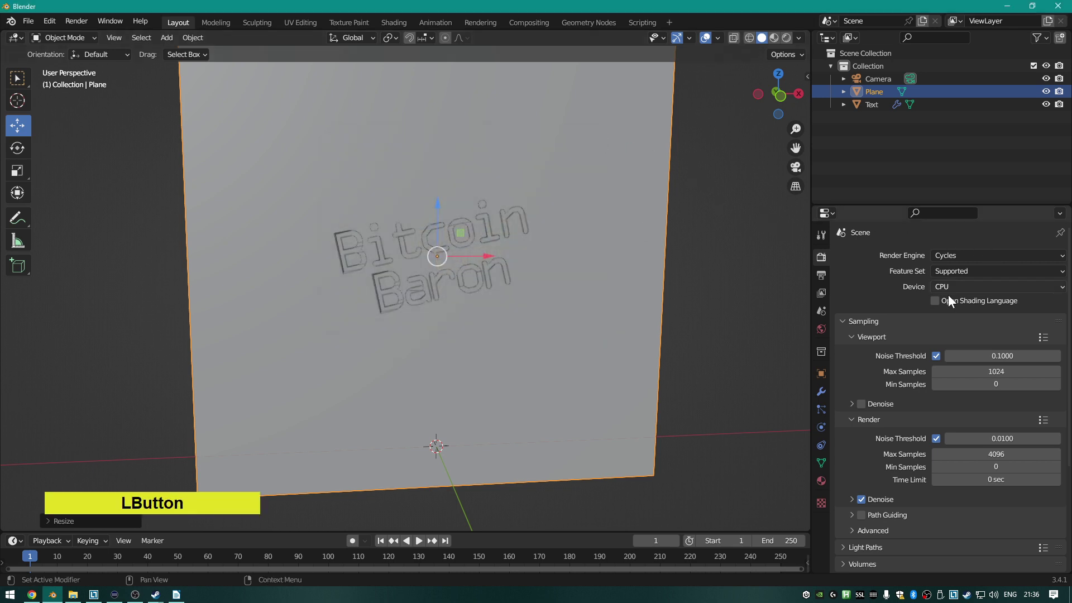
Set the Cycles device to GPU Compute and check the CUDA device and saving options in the preferences.
click(981, 285)
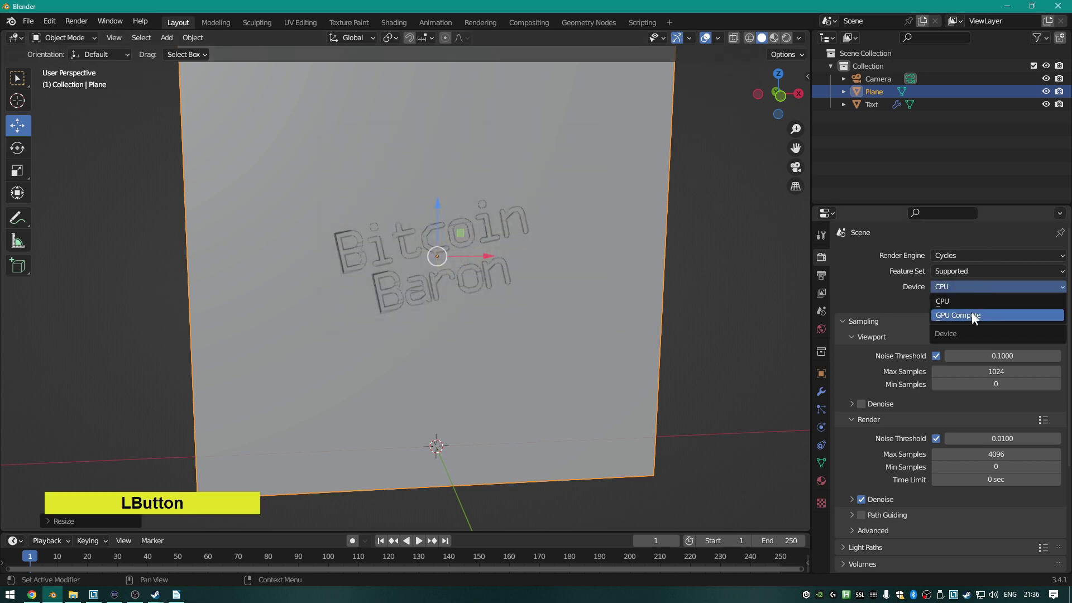
click(971, 312)
click(50, 21)
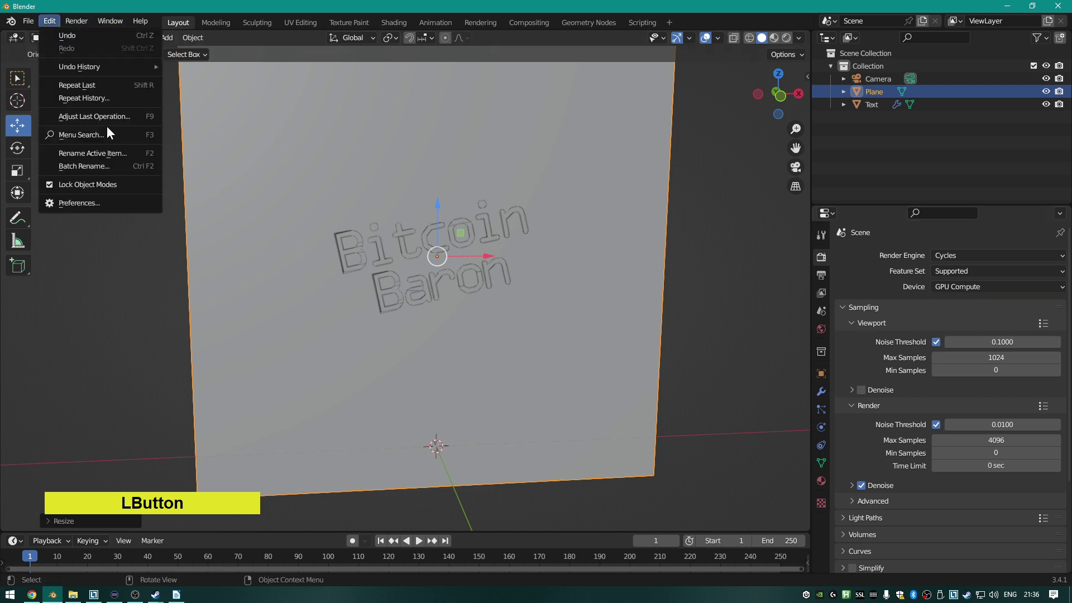
click(101, 203)
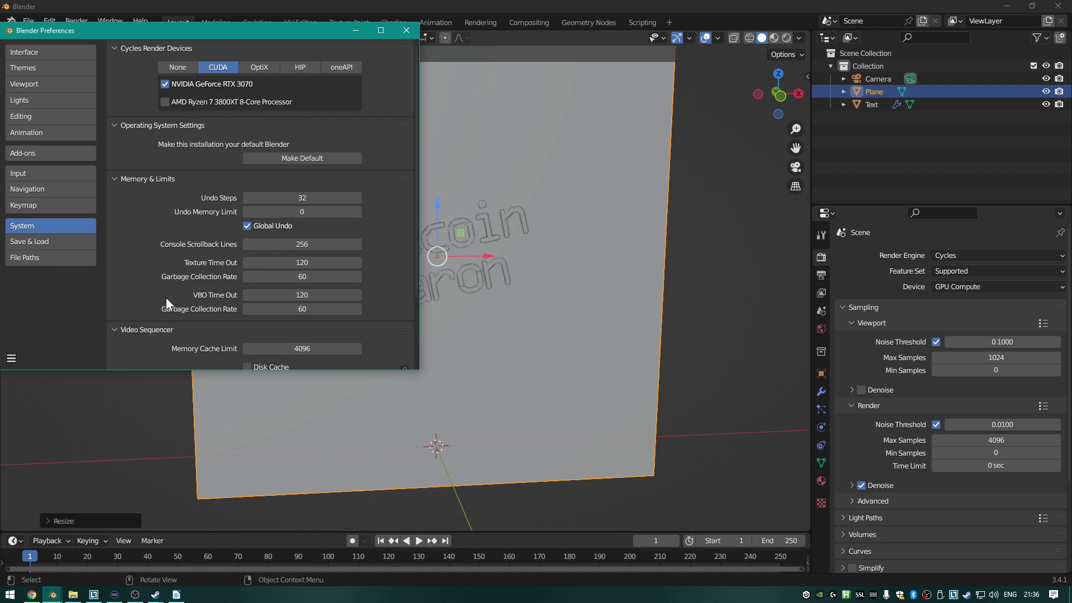
click(11, 358)
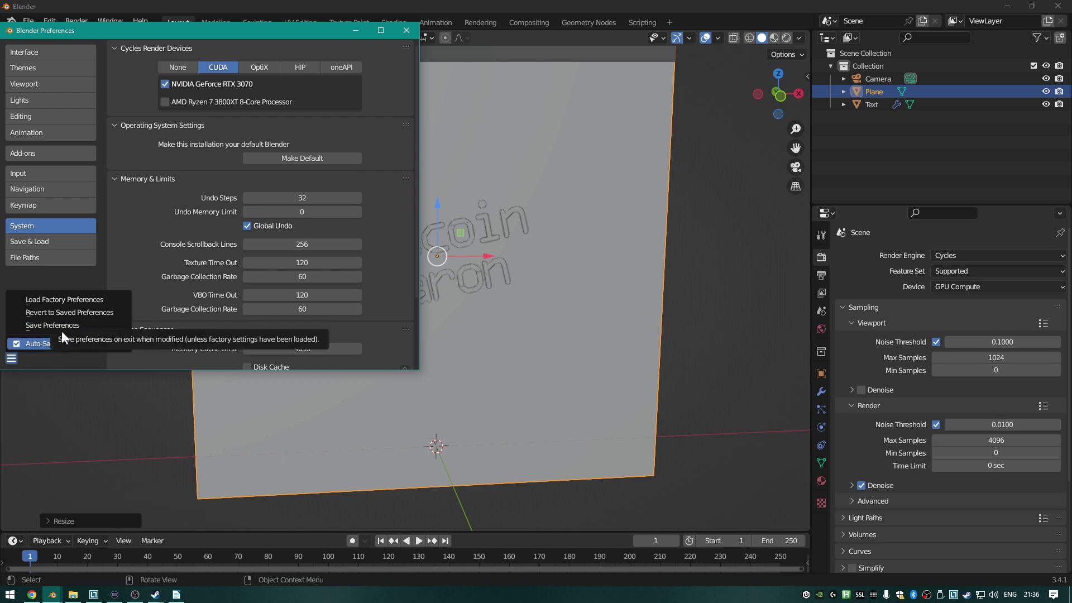
click(645, 212)
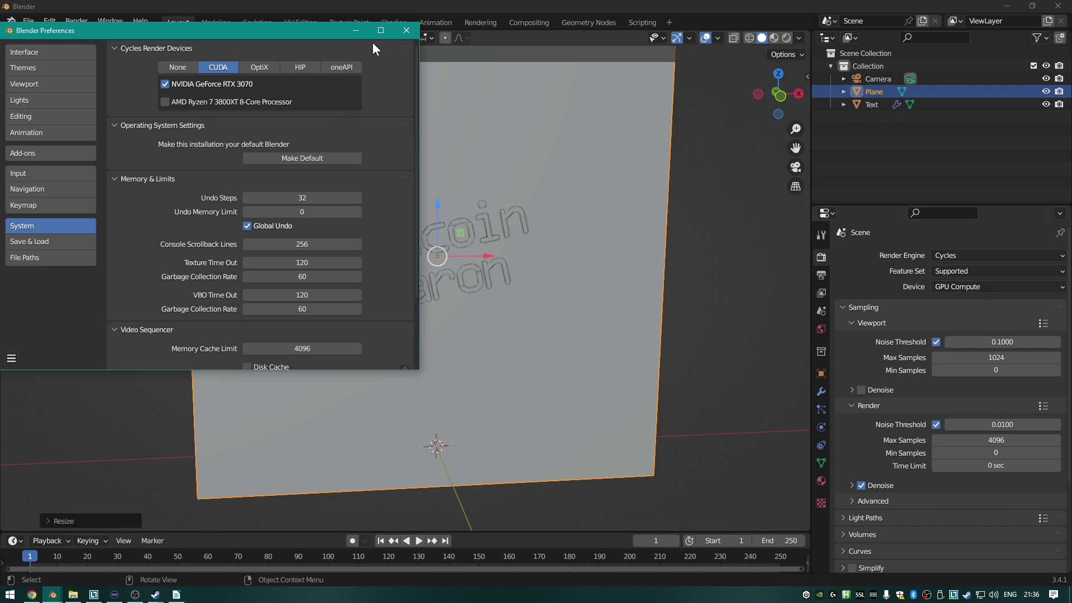
click(357, 29)
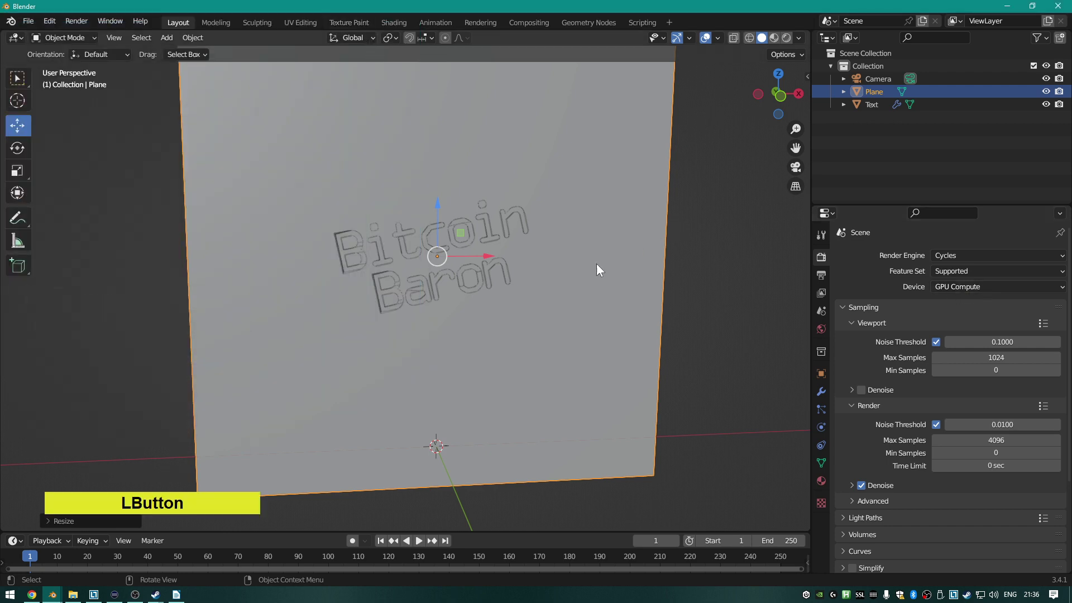
Render the scene on the GPU at 25% resolution to compare the render time, and close the render.
key(F12)
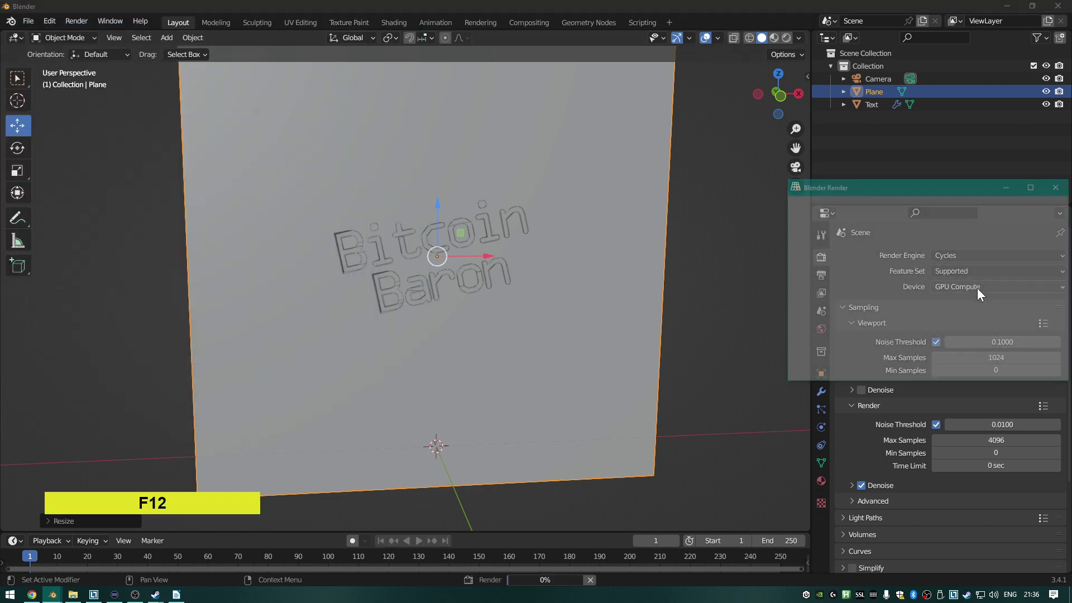
drag(822, 188, 359, 173)
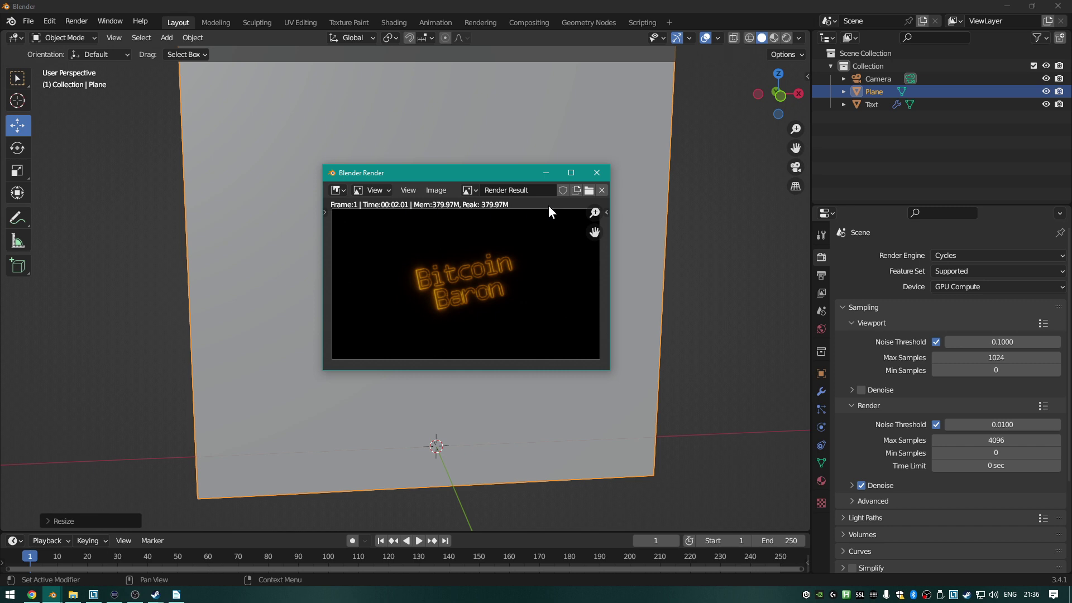
click(616, 184)
Set the output resolution scale to 50% and render the scene on the GPU.
click(821, 275)
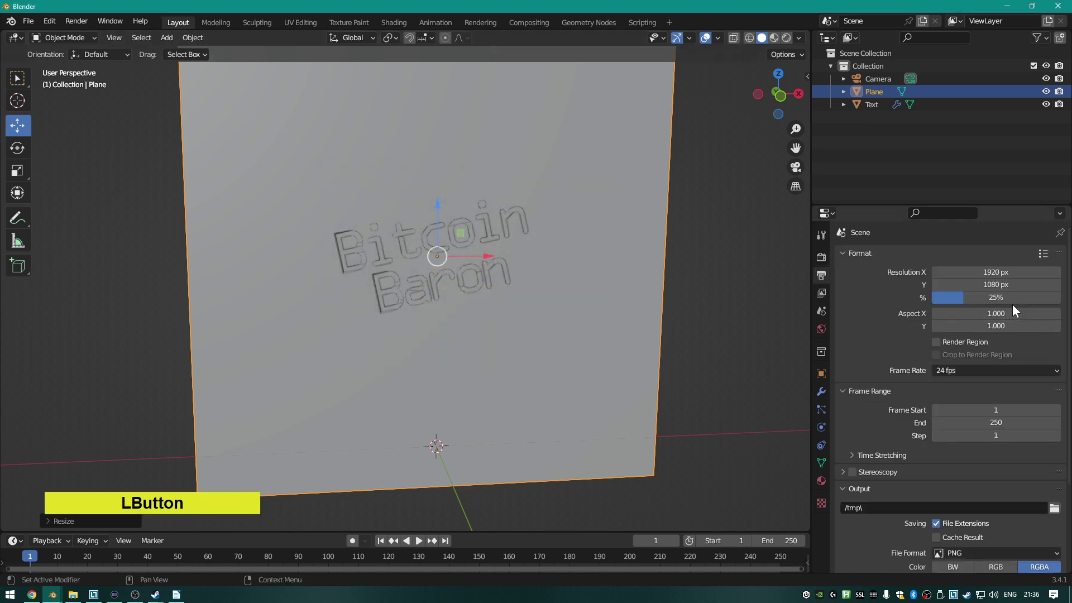
click(1015, 297)
text(50)
key(KP_Enter)
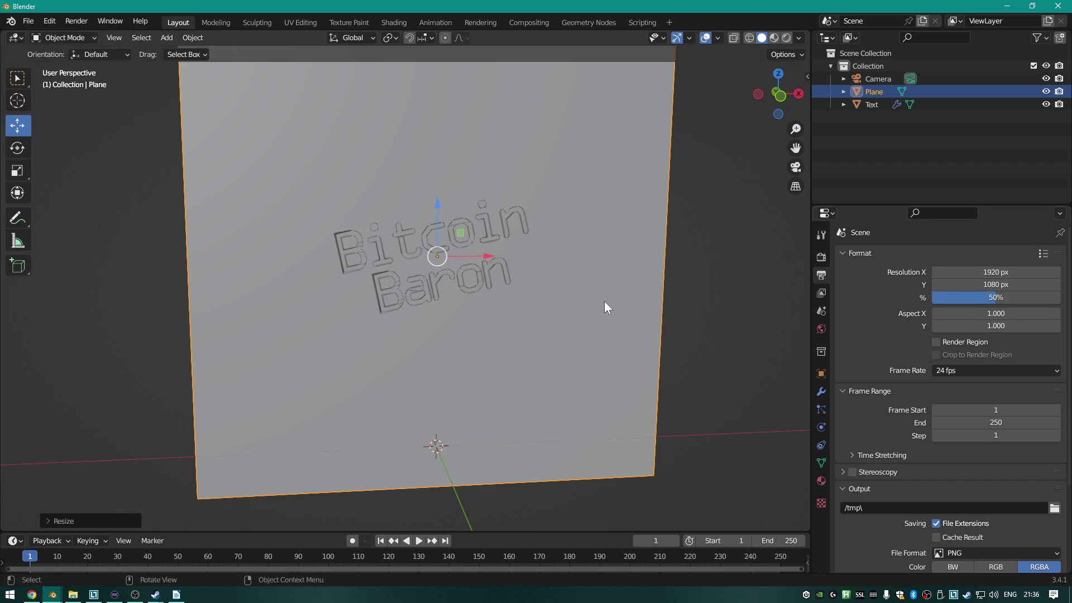
key(F12)
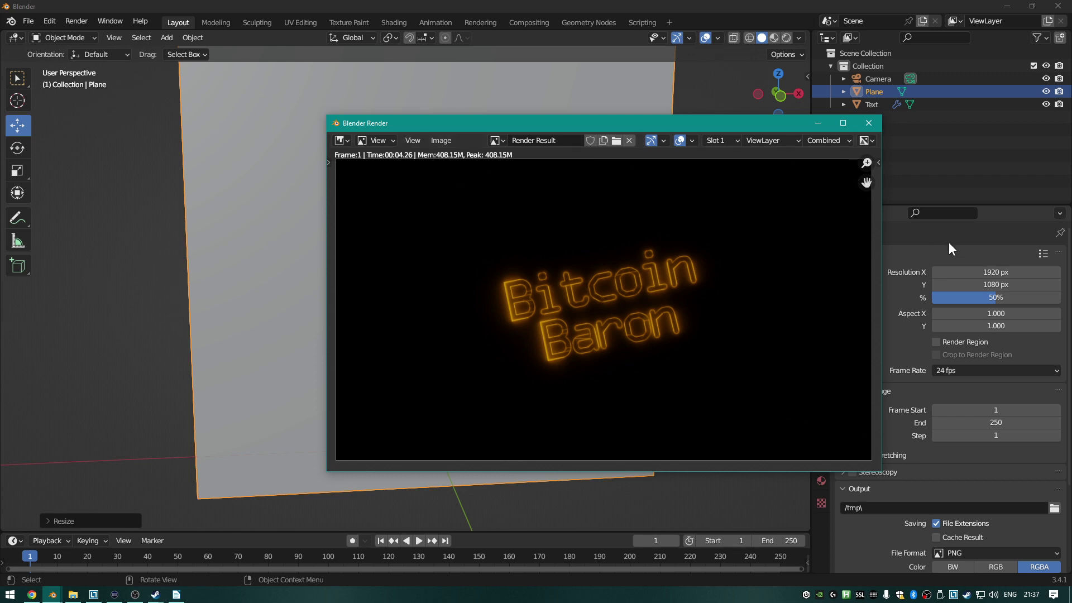
click(867, 124)
scroll(868, 298, up, 1)
Switch the Cycles device to CPU and render the scene at 50% resolution to compare the render time.
click(821, 256)
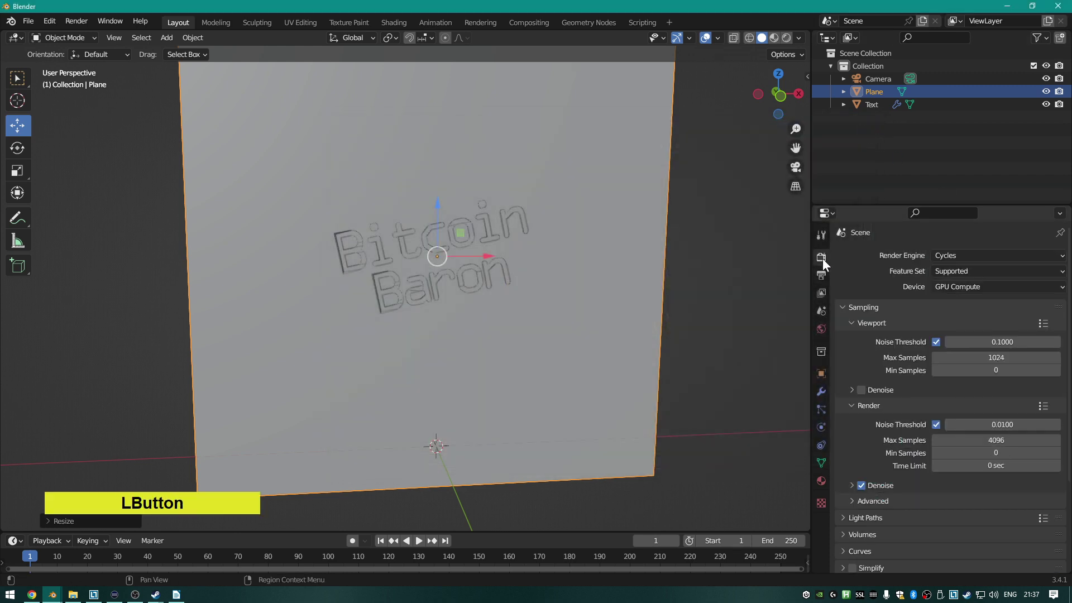
click(982, 287)
click(956, 300)
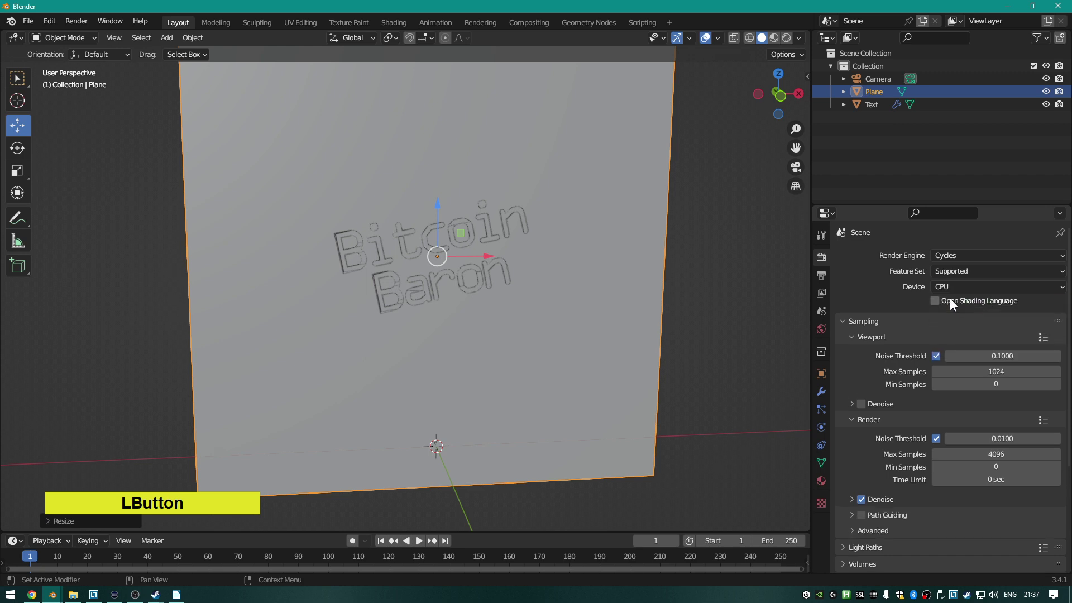
key(F12)
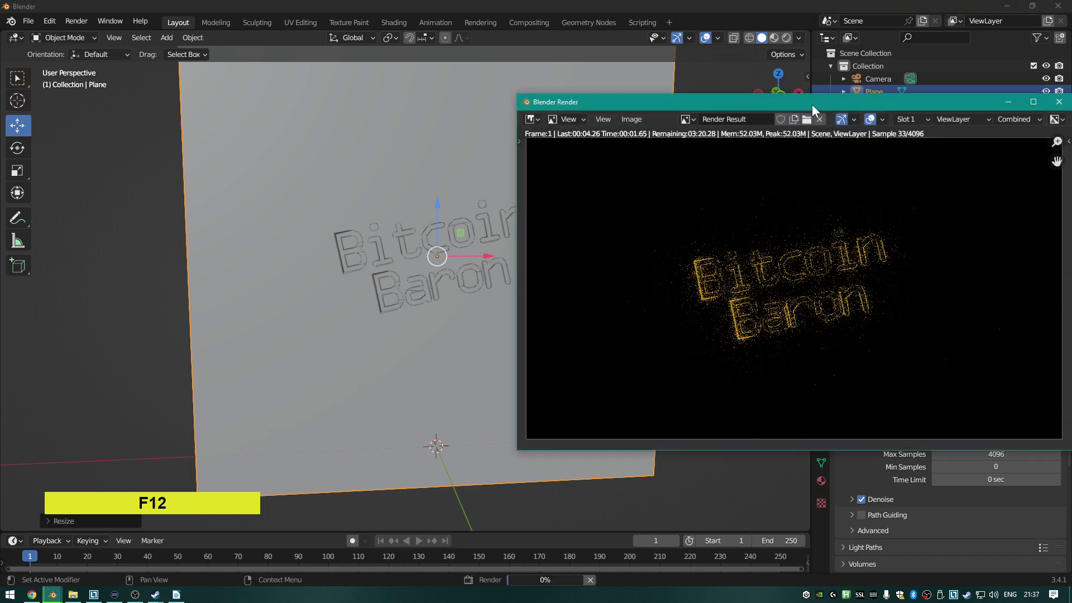
drag(811, 104, 568, 140)
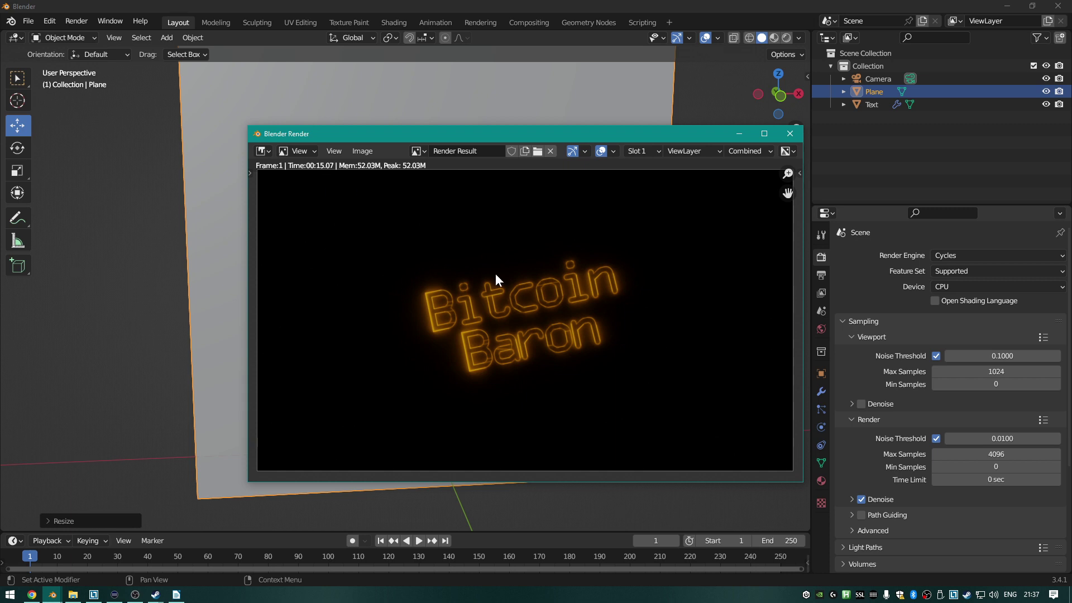
Set the Cycles device back to GPU Compute and render the scene again, inspecting the glowing text up close before returning to the output settings.
click(983, 290)
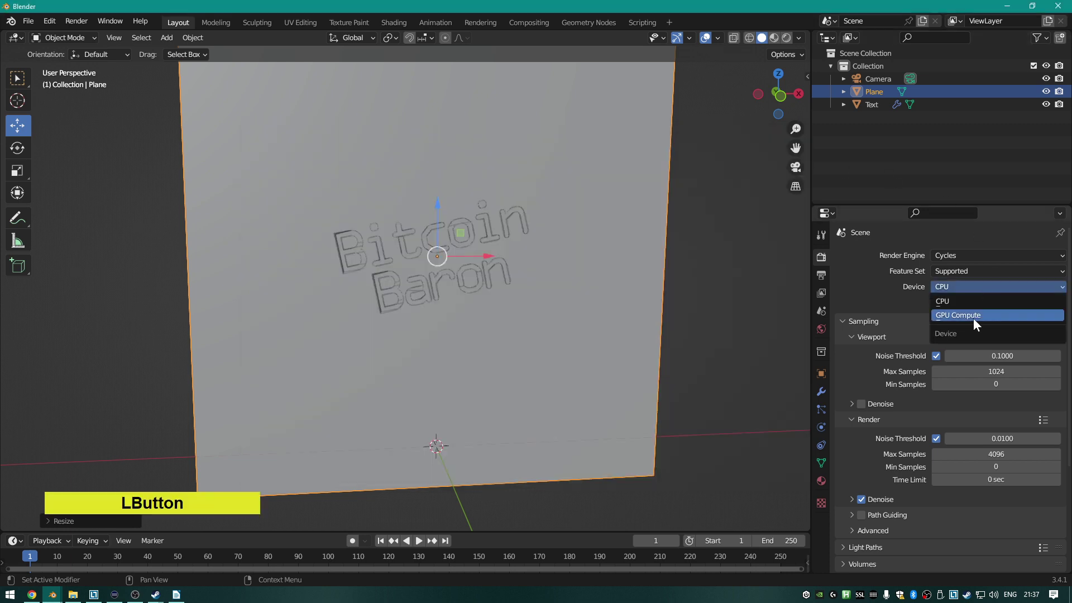
click(971, 316)
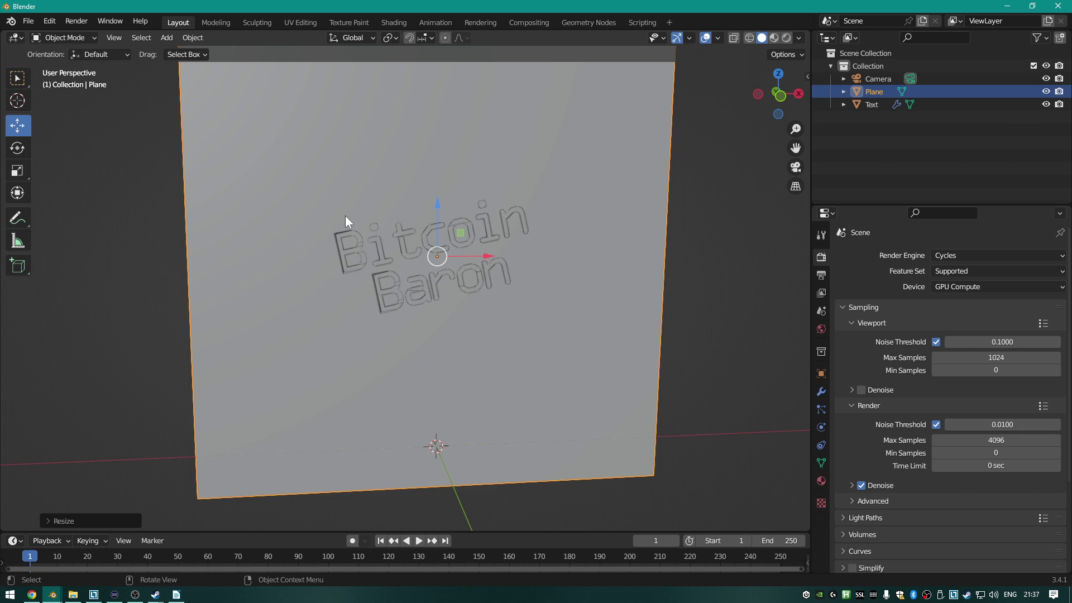
middle_drag(357, 199, 382, 191)
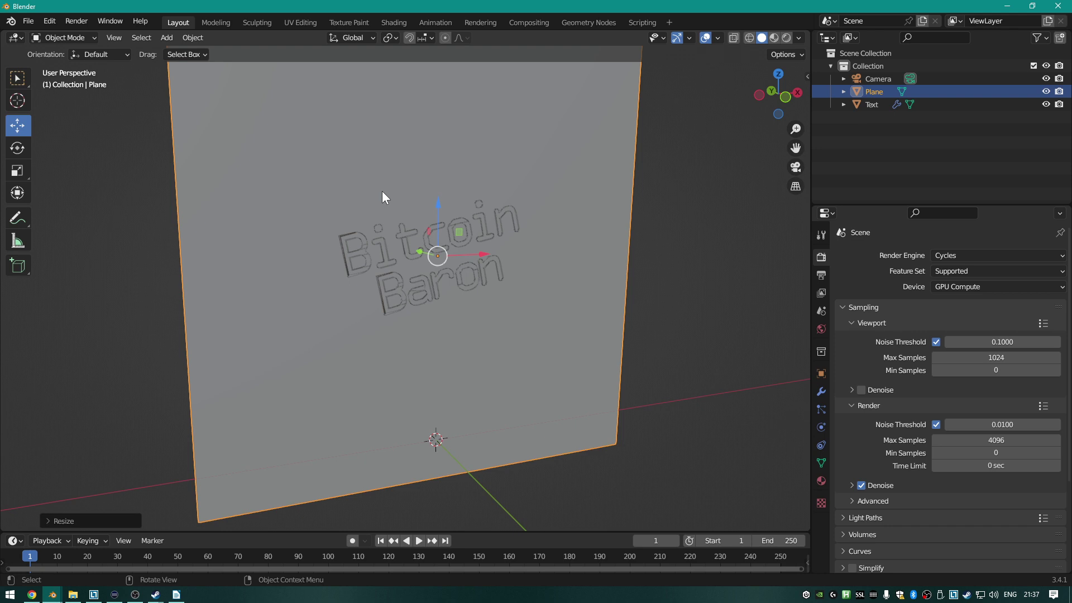
key(F12)
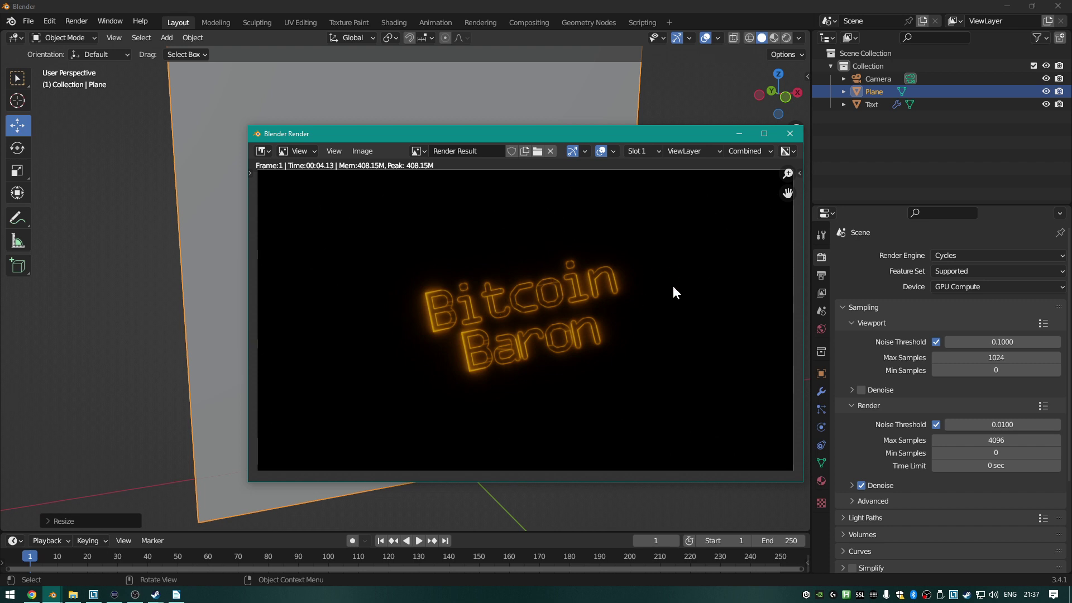
scroll(613, 340, up, 2)
scroll(609, 344, down, 1)
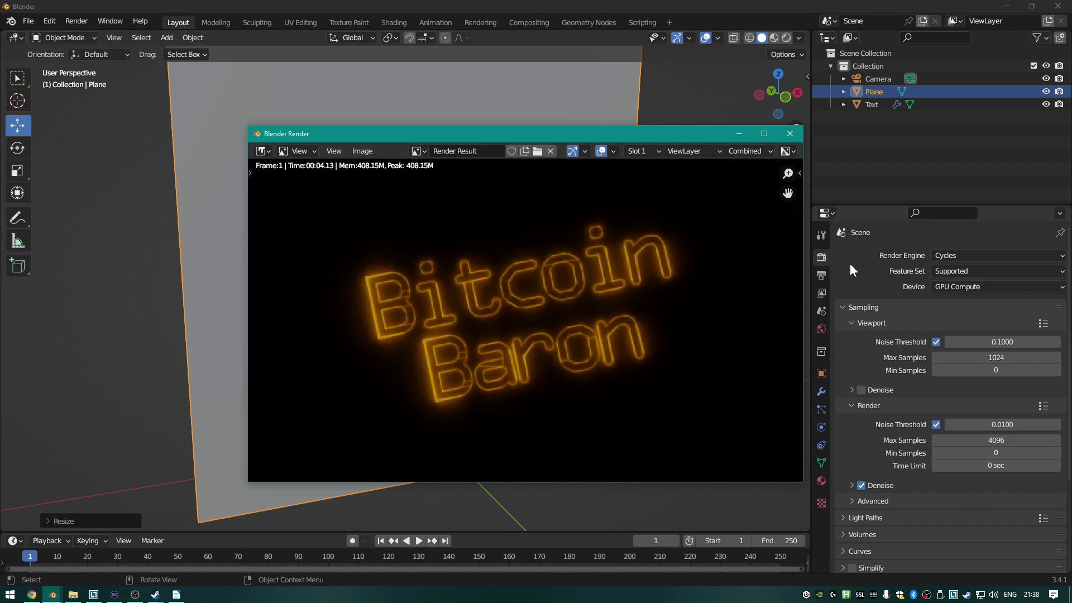
click(820, 276)
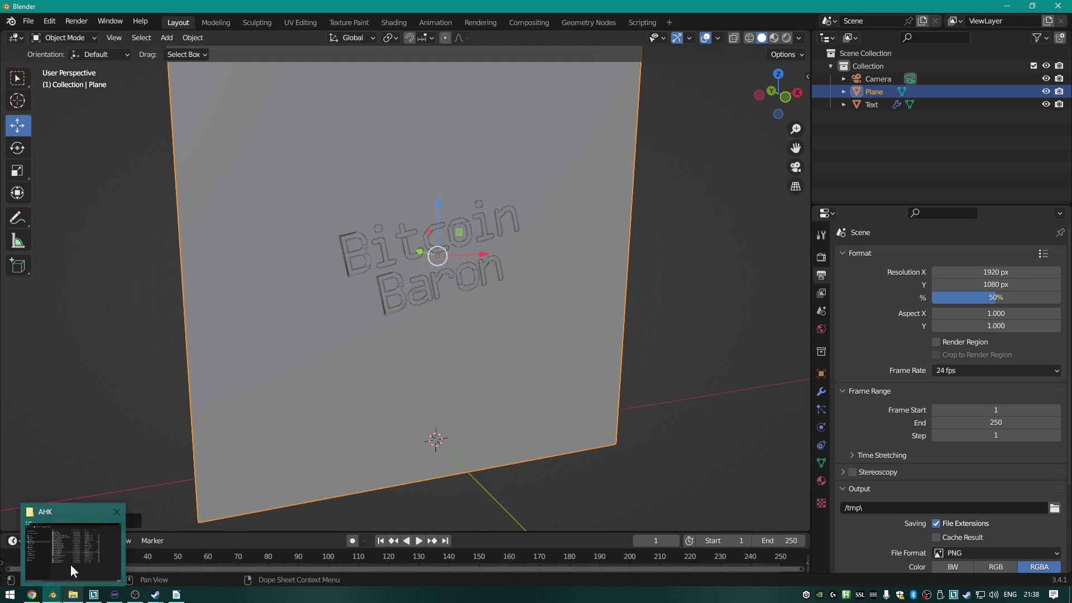
Review the scene's output path, file format and colour settings without changing them.
click(699, 346)
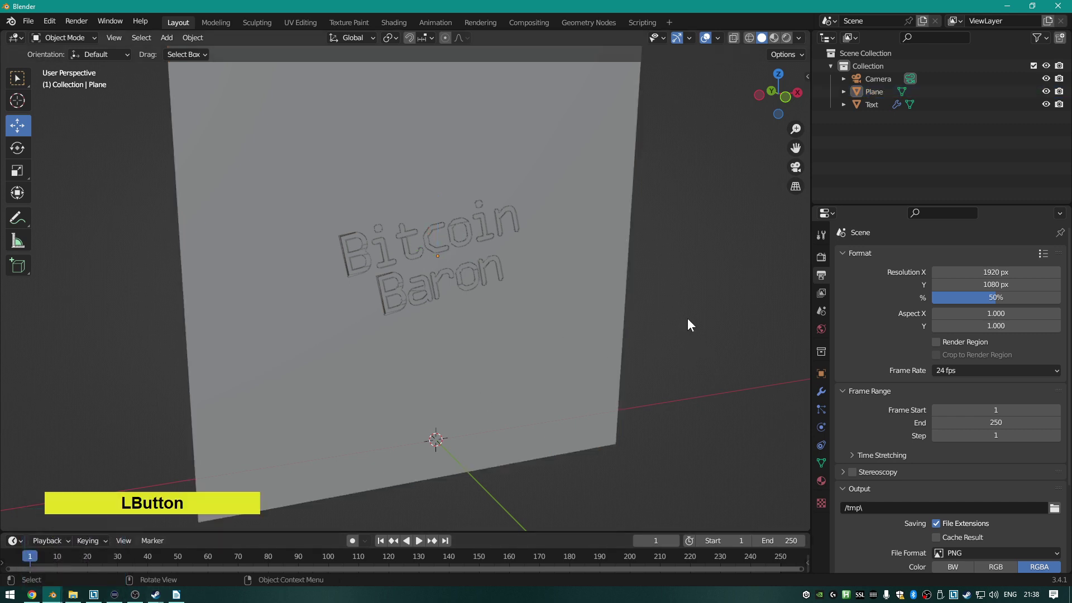
scroll(898, 413, down, 4)
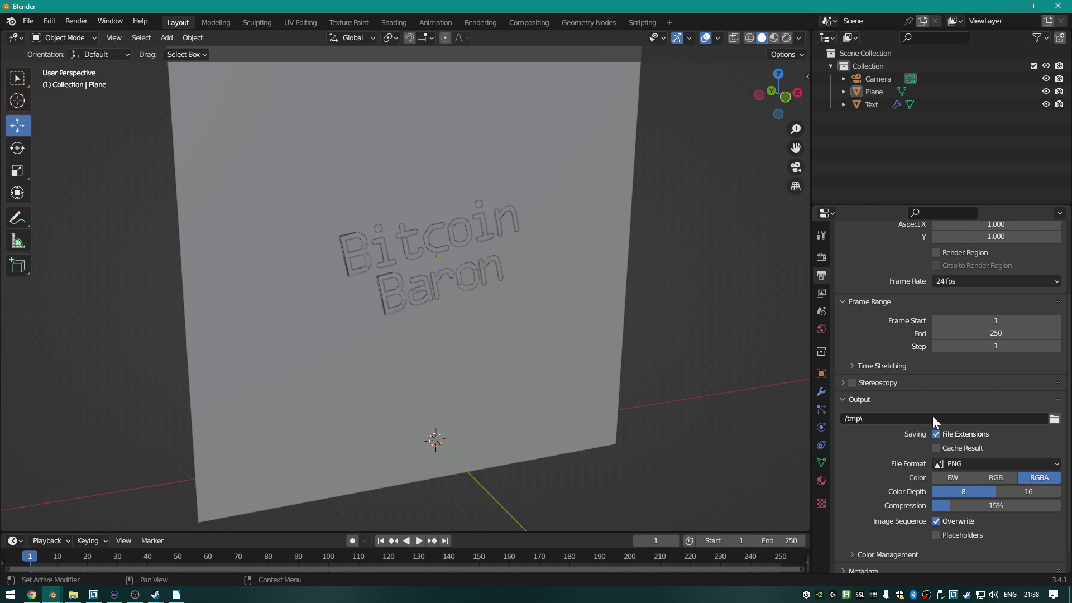
click(913, 419)
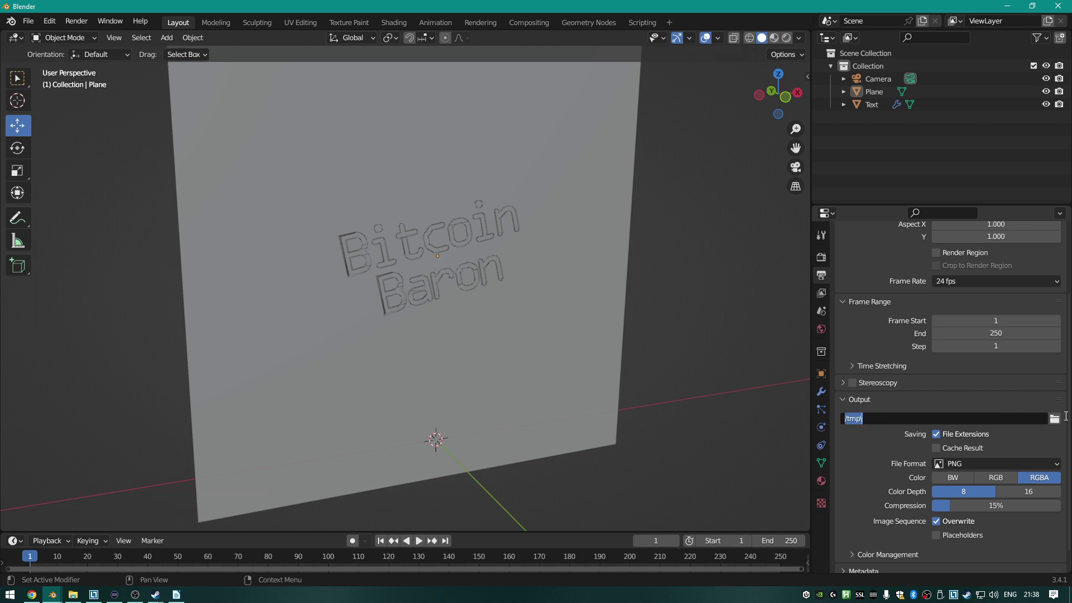
click(1054, 435)
click(574, 1)
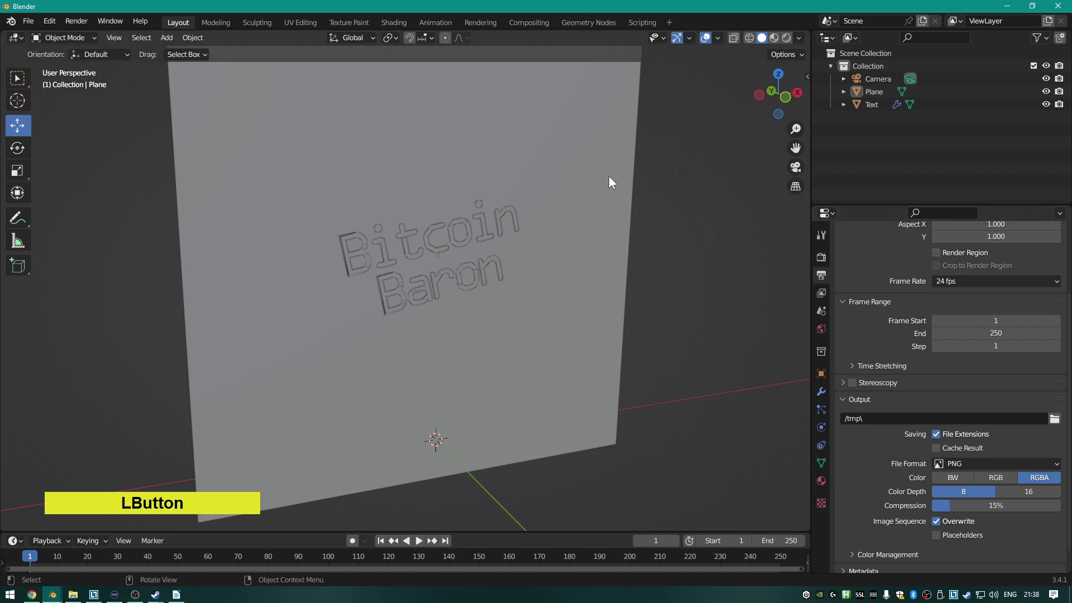
Render the Bitcoin Baron scene again on the GPU at 50% resolution and close the render.
key(F12)
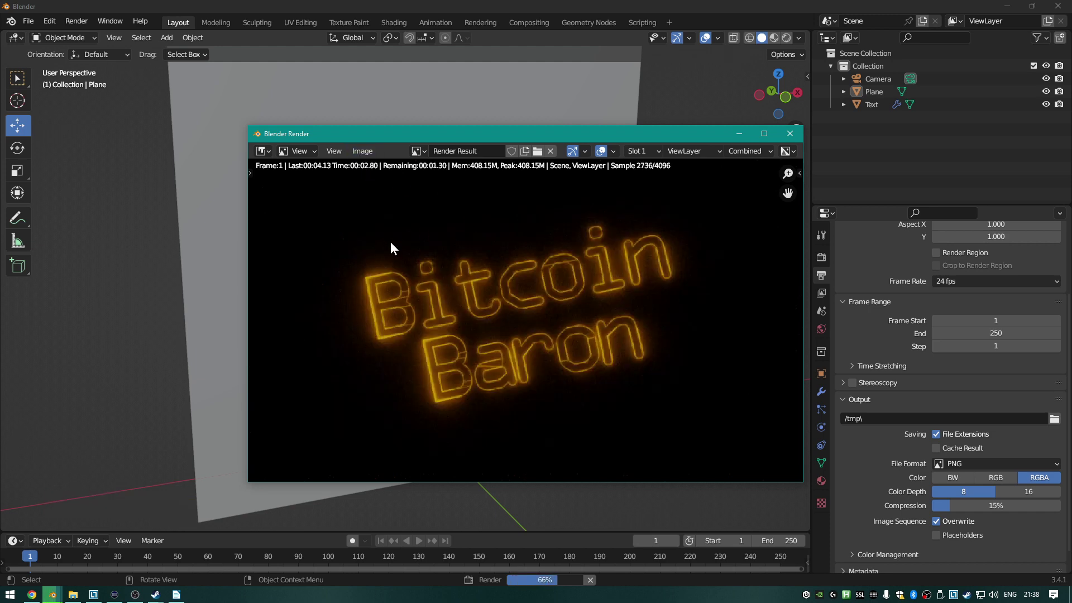
click(366, 150)
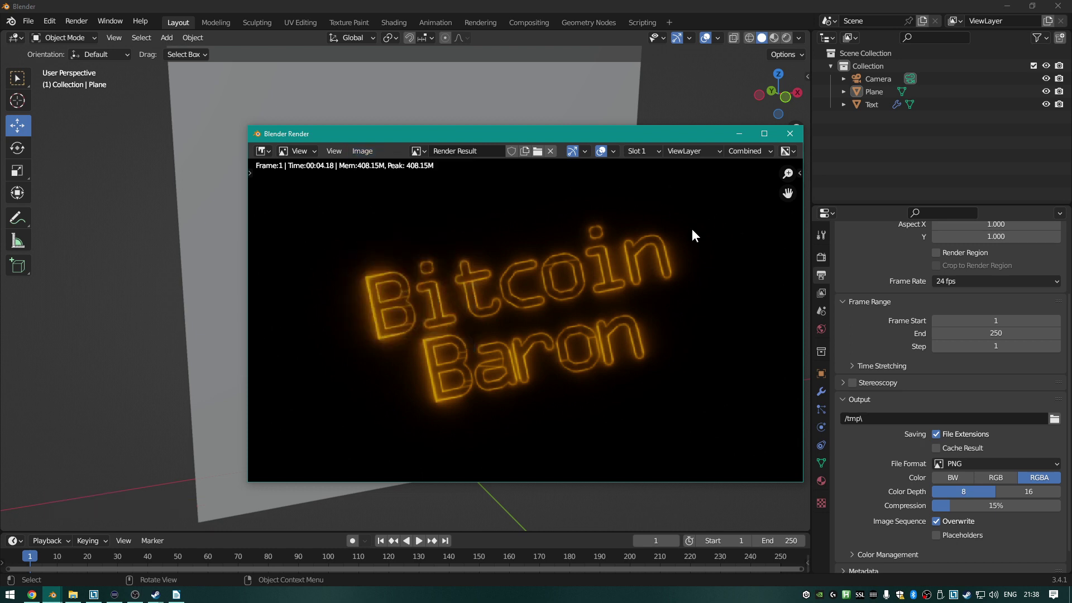
scroll(629, 268, down, 1)
scroll(598, 303, up, 1)
click(791, 129)
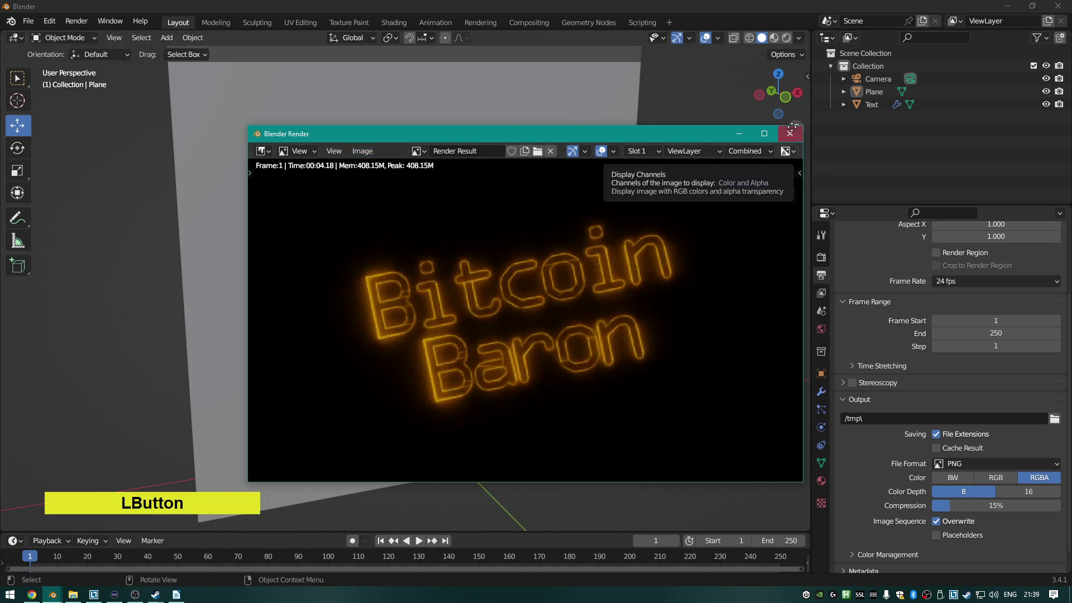
Delete the backdrop plane behind the Bitcoin Baron text.
click(508, 348)
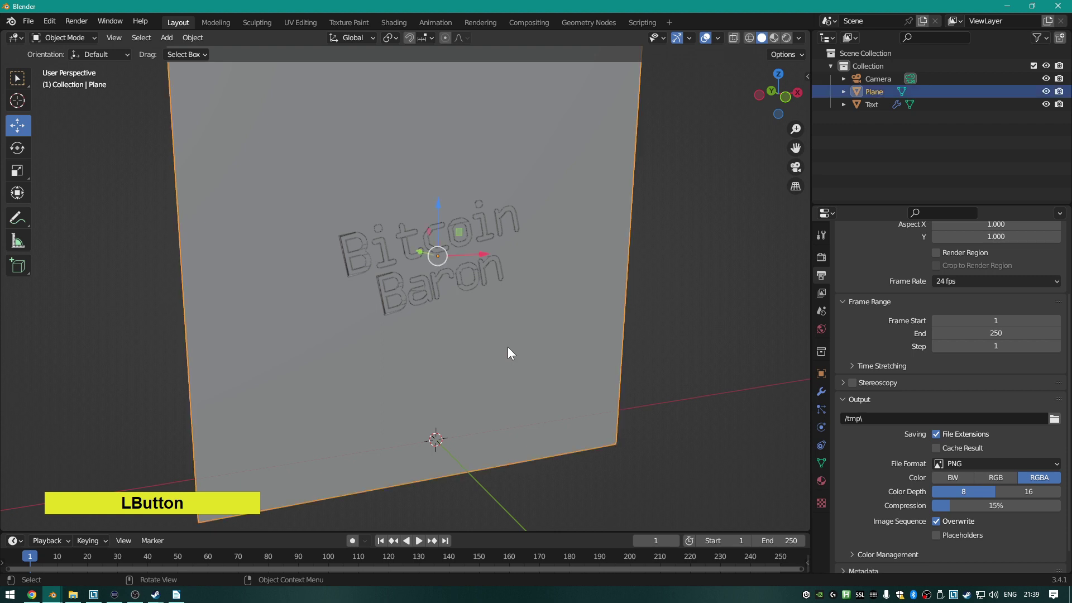
key(Delete)
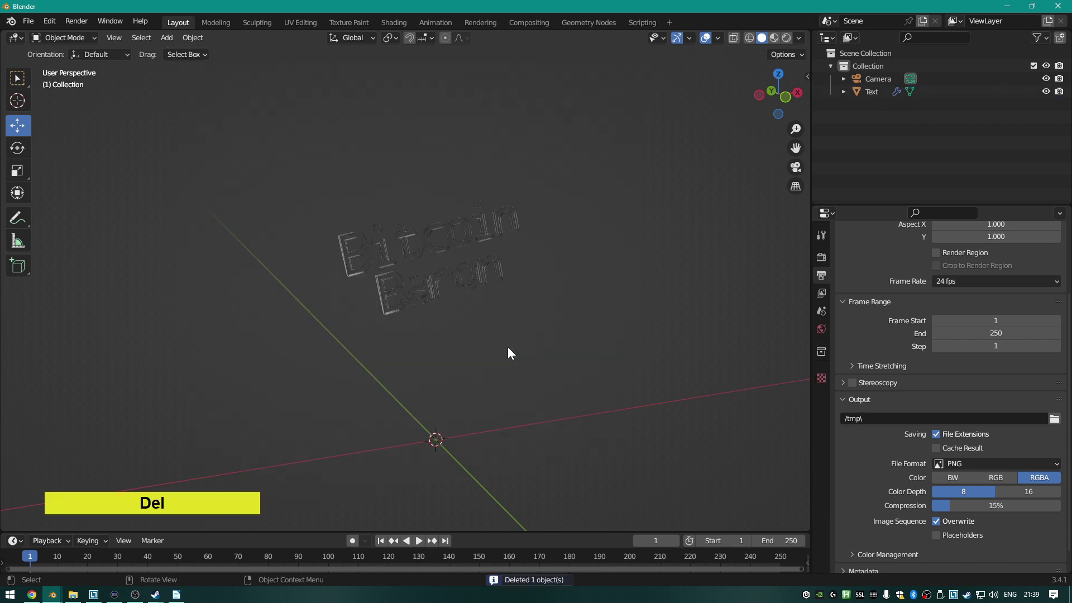
Switch the render engine from Cycles to Eevee and set the viewport shading to Rendered.
scroll(983, 365, up, 3)
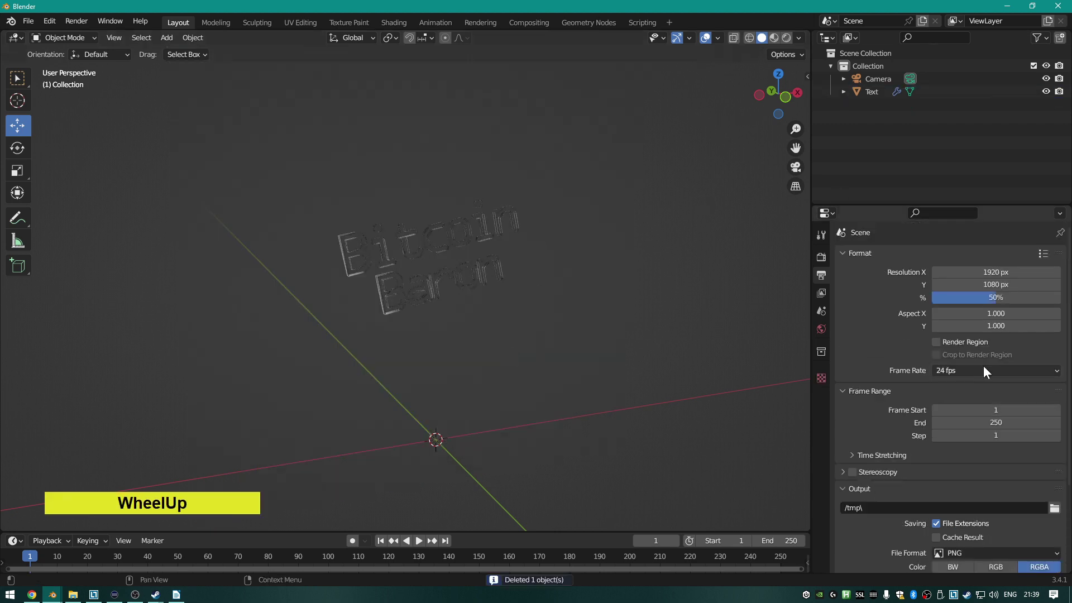
click(820, 261)
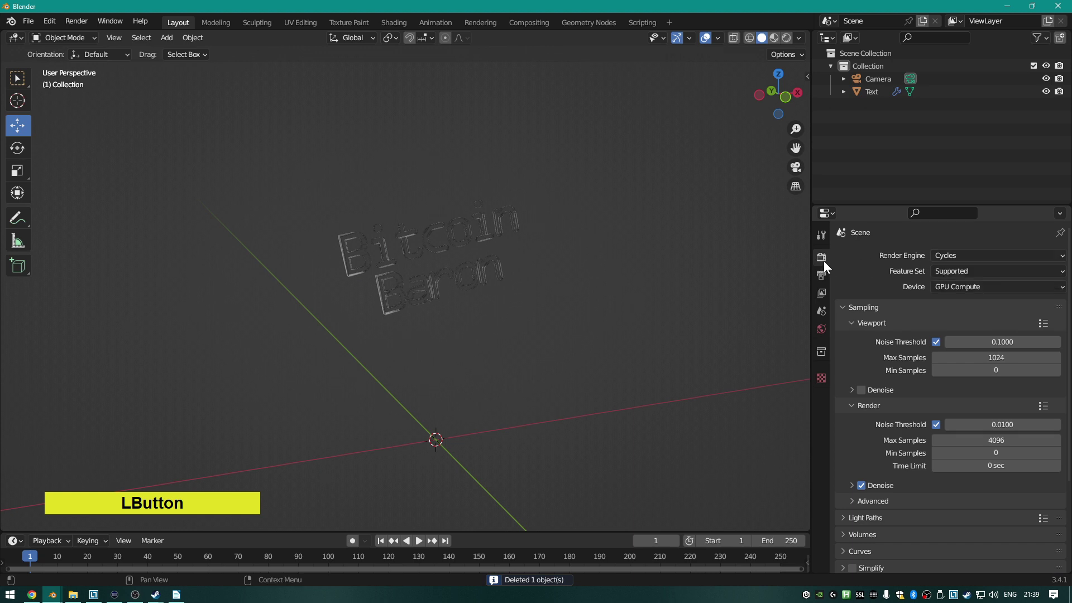
click(967, 254)
click(953, 298)
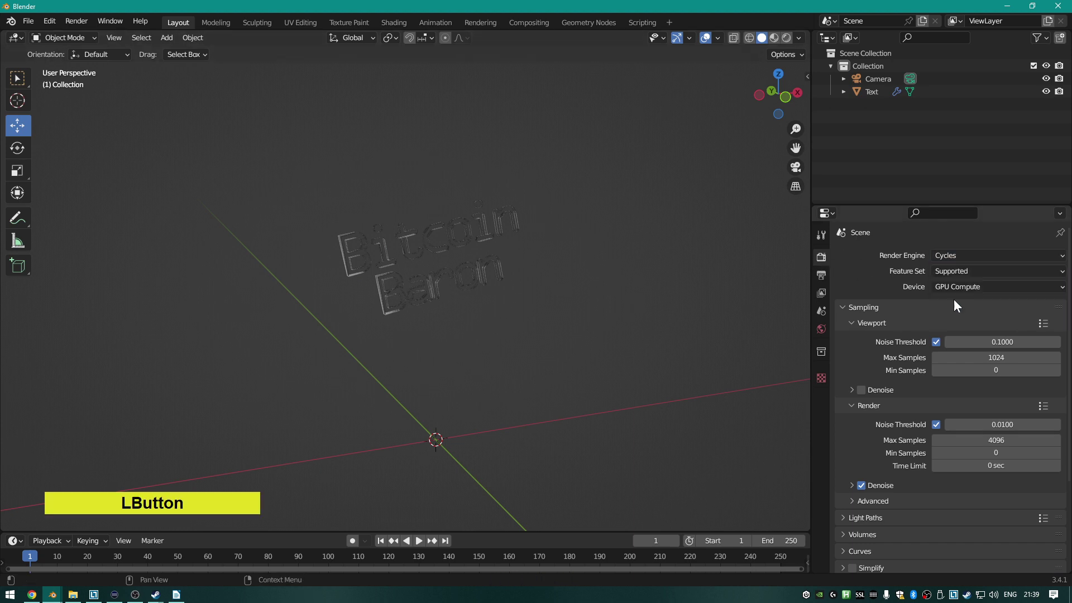
click(963, 255)
click(961, 267)
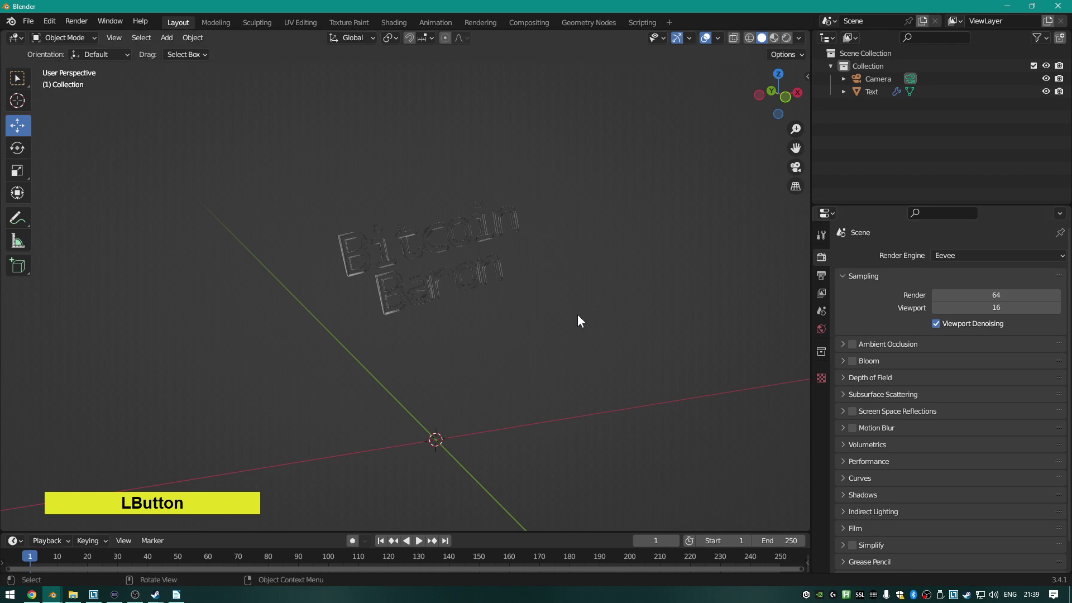
key(z)
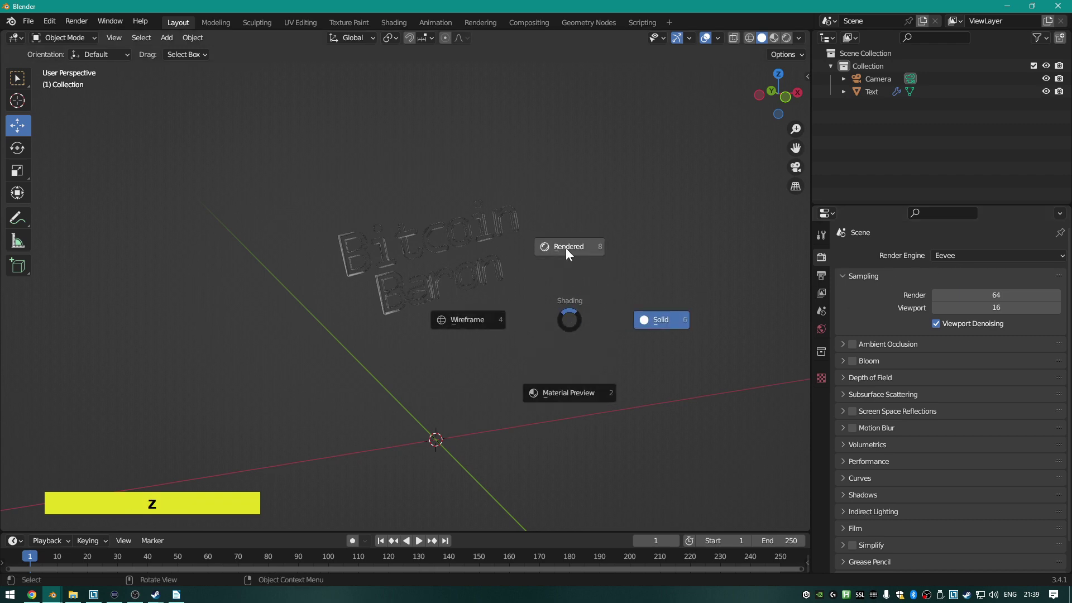
click(565, 248)
mouse_move(430, 305)
middle_down()
mouse_move(297, 307)
mouse_move(457, 310)
middle_up()
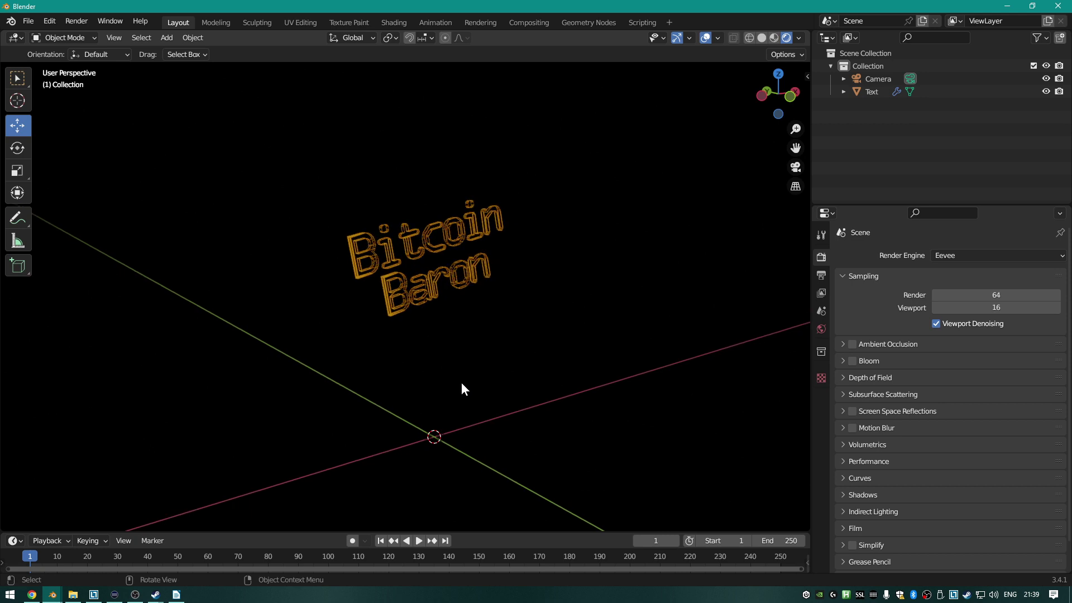
Add a new mesh plane at the 3D cursor below the text.
key(shift+a)
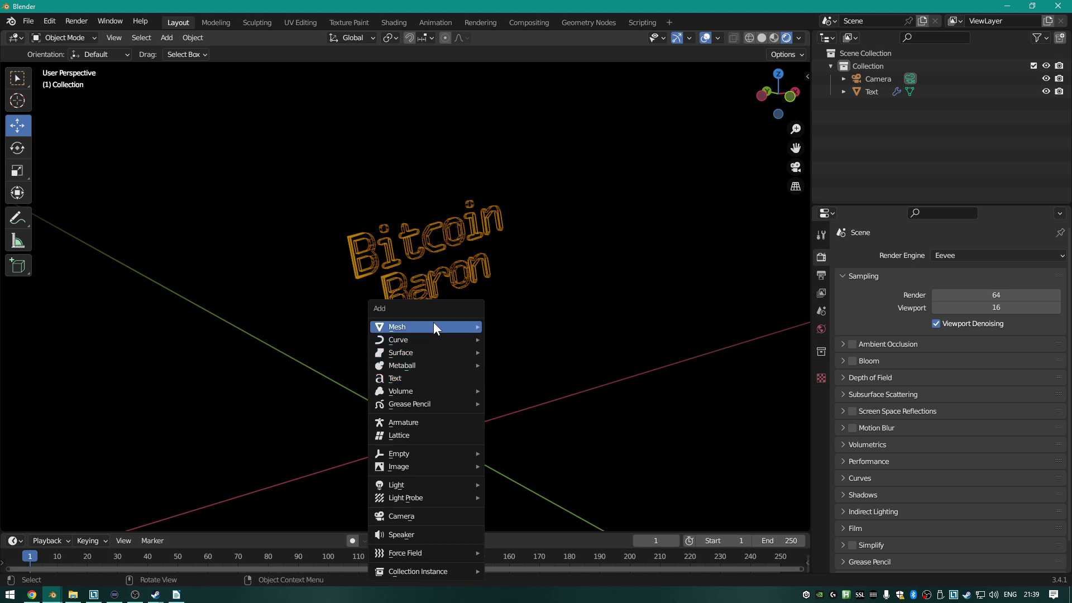
mouse_move(434, 324)
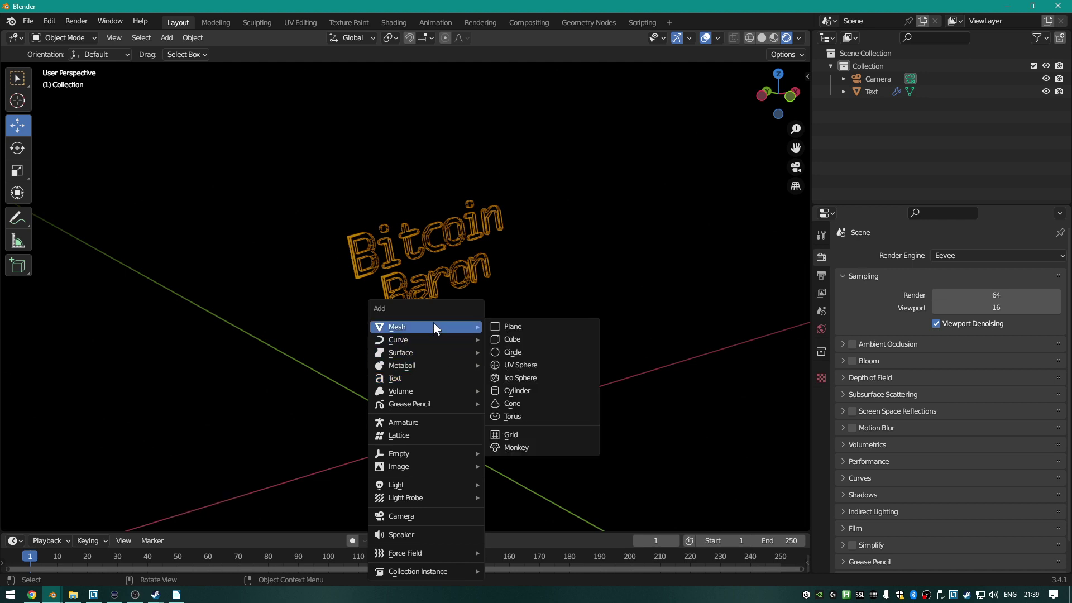
click(510, 326)
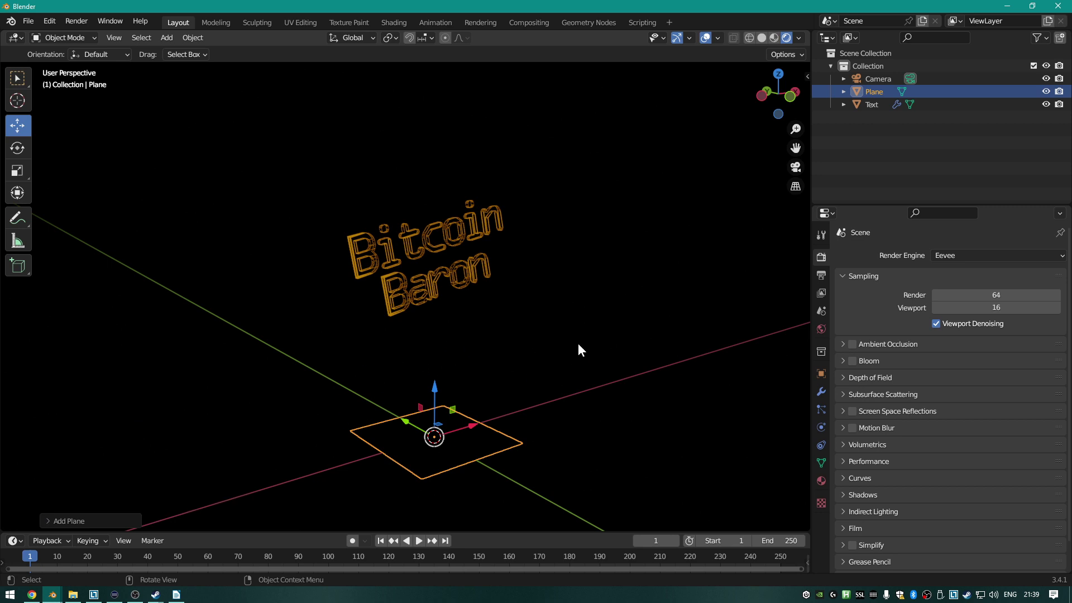
scroll(570, 347, up, 1)
scroll(568, 356, down, 2)
scroll(568, 360, up, 1)
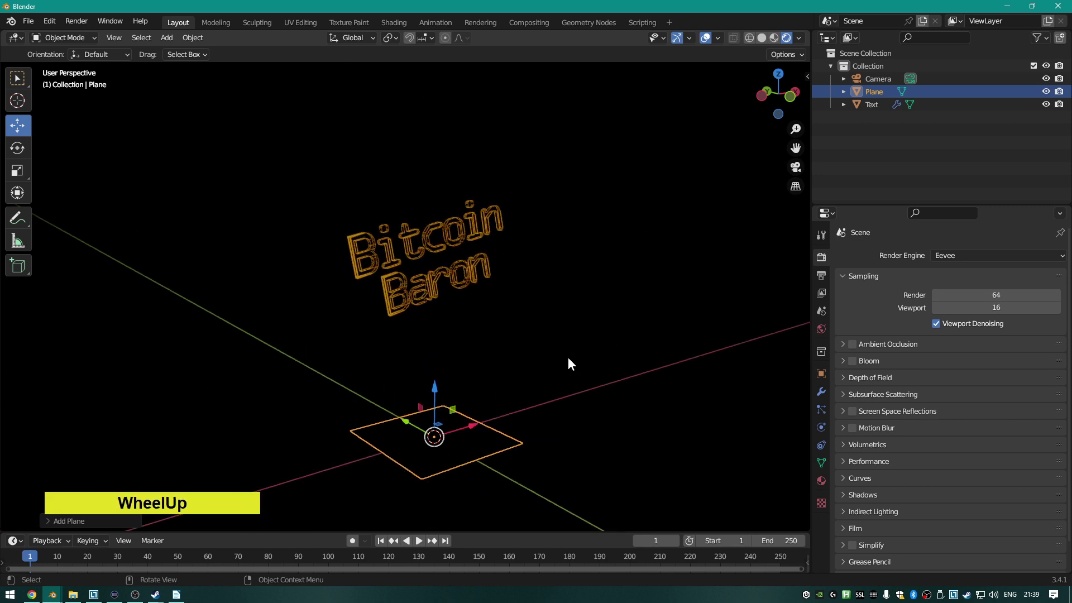
mouse_move(430, 446)
middle_down()
mouse_move(472, 447)
mouse_move(435, 461)
middle_up()
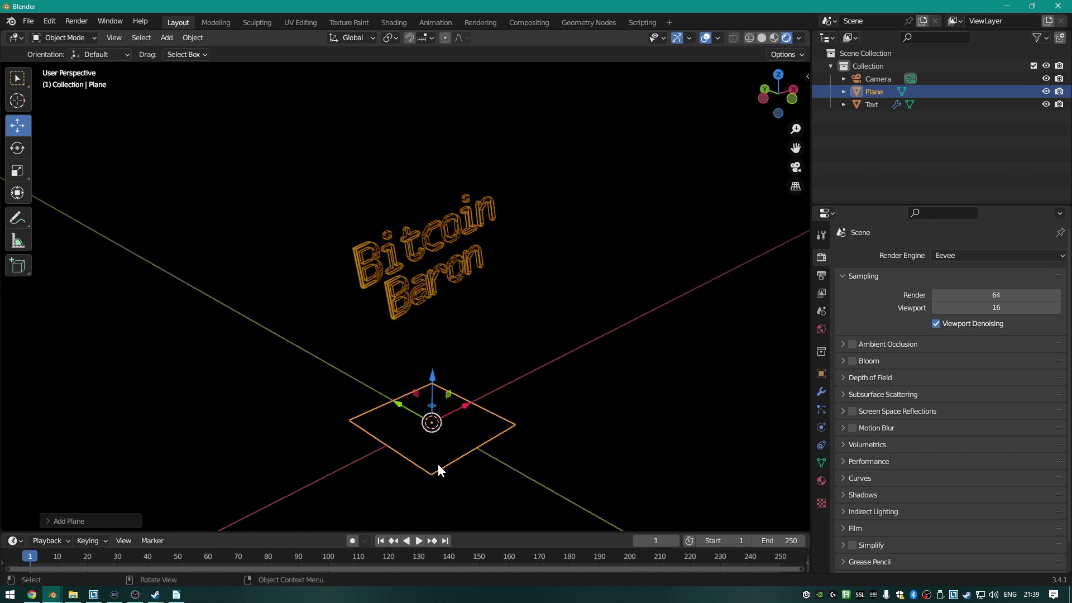
key(r)
key(x)
key(9)
key(0)
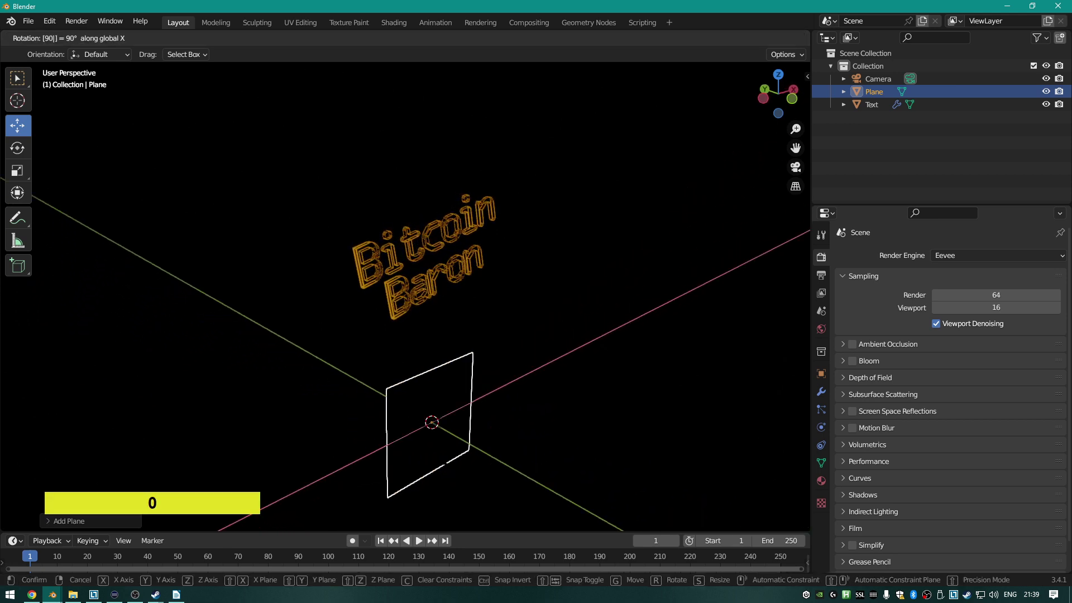
key(Escape)
Rotate the new plane 90° about the global X axis so it stands upright.
key(r)
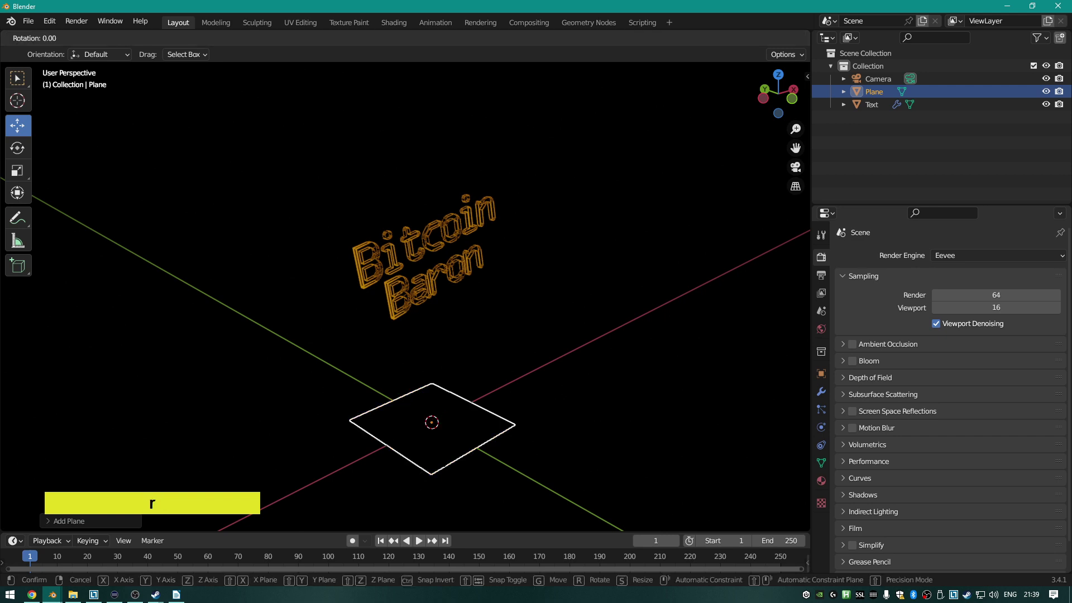
key(x)
key(9)
key(0)
key(Return)
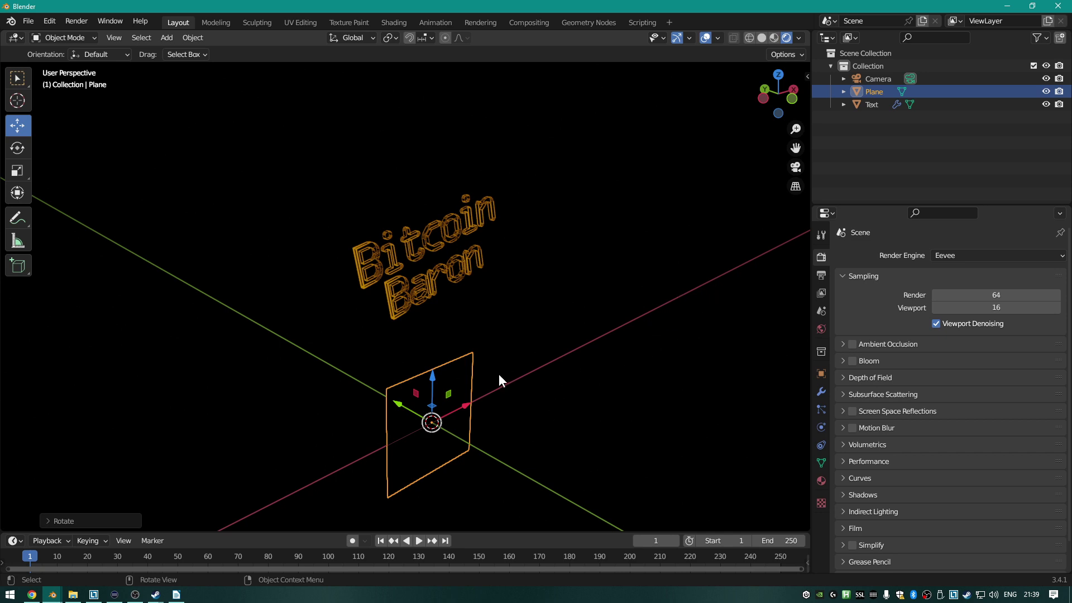
Try scaling the upright plane by a factor of 0.1, and undo the scaling.
middle_drag(498, 373, 474, 346)
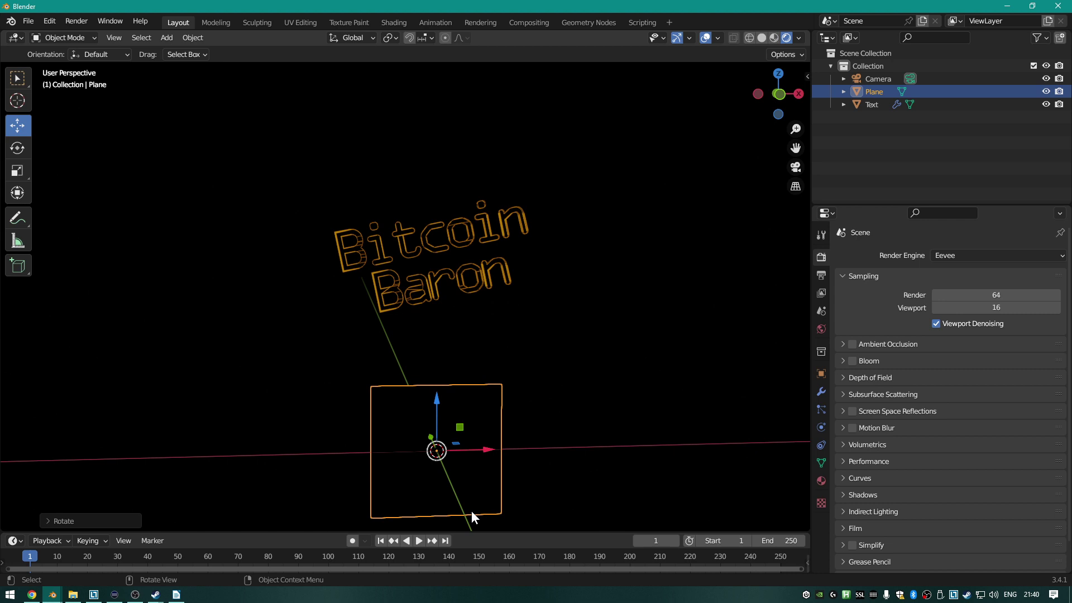
key(s)
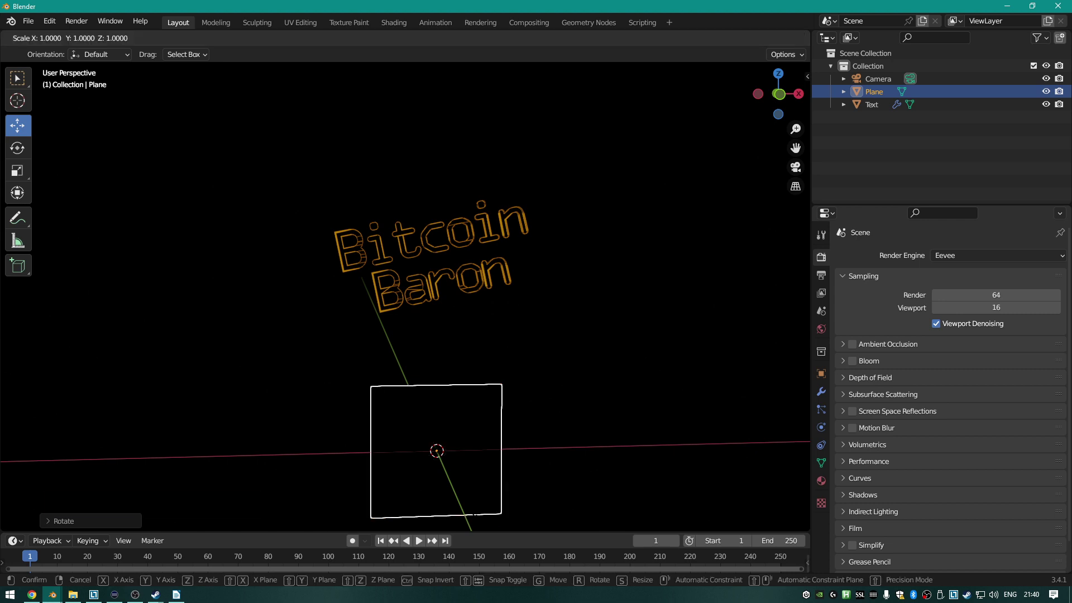
text(.1)
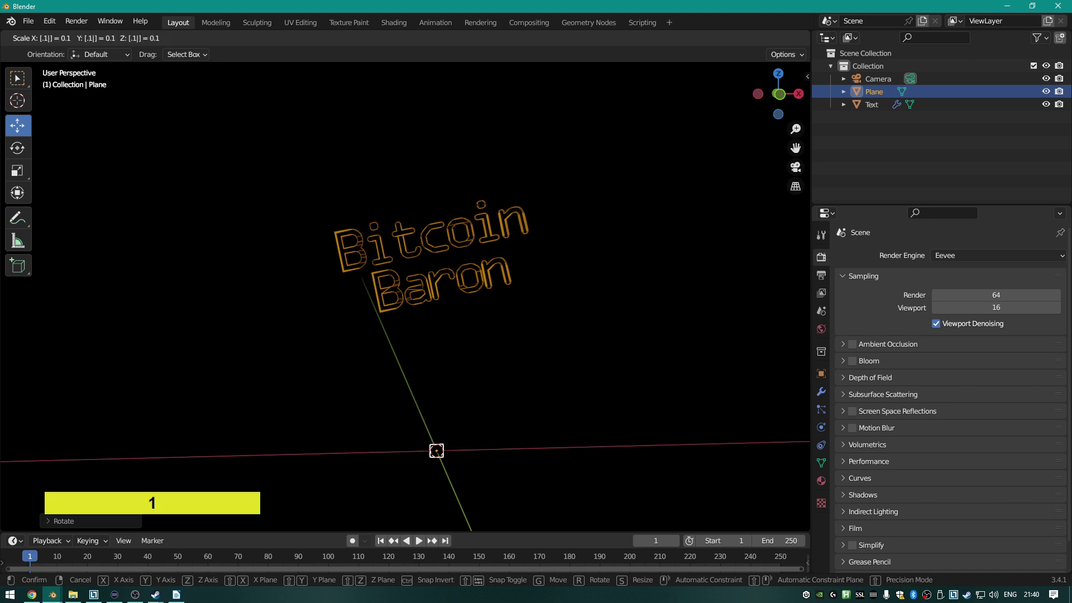
key(Return)
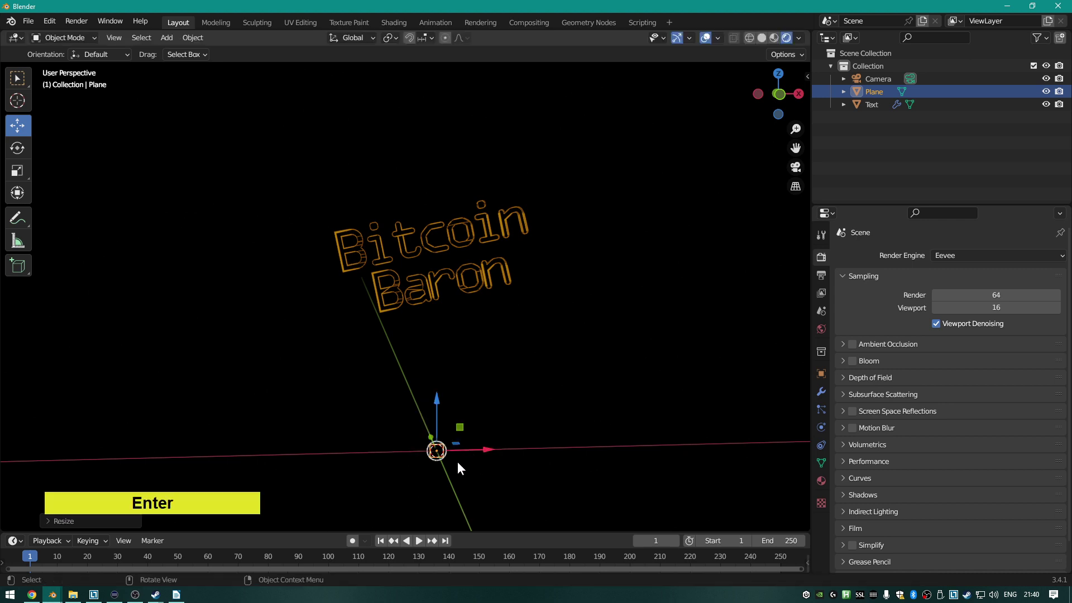
key(ctrl+z)
Try scaling the upright plane by a factor of 0.2 instead.
text(s)
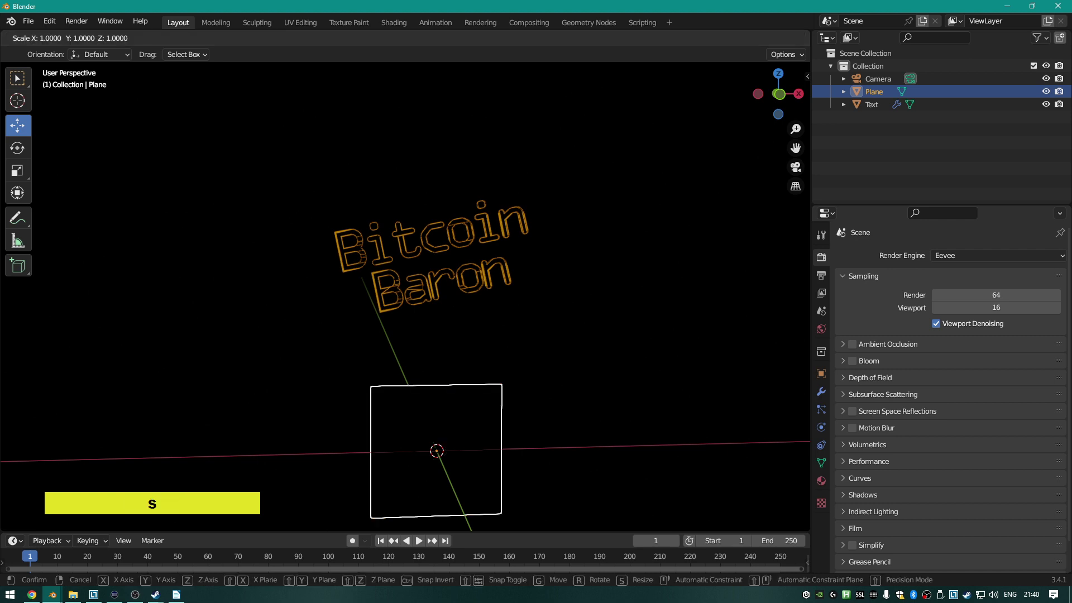
text(.2)
key(Return)
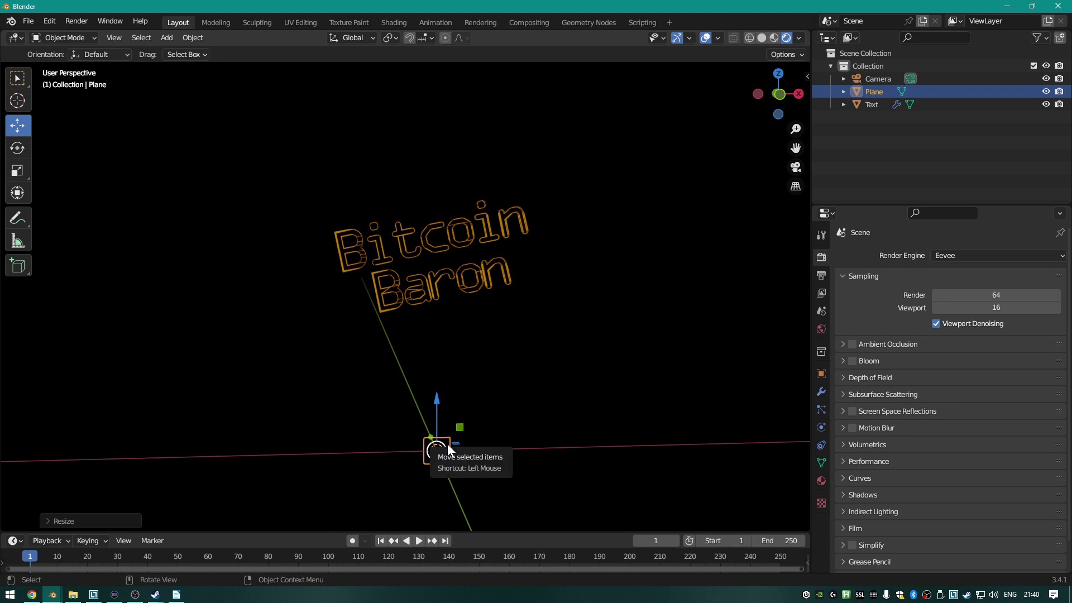
Look through the camera, undoing the last scaling and scaling the plane uniformly by a factor of 0.1 instead.
key(KP_0)
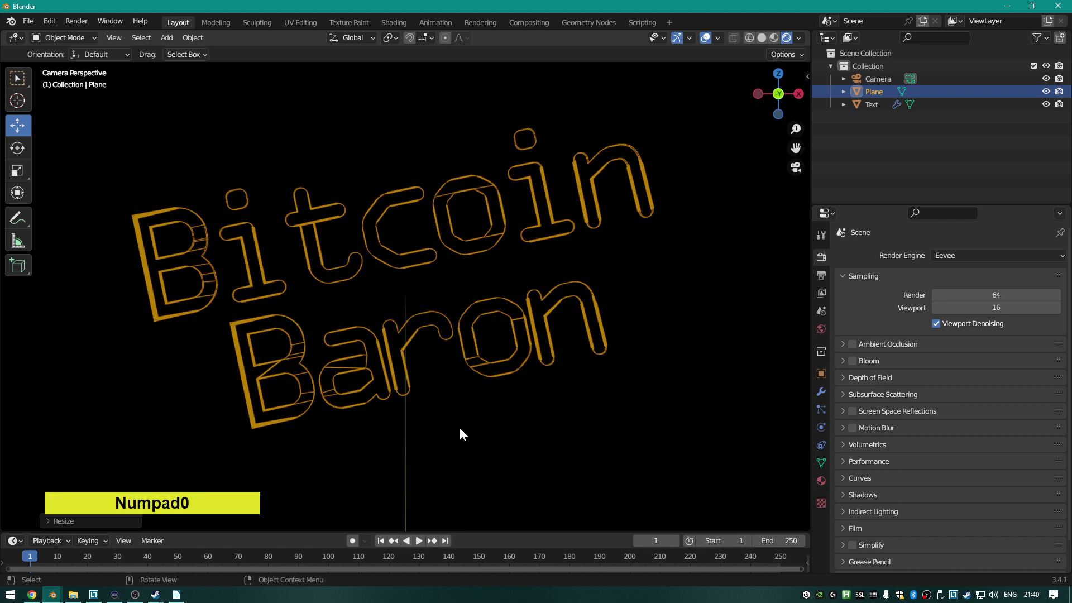
scroll(459, 427, down, 6)
scroll(452, 427, up, 2)
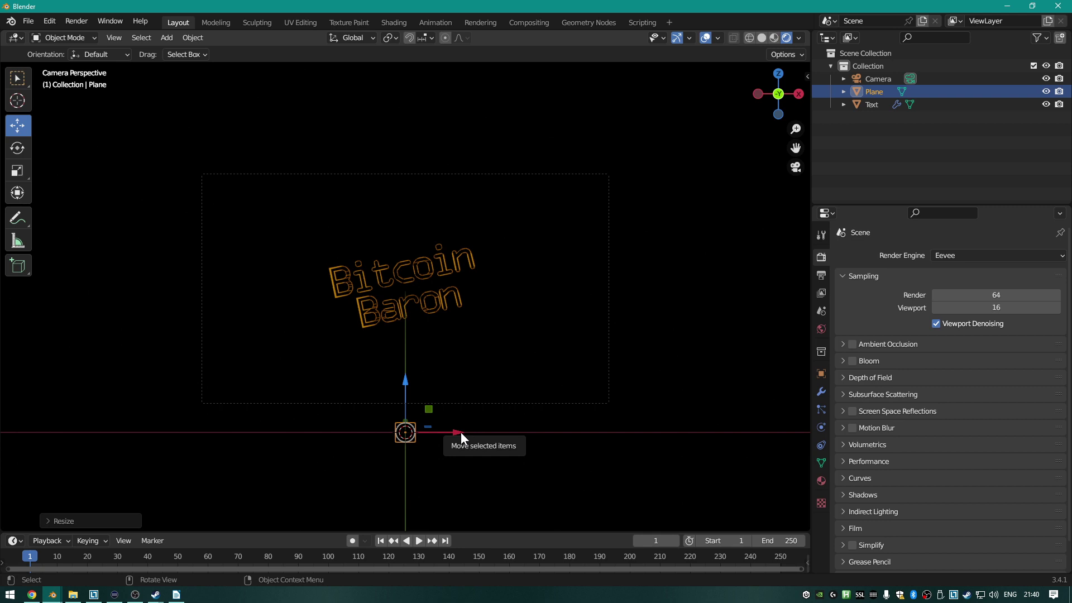
key(ctrl+z)
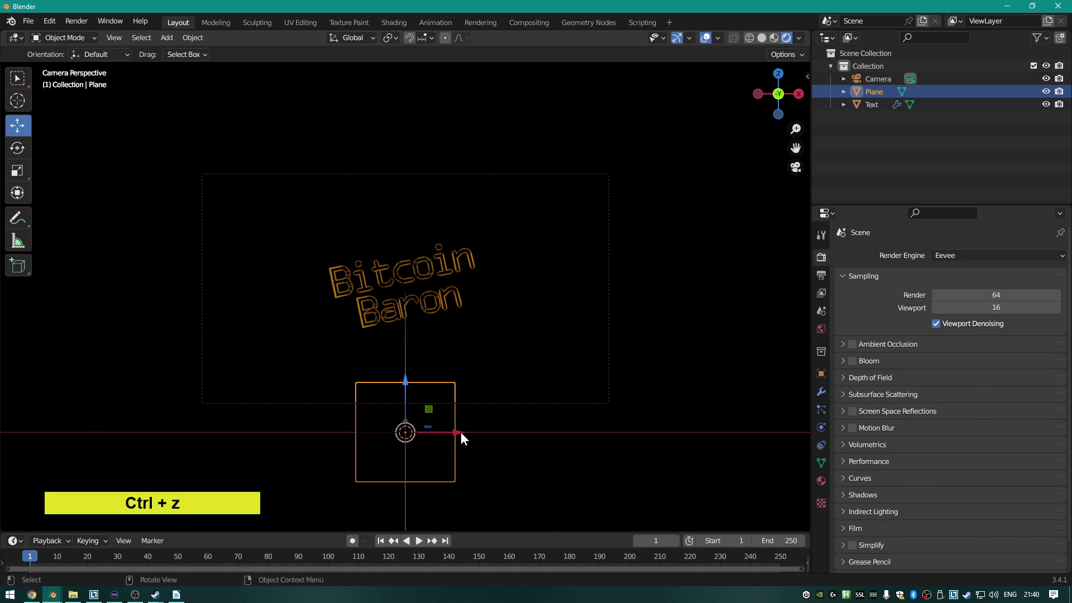
text(s.1)
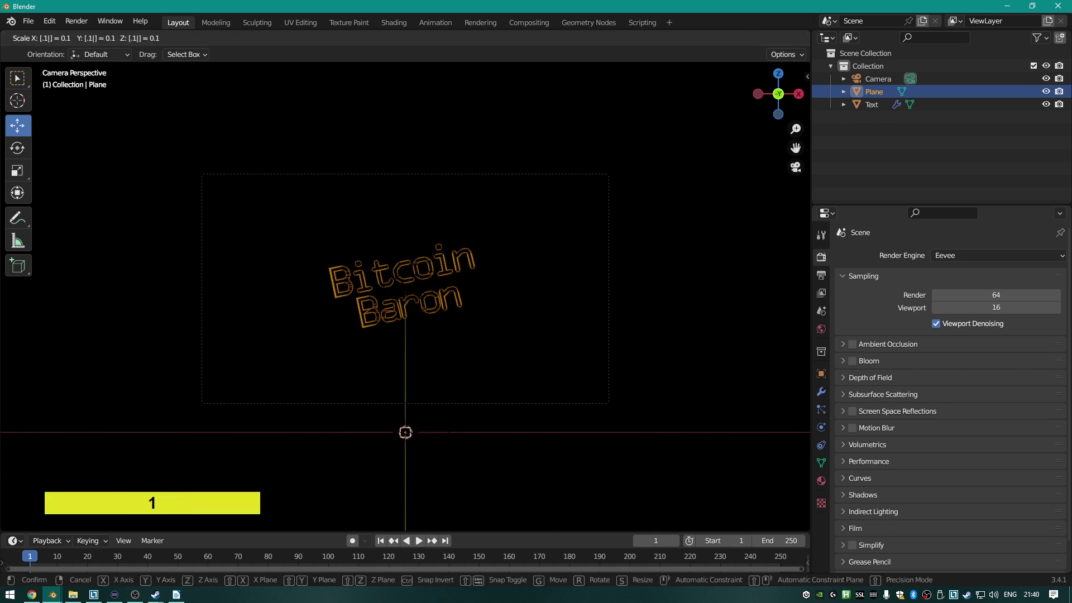
key(Return)
scroll(414, 403, up, 2)
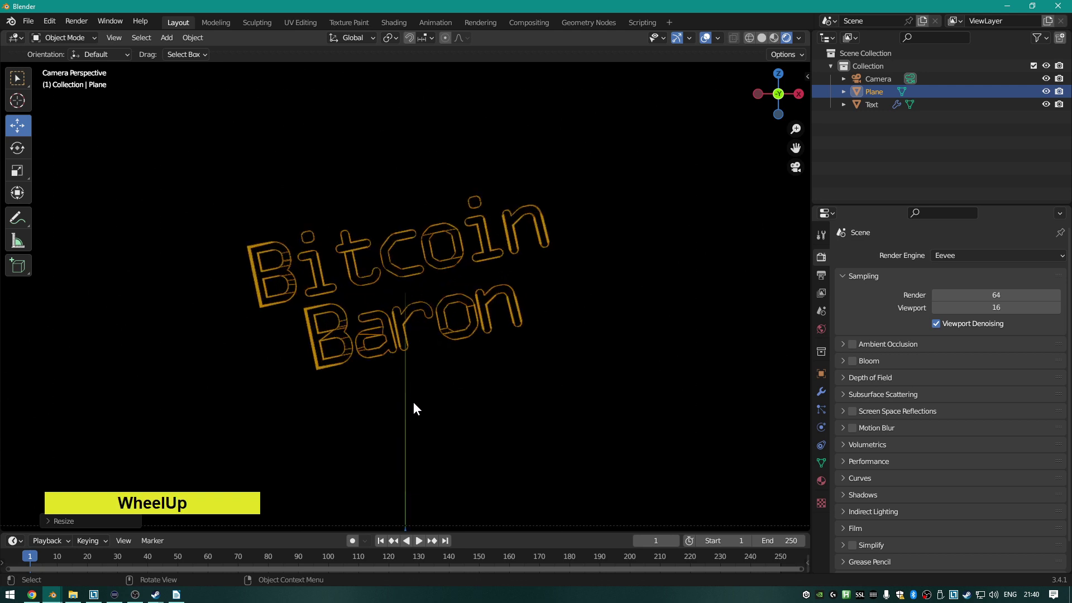
shift+middle_drag(423, 421, 475, 401)
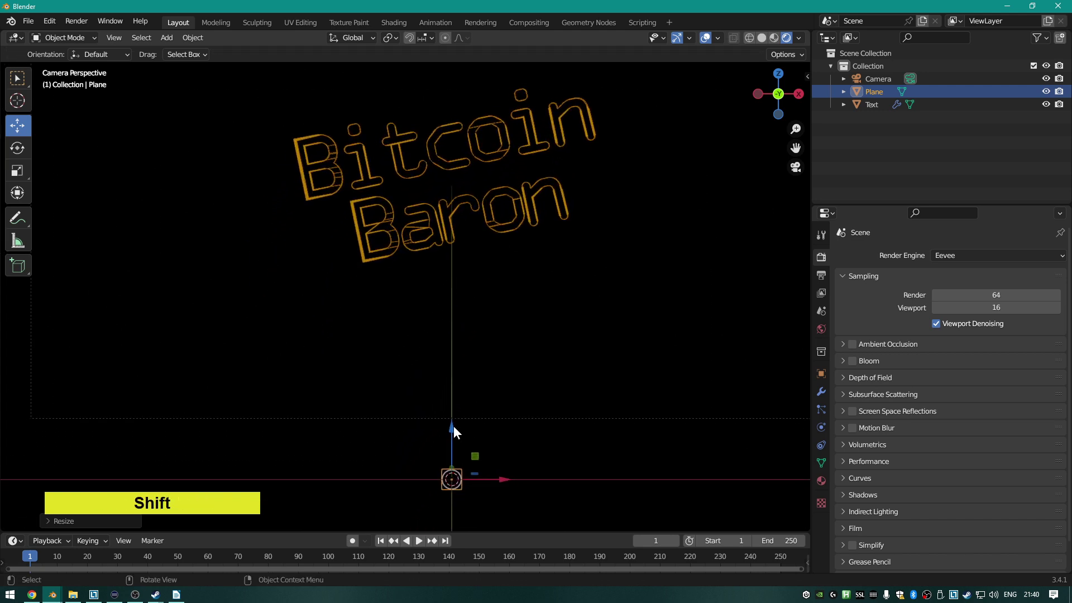
Move the small plane along Z and X to the lower-left corner of the camera frame, fine-tuning its position there.
drag(453, 425, 469, 369)
drag(505, 418, 9, 352)
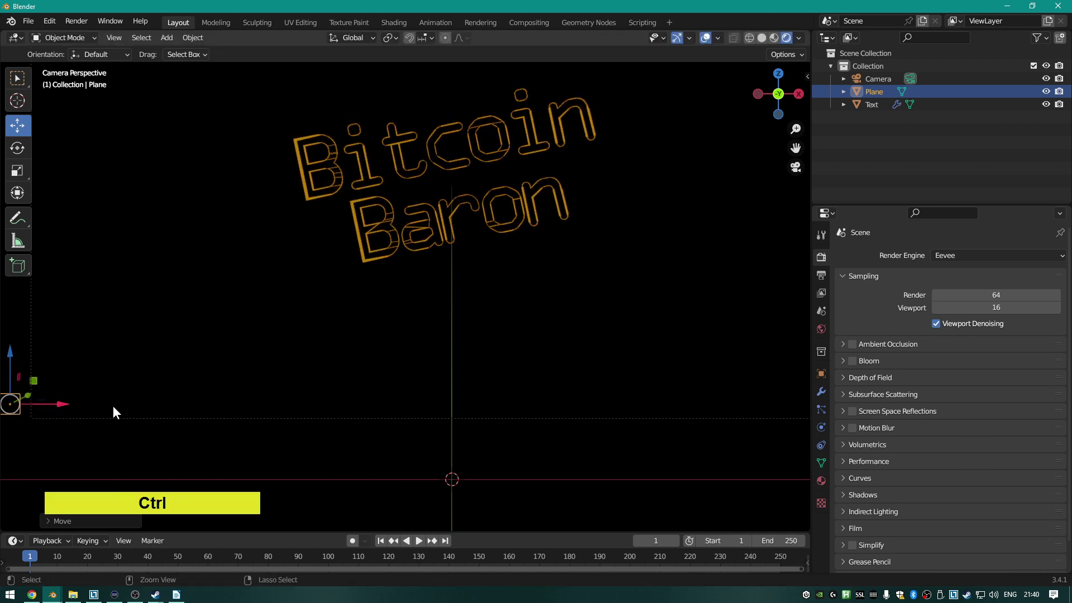
shift+middle_drag(134, 382, 324, 363)
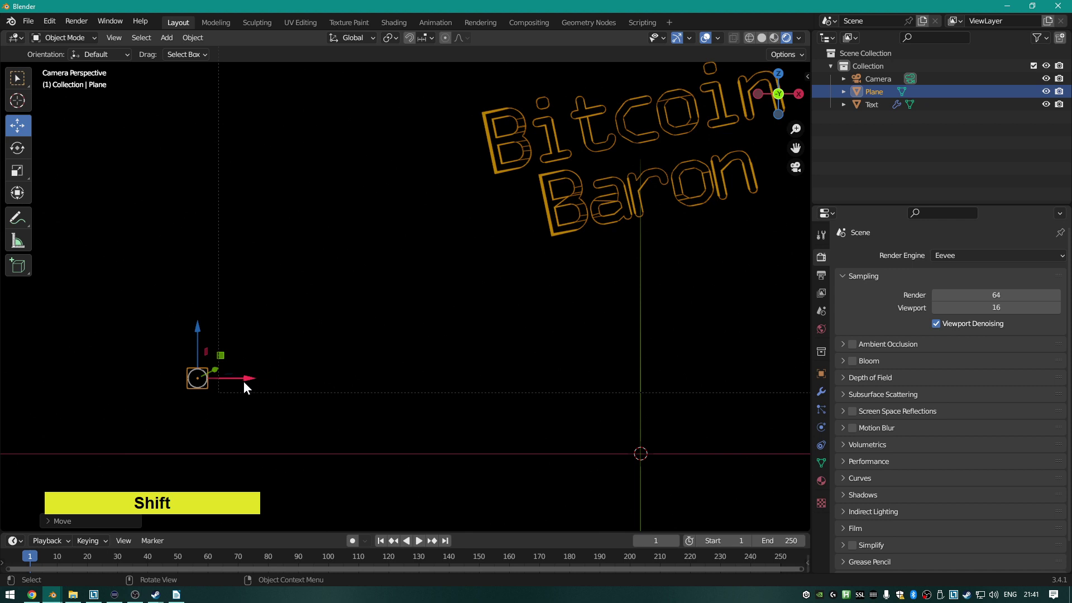
drag(243, 380, 247, 379)
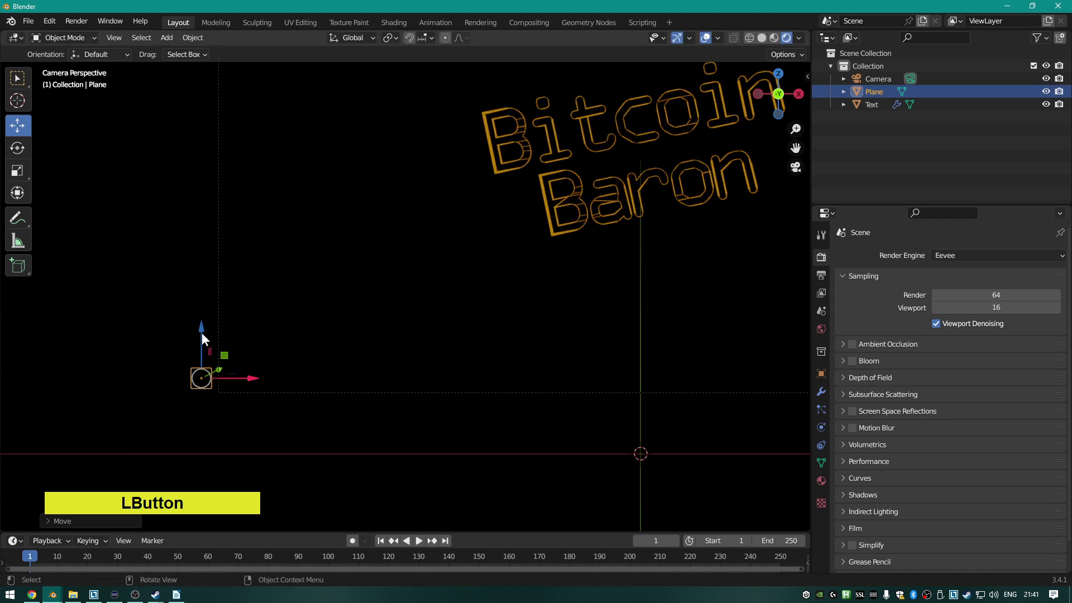
drag(202, 332, 204, 330)
Leave the camera view and switch the viewport shading to wireframe so the plane and text outlines show.
scroll(315, 360, down, 3)
mouse_move(341, 283)
middle_down()
mouse_move(449, 306)
mouse_move(391, 306)
middle_up()
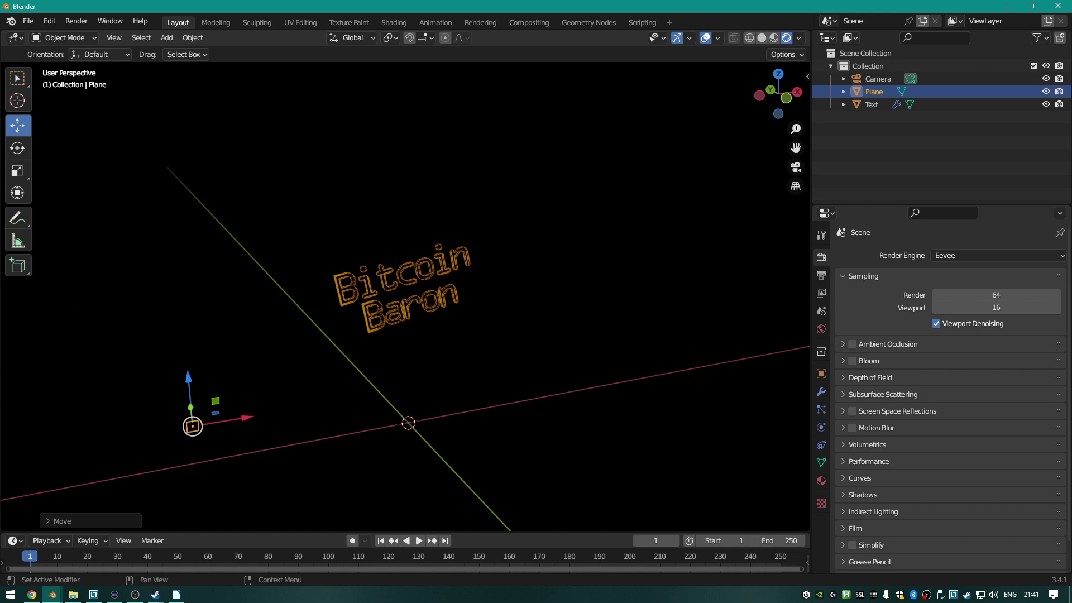
key(ctrl)
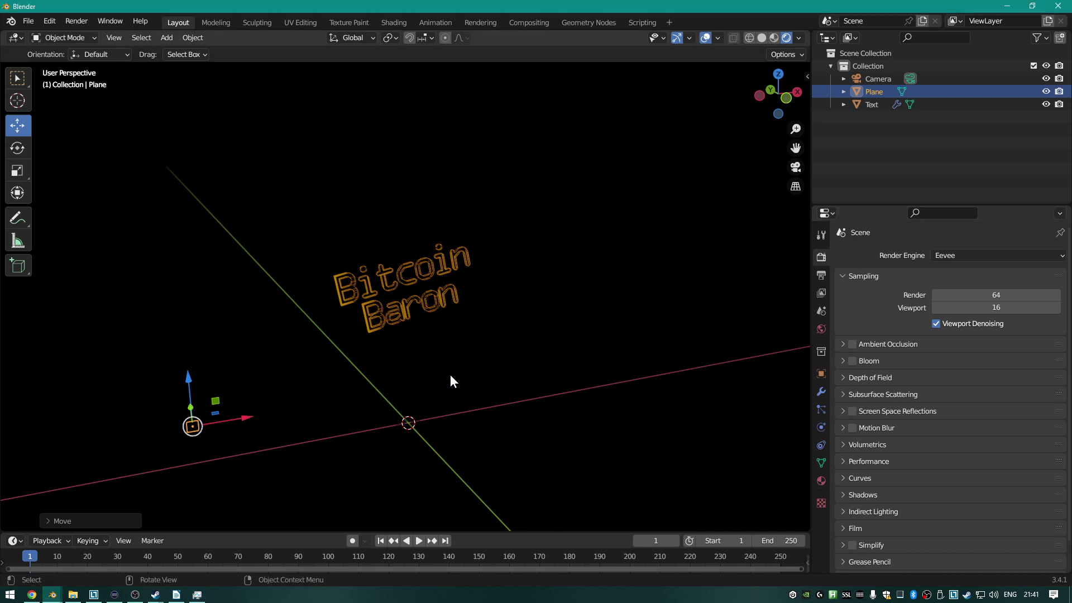
mouse_move(450, 374)
middle_down()
mouse_move(440, 366)
mouse_move(458, 360)
middle_up()
key(z)
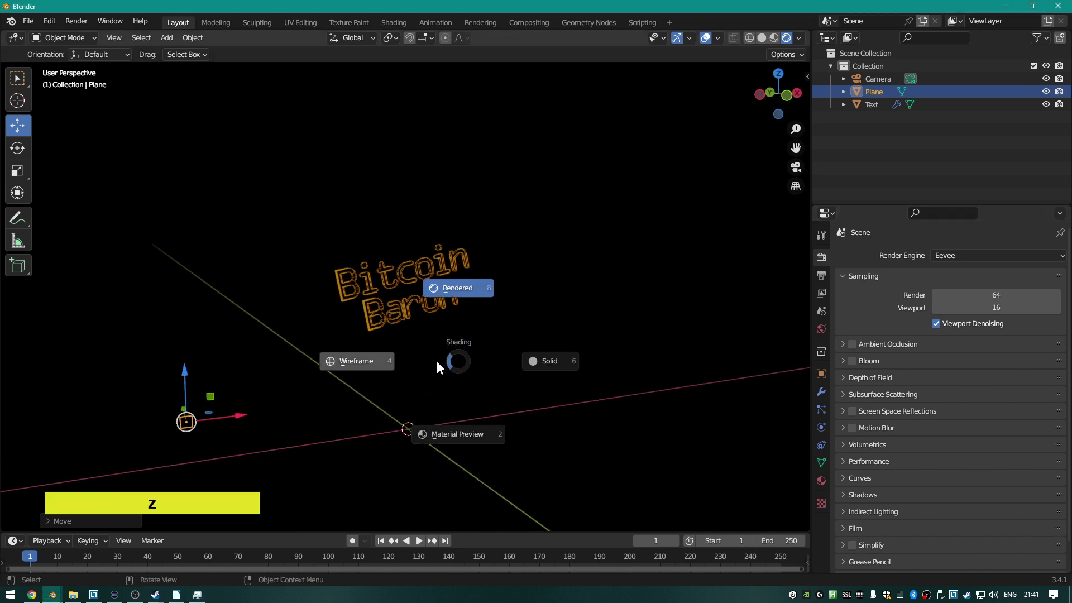
click(382, 361)
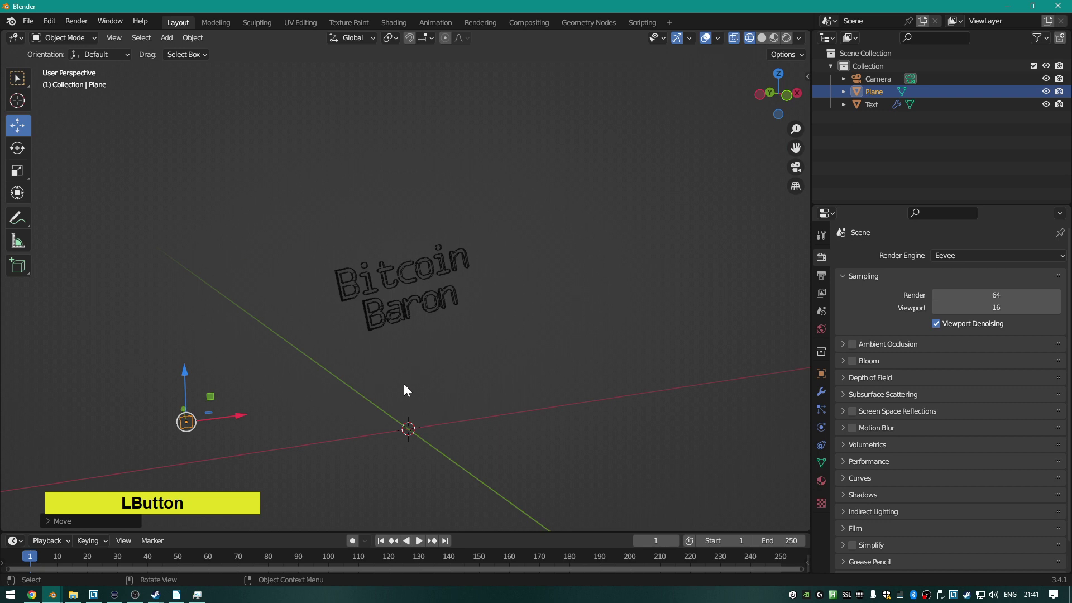
shift+middle_drag(407, 385, 440, 390)
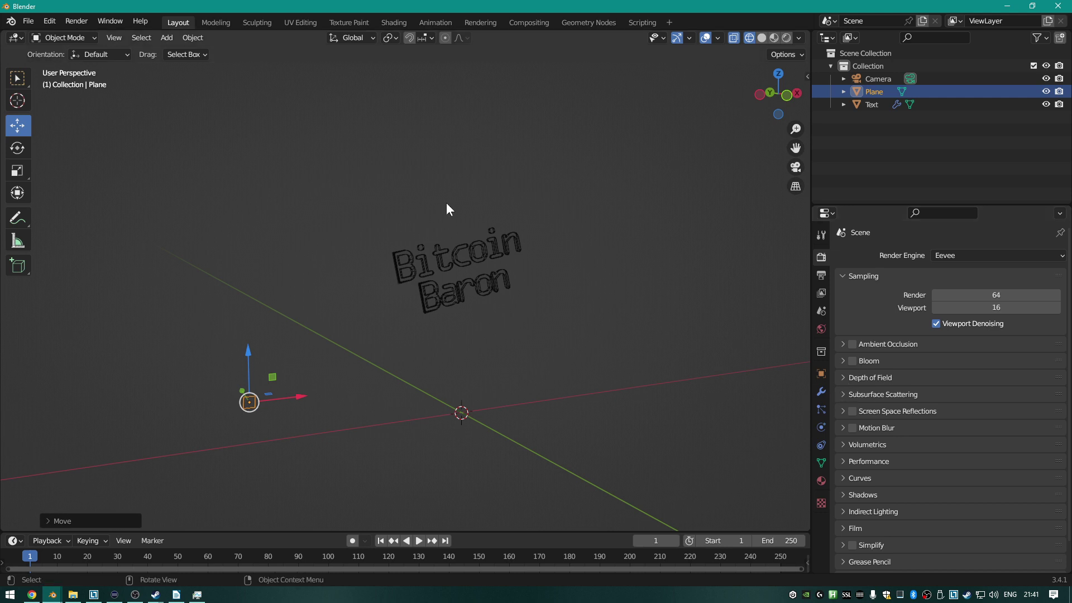
scroll(515, 285, up, 4)
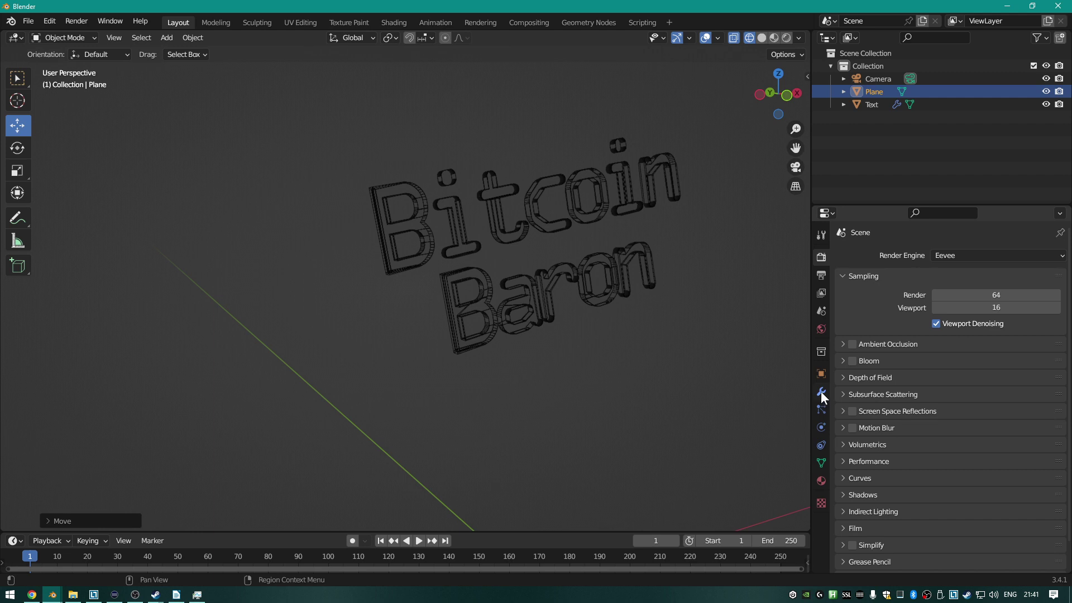
scroll(602, 395, down, 3)
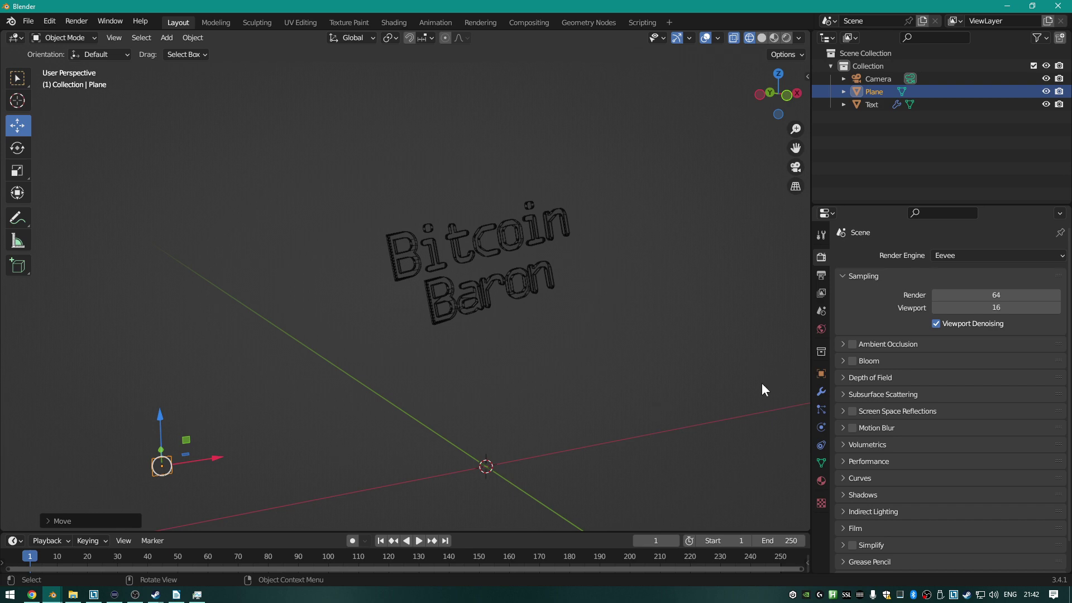
Add an Array modifier to the small upright plane.
click(820, 389)
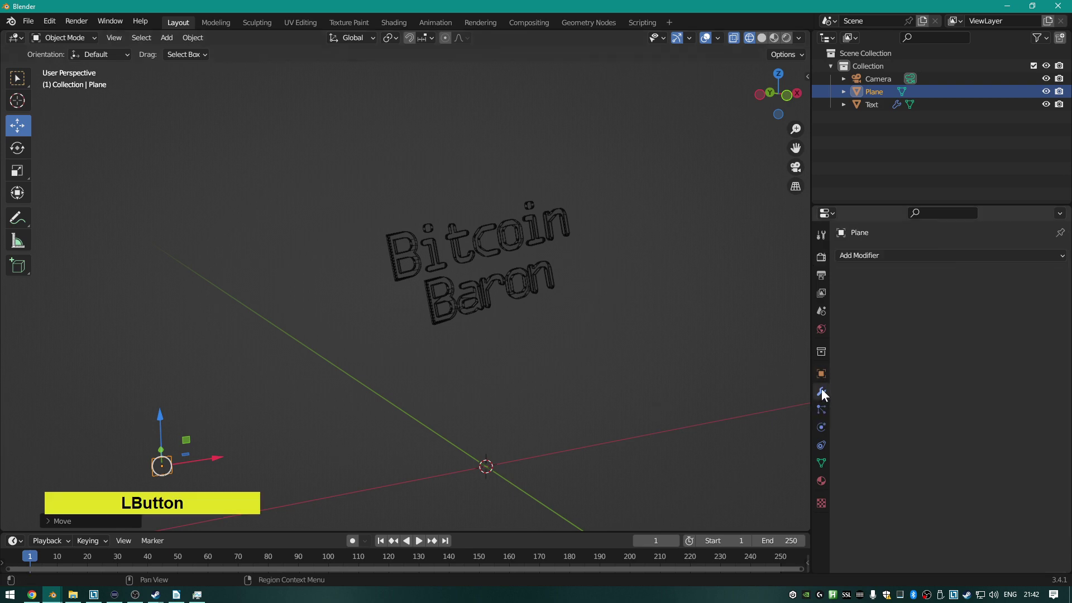
click(888, 256)
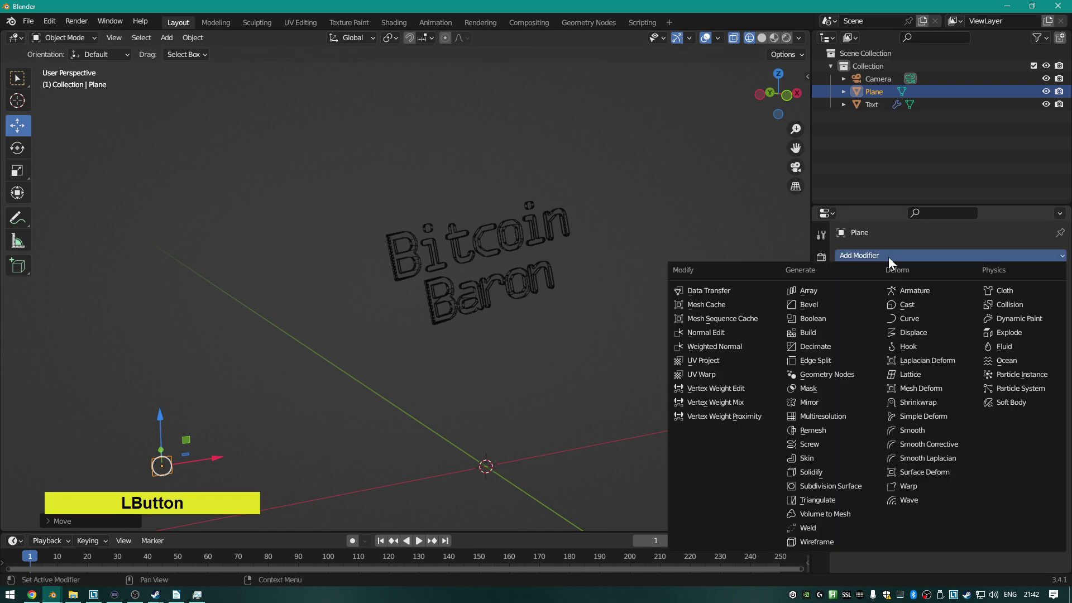
click(812, 291)
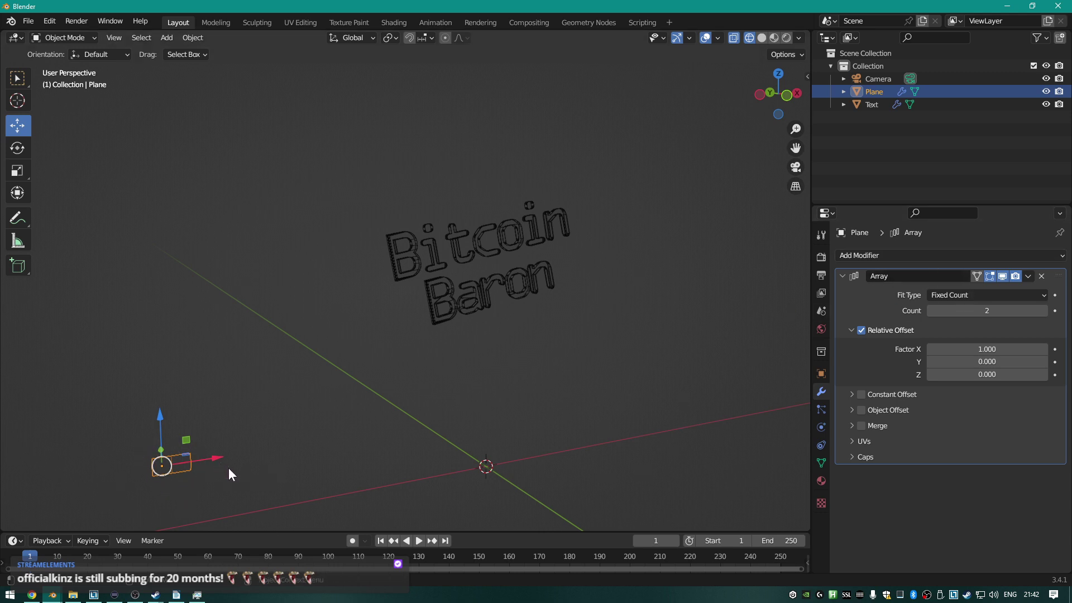
Try wider and tighter spacing with the array's relative X offset, and settle on a factor of 1.1.
key(KP_Decimal)
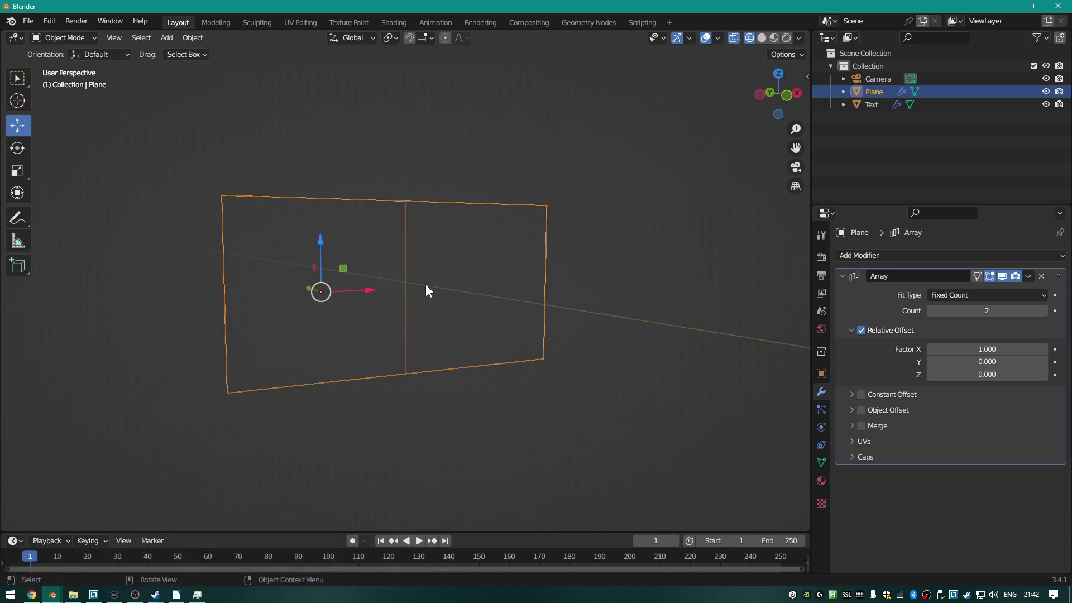
click(1044, 349)
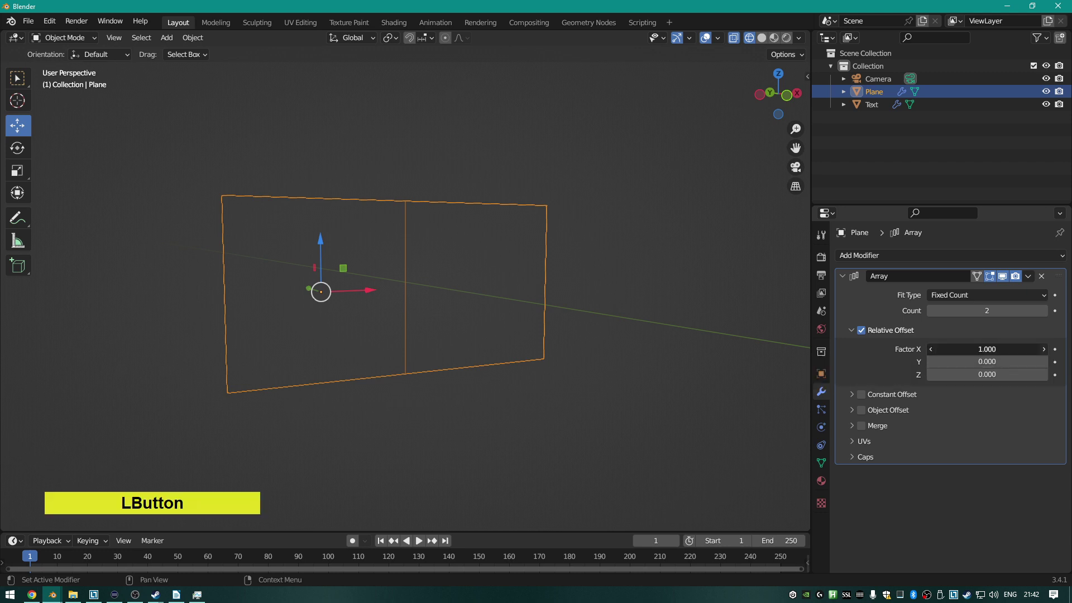
click(1043, 349)
click(1044, 348)
click(1044, 349)
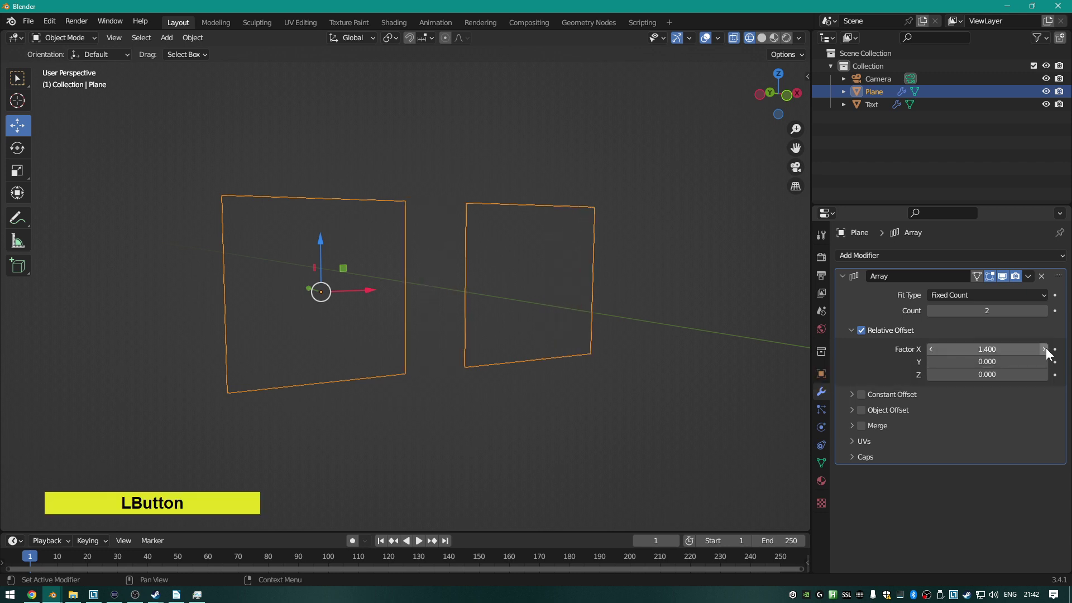
click(1043, 349)
click(1043, 349)
click(1044, 349)
click(930, 348)
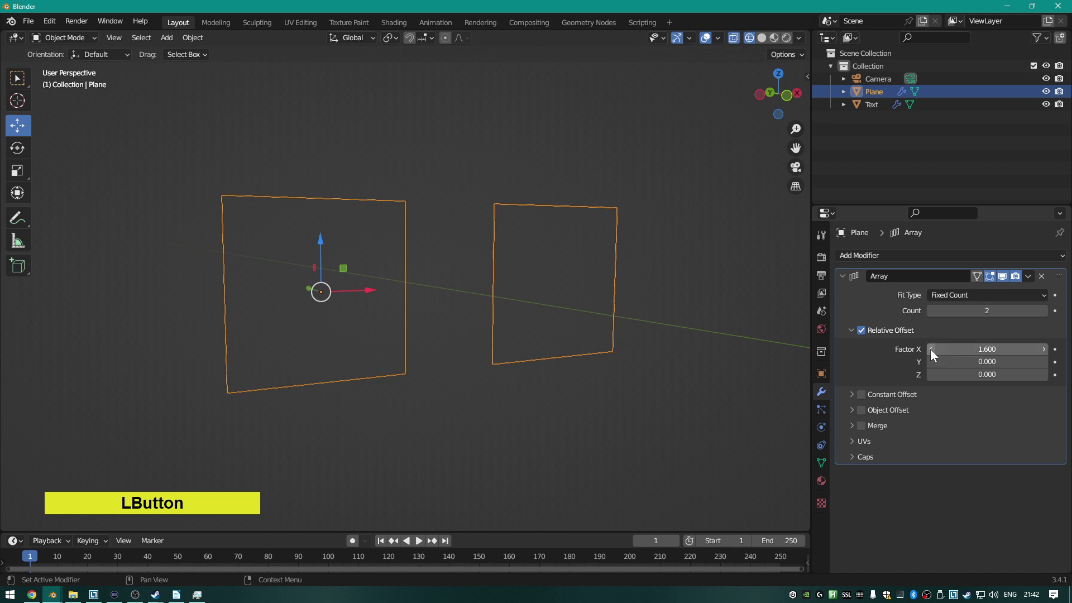
click(930, 349)
click(930, 349)
click(929, 348)
click(930, 349)
click(930, 349)
click(930, 349)
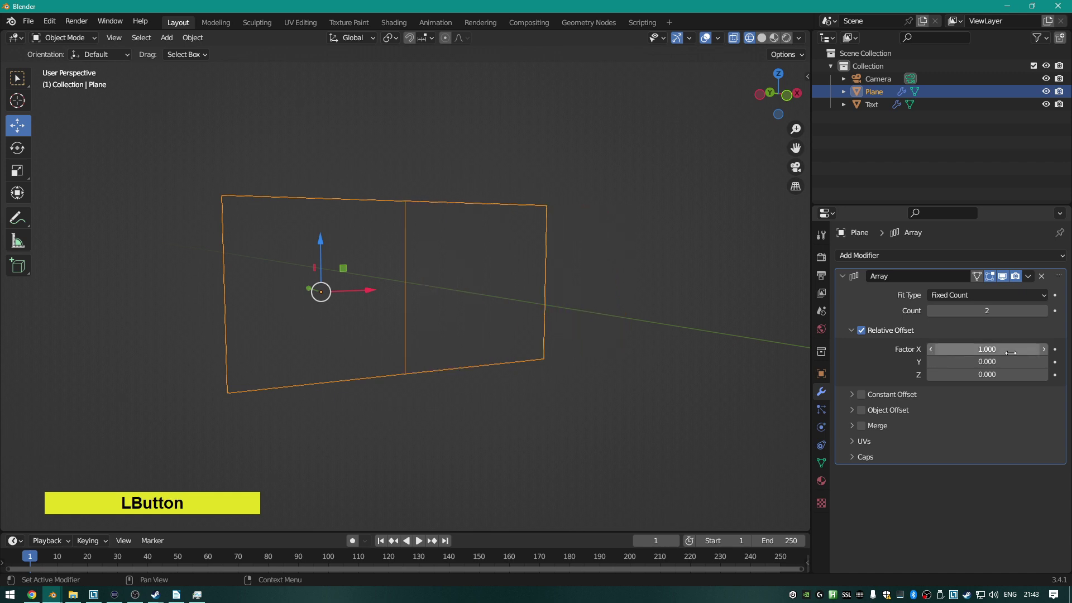
click(1044, 349)
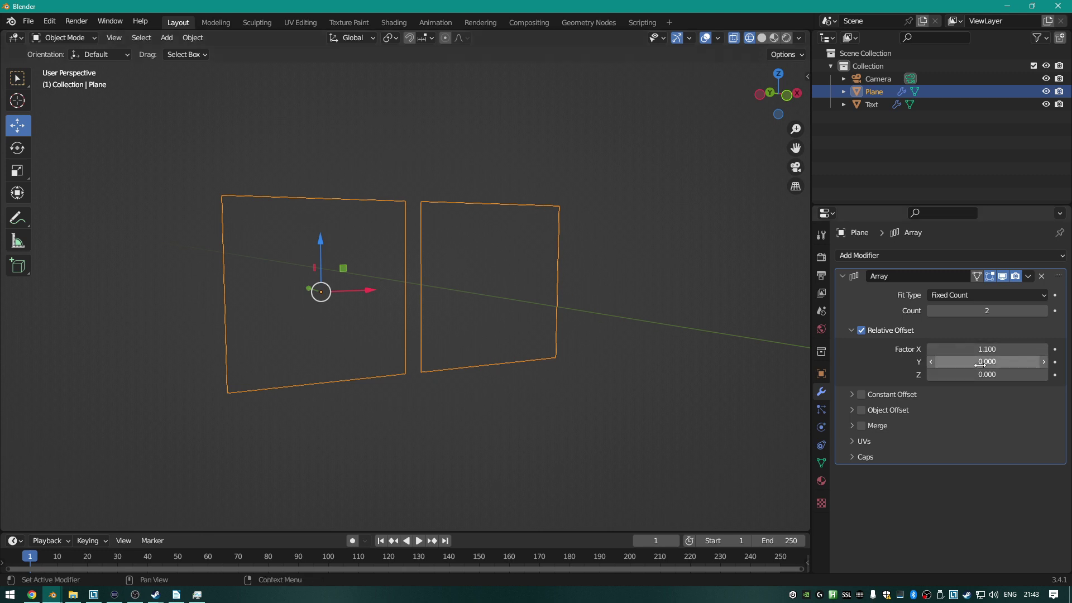
Try stacking the array copies vertically with relative offset factors X 0 and Y 1, and undo these changes.
click(999, 344)
text(0)
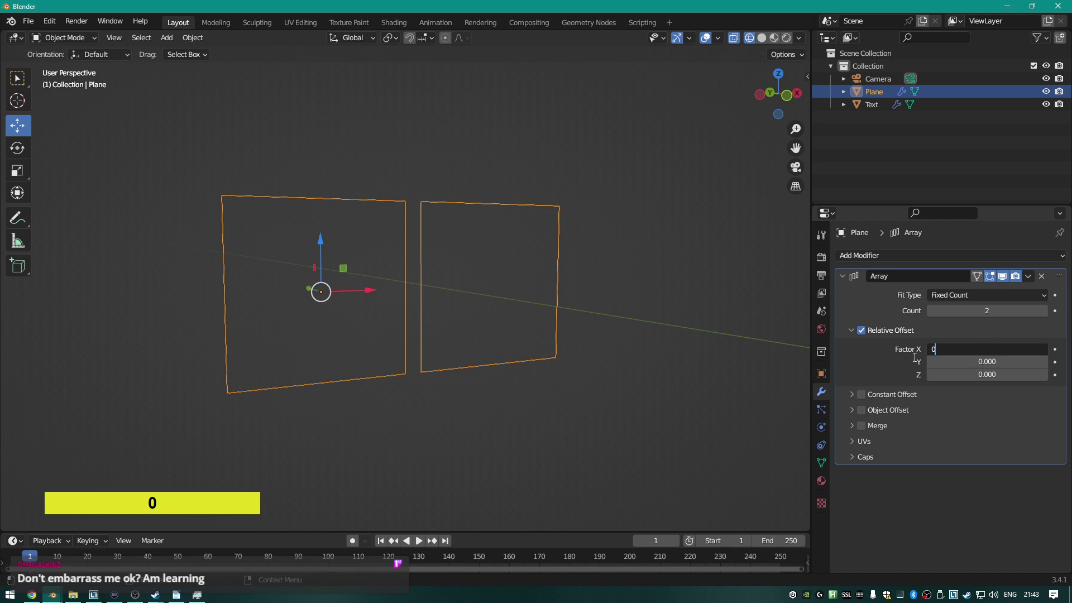
key(Return)
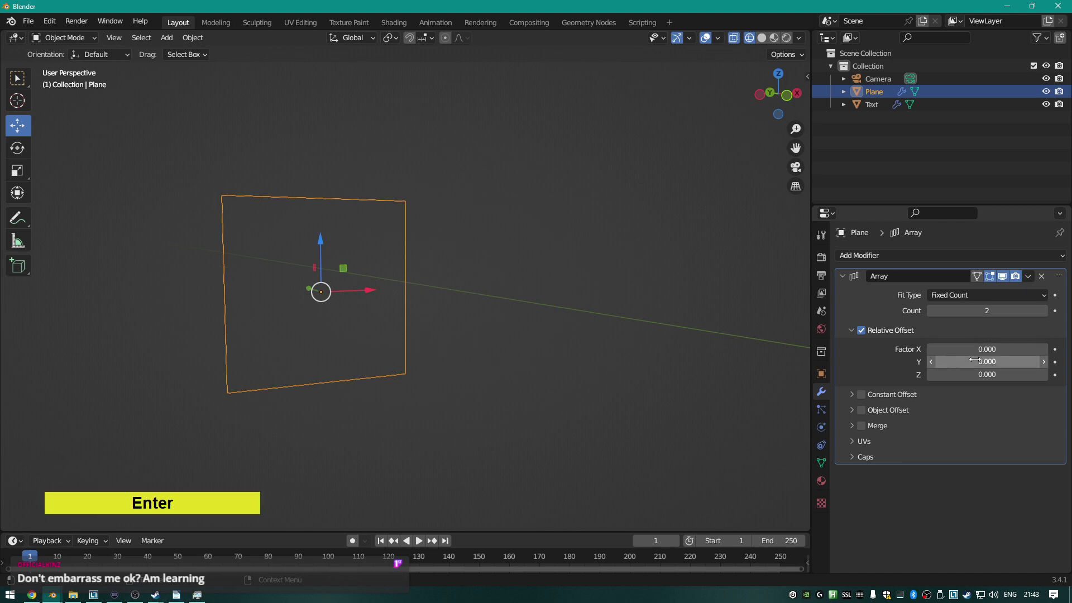
click(976, 360)
text(1)
key(Return)
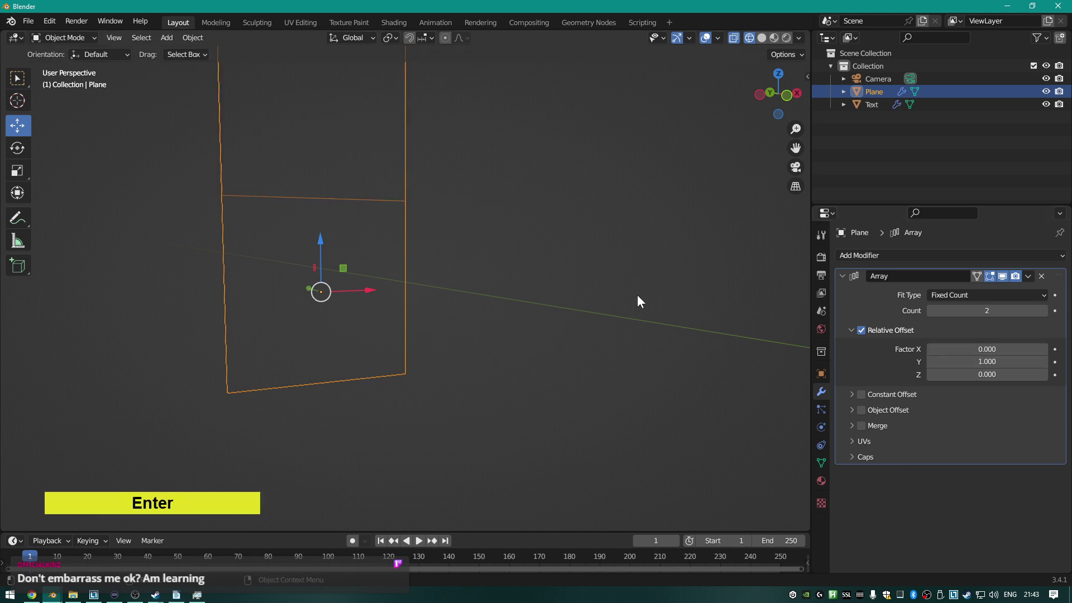
scroll(594, 266, down, 2)
shift+scroll(608, 222, up, 2)
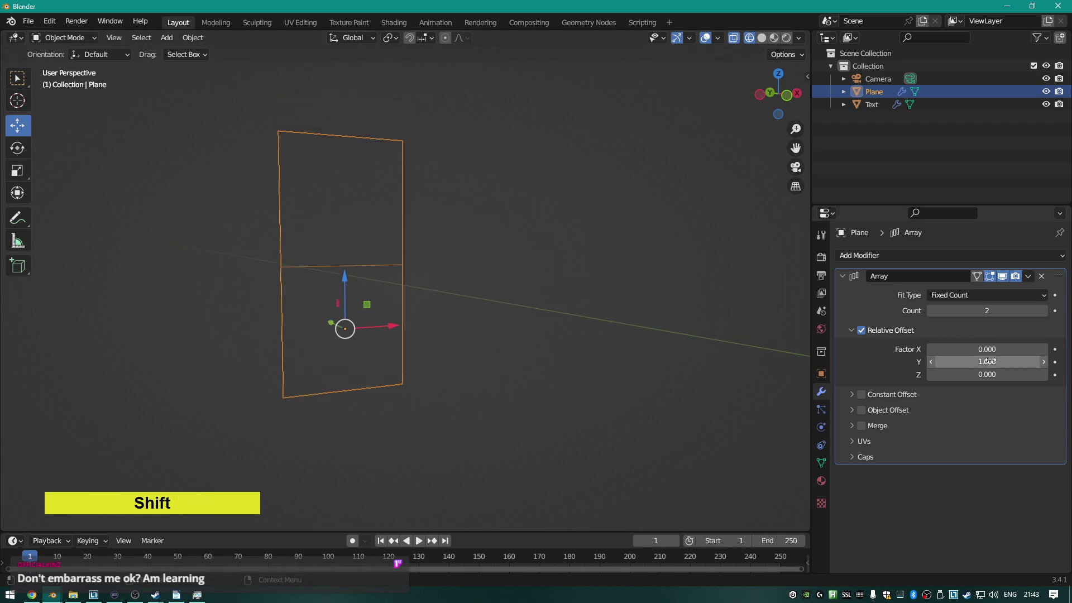
drag(986, 361, 978, 361)
key(ctrl+z)
key(ctrl+z)
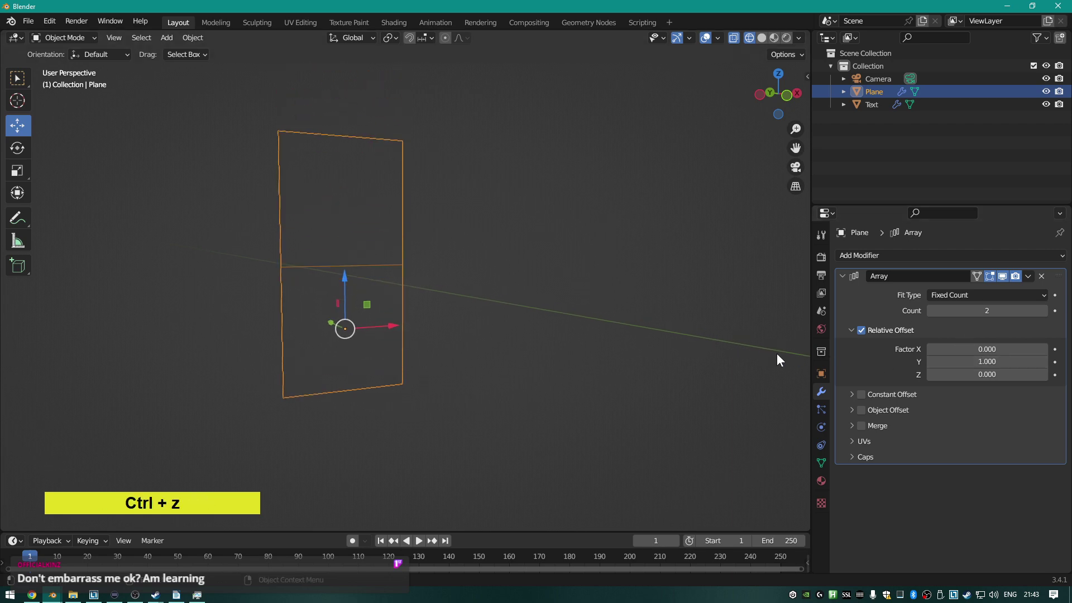
key(ctrl+z)
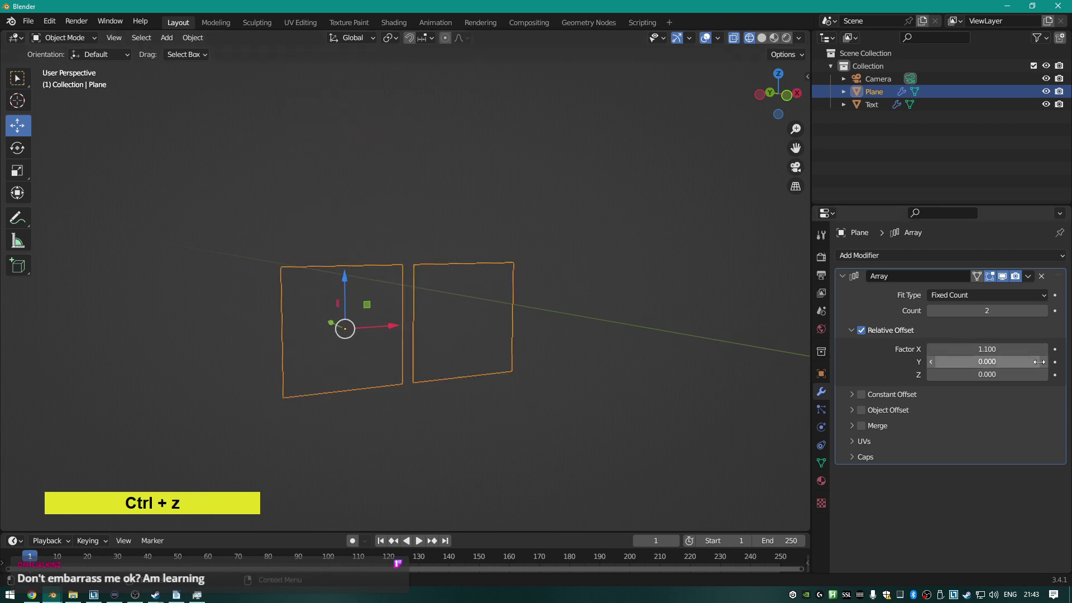
Set the array's relative X offset factor to 1.2.
click(987, 350)
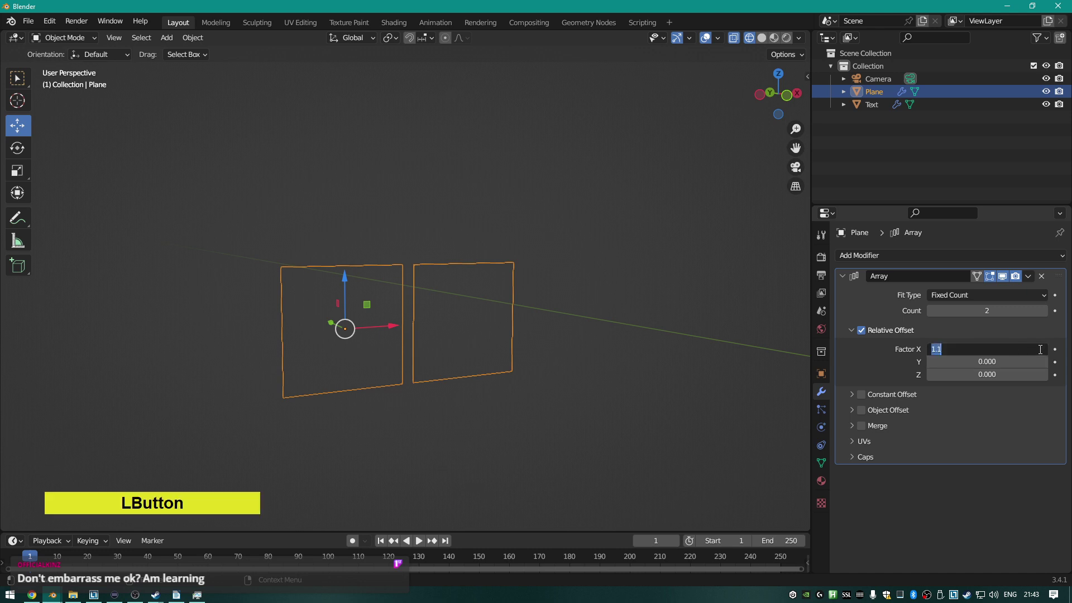
key(Escape)
click(1044, 350)
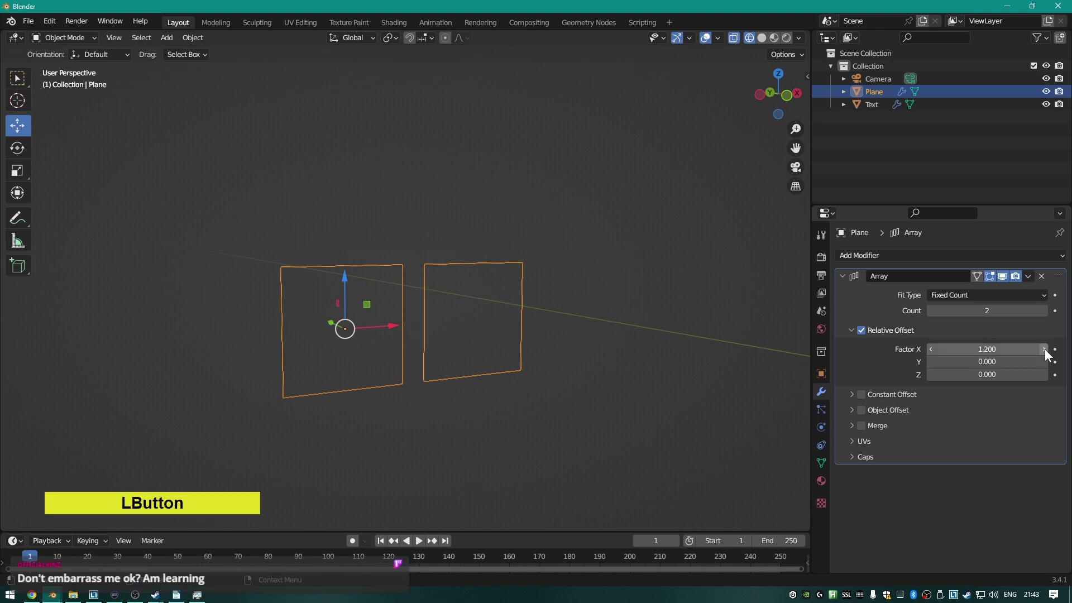
Increase the array count to 31 to extend the row of planes along the X axis.
scroll(658, 331, down, 4)
scroll(661, 330, down, 2)
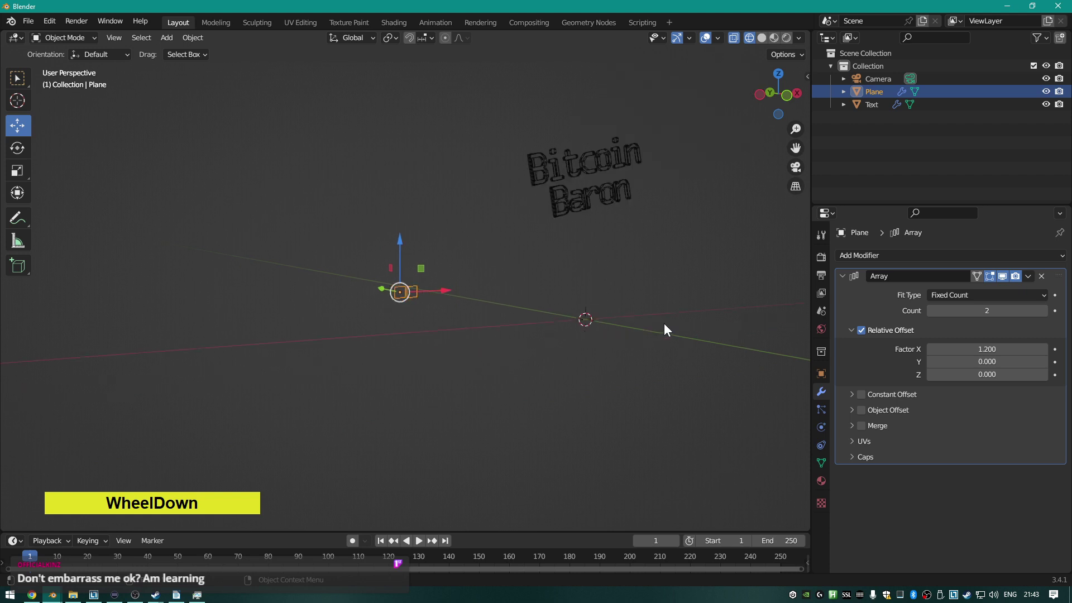
shift+middle_drag(663, 330, 564, 335)
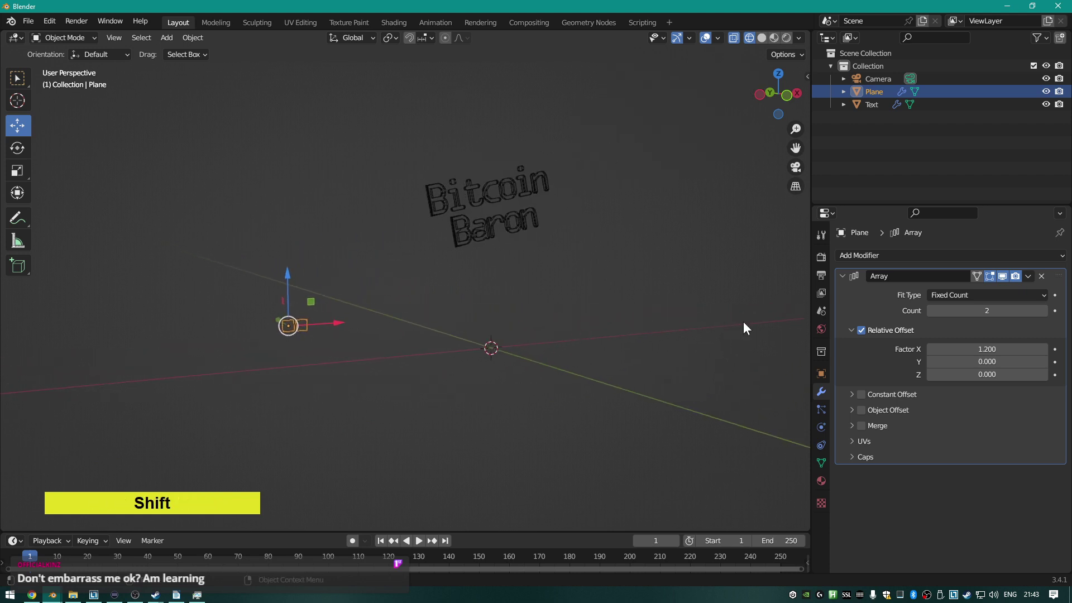
double_click(1044, 310)
double_click(1043, 311)
double_click(1044, 311)
click(1043, 310)
double_click(1044, 310)
click(1043, 310)
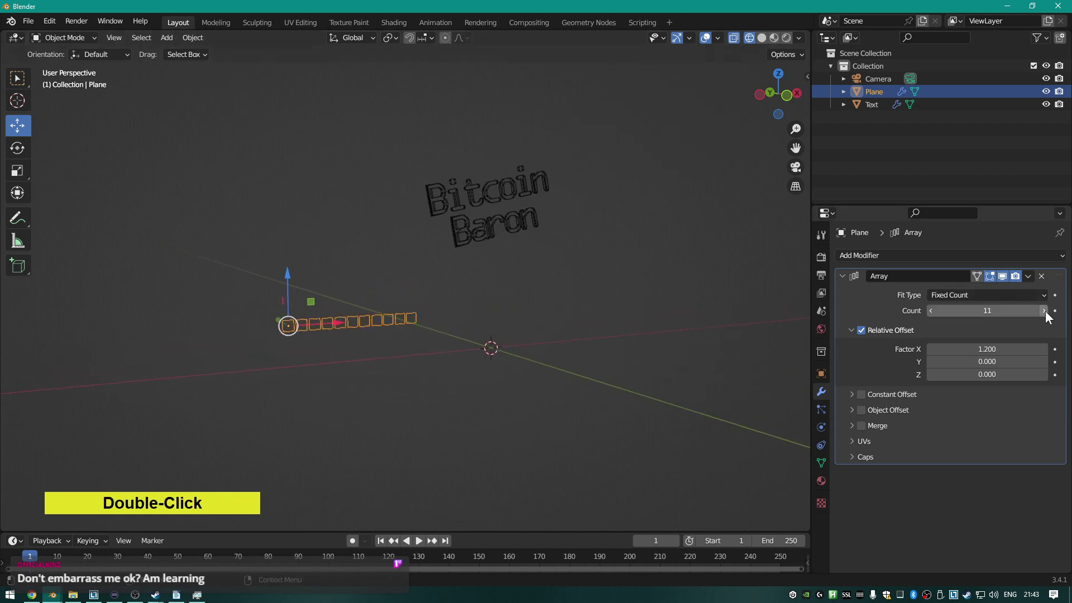
double_click(1043, 310)
double_click(1044, 310)
click(1044, 310)
double_click(1044, 311)
double_click(1044, 310)
double_click(1043, 310)
click(1044, 311)
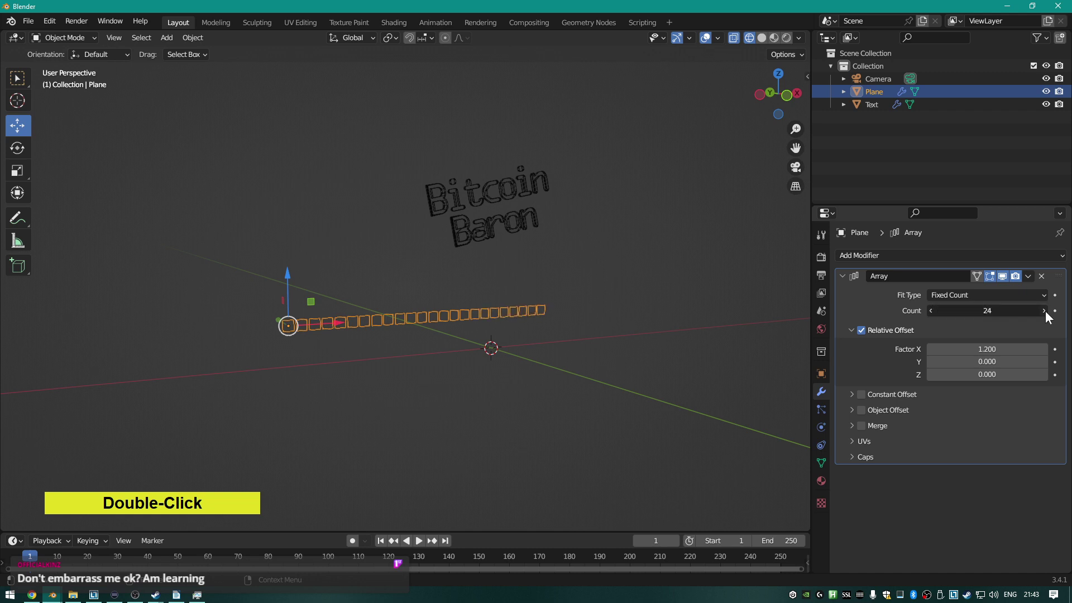
double_click(1044, 311)
double_click(1044, 311)
double_click(1043, 310)
click(1043, 310)
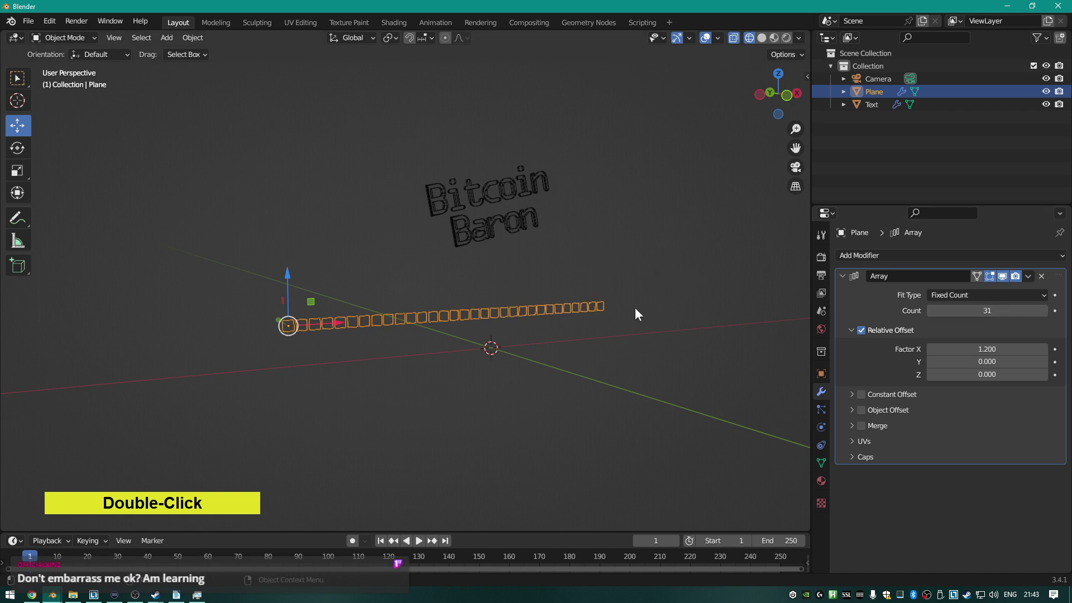
Set the array count to 36 so the row of planes spans the full width of the camera frame.
key(KP_0)
scroll(621, 297, down, 2)
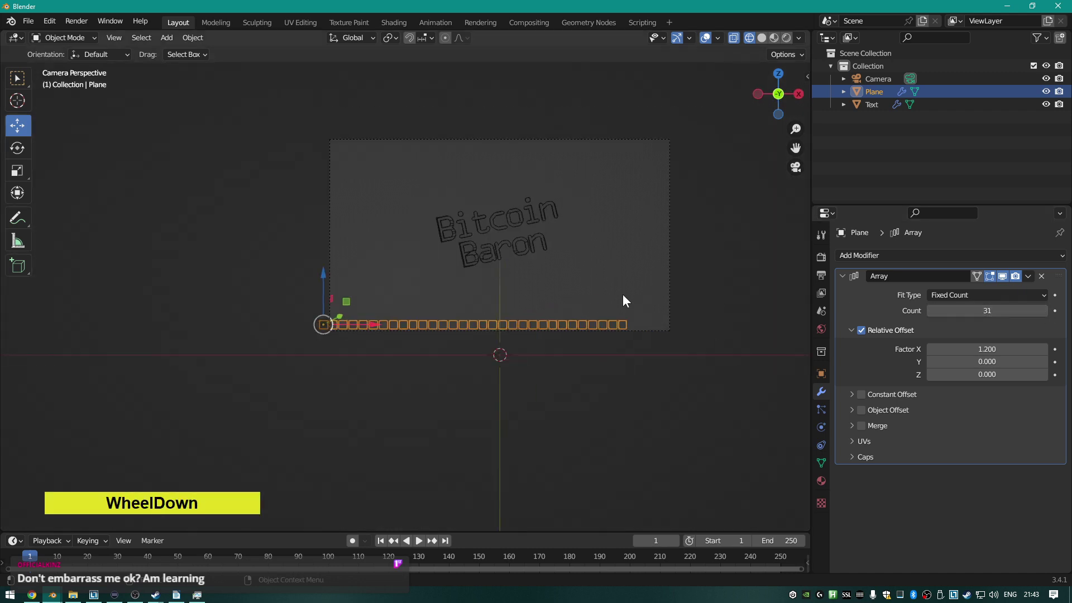
scroll(667, 301, up, 2)
shift+middle_drag(686, 304, 564, 327)
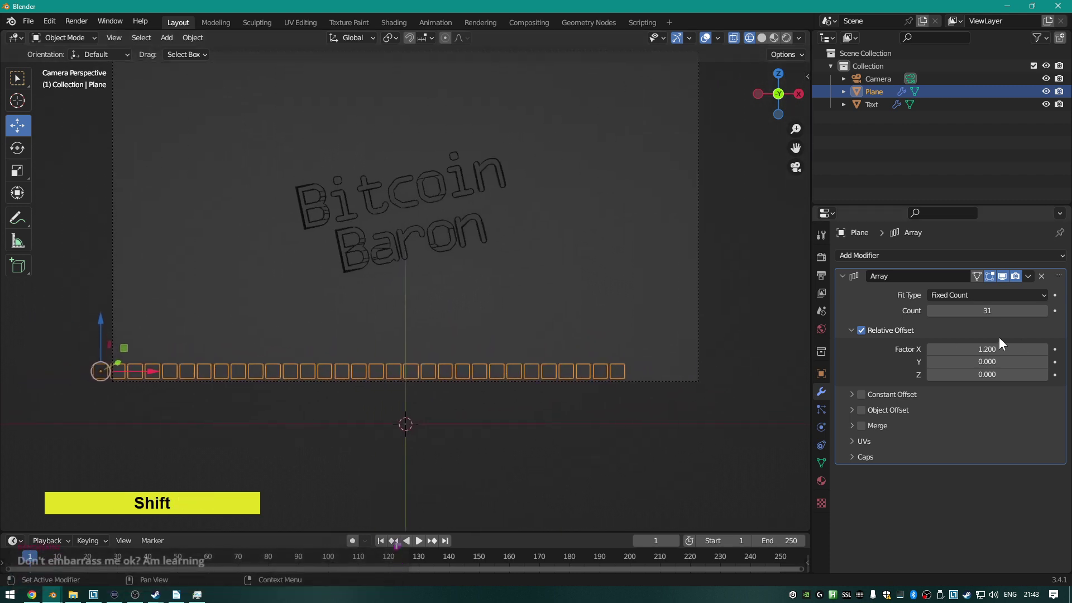
click(1042, 310)
double_click(1042, 310)
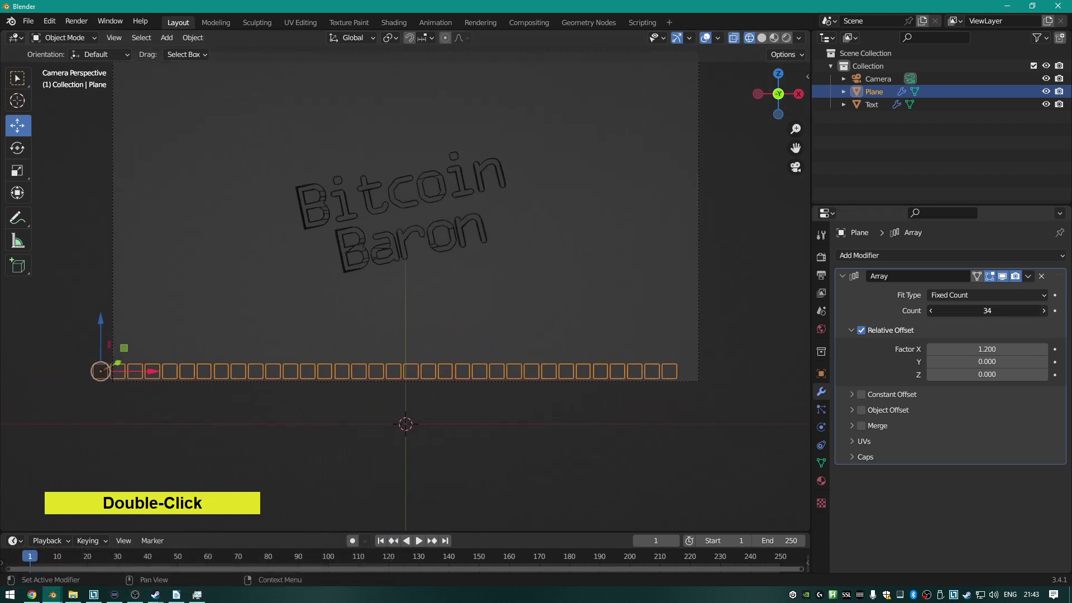
double_click(1043, 310)
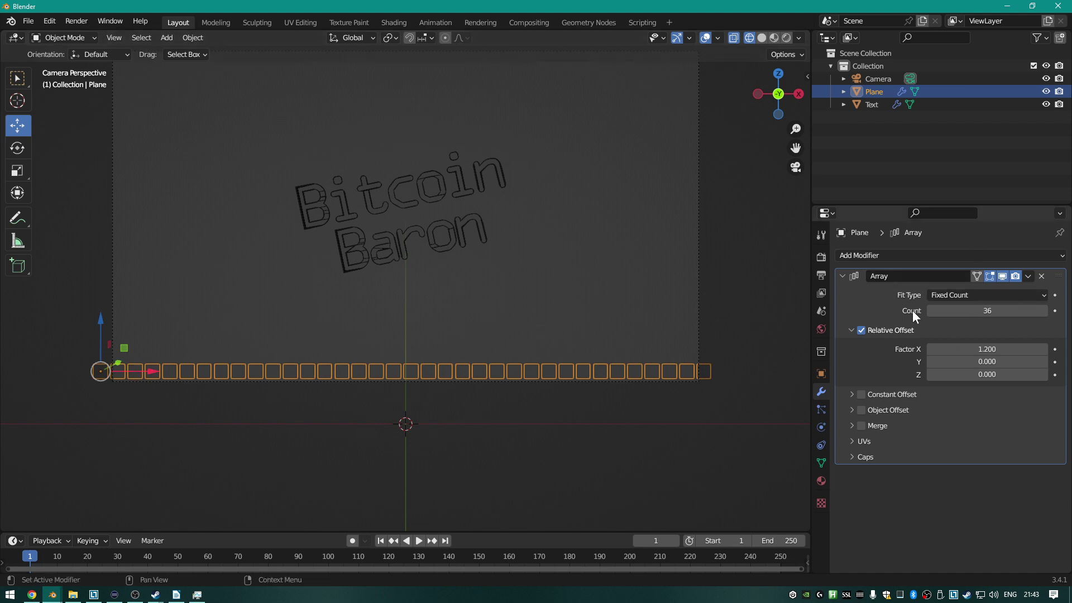
Collapse the first Array modifier and add a second one to the plane with a relative X offset factor of 0.
click(842, 276)
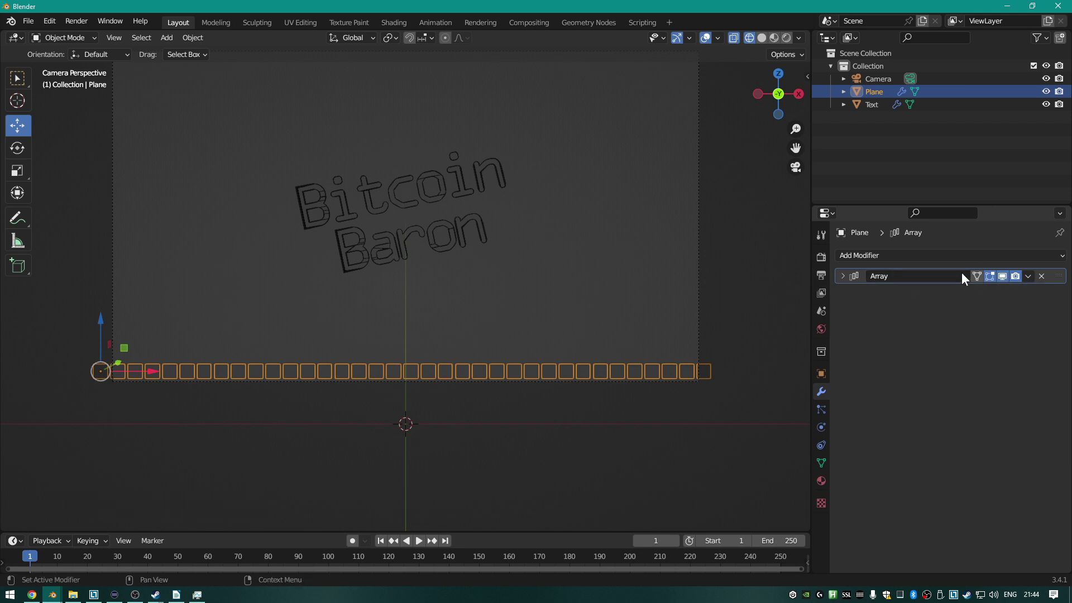
click(841, 276)
click(840, 276)
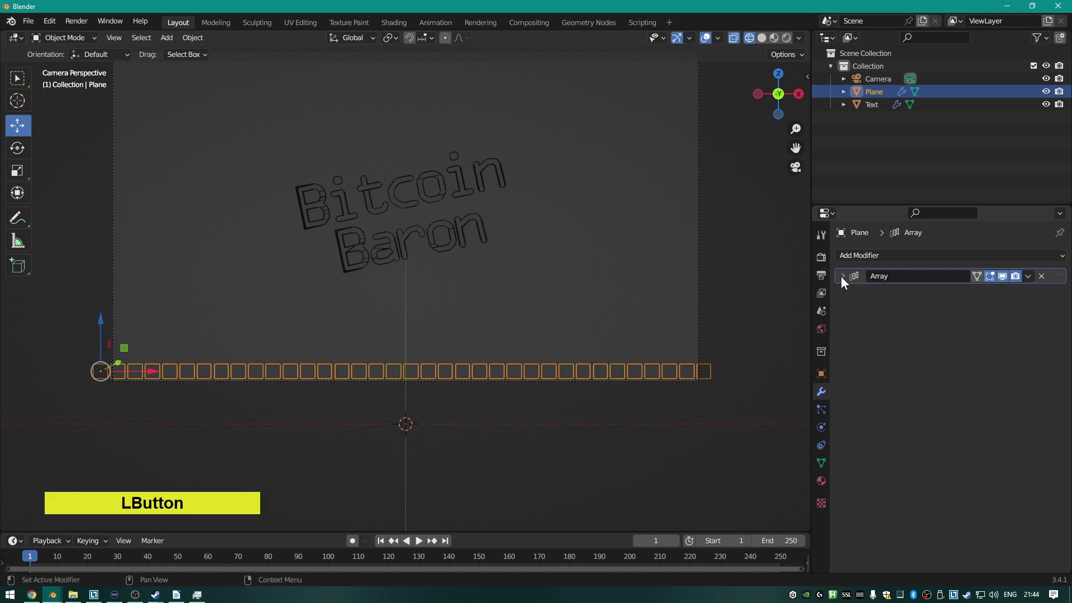
click(841, 276)
click(840, 276)
click(872, 255)
click(808, 290)
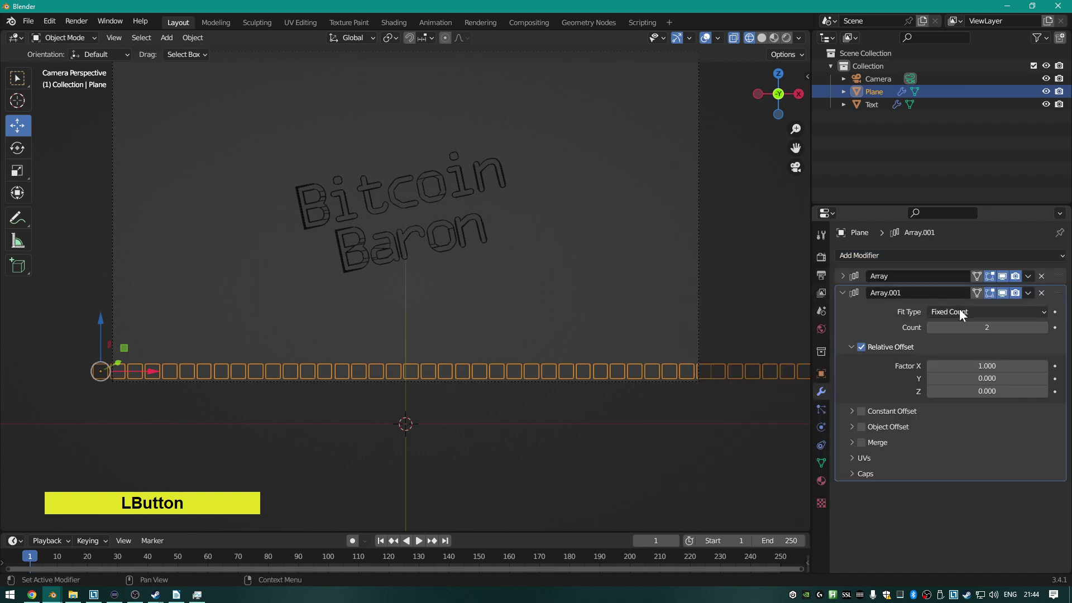
click(998, 365)
text(0)
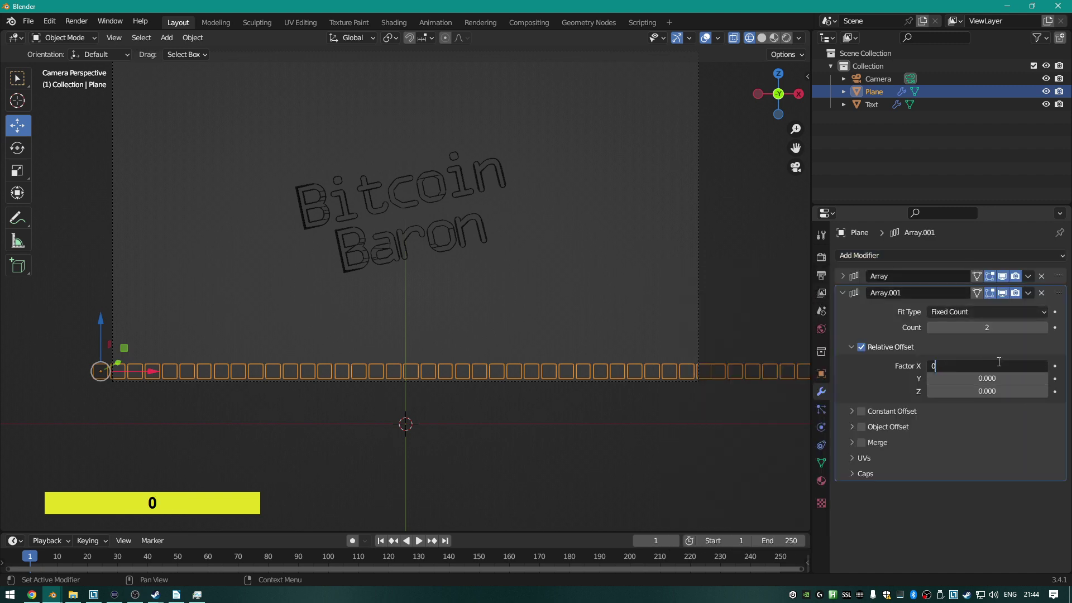
key(Return)
Set the second array's relative Y offset factor to 1.2, matching the spacing factor of the first array.
click(1043, 378)
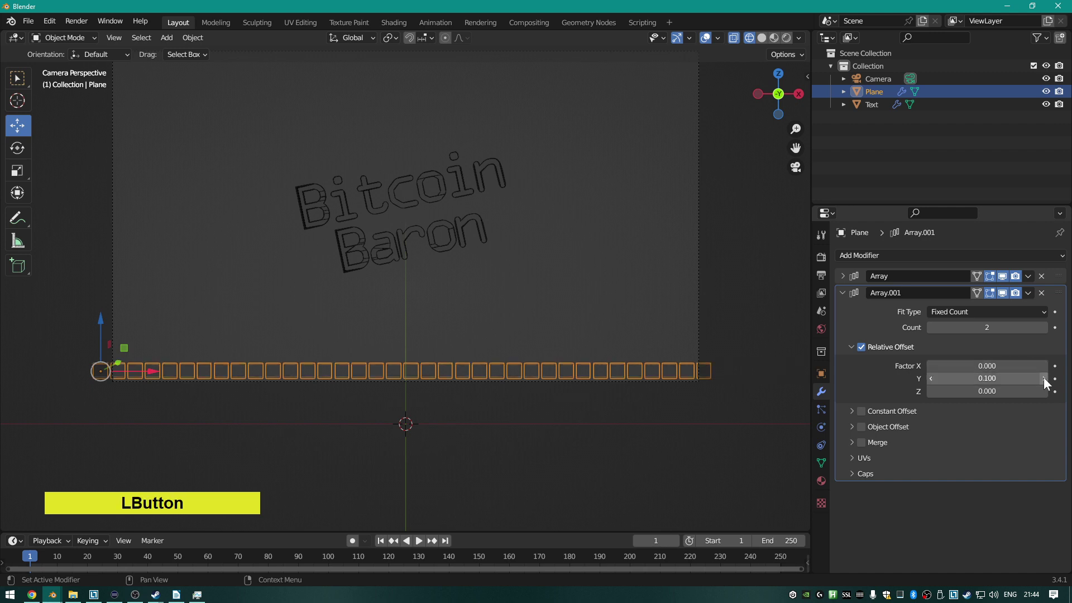
click(1043, 377)
click(1044, 377)
click(1043, 377)
click(1043, 378)
double_click(1043, 378)
click(1043, 377)
click(1043, 377)
click(1043, 378)
click(1043, 378)
click(1043, 377)
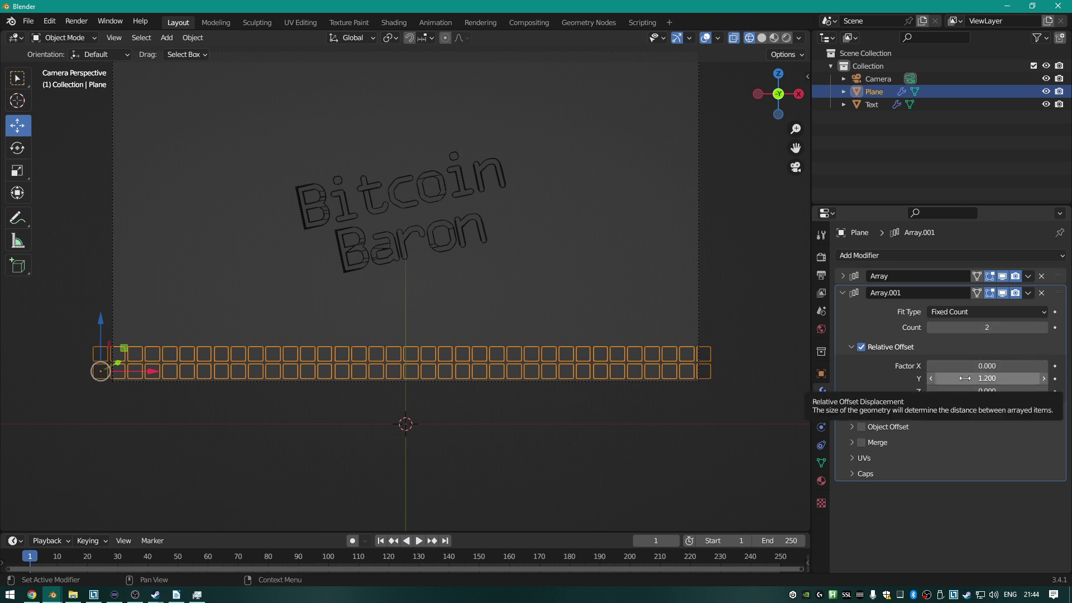
click(842, 276)
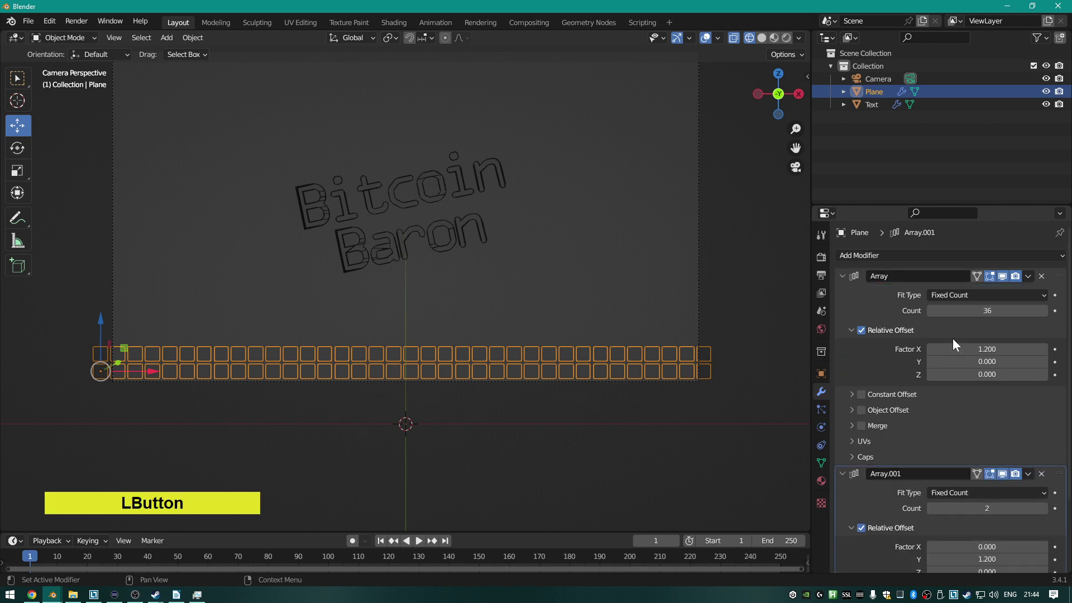
click(842, 276)
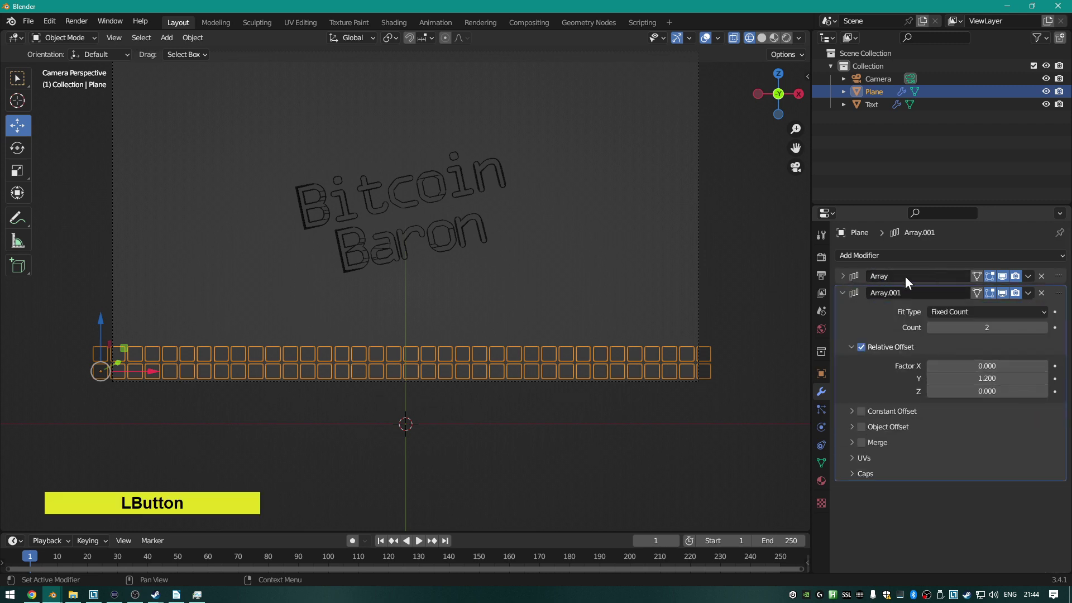
Set the second array's count to 20 so the grid of planes fills the camera frame's height, and collapse that modifier.
double_click(1043, 327)
click(1044, 327)
double_click(1043, 327)
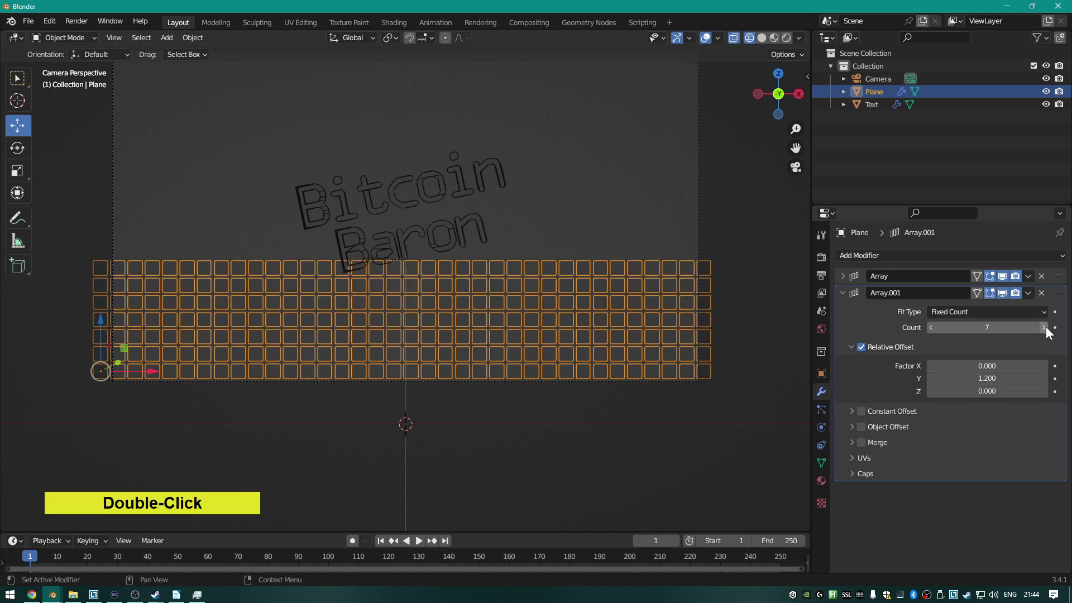
double_click(1043, 327)
double_click(1044, 327)
double_click(1043, 327)
click(1044, 327)
double_click(1043, 327)
click(1044, 327)
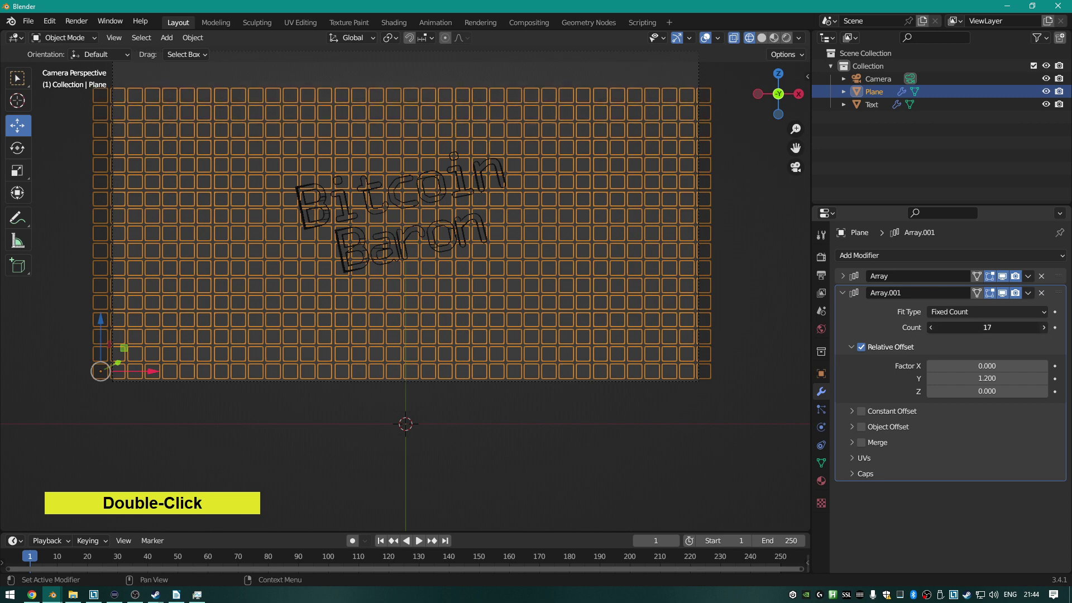
double_click(1044, 327)
scroll(622, 242, down, 3)
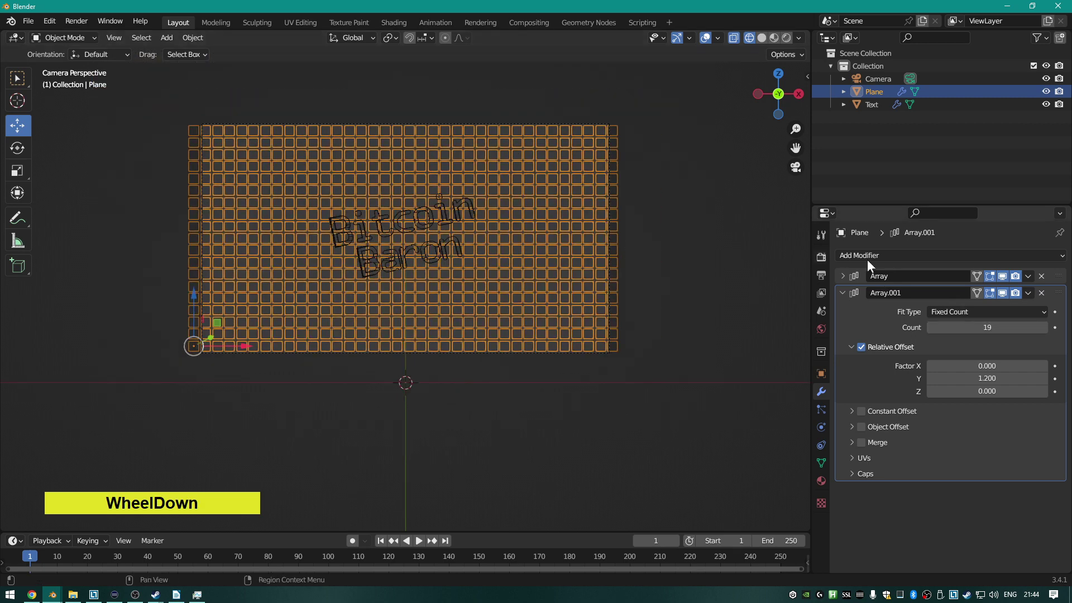
click(1043, 327)
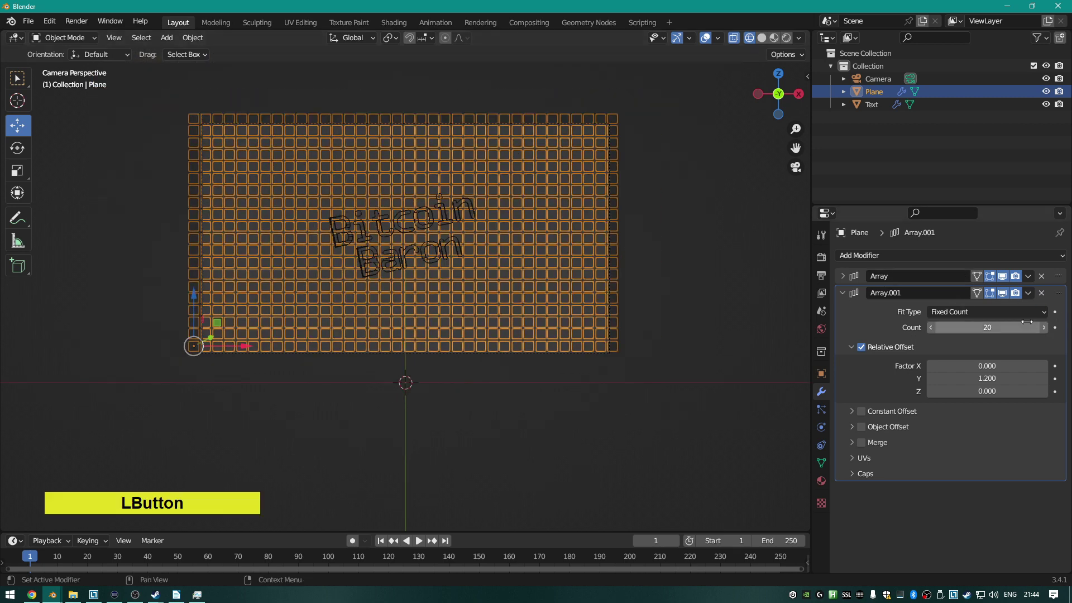
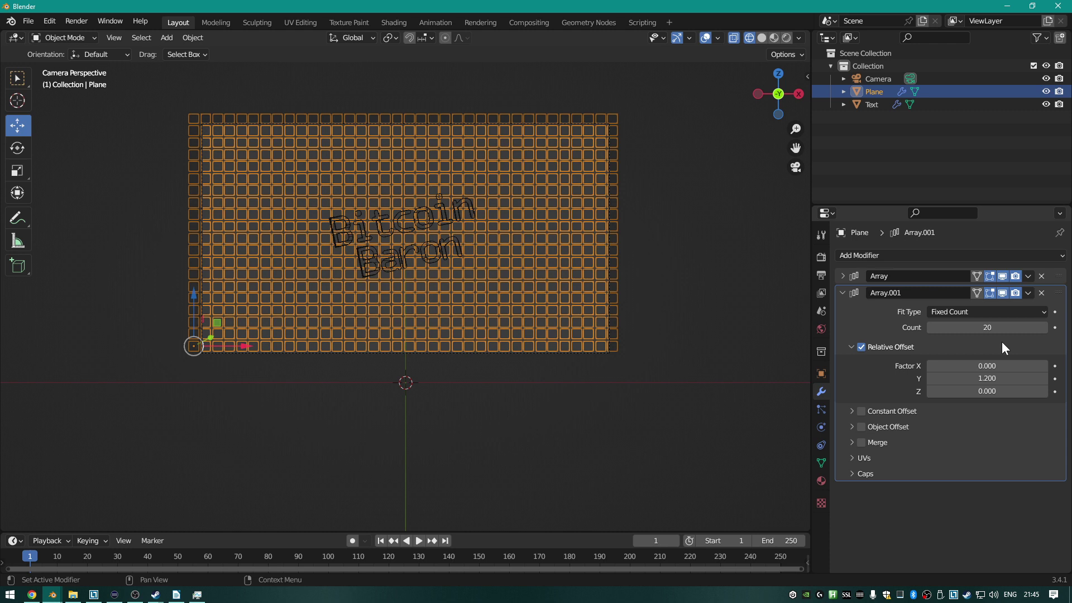
click(842, 292)
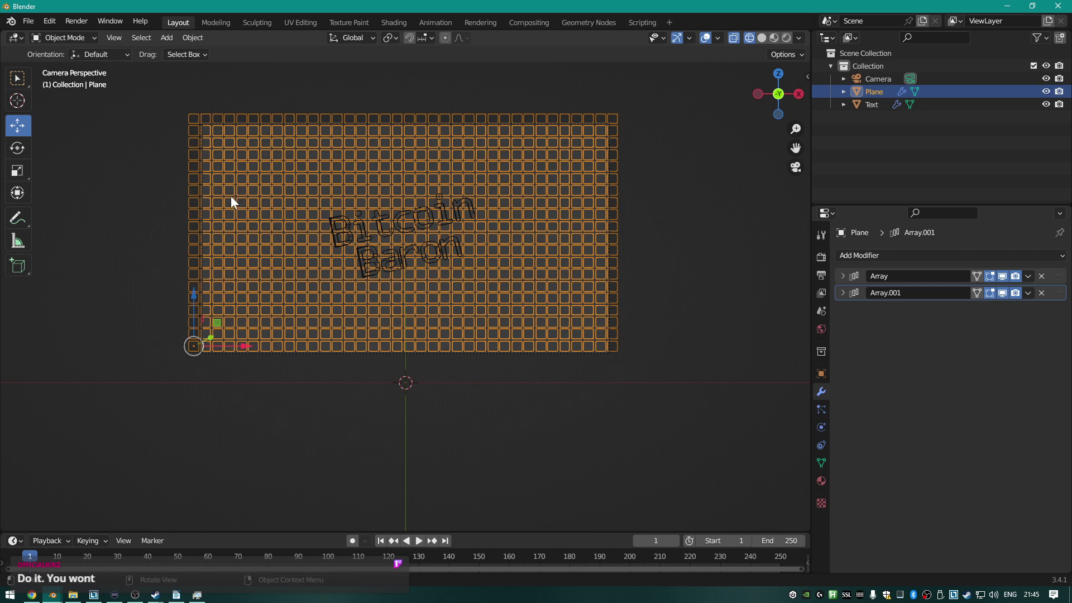
Render the current frame with Eevee to check the text in front of the plane grid, and close the render.
scroll(233, 196, down, 1)
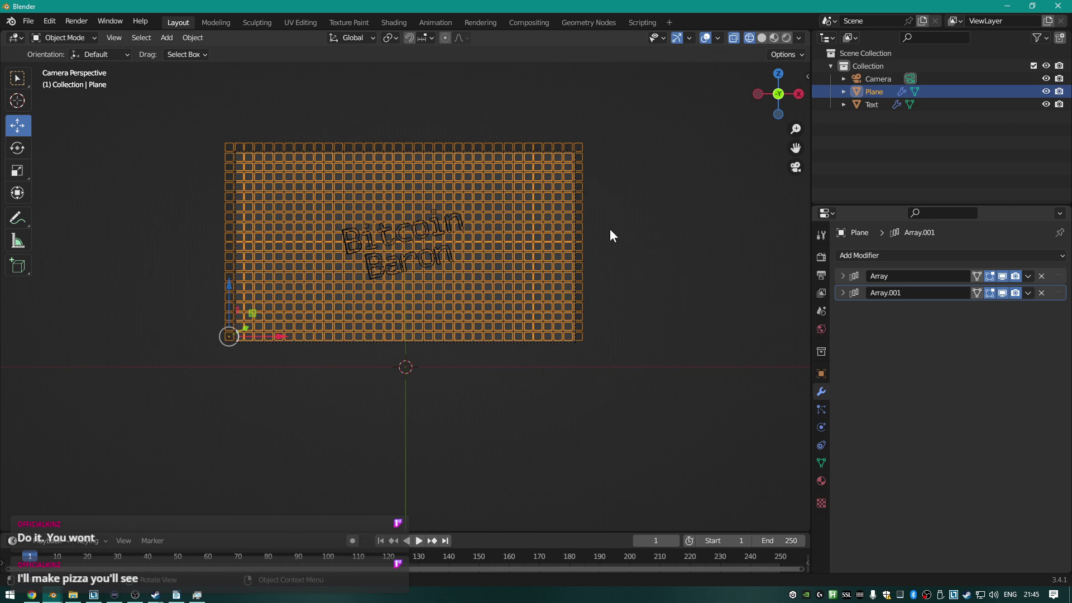
key(F12)
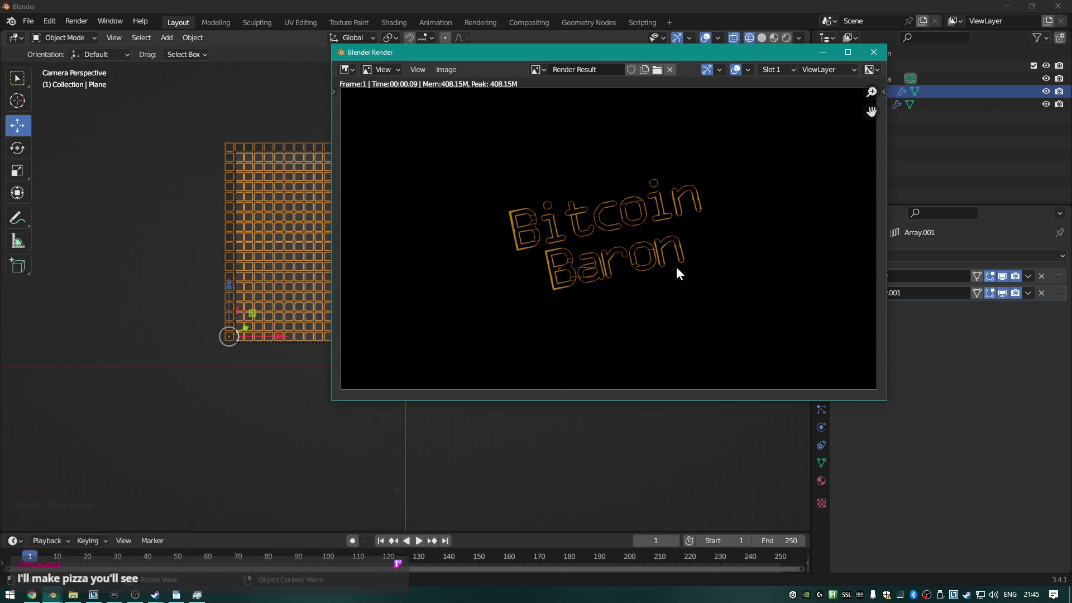
key(Escape)
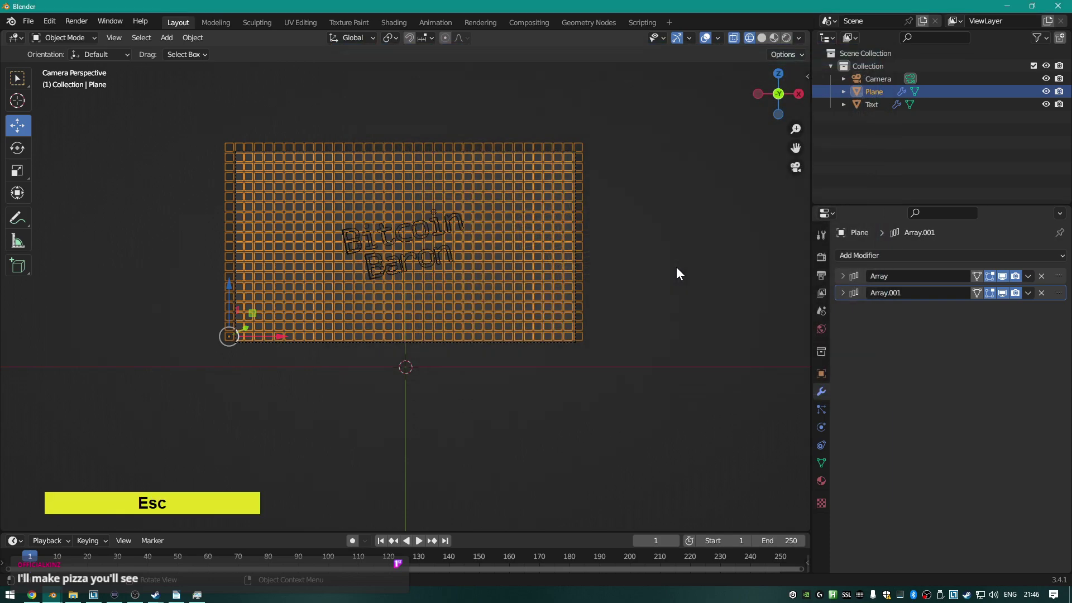
scroll(366, 240, up, 3)
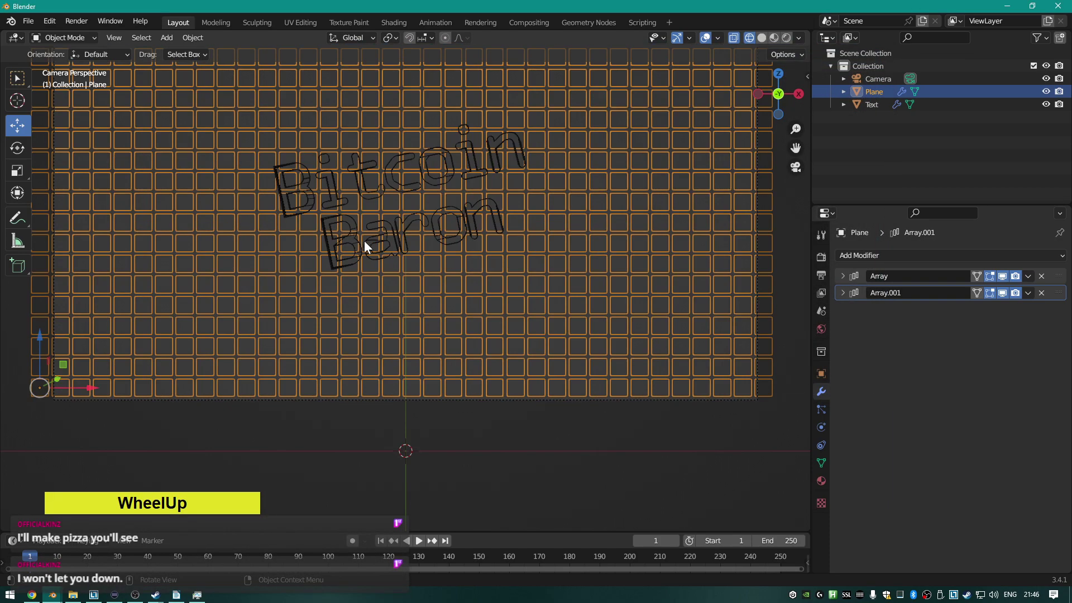
Change the scene's render engine to Cycles.
middle_drag(284, 181, 330, 313)
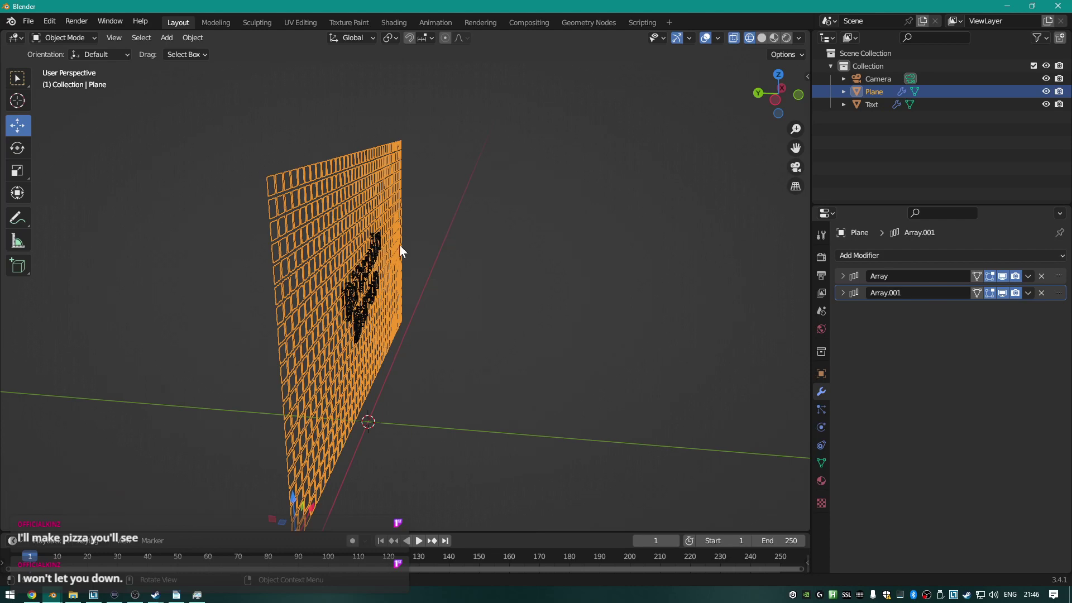
click(820, 256)
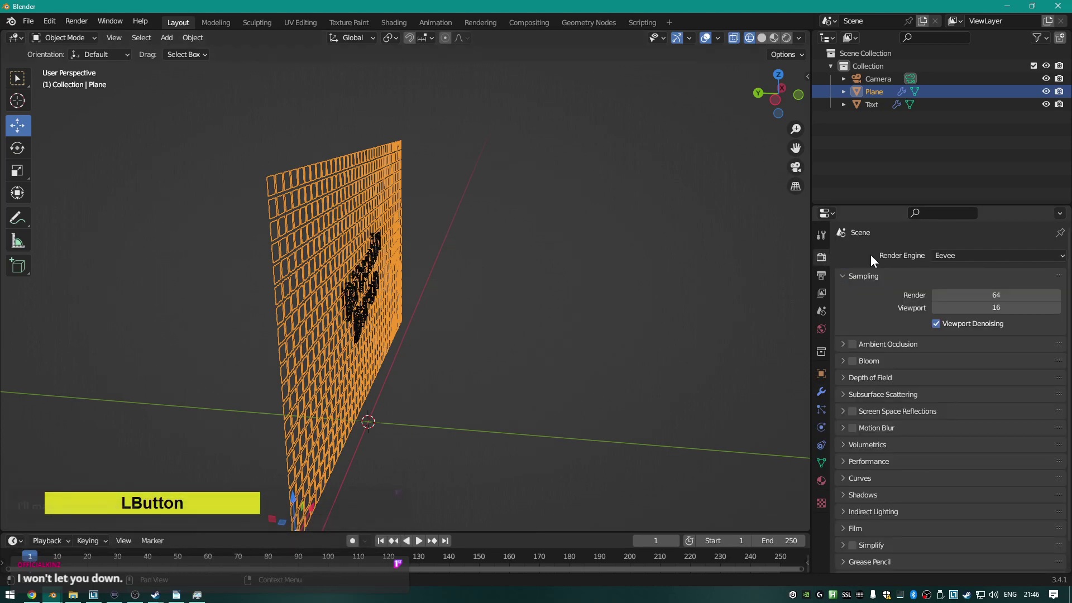
click(1017, 254)
click(976, 298)
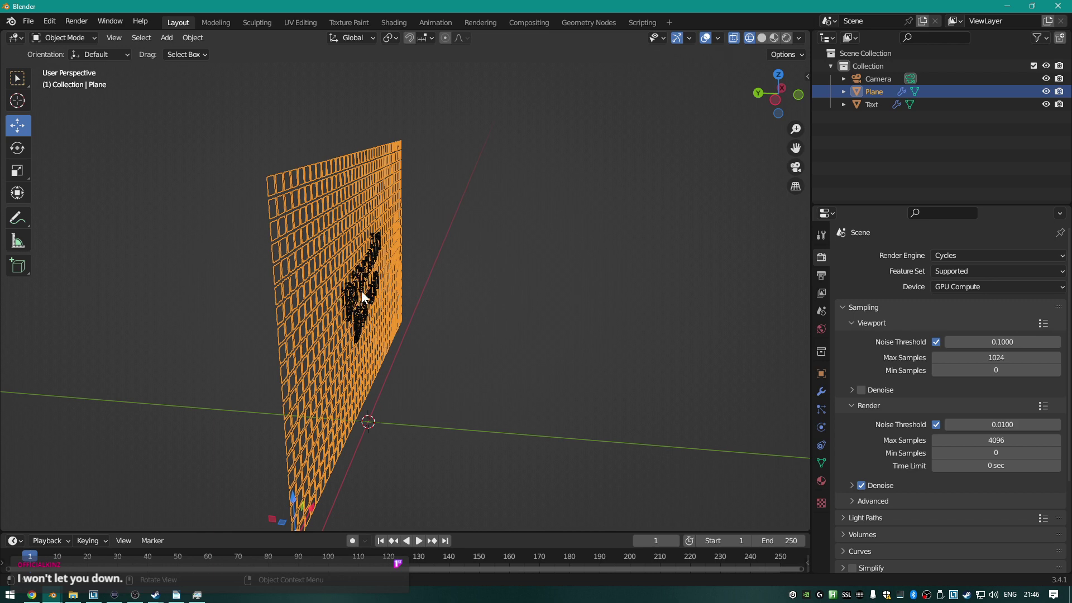
Render the frame with Cycles, examine the text's light on the plane grid in an enlarged render window, and close it.
key(F12)
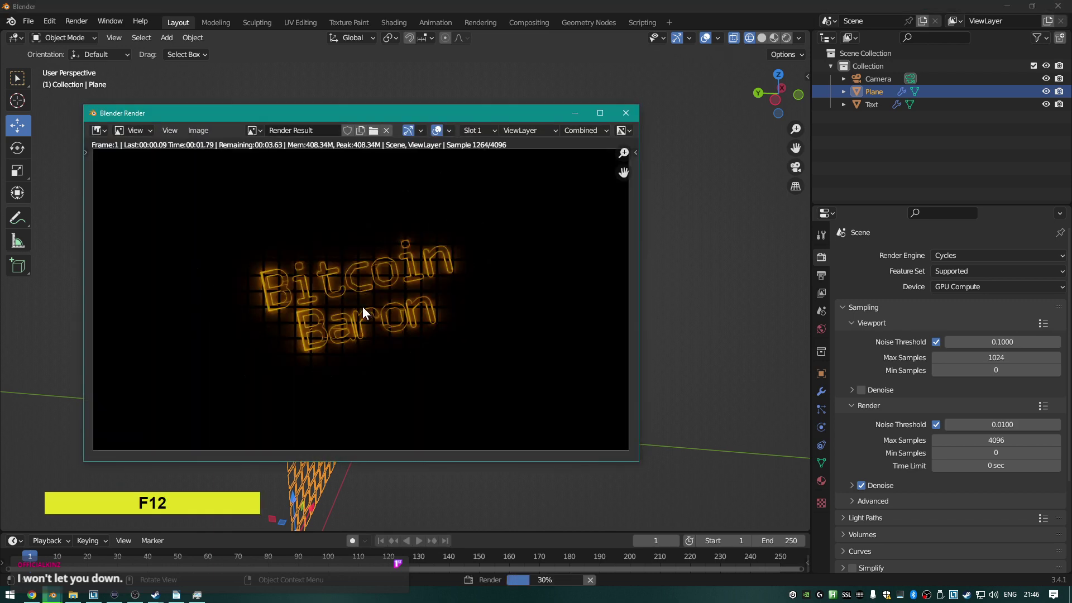
scroll(363, 308, up, 4)
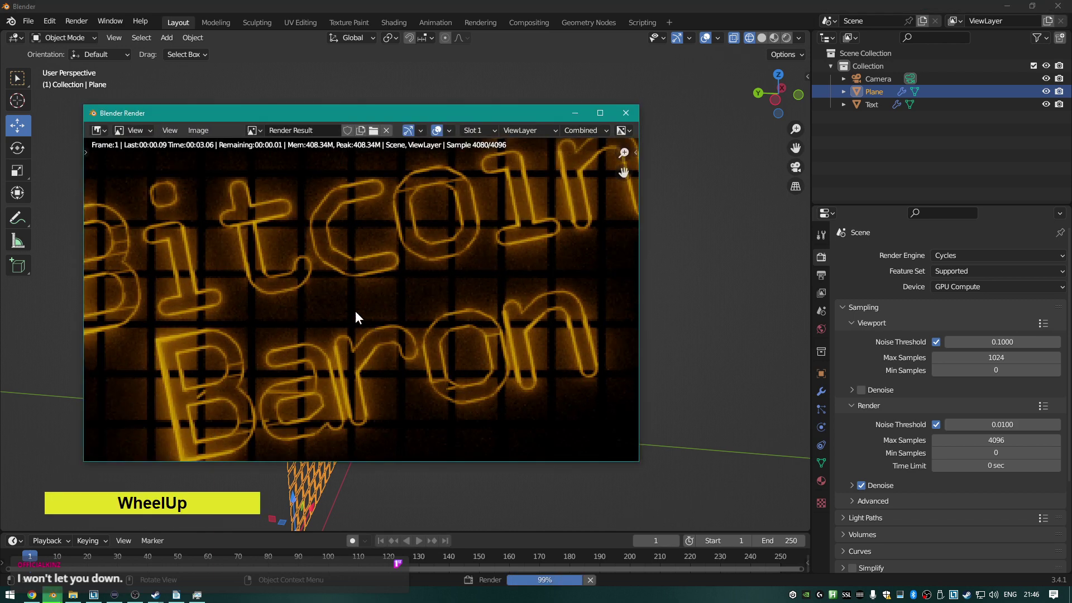
scroll(355, 313, down, 5)
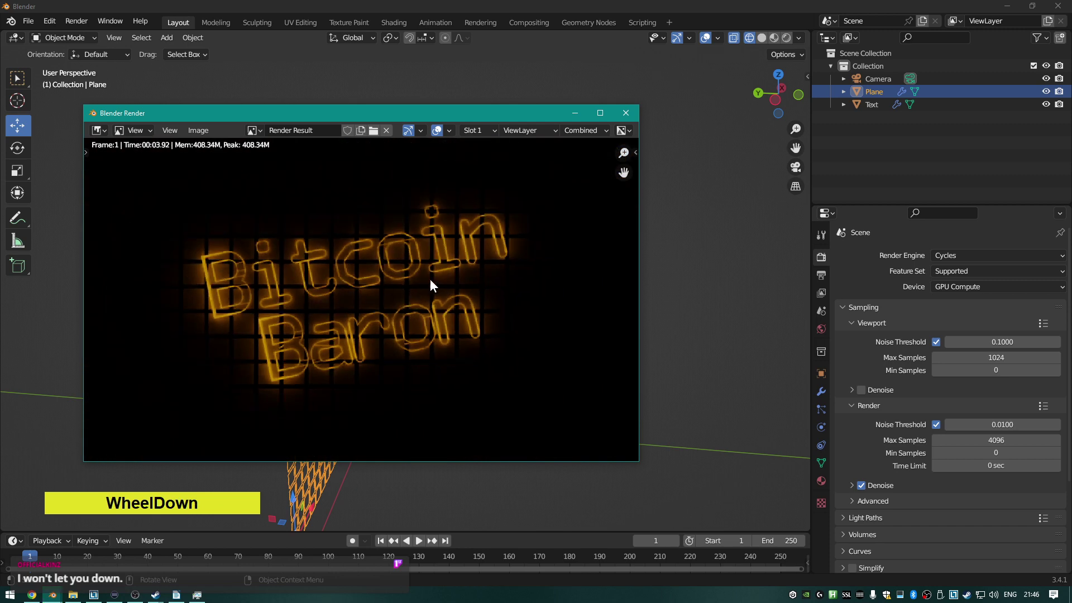
scroll(402, 283, up, 1)
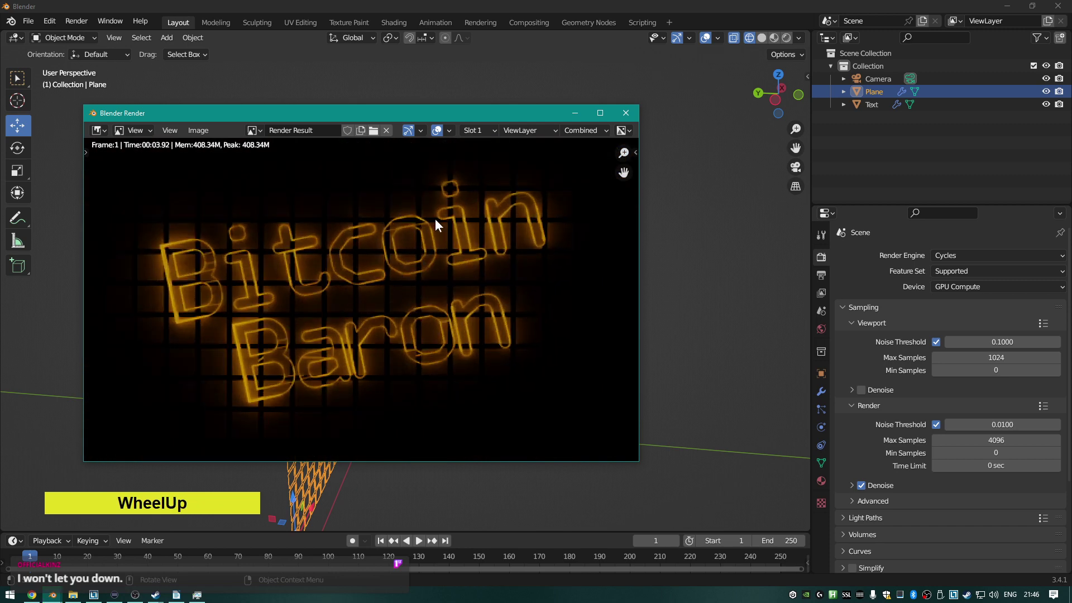
drag(540, 110, 626, 73)
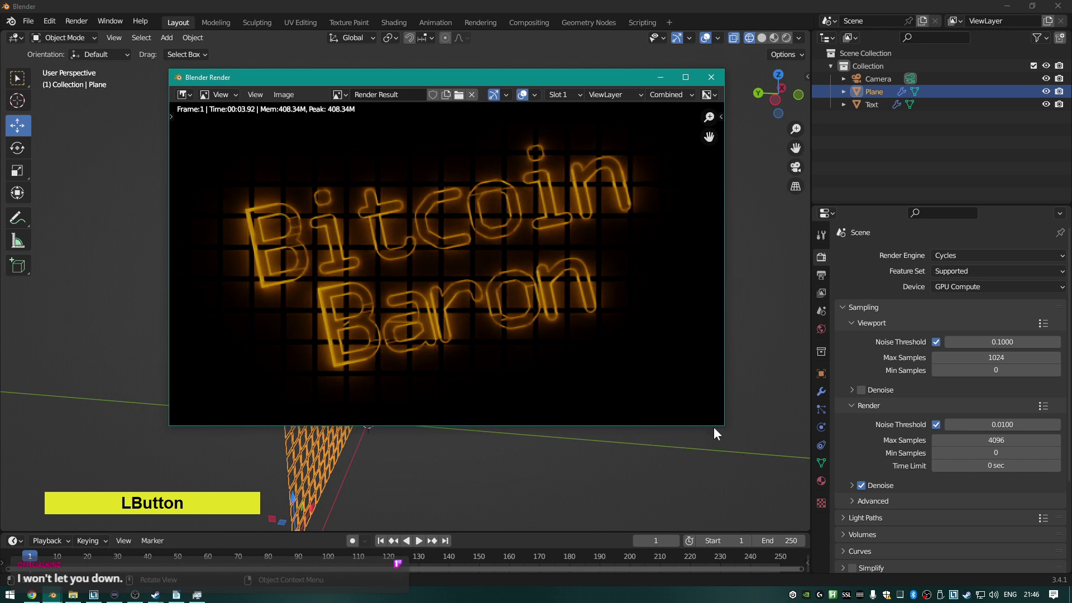
drag(723, 426, 850, 514)
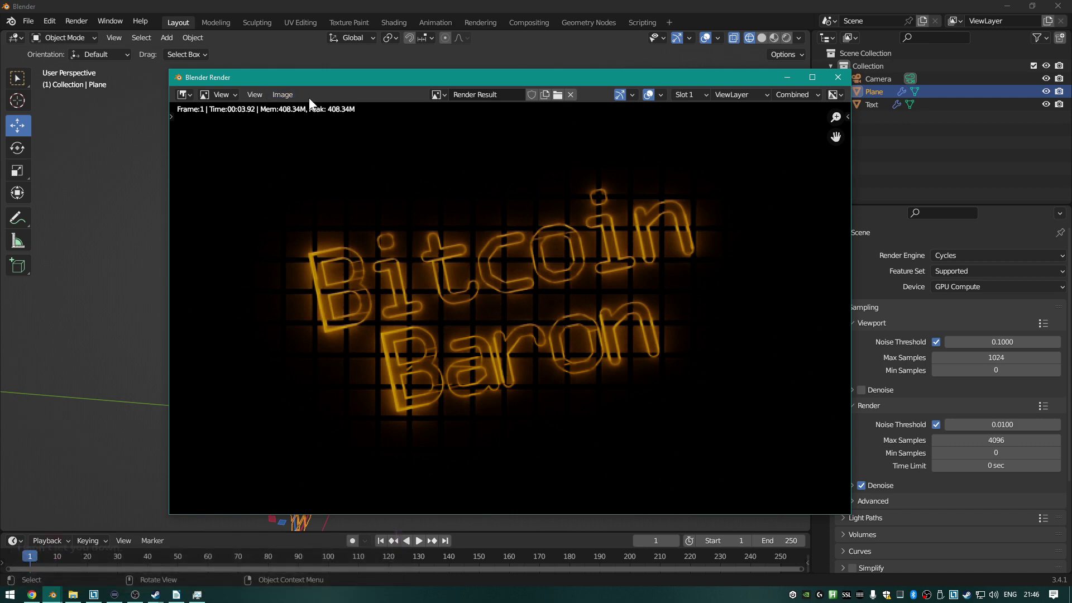
click(285, 95)
click(316, 182)
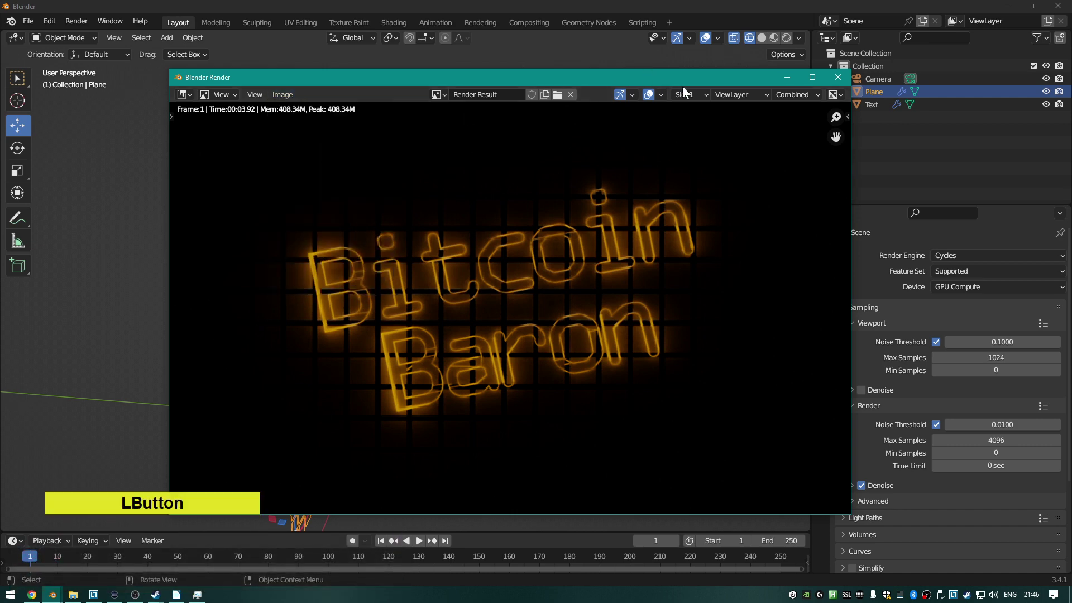
click(840, 77)
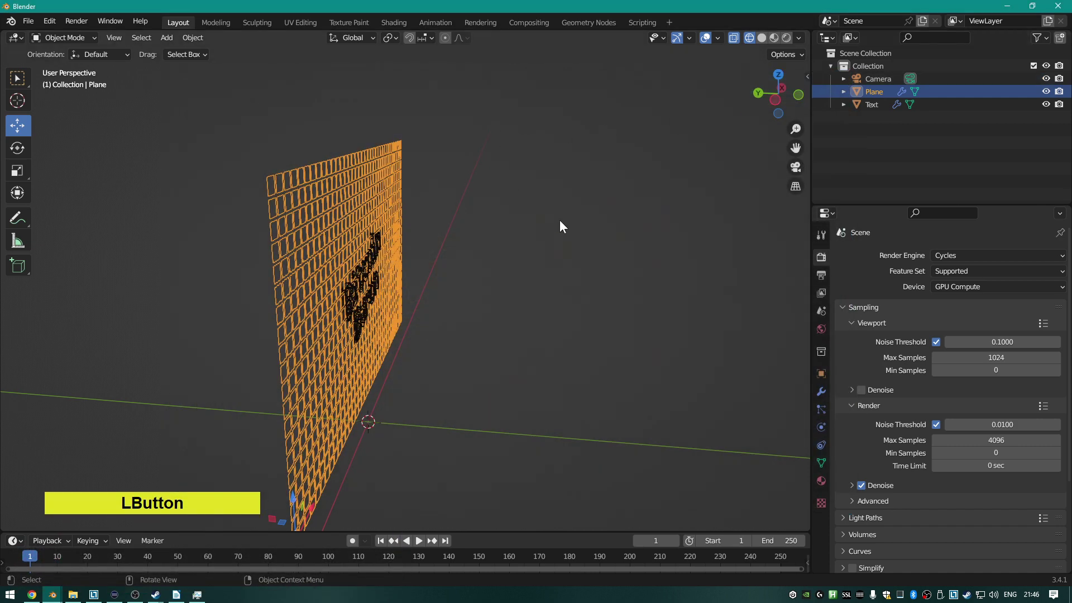
Switch the scene's render engine to Eevee and display the viewport in Rendered shading around the text and plane grid.
middle_drag(559, 220, 464, 223)
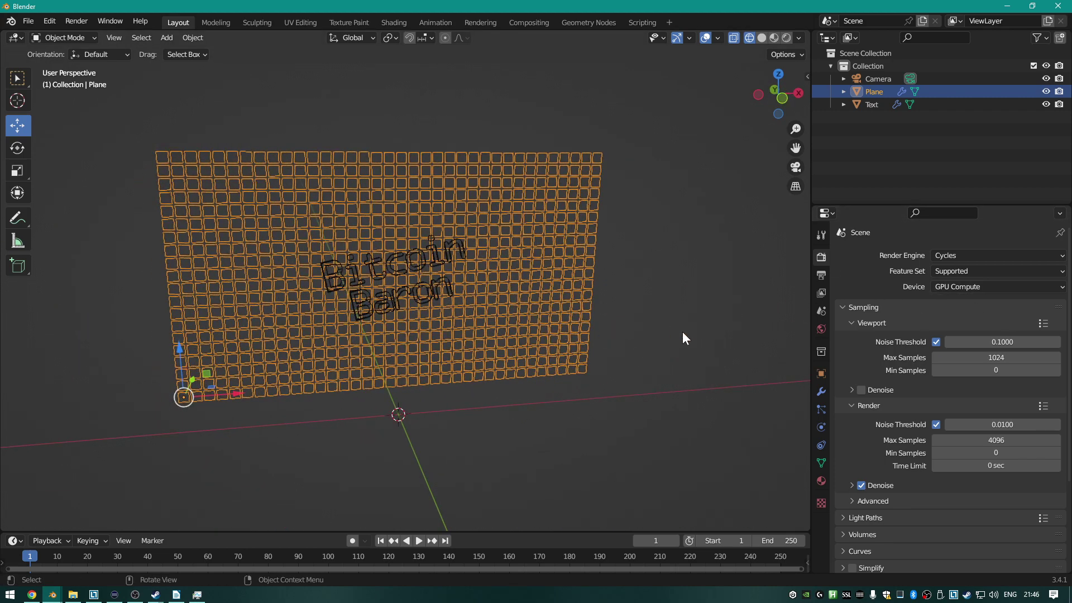
click(987, 257)
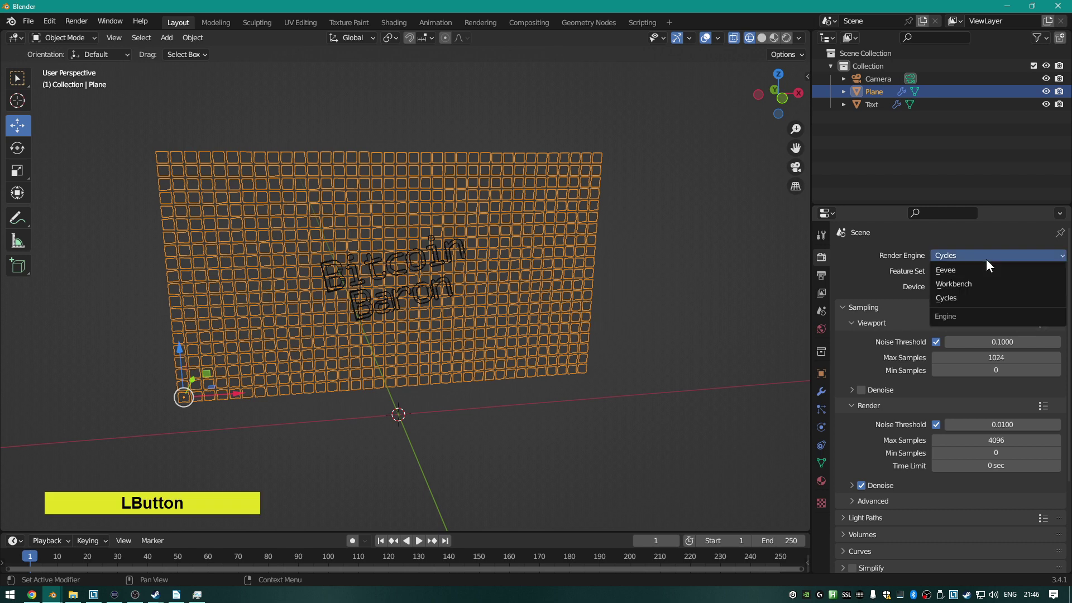
click(956, 269)
key(z)
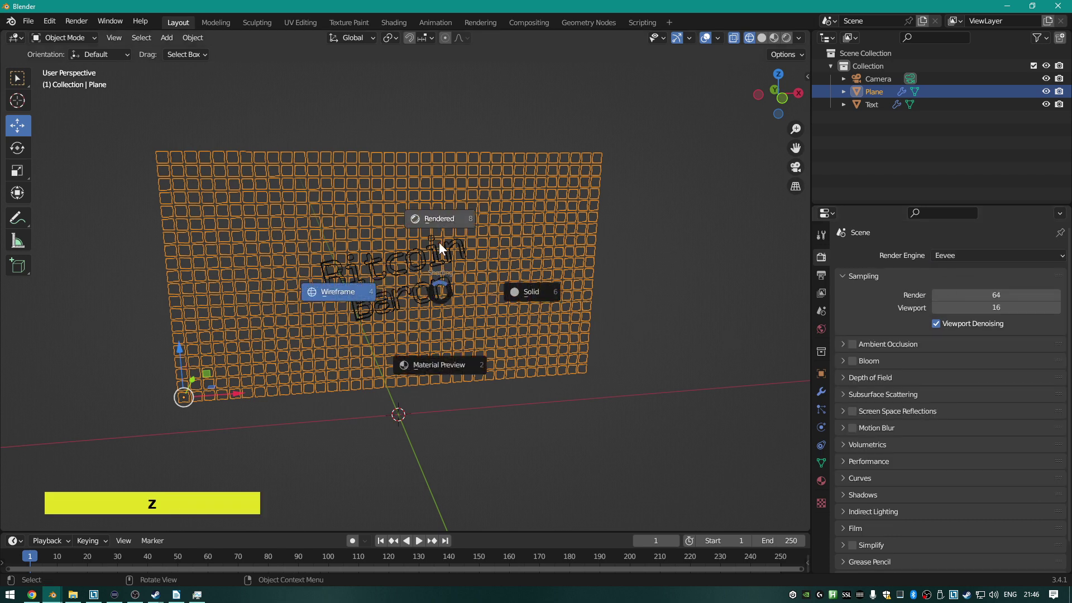
click(435, 217)
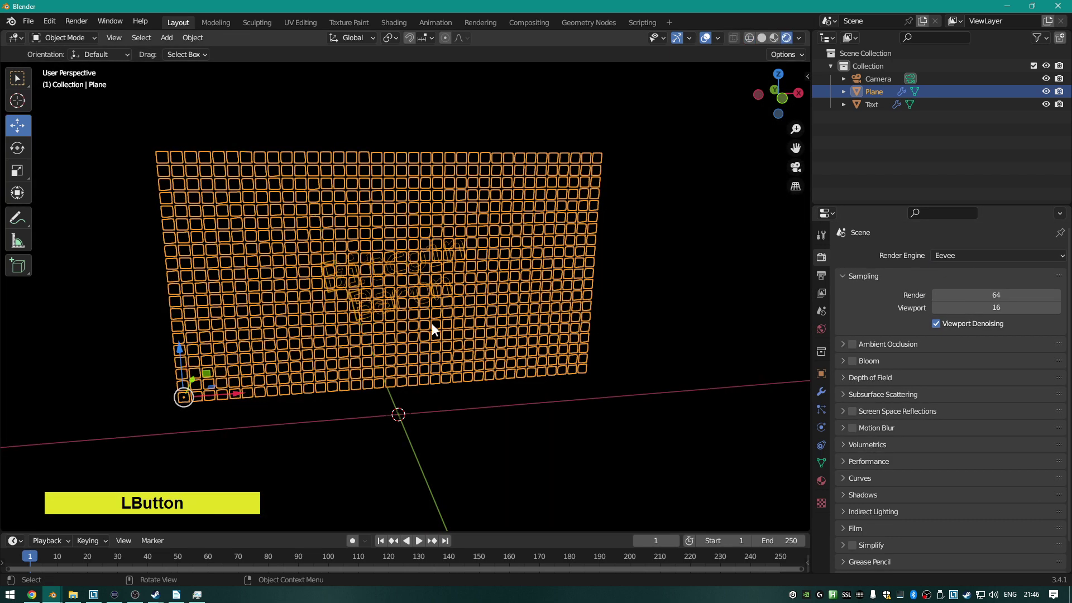
scroll(433, 329, up, 3)
shift+middle_drag(426, 344, 467, 266)
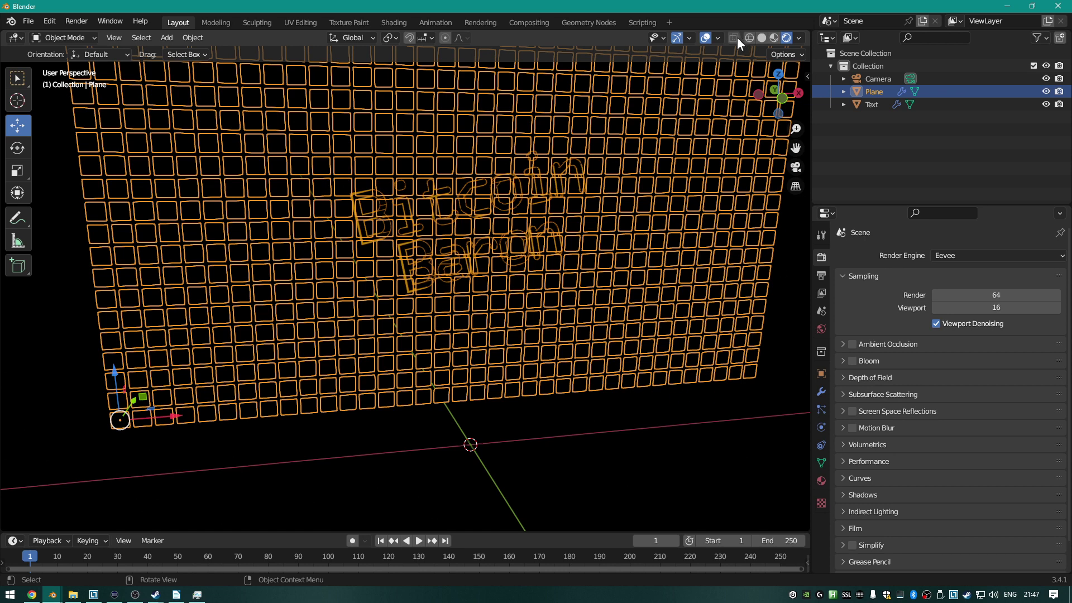
Toggle the viewport's floor grid overlay on and off, and turn off the outline overlay for selected objects.
click(719, 39)
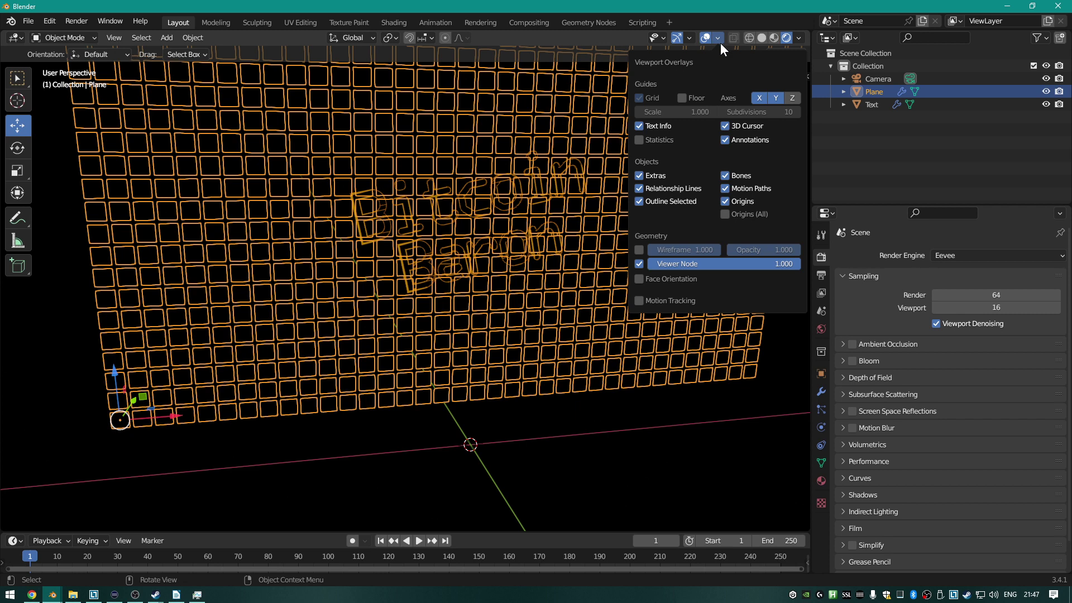
click(682, 99)
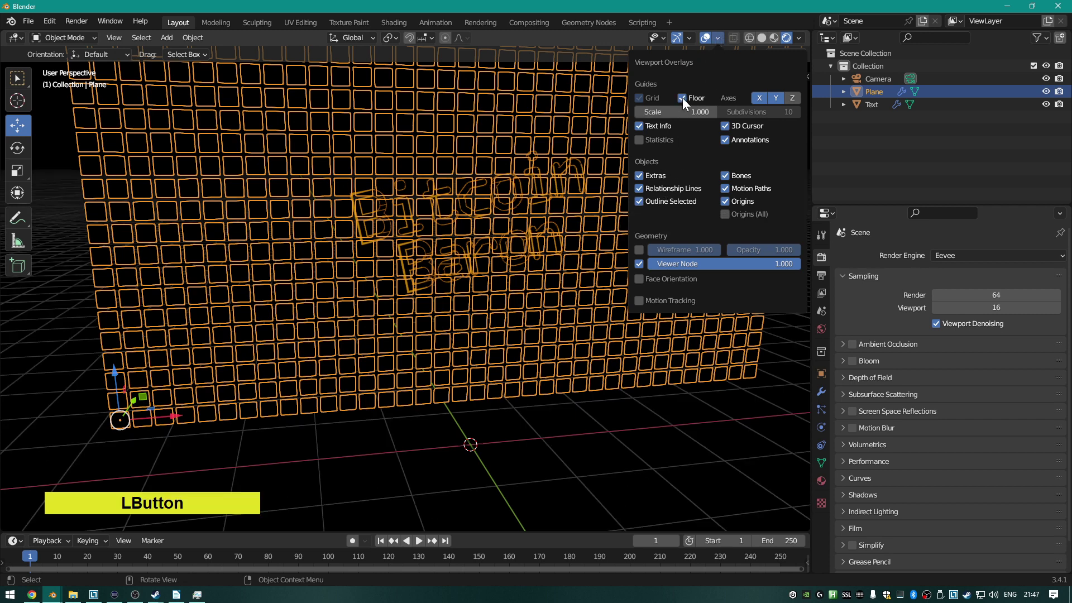
click(682, 98)
click(682, 99)
click(682, 98)
click(682, 98)
click(682, 99)
click(641, 203)
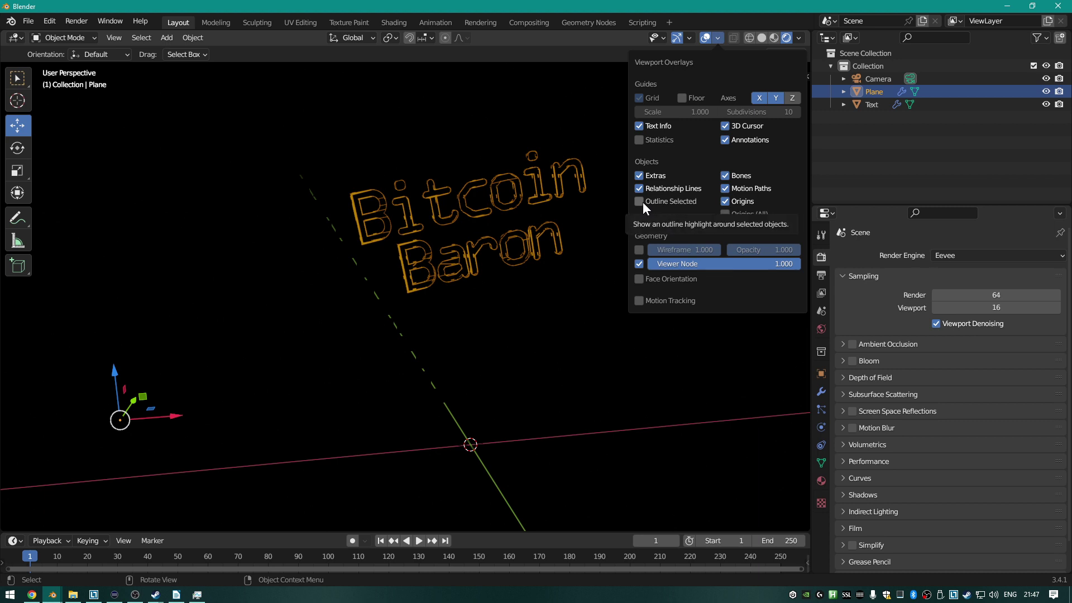
click(887, 215)
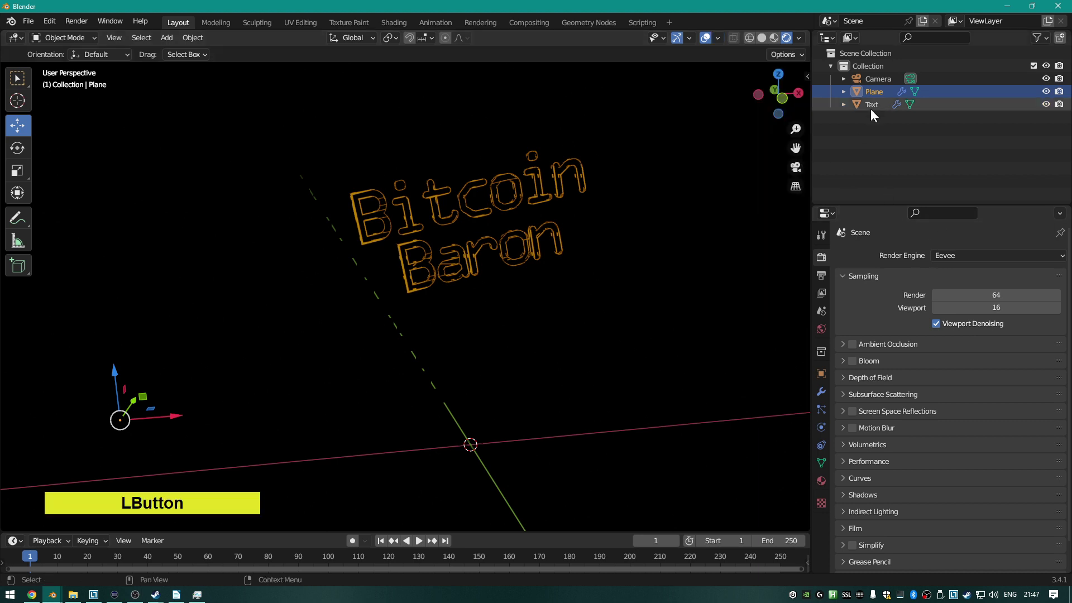
Create a new material on the plane grid and name it mtl_background.
scroll(860, 424, down, 3)
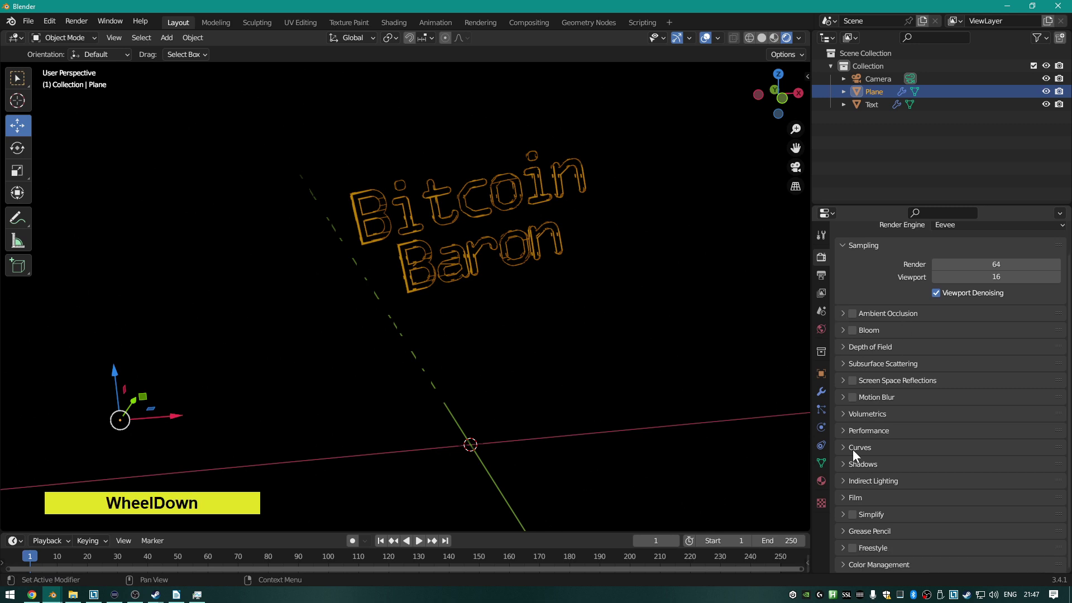
click(821, 481)
click(941, 307)
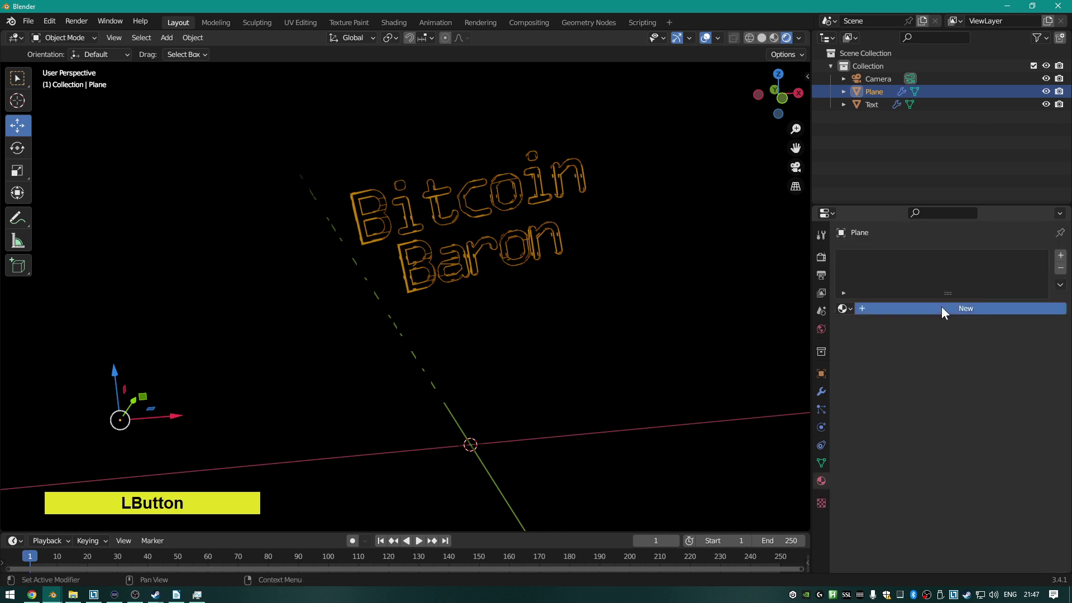
click(915, 308)
text(mtl_)
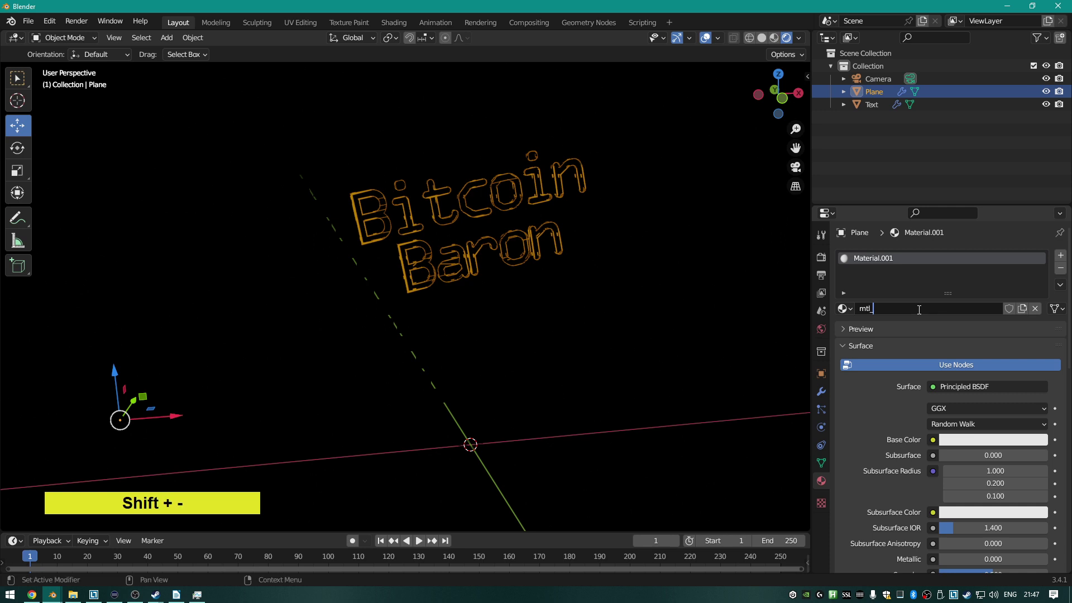
text(background)
key(Return)
Raise the Metallic value of the mtl_background material to 0.985.
scroll(1061, 344, down, 1)
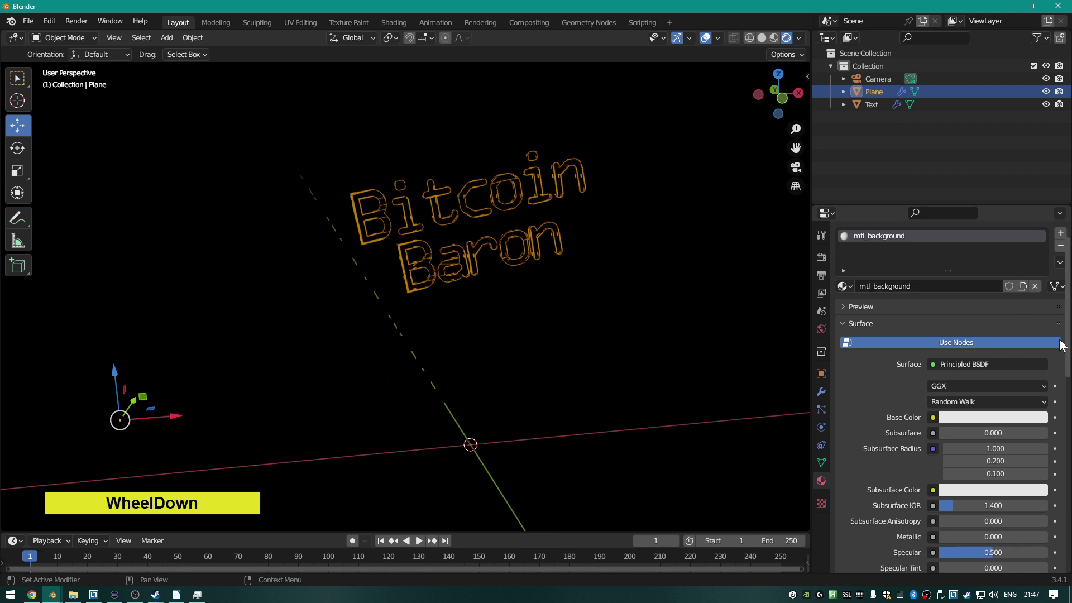
scroll(1061, 345, down, 15)
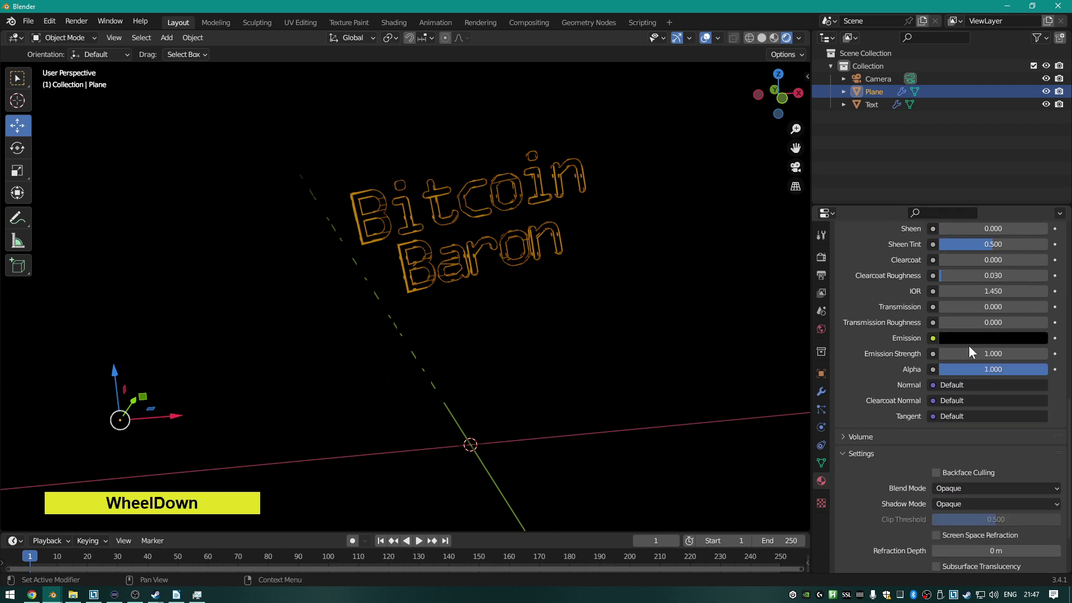
scroll(970, 347, up, 12)
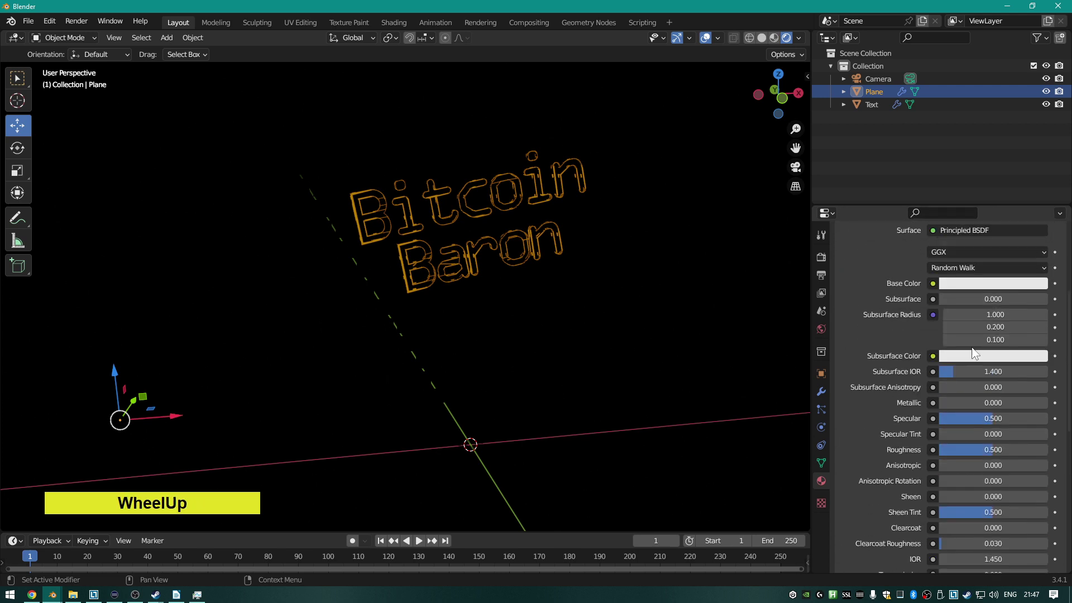
scroll(975, 292, down, 5)
scroll(973, 301, up, 3)
scroll(972, 311, down, 1)
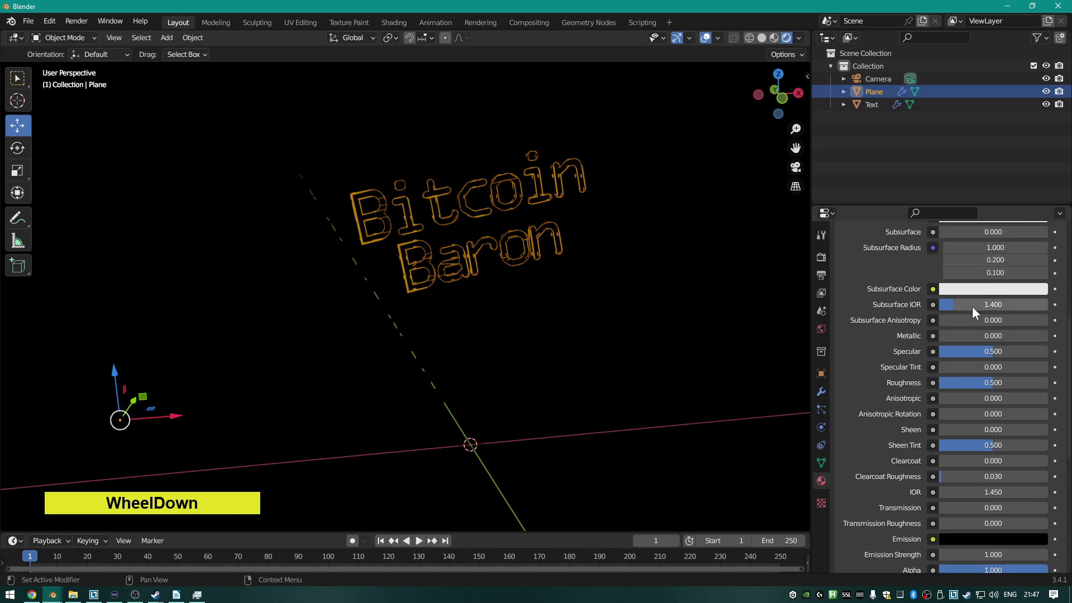
scroll(972, 311, down, 1)
scroll(970, 310, up, 5)
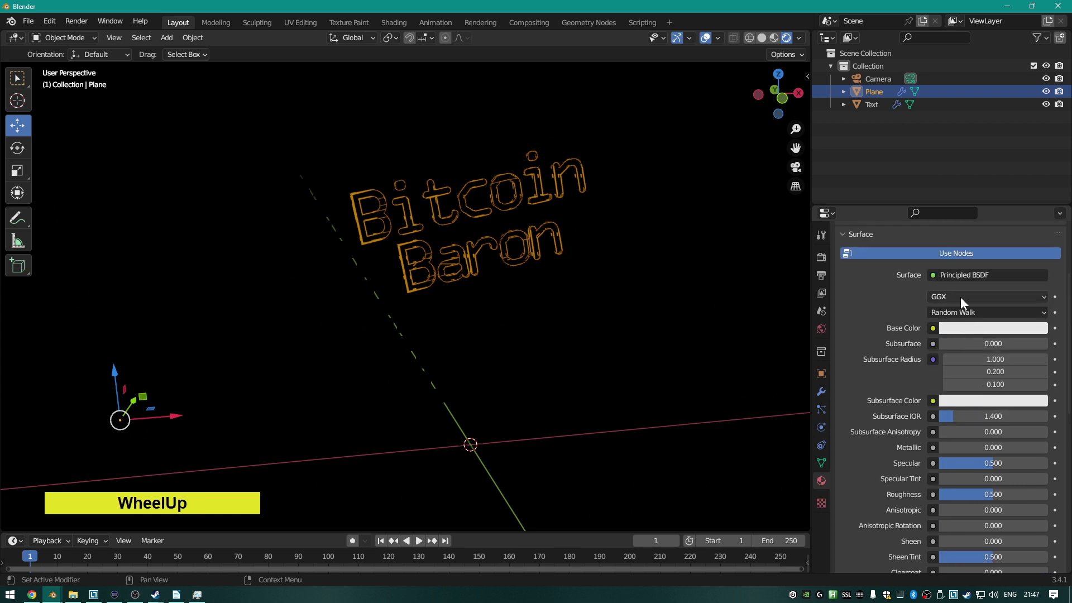
scroll(976, 339, down, 3)
scroll(971, 349, down, 1)
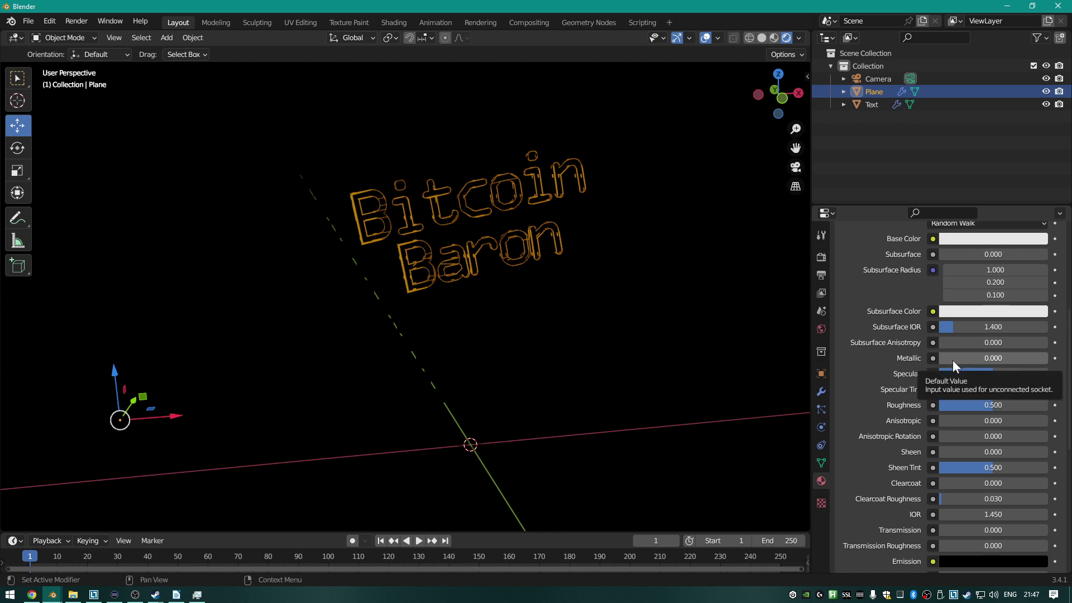
scroll(525, 269, up, 1)
scroll(525, 268, up, 2)
middle_drag(527, 273, 504, 253)
drag(971, 358, 1046, 357)
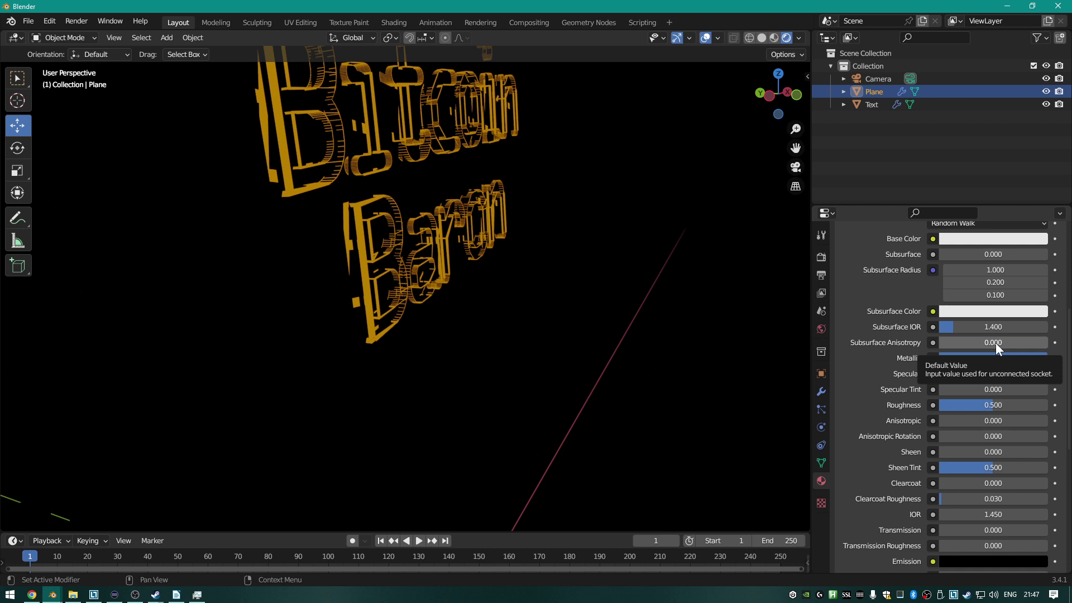
Enable Screen Space Reflections for Eevee and check the glowing text's reflection on the planes from an oblique close-up.
click(821, 258)
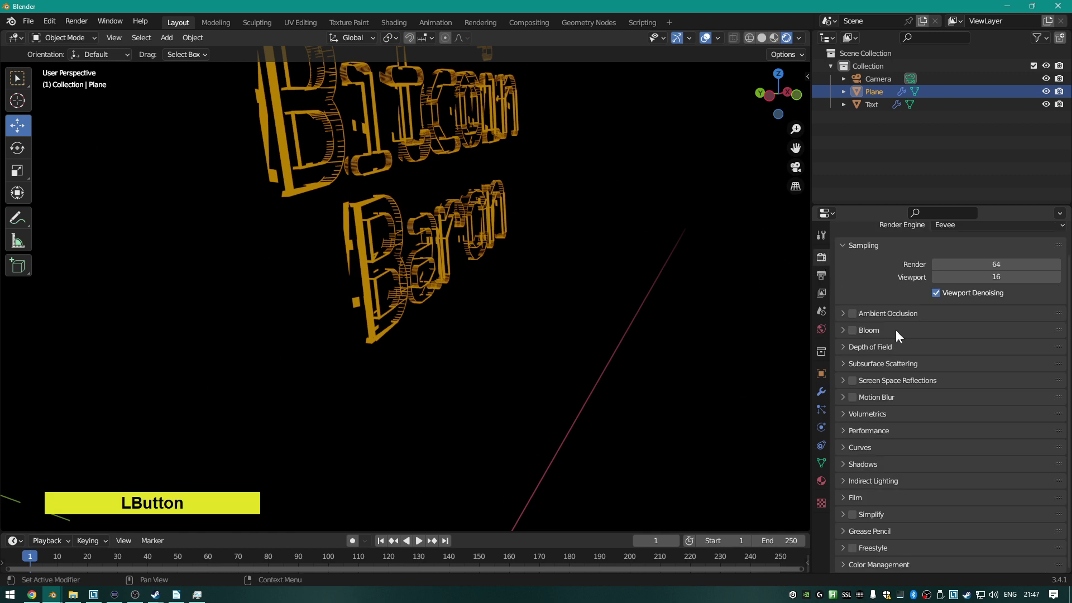
click(852, 381)
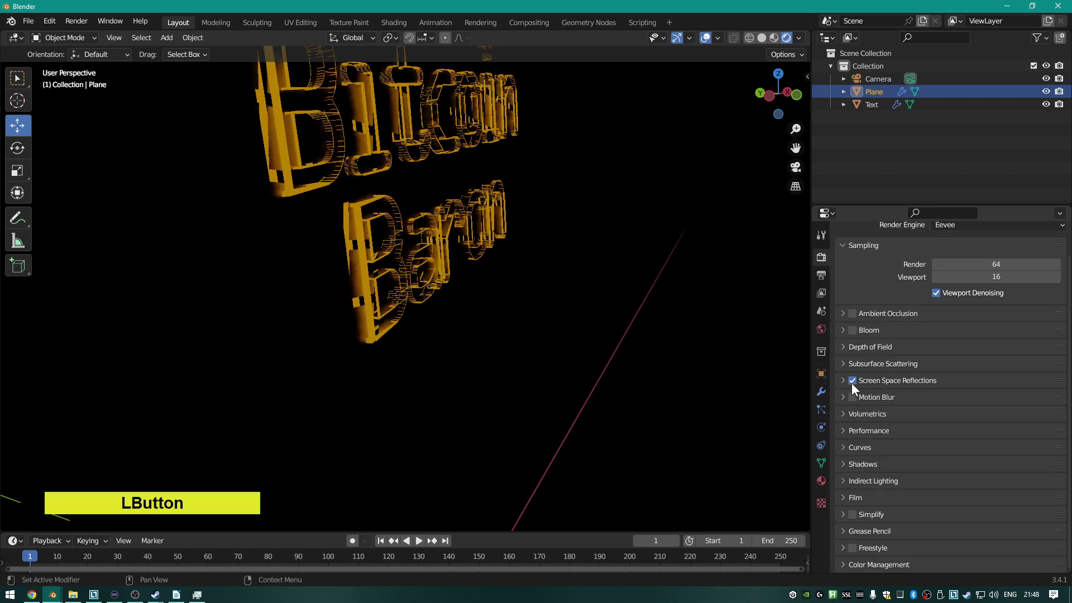
scroll(404, 249, down, 3)
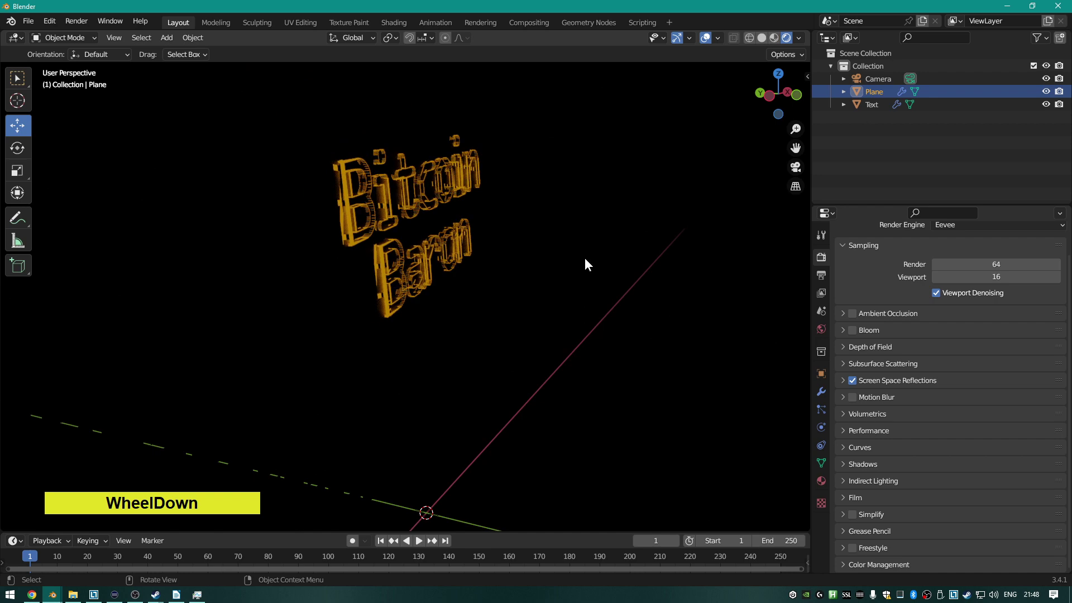
middle_drag(585, 257, 550, 253)
scroll(658, 320, up, 5)
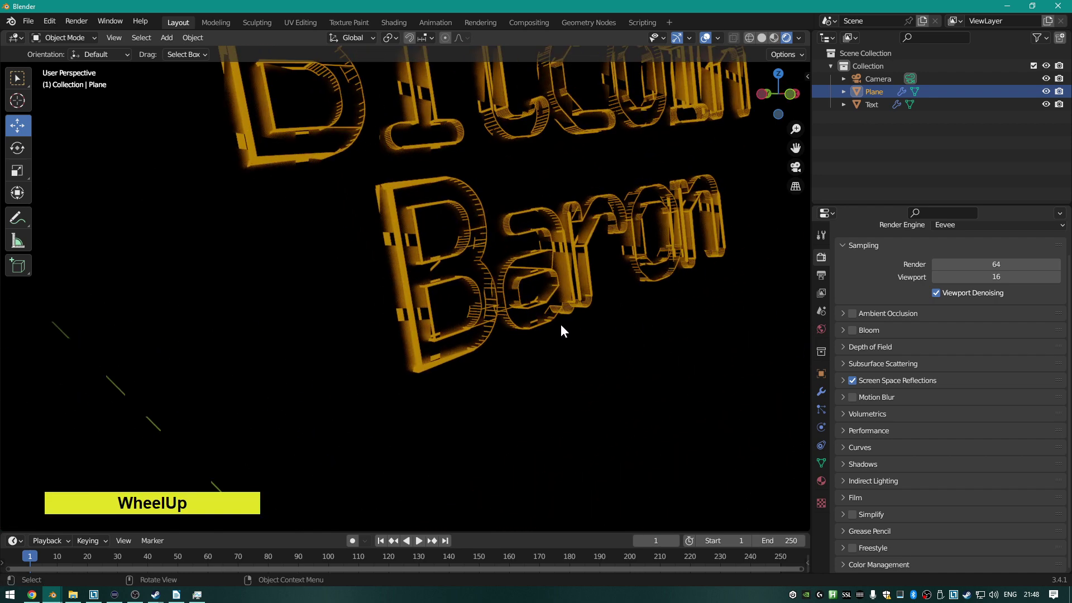
shift+middle_drag(560, 328, 722, 244)
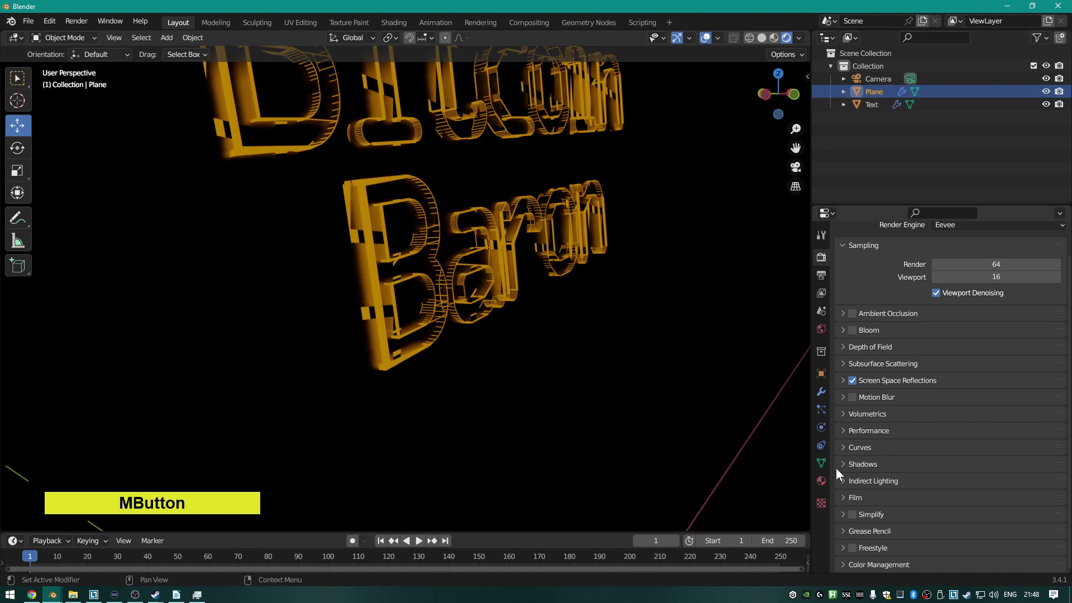
Lower the Roughness of the plane grid's mtl_background material to 0.
click(821, 479)
scroll(972, 377, down, 8)
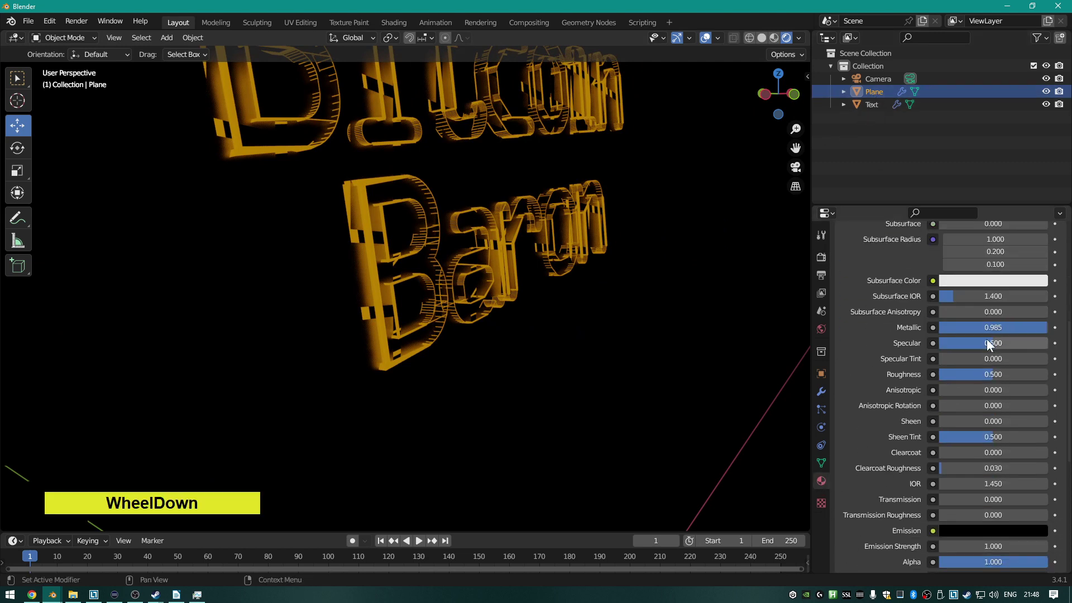
drag(1012, 374, 943, 373)
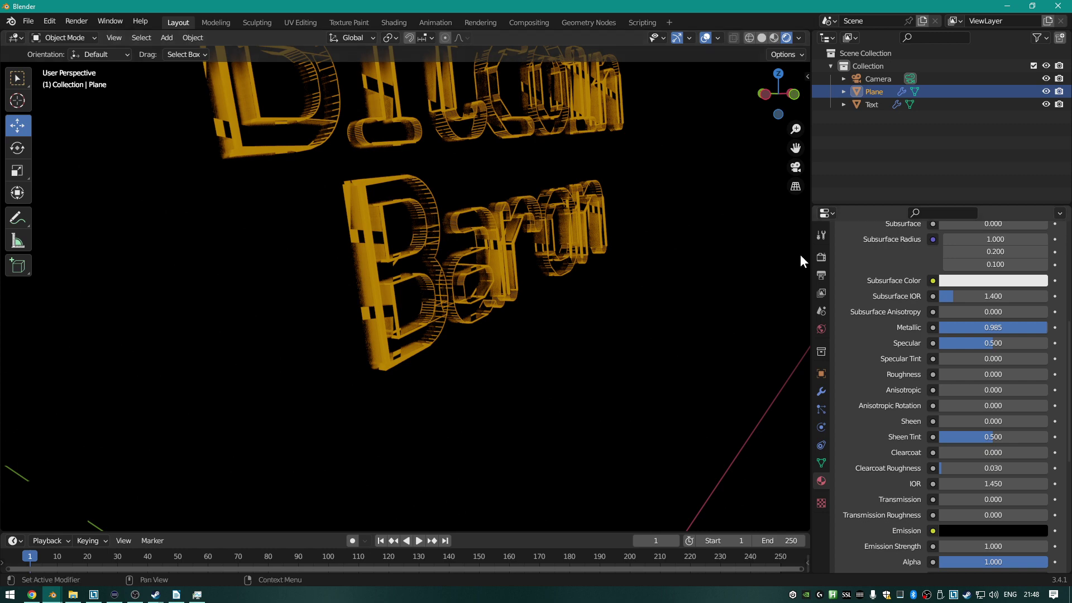
Display the viewport as wireframe and move the plane grid along the Y axis farther behind the text.
scroll(532, 340, down, 5)
scroll(538, 359, down, 2)
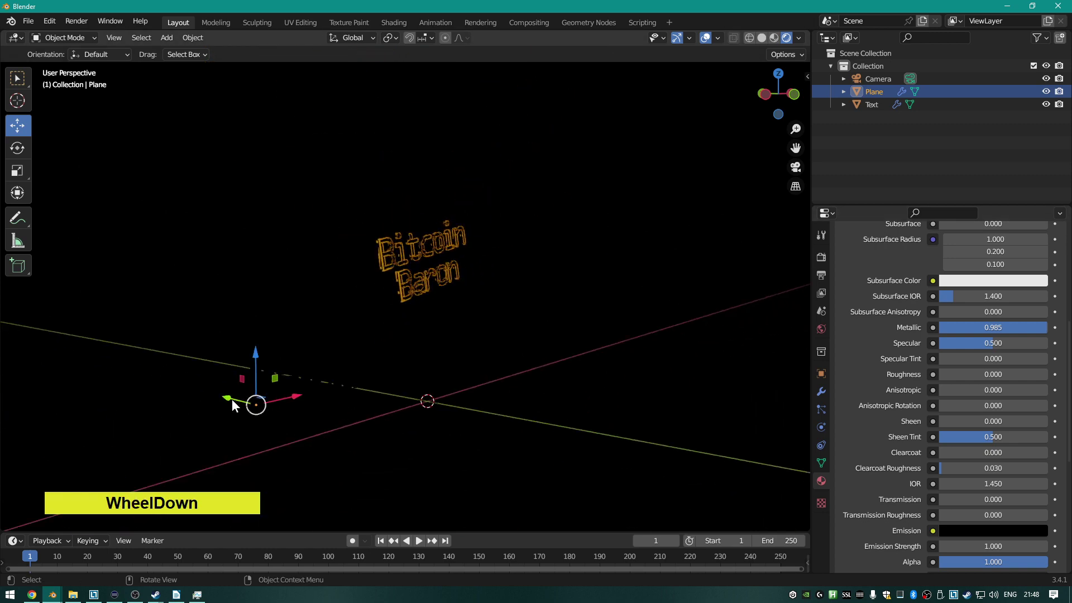
key(z)
click(287, 394)
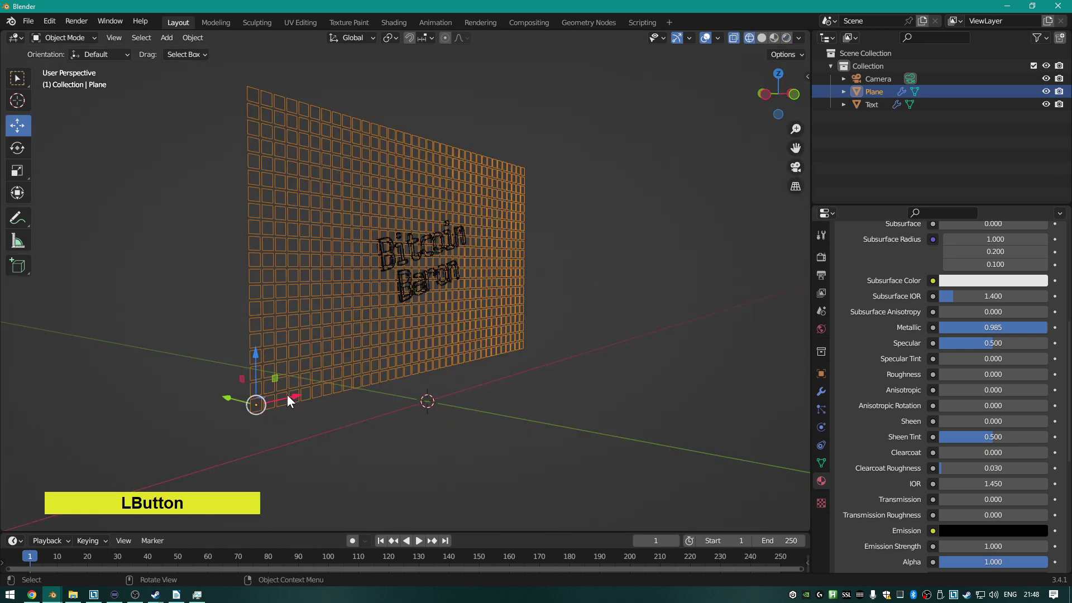
scroll(363, 402, up, 2)
middle_drag(363, 404, 520, 380)
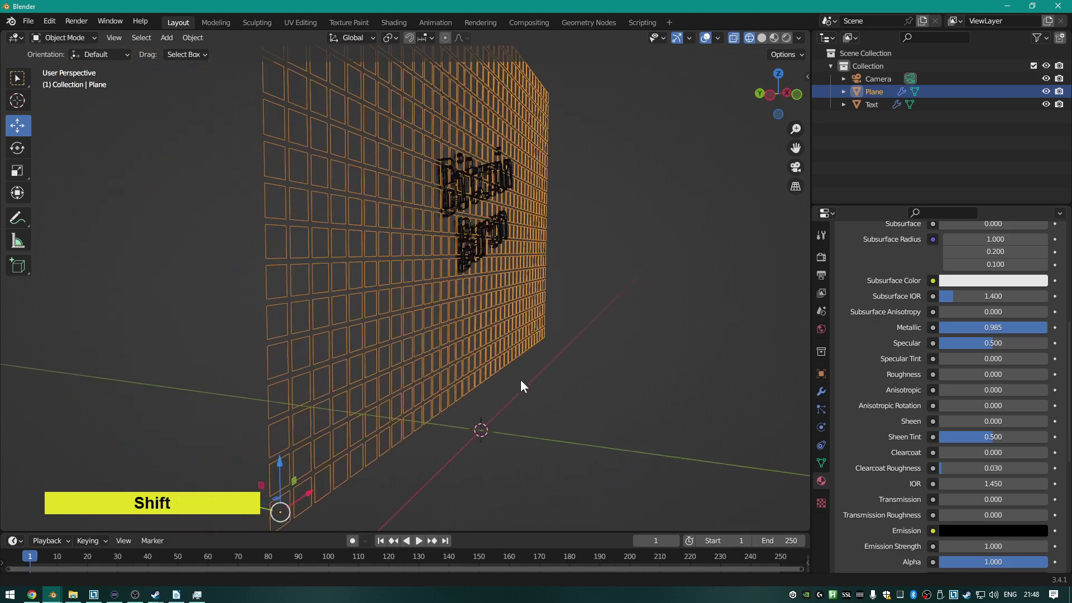
shift+middle_drag(395, 410, 431, 379)
click(306, 443)
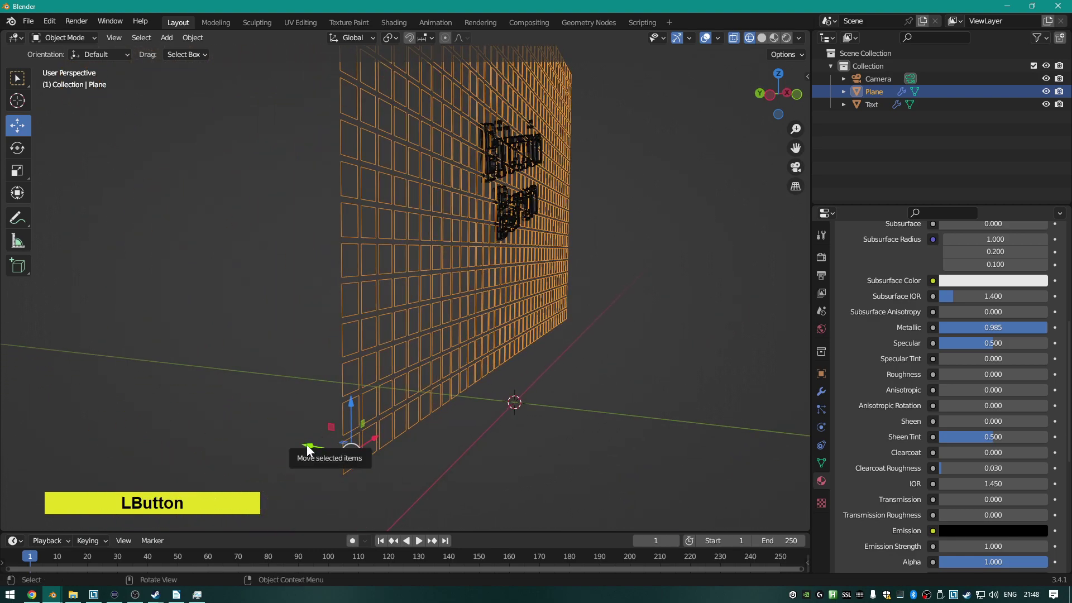
drag(306, 444, 270, 446)
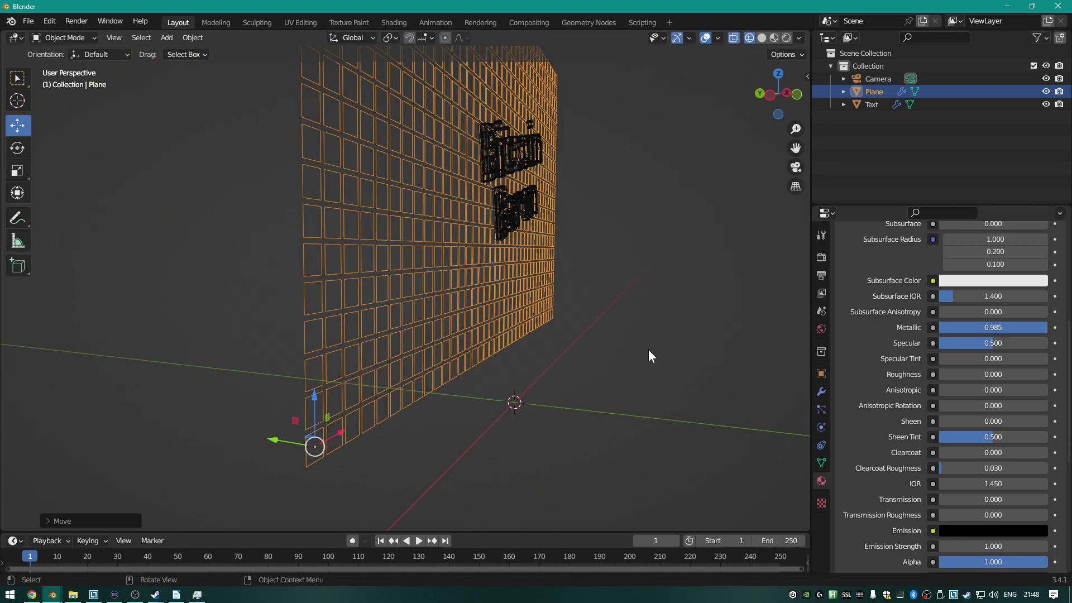
Return the viewport to Rendered shading and examine the text's reflections on the plane grid up close.
key(z)
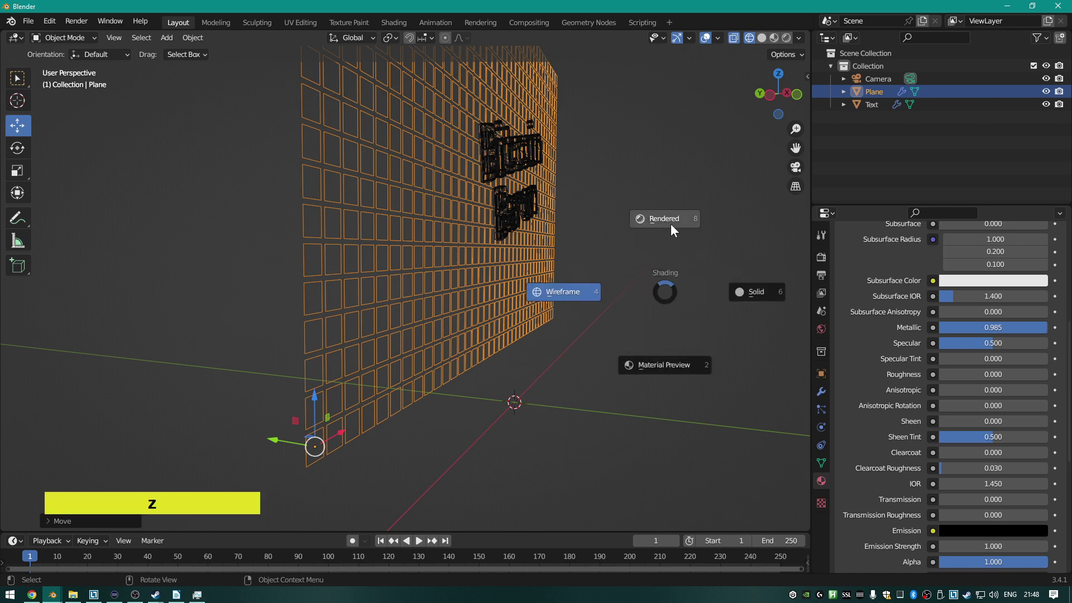
click(669, 223)
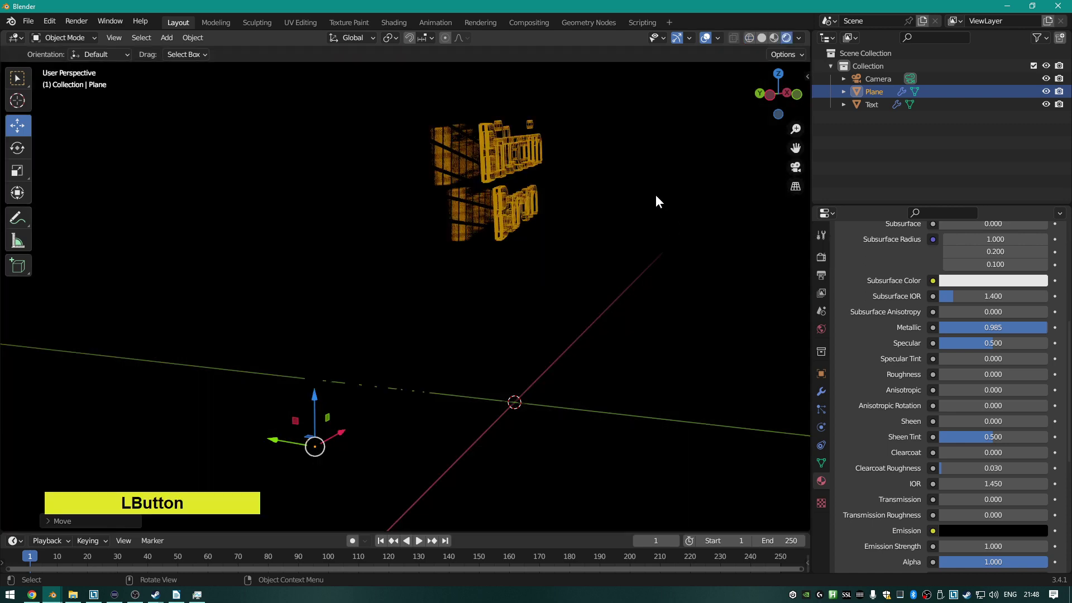
shift+middle_drag(652, 163, 426, 264)
scroll(568, 277, up, 5)
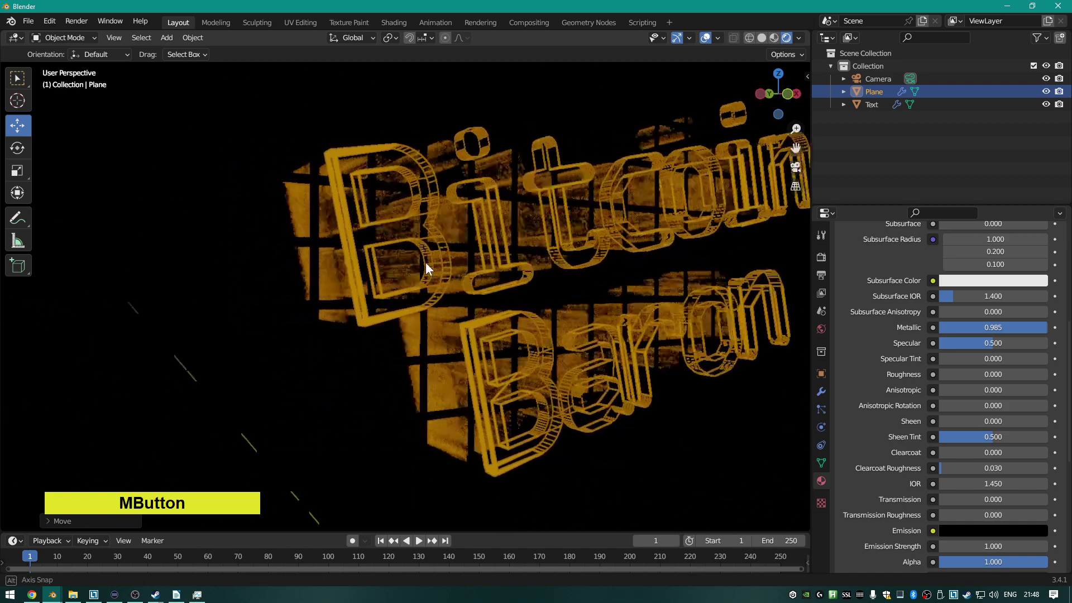
scroll(426, 263, up, 2)
scroll(836, 270, down, 3)
scroll(899, 262, up, 6)
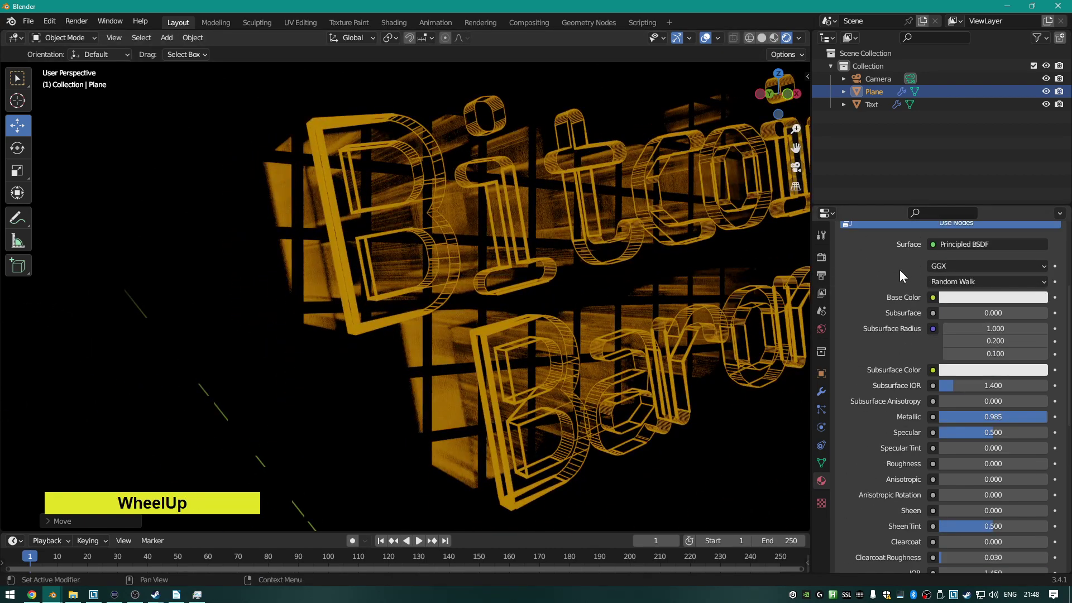
Turn off Half Res Trace and set Trace Precision to 1.000 for Eevee's Screen Space Reflections.
scroll(900, 270, up, 5)
click(821, 257)
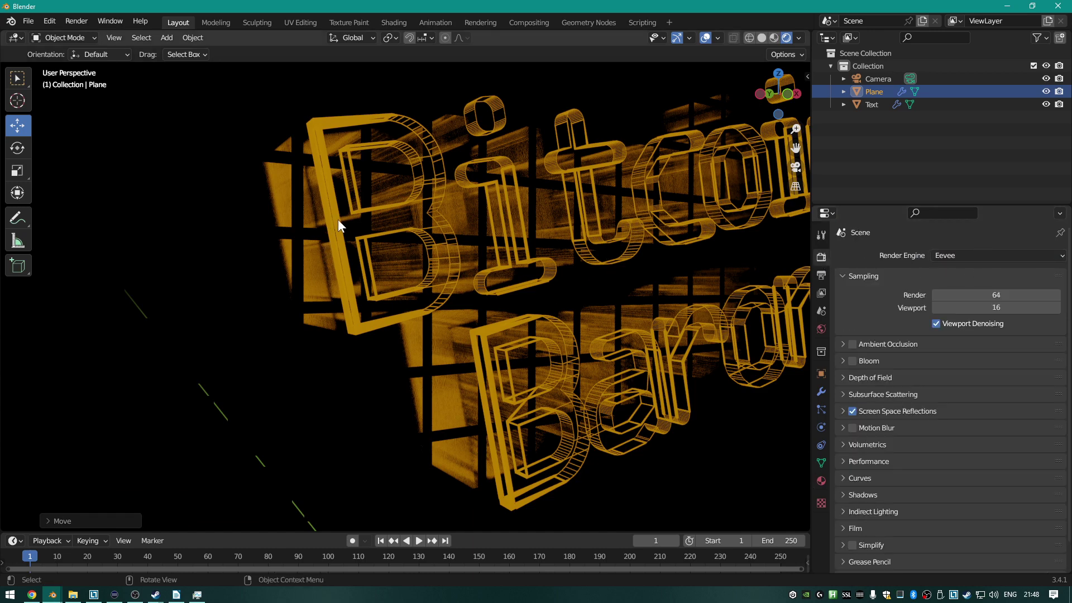
middle_drag(370, 236, 610, 256)
scroll(586, 333, down, 3)
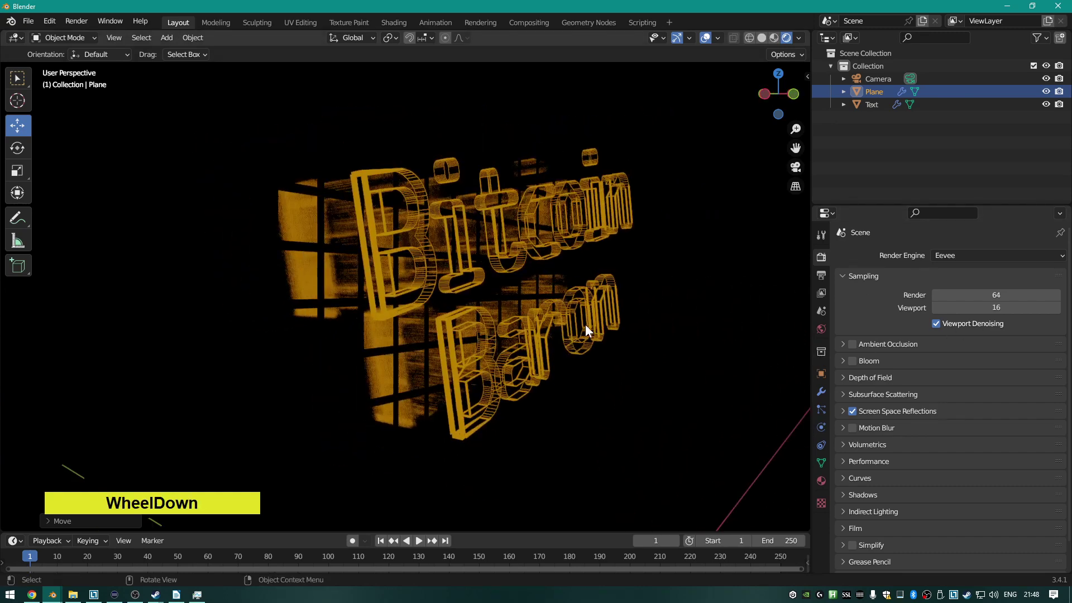
middle_drag(585, 324, 650, 338)
click(821, 480)
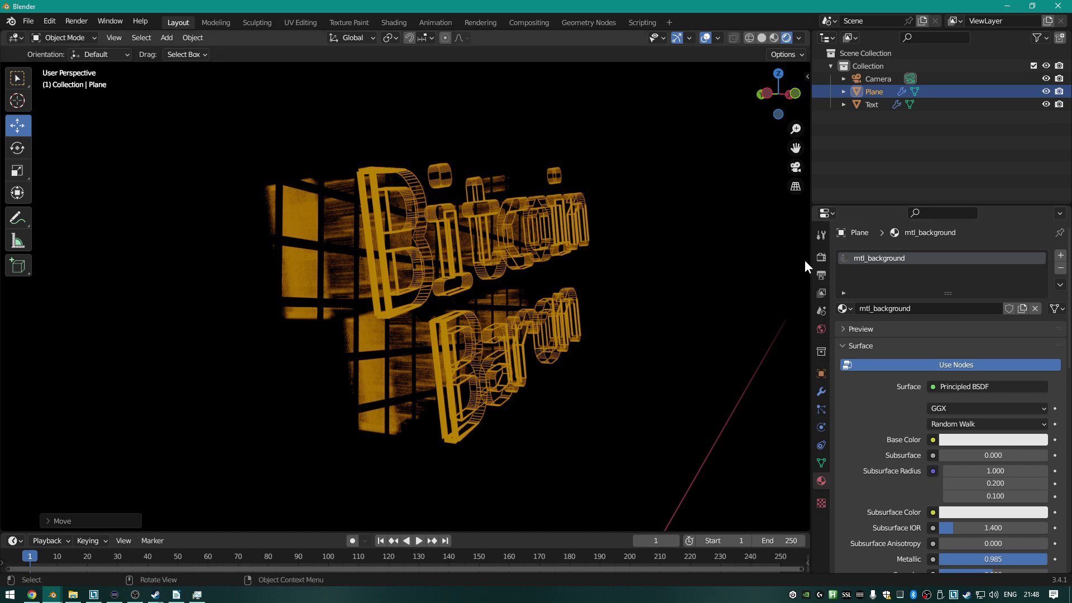
click(818, 258)
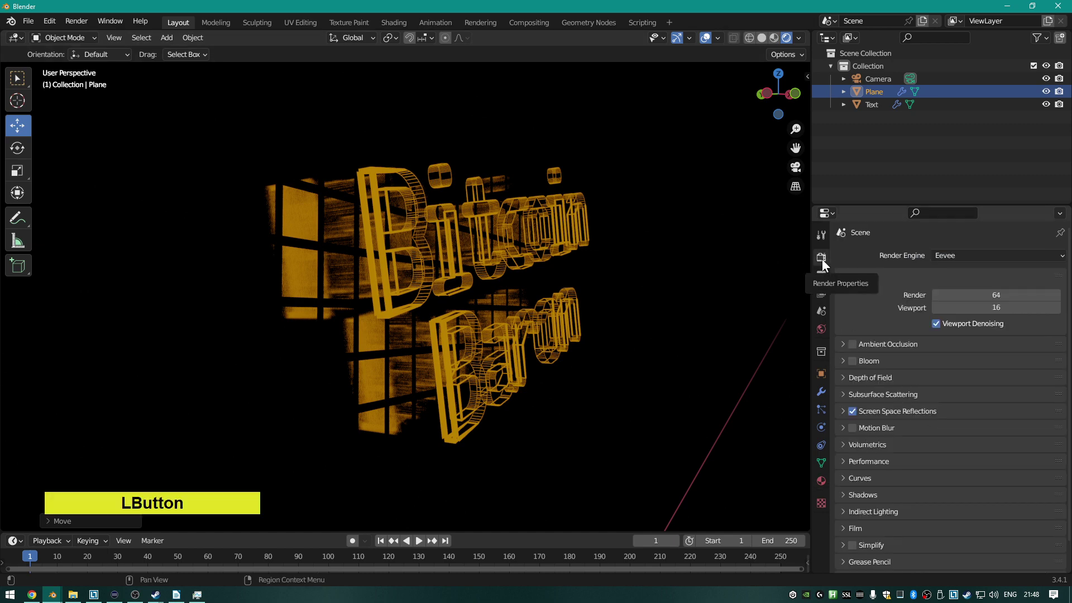
click(842, 412)
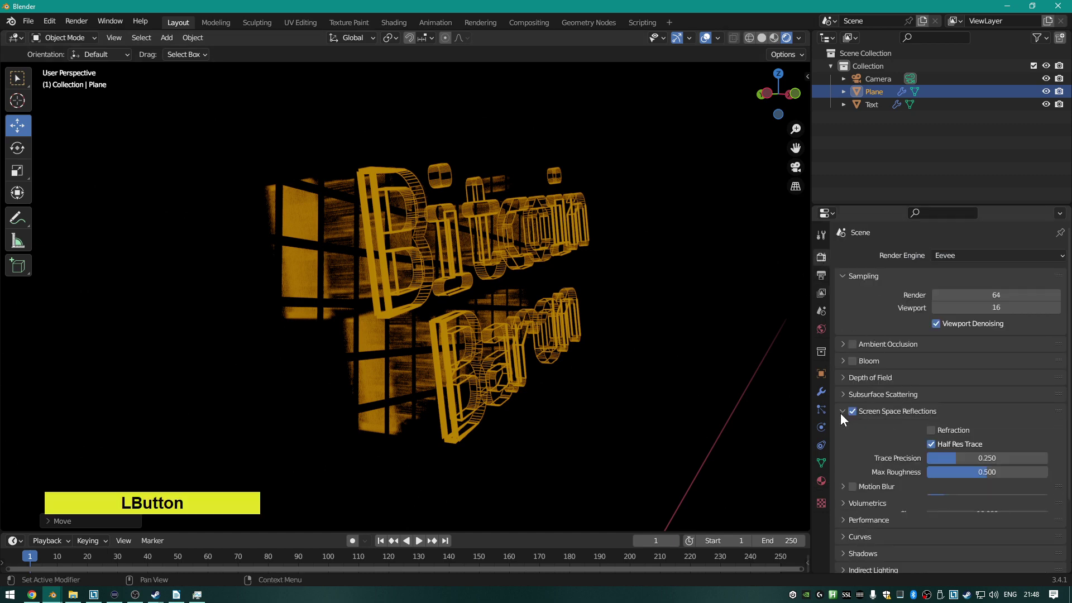
click(950, 445)
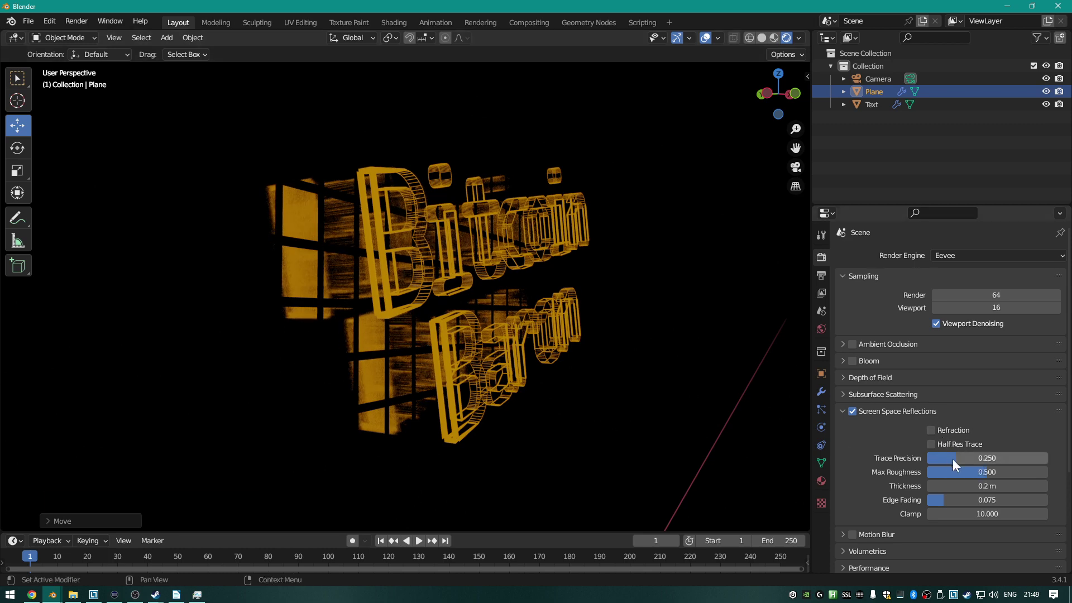
drag(952, 459, 1044, 464)
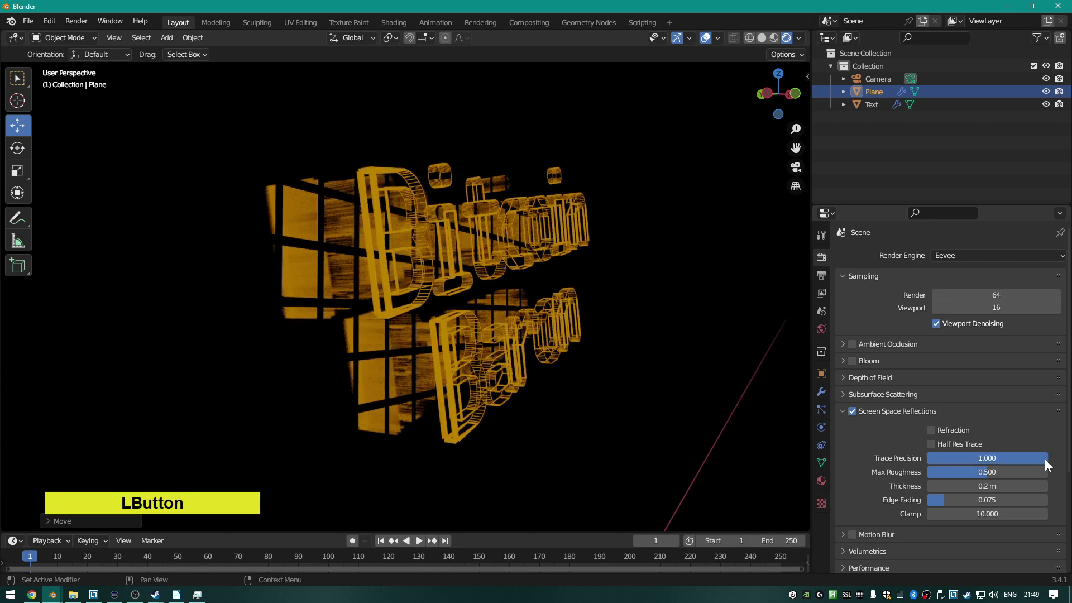
click(954, 430)
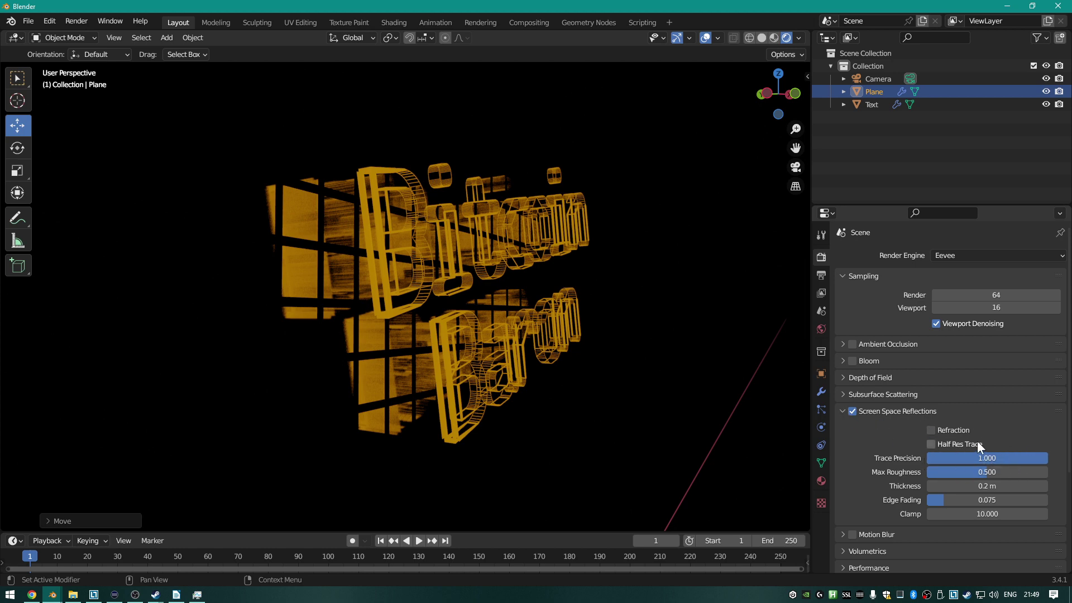
click(842, 412)
Set the plane grid's mtl_background material to Metallic 1.000, Specular 0.000 and Roughness 0.276.
middle_drag(599, 336, 573, 327)
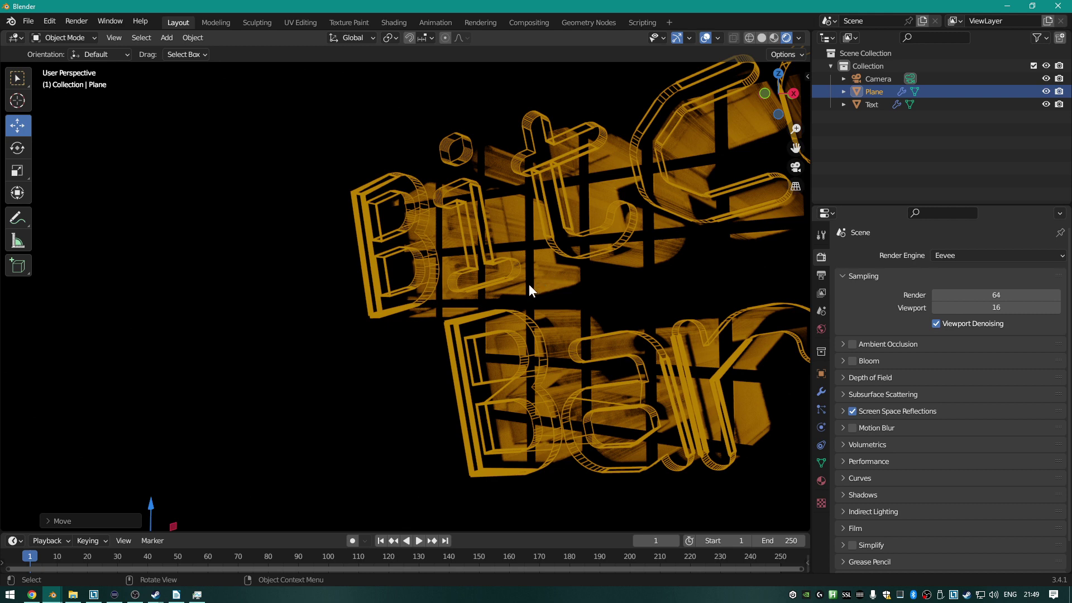
click(886, 91)
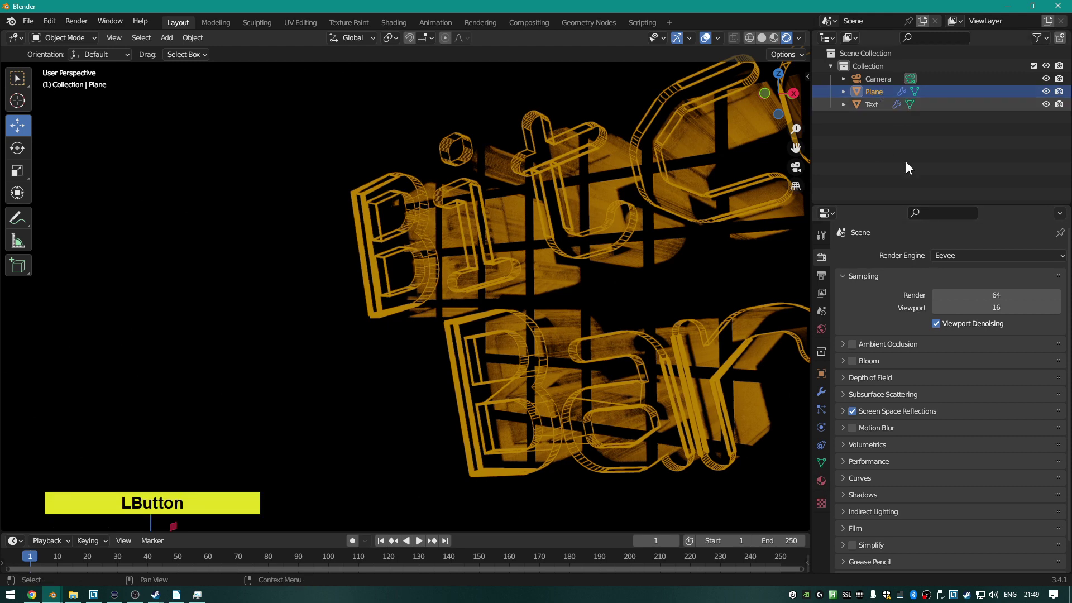
click(821, 481)
scroll(995, 366, down, 10)
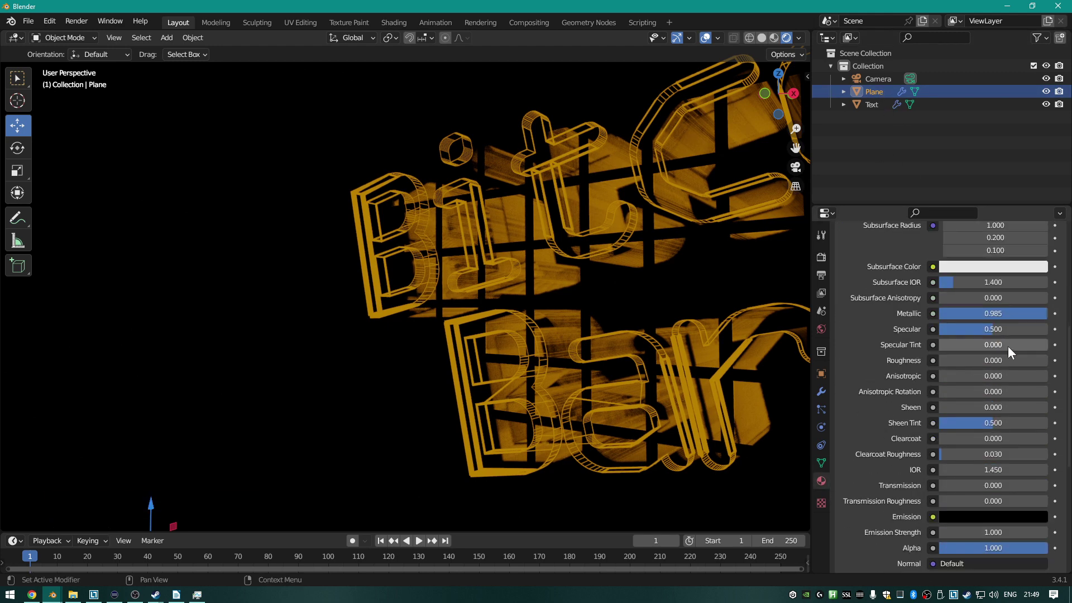
drag(1004, 314, 938, 313)
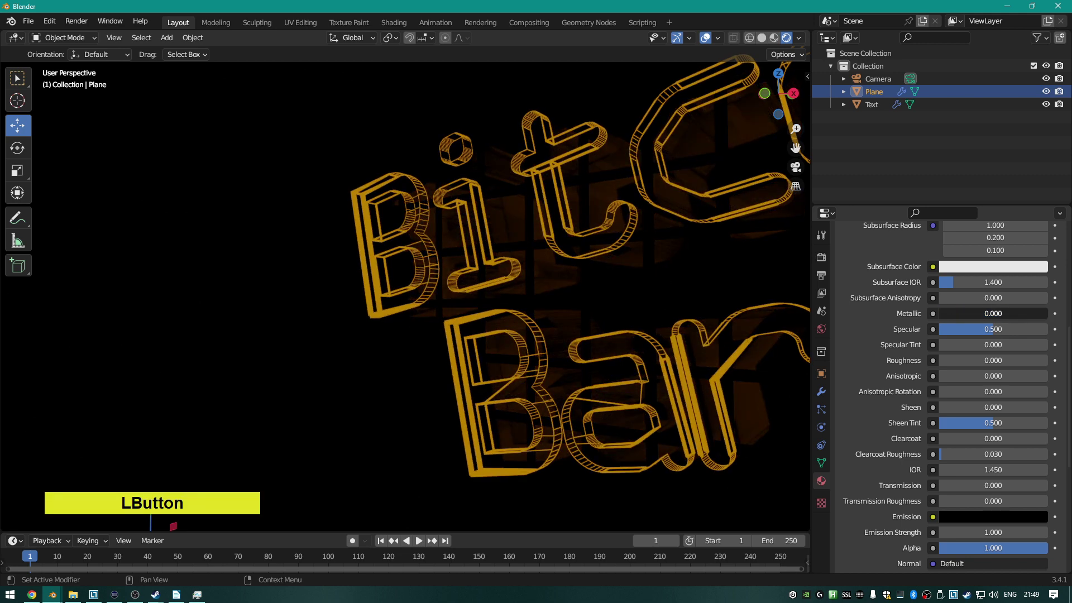
drag(1003, 311, 1047, 313)
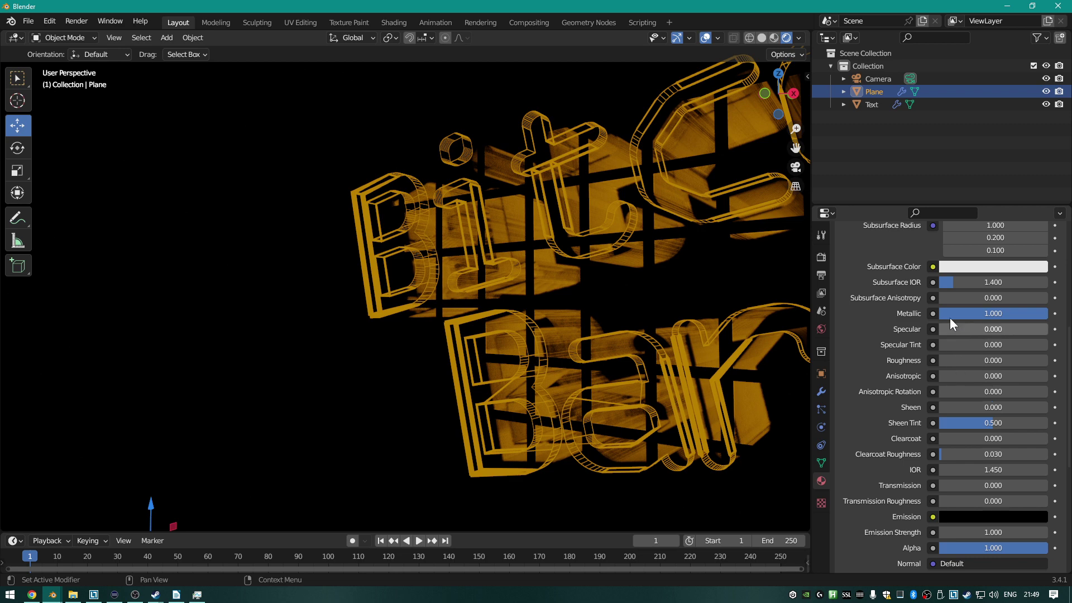
click(955, 360)
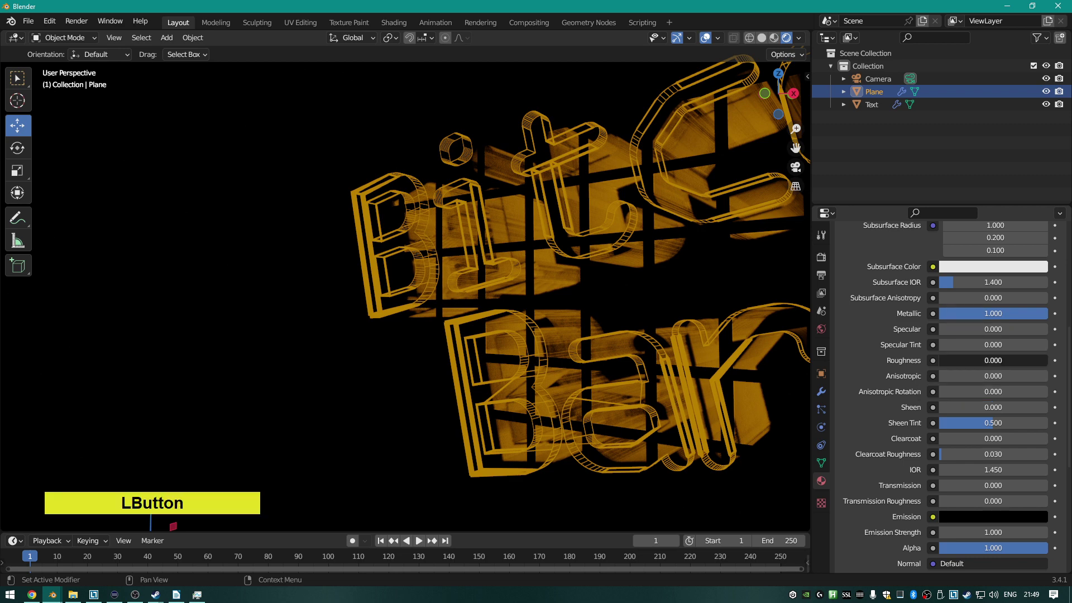
mouse_move(954, 360)
mouse_down()
mouse_move(1039, 363)
mouse_move(949, 363)
mouse_move(968, 360)
mouse_up()
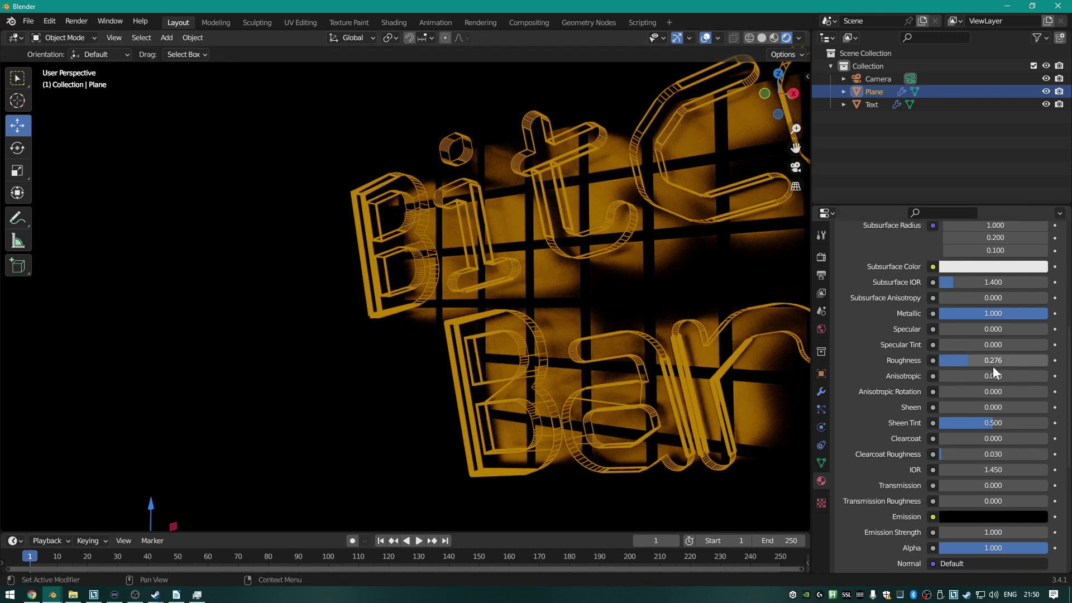
Render the current frame with Eevee and examine the text's blurred reflections in the render result.
key(F12)
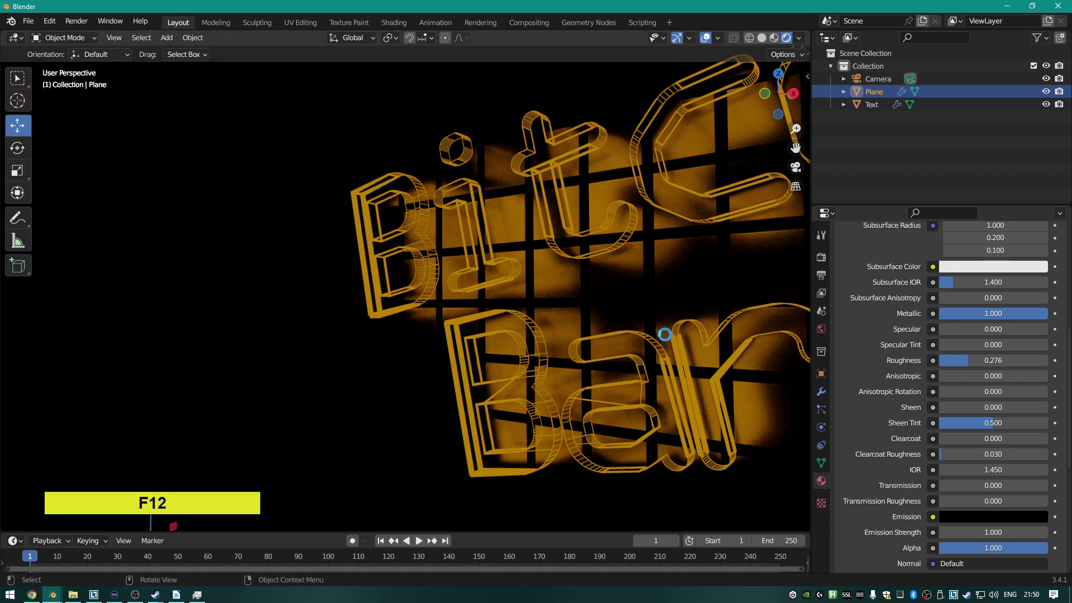
scroll(673, 367, up, 3)
scroll(678, 373, down, 4)
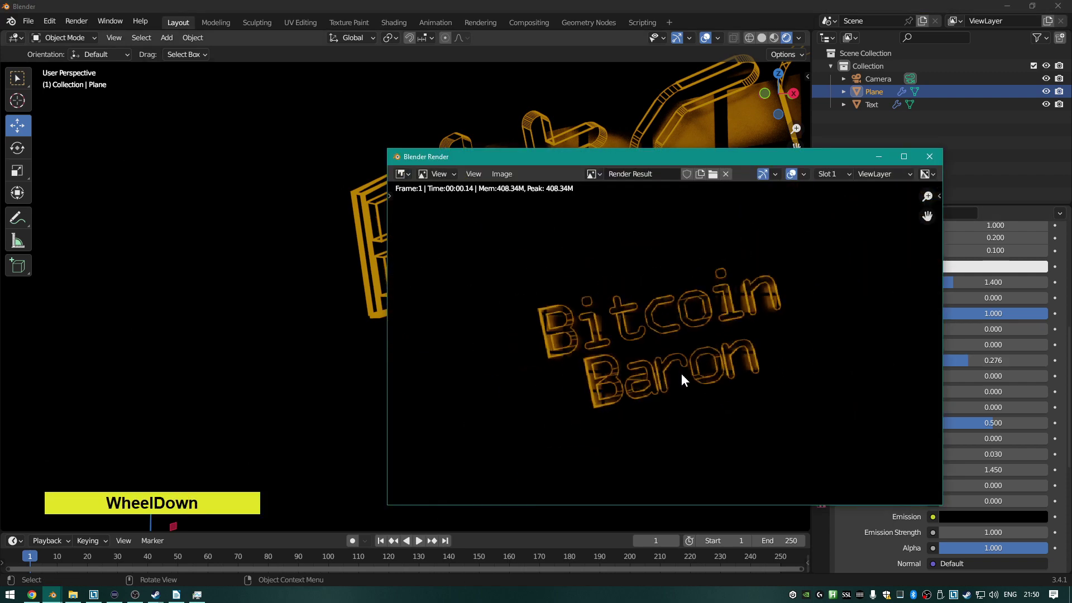
scroll(682, 379, up, 2)
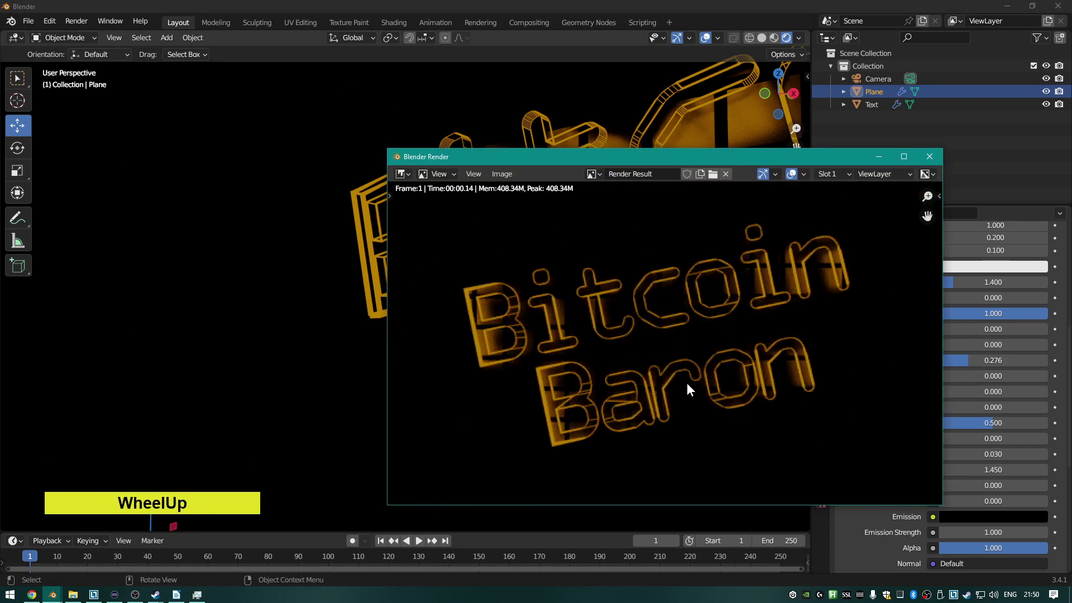
click(934, 159)
Set the output resolution scale to 100% and render the frame again to inspect it at full size.
scroll(845, 293, up, 5)
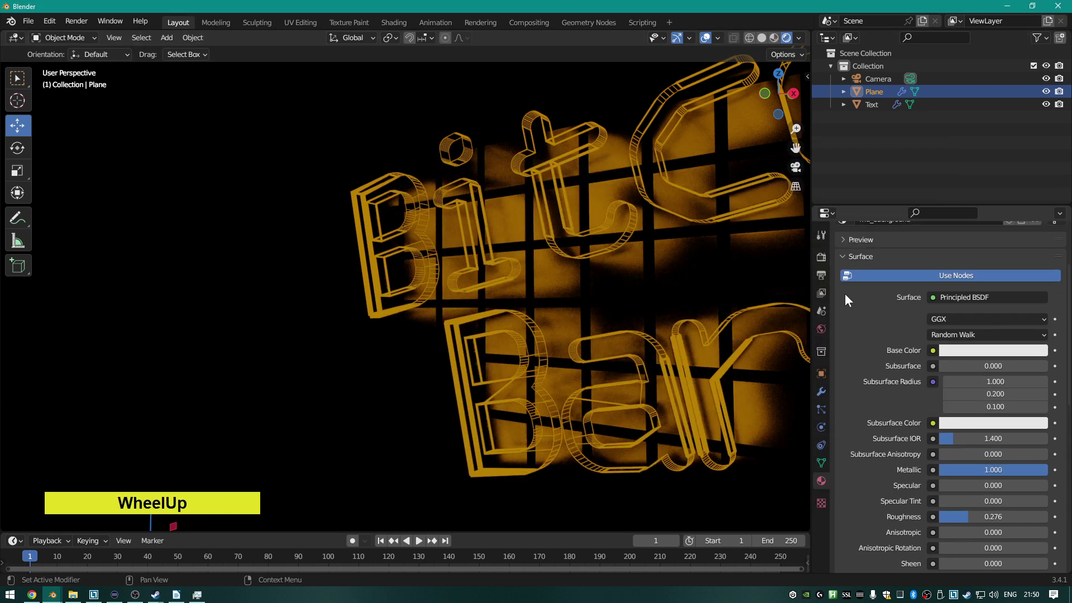
click(821, 275)
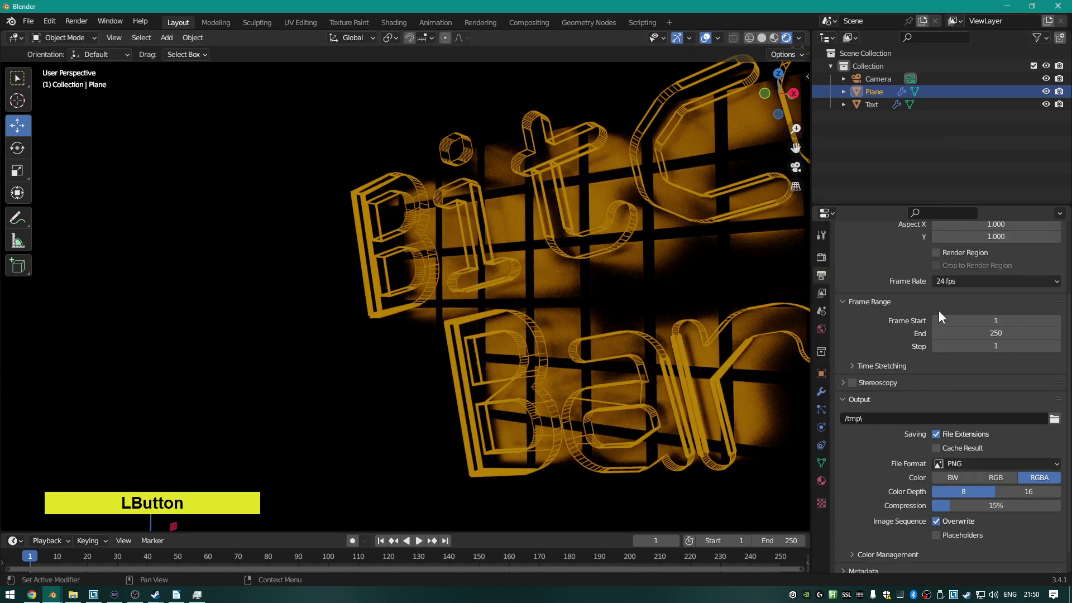
scroll(945, 343, up, 4)
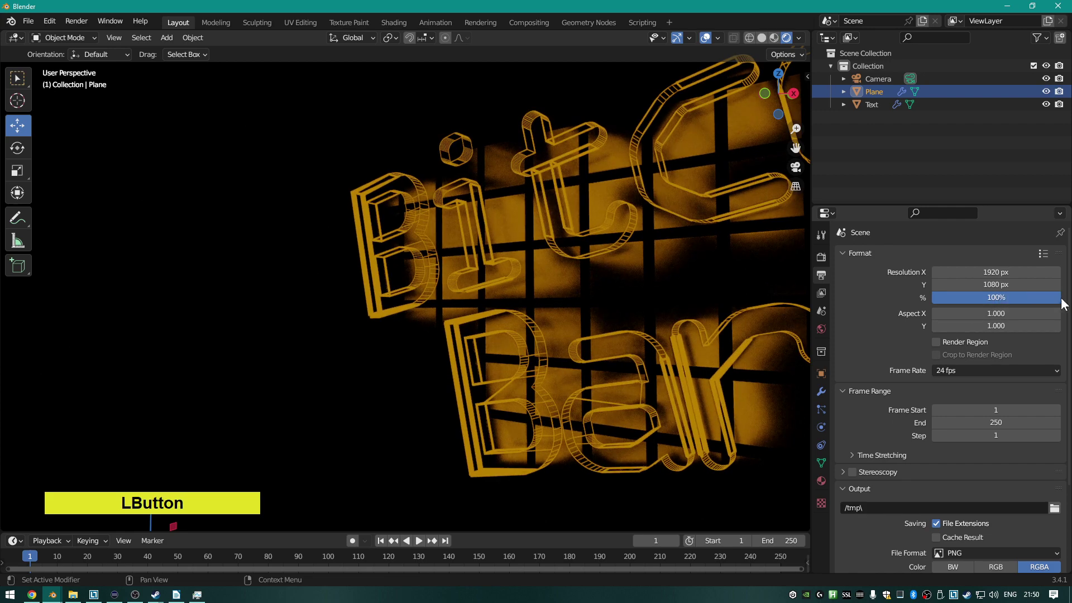
key(F12)
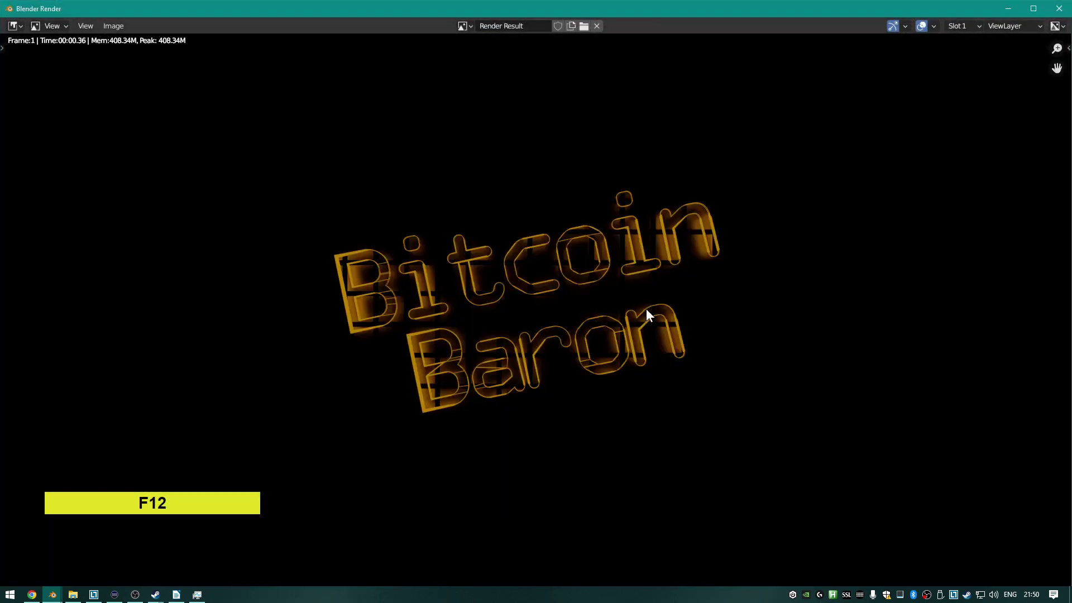
scroll(610, 323, up, 2)
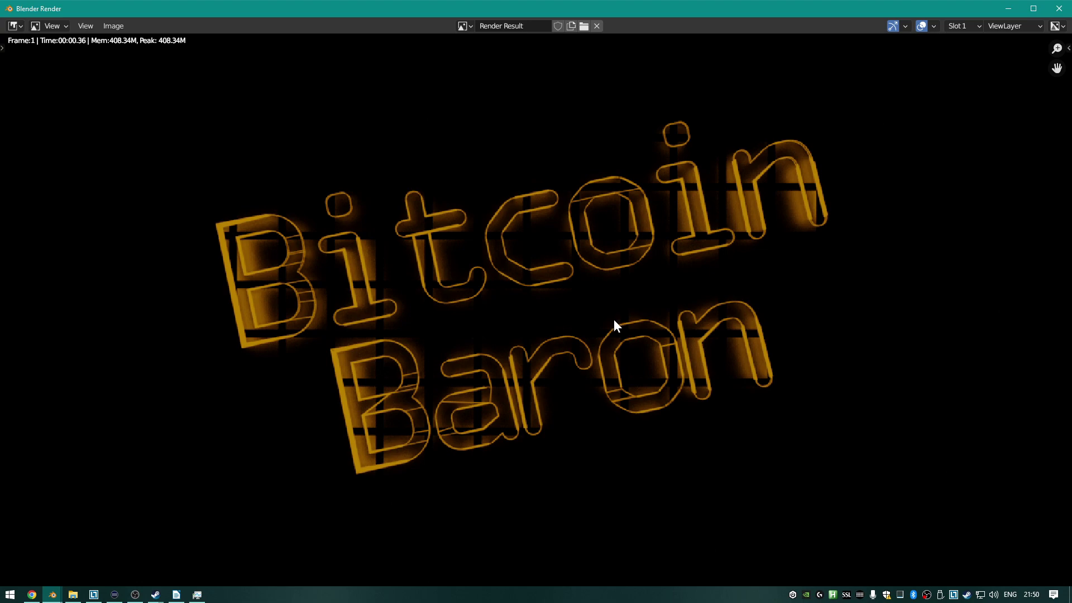
key(Escape)
Look at the scene through the camera and switch the render engine to Cycles.
middle_drag(564, 299, 618, 293)
scroll(618, 293, down, 4)
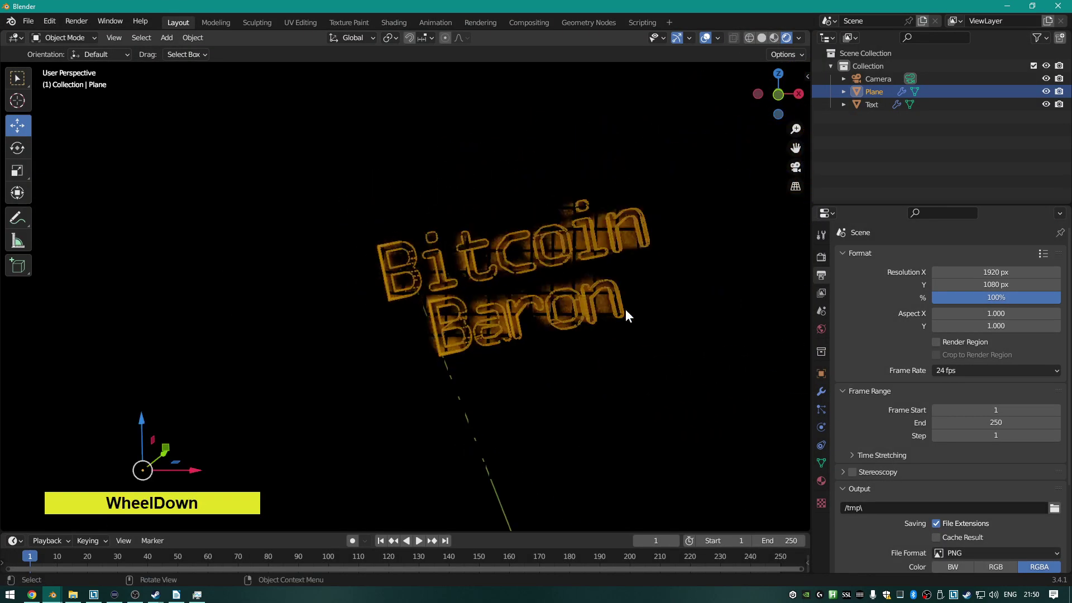
scroll(394, 394, down, 1)
key(z)
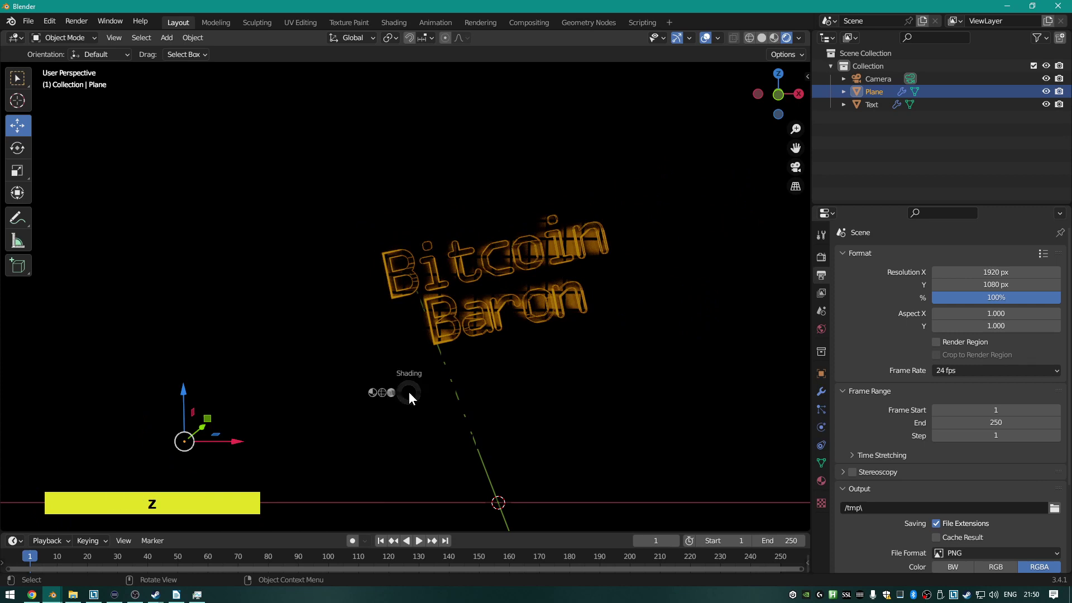
key(Escape)
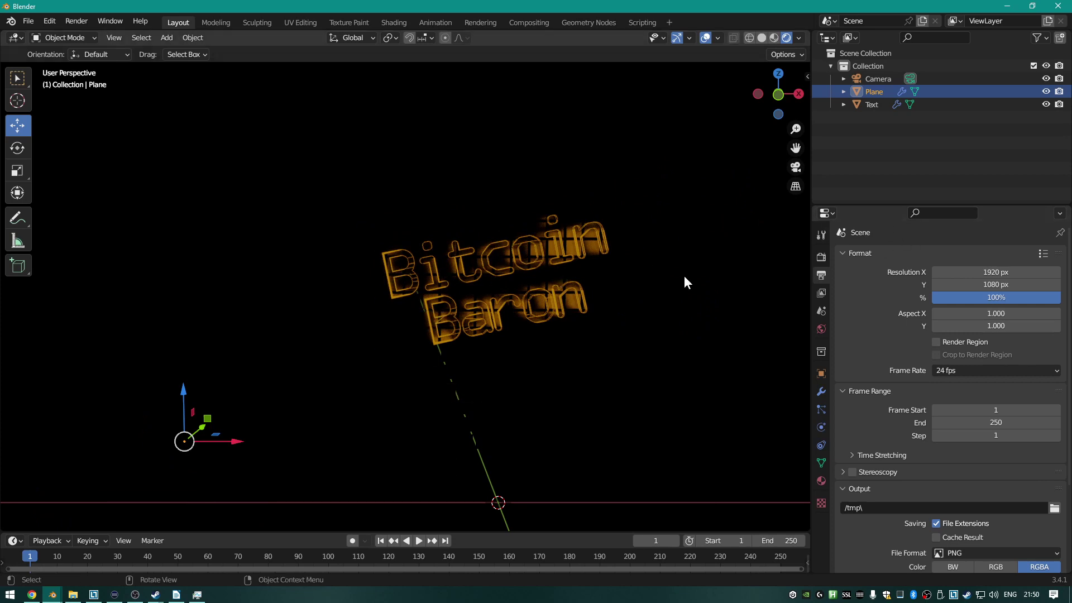
key(KP_0)
click(821, 256)
click(961, 255)
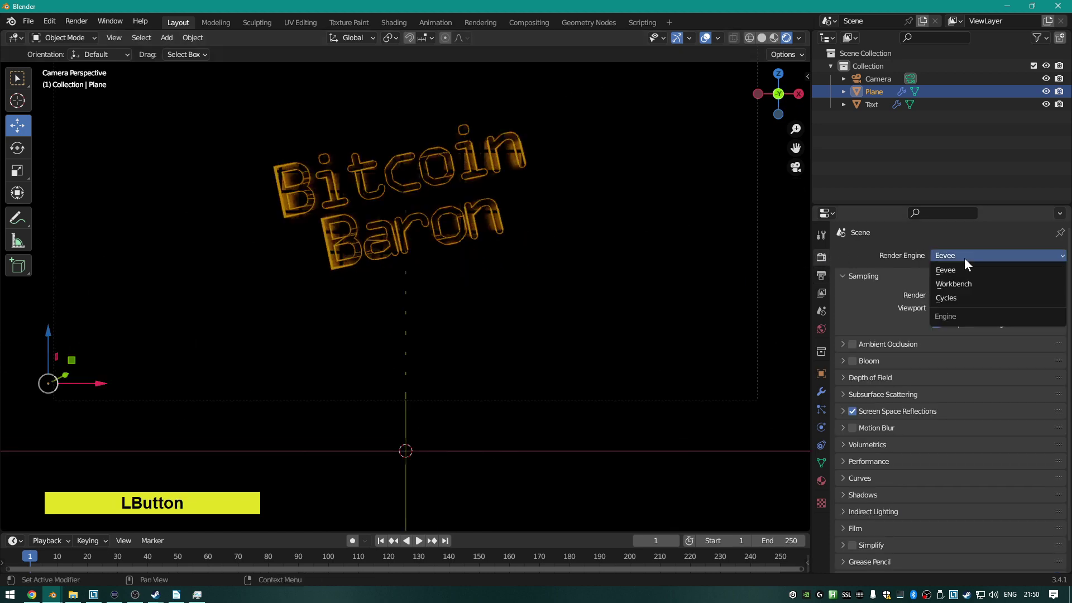
click(959, 300)
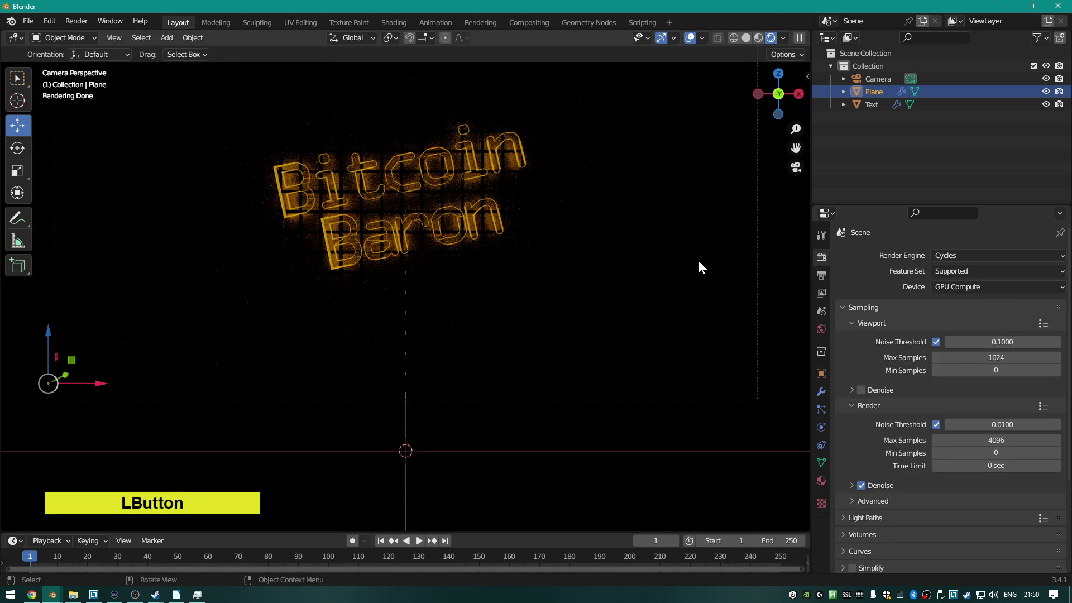
Render the frame with Cycles, examine the glow on the plane wall around the letters, and return to the camera view.
key(F12)
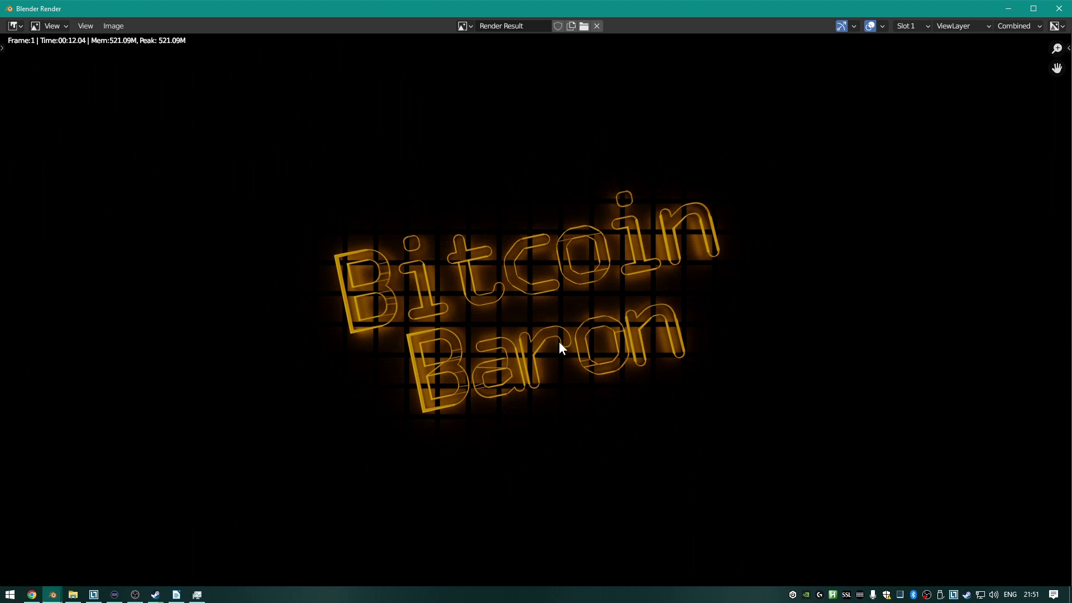
scroll(559, 342, up, 3)
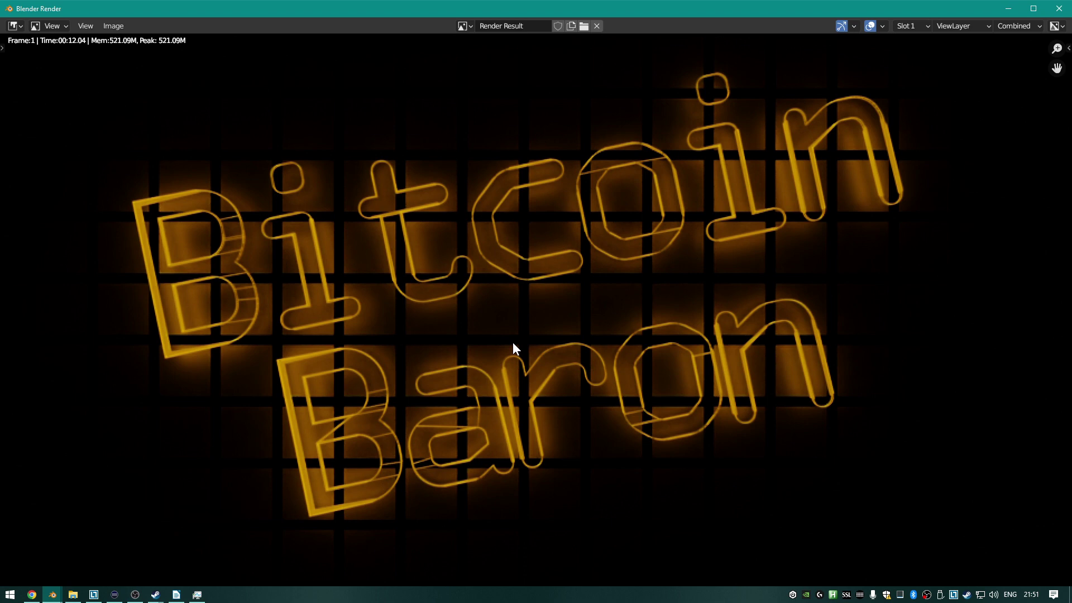
scroll(513, 337, down, 2)
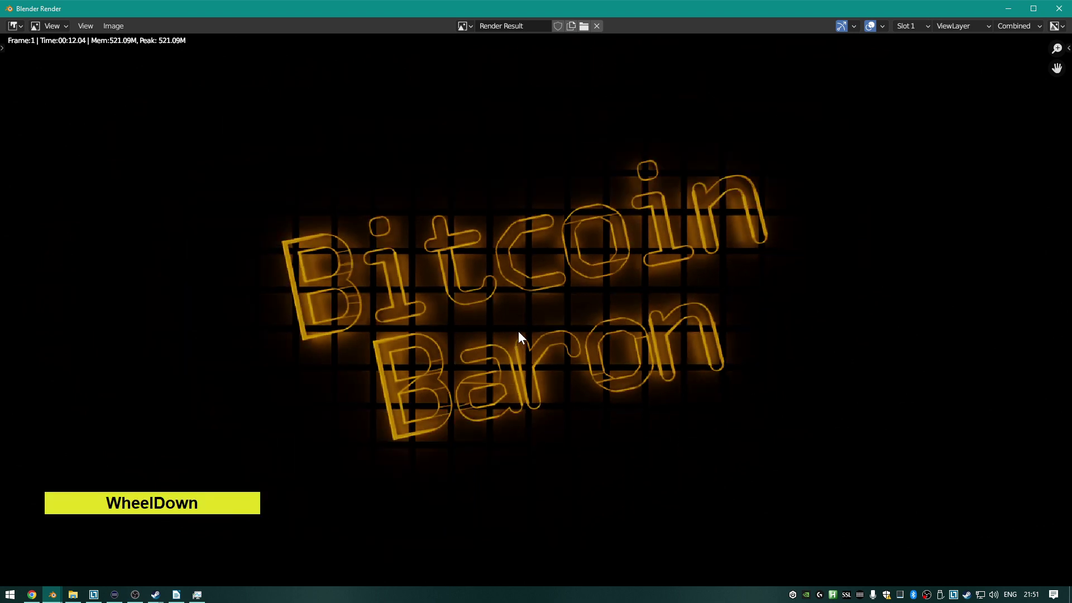
scroll(521, 330, down, 3)
scroll(530, 326, up, 3)
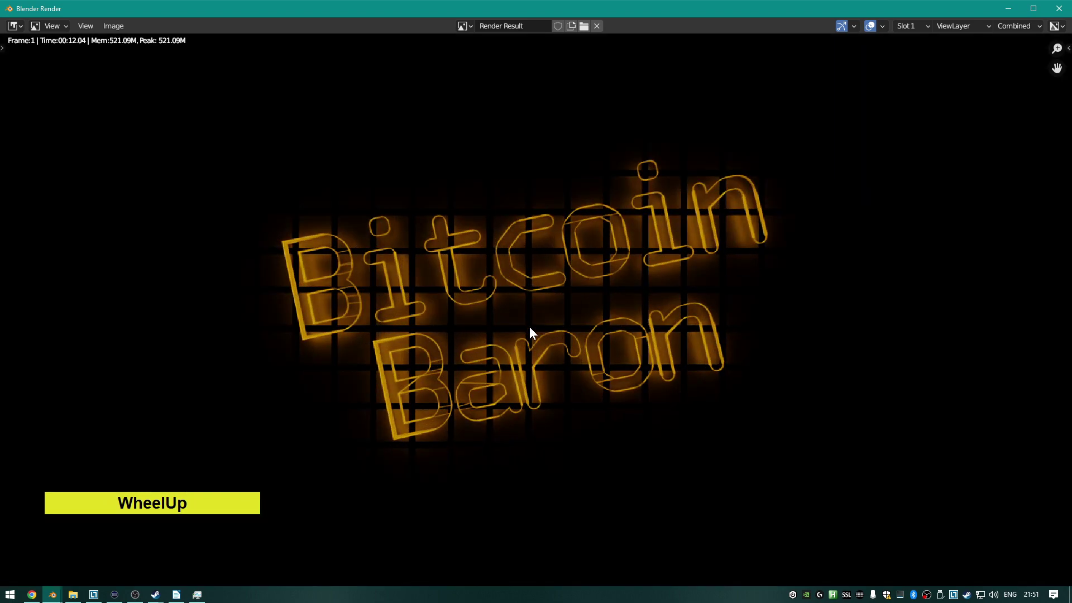
scroll(529, 326, down, 1)
scroll(529, 326, up, 2)
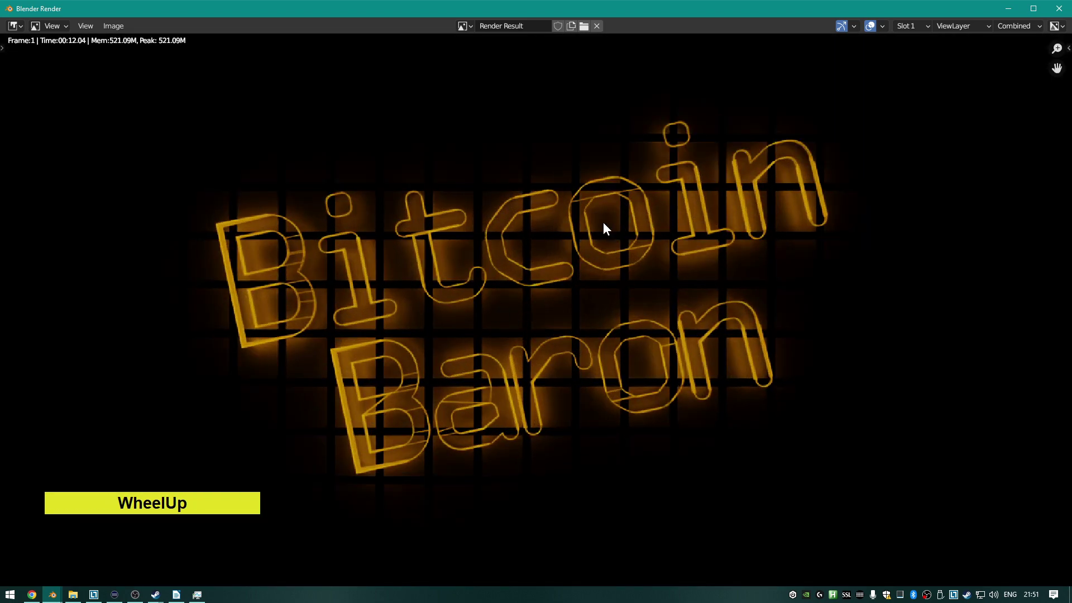
click(116, 25)
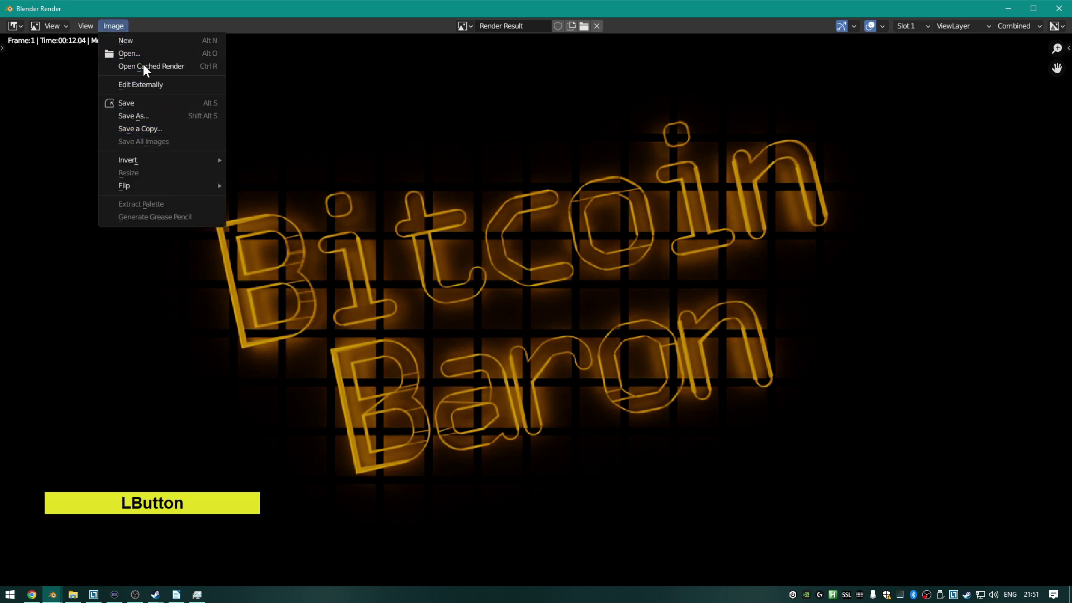
click(1056, 10)
scroll(620, 227, down, 2)
shift+middle_drag(620, 227, 514, 200)
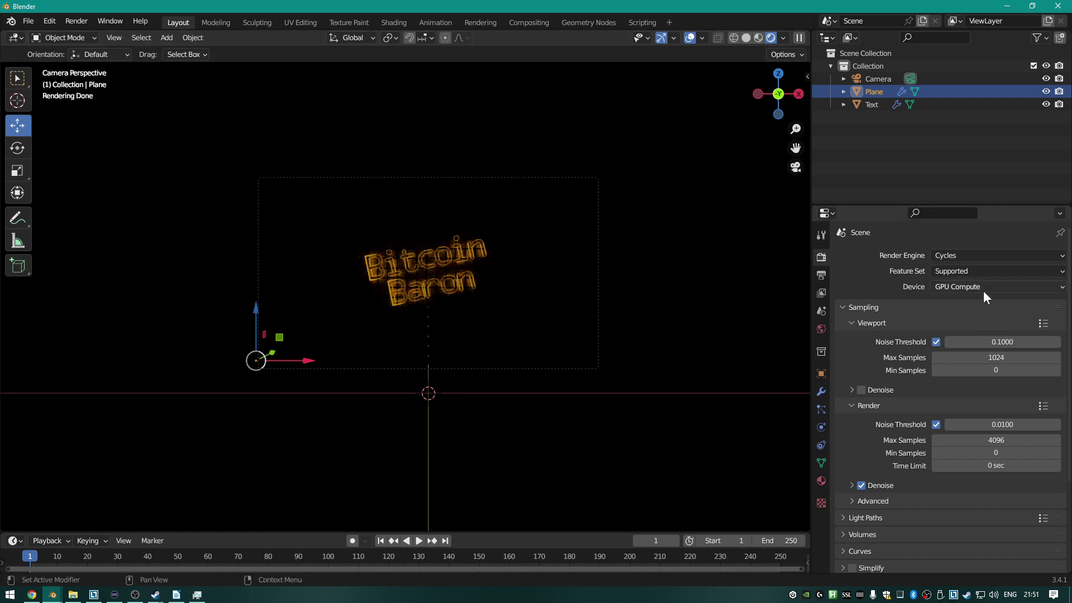
Compare the wall's reflections in the viewport by alternating the render engine between Eevee and Cycles, finishing on Eevee.
middle_drag(554, 257, 525, 253)
click(978, 258)
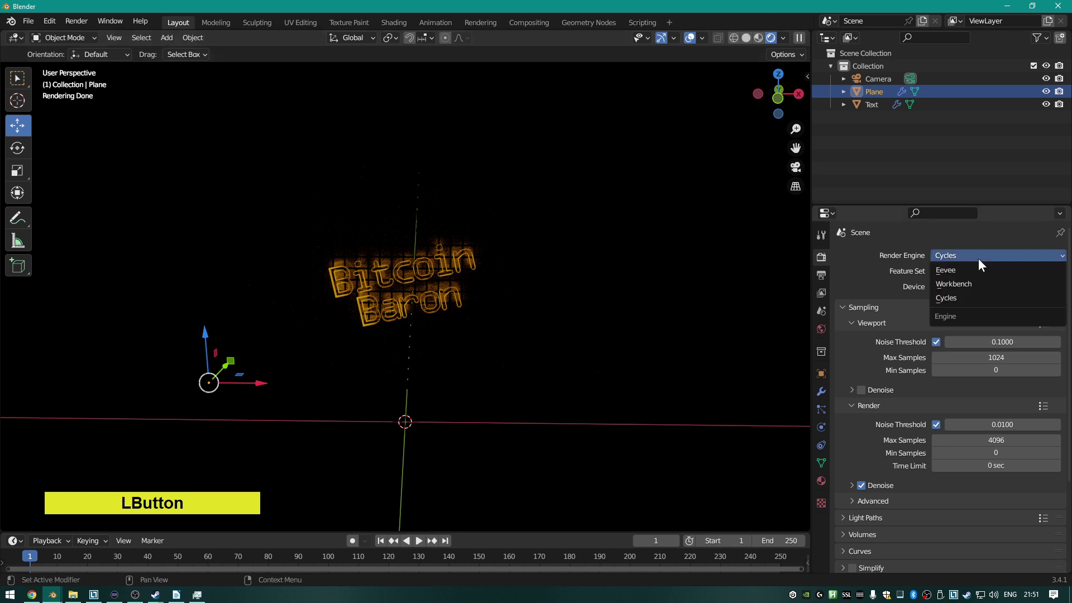
click(955, 271)
click(989, 255)
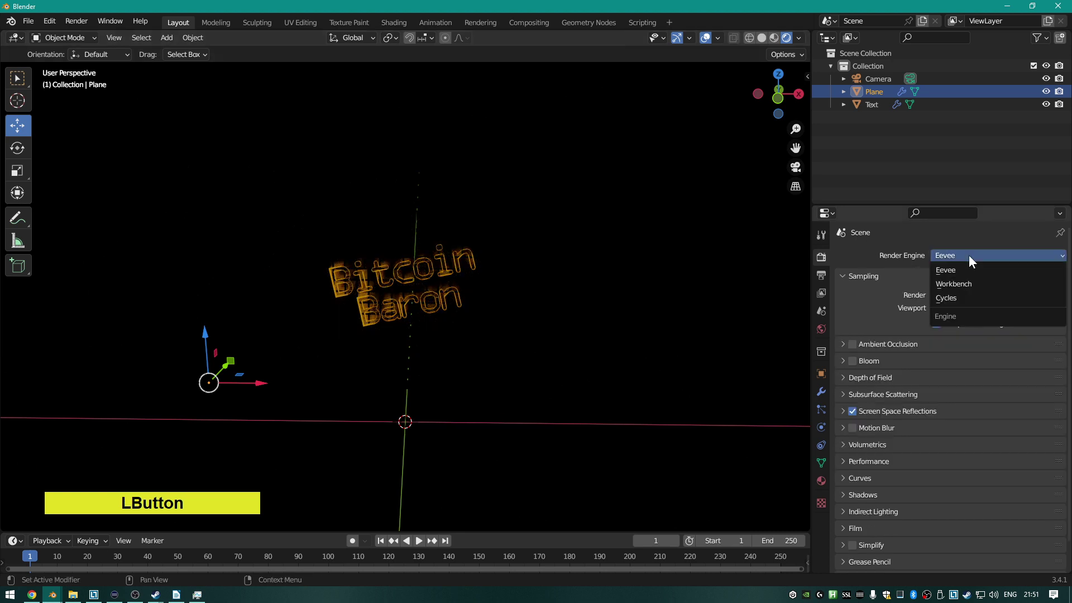
click(962, 294)
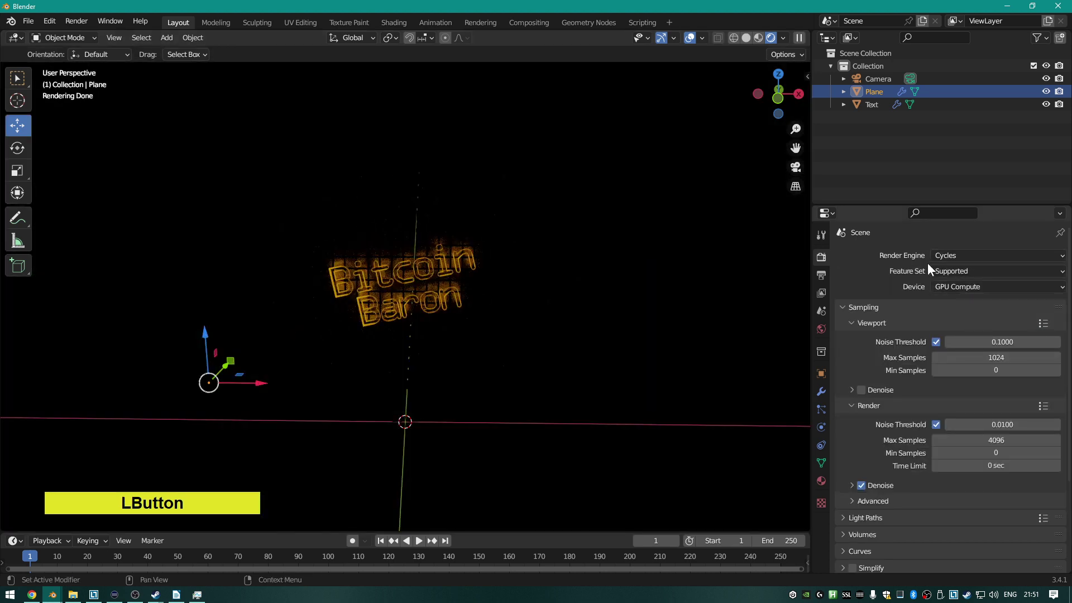
click(972, 255)
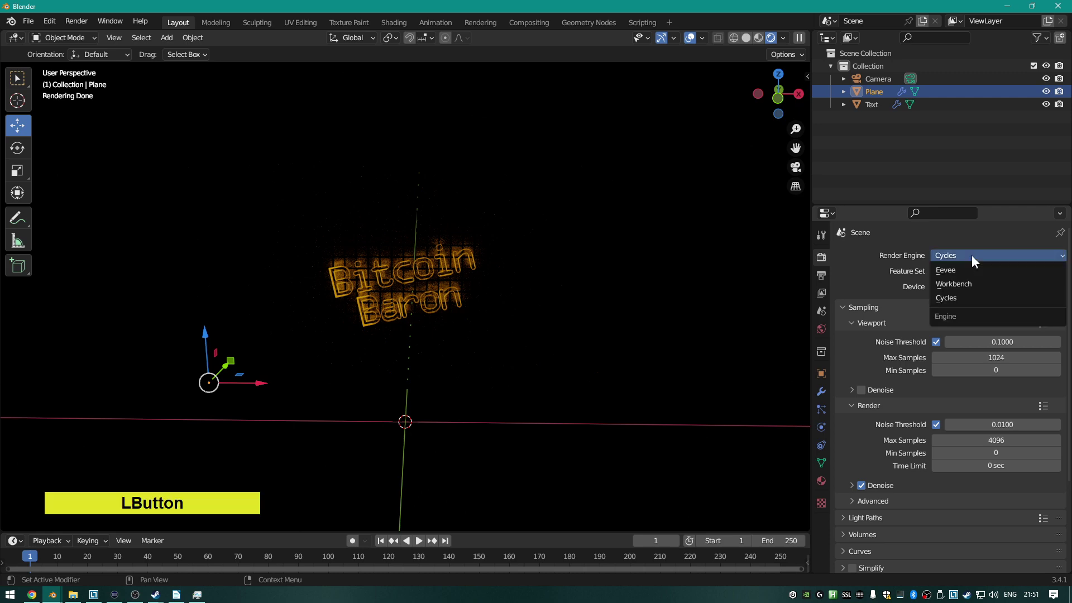
click(962, 268)
Examine the letters' reflections on the wall tiles up close and from an angle, keeping Eevee as the render engine.
scroll(388, 287, up, 6)
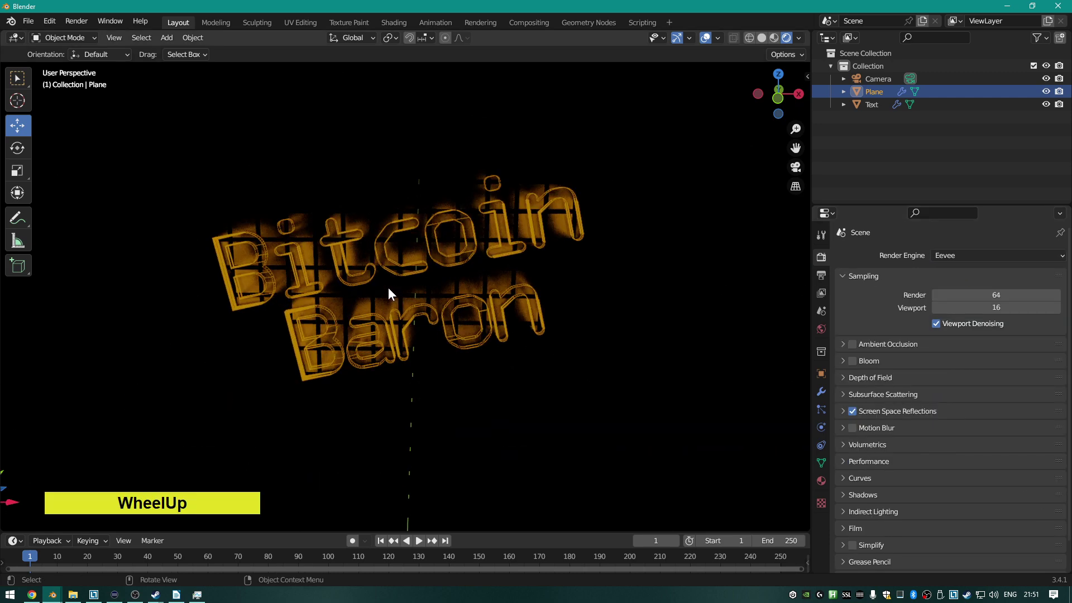
scroll(402, 234, up, 2)
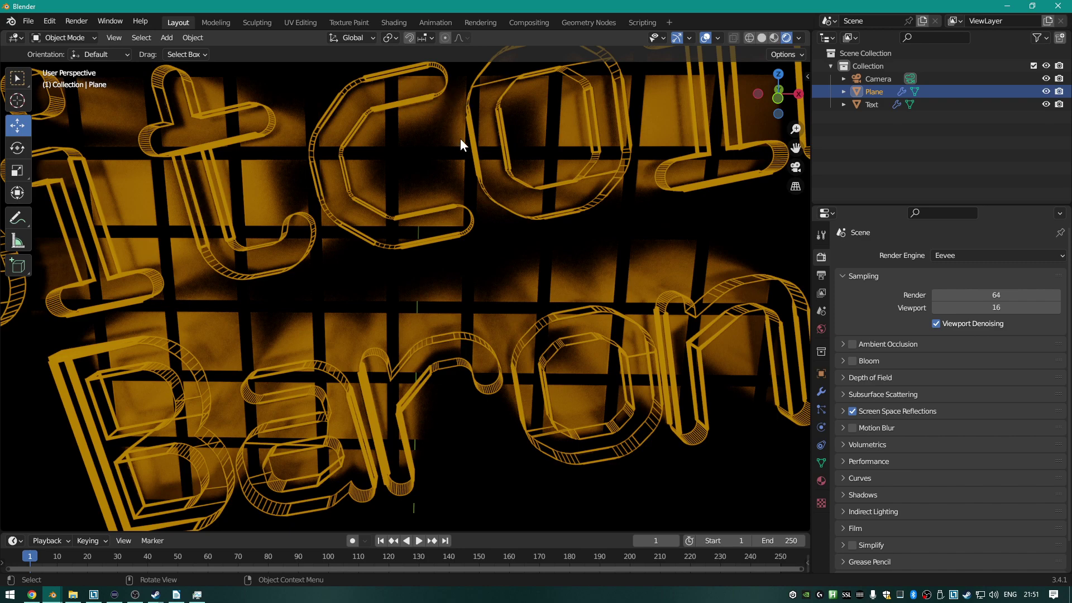
middle_drag(464, 145, 552, 144)
scroll(564, 182, down, 5)
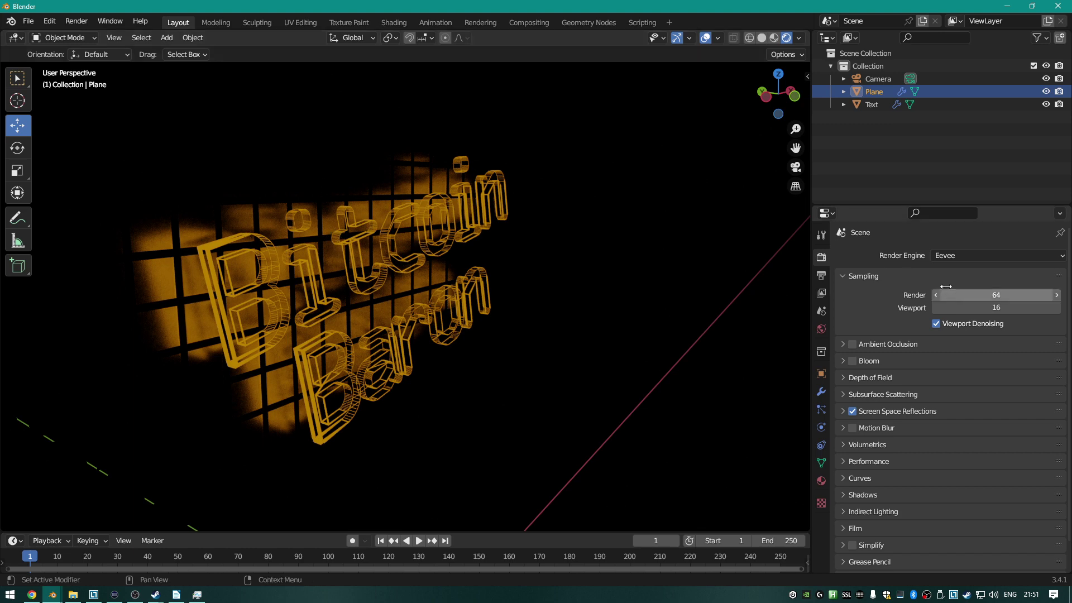
click(953, 256)
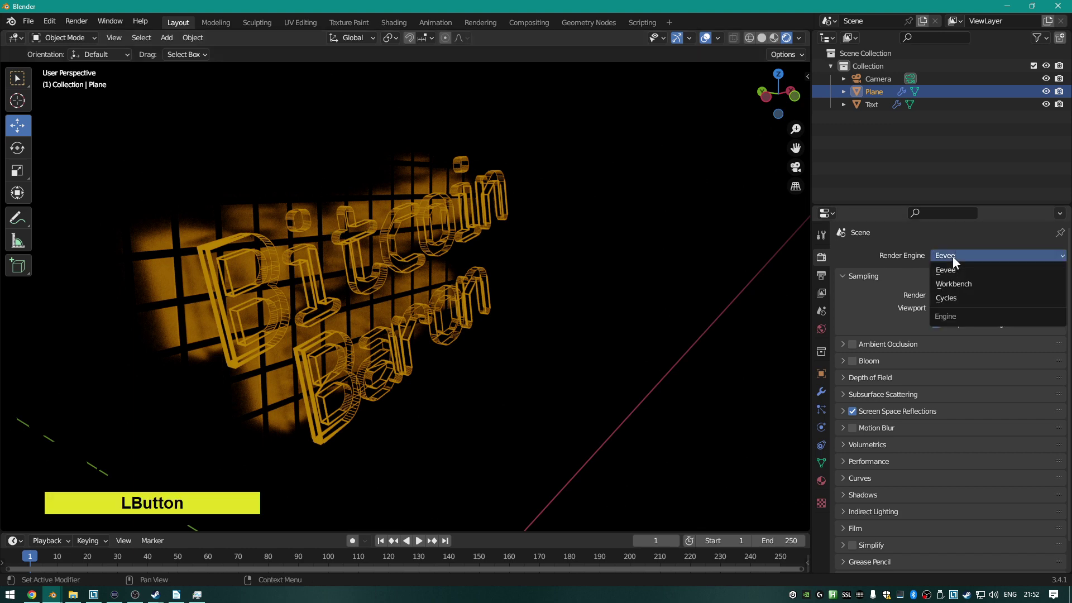
click(961, 267)
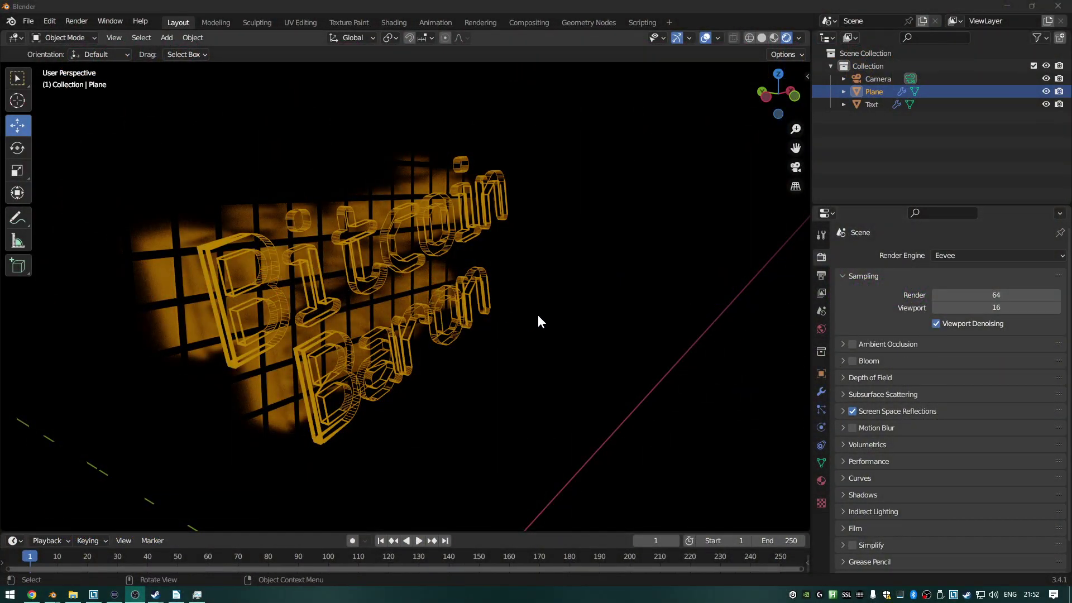
Add a cube mesh at the world origin in front of the tiled wall.
scroll(539, 320, down, 5)
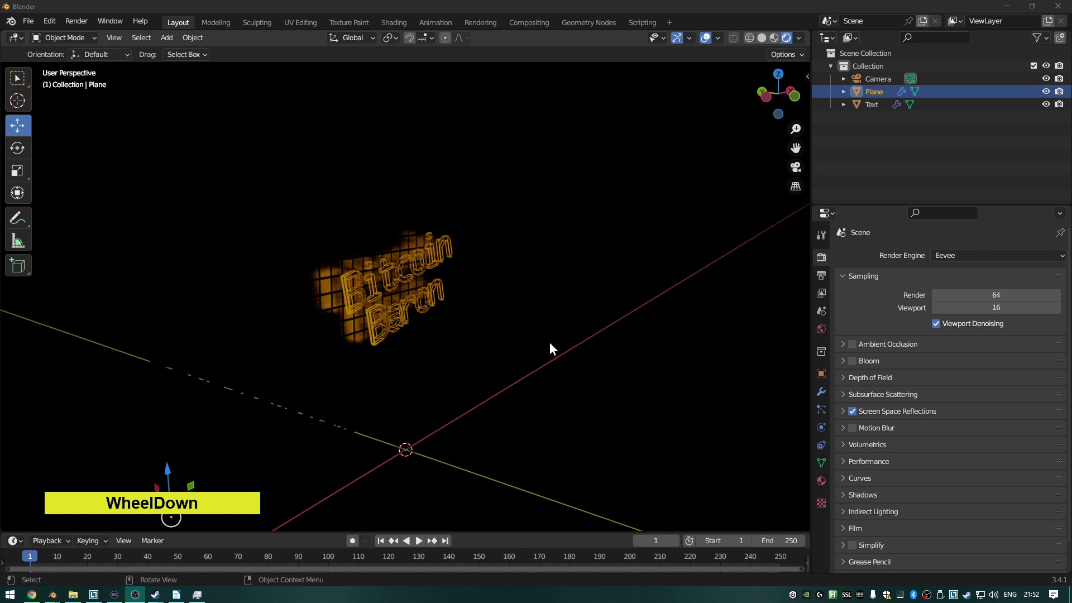
key(shift+a)
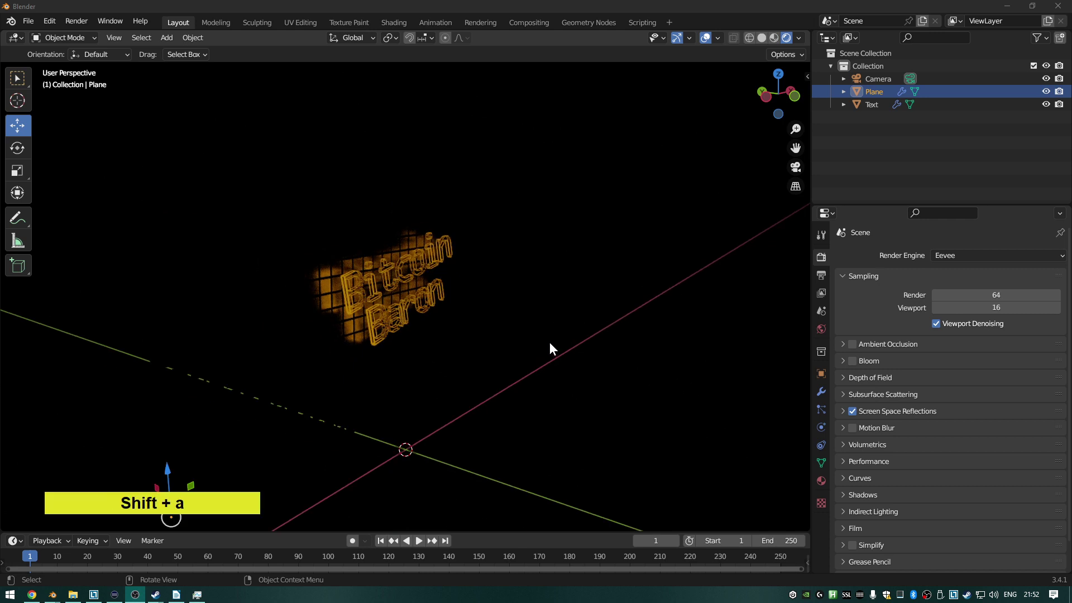
click(581, 58)
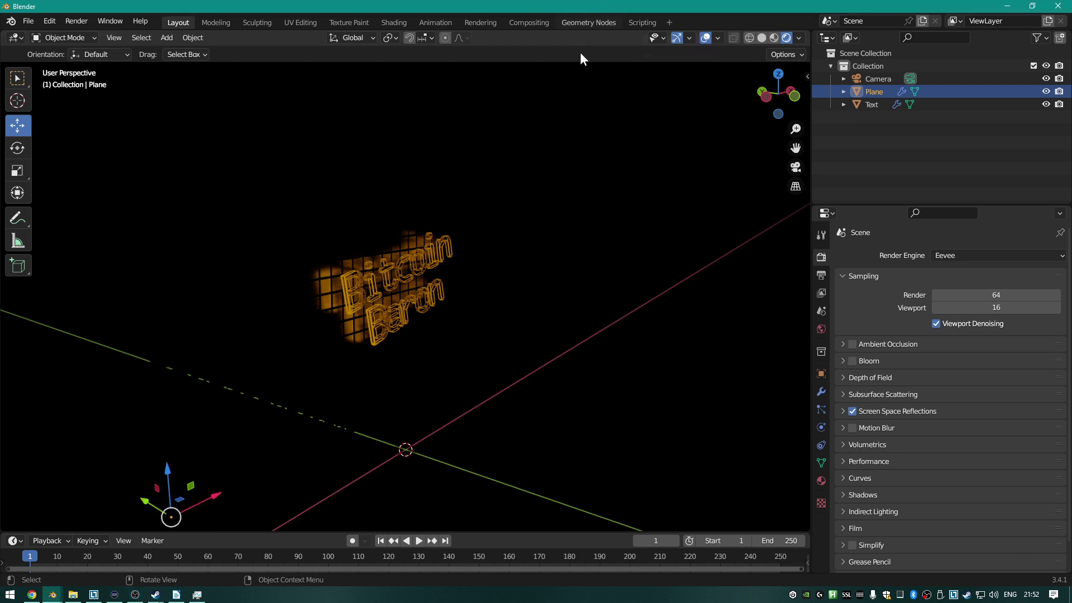
key(shift+a)
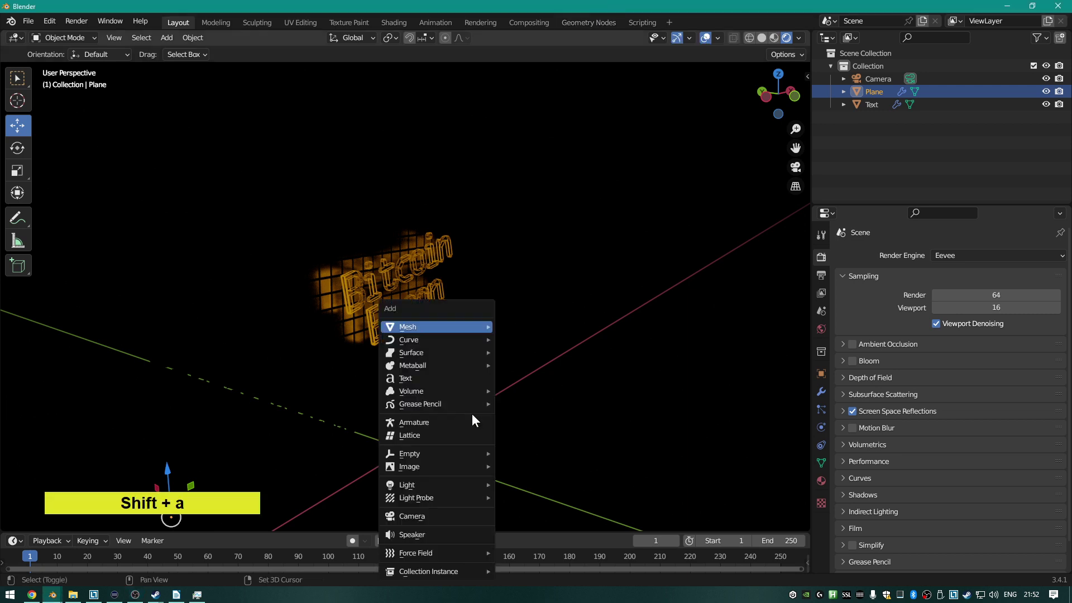
mouse_move(451, 325)
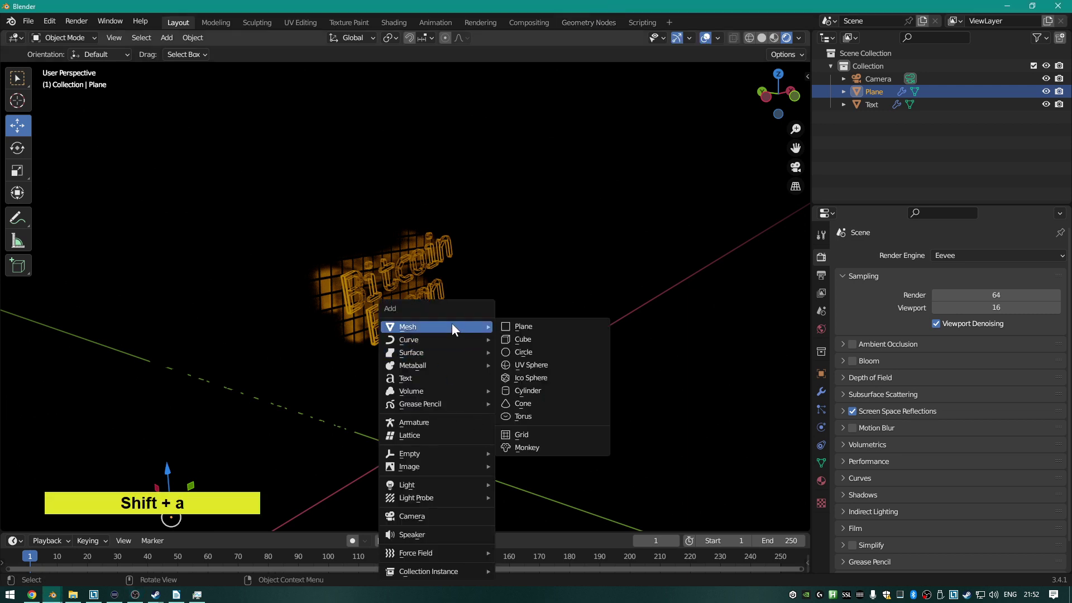
click(544, 336)
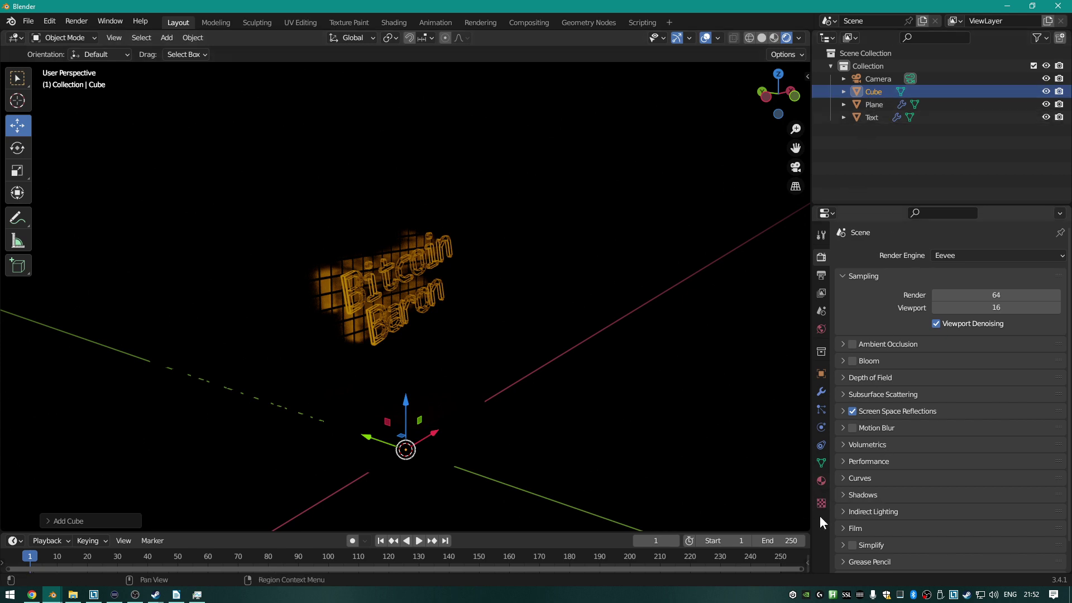
Rename the new cube as SPOTLIGHT.
click(821, 481)
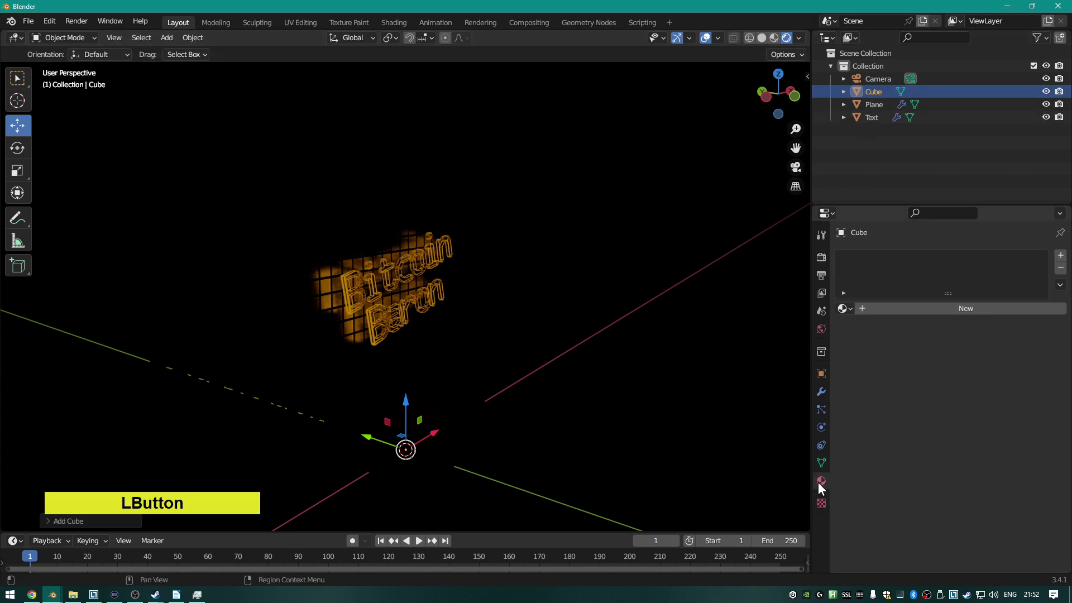
double_click(875, 92)
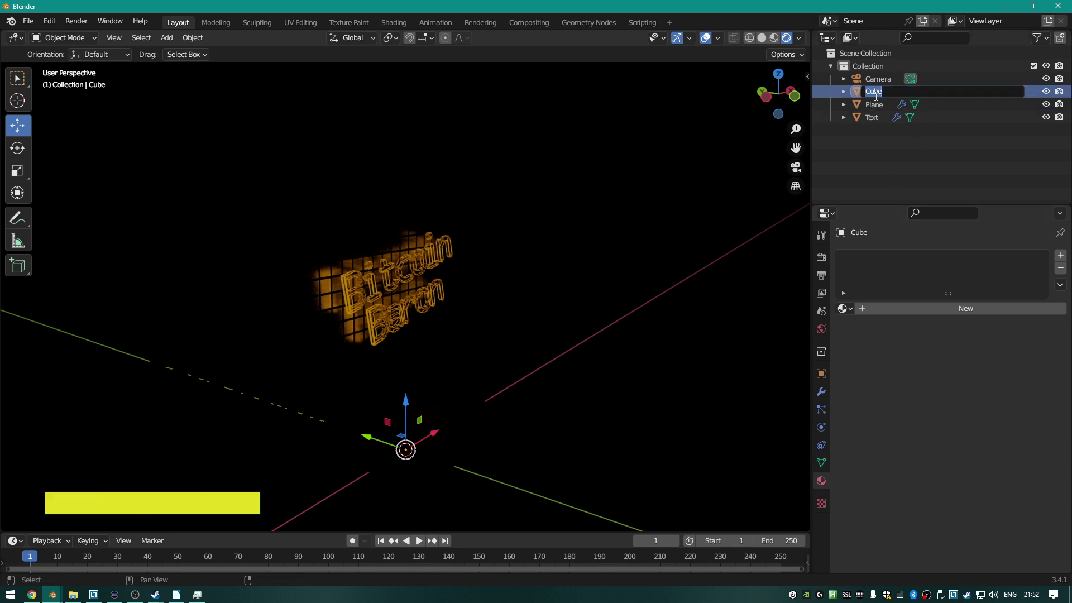
key(shift)
click(879, 93)
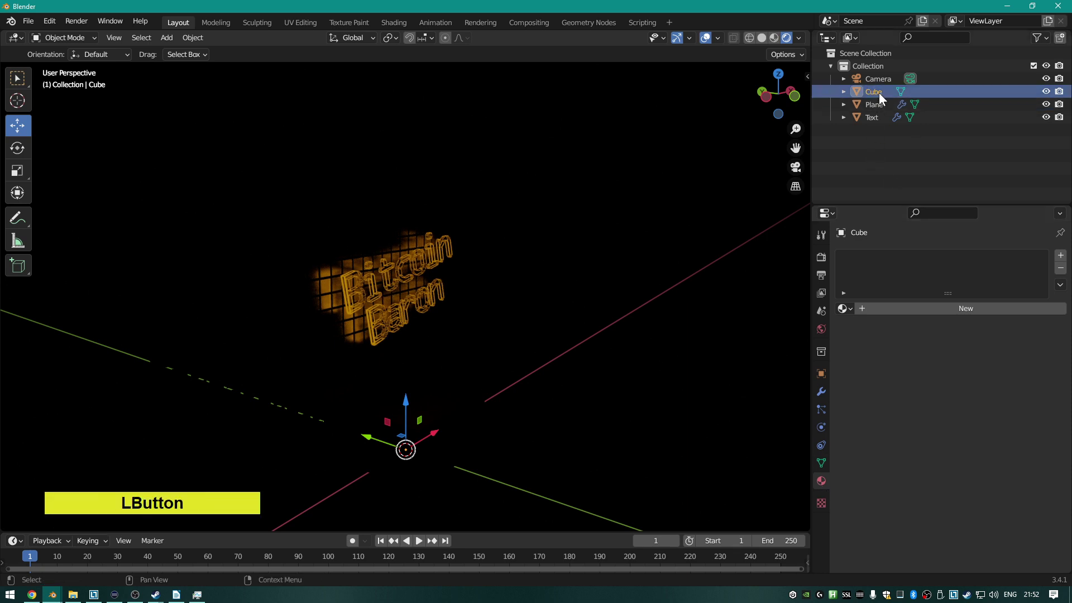
double_click(876, 92)
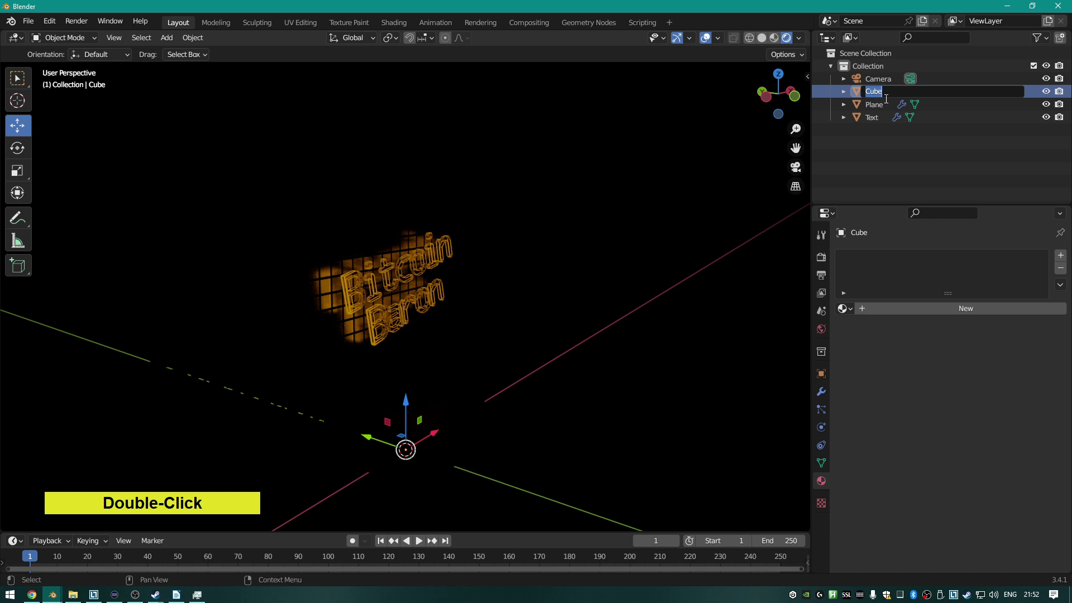
text(SPOTLOL)
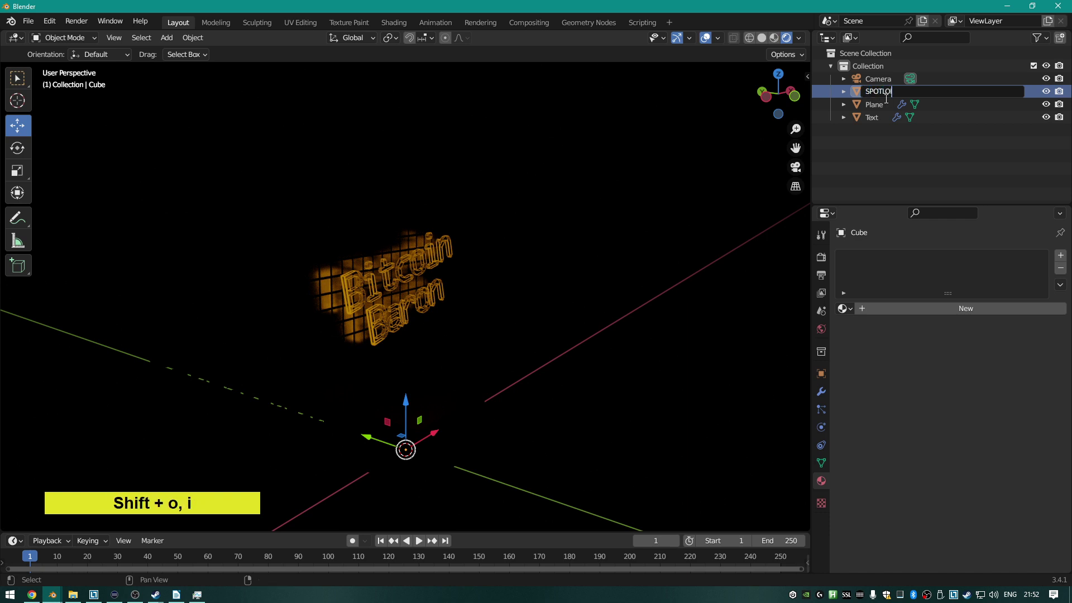
key(BackSpace)
key(BackSpace)
text(IGHT)
key(Return)
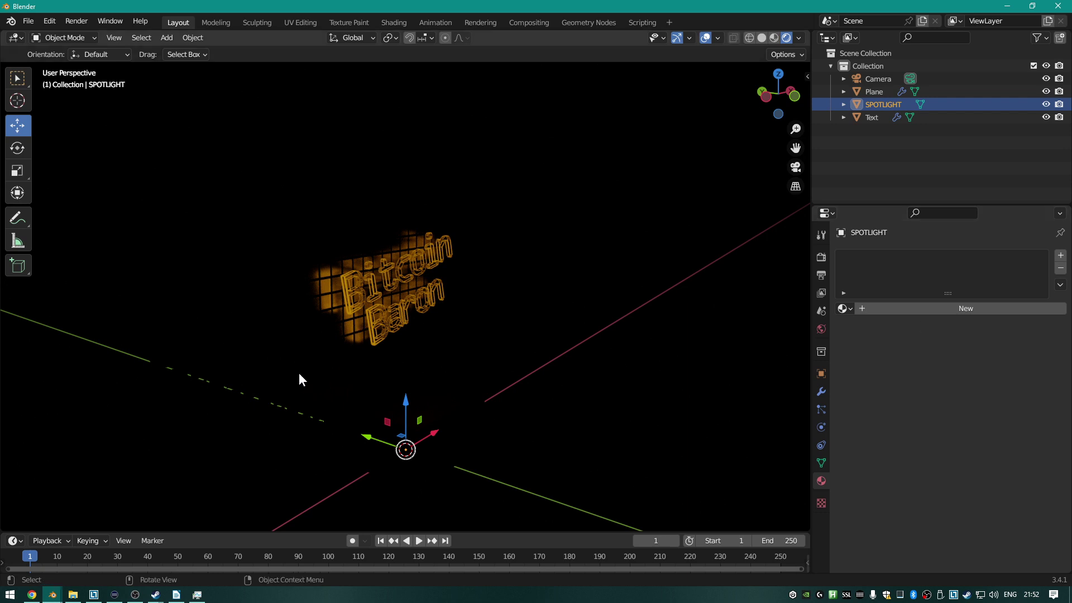
Give the SPOTLIGHT cube a new material and set its emission colour to white.
click(919, 309)
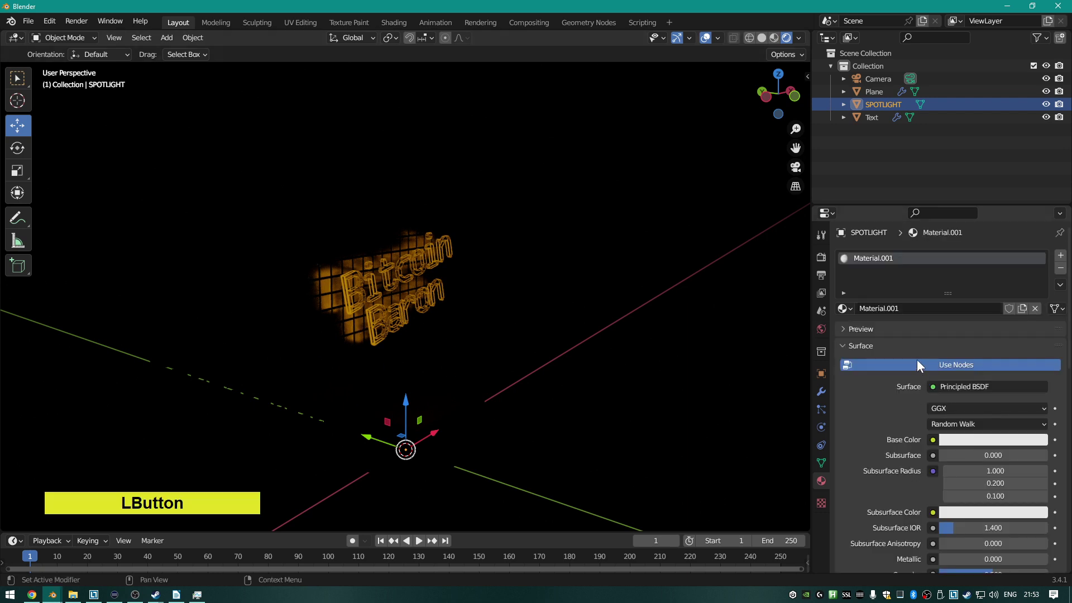
scroll(916, 360, down, 12)
scroll(888, 335, down, 6)
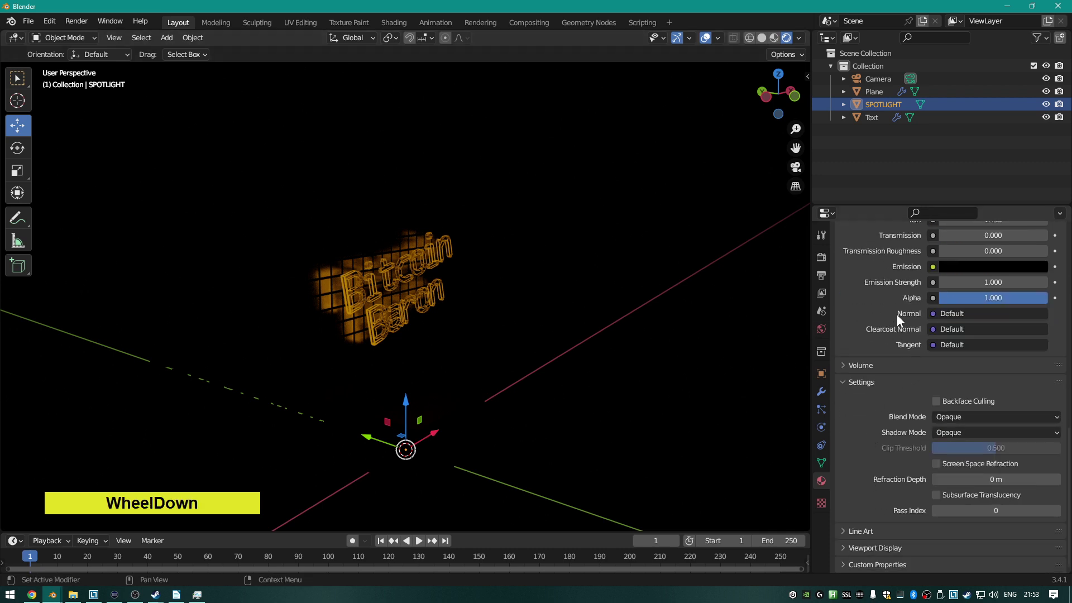
scroll(896, 311, up, 2)
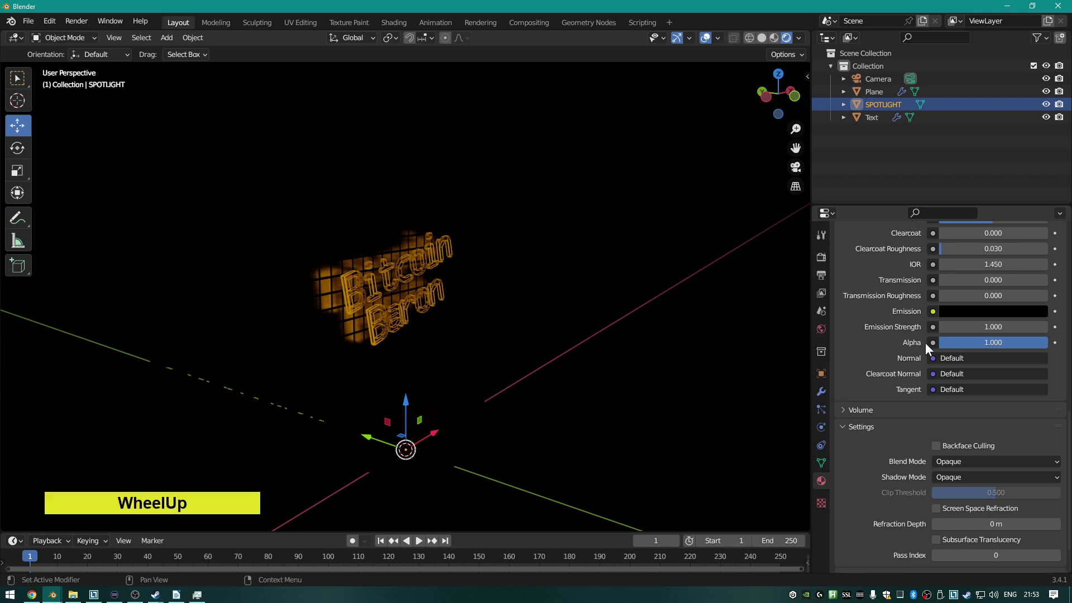
click(981, 308)
drag(1035, 206, 1037, 128)
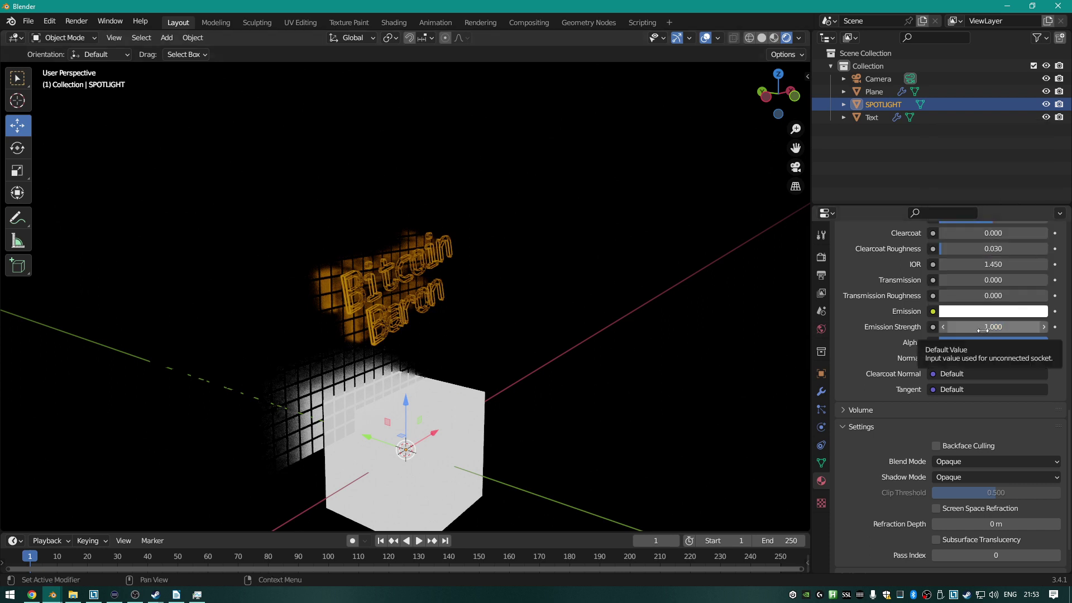
drag(977, 330, 1055, 331)
key(ctrl+z)
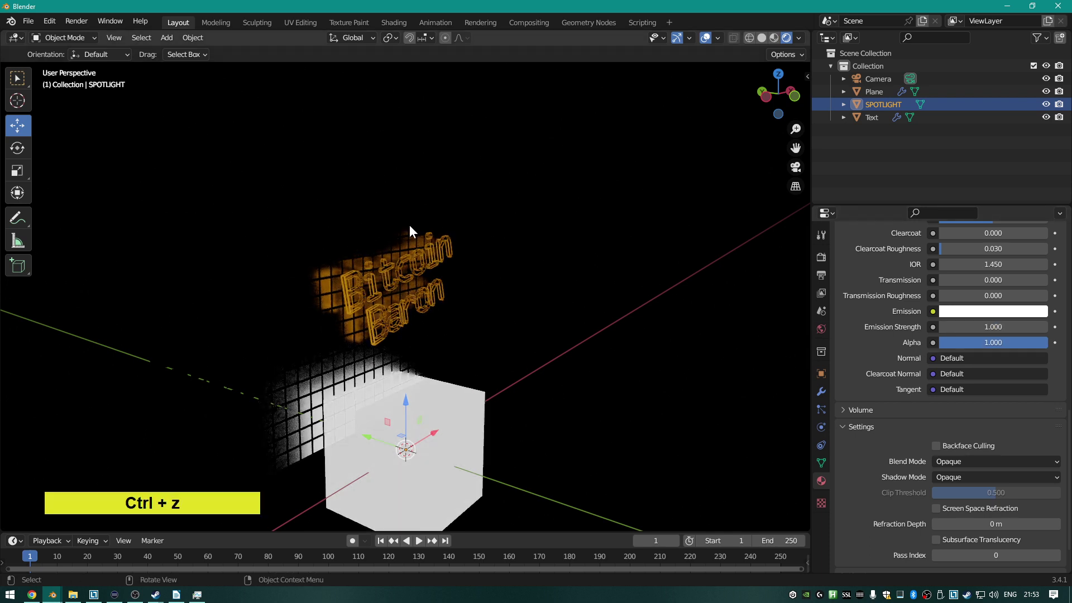
Switch the render engine to Cycles and check how the cube lights the tiled wall.
scroll(887, 253, up, 15)
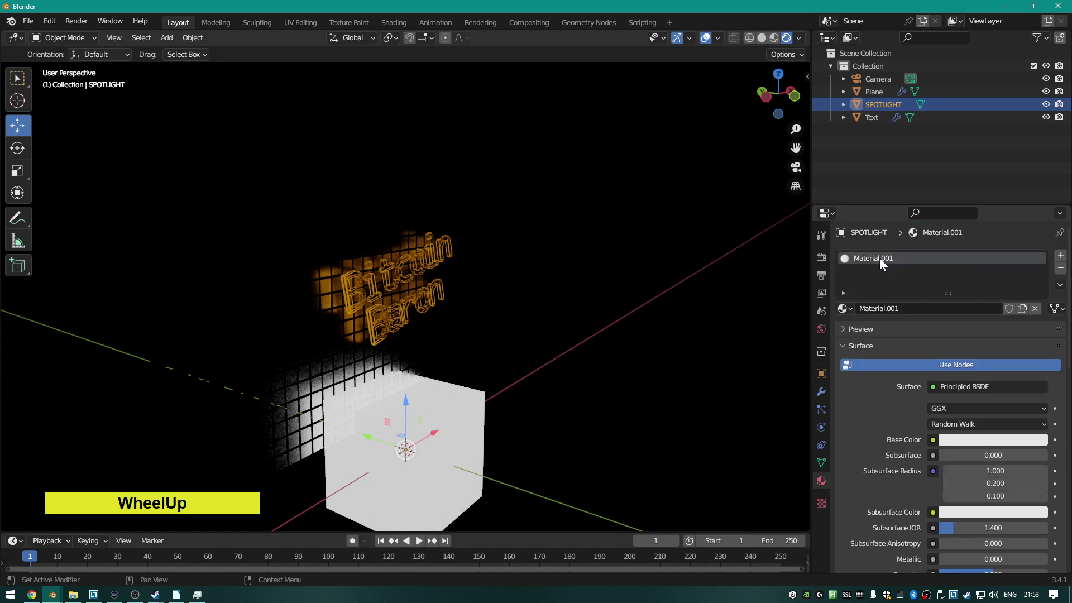
click(819, 254)
click(956, 256)
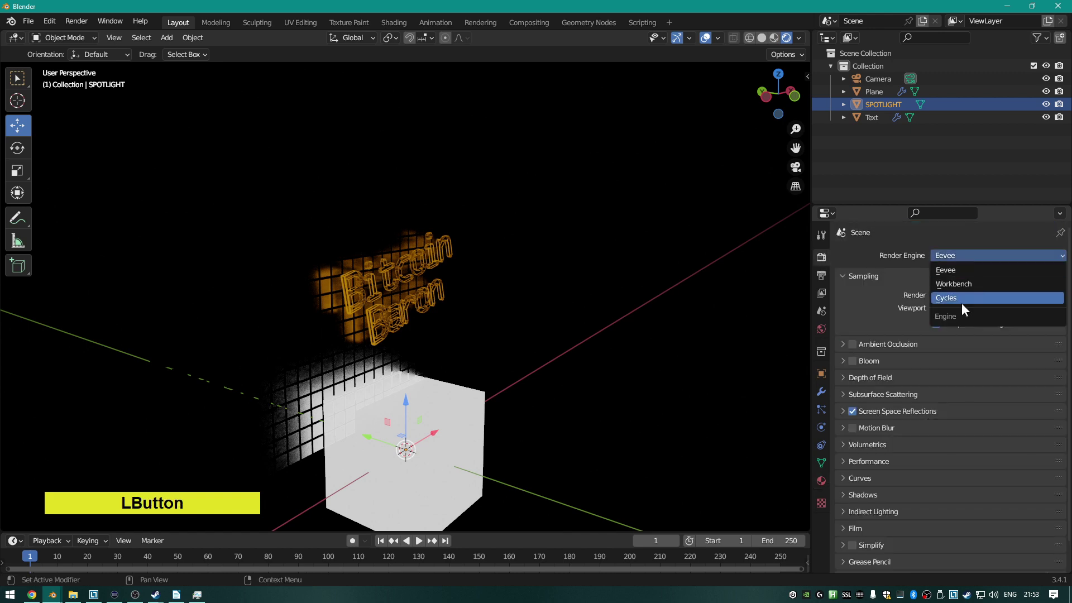
click(958, 298)
scroll(898, 295, down, 5)
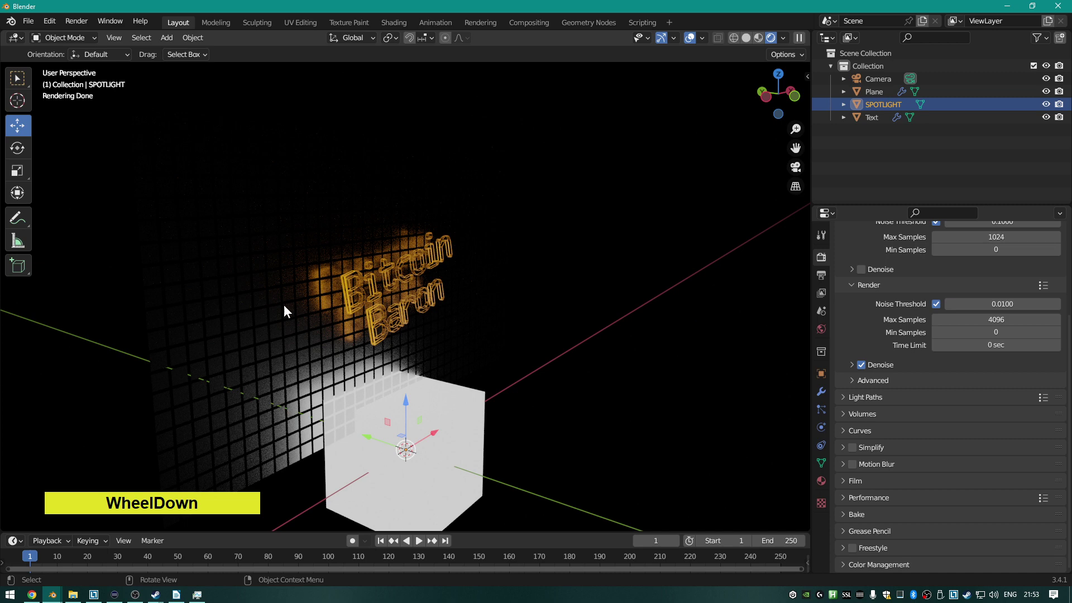
scroll(931, 345, down, 1)
Set the emission strength of the SPOTLIGHT cube's material to 50.
click(878, 101)
click(819, 481)
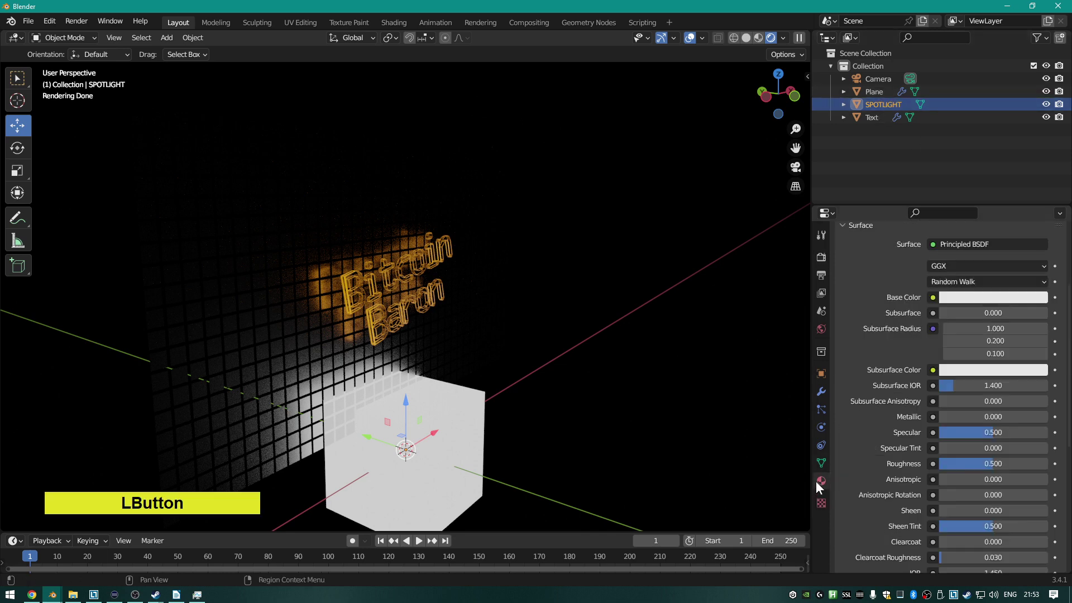
scroll(992, 424, down, 5)
click(993, 375)
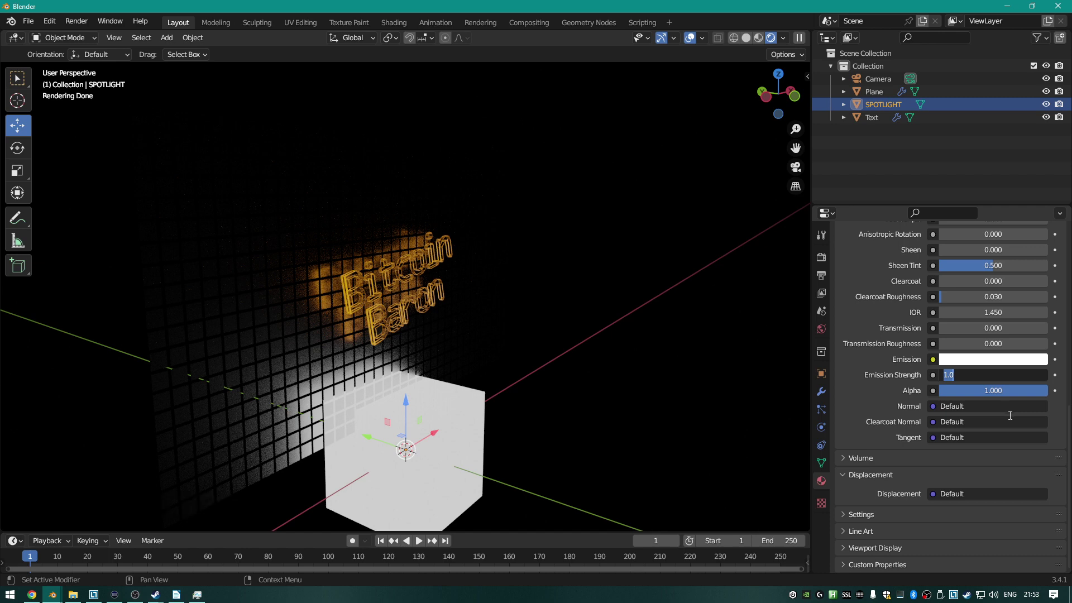
text(50)
key(KP_Enter)
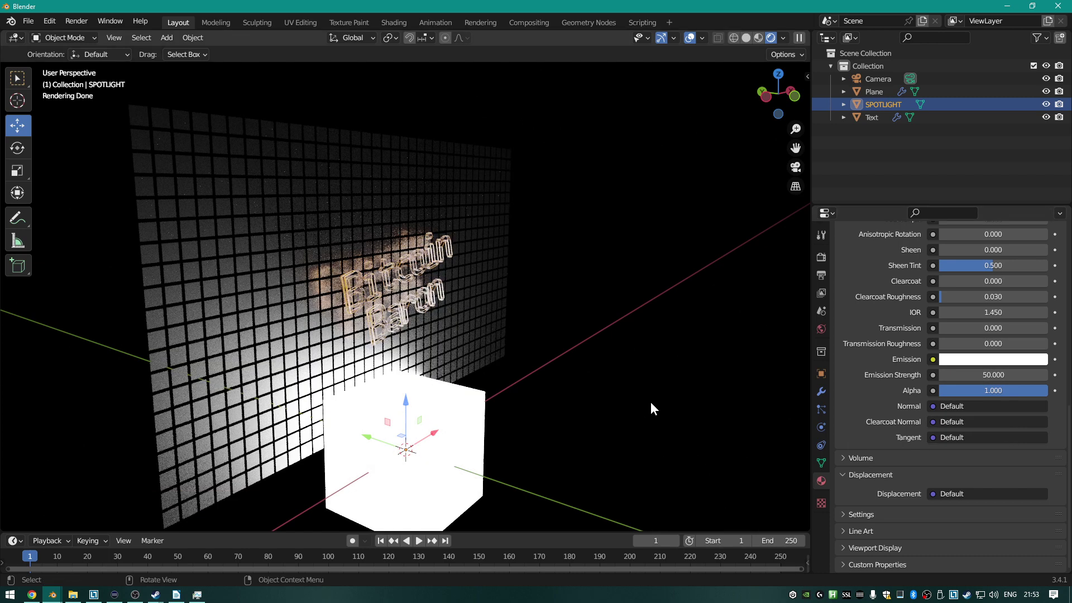
View the lit wall from the front, render the frame with Cycles and examine the whole image.
middle_drag(651, 403, 574, 402)
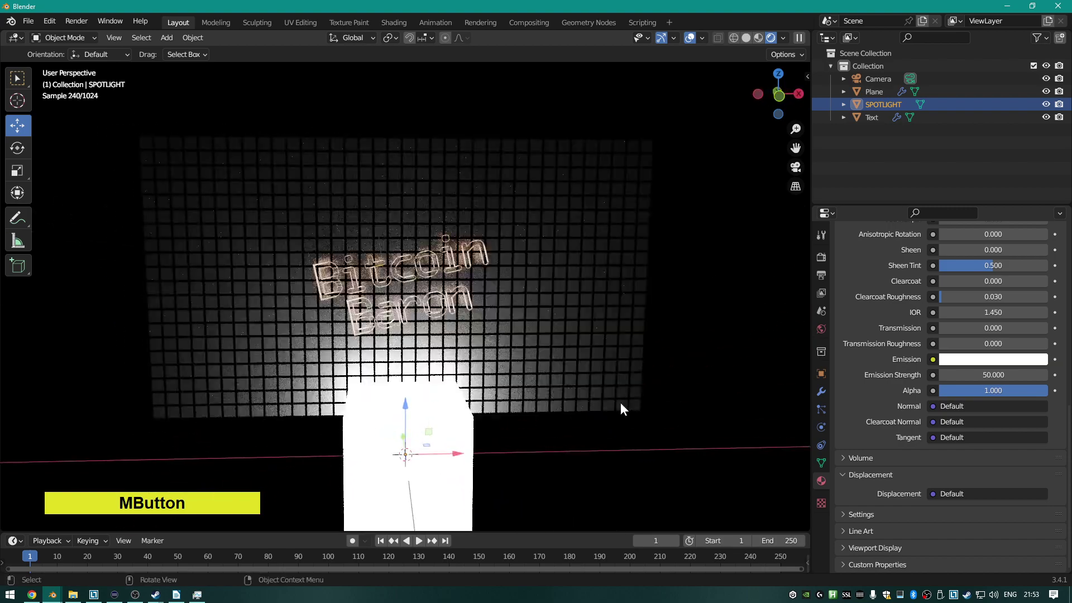
key(F12)
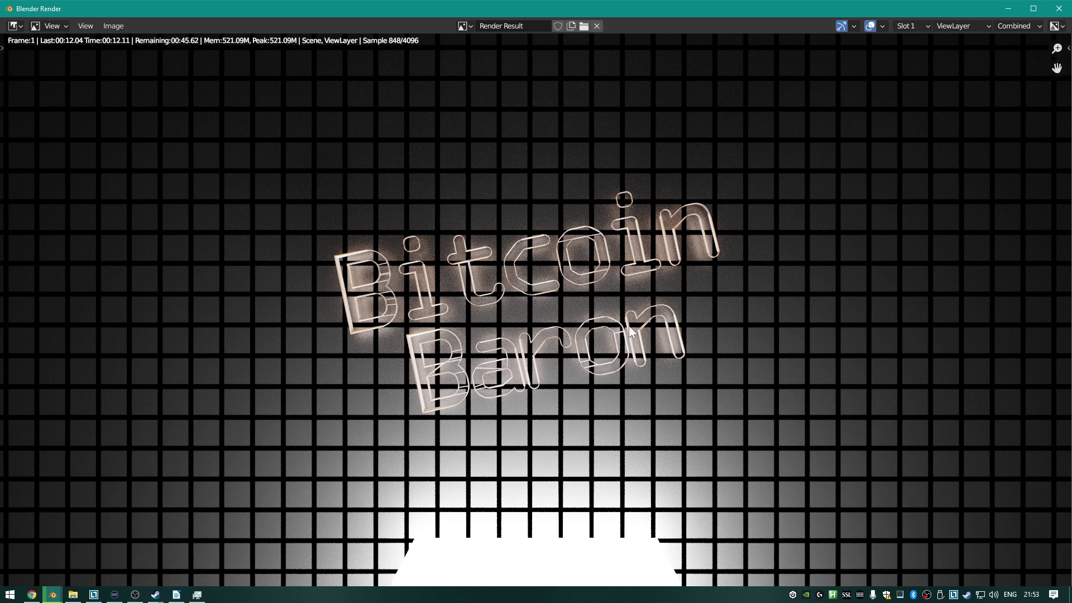
scroll(711, 399, down, 3)
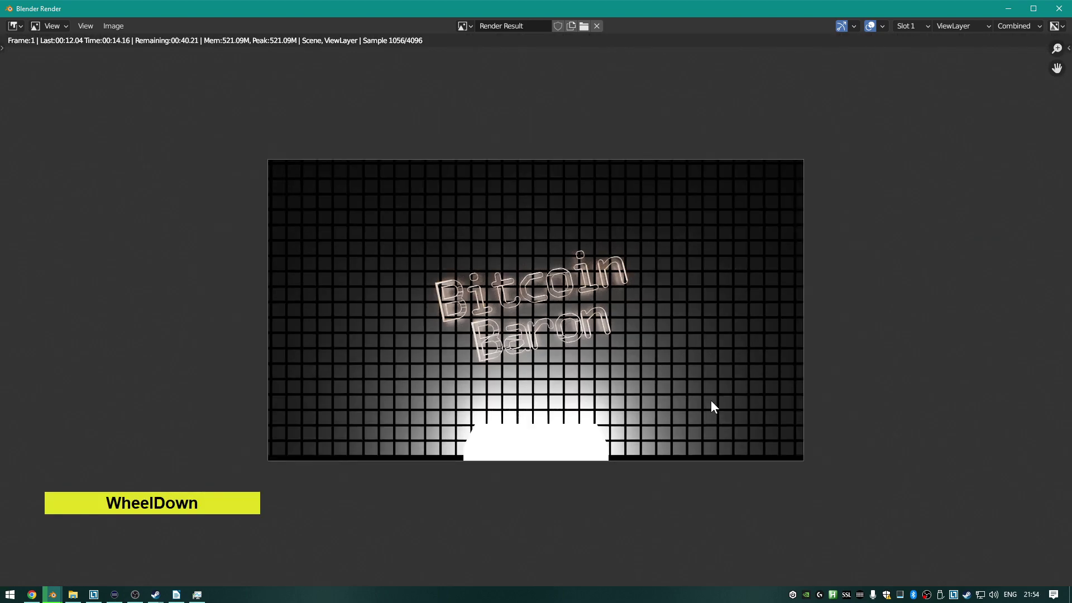
Close the Cycles render and delete the white SPOTLIGHT cube from the scene.
scroll(705, 406, up, 1)
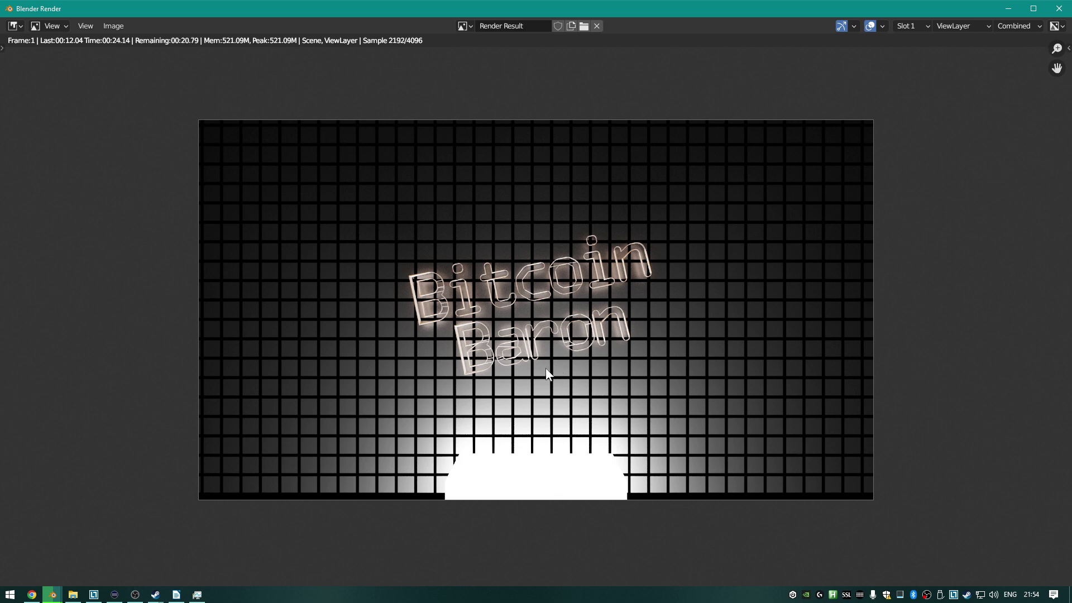
click(1058, 9)
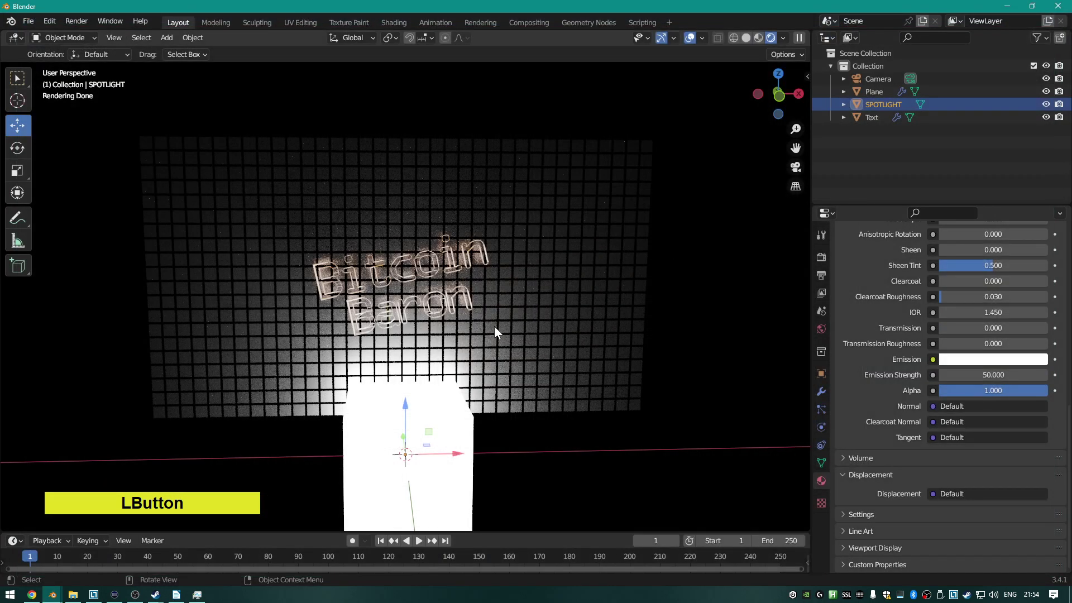
click(450, 510)
key(Delete)
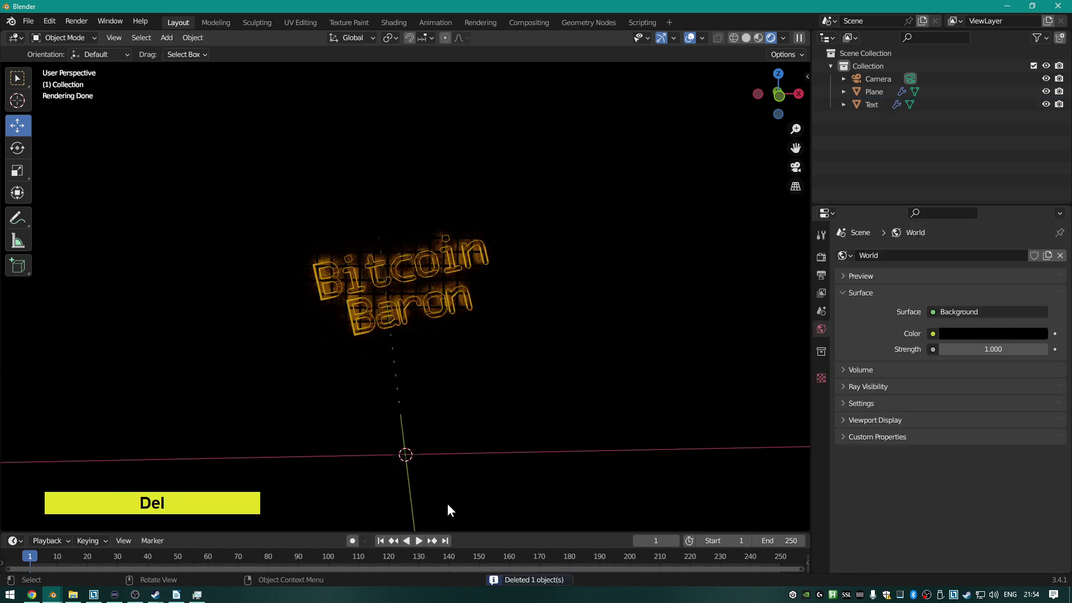
Add a new cube at the 3D cursor and give it a new material.
key(shift+a)
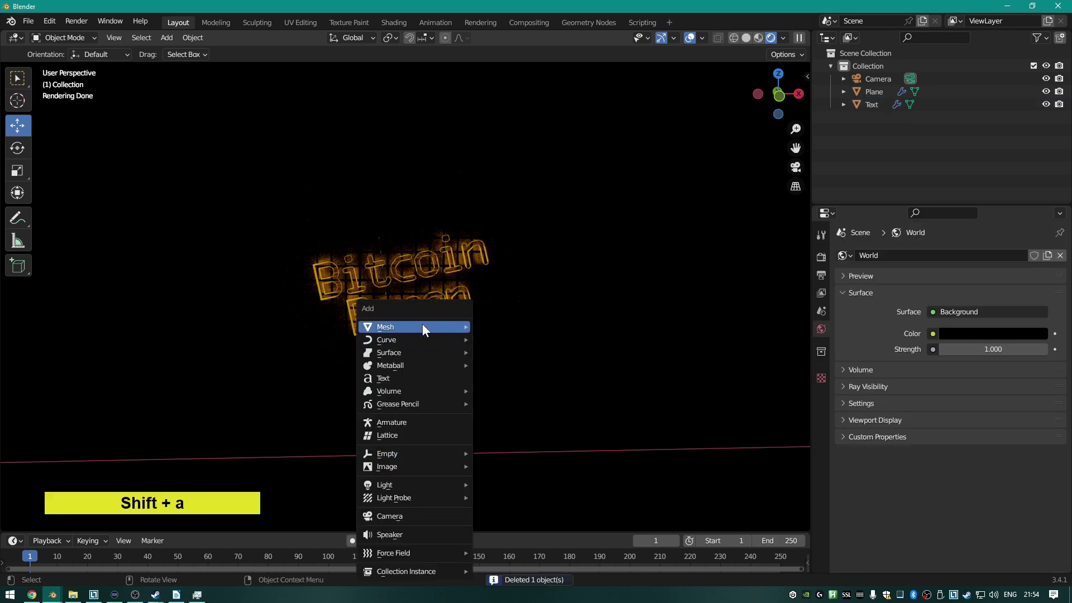
mouse_move(424, 327)
click(530, 338)
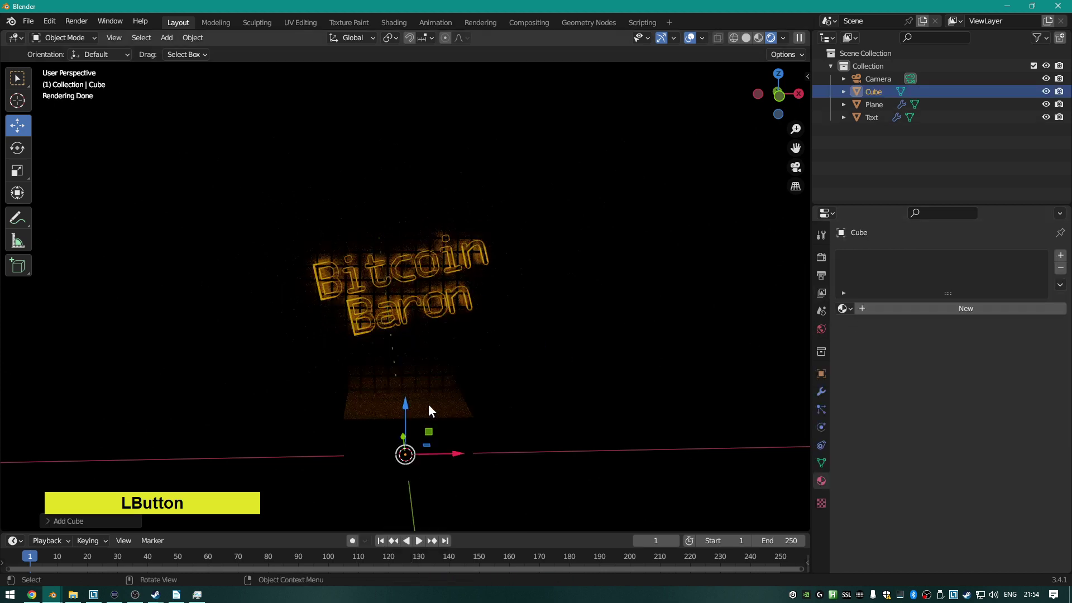
click(911, 310)
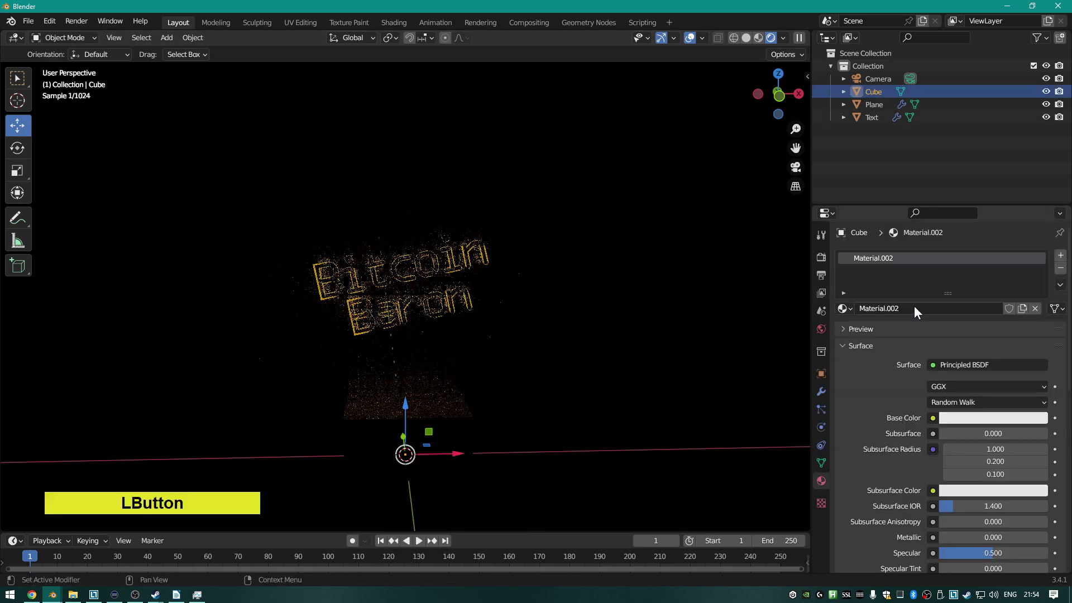
scroll(919, 403, down, 10)
scroll(925, 377, up, 10)
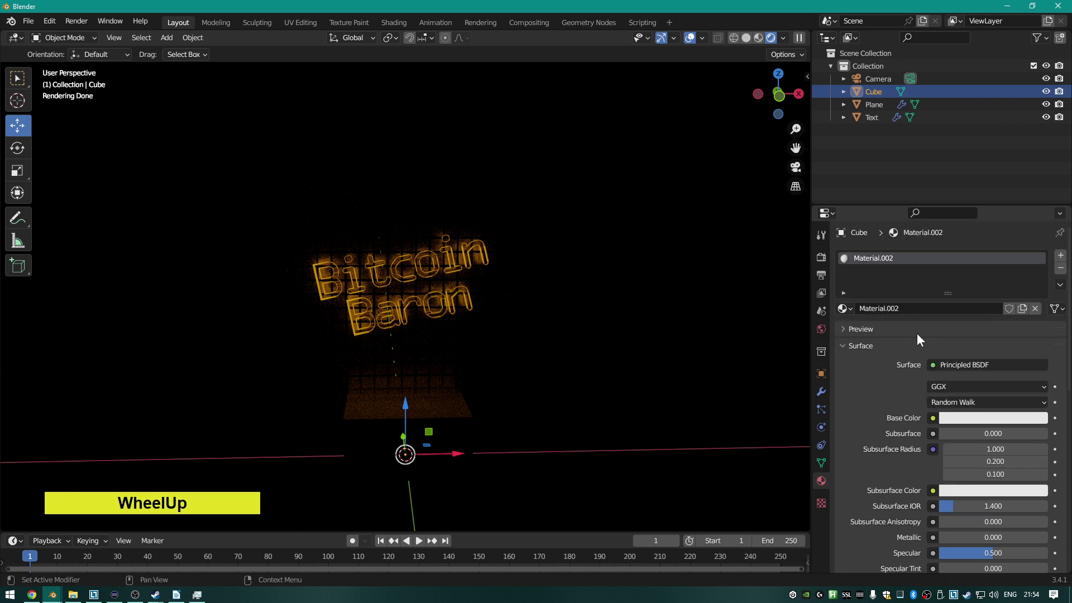
Rename the new cube to Spotlight.
double_click(874, 92)
text(S)
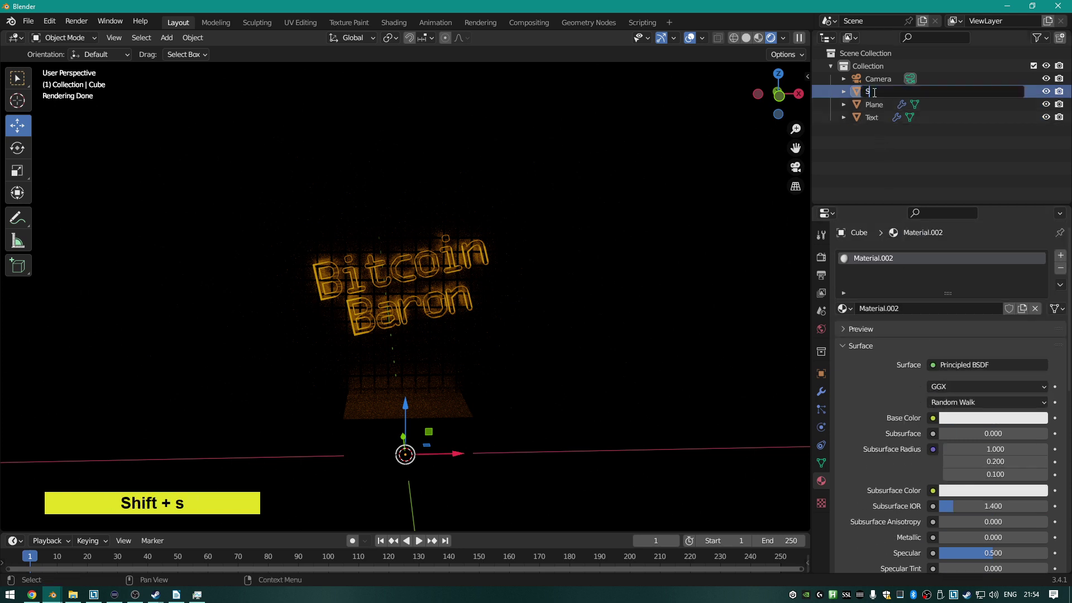
text(potlight)
key(Return)
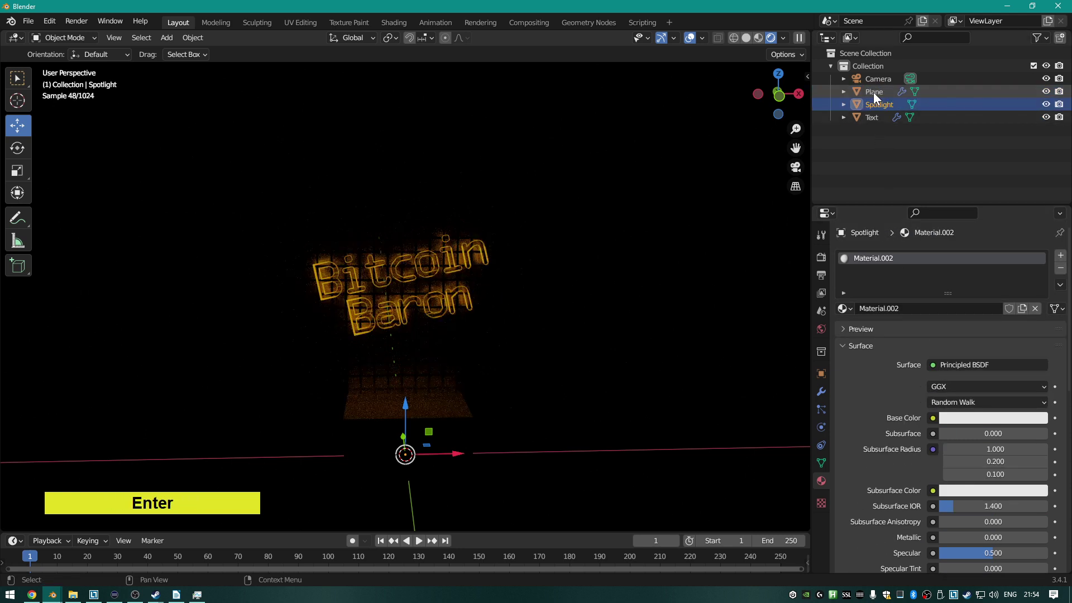
Set the emission colour of the Spotlight cube's material to a fully saturated blue-violet at full brightness.
scroll(928, 362, down, 1)
scroll(928, 362, down, 10)
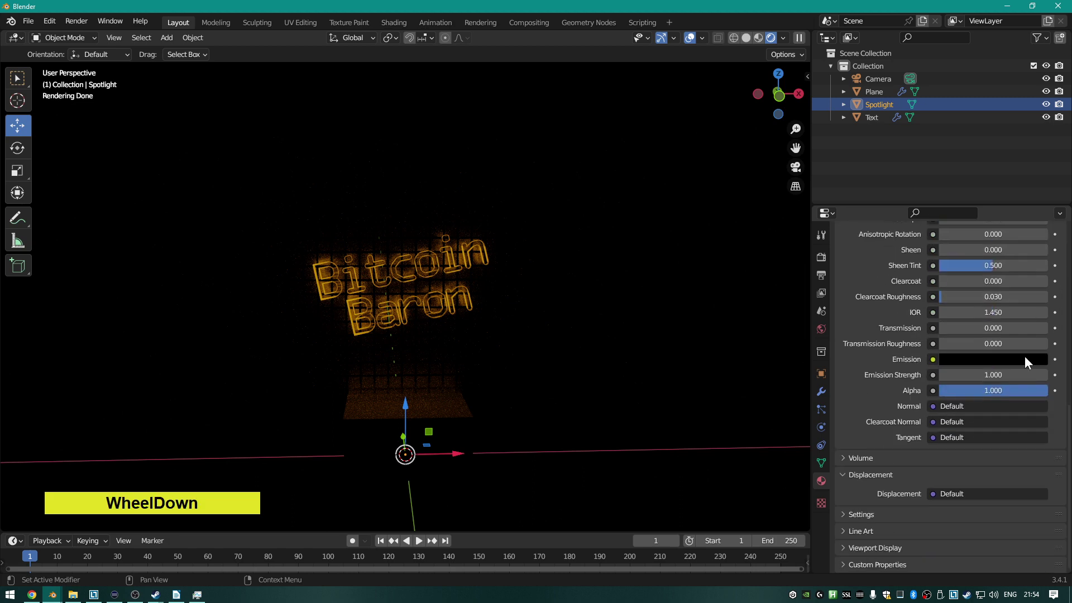
click(1013, 360)
drag(1037, 268, 1037, 177)
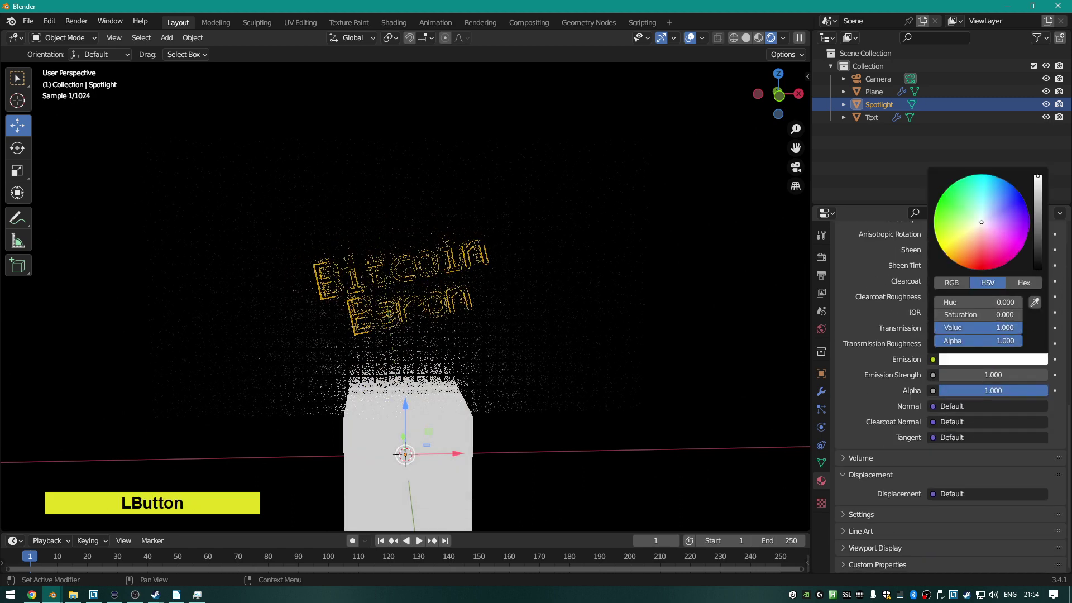
mouse_move(977, 224)
mouse_down()
mouse_move(934, 215)
mouse_move(951, 258)
mouse_move(993, 269)
mouse_up()
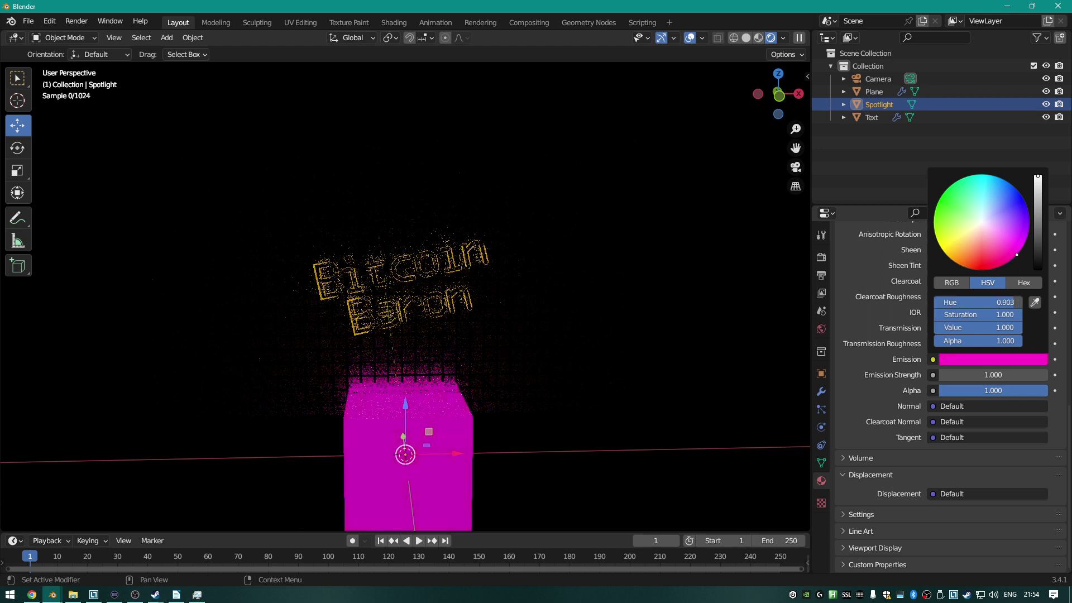
drag(1025, 240, 1029, 215)
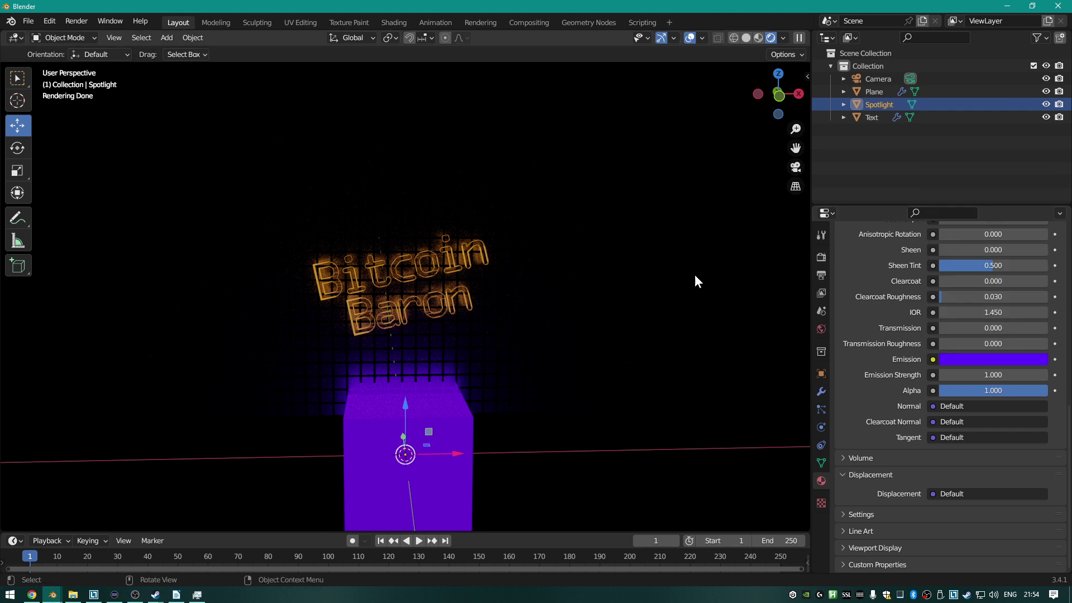
Examine from the front and both sides how the violet Spotlight cube and the glowing text light the tiled wall.
scroll(900, 297, up, 10)
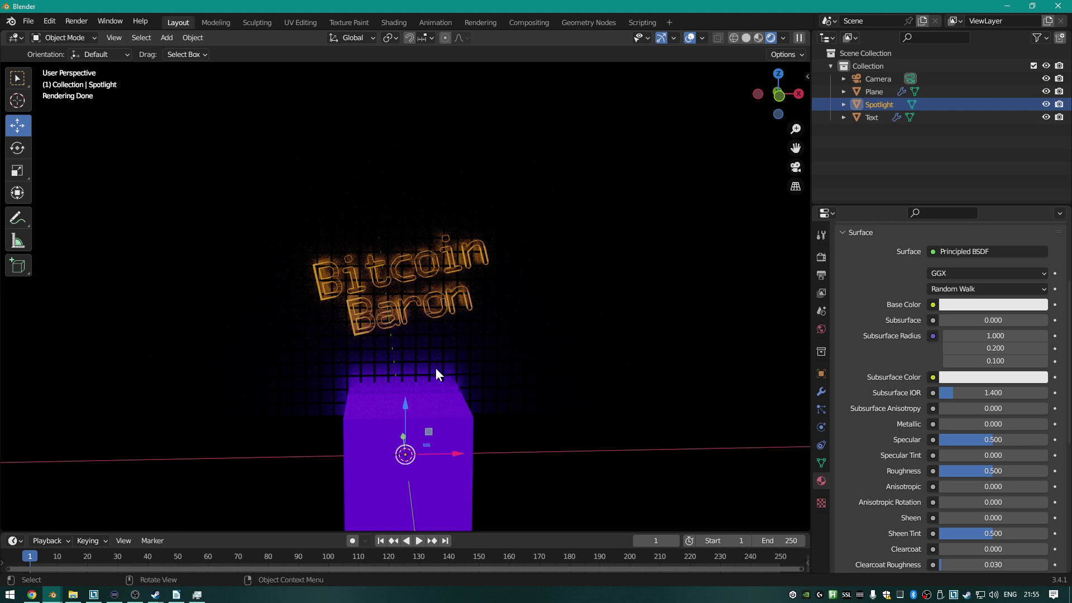
scroll(496, 459, up, 1)
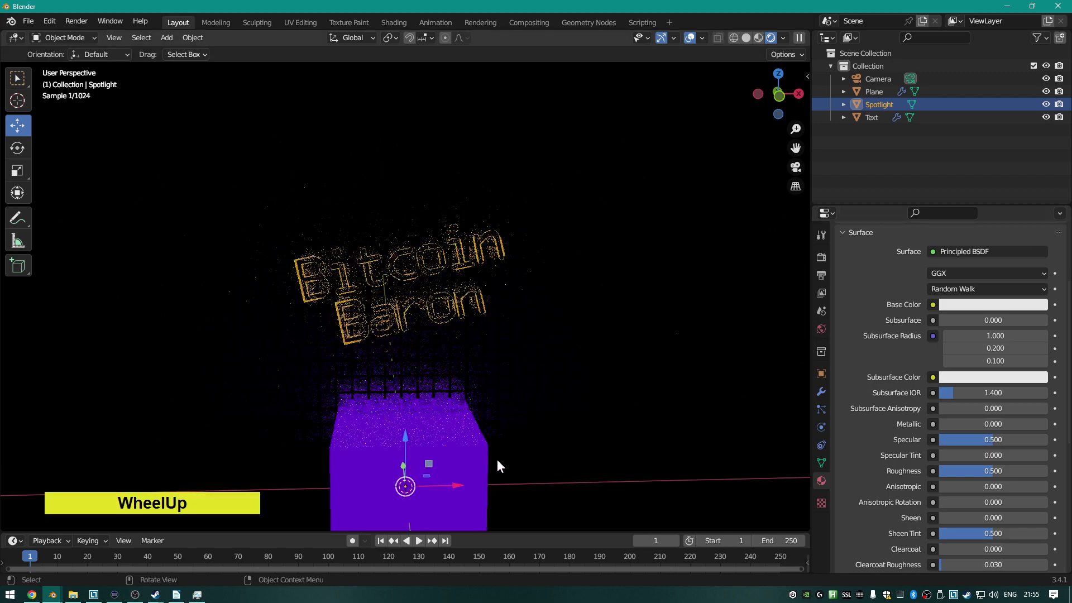
scroll(497, 458, down, 3)
scroll(531, 456, up, 4)
shift+middle_drag(532, 451, 574, 369)
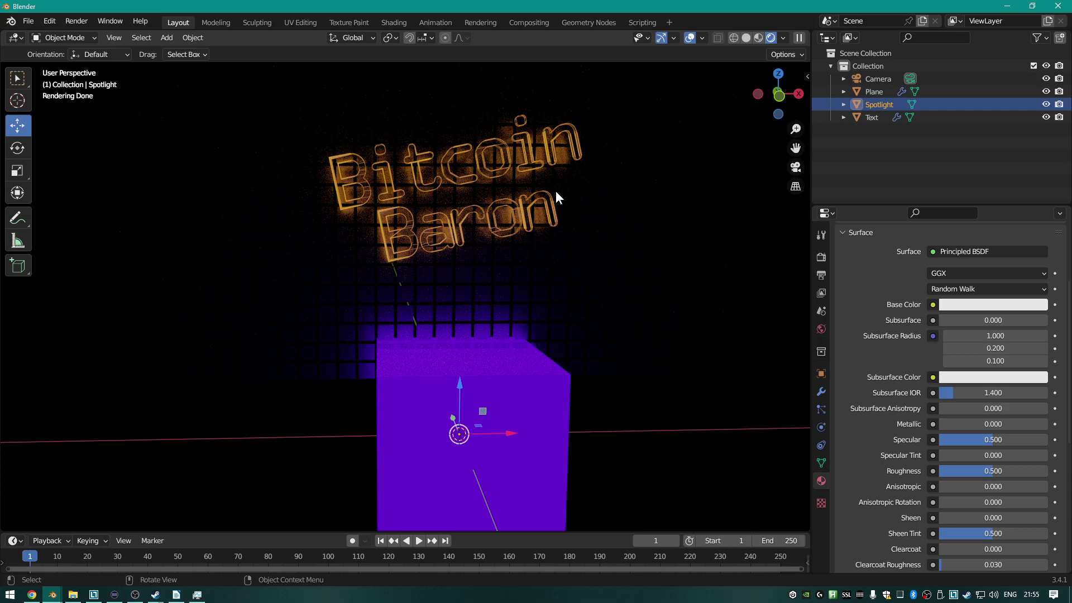
middle_drag(447, 372, 488, 330)
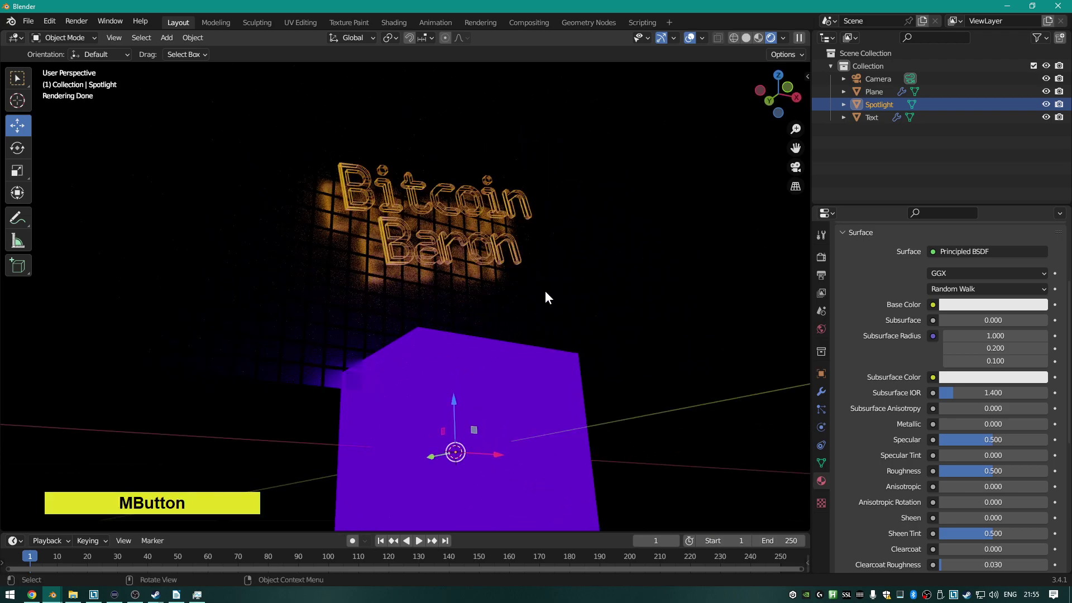
middle_drag(545, 290, 438, 363)
middle_drag(506, 394, 523, 381)
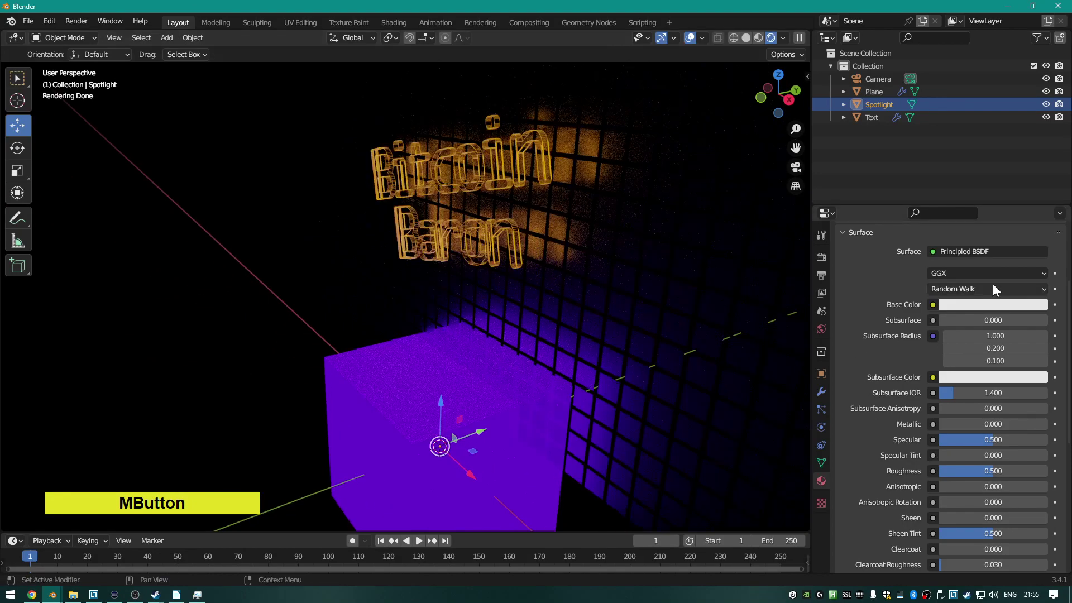
scroll(818, 303, down, 1)
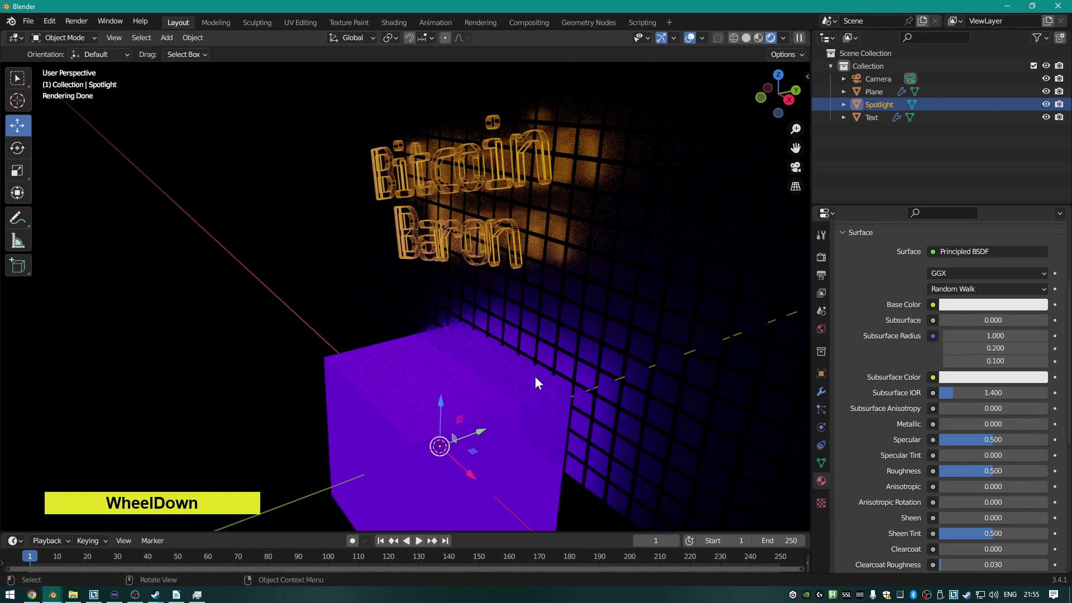
scroll(583, 344, down, 2)
scroll(560, 367, up, 2)
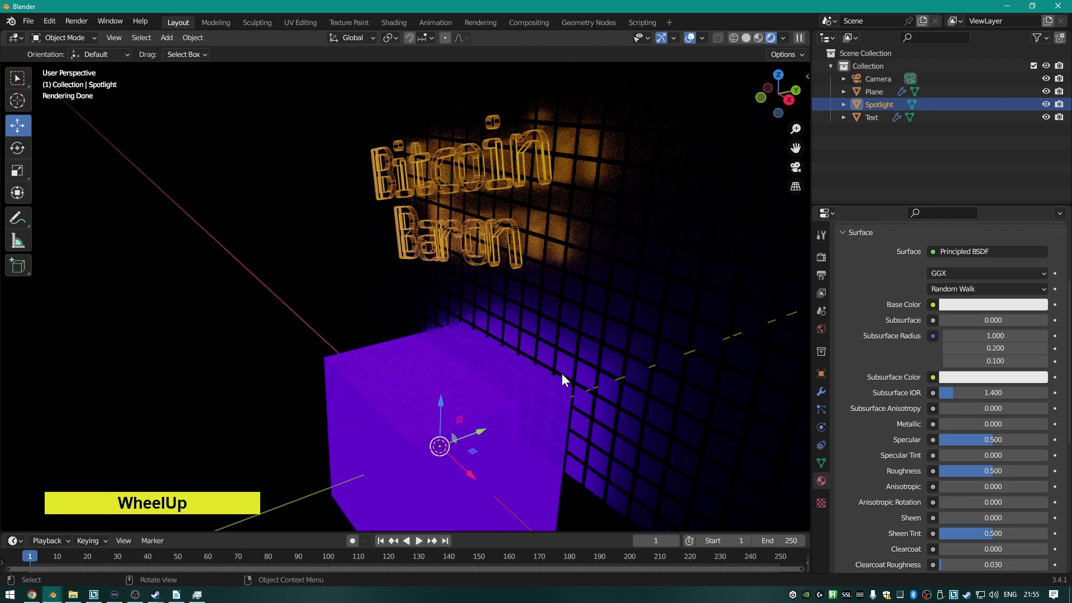
Enable the viewport overlay that outlines selected objects so the Spotlight cube's selection is highlighted.
shift+middle_drag(518, 402, 560, 342)
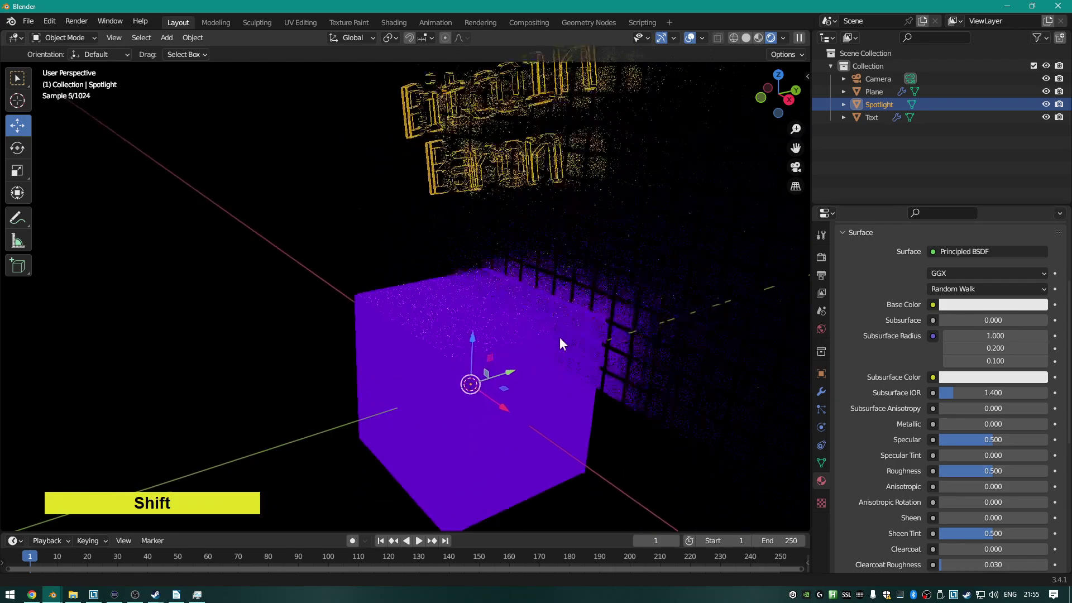
middle_drag(491, 337, 440, 318)
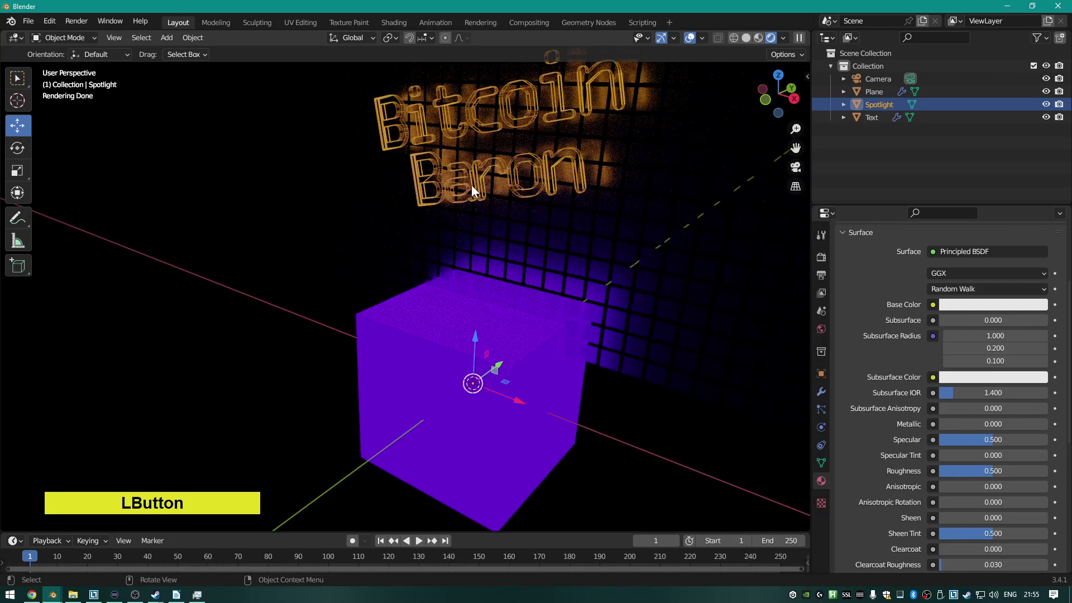
click(702, 38)
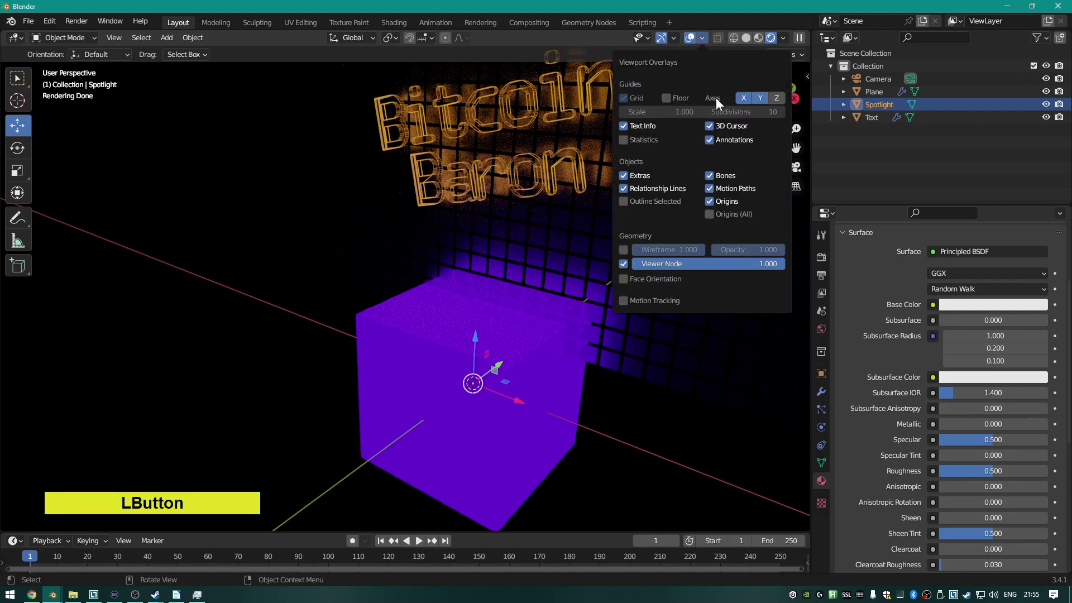
click(635, 202)
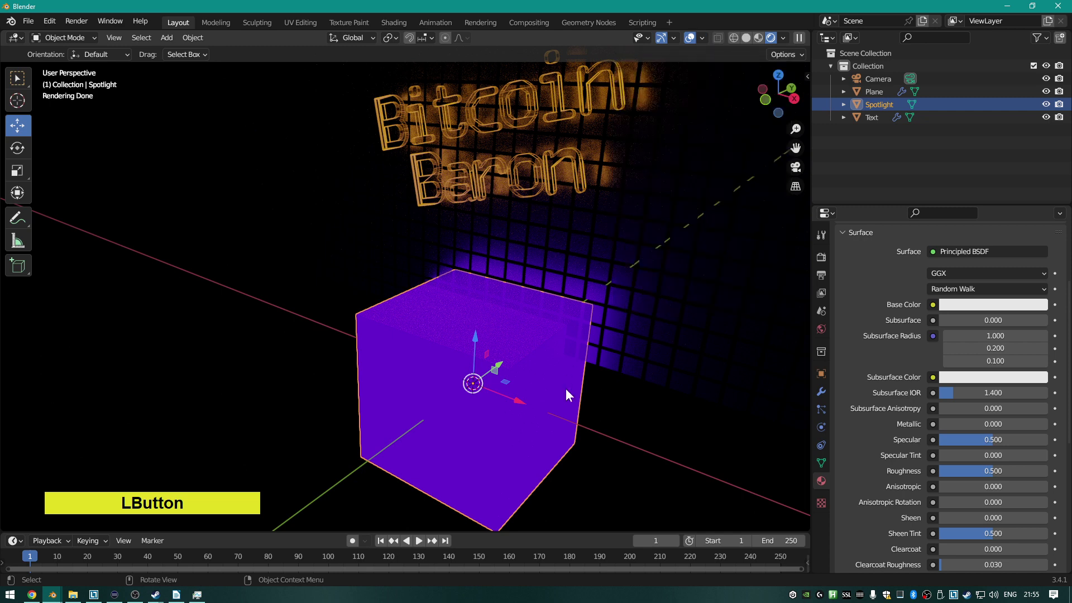
click(700, 39)
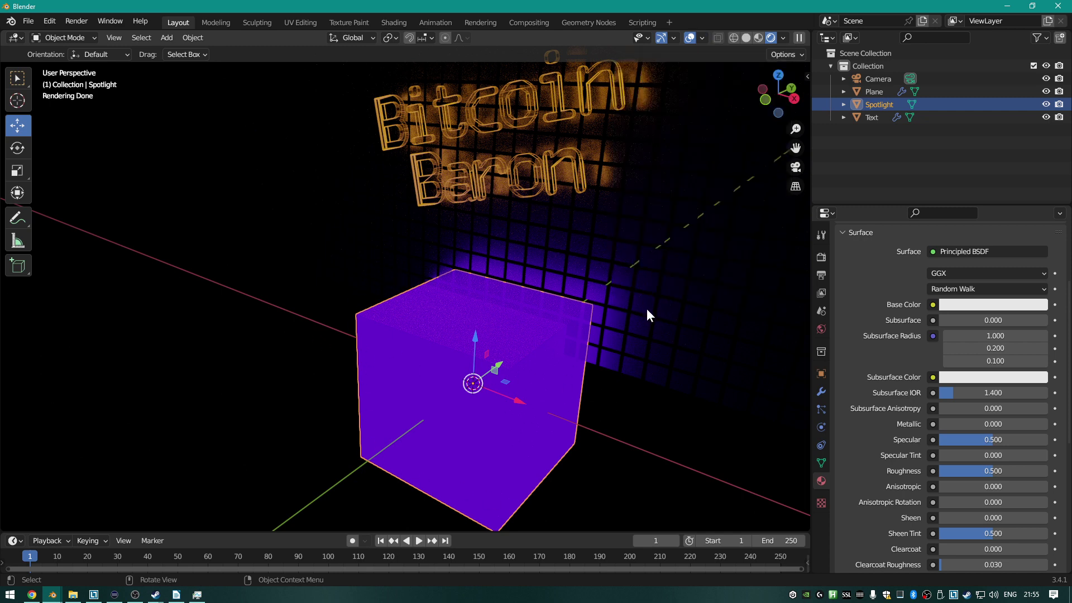
Select the grid plane, toggle the selected-object outline off and back on, and reselect the Spotlight cube.
click(642, 324)
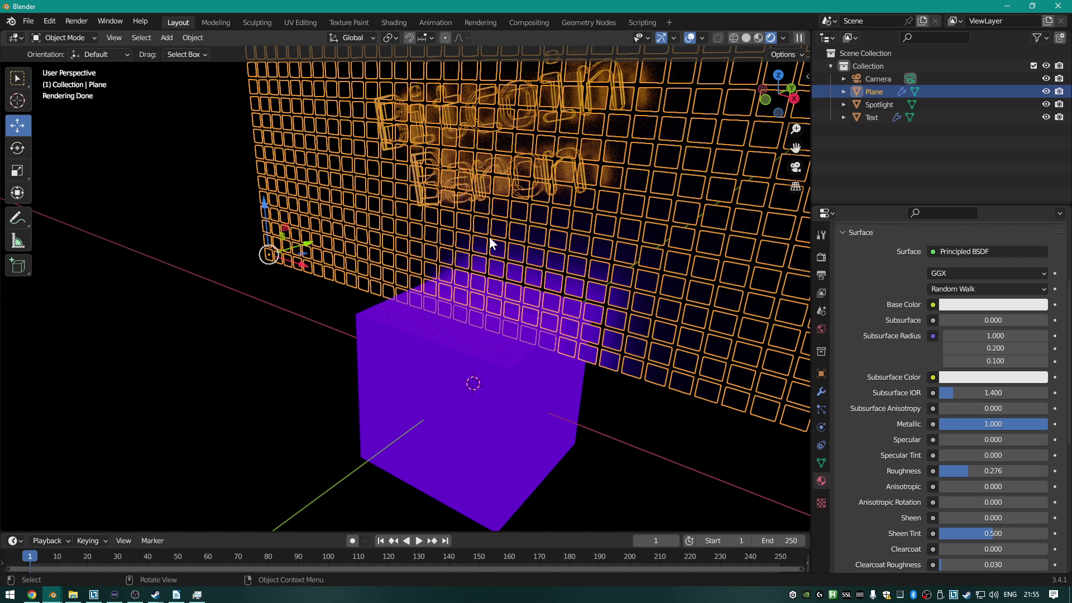
click(702, 37)
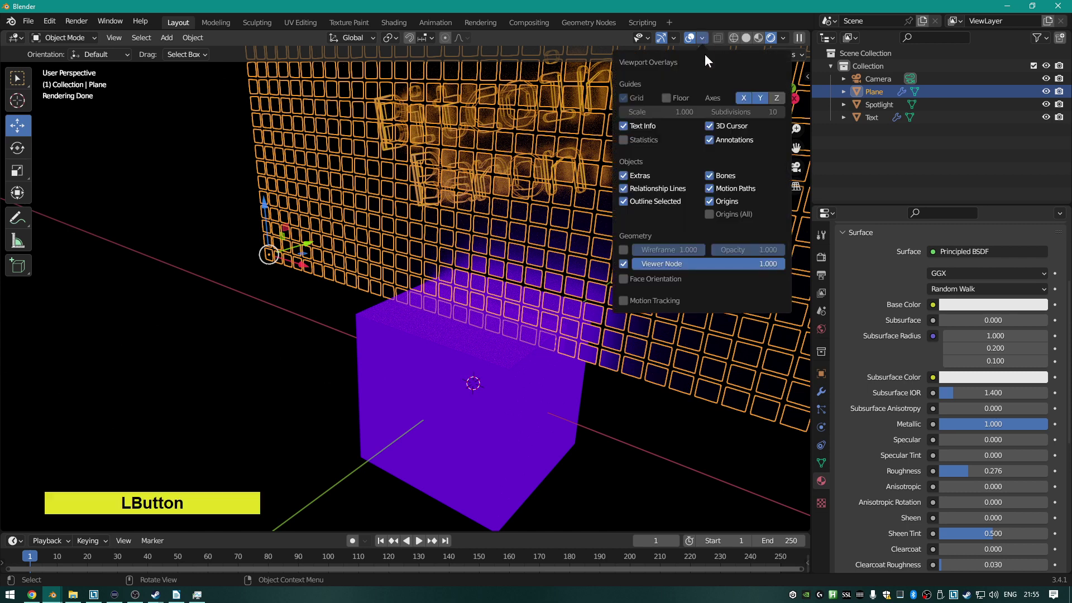
click(635, 202)
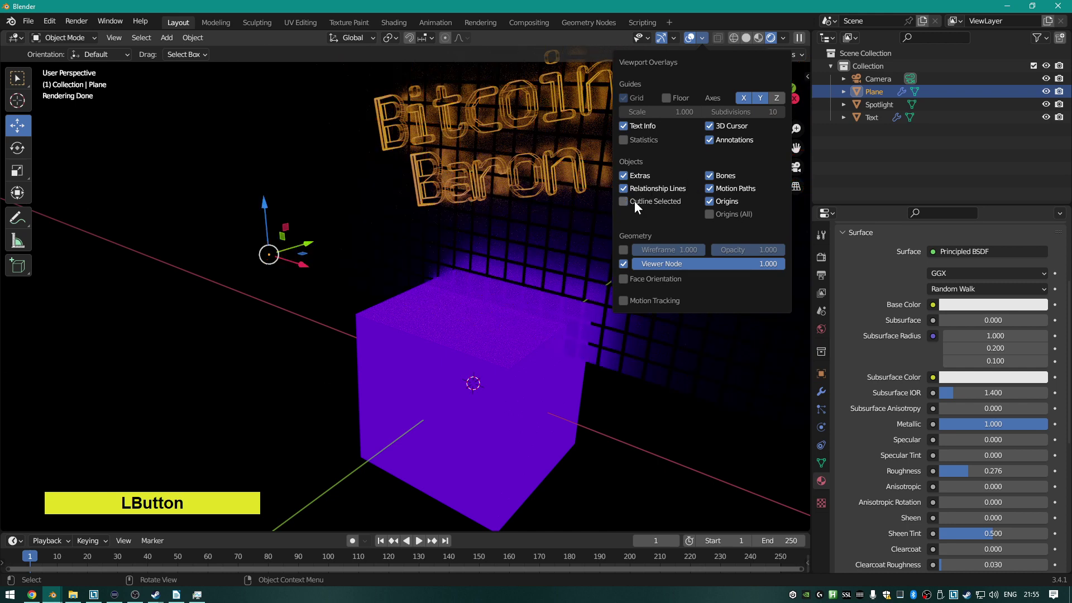
click(703, 38)
click(703, 38)
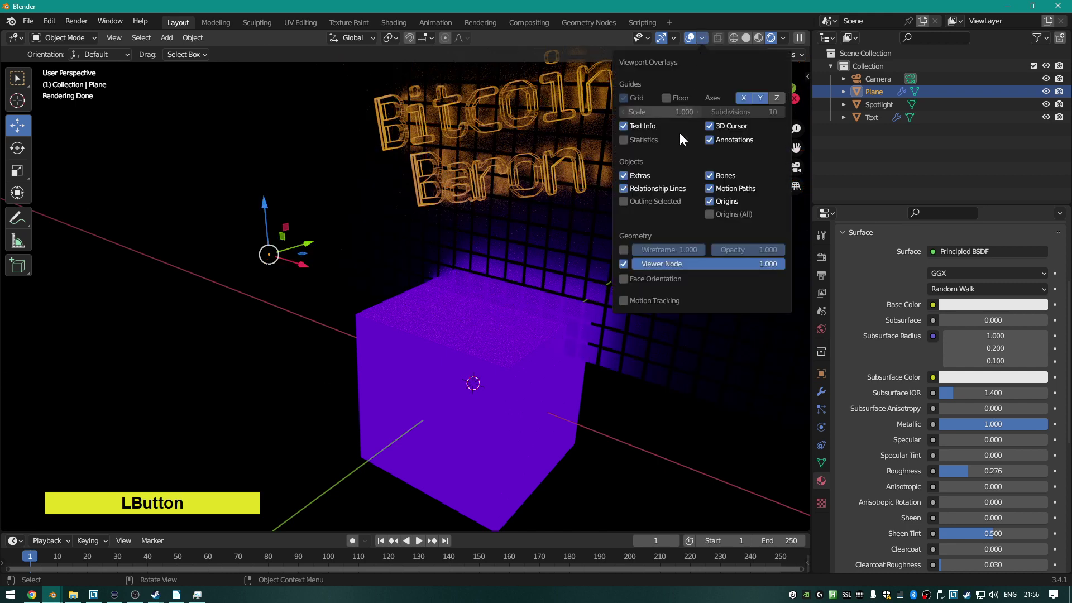
click(636, 201)
click(460, 367)
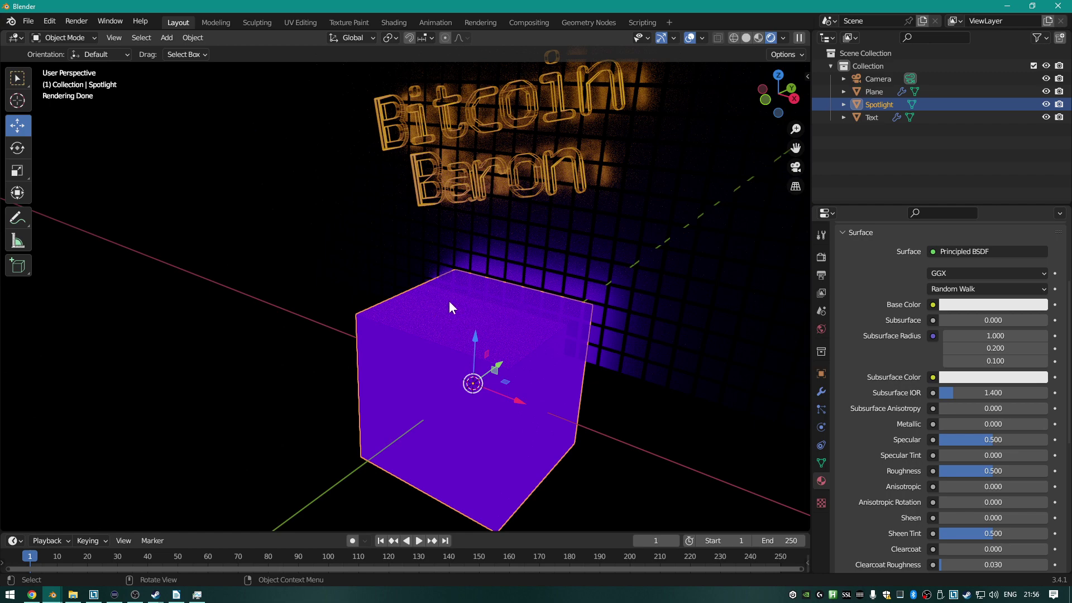
Rename the Spotlight cube's existing material as mtl_spot.
middle_drag(416, 335, 521, 341)
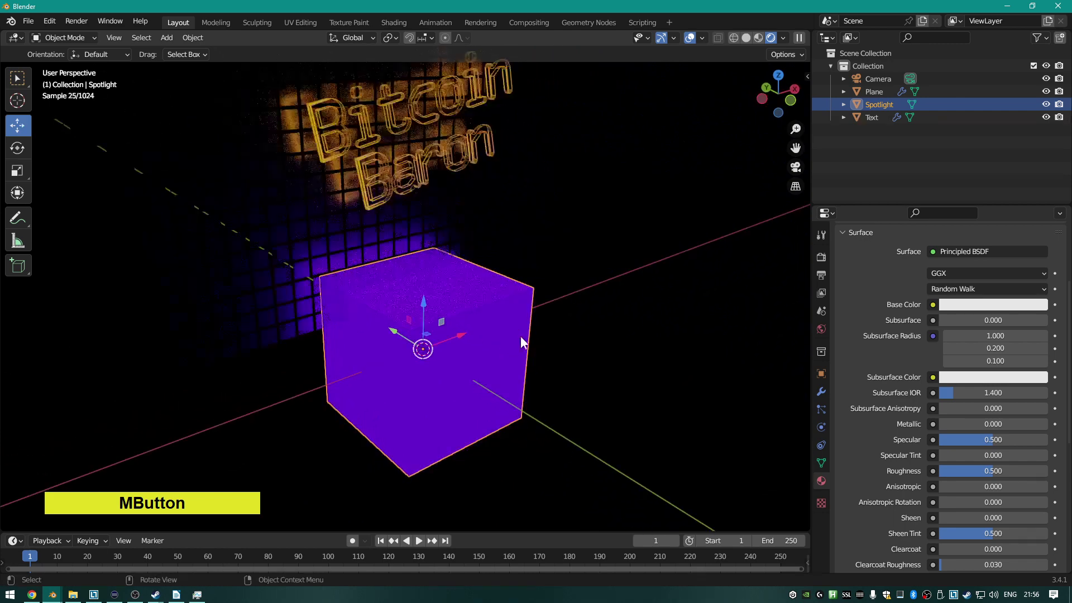
scroll(521, 343, up, 2)
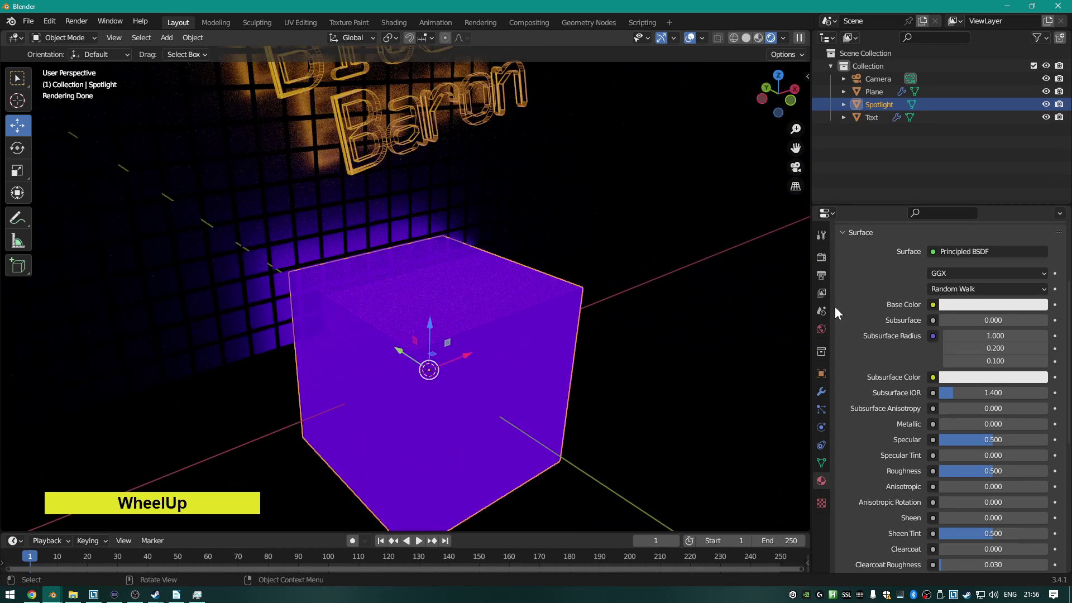
scroll(863, 408, up, 5)
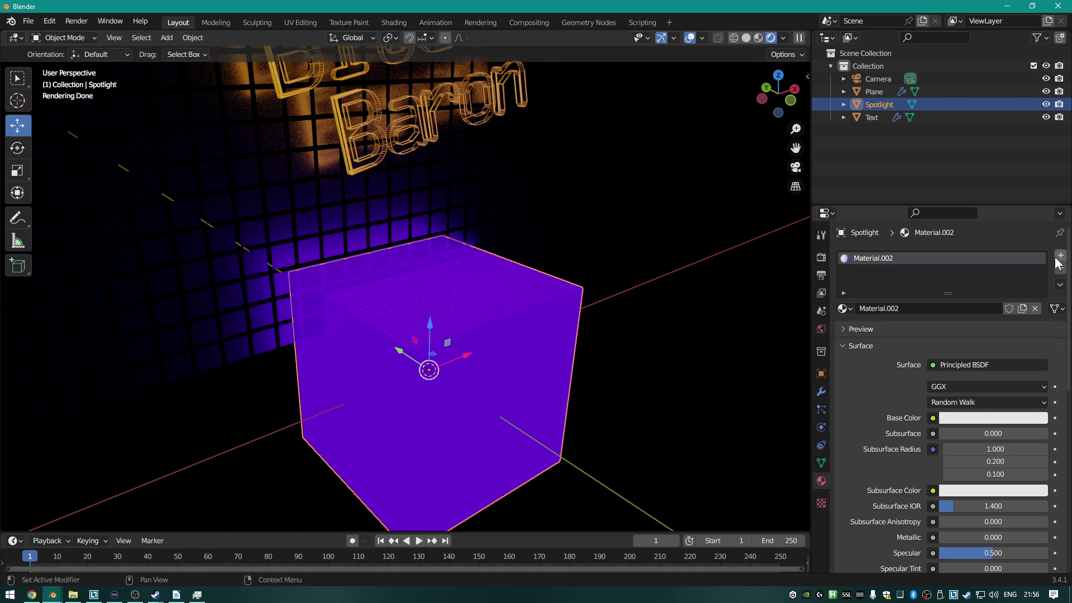
double_click(879, 256)
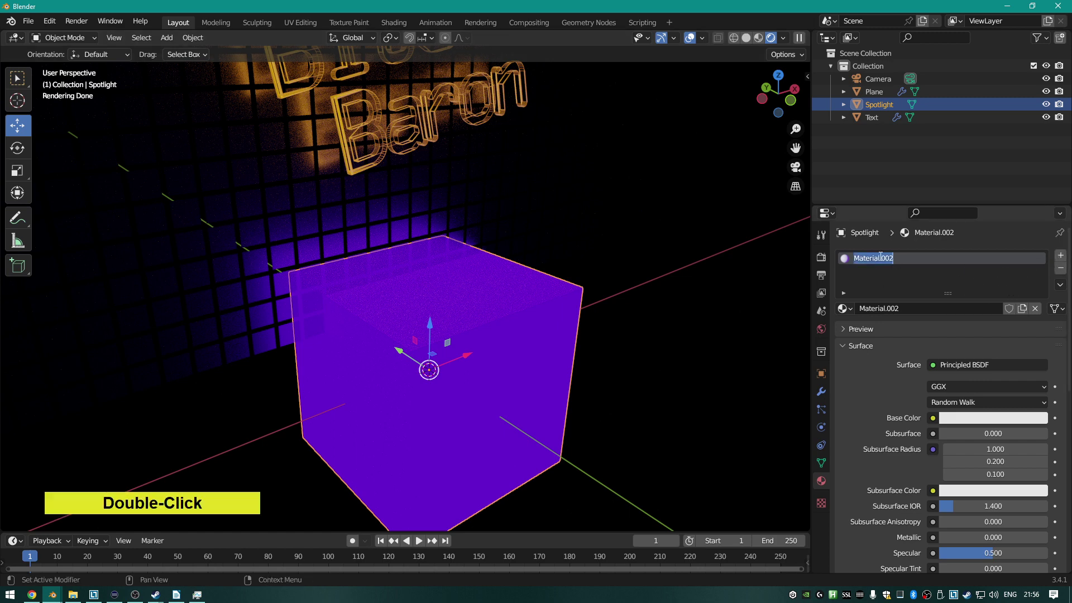
text(mtl)
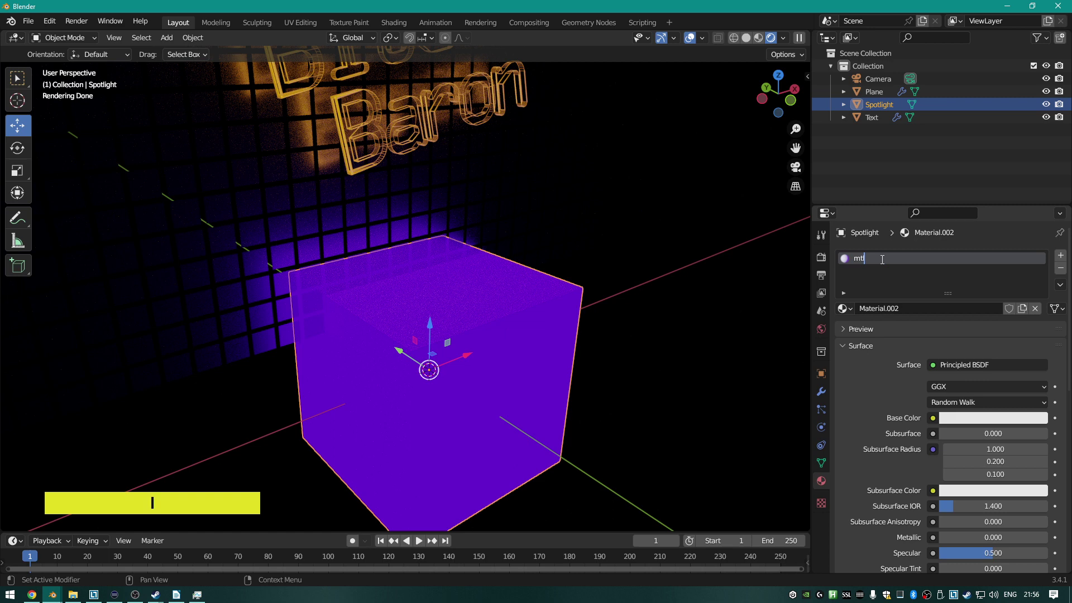
text(_spot)
key(Return)
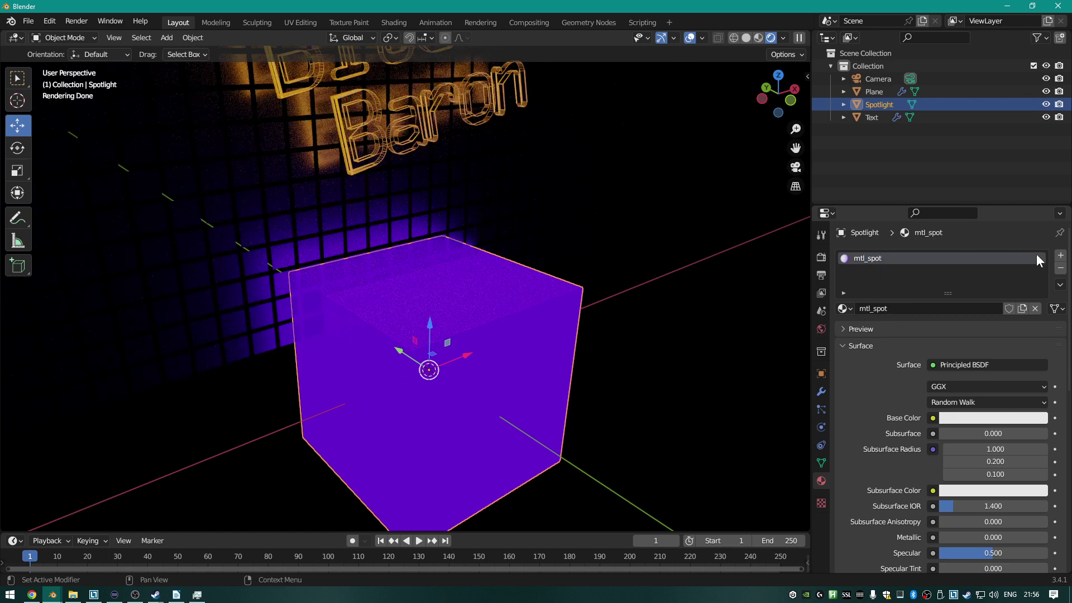
Add a second material slot with a new material named mtl_spotlight_shine to the Spotlight cube.
click(1060, 258)
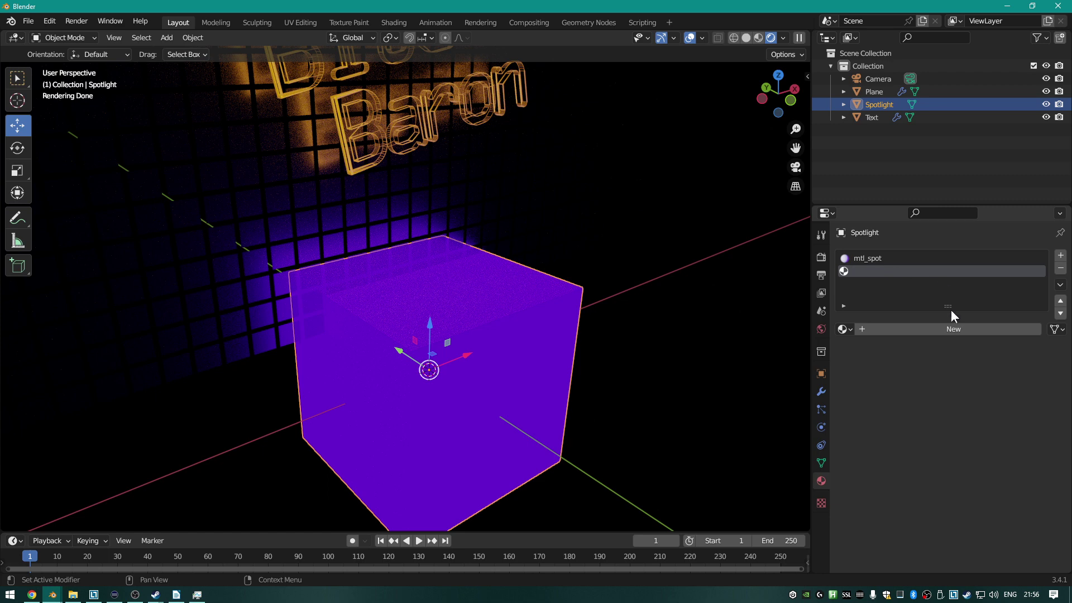
click(946, 329)
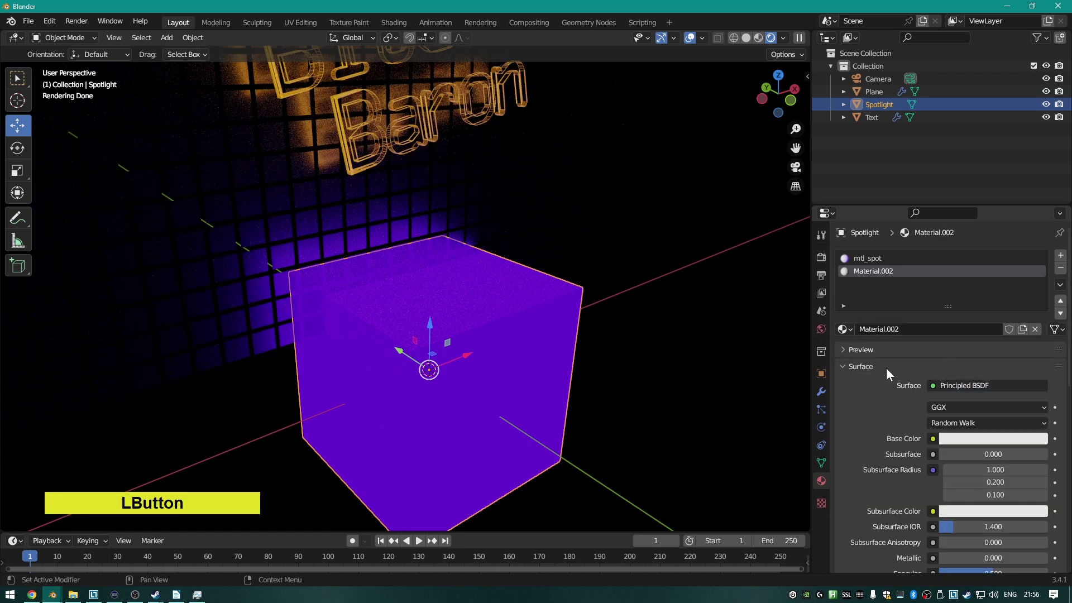
double_click(870, 271)
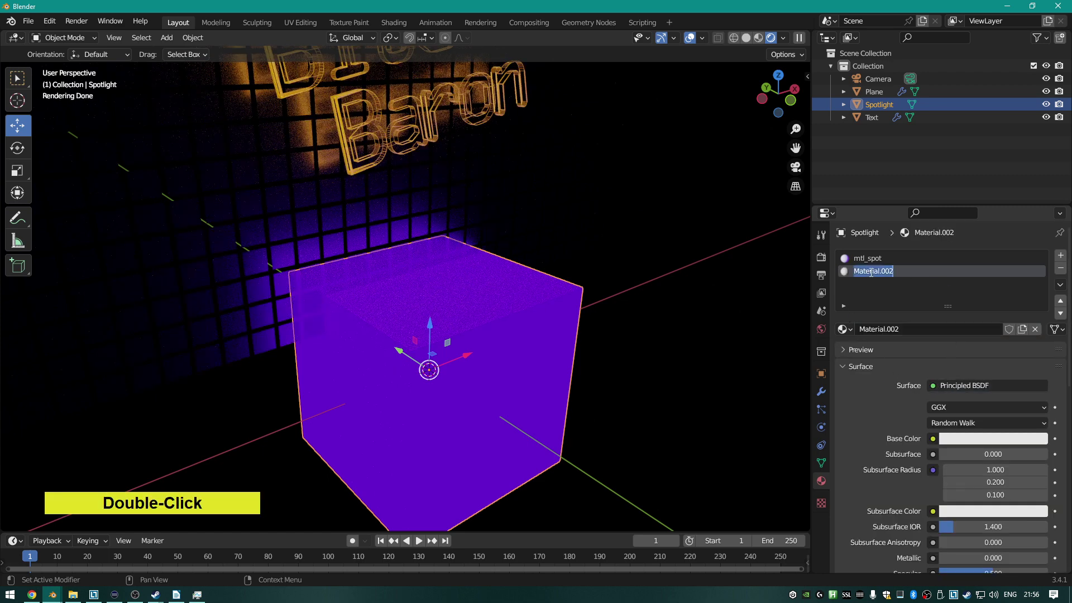
text(spotl)
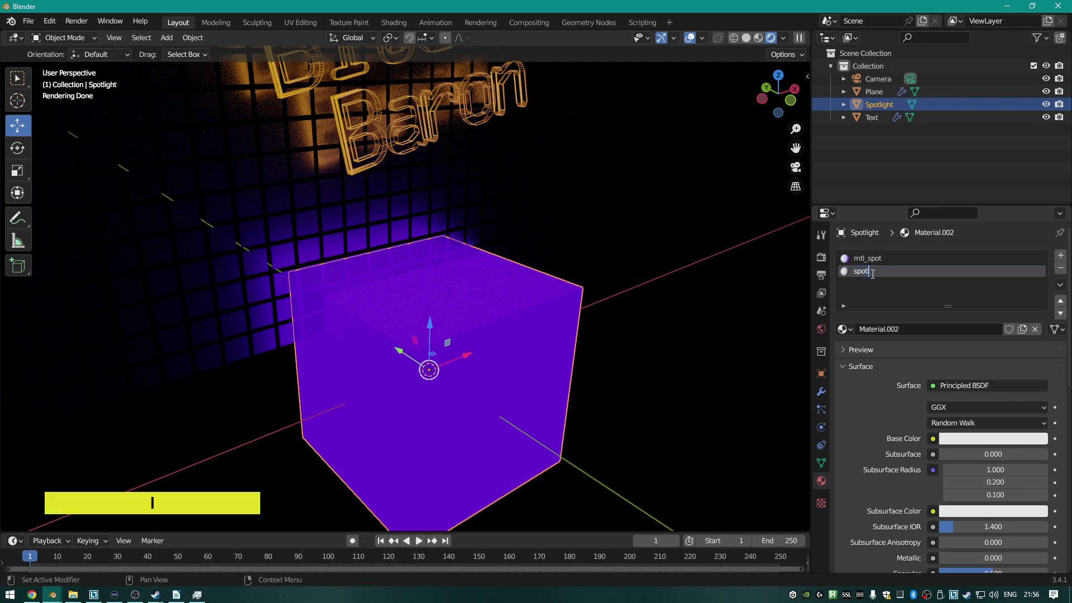
text(ight_)
key(BackSpace)
key(BackSpace)
key(BackSpace)
key(BackSpace)
key(BackSpace)
key(BackSpace)
key(BackSpace)
key(BackSpace)
key(BackSpace)
key(BackSpace)
text(mtl_spotlight_shine)
key(Return)
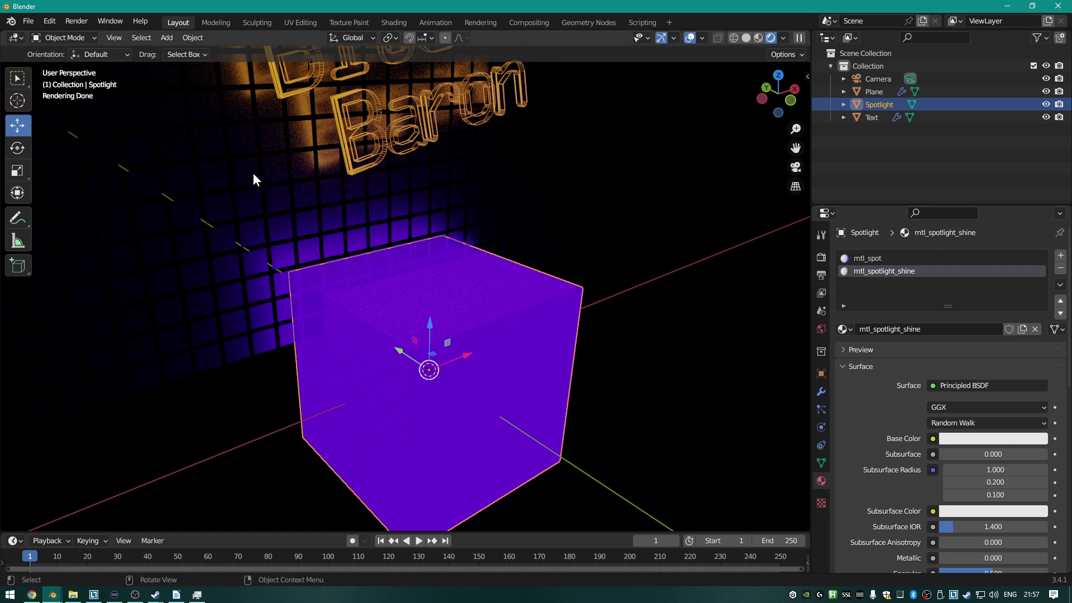
Give mtl_spotlight_shine a white emission colour with value 1.000 and an emission strength of 50.
click(824, 257)
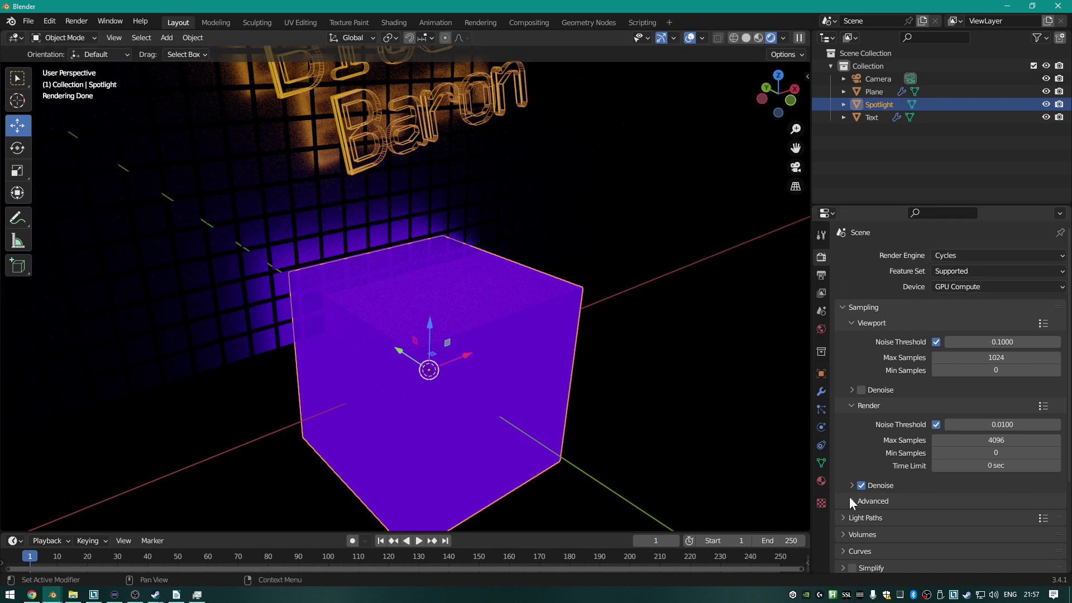
click(822, 484)
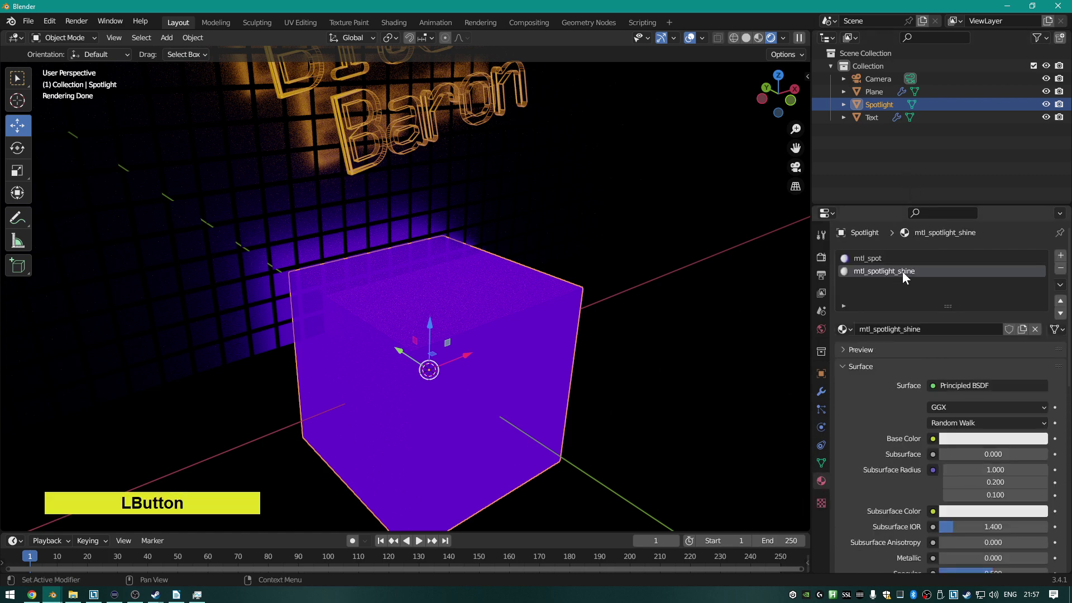
scroll(1053, 363, down, 5)
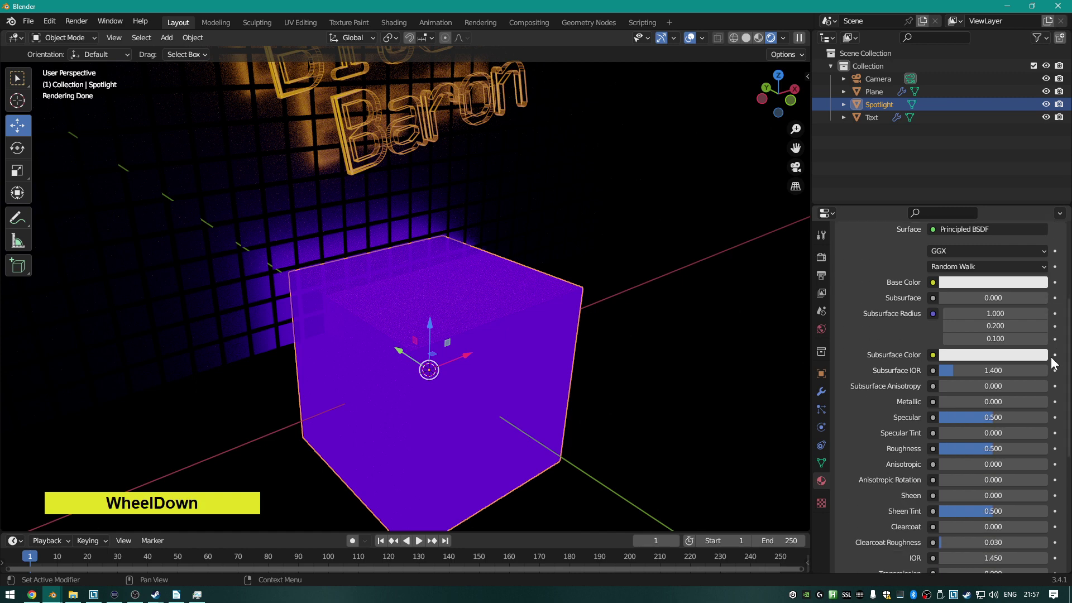
scroll(1052, 363, down, 8)
click(1012, 360)
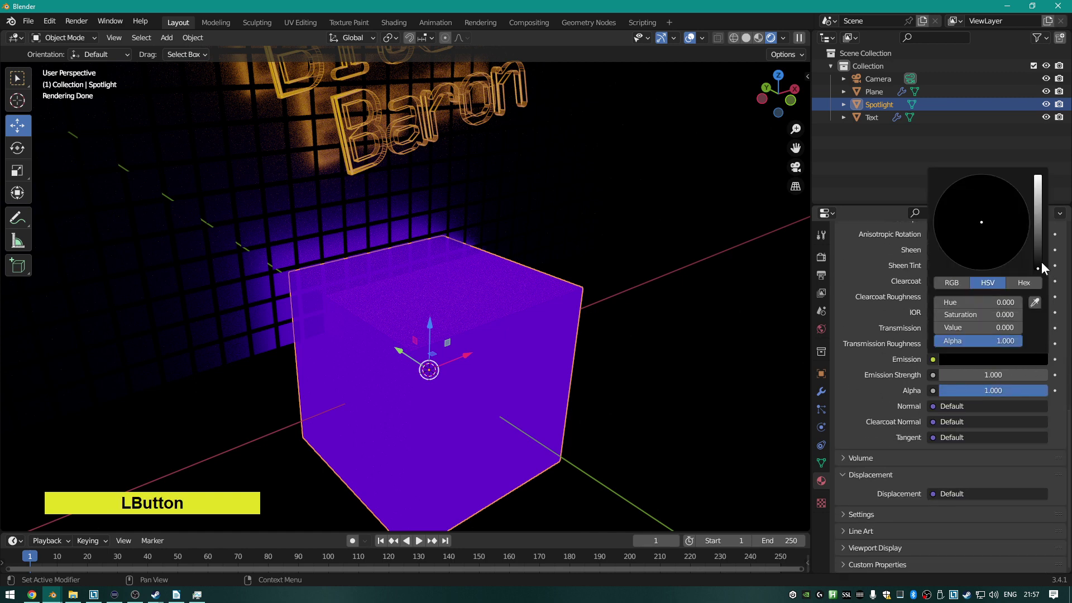
drag(1038, 263, 1038, 178)
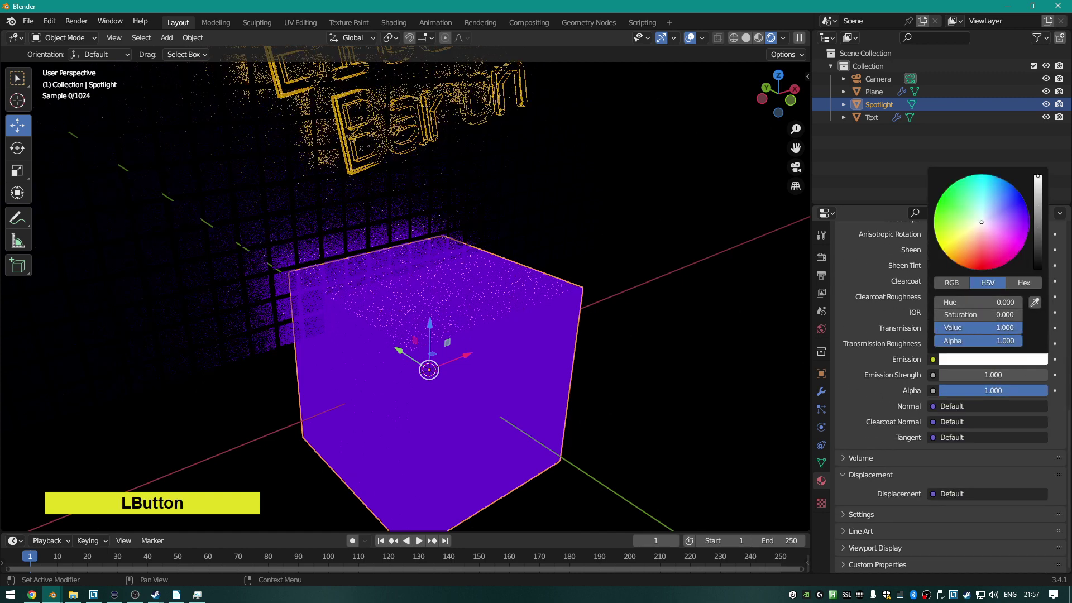
click(988, 375)
text(50)
key(KP_Enter)
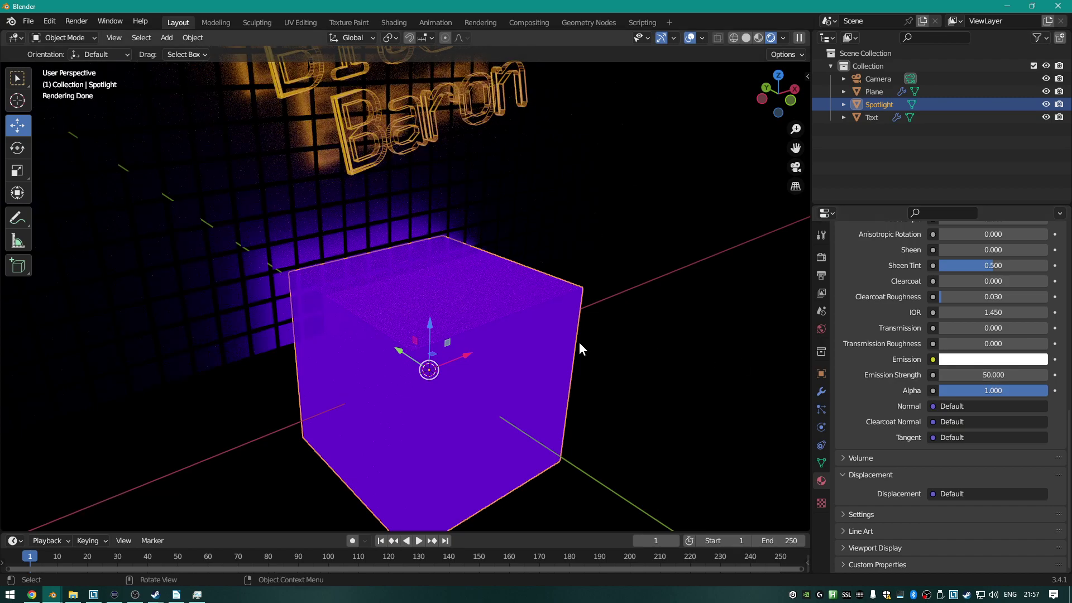
Enter Edit Mode on the Spotlight cube and deselect all of its geometry.
middle_drag(440, 310, 574, 320)
middle_drag(494, 306, 528, 311)
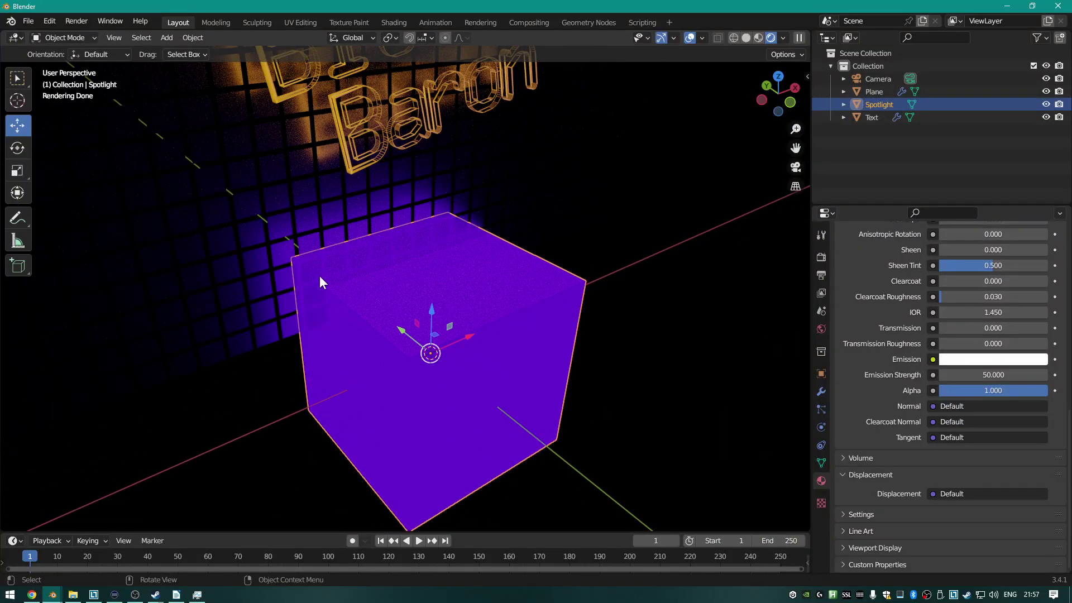
scroll(899, 327, up, 15)
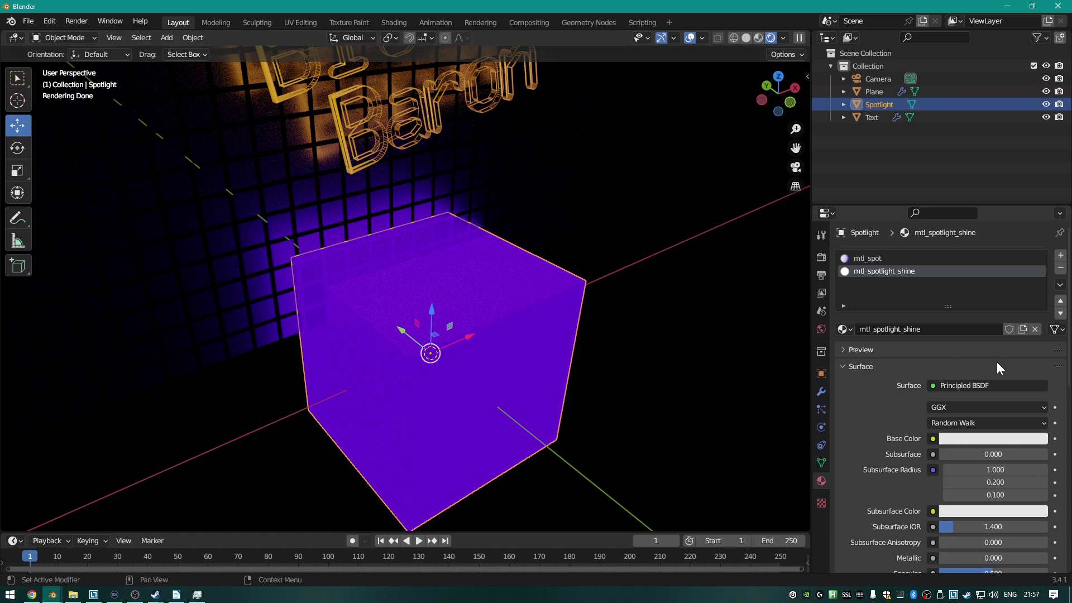
scroll(997, 367, up, 1)
key(Tab)
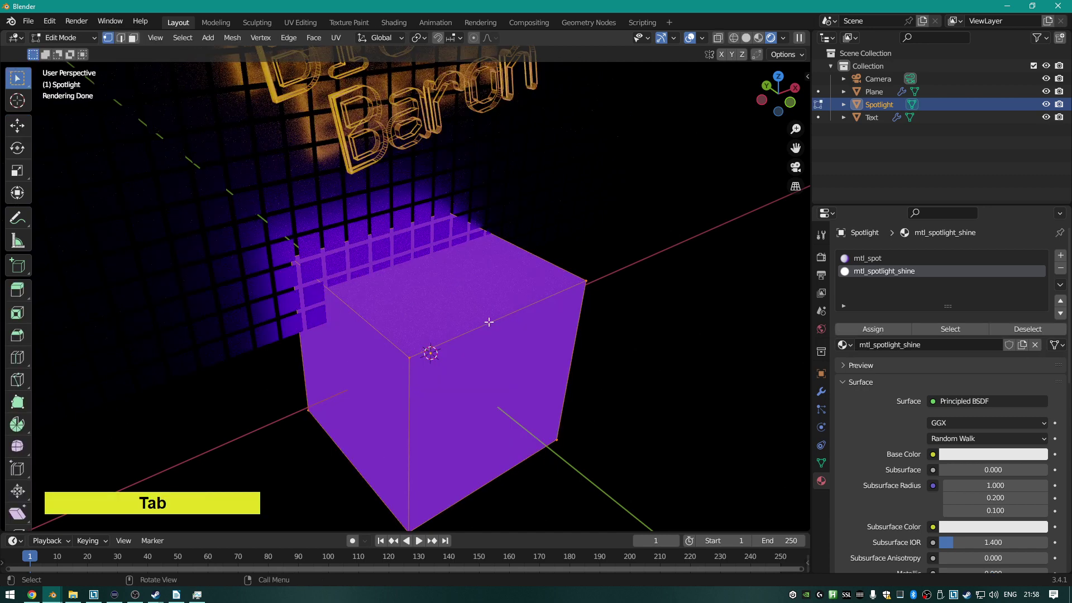
click(450, 197)
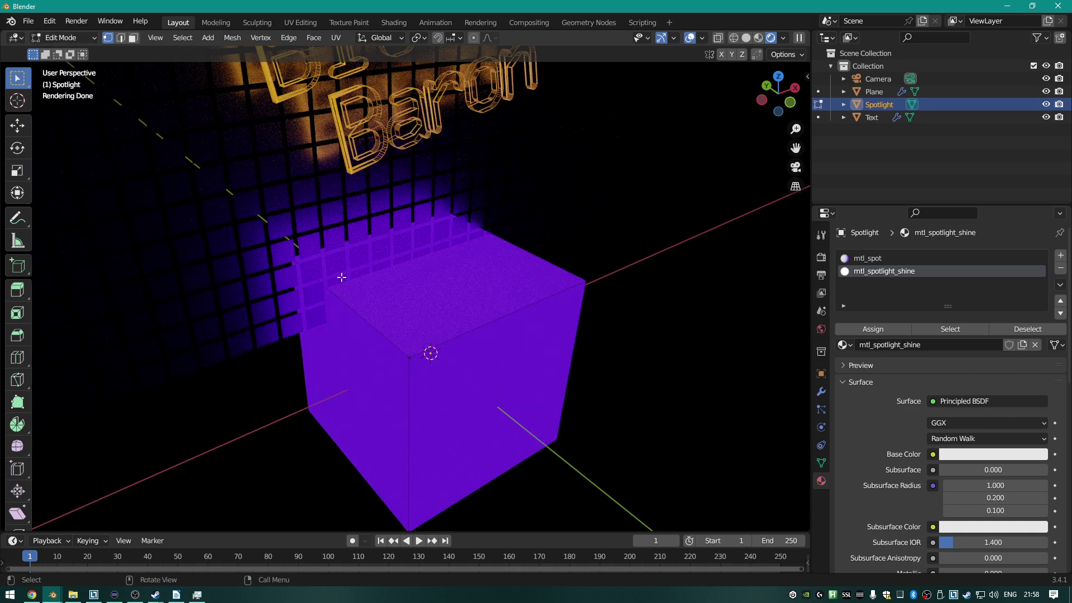
Try moving the cube's nearest upper corner vertex about 1.88 m outward, and undo the move.
click(407, 357)
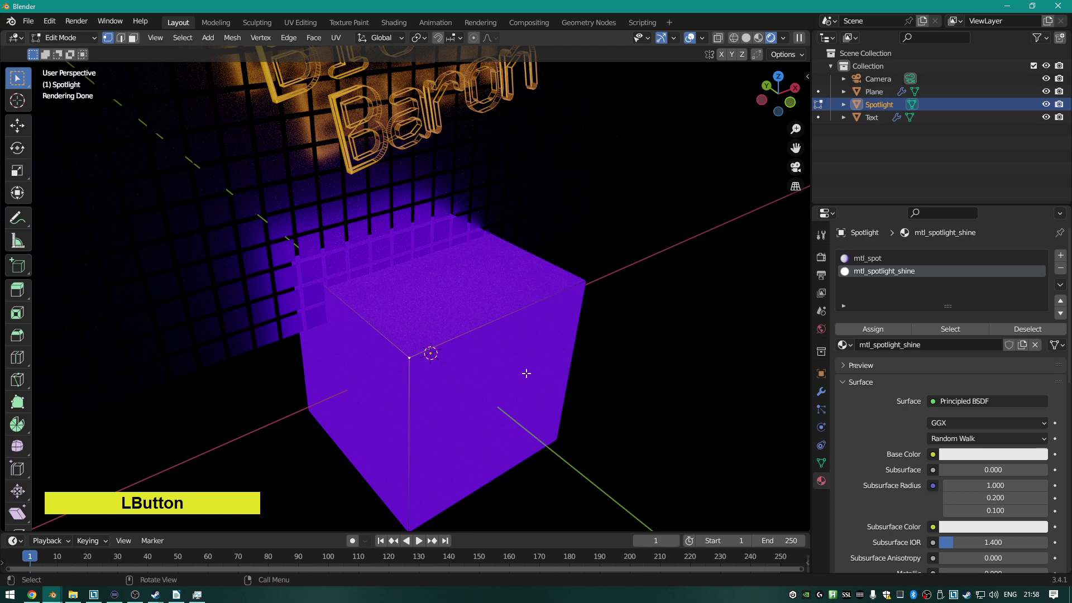
key(g)
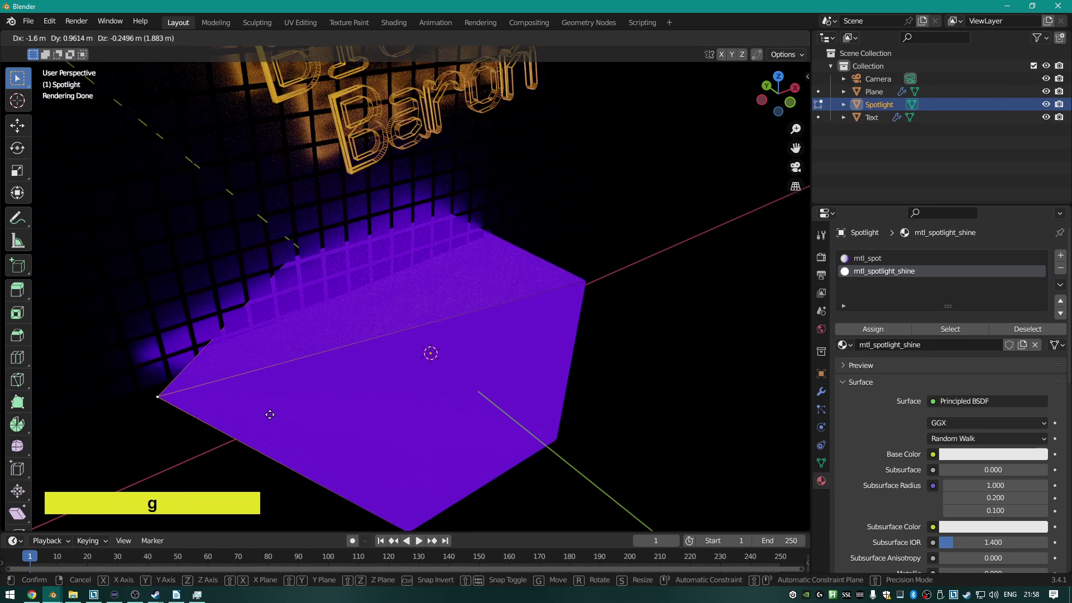
click(270, 415)
key(ctrl)
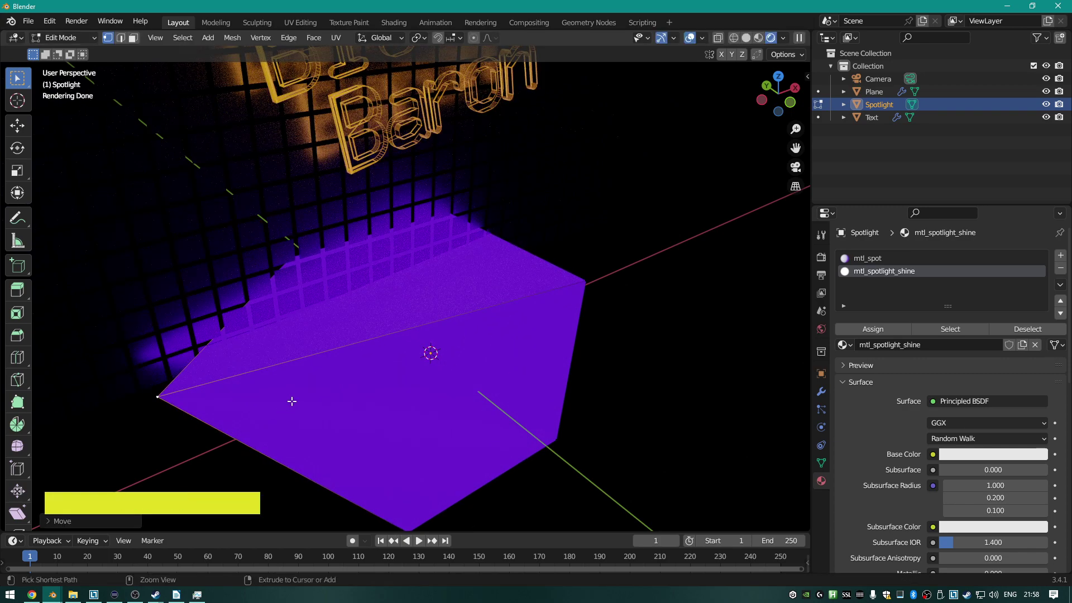
key(ctrl+z)
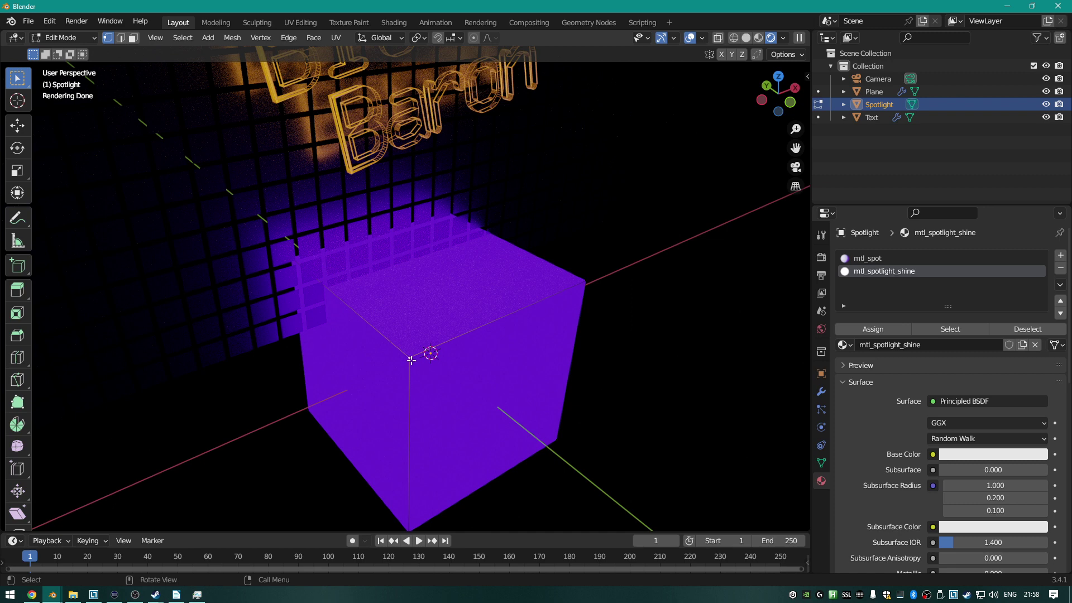
Activate the Move tool and try moving the cube's nearest upper corner vertex along the X axis, undoing the move.
click(17, 125)
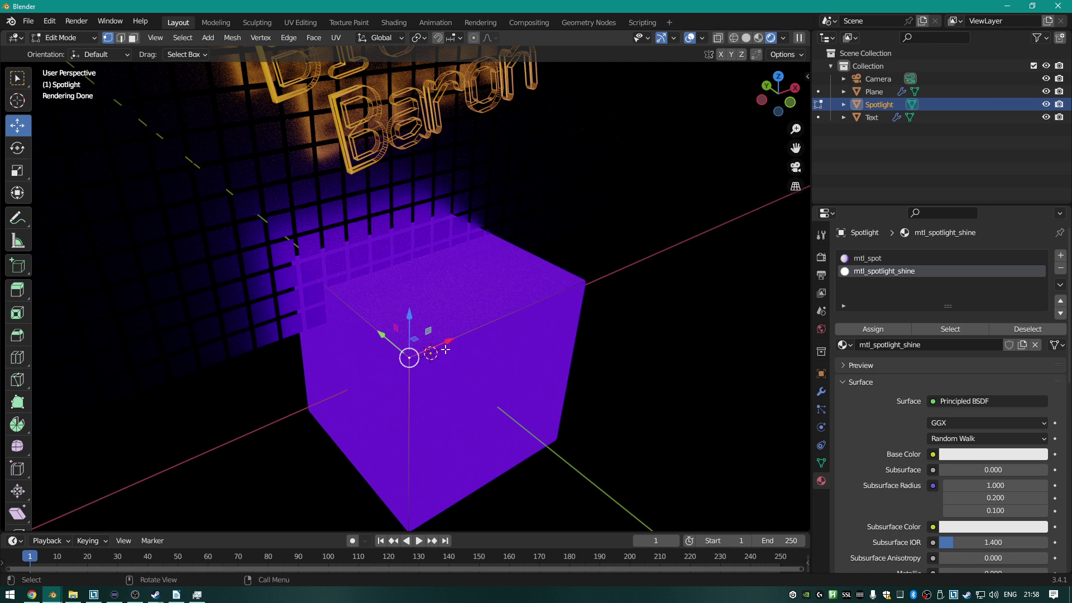
drag(447, 341, 519, 346)
key(ctrl+z)
Try raising the vertex at the other end of the cube's front upper edge along Z, and undo the move.
click(586, 280)
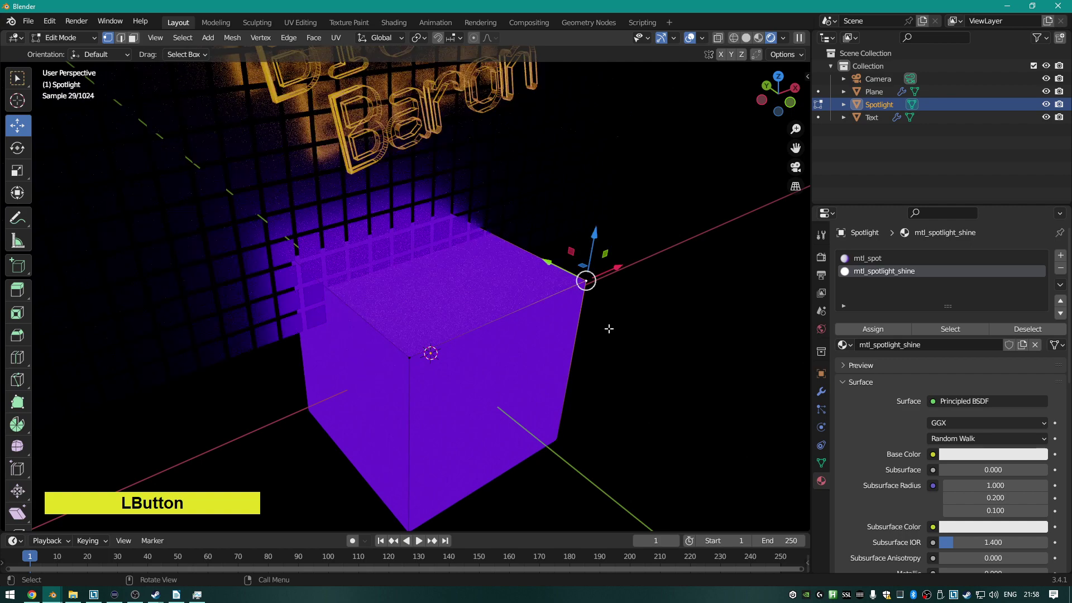
drag(595, 234, 598, 118)
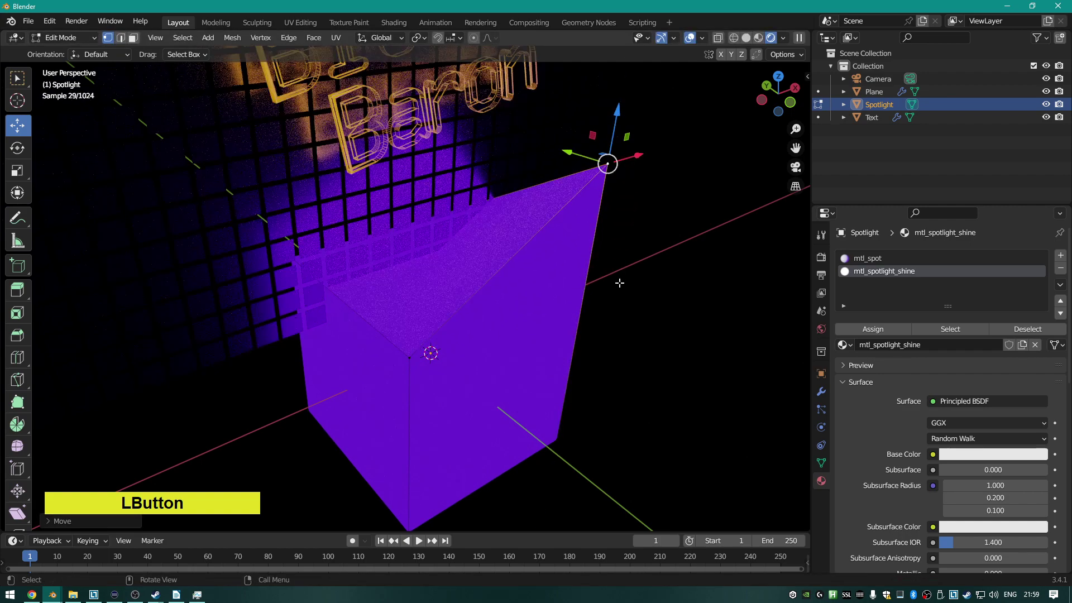
key(ctrl+z)
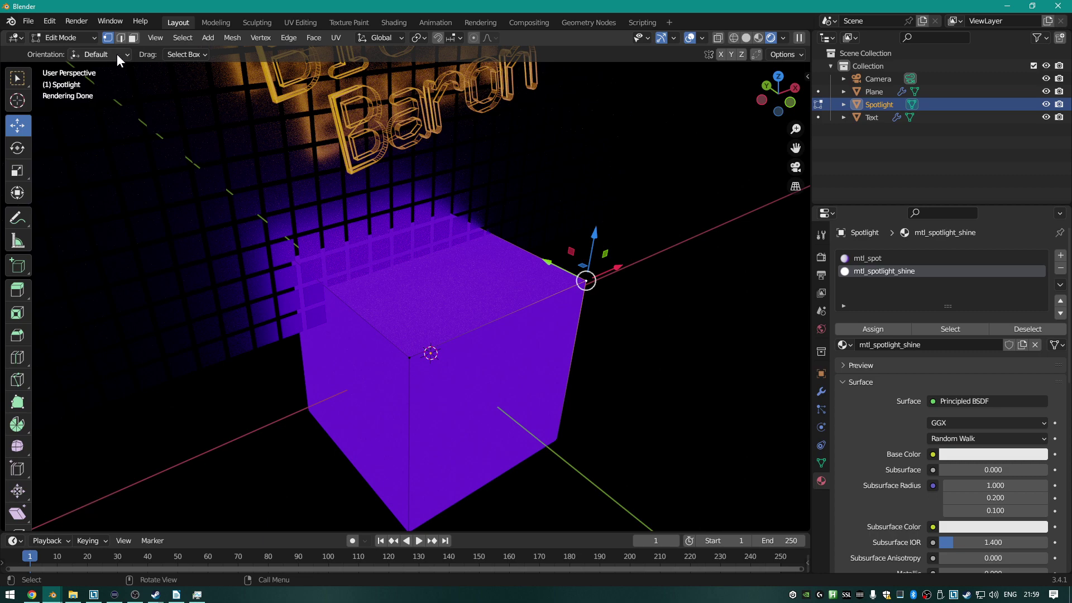
Switch to edge selection, try raising the cube's front upper edge along Z, and undo the move.
click(121, 38)
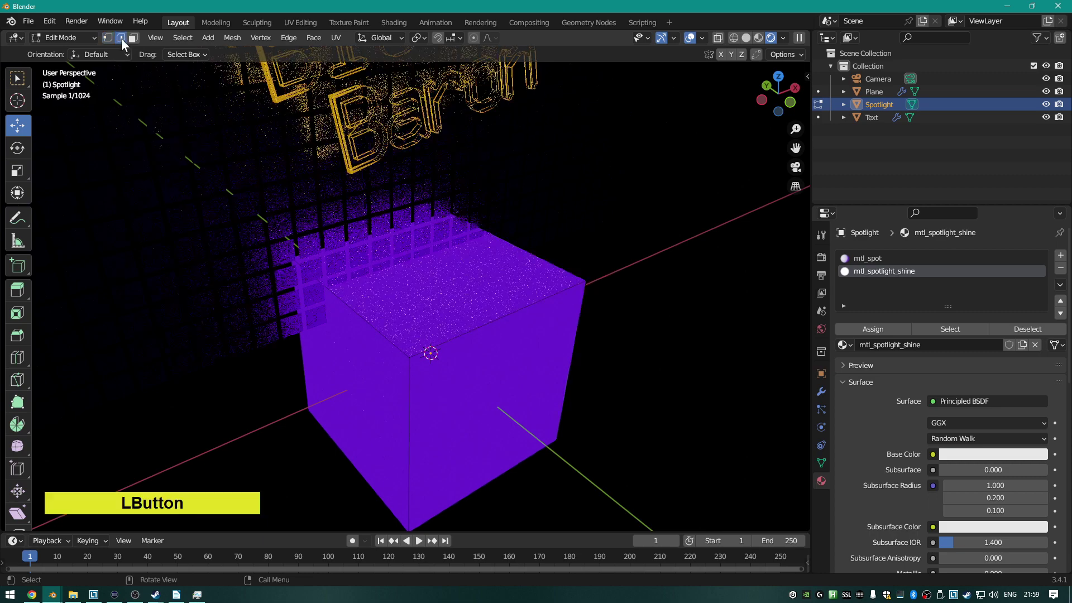
click(481, 324)
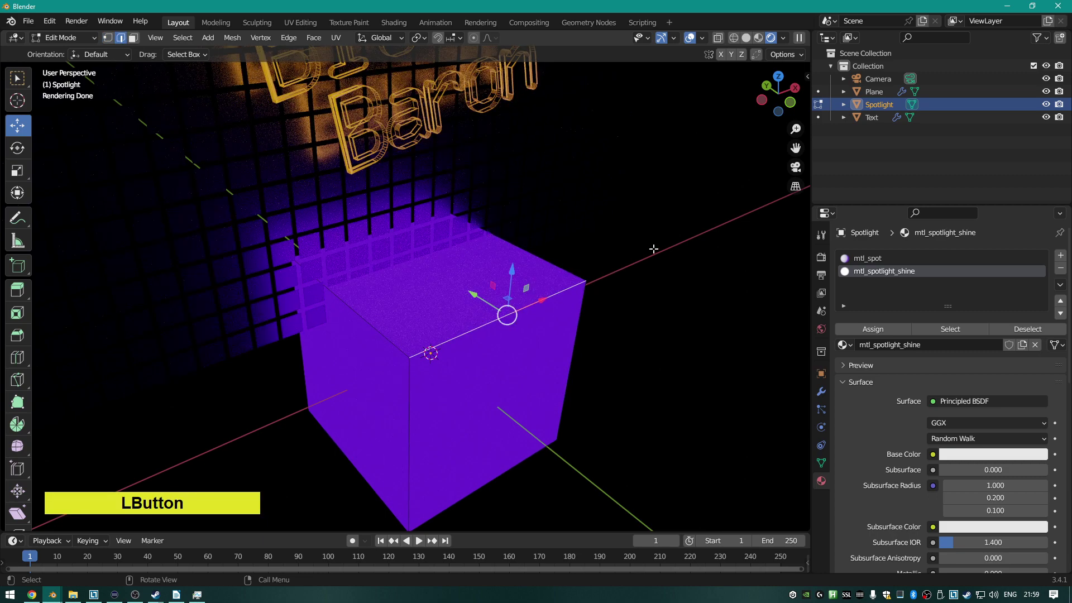
drag(511, 273, 536, 105)
middle_drag(455, 198, 391, 189)
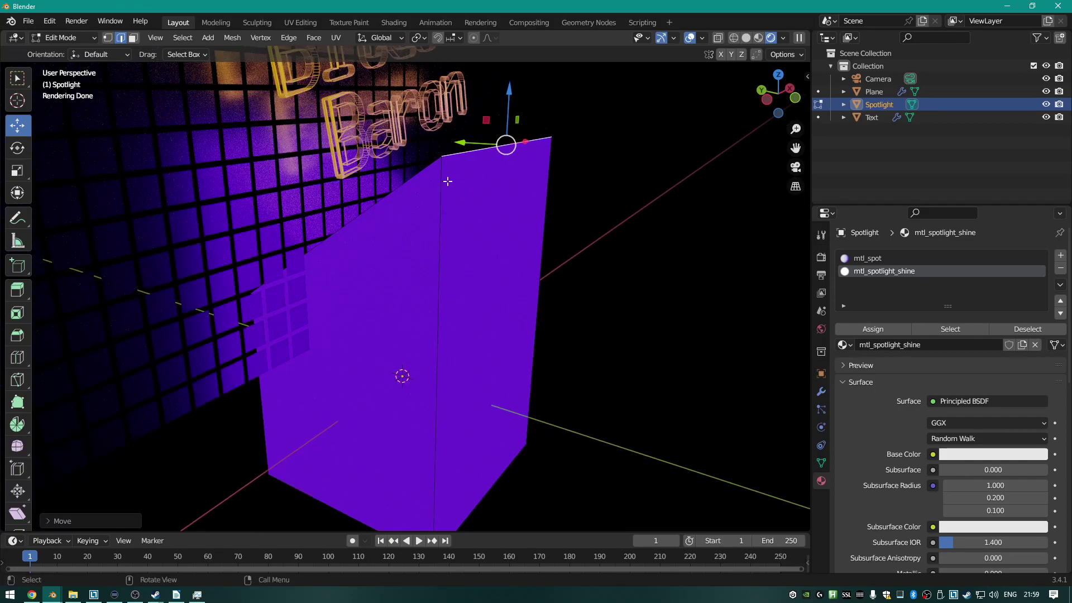
key(ctrl+z)
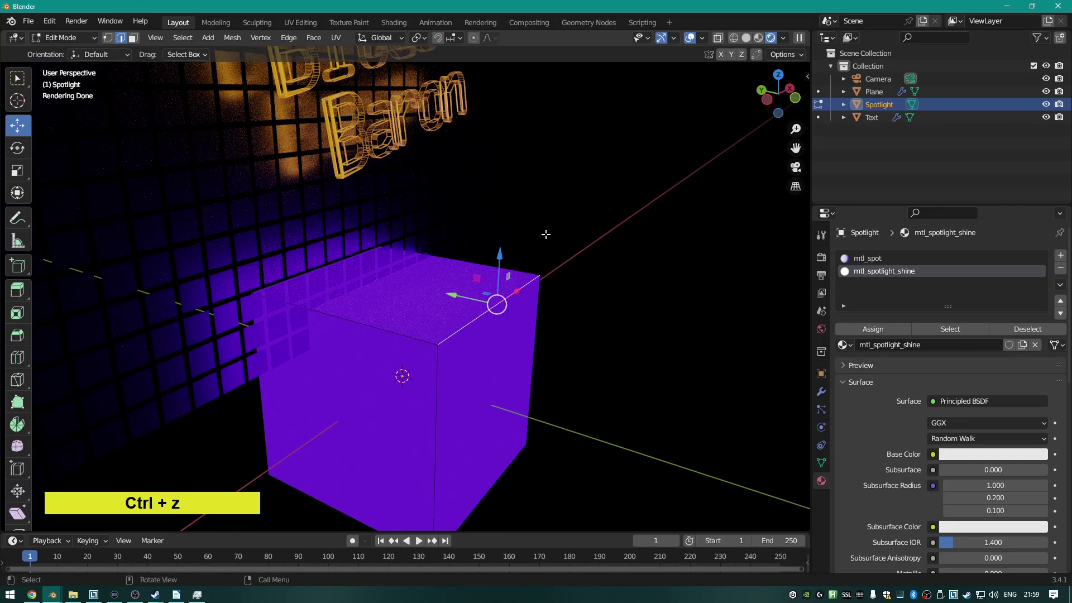
middle_drag(603, 256, 558, 273)
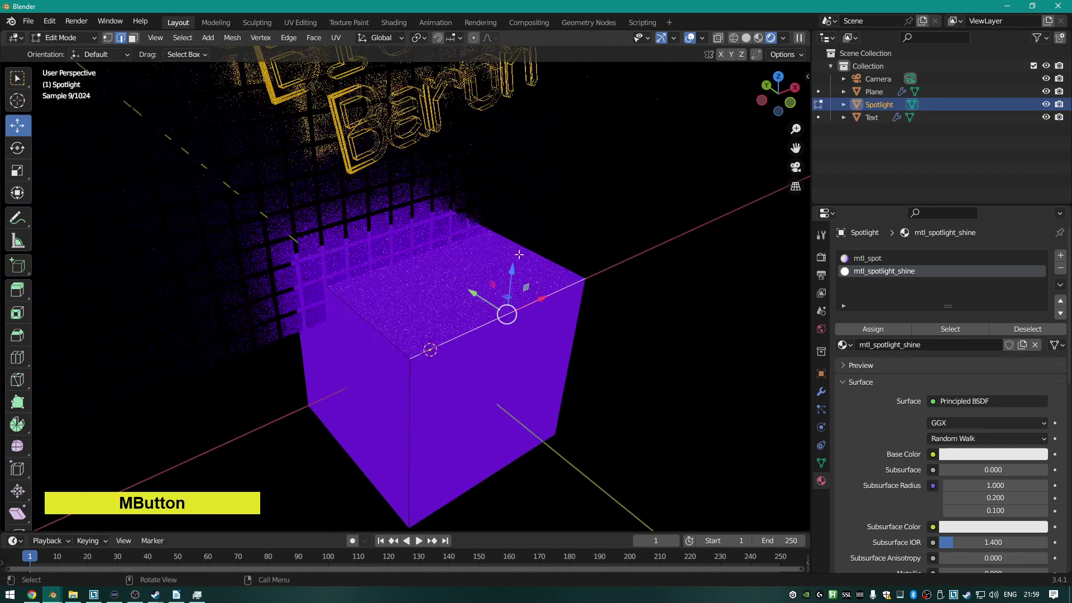
Switch to face selection, try raising the cube's top face along Z, and undo the move.
click(134, 39)
click(467, 285)
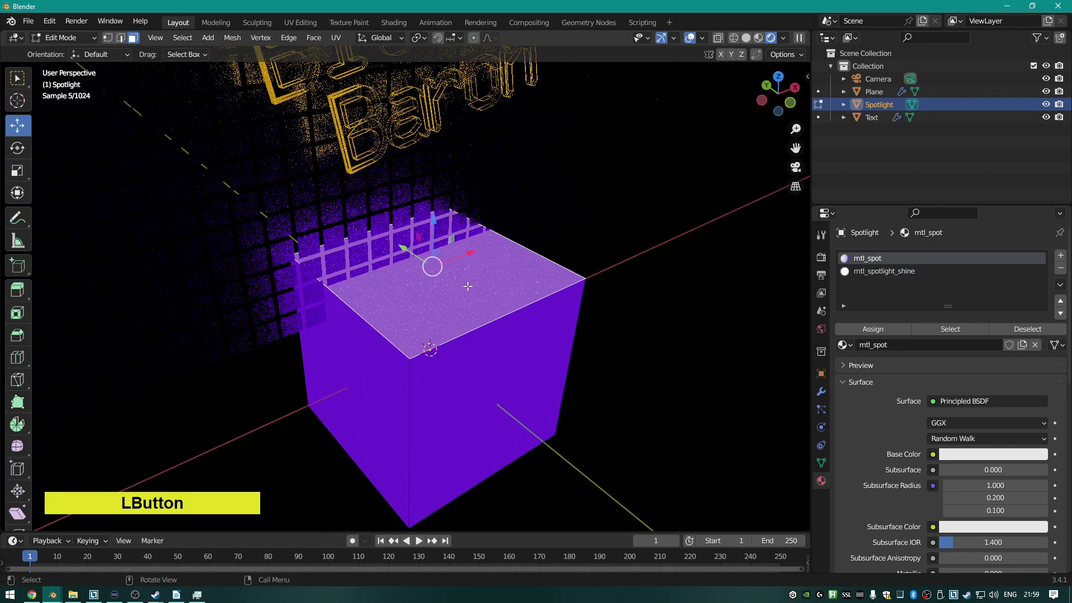
drag(442, 220, 442, 126)
key(ctrl+z)
Try moving the cube's front face outward and back along the Y axis, and undo all of these moves.
click(578, 431)
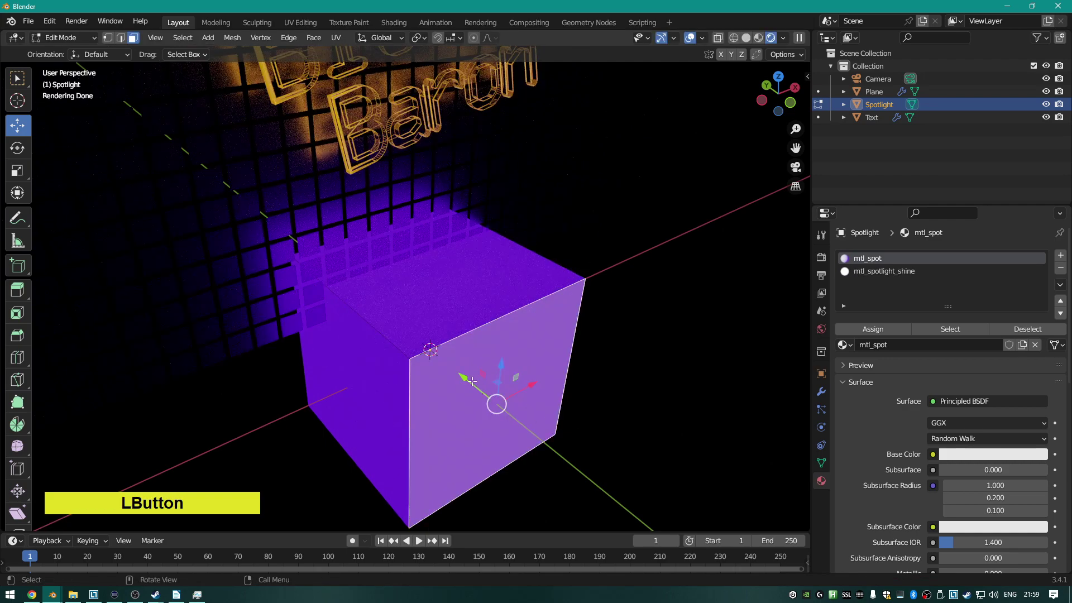
drag(463, 378, 528, 429)
key(ctrl+z)
drag(463, 378, 491, 406)
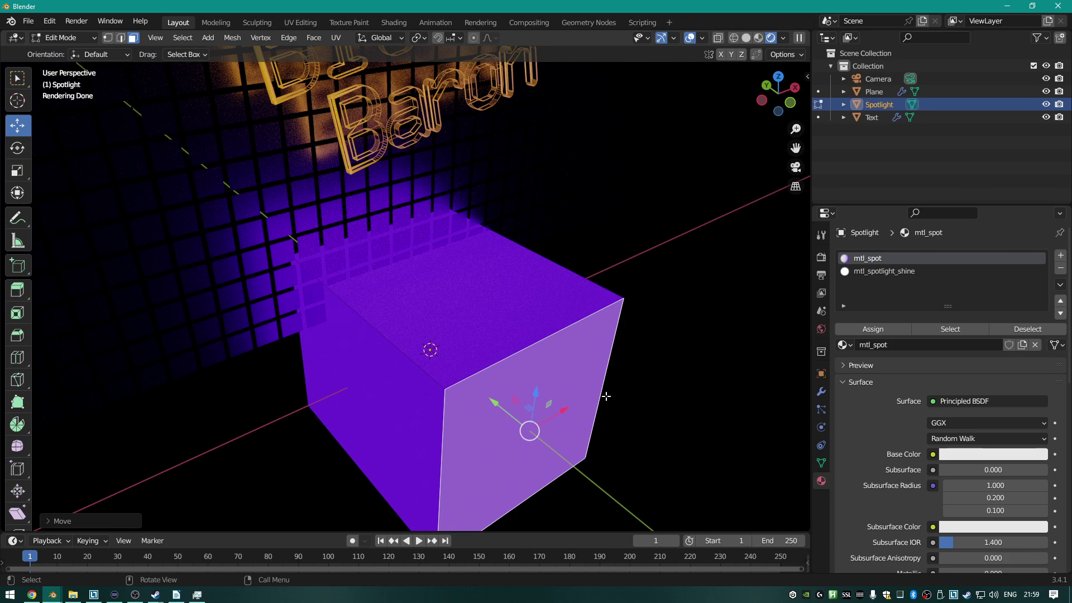
drag(491, 405, 459, 382)
key(ctrl+z)
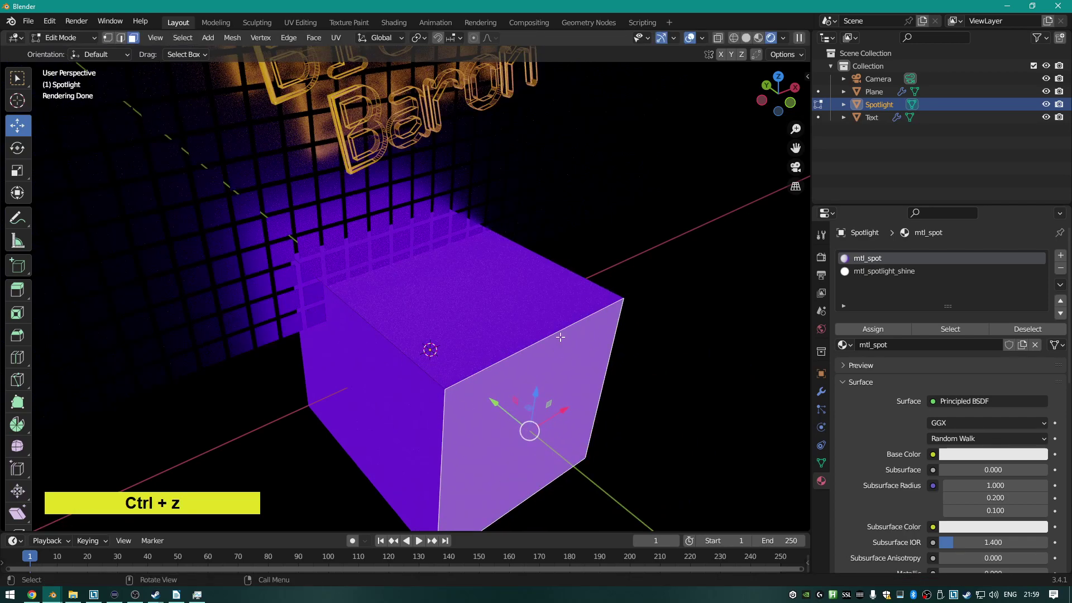
key(ctrl+z)
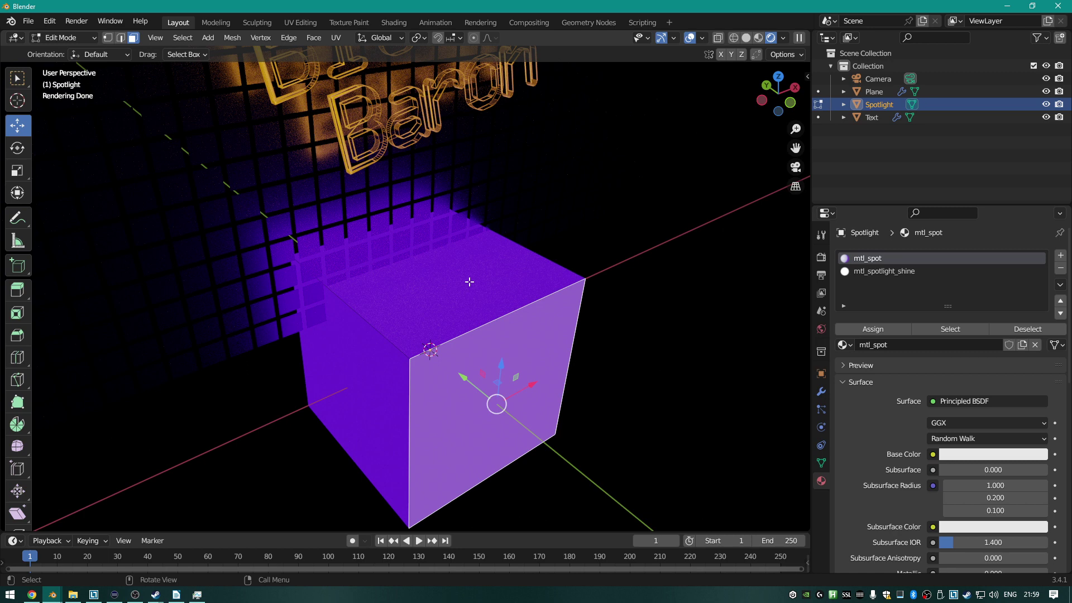
Assign mtl_spotlight_shine to the top face of the Spotlight cube and return to Object Mode.
click(470, 281)
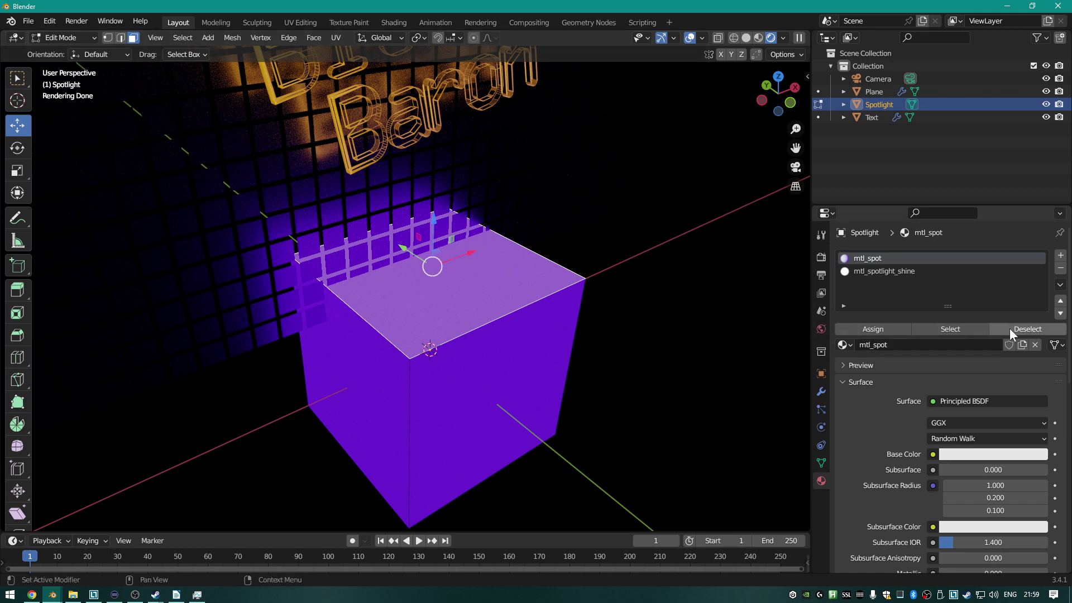
key(Tab)
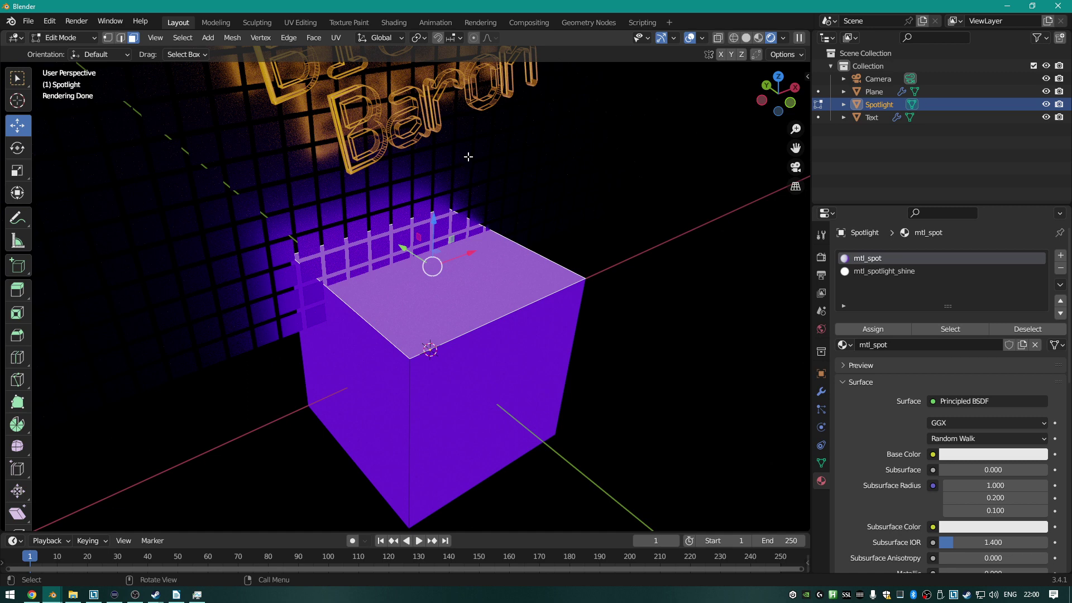
key(Tab)
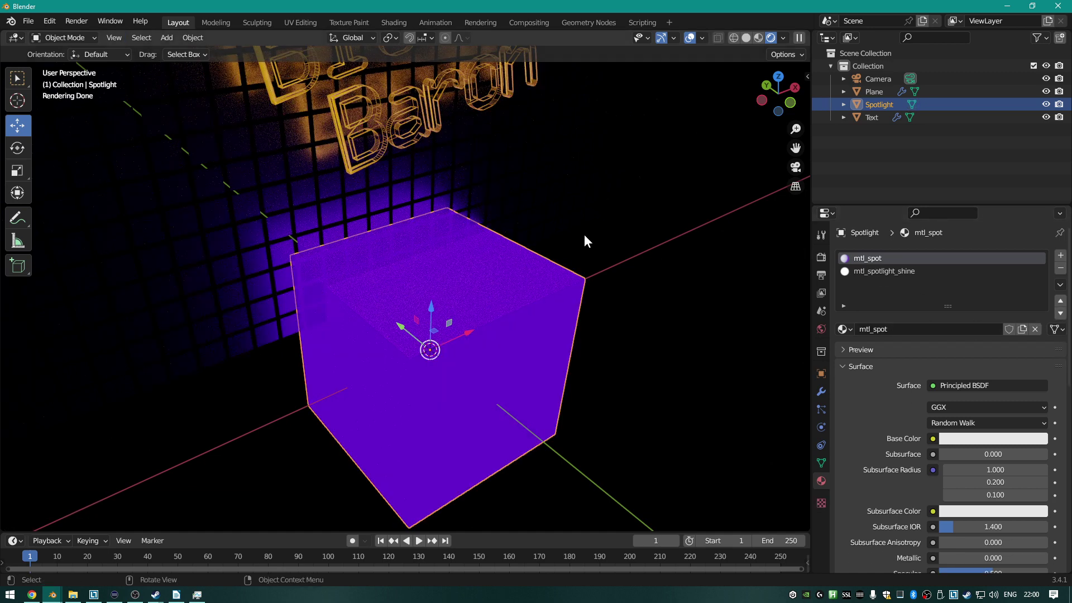
key(Tab)
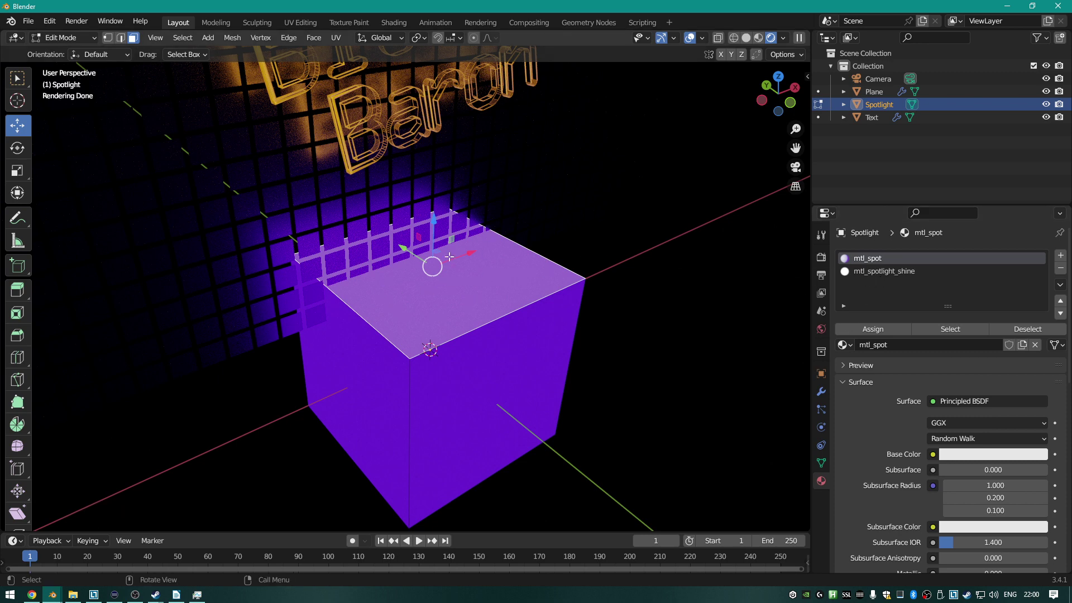
click(896, 273)
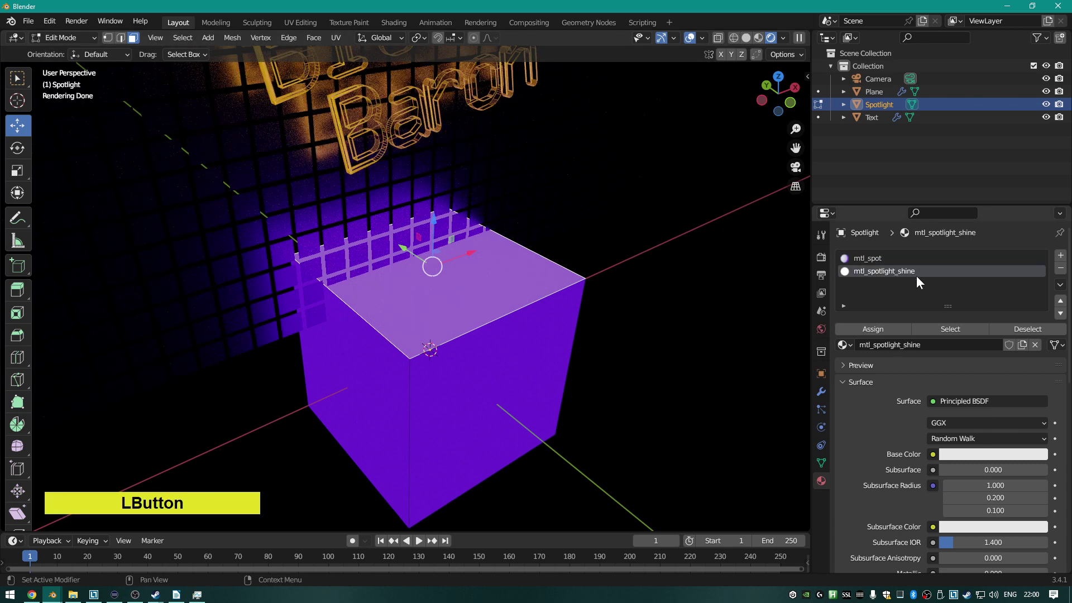
click(877, 330)
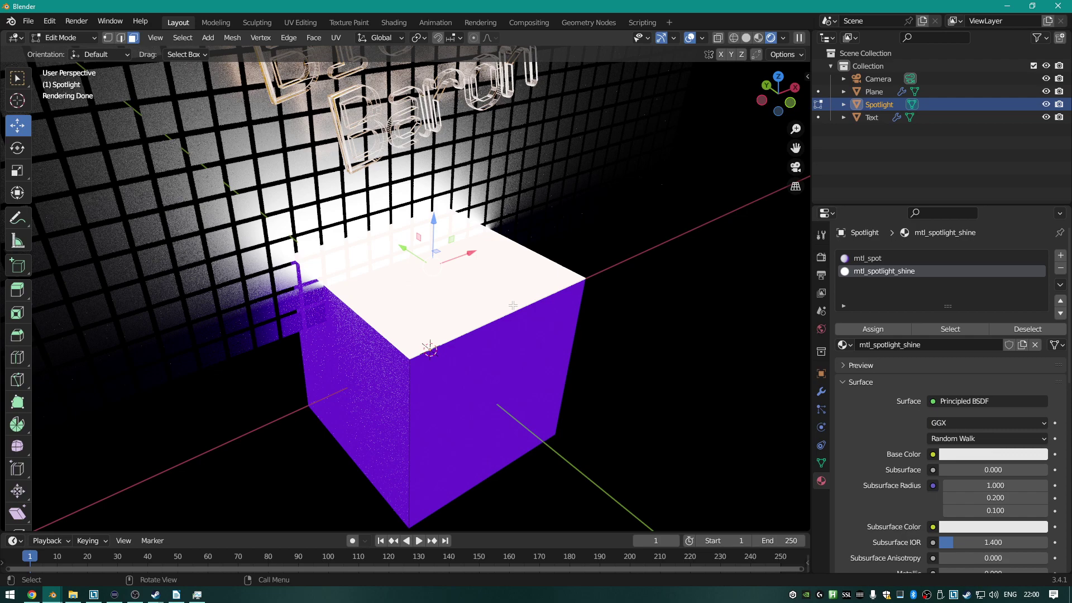
key(Tab)
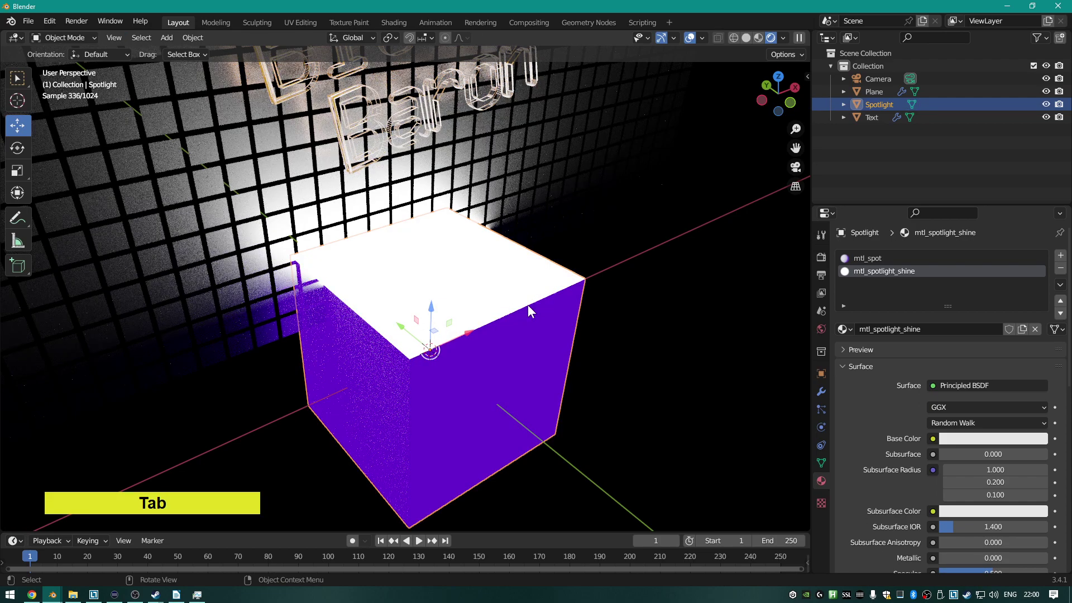
Set the Spotlight object's X and Y scale to 0.1 each.
key(KP_1)
middle_drag(527, 311, 514, 283)
scroll(514, 282, down, 3)
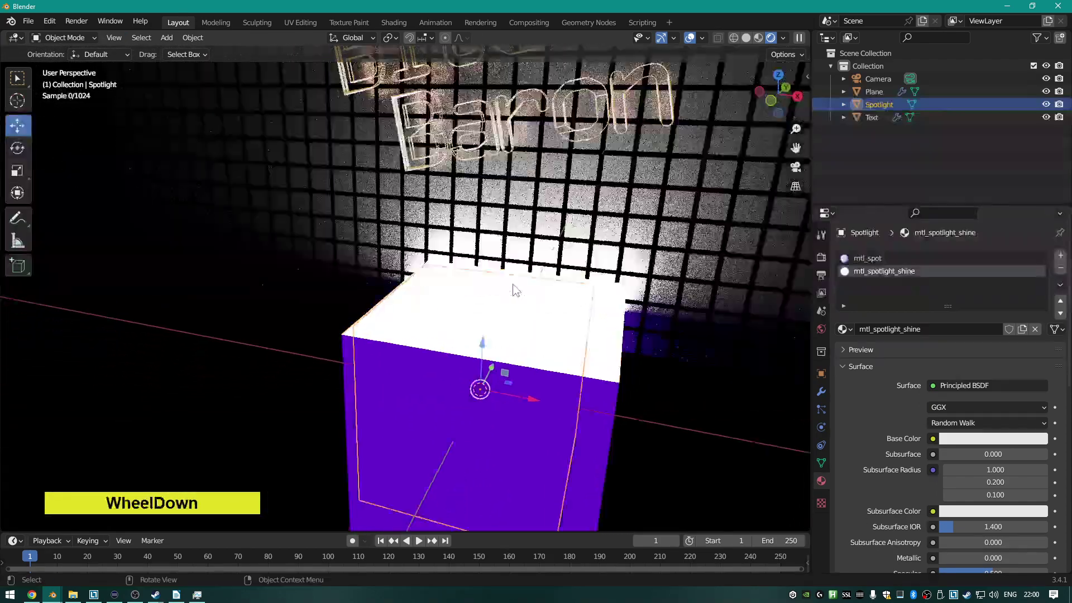
scroll(523, 272, up, 3)
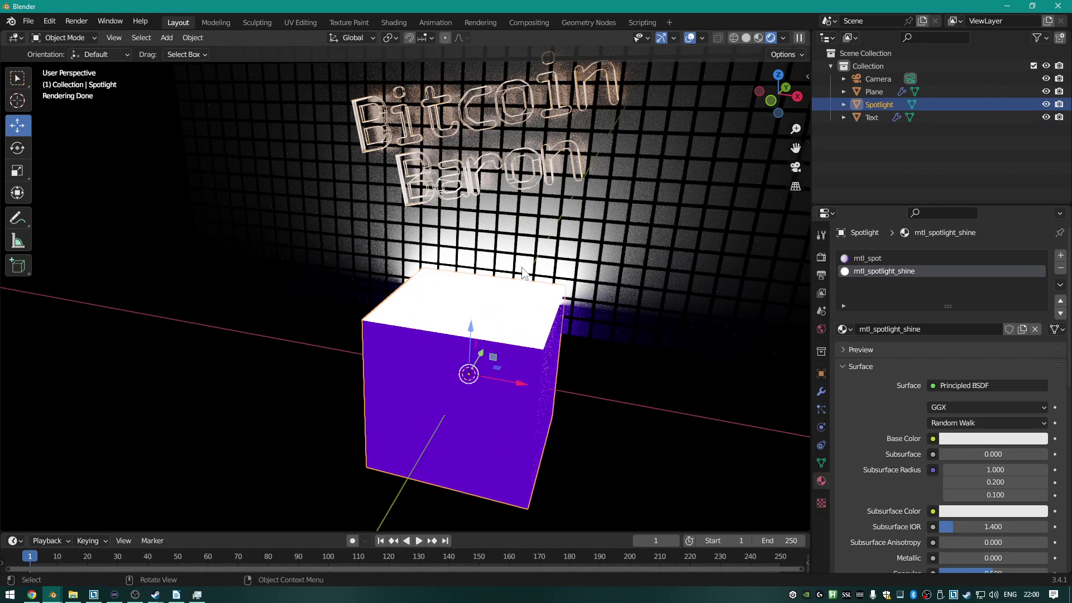
click(820, 373)
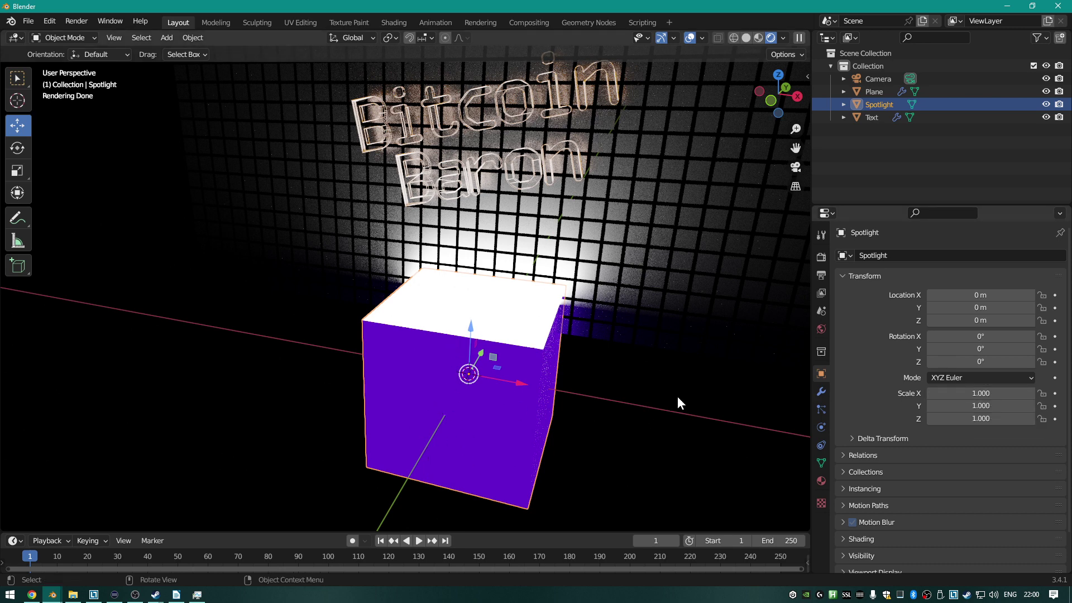
click(984, 394)
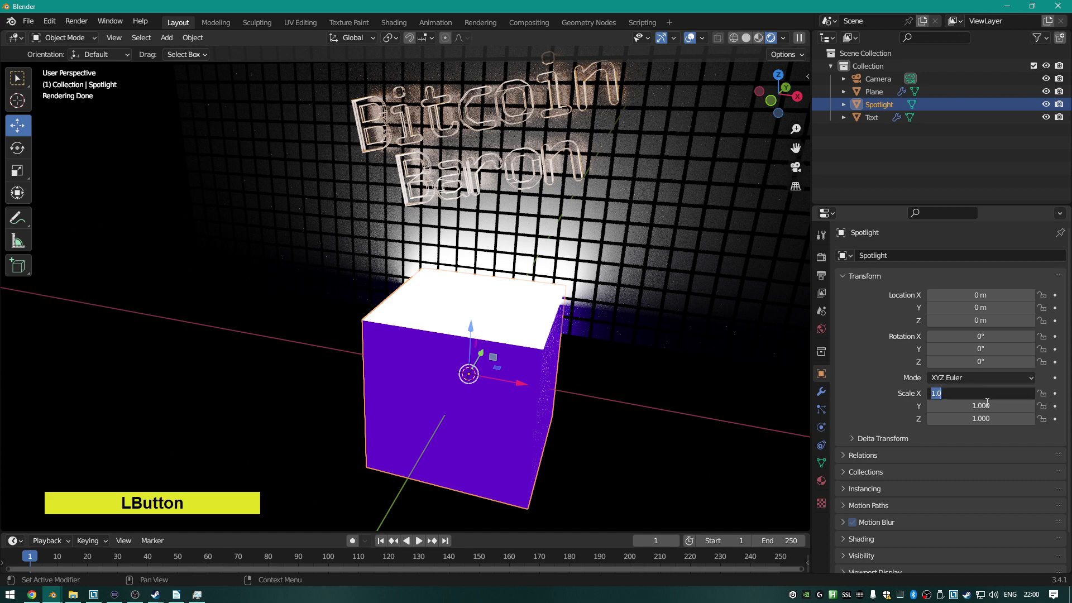
text(.1)
key(KP_Enter)
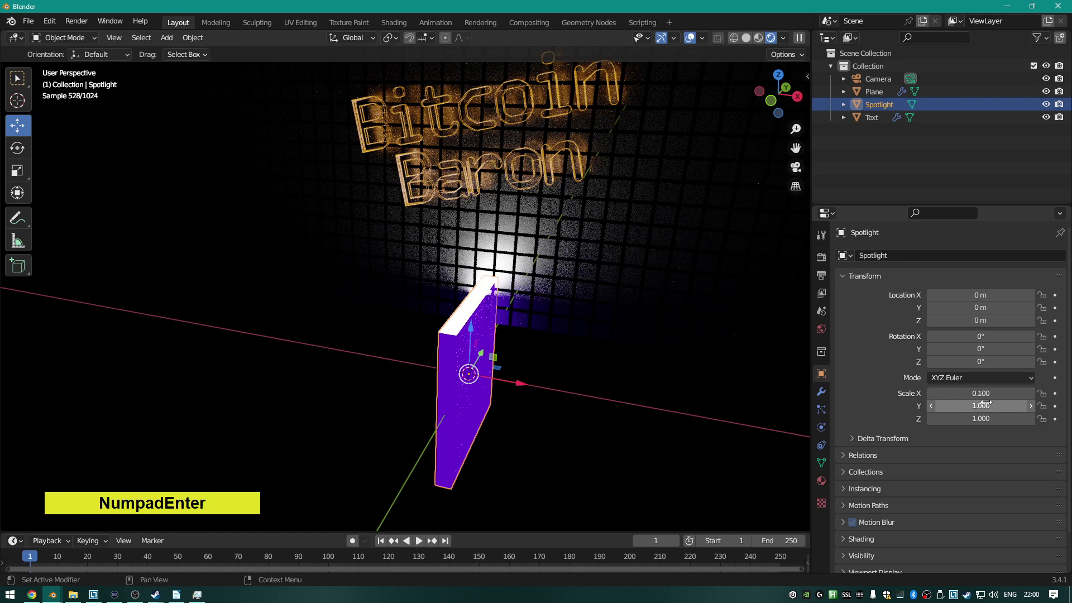
click(983, 405)
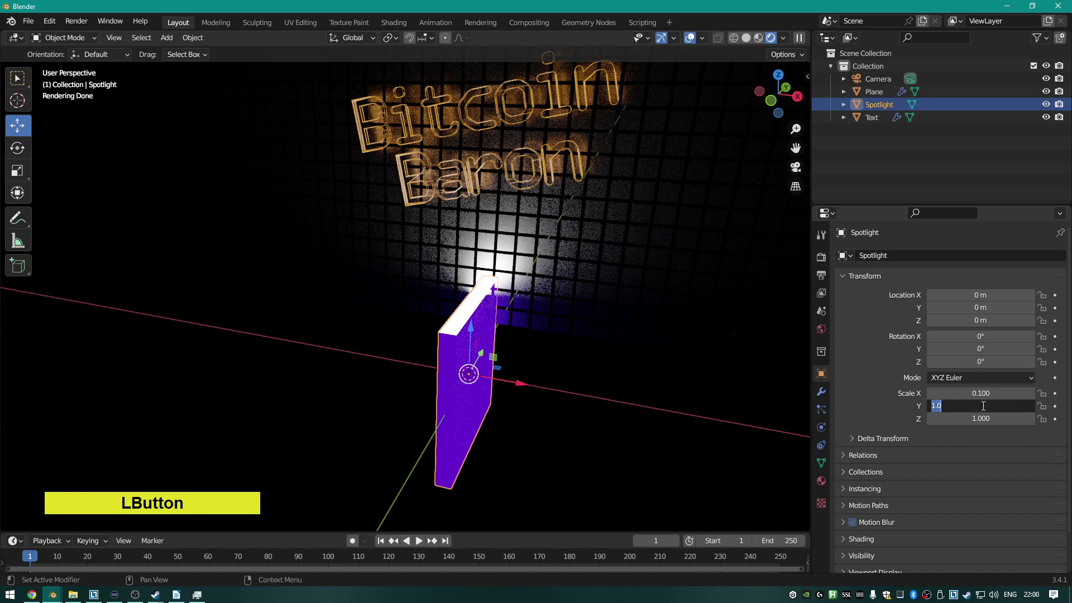
text(.1)
key(KP_Enter)
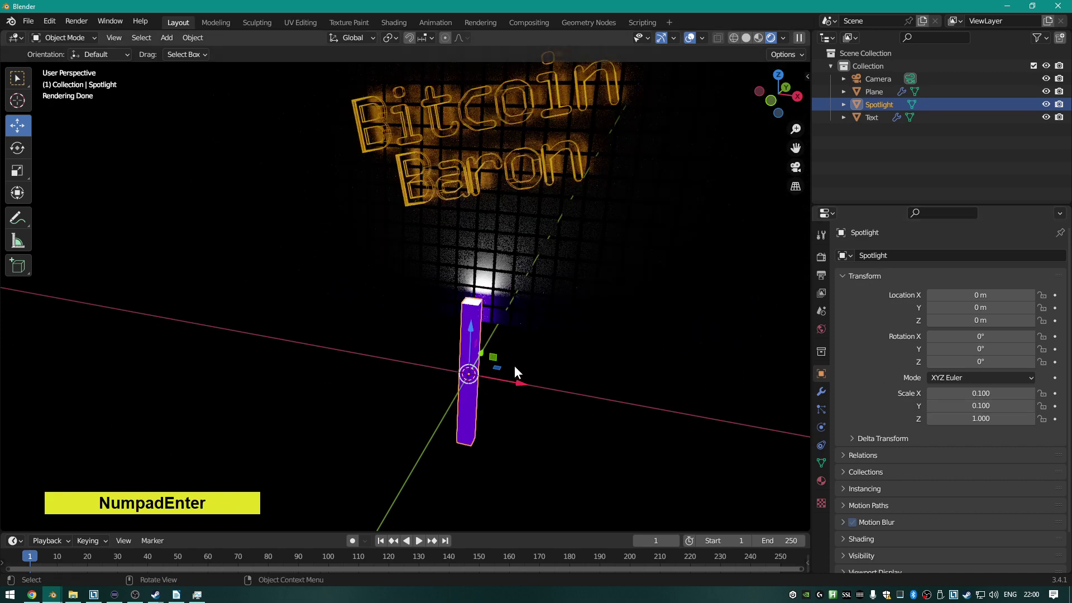
Move the Spotlight along the Y axis toward the tiled wall, to a Y location of about 0.24 m.
mouse_move(528, 350)
middle_down()
mouse_move(484, 344)
mouse_move(517, 362)
middle_up()
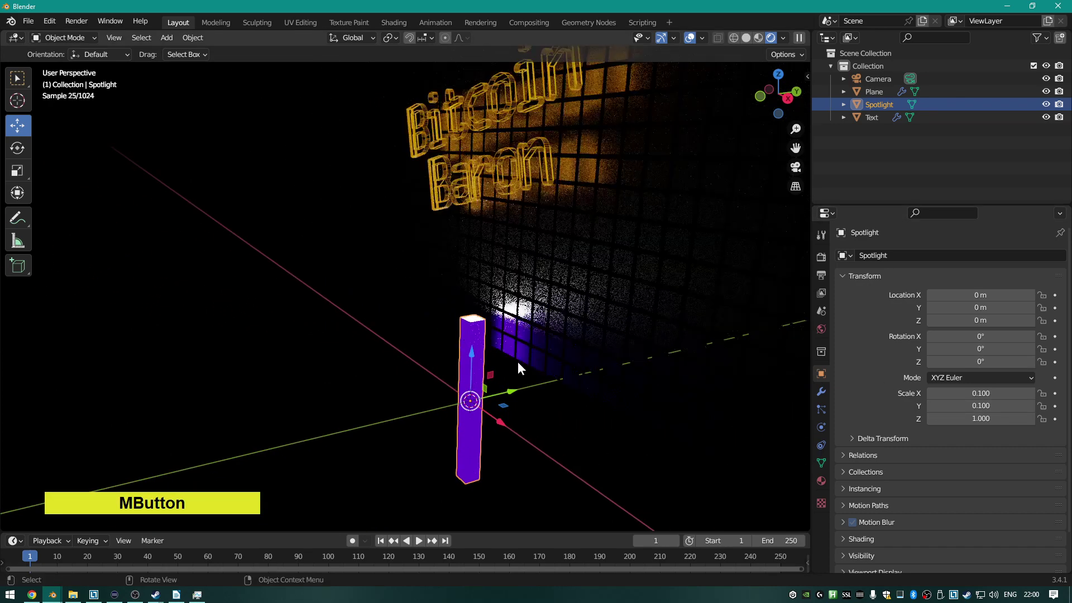
drag(508, 392, 534, 386)
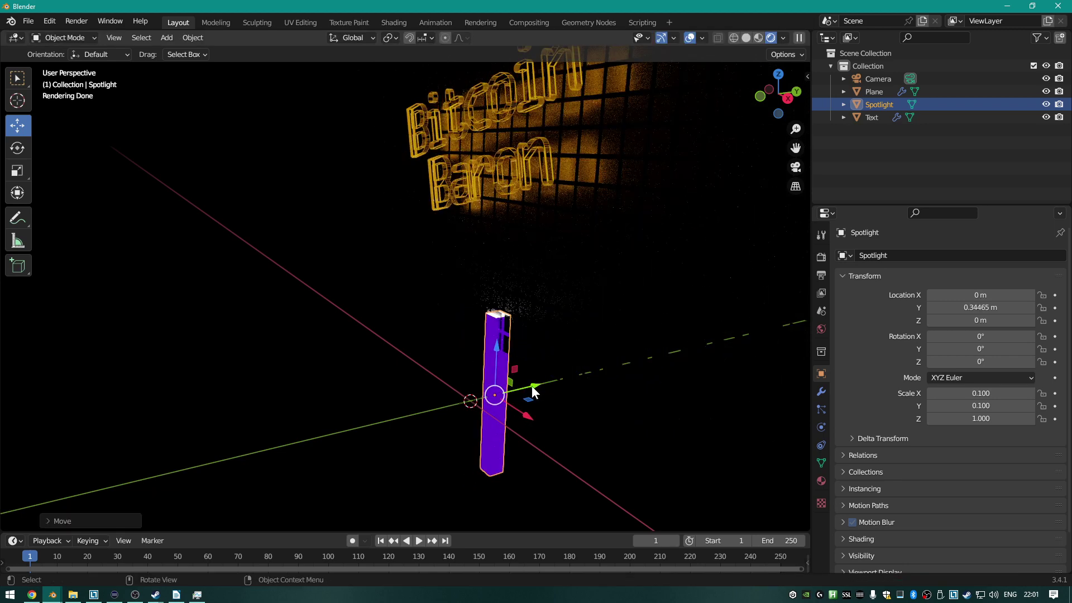
scroll(534, 353, up, 5)
shift+middle_drag(542, 360, 484, 332)
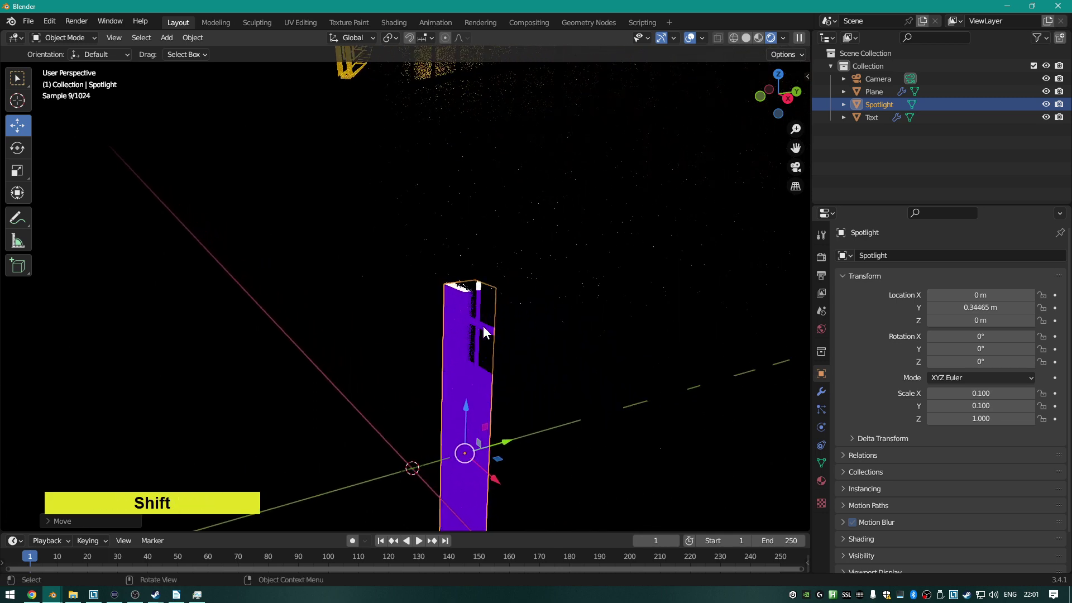
scroll(552, 396, up, 2)
drag(534, 505, 509, 512)
scroll(546, 266, down, 4)
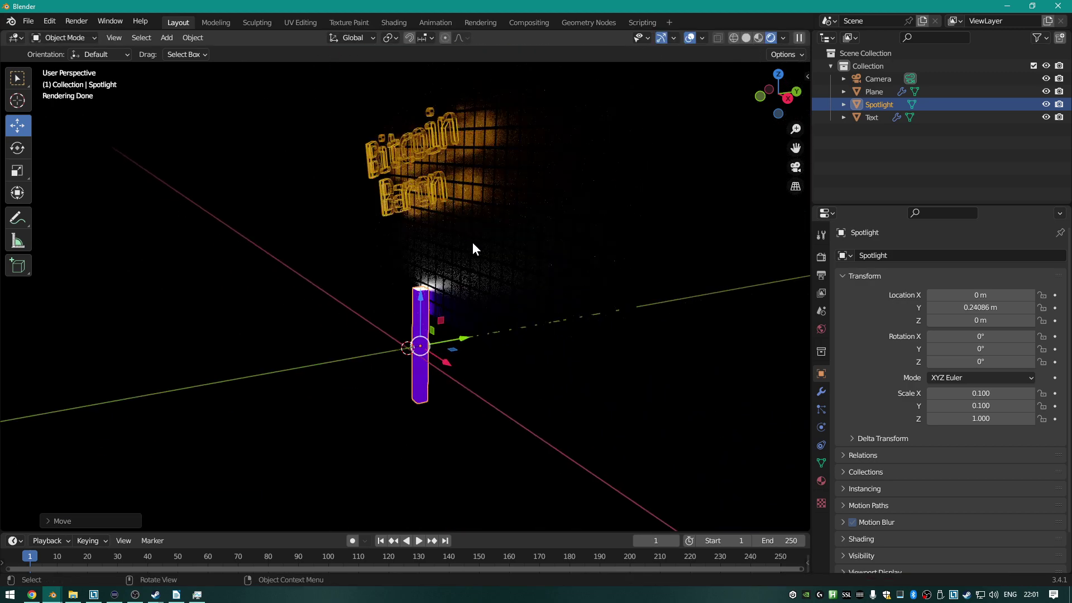
Render the scene and examine how the spotlight lights the wall below the Bitcoin Baron sign.
key(F12)
scroll(497, 262, down, 2)
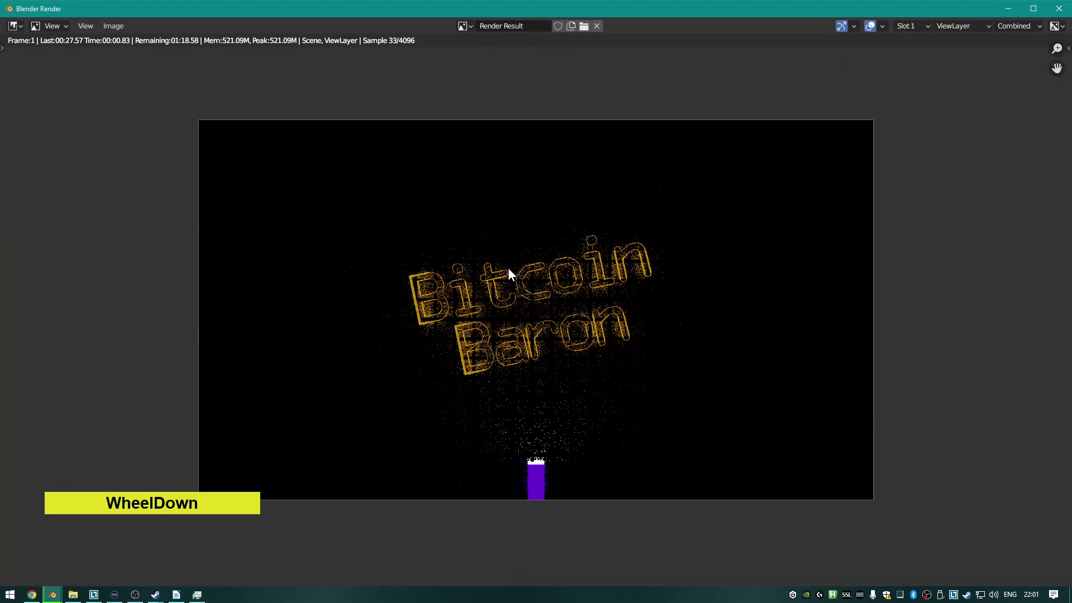
scroll(571, 316, up, 1)
scroll(572, 314, down, 1)
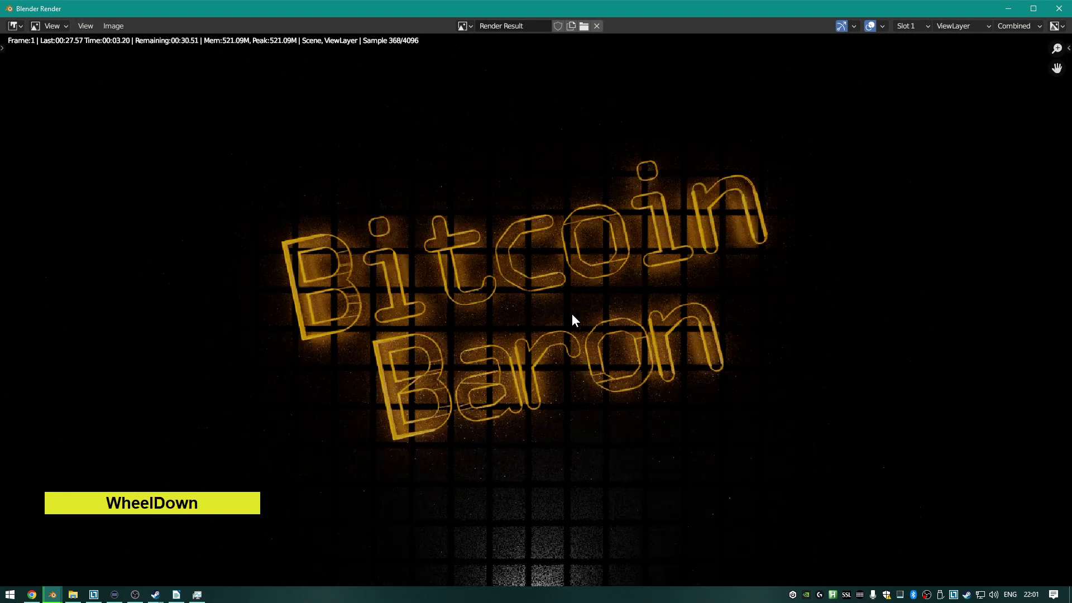
shift+middle_drag(611, 359, 618, 291)
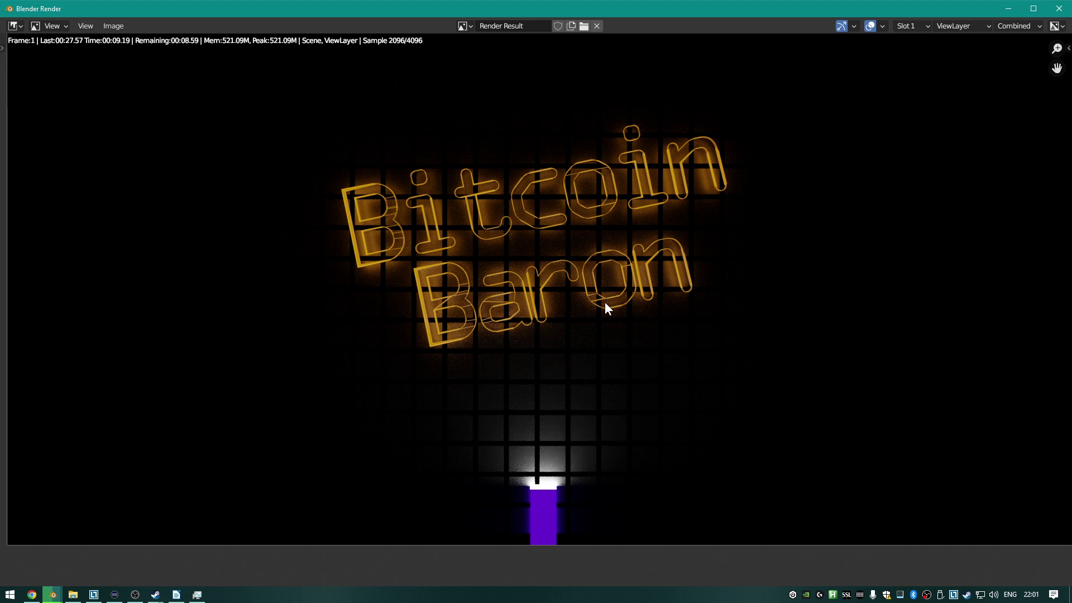
View the whole finished render of the sign and the spotlight, and close the render window.
scroll(628, 371, down, 1)
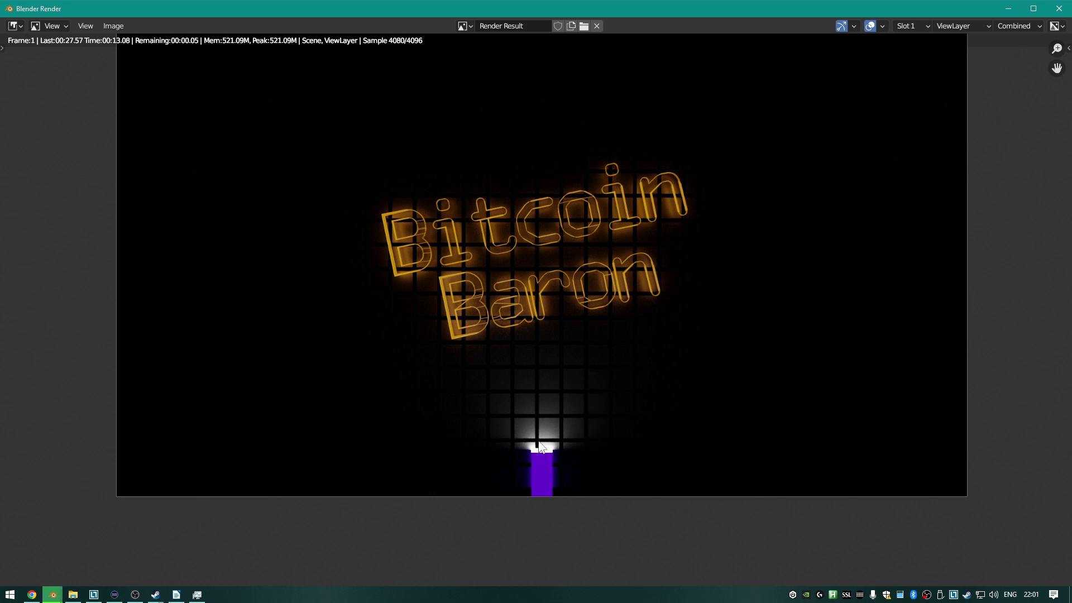
scroll(556, 426, down, 1)
scroll(557, 425, down, 1)
scroll(557, 426, up, 1)
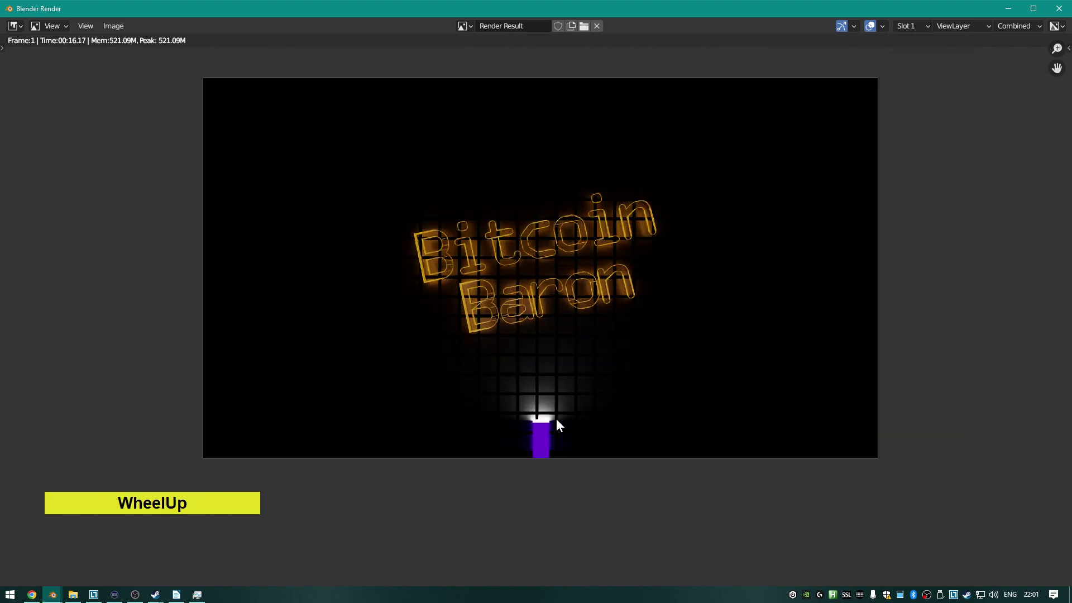
scroll(557, 425, down, 1)
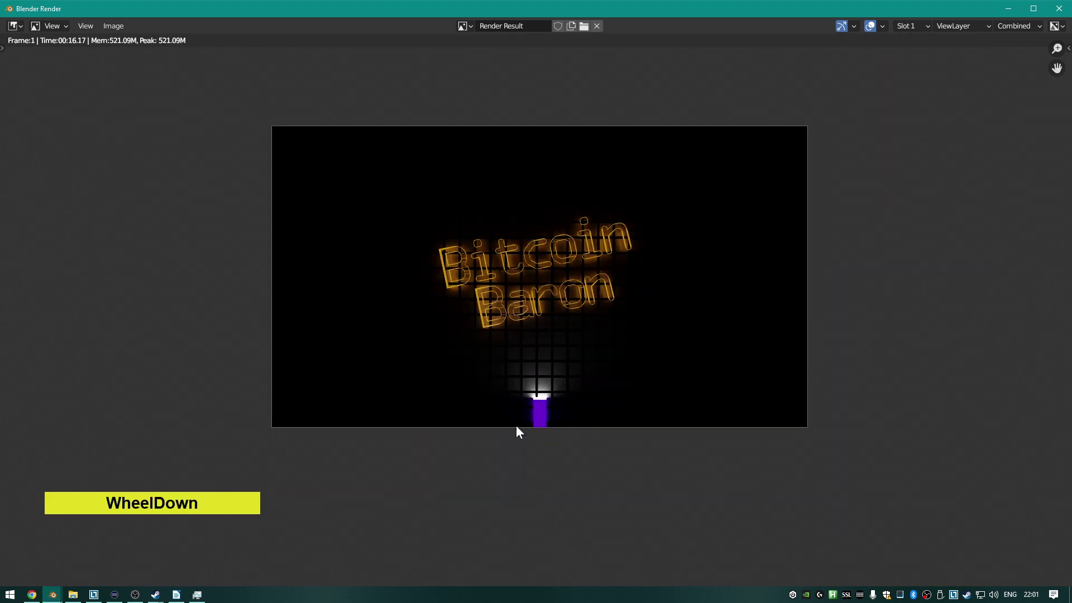
key(Escape)
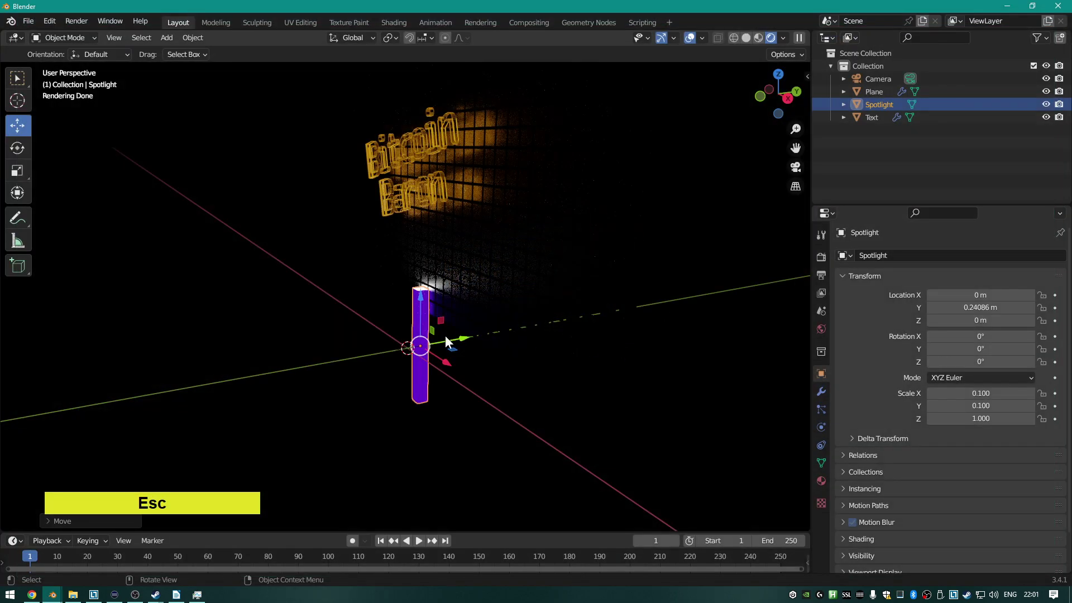
Raise the Spotlight along the Z axis in the camera view to a Z location of about 0.66 m.
key(KP_0)
scroll(467, 402, up, 1)
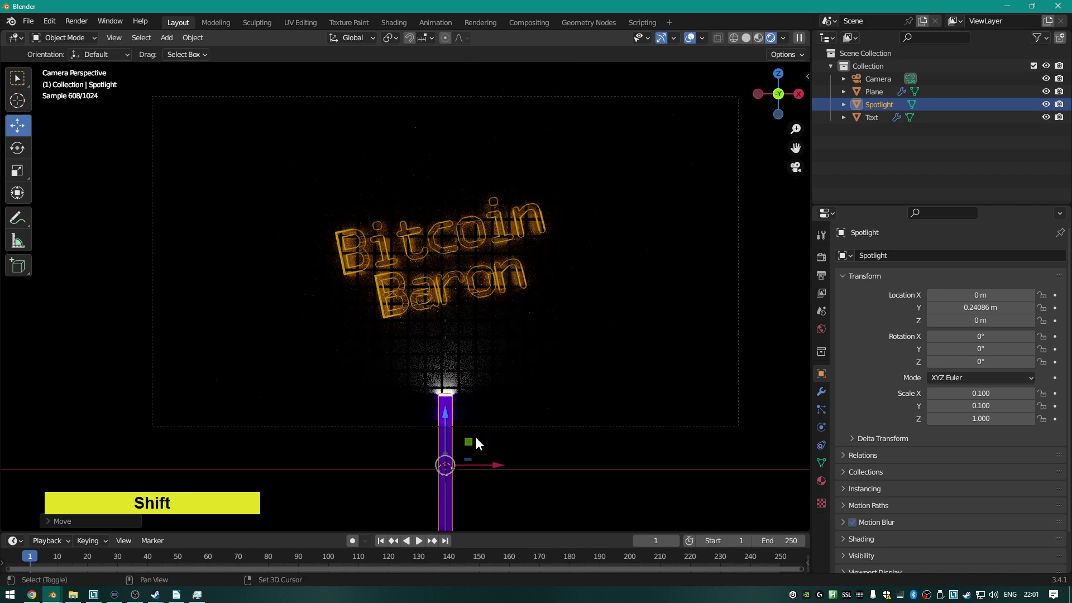
shift+middle_drag(476, 437, 470, 400)
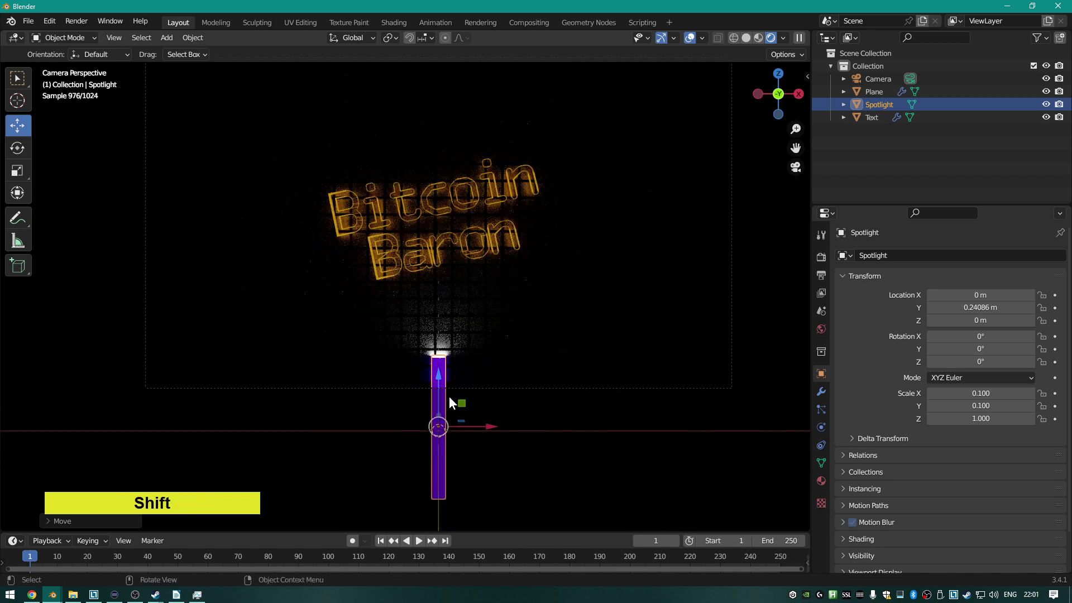
drag(438, 370, 458, 300)
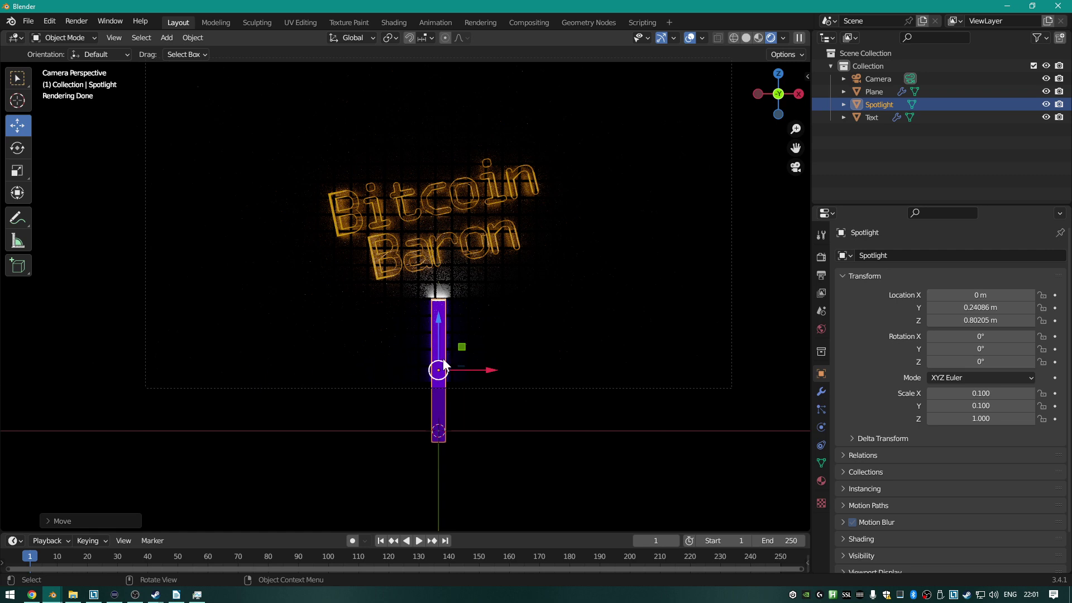
scroll(444, 357, down, 2)
scroll(447, 358, up, 3)
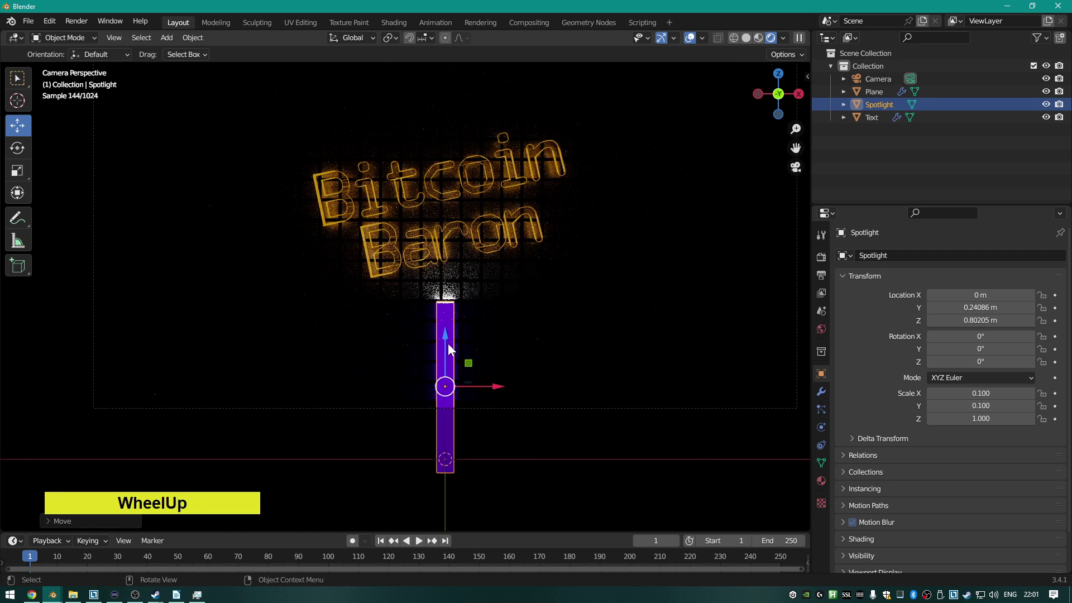
drag(447, 333, 448, 343)
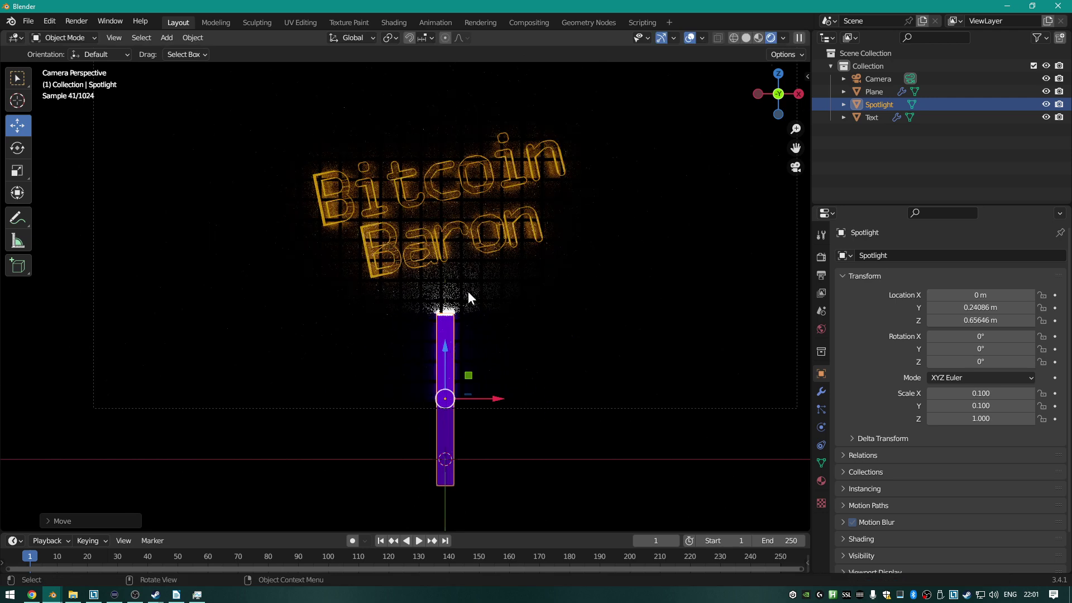
Render the scene to check the raised spotlight's light beneath the sign, and close the render window.
scroll(462, 327, down, 2)
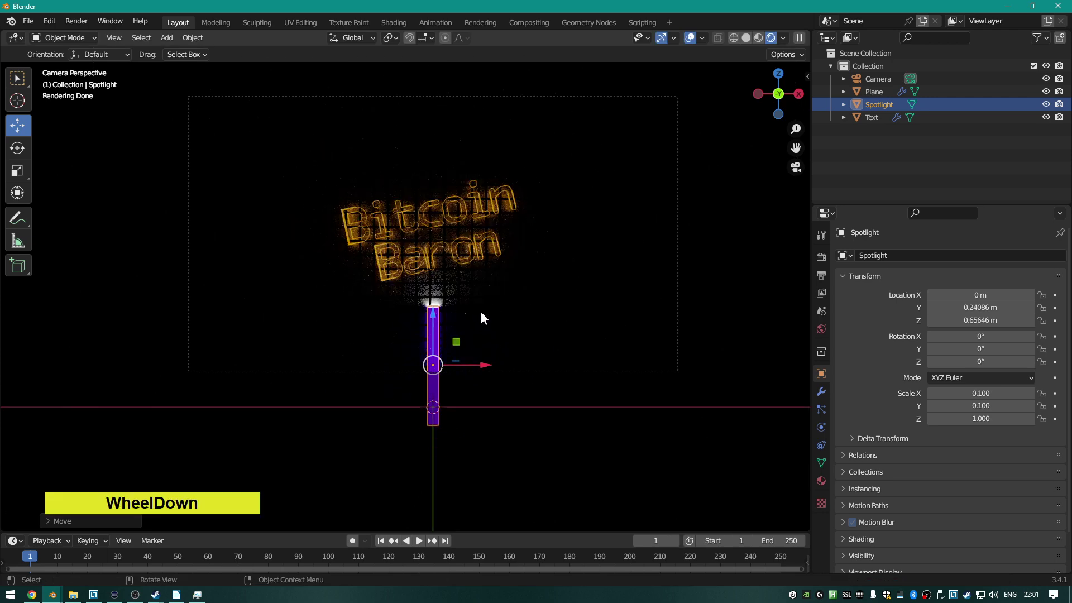
key(F12)
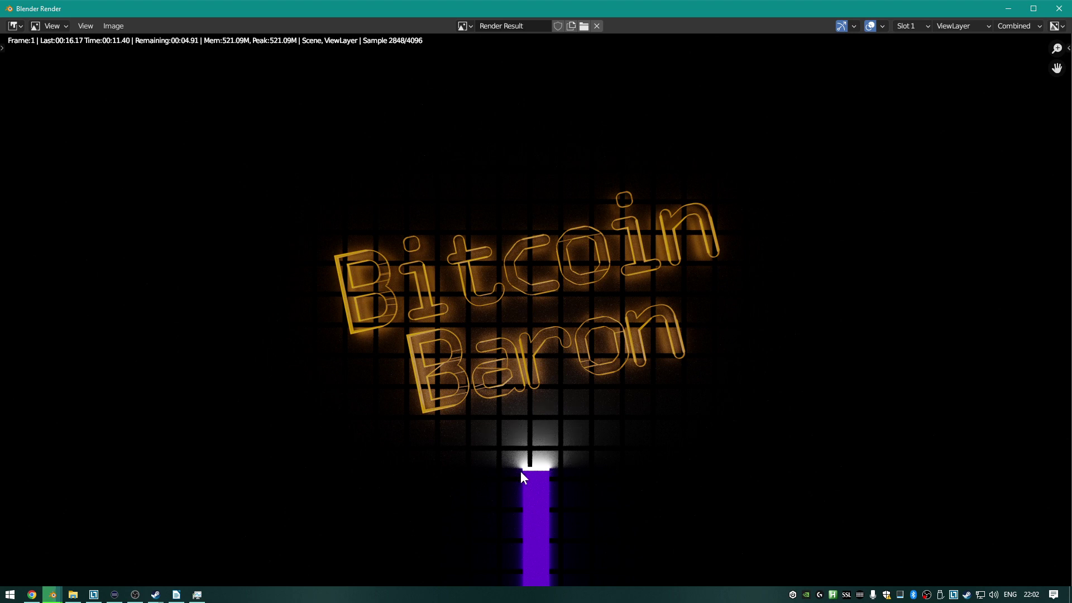
key(Escape)
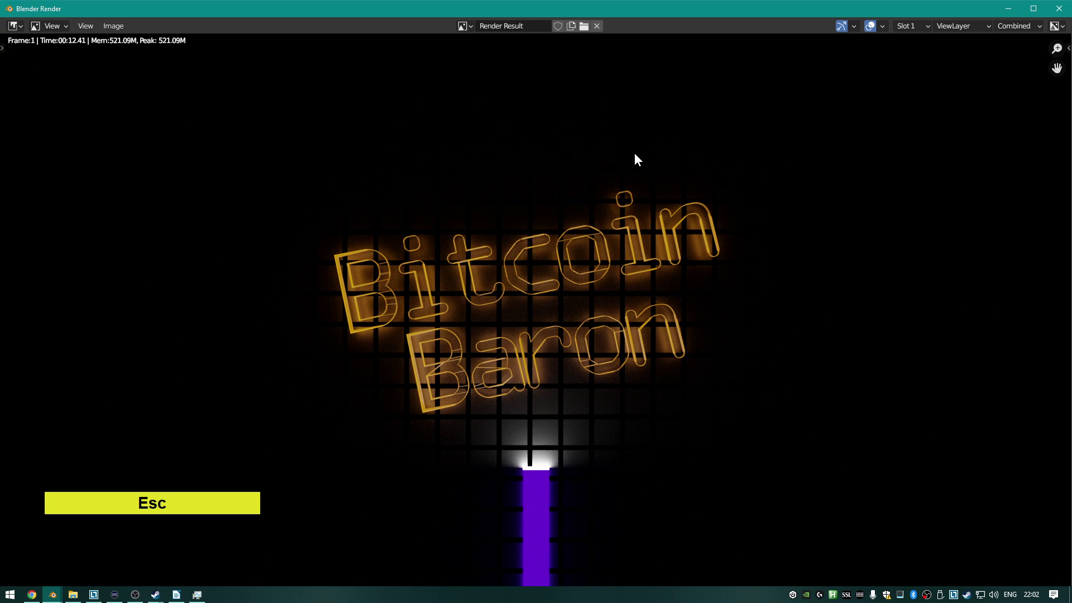
click(1059, 8)
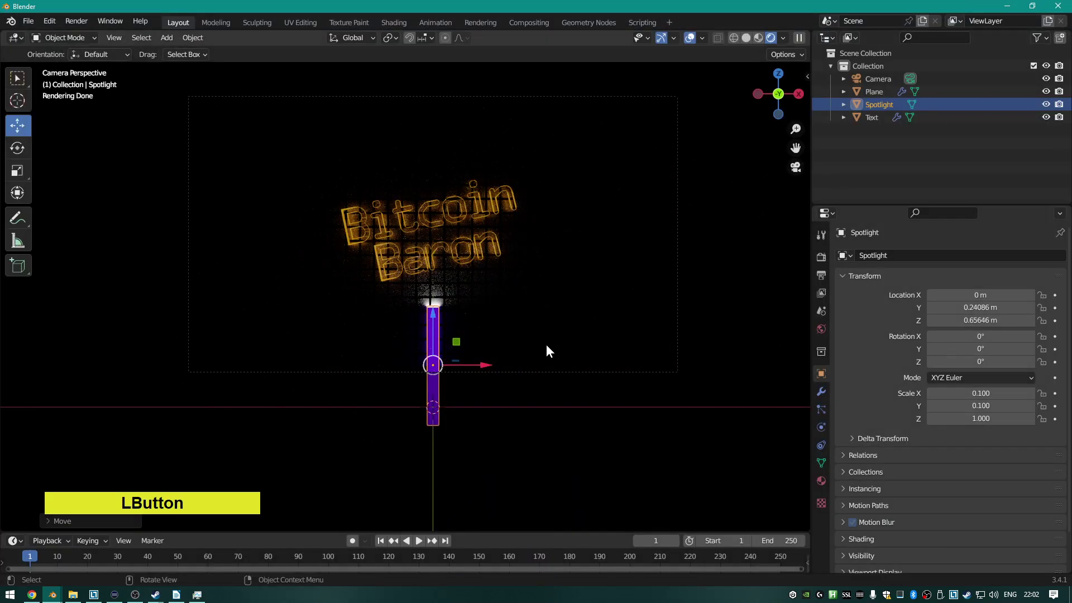
Show the scene in front wireframe view and hide the tiled wall Plane in the viewport.
middle_drag(546, 344, 524, 366)
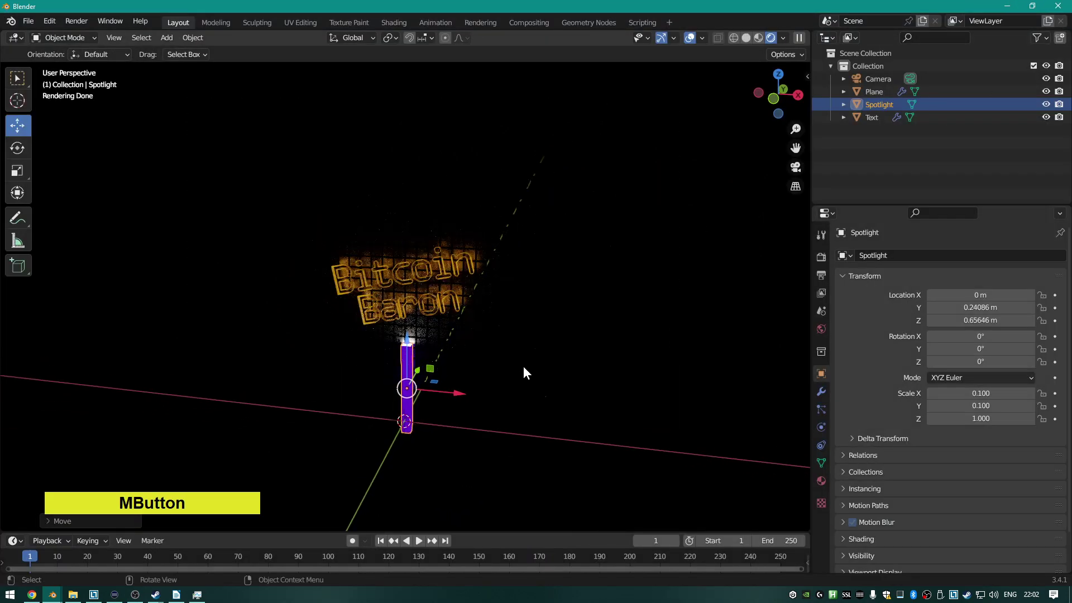
key(KP_1)
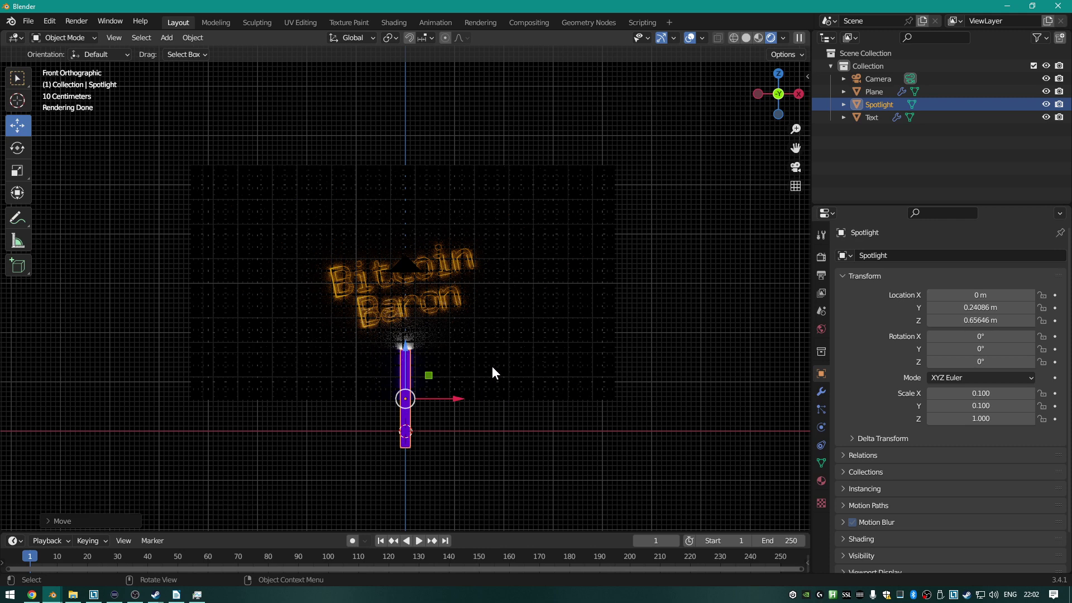
key(z)
click(391, 363)
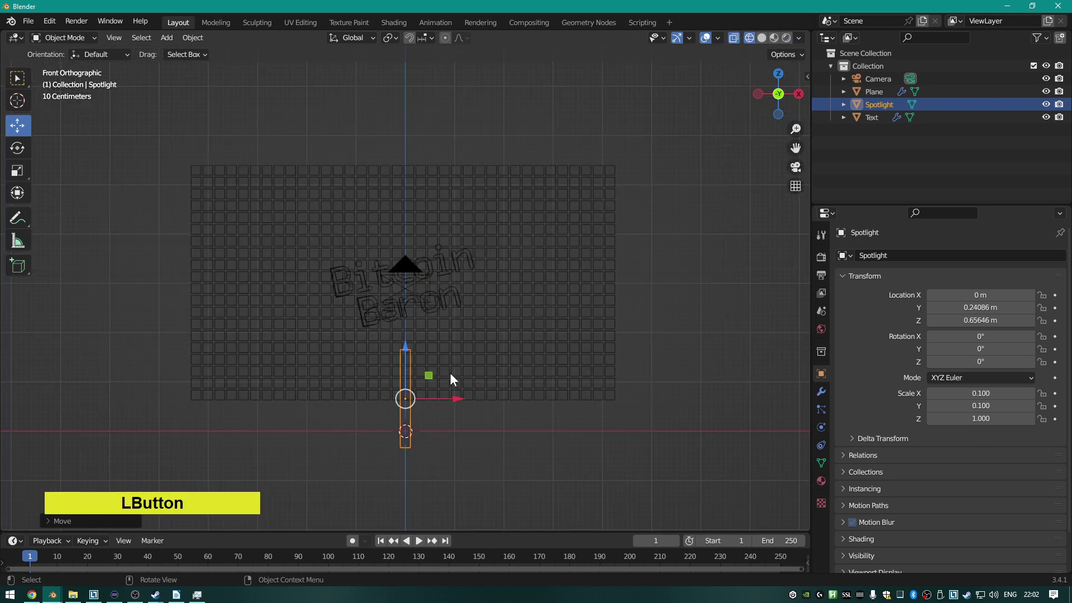
scroll(467, 398, up, 2)
shift+middle_drag(481, 414, 489, 345)
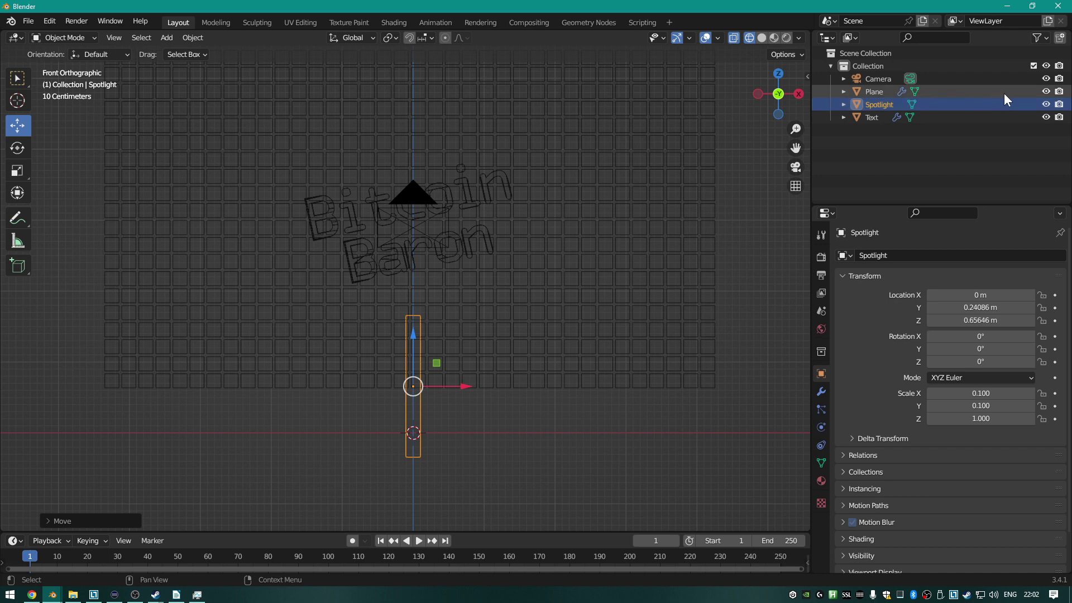
click(1046, 92)
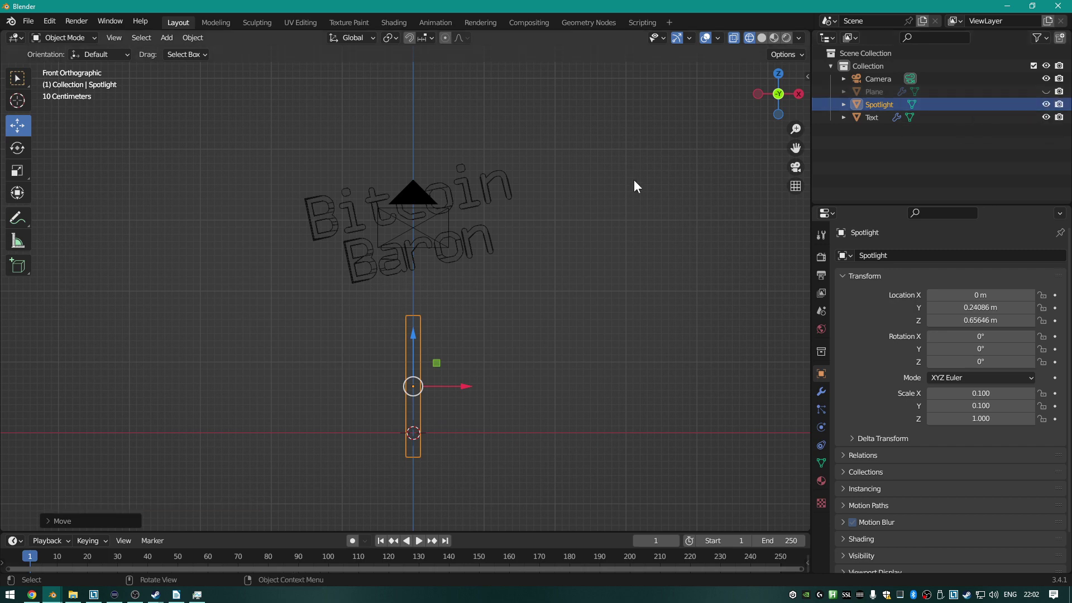
Test-render the scene with the Plane hidden in the viewport, and return to the front view.
key(F12)
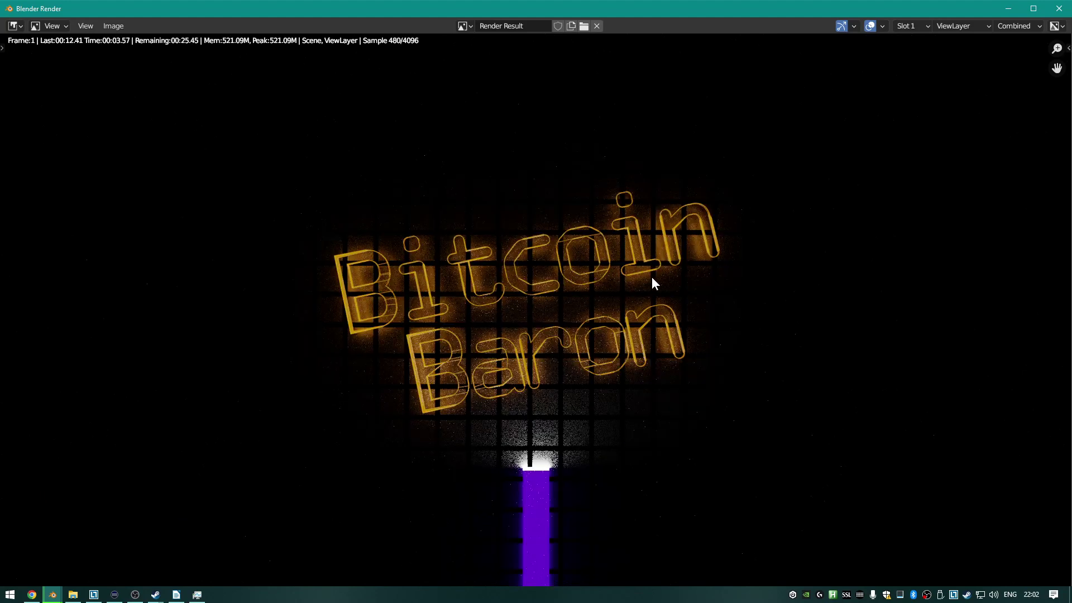
key(Escape)
key(Escape)
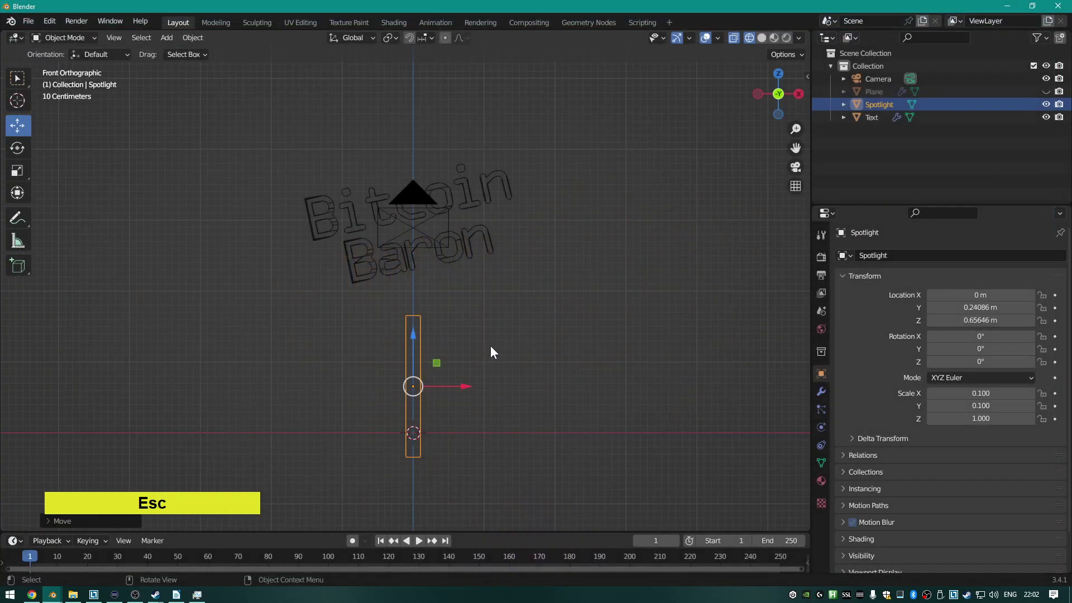
scroll(502, 360, up, 2)
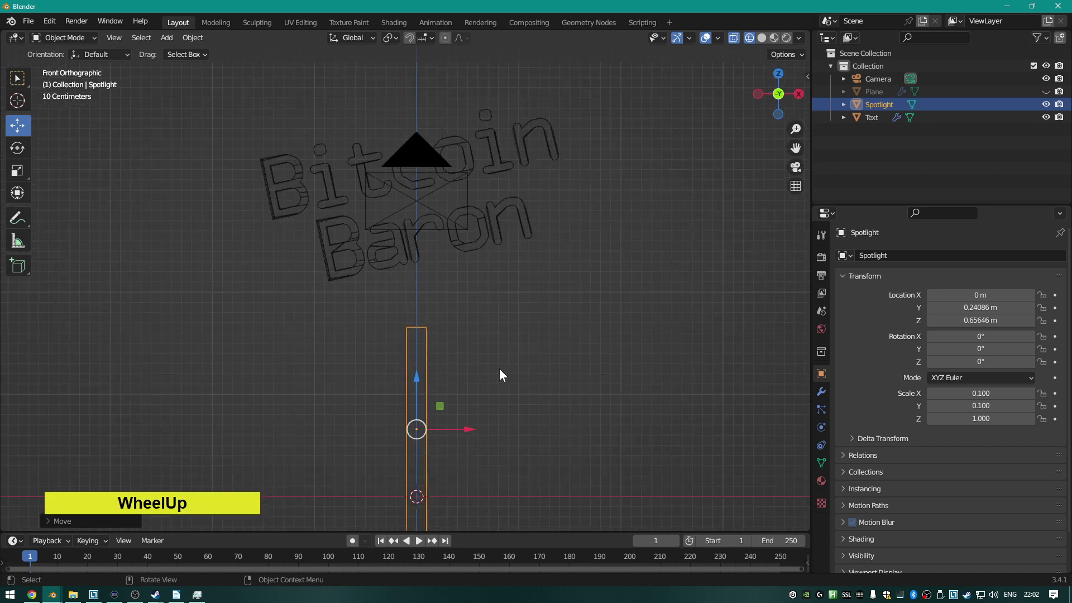
shift+middle_drag(500, 374, 500, 249)
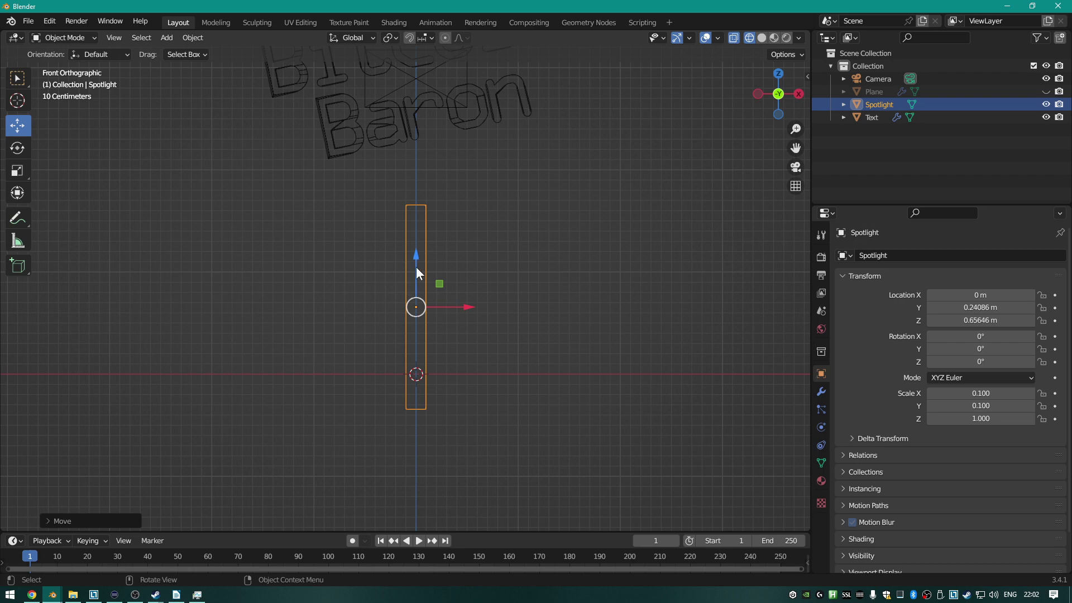
scroll(225, 287, down, 3)
scroll(411, 301, up, 3)
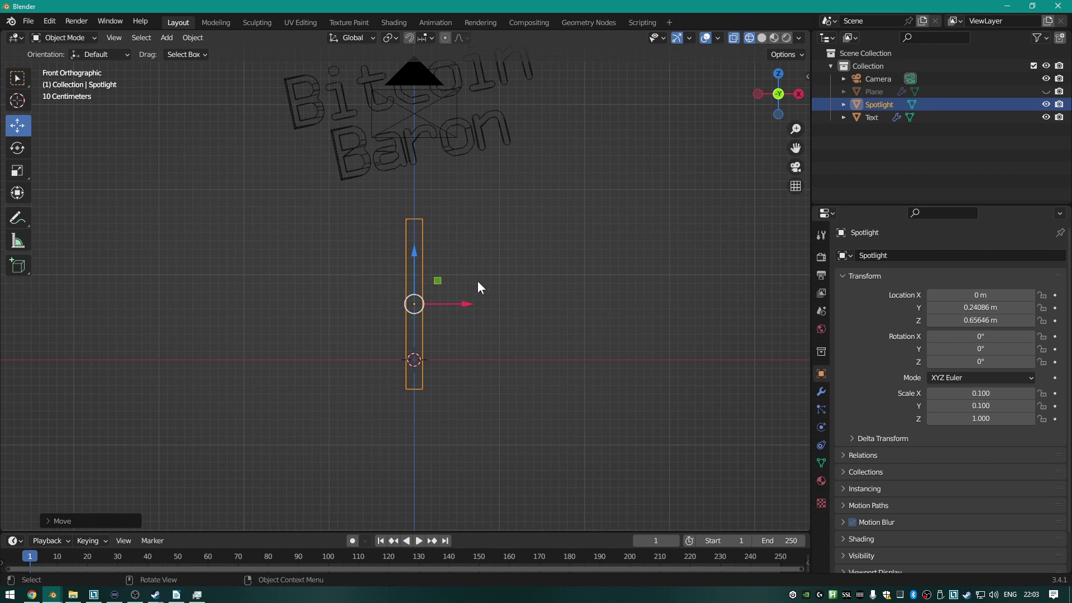
scroll(477, 287, up, 1)
key(shift)
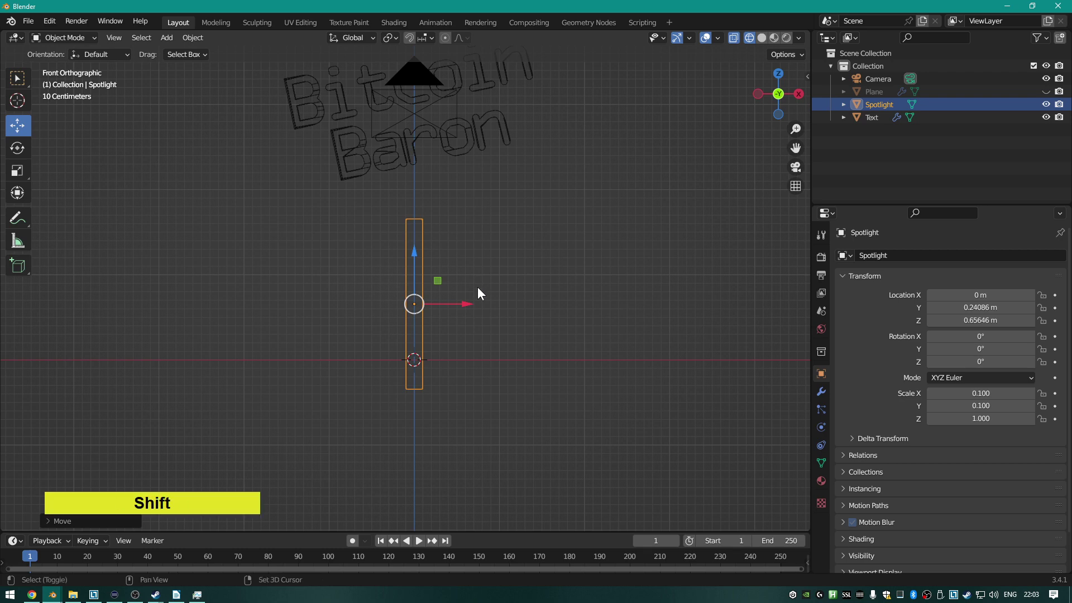
key(shift+d)
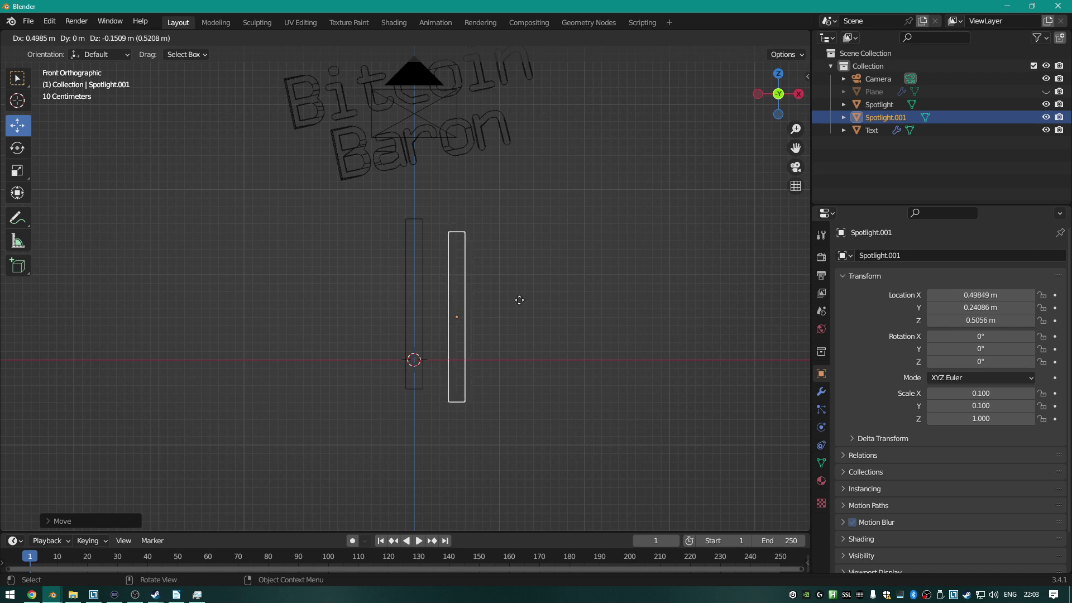
click(561, 306)
key(ctrl+z)
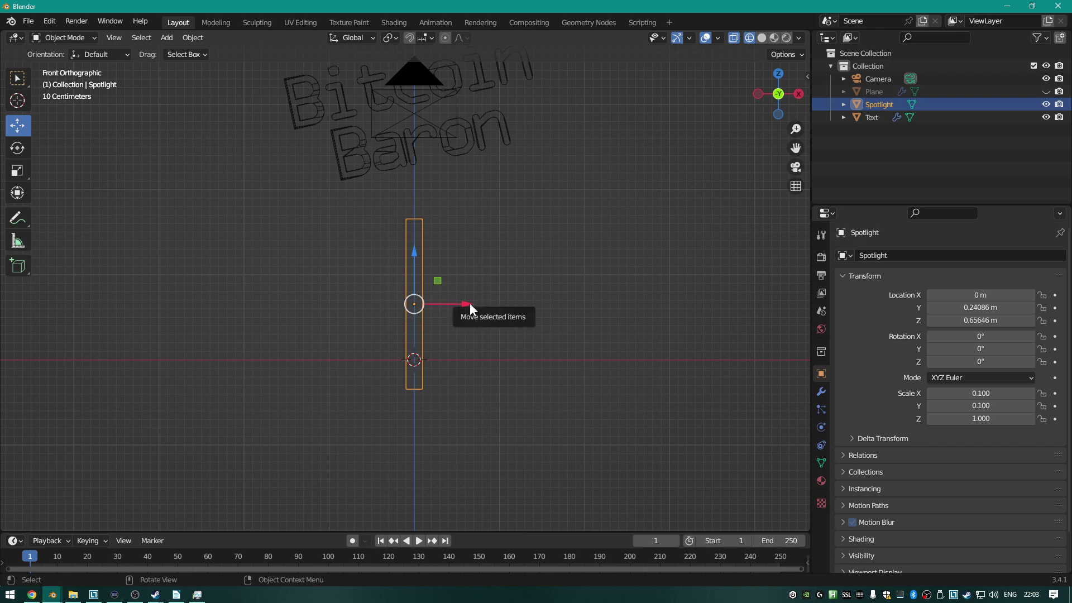
drag(462, 306, 492, 308)
key(ctrl+z)
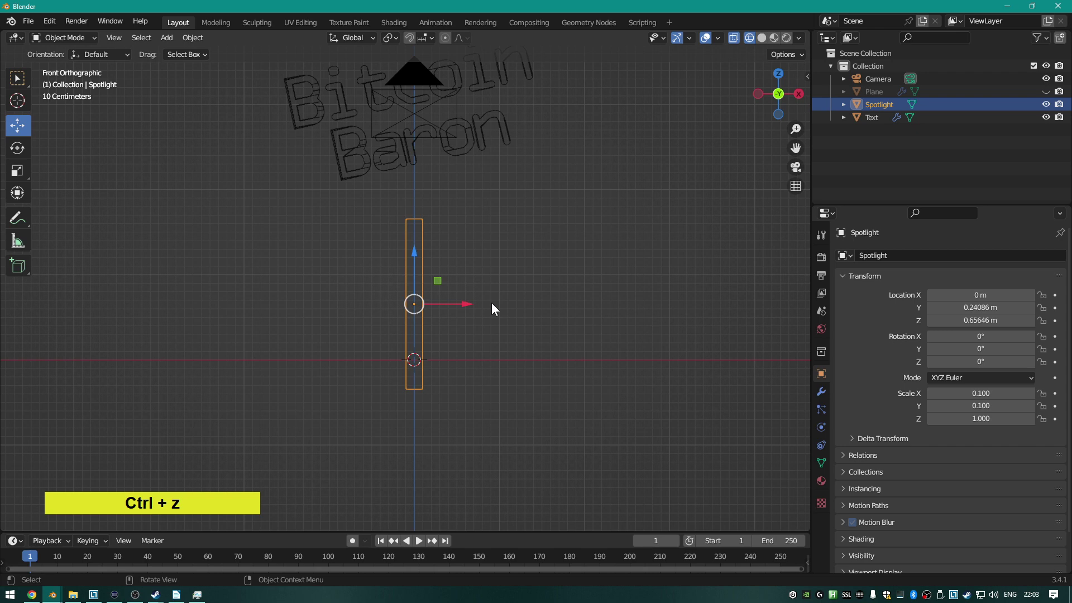
Duplicate the Spotlight in place and move the copy along the X axis to an X location of 1 m.
key(shift+d)
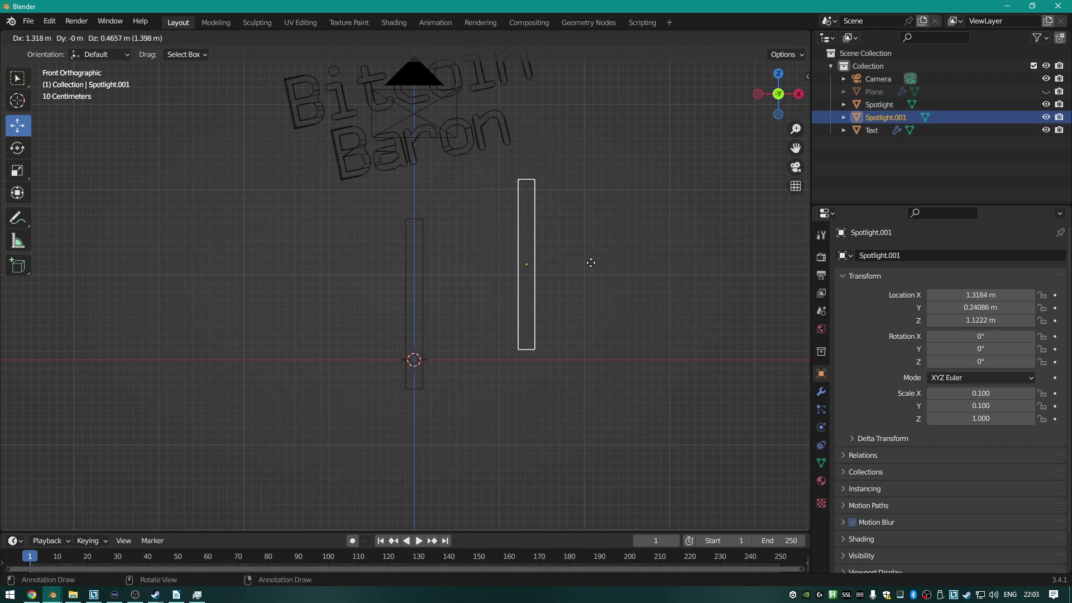
right_click(594, 294)
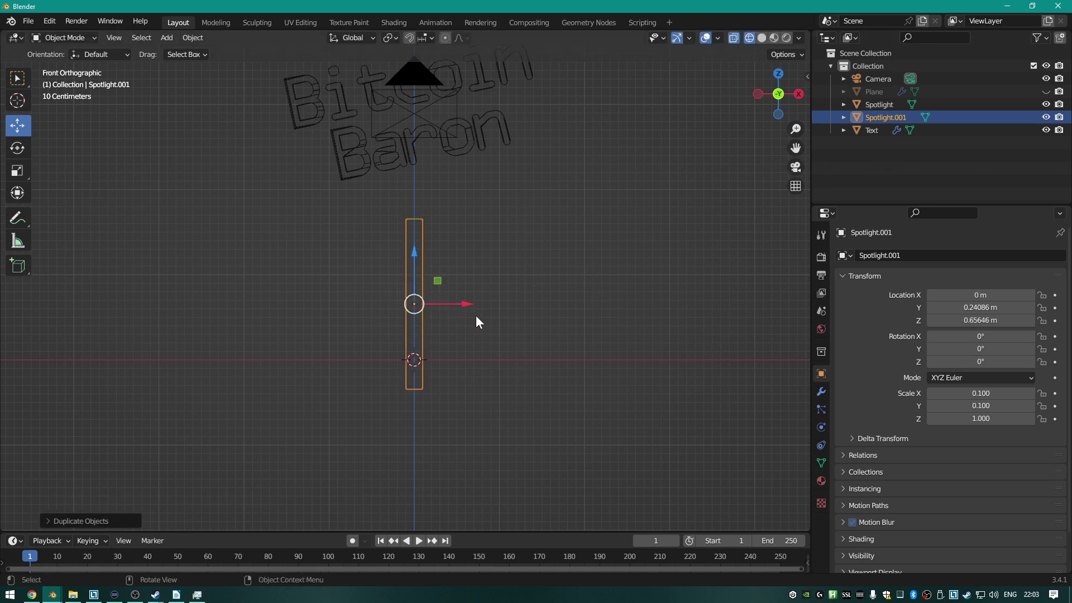
scroll(476, 318, up, 2)
key(ctrl)
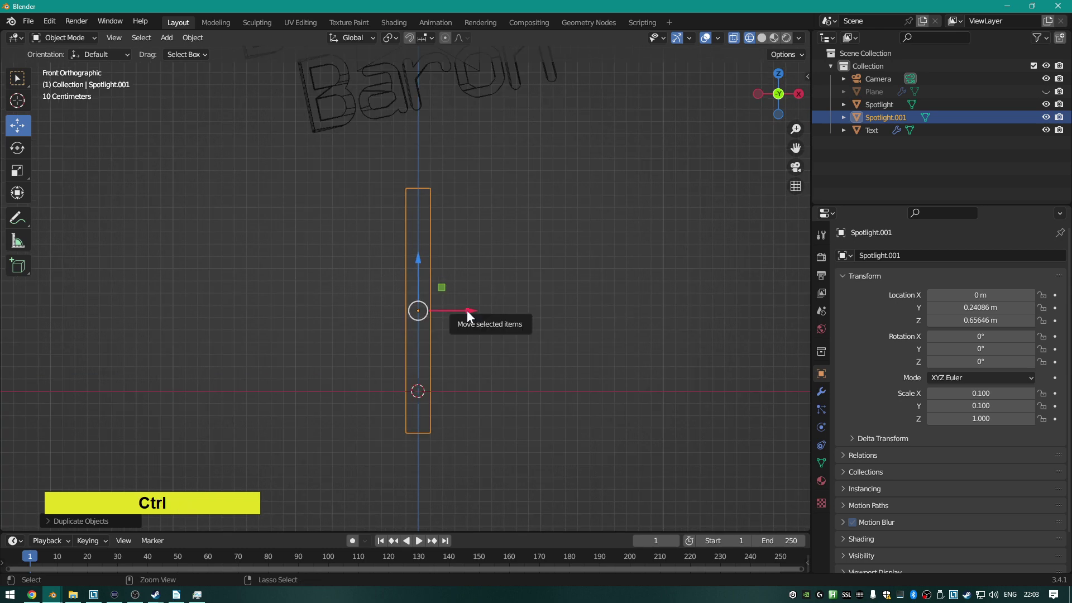
drag(468, 310, 595, 316)
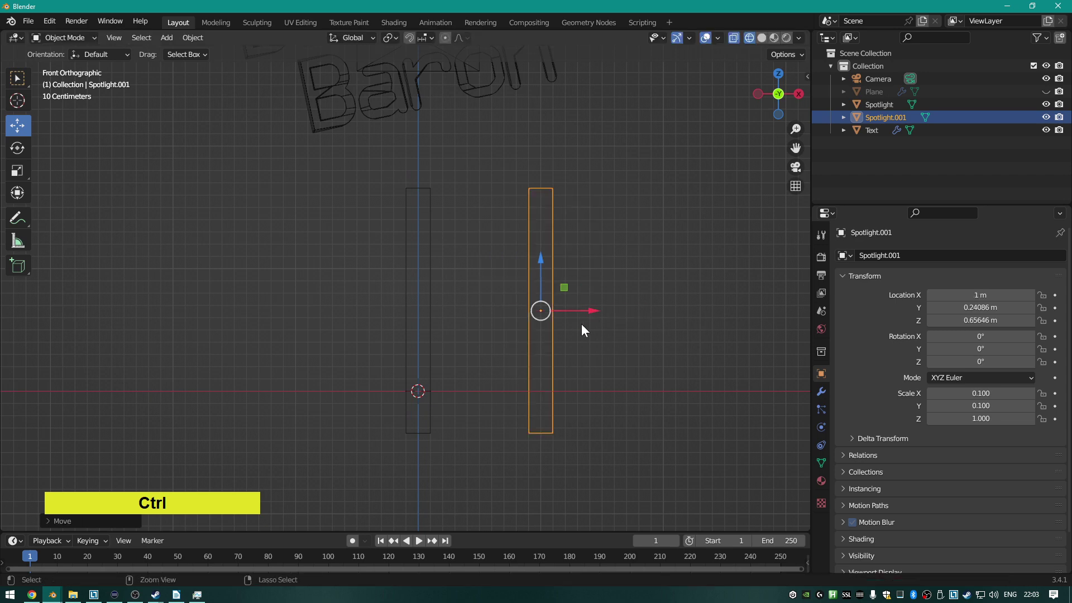
Snap the duplicated spotlight back to an X location of 0 m and out again to 1 m.
ctrl+drag(587, 313, 468, 323)
scroll(491, 331, down, 5)
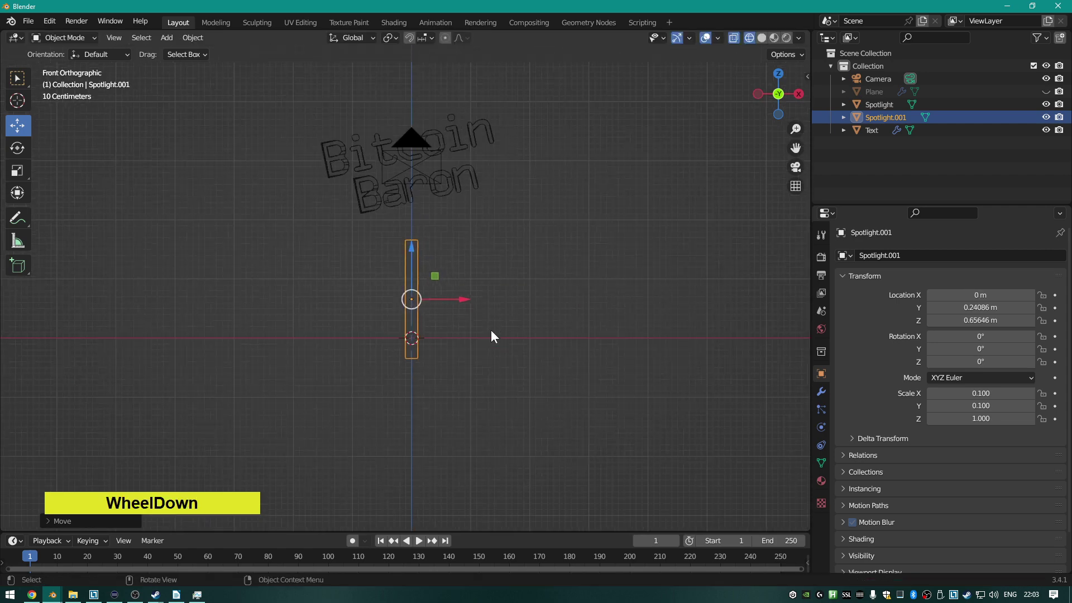
scroll(483, 318, down, 2)
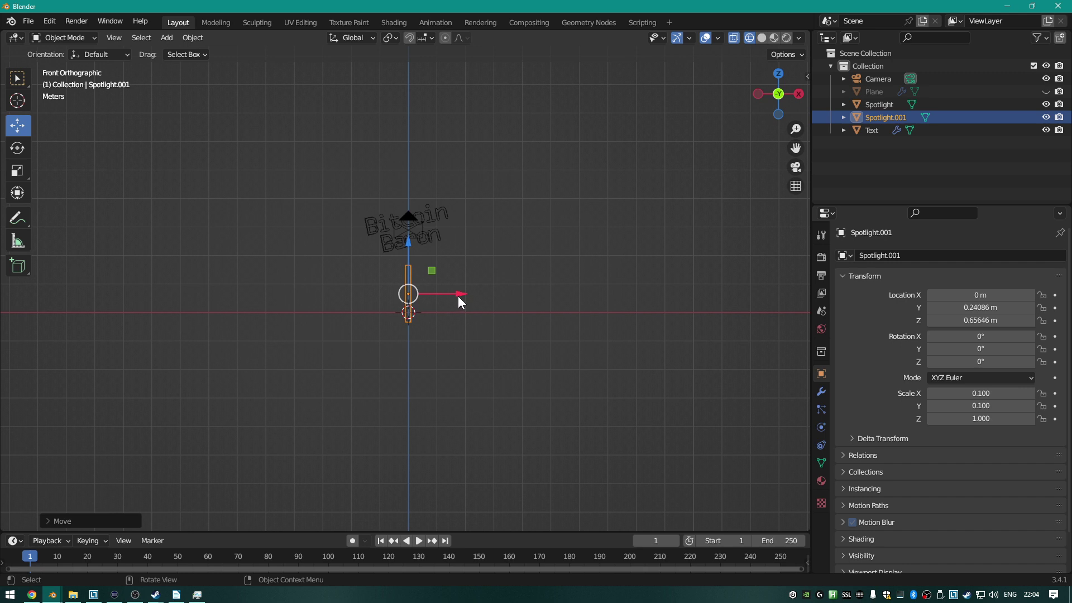
scroll(459, 301, down, 1)
key(ctrl)
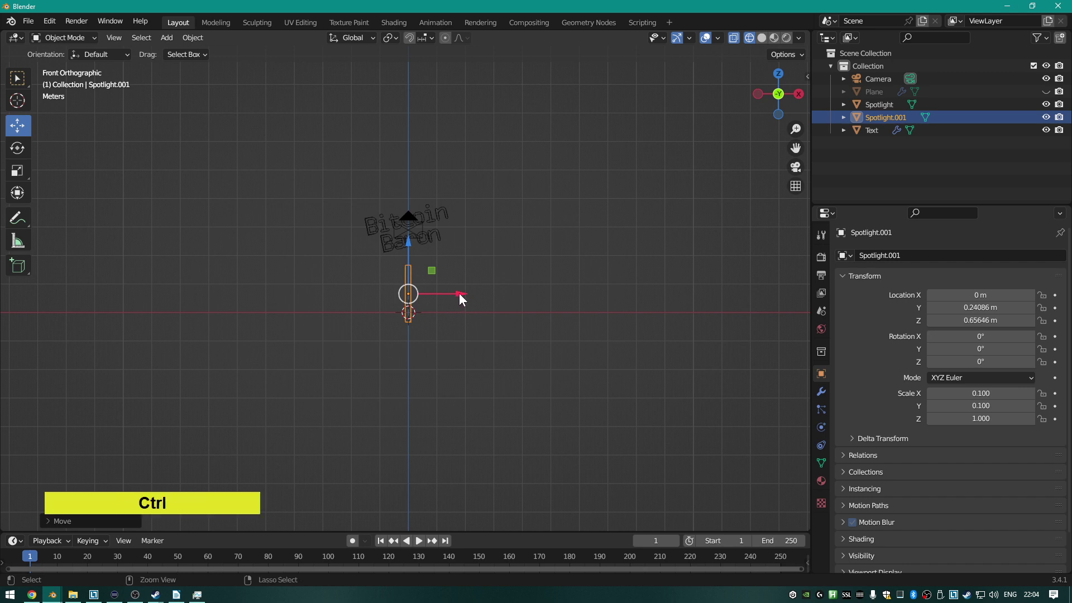
ctrl+drag(458, 302, 489, 292)
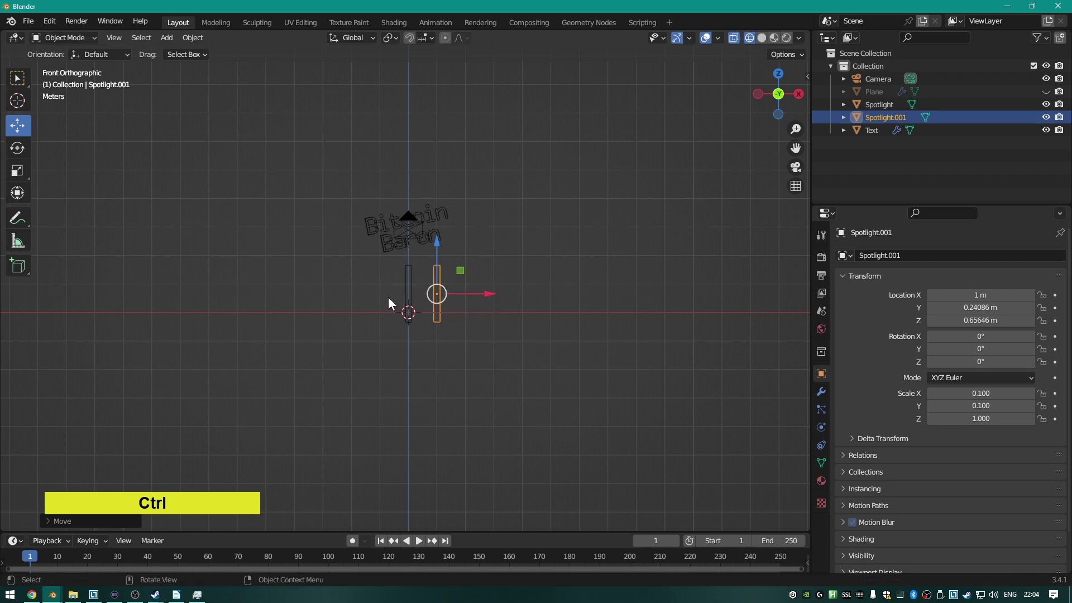
Try snapping the duplicated spotlight along the X axis to 101 m at the coarse grid increment, and undo the move.
scroll(542, 288, down, 6)
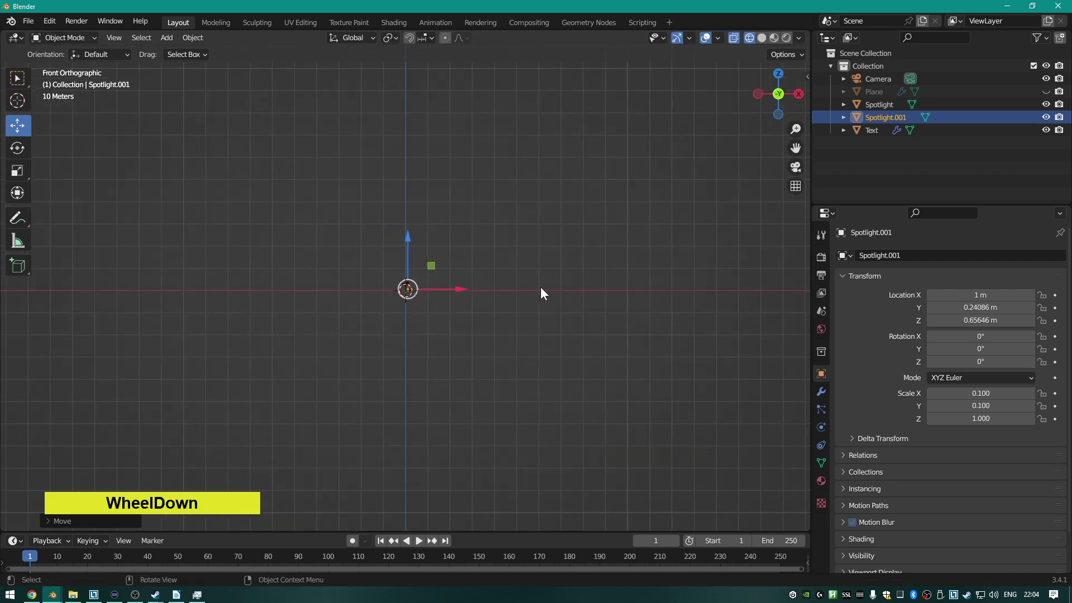
scroll(538, 294, down, 3)
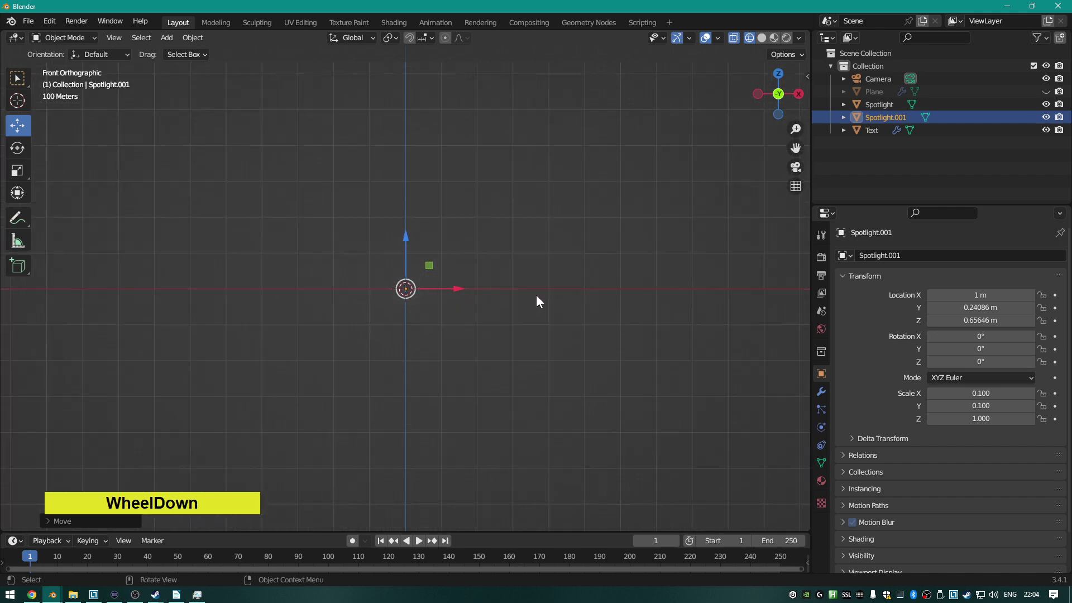
ctrl+drag(457, 288, 485, 290)
scroll(475, 324, up, 12)
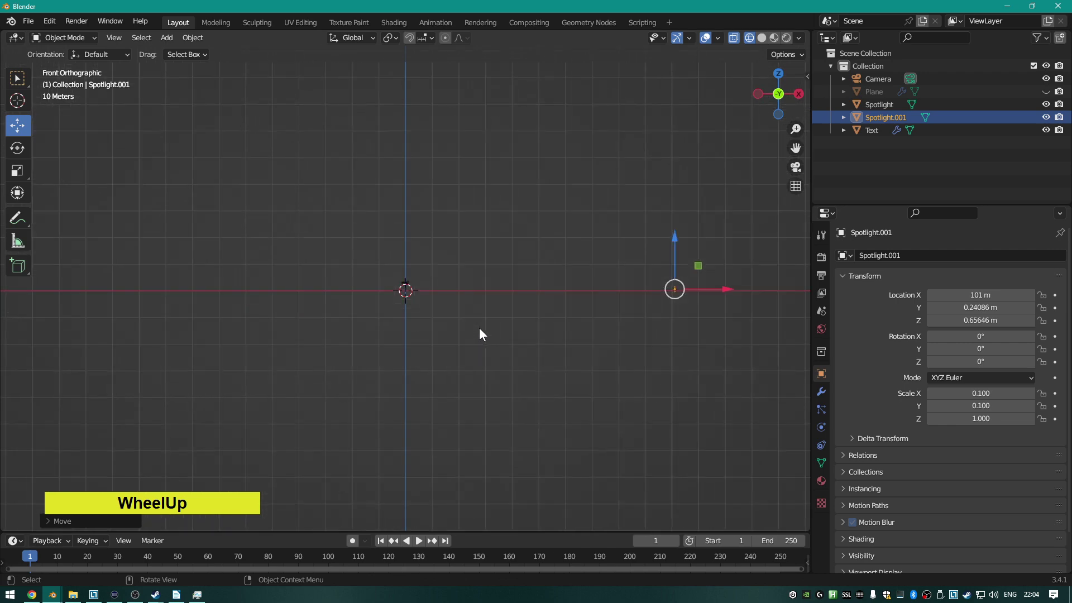
scroll(531, 324, up, 5)
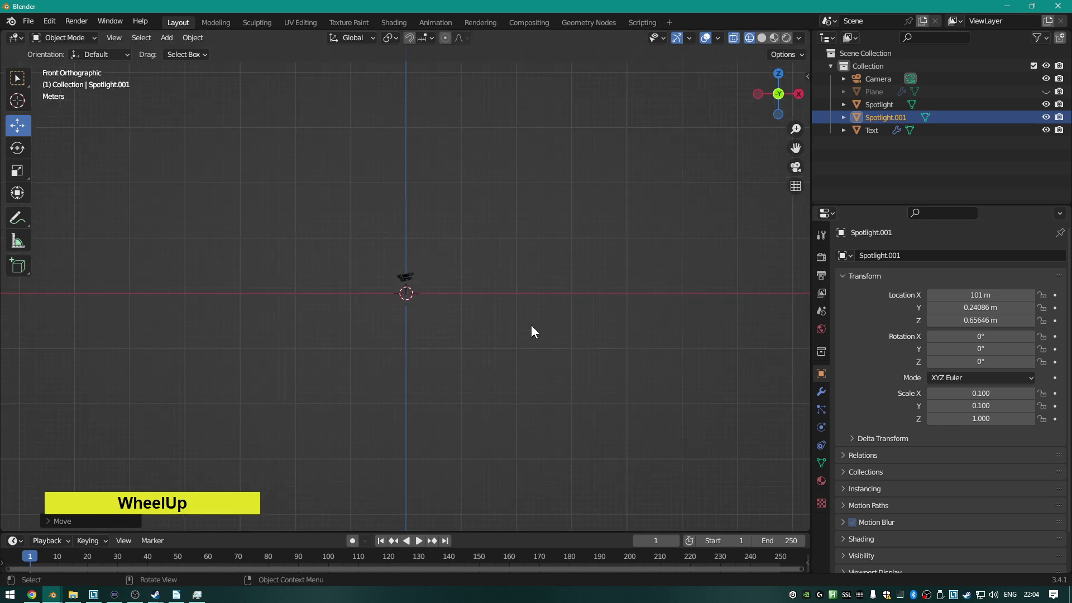
scroll(542, 279, down, 4)
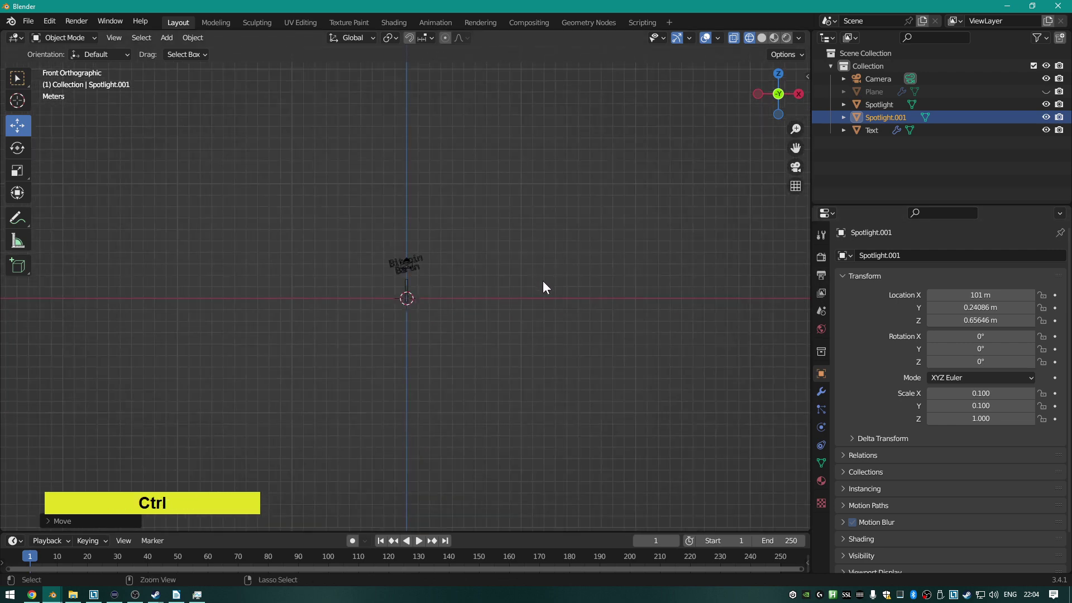
key(ctrl+z)
scroll(511, 307, up, 6)
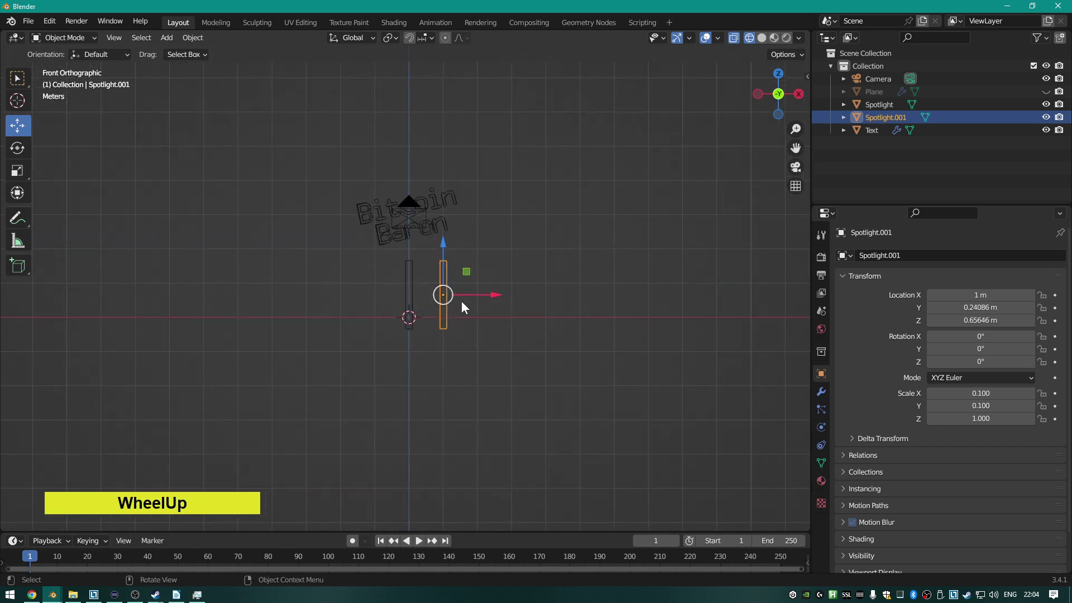
Duplicate the outermost spotlight three times in 1 m increments, placing the copies at X locations of 2 m, 3 m and 4 m.
scroll(462, 307, down, 1)
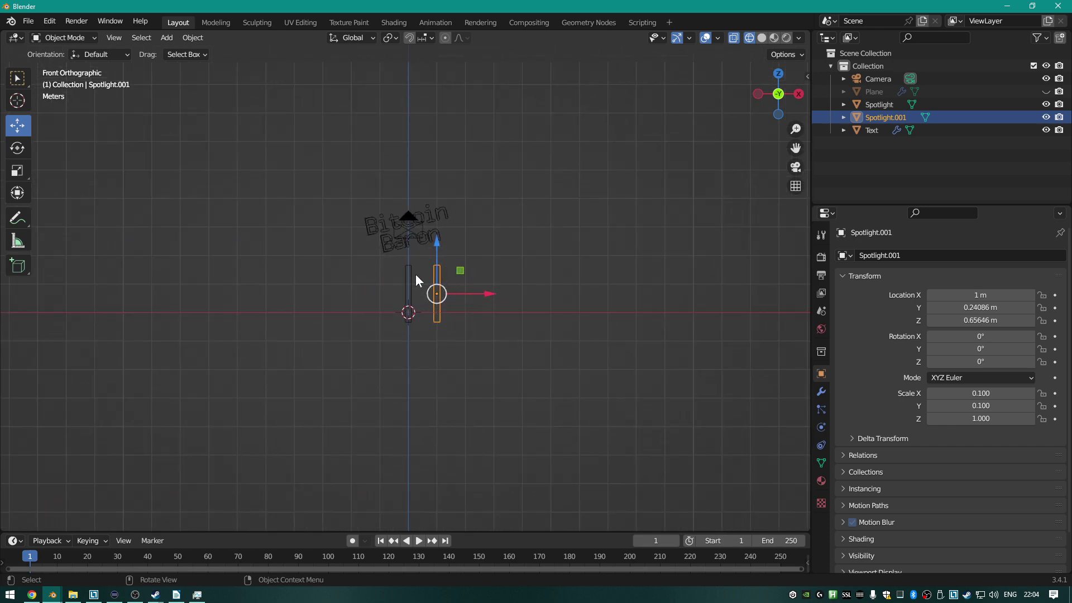
key(shift+d)
right_click(518, 296)
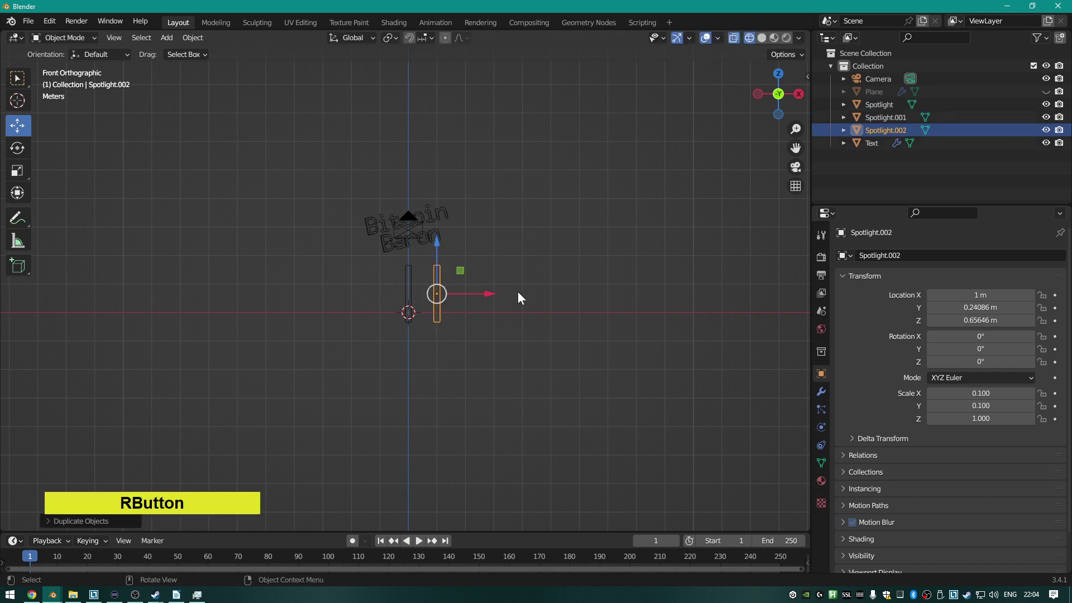
ctrl+drag(491, 294, 520, 300)
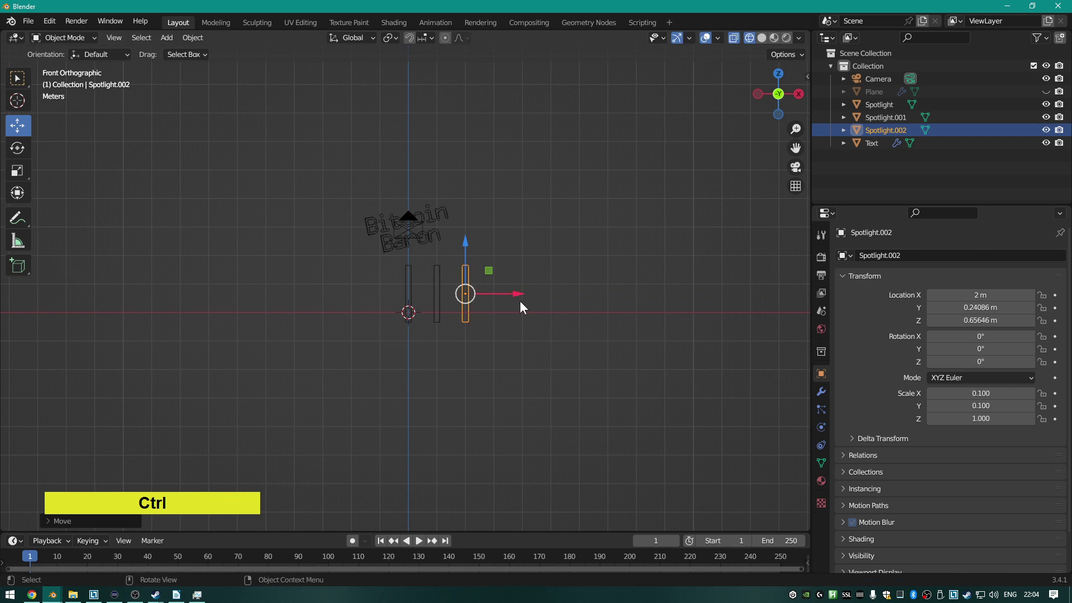
key(shift+d)
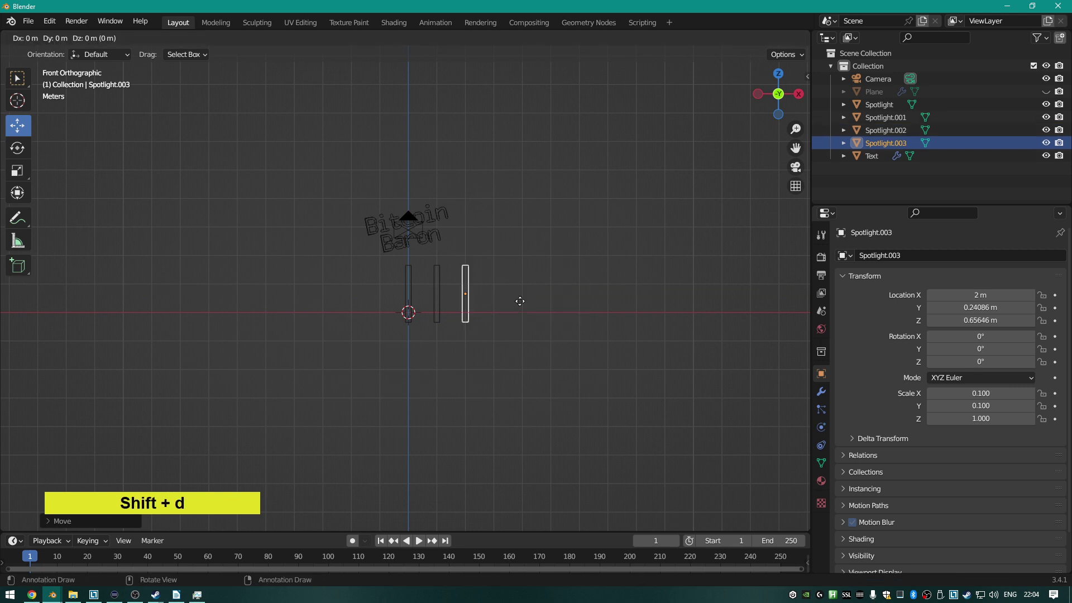
right_click(519, 301)
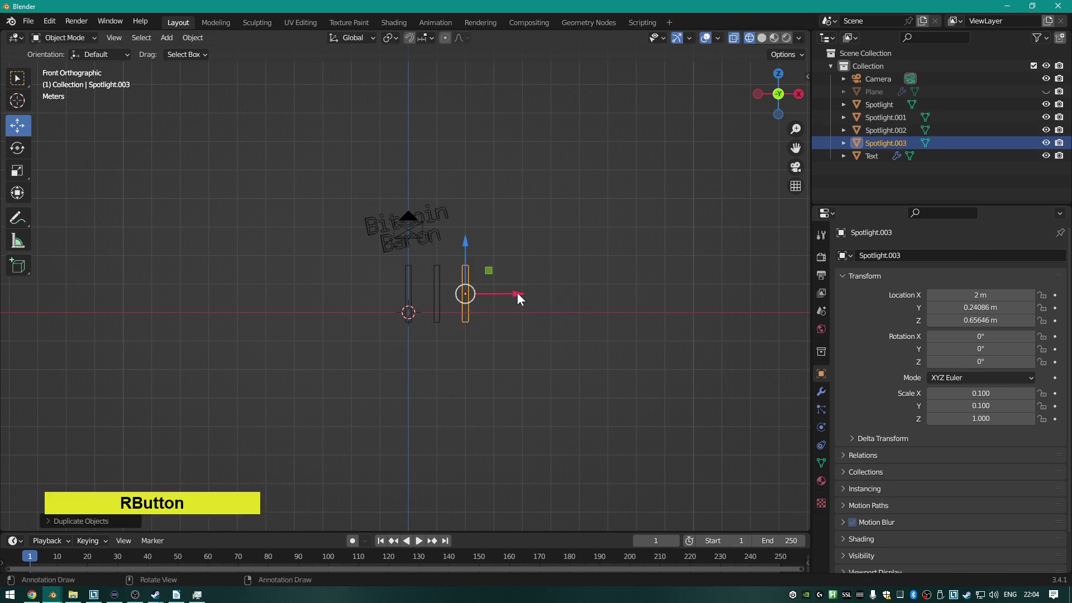
ctrl+drag(519, 301, 550, 300)
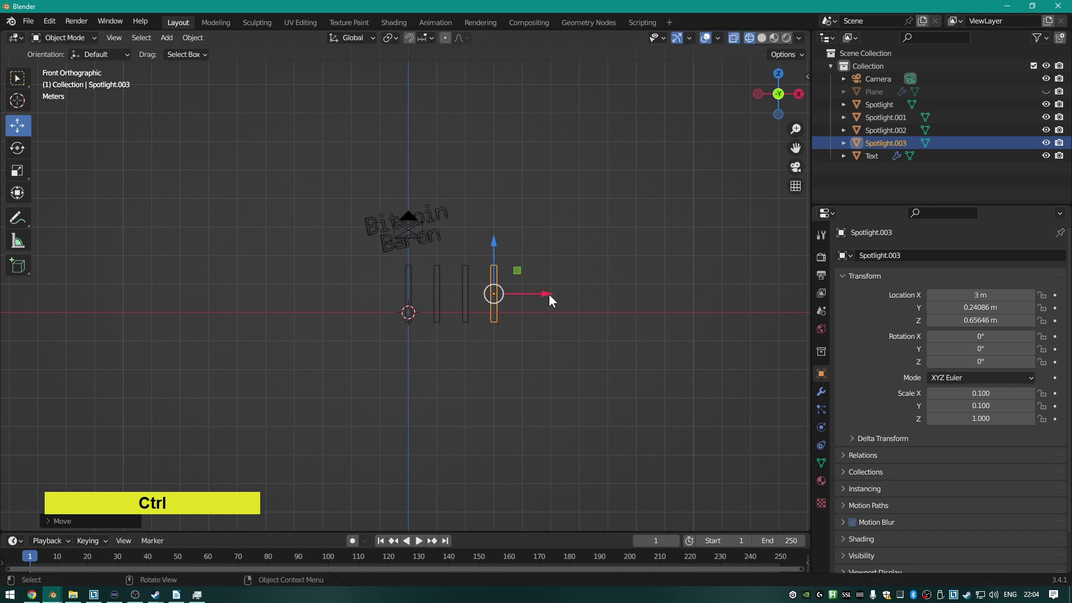
key(shift+d)
right_click(548, 296)
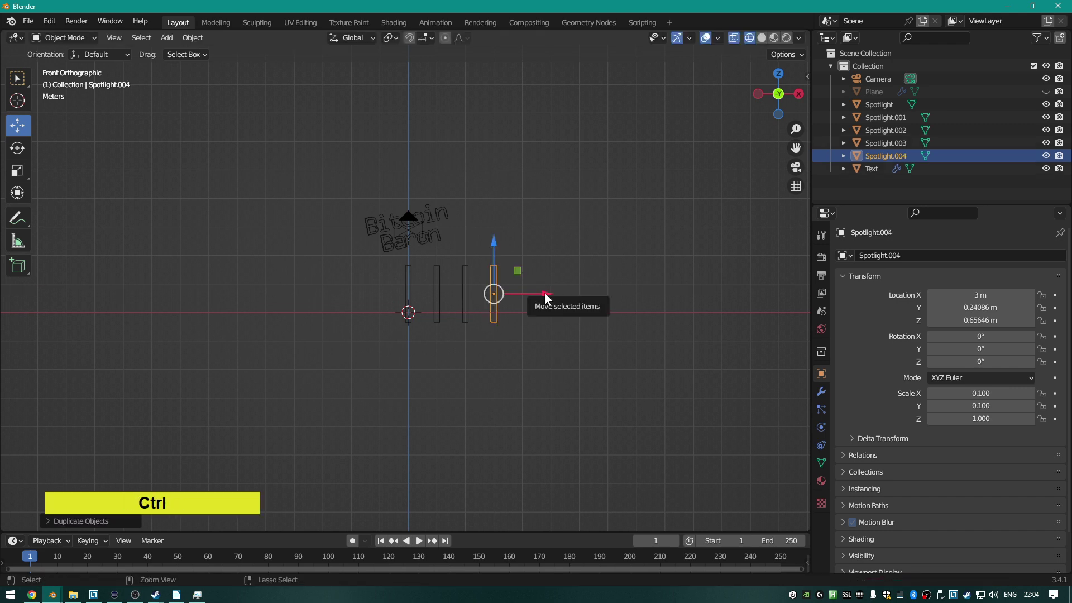
ctrl+drag(547, 299, 576, 295)
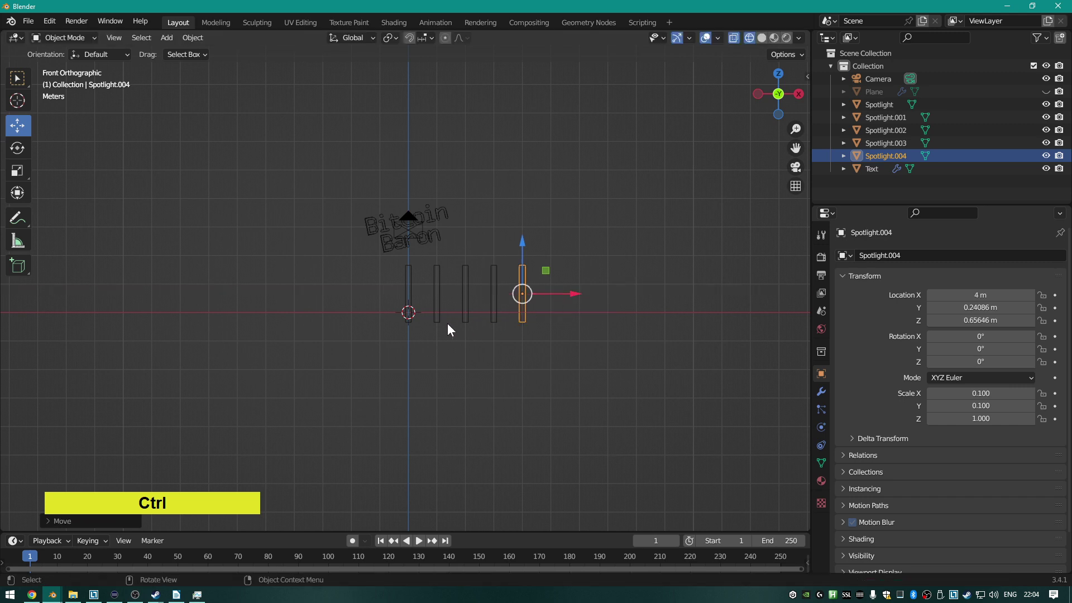
Duplicate the central Spotlight towards negative X and place two copies at X locations of -1 m and -2 m.
click(411, 287)
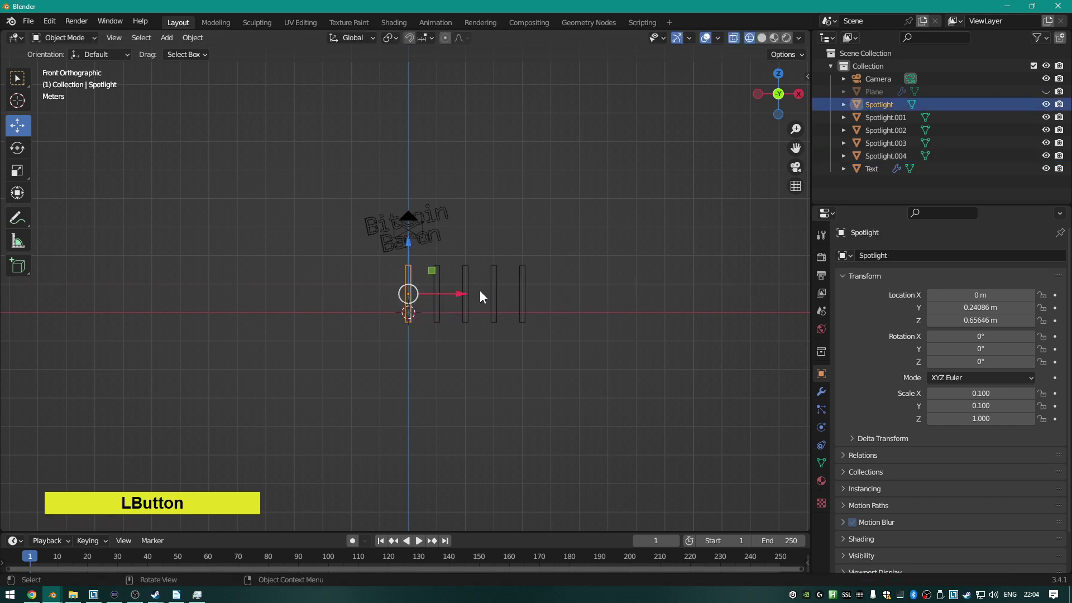
key(shift+d)
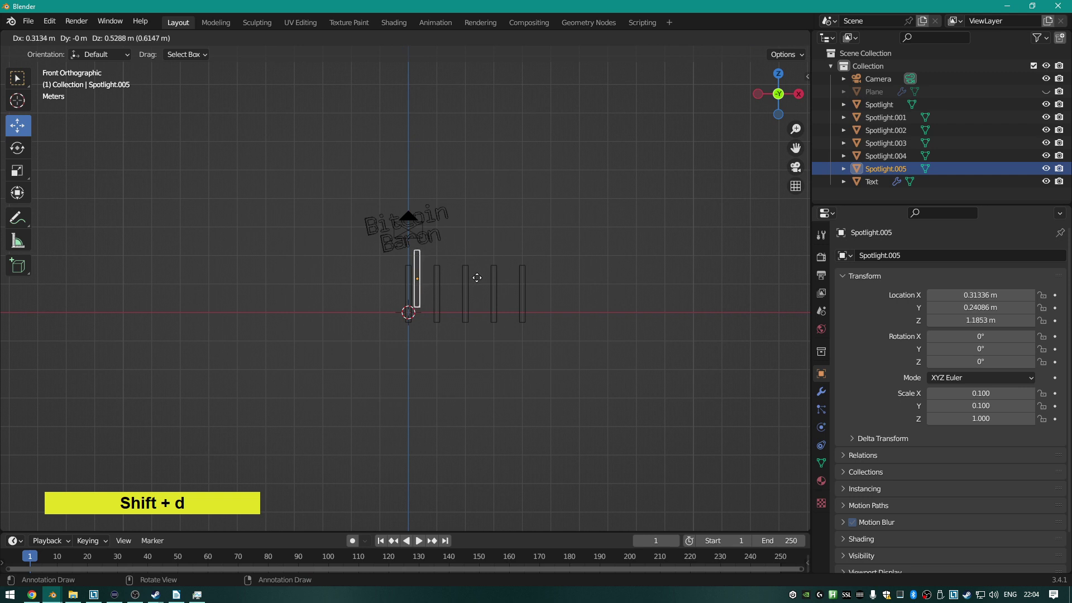
right_click(458, 292)
ctrl+drag(457, 292, 423, 293)
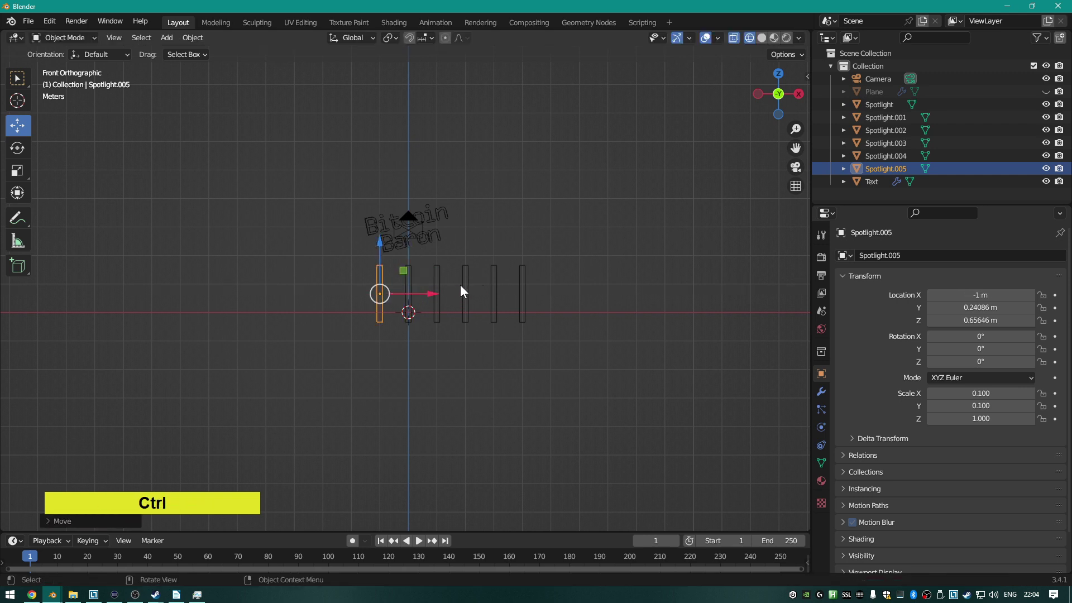
key(shift+d)
right_click(438, 294)
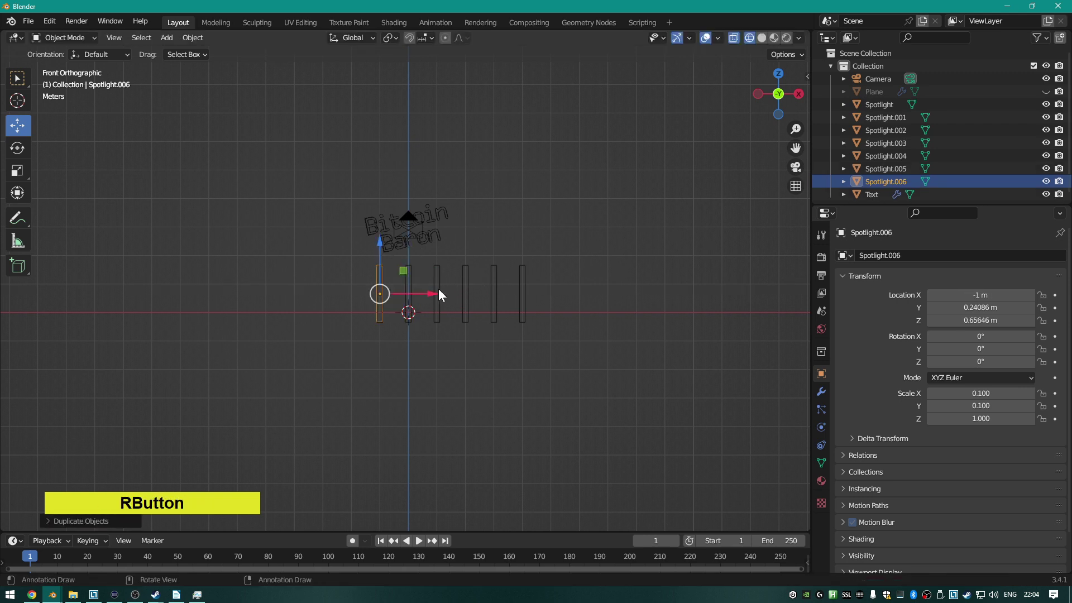
ctrl+drag(438, 289, 404, 287)
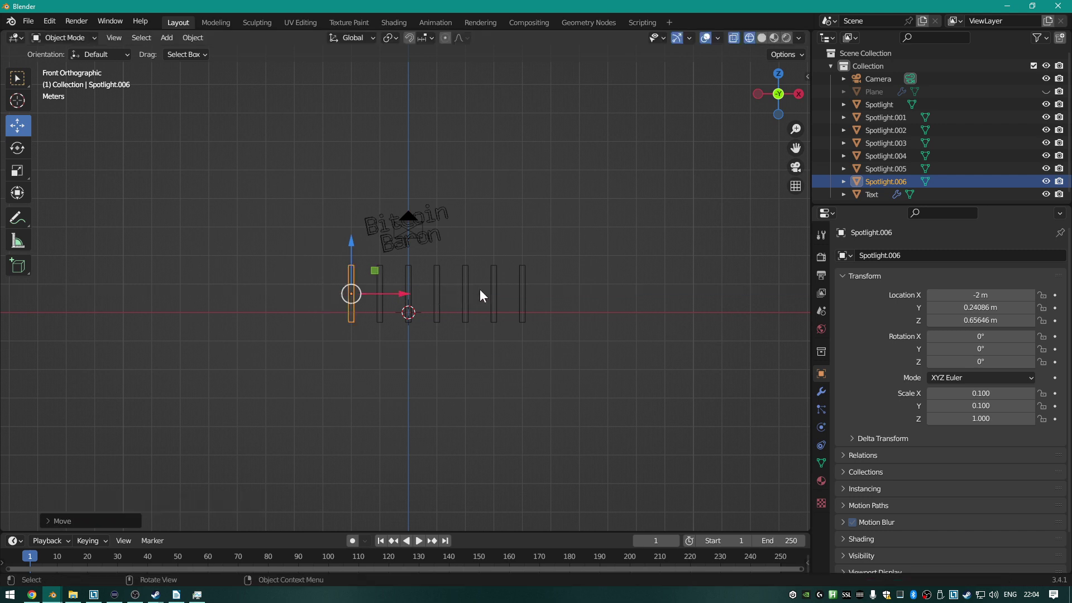
Continue the row from the spotlight at -2 m with two more copies at X locations of -3 m and -4 m.
key(shift+d)
right_click(455, 292)
ctrl+drag(405, 292, 358, 297)
key(shift+d)
right_click(364, 291)
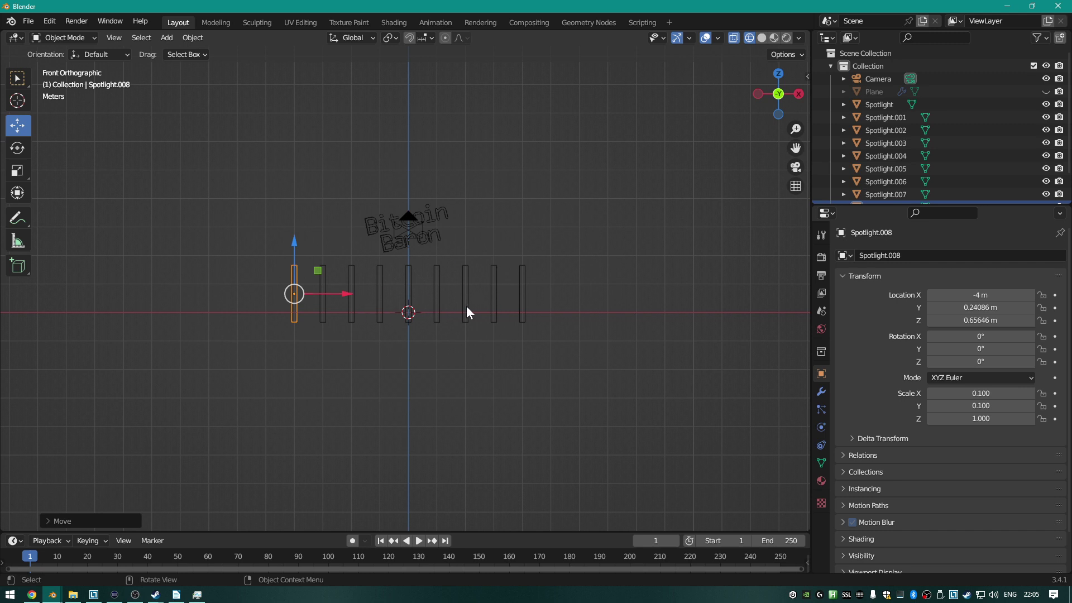
Test-render the scene to examine the full row of spotlights, and return to the front view.
scroll(463, 310, up, 4)
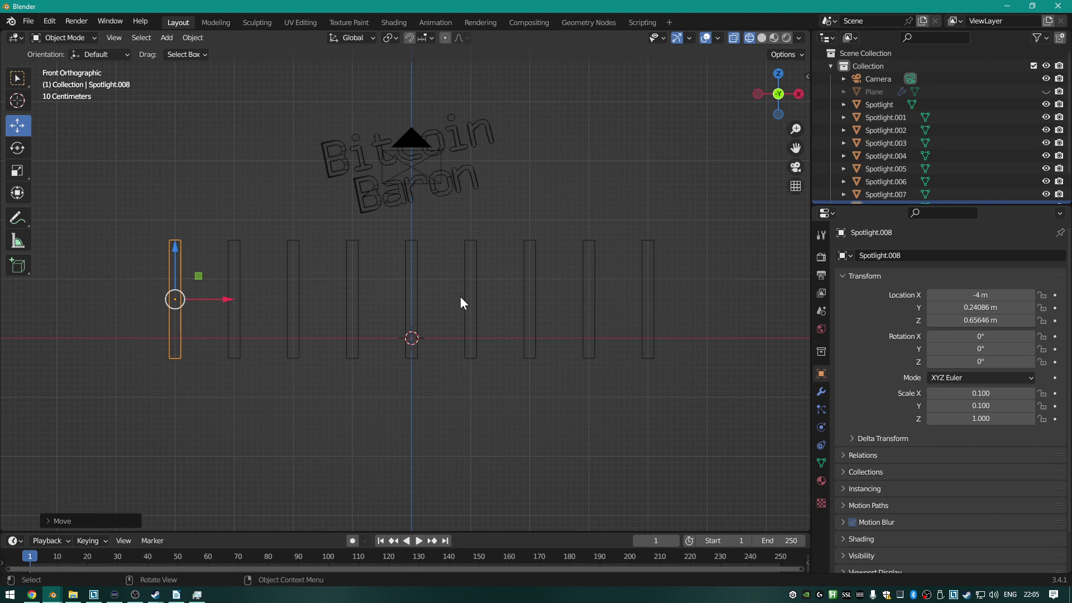
key(F12)
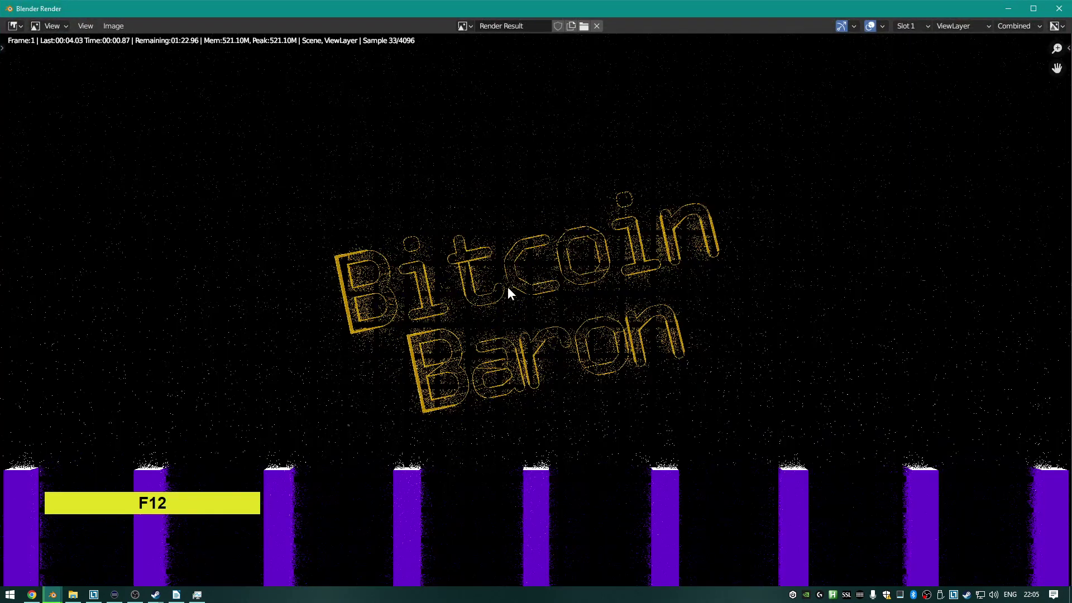
scroll(524, 301, down, 3)
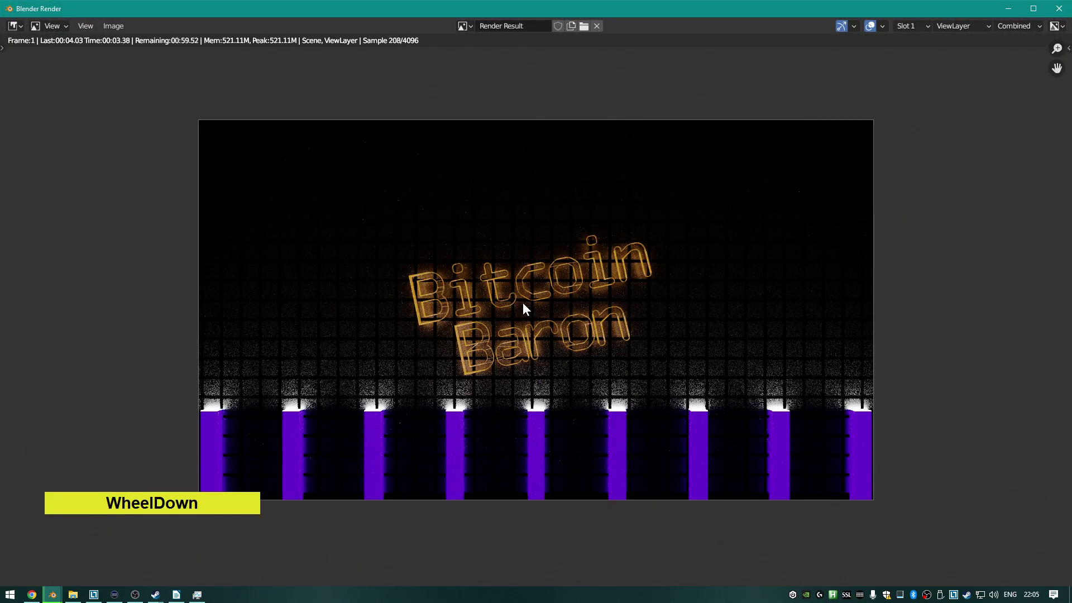
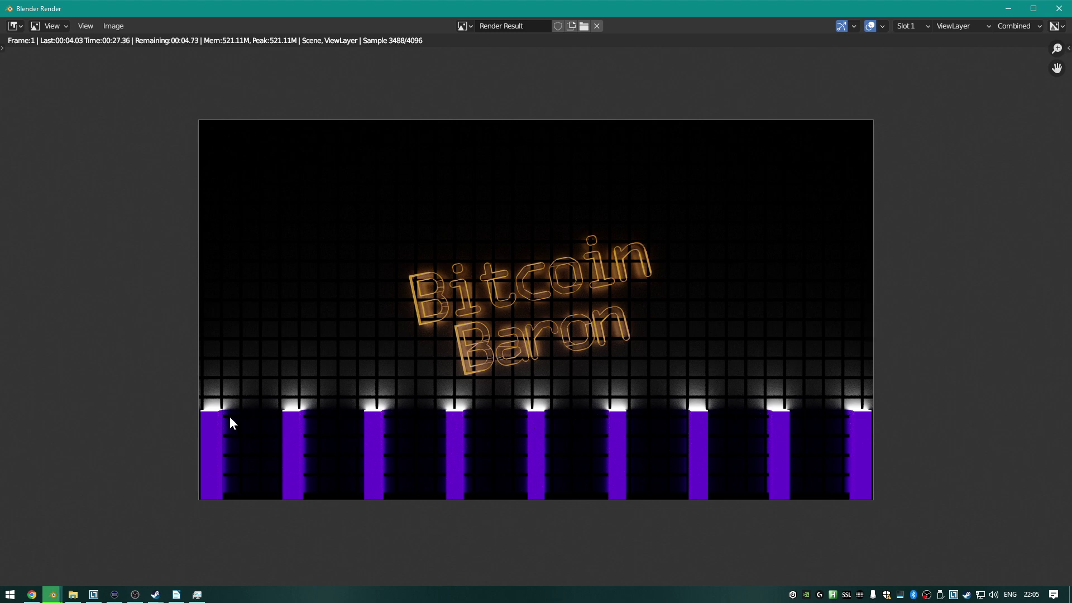
key(Escape)
key(Escape)
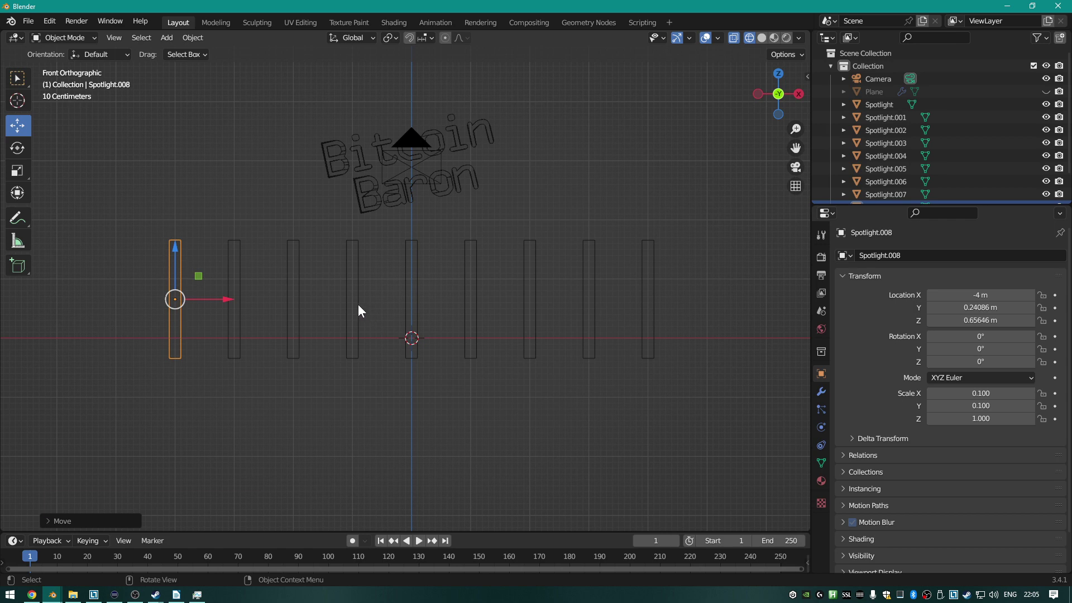
Scale the two spotlights on either side of the central one together to 0.75 along the Z axis.
click(353, 288)
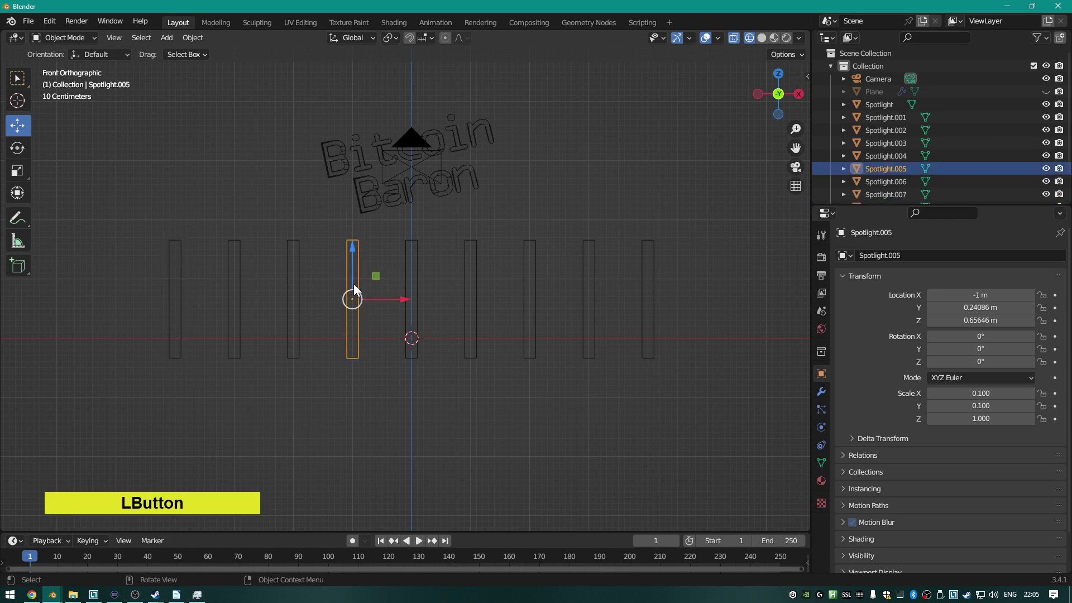
click(474, 289)
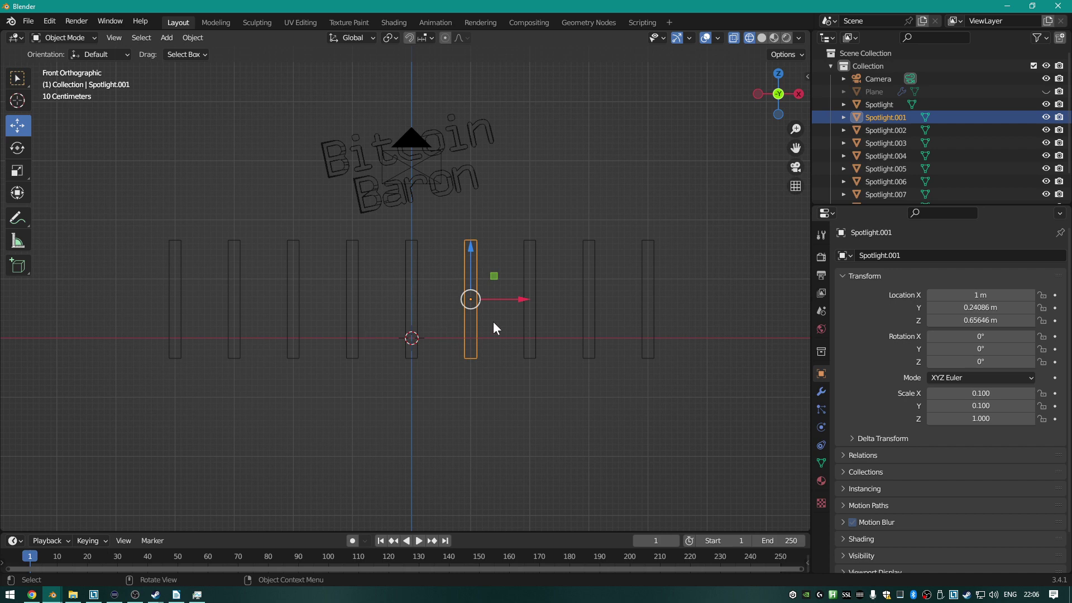
scroll(499, 324, up, 1)
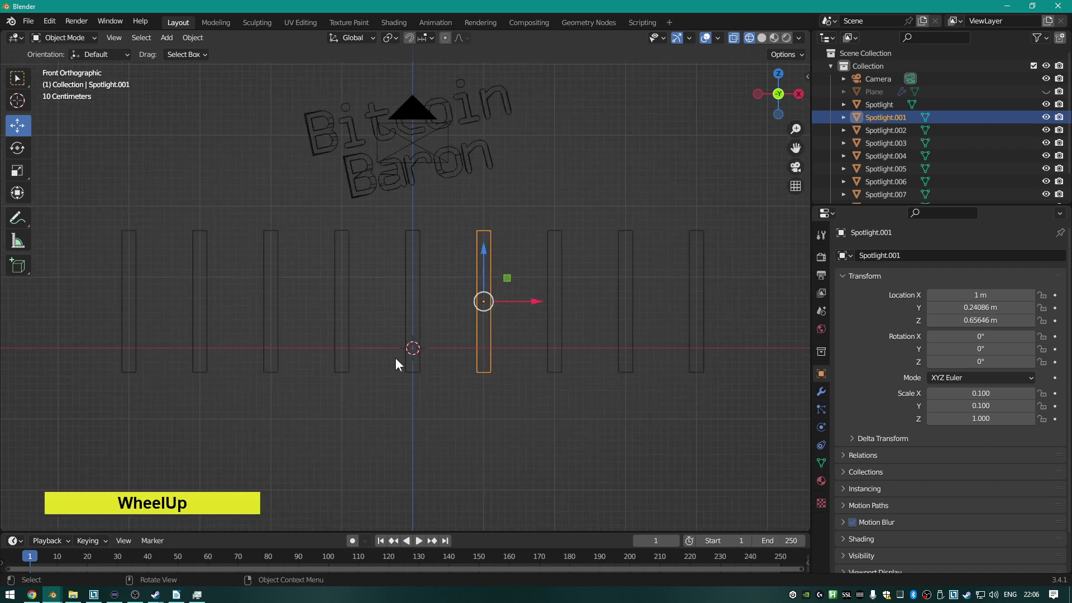
key(shift)
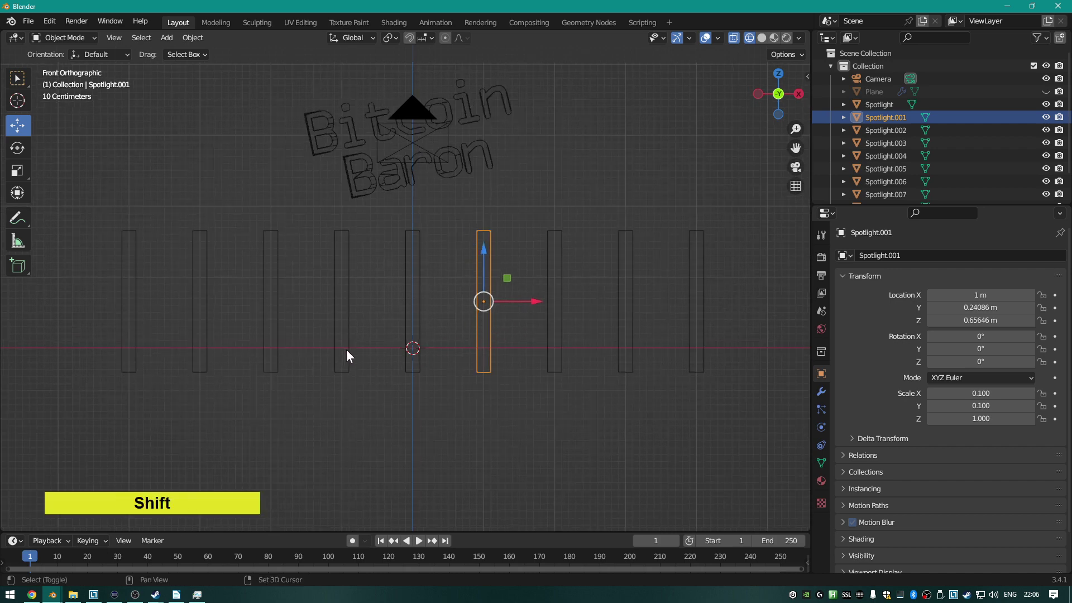
click(477, 347)
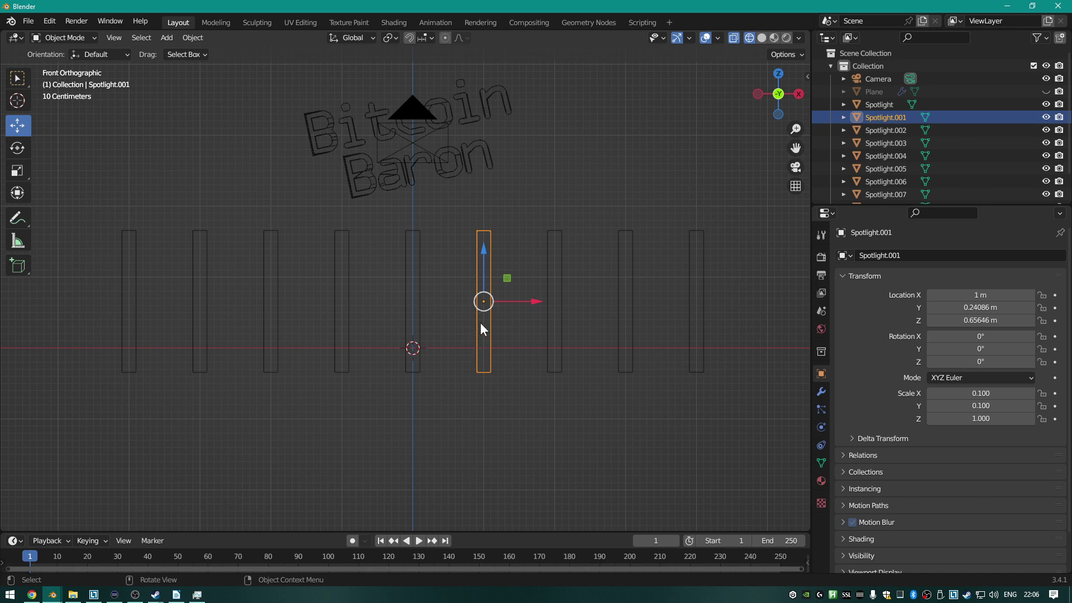
key(shift)
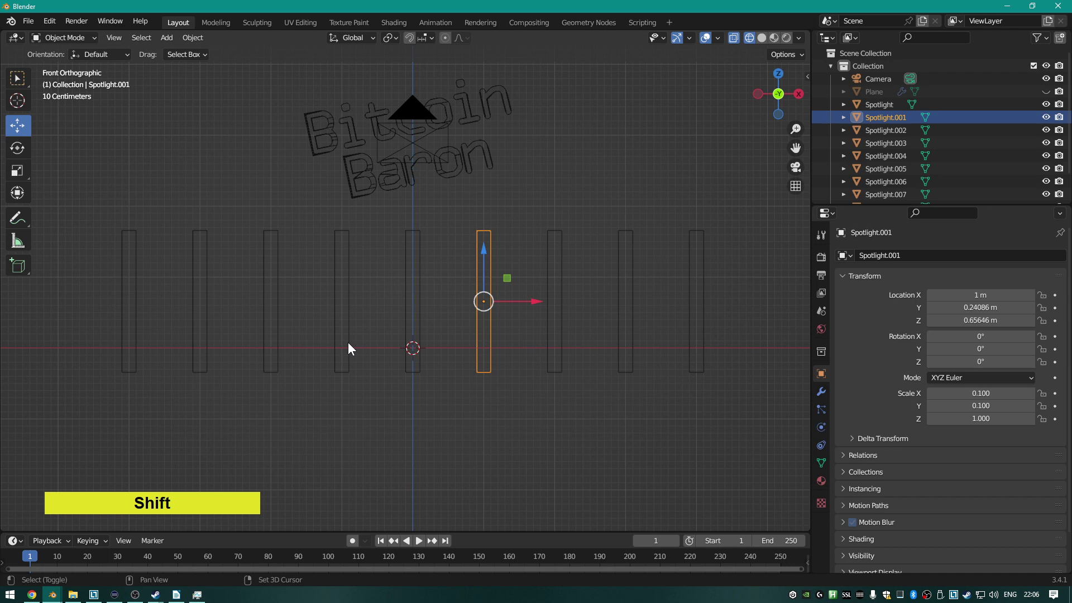
shift+click(346, 343)
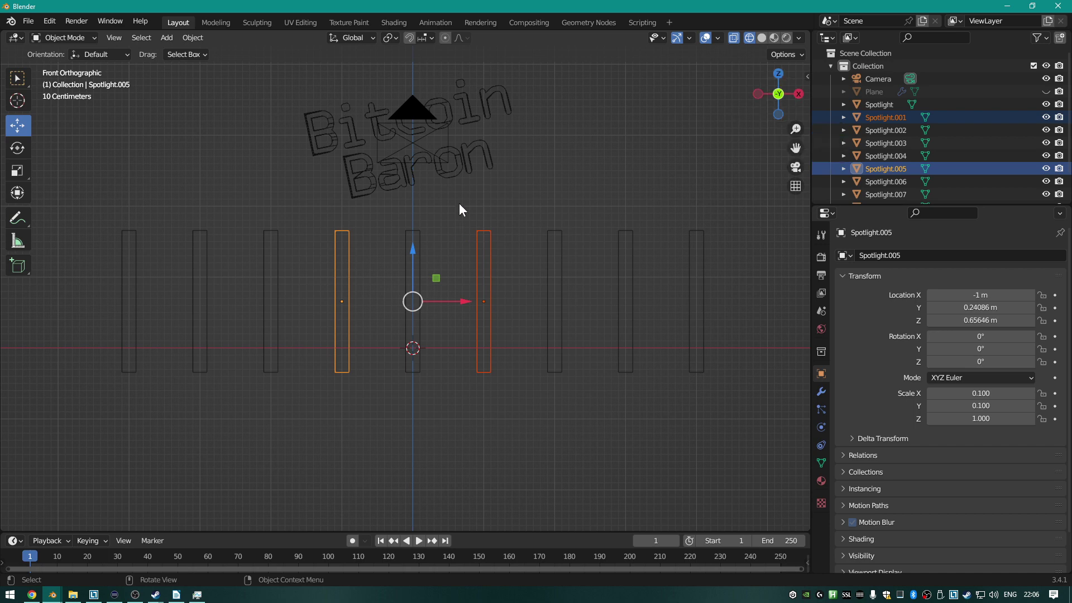
text(sz.75)
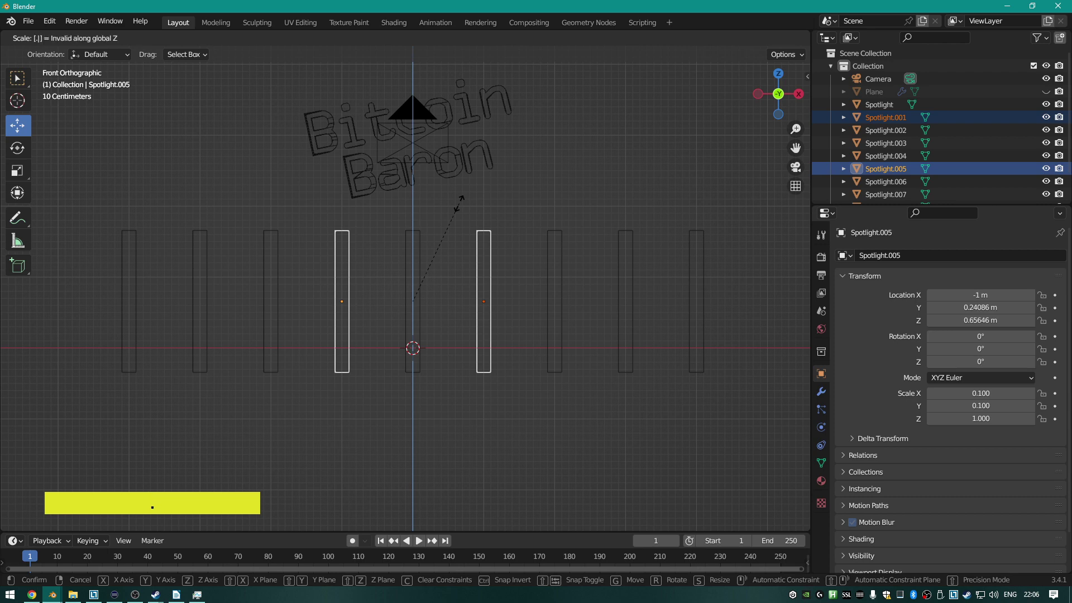
key(Return)
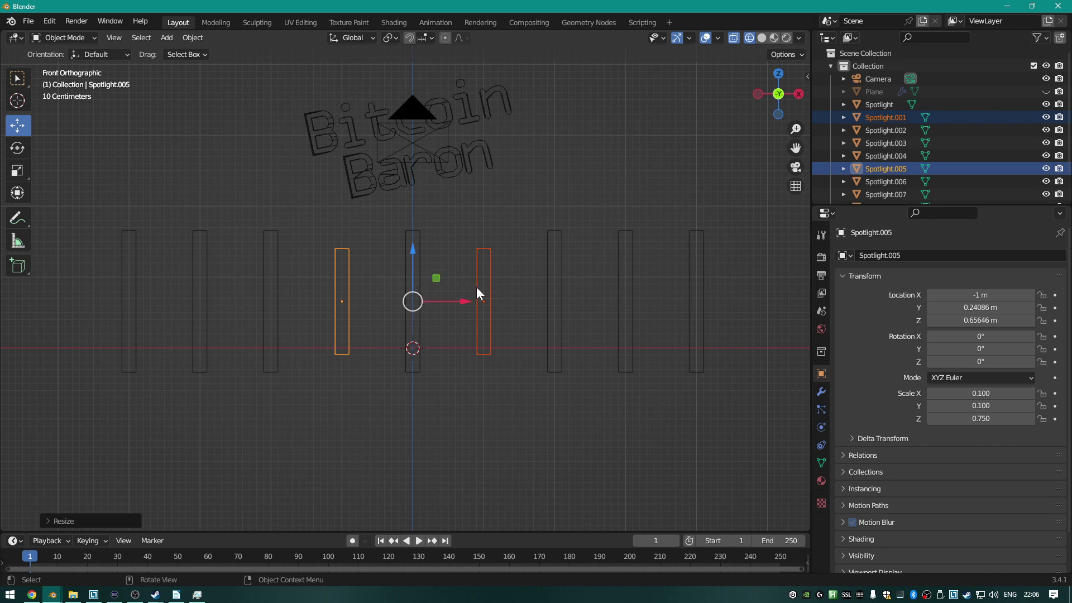
Scale the two spotlights at X locations of 2 m and -2 m together to 0.5 along the Z axis.
click(549, 313)
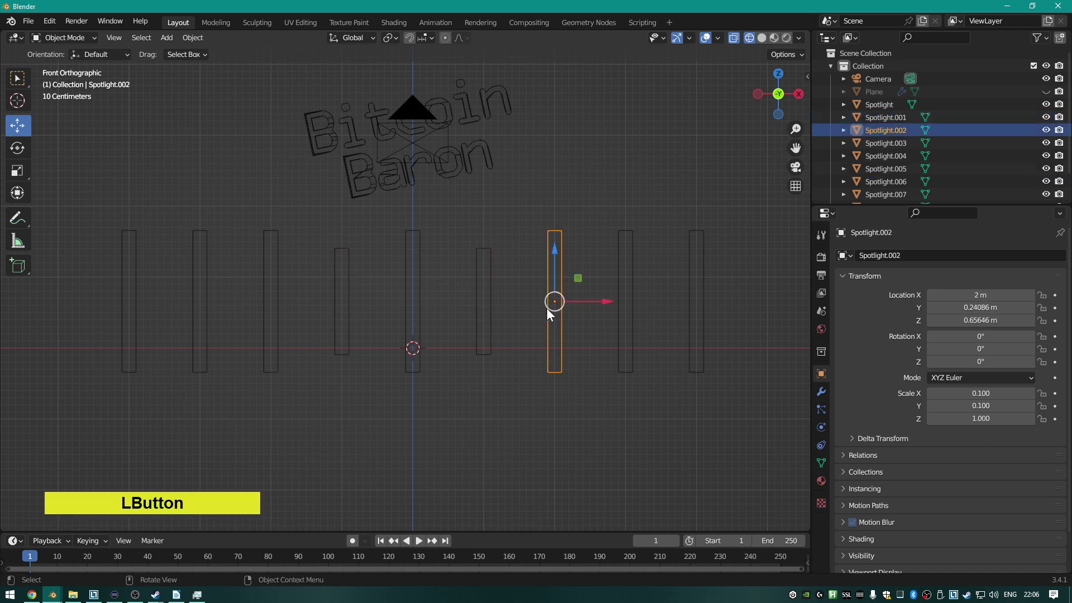
shift+click(278, 312)
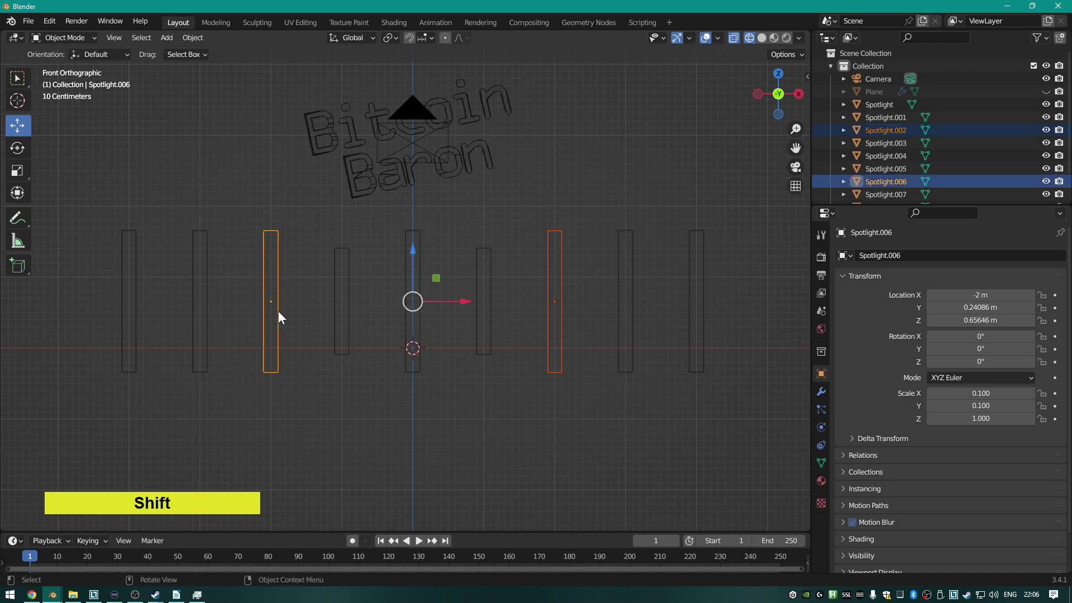
key(s)
key(z)
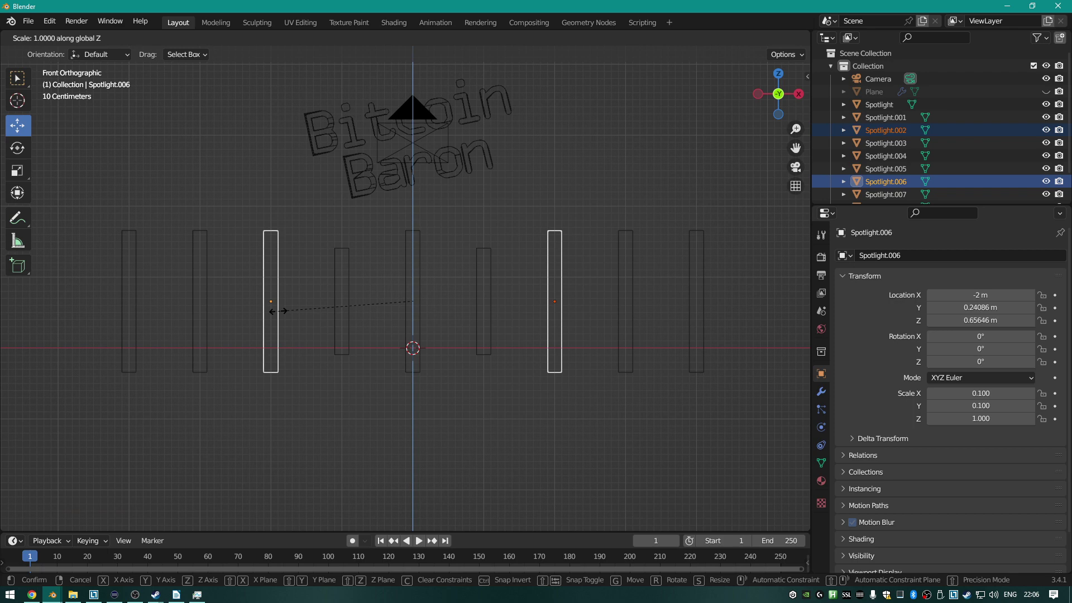
key(period)
key(5)
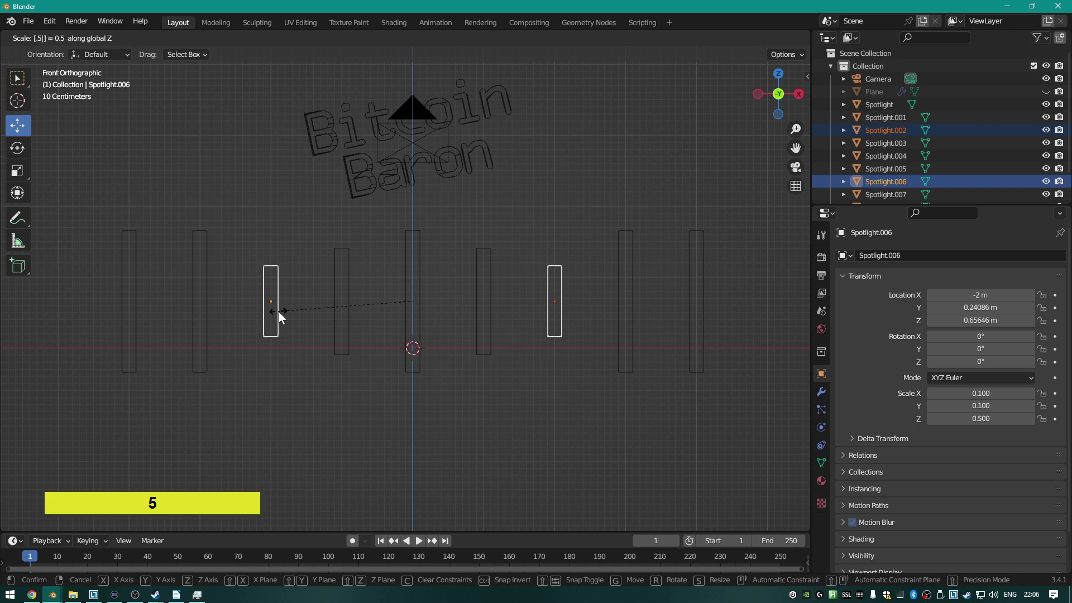
key(Return)
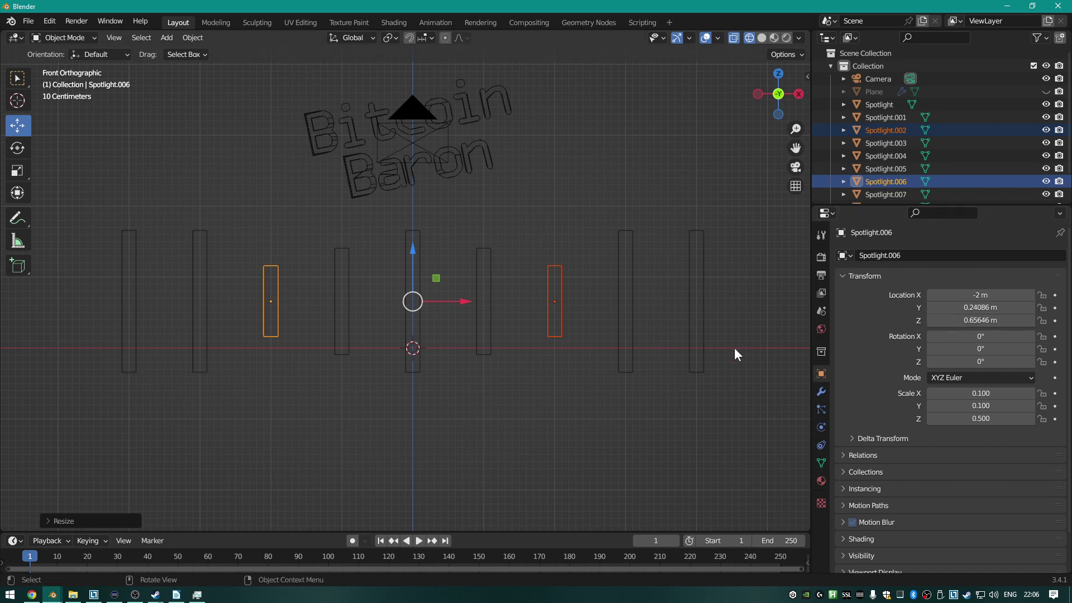
Scale the four outermost spotlights, two at each end of the row, together to 0.25 along the Z axis.
click(688, 357)
shift+click(631, 357)
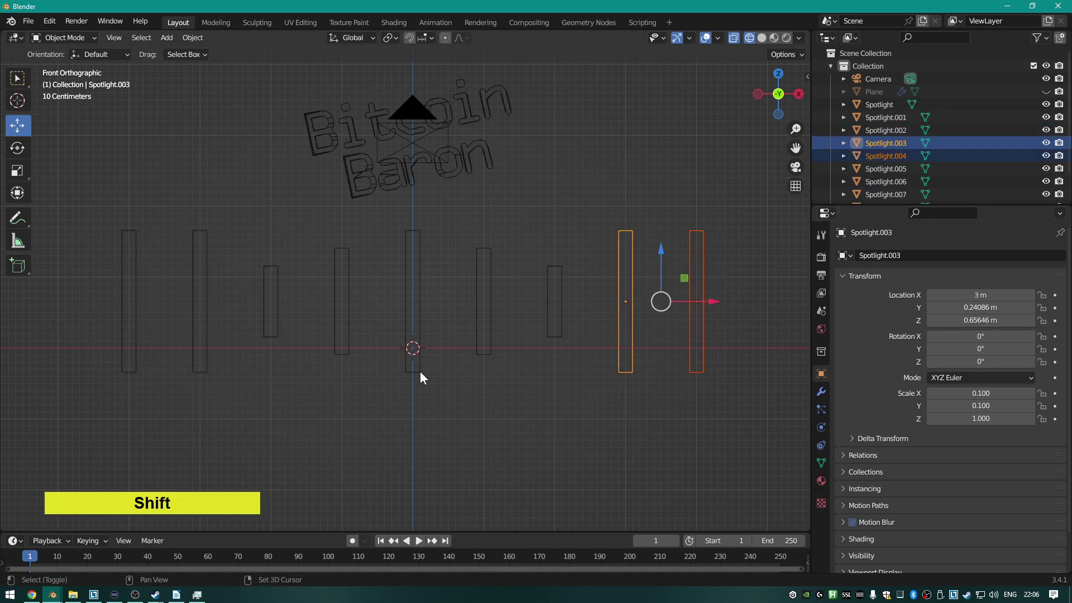
shift+click(206, 366)
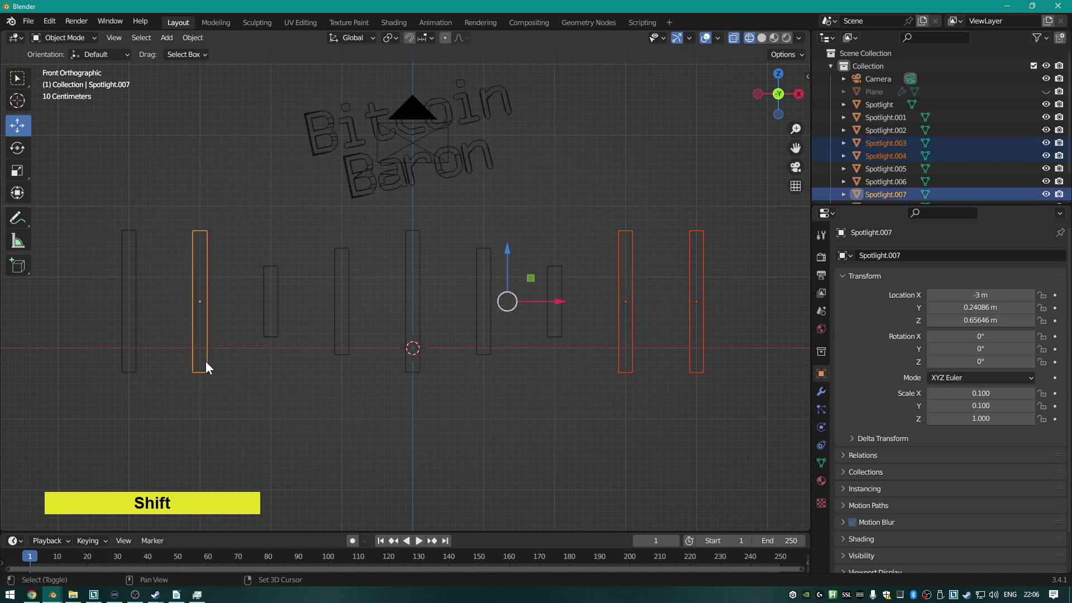
shift+click(135, 361)
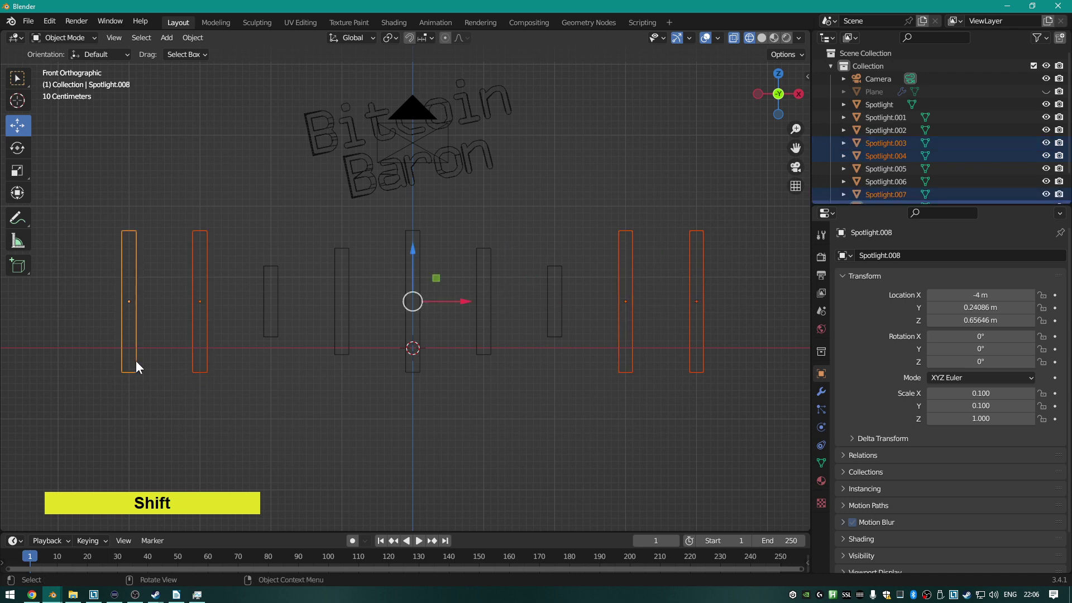
text(sz.25)
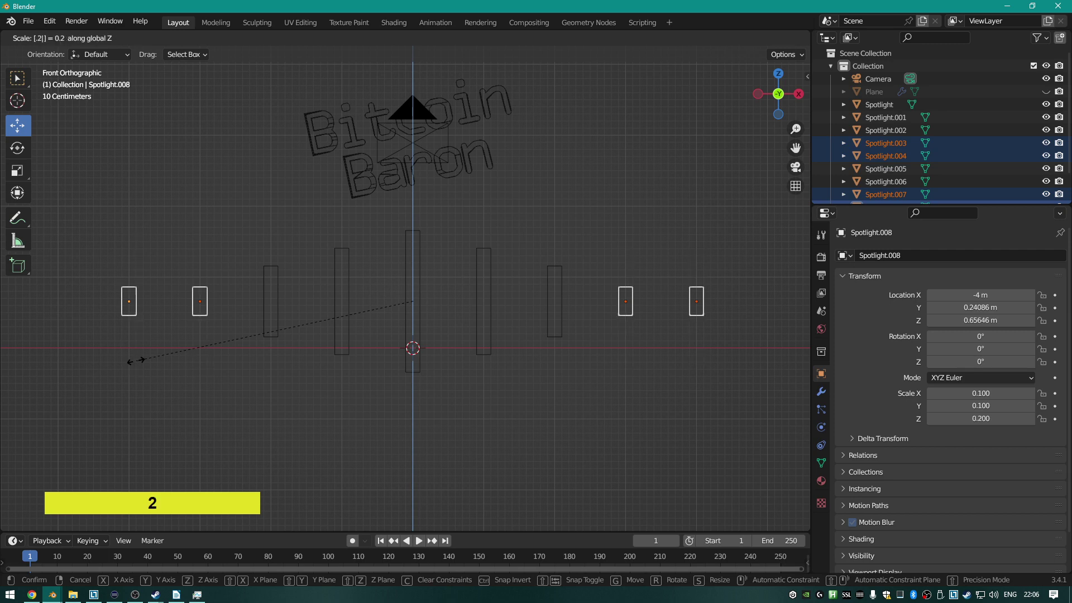
key(Return)
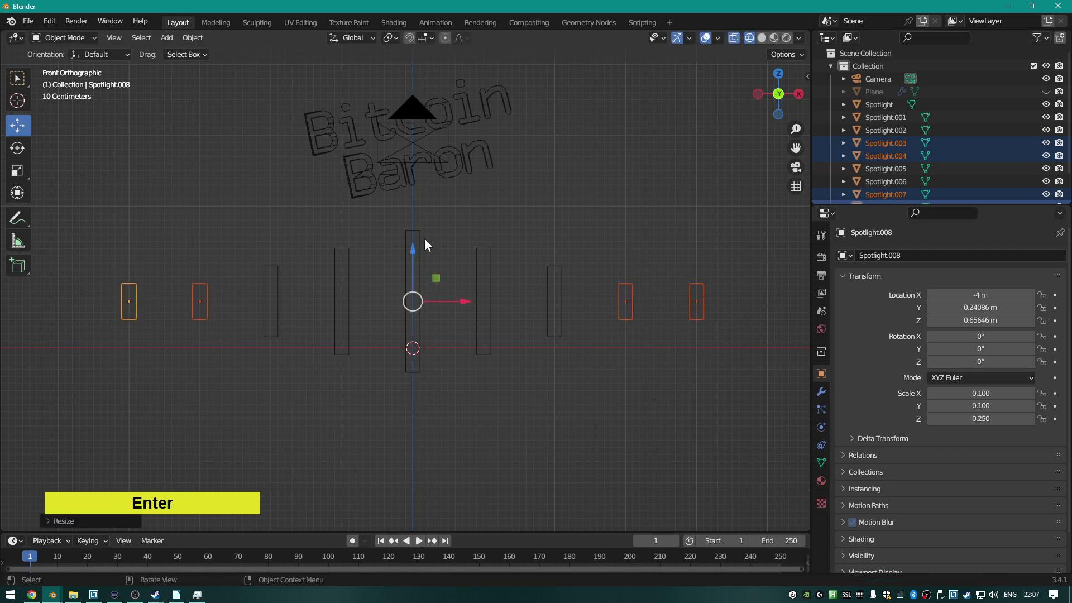
Test-render the scene to examine the stepped spotlight heights, and return to the viewport.
middle_drag(424, 238, 464, 261)
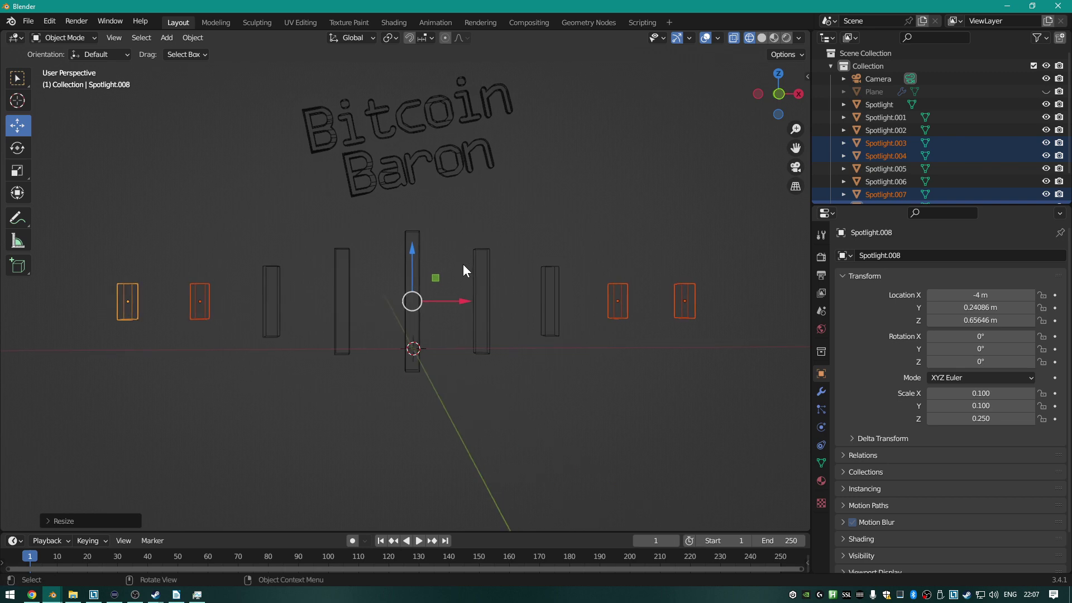
key(F12)
scroll(480, 276, down, 2)
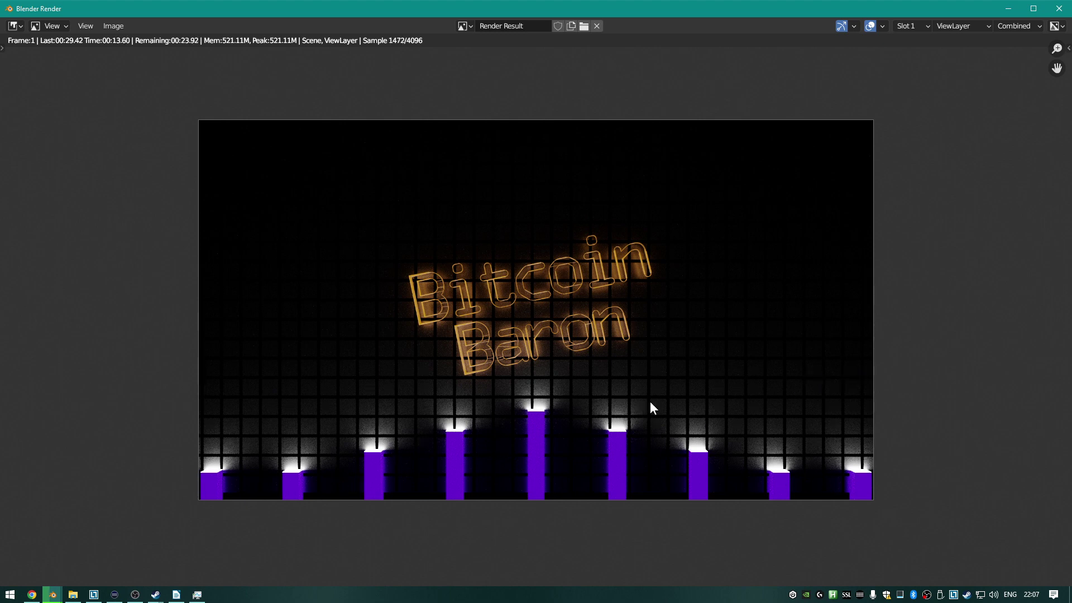
scroll(644, 398, down, 2)
scroll(644, 398, up, 1)
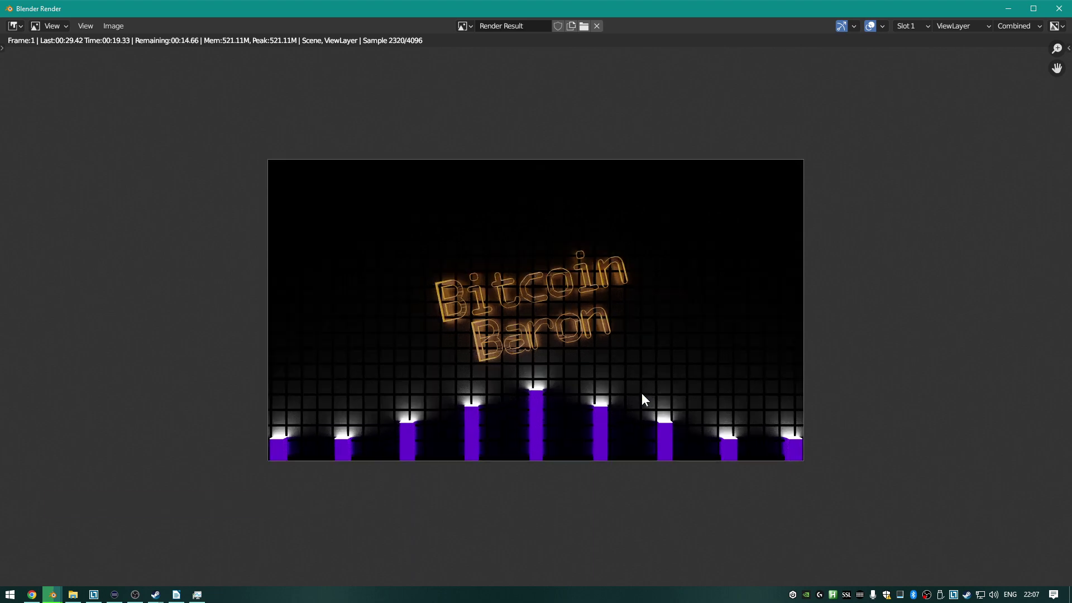
key(Escape)
click(790, 316)
key(Escape)
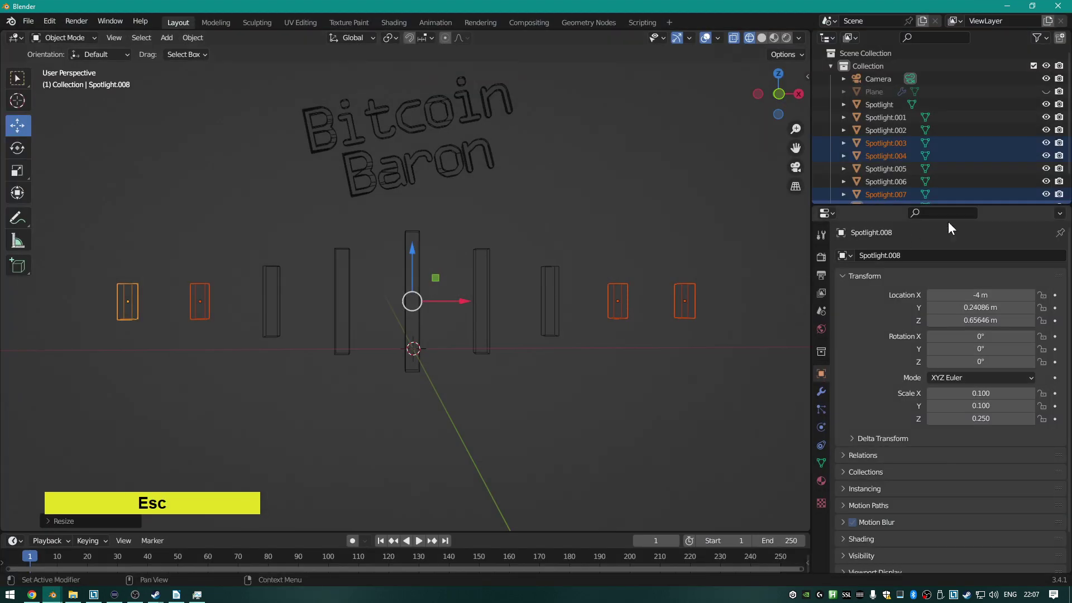
Lower the Camera along the Z axis to a height of about 2.5 m.
scroll(898, 134, down, 1)
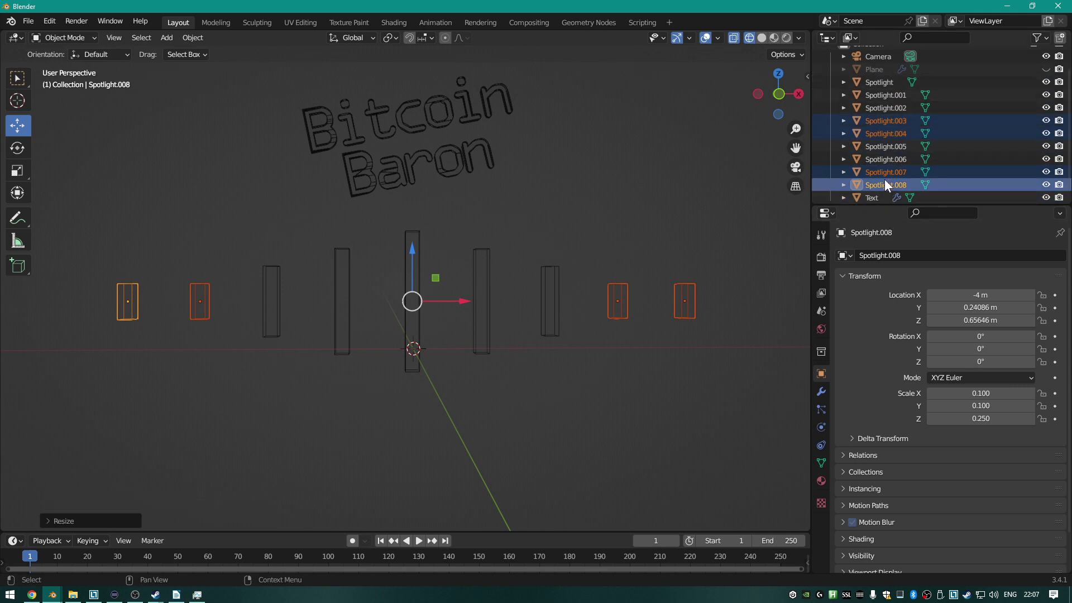
scroll(889, 97, up, 1)
scroll(886, 128, down, 1)
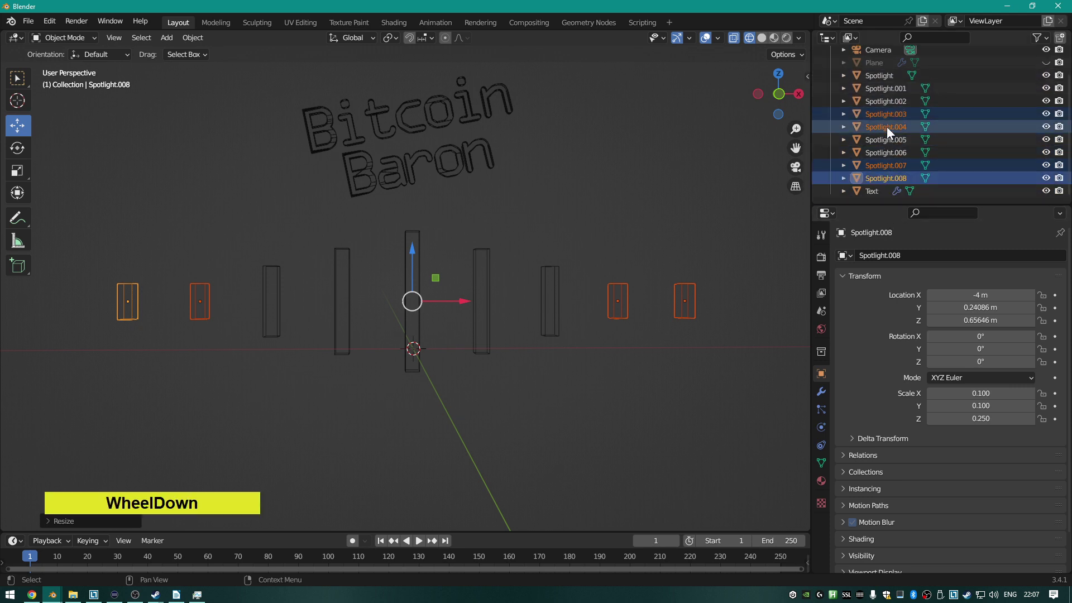
scroll(917, 86, up, 2)
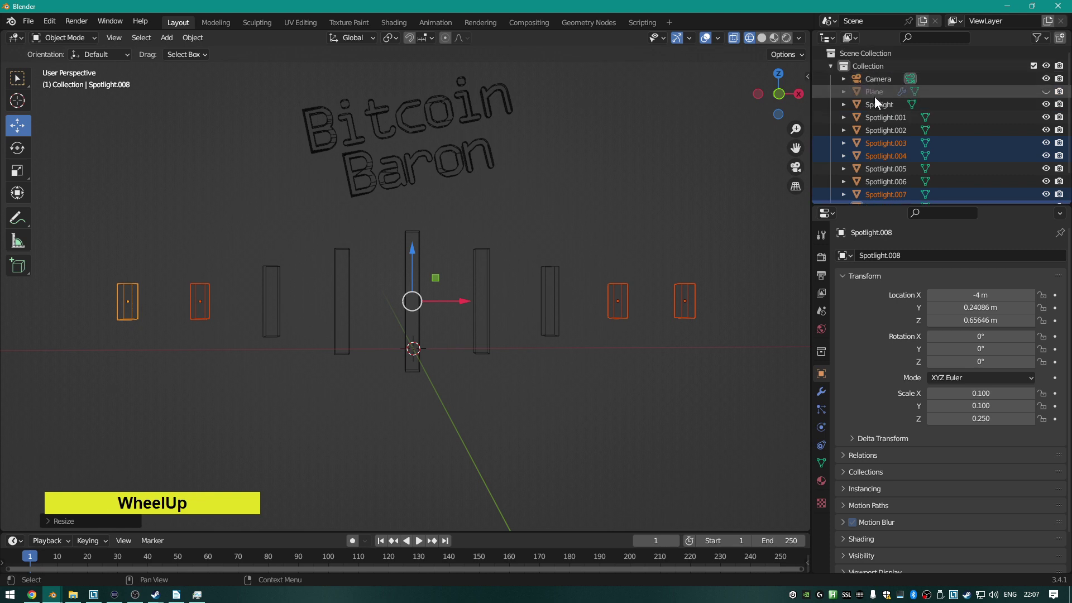
click(877, 78)
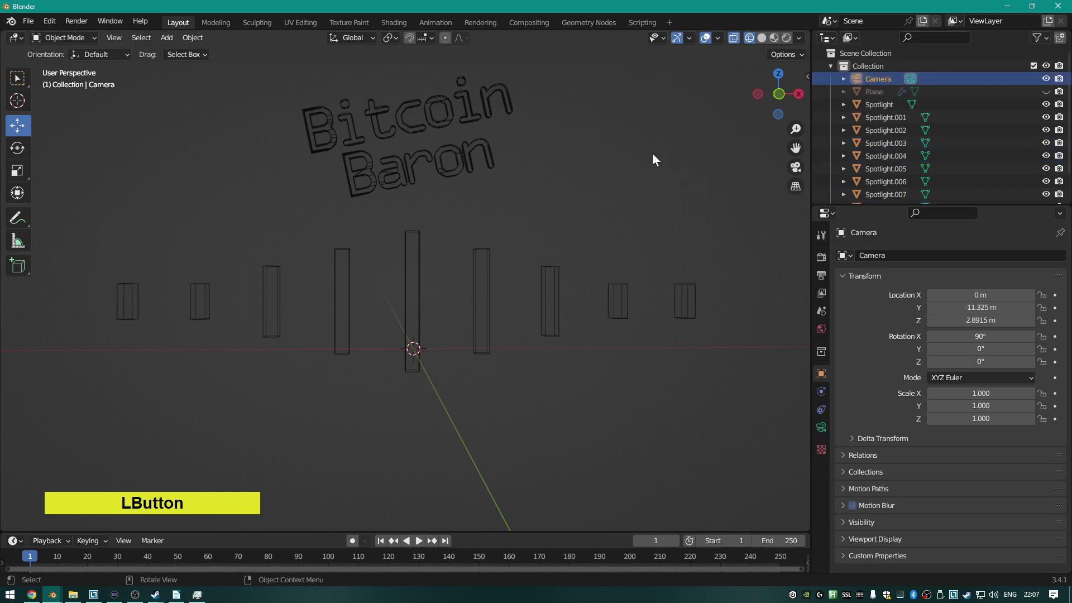
middle_drag(654, 159, 623, 170)
scroll(624, 170, up, 1)
scroll(622, 181, down, 4)
scroll(625, 193, up, 1)
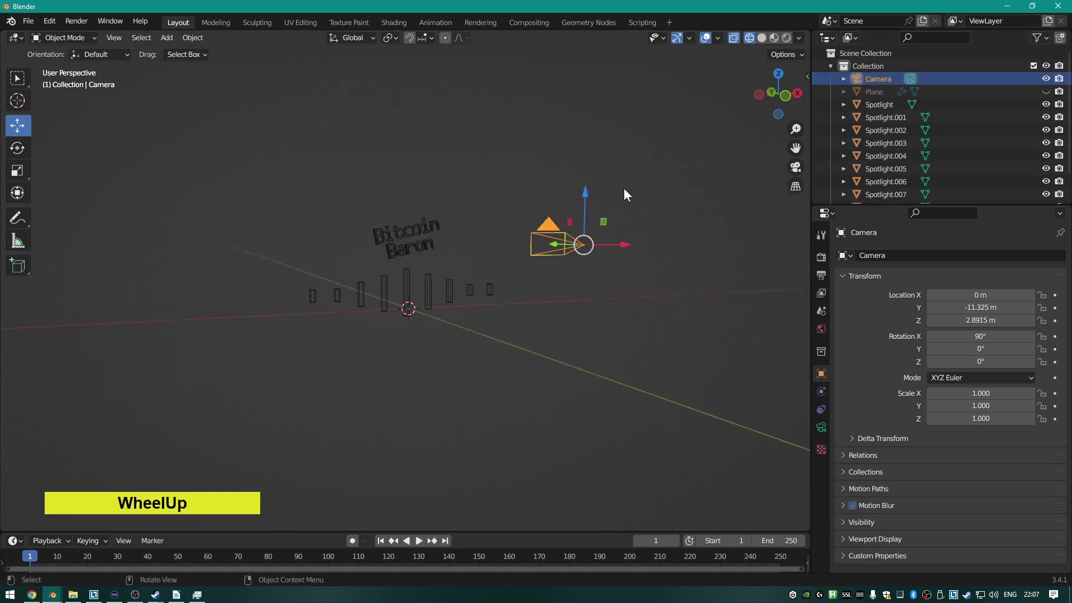
scroll(625, 196, up, 1)
drag(665, 173, 661, 199)
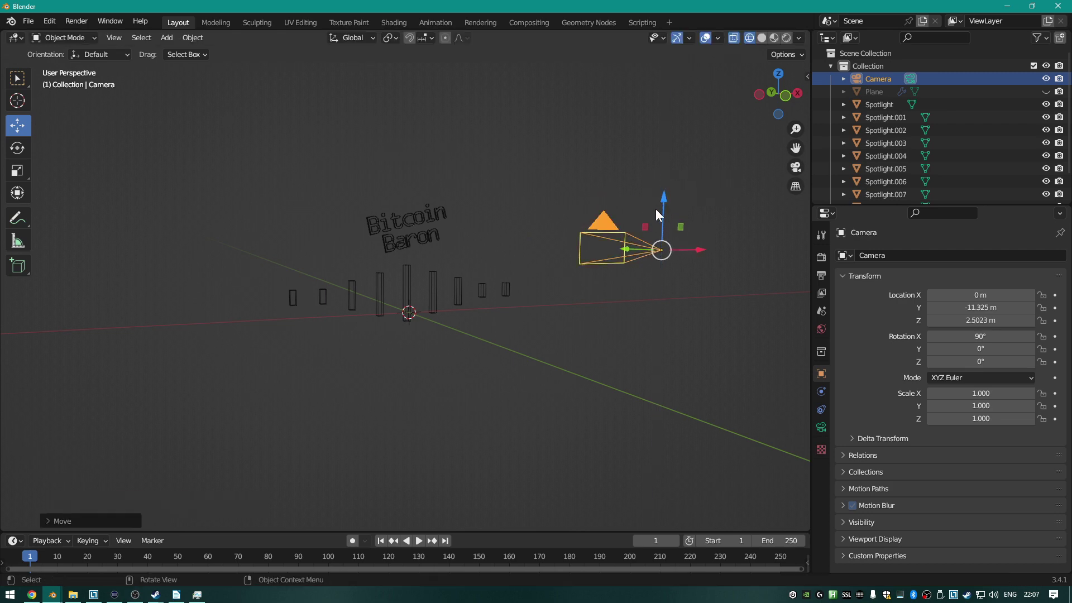
Test-render the scene from the lowered camera to check how the spotlights are framed.
key(F12)
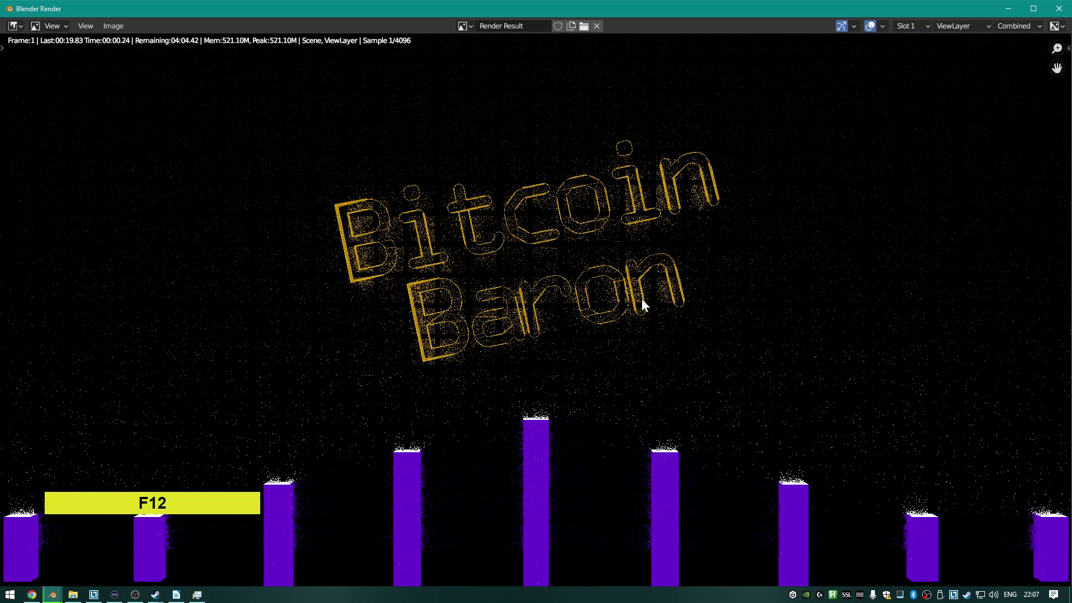
scroll(647, 304, down, 2)
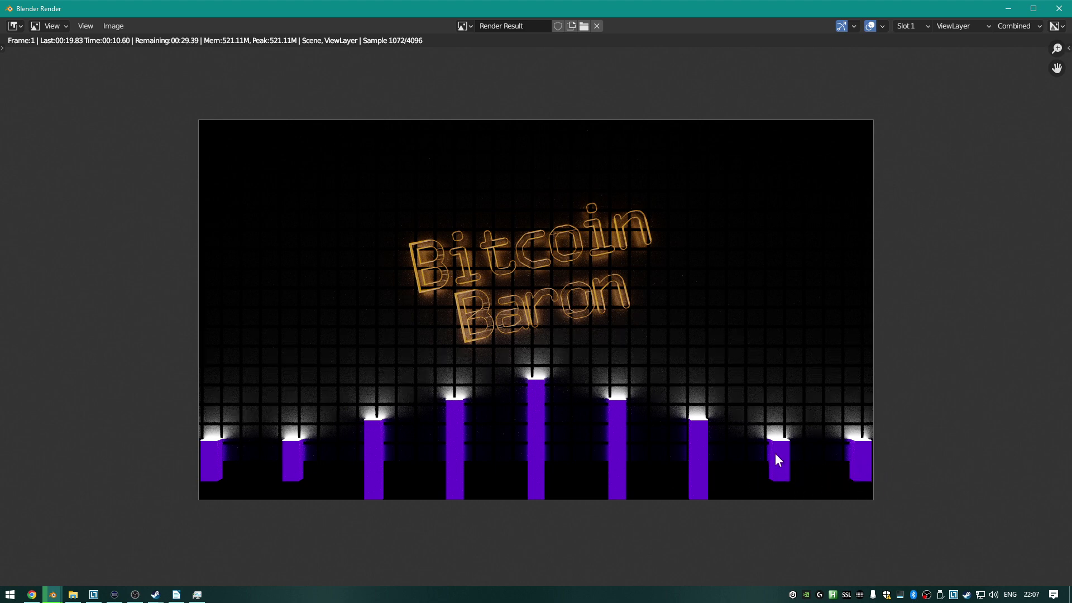
key(Escape)
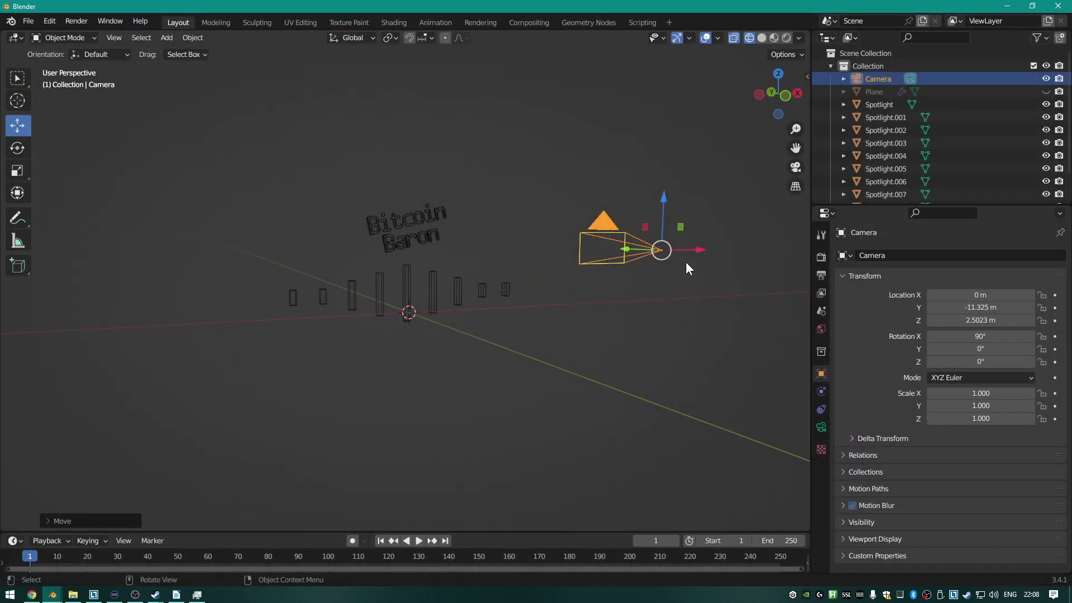
Unhide the Plane grid and, in camera view, lower it along Z to about 0.24 m to cover the bottom of the frame.
click(1045, 92)
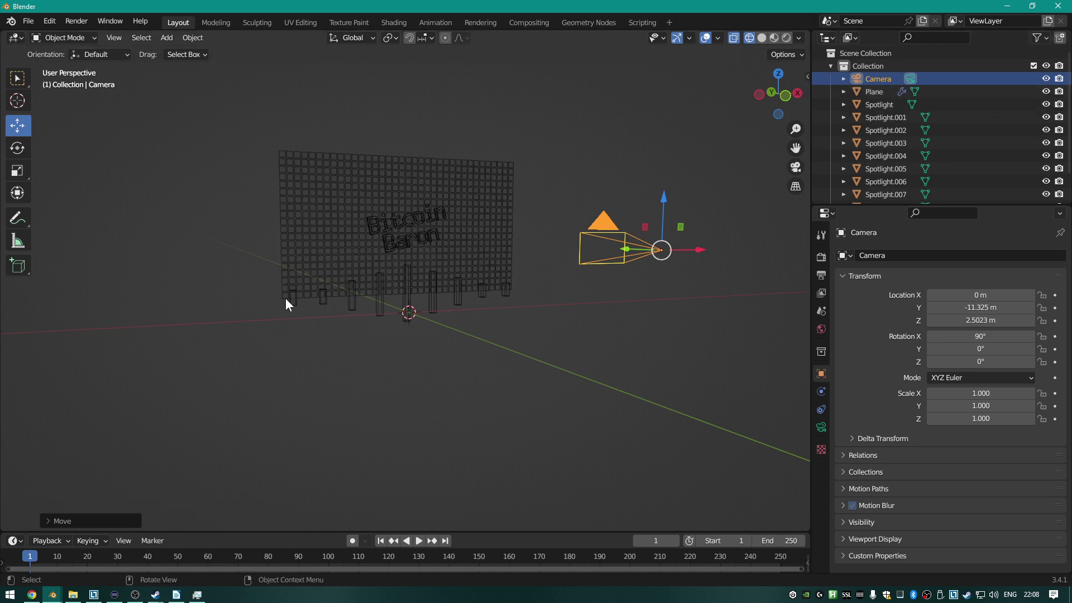
key(KP_0)
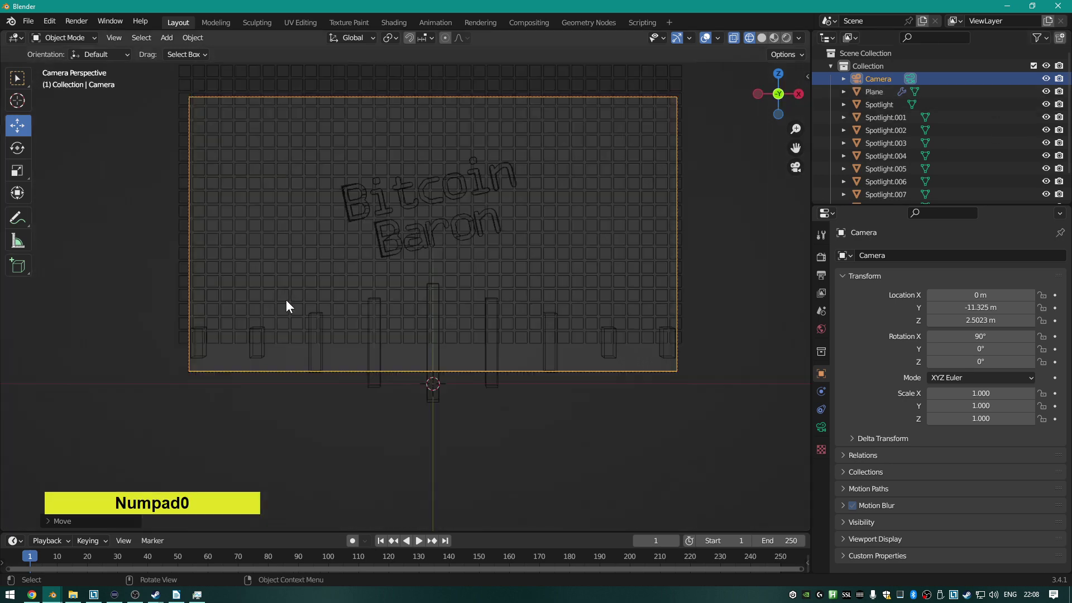
click(178, 343)
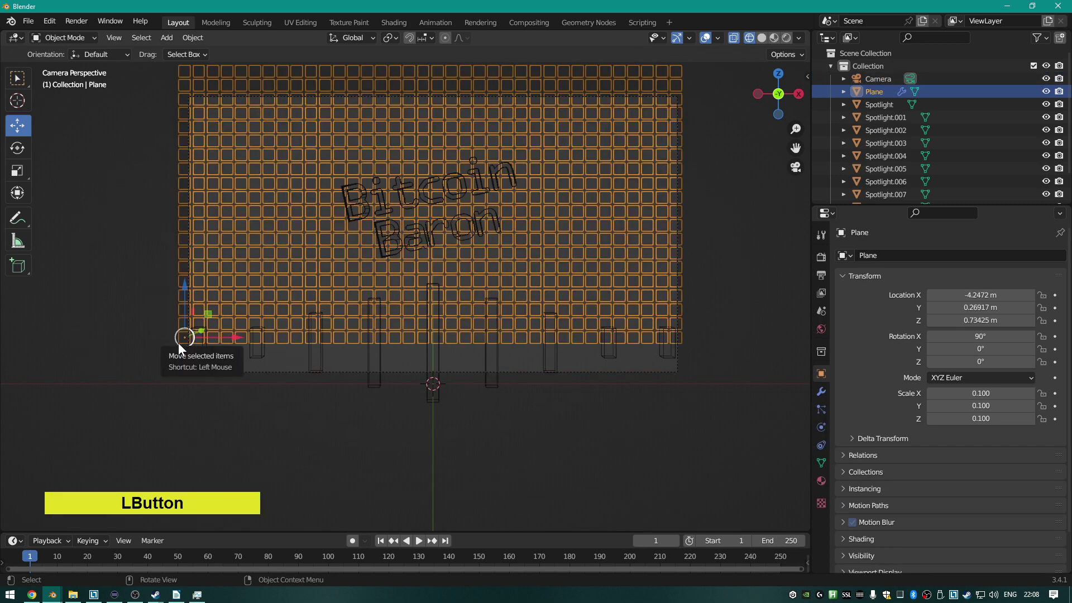
click(186, 191)
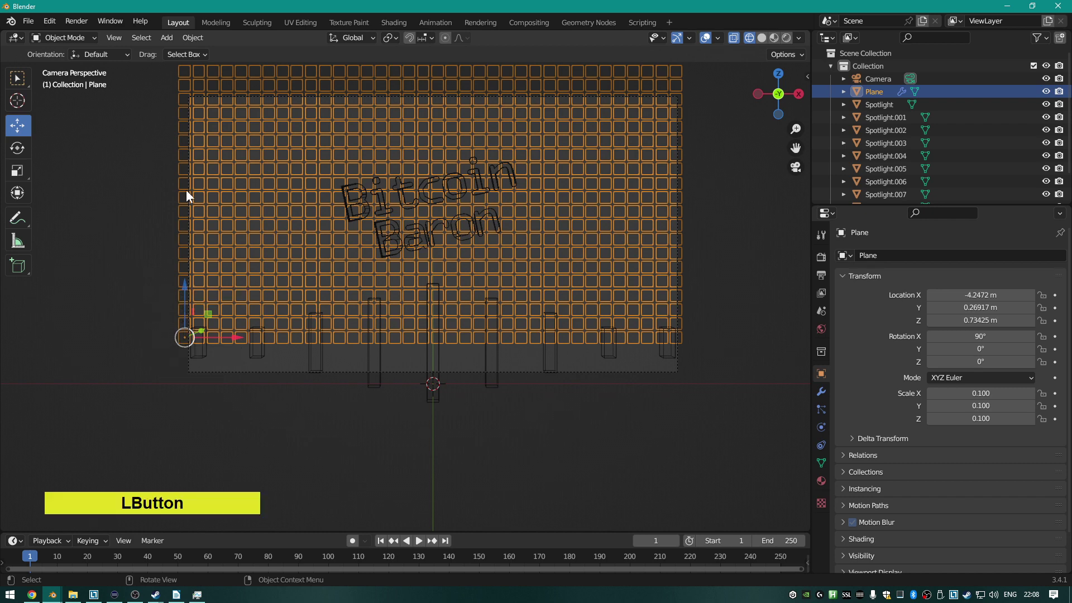
click(254, 355)
click(233, 203)
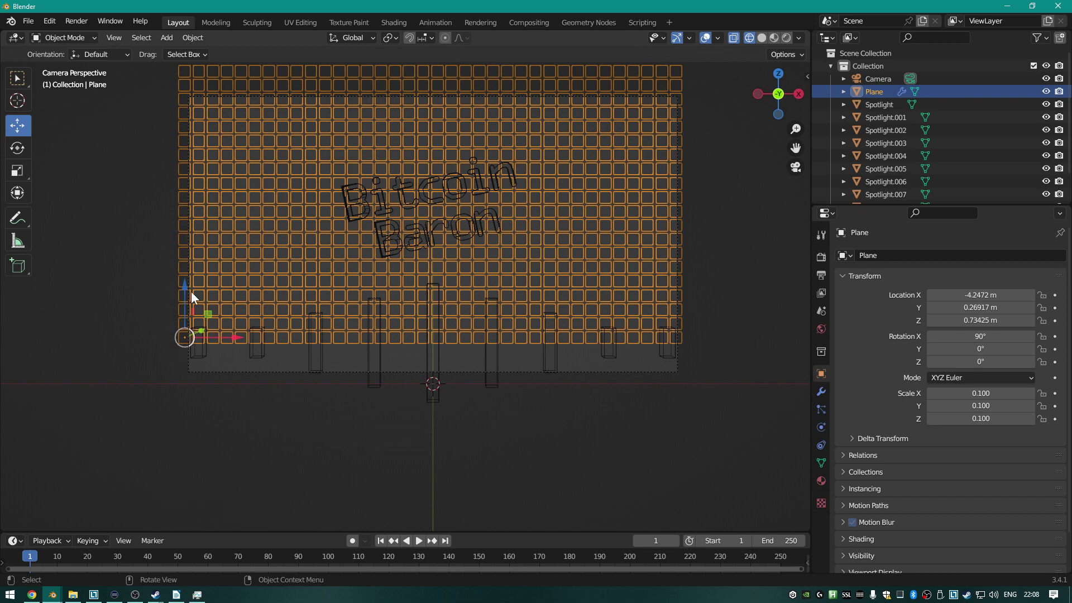
drag(185, 287, 187, 316)
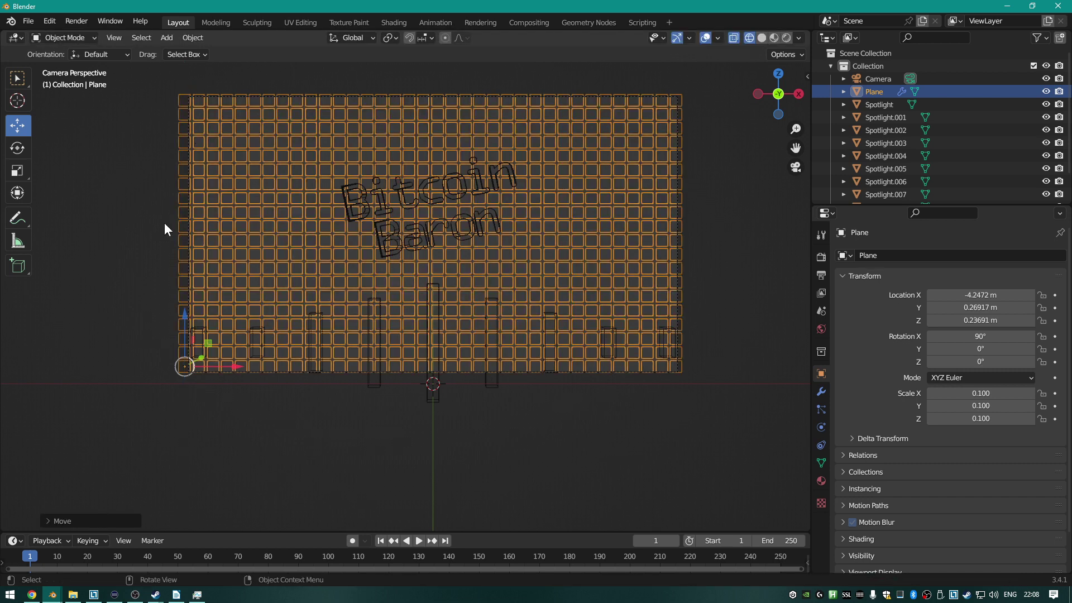
Review the settings of the Plane's two Array modifiers and test-render the scene with the lowered grid.
click(820, 395)
click(842, 293)
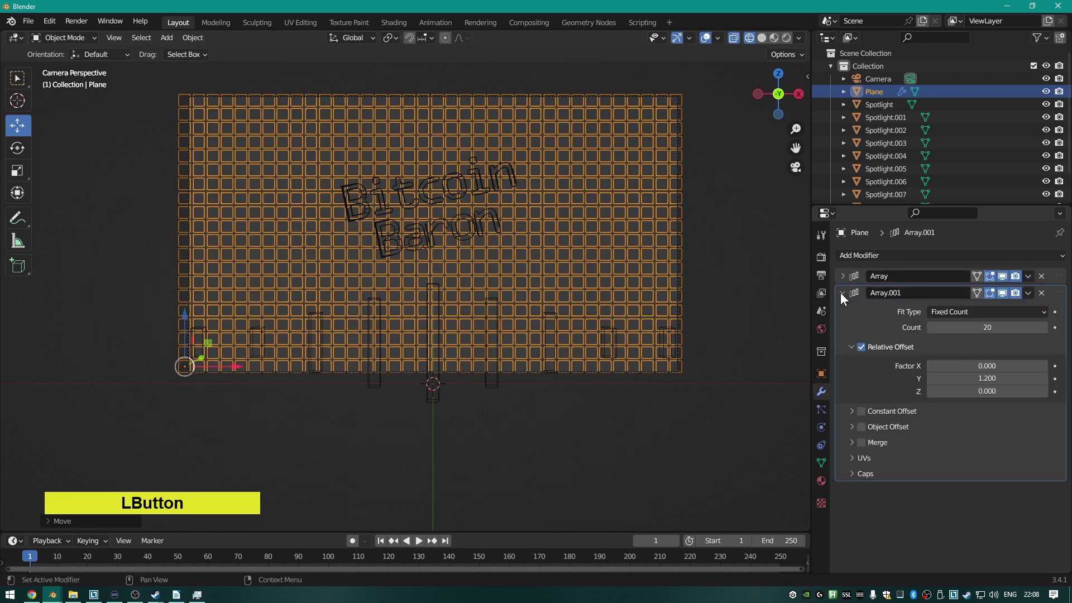
click(842, 275)
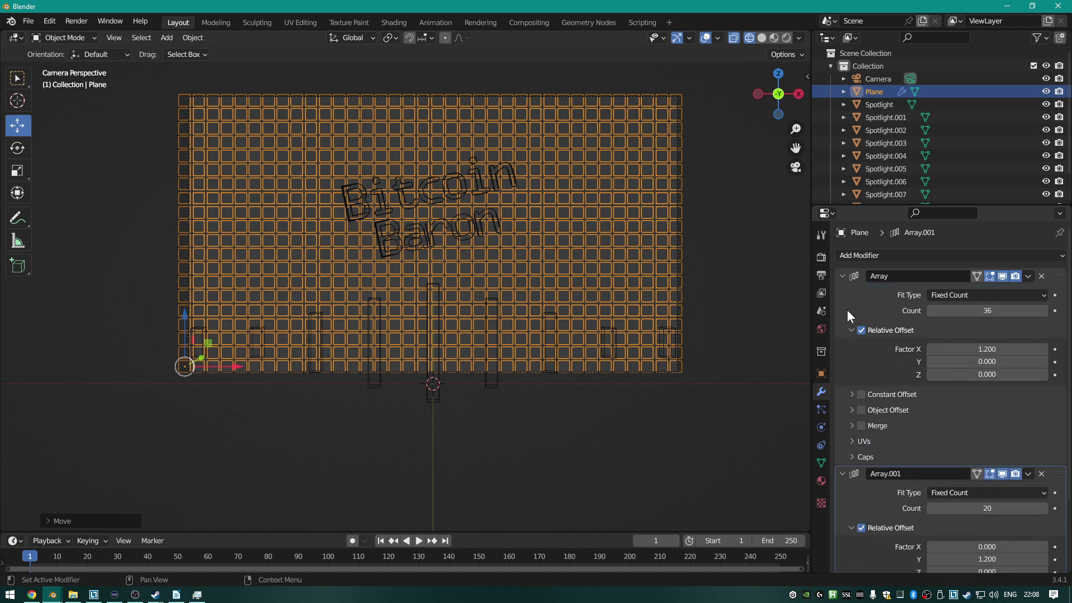
click(842, 275)
click(842, 294)
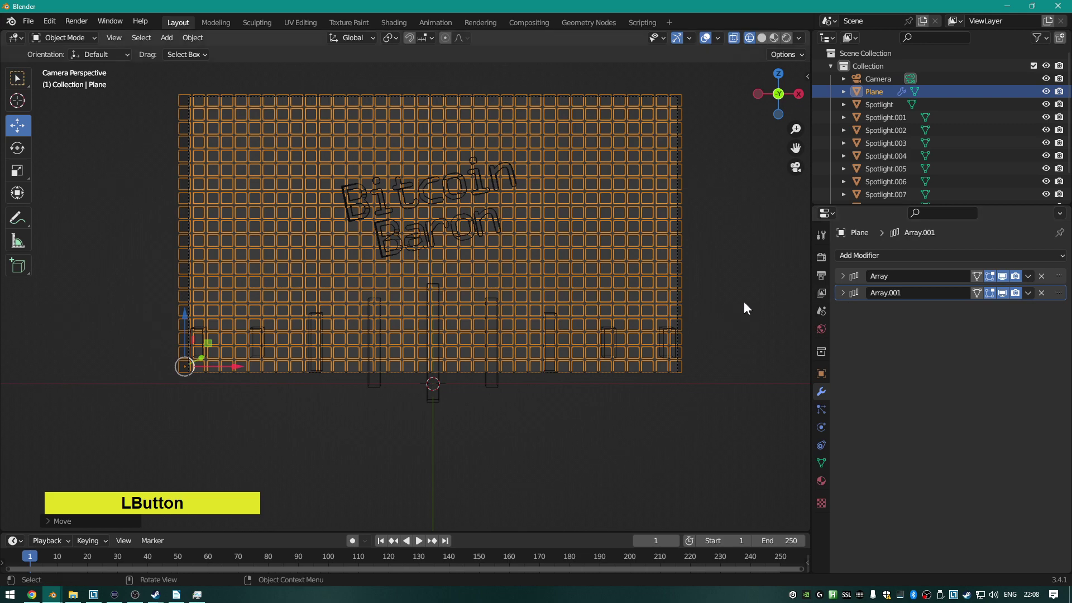
key(F12)
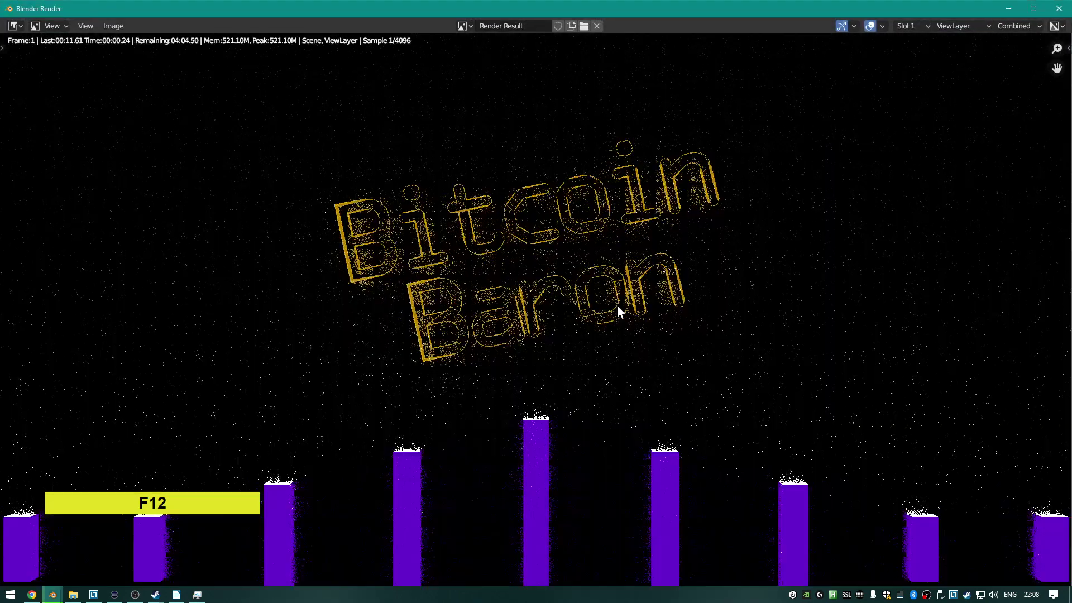
scroll(619, 300, down, 2)
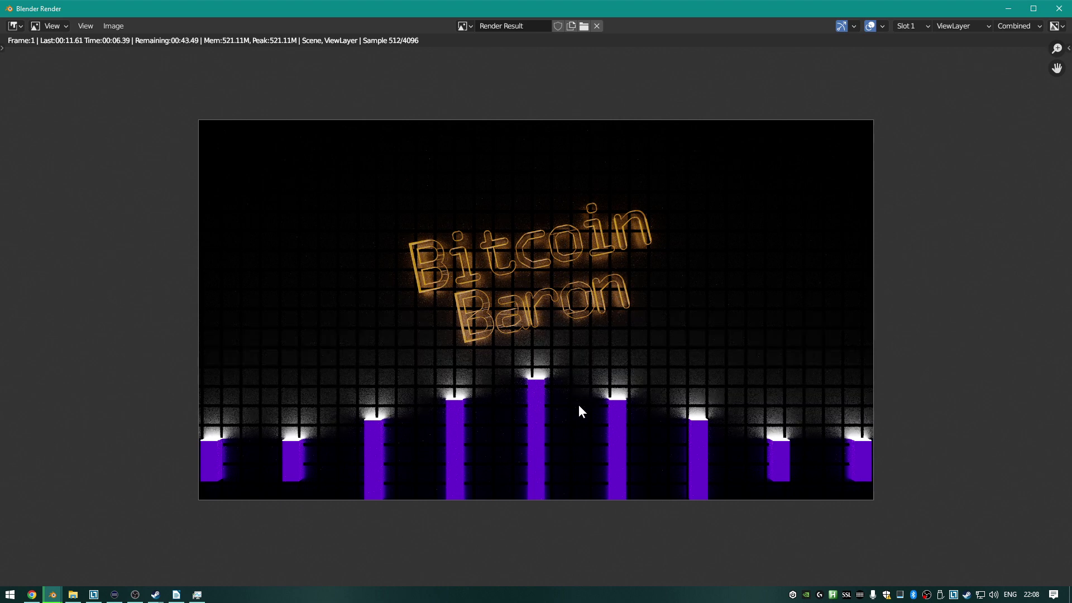
key(Escape)
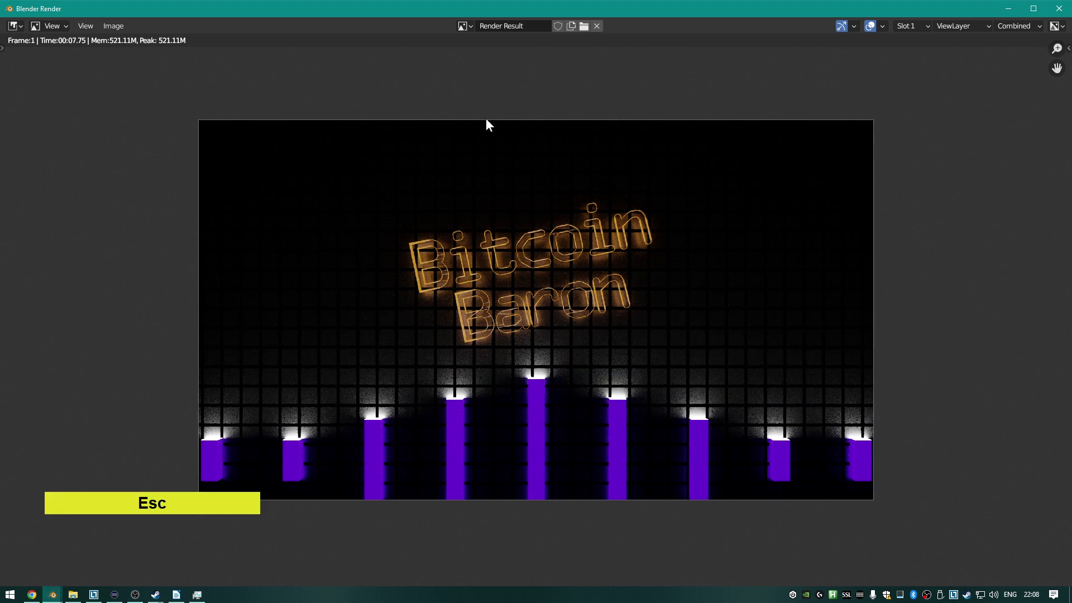
Close the test render and add a new Plane mesh at the world origin as a floor.
click(836, 72)
key(Escape)
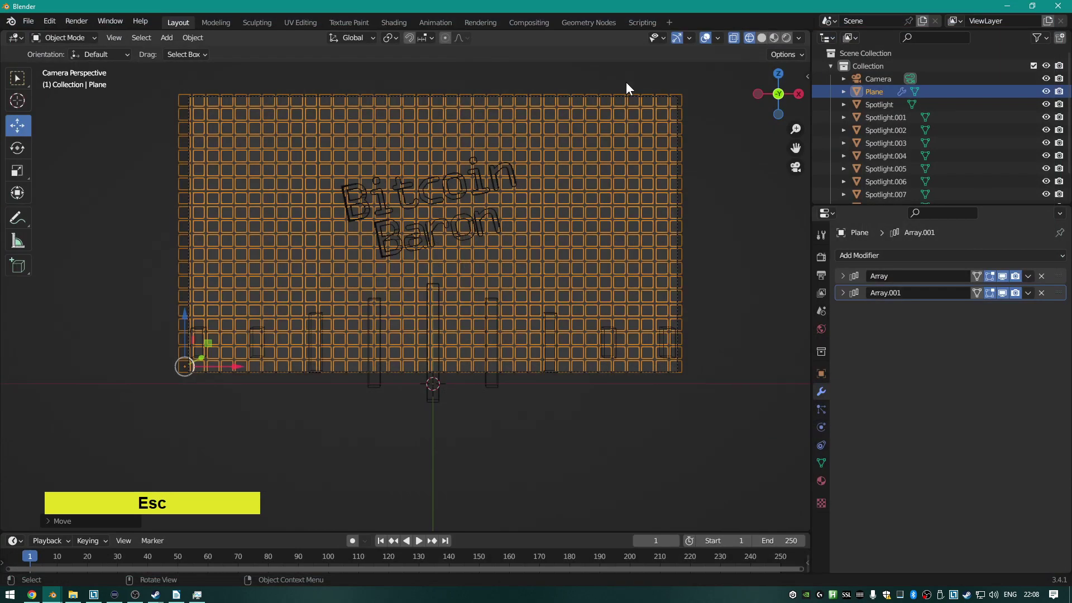
scroll(625, 82, down, 5)
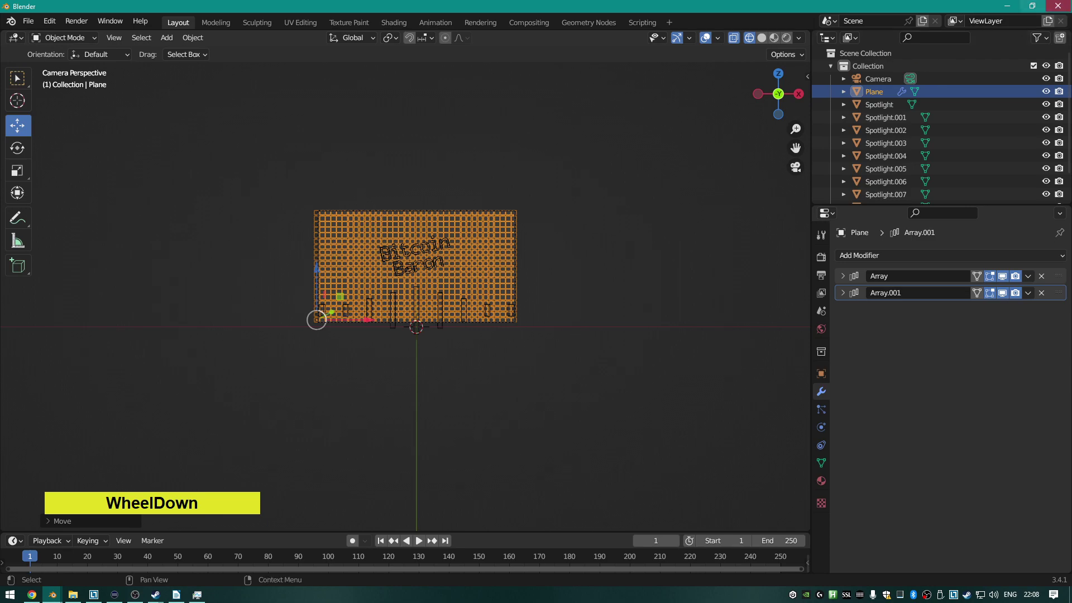
middle_drag(561, 249, 521, 286)
scroll(504, 307, up, 3)
scroll(501, 306, down, 3)
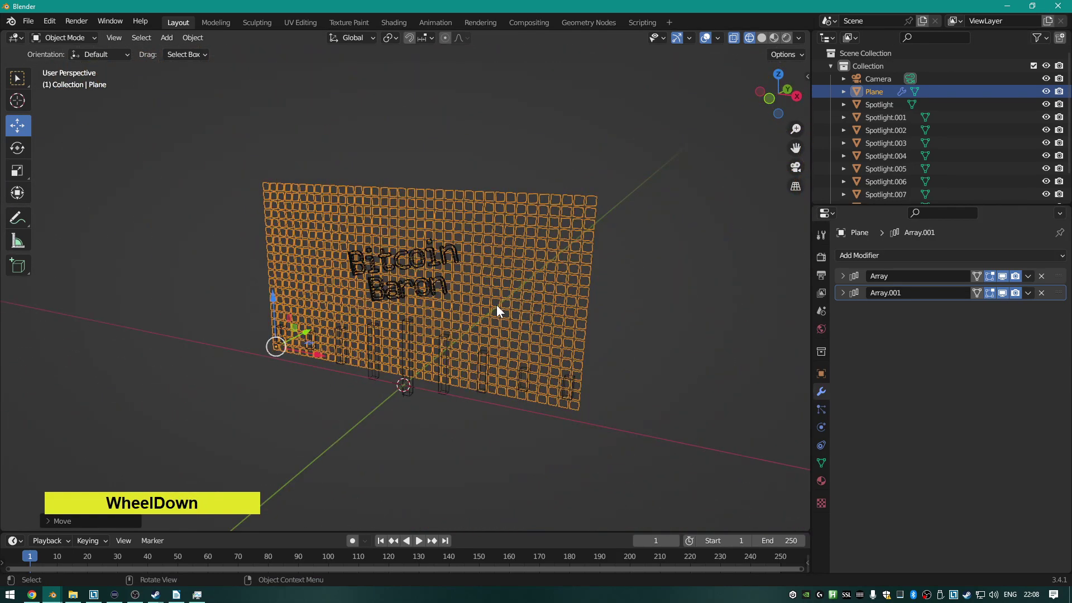
scroll(500, 309, up, 3)
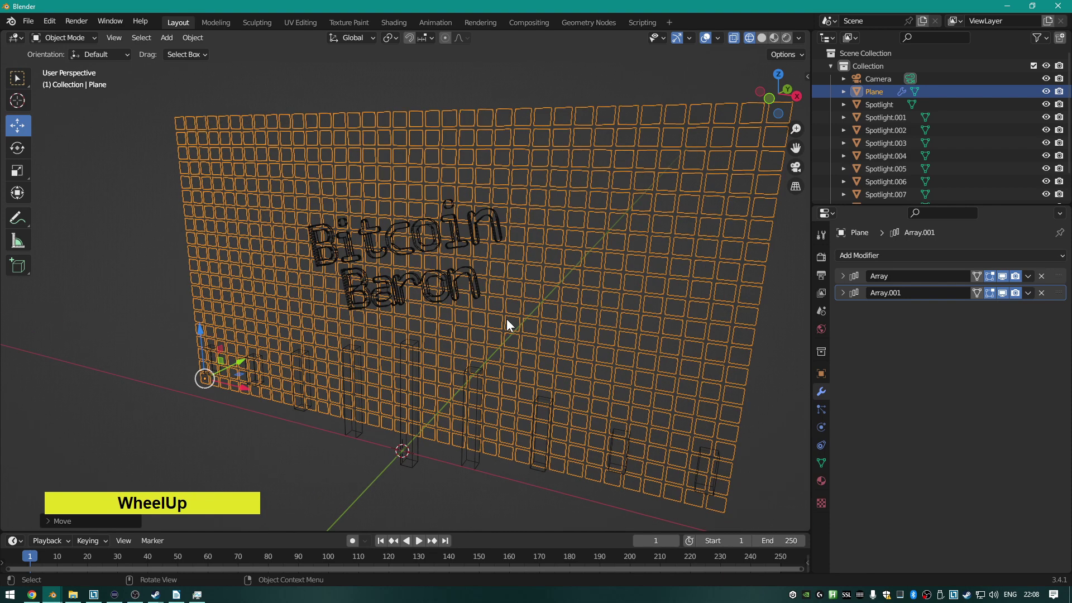
key(shift)
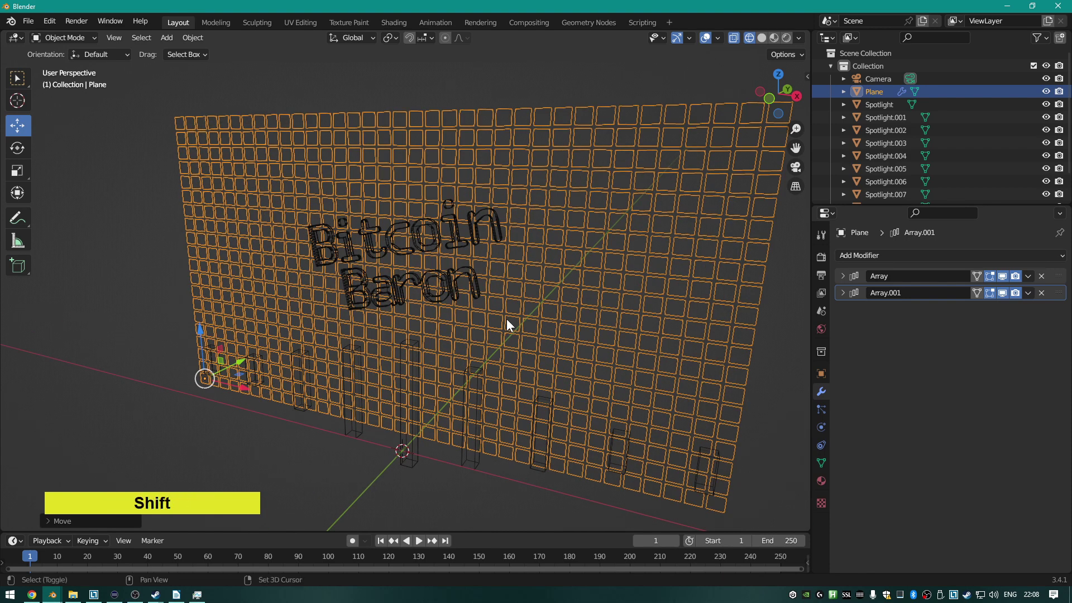
key(shift+a)
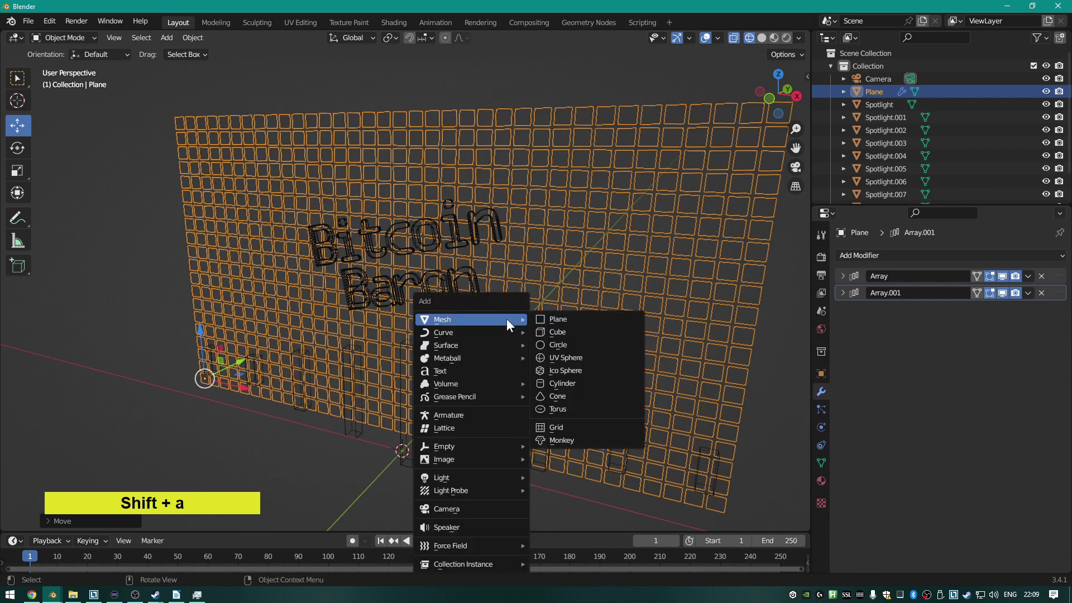
click(563, 317)
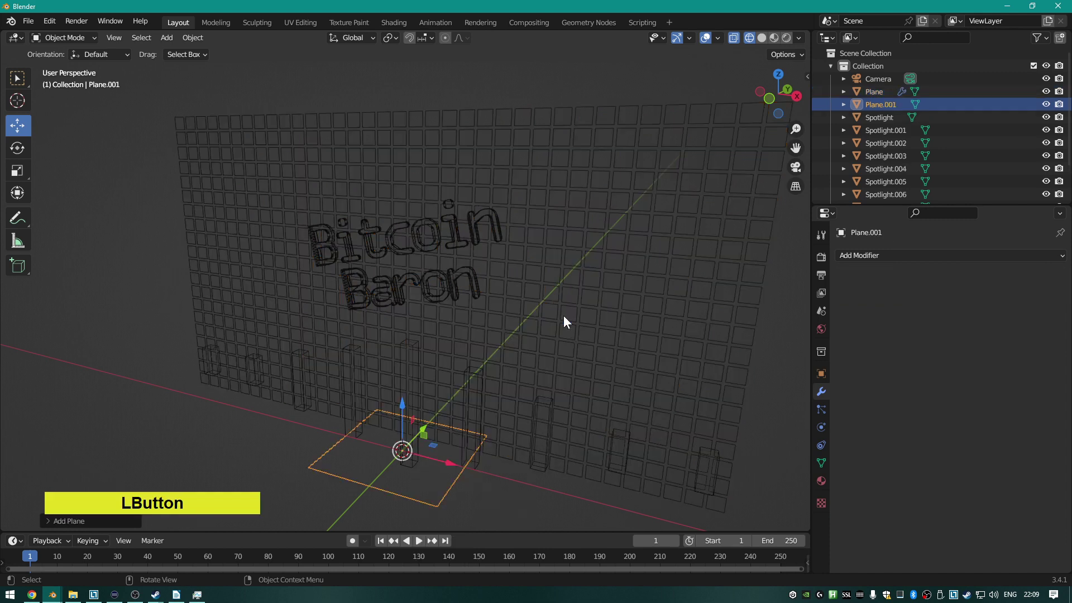
In camera view, scale the new floor plane up to about 4.8 times its size.
scroll(564, 316, down, 5)
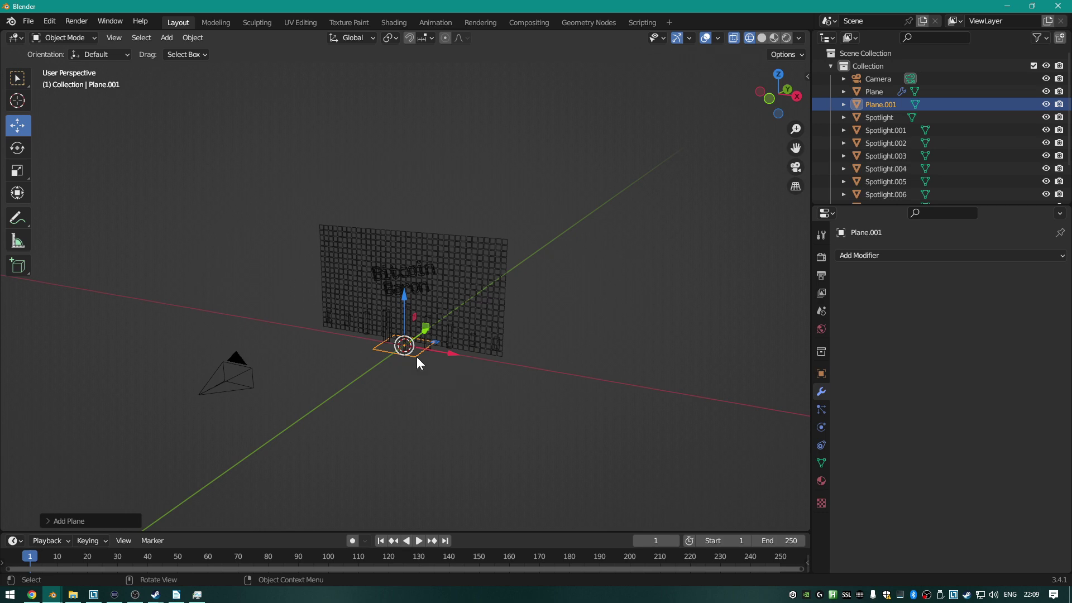
key(KP_0)
scroll(457, 354, up, 2)
scroll(460, 350, up, 3)
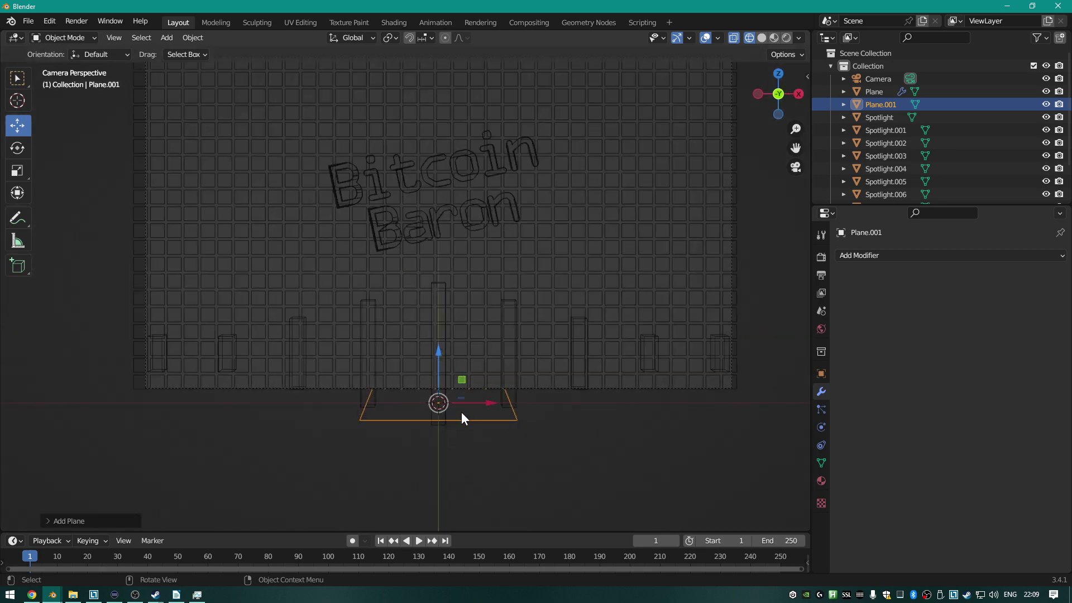
key(s)
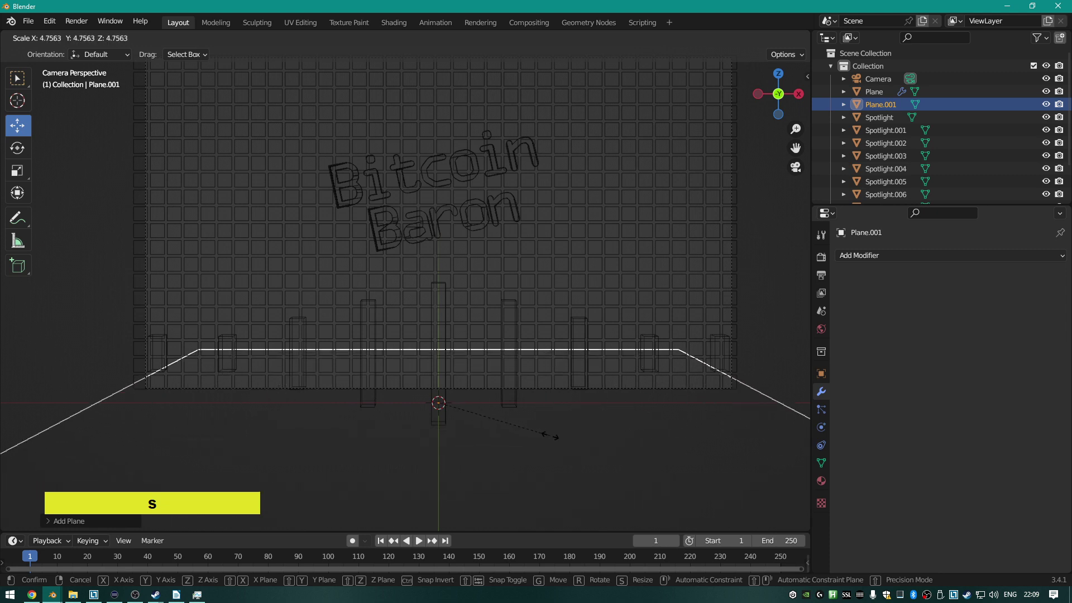
click(550, 435)
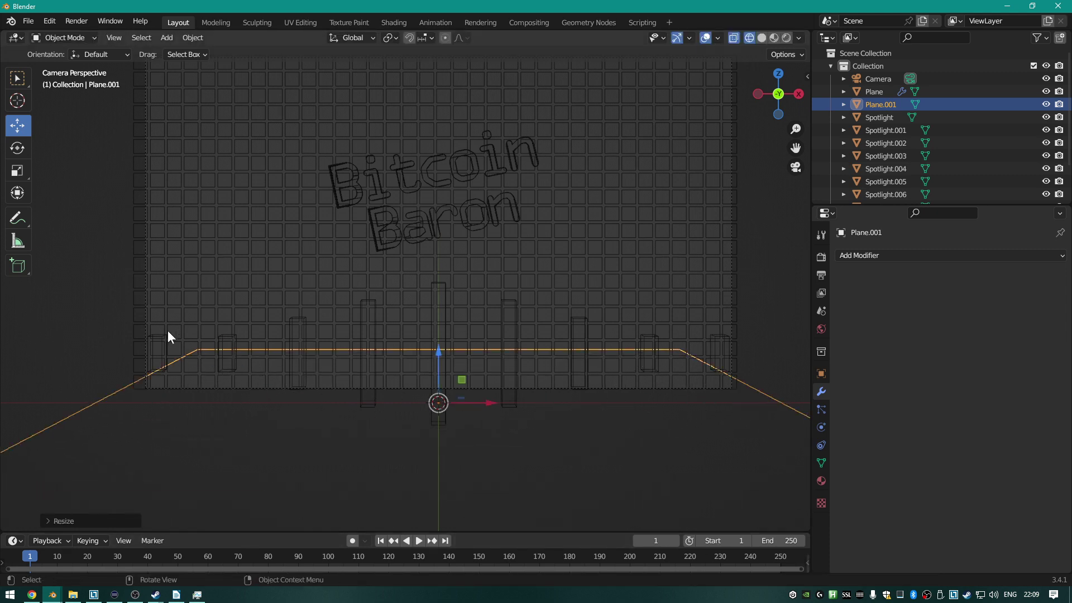
Enlarge the floor plane further, then shrink it so its far edge is slightly narrower than the background grid.
scroll(244, 362, down, 4)
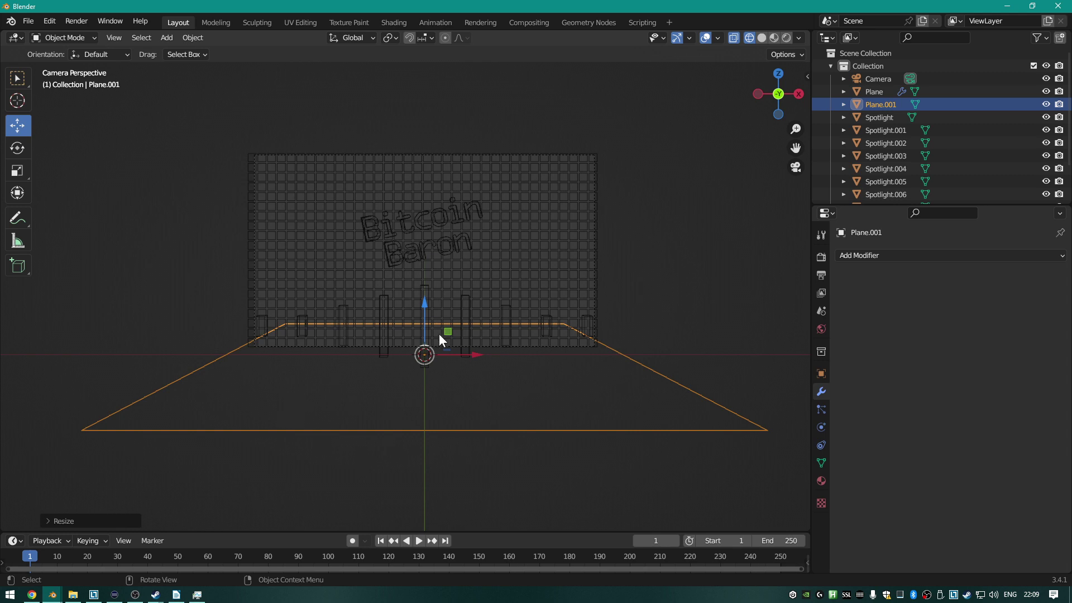
key(s)
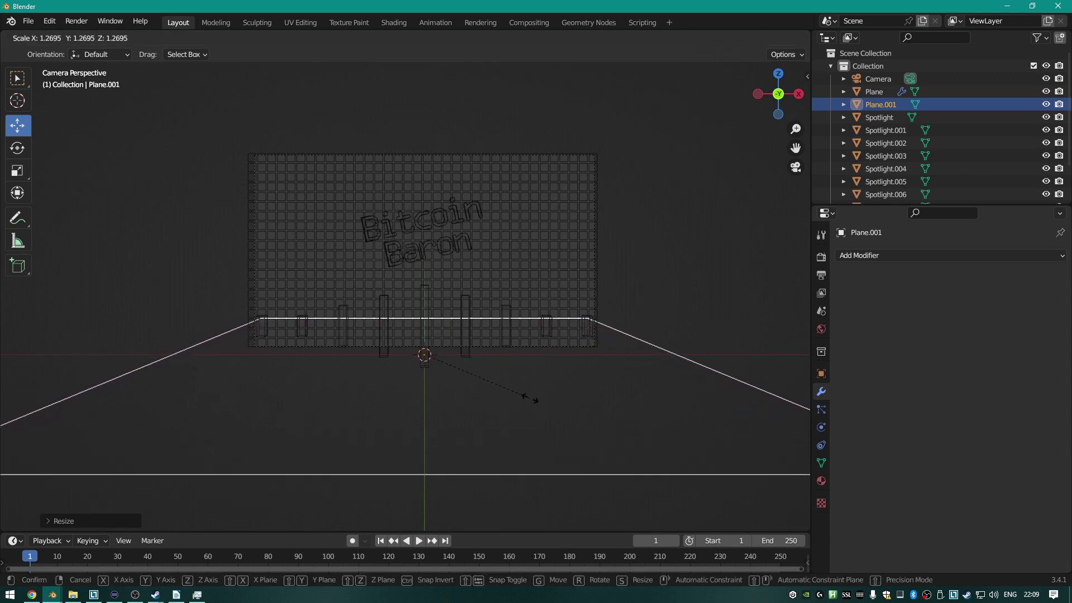
click(575, 411)
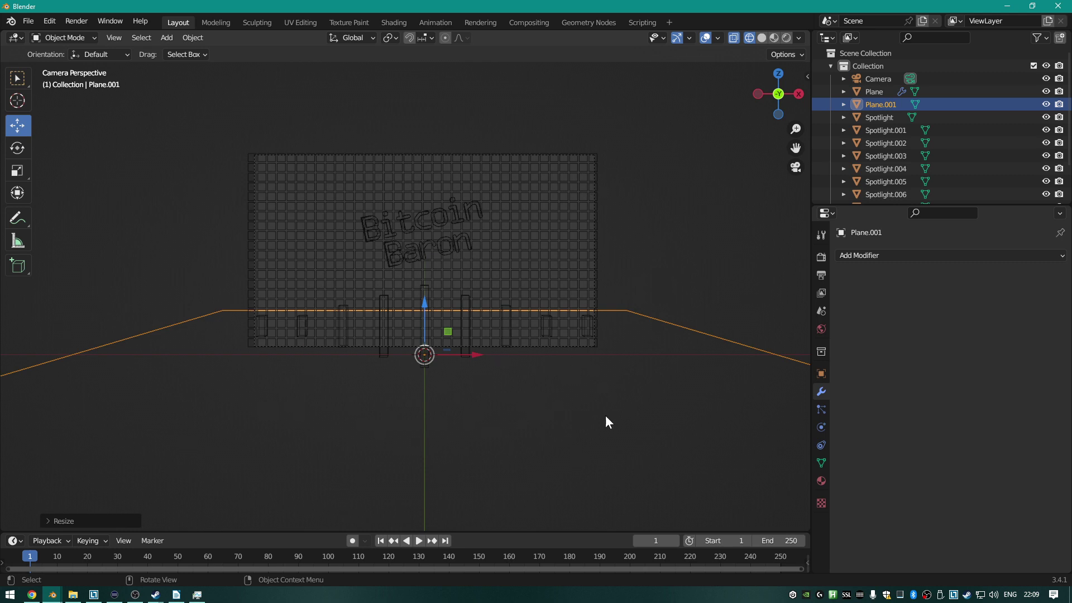
key(s)
click(546, 414)
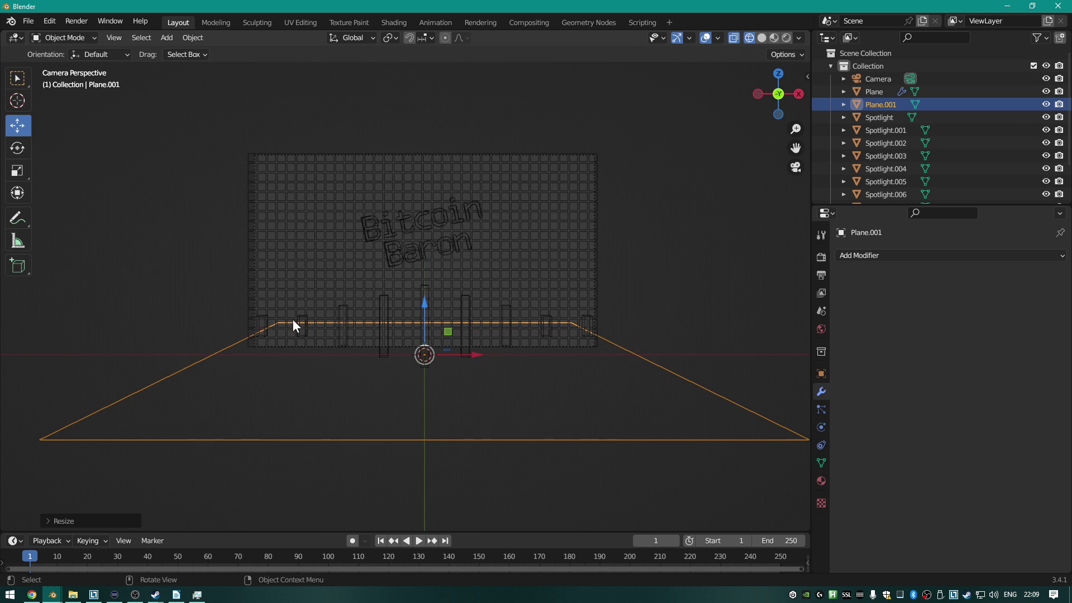
Test-render the scene with the floor plane, then enlarge the plane until its far edge spans wider than the grid.
key(F12)
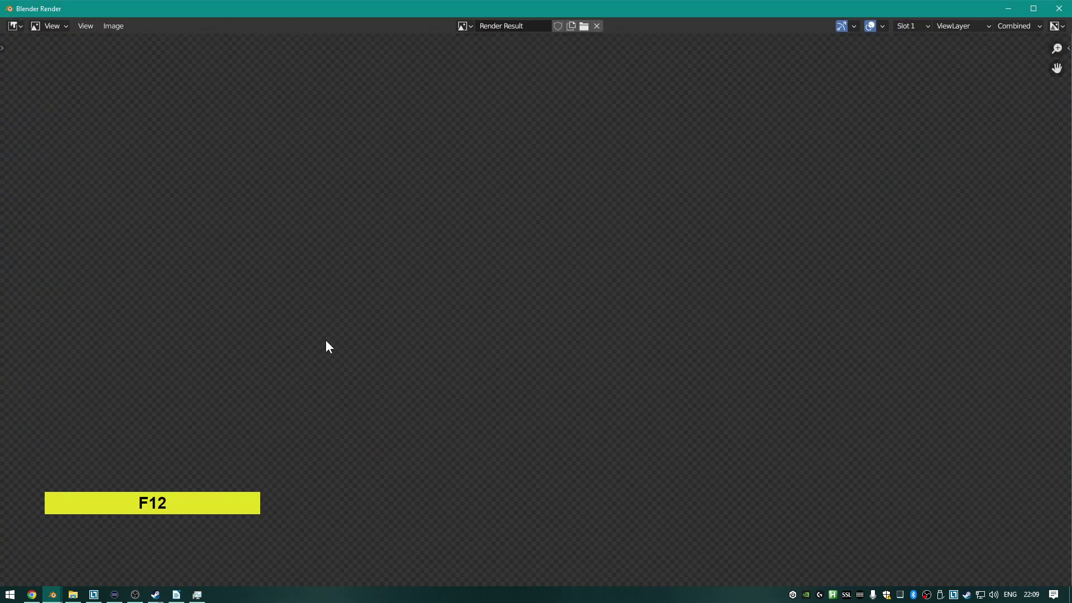
scroll(327, 362, down, 2)
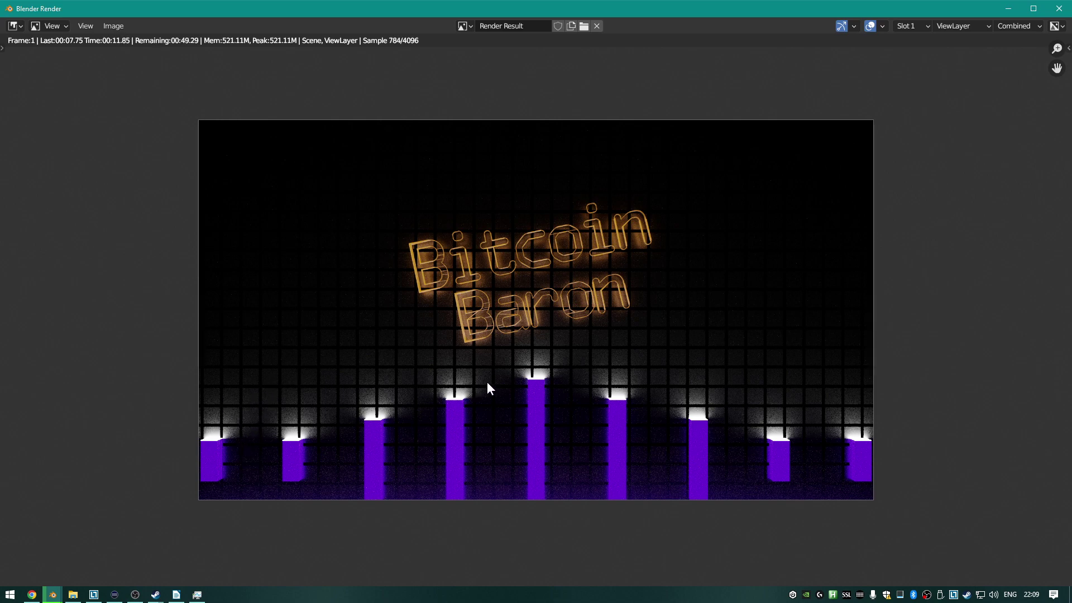
key(Escape)
click(512, 353)
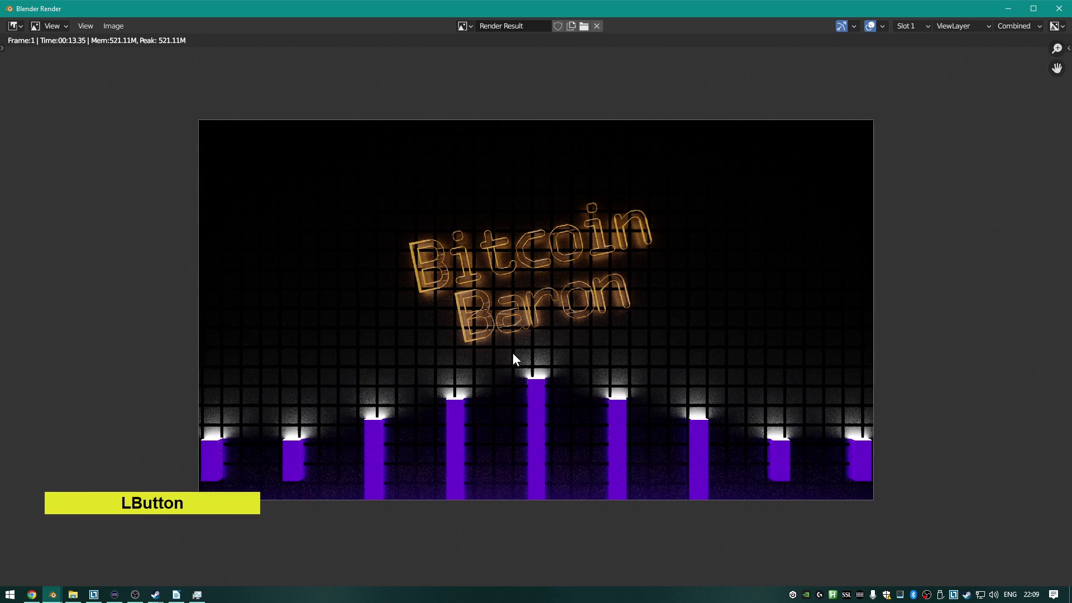
key(Escape)
key(s)
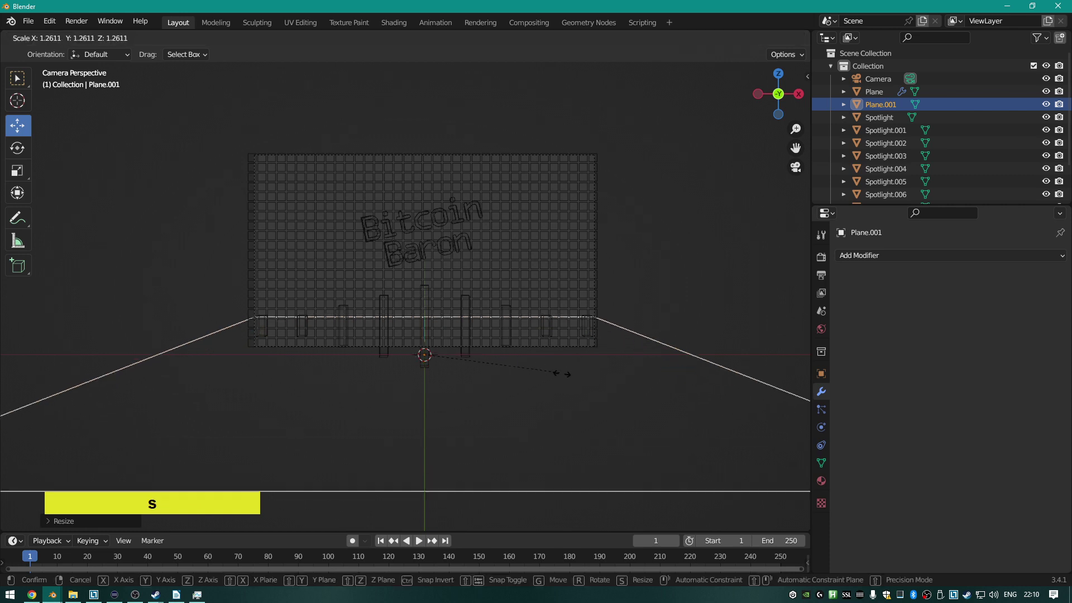
click(582, 380)
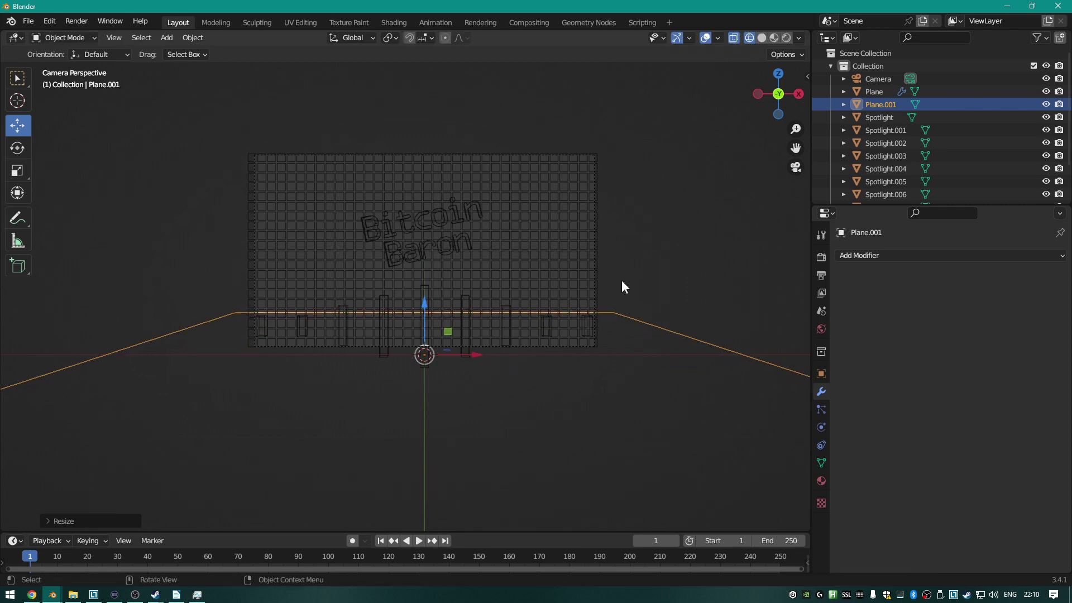
Set the background Plane's relative offset to Y 1.4 in Array.001 and X 1.4 in Array to widen the tile gaps.
click(870, 91)
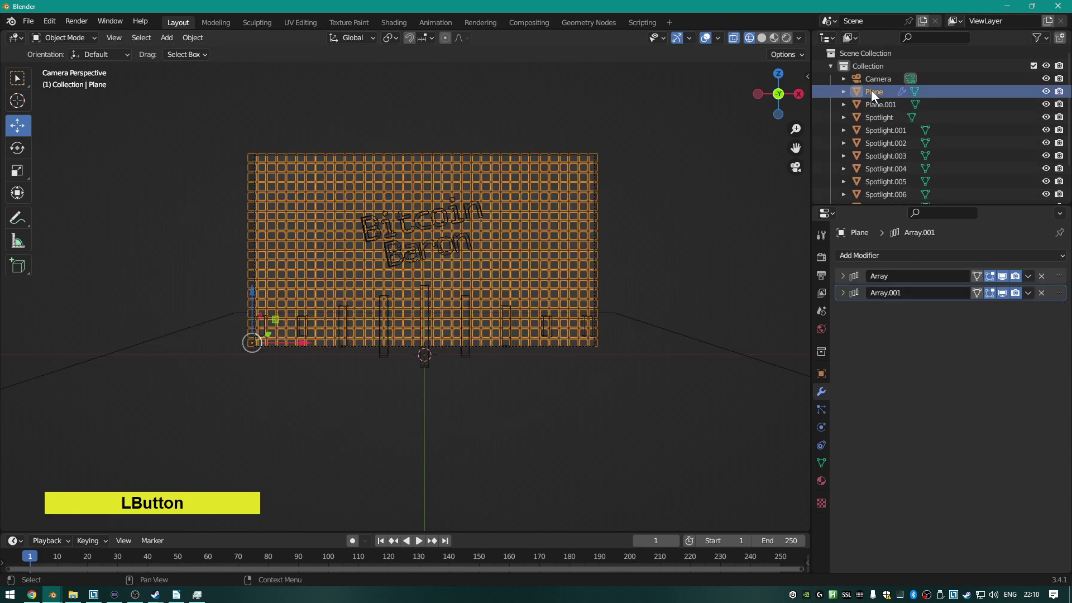
click(842, 276)
click(842, 474)
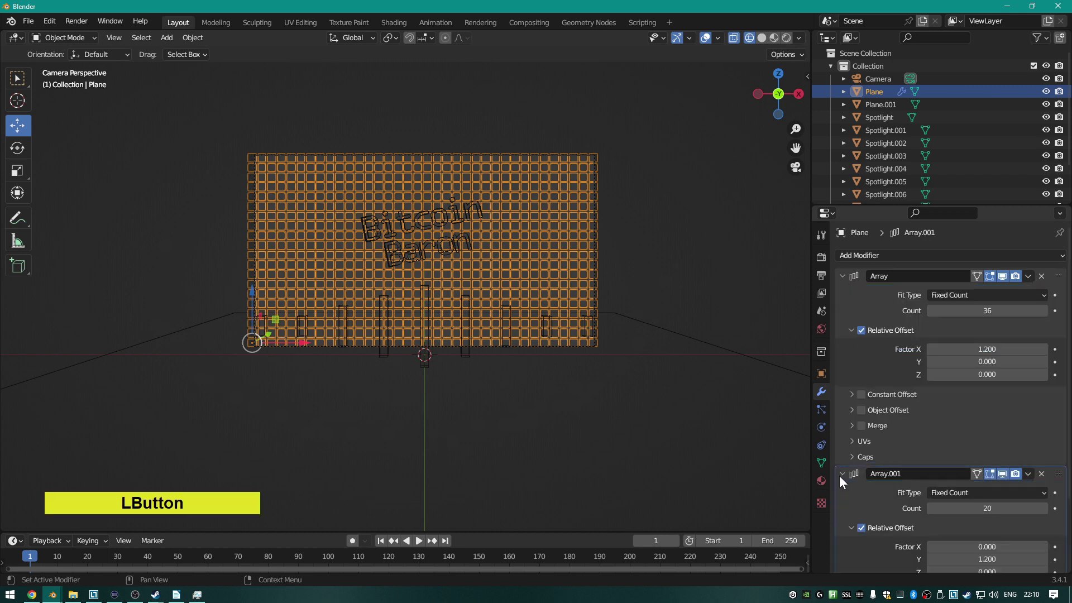
scroll(1004, 414, down, 4)
scroll(956, 335, up, 3)
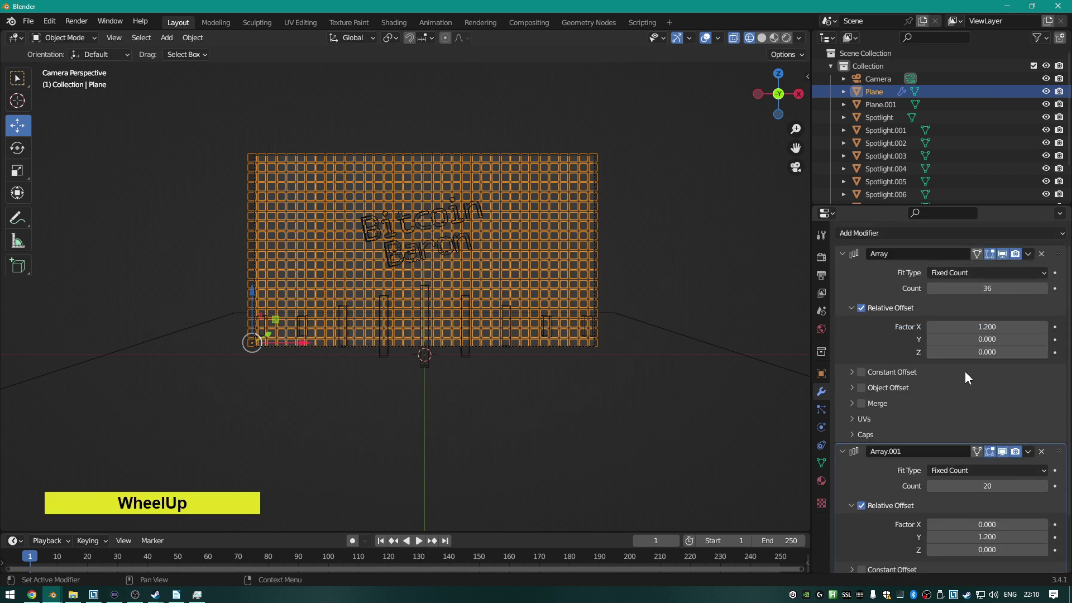
scroll(969, 474, down, 1)
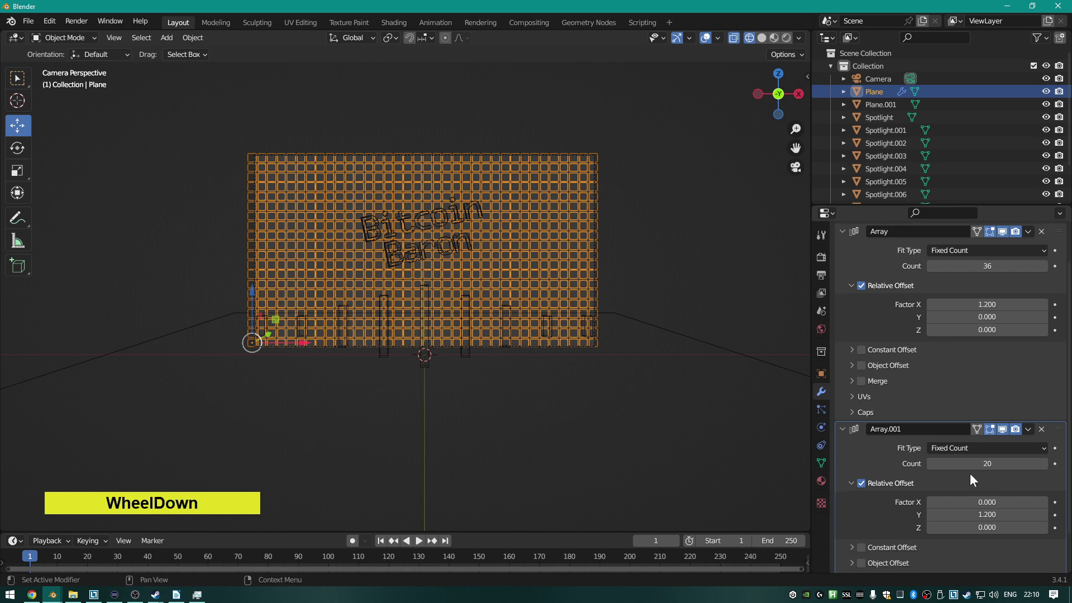
click(1046, 515)
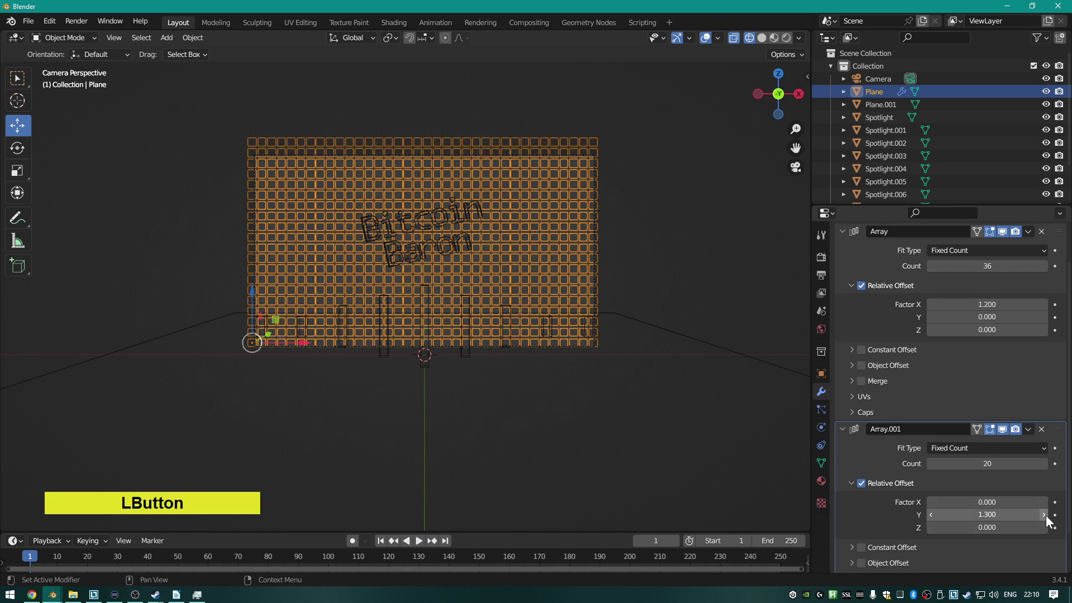
click(1046, 514)
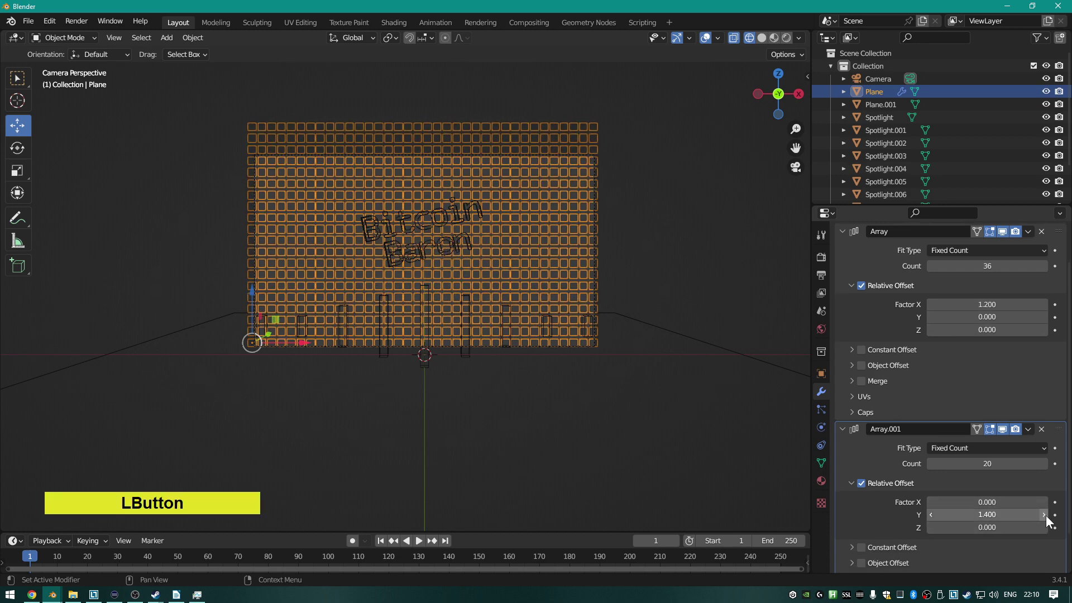
click(1042, 304)
click(1042, 304)
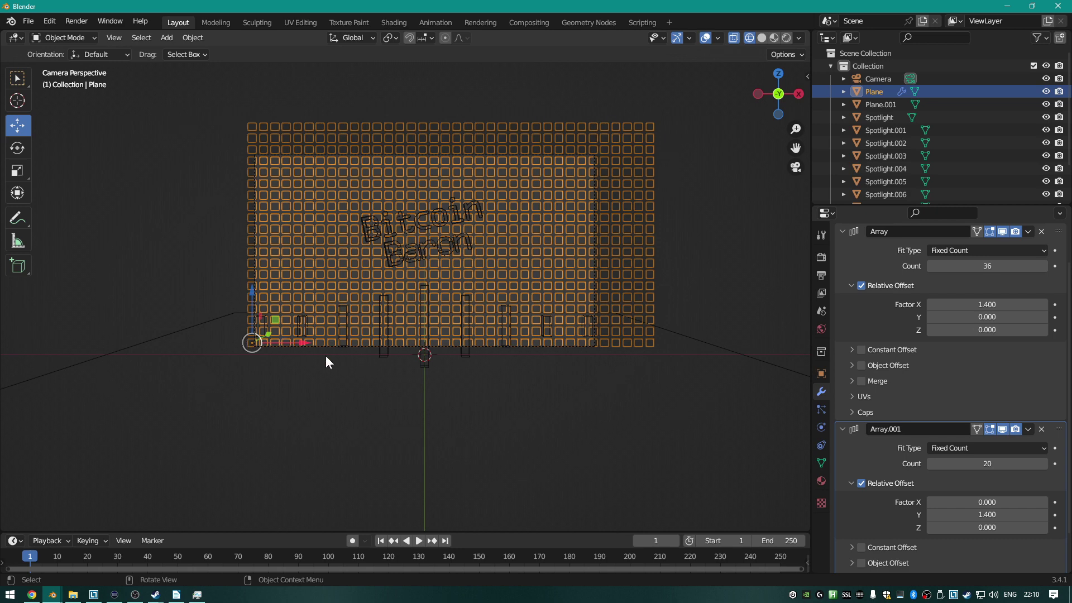
Shift the widened grid along X to centre it behind the sign and test-render the scene.
drag(309, 343, 279, 346)
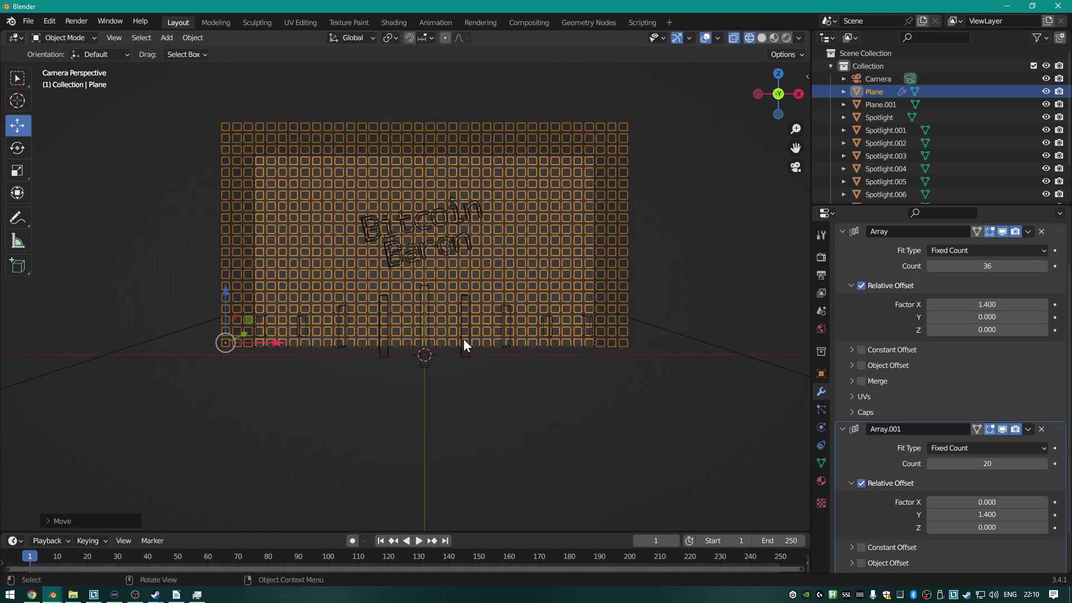
key(F12)
scroll(466, 337, down, 3)
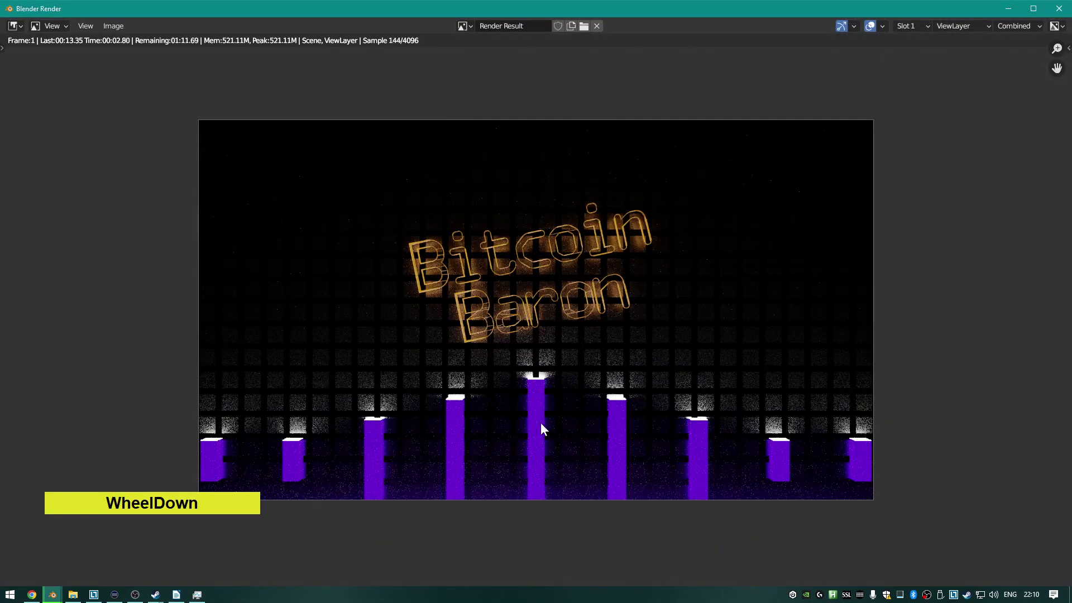
scroll(544, 426, down, 1)
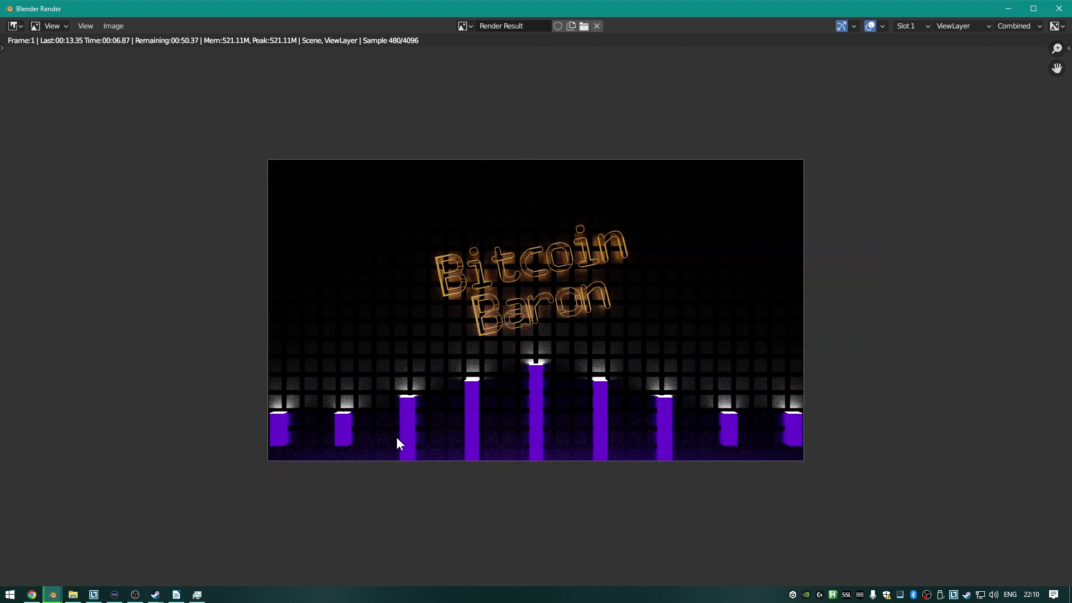
key(Escape)
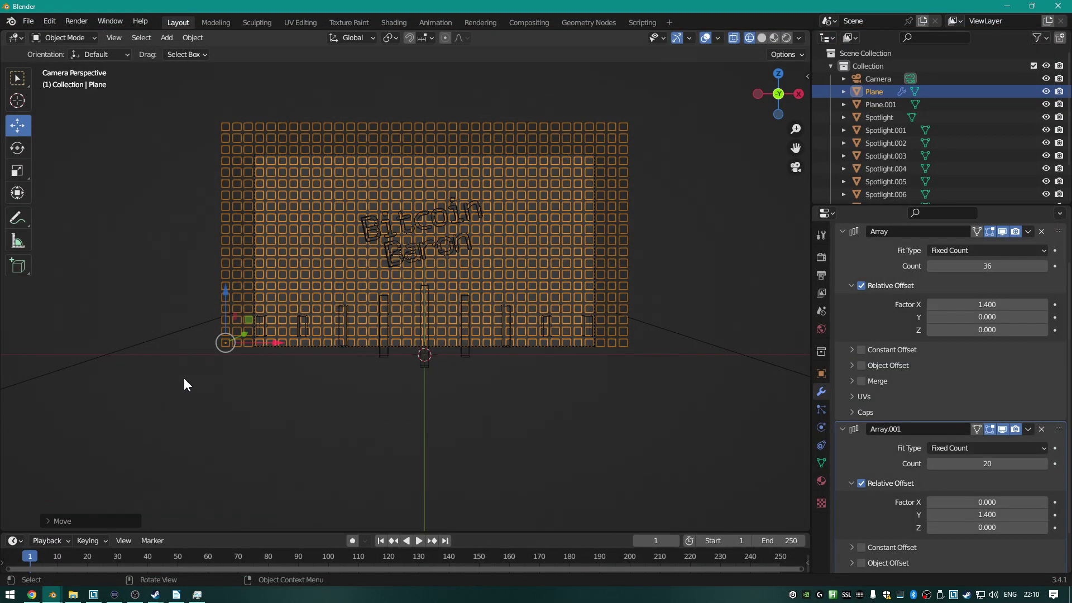
Switch to solid shading and raise the floor plane along Z until it meets the bases of the spotlights.
key(z)
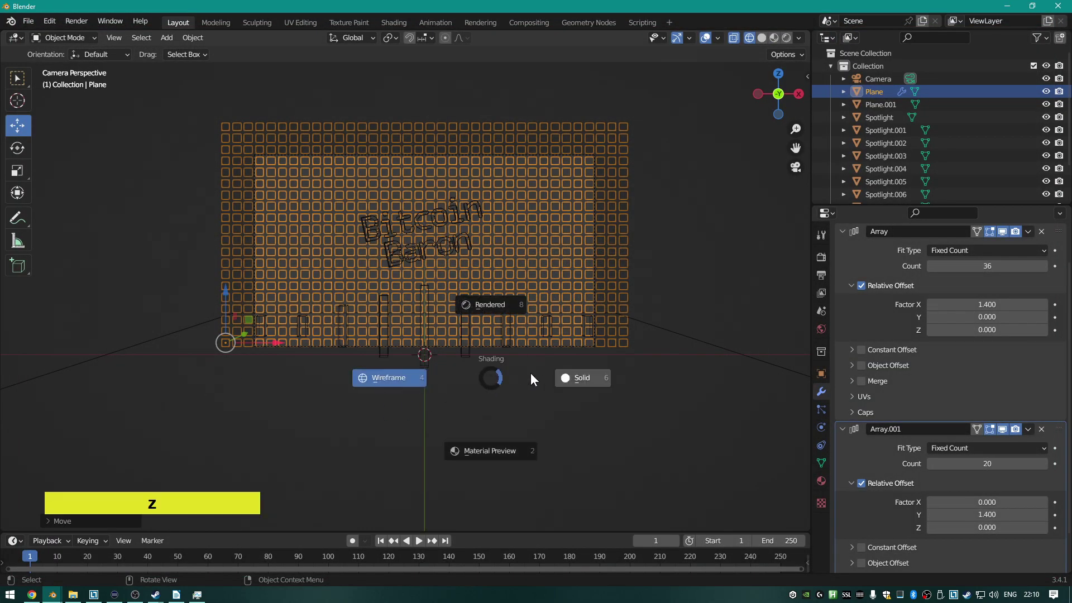
click(578, 383)
click(697, 351)
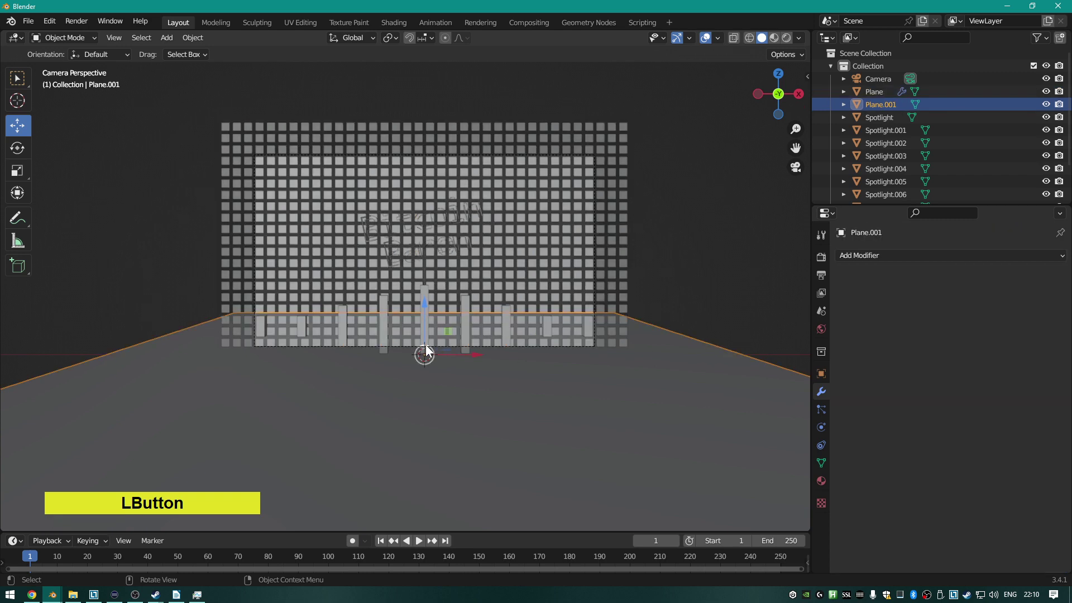
mouse_move(424, 302)
mouse_down()
mouse_move(430, 247)
mouse_move(436, 296)
mouse_up()
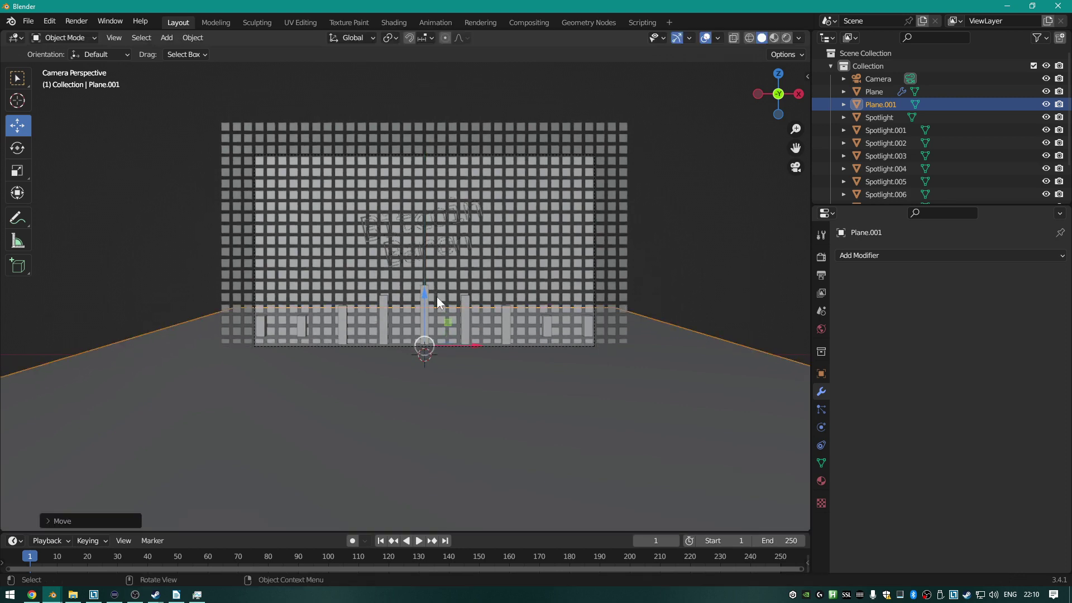
scroll(366, 371, up, 4)
shift+middle_drag(347, 410, 750, 260)
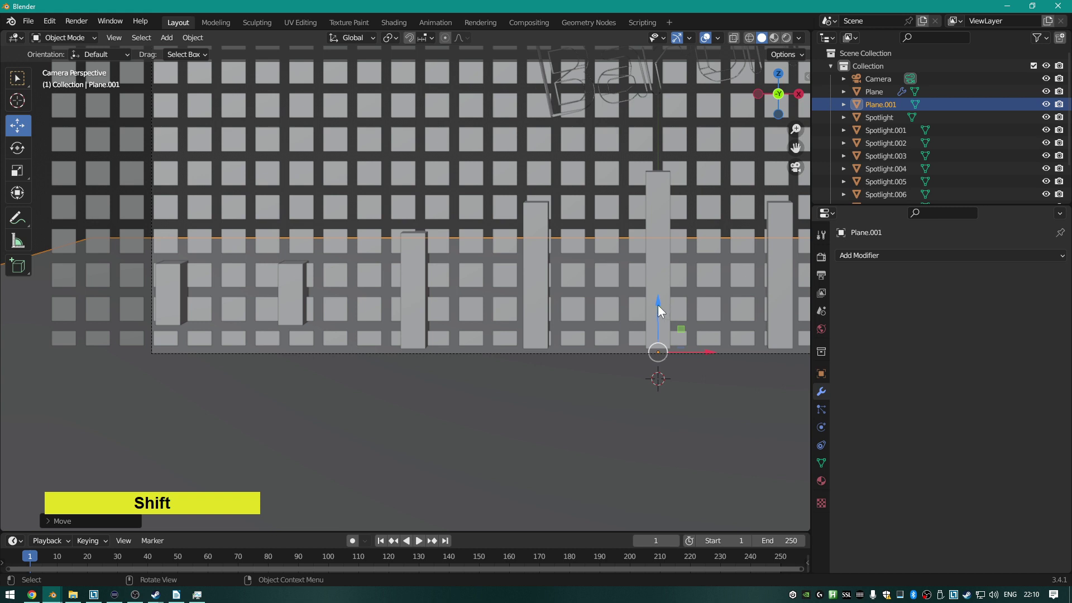
drag(658, 306, 661, 274)
scroll(291, 326, up, 1)
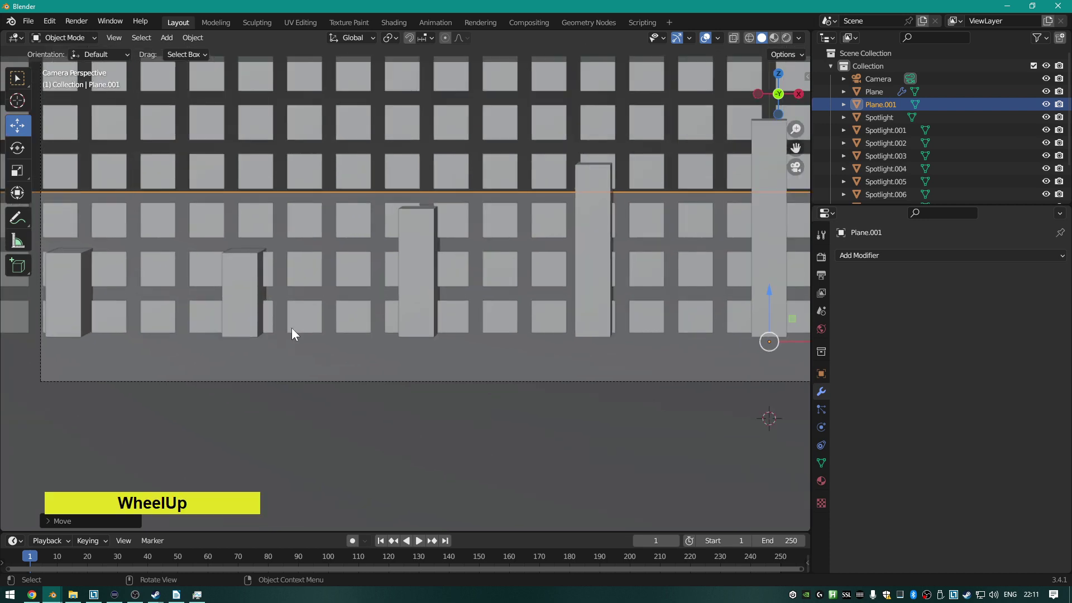
scroll(301, 332, down, 4)
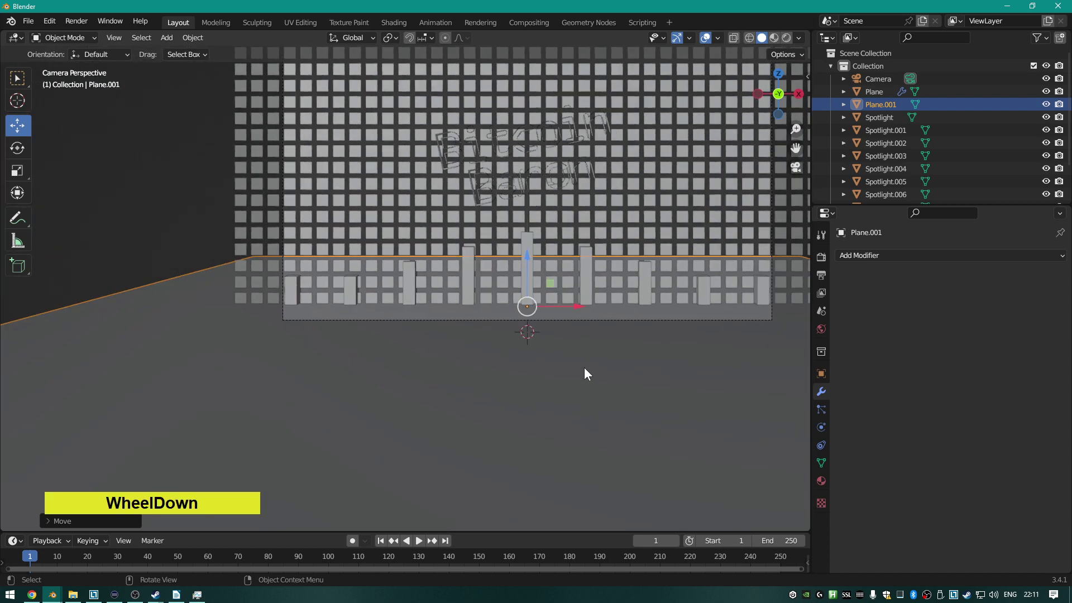
key(g)
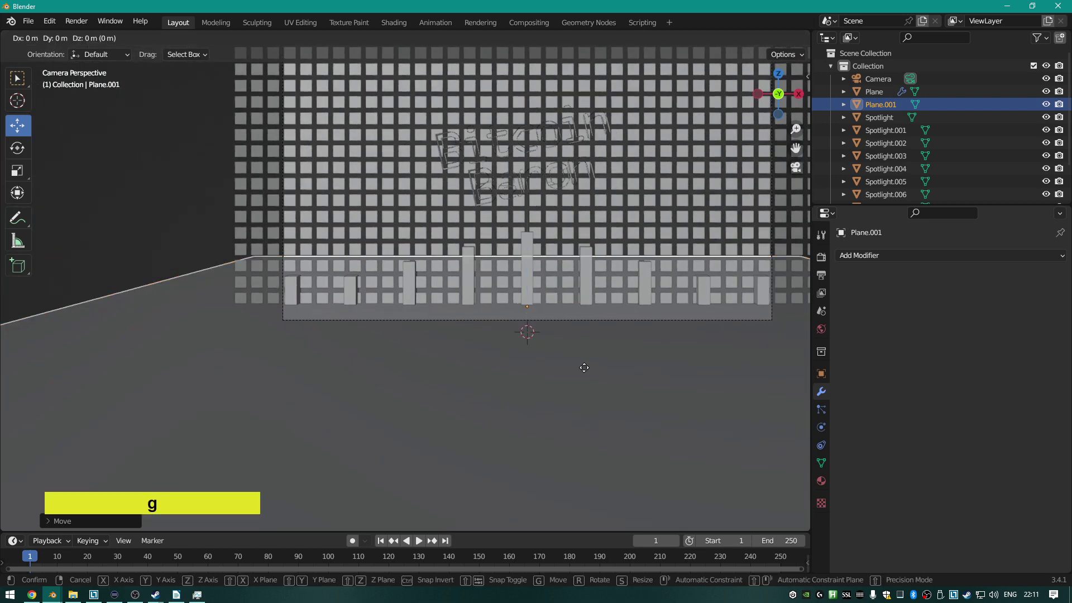
key(z)
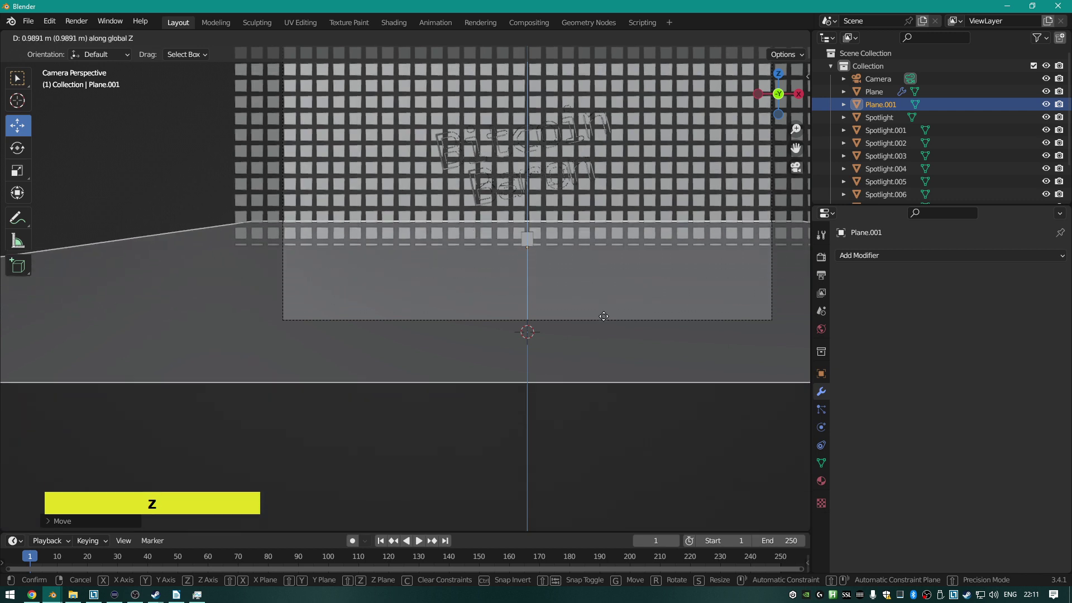
right_click(587, 404)
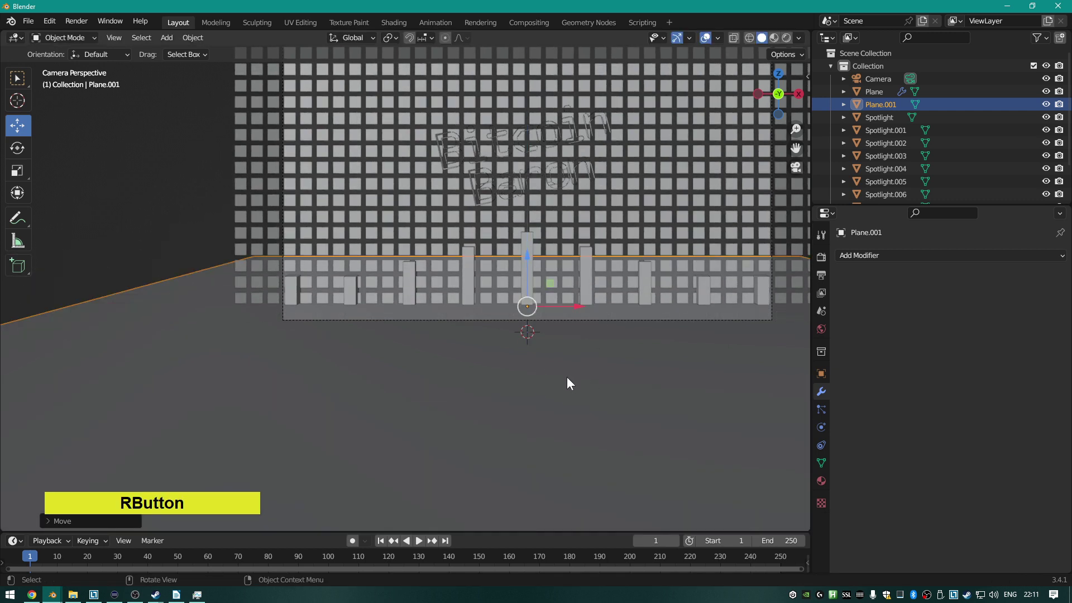
Test-render the scene in Cycles to check the raised floor plane against the spotlight bases.
key(F12)
scroll(563, 379, down, 2)
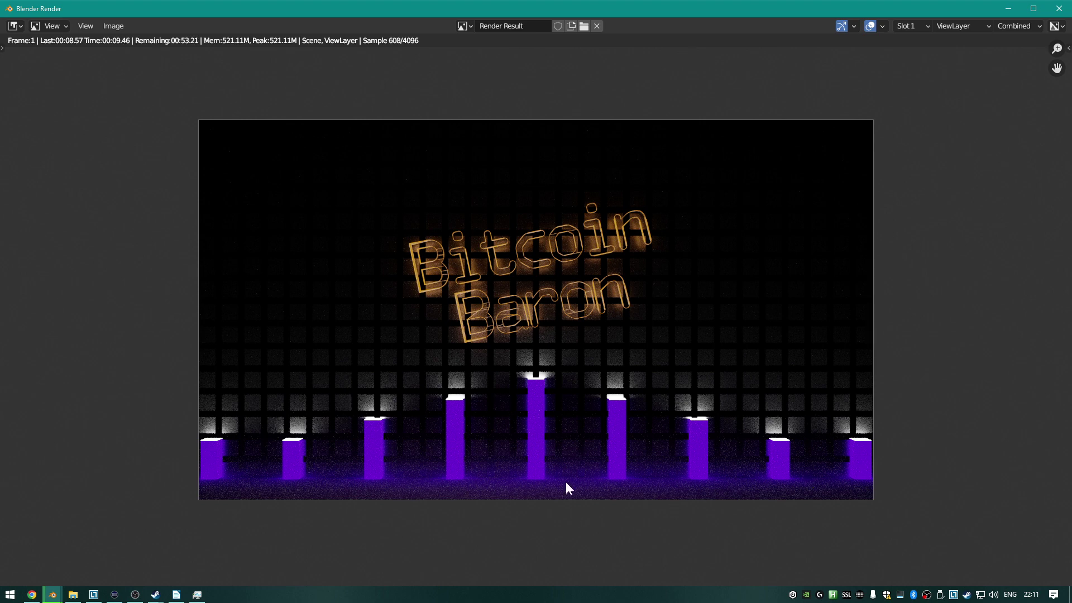
key(Escape)
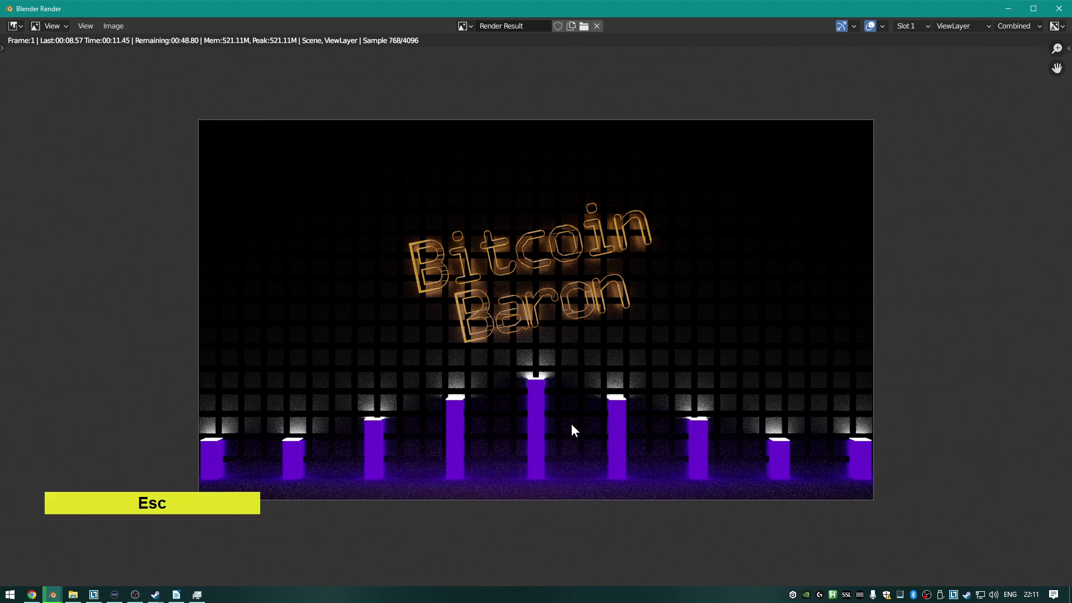
key(Escape)
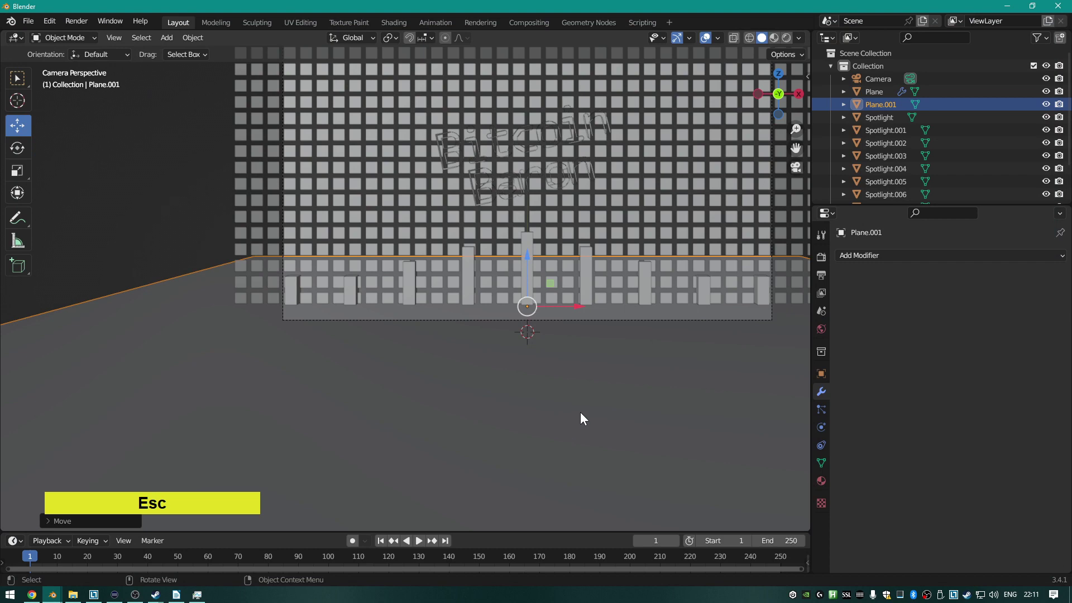
Switch the viewport to rendered shading and set the render engine to Eevee with Bloom enabled.
scroll(580, 413, down, 1)
scroll(584, 410, up, 2)
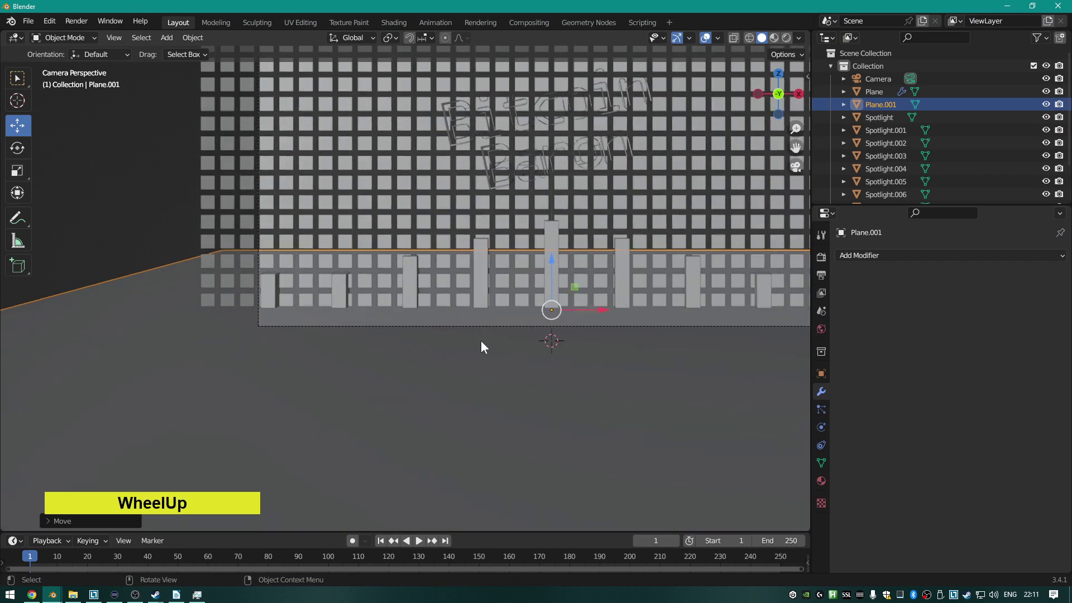
key(z)
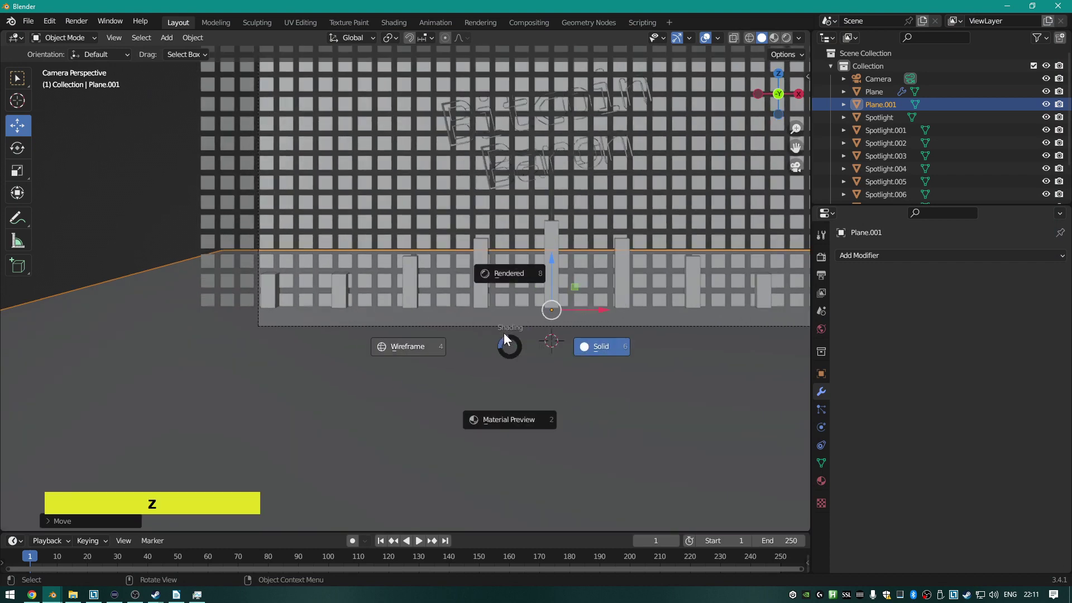
click(510, 283)
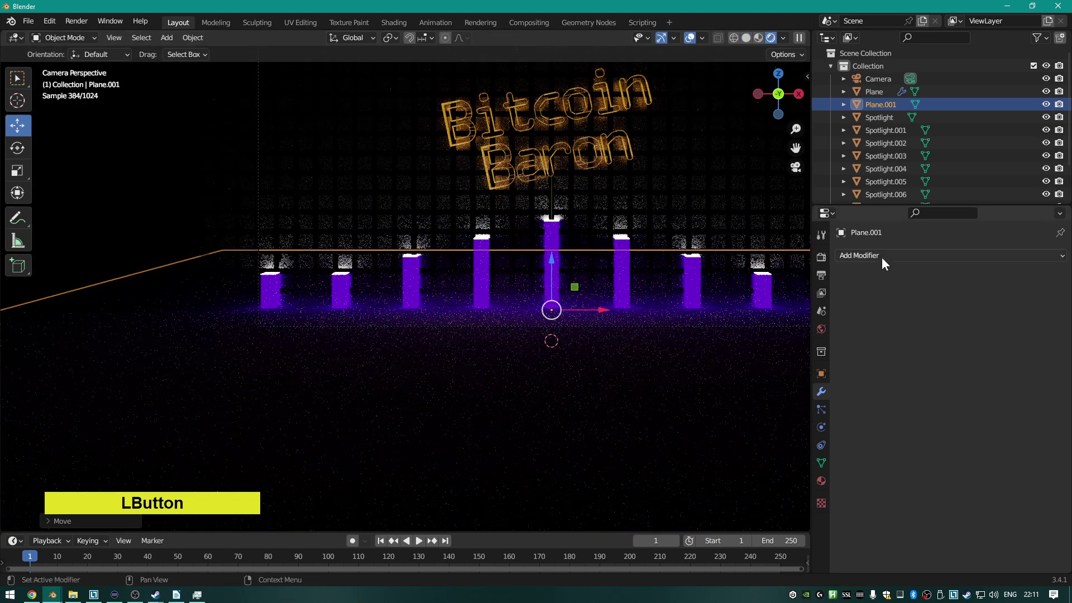
click(822, 257)
click(966, 255)
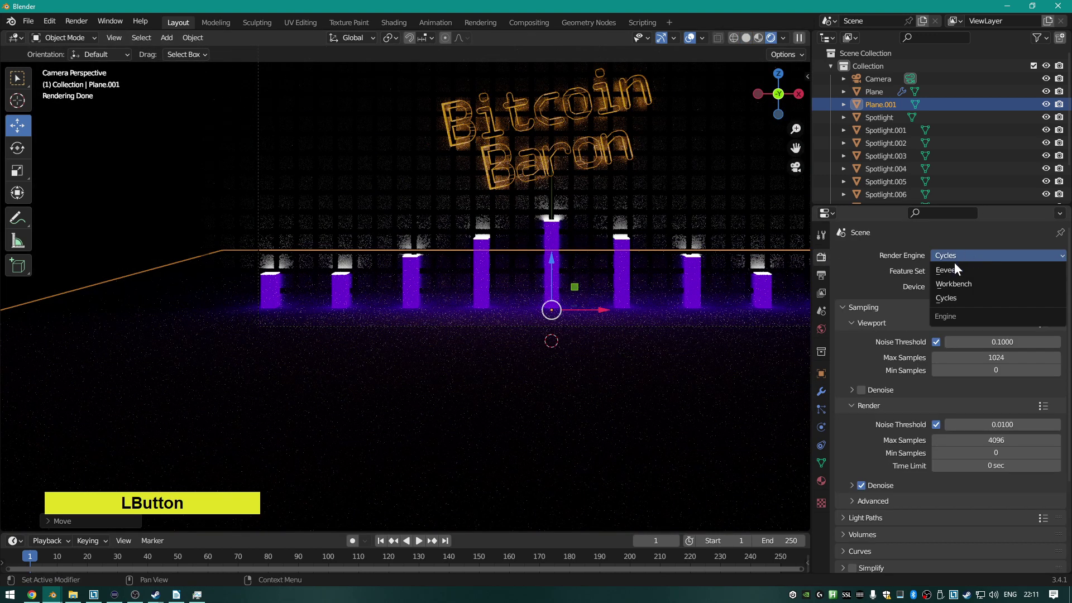
click(953, 269)
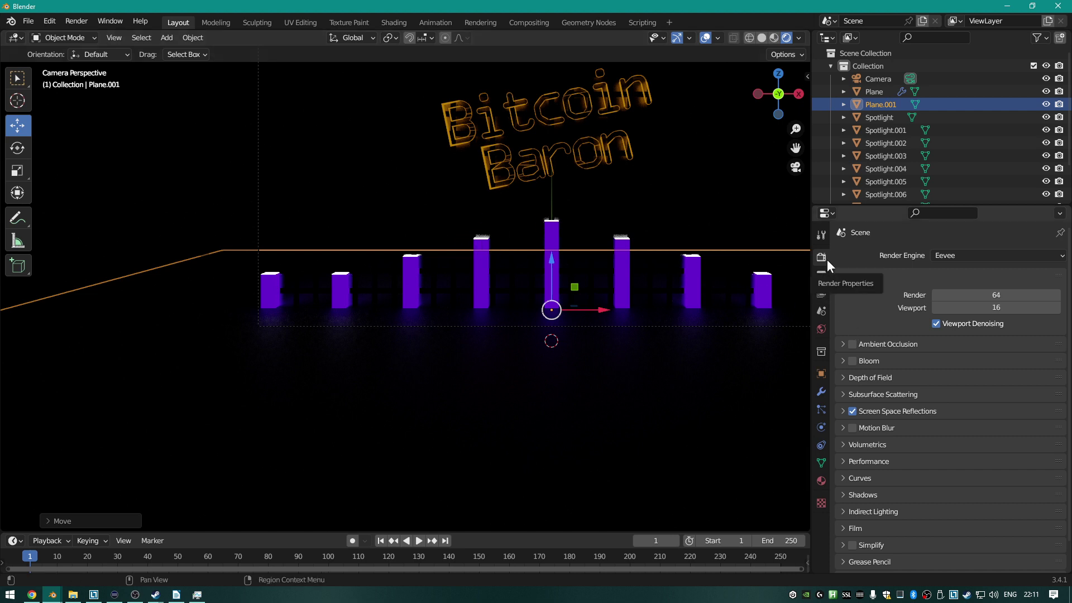
click(852, 361)
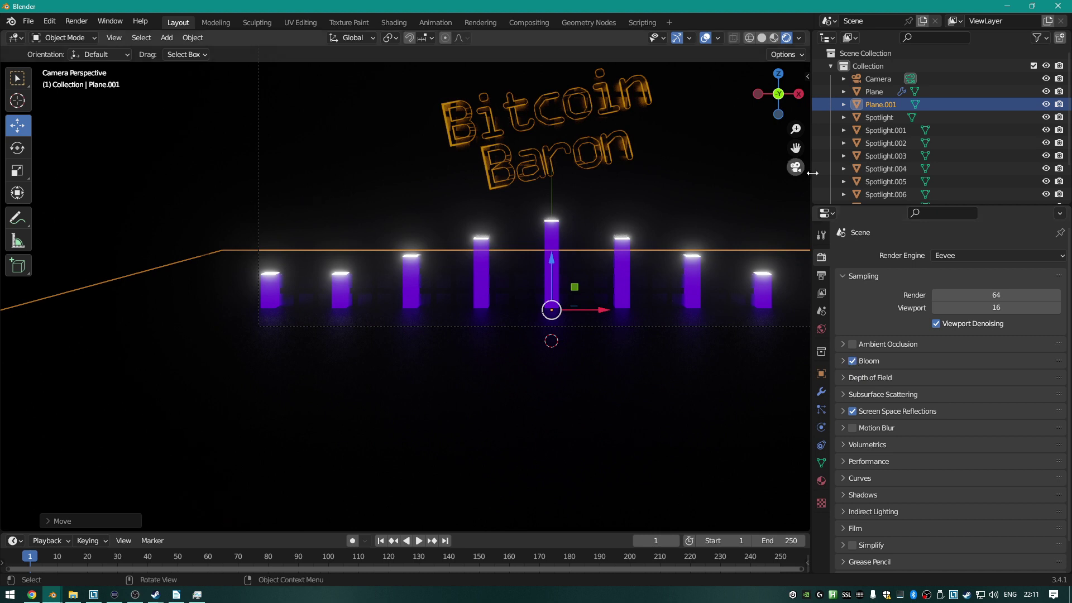
Set the emission strength of the sign text's material mtl_TEXT to 3.
scroll(920, 148, down, 3)
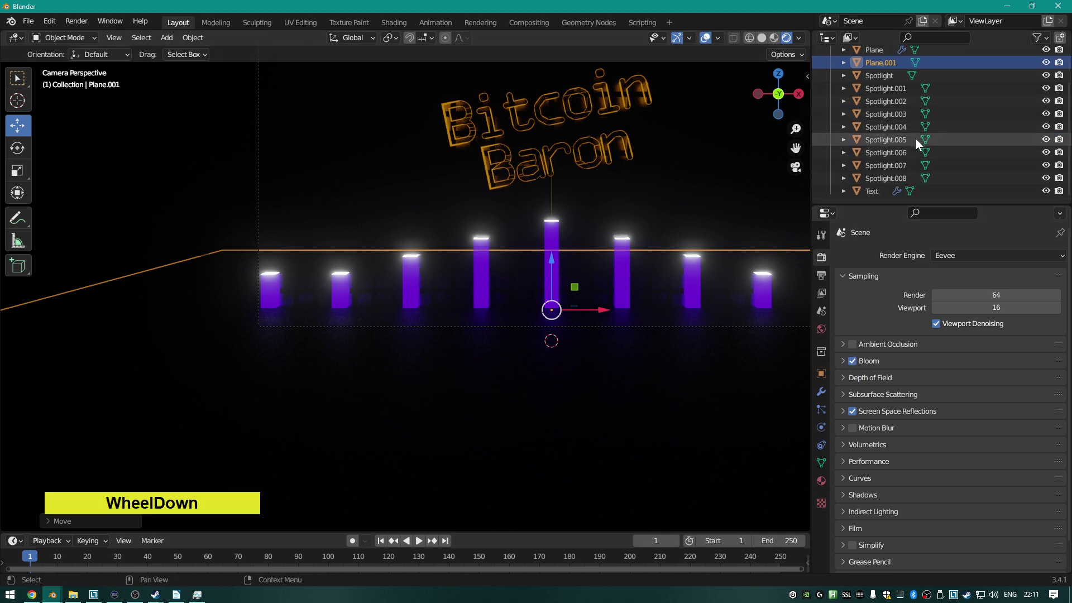
click(873, 192)
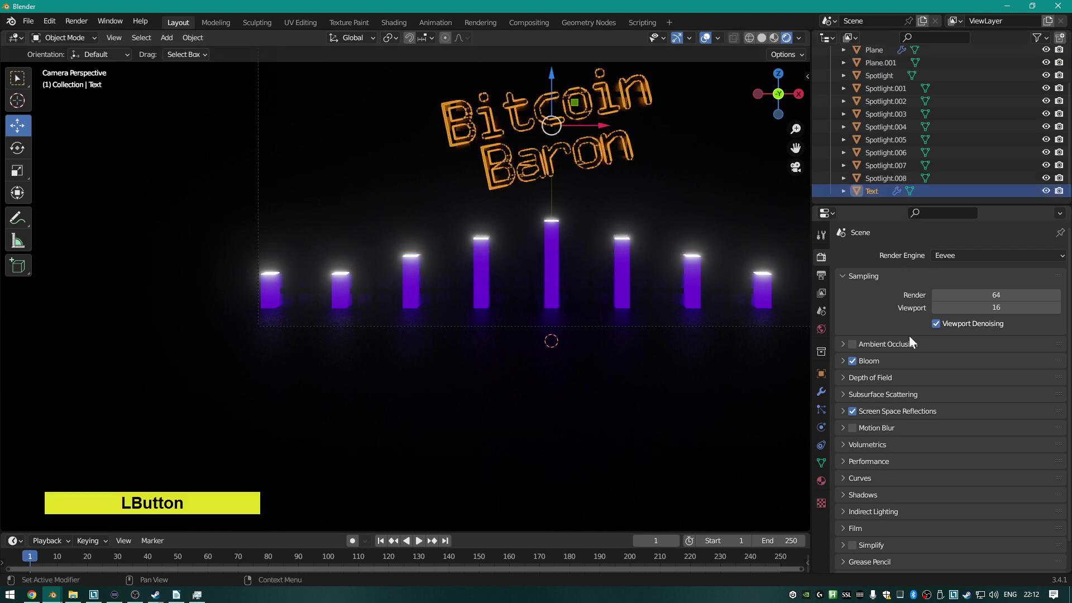
click(820, 482)
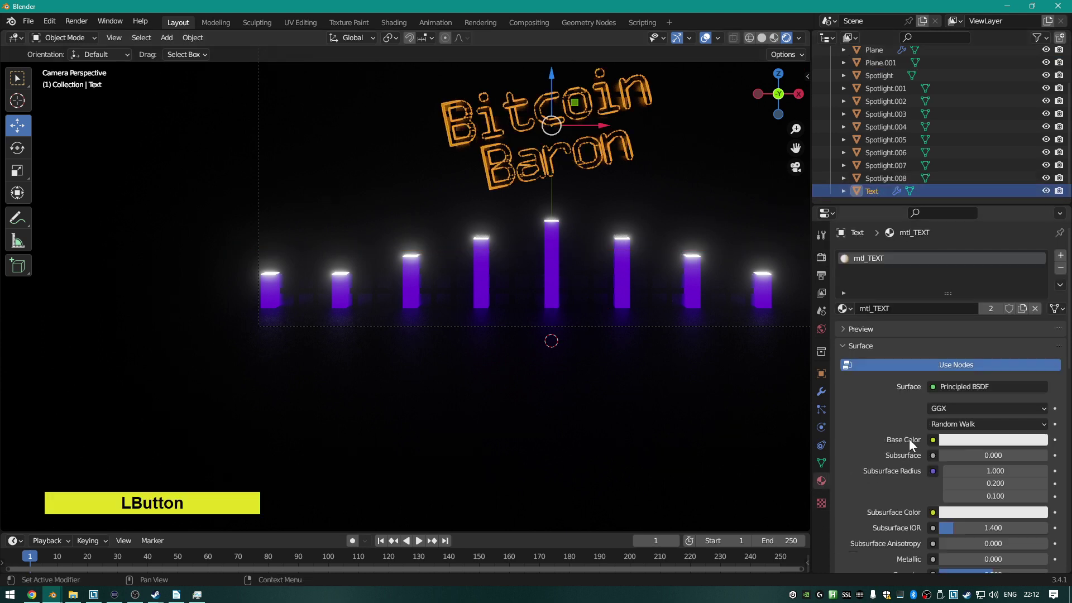
scroll(910, 434, down, 15)
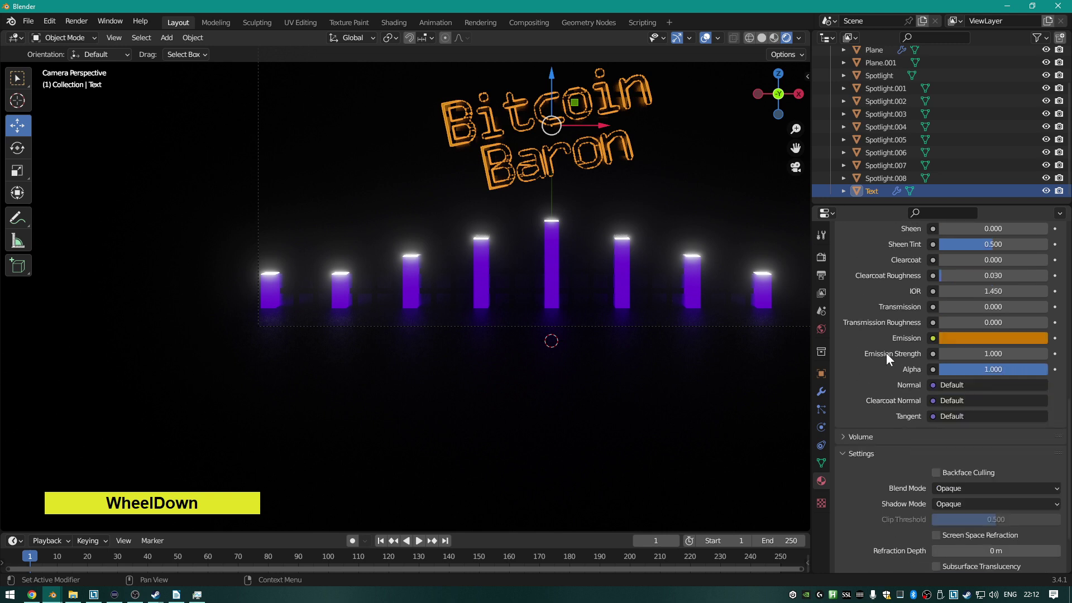
click(1018, 354)
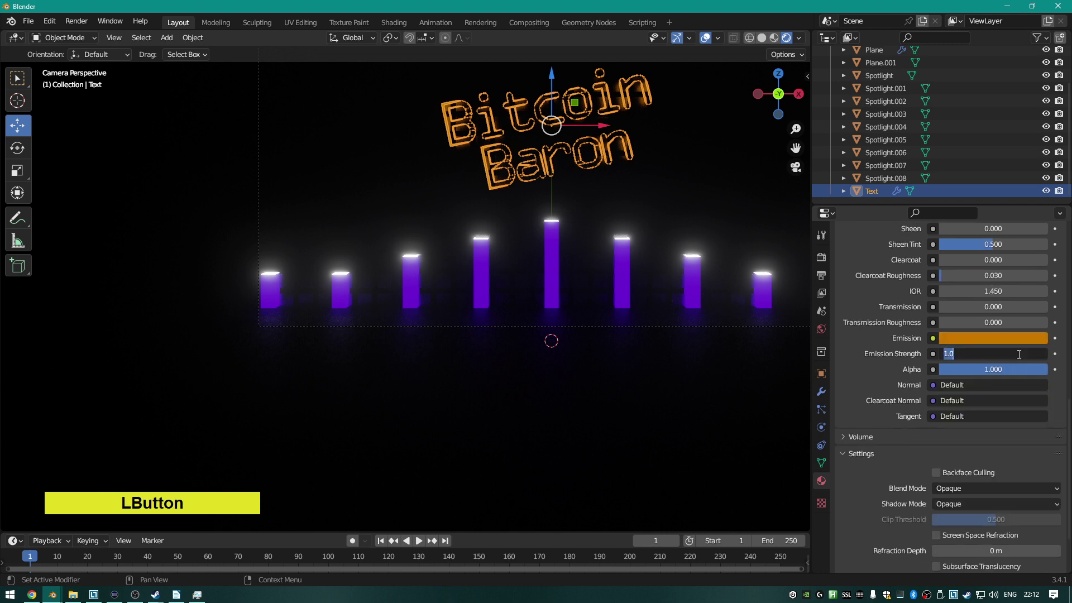
text(3)
key(KP_Enter)
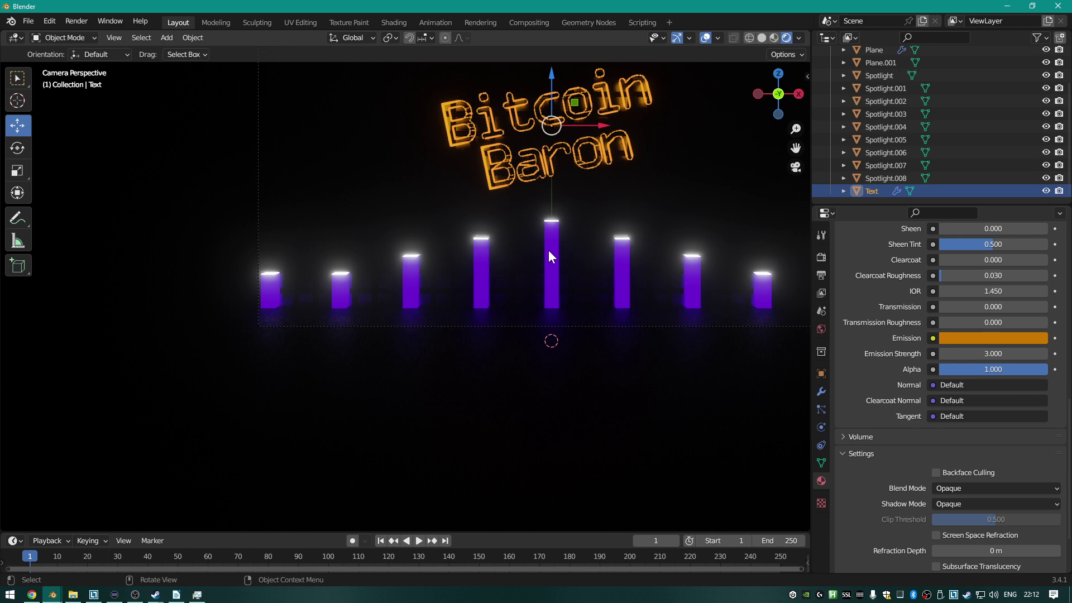
Test-render the scene in Eevee to check the bloom glow on the sign and spotlights.
key(F12)
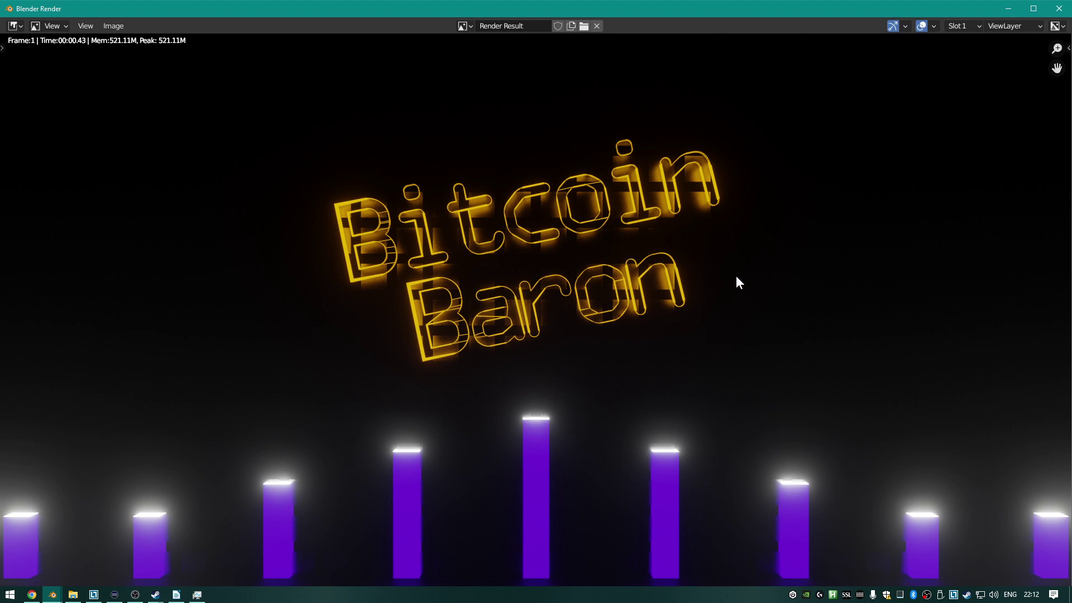
scroll(511, 311, down, 2)
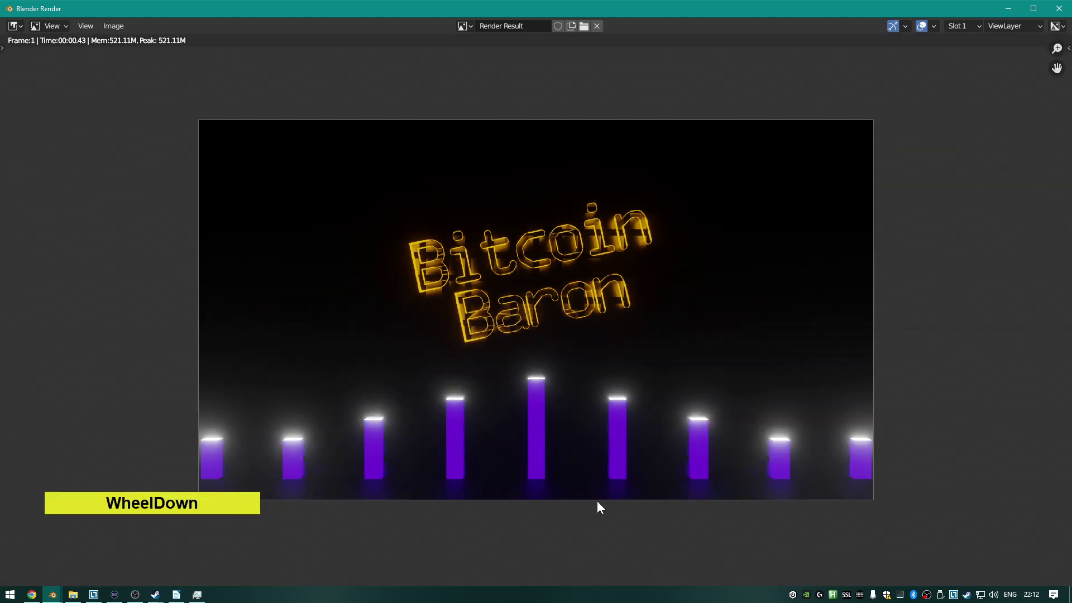
key(Escape)
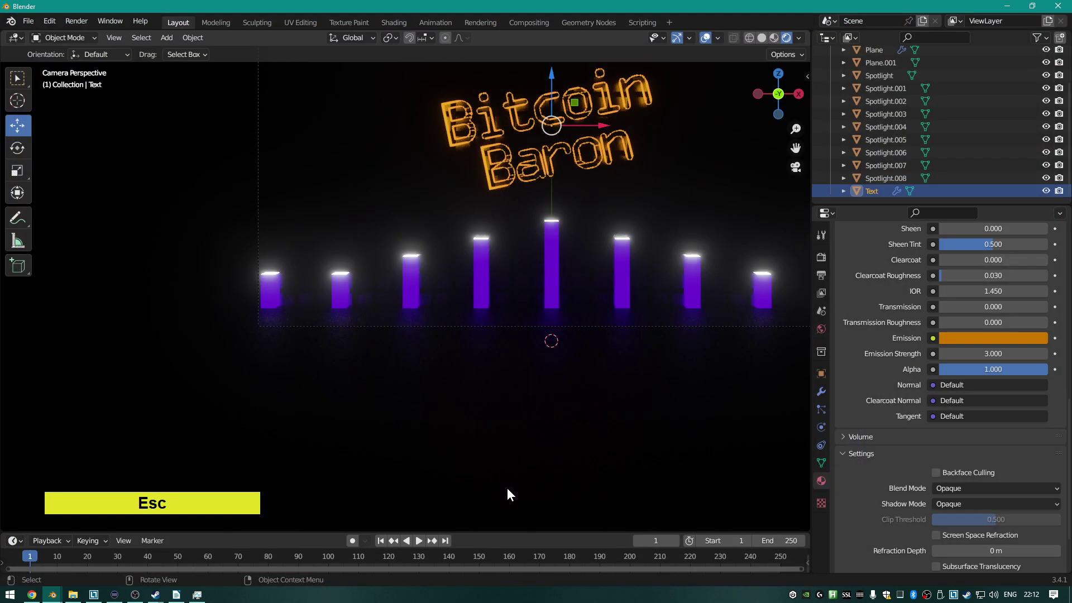
Add a new material to the floor plane beneath the spotlights.
middle_drag(512, 365, 580, 399)
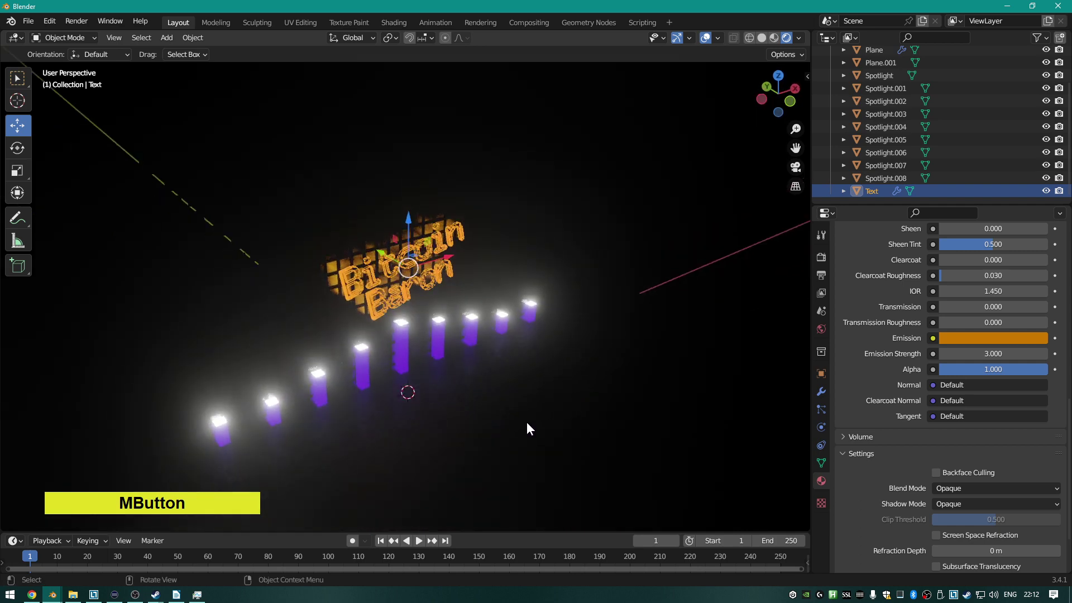
shift+middle_drag(530, 424, 553, 331)
scroll(539, 338, up, 5)
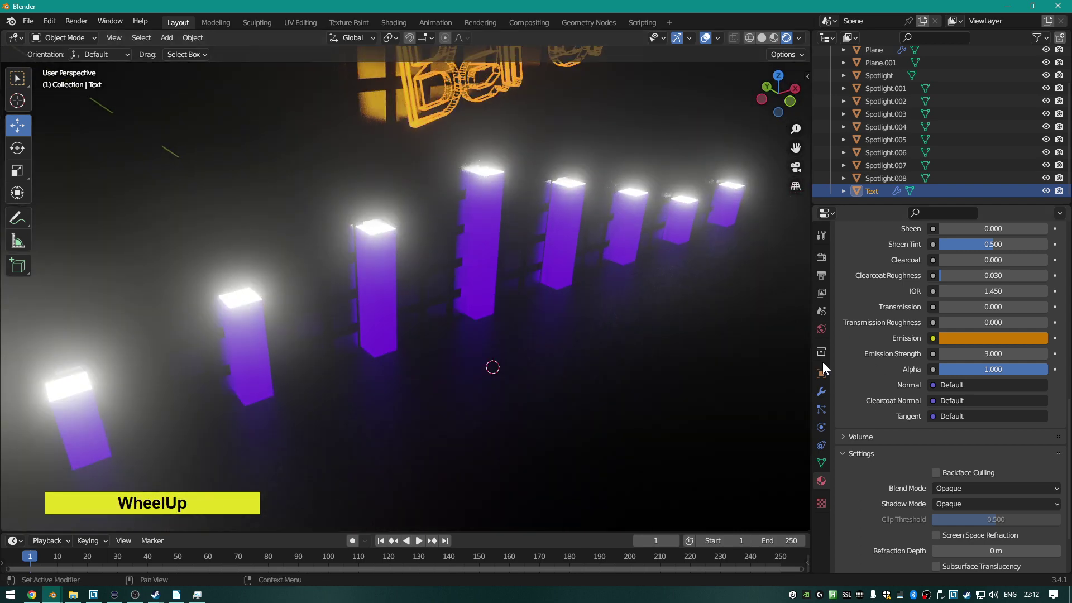
click(821, 256)
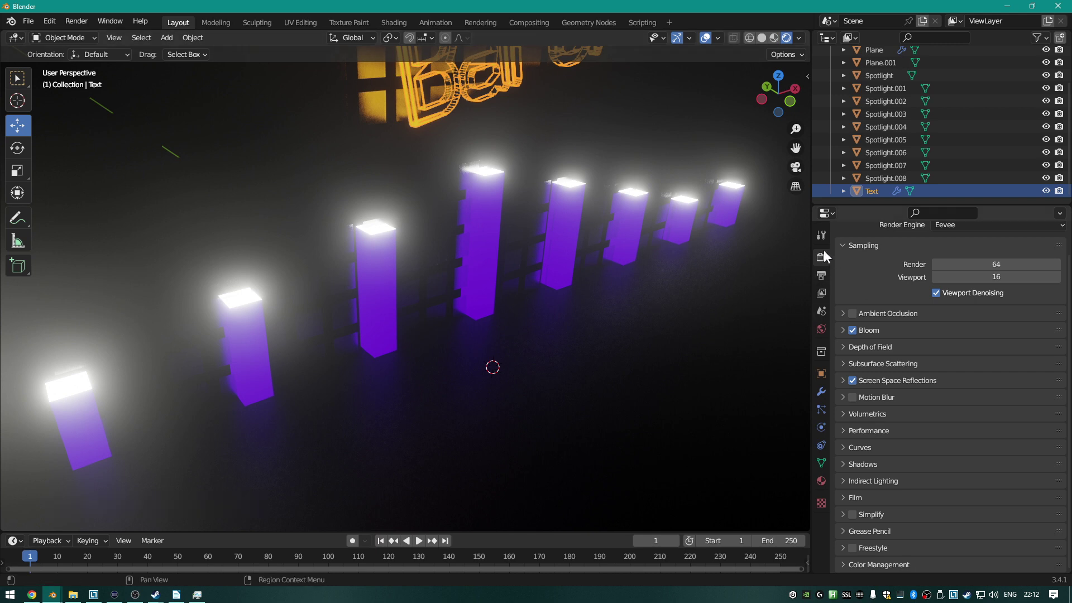
scroll(575, 366, down, 2)
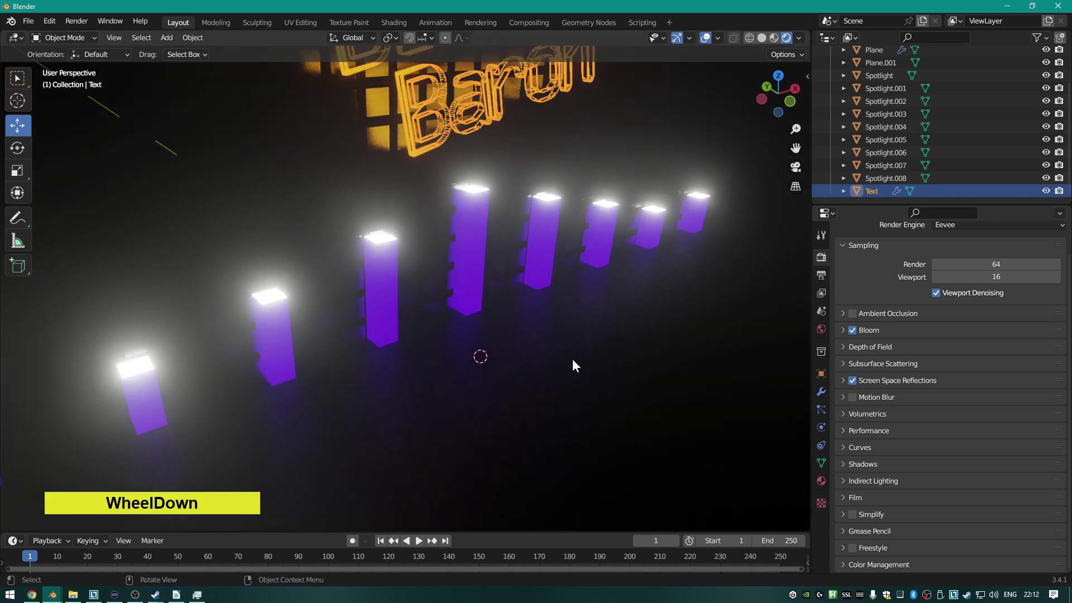
click(572, 362)
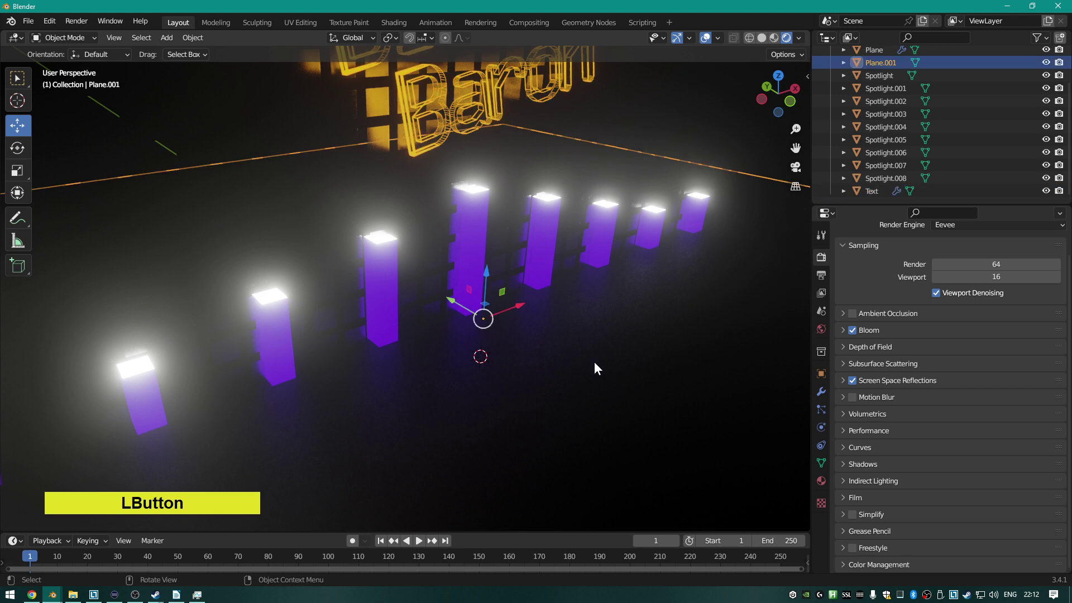
click(821, 484)
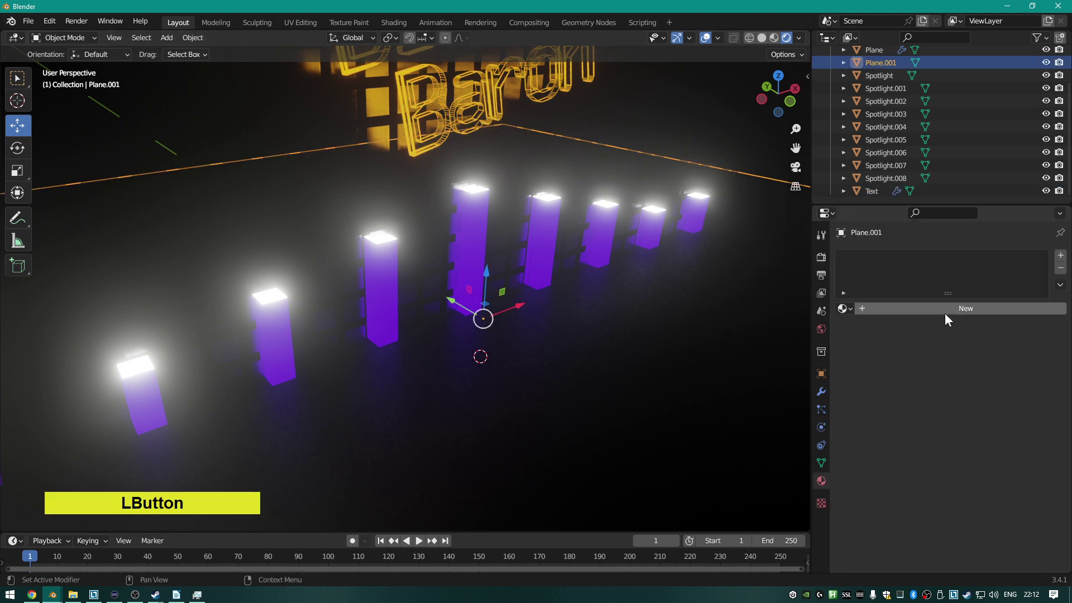
click(966, 309)
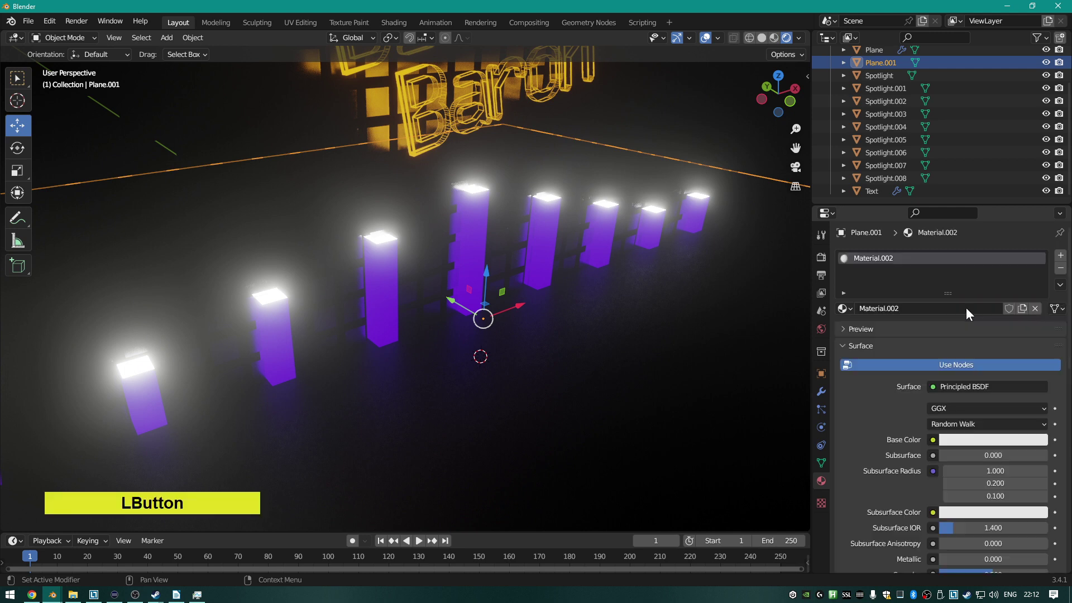
Rename the floor plane's new material as mtl_ground.
double_click(903, 309)
drag(902, 309, 836, 307)
text(mtl_)
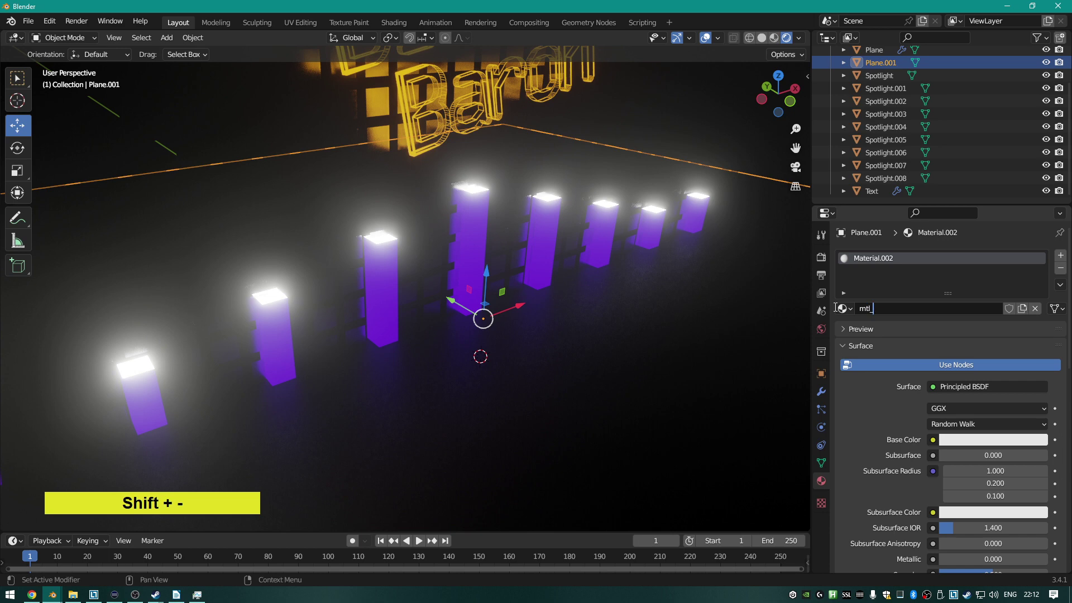
text(ground)
key(Return)
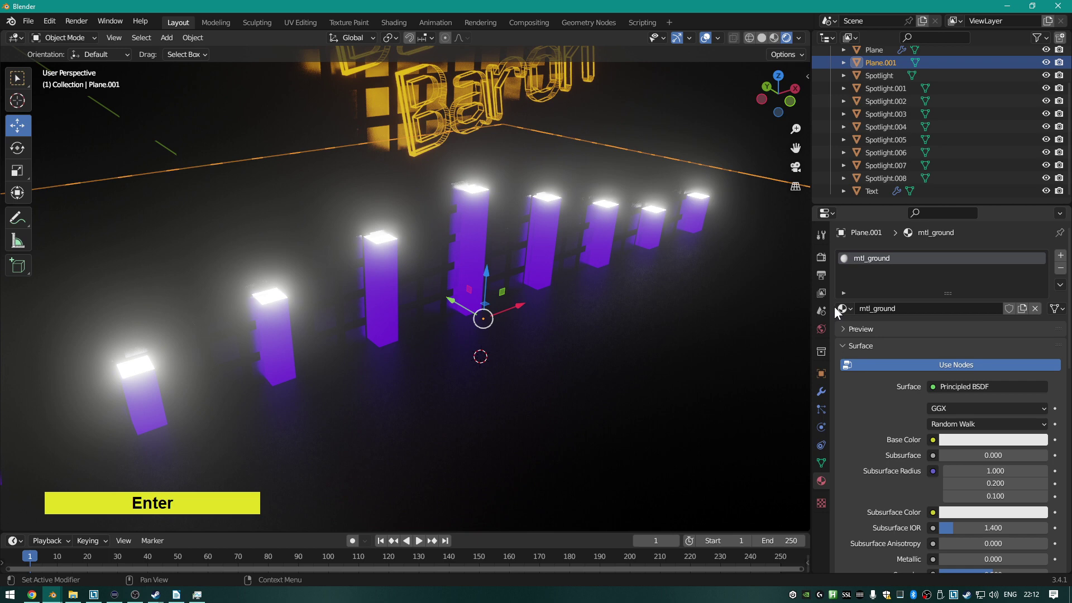
Make the mtl_ground material reflective with Metallic at 1, Specular at 0 and Roughness at 0.
scroll(987, 413, down, 5)
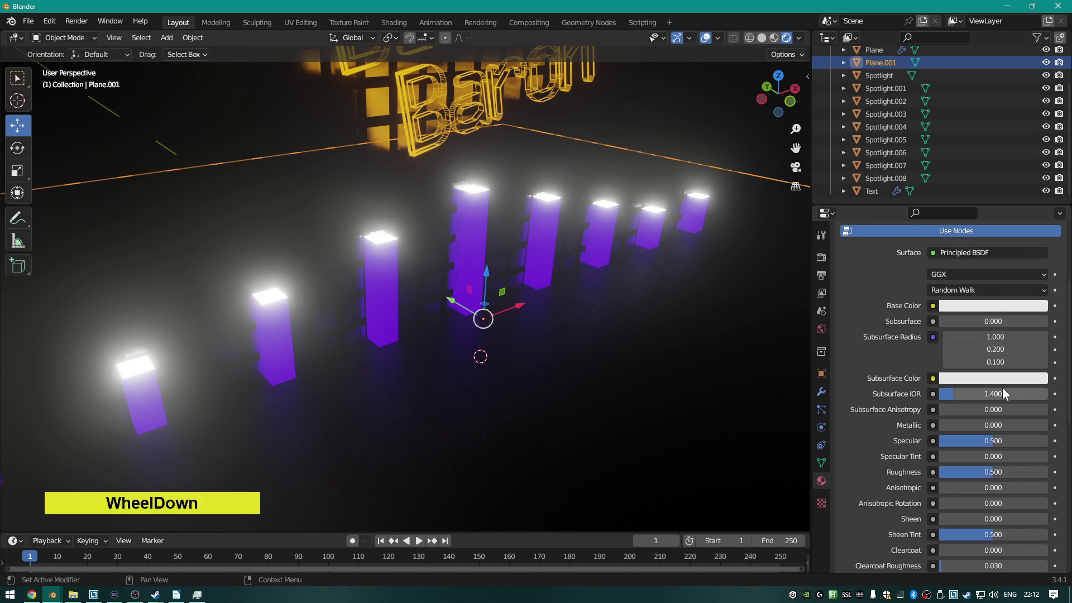
scroll(1003, 388, down, 5)
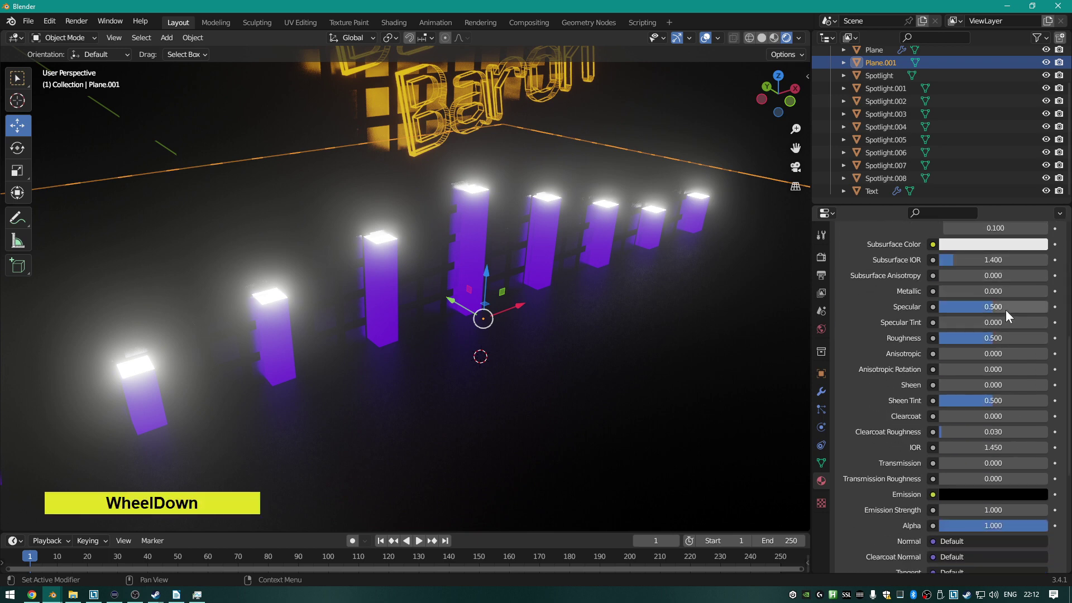
drag(1000, 309, 1043, 291)
middle_drag(493, 354, 469, 322)
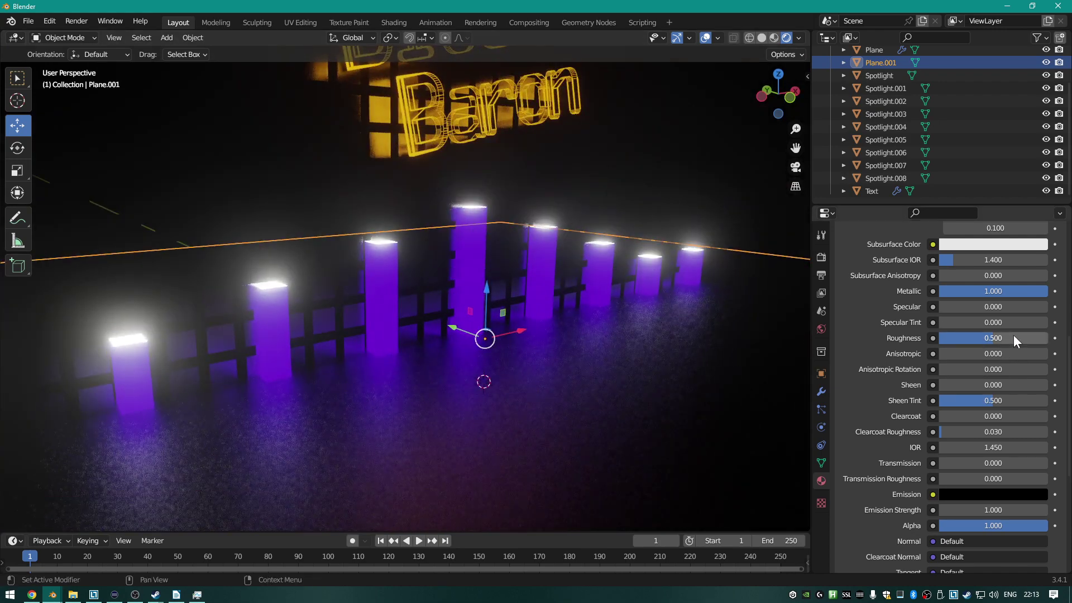
drag(1013, 338, 948, 338)
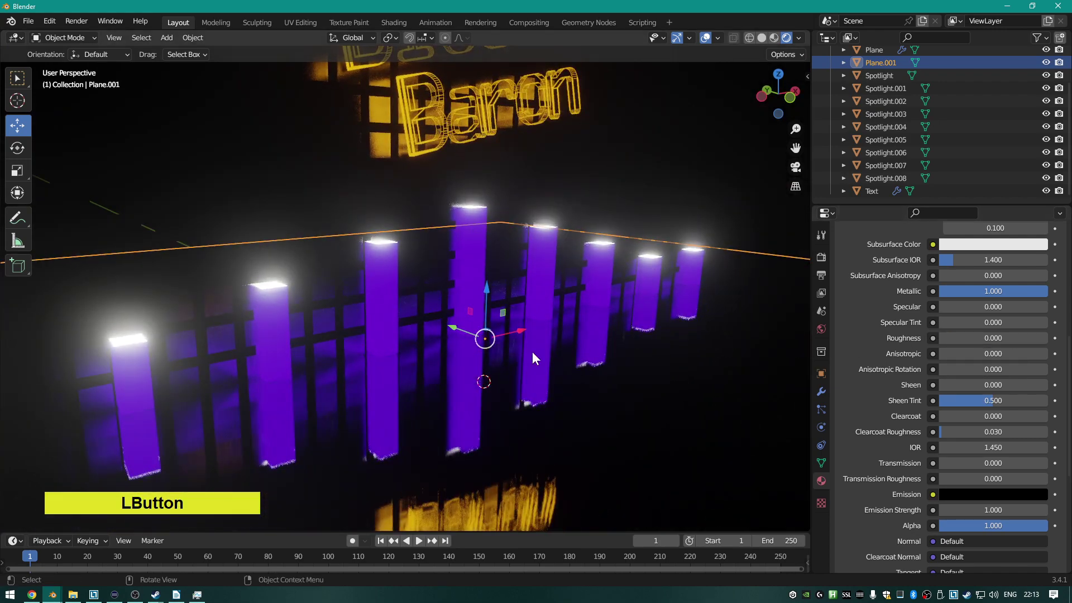
mouse_move(532, 353)
middle_down()
mouse_move(551, 344)
mouse_move(476, 365)
mouse_move(532, 360)
mouse_move(537, 368)
mouse_move(466, 387)
mouse_move(511, 375)
mouse_move(504, 403)
mouse_move(505, 340)
mouse_move(529, 349)
mouse_move(450, 346)
mouse_move(591, 353)
mouse_move(526, 344)
middle_up()
scroll(537, 368, down, 3)
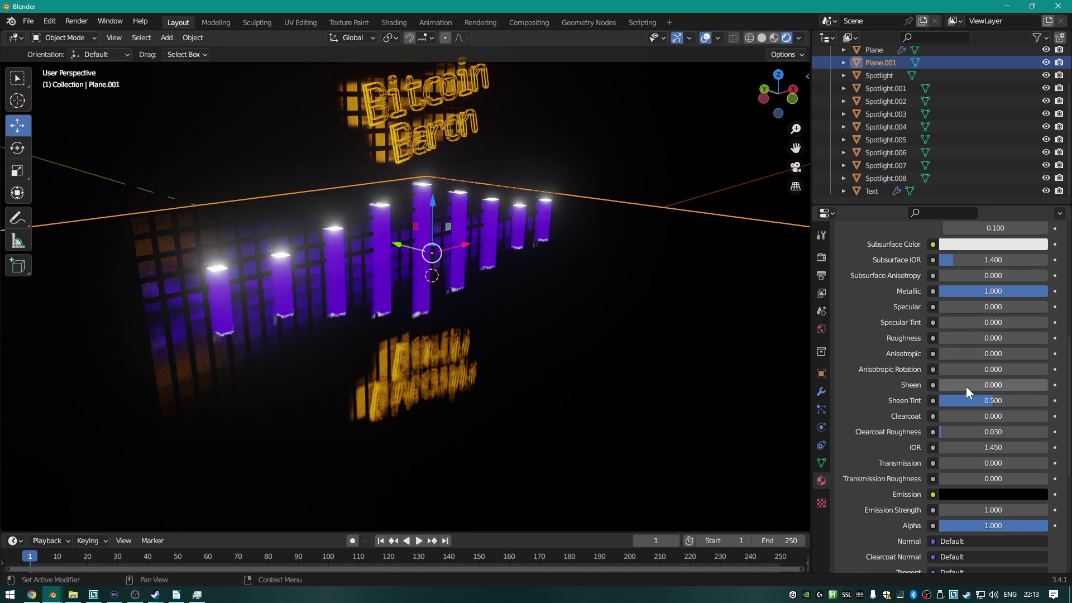
mouse_move(956, 339)
mouse_down()
mouse_move(966, 339)
mouse_move(949, 340)
mouse_up()
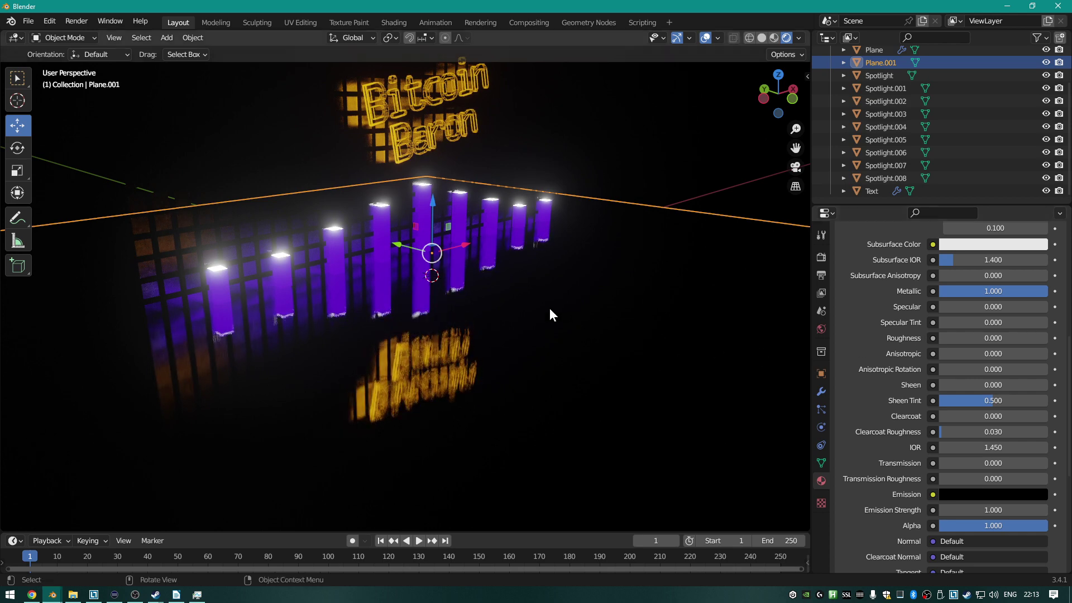
Switch the viewport shading to Wireframe.
scroll(541, 316, up, 1)
scroll(542, 316, down, 2)
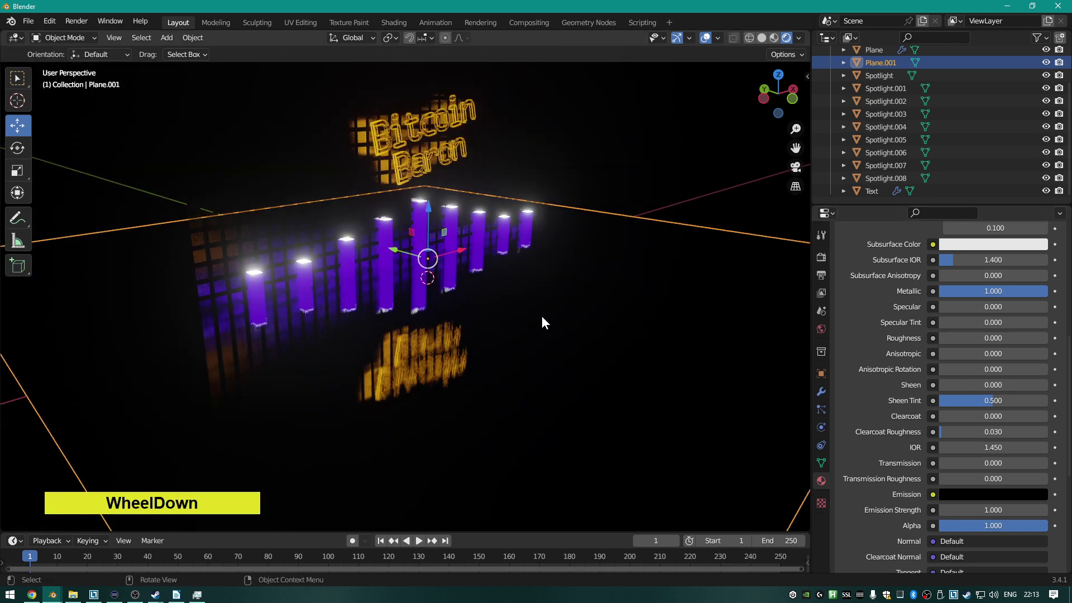
key(z)
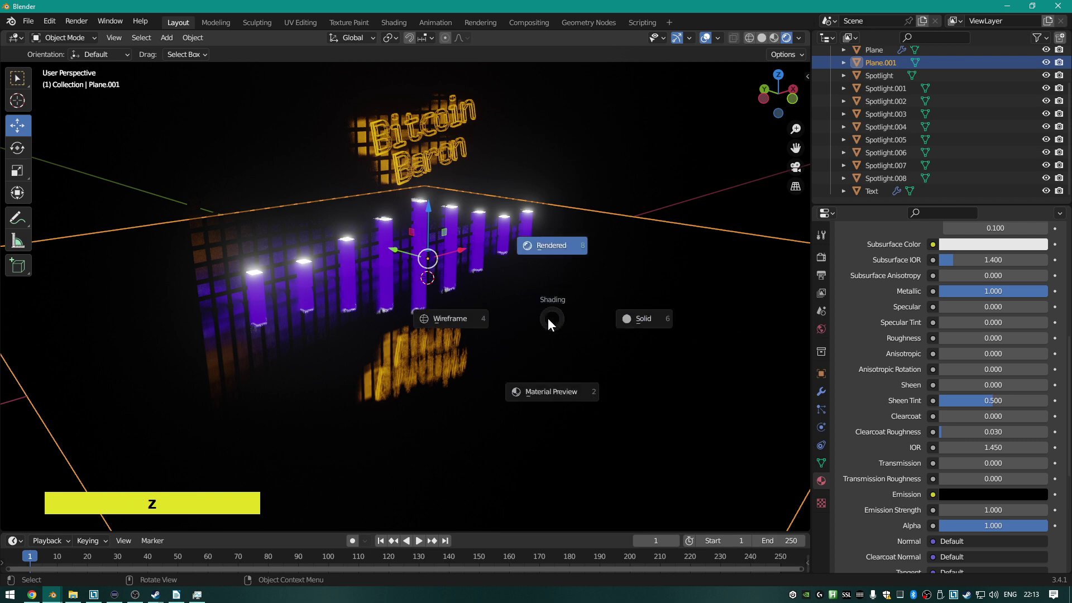
click(459, 320)
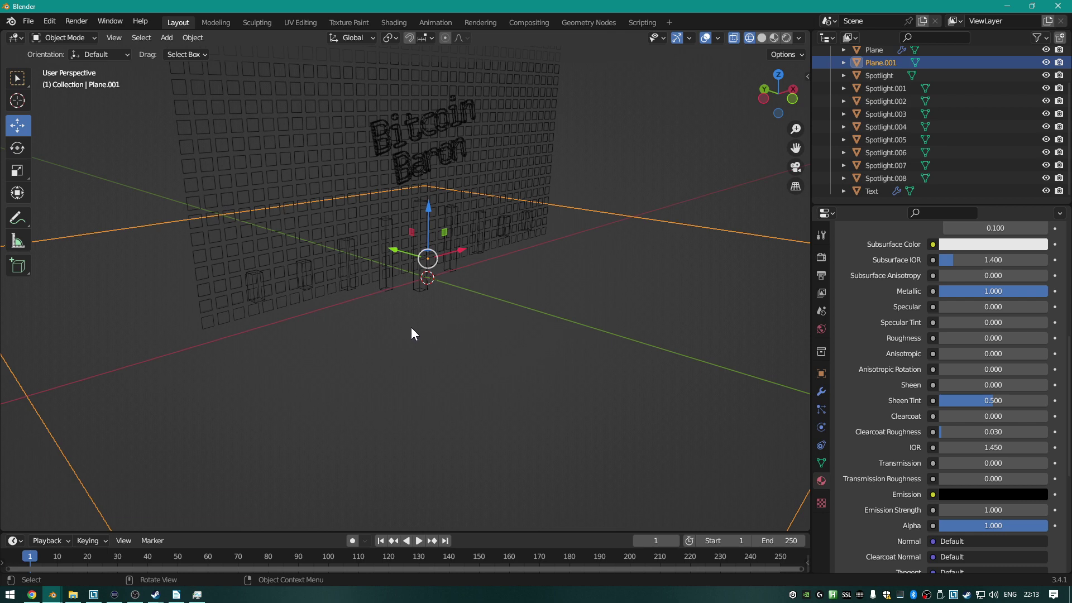
Examine the floor plane's wireframe and its extent relative to the background grid and sign.
key(ctrl)
key(ctrl)
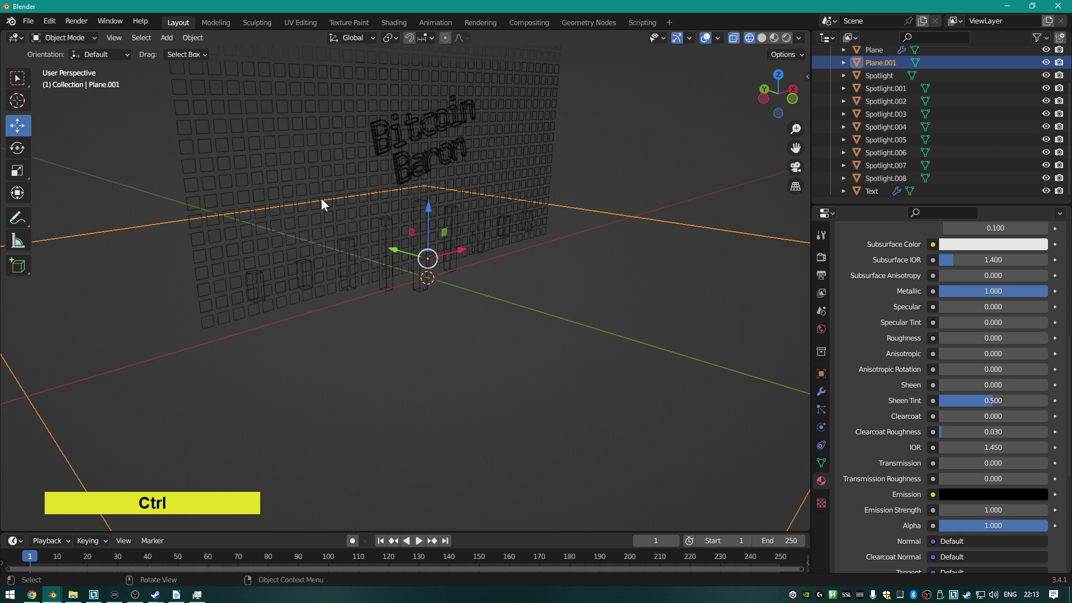
scroll(340, 207, down, 5)
scroll(463, 267, up, 4)
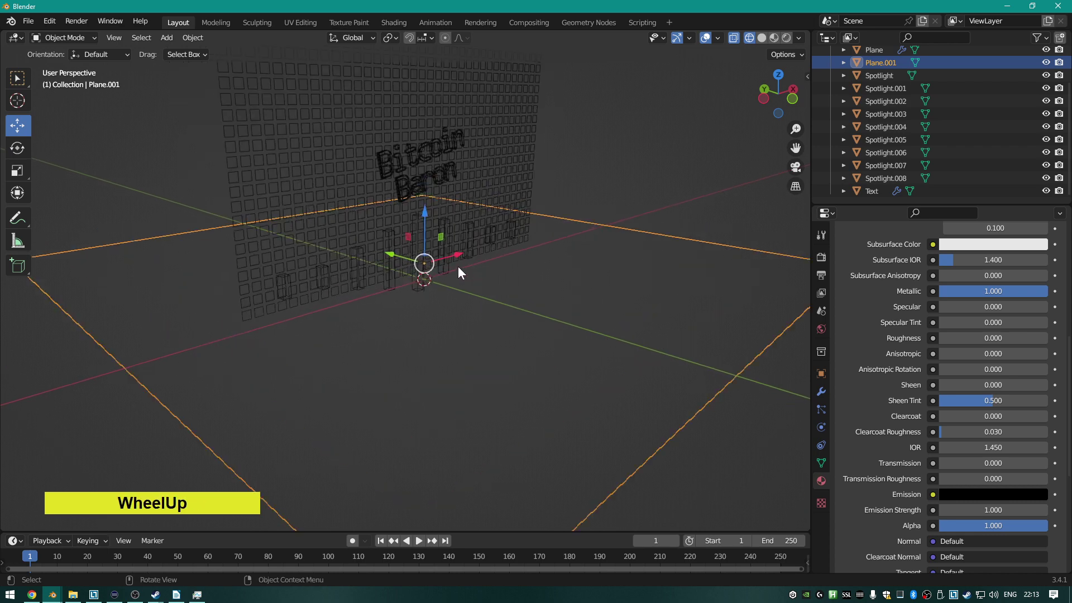
scroll(430, 276, down, 2)
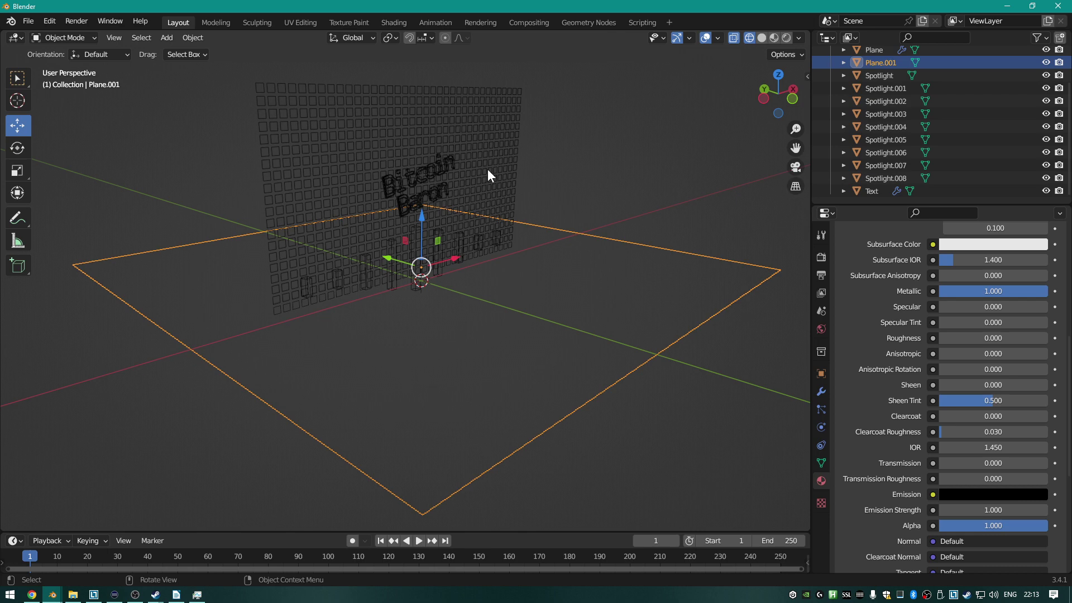
scroll(371, 251, down, 1)
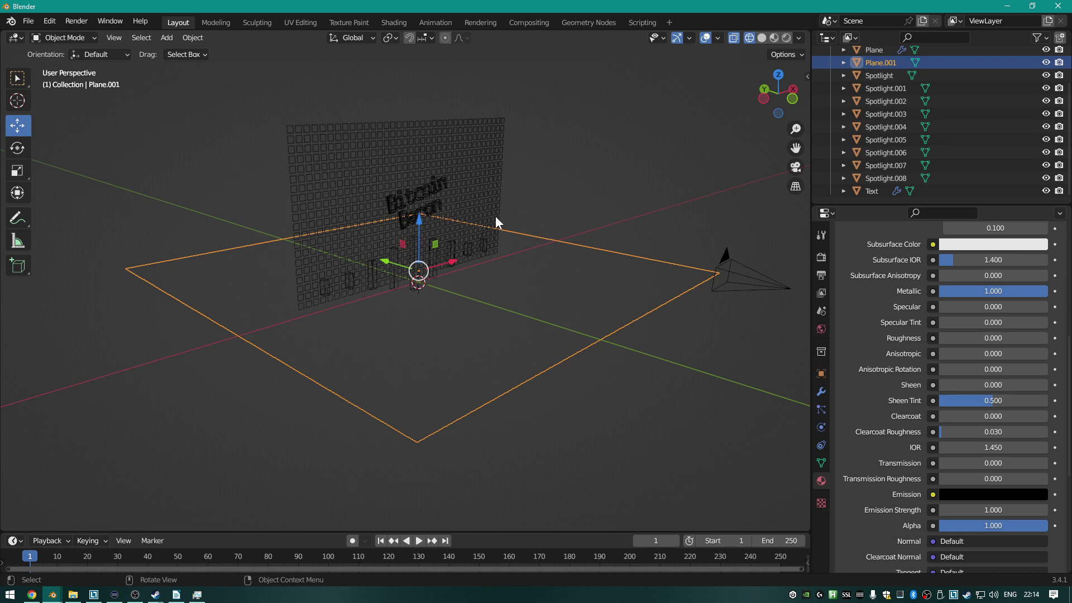
scroll(508, 223, up, 2)
scroll(511, 227, down, 1)
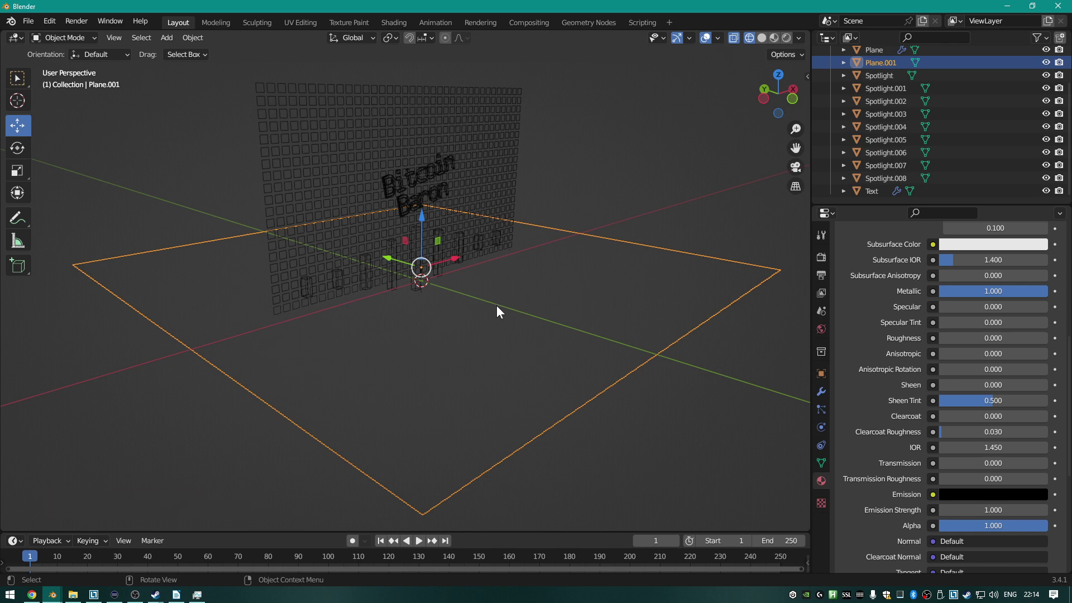
scroll(496, 308, down, 1)
Subdivide the floor plane's mesh in Edit Mode with the number of cuts set to 100.
key(ctrl+e)
key(Tab)
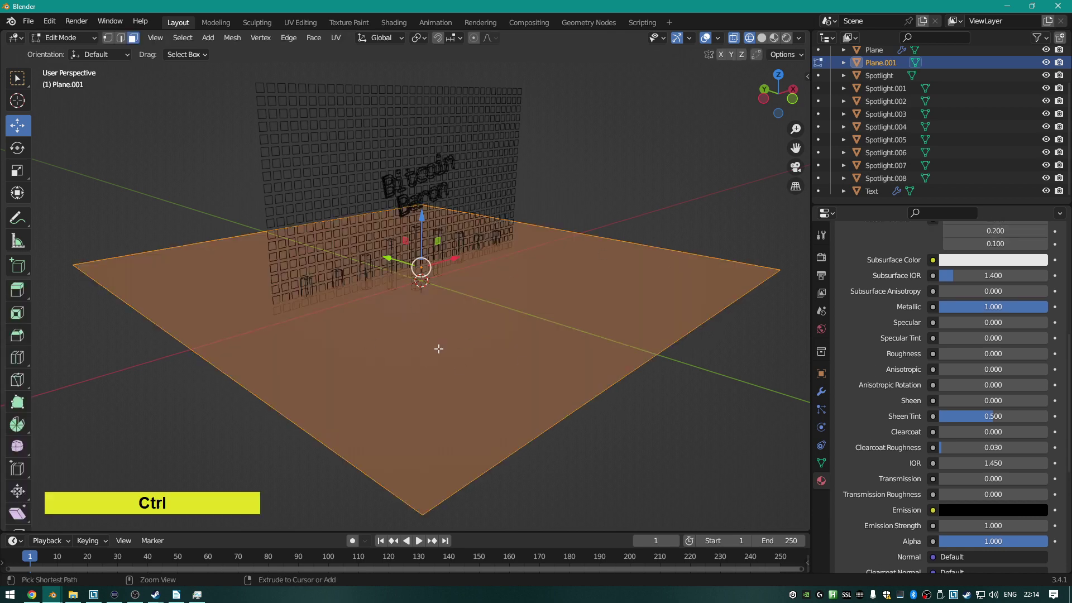
key(ctrl+e)
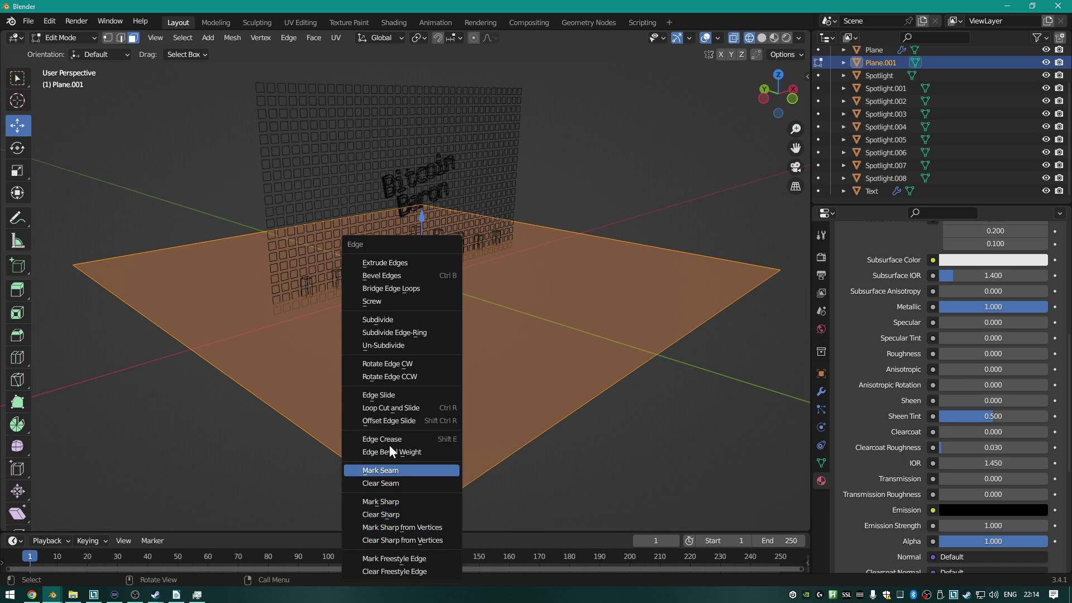
click(394, 323)
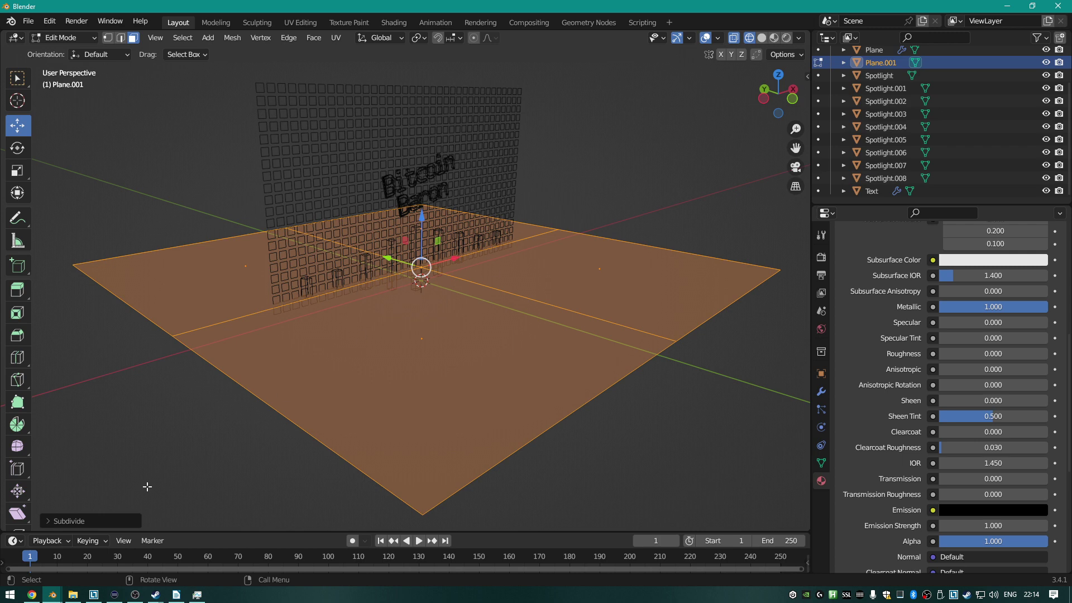
click(48, 521)
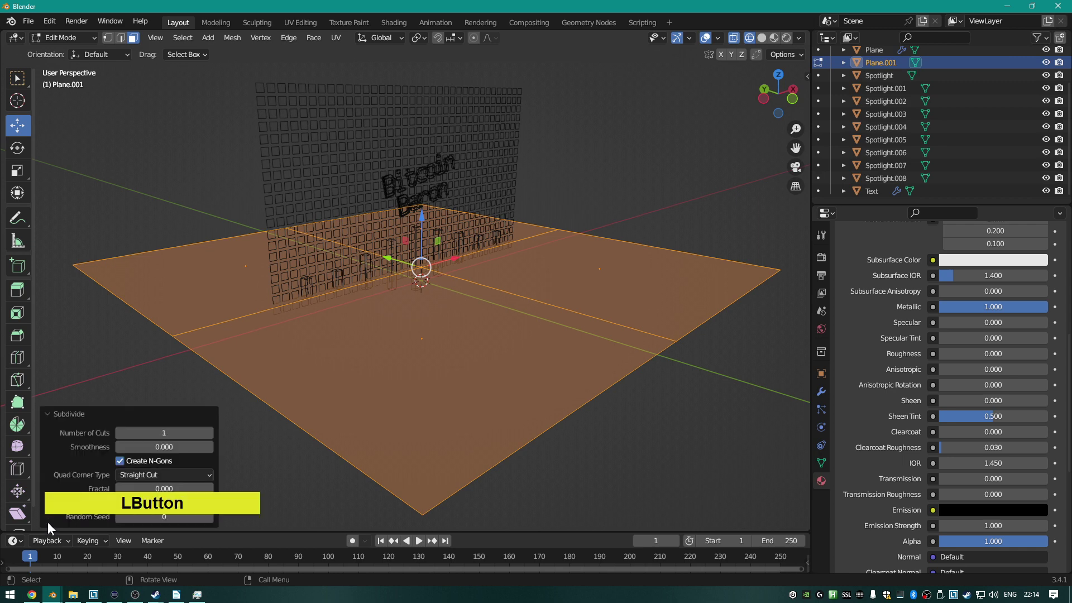
click(135, 434)
drag(135, 434, 178, 434)
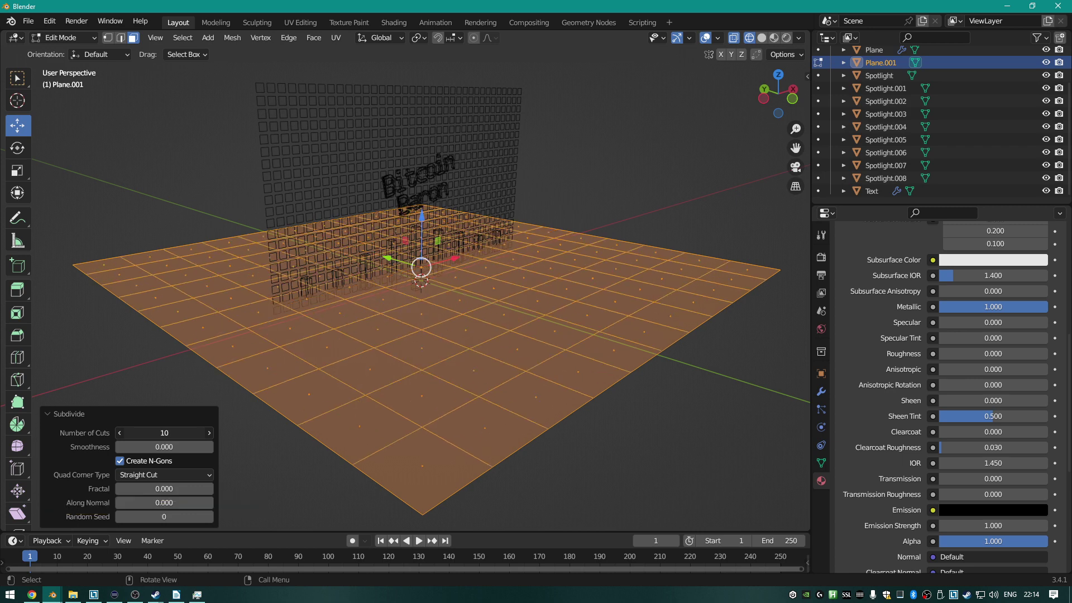
click(157, 434)
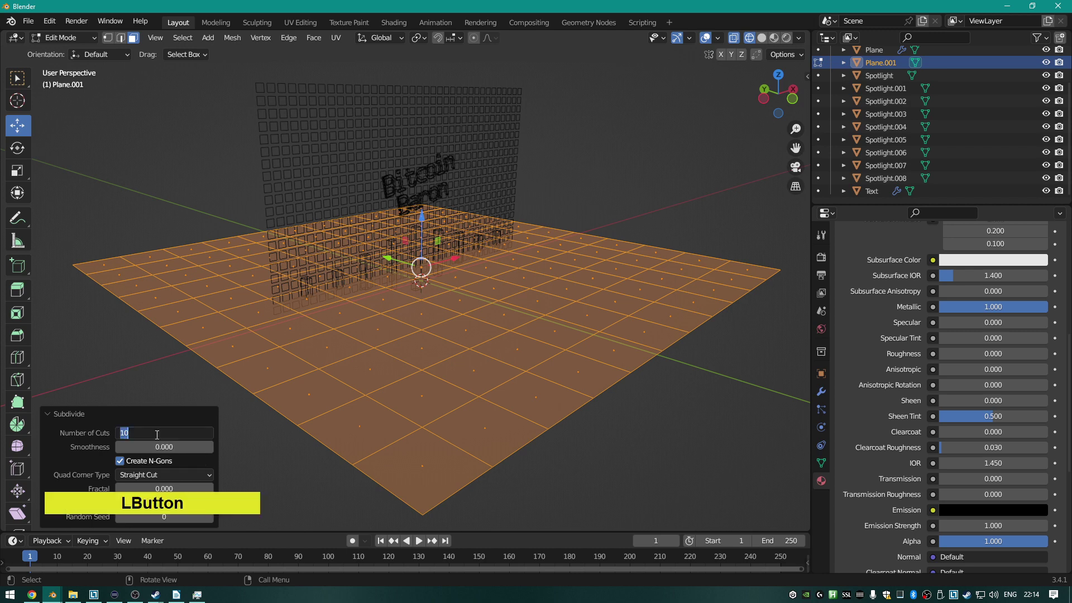
text(100)
key(Return)
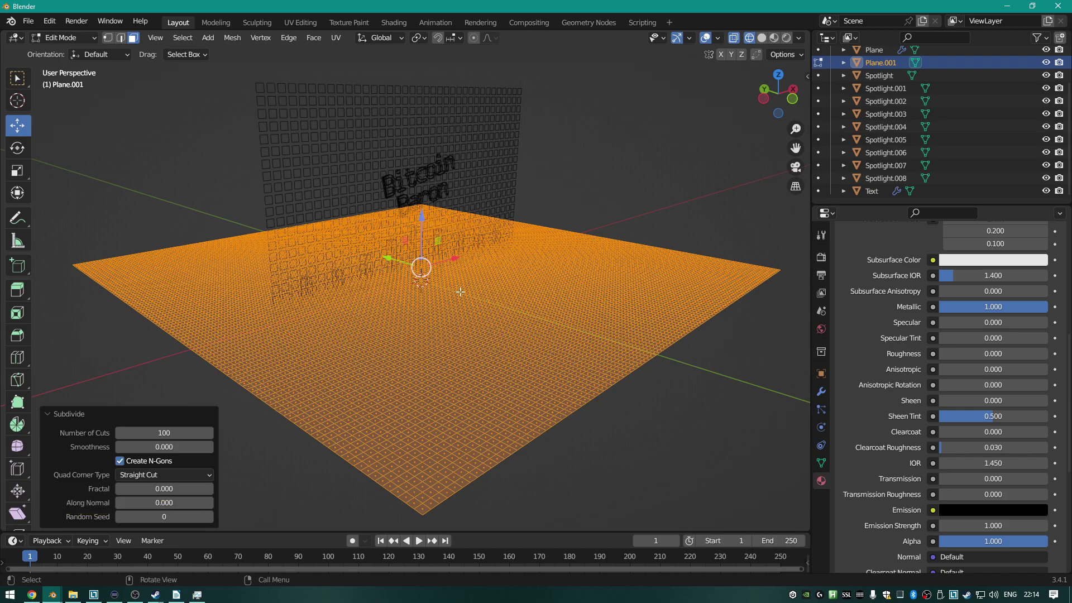
Inspect the subdivided floor's mesh density around the spotlight bases through the camera view.
middle_drag(522, 293, 466, 327)
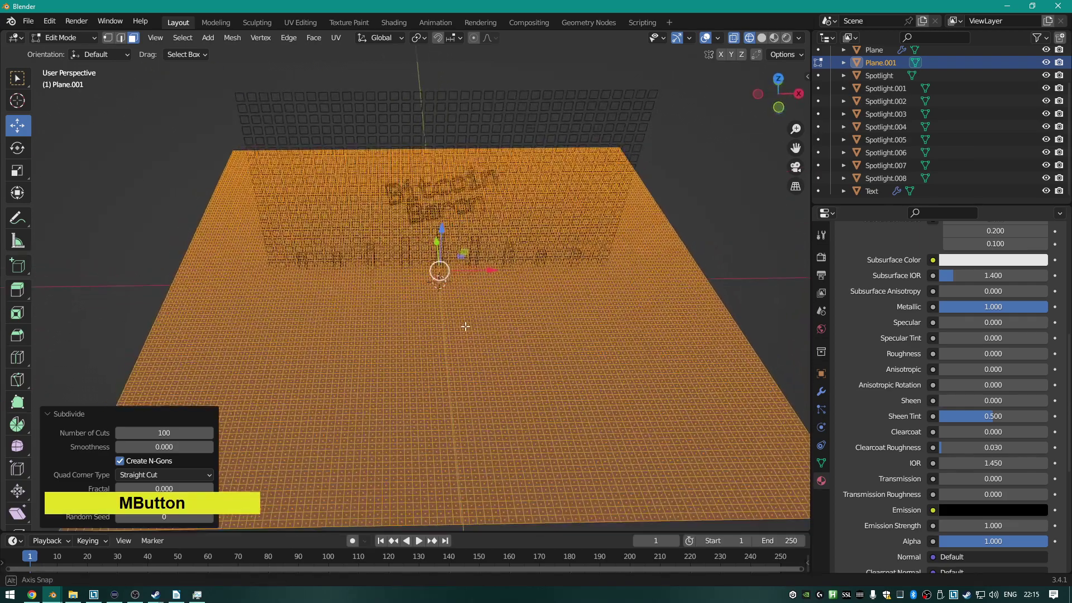
key(KP_0)
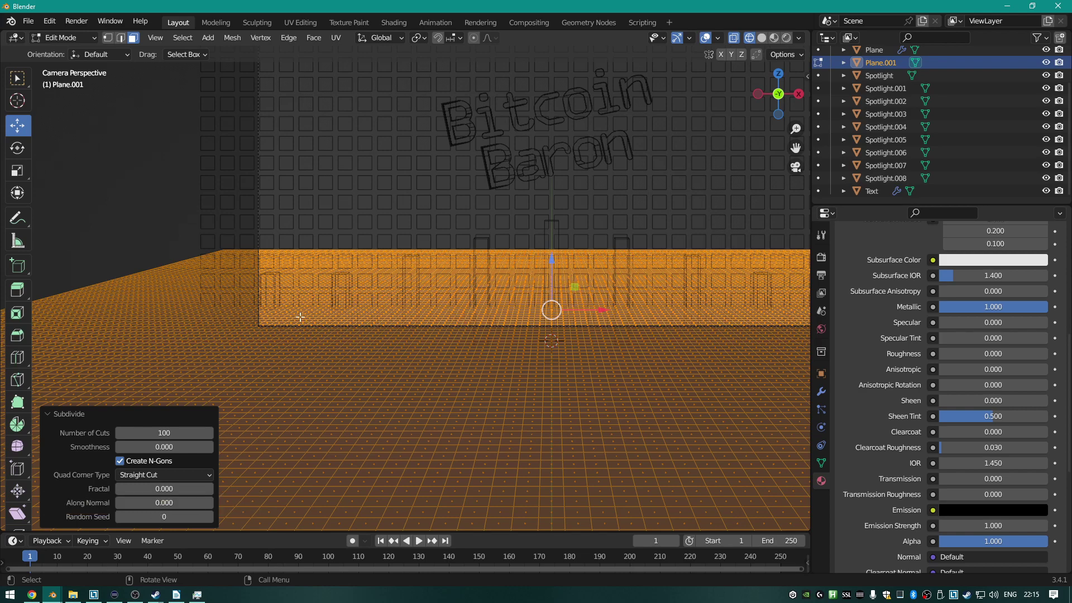
scroll(359, 304, down, 3)
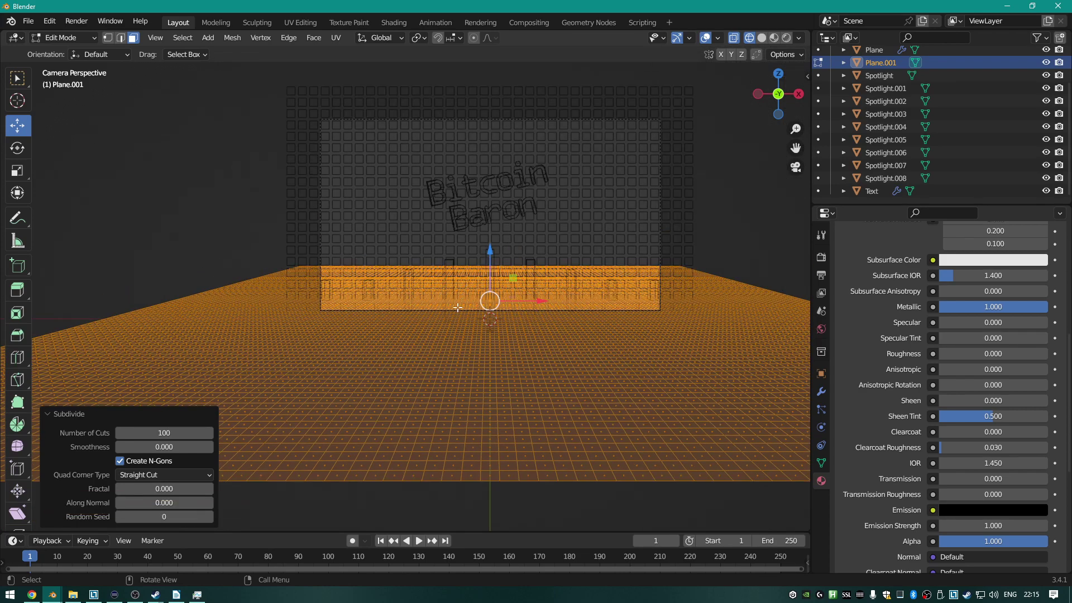
scroll(426, 350, up, 3)
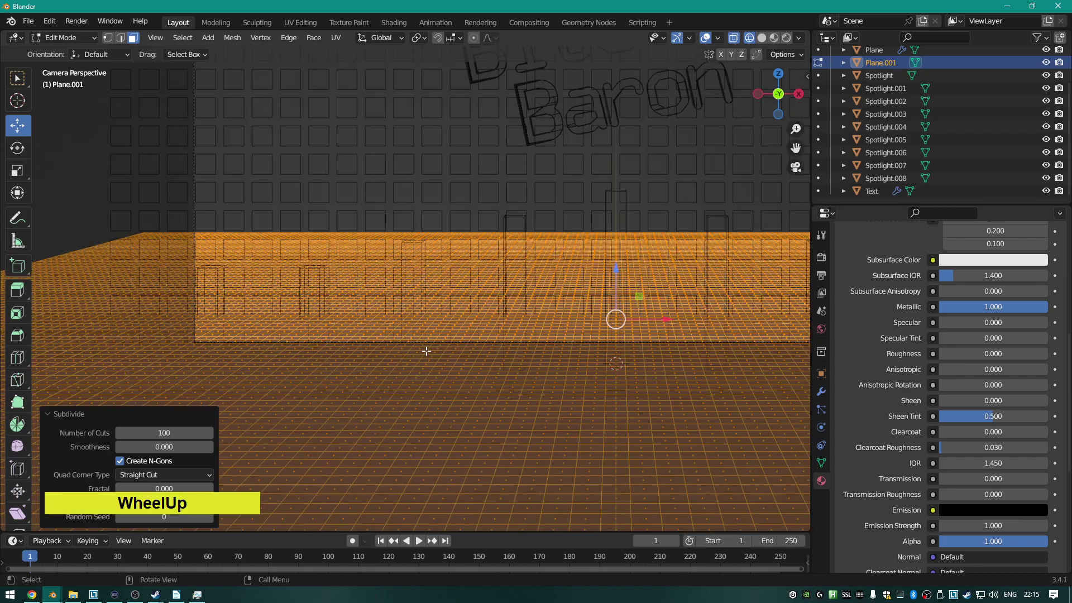
scroll(429, 357, up, 2)
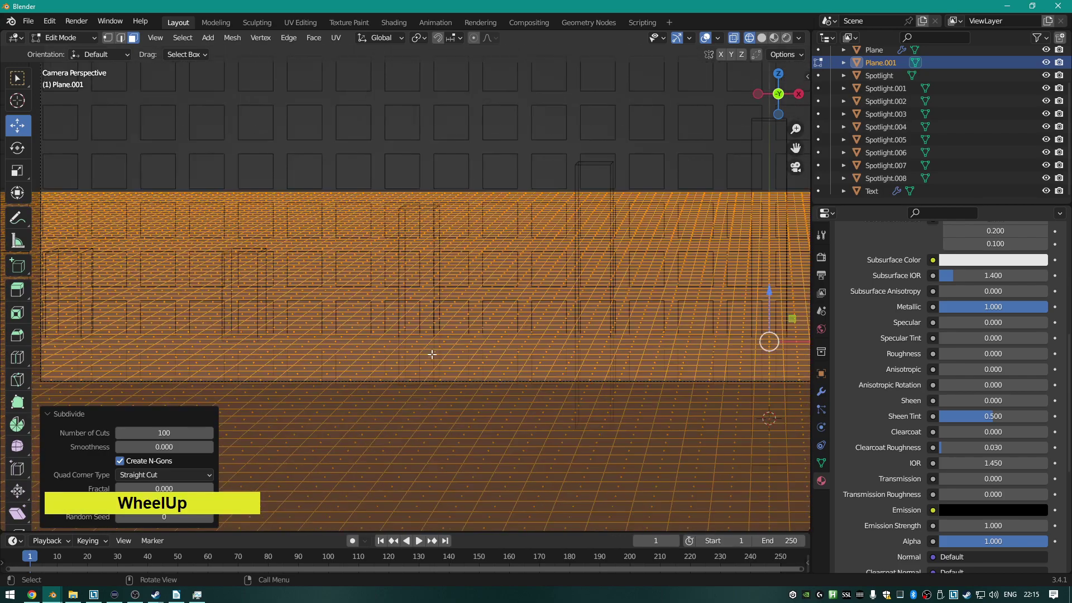
Leave Edit Mode and examine the subdivided floor's reflections of the sign and spotlights in Rendered shading.
middle_drag(430, 359, 531, 313)
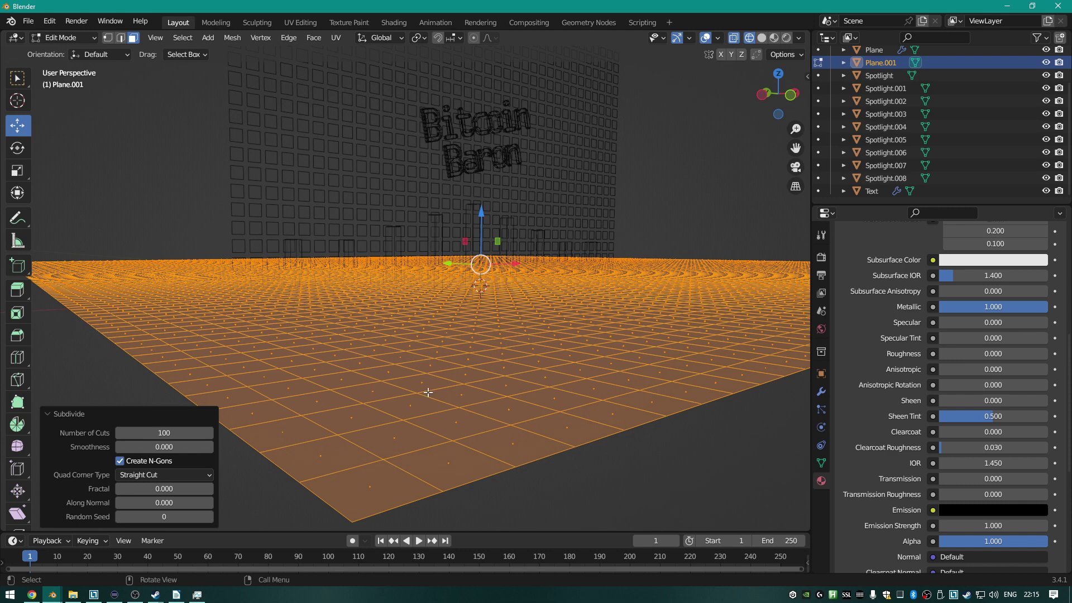
key(Tab)
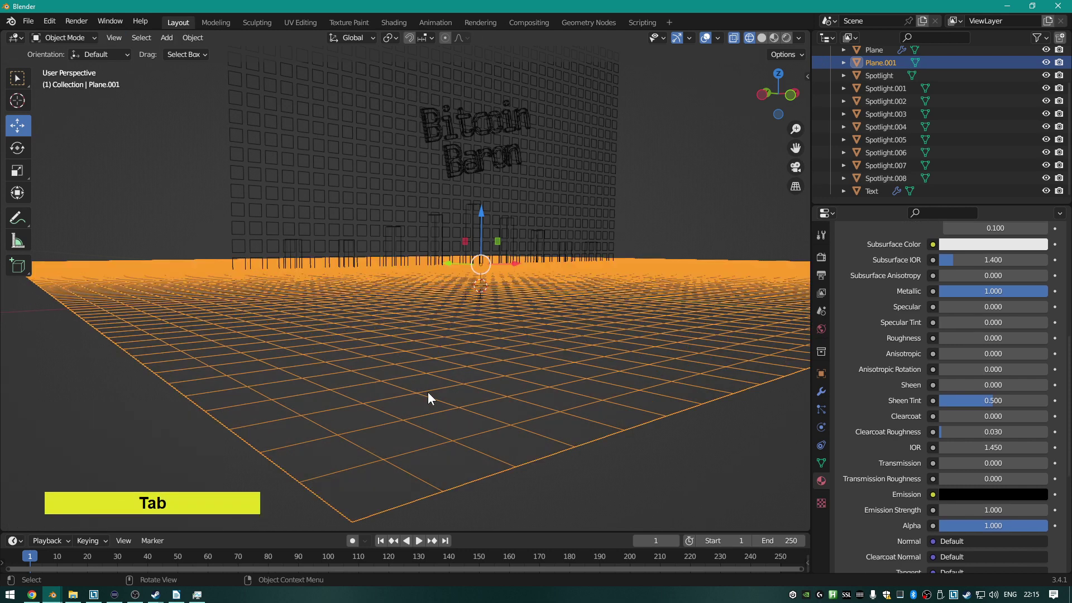
key(x)
key(Escape)
key(z)
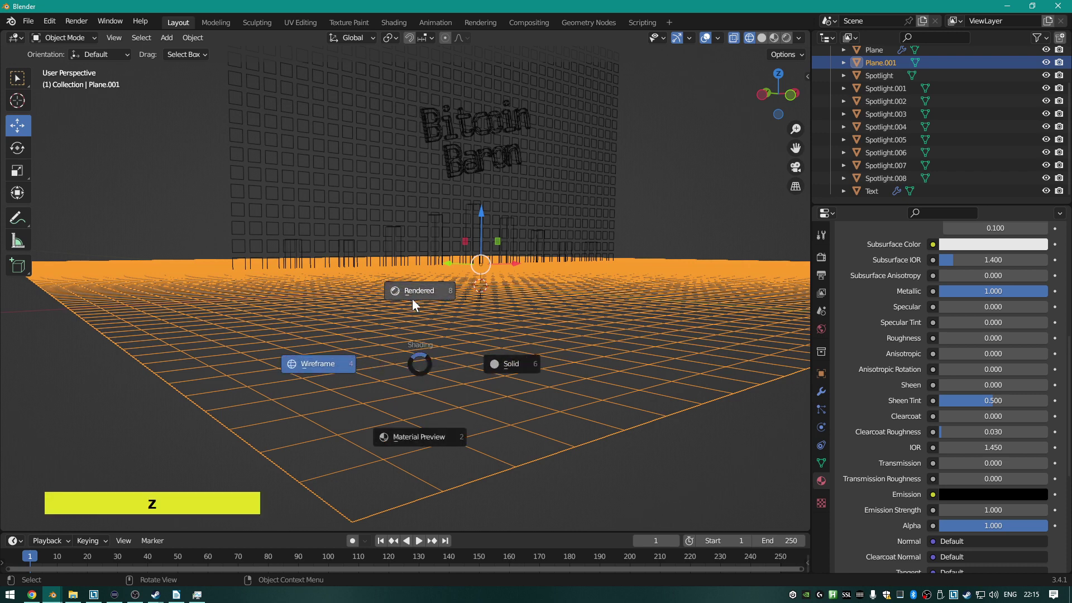
click(411, 297)
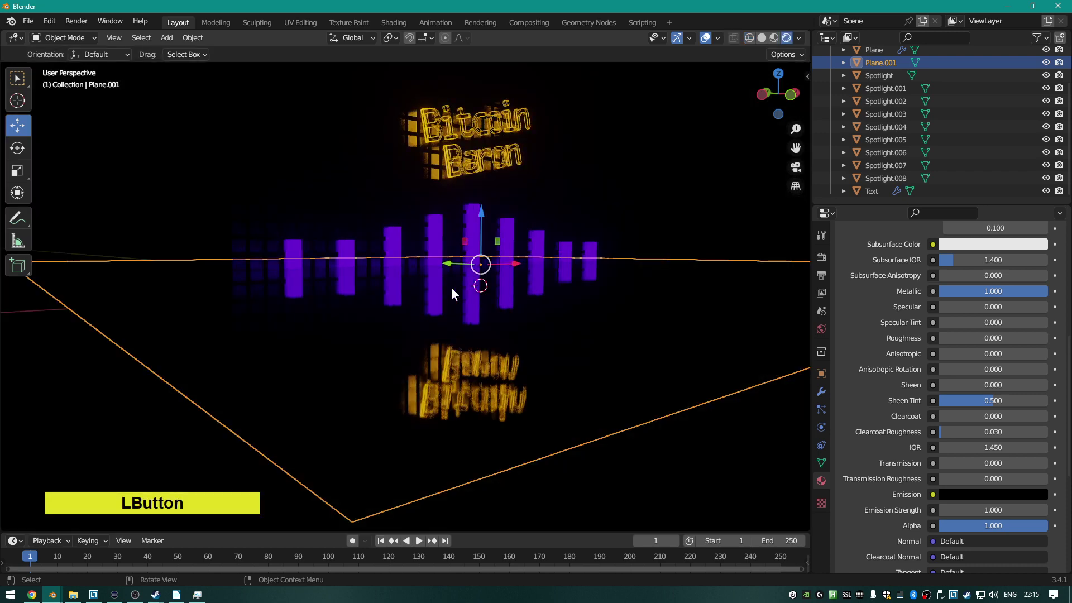
middle_drag(451, 287, 435, 311)
scroll(427, 313, up, 2)
scroll(427, 316, down, 1)
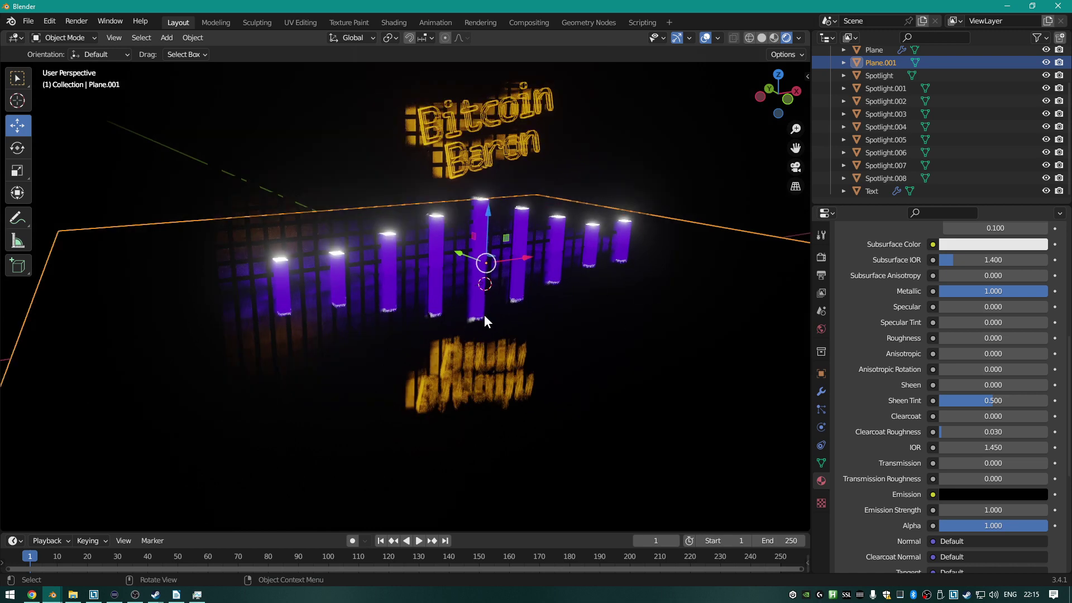
Return the viewport to Wireframe shading and put the floor plane into Edit Mode with all its faces selected.
key(z)
click(403, 312)
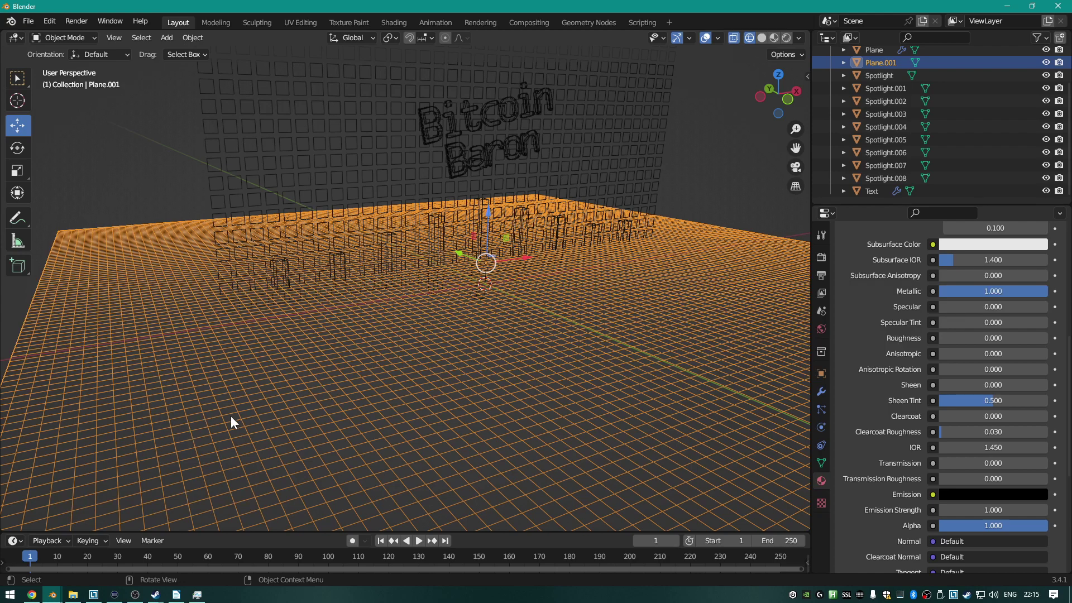
shift+middle_drag(352, 422, 306, 294)
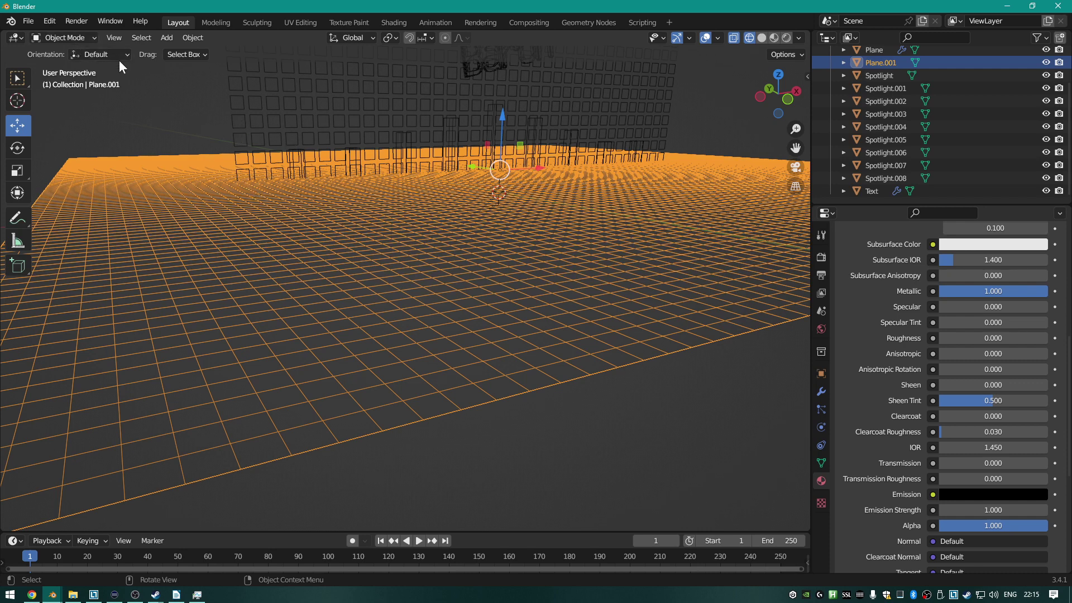
key(Tab)
click(218, 195)
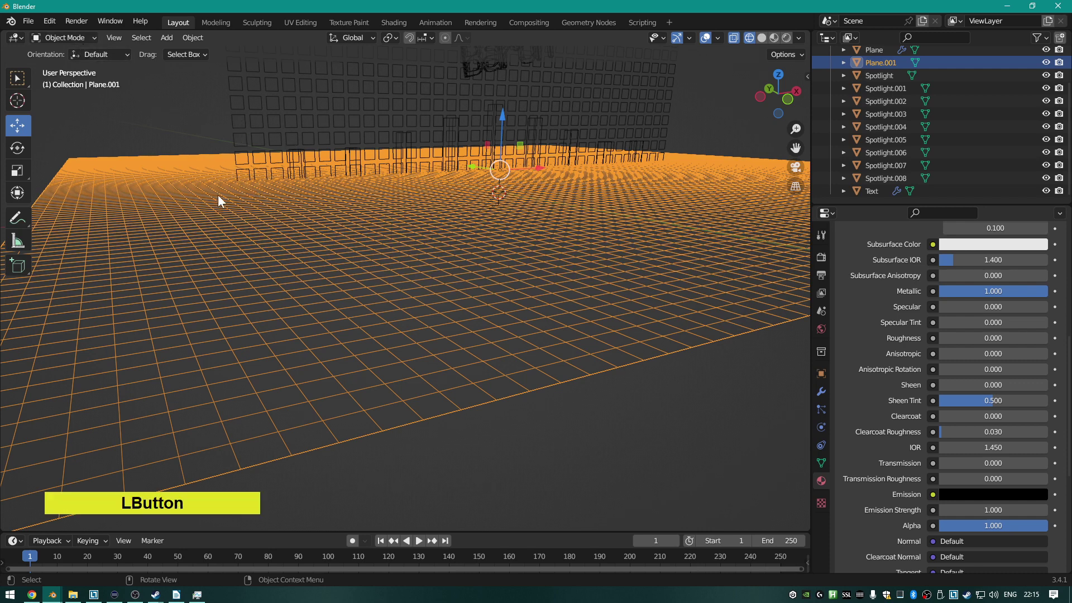
key(Tab)
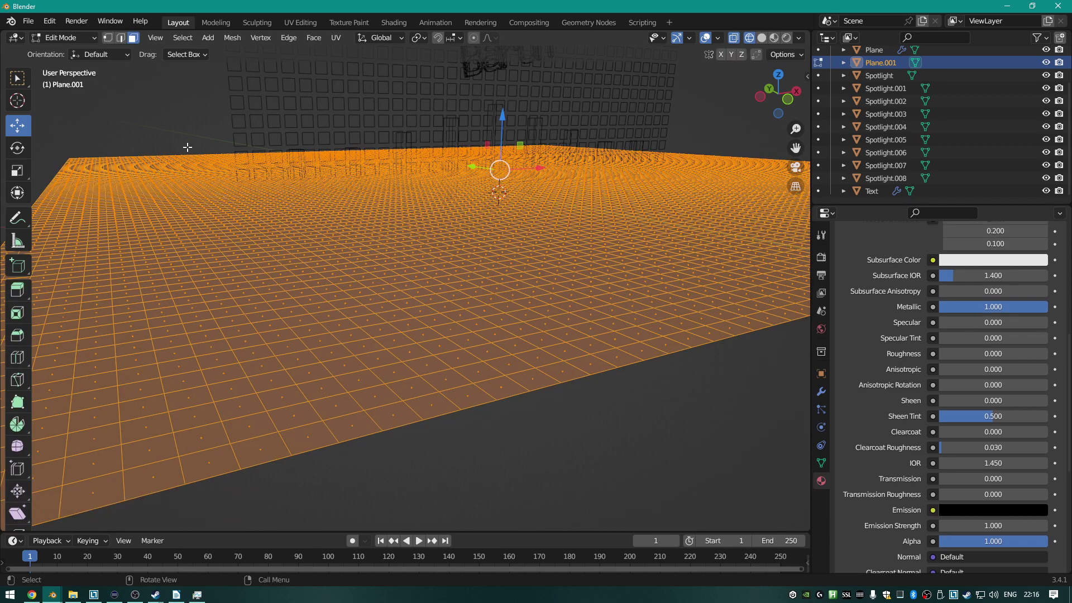
key(Tab)
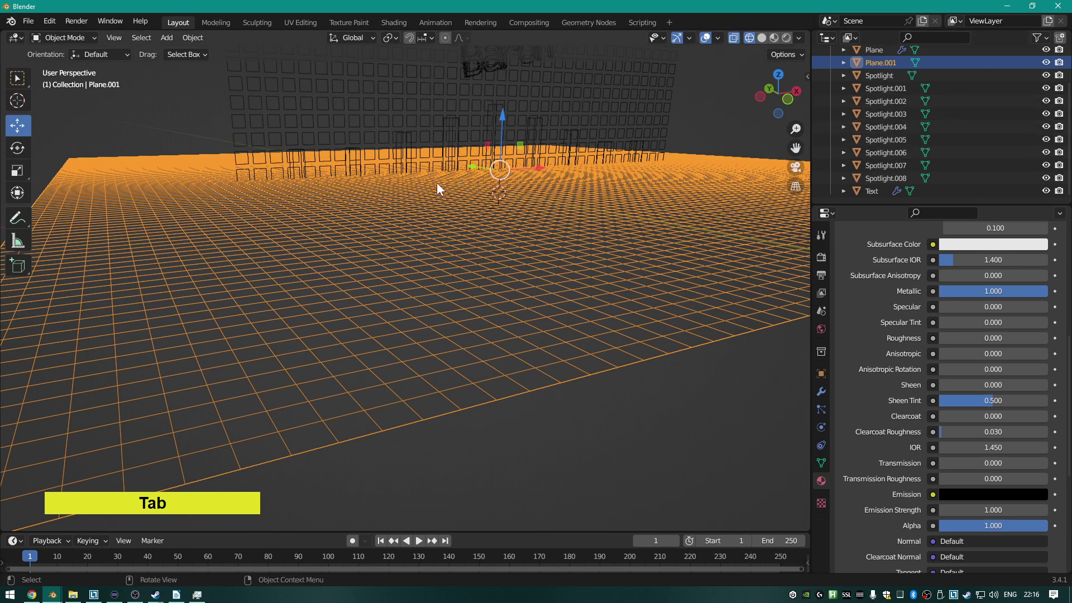
key(Tab)
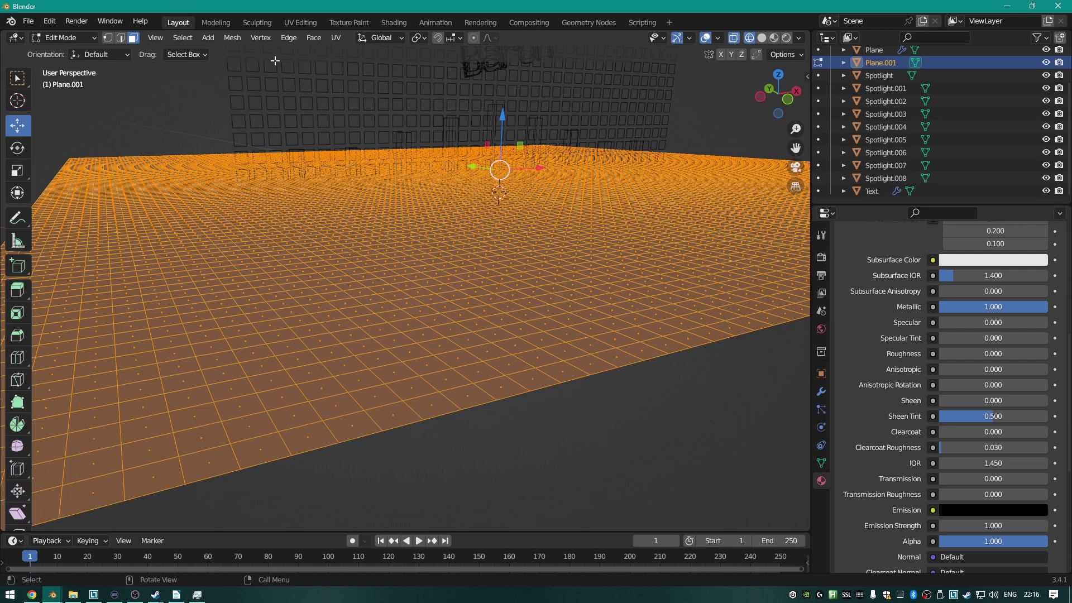
Try the Randomize transform on the whole floor mesh with an amount of 0.1 m.
click(289, 39)
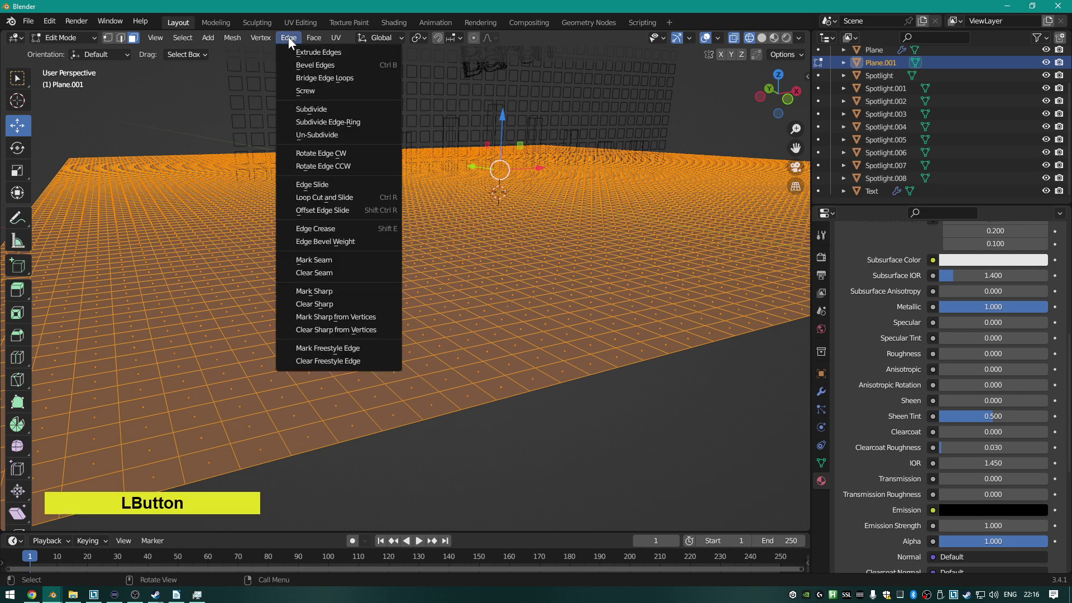
mouse_move(233, 38)
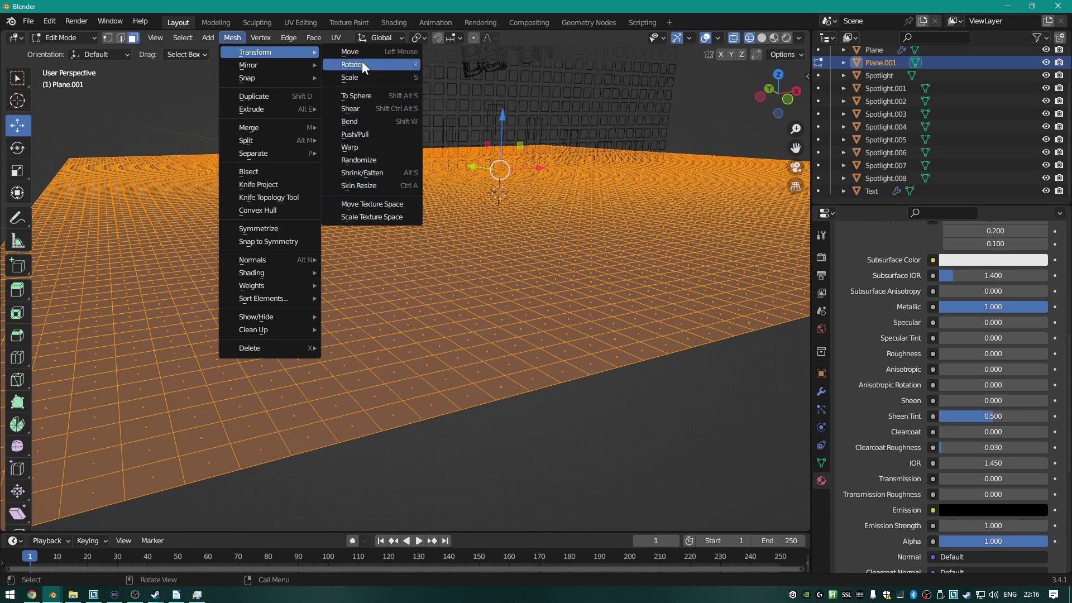
click(360, 160)
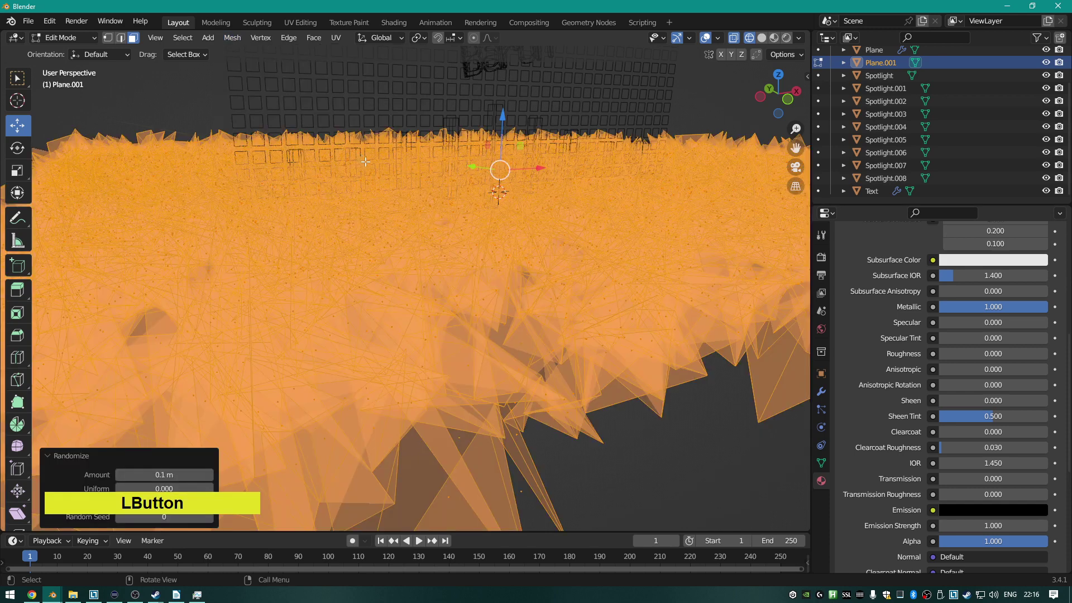
scroll(427, 167, down, 3)
scroll(419, 163, up, 3)
middle_drag(432, 167, 382, 173)
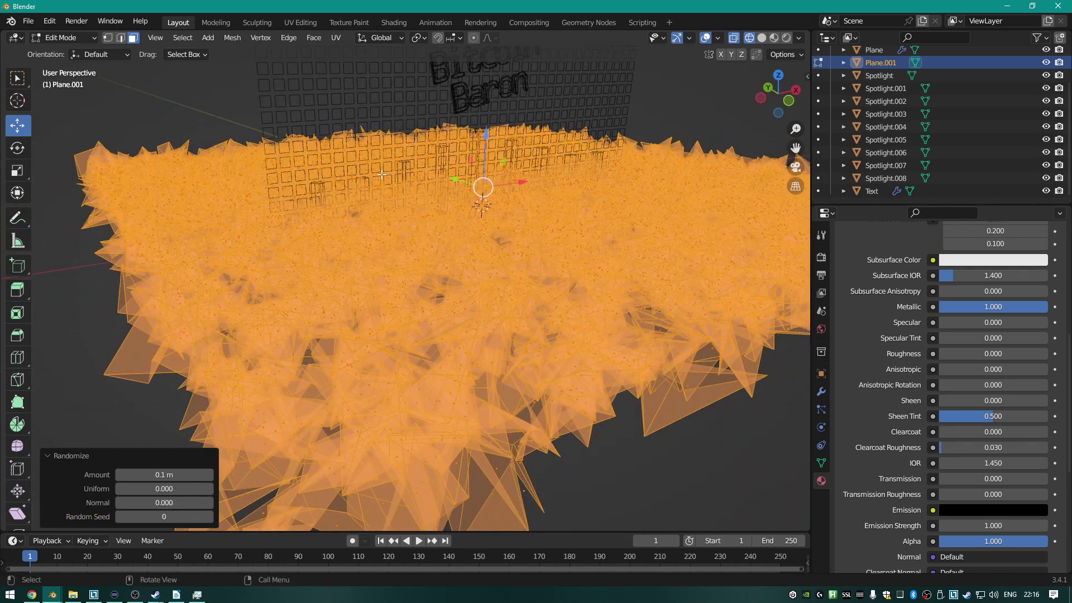
Inspect the randomized floor around the spotlights and grid in Rendered shading, and return to Wireframe shading.
key(z)
click(376, 107)
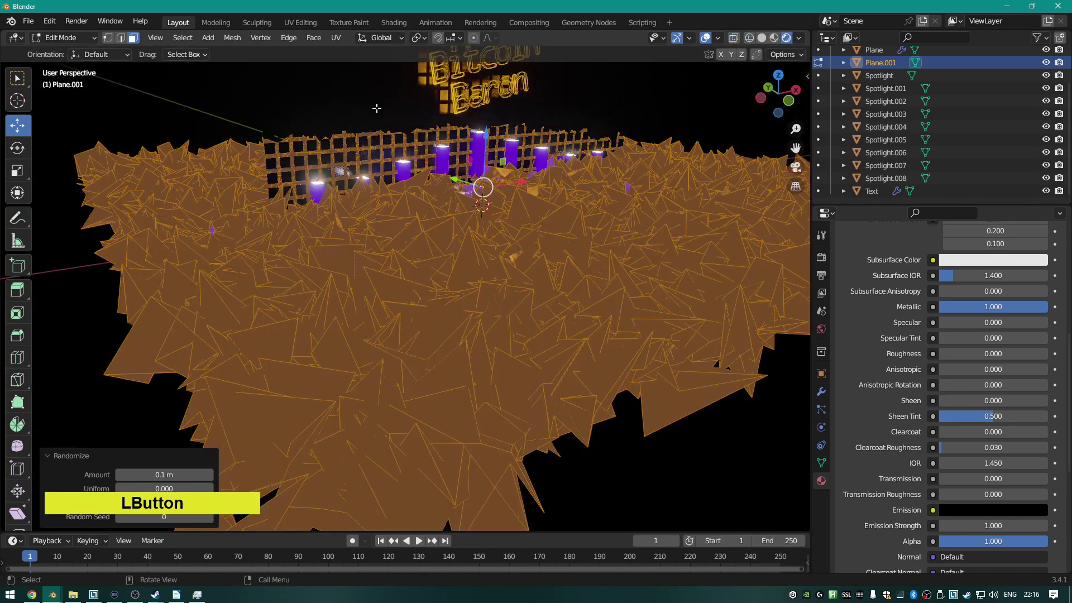
middle_drag(499, 221, 324, 308)
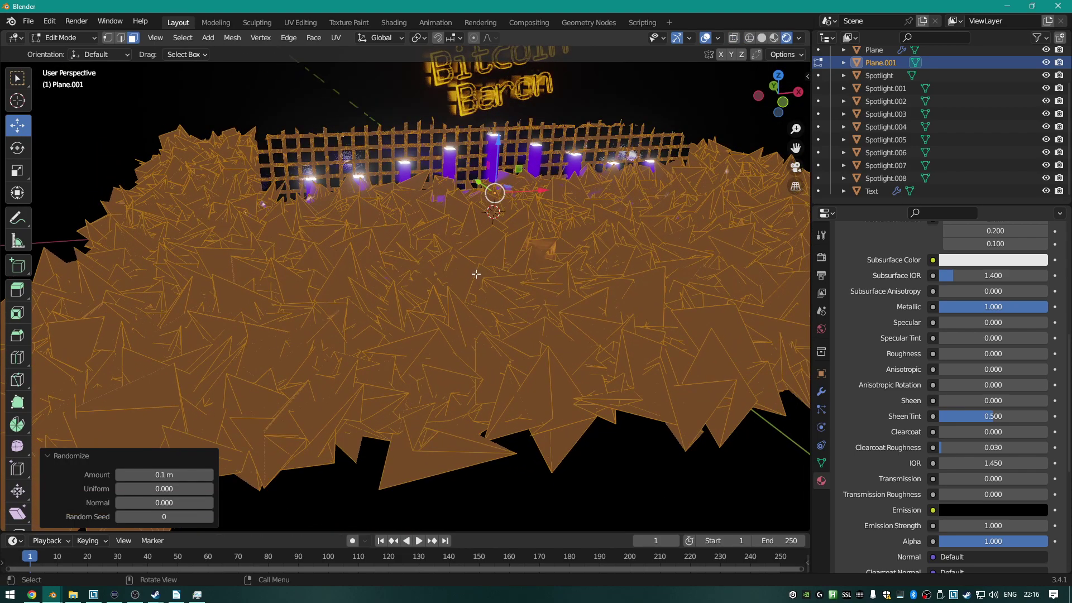
mouse_move(476, 273)
middle_down()
mouse_move(485, 257)
mouse_move(482, 268)
middle_up()
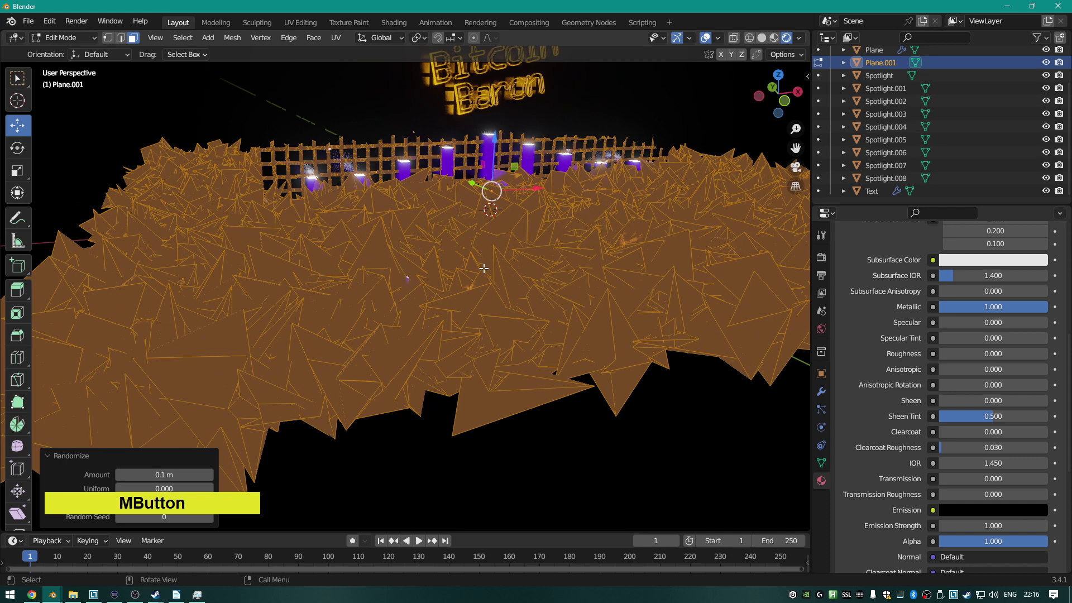
key(z)
click(398, 281)
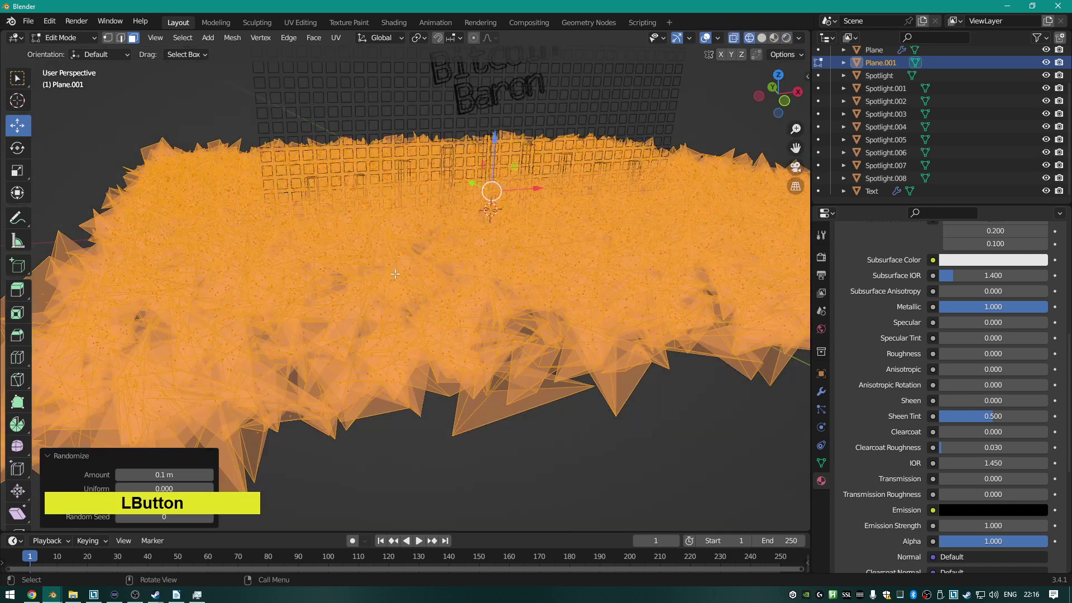
click(129, 455)
click(49, 520)
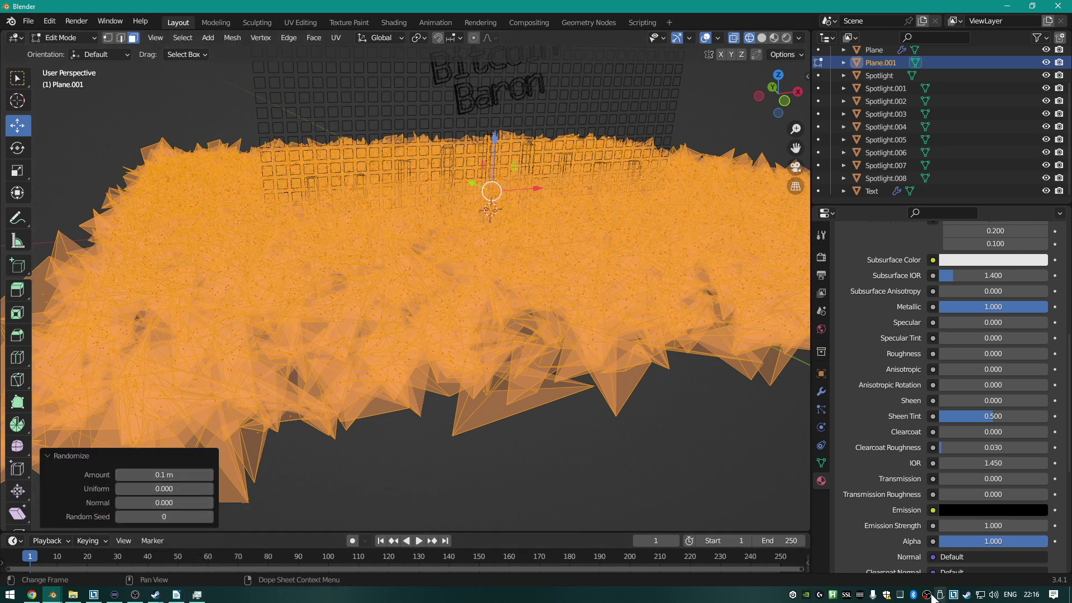
Open the KeypressOSD settings and set the overlay's fixed X position to 130.
right_click(835, 596)
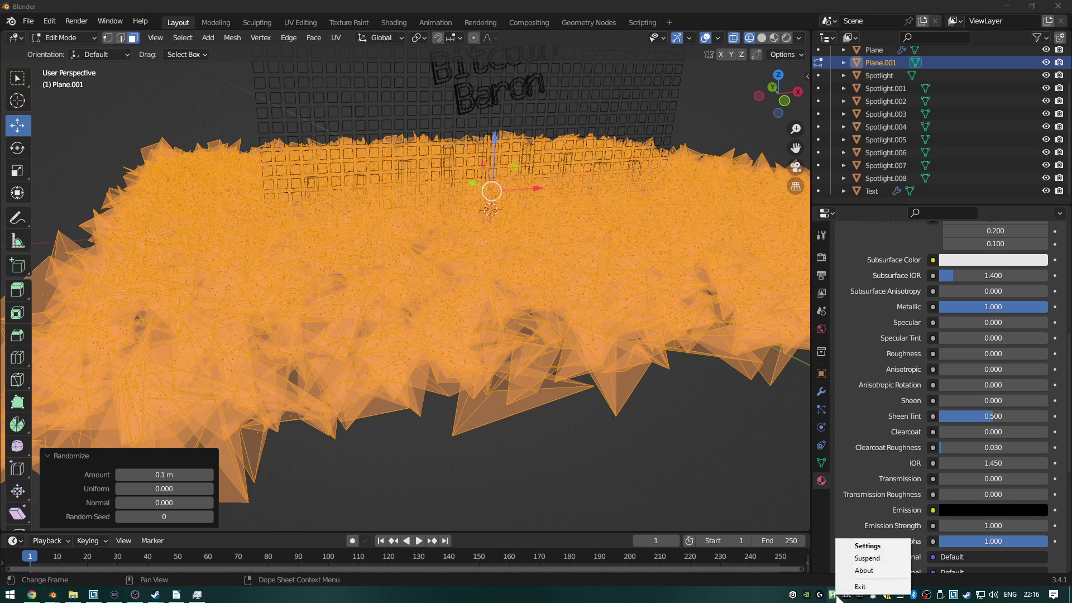
click(867, 545)
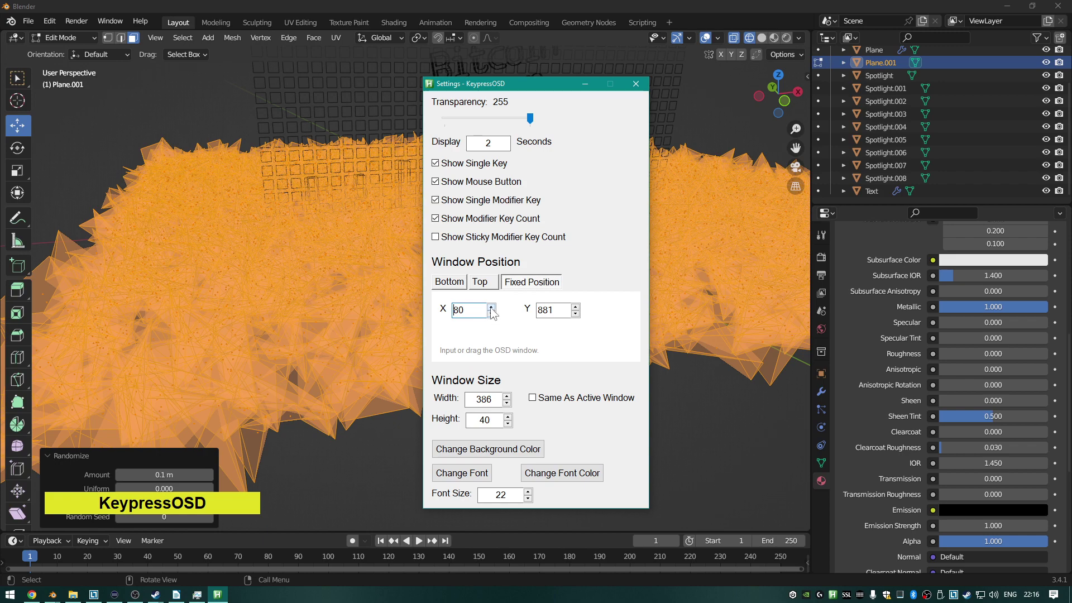
drag(491, 308, 491, 312)
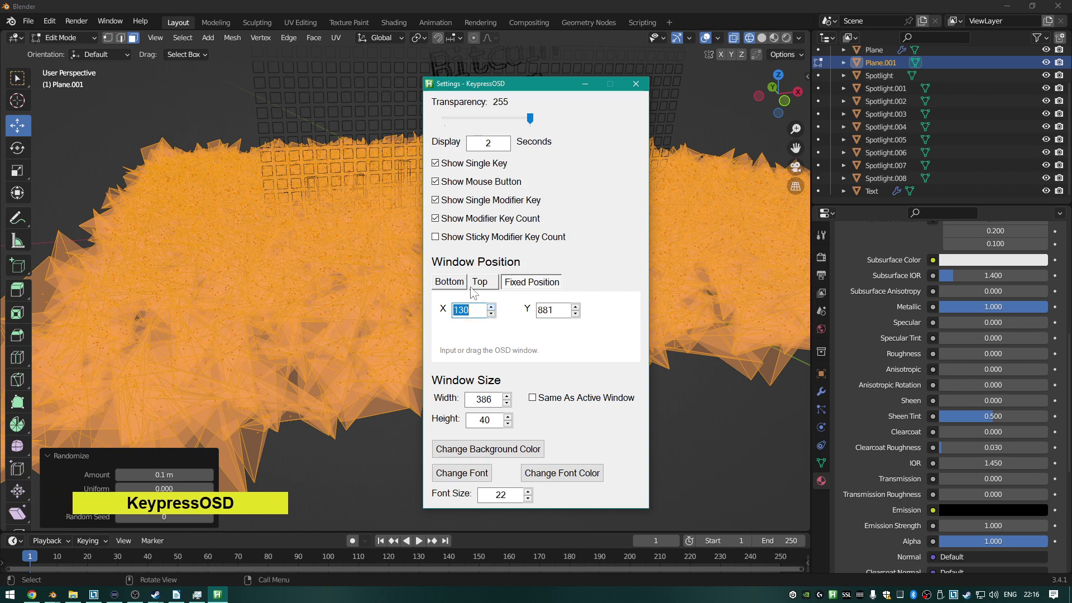
click(459, 284)
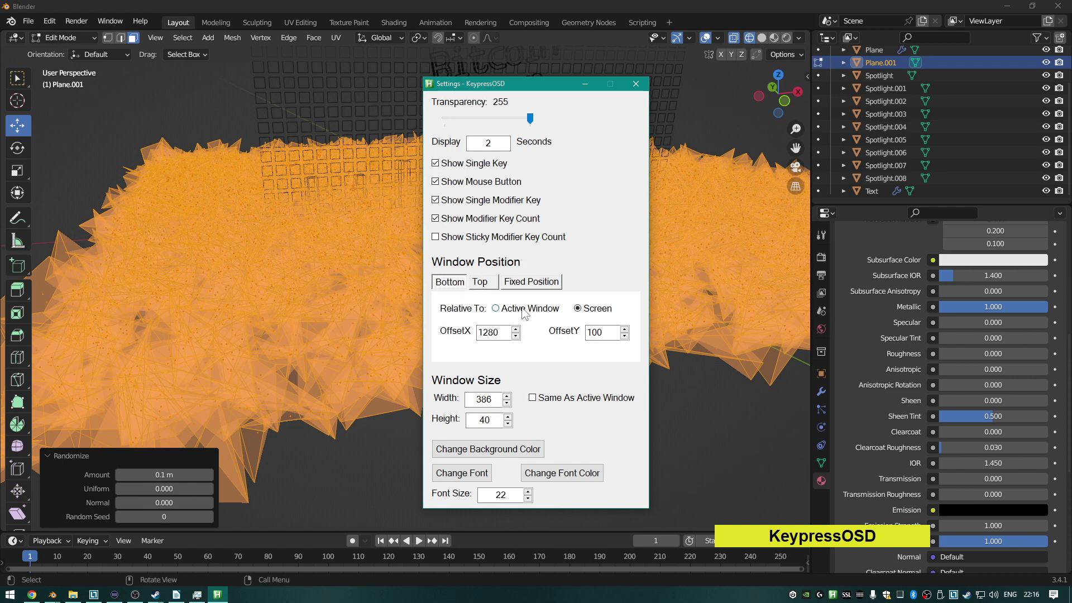
click(529, 282)
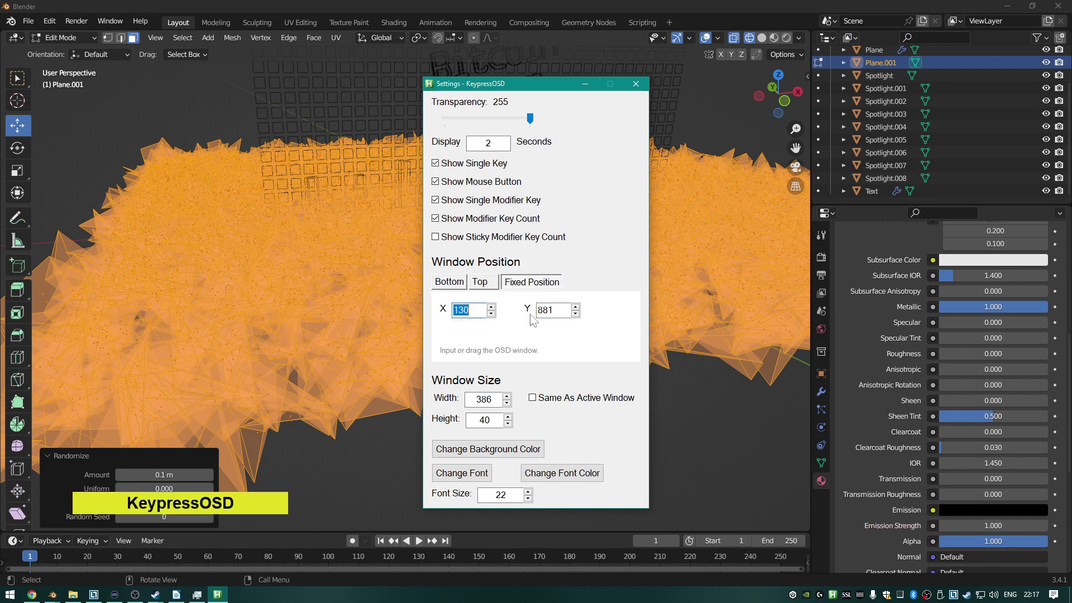
Set the KeypressOSD overlay's fixed X position to 650 and minimize its settings window.
click(490, 307)
click(491, 307)
click(490, 307)
click(491, 307)
click(490, 307)
click(491, 307)
click(491, 307)
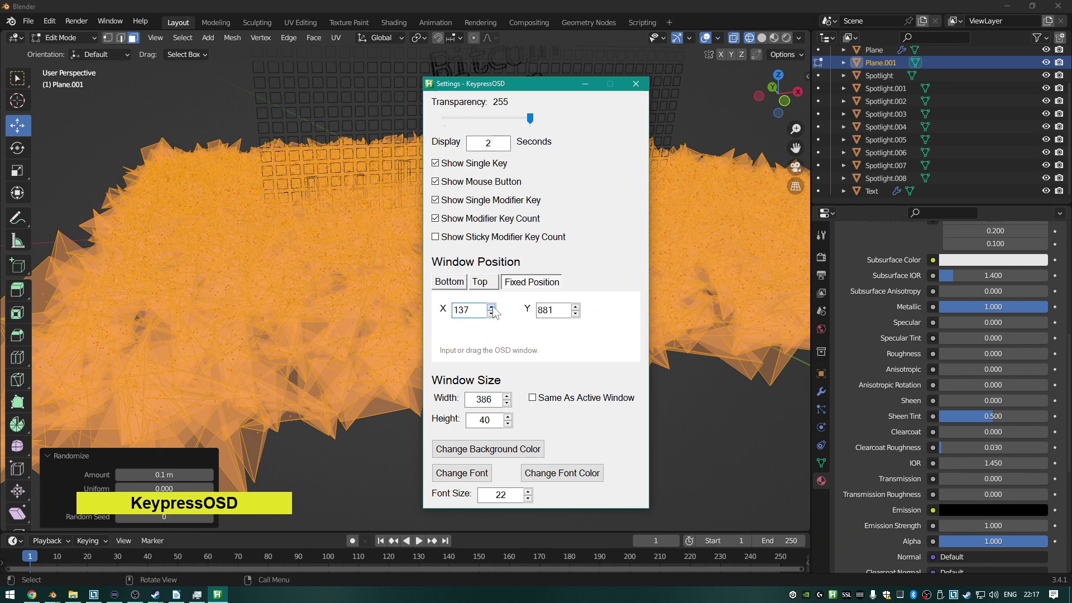
drag(492, 307, 491, 308)
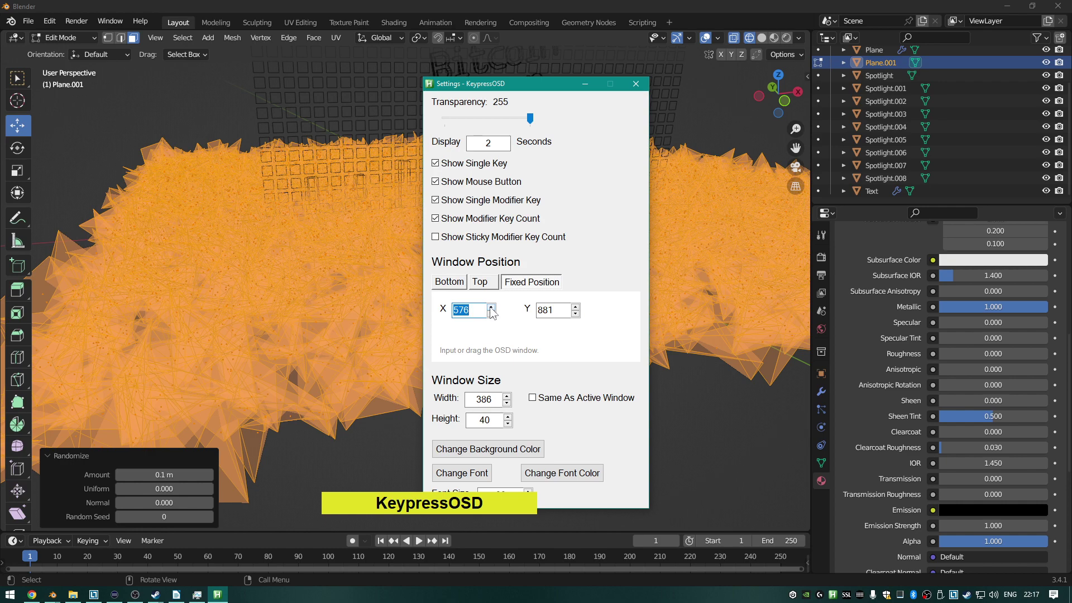
drag(491, 308, 491, 309)
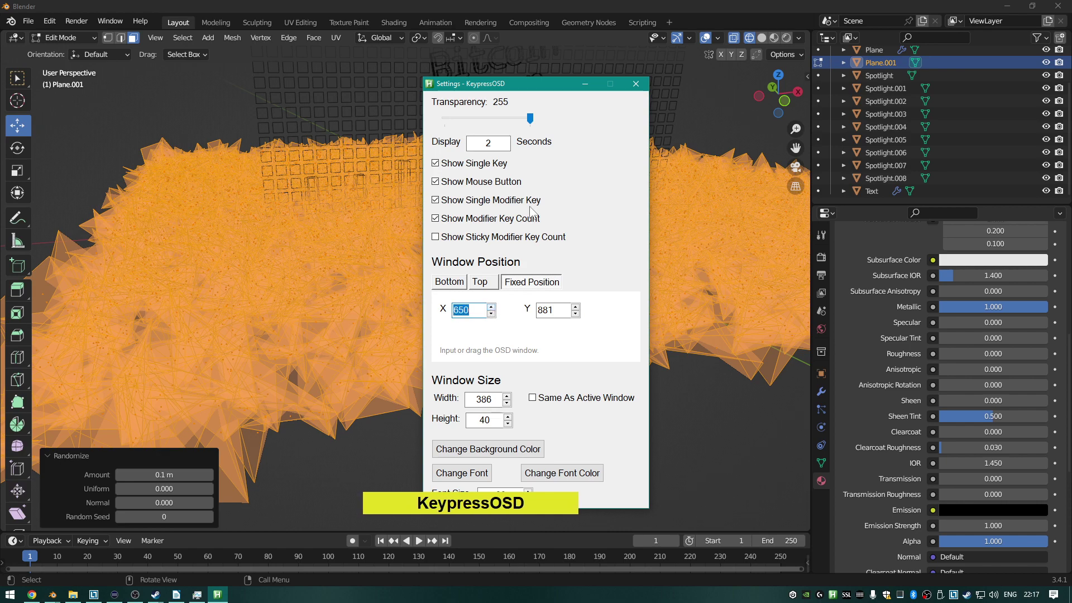
click(582, 84)
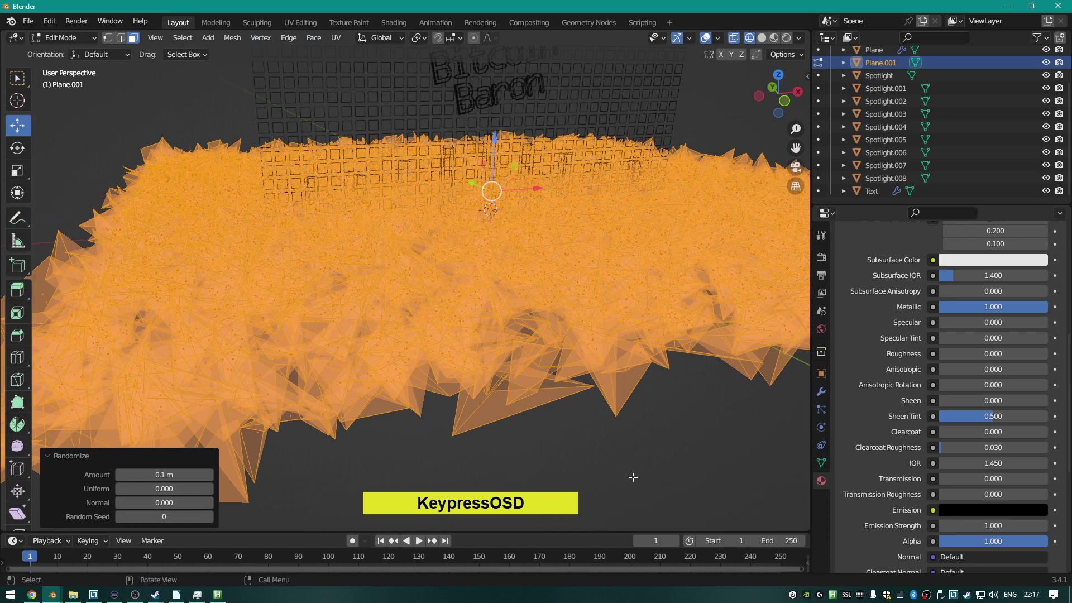
Undo the accidental deselection and the Randomize transform on the floor mesh.
click(699, 459)
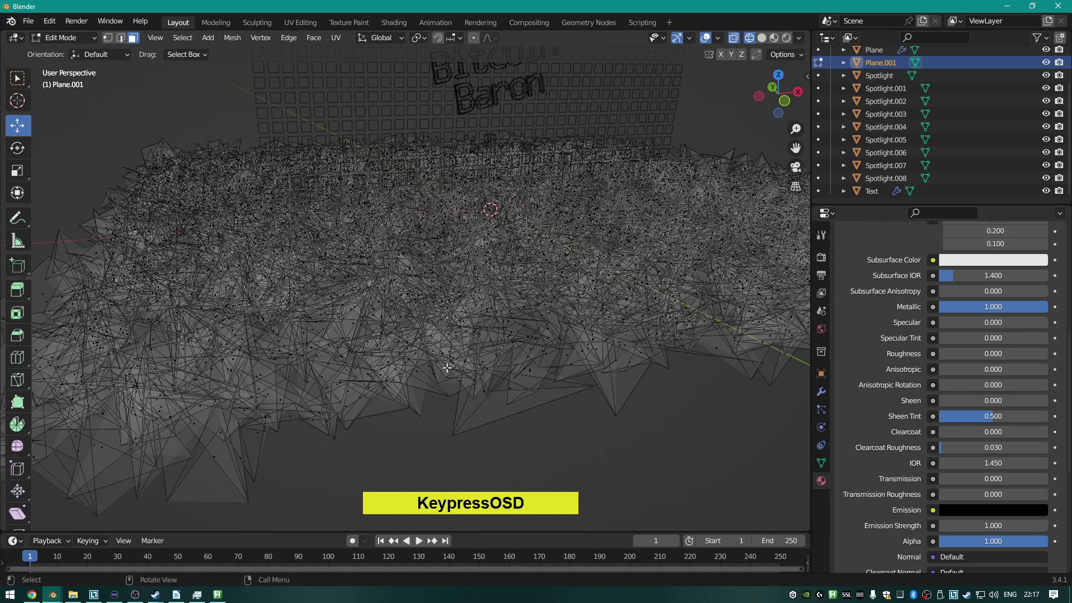
key(ctrl)
key(ctrl+z)
key(ctrl+z)
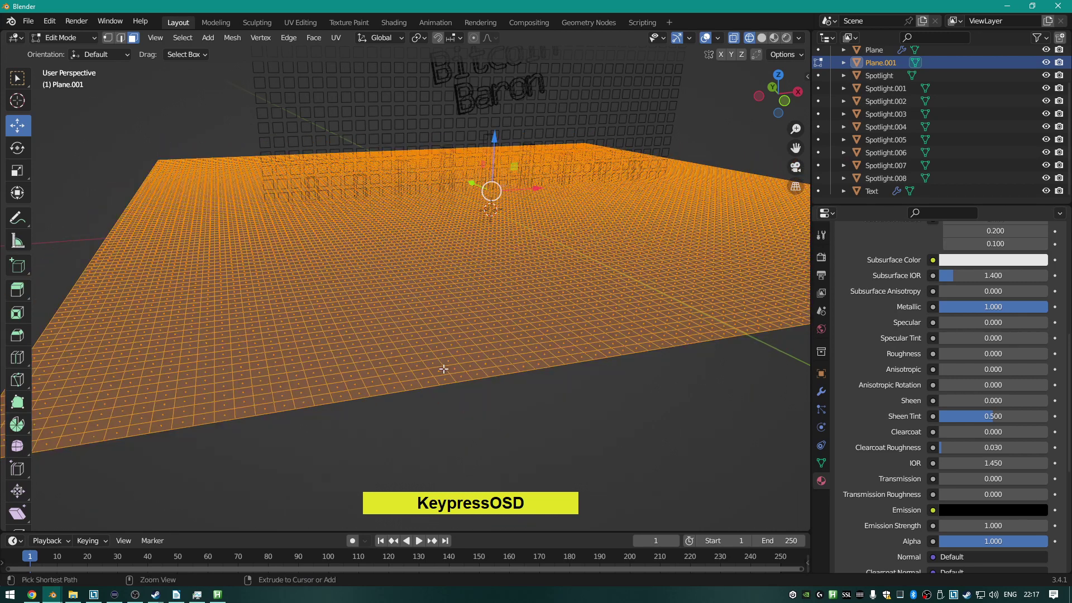
Randomize the floor mesh's vertices with the amount set to 0.02 m.
click(232, 39)
mouse_move(240, 51)
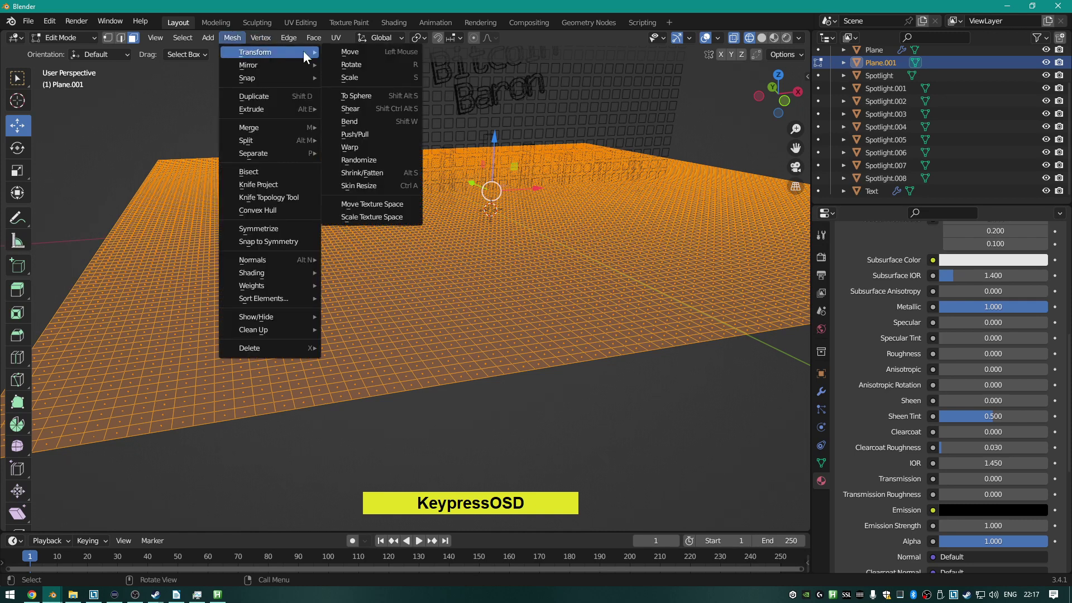
click(365, 162)
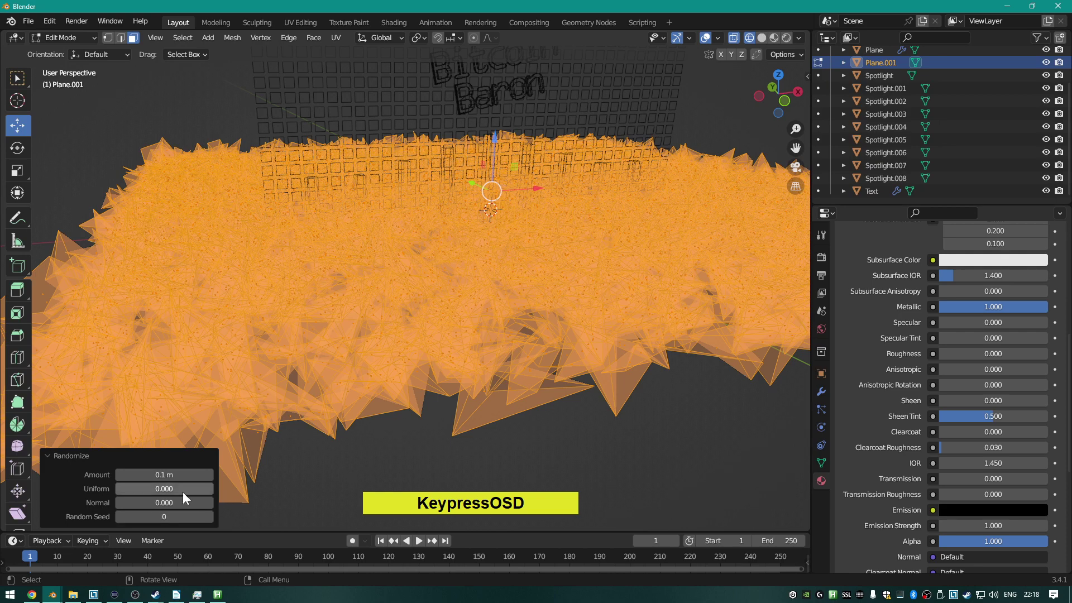
click(119, 475)
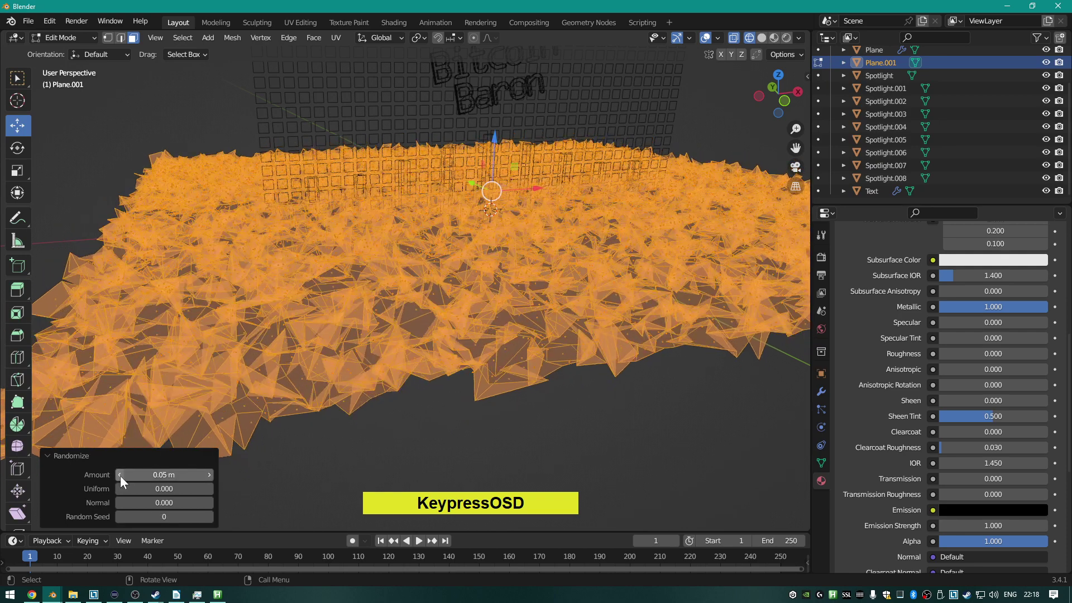
click(120, 476)
click(120, 476)
click(120, 475)
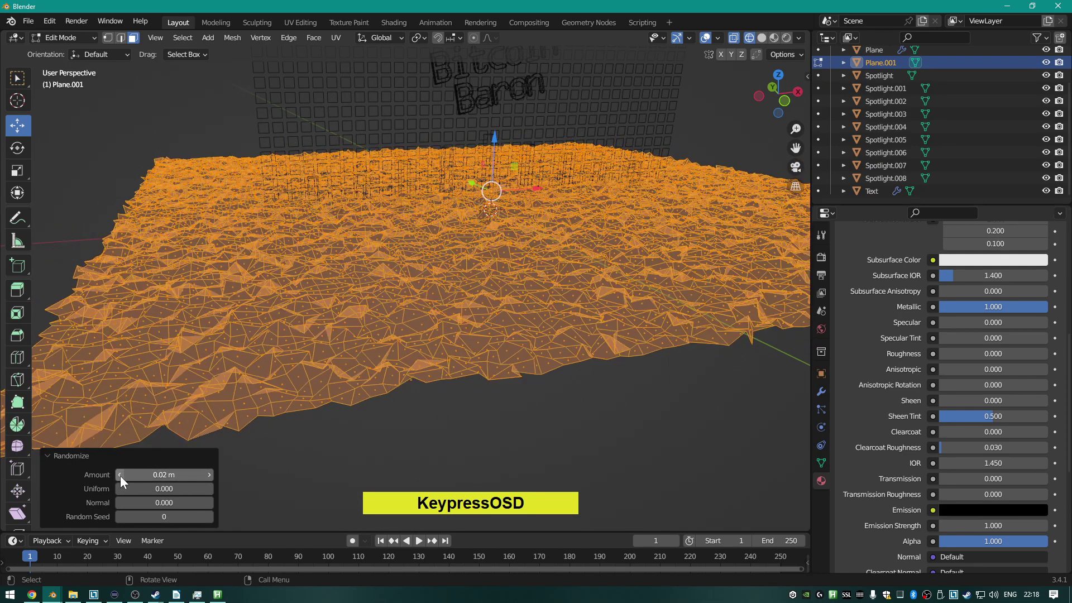
Reduce the floor's Randomize amount to 0.01 m and set its Normal value to 1.000.
click(119, 475)
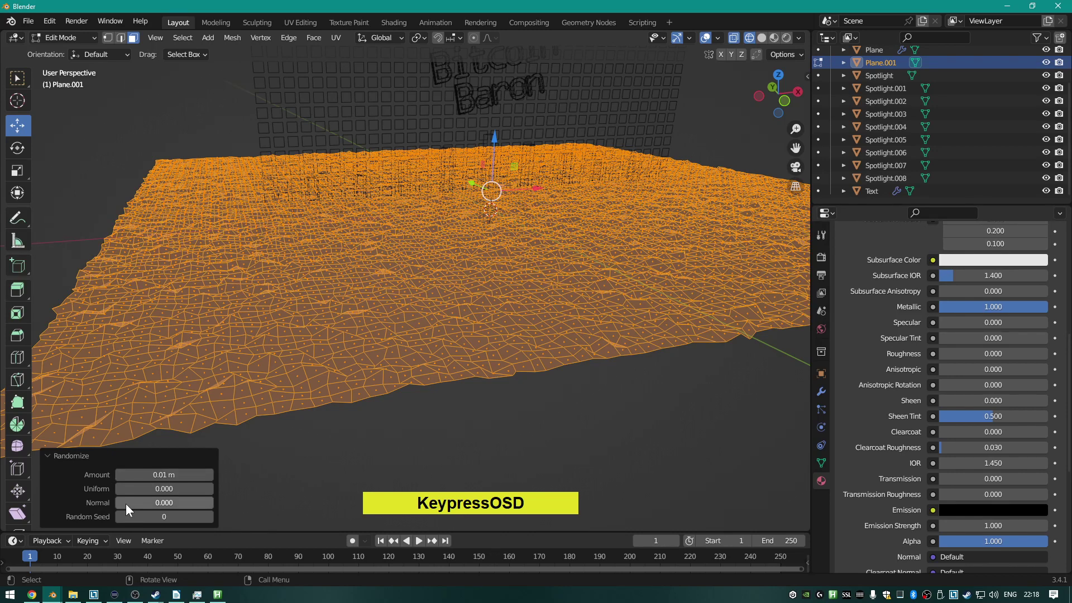
drag(124, 504, 212, 503)
scroll(399, 391, up, 5)
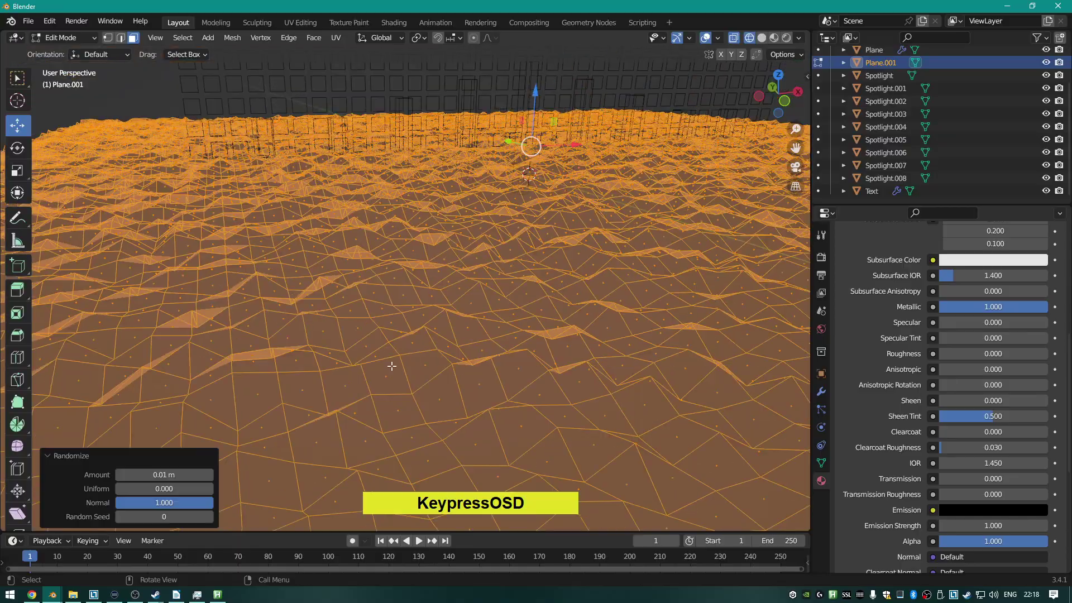
middle_drag(385, 302, 330, 295)
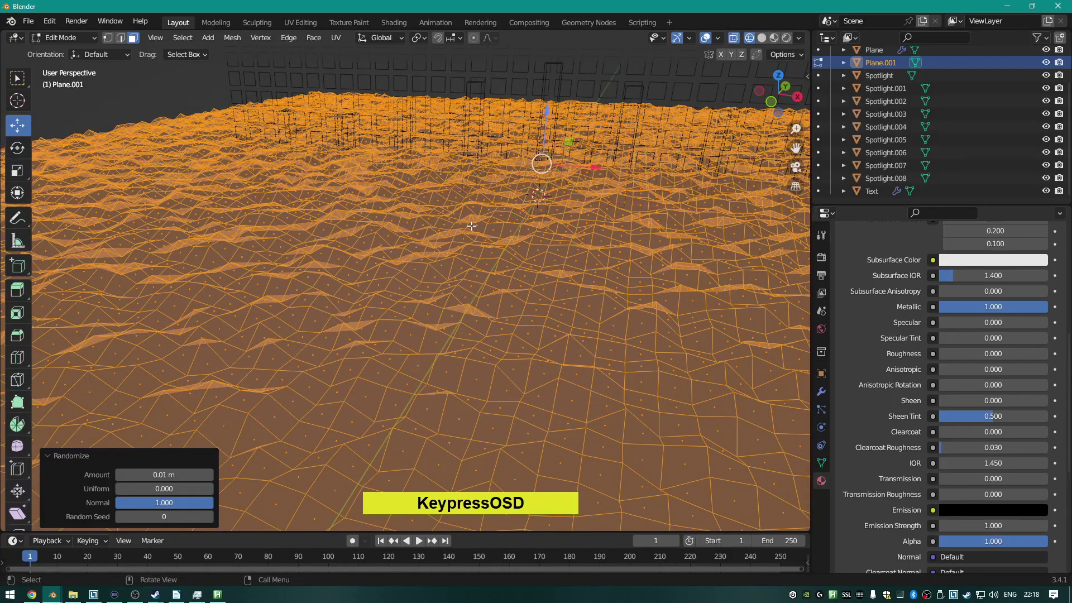
scroll(554, 221, down, 5)
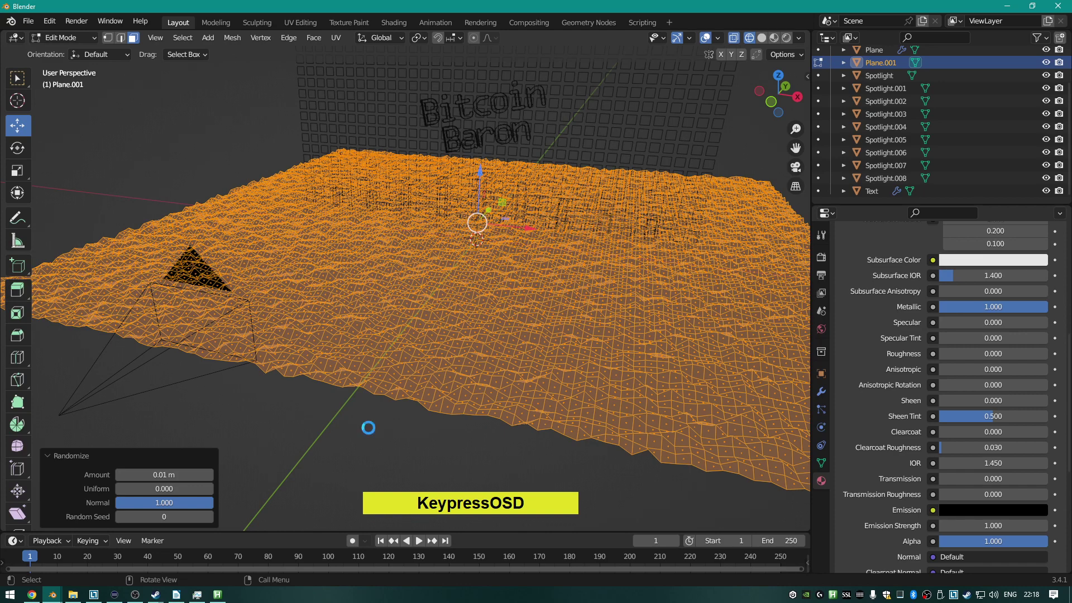
Render the current frame, examine the floor's broken-up reflections up close, and close the render.
key(F12)
scroll(508, 410, down, 3)
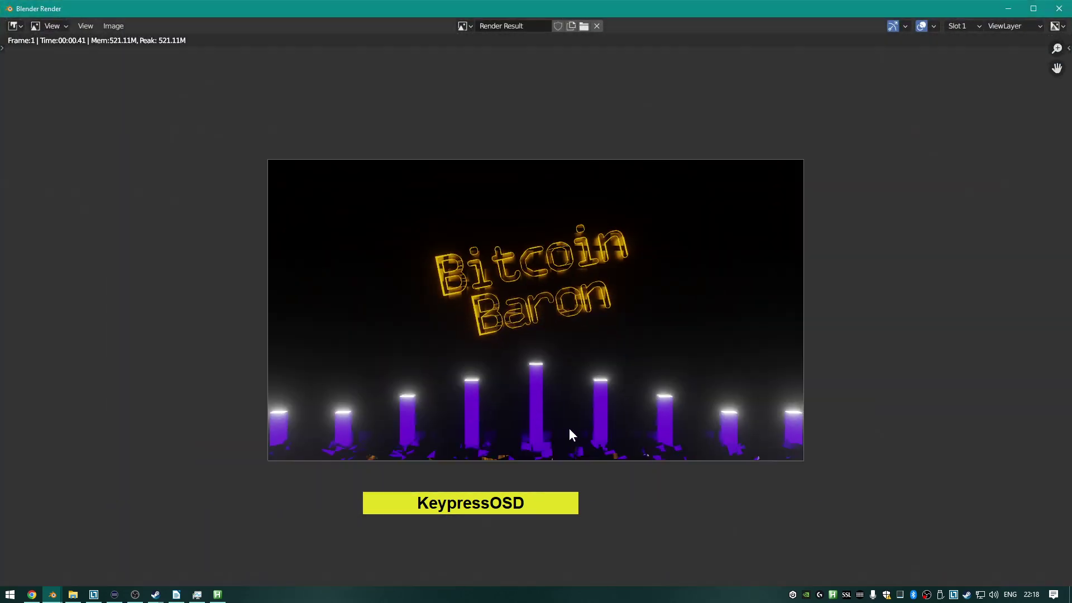
scroll(564, 357, up, 5)
scroll(561, 366, down, 2)
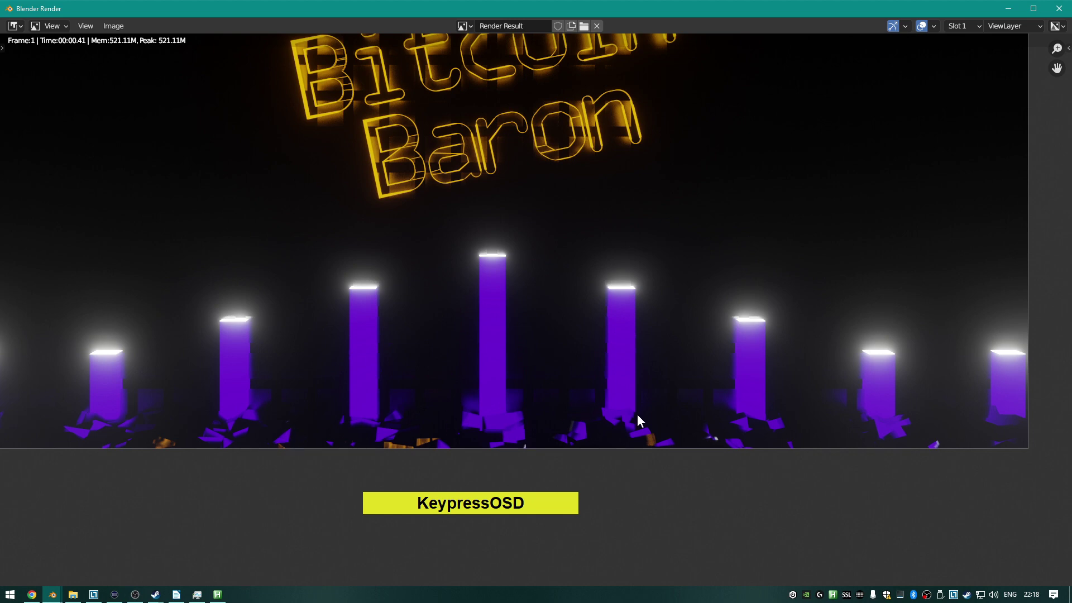
key(Escape)
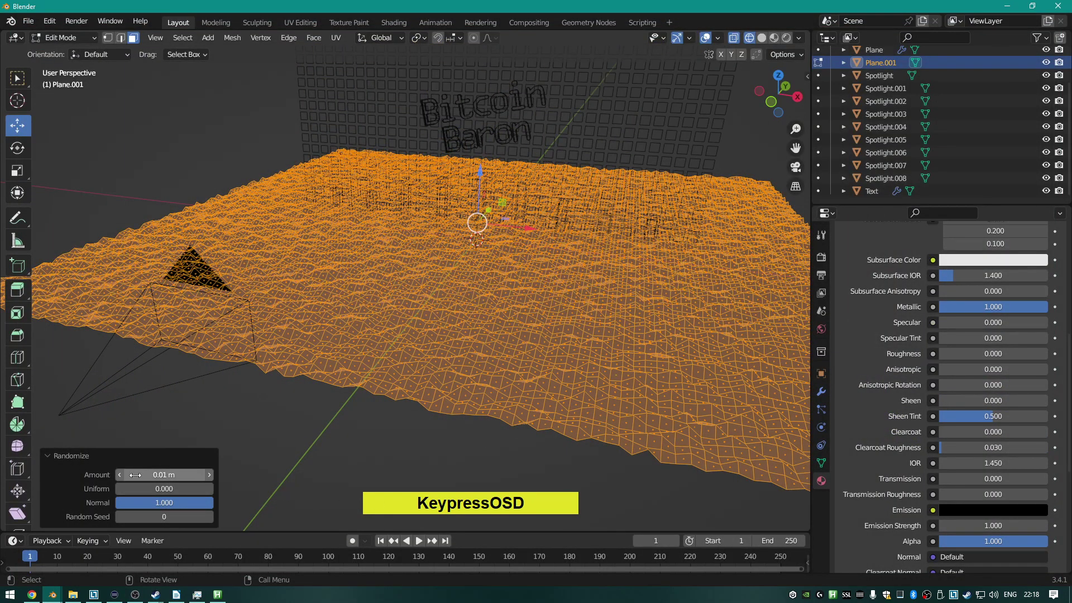
Set the floor's Randomize amount to 0.005 m.
click(143, 474)
text(0)
key(Return)
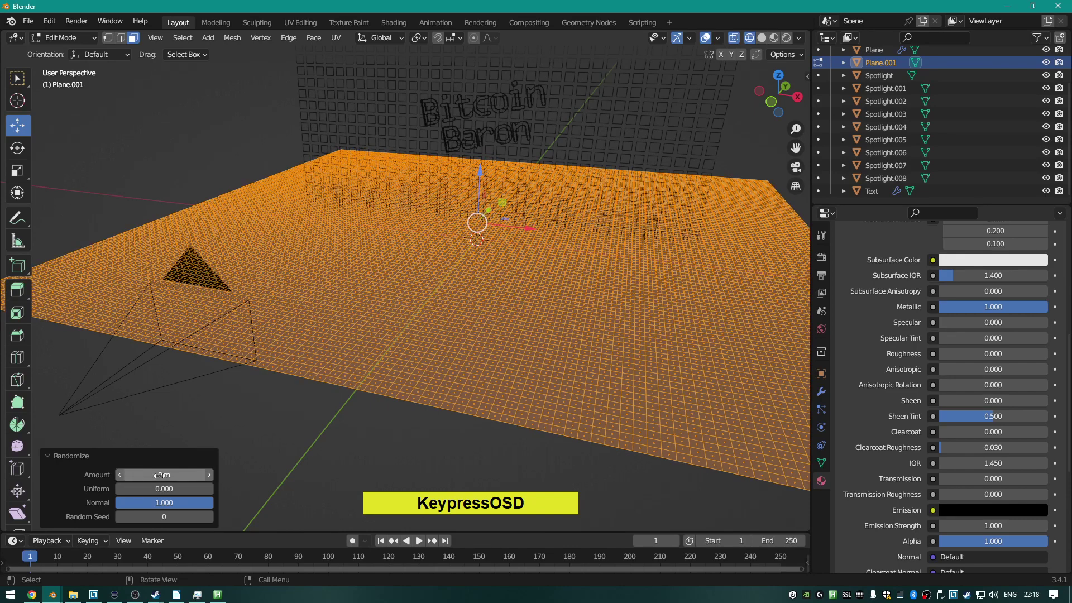
click(210, 474)
click(171, 476)
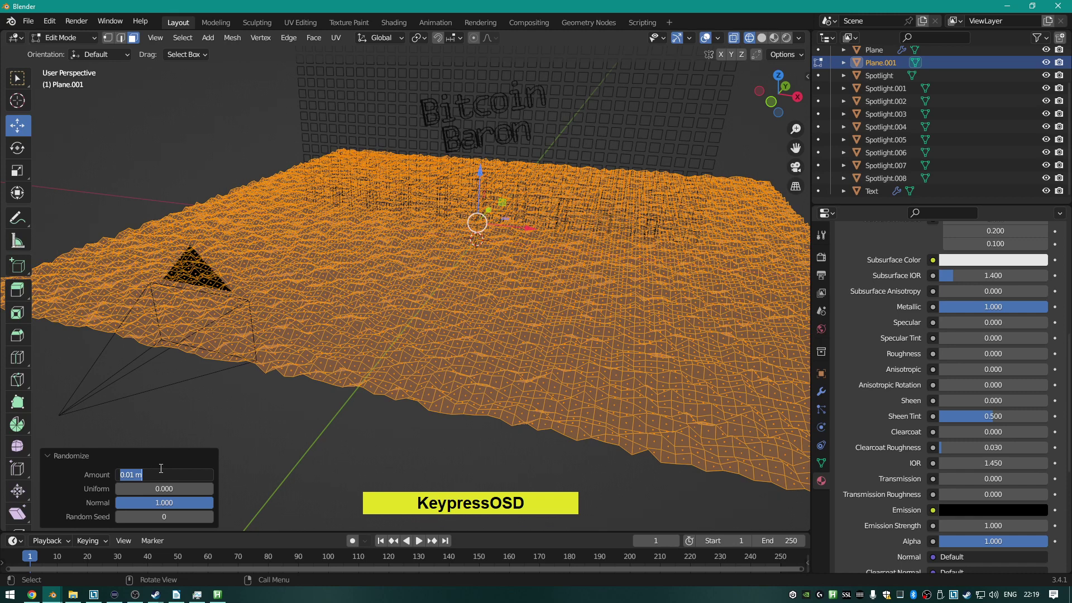
text(0.005)
key(Return)
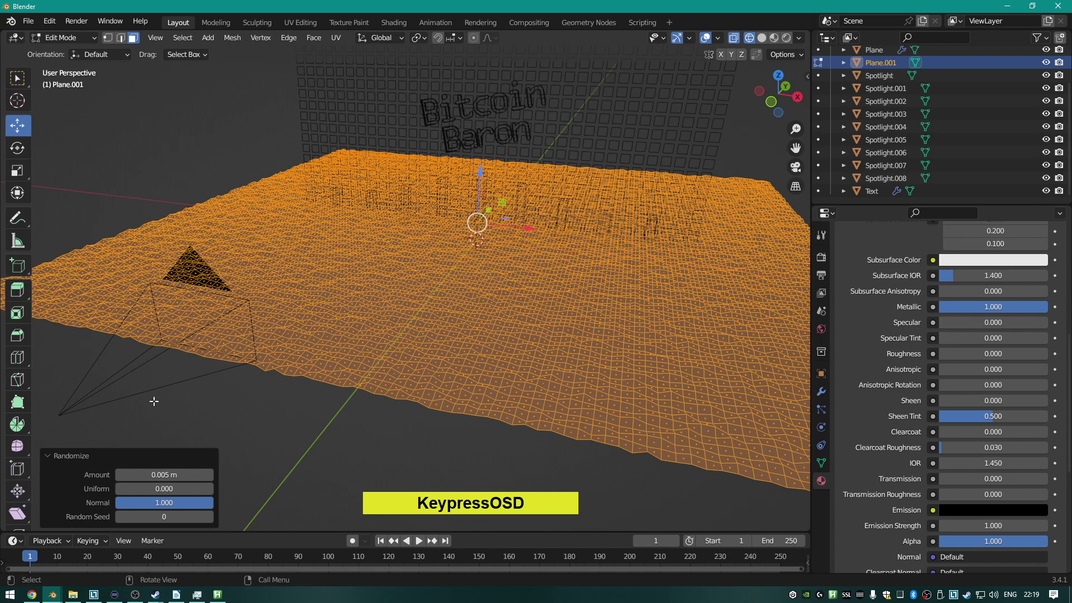
Render the frame again to check the reflections on the smoother floor, and close the result.
scroll(233, 400, down, 3)
scroll(352, 346, down, 1)
scroll(355, 352, up, 2)
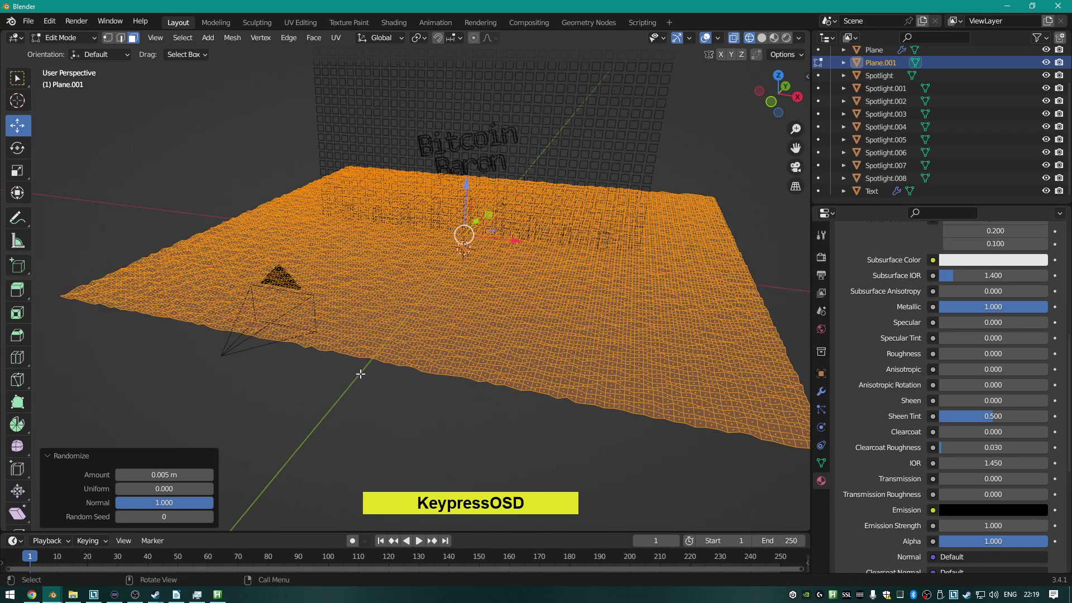
key(F12)
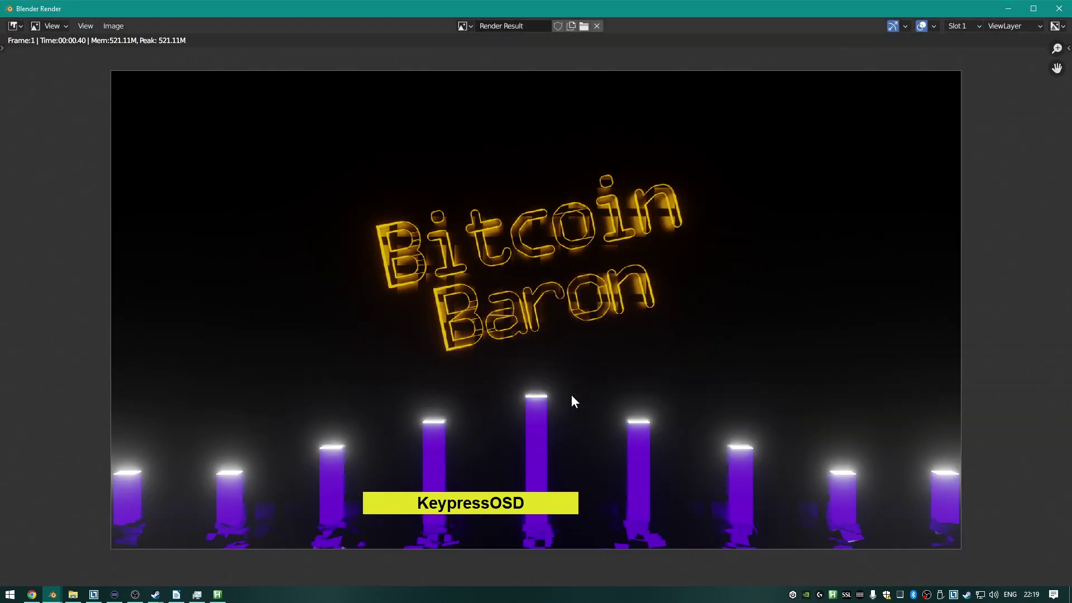
key(Escape)
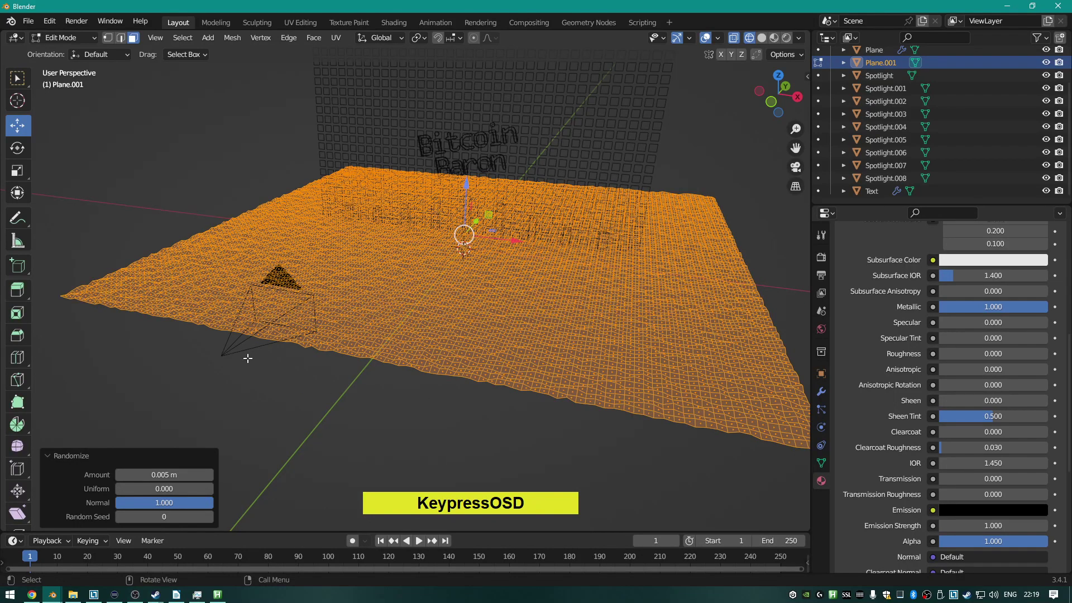
Leave Edit Mode, select the camera, and look through it with Rendered viewport shading.
key(Tab)
click(228, 350)
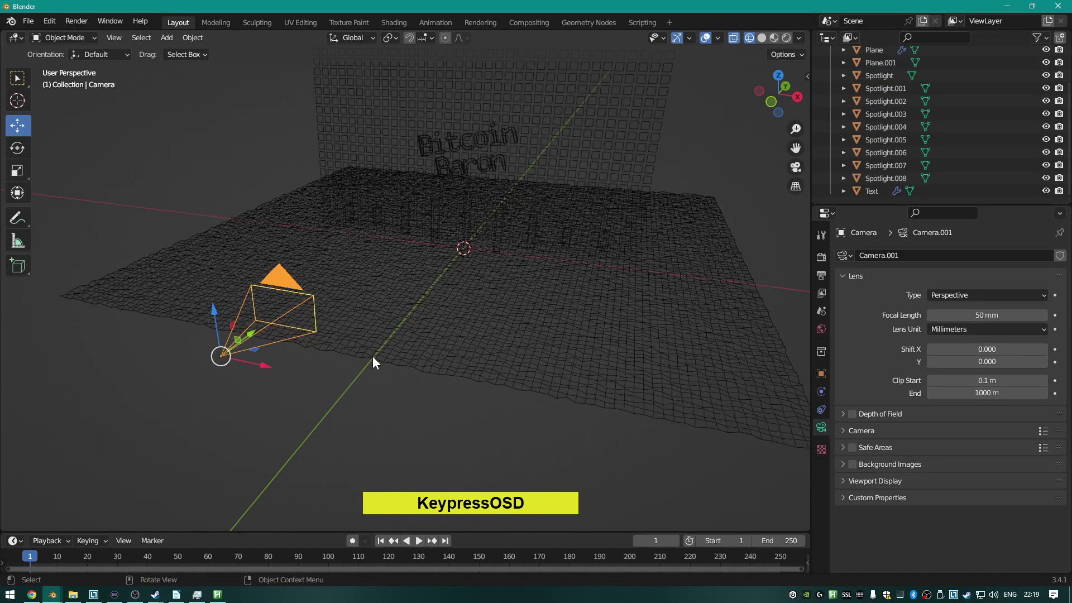
scroll(832, 140, up, 3)
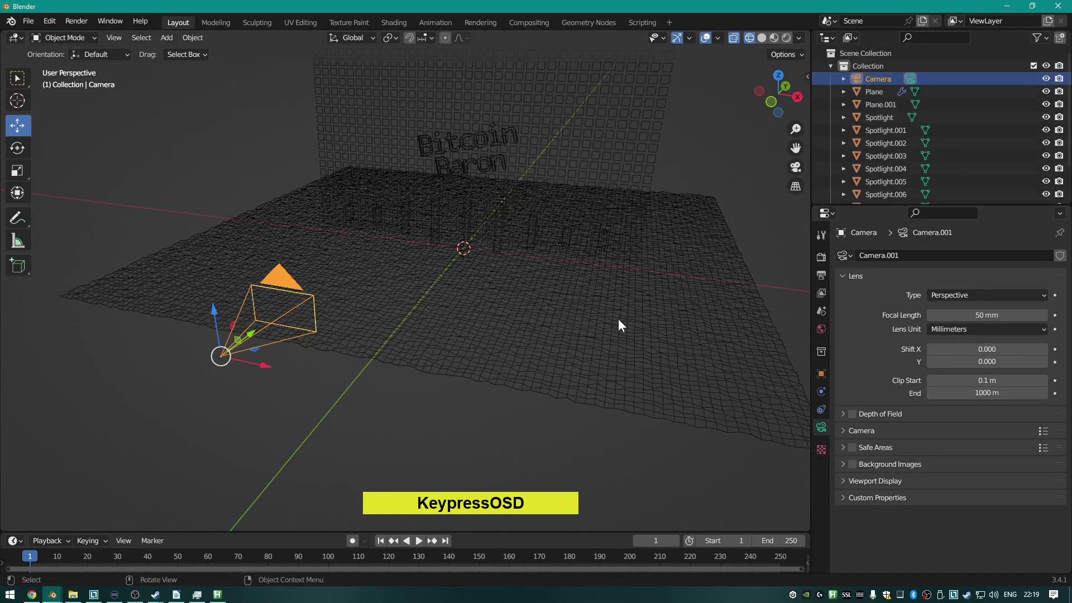
key(KP_0)
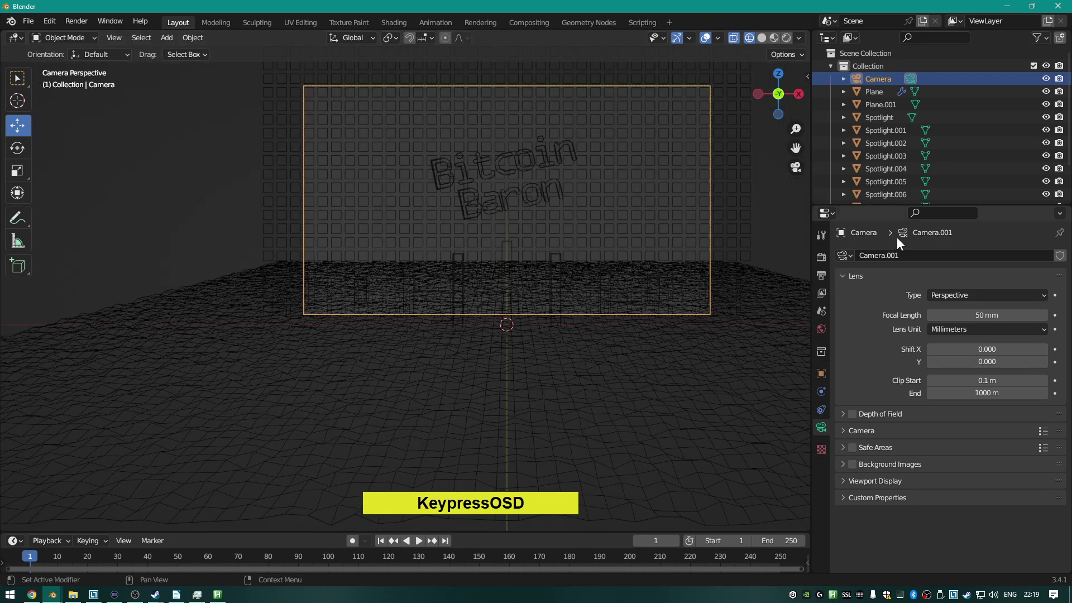
key(z)
click(622, 175)
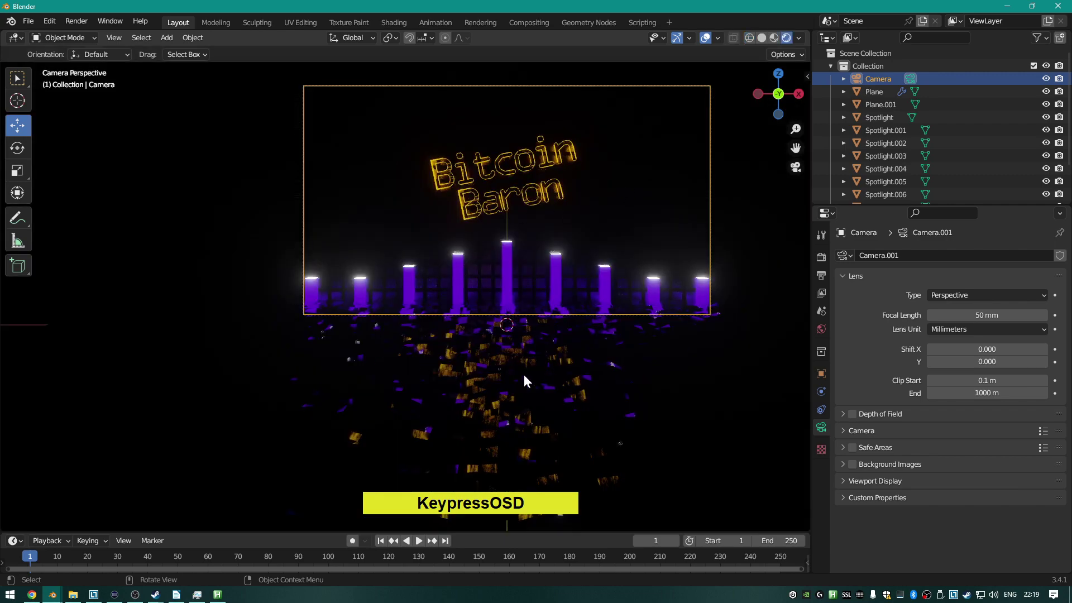
Examine the floor's reflections of the sign and spotlights from several angles, and return to the camera view.
middle_drag(524, 374, 499, 291)
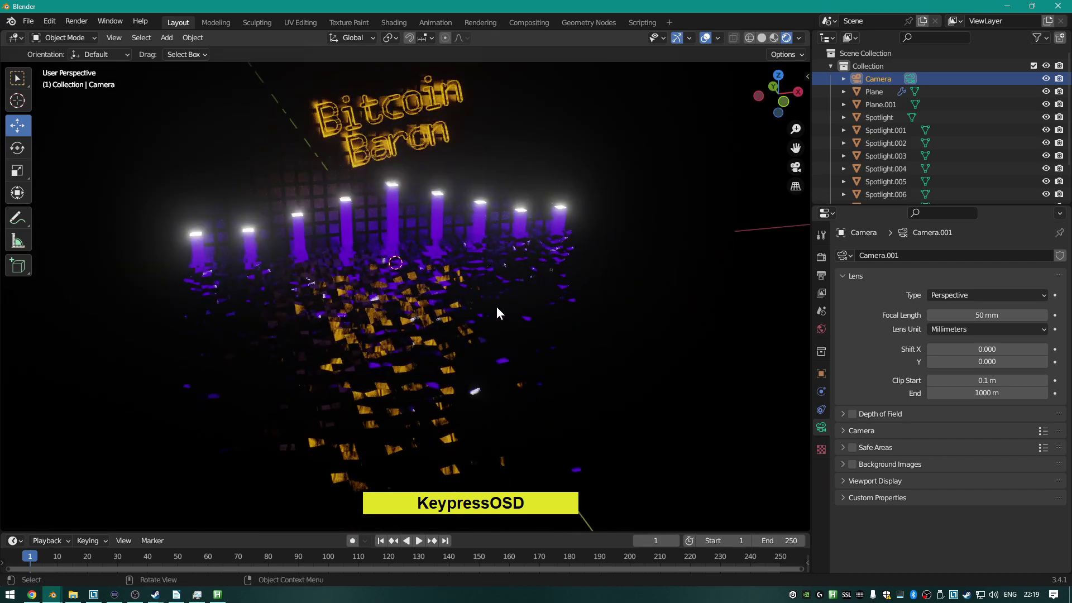
scroll(500, 304, up, 3)
middle_drag(497, 300, 460, 283)
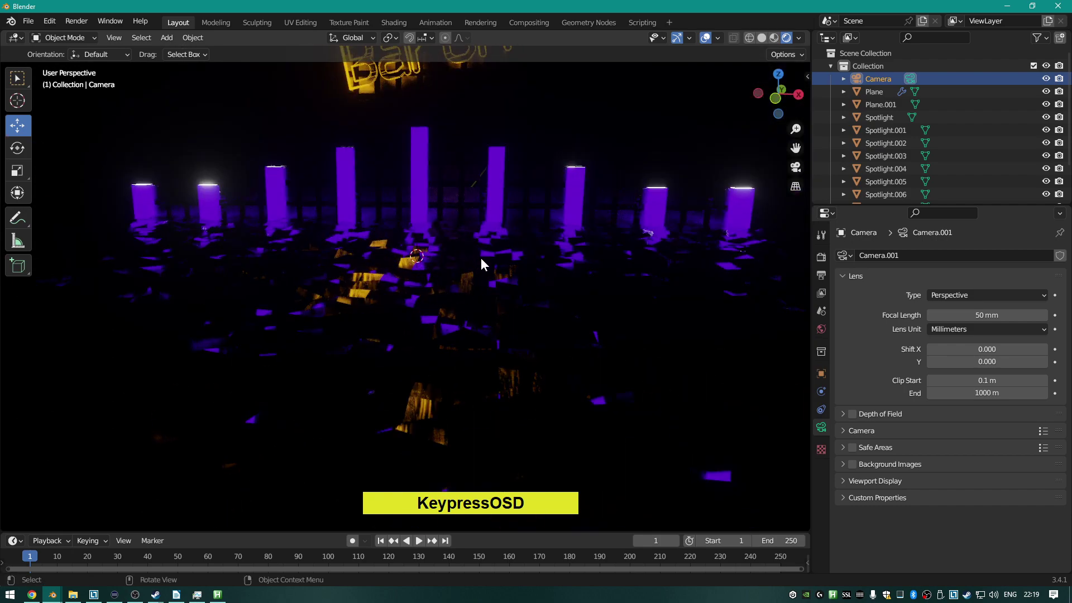
mouse_move(481, 256)
middle_down()
mouse_move(431, 266)
mouse_move(534, 262)
mouse_move(394, 269)
mouse_move(500, 281)
mouse_move(556, 272)
mouse_move(384, 264)
mouse_move(517, 273)
mouse_move(463, 265)
middle_up()
scroll(442, 269, down, 6)
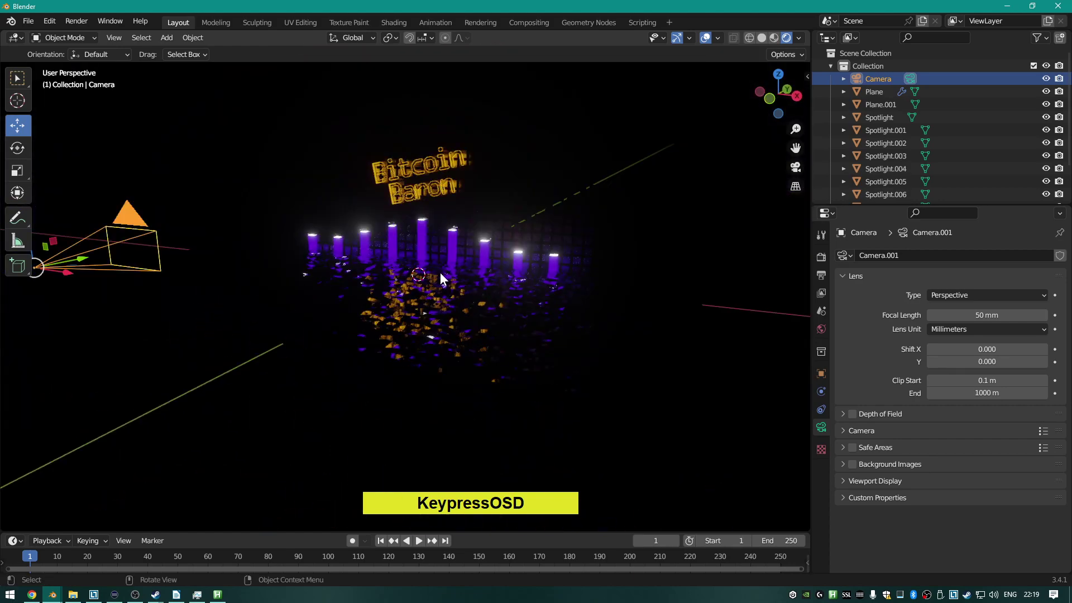
scroll(439, 272, down, 1)
scroll(438, 273, up, 1)
scroll(435, 276, down, 1)
scroll(433, 277, up, 1)
key(KP_0)
key(KP_0)
key(KP_0)
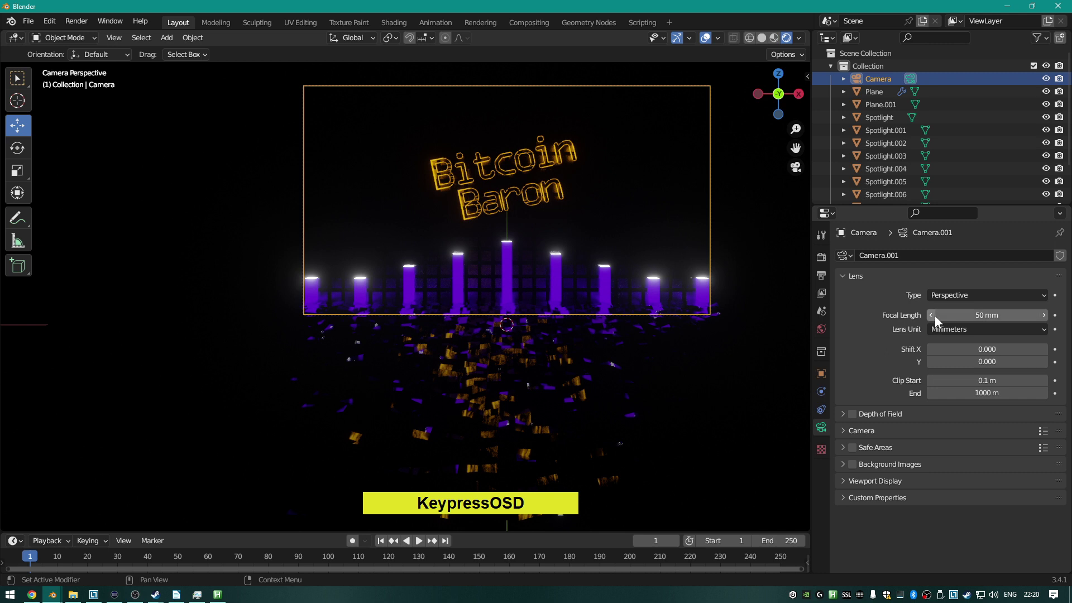
Set the camera's focal length to 33 mm and render the frame to check the wider framing.
click(911, 78)
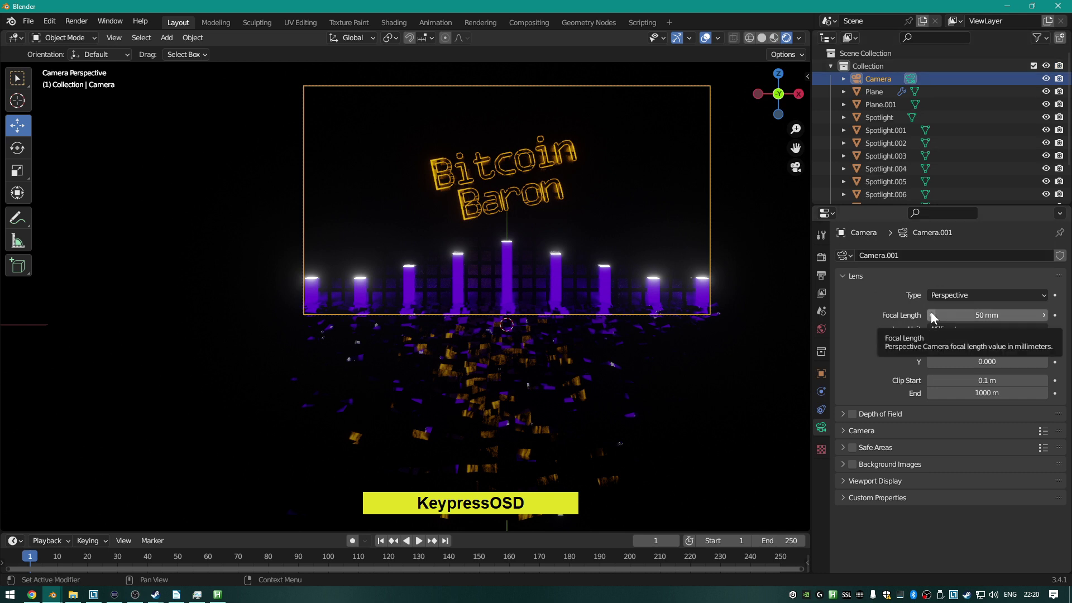
drag(932, 315, 908, 314)
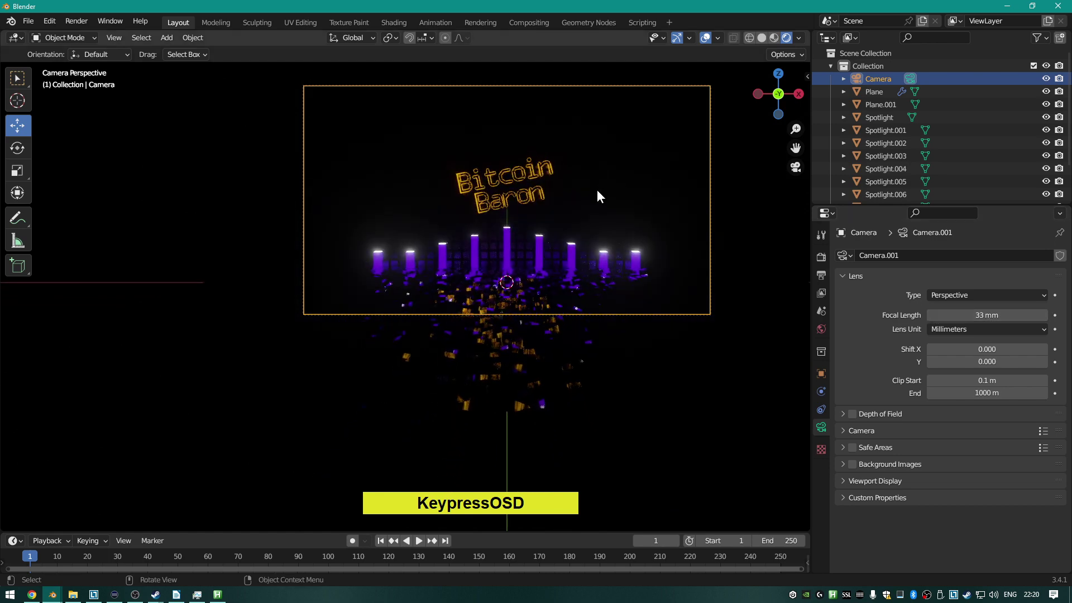
key(F12)
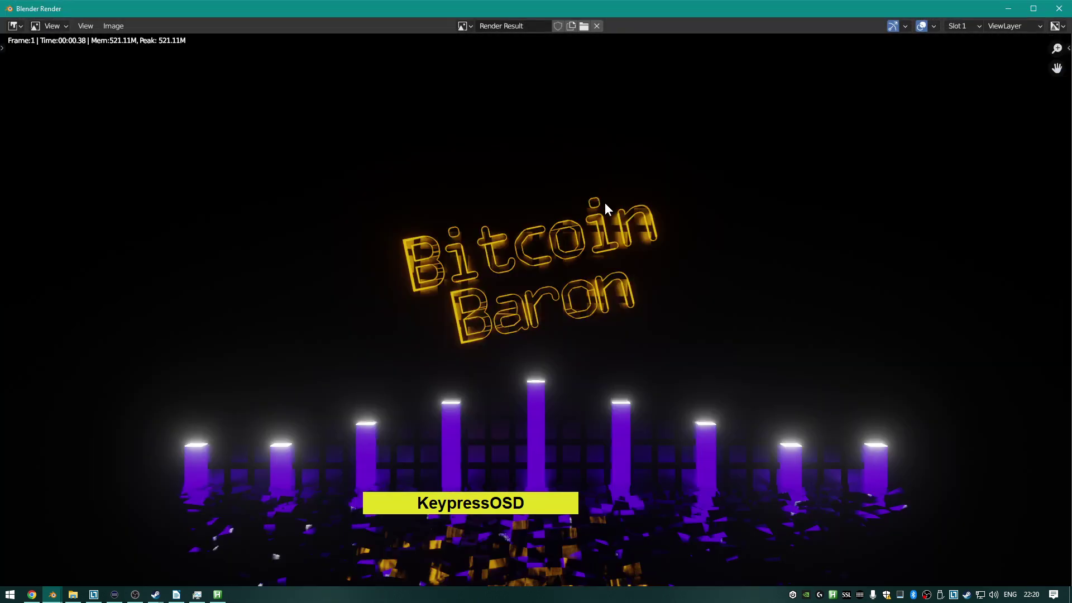
scroll(671, 230, down, 1)
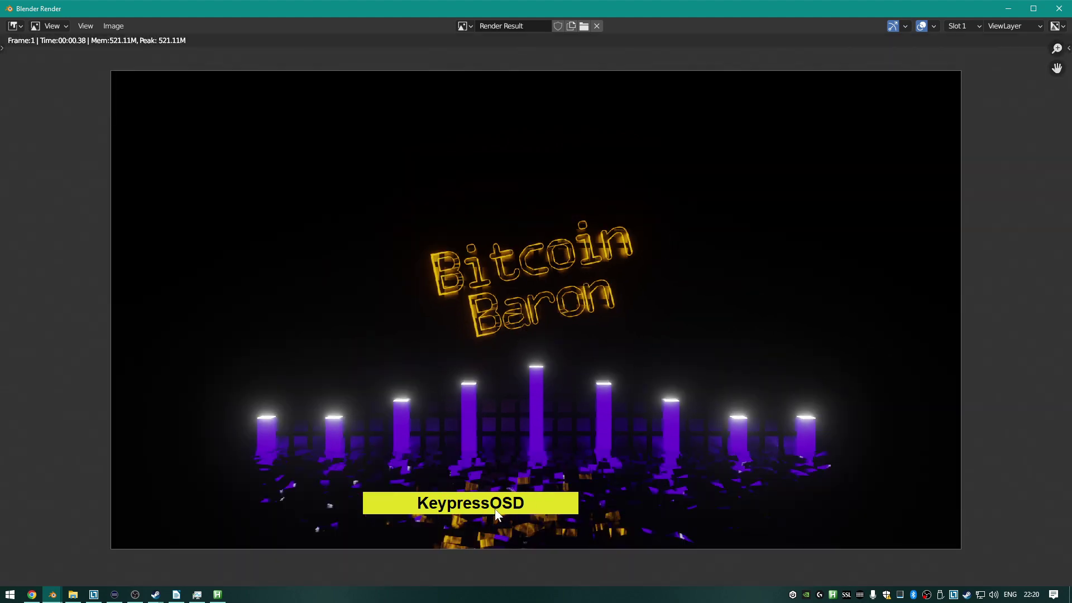
Close the KeypressOSD settings window and the Blender Render window.
click(217, 593)
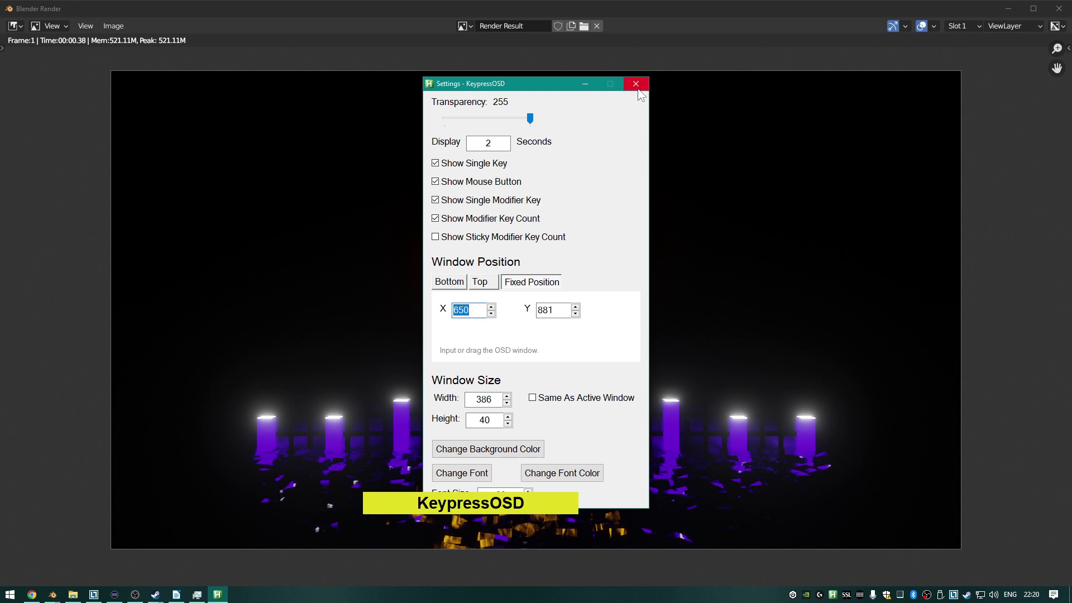
click(635, 84)
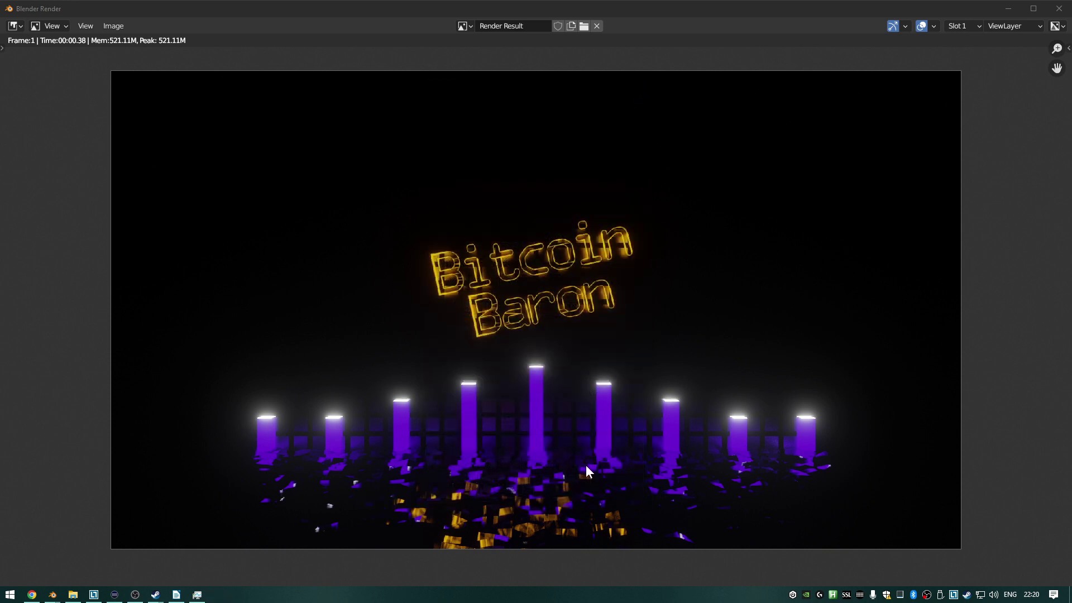
key(Escape)
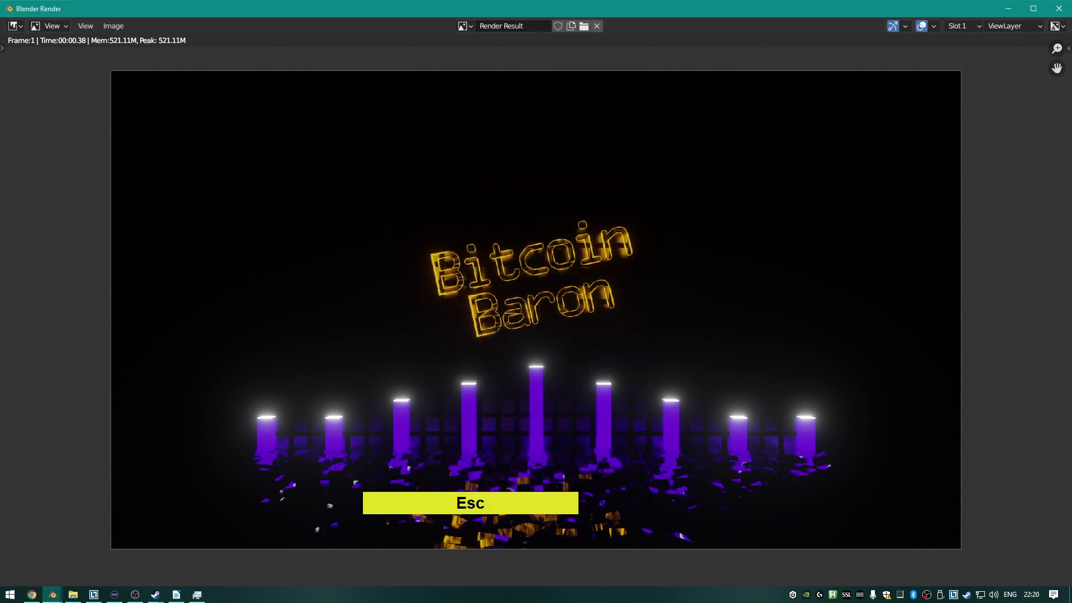
click(1059, 8)
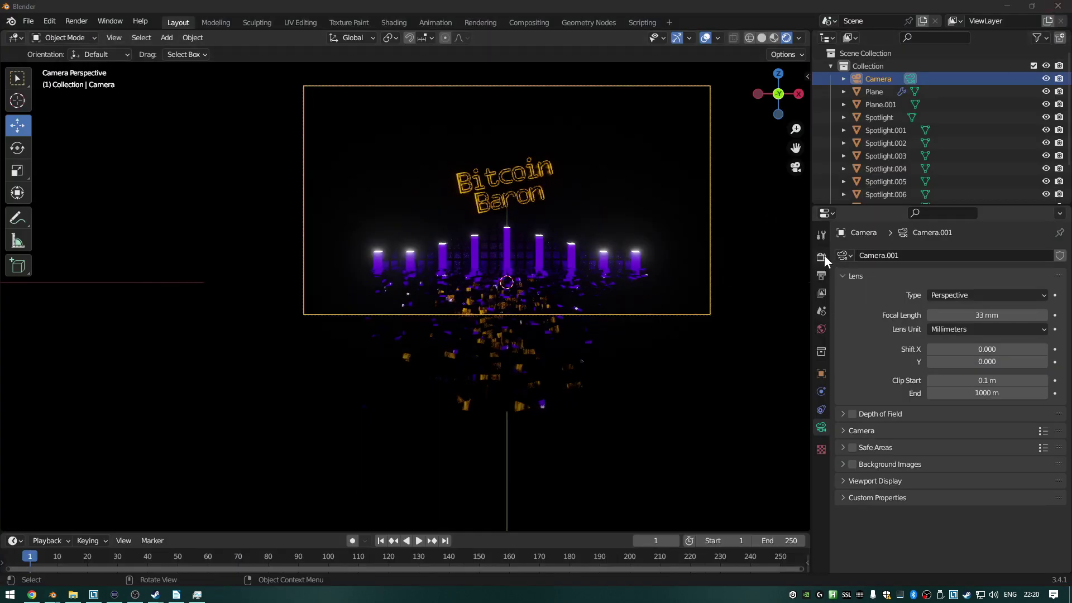
Switch the scene's render engine to Cycles while viewing the sign and floor through the camera.
scroll(652, 232, up, 2)
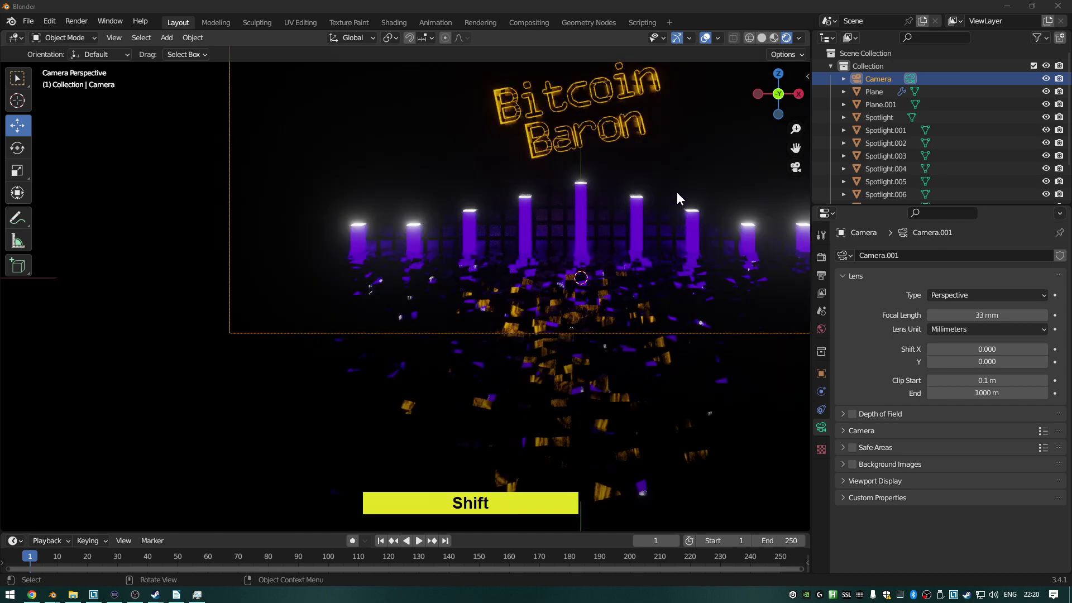
shift+middle_drag(677, 192, 511, 304)
shift+scroll(561, 309, up, 2)
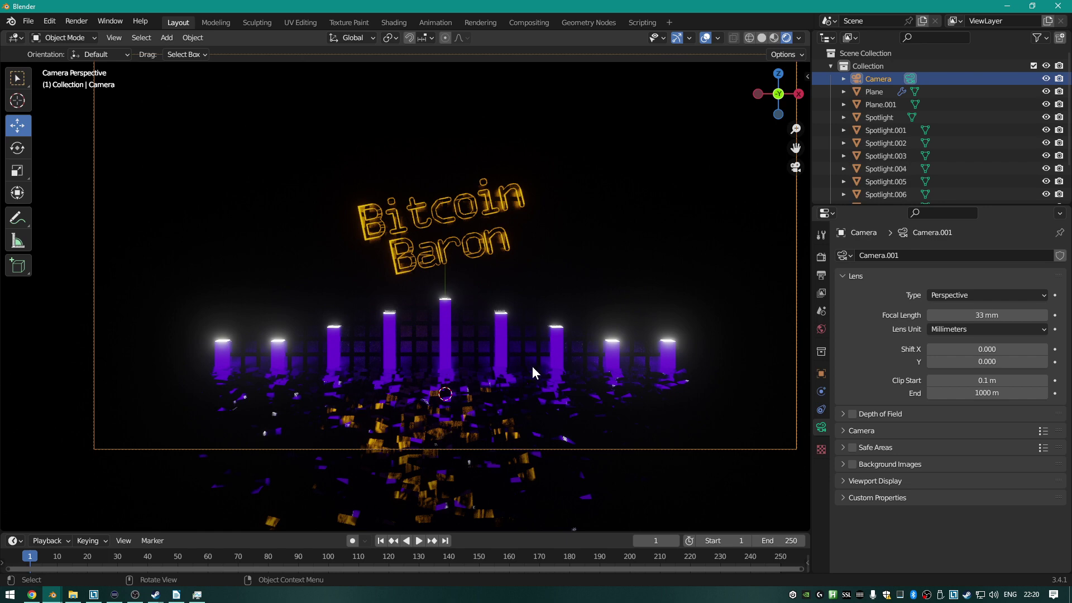
scroll(510, 253, up, 3)
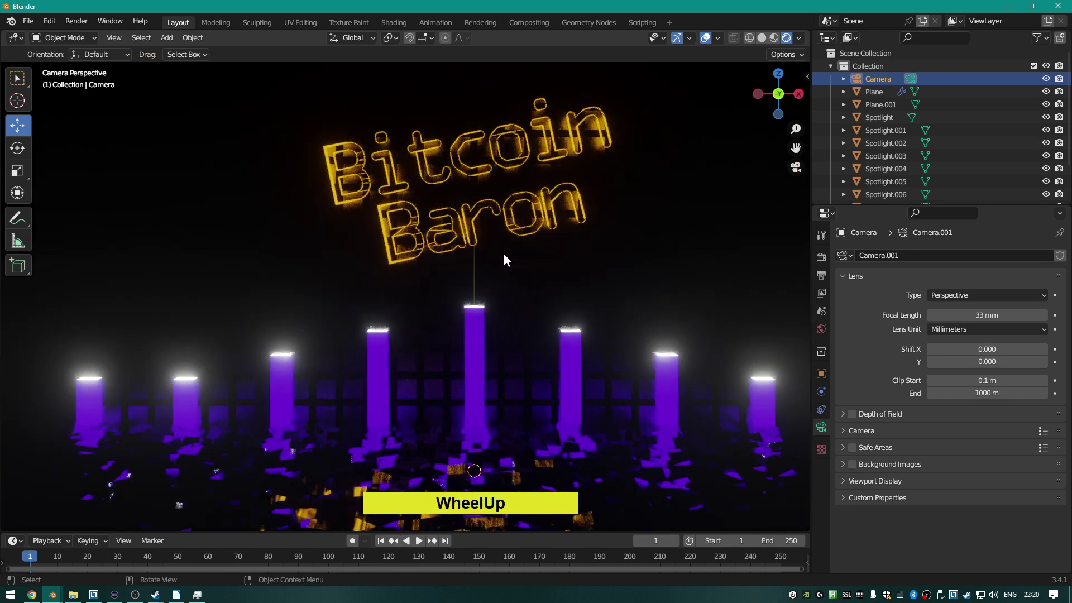
click(822, 261)
click(976, 255)
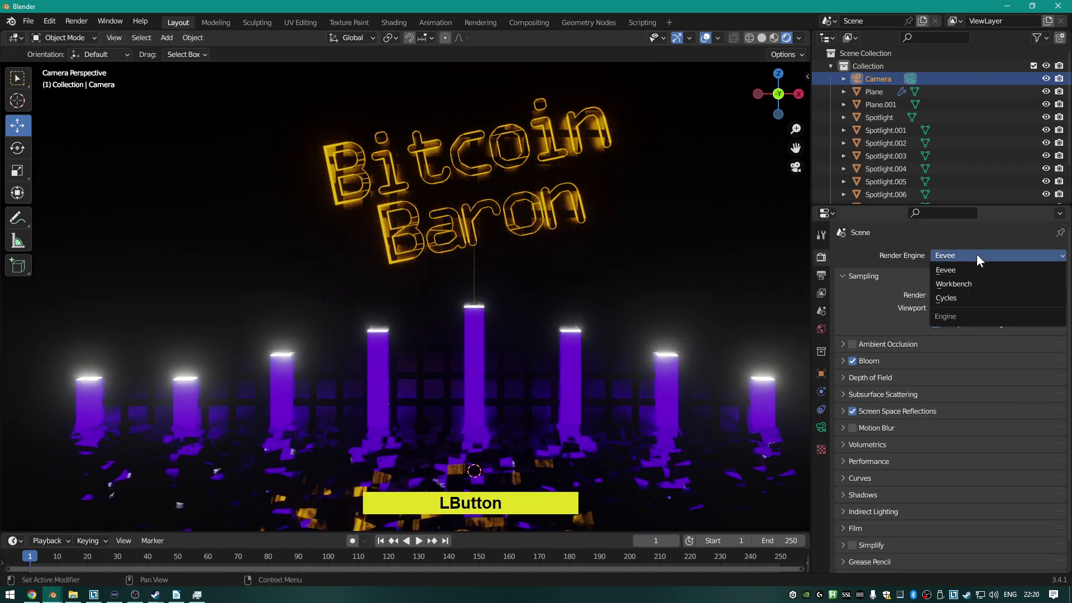
click(950, 297)
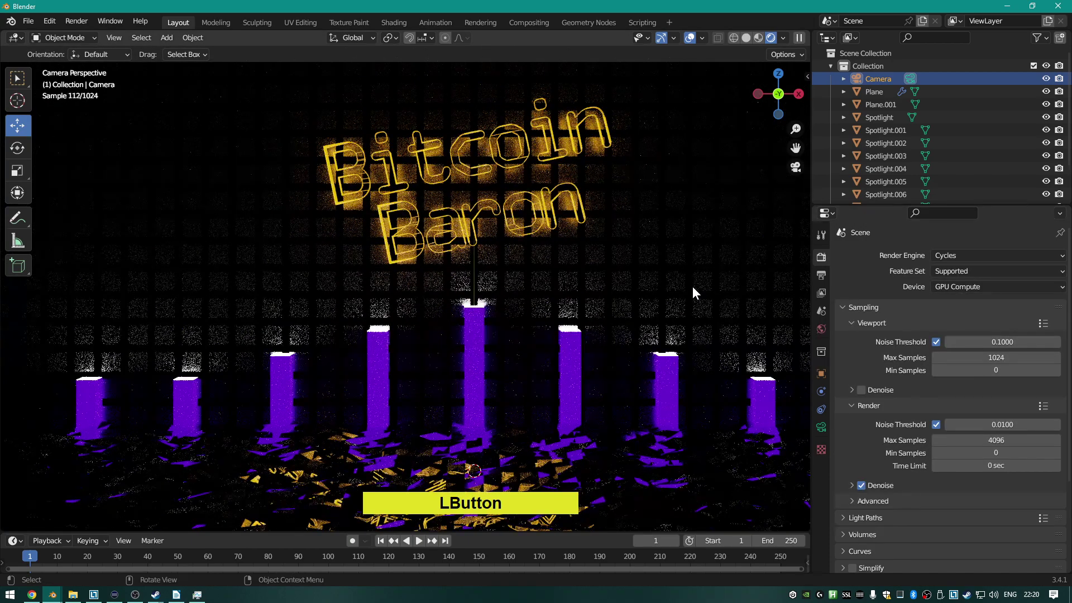
scroll(693, 286, down, 2)
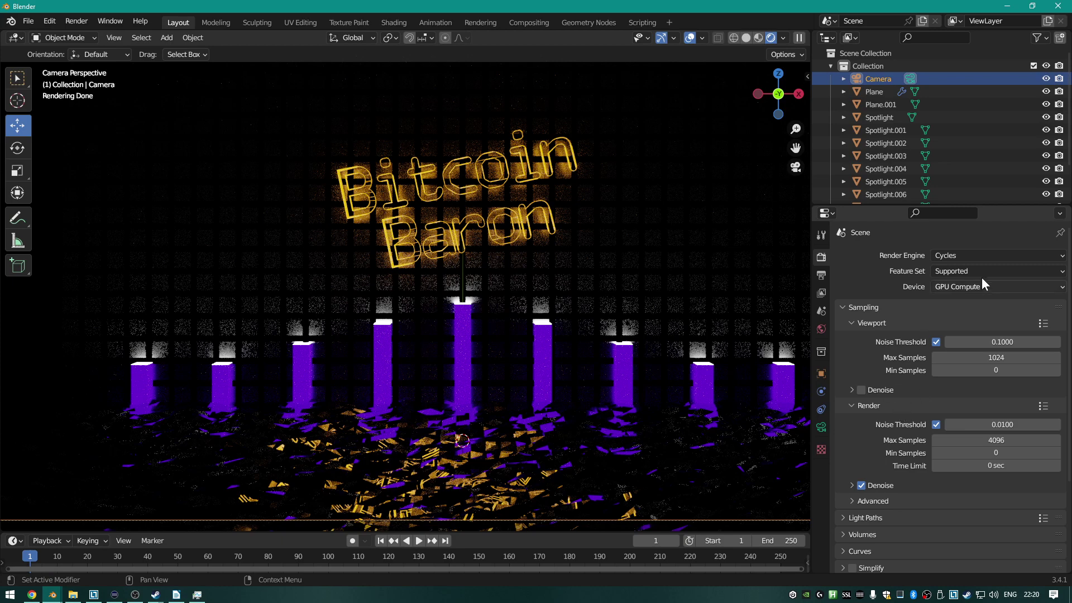
Turn off denoising for final renders and render the frame in Cycles, closing the render window when done.
click(861, 485)
key(F12)
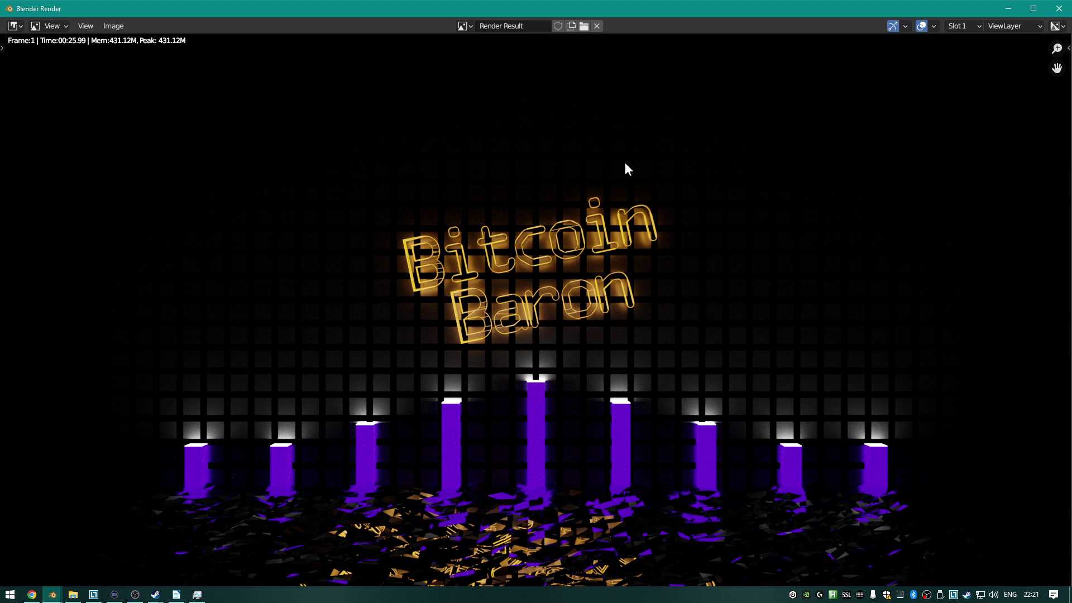
click(673, 314)
key(Escape)
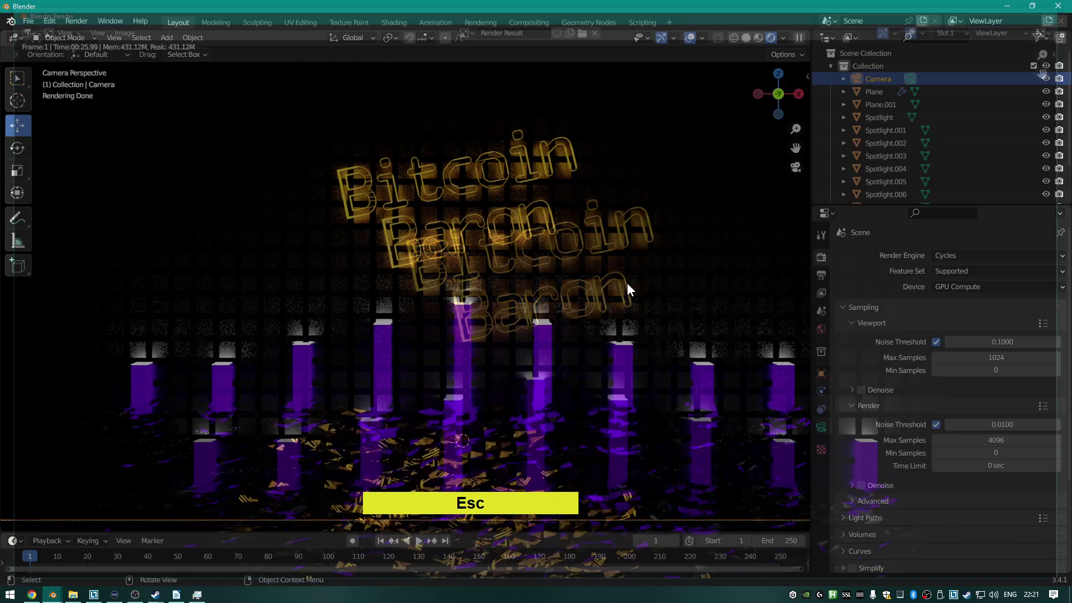
Set the emission strength of the neon sign text's material to 30.
click(549, 208)
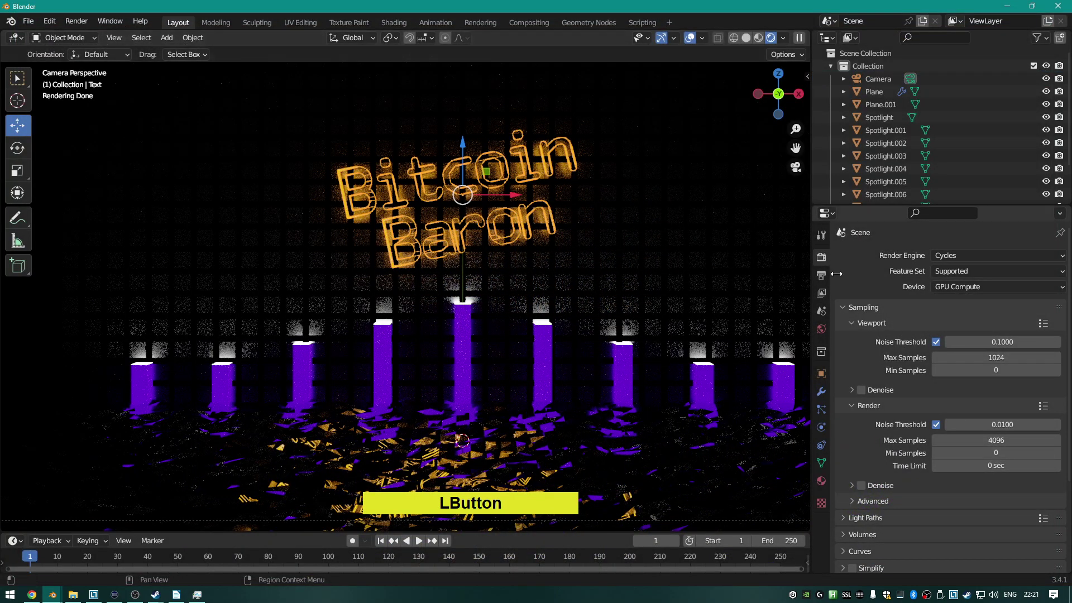
click(820, 483)
scroll(1000, 454, down, 10)
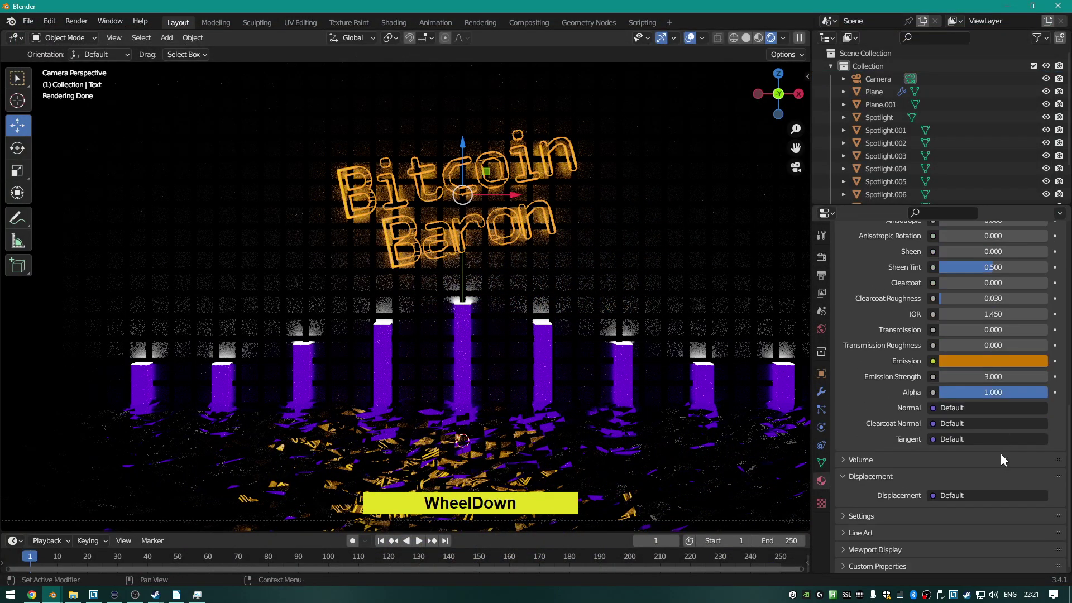
click(988, 381)
text(30)
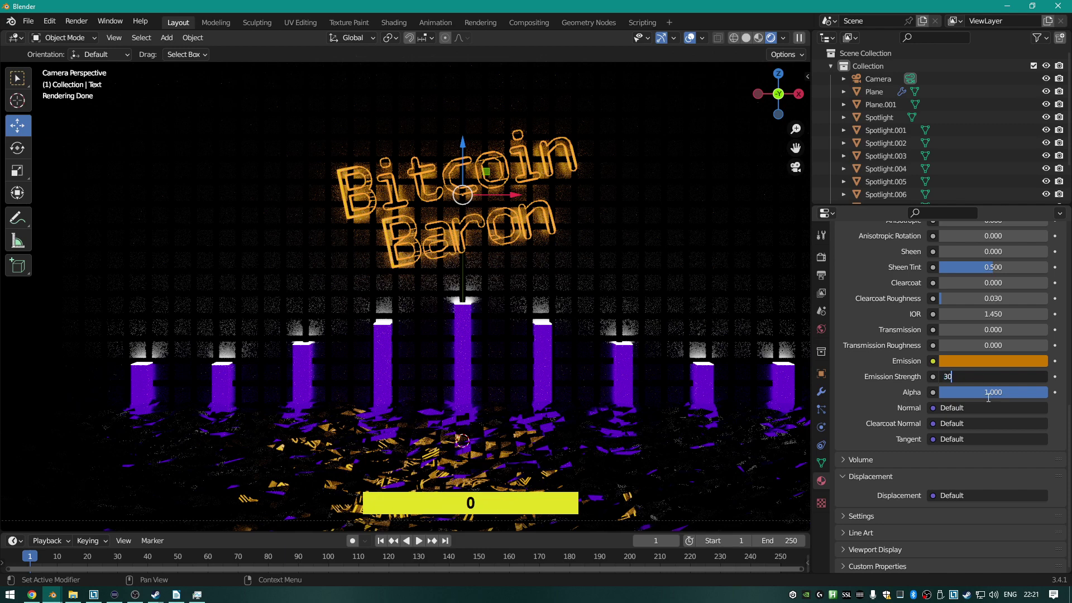
key(Return)
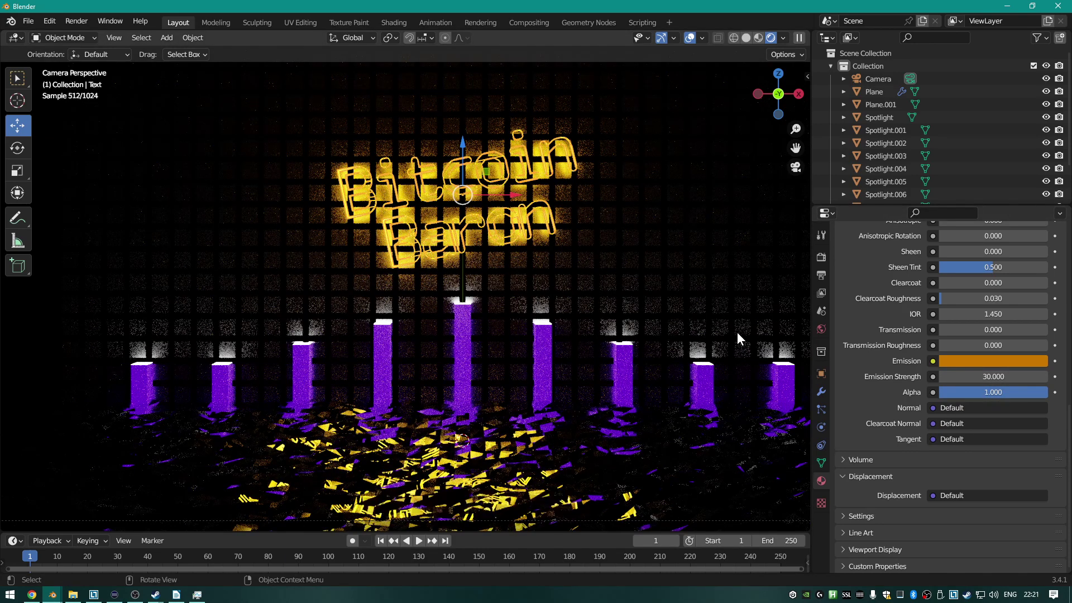
Render the frame to check the stronger sign glow, and return to the scene.
key(F12)
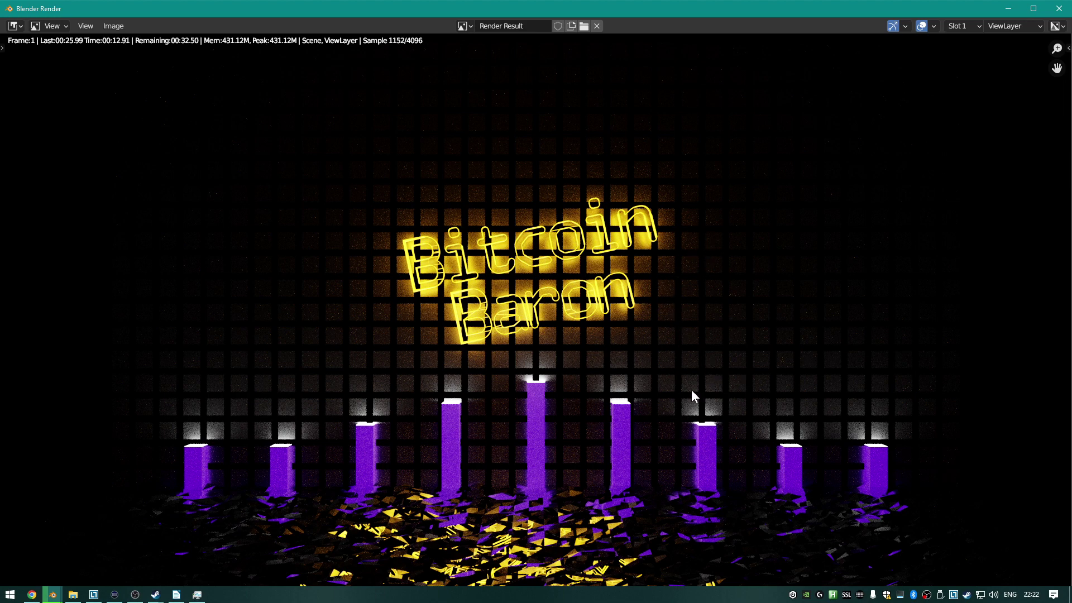
key(Escape)
click(588, 398)
key(Escape)
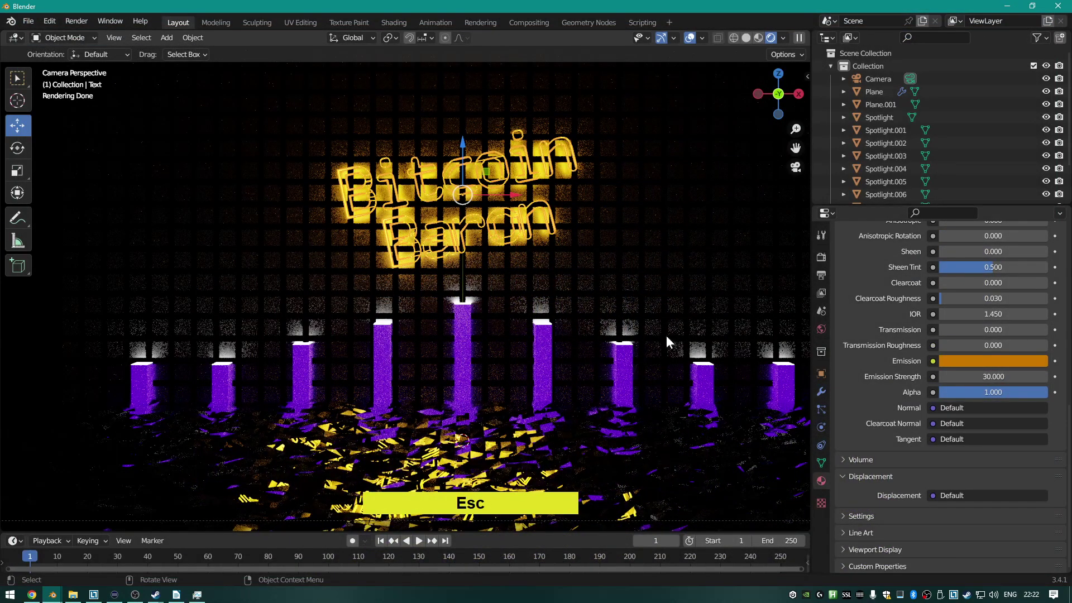
Set the background grid material's roughness to 0 while viewing the sign from the side.
middle_drag(665, 335, 577, 330)
scroll(577, 331, up, 5)
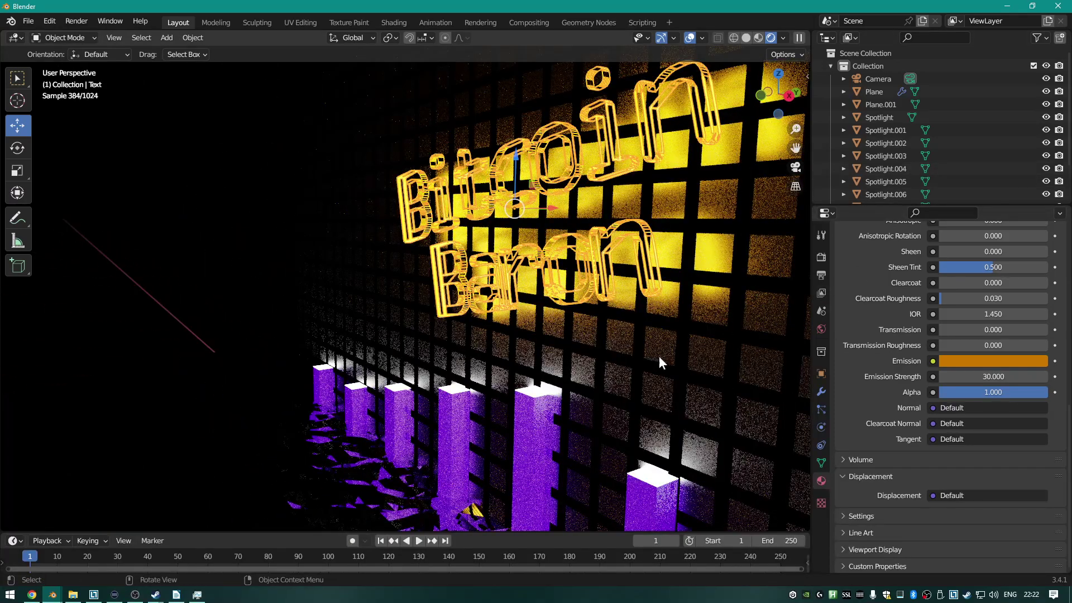
click(881, 92)
scroll(930, 385, up, 8)
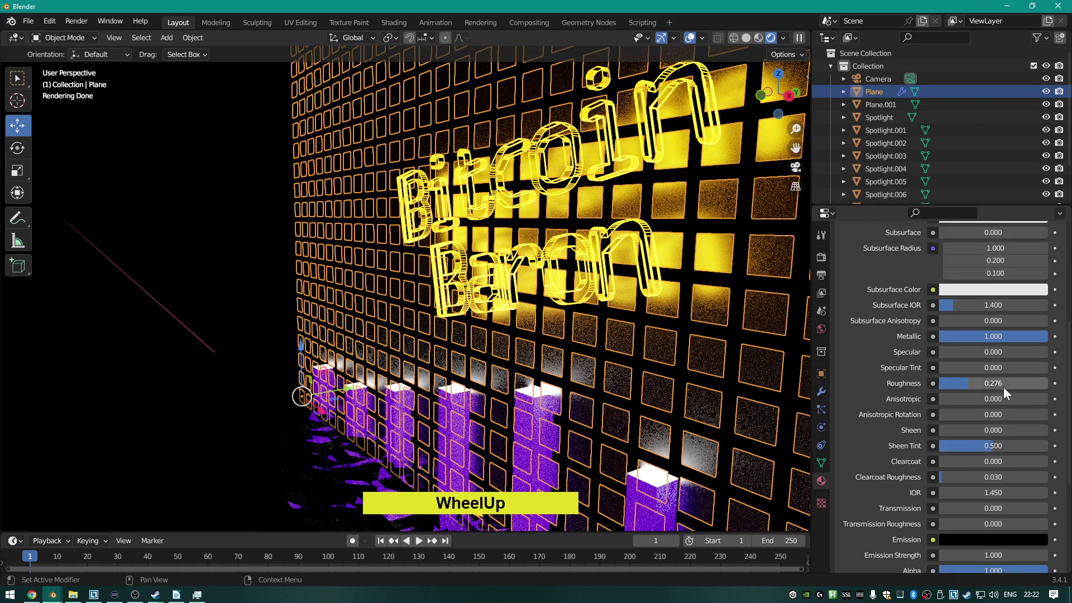
drag(1003, 387, 971, 386)
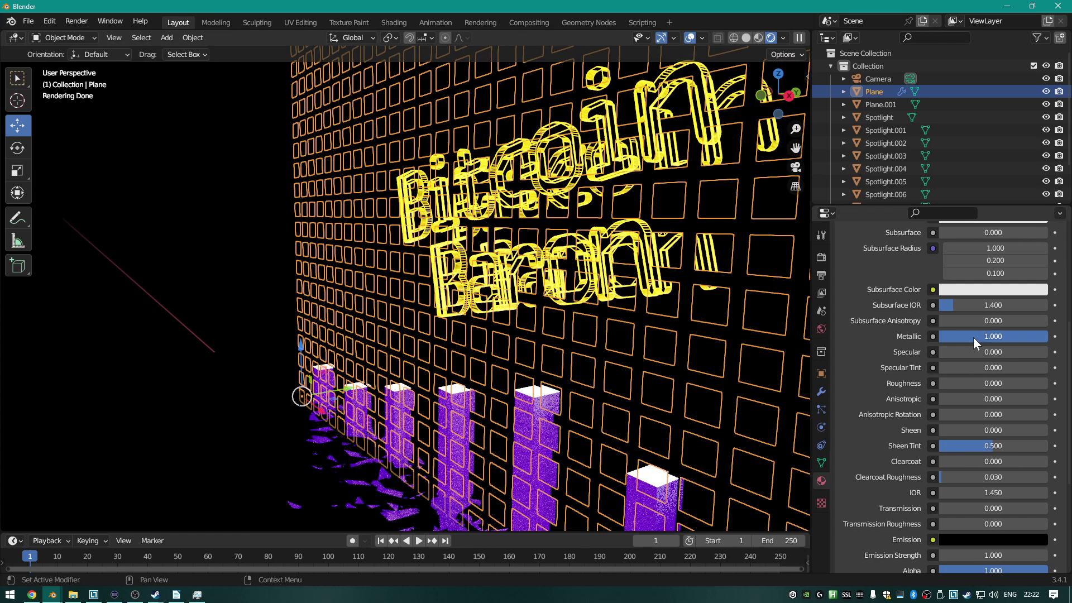
Render the frame to check the zero-roughness background grid, and return to the scene.
key(F12)
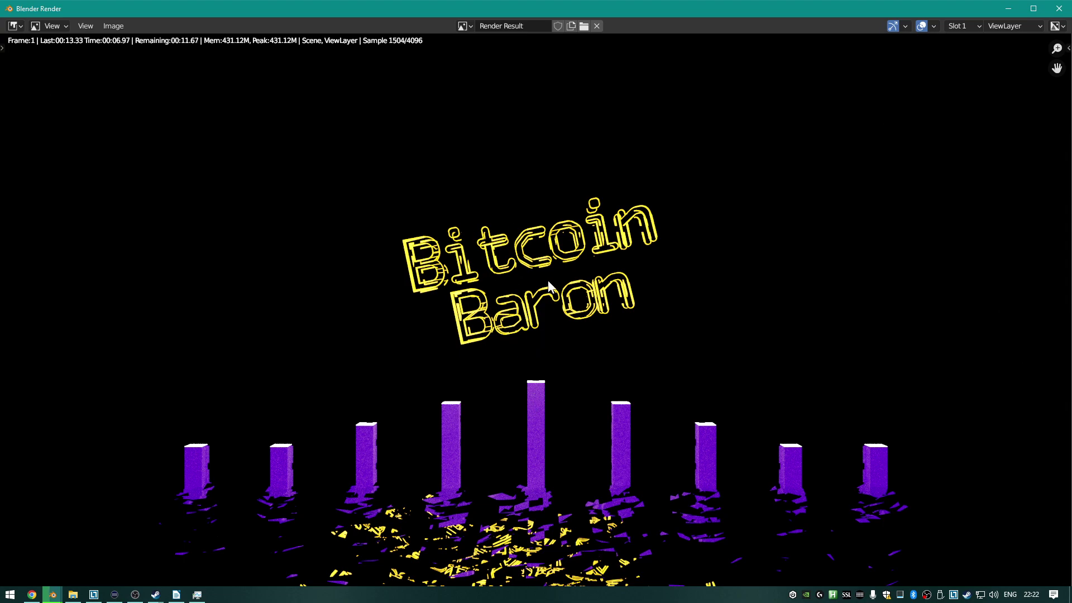
key(Escape)
click(637, 357)
key(Escape)
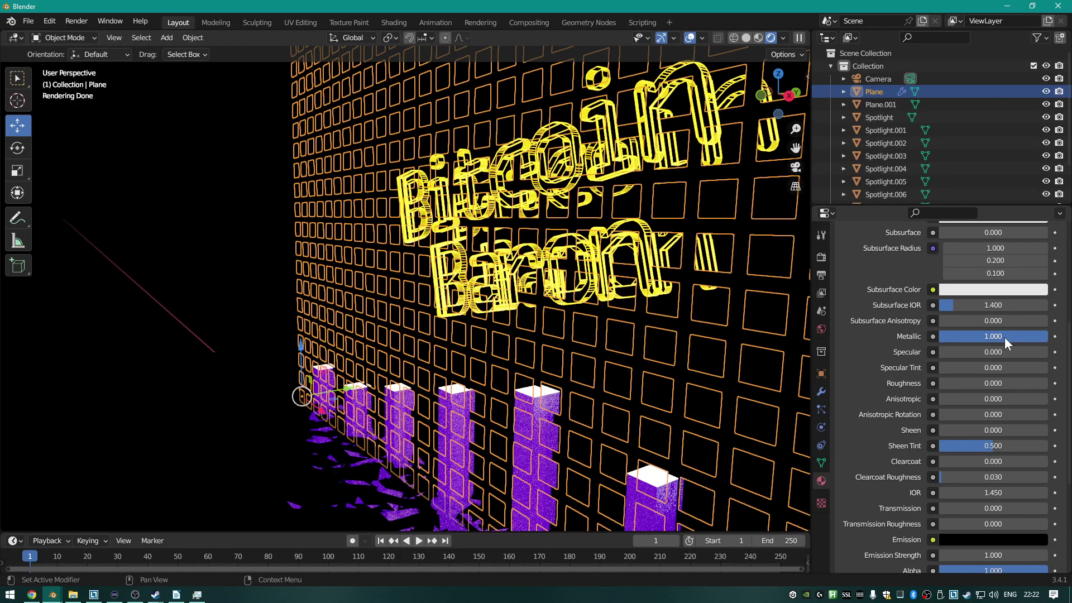
Lower the background grid material's metallic value to 0.949, keeping its roughness at 0.
drag(1009, 337, 999, 337)
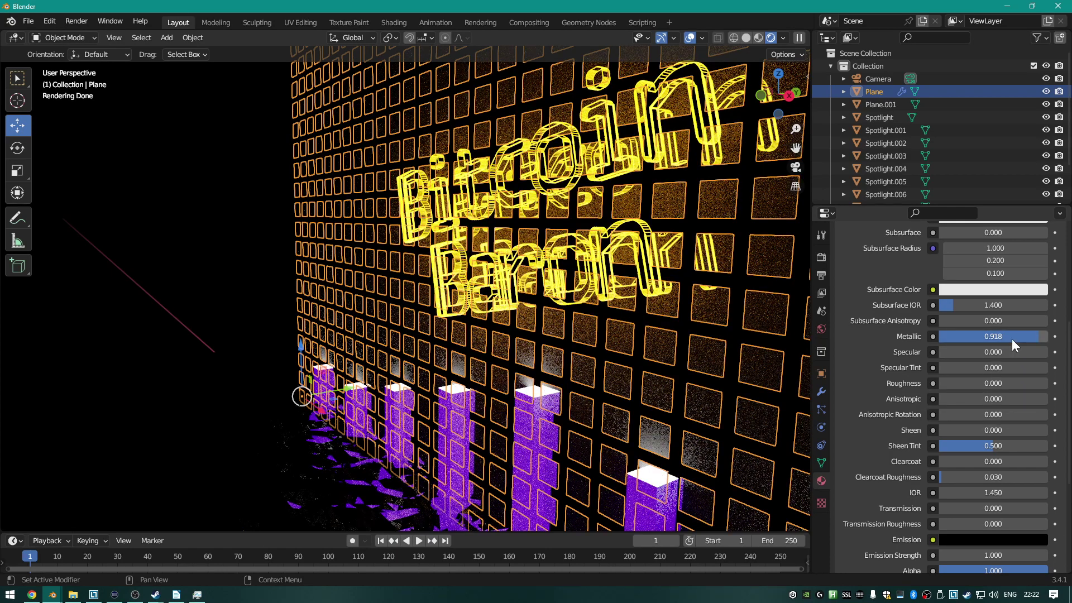
drag(1012, 337, 1017, 337)
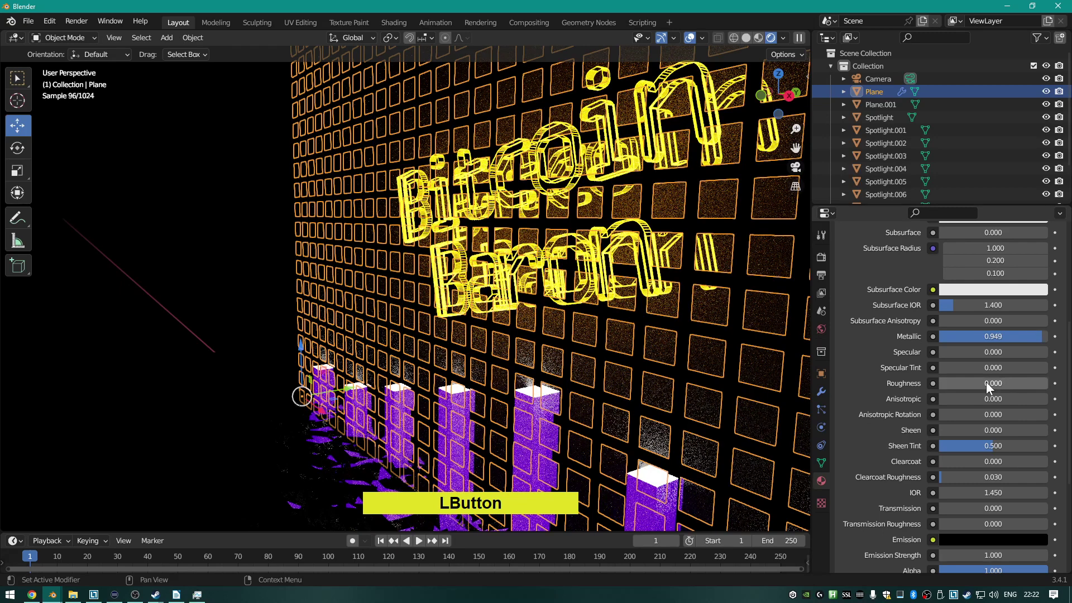
click(993, 383)
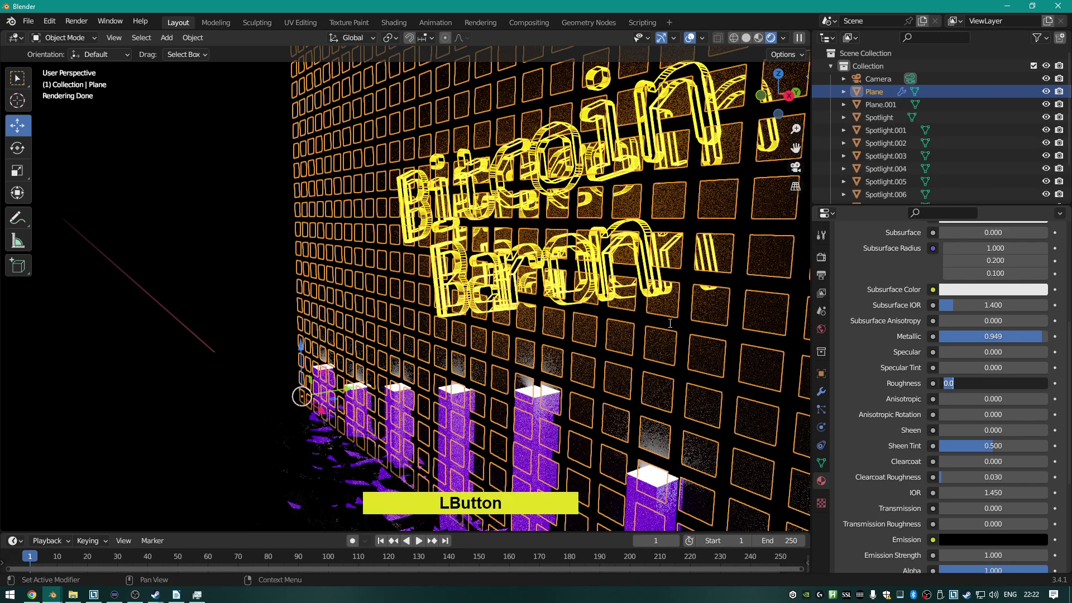
key(F12)
click(621, 80)
key(Escape)
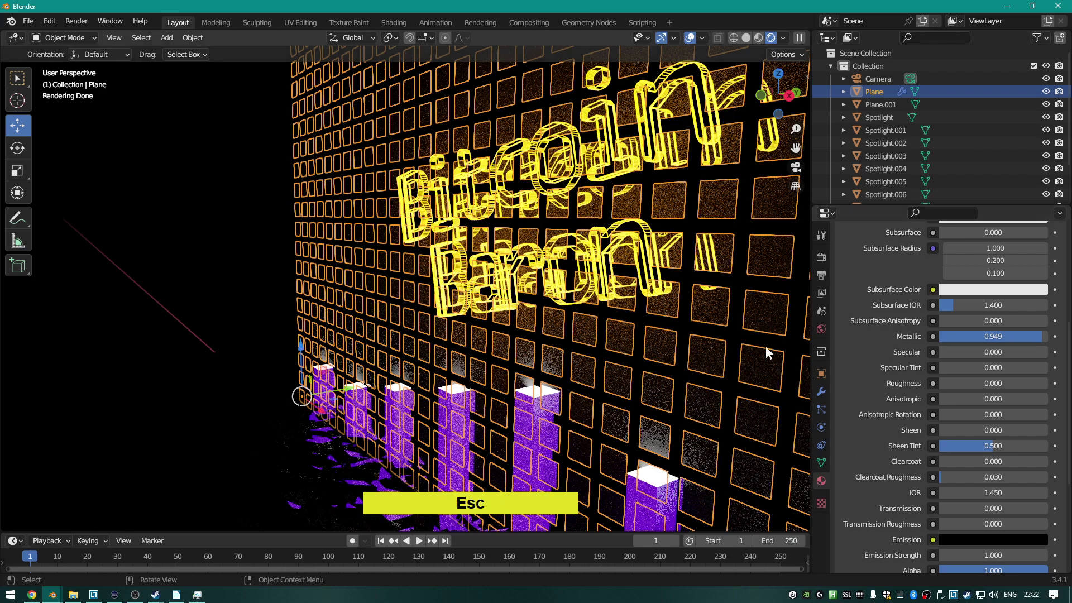
Render the frame and inspect the sign's glow on the less metallic grid up close, and close the render.
key(F12)
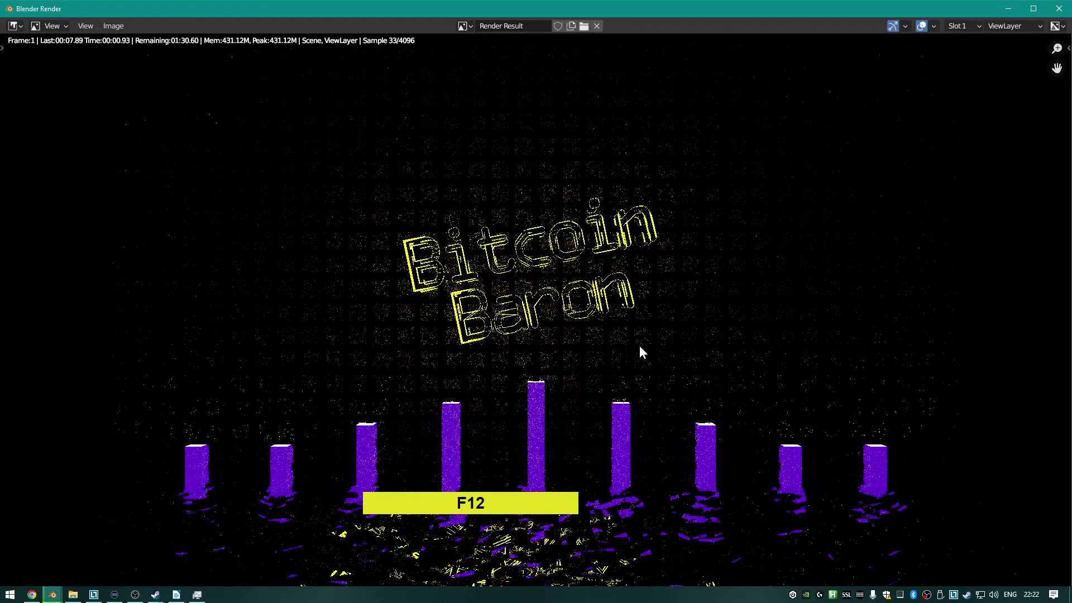
scroll(603, 351, up, 5)
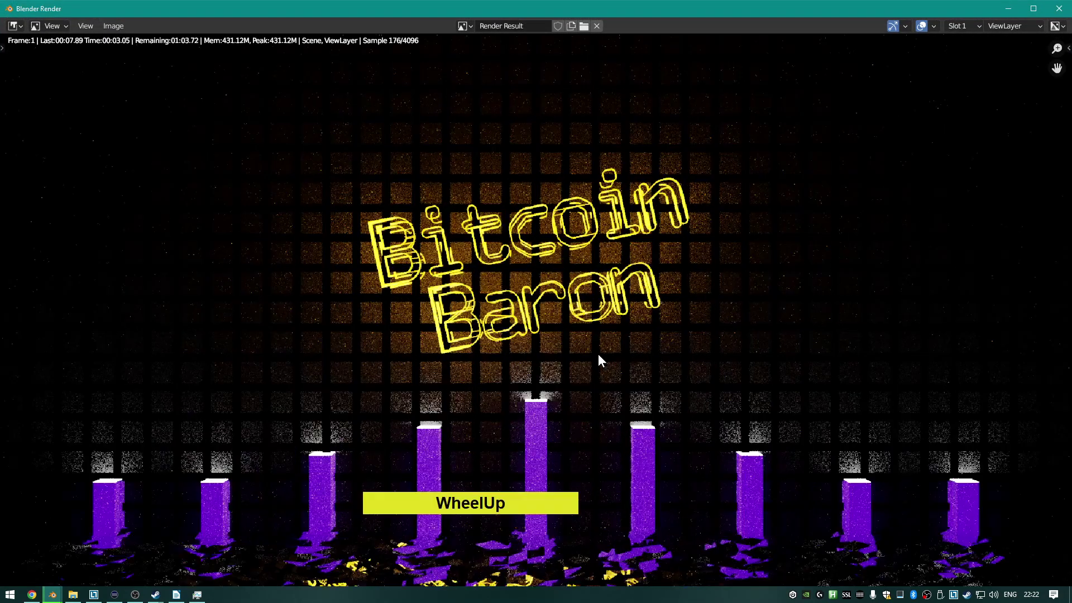
scroll(596, 356, down, 6)
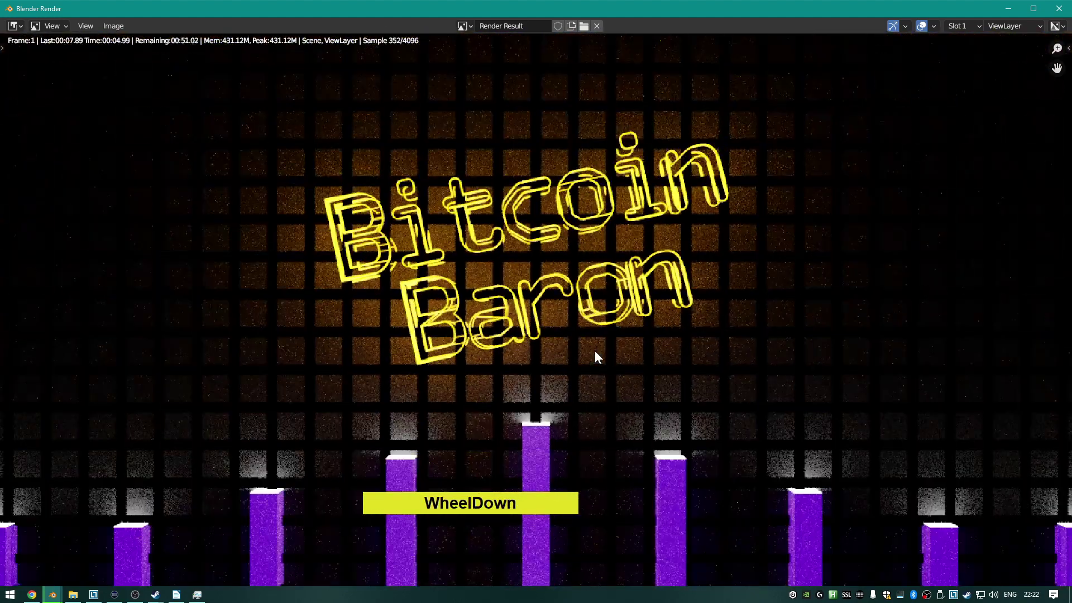
scroll(595, 352, up, 2)
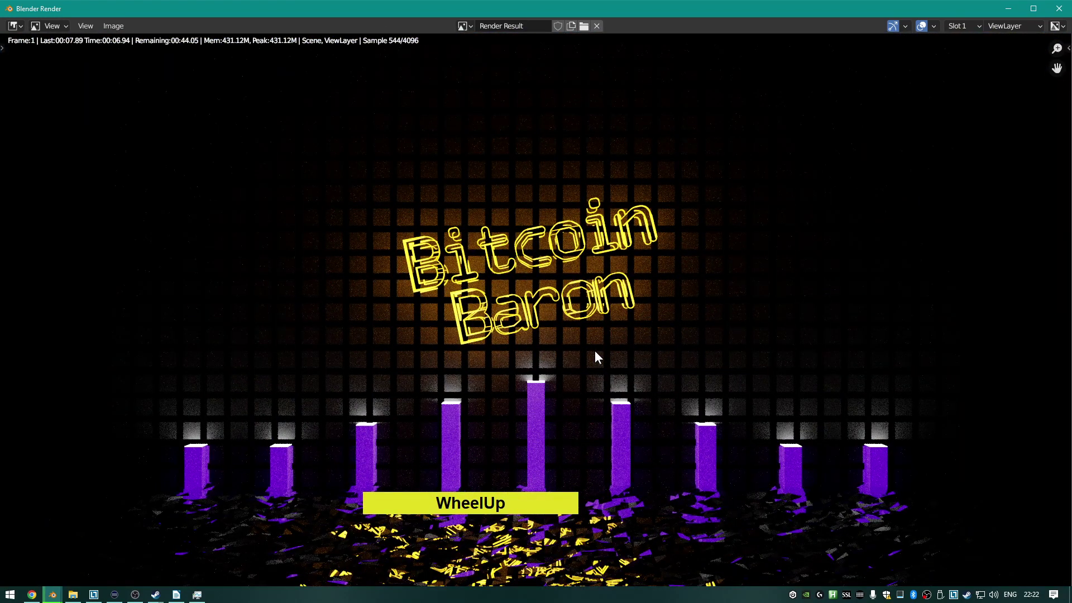
key(Escape)
click(593, 346)
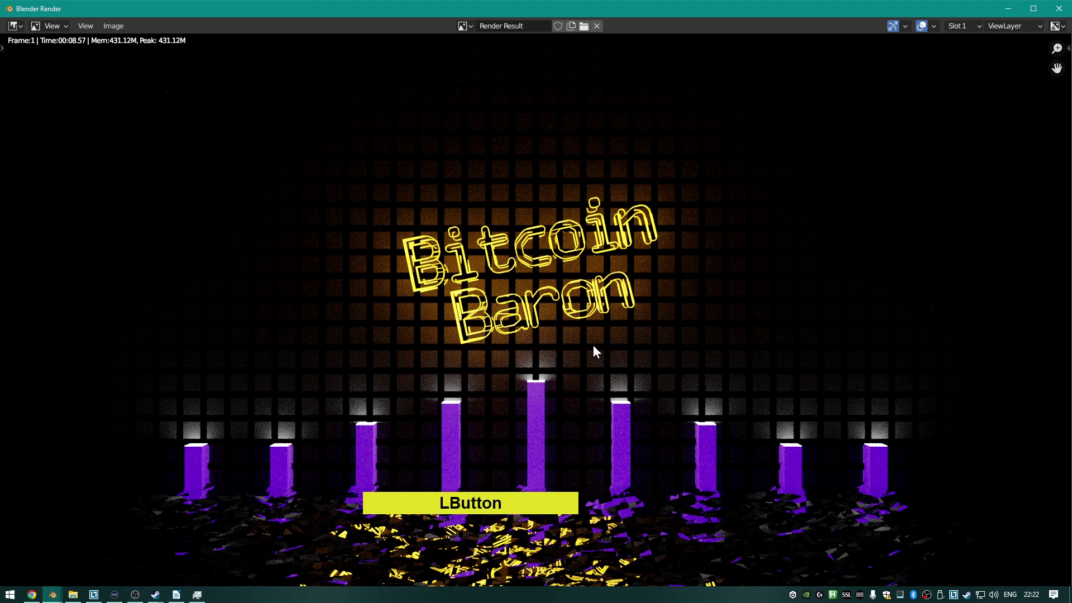
key(Escape)
Change the sign text's emission colour from orange to magenta and render the frame.
scroll(972, 412, down, 6)
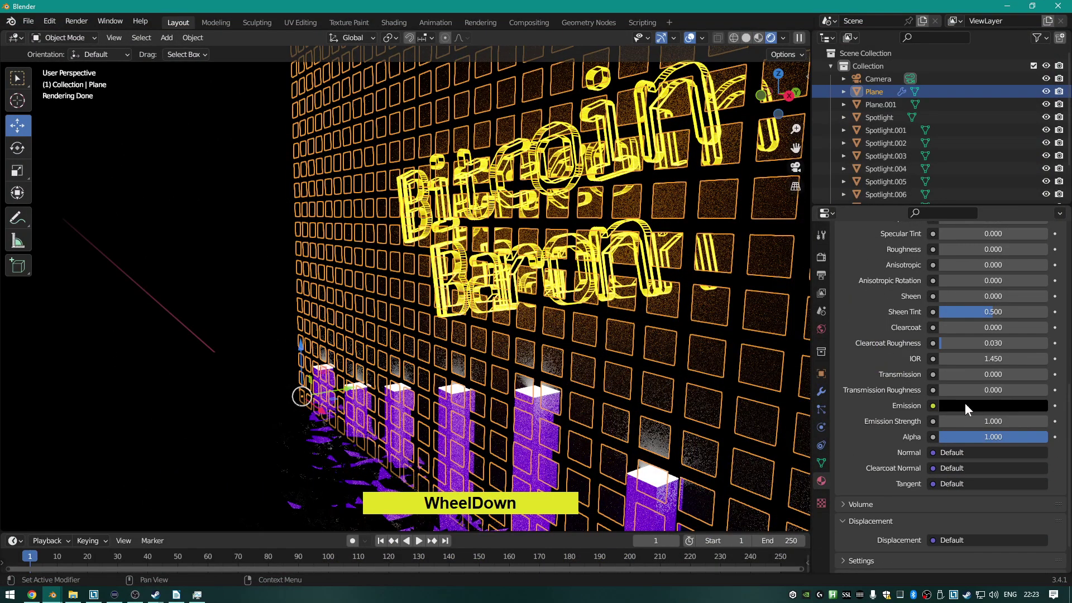
scroll(875, 97, down, 3)
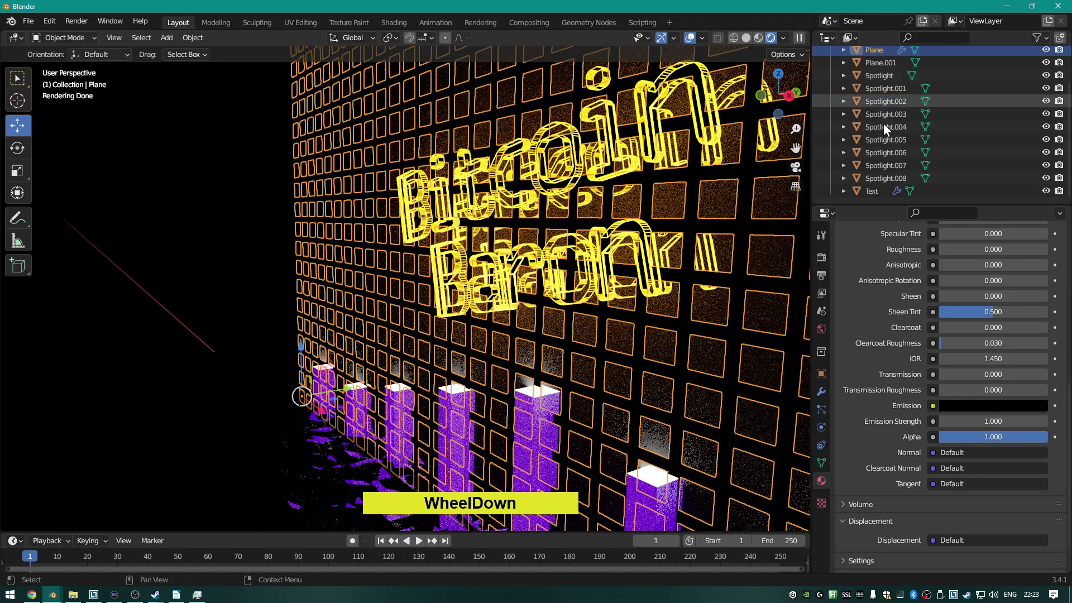
click(870, 191)
scroll(1000, 382, down, 1)
click(1006, 385)
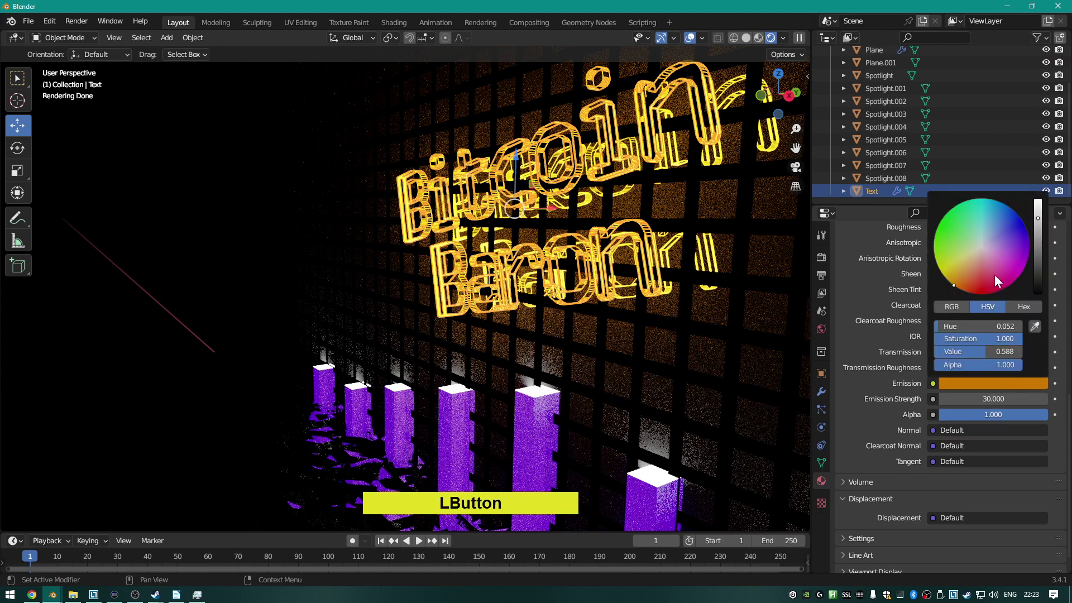
drag(996, 279, 1017, 277)
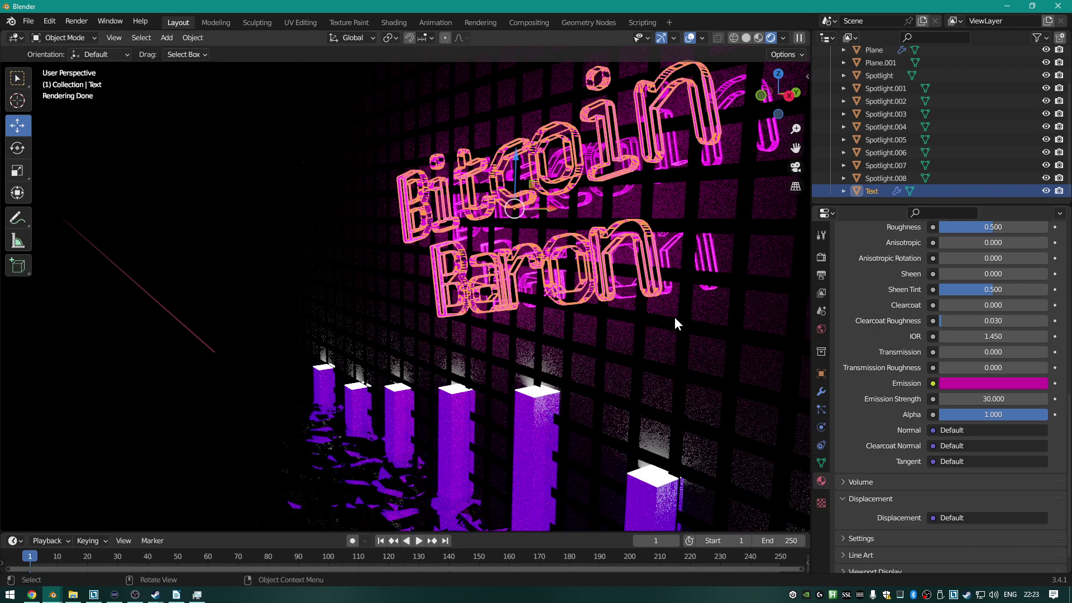
key(F12)
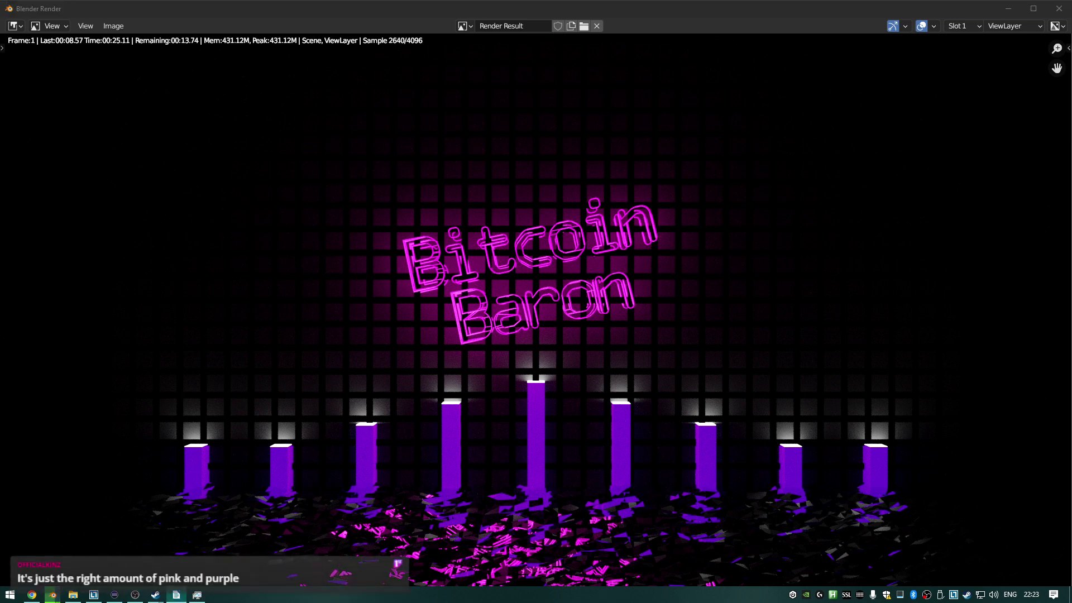
scroll(536, 302, down, 1)
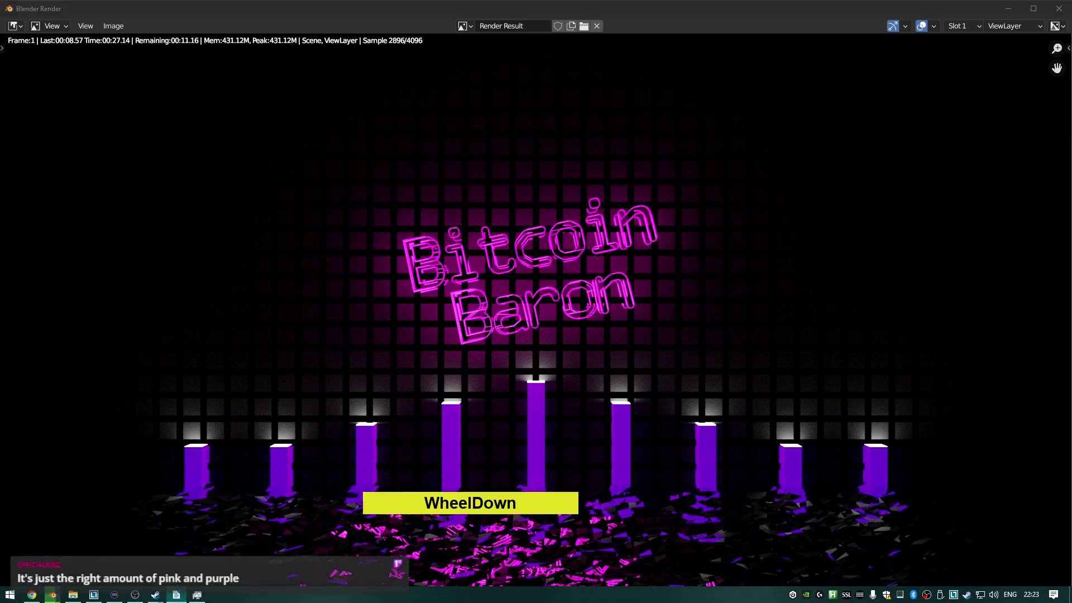